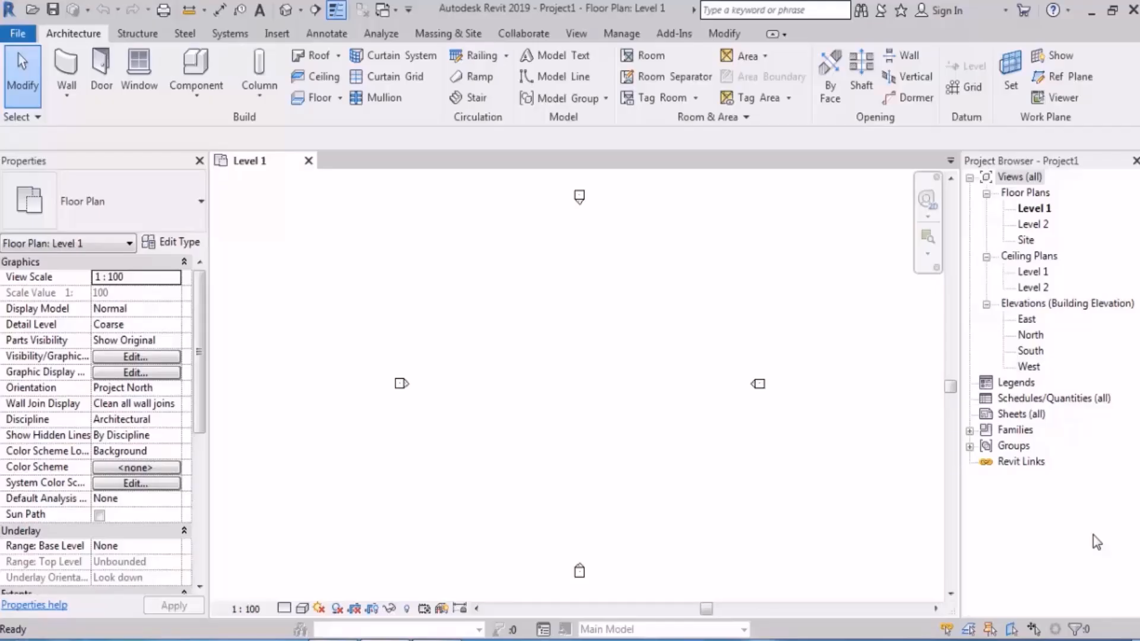
# Step: Start a stair on Level 1 with the run's location line set to Run: Right
pyautogui.click(477, 98)
pyautogui.scroll(3, 538, 375)
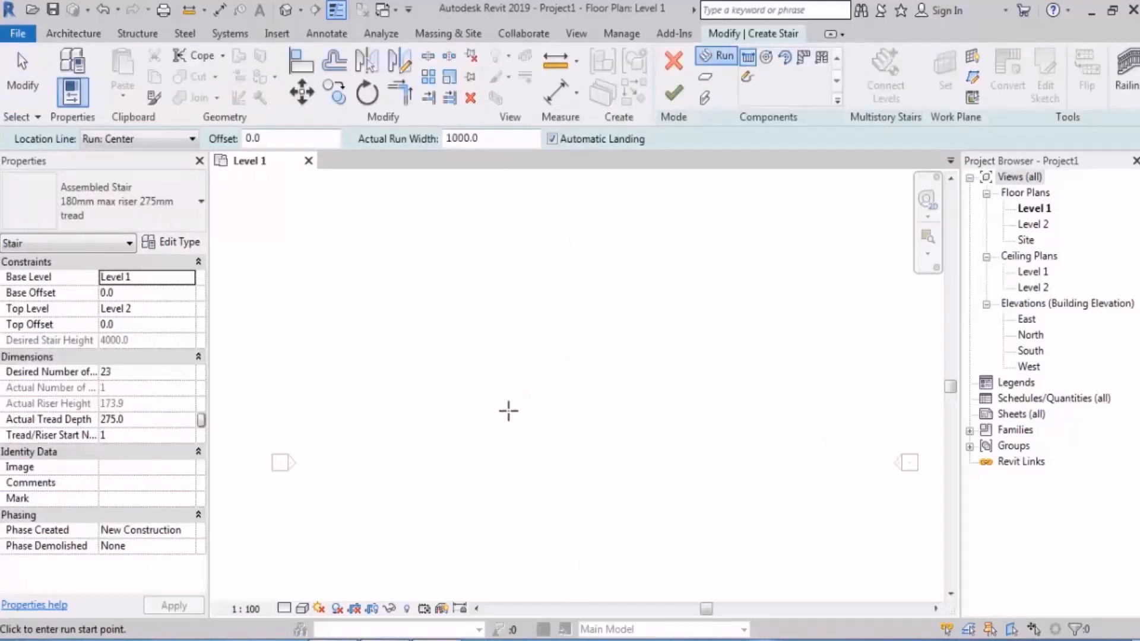
pyautogui.click(138, 139)
pyautogui.click(142, 198)
pyautogui.click(451, 418)
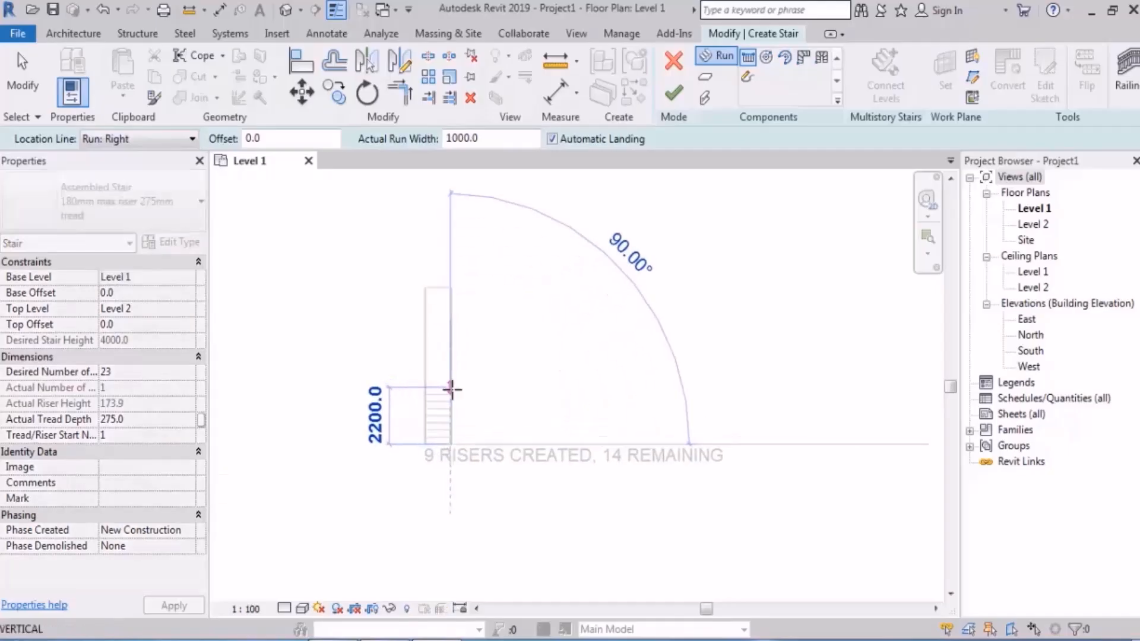
pyautogui.press('Escape')
# Step: Set the stair's desired number of risers to 22 and accept the riser height warning
pyautogui.doubleClick(132, 373)
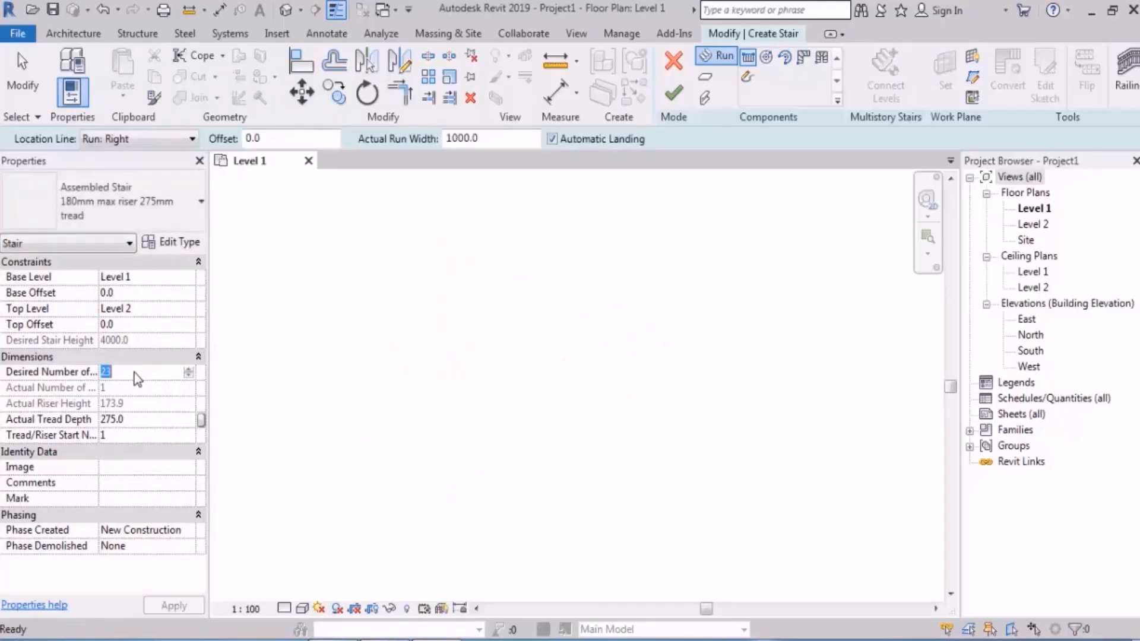
pyautogui.write('22')
pyautogui.press('Return')
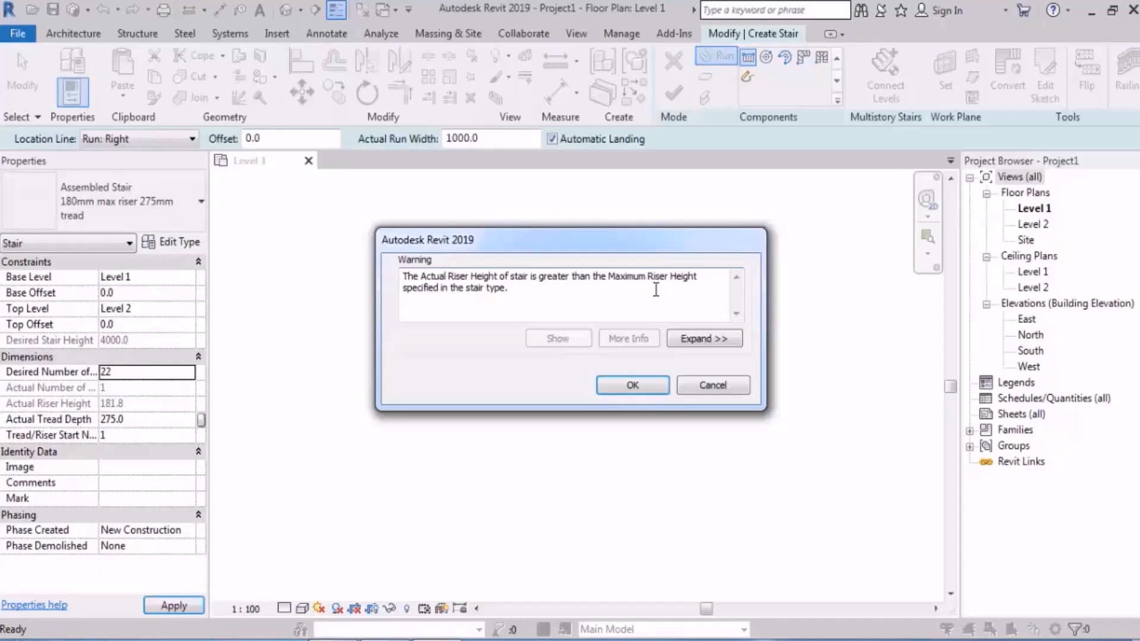
pyautogui.click(649, 387)
# Step: Draw a U-shaped stair with two parallel 11-riser runs, the first 2750 mm long, joined by an automatic landing
pyautogui.click(460, 452)
pyautogui.scroll(3, 461, 399)
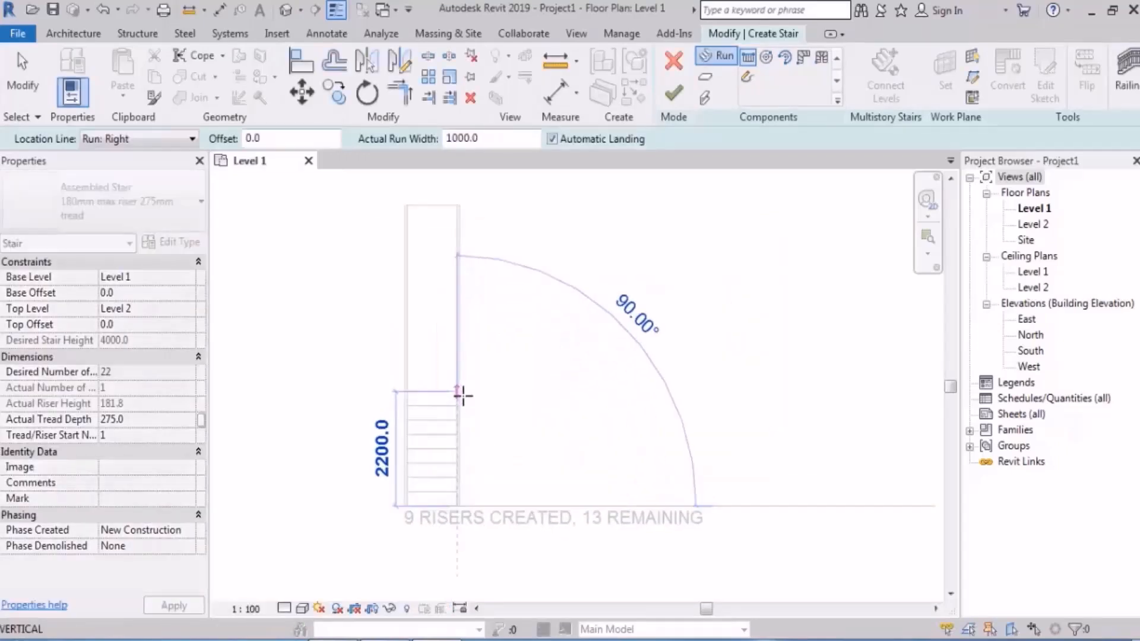
pyautogui.click(457, 363)
pyautogui.click(494, 363)
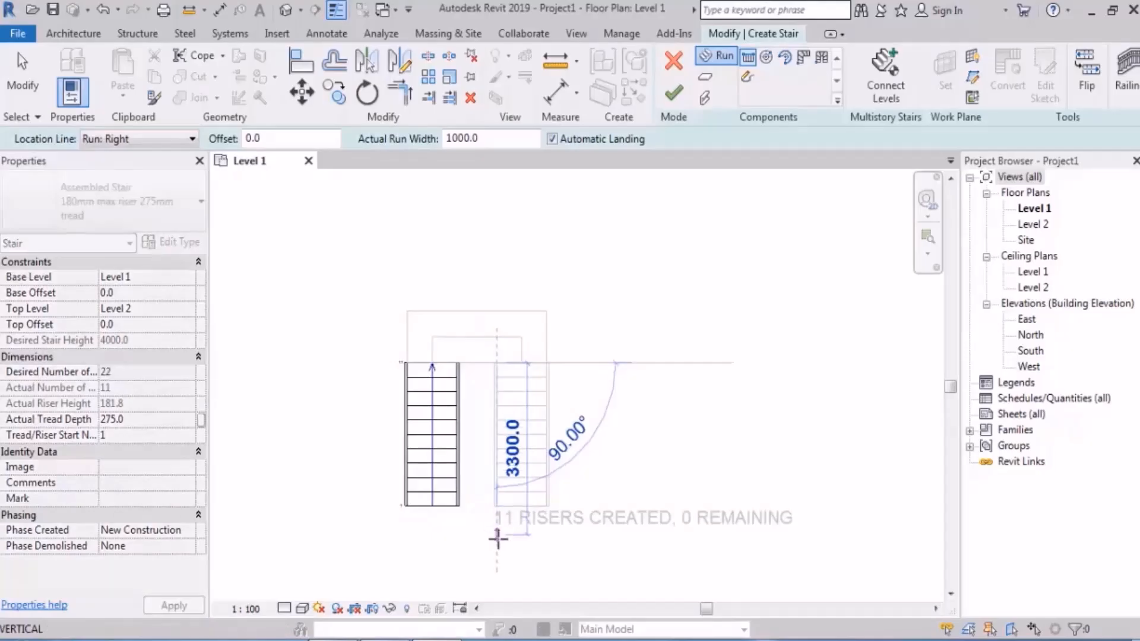
pyautogui.click(497, 537)
pyautogui.press('Escape')
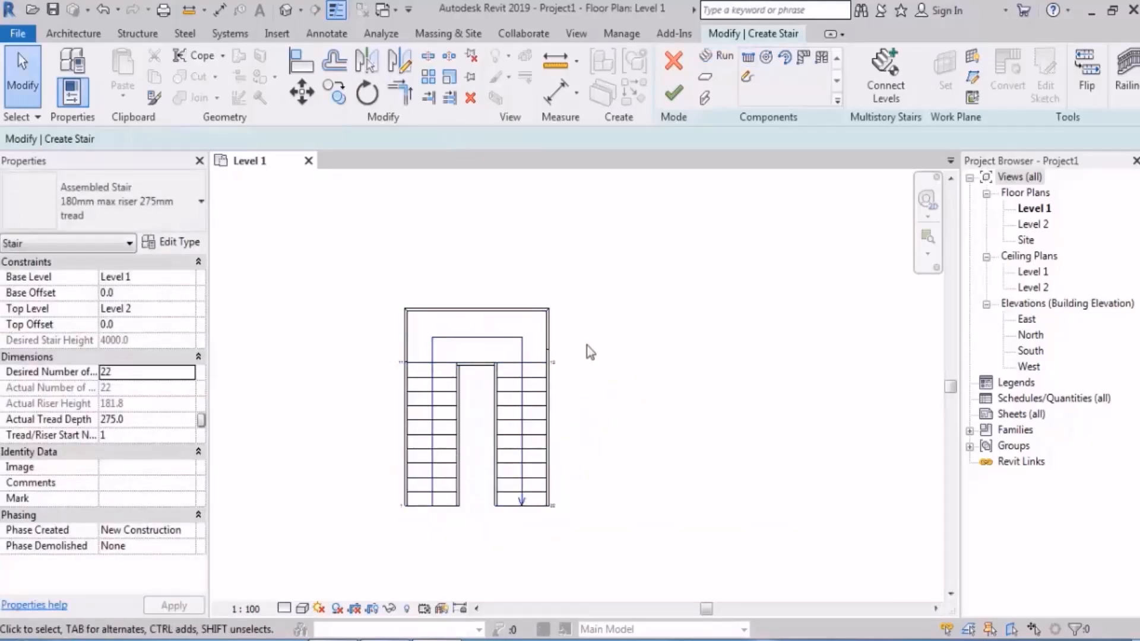
# Step: Move the first run 275 mm away from the landing and finish the stair
pyautogui.moveTo(588, 351); pyautogui.dragTo(590, 303, button='middle')
pyautogui.click(428, 360)
pyautogui.press('m')
pyautogui.press('v')
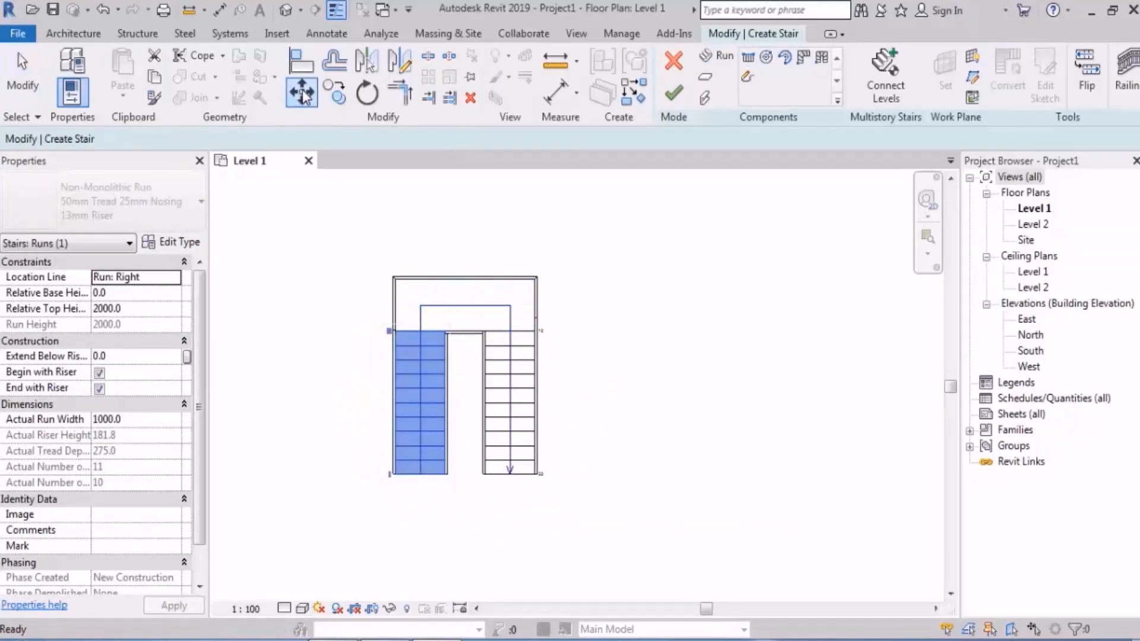
pyautogui.click(420, 331)
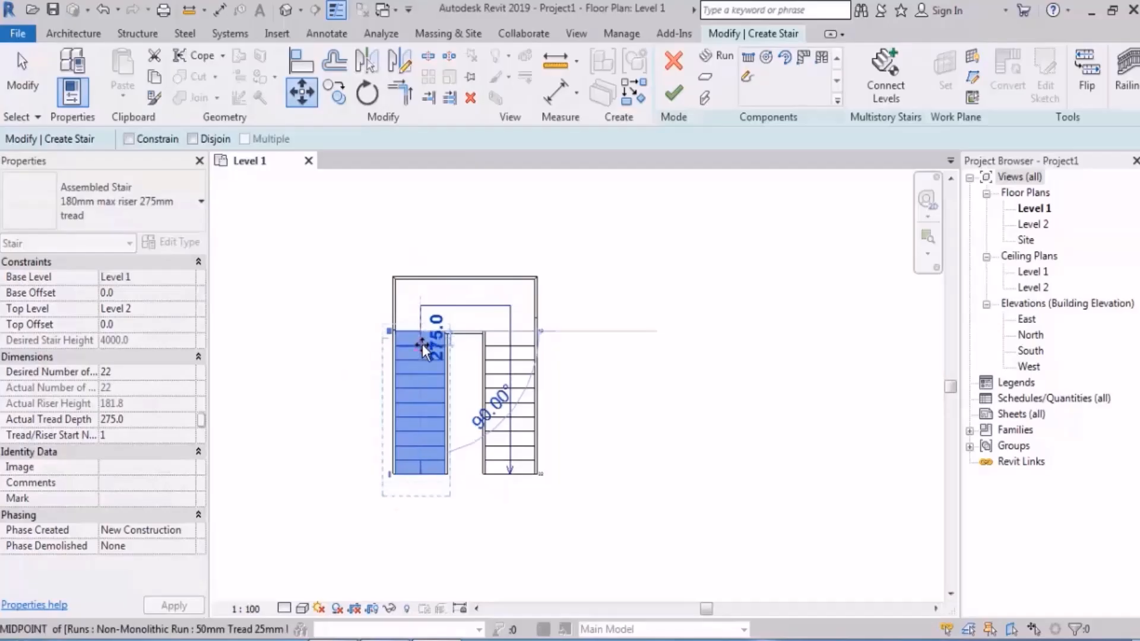
pyautogui.click(420, 345)
pyautogui.click(650, 333)
pyautogui.click(673, 92)
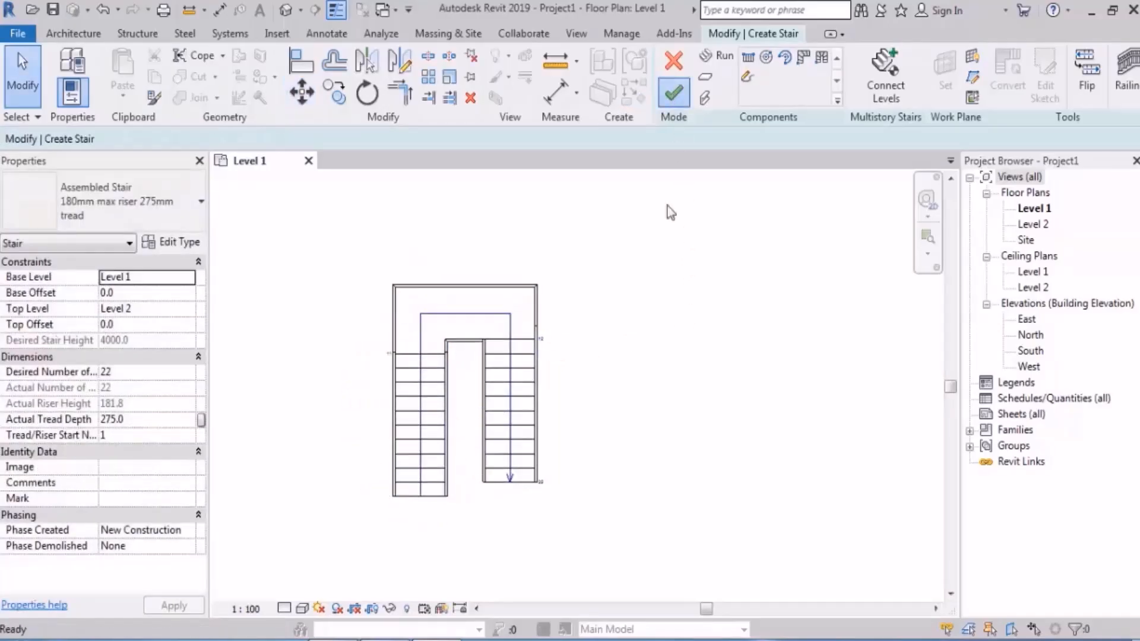
# Step: Open the default 3D view and delete the railings on both sides of the stair
pyautogui.click(286, 9)
pyautogui.scroll(5, 528, 294)
pyautogui.keyDown('shift'); pyautogui.moveTo(620, 386); pyautogui.dragTo(635, 264, button='middle'); pyautogui.keyUp('shift')
pyautogui.moveTo(606, 380); pyautogui.dragTo(591, 194, button='middle')
pyautogui.scroll(2, 555, 470)
pyautogui.moveTo(564, 380); pyautogui.dragTo(572, 438, button='middle')
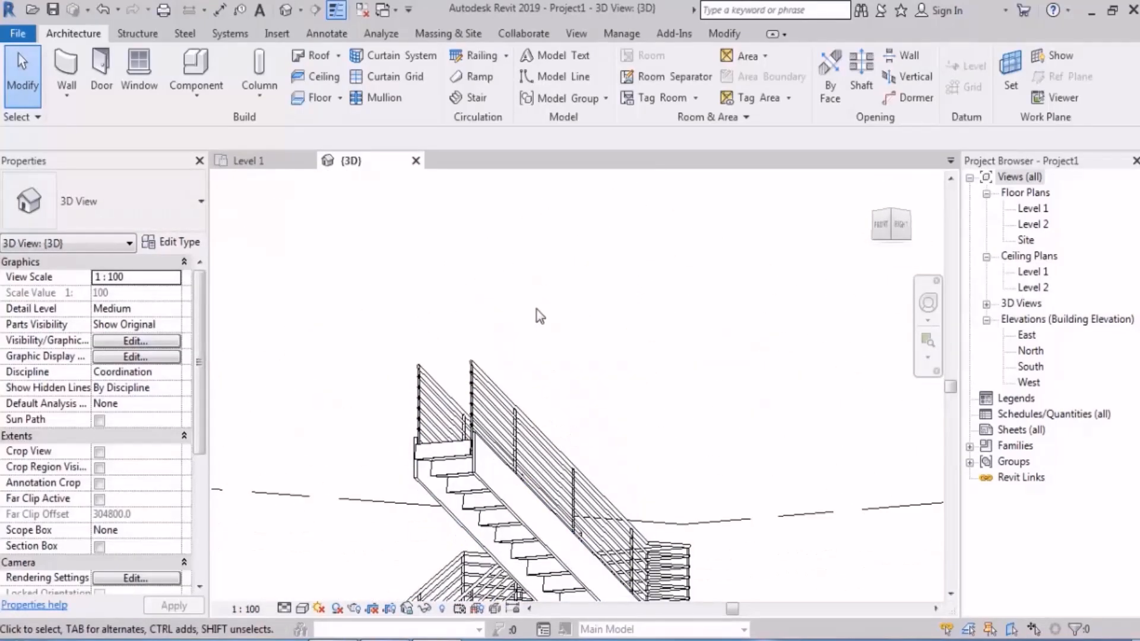
pyautogui.moveTo(537, 309); pyautogui.dragTo(356, 402)
pyautogui.press('Delete')
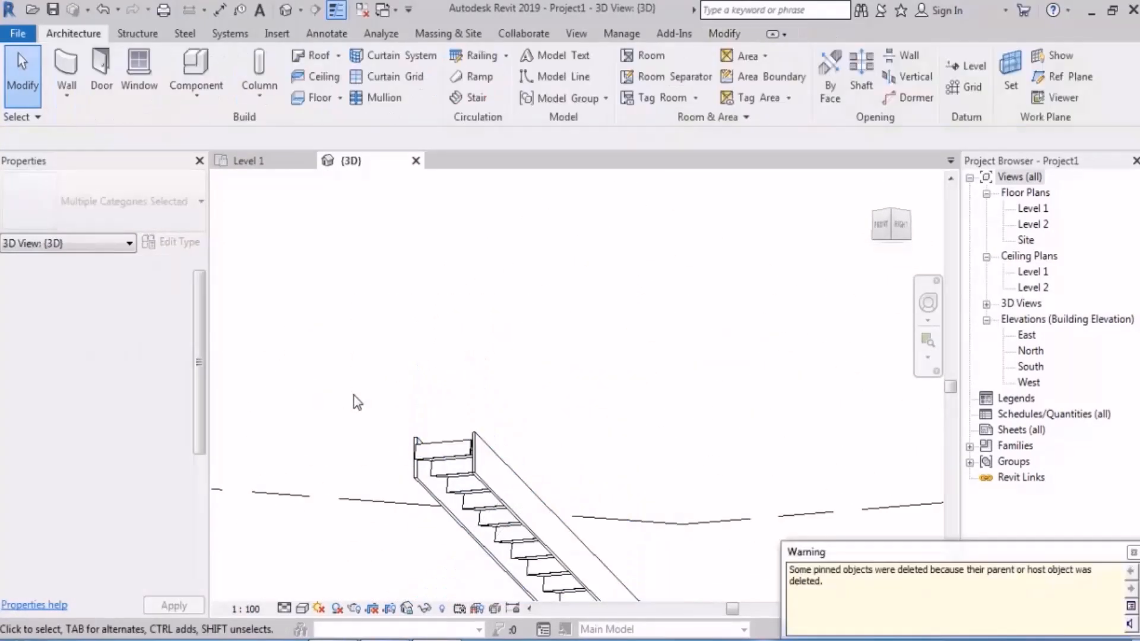
# Step: Inspect the stair without railings in 3D and return to the Level 1 floor plan
pyautogui.scroll(-3, 565, 300)
pyautogui.keyDown('shift'); pyautogui.moveTo(563, 295); pyautogui.dragTo(611, 334, button='middle'); pyautogui.keyUp('shift')
pyautogui.moveTo(530, 172); pyautogui.dragTo(565, 310, button='middle')
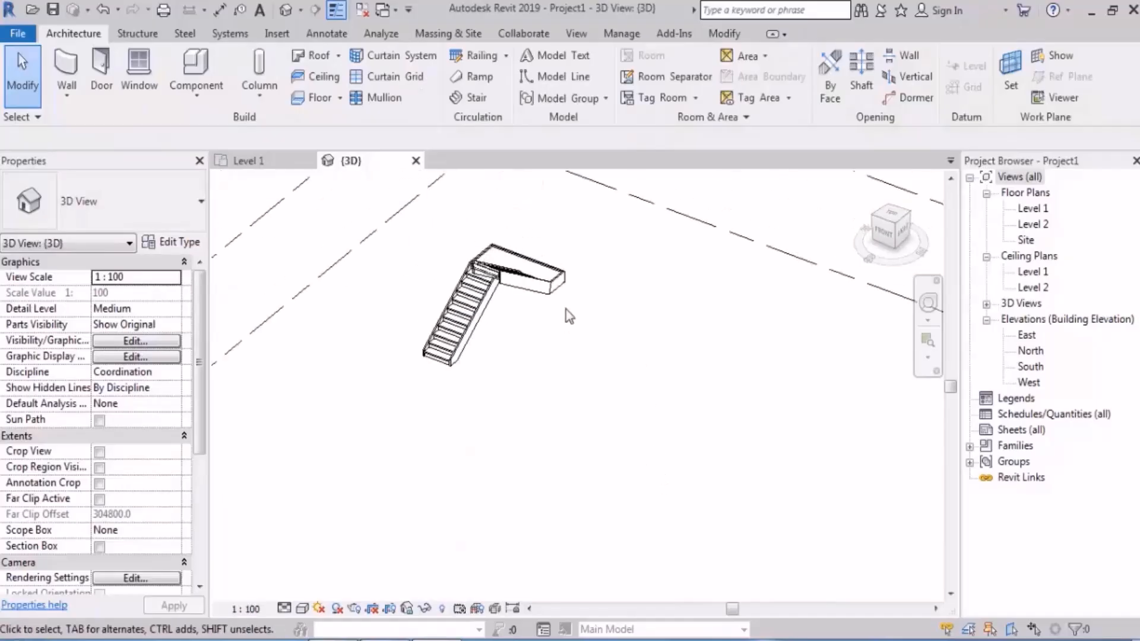
pyautogui.scroll(2, 566, 309)
pyautogui.doubleClick(1046, 206)
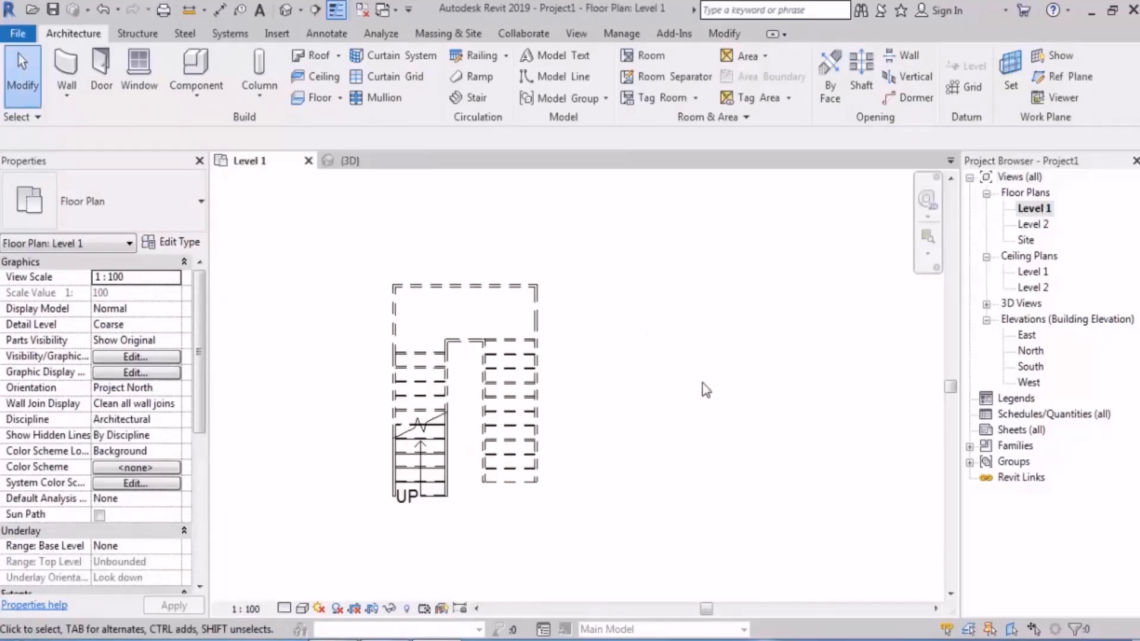
pyautogui.scroll(3, 537, 257)
pyautogui.moveTo(671, 263); pyautogui.dragTo(699, 287, button='middle')
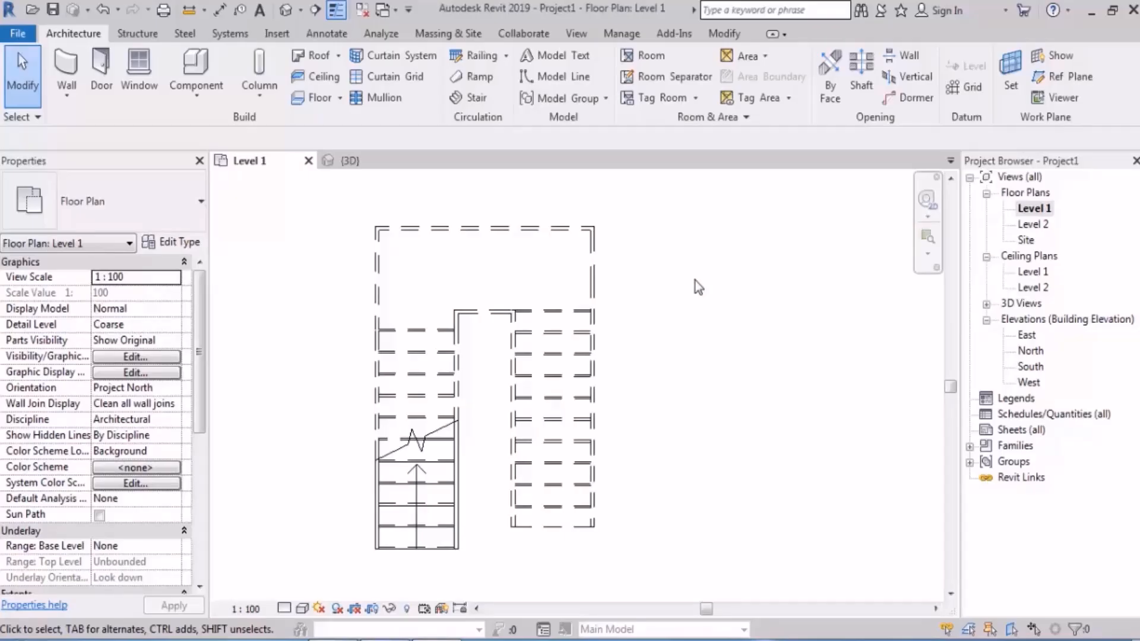
pyautogui.scroll(-1, 691, 414)
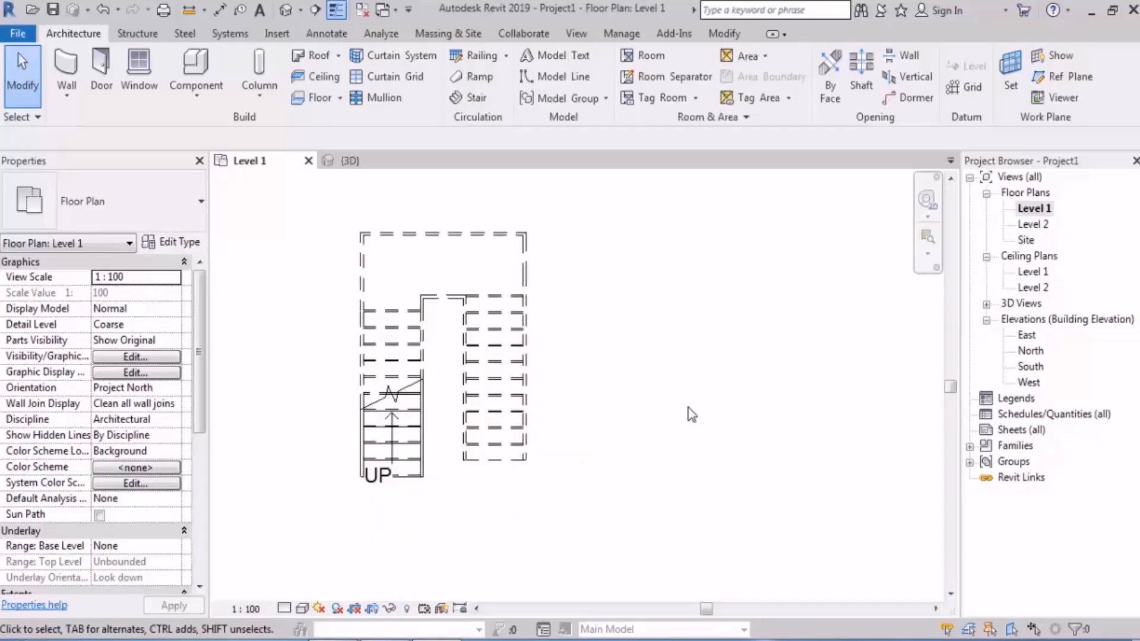
# Step: Select the entire stair and review its element categories in the Filter dialog without changing the selection
pyautogui.moveTo(588, 235); pyautogui.dragTo(304, 545)
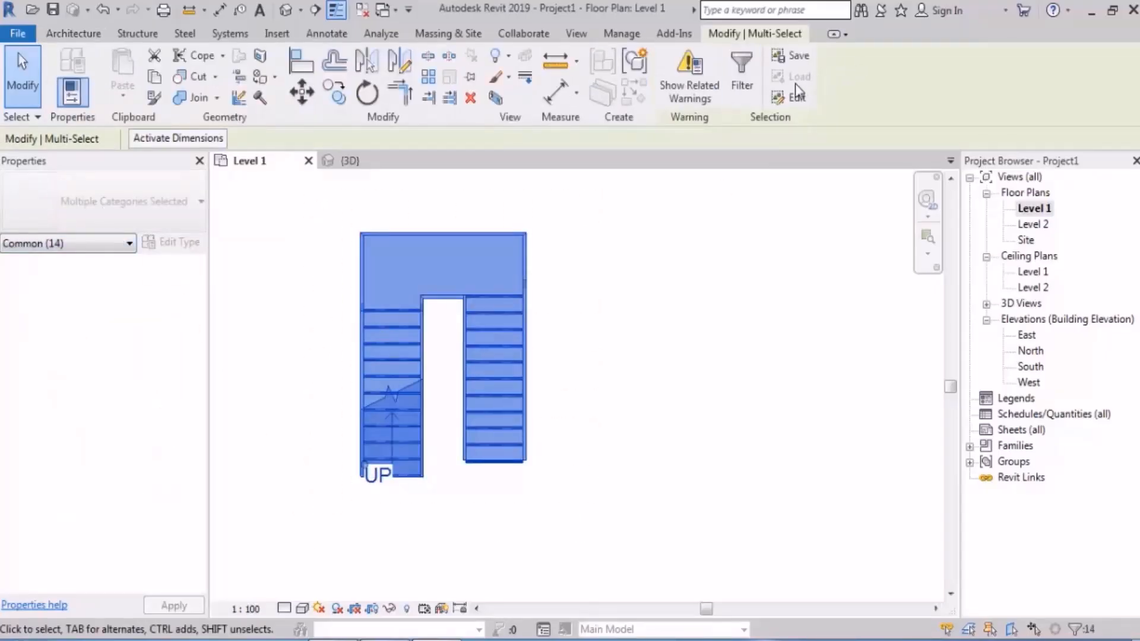
pyautogui.click(742, 83)
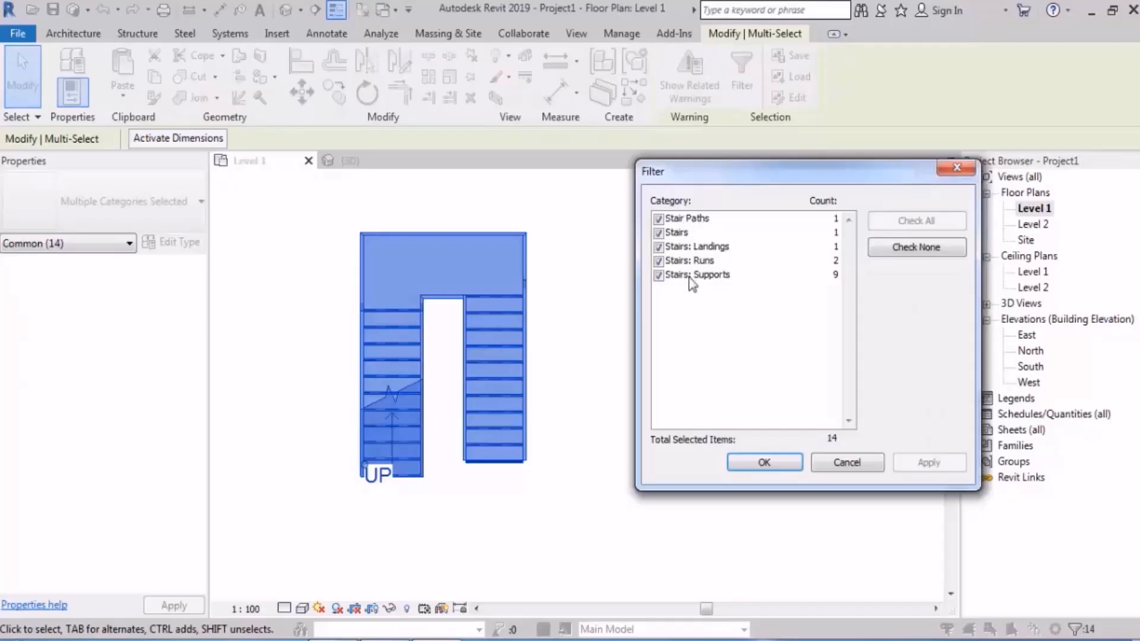
pyautogui.click(847, 463)
pyautogui.click(704, 361)
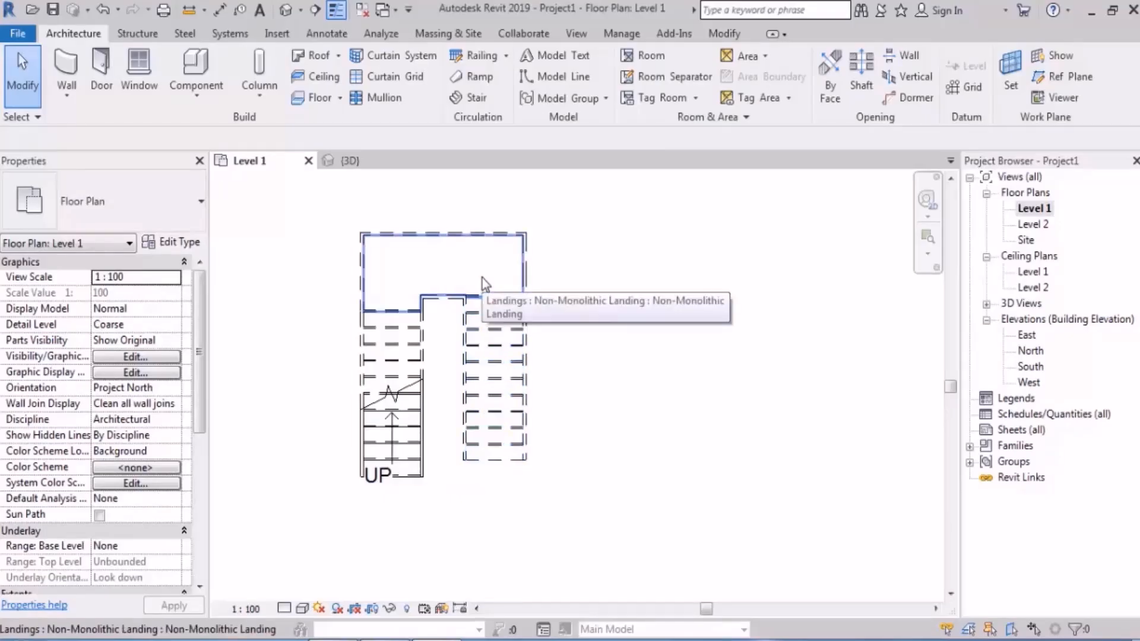
# Step: Compare selecting only the second run with selecting the whole assembled stair in plan
pyautogui.click(509, 343)
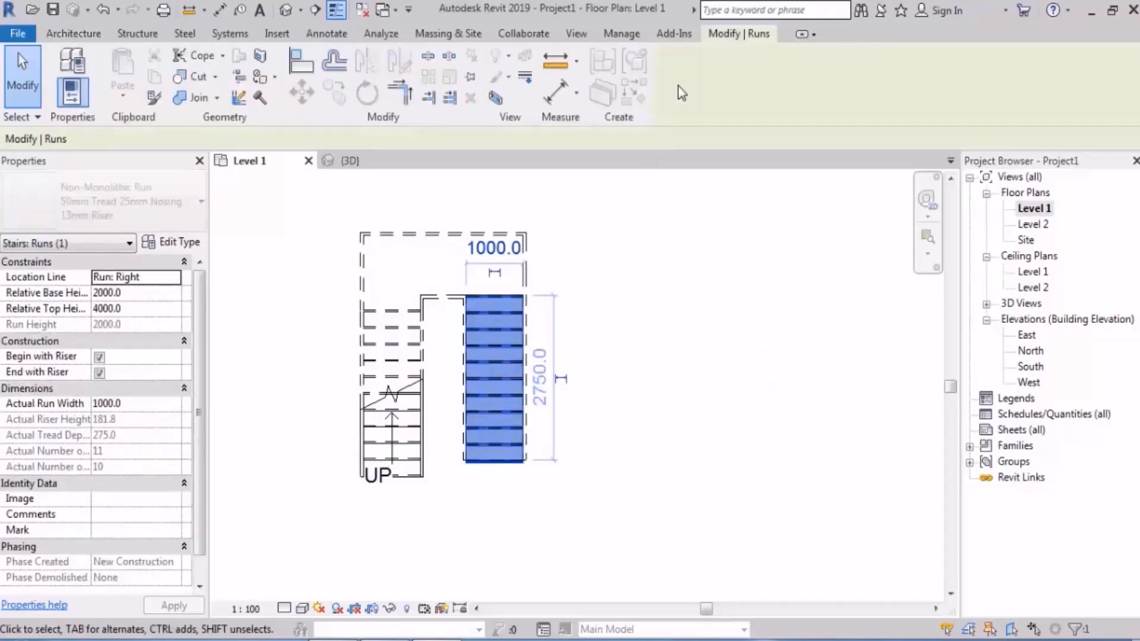
pyautogui.press('Escape')
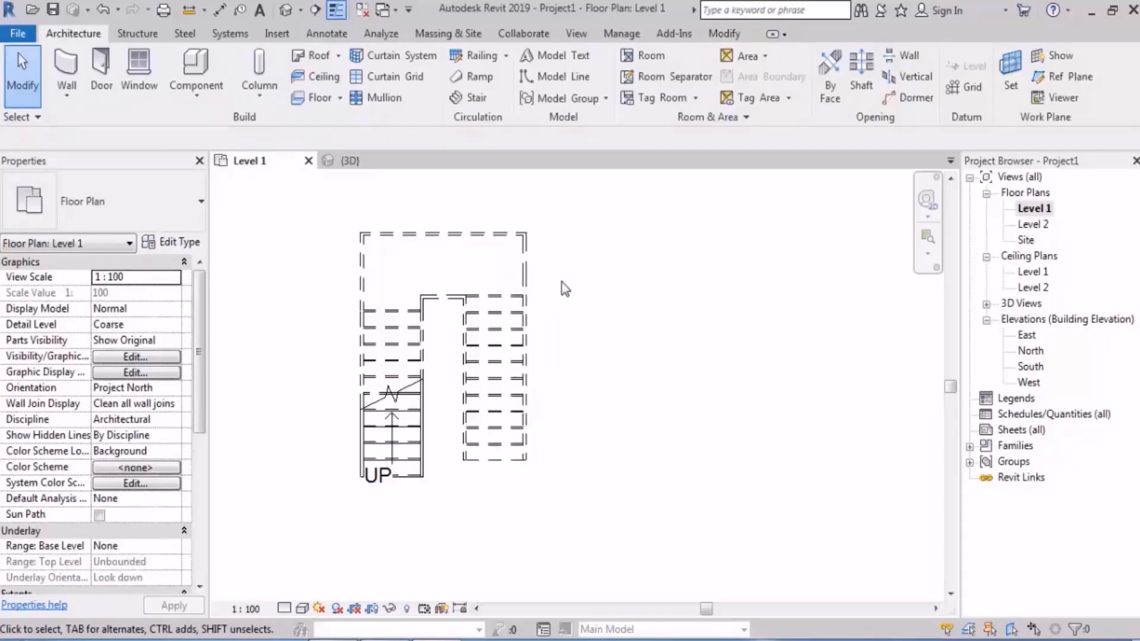
pyautogui.click(505, 343)
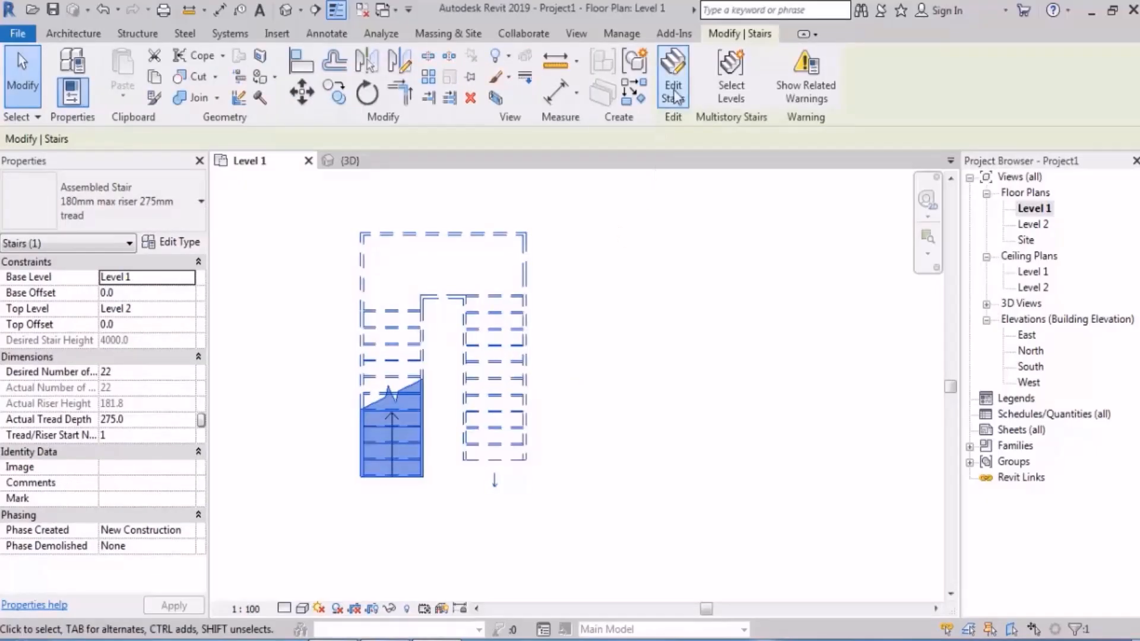
pyautogui.click(673, 308)
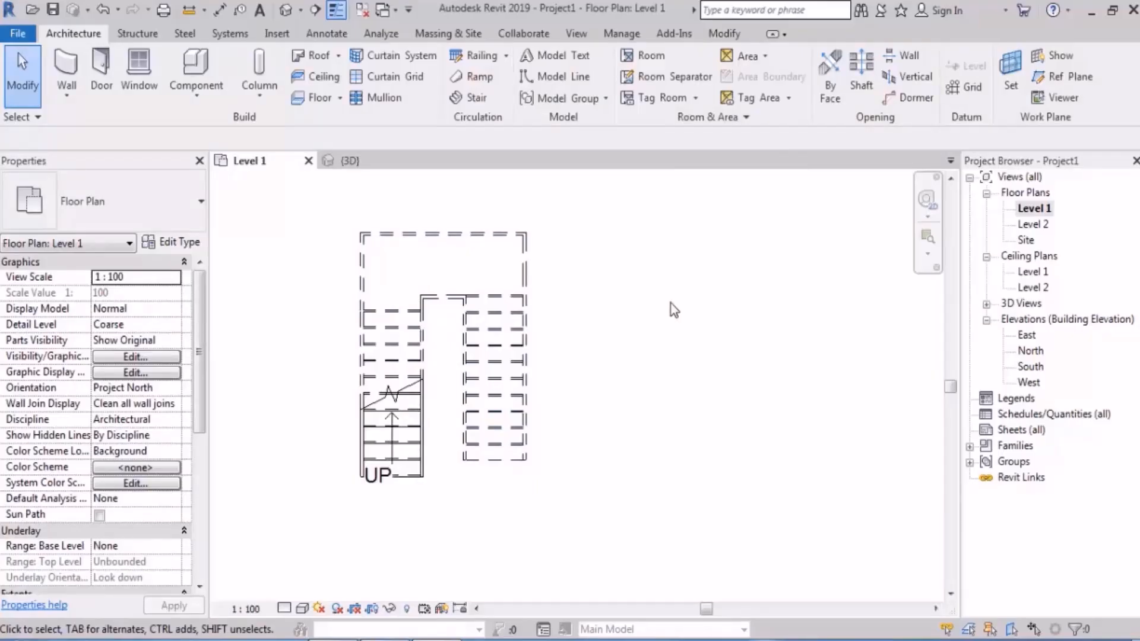
pyautogui.scroll(2, 305, 369)
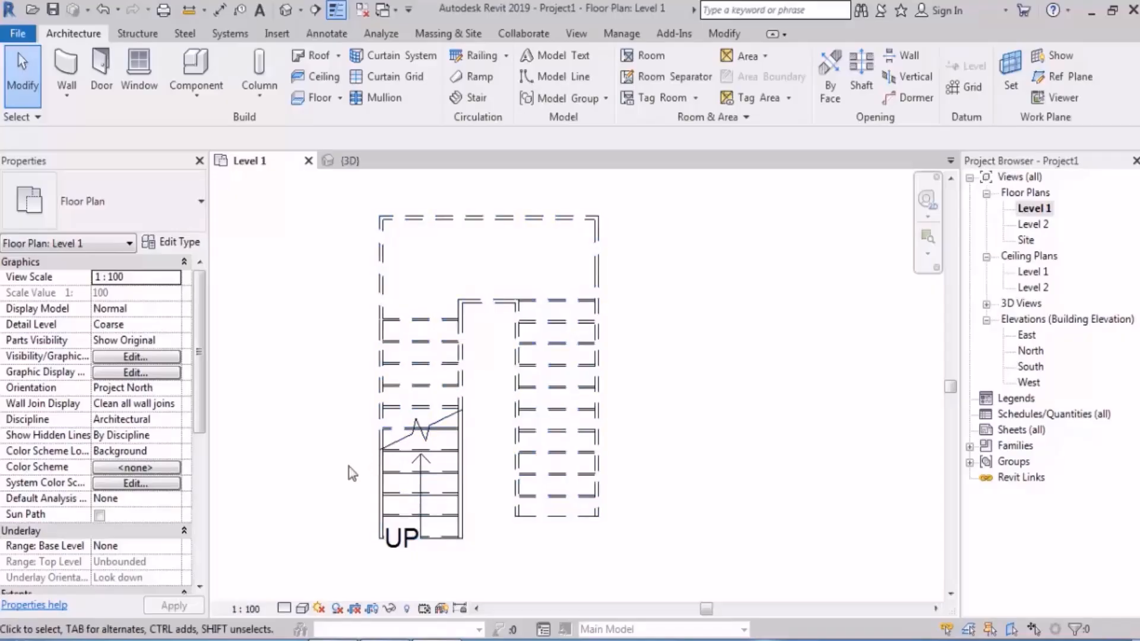
pyautogui.click(383, 535)
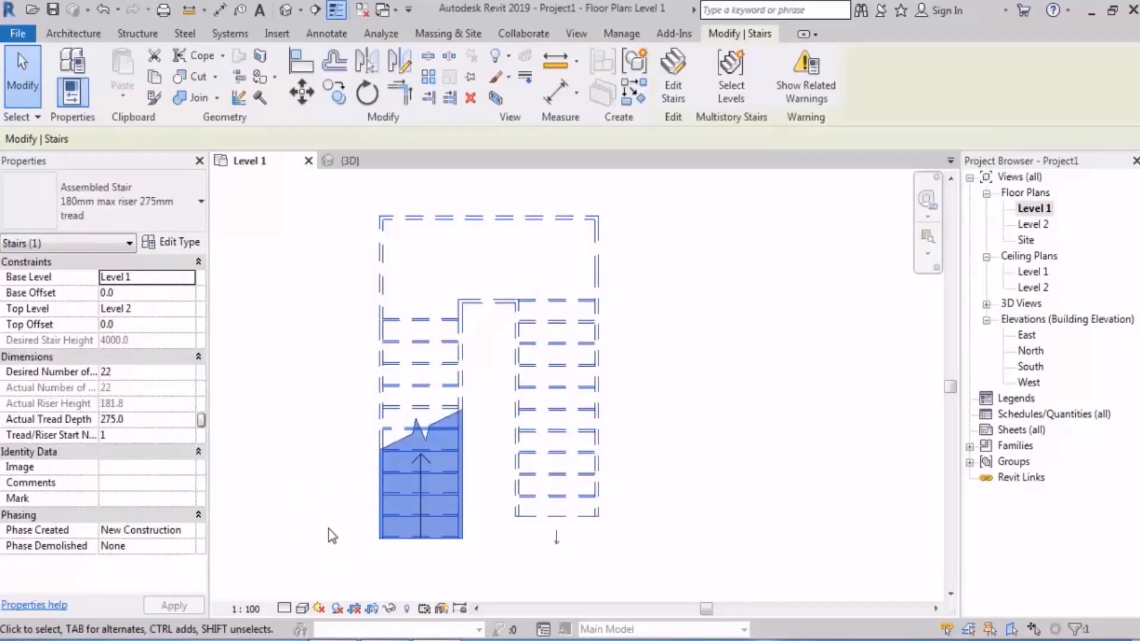
pyautogui.click(740, 289)
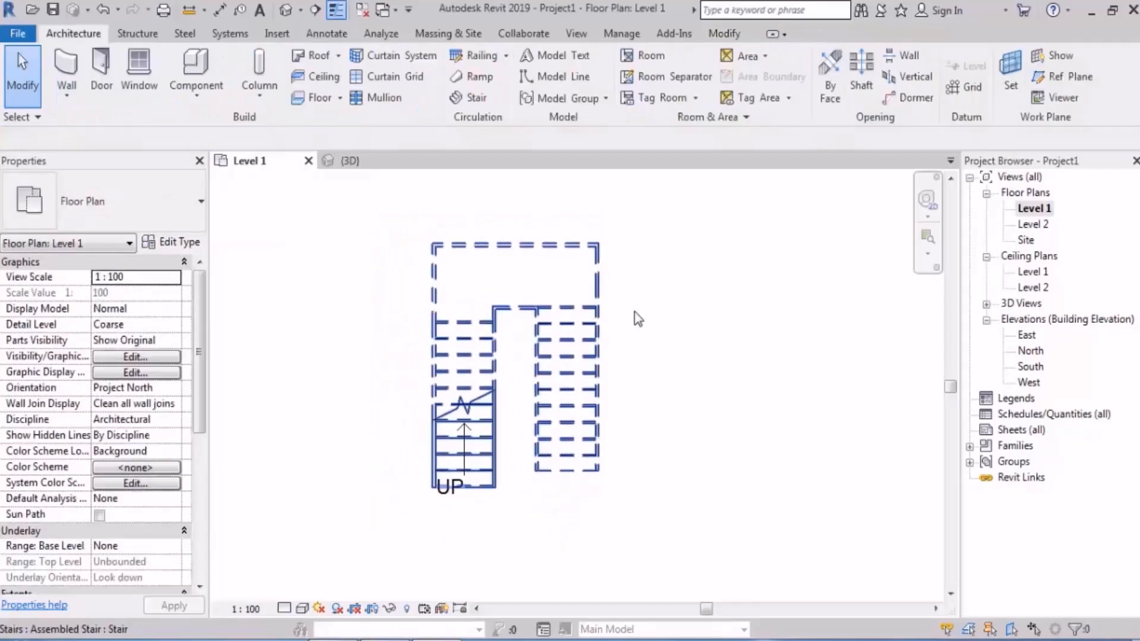
# Step: Filter a selection of everything down to the Stairs category and open that stair for editing
pyautogui.moveTo(658, 219); pyautogui.dragTo(383, 544)
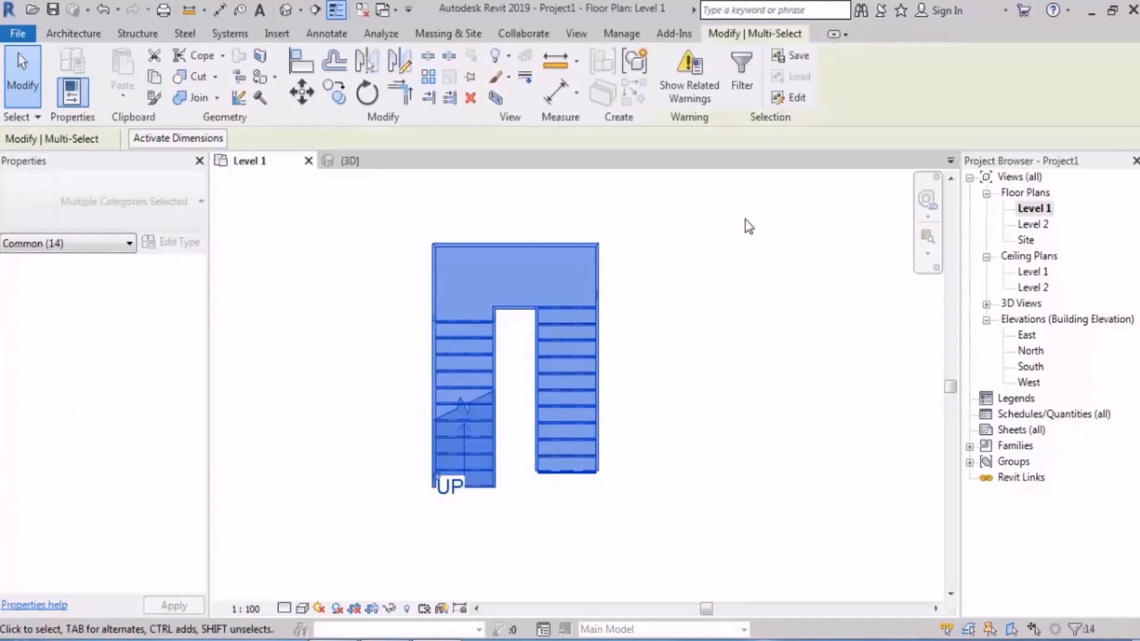
pyautogui.click(739, 83)
pyautogui.click(926, 250)
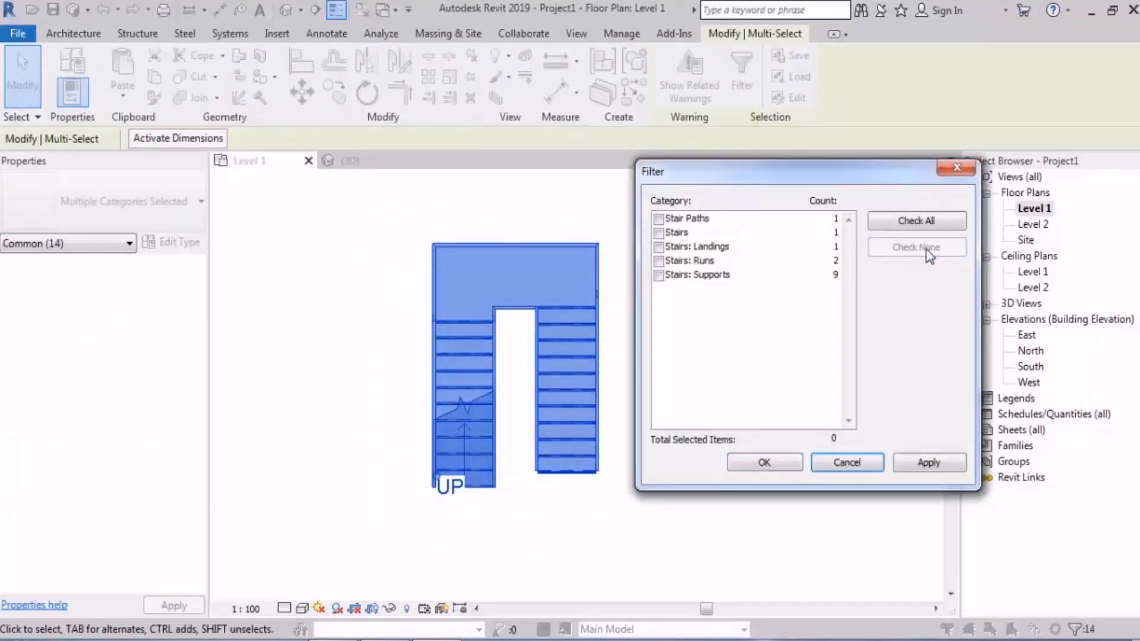
pyautogui.click(658, 233)
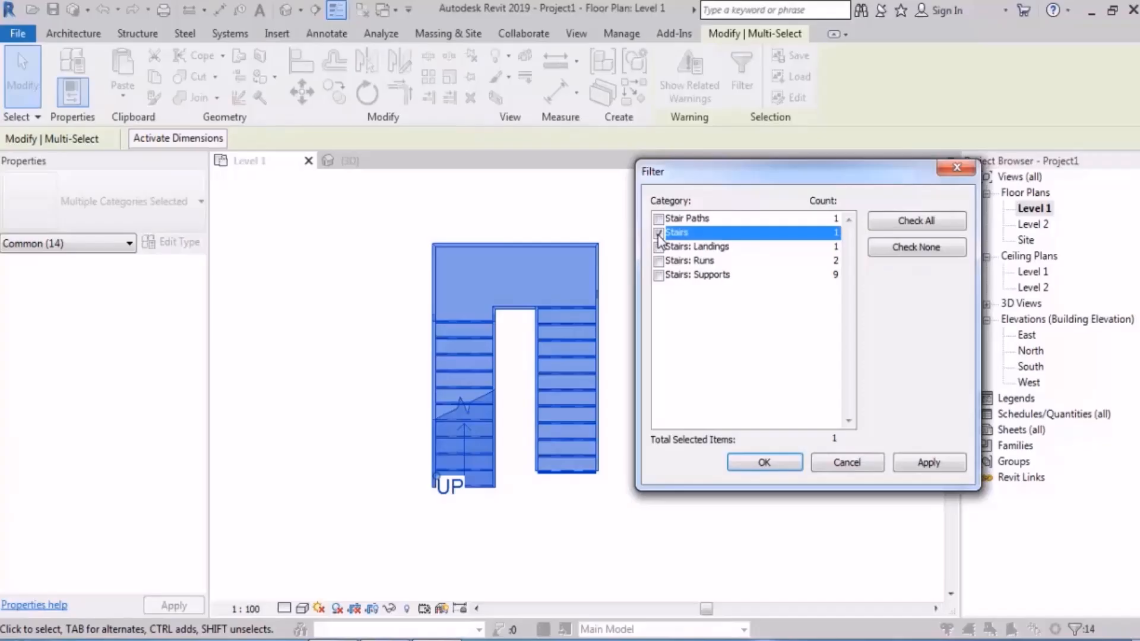
pyautogui.click(765, 462)
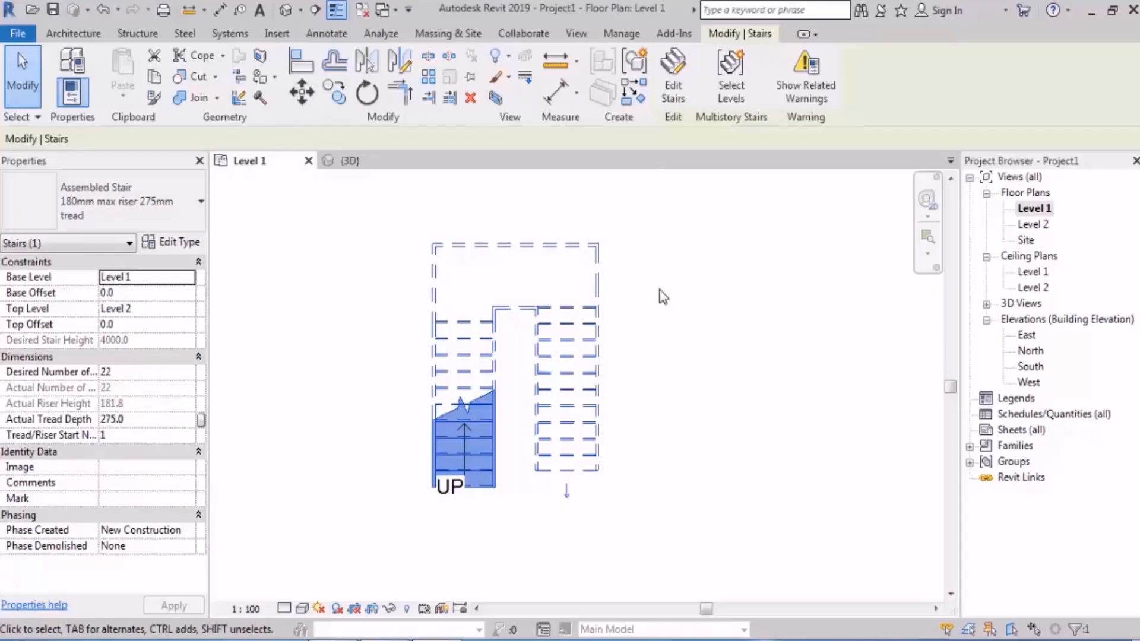
pyautogui.doubleClick(465, 440)
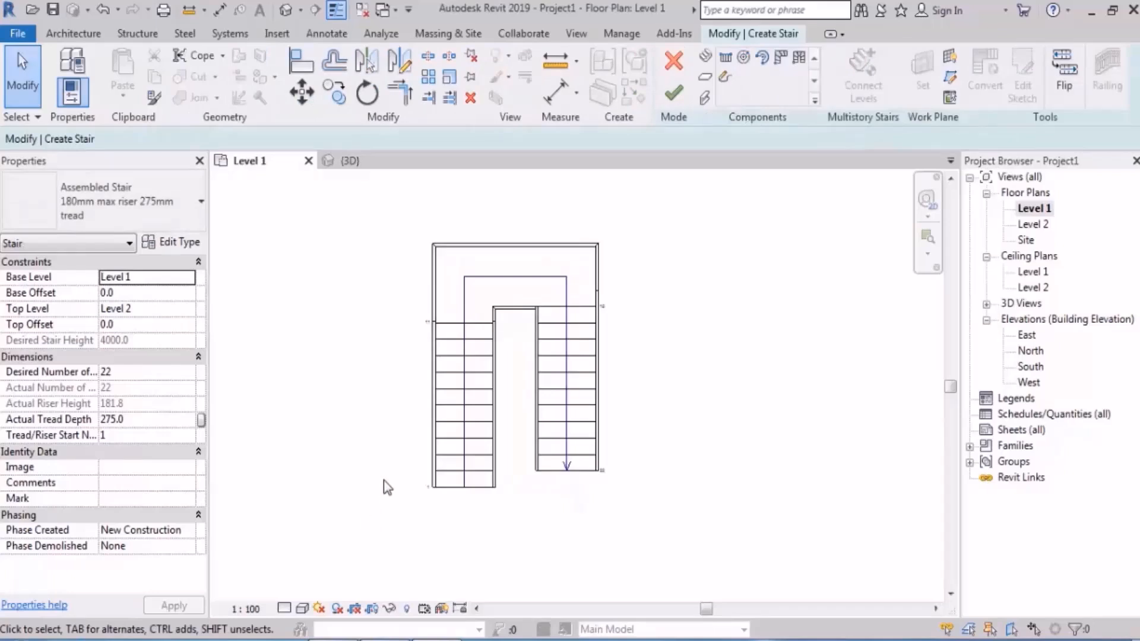
# Step: Examine the first run and the landing of the stair being edited in the 3D view
pyautogui.click(286, 10)
pyautogui.moveTo(486, 331); pyautogui.dragTo(605, 375, button='middle')
pyautogui.click(440, 369)
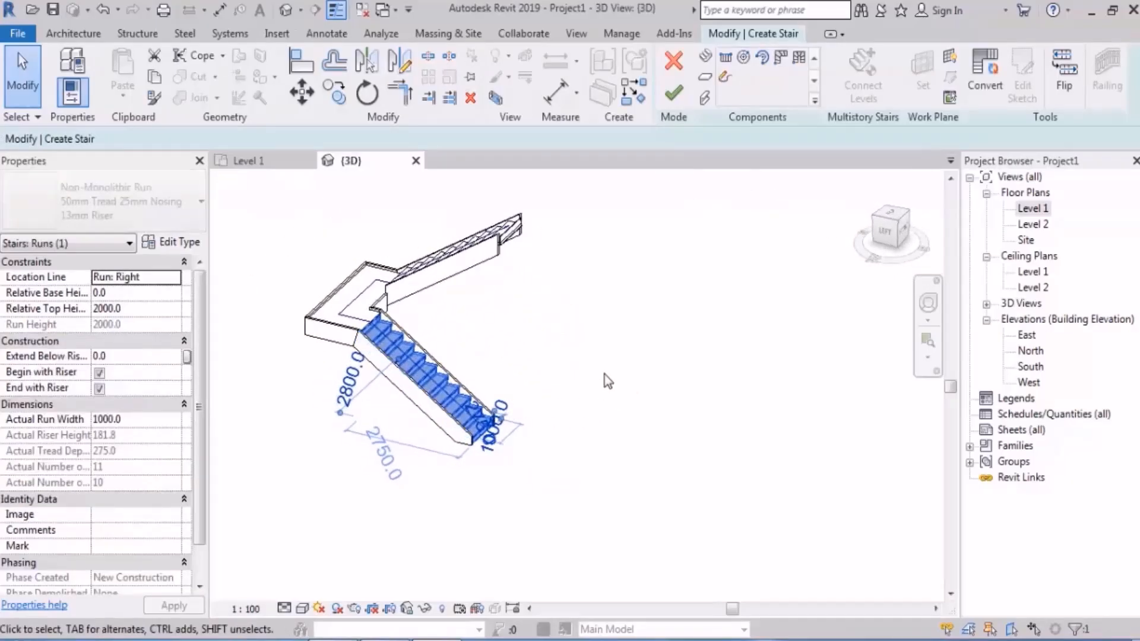
pyautogui.moveTo(571, 297); pyautogui.dragTo(552, 356, button='middle')
pyautogui.click(604, 318)
pyautogui.scroll(3, 460, 356)
pyautogui.click(471, 406)
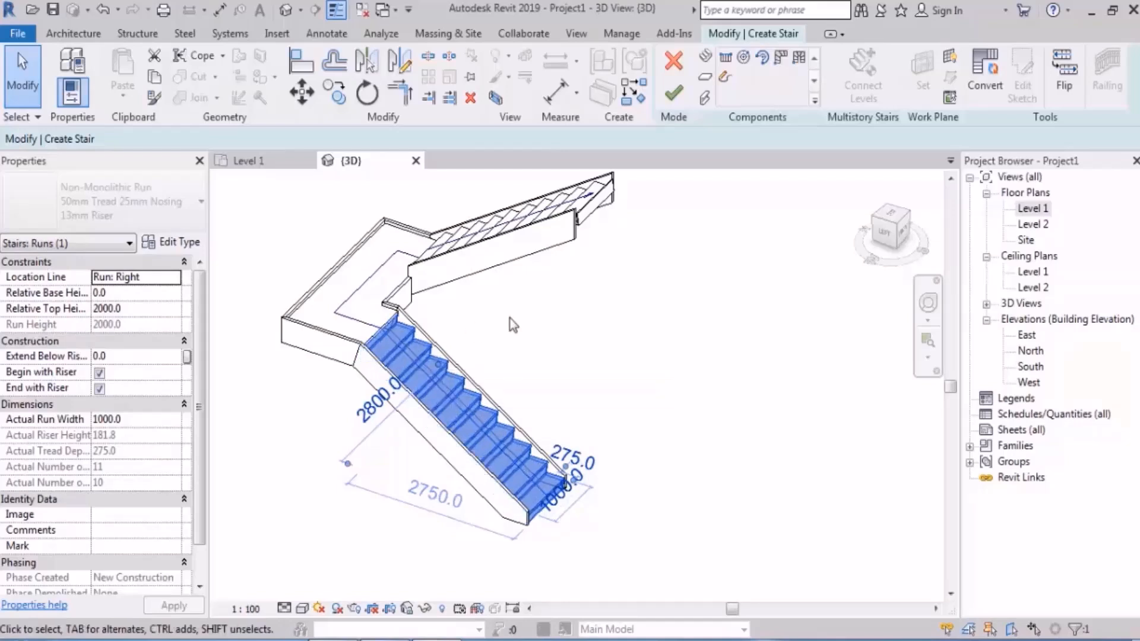
pyautogui.moveTo(491, 364); pyautogui.dragTo(531, 390, button='middle')
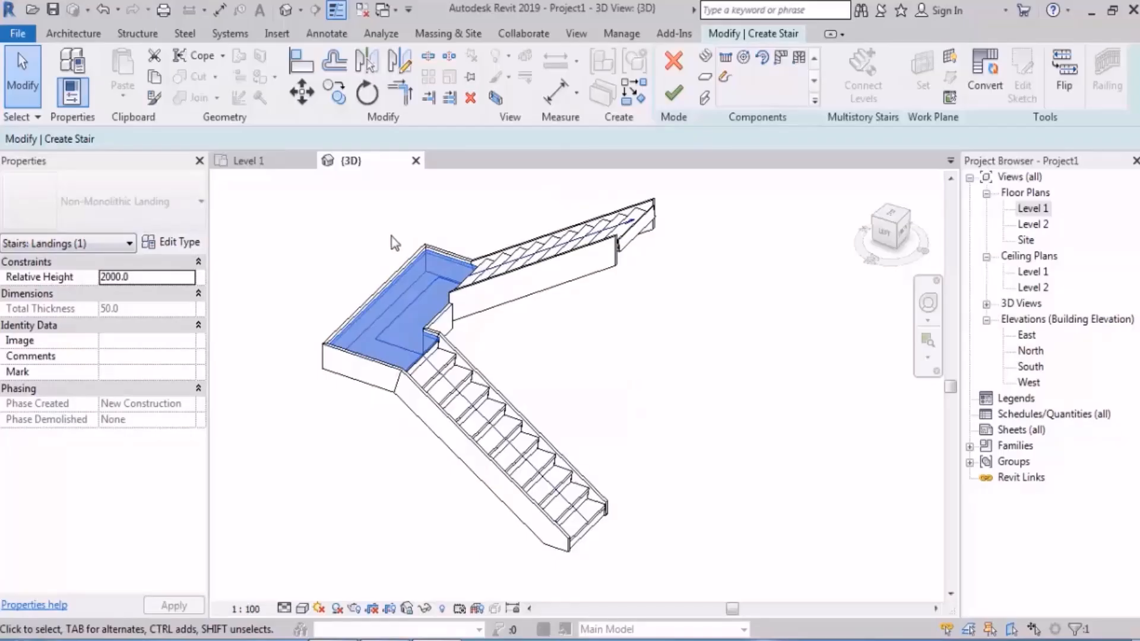
pyautogui.click(631, 368)
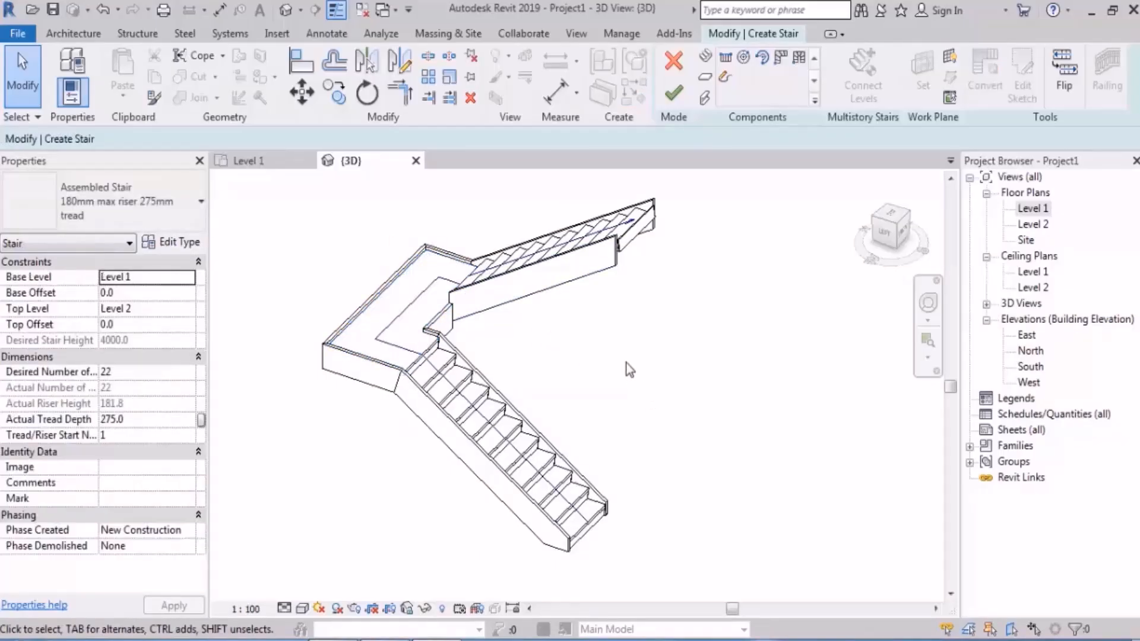
# Step: Examine the second run and its inner stringer from several angles in the 3D view
pyautogui.keyDown('shift'); pyautogui.moveTo(629, 365); pyautogui.dragTo(658, 367, button='middle'); pyautogui.keyUp('shift')
pyautogui.scroll(2, 628, 321)
pyautogui.click(592, 257)
pyautogui.keyDown('shift'); pyautogui.moveTo(606, 330); pyautogui.dragTo(448, 348, button='middle'); pyautogui.keyUp('shift')
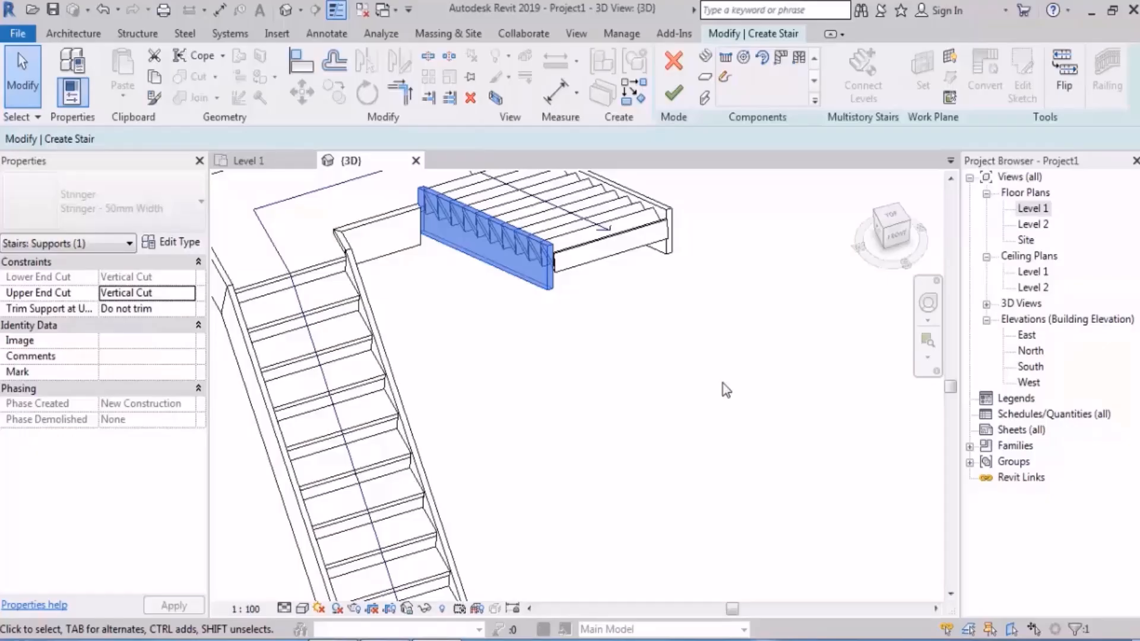
pyautogui.scroll(-3, 722, 383)
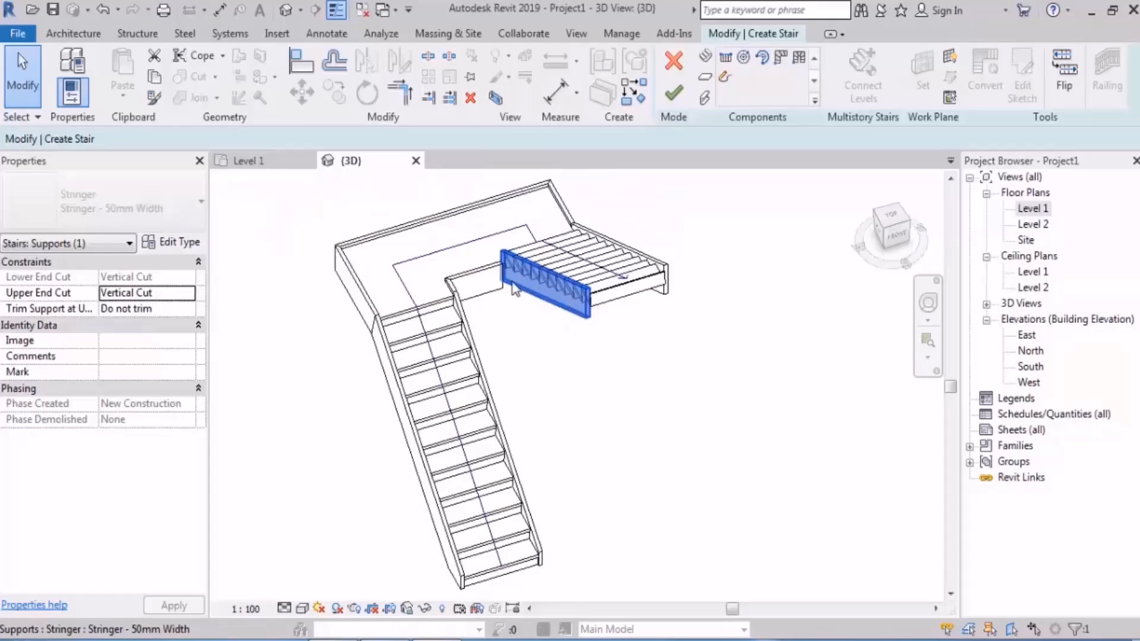
pyautogui.keyDown('shift'); pyautogui.moveTo(620, 402); pyautogui.dragTo(586, 311, button='middle'); pyautogui.keyUp('shift')
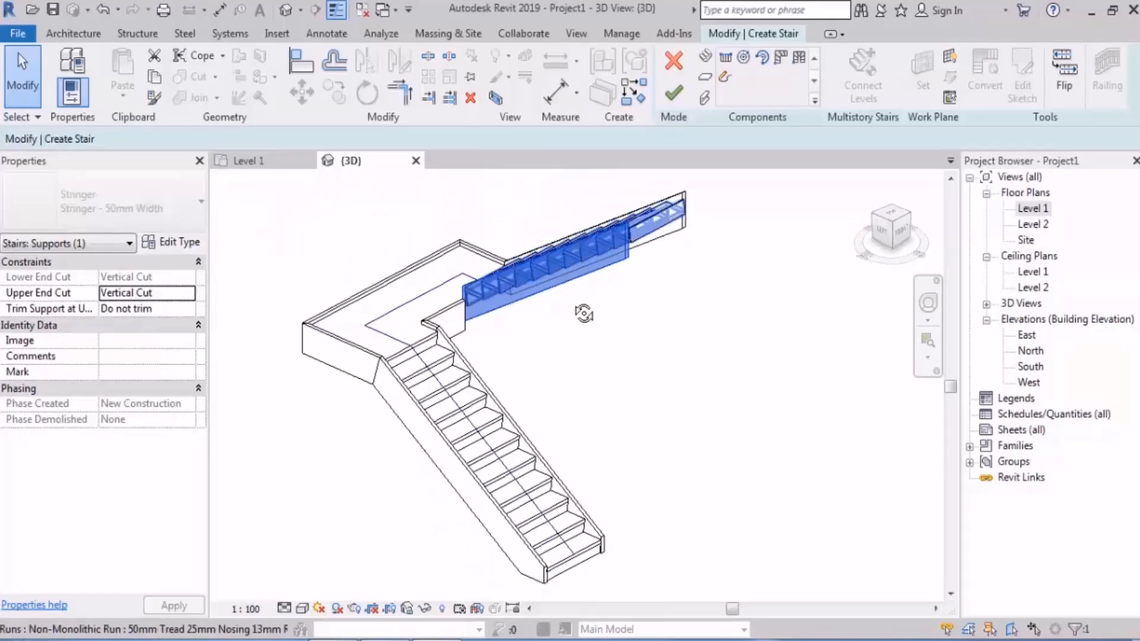
pyautogui.press('Escape')
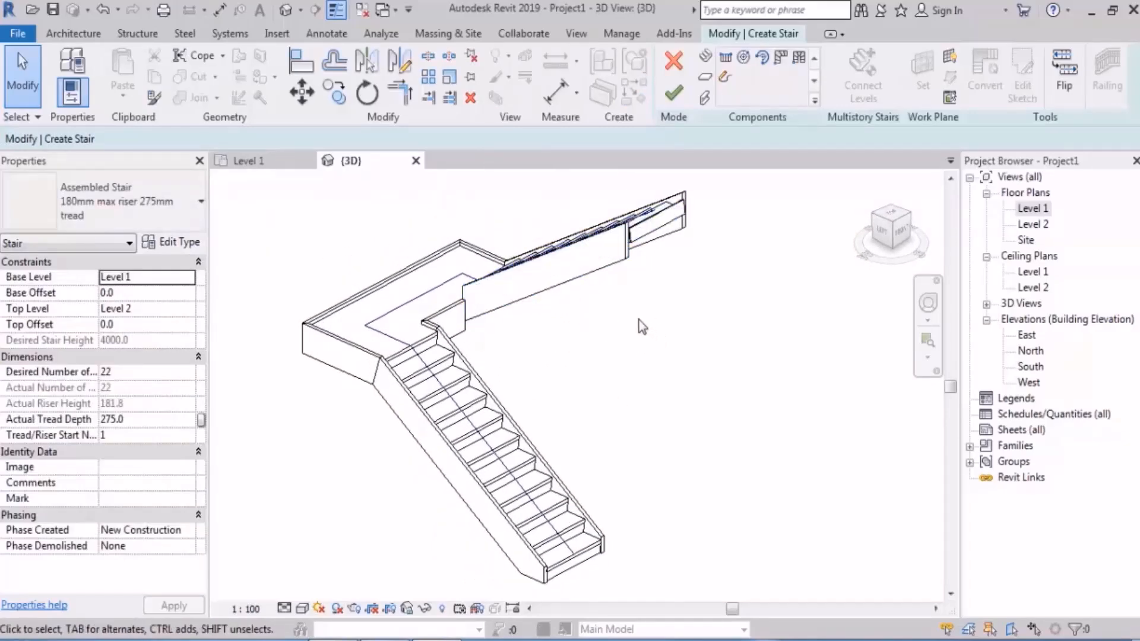
pyautogui.keyDown('shift'); pyautogui.moveTo(639, 320); pyautogui.dragTo(604, 396, button='middle'); pyautogui.keyUp('shift')
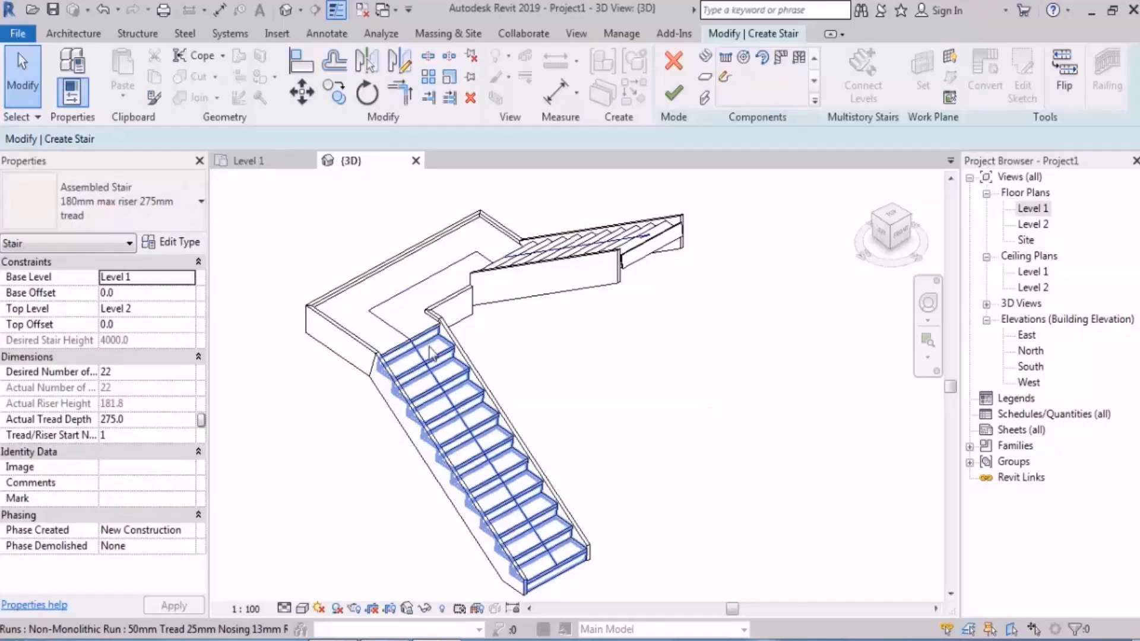
# Step: Open the Level 1 floor plan and inspect the first run and the landing as separate components
pyautogui.doubleClick(1034, 210)
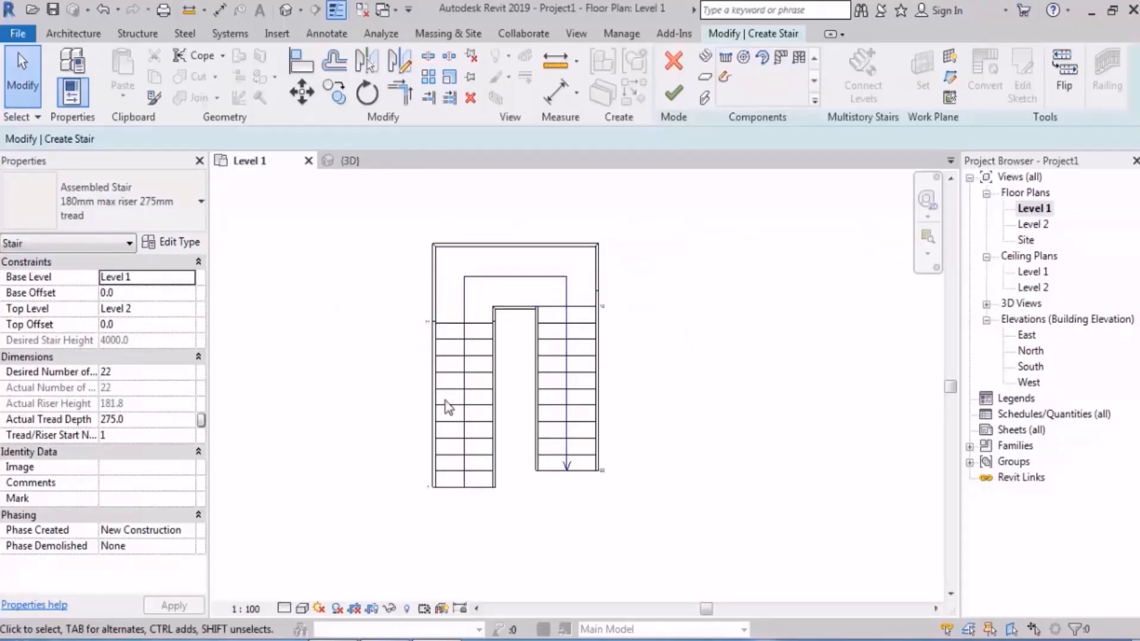
pyautogui.click(472, 385)
pyautogui.click(463, 271)
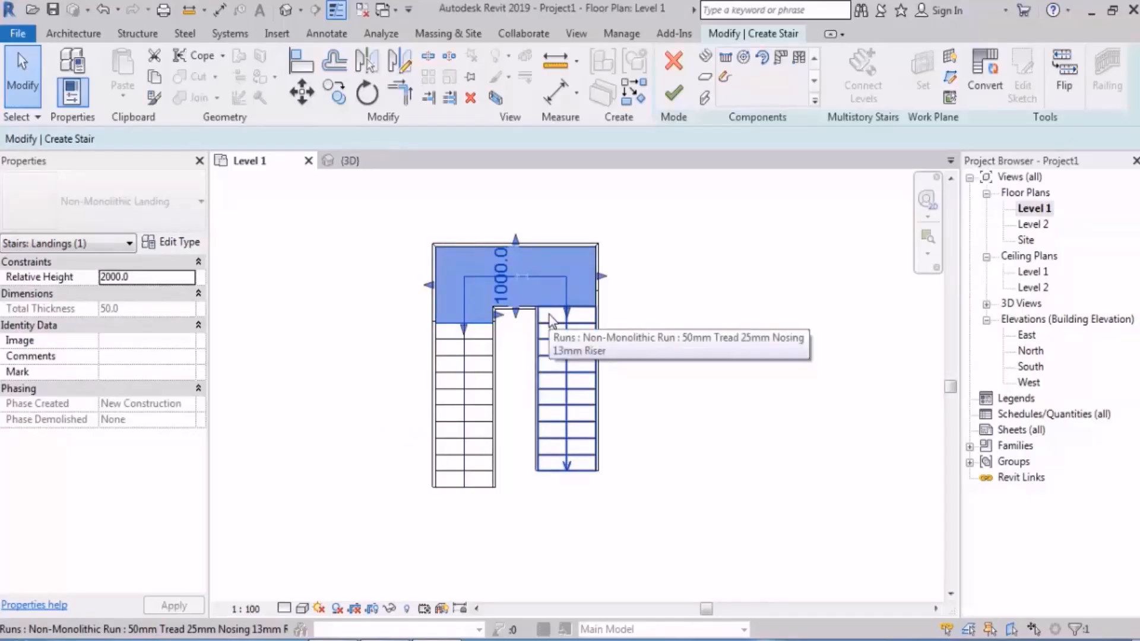
pyautogui.click(704, 364)
# Step: Stretch the outer edge of the first run outward to a run width of about 2120 mm
pyautogui.scroll(2, 641, 412)
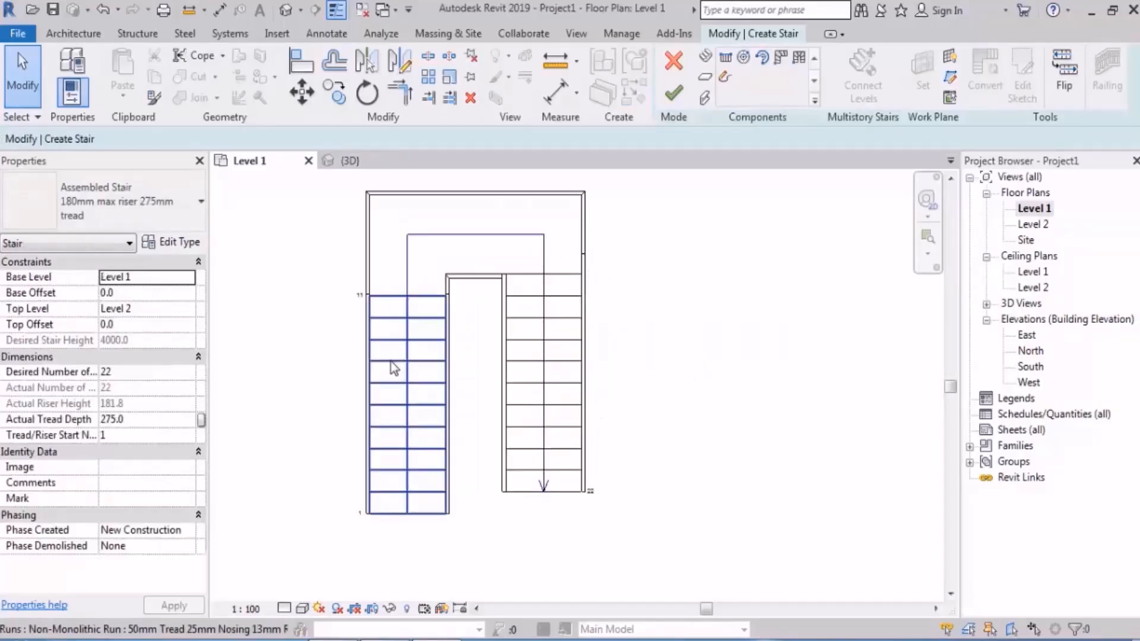
pyautogui.click(391, 361)
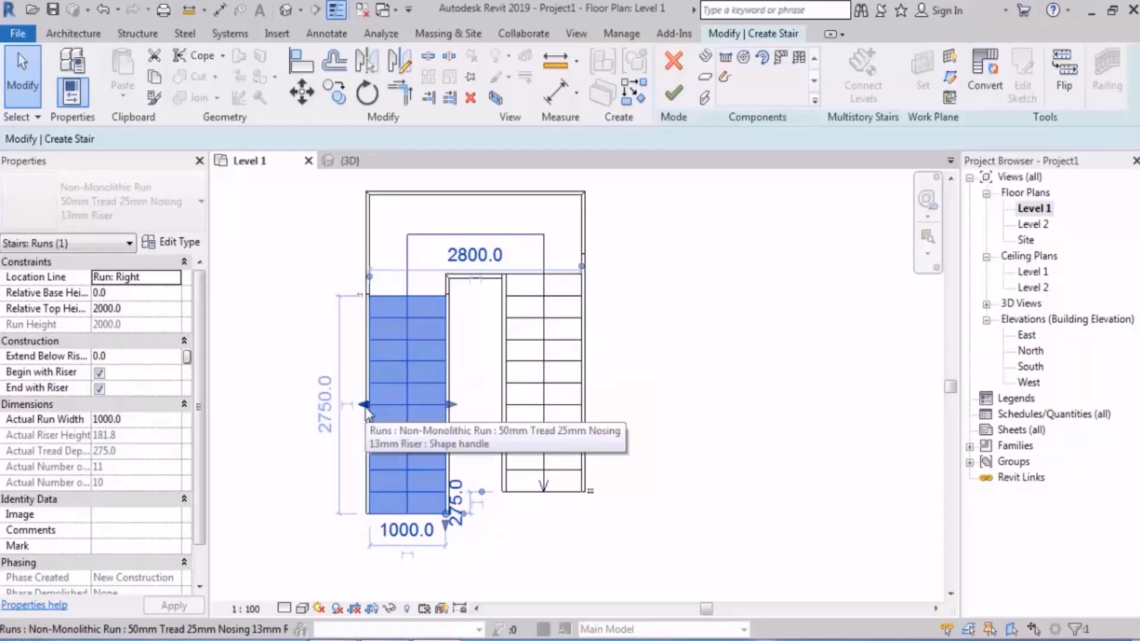
pyautogui.moveTo(364, 406); pyautogui.dragTo(285, 409)
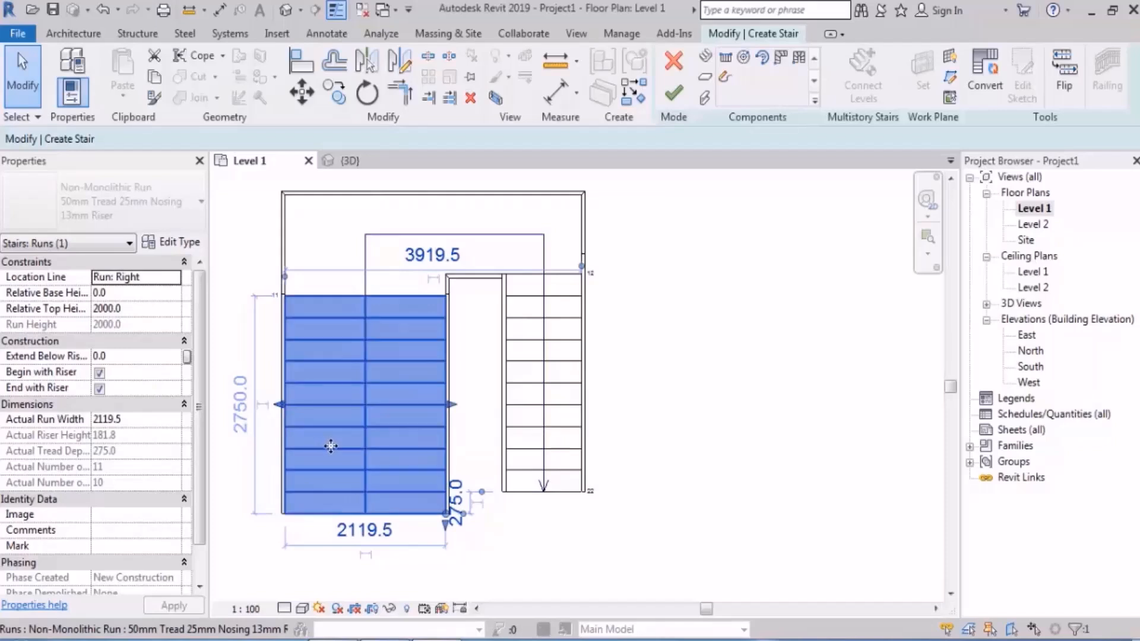
# Step: Set the first run's width to 2500 mm, and increase it to 3000 mm
pyautogui.moveTo(333, 416); pyautogui.dragTo(423, 327, button='middle')
pyautogui.click(446, 451)
pyautogui.write('2500')
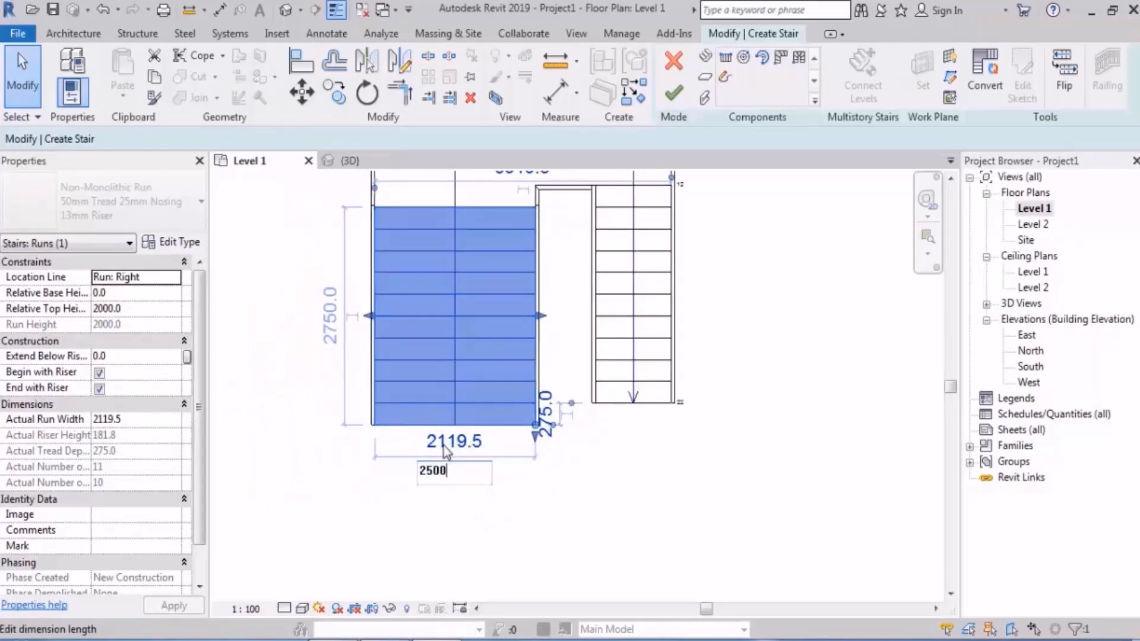
pyautogui.press('Return')
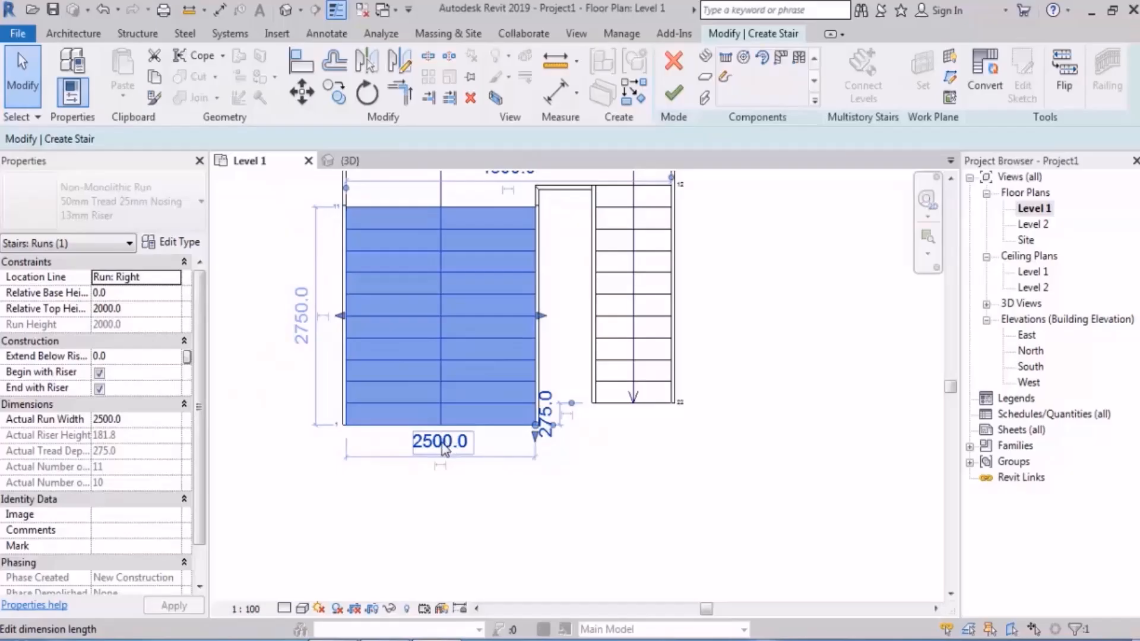
pyautogui.click(439, 451)
pyautogui.write('3000')
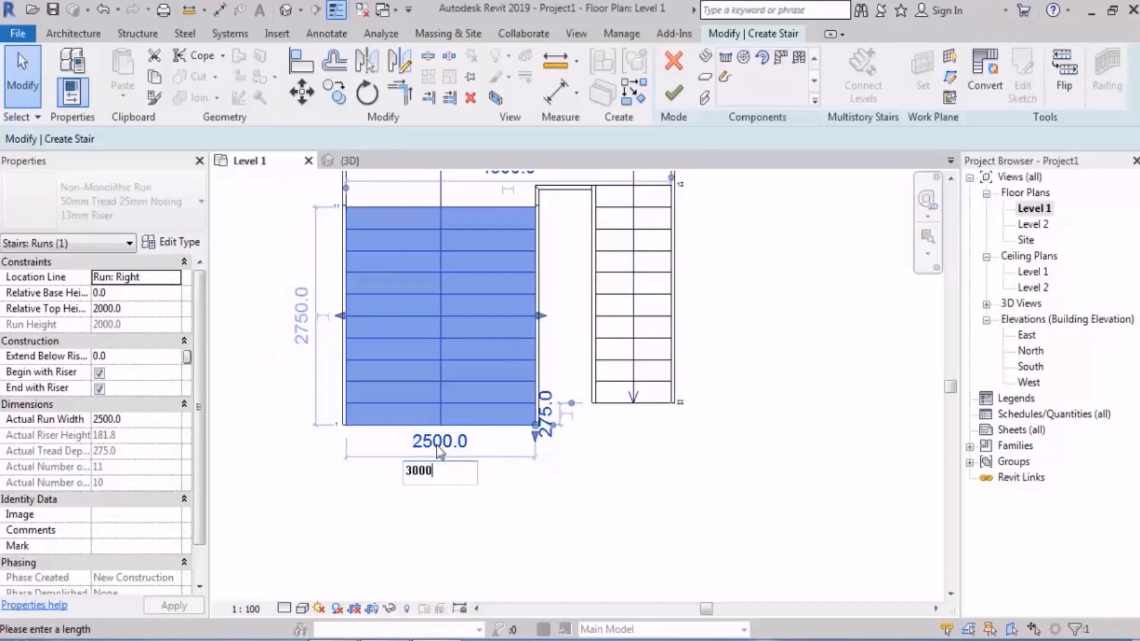
pyautogui.press('Return')
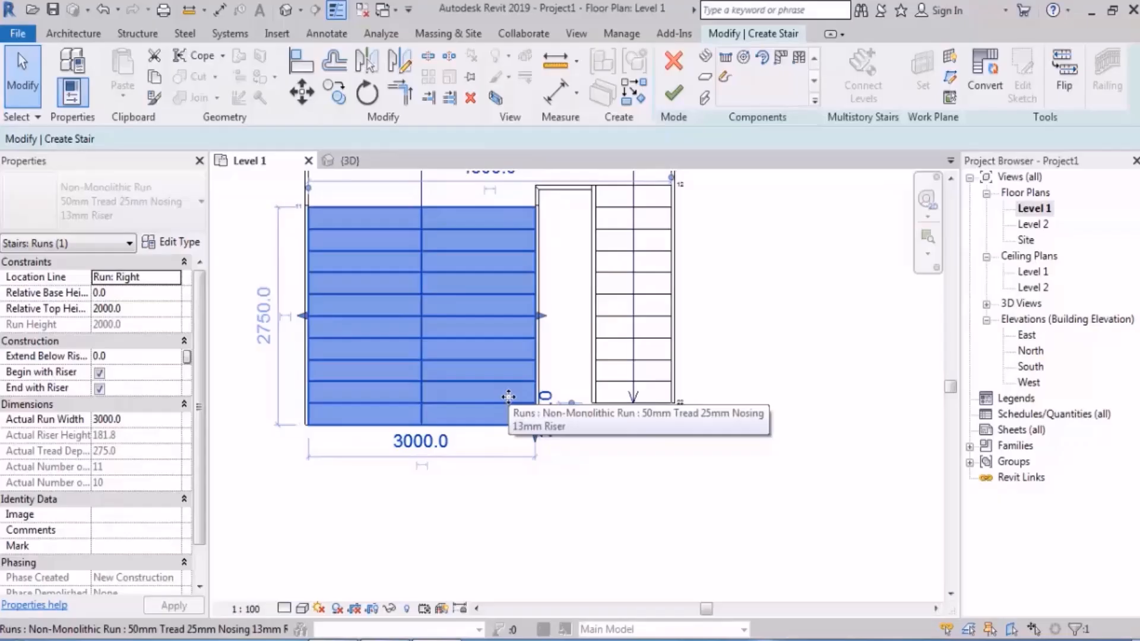
# Step: Reduce the first run's width to 2000 mm through its width dimension
pyautogui.scroll(-1, 514, 411)
pyautogui.moveTo(648, 361); pyautogui.dragTo(649, 420, button='middle')
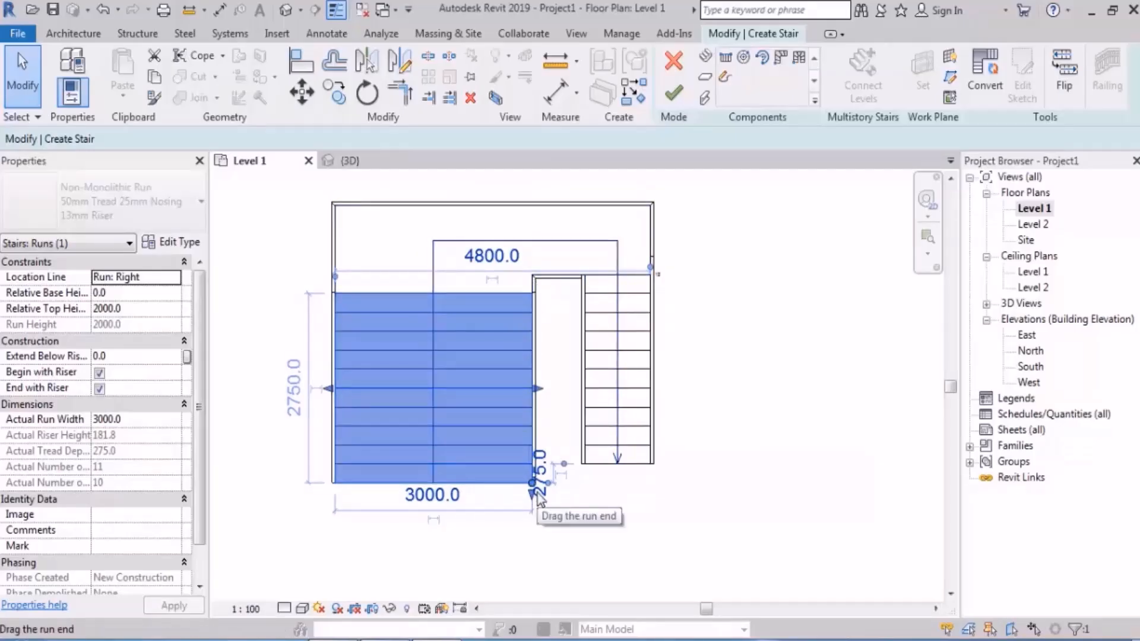
pyautogui.click(430, 504)
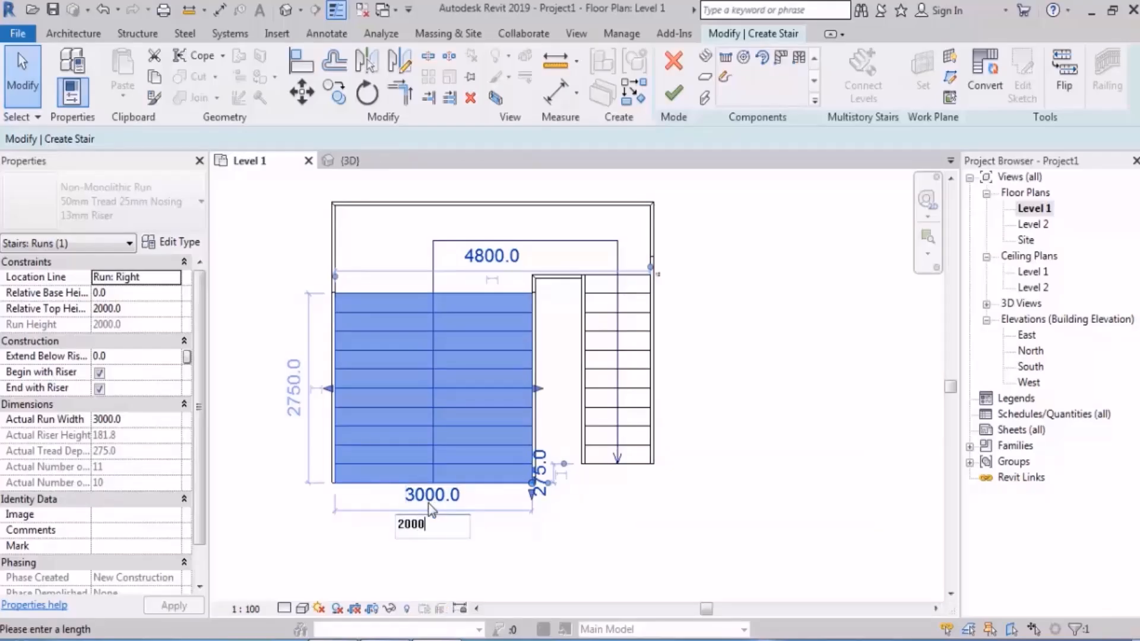
pyautogui.press('Return')
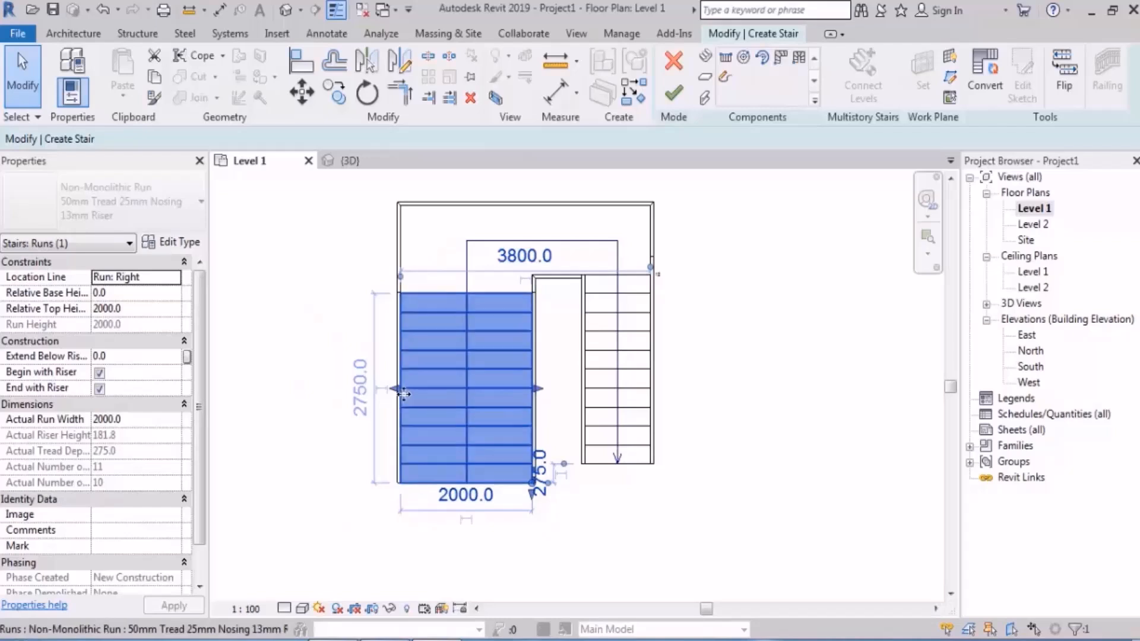
# Step: Stretch both side edges of the first run to a width of about 3203 mm
pyautogui.moveTo(393, 391); pyautogui.dragTo(346, 394)
pyautogui.scroll(2, 518, 406)
pyautogui.scroll(-3, 395, 427)
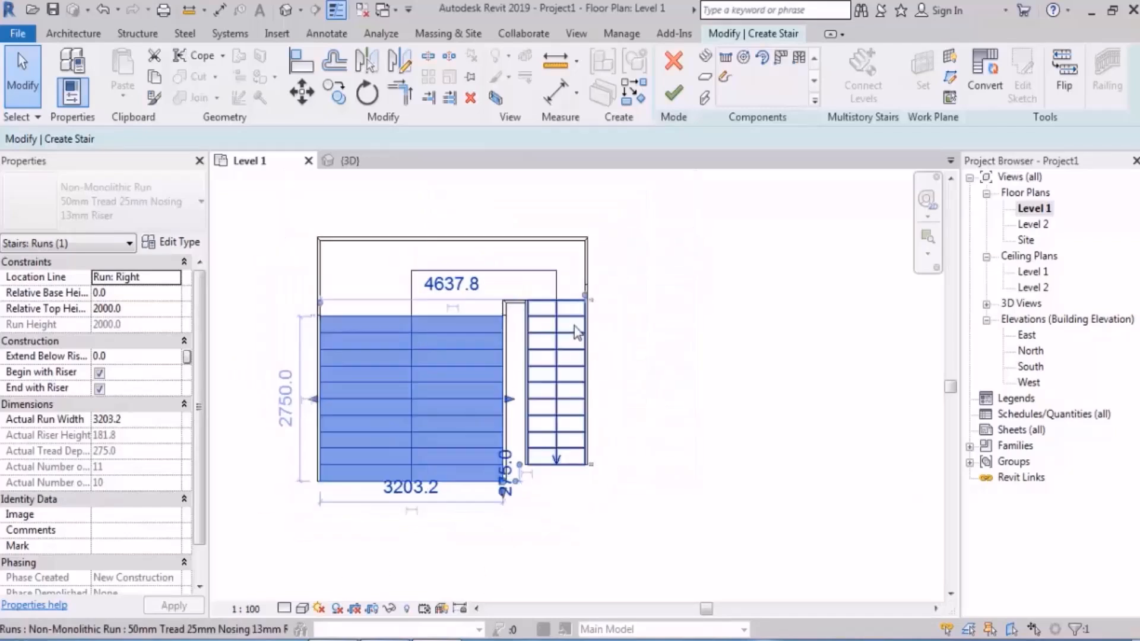
# Step: Try stretching the landing to about 2100 mm deep and outward past both runs, and undo all the run and landing size changes
pyautogui.moveTo(585, 339); pyautogui.dragTo(580, 371, button='middle')
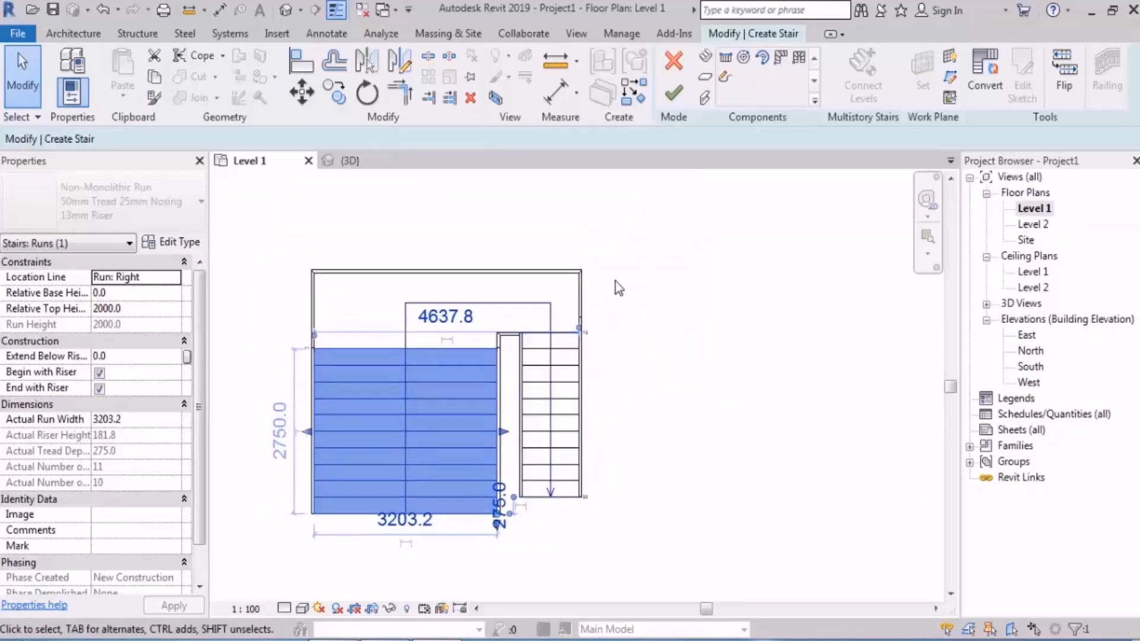
pyautogui.moveTo(520, 301); pyautogui.dragTo(536, 372, button='middle')
pyautogui.click(536, 373)
pyautogui.moveTo(463, 337); pyautogui.dragTo(464, 274)
pyautogui.scroll(-1, 638, 351)
pyautogui.moveTo(612, 345); pyautogui.dragTo(750, 345)
pyautogui.moveTo(398, 355); pyautogui.dragTo(282, 354)
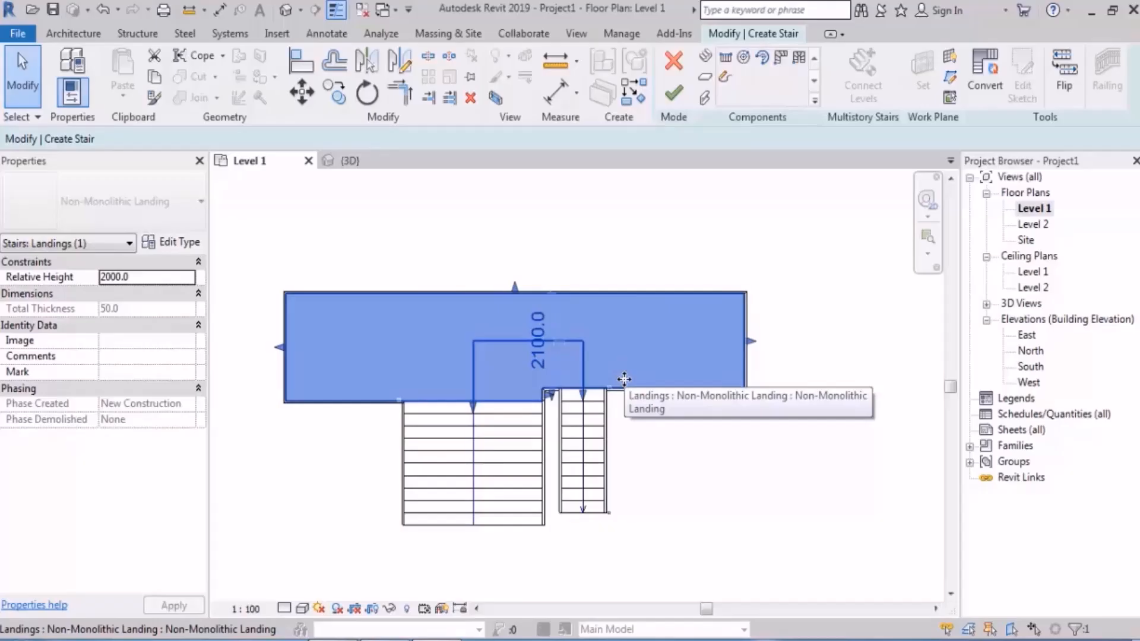
pyautogui.hotkey('ctrl', 'z')
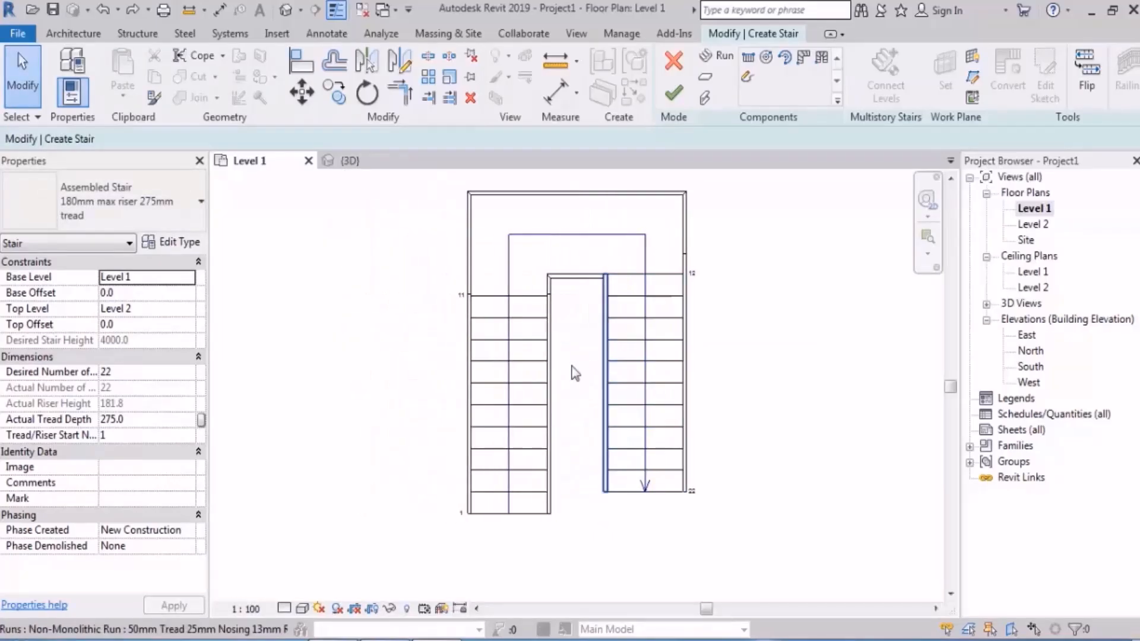
# Step: Try rotating the first run slightly clockwise about its upper inner corner, and undo the rotation
pyautogui.click(522, 364)
pyautogui.moveTo(537, 342); pyautogui.dragTo(508, 323, button='middle')
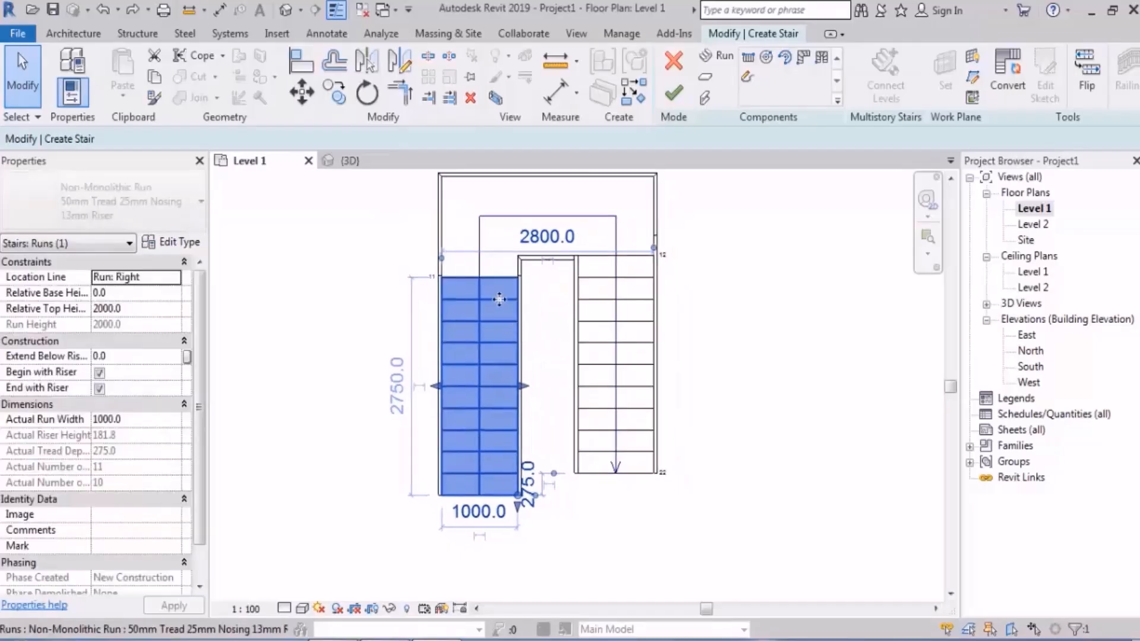
pyautogui.click(366, 93)
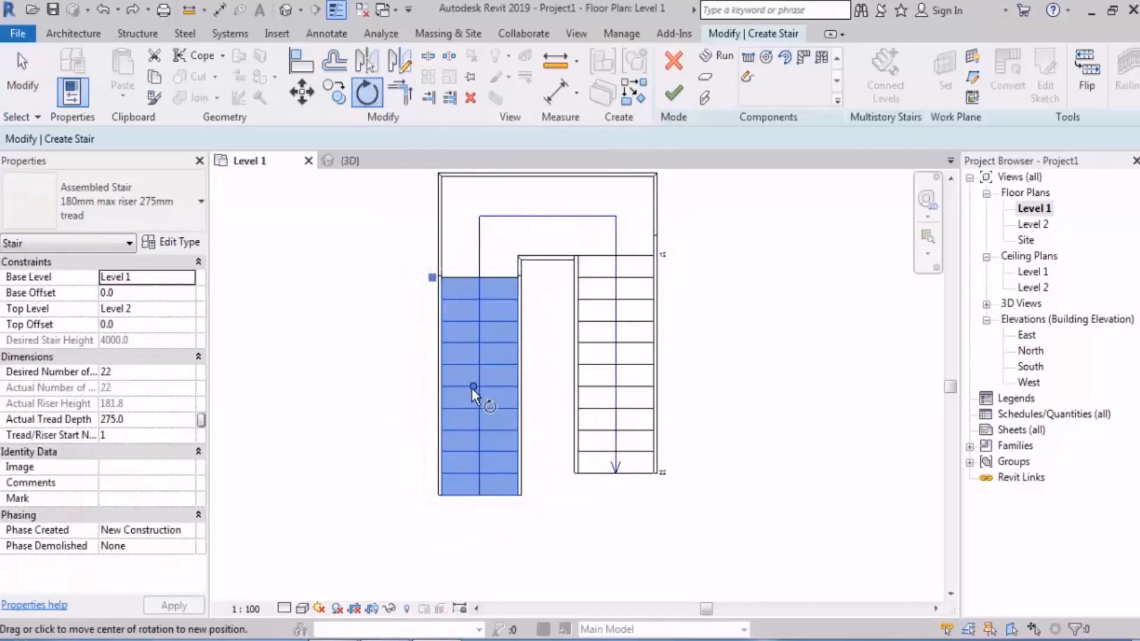
pyautogui.moveTo(475, 386); pyautogui.dragTo(518, 276)
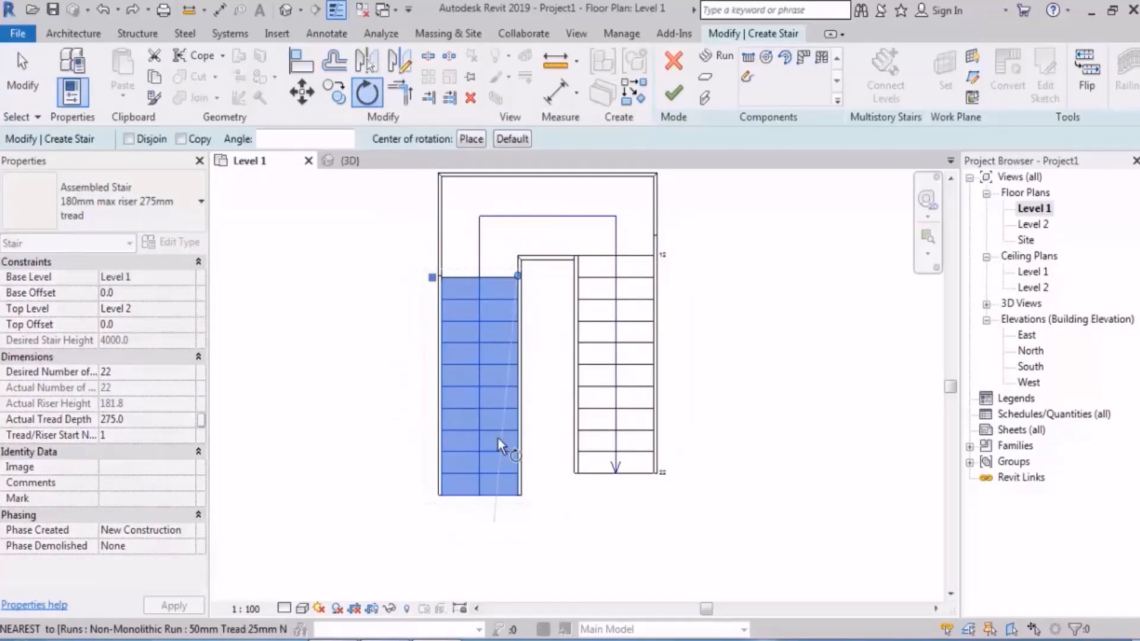
pyautogui.click(505, 502)
pyautogui.click(472, 509)
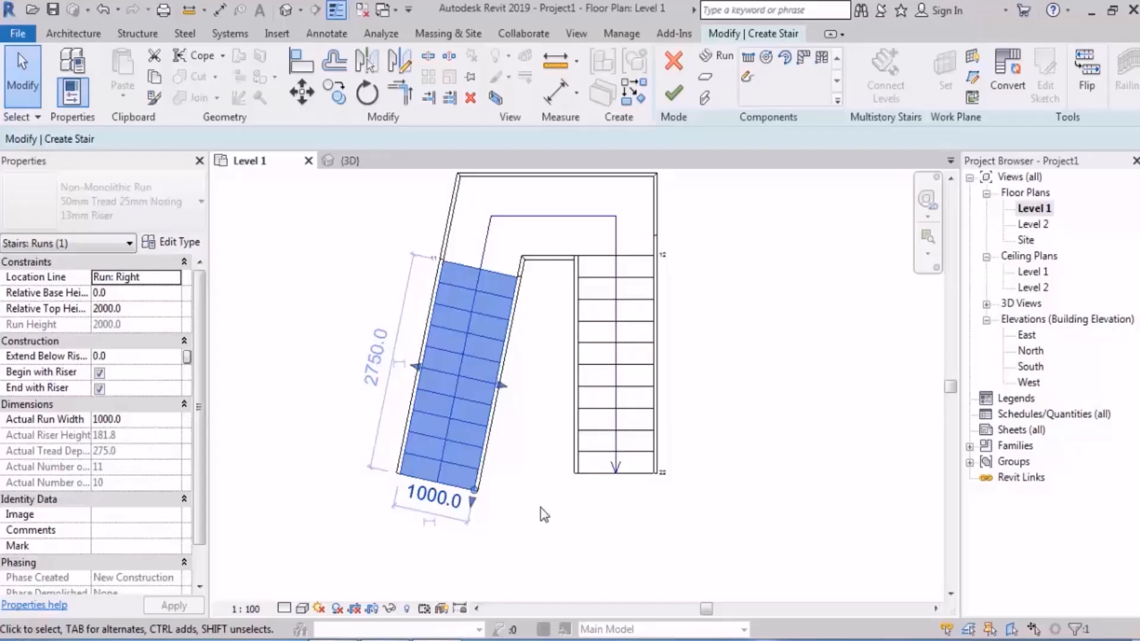
pyautogui.hotkey('ctrl', 'z')
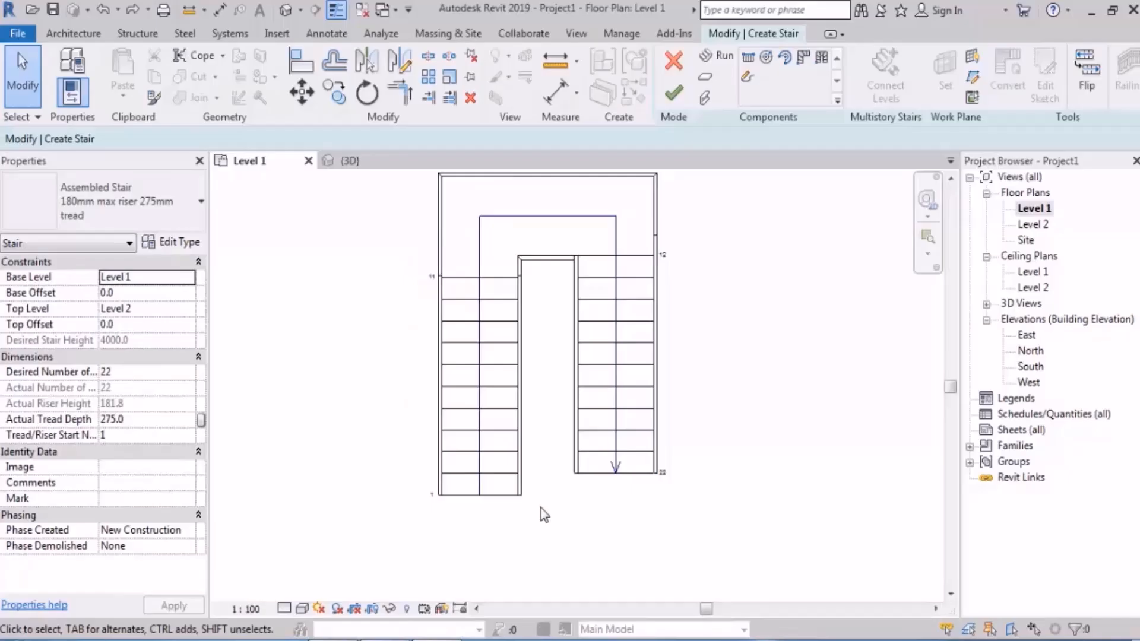
# Step: Extend the end of the second run to 16 risers, about 4125 mm long, shifting risers from the first run
pyautogui.scroll(4, 513, 523)
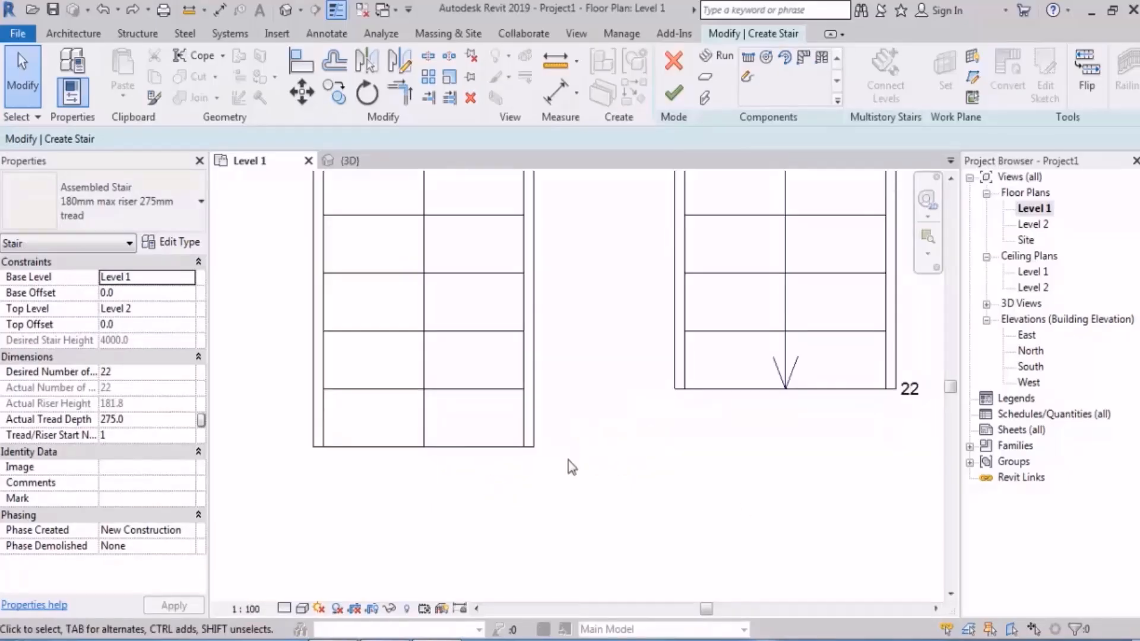
pyautogui.click(487, 394)
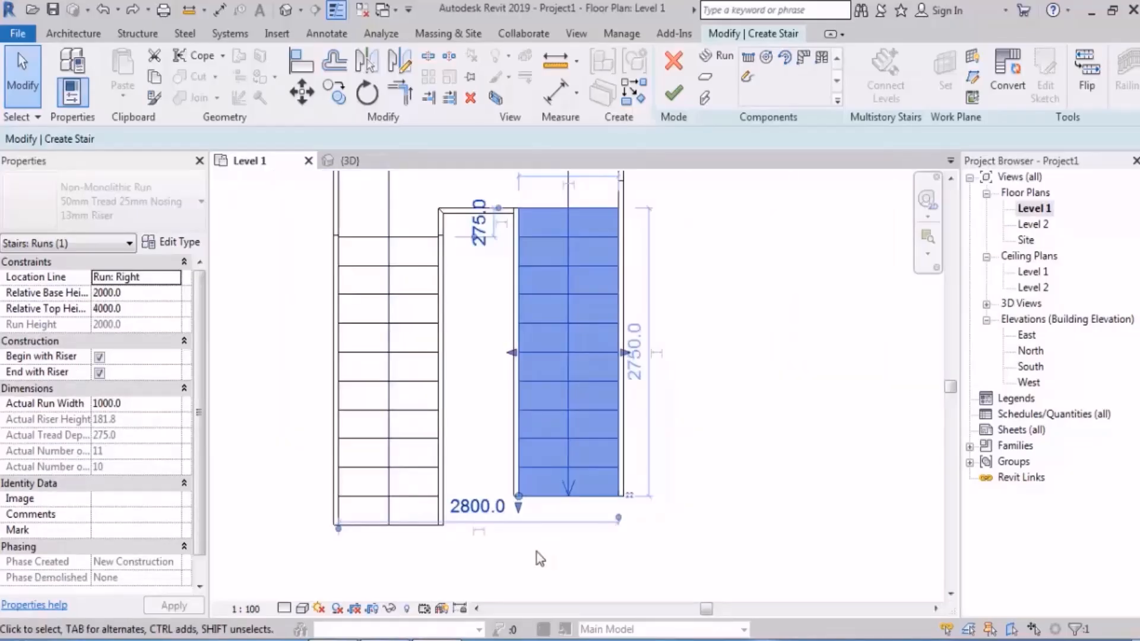
pyautogui.scroll(3, 512, 573)
pyautogui.moveTo(563, 563); pyautogui.dragTo(591, 574, button='middle')
pyautogui.scroll(-3, 577, 482)
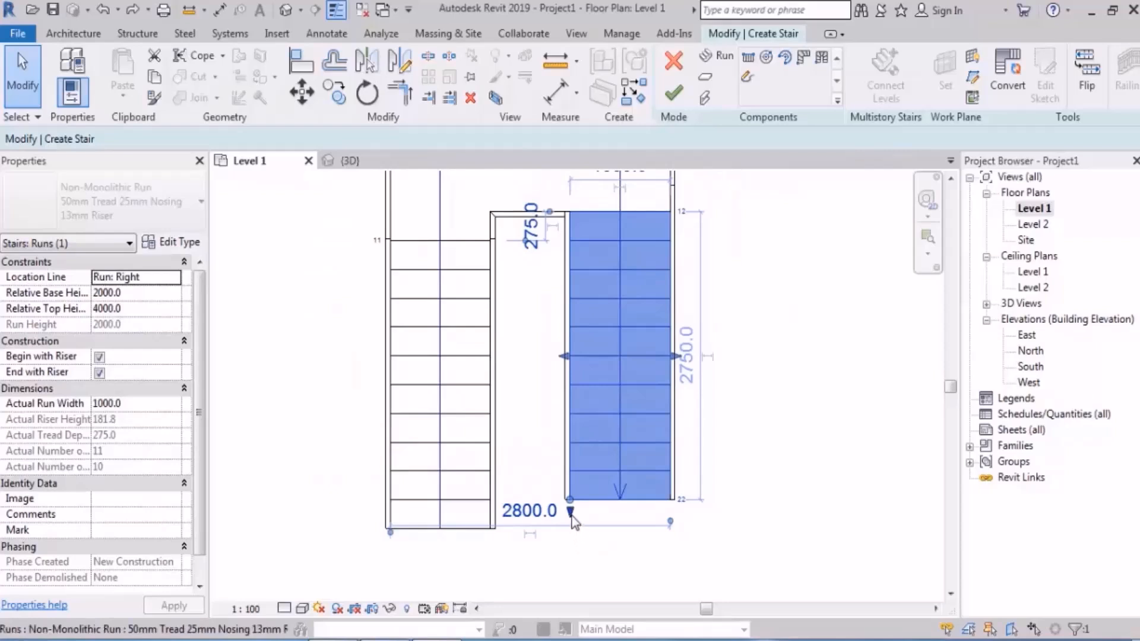
pyautogui.moveTo(572, 521); pyautogui.dragTo(572, 560)
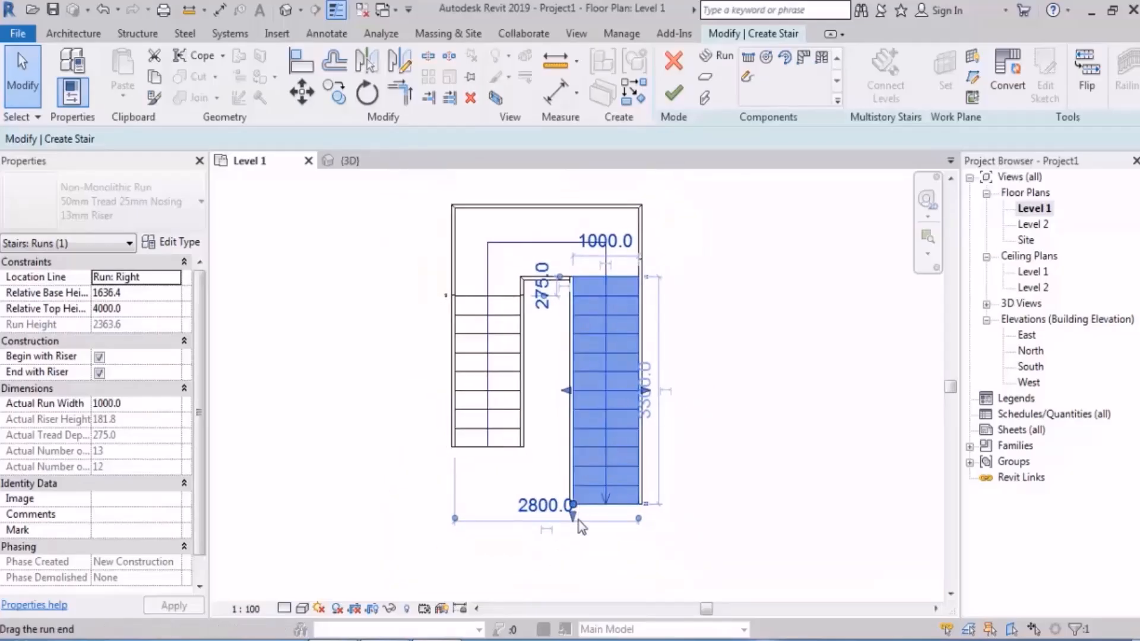
pyautogui.moveTo(576, 523); pyautogui.dragTo(577, 562)
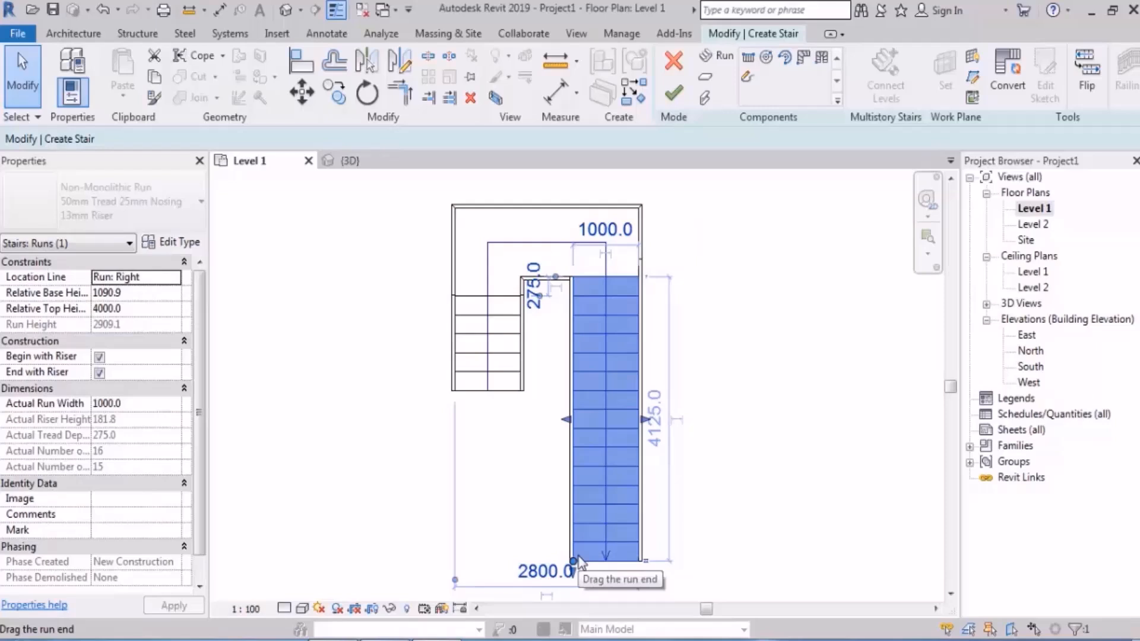
# Step: Extend the start of the first run to 10 risers, about 2475 mm long, taking risers from the second run
pyautogui.click(507, 442)
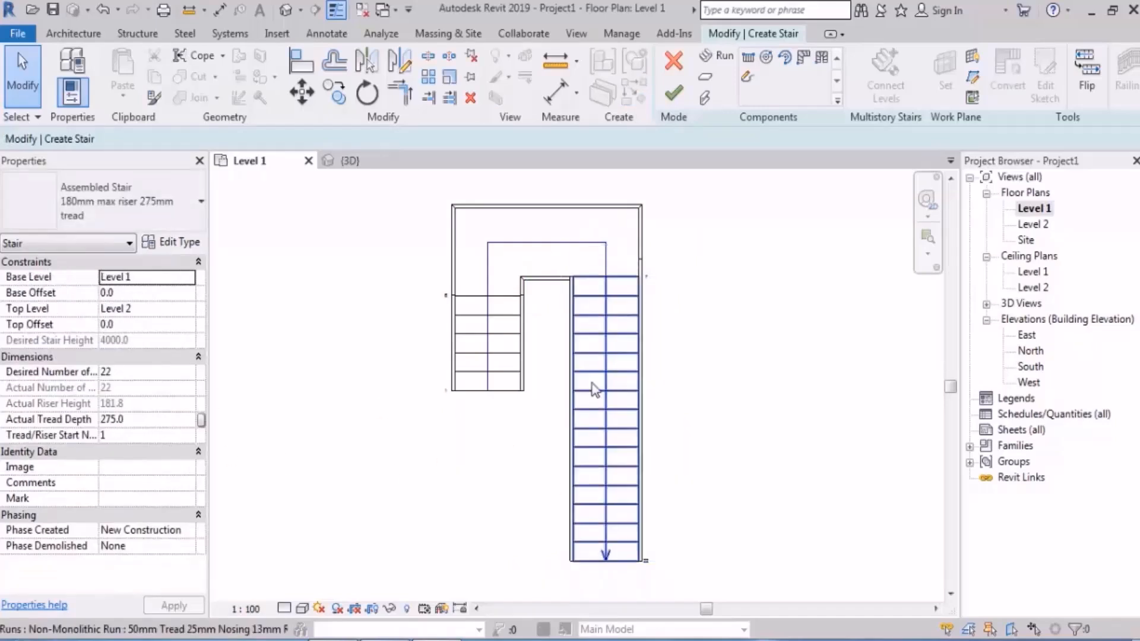
pyautogui.click(502, 364)
pyautogui.moveTo(487, 390); pyautogui.dragTo(527, 468)
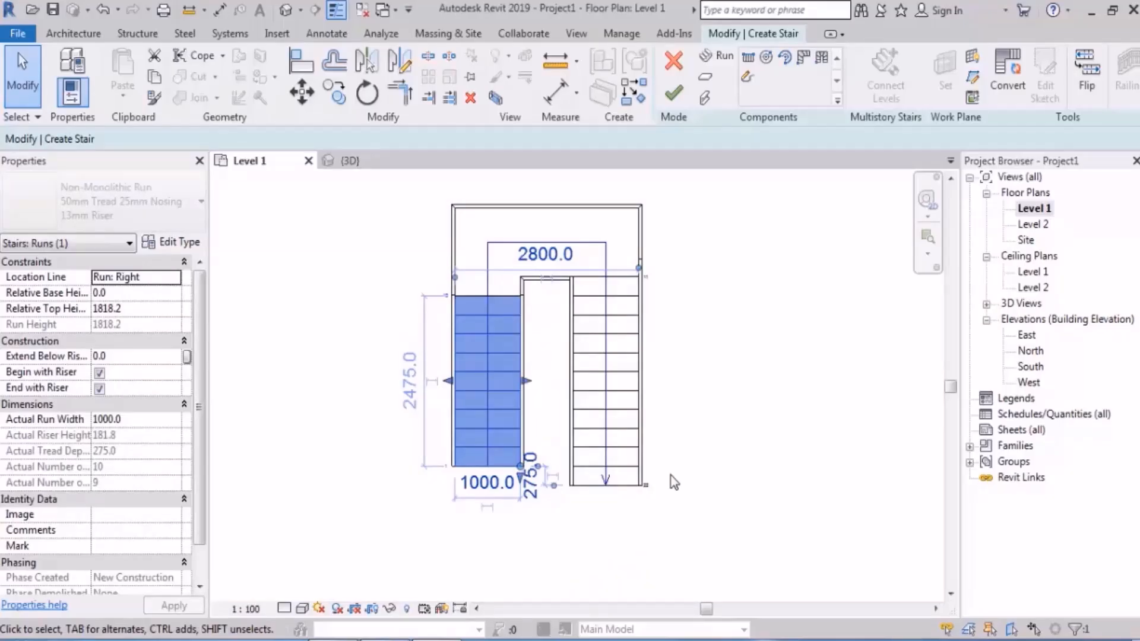
# Step: Delete all components of the stair being edited, including both runs, the landing and the supports
pyautogui.scroll(-2, 593, 439)
pyautogui.moveTo(702, 251); pyautogui.dragTo(389, 542)
pyautogui.press('Delete')
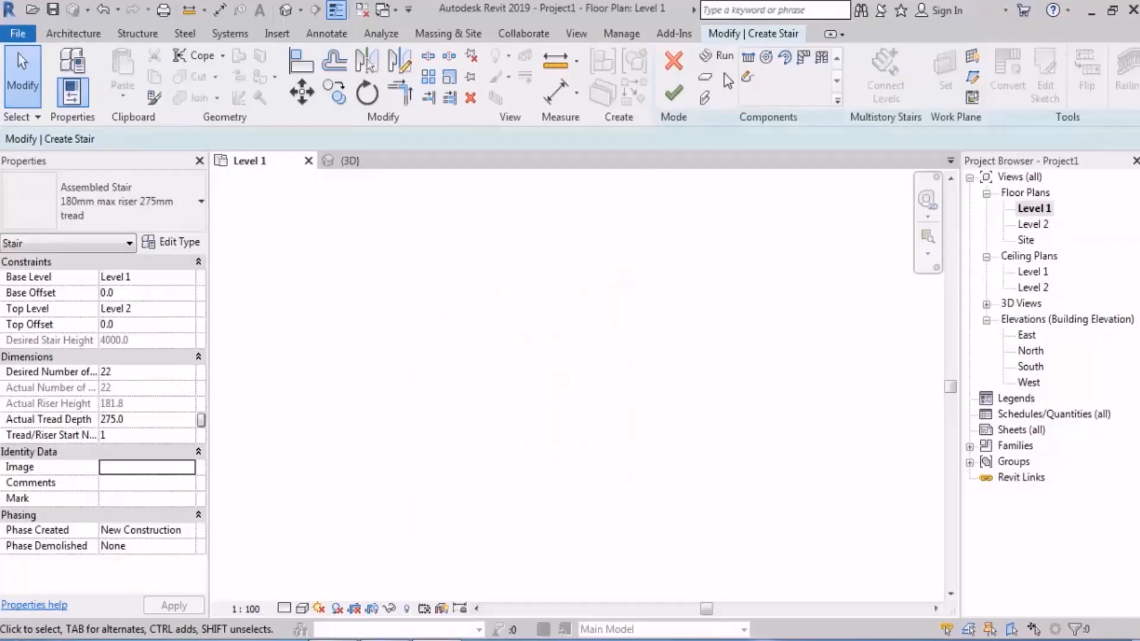
# Step: Sketch a three-run U-shaped stair with 6, 7 and 9 risers, 1000 mm wide, with automatic landings at both corners
pyautogui.click(718, 55)
pyautogui.click(414, 454)
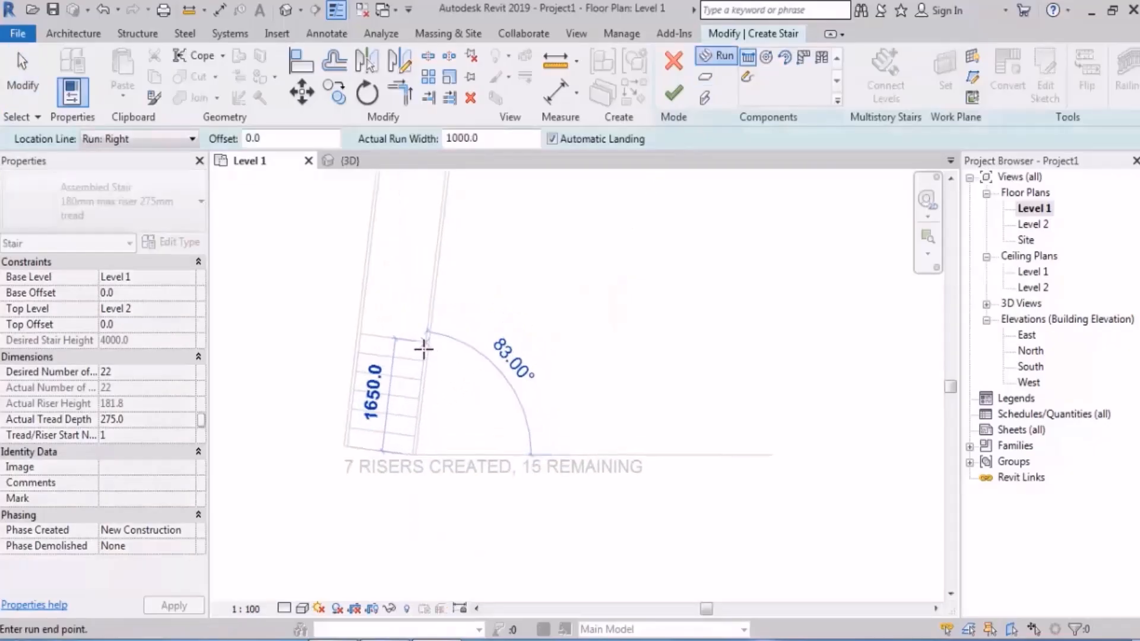
pyautogui.click(414, 357)
pyautogui.click(413, 317)
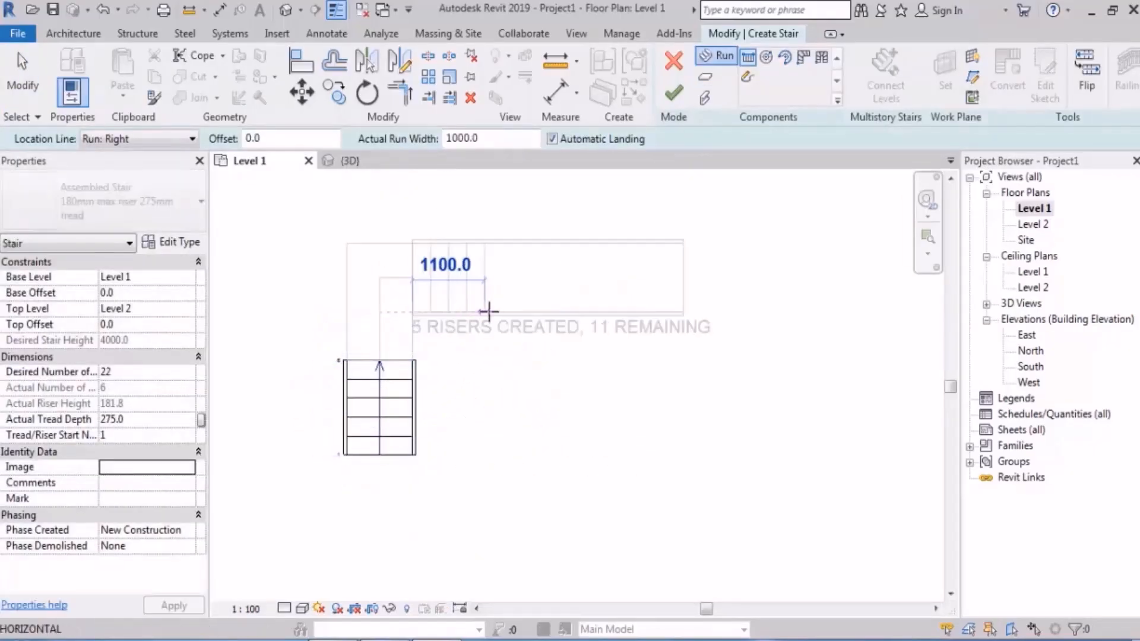
pyautogui.click(522, 317)
pyautogui.click(572, 312)
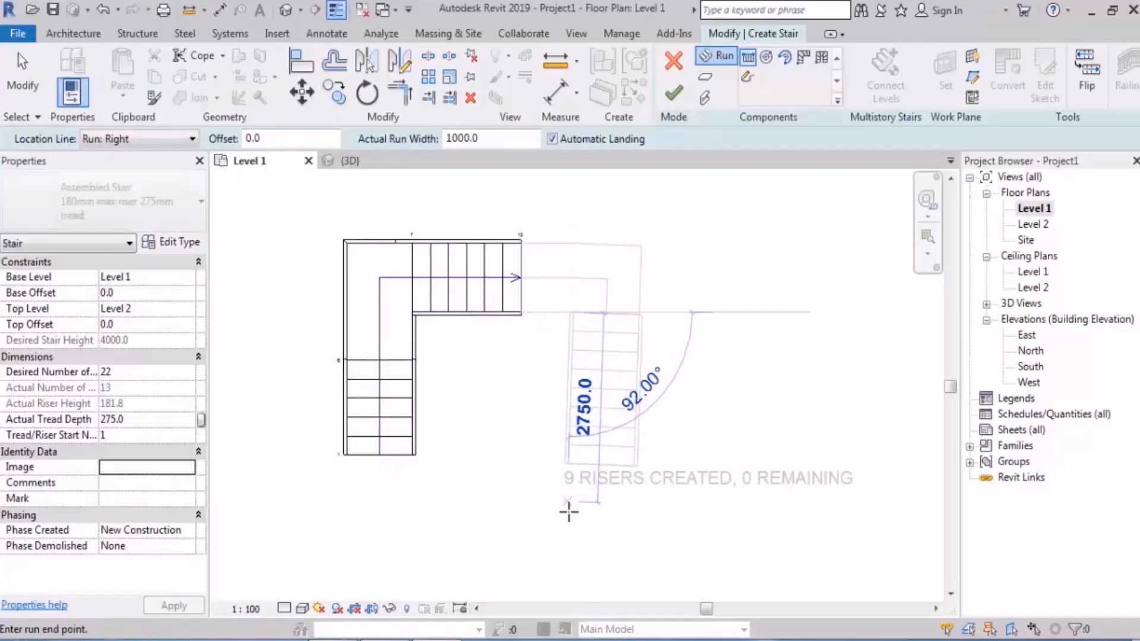
pyautogui.click(575, 525)
pyautogui.press('Escape')
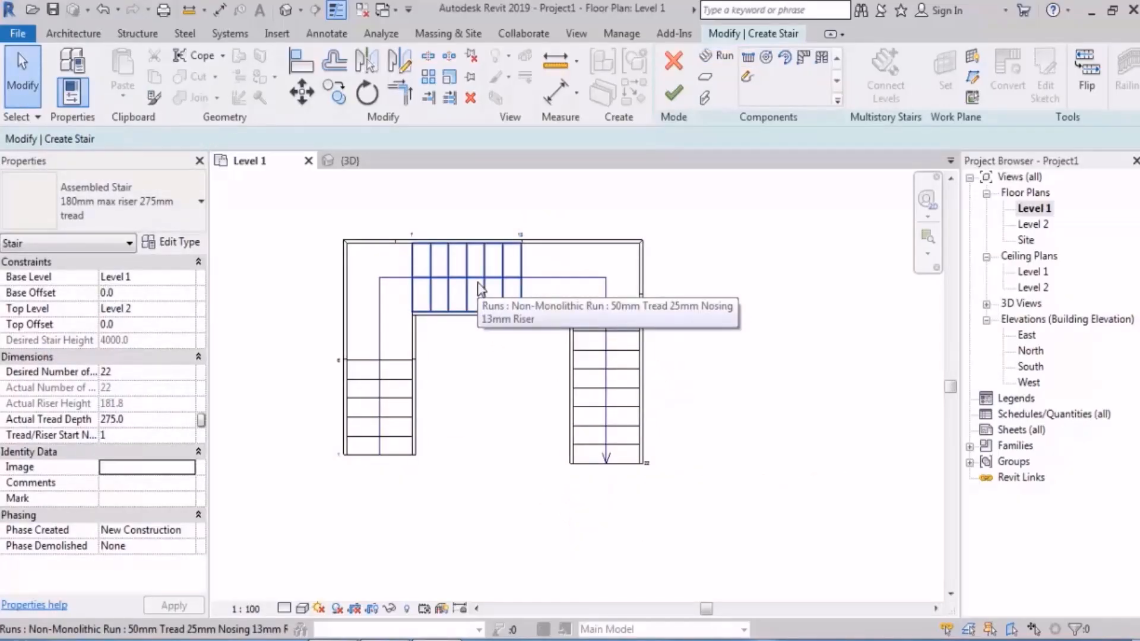
# Step: Extend the start of the first run to 9 risers, about 2200 mm long, taking risers from the third run
pyautogui.moveTo(497, 413); pyautogui.dragTo(499, 364, button='middle')
pyautogui.click(383, 353)
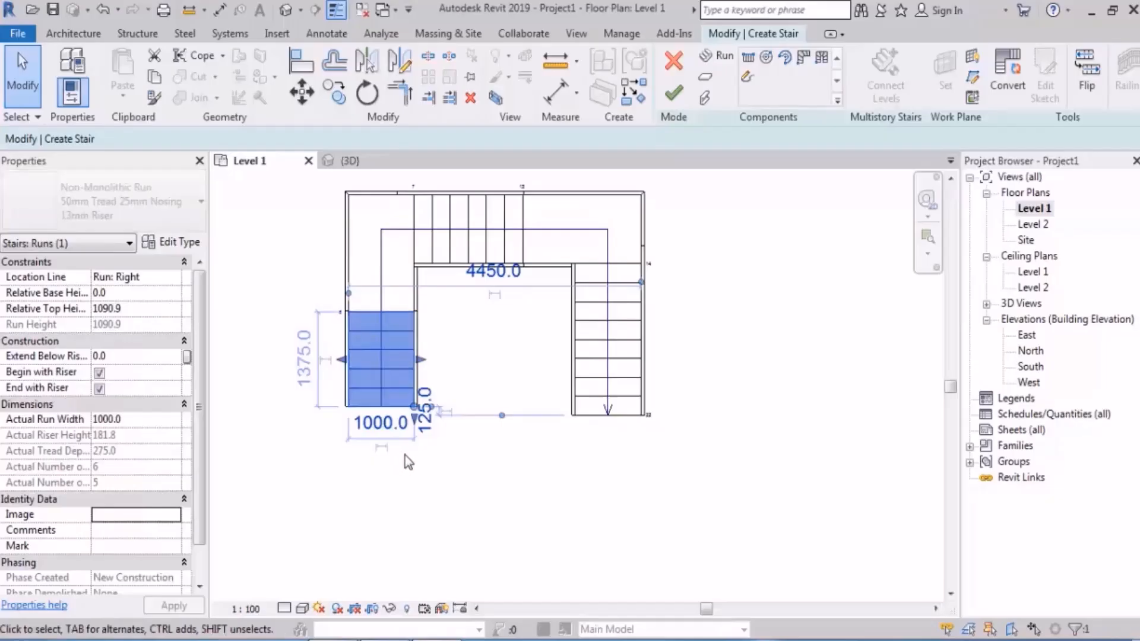
pyautogui.scroll(2, 407, 457)
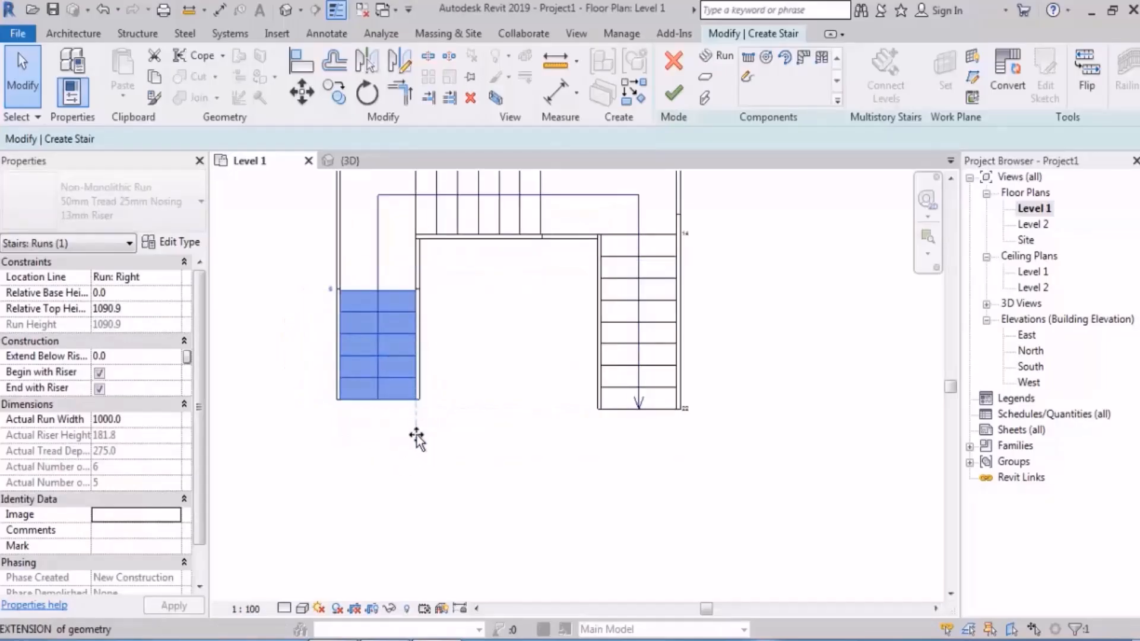
pyautogui.moveTo(417, 440); pyautogui.dragTo(419, 464)
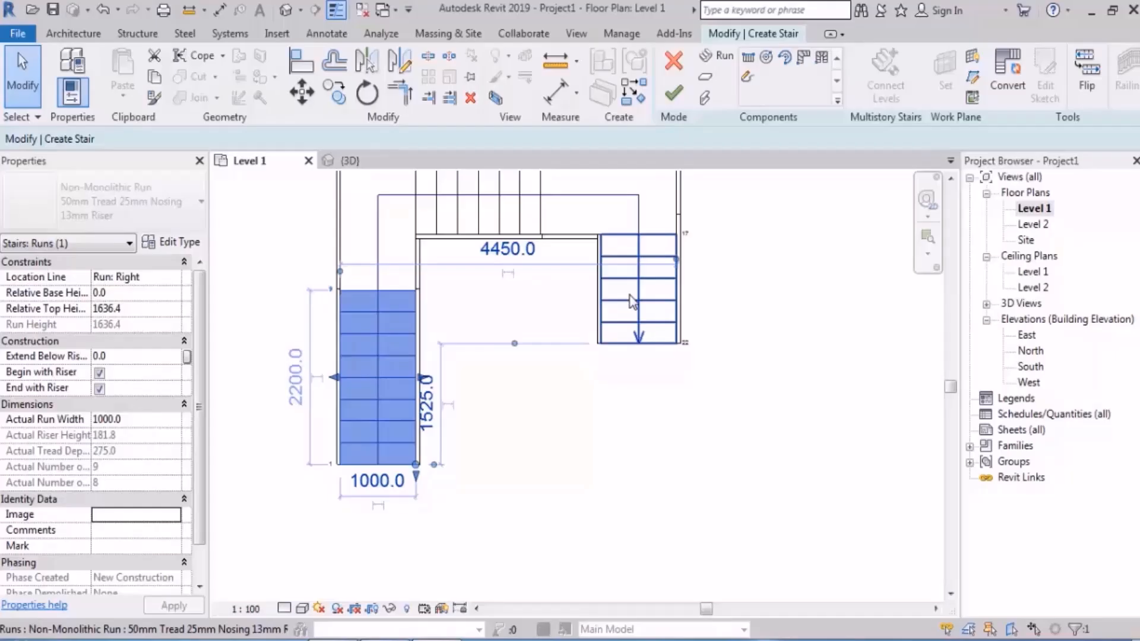
# Step: Extend the end of the third run to 12 risers, about 3025 mm long, and undo the run length changes
pyautogui.click(632, 303)
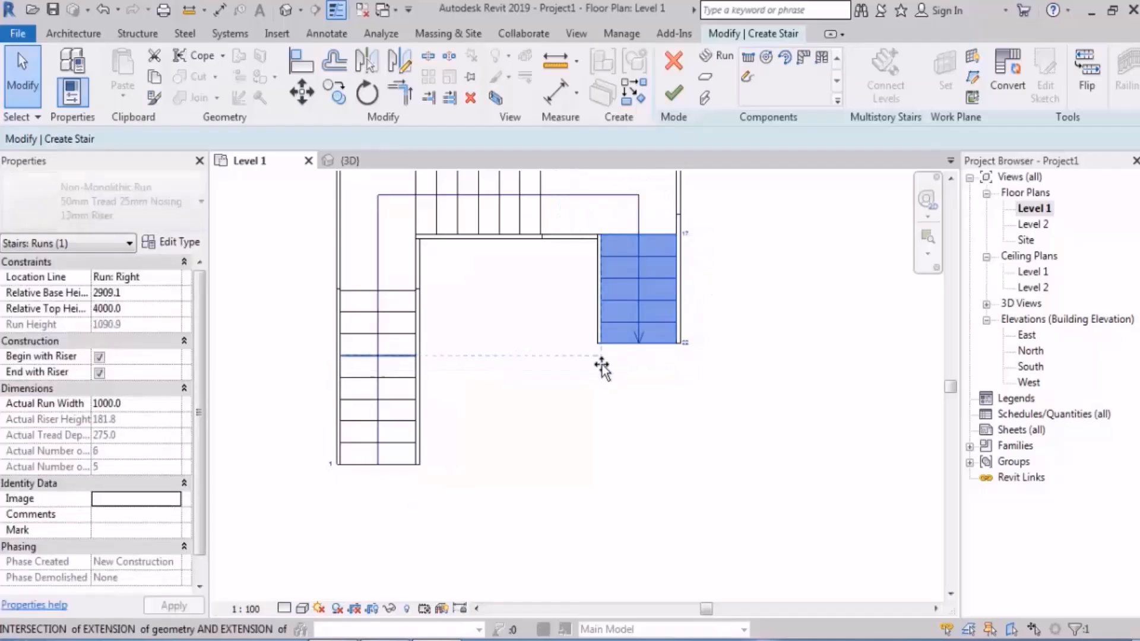
pyautogui.moveTo(602, 369); pyautogui.dragTo(624, 479)
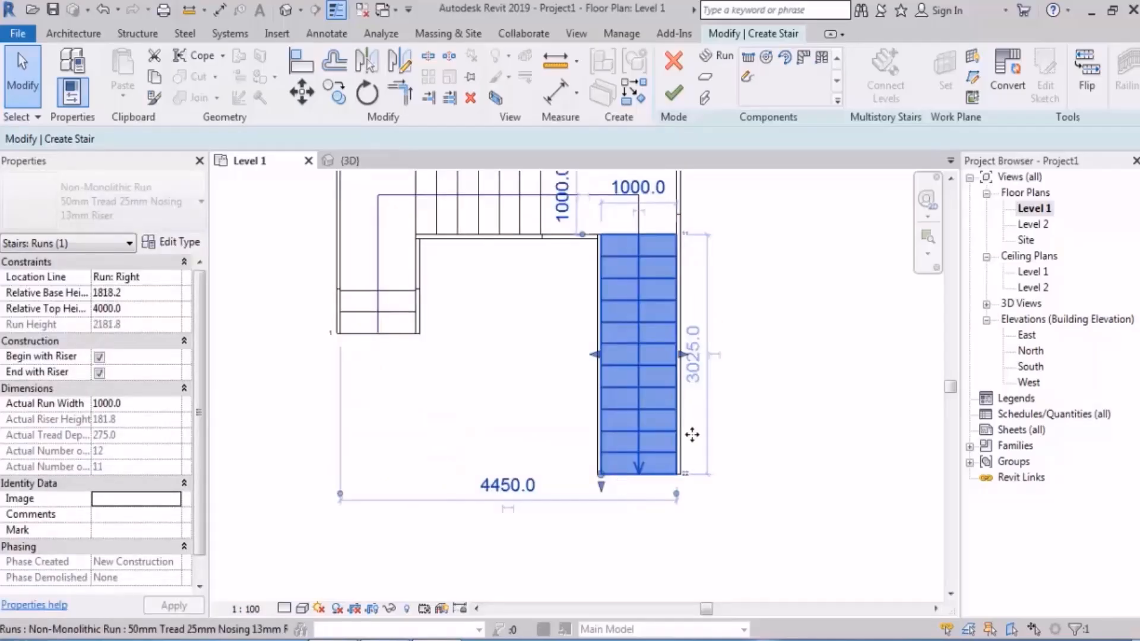
pyautogui.click(750, 387)
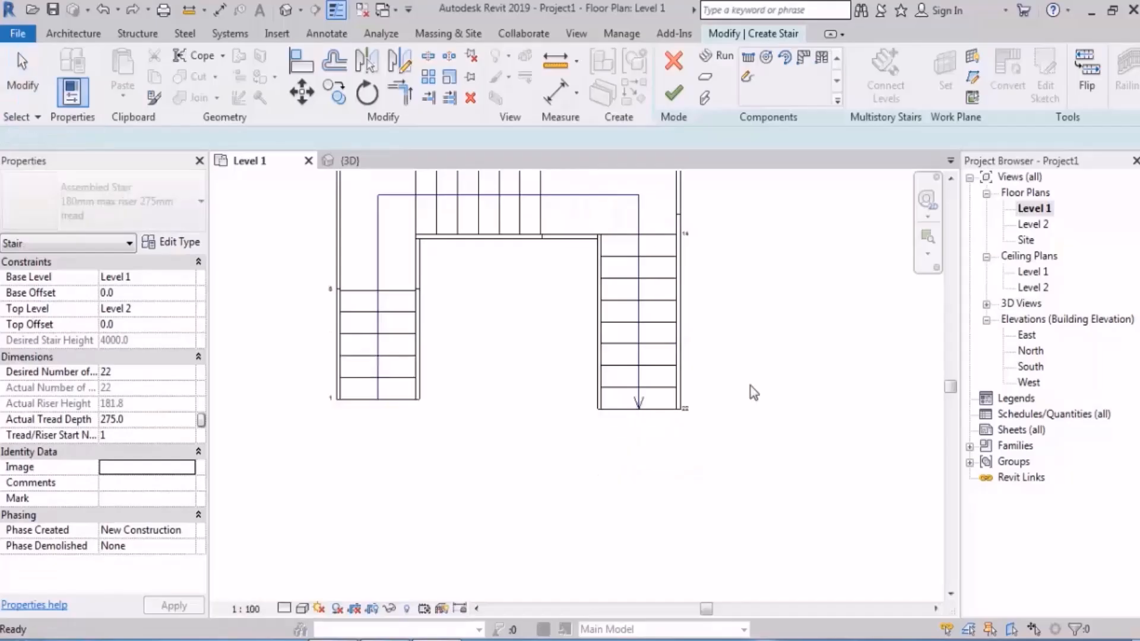
# Step: Open the East elevation view and frame the stair's upper run
pyautogui.scroll(-2, 751, 386)
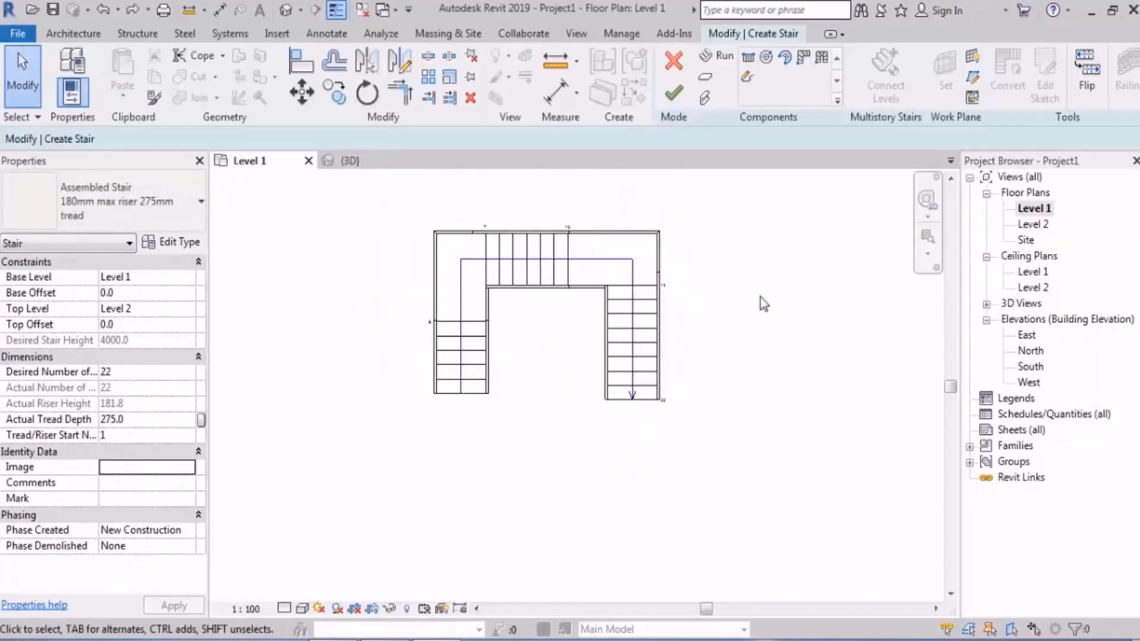
pyautogui.doubleClick(1028, 336)
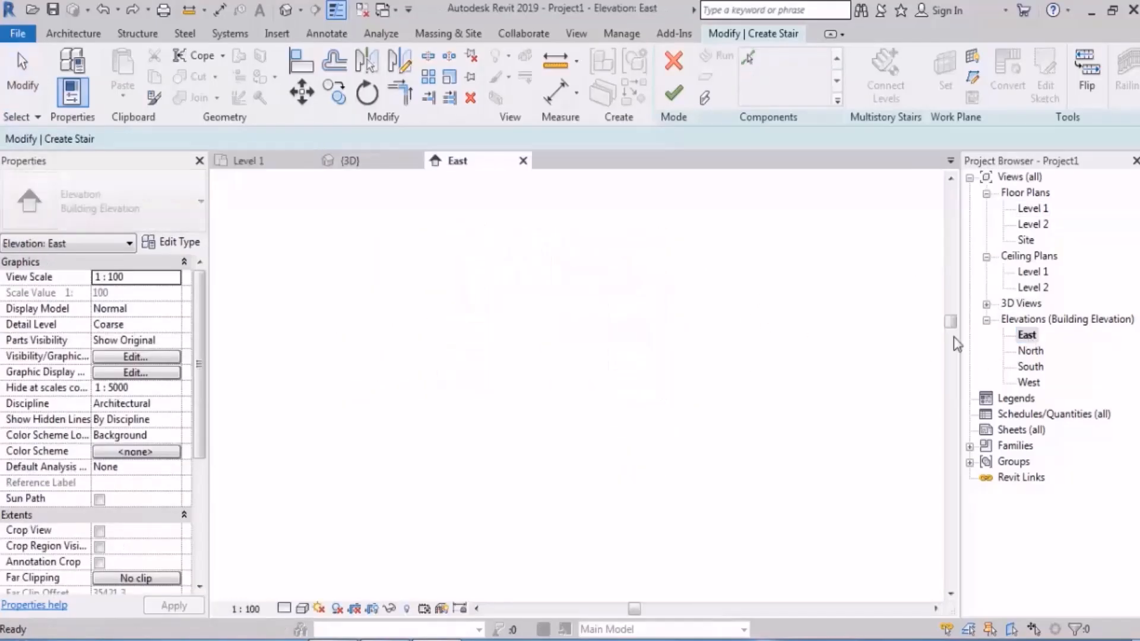
pyautogui.scroll(4, 736, 388)
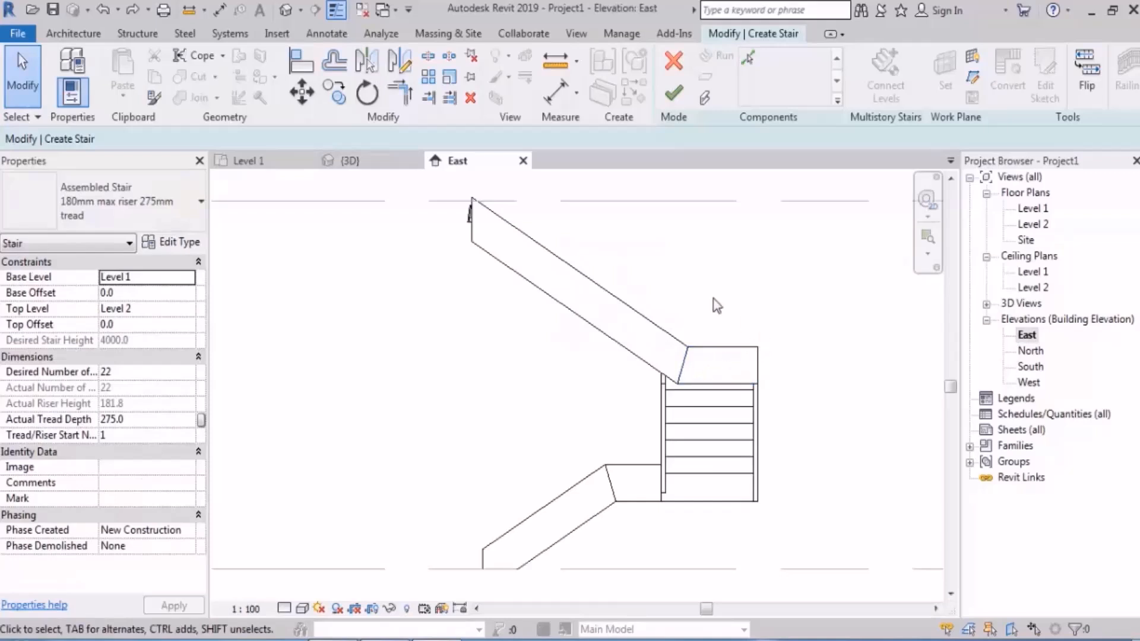
pyautogui.moveTo(592, 287); pyautogui.dragTo(567, 308, button='middle')
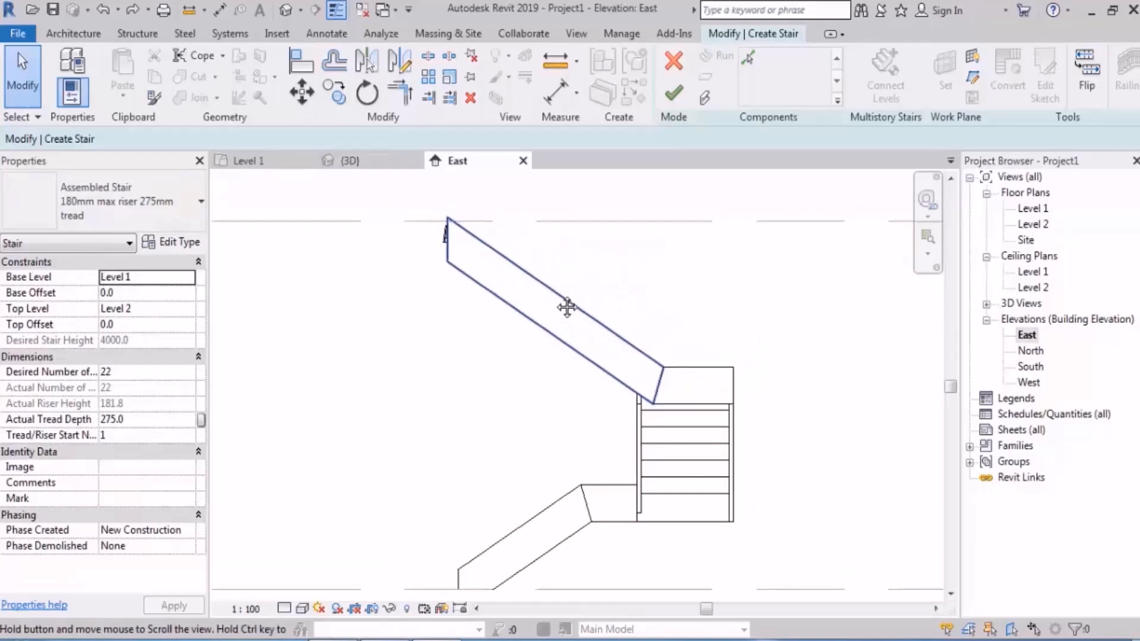
# Step: Try to extend the upper end of the third run to 14 risers, about 3575 mm long, in the East elevation
pyautogui.click(450, 243)
pyautogui.moveTo(410, 222); pyautogui.dragTo(364, 301)
pyautogui.scroll(-2, 553, 249)
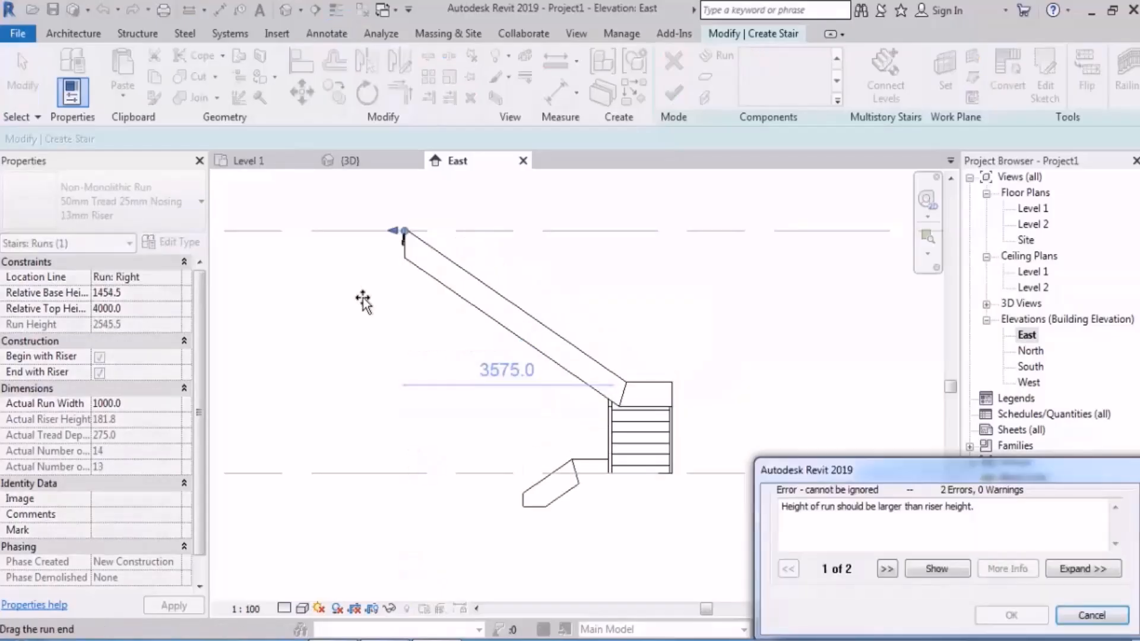
pyautogui.click(1091, 615)
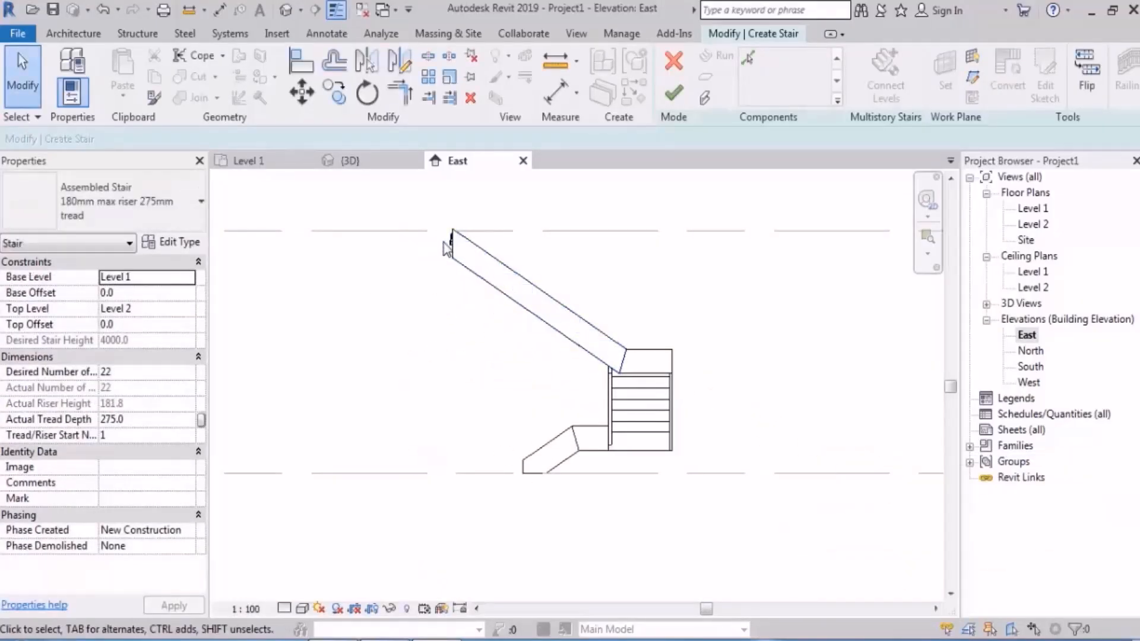
# Step: Extend the upper end of the third run to 12 risers, about 3025 mm long, in the East elevation
pyautogui.click(447, 241)
pyautogui.scroll(3, 440, 224)
pyautogui.moveTo(438, 224); pyautogui.dragTo(374, 285)
pyautogui.scroll(-2, 612, 229)
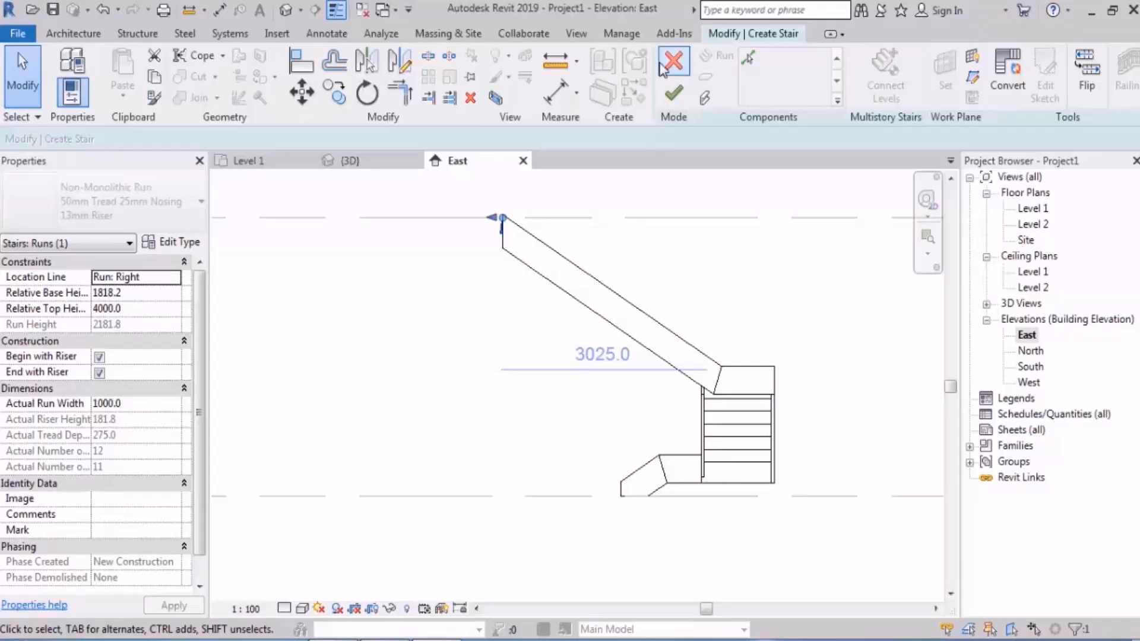
# Step: Return to the Level 1 floor plan and finish the stair edit
pyautogui.doubleClick(1032, 207)
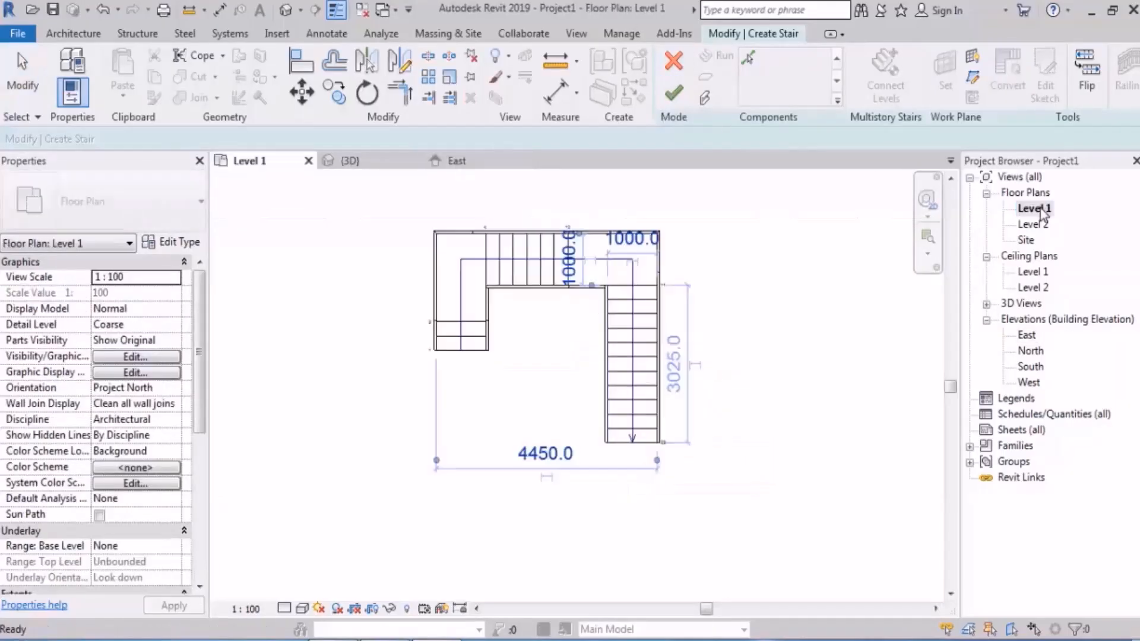
pyautogui.scroll(-2, 631, 324)
pyautogui.moveTo(659, 306); pyautogui.dragTo(813, 238, button='middle')
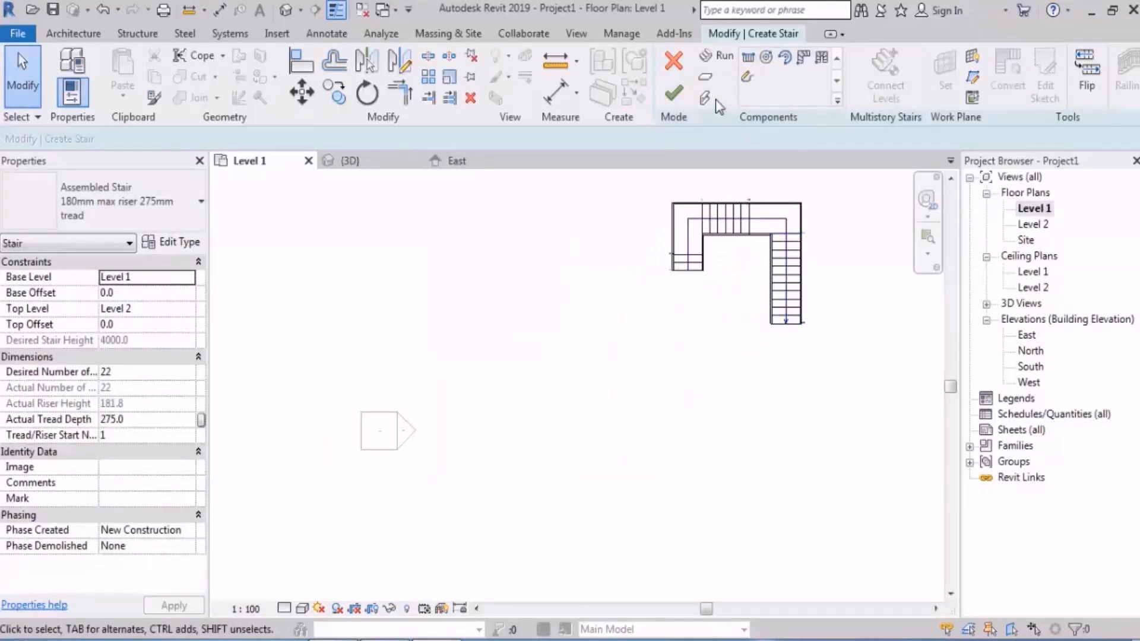
pyautogui.click(673, 94)
pyautogui.scroll(-3, 513, 345)
pyautogui.moveTo(550, 324); pyautogui.dragTo(636, 305, button='middle')
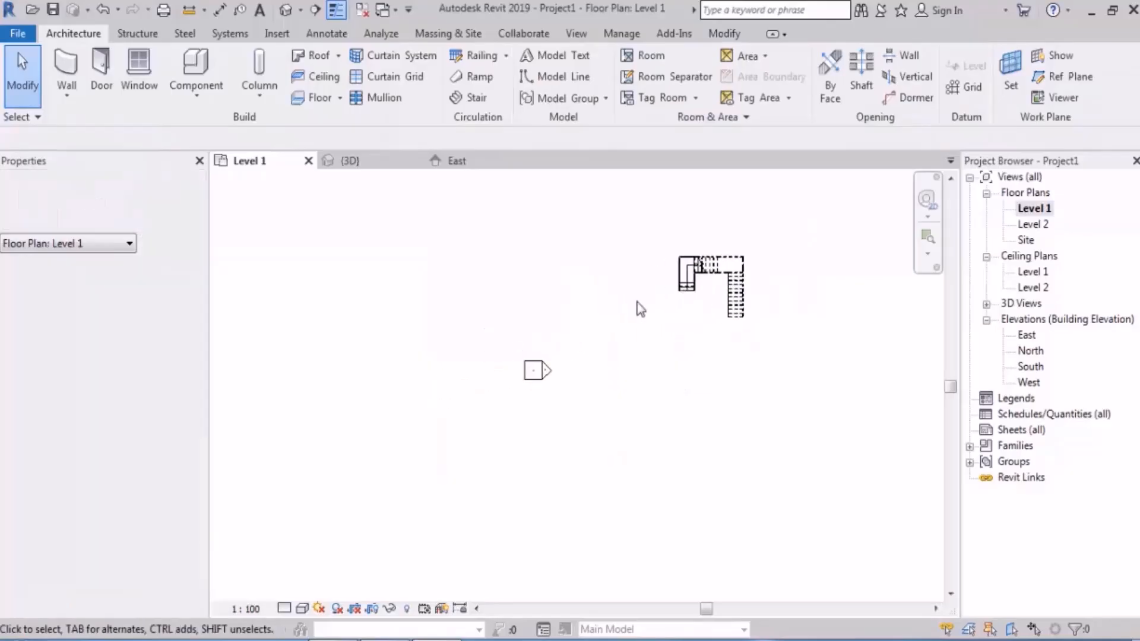
# Step: Start a new stair beside the existing one, sketching two parallel 10-riser runs 2475 mm long and 2800 mm wide overall, joined by an automatic landing
pyautogui.scroll(3, 689, 238)
pyautogui.scroll(2, 583, 259)
pyautogui.click(475, 97)
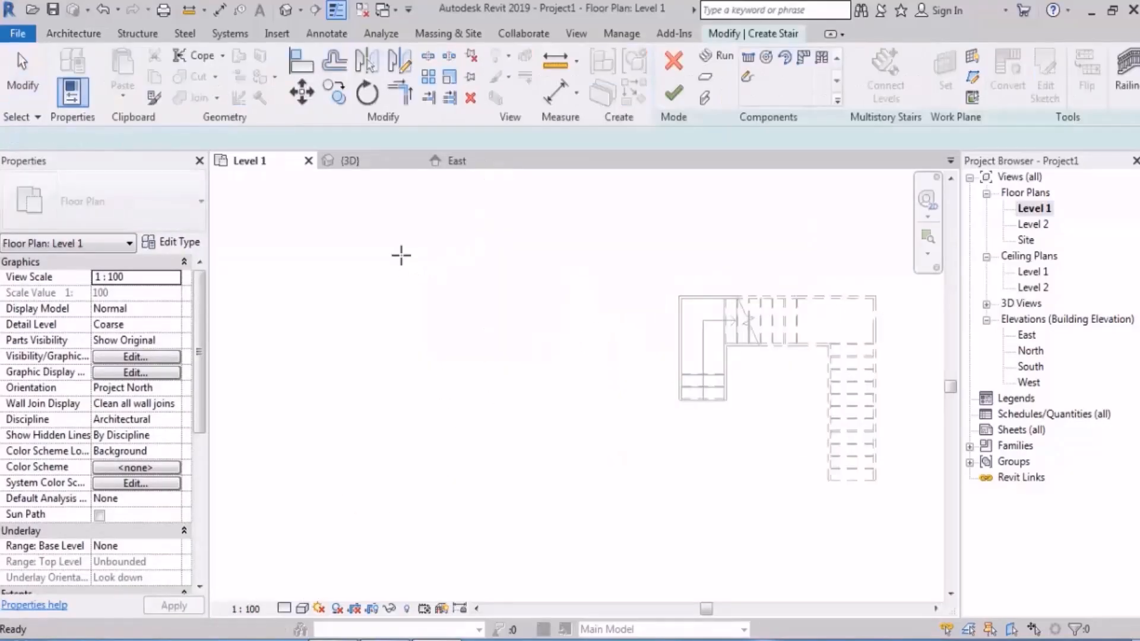
pyautogui.click(415, 380)
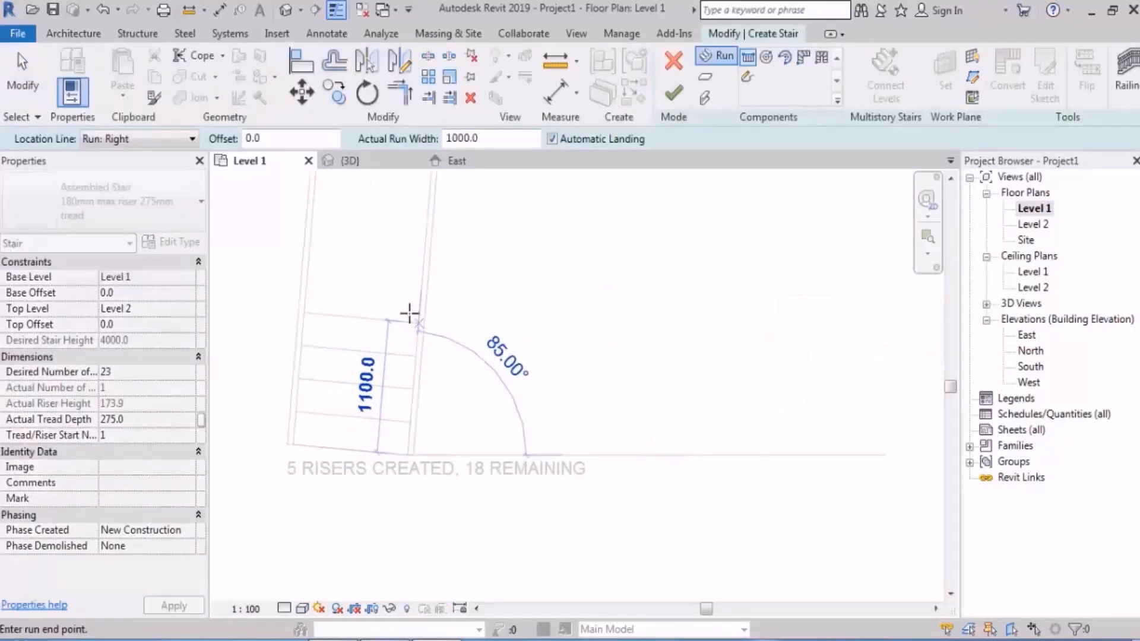
pyautogui.click(406, 248)
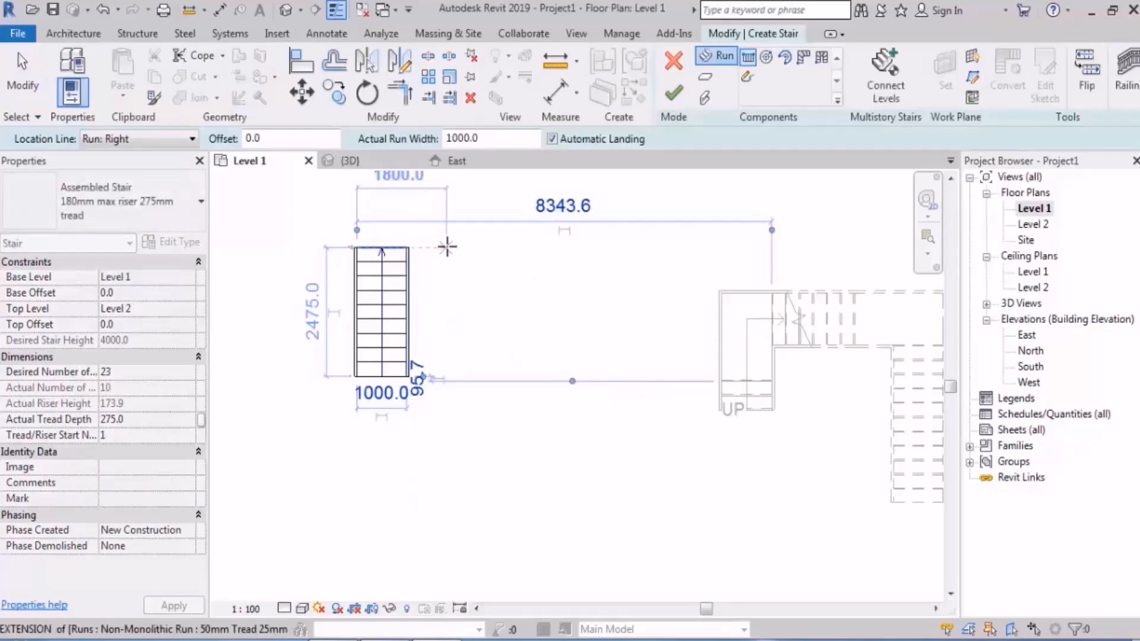
pyautogui.click(447, 247)
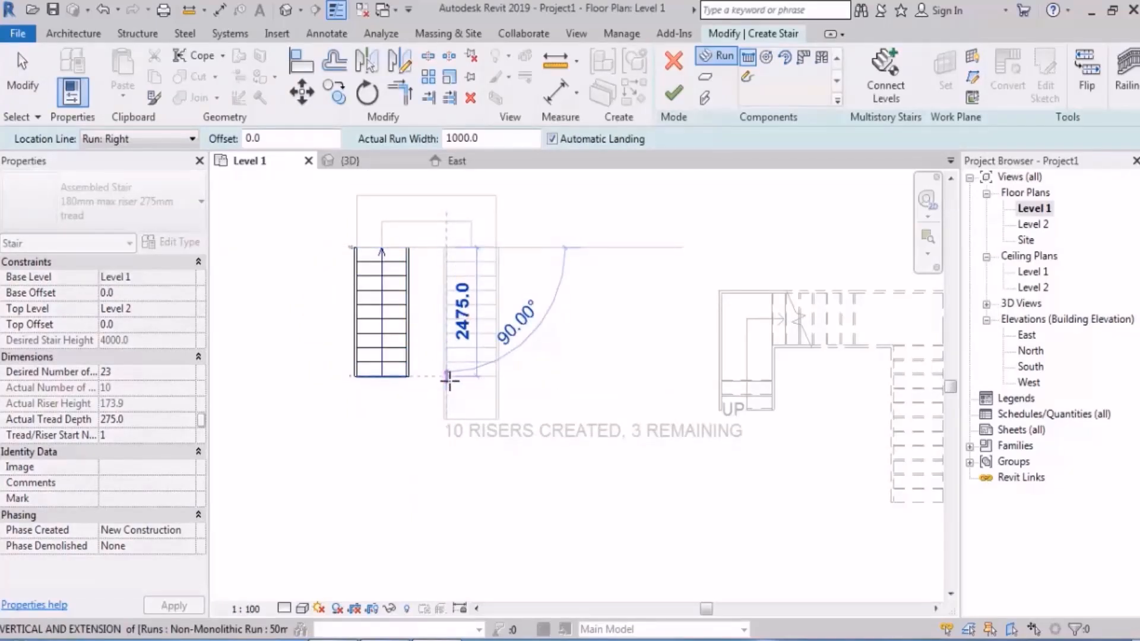
pyautogui.click(449, 380)
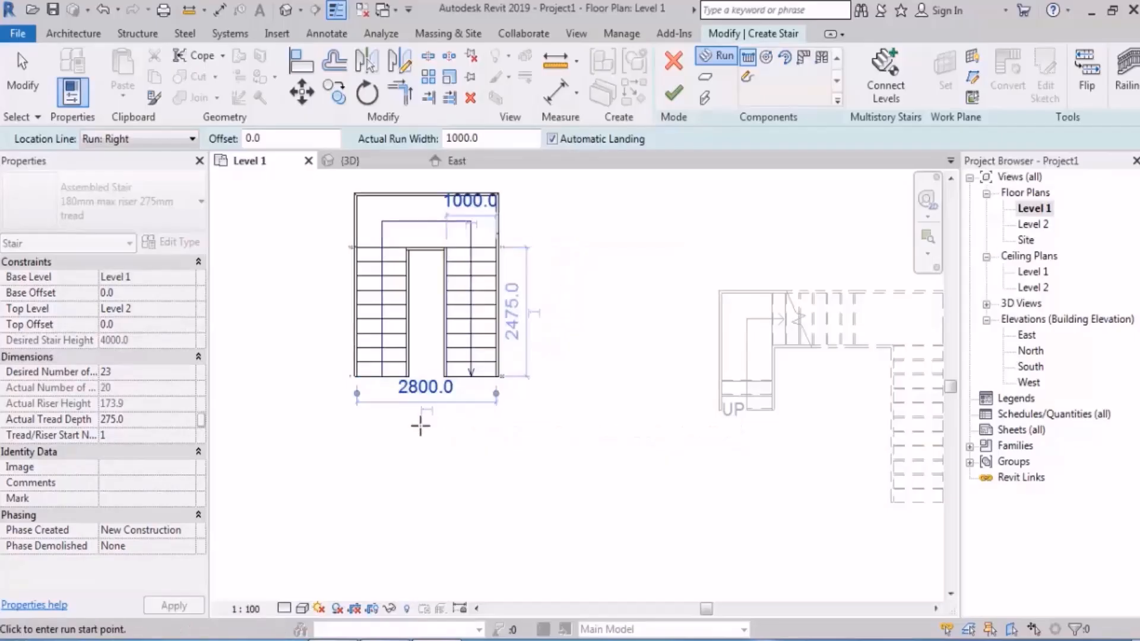
pyautogui.press('Escape')
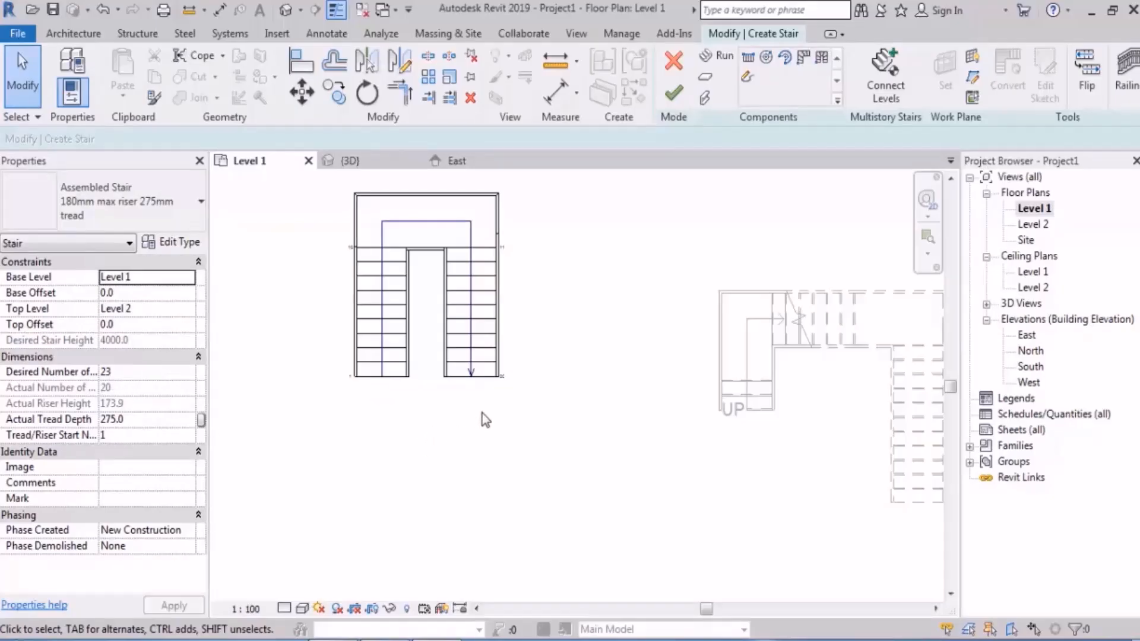
# Step: Sketch a three-riser run continuing straight from the end of the second run, with a short automatic landing between them
pyautogui.click(718, 58)
pyautogui.scroll(2, 463, 440)
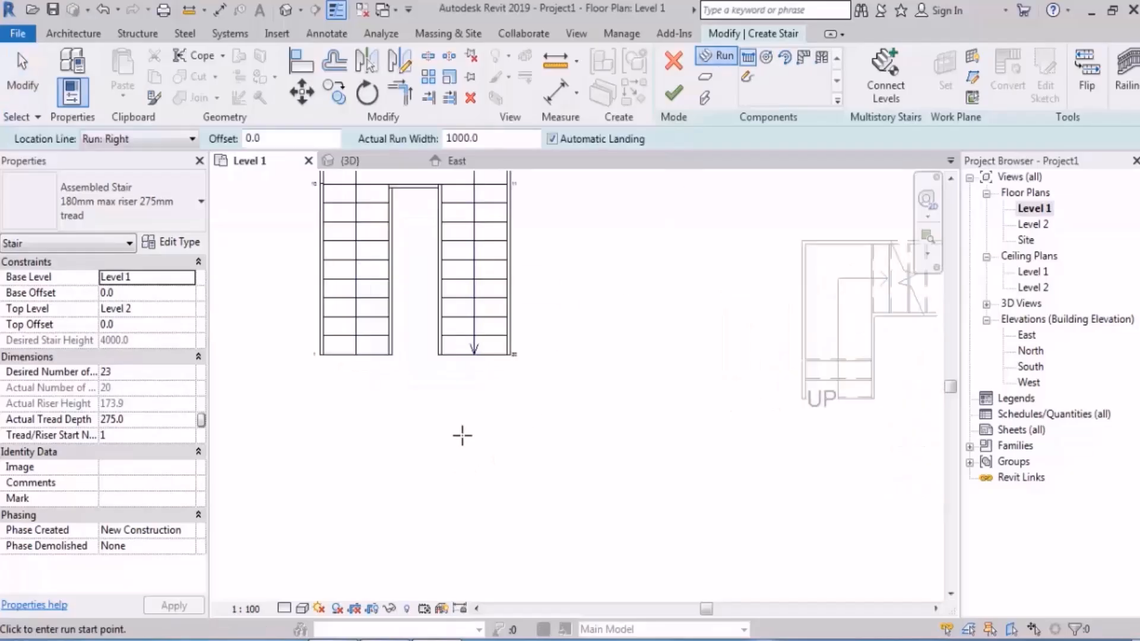
pyautogui.click(437, 370)
pyautogui.click(437, 459)
pyautogui.press('Escape')
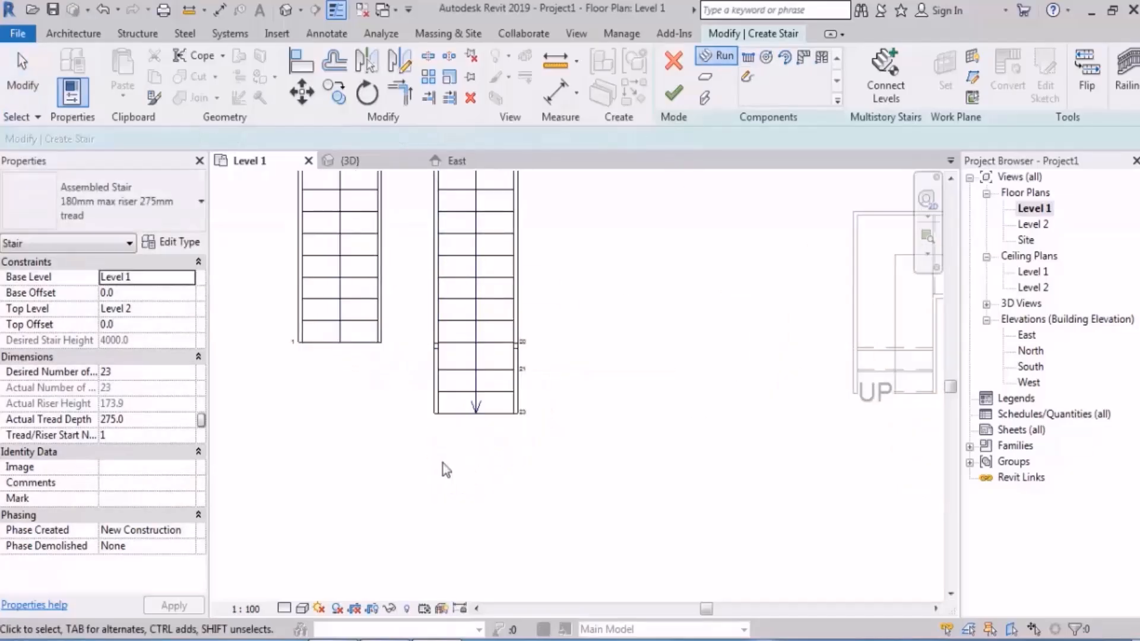
# Step: Delete the short landing and the three-riser run beyond the end of the second run
pyautogui.scroll(1, 476, 427)
pyautogui.click(479, 350)
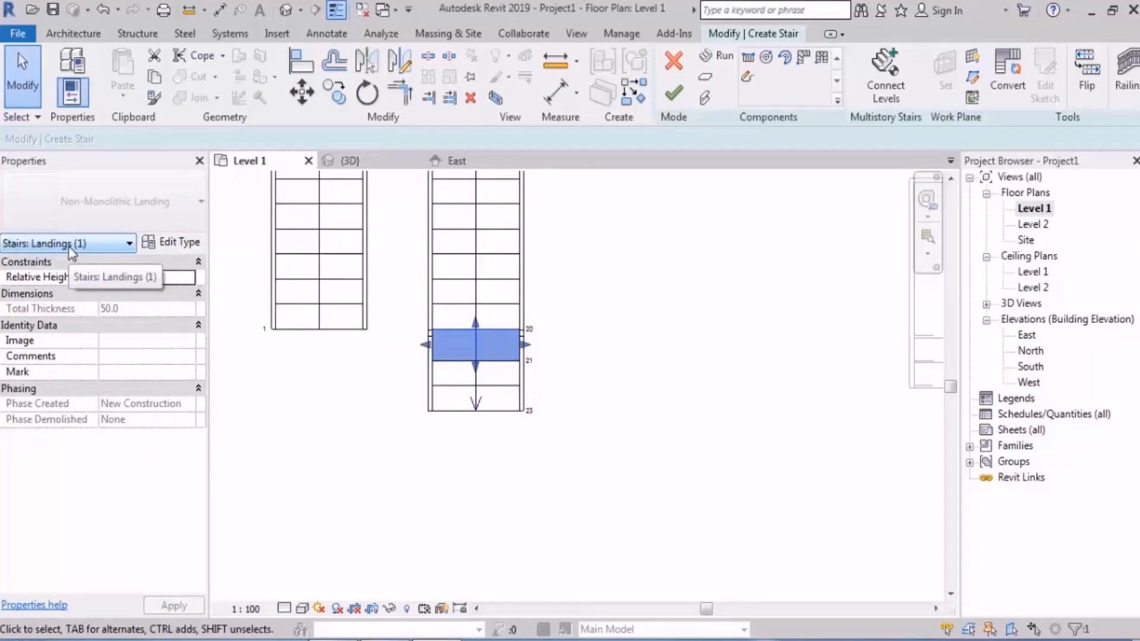
pyautogui.press('Delete')
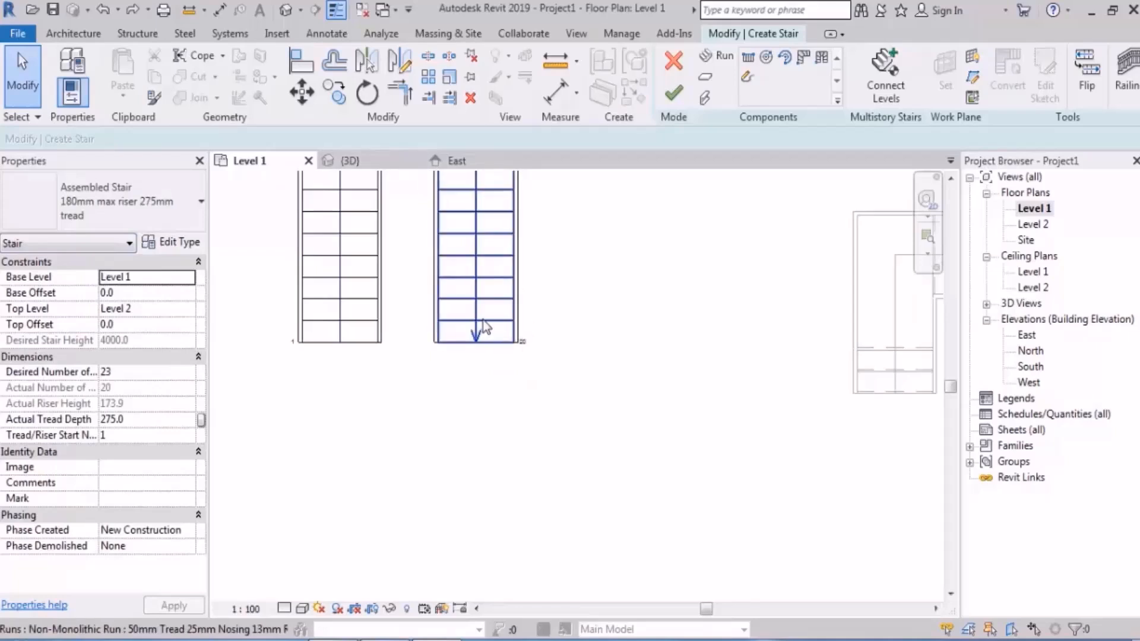
# Step: Extend the end of the second run to 17 risers, about 4400 mm long, and examine the riser label at its end
pyautogui.click(484, 327)
pyautogui.scroll(3, 466, 374)
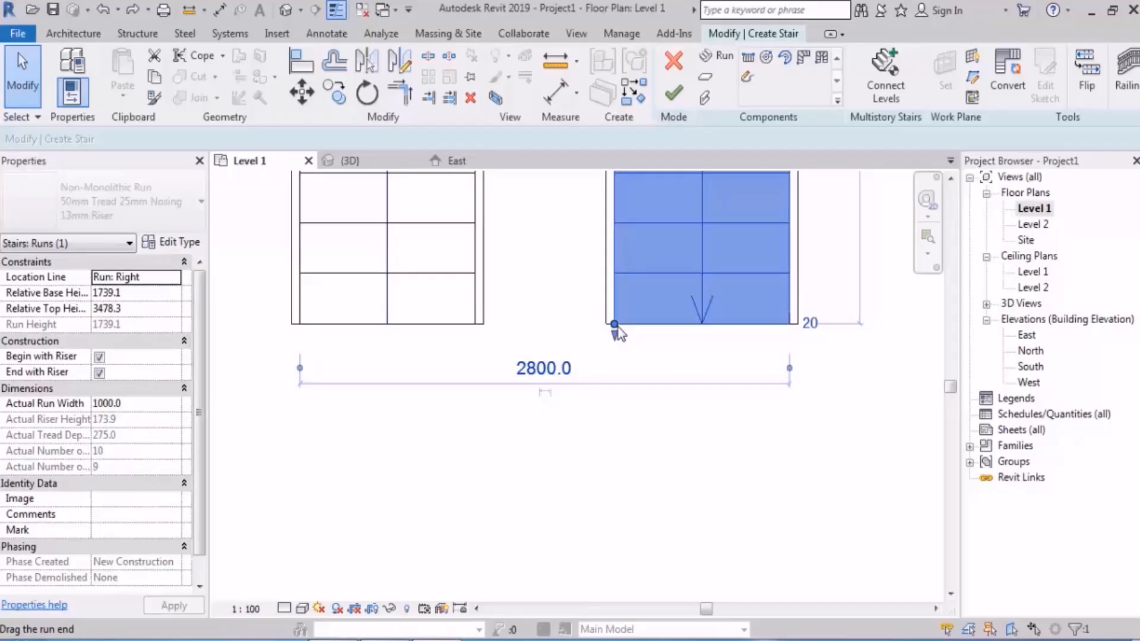
pyautogui.scroll(-5, 618, 327)
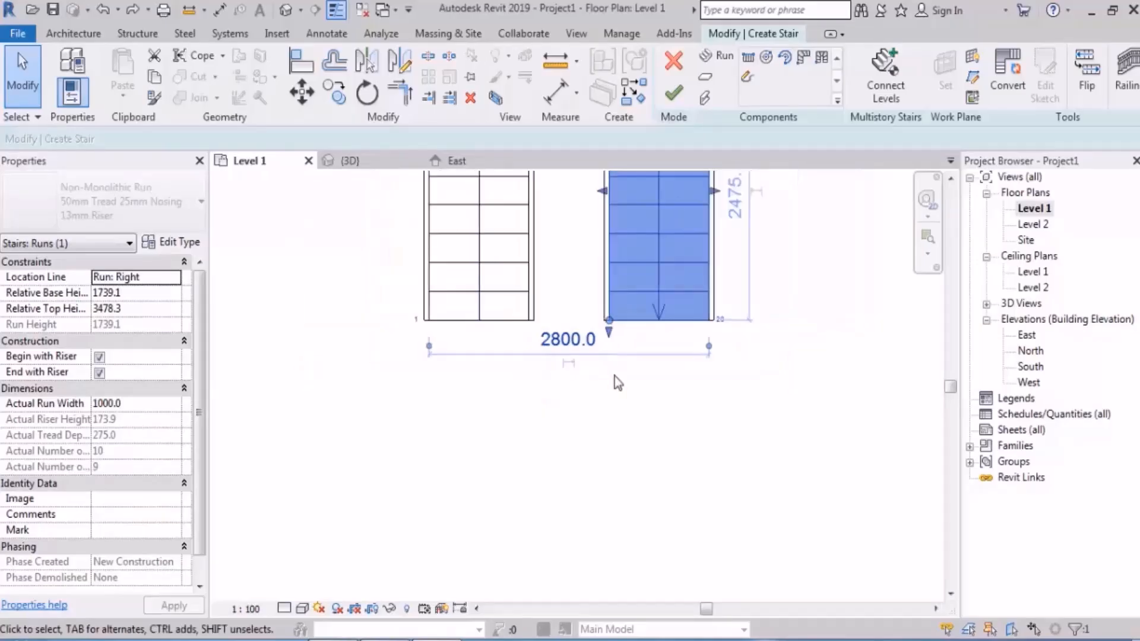
pyautogui.moveTo(573, 430); pyautogui.dragTo(575, 553)
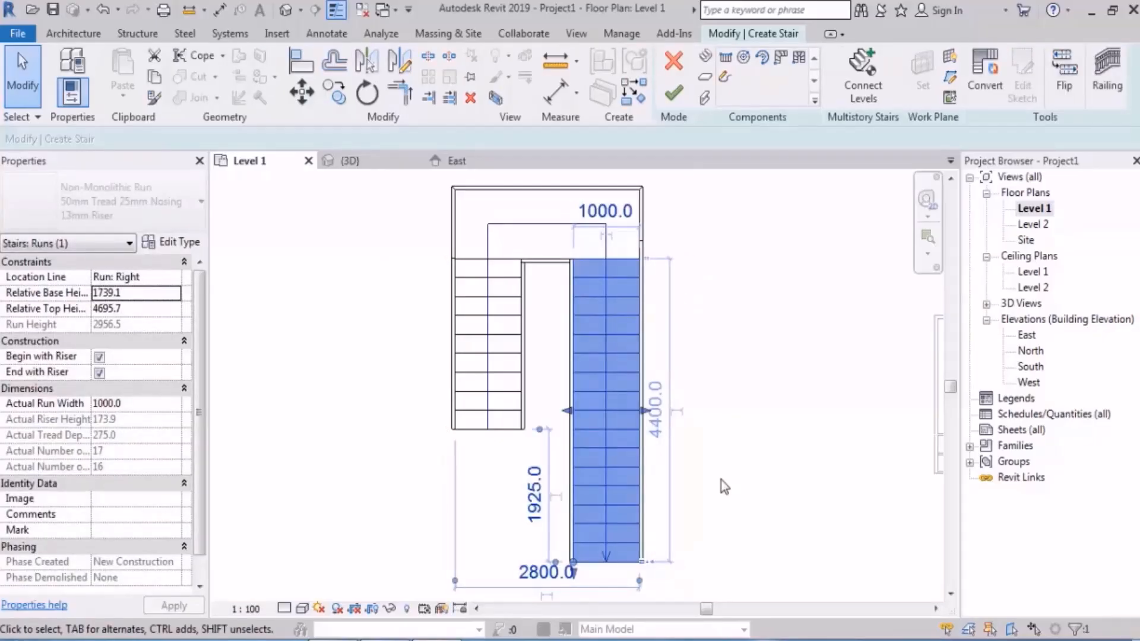
pyautogui.click(749, 472)
pyautogui.moveTo(724, 543); pyautogui.dragTo(714, 483, button='middle')
pyautogui.scroll(10, 676, 485)
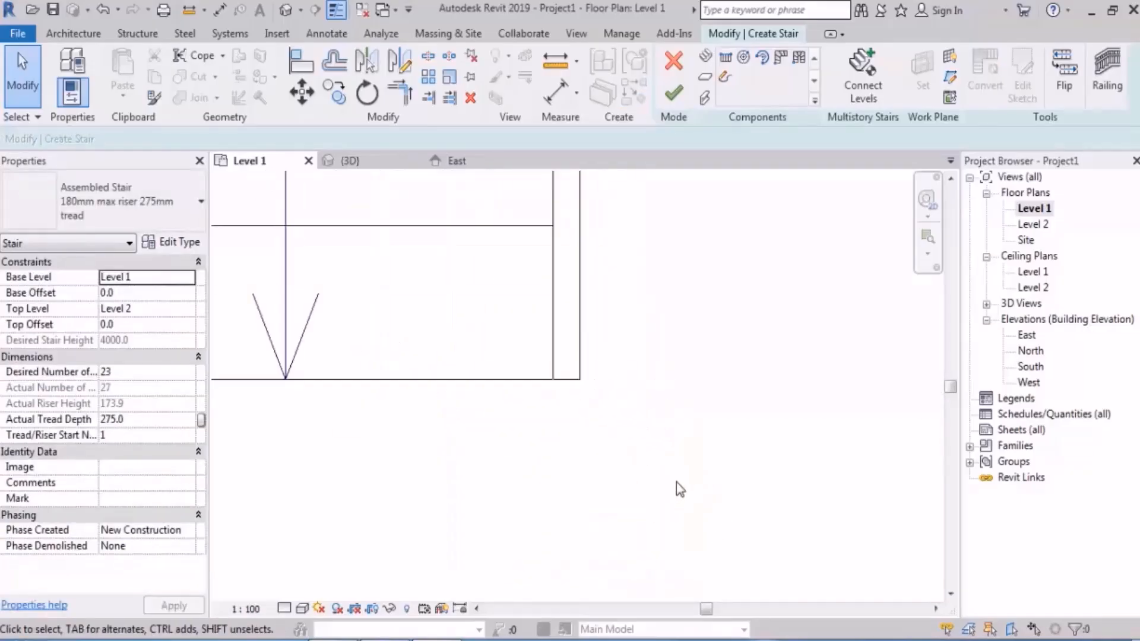
pyautogui.scroll(-2, 676, 482)
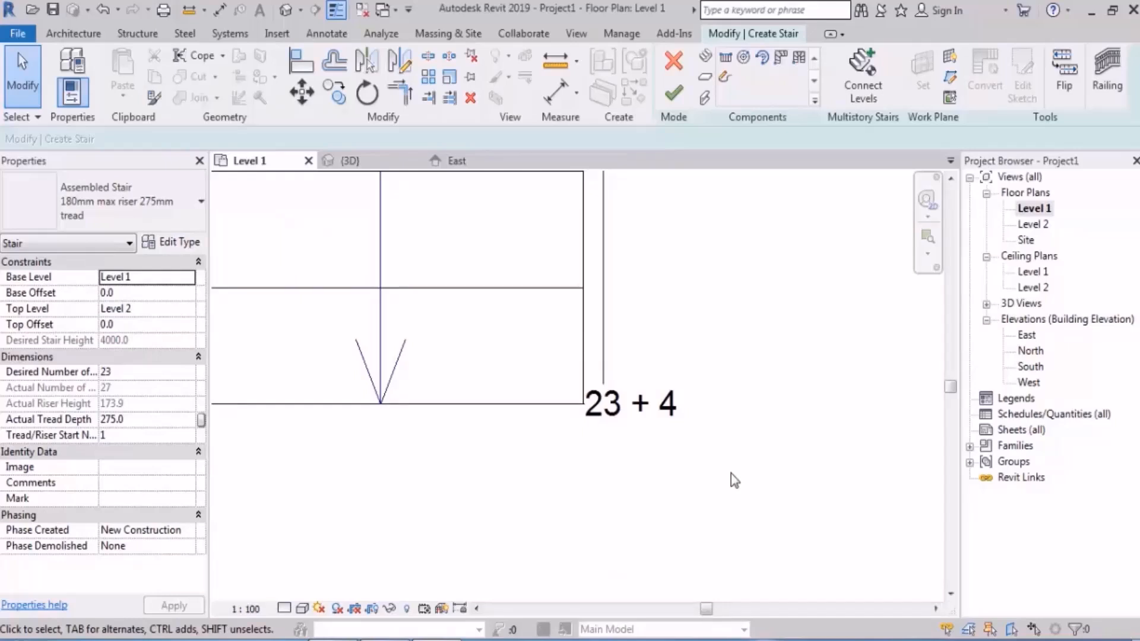
# Step: Examine the extended second run in the East elevation, and return to the Level 1 floor plan
pyautogui.doubleClick(1026, 335)
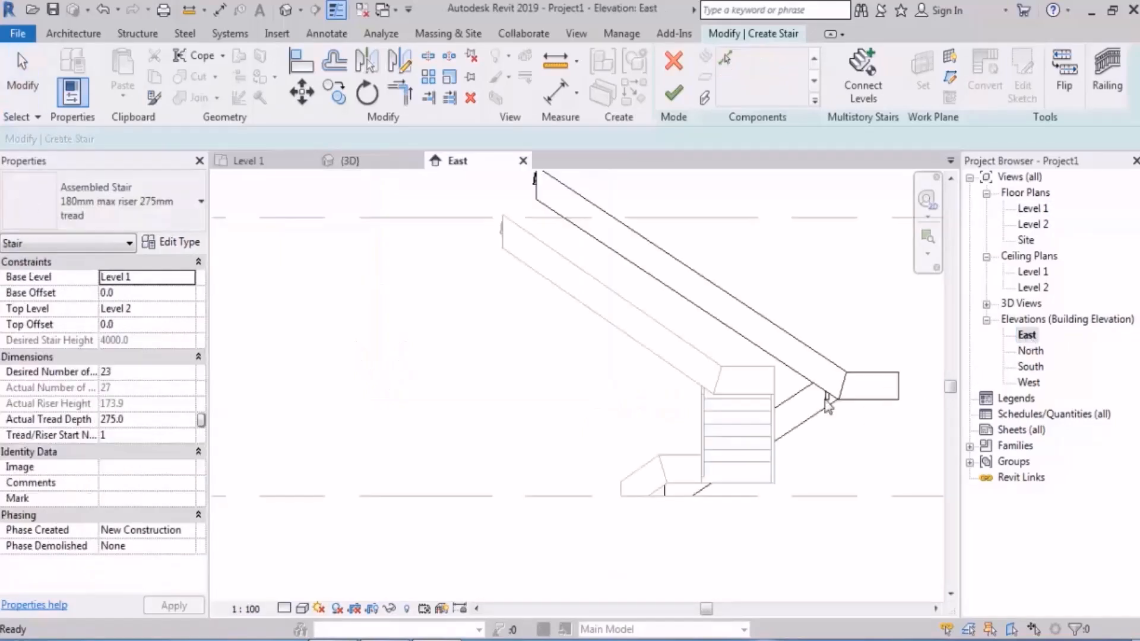
pyautogui.scroll(-2, 570, 351)
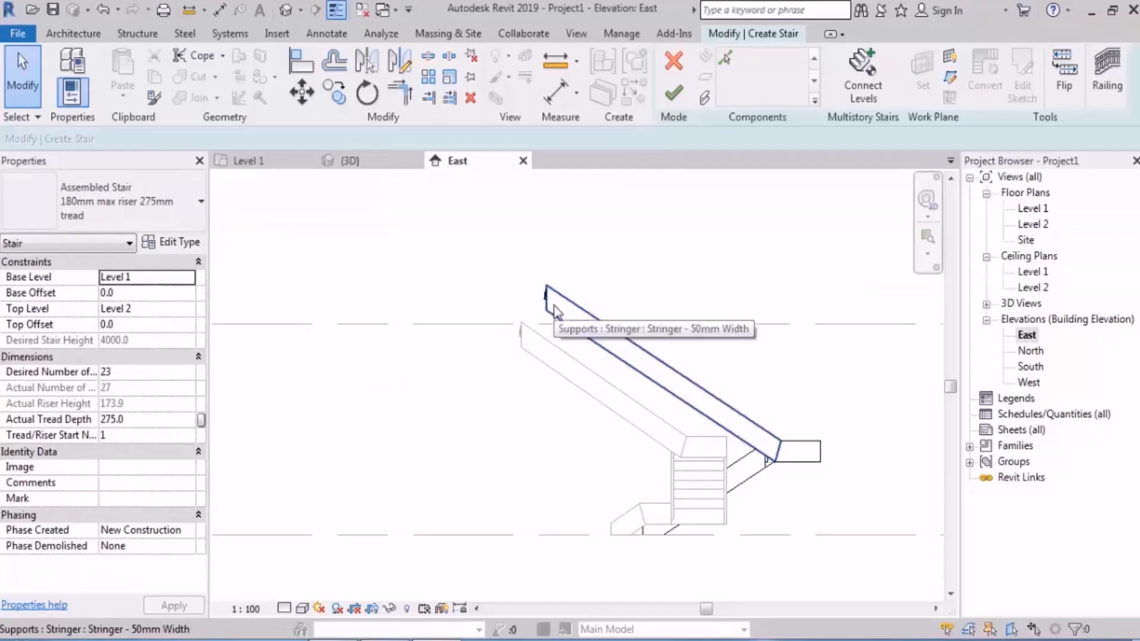
pyautogui.doubleClick(1034, 208)
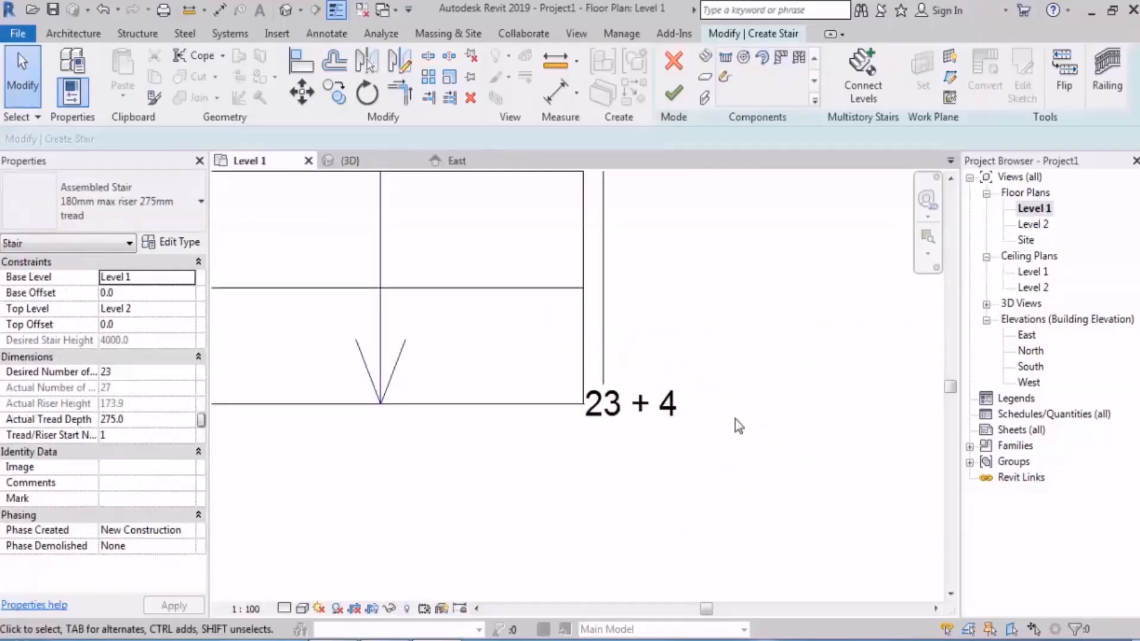
# Step: Shorten the end of the second run to 13 risers in the Level 1 plan
pyautogui.scroll(-2, 736, 424)
pyautogui.click(650, 392)
pyautogui.scroll(2, 657, 394)
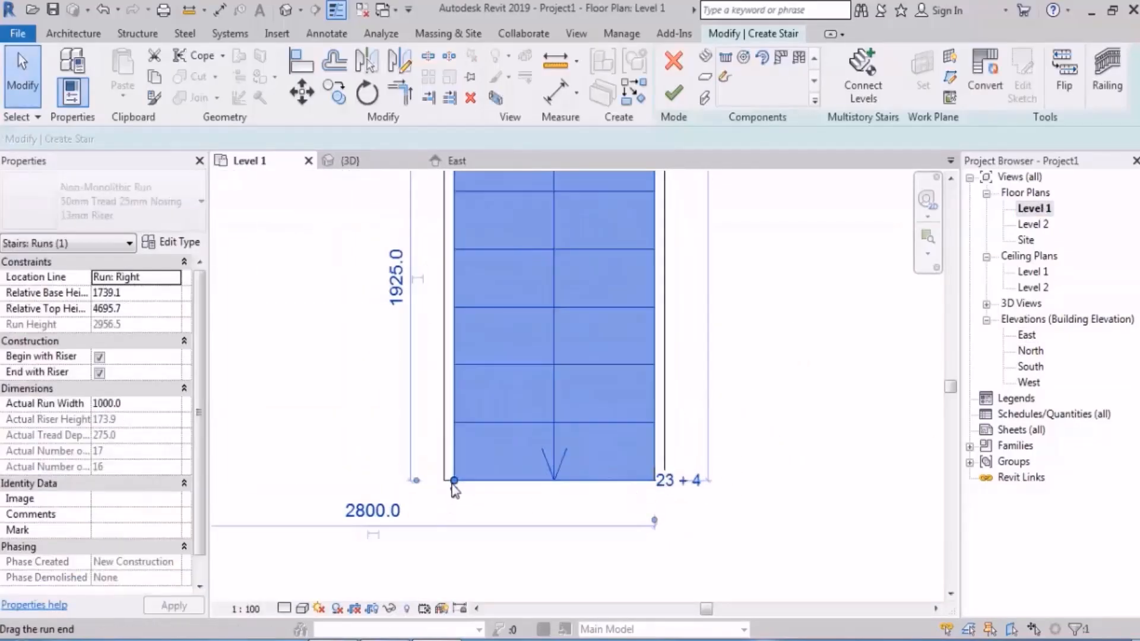
pyautogui.moveTo(454, 482); pyautogui.dragTo(455, 249)
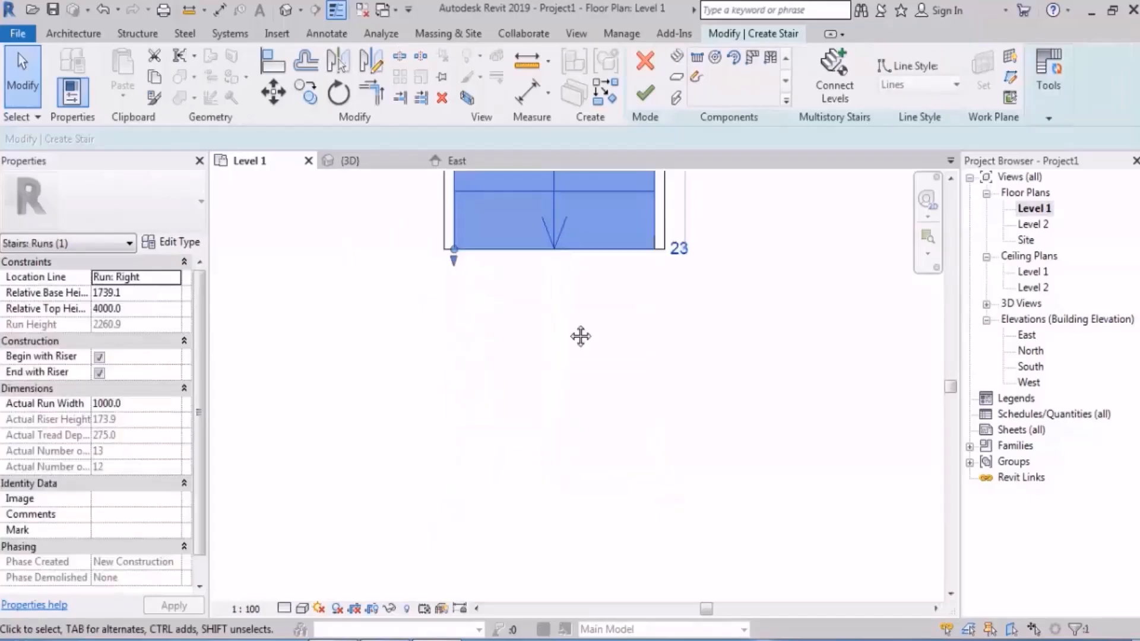
# Step: Extend the end of the second run by one riser beyond the desired number, and undo that extension
pyautogui.moveTo(581, 337); pyautogui.dragTo(553, 455, button='middle')
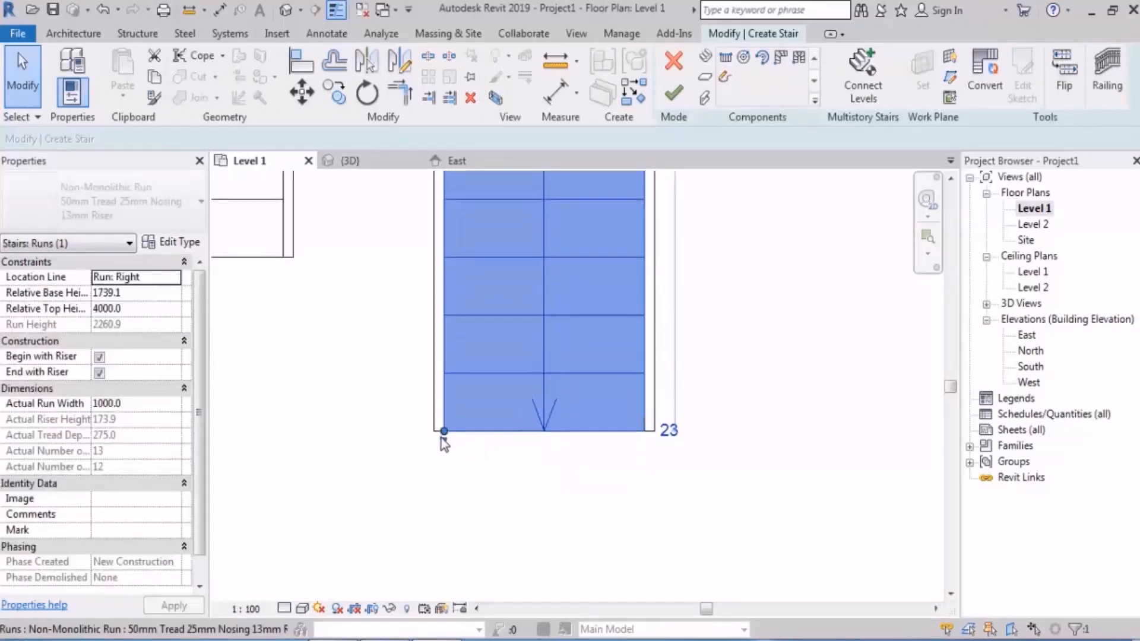
pyautogui.moveTo(443, 442); pyautogui.dragTo(771, 496)
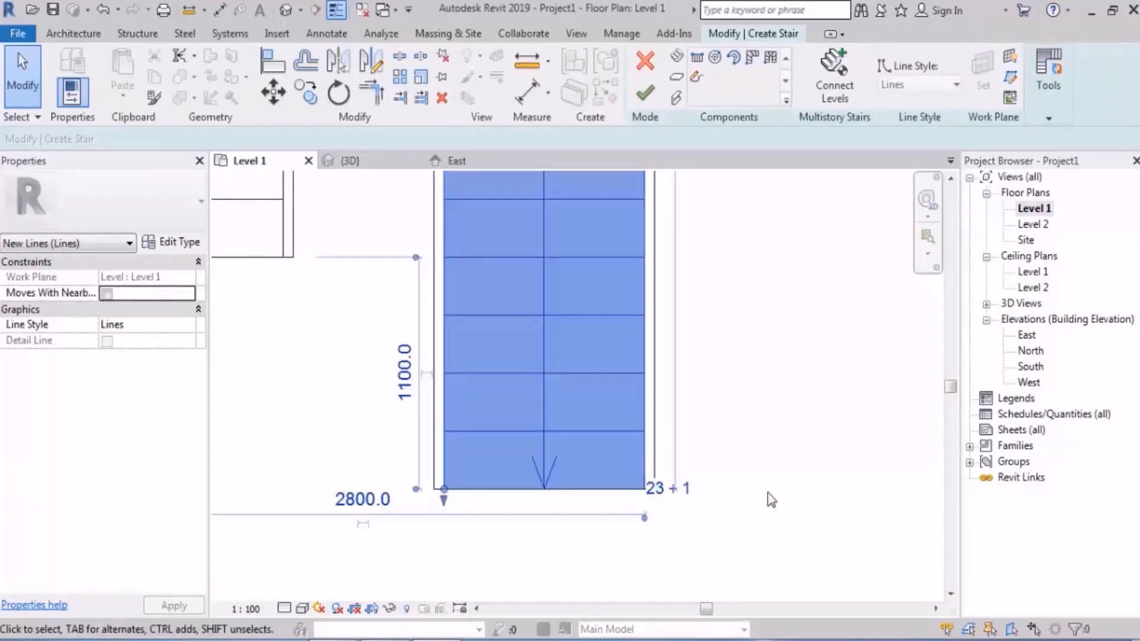
pyautogui.click(784, 469)
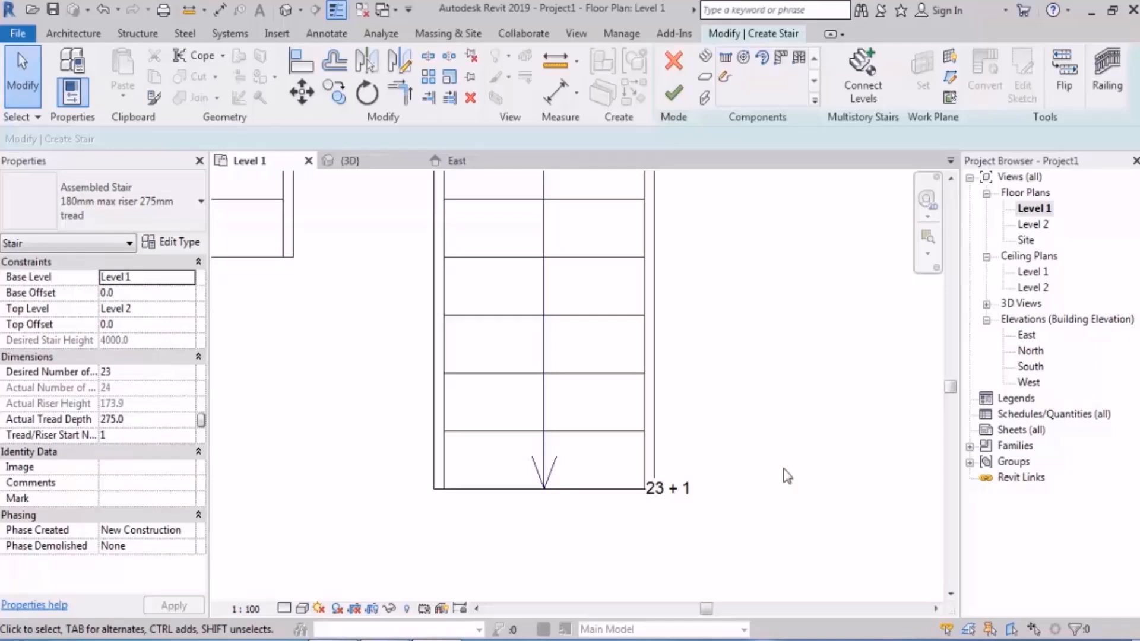
pyautogui.scroll(-3, 705, 399)
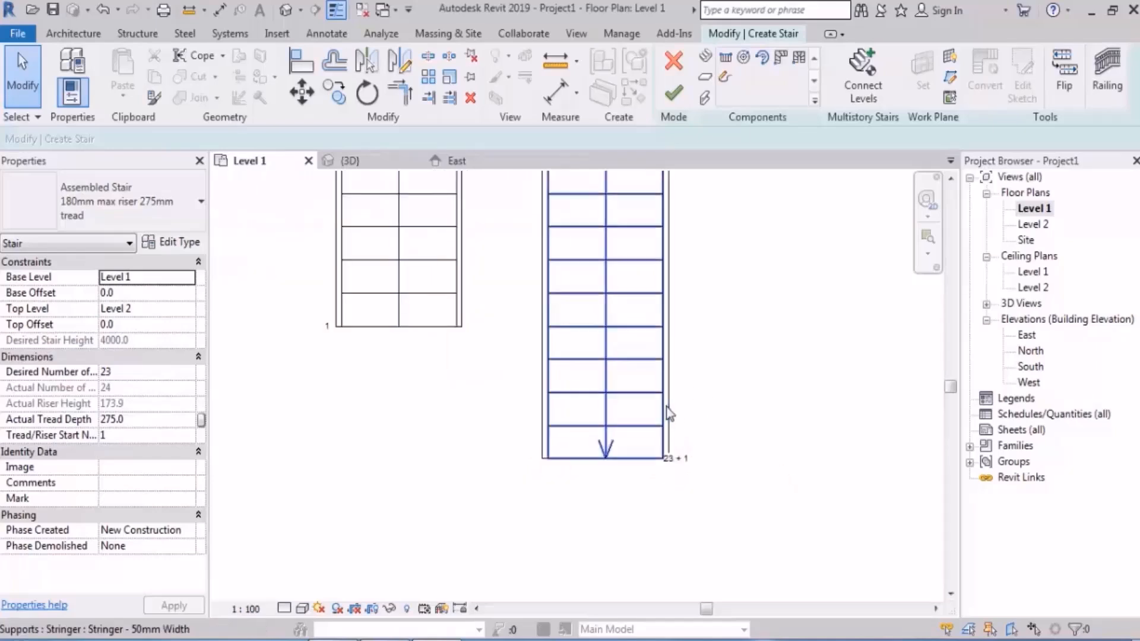
pyautogui.hotkey('ctrl', 'z')
pyautogui.scroll(2, 666, 407)
pyautogui.scroll(-3, 671, 454)
# Step: Shorten the end of the second run to 10 risers, 2475 mm long, level with the start of the first run
pyautogui.moveTo(571, 326); pyautogui.dragTo(571, 415, button='middle')
pyautogui.click(463, 415)
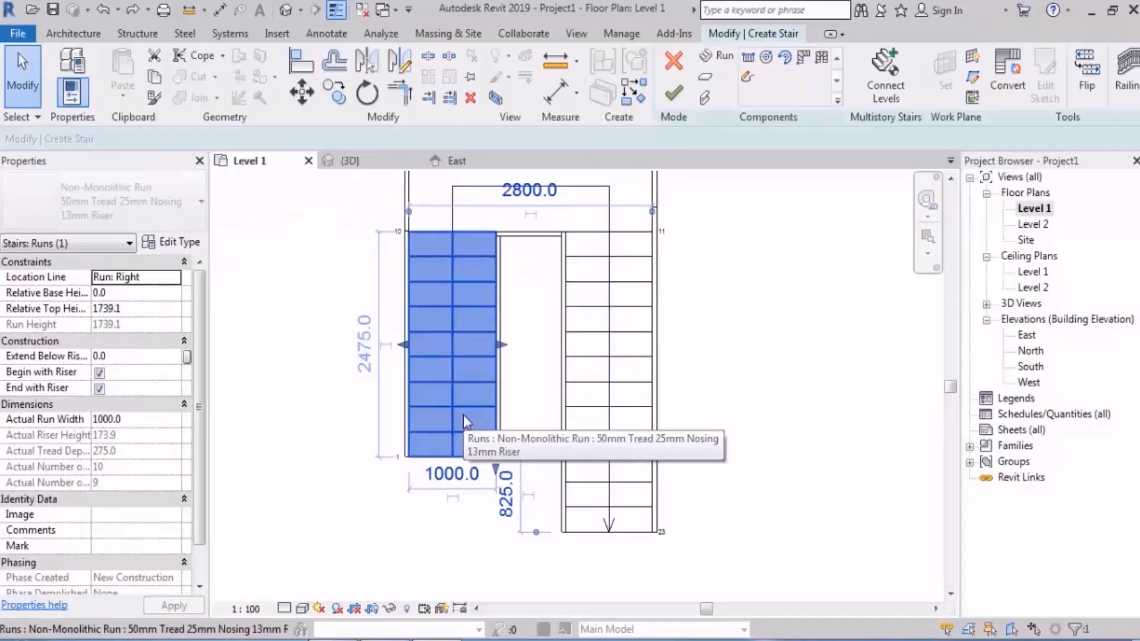
pyautogui.click(677, 415)
pyautogui.click(629, 439)
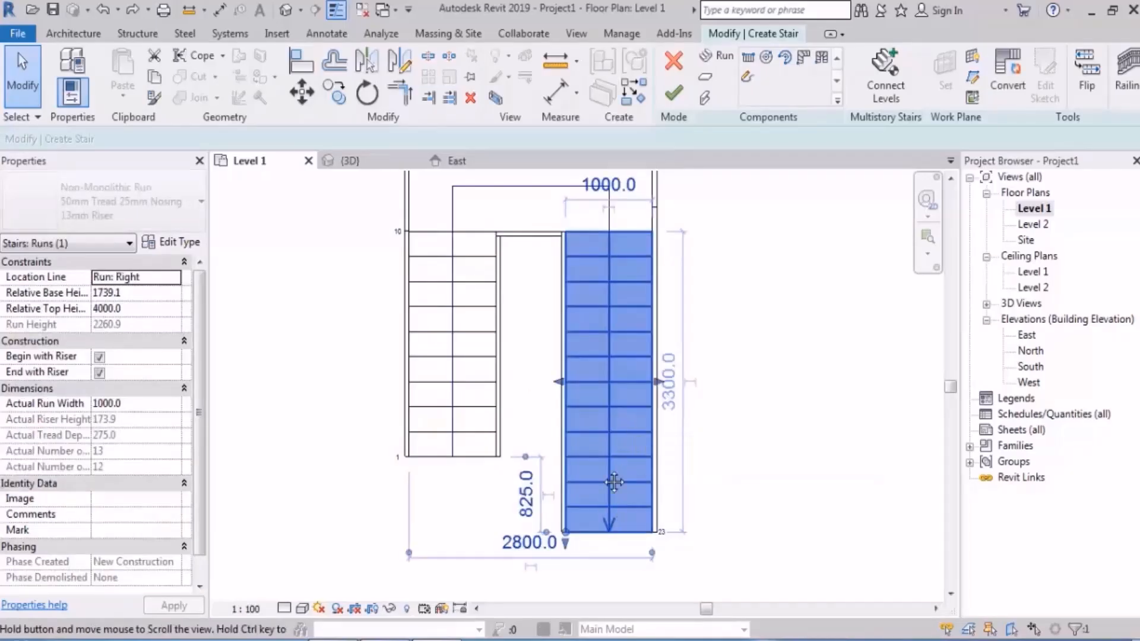
pyautogui.moveTo(569, 542); pyautogui.dragTo(561, 398, button='middle')
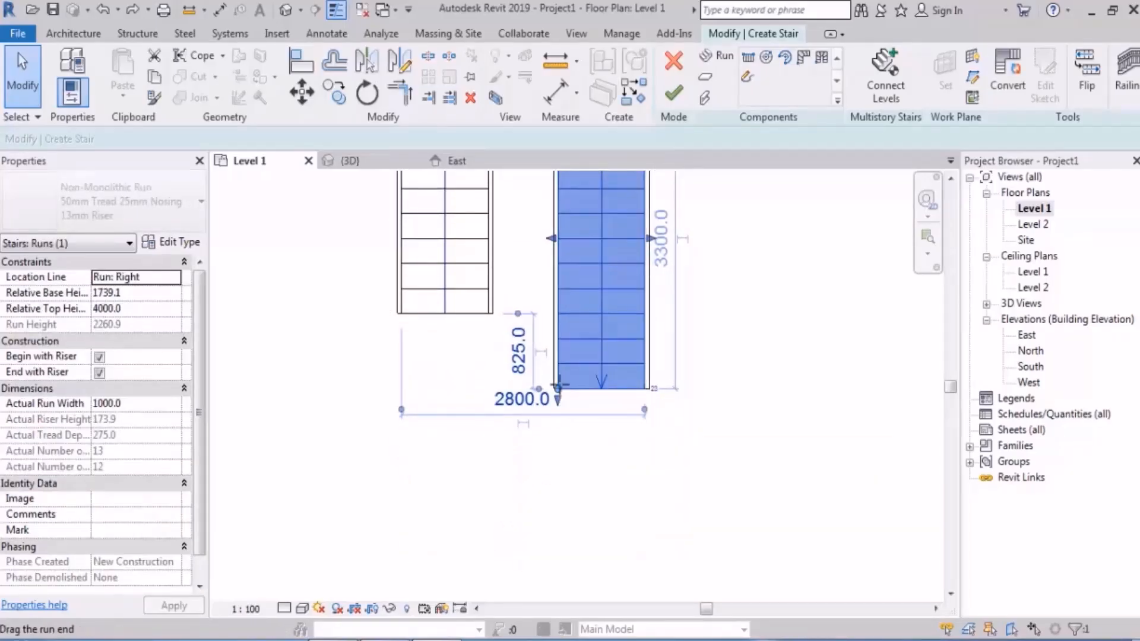
pyautogui.moveTo(558, 390); pyautogui.dragTo(560, 311)
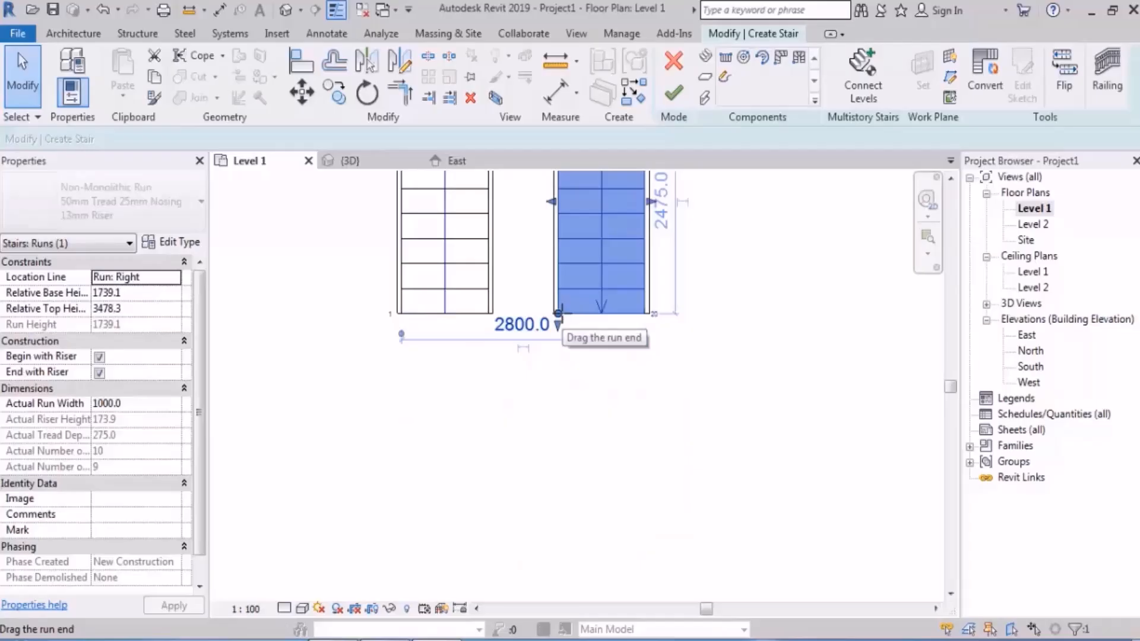
pyautogui.click(558, 313)
pyautogui.click(553, 502)
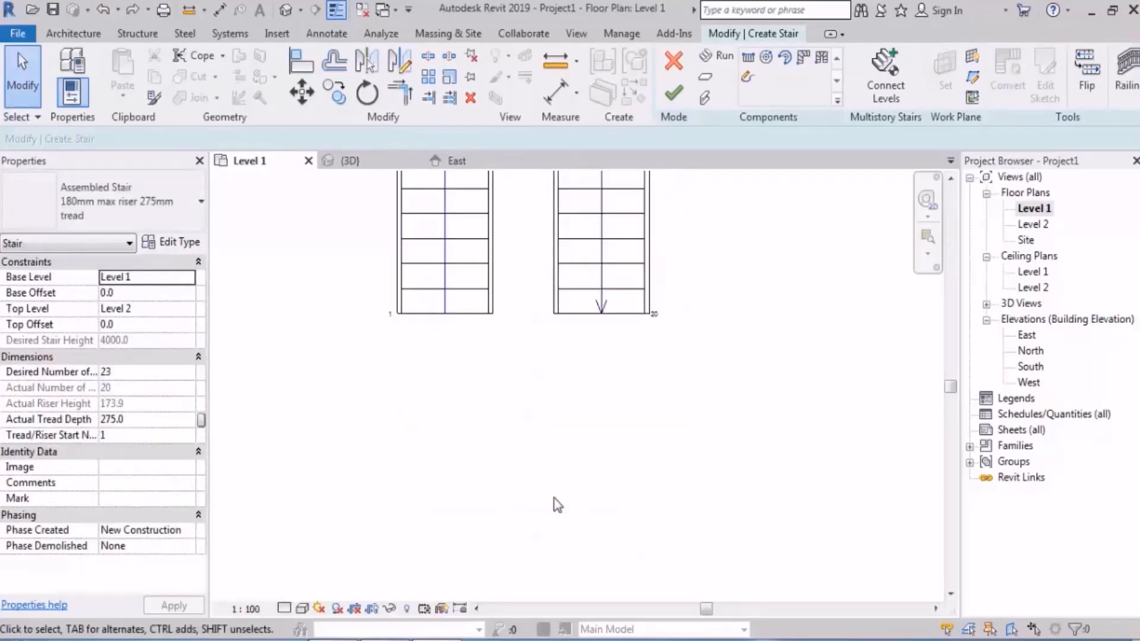
# Step: Try to extend the first run outward at its start to 14 risers
pyautogui.click(449, 275)
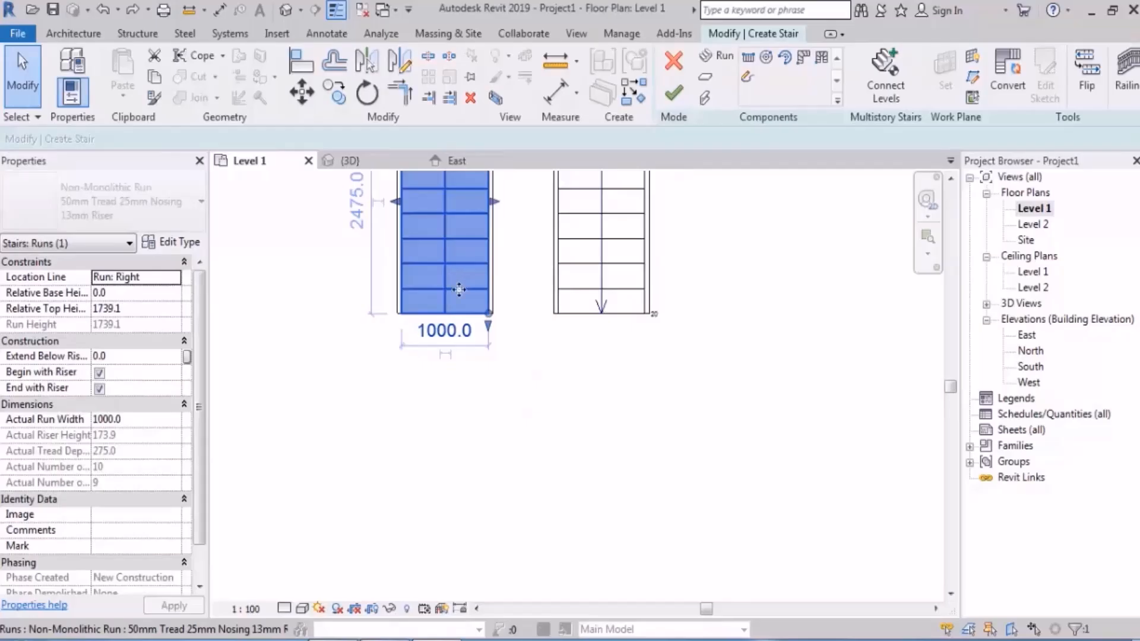
pyautogui.moveTo(488, 314); pyautogui.dragTo(489, 402)
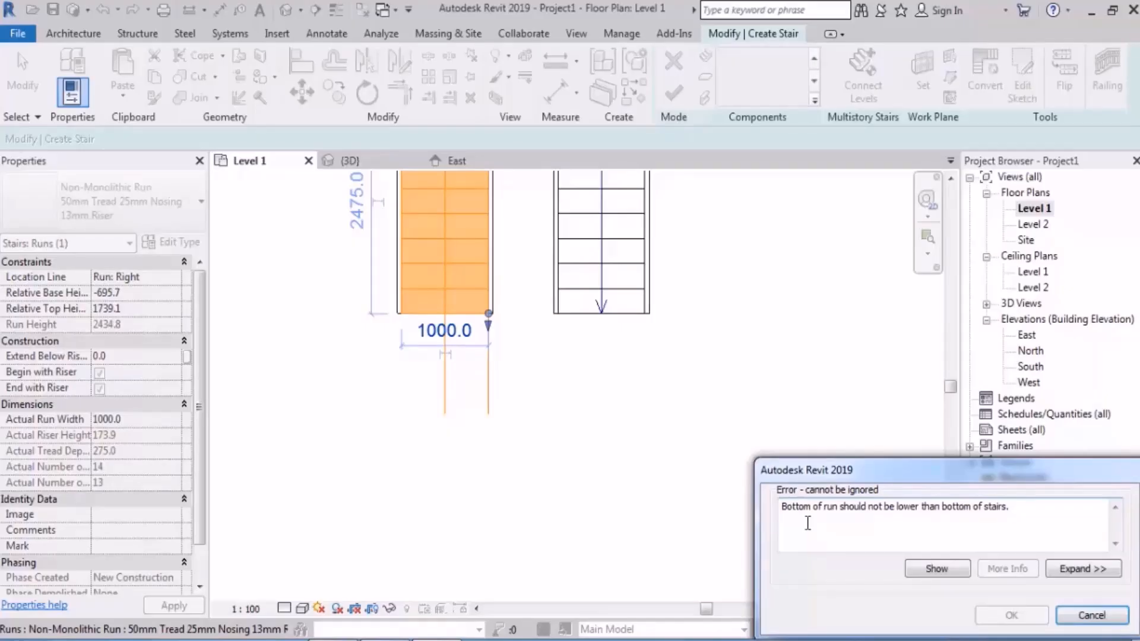
pyautogui.press('Escape')
# Step: Shorten the first run at its start so that it begins at riser 4
pyautogui.moveTo(567, 290); pyautogui.dragTo(579, 432, button='middle')
pyautogui.click(479, 399)
pyautogui.moveTo(496, 453); pyautogui.dragTo(504, 379)
pyautogui.click(809, 354)
# Step: Examine the shortened first run in the East and South elevations
pyautogui.doubleClick(1027, 335)
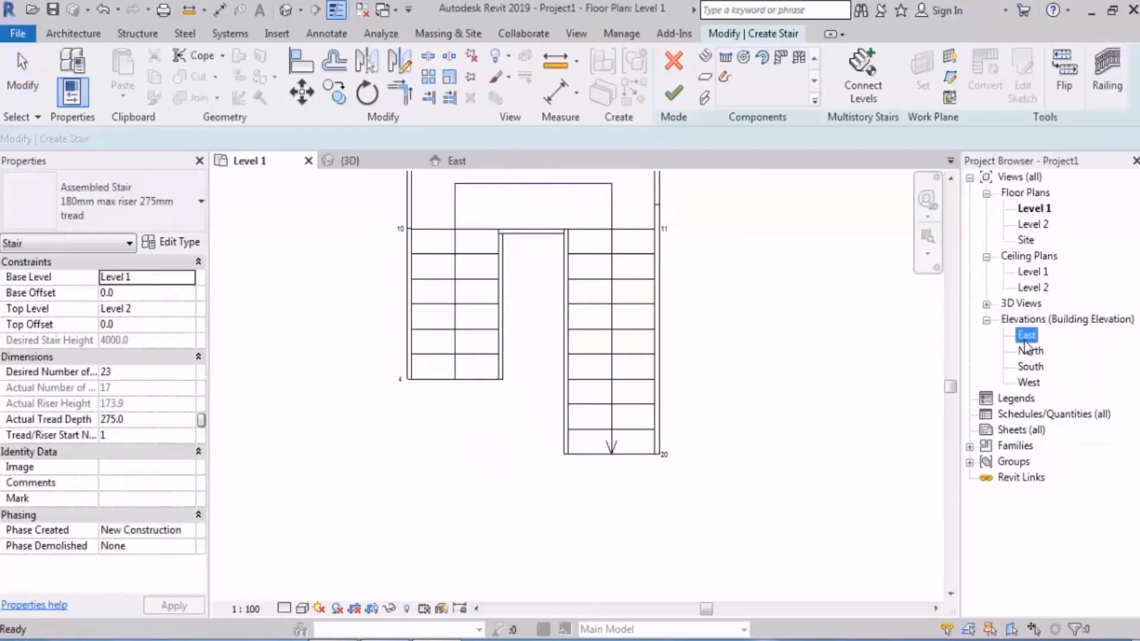
pyautogui.moveTo(810, 455)
pyautogui.mouseDown(button='middle')
pyautogui.moveTo(753, 483)
pyautogui.moveTo(786, 406)
pyautogui.mouseUp(button='middle')
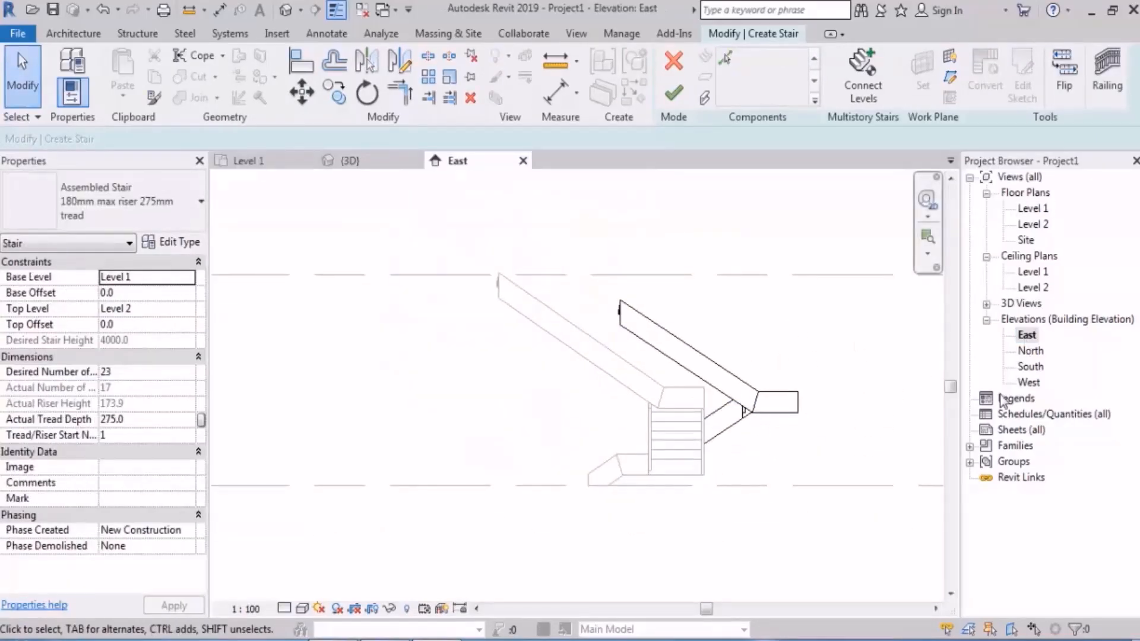
pyautogui.doubleClick(1031, 366)
pyautogui.scroll(4, 708, 446)
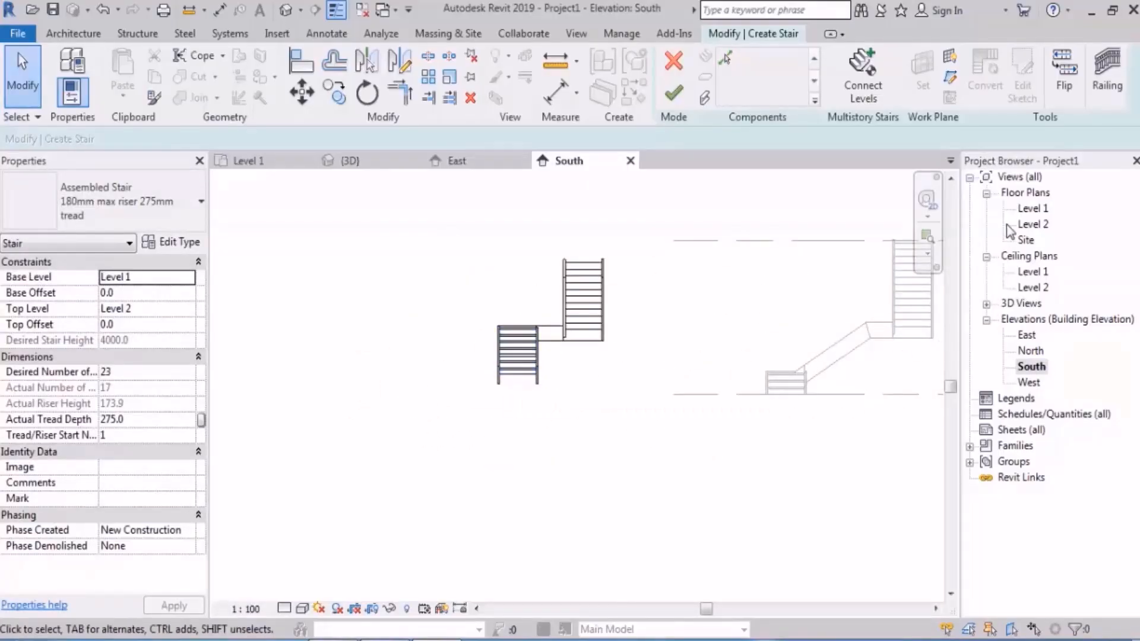
# Step: Return to the Level 1 floor plan and undo the shortening of the first run
pyautogui.doubleClick(1033, 209)
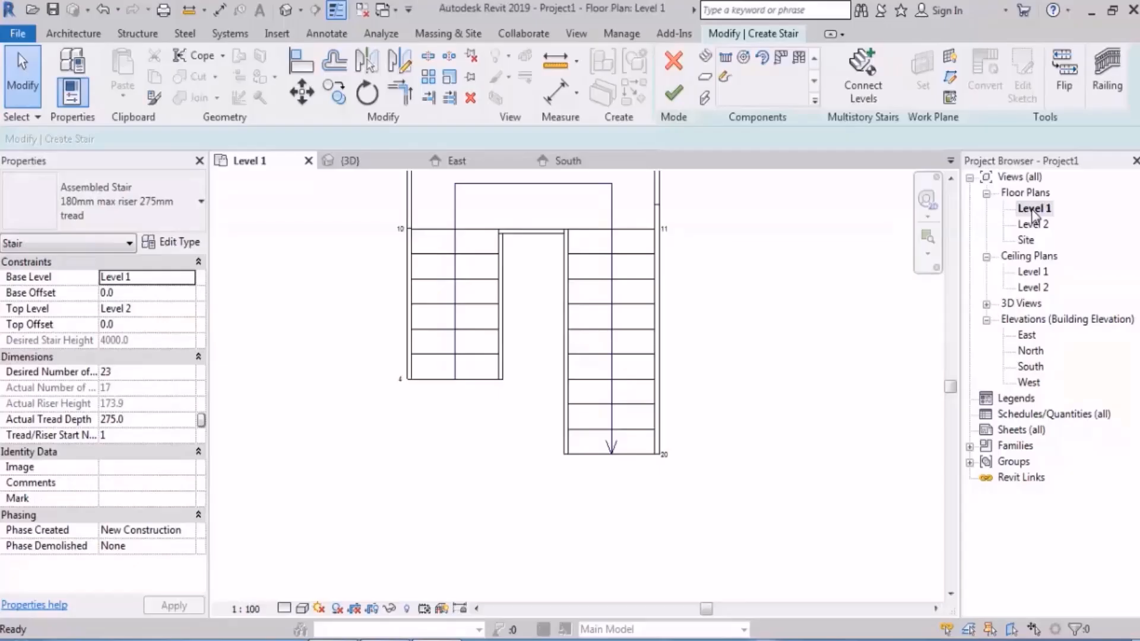
pyautogui.hotkey('ctrl', 'z')
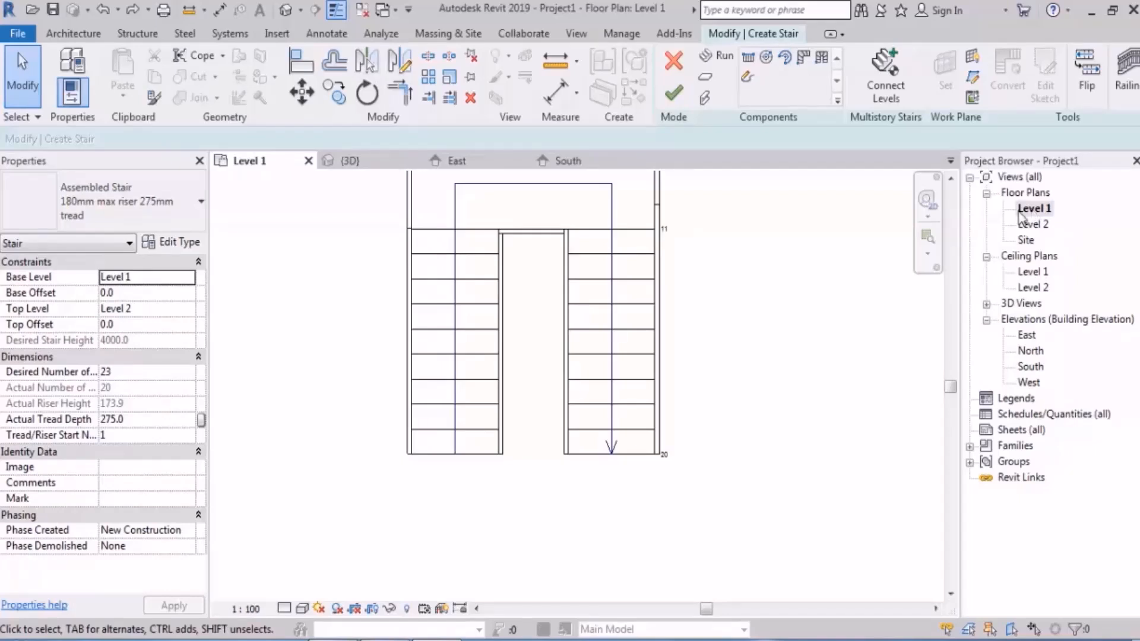
# Step: Extend the upper end of the second run to 13 risers in the East elevation, up to Level 2
pyautogui.click(1026, 336)
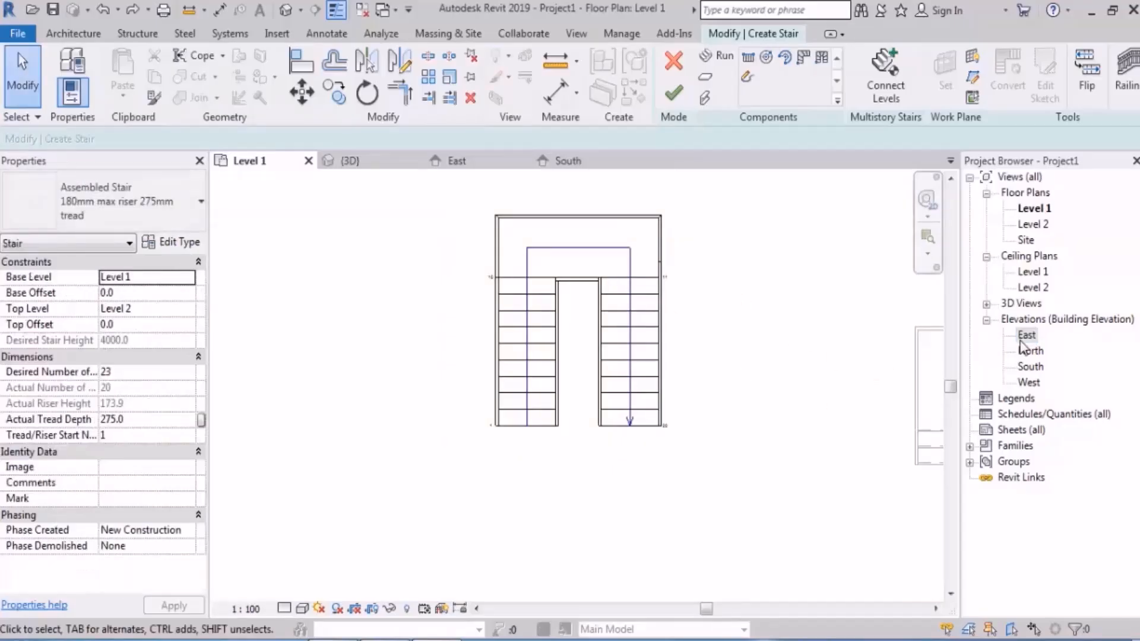
pyautogui.doubleClick(1022, 337)
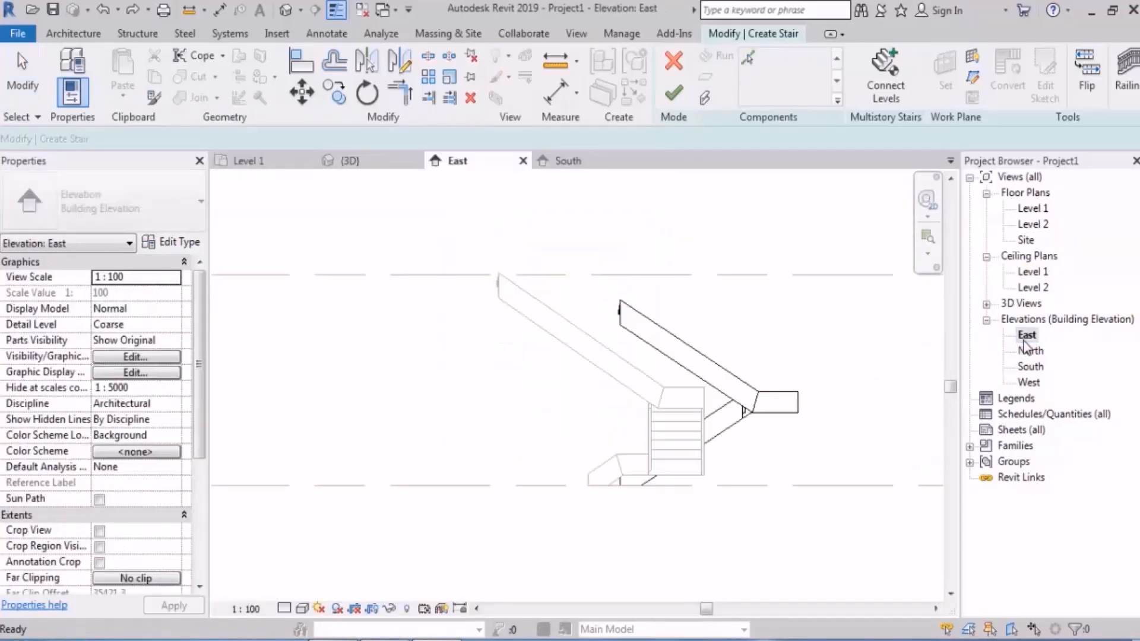
pyautogui.click(617, 318)
pyautogui.scroll(4, 617, 309)
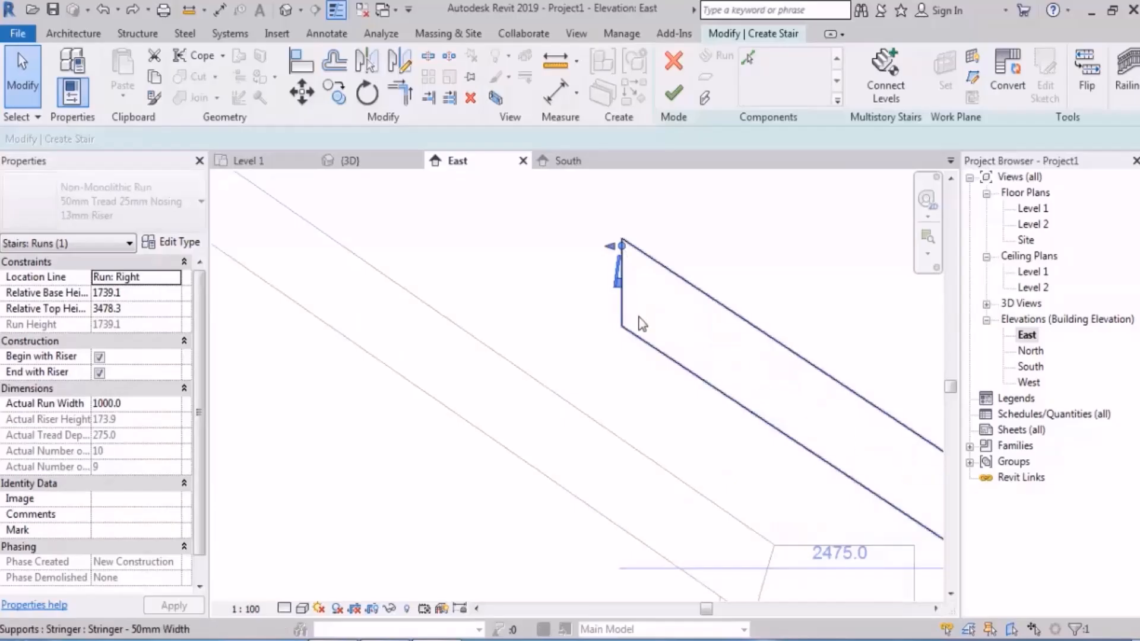
pyautogui.scroll(-2, 620, 261)
pyautogui.moveTo(628, 278); pyautogui.dragTo(545, 220)
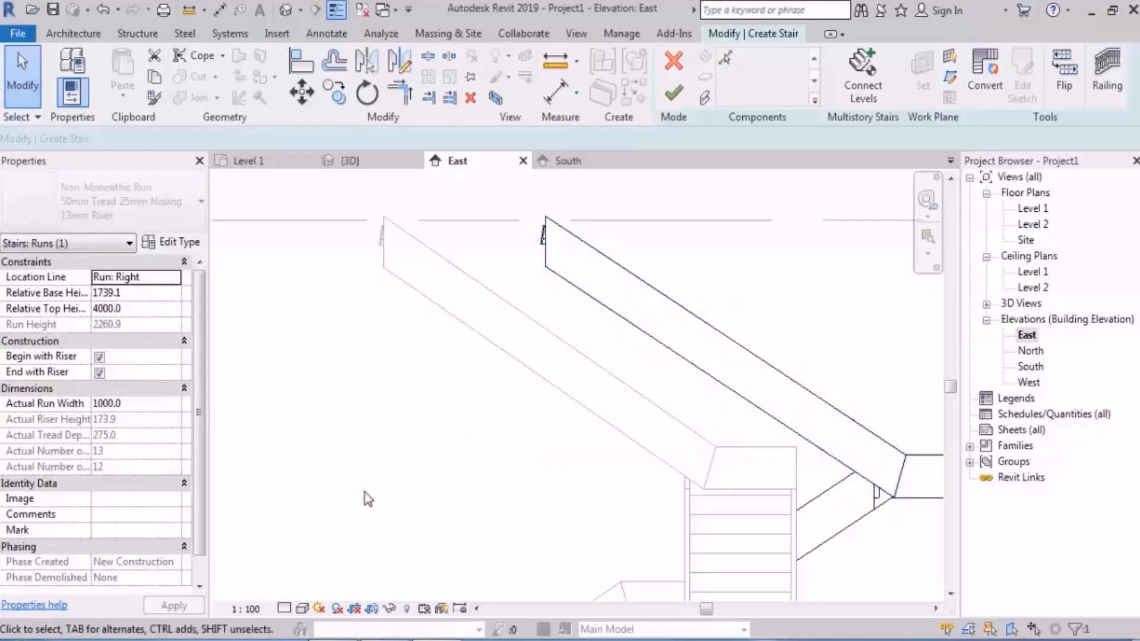
pyautogui.click(364, 493)
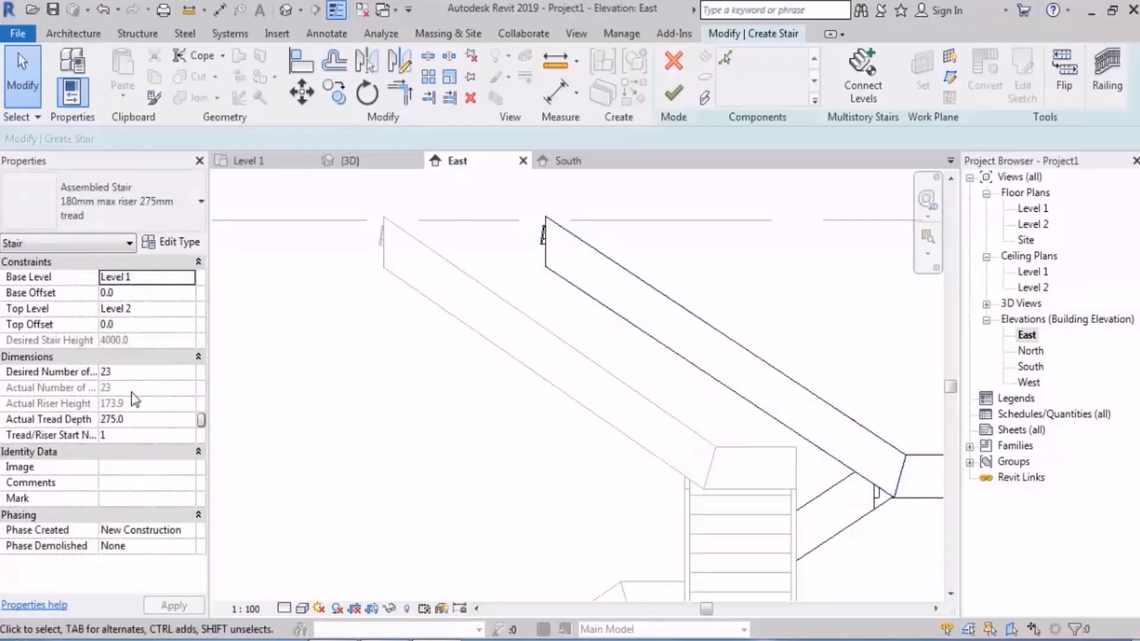
# Step: Finish the stair and view both stairs in the Level 1 floor plan
pyautogui.click(673, 94)
pyautogui.scroll(-5, 668, 272)
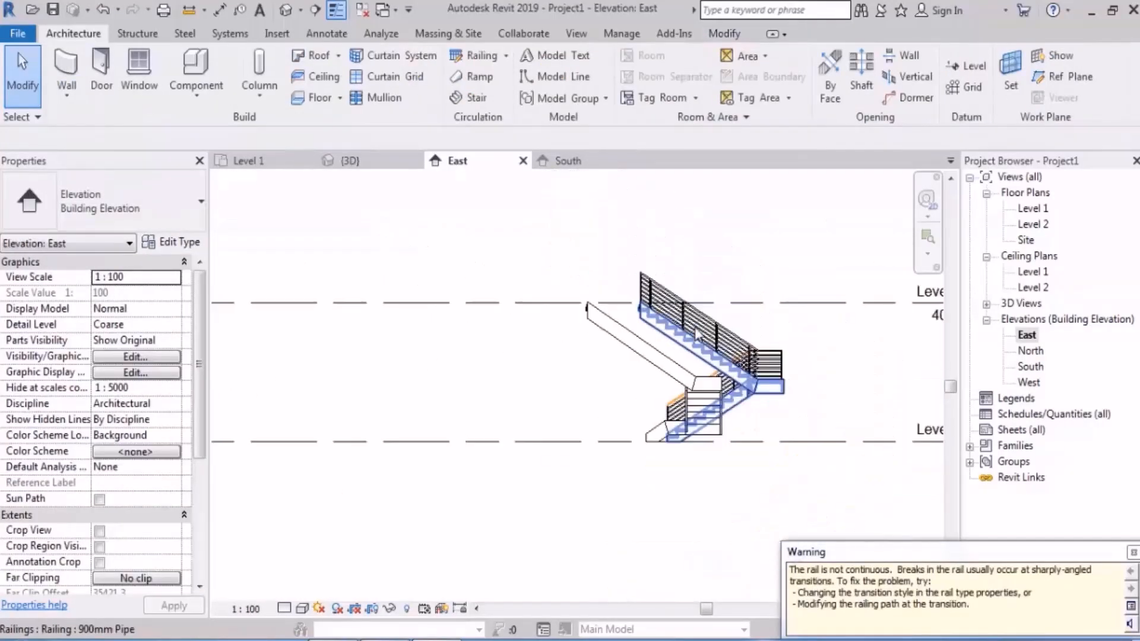
pyautogui.doubleClick(1034, 208)
pyautogui.scroll(-4, 754, 275)
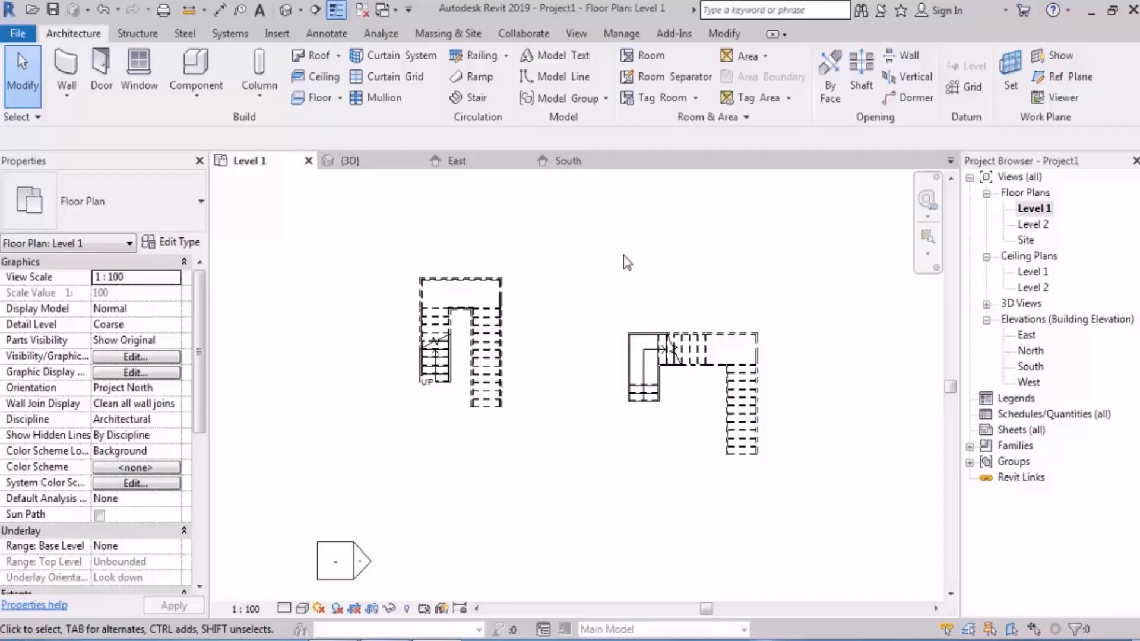
# Step: Delete both stairs with their railings from the Level 1 plan and dismiss the warning
pyautogui.moveTo(820, 221); pyautogui.dragTo(328, 511)
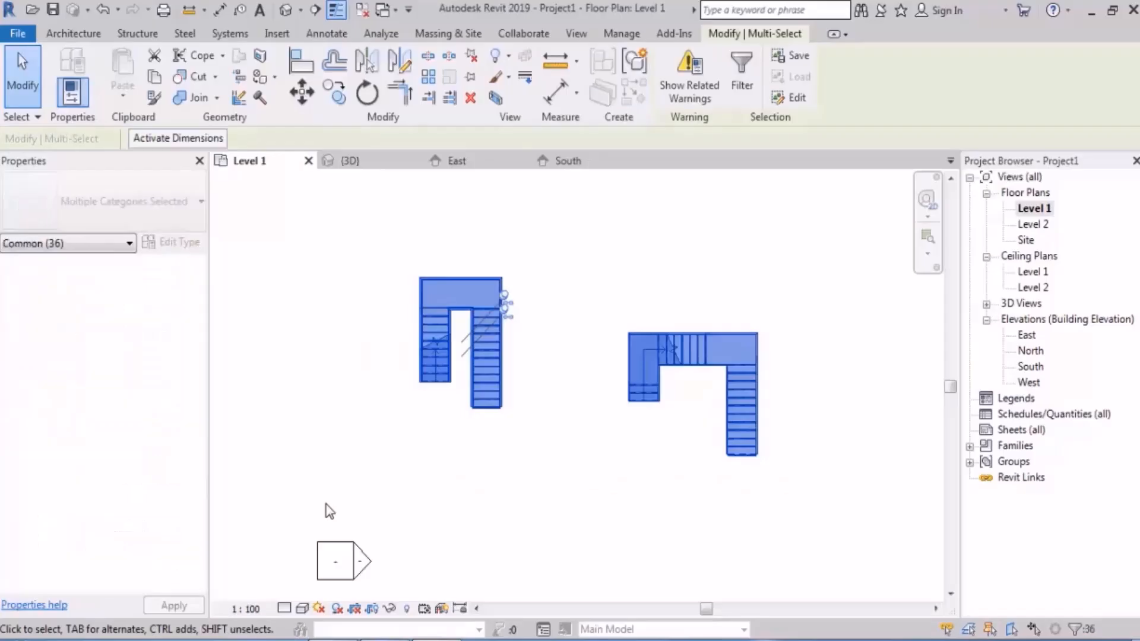
pyautogui.press('Delete')
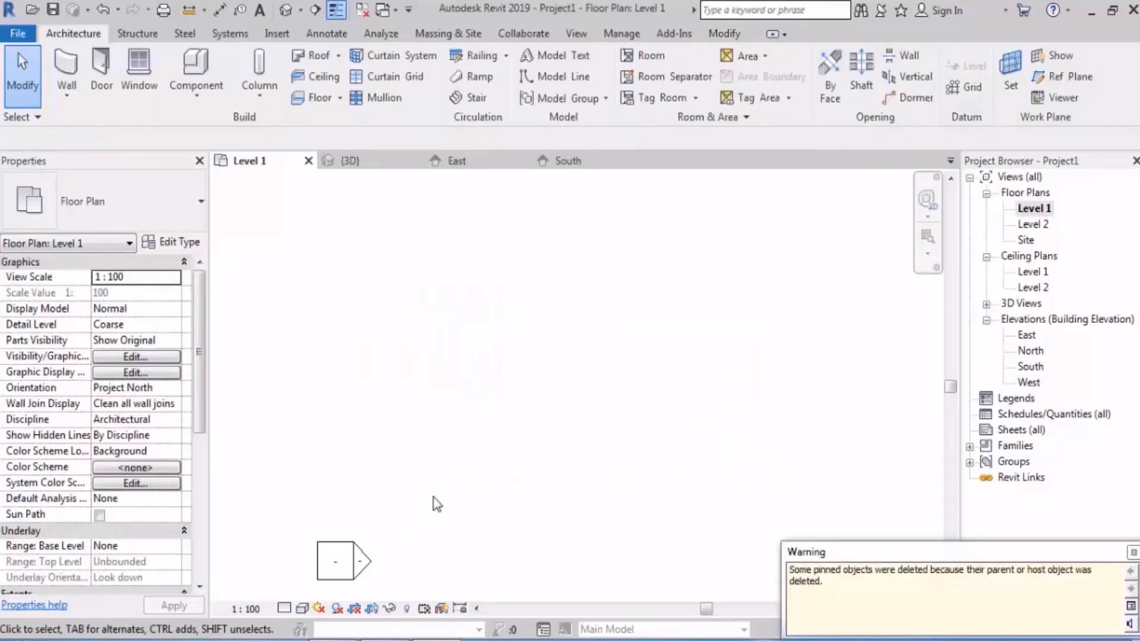
pyautogui.scroll(-3, 469, 460)
pyautogui.scroll(-1, 504, 422)
pyautogui.click(1133, 554)
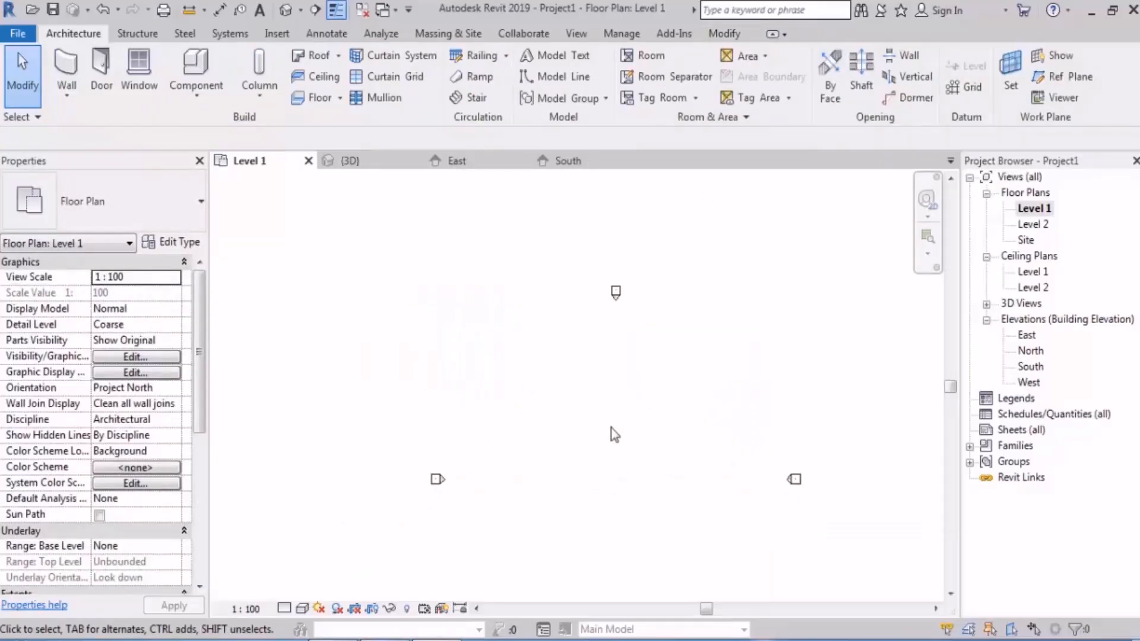
pyautogui.moveTo(617, 439); pyautogui.dragTo(594, 345, button='middle')
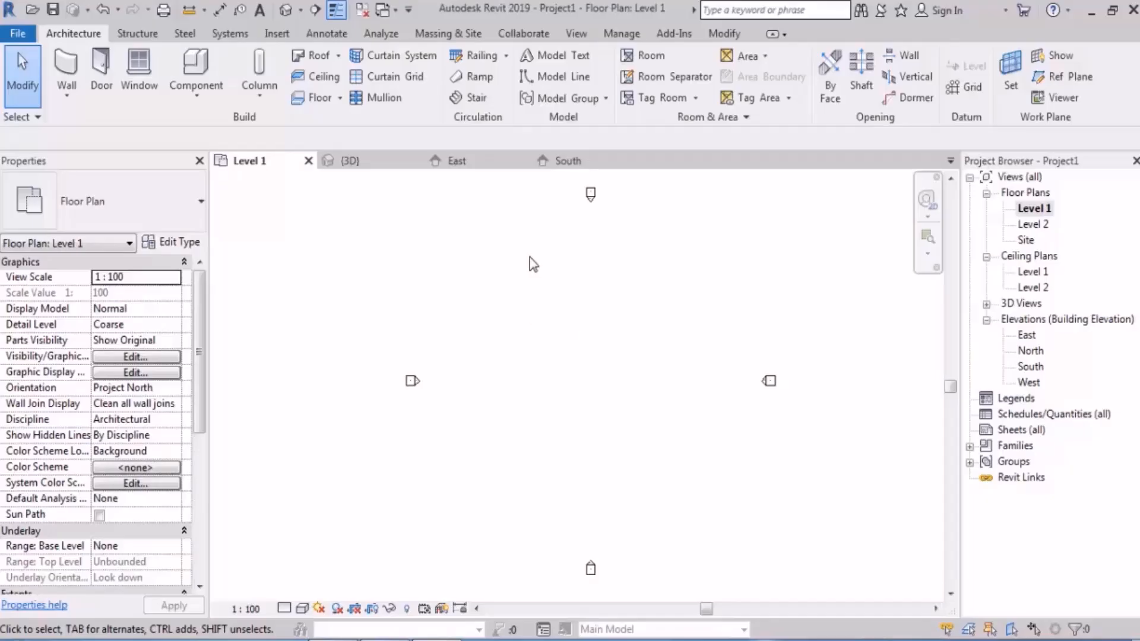
pyautogui.click(475, 98)
pyautogui.press('Escape')
pyautogui.moveTo(752, 323); pyautogui.dragTo(733, 321, button='middle')
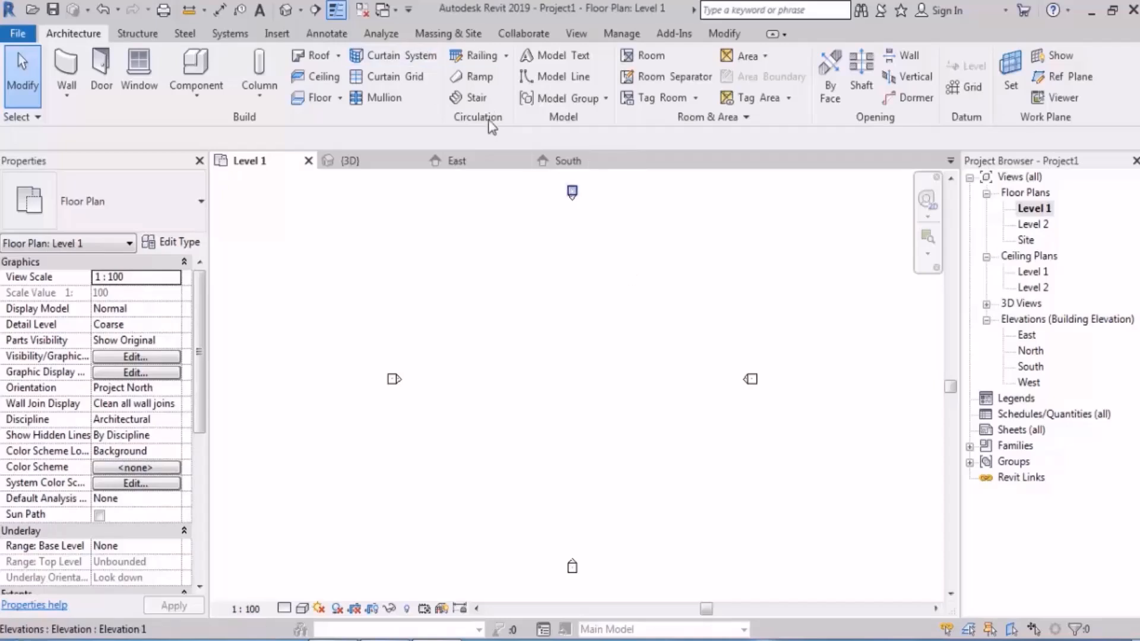
# Step: Start a new assembled stair from Level 1 to Level 2 with the desired number of risers set to 24
pyautogui.click(476, 97)
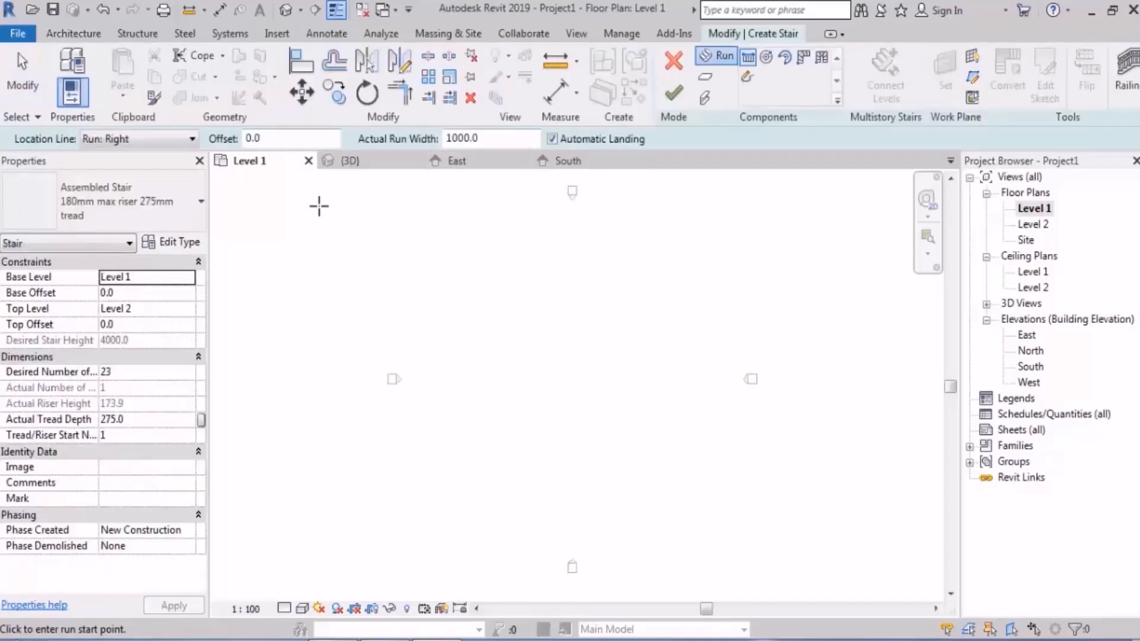
pyautogui.click(138, 373)
pyautogui.write('24')
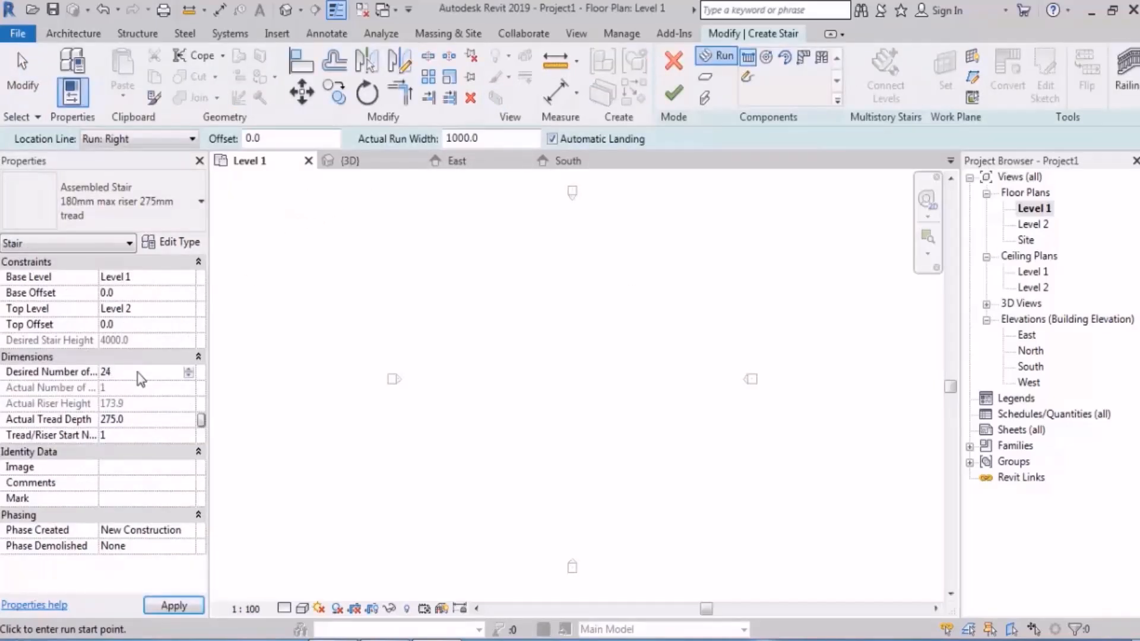
# Step: Confirm the riser count and set the new stair's actual tread depth to 300 and actual run width to 1200
pyautogui.press('Return')
pyautogui.click(142, 419)
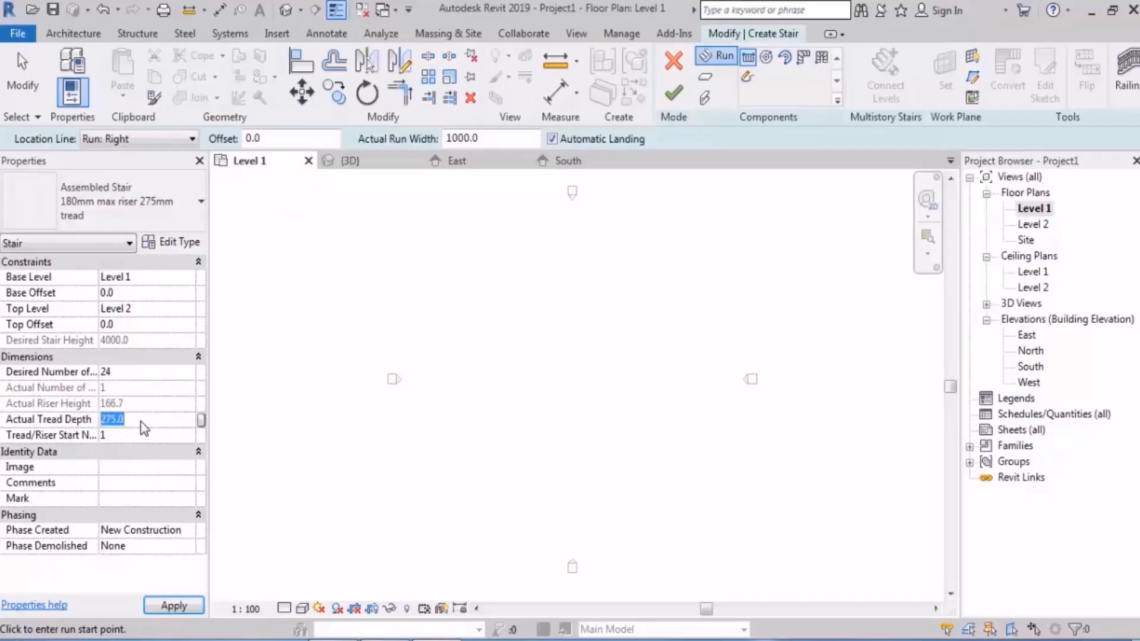
pyautogui.write('300')
pyautogui.press('Return')
pyautogui.doubleClick(469, 138)
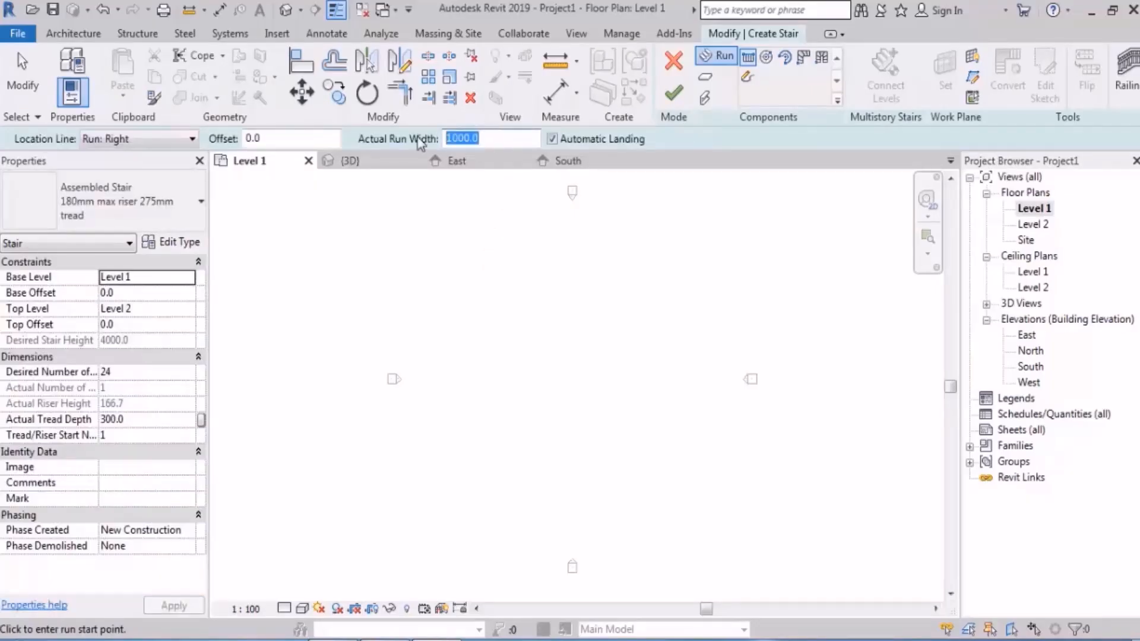
pyautogui.write('100')
pyautogui.press('BackSpace')
pyautogui.press('BackSpace')
pyautogui.press('BackSpace')
pyautogui.write('1200')
pyautogui.press('Return')
# Step: Sketch two parallel 10-riser runs, each 2700 mm long, joined by an automatic landing into a U-shaped stair 3000 mm wide overall
pyautogui.scroll(1, 492, 411)
pyautogui.click(497, 469)
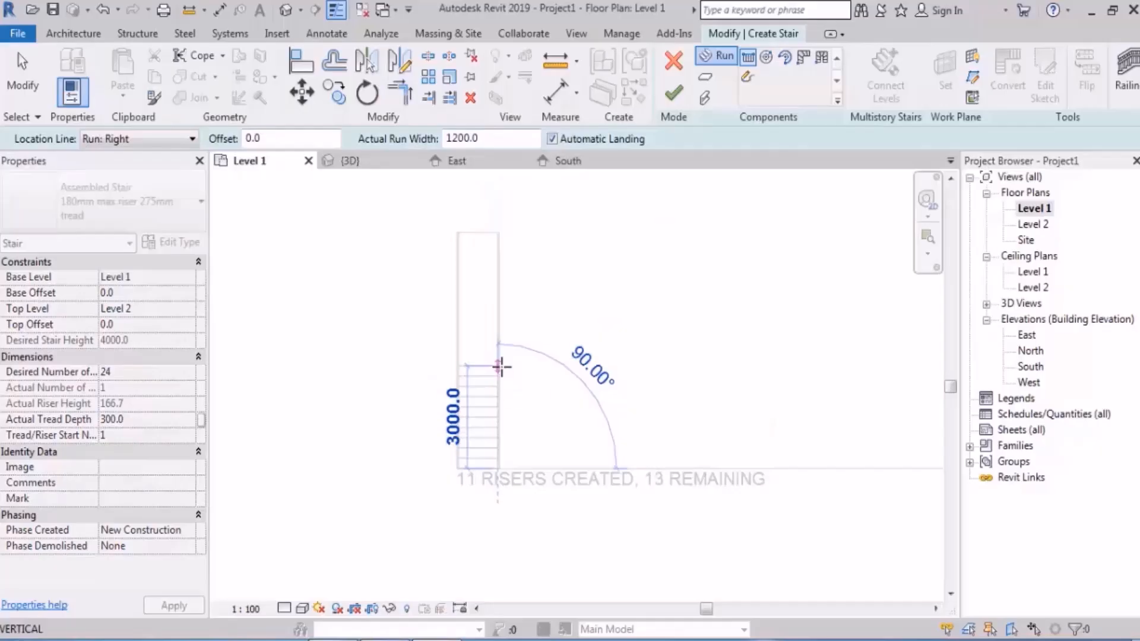
pyautogui.click(502, 374)
pyautogui.scroll(1, 514, 420)
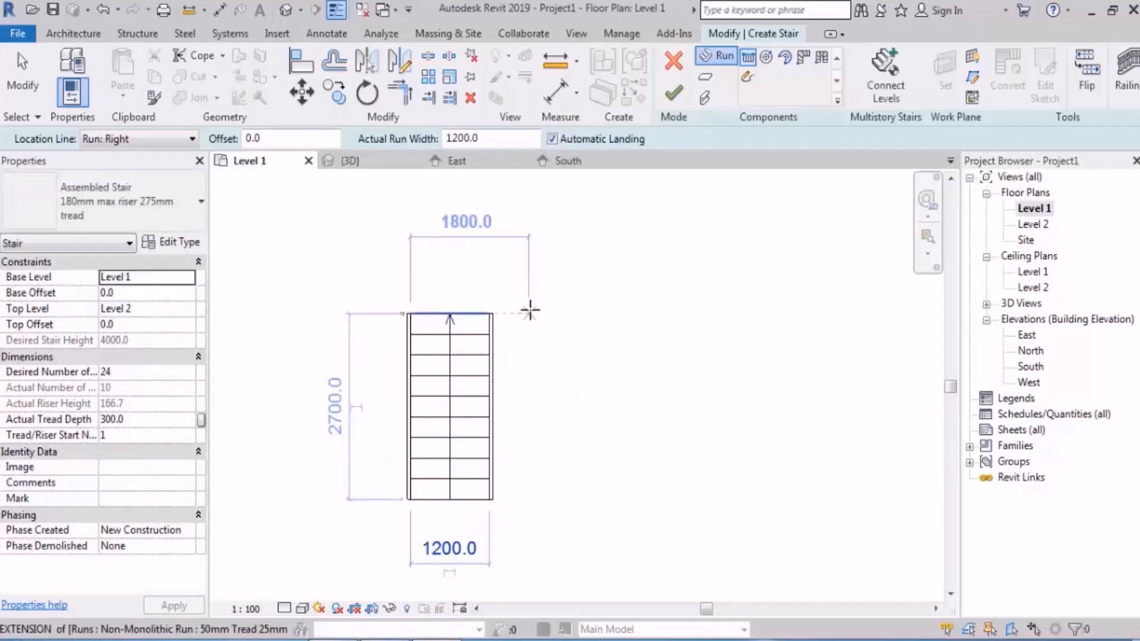
pyautogui.click(528, 313)
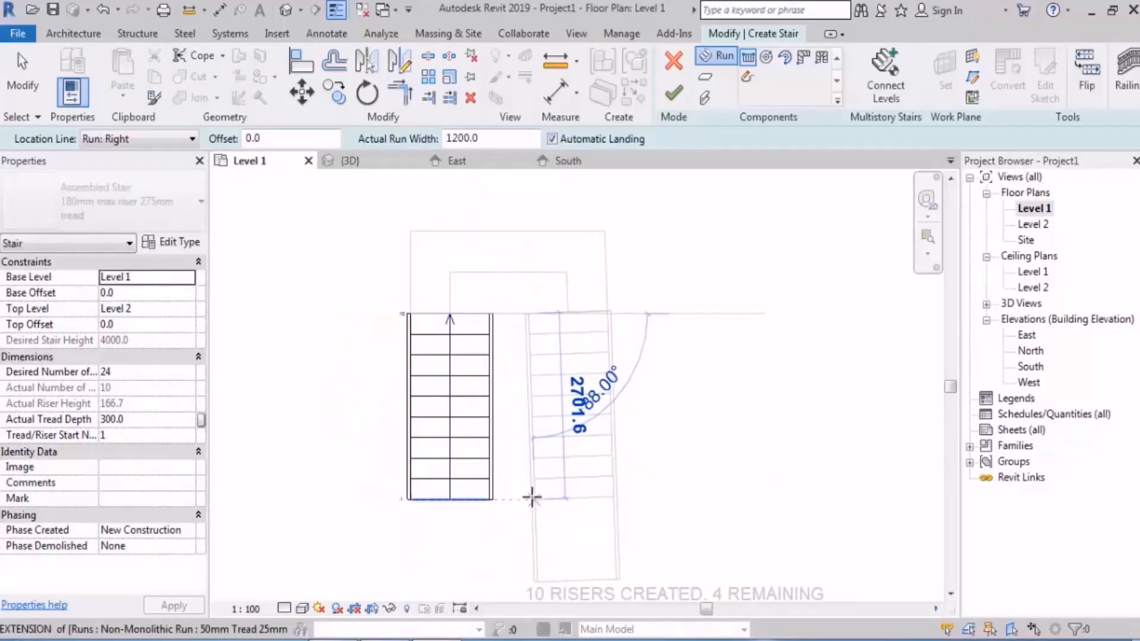
pyautogui.click(529, 497)
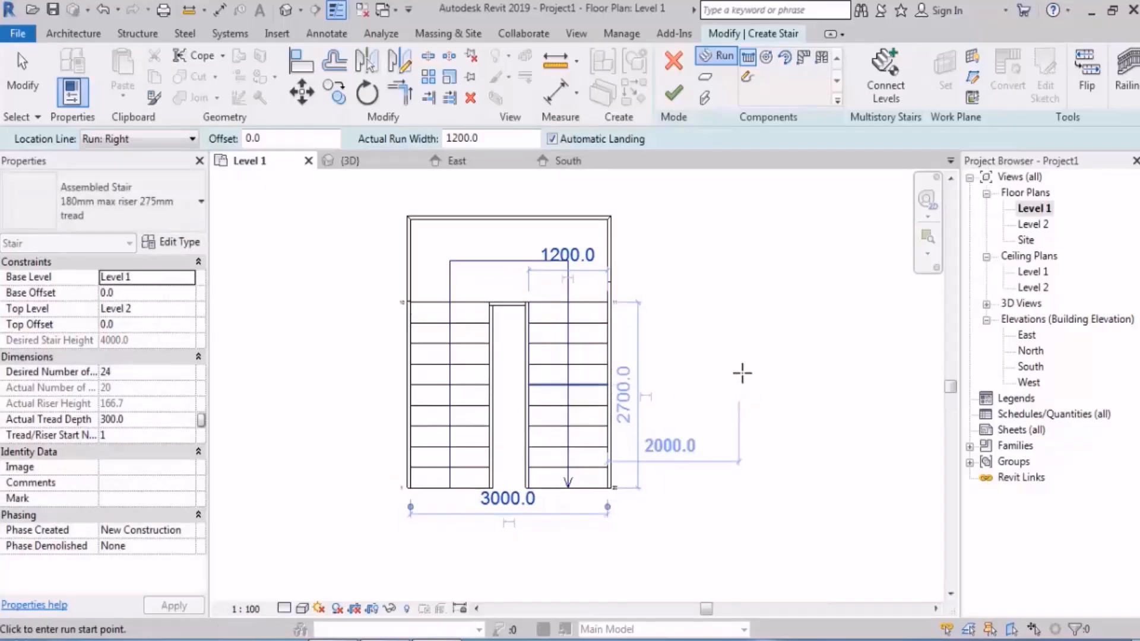
# Step: Finish the stair, dismiss the railing warnings, and select the stair to review its riser properties
pyautogui.press('Escape')
pyautogui.press('Escape')
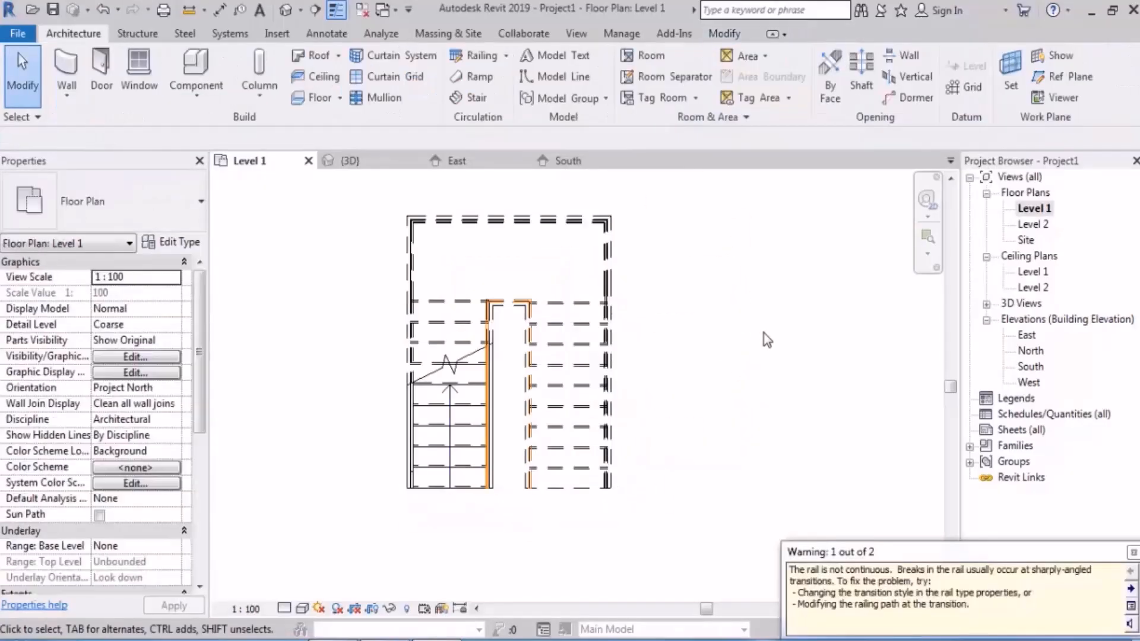
pyautogui.click(772, 390)
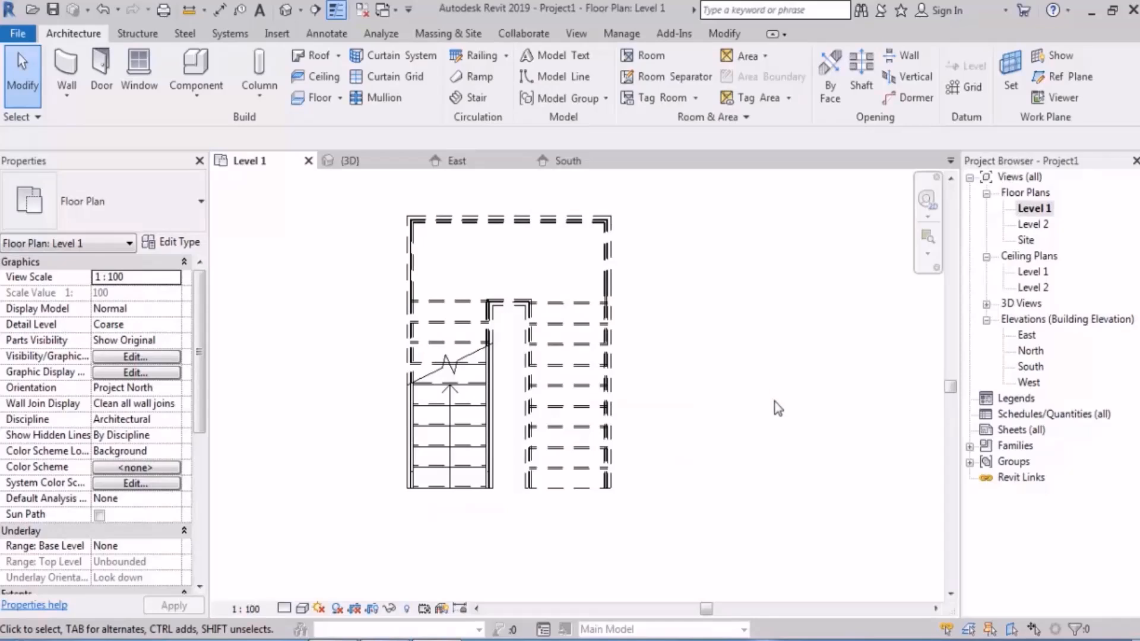
pyautogui.scroll(-5, 605, 396)
pyautogui.scroll(5, 559, 365)
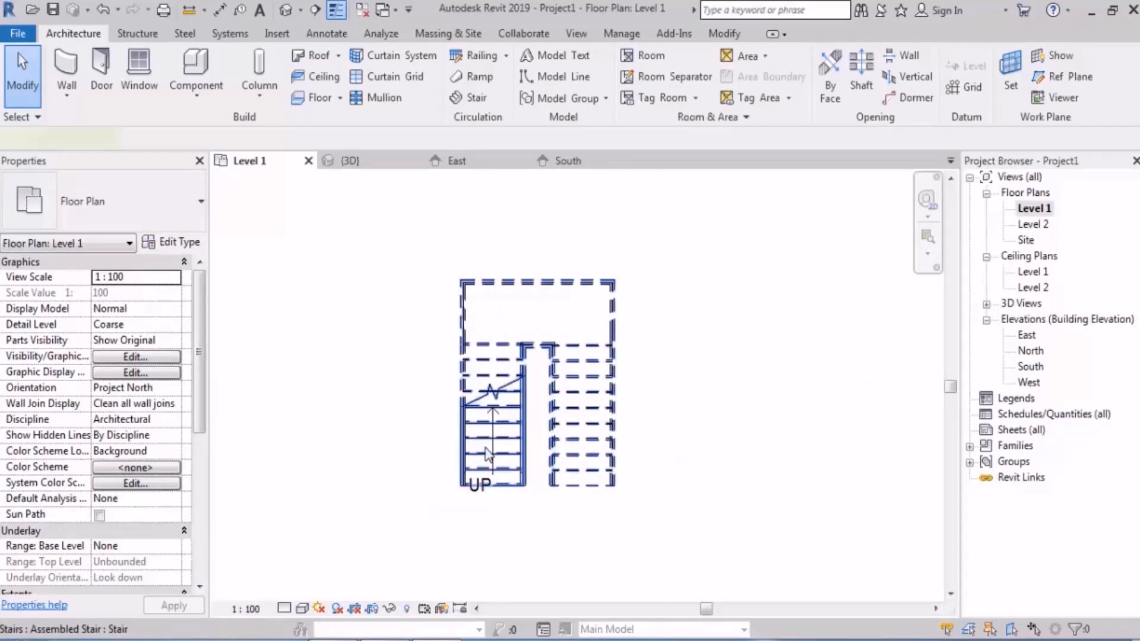
pyautogui.click(502, 436)
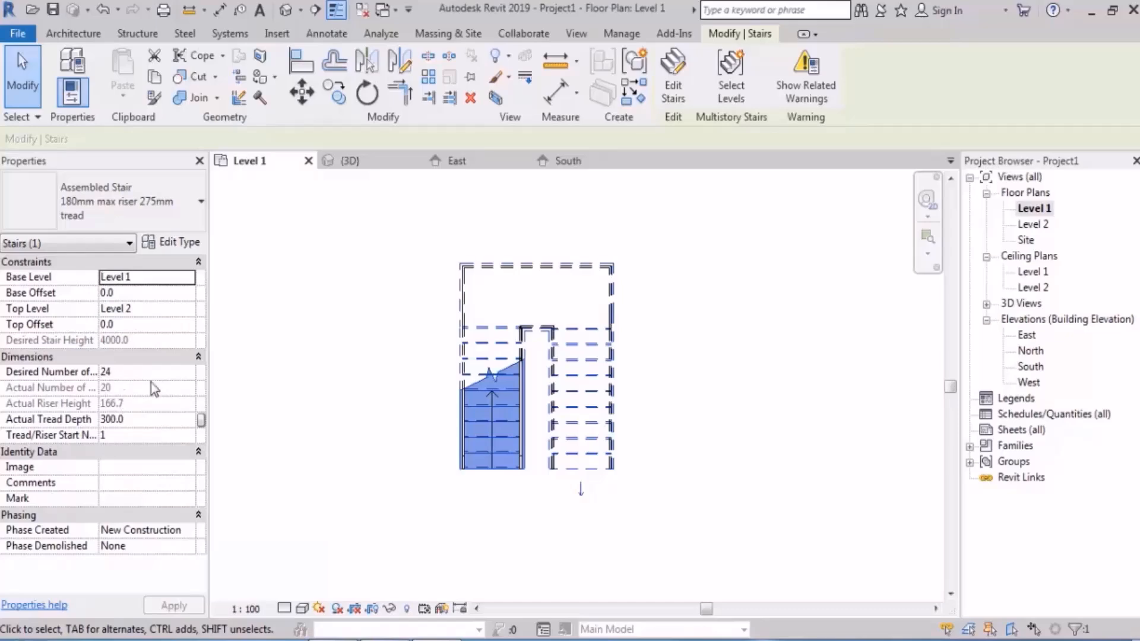
# Step: Open the East elevation and delete all of the stair's railings
pyautogui.doubleClick(1028, 336)
pyautogui.scroll(5, 538, 331)
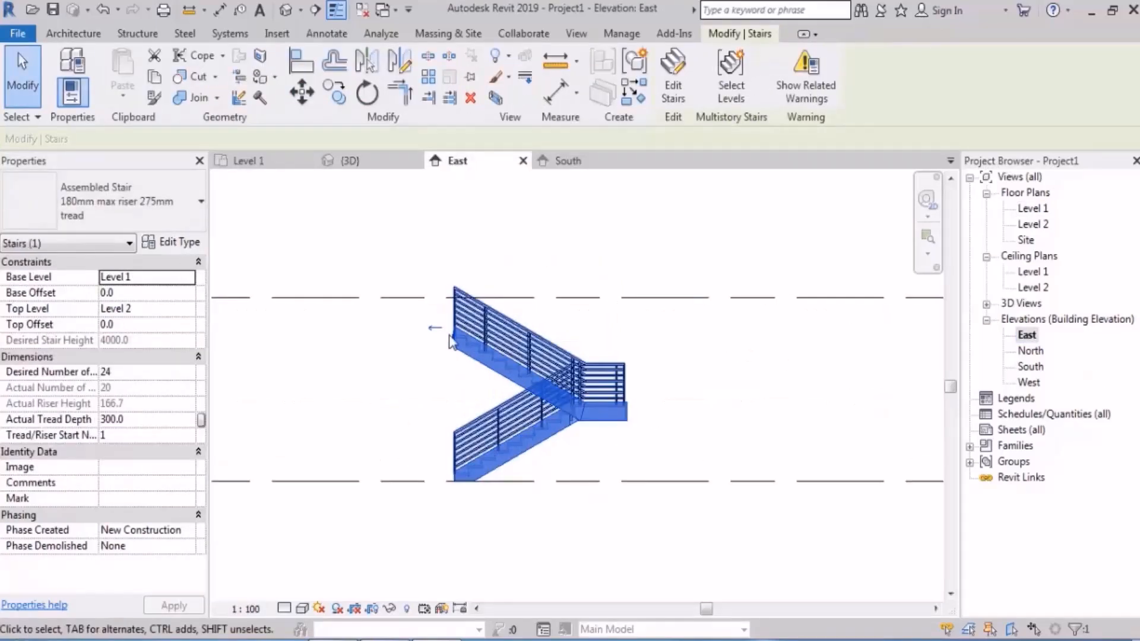
pyautogui.click(651, 331)
pyautogui.moveTo(657, 306); pyautogui.dragTo(587, 355)
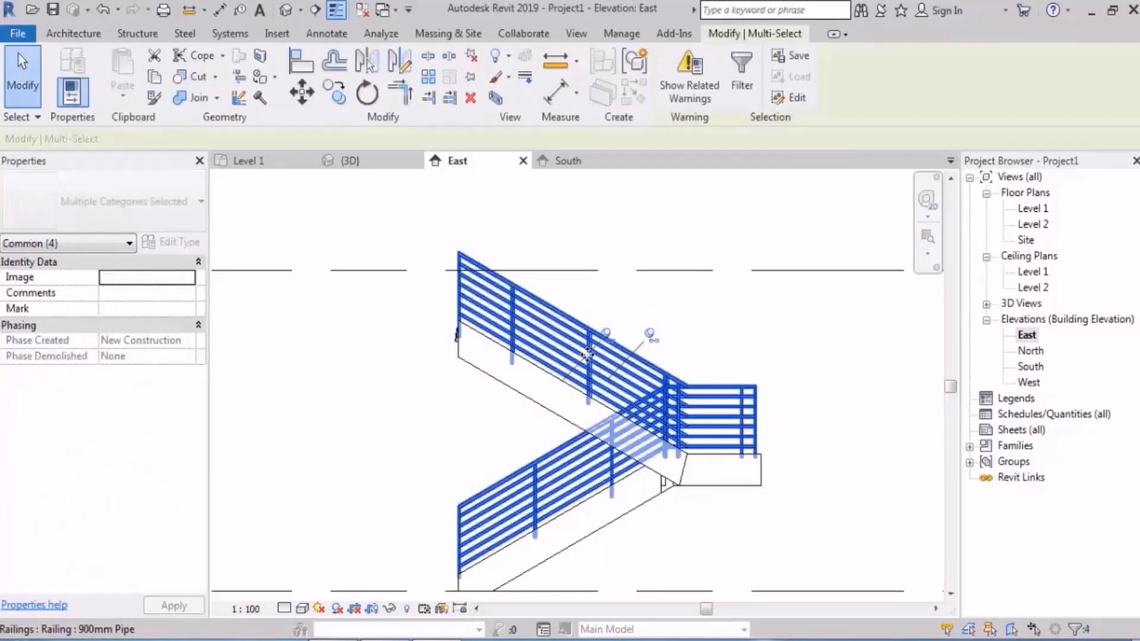
pyautogui.press('Delete')
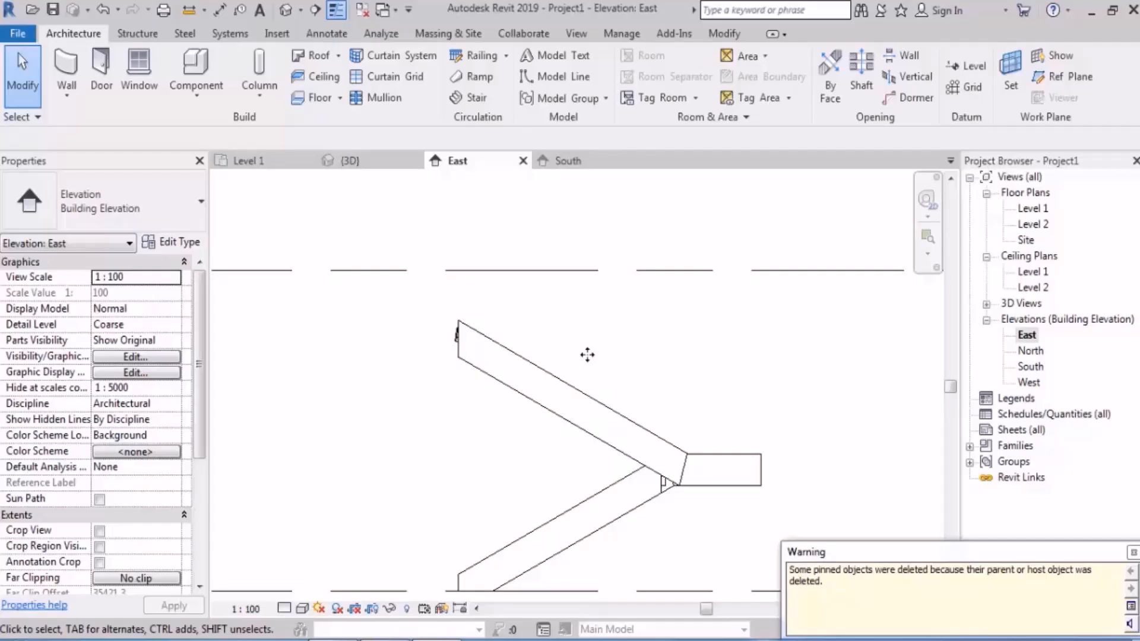
# Step: Try setting the stair's desired number of risers to 20 in the East elevation
pyautogui.click(531, 394)
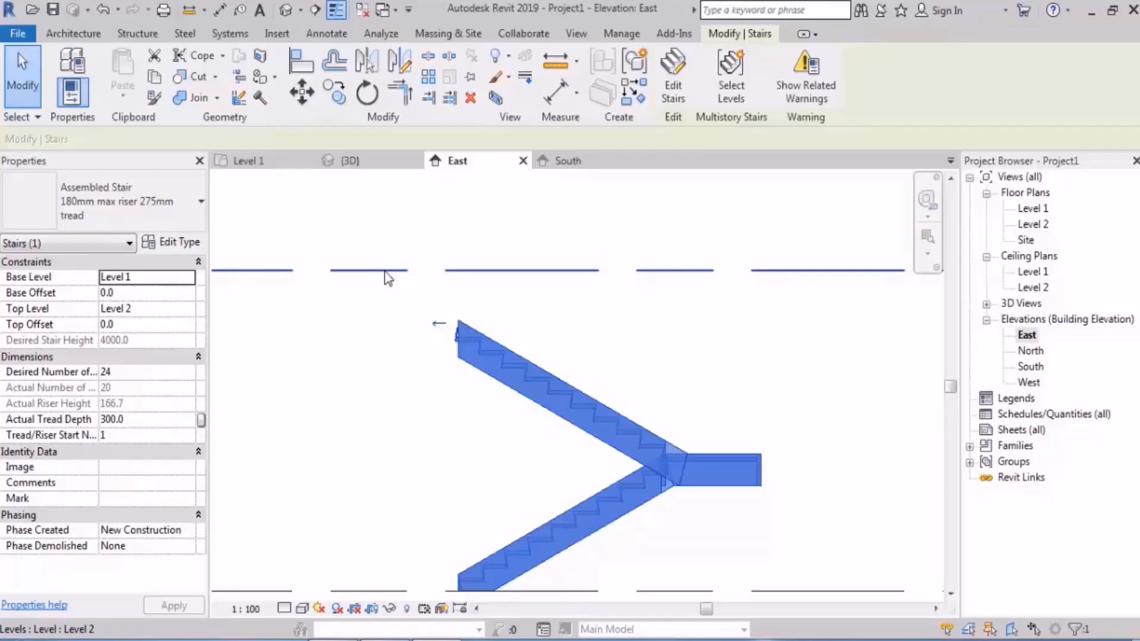
pyautogui.moveTo(425, 419); pyautogui.dragTo(408, 377, button='middle')
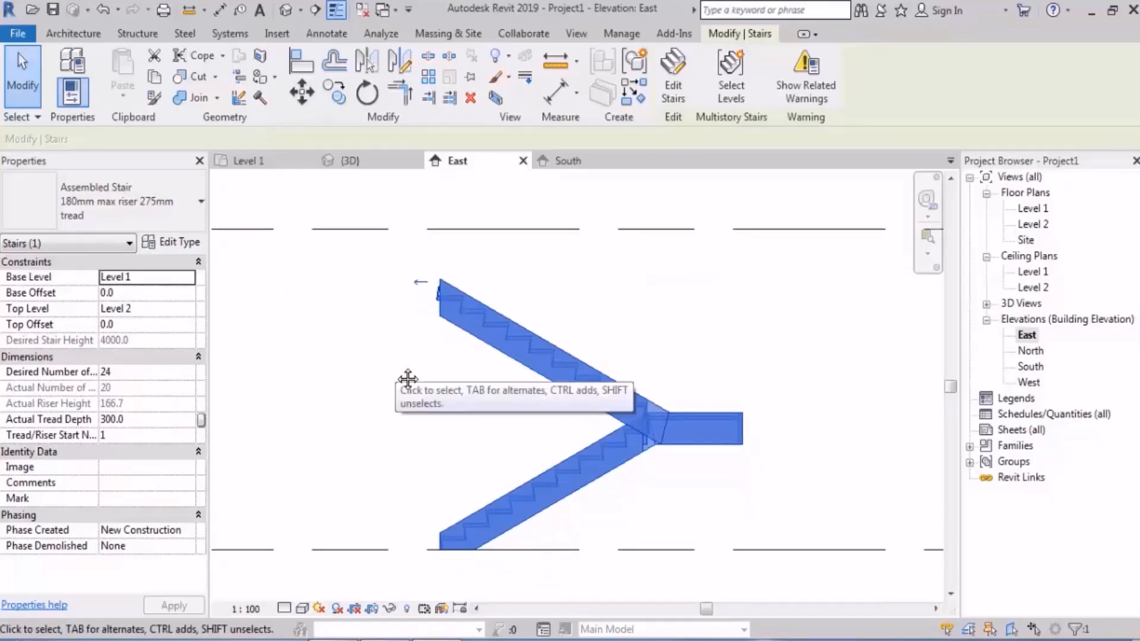
pyautogui.click(135, 373)
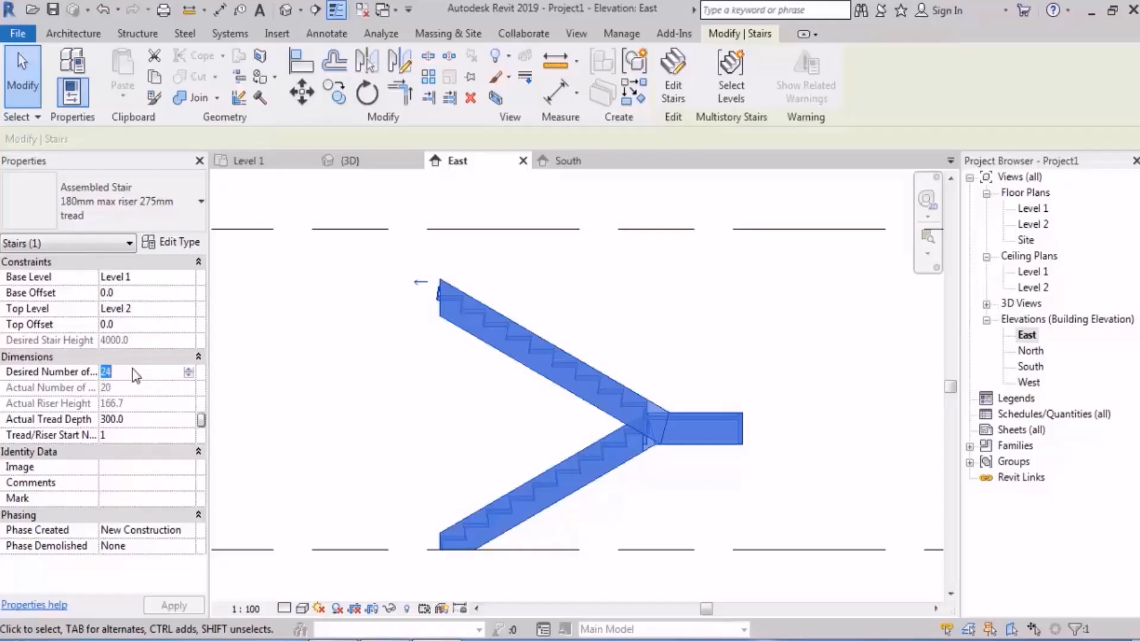
pyautogui.write('20')
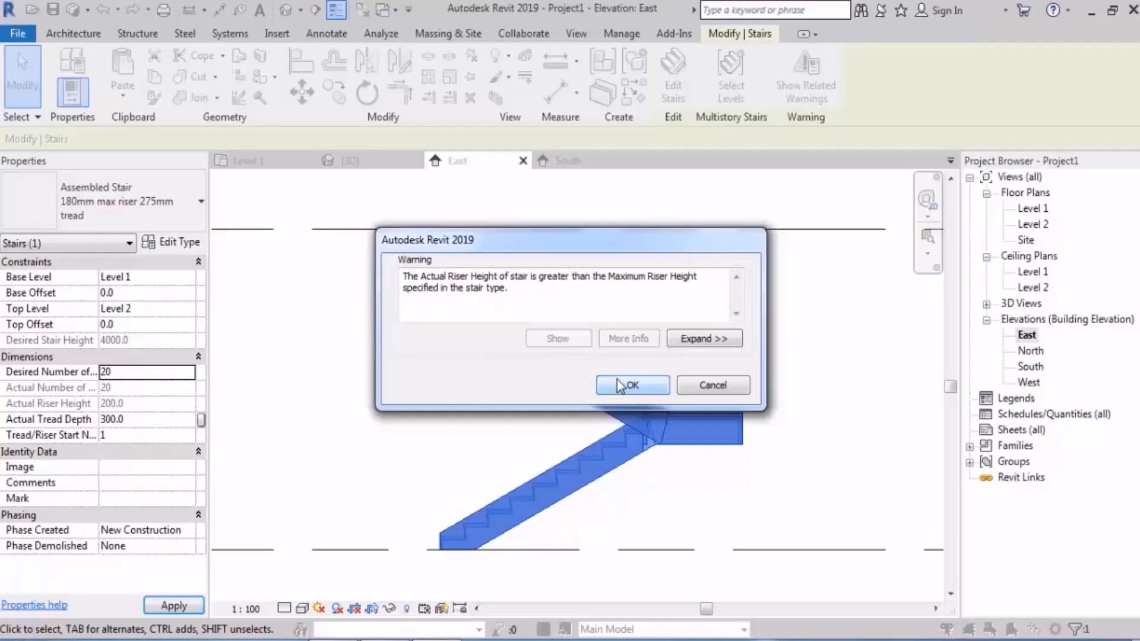
pyautogui.click(690, 386)
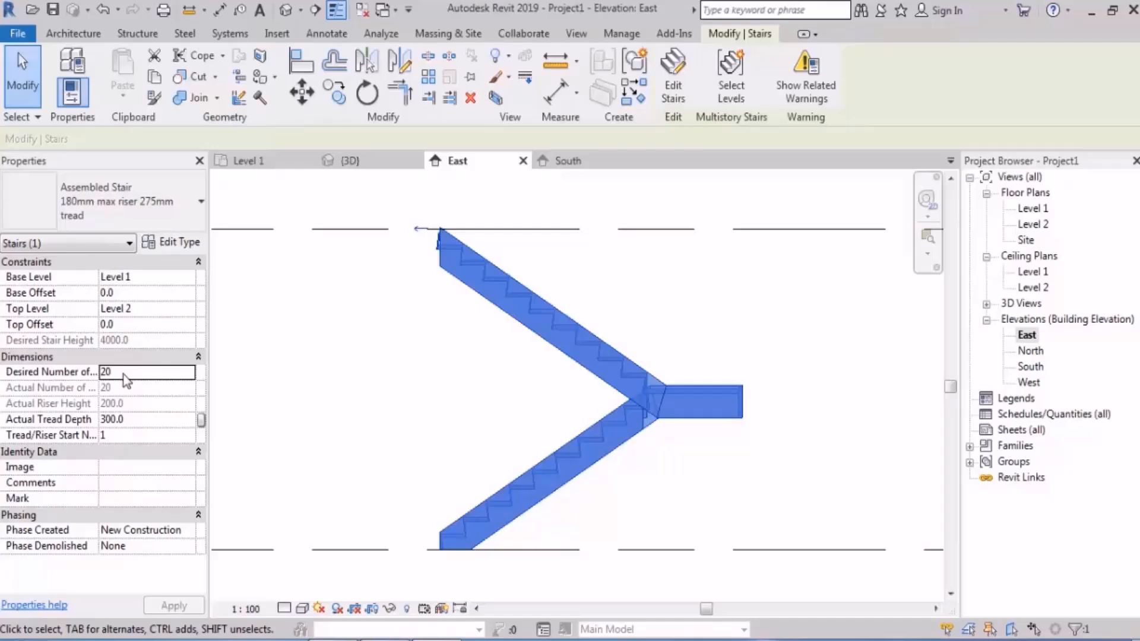
pyautogui.click(365, 354)
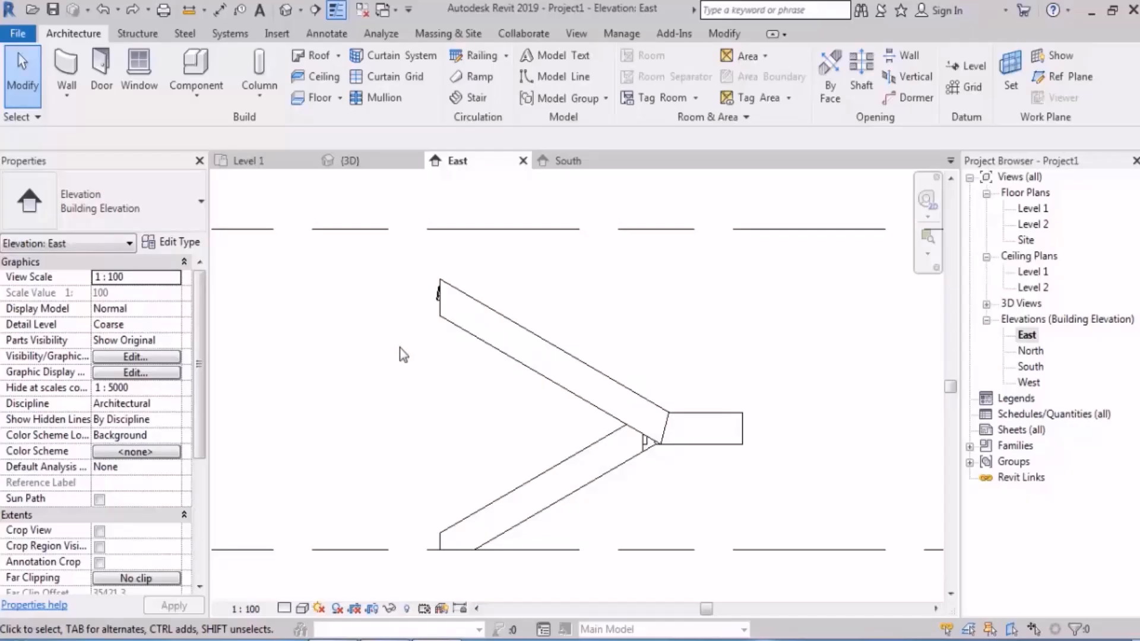
# Step: Select the stair in the East elevation and open it for editing
pyautogui.click(460, 316)
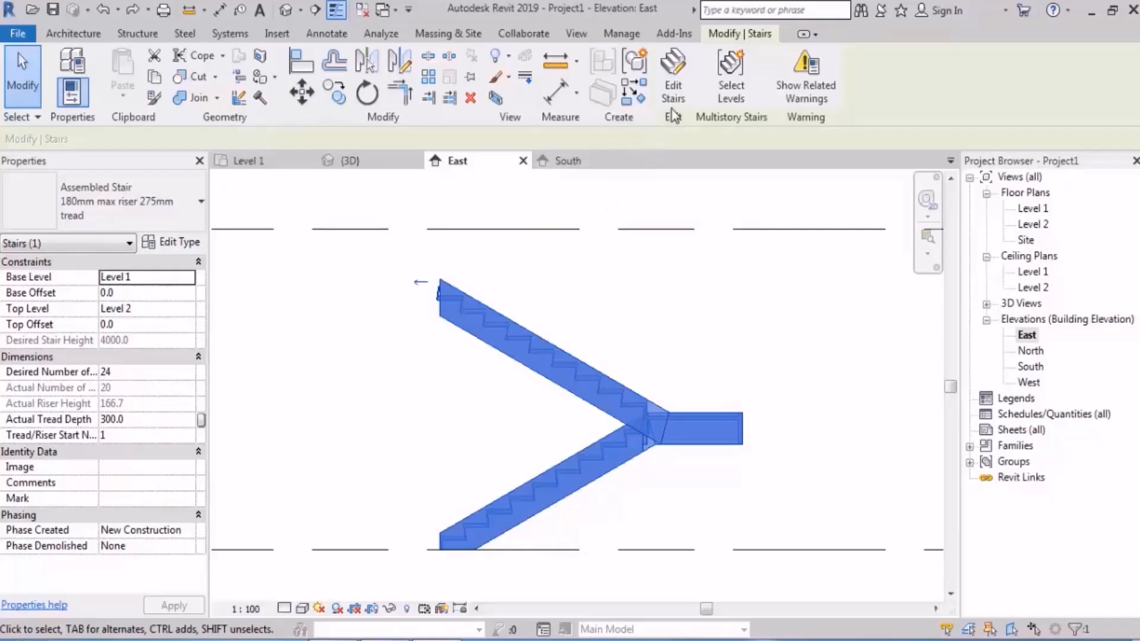
pyautogui.click(674, 78)
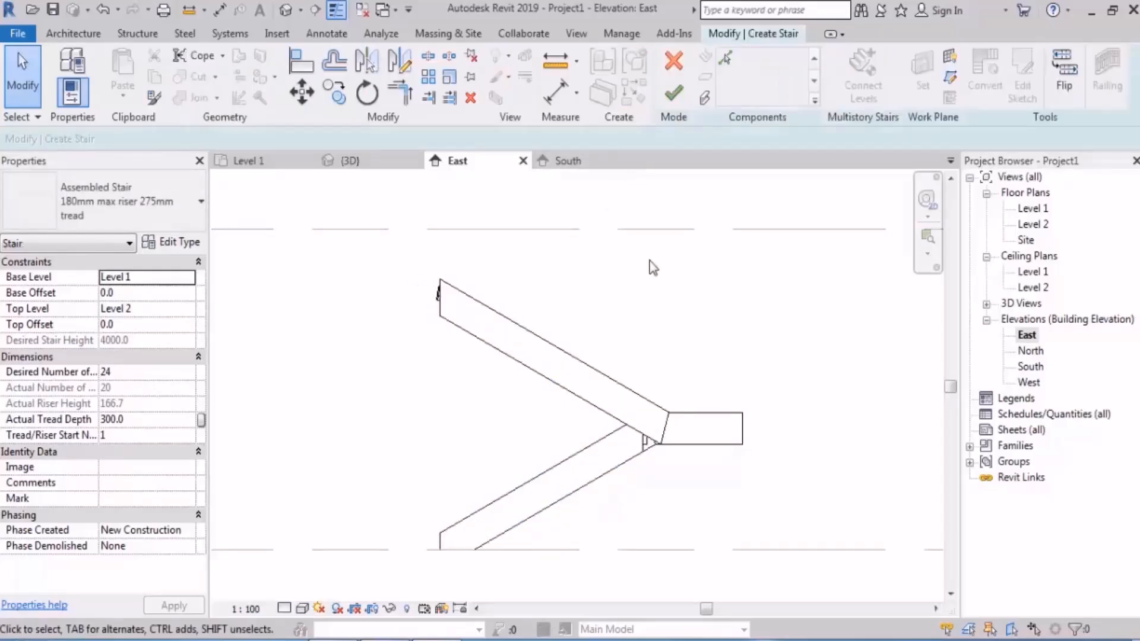
pyautogui.scroll(1, 566, 318)
pyautogui.scroll(-2, 542, 313)
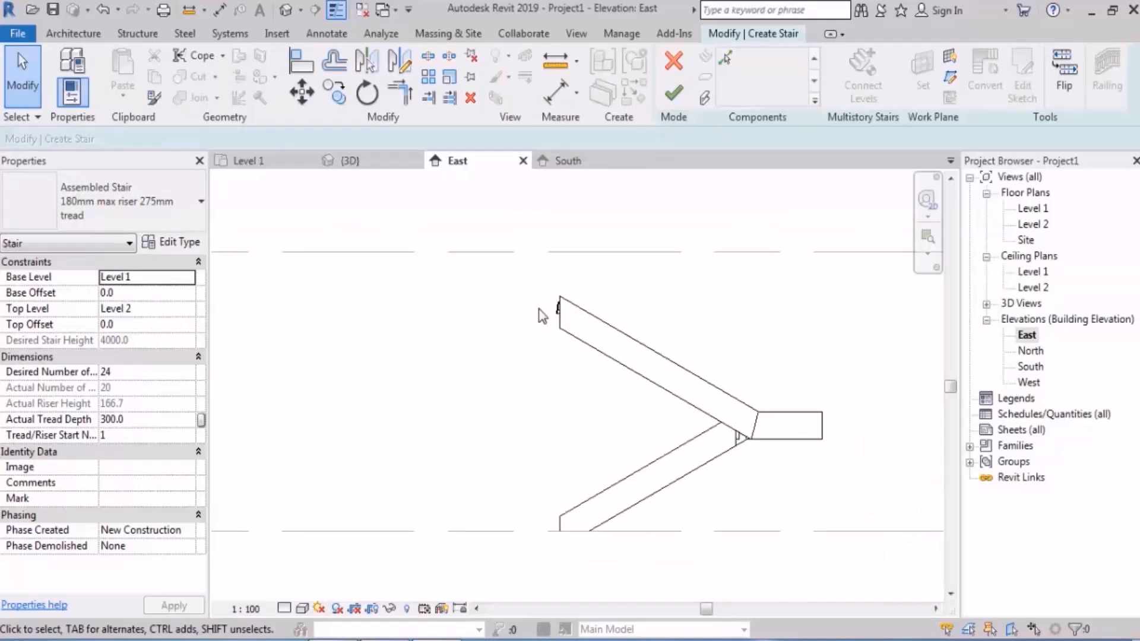
# Step: Extend the upper end of the second run in the East elevation to 13 risers, and further up to Level 2
pyautogui.click(557, 300)
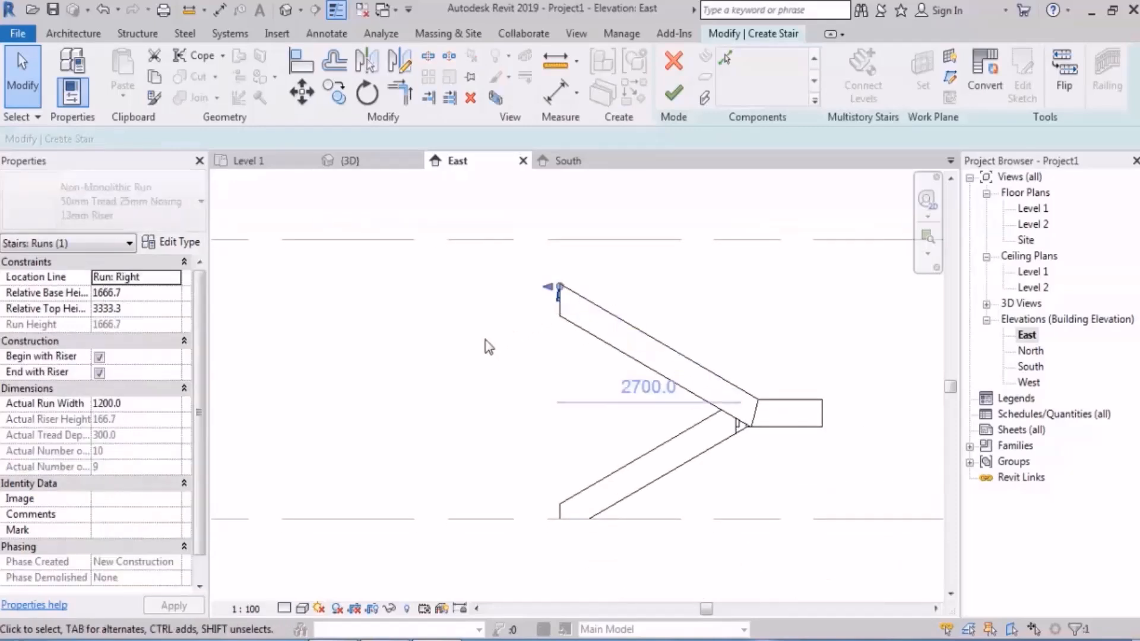
pyautogui.moveTo(554, 286); pyautogui.dragTo(494, 259)
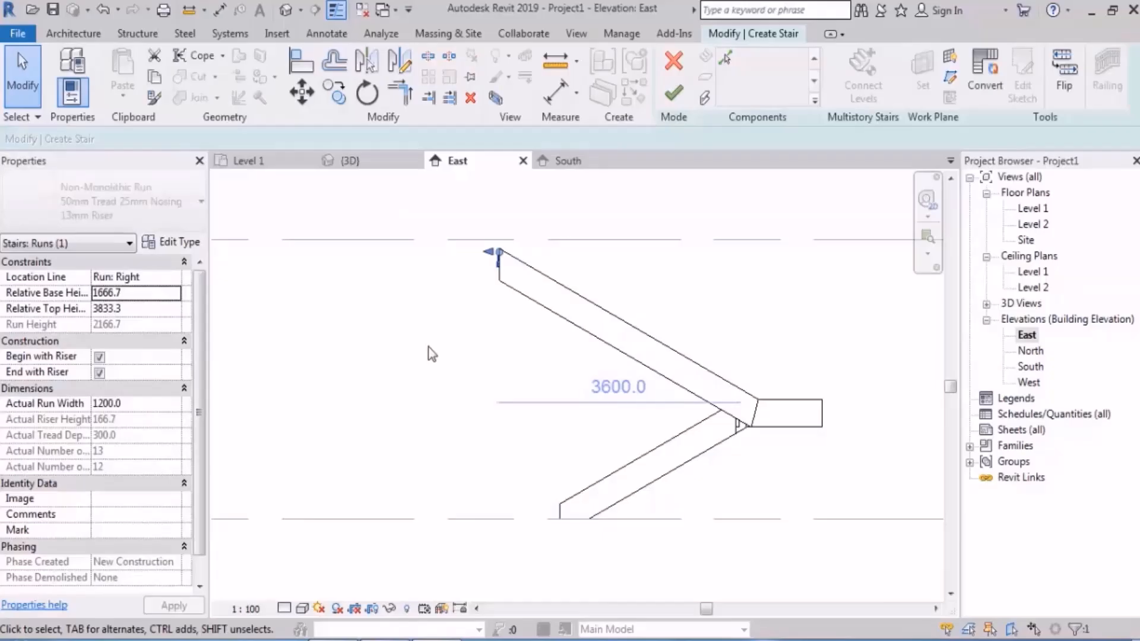
pyautogui.click(374, 405)
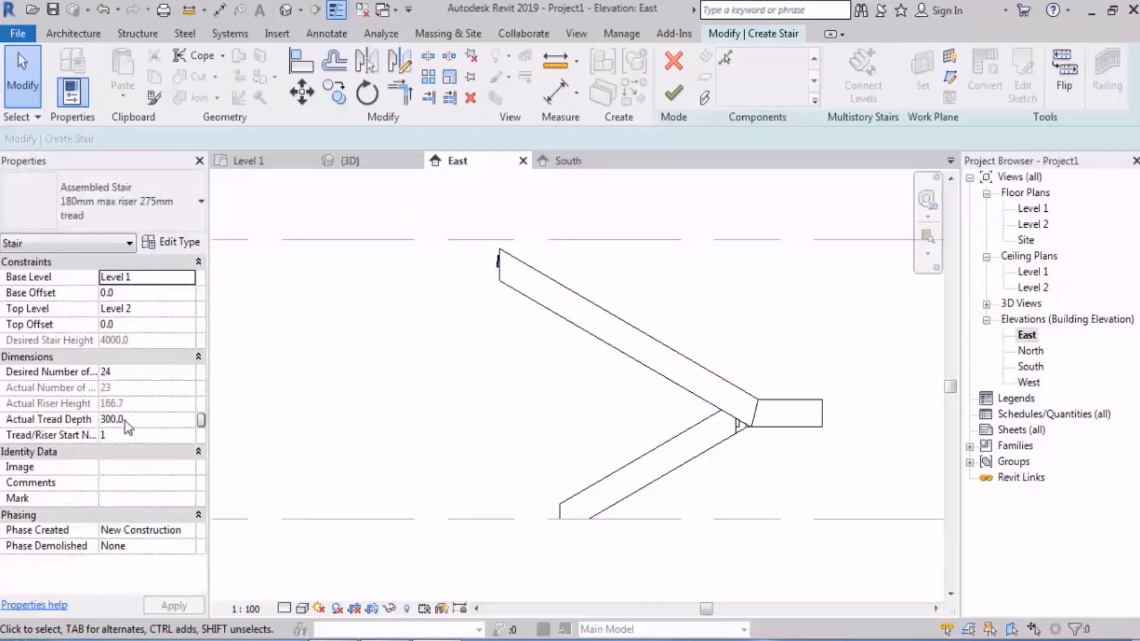
pyautogui.click(496, 276)
pyautogui.moveTo(493, 248); pyautogui.dragTo(479, 240)
pyautogui.click(236, 412)
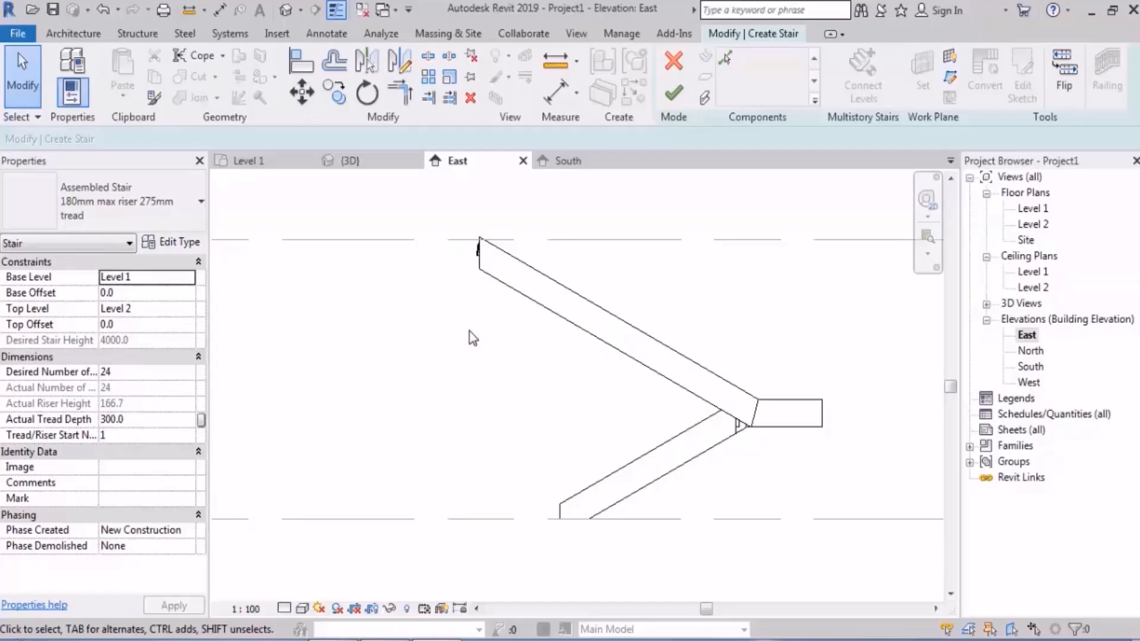
# Step: Undo both extensions of the second run and open the Level 1 floor plan
pyautogui.hotkey('ctrl', 'z')
pyautogui.hotkey('ctrl', 'z')
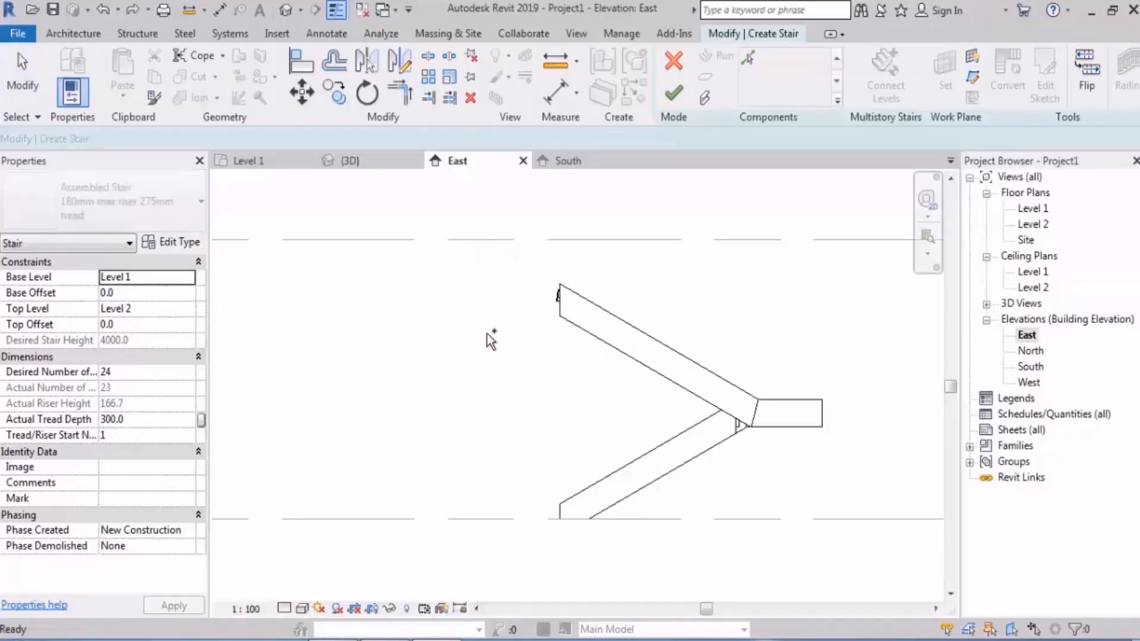
pyautogui.doubleClick(1034, 208)
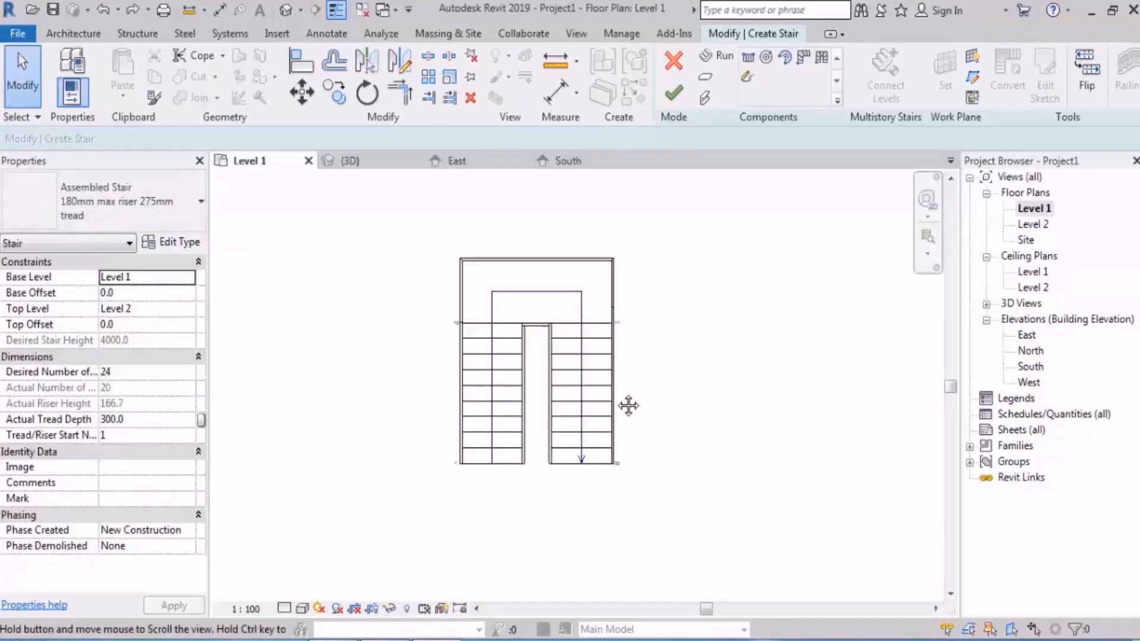
# Step: Try extending the free end of the second run to riser 24 in the plan, and undo the extension
pyautogui.scroll(3, 548, 416)
pyautogui.click(547, 409)
pyautogui.scroll(2, 547, 404)
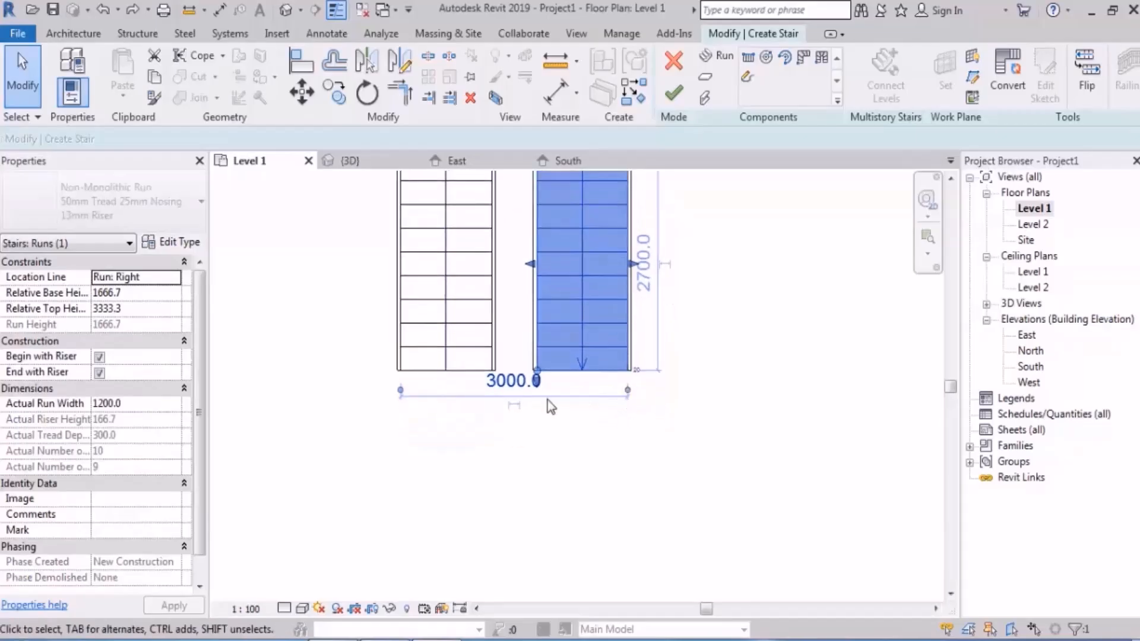
pyautogui.moveTo(529, 346); pyautogui.dragTo(529, 539)
pyautogui.press('Escape')
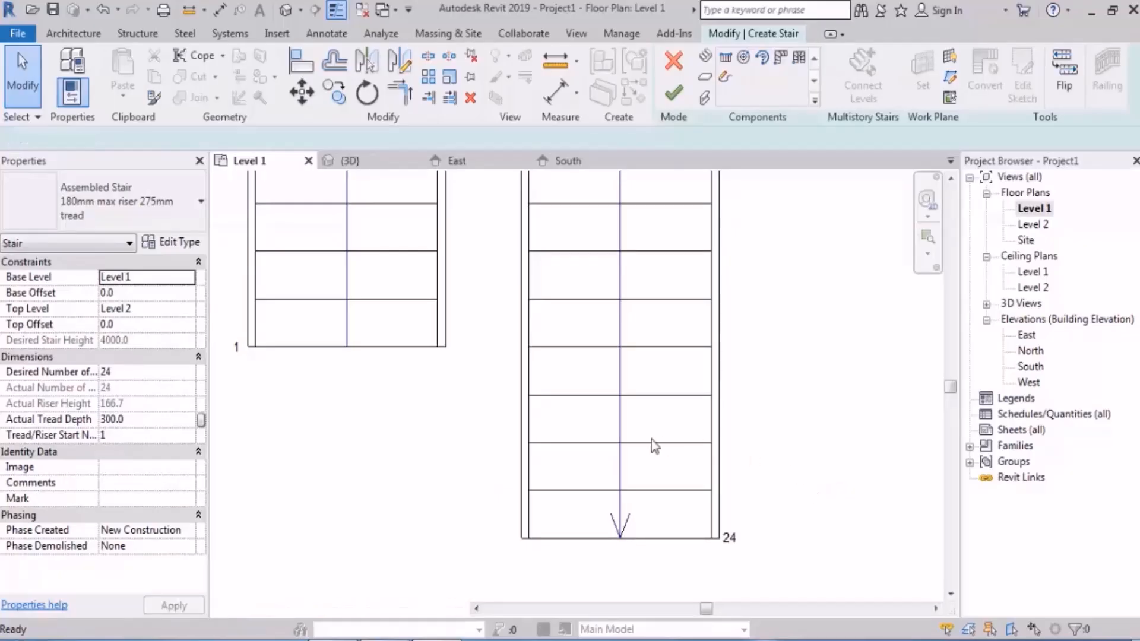
pyautogui.hotkey('ctrl', 'z')
# Step: Try to extend the starting end of the first run to 12 risers in the plan, and cancel the error
pyautogui.scroll(-2, 651, 440)
pyautogui.moveTo(655, 391); pyautogui.dragTo(627, 493, button='middle')
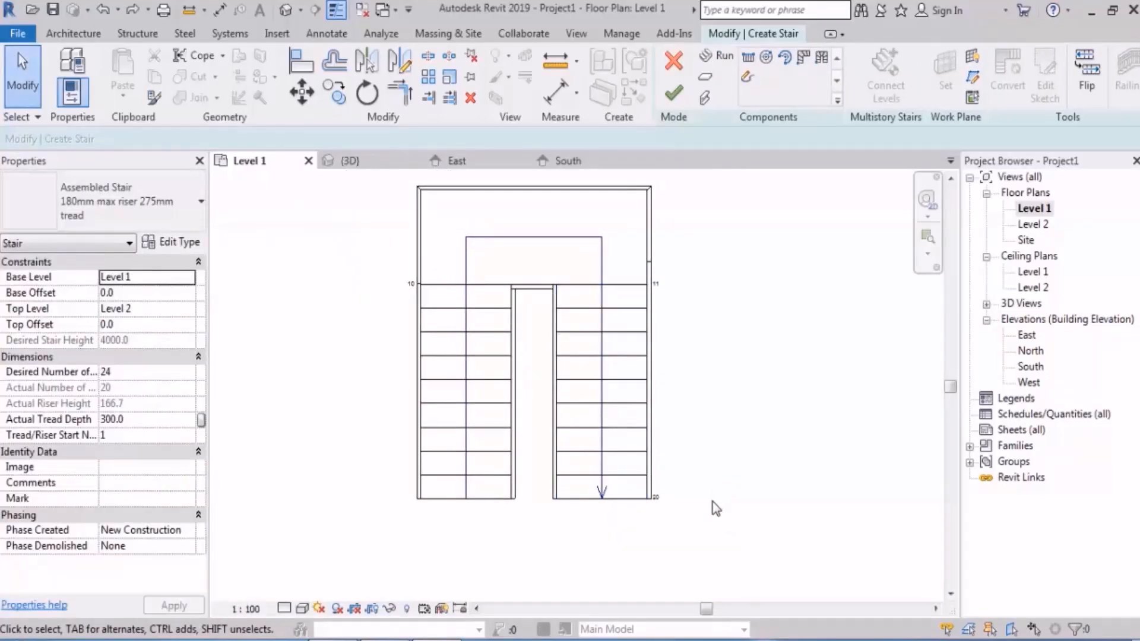
pyautogui.click(483, 469)
pyautogui.moveTo(576, 488); pyautogui.dragTo(579, 393, button='middle')
pyautogui.scroll(2, 546, 423)
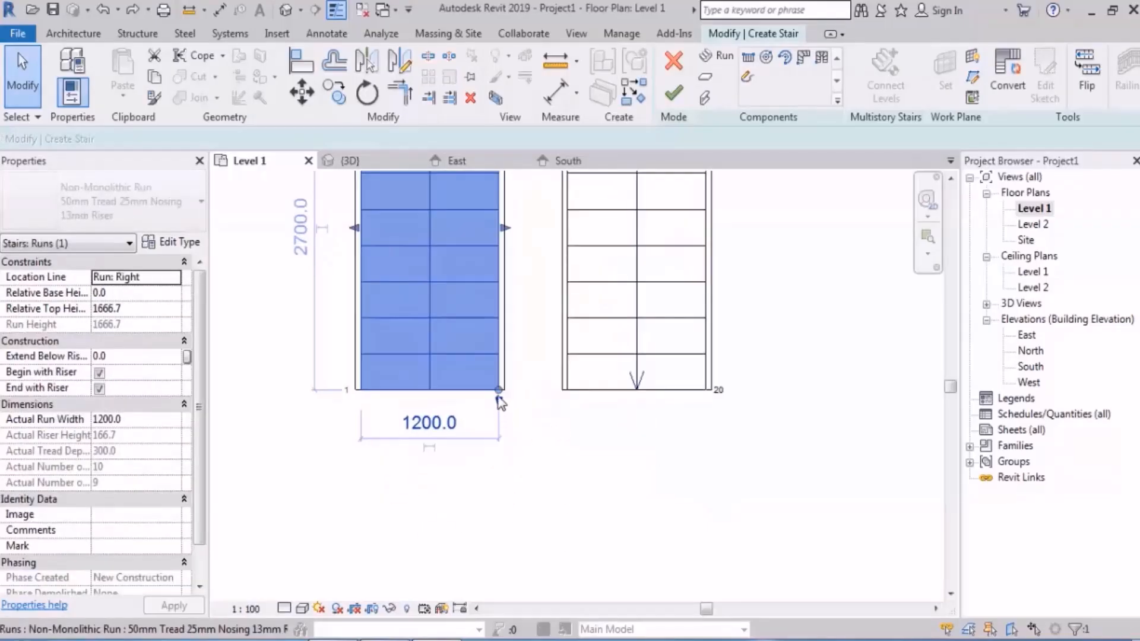
pyautogui.moveTo(501, 399); pyautogui.dragTo(497, 454)
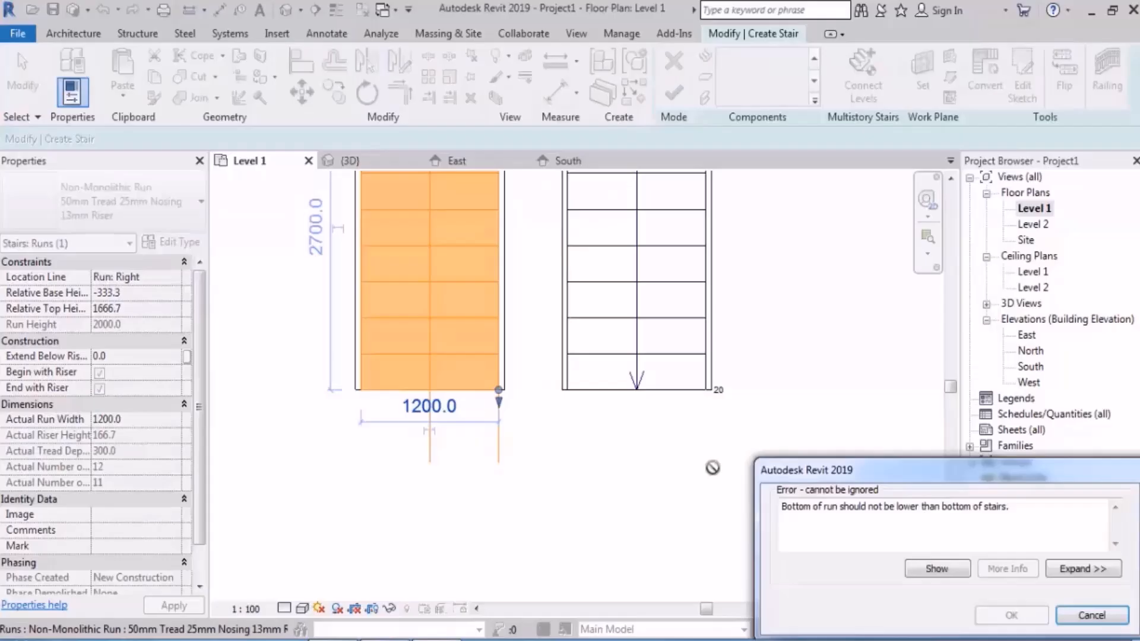
pyautogui.click(1096, 615)
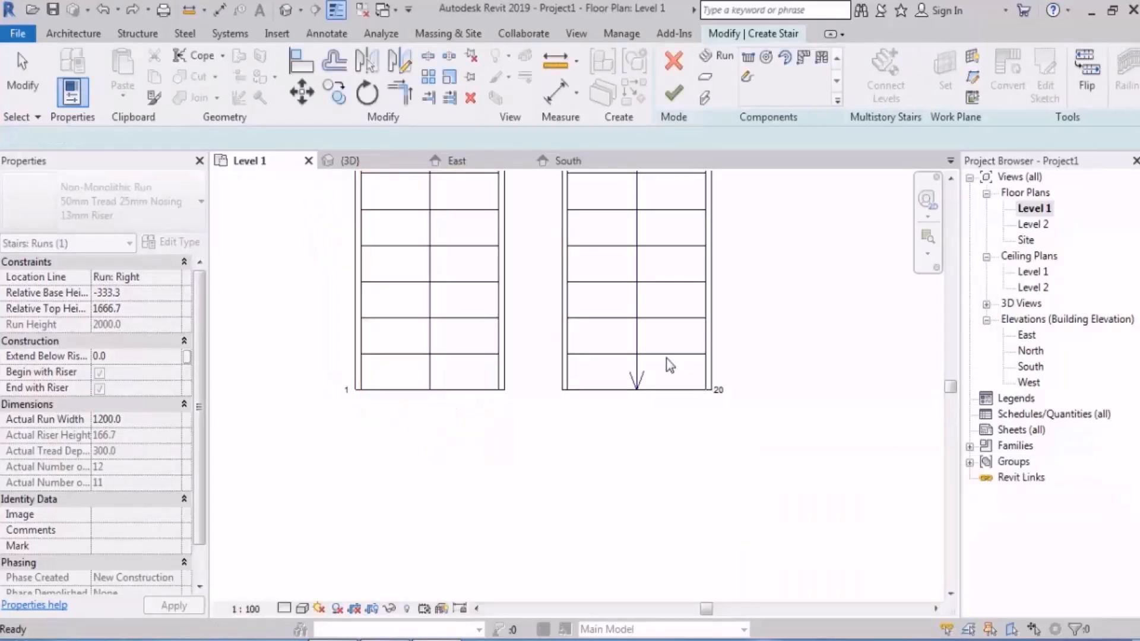
# Step: Extend the free end of the second run in the plan to a 3900 mm length, ending at riser 24
pyautogui.click(667, 358)
pyautogui.moveTo(723, 466); pyautogui.dragTo(727, 420, button='middle')
pyautogui.moveTo(571, 351); pyautogui.dragTo(571, 488)
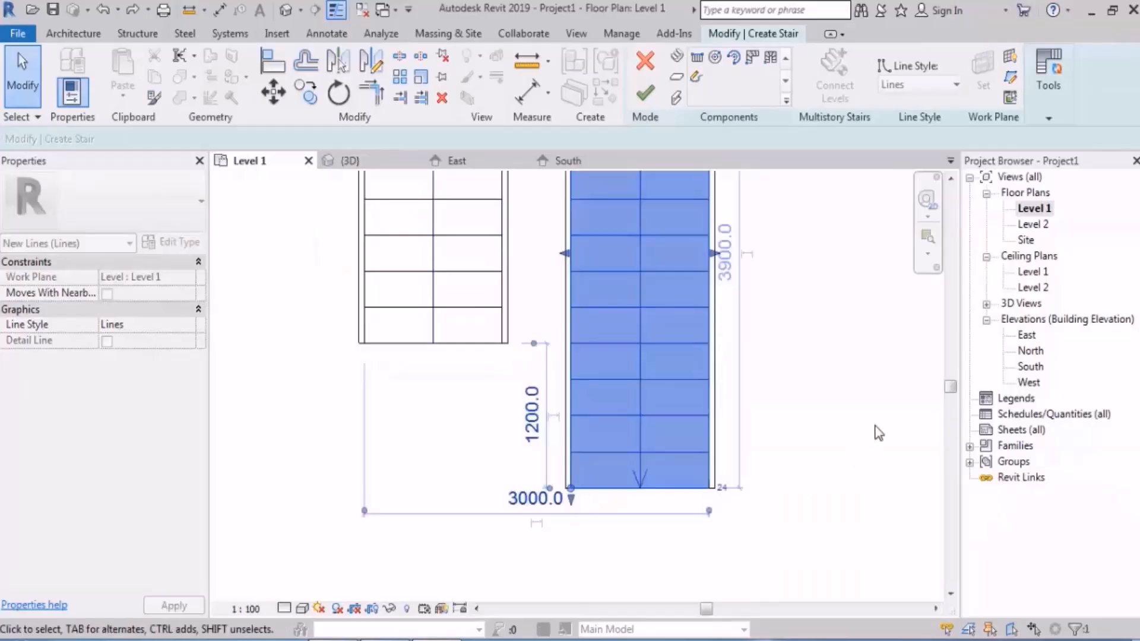
# Step: Extend the starting end of the first run in the plan to a 3300 mm length with 12 risers, level with the second run
pyautogui.click(879, 434)
pyautogui.scroll(-4, 815, 380)
pyautogui.moveTo(814, 379); pyautogui.dragTo(763, 426, button='middle')
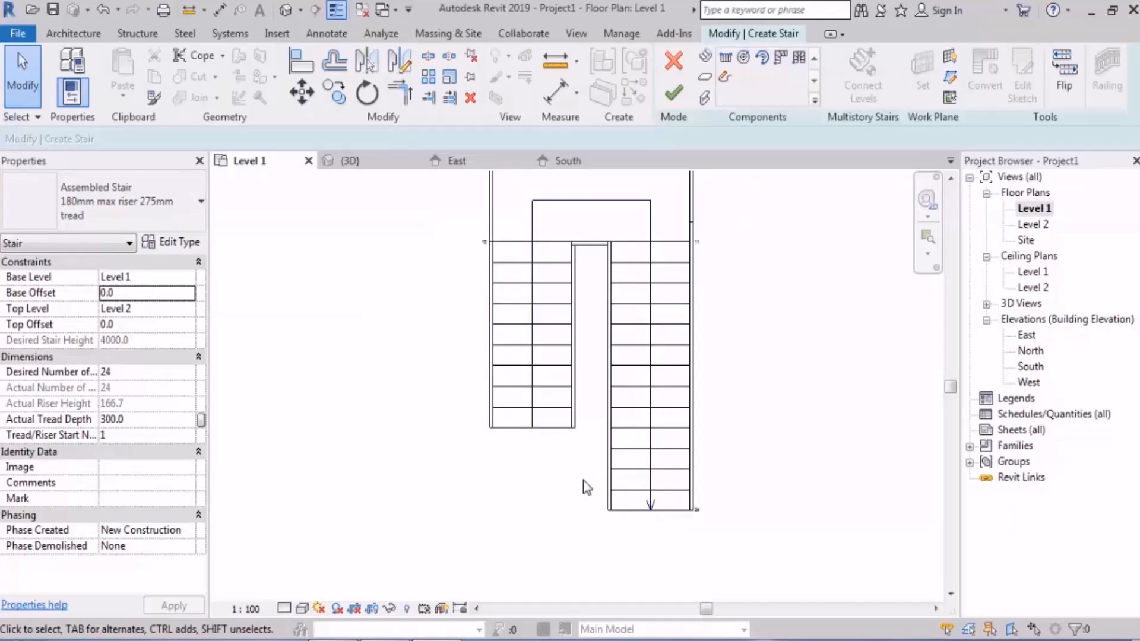
pyautogui.scroll(3, 587, 487)
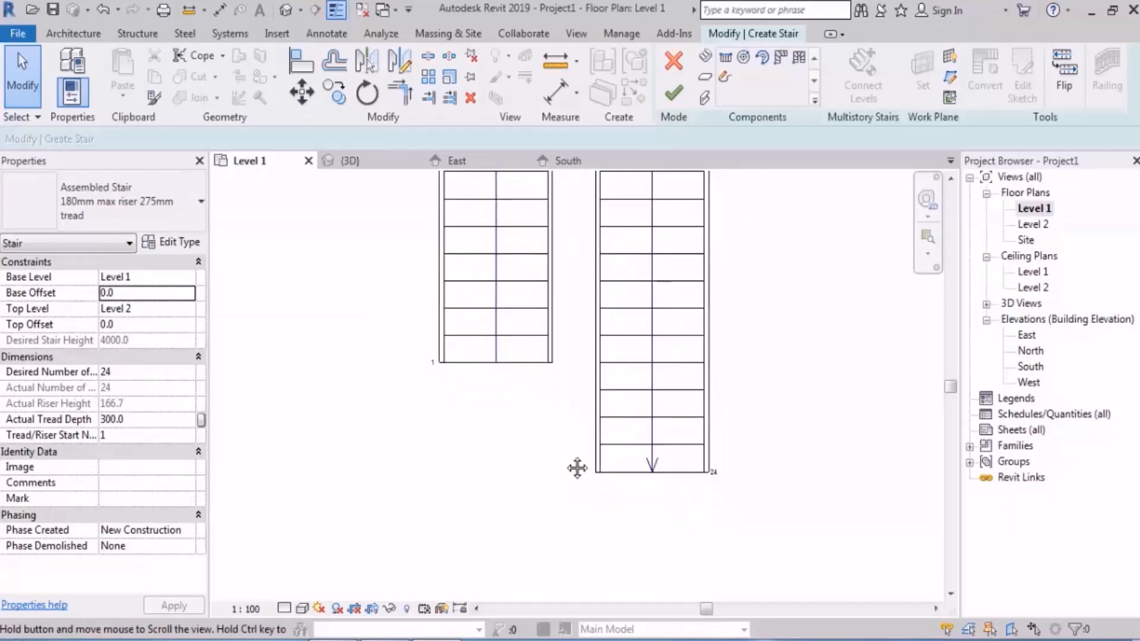
pyautogui.click(483, 322)
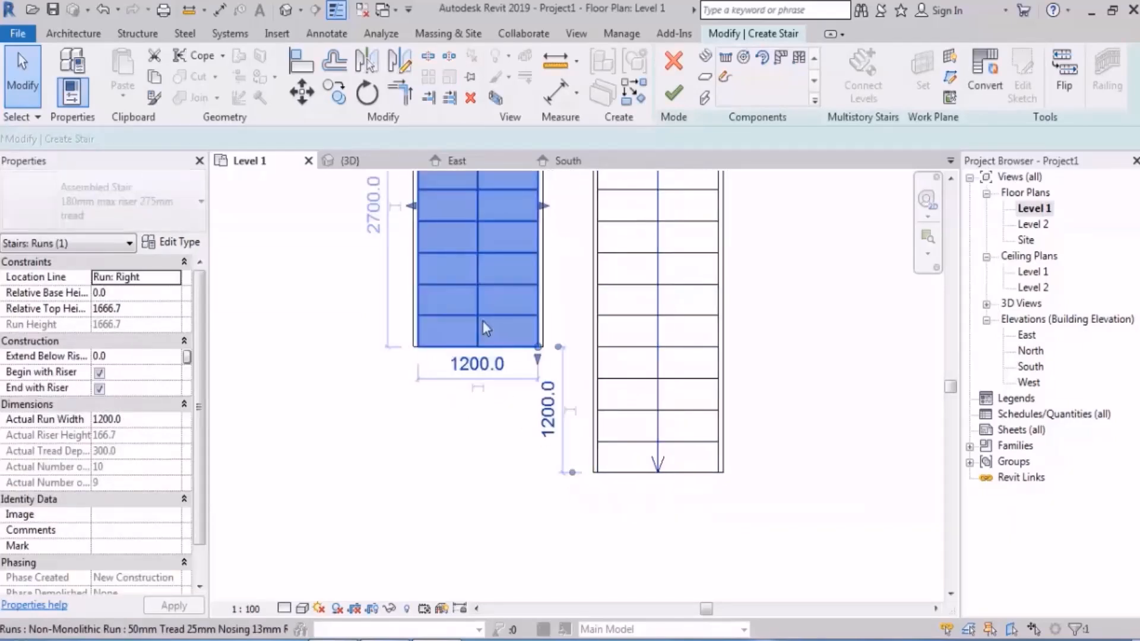
pyautogui.moveTo(537, 363); pyautogui.dragTo(538, 415)
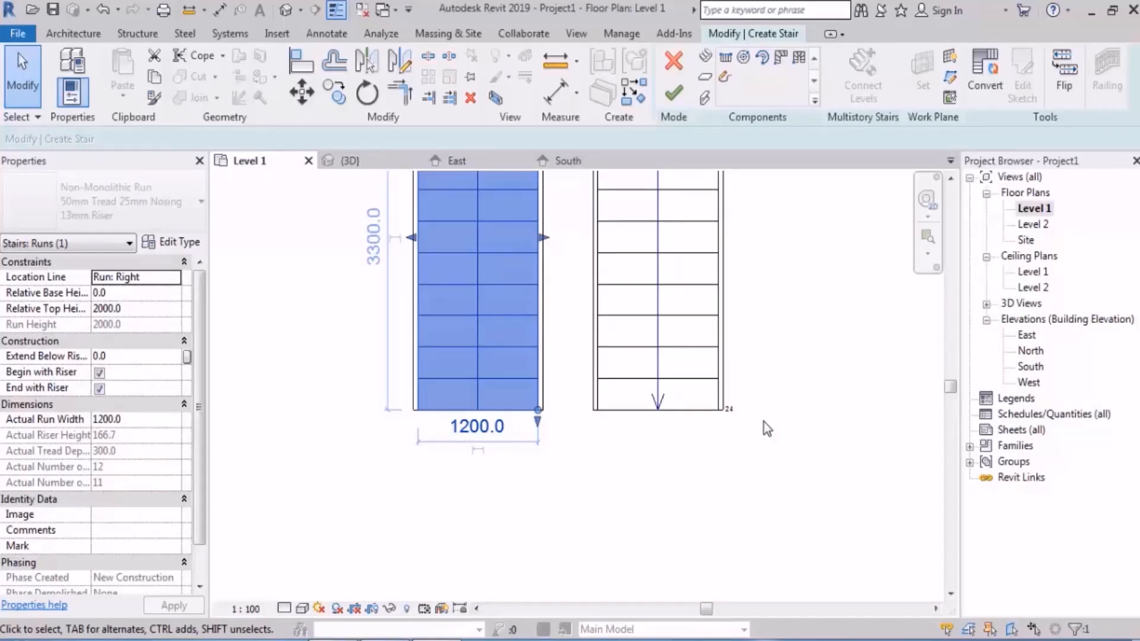
pyautogui.click(671, 488)
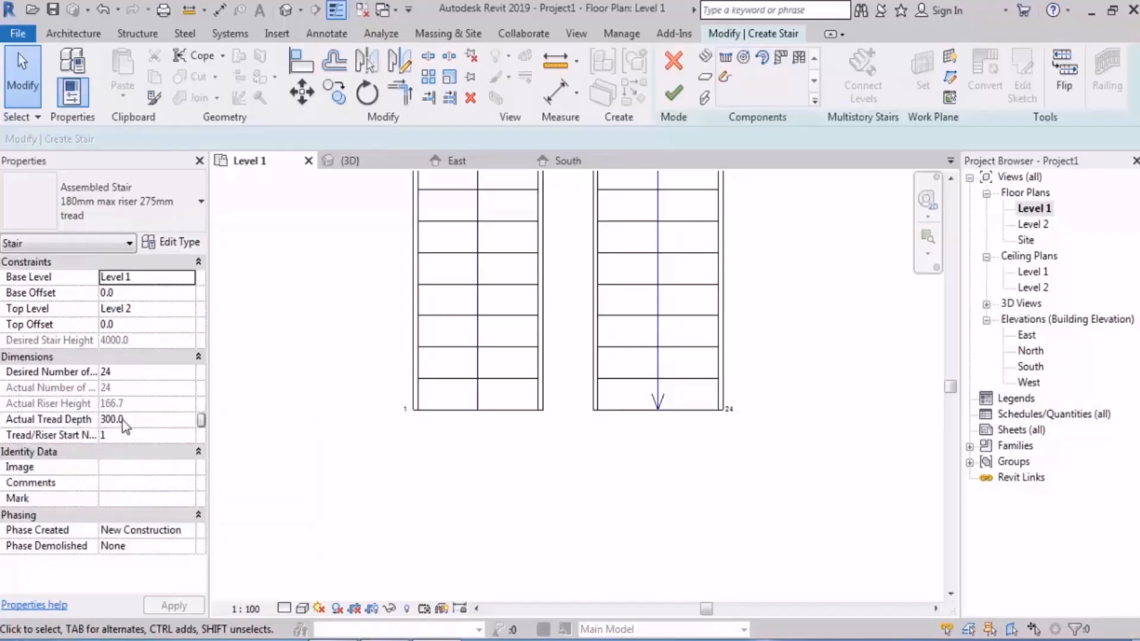
# Step: Finish the stair and show it in the default 3D view
pyautogui.click(133, 372)
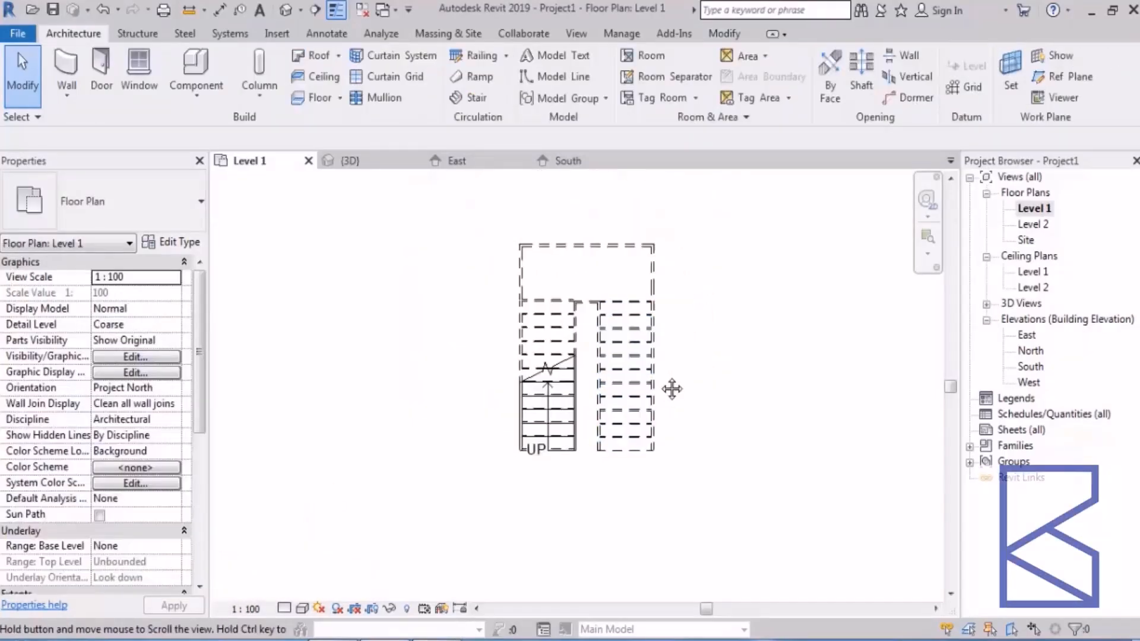
pyautogui.moveTo(743, 387); pyautogui.dragTo(646, 350, button='middle')
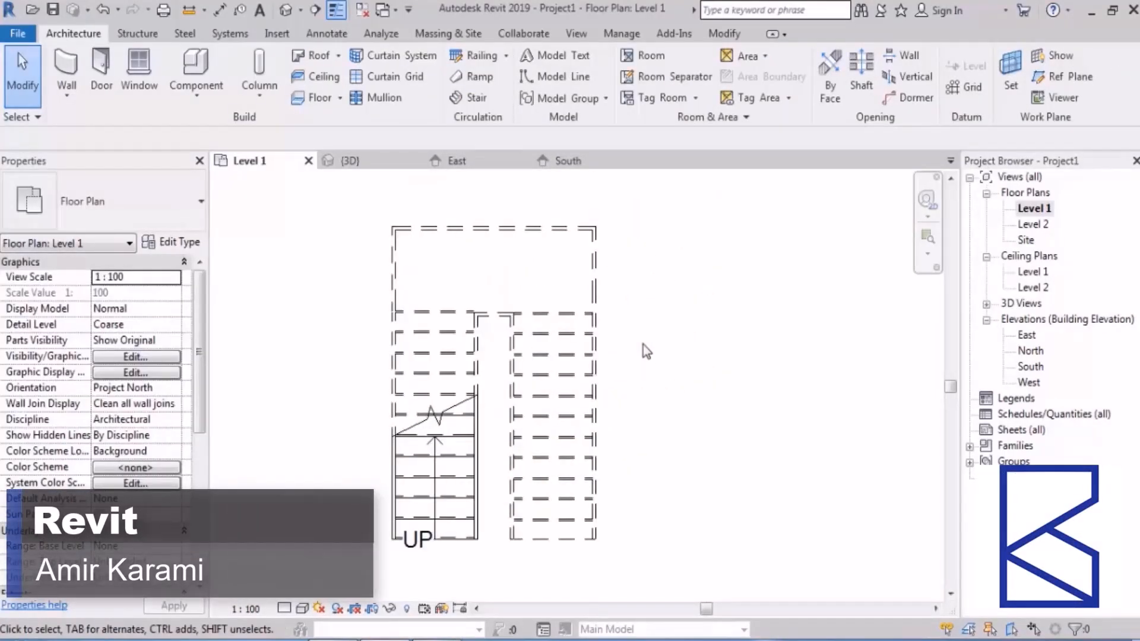
pyautogui.click(286, 9)
pyautogui.scroll(-2, 665, 419)
pyautogui.moveTo(665, 418); pyautogui.dragTo(422, 318, button='middle')
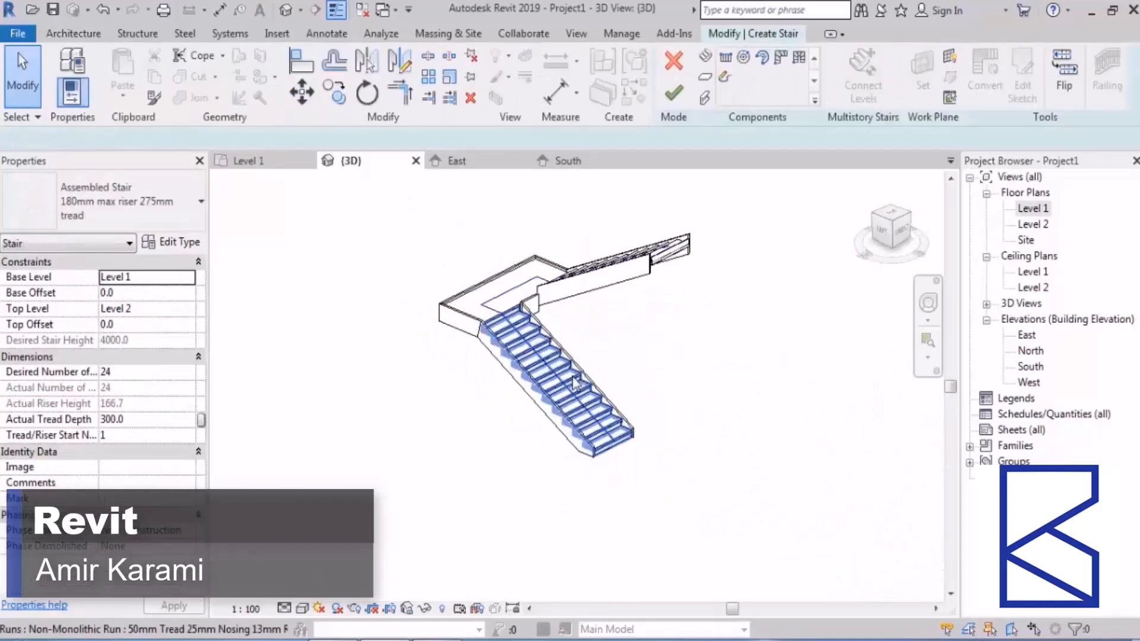
# Step: Reopen the finished stair for editing in the 3D view and check its landing and runs
pyautogui.click(555, 380)
pyautogui.click(505, 293)
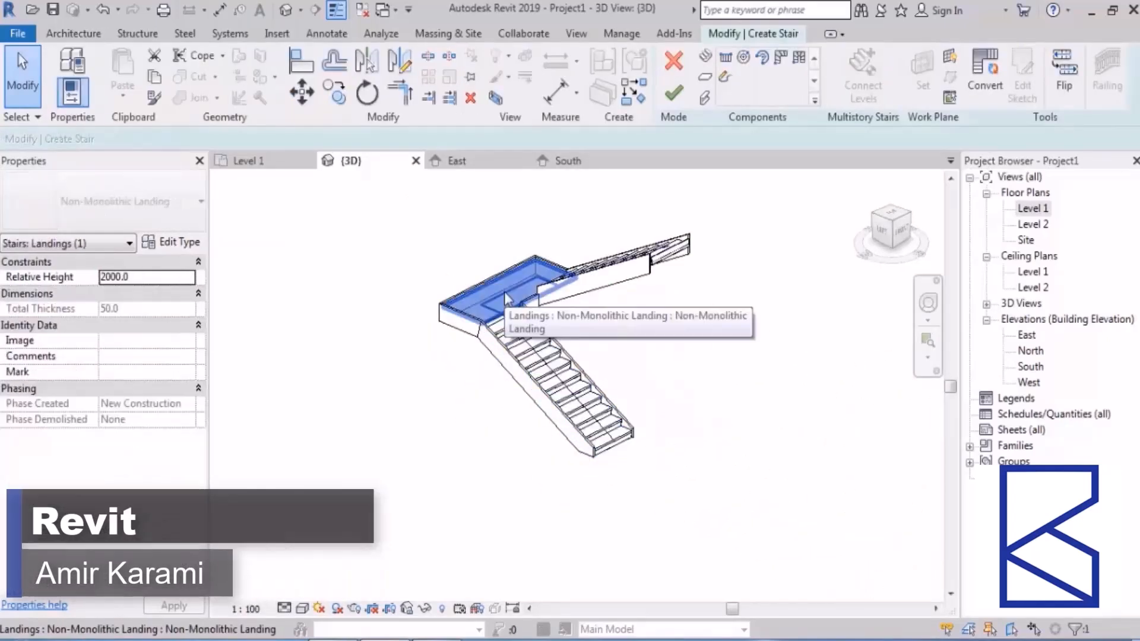
pyautogui.click(595, 290)
pyautogui.click(700, 347)
pyautogui.keyDown('shift'); pyautogui.moveTo(704, 352); pyautogui.dragTo(689, 423, button='middle'); pyautogui.keyUp('shift')
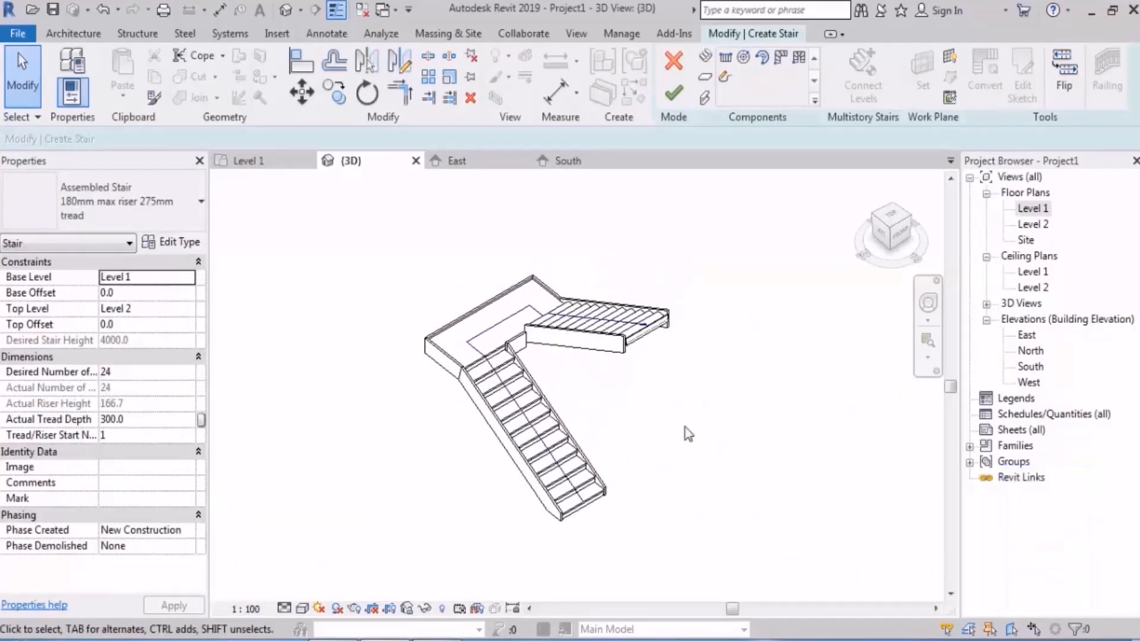
pyautogui.scroll(2, 643, 496)
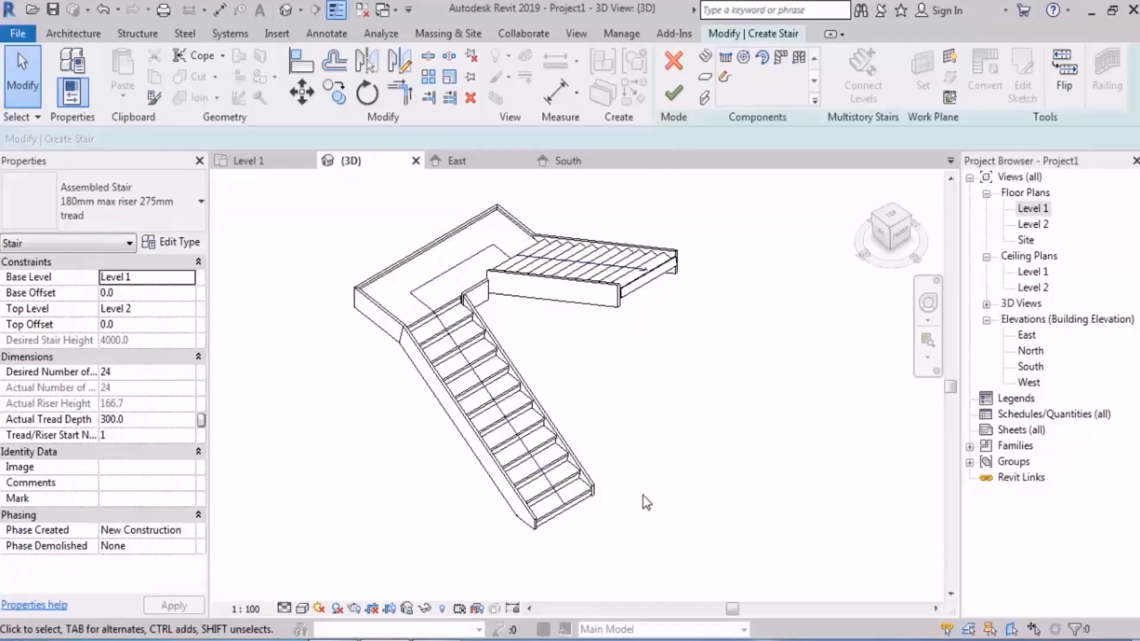
# Step: Convert the first run to a custom sketch-based component in the Level 1 plan and open its sketch for editing
pyautogui.click(526, 440)
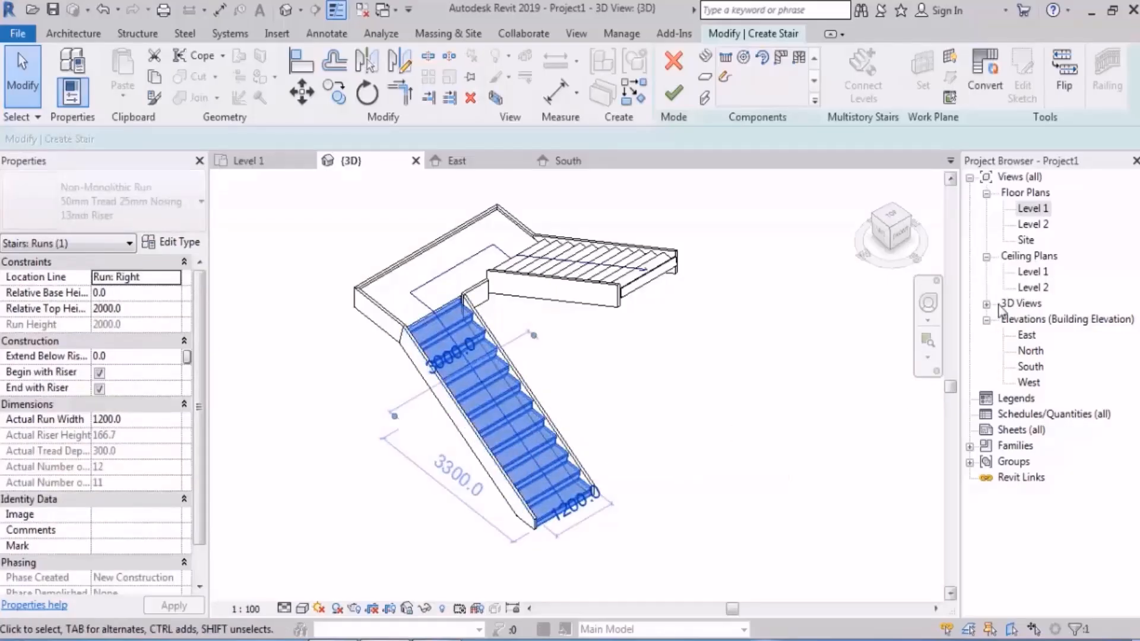
pyautogui.doubleClick(1046, 211)
pyautogui.moveTo(604, 444); pyautogui.dragTo(639, 379, button='middle')
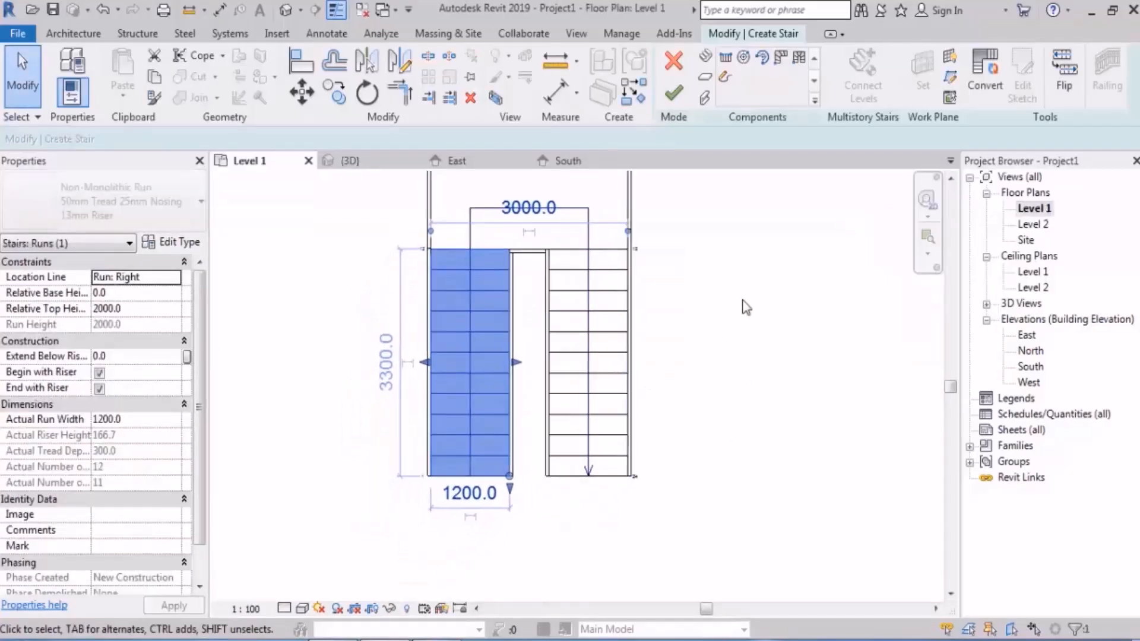
pyautogui.click(985, 74)
pyautogui.click(673, 357)
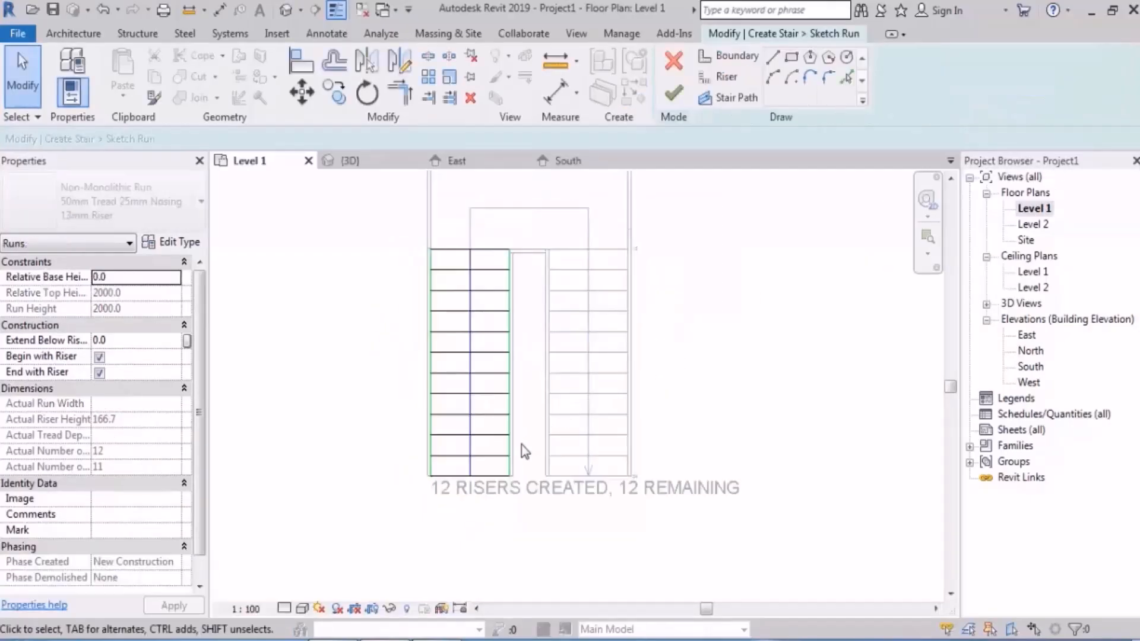
# Step: Examine the boundary, riser and stair path lines in the first run's sketch
pyautogui.scroll(6, 508, 440)
pyautogui.moveTo(486, 444); pyautogui.dragTo(544, 399, button='middle')
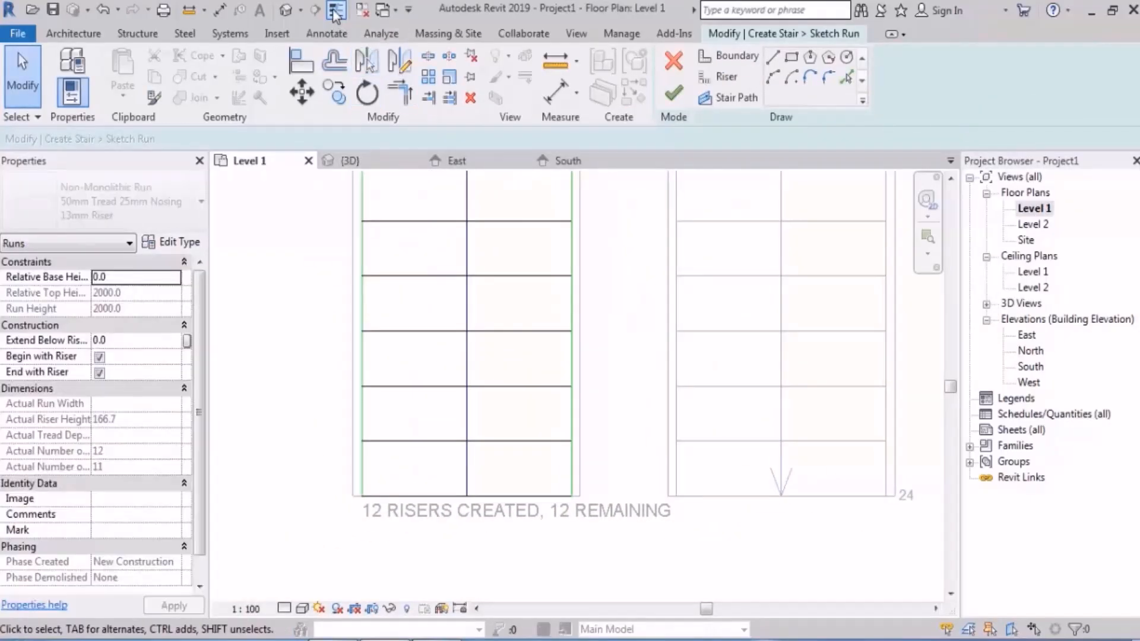
pyautogui.scroll(2, 471, 411)
pyautogui.moveTo(517, 465); pyautogui.dragTo(631, 459, button='middle')
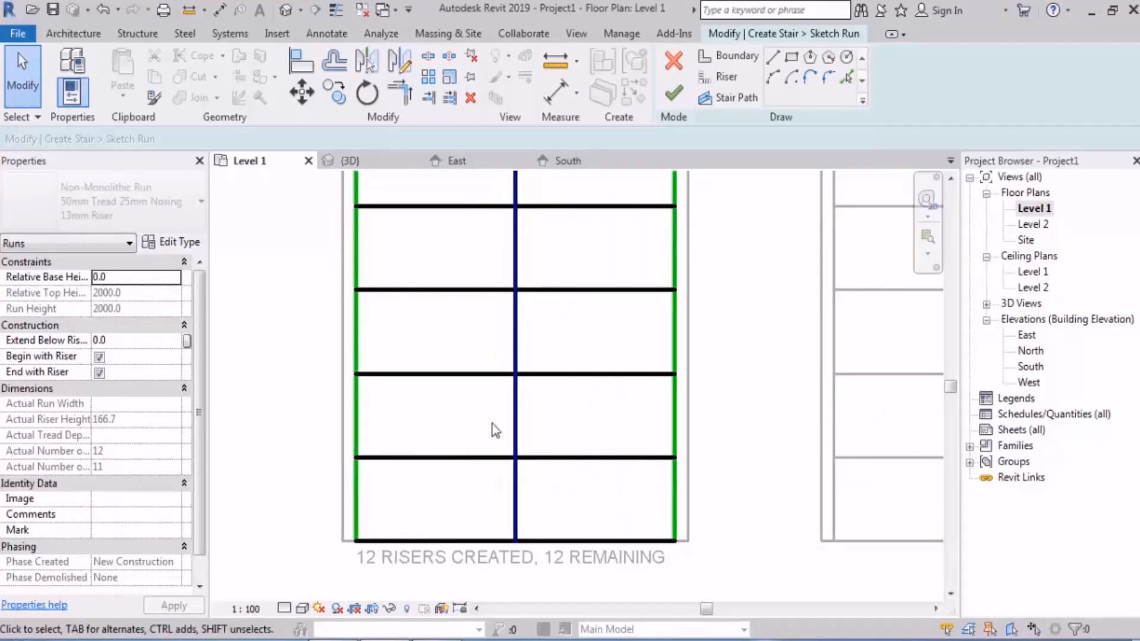
pyautogui.click(356, 428)
pyautogui.click(404, 420)
pyautogui.scroll(-1, 380, 343)
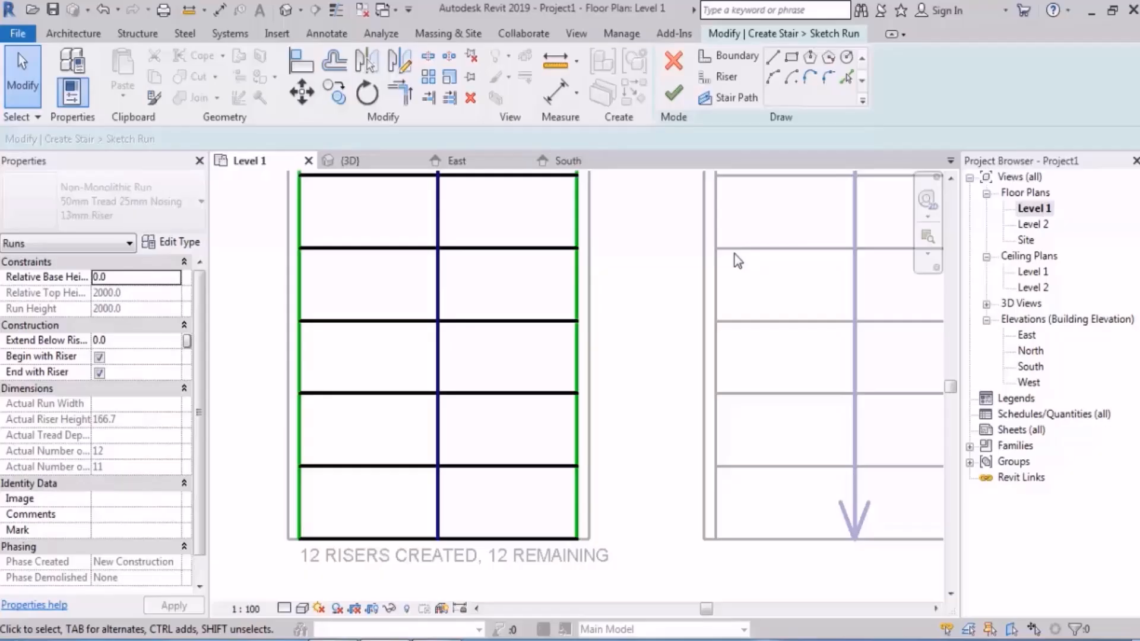
pyautogui.scroll(-4, 598, 279)
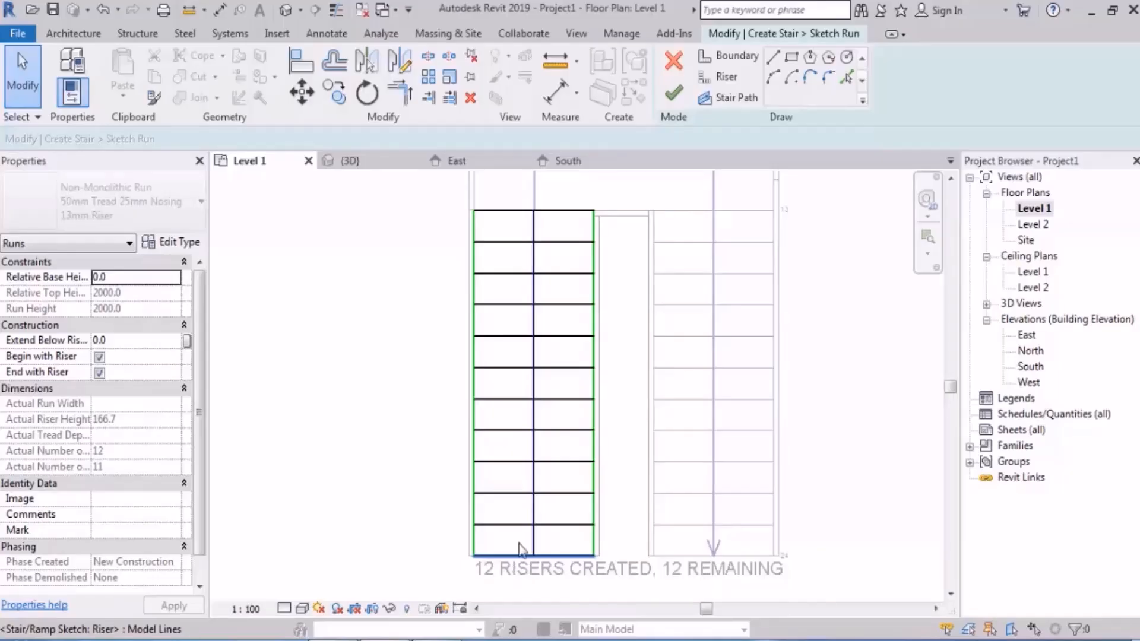
# Step: Shorten the fifth riser line from the start of the first run to about 940 mm by pulling its inner end off the boundary
pyautogui.scroll(3, 553, 457)
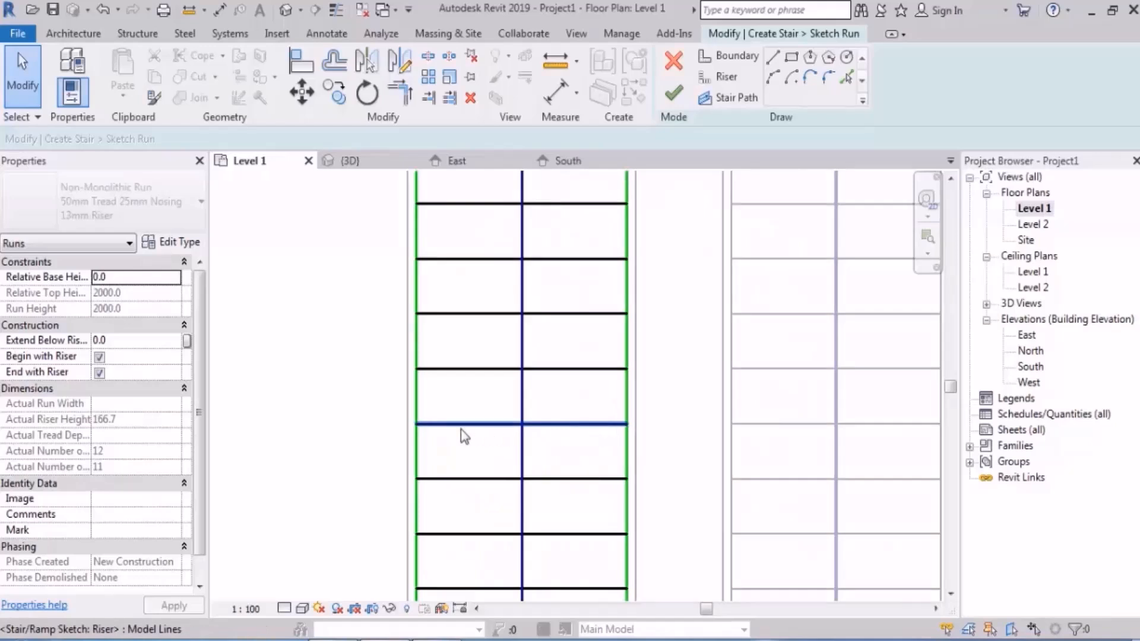
pyautogui.click(628, 428)
pyautogui.moveTo(628, 428); pyautogui.dragTo(581, 425)
pyautogui.click(655, 436)
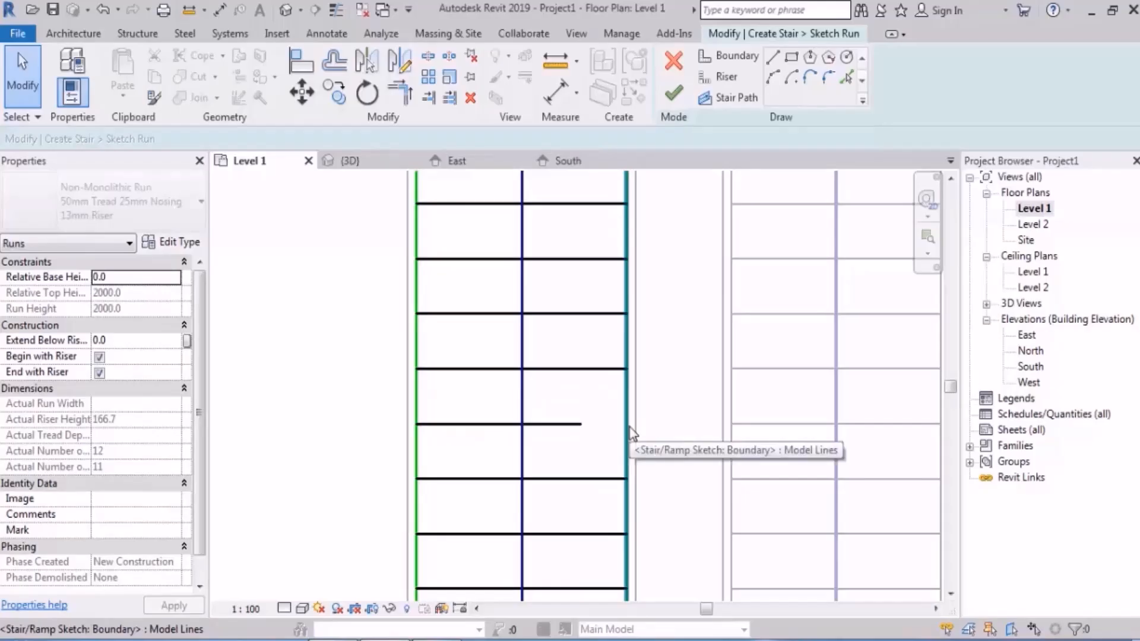
pyautogui.scroll(-3, 642, 439)
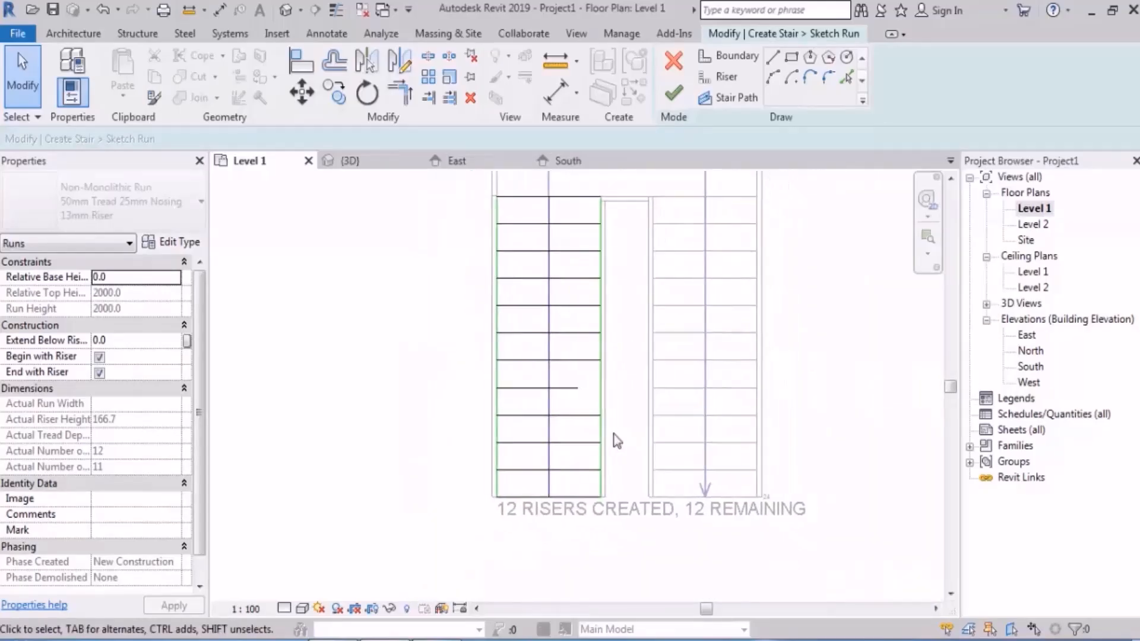
# Step: Tilt the shortened riser line towards the next riser, about 760 mm long at about 73° to the boundary
pyautogui.scroll(2, 600, 342)
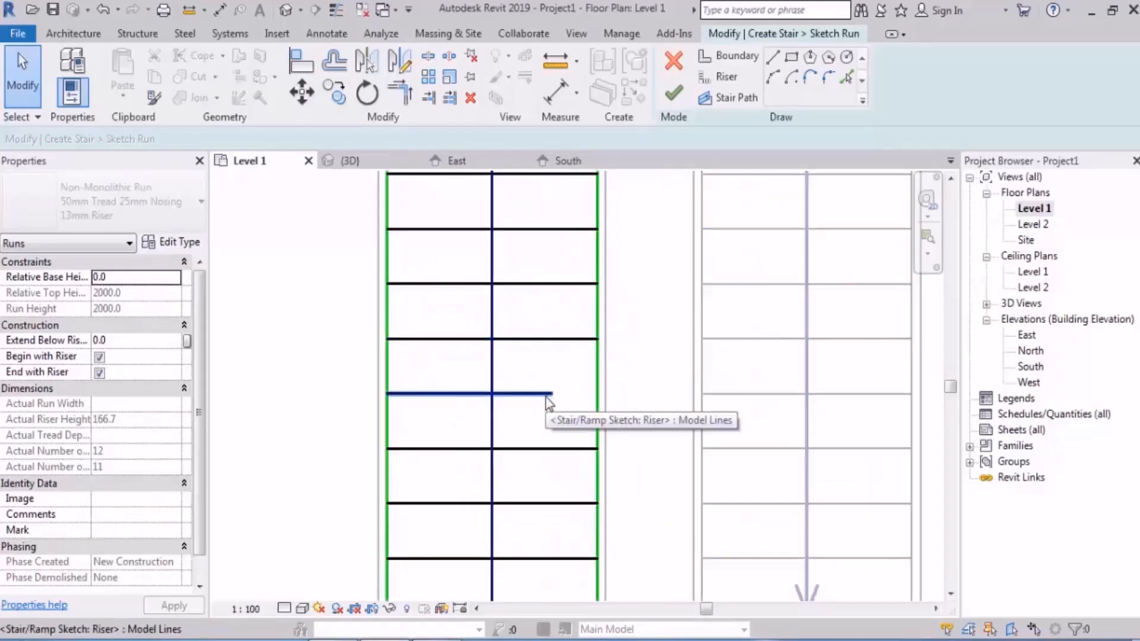
pyautogui.click(547, 395)
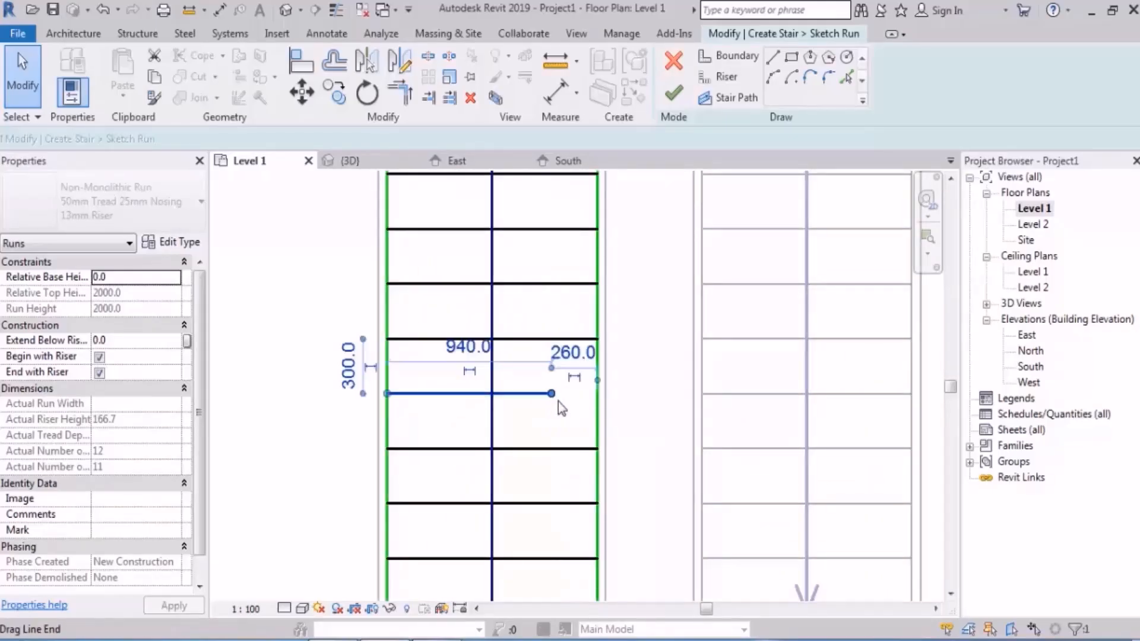
pyautogui.moveTo(551, 393); pyautogui.dragTo(515, 355)
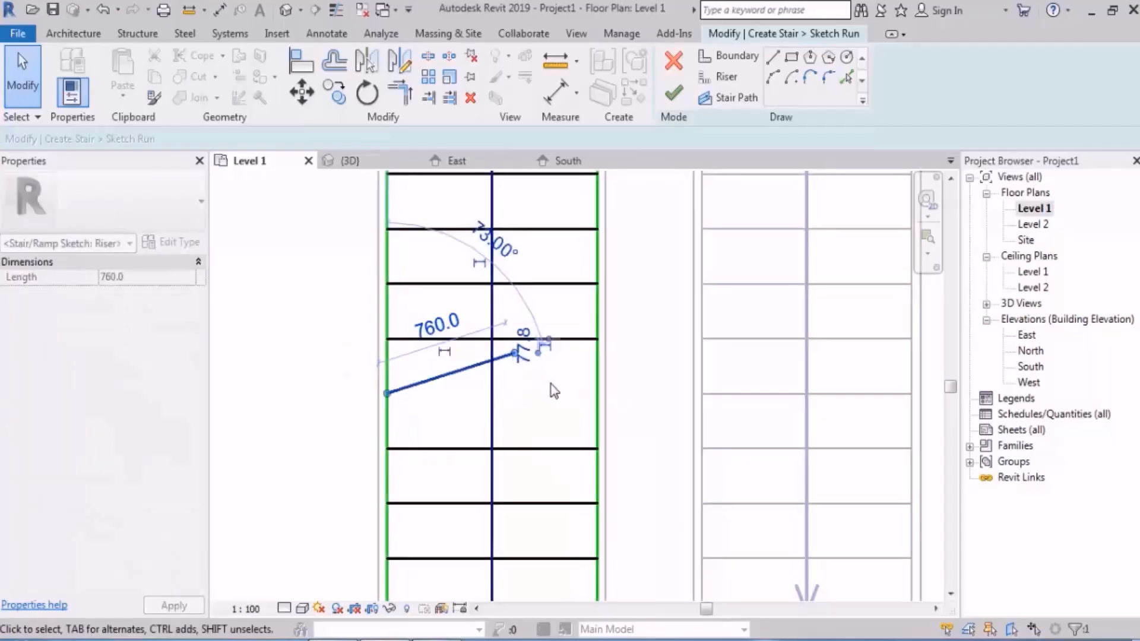
pyautogui.click(551, 388)
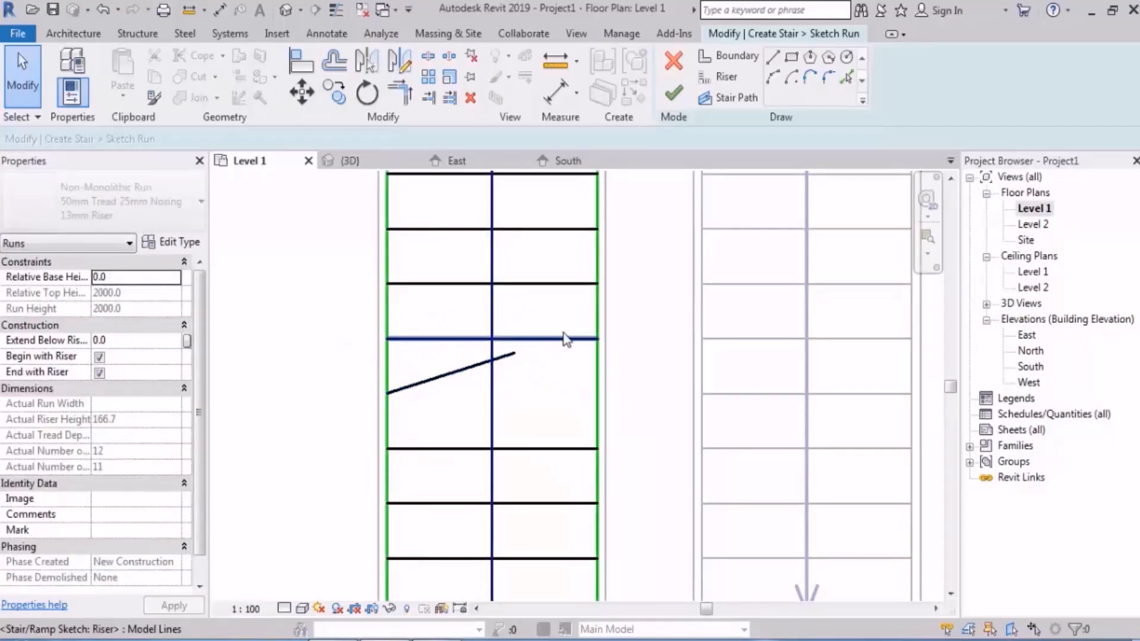
# Step: Move the tilted riser line's free end back to the inner boundary, making the line straight and 1200 mm long
pyautogui.click(522, 357)
pyautogui.moveTo(522, 357); pyautogui.dragTo(596, 394)
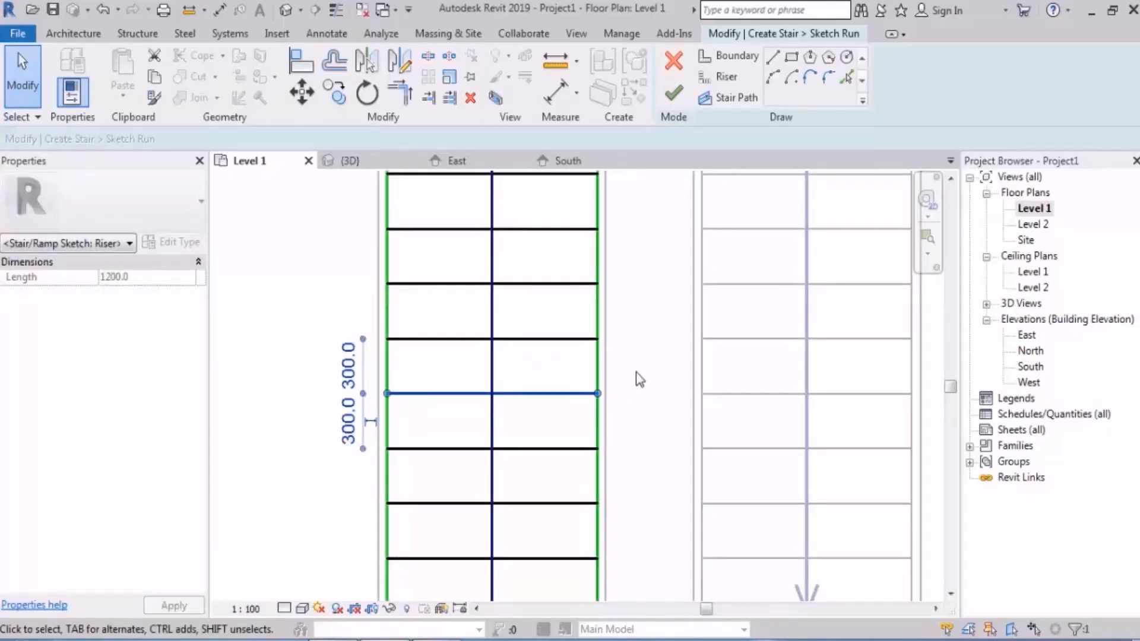
pyautogui.scroll(-3, 636, 372)
pyautogui.moveTo(646, 332); pyautogui.dragTo(588, 399, button='middle')
pyautogui.scroll(-2, 618, 345)
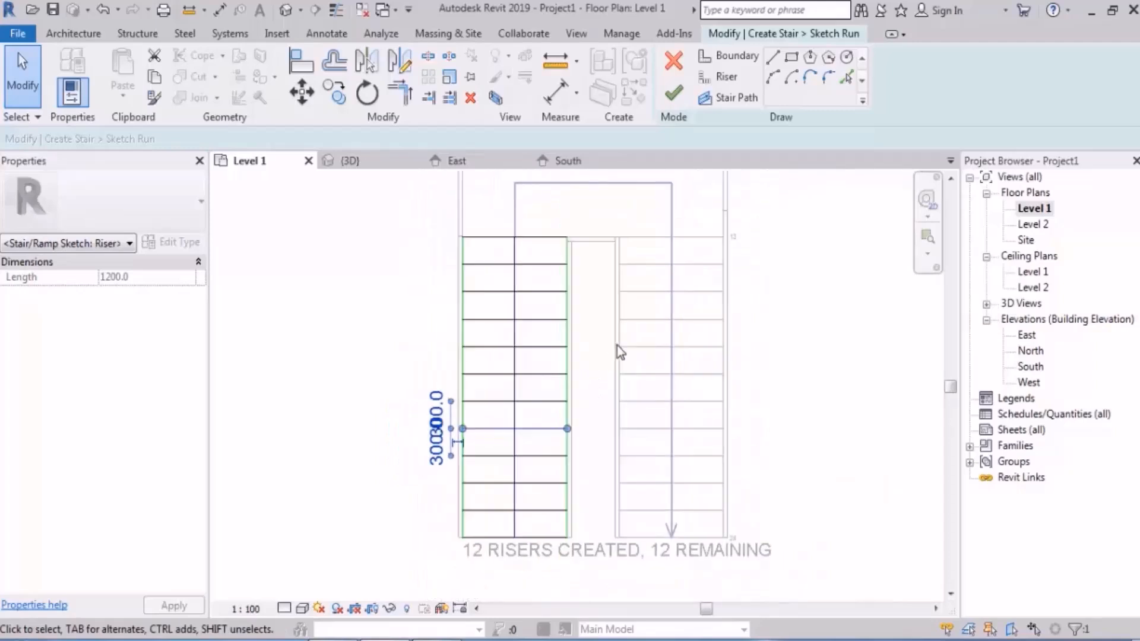
pyautogui.scroll(1, 617, 346)
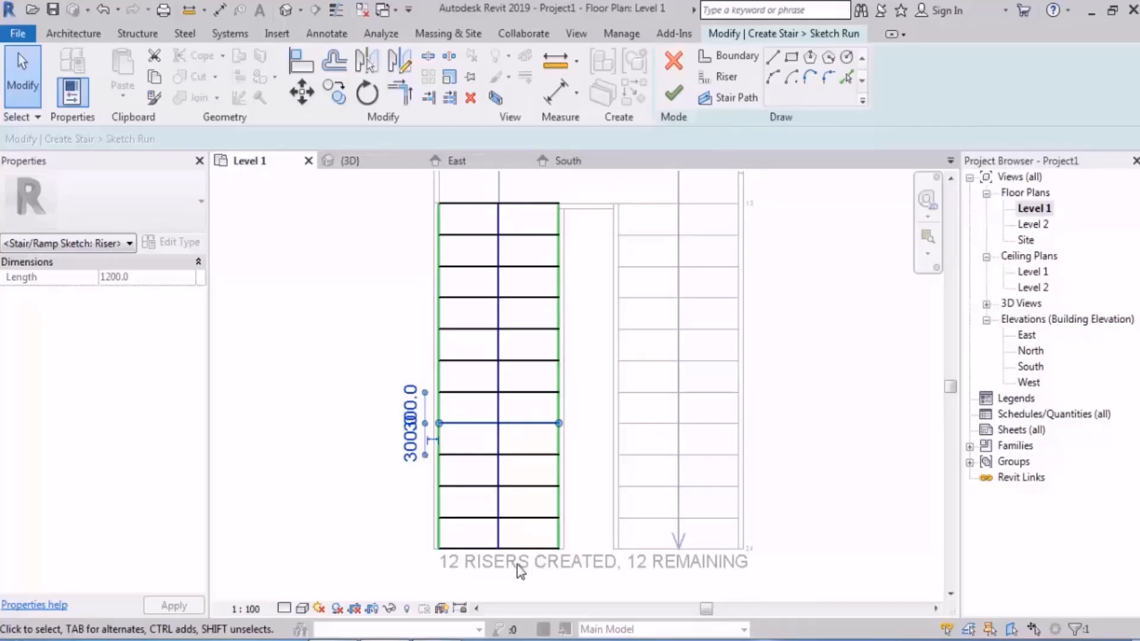
pyautogui.click(511, 579)
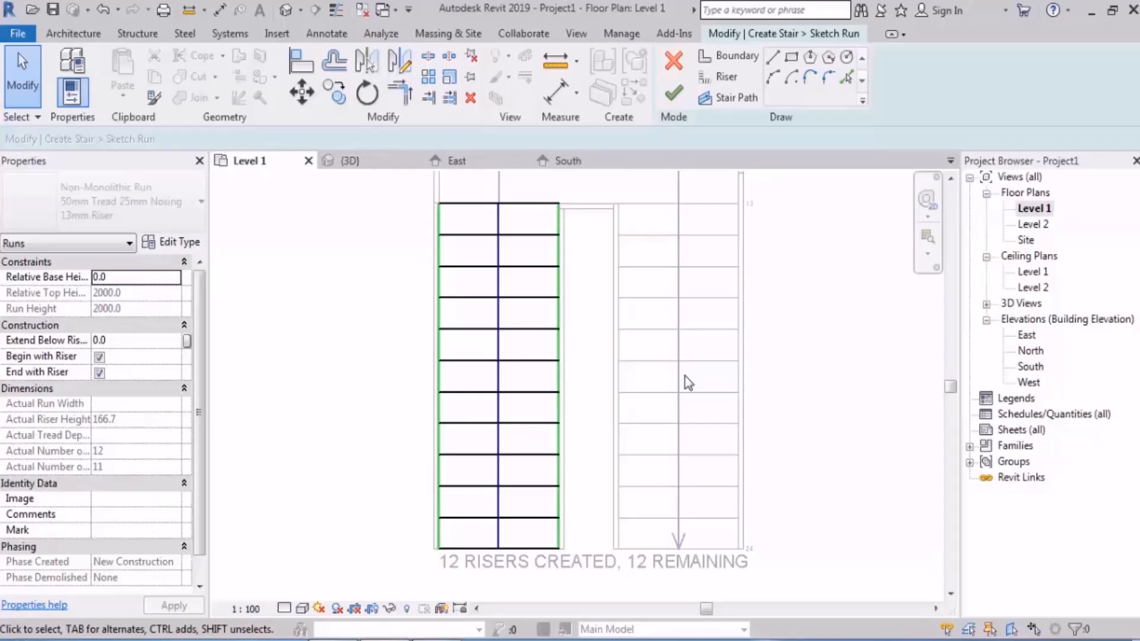
# Step: Cancel the first run's sketch editing, return to the stair and deselect the run
pyautogui.moveTo(673, 317); pyautogui.dragTo(675, 392, button='middle')
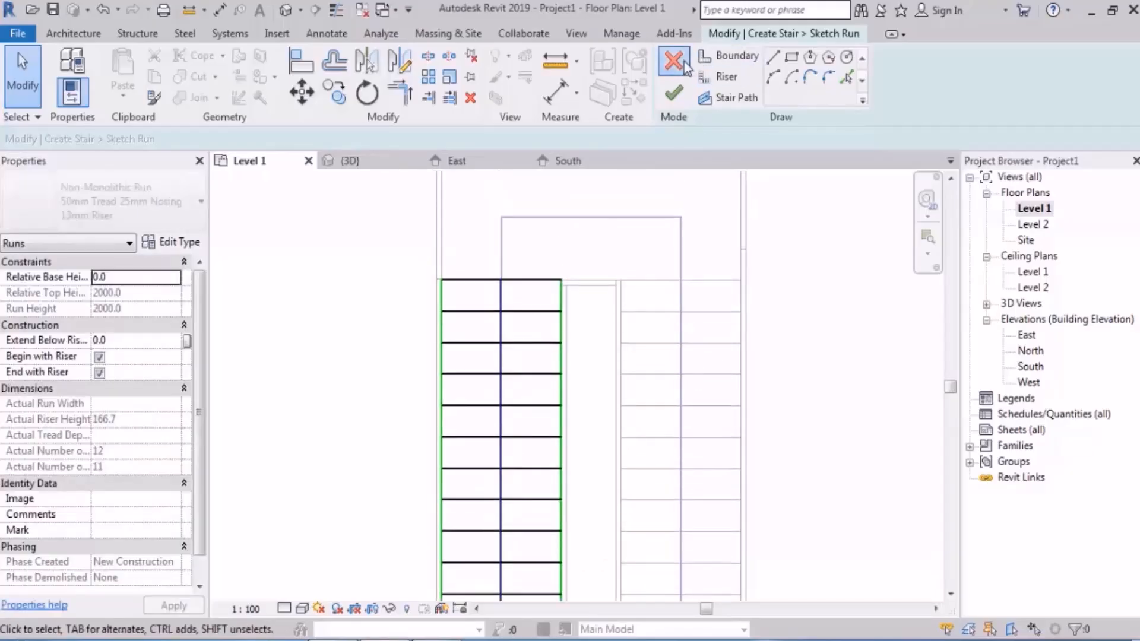
pyautogui.click(683, 64)
pyautogui.click(609, 336)
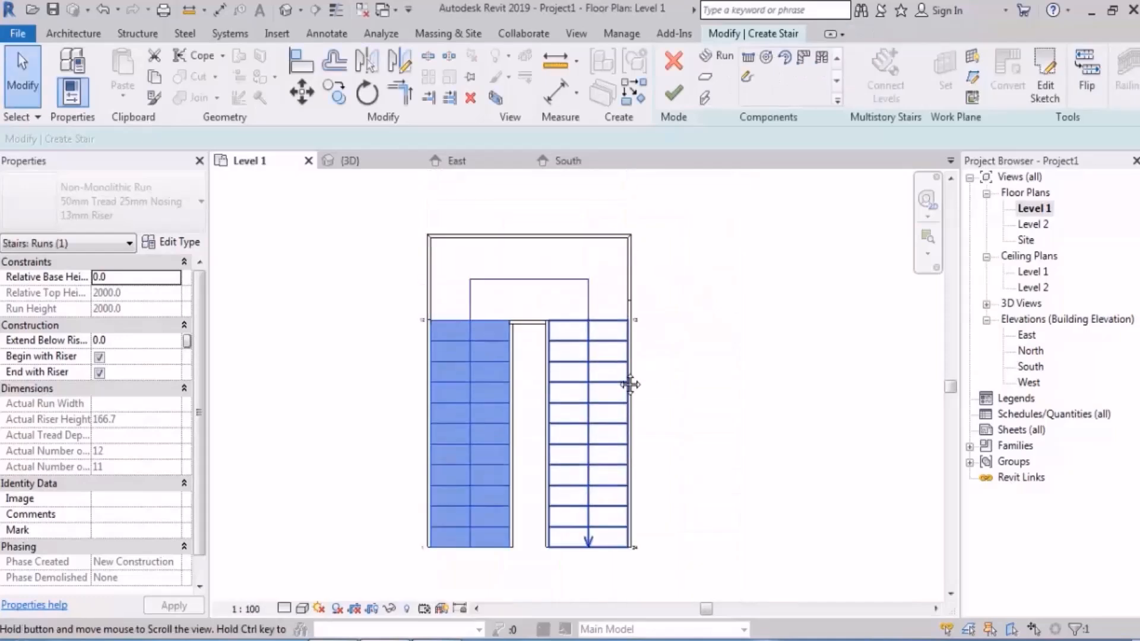
pyautogui.moveTo(630, 385); pyautogui.dragTo(631, 450, button='middle')
pyautogui.click(718, 341)
# Step: Convert the landing between the two runs to a custom sketch-based component and open its sketch for editing
pyautogui.click(547, 351)
pyautogui.scroll(5, 498, 348)
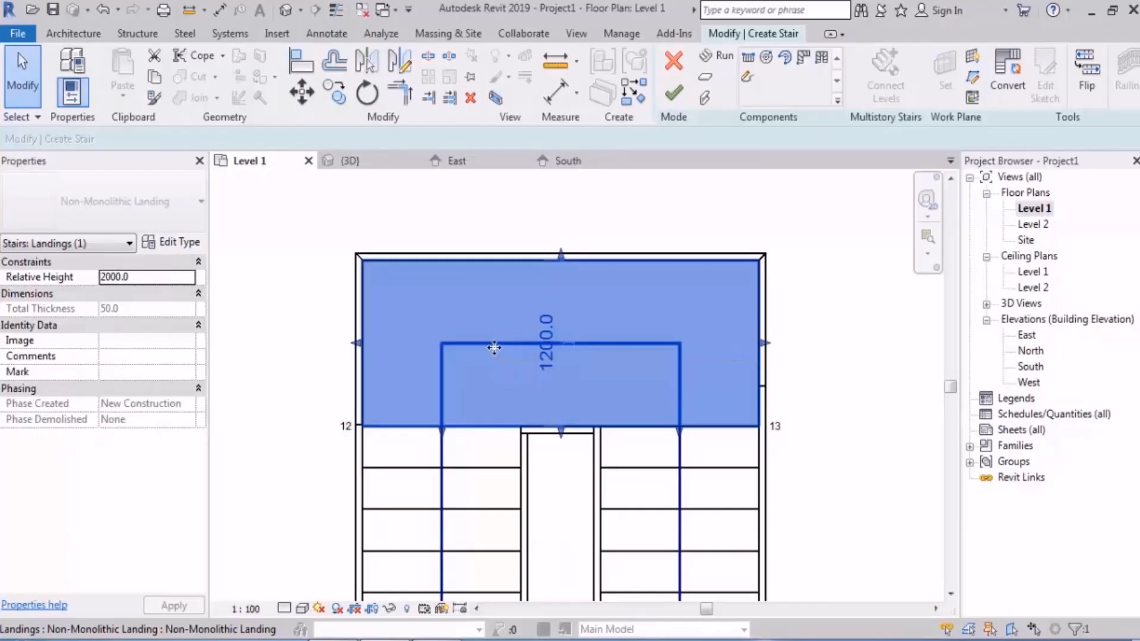
pyautogui.click(1008, 78)
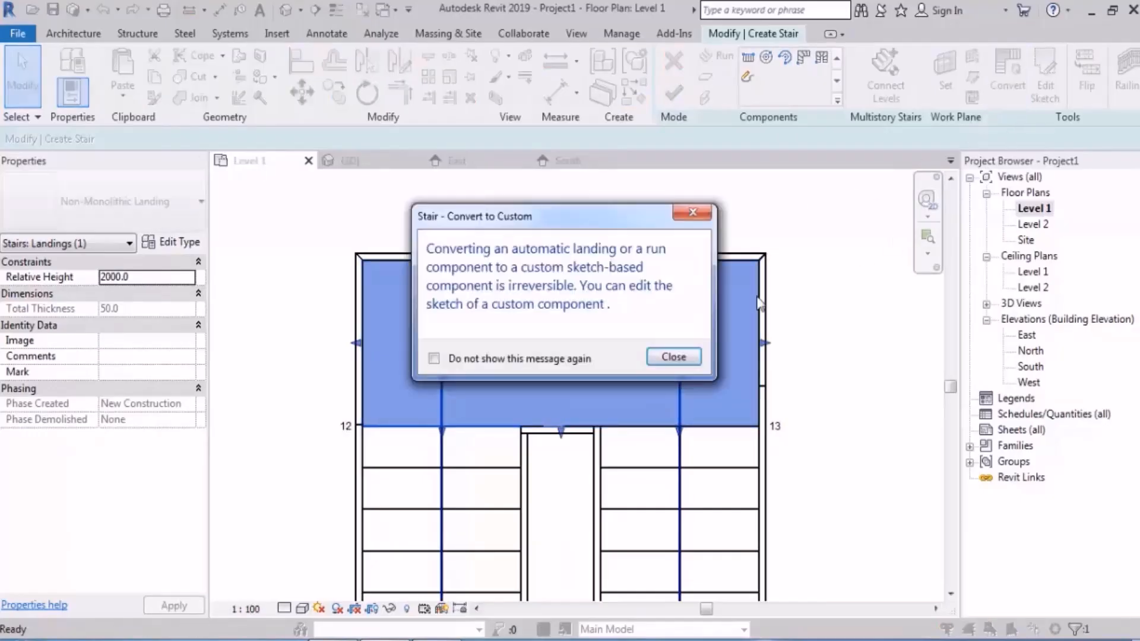
pyautogui.click(677, 358)
pyautogui.click(554, 244)
pyautogui.click(586, 262)
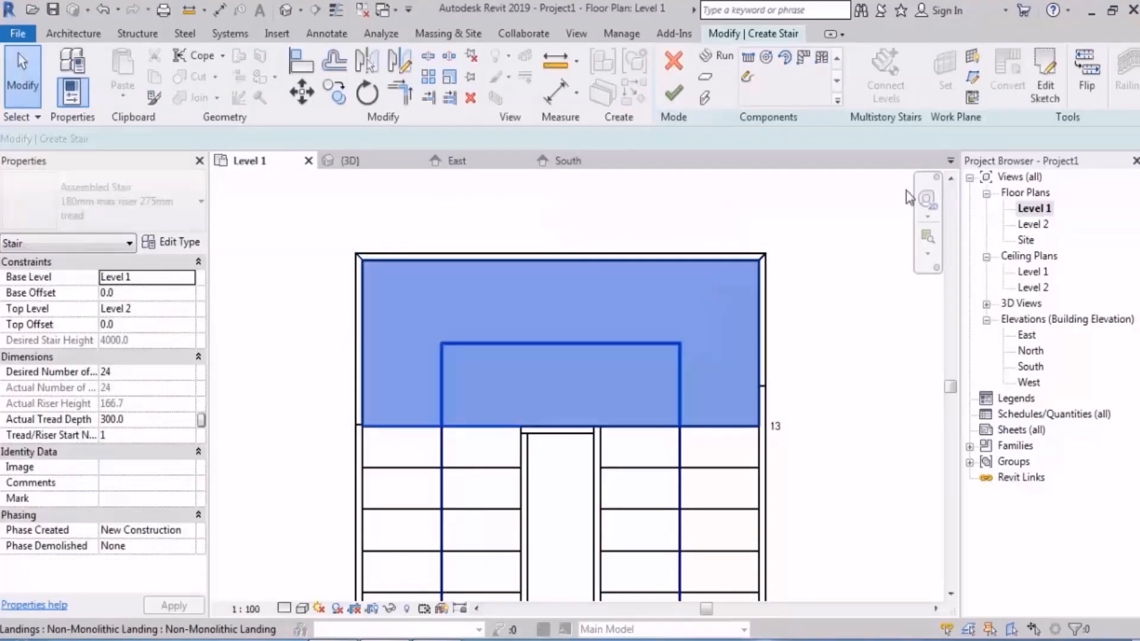
pyautogui.click(1048, 82)
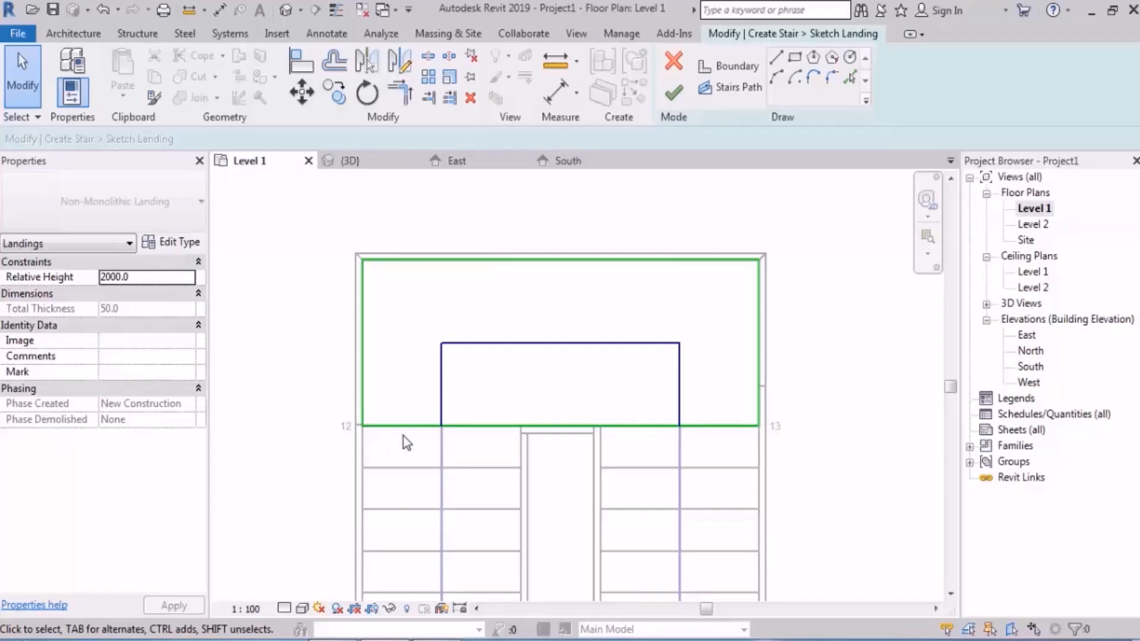
# Step: Cancel the landing's sketch editing and discard all changes made in this stair edit session
pyautogui.click(673, 92)
pyautogui.scroll(-3, 365, 232)
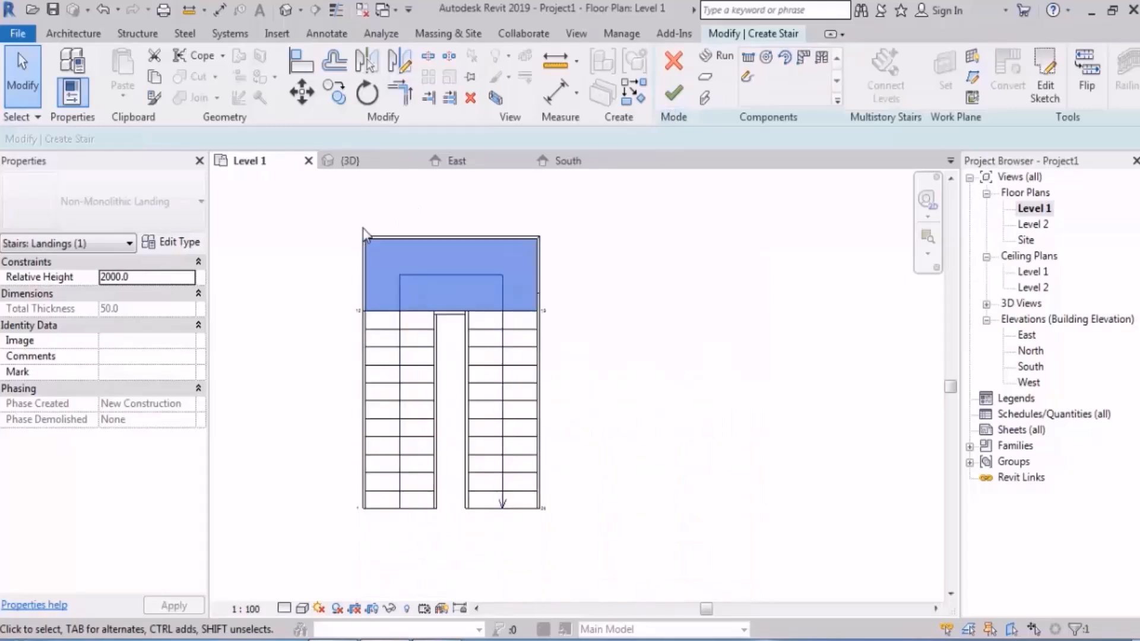
pyautogui.click(651, 285)
pyautogui.moveTo(641, 225); pyautogui.dragTo(623, 337, button='middle')
pyautogui.click(673, 60)
pyautogui.click(681, 348)
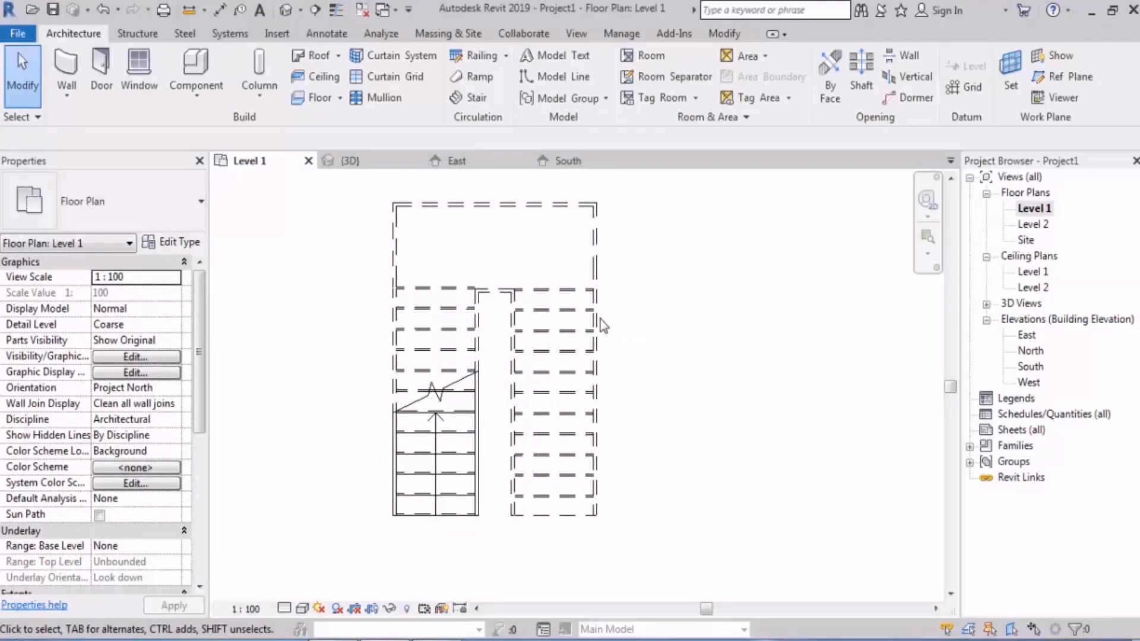
# Step: Open the stair for editing and select its first run and landing in turn
pyautogui.click(434, 423)
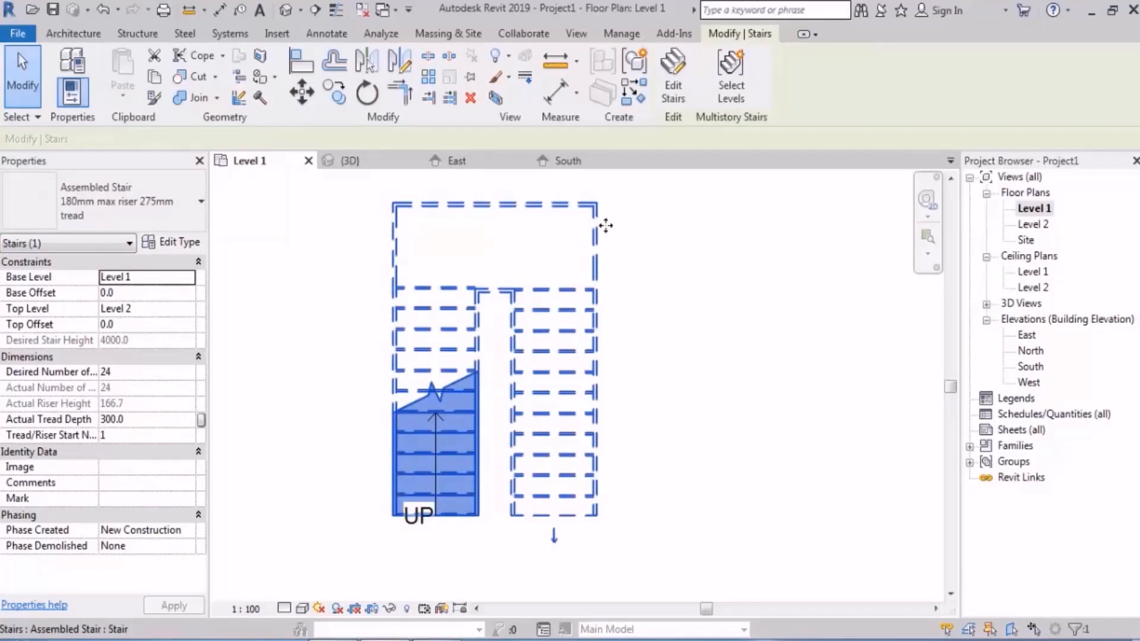
pyautogui.click(674, 103)
pyautogui.click(446, 365)
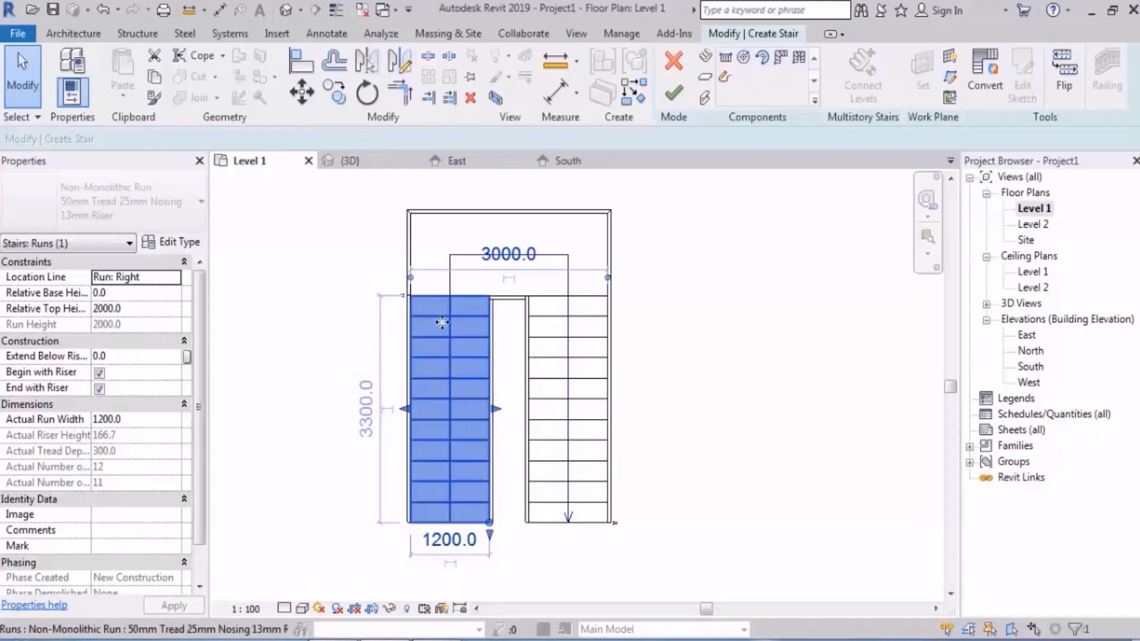
pyautogui.click(450, 237)
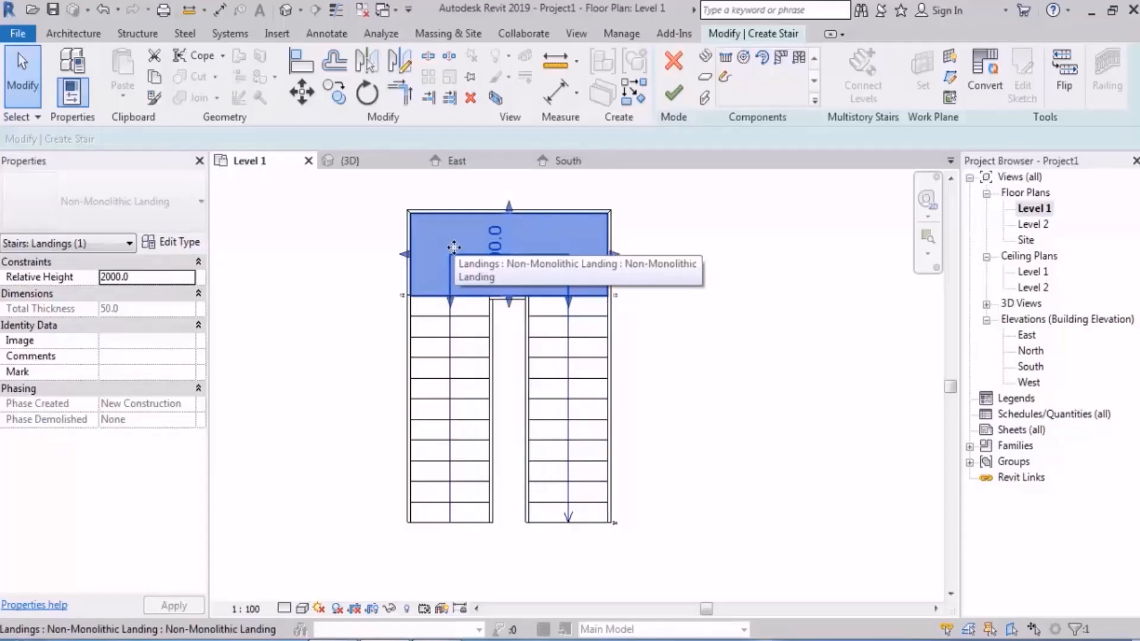
# Step: Move the first run outwards, away from the second run, to widen the gap between them
pyautogui.click(466, 382)
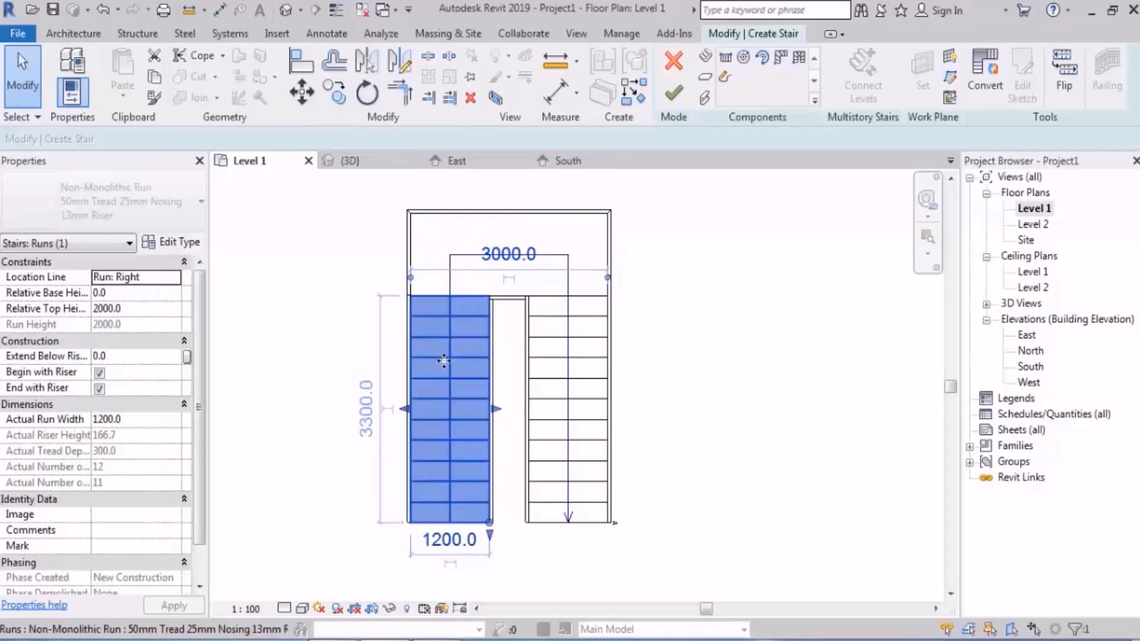
pyautogui.moveTo(440, 358); pyautogui.dragTo(341, 359)
pyautogui.moveTo(536, 358); pyautogui.dragTo(596, 348, button='middle')
# Step: Try rotating the first run about 23° clockwise around its inner corner at the landing, and undo the rotation and move
pyautogui.click(367, 95)
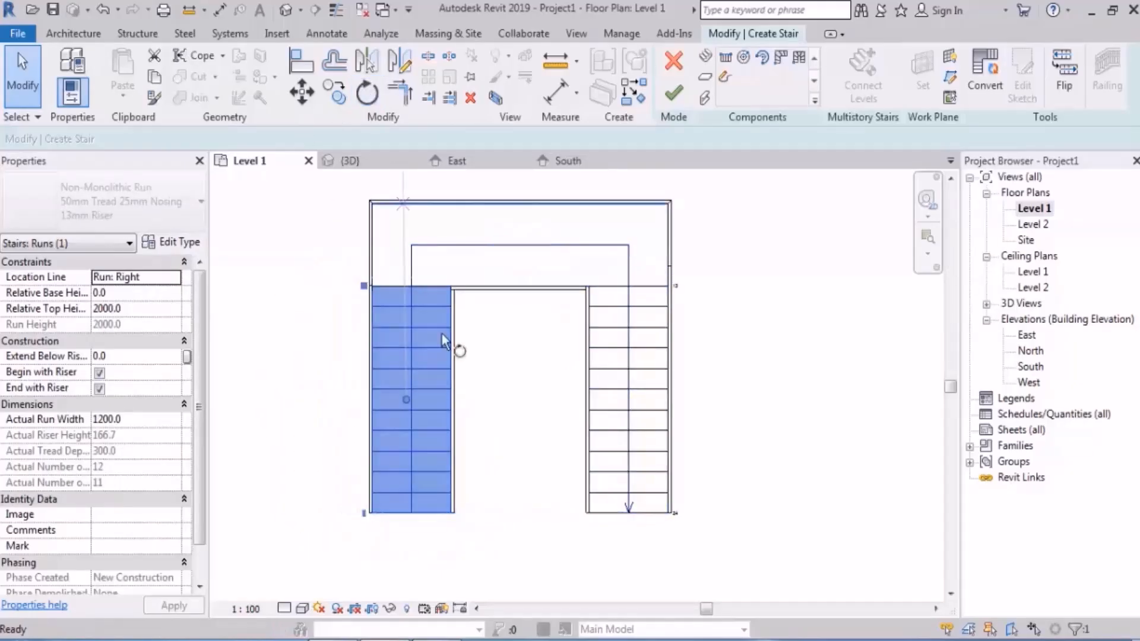
pyautogui.click(408, 401)
pyautogui.click(451, 288)
pyautogui.click(509, 369)
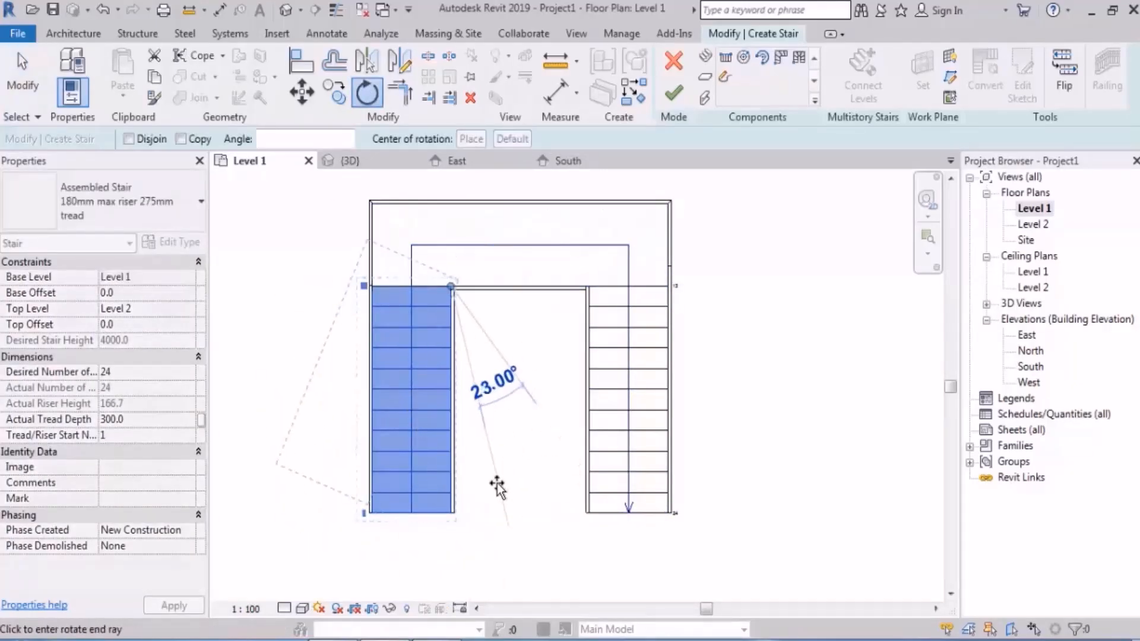
pyautogui.click(501, 496)
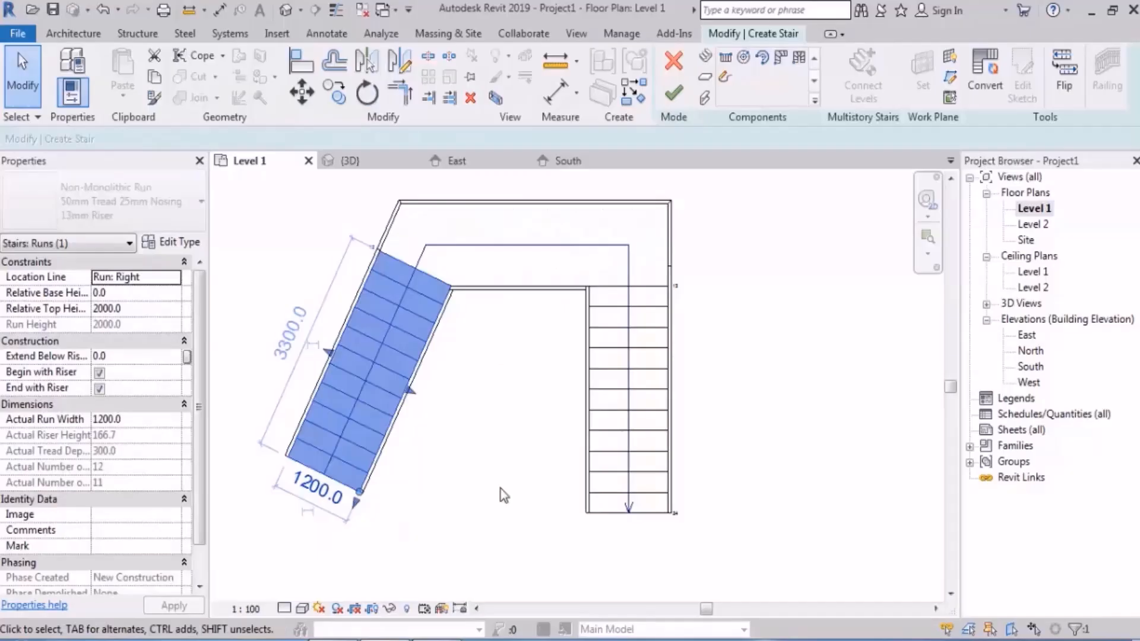
pyautogui.hotkey('ctrl', 'z')
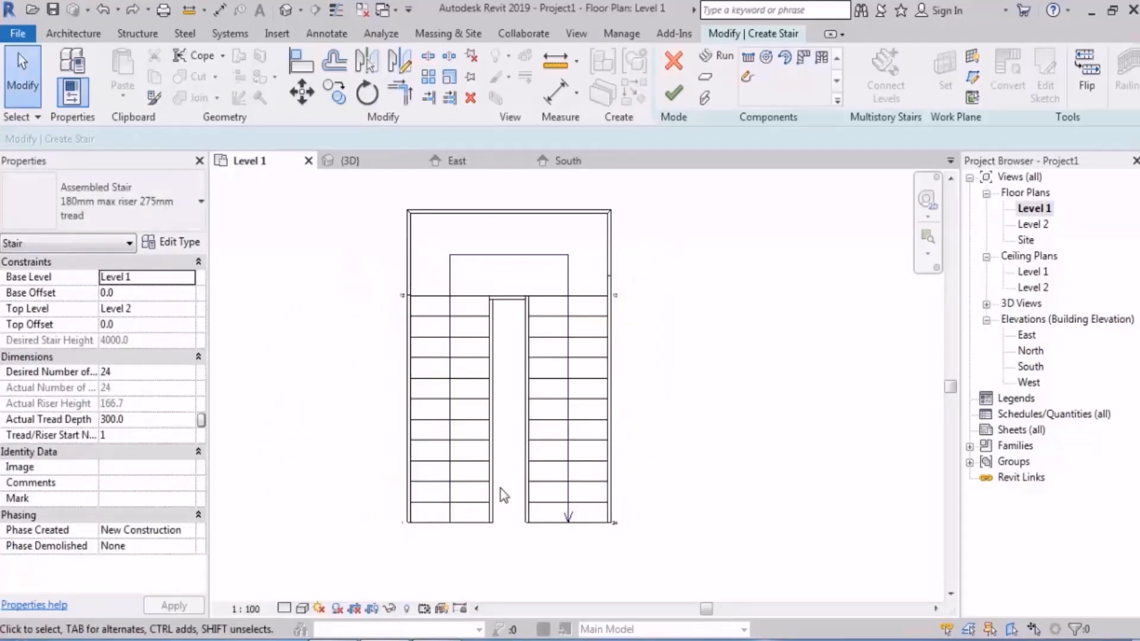
# Step: Convert the first run to a custom sketch-based component and deselect it
pyautogui.click(466, 340)
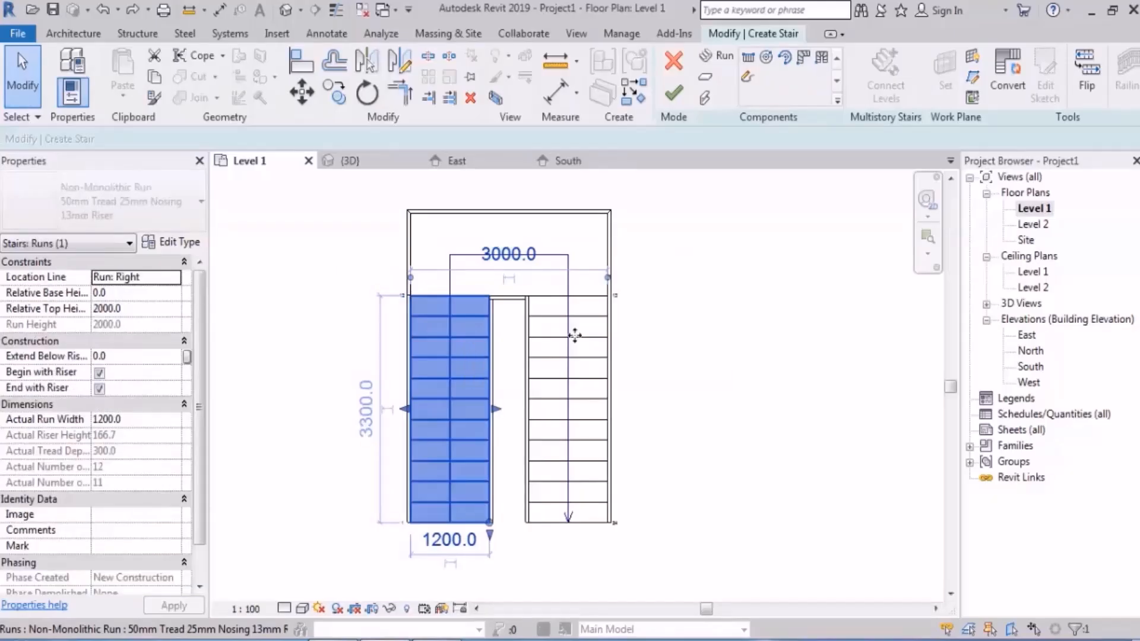
pyautogui.click(1023, 101)
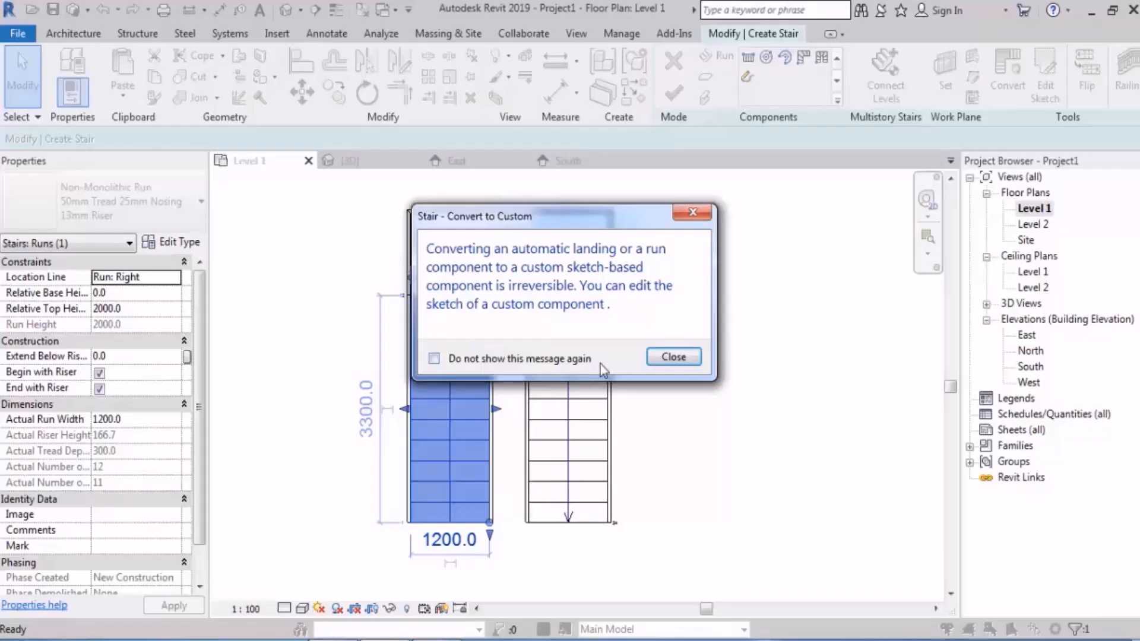
pyautogui.click(674, 357)
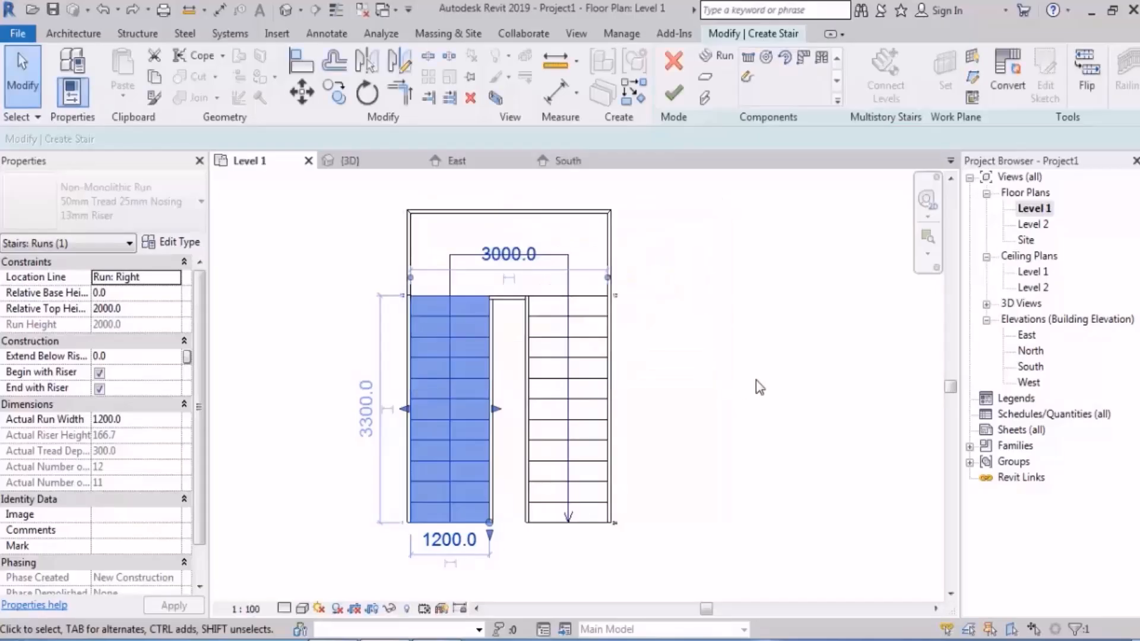
pyautogui.click(768, 377)
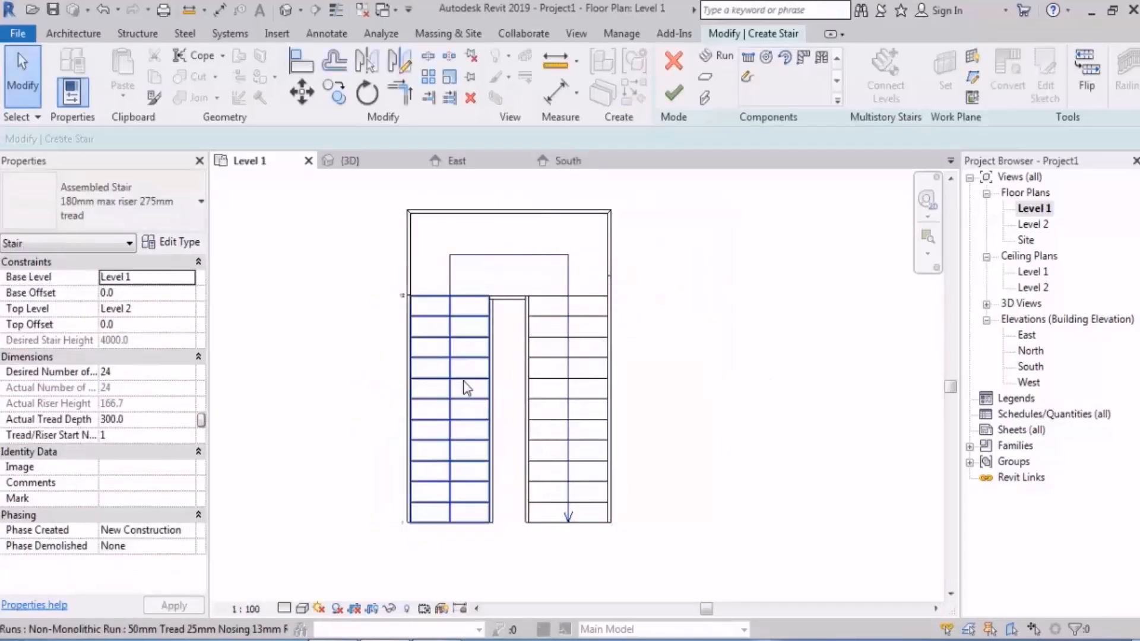
# Step: Compare the properties and editing options of the converted first run with those of the unconverted second run
pyautogui.click(464, 382)
pyautogui.click(562, 401)
pyautogui.click(453, 409)
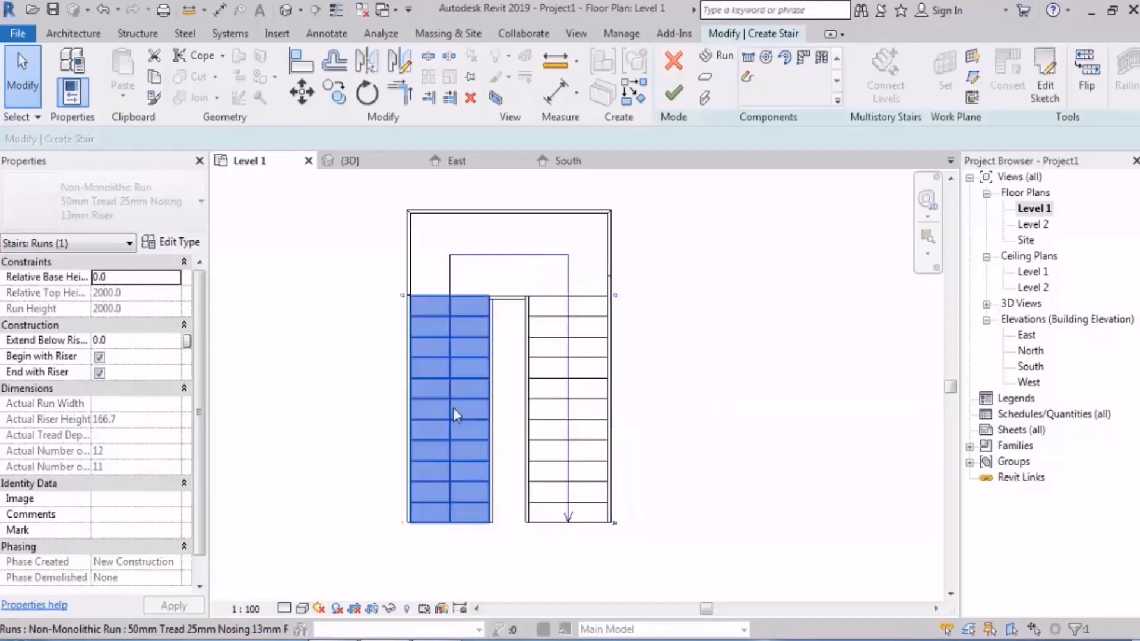
pyautogui.click(554, 399)
pyautogui.click(454, 404)
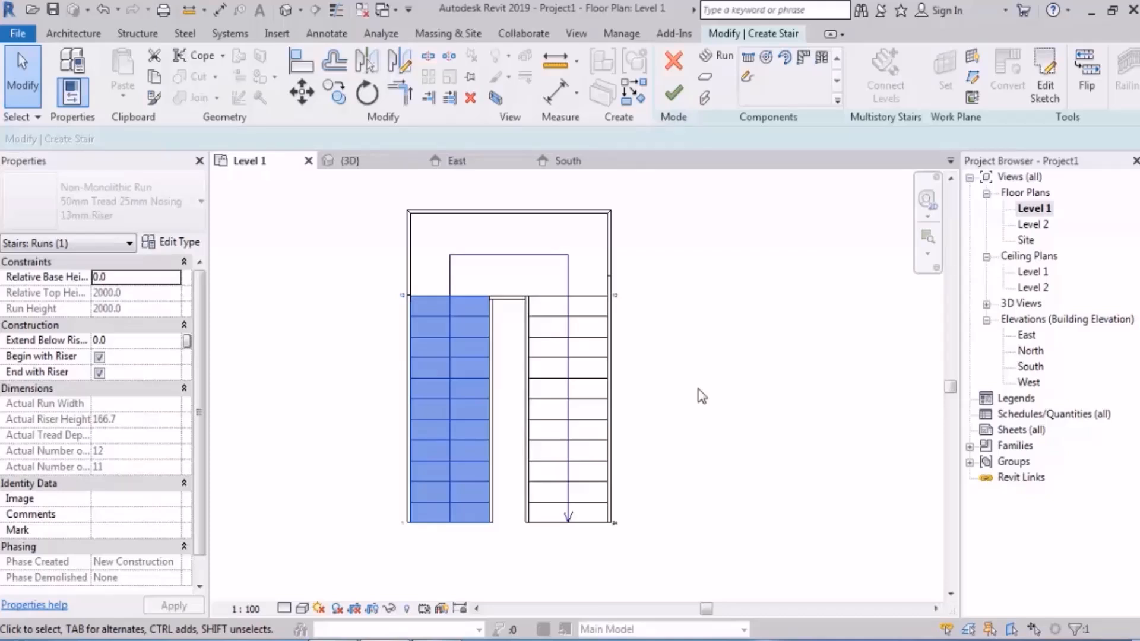
pyautogui.moveTo(680, 395); pyautogui.dragTo(666, 351, button='middle')
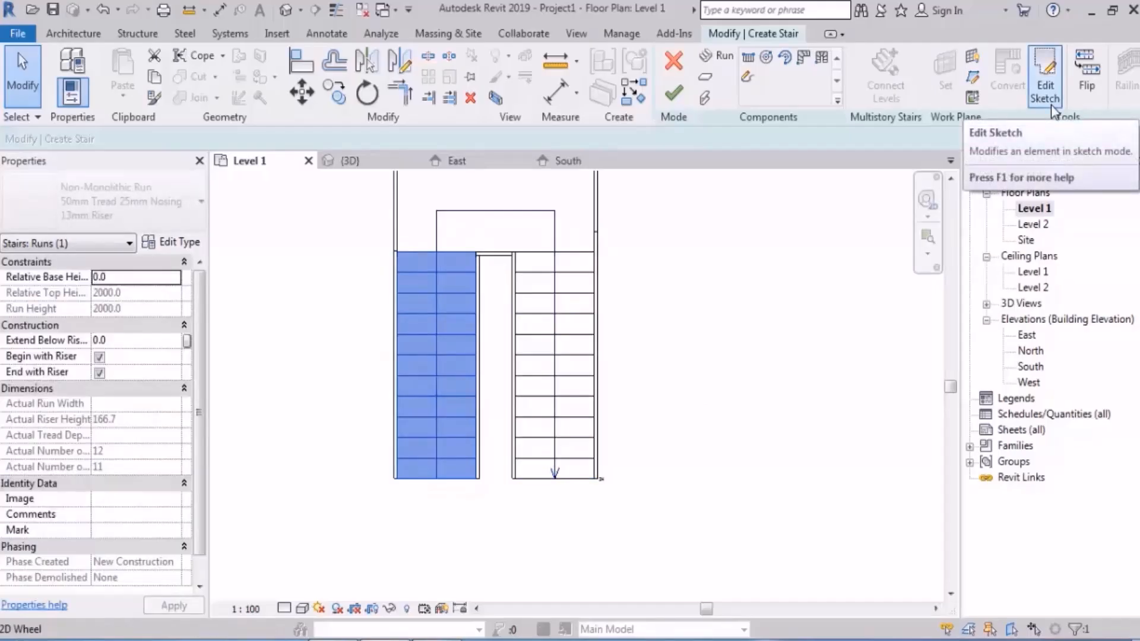
pyautogui.click(544, 310)
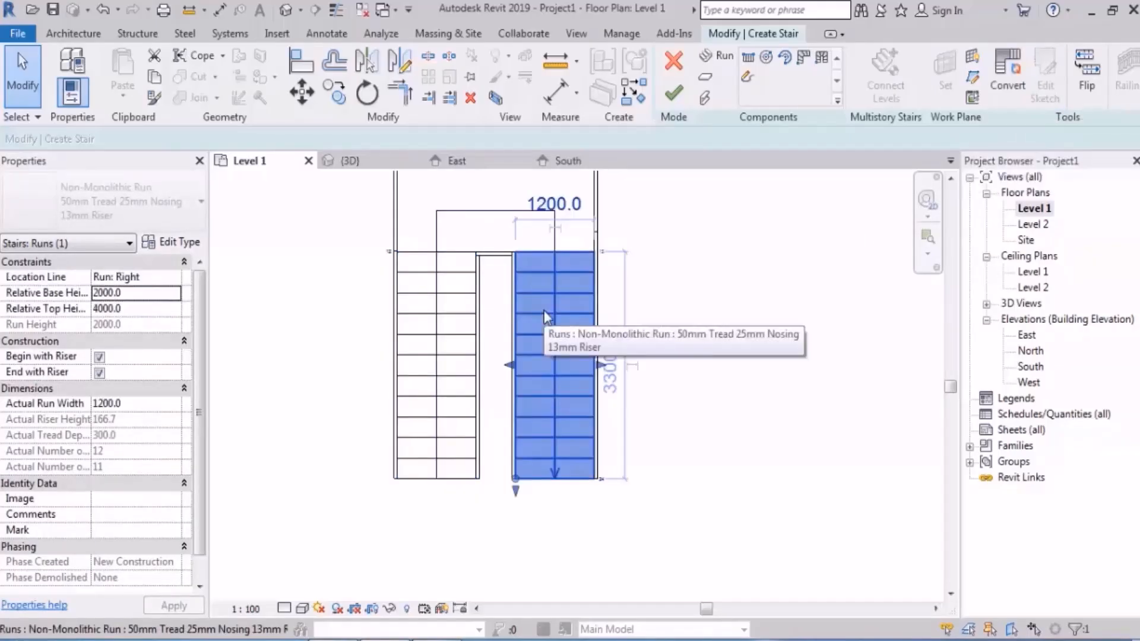
pyautogui.click(454, 336)
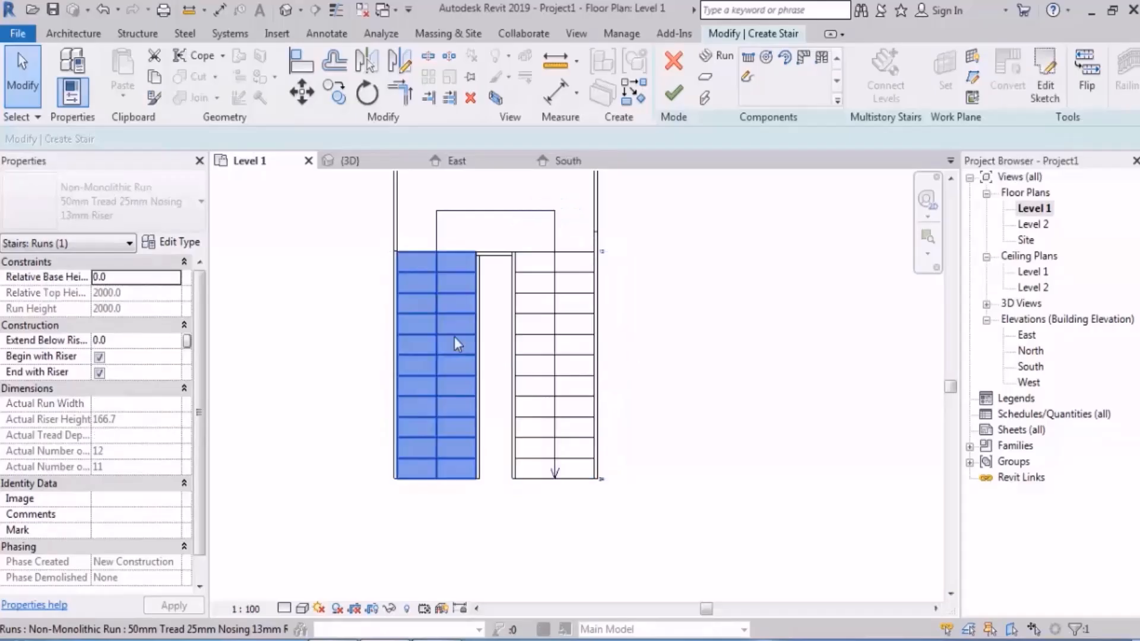
# Step: In the first run's sketch, move the outer boundary's lower end outwards so the line is about 3470 mm long, and finish the sketch
pyautogui.click(1046, 95)
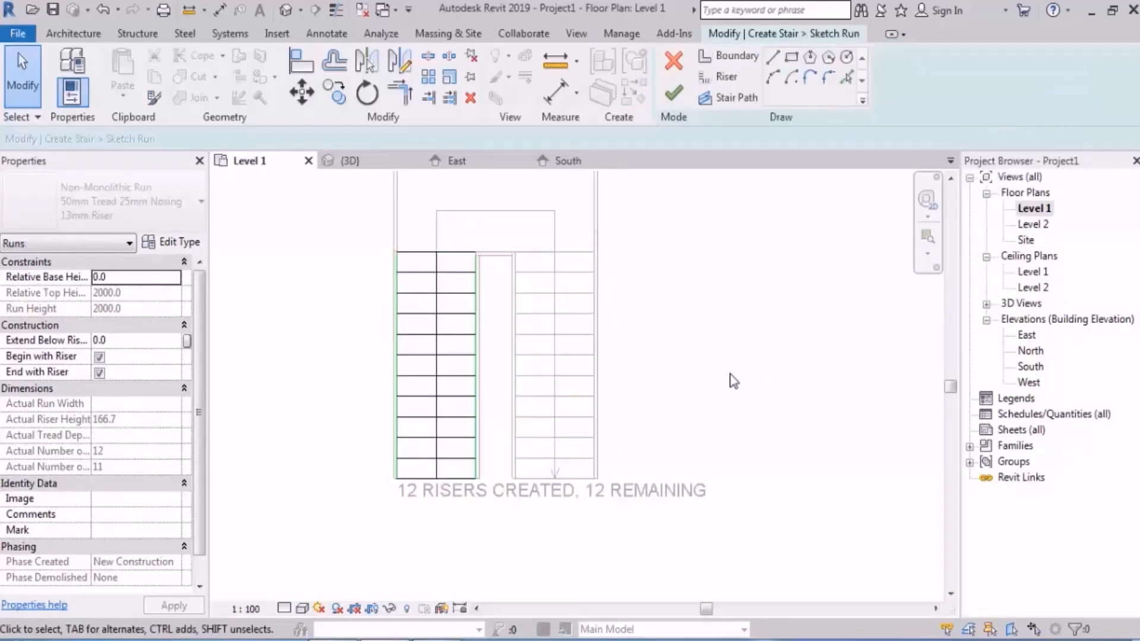
pyautogui.moveTo(459, 329); pyautogui.dragTo(508, 330, button='middle')
pyautogui.scroll(1, 487, 340)
pyautogui.scroll(1, 484, 345)
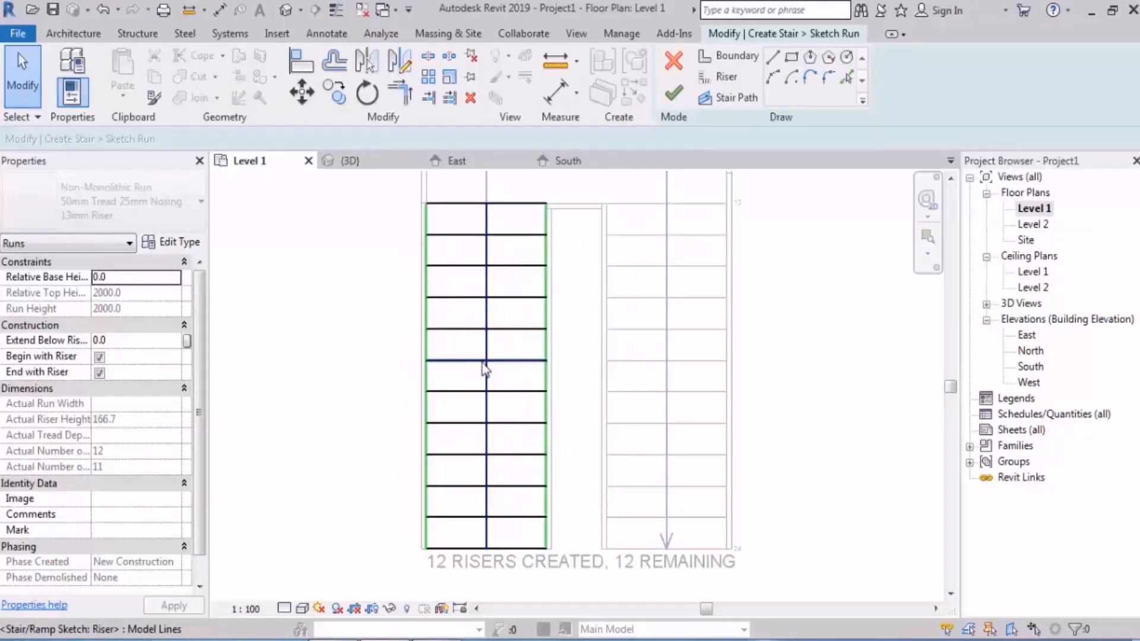
pyautogui.click(429, 453)
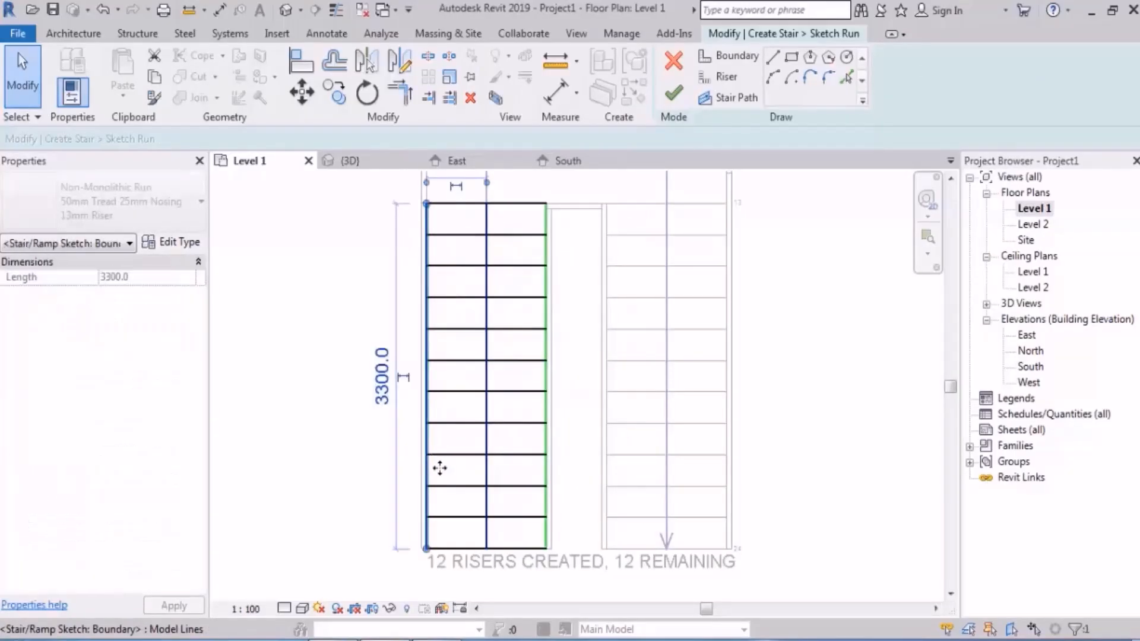
pyautogui.moveTo(426, 547); pyautogui.dragTo(319, 549)
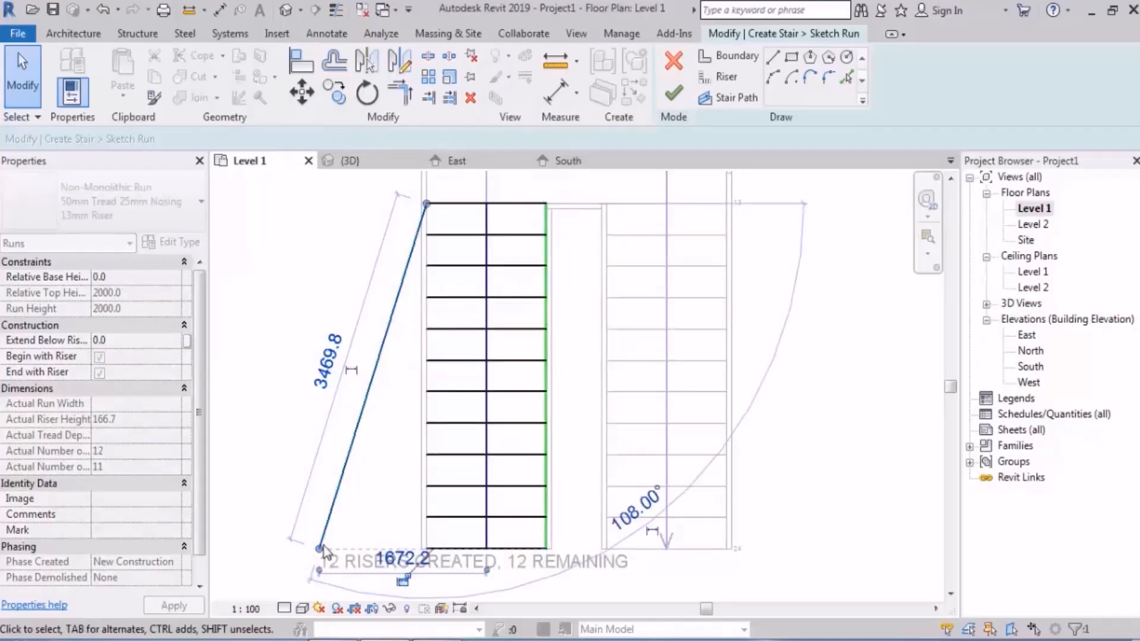
pyautogui.scroll(-1, 444, 447)
pyautogui.click(786, 438)
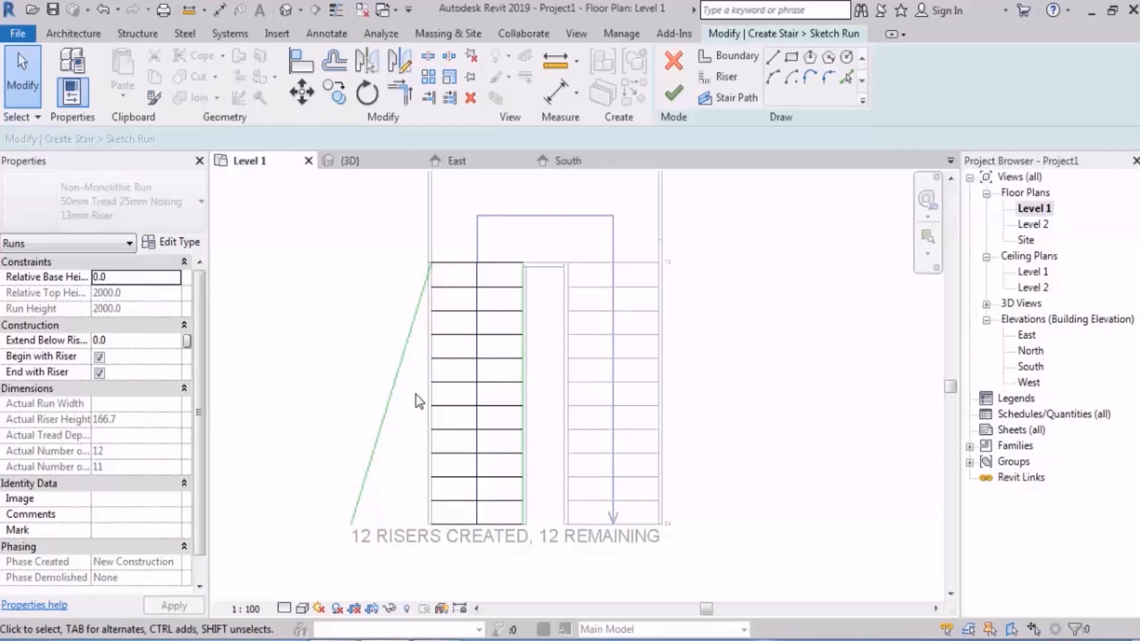
pyautogui.click(673, 93)
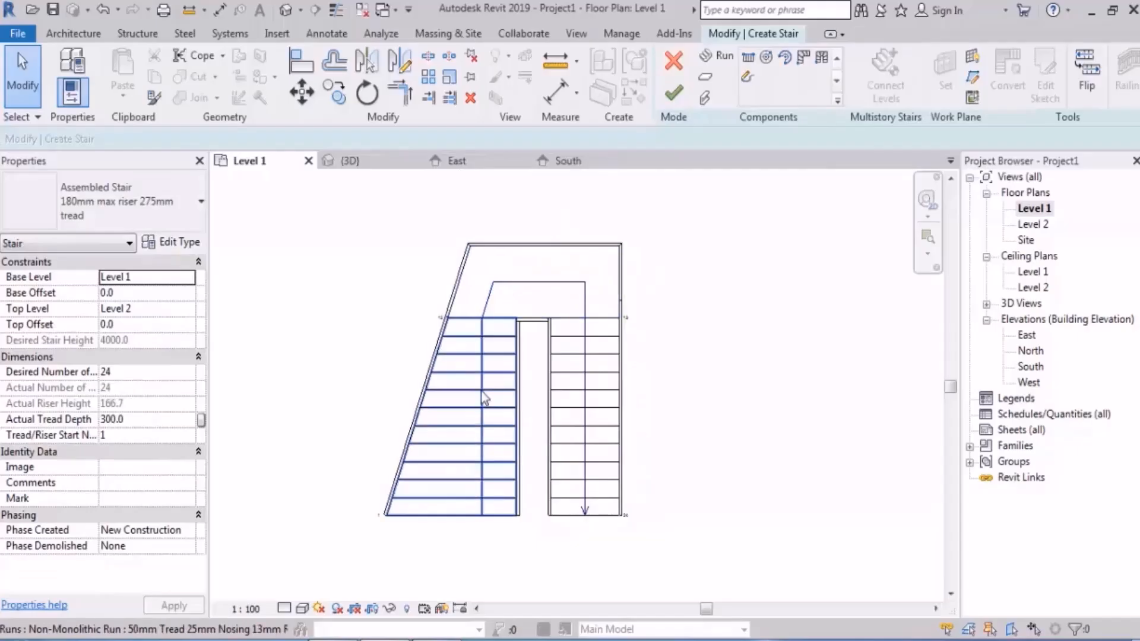
# Step: Reopen the first run's sketch and delete its slanted outer boundary line
pyautogui.click(544, 252)
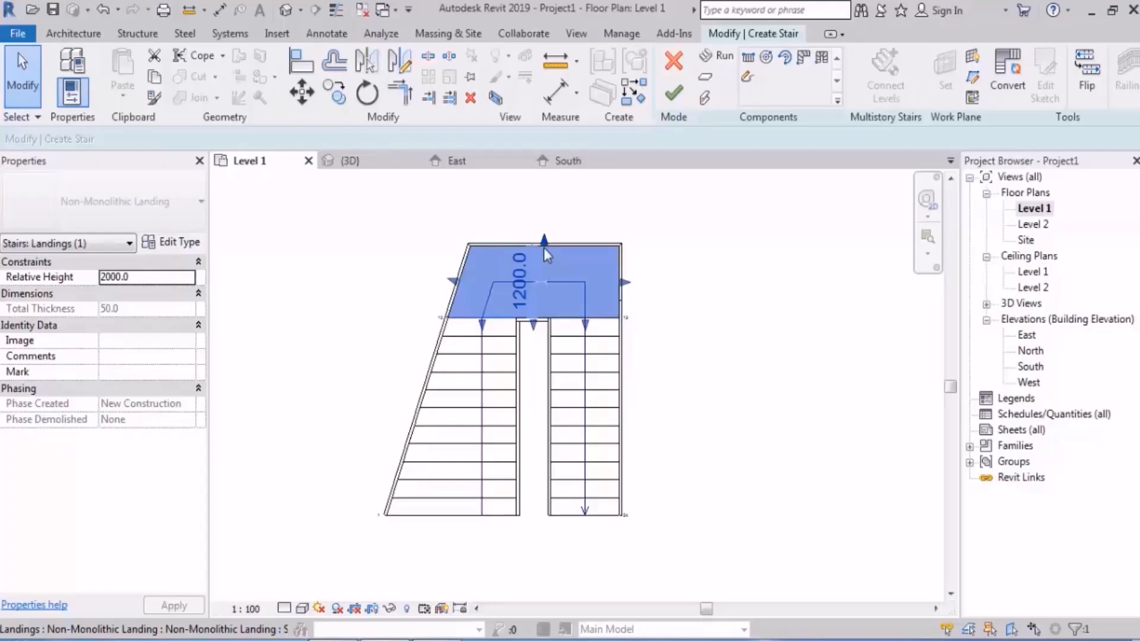
pyautogui.click(789, 358)
pyautogui.click(464, 391)
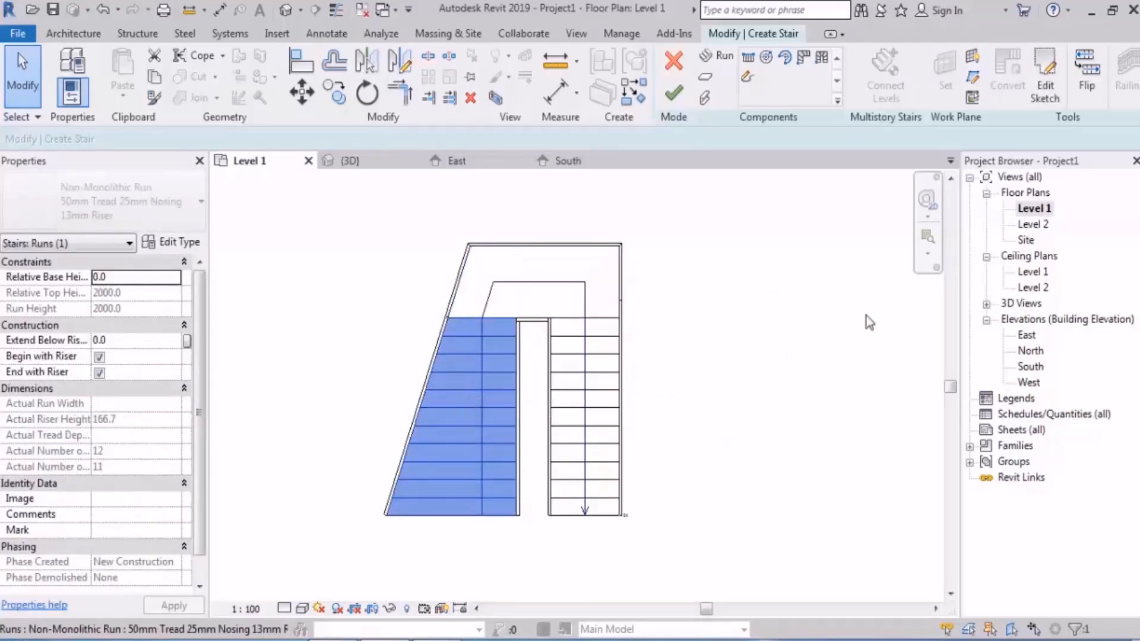
pyautogui.click(1047, 98)
pyautogui.scroll(3, 469, 448)
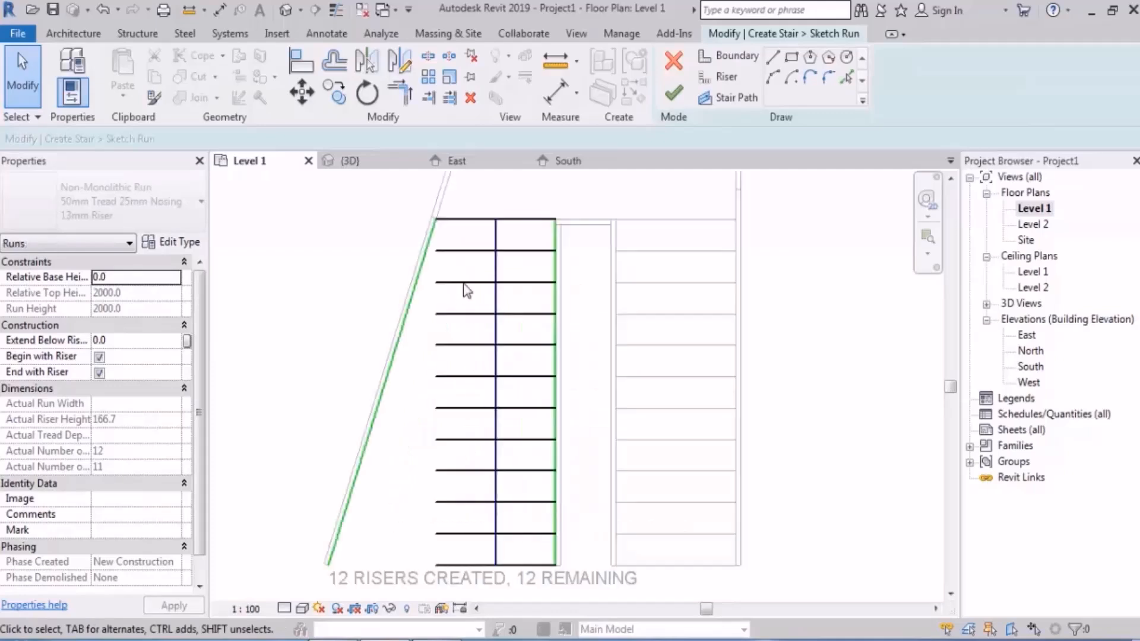
pyautogui.moveTo(383, 451); pyautogui.dragTo(428, 429, button='middle')
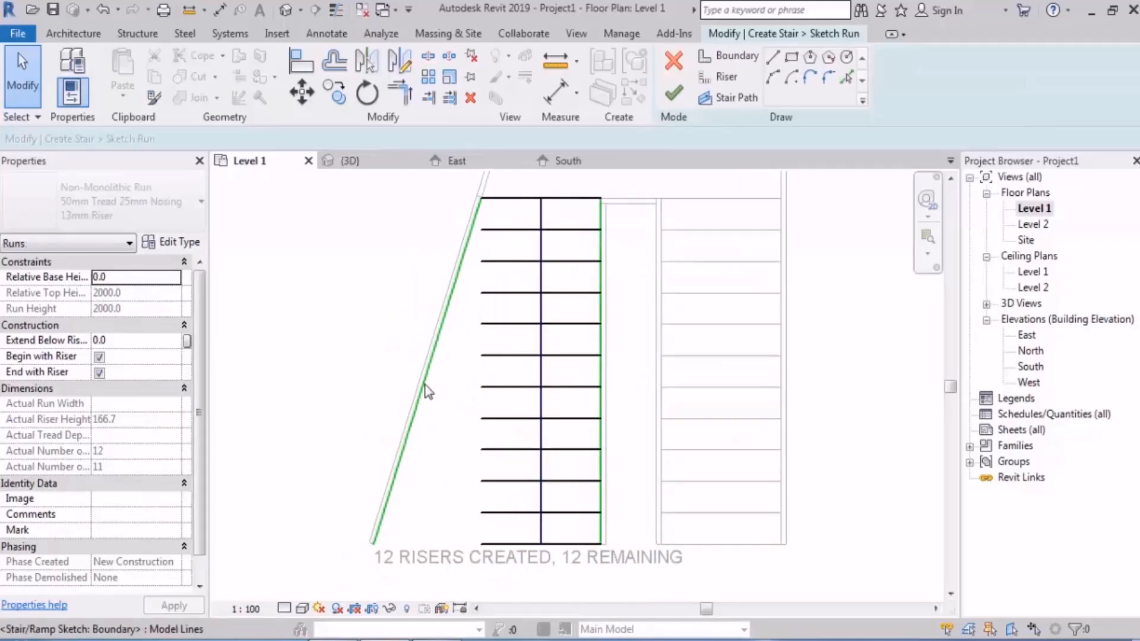
pyautogui.click(425, 389)
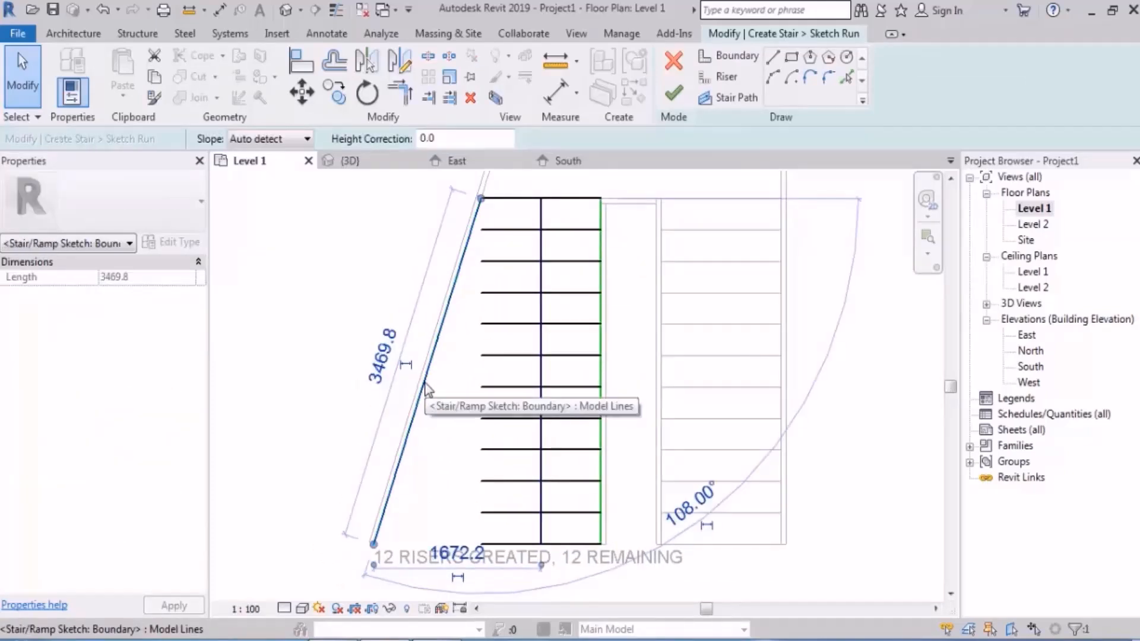
pyautogui.press('Escape')
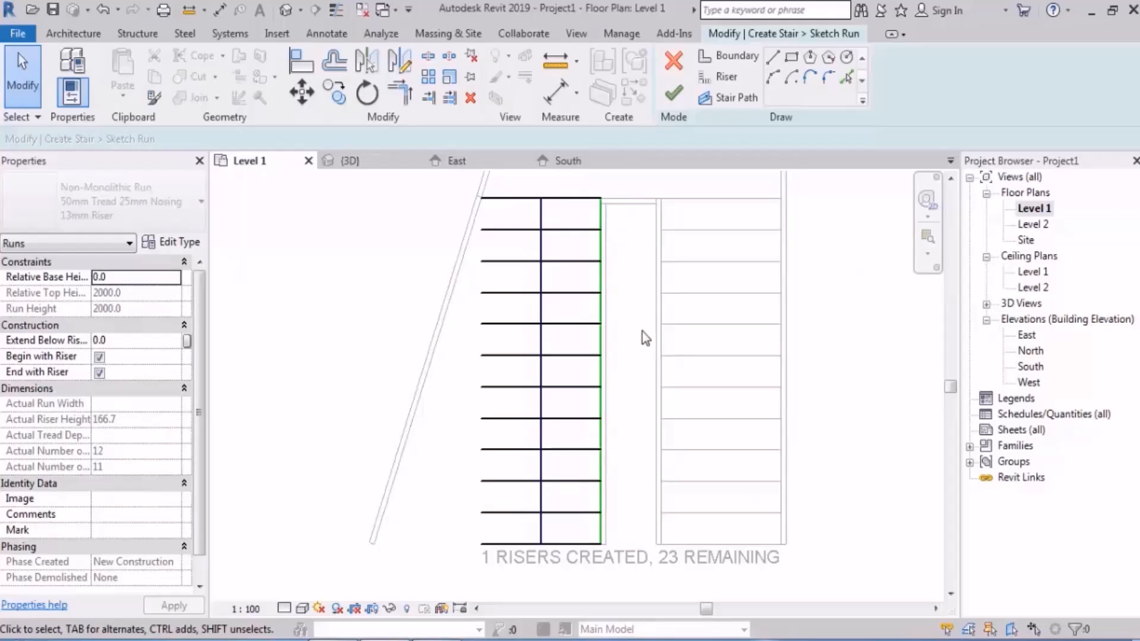
# Step: Draw an arc as the first run's outer boundary from the top riser's outer end to the stringer's lower end, and finish the sketch
pyautogui.click(736, 56)
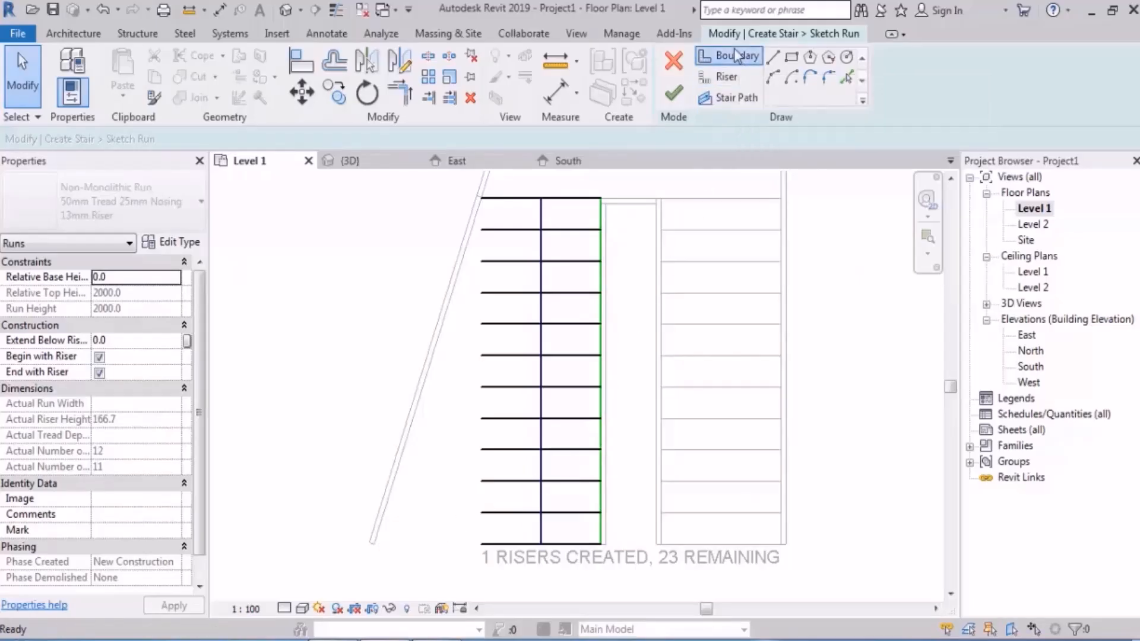
pyautogui.click(772, 77)
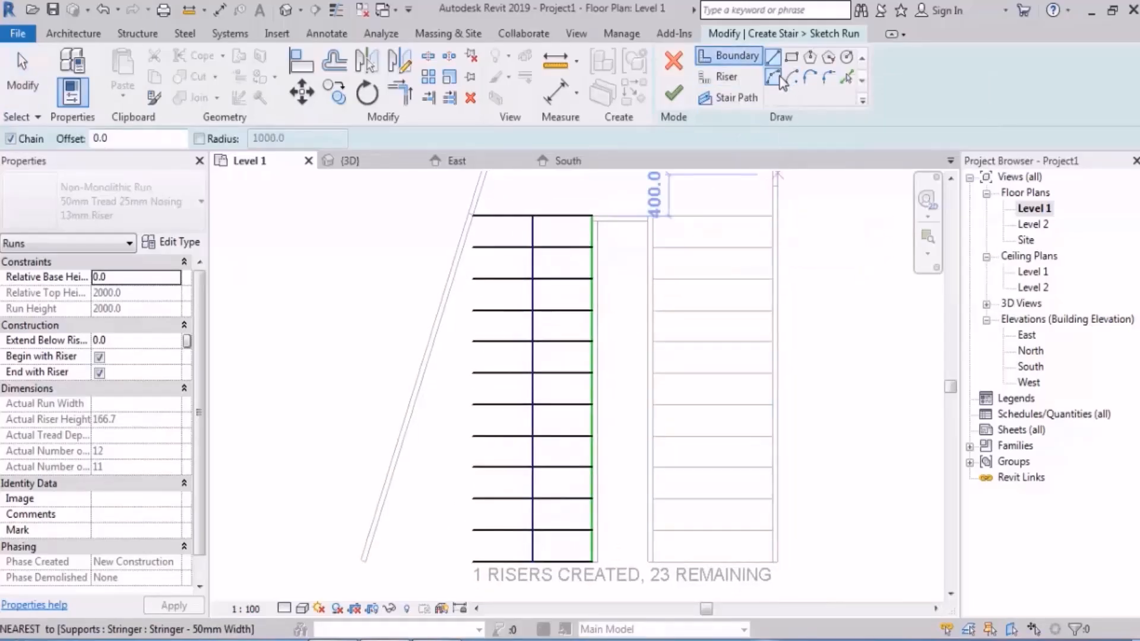
pyautogui.click(497, 219)
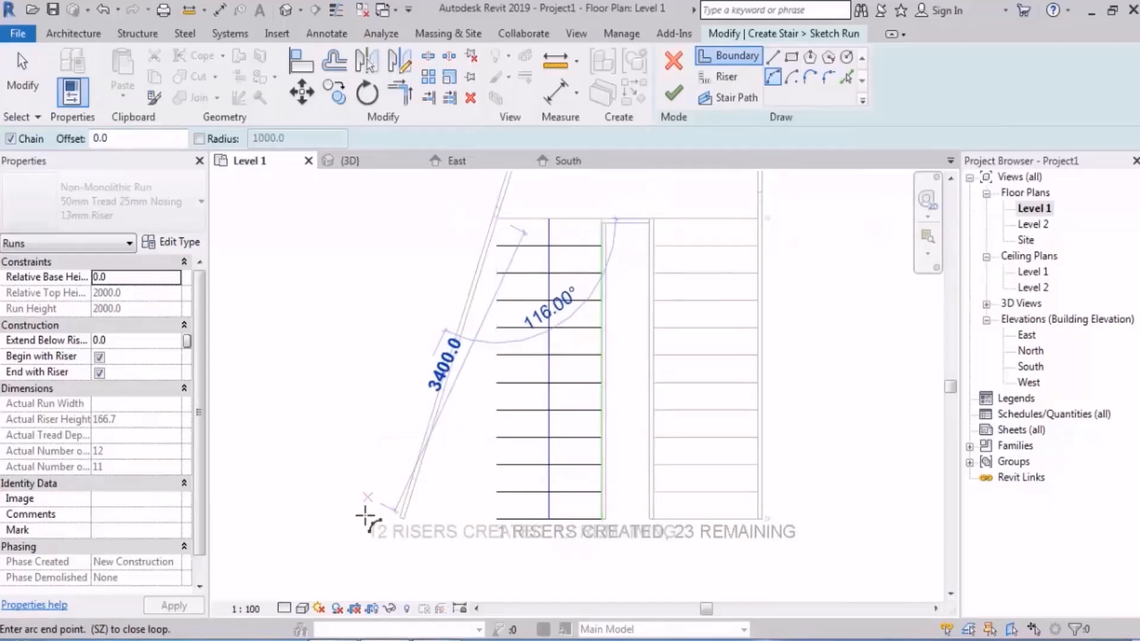
pyautogui.click(400, 522)
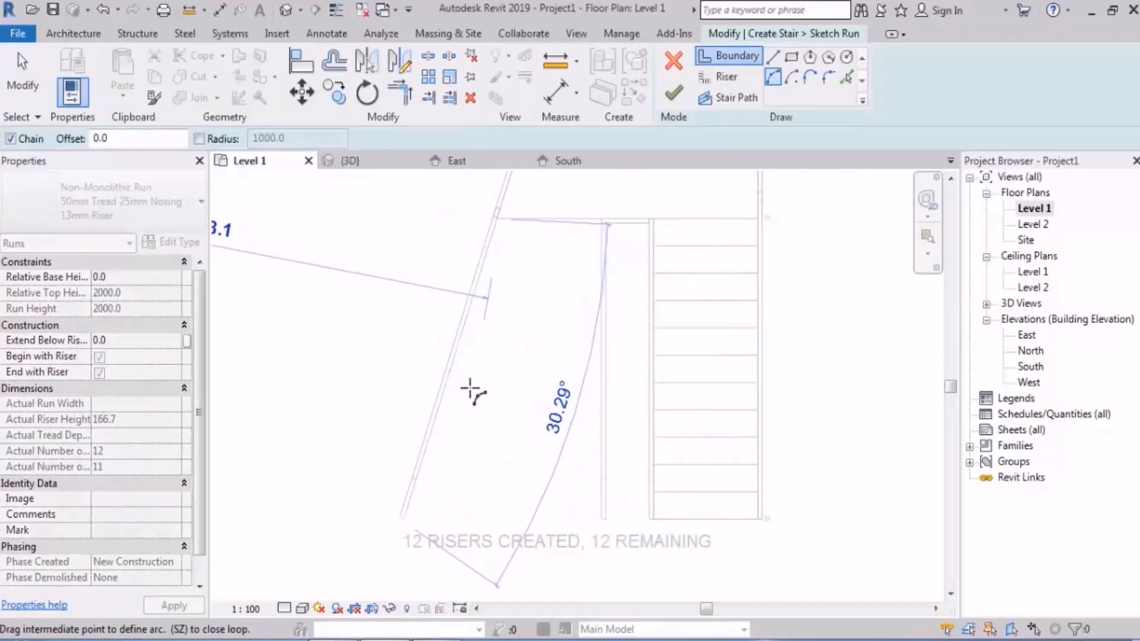
pyautogui.moveTo(535, 334); pyautogui.dragTo(547, 386, button='middle')
pyautogui.press('Escape')
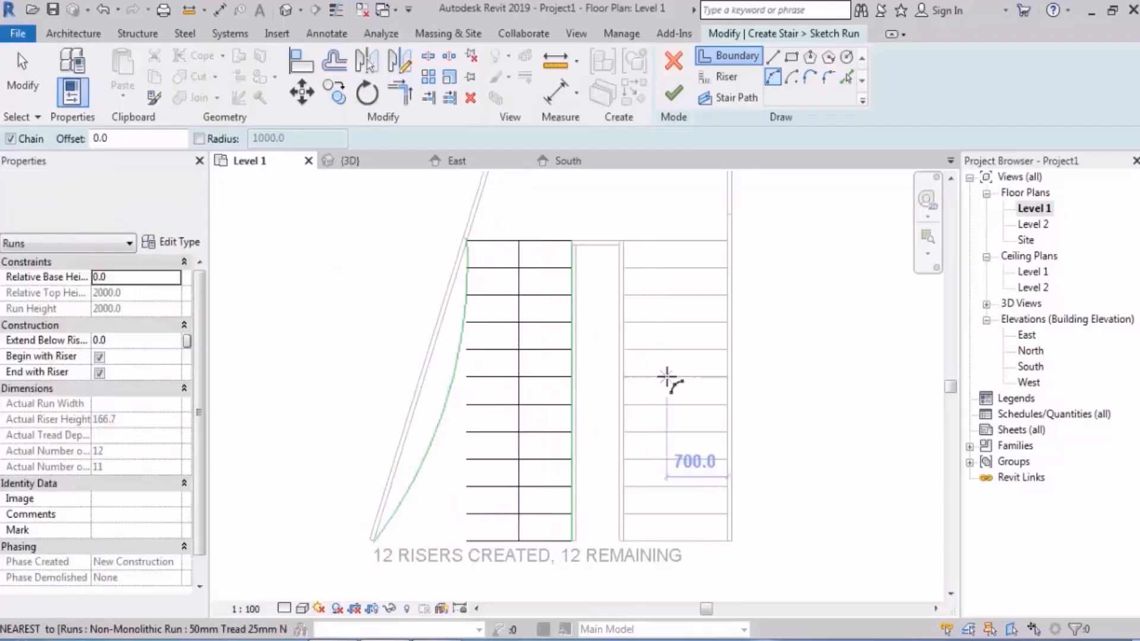
pyautogui.press('Escape')
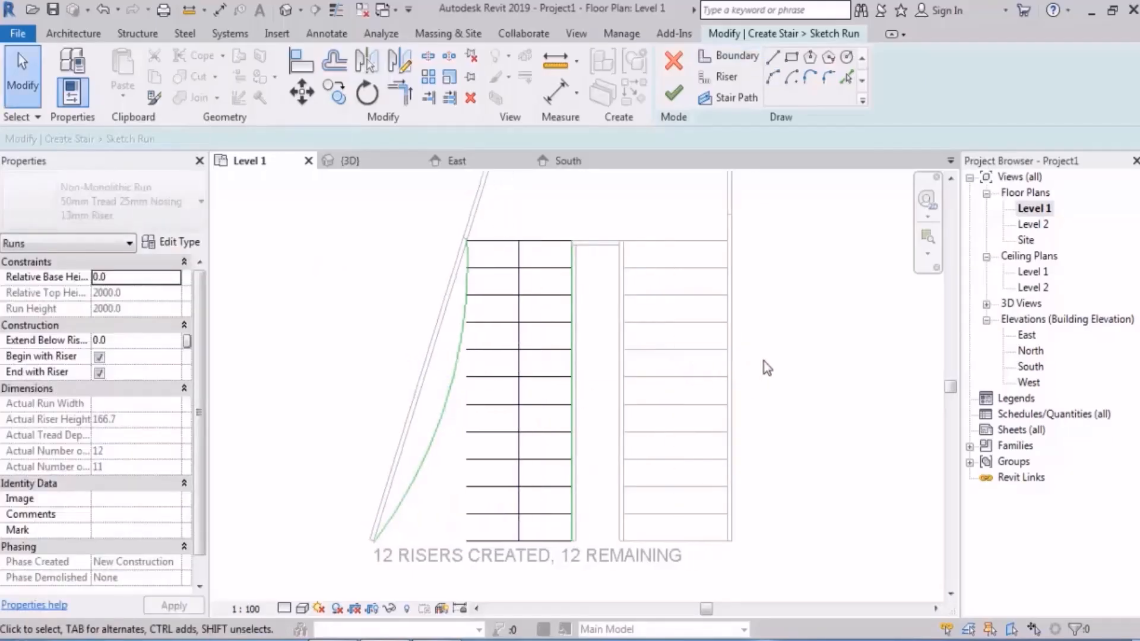
pyautogui.scroll(3, 465, 546)
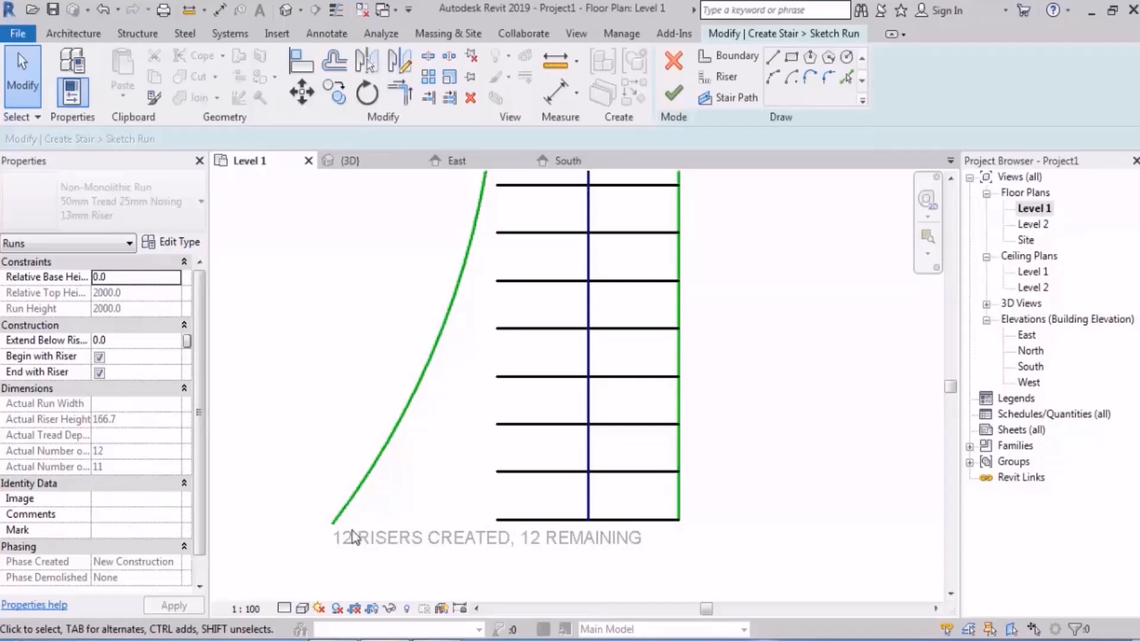
pyautogui.scroll(-3, 433, 502)
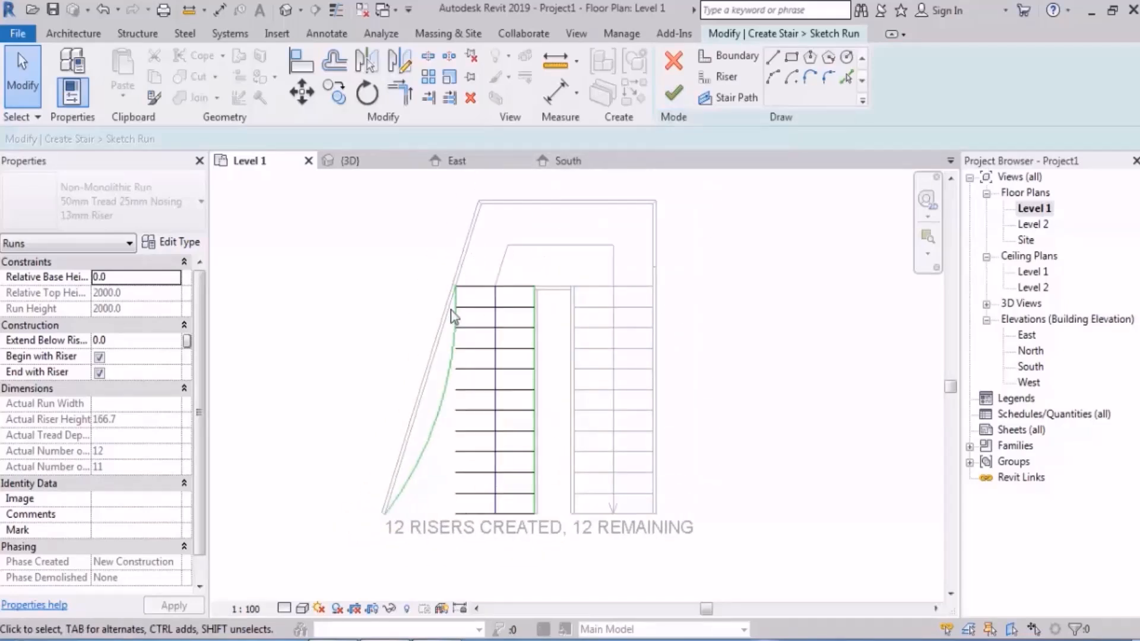
pyautogui.click(675, 95)
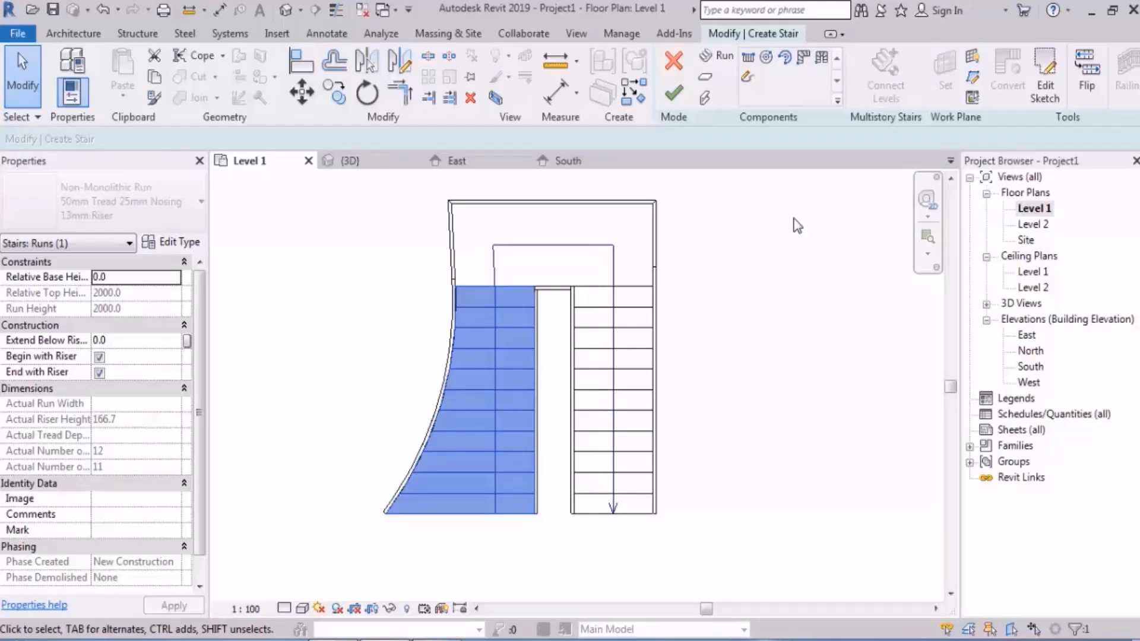
# Step: Reopen the first run's sketch and delete one straight riser line near the middle of the run
pyautogui.click(1045, 86)
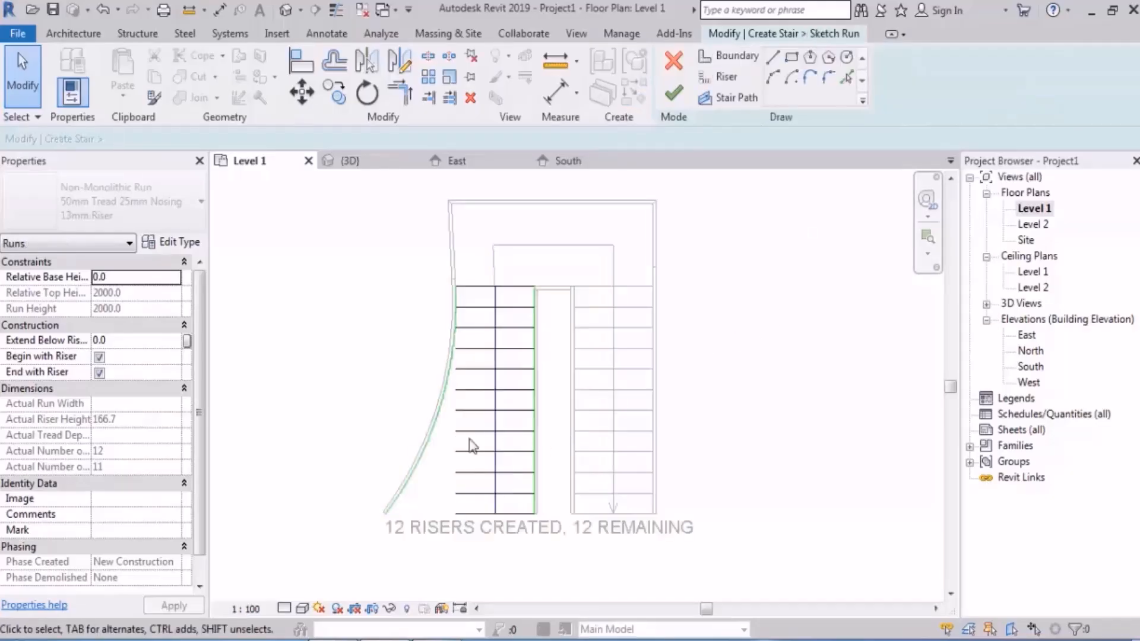
pyautogui.scroll(5, 483, 429)
pyautogui.click(483, 360)
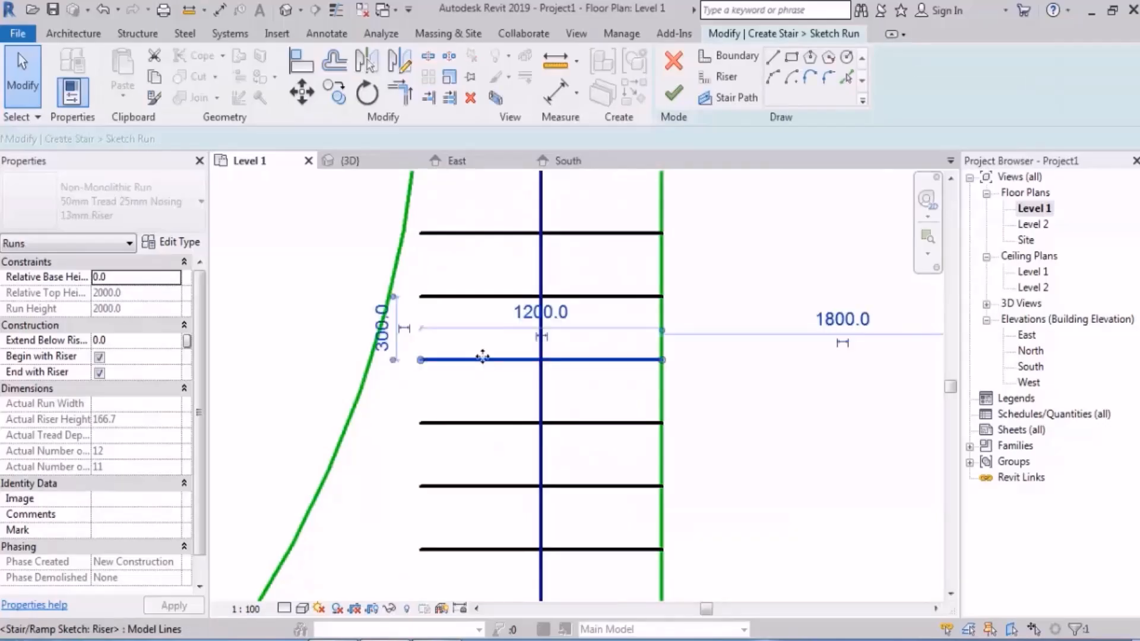
pyautogui.press('Delete')
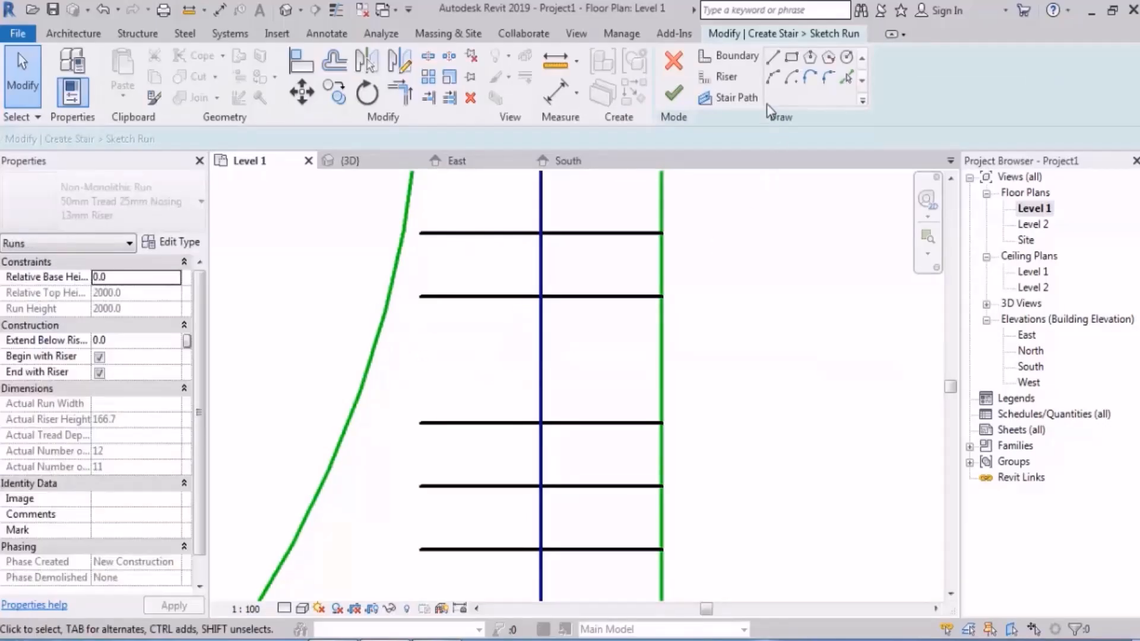
# Step: Draw a downward-bulging arc riser of about 1383 mm radius between both boundaries in the gap, finish the sketch and deselect the run
pyautogui.click(726, 78)
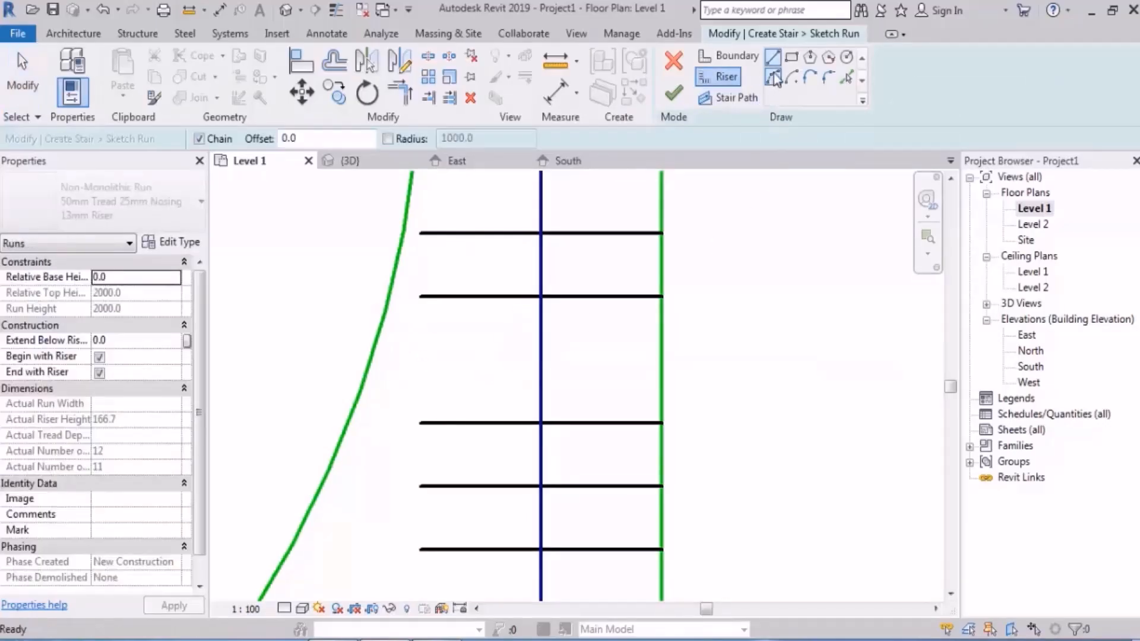
pyautogui.click(376, 343)
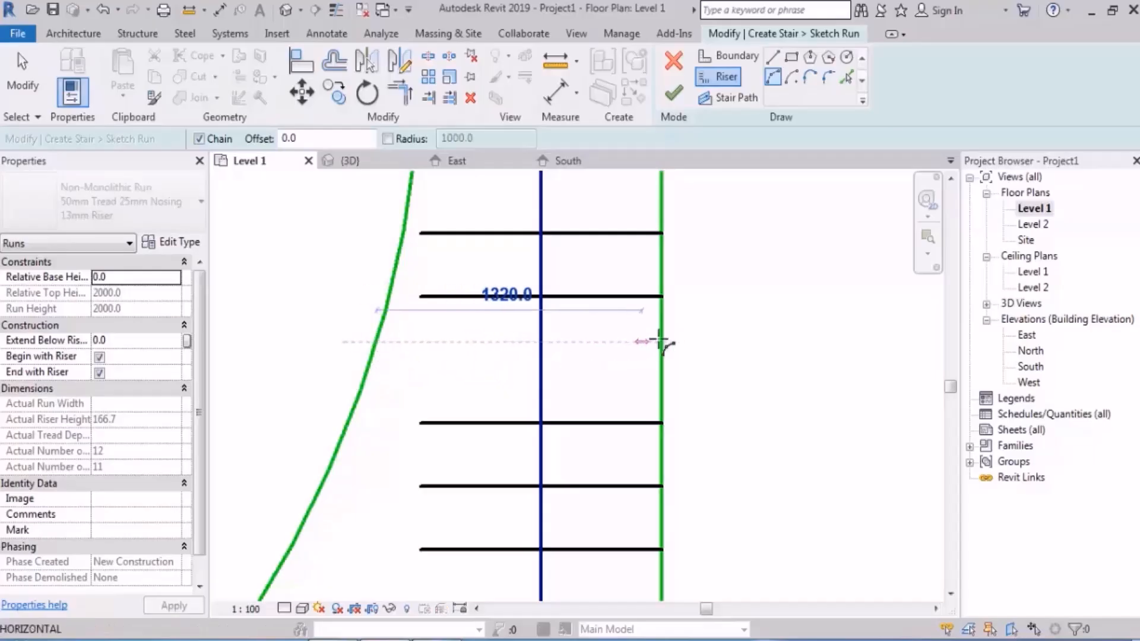
pyautogui.click(662, 341)
pyautogui.click(527, 383)
pyautogui.moveTo(692, 261); pyautogui.dragTo(692, 267, button='middle')
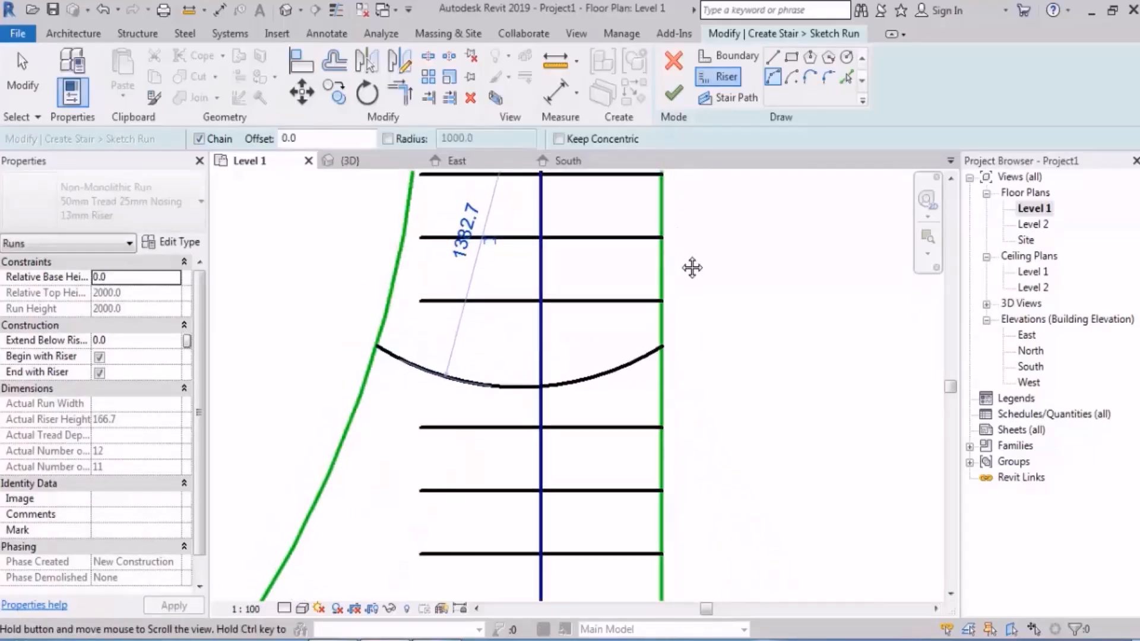
pyautogui.press('Escape')
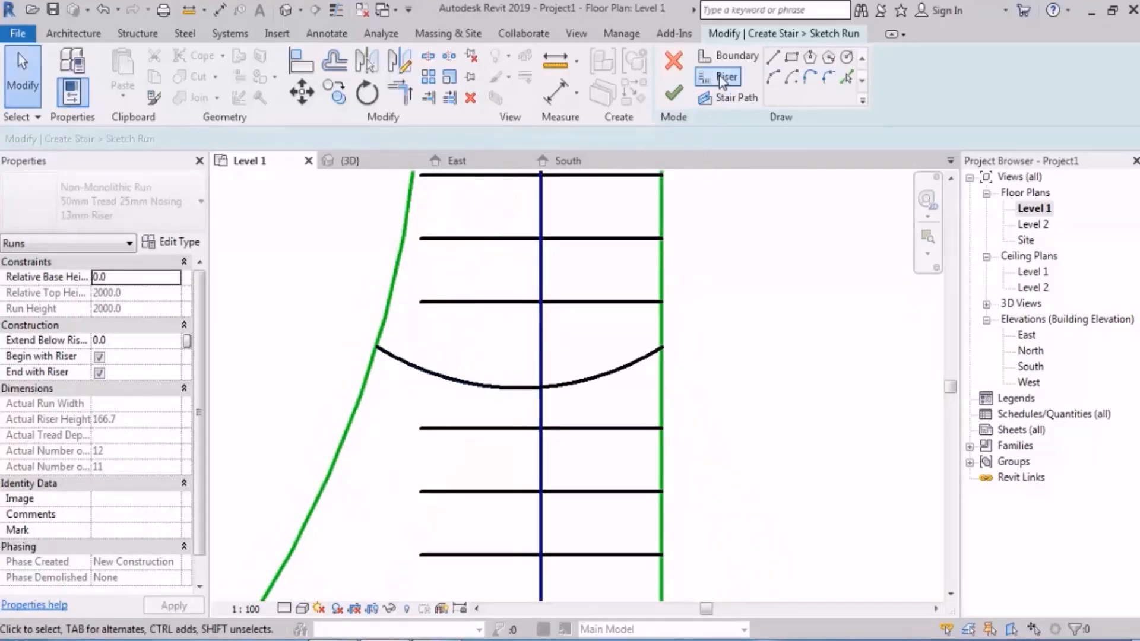
pyautogui.scroll(-5, 674, 230)
pyautogui.moveTo(673, 230)
pyautogui.mouseDown(button='middle')
pyautogui.moveTo(622, 369)
pyautogui.moveTo(592, 409)
pyautogui.mouseUp(button='middle')
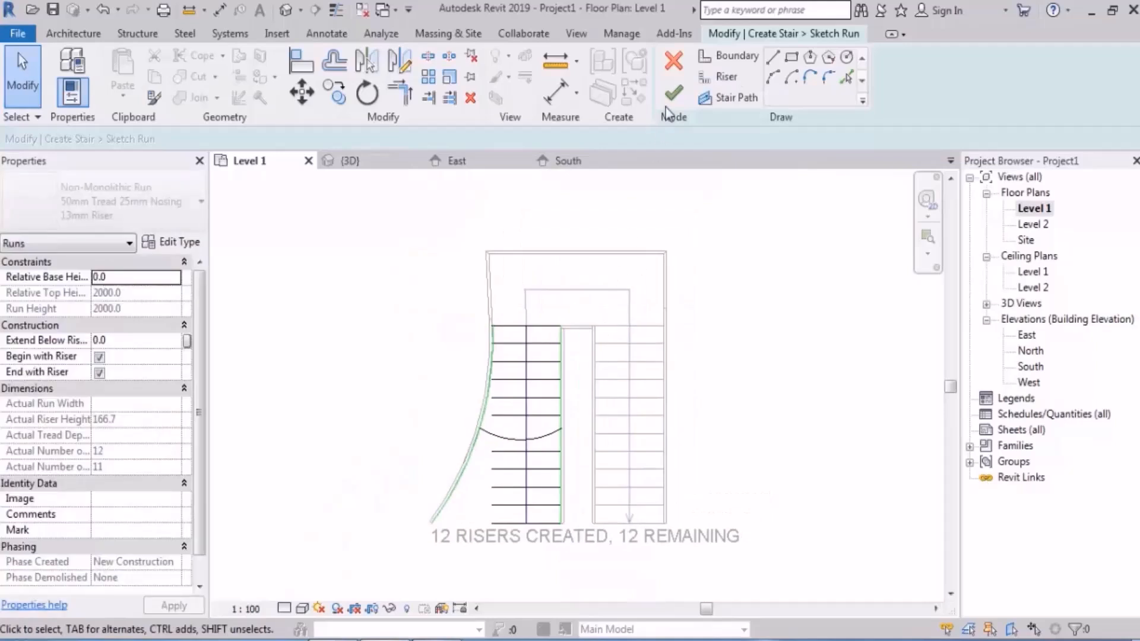
pyautogui.click(672, 93)
pyautogui.click(799, 342)
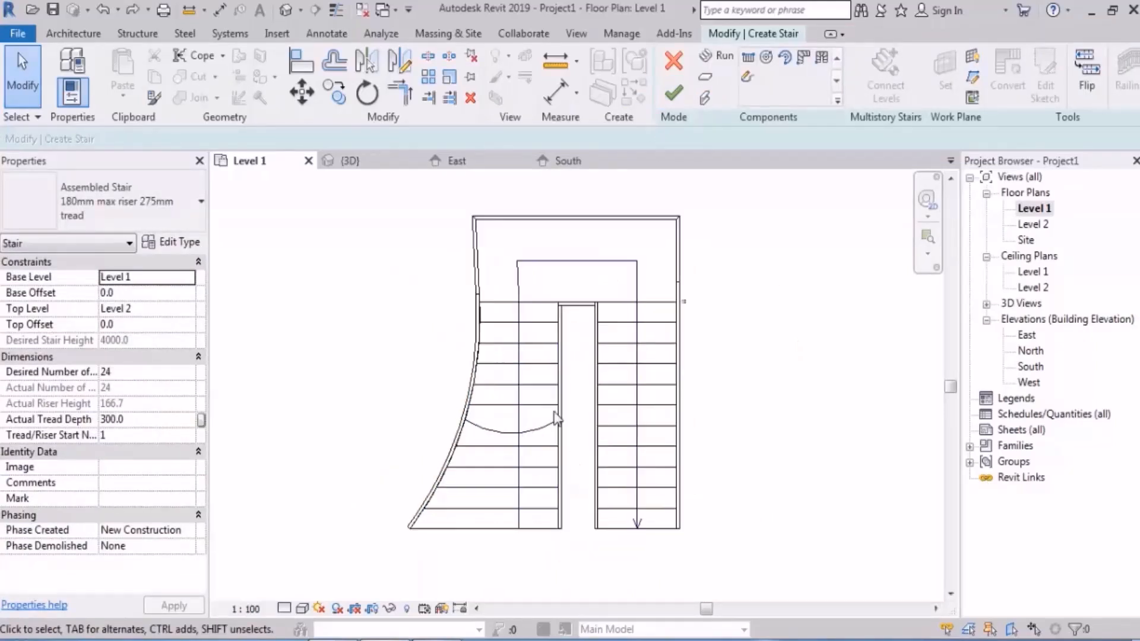
# Step: Reopen the first run's sketch, slant its inner boundary by moving the lower end inwards along the bottom riser to about 97°, and finish
pyautogui.doubleClick(525, 345)
pyautogui.scroll(2, 525, 346)
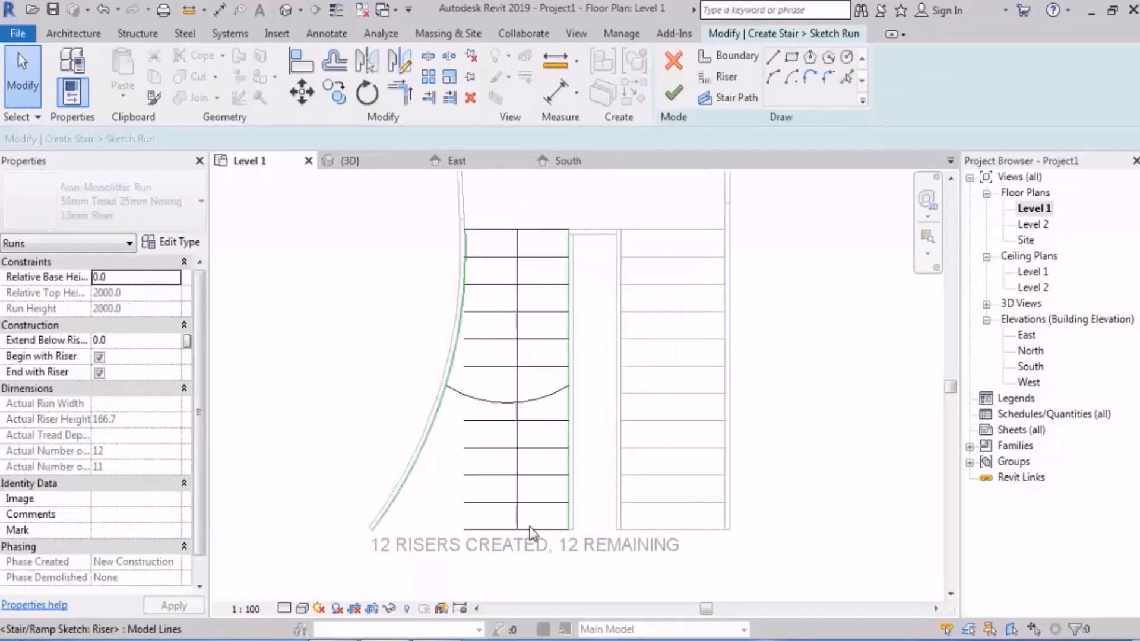
pyautogui.click(569, 229)
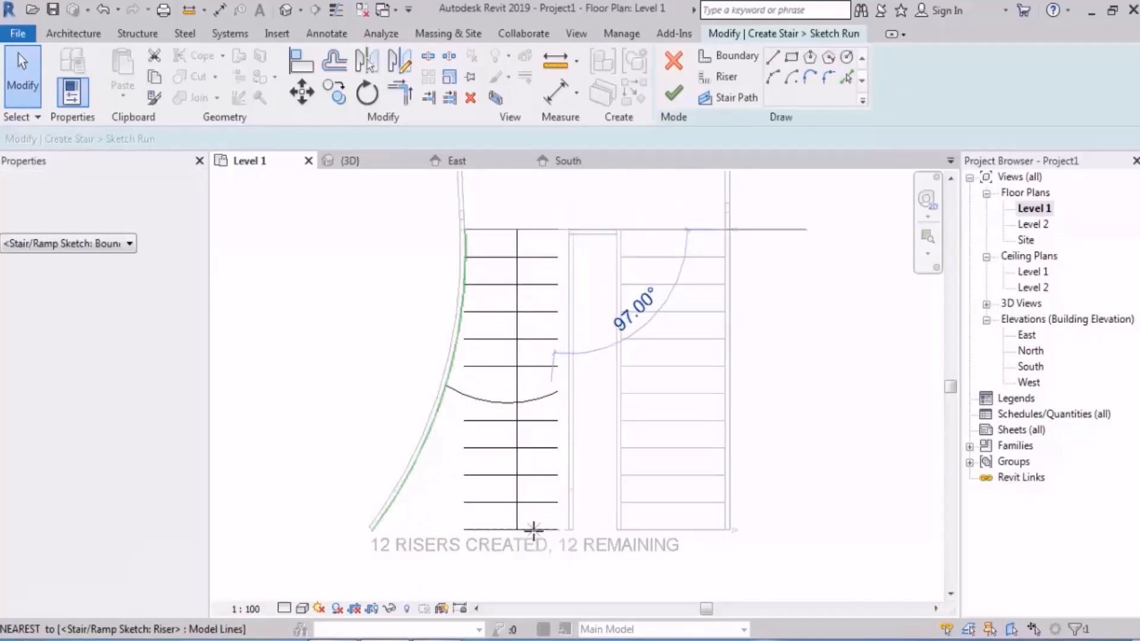
pyautogui.click(535, 528)
pyautogui.press('Escape')
pyautogui.press('Escape')
pyautogui.click(674, 94)
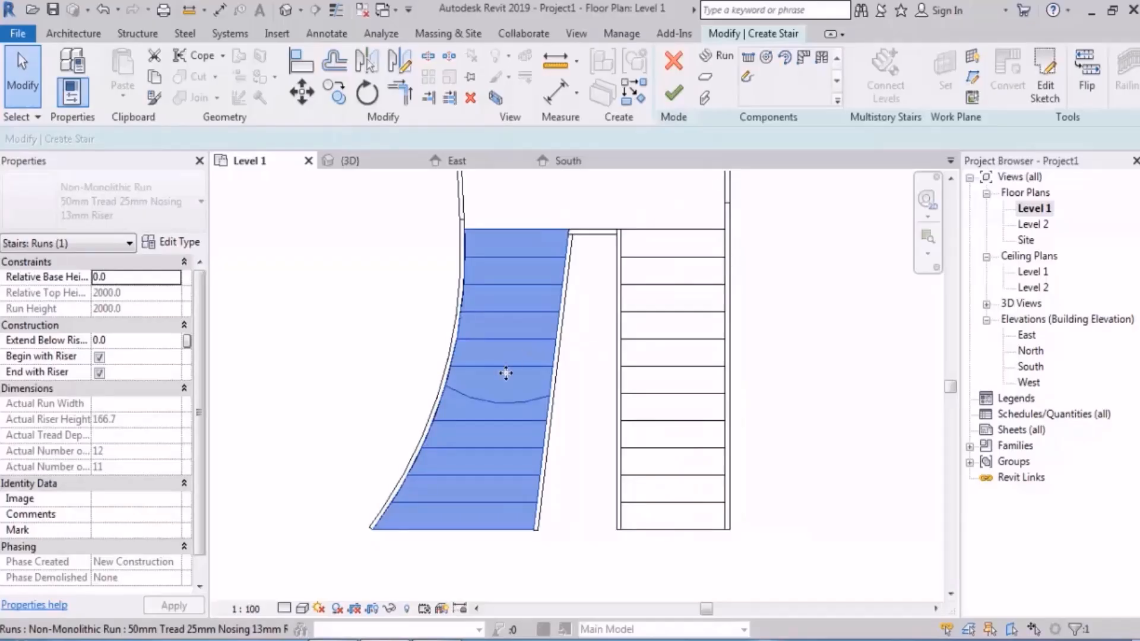
# Step: In the first run's sketch, tilt two risers below the arc in opposite directions by moving their inner ends, finish the sketch and deselect the run
pyautogui.doubleClick(497, 458)
pyautogui.scroll(2, 496, 490)
pyautogui.click(569, 423)
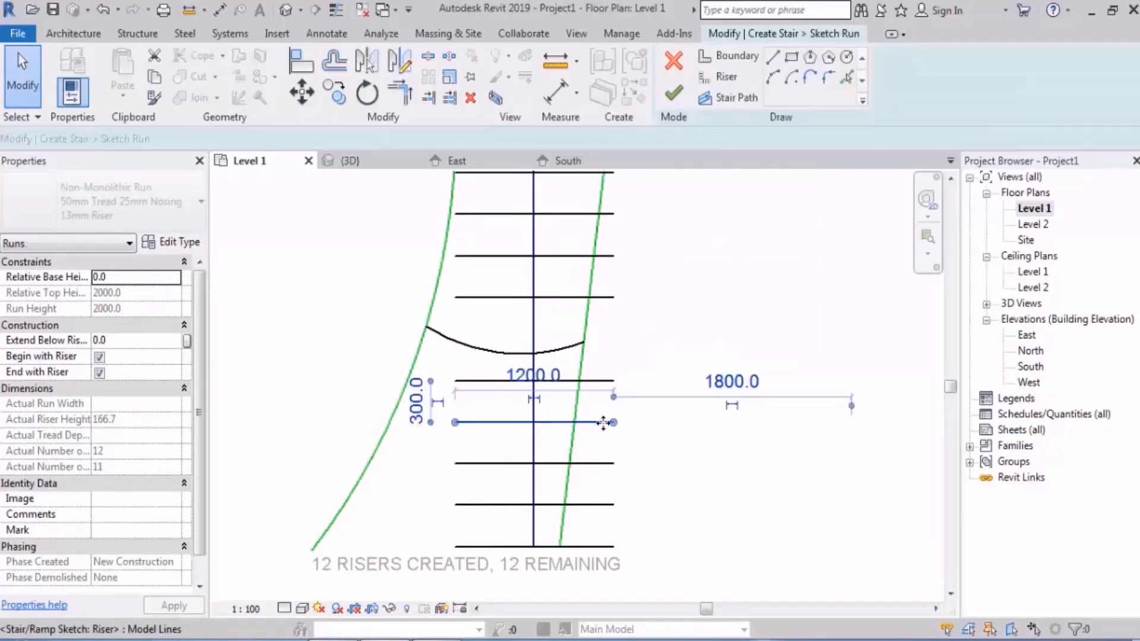
pyautogui.moveTo(613, 422); pyautogui.dragTo(606, 404)
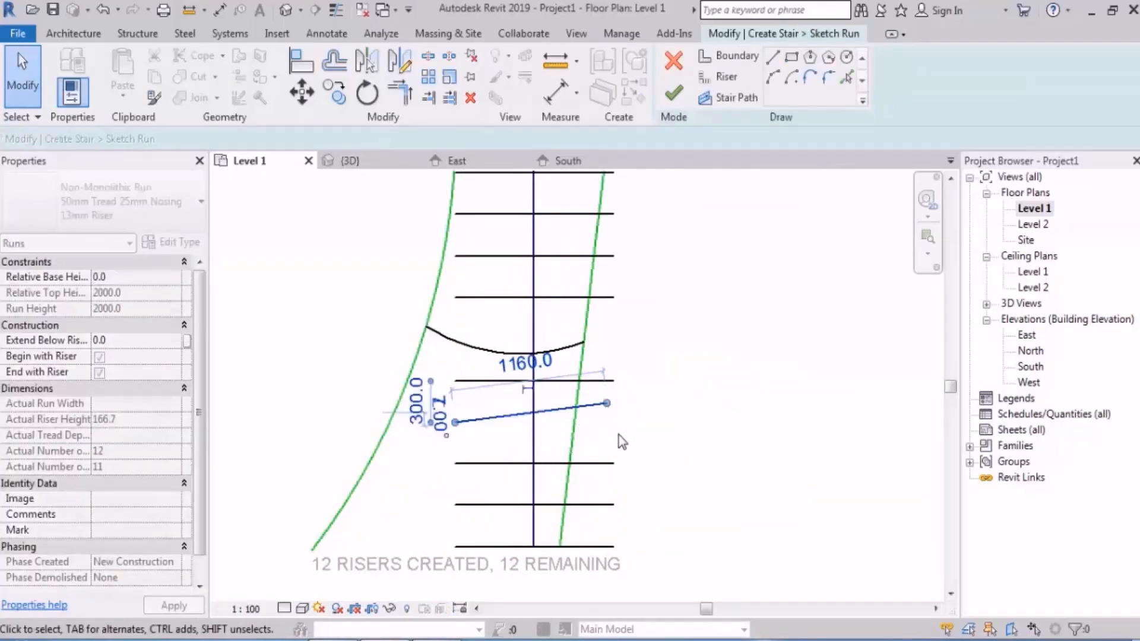
pyautogui.click(602, 464)
pyautogui.moveTo(613, 464); pyautogui.dragTo(613, 484)
pyautogui.click(709, 350)
pyautogui.click(673, 92)
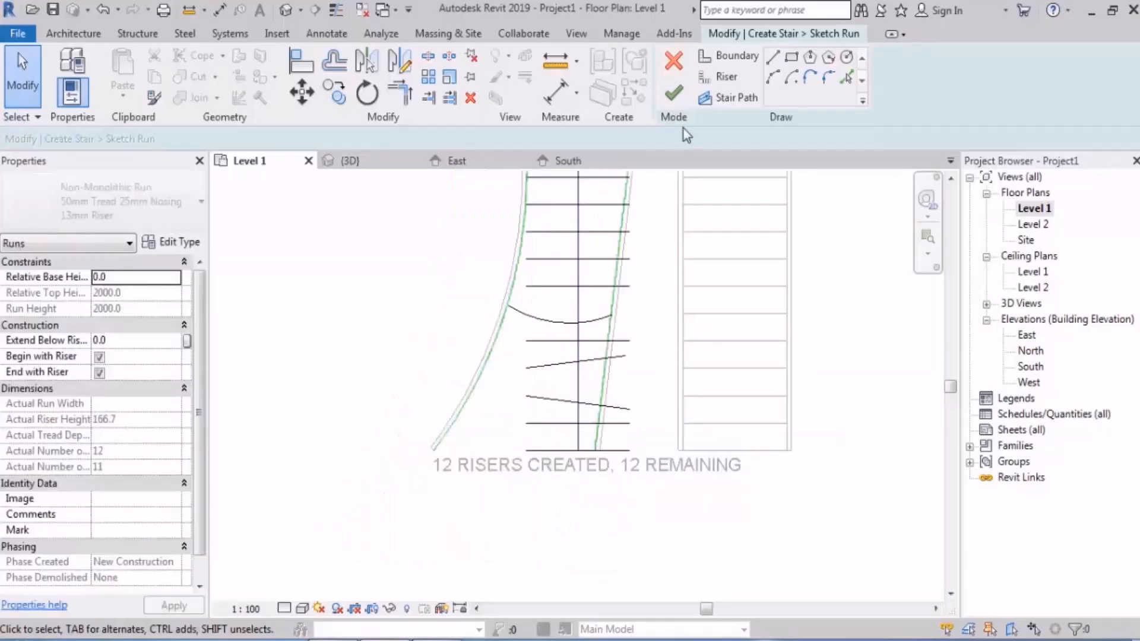
pyautogui.moveTo(742, 313); pyautogui.dragTo(675, 435, button='middle')
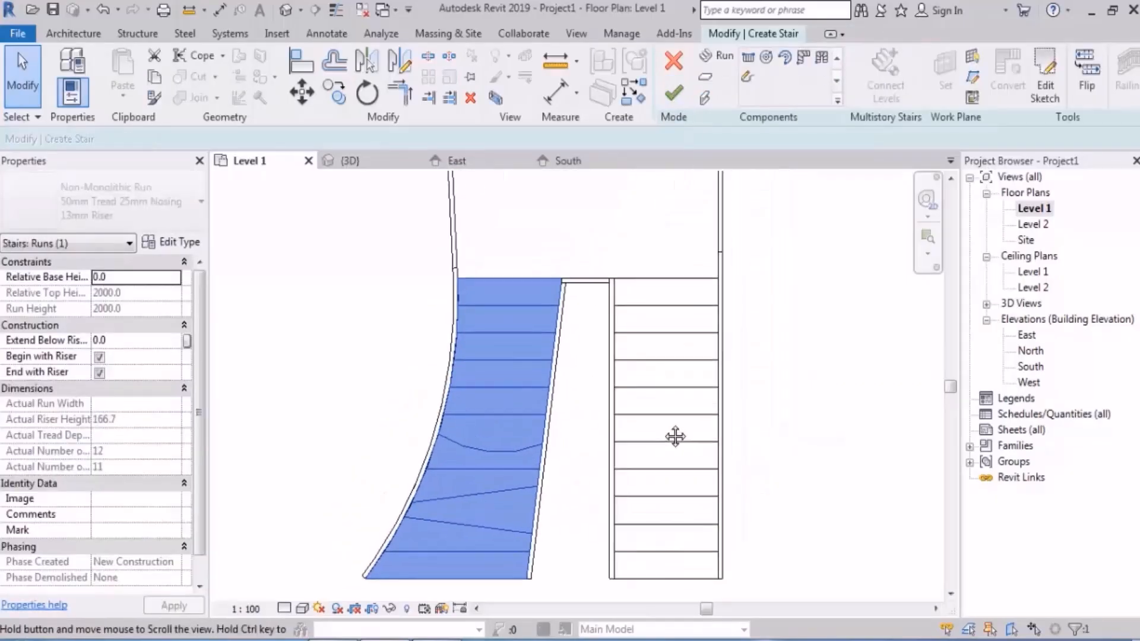
pyautogui.click(815, 374)
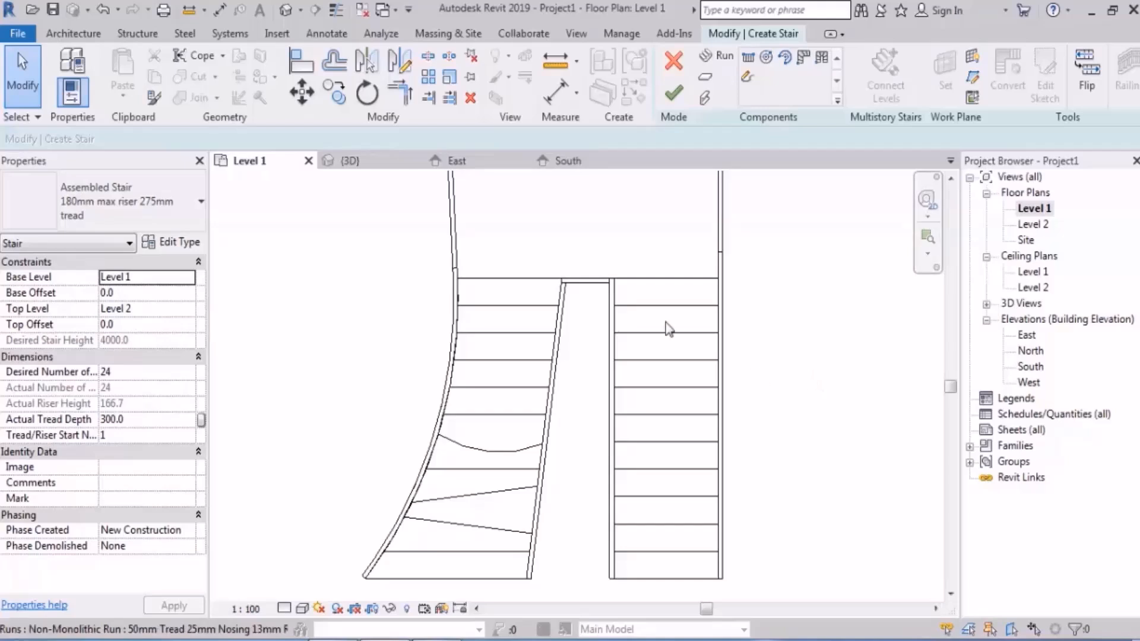
# Step: Reopen the first run's sketch and delete its slanted straight inner boundary line
pyautogui.doubleClick(522, 311)
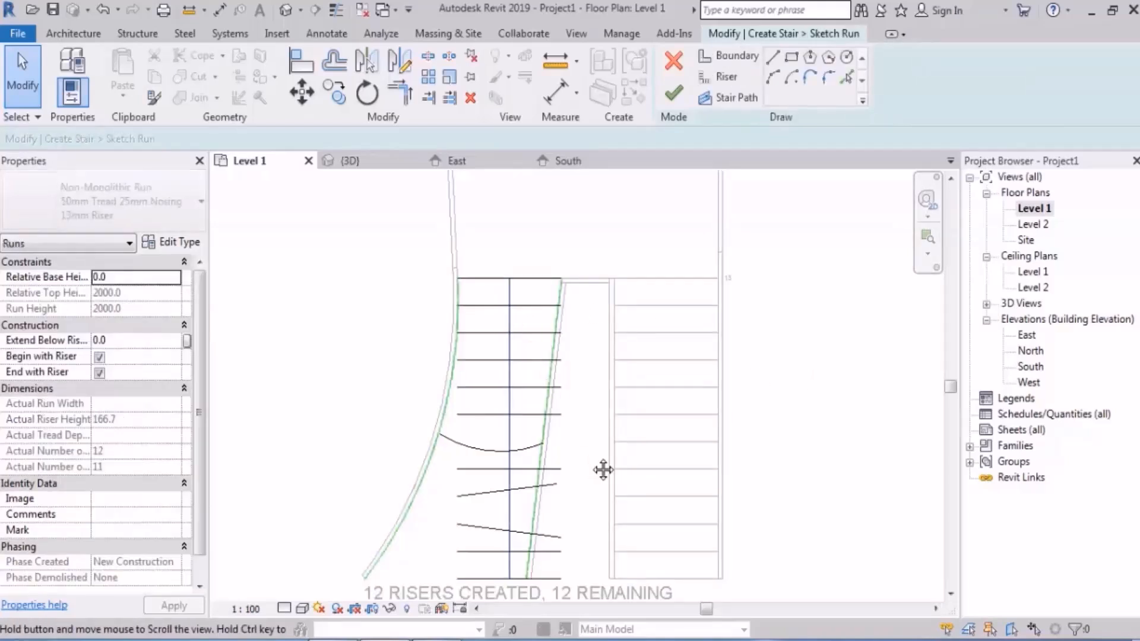
pyautogui.moveTo(603, 469); pyautogui.dragTo(608, 421, button='middle')
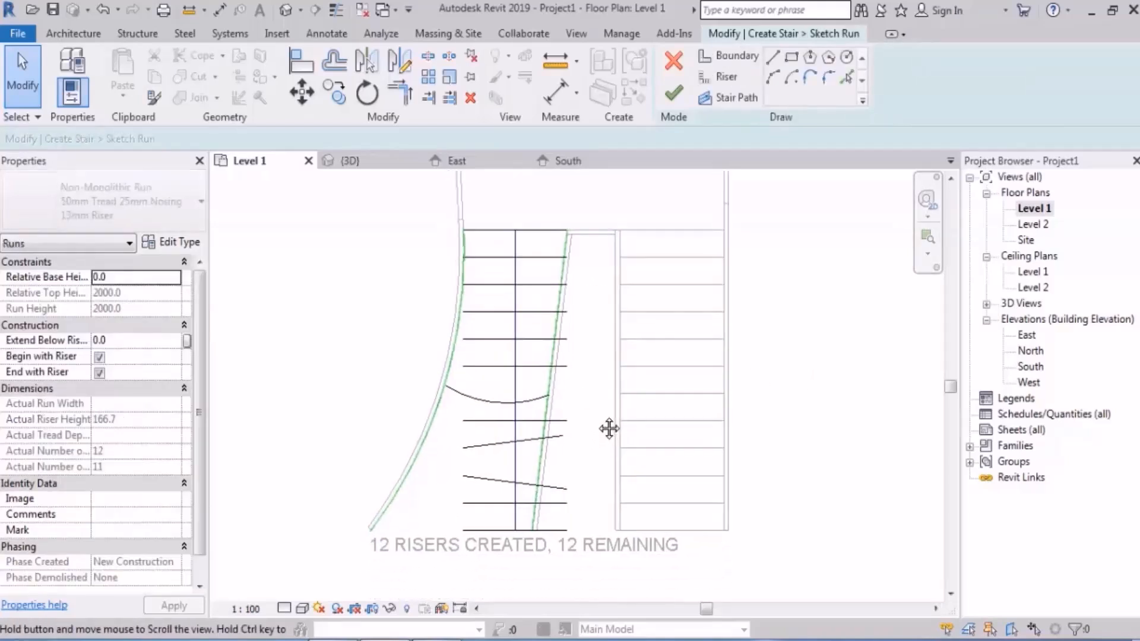
pyautogui.click(566, 274)
pyautogui.press('Escape')
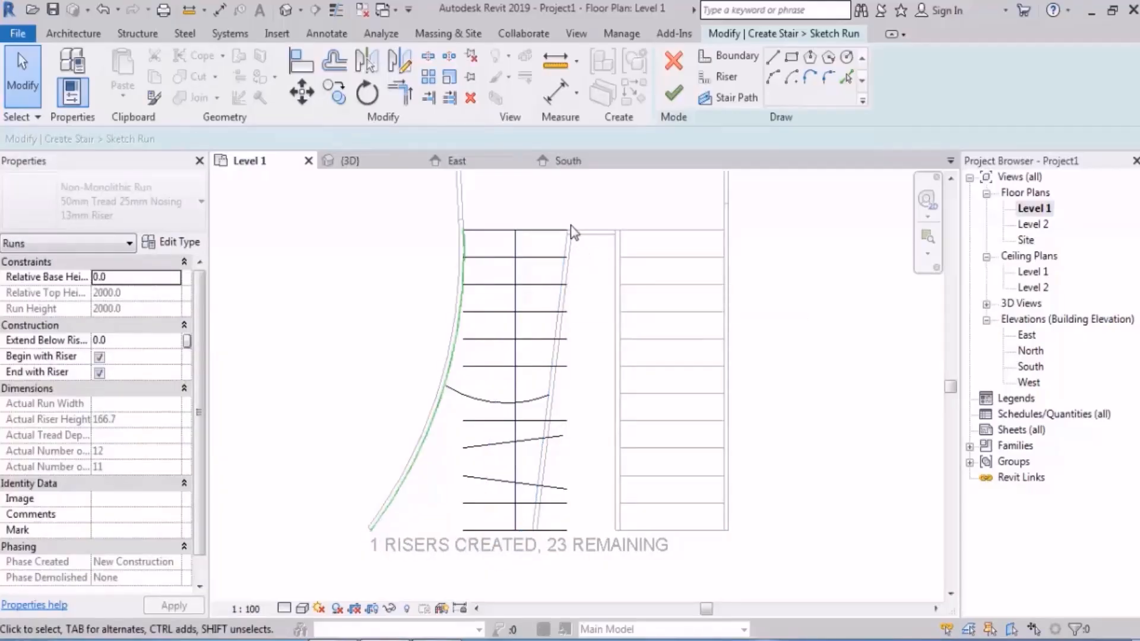
# Step: Draw an inward-curving arc of about 6524 mm radius as the inner boundary from the top riser's inner end to the bottom riser
pyautogui.click(737, 57)
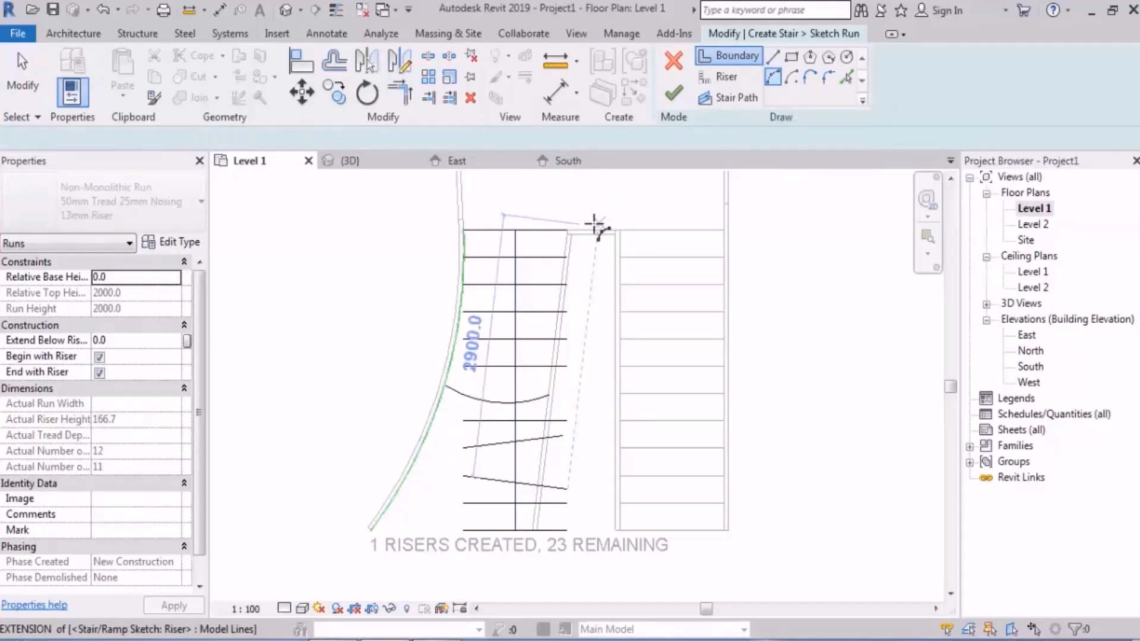
pyautogui.click(567, 231)
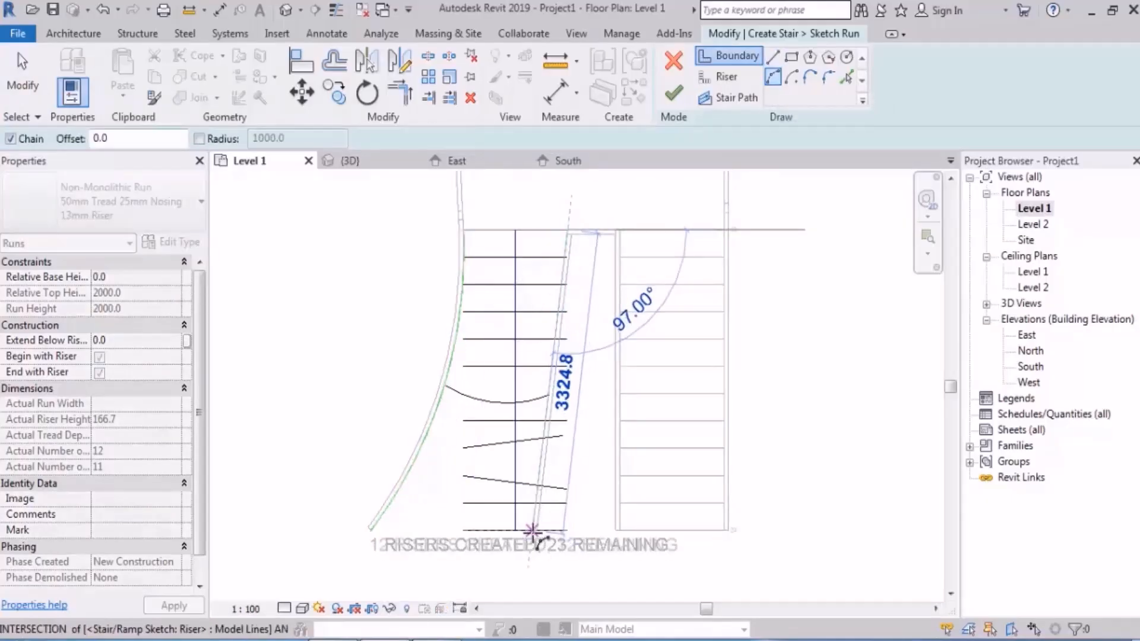
pyautogui.click(538, 476)
pyautogui.click(531, 393)
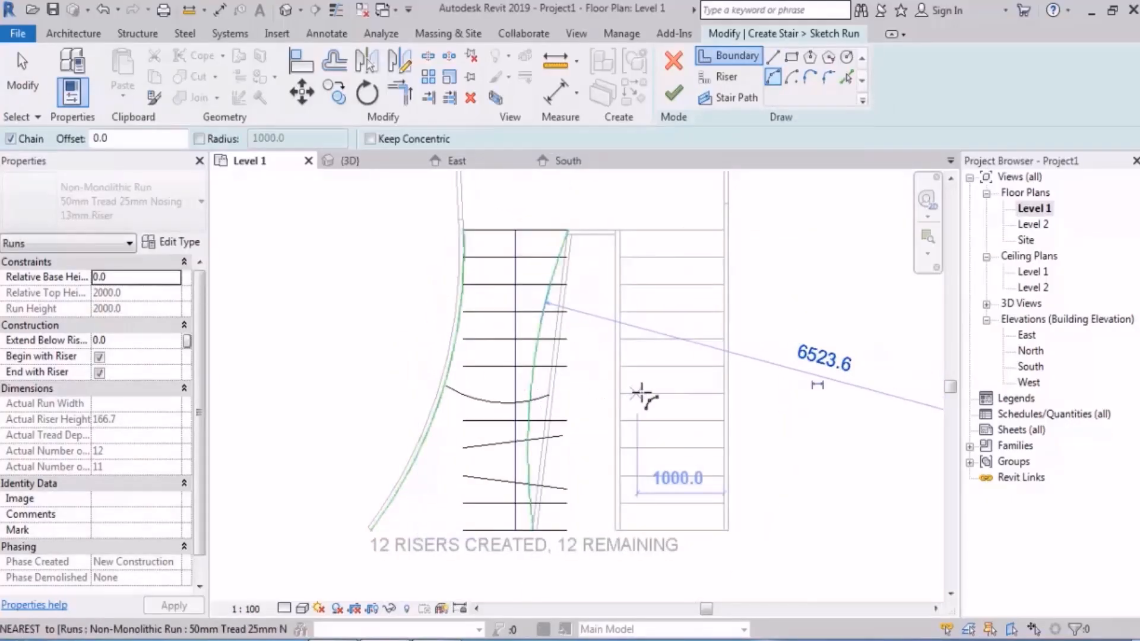
pyautogui.press('Escape')
pyautogui.press('Escape')
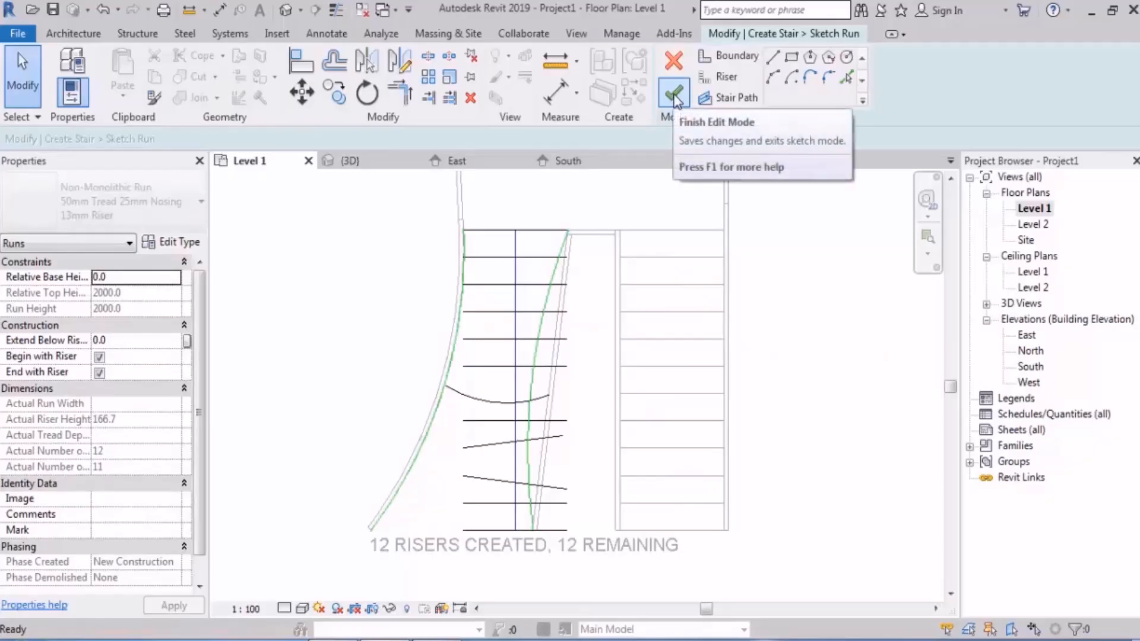
# Step: Finish the first run's sketch and read the first reported error
pyautogui.click(674, 96)
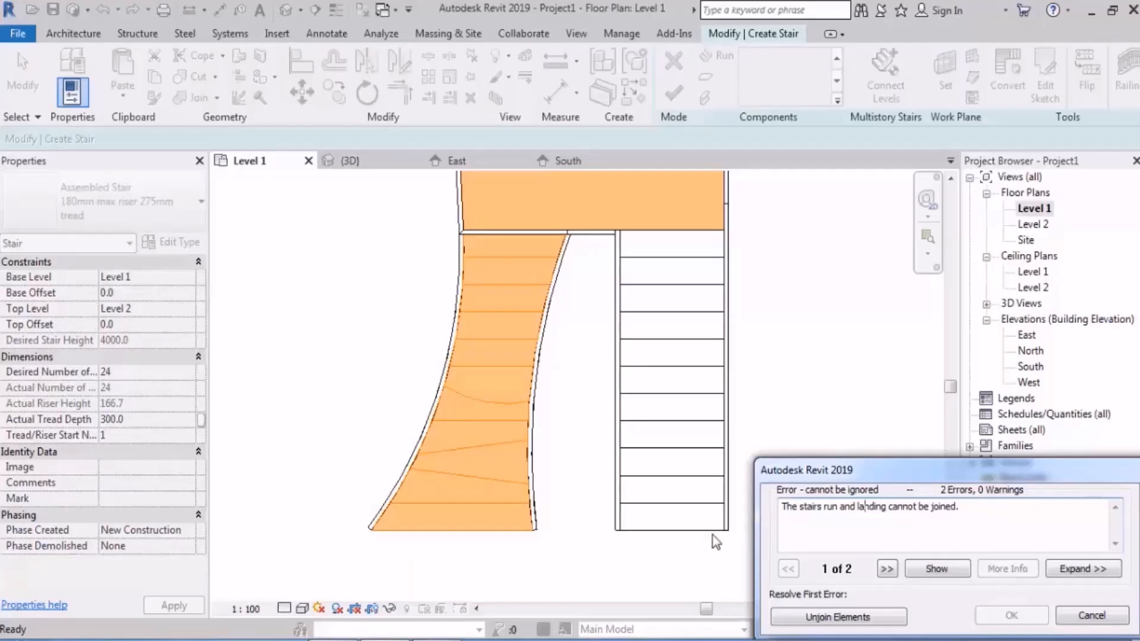
pyautogui.moveTo(799, 508); pyautogui.dragTo(839, 511)
pyautogui.moveTo(856, 510); pyautogui.dragTo(962, 512)
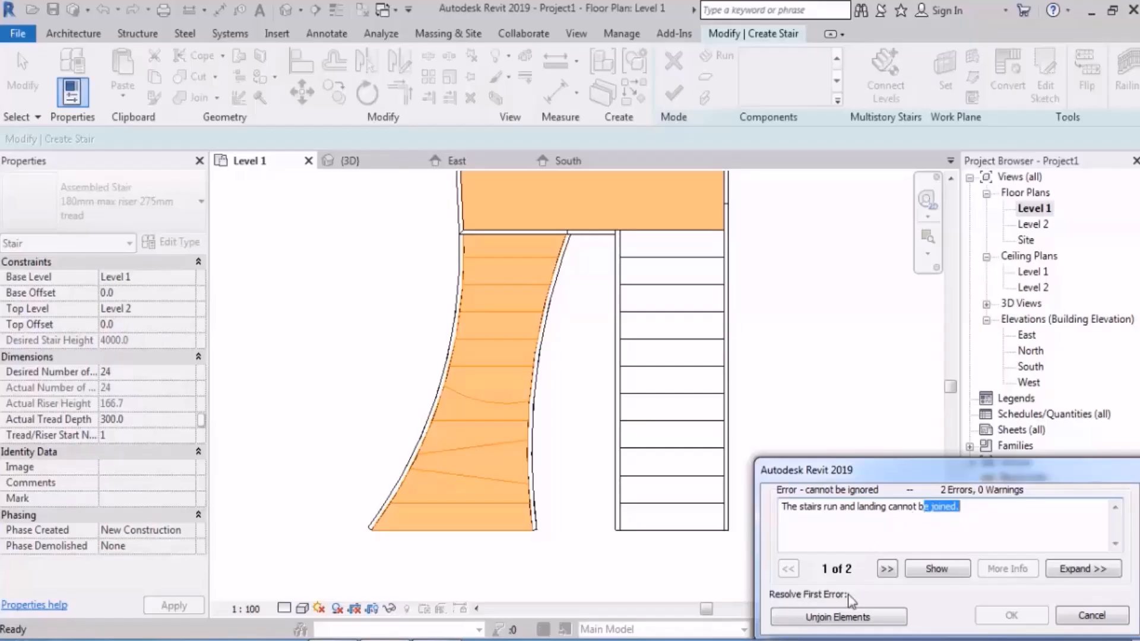
# Step: Resolve the joining error by unjoining the elements and inspect the stair from several angles in the 3D view
pyautogui.click(840, 621)
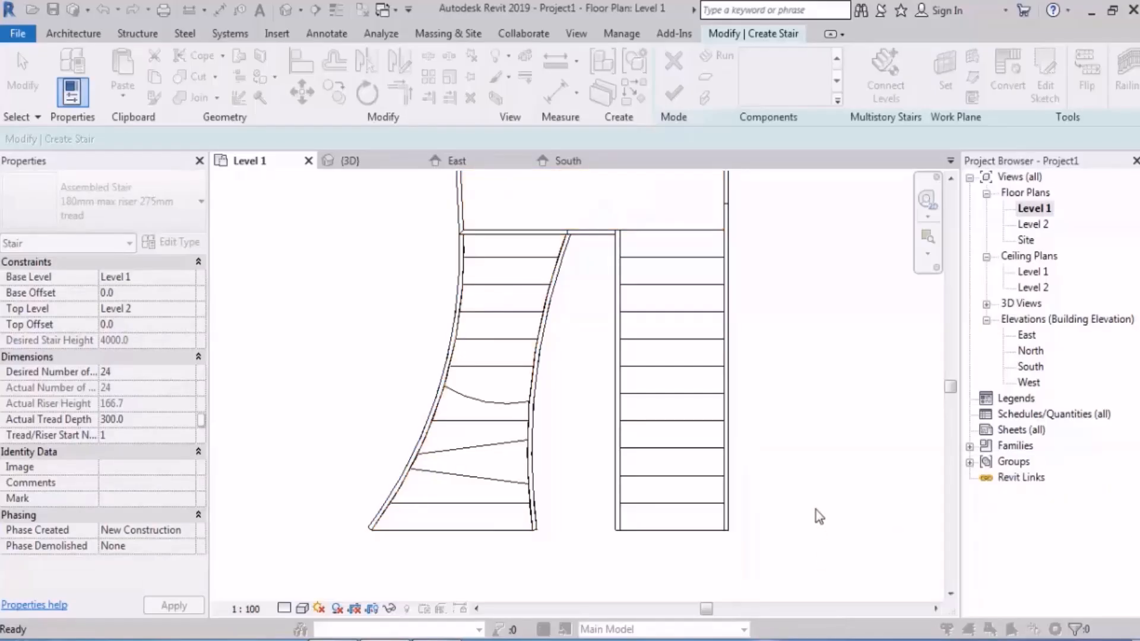
pyautogui.click(287, 11)
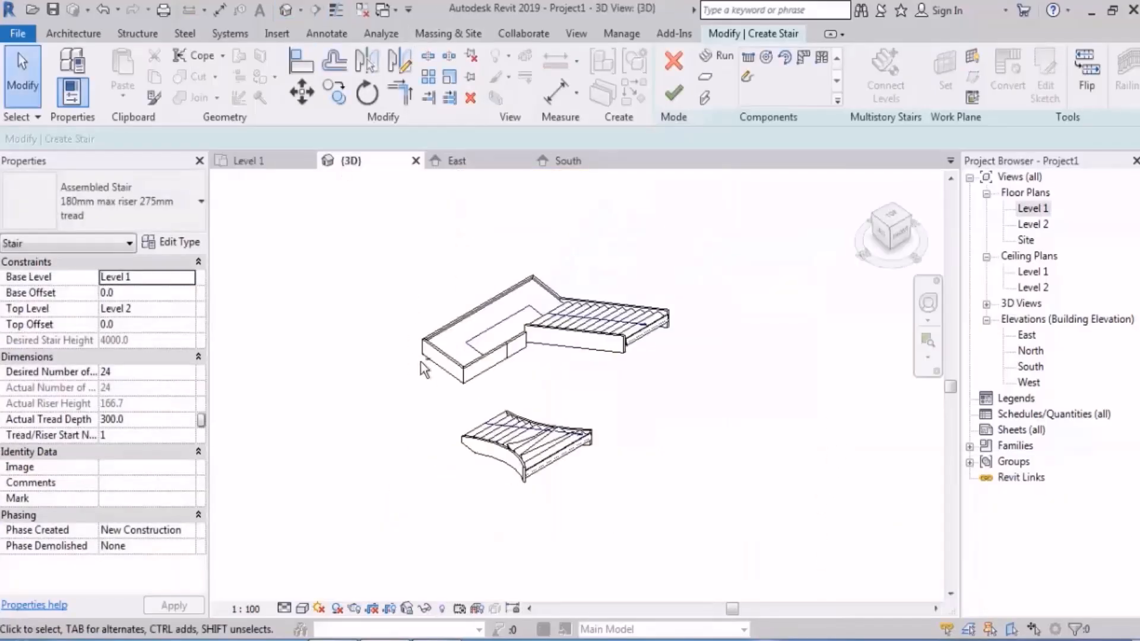
pyautogui.keyDown('shift'); pyautogui.moveTo(421, 366); pyautogui.dragTo(515, 207, button='middle'); pyautogui.keyUp('shift')
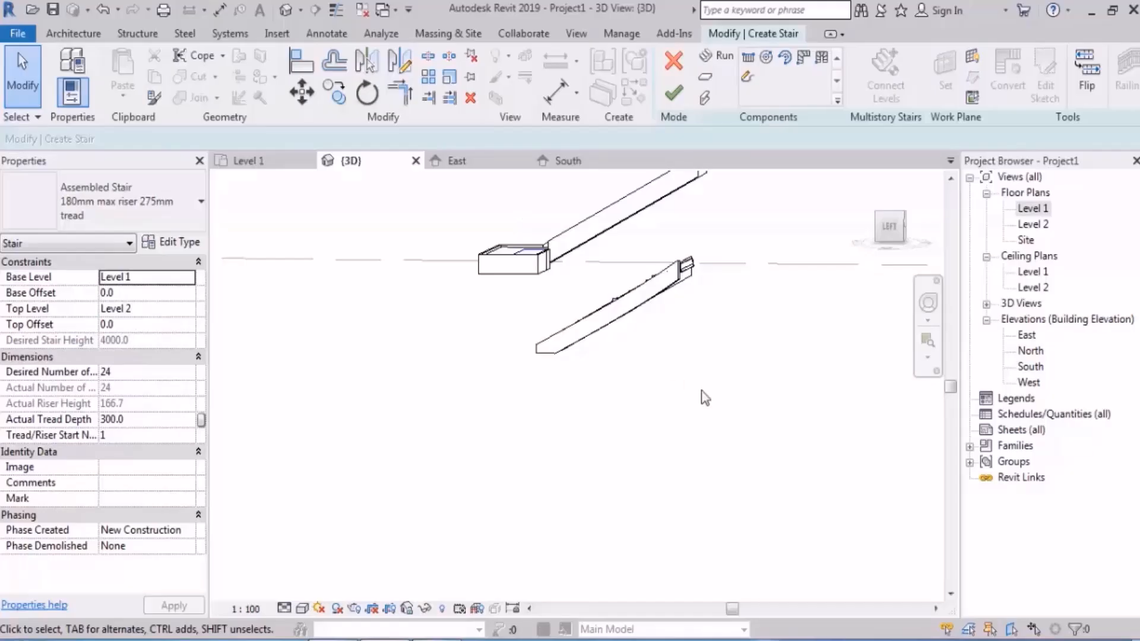
pyautogui.keyDown('shift'); pyautogui.moveTo(706, 397); pyautogui.dragTo(670, 512, button='middle'); pyautogui.keyUp('shift')
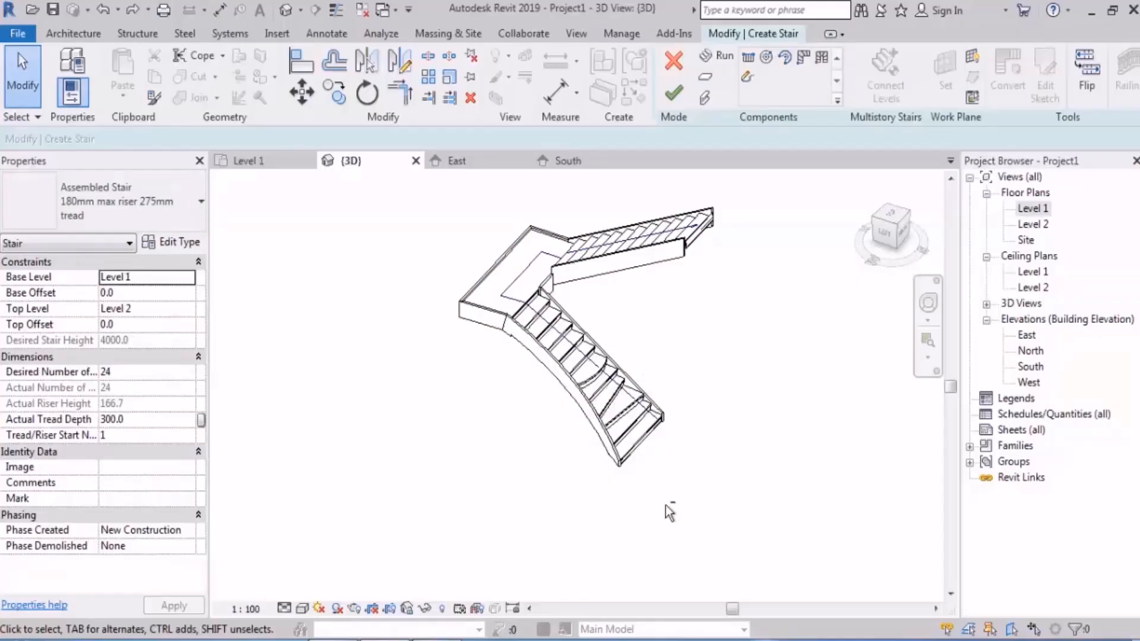
# Step: Reopen the first run's sketch in the Level 1 plan and delete its slanted straight inner boundary line
pyautogui.doubleClick(1033, 209)
pyautogui.doubleClick(529, 315)
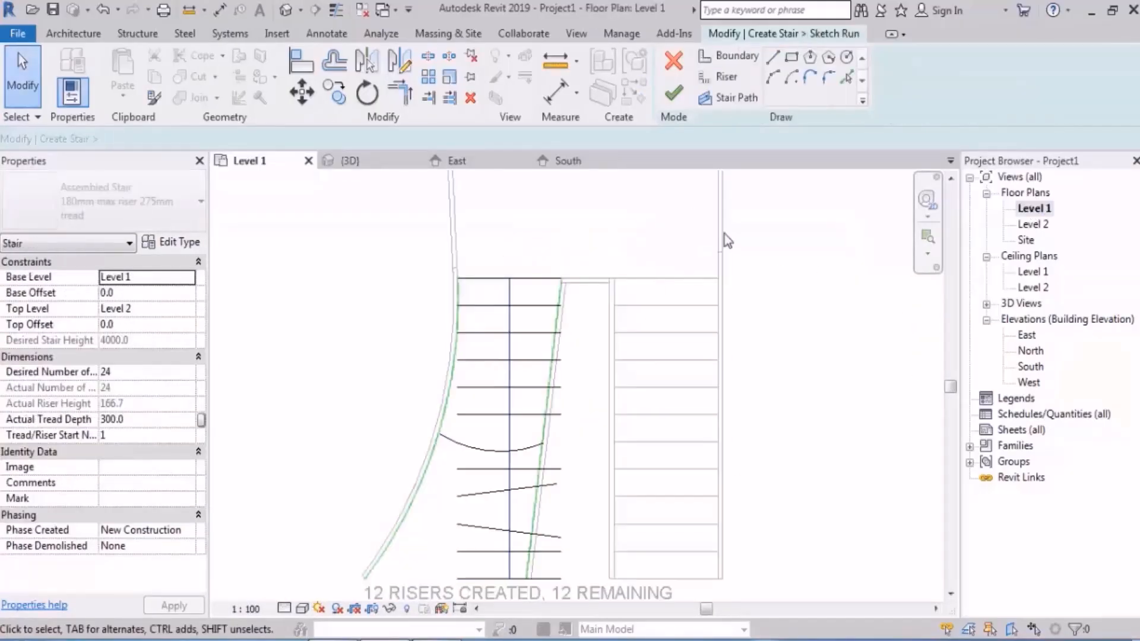
pyautogui.click(560, 291)
pyautogui.press('Delete')
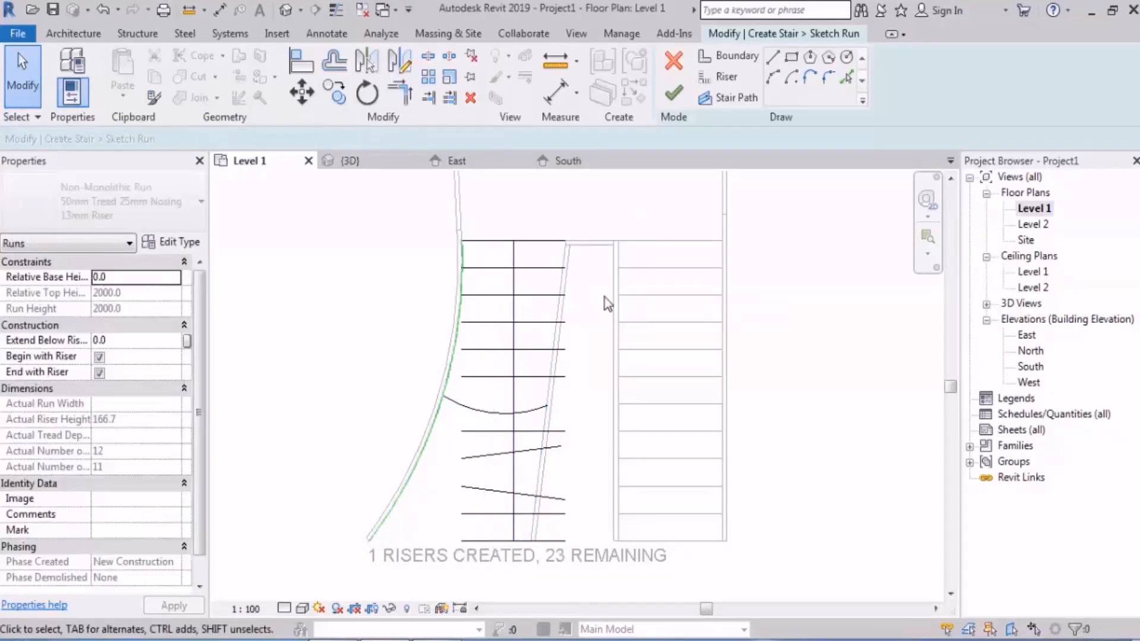
# Step: Draw an inward-curving inner boundary arc of about 4526 mm radius from the top riser's inner end to the bottom riser
pyautogui.click(773, 76)
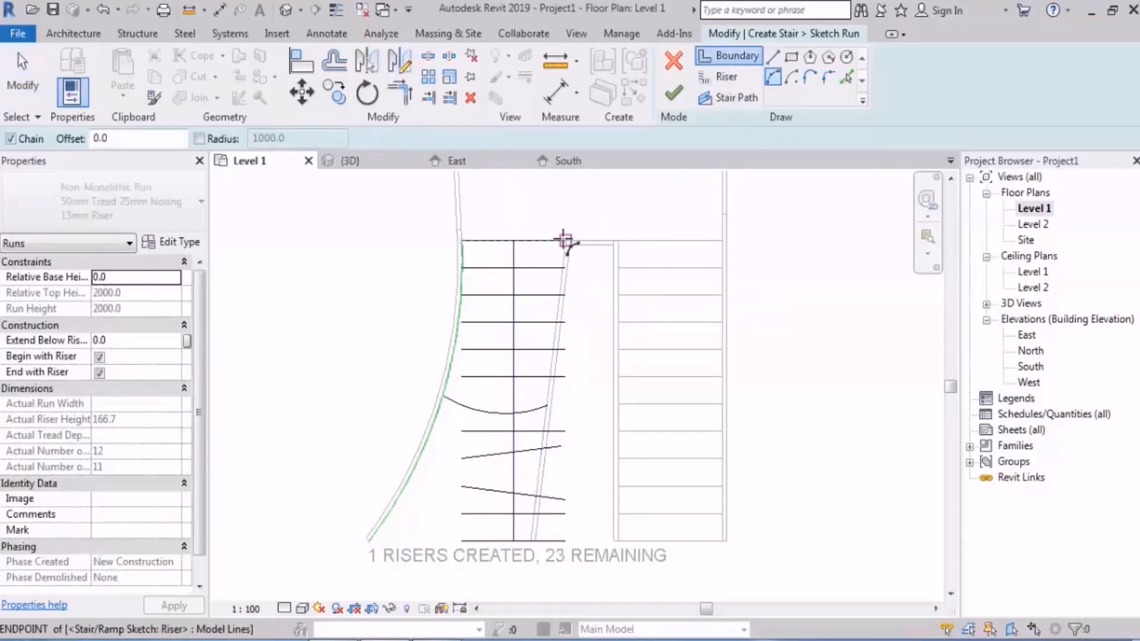
pyautogui.click(566, 242)
pyautogui.click(530, 539)
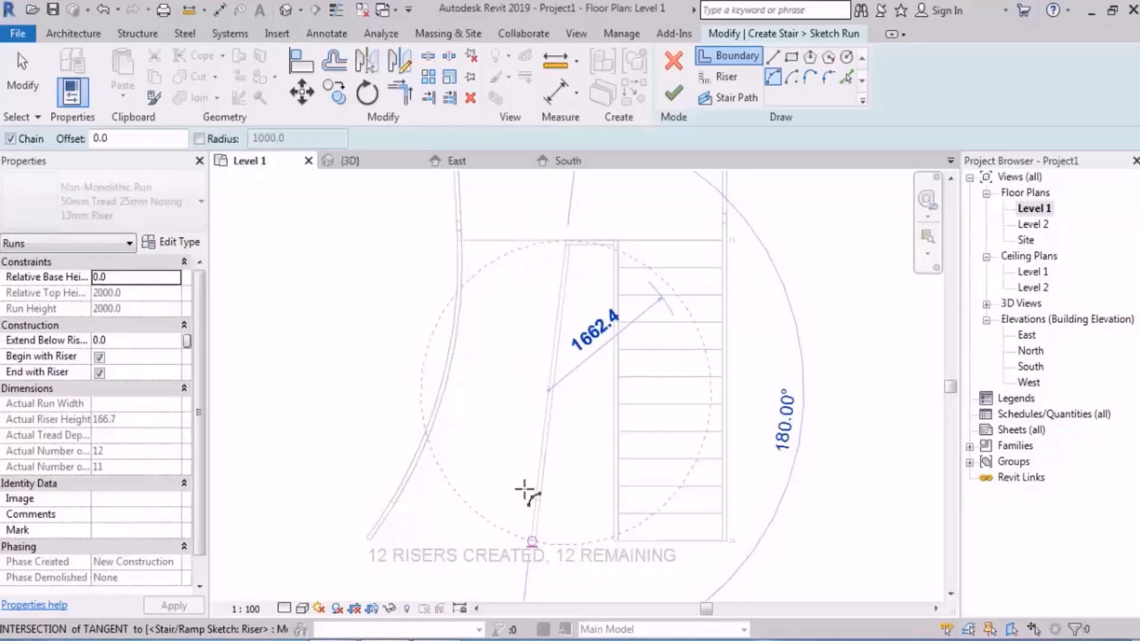
pyautogui.click(521, 420)
pyautogui.press('Escape')
pyautogui.press('Escape')
# Step: Finish the first run's sketch, clear the error report and inspect the stair in the 3D view
pyautogui.click(673, 93)
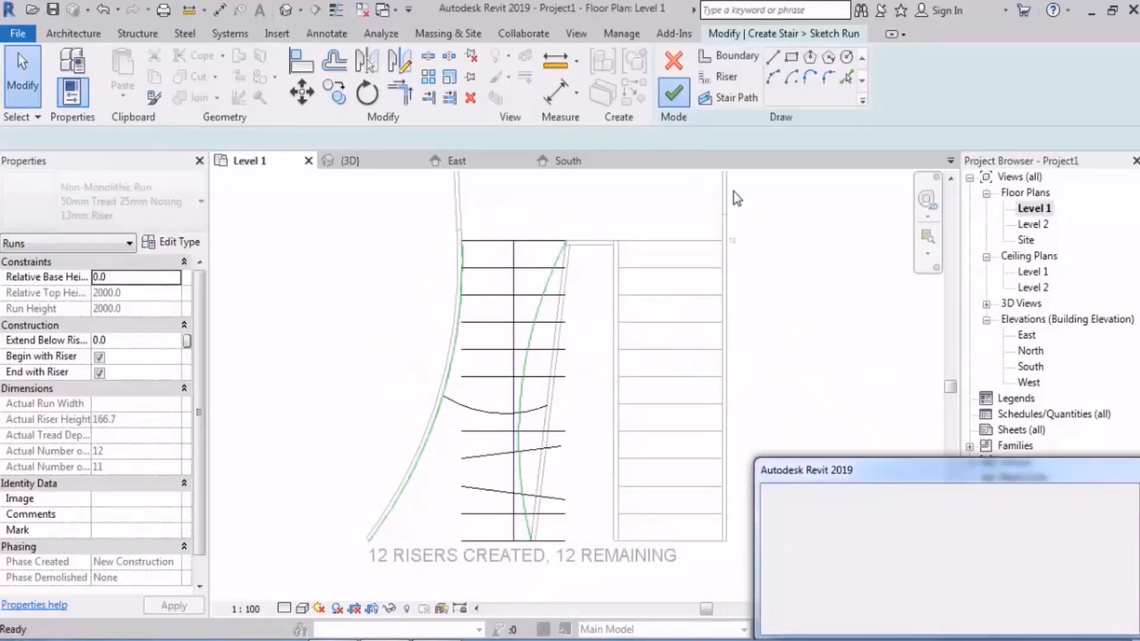
pyautogui.press('Escape')
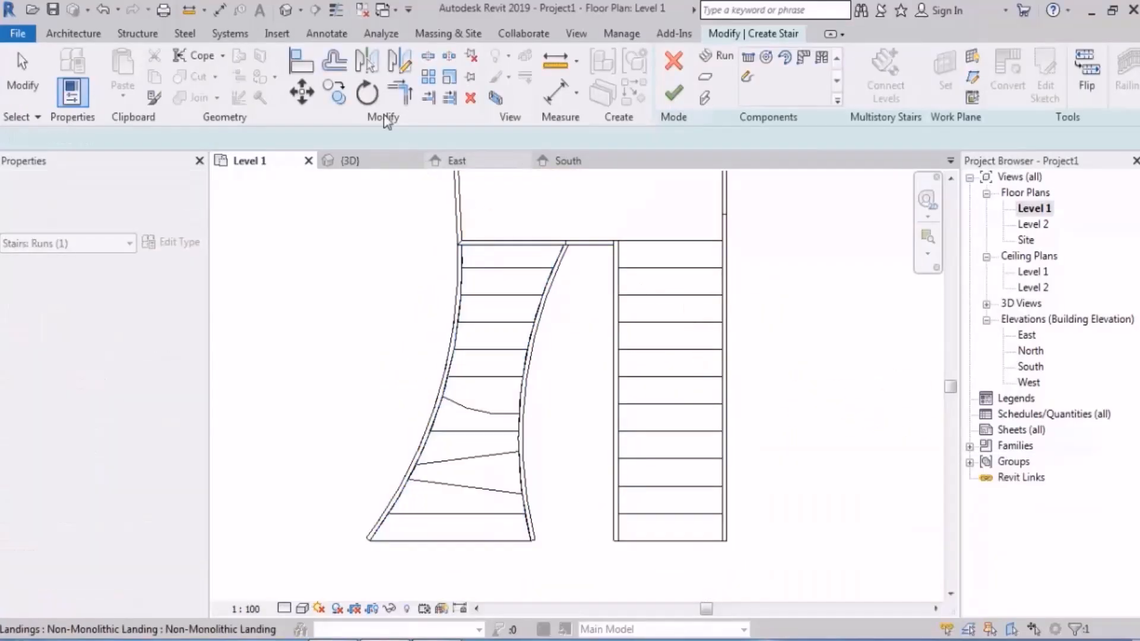
pyautogui.click(283, 12)
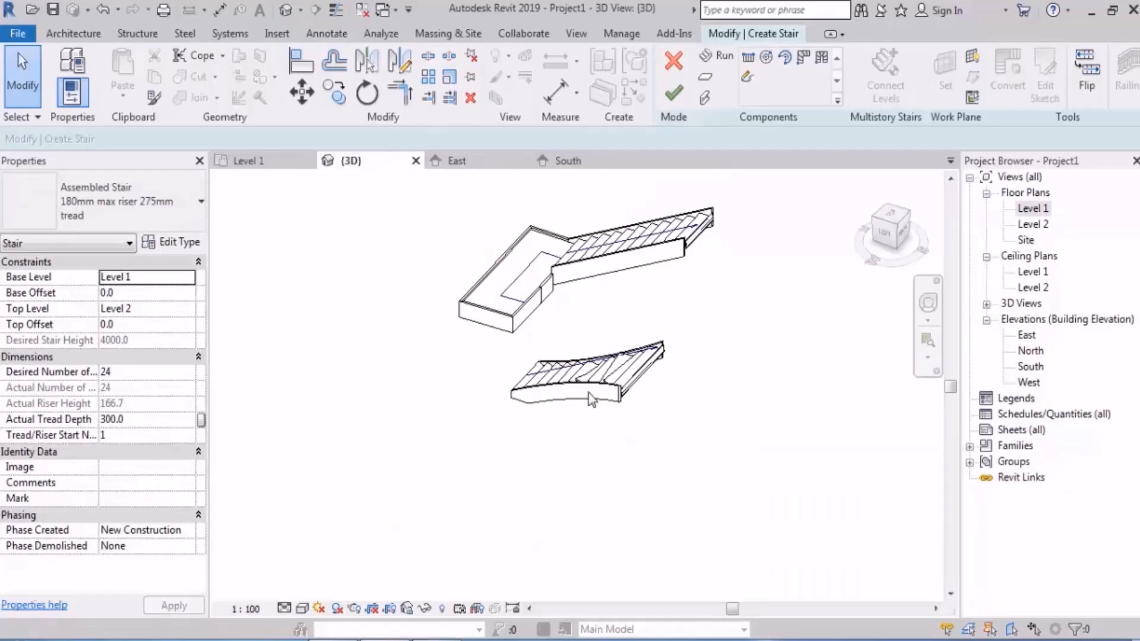
pyautogui.keyDown('shift'); pyautogui.moveTo(589, 393); pyautogui.dragTo(653, 482, button='middle'); pyautogui.keyUp('shift')
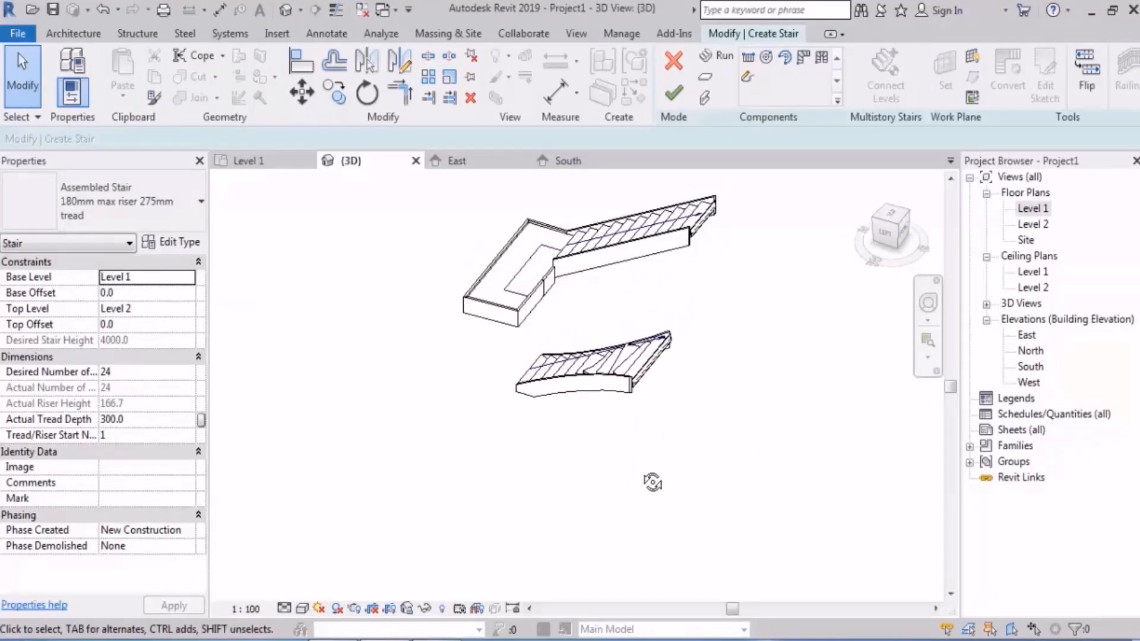
# Step: Reopen the first run's sketch in the Level 1 plan and delete its inner boundary arc
pyautogui.doubleClick(1033, 208)
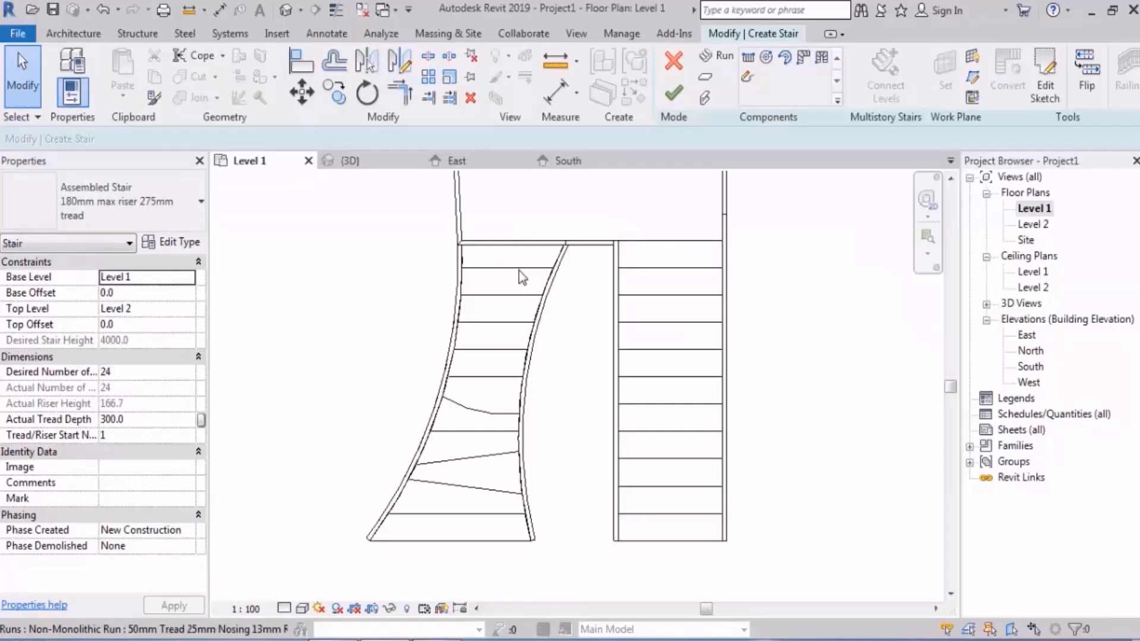
pyautogui.doubleClick(519, 273)
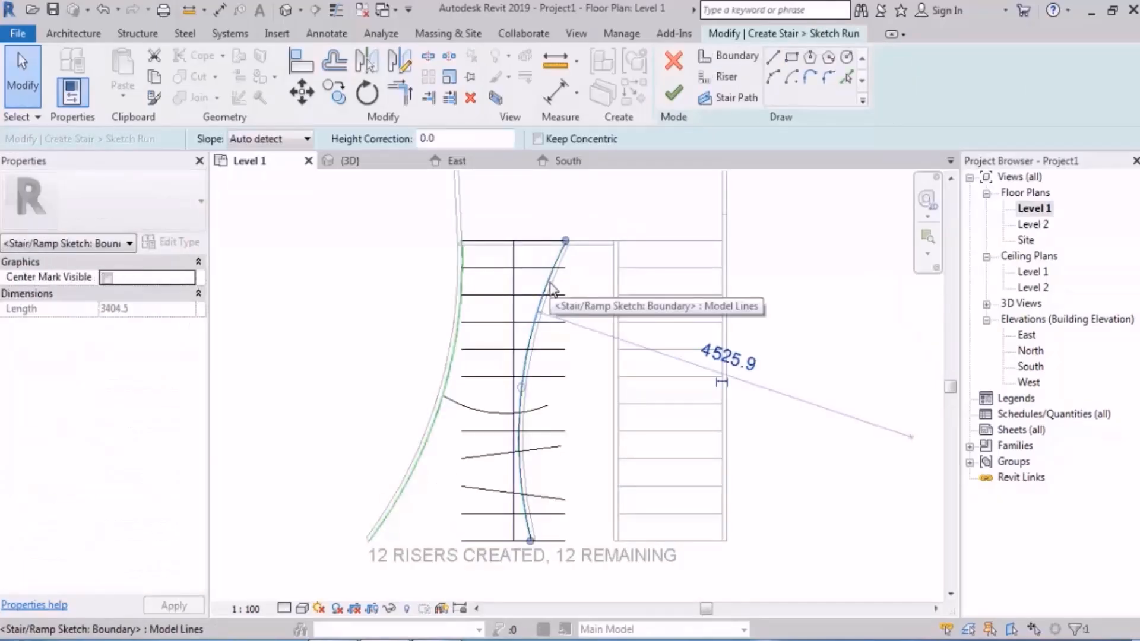
pyautogui.press('Delete')
# Step: Draw a vertical 3300 mm inner boundary line between the top and bottom risers' inner ends, and finish the sketch in the 3D view
pyautogui.click(736, 55)
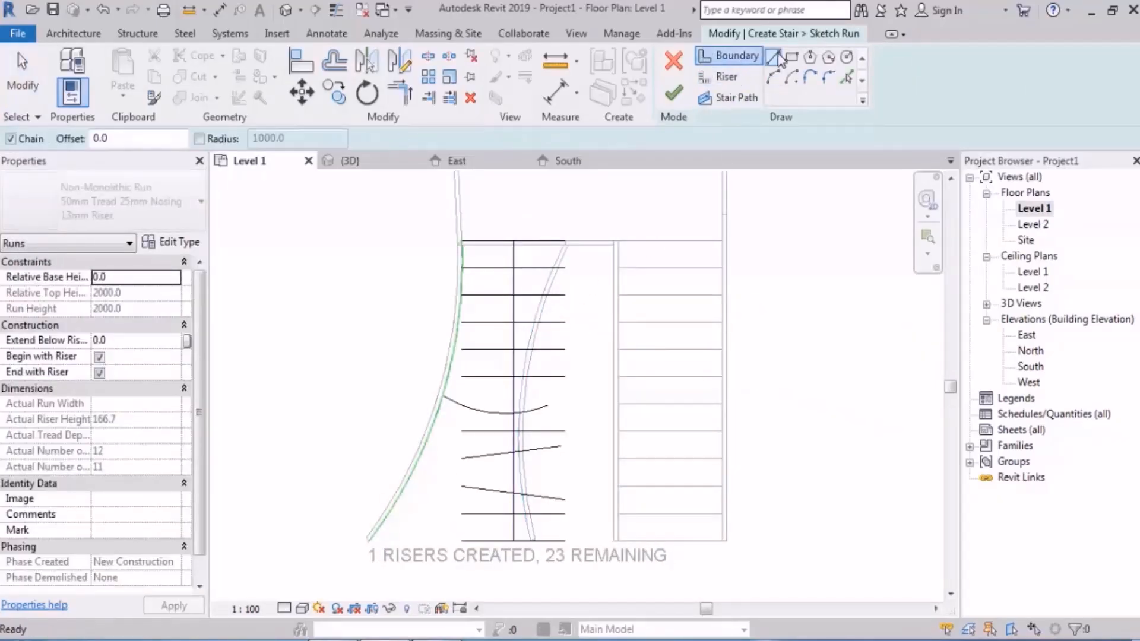
pyautogui.click(565, 243)
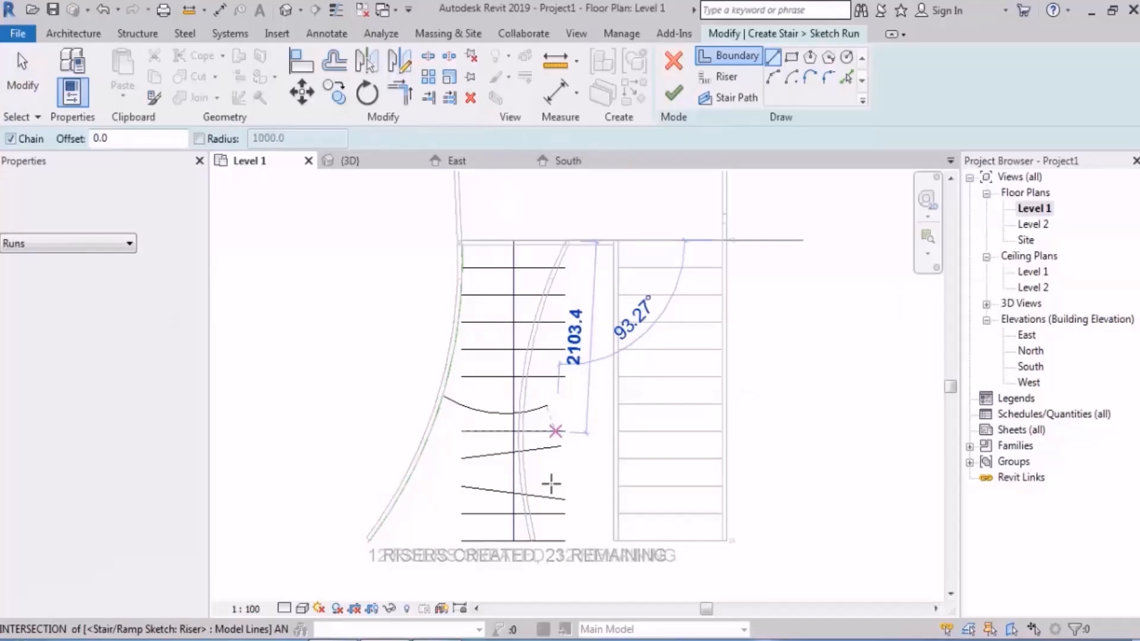
pyautogui.click(564, 542)
pyautogui.press('Escape')
pyautogui.press('Escape')
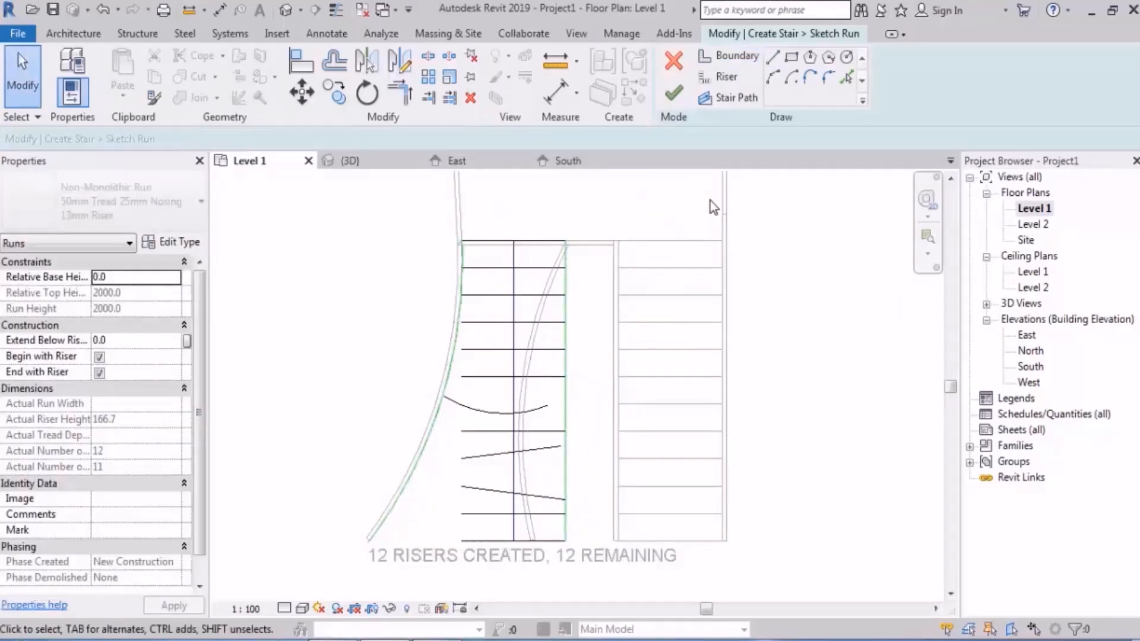
pyautogui.click(286, 9)
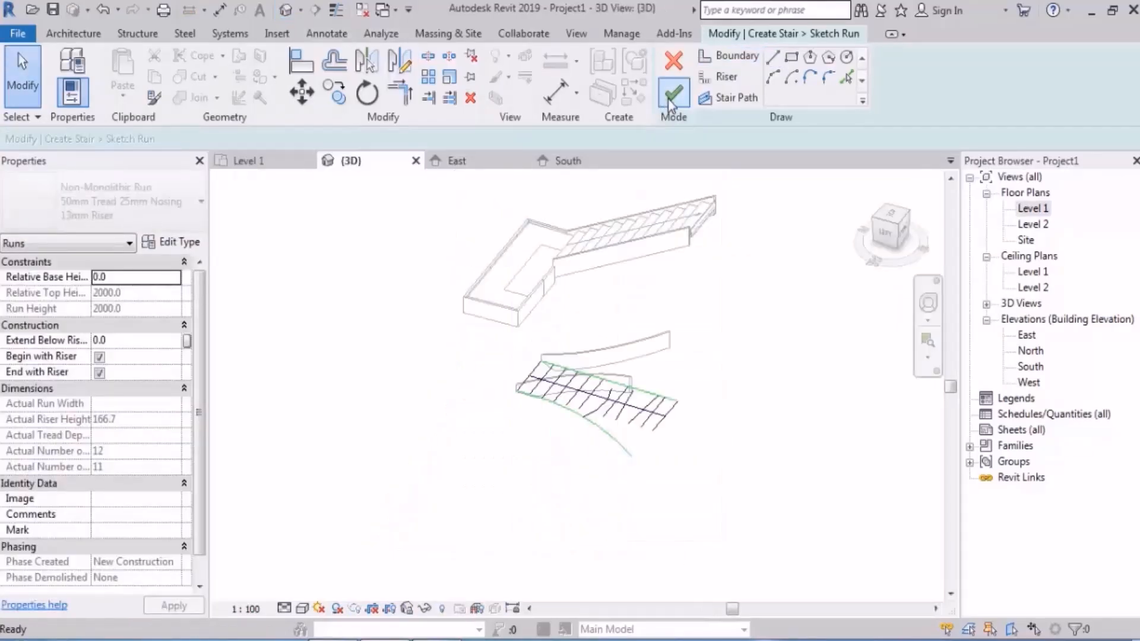
pyautogui.click(811, 367)
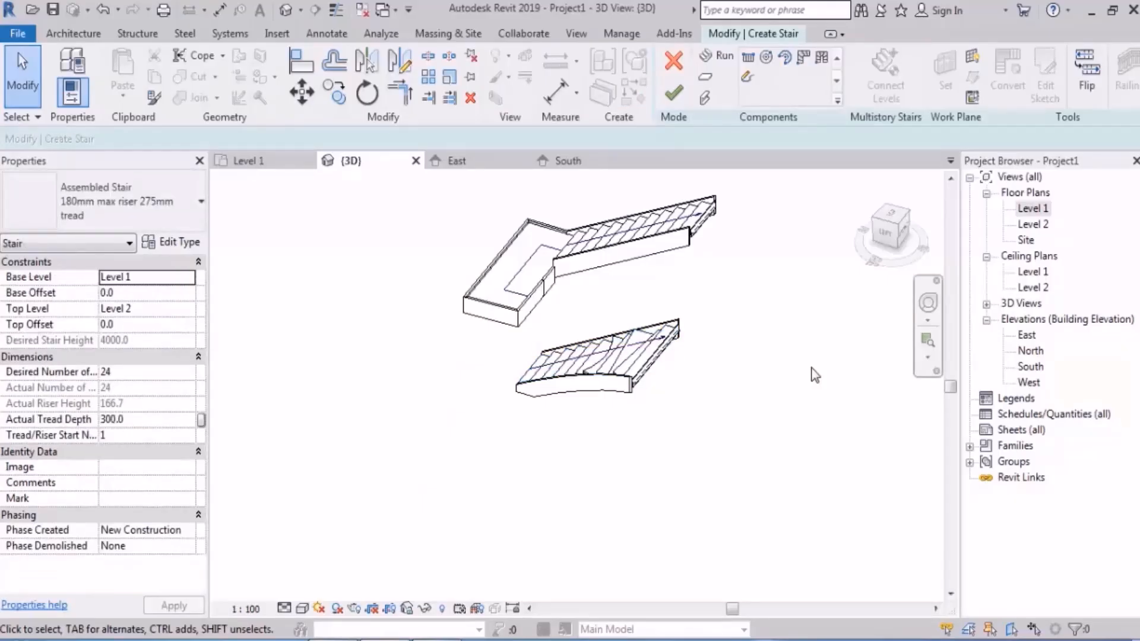
# Step: Undo the inner boundary and riser tilt edits back to the straight inner boundary with one curved riser, and finish the run's sketch
pyautogui.hotkey('ctrl', 'z')
pyautogui.hotkey('ctrl', 'z')
pyautogui.hotkey('ctrl', 'z')
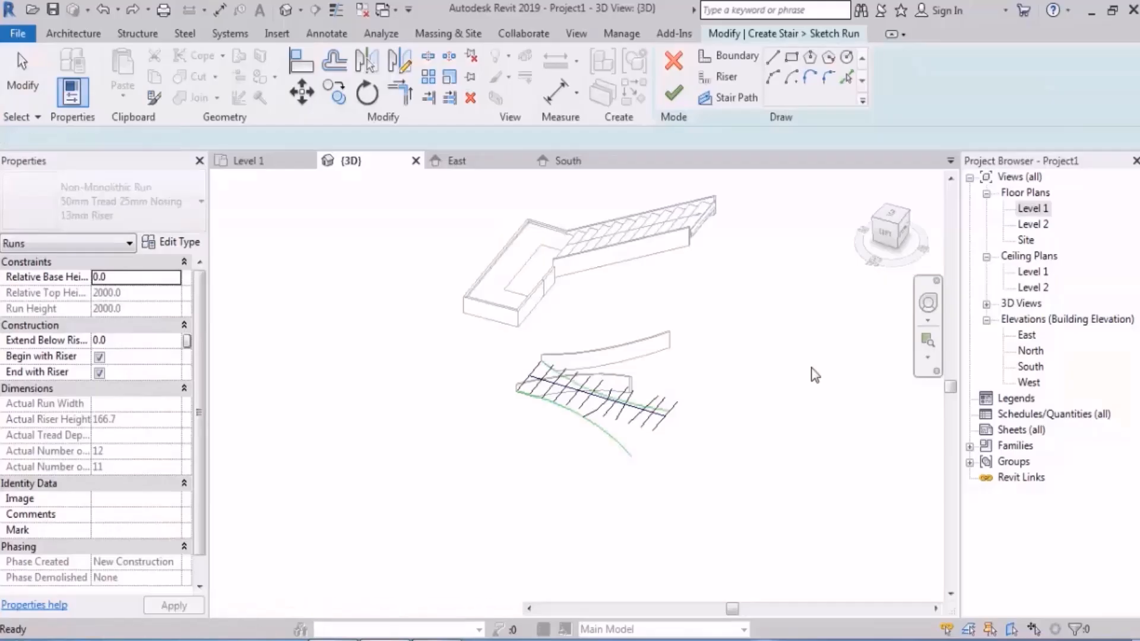
pyautogui.hotkey('ctrl', 'z')
pyautogui.hotkey('ctrl', 'z')
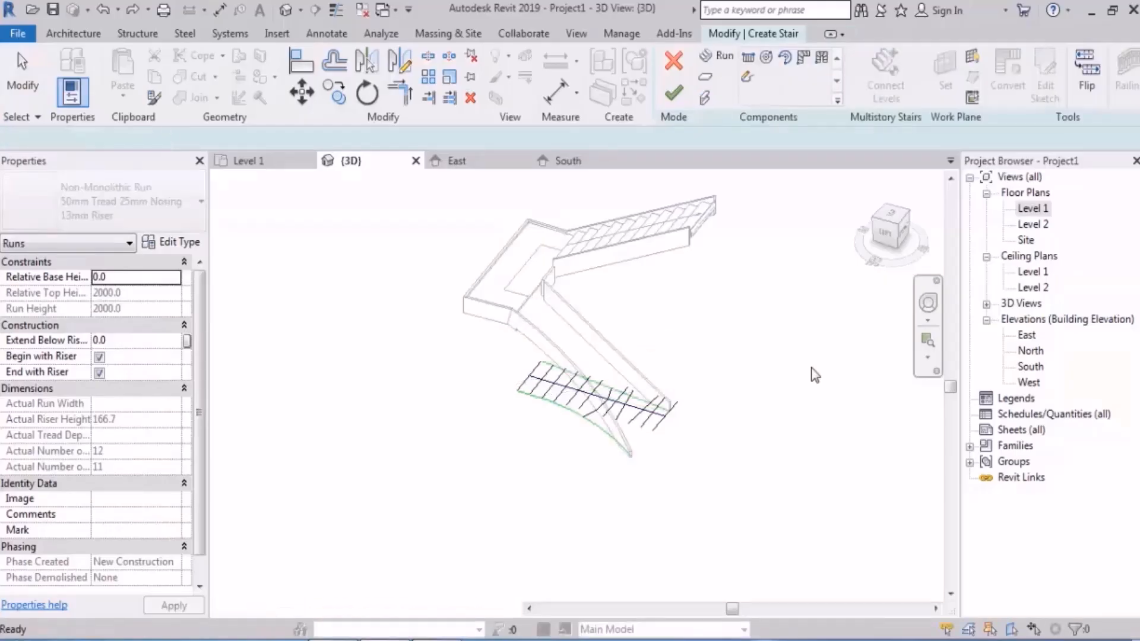
pyautogui.hotkey('ctrl', 'z')
pyautogui.hotkey('ctrl', 'z')
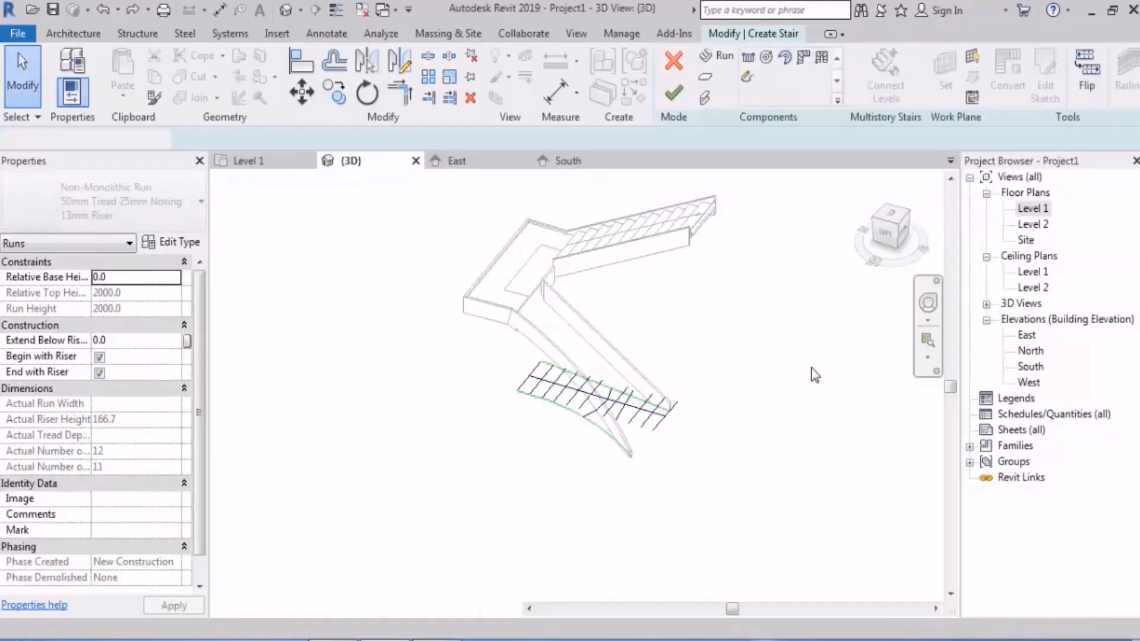
pyautogui.hotkey('ctrl', 'z')
pyautogui.hotkey('ctrl', 'z')
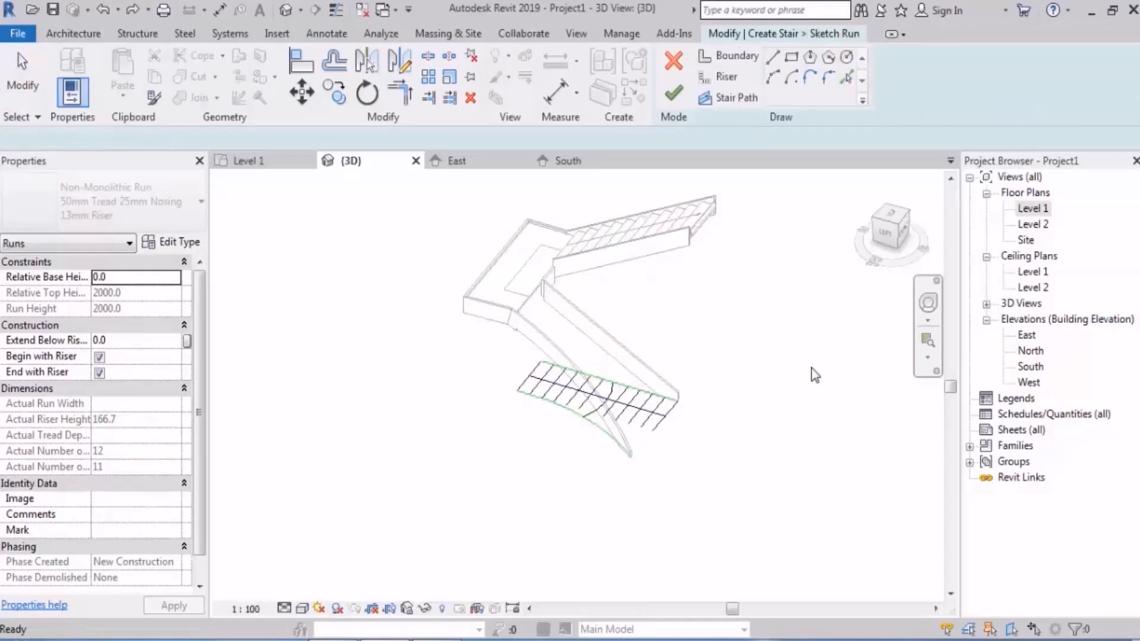
pyautogui.hotkey('ctrl', 'z')
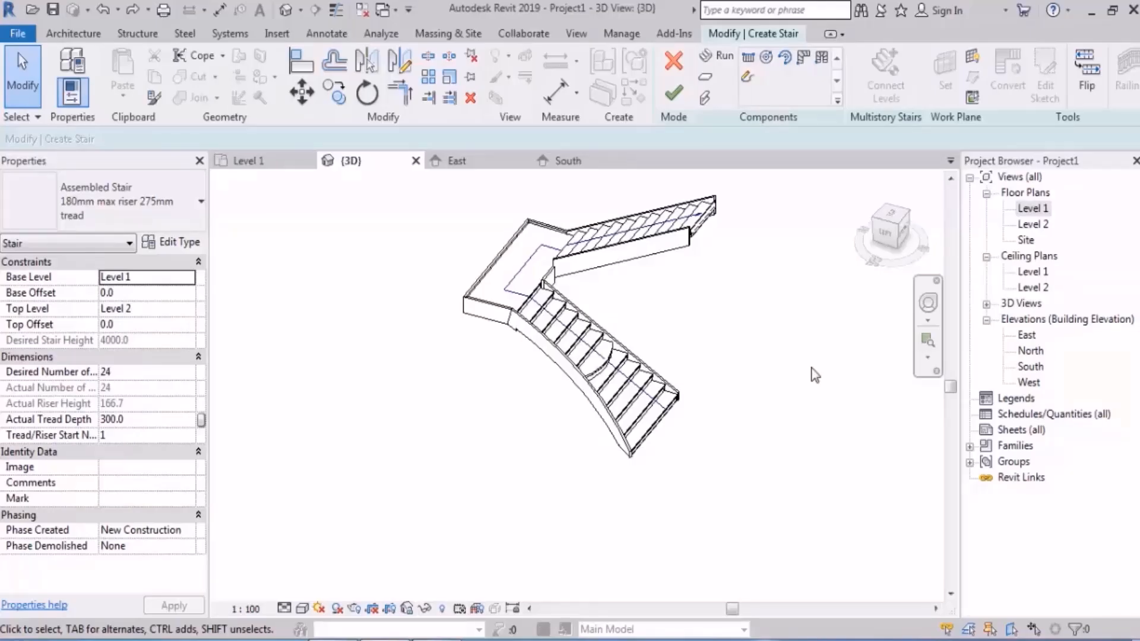
pyautogui.click(673, 98)
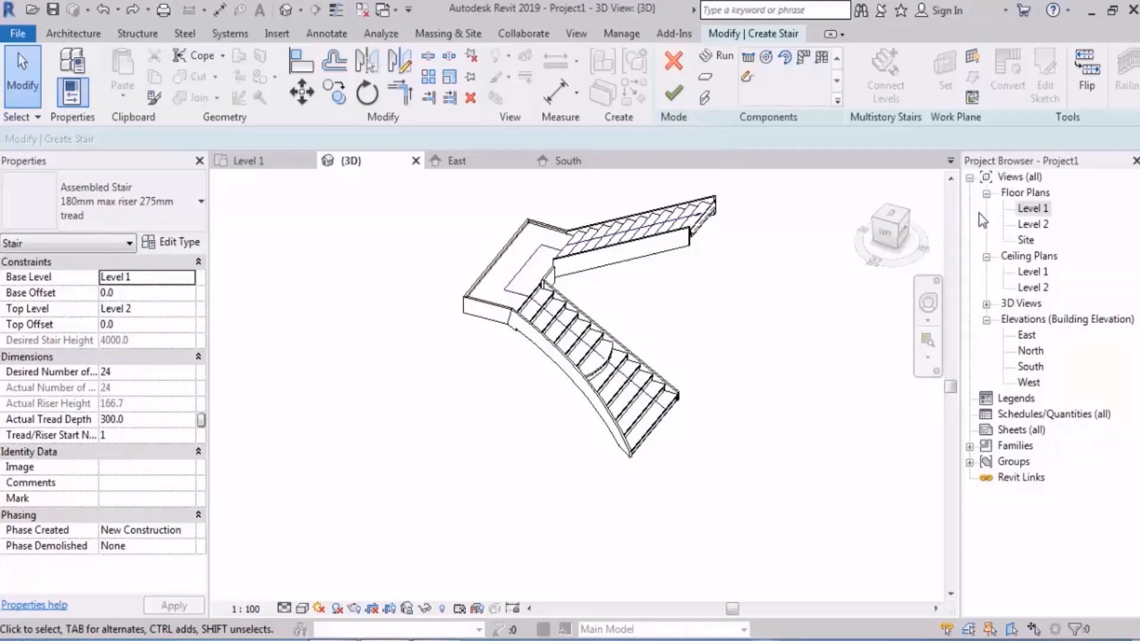
# Step: Reopen the first run's sketch in the Level 1 plan and tilt two straight risers above the curved one by raising their inner ends
pyautogui.doubleClick(1034, 212)
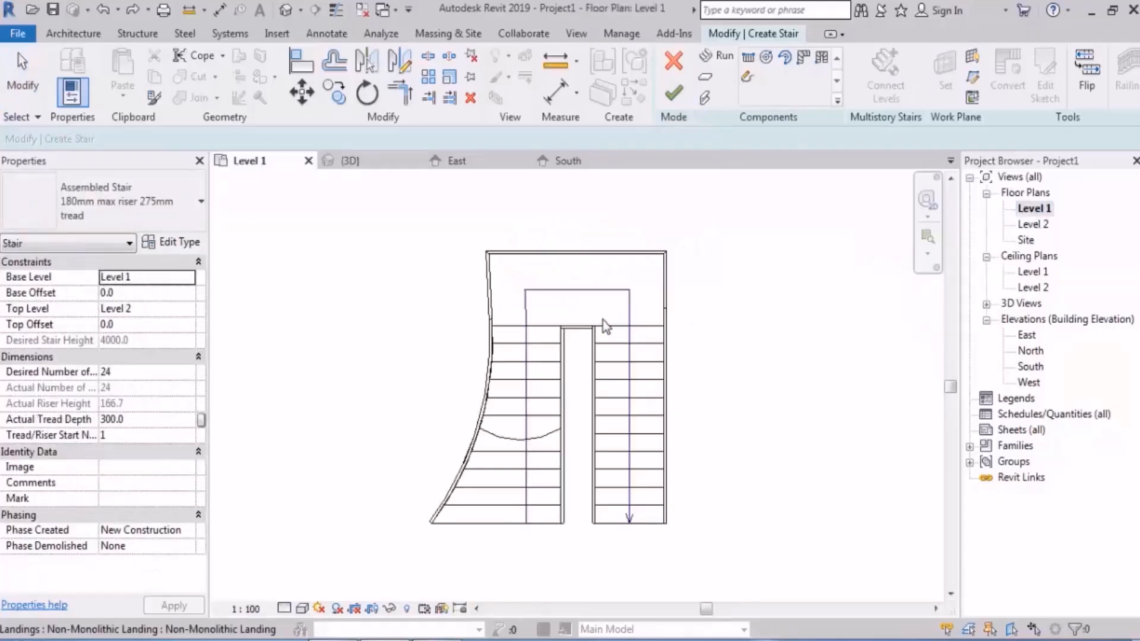
pyautogui.doubleClick(538, 413)
pyautogui.scroll(3, 536, 458)
pyautogui.click(551, 323)
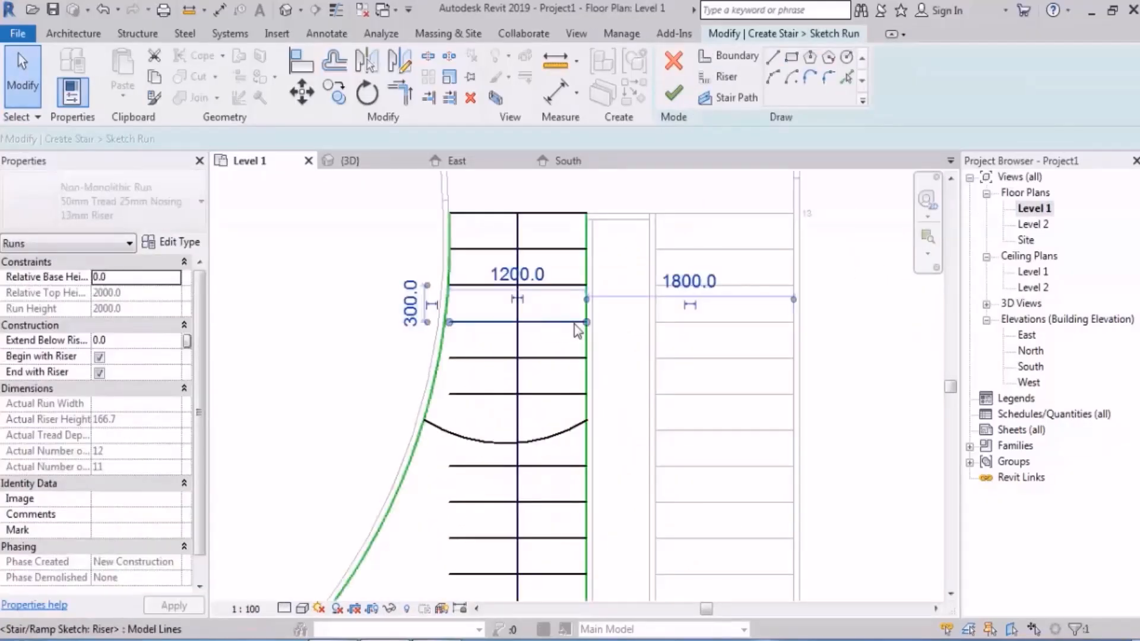
pyautogui.moveTo(588, 304); pyautogui.dragTo(586, 266)
pyautogui.click(567, 286)
pyautogui.moveTo(480, 406); pyautogui.dragTo(533, 280, button='middle')
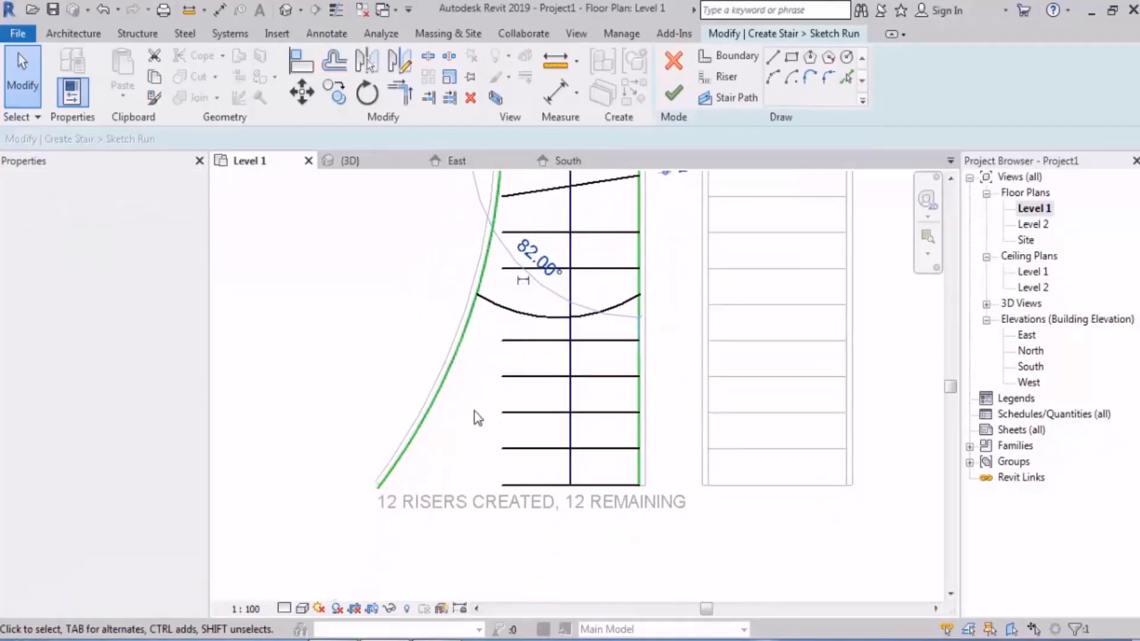
# Step: Flatten the first run's outer boundary arc to a radius of about 8779 mm by moving its midpoint outward
pyautogui.click(445, 383)
pyautogui.scroll(-2, 459, 453)
pyautogui.scroll(5, 475, 342)
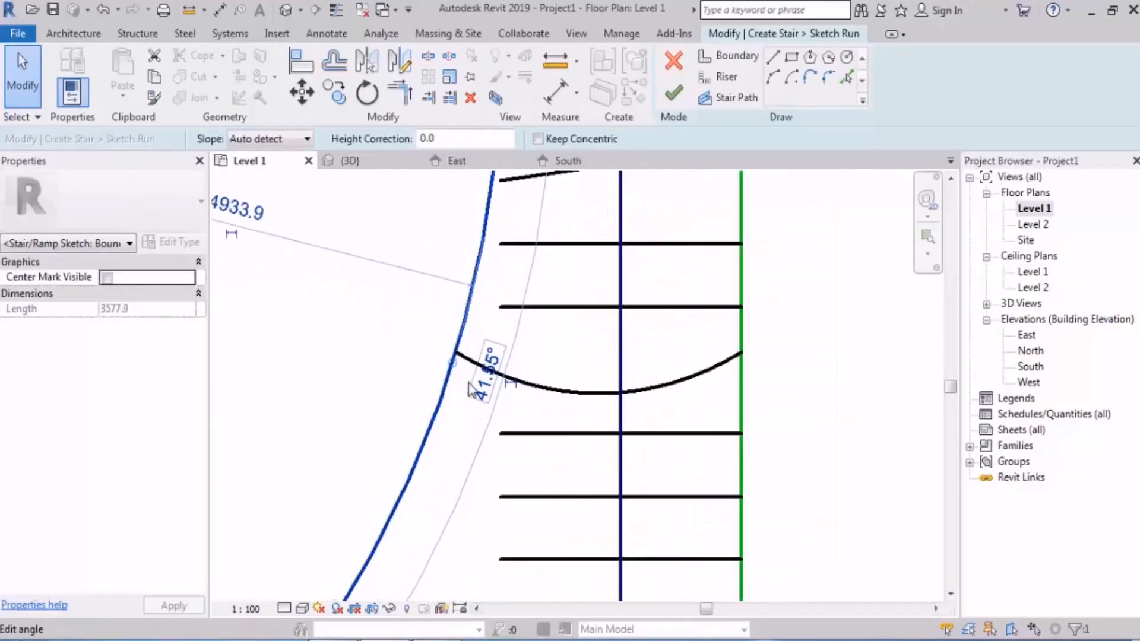
pyautogui.moveTo(450, 361); pyautogui.dragTo(419, 361)
pyautogui.scroll(-4, 445, 338)
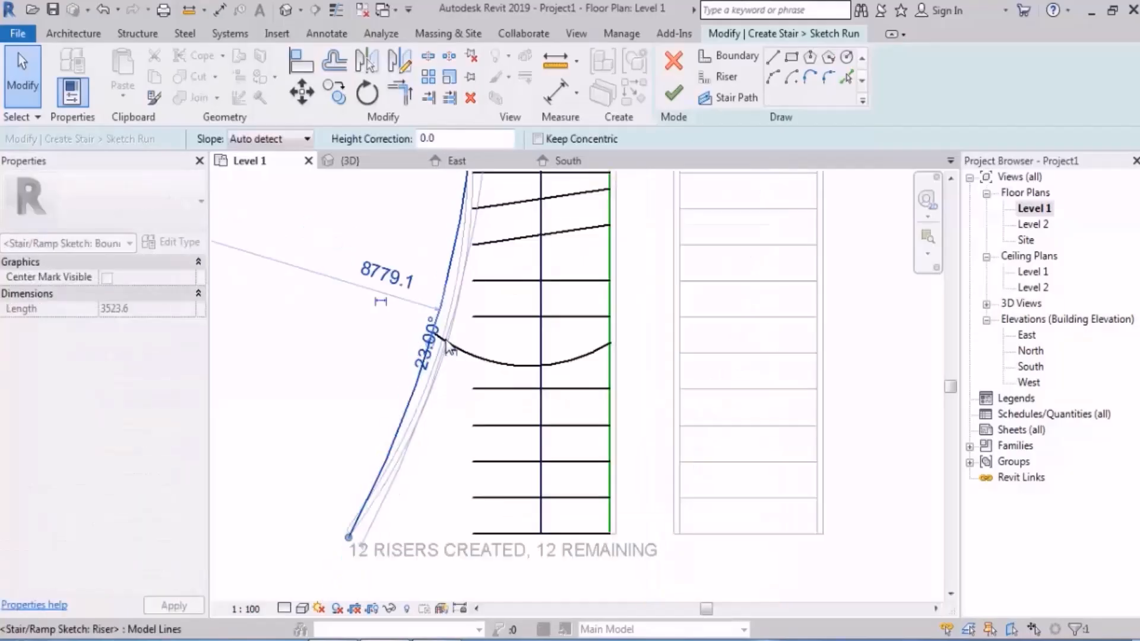
pyautogui.scroll(2, 479, 383)
pyautogui.press('Escape')
# Step: Replace the second straight riser below the curved one with an upward-bulging arc riser spanning about 1826 mm between both boundaries
pyautogui.click(478, 383)
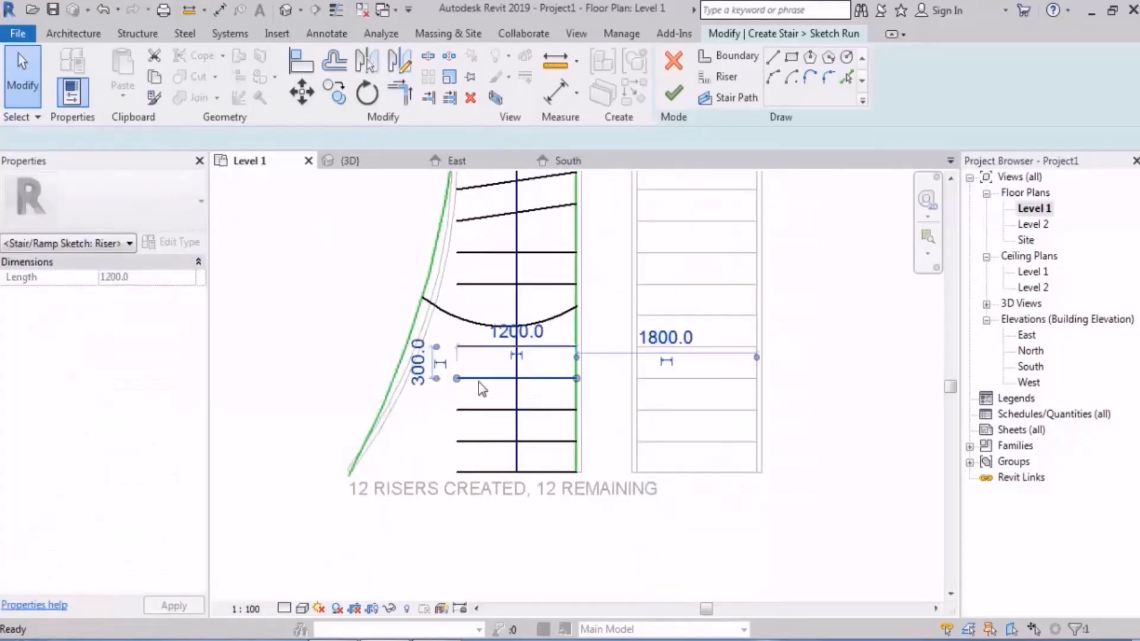
pyautogui.press('Delete')
pyautogui.click(721, 77)
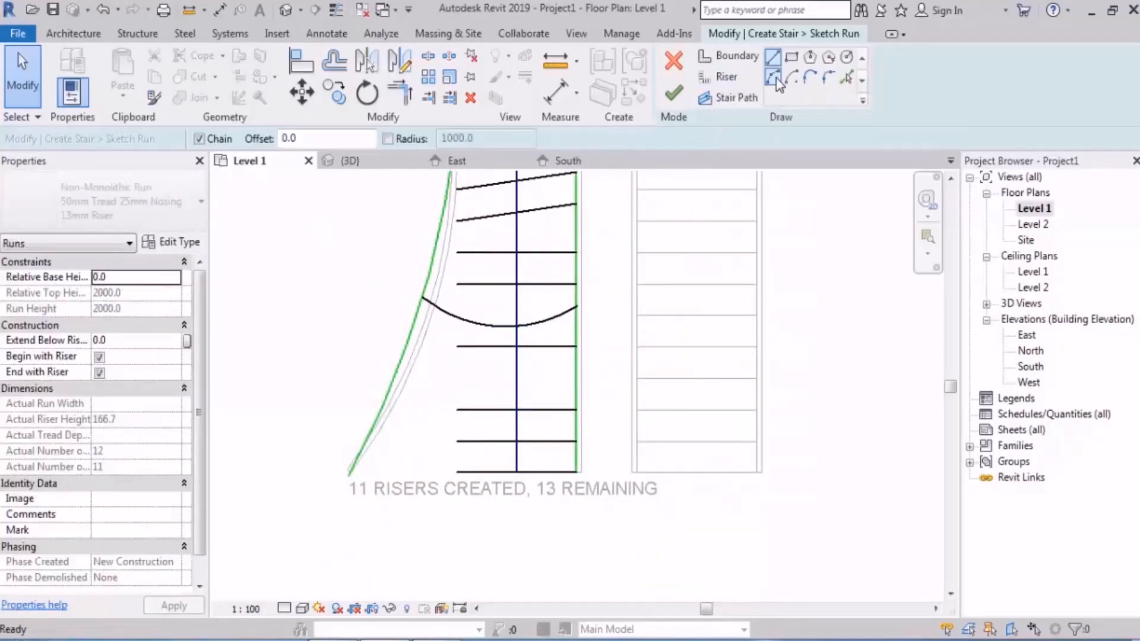
pyautogui.click(395, 378)
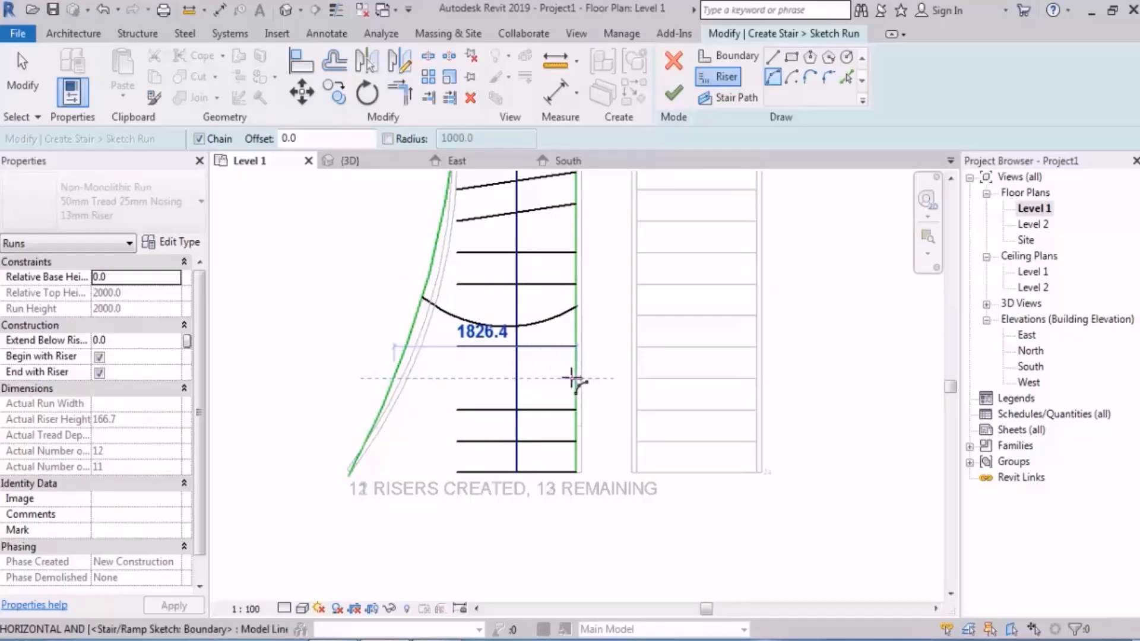
pyautogui.click(575, 378)
pyautogui.click(523, 363)
pyautogui.press('Escape')
pyautogui.press('Escape')
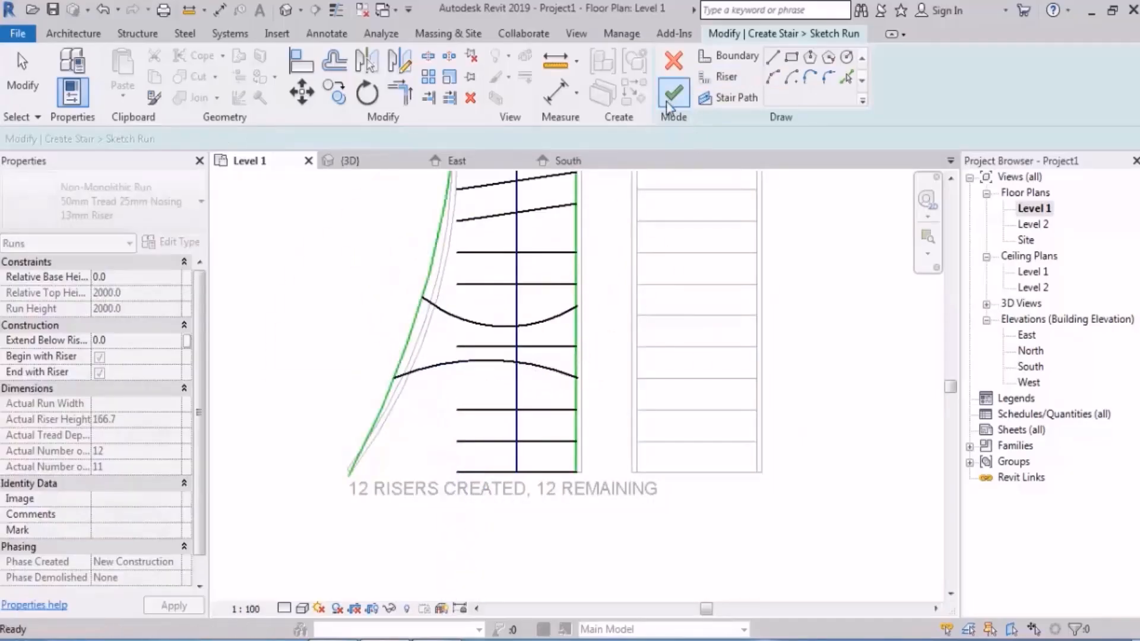
pyautogui.scroll(2, 494, 490)
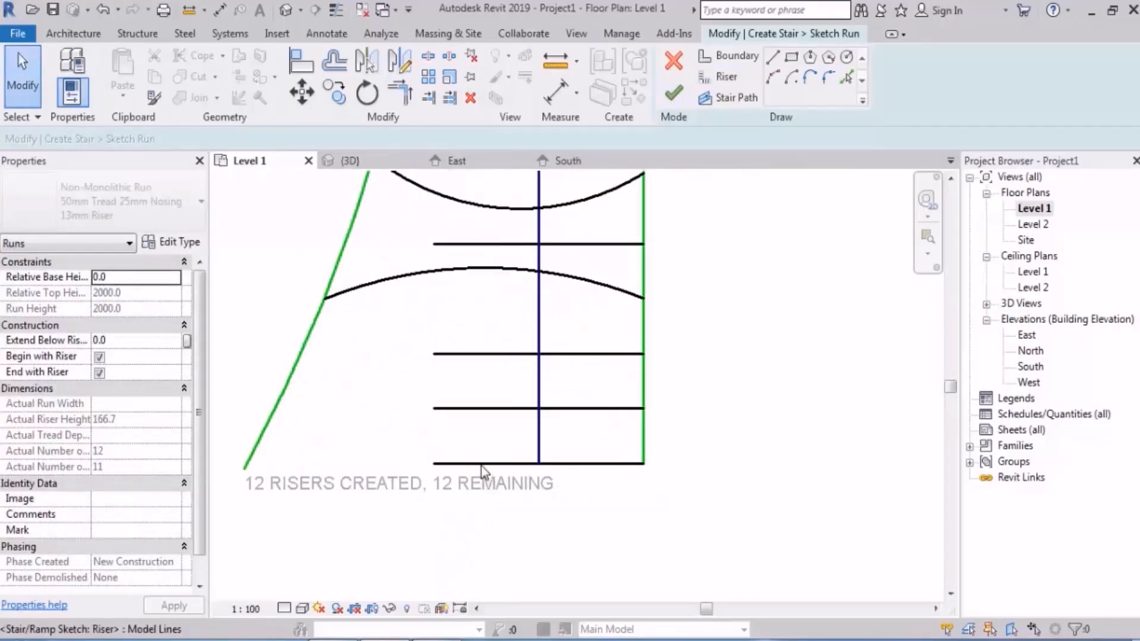
# Step: Tilt the two straight risers just above the first run's lowest riser by raising their outer ends to the outer boundary arc
pyautogui.click(466, 464)
pyautogui.moveTo(434, 408); pyautogui.dragTo(305, 345)
pyautogui.click(452, 355)
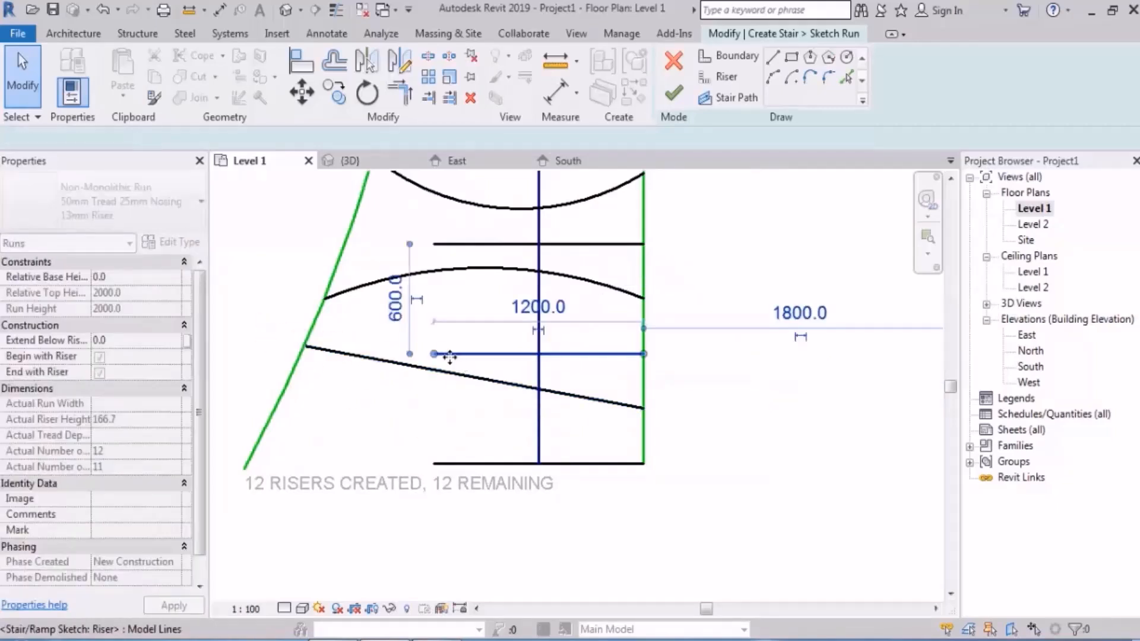
pyautogui.moveTo(434, 354); pyautogui.dragTo(313, 319)
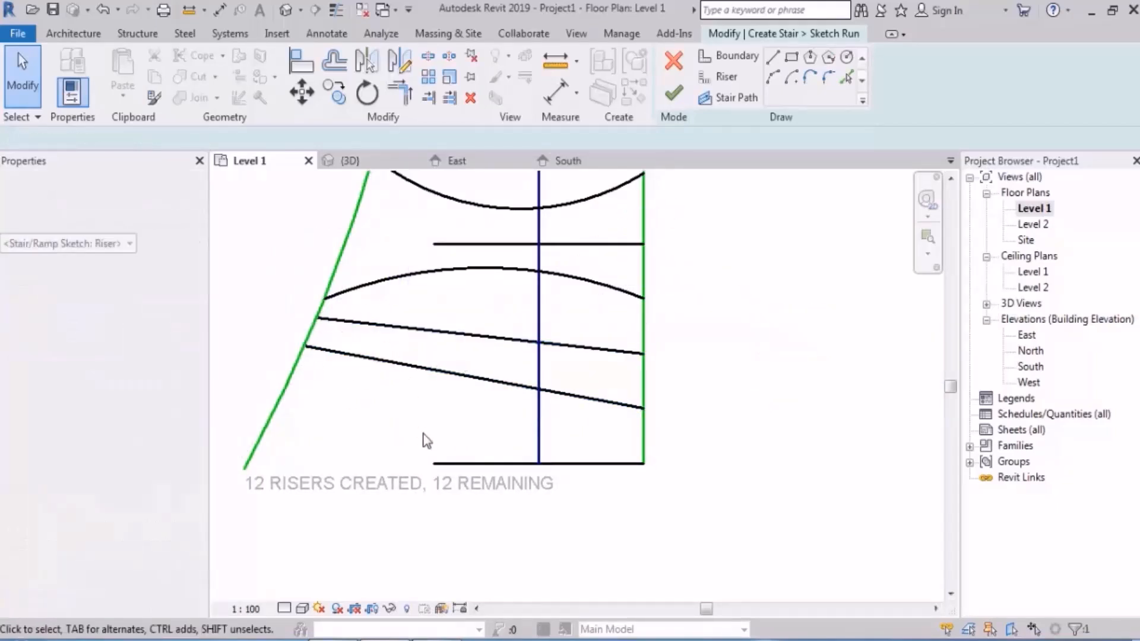
pyautogui.scroll(-4, 463, 438)
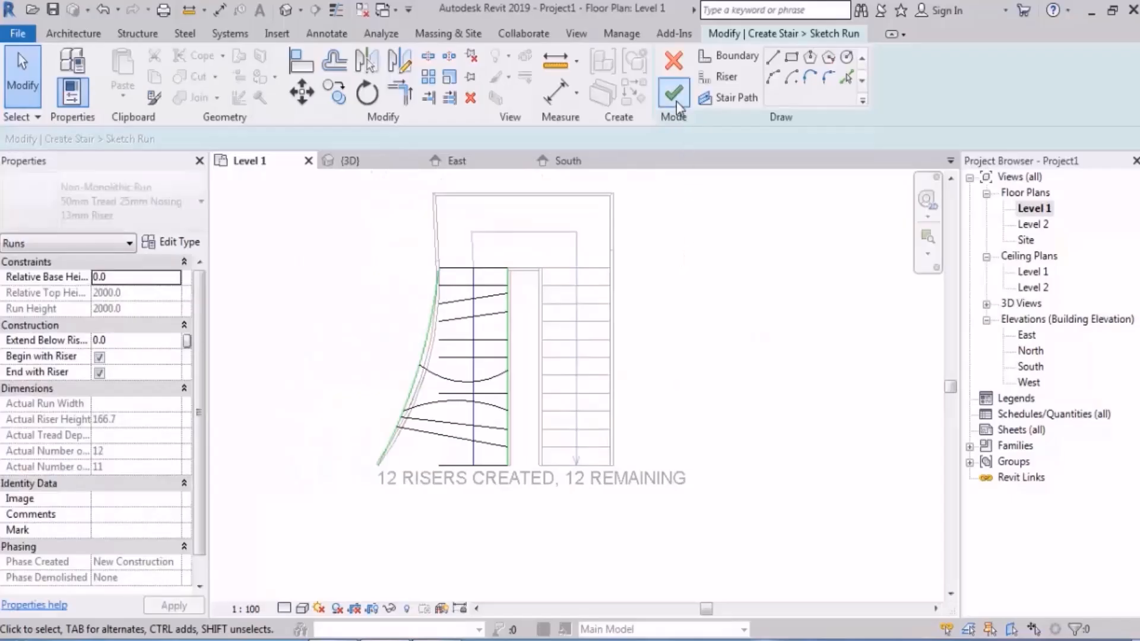
# Step: Replace the first run's straight inner boundary with an inward-curving arc from the top riser to the lowest riser
pyautogui.scroll(3, 522, 380)
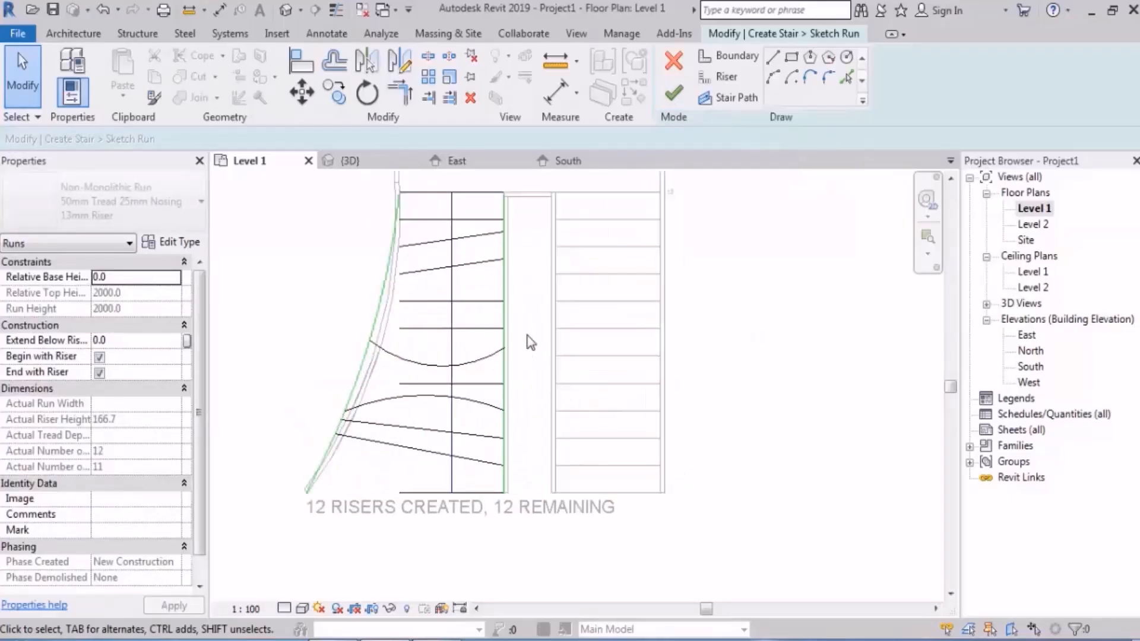
pyautogui.click(528, 321)
pyautogui.click(540, 319)
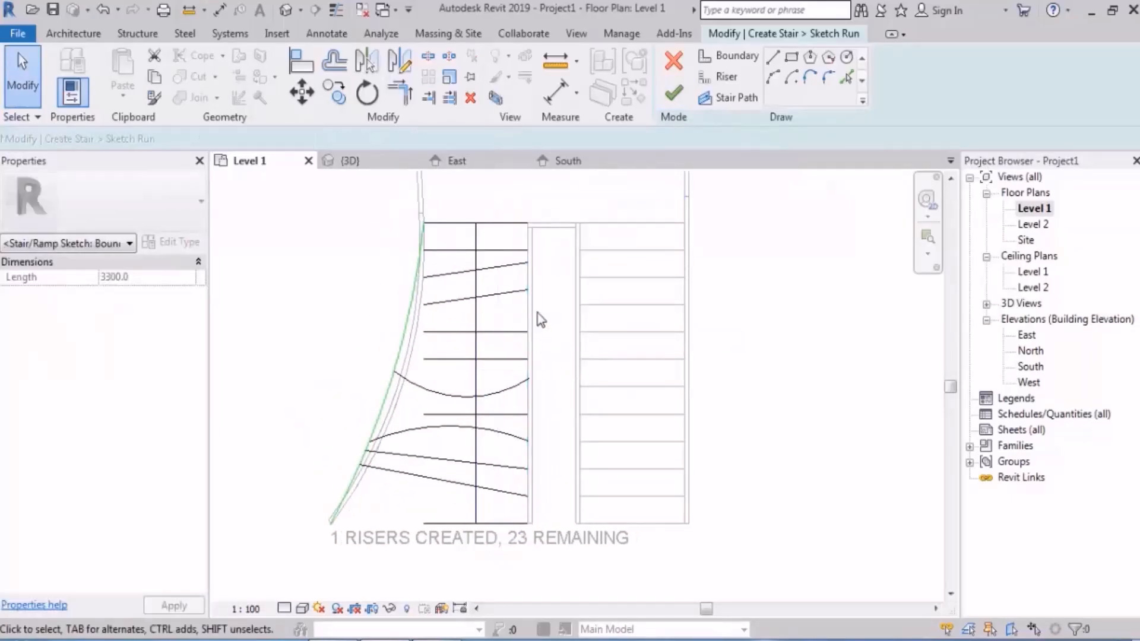
pyautogui.click(729, 55)
pyautogui.click(772, 76)
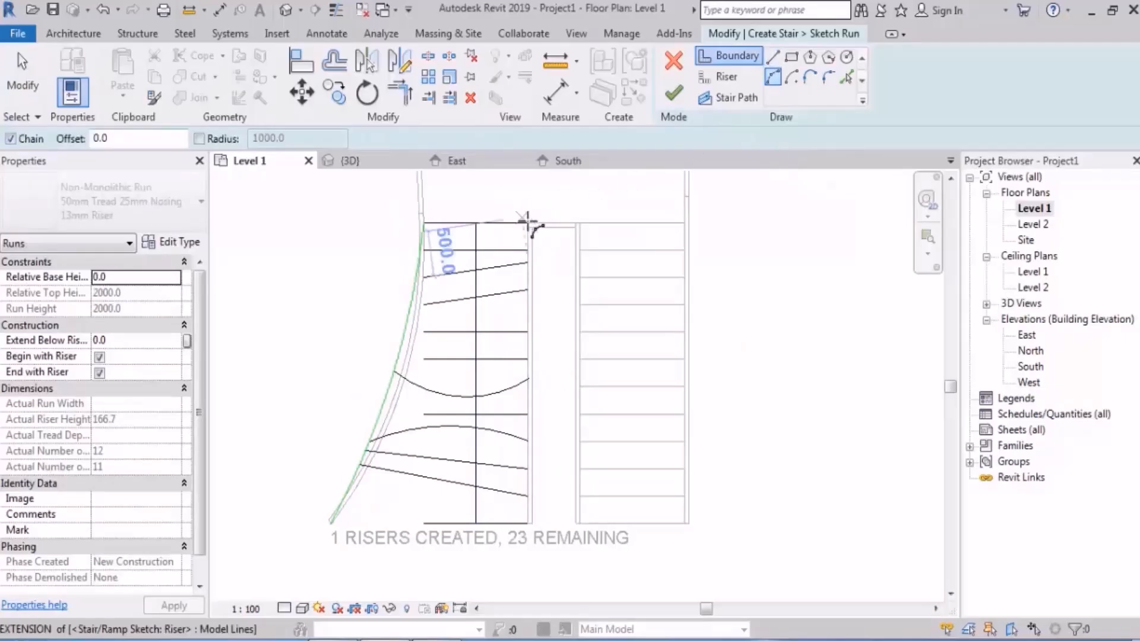
pyautogui.click(557, 225)
pyautogui.click(498, 524)
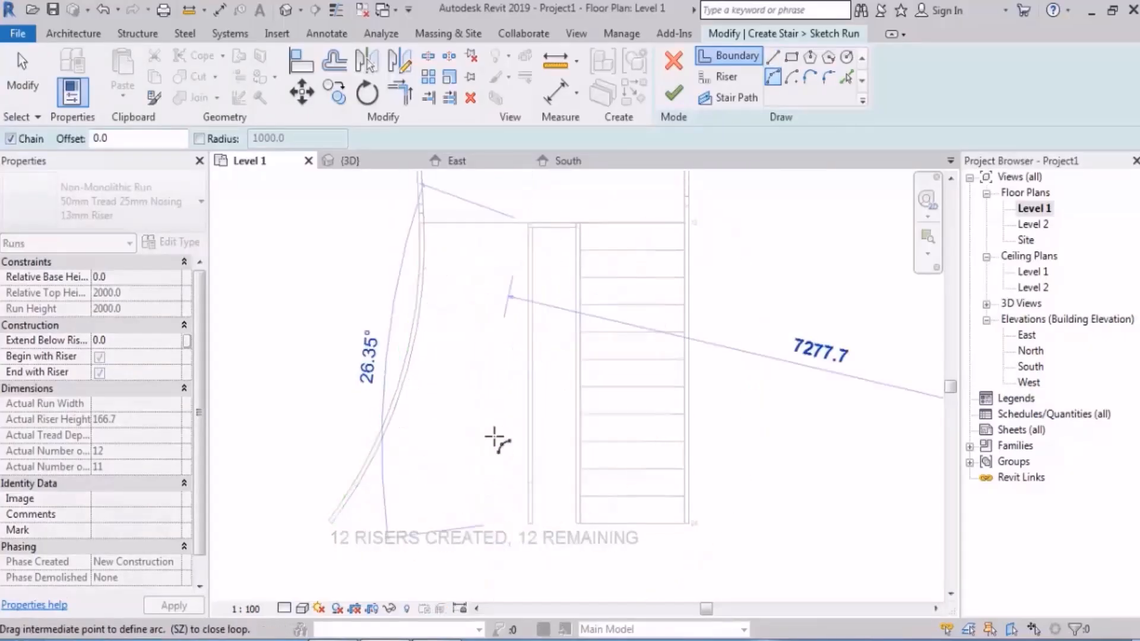
pyautogui.click(493, 403)
pyautogui.press('Escape')
pyautogui.press('Escape')
# Step: Finish the run's sketch, unjoin the run from the landing, and view the stair in 3D
pyautogui.click(674, 94)
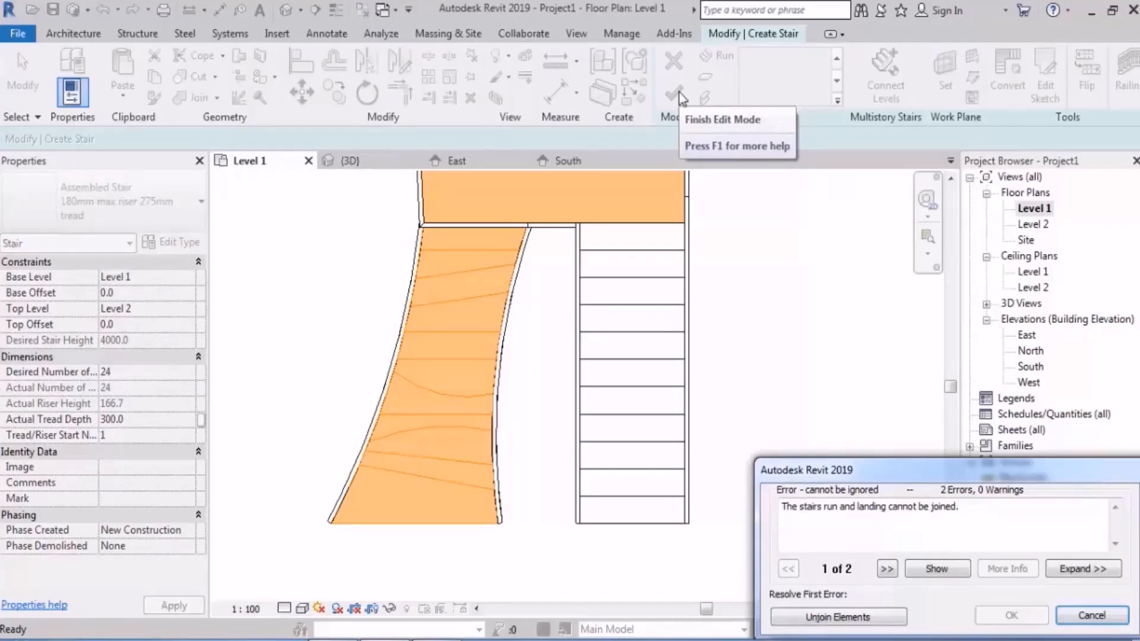
pyautogui.click(823, 615)
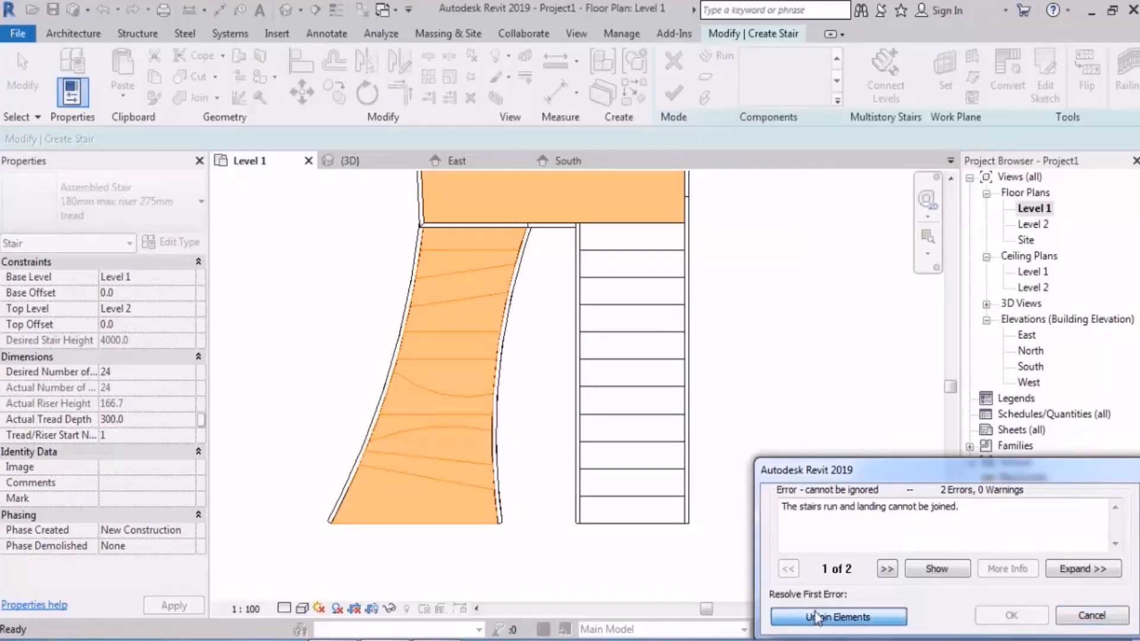
pyautogui.click(349, 160)
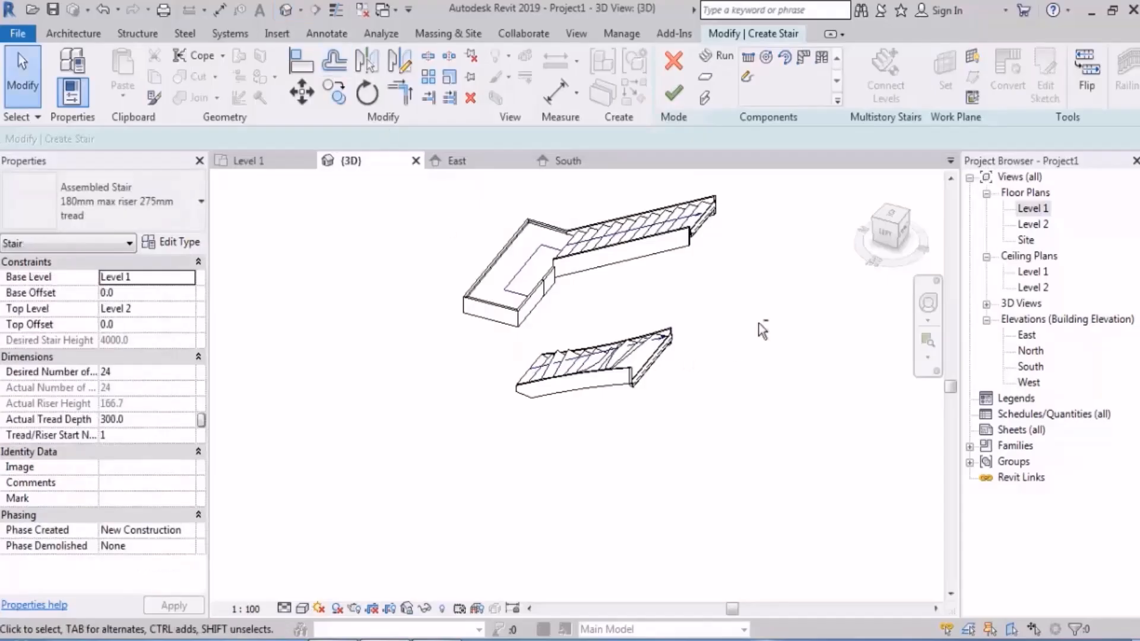
# Step: Return to the Level 1 plan and undo the run edits back to straight risers with one curved riser and a straight inner boundary
pyautogui.doubleClick(1034, 208)
pyautogui.scroll(-3, 731, 365)
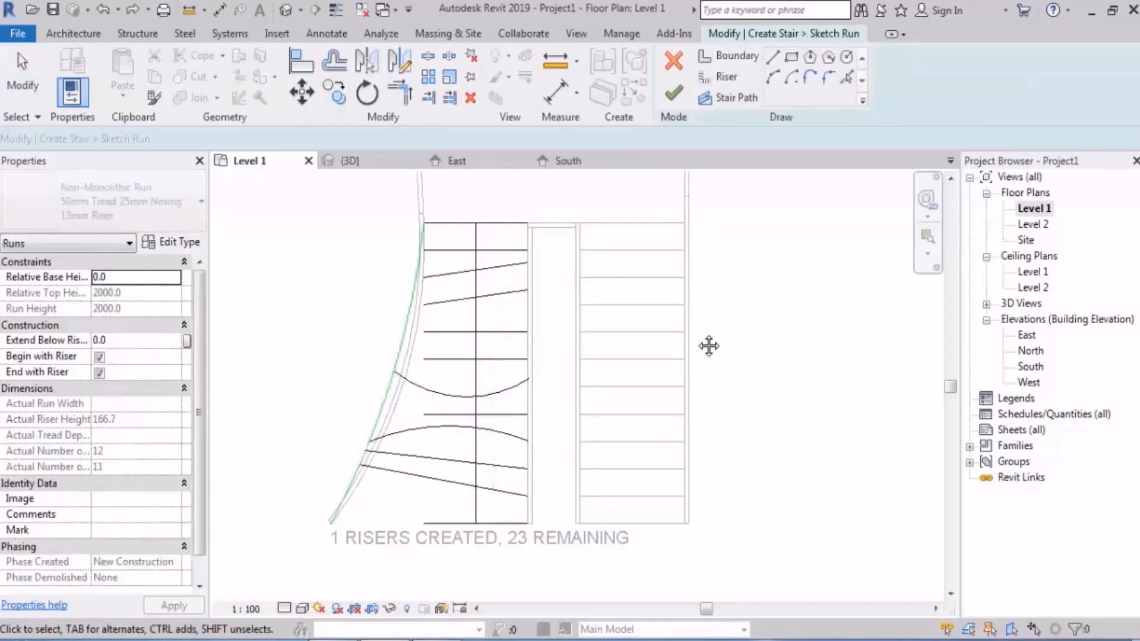
pyautogui.hotkey('ctrl', 'z')
pyautogui.hotkey('ctrl', 'z')
pyautogui.hotkey('ctrl', 'z')
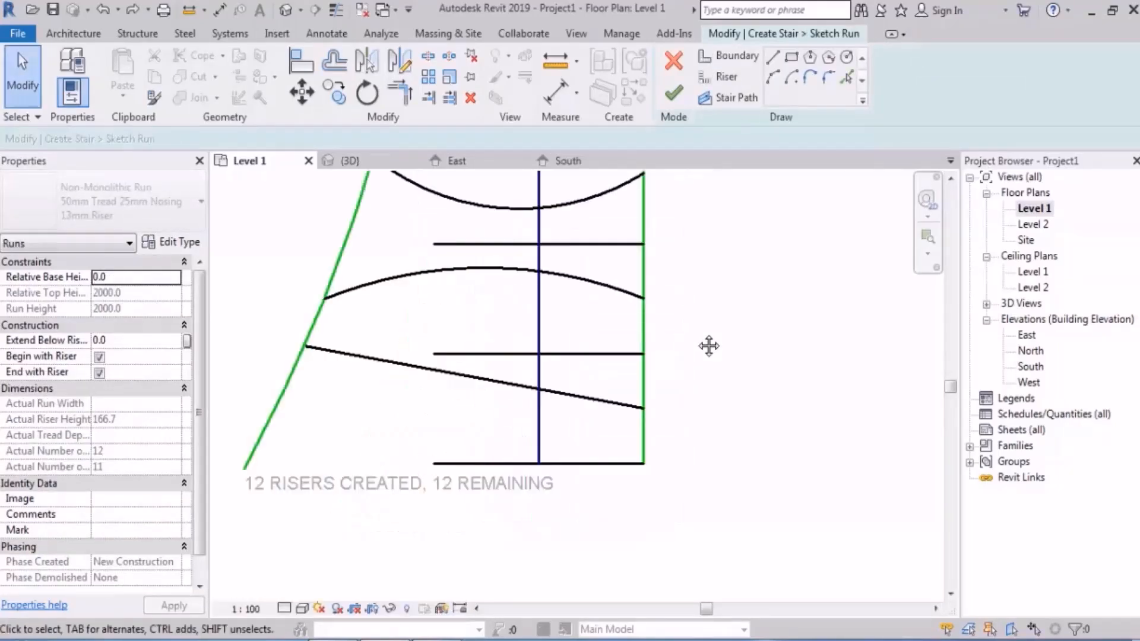
pyautogui.hotkey('ctrl', 'z')
pyautogui.hotkey('ctrl', 'z')
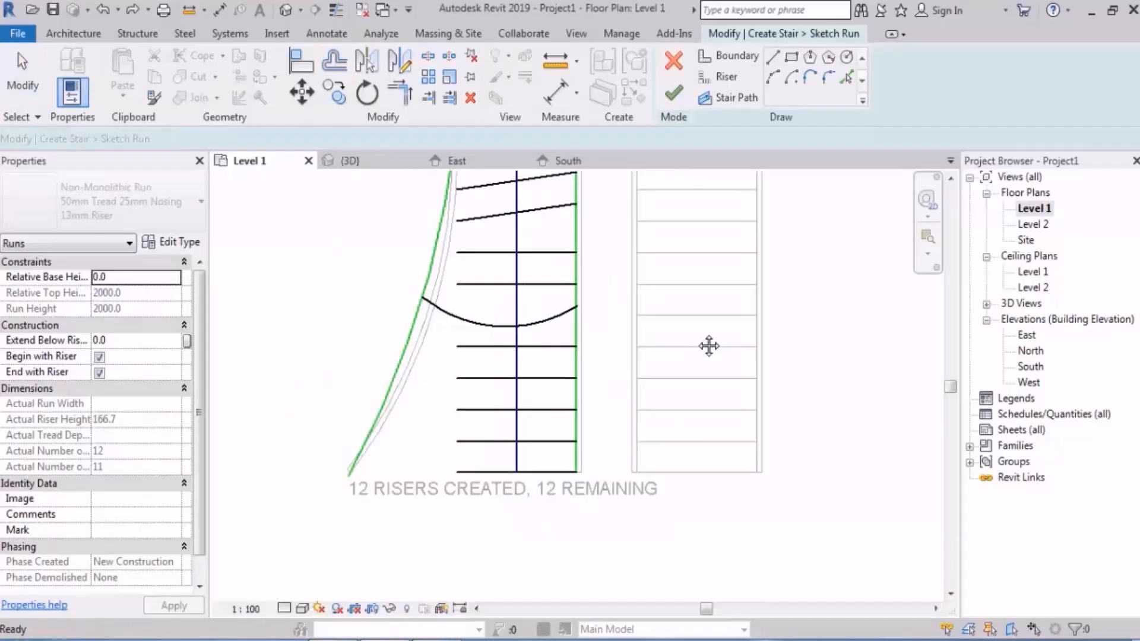
pyautogui.hotkey('ctrl', 'z')
pyautogui.hotkey('ctrl', 'z')
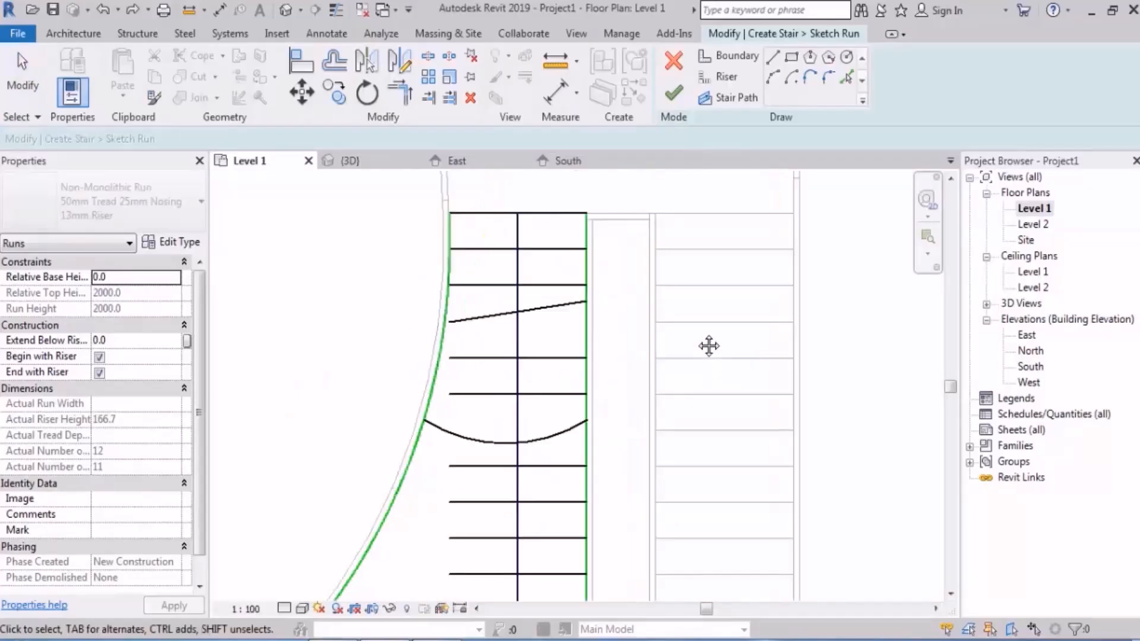
pyautogui.hotkey('ctrl', 'z')
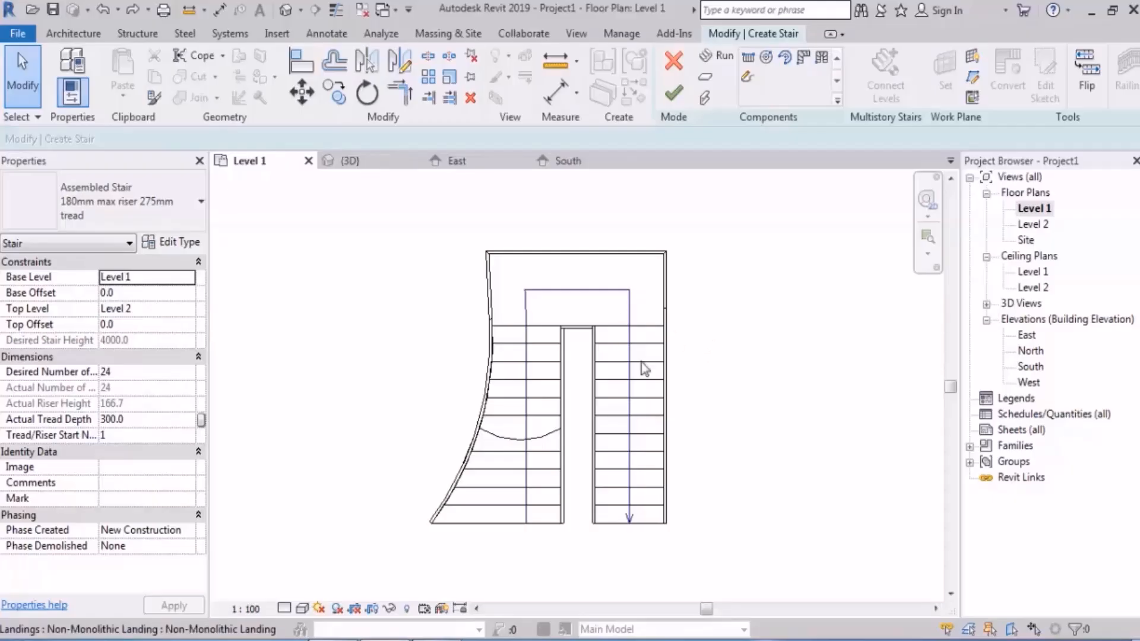
# Step: Reopen the first run's sketch and shorten the inner boundary to 100 mm by raising its lower end, unjoining the elements
pyautogui.moveTo(715, 422); pyautogui.dragTo(672, 395, button='middle')
pyautogui.scroll(1, 615, 318)
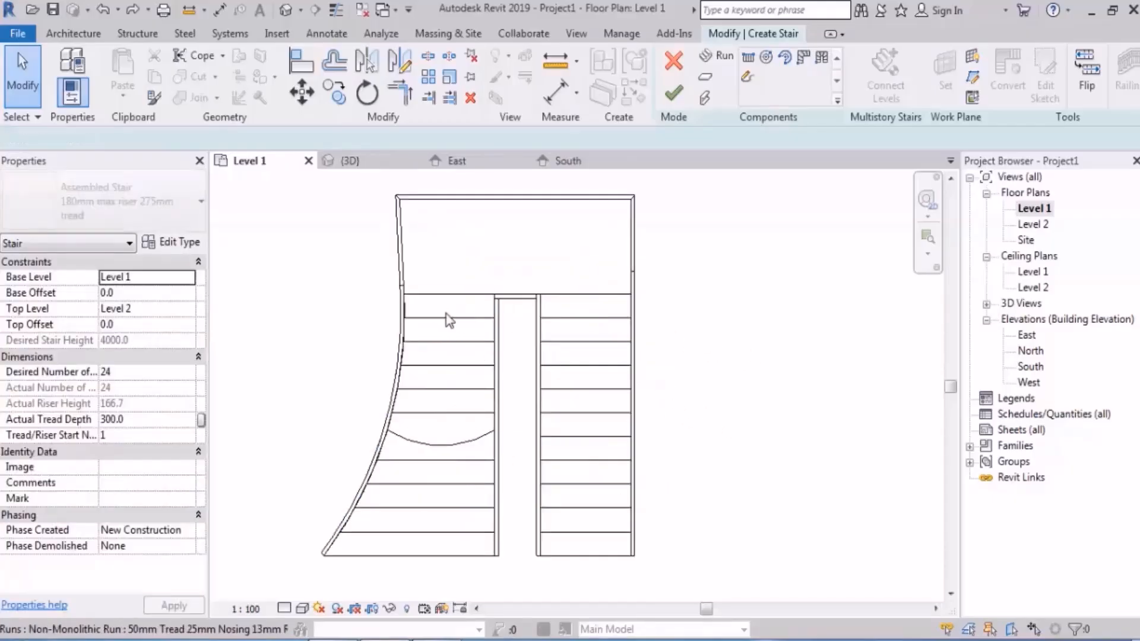
pyautogui.doubleClick(450, 321)
pyautogui.moveTo(517, 404); pyautogui.dragTo(538, 392, button='middle')
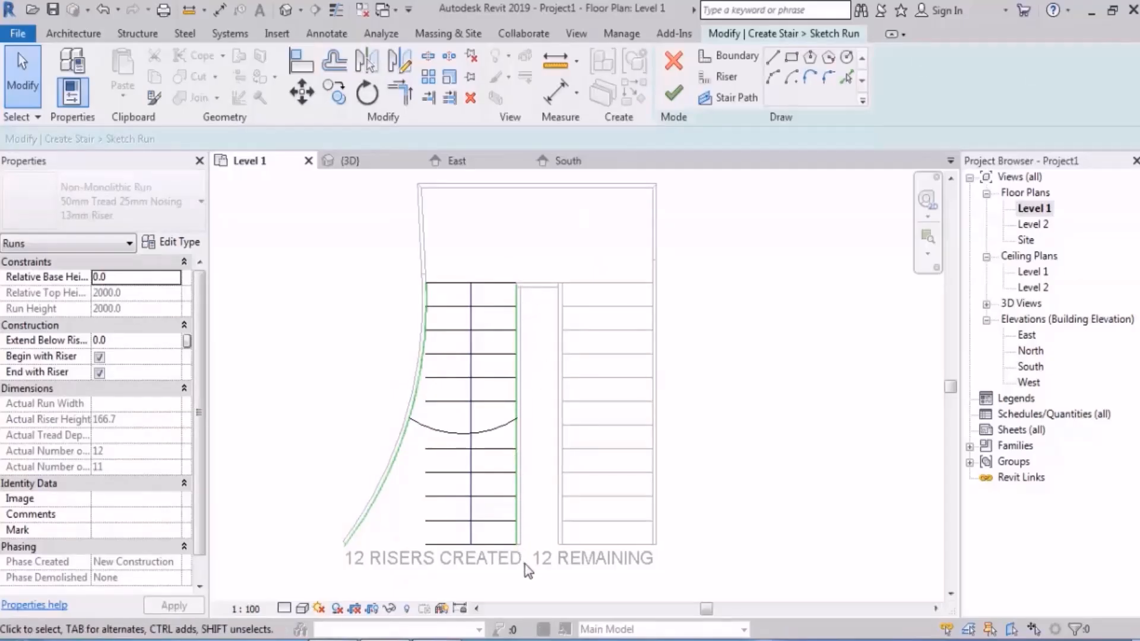
pyautogui.scroll(2, 455, 259)
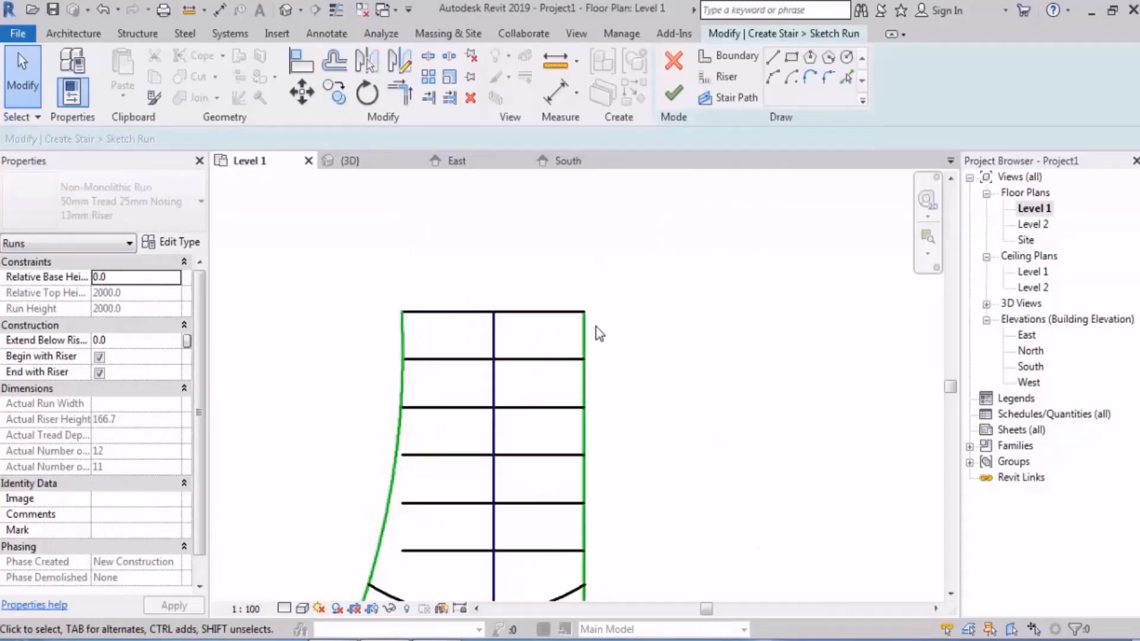
pyautogui.moveTo(573, 301)
pyautogui.mouseDown(button='middle')
pyautogui.moveTo(604, 358)
pyautogui.moveTo(564, 377)
pyautogui.mouseUp(button='middle')
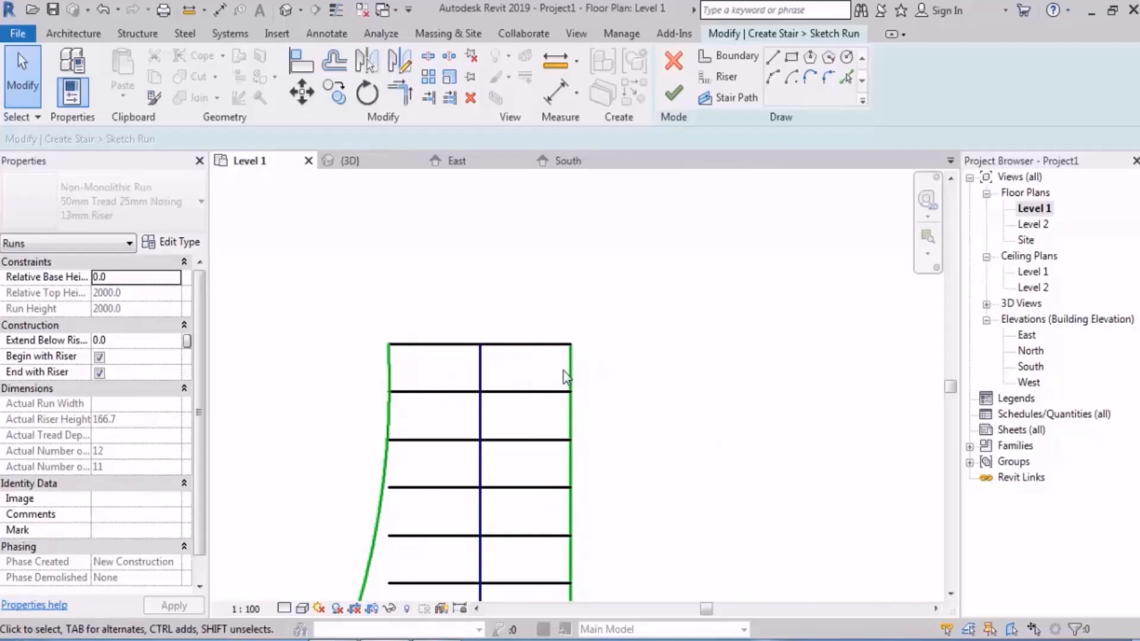
pyautogui.scroll(-2, 564, 378)
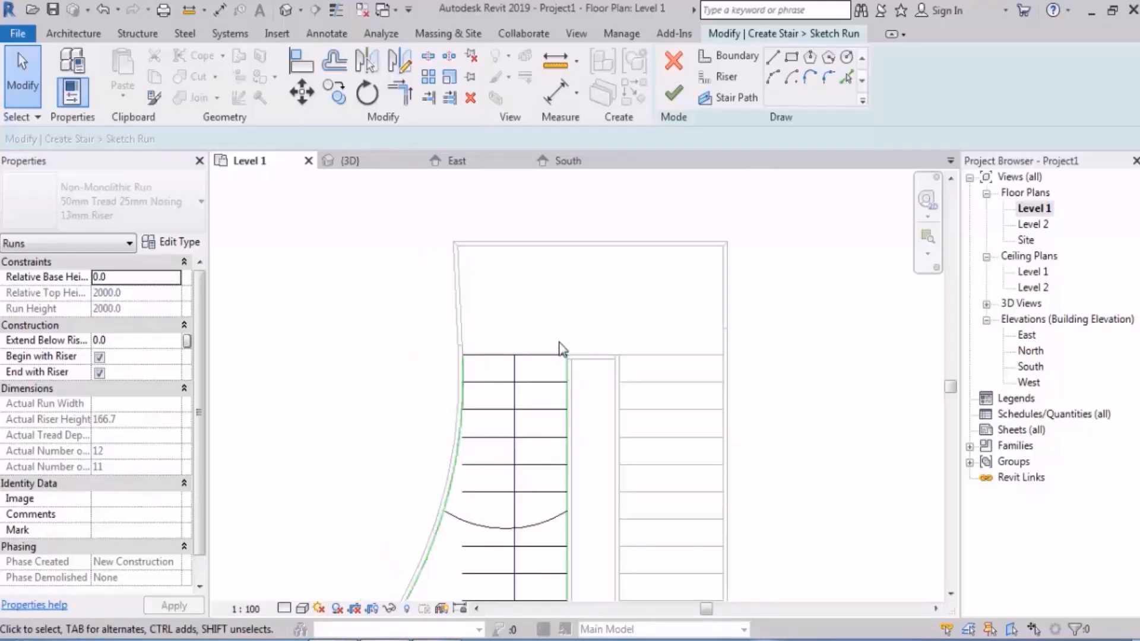
pyautogui.moveTo(580, 403); pyautogui.dragTo(578, 324, button='middle')
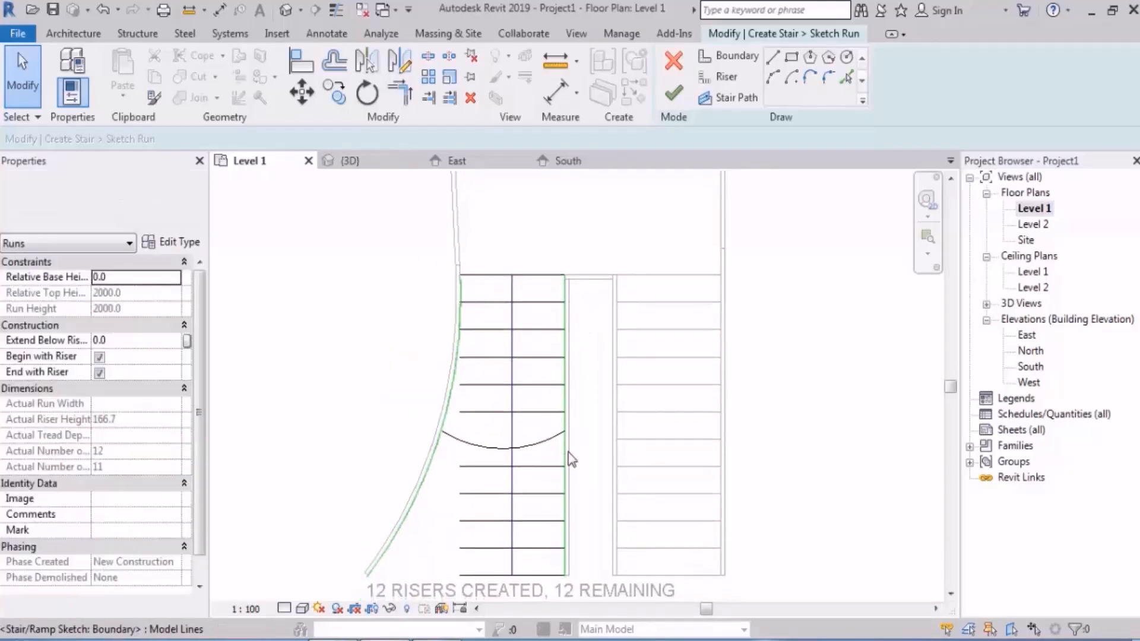
pyautogui.click(566, 487)
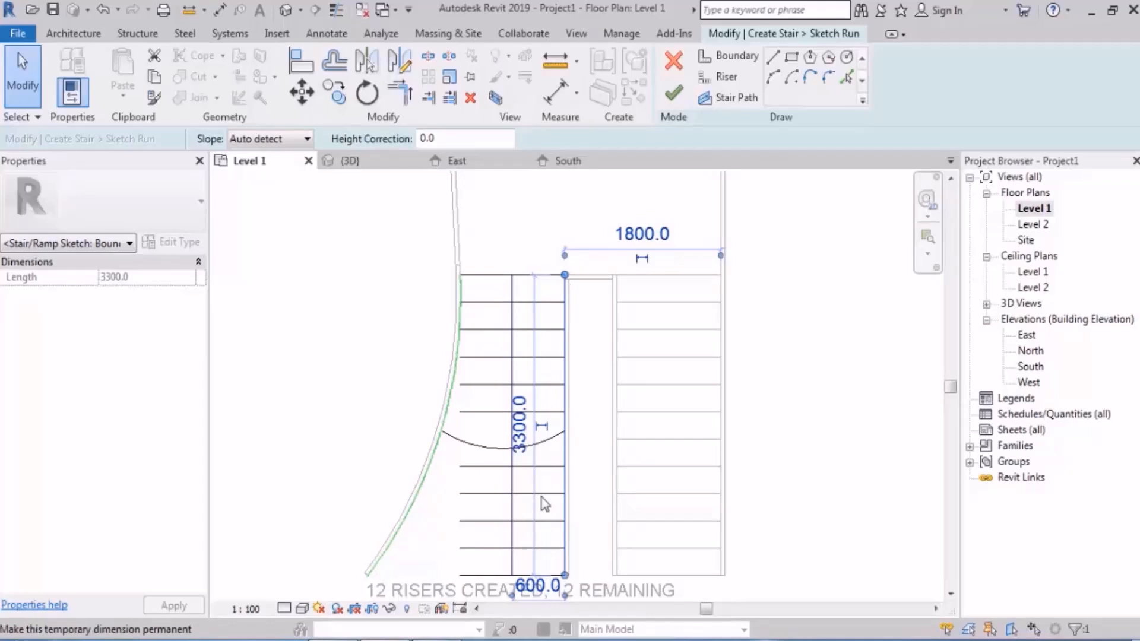
pyautogui.moveTo(565, 576); pyautogui.dragTo(565, 287)
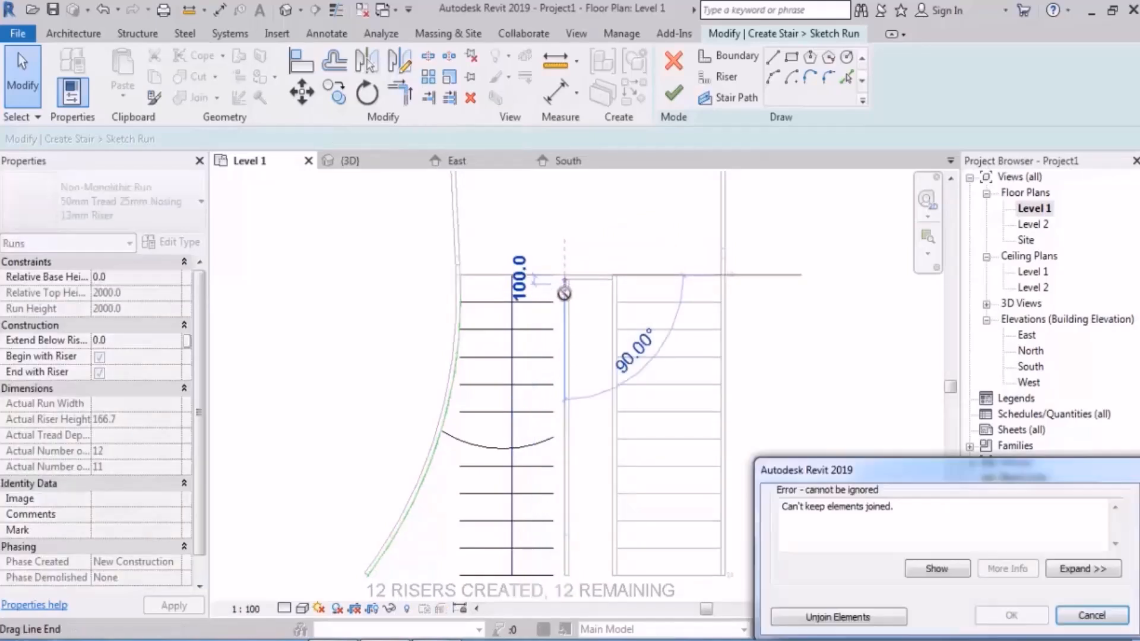
pyautogui.click(838, 617)
# Step: Display the sketch with thin lines and shorten the remaining inner boundary piece to 25 mm from its lower end
pyautogui.scroll(3, 577, 296)
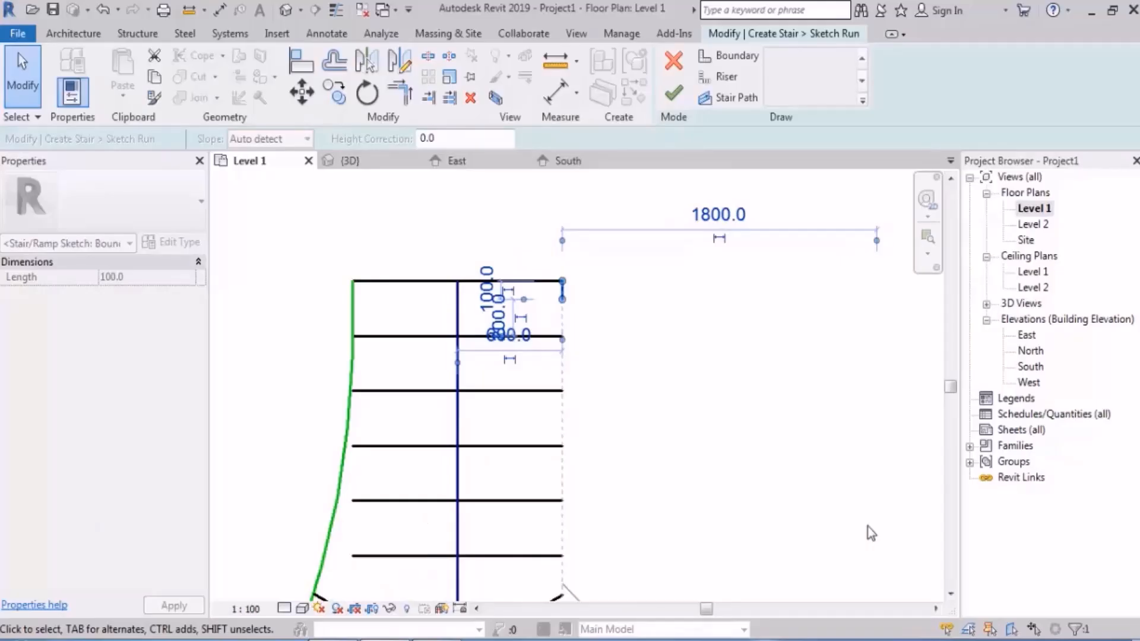
pyautogui.click(692, 365)
pyautogui.scroll(3, 578, 299)
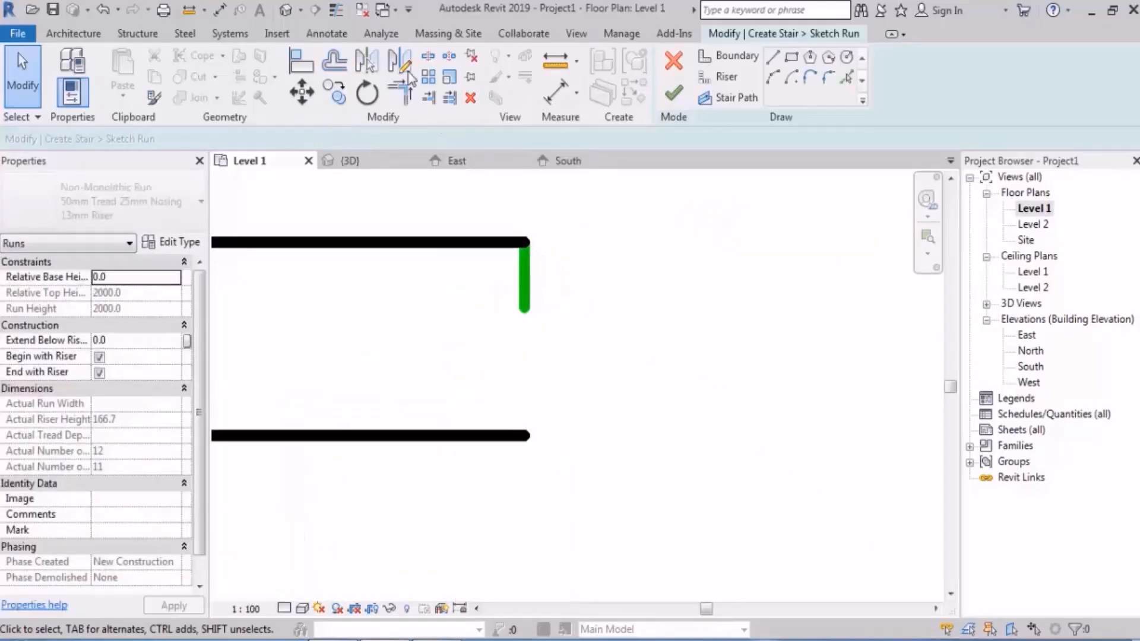
pyautogui.click(336, 10)
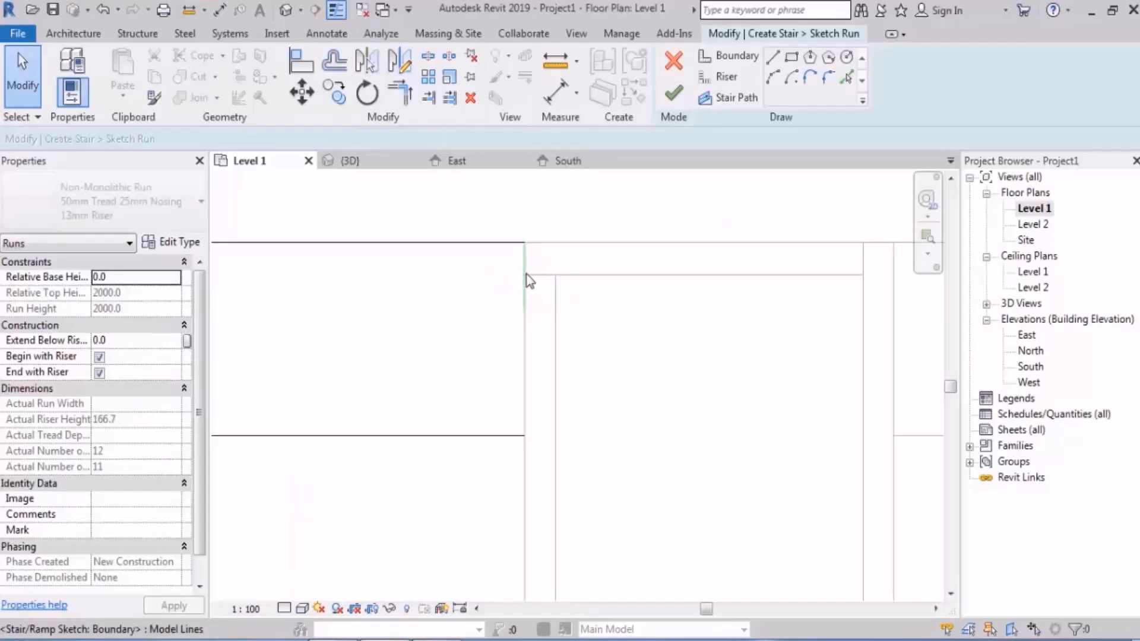
pyautogui.click(524, 300)
pyautogui.moveTo(525, 308); pyautogui.dragTo(525, 258)
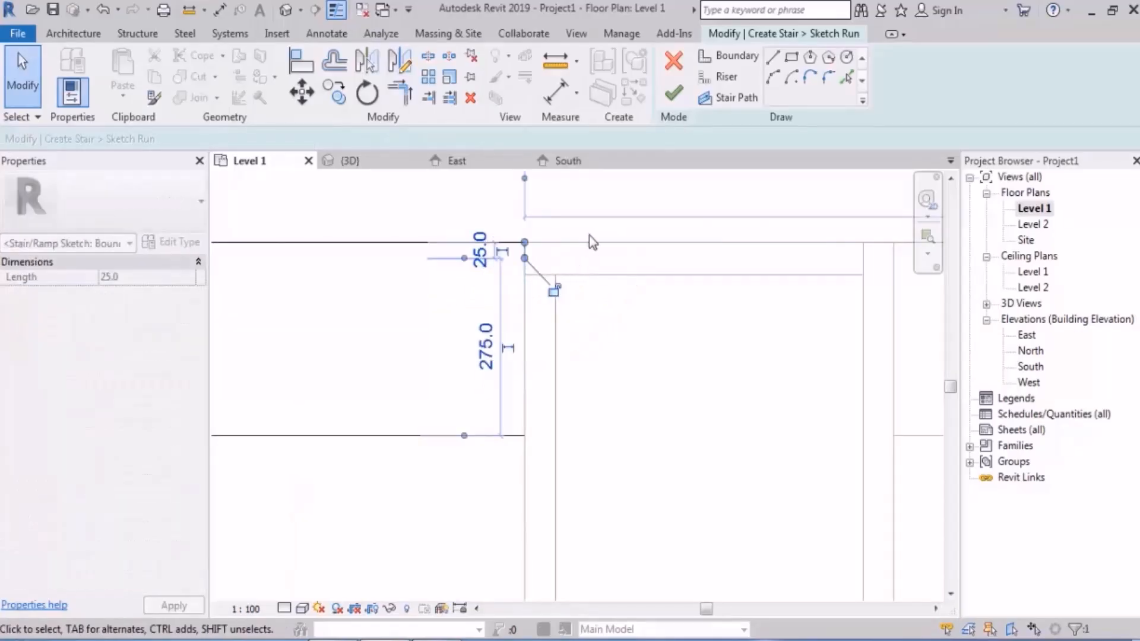
pyautogui.click(615, 197)
# Step: Draw an inner boundary arc of about 5938 mm radius, curving into the run, from the 25 mm piece's lower end to the lowest riser
pyautogui.scroll(2, 534, 251)
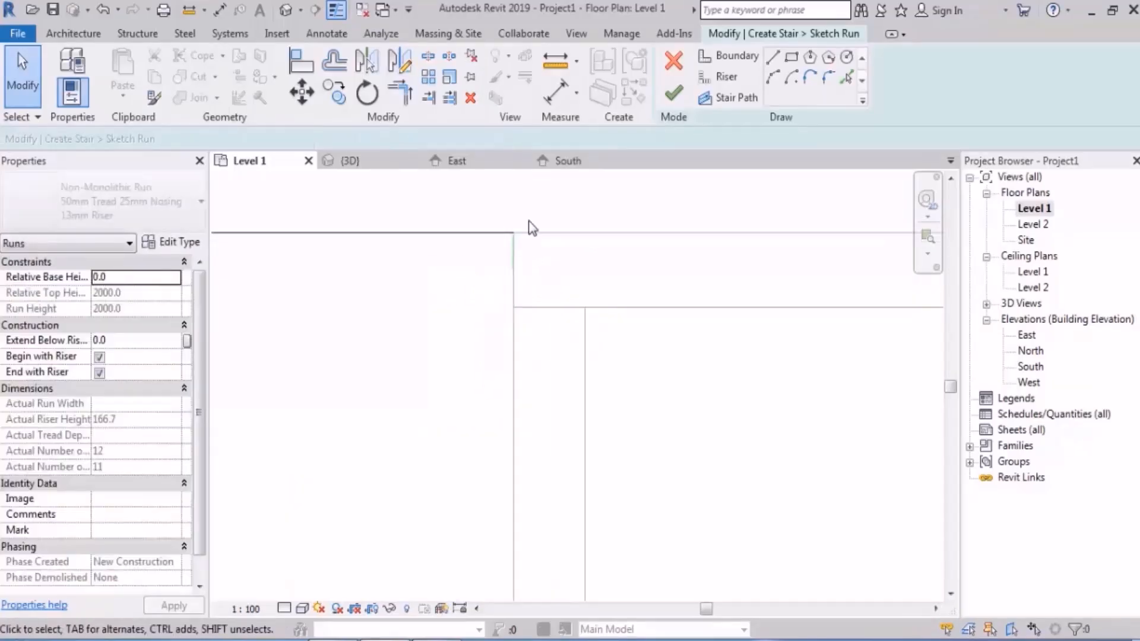
pyautogui.click(773, 77)
pyautogui.click(515, 271)
pyautogui.scroll(-11, 533, 213)
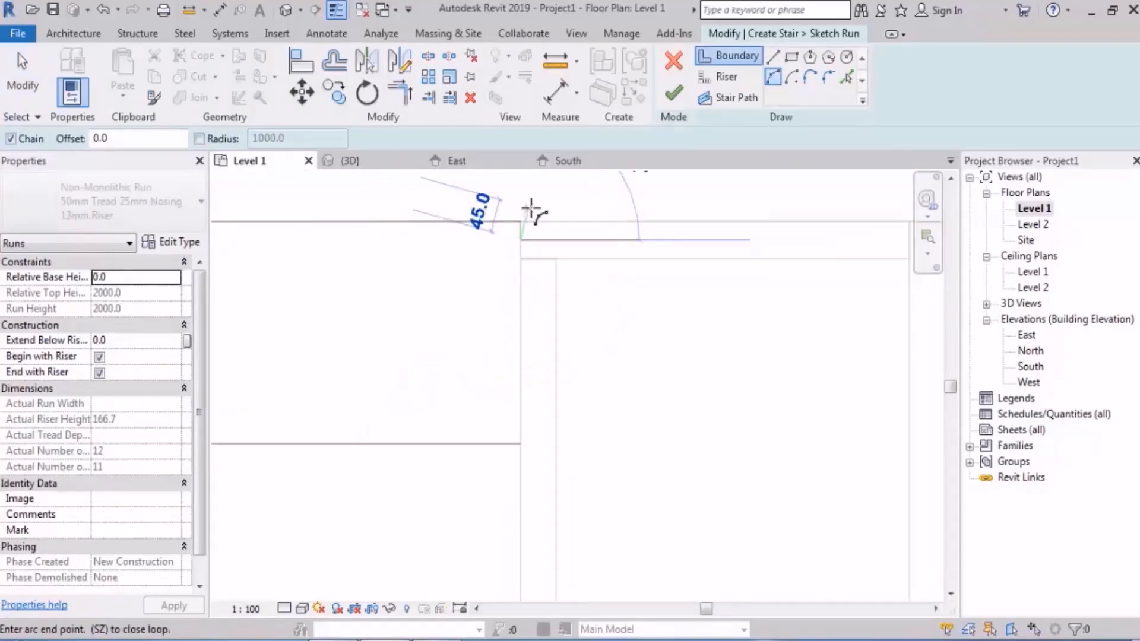
pyautogui.scroll(2, 515, 380)
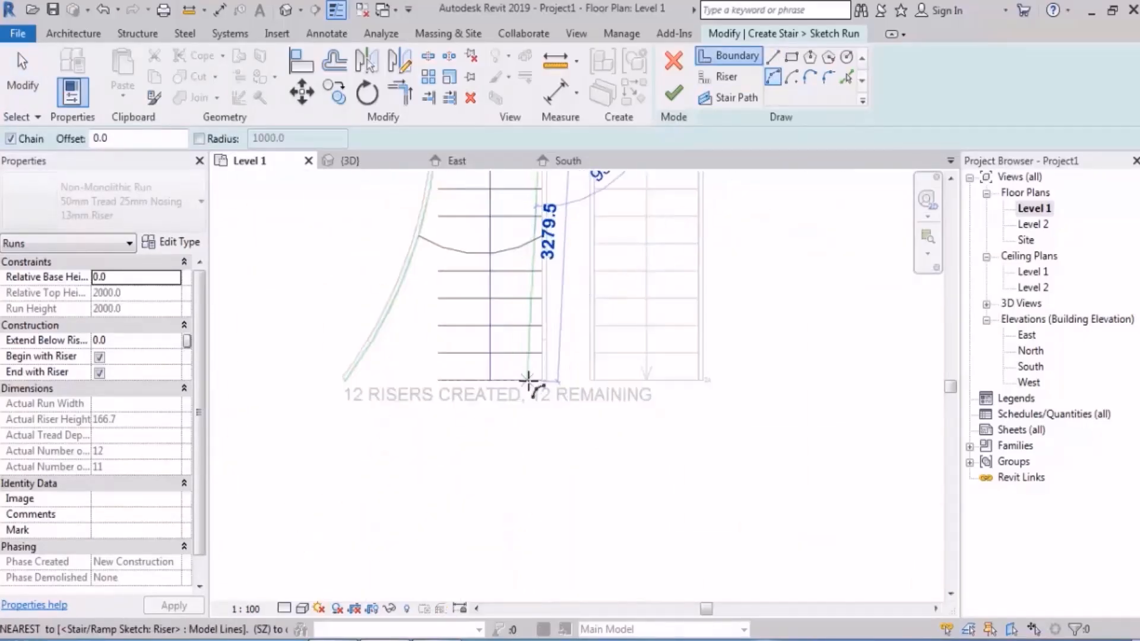
pyautogui.click(528, 381)
pyautogui.click(514, 275)
pyautogui.scroll(-3, 520, 388)
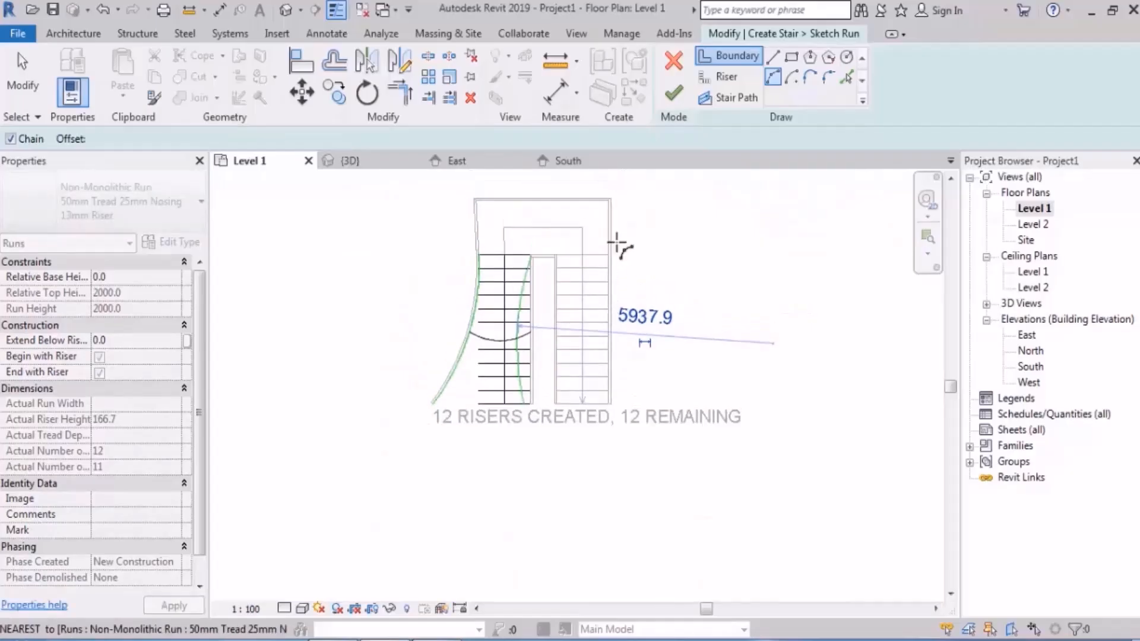
pyautogui.press('Escape')
pyautogui.press('Escape')
# Step: Delete the 25 mm straight piece at the top of the inner boundary and finish the run's sketch
pyautogui.scroll(5, 560, 208)
pyautogui.scroll(4, 419, 249)
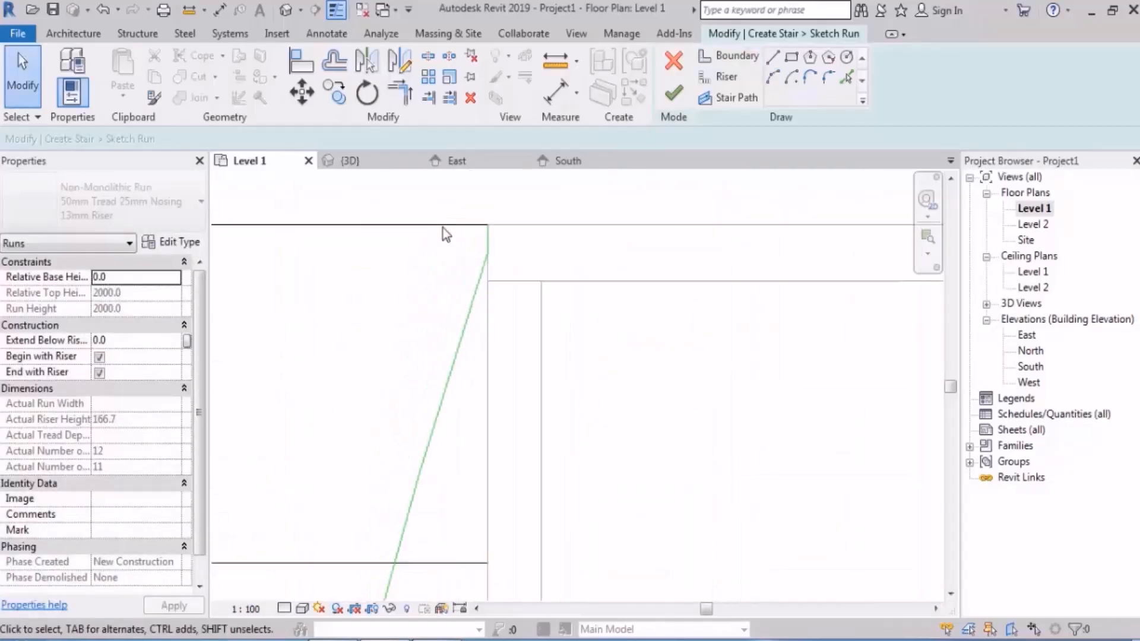
pyautogui.click(488, 237)
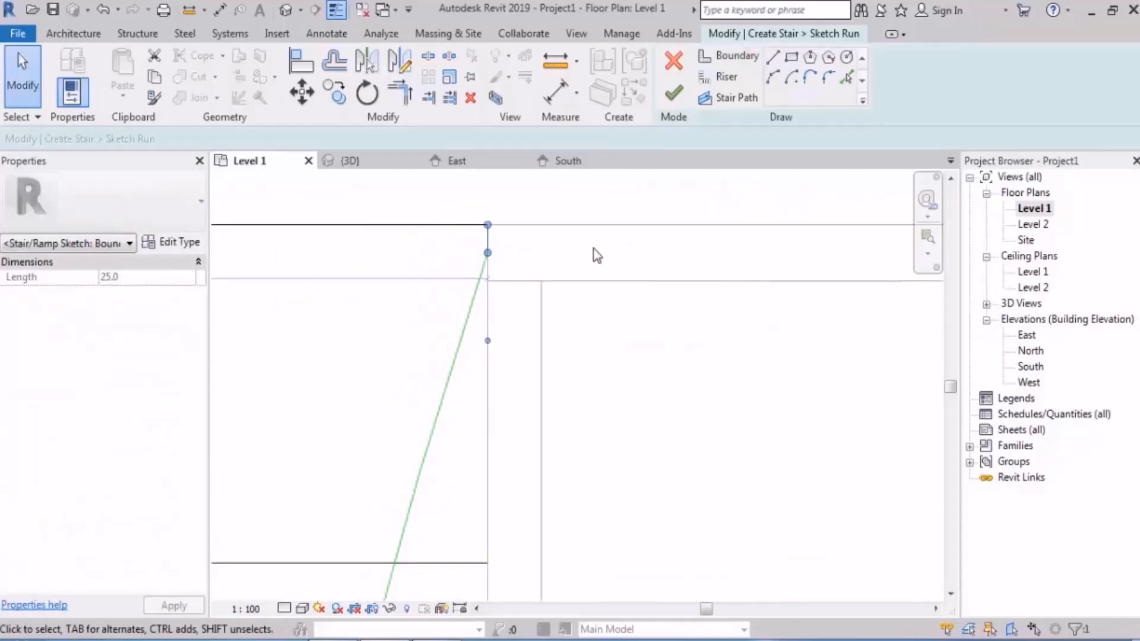
pyautogui.press('Delete')
pyautogui.scroll(-8, 593, 250)
pyautogui.moveTo(629, 258); pyautogui.dragTo(585, 309, button='middle')
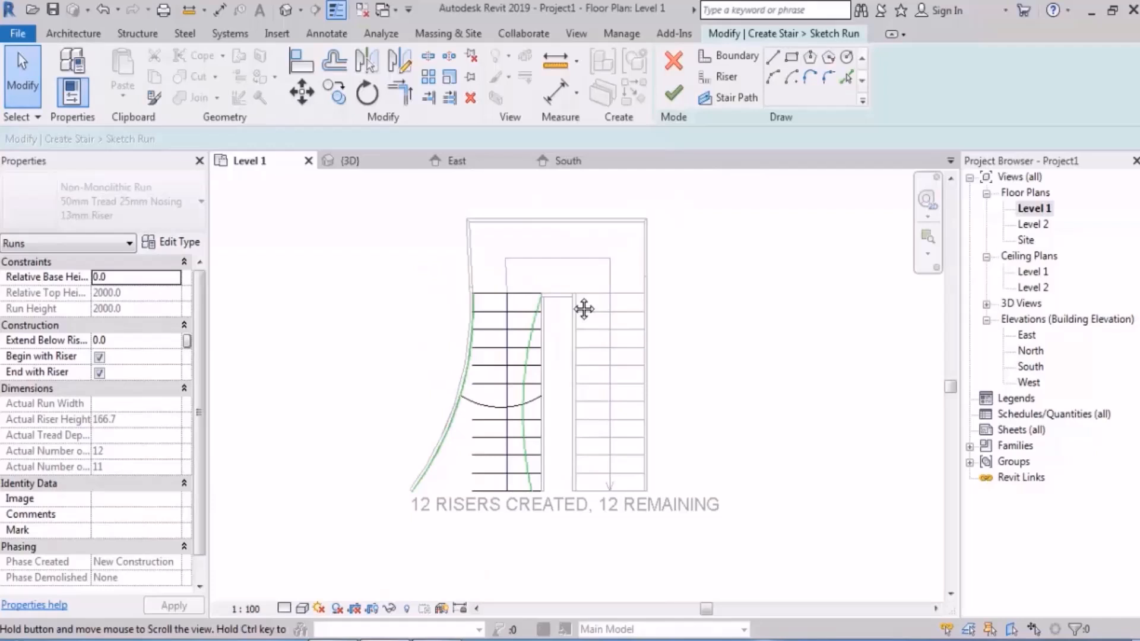
pyautogui.click(677, 98)
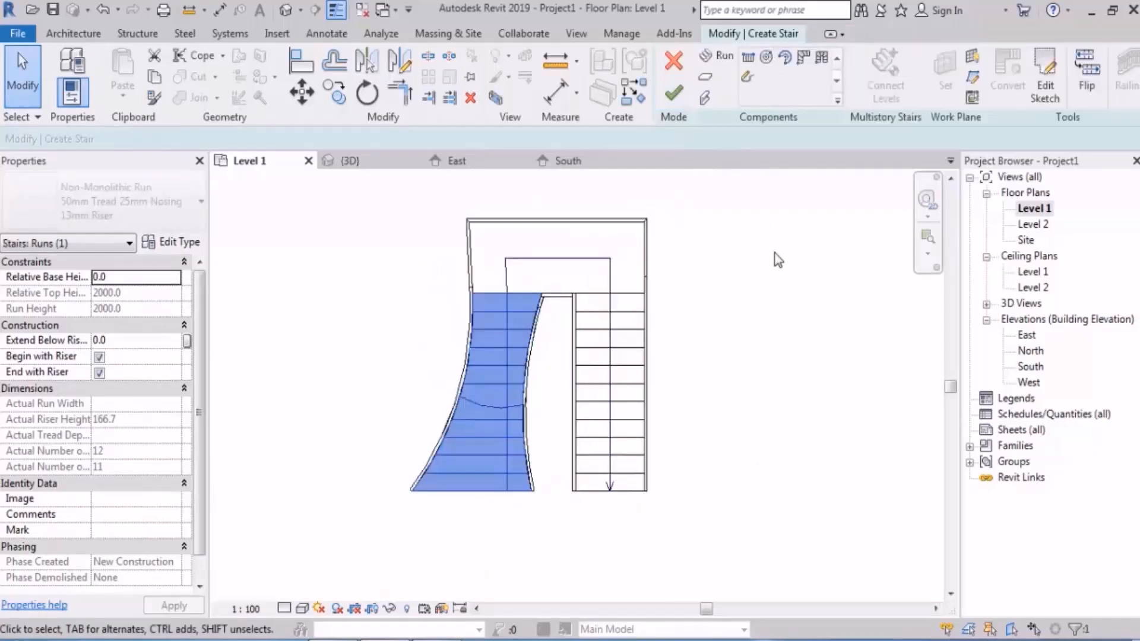
# Step: Examine in plan and in 3D how the inner curved stringer meets the landing and how the whole first run looks
pyautogui.click(775, 254)
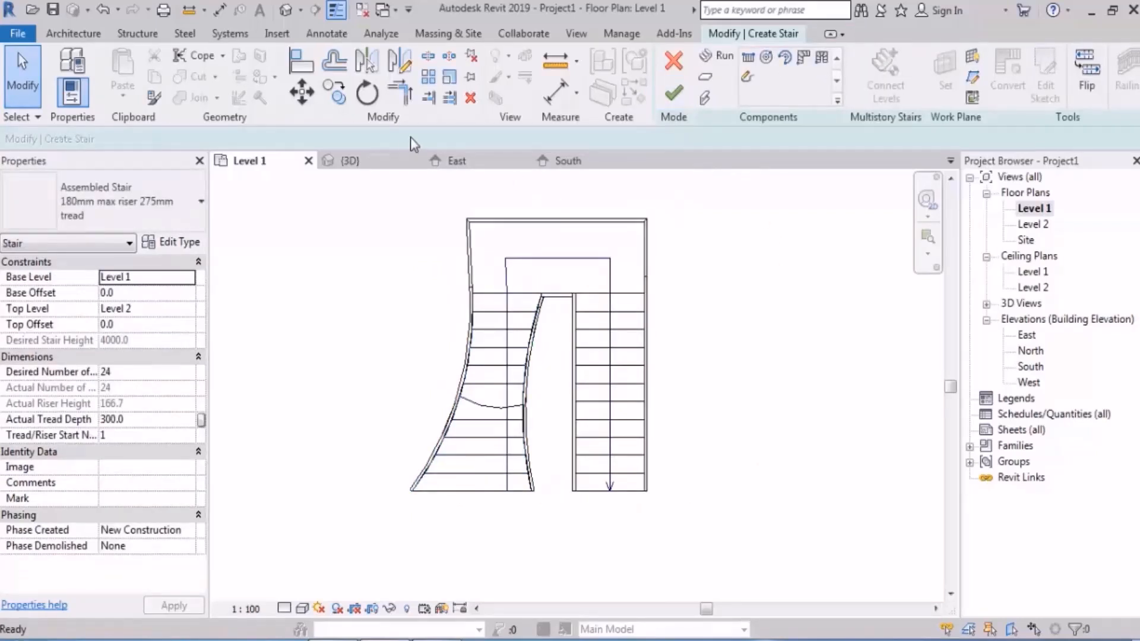
pyautogui.scroll(5, 542, 309)
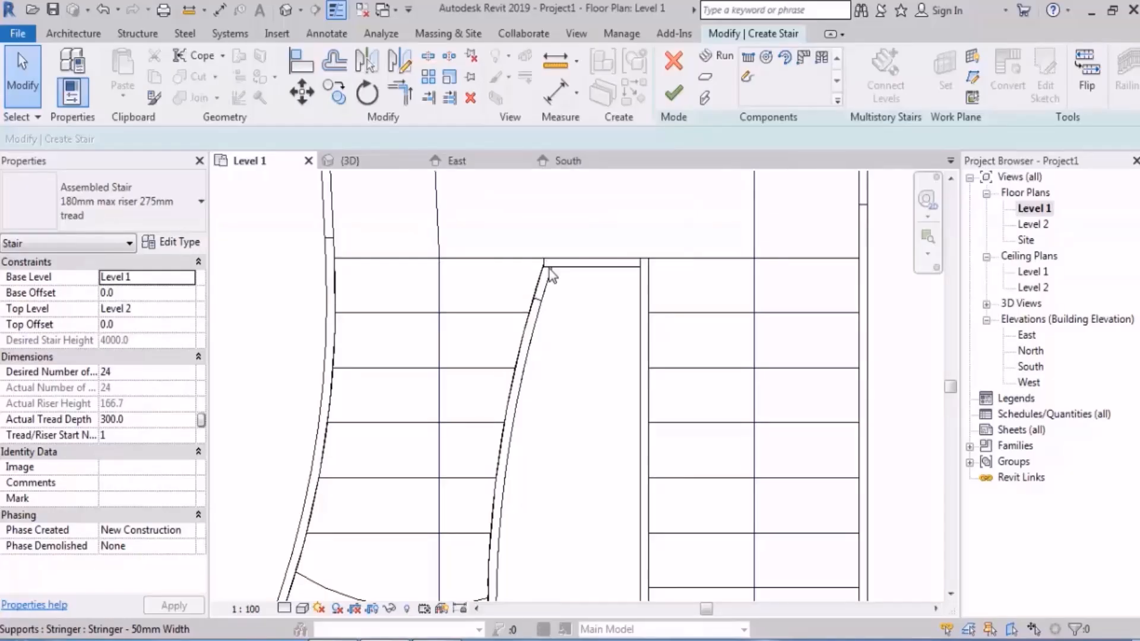
pyautogui.click(289, 10)
pyautogui.keyDown('shift'); pyautogui.moveTo(475, 309); pyautogui.dragTo(499, 285, button='middle'); pyautogui.keyUp('shift')
pyautogui.scroll(8, 473, 356)
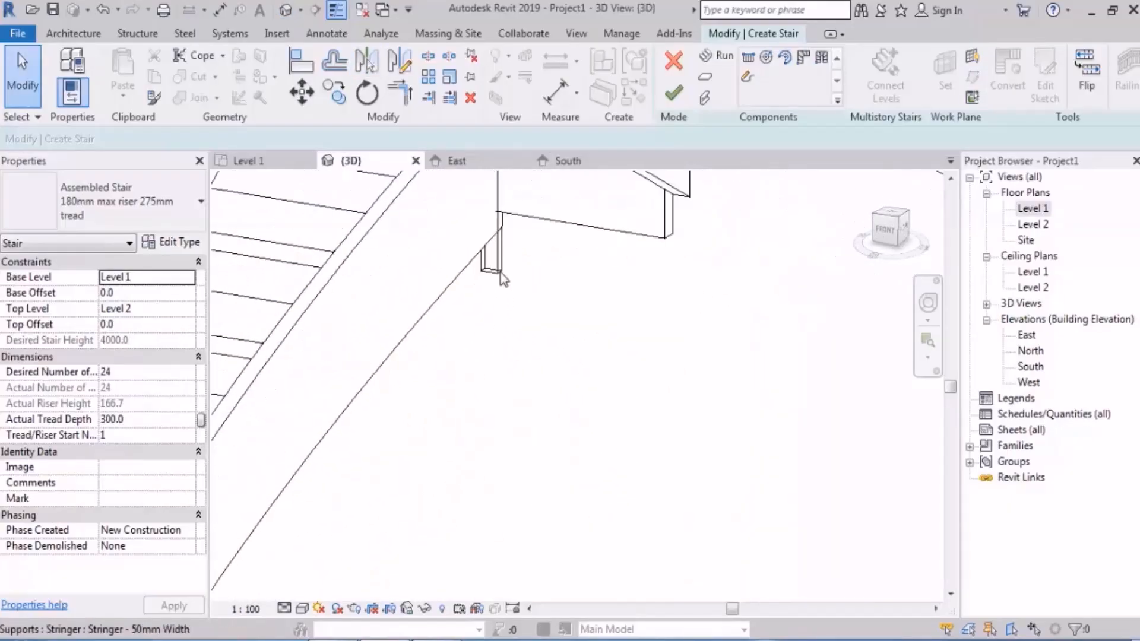
pyautogui.click(503, 279)
pyautogui.keyDown('shift'); pyautogui.moveTo(572, 330); pyautogui.dragTo(773, 420, button='middle'); pyautogui.keyUp('shift')
pyautogui.click(564, 381)
pyautogui.scroll(-6, 561, 379)
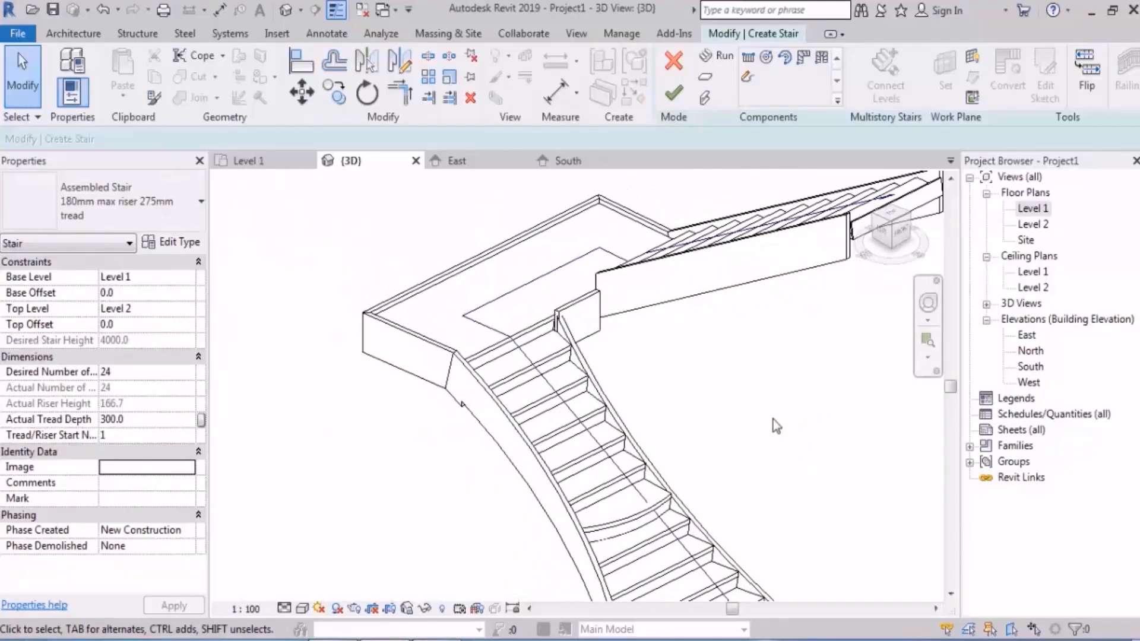
pyautogui.scroll(-5, 713, 404)
pyautogui.keyDown('shift'); pyautogui.moveTo(530, 364); pyautogui.dragTo(608, 355, button='middle'); pyautogui.keyUp('shift')
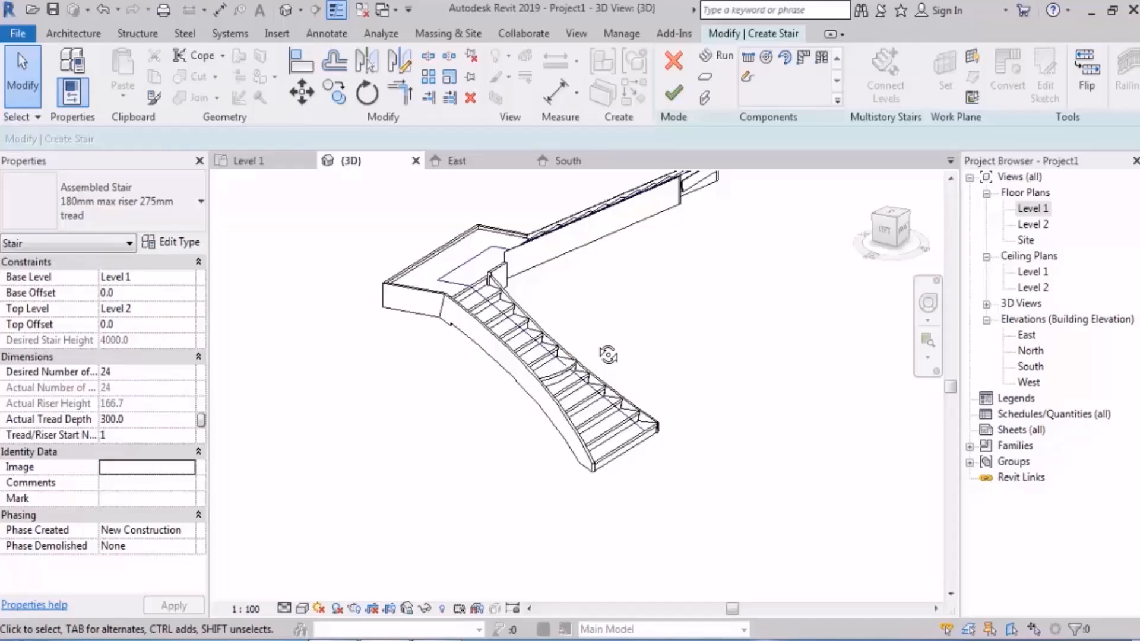
# Step: Reopen the first run's sketch in the Level 1 plan and slant the lowest riser by extending its outer end beyond and below the outer boundary
pyautogui.click(1031, 209)
pyautogui.doubleClick(1033, 209)
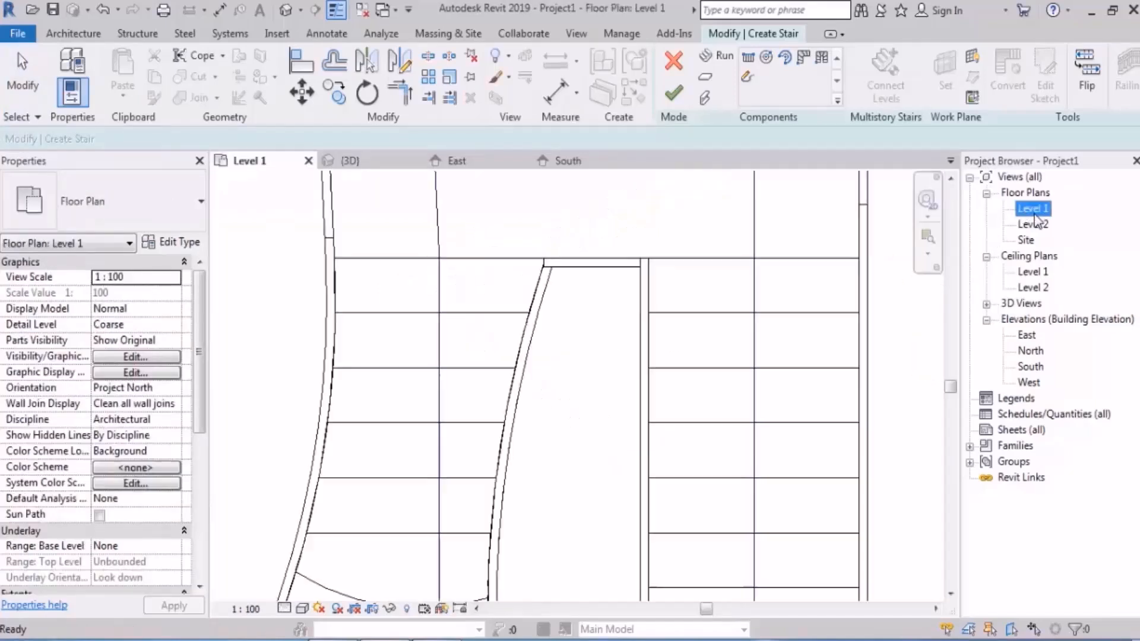
pyautogui.doubleClick(528, 356)
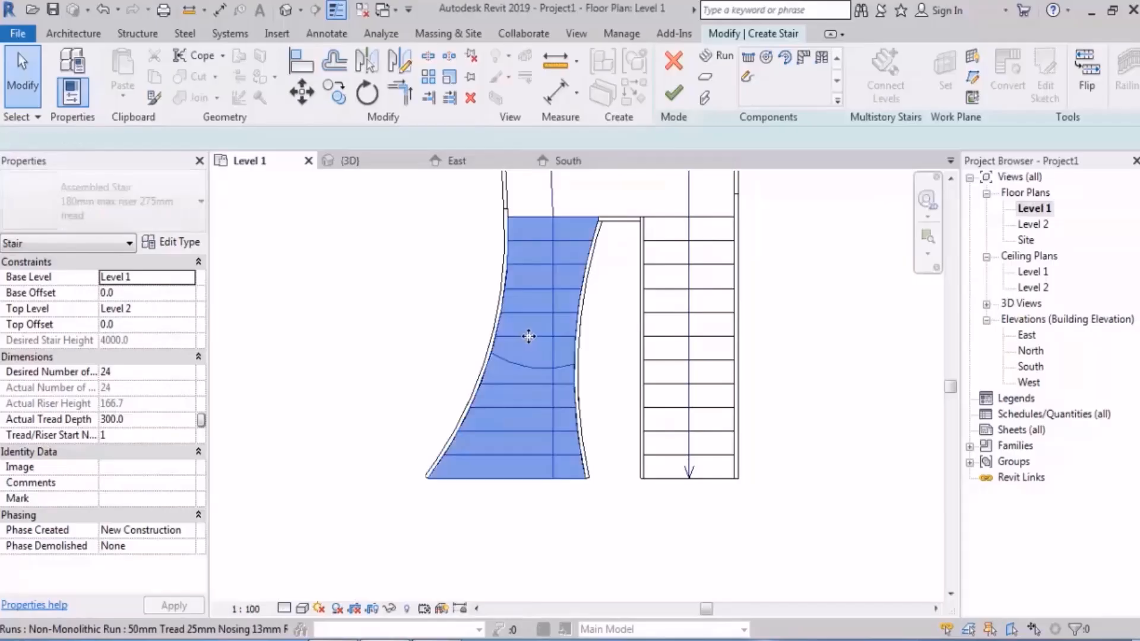
pyautogui.scroll(5, 528, 493)
pyautogui.click(563, 429)
pyautogui.scroll(-2, 580, 457)
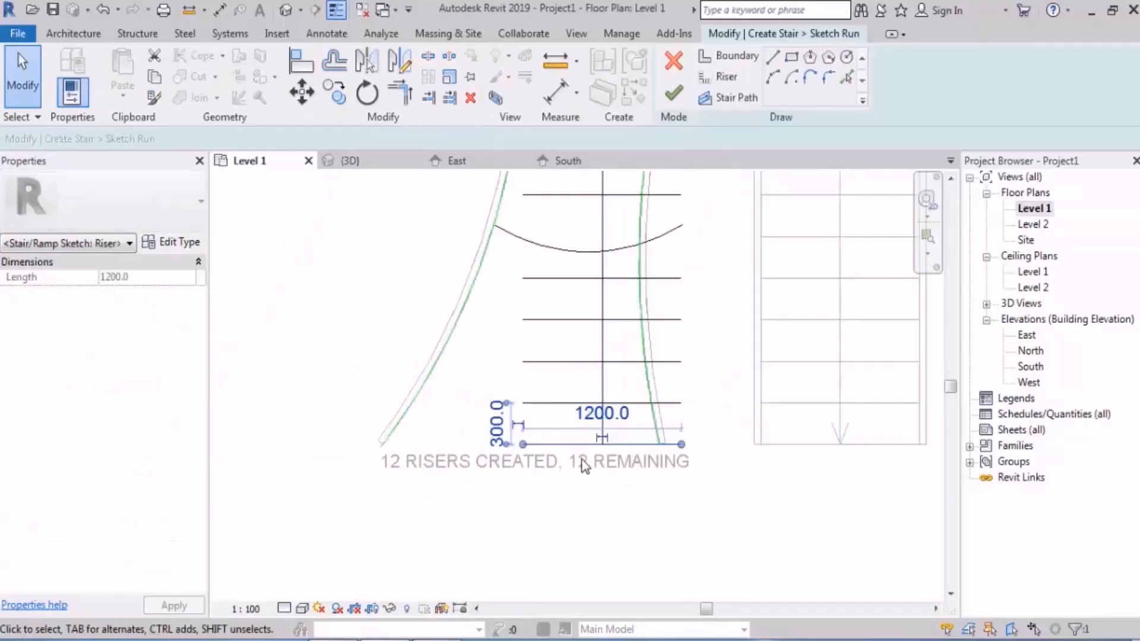
pyautogui.moveTo(523, 444); pyautogui.dragTo(372, 479)
pyautogui.click(454, 528)
# Step: Trim the outer boundary arc and the slanted lowest riser to a corner, and try to finish the run's sketch
pyautogui.press('t')
pyautogui.press('r')
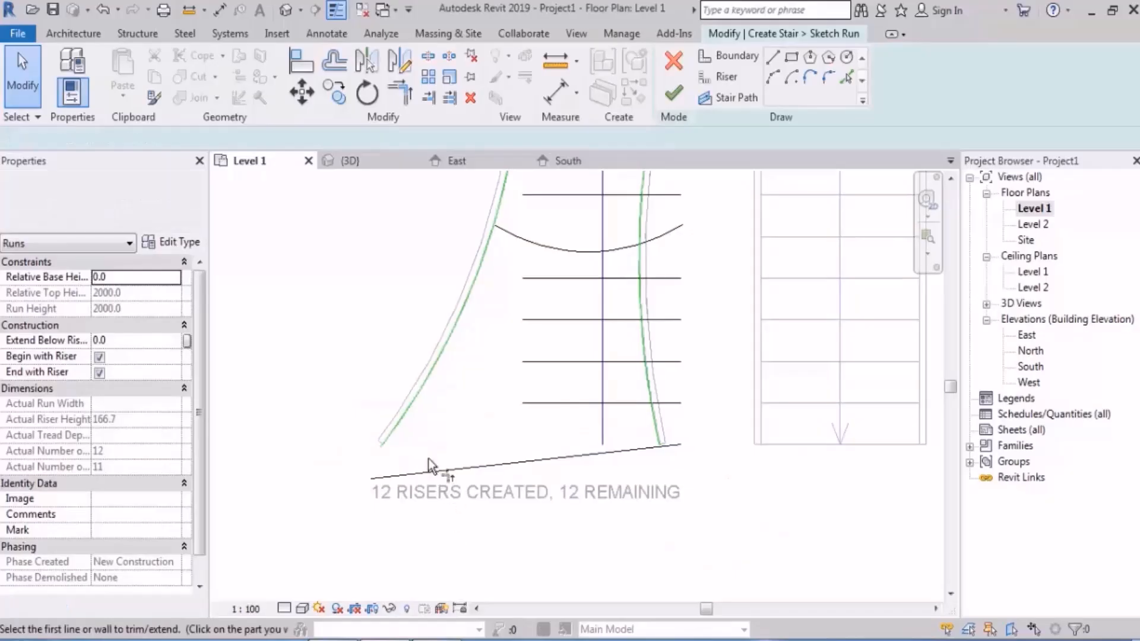
pyautogui.click(390, 436)
pyautogui.click(411, 475)
pyautogui.moveTo(583, 445); pyautogui.dragTo(576, 456, button='middle')
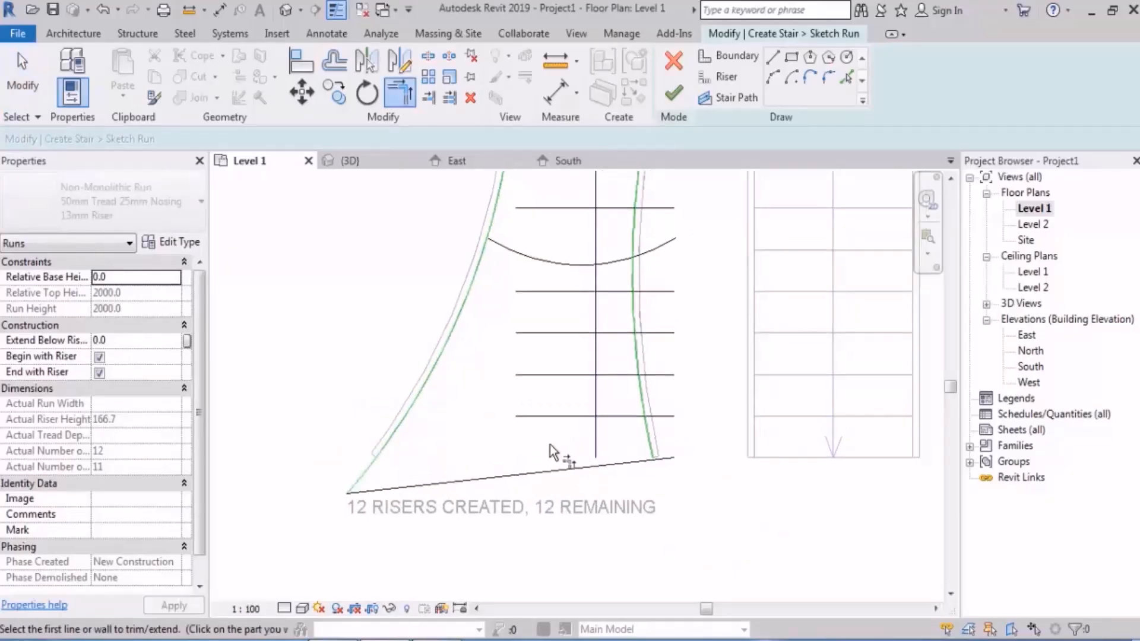
pyautogui.scroll(-1, 560, 424)
pyautogui.moveTo(580, 403); pyautogui.dragTo(580, 416, button='middle')
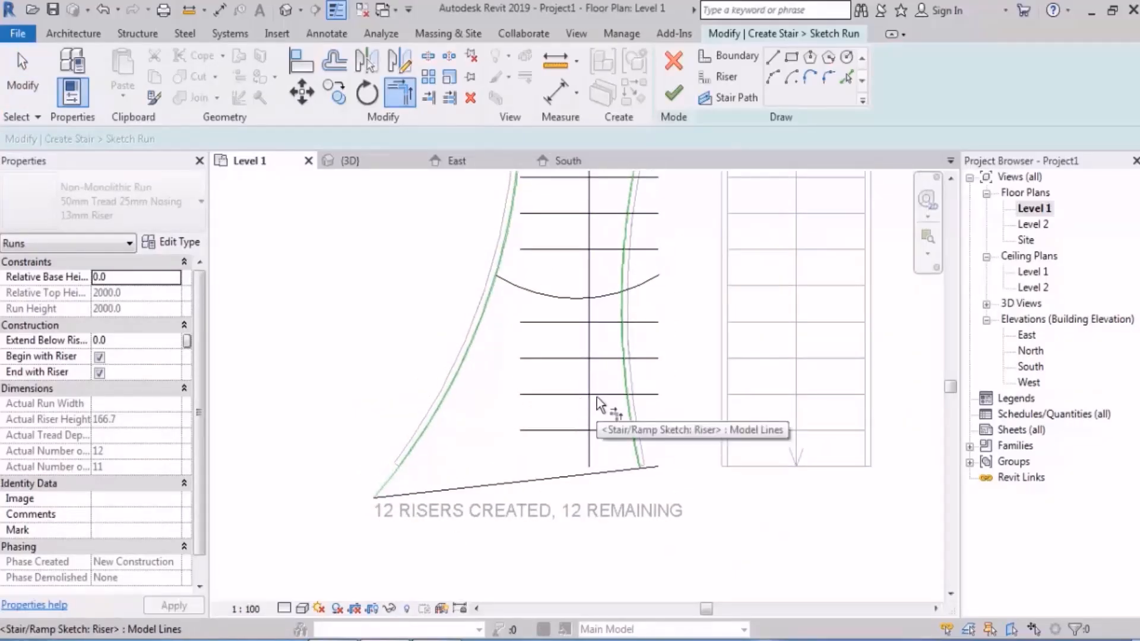
pyautogui.click(673, 93)
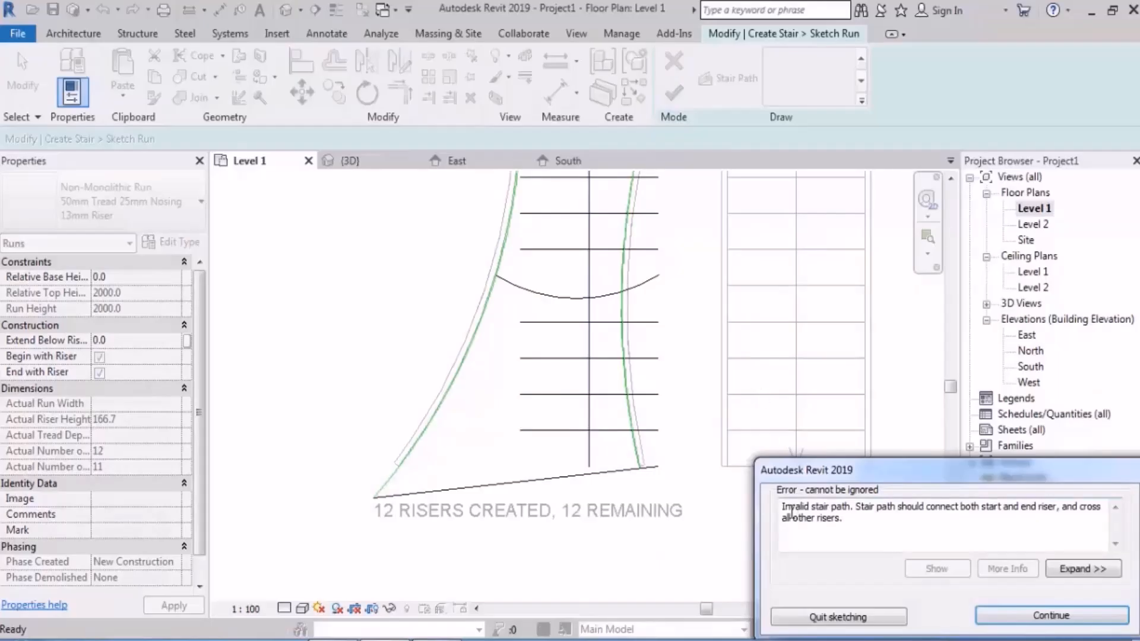
pyautogui.moveTo(781, 509); pyautogui.dragTo(845, 507)
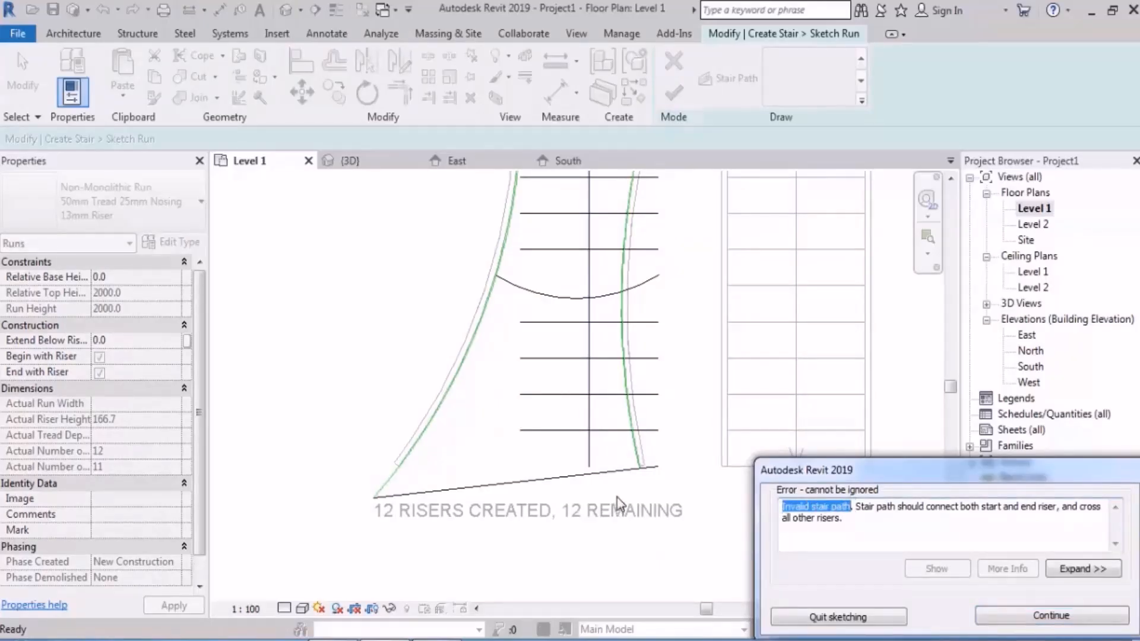
pyautogui.press('Escape')
# Step: Extend the stair path's lower end to the slanted lowest riser and finish the run's sketch
pyautogui.scroll(4, 593, 481)
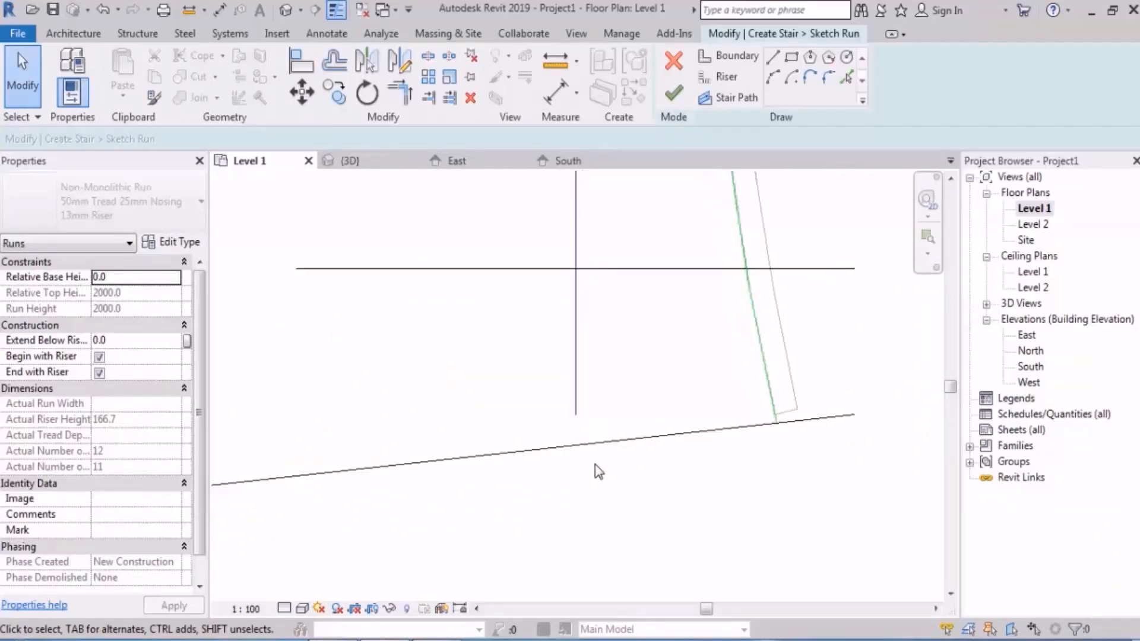
pyautogui.click(576, 412)
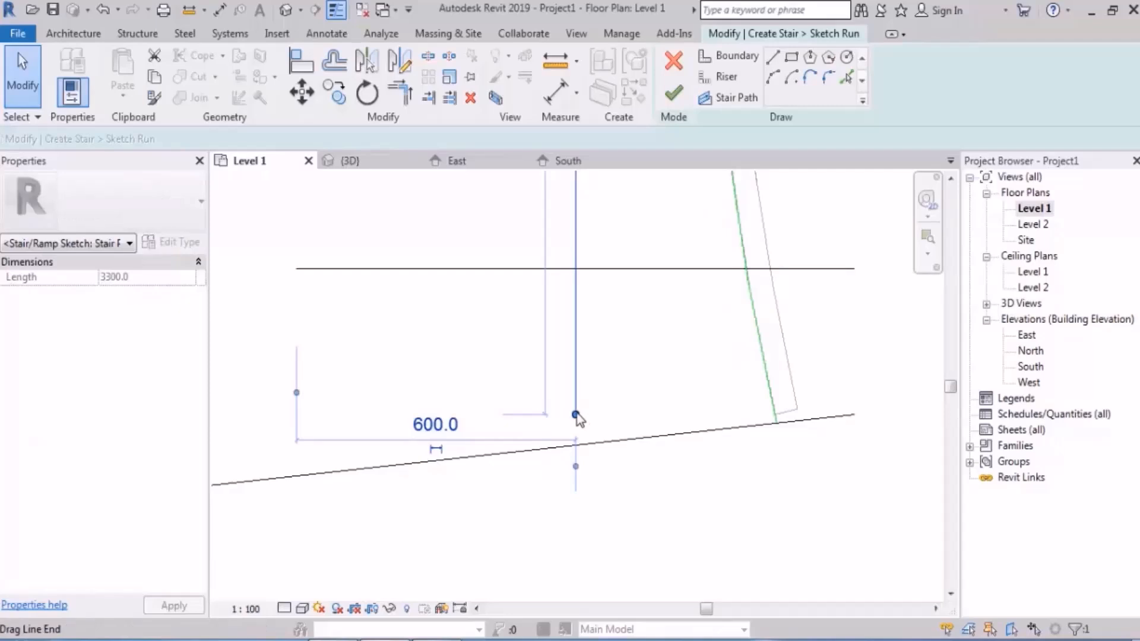
pyautogui.press('Delete')
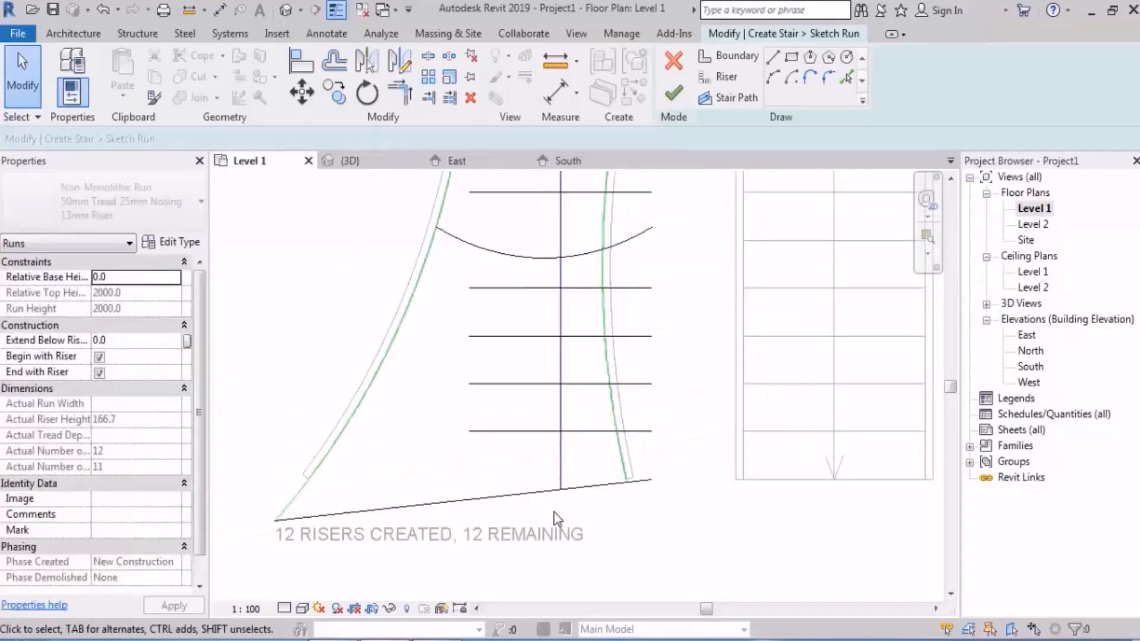
pyautogui.scroll(-3, 557, 519)
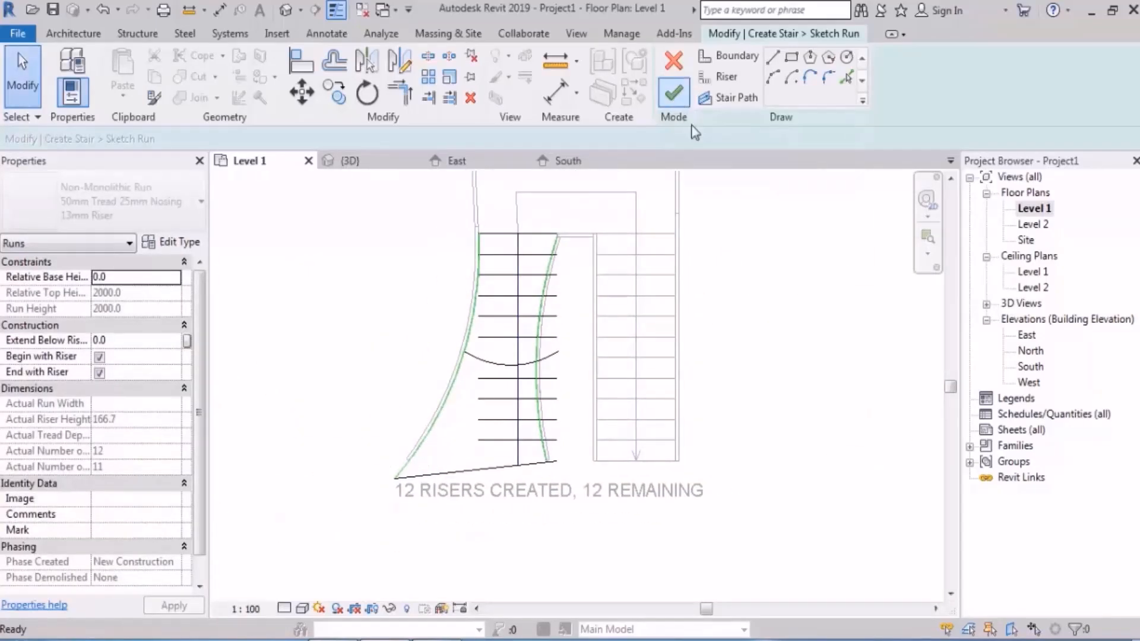
pyautogui.click(673, 92)
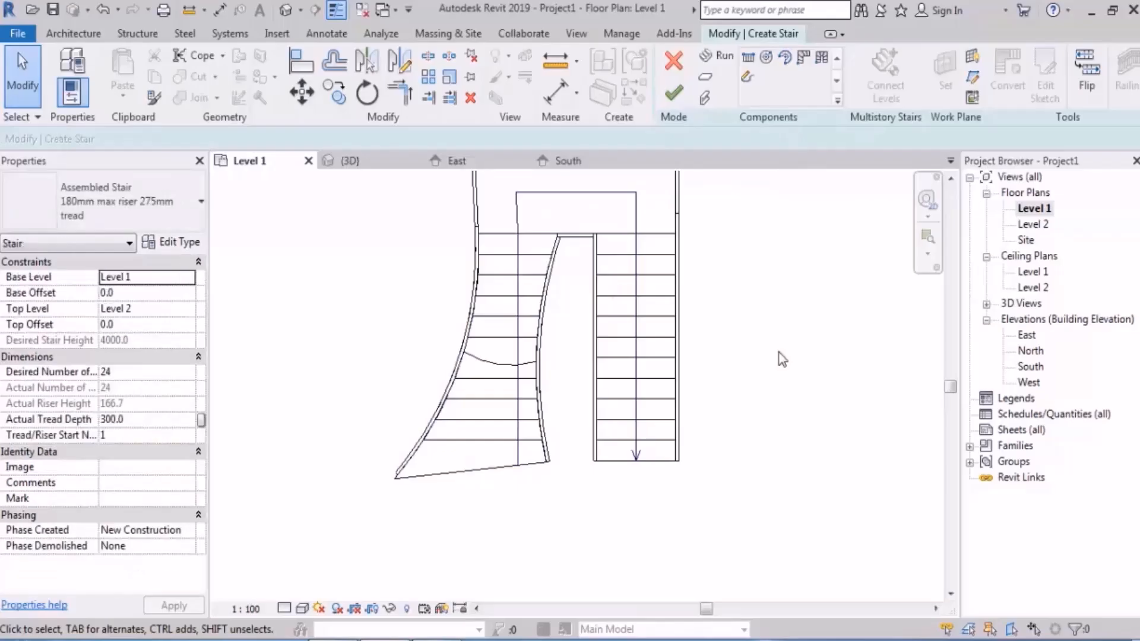
# Step: Delete all runs, supports and the landing of the customised stair
pyautogui.scroll(-2, 782, 359)
pyautogui.moveTo(782, 359); pyautogui.dragTo(739, 365, button='middle')
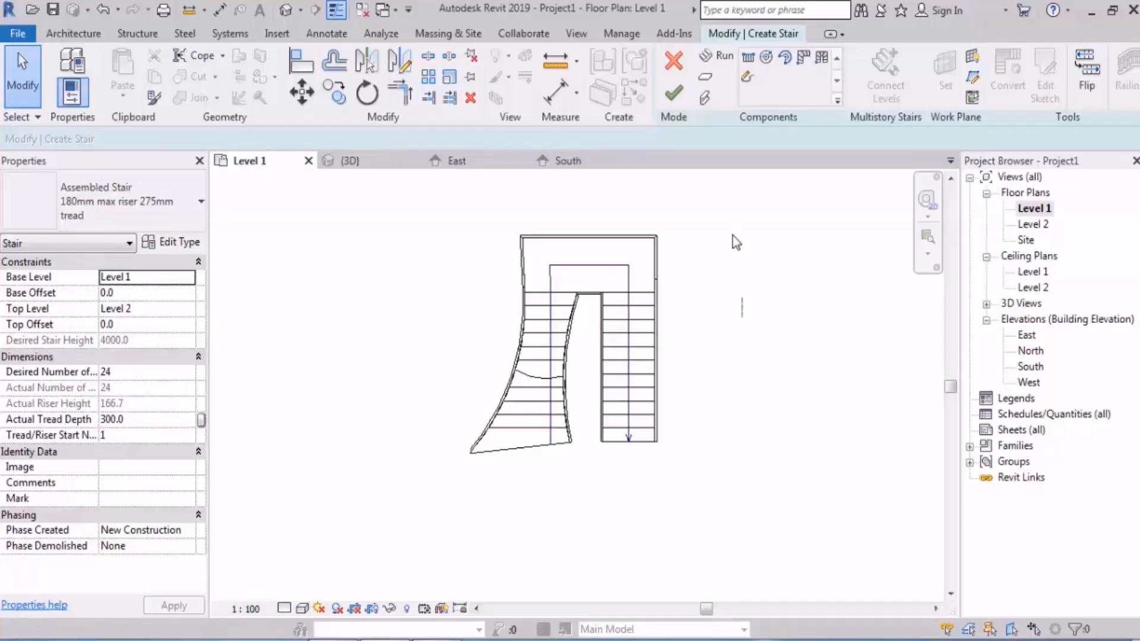
pyautogui.moveTo(722, 190); pyautogui.dragTo(405, 552)
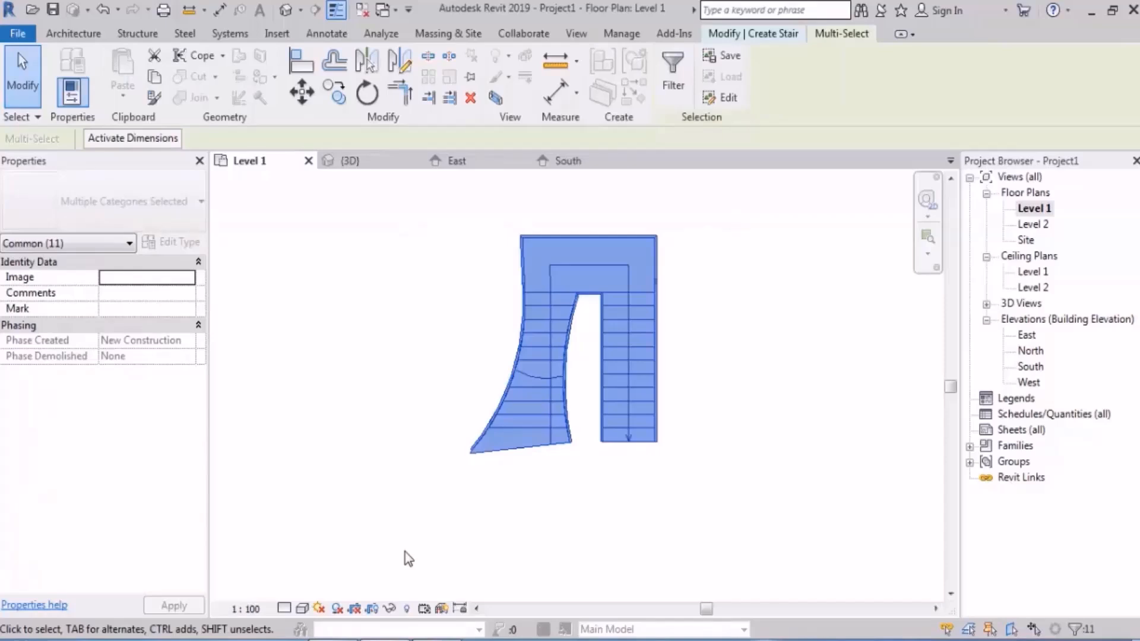
pyautogui.press('Delete')
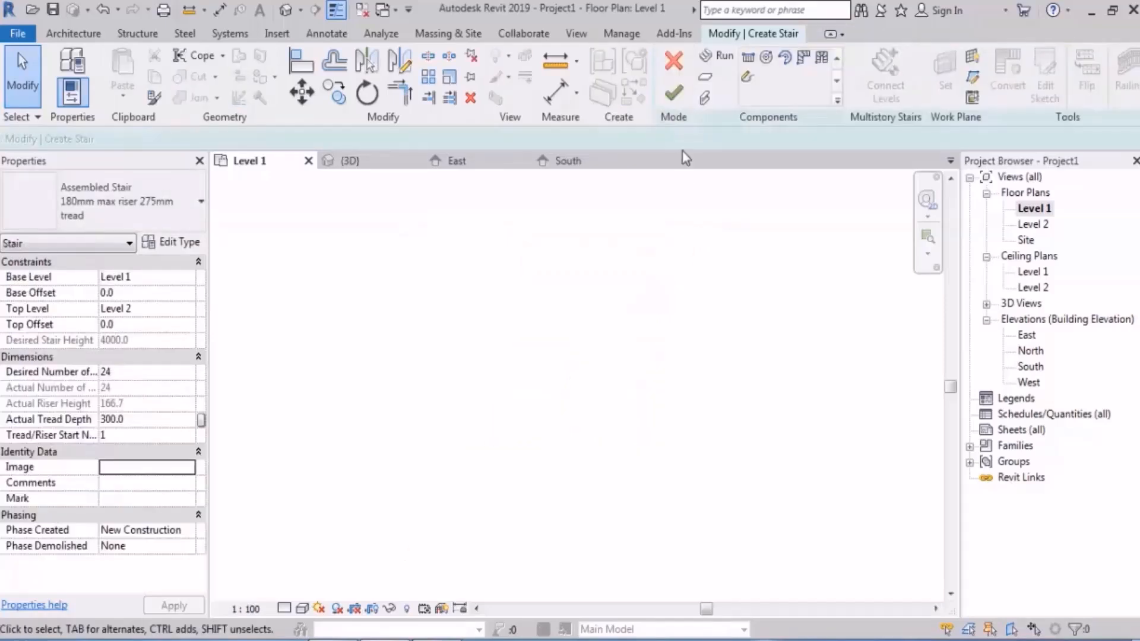
# Step: Create a U-shaped stair from two parallel straight 12-riser runs, each 1200 mm wide, with an automatic landing and about 3200 mm overall width
pyautogui.click(718, 54)
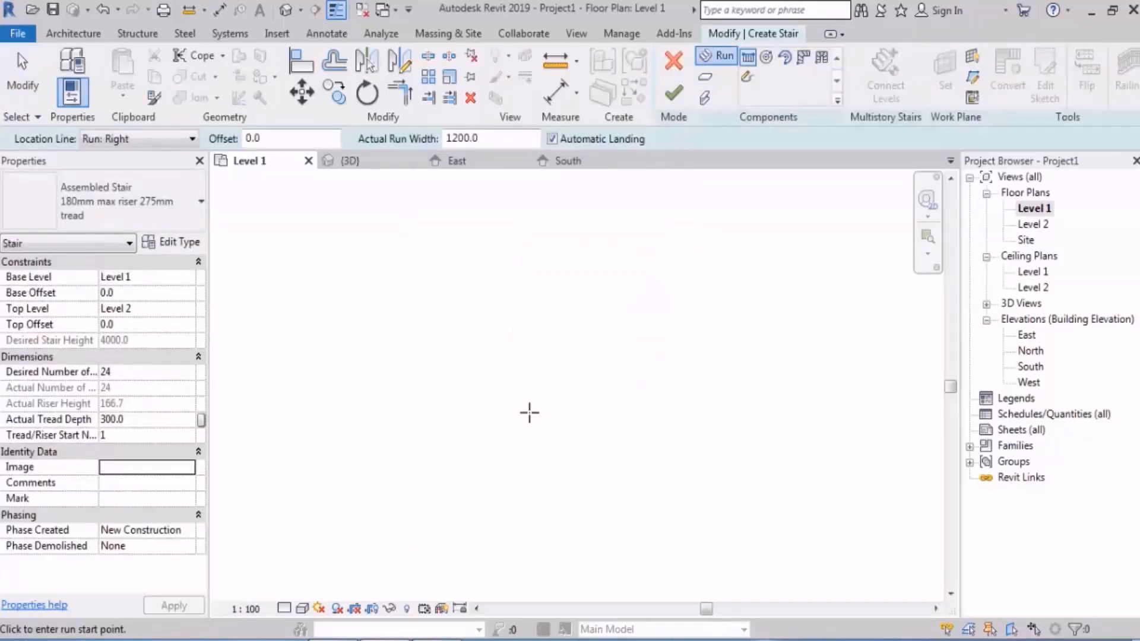
pyautogui.click(510, 475)
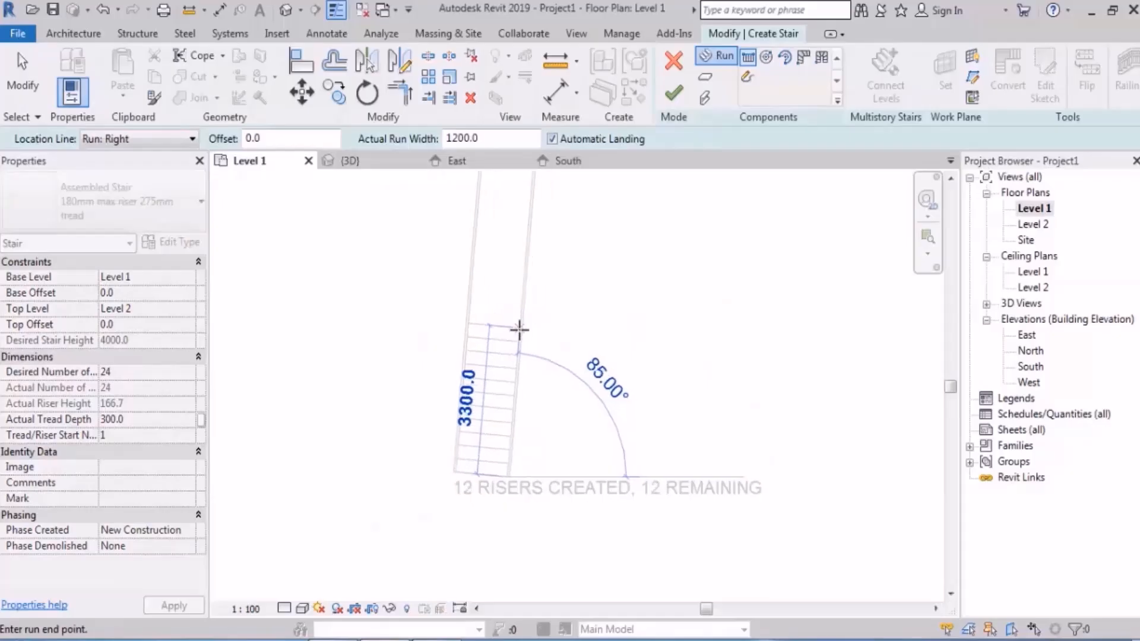
pyautogui.click(510, 327)
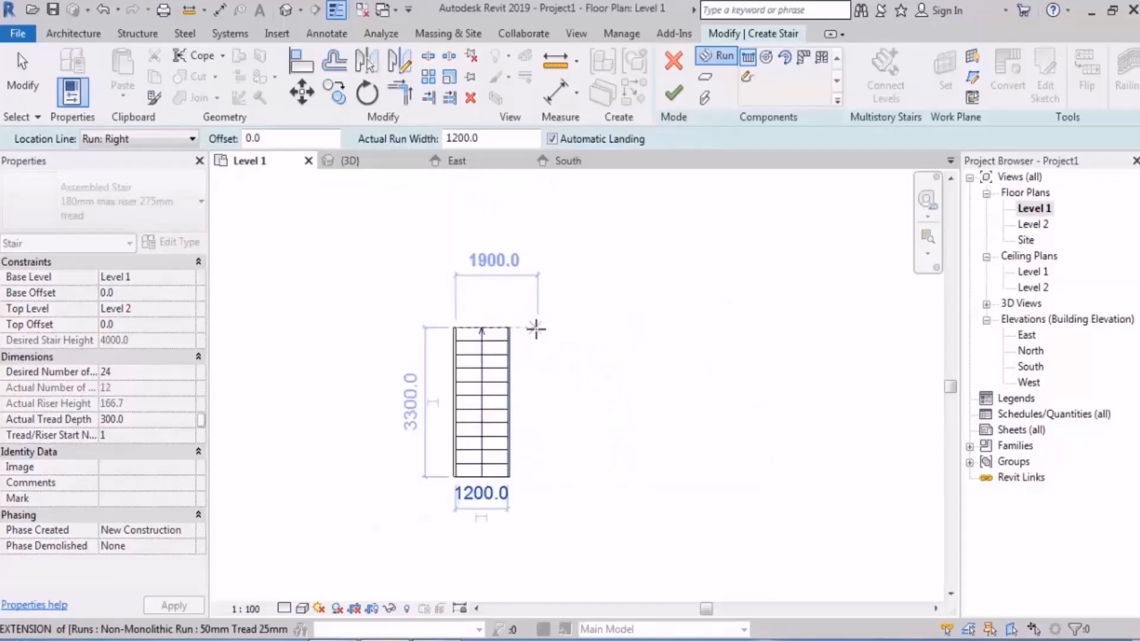
pyautogui.click(539, 328)
pyautogui.click(542, 505)
pyautogui.press('Escape')
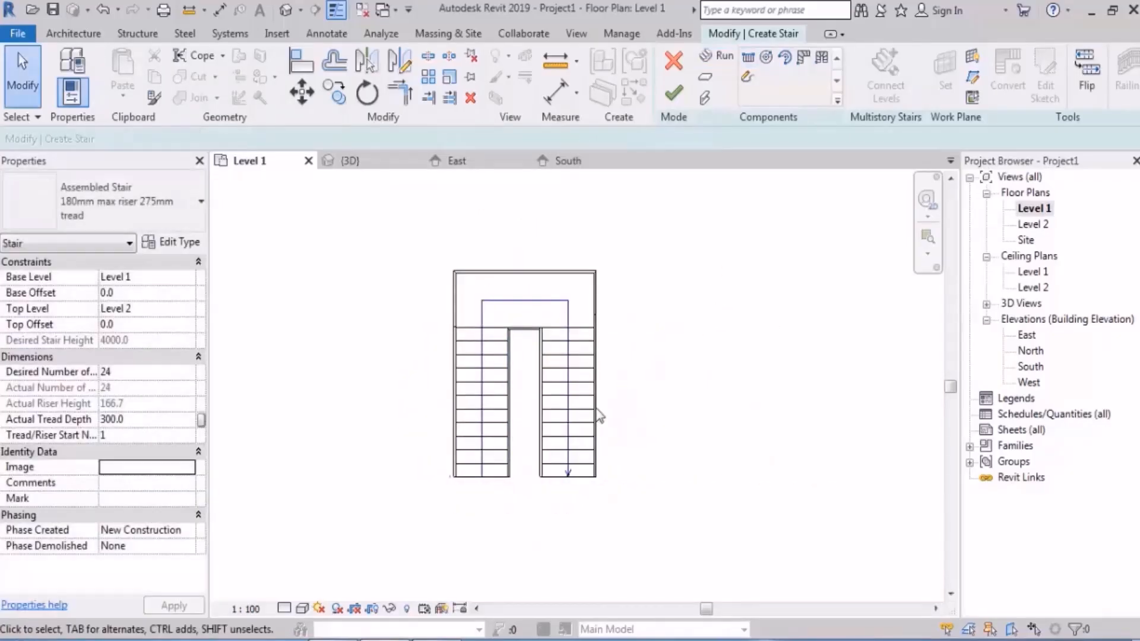
# Step: Convert the first run to a custom sketch-based component and open its sketch for editing
pyautogui.scroll(2, 513, 456)
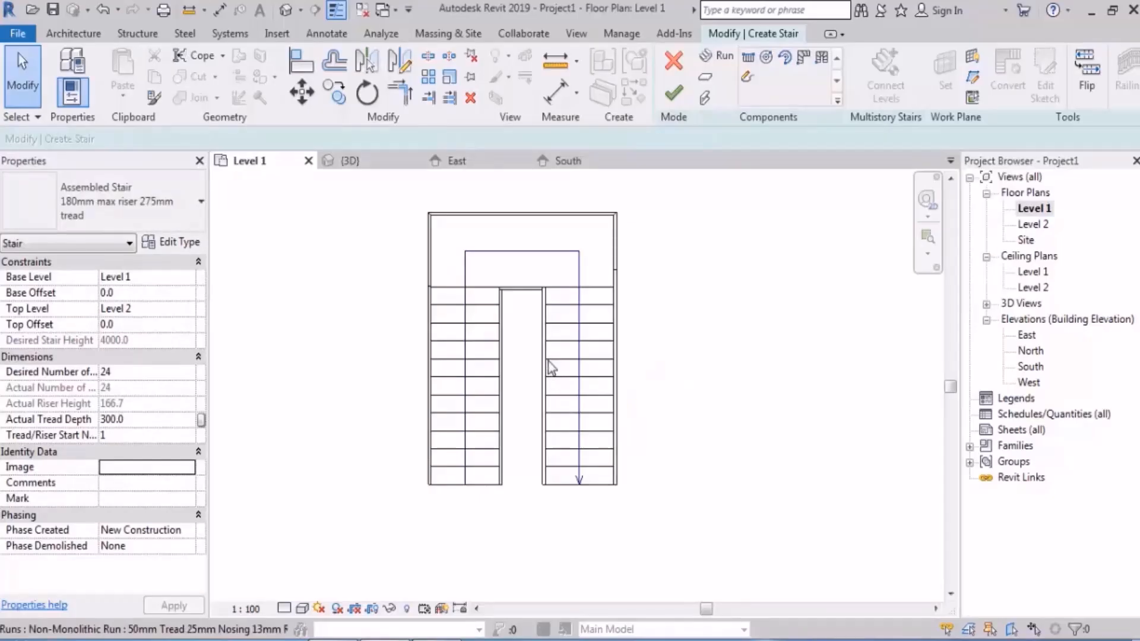
pyautogui.moveTo(546, 377); pyautogui.dragTo(579, 381, button='middle')
pyautogui.click(502, 369)
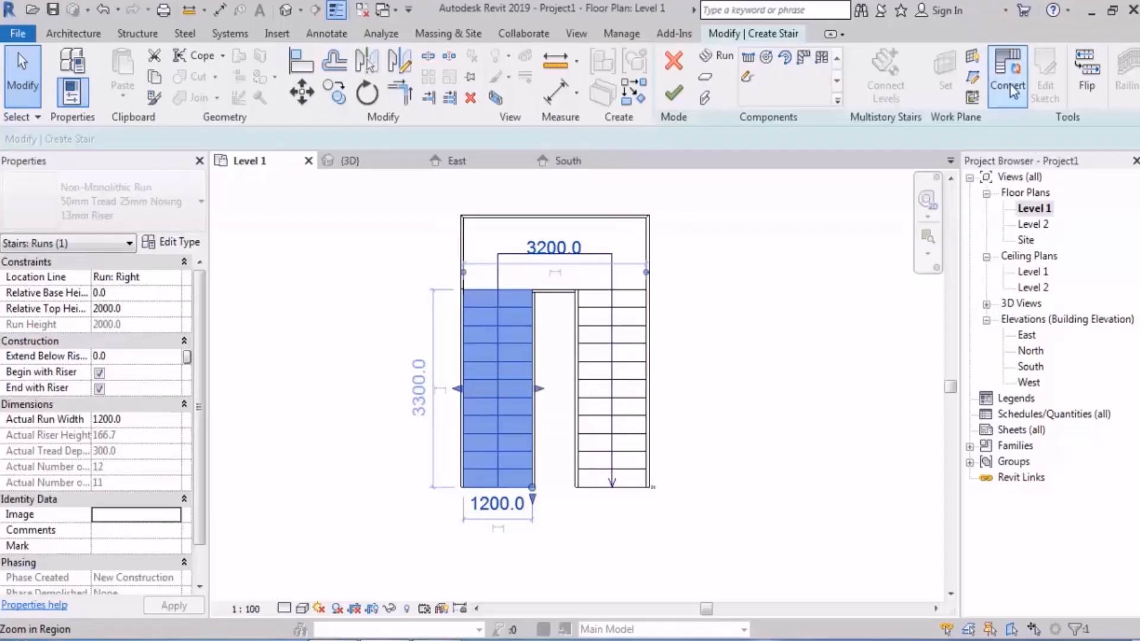
pyautogui.click(1008, 87)
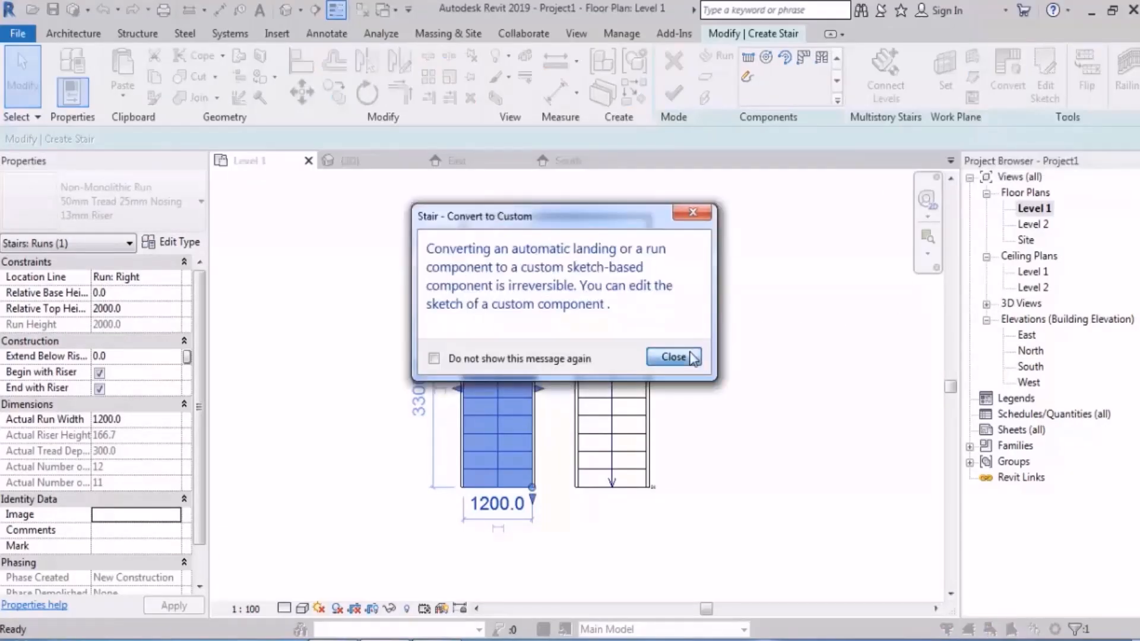
pyautogui.click(687, 359)
pyautogui.click(505, 346)
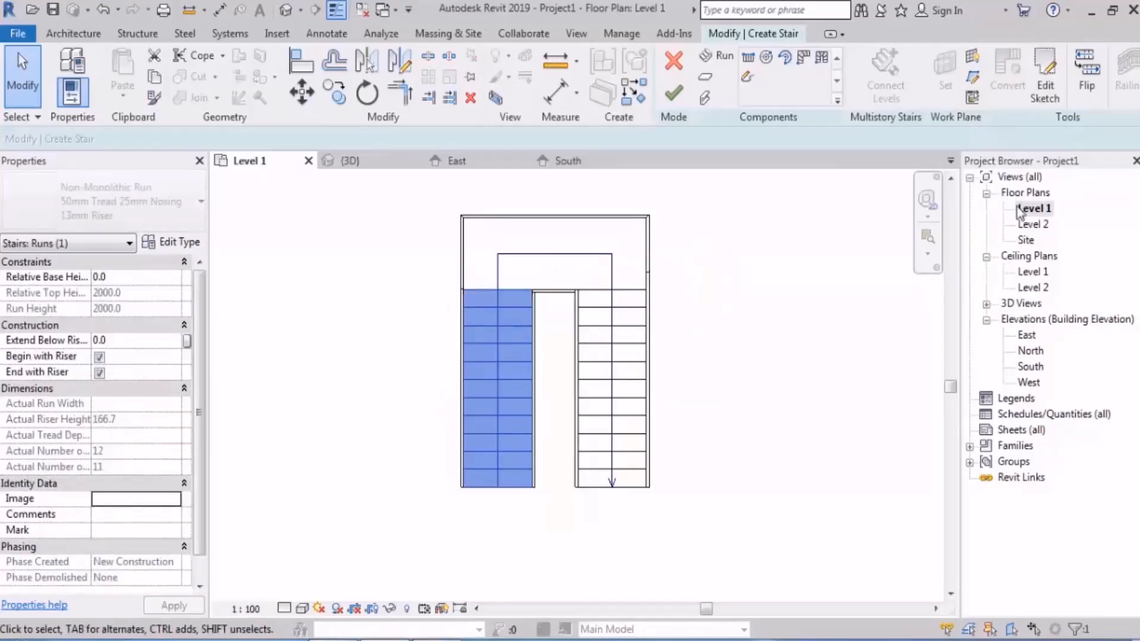
pyautogui.click(1046, 89)
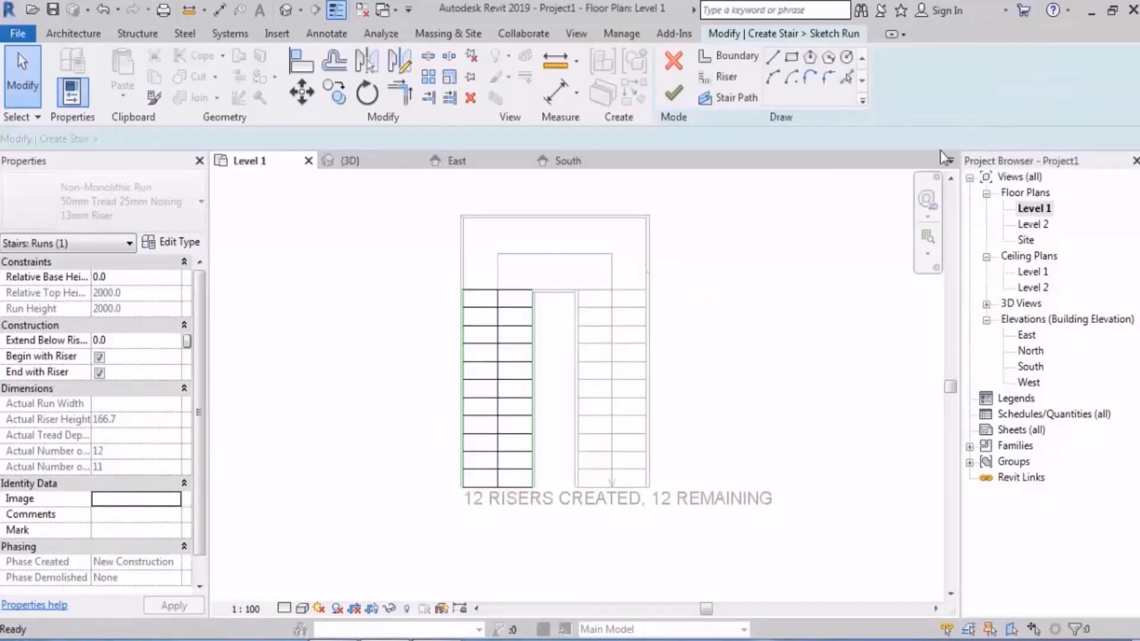
# Step: Slant the first run's outer boundary by pulling its lower end outward, away from the risers, and slightly above the lowest riser
pyautogui.scroll(3, 461, 389)
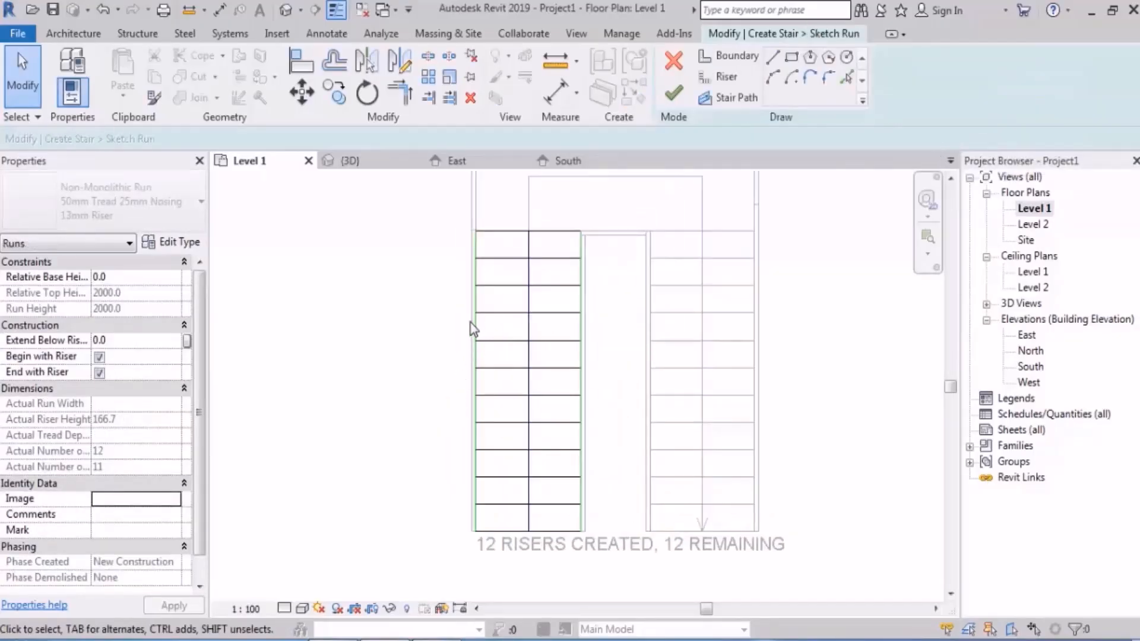
pyautogui.moveTo(474, 528); pyautogui.dragTo(376, 517)
pyautogui.click(614, 319)
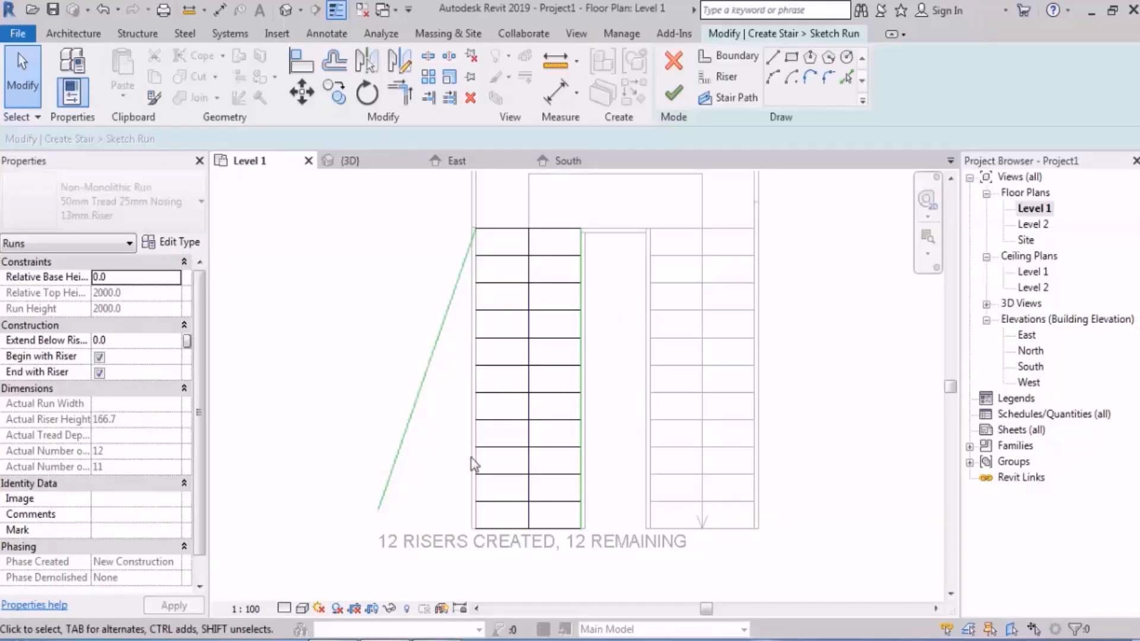
pyautogui.click(383, 507)
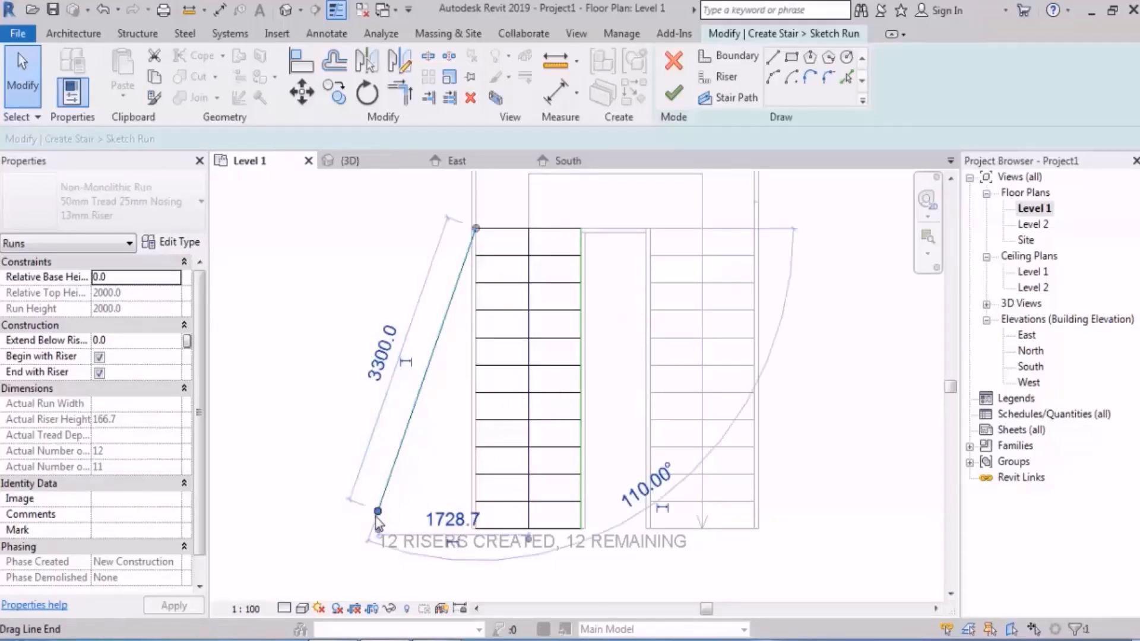
pyautogui.moveTo(375, 512); pyautogui.dragTo(384, 492)
pyautogui.moveTo(619, 335); pyautogui.dragTo(610, 325, button='middle')
# Step: Shorten the first run's inner boundary by raising its lower end to the third riser from the landing
pyautogui.click(572, 311)
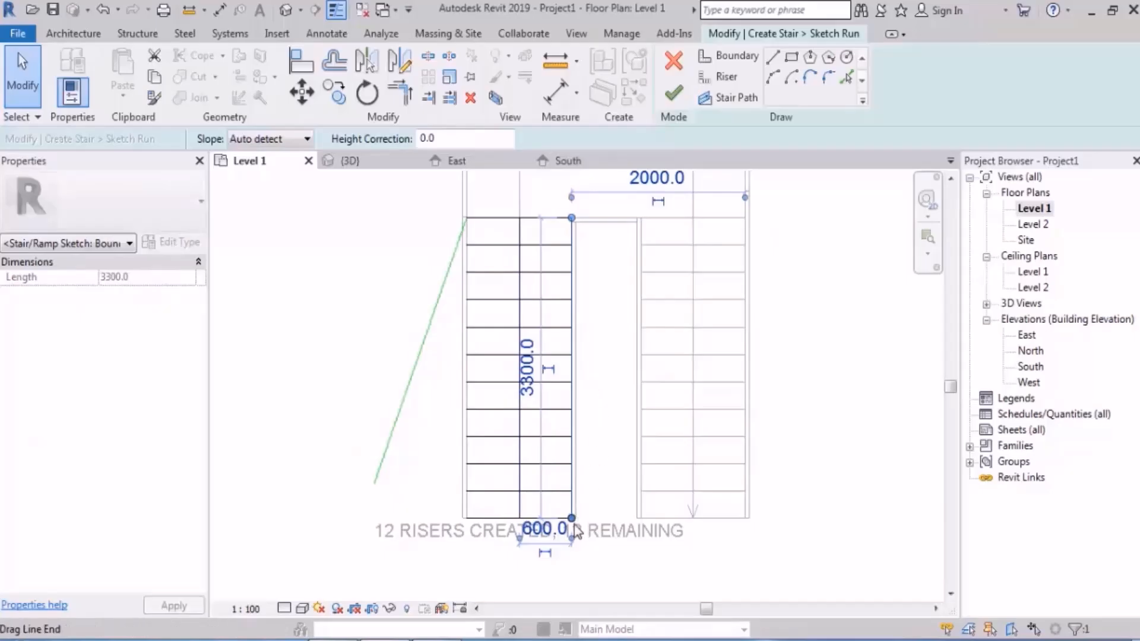
pyautogui.moveTo(572, 518); pyautogui.dragTo(573, 284)
pyautogui.click(595, 289)
# Step: Continue the first run's inner boundary with two chained arcs forming an S-curve from the third riser to just below the lowest riser
pyautogui.click(733, 59)
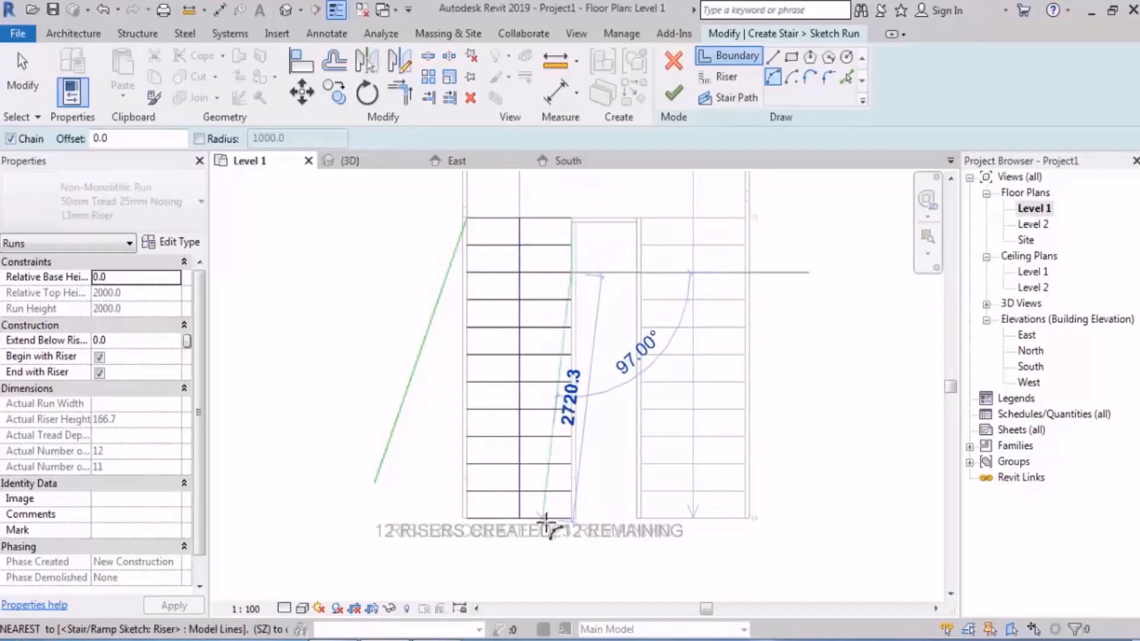
pyautogui.click(554, 456)
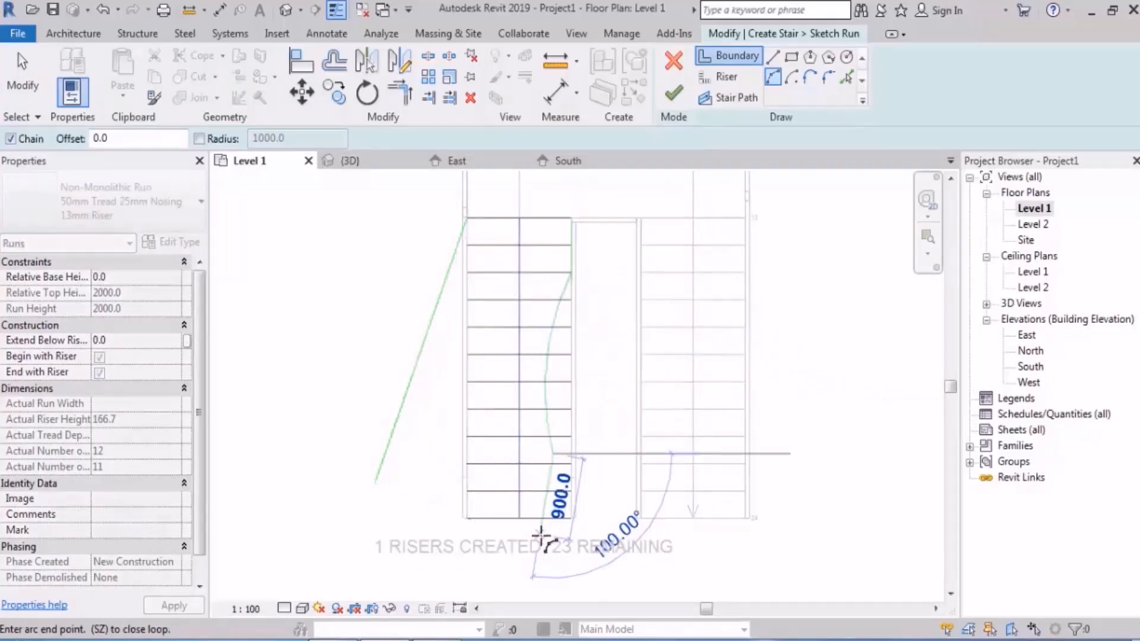
pyautogui.click(540, 533)
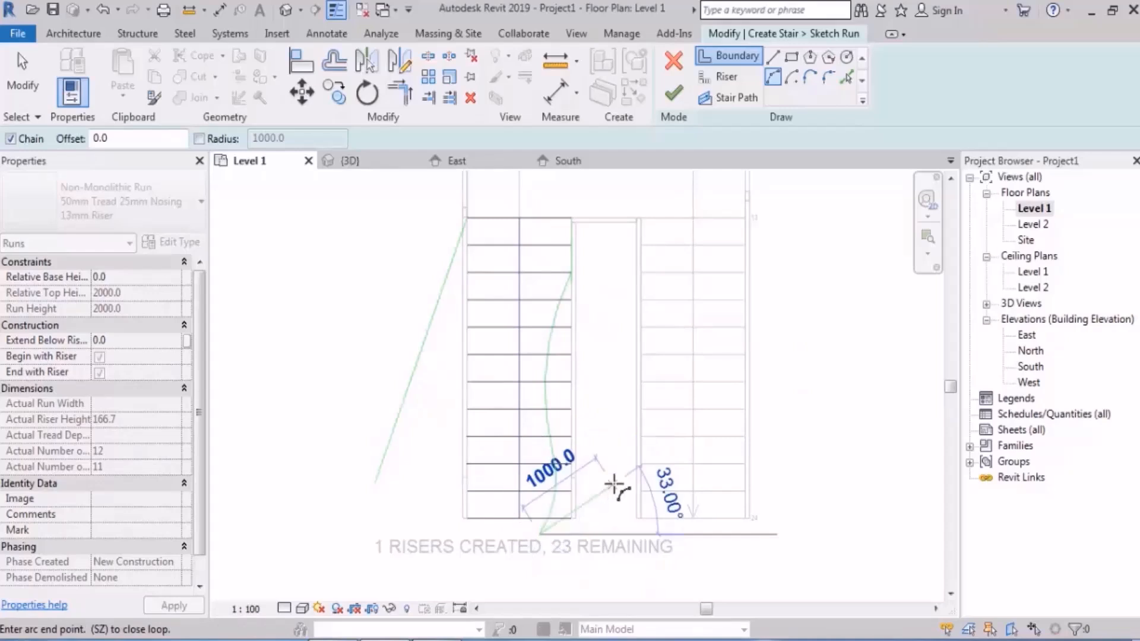
pyautogui.press('Escape')
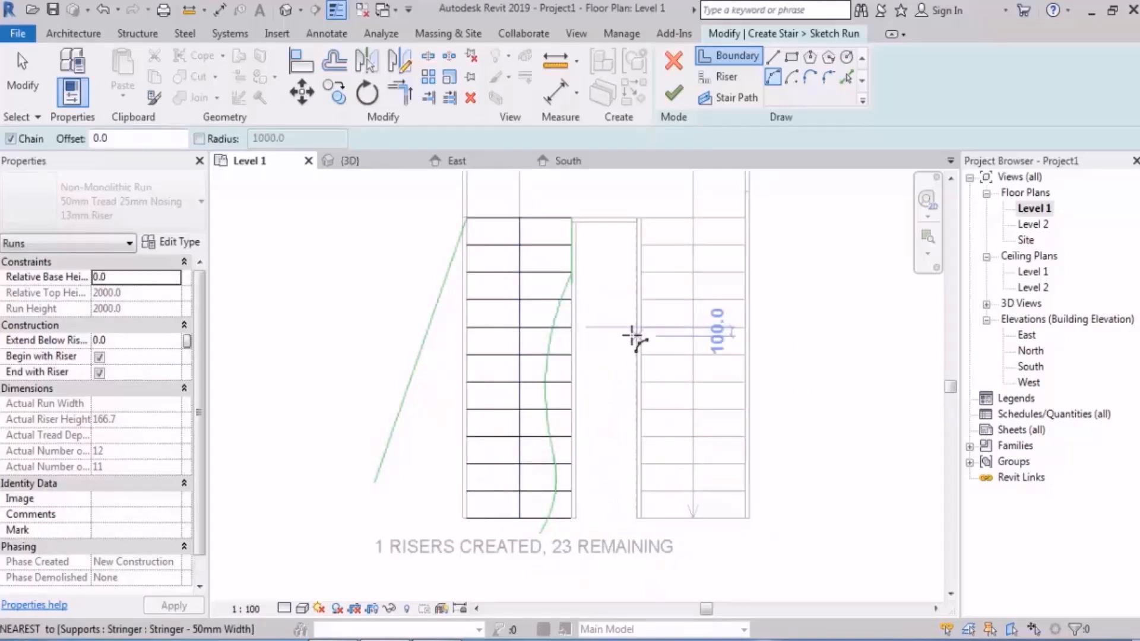
pyautogui.moveTo(613, 381); pyautogui.dragTo(611, 394, button='middle')
pyautogui.moveTo(615, 461); pyautogui.dragTo(621, 408, button='middle')
pyautogui.press('Escape')
pyautogui.press('Escape')
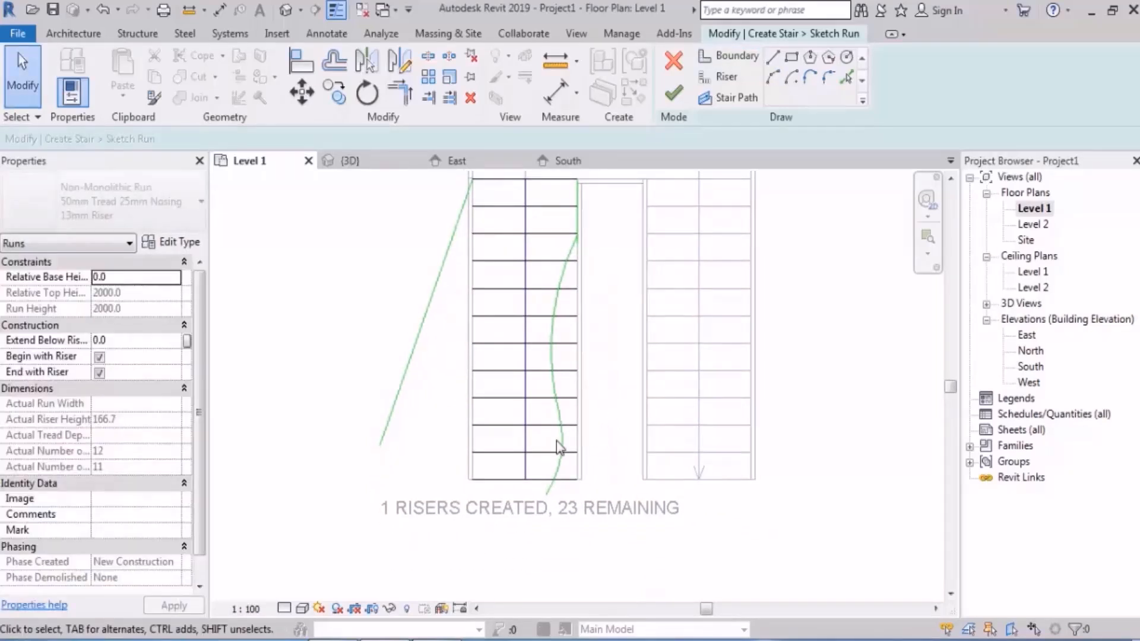
# Step: Delete the first run's second-lowest straight riser and choose a start-end-radius arc for sketching a riser
pyautogui.scroll(2, 499, 475)
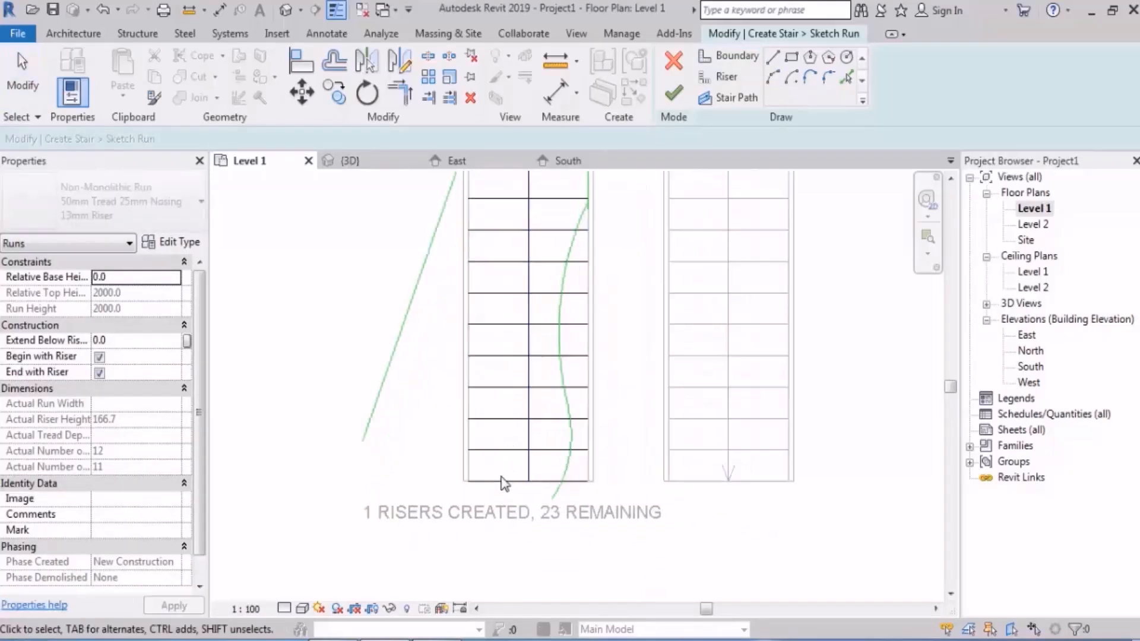
pyautogui.click(499, 439)
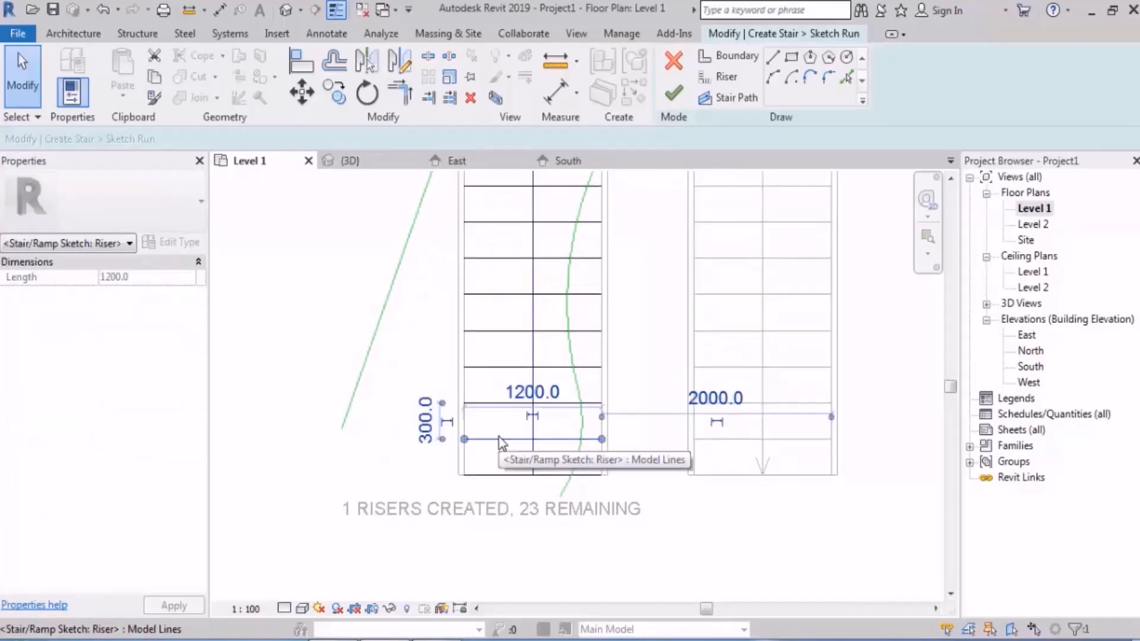
pyautogui.press('Escape')
pyautogui.click(721, 77)
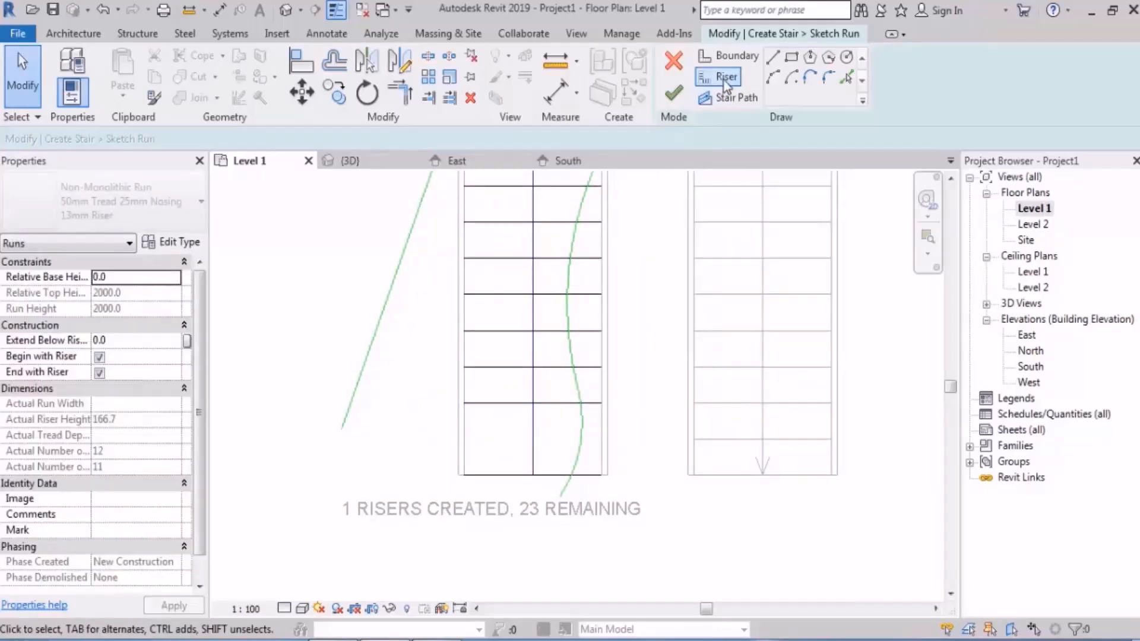
pyautogui.click(772, 76)
pyautogui.click(357, 388)
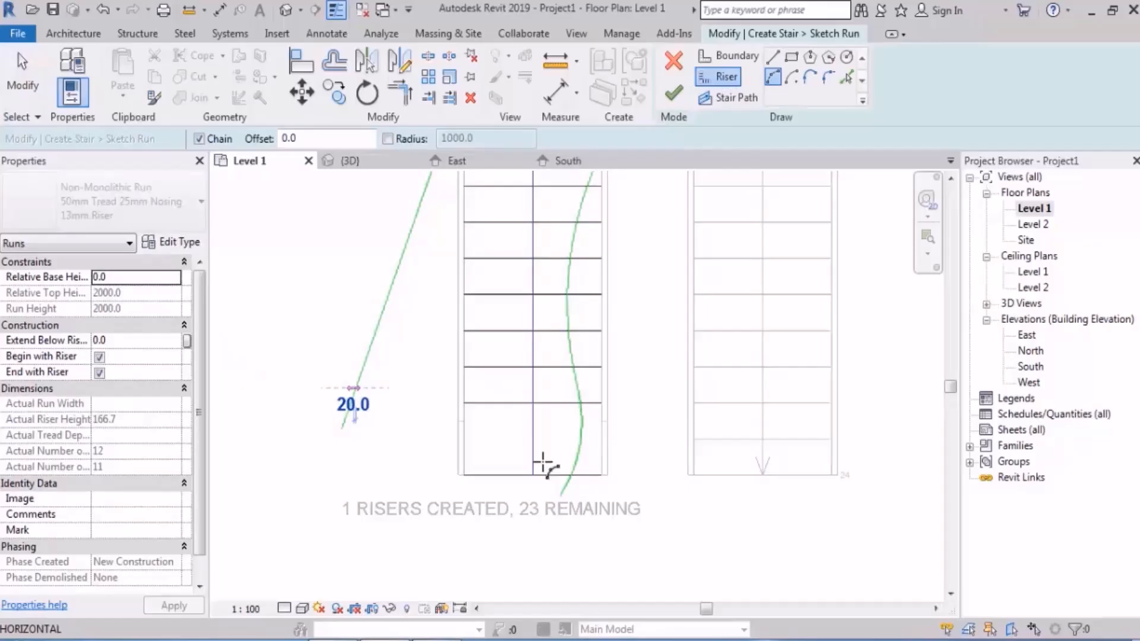
pyautogui.click(581, 434)
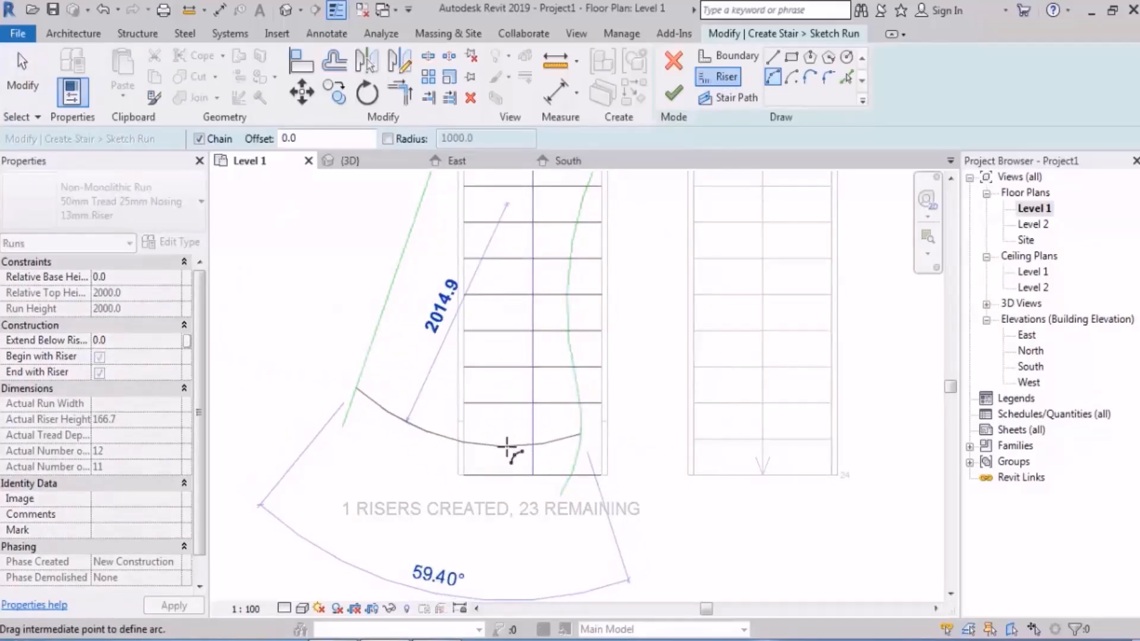
pyautogui.press('Escape')
# Step: Draw a downward-bulging arc riser from the slanted outer boundary to the curved inner boundary, with a radius of about 1635 mm
pyautogui.click(371, 347)
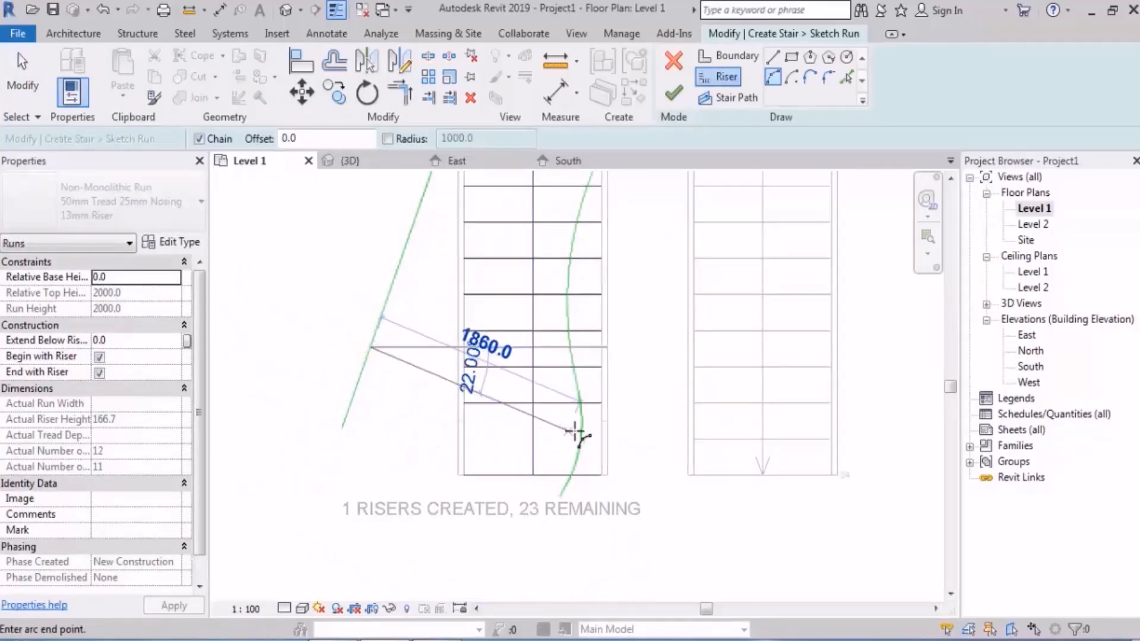
pyautogui.click(580, 438)
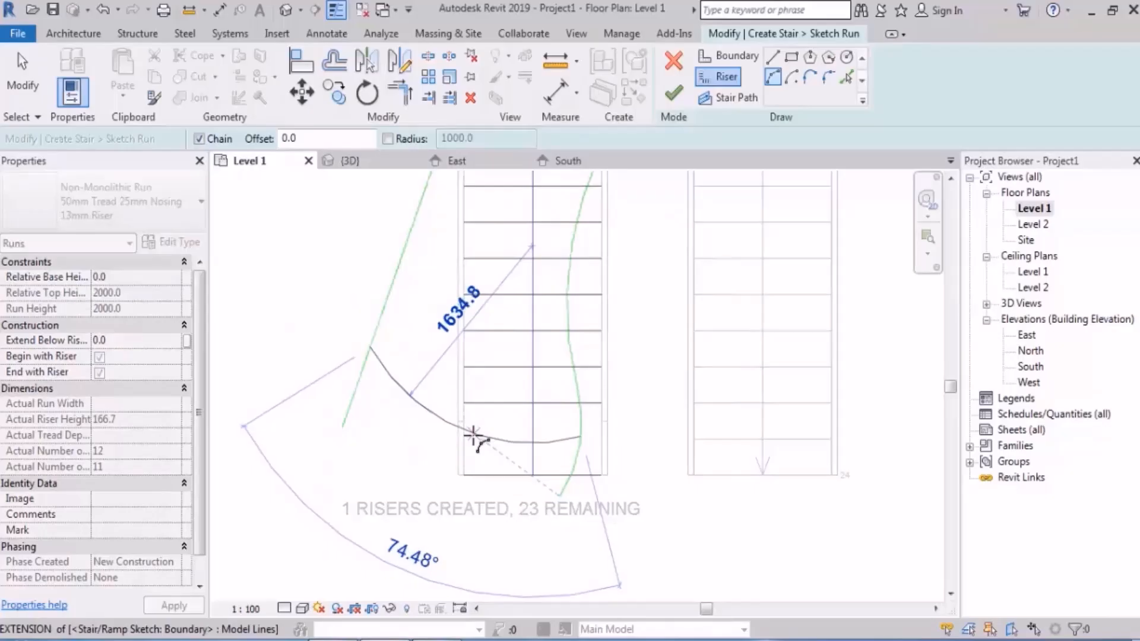
pyautogui.click(473, 436)
pyautogui.press('Escape')
pyautogui.press('Escape')
# Step: Tilt the first riser below the landing by raising its inner end, making it about 1212 mm long
pyautogui.scroll(-2, 517, 450)
pyautogui.moveTo(573, 382); pyautogui.dragTo(611, 298, button='middle')
pyautogui.scroll(4, 572, 312)
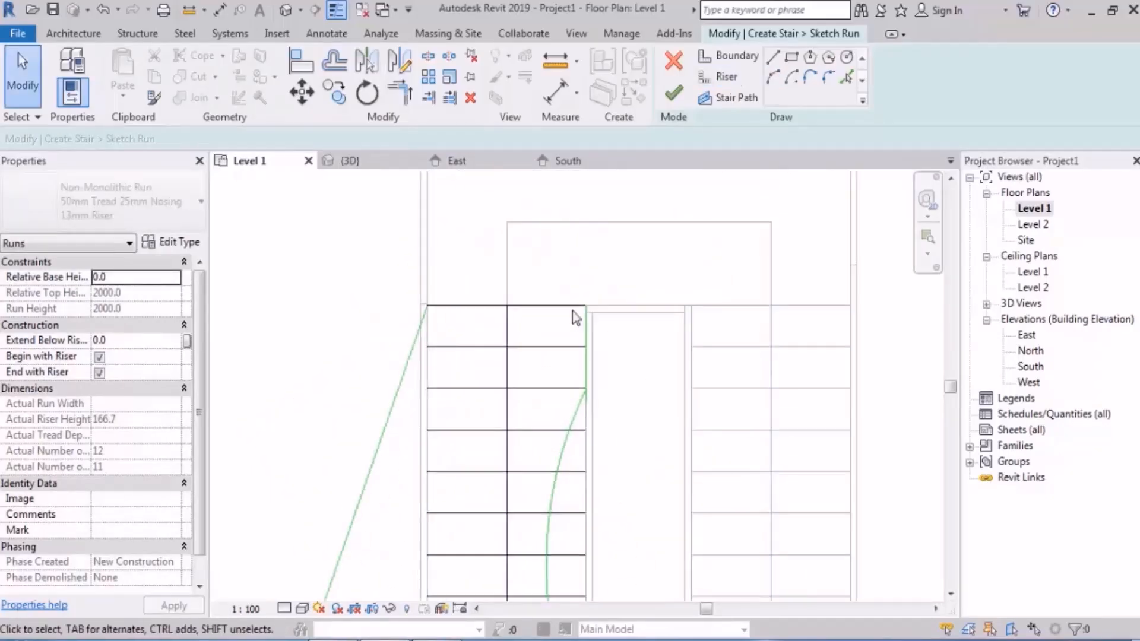
pyautogui.moveTo(590, 351); pyautogui.dragTo(604, 340, button='middle')
pyautogui.click(591, 348)
pyautogui.moveTo(604, 348); pyautogui.dragTo(606, 316)
pyautogui.scroll(-5, 617, 270)
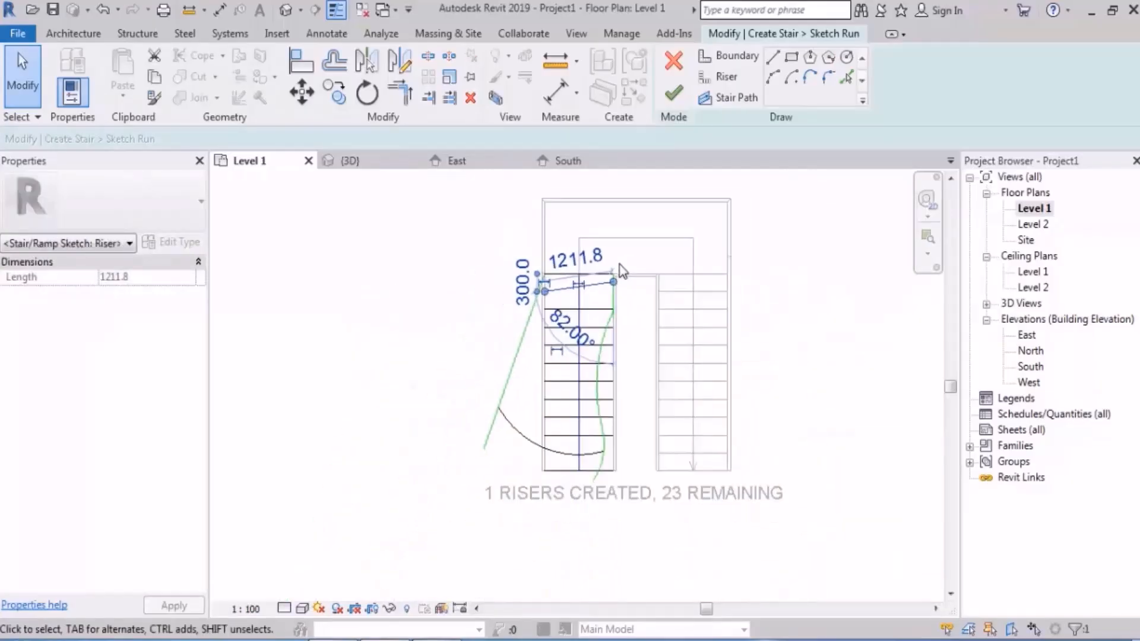
pyautogui.press('Escape')
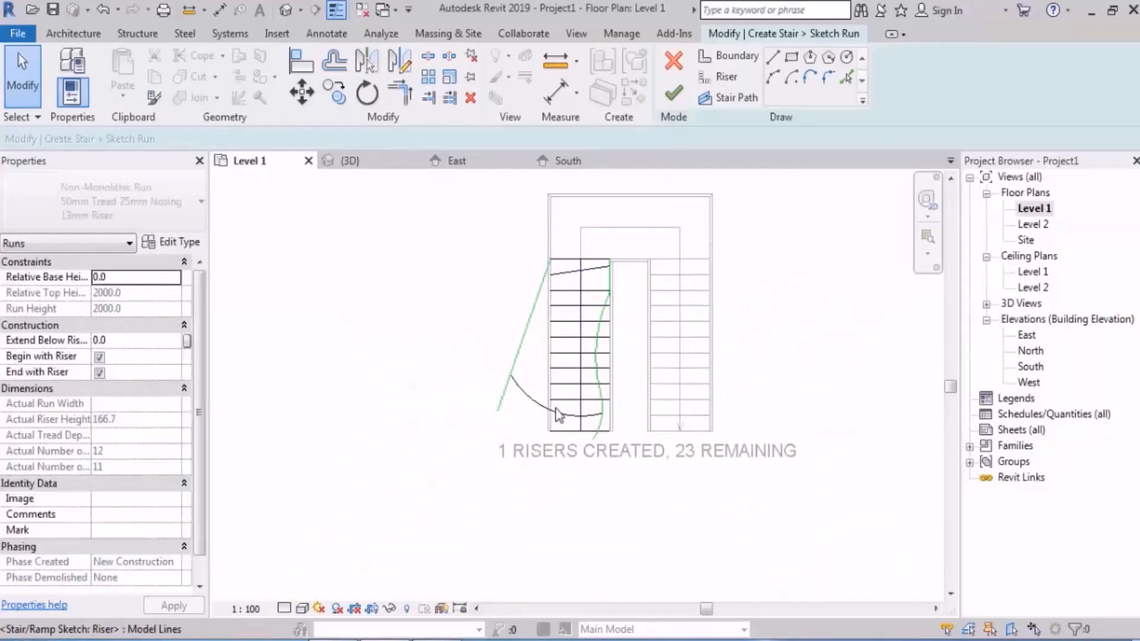
# Step: Delete the first run's sixth riser from the bottom, counting the curved riser
pyautogui.scroll(2, 568, 410)
pyautogui.click(569, 315)
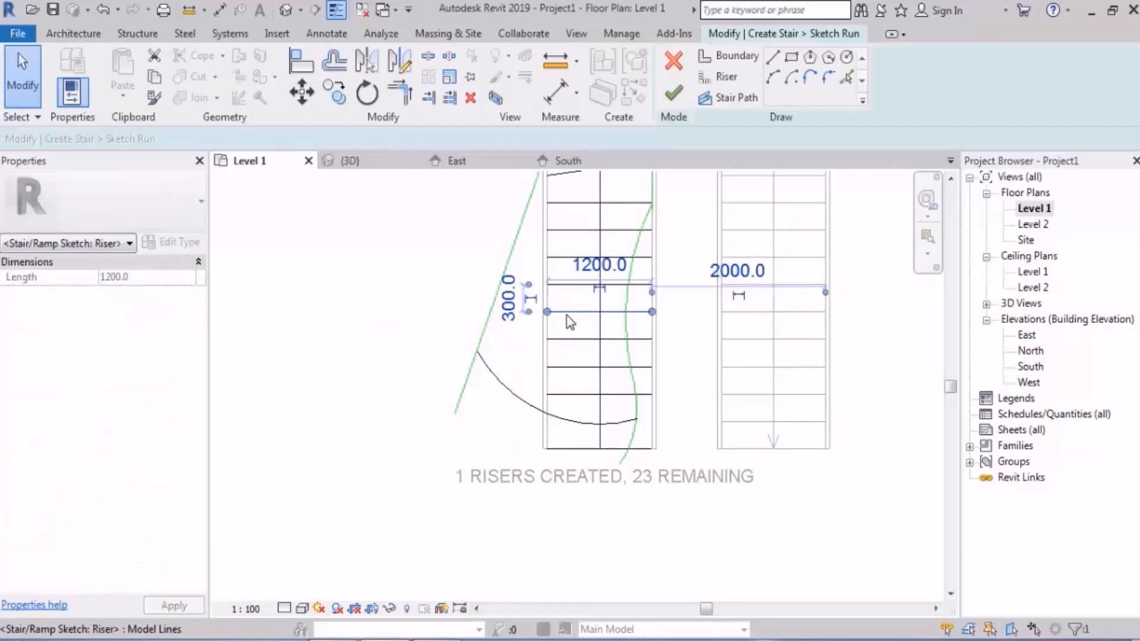
pyautogui.press('Delete')
# Step: Draw a three-segment zigzag boundary line across the gap of the deleted riser, from the outer boundary to the inner boundary
pyautogui.click(729, 56)
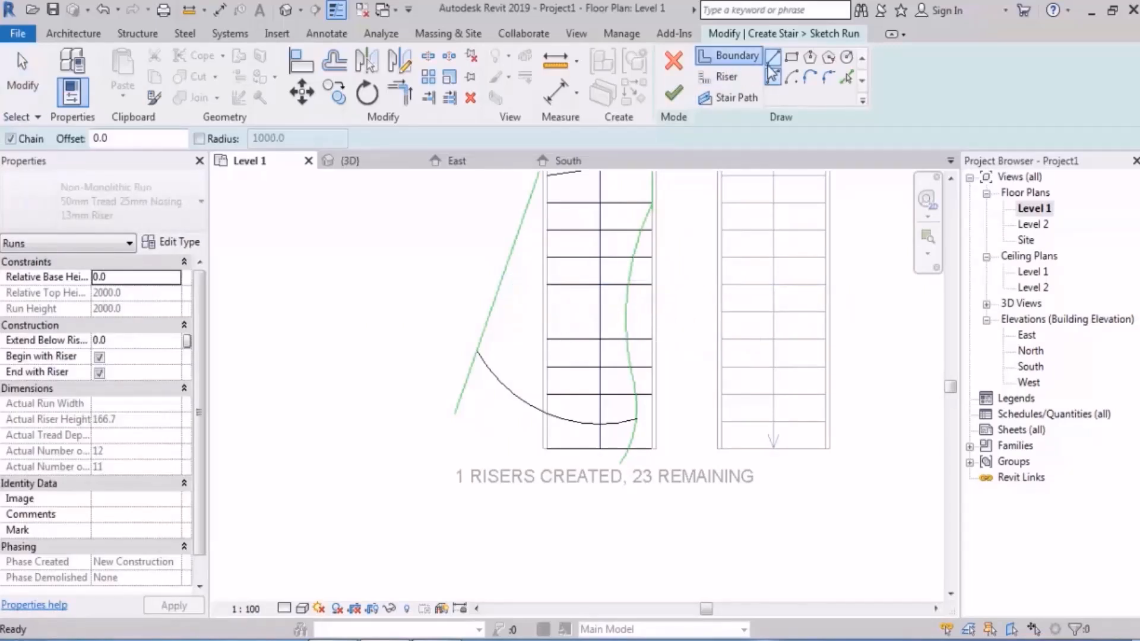
pyautogui.scroll(2, 579, 327)
pyautogui.click(435, 292)
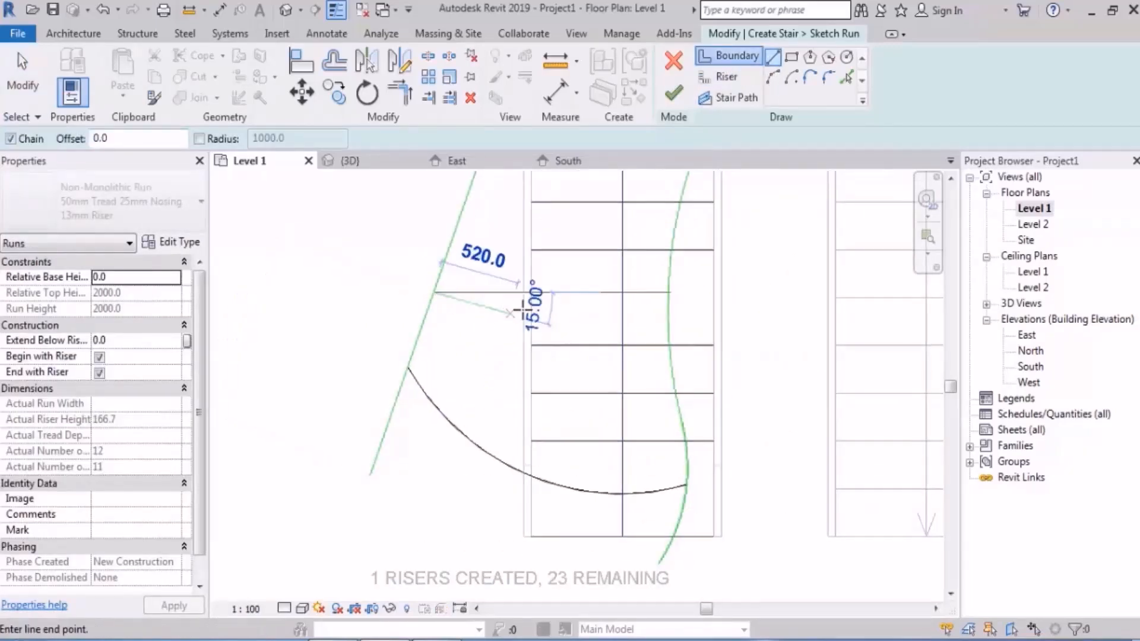
pyautogui.click(546, 303)
pyautogui.click(611, 279)
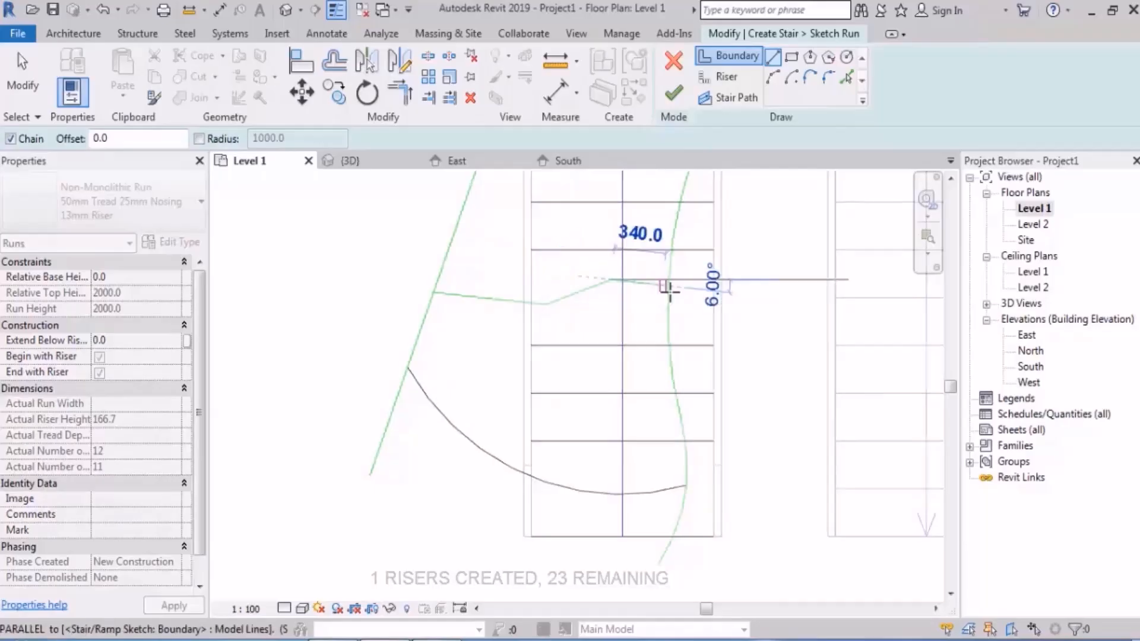
pyautogui.click(669, 291)
pyautogui.scroll(-4, 583, 412)
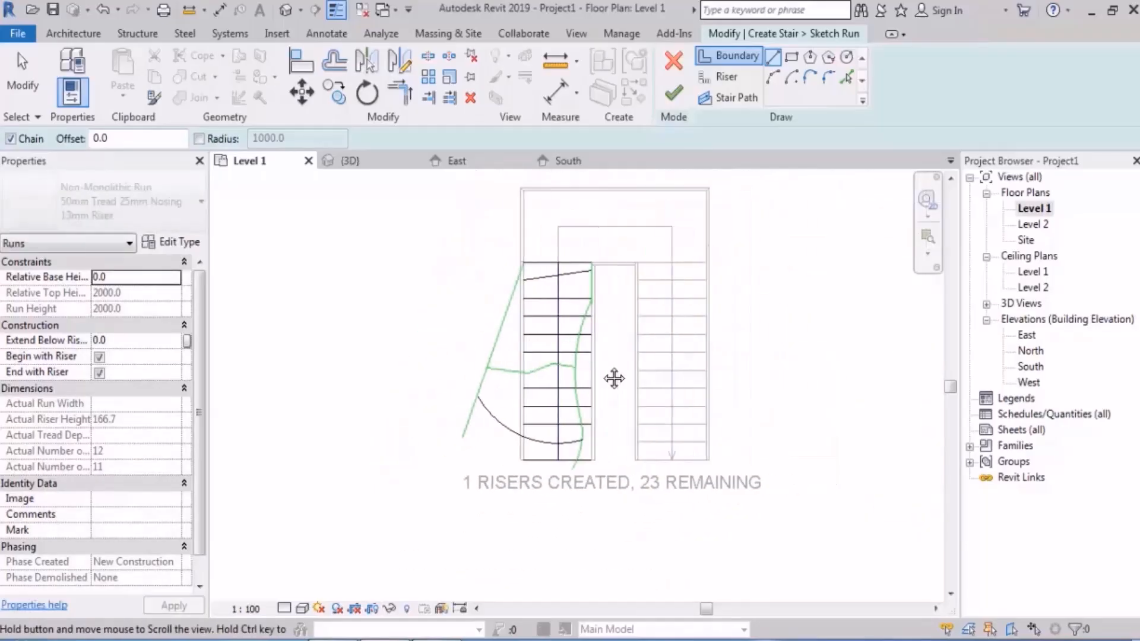
pyautogui.press('Escape')
pyautogui.press('Escape')
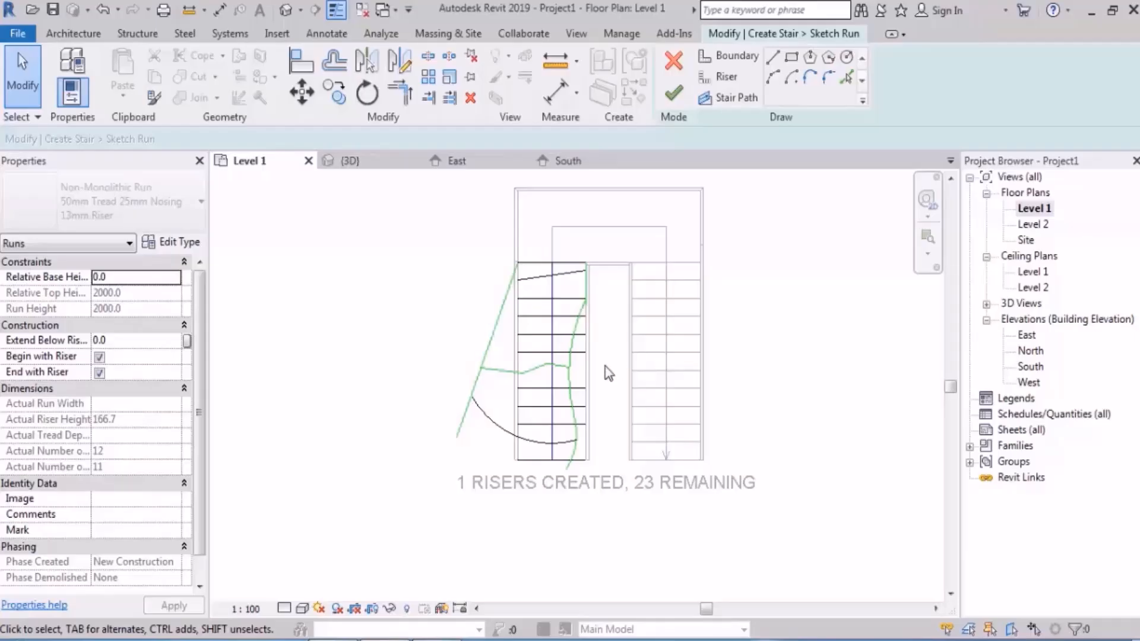
# Step: Try to finish the first run's sketch, and return to sketching
pyautogui.scroll(3, 574, 514)
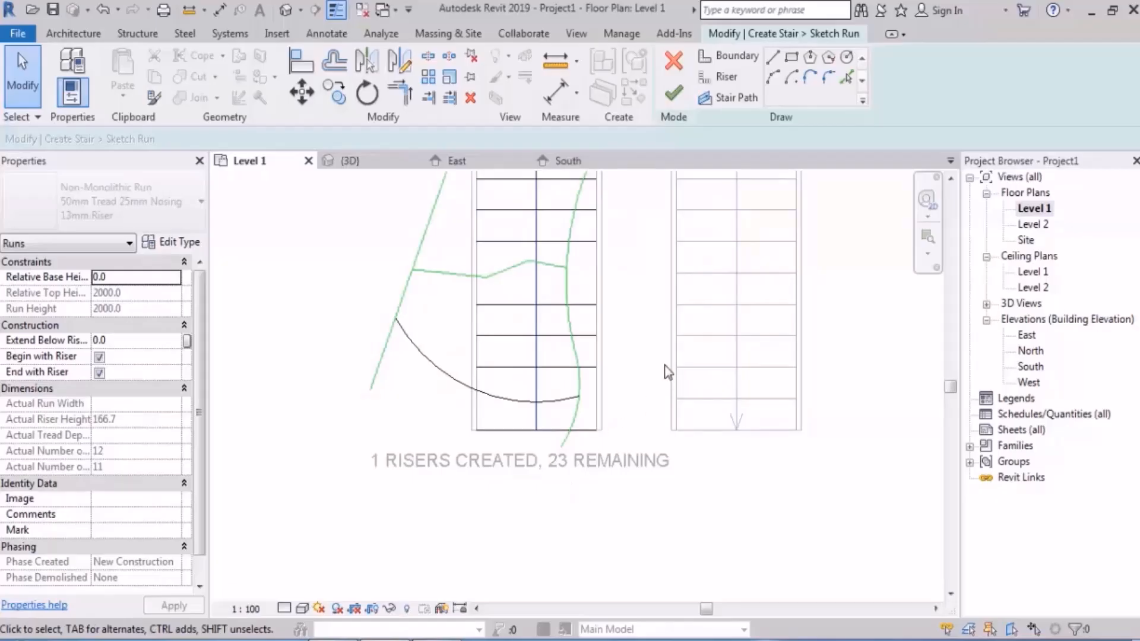
pyautogui.moveTo(663, 367); pyautogui.dragTo(658, 412, button='middle')
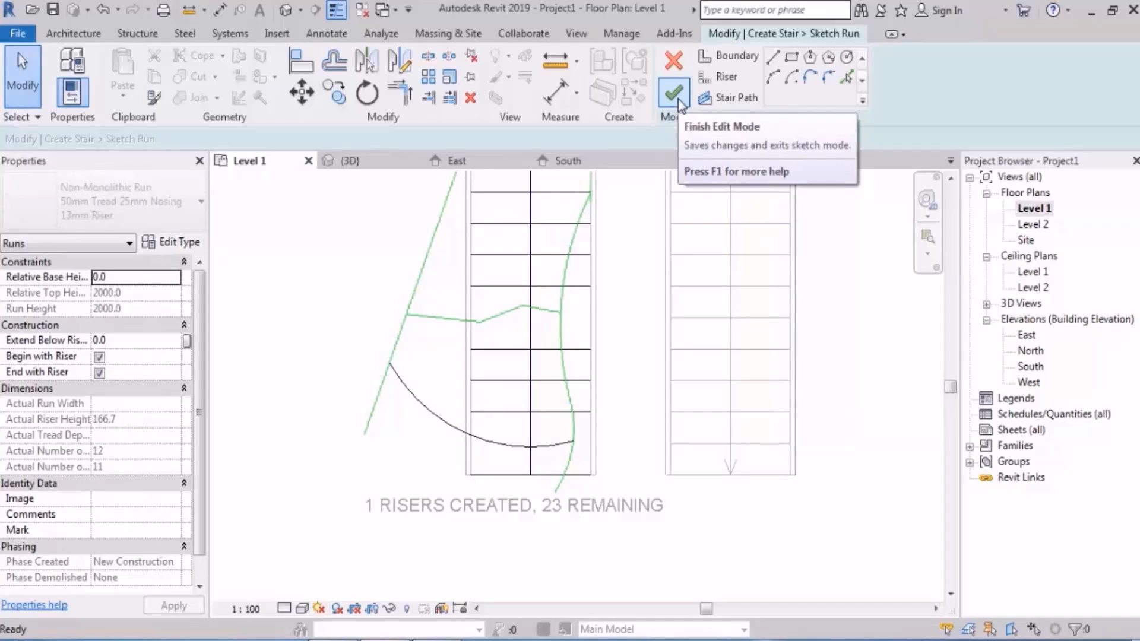
pyautogui.click(678, 98)
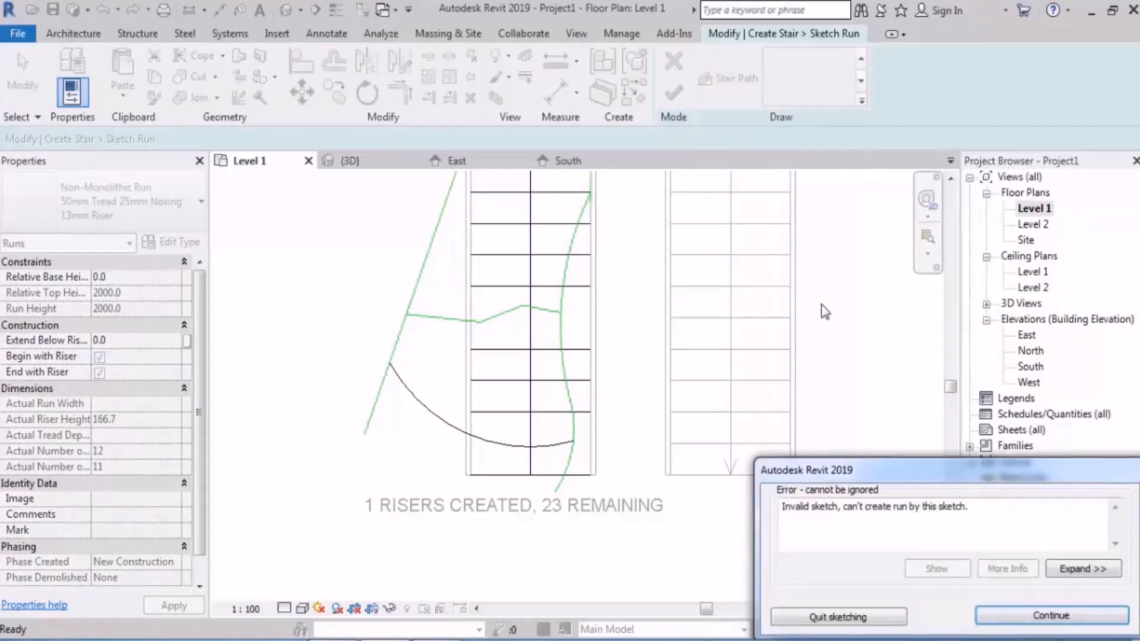
pyautogui.moveTo(781, 508); pyautogui.dragTo(839, 509)
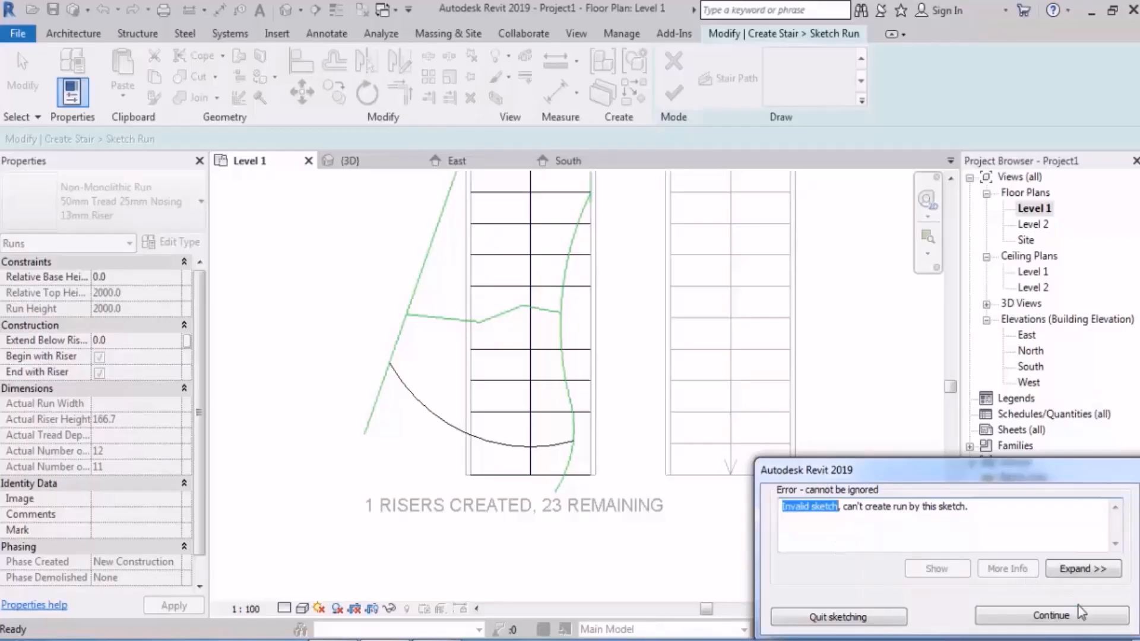
pyautogui.click(1051, 615)
pyautogui.moveTo(646, 349); pyautogui.dragTo(669, 398, button='middle')
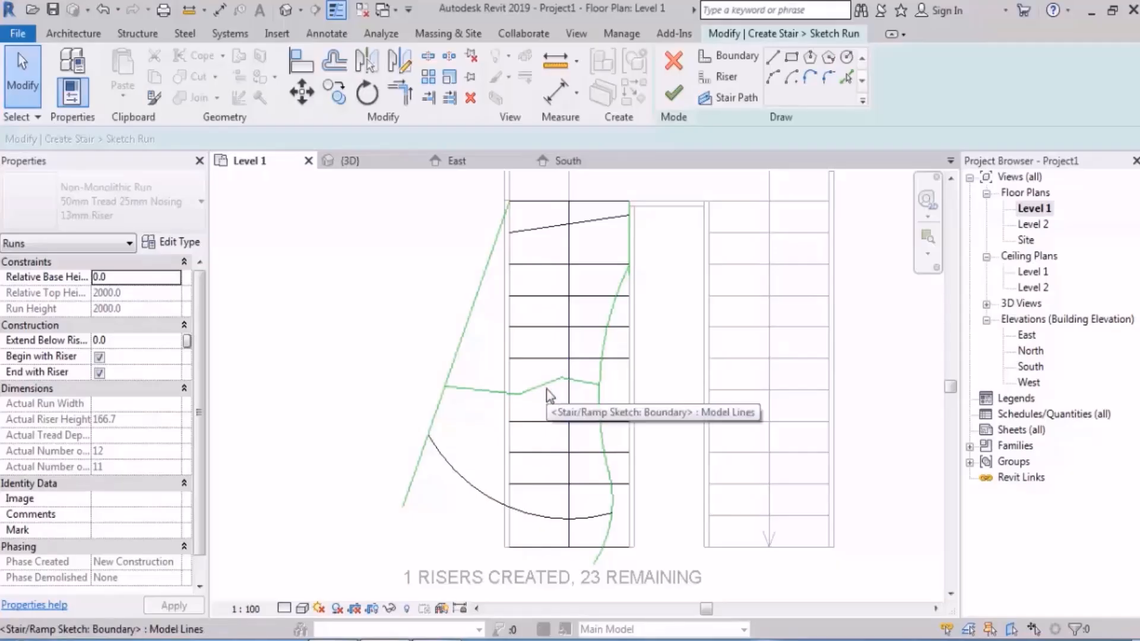
pyautogui.scroll(5, 546, 389)
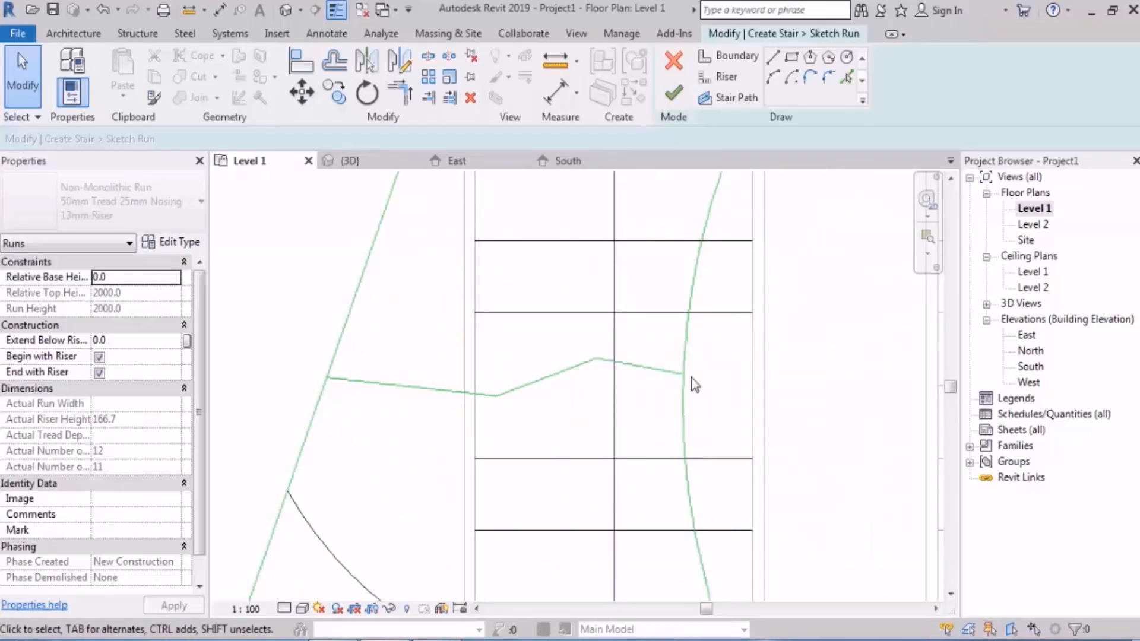
pyautogui.moveTo(644, 377); pyautogui.dragTo(683, 350, button='middle')
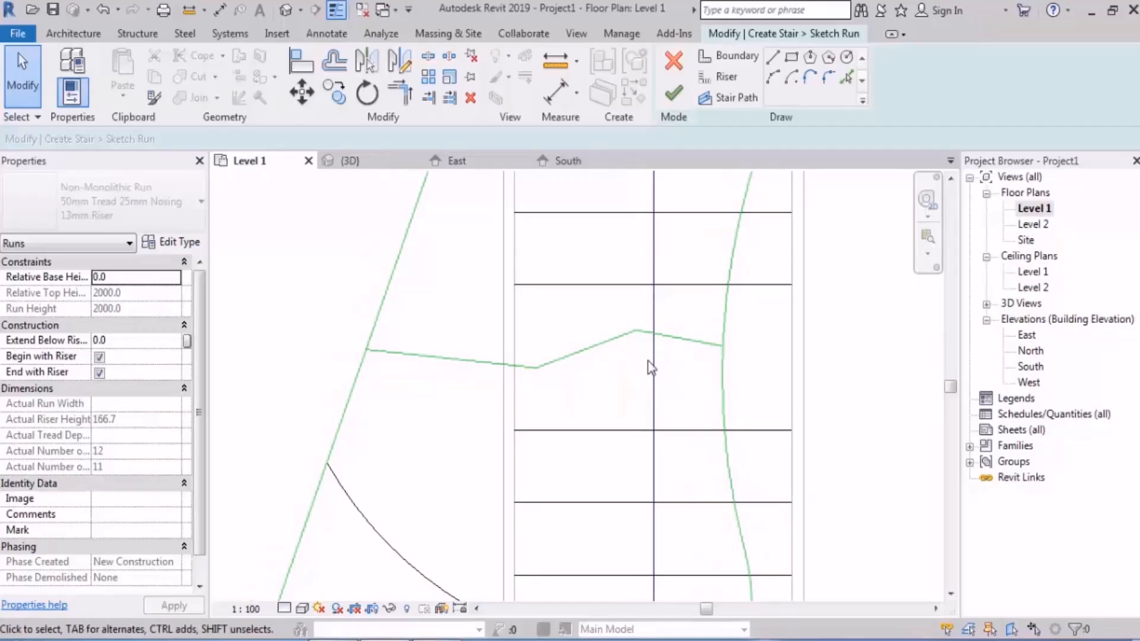
pyautogui.click(772, 57)
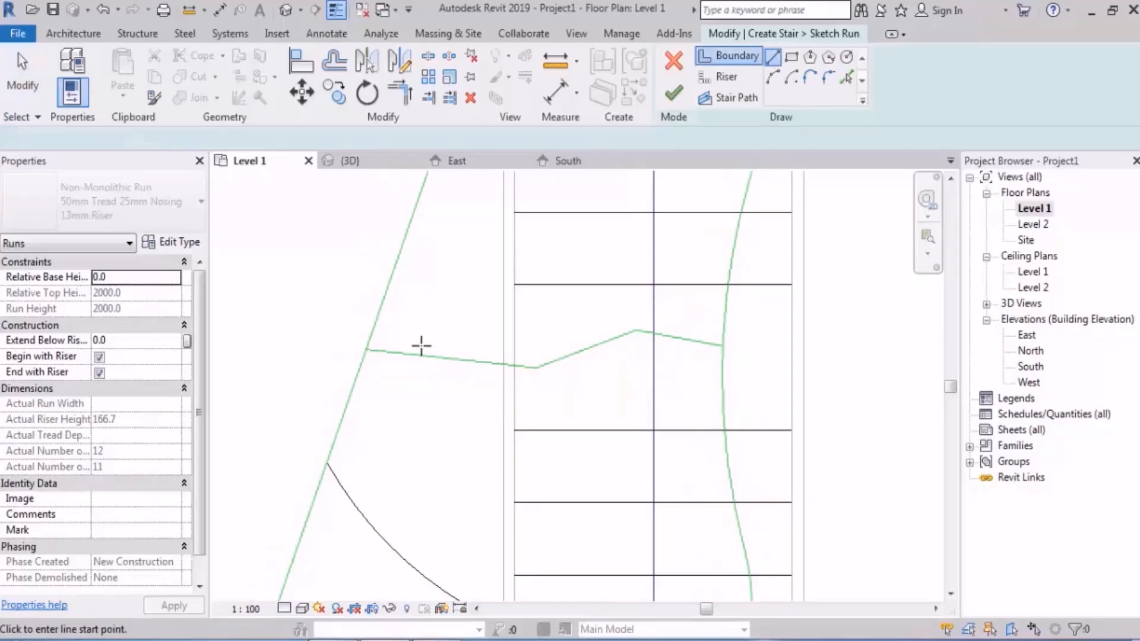
pyautogui.click(369, 350)
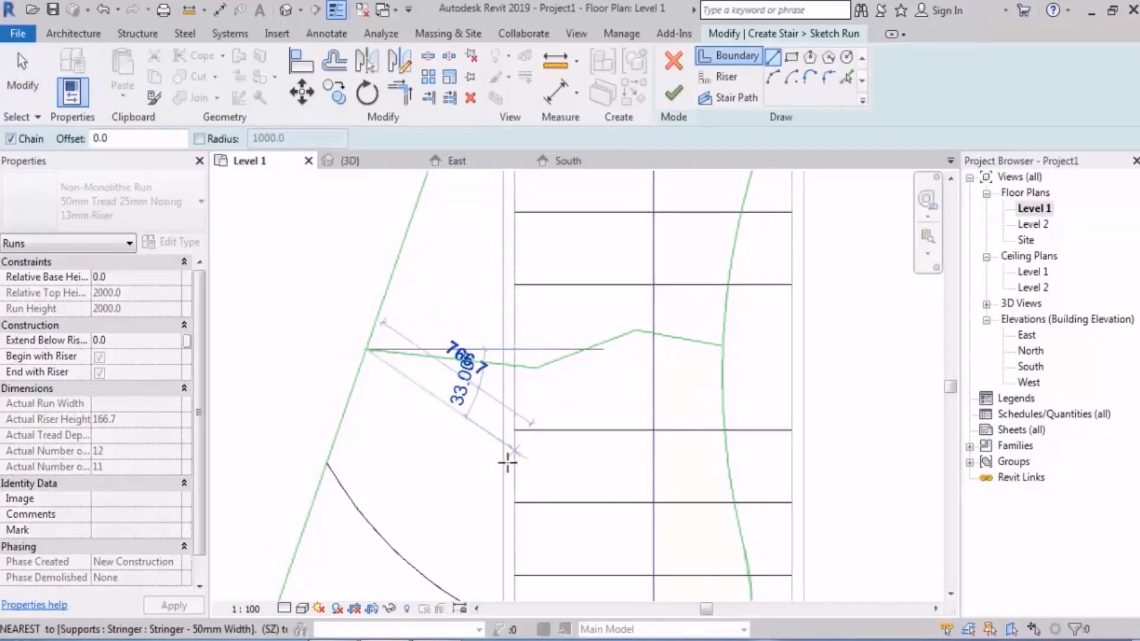
# Step: Trace the three-segment zigzag boundary with riser lines, from the outer boundary to the inner boundary
pyautogui.click(719, 76)
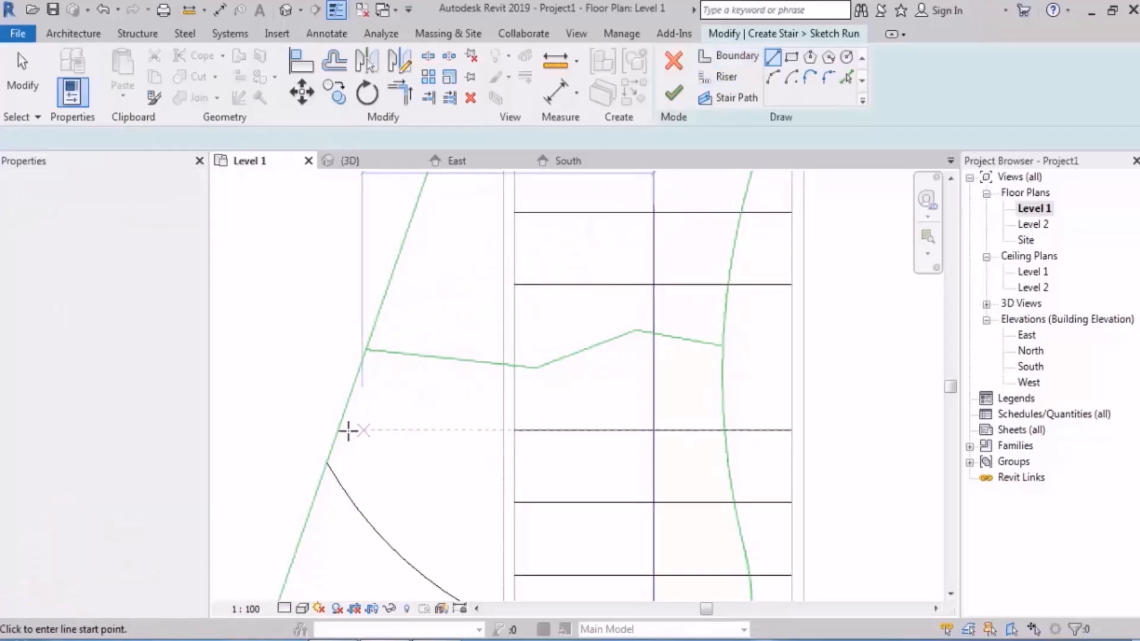
pyautogui.click(368, 350)
pyautogui.click(534, 369)
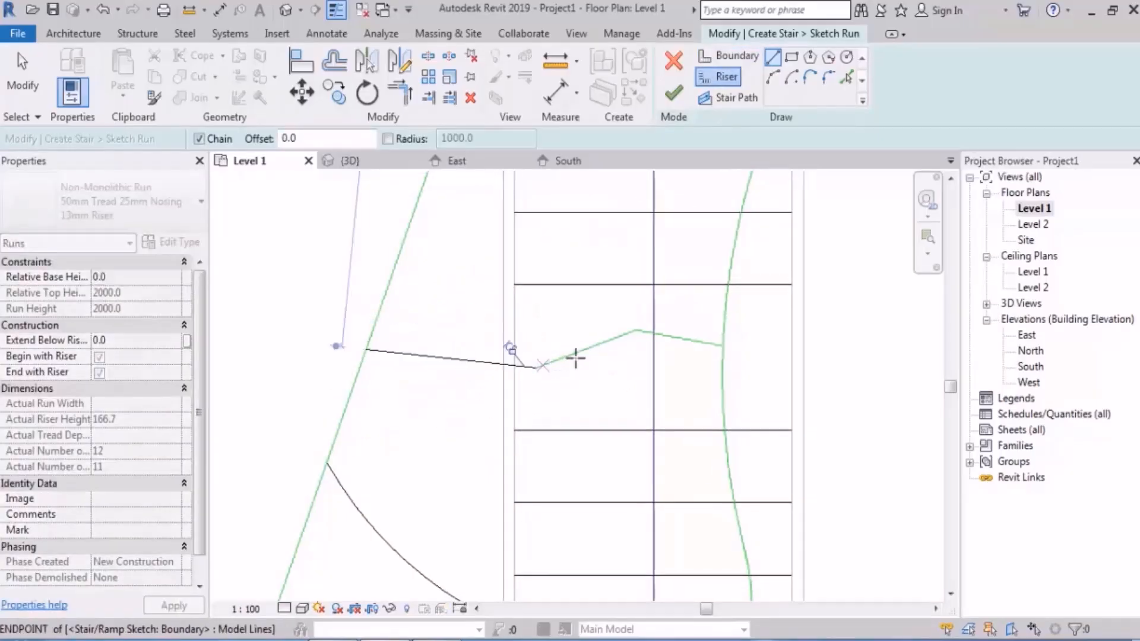
pyautogui.click(636, 331)
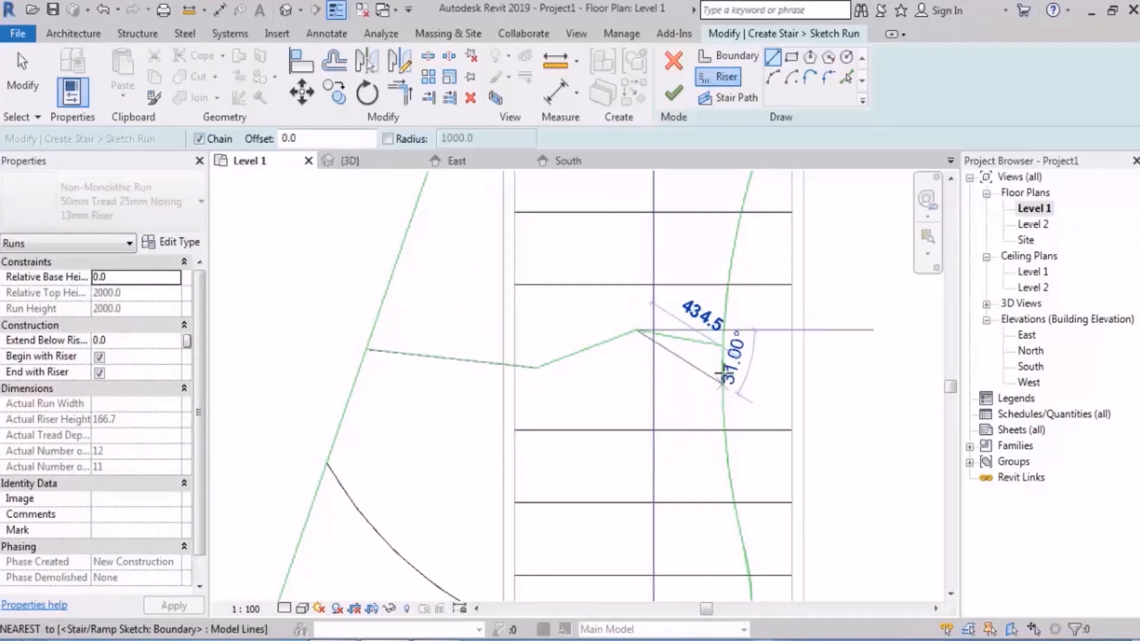
pyautogui.click(722, 346)
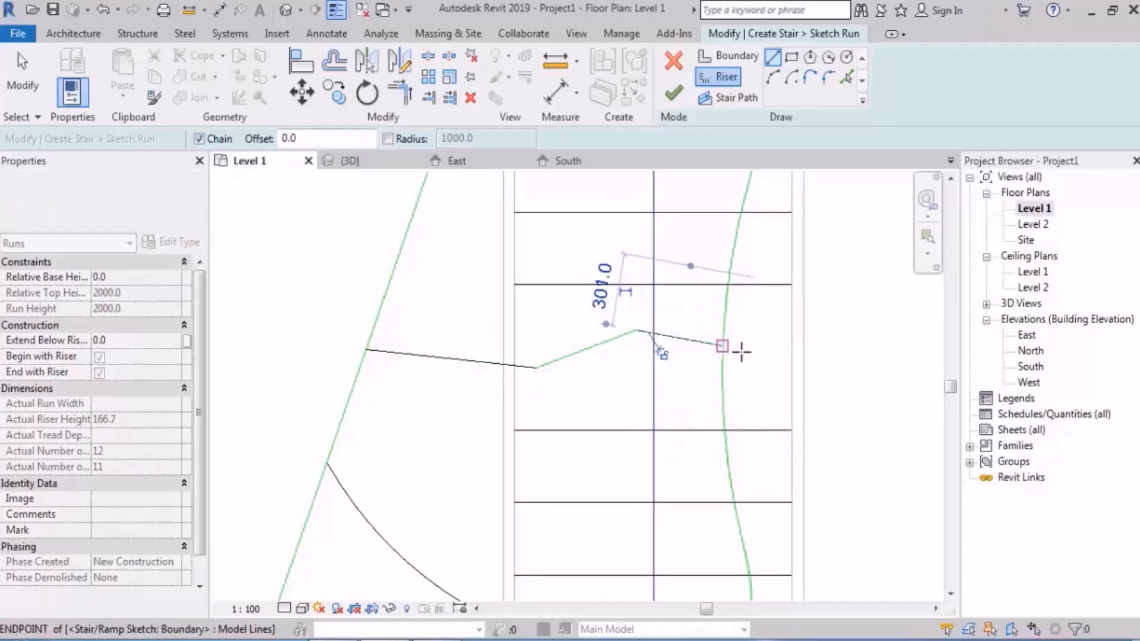
pyautogui.press('Escape')
pyautogui.click(535, 368)
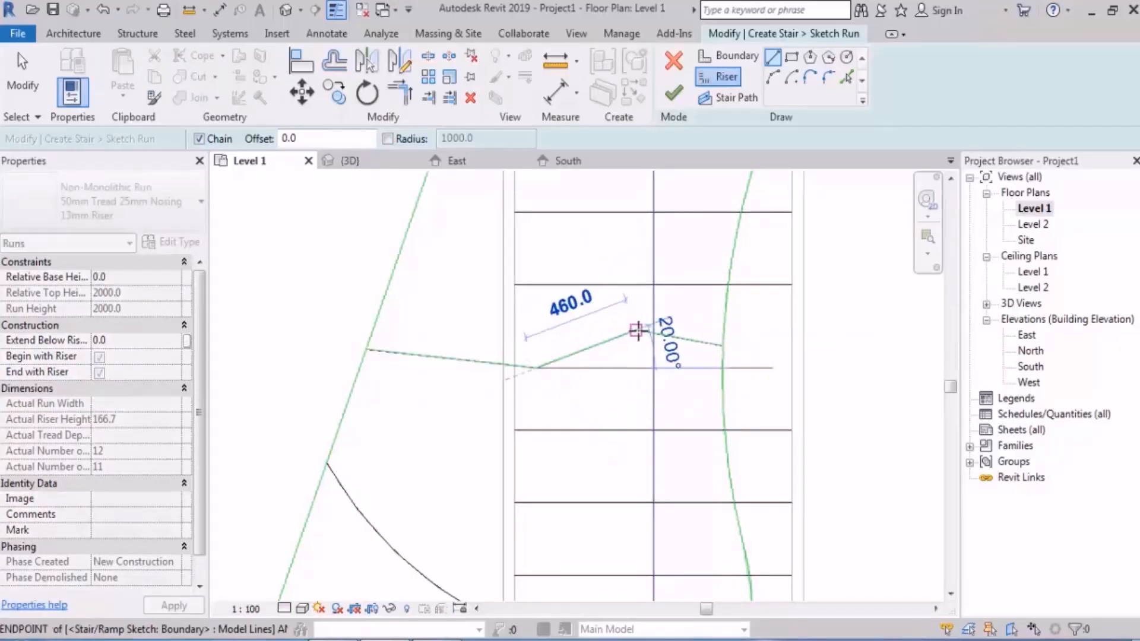
pyautogui.click(636, 331)
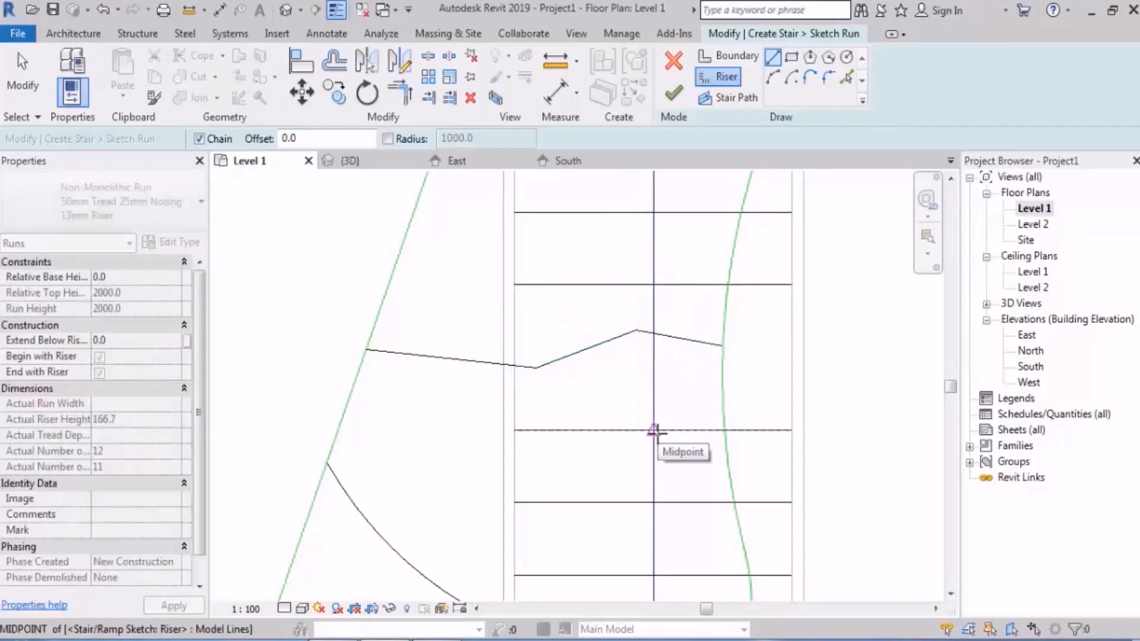
pyautogui.press('Escape')
pyautogui.press('Escape')
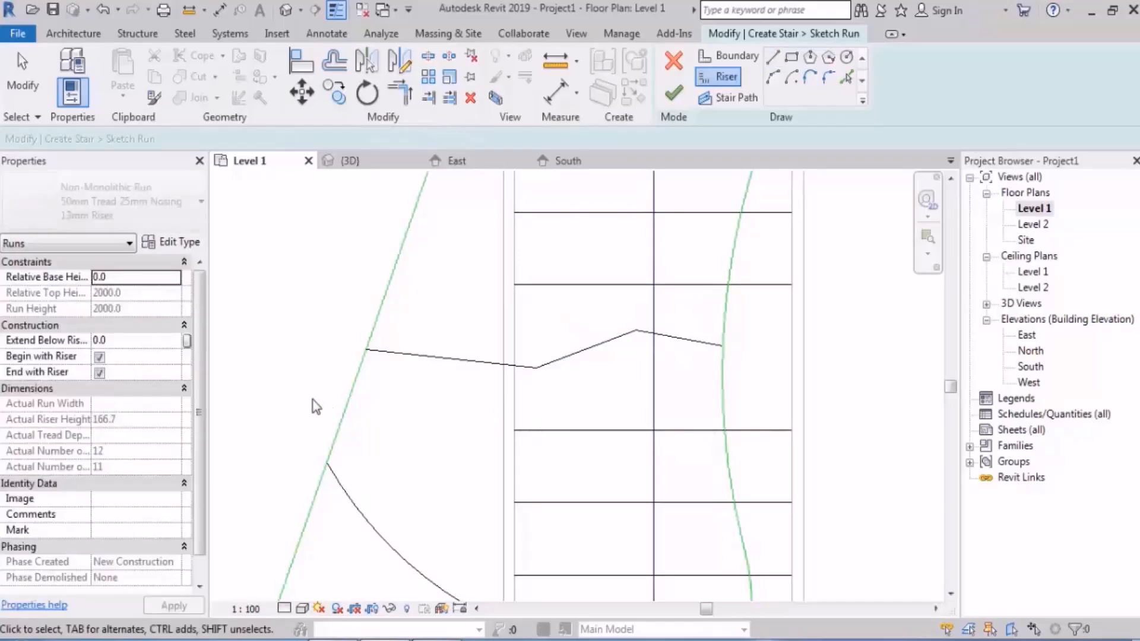
# Step: Select the overlapping zigzag lines and filter the selection down to the boundary lines only
pyautogui.moveTo(307, 396)
pyautogui.mouseDown()
pyautogui.moveTo(675, 307)
pyautogui.moveTo(765, 309)
pyautogui.mouseUp()
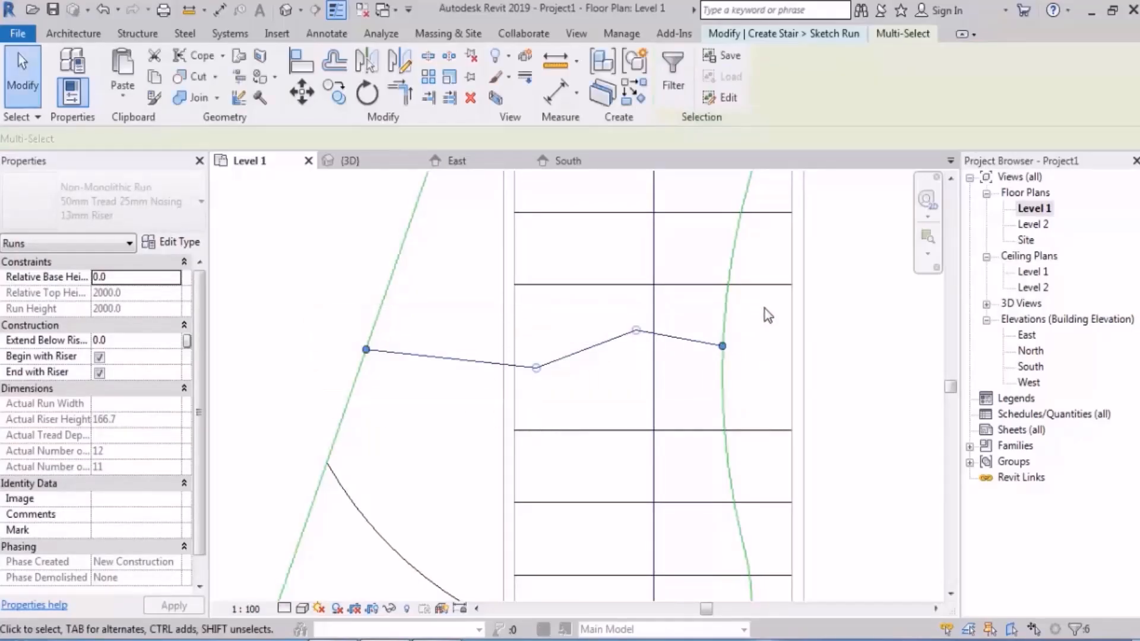
pyautogui.click(686, 94)
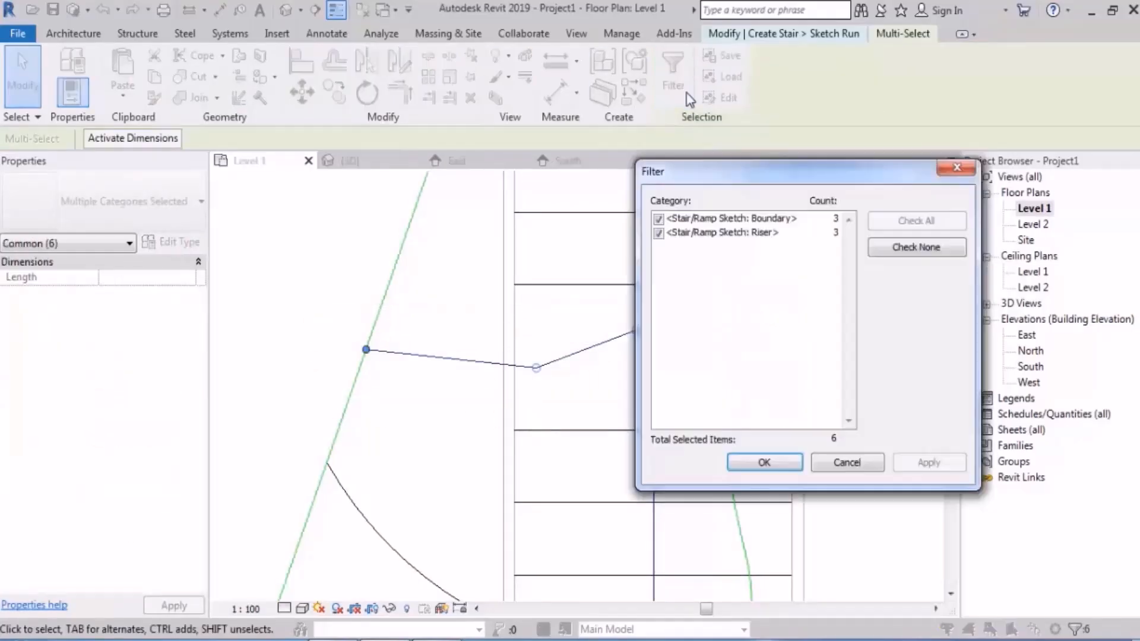
pyautogui.click(896, 246)
pyautogui.click(659, 219)
pyautogui.click(764, 463)
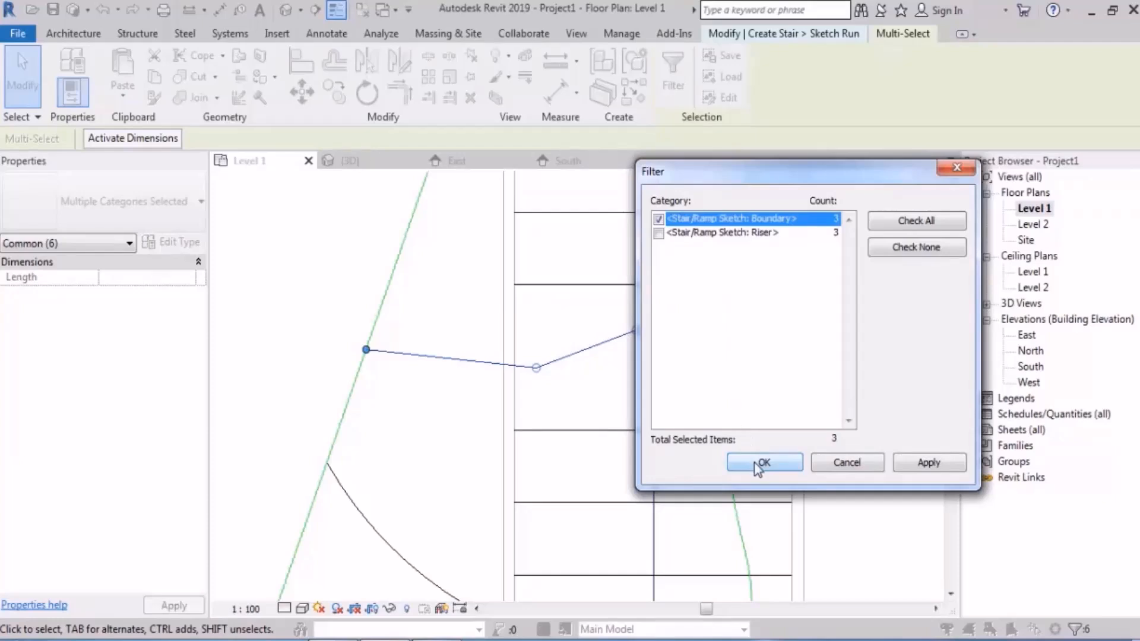
pyautogui.click(618, 403)
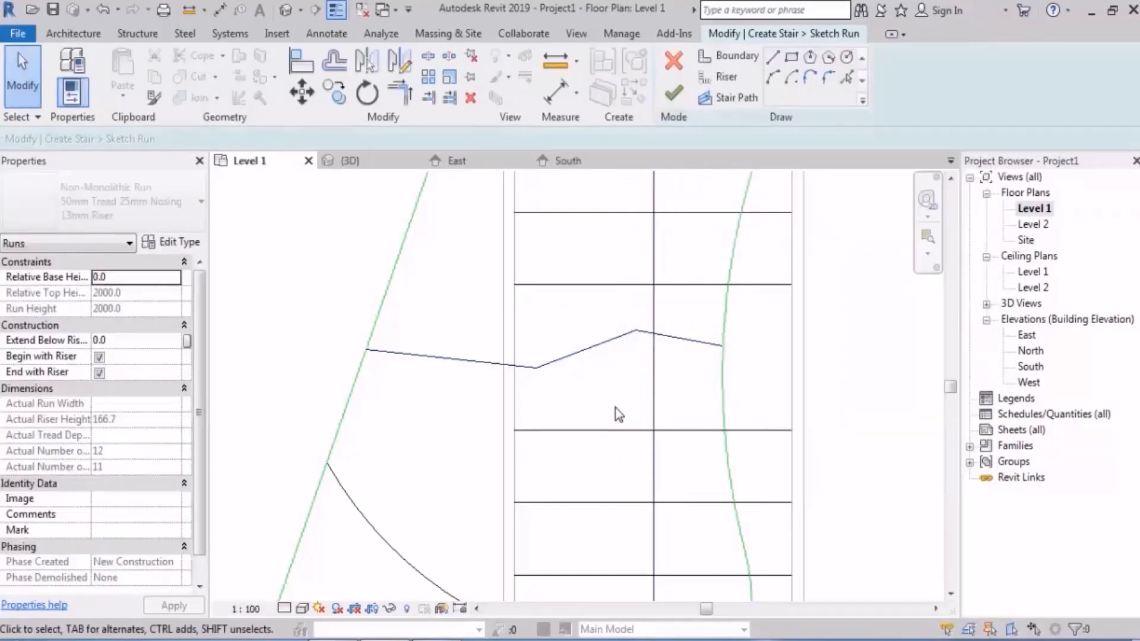
# Step: Try to finish the first run's sketch with the traced zigzag riser, and return to sketching
pyautogui.scroll(-4, 629, 408)
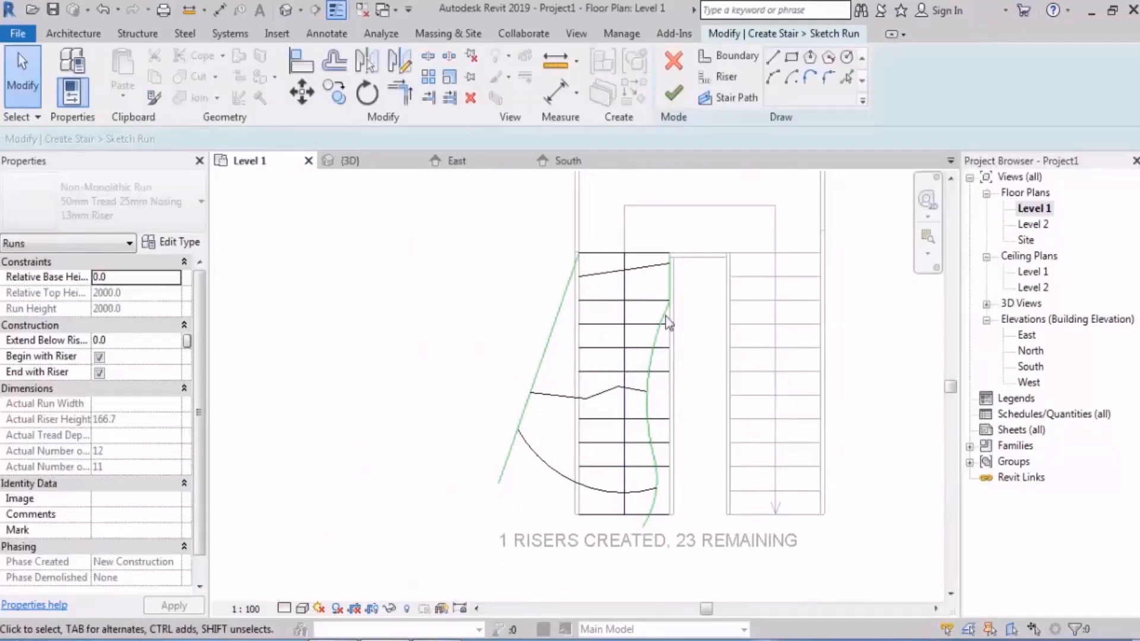
pyautogui.click(673, 94)
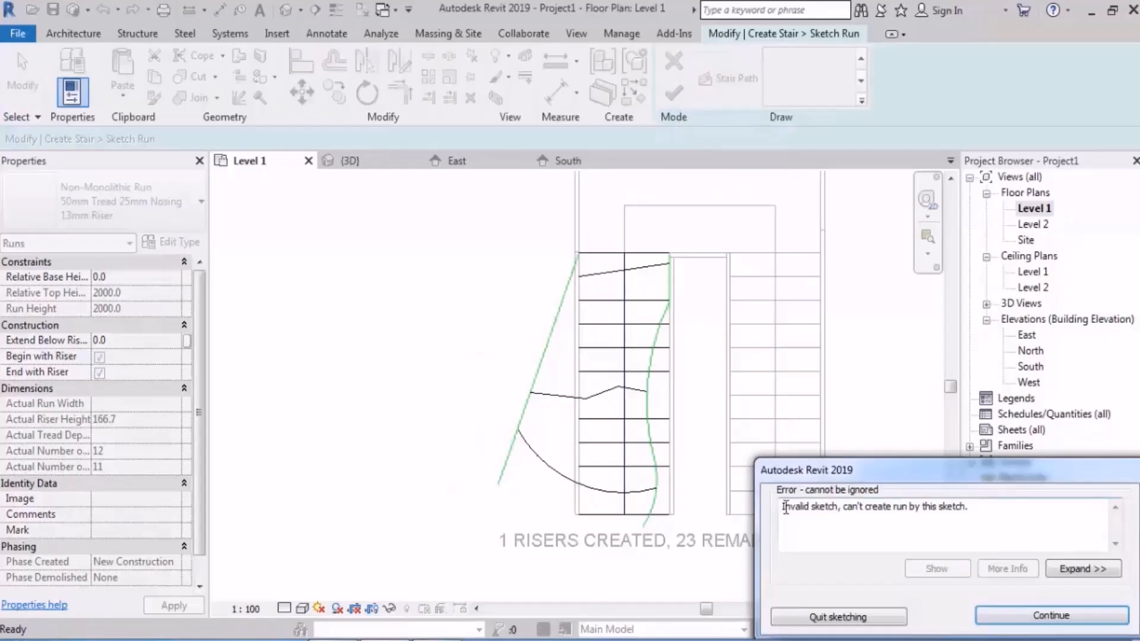
pyautogui.moveTo(783, 509); pyautogui.dragTo(838, 508)
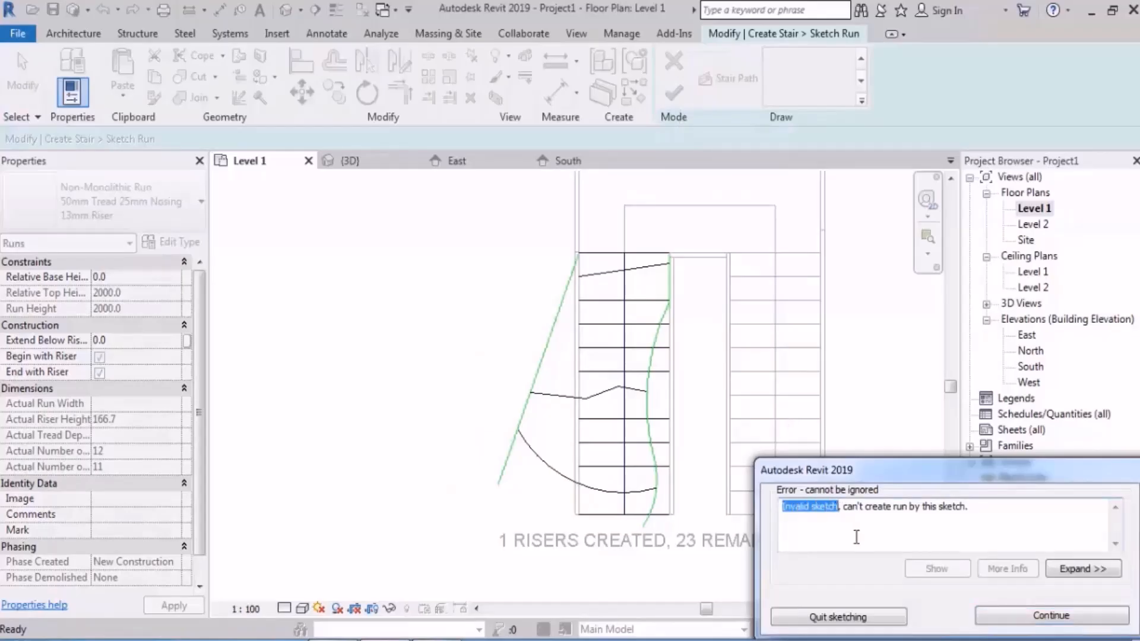
pyautogui.click(1003, 617)
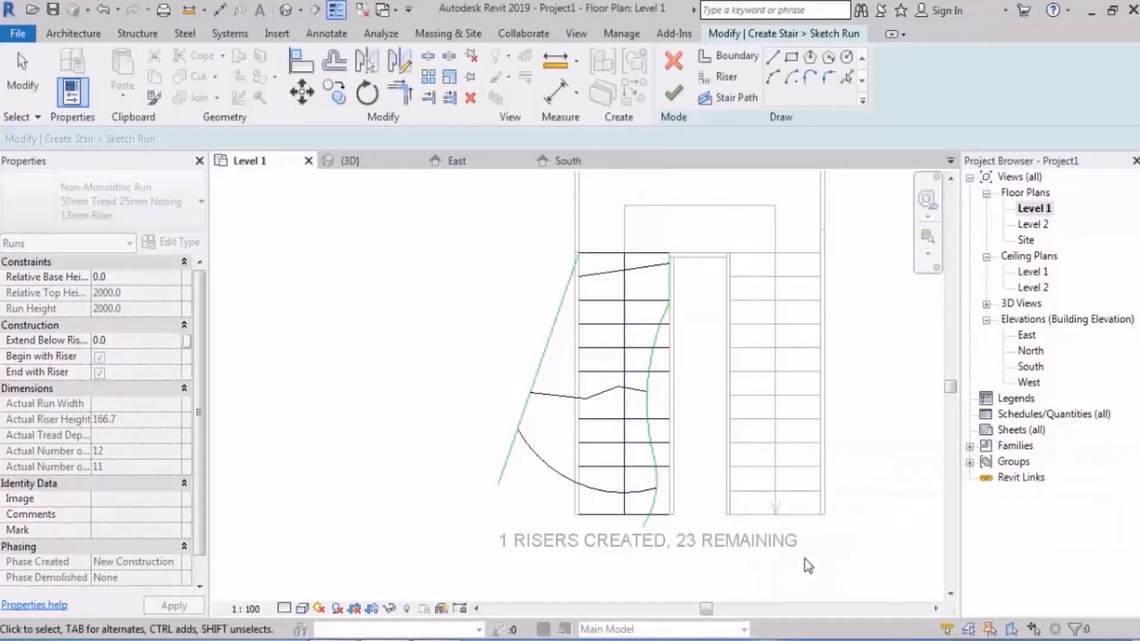
# Step: Shorten the third riser from the bottom, just above the curved riser's inner end, to 1140 mm by moving its outer end
pyautogui.scroll(2, 647, 530)
pyautogui.scroll(2, 647, 529)
pyautogui.moveTo(560, 397)
pyautogui.mouseDown(button='middle')
pyautogui.moveTo(649, 471)
pyautogui.moveTo(669, 348)
pyautogui.moveTo(611, 546)
pyautogui.moveTo(641, 333)
pyautogui.mouseUp(button='middle')
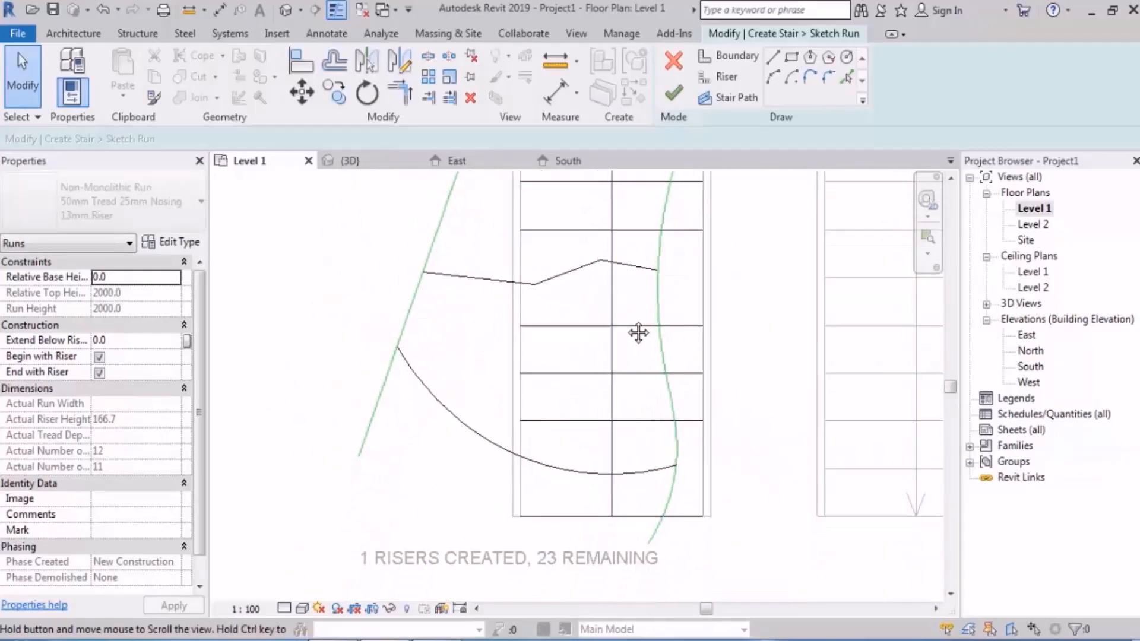
pyautogui.moveTo(522, 433); pyautogui.dragTo(644, 453, button='middle')
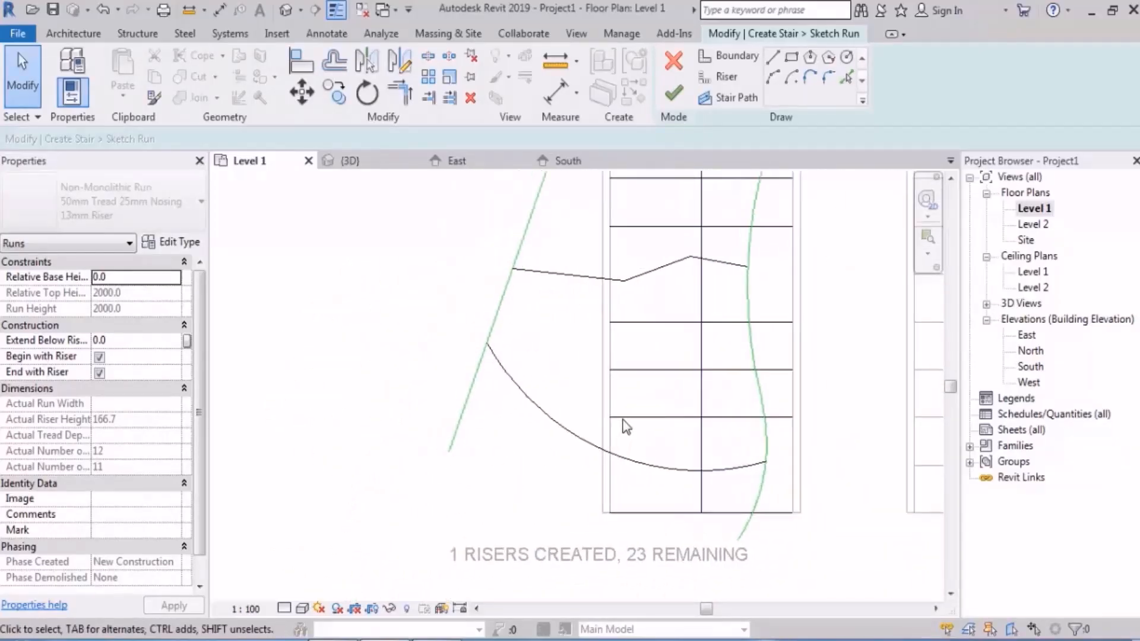
pyautogui.click(794, 418)
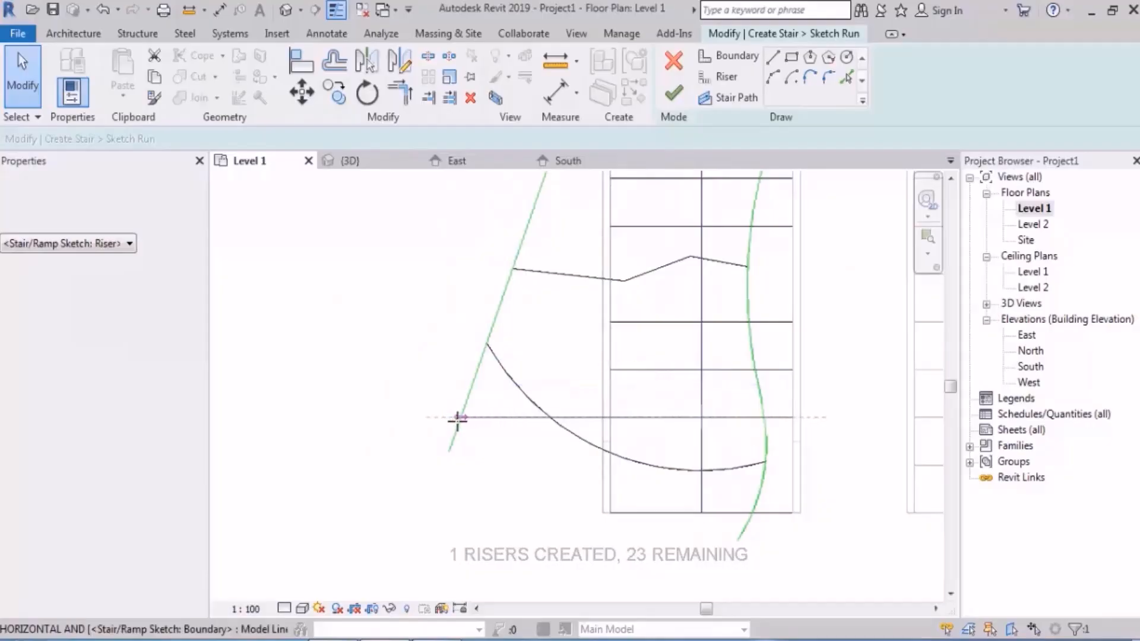
pyautogui.click(620, 418)
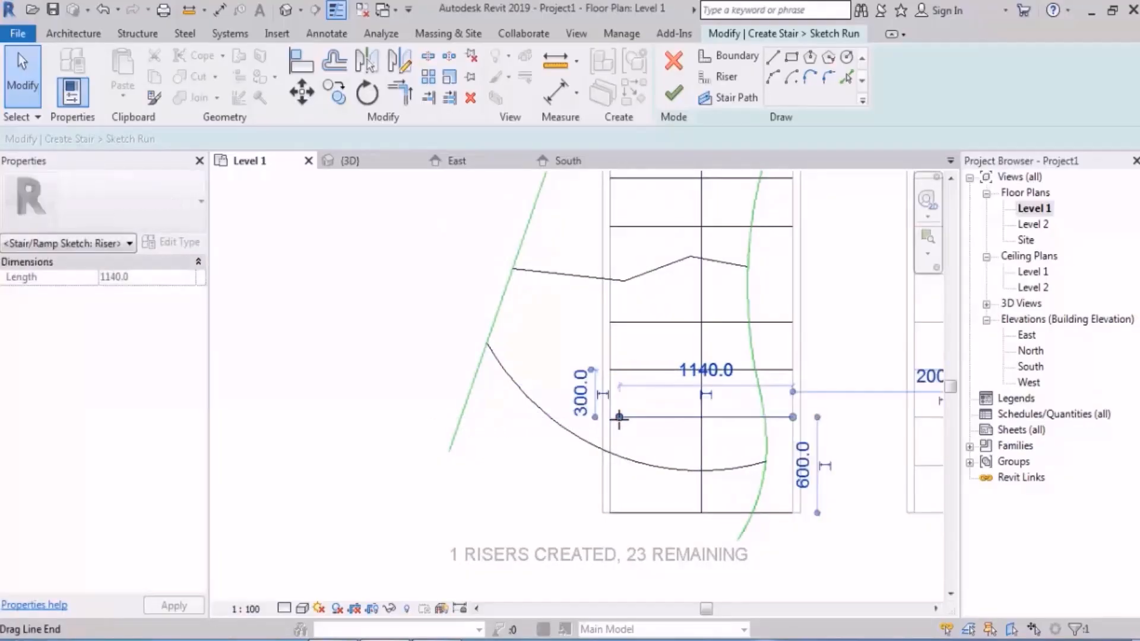
# Step: Replace the curved riser with a flatter arc riser, from about 100 mm above the outer boundary's lower end to the inner boundary
pyautogui.click(547, 418)
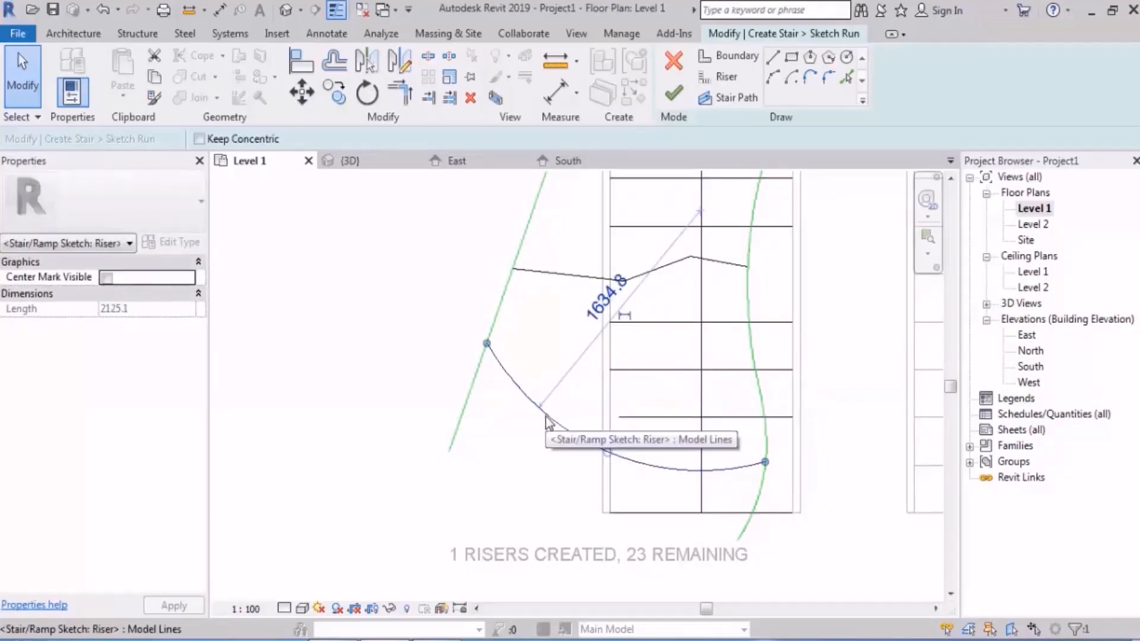
pyautogui.press('Delete')
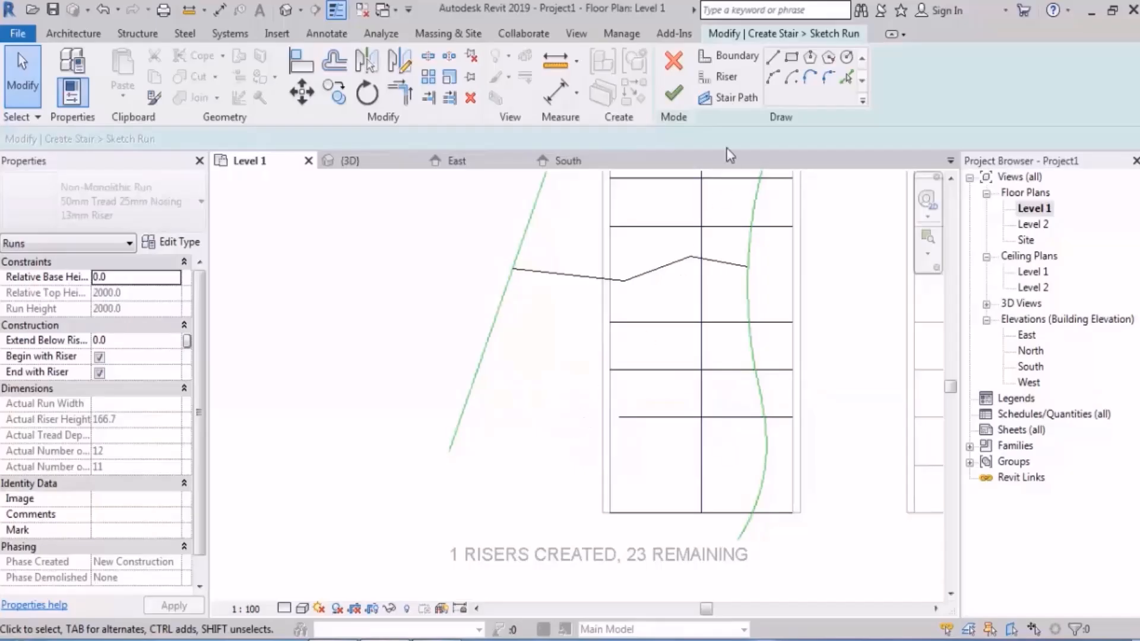
pyautogui.click(719, 77)
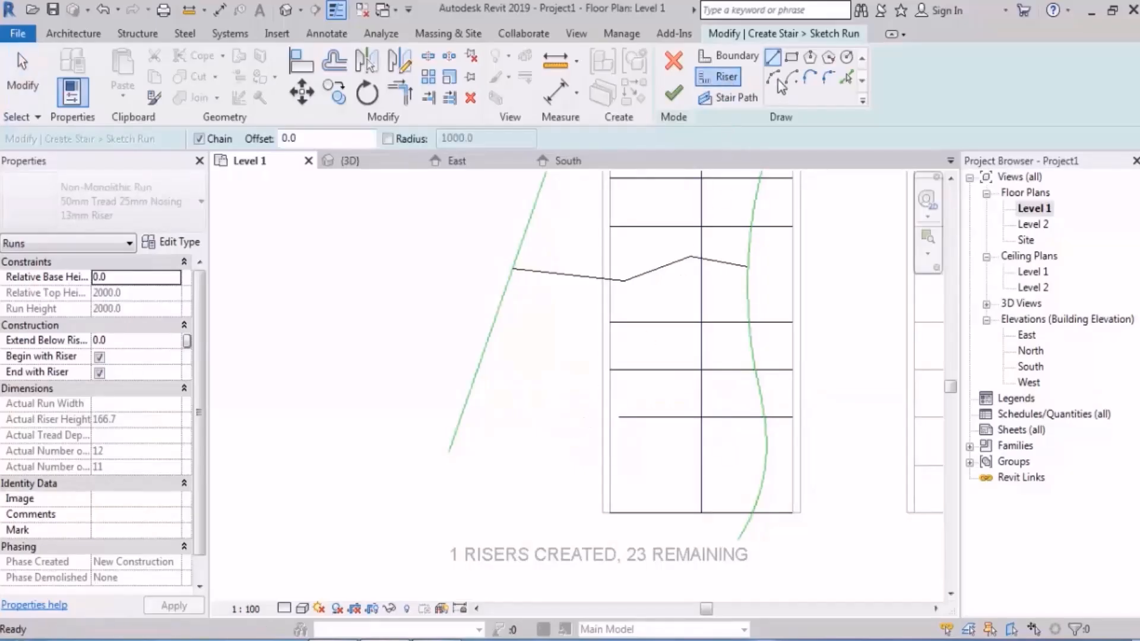
pyautogui.click(455, 440)
pyautogui.click(766, 457)
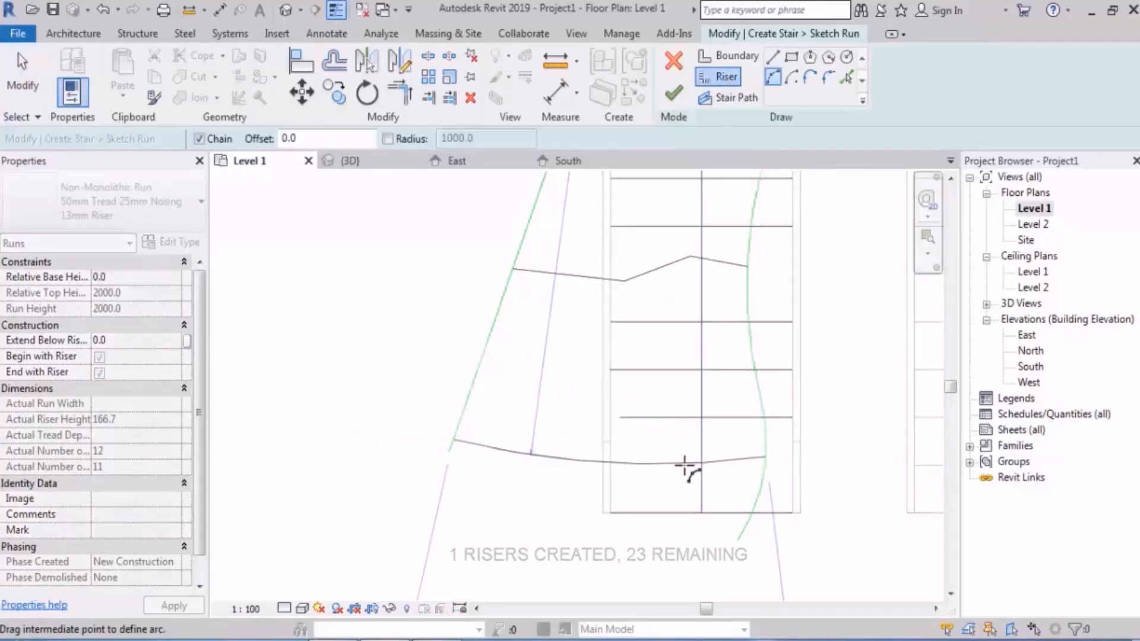
pyautogui.click(677, 478)
pyautogui.press('Escape')
pyautogui.press('Escape')
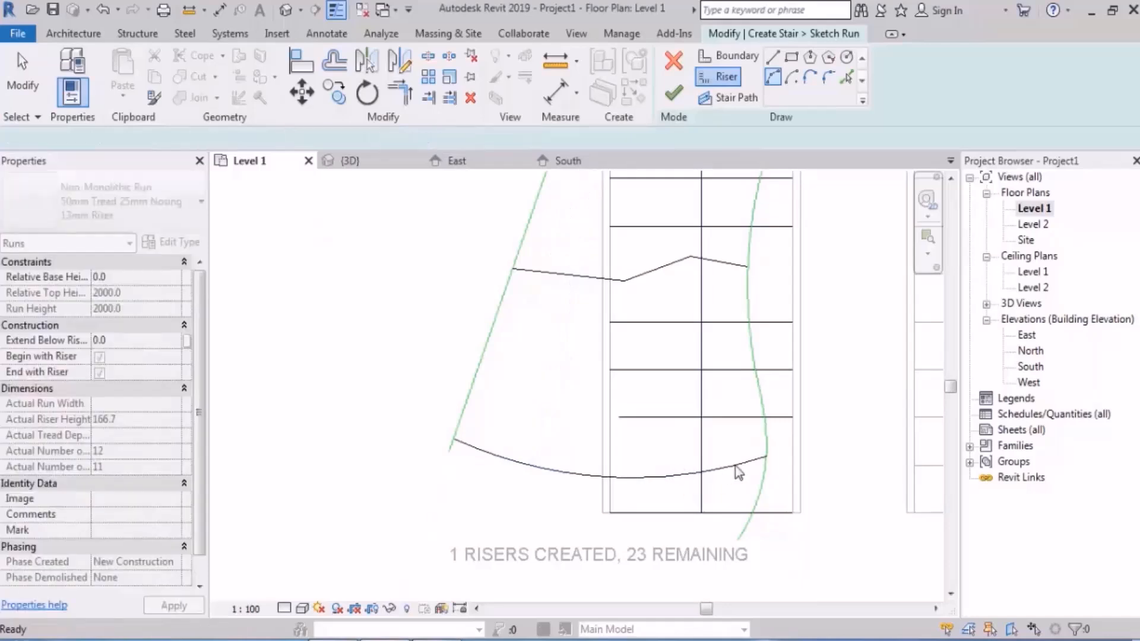
# Step: Extend the outer end of the straight riser just above the arc past the stringer towards the outer boundary
pyautogui.click(653, 416)
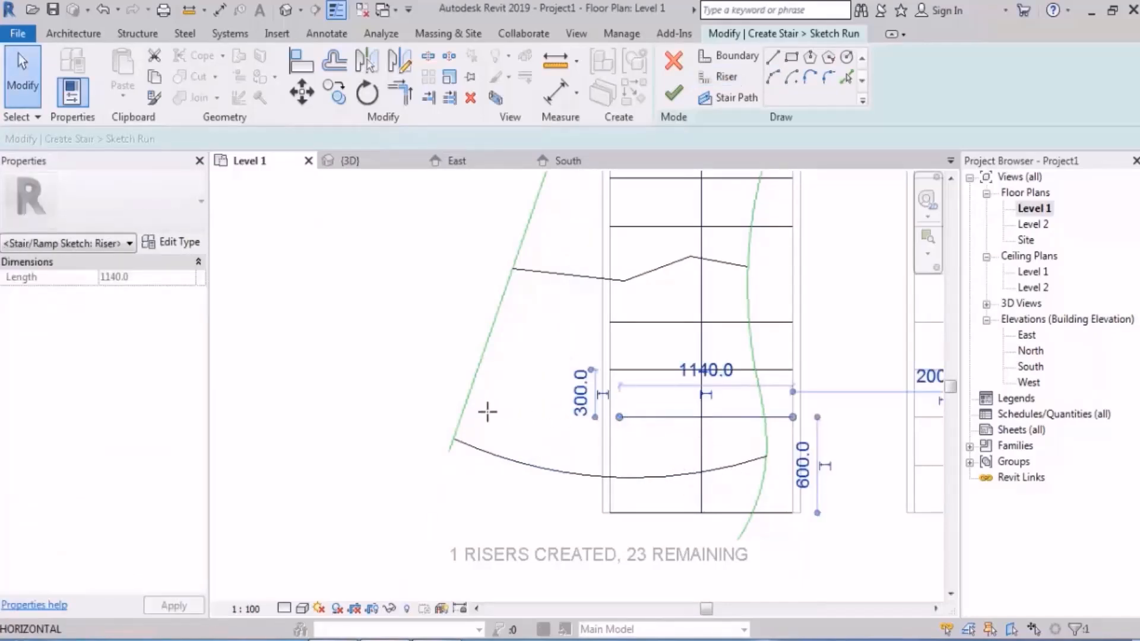
pyautogui.moveTo(620, 417); pyautogui.dragTo(526, 416)
pyautogui.click(572, 402)
# Step: Try to finish the first run's sketch with the flatter arc and extended riser, and return to sketching
pyautogui.scroll(-2, 631, 424)
pyautogui.moveTo(679, 344); pyautogui.dragTo(619, 402, button='middle')
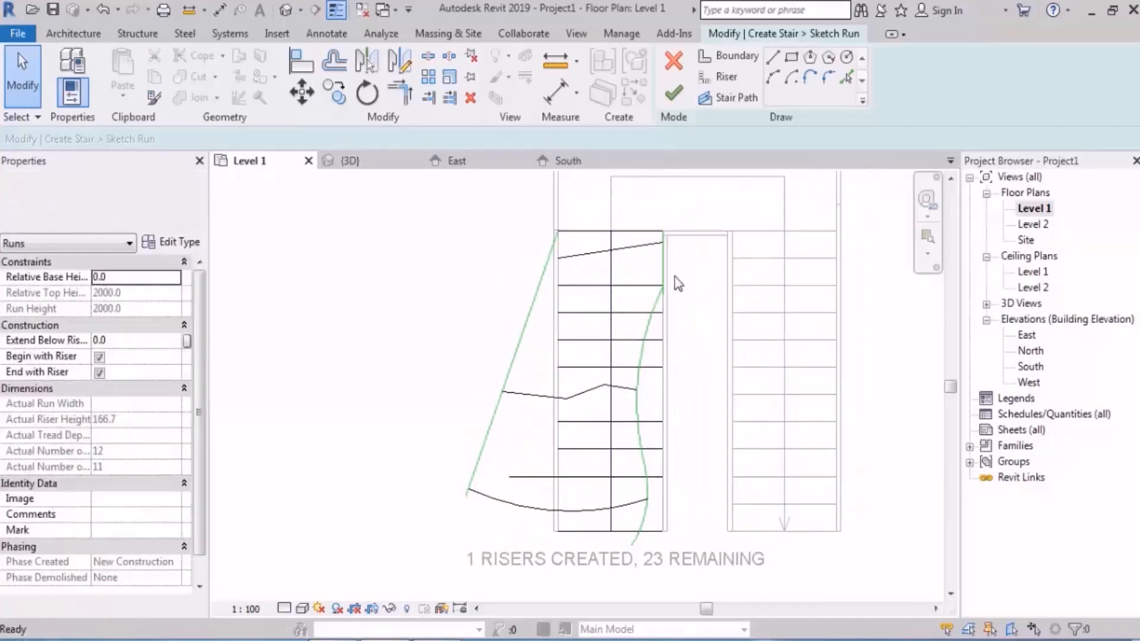
pyautogui.click(674, 94)
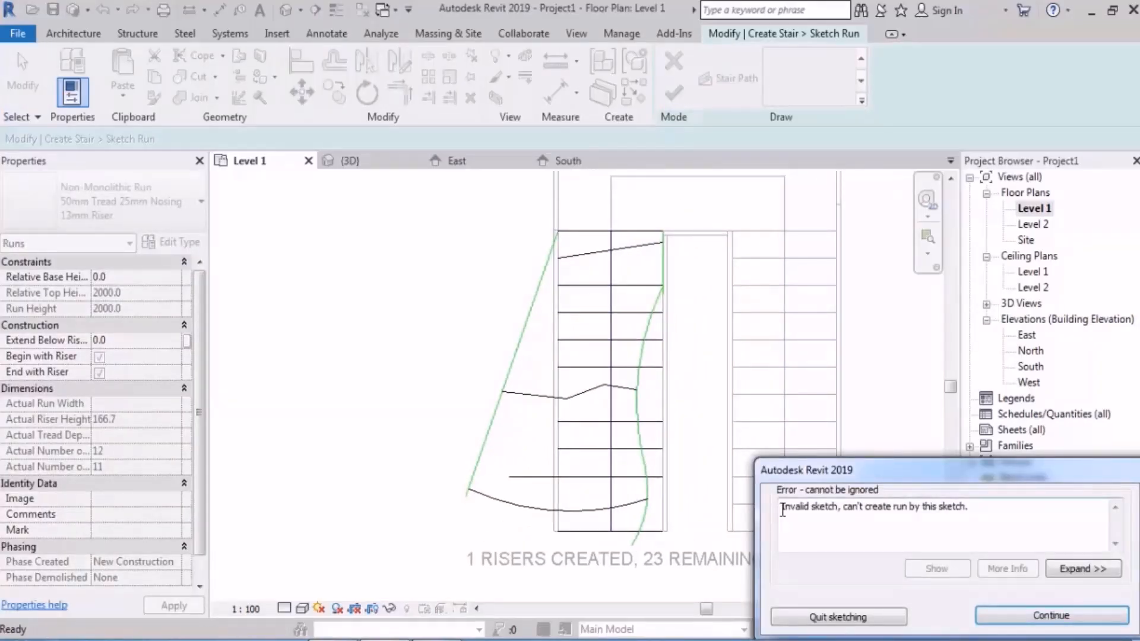
pyautogui.moveTo(782, 508); pyautogui.dragTo(840, 512)
pyautogui.press('Escape')
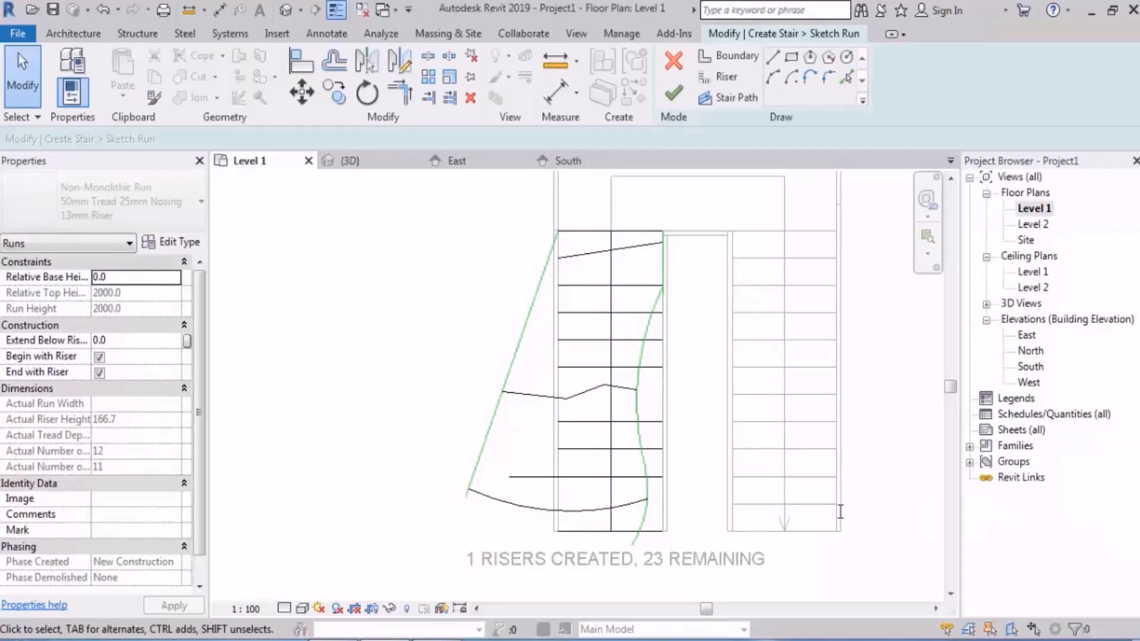
pyautogui.scroll(3, 616, 539)
pyautogui.scroll(2, 617, 540)
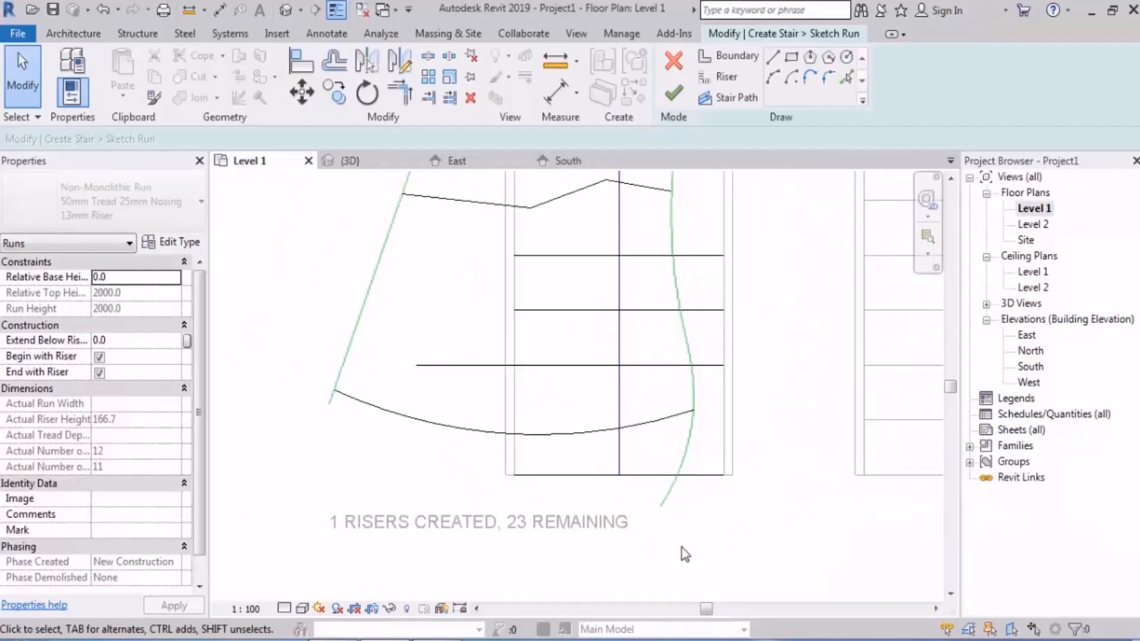
pyautogui.moveTo(733, 554); pyautogui.dragTo(774, 555, button='middle')
pyautogui.scroll(1, 580, 512)
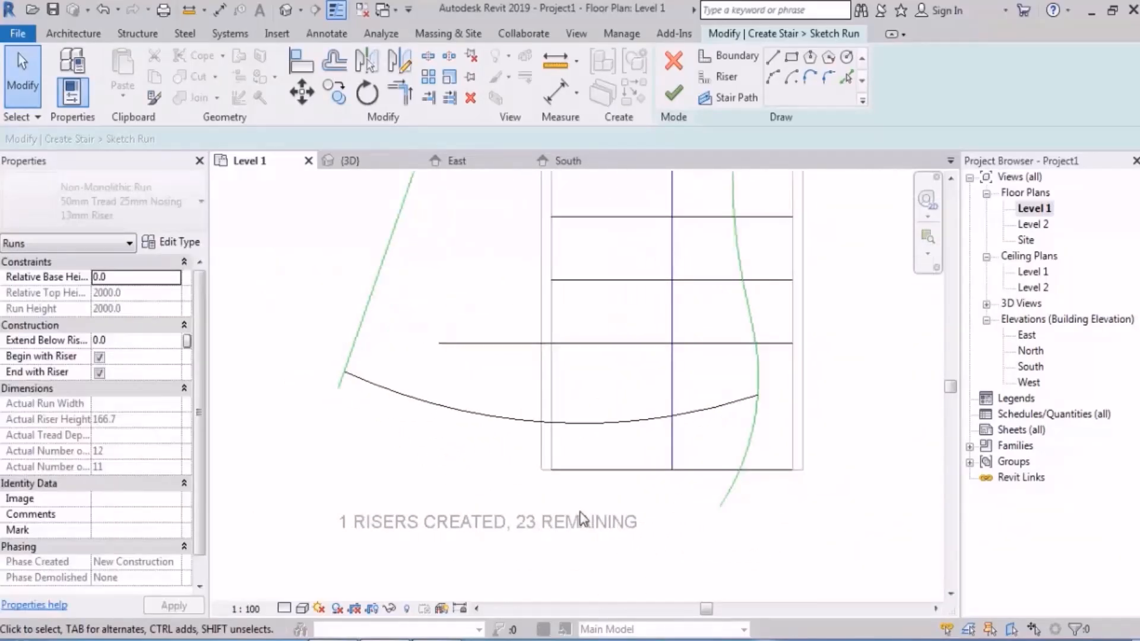
# Step: Stretch the bottom straight riser's outer end past the stringer so that the riser is 1800 mm long
pyautogui.moveTo(582, 519); pyautogui.dragTo(657, 512, button='middle')
pyautogui.click(649, 461)
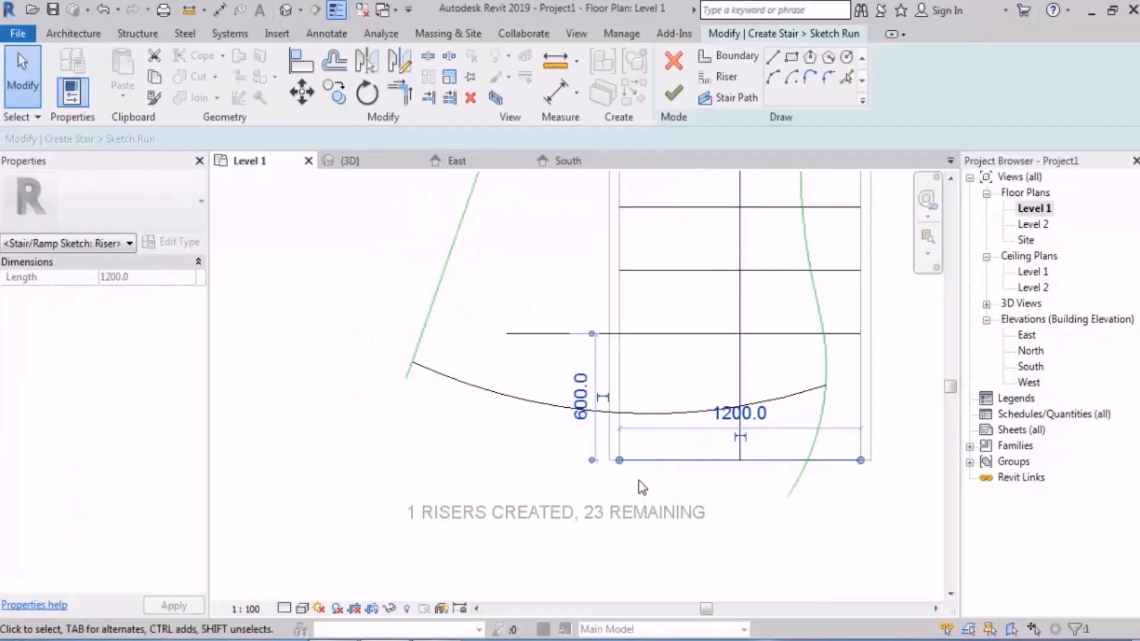
pyautogui.moveTo(619, 461); pyautogui.dragTo(499, 460)
pyautogui.press('Escape')
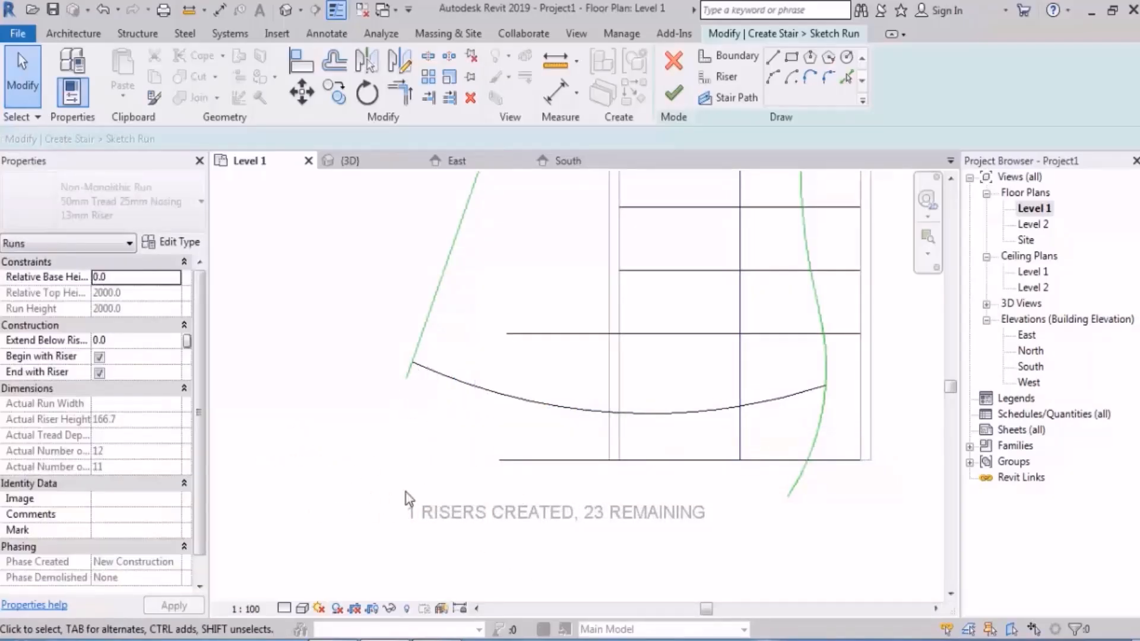
# Step: Replace the bottom straight riser with a deep arc riser joining the lower ends of the outer and inner boundaries
pyautogui.scroll(-1, 463, 469)
pyautogui.click(530, 461)
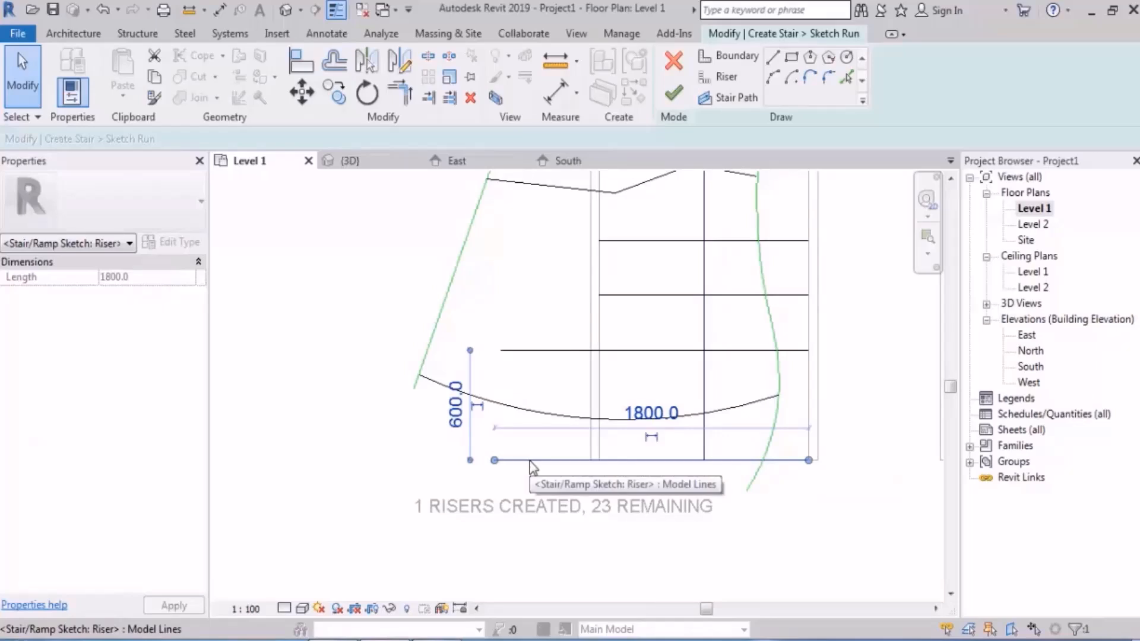
pyautogui.press('Escape')
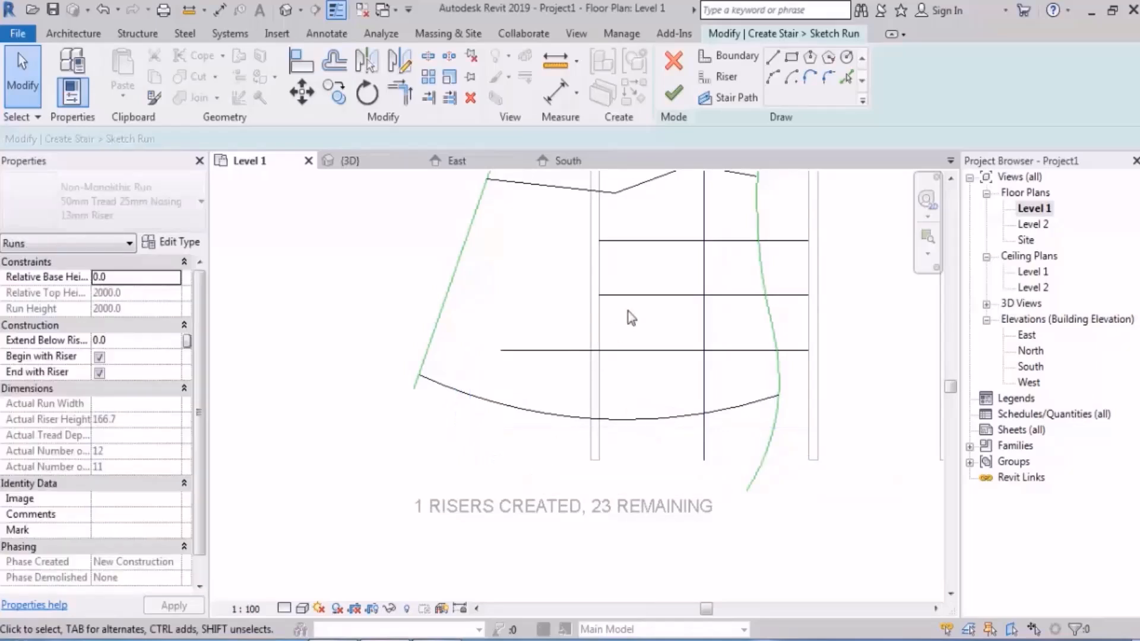
pyautogui.click(728, 57)
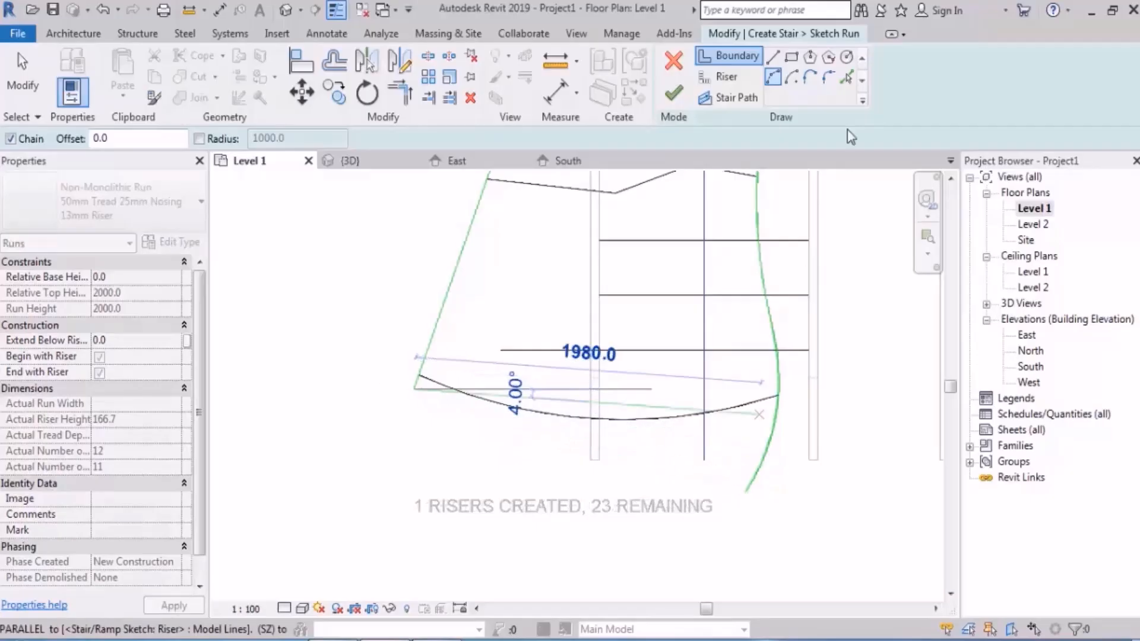
pyautogui.click(720, 77)
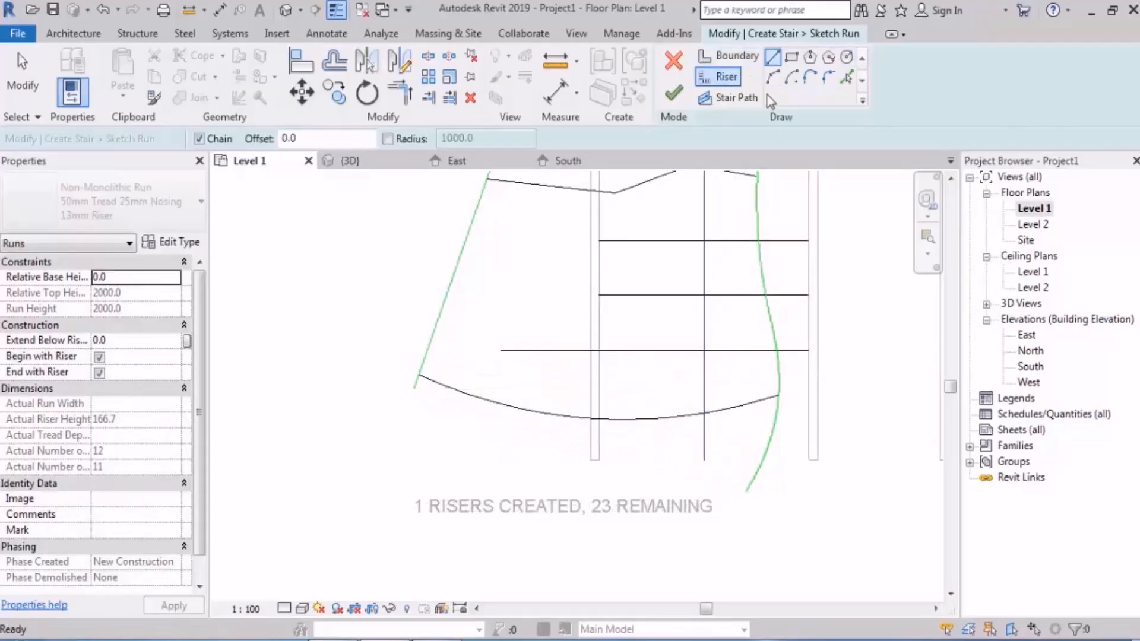
pyautogui.click(415, 390)
pyautogui.click(746, 492)
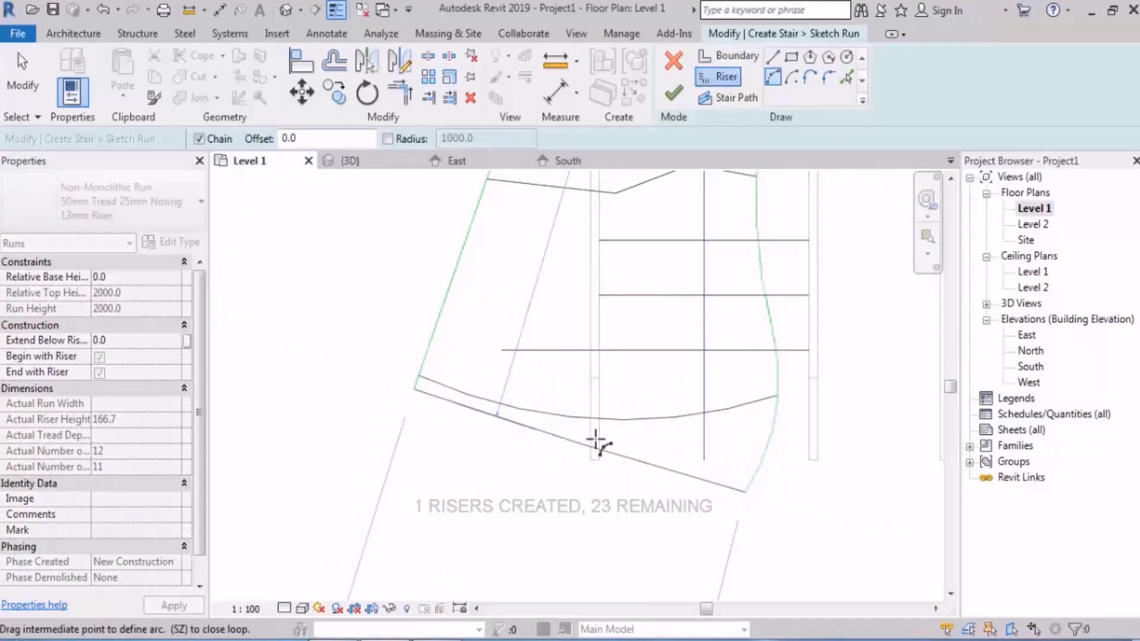
pyautogui.click(534, 490)
pyautogui.press('Escape')
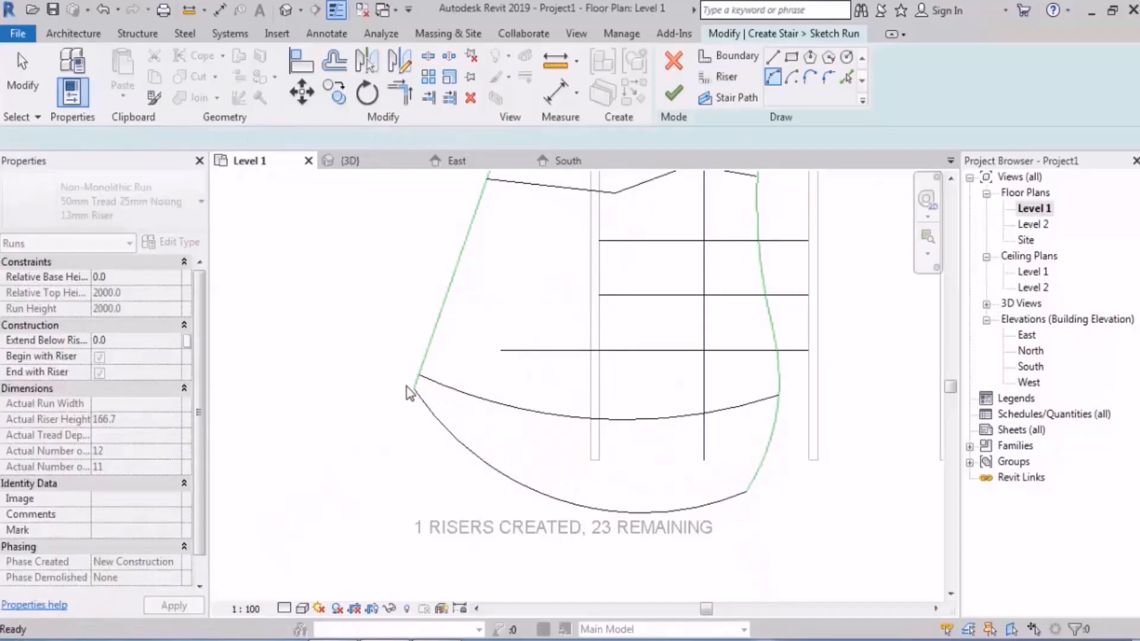
# Step: Undo the new bottom arc riser and the deletion of the bottom straight riser
pyautogui.click(772, 58)
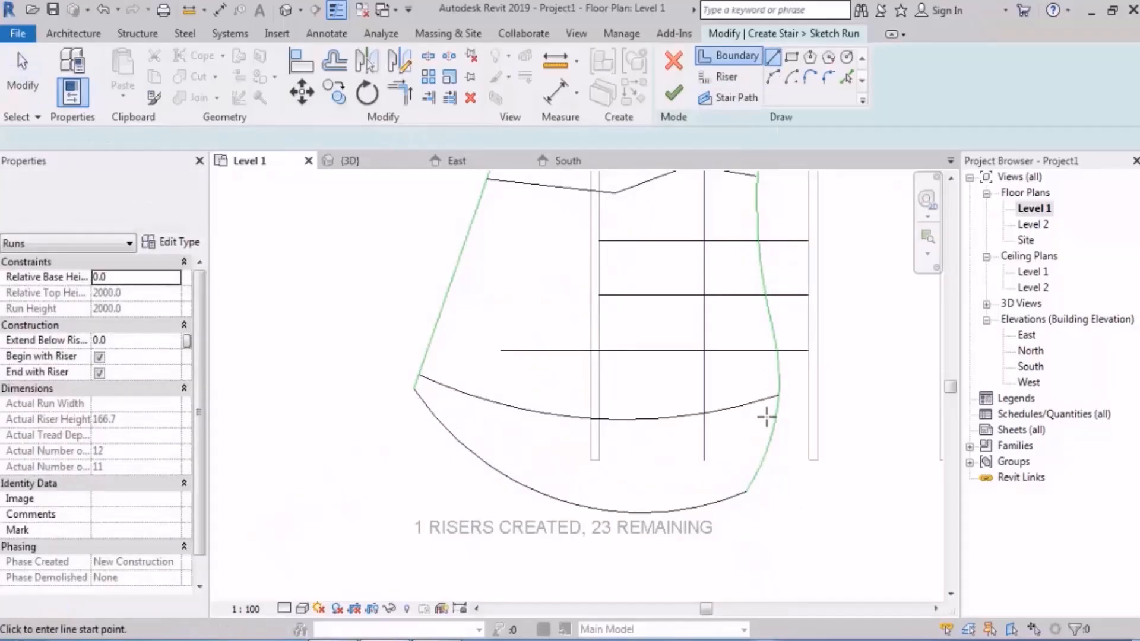
pyautogui.click(762, 459)
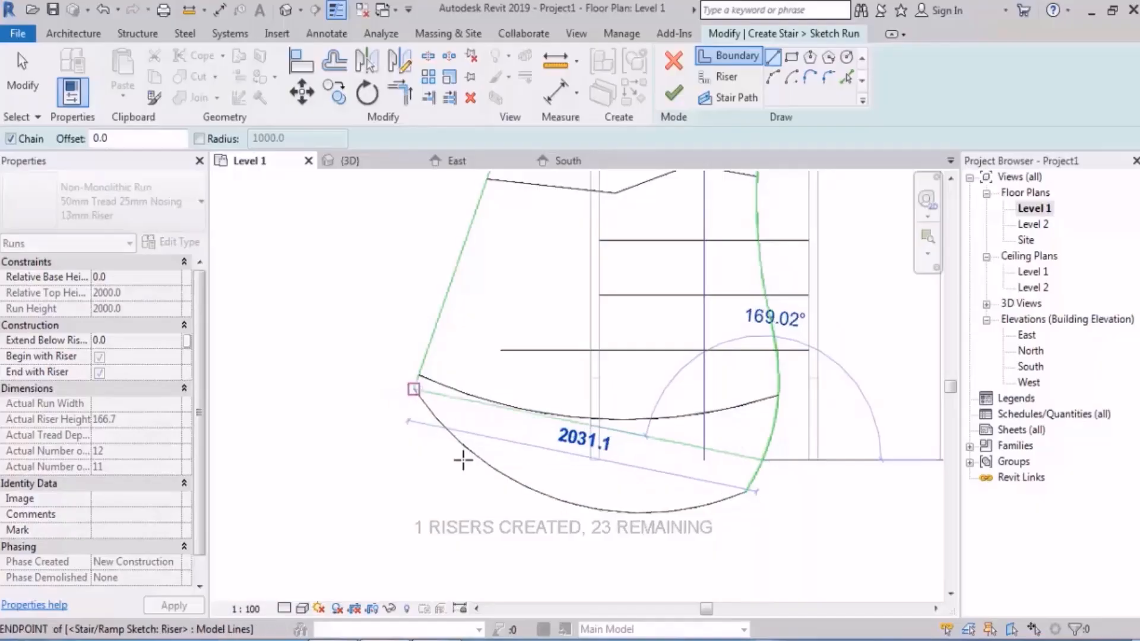
pyautogui.press('Escape')
pyautogui.press('Escape')
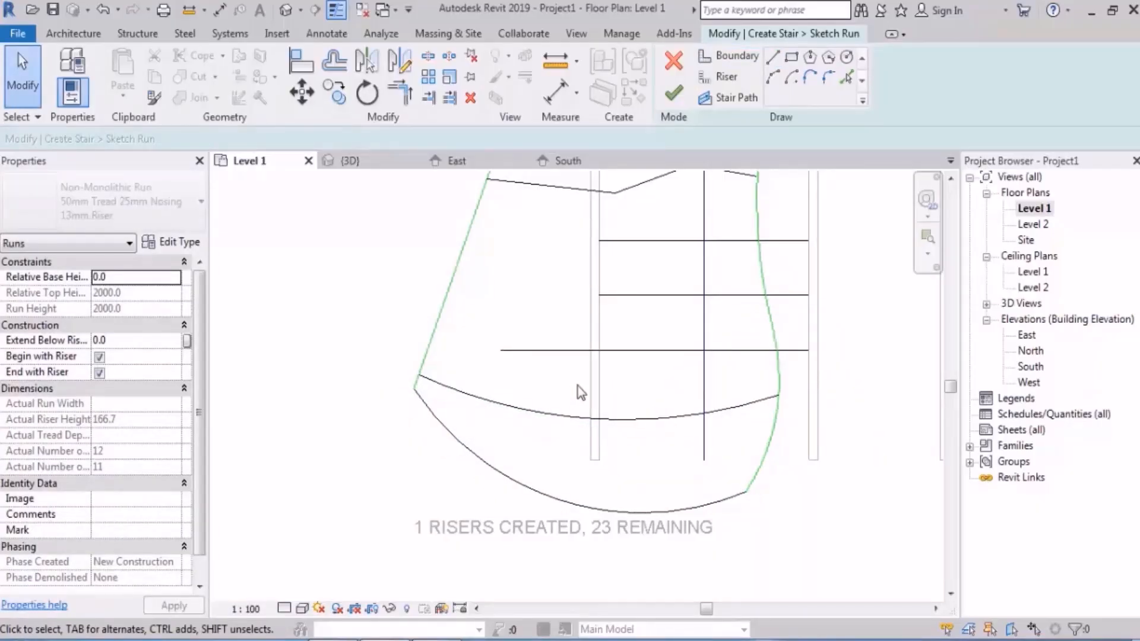
pyautogui.hotkey('ctrl', 'z')
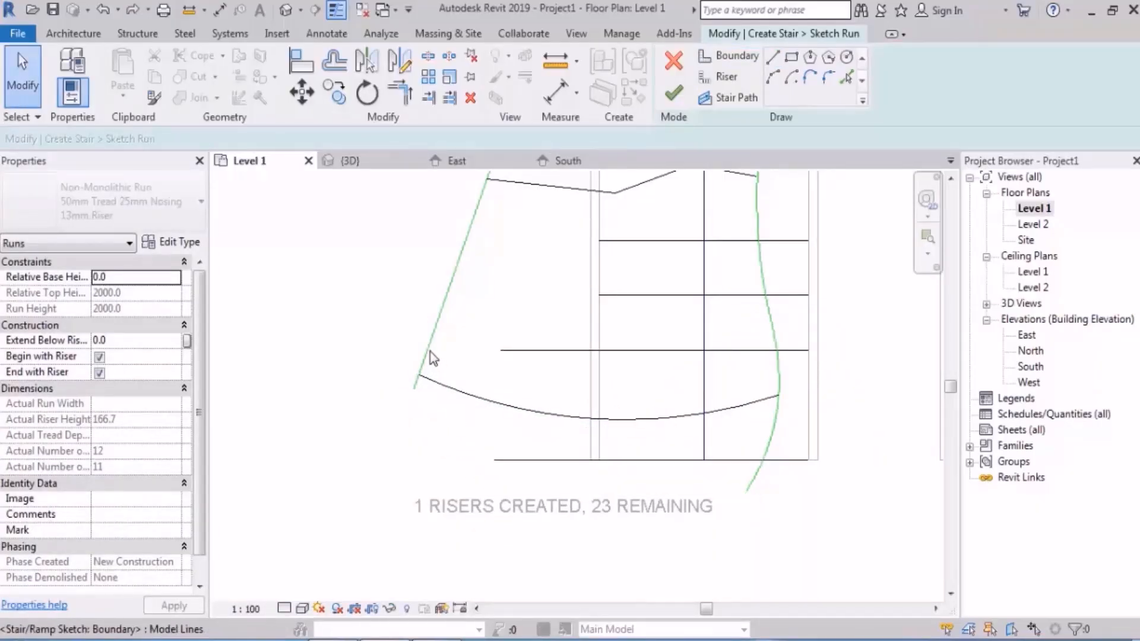
# Step: Trim/extend the slanted outer boundary and the bottom straight riser to meet at a corner
pyautogui.press('t')
pyautogui.press('r')
pyautogui.click(436, 352)
pyautogui.click(511, 461)
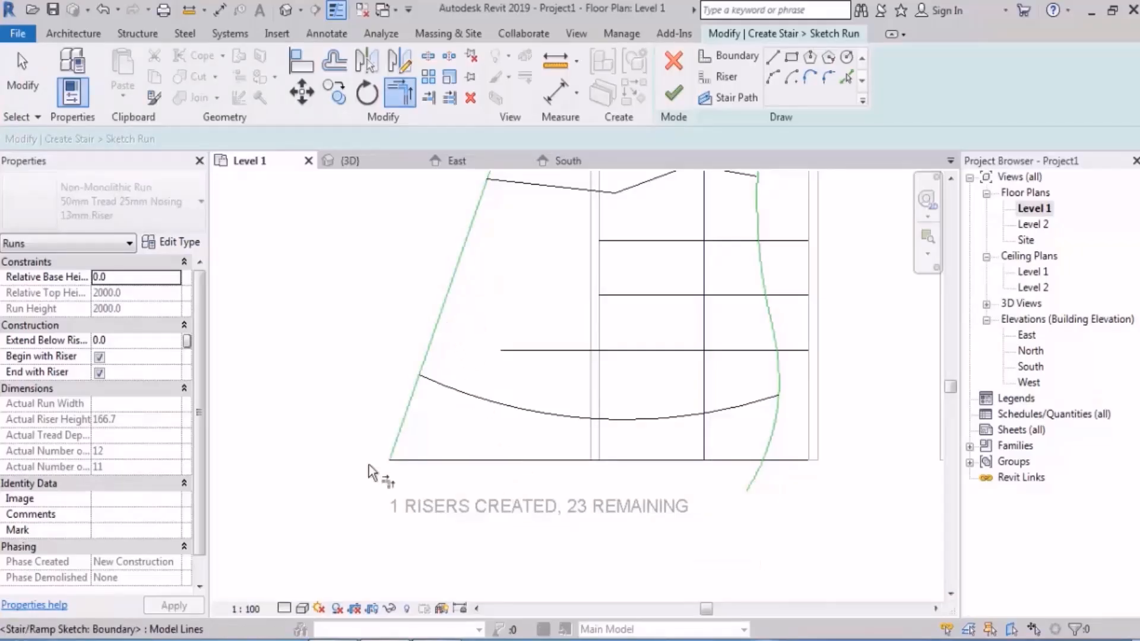
pyautogui.press('Escape')
pyautogui.press('Escape')
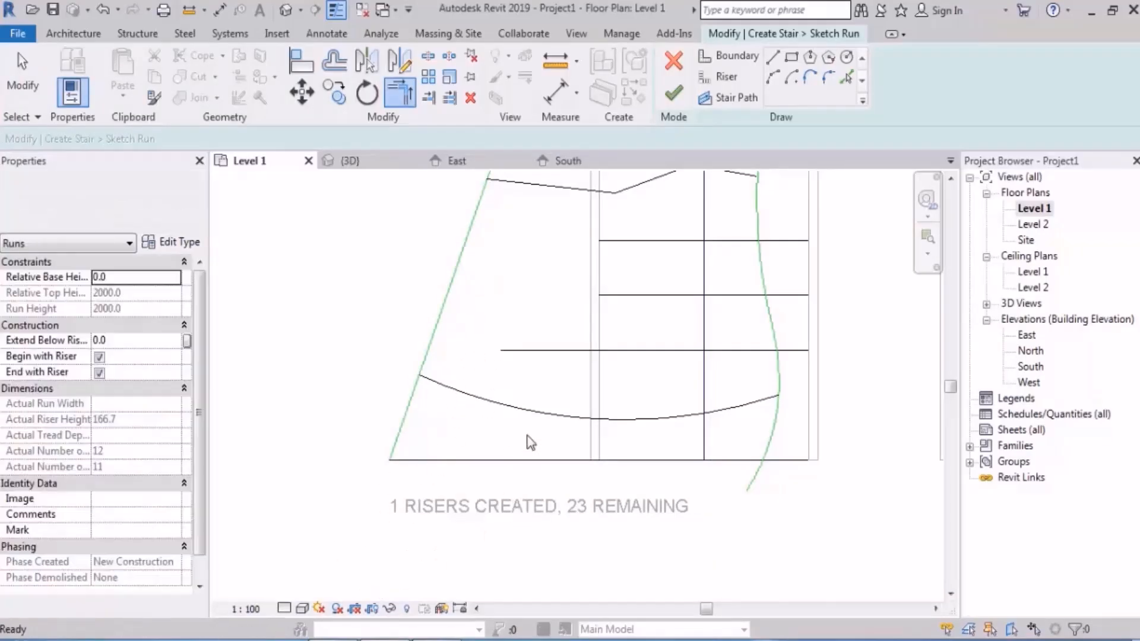
# Step: Replace the bottom straight riser with a shallow downward-bulging arc riser between the lower ends of the extended outer boundary and the inner boundary
pyautogui.click(532, 460)
pyautogui.press('Delete')
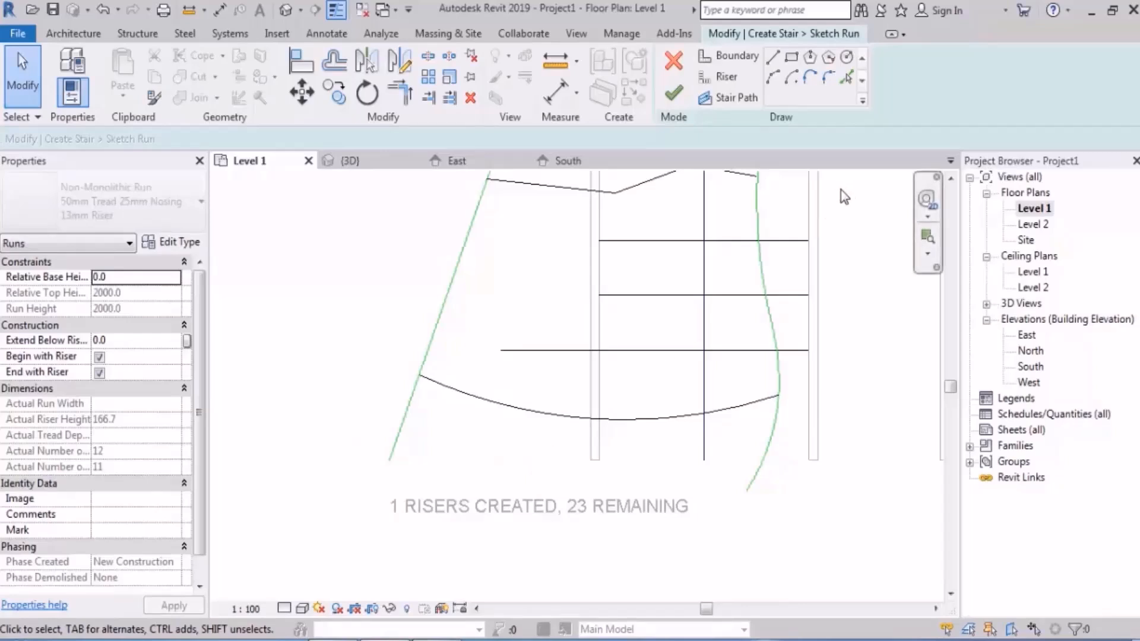
pyautogui.click(724, 77)
pyautogui.click(774, 78)
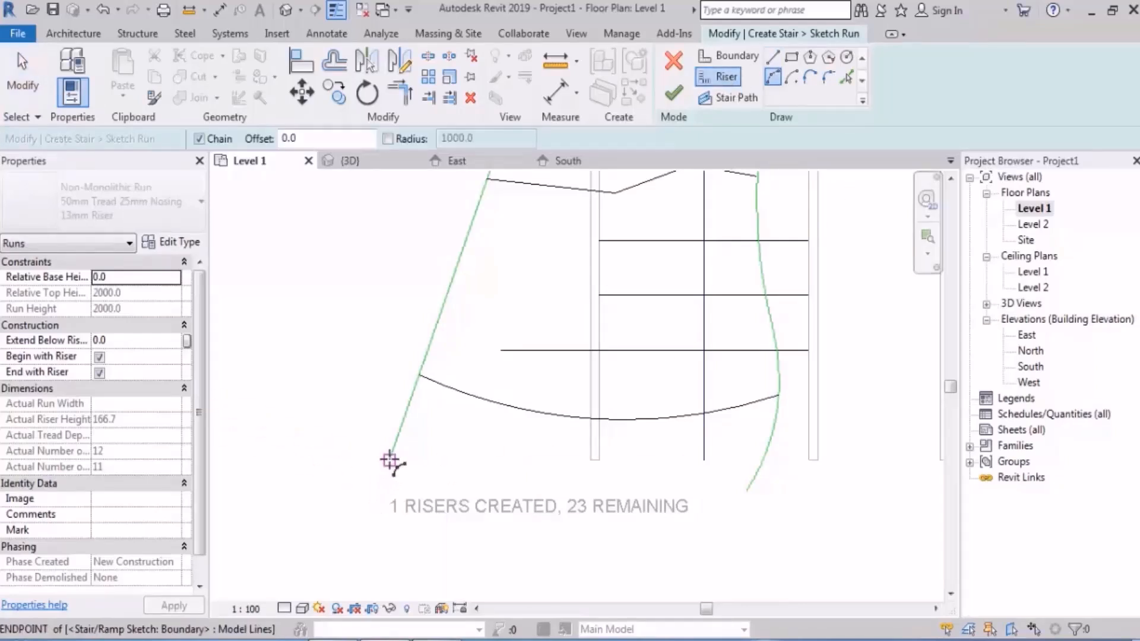
pyautogui.click(390, 459)
pyautogui.click(746, 492)
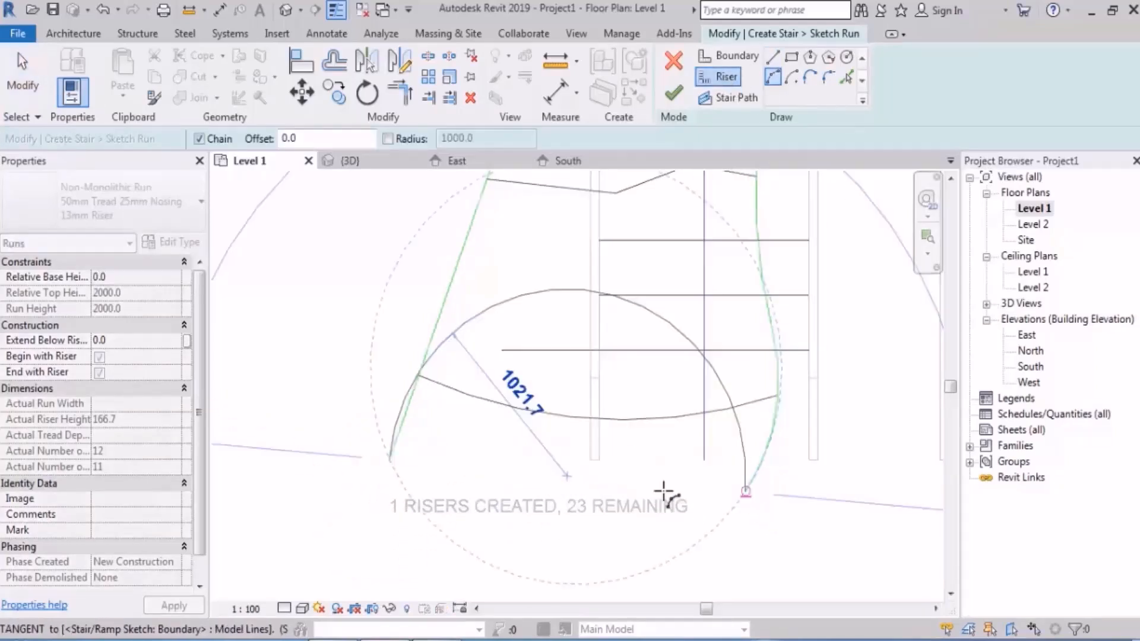
pyautogui.click(585, 527)
pyautogui.scroll(-3, 530, 526)
pyautogui.scroll(1, 638, 438)
pyautogui.moveTo(638, 438); pyautogui.dragTo(614, 428, button='middle')
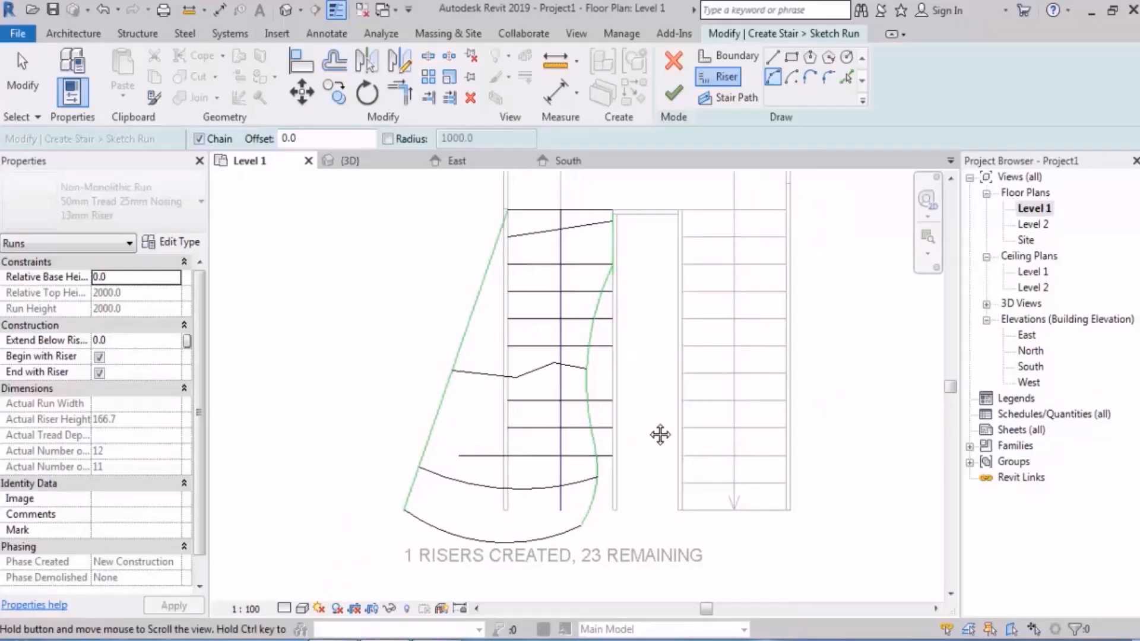
pyautogui.press('Escape')
pyautogui.press('Escape')
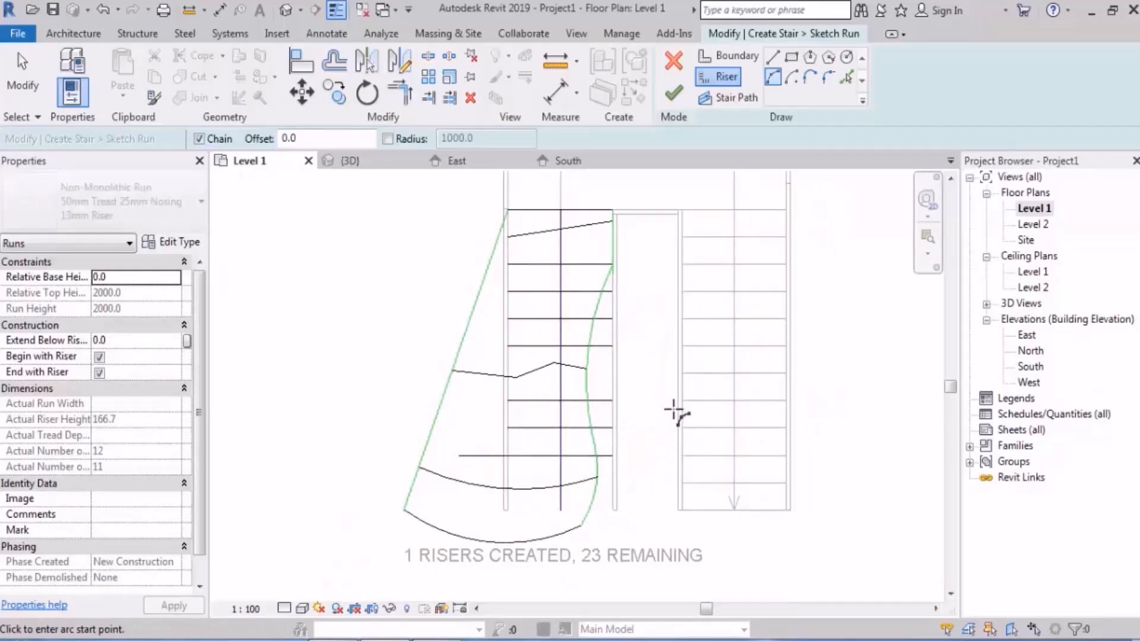
# Step: Try to finish the run sketch with the new bottom arc riser, and return to sketching
pyautogui.click(673, 92)
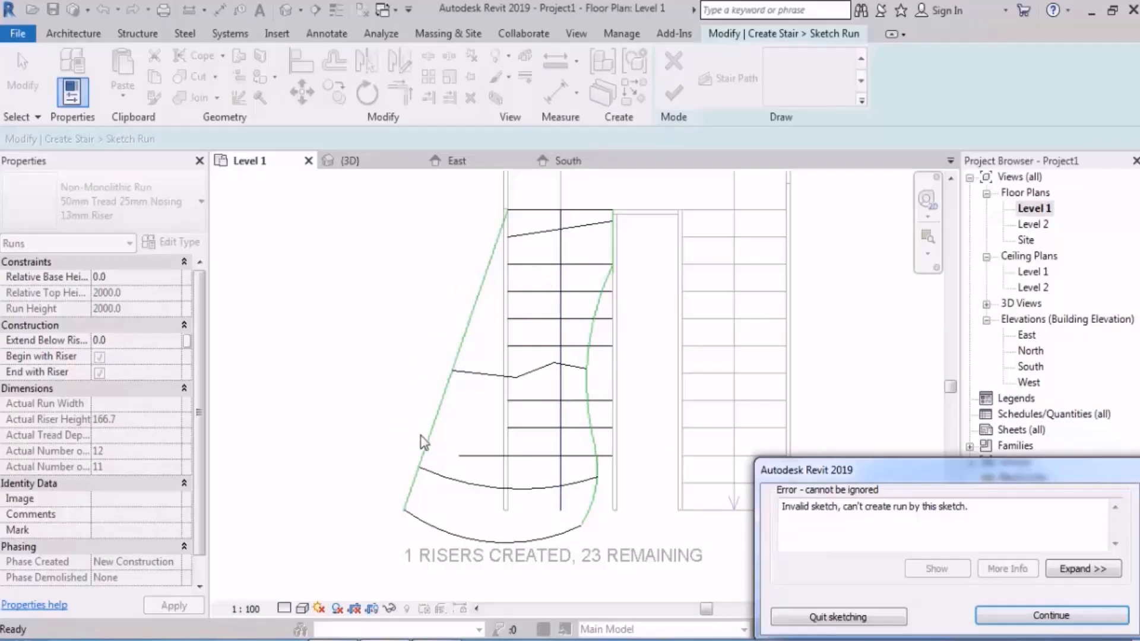
pyautogui.press('Return')
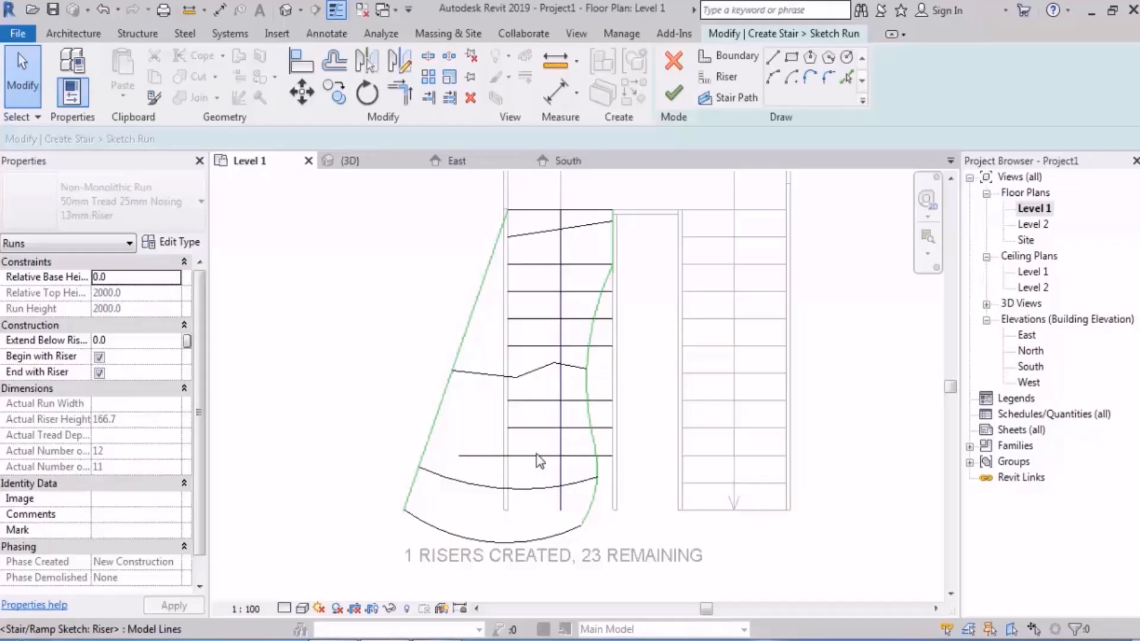
# Step: Examine where the inner boundary's straight and curved segments meet, with thin lines temporarily turned off
pyautogui.scroll(5, 621, 289)
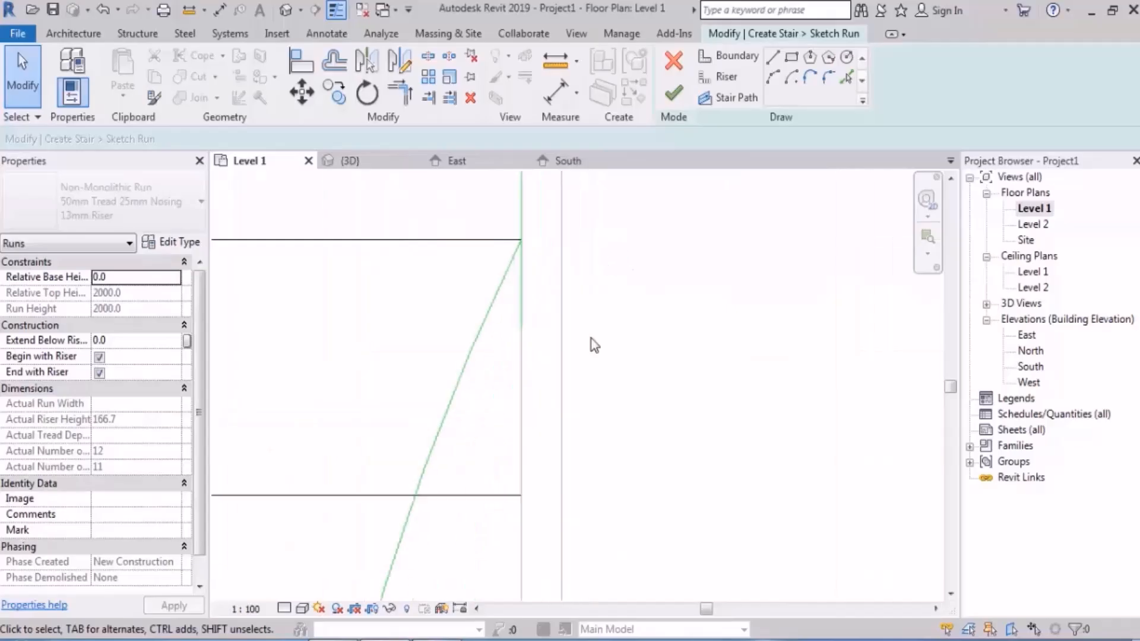
pyautogui.click(336, 10)
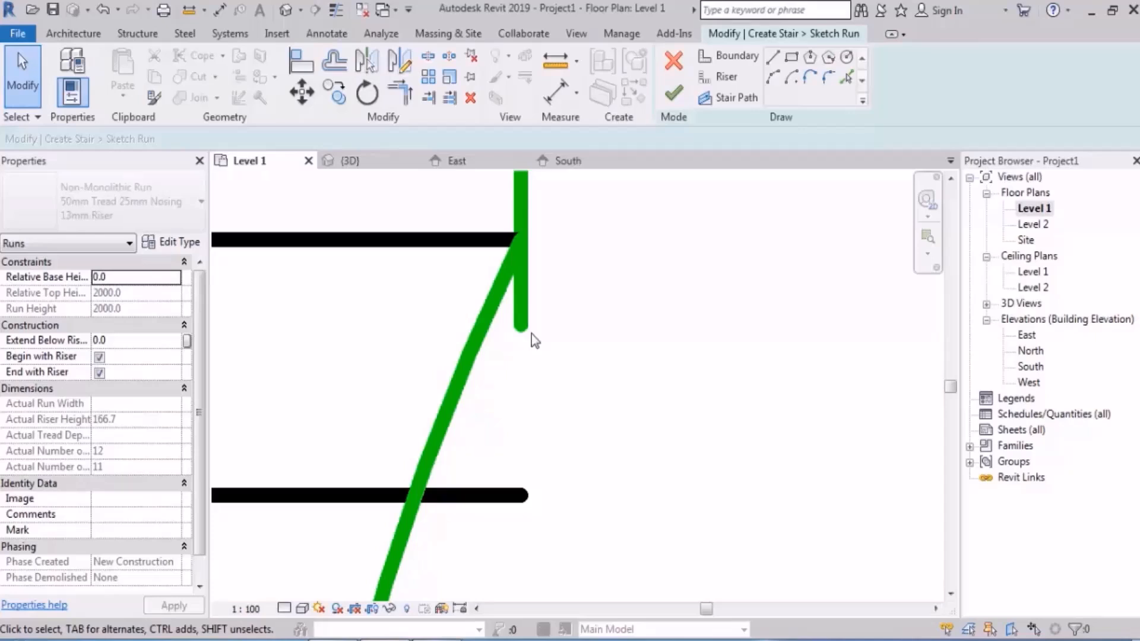
pyautogui.scroll(-4, 599, 386)
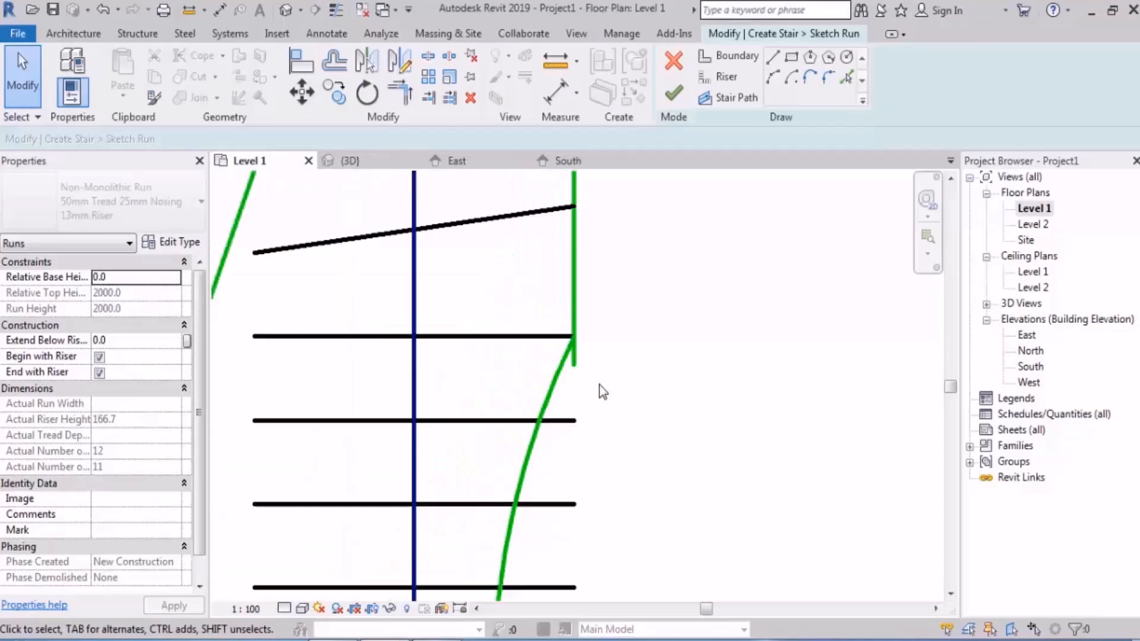
pyautogui.click(336, 10)
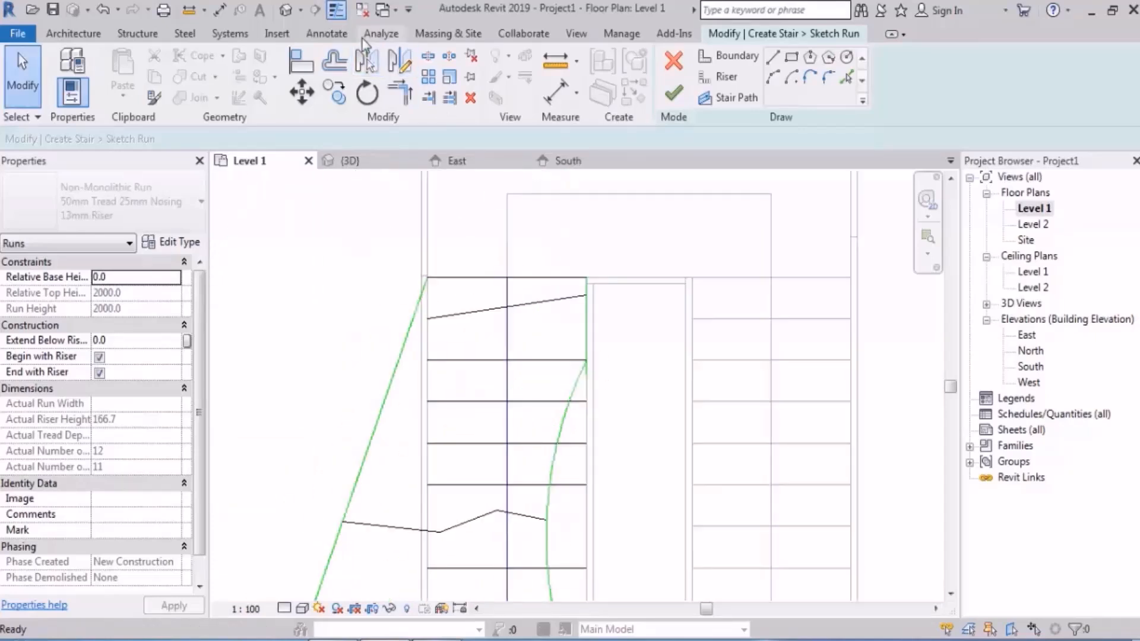
# Step: Draw a short vertical boundary line just above the top riser's inner end, in line with the inner boundary
pyautogui.click(751, 62)
pyautogui.scroll(4, 588, 250)
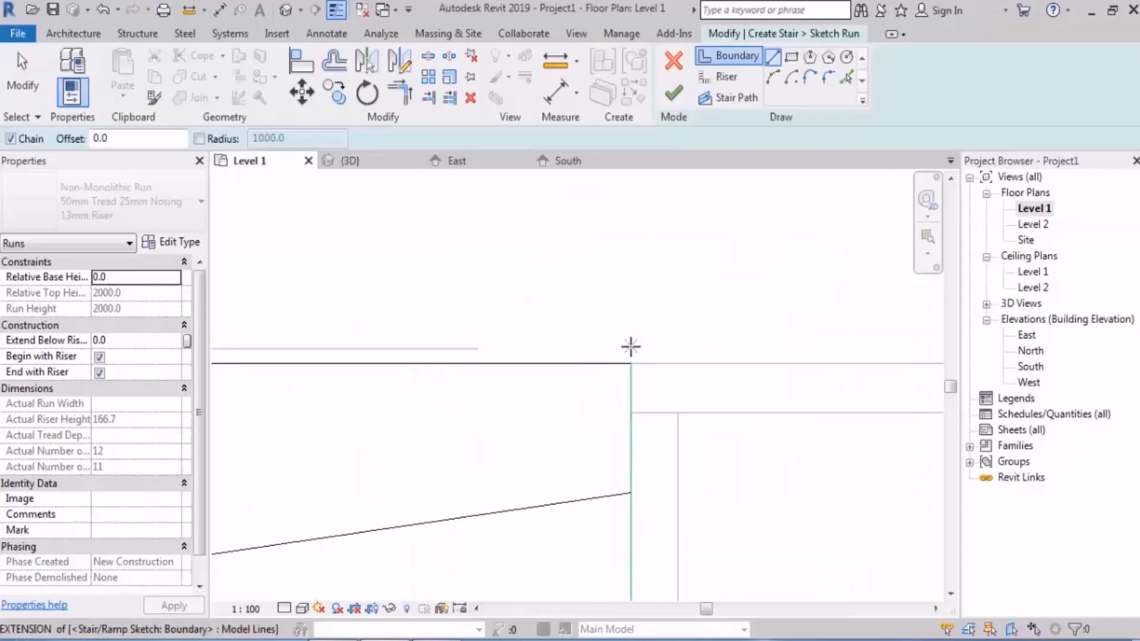
pyautogui.click(631, 347)
pyautogui.scroll(3, 631, 340)
pyautogui.click(631, 325)
pyautogui.press('Escape')
pyautogui.press('Escape')
pyautogui.scroll(-4, 631, 279)
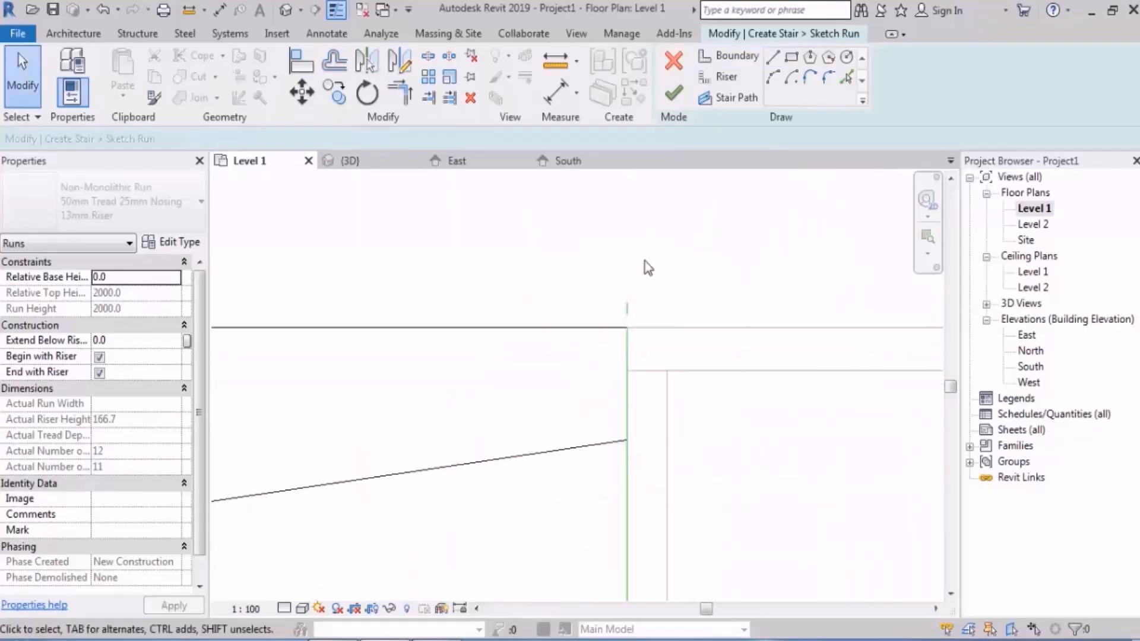
pyautogui.scroll(-5, 659, 243)
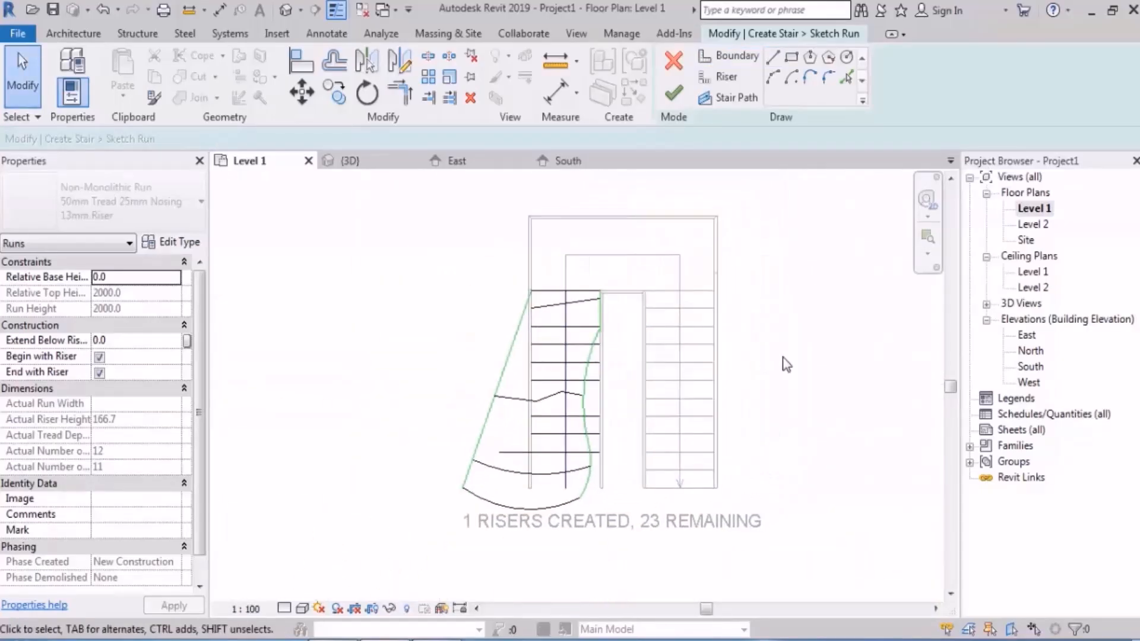
# Step: Examine the inner boundary's overlap at its curved segment and its upper end at the top riser
pyautogui.scroll(1, 785, 362)
pyautogui.scroll(1, 802, 345)
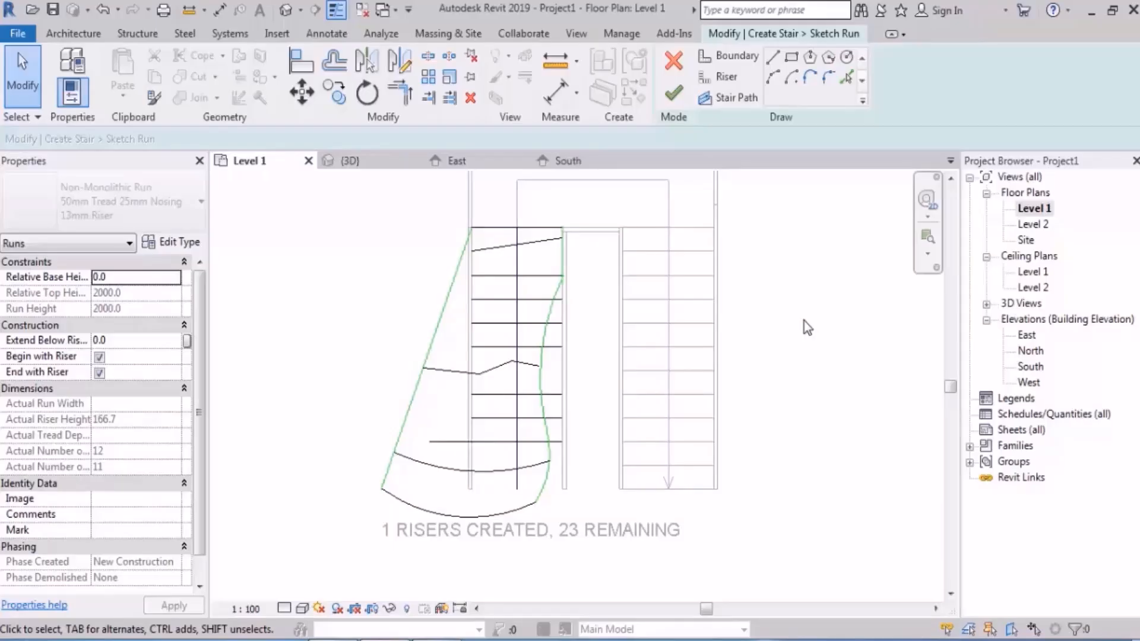
pyautogui.scroll(4, 560, 318)
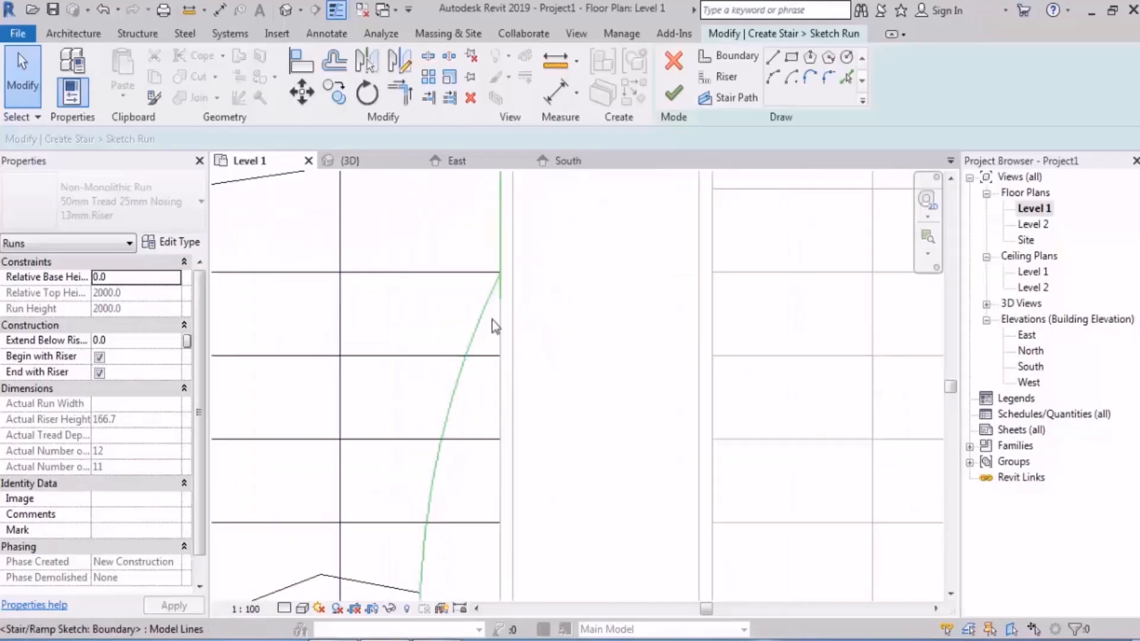
pyautogui.scroll(-5, 514, 345)
pyautogui.moveTo(551, 292); pyautogui.dragTo(572, 348, button='middle')
pyautogui.scroll(4, 537, 295)
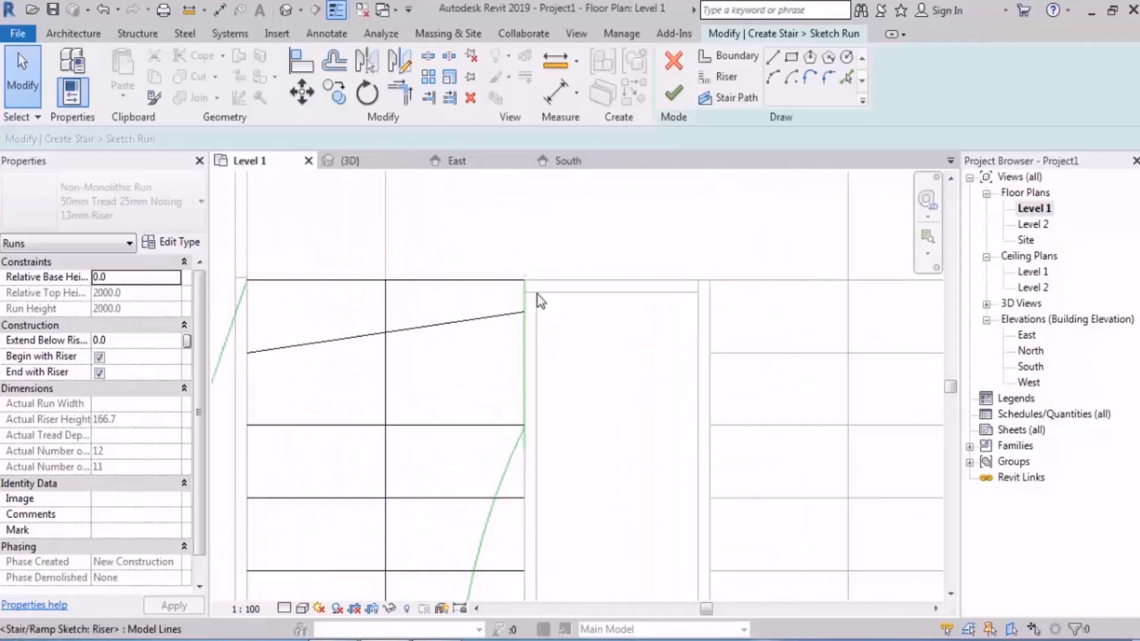
pyautogui.scroll(3, 537, 294)
pyautogui.scroll(-5, 547, 240)
pyautogui.moveTo(603, 251); pyautogui.dragTo(717, 293, button='middle')
# Step: Draw a boundary line about 1596 mm long over the slanted outer boundary, starting at the top riser's outer end
pyautogui.click(773, 57)
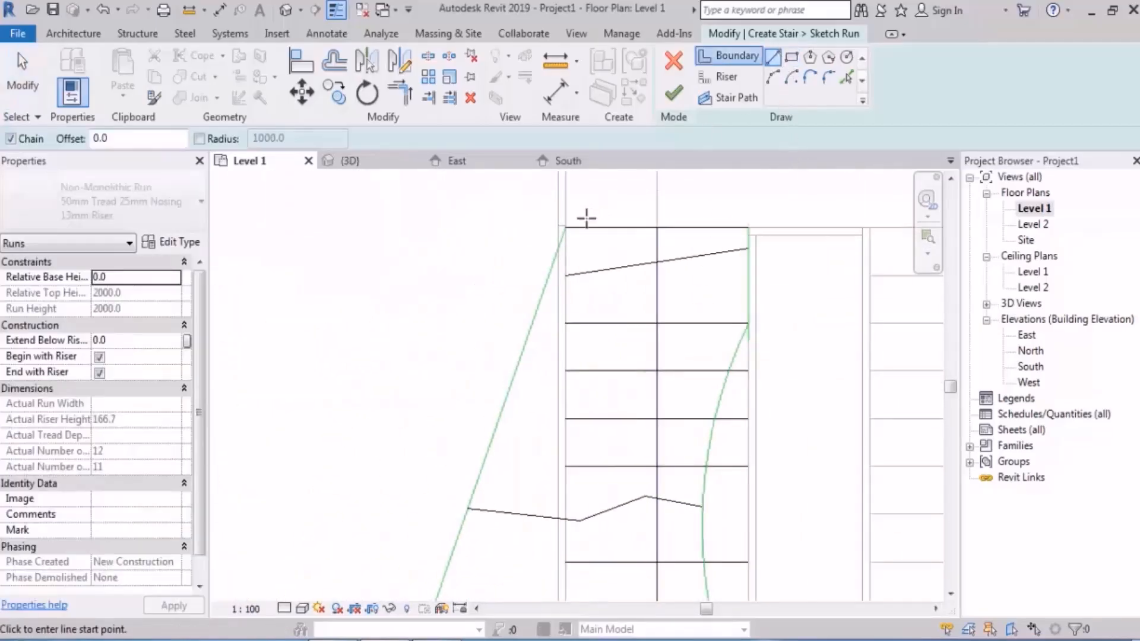
pyautogui.click(566, 228)
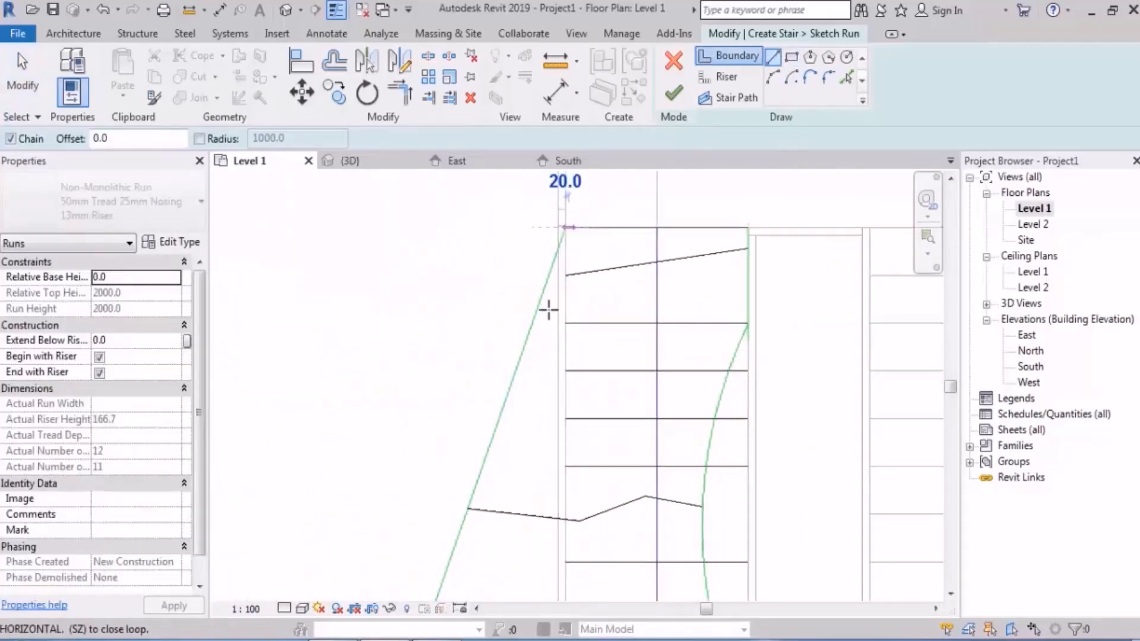
pyautogui.click(483, 467)
pyautogui.press('Escape')
pyautogui.scroll(-3, 395, 427)
pyautogui.press('Escape')
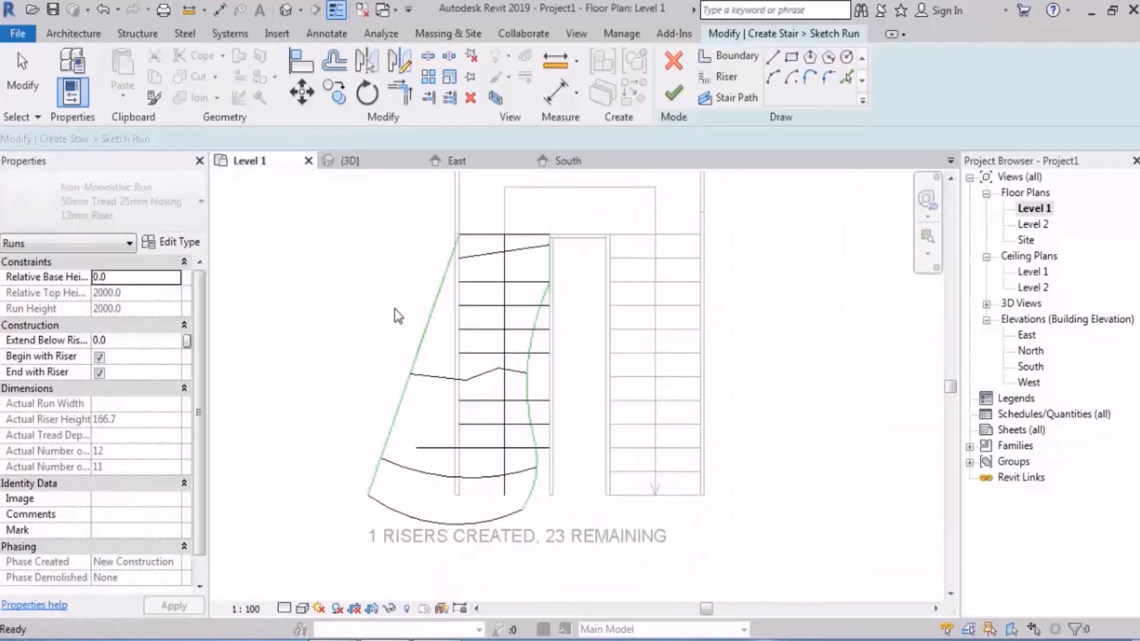
pyautogui.moveTo(443, 354); pyautogui.dragTo(522, 366, button='middle')
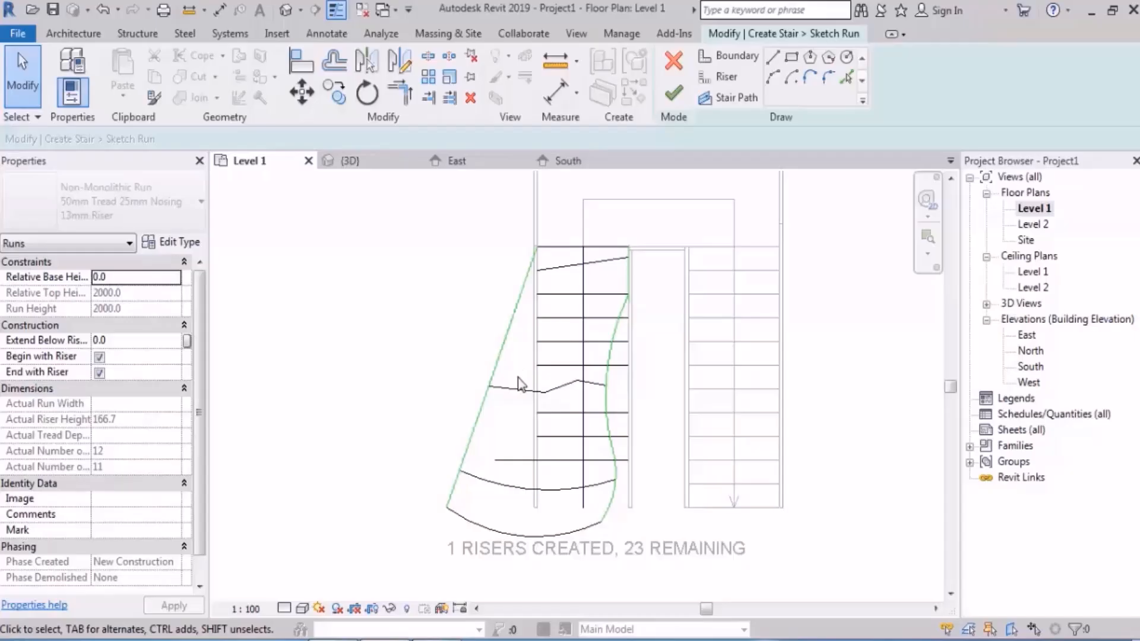
# Step: Close and reopen the Level 1 floor plan, and inspect the run sketch's boundaries and angled middle riser
pyautogui.moveTo(653, 489)
pyautogui.mouseDown(button='middle')
pyautogui.moveTo(613, 423)
pyautogui.moveTo(590, 444)
pyautogui.mouseUp(button='middle')
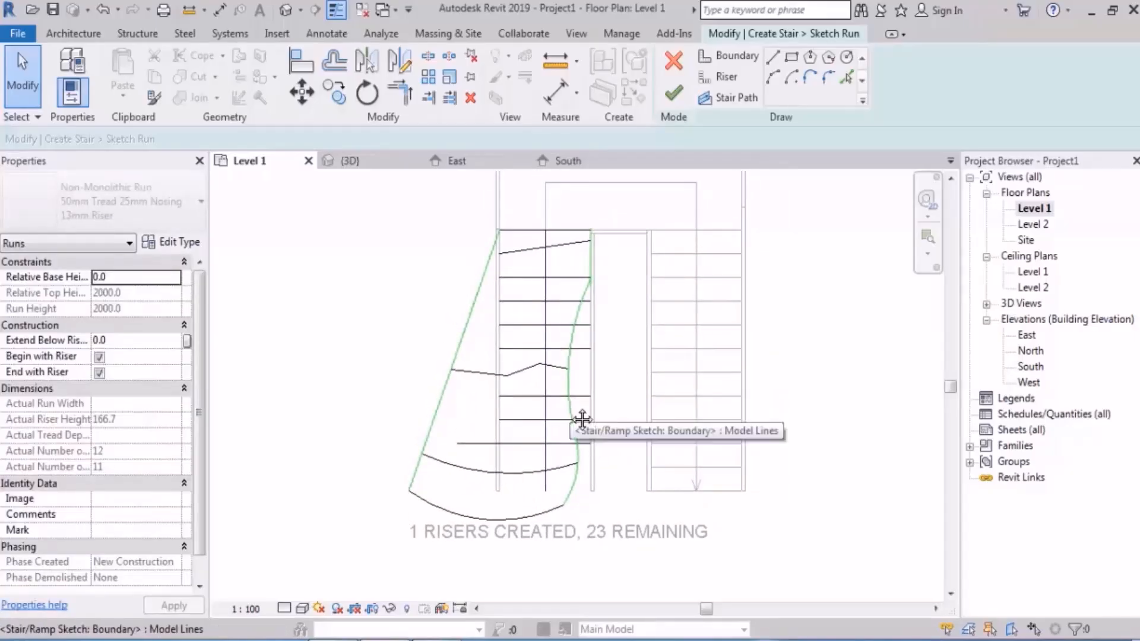
pyautogui.press('Tab')
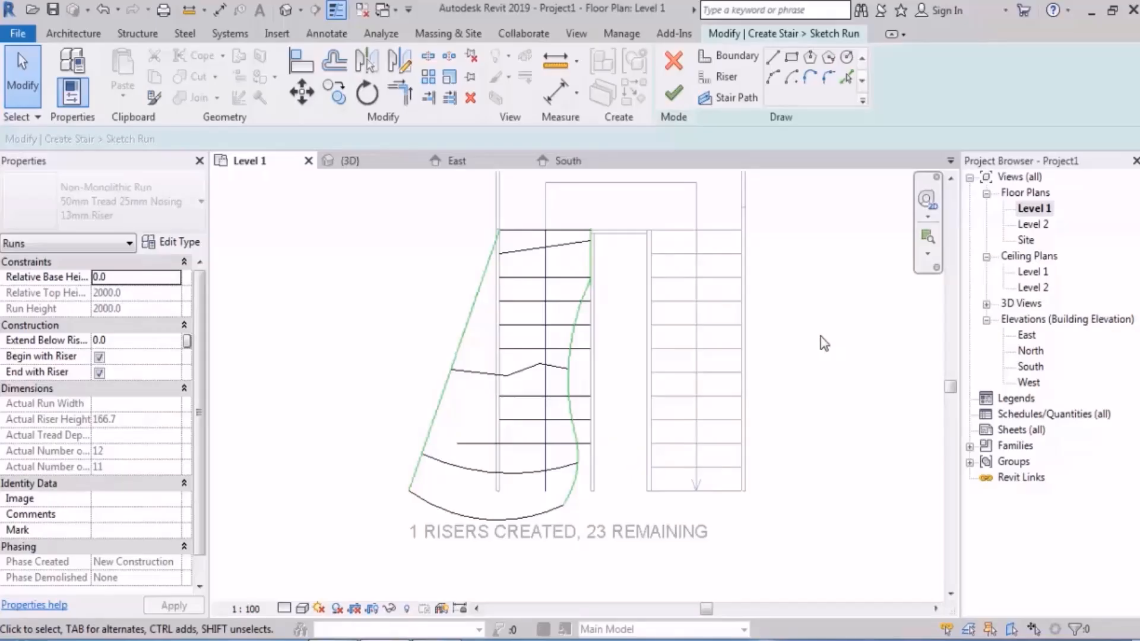
pyautogui.click(309, 161)
pyautogui.doubleClick(1033, 208)
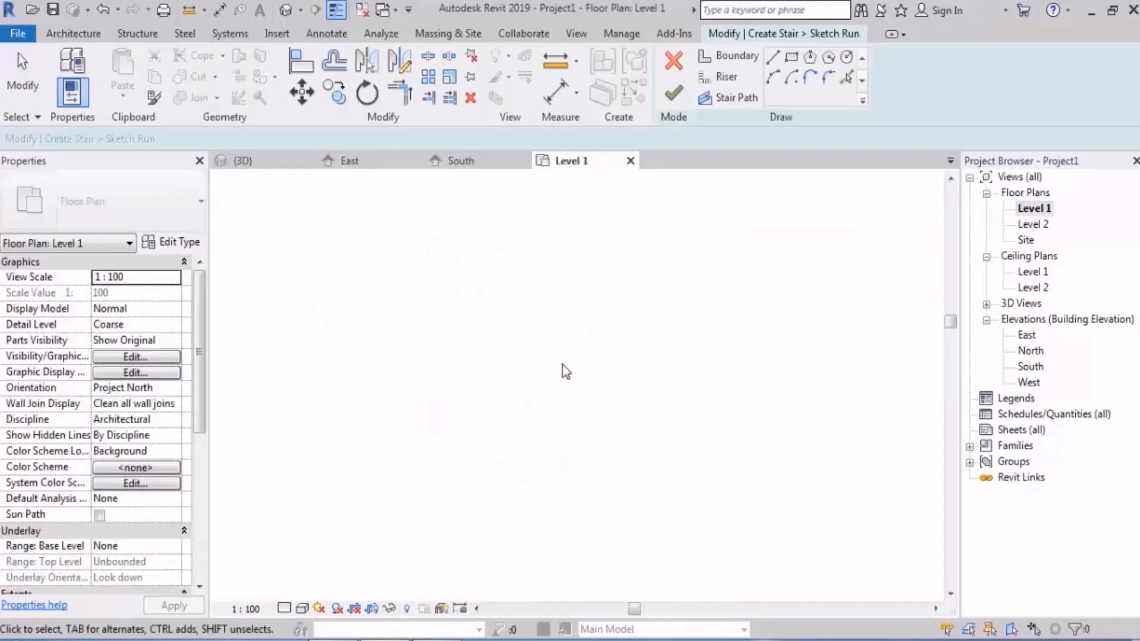
pyautogui.scroll(2, 512, 412)
pyautogui.scroll(3, 494, 374)
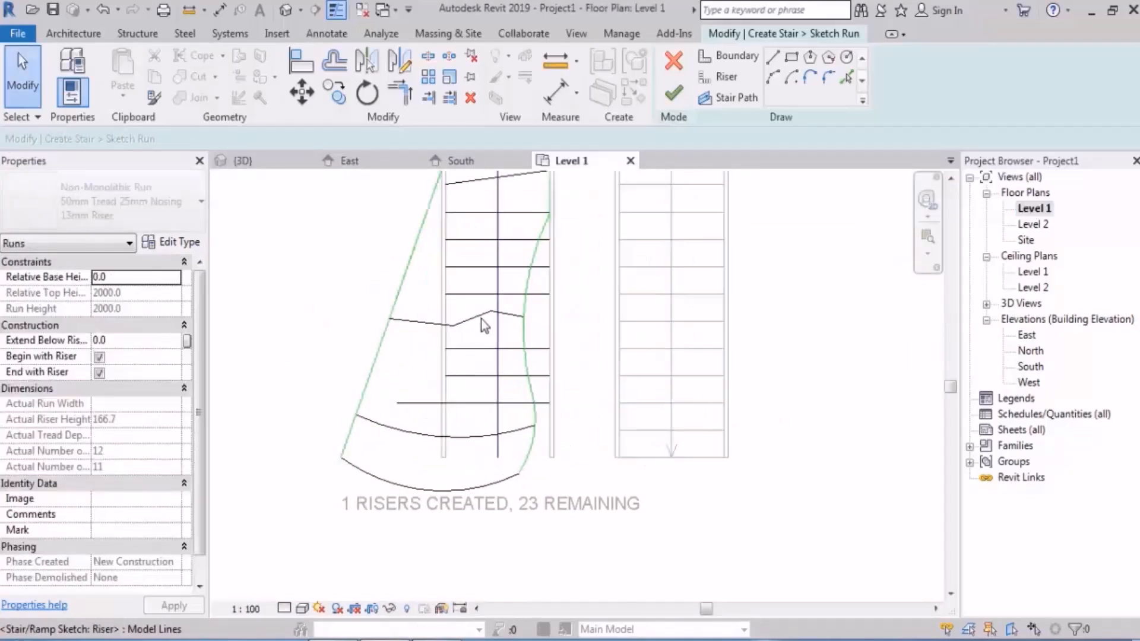
pyautogui.click(480, 315)
pyautogui.click(794, 333)
pyautogui.scroll(-3, 580, 333)
pyautogui.scroll(2, 598, 323)
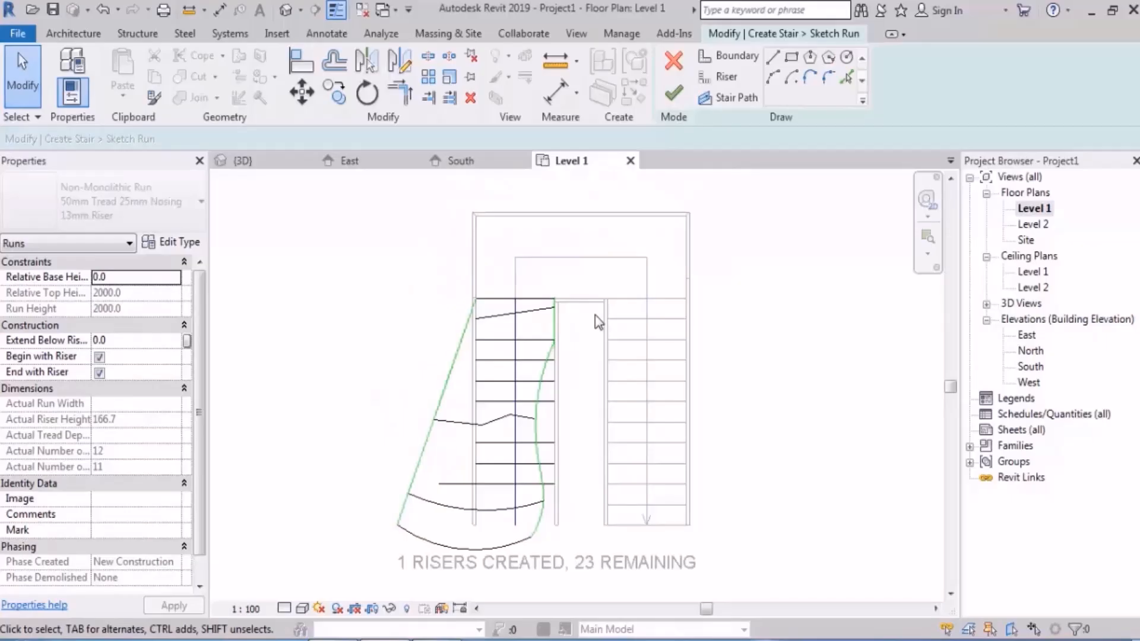
pyautogui.scroll(1, 597, 322)
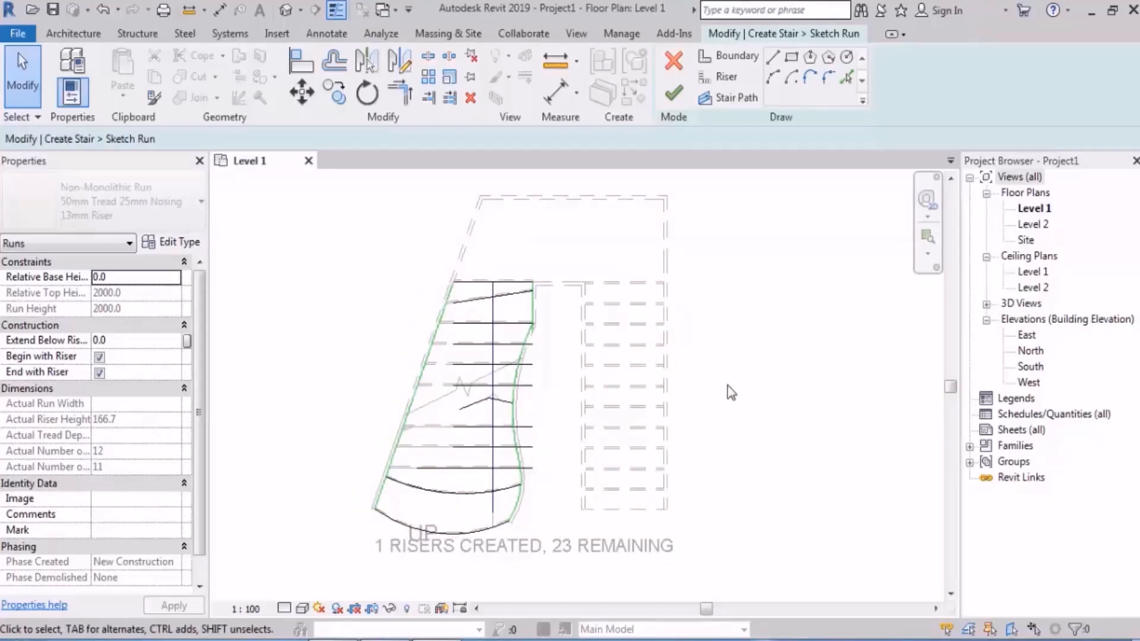
# Step: Select the chain of lines connected to the curved inner boundary, and examine its joint with the straight inner segment
pyautogui.scroll(2, 571, 419)
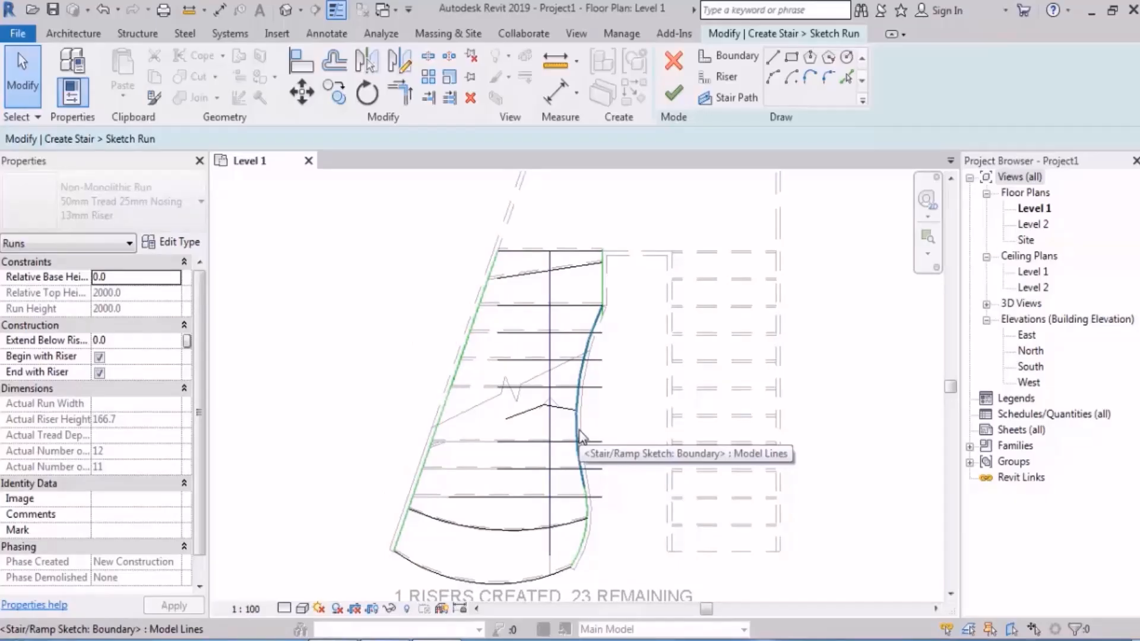
pyautogui.press('Tab')
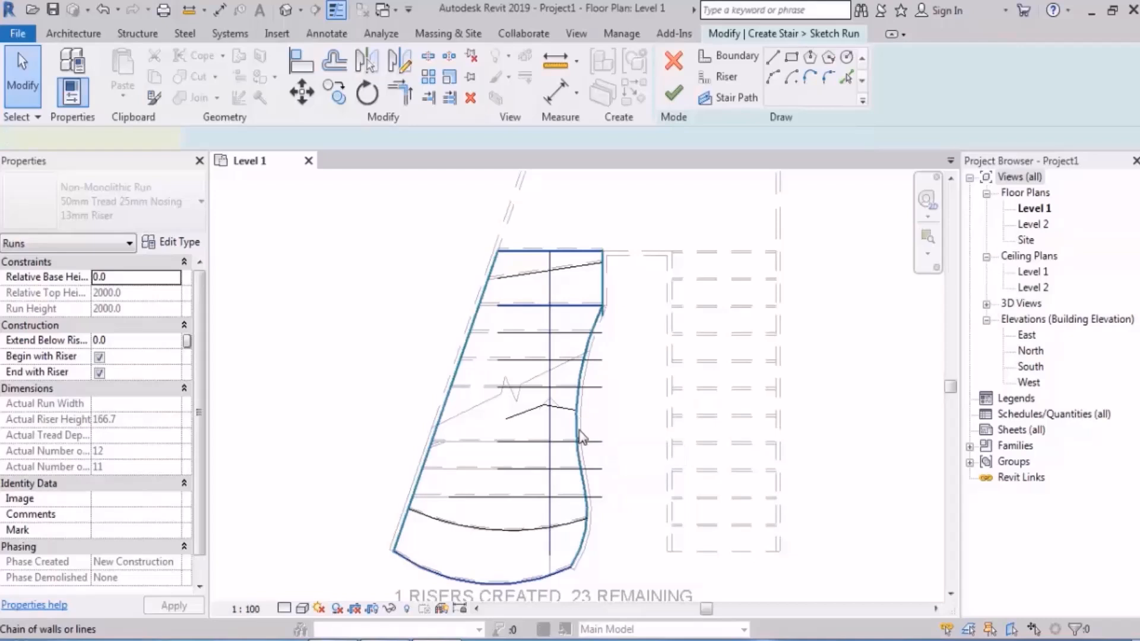
pyautogui.click(580, 438)
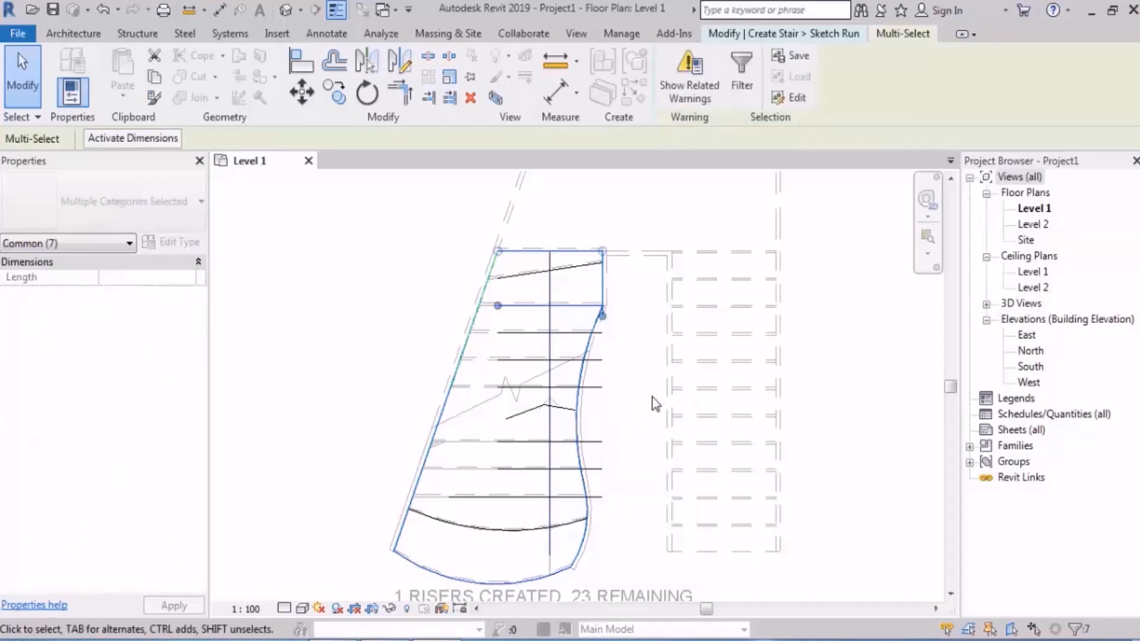
pyautogui.scroll(-1, 652, 397)
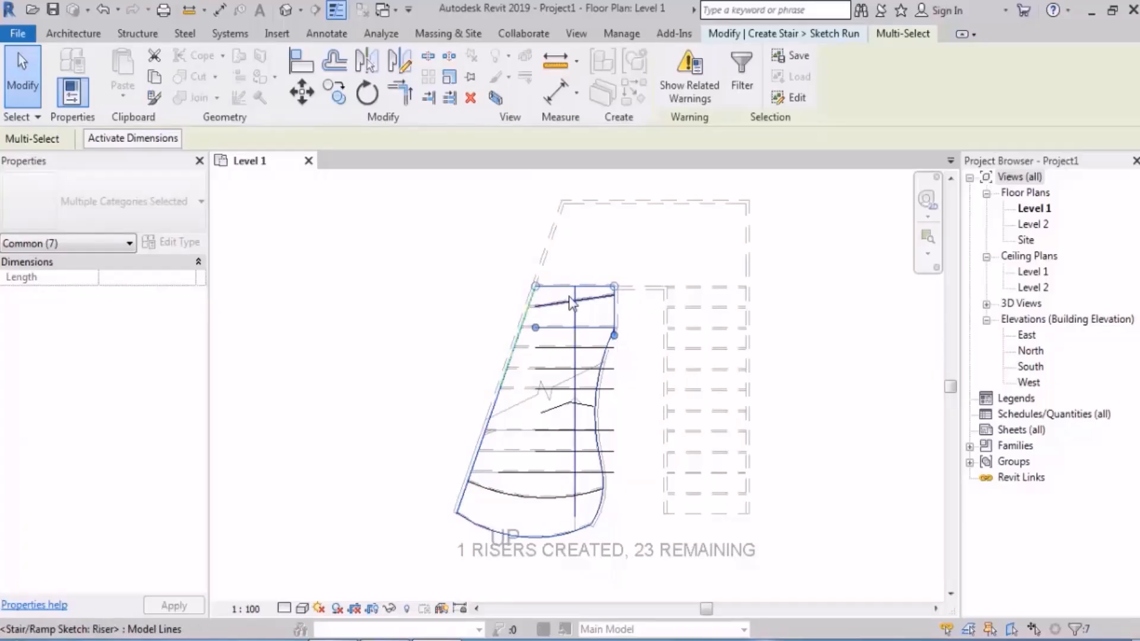
pyautogui.scroll(10, 614, 335)
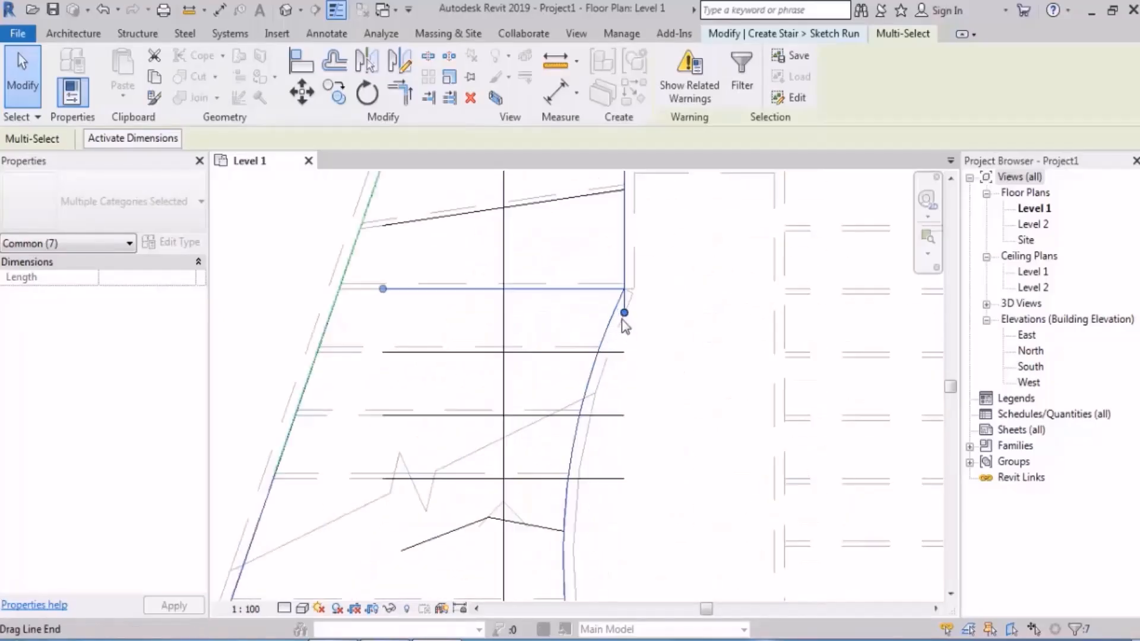
pyautogui.click(704, 364)
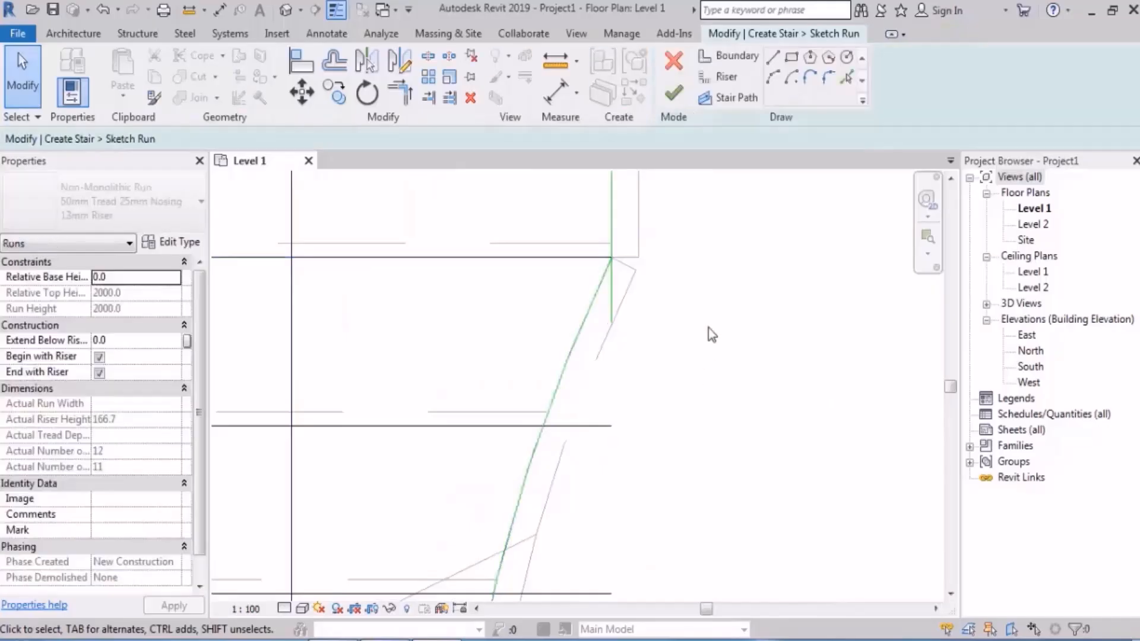
# Step: Trim the inner boundary's straight segment to a corner with the curved segment at the third riser from the top
pyautogui.moveTo(720, 324); pyautogui.dragTo(720, 340, button='middle')
pyautogui.click(611, 254)
pyautogui.click(597, 294)
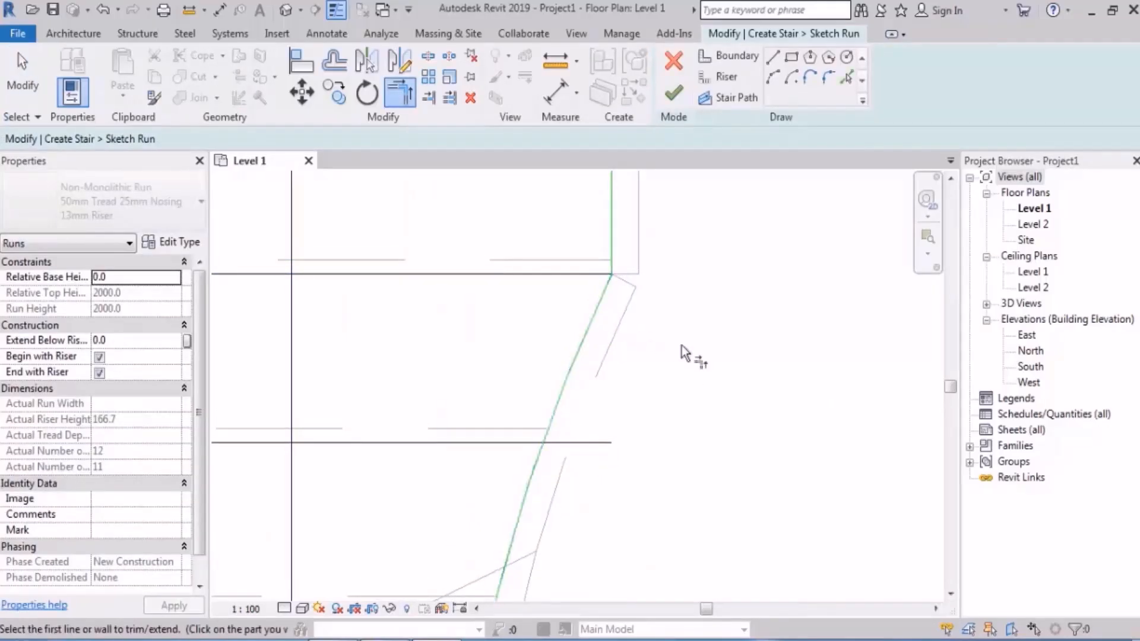
pyautogui.press('Escape')
pyautogui.scroll(-5, 678, 354)
pyautogui.scroll(-4, 678, 354)
pyautogui.moveTo(683, 369); pyautogui.dragTo(634, 346, button='middle')
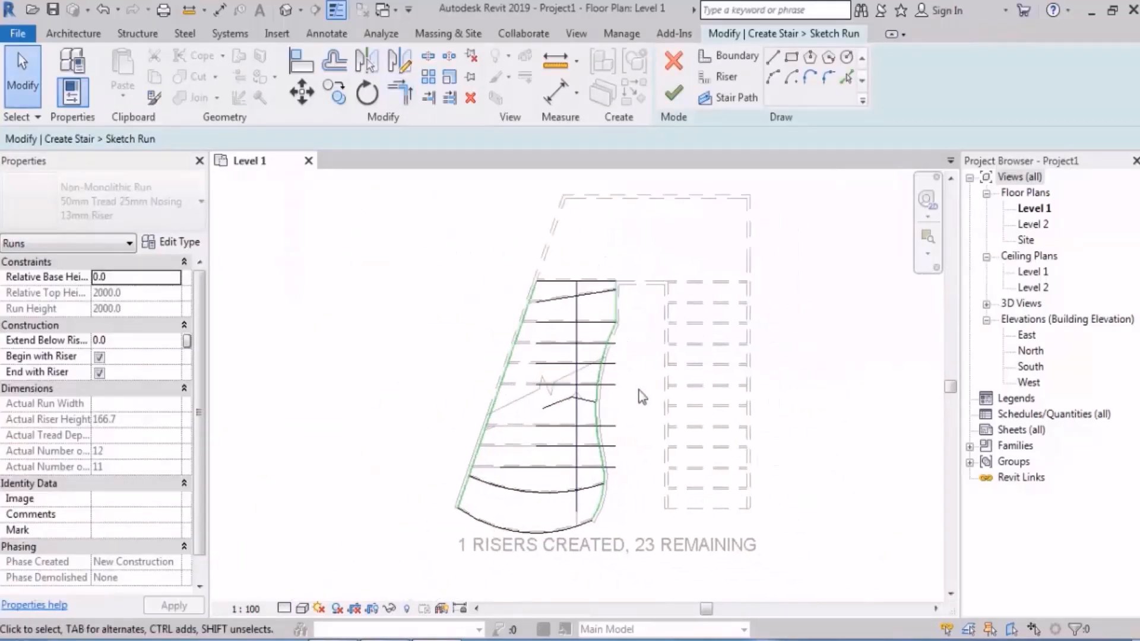
# Step: Select the chain connected to the inner boundary, and check whether the run's outline is continuous along the slanted outer side
pyautogui.scroll(1, 638, 387)
pyautogui.moveTo(648, 398); pyautogui.dragTo(598, 371, button='middle')
pyautogui.click(514, 318)
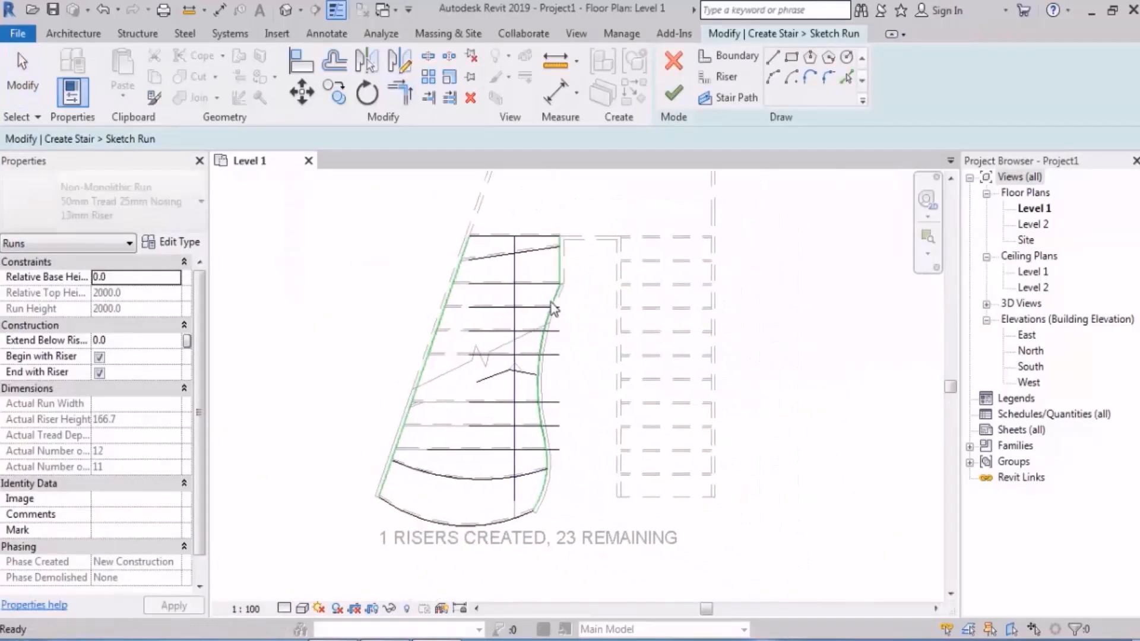
pyautogui.press('Tab')
pyautogui.click(543, 350)
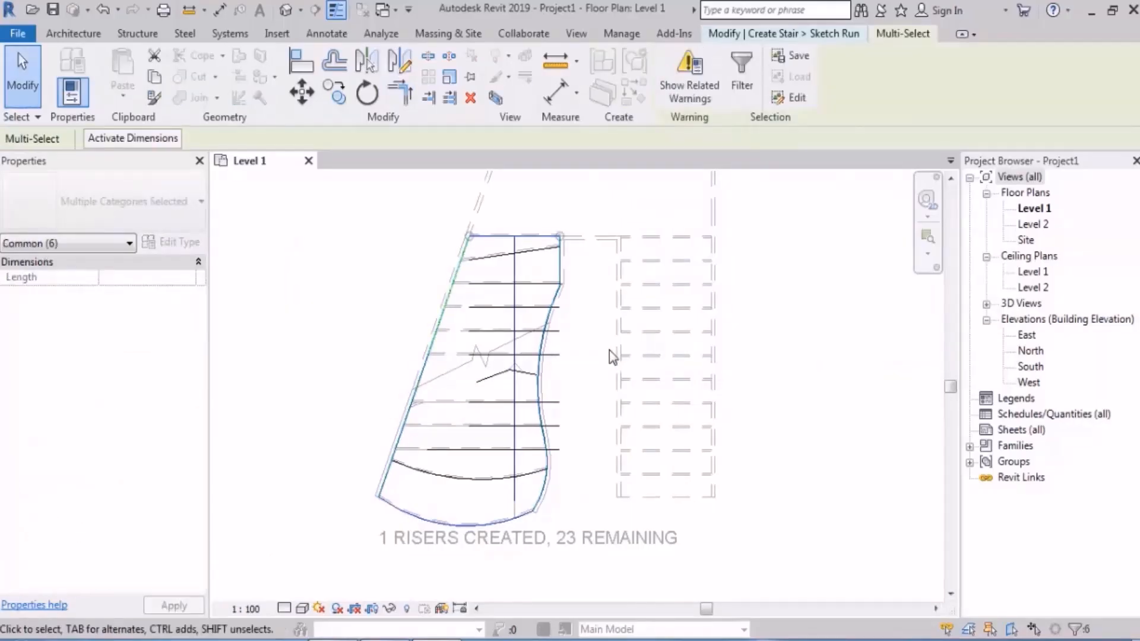
pyautogui.scroll(3, 360, 300)
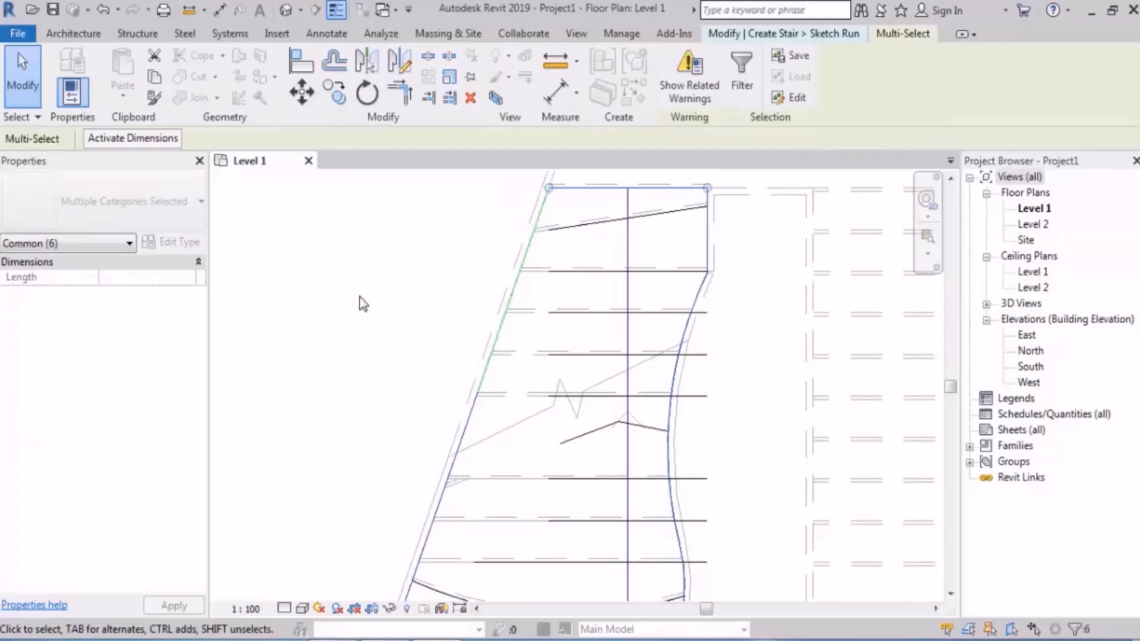
pyautogui.scroll(-3, 424, 337)
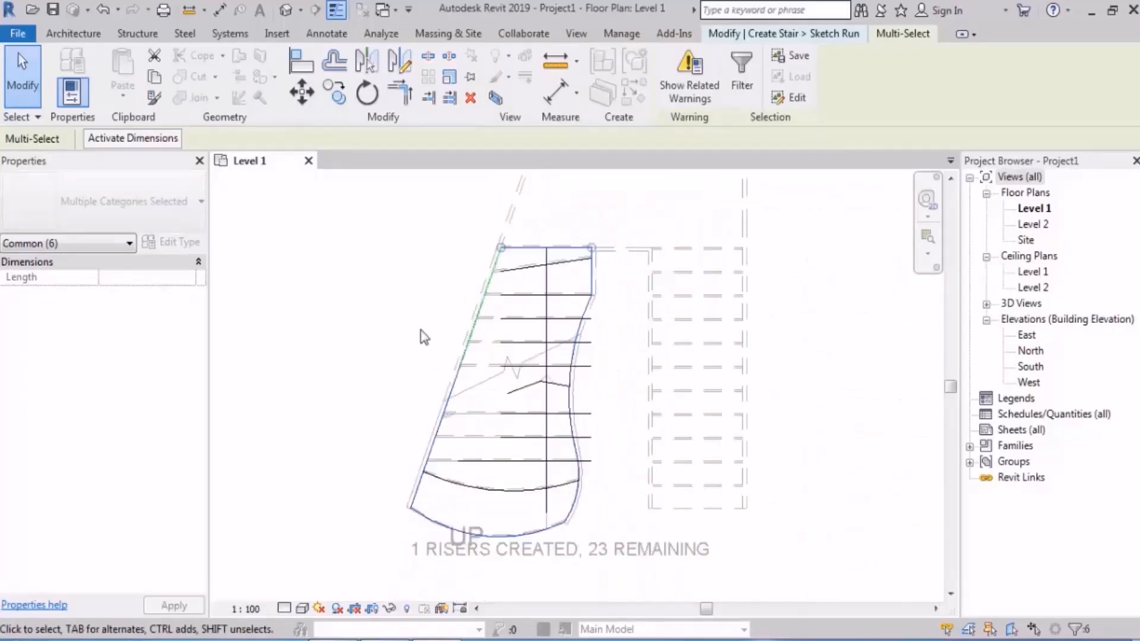
pyautogui.click(379, 313)
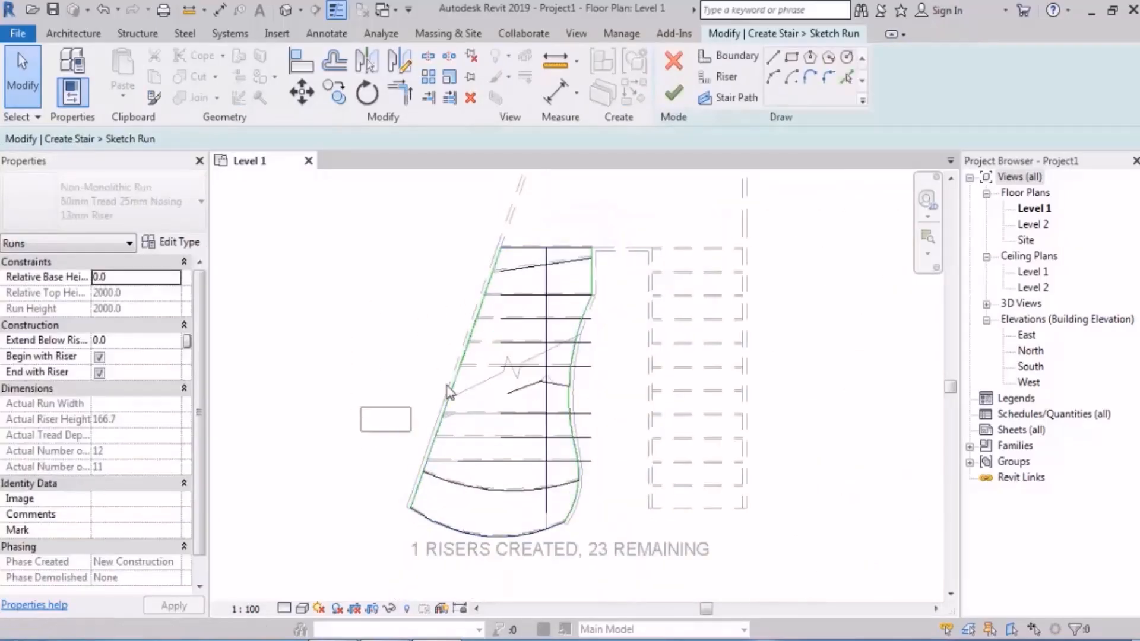
# Step: Check the upper slanted outer boundary for overlapping lines, and compare it with the reselected chain of connected lines
pyautogui.moveTo(446, 385); pyautogui.dragTo(496, 327)
pyautogui.moveTo(374, 390); pyautogui.dragTo(508, 277)
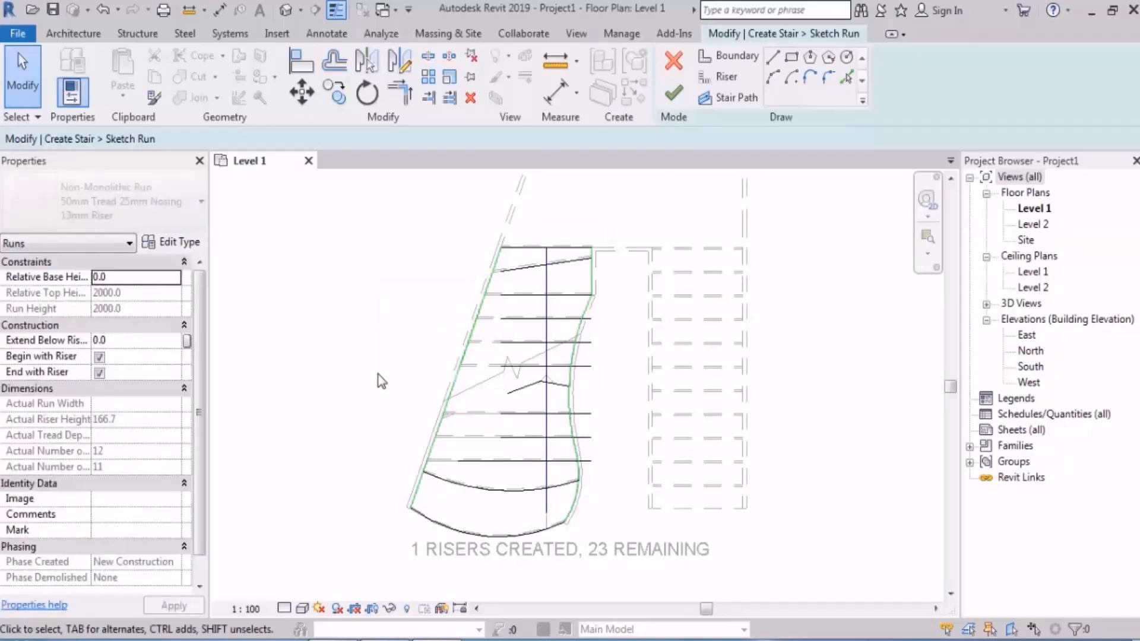
pyautogui.press('Tab')
pyautogui.click(568, 404)
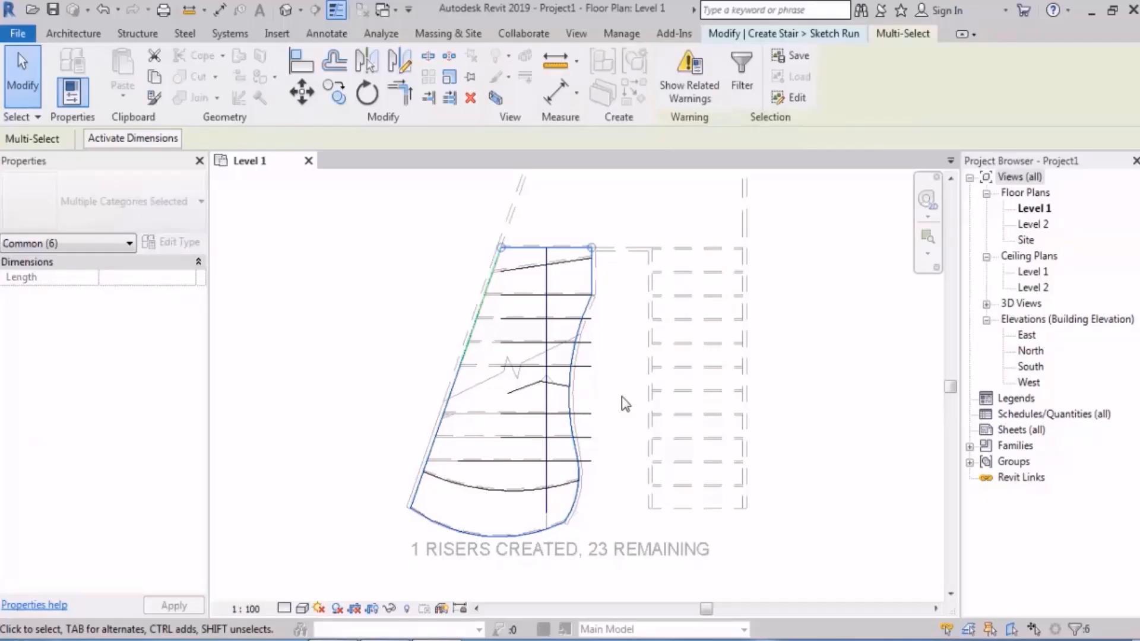
pyautogui.click(367, 305)
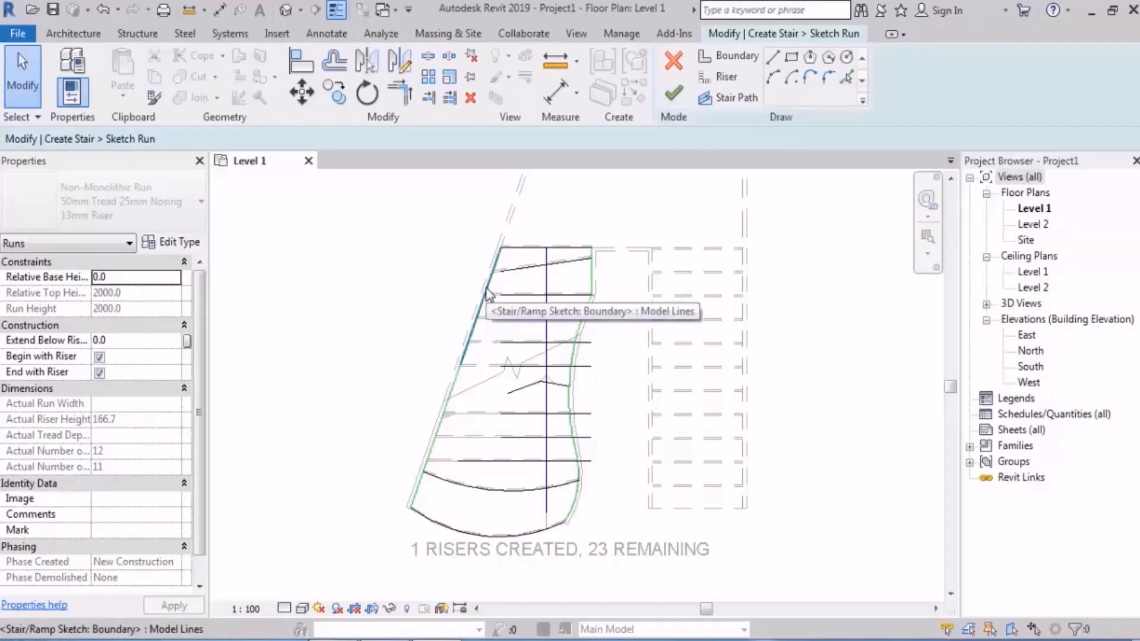
# Step: Inspect the short boundary line at the top riser's inner end, and try to finish the run sketch
pyautogui.click(592, 249)
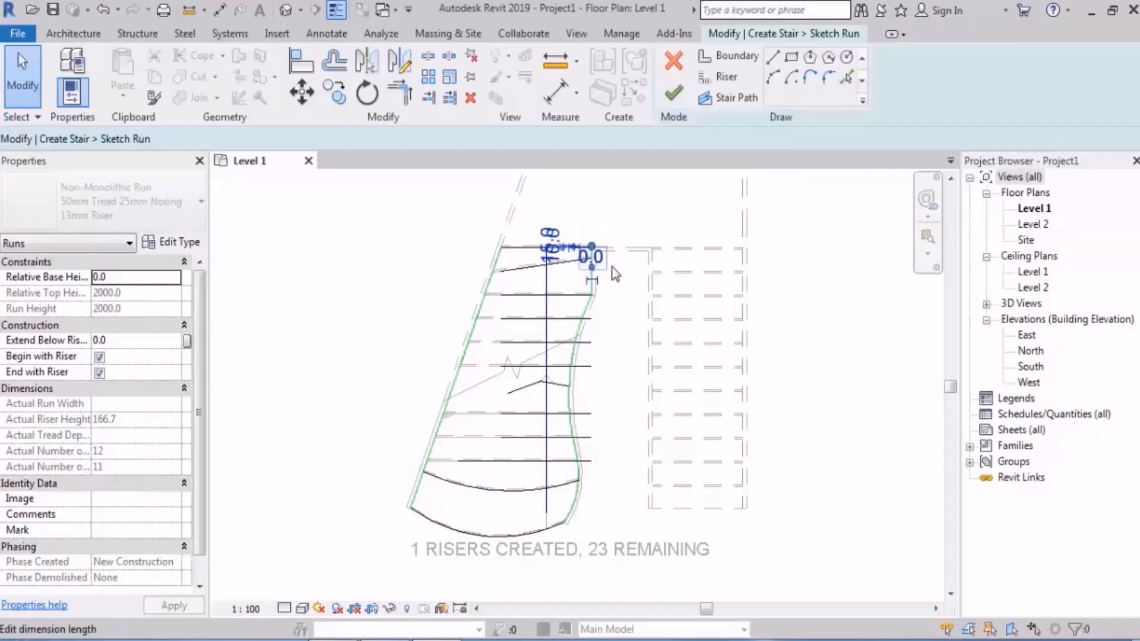
pyautogui.click(645, 202)
pyautogui.click(674, 96)
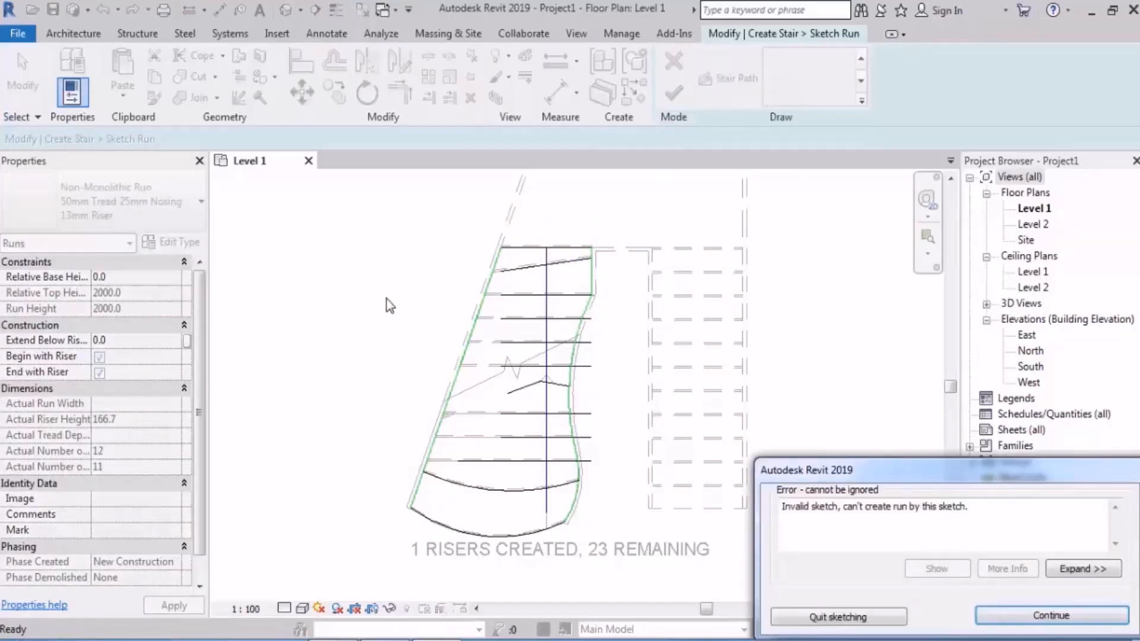
pyautogui.click(1051, 616)
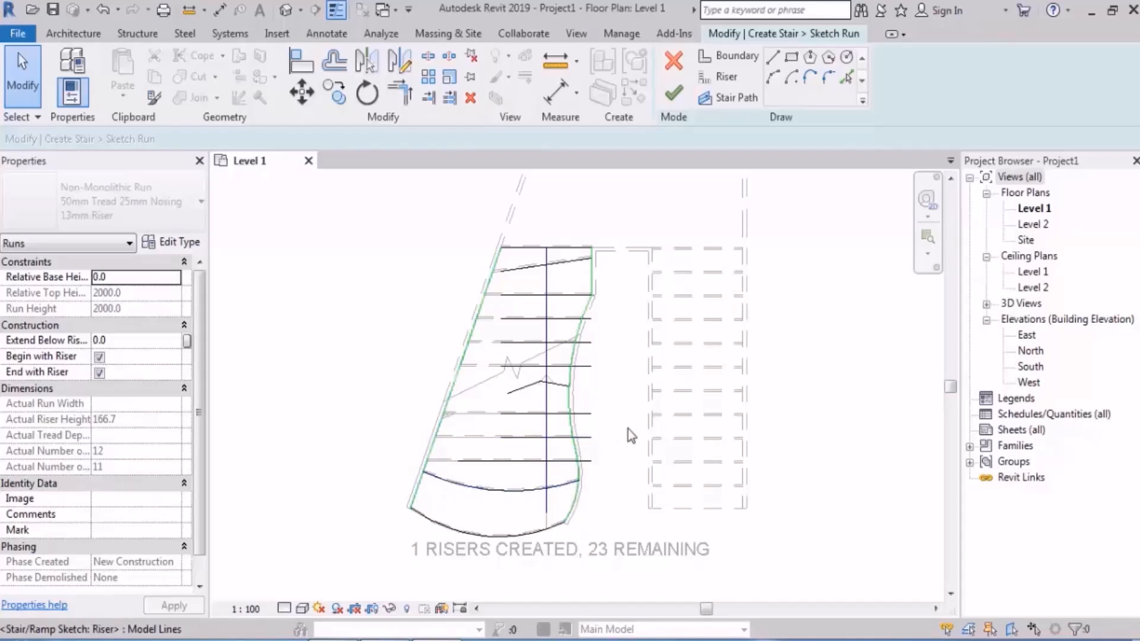
# Step: Select the whole run sketch and check the number of boundary lines in the selection filter
pyautogui.moveTo(322, 568)
pyautogui.mouseDown()
pyautogui.moveTo(747, 202)
pyautogui.moveTo(757, 170)
pyautogui.mouseUp()
pyautogui.click(741, 76)
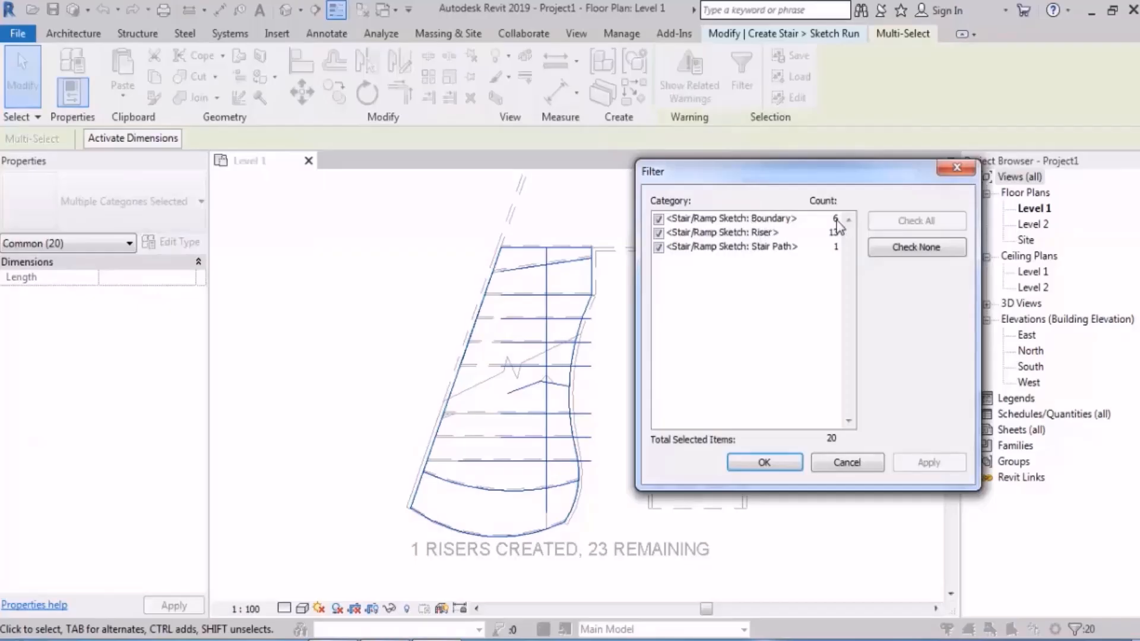
pyautogui.click(849, 463)
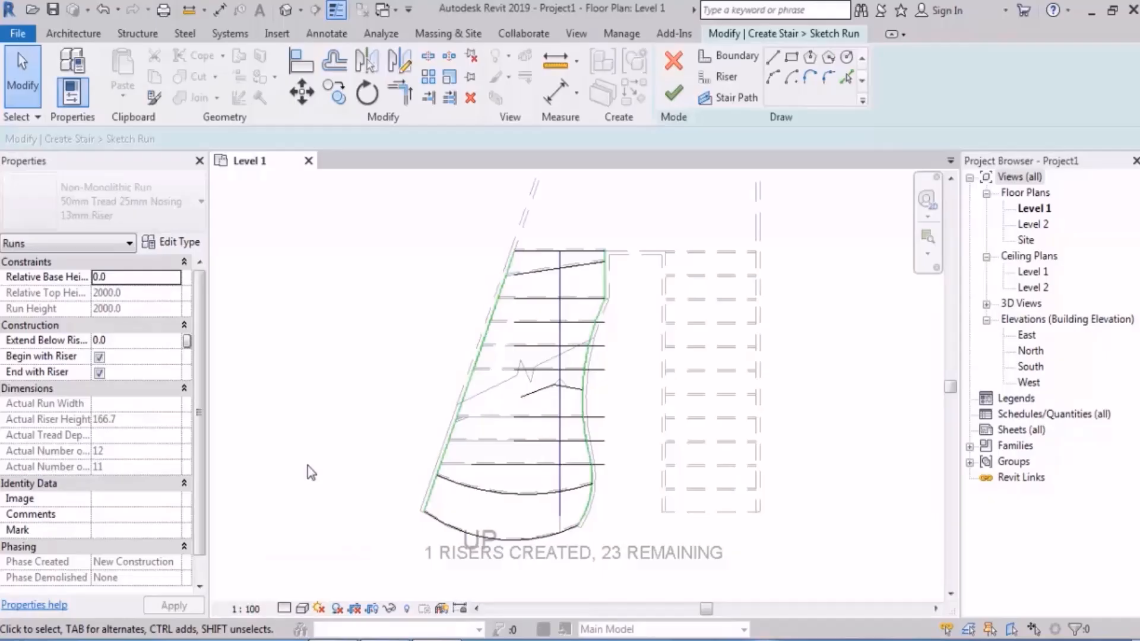
# Step: Delete the inner boundary's straight and curved segments together with the full-length slanted outer boundary line
pyautogui.click(604, 280)
pyautogui.click(610, 321)
pyautogui.keyDown('ctrl'); pyautogui.click(591, 366); pyautogui.keyUp('ctrl')
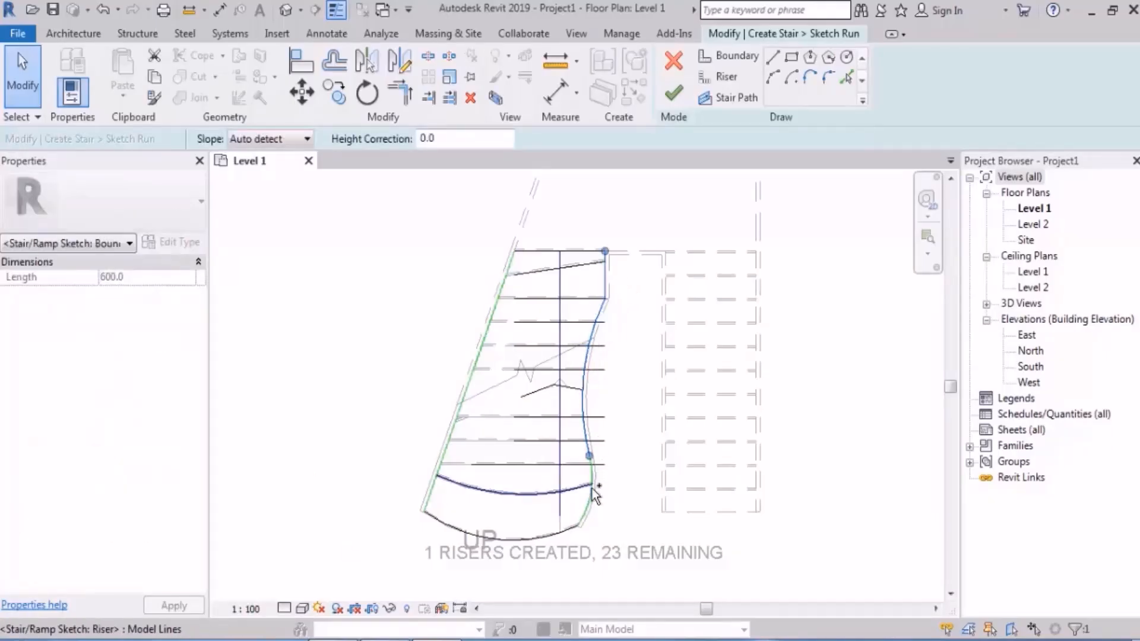
pyautogui.keyDown('ctrl'); pyautogui.click(435, 487); pyautogui.keyUp('ctrl')
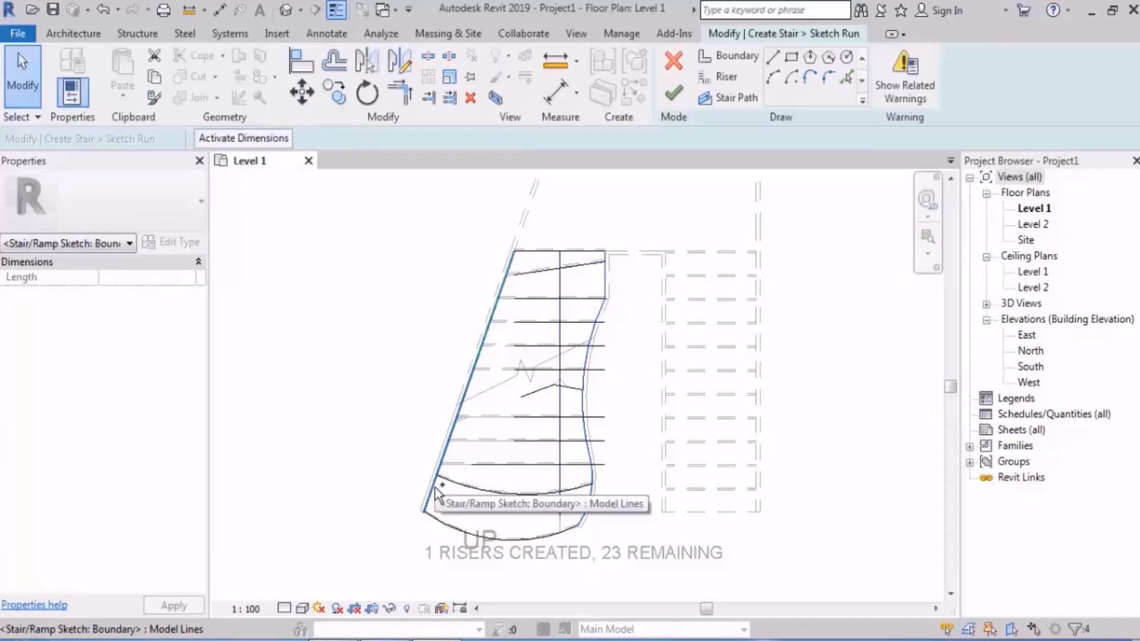
pyautogui.press('Delete')
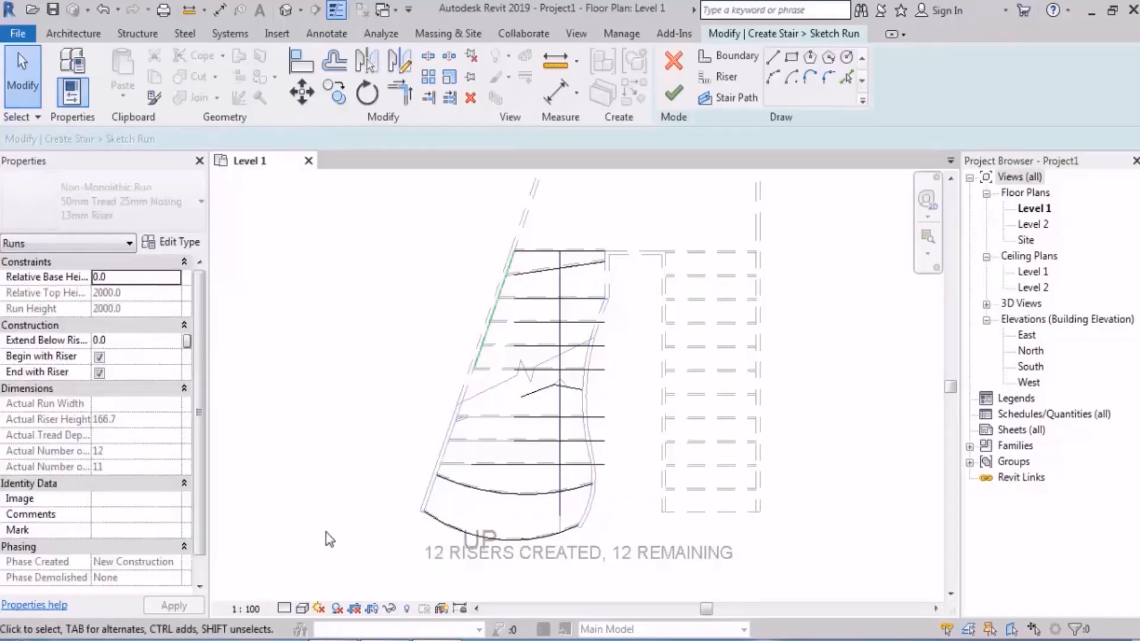
# Step: Filter a selection of the whole run sketch down to its boundary lines, and locate the remaining ones
pyautogui.moveTo(333, 574); pyautogui.dragTo(683, 209)
pyautogui.click(679, 85)
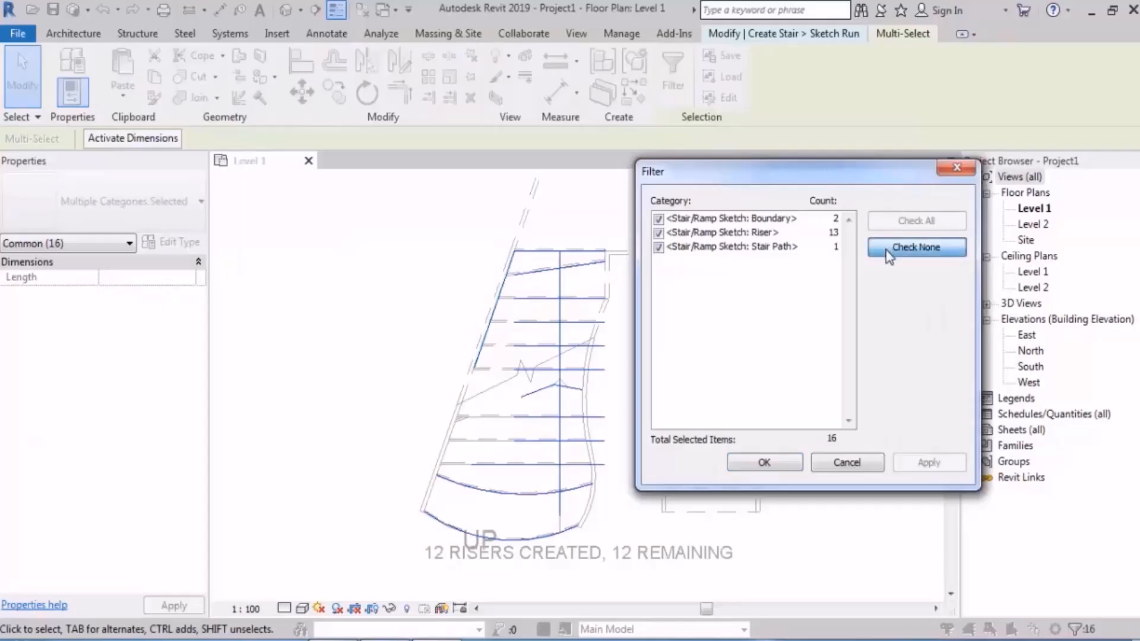
pyautogui.click(916, 247)
pyautogui.click(658, 219)
pyautogui.click(764, 462)
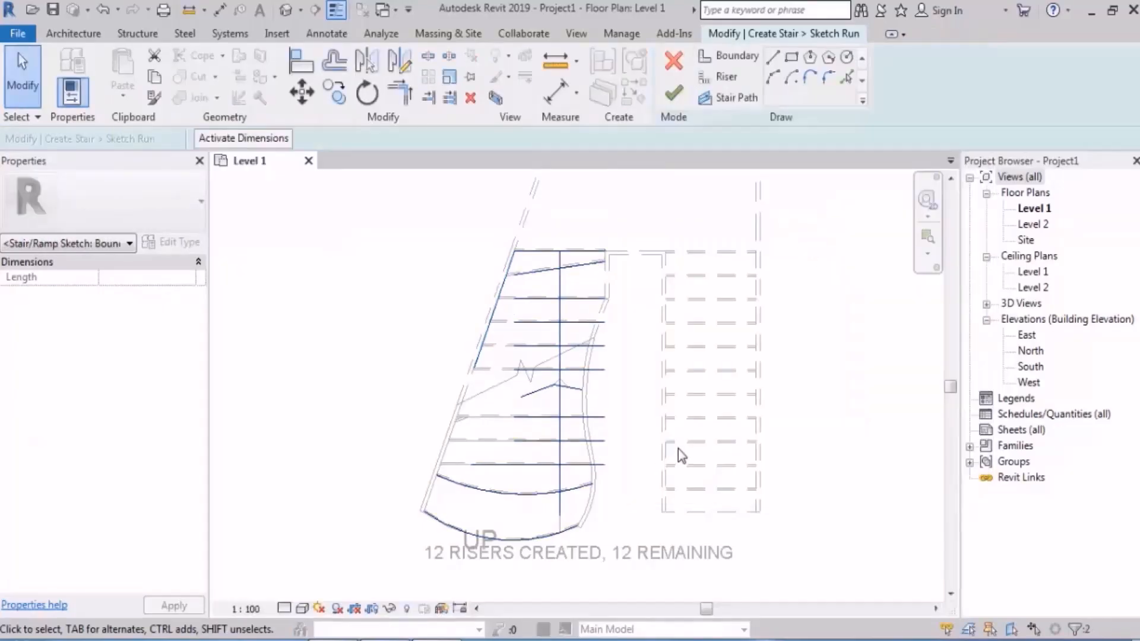
pyautogui.click(302, 92)
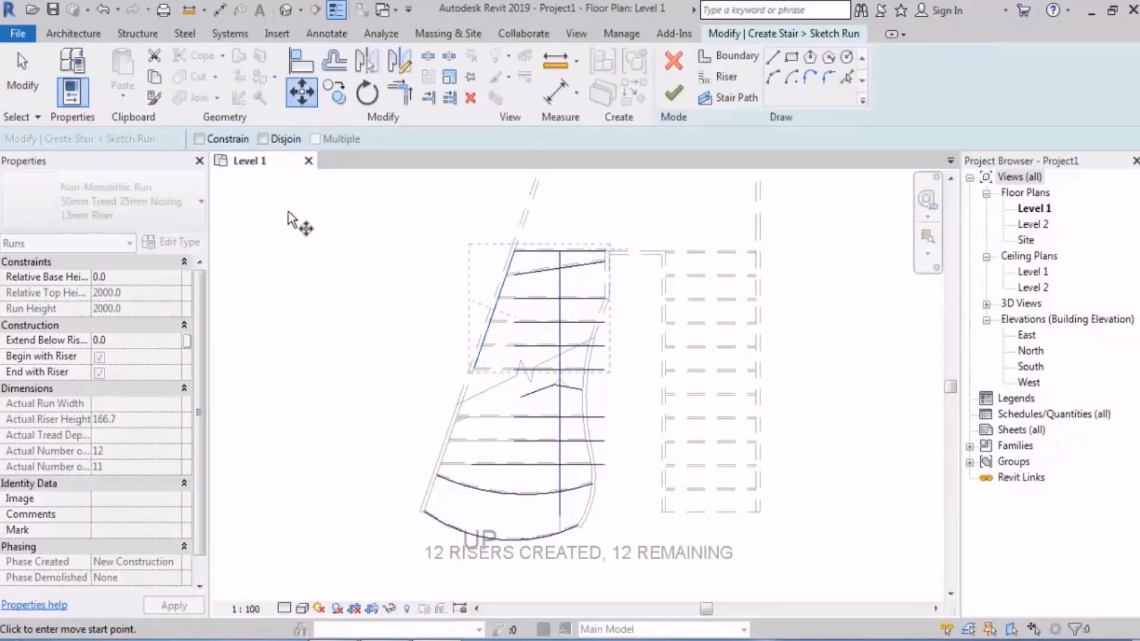
pyautogui.press('Escape')
pyautogui.press('Escape')
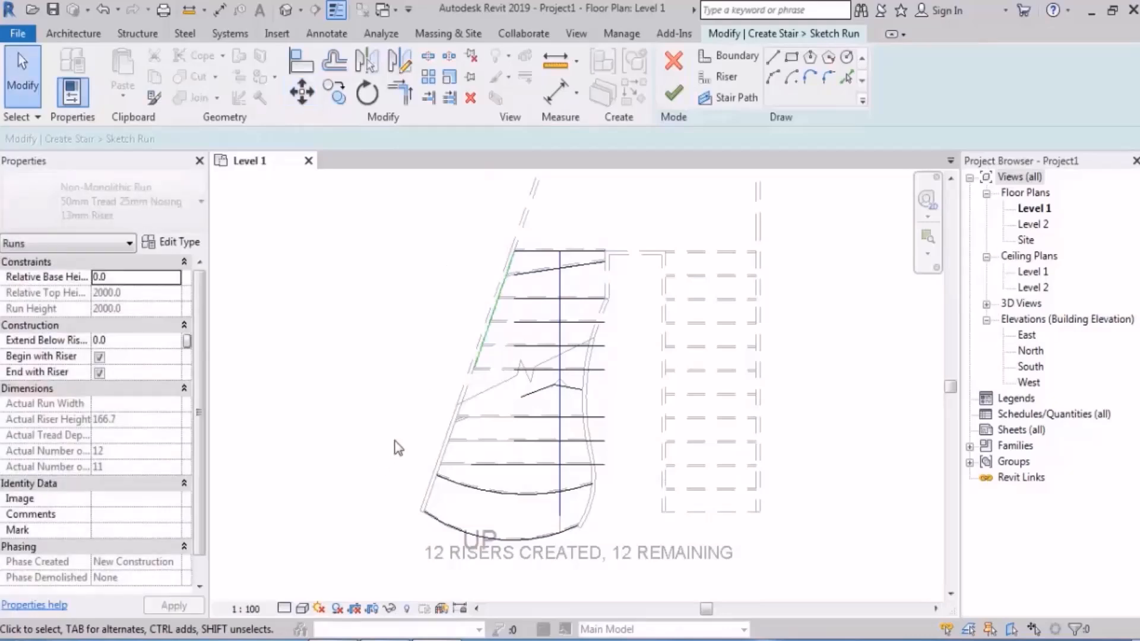
# Step: Delete the remaining slanted boundary line along the outer ends of the upper risers
pyautogui.moveTo(377, 457); pyautogui.dragTo(530, 213)
pyautogui.click(567, 203)
pyautogui.moveTo(600, 224); pyautogui.dragTo(666, 295)
pyautogui.click(603, 231)
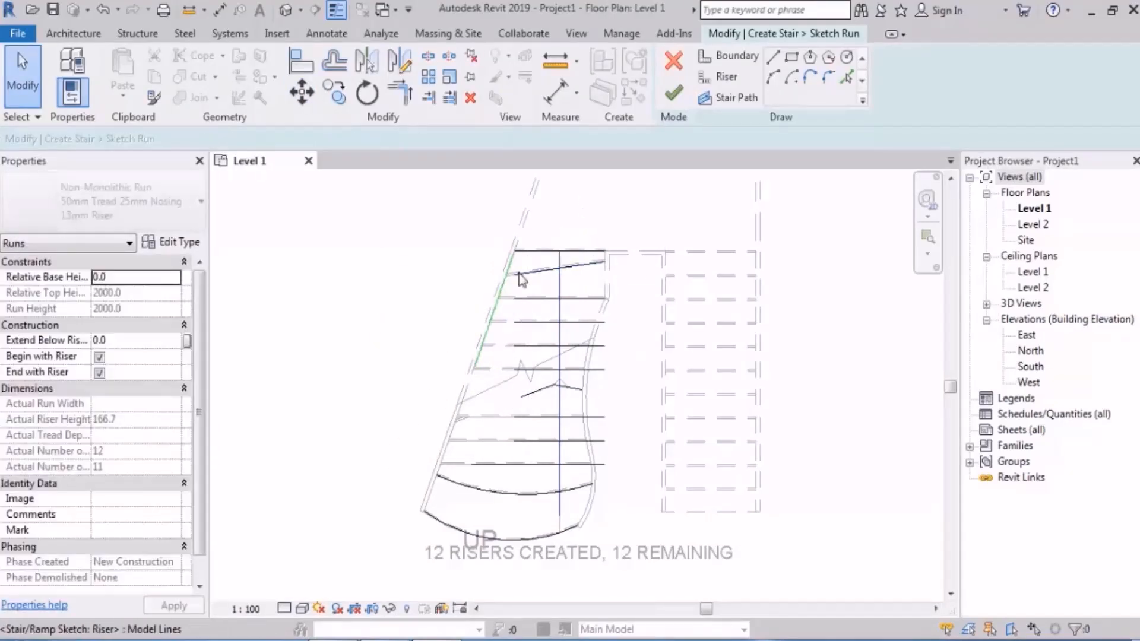
pyautogui.click(504, 279)
pyautogui.click(498, 284)
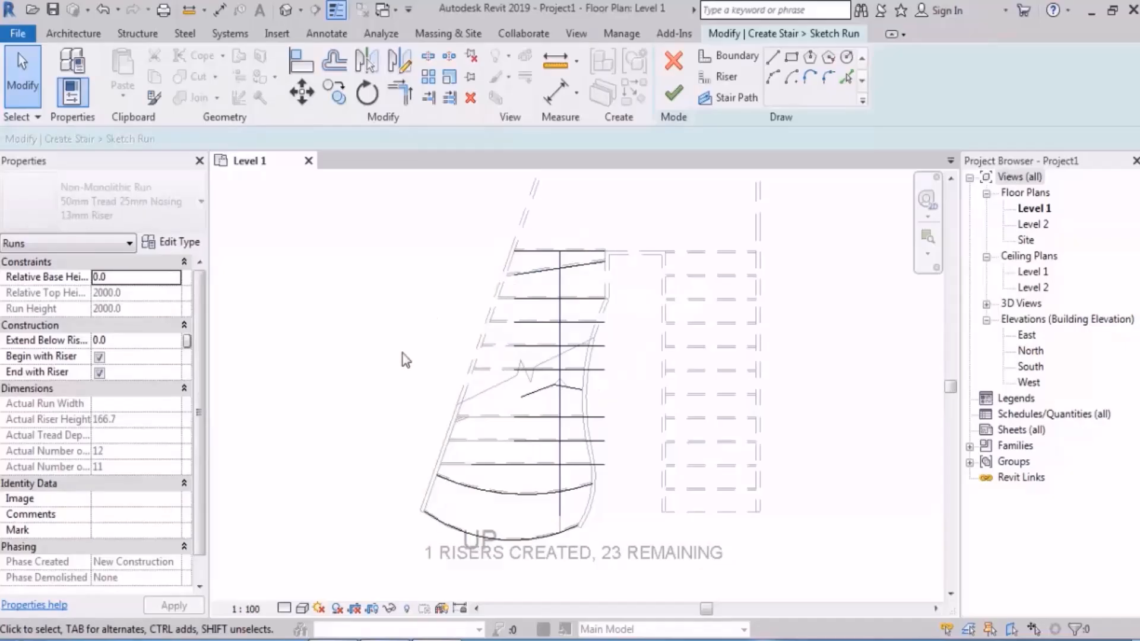
# Step: Filter a new selection of the run sketch by boundary category to find any line left over after the deletions
pyautogui.moveTo(367, 561); pyautogui.dragTo(727, 239)
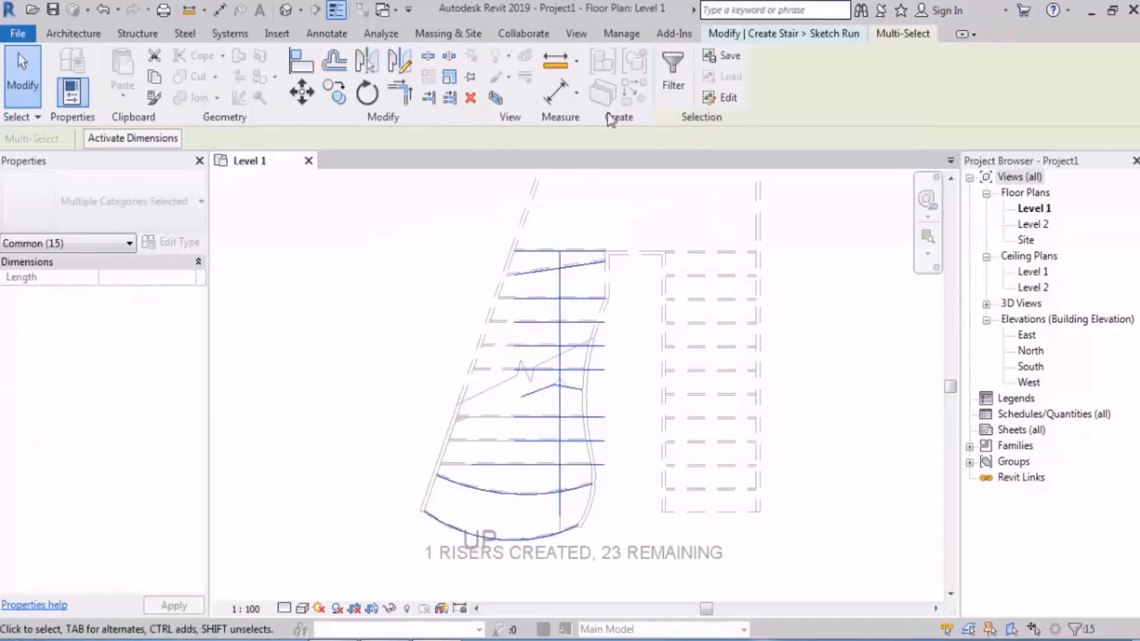
pyautogui.click(673, 86)
pyautogui.click(917, 247)
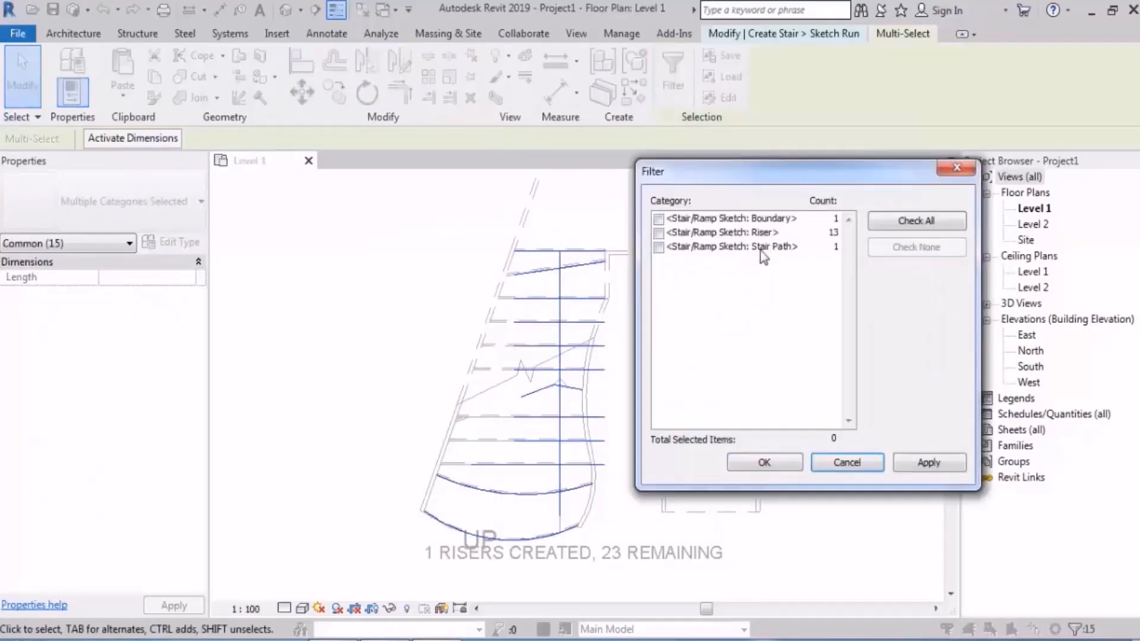
pyautogui.click(659, 218)
pyautogui.click(764, 462)
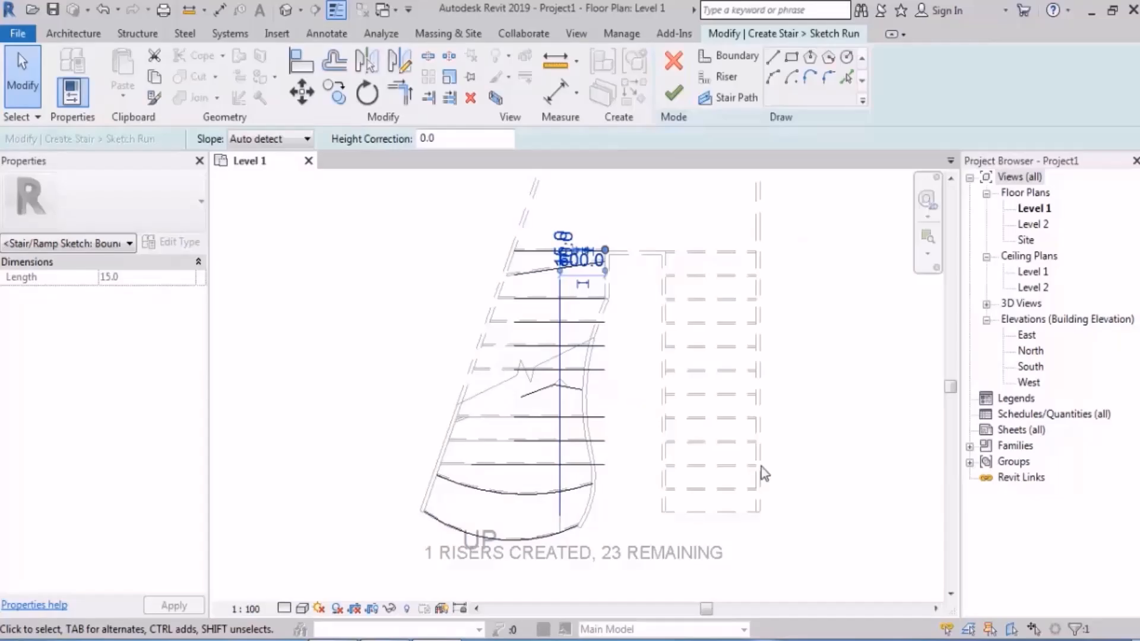
pyautogui.click(816, 413)
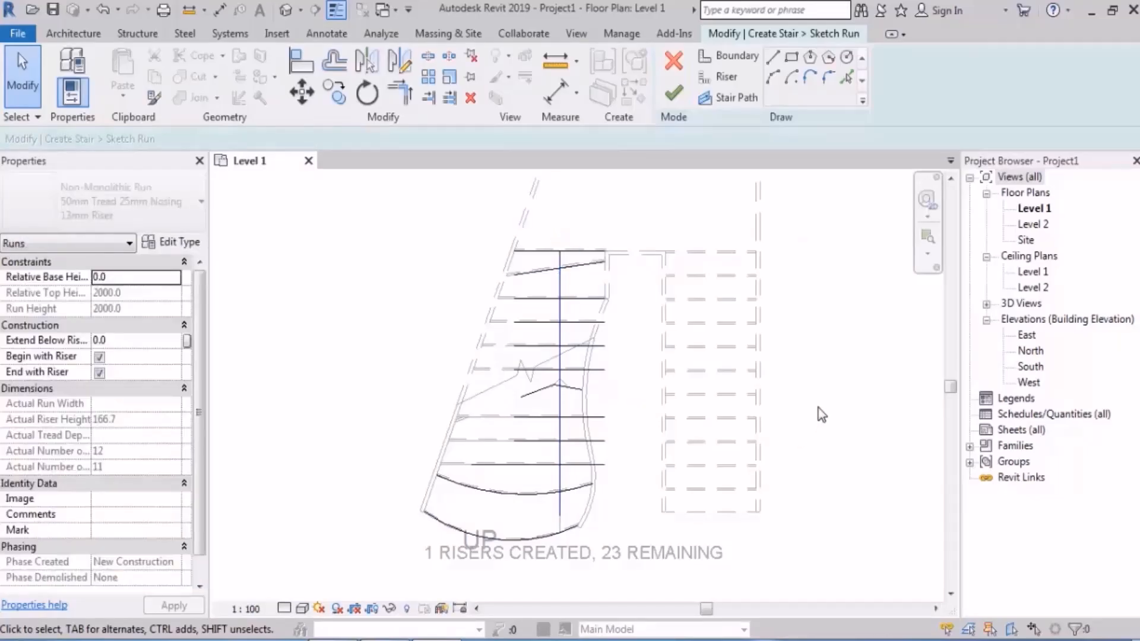
# Step: Undo the boundary deletions, and delete only the shorter overlapping line on the upper part of the outer boundary
pyautogui.hotkey('ctrl', 'z')
pyautogui.hotkey('ctrl', 'z')
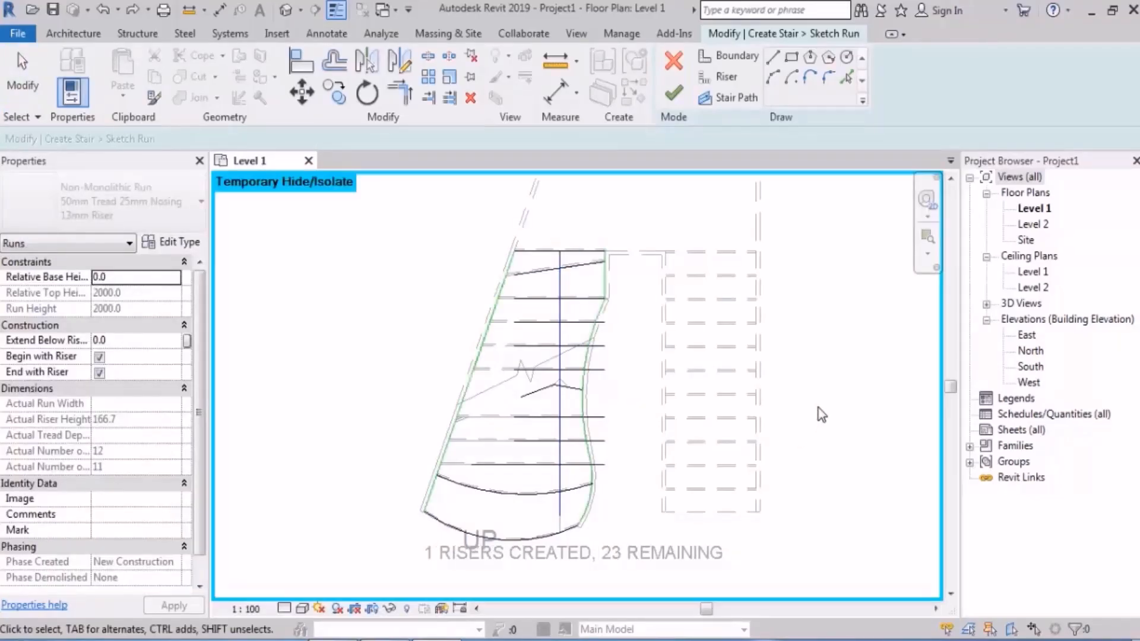
pyautogui.scroll(2, 500, 259)
pyautogui.moveTo(623, 200); pyautogui.dragTo(692, 283)
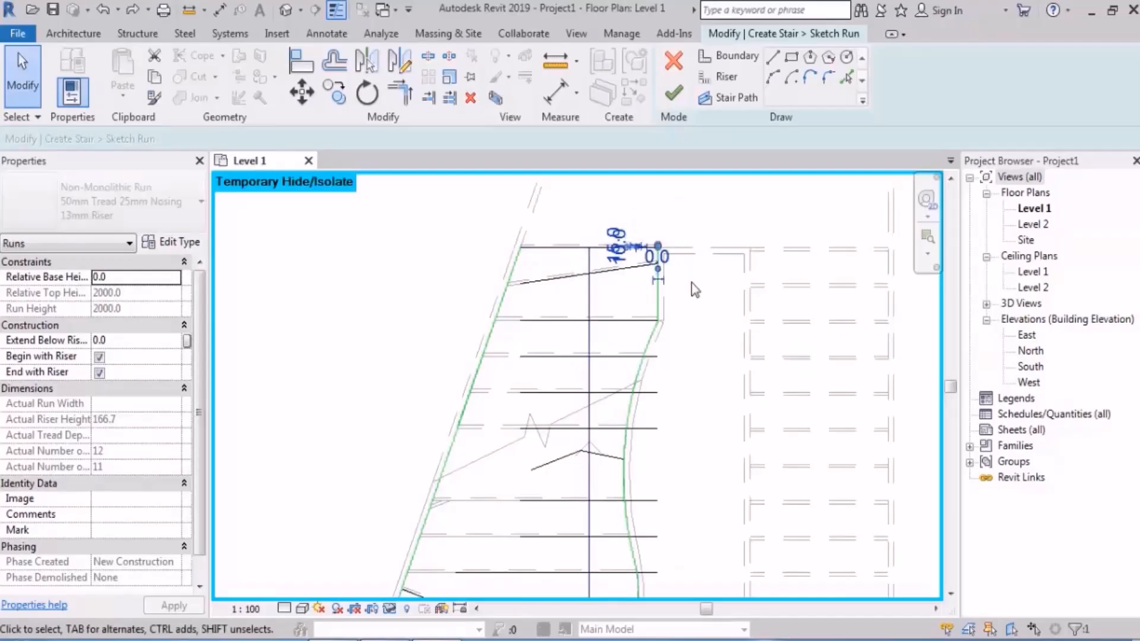
pyautogui.click(505, 303)
pyautogui.press('Escape')
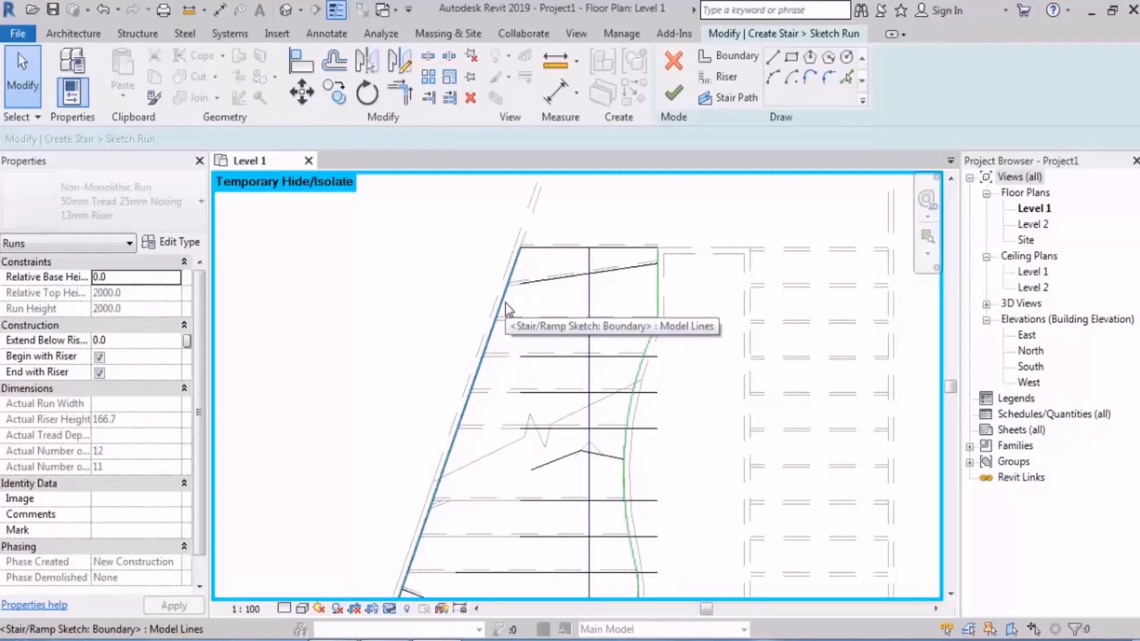
pyautogui.scroll(-2, 506, 308)
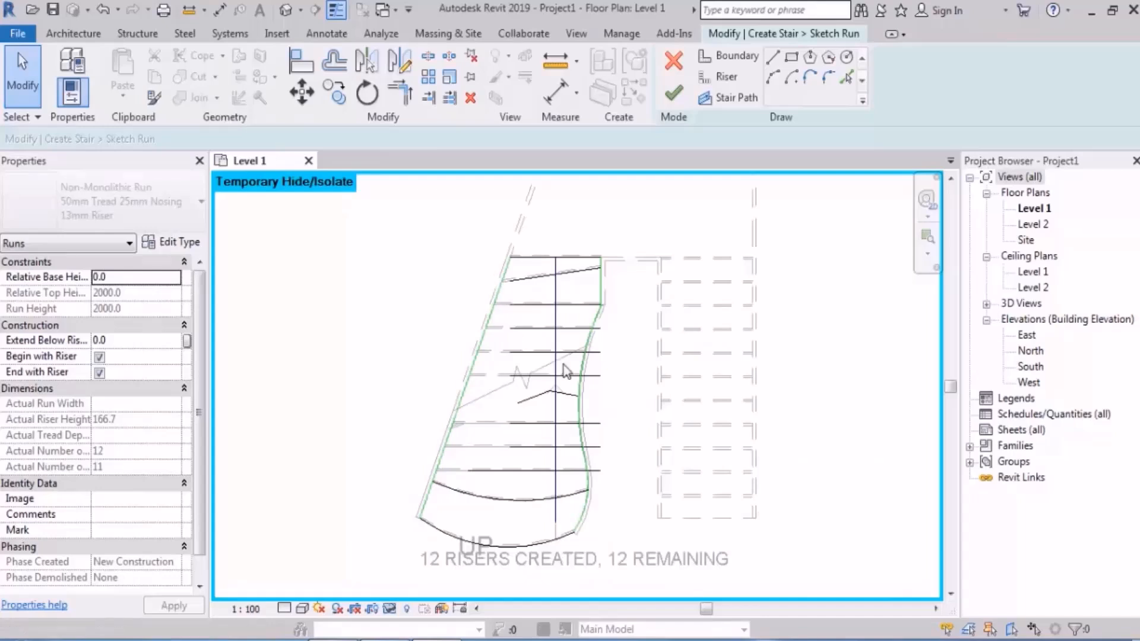
# Step: Try to finish the first run's sketch with the overlapping boundary line removed
pyautogui.moveTo(653, 372); pyautogui.dragTo(637, 350, button='middle')
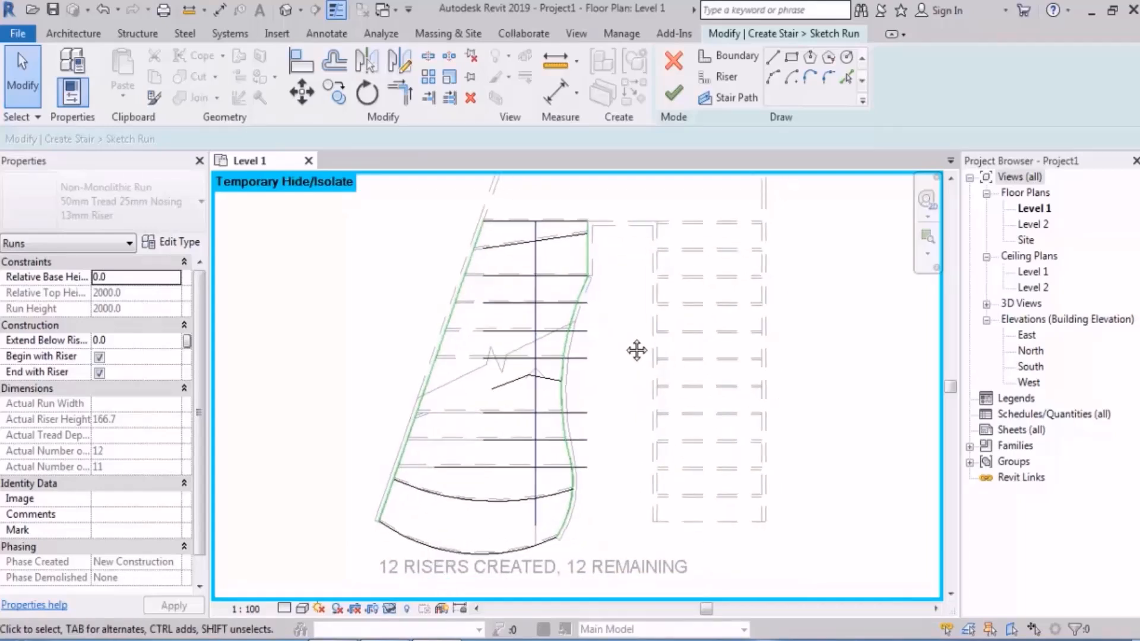
pyautogui.click(673, 95)
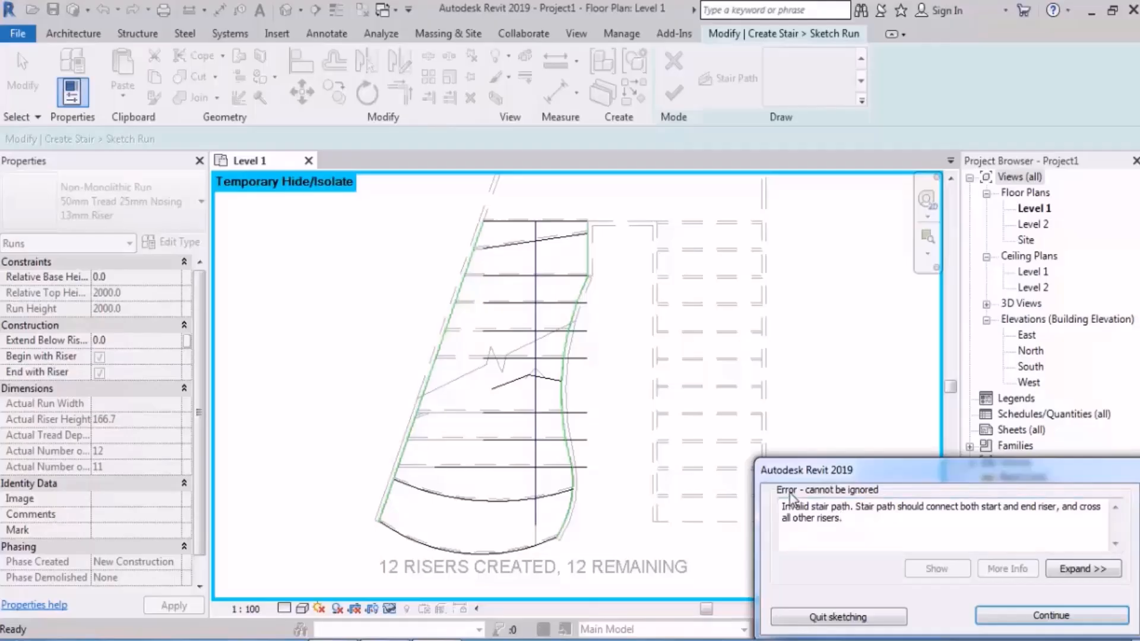
pyautogui.press('Return')
# Step: Stretch the lower end of the straight stair path down to the curved first riser
pyautogui.scroll(3, 523, 568)
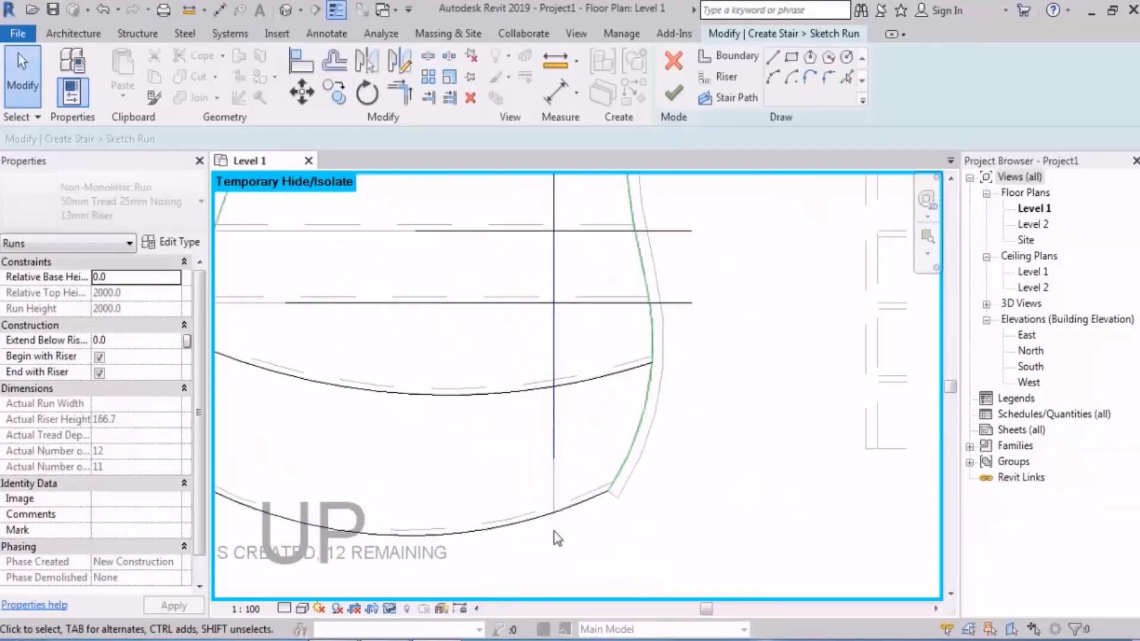
pyautogui.scroll(-3, 570, 520)
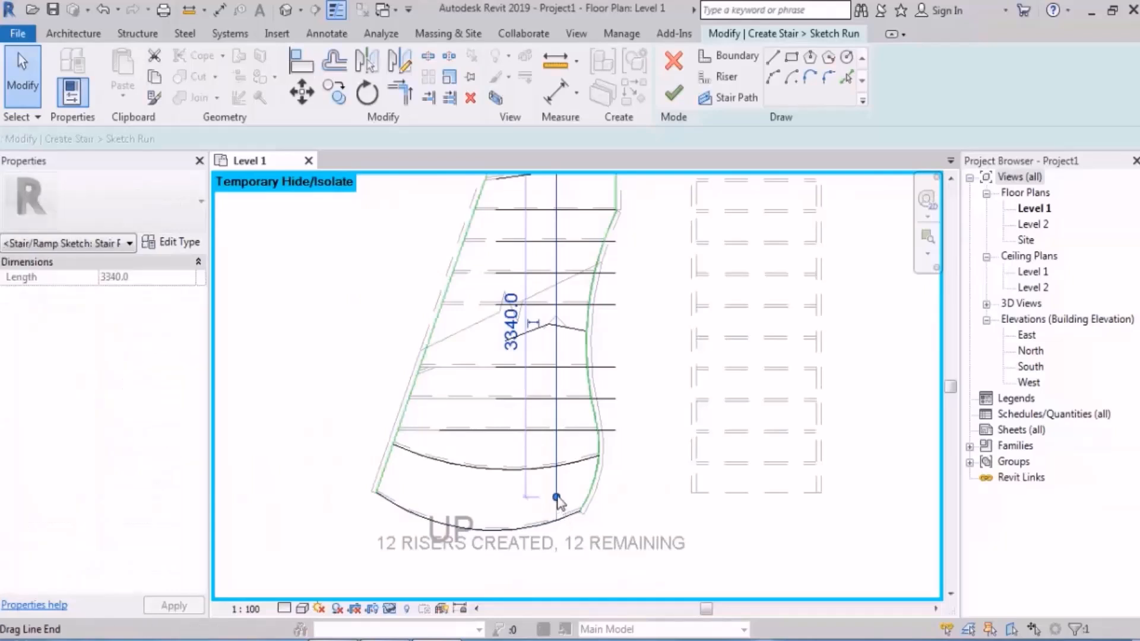
pyautogui.moveTo(557, 497); pyautogui.dragTo(556, 521)
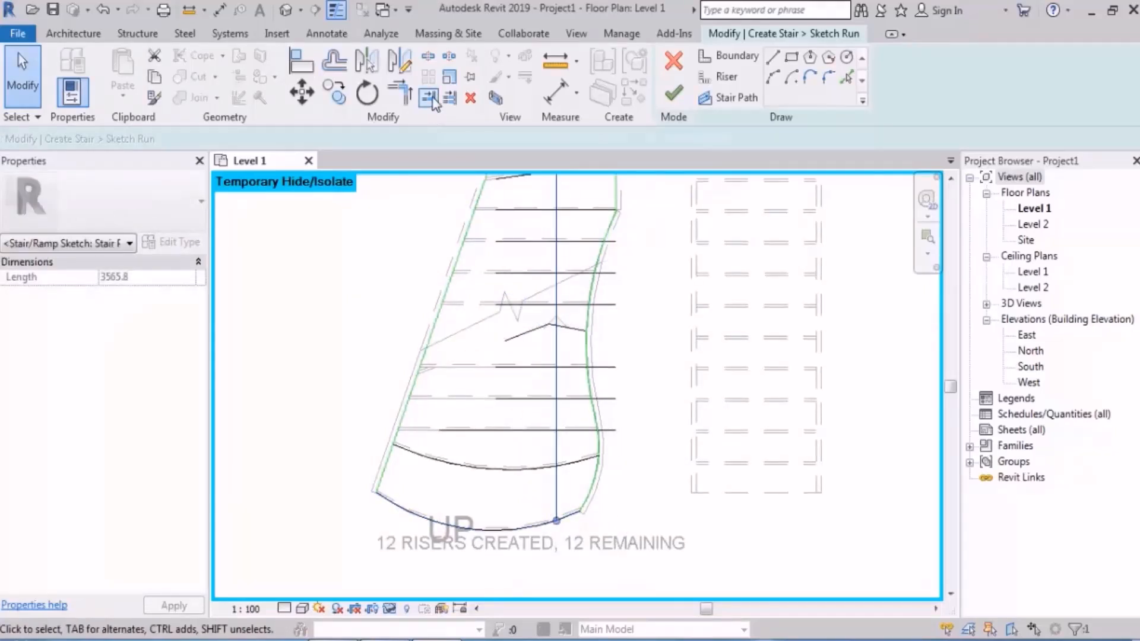
pyautogui.click(387, 322)
pyautogui.scroll(-3, 387, 322)
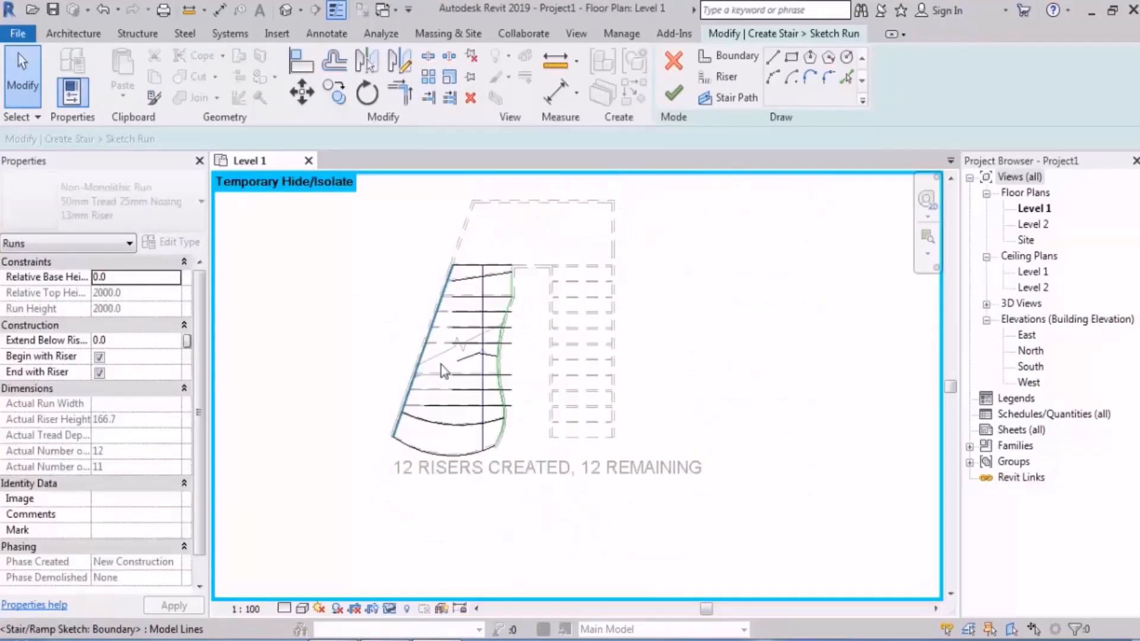
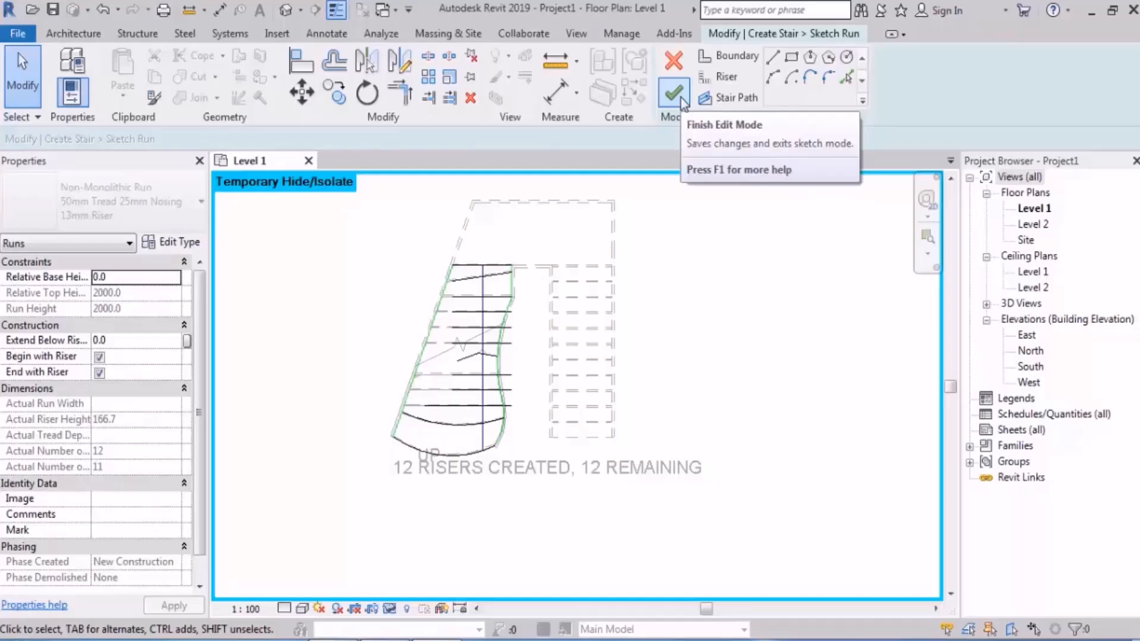
# Step: Finish the first run's sketch with the stretched stair path
pyautogui.click(680, 97)
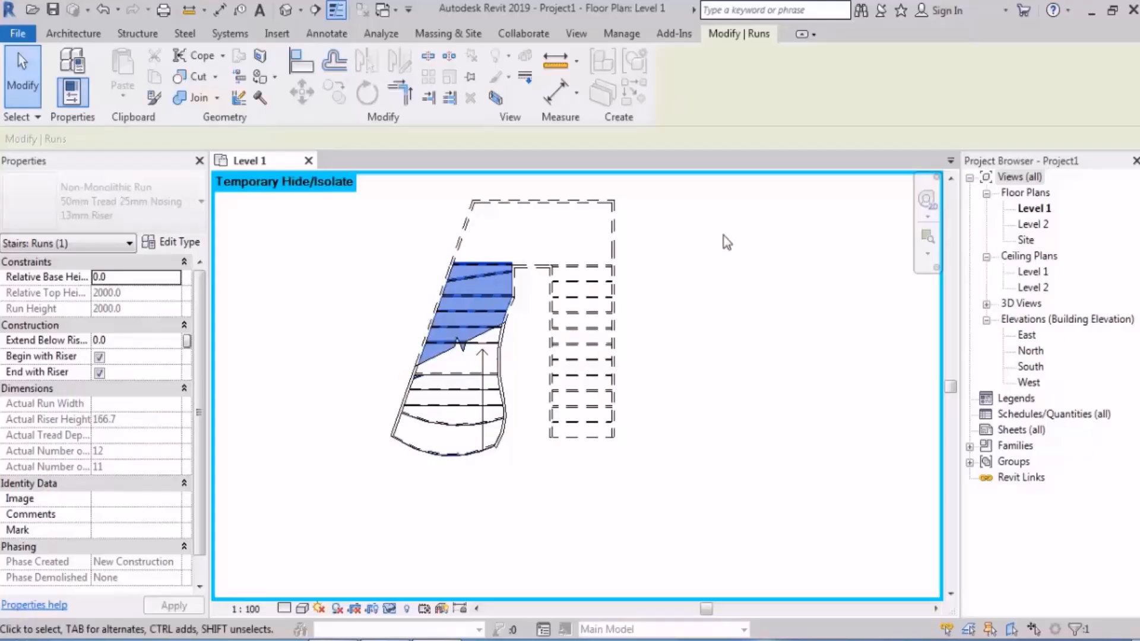
pyautogui.scroll(3, 517, 383)
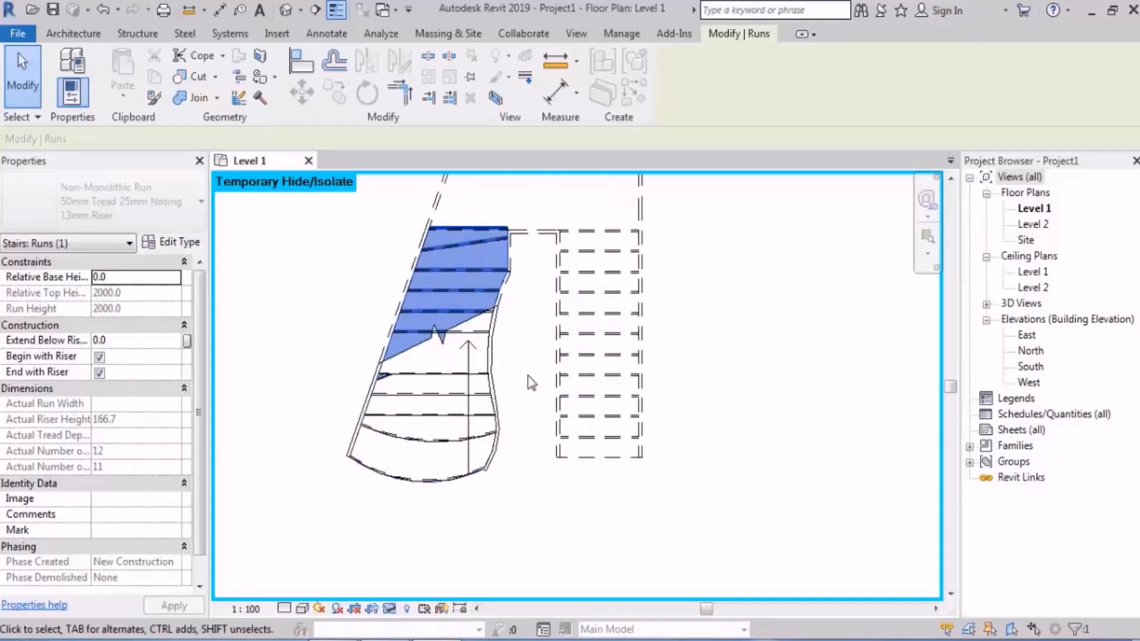
pyautogui.moveTo(494, 392); pyautogui.dragTo(590, 417, button='middle')
pyautogui.click(544, 208)
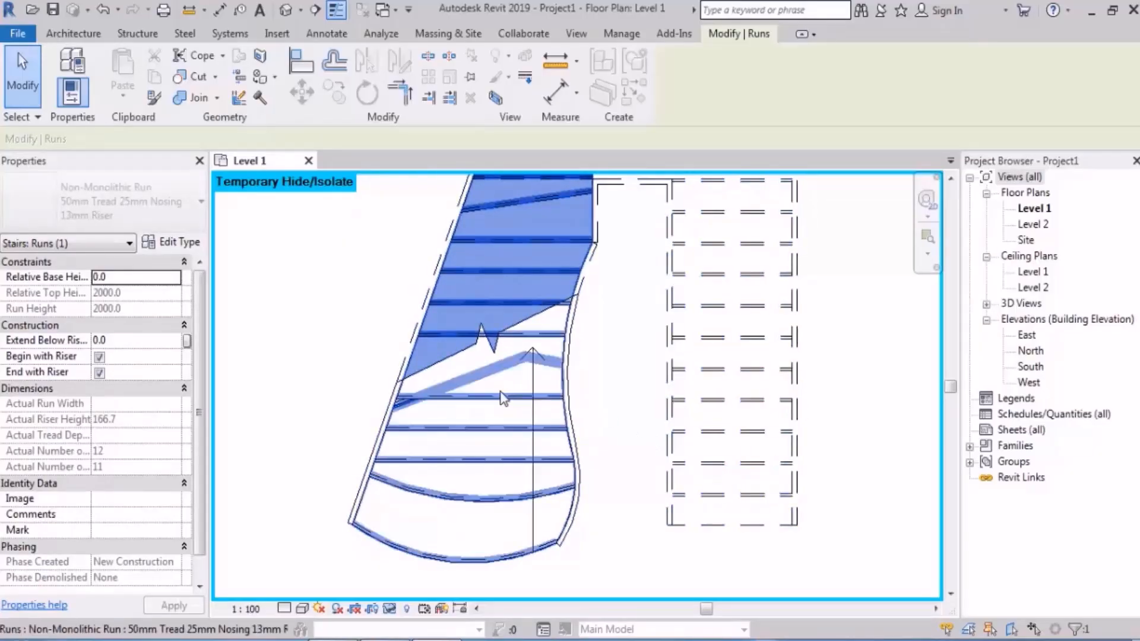
# Step: Try to stretch the outer end of the first run's bent middle riser to the slanted outer boundary, and discard the sketch edit
pyautogui.doubleClick(485, 478)
pyautogui.scroll(2, 515, 390)
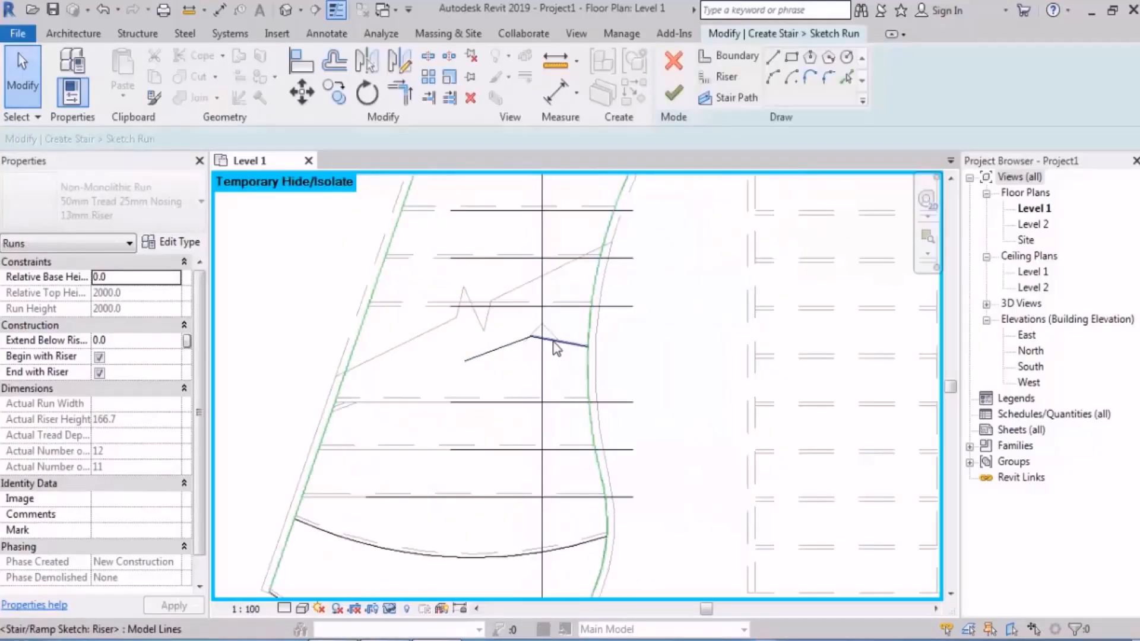
pyautogui.moveTo(501, 386); pyautogui.dragTo(500, 365, button='middle')
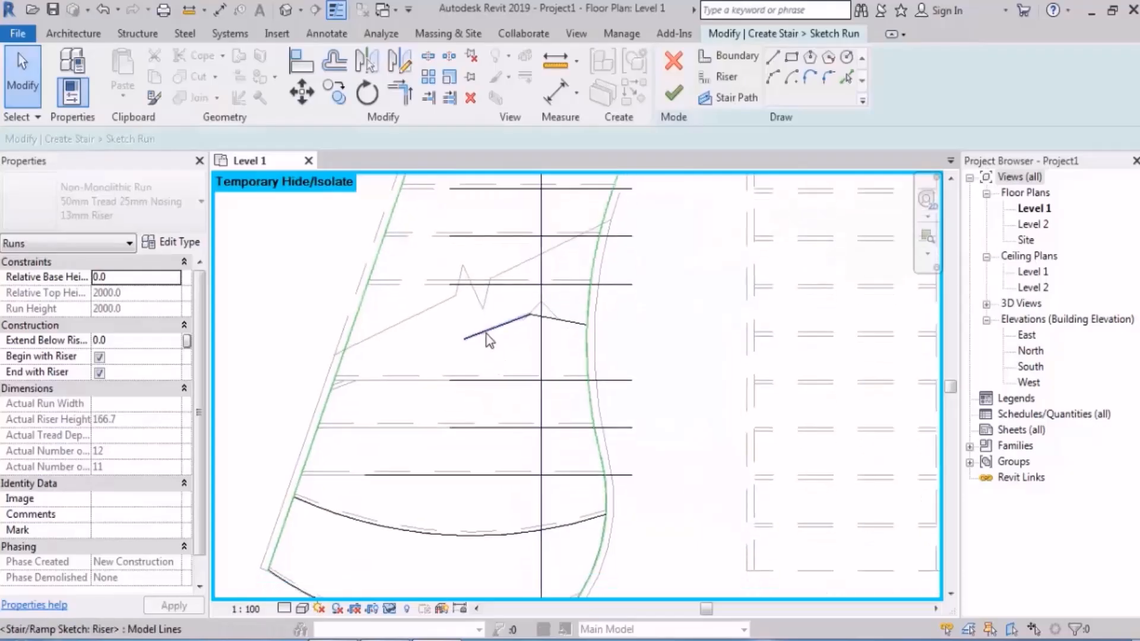
pyautogui.click(490, 332)
pyautogui.moveTo(464, 339); pyautogui.dragTo(353, 331)
pyautogui.click(257, 344)
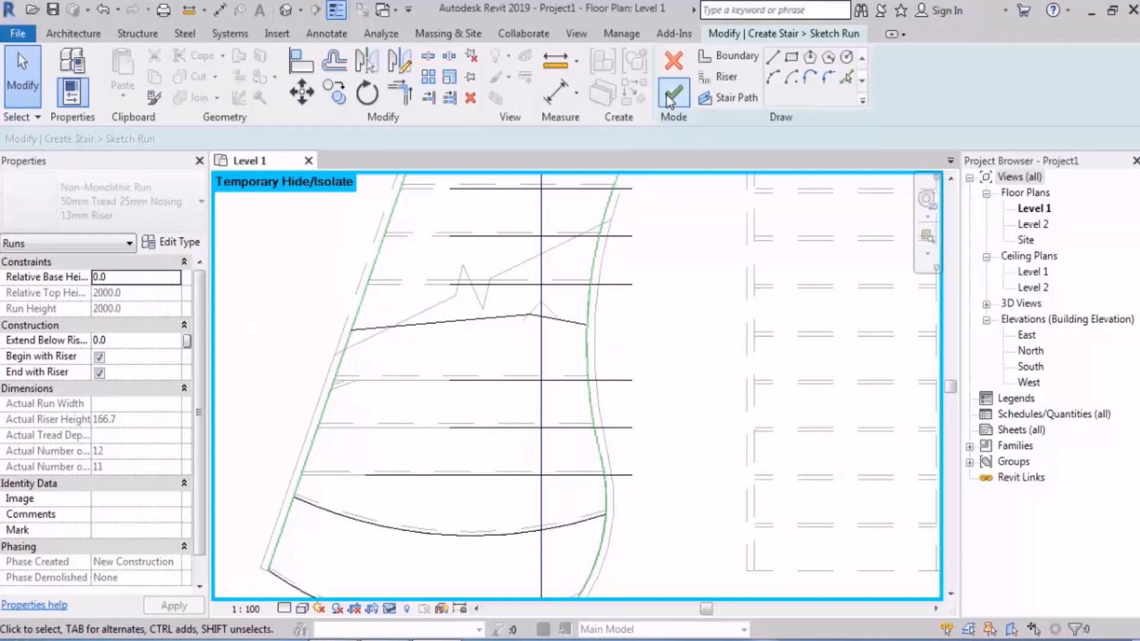
pyautogui.click(673, 59)
pyautogui.click(594, 337)
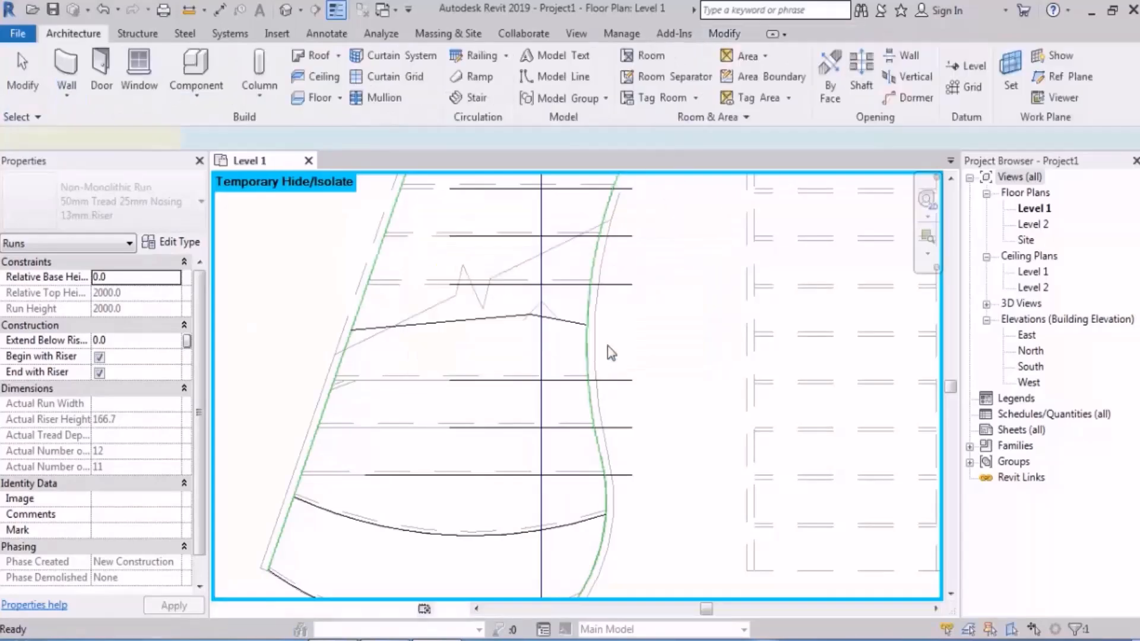
# Step: Examine the outer end of the bent middle riser in the 3D view with the Shaded visual style
pyautogui.click(286, 10)
pyautogui.press('Escape')
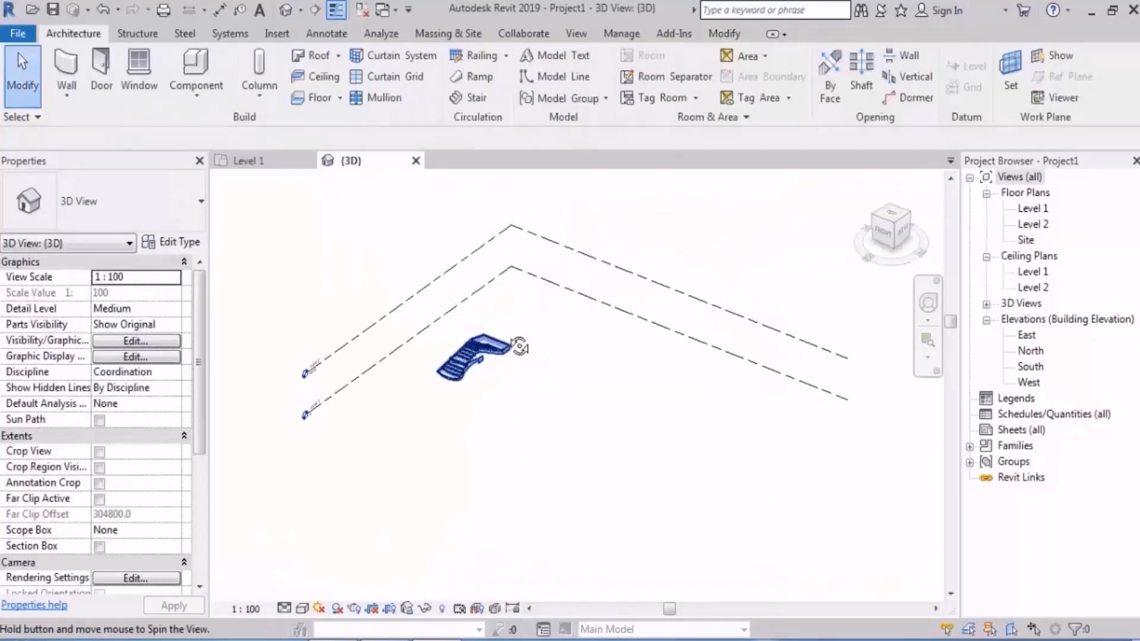
pyautogui.click(415, 416)
pyautogui.keyDown('shift'); pyautogui.moveTo(416, 416); pyautogui.dragTo(616, 475, button='middle'); pyautogui.keyUp('shift')
pyautogui.click(615, 475)
pyautogui.scroll(4, 464, 385)
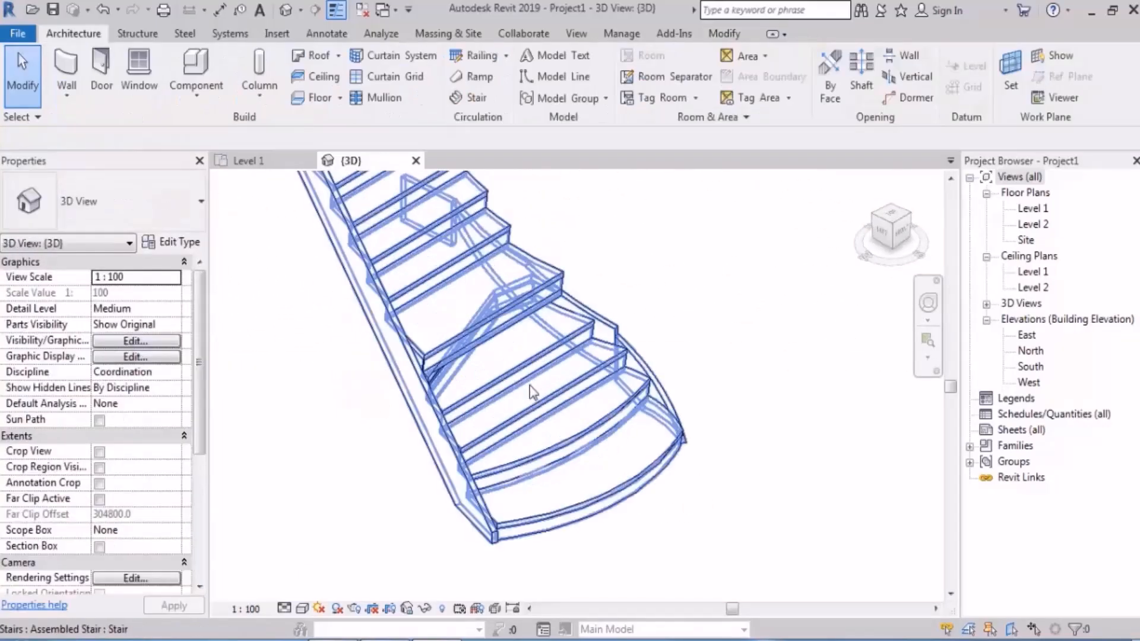
pyautogui.keyDown('shift'); pyautogui.moveTo(532, 392); pyautogui.dragTo(686, 324, button='middle'); pyautogui.keyUp('shift')
pyautogui.scroll(3, 404, 411)
pyautogui.keyDown('shift'); pyautogui.moveTo(405, 414); pyautogui.dragTo(408, 431, button='middle'); pyautogui.keyUp('shift')
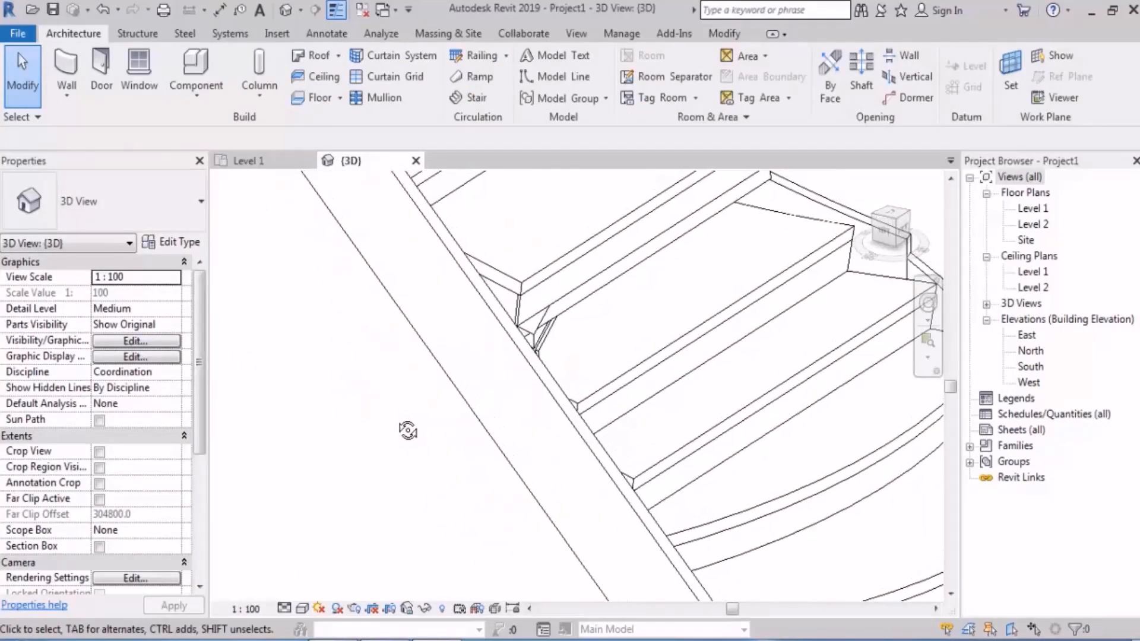
pyautogui.press('s')
pyautogui.press('d')
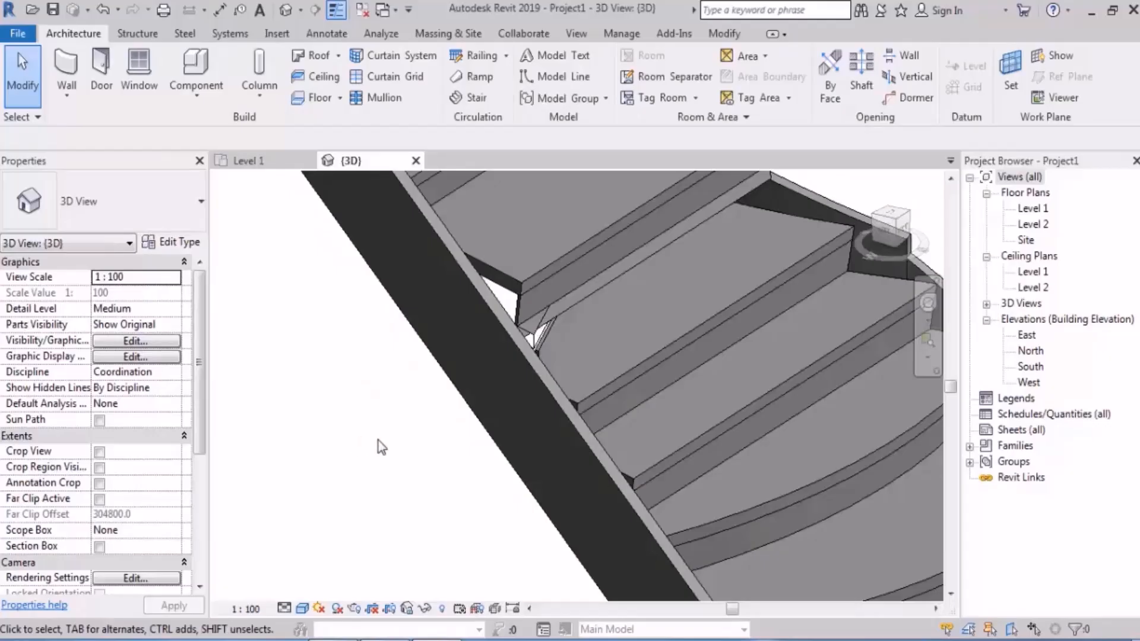
# Step: Reopen the first run's sketch from the Level 1 plan, stretch the bent riser's outer segment to the outer boundary, about 1163 mm long, and finish editing
pyautogui.doubleClick(1034, 209)
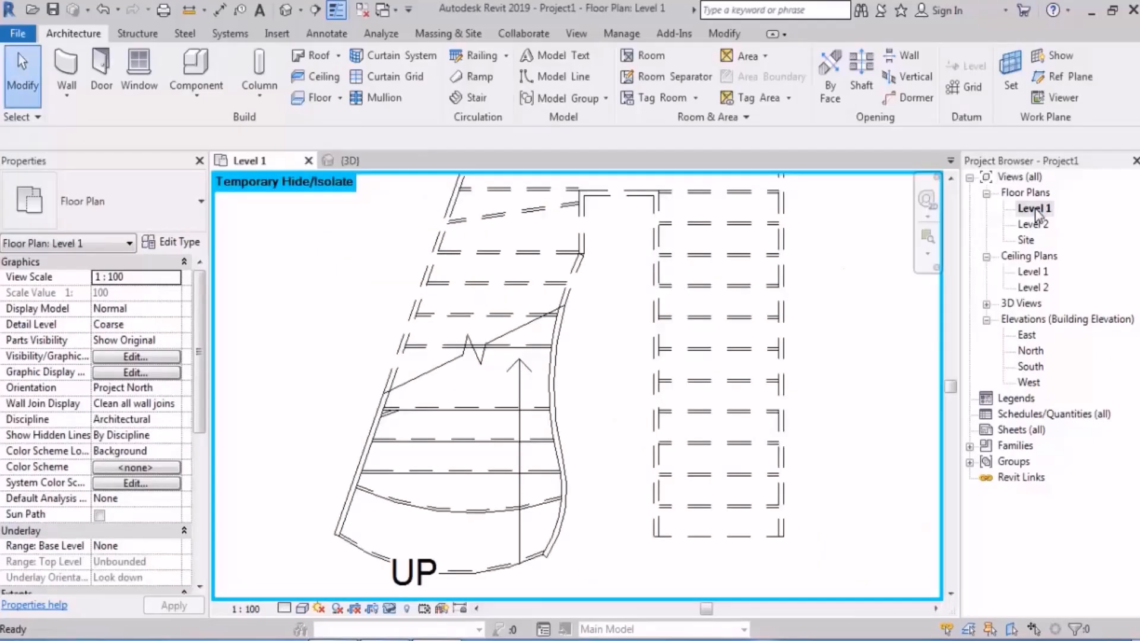
pyautogui.scroll(3, 432, 422)
pyautogui.doubleClick(439, 410)
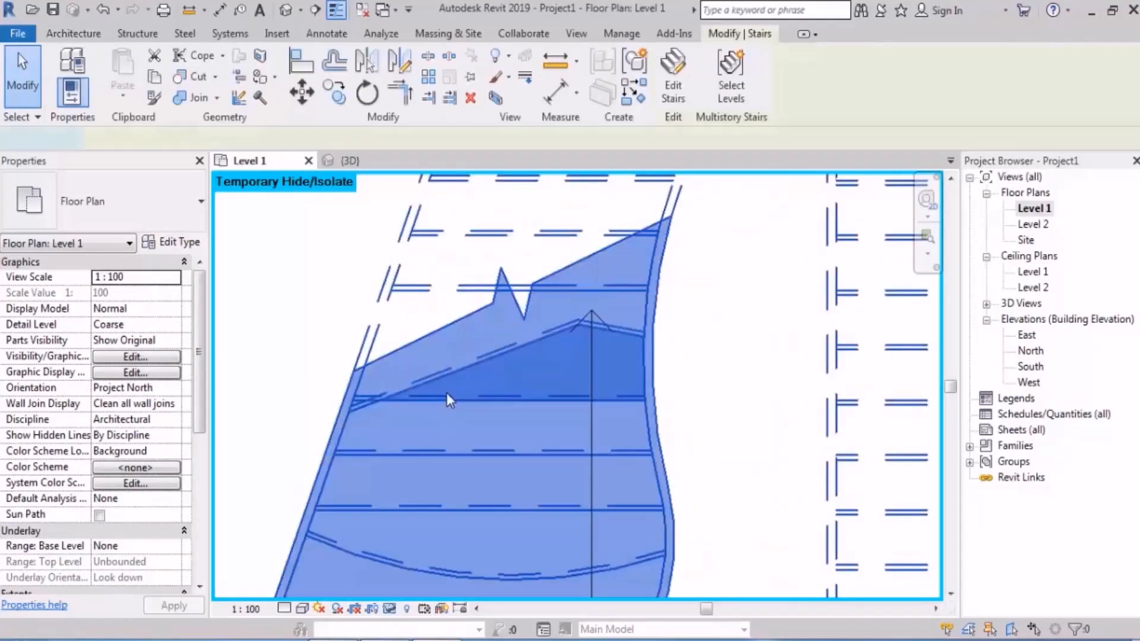
pyautogui.scroll(2, 437, 404)
pyautogui.click(439, 370)
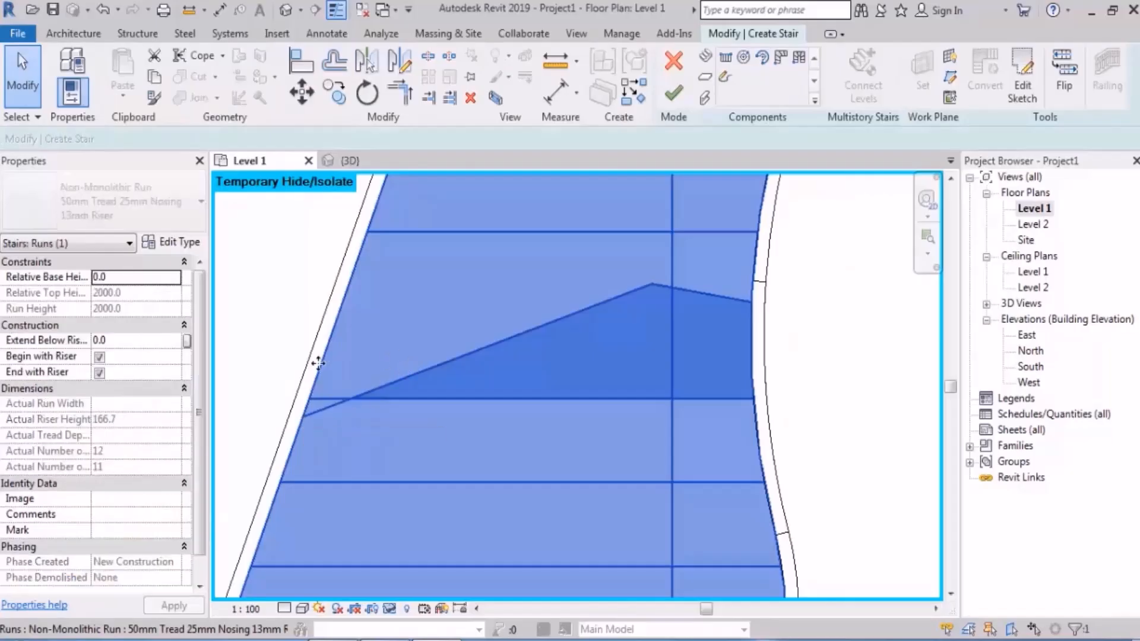
pyautogui.doubleClick(432, 367)
pyautogui.click(542, 324)
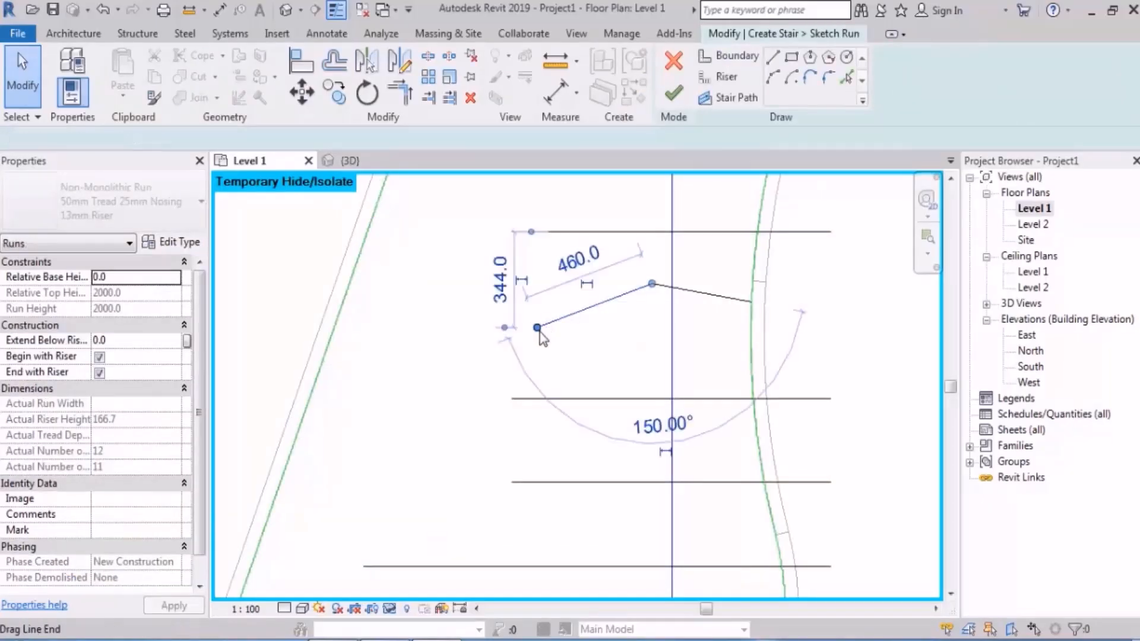
pyautogui.moveTo(352, 301); pyautogui.dragTo(338, 301)
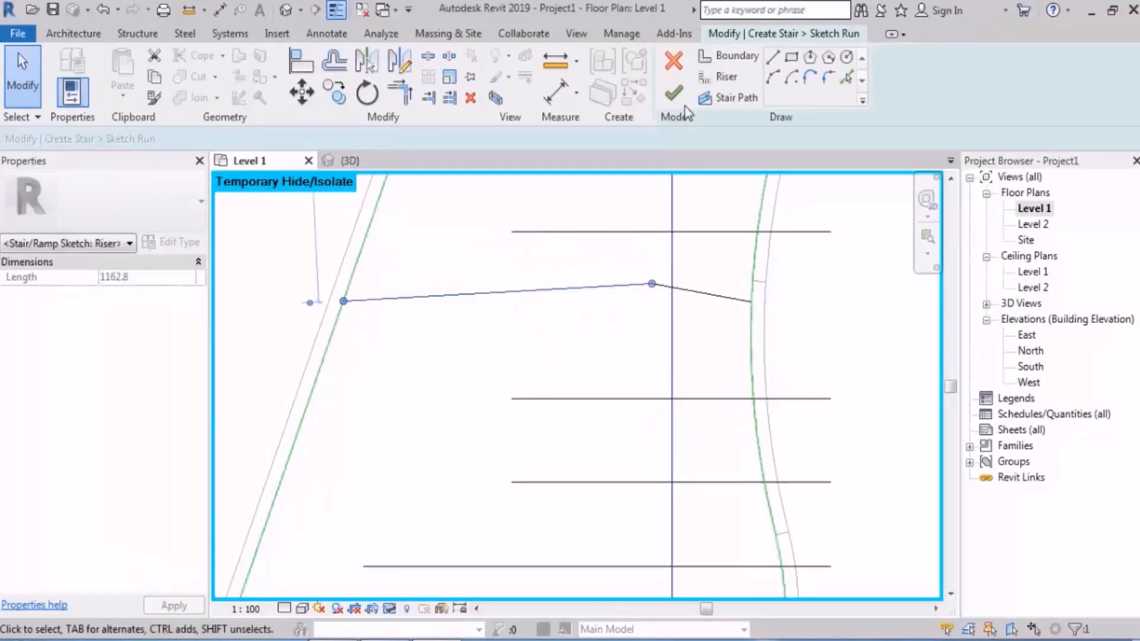
pyautogui.click(674, 93)
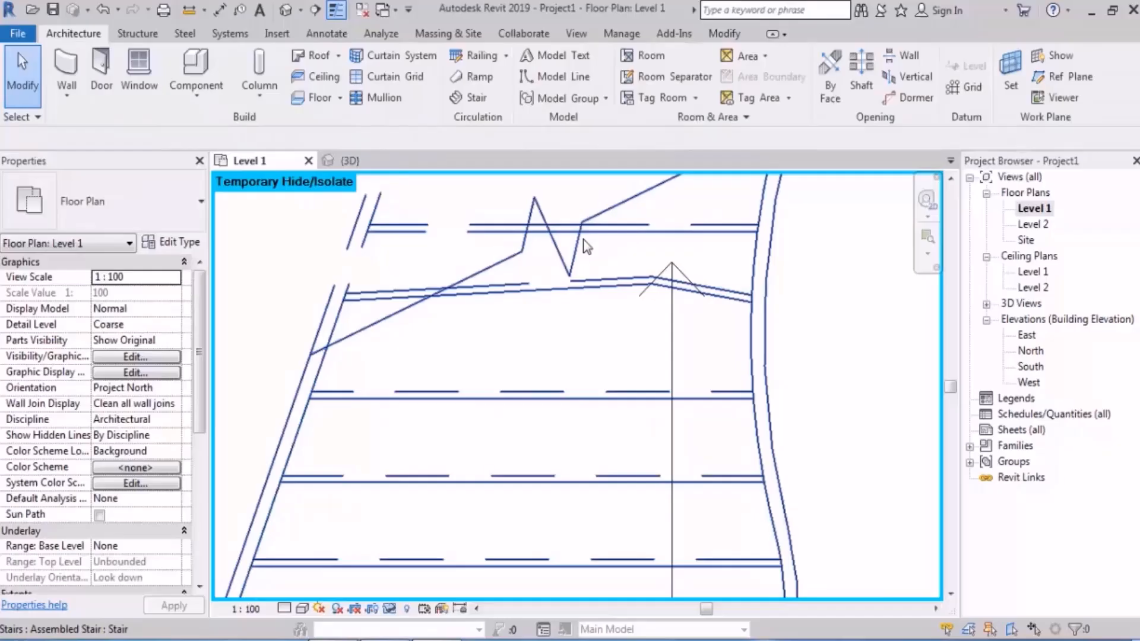
# Step: Inspect the corrected first run of the stair in the 3D view
pyautogui.click(286, 10)
pyautogui.keyDown('shift'); pyautogui.moveTo(339, 440); pyautogui.dragTo(547, 453, button='middle'); pyautogui.keyUp('shift')
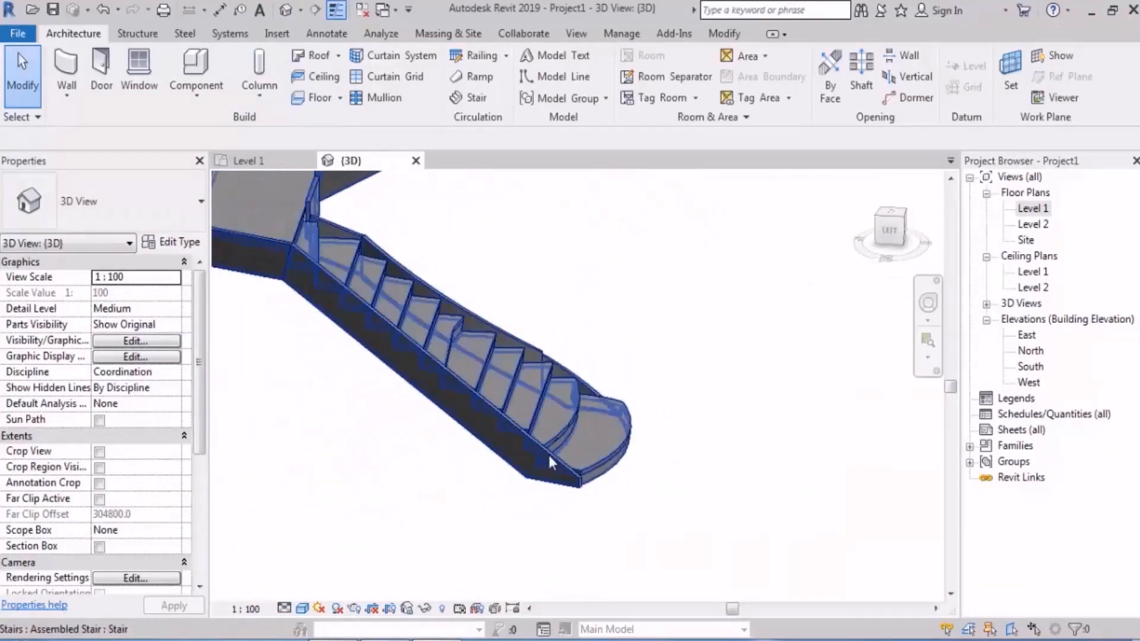
pyautogui.keyDown('shift'); pyautogui.moveTo(453, 385); pyautogui.dragTo(599, 381, button='middle'); pyautogui.keyUp('shift')
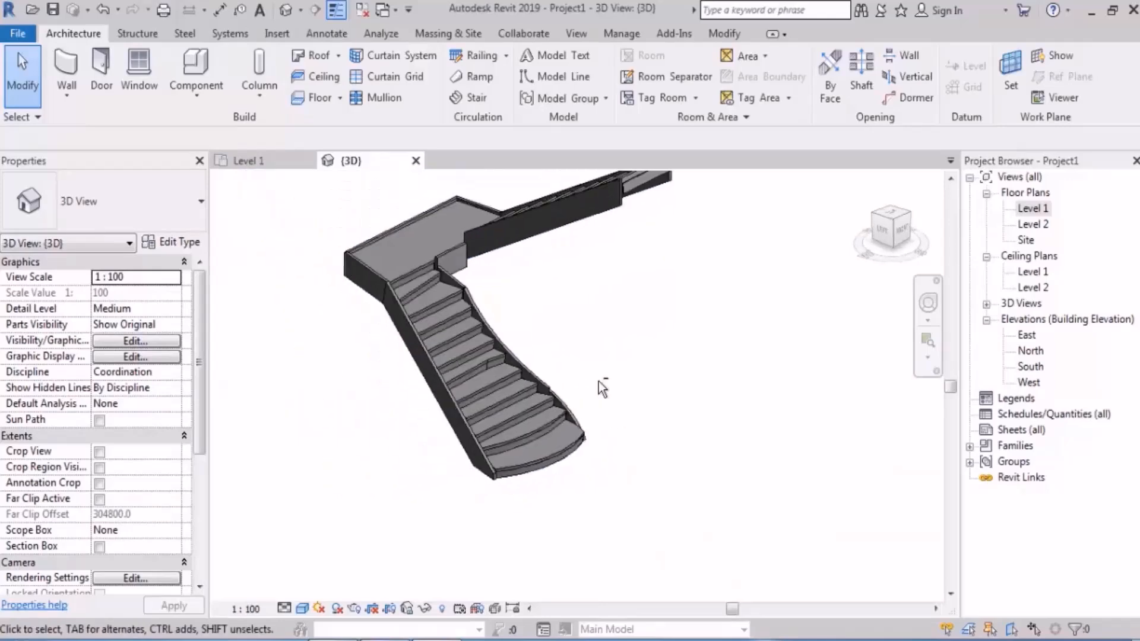
# Step: Reopen the first run's sketch from the Level 1 plan and delete the curved first riser
pyautogui.doubleClick(1034, 208)
pyautogui.scroll(-3, 408, 465)
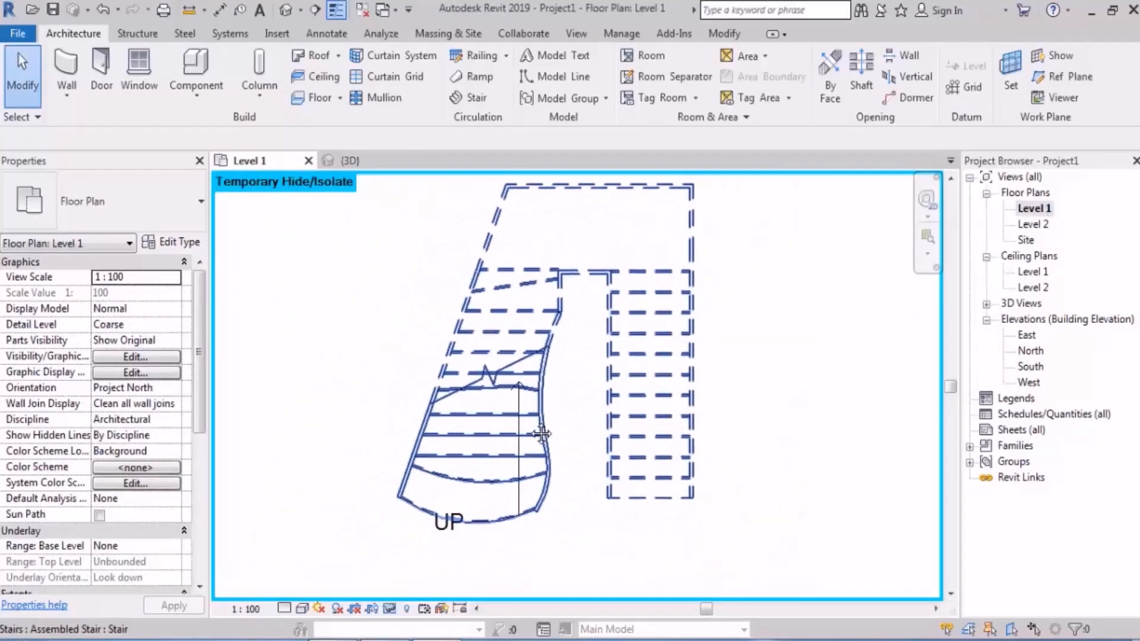
pyautogui.click(504, 364)
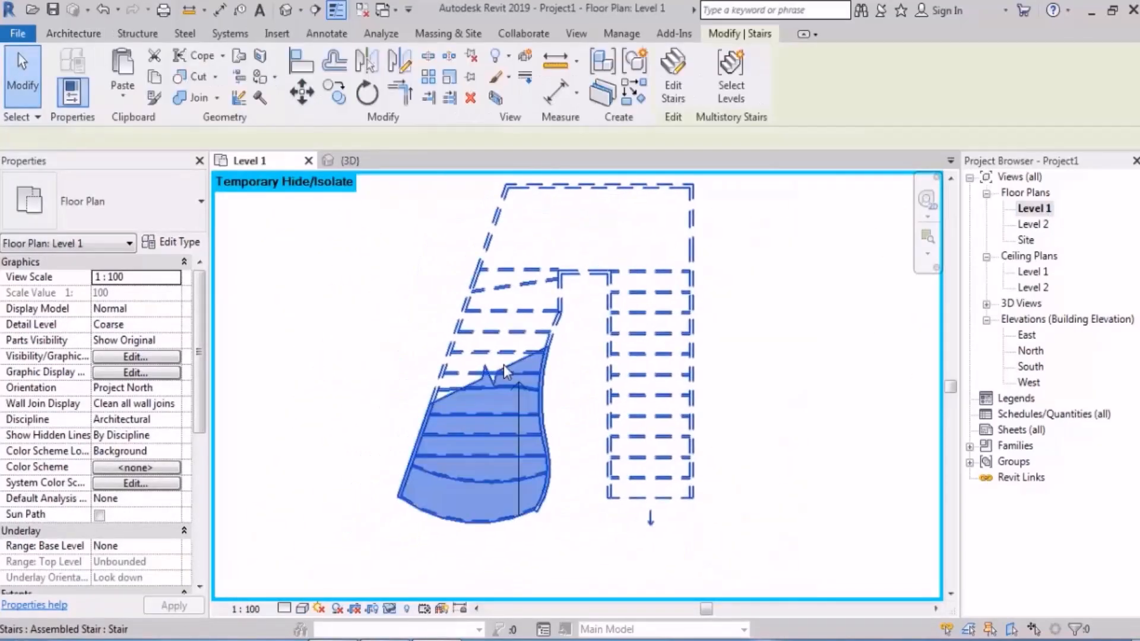
pyautogui.click(673, 77)
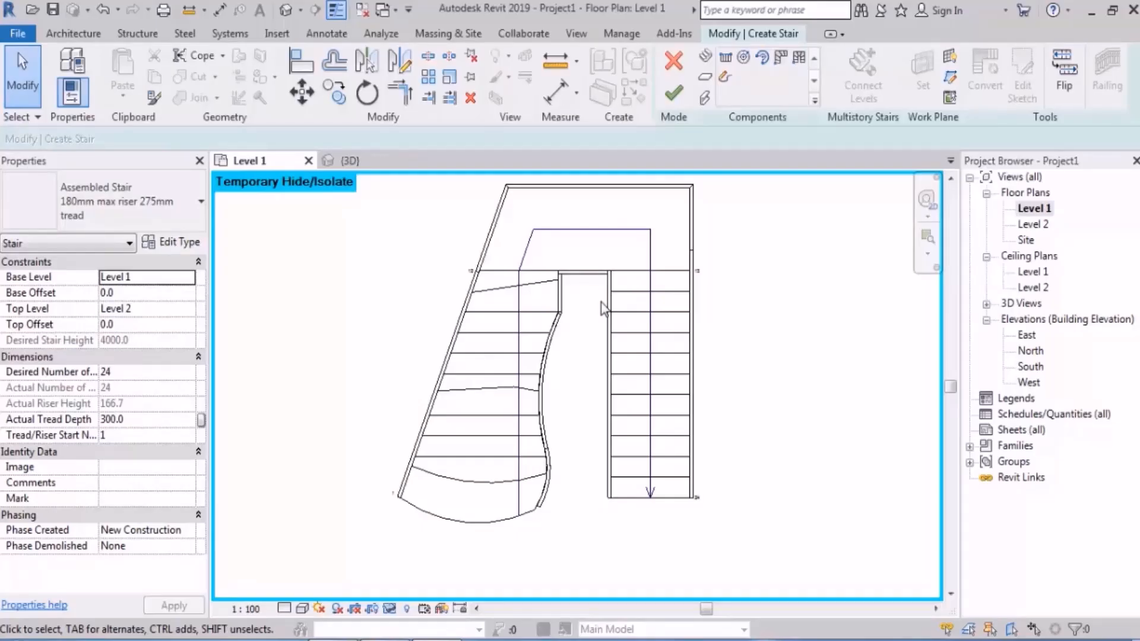
pyautogui.doubleClick(489, 439)
pyautogui.scroll(4, 462, 542)
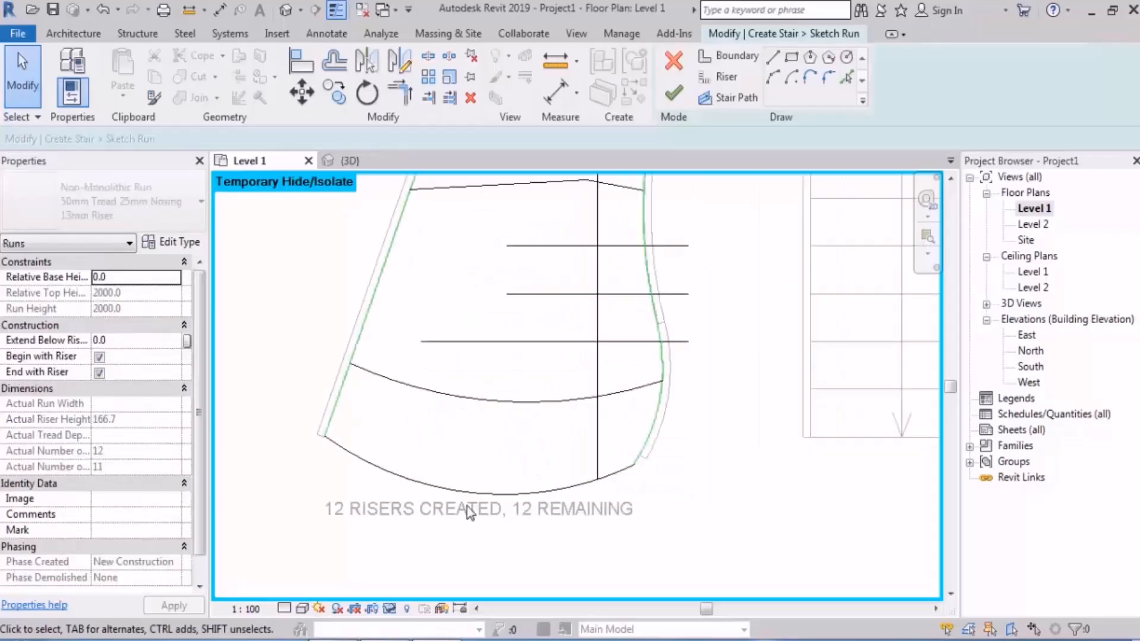
pyautogui.click(508, 486)
pyautogui.moveTo(509, 503); pyautogui.dragTo(525, 502, button='middle')
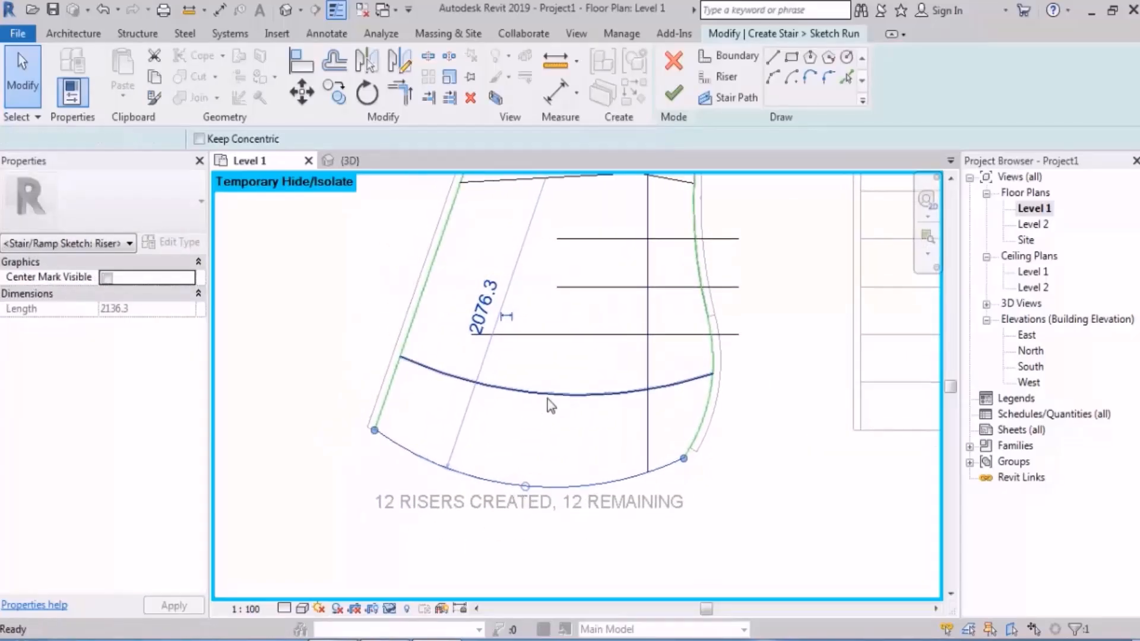
pyautogui.press('Delete')
# Step: Draw a zigzag first riser of three connected lines between the lower boundary ends, the first two about 650 and 880 mm long
pyautogui.moveTo(561, 410); pyautogui.dragTo(575, 374, button='middle')
pyautogui.click(773, 77)
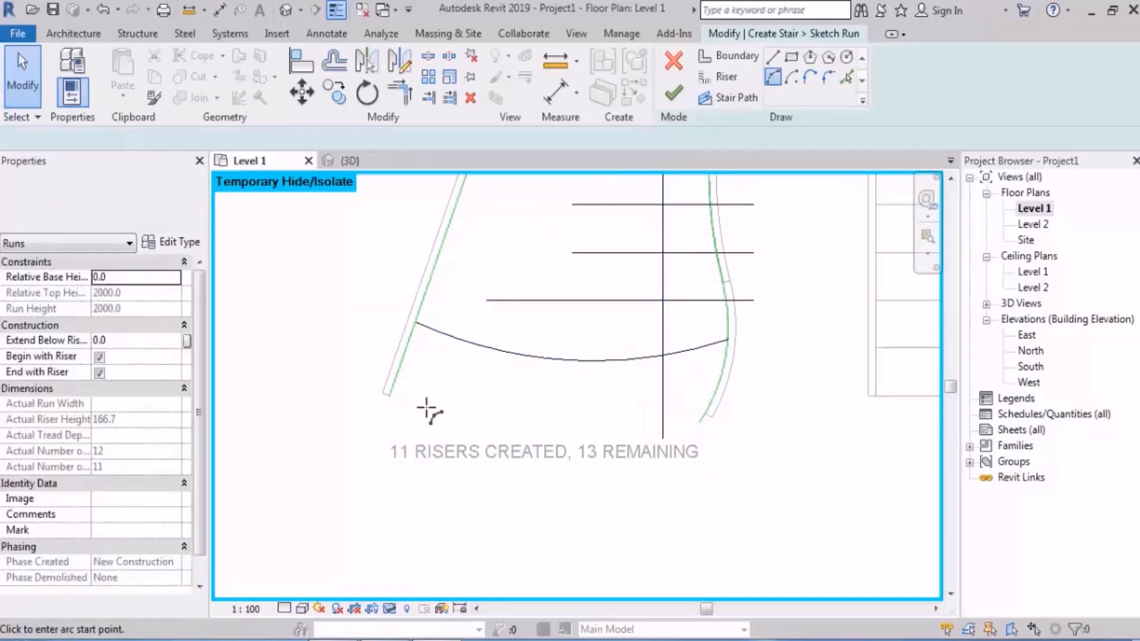
pyautogui.click(389, 394)
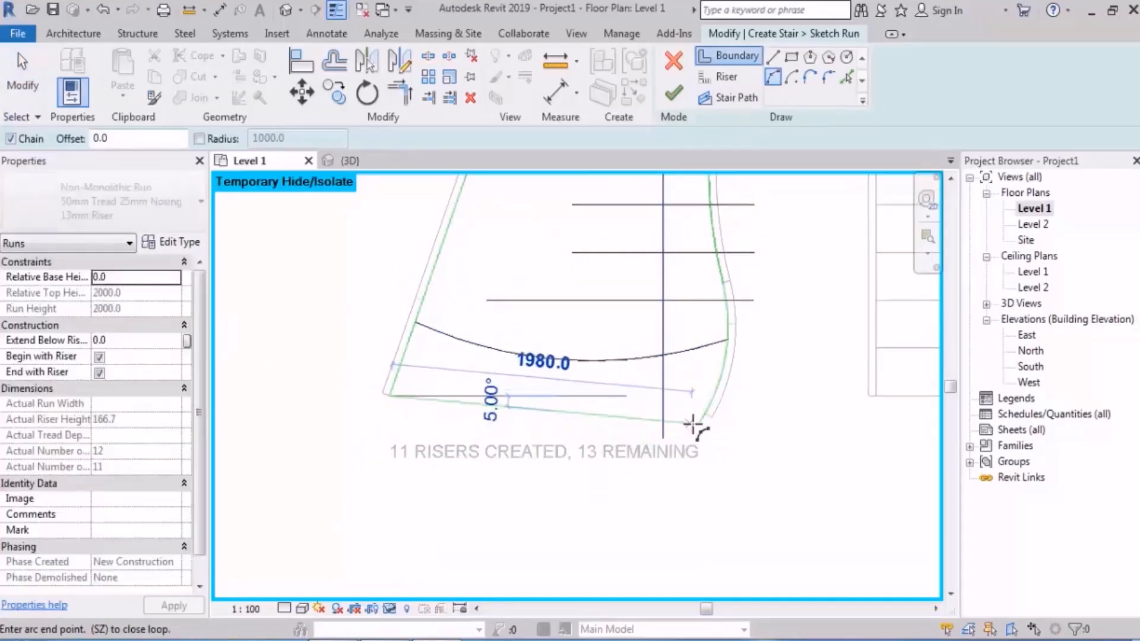
pyautogui.click(728, 80)
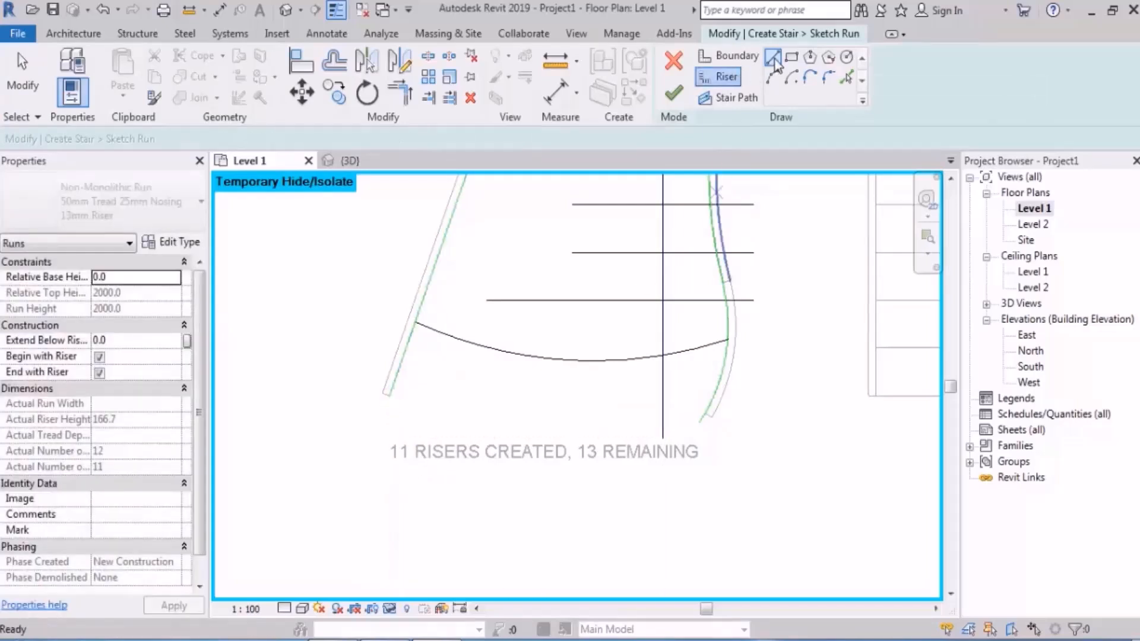
pyautogui.click(389, 396)
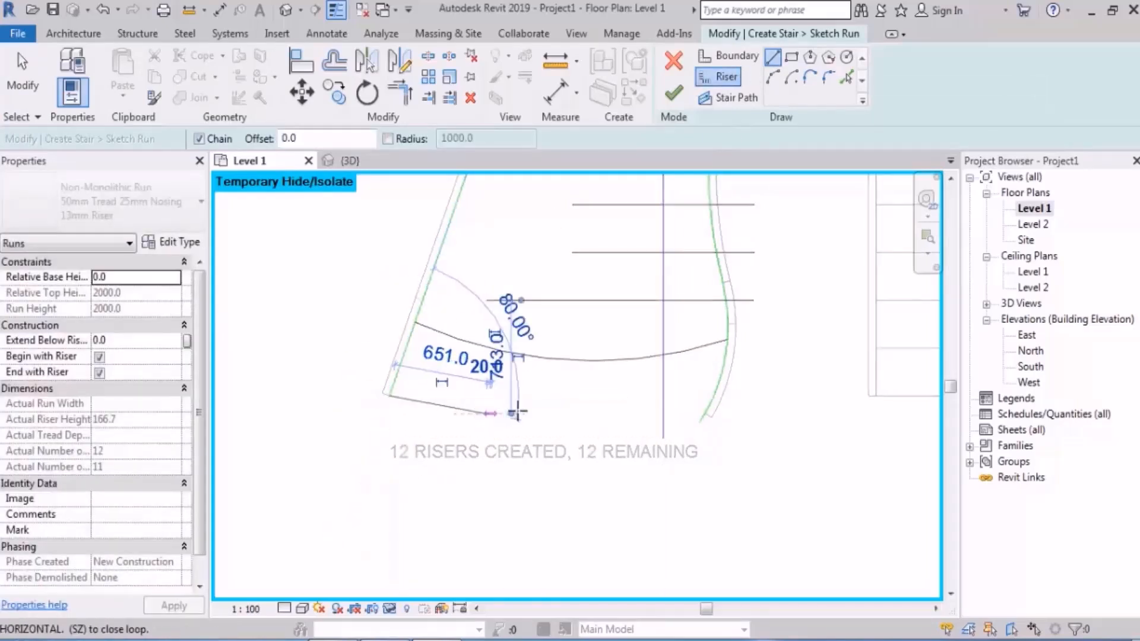
pyautogui.click(486, 414)
pyautogui.click(619, 399)
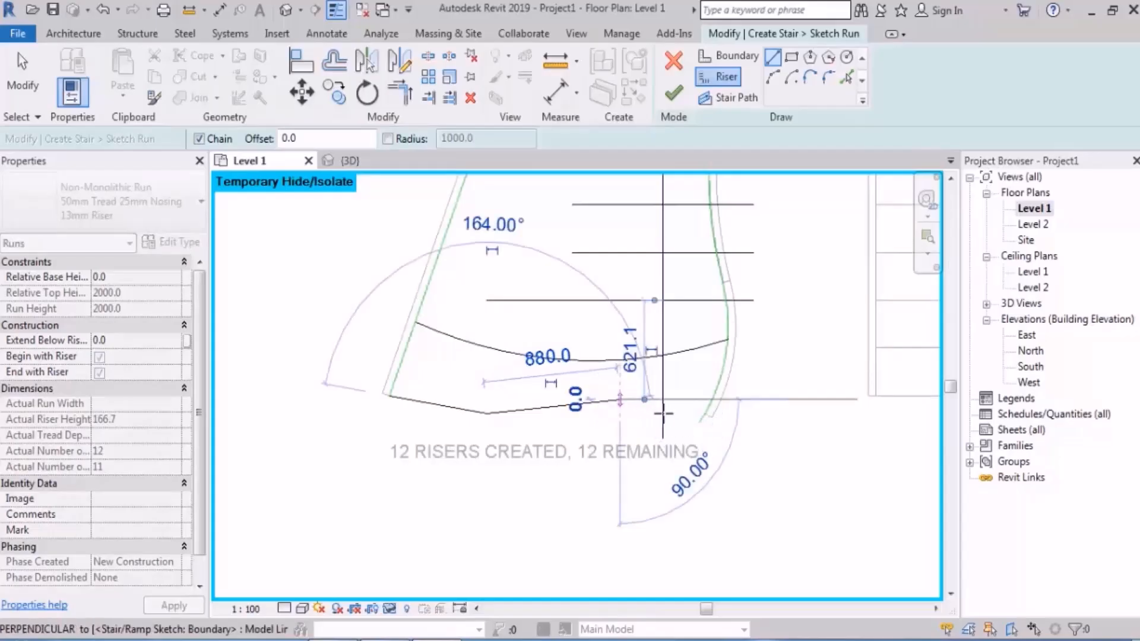
pyautogui.click(697, 422)
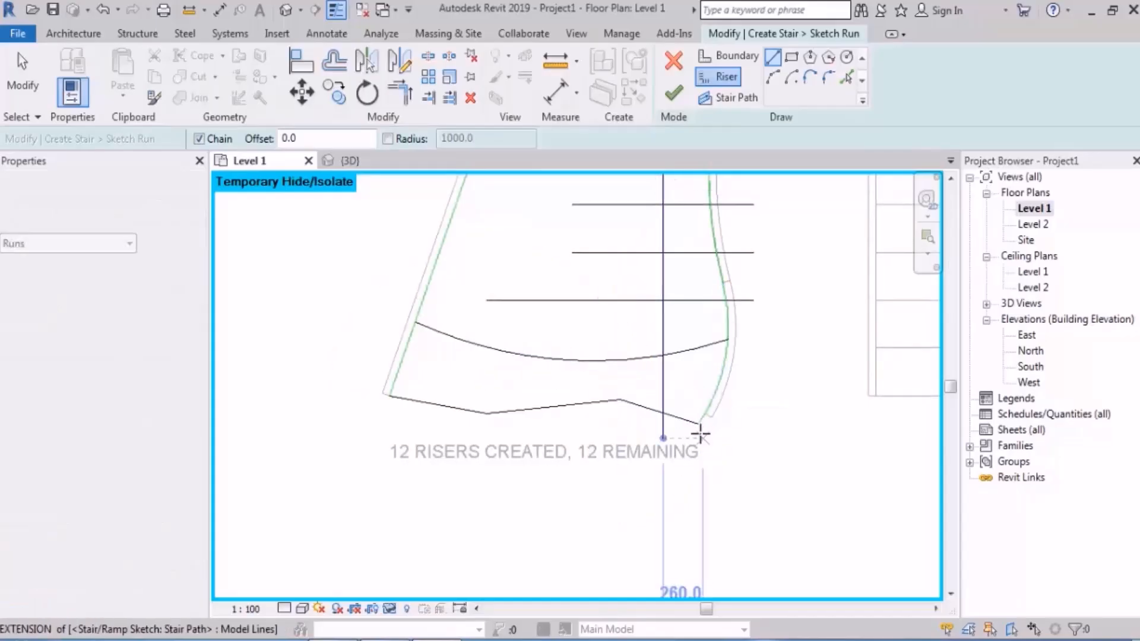
pyautogui.press('Escape')
pyautogui.press('Escape')
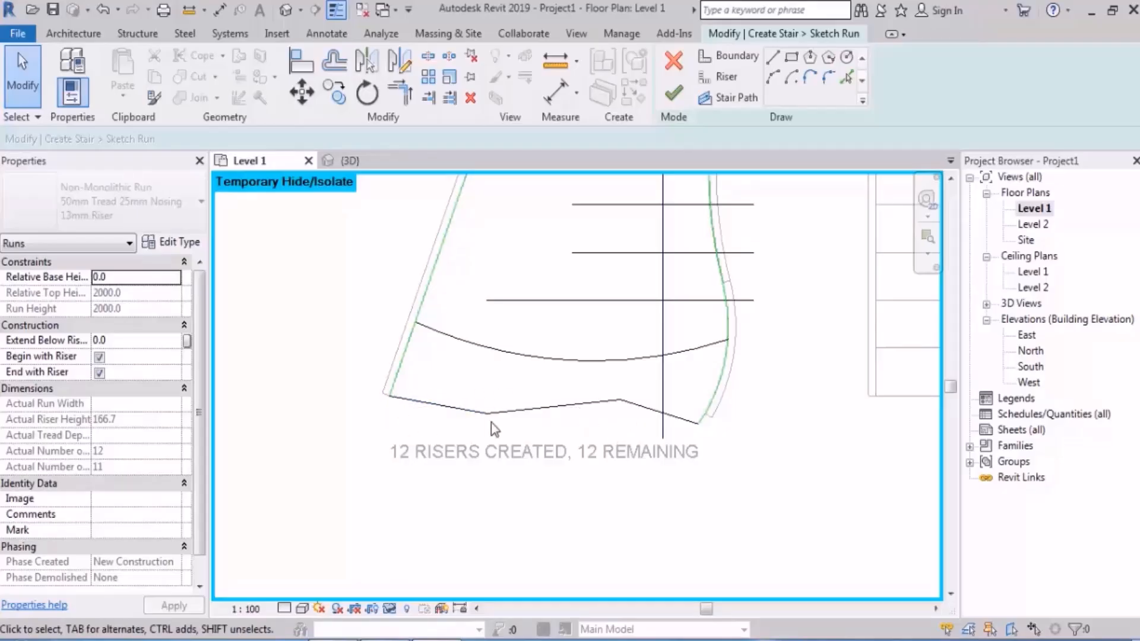
# Step: Draw two connected riser lines outward from the outer boundary's lower end, one about 700 mm long and one vertically downward
pyautogui.scroll(-3, 634, 377)
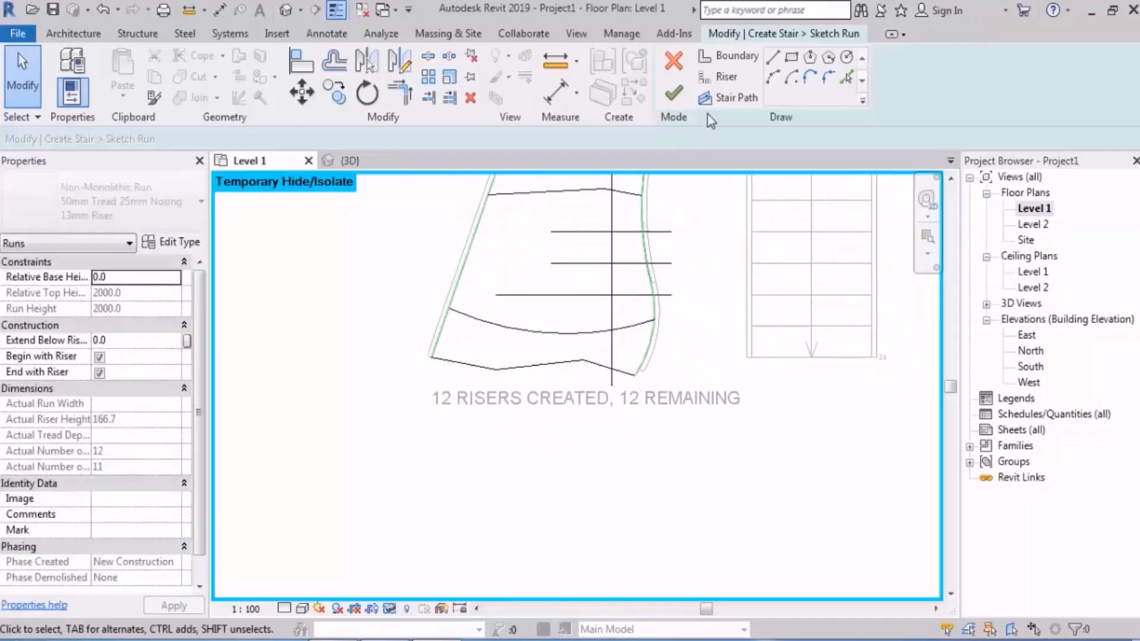
pyautogui.click(725, 79)
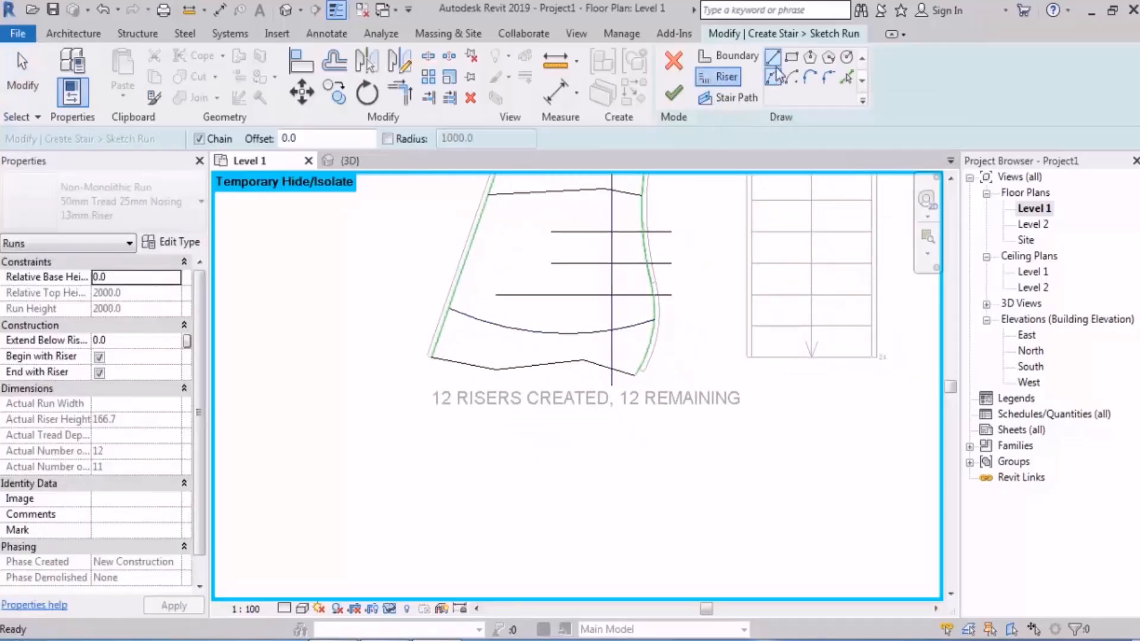
pyautogui.click(448, 338)
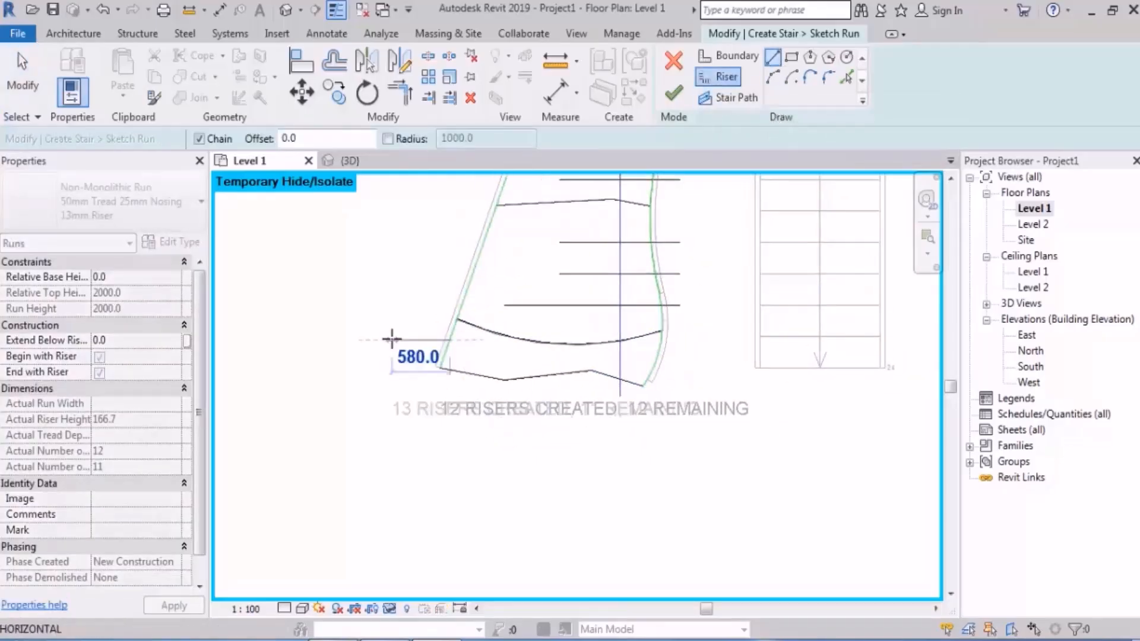
pyautogui.click(380, 334)
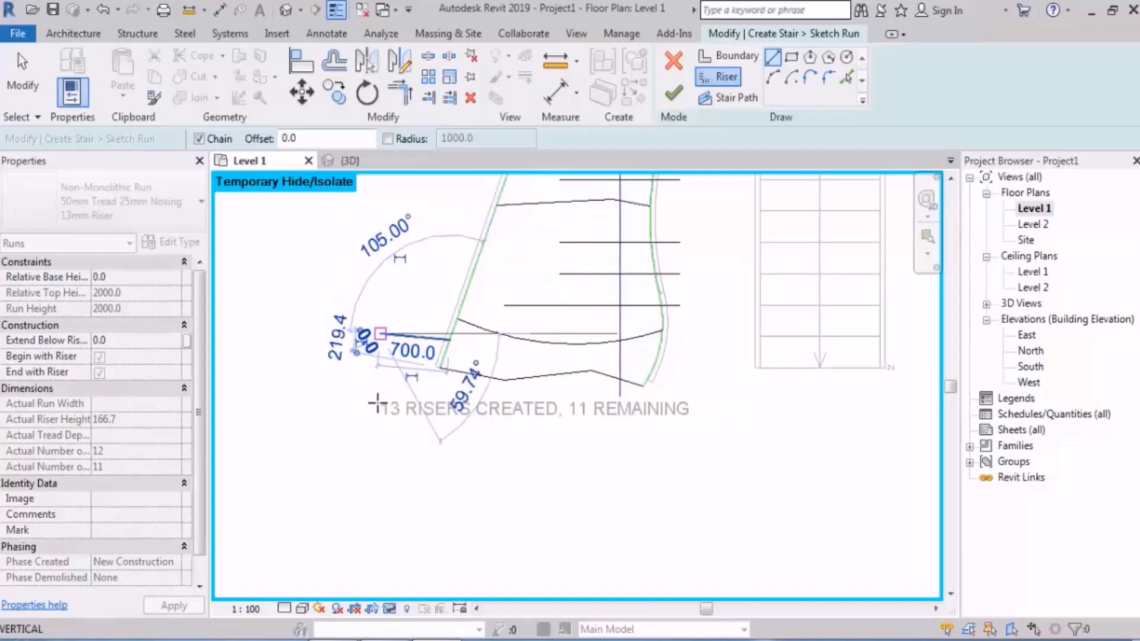
pyautogui.click(380, 402)
pyautogui.press('Escape')
# Step: Draw a matching pair of connected riser lines outward and downward from the inner boundary's lower end
pyautogui.click(659, 321)
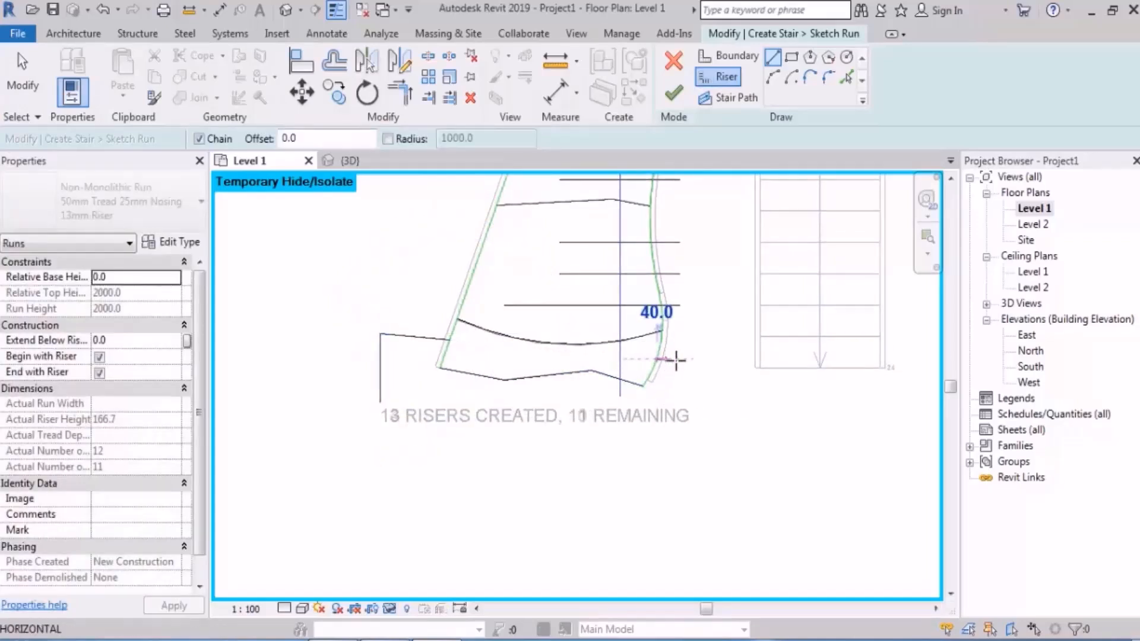
pyautogui.click(701, 415)
pyautogui.press('Escape')
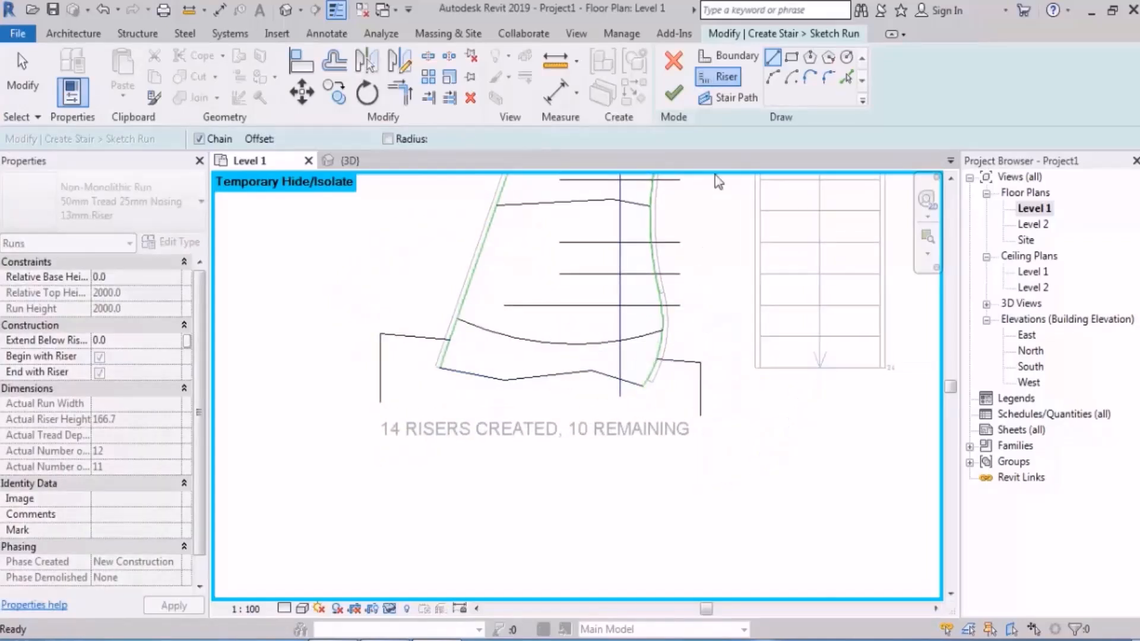
pyautogui.press('Escape')
# Step: Join the lower ends of the two side lines with a downward-bulging riser arc to complete the extended first step
pyautogui.press('Return')
pyautogui.click(380, 402)
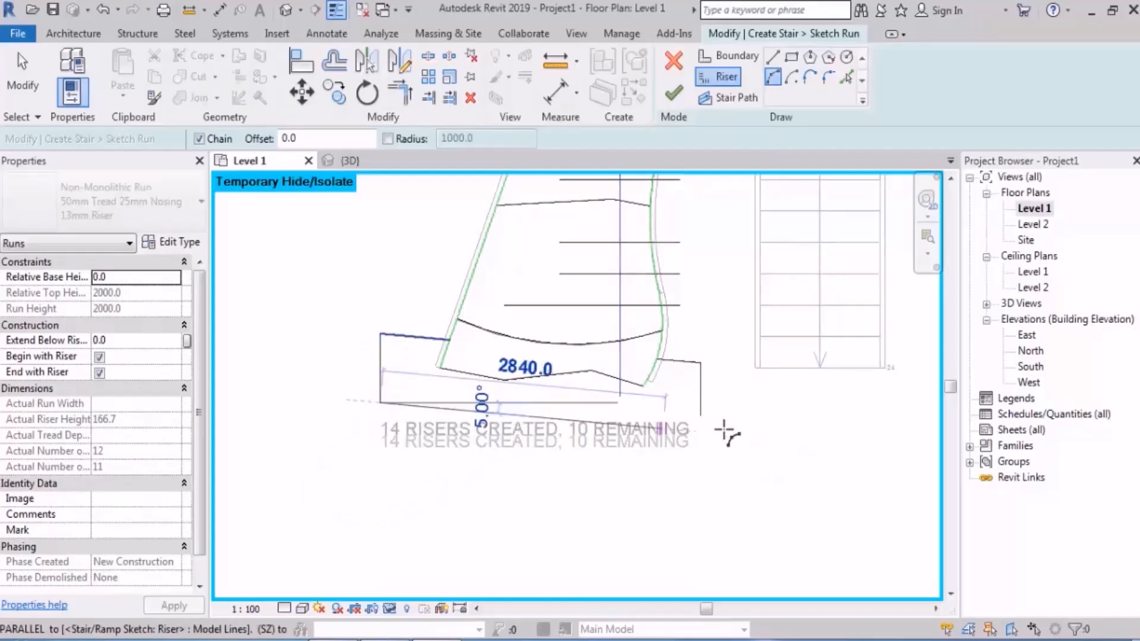
pyautogui.click(700, 416)
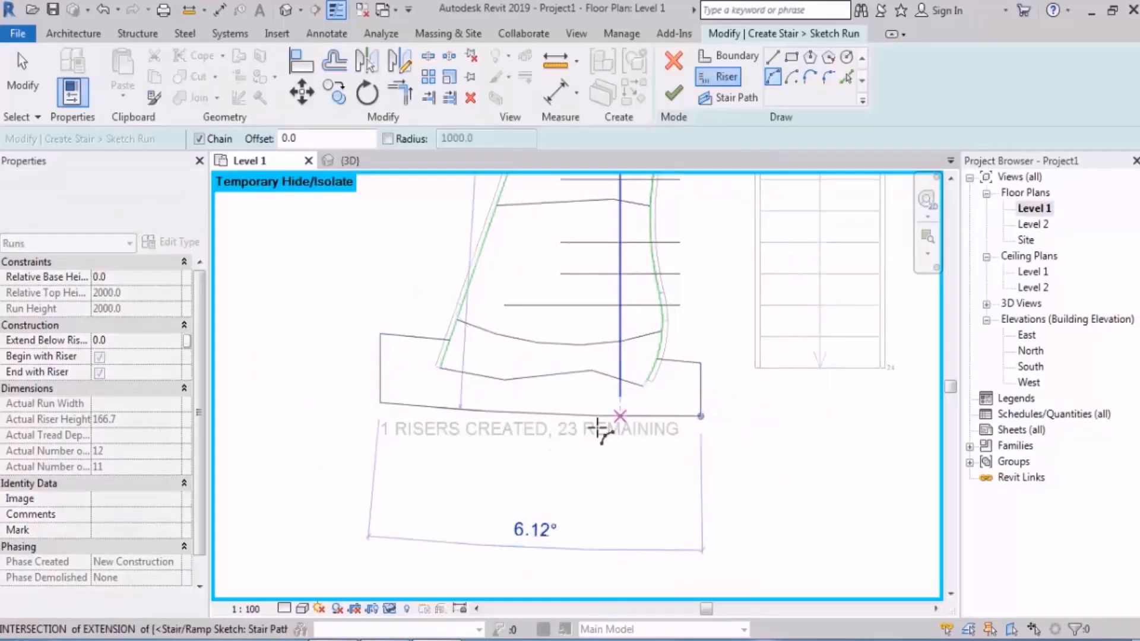
pyautogui.click(569, 454)
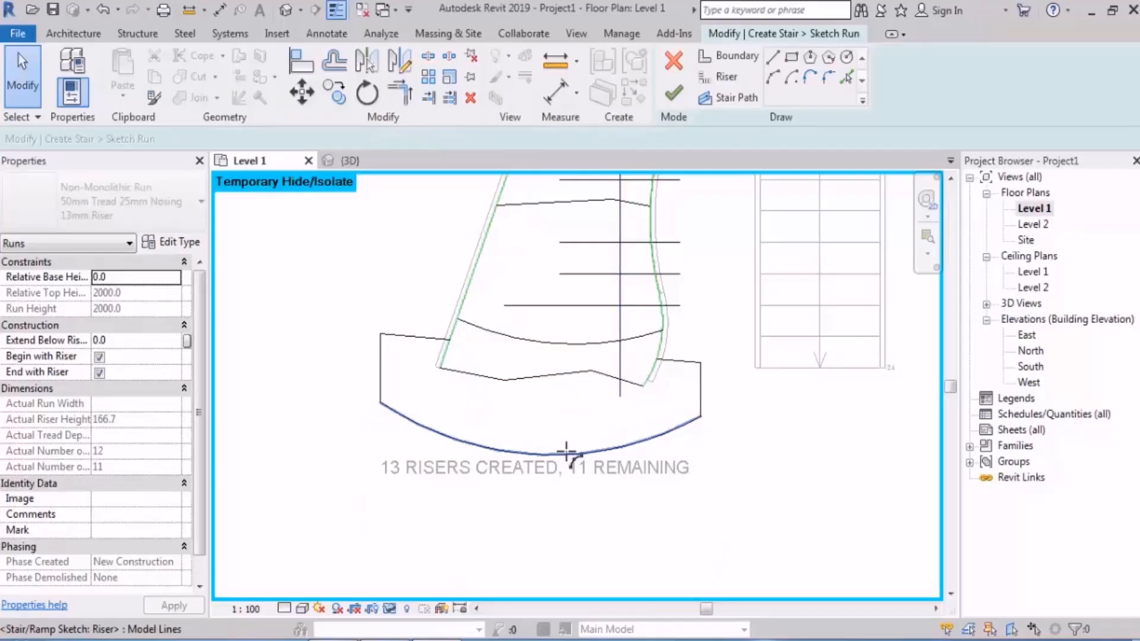
pyautogui.scroll(-1, 566, 451)
pyautogui.moveTo(606, 443); pyautogui.dragTo(543, 496, button='middle')
pyautogui.scroll(-4, 542, 489)
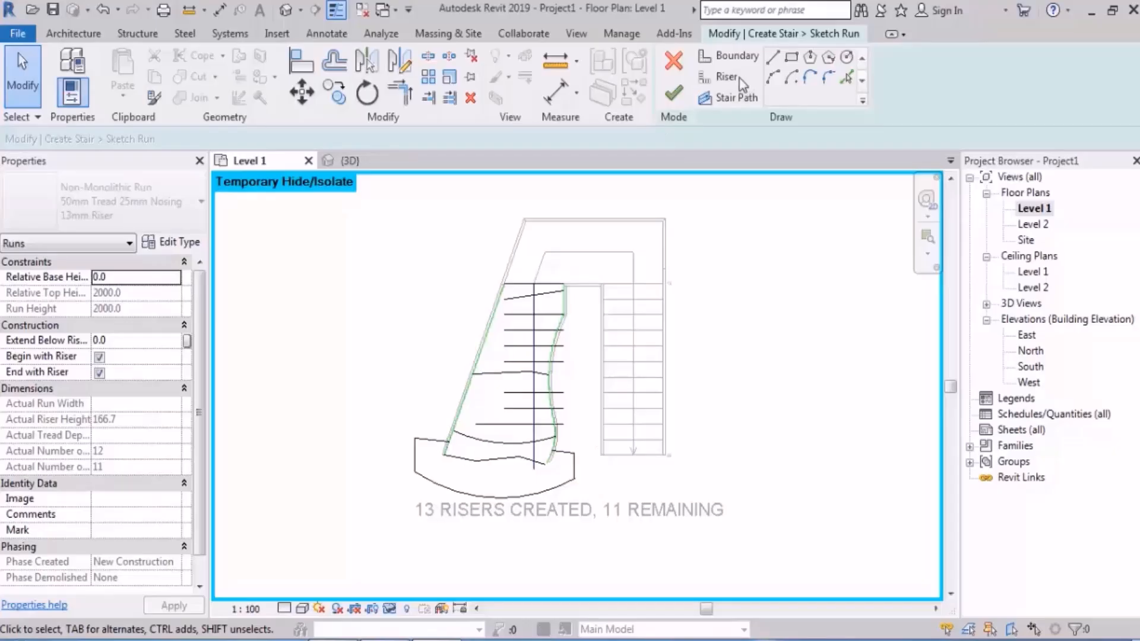
# Step: Extend the stair path down to the new arc riser, finish the run sketch and unjoin the run from the landing
pyautogui.click(671, 94)
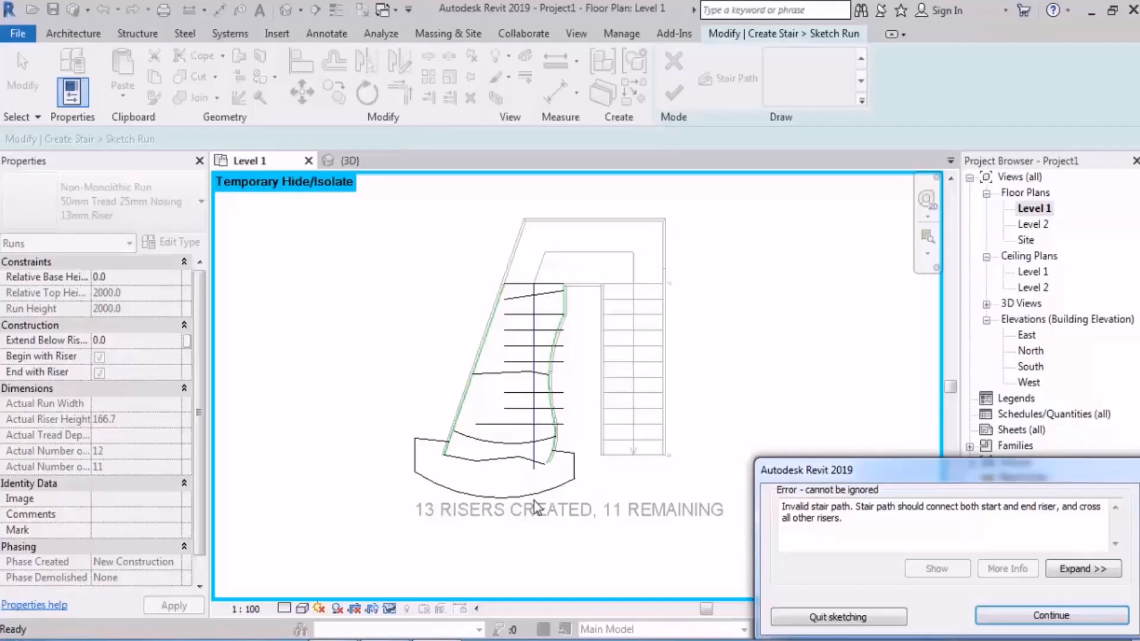
pyautogui.click(1036, 616)
pyautogui.scroll(3, 540, 517)
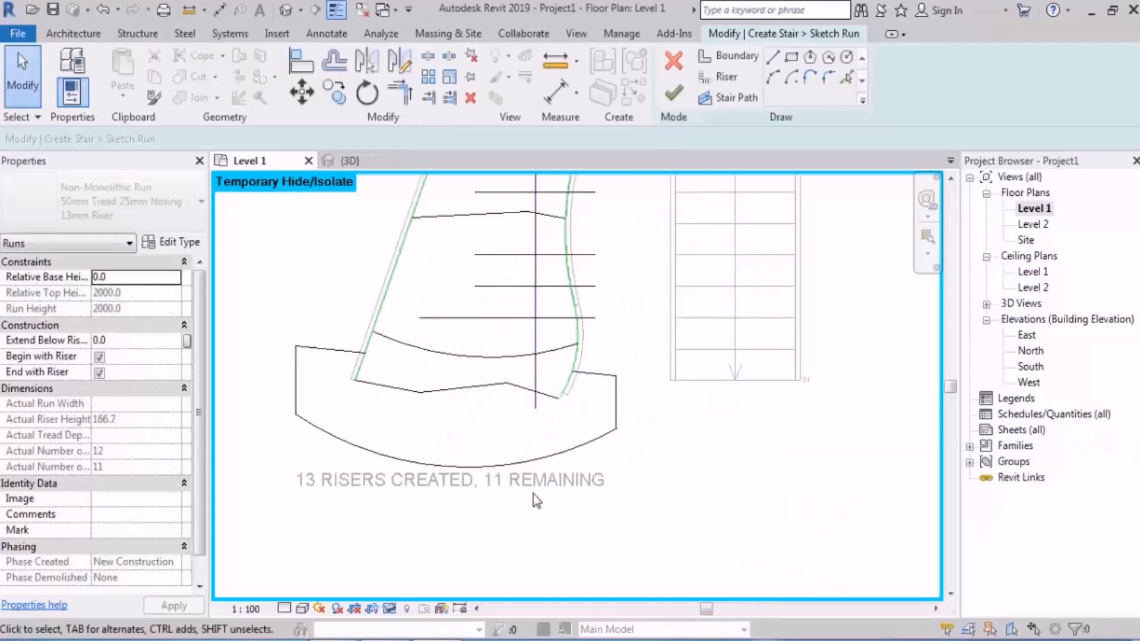
pyautogui.scroll(1, 533, 494)
pyautogui.click(537, 391)
pyautogui.moveTo(536, 394); pyautogui.dragTo(535, 457)
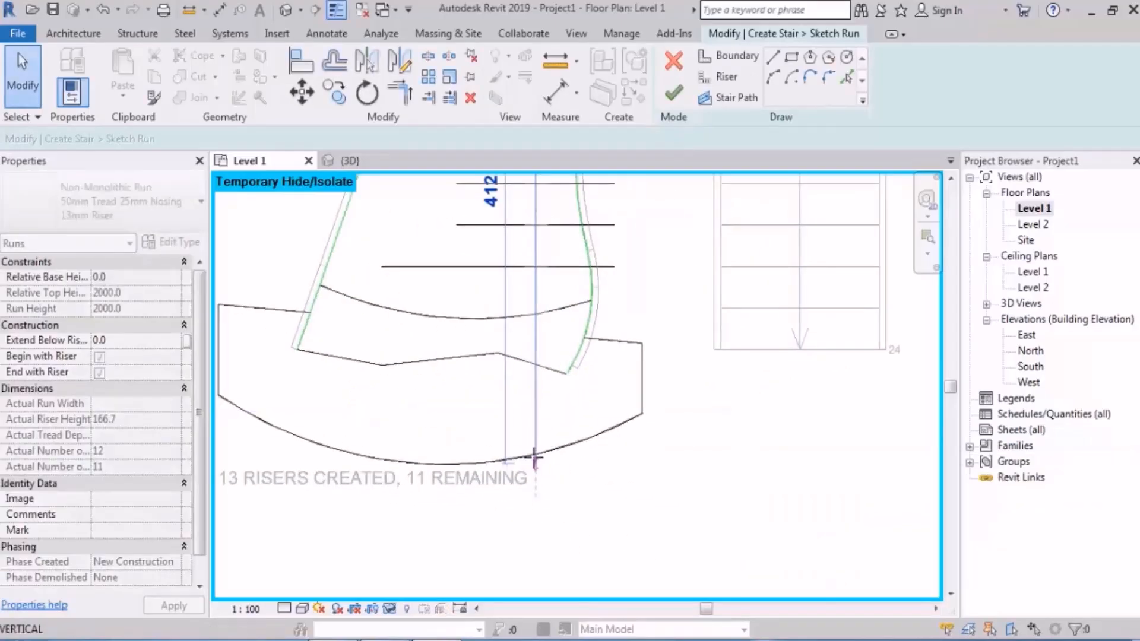
pyautogui.scroll(-4, 535, 516)
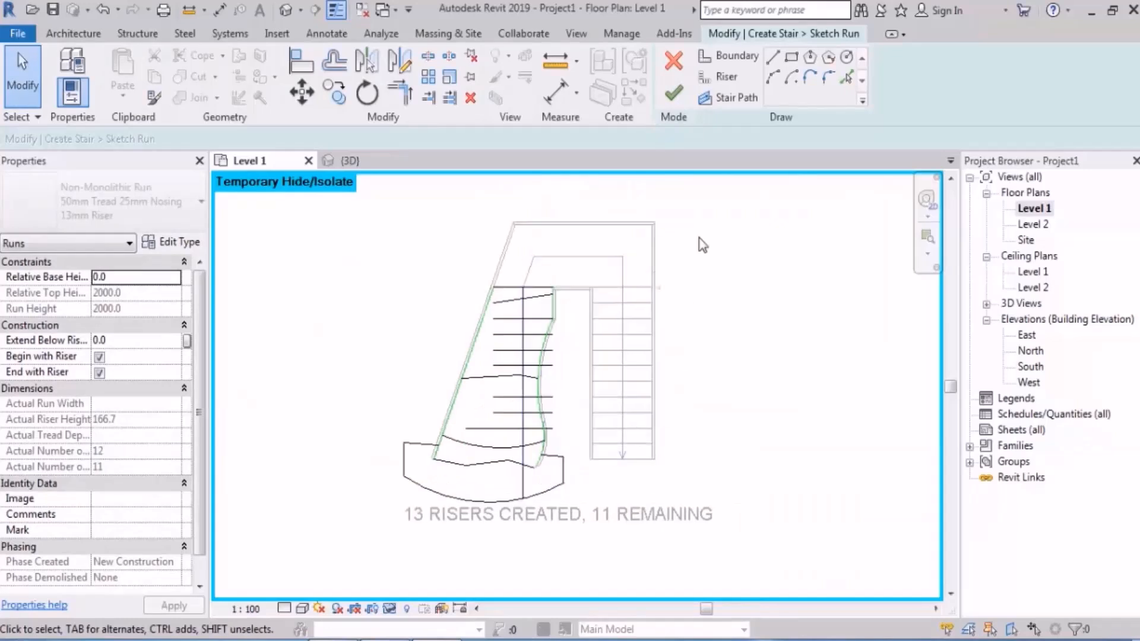
pyautogui.click(673, 93)
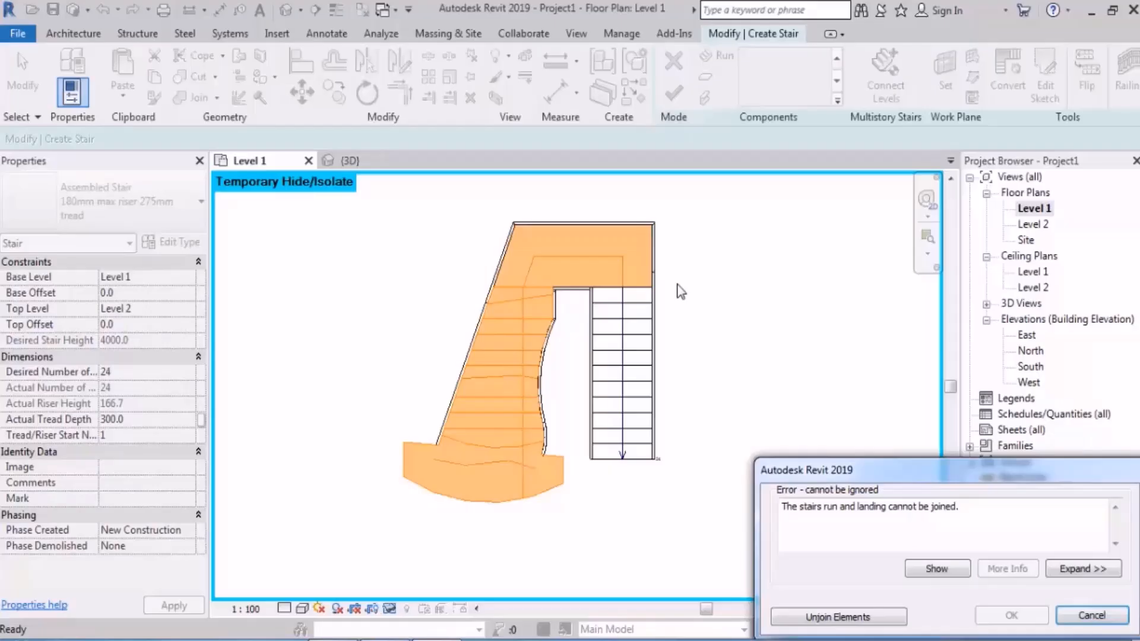
pyautogui.click(817, 619)
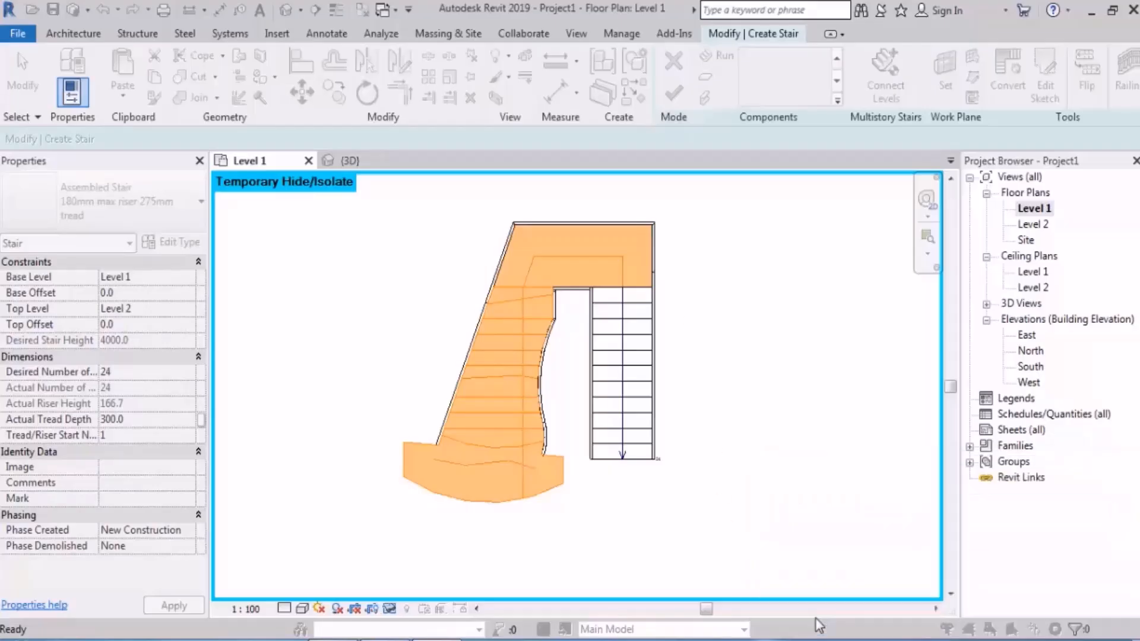
# Step: Inspect the extended first step of the stair in the 3D view
pyautogui.click(286, 9)
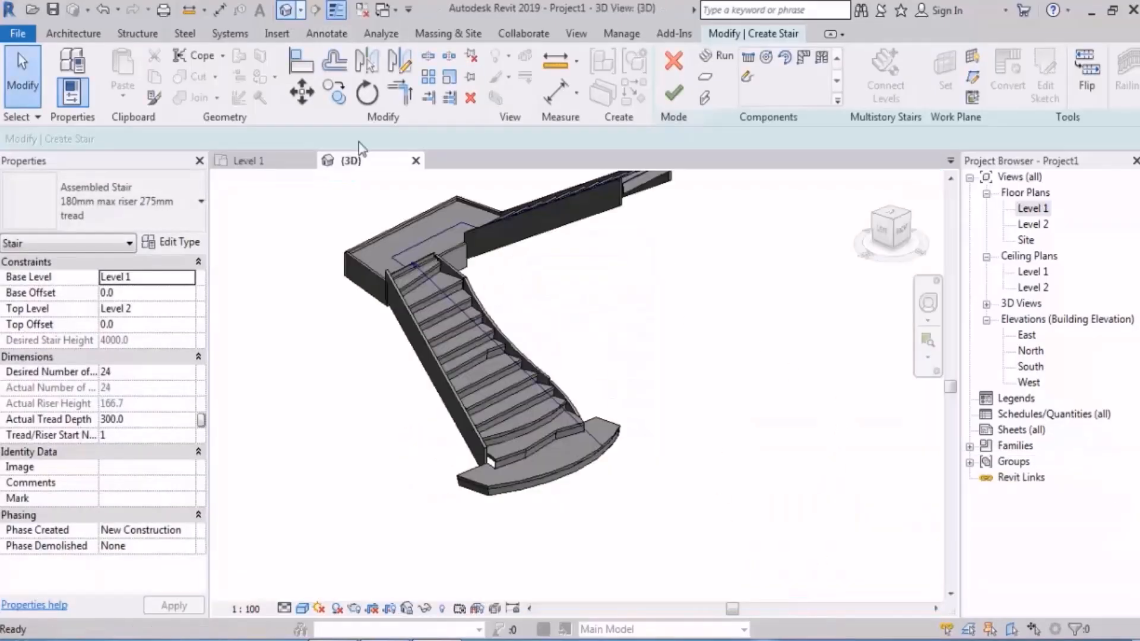
pyautogui.keyDown('shift'); pyautogui.moveTo(493, 446); pyautogui.dragTo(683, 333, button='middle'); pyautogui.keyUp('shift')
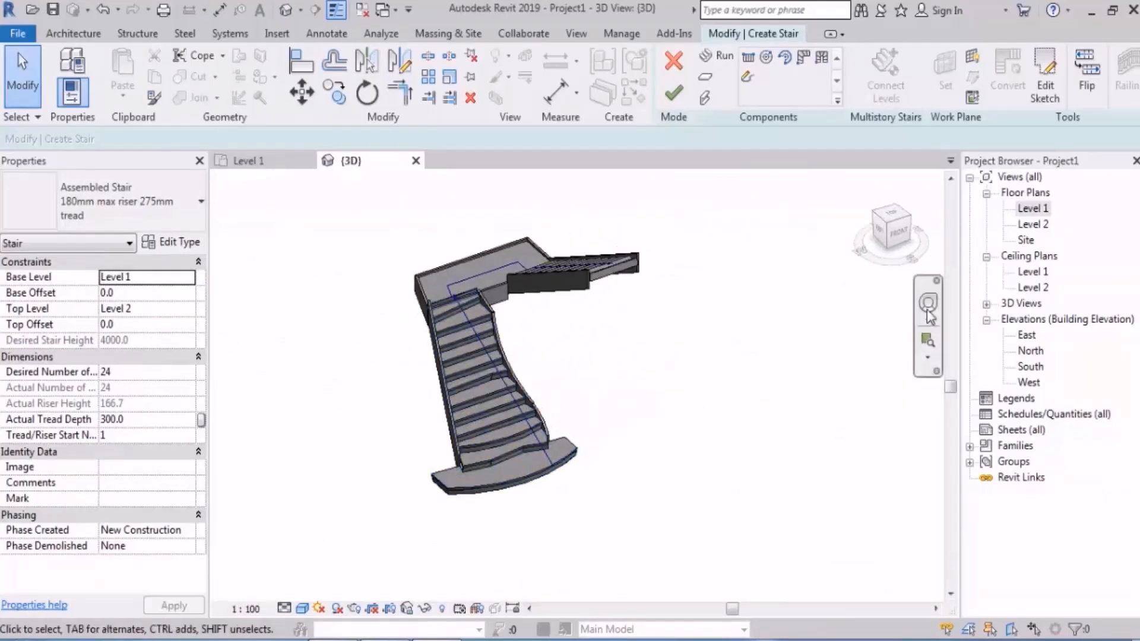
# Step: Reopen the first run's sketch from the Level 1 plan and finish editing without changing it
pyautogui.doubleClick(1033, 209)
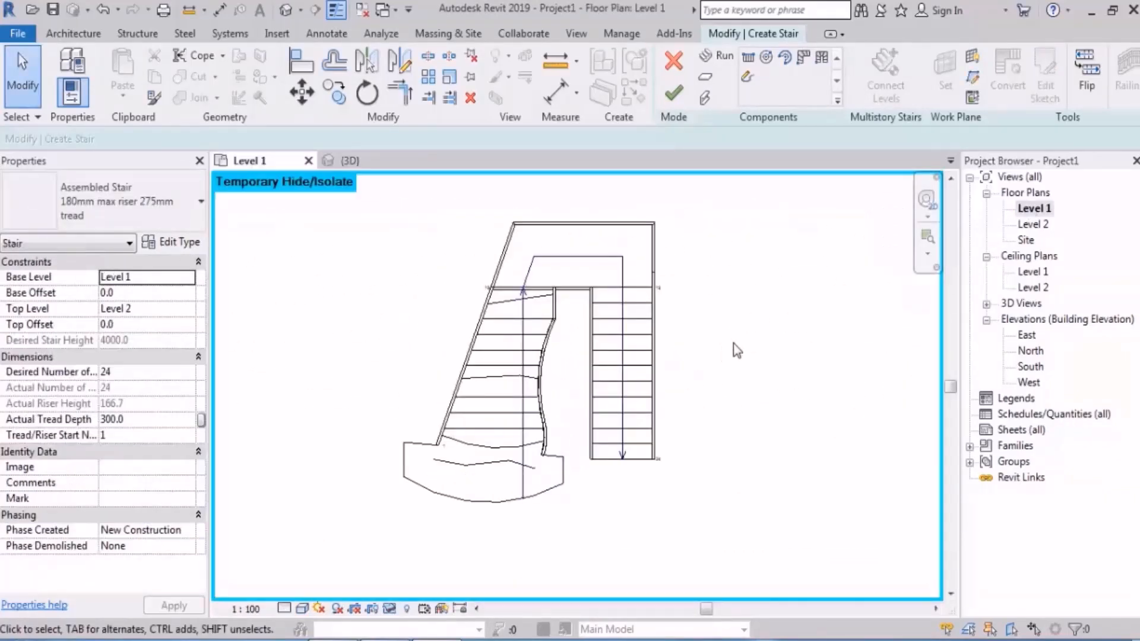
pyautogui.doubleClick(490, 405)
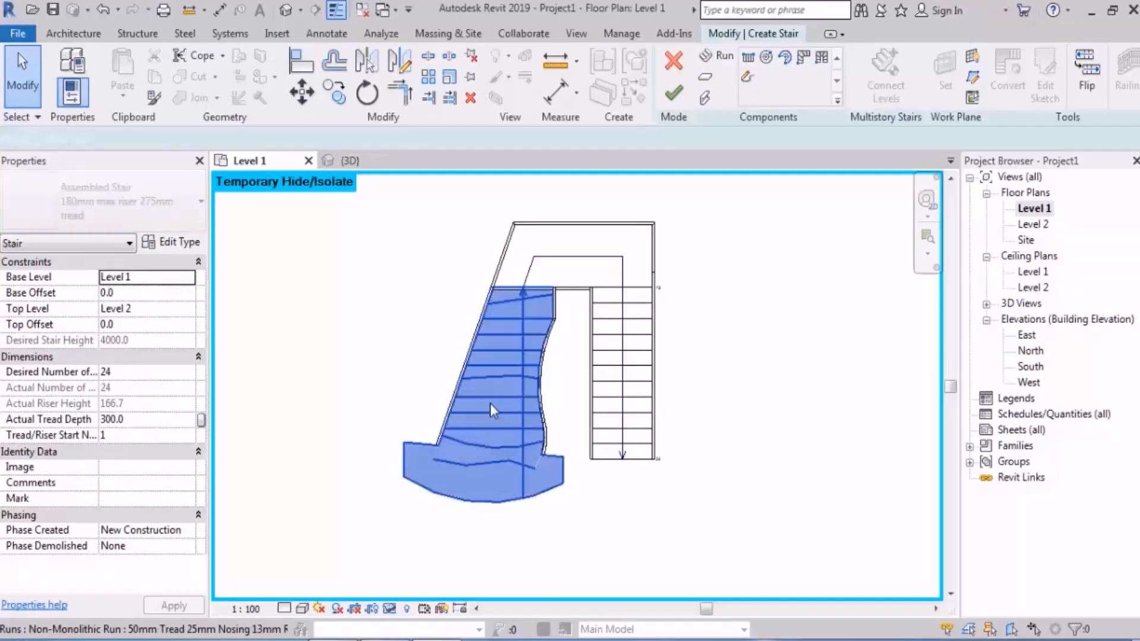
pyautogui.scroll(3, 332, 428)
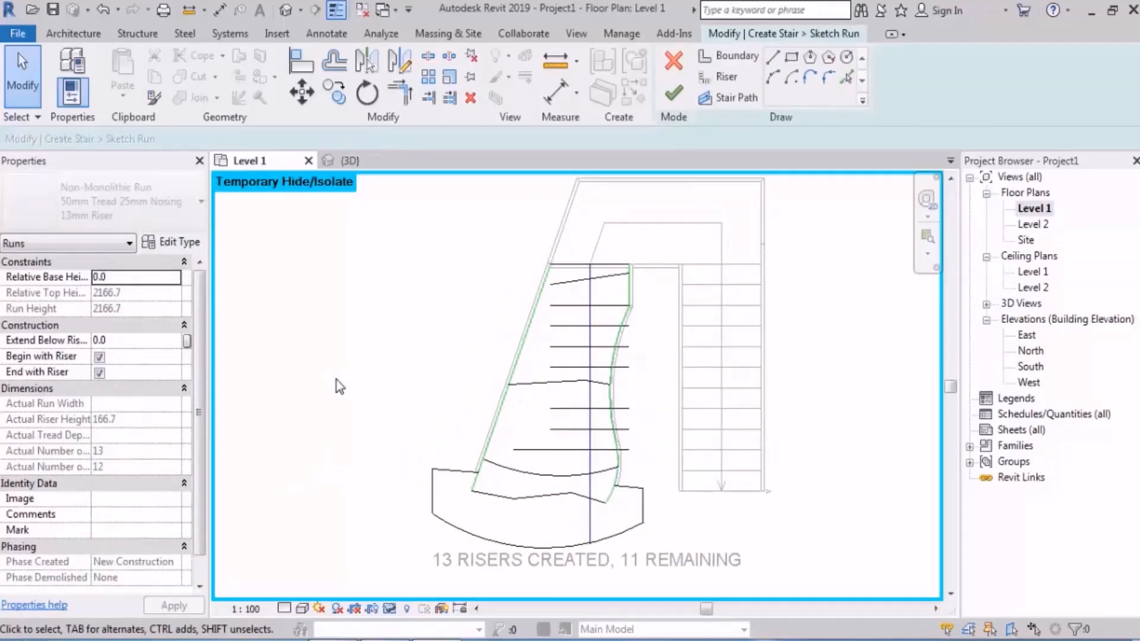
pyautogui.click(671, 90)
# Step: Examine the first run, its stringers and the junction with the landing from several sides in the 3D view
pyautogui.click(286, 10)
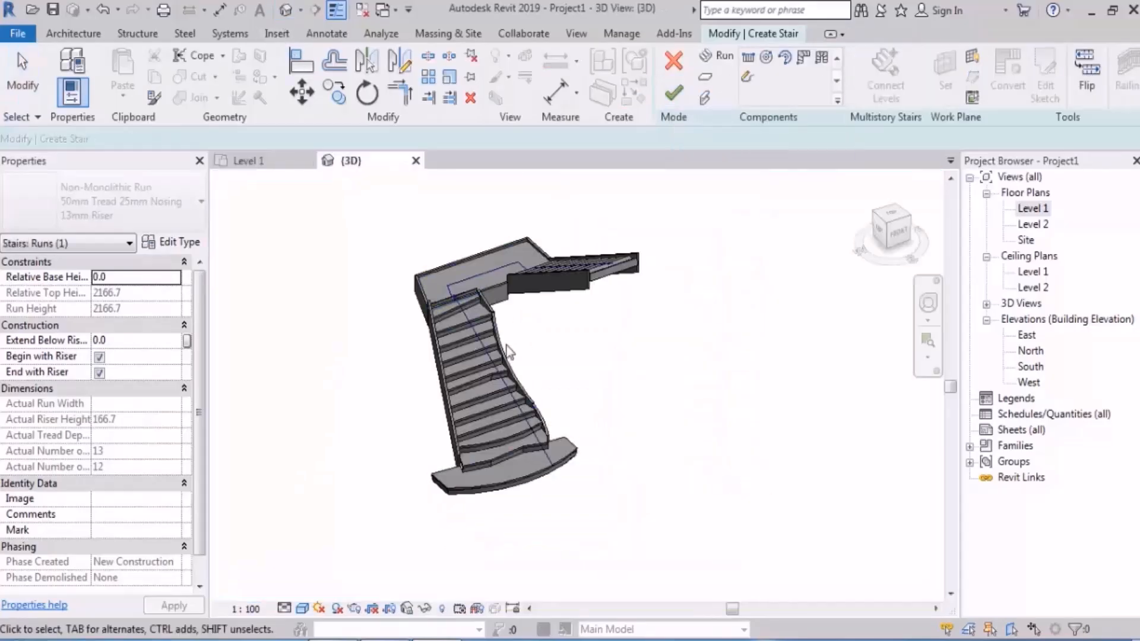
pyautogui.moveTo(507, 351)
pyautogui.keyDown('shift'); pyautogui.mouseDown(button='middle')
pyautogui.moveTo(620, 361)
pyautogui.moveTo(690, 323)
pyautogui.mouseUp(button='middle'); pyautogui.keyUp('shift')
pyautogui.scroll(3, 480, 379)
pyautogui.keyDown('shift'); pyautogui.moveTo(437, 382); pyautogui.dragTo(436, 310, button='middle'); pyautogui.keyUp('shift')
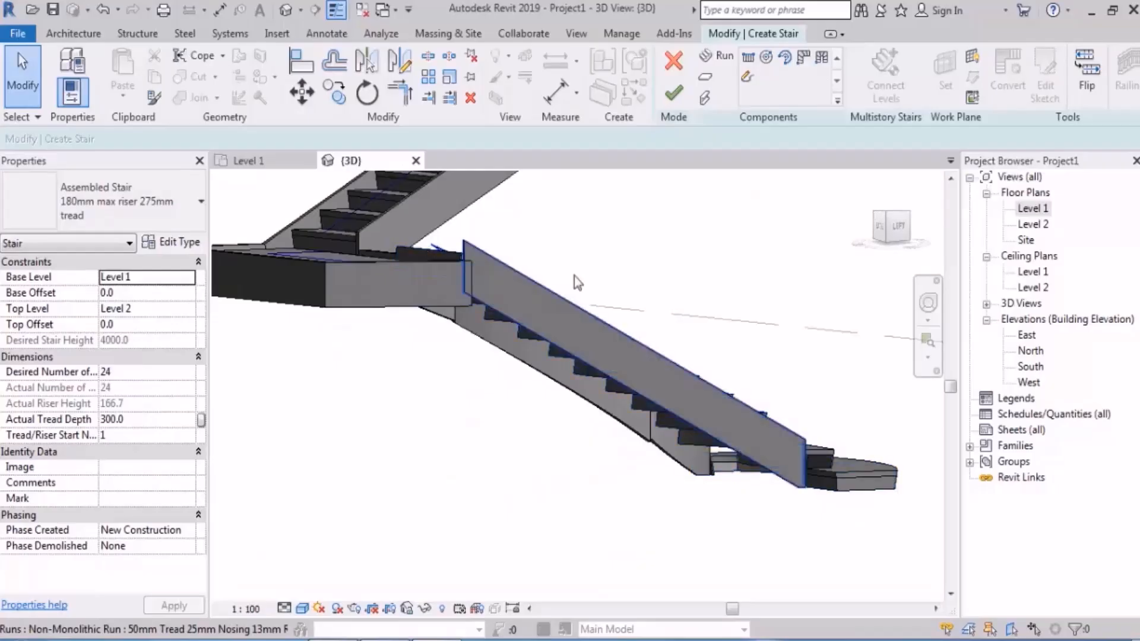
pyautogui.keyDown('shift'); pyautogui.moveTo(426, 249); pyautogui.dragTo(742, 300, button='middle'); pyautogui.keyUp('shift')
pyautogui.scroll(3, 517, 265)
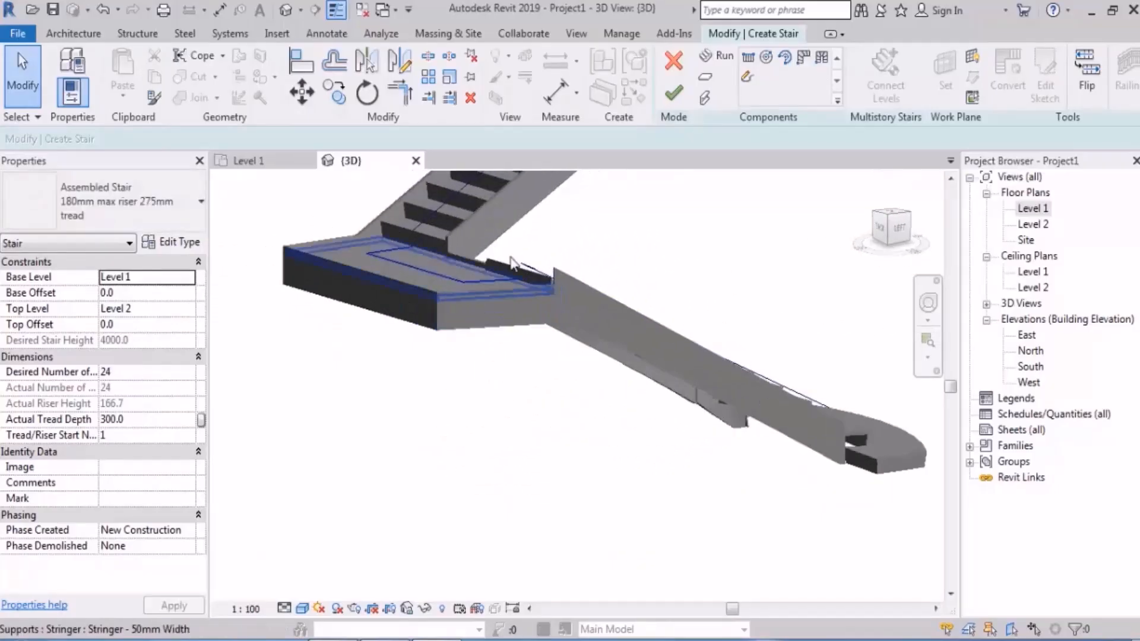
pyautogui.keyDown('shift'); pyautogui.moveTo(585, 261); pyautogui.dragTo(602, 258, button='middle'); pyautogui.keyUp('shift')
pyautogui.scroll(-3, 602, 257)
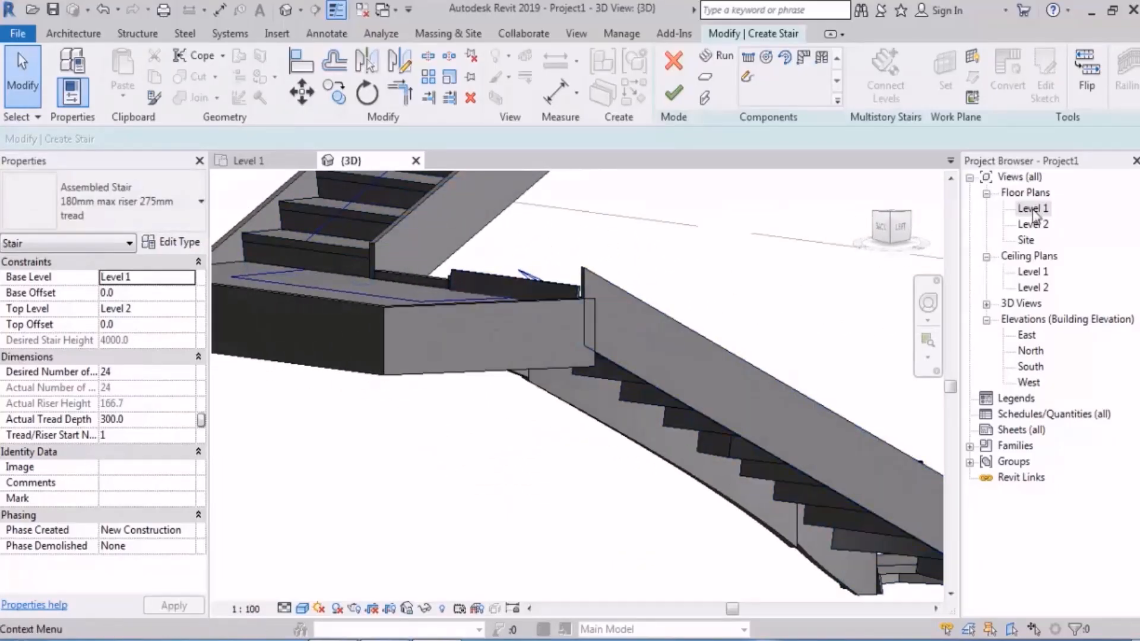
# Step: Reopen the first run's sketch from the Level 1 plan, delete the straight riser directly above the curved riser and finish editing
pyautogui.doubleClick(1033, 208)
pyautogui.moveTo(674, 409); pyautogui.dragTo(602, 390, button='middle')
pyautogui.doubleClick(486, 396)
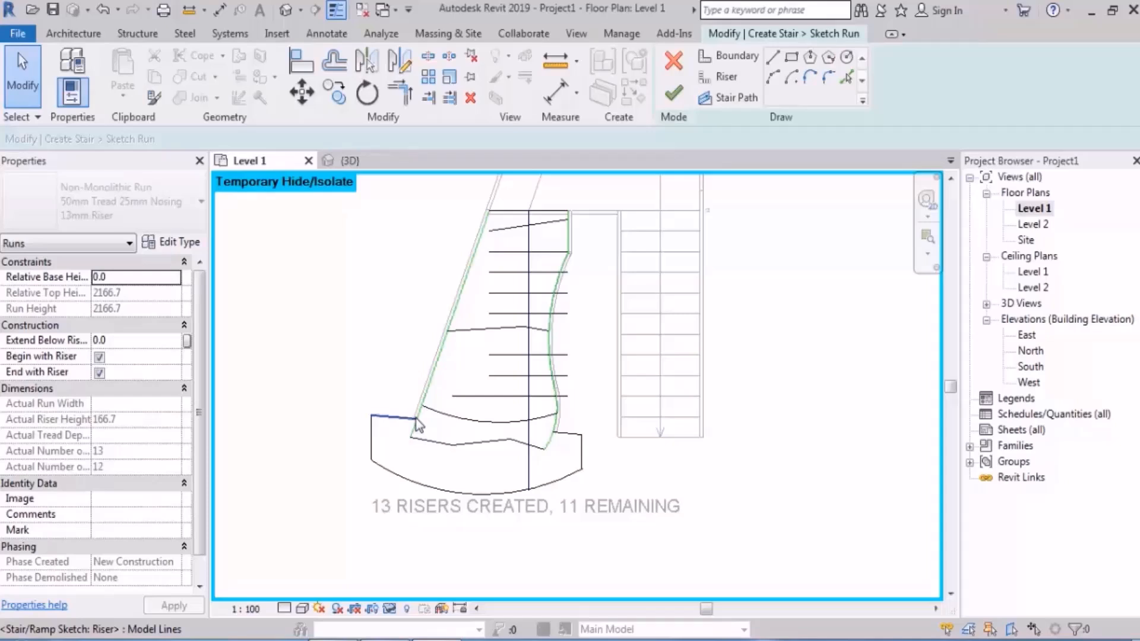
pyautogui.scroll(2, 479, 417)
pyautogui.click(479, 410)
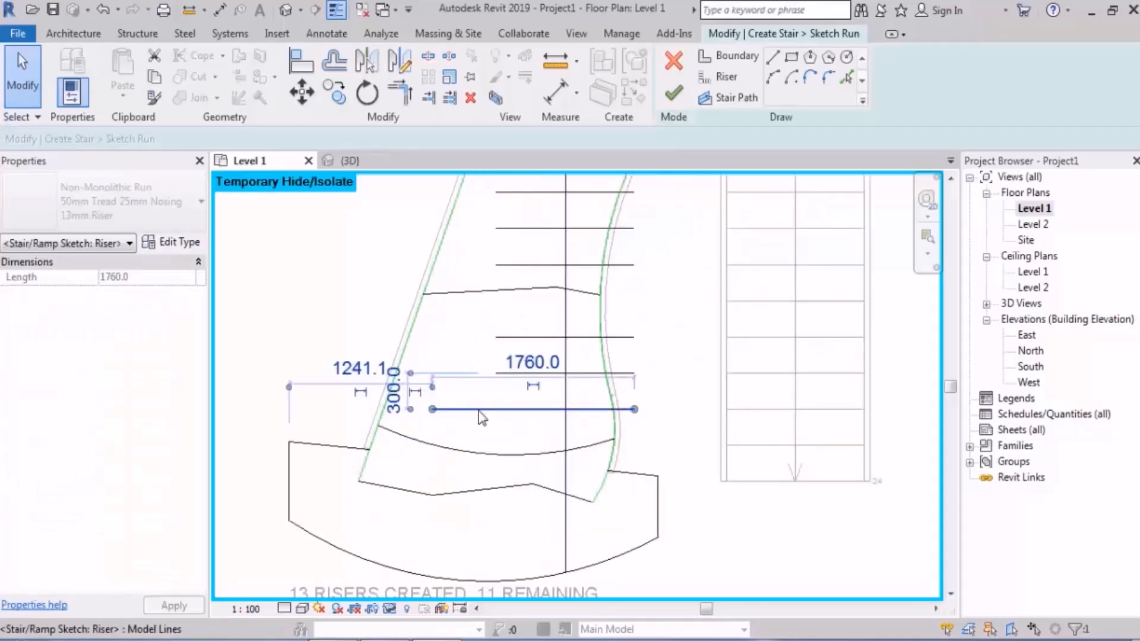
pyautogui.press('Delete')
pyautogui.scroll(-1, 478, 416)
pyautogui.scroll(-2, 479, 416)
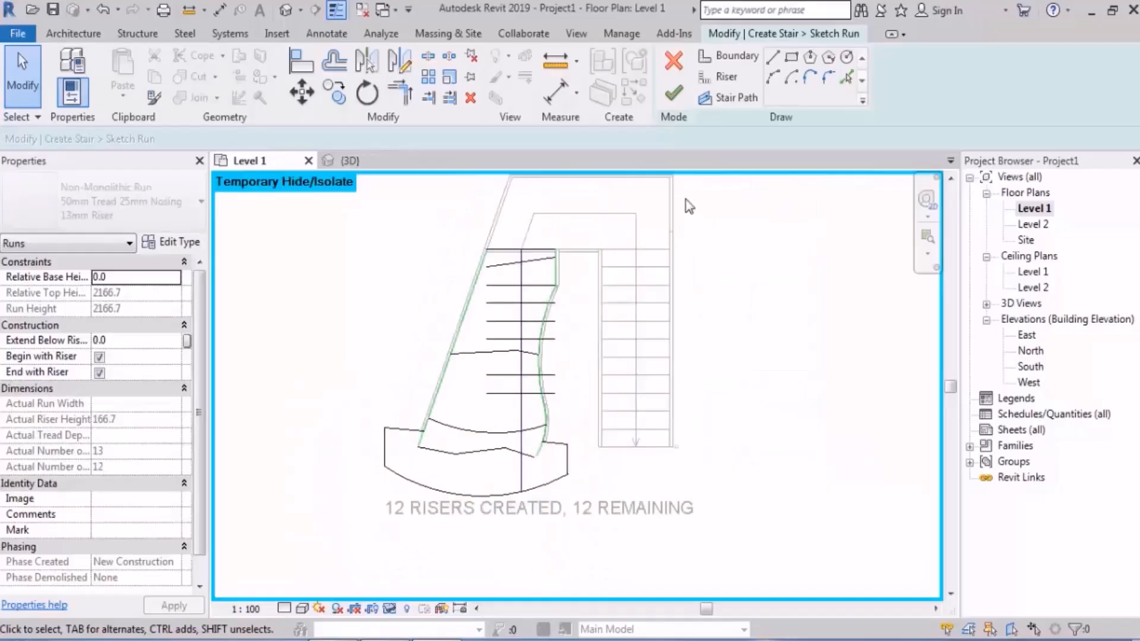
pyautogui.click(673, 94)
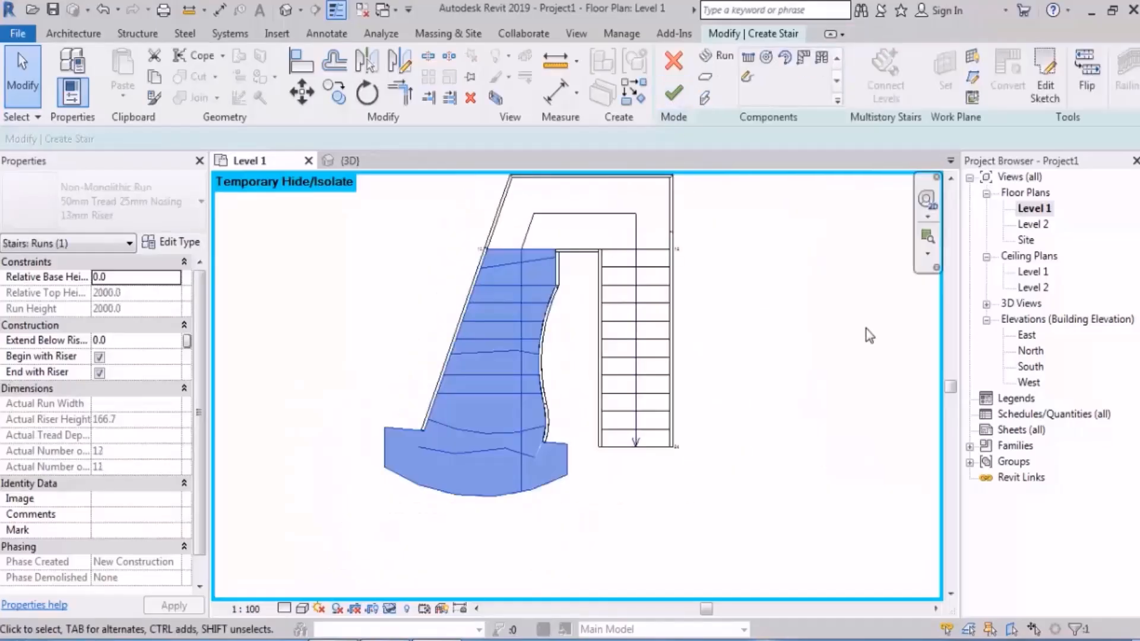
pyautogui.click(865, 343)
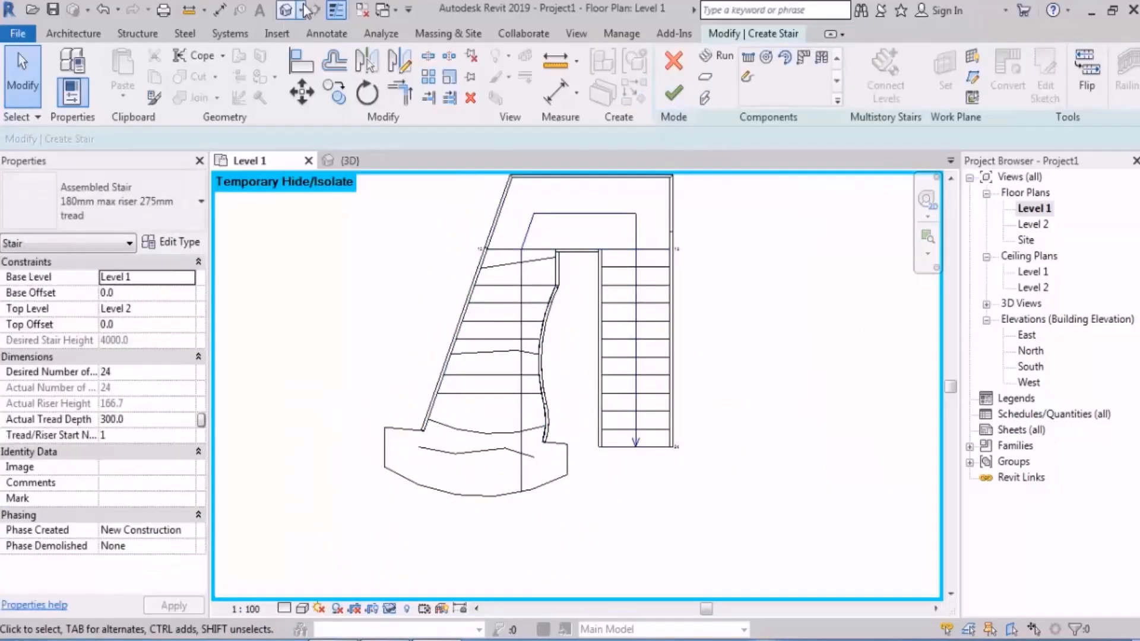
# Step: Check the first run's connection to the landing and its widened first step in the 3D view
pyautogui.click(290, 10)
pyautogui.keyDown('shift'); pyautogui.moveTo(436, 350); pyautogui.dragTo(387, 430, button='middle'); pyautogui.keyUp('shift')
pyautogui.scroll(-3, 585, 376)
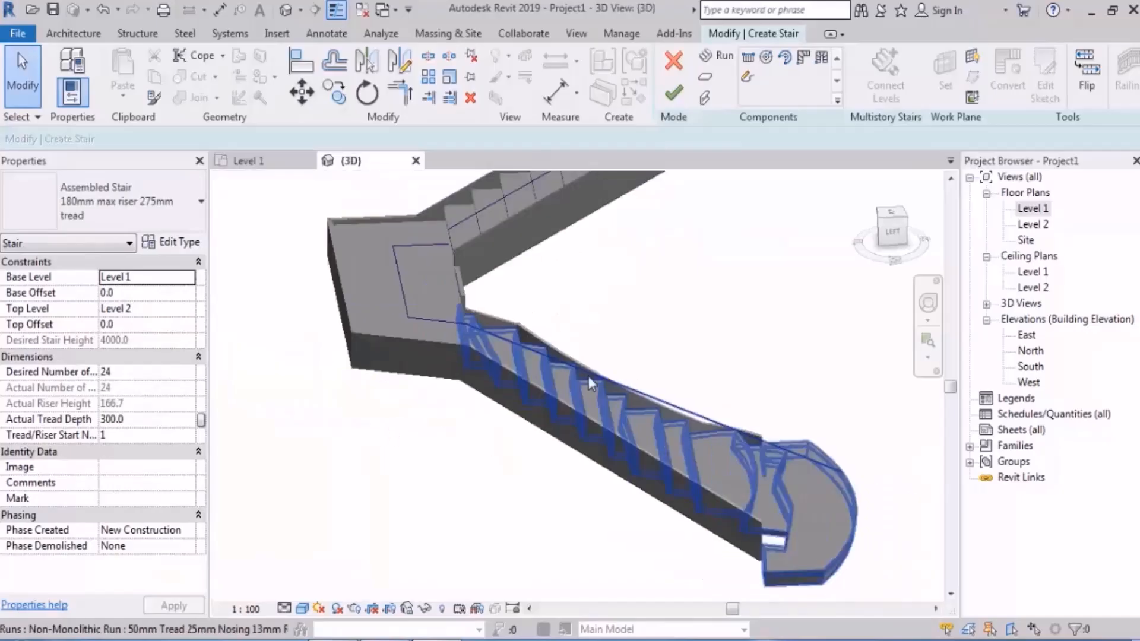
pyautogui.keyDown('shift'); pyautogui.moveTo(600, 380); pyautogui.dragTo(529, 419, button='middle'); pyautogui.keyUp('shift')
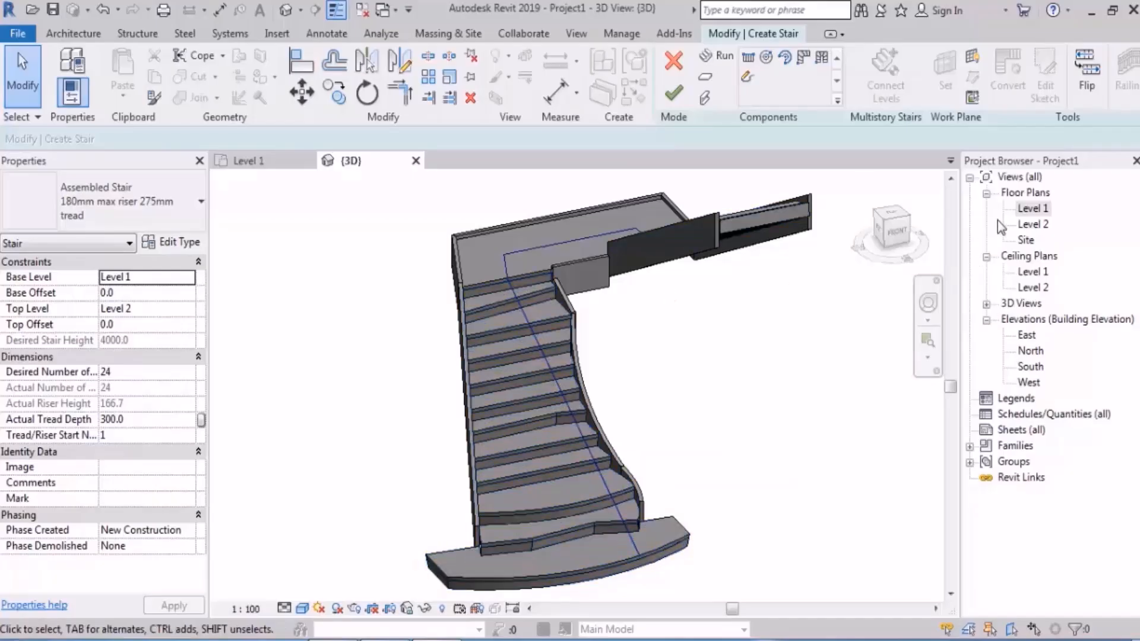
# Step: Reopen the first run's sketch from the Level 1 plan and delete the second straight riser above the bent middle riser
pyautogui.doubleClick(1033, 209)
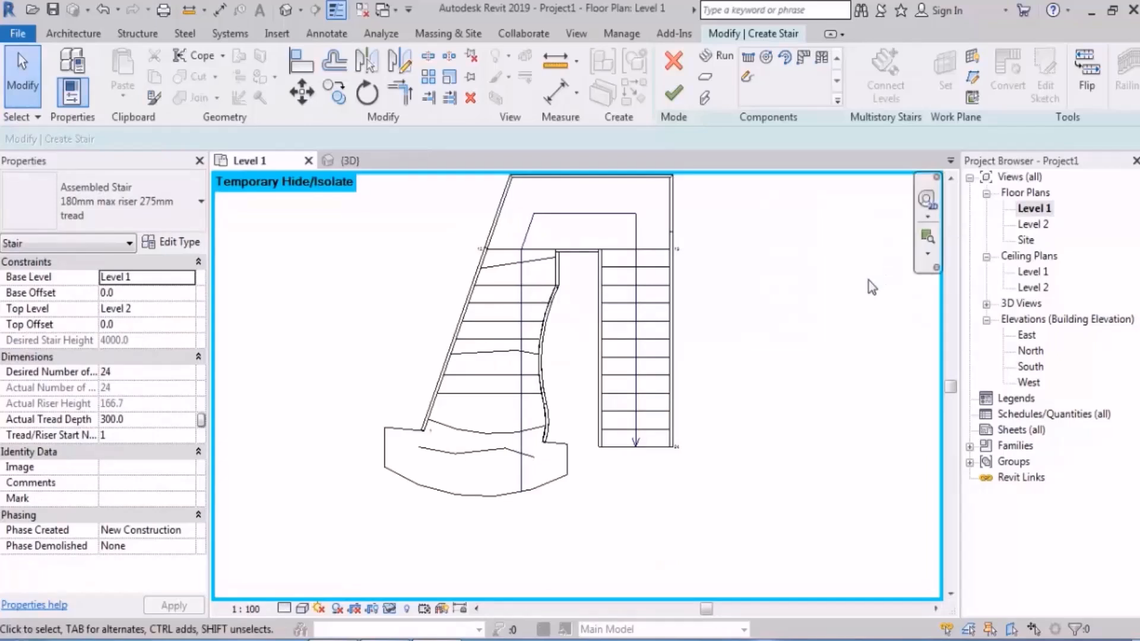
pyautogui.scroll(3, 558, 328)
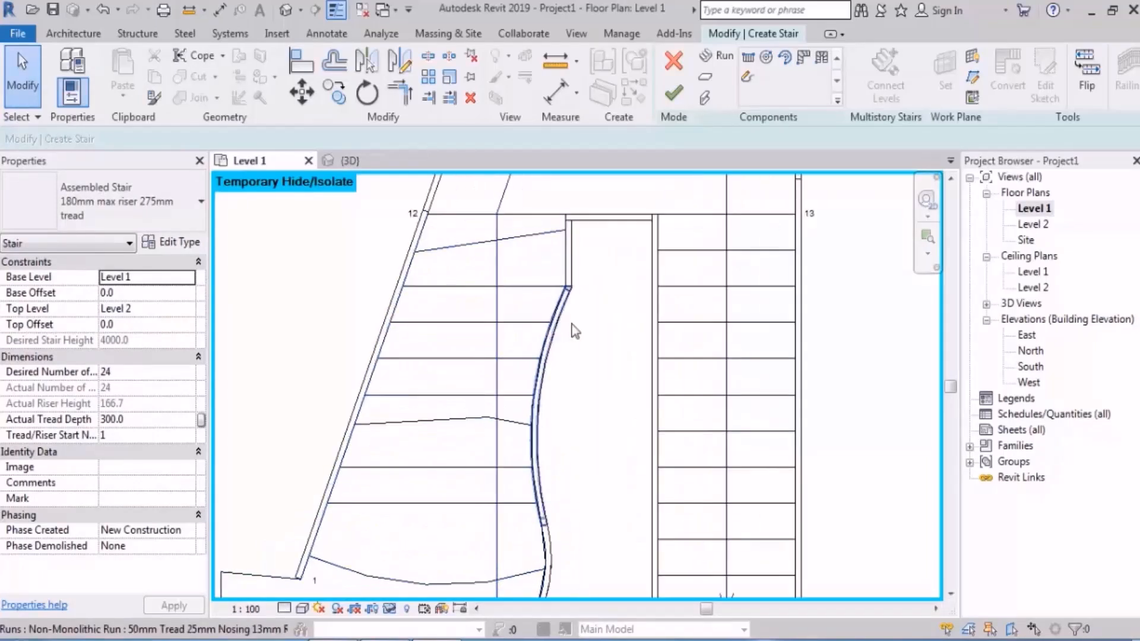
pyautogui.scroll(4, 470, 358)
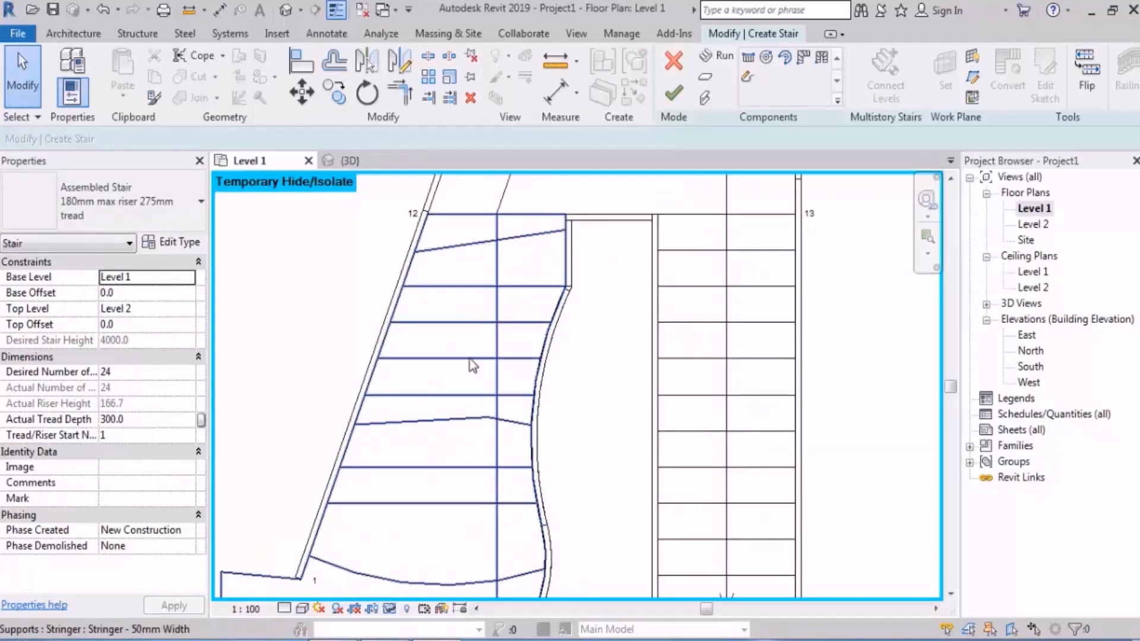
pyautogui.click(467, 363)
pyautogui.doubleClick(467, 363)
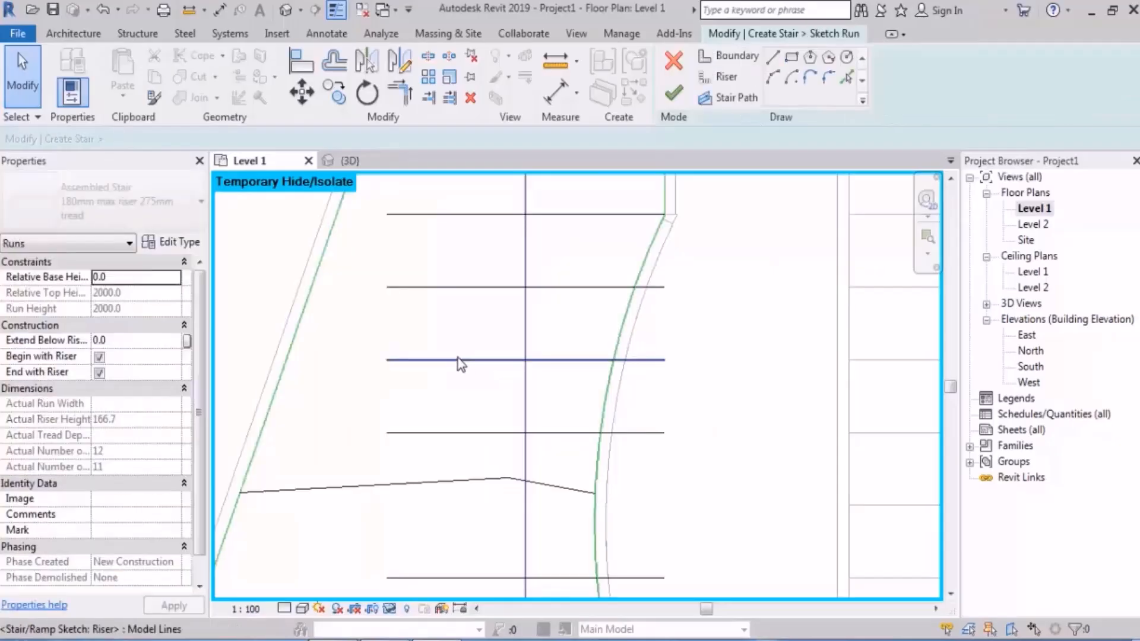
pyautogui.click(457, 360)
pyautogui.click(463, 371)
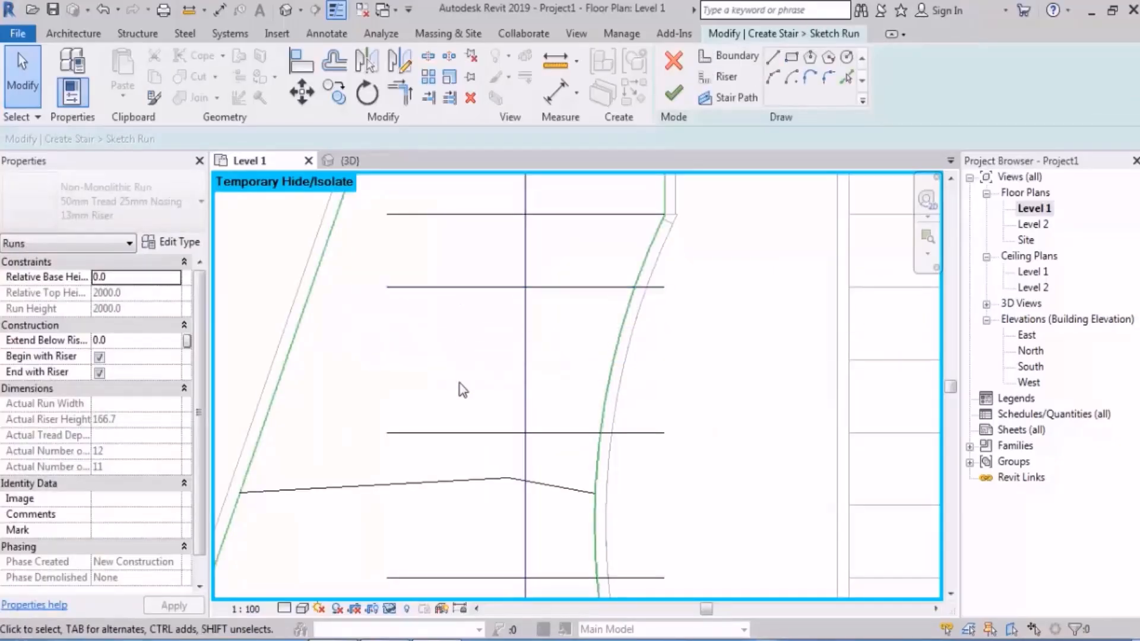
# Step: Offset a copy of the riser above the gap downward by 300 to fill the missing riser position
pyautogui.click(336, 67)
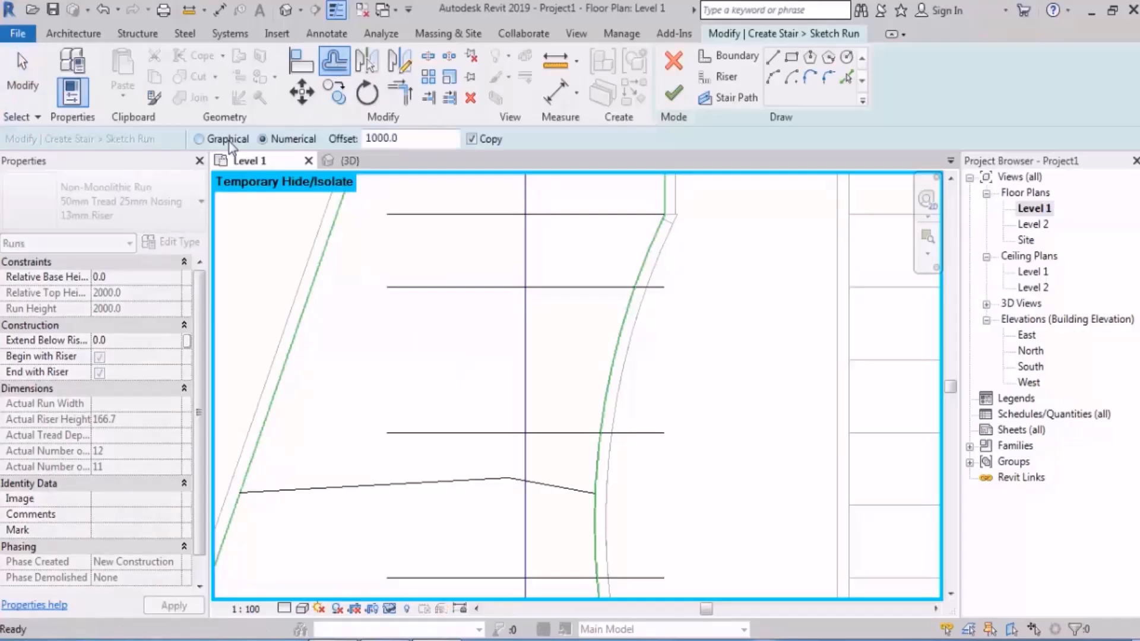
pyautogui.click(283, 144)
pyautogui.write('300')
pyautogui.press('Return')
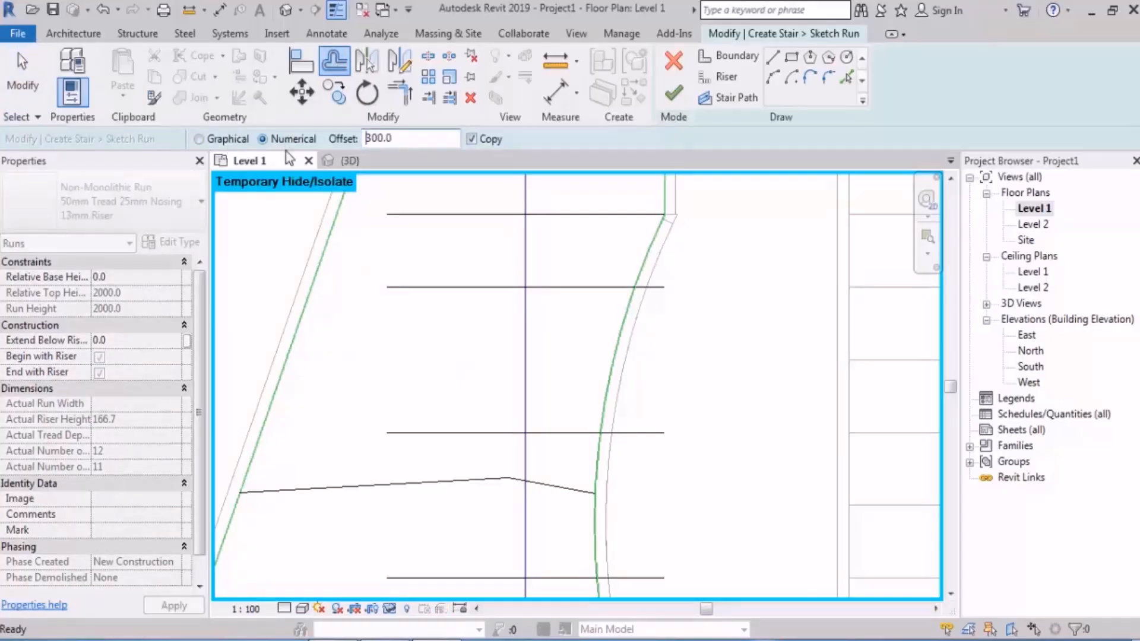
pyautogui.click(440, 291)
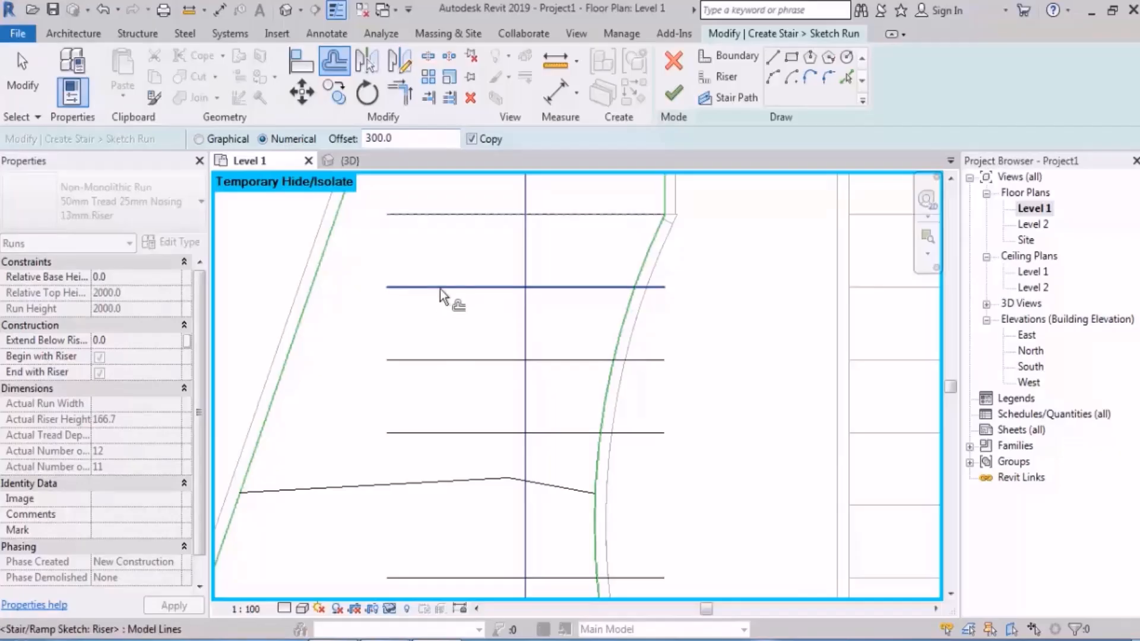
pyautogui.moveTo(433, 350); pyautogui.dragTo(465, 355, button='middle')
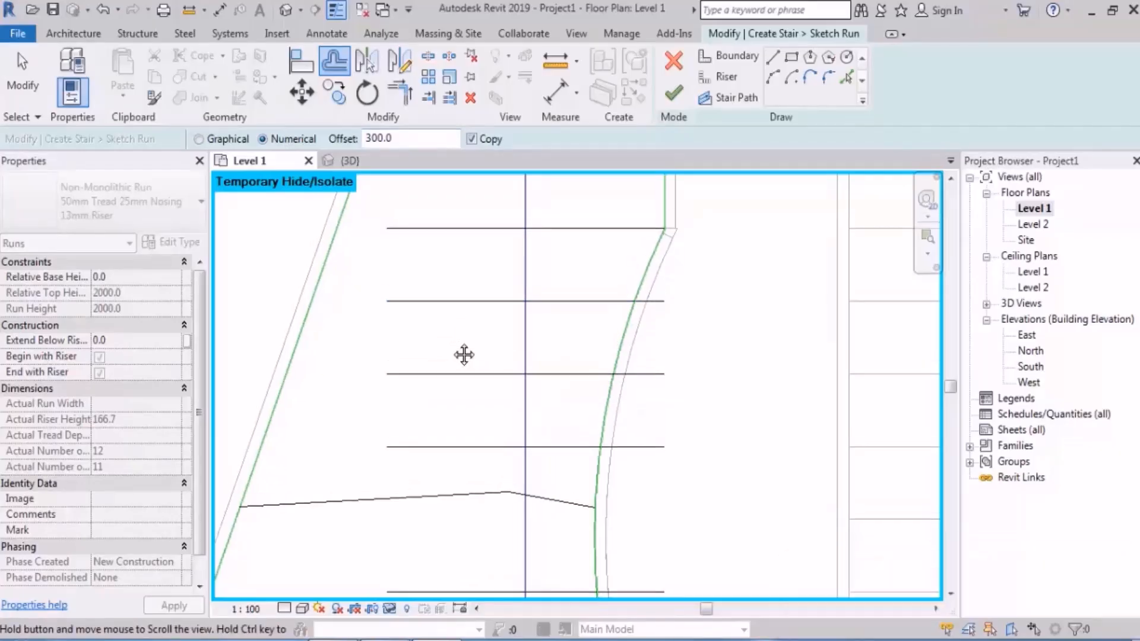
pyautogui.press('Escape')
# Step: Finish editing the first run's sketch, unjoining the run from the landing, and check the result in the 3D view
pyautogui.scroll(-2, 461, 347)
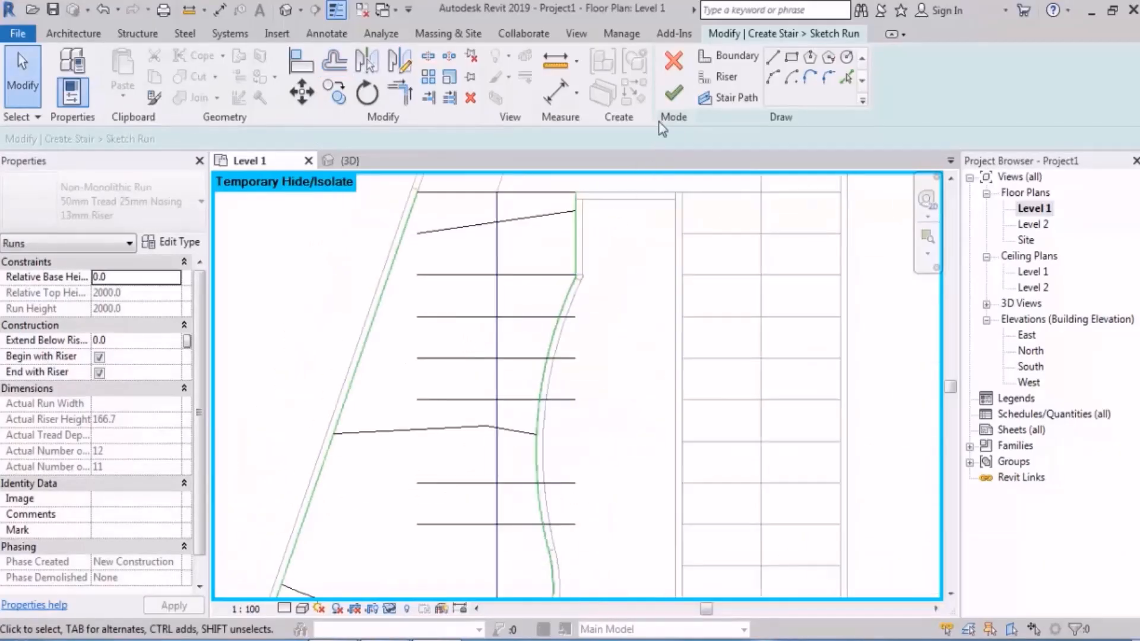
pyautogui.click(673, 93)
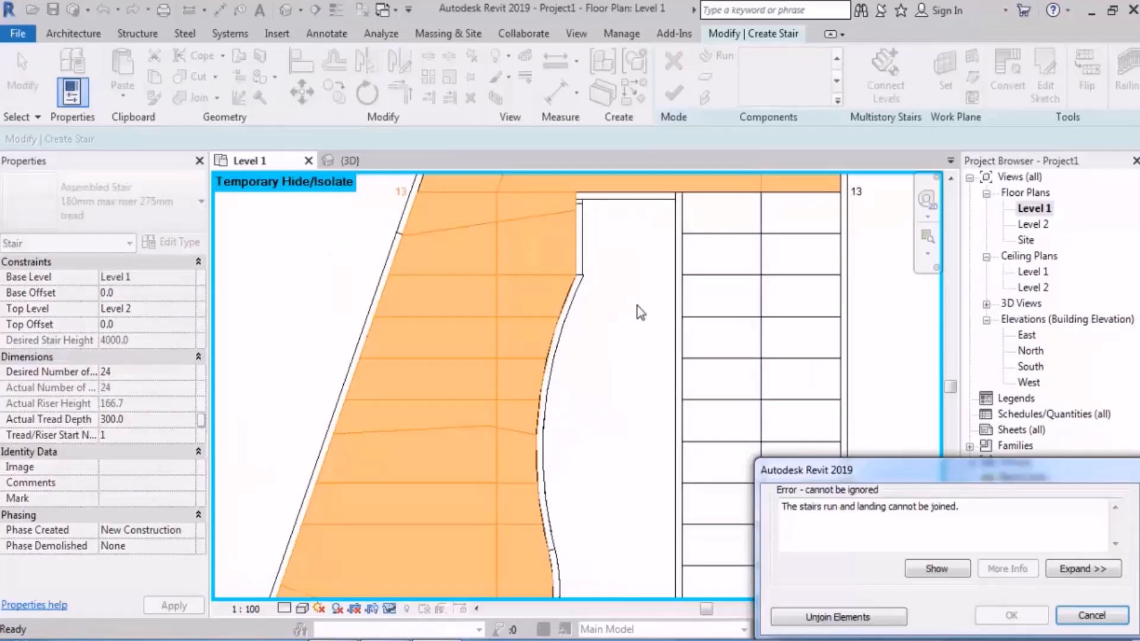
pyautogui.click(827, 617)
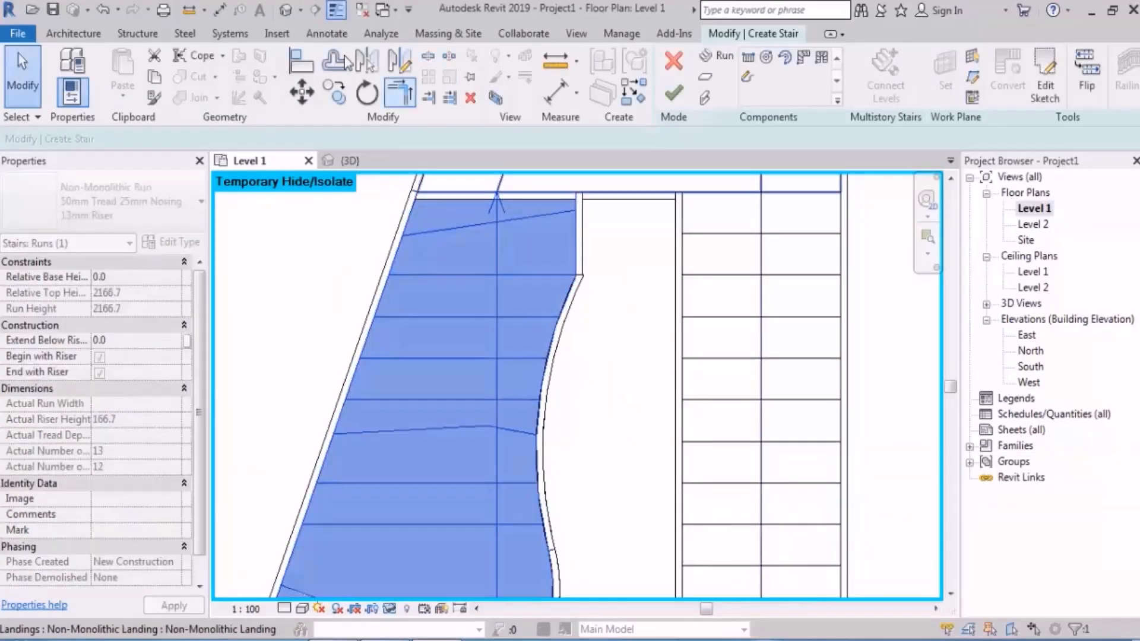
pyautogui.click(287, 11)
pyautogui.keyDown('shift'); pyautogui.moveTo(456, 374); pyautogui.dragTo(713, 452, button='middle'); pyautogui.keyUp('shift')
# Step: Reopen the first run's sketch from the Level 1 plan and examine its upper straight risers for overlapping lines
pyautogui.doubleClick(1036, 209)
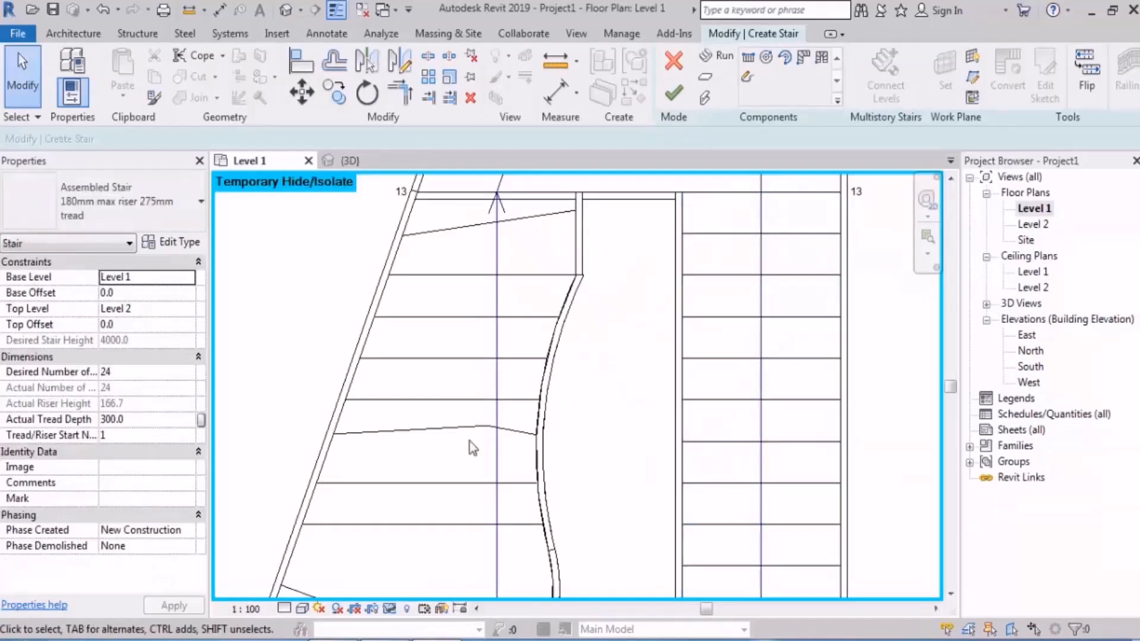
pyautogui.scroll(-4, 473, 449)
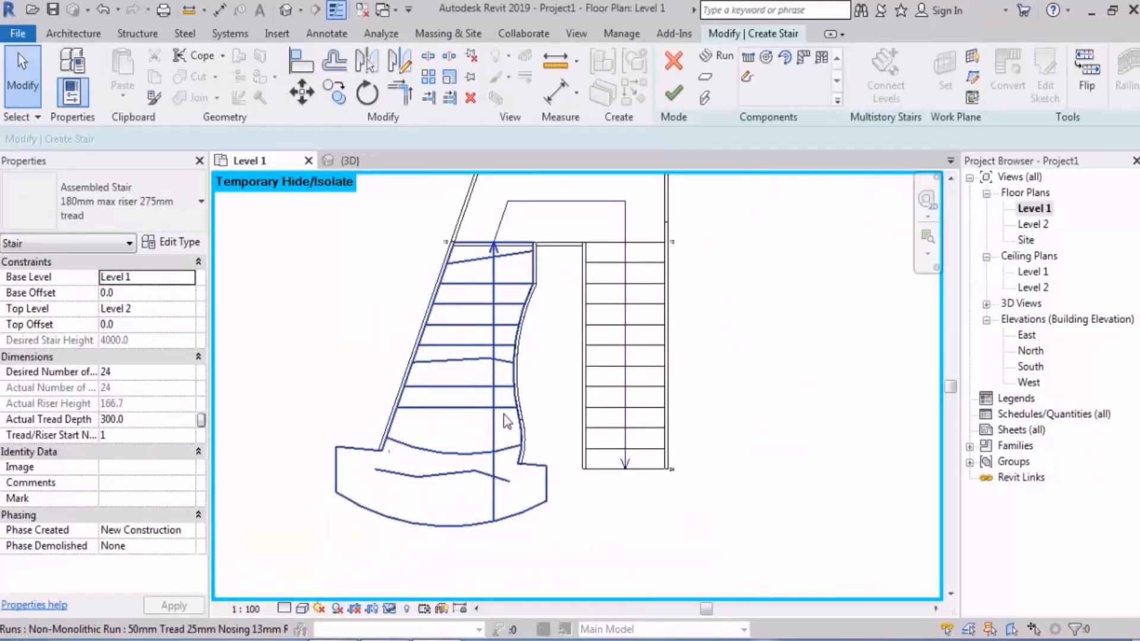
pyautogui.doubleClick(472, 305)
pyautogui.scroll(5, 447, 315)
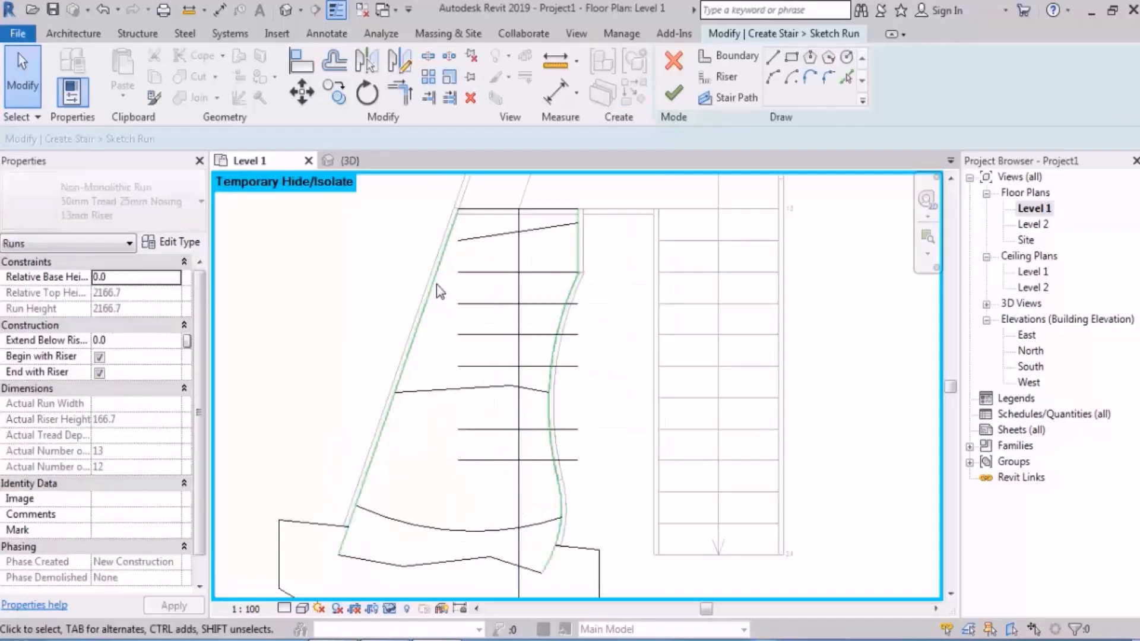
pyautogui.moveTo(373, 326)
pyautogui.mouseDown()
pyautogui.moveTo(669, 299)
pyautogui.moveTo(692, 285)
pyautogui.mouseUp()
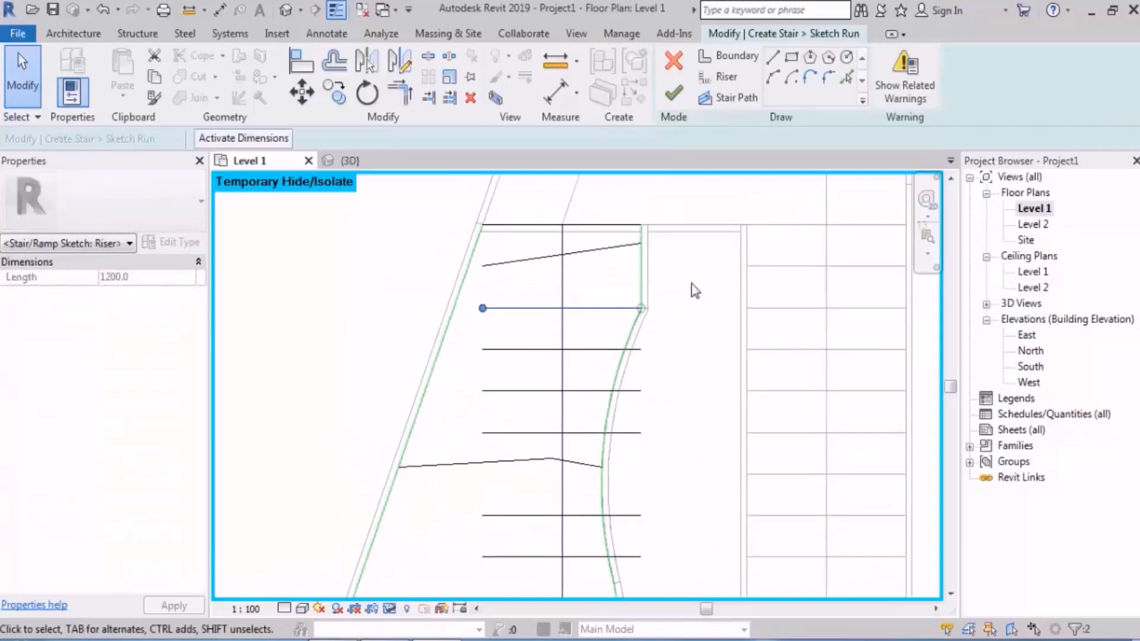
pyautogui.moveTo(643, 397); pyautogui.dragTo(639, 372, button='middle')
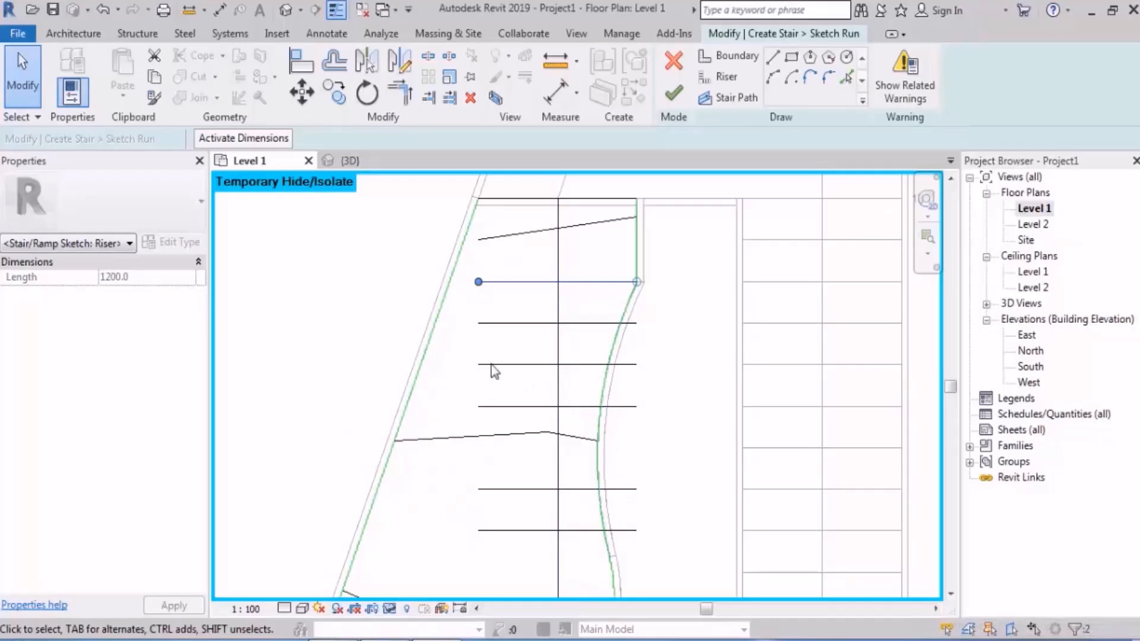
pyautogui.moveTo(336, 351); pyautogui.dragTo(717, 304)
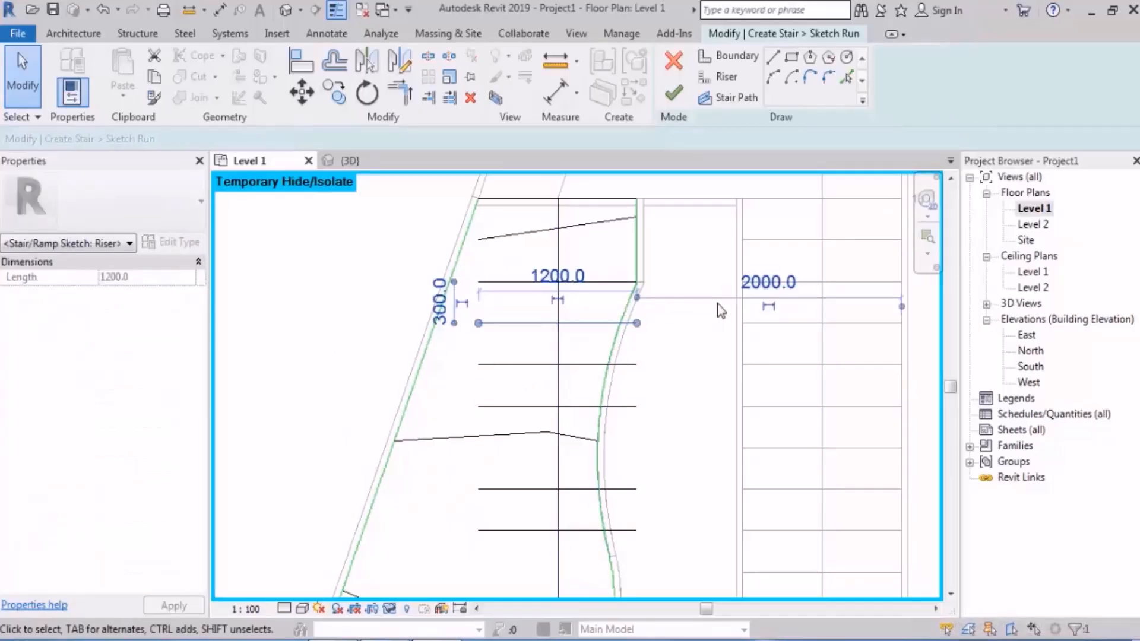
pyautogui.moveTo(348, 305); pyautogui.dragTo(721, 255)
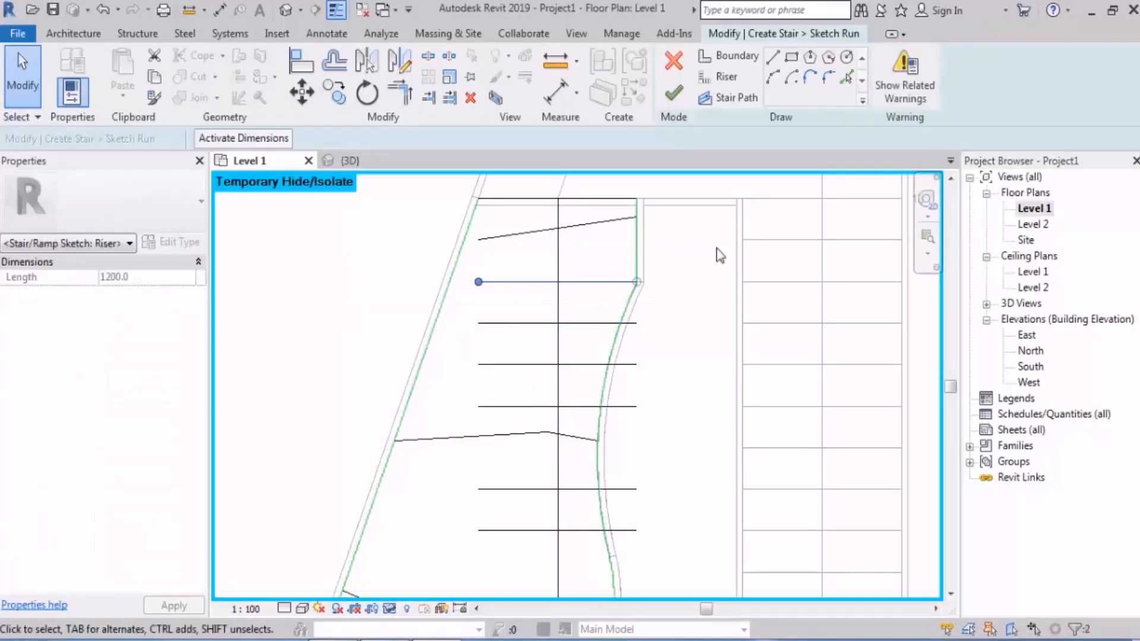
# Step: Finish editing the sketch without changing it and examine the run's upper end at the landing in the 3D view
pyautogui.press('Escape')
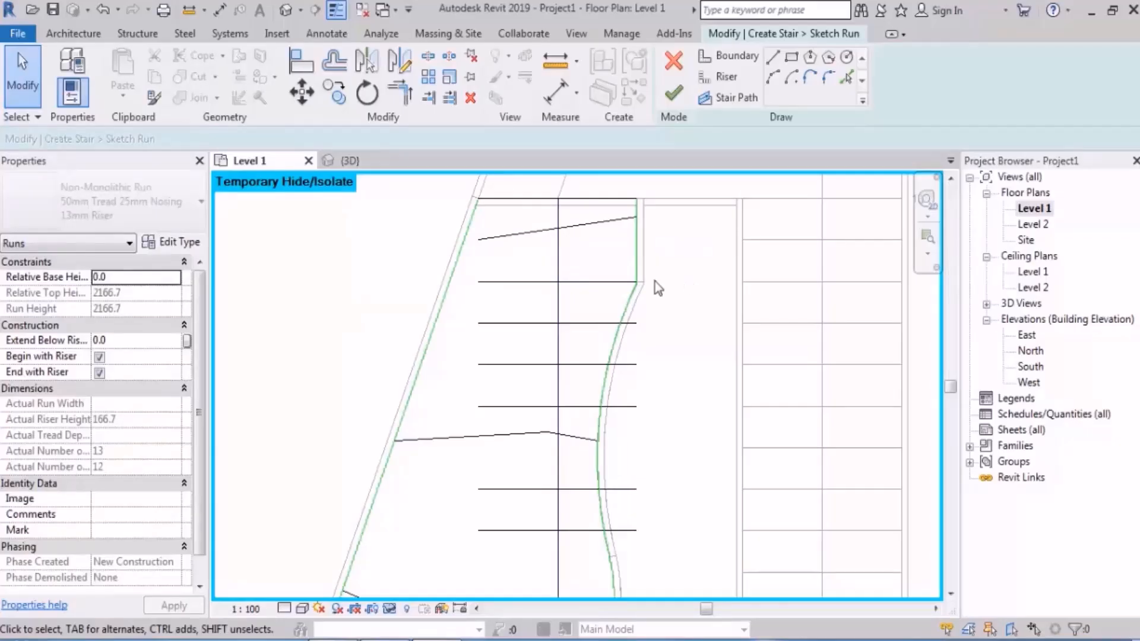
pyautogui.click(673, 93)
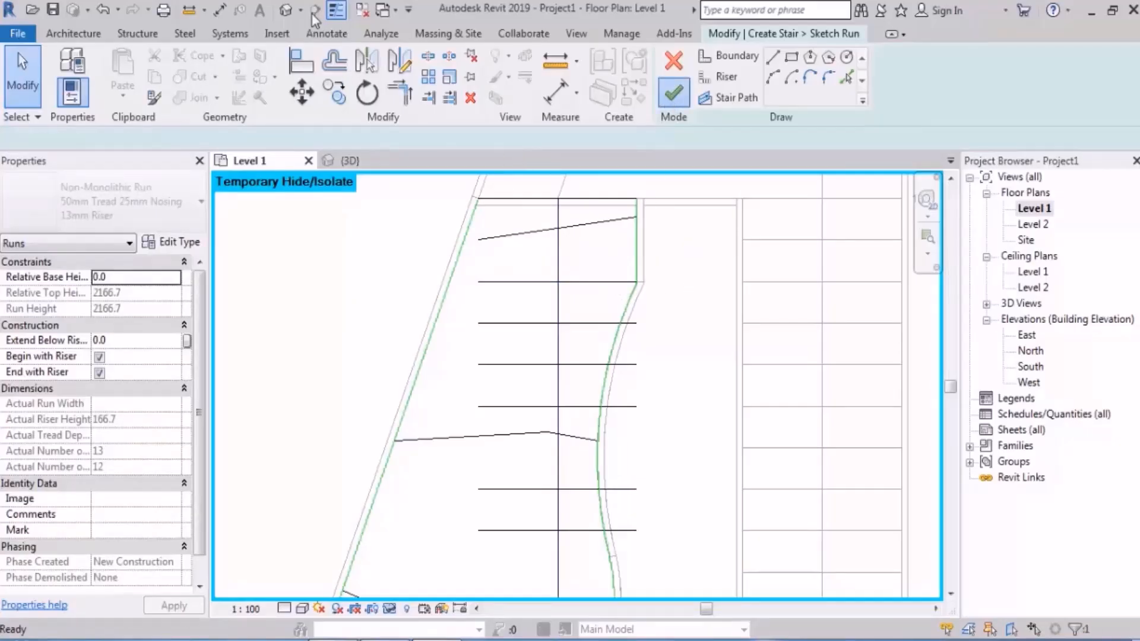
pyautogui.click(287, 11)
pyautogui.moveTo(546, 342)
pyautogui.keyDown('shift'); pyautogui.mouseDown(button='middle')
pyautogui.moveTo(563, 275)
pyautogui.moveTo(772, 373)
pyautogui.moveTo(671, 384)
pyautogui.mouseUp(button='middle'); pyautogui.keyUp('shift')
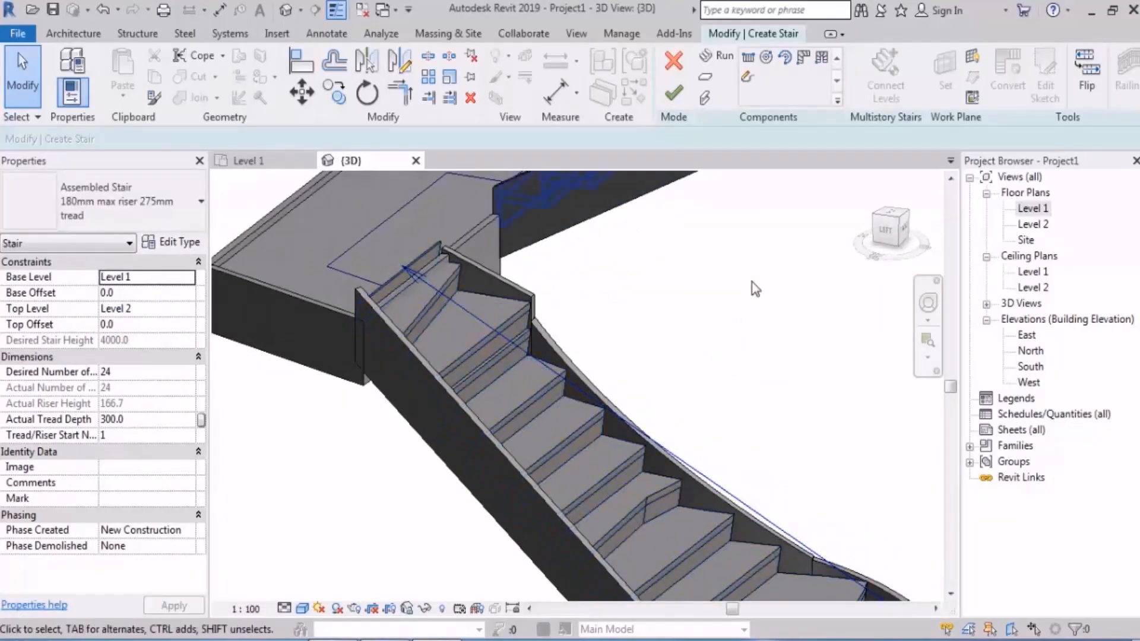
# Step: Reopen the first run's sketch, delete the duplicate of the straight riser directly below the slanted top riser, and finish editing
pyautogui.click(1033, 210)
pyautogui.doubleClick(1034, 209)
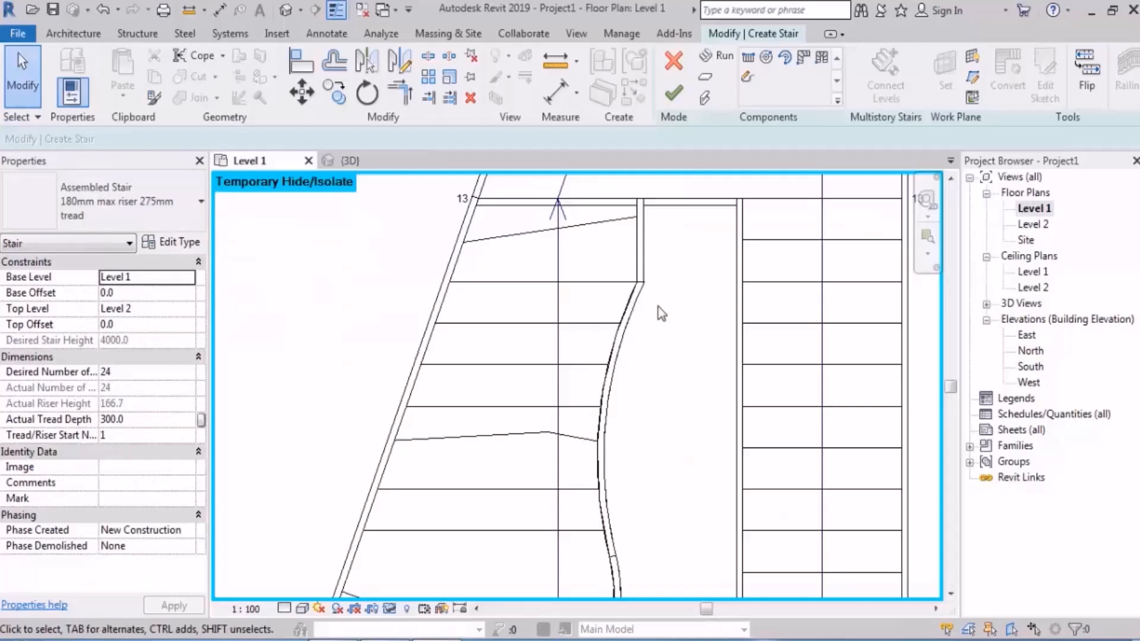
pyautogui.doubleClick(580, 287)
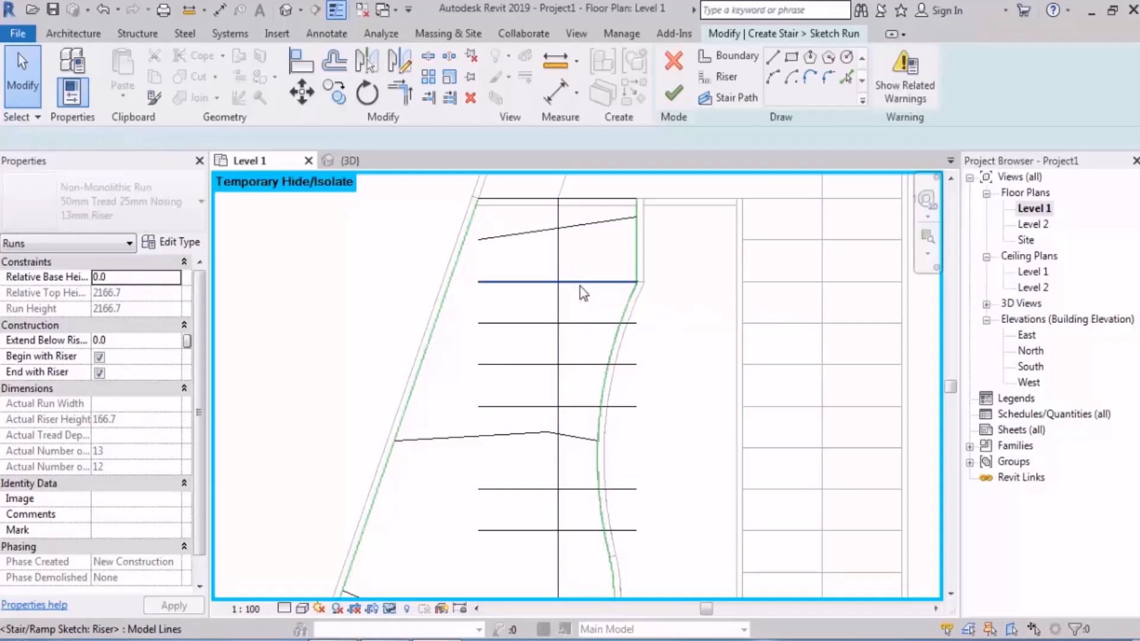
pyautogui.click(579, 288)
pyautogui.press('Escape')
pyautogui.scroll(-3, 570, 282)
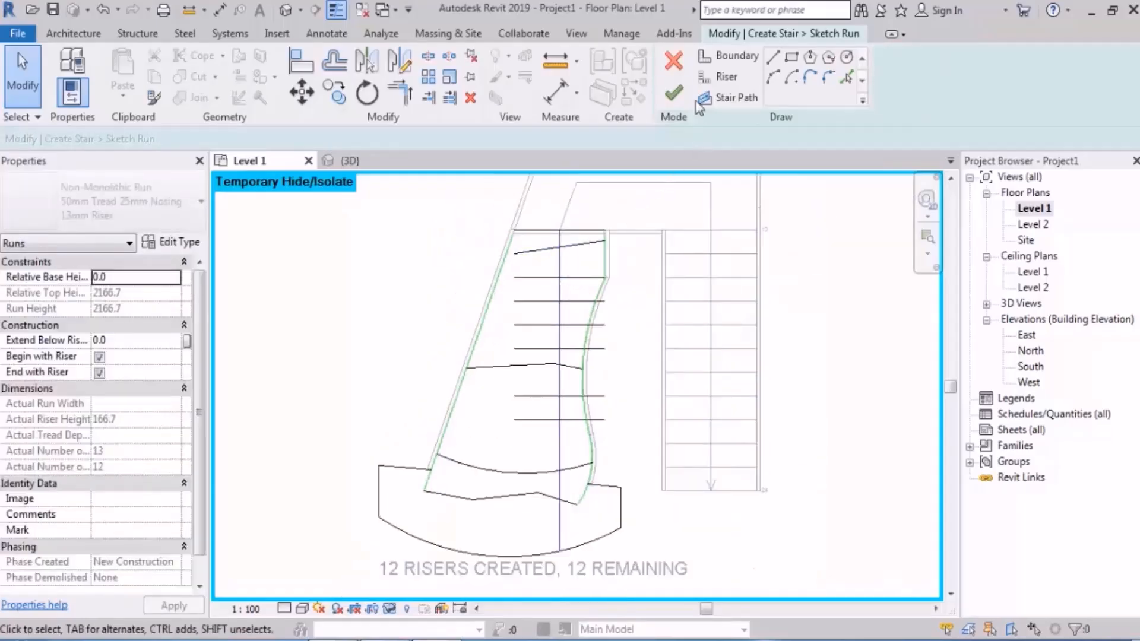
pyautogui.click(673, 93)
# Step: Examine the corrected first run, its extended first step and the lower stringer ends from both sides in the 3D view
pyautogui.click(328, 304)
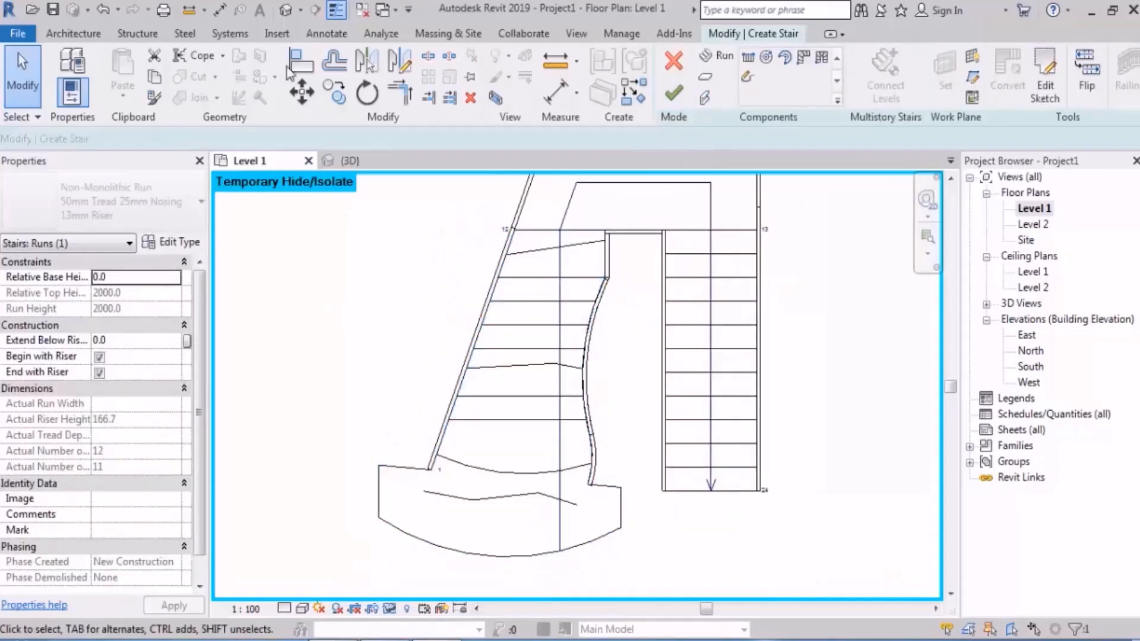
pyautogui.click(286, 10)
pyautogui.keyDown('shift'); pyautogui.moveTo(369, 348); pyautogui.dragTo(379, 316, button='middle'); pyautogui.keyUp('shift')
pyautogui.scroll(-4, 496, 321)
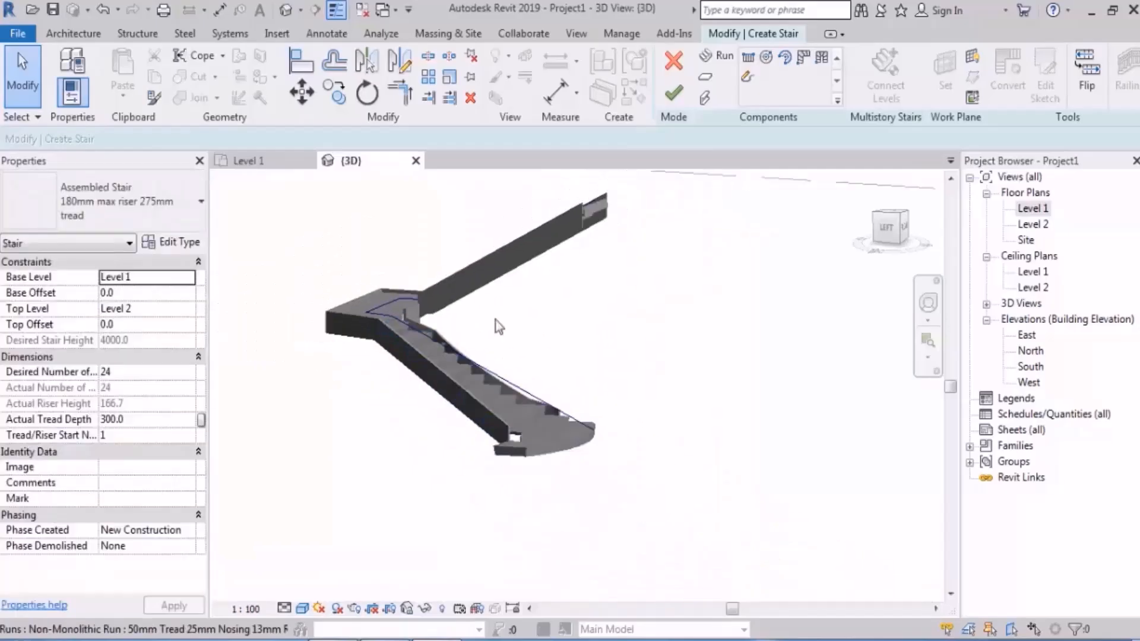
pyautogui.keyDown('shift'); pyautogui.moveTo(495, 320); pyautogui.dragTo(414, 435, button='middle'); pyautogui.keyUp('shift')
pyautogui.scroll(3, 415, 500)
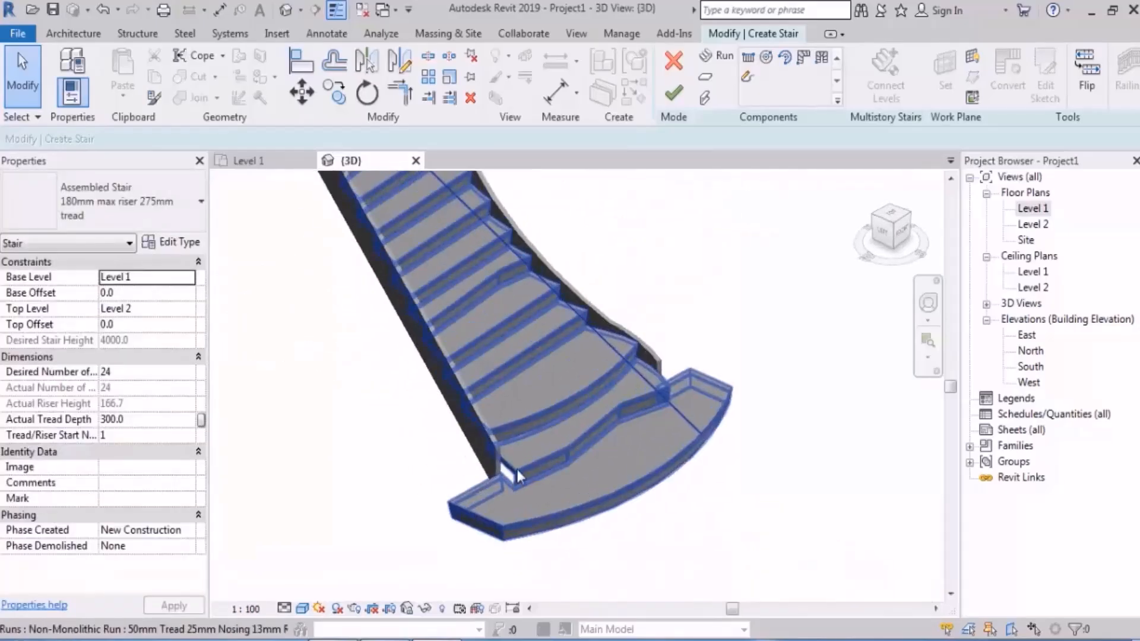
pyautogui.scroll(-2, 589, 502)
pyautogui.keyDown('shift'); pyautogui.moveTo(589, 502); pyautogui.dragTo(503, 485, button='middle'); pyautogui.keyUp('shift')
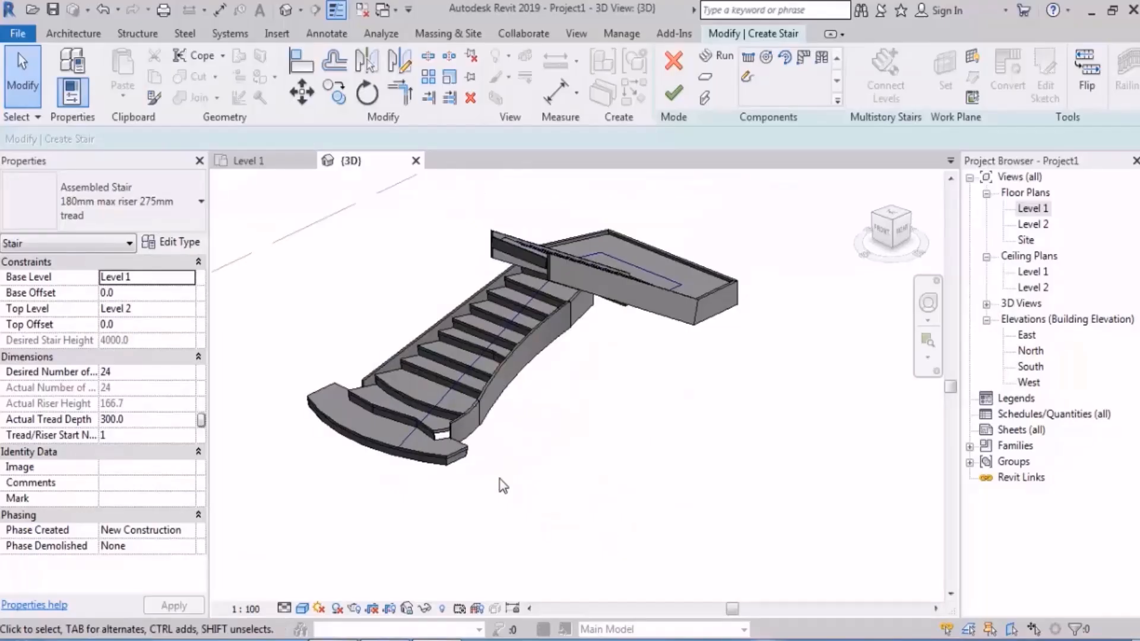
pyautogui.scroll(3, 448, 437)
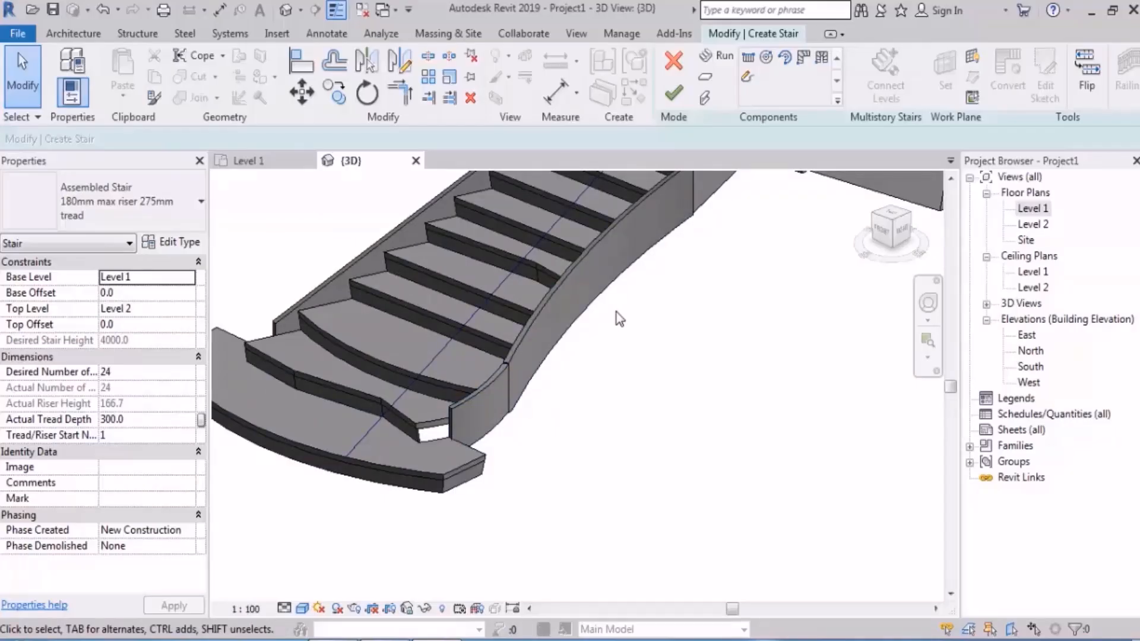
# Step: Reopen the first run's sketch from the Level 1 plan and delete the two straight risers directly above the kinked middle riser
pyautogui.doubleClick(1033, 207)
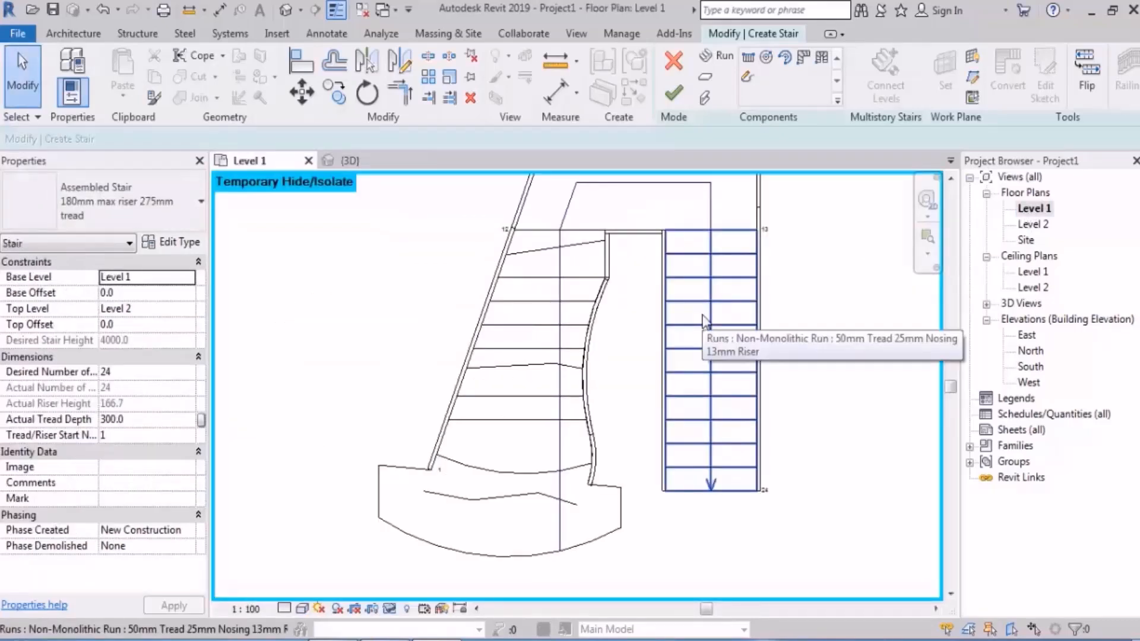
pyautogui.moveTo(641, 367); pyautogui.dragTo(601, 341, button='middle')
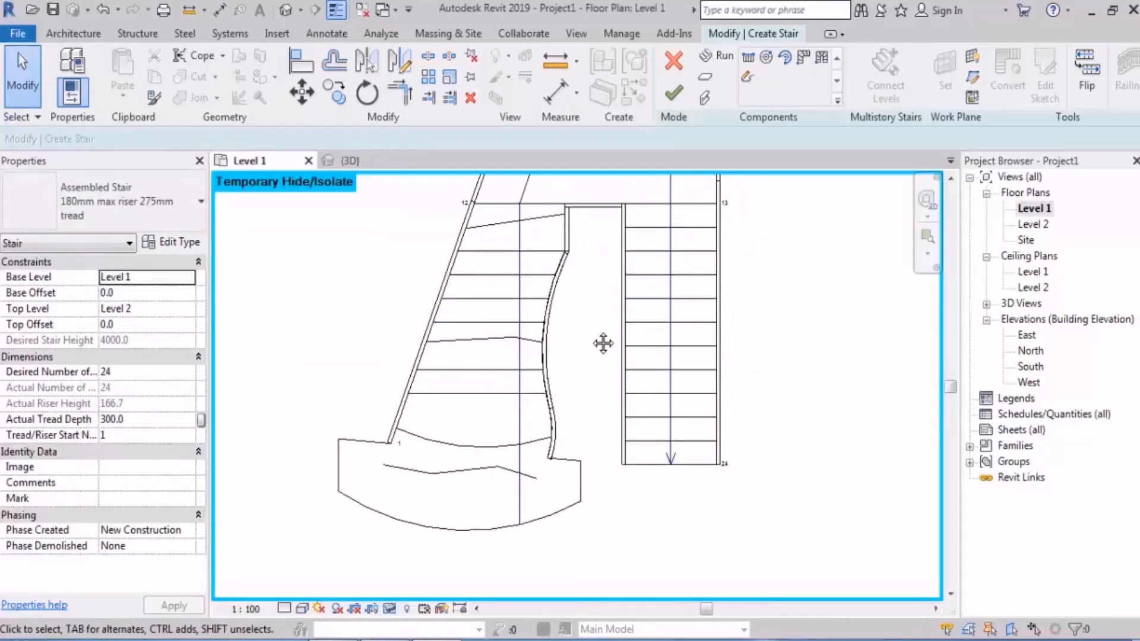
pyautogui.doubleClick(501, 319)
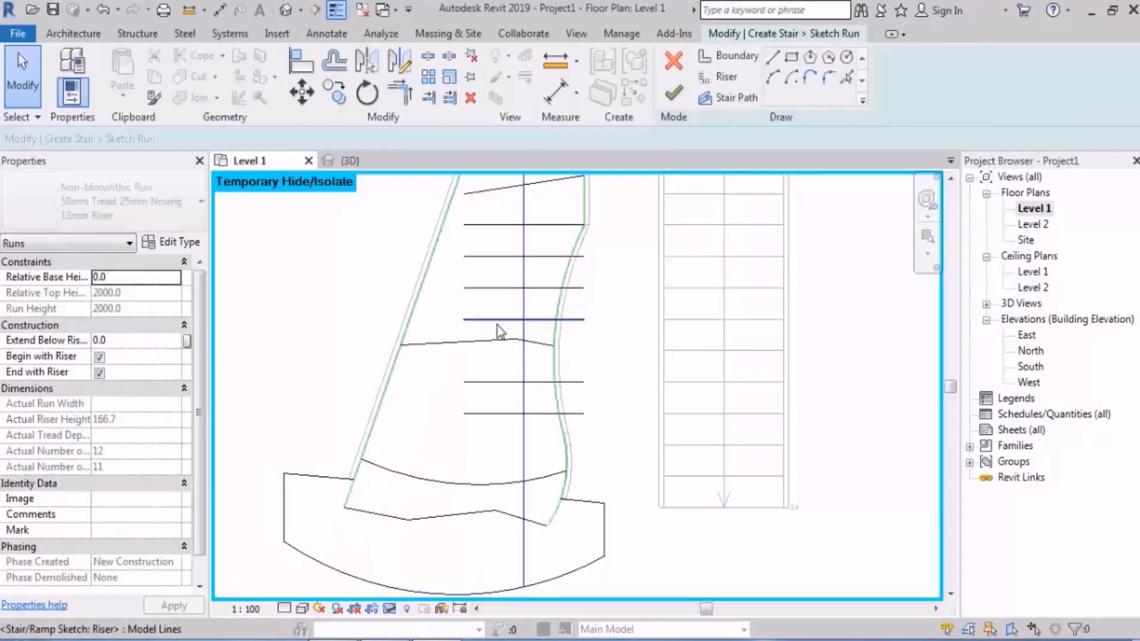
pyautogui.scroll(3, 499, 319)
pyautogui.click(499, 319)
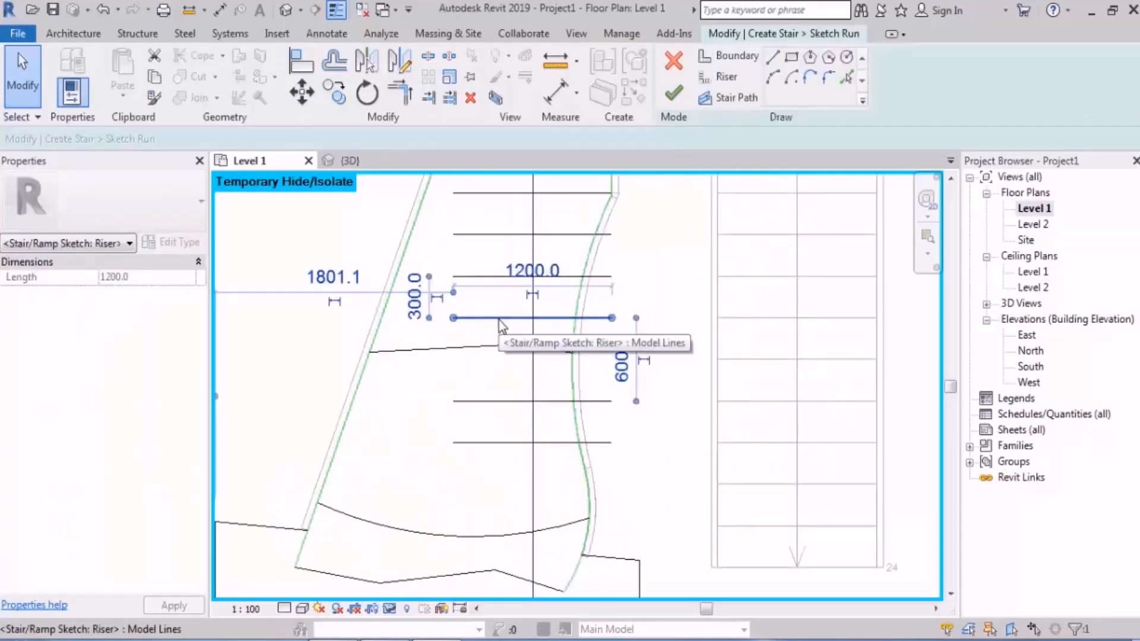
pyautogui.moveTo(499, 319); pyautogui.dragTo(503, 390, button='middle')
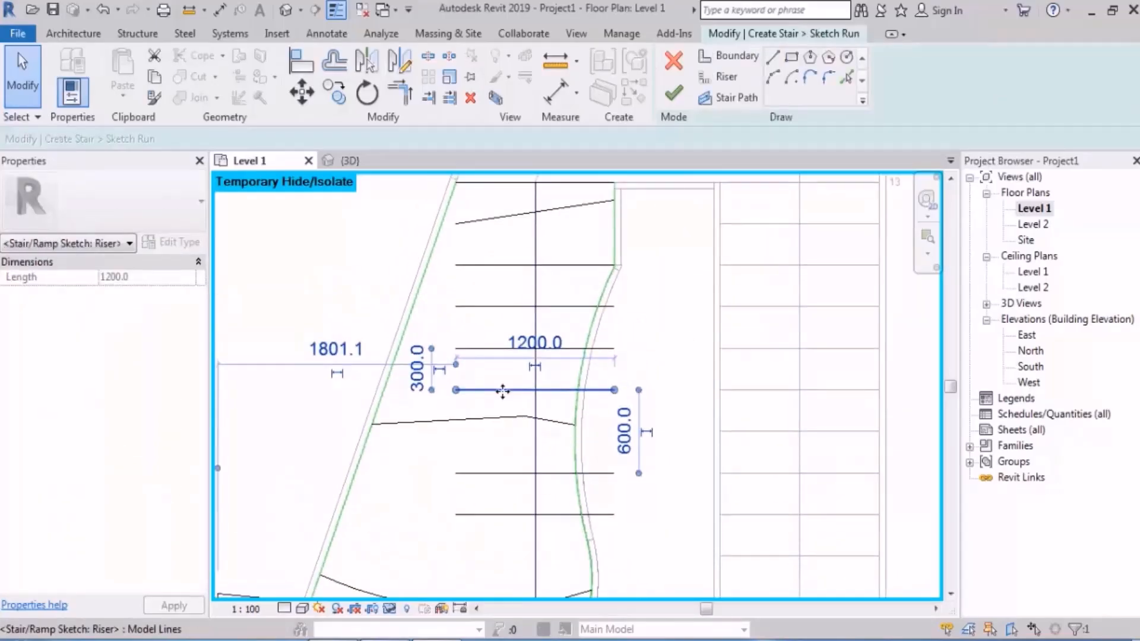
pyautogui.press('Delete')
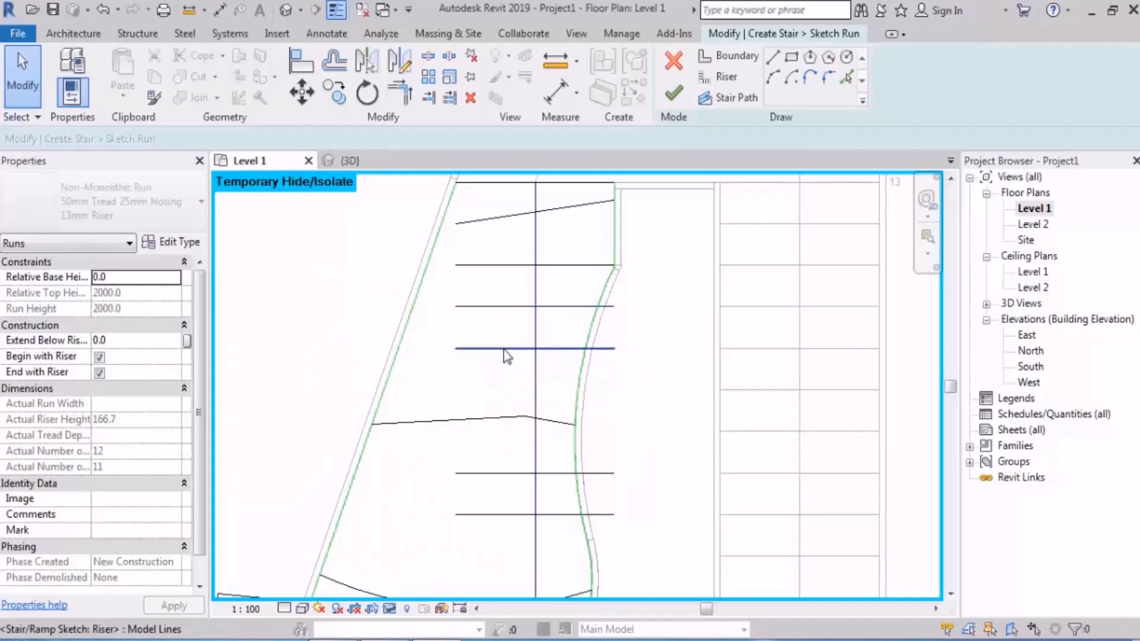
pyautogui.click(503, 350)
pyautogui.press('Delete')
# Step: Draw a curved riser between both boundaries just above the existing arc riser, bowed toward the foot of the run
pyautogui.moveTo(514, 427); pyautogui.dragTo(517, 334, button='middle')
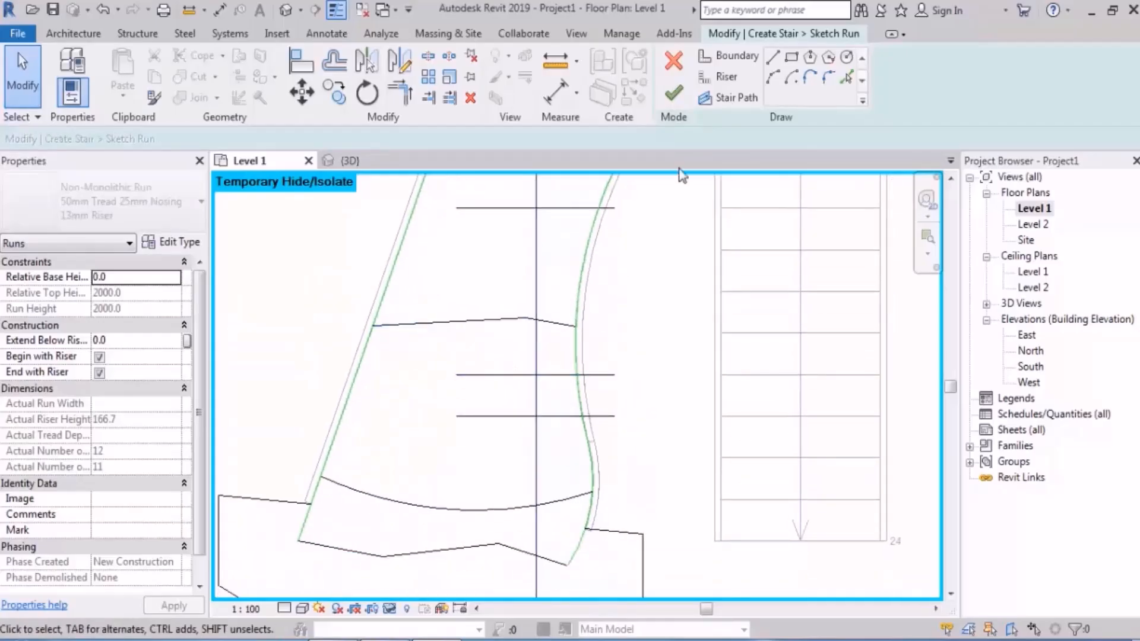
pyautogui.click(720, 77)
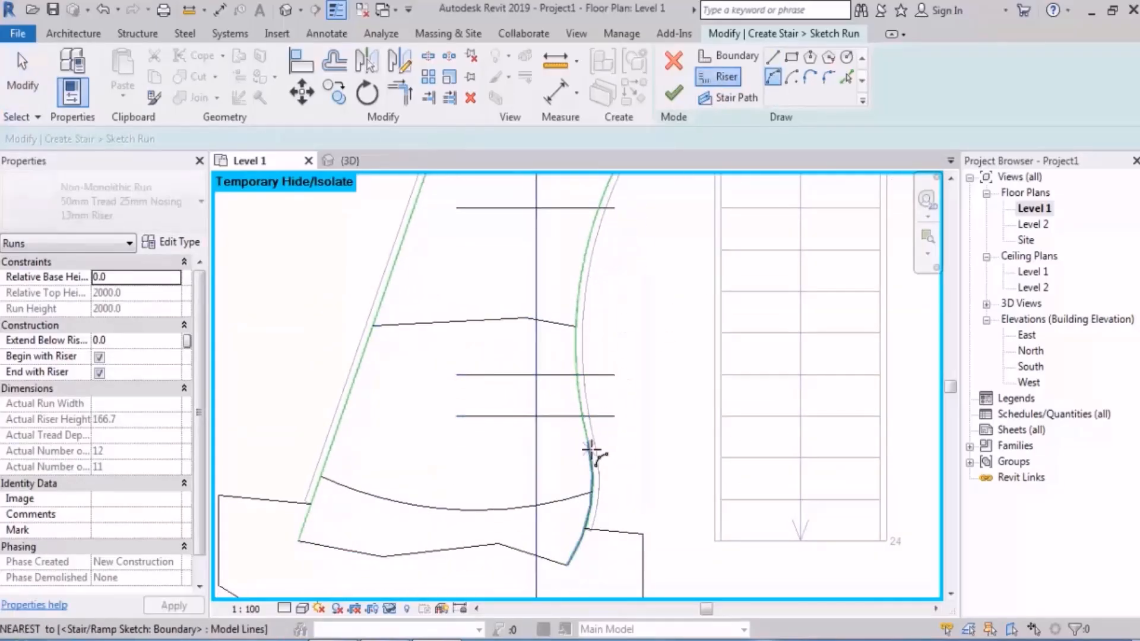
pyautogui.click(591, 451)
pyautogui.click(336, 429)
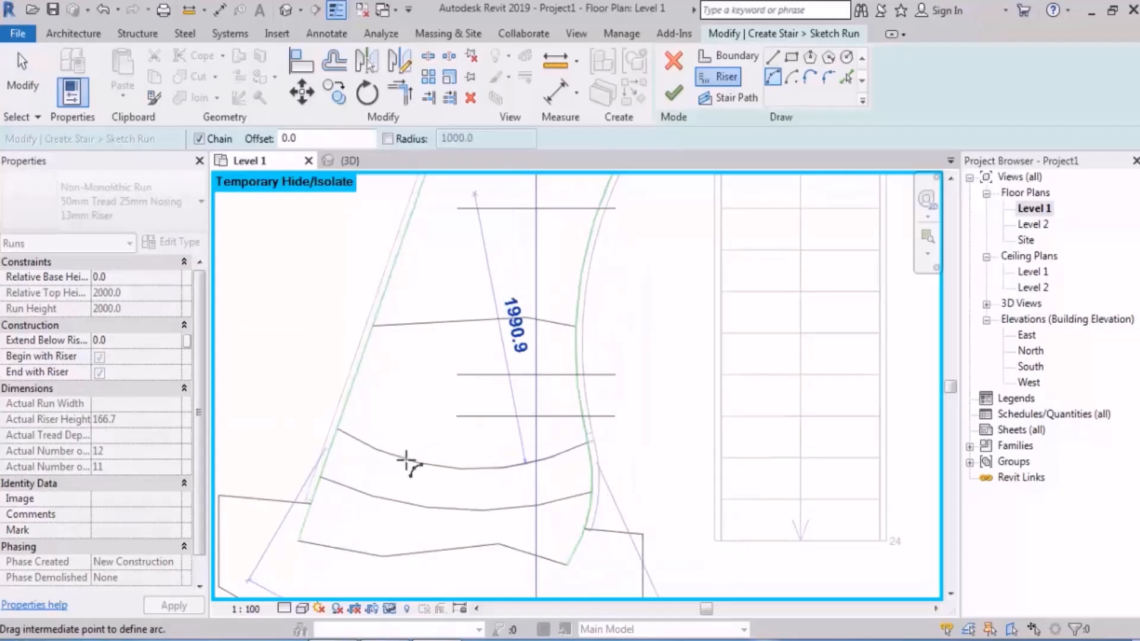
pyautogui.click(409, 460)
pyautogui.moveTo(511, 272); pyautogui.dragTo(499, 414, button='middle')
pyautogui.press('Escape')
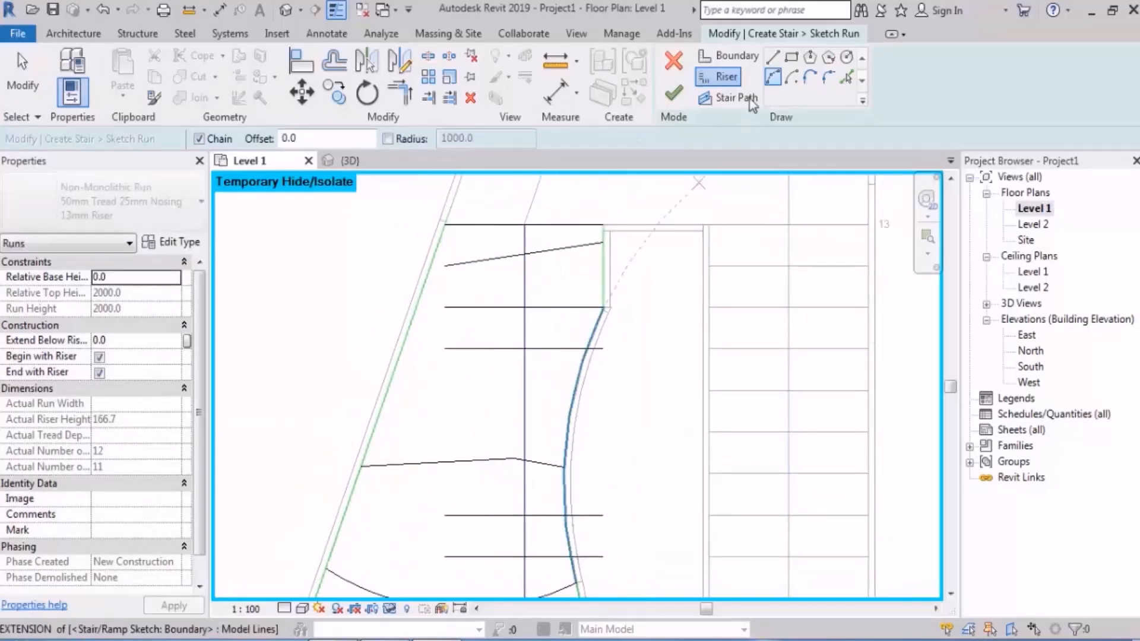
# Step: Draw a straight horizontal riser between both boundaries directly below the slanted top riser
pyautogui.click(773, 57)
pyautogui.click(604, 283)
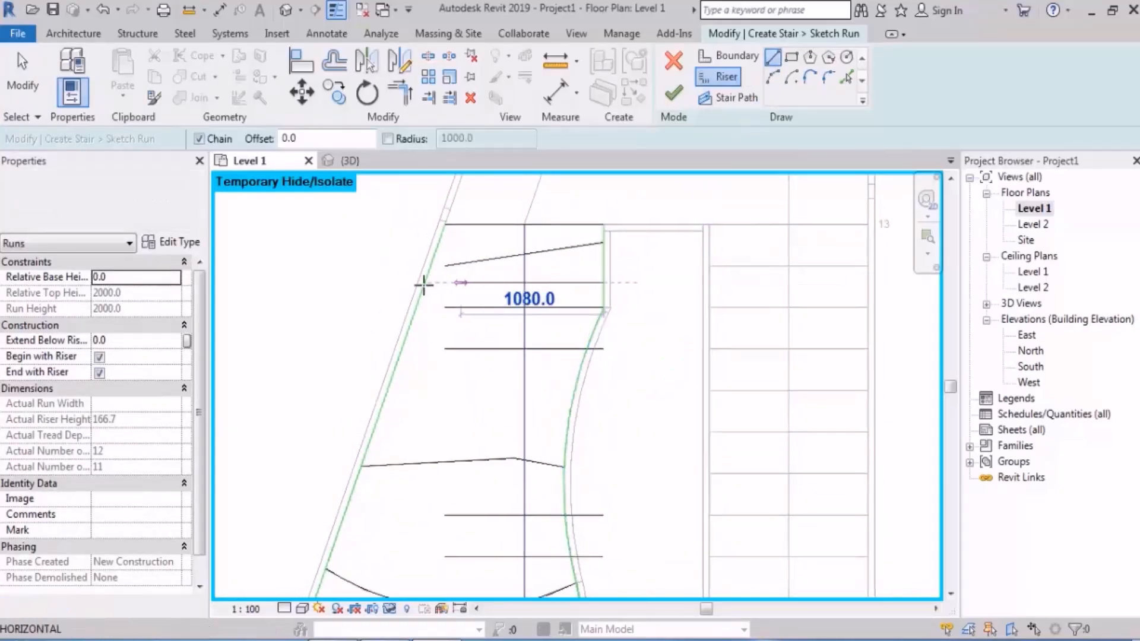
pyautogui.click(423, 285)
pyautogui.press('Escape')
# Step: Move both segments of the kinked middle riser slightly down toward the two straight risers beneath it
pyautogui.scroll(-1, 559, 231)
pyautogui.moveTo(545, 398); pyautogui.dragTo(553, 351, button='middle')
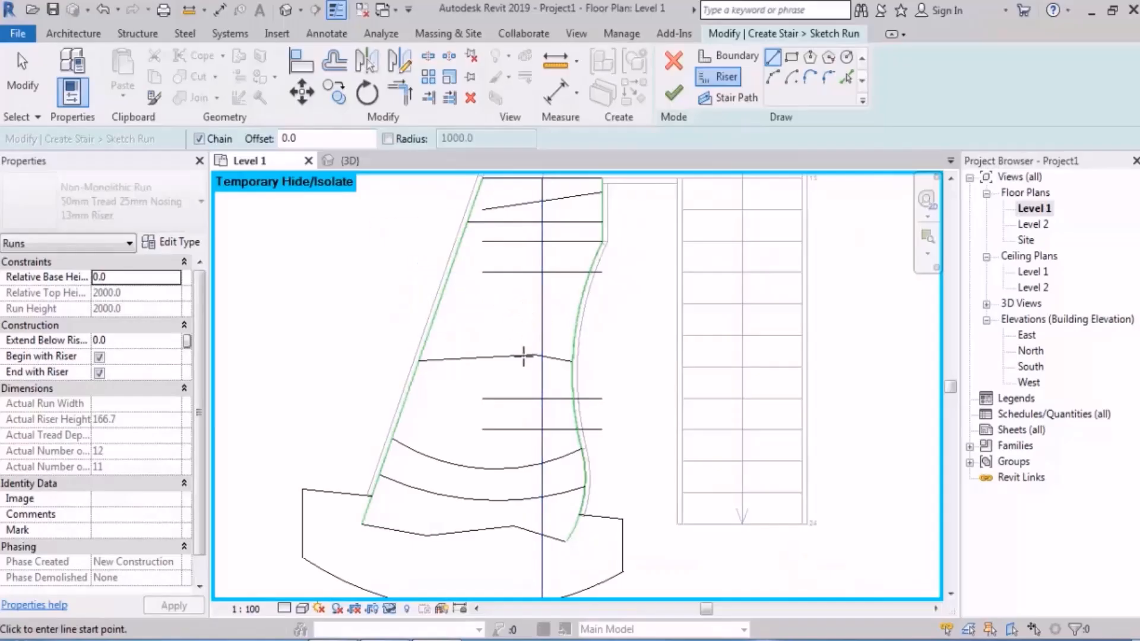
pyautogui.scroll(3, 523, 356)
pyautogui.press('Escape')
pyautogui.click(571, 355)
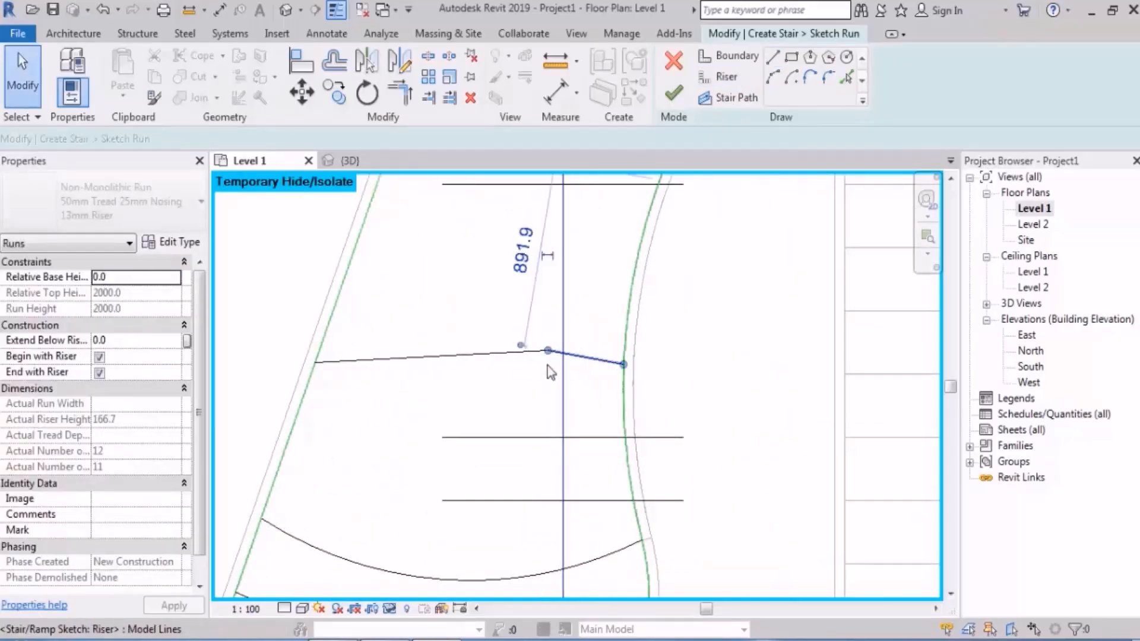
pyautogui.click(547, 366)
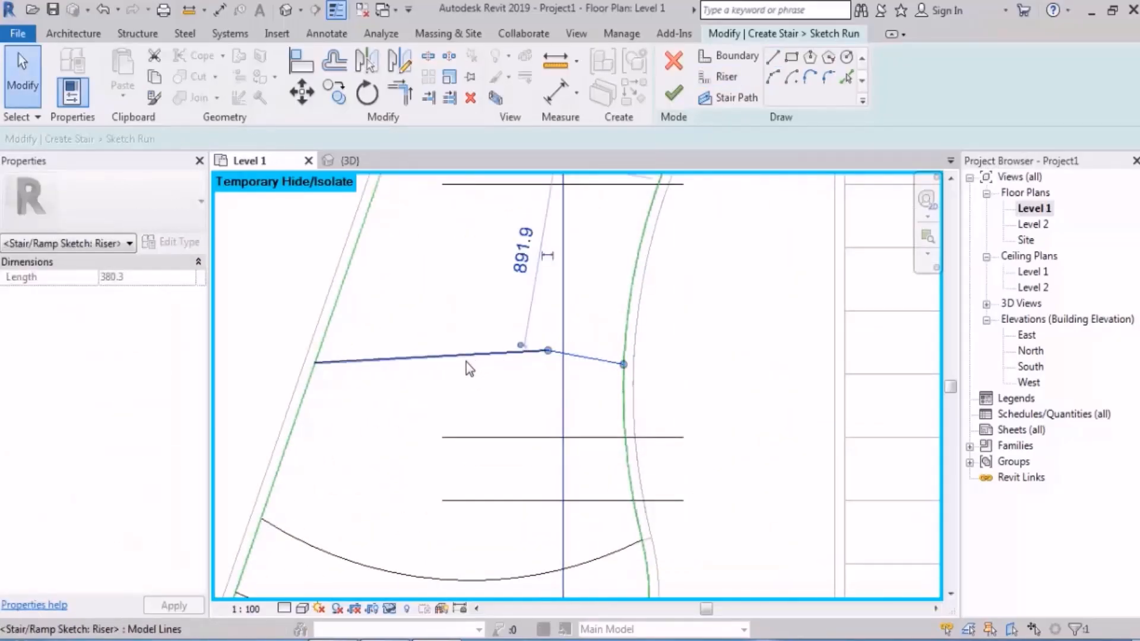
pyautogui.keyDown('ctrl'); pyautogui.click(479, 357); pyautogui.keyUp('ctrl')
pyautogui.moveTo(483, 357); pyautogui.dragTo(486, 380)
# Step: Finish editing the run sketch and examine the widened middle tread and its stringers in the 3D view
pyautogui.click(685, 367)
pyautogui.scroll(-2, 625, 386)
pyautogui.click(674, 94)
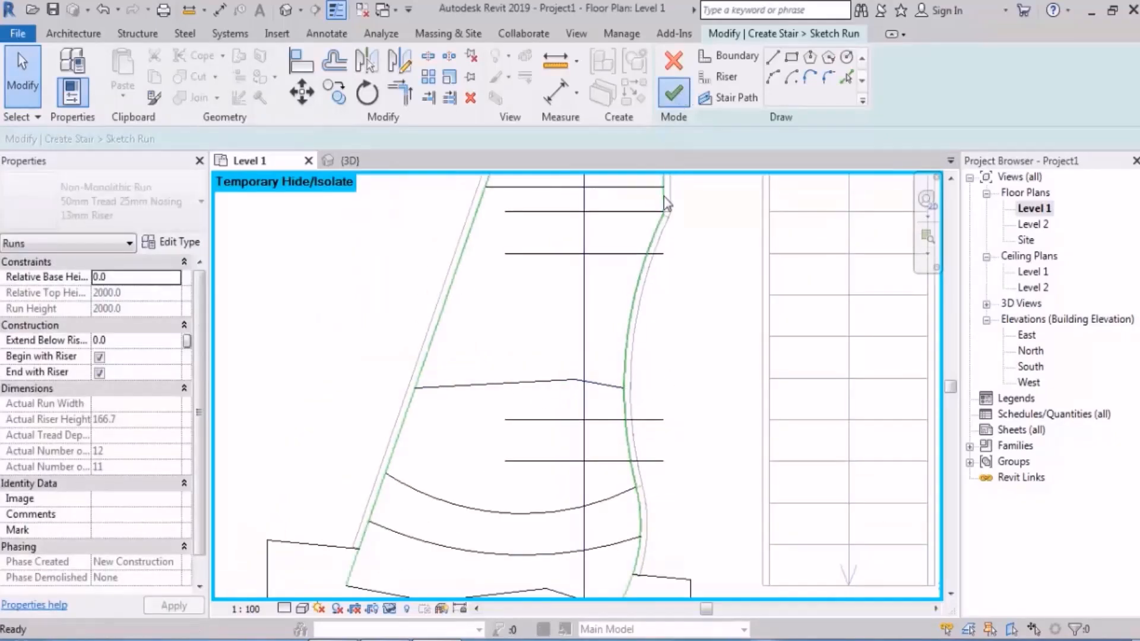
pyautogui.click(288, 10)
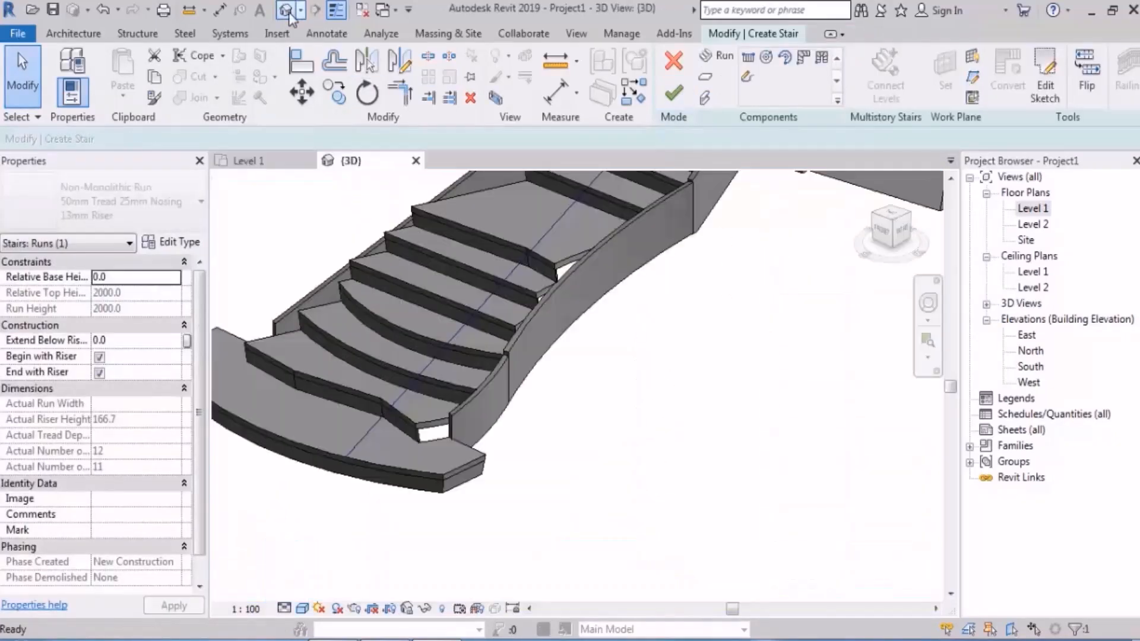
pyautogui.keyDown('shift'); pyautogui.moveTo(437, 356); pyautogui.dragTo(433, 466, button='middle'); pyautogui.keyUp('shift')
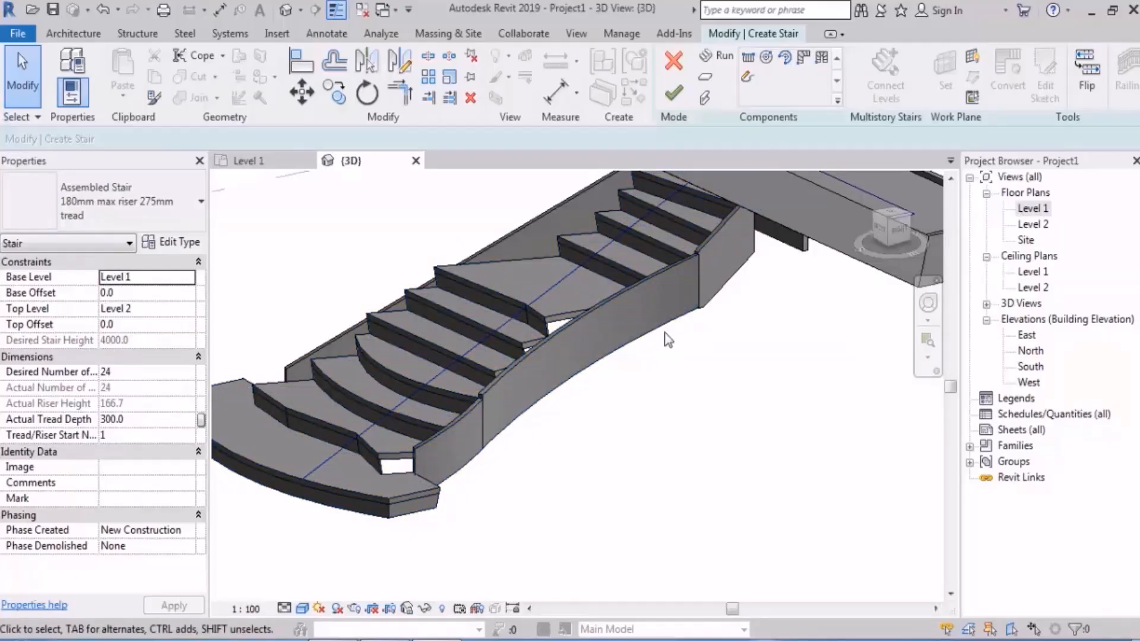
# Step: Reopen the first run's sketch from the Level 1 plan and extend the straight riser above the wide tread to the left boundary
pyautogui.doubleClick(1036, 209)
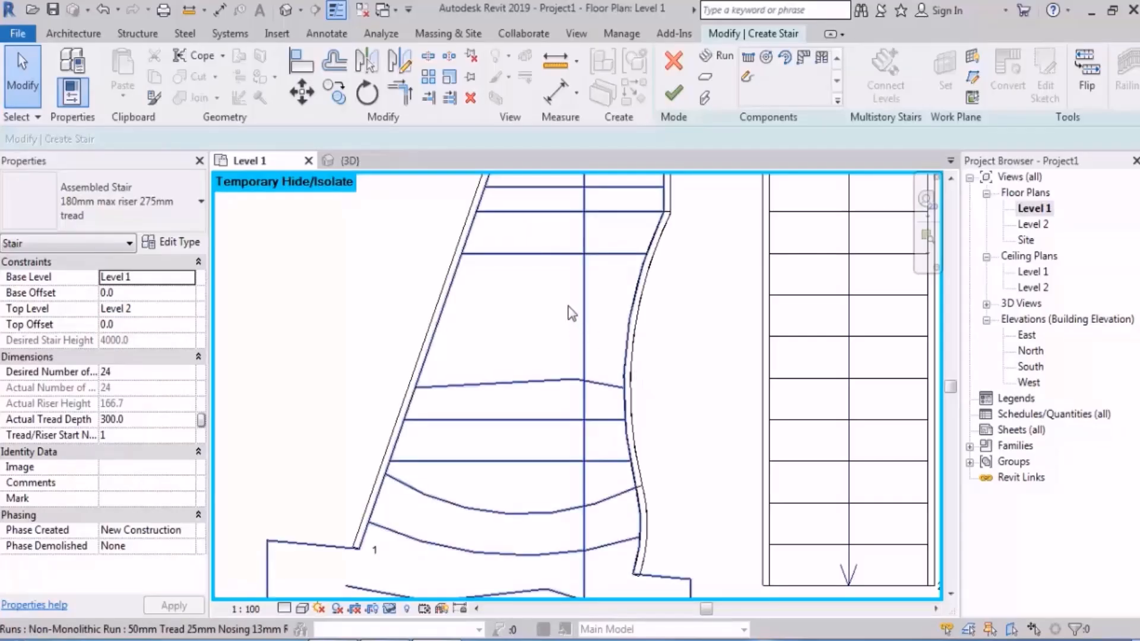
pyautogui.doubleClick(587, 268)
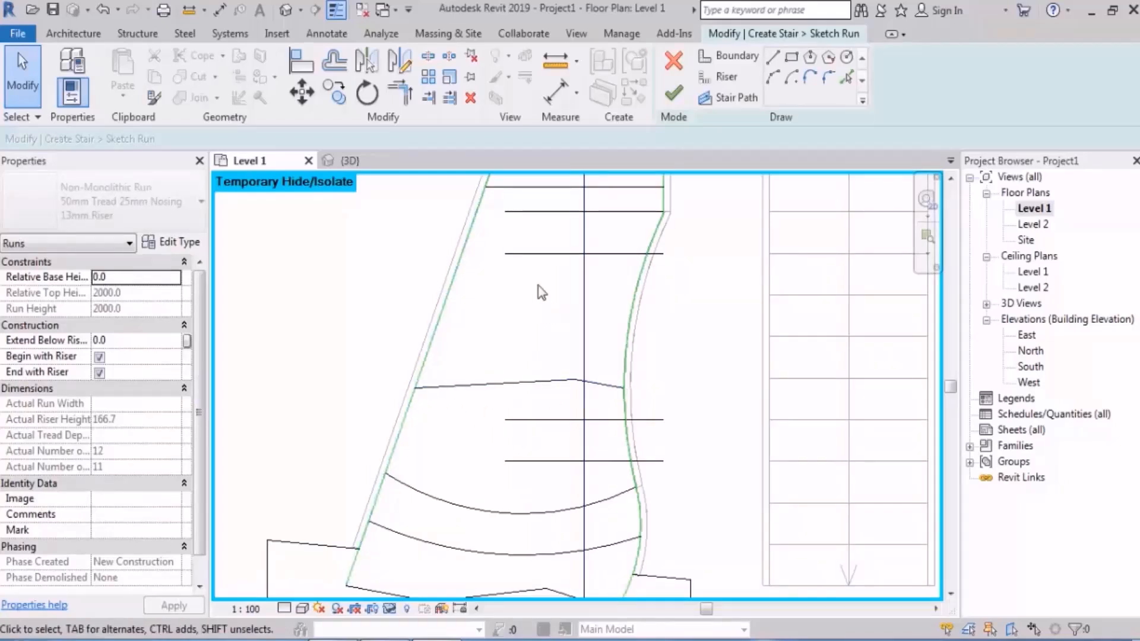
pyautogui.scroll(3, 539, 291)
pyautogui.click(514, 244)
pyautogui.moveTo(483, 244); pyautogui.dragTo(412, 240)
pyautogui.click(498, 294)
pyautogui.scroll(-2, 512, 299)
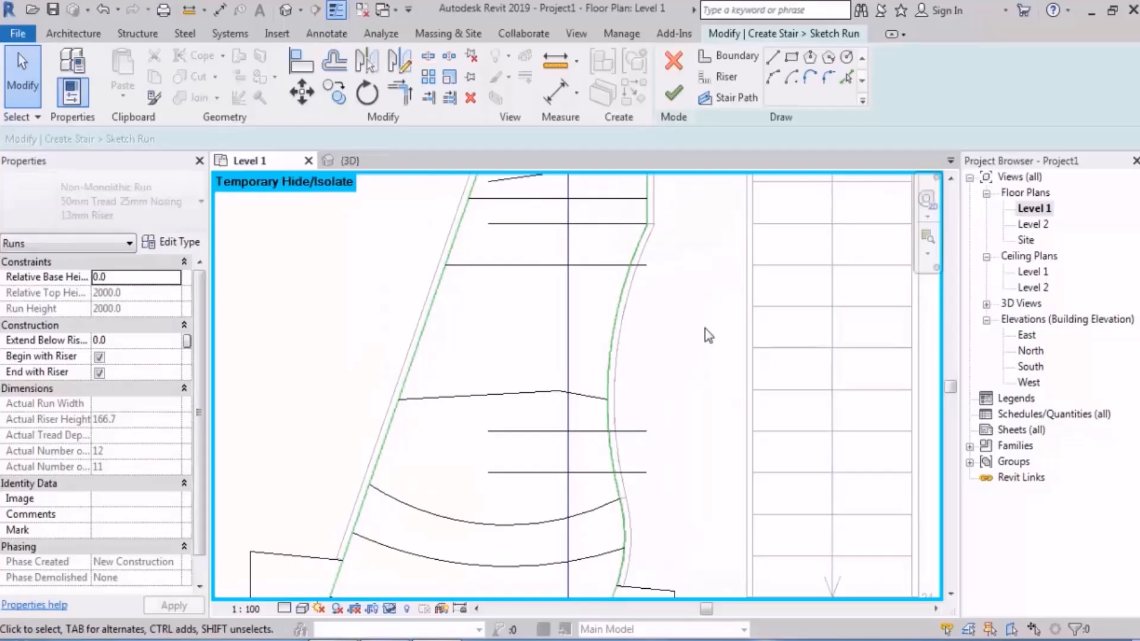
# Step: Split the left and right boundaries where the risers above and below the wide middle tread meet them
pyautogui.click(428, 56)
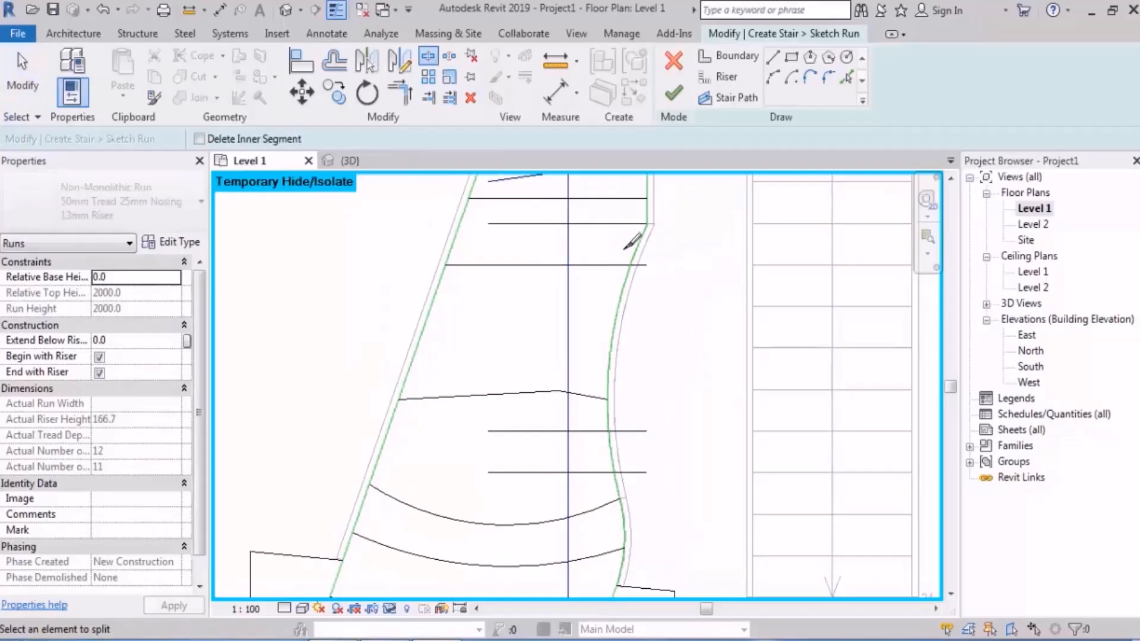
pyautogui.scroll(4, 633, 241)
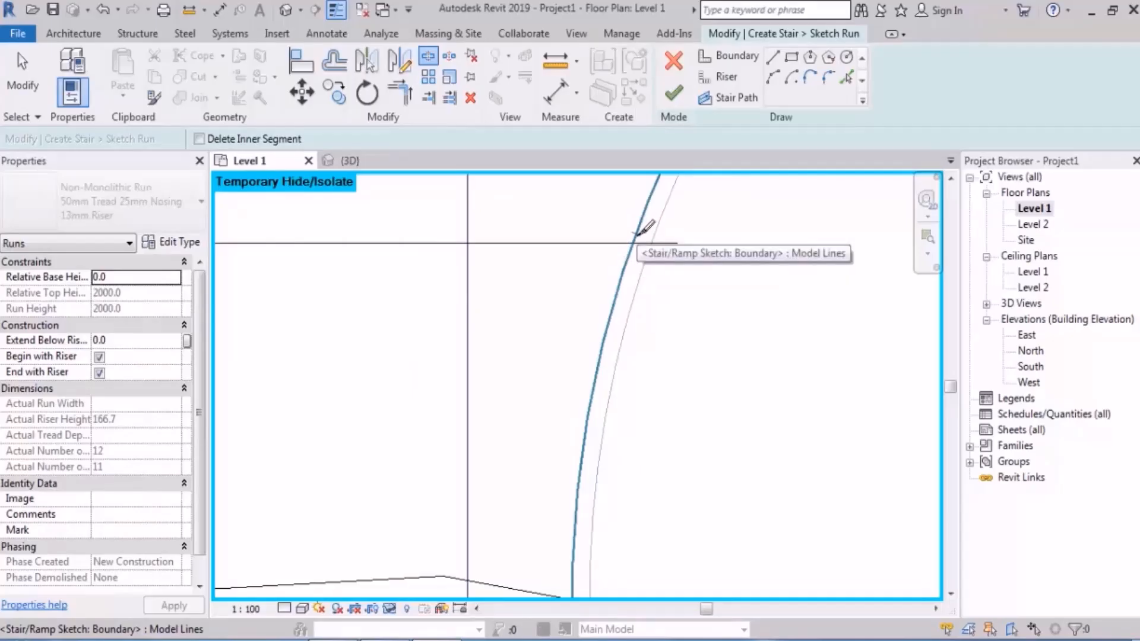
pyautogui.scroll(-2, 644, 235)
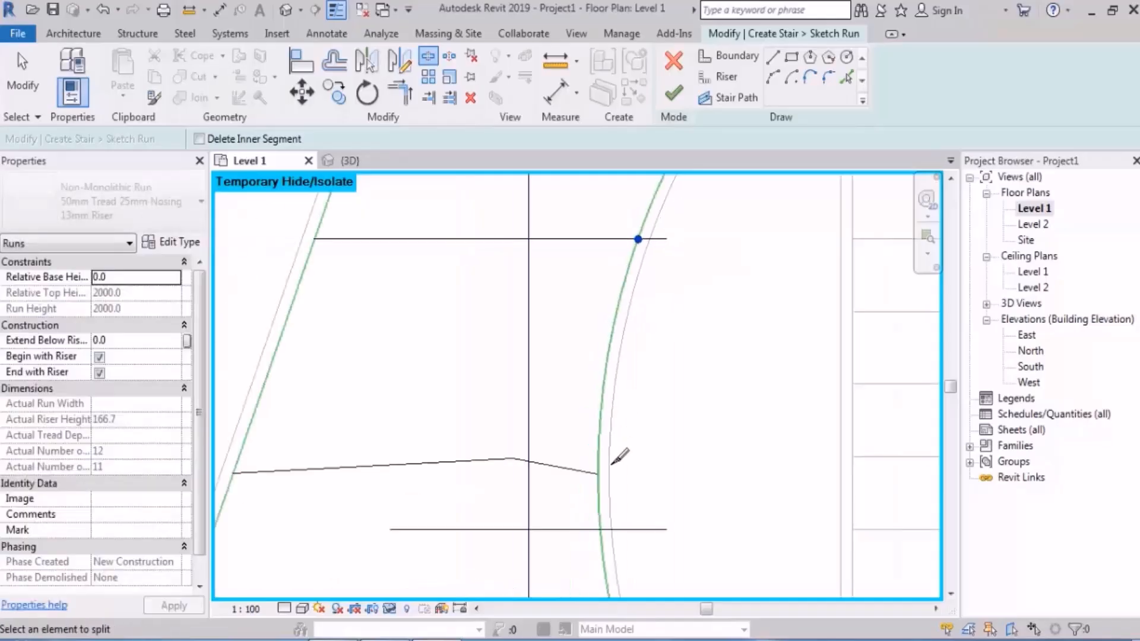
pyautogui.click(600, 473)
pyautogui.scroll(-2, 671, 462)
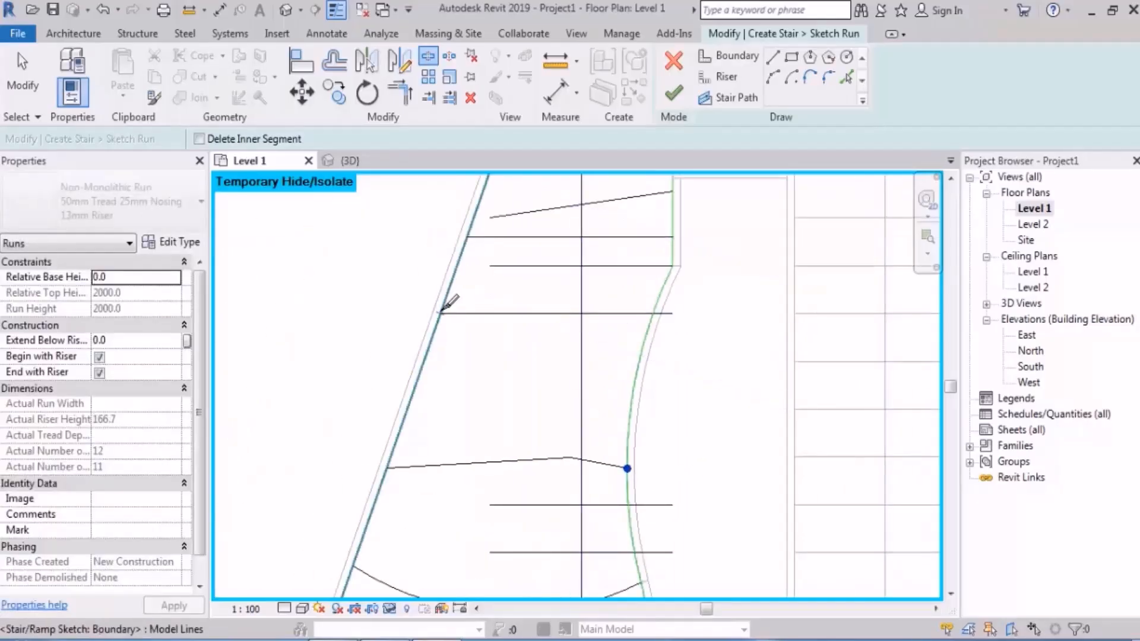
pyautogui.scroll(4, 529, 265)
pyautogui.click(480, 423)
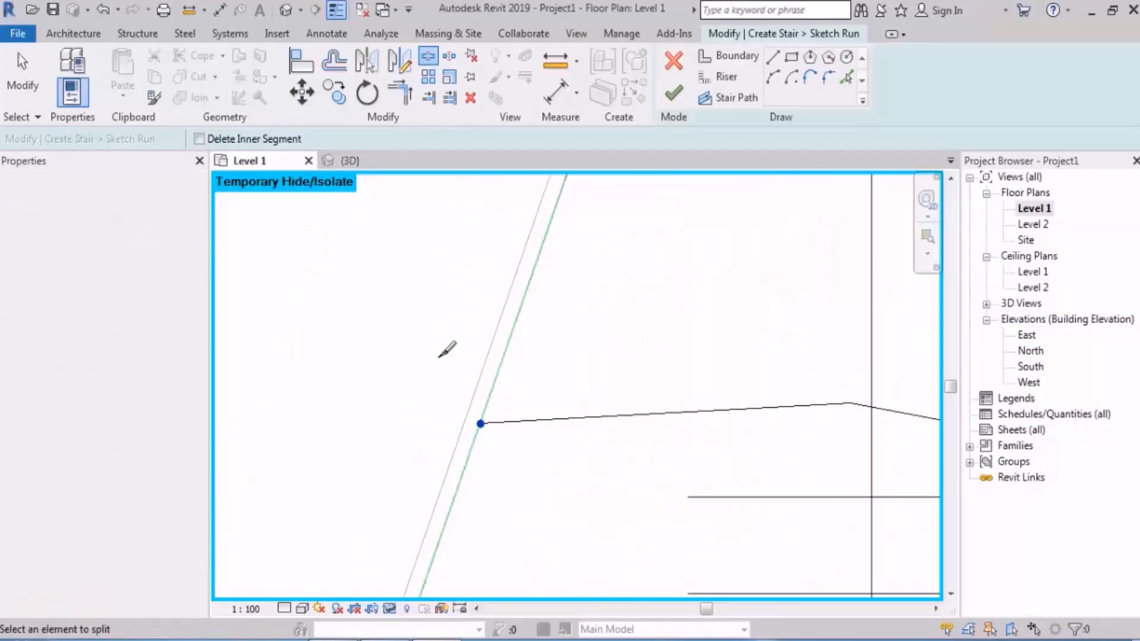
pyautogui.scroll(-3, 445, 351)
# Step: Finish editing the sketch from the 3D view and examine the stringers alongside the wide middle tread
pyautogui.hotkey('ctrl', 'Tab')
pyautogui.keyDown('shift'); pyautogui.moveTo(560, 360); pyautogui.dragTo(585, 295, button='middle'); pyautogui.keyUp('shift')
pyautogui.keyDown('shift'); pyautogui.moveTo(623, 390); pyautogui.dragTo(628, 458, button='middle'); pyautogui.keyUp('shift')
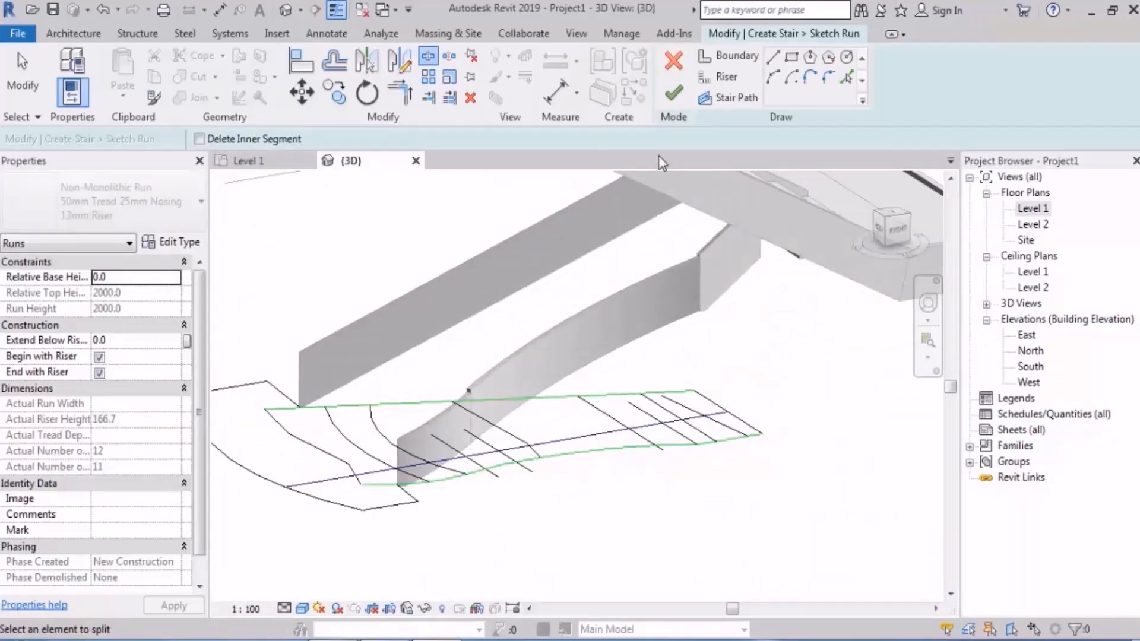
pyautogui.click(673, 93)
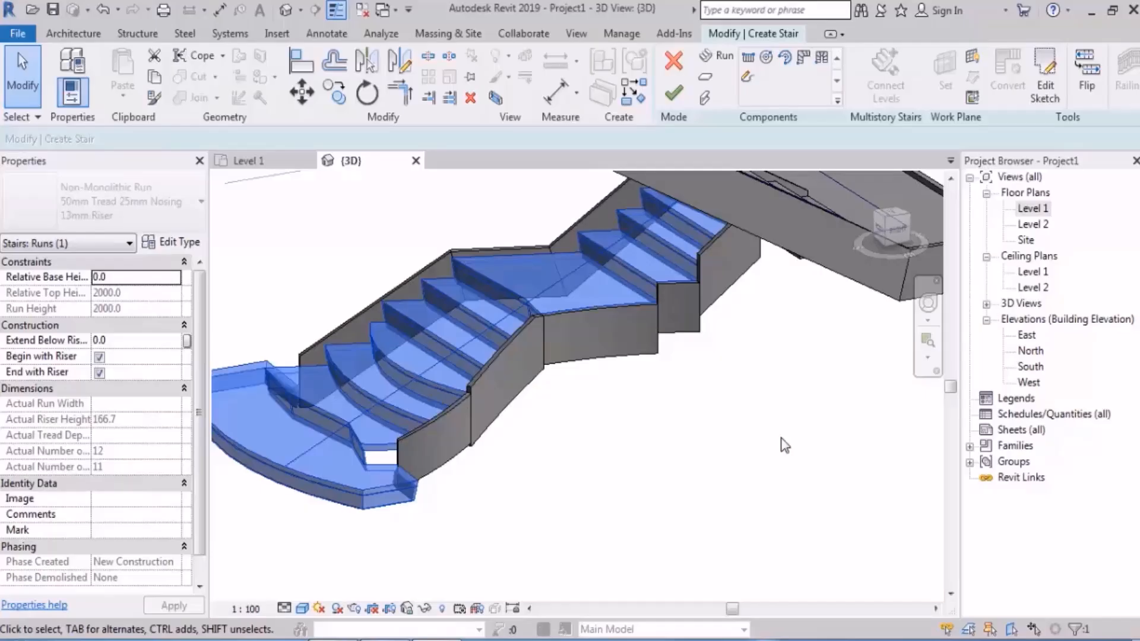
pyautogui.scroll(-5, 785, 445)
pyautogui.keyDown('shift'); pyautogui.moveTo(785, 445); pyautogui.dragTo(659, 386, button='middle'); pyautogui.keyUp('shift')
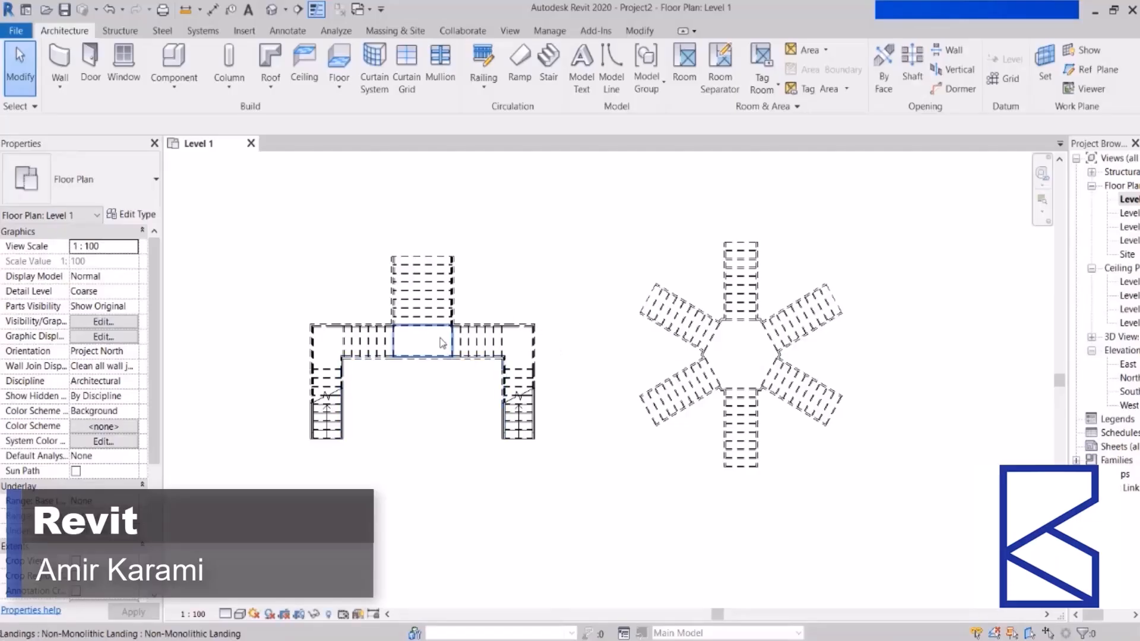
# Step: Examine the branching stair with a central upper run and the six-run hexagonal-landing stair in Project2's Level 1 plan
pyautogui.scroll(3, 442, 343)
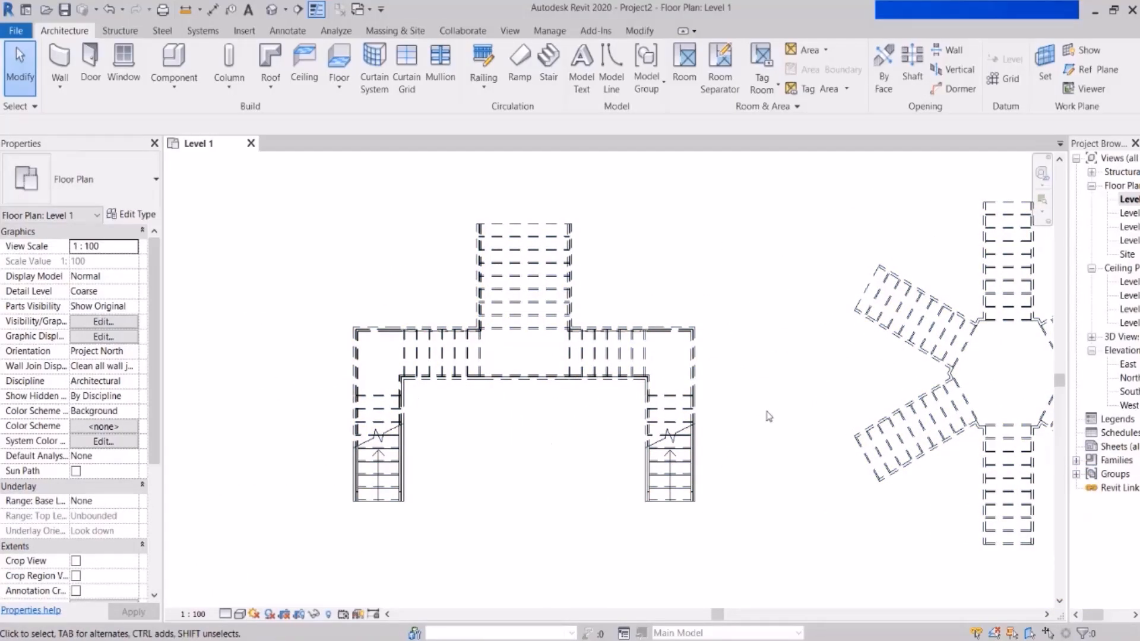
pyautogui.moveTo(748, 419); pyautogui.dragTo(513, 407, button='middle')
pyautogui.scroll(1, 834, 351)
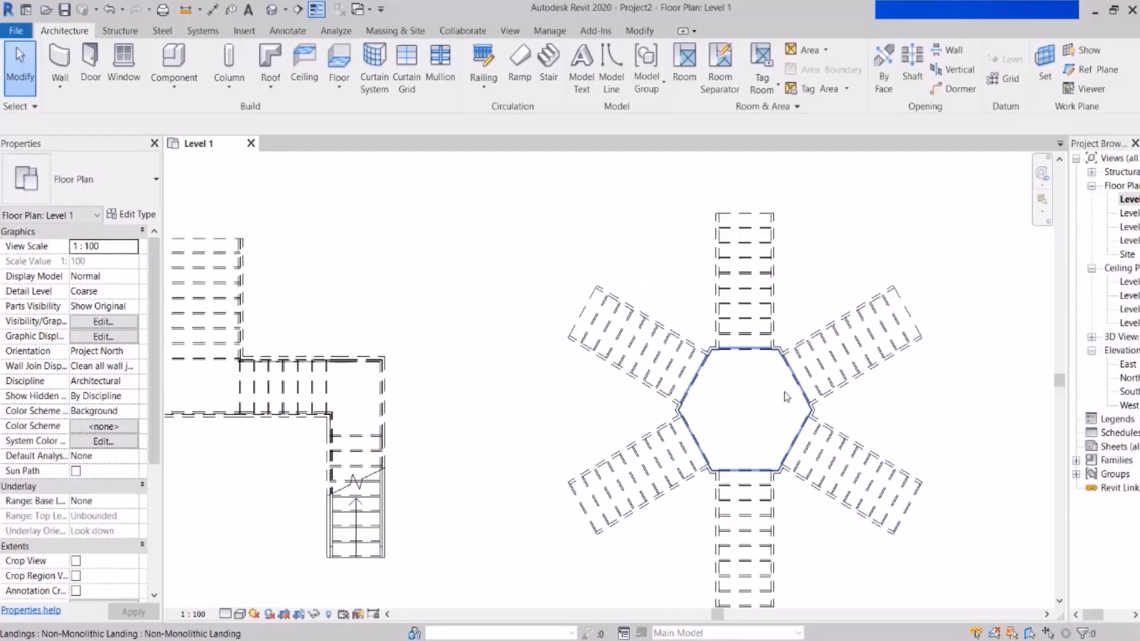
pyautogui.scroll(-2, 552, 372)
pyautogui.moveTo(511, 374); pyautogui.dragTo(676, 376, button='middle')
pyautogui.scroll(1, 570, 404)
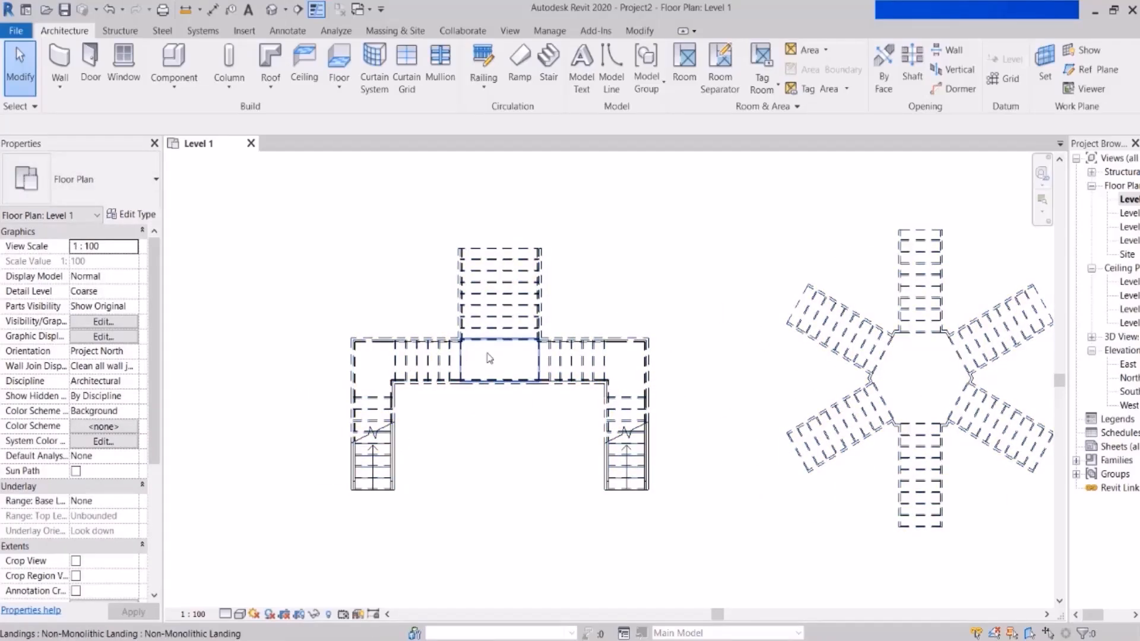
pyautogui.scroll(-2, 445, 271)
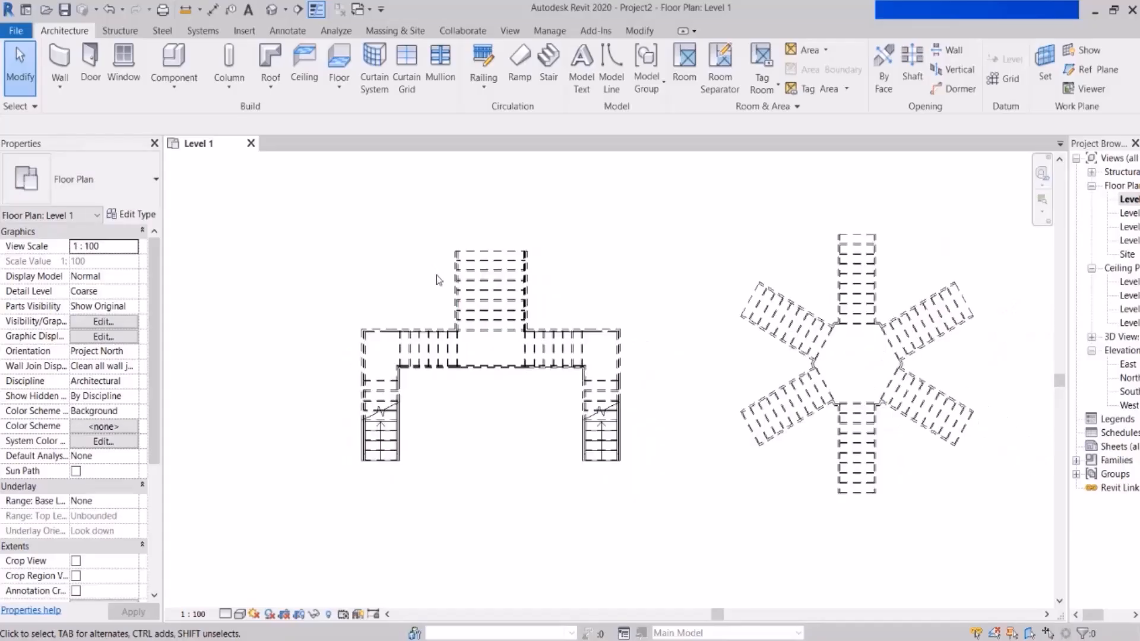
pyautogui.scroll(1, 759, 281)
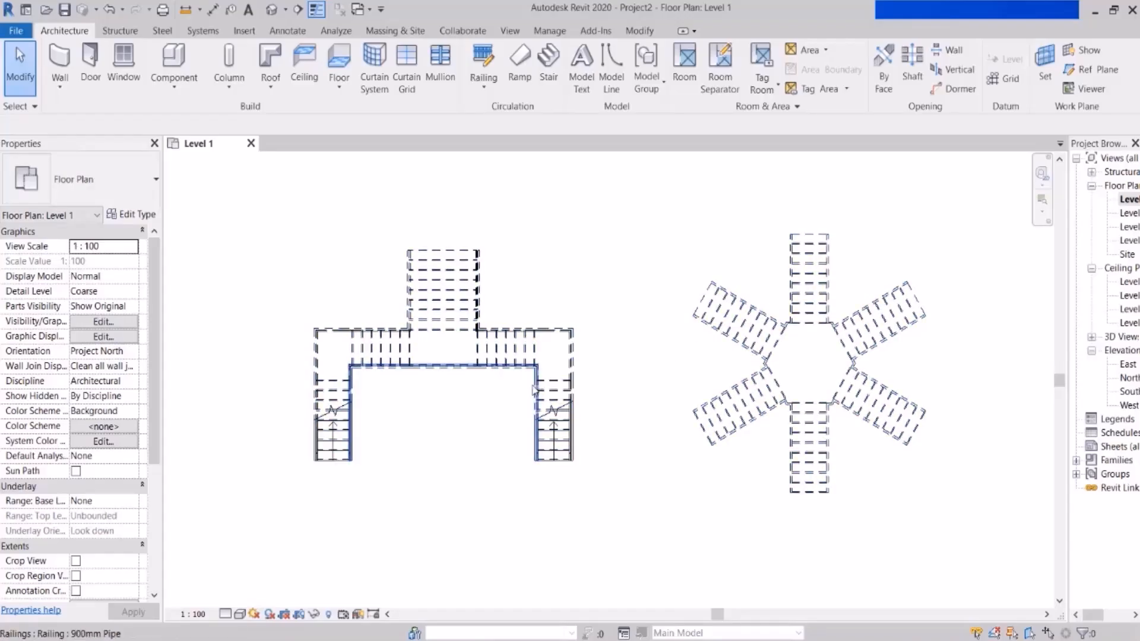
pyautogui.scroll(2, 440, 426)
pyautogui.scroll(2, 443, 420)
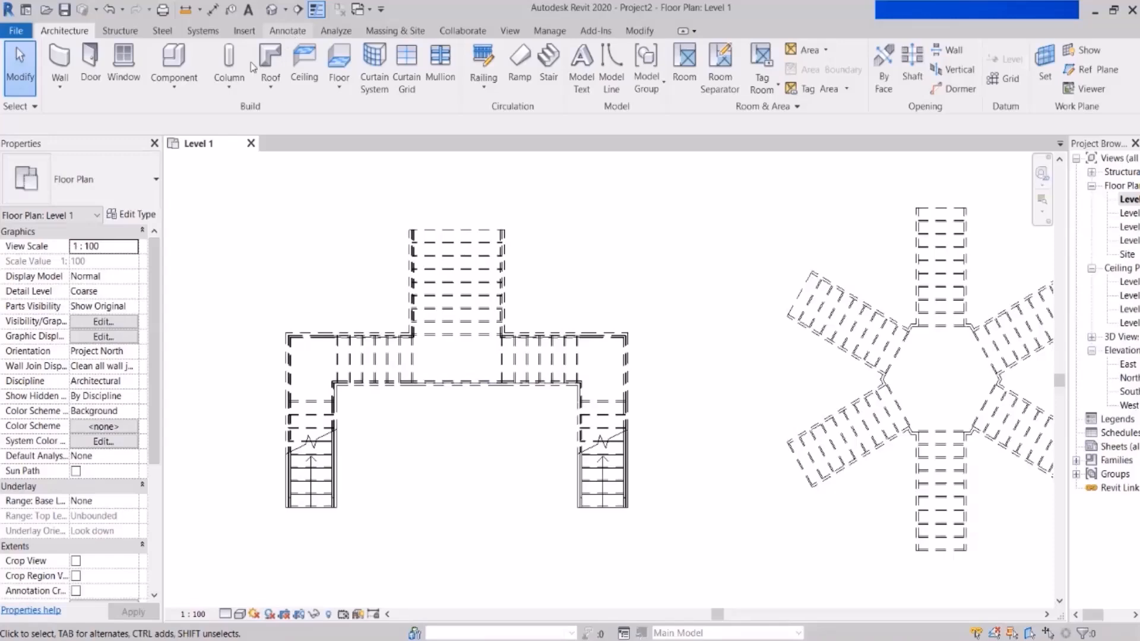
# Step: Trace a detail-line path up the branching stair's left lower run, through the corner landing to the middle landing and up the central run
pyautogui.click(287, 31)
pyautogui.click(403, 49)
pyautogui.scroll(2, 314, 499)
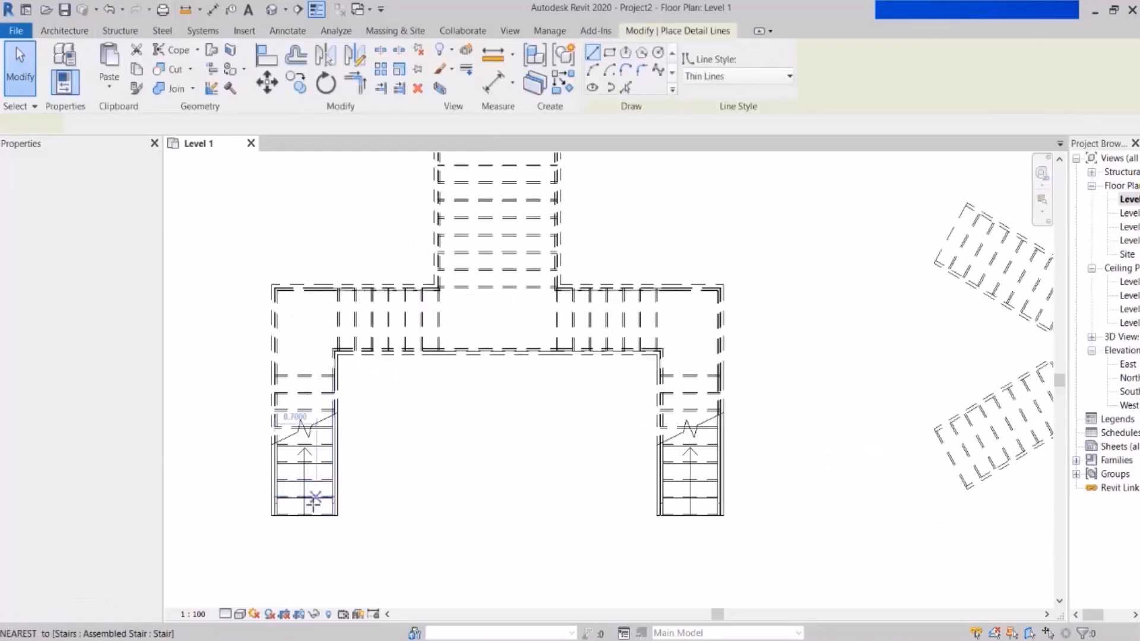
pyautogui.moveTo(437, 325); pyautogui.dragTo(443, 361, button='middle')
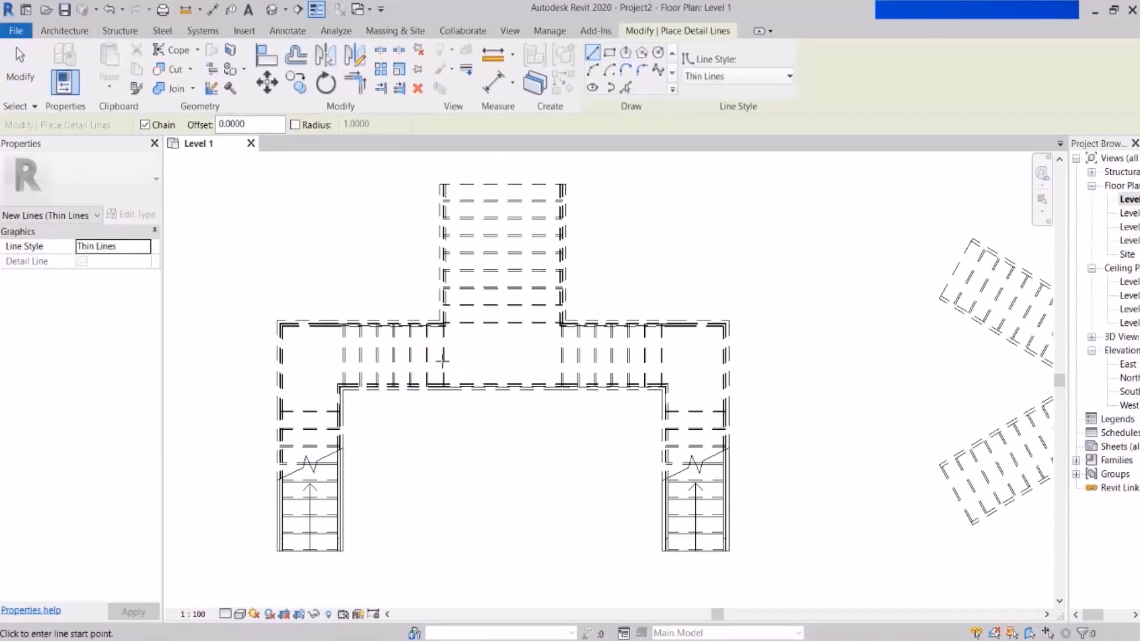
pyautogui.click(300, 578)
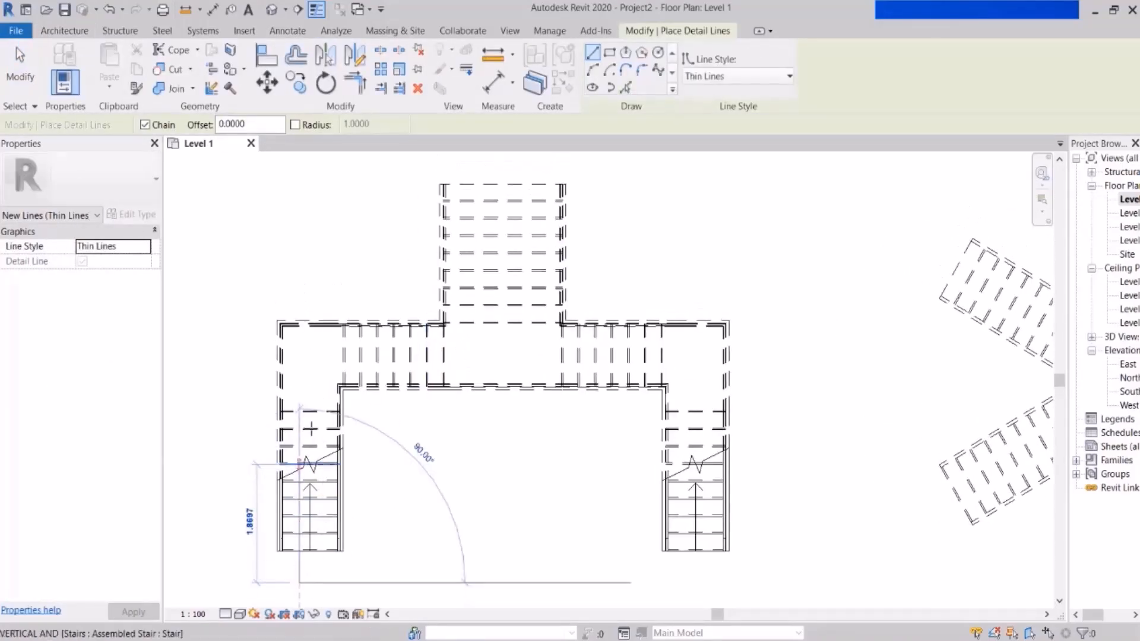
pyautogui.click(489, 343)
pyautogui.scroll(-3, 488, 356)
pyautogui.click(497, 230)
pyautogui.press('Escape')
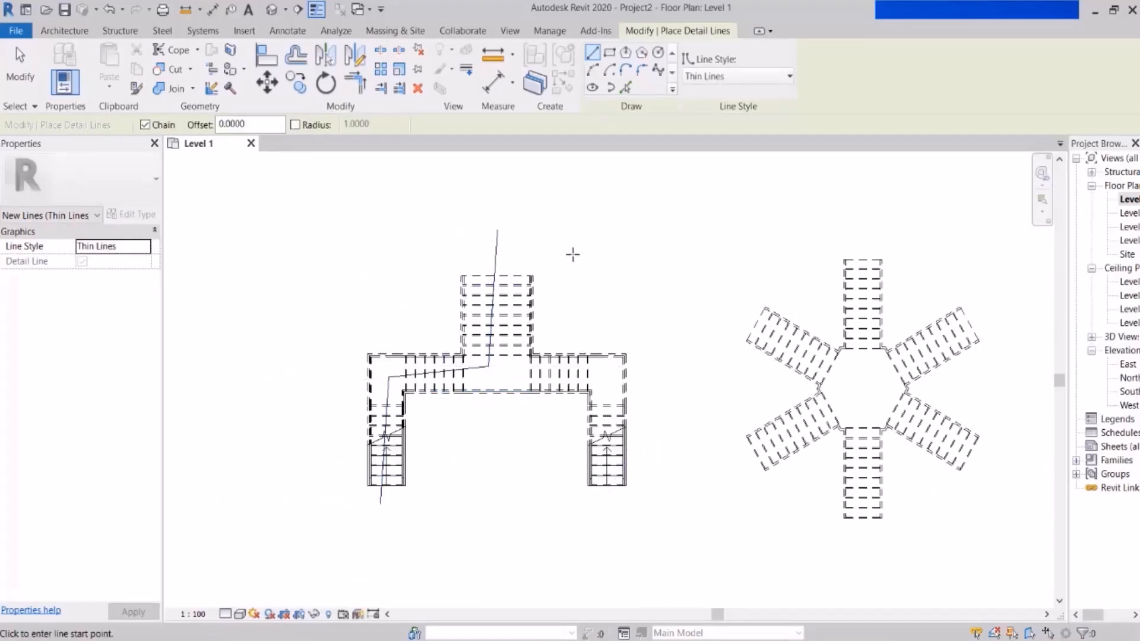
pyautogui.moveTo(521, 416); pyautogui.dragTo(491, 377, button='middle')
pyautogui.moveTo(458, 327); pyautogui.dragTo(420, 322, button='middle')
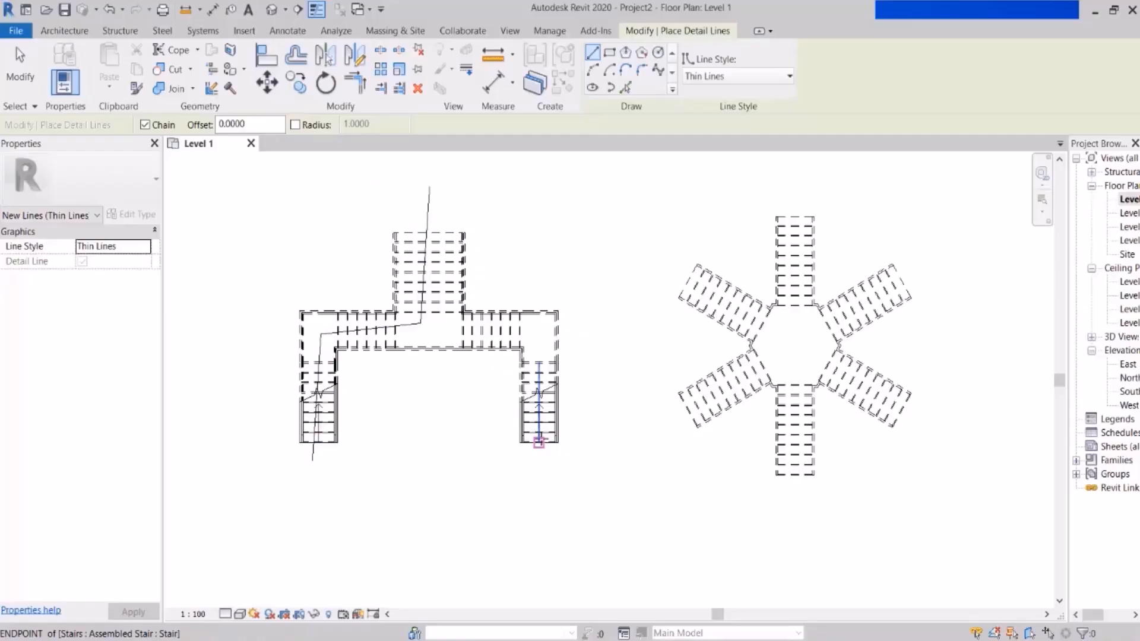
# Step: Trace a detail-line path on the hexagonal-landing stair, from the lower-left run to the landing's centre and up the top run
pyautogui.moveTo(807, 386); pyautogui.dragTo(604, 405, button='middle')
pyautogui.scroll(1, 671, 325)
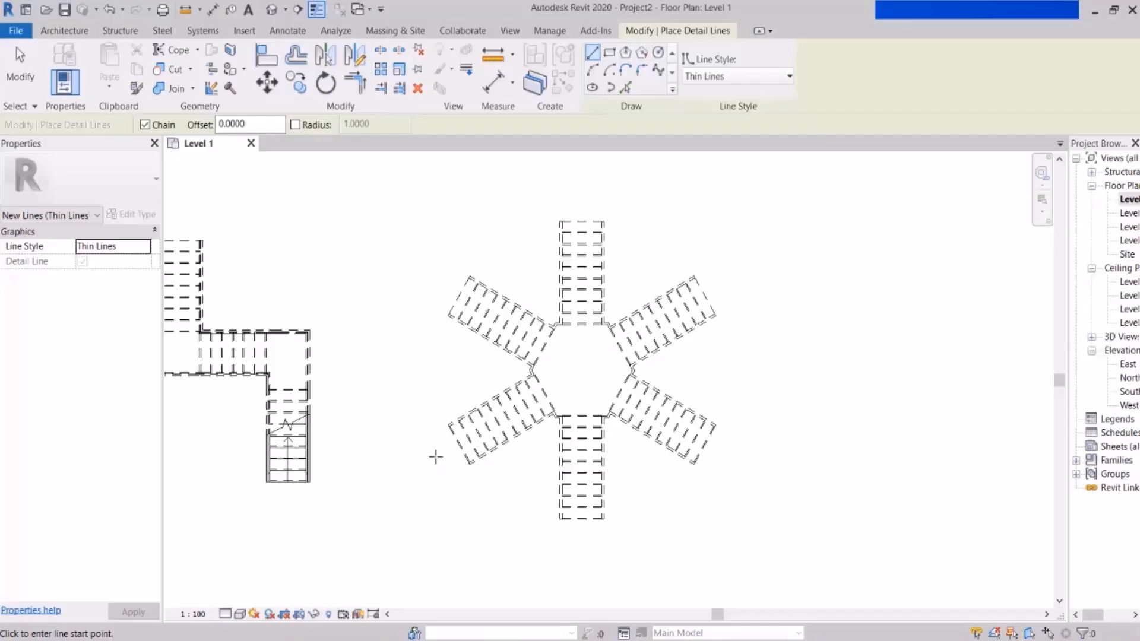
pyautogui.click(436, 453)
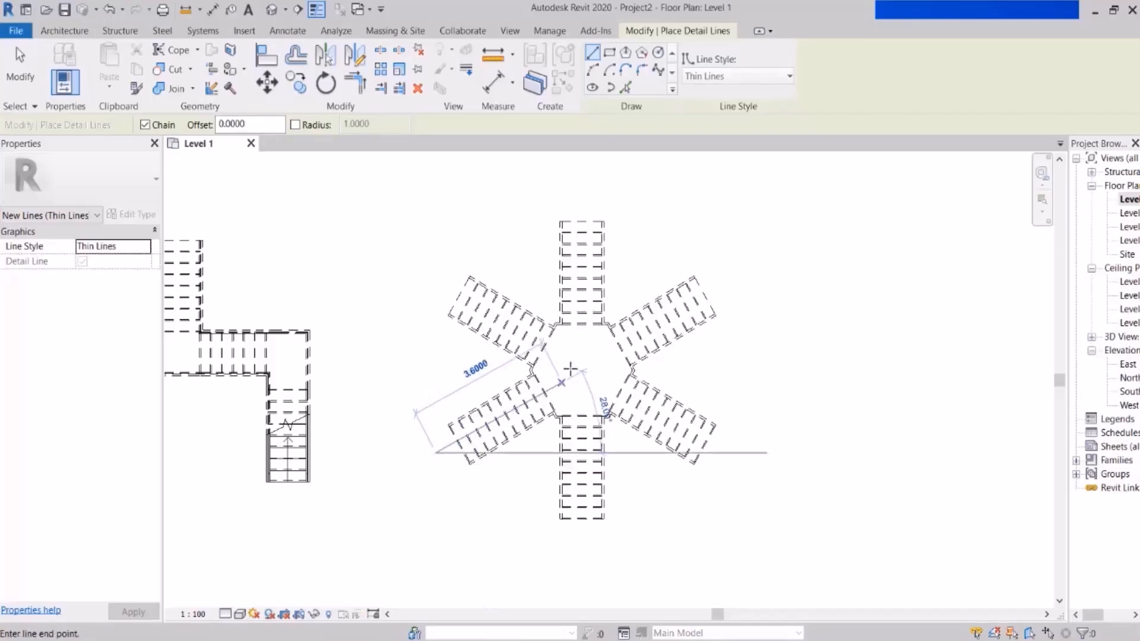
pyautogui.click(579, 356)
pyautogui.click(579, 198)
pyautogui.press('Escape')
pyautogui.press('Escape')
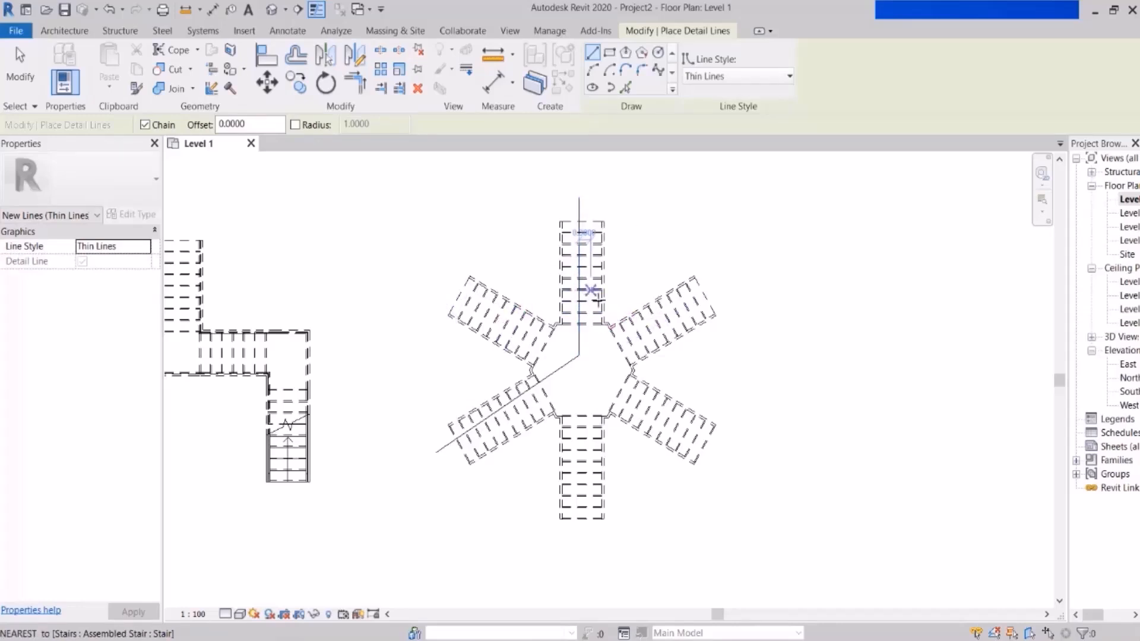
pyautogui.moveTo(605, 397); pyautogui.dragTo(599, 339, button='middle')
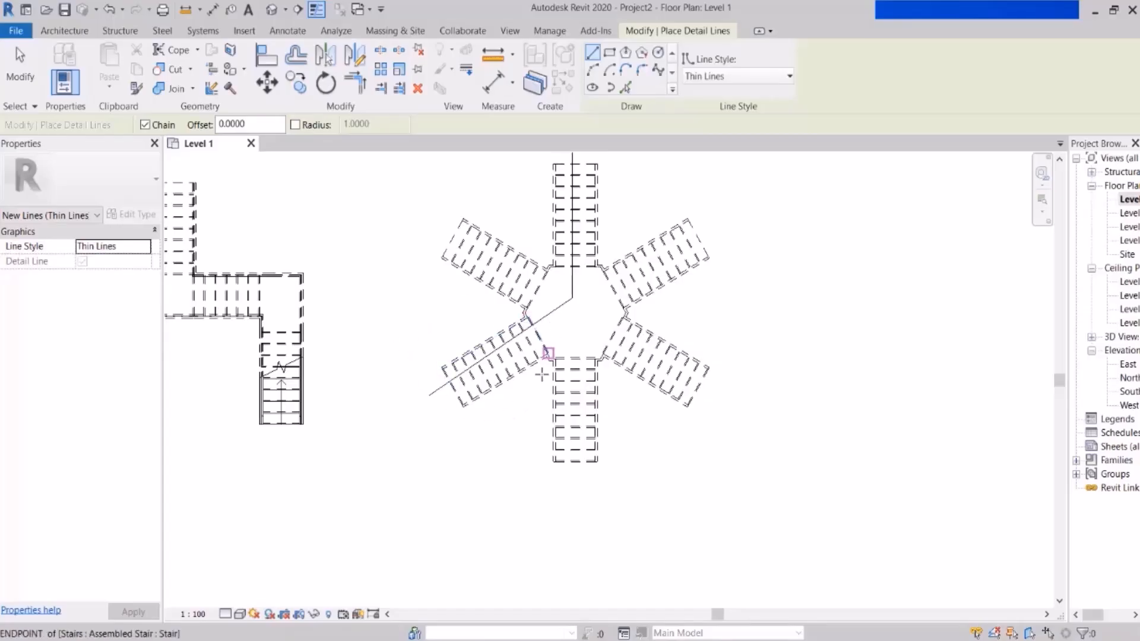
pyautogui.scroll(-2, 712, 391)
pyautogui.moveTo(572, 361); pyautogui.dragTo(644, 398, button='middle')
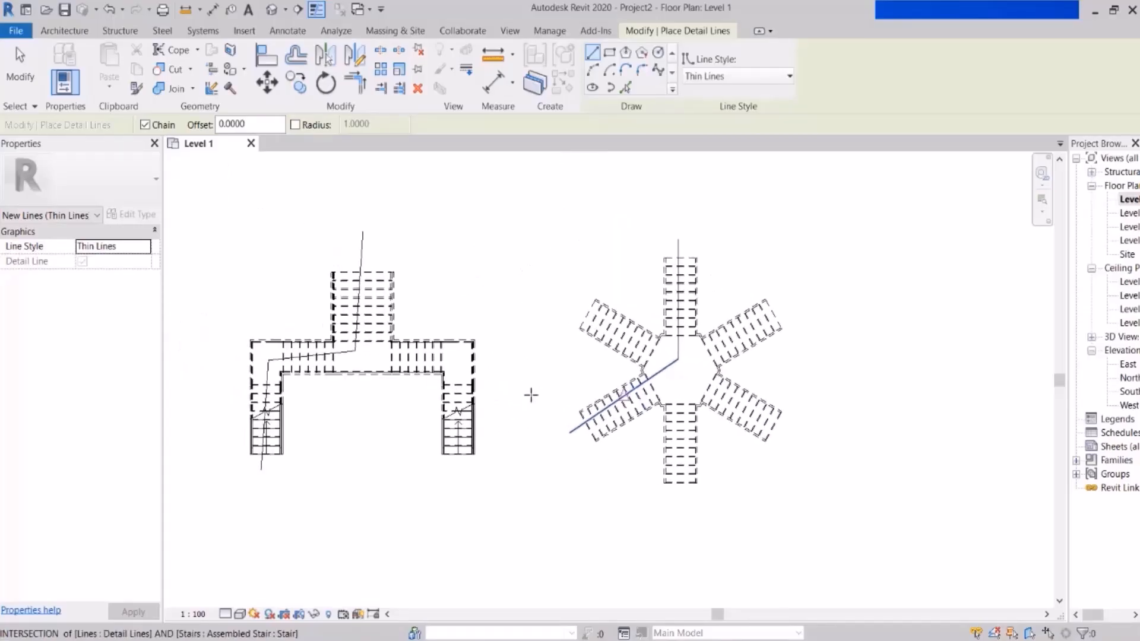
pyautogui.scroll(1, 434, 378)
pyautogui.moveTo(527, 385); pyautogui.dragTo(570, 383, button='middle')
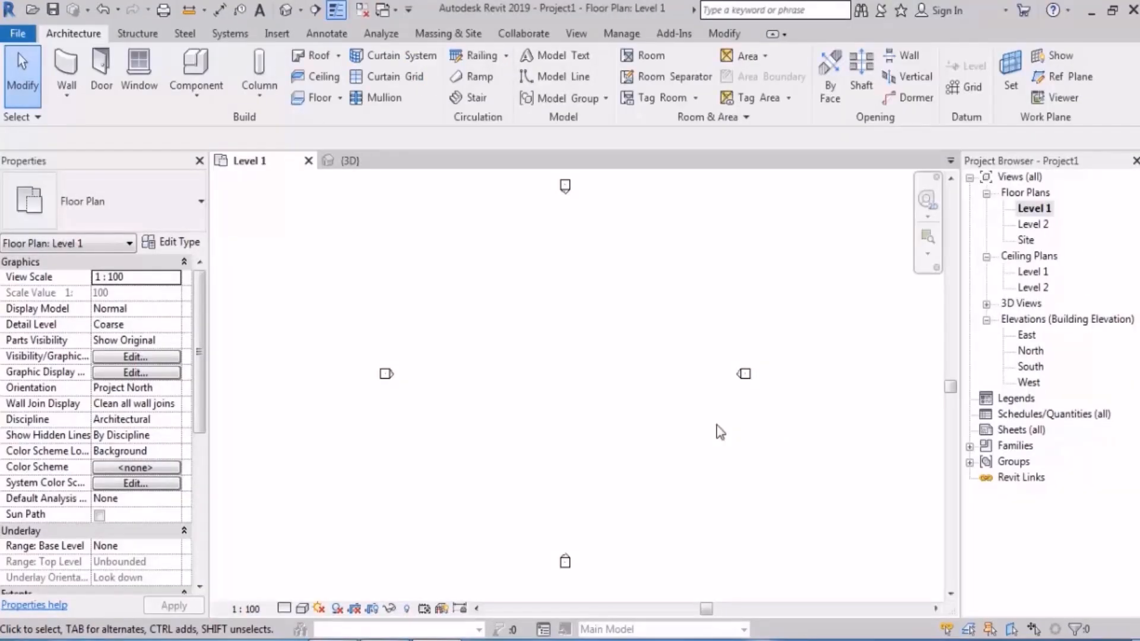
# Step: Start a new stair in Project1's Level 1 plan with 21 desired risers and a 300 mm tread depth
pyautogui.click(472, 96)
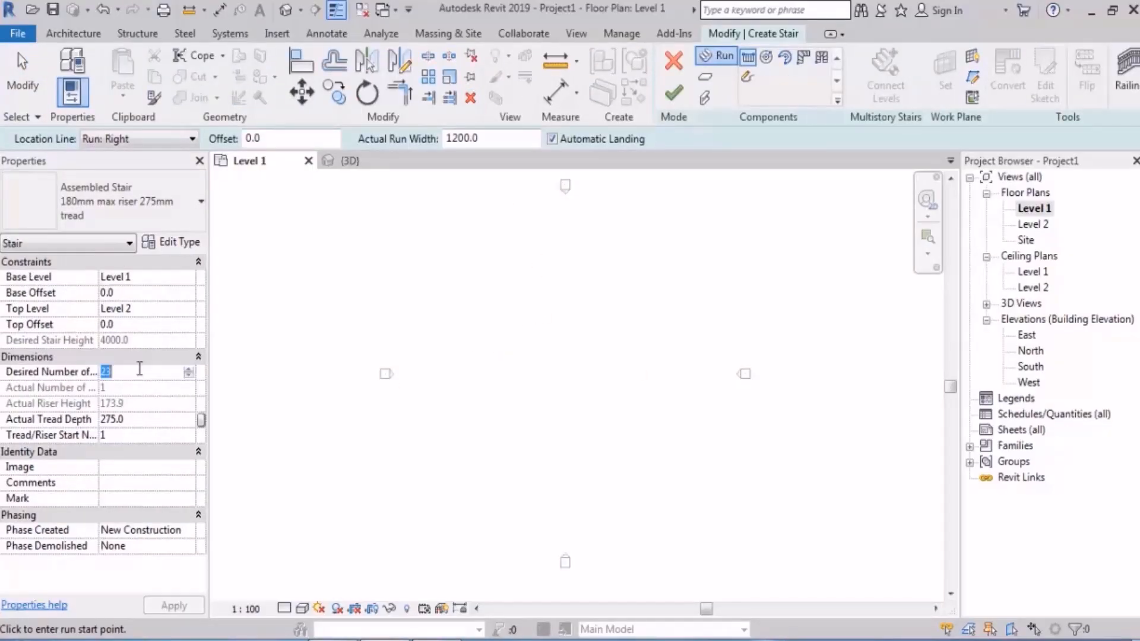
pyautogui.write('21')
pyautogui.moveTo(465, 263)
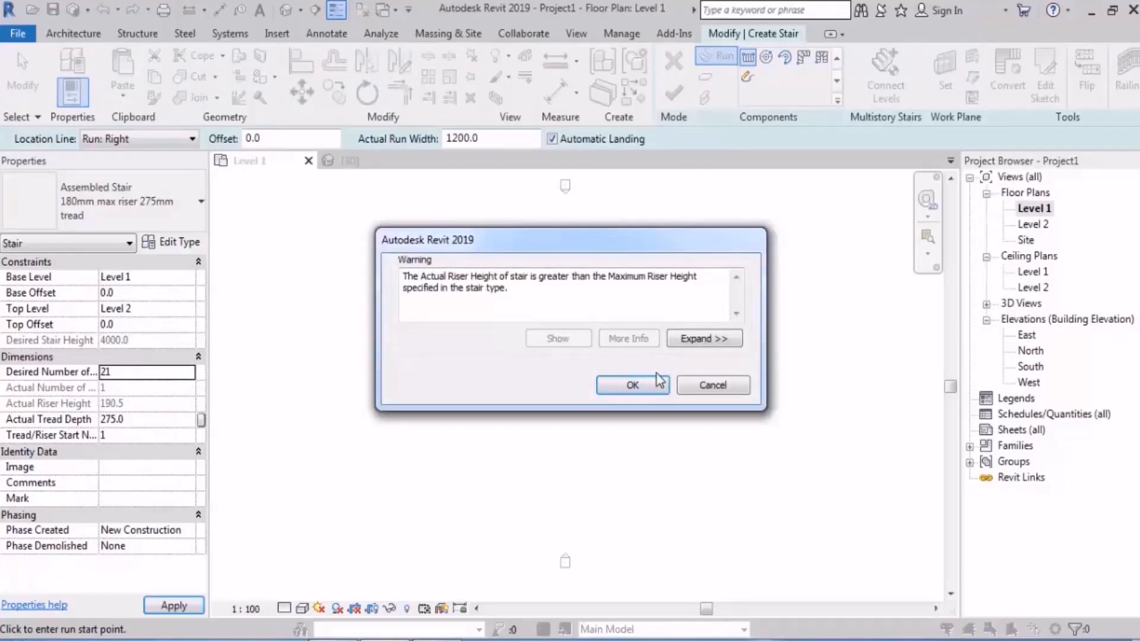
pyautogui.click(633, 388)
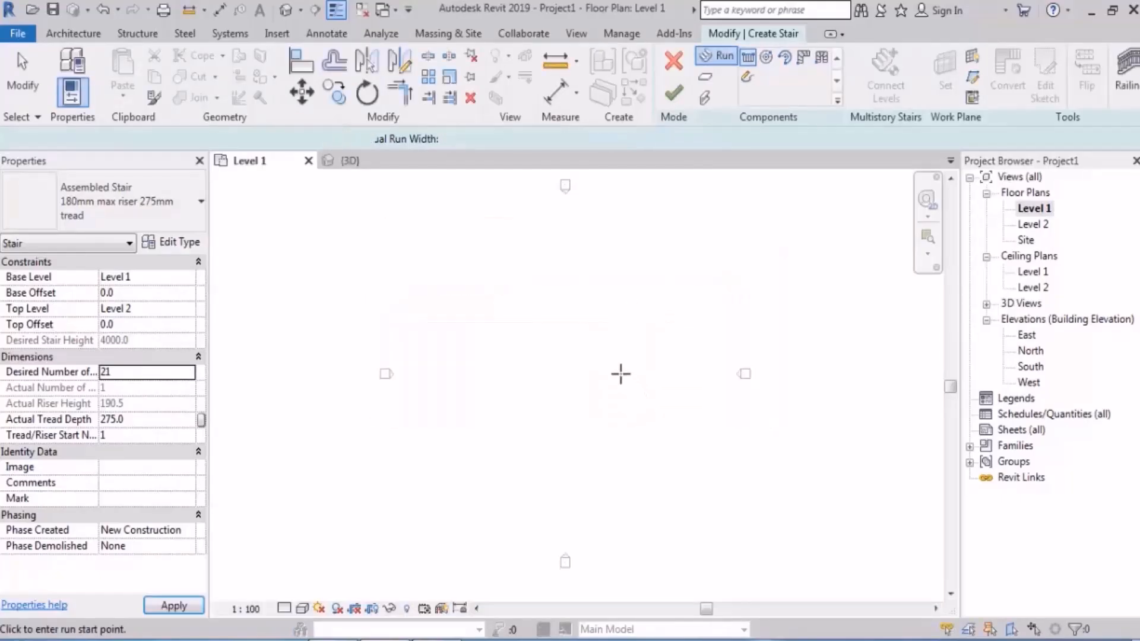
pyautogui.click(138, 421)
pyautogui.write('300')
pyautogui.press('Return')
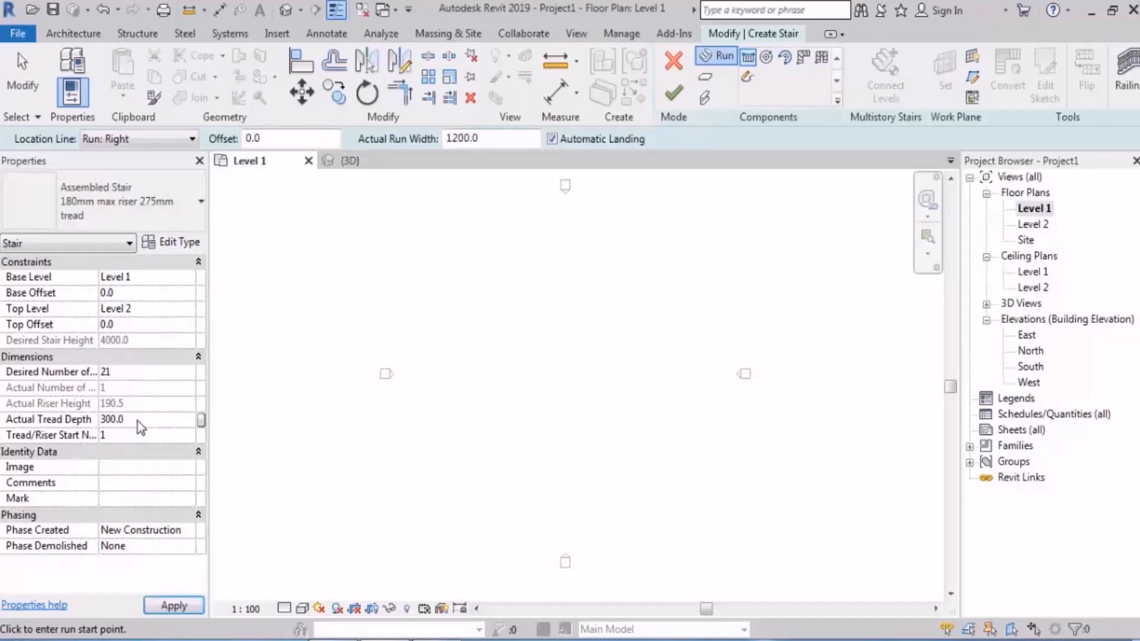
# Step: Draw two right-aligned runs, each 1200 mm wide and 1800 mm long, the first heading up the plan and the second turning right
pyautogui.moveTo(464, 351); pyautogui.dragTo(464, 359, button='middle')
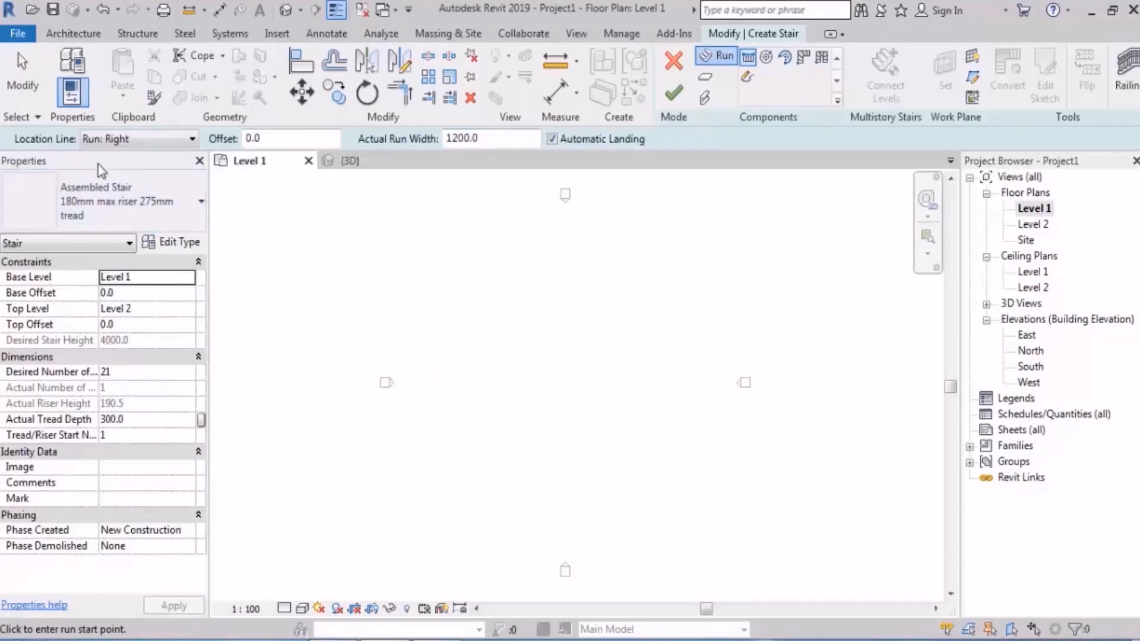
pyautogui.scroll(3, 425, 407)
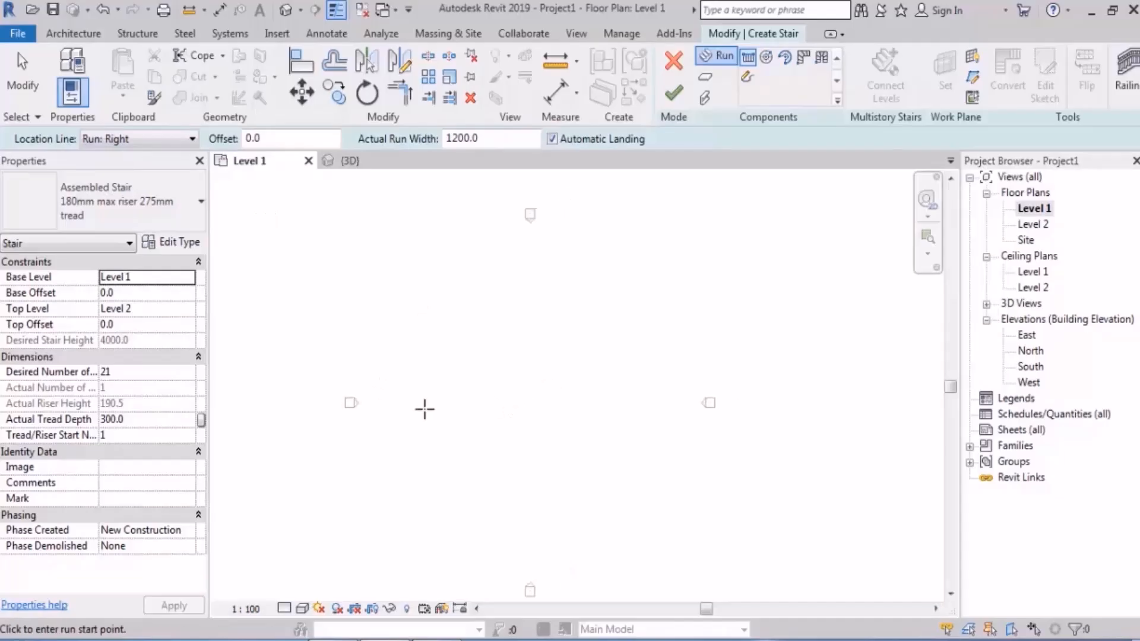
pyautogui.click(444, 420)
pyautogui.scroll(3, 445, 415)
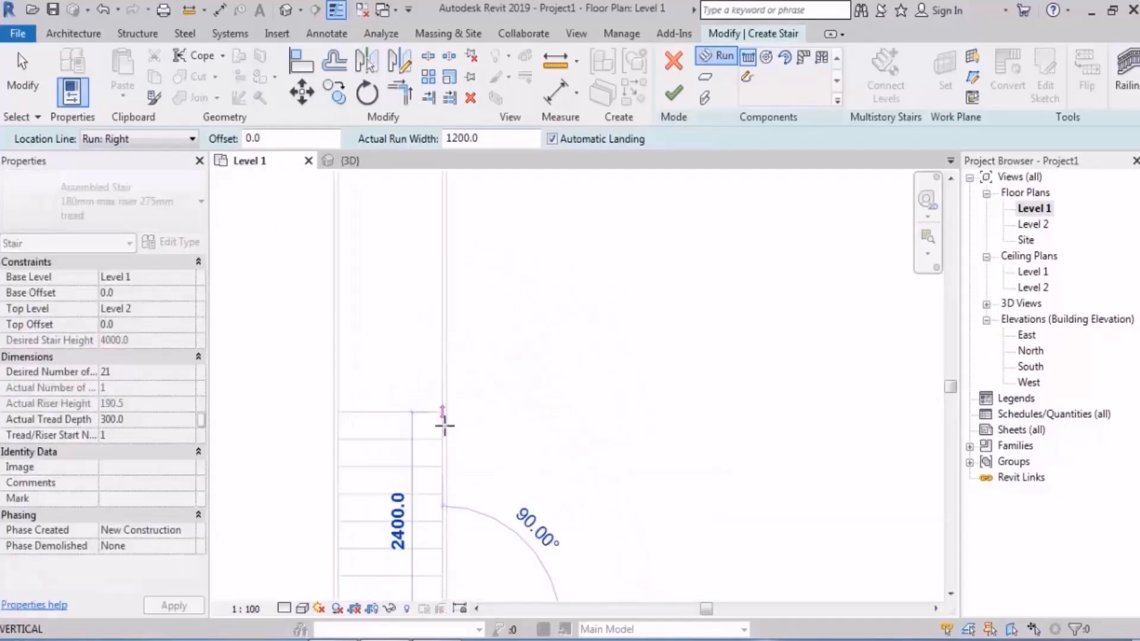
pyautogui.click(441, 355)
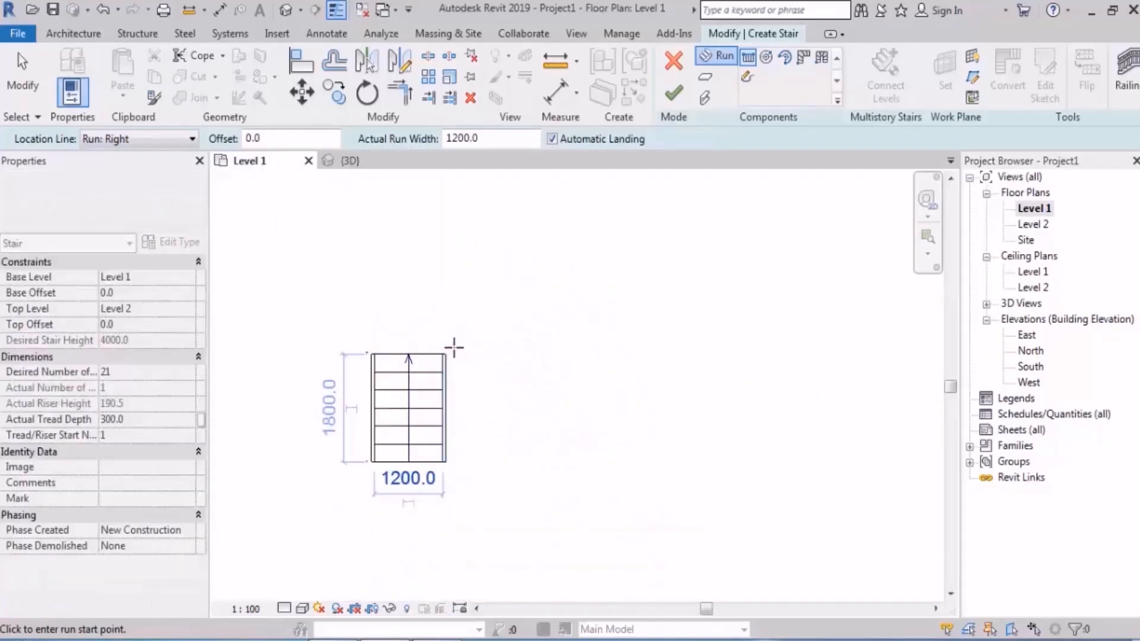
pyautogui.click(445, 354)
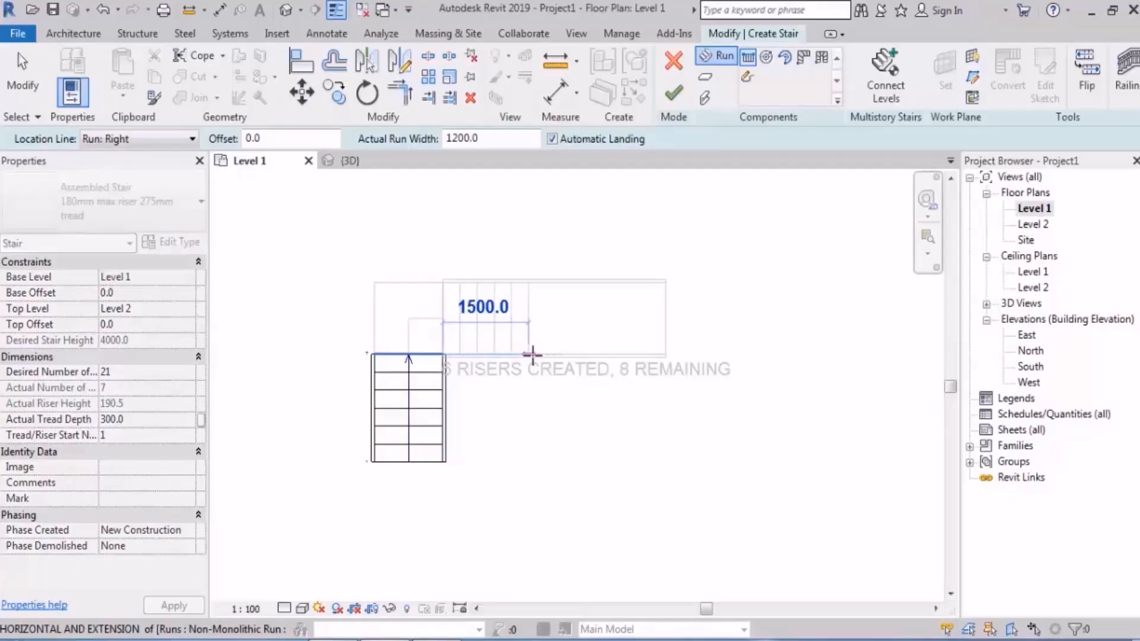
pyautogui.click(545, 355)
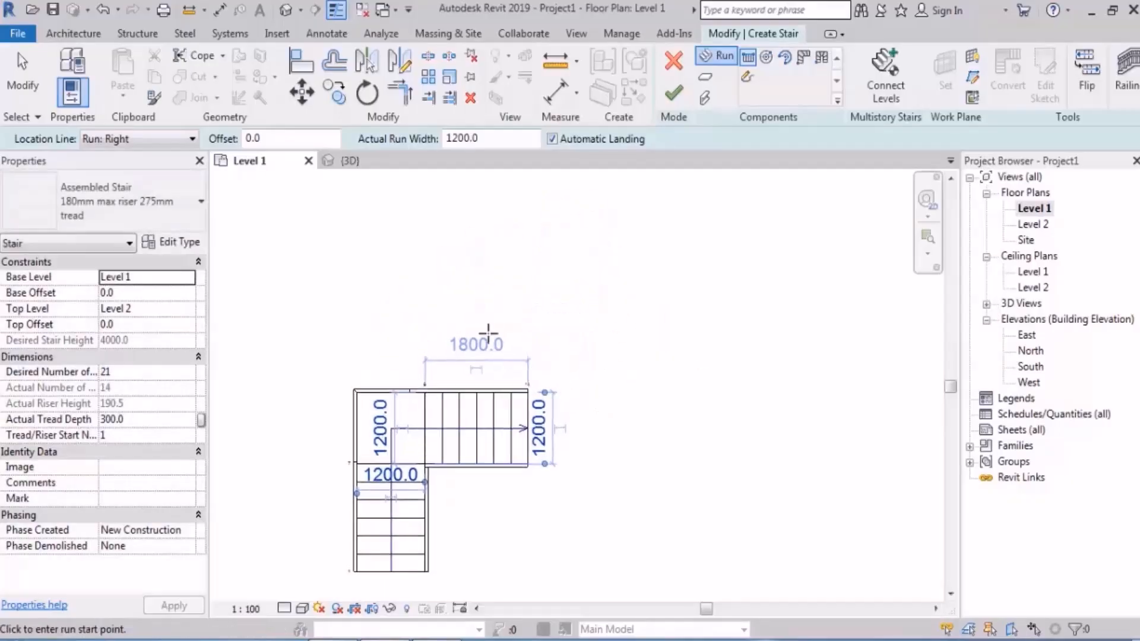
# Step: Try to draw a third run upward from the second run's upper end corner with location line Run: Left, and undo it
pyautogui.scroll(2, 567, 416)
pyautogui.scroll(1, 568, 417)
pyautogui.click(507, 379)
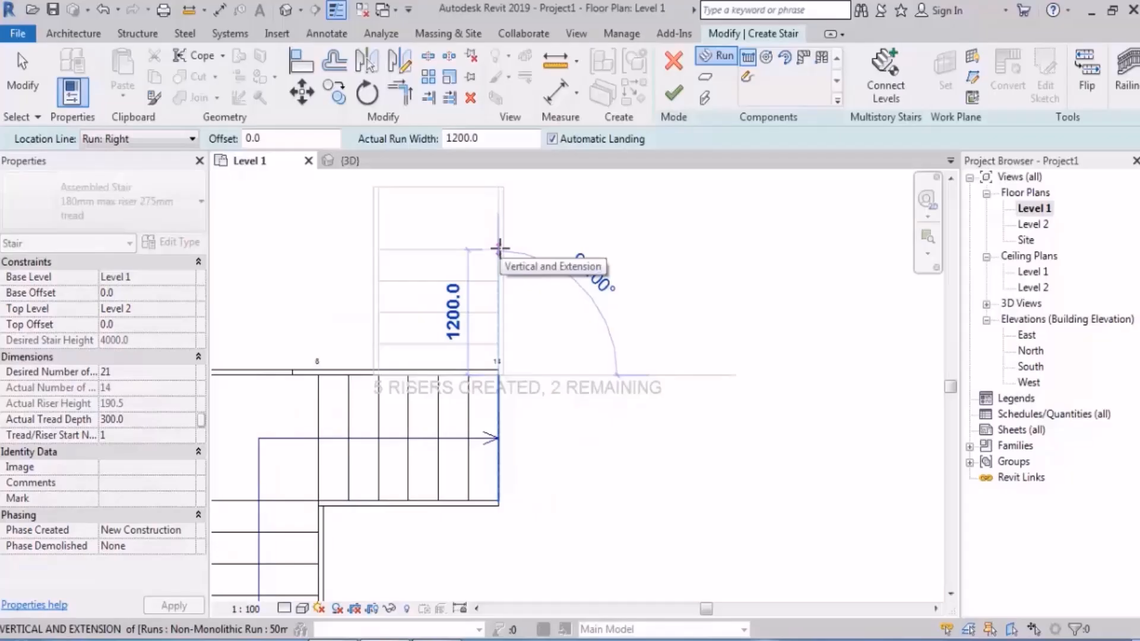
pyautogui.scroll(-2, 502, 255)
pyautogui.click(165, 140)
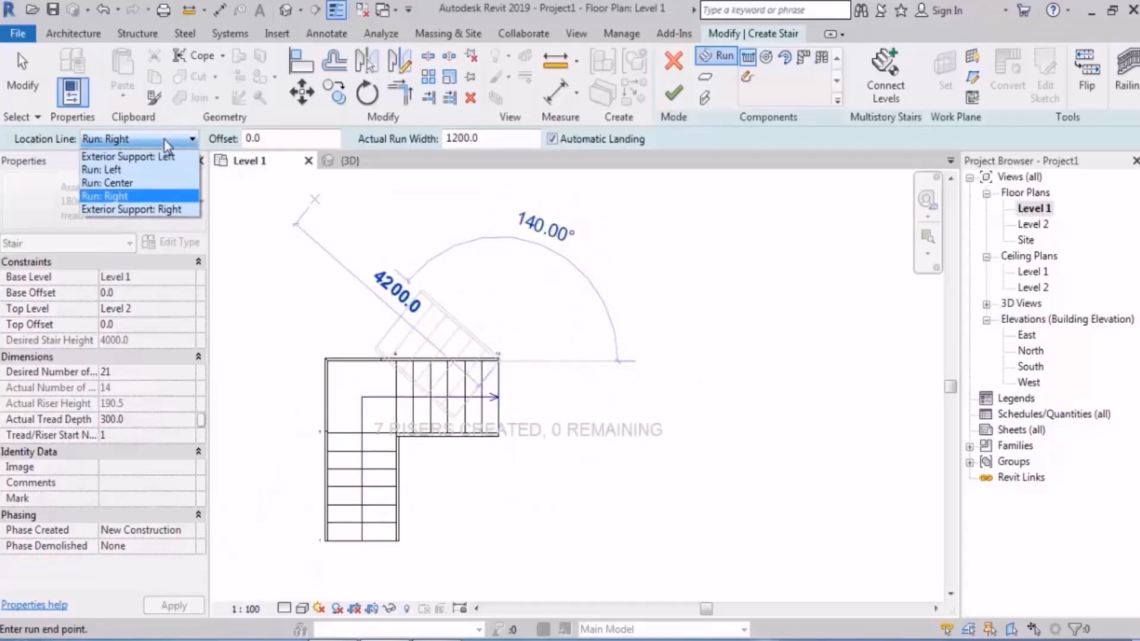
pyautogui.click(101, 170)
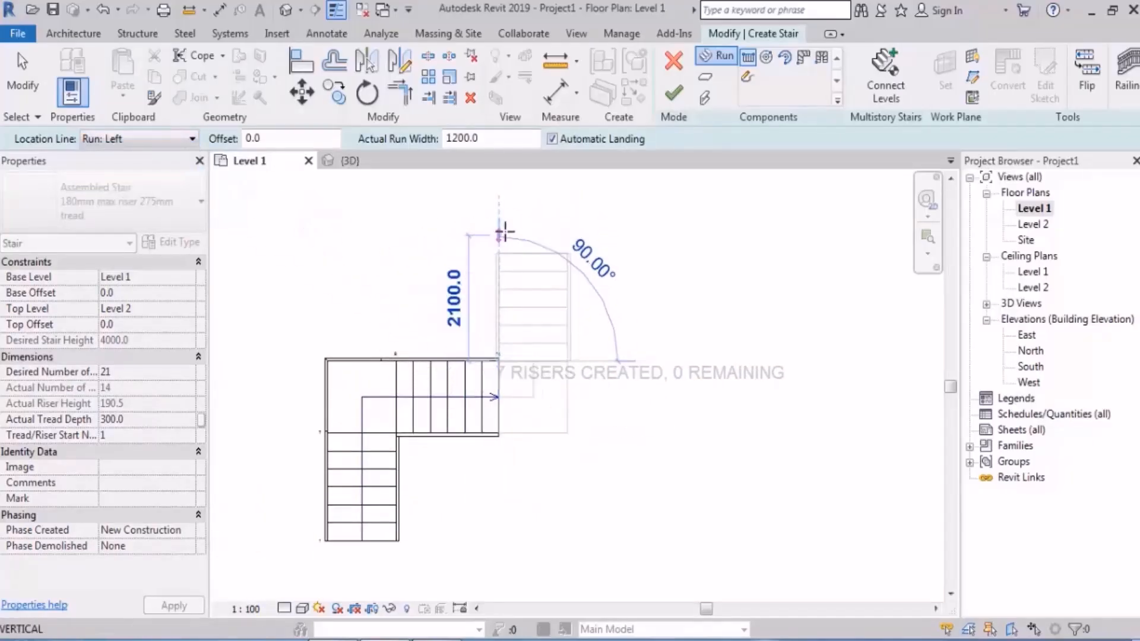
pyautogui.click(504, 232)
pyautogui.press('Escape')
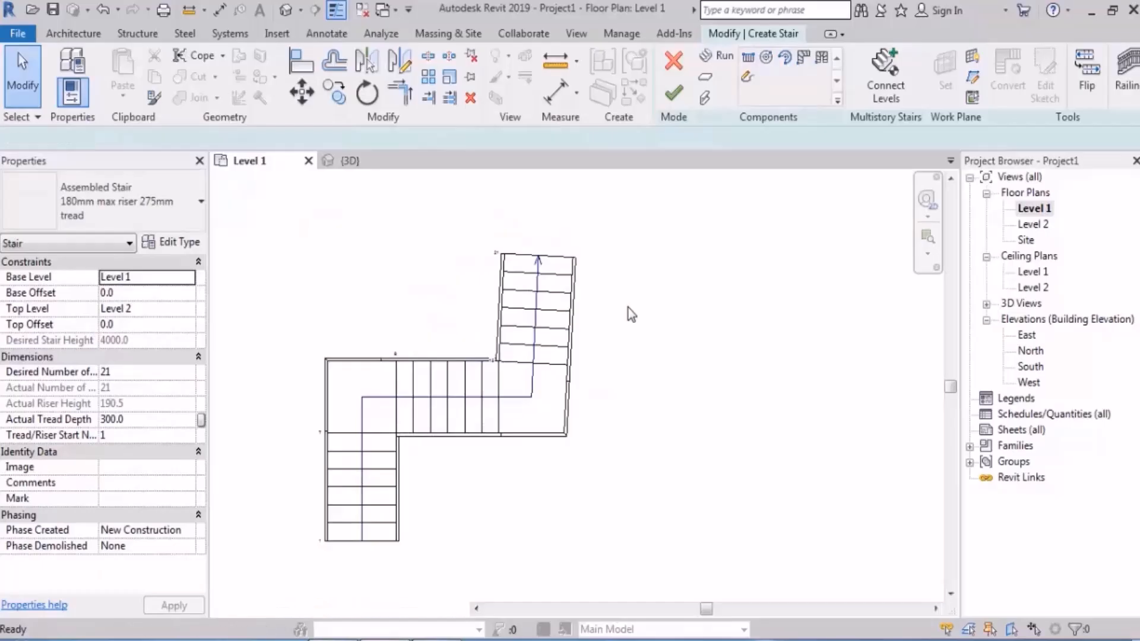
pyautogui.hotkey('ctrl', 'z')
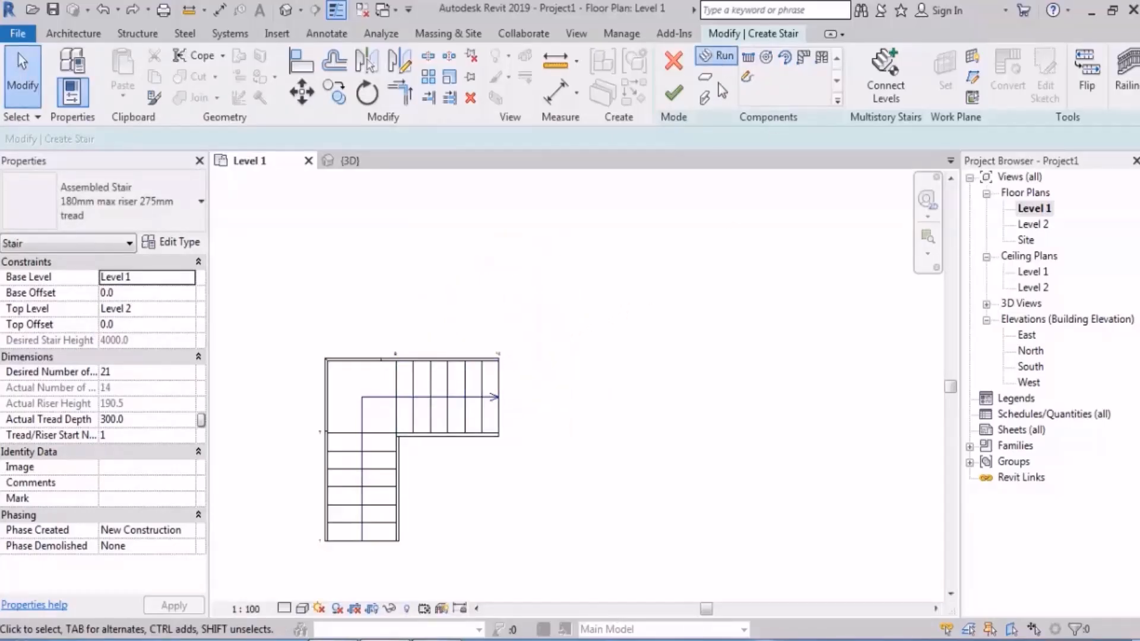
# Step: Draw the third run straight up from the second run's upper end corner, 1800 mm long, with location line Run: Left
pyautogui.click(717, 55)
pyautogui.click(497, 359)
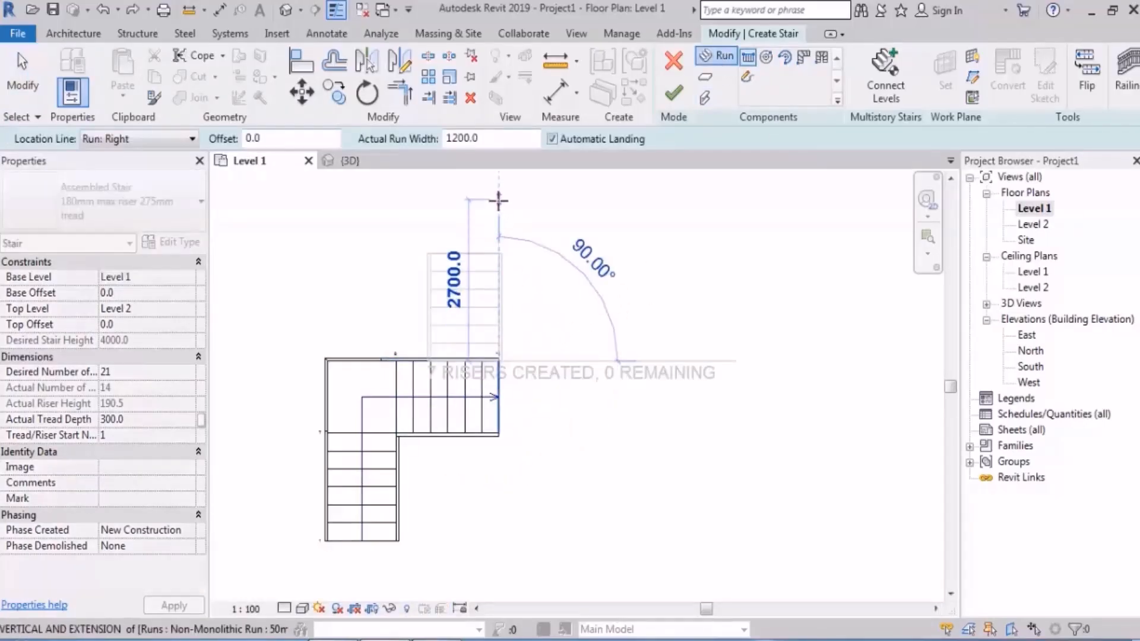
pyautogui.click(141, 139)
pyautogui.click(116, 171)
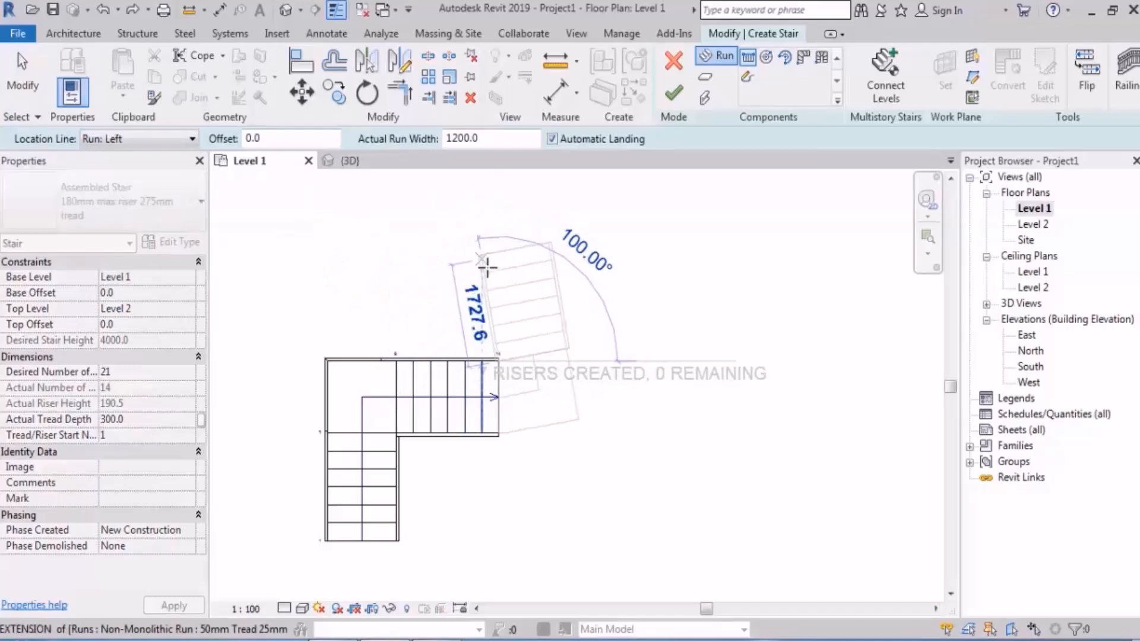
pyautogui.click(498, 254)
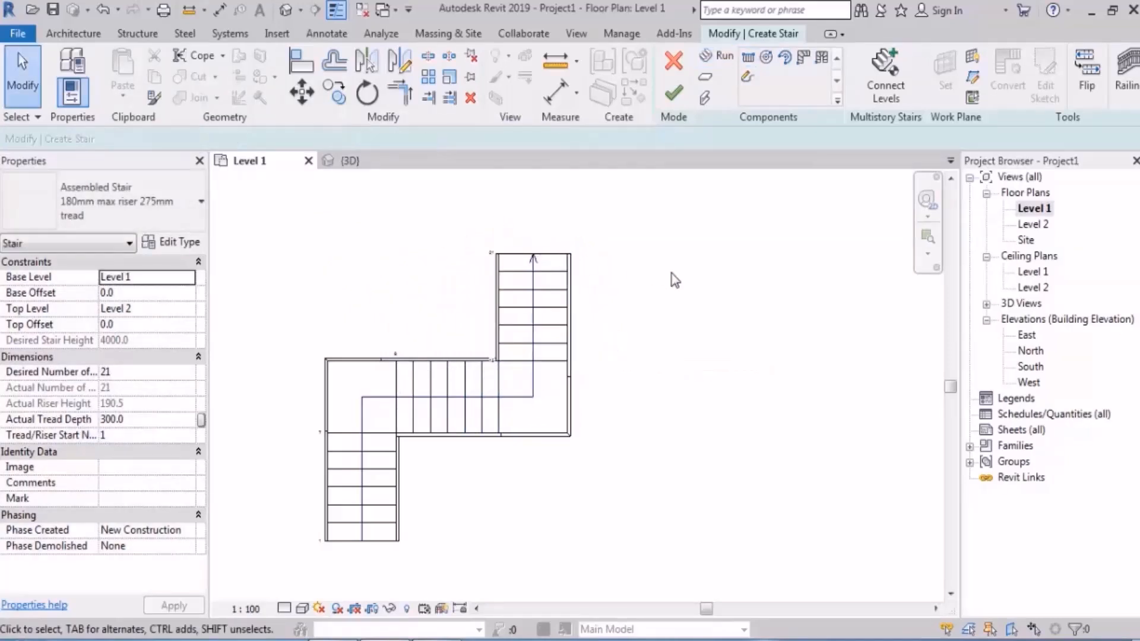
# Step: Set the third run's width to 2500 mm
pyautogui.moveTo(675, 280); pyautogui.dragTo(652, 281, button='middle')
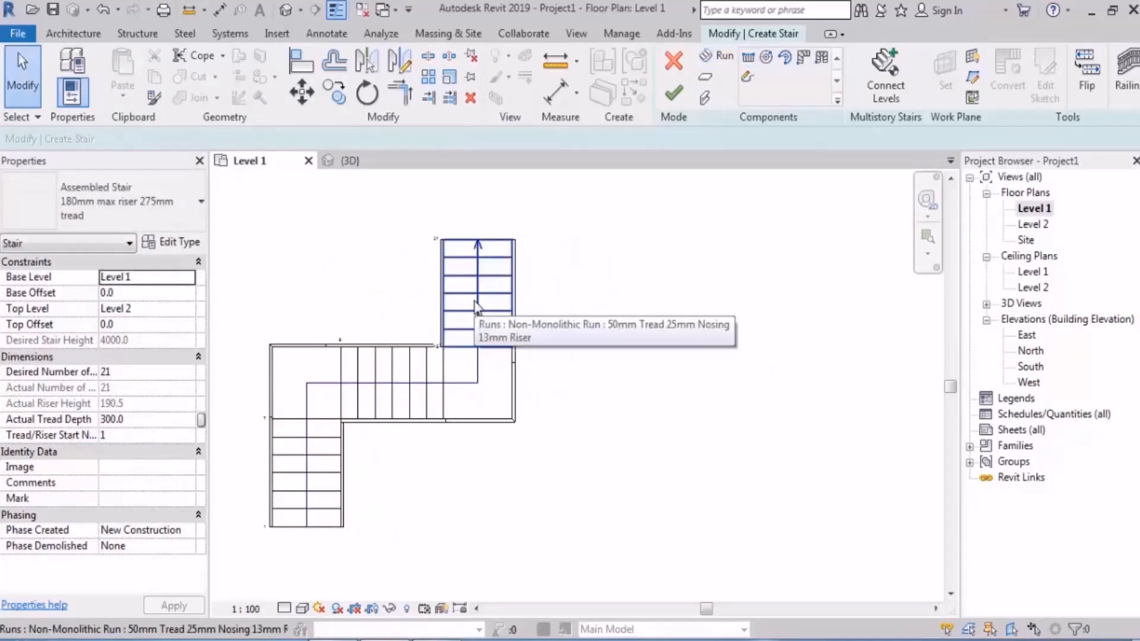
pyautogui.click(475, 305)
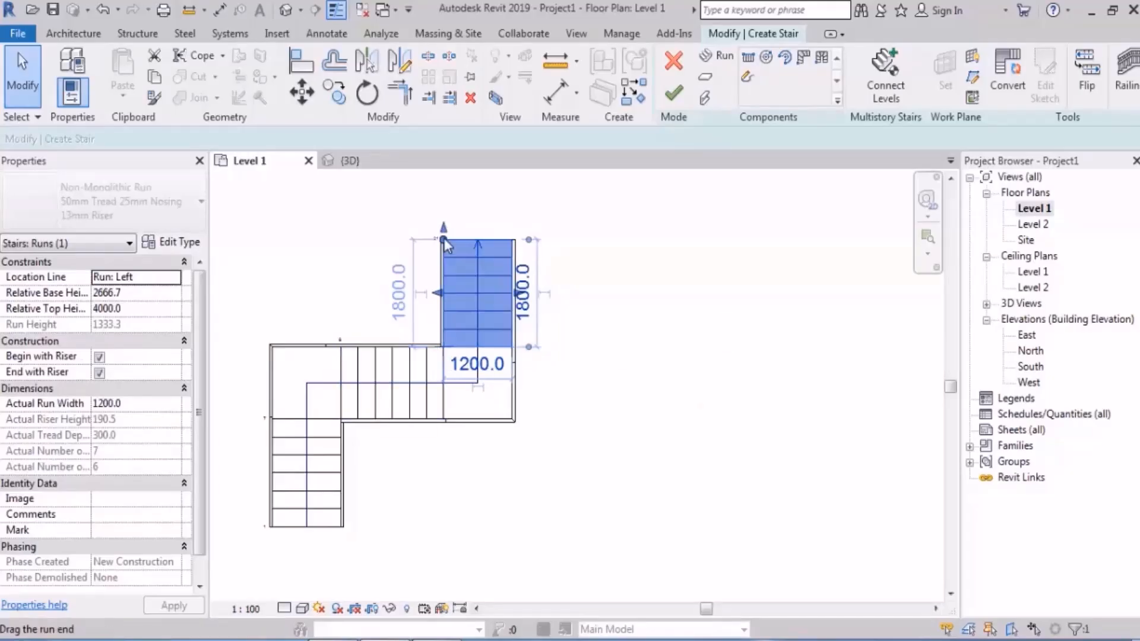
pyautogui.click(500, 369)
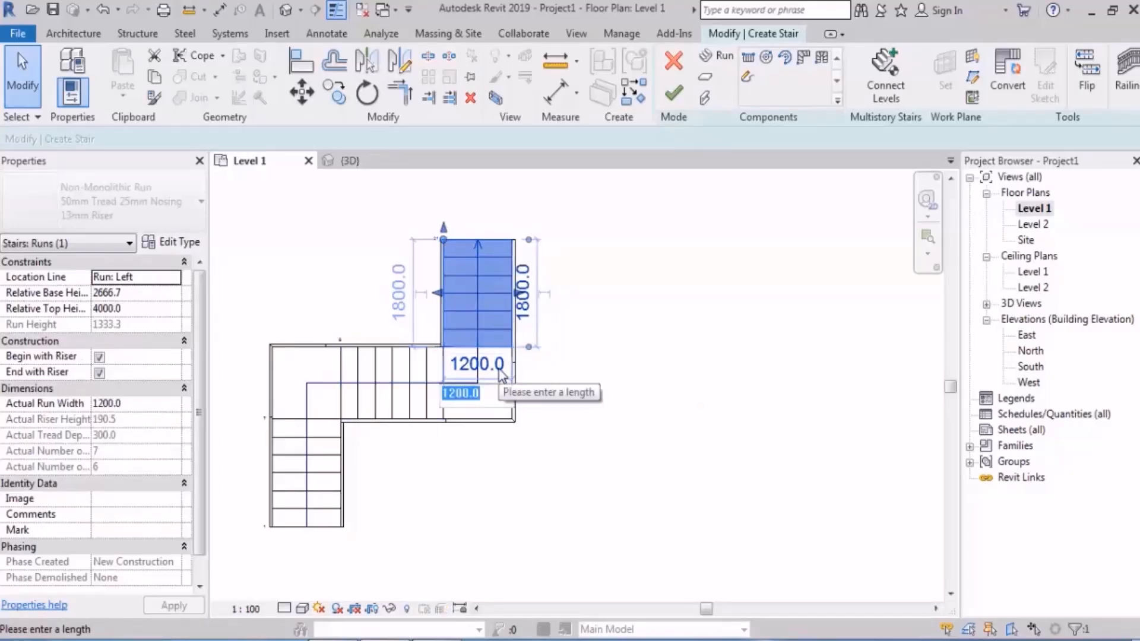
pyautogui.write('250')
pyautogui.press('Return')
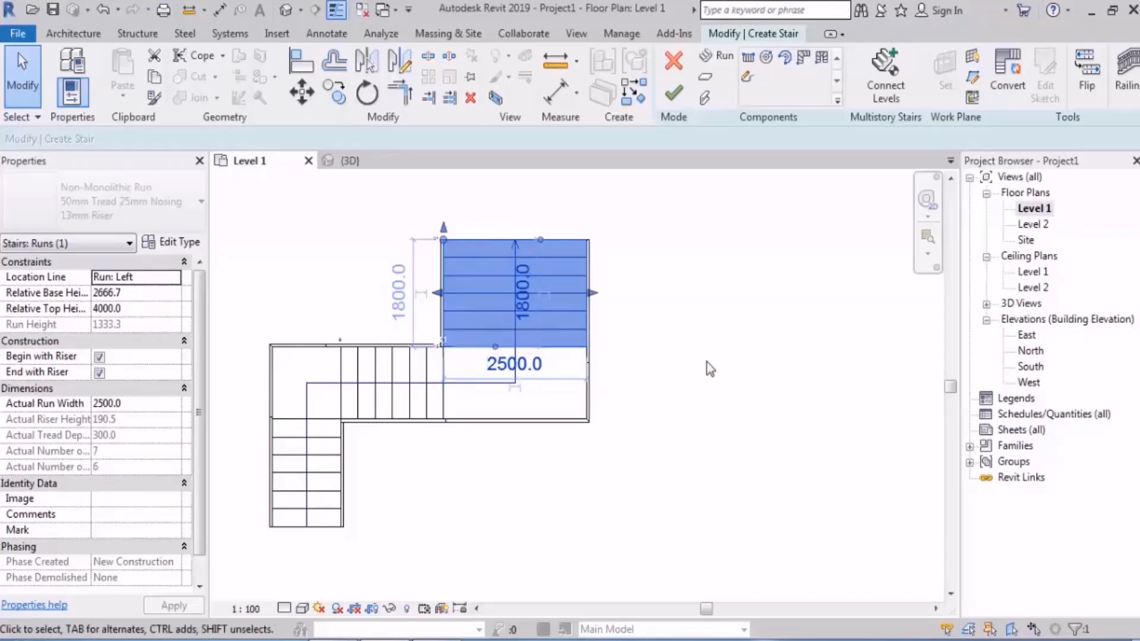
pyautogui.click(709, 369)
pyautogui.moveTo(600, 379); pyautogui.dragTo(710, 353, button='middle')
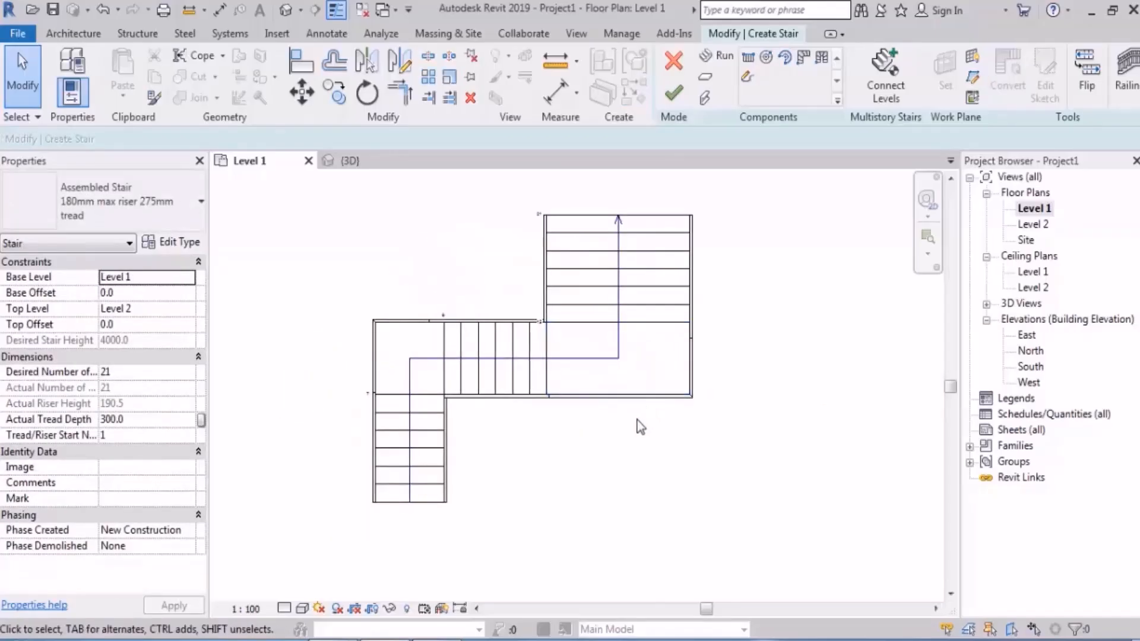
pyautogui.scroll(1, 572, 391)
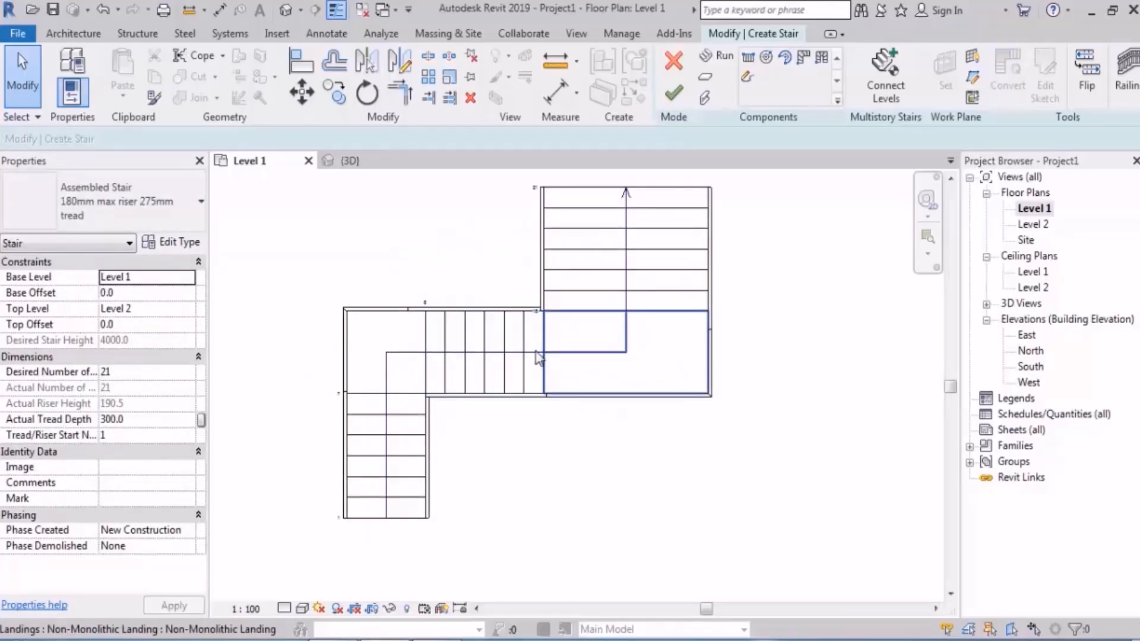
# Step: Move the two lower runs with their corner landing about 300 mm left, away from the wide upper run
pyautogui.moveTo(472, 264); pyautogui.dragTo(279, 576)
pyautogui.click(302, 92)
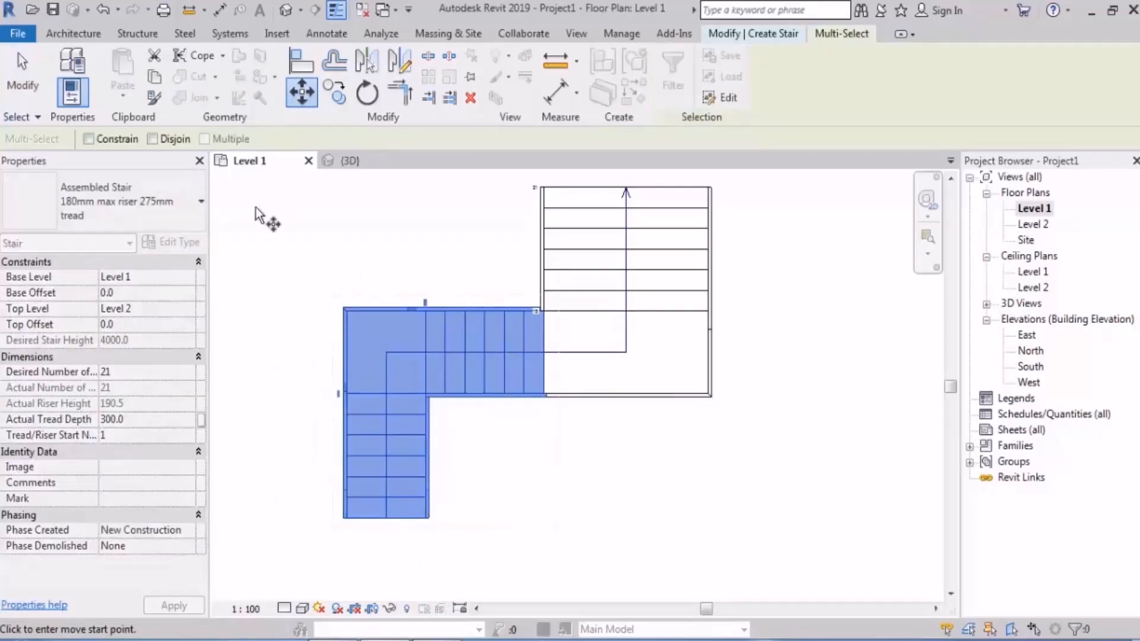
pyautogui.scroll(2, 528, 362)
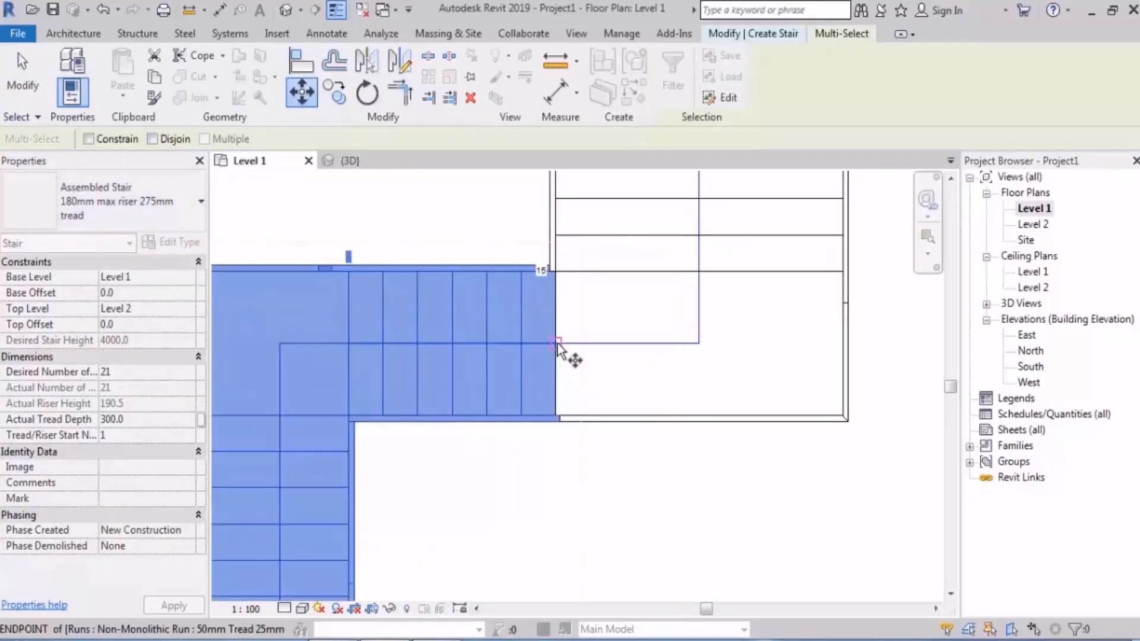
pyautogui.click(605, 521)
pyautogui.scroll(-3, 421, 356)
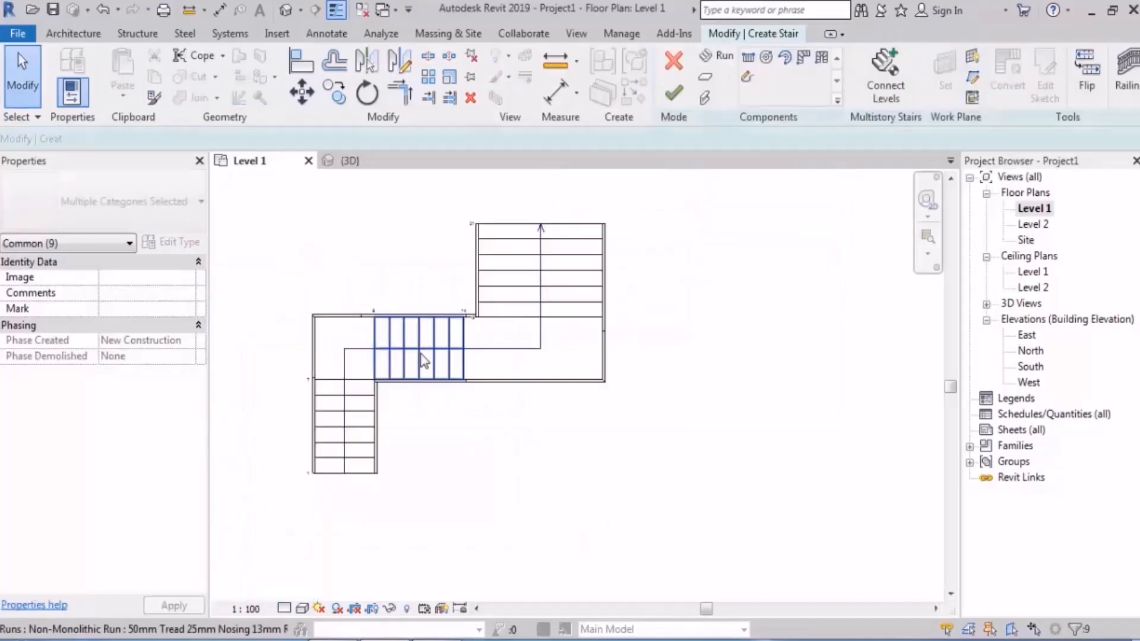
pyautogui.moveTo(561, 416); pyautogui.dragTo(545, 422, button='middle')
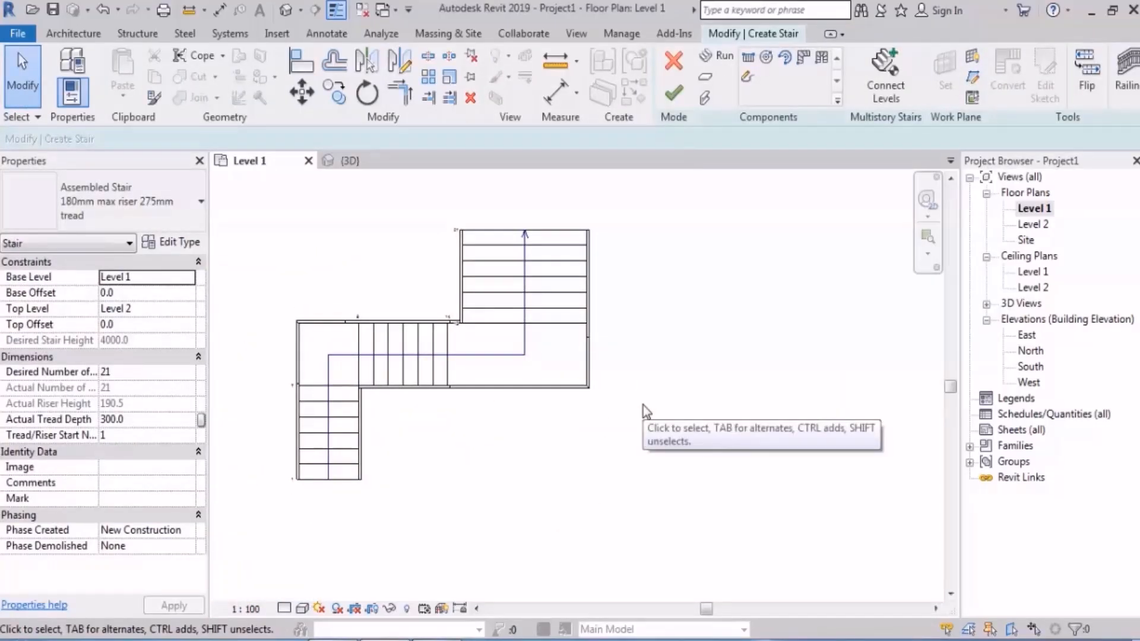
# Step: Mirror a copy of the two lower runs and their corner landing about the wide upper run's centre line
pyautogui.moveTo(400, 265); pyautogui.dragTo(265, 542)
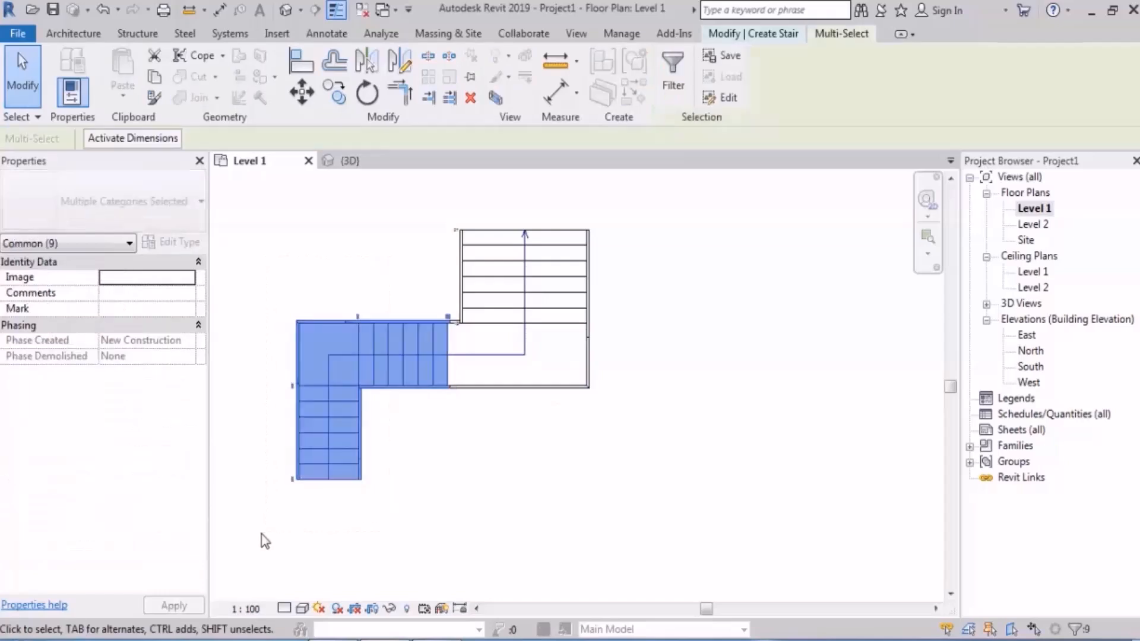
pyautogui.click(398, 64)
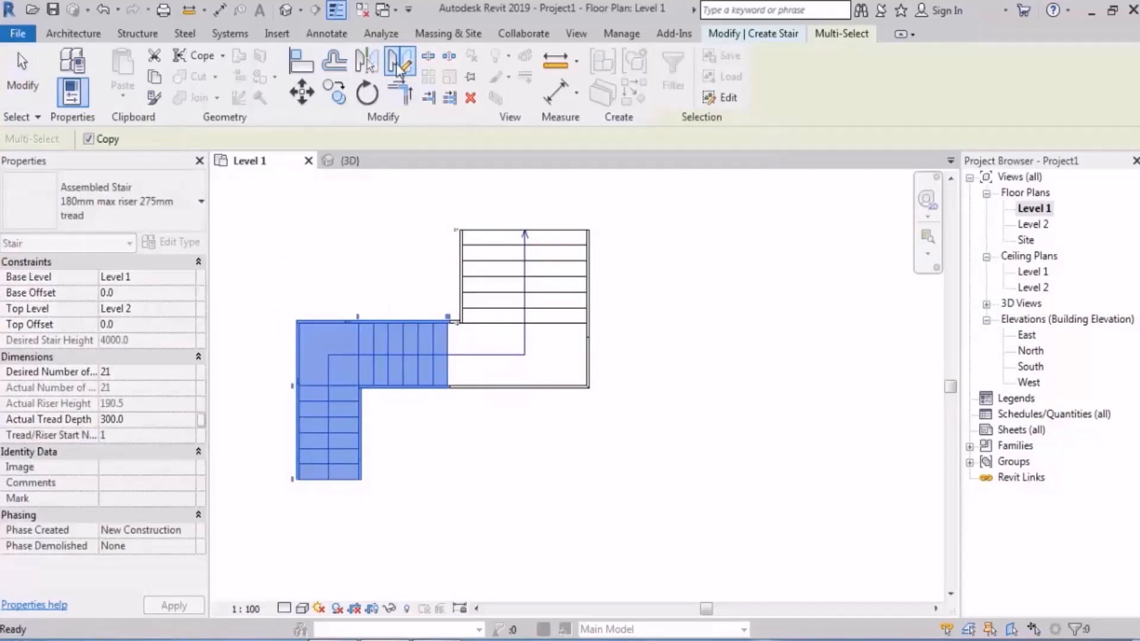
pyautogui.click(525, 230)
pyautogui.click(528, 199)
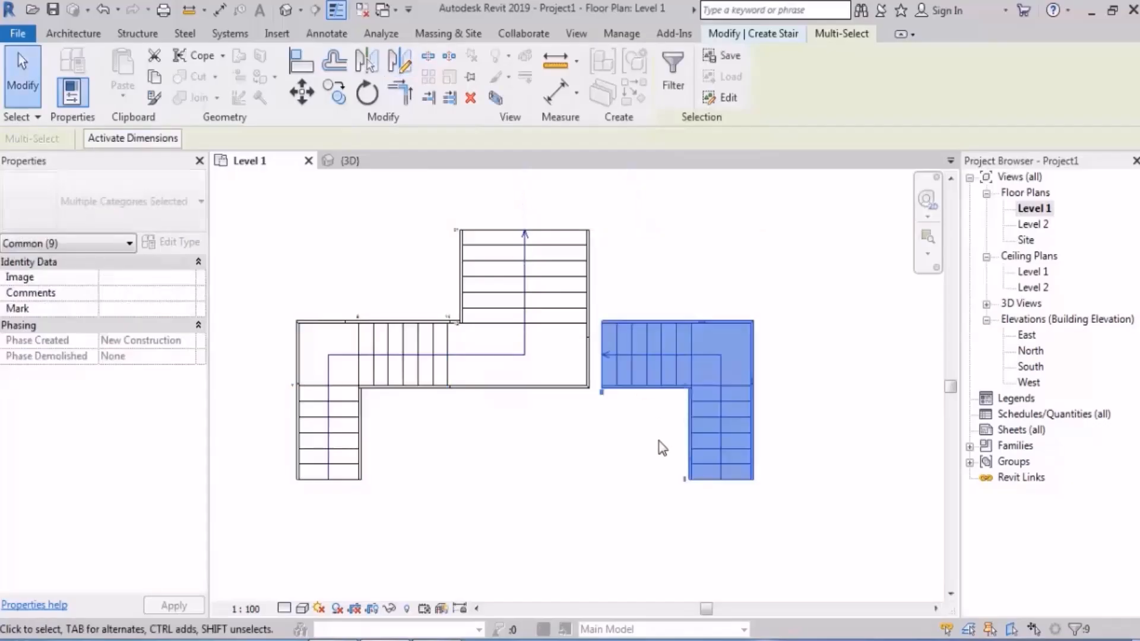
# Step: Try to stretch the central landing's right edge to the end of the mirrored run, and undo it
pyautogui.scroll(4, 632, 399)
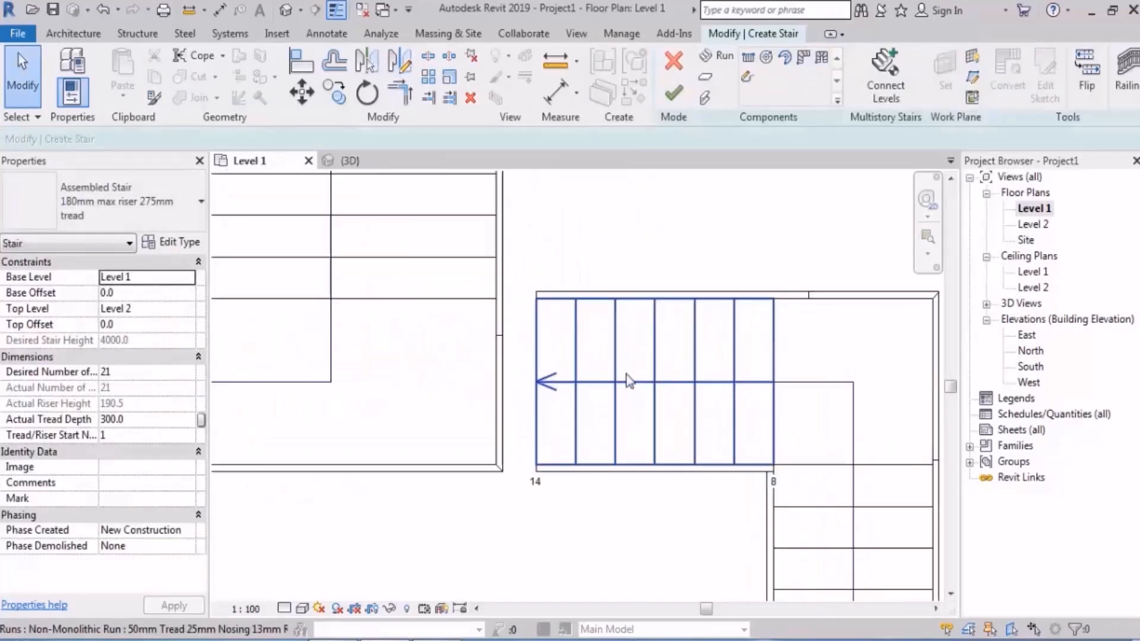
pyautogui.click(466, 380)
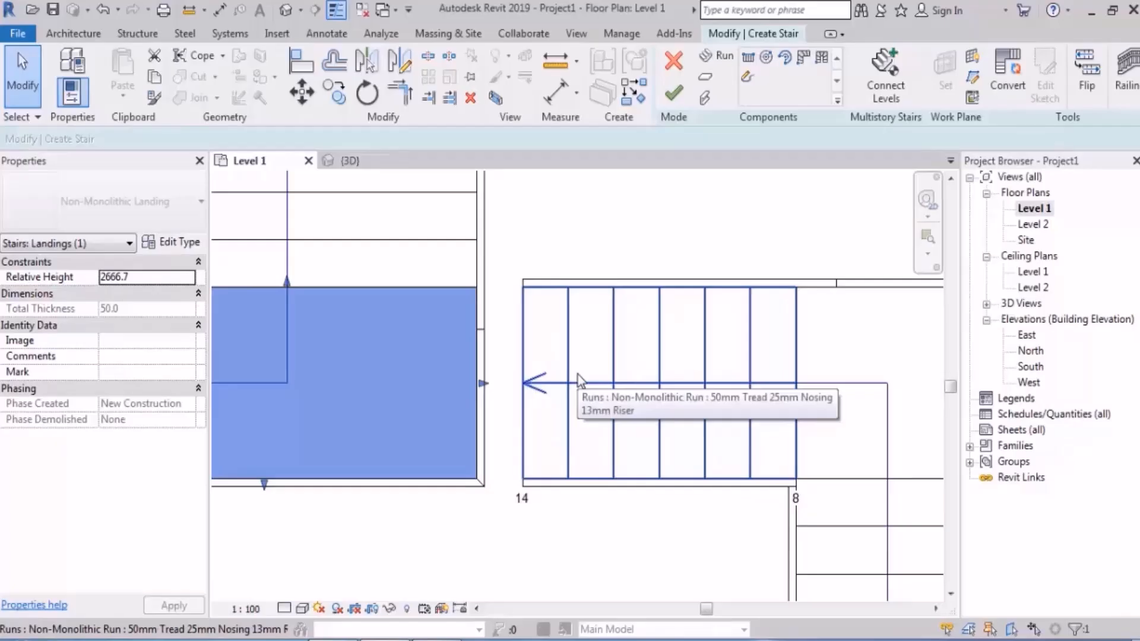
pyautogui.scroll(2, 505, 410)
pyautogui.moveTo(473, 373); pyautogui.dragTo(526, 373)
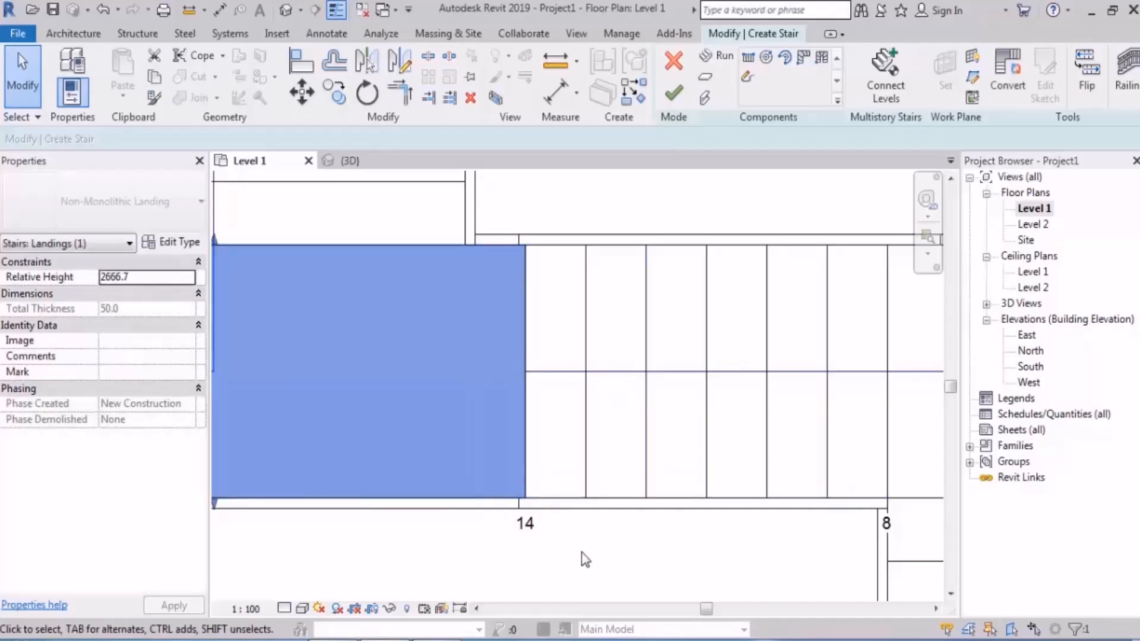
pyautogui.click(580, 557)
pyautogui.scroll(-3, 580, 557)
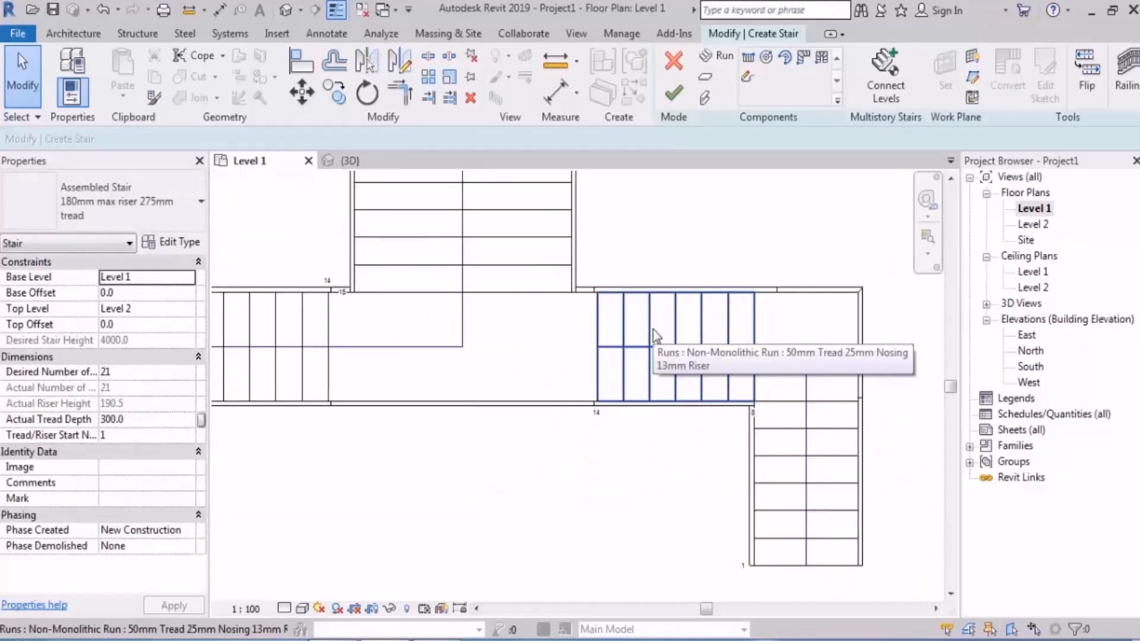
pyautogui.hotkey('ctrl', 'z')
# Step: Try to align the central landing's right edge with the mirrored run's last riser line, and undo the alignment
pyautogui.scroll(3, 653, 329)
pyautogui.scroll(-4, 609, 396)
pyautogui.scroll(2, 567, 321)
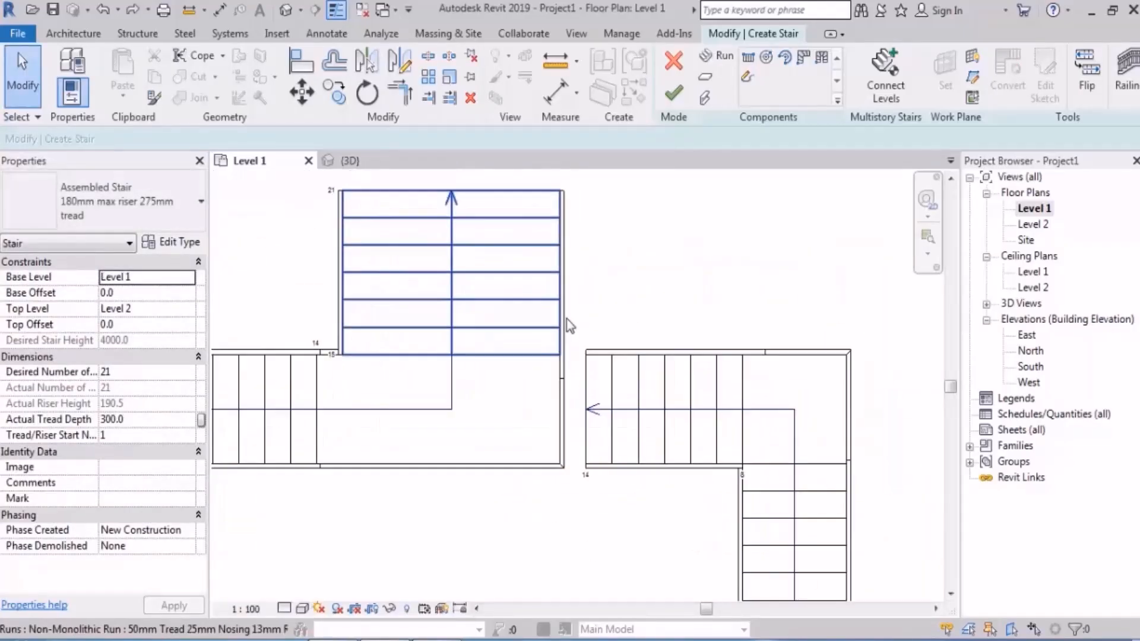
pyautogui.press('a')
pyautogui.press('l')
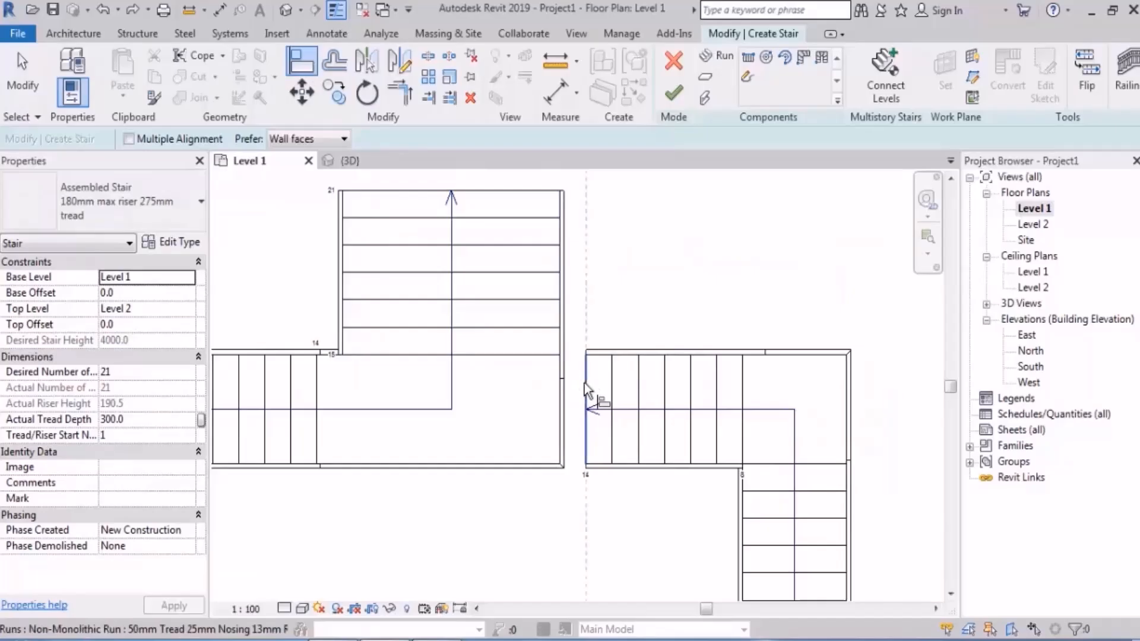
pyautogui.click(584, 383)
pyautogui.click(559, 390)
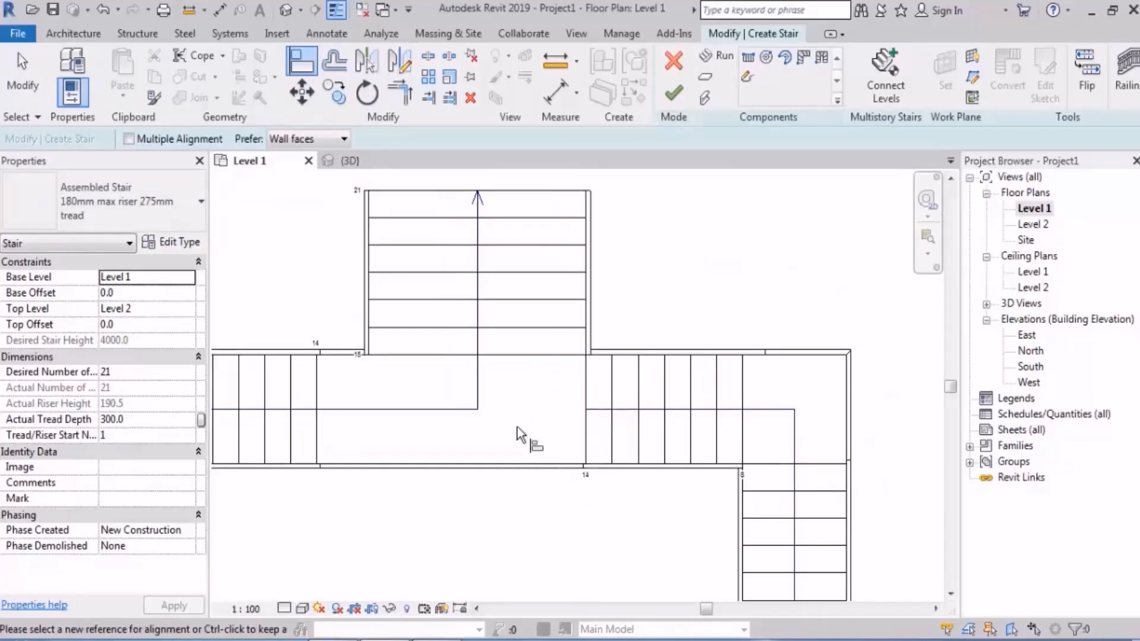
pyautogui.hotkey('ctrl', 'z')
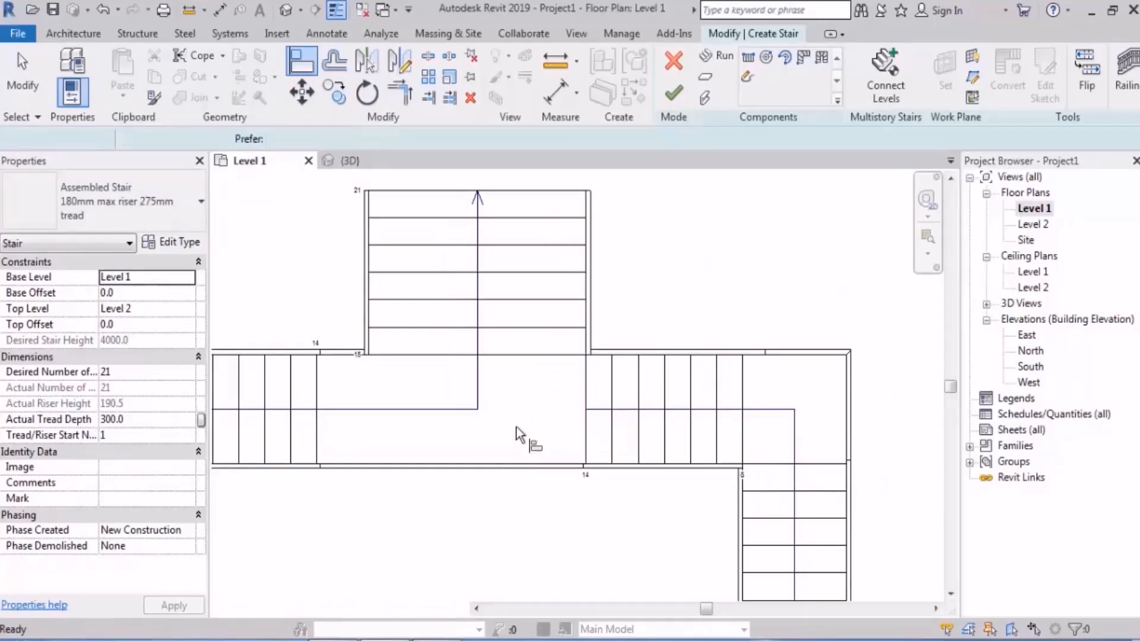
# Step: Try again to extend the central landing to the endpoint of the mirrored run's path, and undo the extension
pyautogui.scroll(2, 515, 427)
pyautogui.press('Escape')
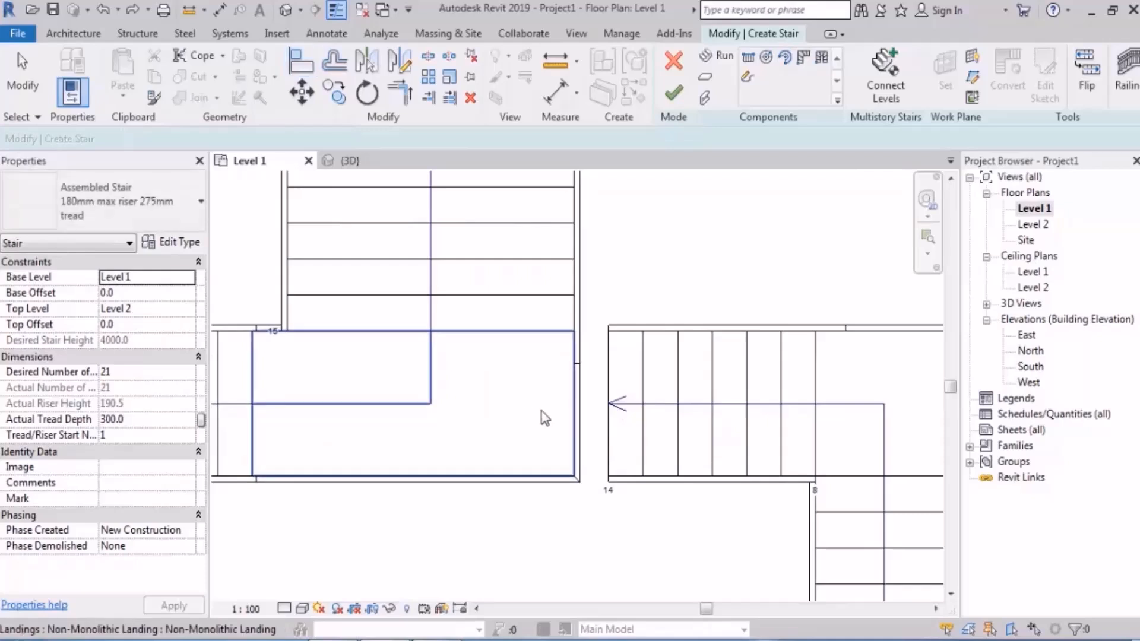
pyautogui.click(567, 410)
pyautogui.moveTo(596, 410); pyautogui.dragTo(611, 408)
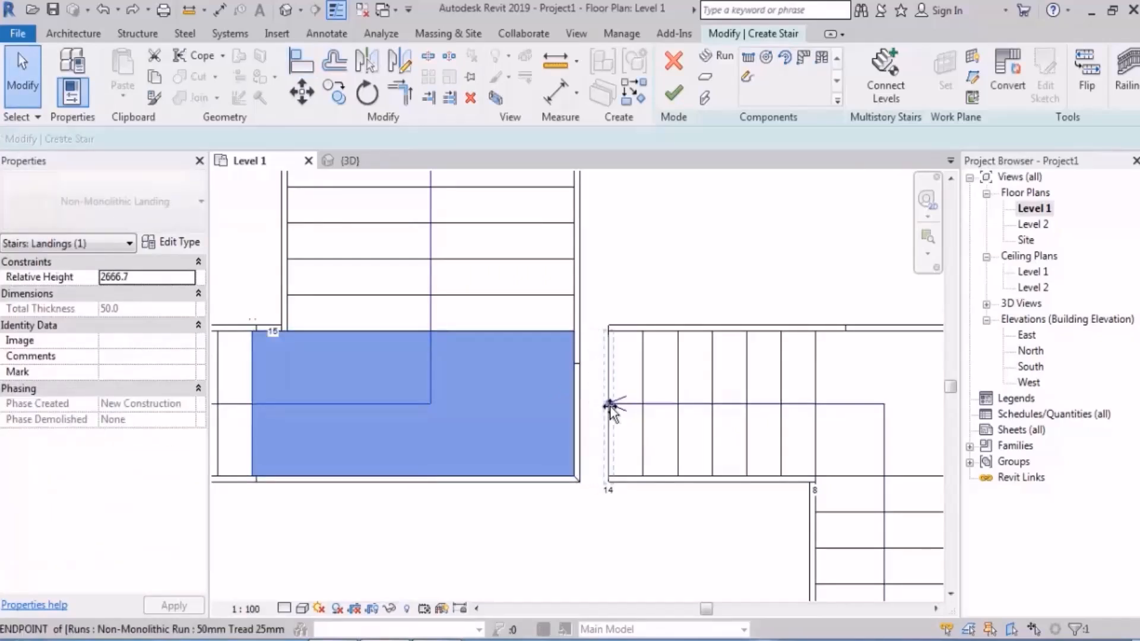
pyautogui.click(696, 244)
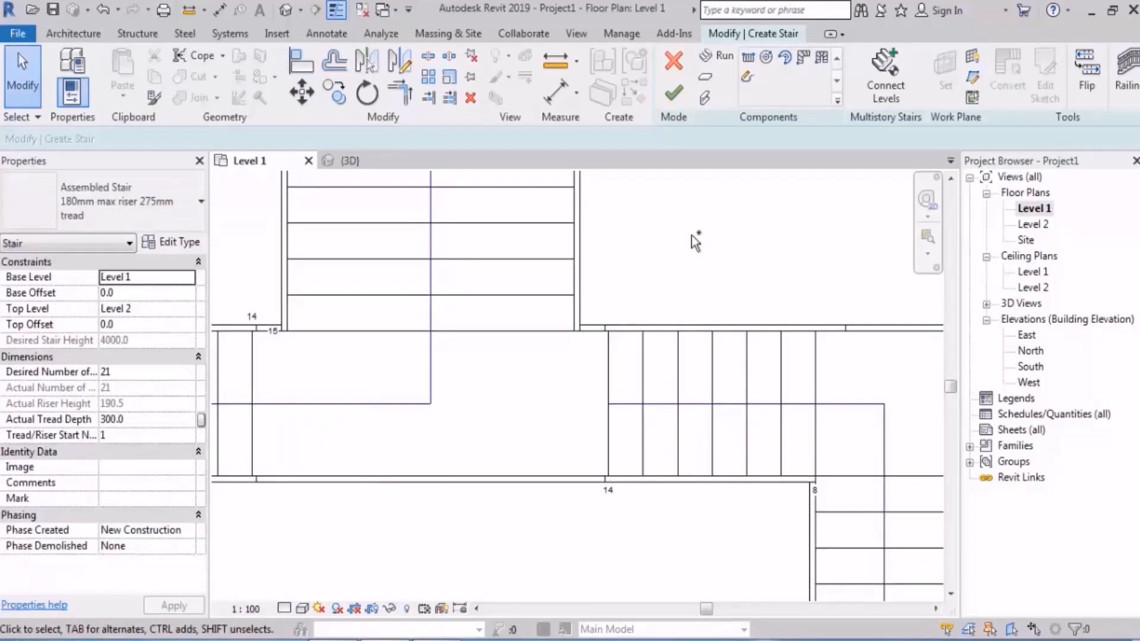
pyautogui.scroll(-1, 580, 277)
pyautogui.scroll(-1, 579, 270)
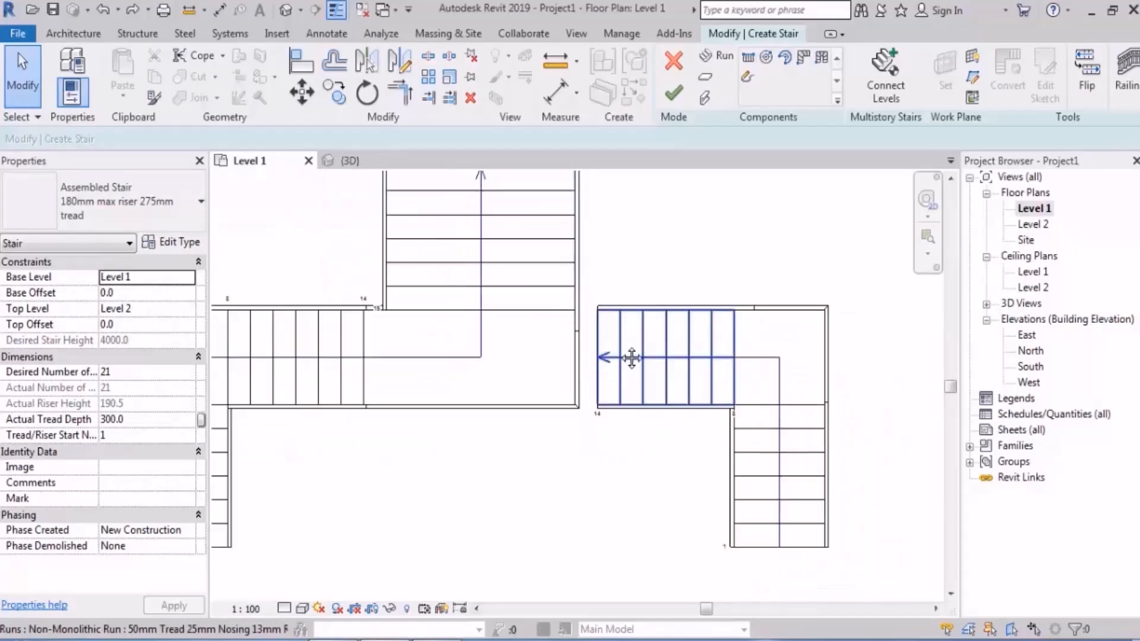
# Step: Try to move the mirrored runs and their corner landing 300 mm left to the central landing's edge midpoint, and undo the move
pyautogui.moveTo(631, 359); pyautogui.dragTo(628, 337, button='middle')
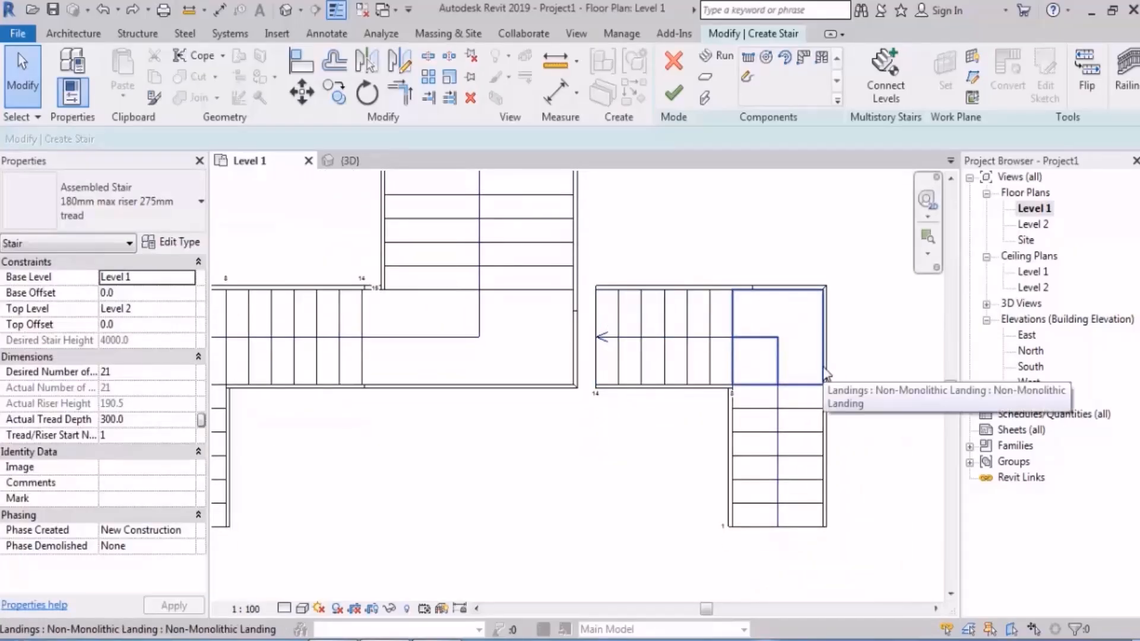
pyautogui.scroll(1, 805, 391)
pyautogui.moveTo(866, 211); pyautogui.dragTo(631, 529)
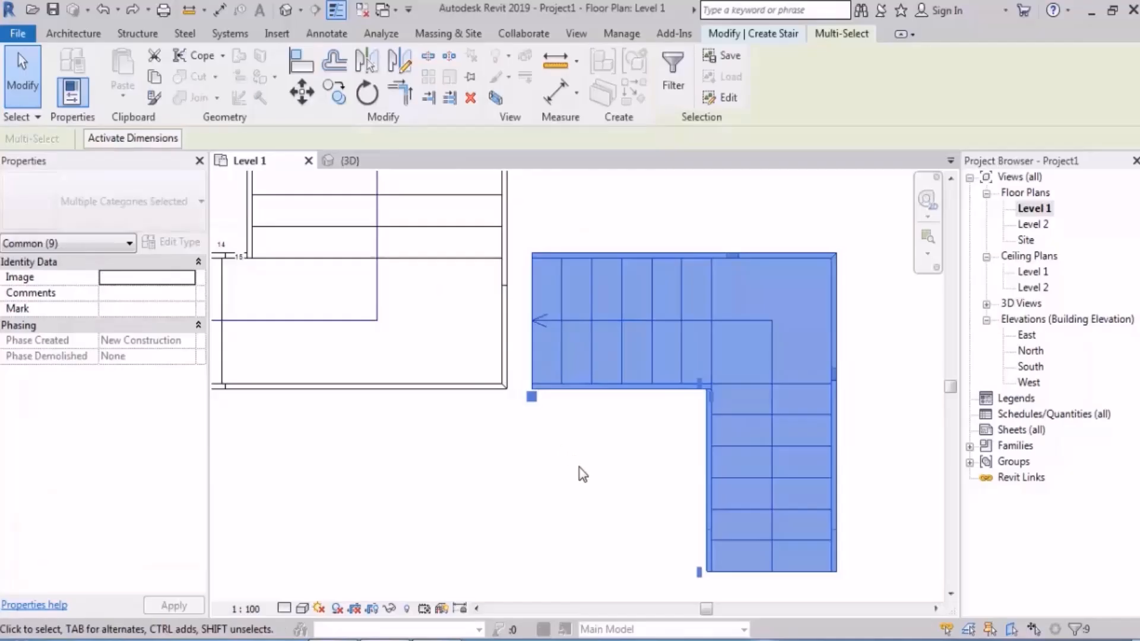
pyautogui.press('Escape')
pyautogui.moveTo(828, 309); pyautogui.dragTo(656, 478)
pyautogui.click(302, 95)
pyautogui.scroll(3, 593, 356)
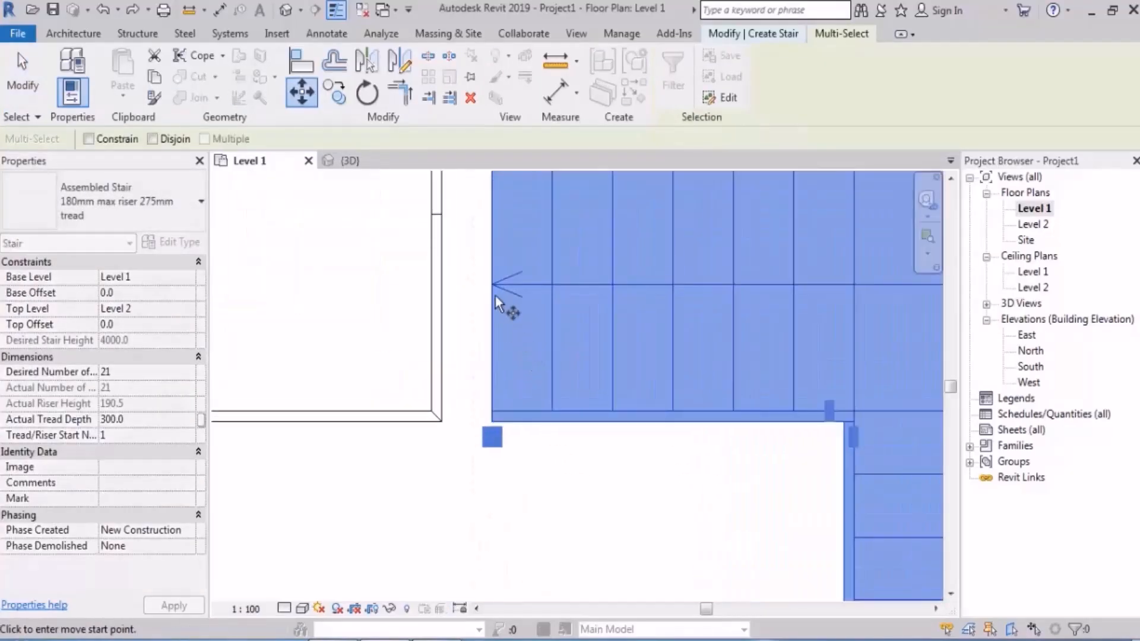
pyautogui.click(494, 286)
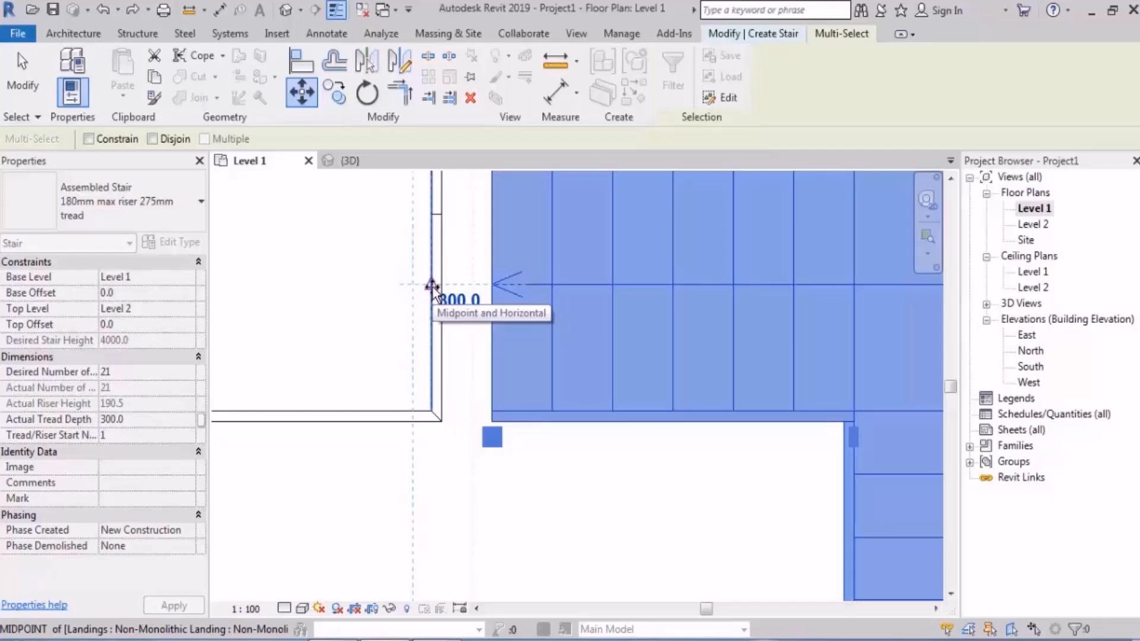
pyautogui.scroll(-3, 475, 333)
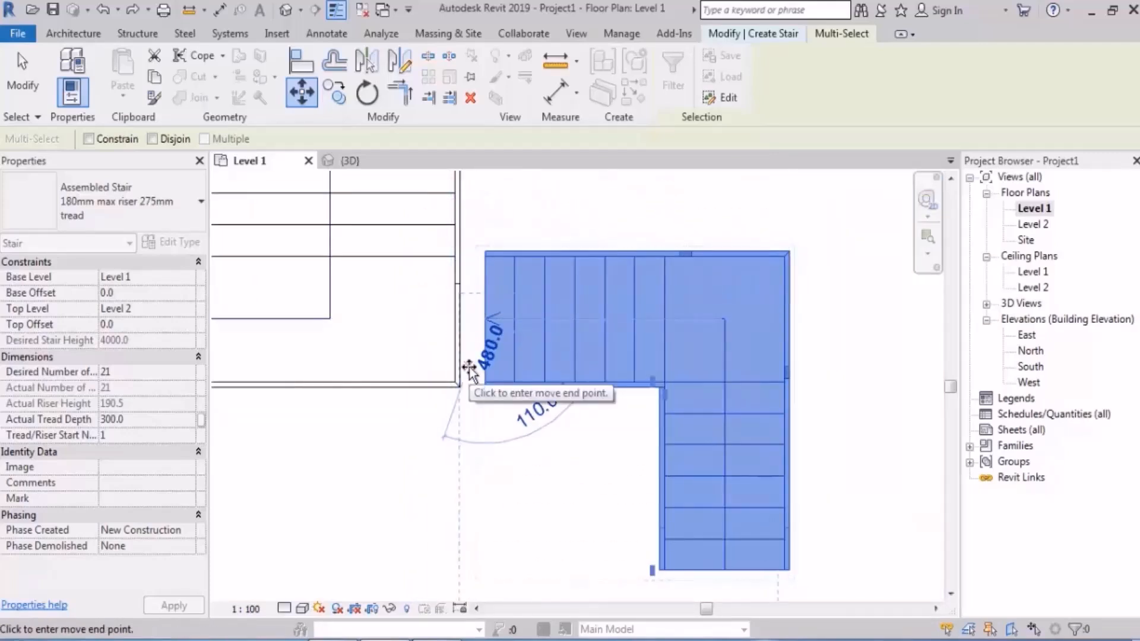
pyautogui.scroll(5, 458, 320)
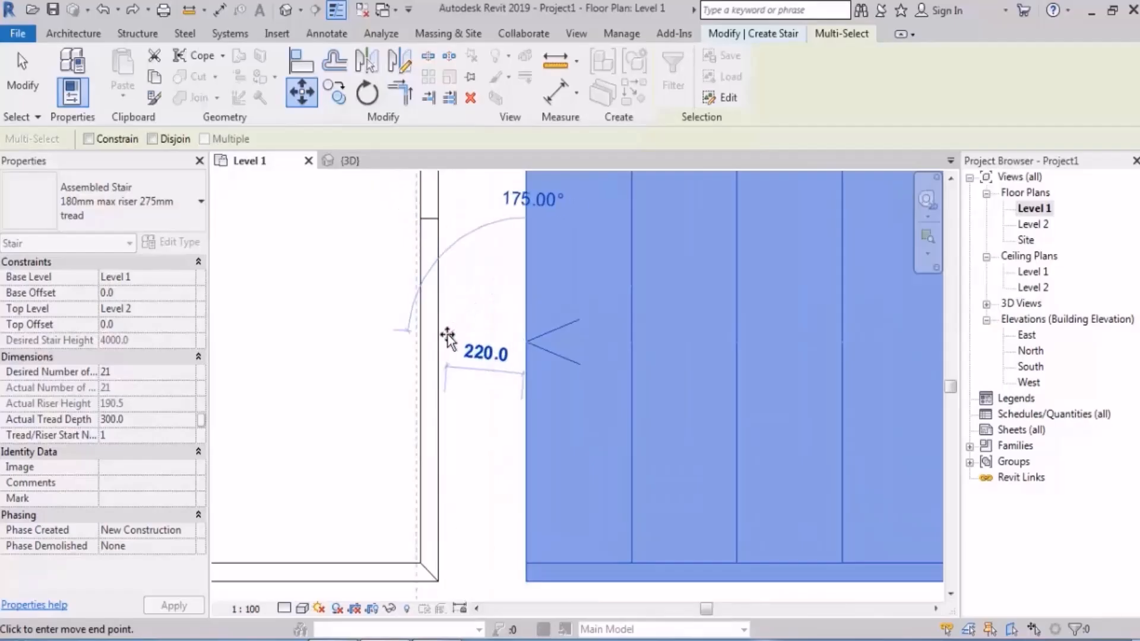
pyautogui.click(420, 351)
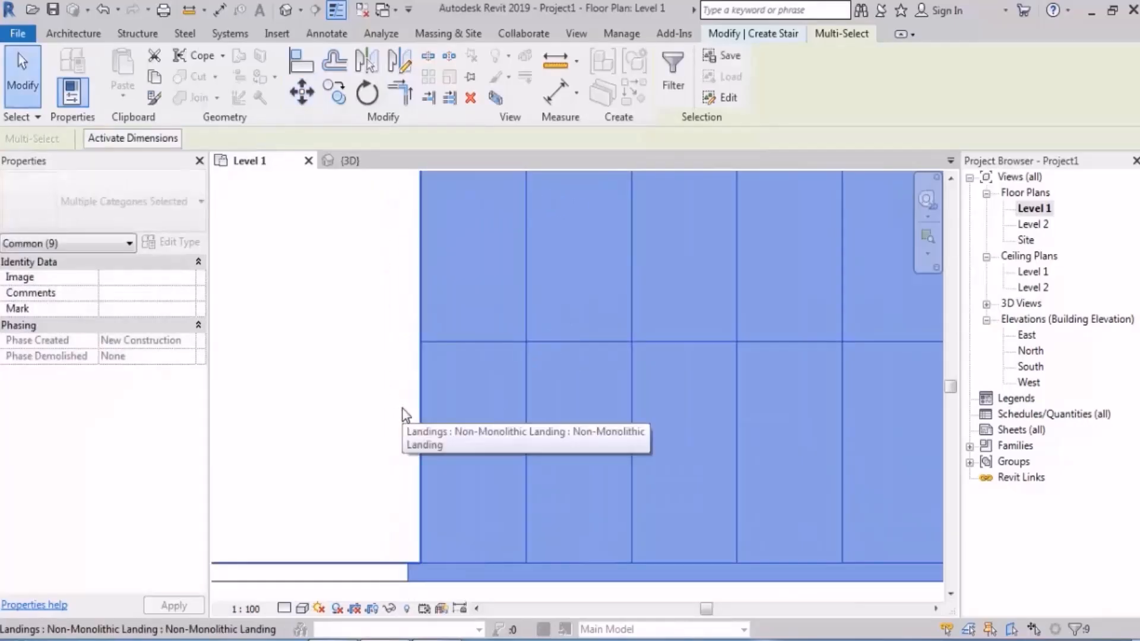
pyautogui.hotkey('ctrl', 'z')
# Step: Move the mirrored runs and their corner landing 250 mm left, up to the outer face of the central landing's stringer
pyautogui.scroll(-6, 449, 355)
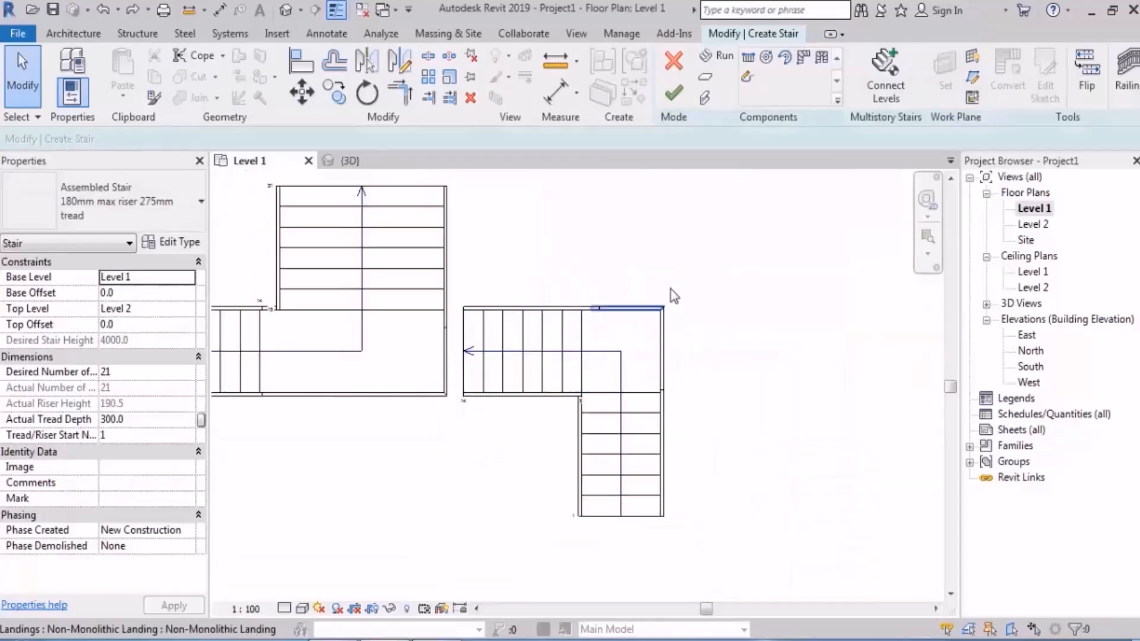
pyautogui.moveTo(696, 258); pyautogui.dragTo(553, 540)
pyautogui.scroll(6, 451, 334)
pyautogui.press('m')
pyautogui.press('v')
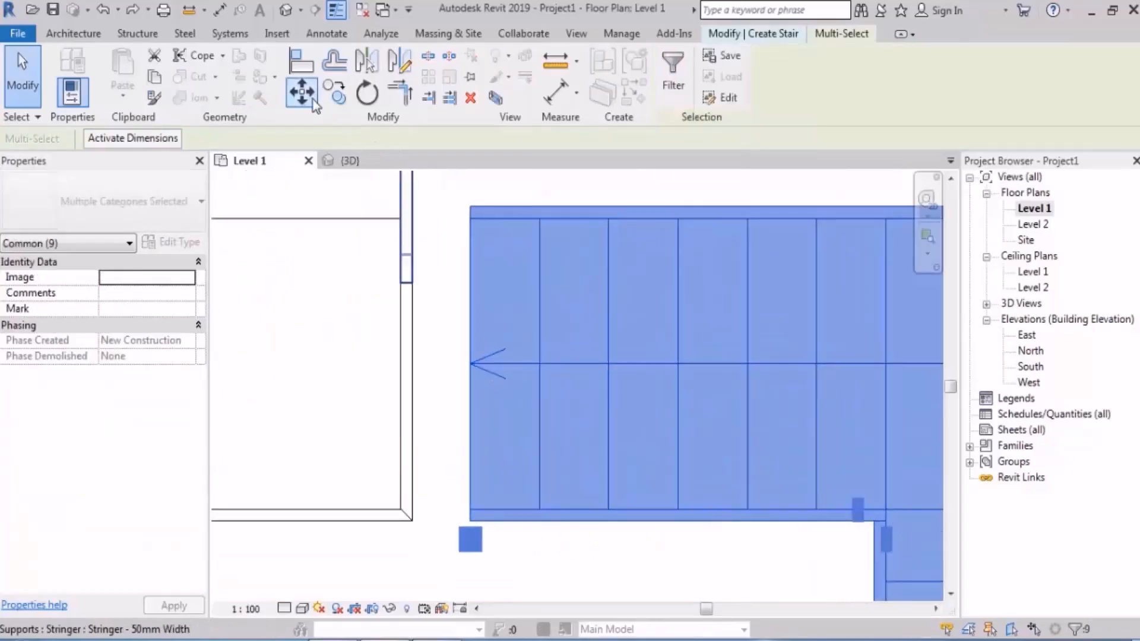
pyautogui.click(471, 364)
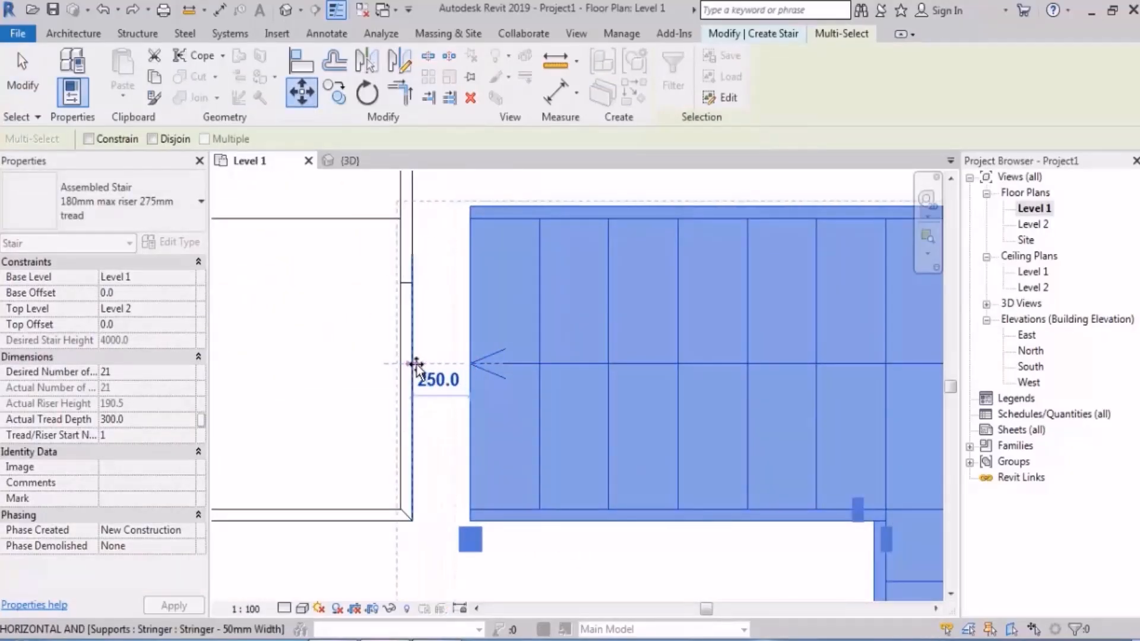
pyautogui.click(413, 365)
pyautogui.scroll(-5, 440, 384)
pyautogui.click(487, 526)
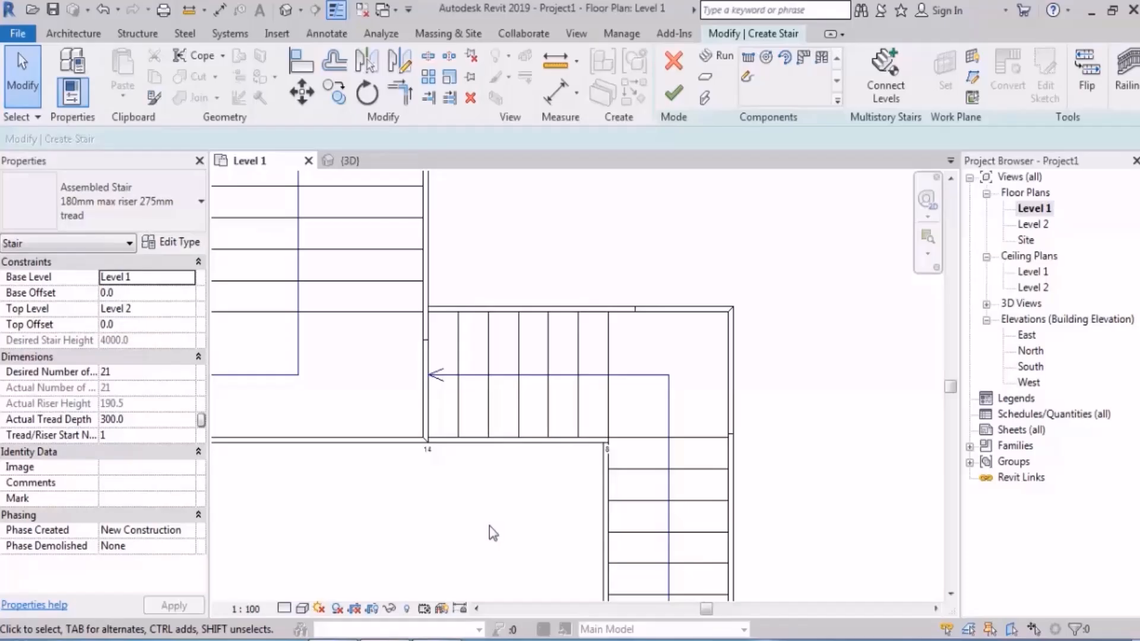
# Step: Try to move the mirrored runs and their corner landing 50 mm left, onto the central landing's edge
pyautogui.scroll(-3, 489, 526)
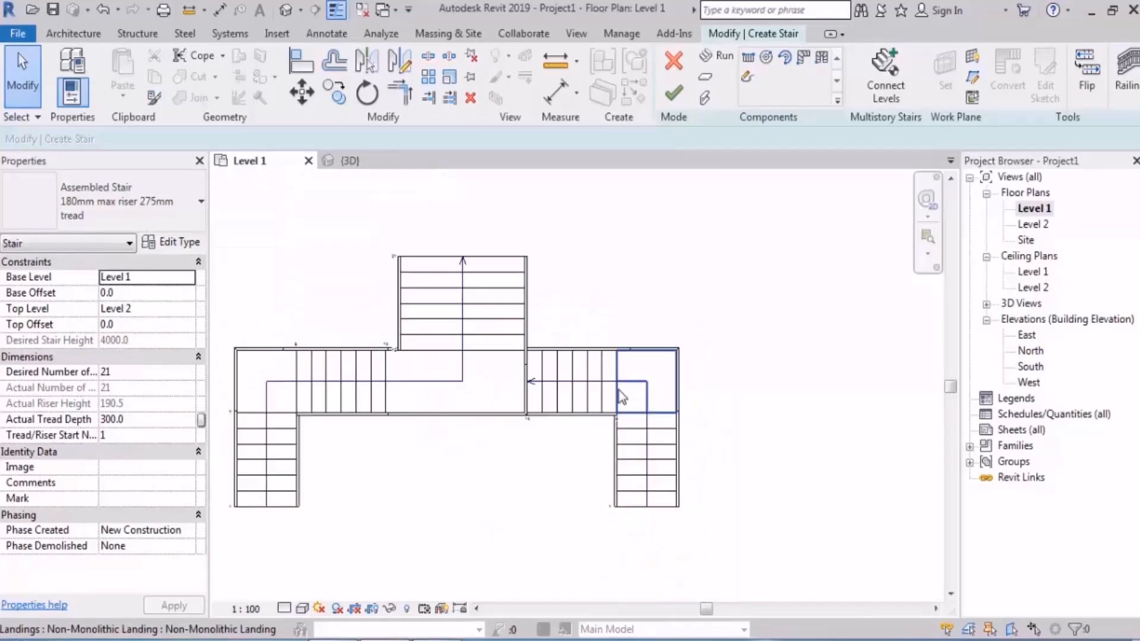
pyautogui.scroll(1, 385, 464)
pyautogui.moveTo(386, 465); pyautogui.dragTo(471, 487, button='middle')
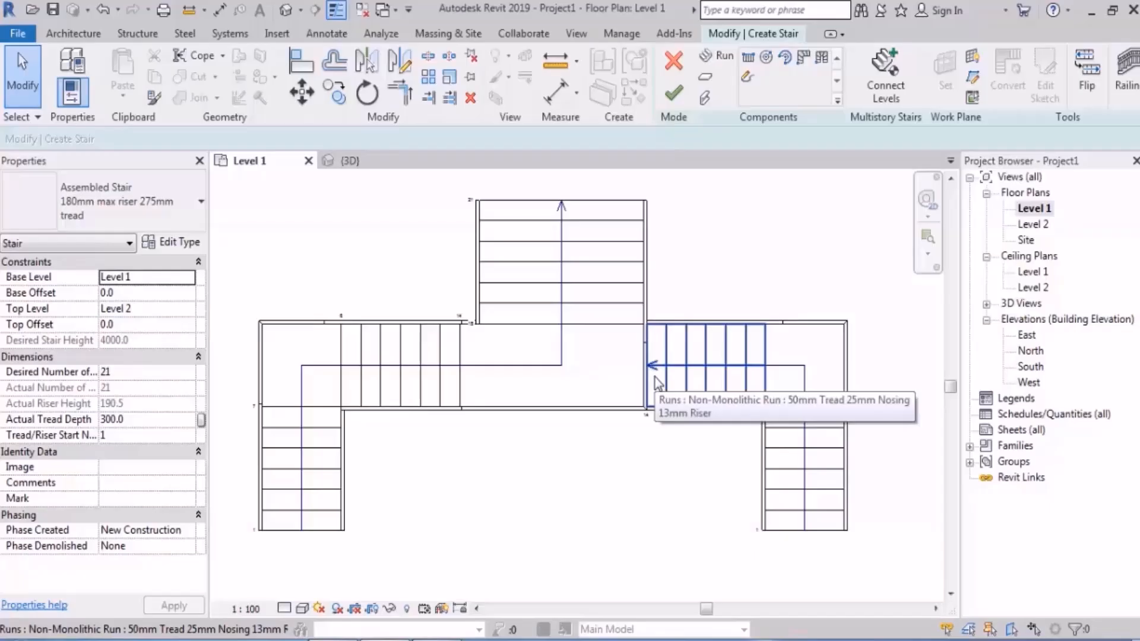
pyautogui.moveTo(891, 338); pyautogui.dragTo(680, 557)
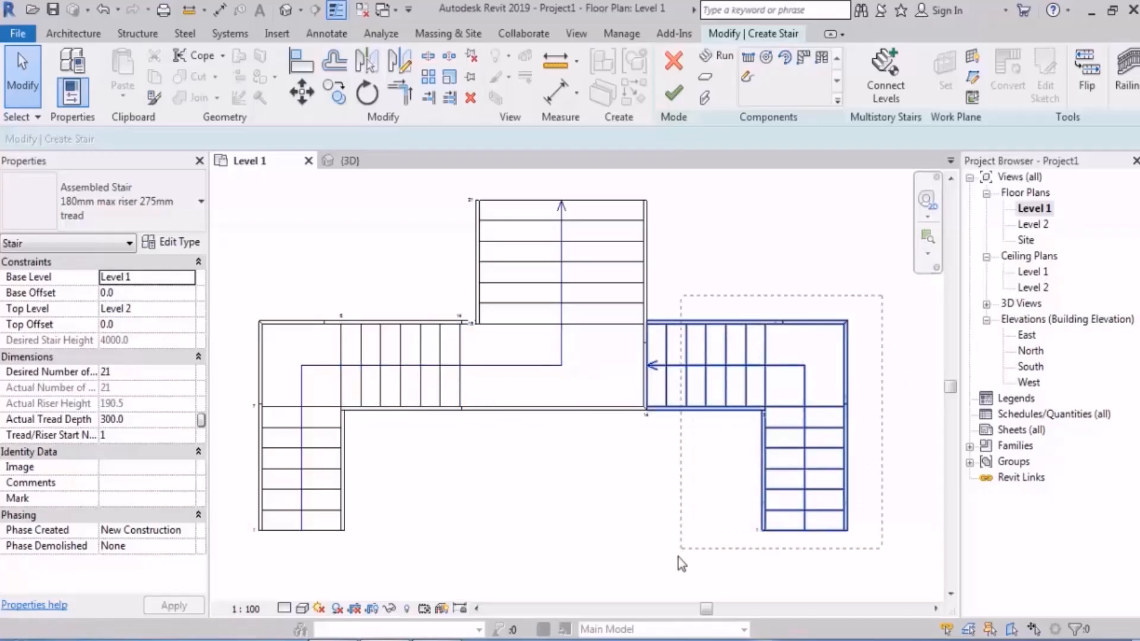
pyautogui.scroll(4, 711, 396)
pyautogui.scroll(1, 617, 248)
pyautogui.click(303, 93)
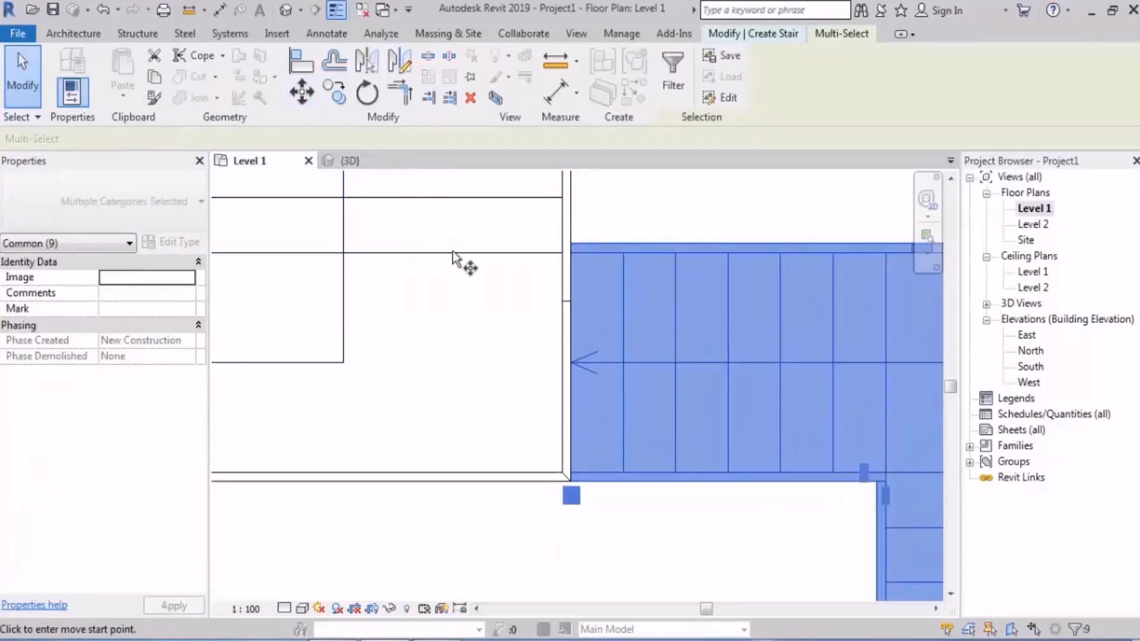
pyautogui.click(575, 362)
pyautogui.write('50')
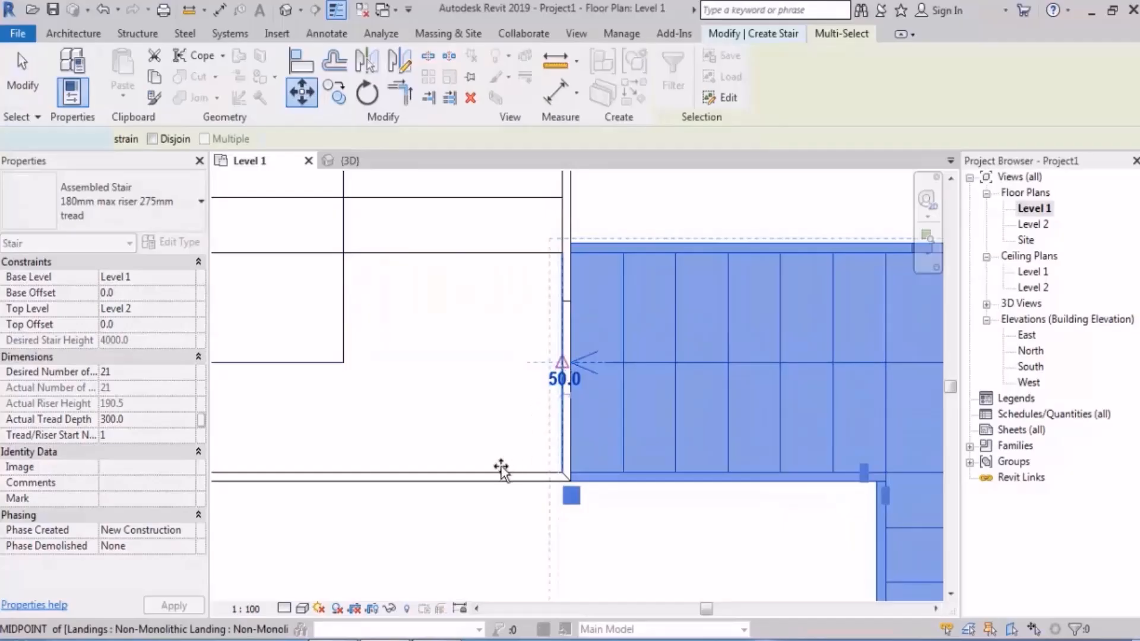
pyautogui.press('Return')
pyautogui.click(494, 527)
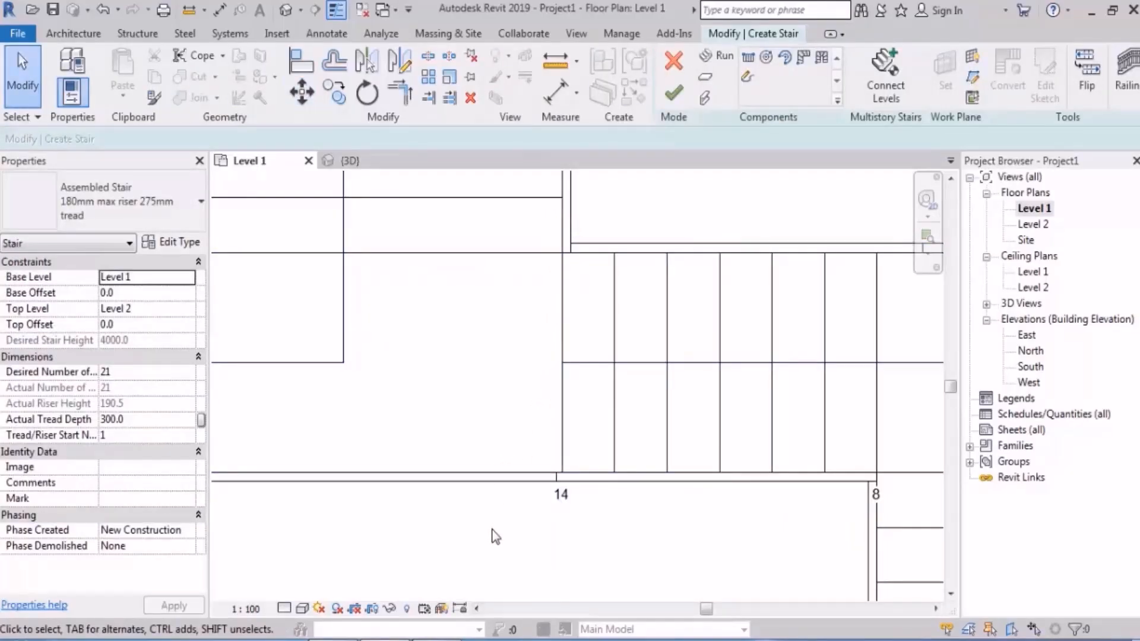
pyautogui.scroll(-3, 671, 429)
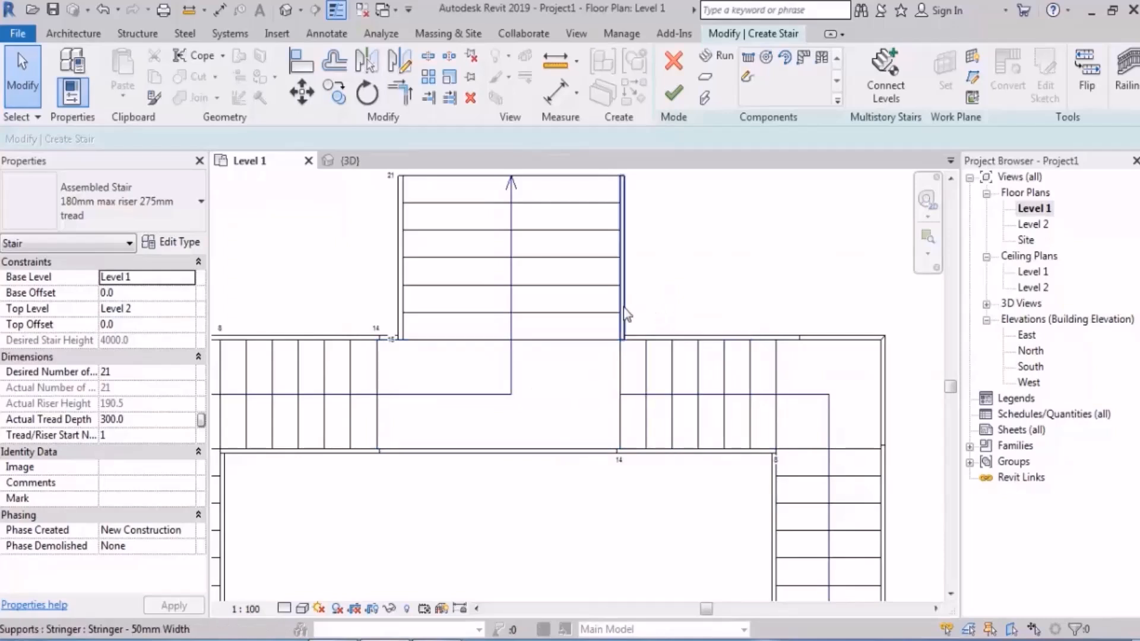
pyautogui.scroll(-4, 606, 380)
pyautogui.scroll(7, 692, 286)
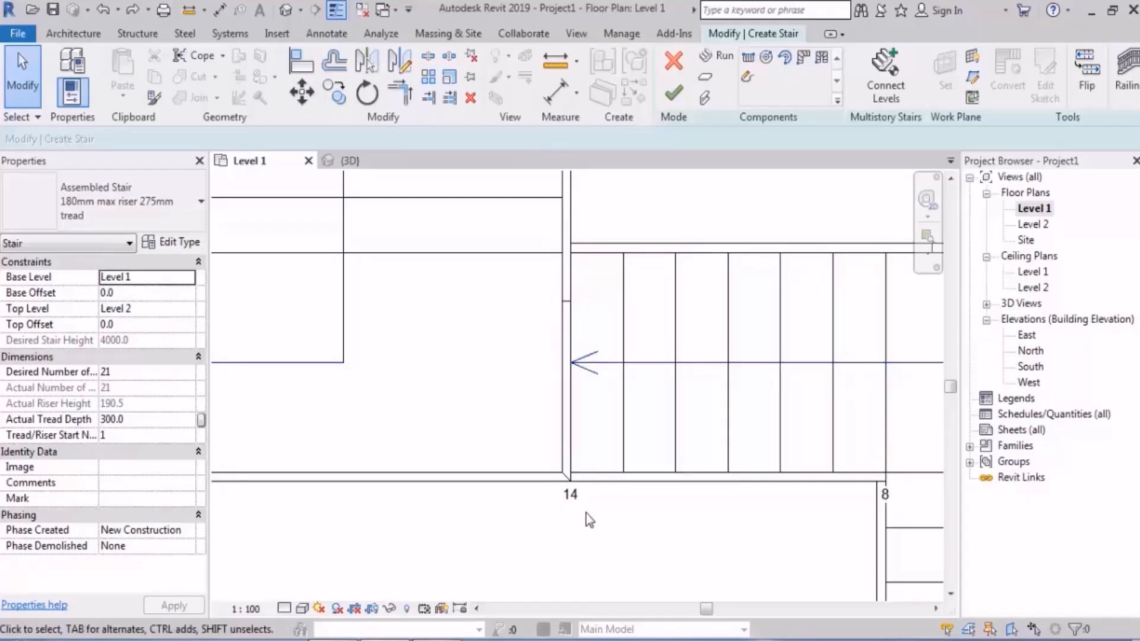
pyautogui.scroll(2, 542, 509)
pyautogui.click(542, 506)
pyautogui.scroll(-3, 542, 493)
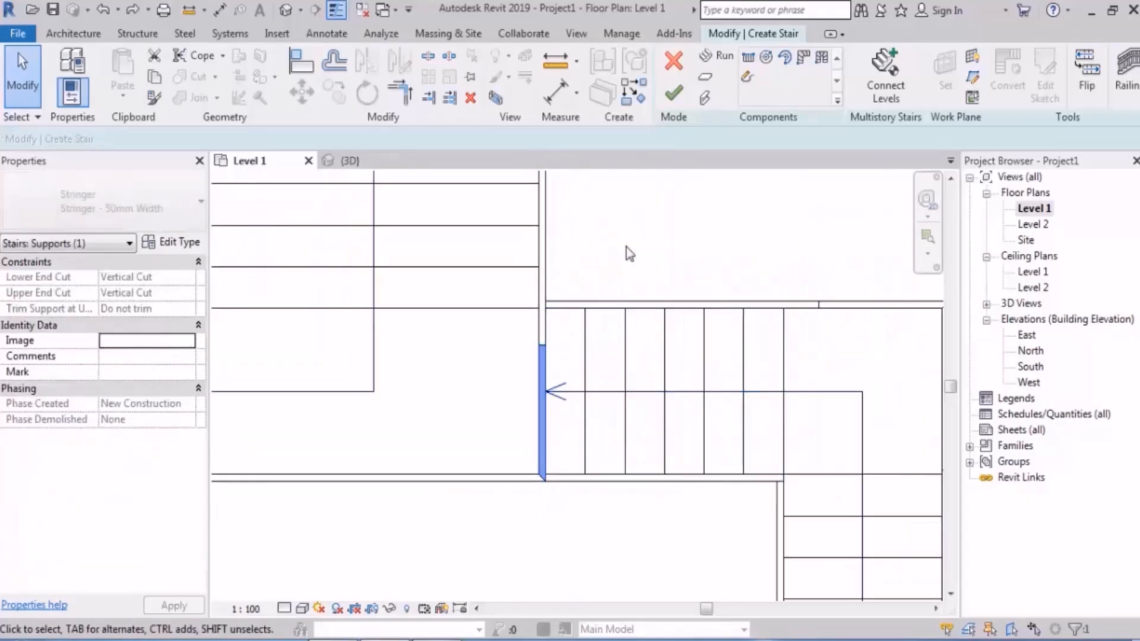
pyautogui.click(626, 246)
pyautogui.scroll(-5, 588, 249)
# Step: Try to move the mirrored runs and corner landing from the upper run's path endpoint onto the central landing's right edge
pyautogui.moveTo(807, 226); pyautogui.dragTo(602, 560)
pyautogui.scroll(6, 610, 259)
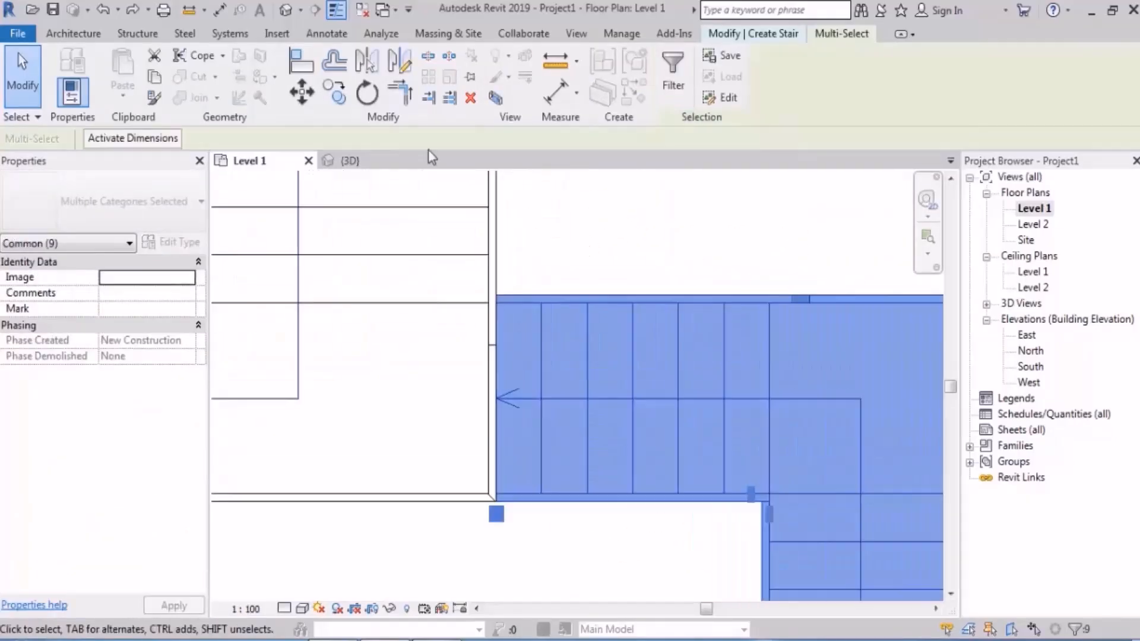
pyautogui.press('m')
pyautogui.press('v')
pyautogui.scroll(5, 480, 425)
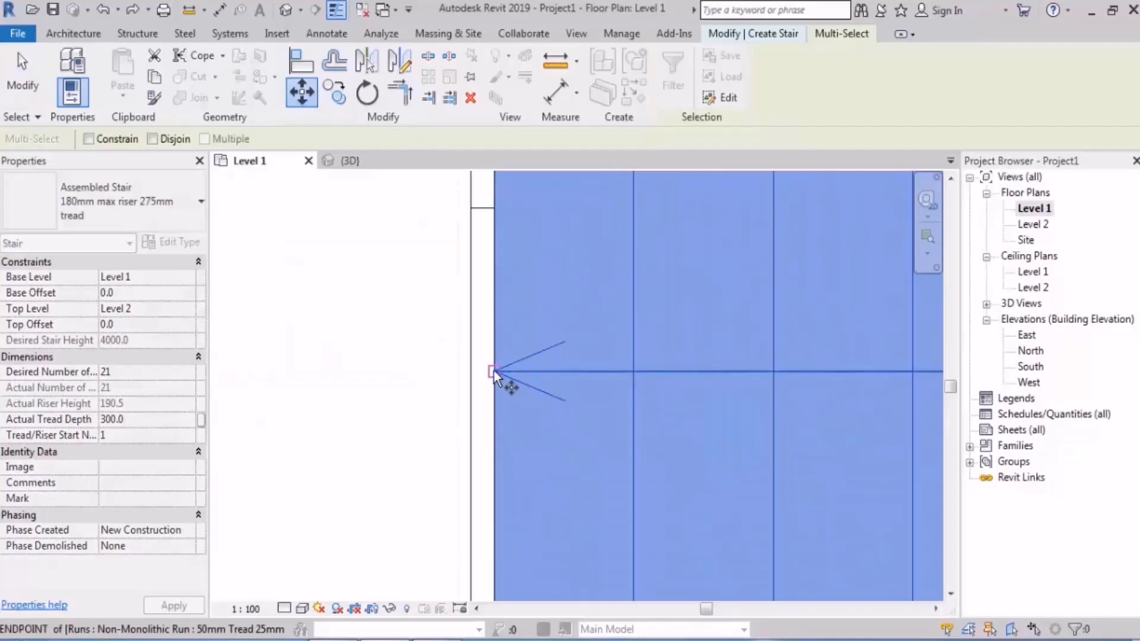
pyautogui.click(493, 370)
pyautogui.click(522, 351)
pyautogui.scroll(-3, 532, 348)
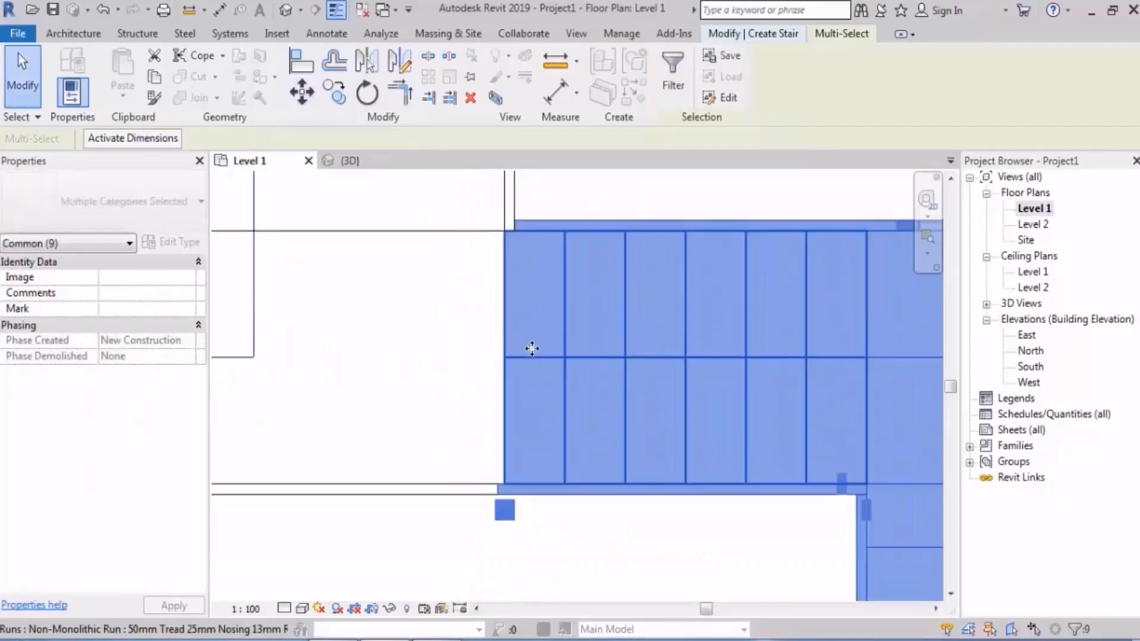
pyautogui.scroll(-3, 532, 349)
pyautogui.click(547, 457)
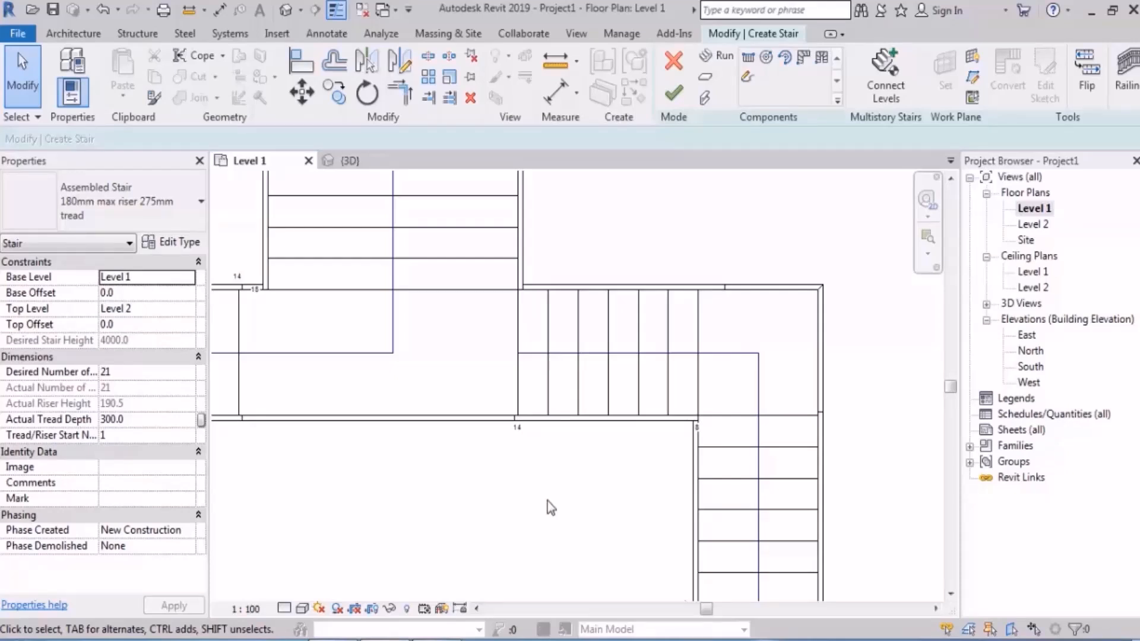
pyautogui.scroll(5, 550, 501)
pyautogui.scroll(-9, 582, 437)
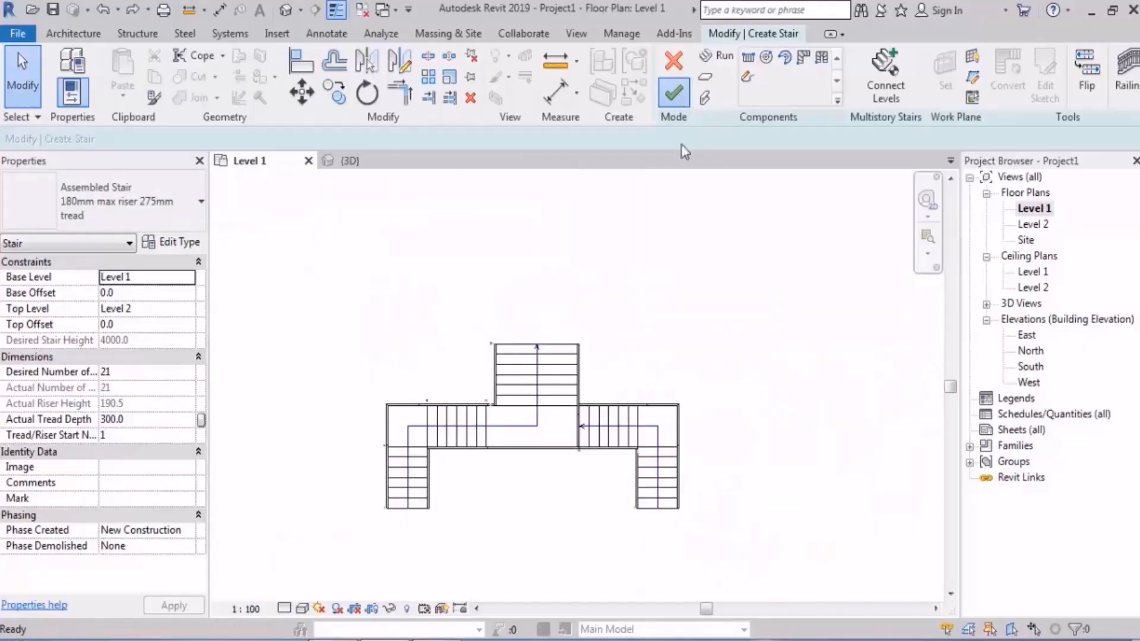
# Step: Finish the stair to check it in 3D, and reopen it for editing in the Level 1 plan
pyautogui.click(673, 92)
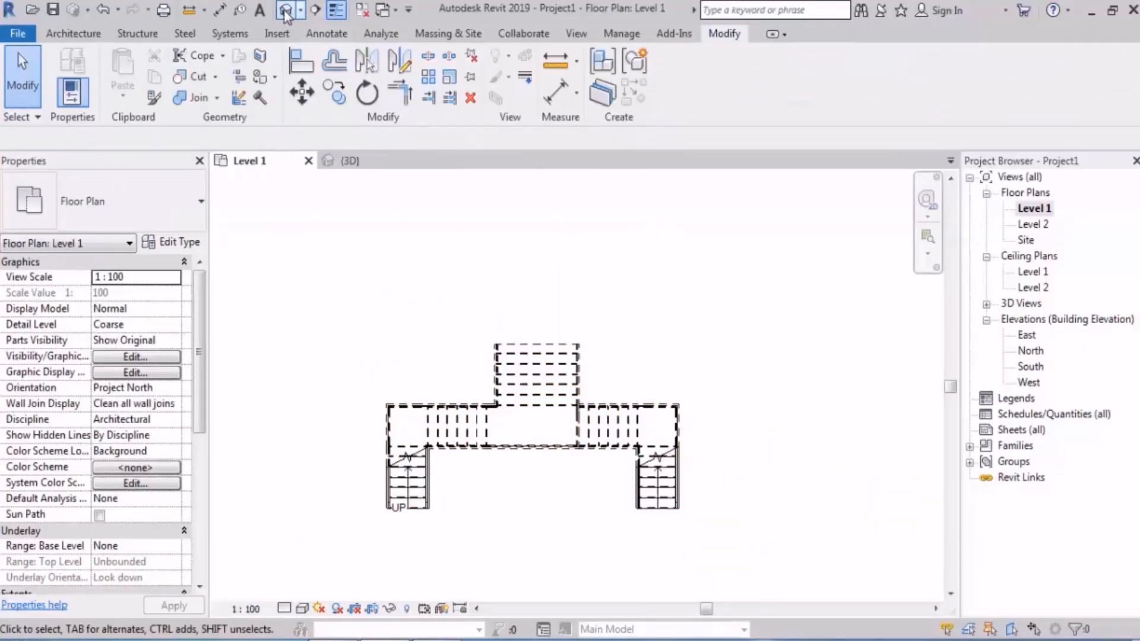
pyautogui.click(286, 10)
pyautogui.keyDown('shift'); pyautogui.moveTo(822, 486); pyautogui.dragTo(701, 516, button='middle'); pyautogui.keyUp('shift')
pyautogui.doubleClick(699, 508)
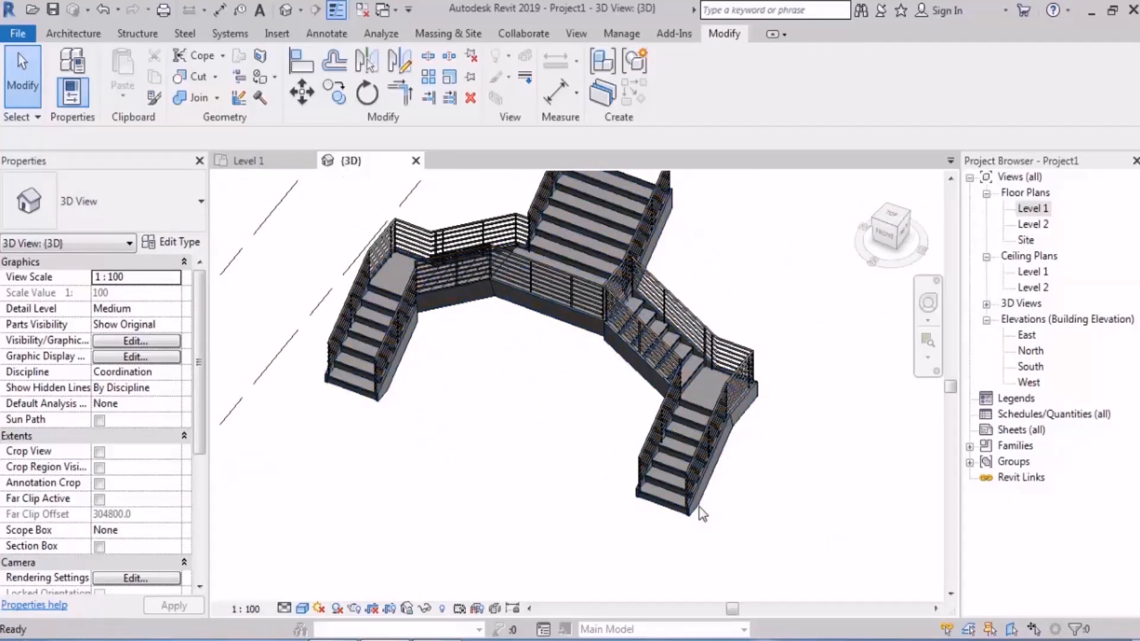
pyautogui.doubleClick(1033, 208)
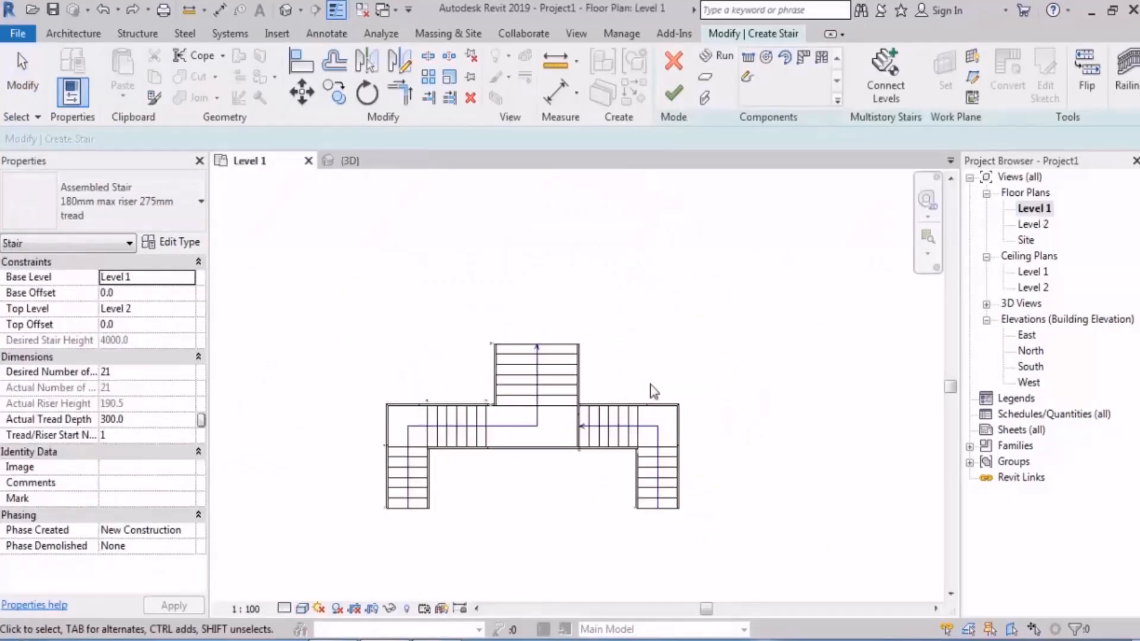
# Step: Move the mirrored runs and corner landing left, from the path's arrow endpoint to the midpoint of the central landing's right edge
pyautogui.scroll(5, 644, 398)
pyautogui.moveTo(865, 254); pyautogui.dragTo(580, 580)
pyautogui.scroll(3, 529, 325)
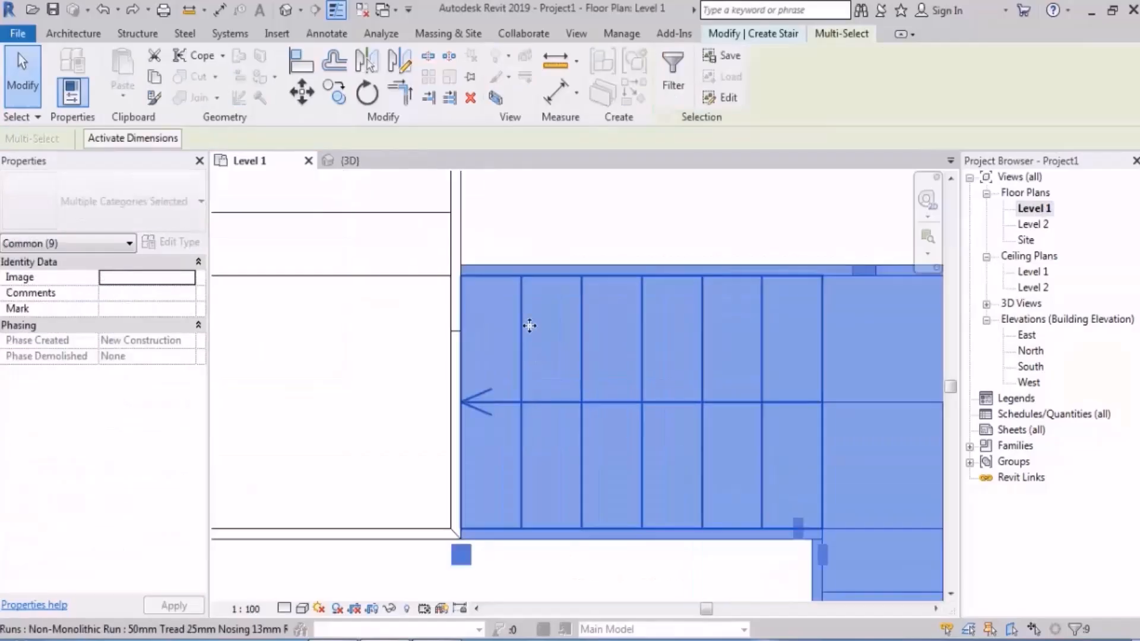
pyautogui.click(294, 98)
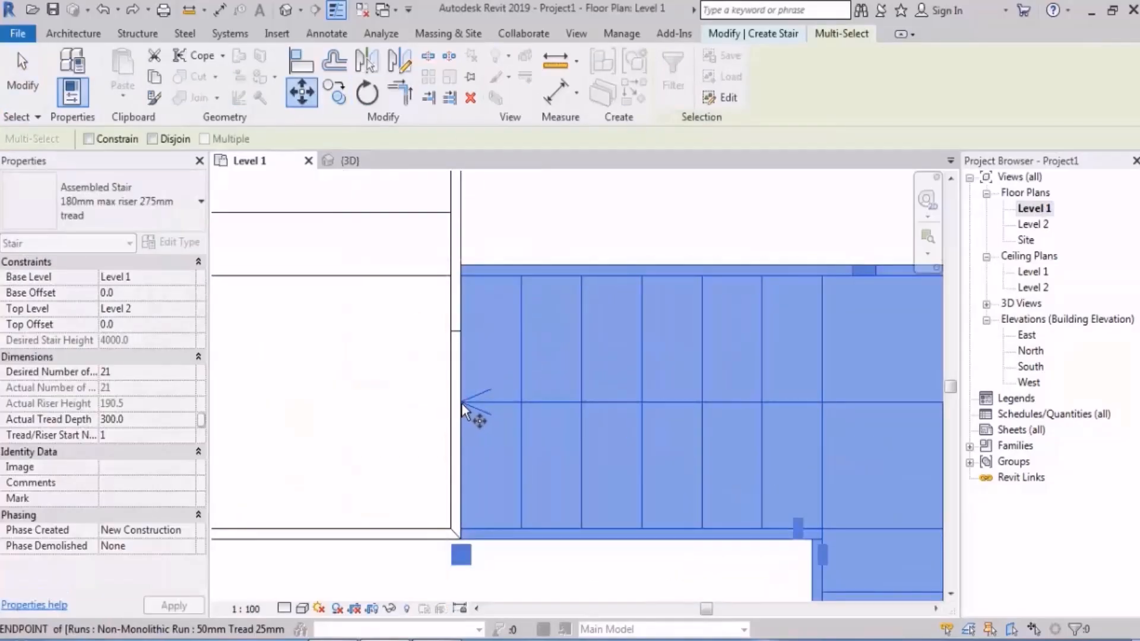
pyautogui.click(461, 403)
pyautogui.click(451, 404)
pyautogui.scroll(-6, 518, 343)
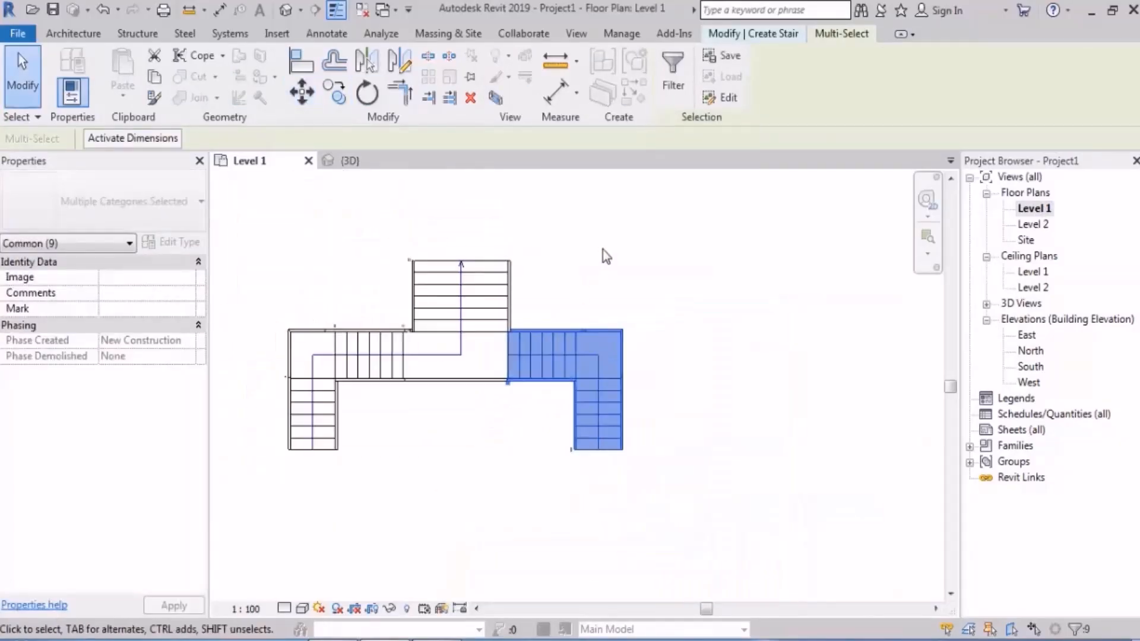
pyautogui.click(603, 254)
# Step: Convert the central landing to a sketch-based component and open its sketch for editing
pyautogui.moveTo(468, 371); pyautogui.dragTo(546, 377, button='middle')
pyautogui.scroll(2, 570, 291)
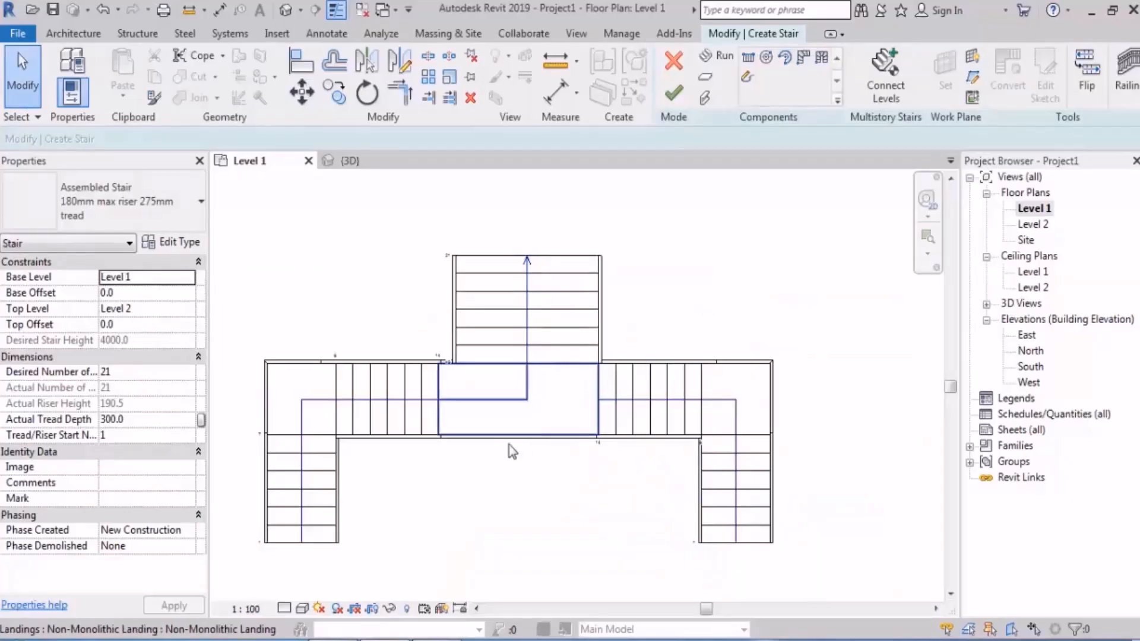
pyautogui.scroll(3, 509, 444)
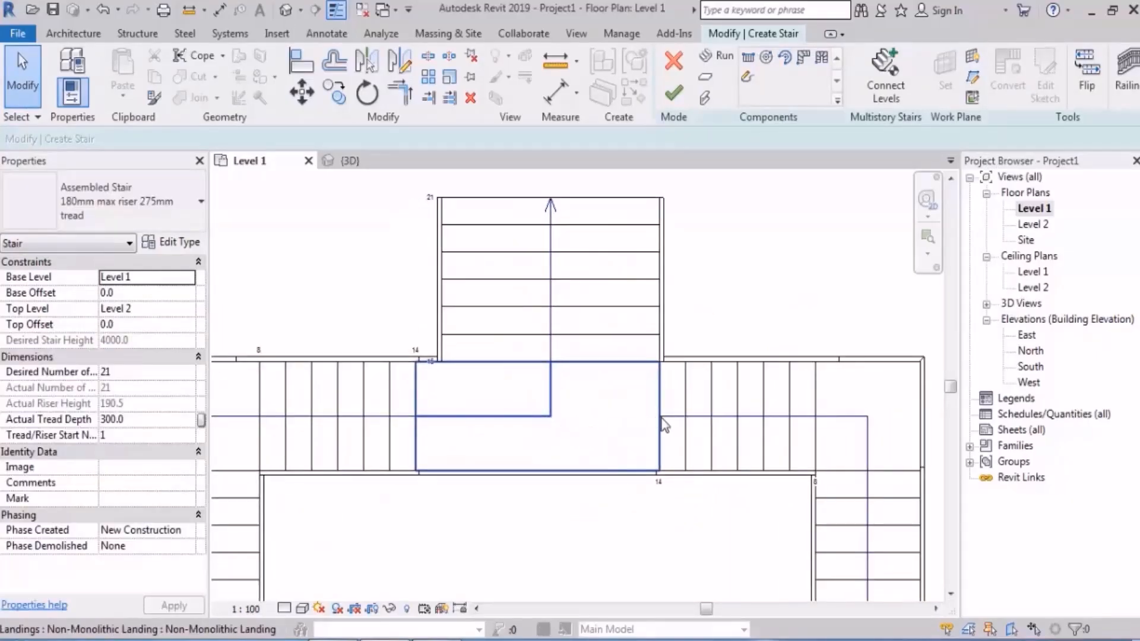
pyautogui.click(579, 400)
pyautogui.moveTo(579, 400); pyautogui.dragTo(553, 353, button='middle')
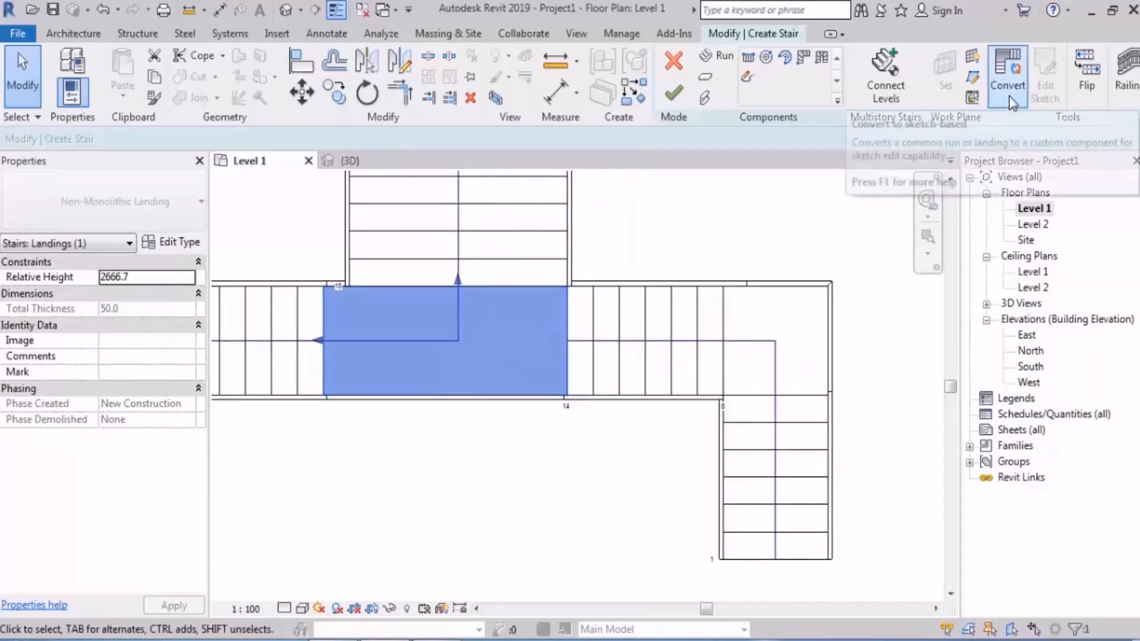
pyautogui.click(1012, 103)
pyautogui.click(700, 357)
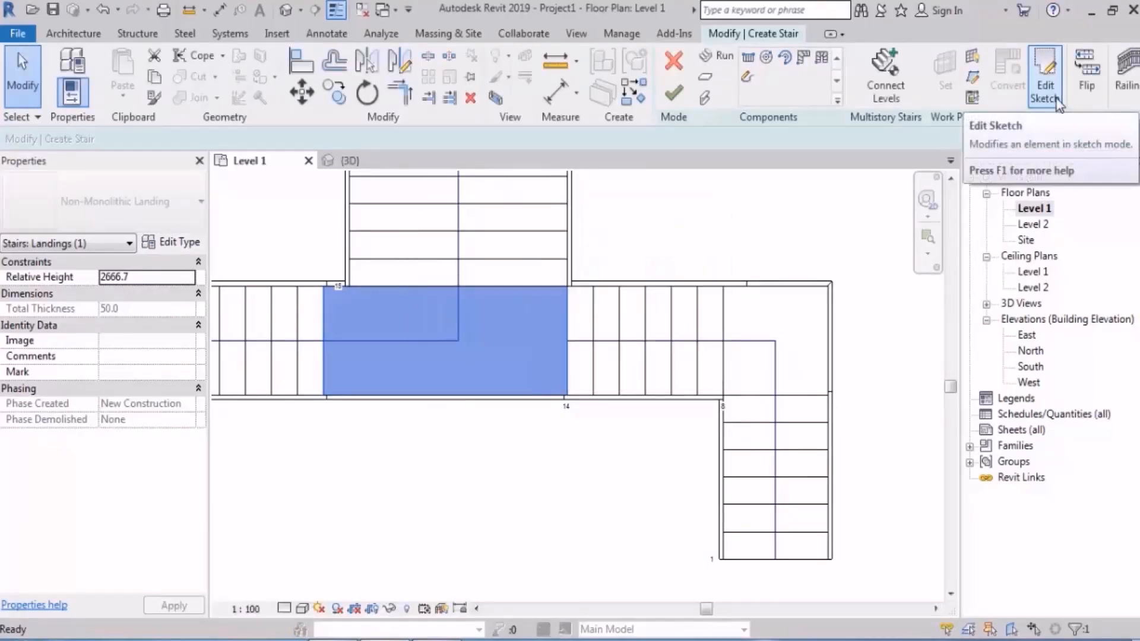
pyautogui.click(1045, 89)
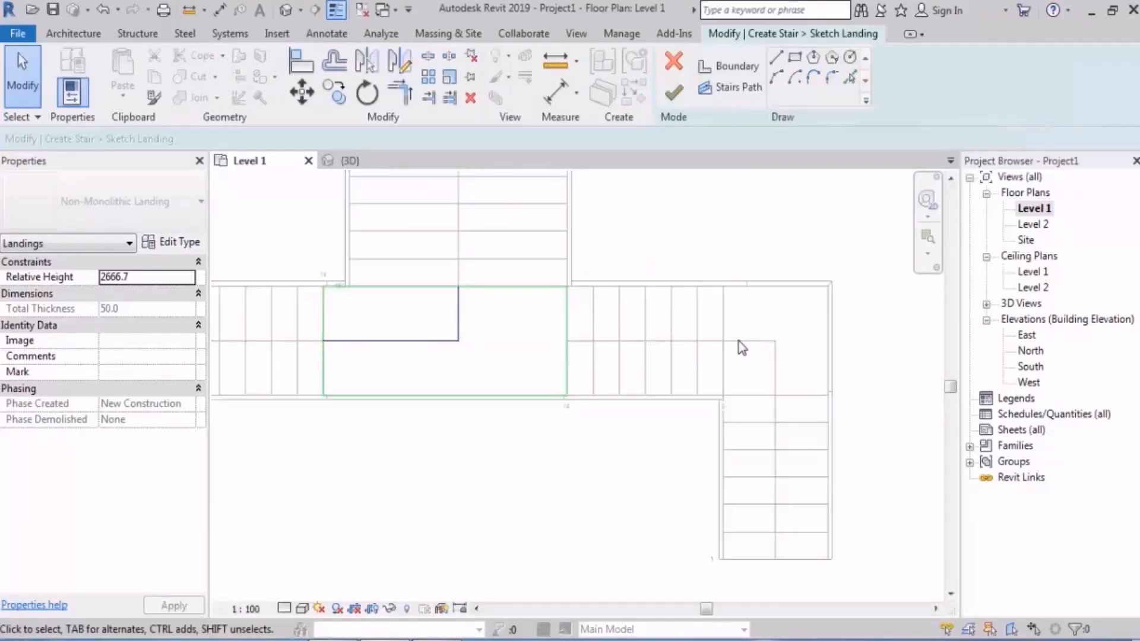
# Step: Add a Stairs Path line from the existing path's corner to the landing's right edge midpoint, and finish the landing sketch
pyautogui.scroll(2, 585, 243)
pyautogui.moveTo(673, 241); pyautogui.dragTo(721, 236, button='middle')
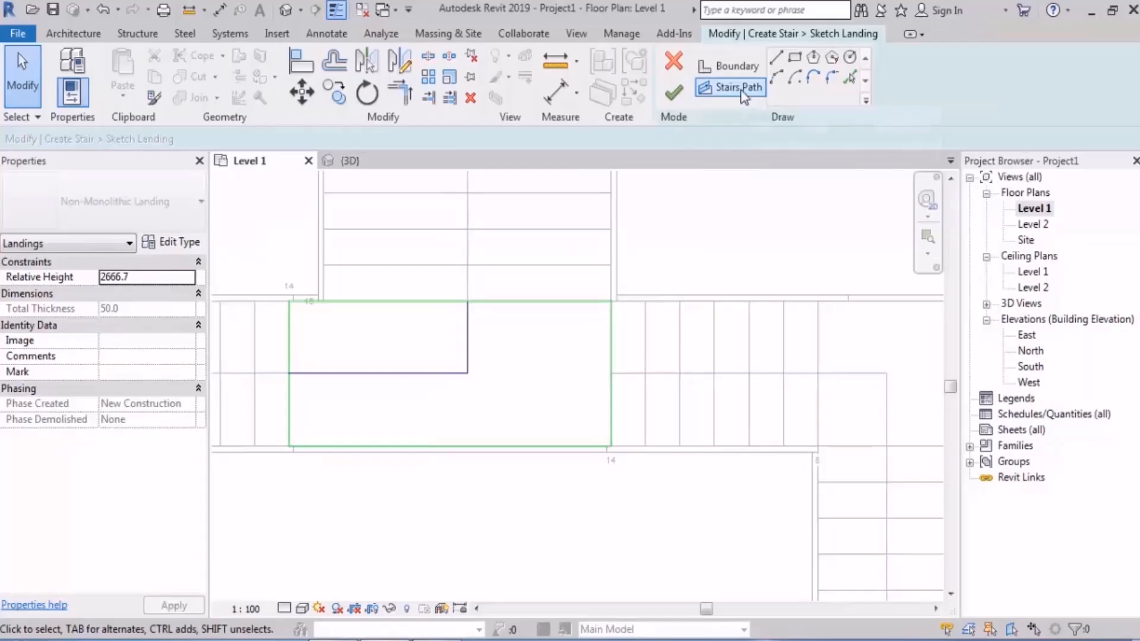
pyautogui.click(741, 89)
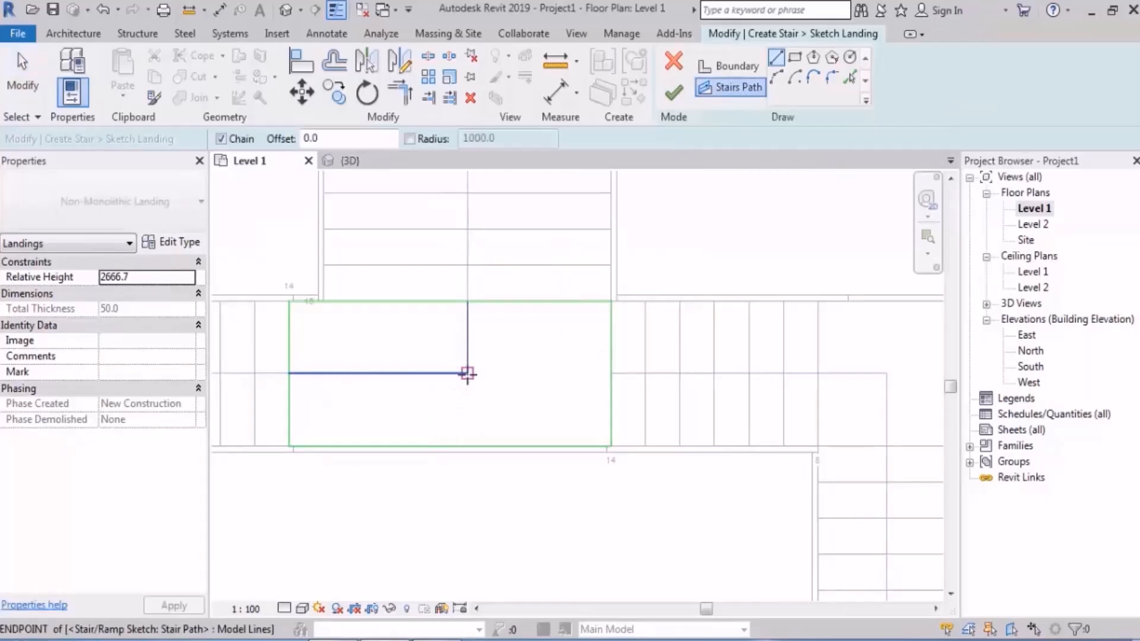
pyautogui.click(467, 373)
pyautogui.click(611, 374)
pyautogui.press('Escape')
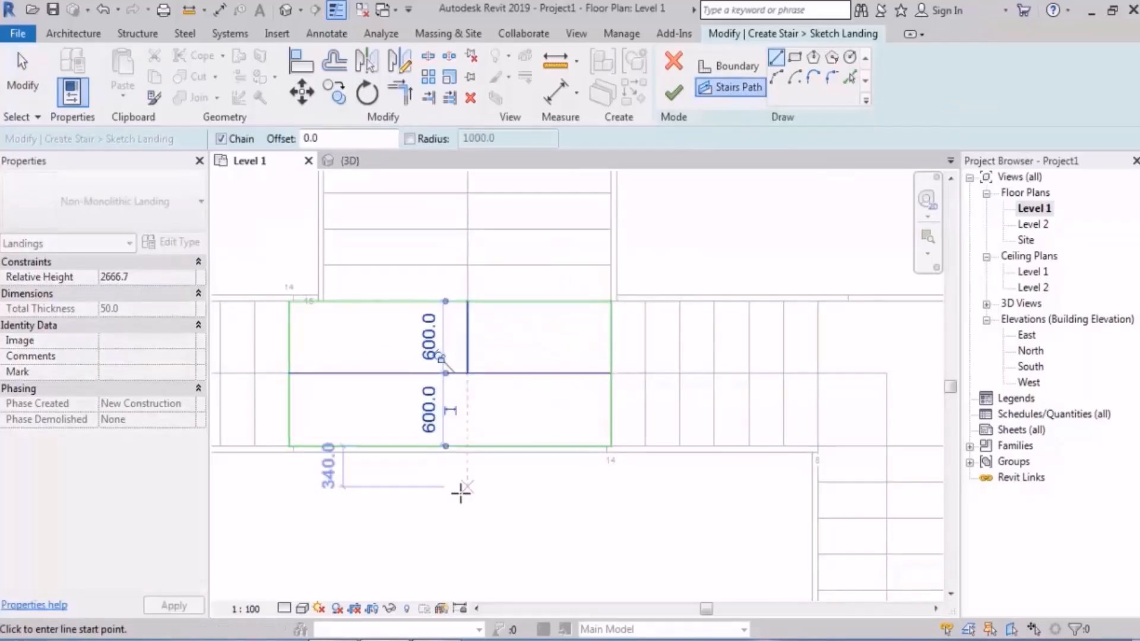
pyautogui.moveTo(460, 493); pyautogui.dragTo(501, 458, button='middle')
pyautogui.press('Escape')
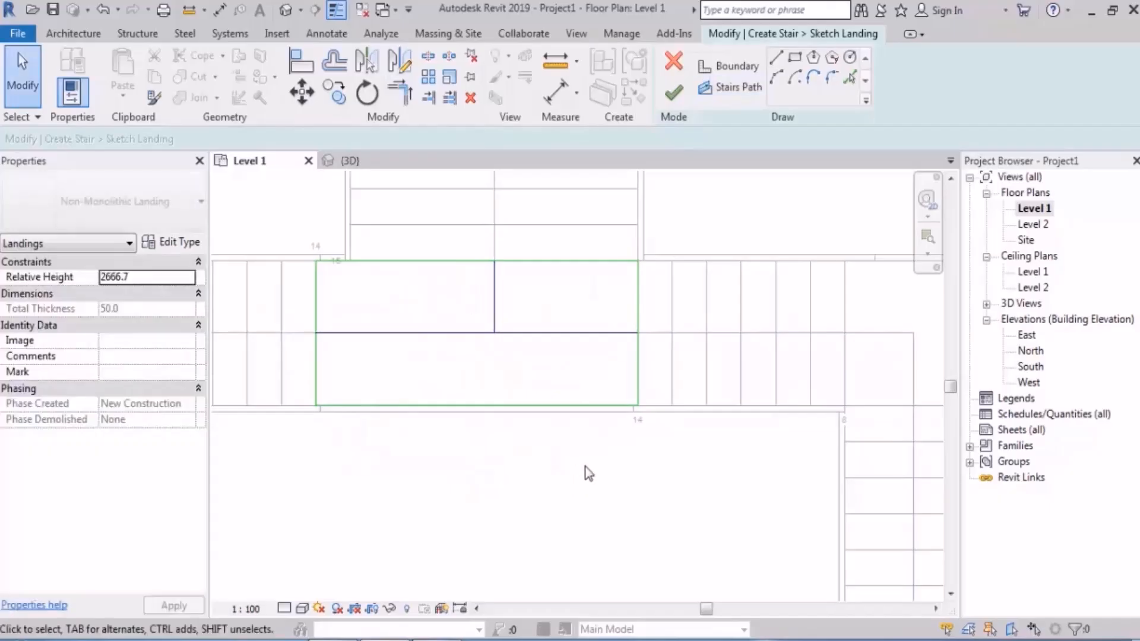
pyautogui.click(674, 95)
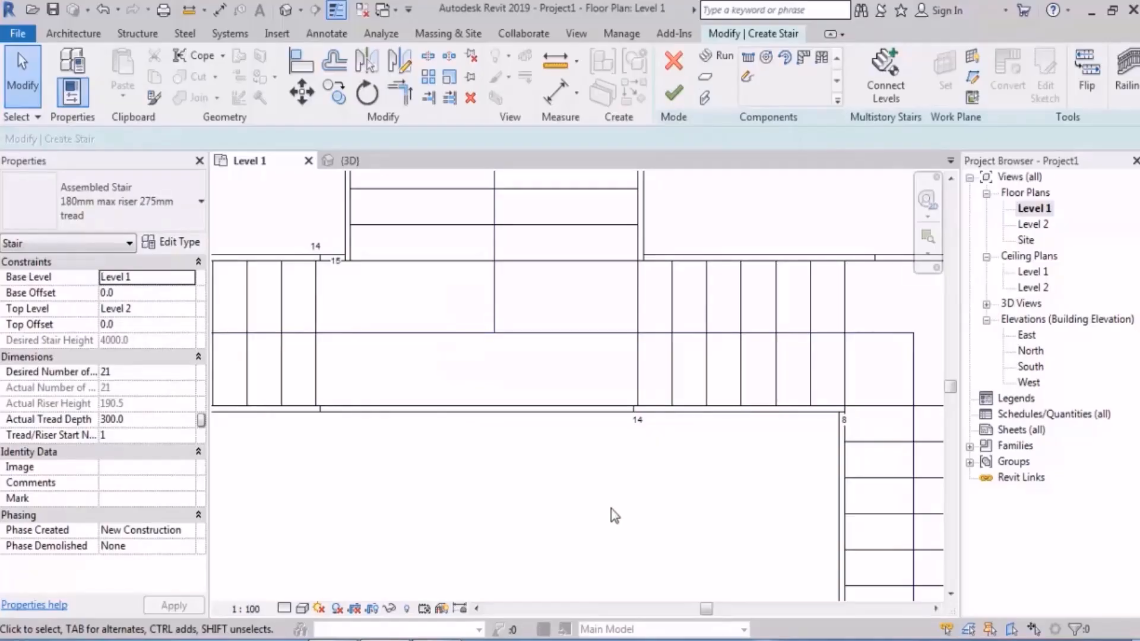
# Step: Finish editing the stair and check the joined runs and central landing in 3D
pyautogui.scroll(-5, 611, 508)
pyautogui.click(674, 95)
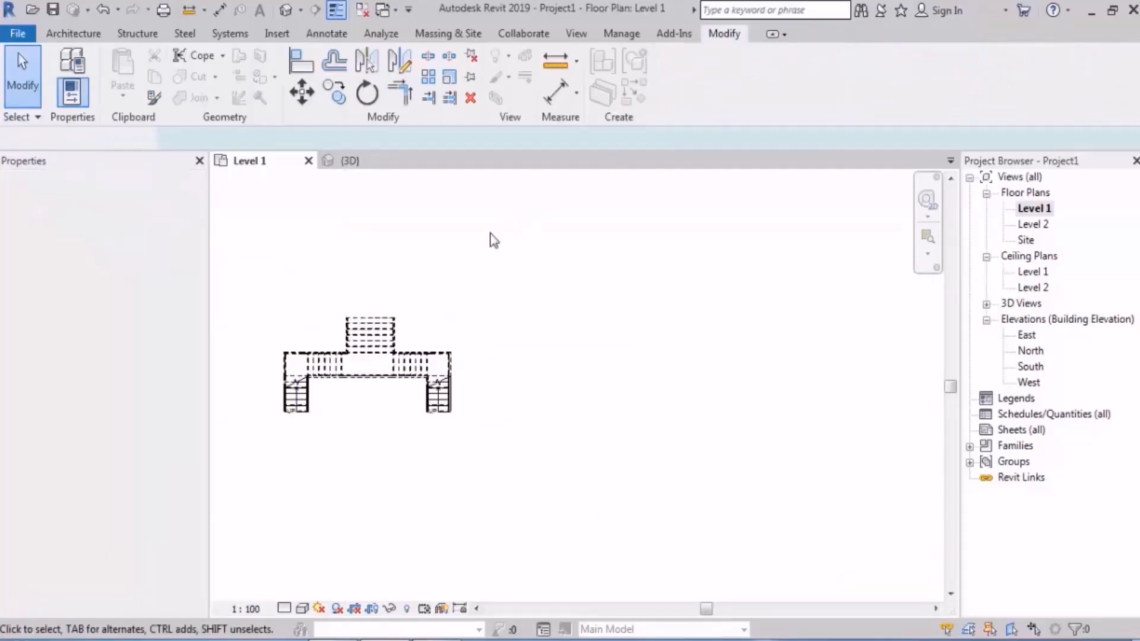
pyautogui.click(287, 10)
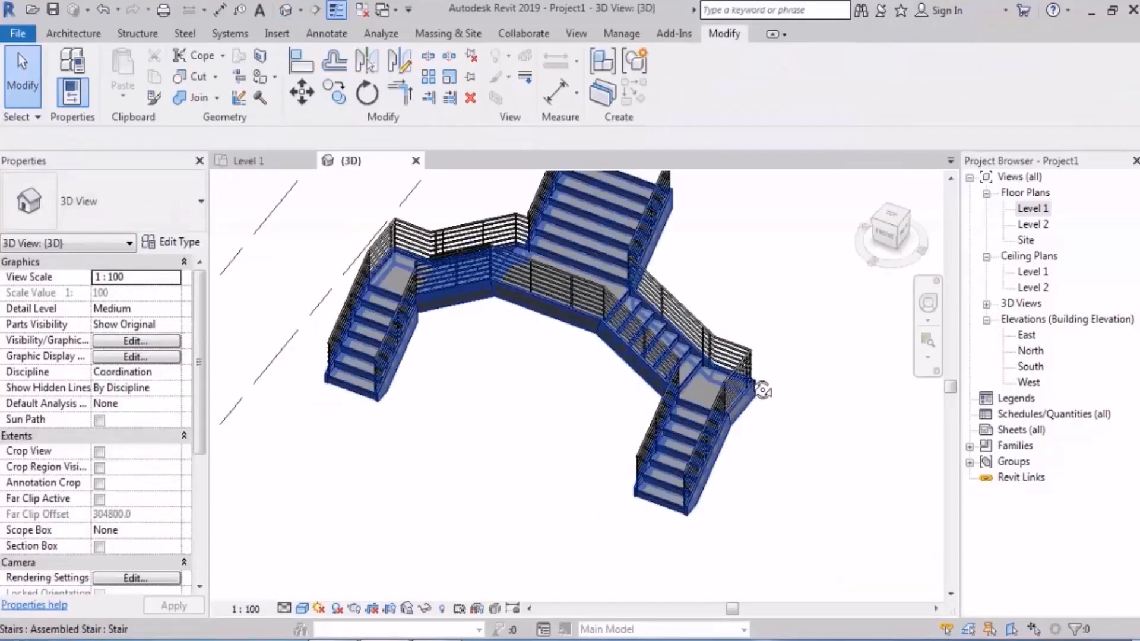
pyautogui.keyDown('shift'); pyautogui.moveTo(761, 389); pyautogui.dragTo(794, 346, button='middle'); pyautogui.keyUp('shift')
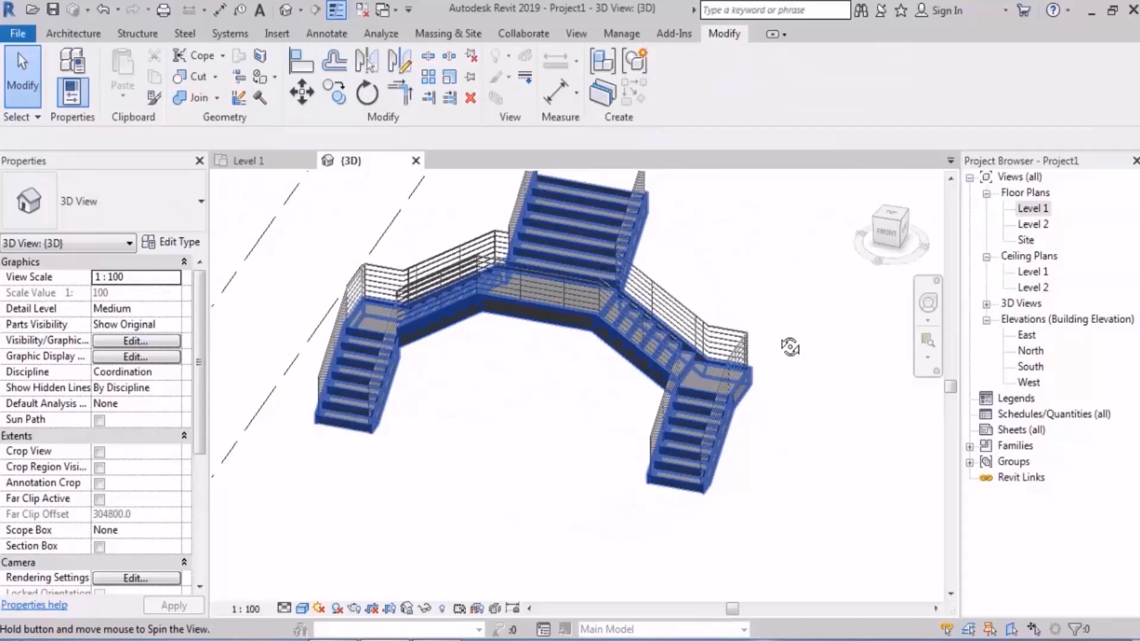
# Step: Open the Level 1 floor plan and start a new stair in the empty area beside the branching stair
pyautogui.doubleClick(1041, 208)
pyautogui.scroll(3, 522, 371)
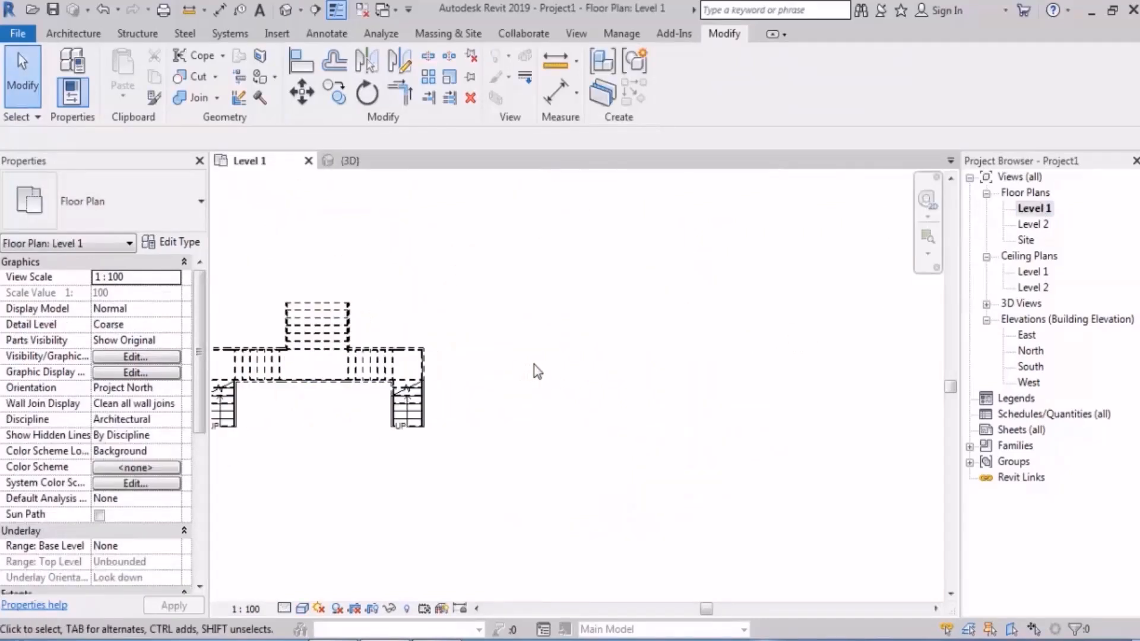
pyautogui.scroll(1, 495, 386)
pyautogui.moveTo(627, 375); pyautogui.dragTo(607, 363, button='middle')
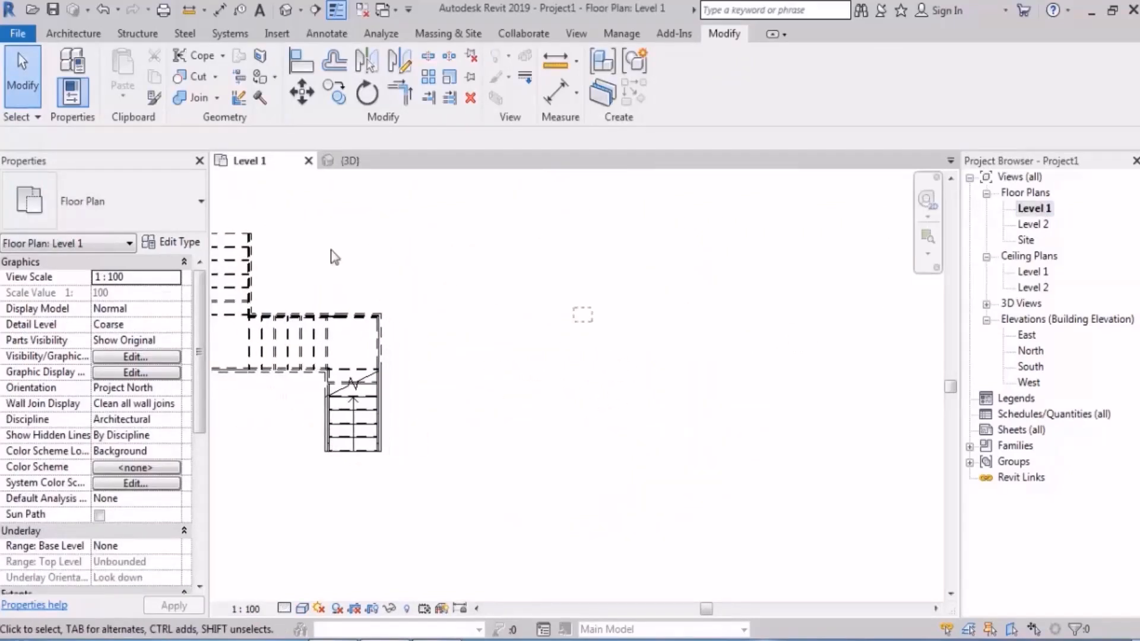
pyautogui.click(88, 40)
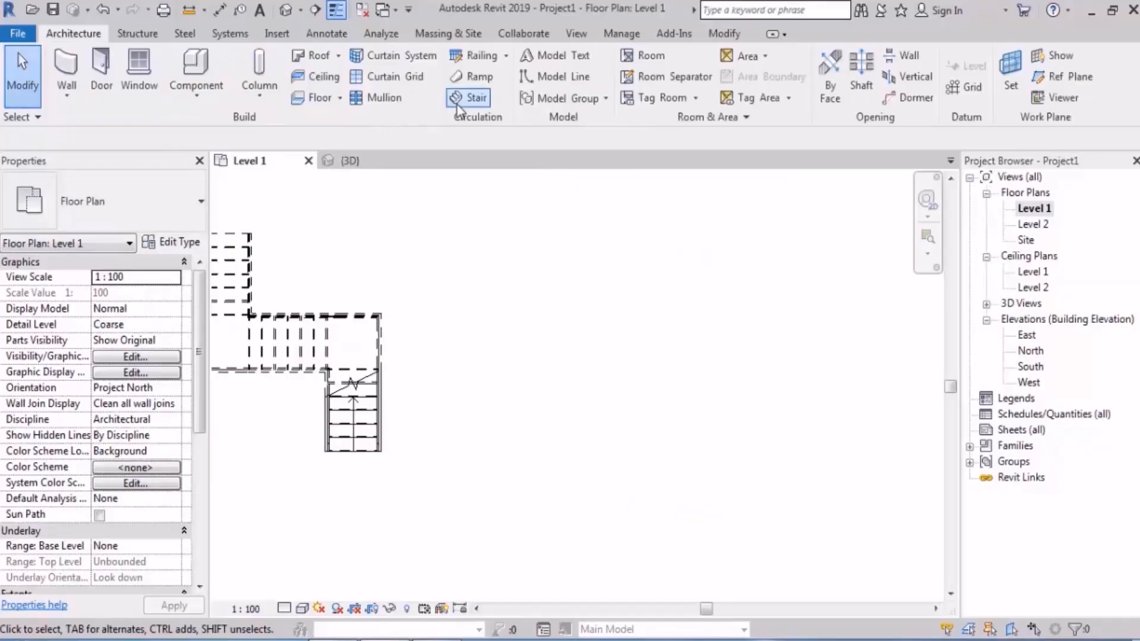
pyautogui.click(471, 97)
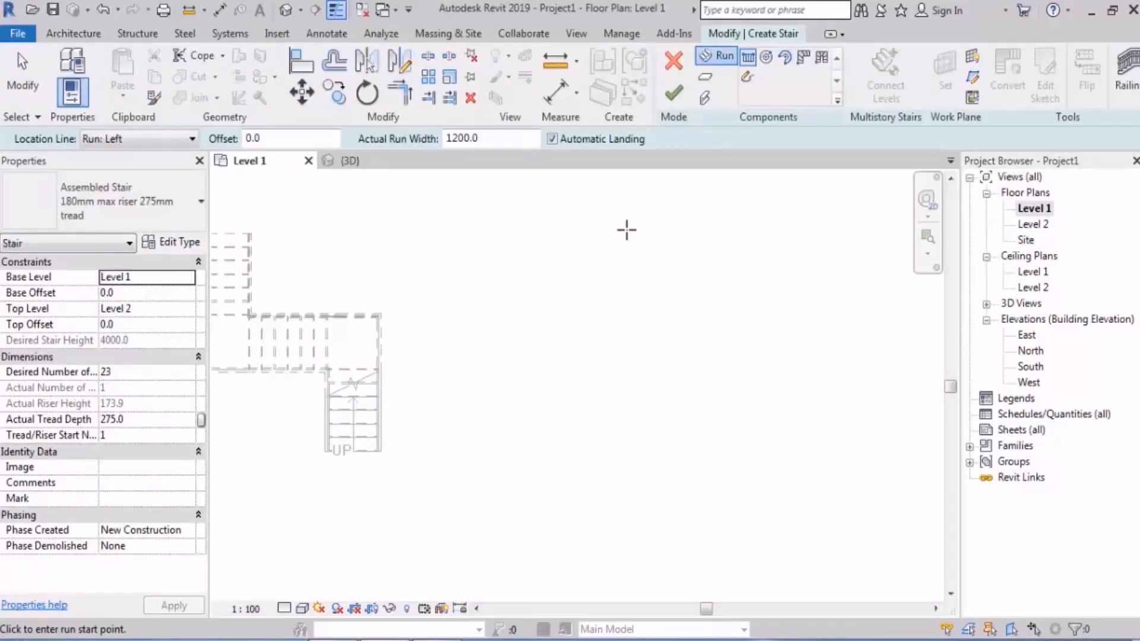
pyautogui.scroll(2, 611, 356)
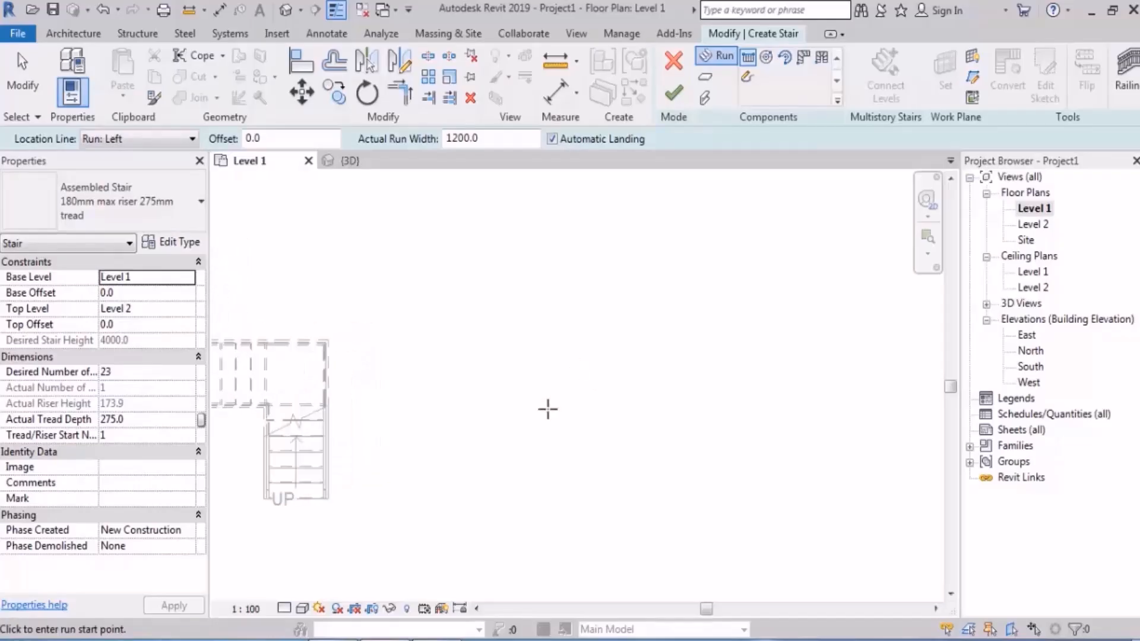
pyautogui.click(512, 492)
pyautogui.scroll(-1, 517, 369)
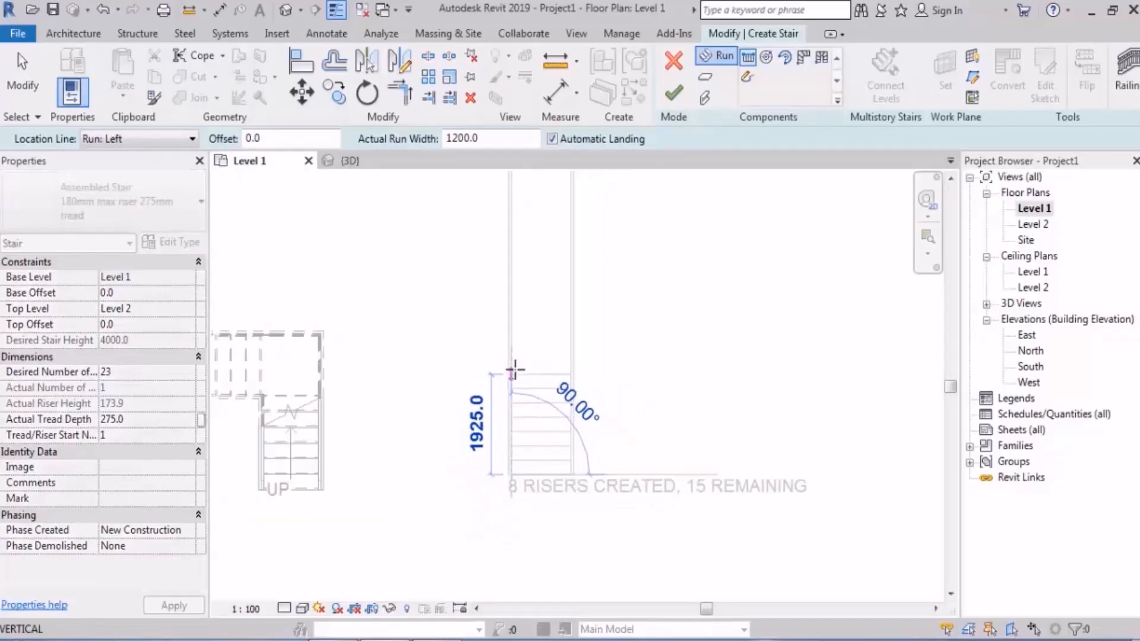
pyautogui.press('Escape')
pyautogui.press('Escape')
# Step: Set the desired number of risers to 24 and draw a straight vertical run of 12 risers beside the branching stair
pyautogui.click(132, 373)
pyautogui.write('24')
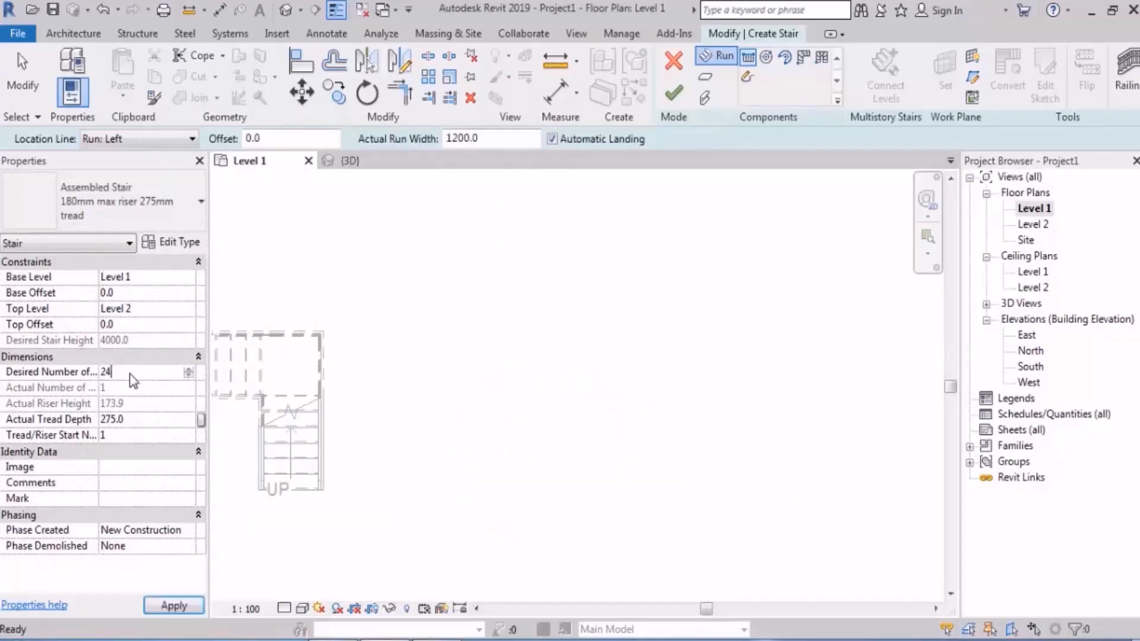
pyautogui.click(477, 481)
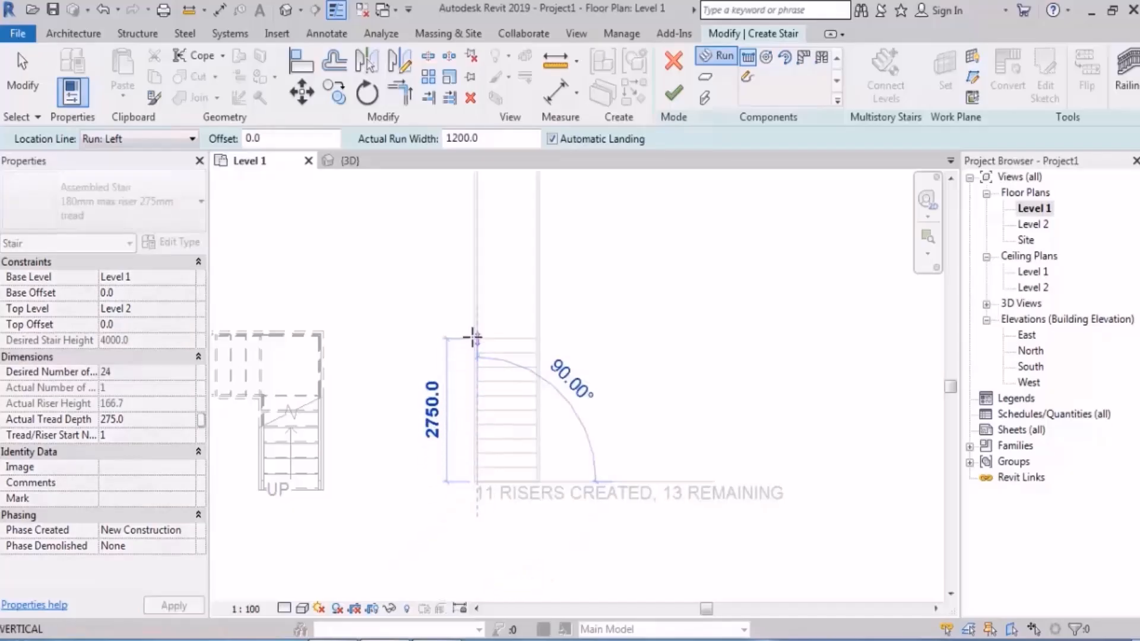
pyautogui.click(475, 324)
# Step: Draw a second 12-riser run in line above the first, leaving a gap for the automatic landing
pyautogui.moveTo(527, 283); pyautogui.dragTo(539, 495, button='middle')
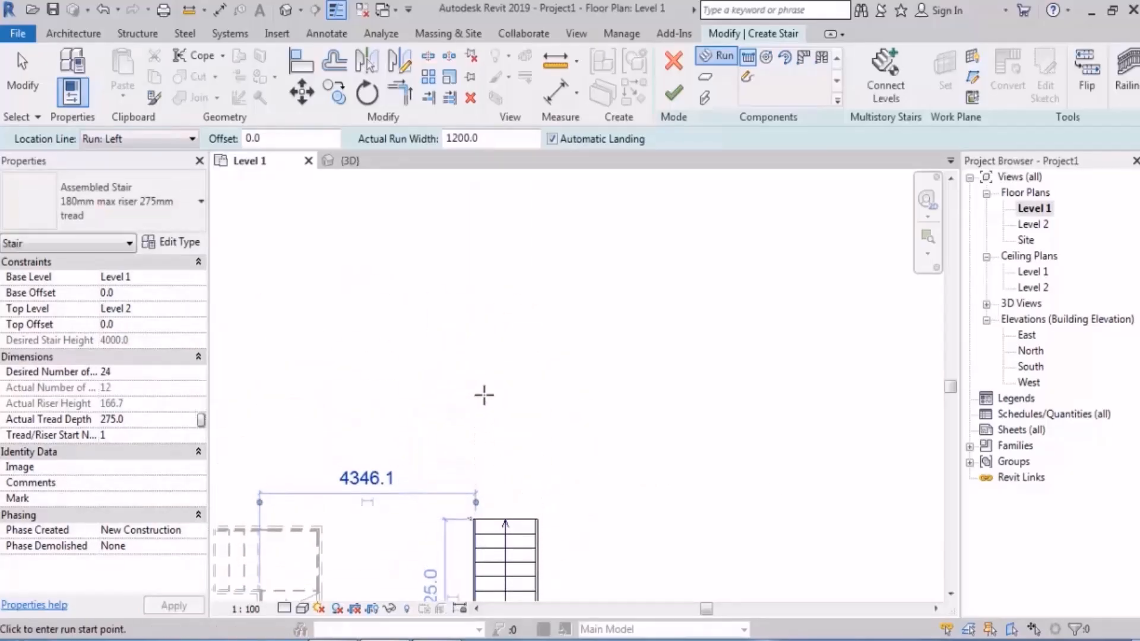
pyautogui.click(468, 486)
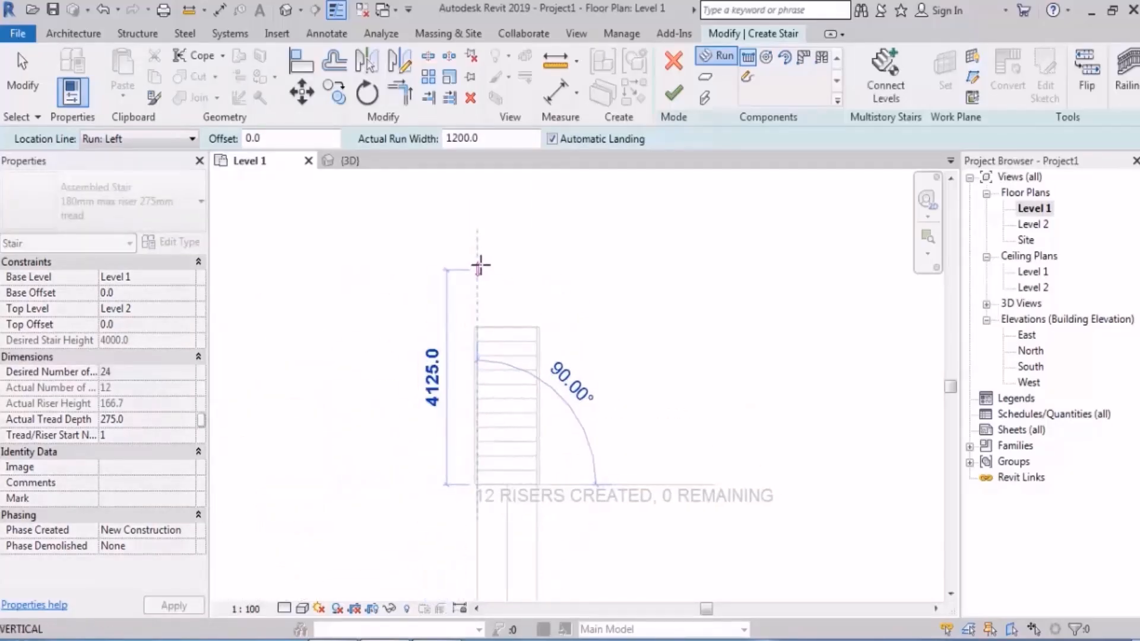
pyautogui.click(480, 264)
pyautogui.scroll(-4, 575, 280)
pyautogui.moveTo(614, 346); pyautogui.dragTo(540, 302, button='middle')
pyautogui.scroll(3, 539, 323)
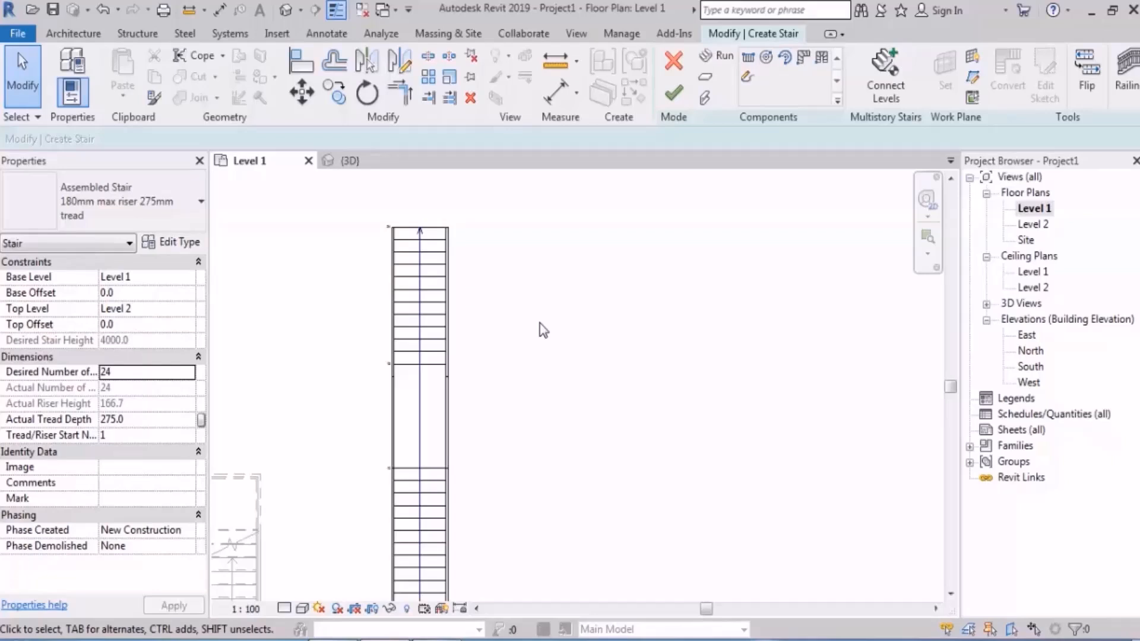
# Step: Try to rotate the lower run clockwise about its upper right corner with the standard landing, and undo the rotation
pyautogui.moveTo(565, 411); pyautogui.dragTo(551, 377, button='middle')
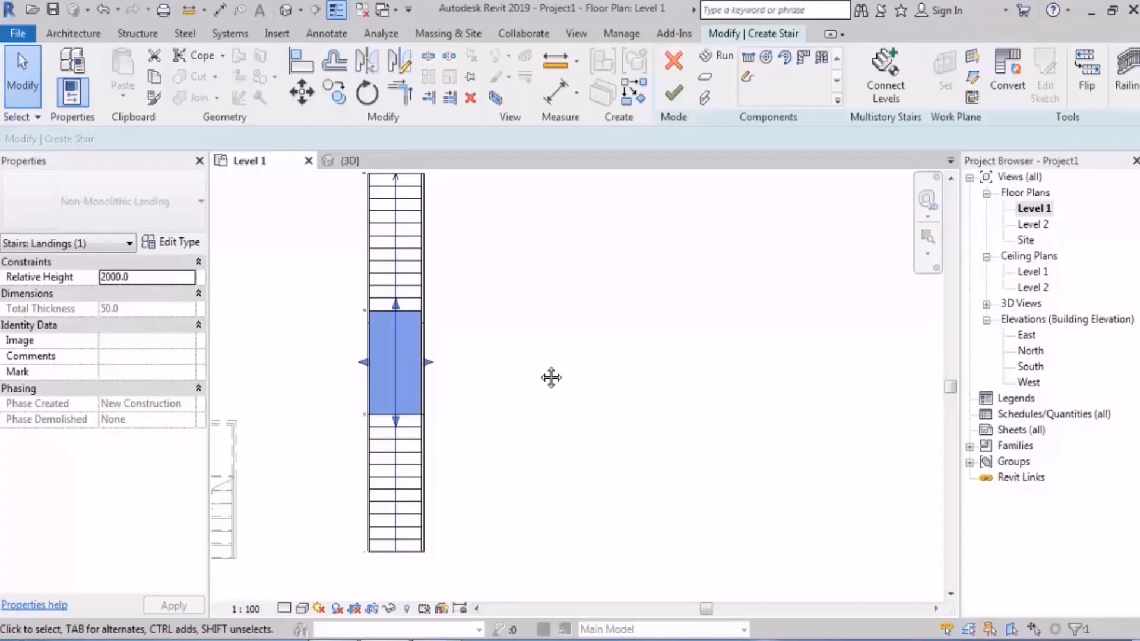
pyautogui.moveTo(551, 378); pyautogui.dragTo(429, 336, button='middle')
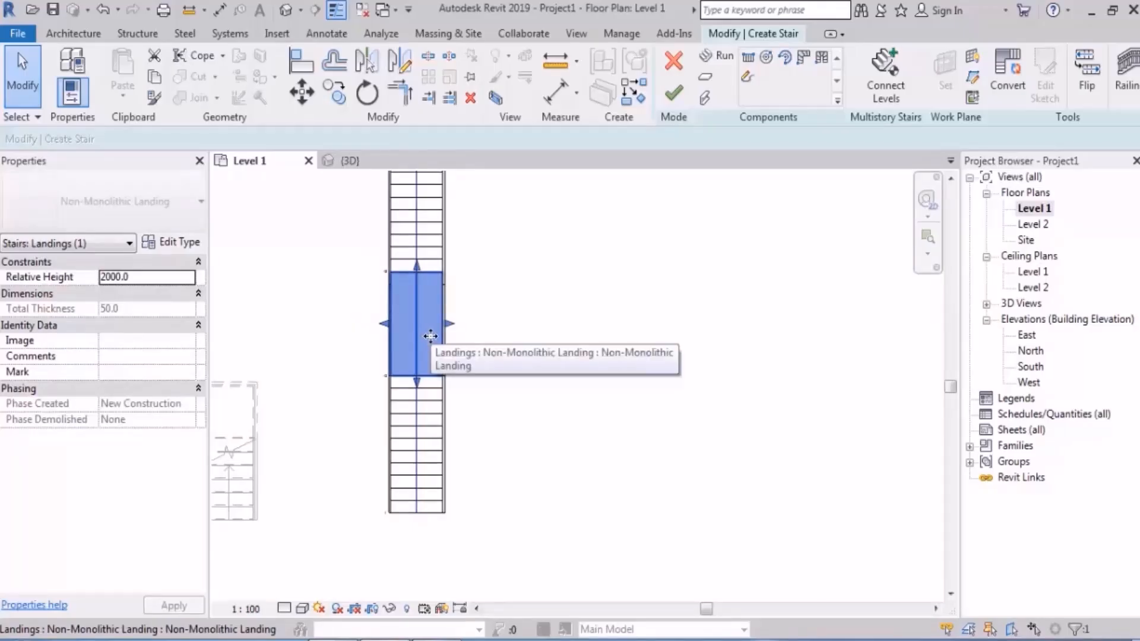
pyautogui.click(430, 334)
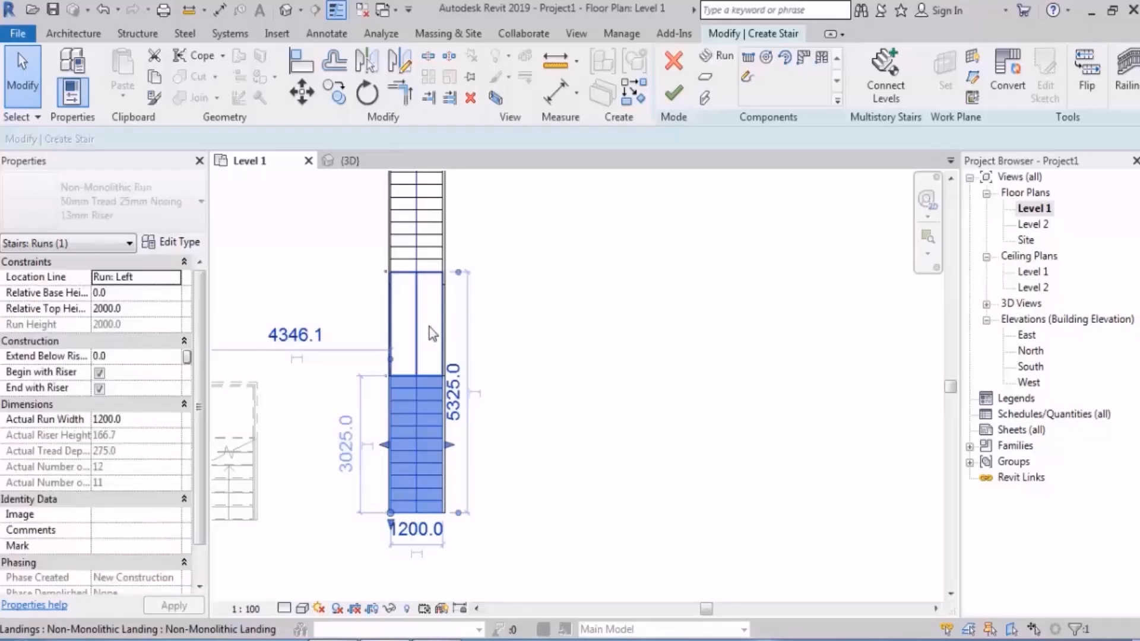
pyautogui.click(367, 93)
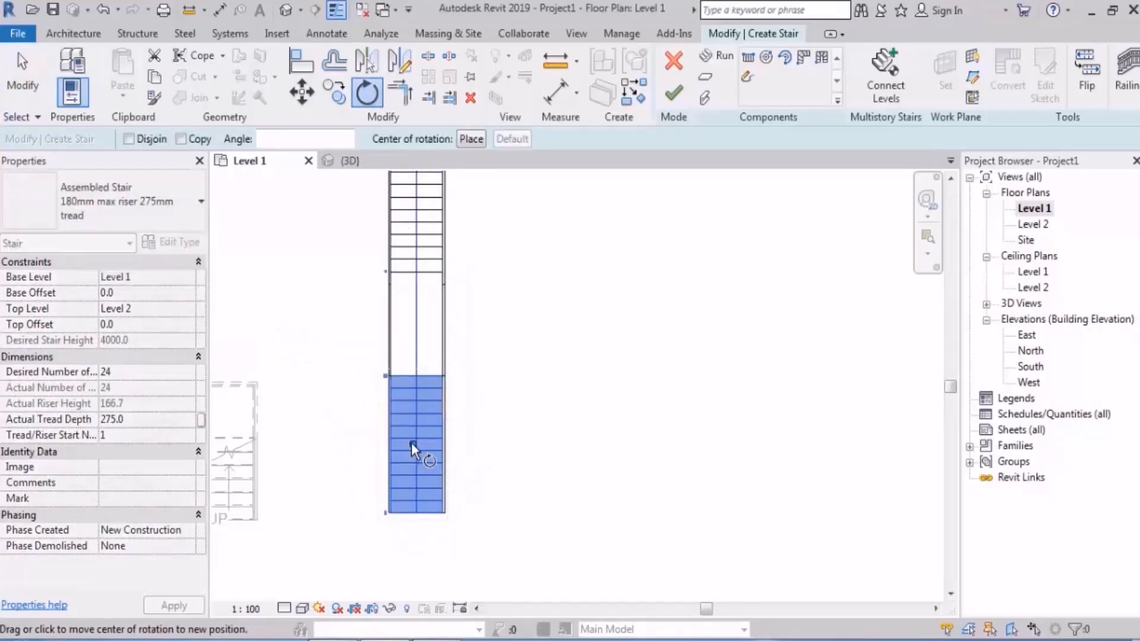
pyautogui.moveTo(412, 444); pyautogui.dragTo(442, 376)
pyautogui.click(543, 470)
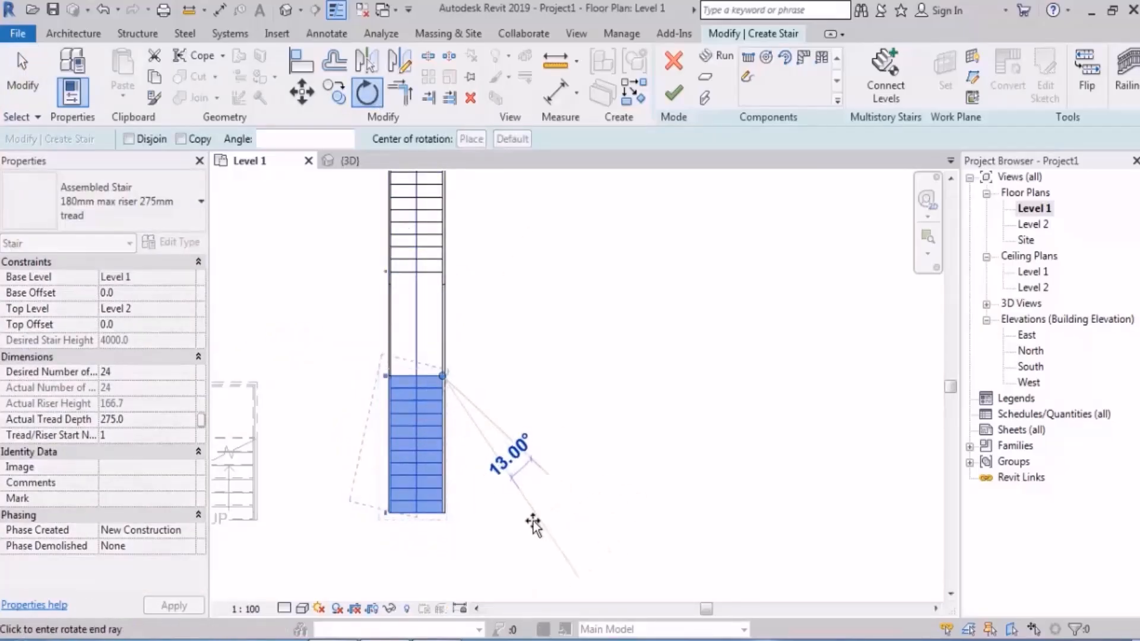
pyautogui.click(522, 529)
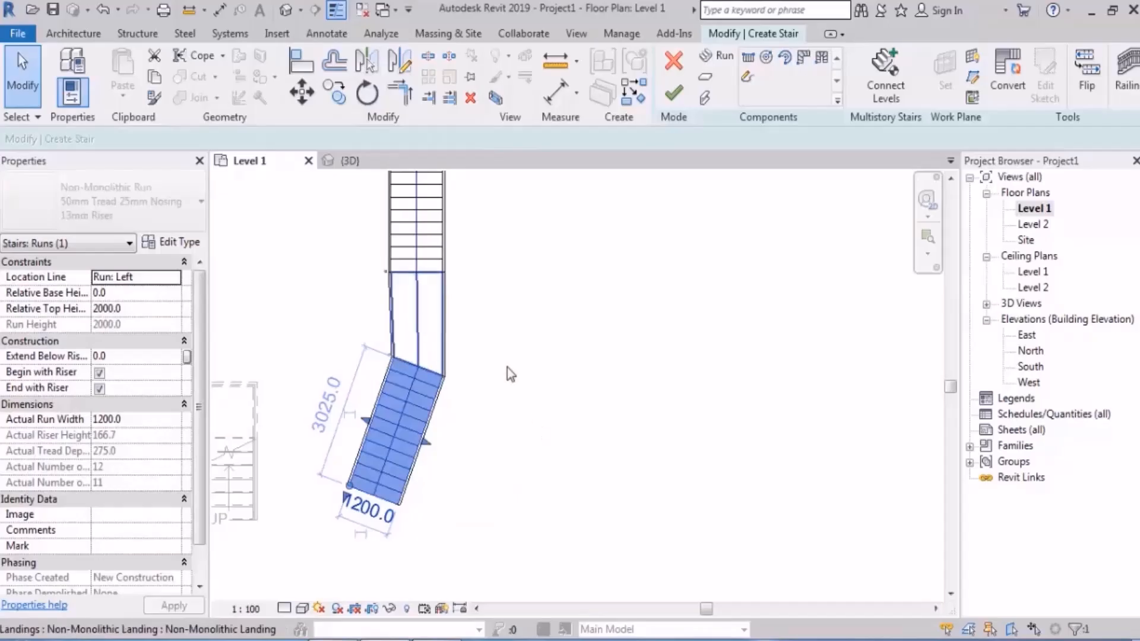
pyautogui.hotkey('ctrl', 'z')
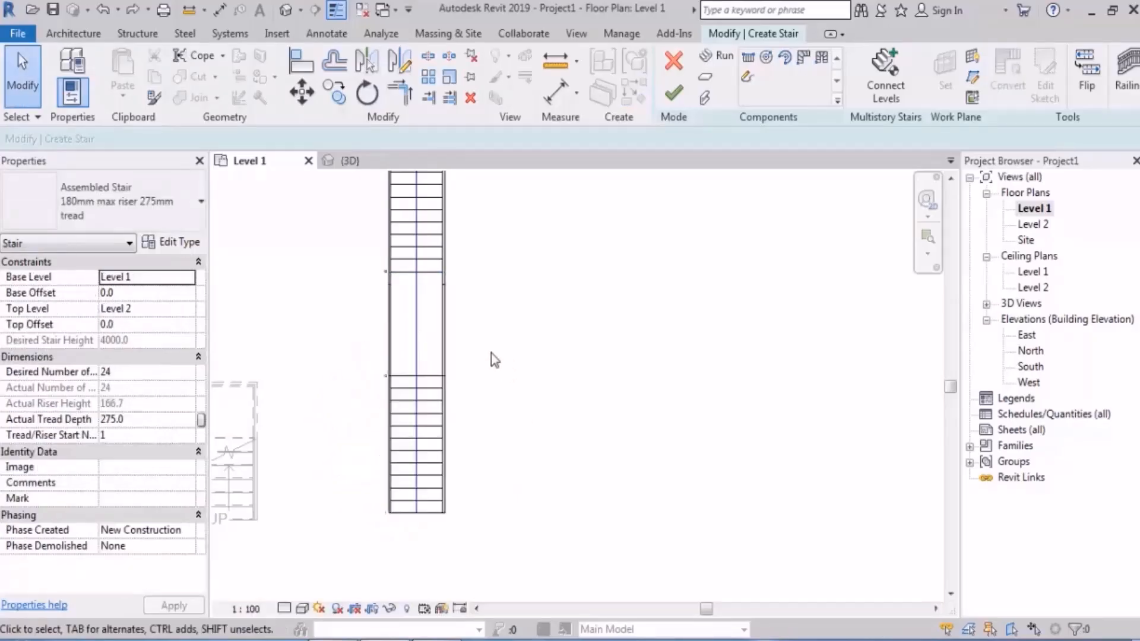
# Step: Convert the landing between the two straight runs to a sketch-based component
pyautogui.click(425, 331)
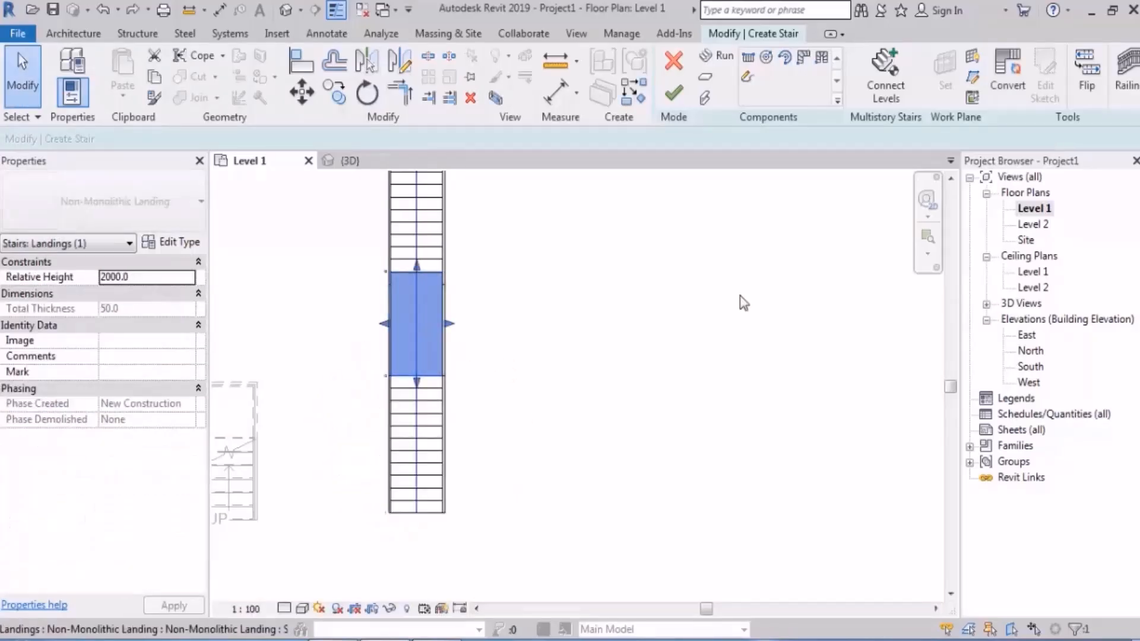
pyautogui.click(1008, 83)
pyautogui.click(674, 357)
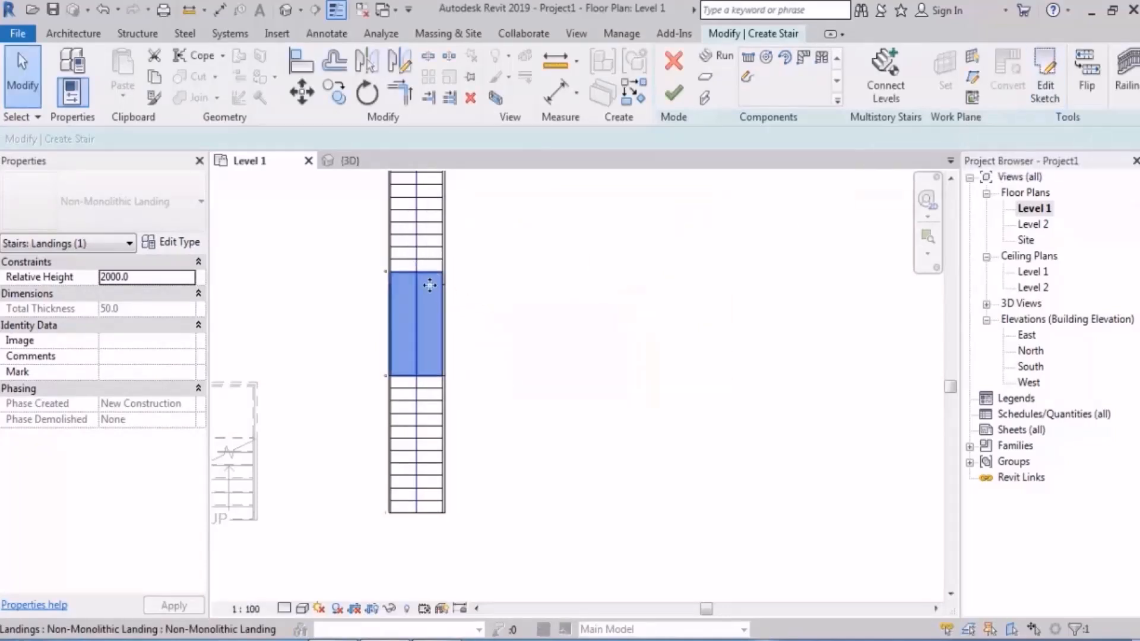
pyautogui.click(541, 378)
# Step: Try to rotate the lower run about 11° counterclockwise around its upper right corner
pyautogui.click(433, 421)
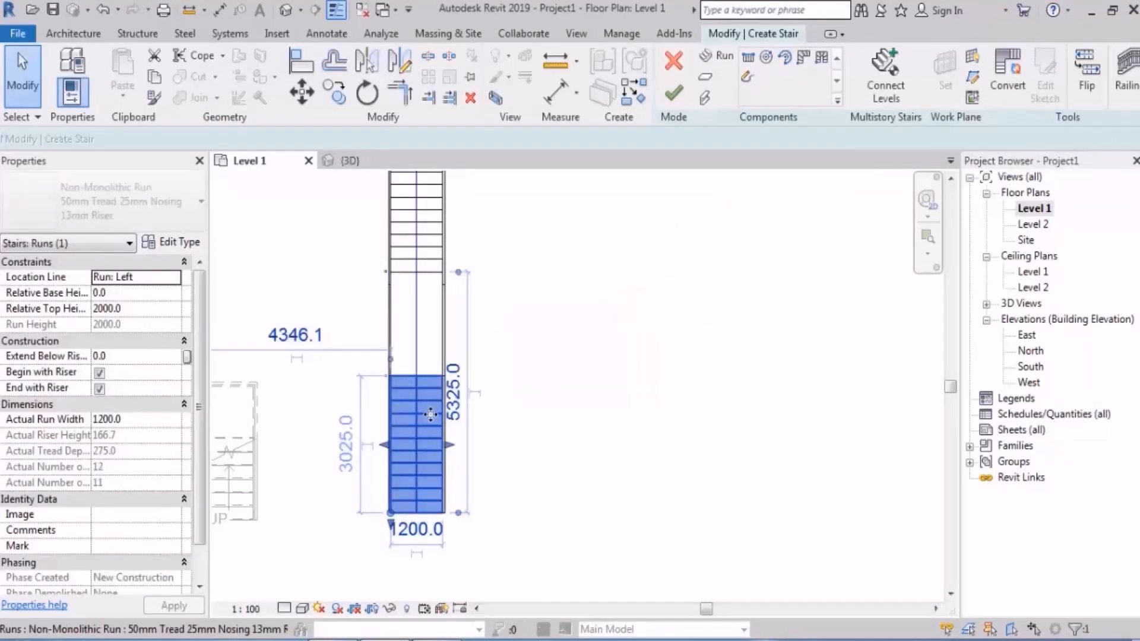
pyautogui.click(367, 93)
pyautogui.moveTo(408, 446); pyautogui.dragTo(442, 376)
pyautogui.click(440, 518)
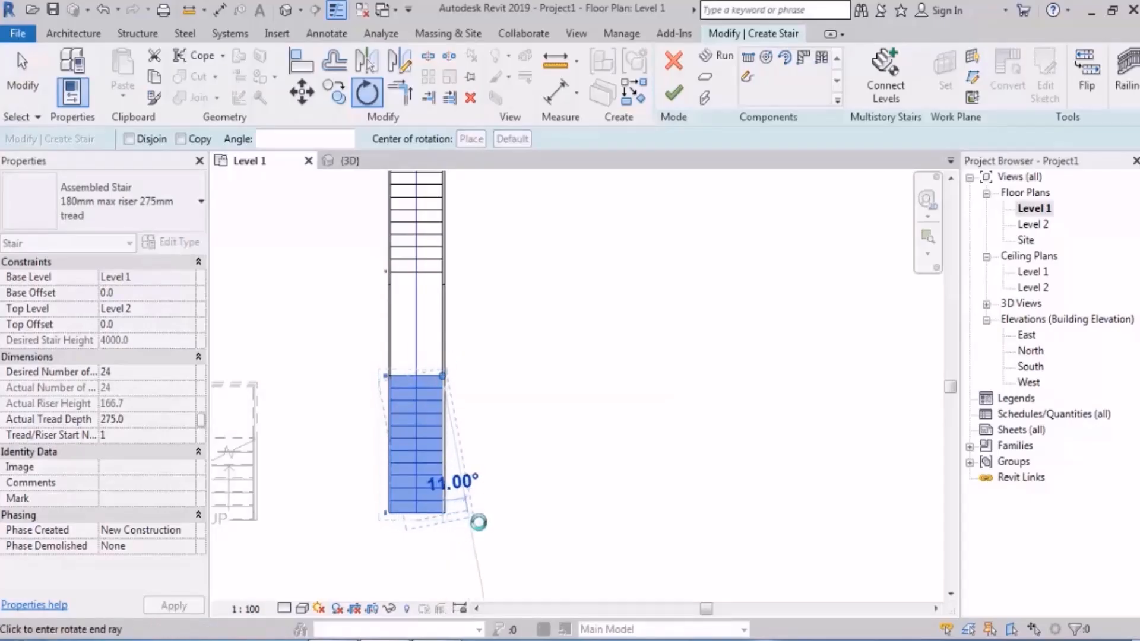
pyautogui.click(476, 522)
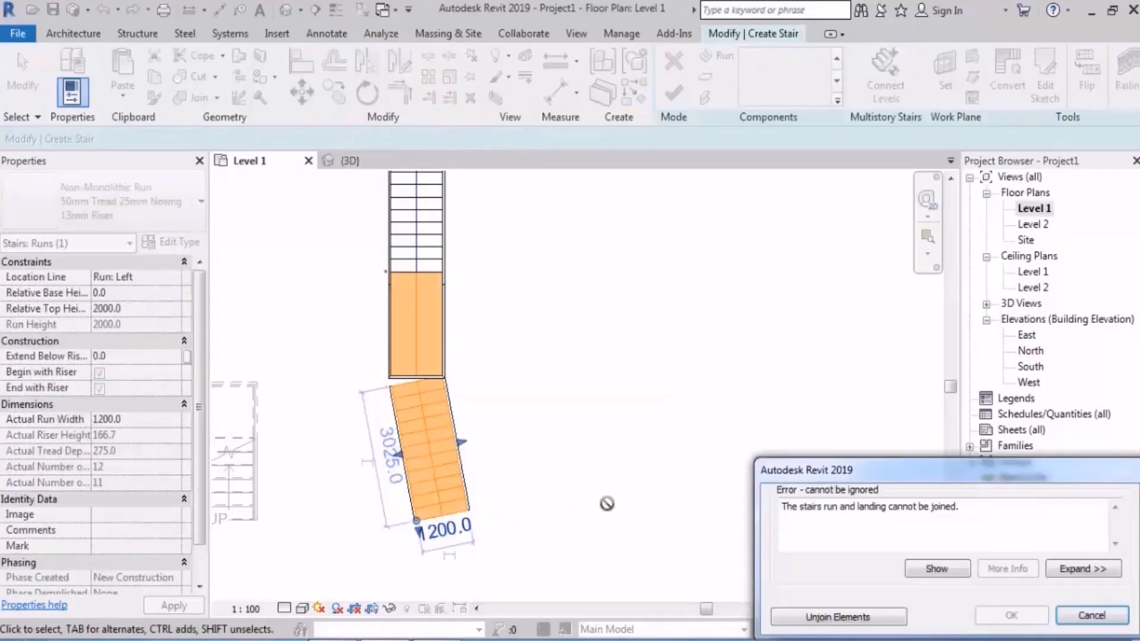
pyautogui.click(1091, 615)
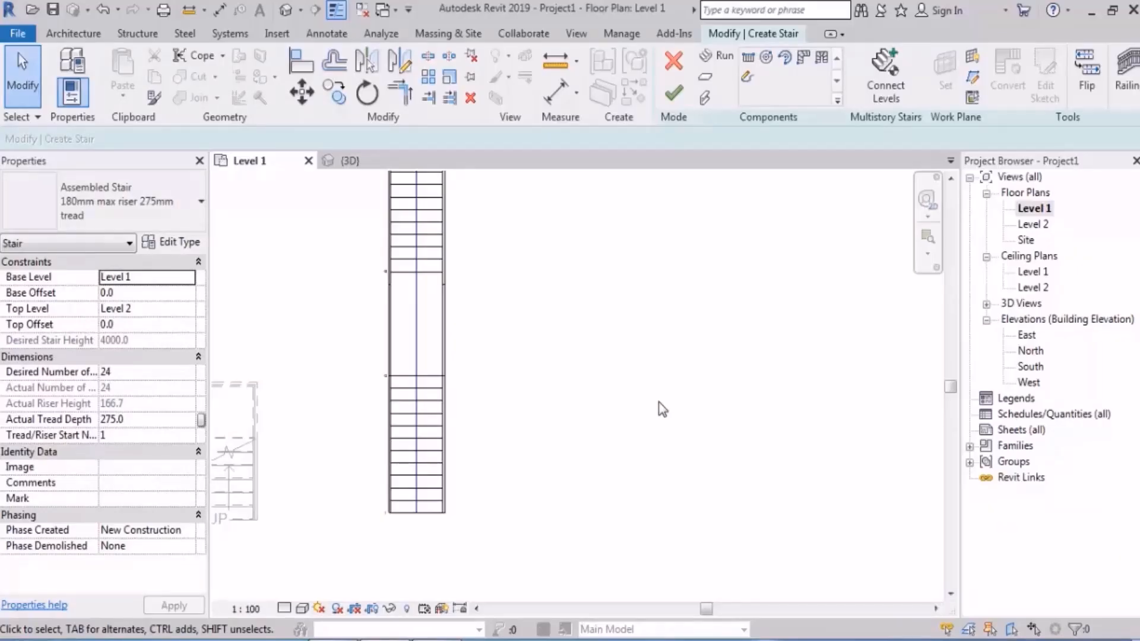
# Step: Convert the lower run to a sketch-based component and open its sketch for editing
pyautogui.click(410, 420)
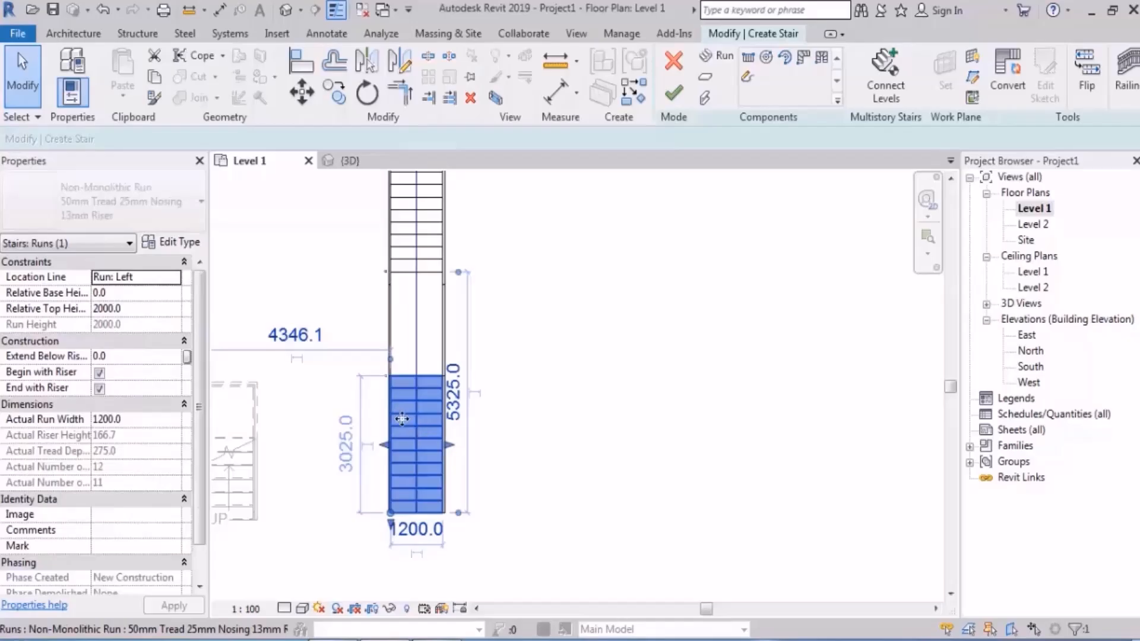
pyautogui.click(1007, 90)
pyautogui.click(674, 356)
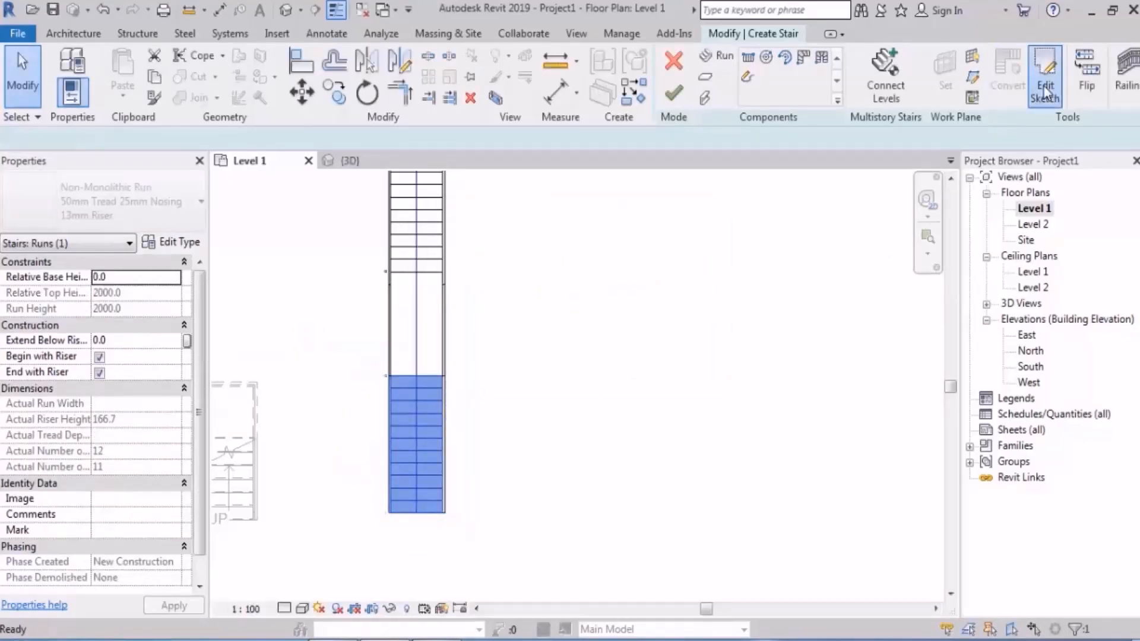
pyautogui.click(1045, 90)
# Step: Slant the lower run's right boundary outward to about 3338 mm long, ending level with the bottom riser, and finish the run sketch
pyautogui.click(442, 512)
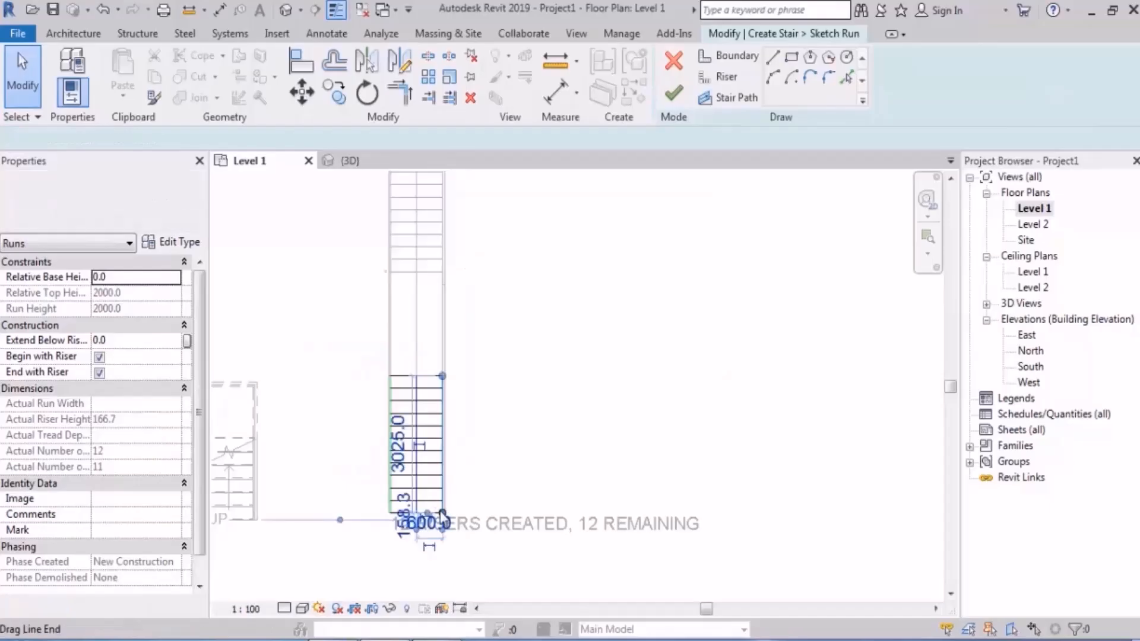
pyautogui.moveTo(443, 516); pyautogui.dragTo(555, 499)
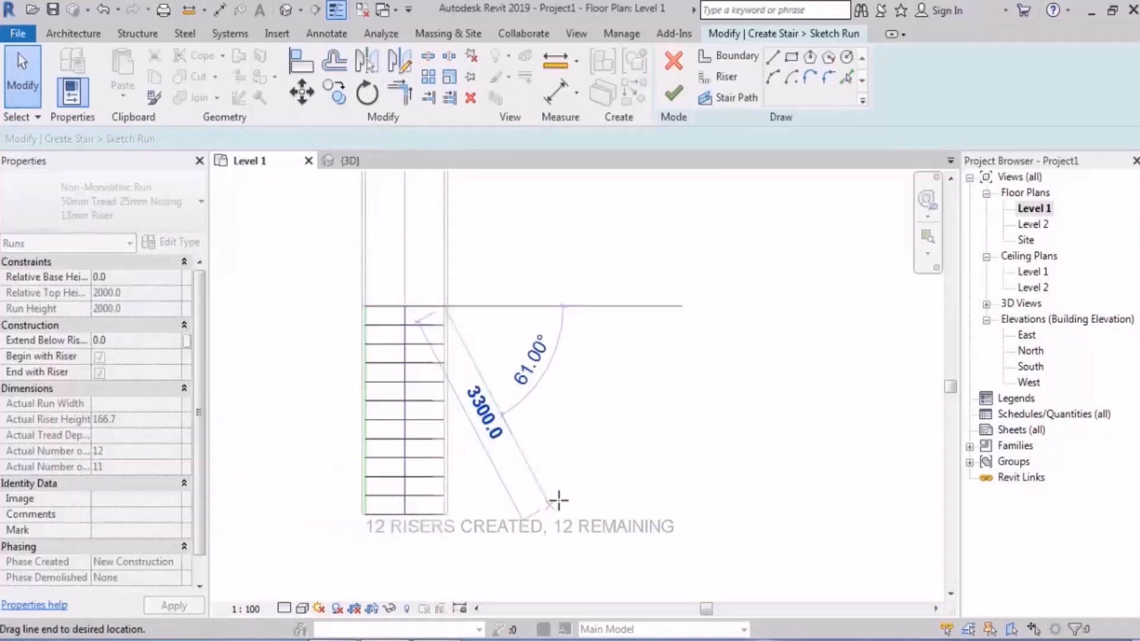
pyautogui.click(688, 319)
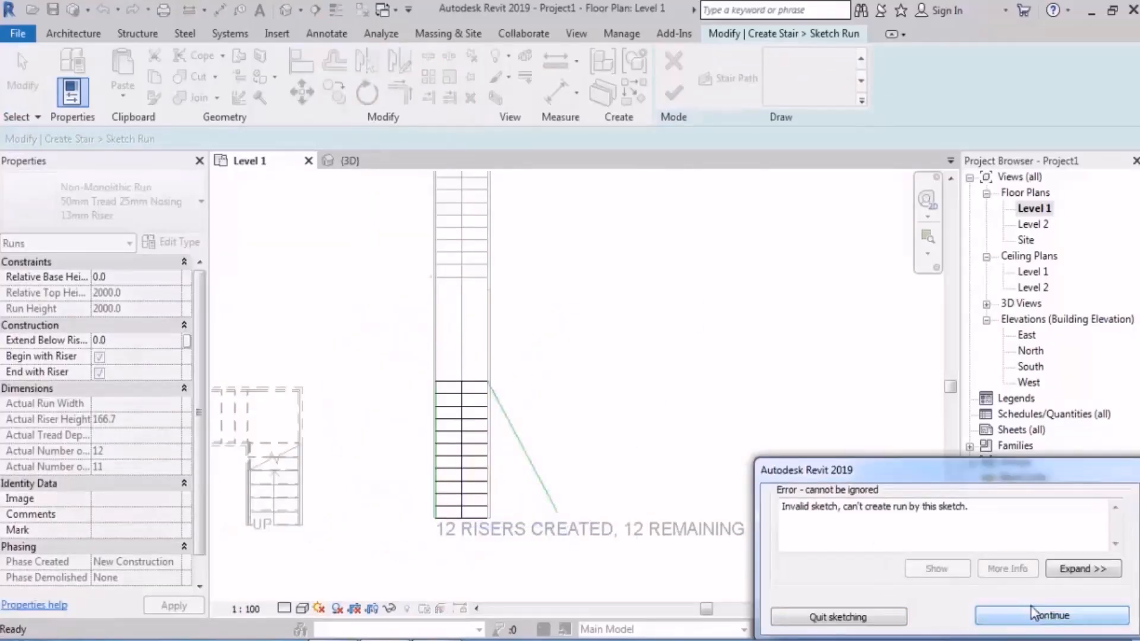
pyautogui.click(1051, 615)
pyautogui.click(510, 503)
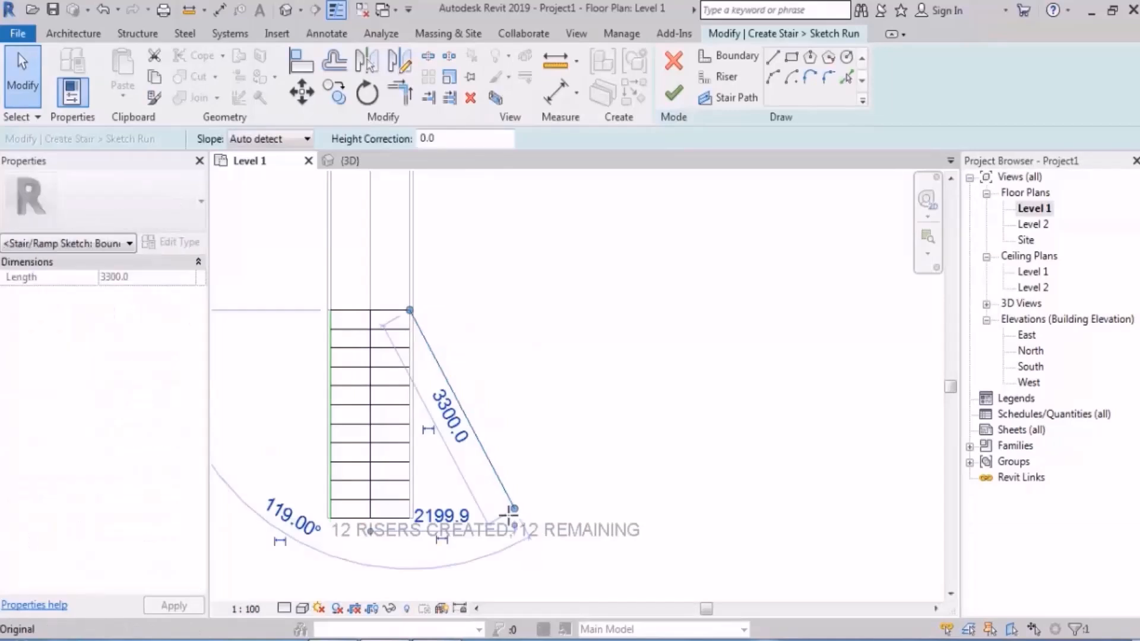
pyautogui.moveTo(512, 510); pyautogui.dragTo(503, 518)
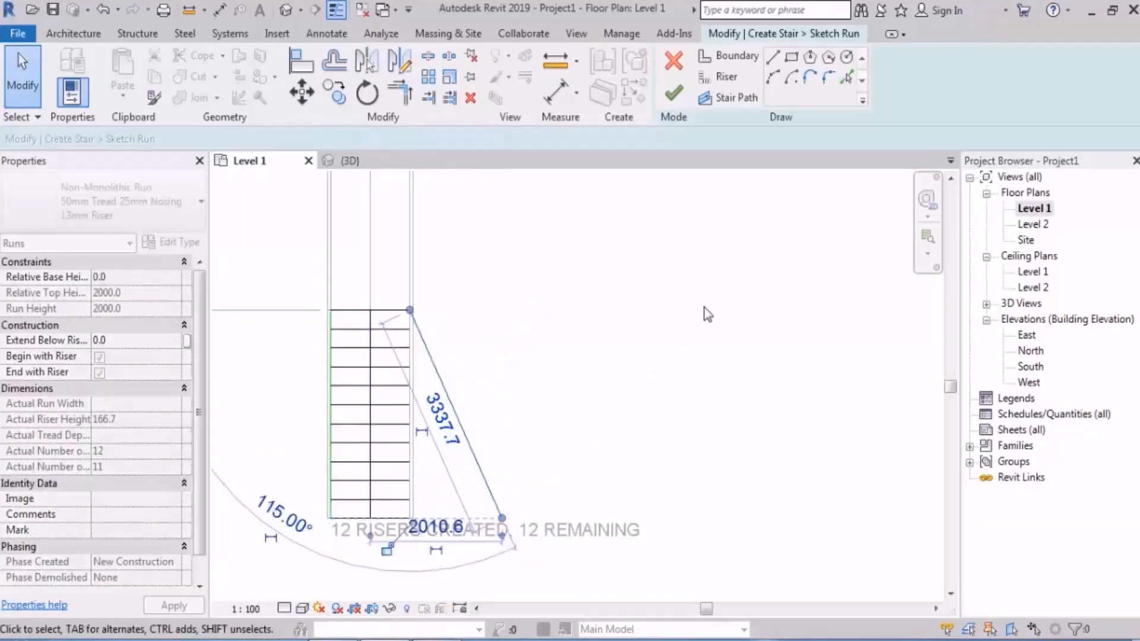
pyautogui.click(675, 93)
pyautogui.click(704, 299)
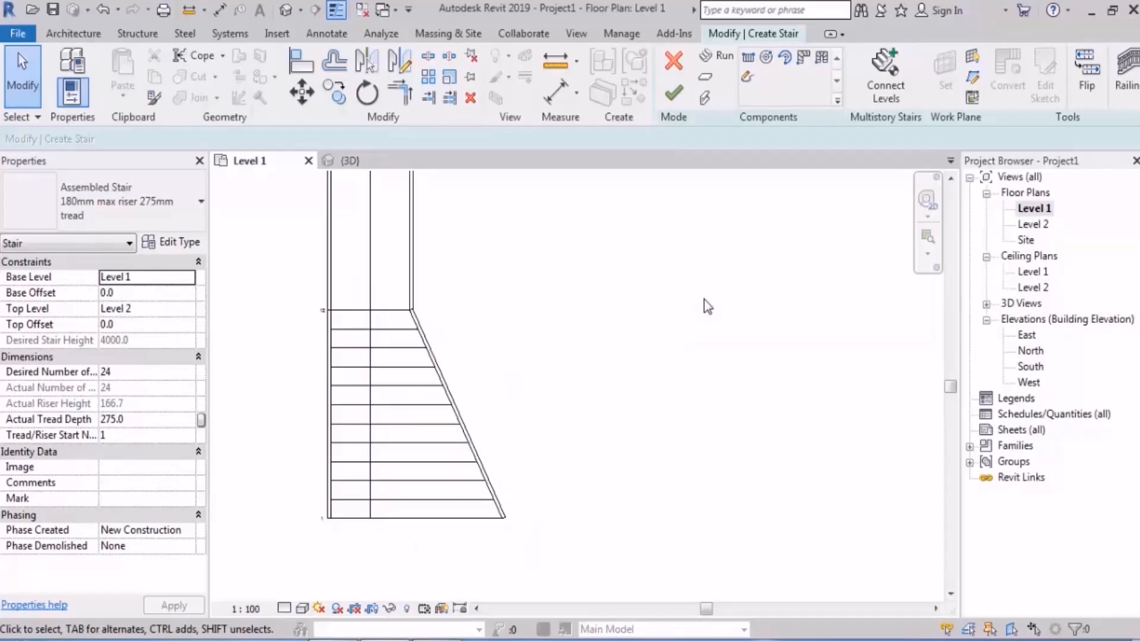
# Step: Undo the slanted boundary and the lower run's sketch conversion
pyautogui.hotkey('ctrl', 'z')
pyautogui.hotkey('ctrl', 'z')
pyautogui.hotkey('ctrl', 'z')
pyautogui.hotkey('ctrl', 'z')
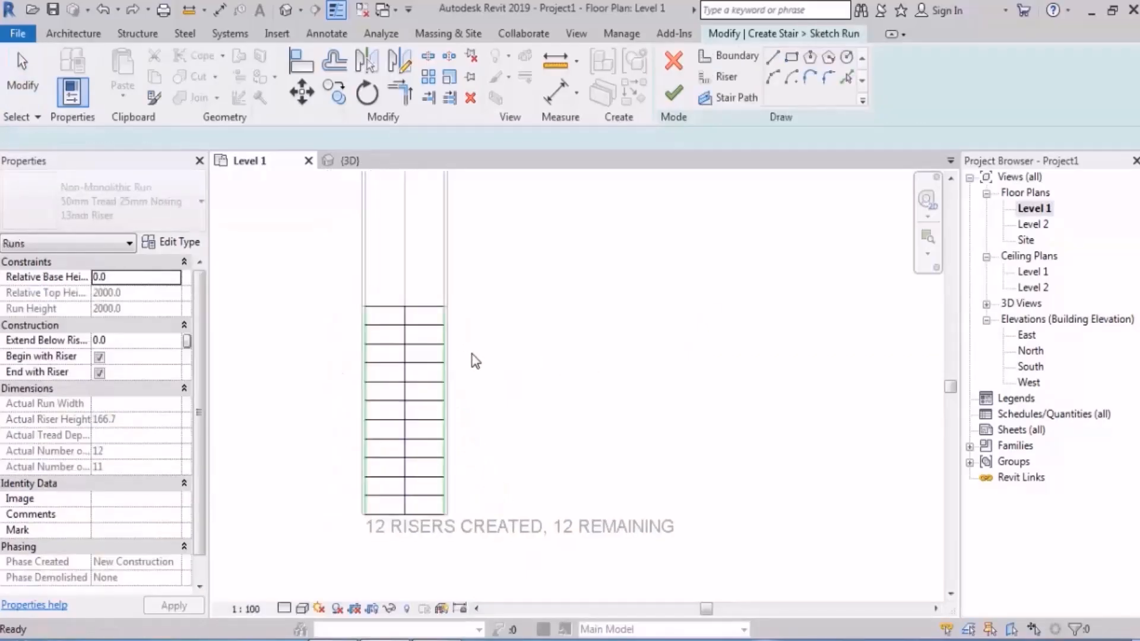
pyautogui.hotkey('ctrl', 'z')
pyautogui.hotkey('ctrl', 'z')
pyautogui.hotkey('ctrl', 'z')
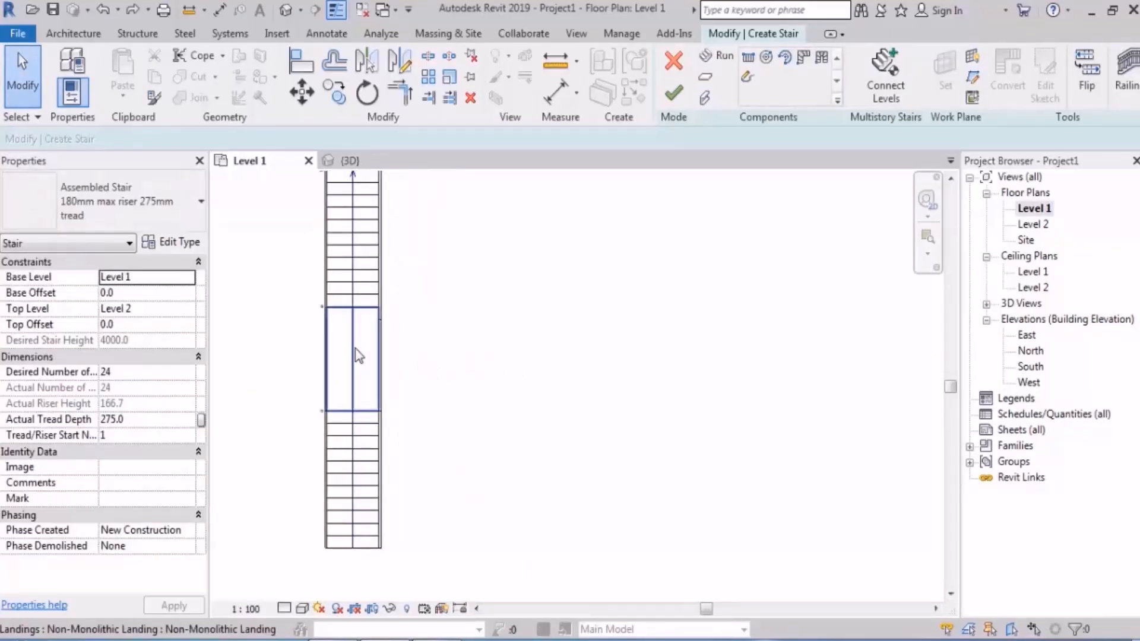
# Step: Open the landing's sketch and draw a six-sided circumscribed polygon boundary beside the stair, with a radius of about 2900 mm and a horizontal upper edge
pyautogui.click(356, 355)
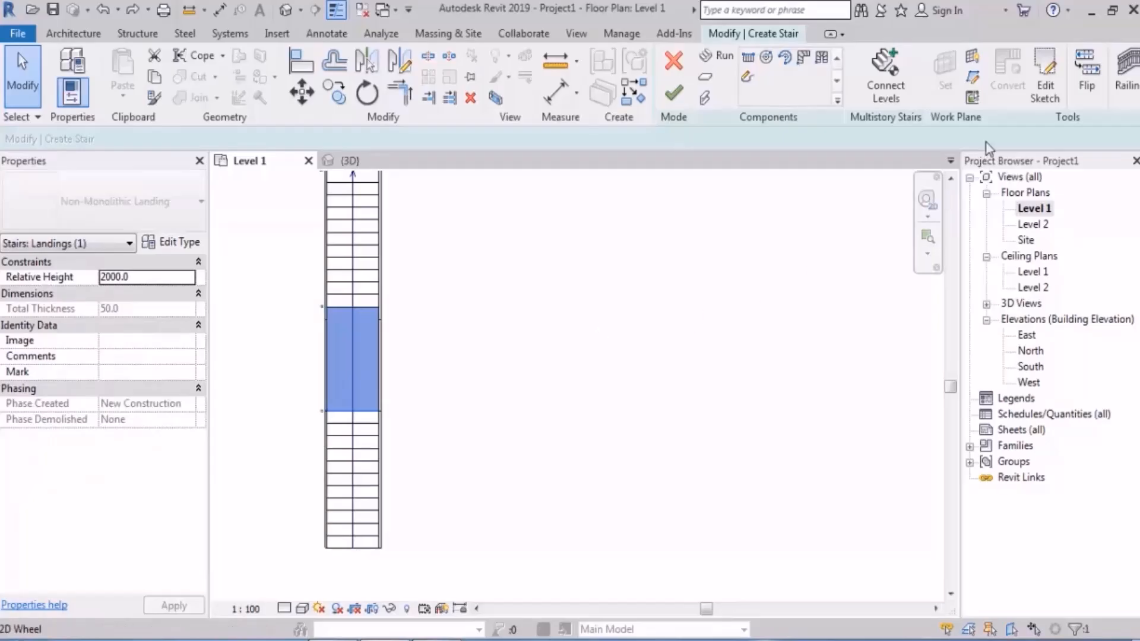
pyautogui.click(1045, 84)
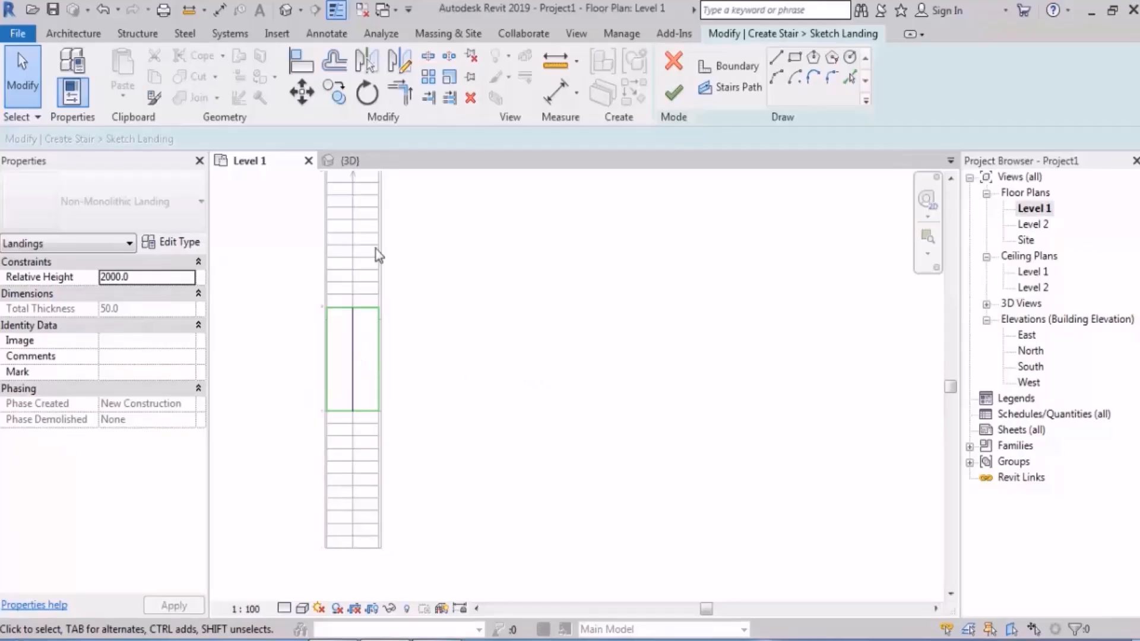
pyautogui.moveTo(531, 388); pyautogui.dragTo(507, 343, button='middle')
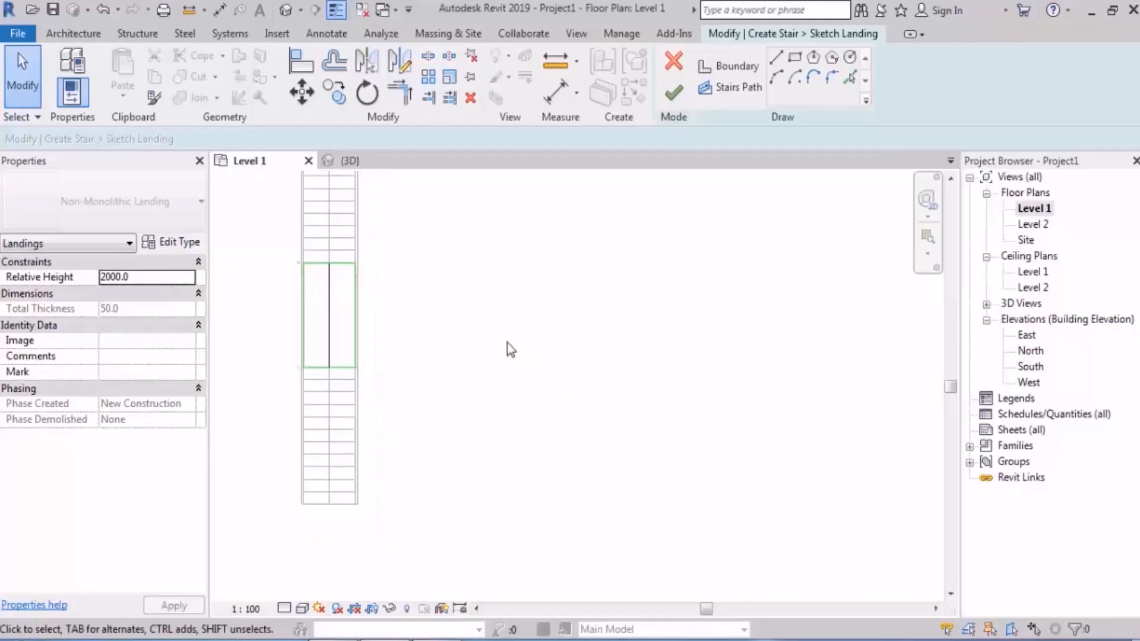
pyautogui.click(730, 66)
pyautogui.click(832, 57)
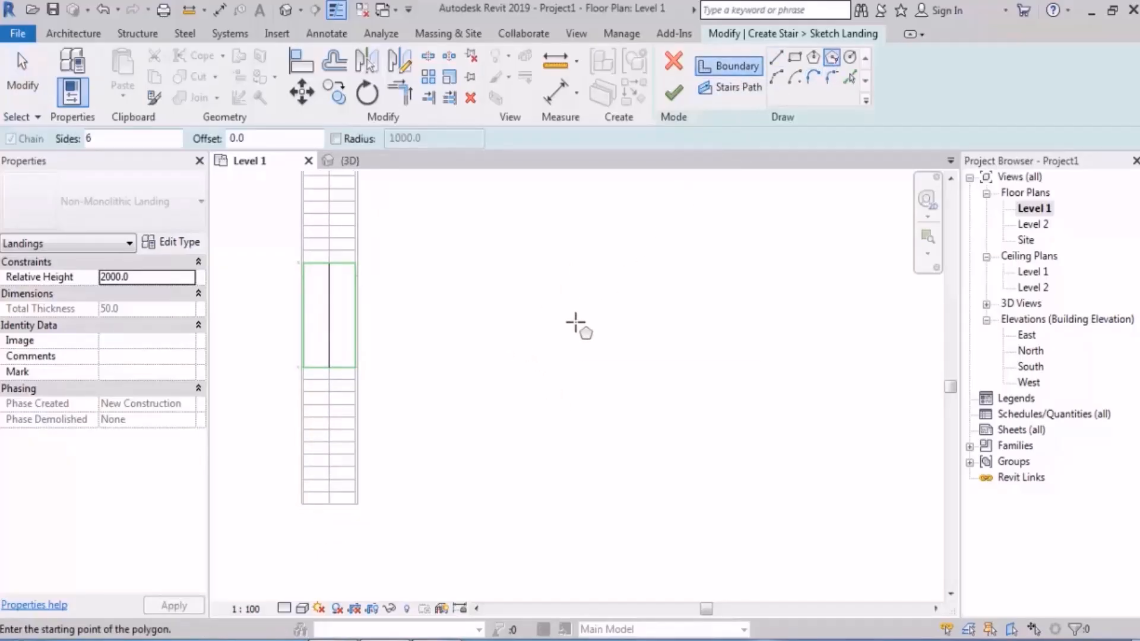
pyautogui.click(583, 345)
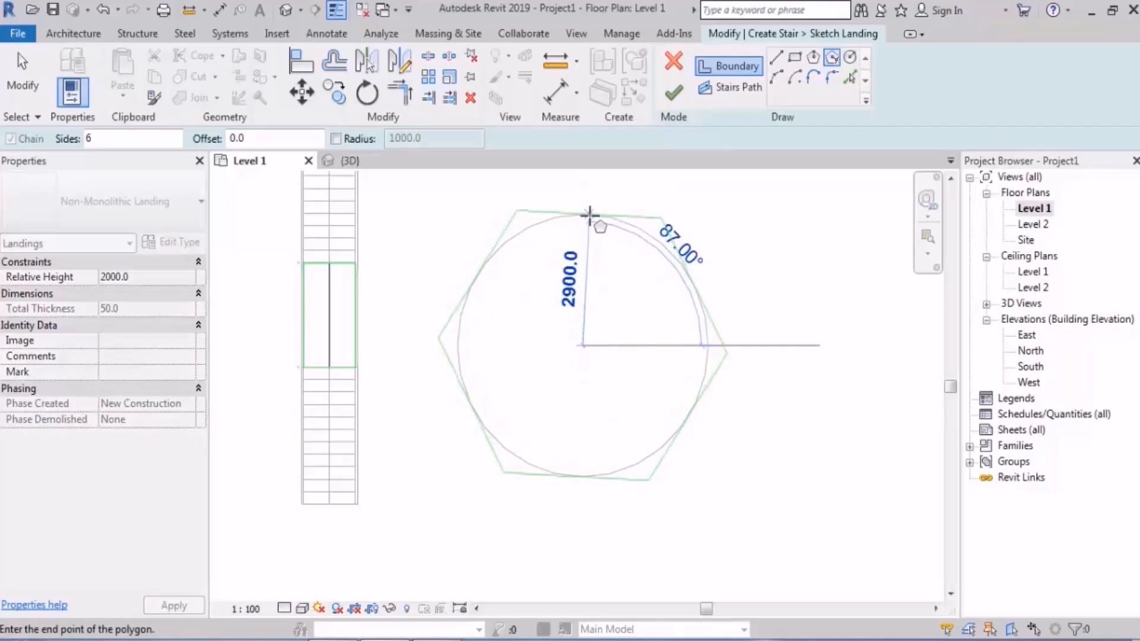
pyautogui.click(583, 214)
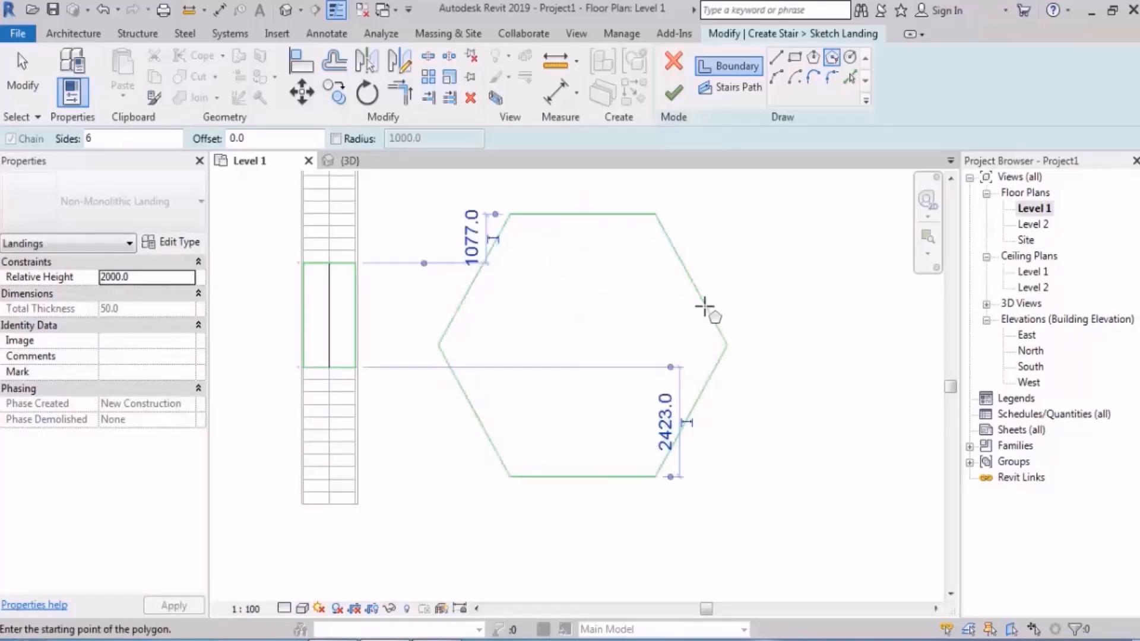
pyautogui.press('Escape')
pyautogui.press('Escape')
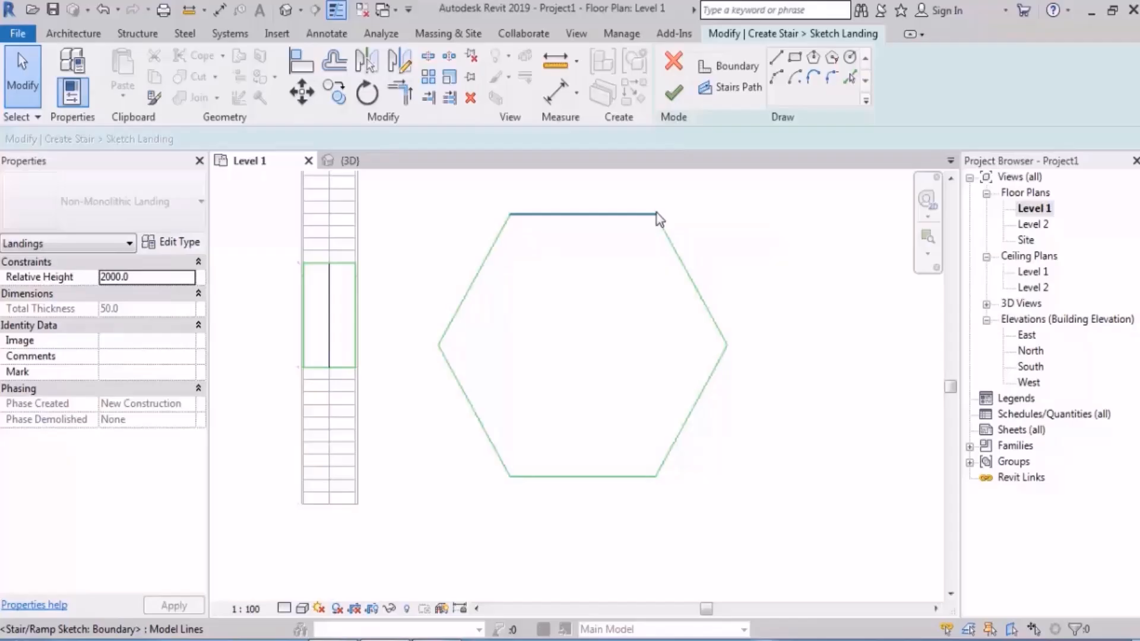
# Step: Scale the whole hexagon graphically from its upper left corner so that its sides are 1500 mm long
pyautogui.moveTo(734, 205); pyautogui.dragTo(438, 501)
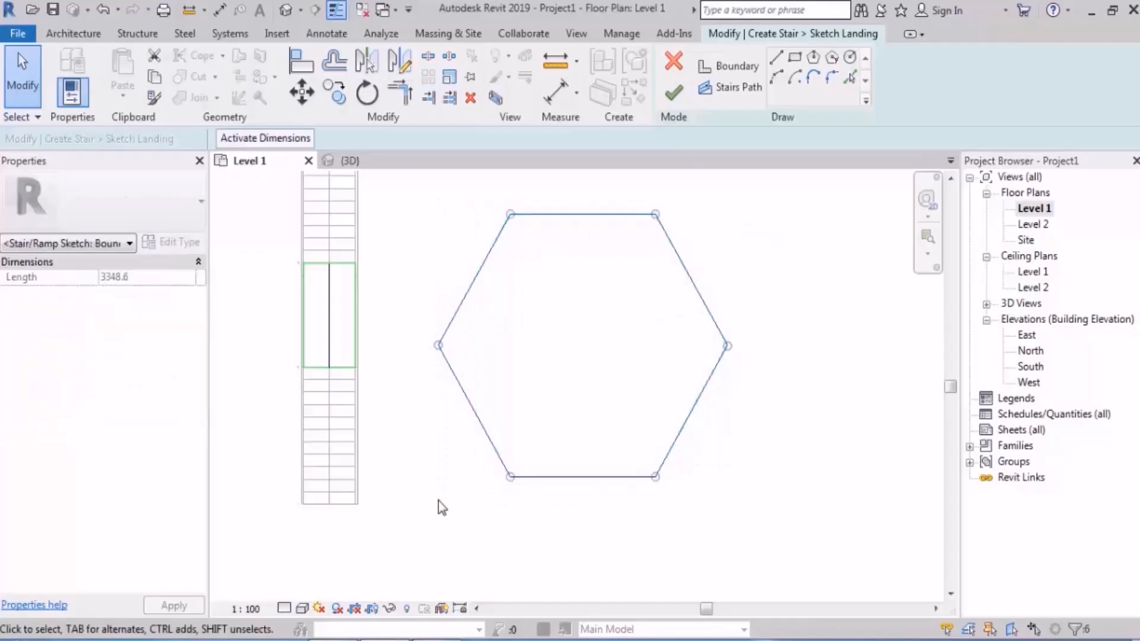
pyautogui.click(449, 80)
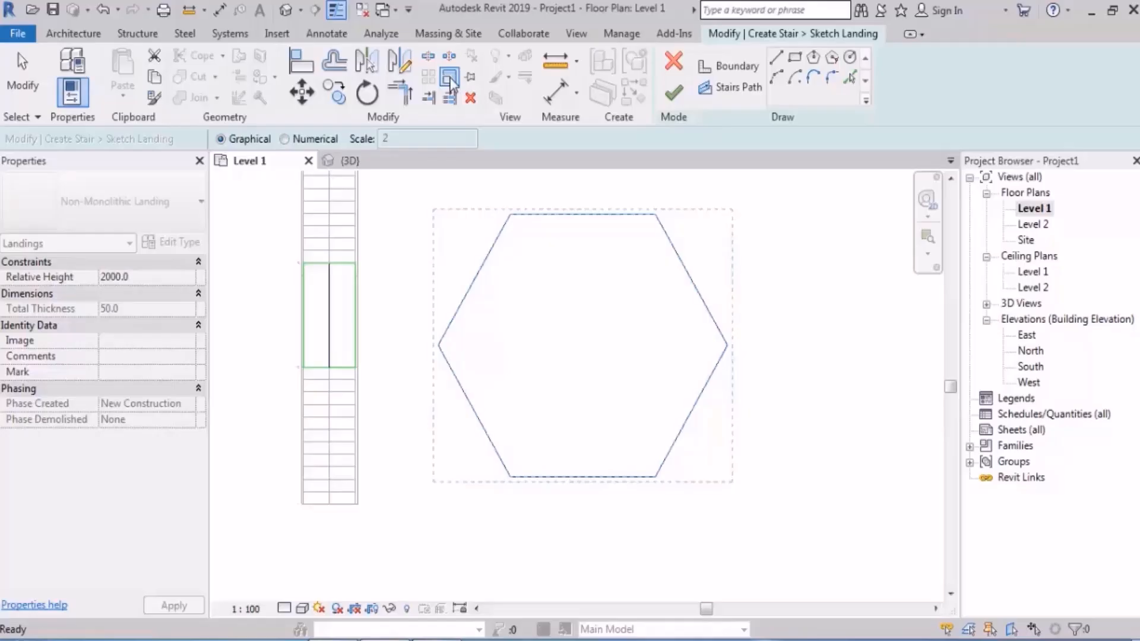
pyautogui.click(451, 83)
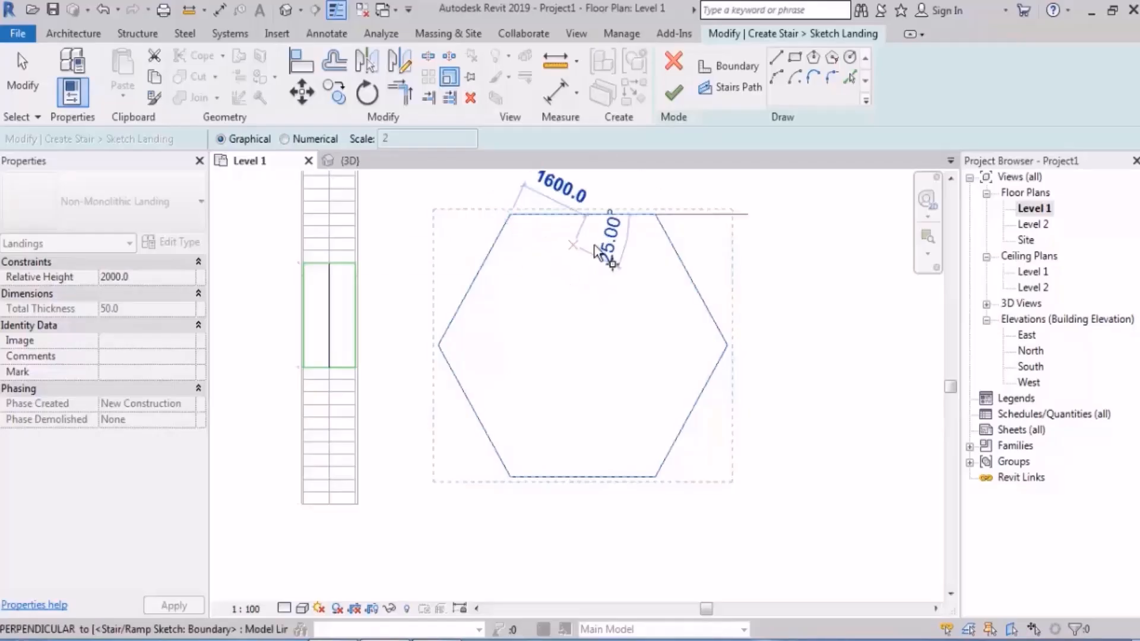
pyautogui.click(656, 214)
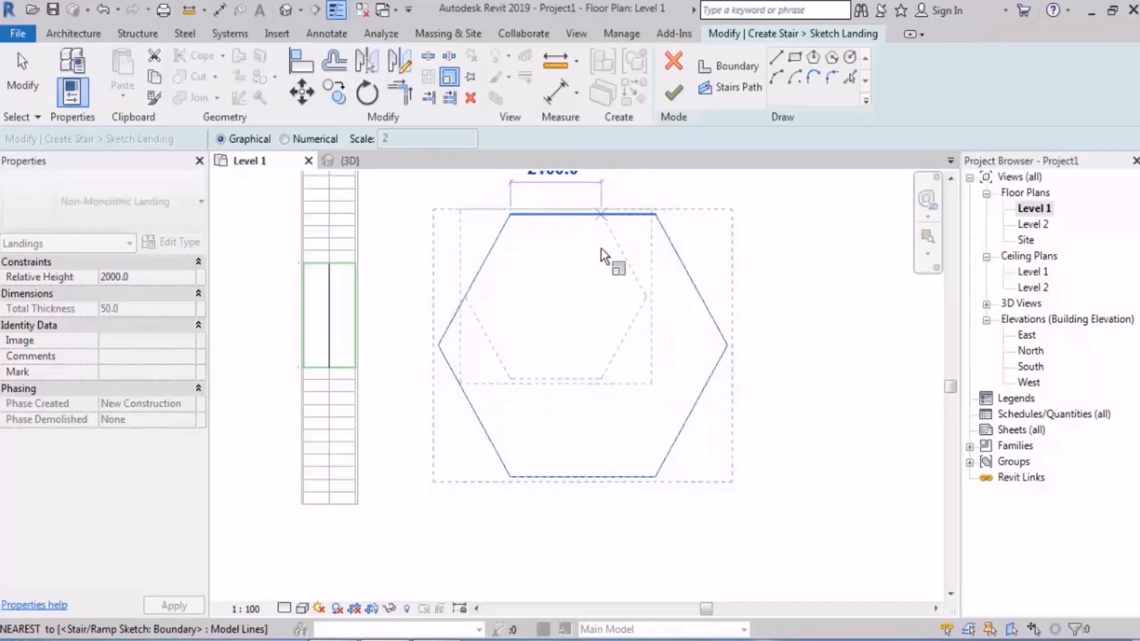
pyautogui.moveTo(602, 256); pyautogui.dragTo(611, 333, button='middle')
pyautogui.scroll(-1, 612, 334)
pyautogui.write('15')
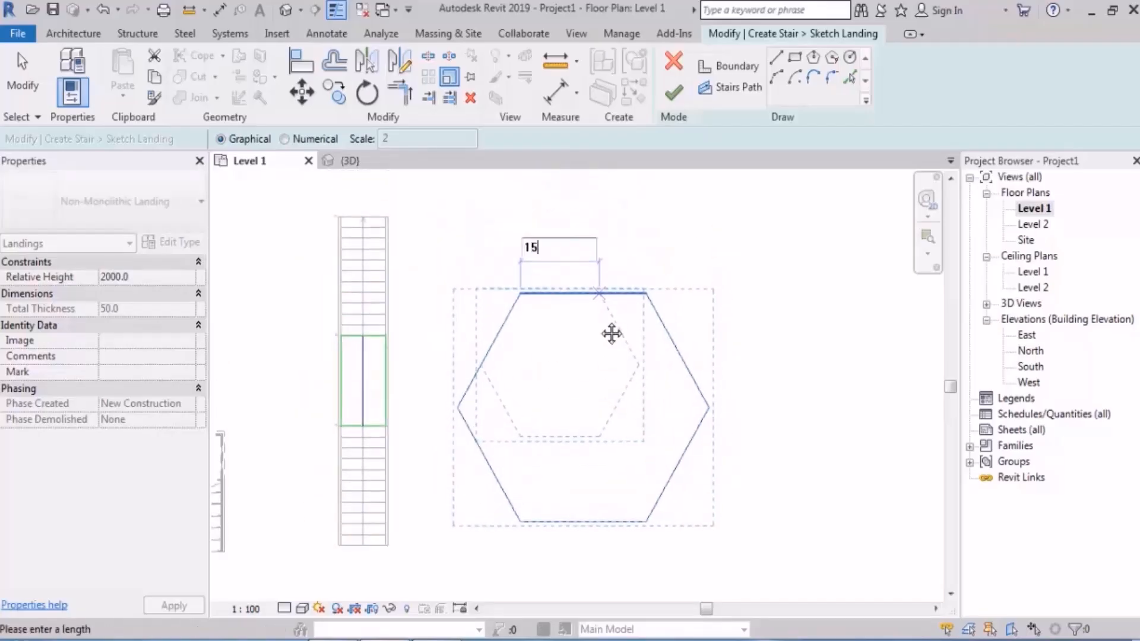
pyautogui.write('00')
pyautogui.press('Return')
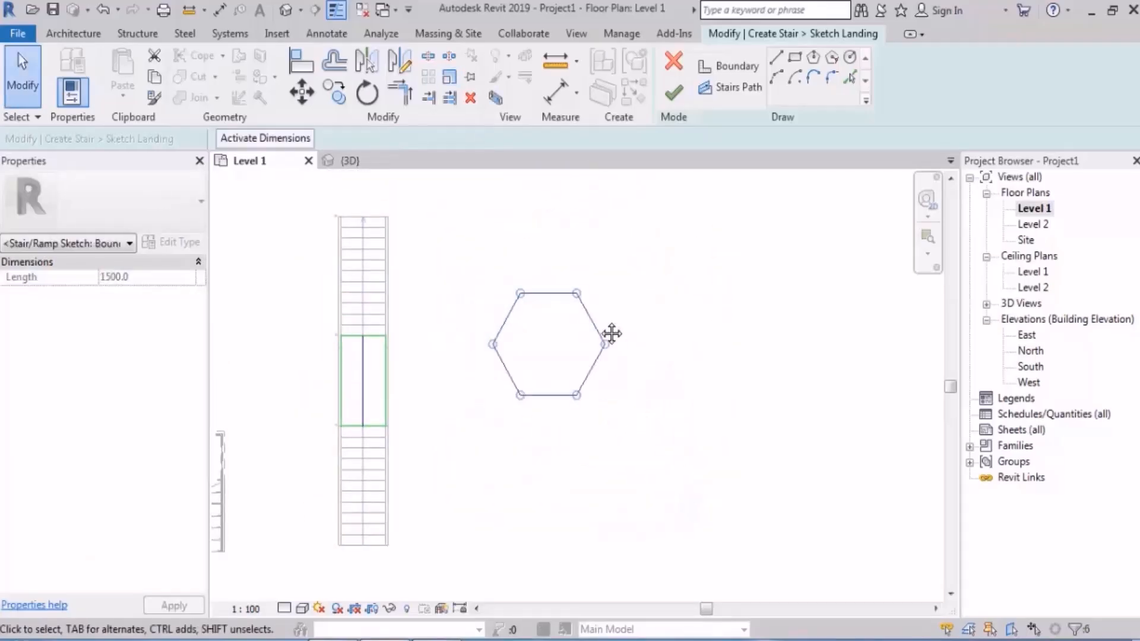
pyautogui.click(672, 291)
# Step: Move the whole hexagon boundary slightly downward beside the original landing
pyautogui.moveTo(571, 361); pyautogui.dragTo(573, 339, button='middle')
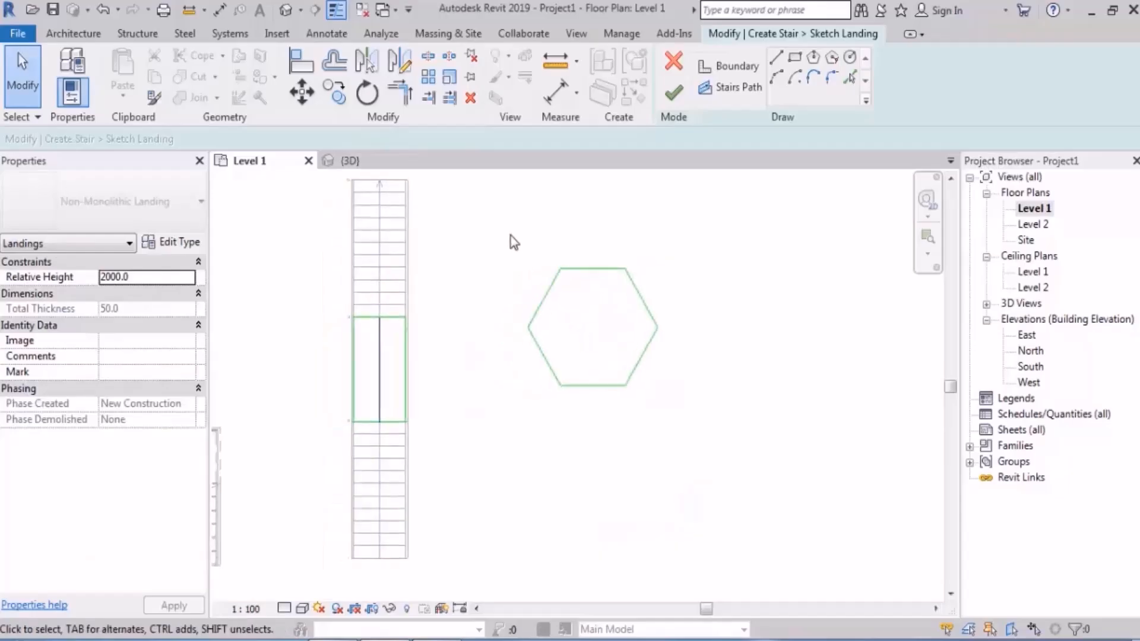
pyautogui.moveTo(487, 230); pyautogui.dragTo(730, 466)
pyautogui.moveTo(649, 382); pyautogui.dragTo(656, 421)
pyautogui.click(756, 347)
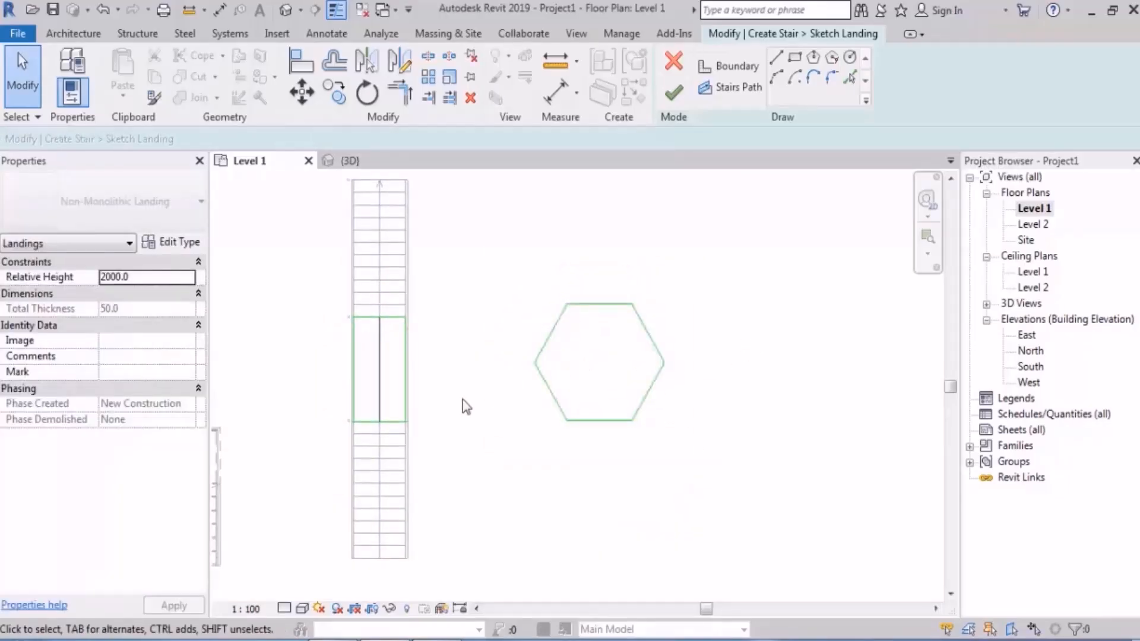
# Step: Delete the original rectangular landing boundary with its stair path, and finish the sketch by unjoining the runs from the hexagonal landing
pyautogui.moveTo(296, 468); pyautogui.dragTo(453, 272)
pyautogui.press('Delete')
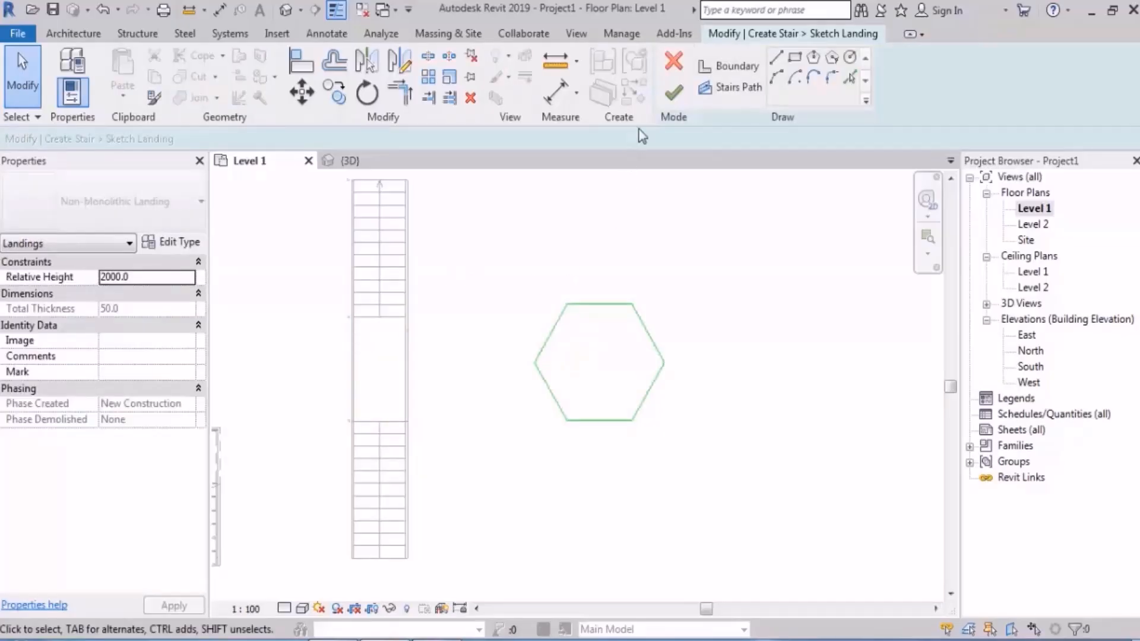
pyautogui.click(674, 92)
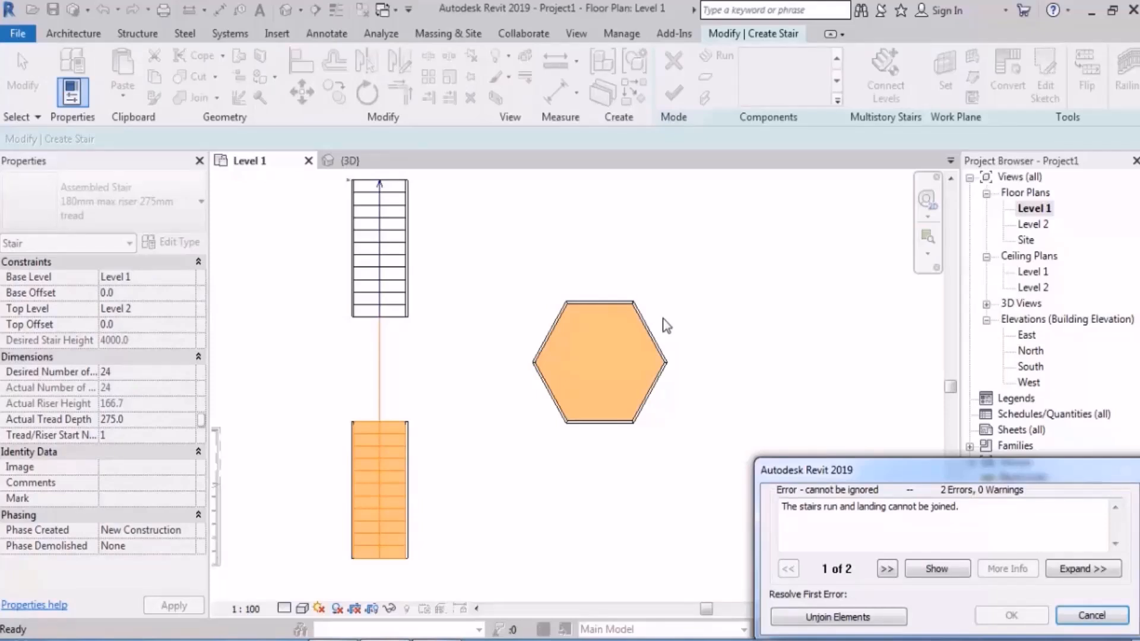
pyautogui.click(822, 617)
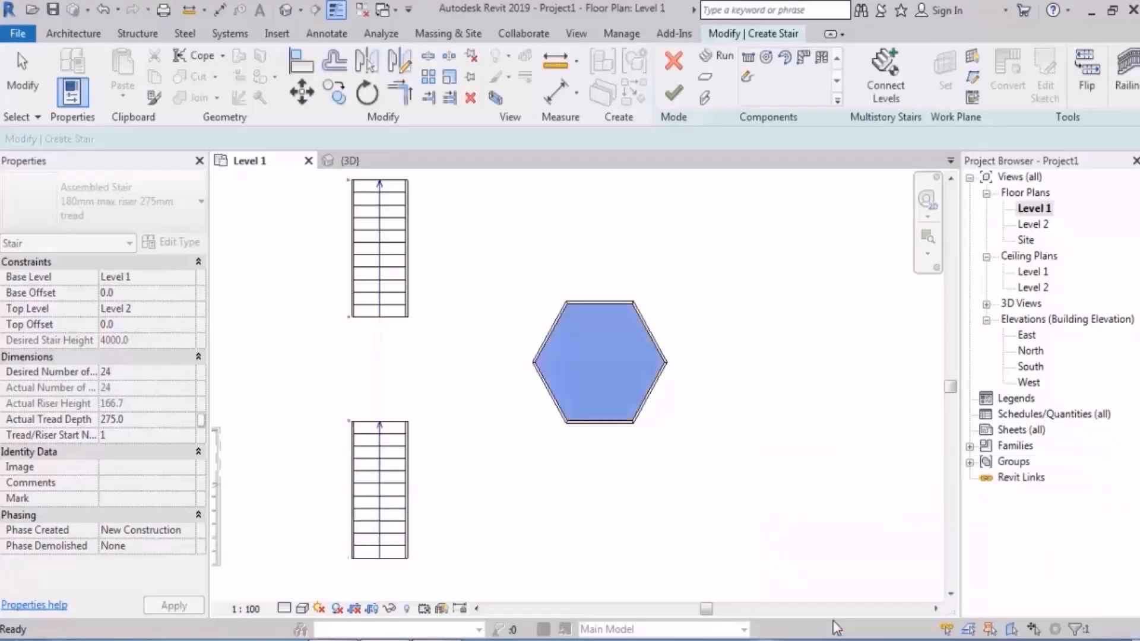
pyautogui.click(794, 423)
pyautogui.click(286, 9)
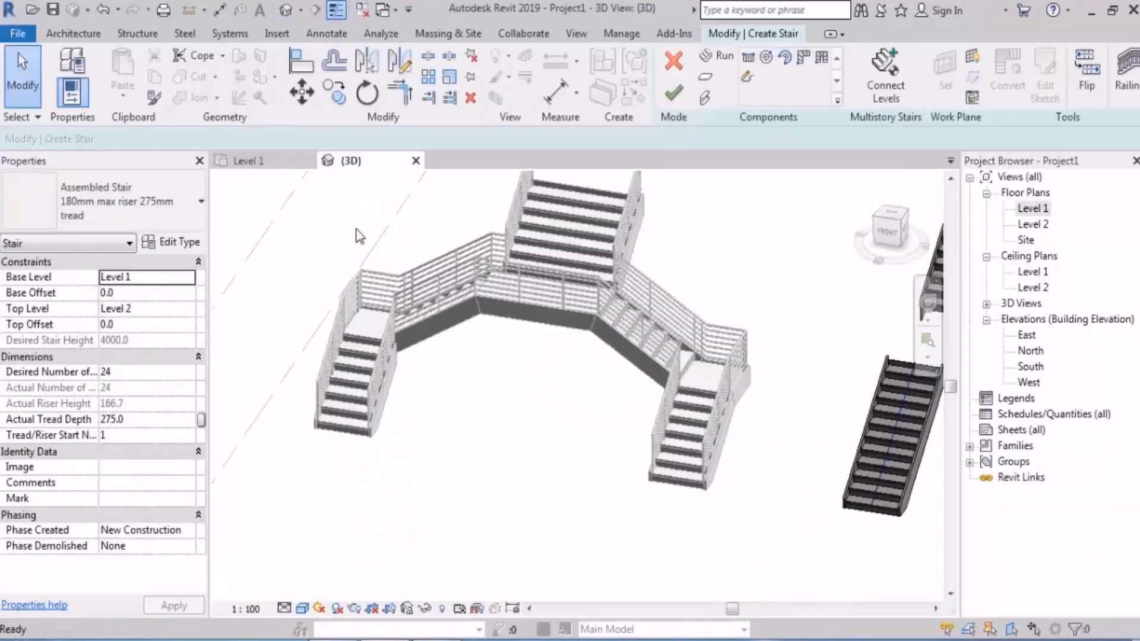
pyautogui.keyDown('shift'); pyautogui.moveTo(525, 394); pyautogui.dragTo(522, 439, button='middle'); pyautogui.keyUp('shift')
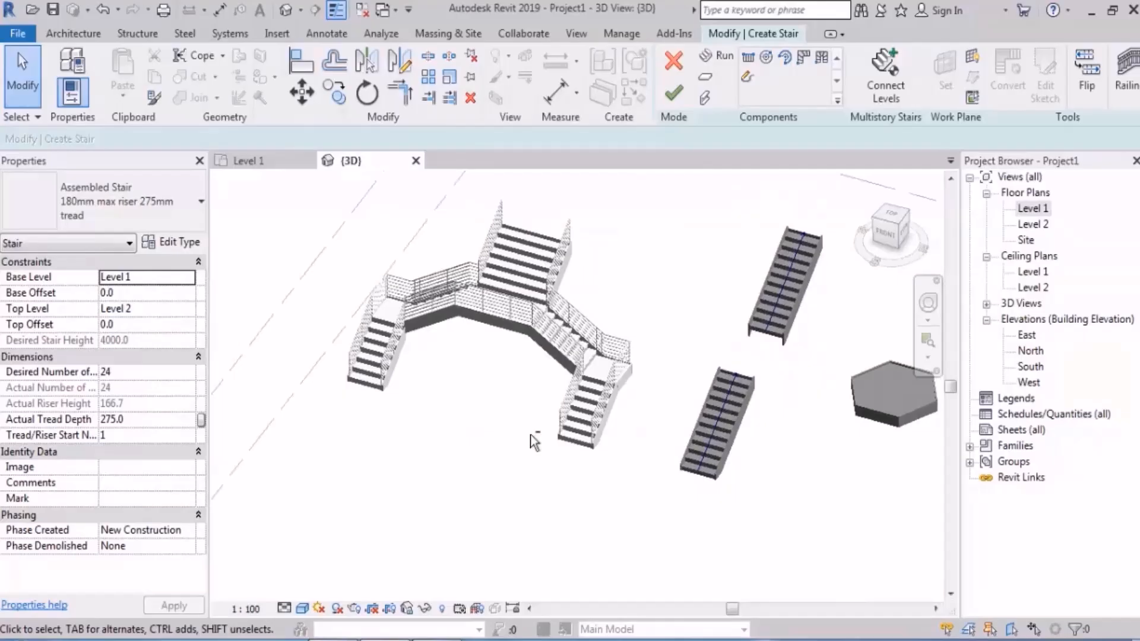
pyautogui.doubleClick(1033, 209)
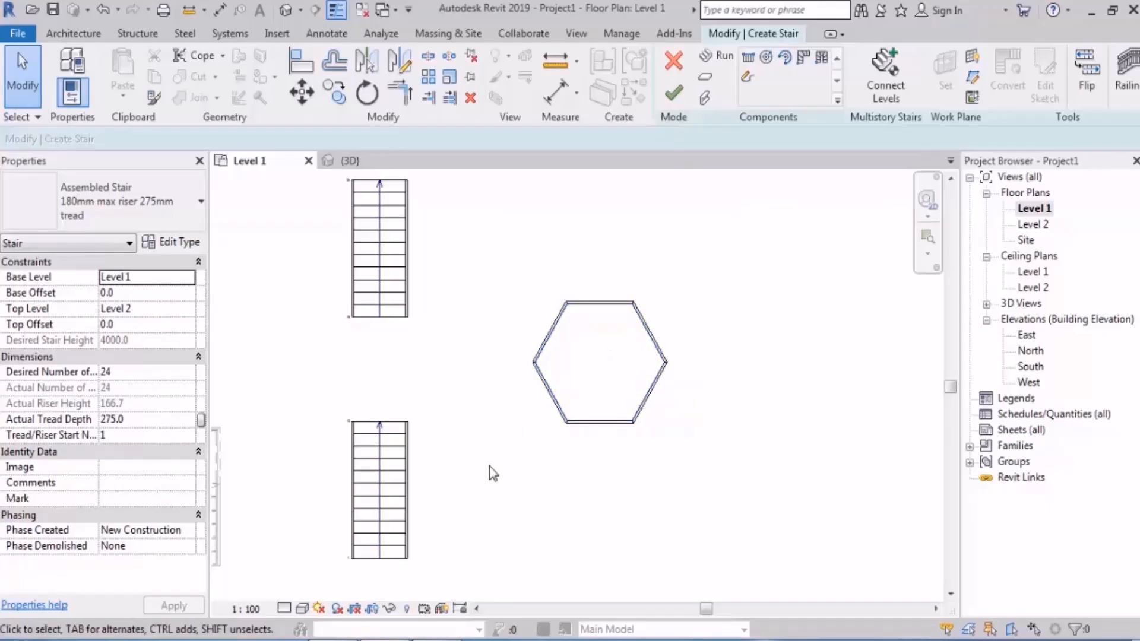
# Step: Copy the lower run from its upper edge's midpoint to the middle of the hexagonal landing's lower edge
pyautogui.moveTo(411, 476); pyautogui.dragTo(411, 442, button='middle')
pyautogui.click(376, 418)
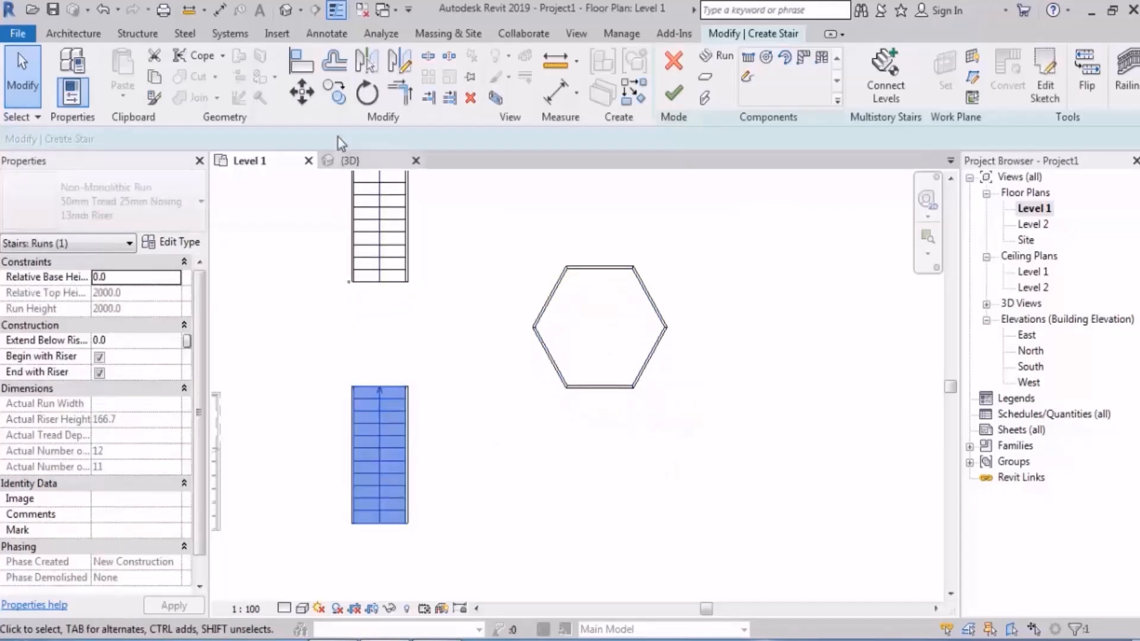
pyautogui.click(334, 92)
pyautogui.scroll(3, 391, 414)
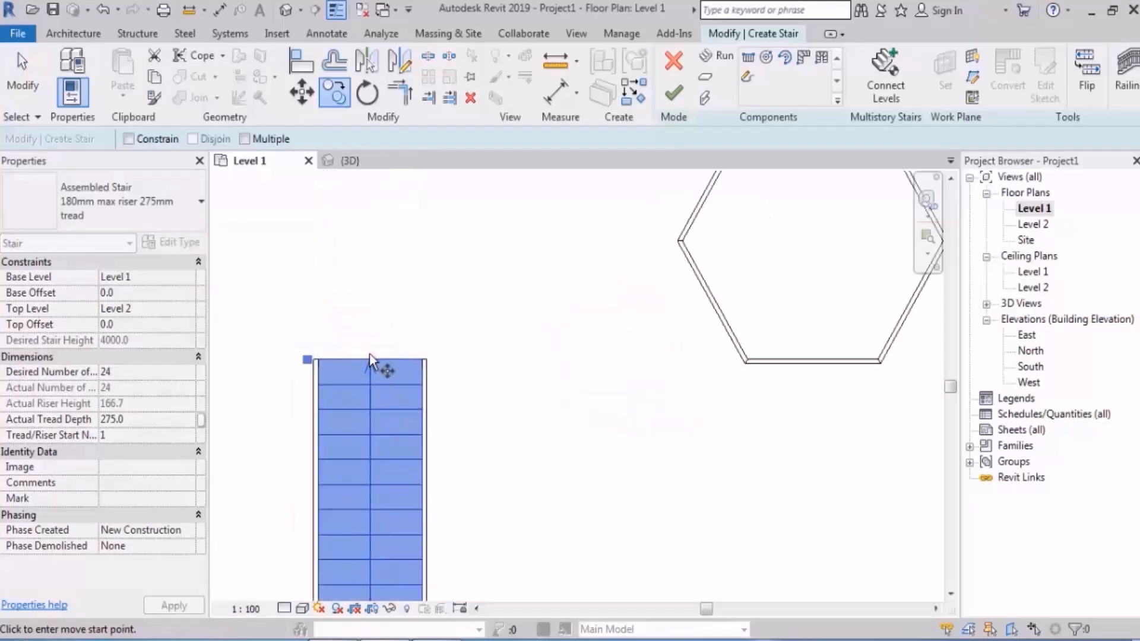
pyautogui.click(369, 360)
pyautogui.moveTo(804, 414); pyautogui.dragTo(587, 434, button='middle')
pyautogui.scroll(4, 582, 404)
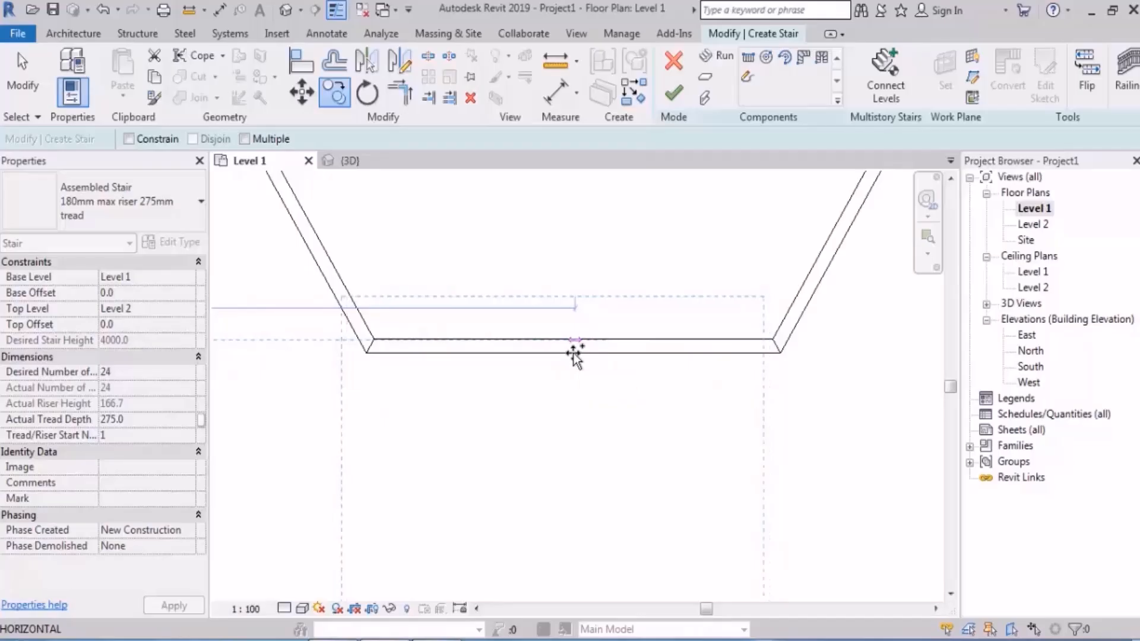
pyautogui.scroll(1, 575, 356)
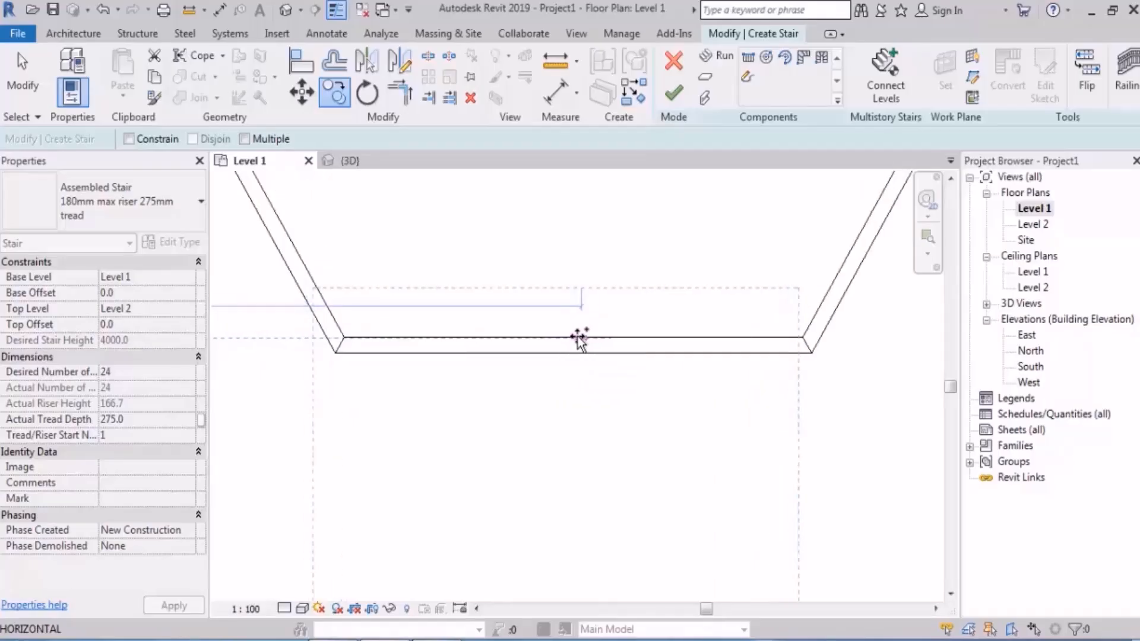
pyautogui.scroll(-2, 582, 339)
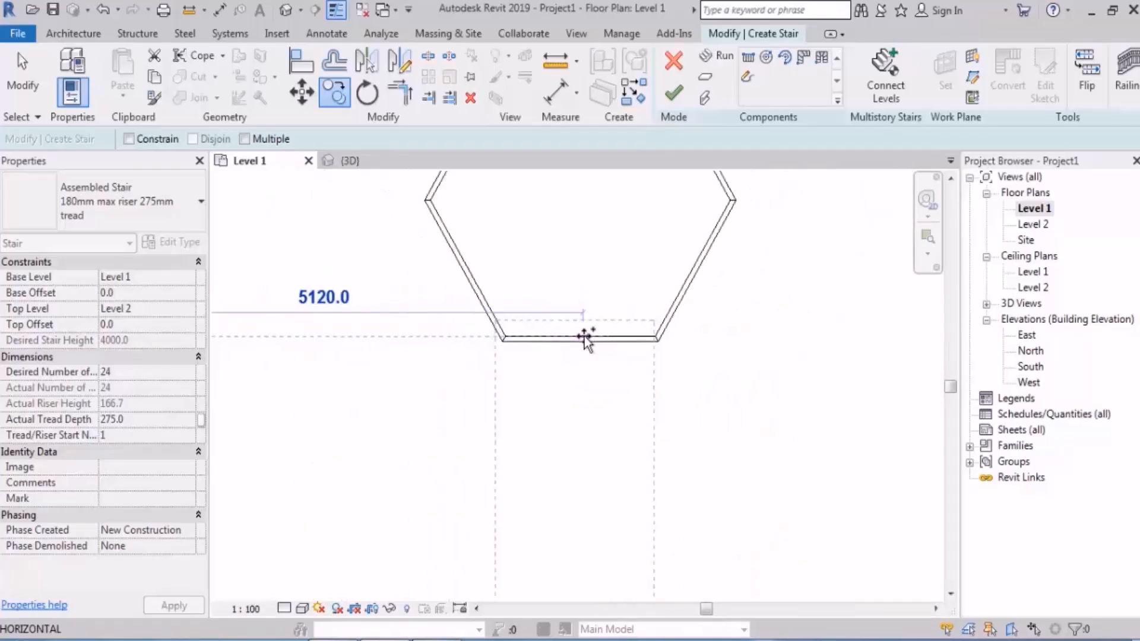
pyautogui.scroll(-1, 585, 338)
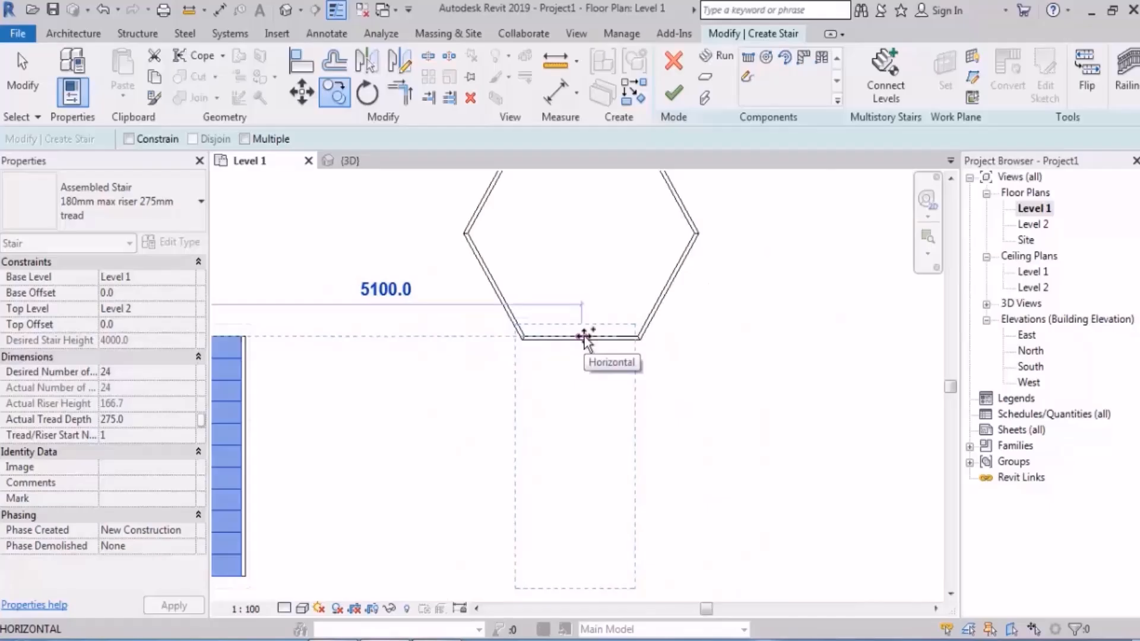
pyautogui.scroll(4, 585, 338)
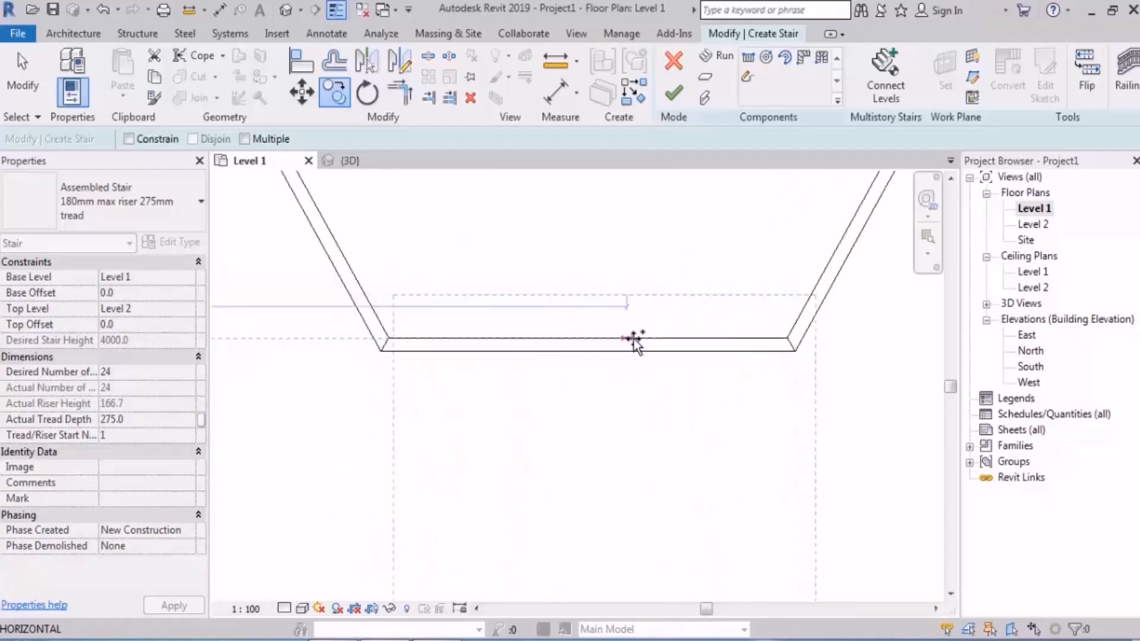
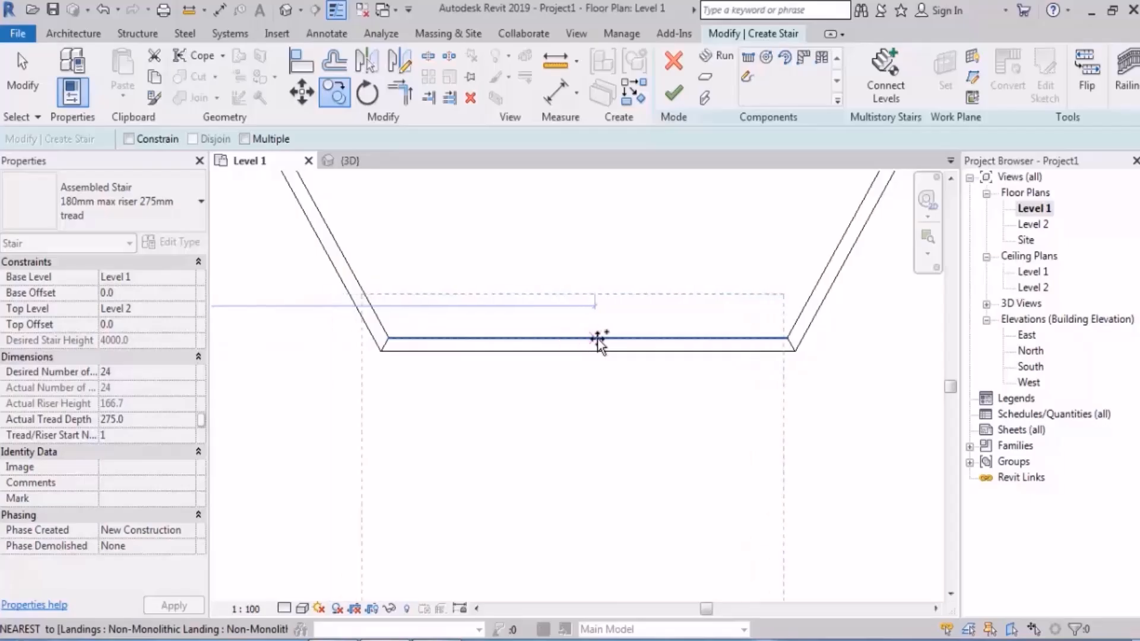
# Step: Copy the lower stair run so its upper end centres on the midpoint of the hexagonal landing's bottom edge
pyautogui.click(589, 339)
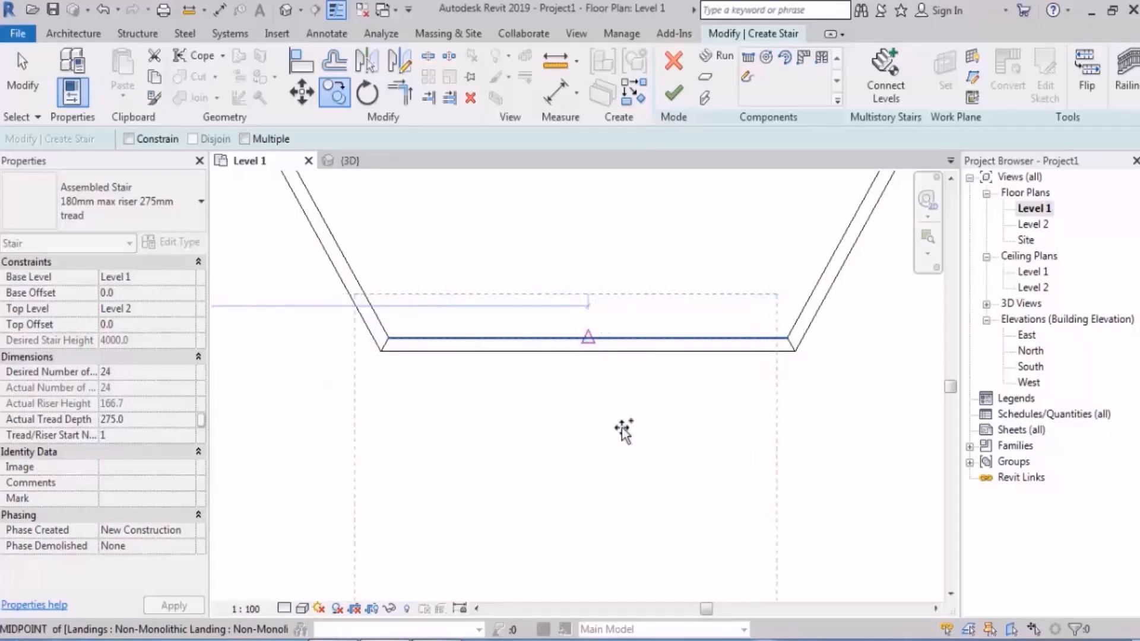
pyautogui.click(623, 429)
pyautogui.press('Escape')
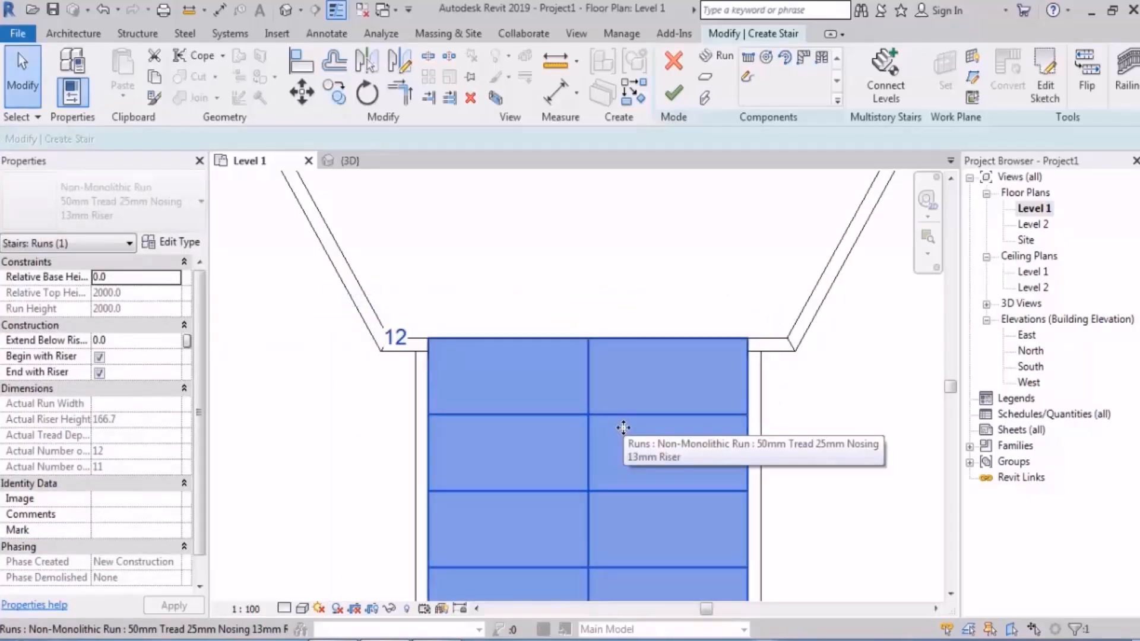
pyautogui.scroll(-6, 624, 428)
pyautogui.moveTo(738, 421); pyautogui.dragTo(794, 473, button='middle')
pyautogui.click(721, 396)
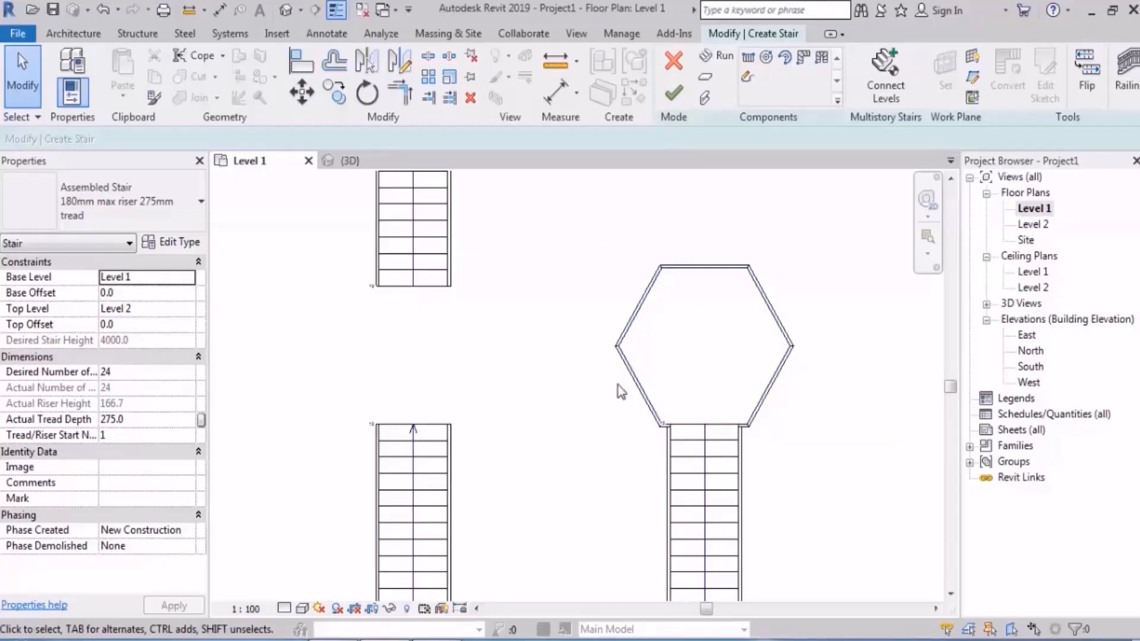
# Step: Align the upper end of the original lower run with the hexagonal landing's lower-left edge
pyautogui.press('a')
pyautogui.press('l')
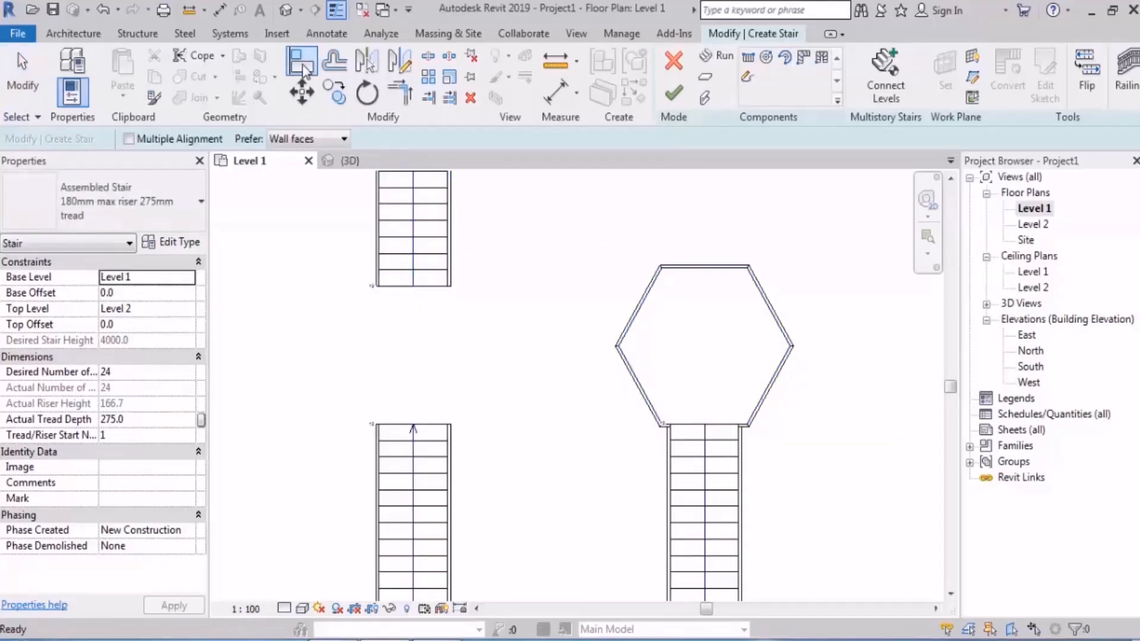
pyautogui.scroll(3, 589, 393)
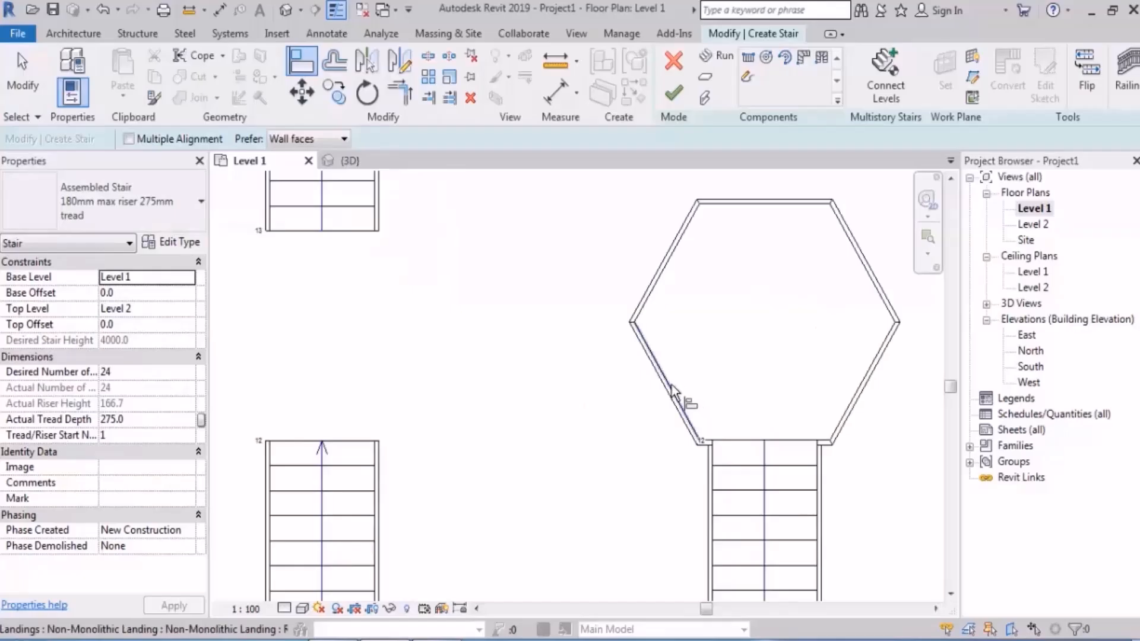
pyautogui.click(665, 406)
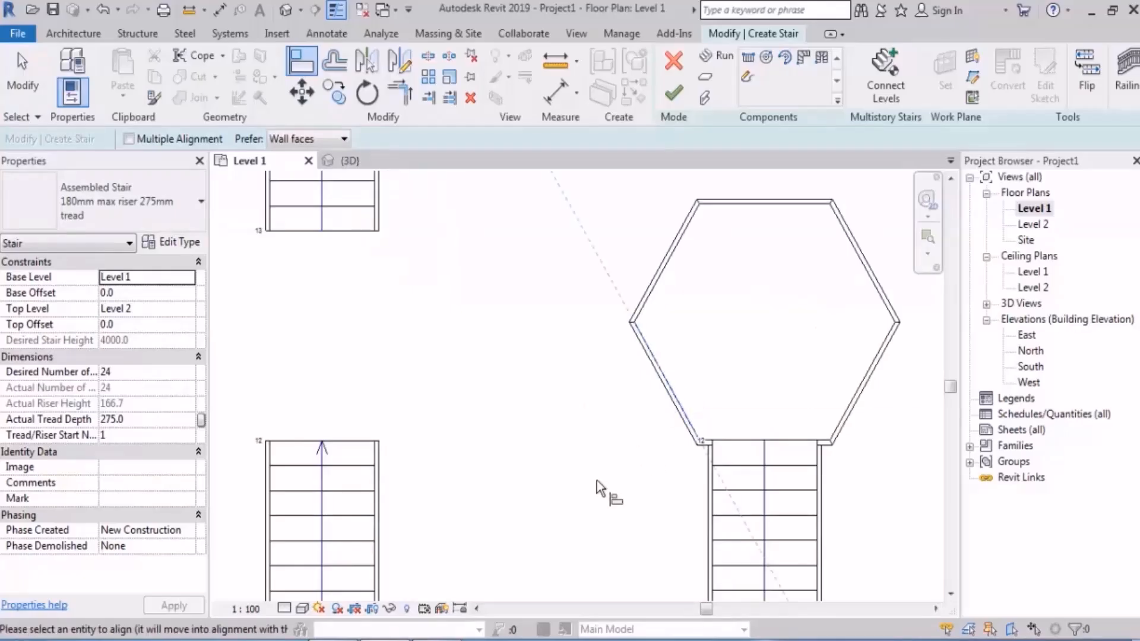
pyautogui.click(353, 445)
pyautogui.scroll(-1, 450, 405)
pyautogui.scroll(-2, 450, 405)
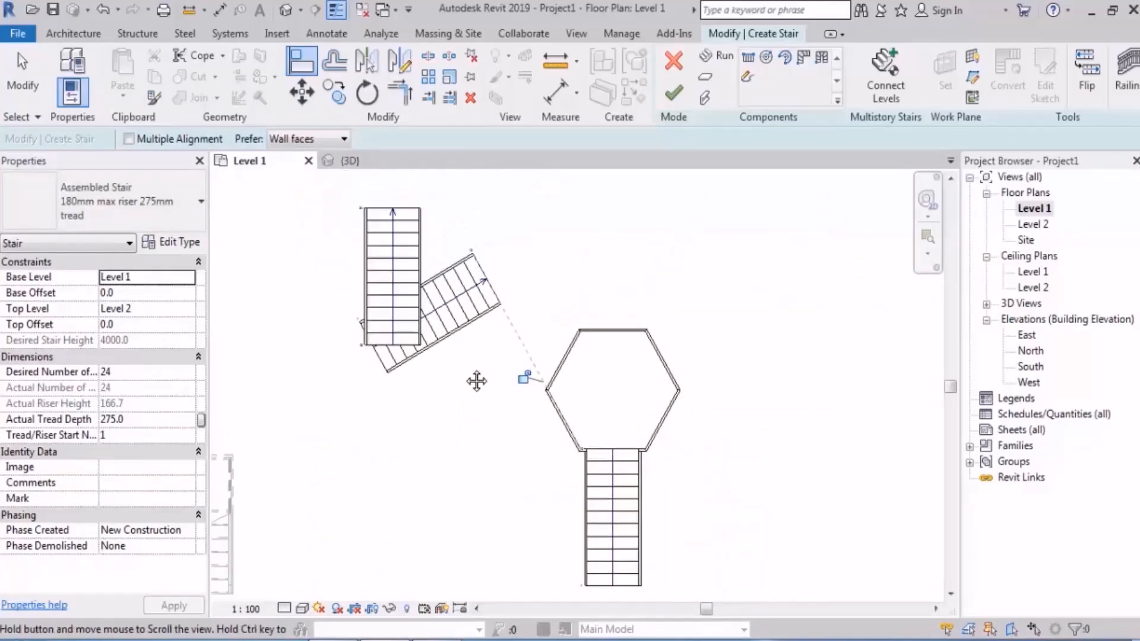
pyautogui.press('Escape')
# Step: Move the angled run so its upper end meets the midpoint of the landing's lower-left edge
pyautogui.click(467, 309)
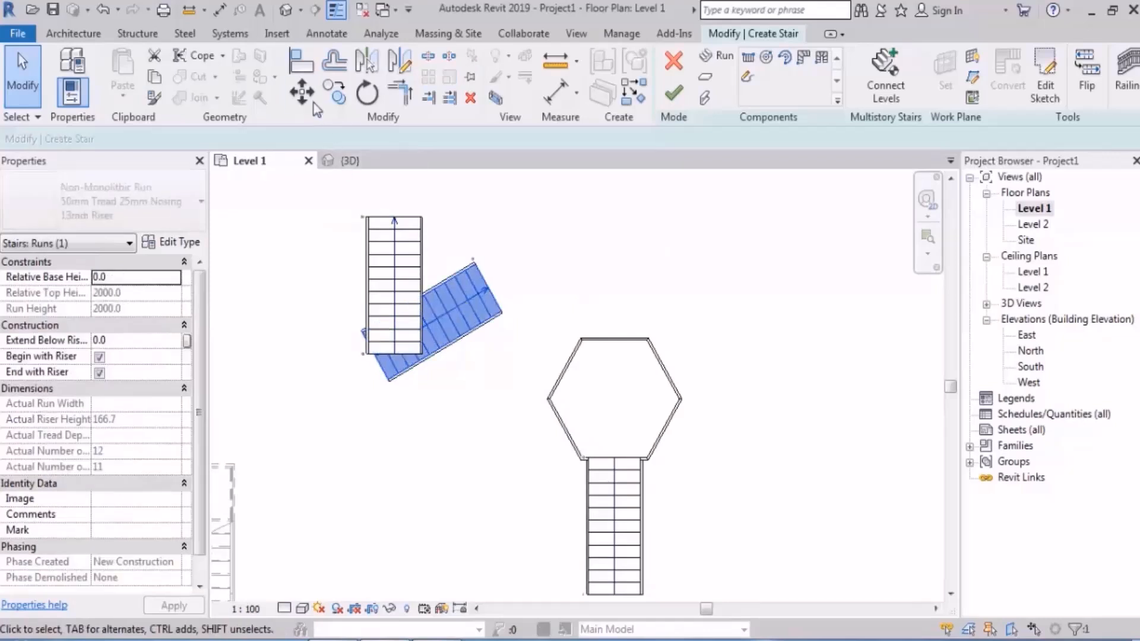
pyautogui.press('m')
pyautogui.press('v')
pyautogui.click(501, 306)
pyautogui.scroll(5, 570, 450)
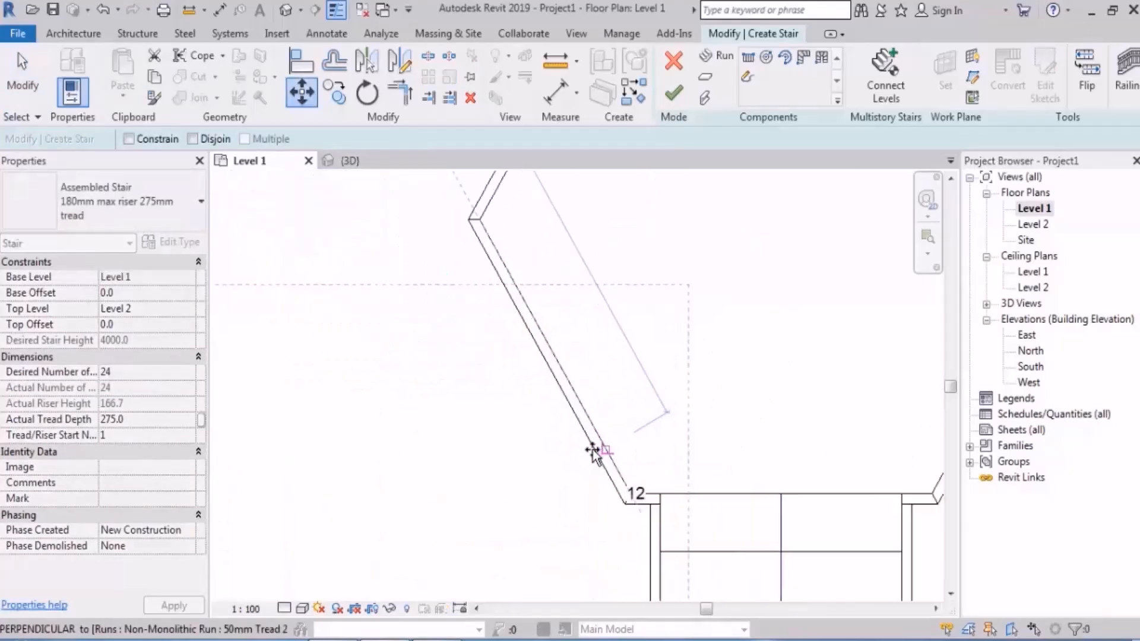
pyautogui.click(556, 357)
pyautogui.scroll(-4, 523, 285)
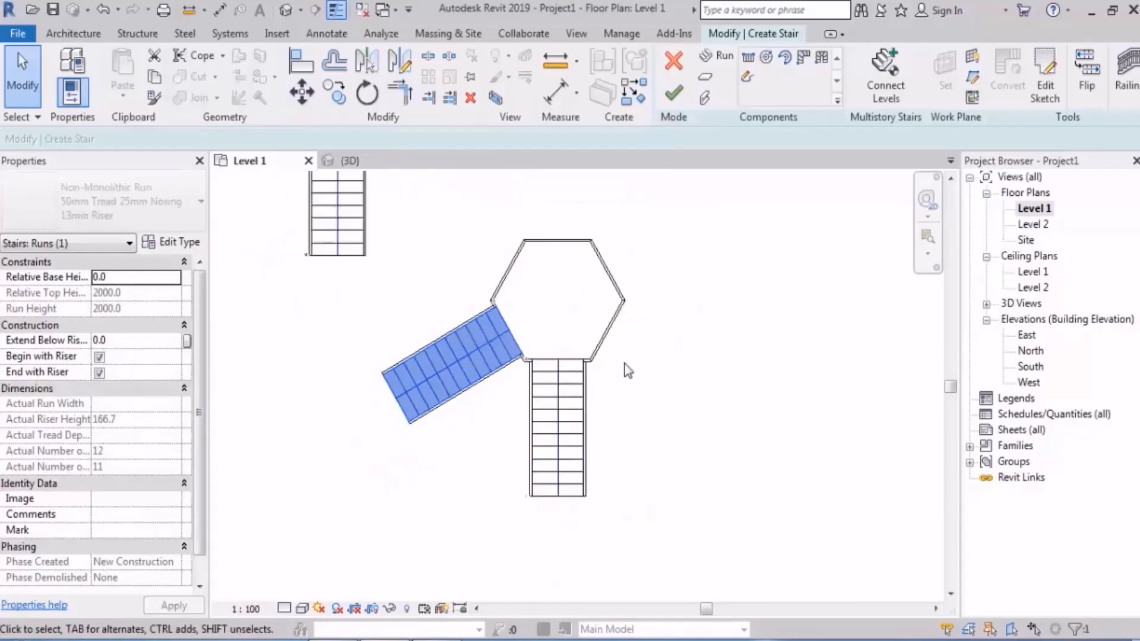
pyautogui.moveTo(628, 371); pyautogui.dragTo(616, 381, button='middle')
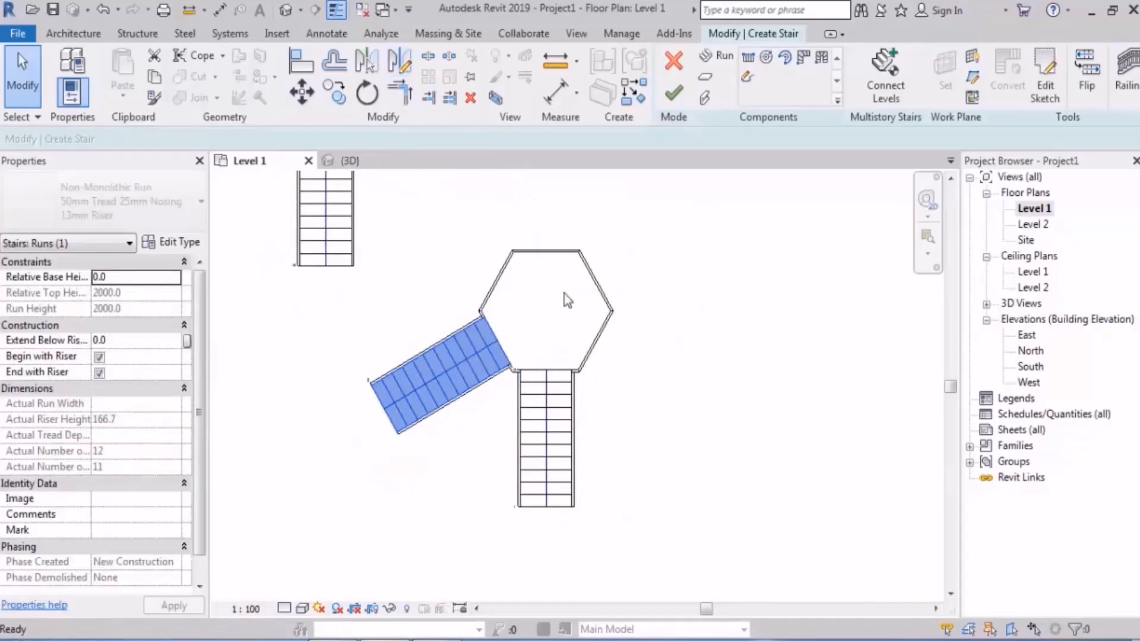
# Step: Mirror a copy of the angled run about a vertical axis through the midpoint of the landing's bottom edge
pyautogui.press('d')
pyautogui.press('m')
pyautogui.click(547, 371)
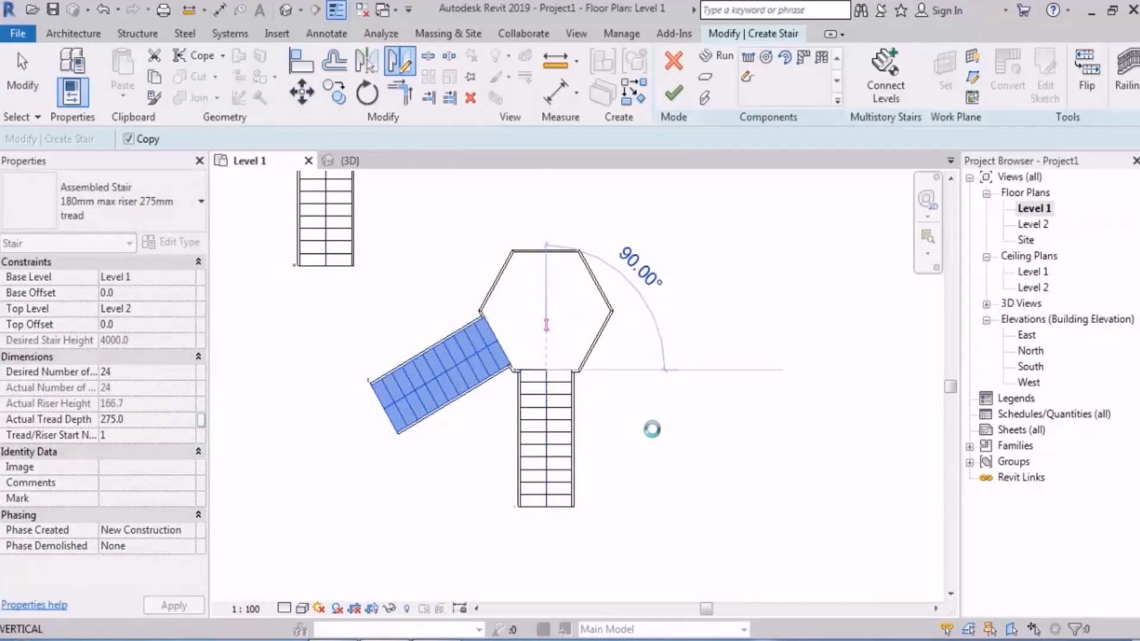
pyautogui.click(687, 478)
pyautogui.moveTo(659, 346); pyautogui.dragTo(687, 415, button='middle')
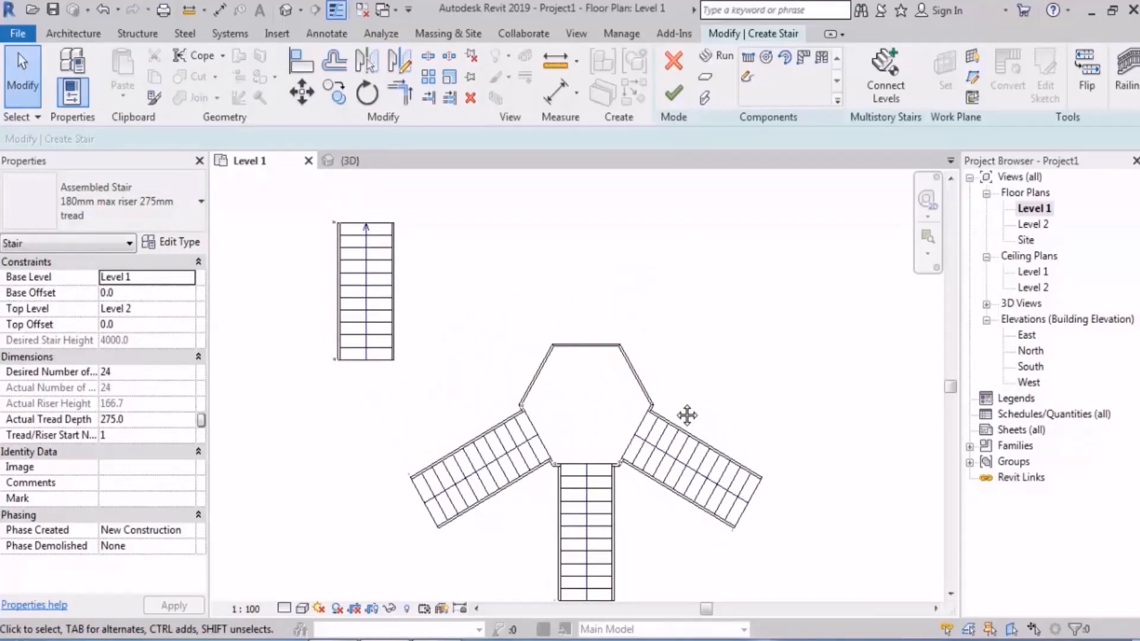
pyautogui.moveTo(681, 439); pyautogui.dragTo(679, 375, button='middle')
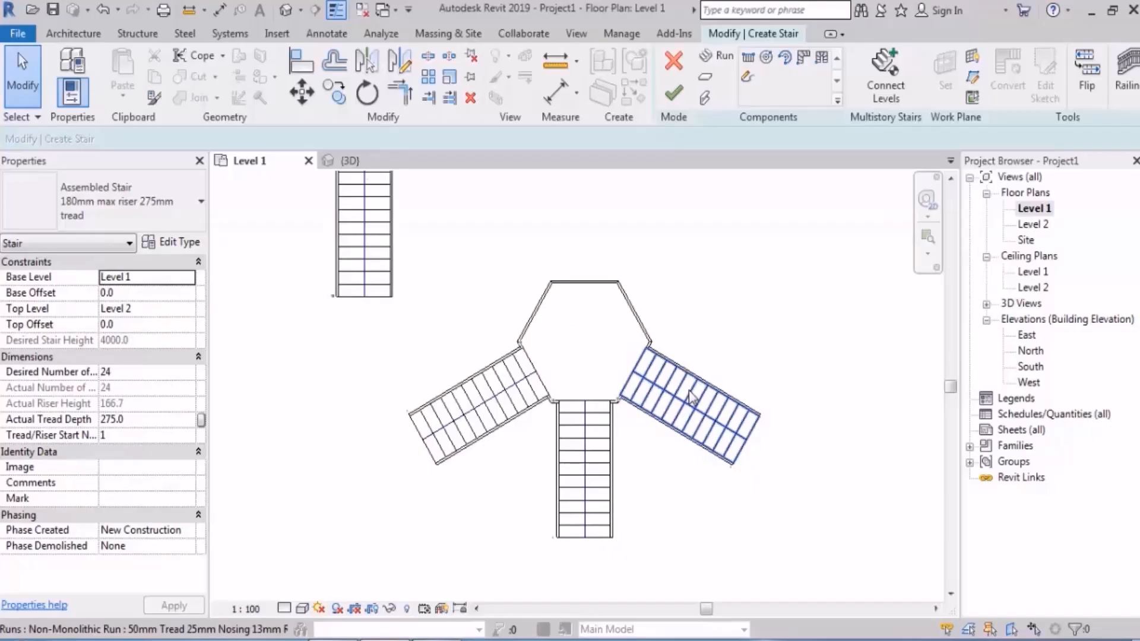
pyautogui.moveTo(665, 324); pyautogui.dragTo(663, 386, button='middle')
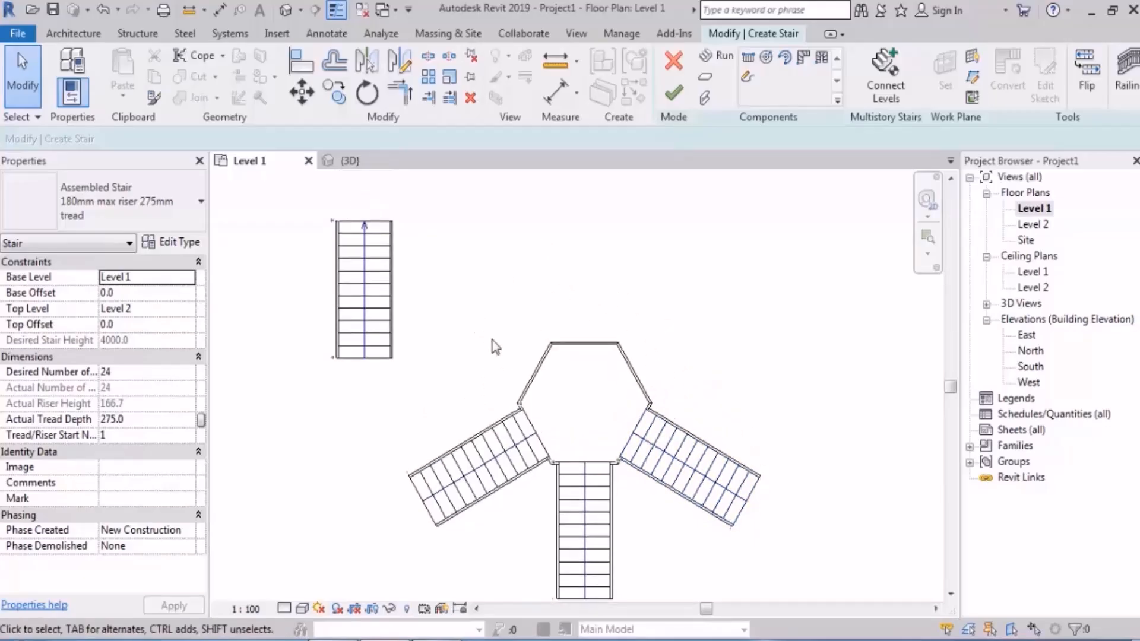
pyautogui.moveTo(618, 473); pyautogui.dragTo(600, 432, button='middle')
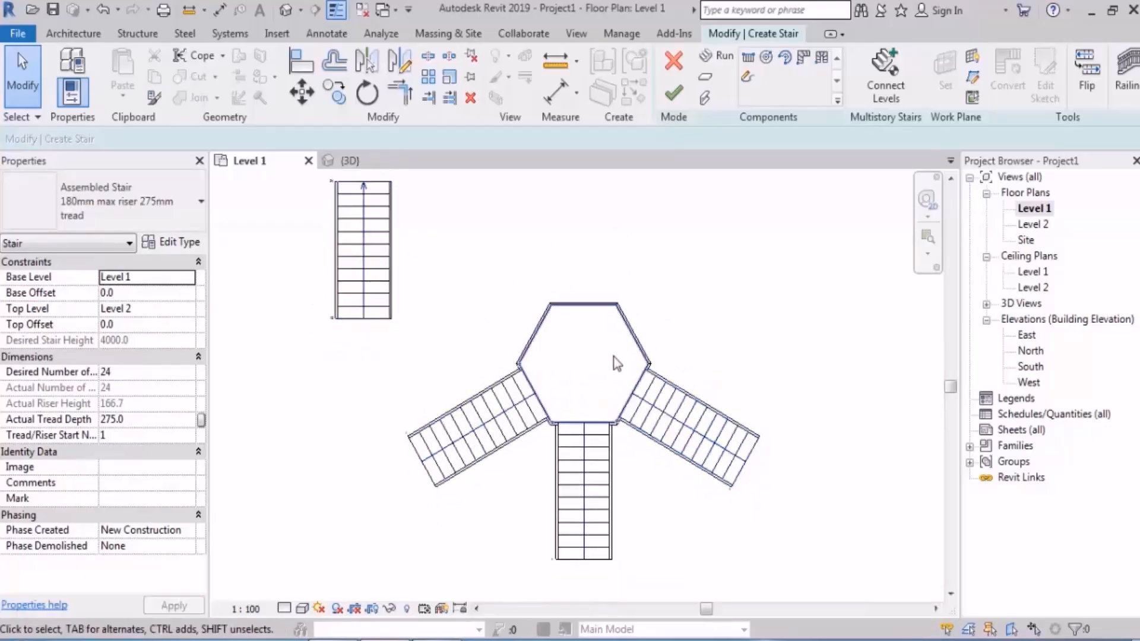
# Step: Mirror copies of the three attached runs about a horizontal axis through the landing's left corner
pyautogui.click(498, 418)
pyautogui.keyDown('ctrl'); pyautogui.click(582, 473); pyautogui.keyUp('ctrl')
pyautogui.keyDown('ctrl'); pyautogui.click(708, 439); pyautogui.keyUp('ctrl')
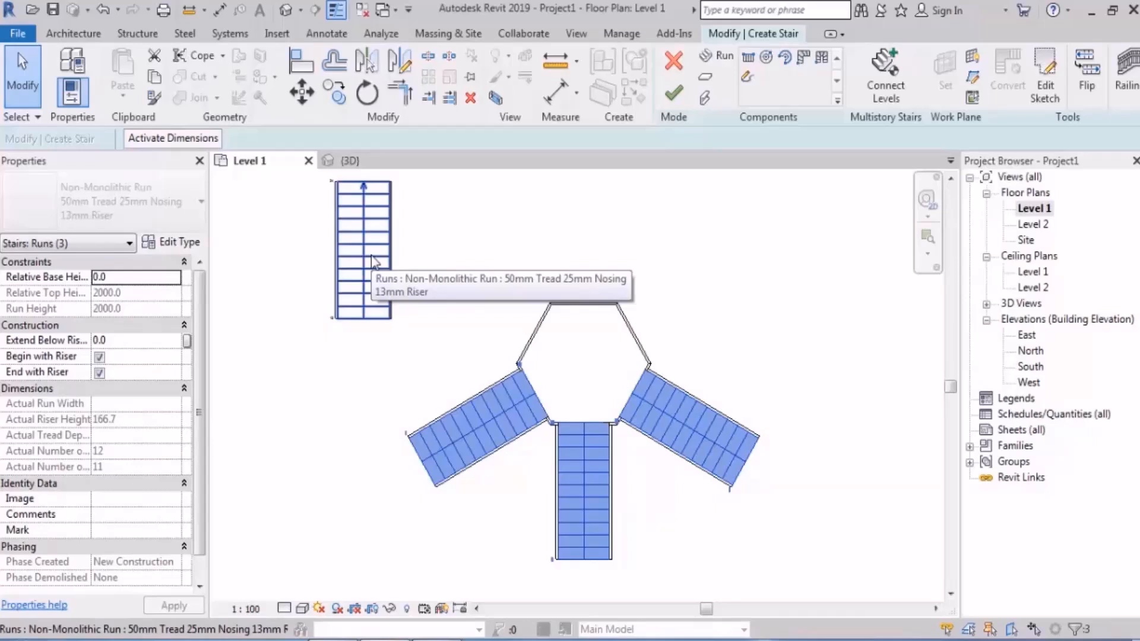
pyautogui.click(408, 58)
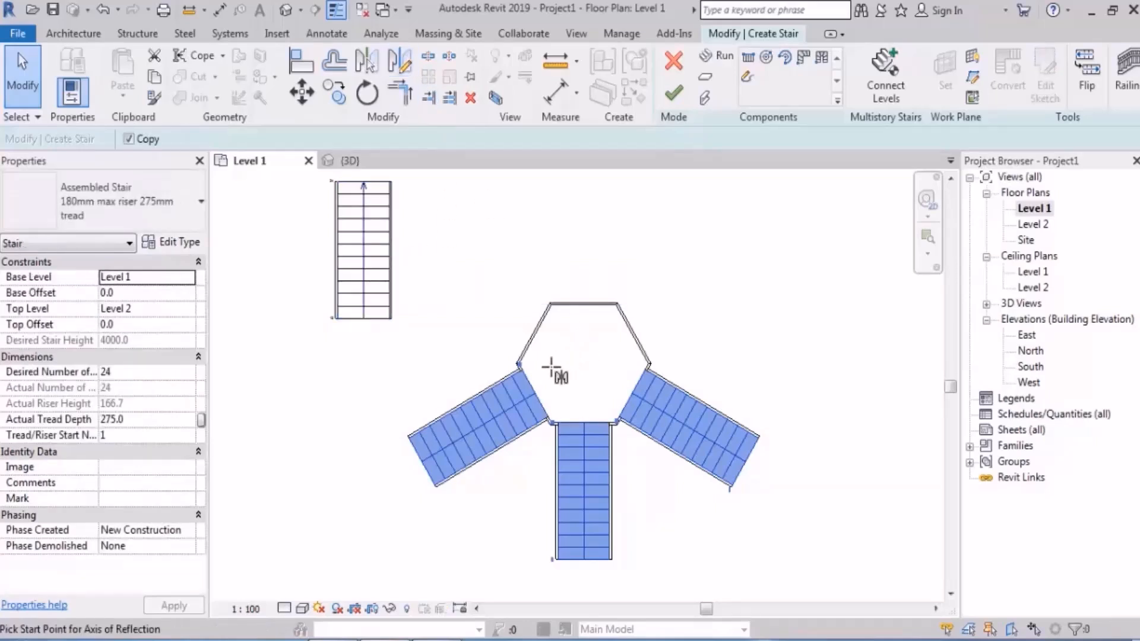
pyautogui.scroll(2, 526, 371)
pyautogui.click(514, 360)
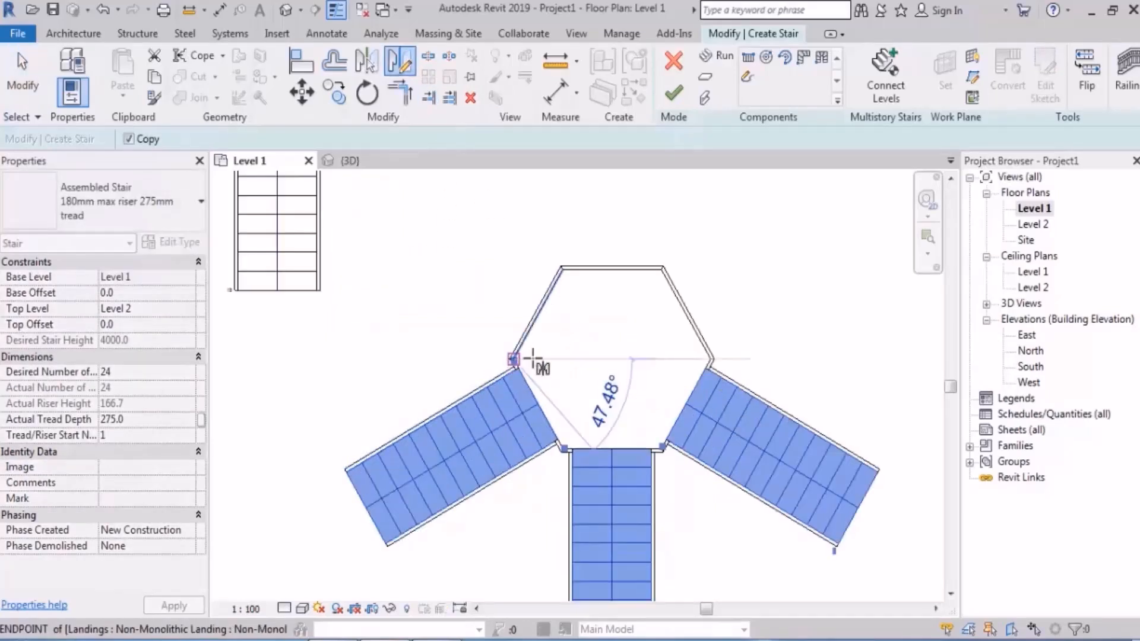
pyautogui.click(617, 359)
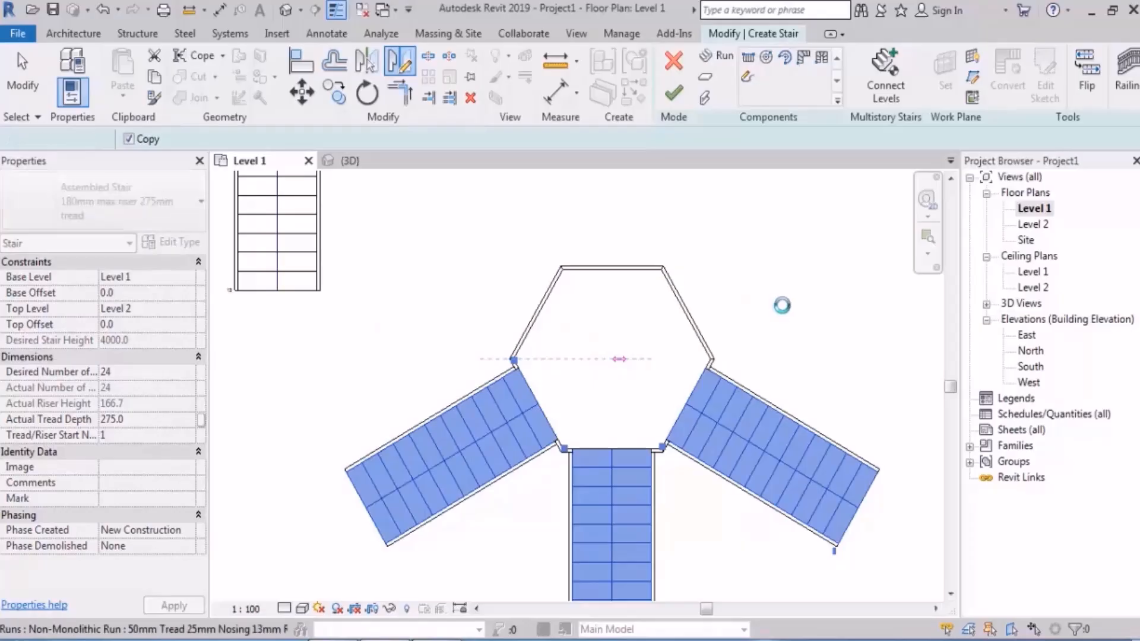
# Step: Inspect the runs arranged around the hexagonal landing in the 3D view
pyautogui.click(403, 159)
pyautogui.scroll(-3, 505, 386)
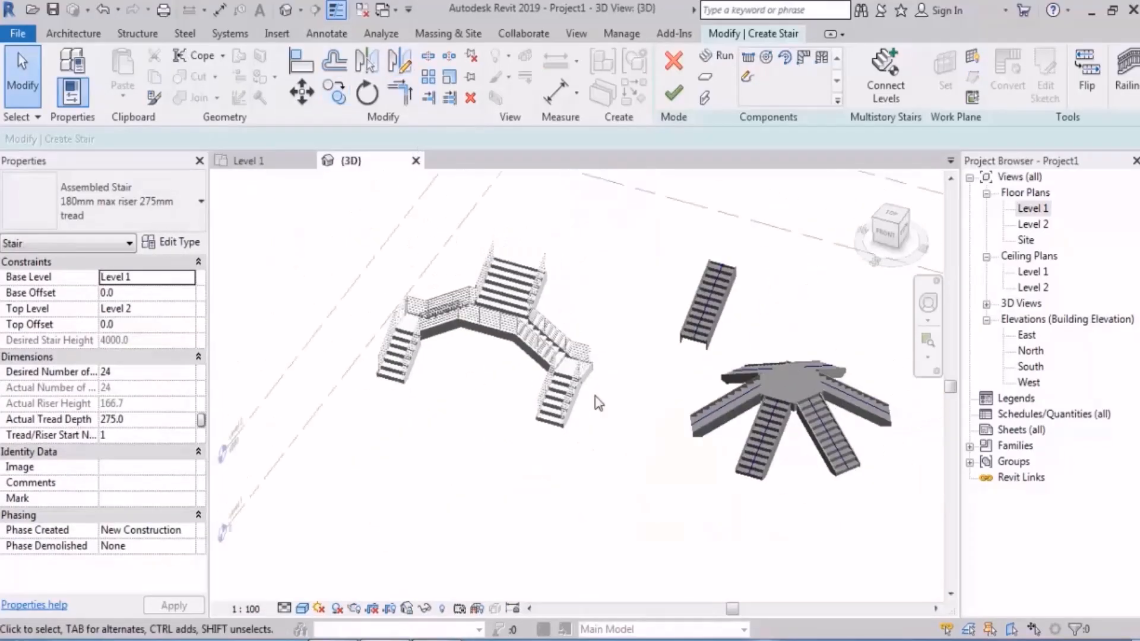
pyautogui.keyDown('shift'); pyautogui.moveTo(596, 400); pyautogui.dragTo(608, 443, button='middle'); pyautogui.keyUp('shift')
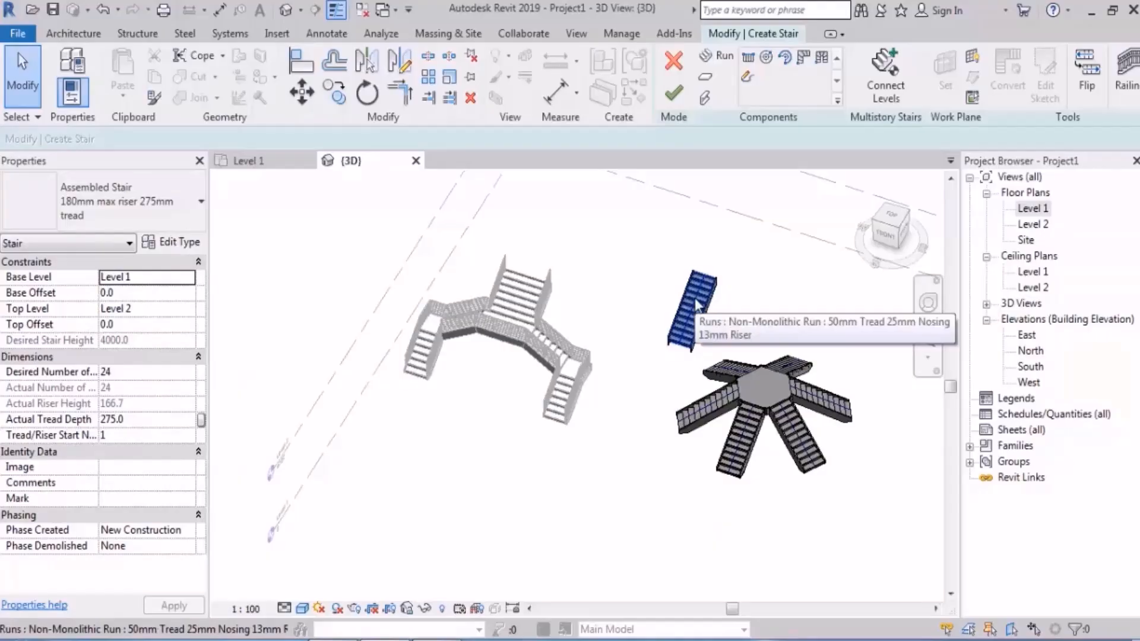
# Step: Undo the hexagonal landing and its attached runs back to the straight stair with a rectangular landing, returning to the Level 1 plan
pyautogui.hotkey('ctrl', 'z')
pyautogui.hotkey('ctrl', 'z')
pyautogui.hotkey('ctrl', 'z')
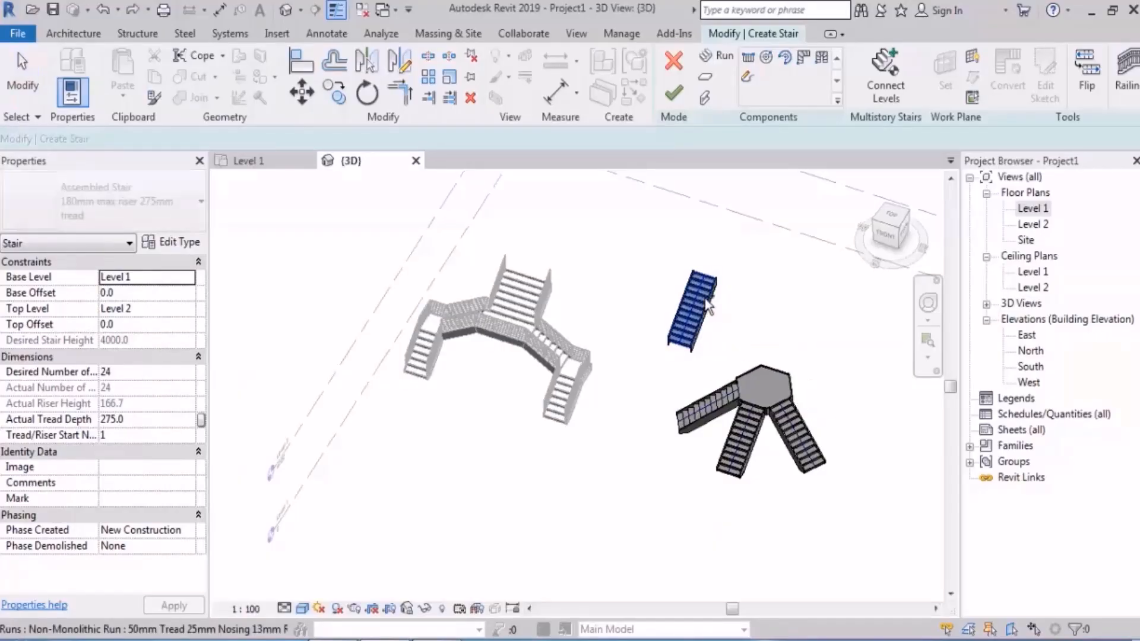
pyautogui.click(1036, 212)
pyautogui.doubleClick(1037, 211)
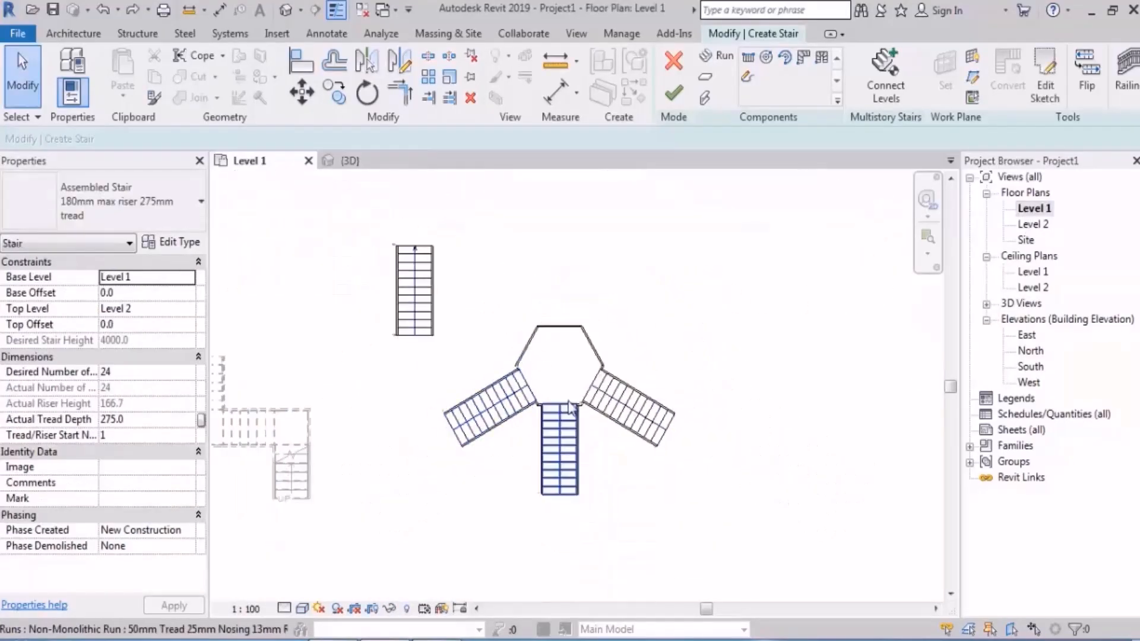
pyautogui.moveTo(702, 303); pyautogui.dragTo(665, 348, button='middle')
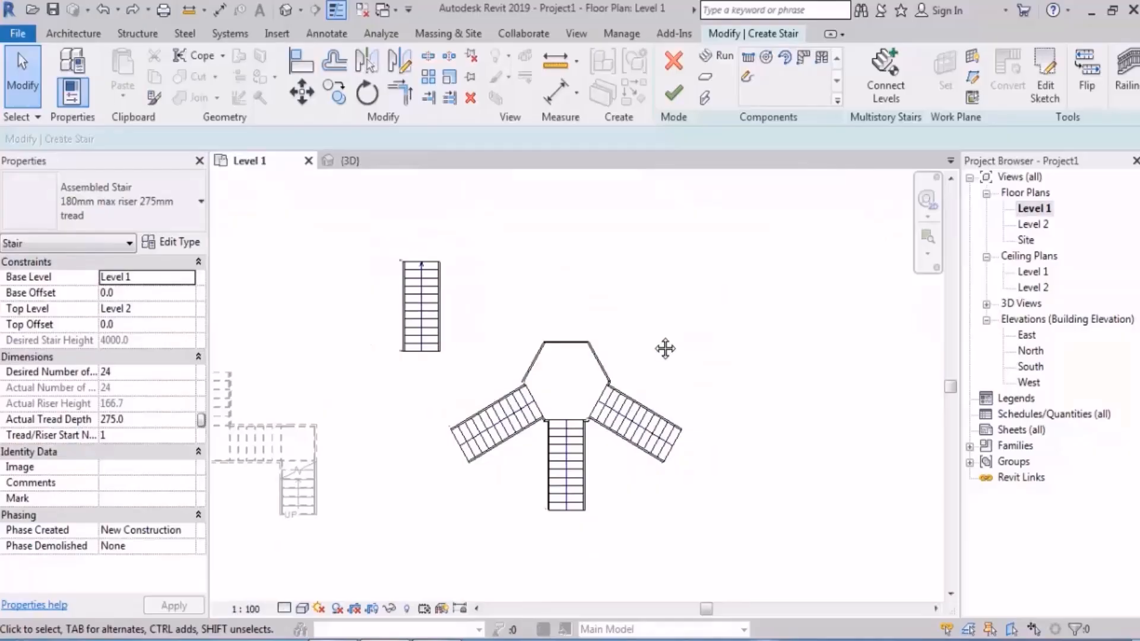
pyautogui.scroll(2, 665, 349)
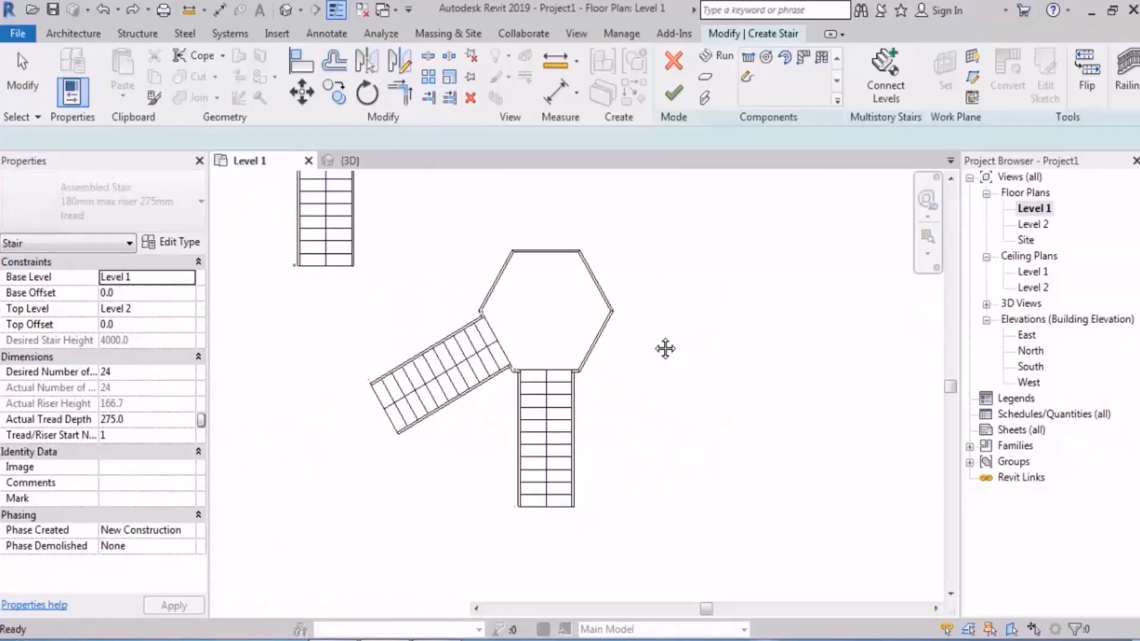
pyautogui.scroll(5, 665, 349)
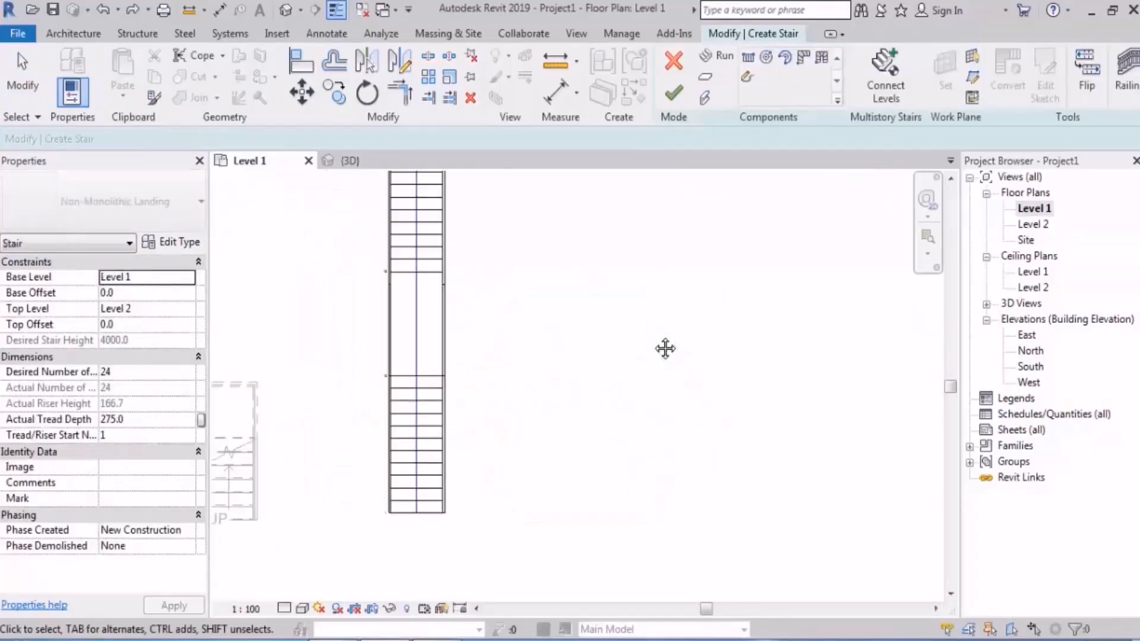
pyautogui.moveTo(632, 295); pyautogui.dragTo(599, 340, button='middle')
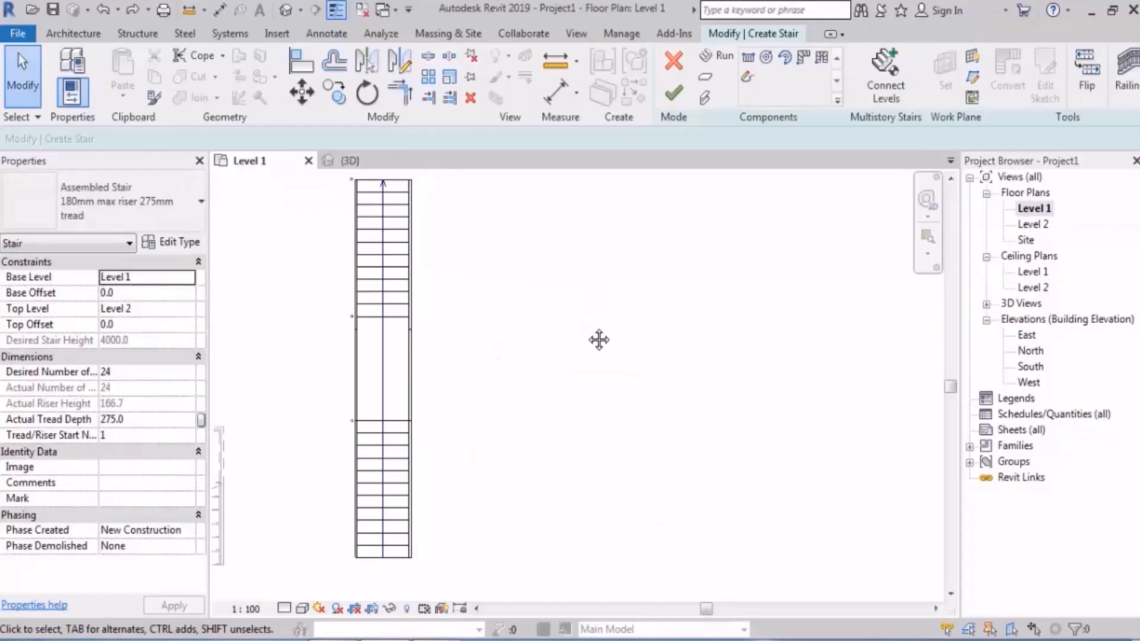
pyautogui.scroll(-1, 600, 340)
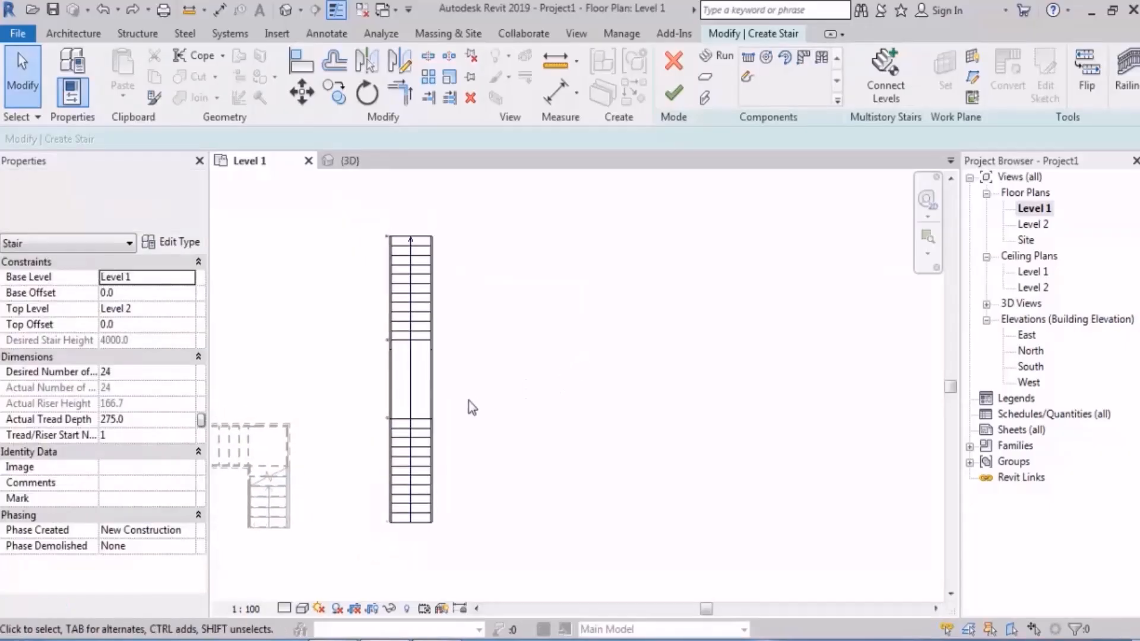
# Step: Delete the rectangular landing between the two straight runs
pyautogui.click(402, 376)
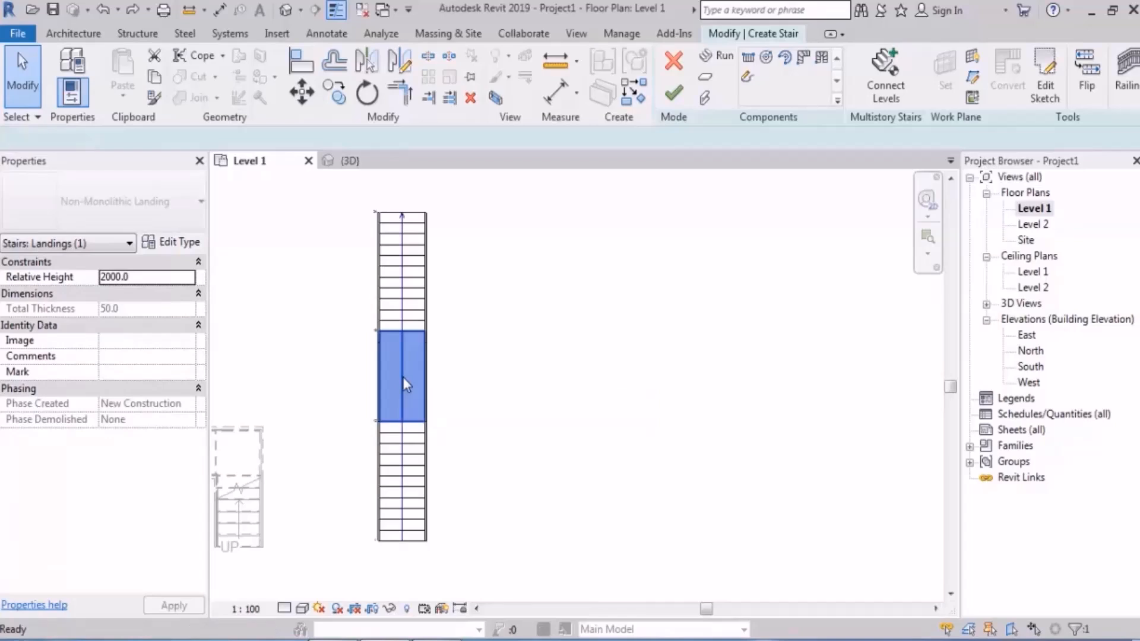
pyautogui.press('Delete')
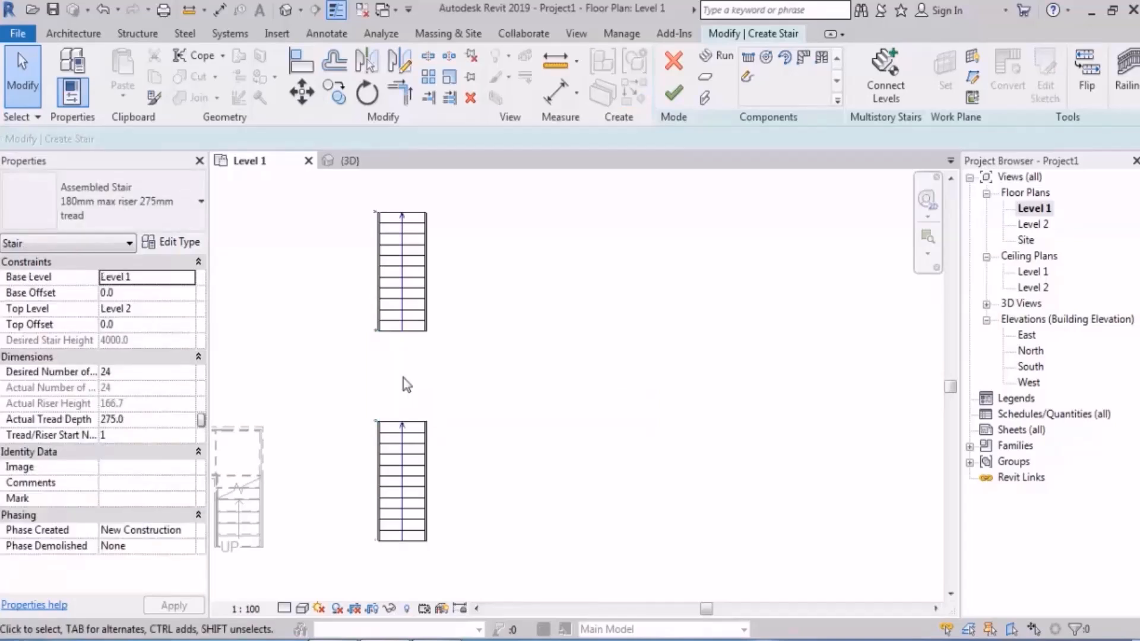
# Step: Sketch a custom landing boundary beside the runs as a six-sided circumscribed polygon with a radius of about 1600 mm
pyautogui.click(706, 77)
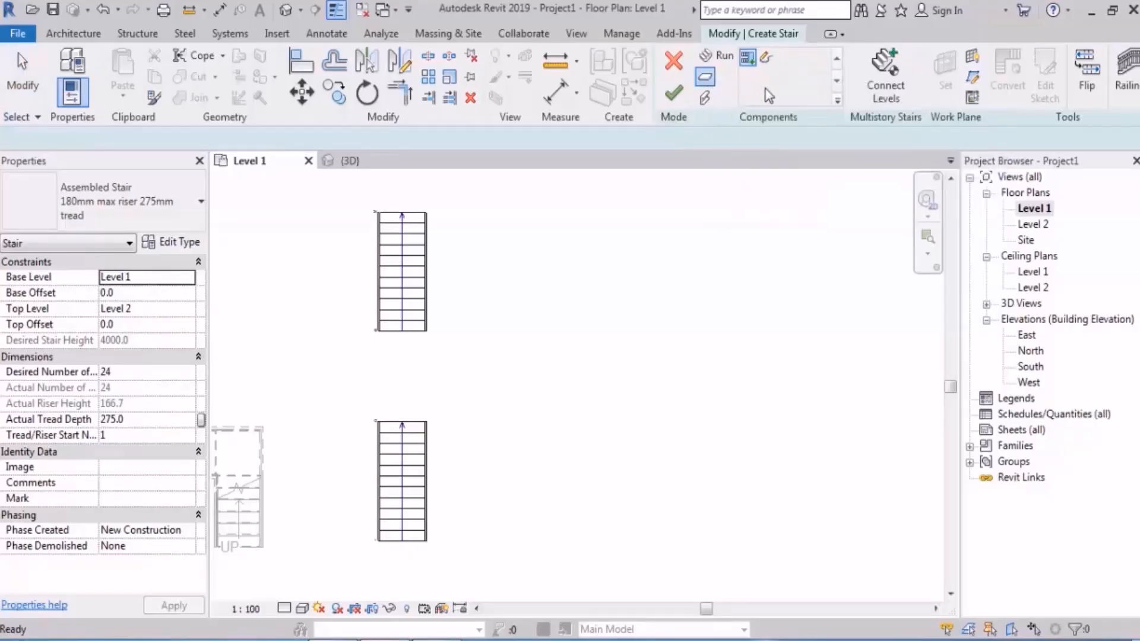
pyautogui.click(766, 57)
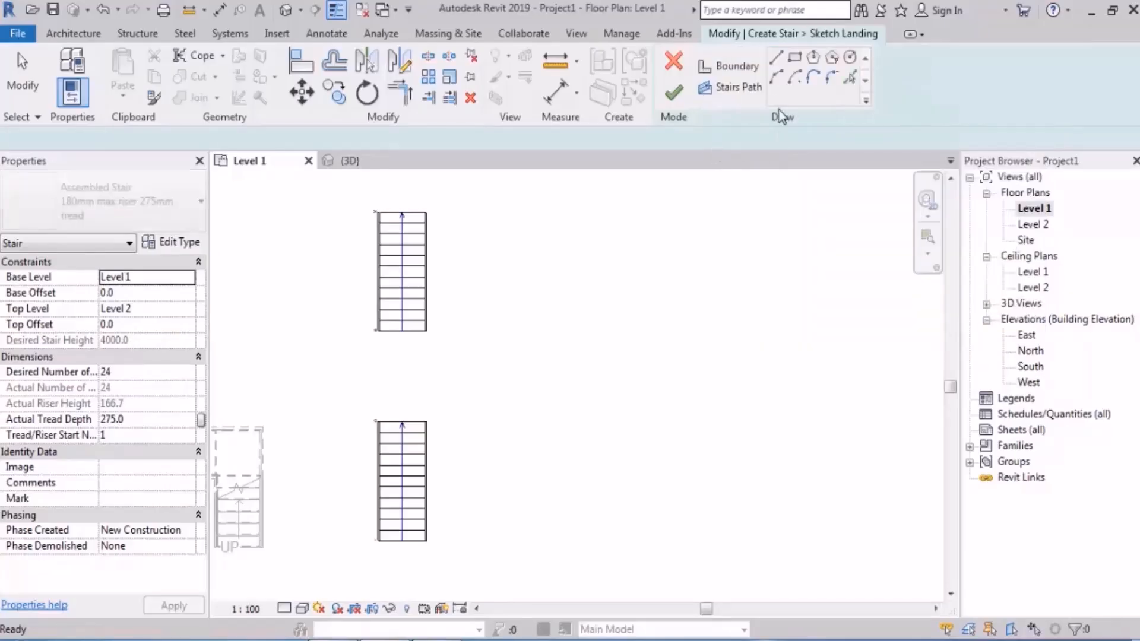
pyautogui.click(571, 369)
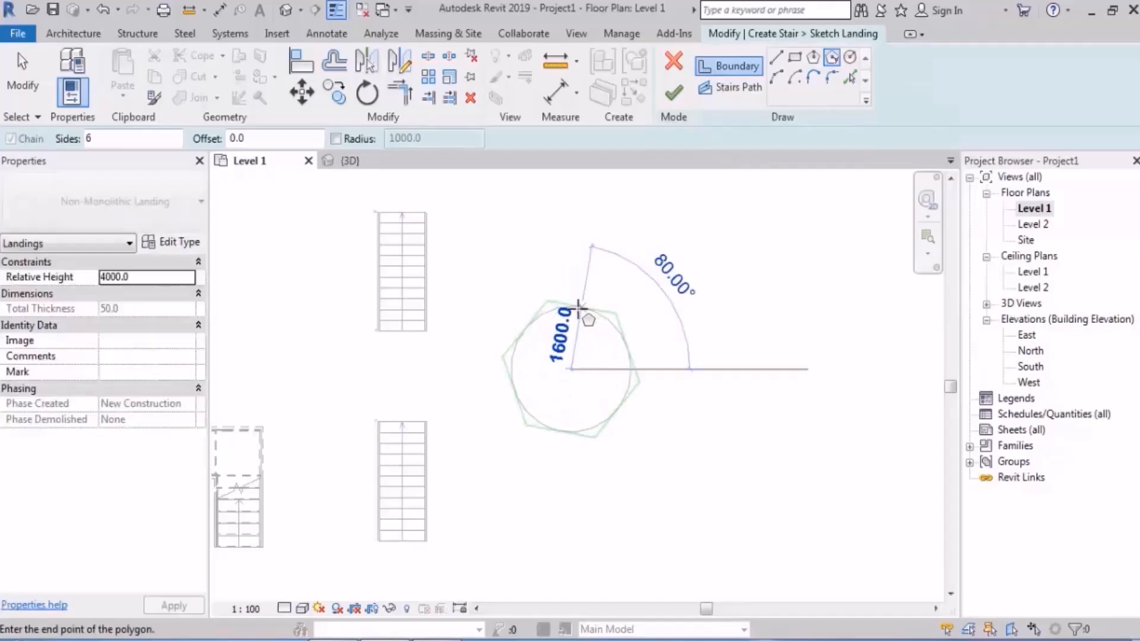
pyautogui.click(571, 306)
pyautogui.press('Escape')
pyautogui.press('Escape')
# Step: Scale the whole hexagonal landing boundary so that each side is 1500 mm long
pyautogui.moveTo(476, 290); pyautogui.dragTo(653, 466)
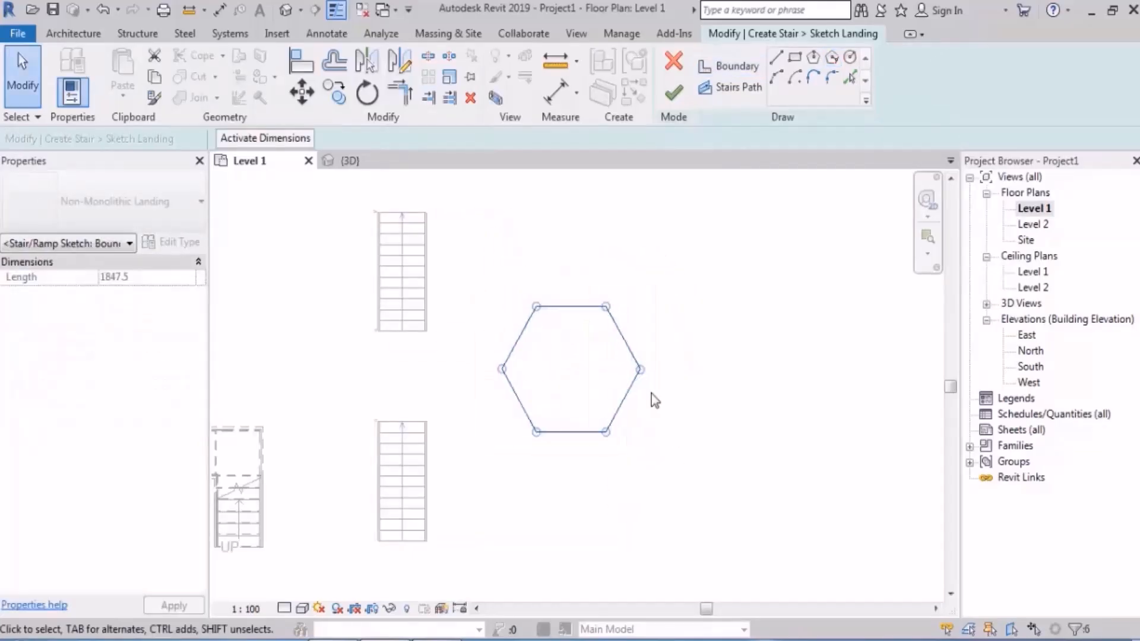
pyautogui.click(450, 77)
pyautogui.scroll(2, 507, 301)
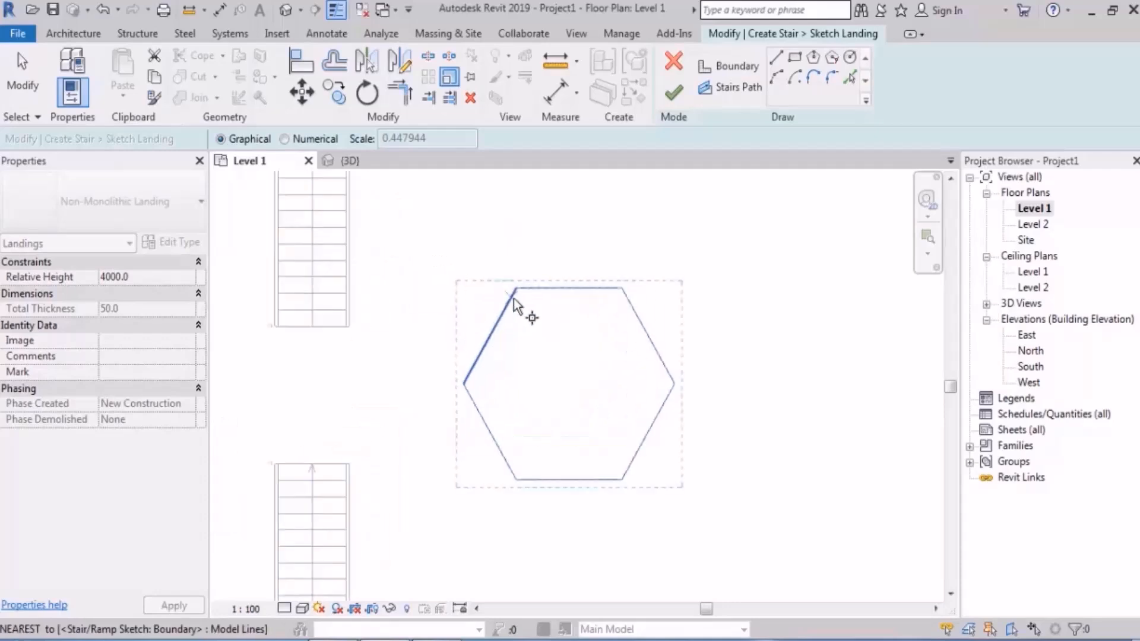
pyautogui.click(511, 293)
pyautogui.click(582, 294)
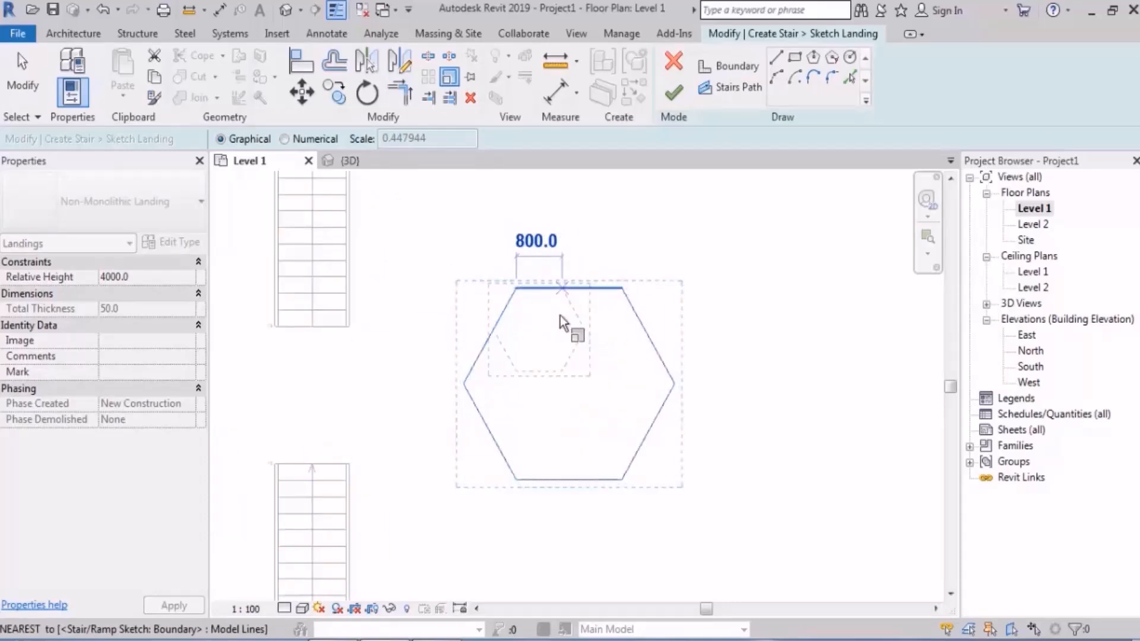
pyautogui.write('1500')
pyautogui.press('Return')
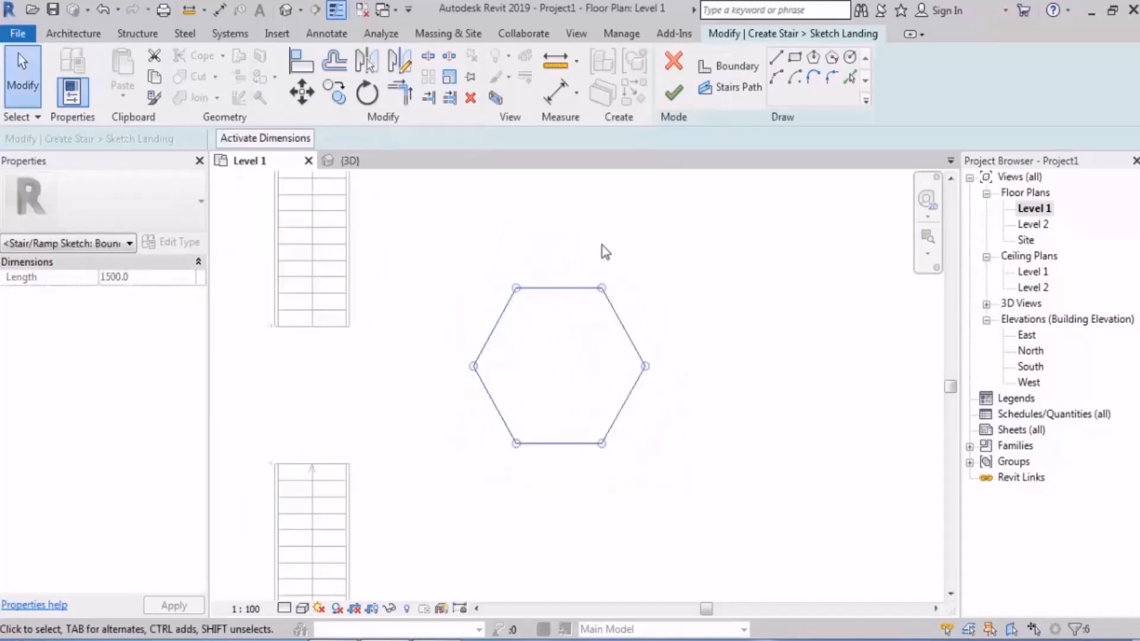
# Step: Finish the hexagonal landing sketch and check its height against the two runs in the 3D view
pyautogui.click(603, 246)
pyautogui.click(676, 95)
pyautogui.click(719, 265)
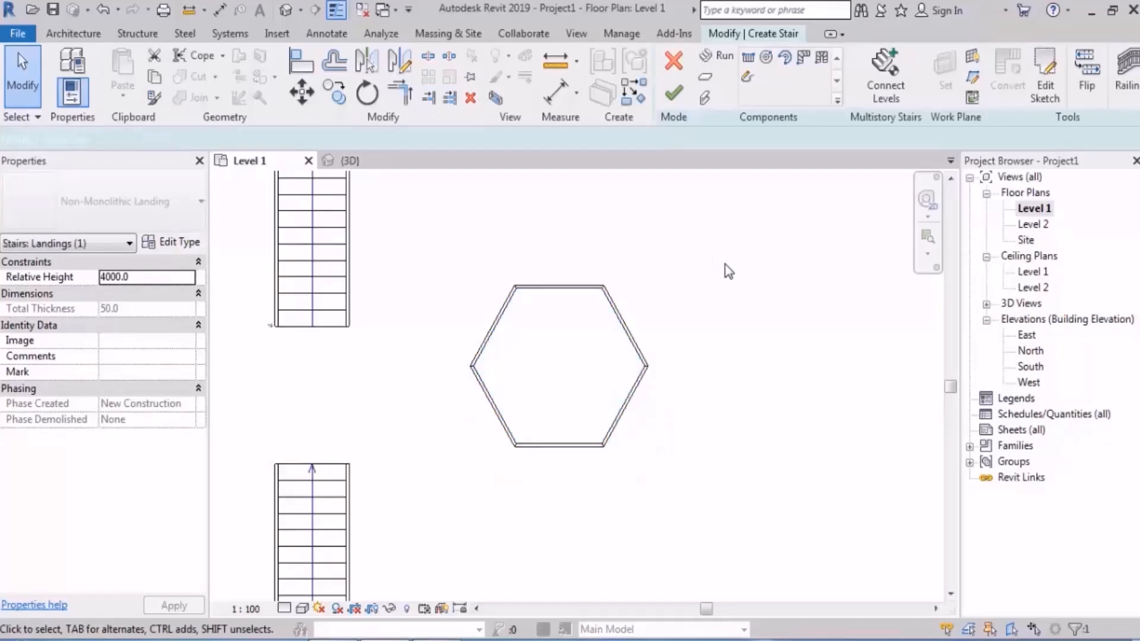
pyautogui.click(286, 17)
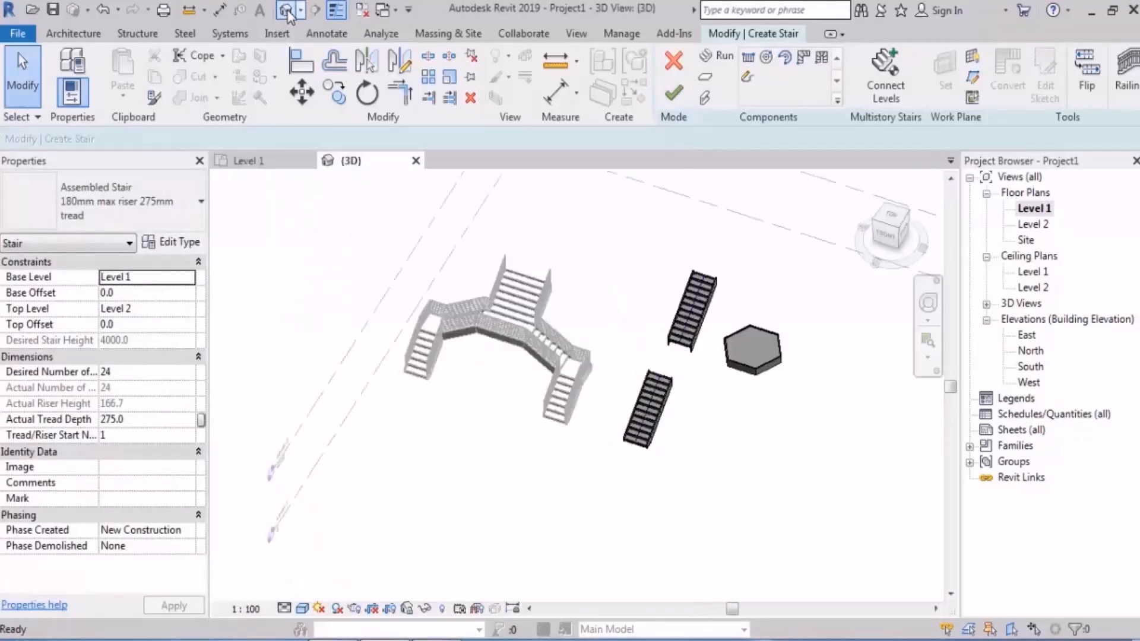
pyautogui.keyDown('shift'); pyautogui.moveTo(502, 327); pyautogui.dragTo(545, 234, button='middle'); pyautogui.keyUp('shift')
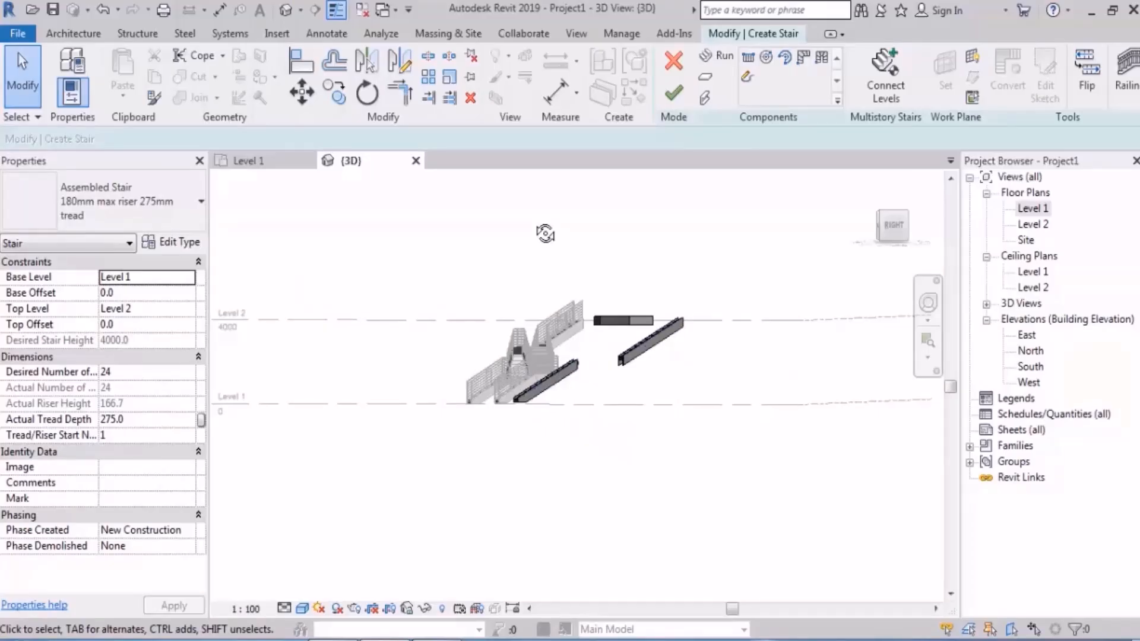
pyautogui.keyDown('shift'); pyautogui.moveTo(667, 400); pyautogui.dragTo(772, 492, button='middle'); pyautogui.keyUp('shift')
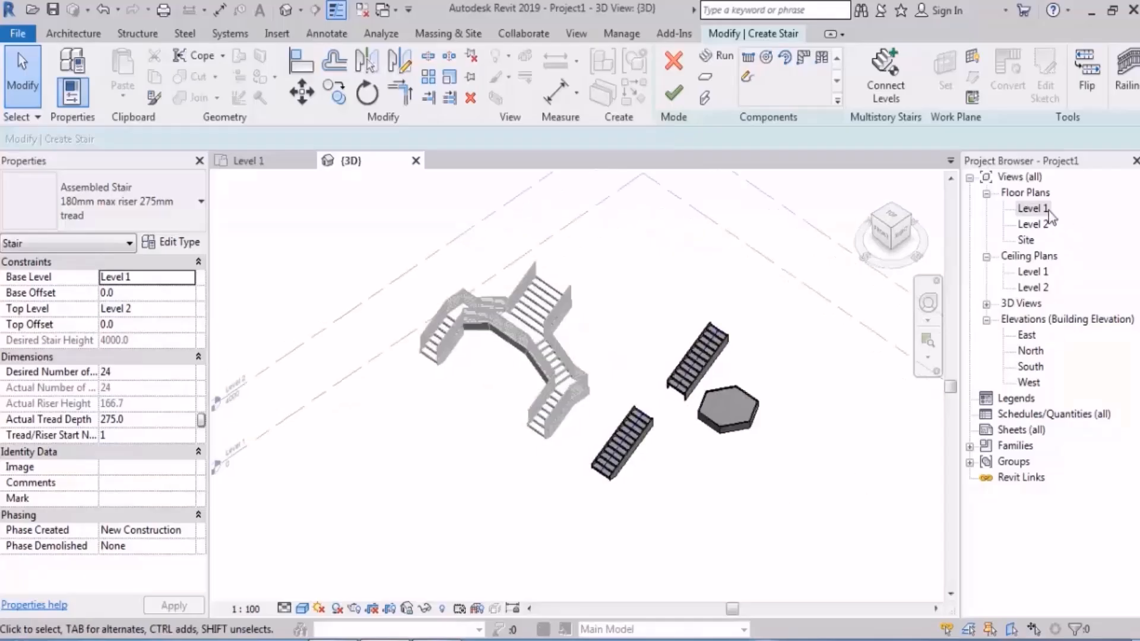
# Step: In the Level 1 plan, copy the lower run from its top midpoint to the midpoint of the hexagonal landing's lower edge
pyautogui.doubleClick(1040, 211)
pyautogui.moveTo(303, 523); pyautogui.dragTo(412, 415, button='middle')
pyautogui.click(423, 408)
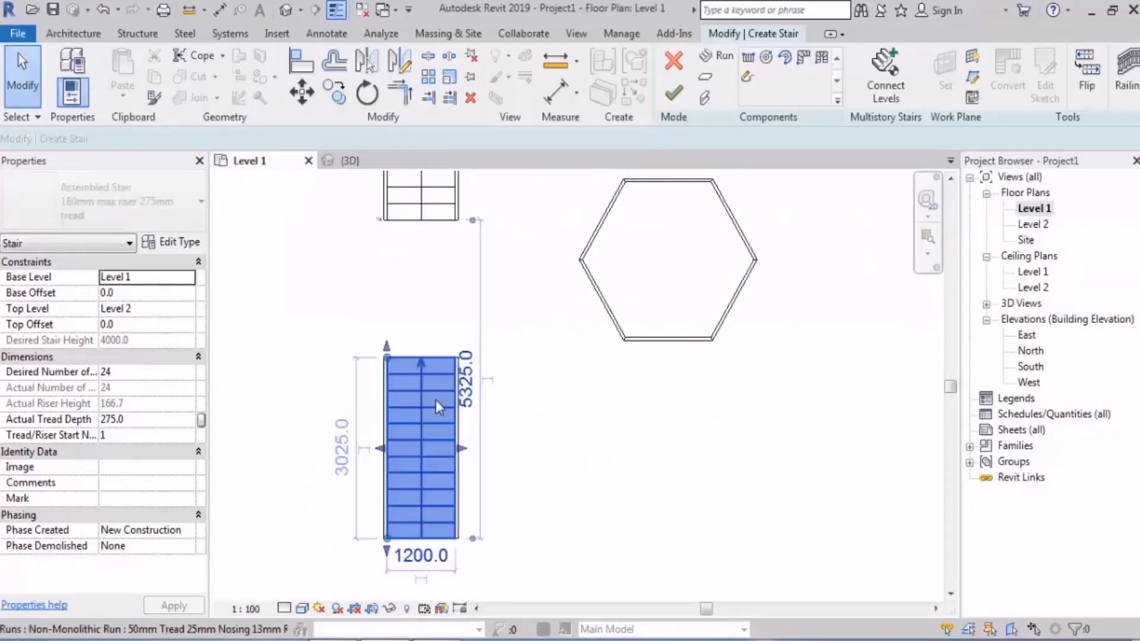
pyautogui.moveTo(400, 225); pyautogui.dragTo(387, 257, button='middle')
pyautogui.click(334, 92)
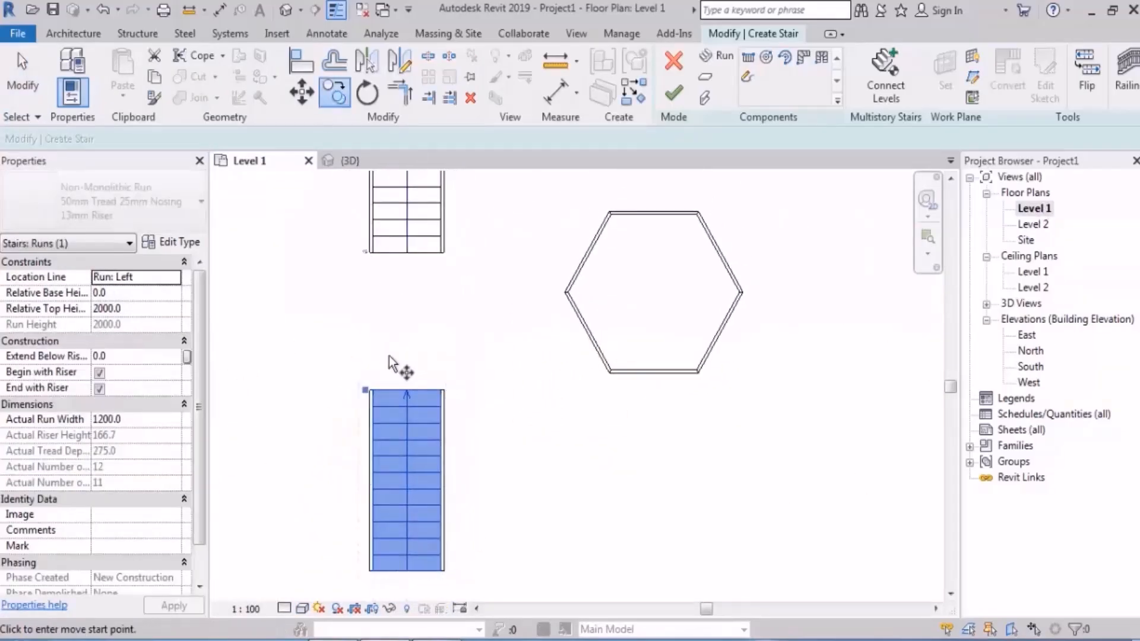
pyautogui.click(408, 390)
pyautogui.scroll(4, 609, 392)
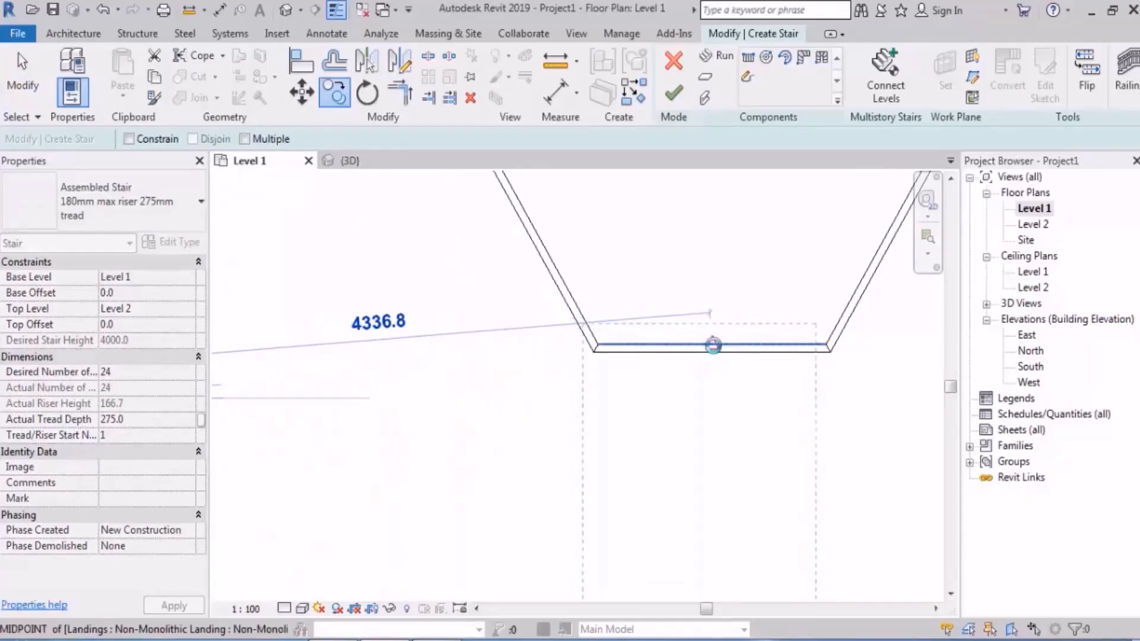
pyautogui.click(713, 346)
pyautogui.scroll(-3, 478, 447)
pyautogui.press('Escape')
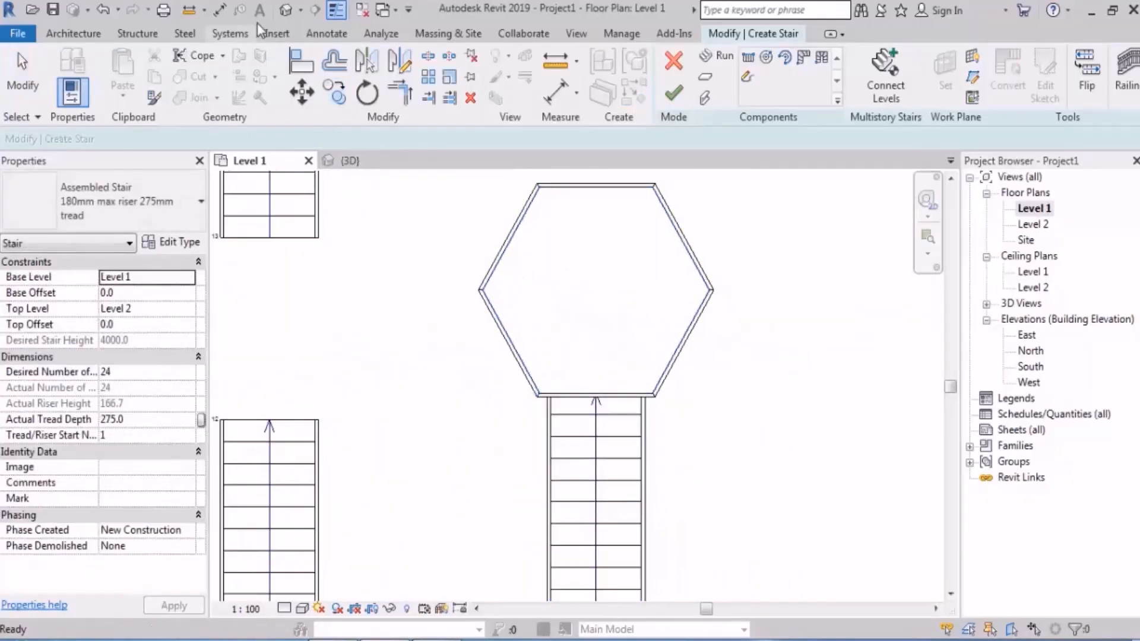
# Step: Check the relative top height of the lower runs in the 3D view for comparison with the hexagonal landing
pyautogui.click(286, 11)
pyautogui.keyDown('shift'); pyautogui.moveTo(728, 393); pyautogui.dragTo(713, 349, button='middle'); pyautogui.keyUp('shift')
pyautogui.scroll(5, 672, 348)
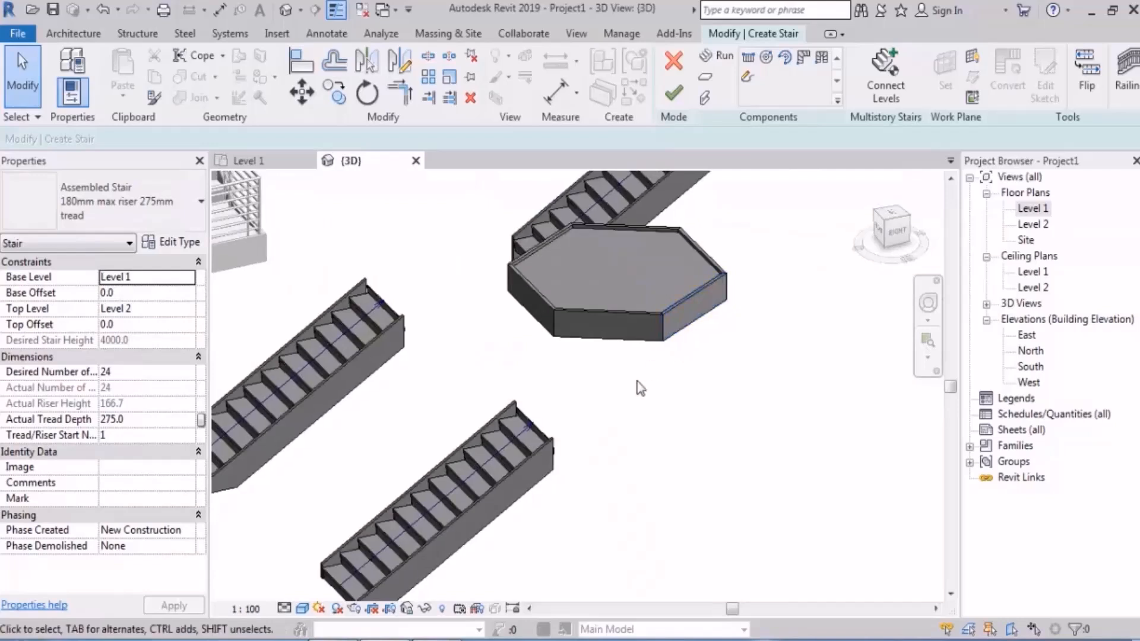
pyautogui.click(487, 367)
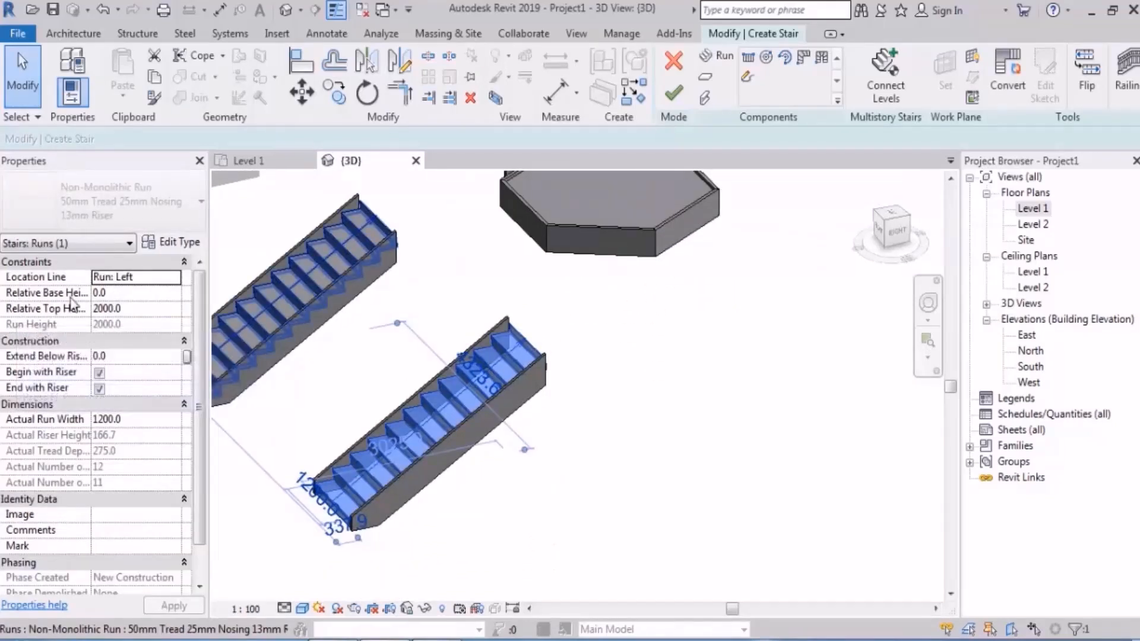
pyautogui.click(137, 309)
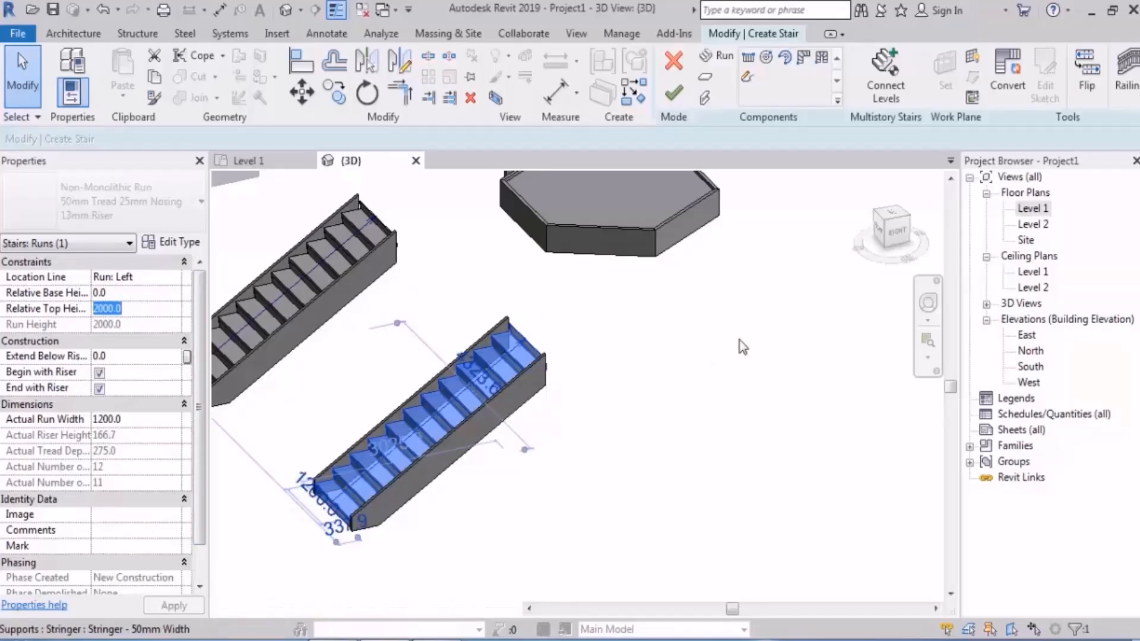
pyautogui.moveTo(743, 285); pyautogui.dragTo(735, 313, button='middle')
pyautogui.click(735, 313)
# Step: Set the hexagonal landing's relative height to 2000 and check how it meets the attached run
pyautogui.click(608, 220)
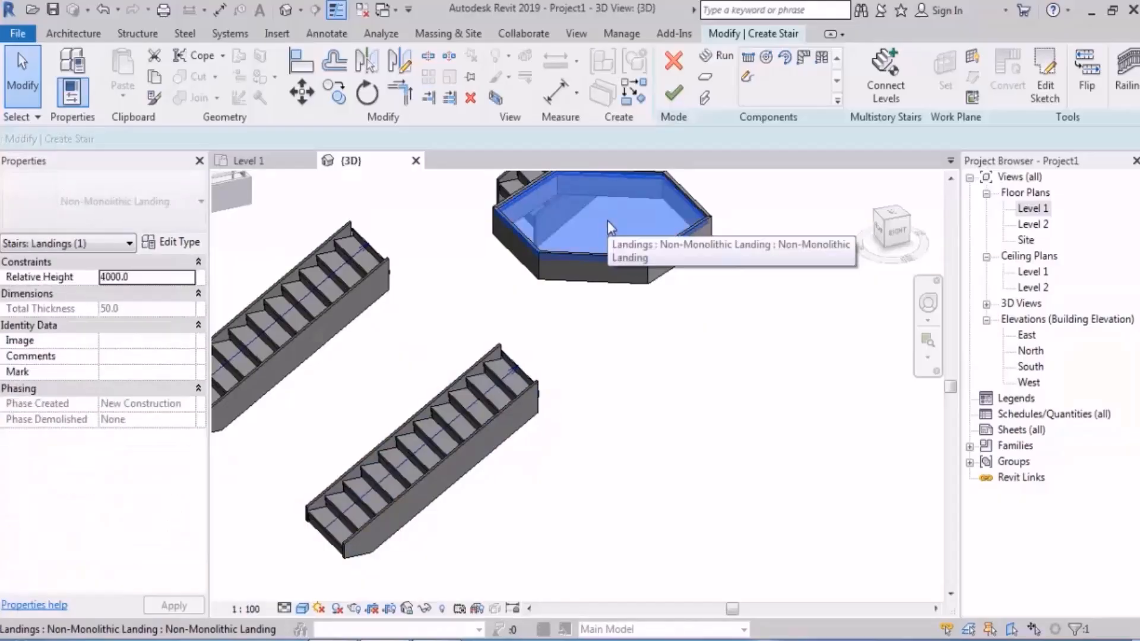
pyautogui.click(156, 278)
pyautogui.write('2000')
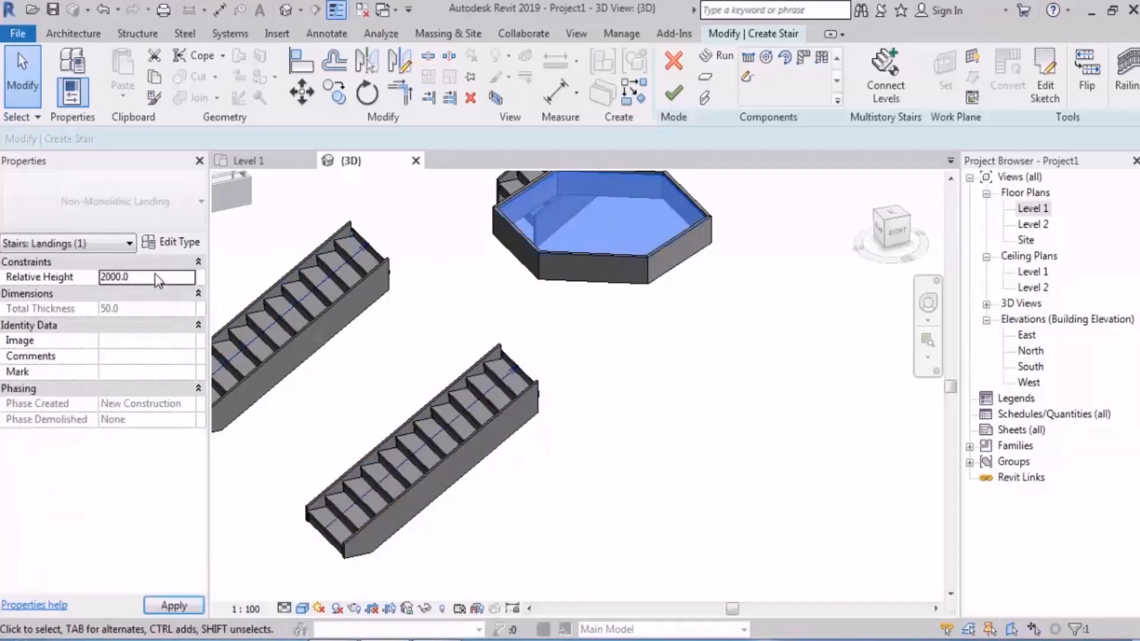
pyautogui.click(655, 460)
pyautogui.keyDown('shift'); pyautogui.moveTo(655, 461); pyautogui.dragTo(683, 496, button='middle'); pyautogui.keyUp('shift')
pyautogui.scroll(3, 658, 298)
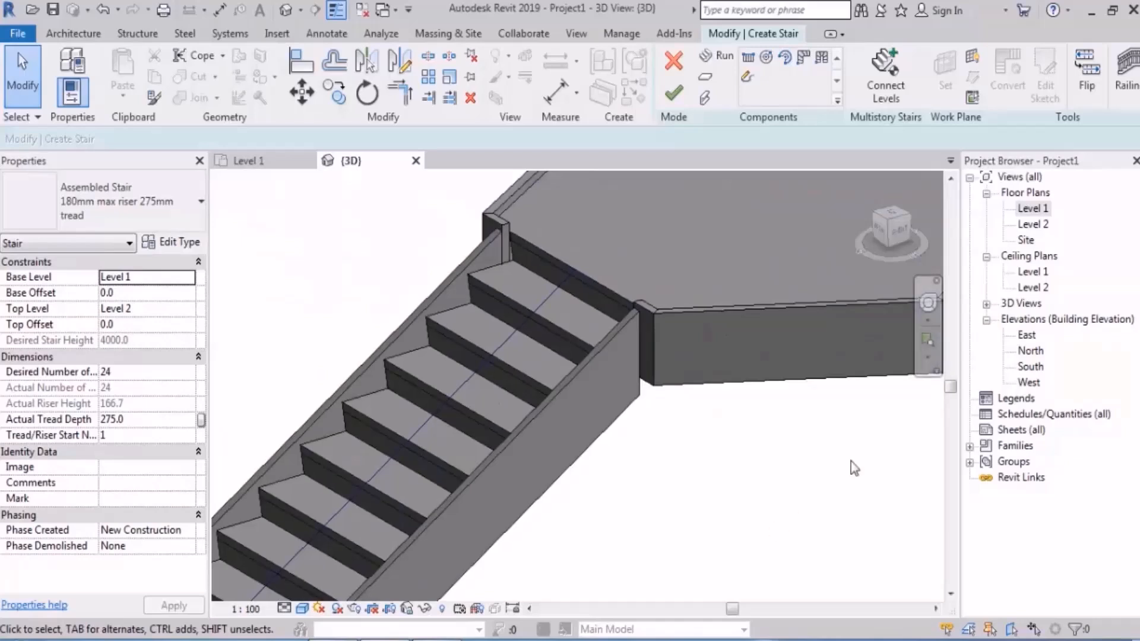
# Step: Examine the stair in plan and 3D, comparing the relative heights of the lower run, the upper run and the hexagonal landing
pyautogui.doubleClick(1038, 210)
pyautogui.scroll(-4, 756, 379)
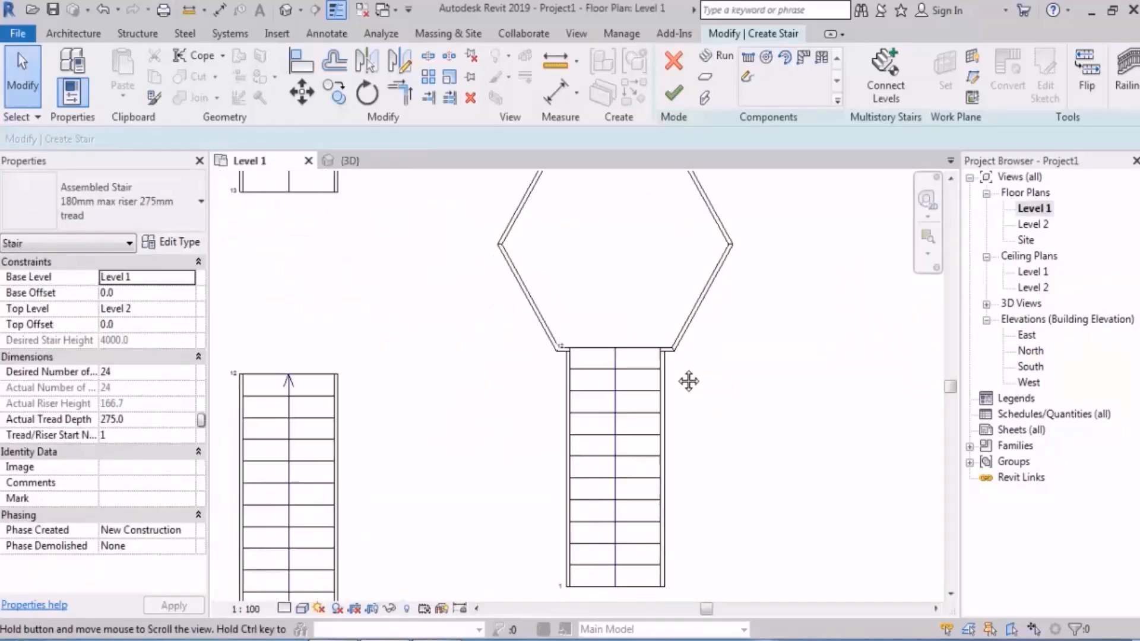
pyautogui.scroll(1, 742, 291)
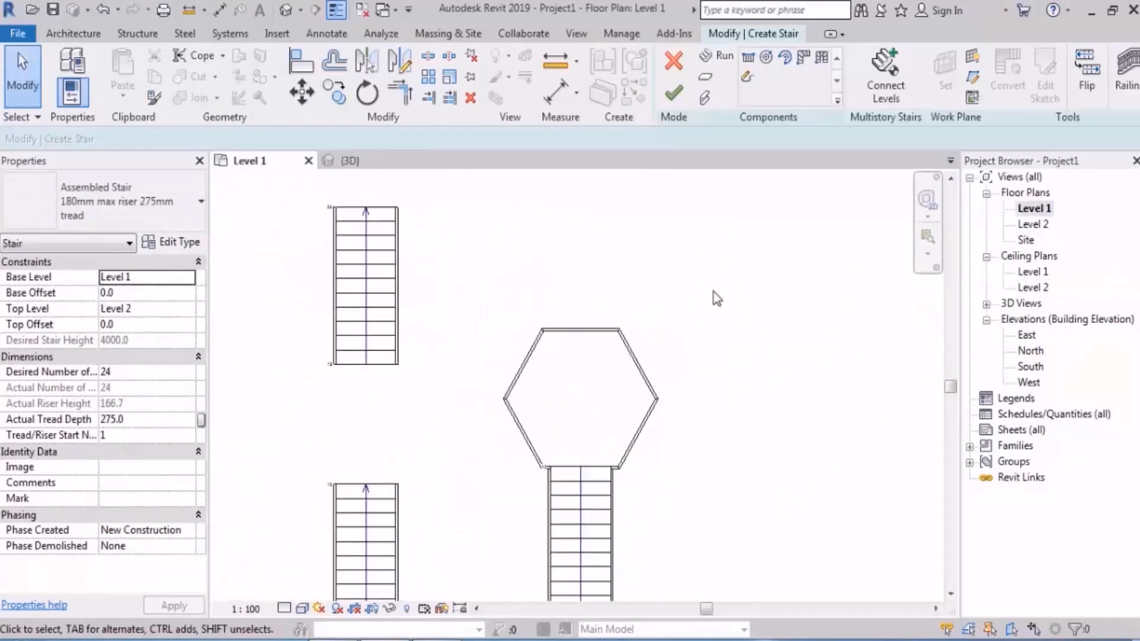
pyautogui.scroll(-2, 616, 438)
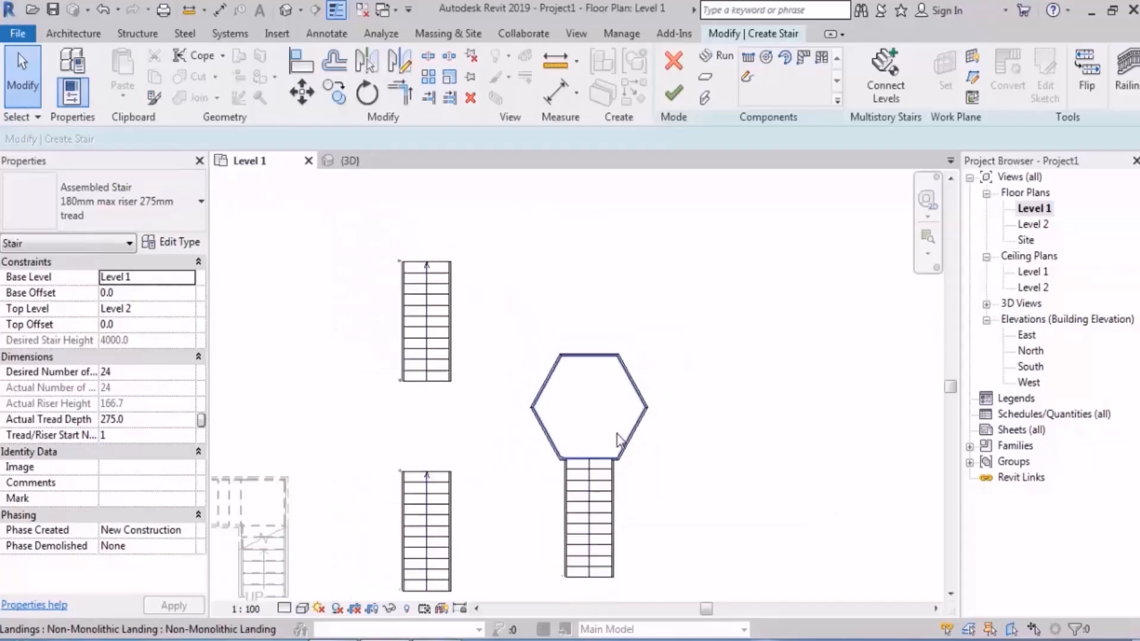
pyautogui.moveTo(646, 434); pyautogui.dragTo(666, 397, button='middle')
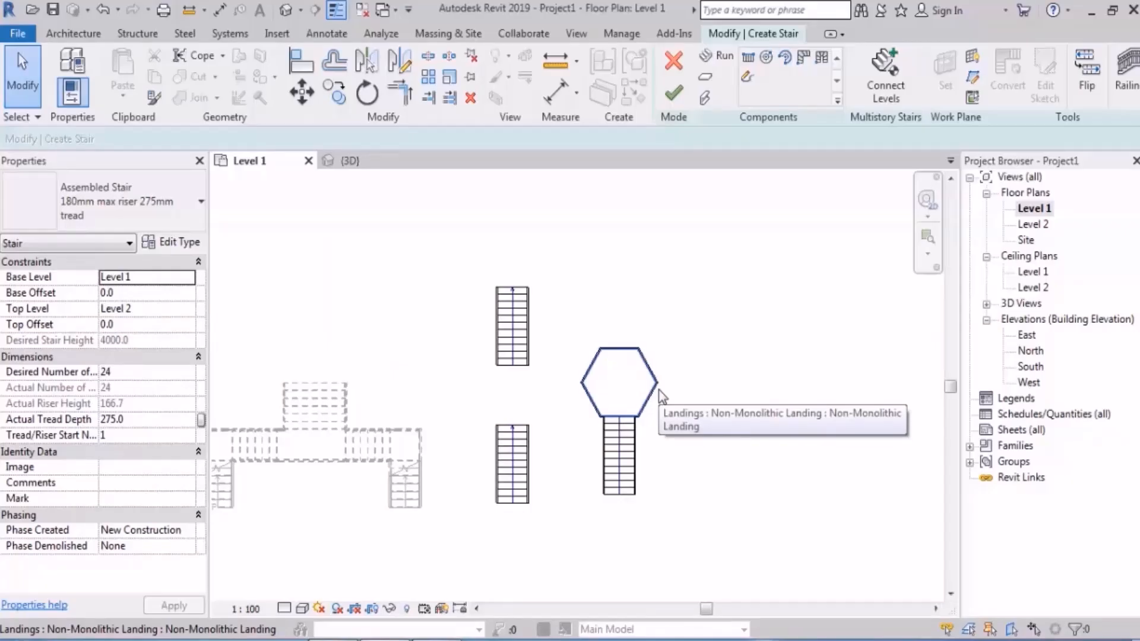
pyautogui.click(285, 9)
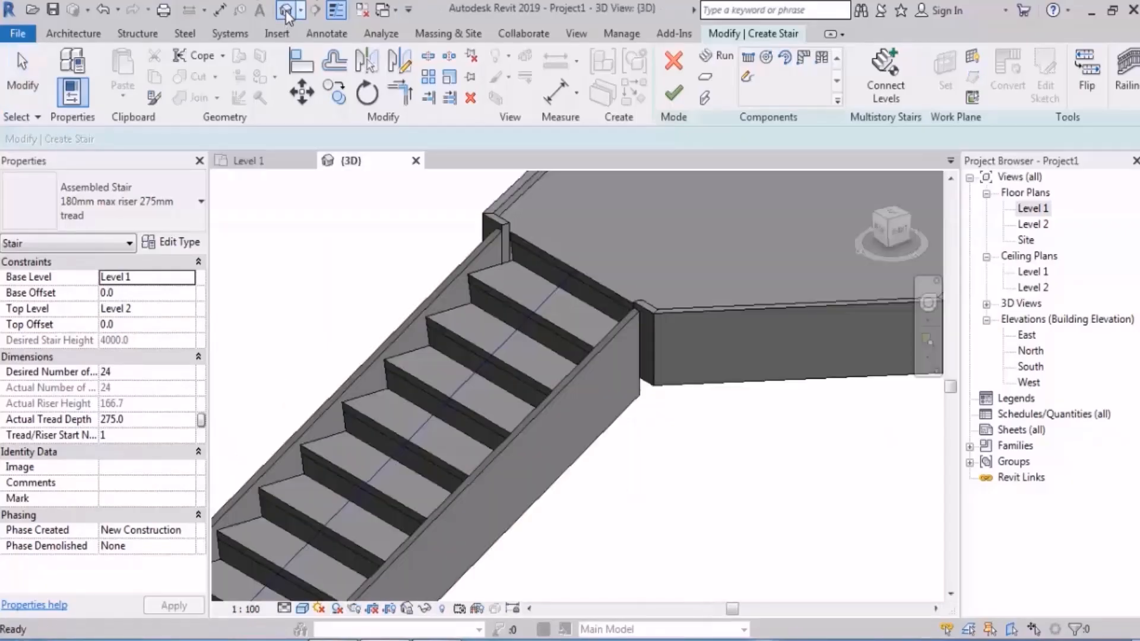
pyautogui.scroll(-5, 576, 420)
pyautogui.click(451, 374)
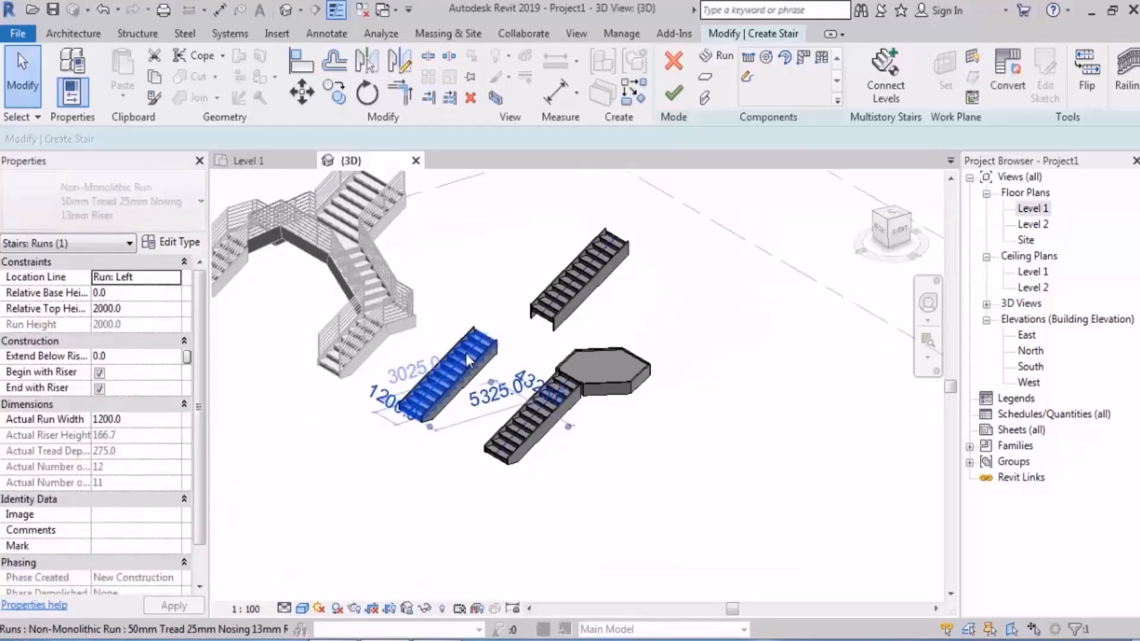
pyautogui.keyDown('shift'); pyautogui.moveTo(620, 349); pyautogui.dragTo(621, 352, button='middle'); pyautogui.keyUp('shift')
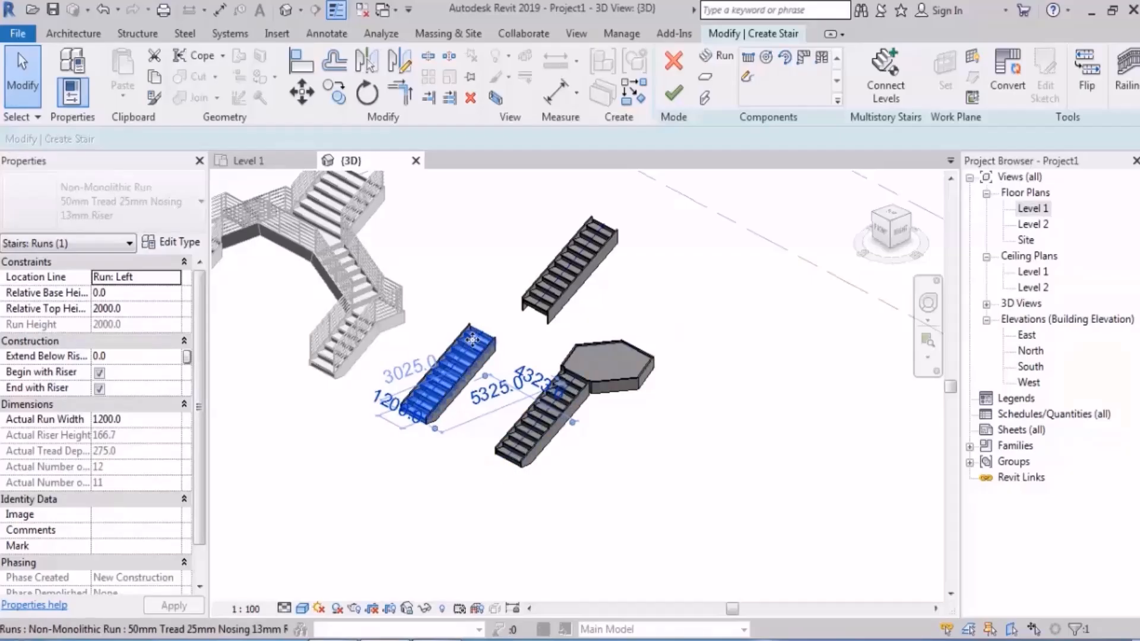
pyautogui.click(564, 282)
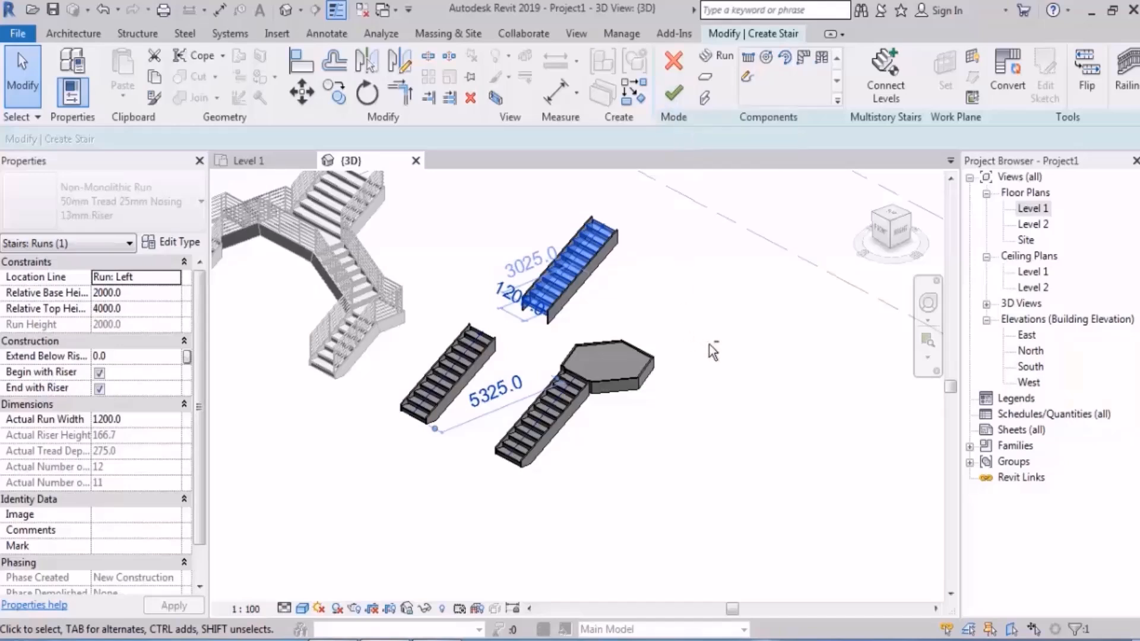
pyautogui.keyDown('shift'); pyautogui.moveTo(709, 344); pyautogui.dragTo(738, 407, button='middle'); pyautogui.keyUp('shift')
pyautogui.click(621, 376)
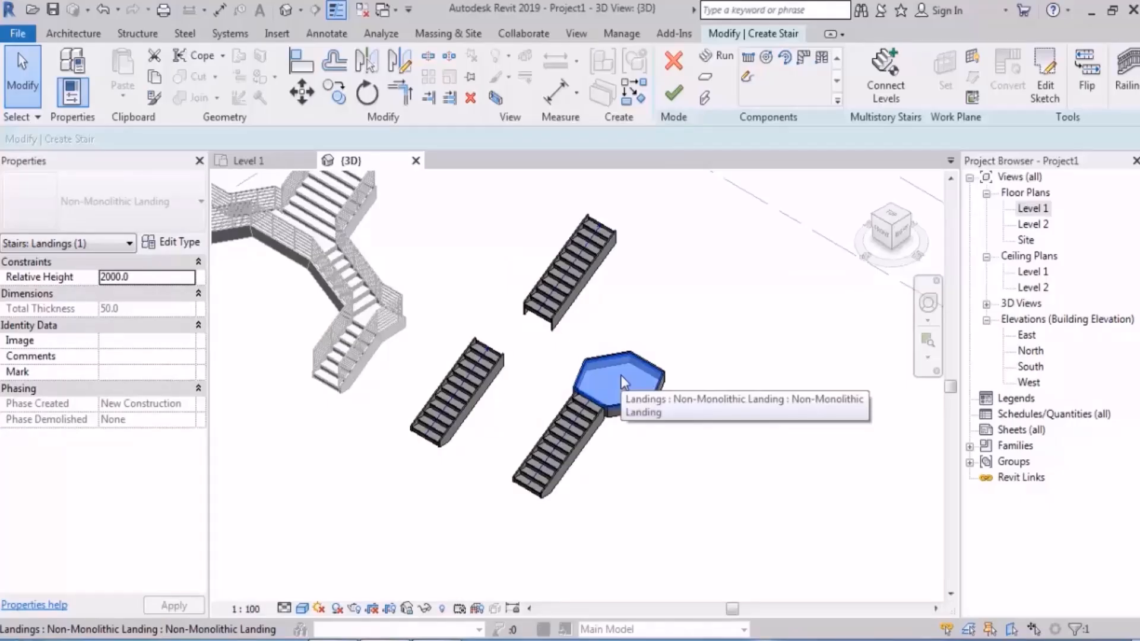
# Step: Delete the hexagonal landing together with the run attached to it
pyautogui.keyDown('shift'); pyautogui.moveTo(614, 458); pyautogui.dragTo(720, 415, button='middle'); pyautogui.keyUp('shift')
pyautogui.moveTo(715, 337); pyautogui.dragTo(580, 536)
pyautogui.press('Delete')
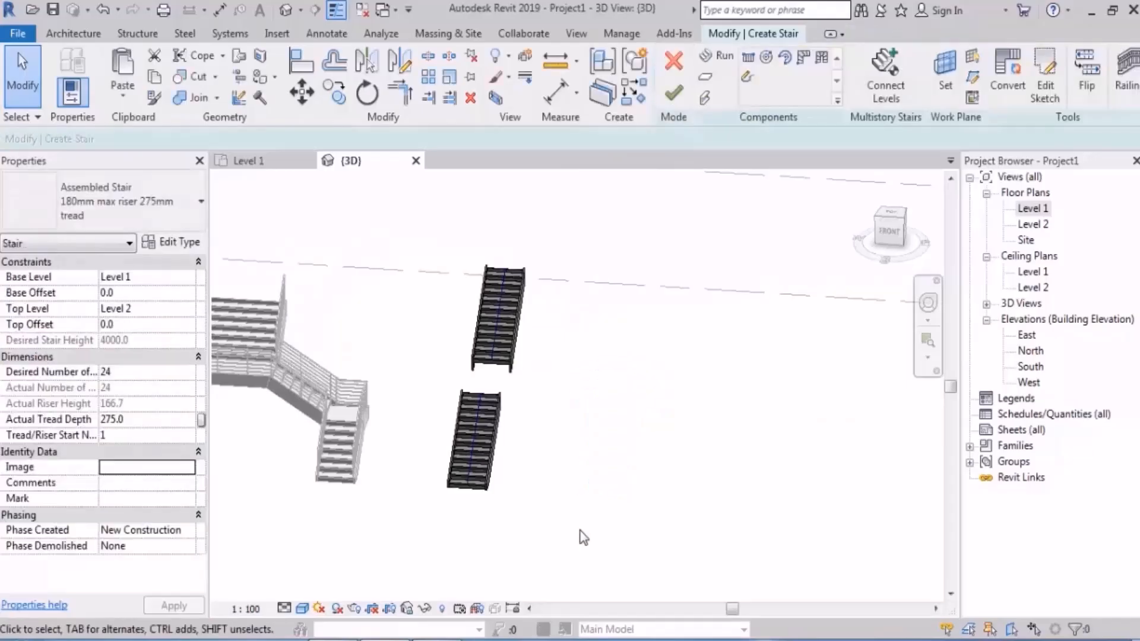
# Step: Create an automatic landing by picking the upper and lower straight runs, and undo it
pyautogui.keyDown('shift'); pyautogui.moveTo(679, 334); pyautogui.dragTo(628, 444, button='middle'); pyautogui.keyUp('shift')
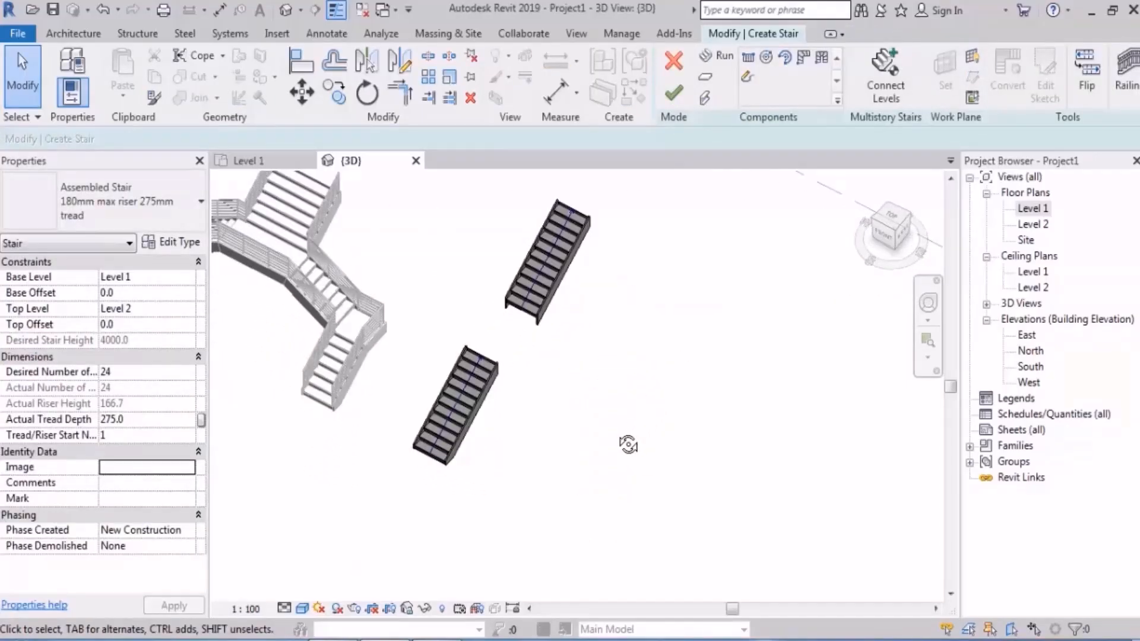
pyautogui.click(705, 77)
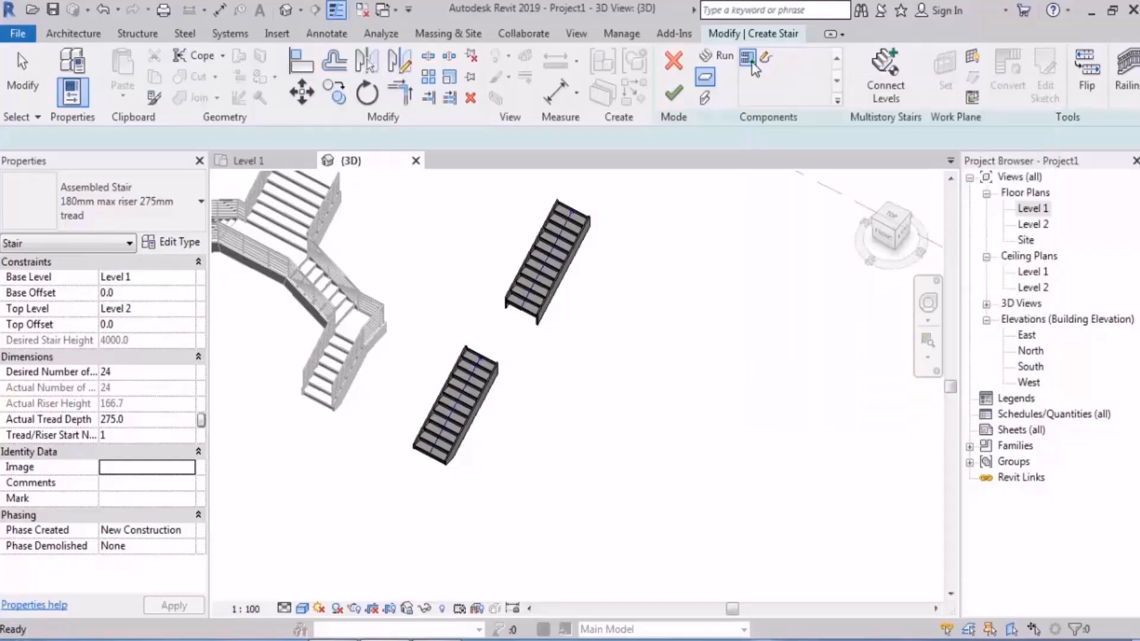
pyautogui.click(748, 58)
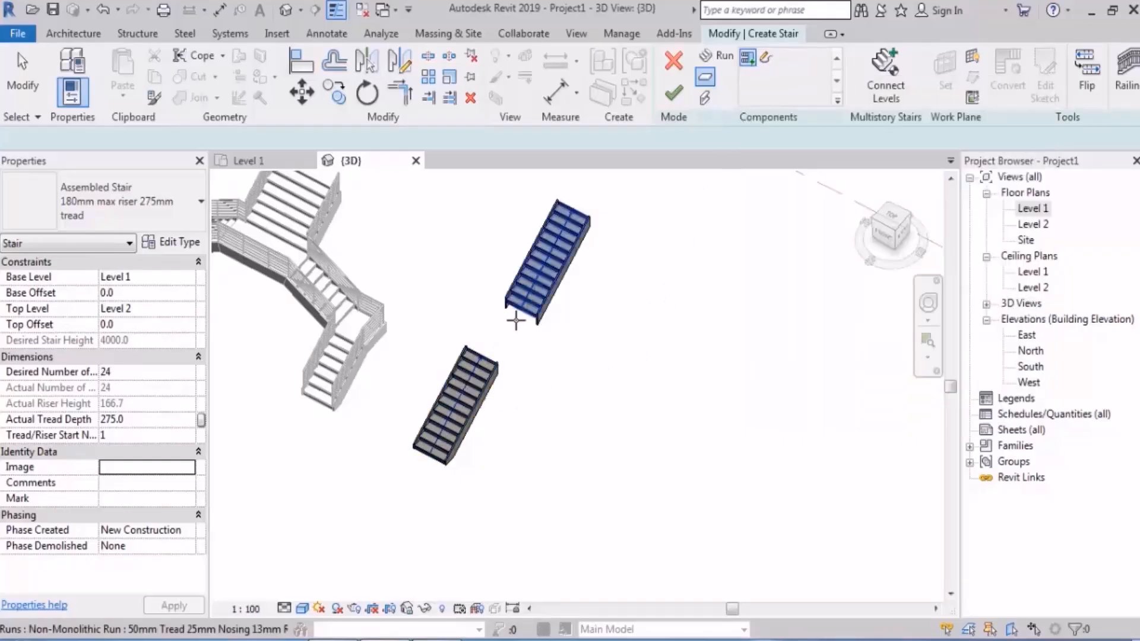
pyautogui.scroll(2, 544, 262)
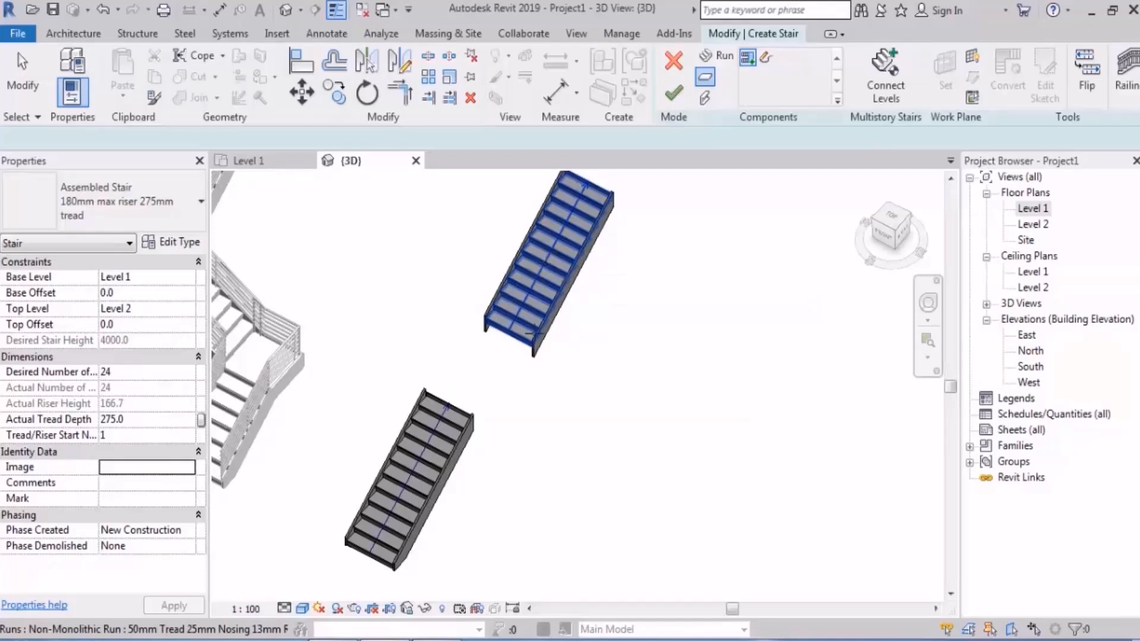
pyautogui.click(513, 296)
pyautogui.click(439, 457)
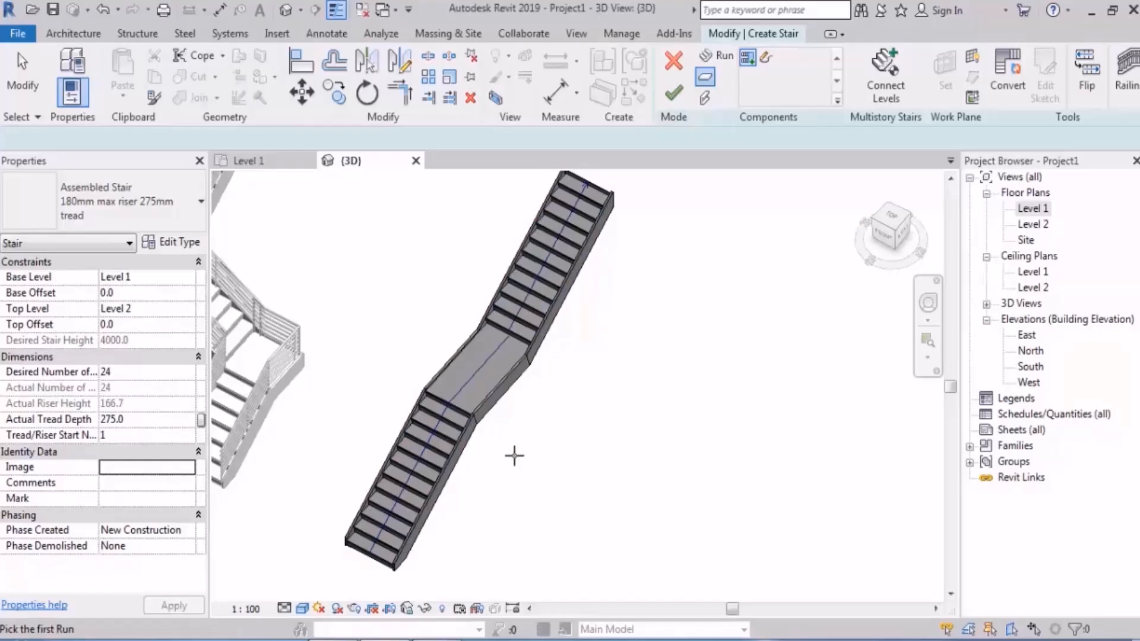
pyautogui.hotkey('ctrl', 'z')
# Step: Compare the relative base and top heights of the lower and upper straight runs
pyautogui.click(443, 434)
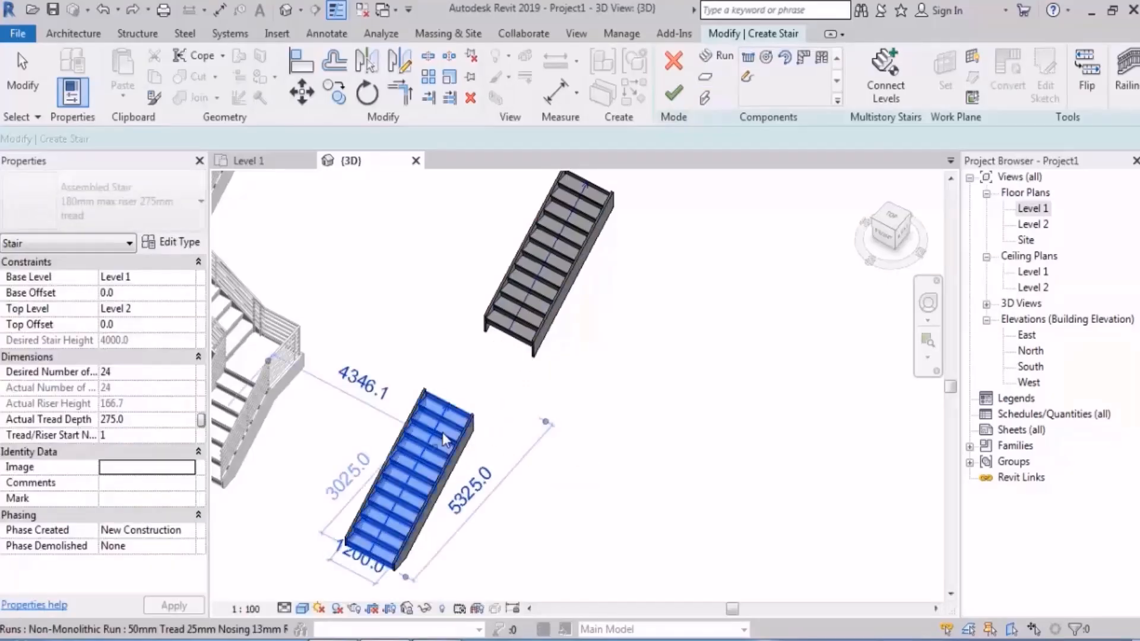
pyautogui.click(505, 315)
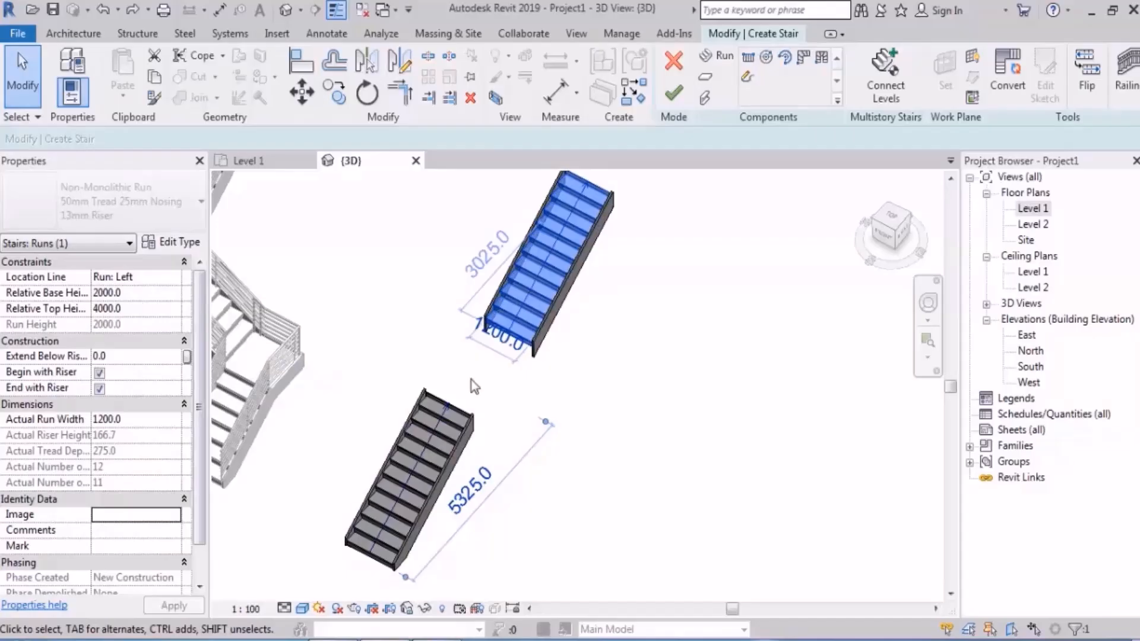
# Step: Create an automatic landing between the lower and upper straight runs and finish the stair
pyautogui.press('Escape')
pyautogui.click(706, 78)
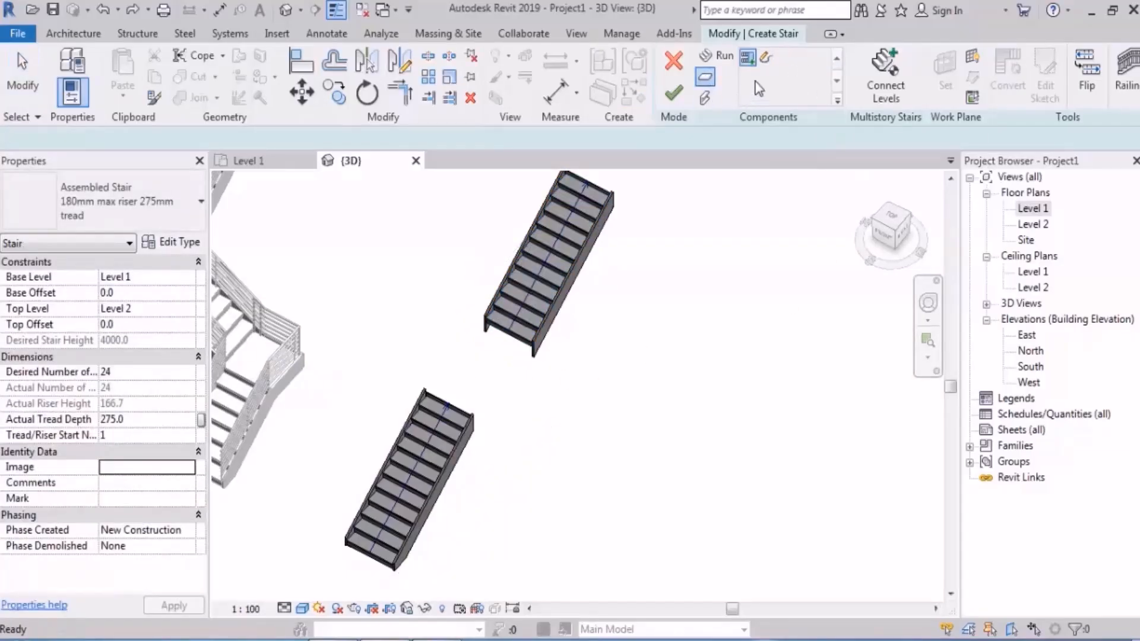
pyautogui.click(437, 435)
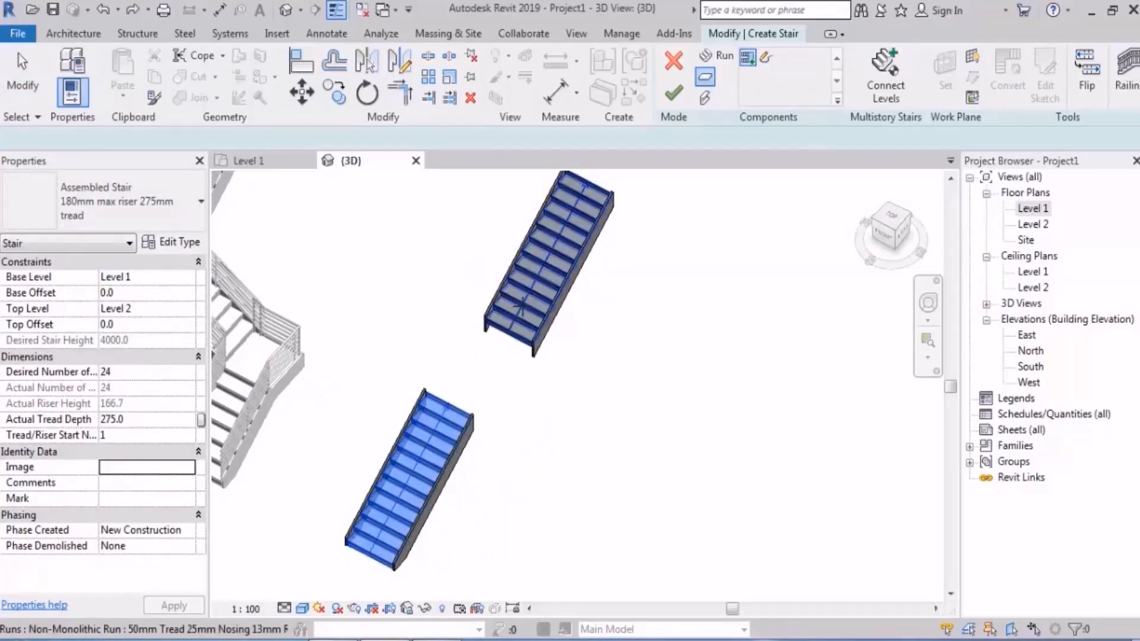
pyautogui.click(549, 262)
pyautogui.press('Escape')
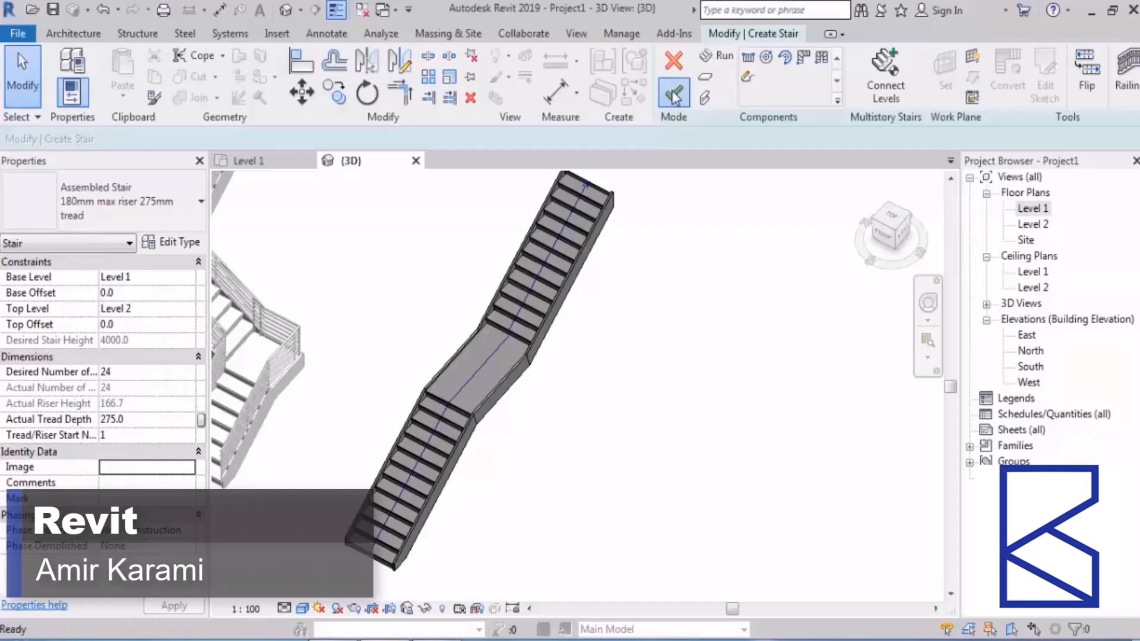
pyautogui.scroll(-5, 629, 398)
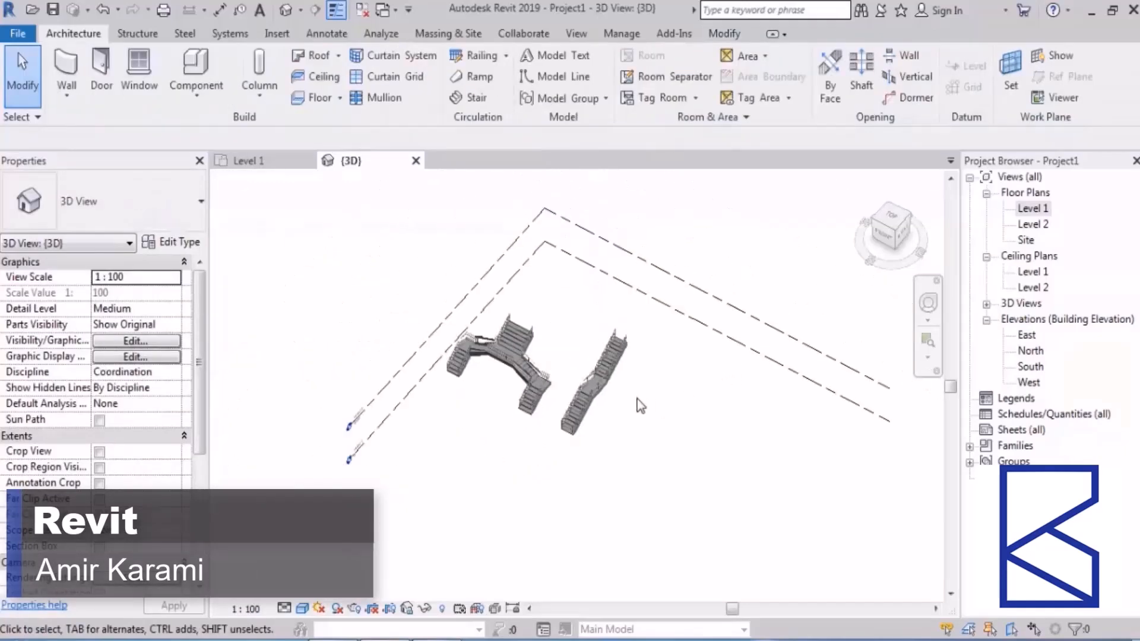
pyautogui.keyDown('shift'); pyautogui.moveTo(637, 398); pyautogui.dragTo(625, 351, button='middle'); pyautogui.keyUp('shift')
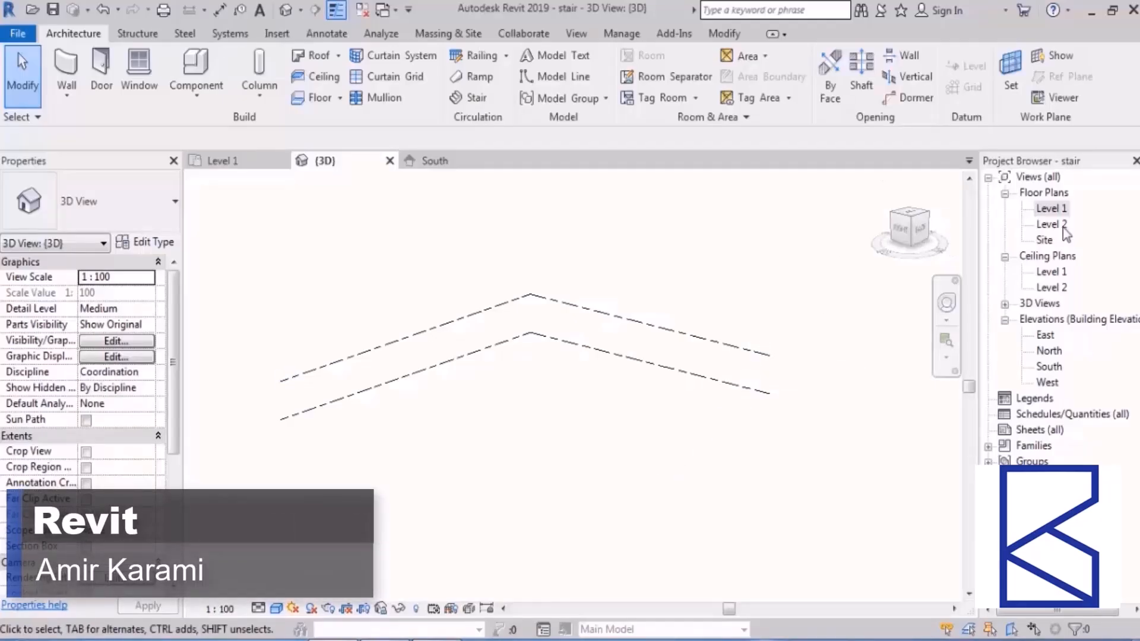
# Step: Open the South elevation of the stair project and bring Level 1 and Level 2 into view
pyautogui.doubleClick(1060, 364)
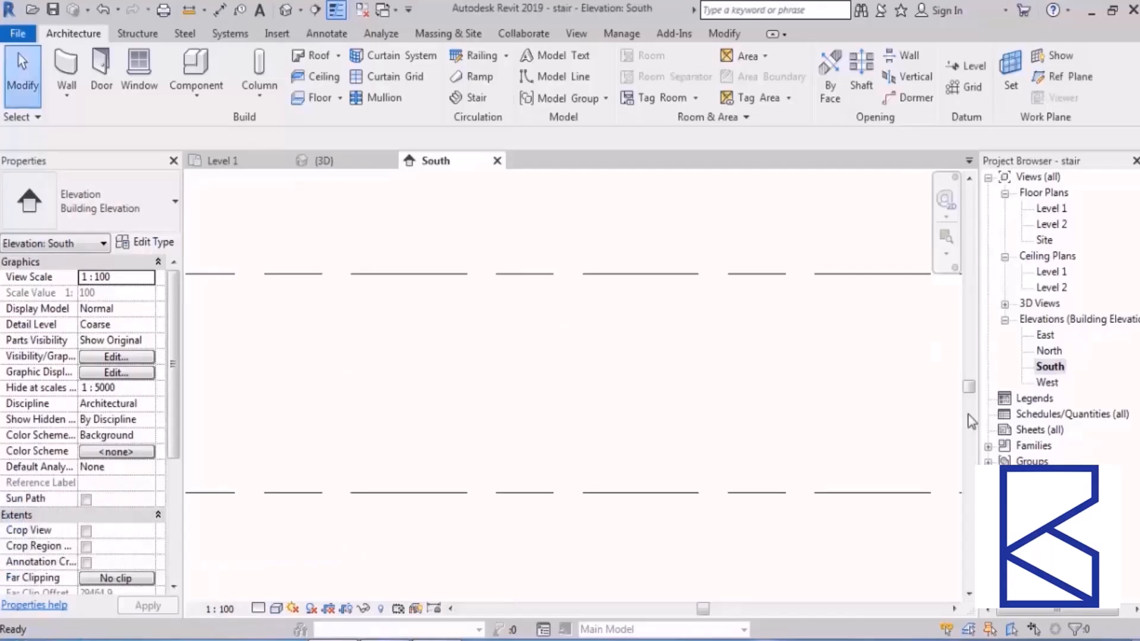
pyautogui.scroll(-8, 614, 391)
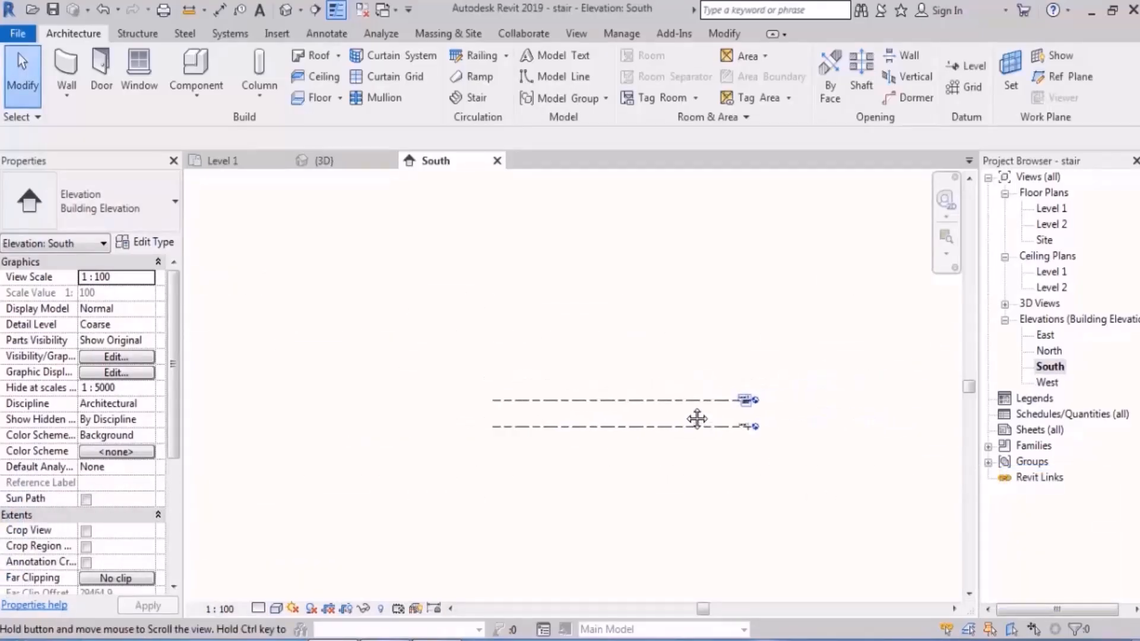
pyautogui.scroll(4, 747, 408)
pyautogui.moveTo(748, 365); pyautogui.dragTo(769, 395, button='middle')
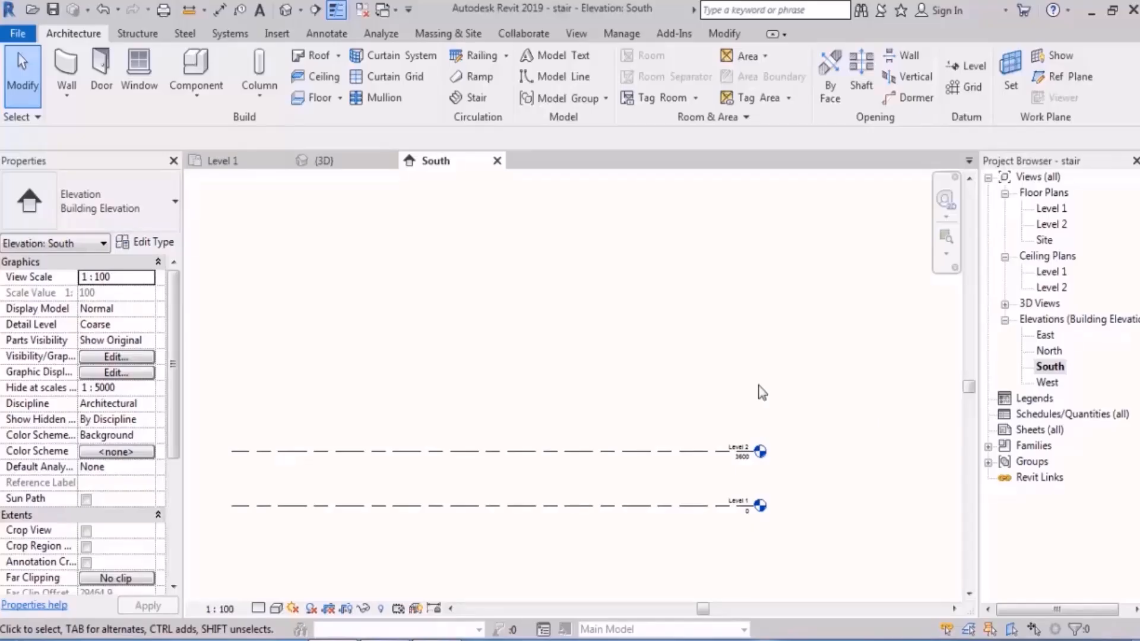
pyautogui.moveTo(665, 414); pyautogui.dragTo(693, 386, button='middle')
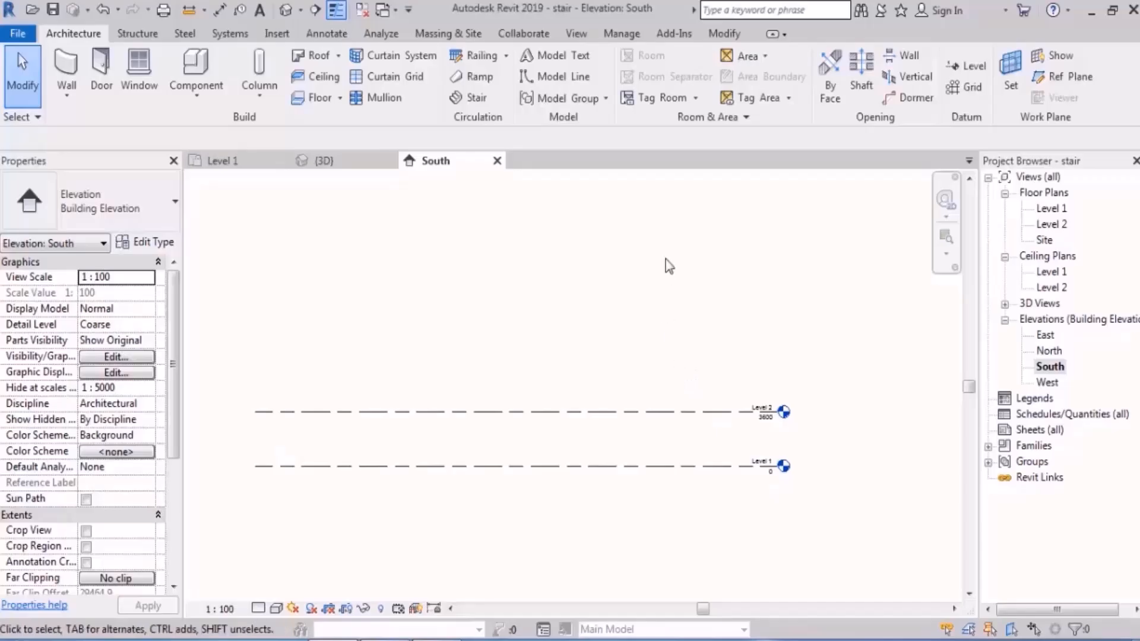
# Step: Array Level 2 linearly upward with grouping, using the move-to-2nd option and a spacing of 3600
pyautogui.click(721, 35)
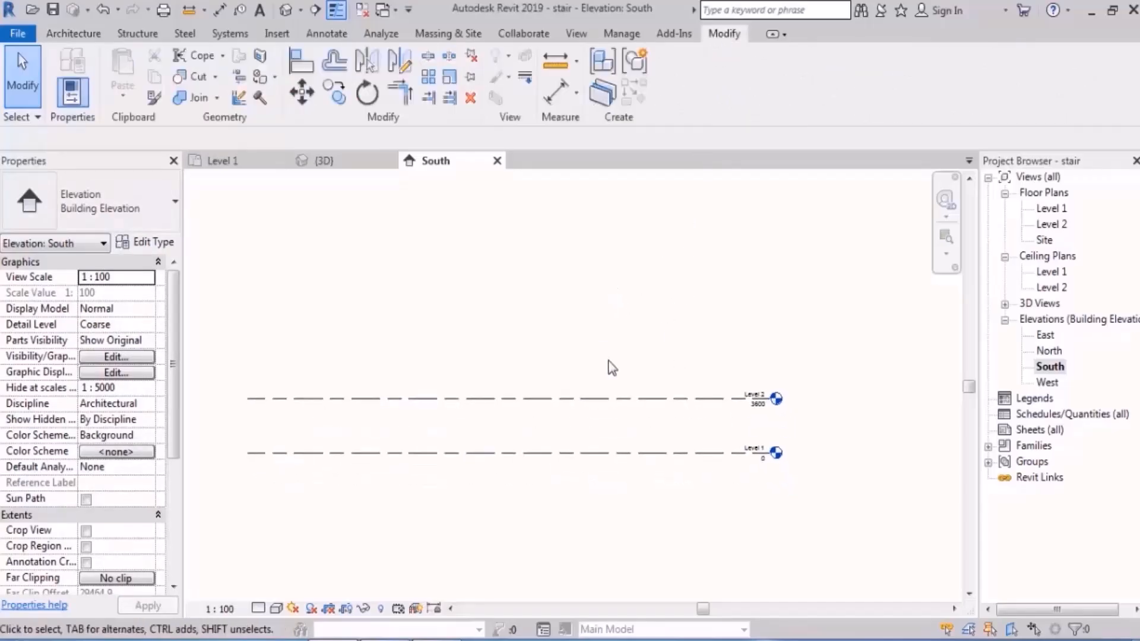
pyautogui.scroll(1, 612, 380)
pyautogui.click(594, 404)
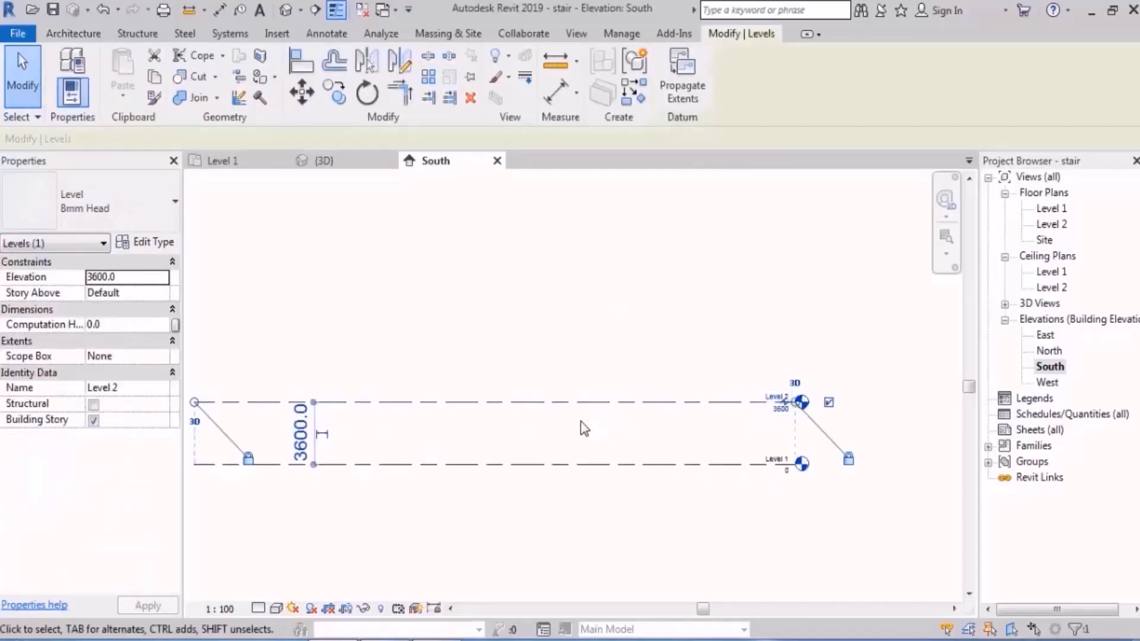
pyautogui.click(428, 76)
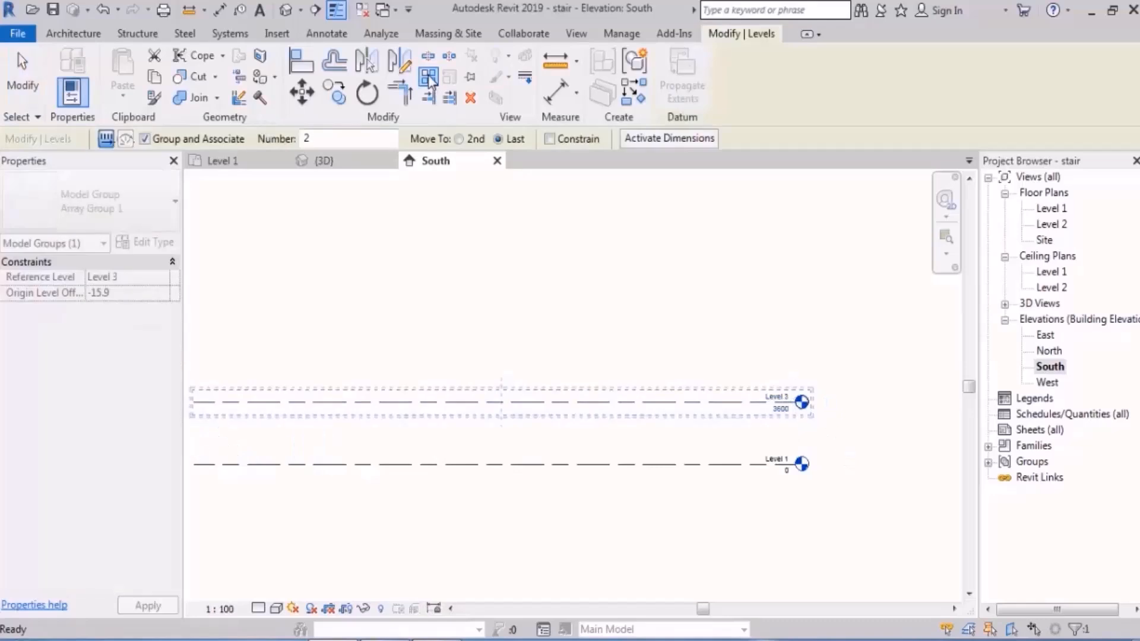
pyautogui.click(105, 142)
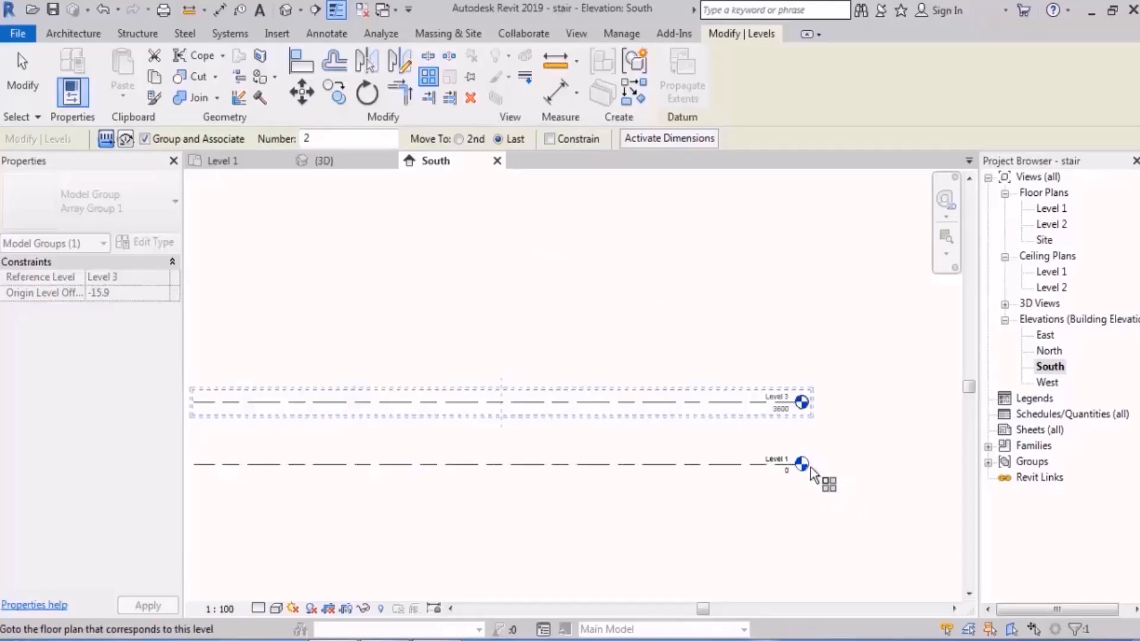
pyautogui.scroll(2, 811, 471)
pyautogui.scroll(1, 813, 473)
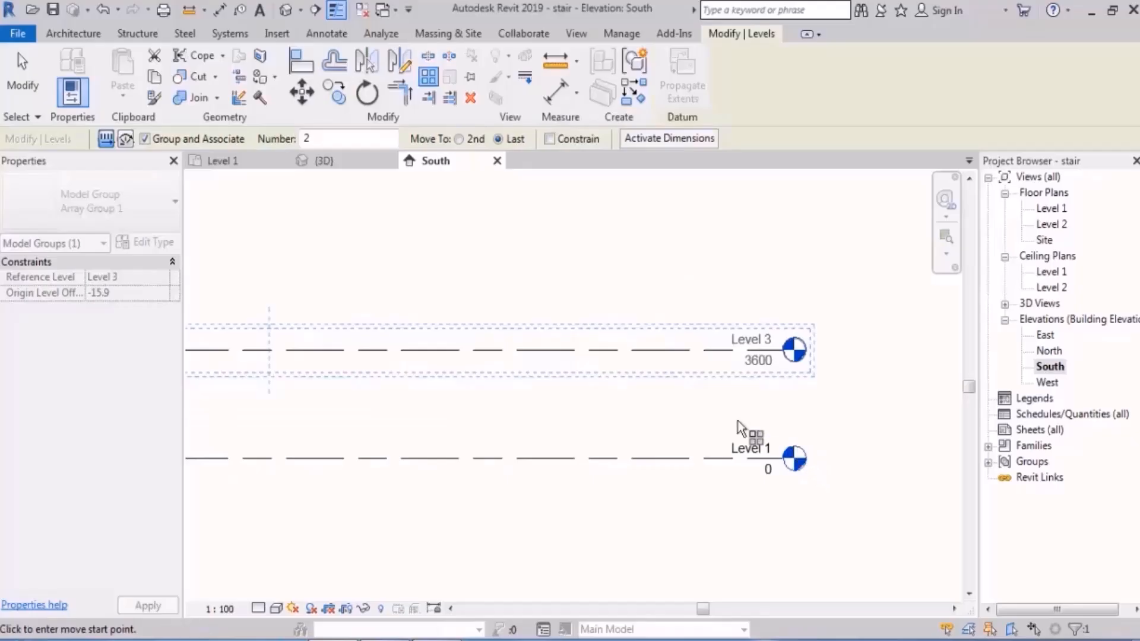
pyautogui.click(459, 138)
pyautogui.moveTo(472, 284); pyautogui.dragTo(559, 361, button='middle')
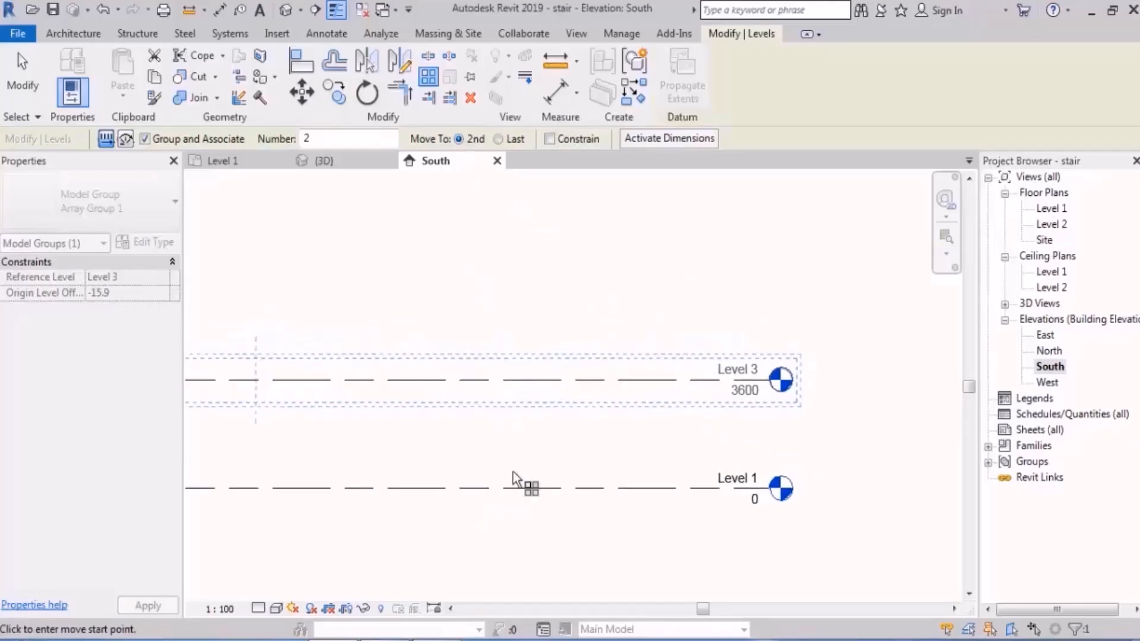
pyautogui.moveTo(513, 471); pyautogui.dragTo(527, 527, button='middle')
pyautogui.click(518, 522)
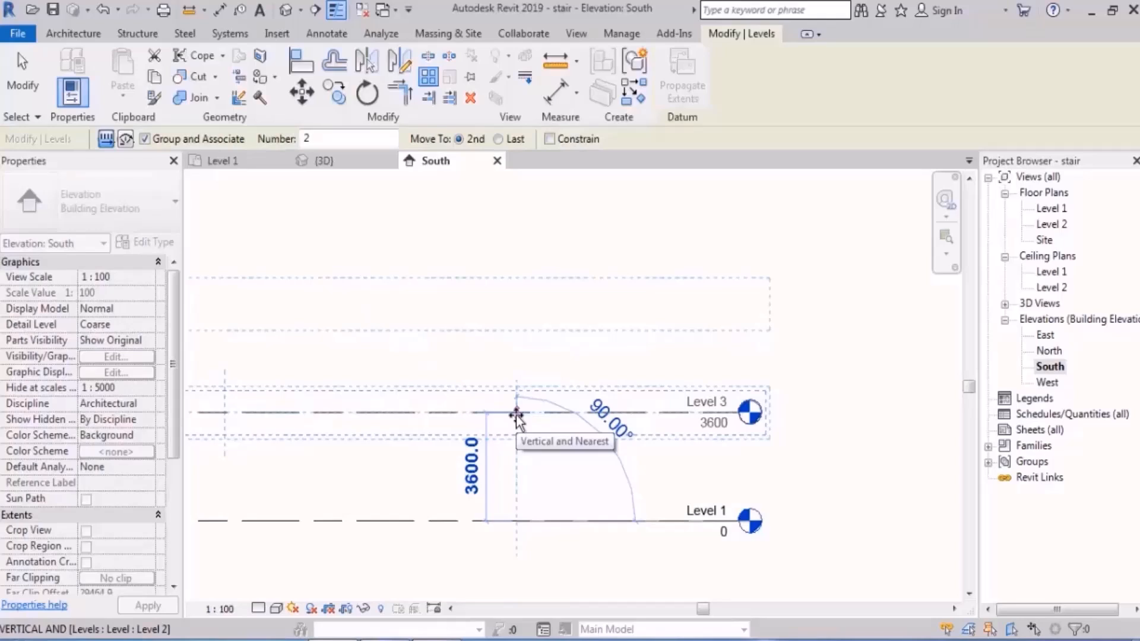
pyautogui.write('360')
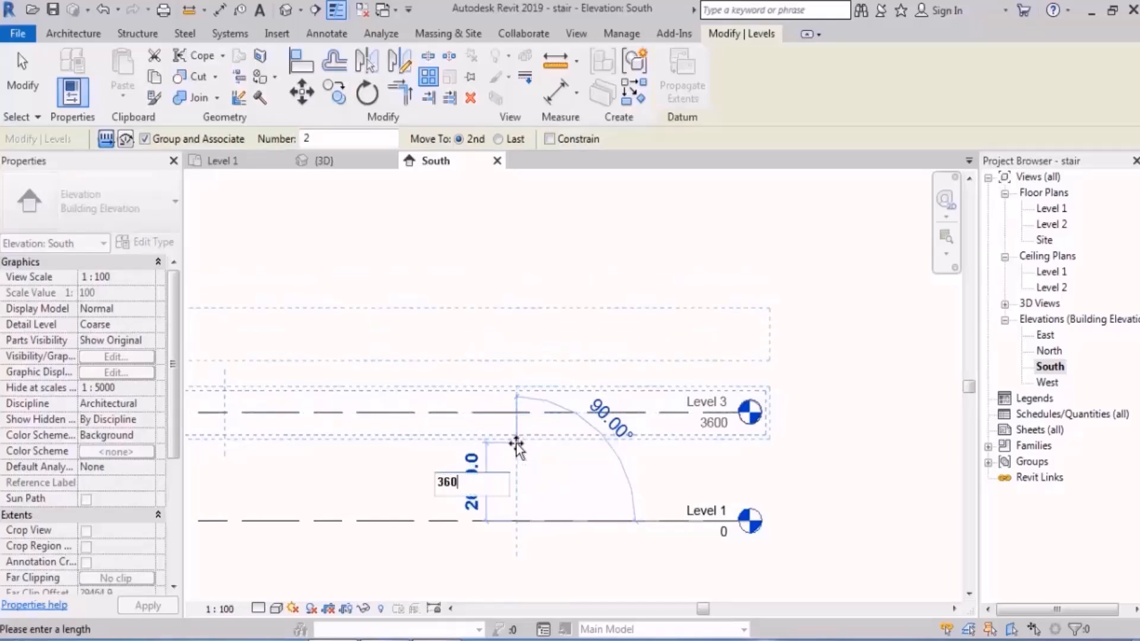
pyautogui.write('0')
pyautogui.press('Return')
# Step: Set the level array count to 10 and clear the selection
pyautogui.scroll(-2, 537, 456)
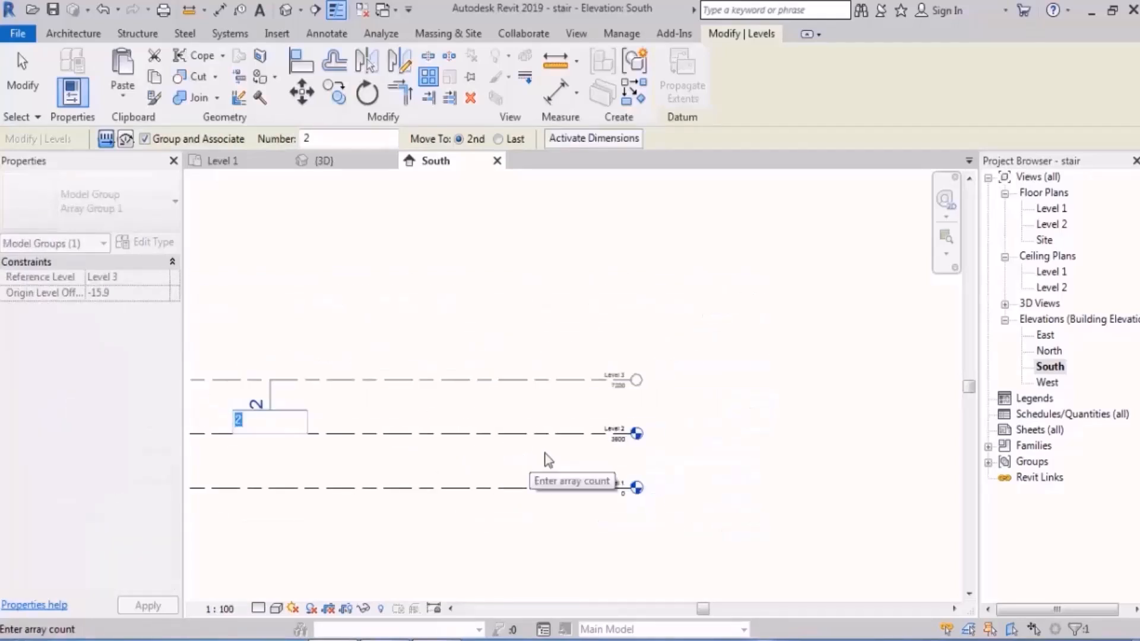
pyautogui.scroll(-1, 545, 455)
pyautogui.moveTo(515, 474); pyautogui.dragTo(736, 475, button='middle')
pyautogui.moveTo(646, 480); pyautogui.dragTo(573, 493, button='middle')
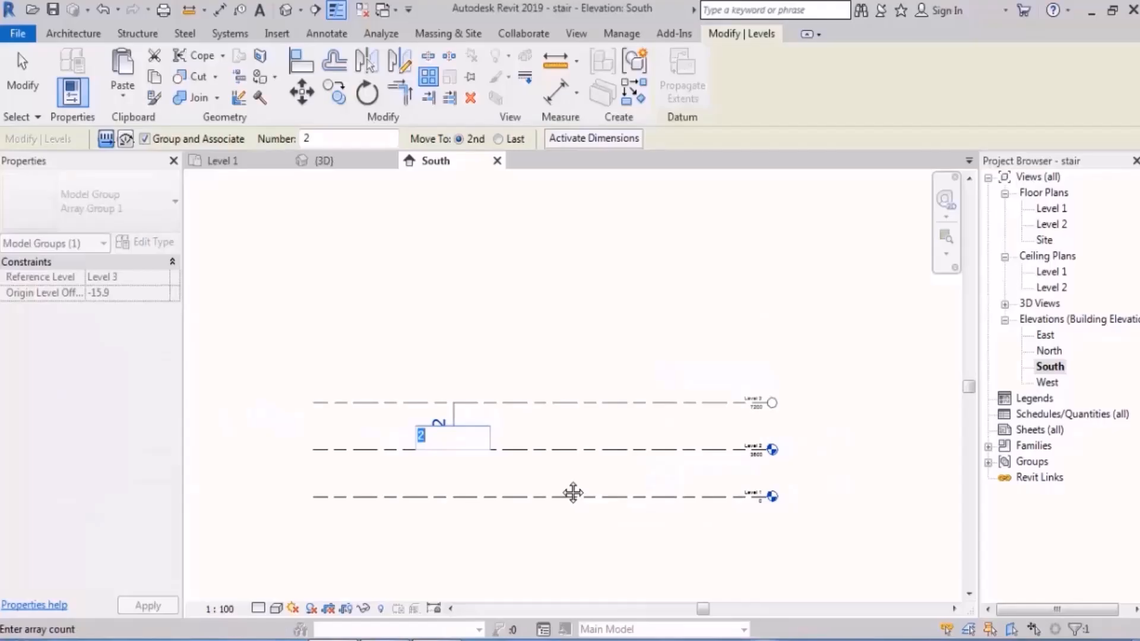
pyautogui.write('10')
pyautogui.press('Return')
pyautogui.moveTo(729, 432); pyautogui.dragTo(670, 431, button='middle')
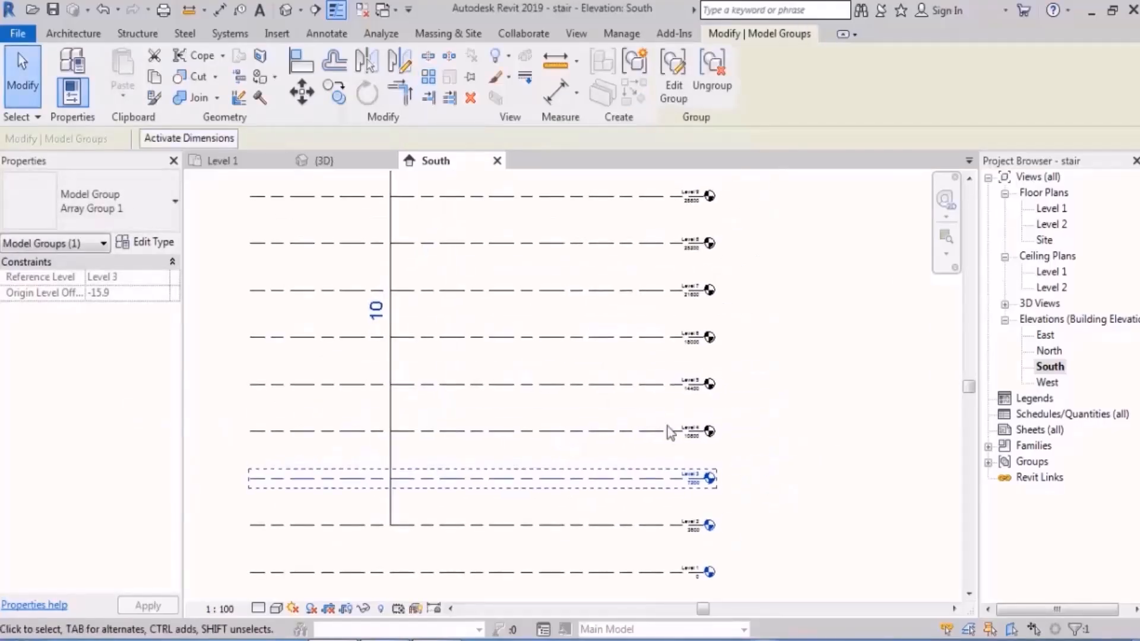
pyautogui.click(758, 354)
pyautogui.scroll(-1, 693, 398)
pyautogui.moveTo(748, 388); pyautogui.dragTo(720, 403, button='middle')
pyautogui.moveTo(715, 352); pyautogui.dragTo(708, 376, button='middle')
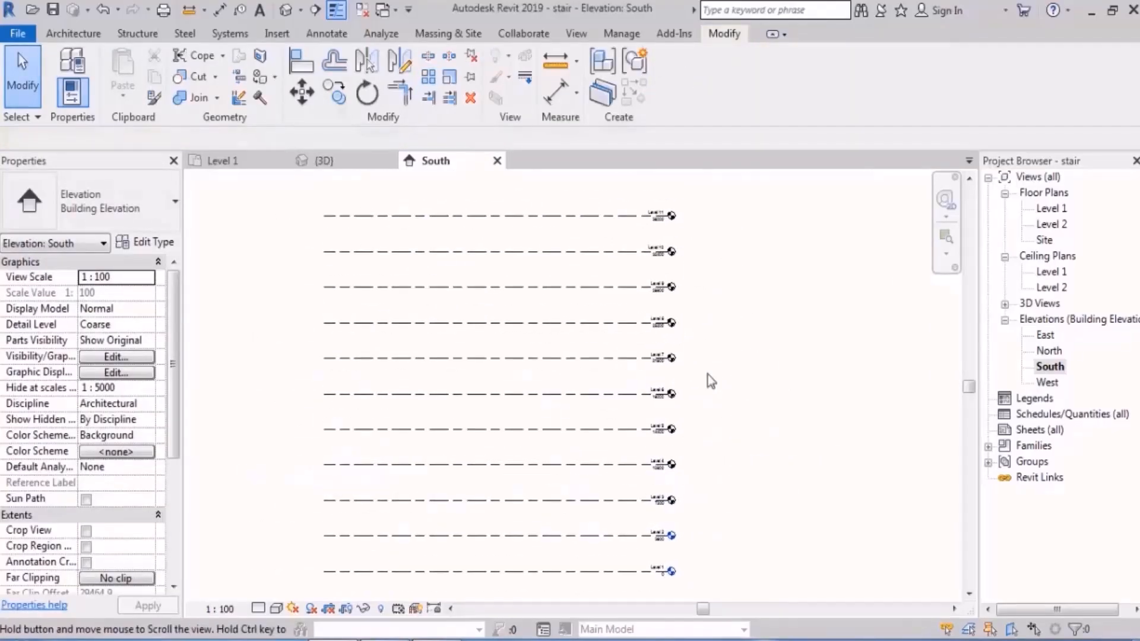
# Step: Change the level array count to 9 and deselect the array
pyautogui.click(569, 324)
pyautogui.press('Escape')
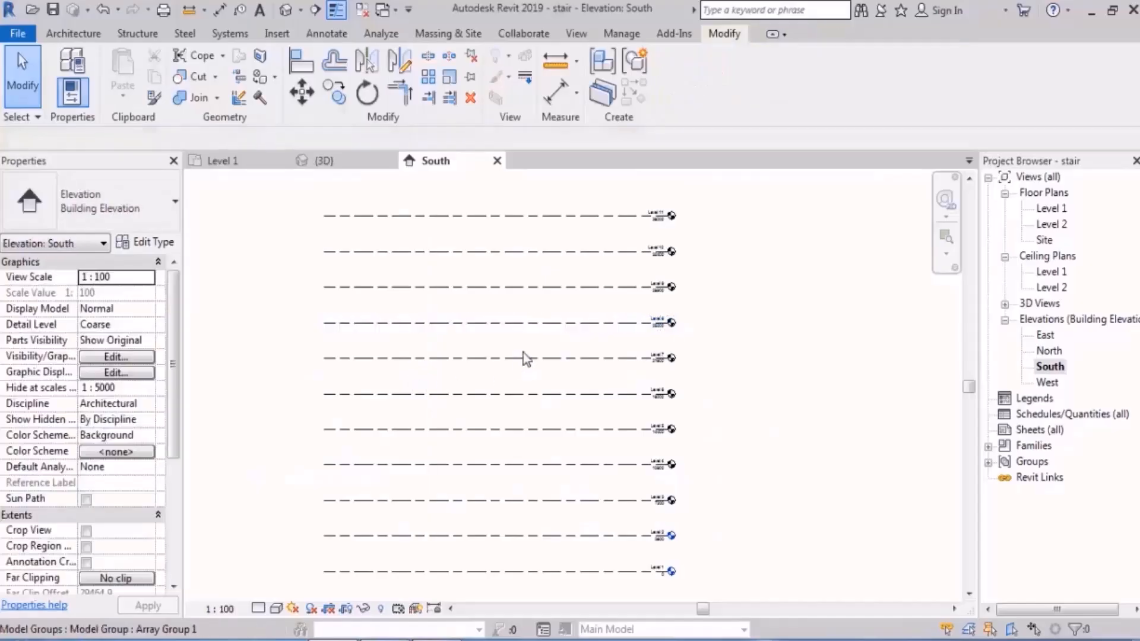
pyautogui.click(523, 357)
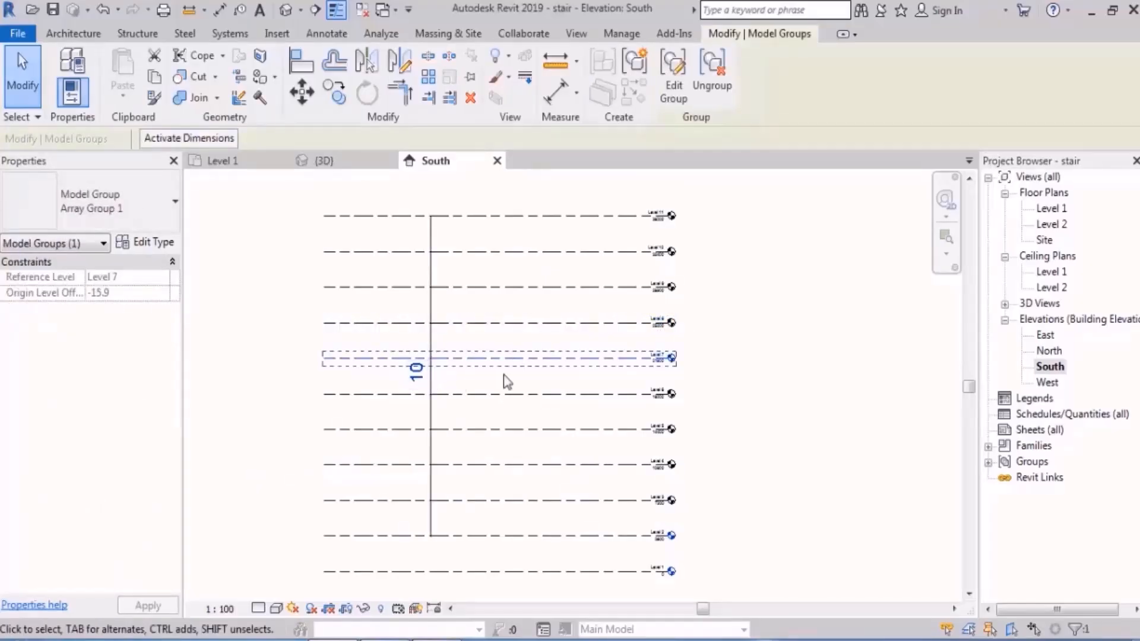
pyautogui.click(425, 386)
pyautogui.write('9')
pyautogui.press('Return')
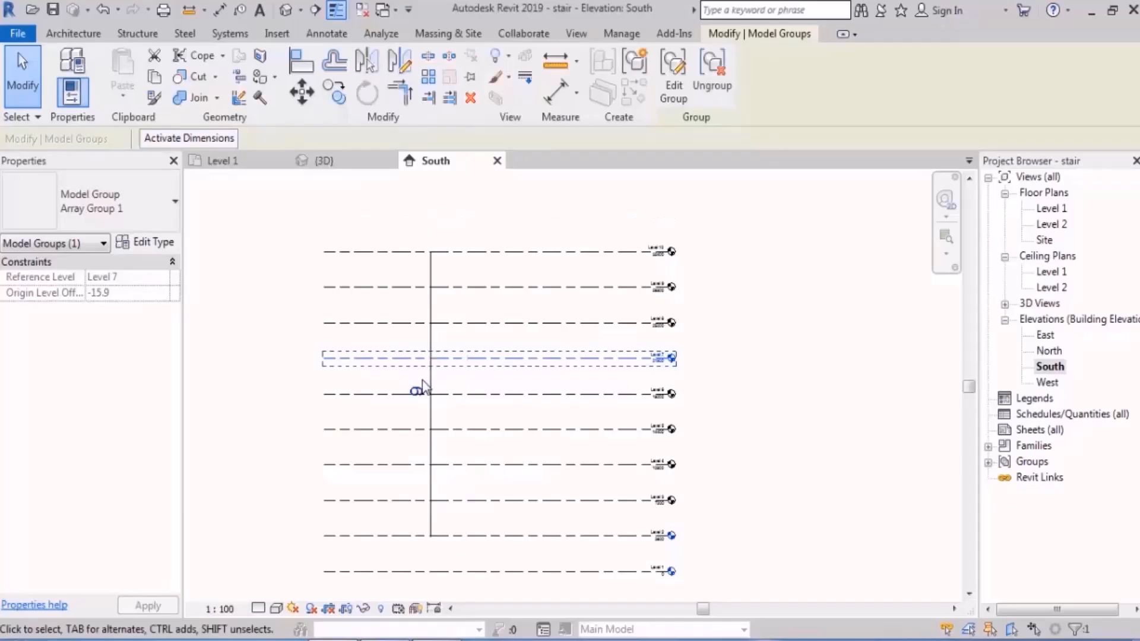
pyautogui.click(841, 357)
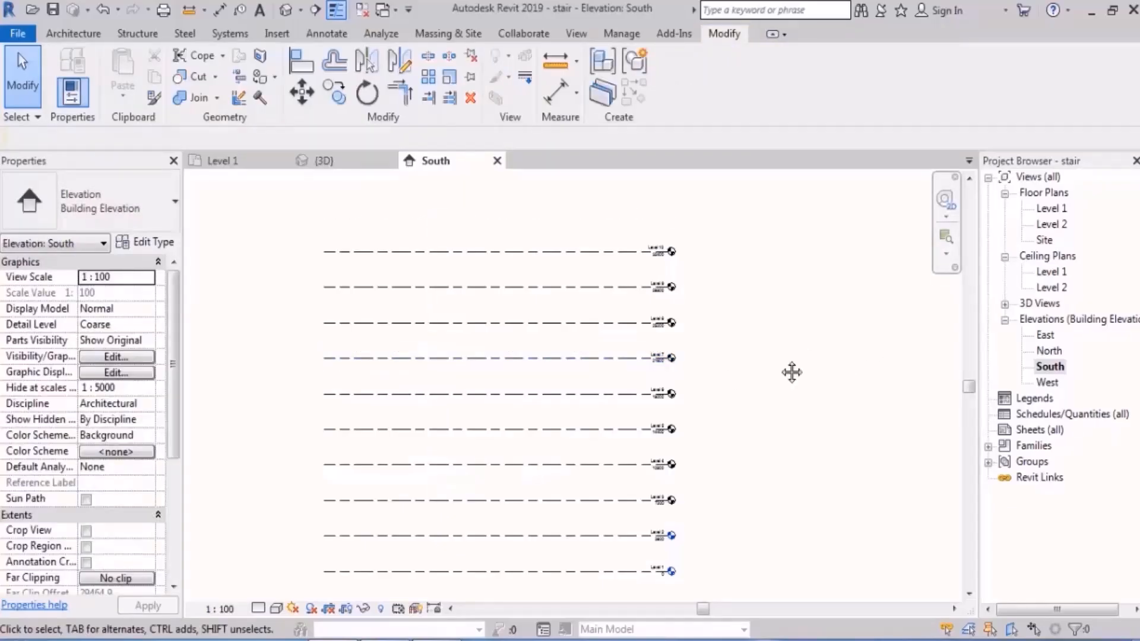
pyautogui.moveTo(738, 334); pyautogui.dragTo(746, 350, button='middle')
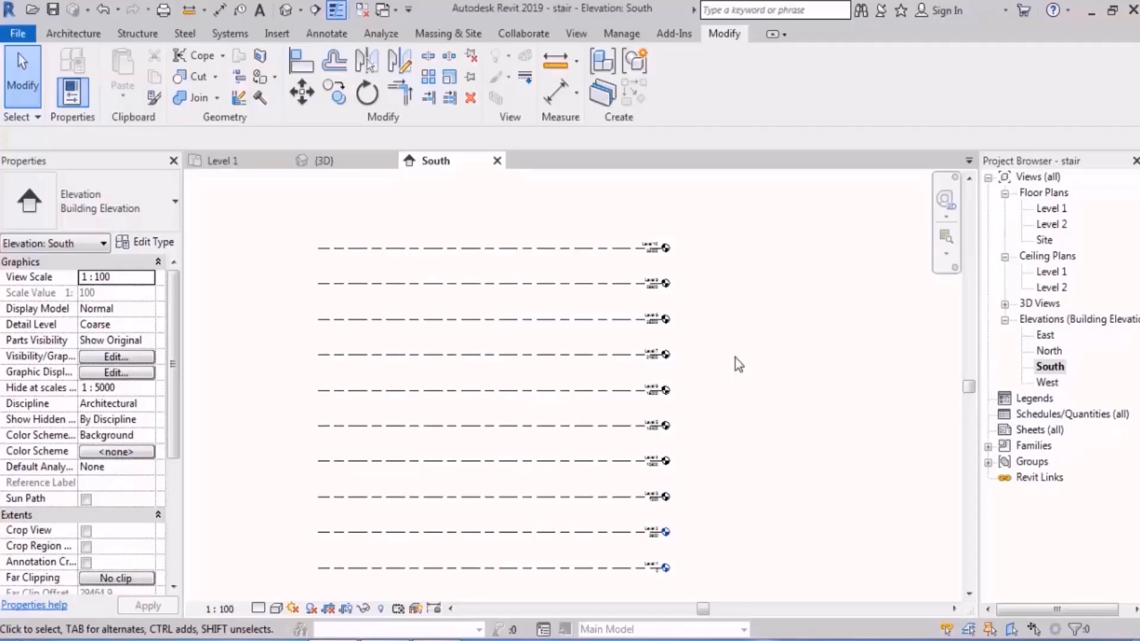
# Step: Ungroup all the arrayed levels selected above Level 1
pyautogui.click(598, 424)
pyautogui.moveTo(598, 424); pyautogui.dragTo(600, 309)
pyautogui.click(704, 291)
pyautogui.moveTo(742, 217); pyautogui.dragTo(538, 547)
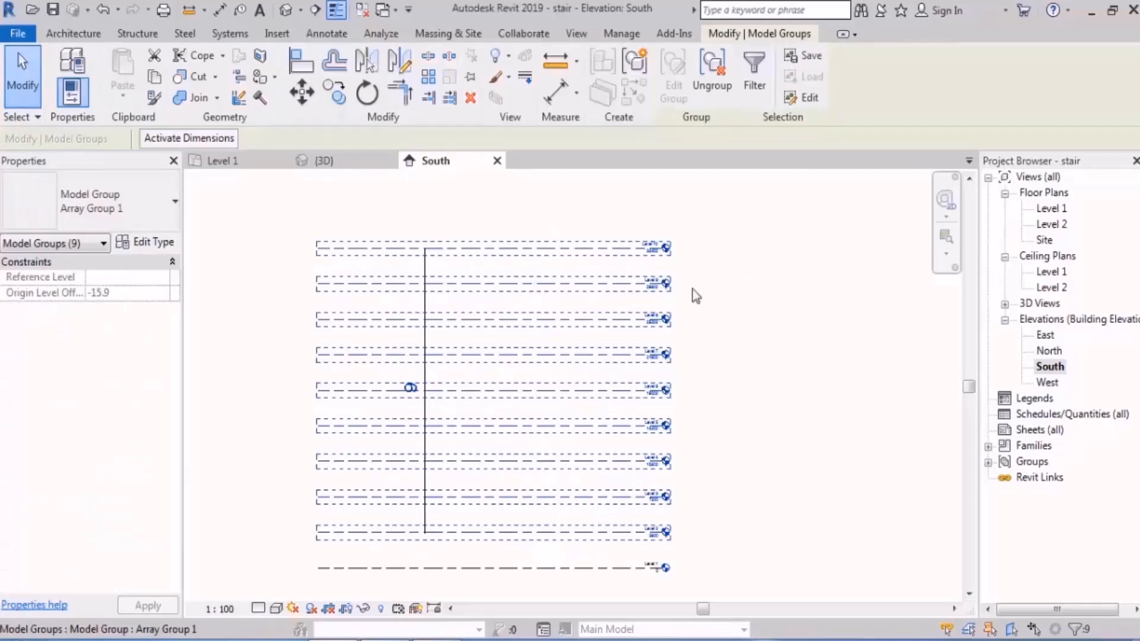
pyautogui.click(718, 95)
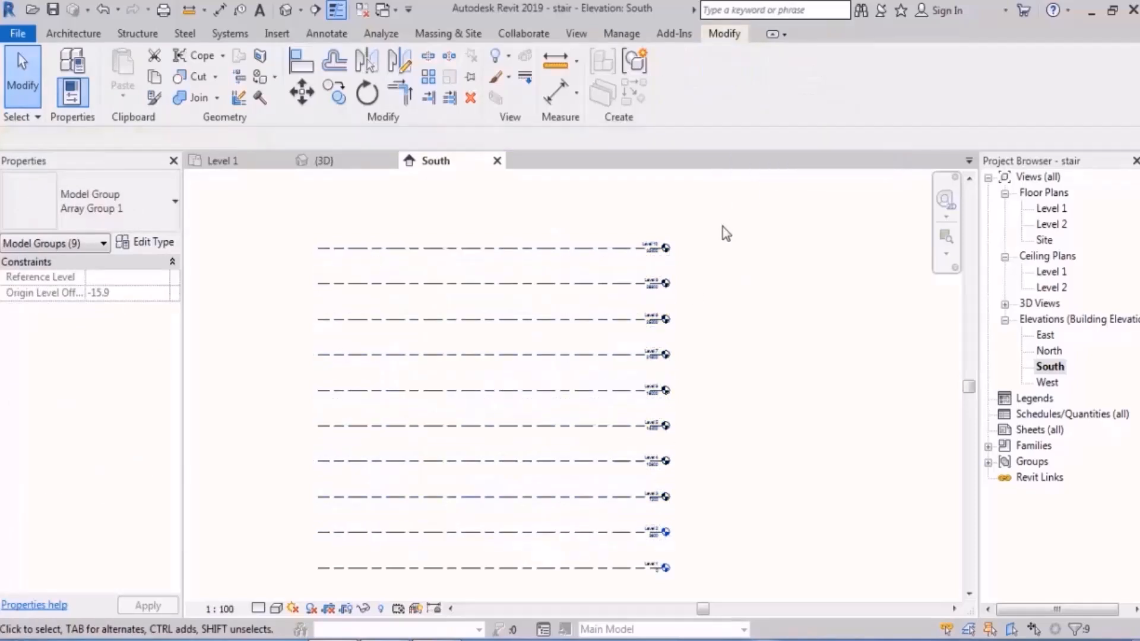
# Step: Select all the levels, filter the selection down to Model Groups only, and ungroup them
pyautogui.scroll(-2, 722, 227)
pyautogui.moveTo(709, 223); pyautogui.dragTo(541, 541)
pyautogui.moveTo(753, 275); pyautogui.dragTo(740, 299, button='middle')
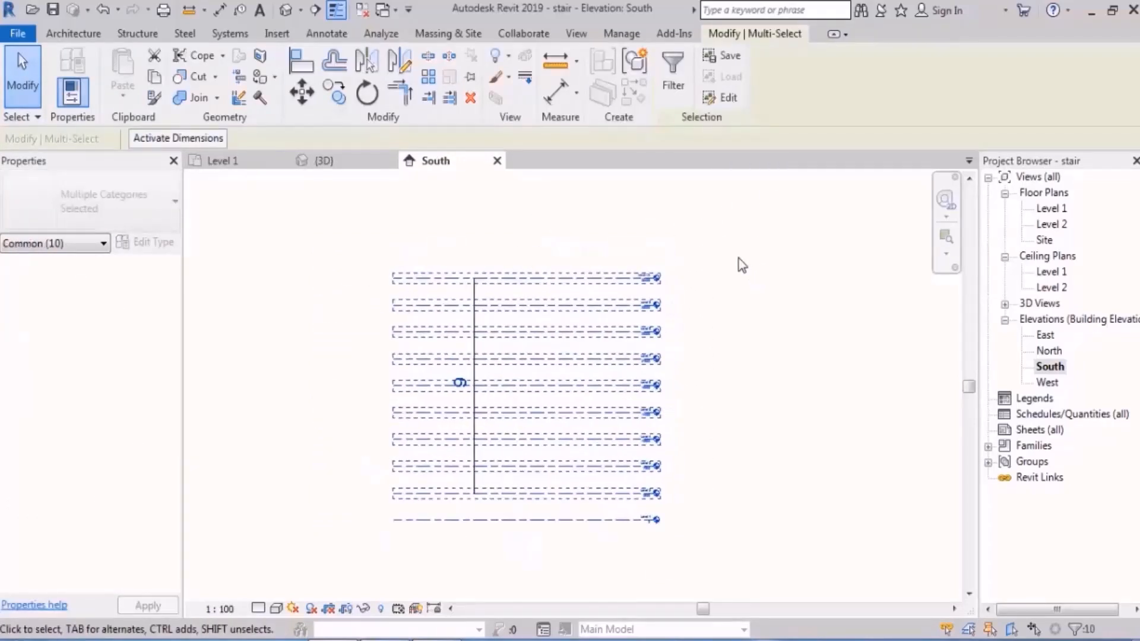
pyautogui.click(674, 94)
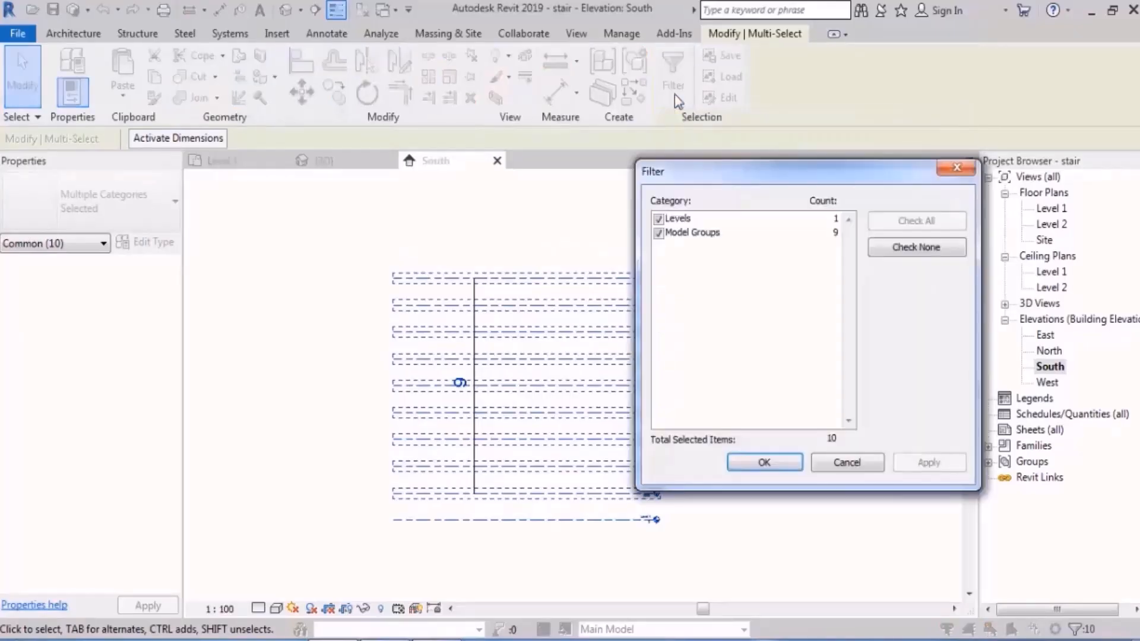
pyautogui.click(658, 219)
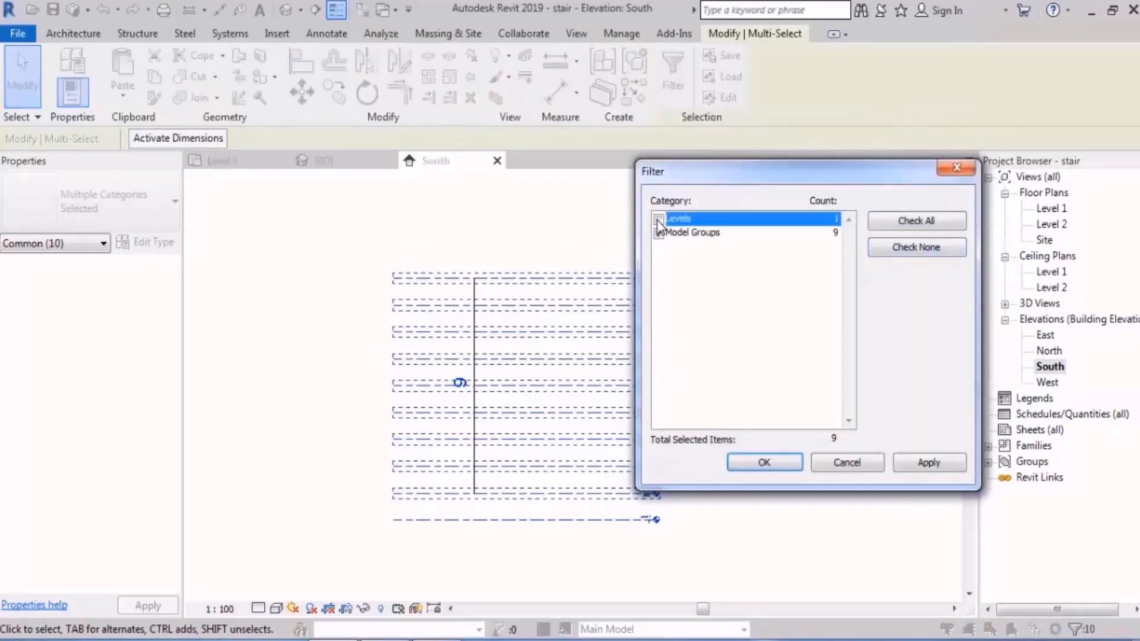
pyautogui.click(749, 463)
pyautogui.click(715, 94)
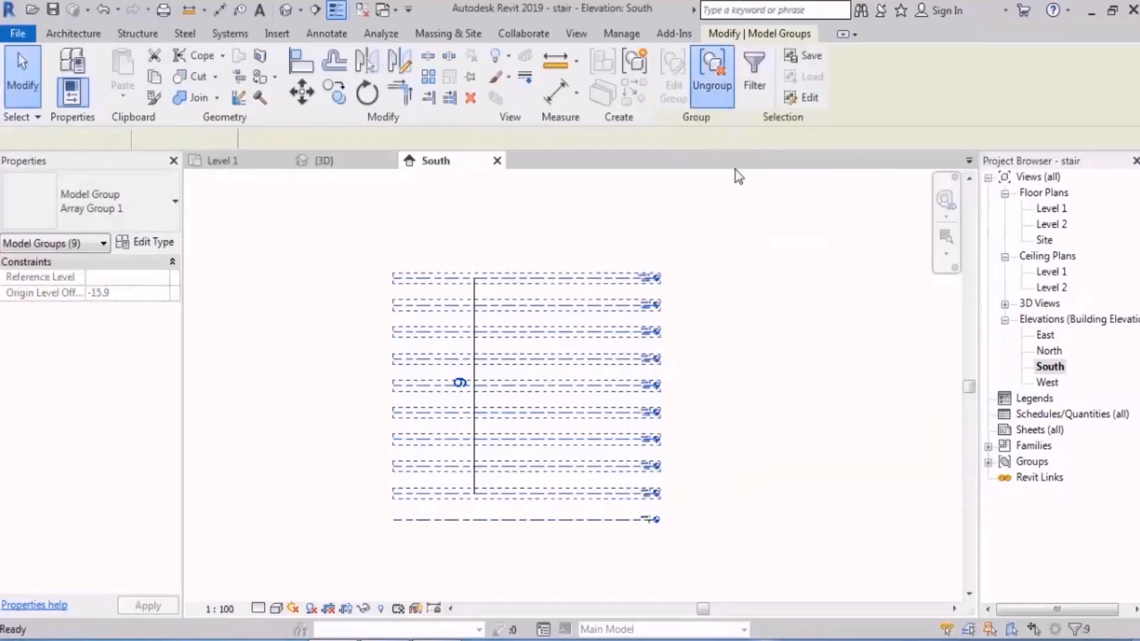
pyautogui.click(915, 270)
# Step: Create floor plan views for Level 3 through Level 10, dismissing the save reminder
pyautogui.scroll(1, 586, 406)
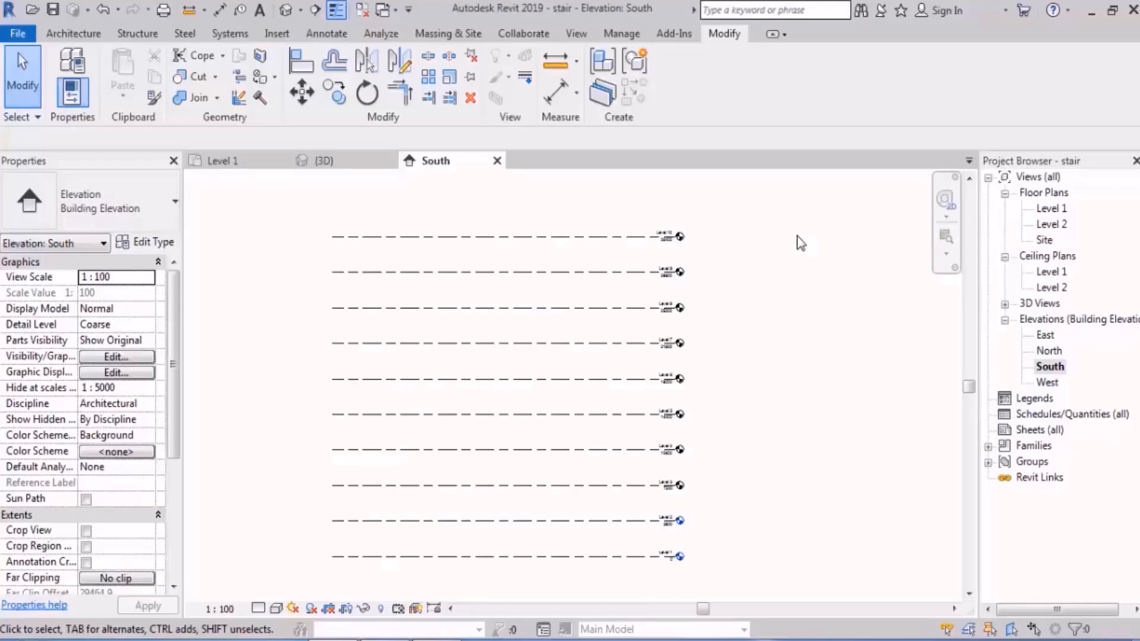
pyautogui.moveTo(809, 325); pyautogui.dragTo(799, 318, button='middle')
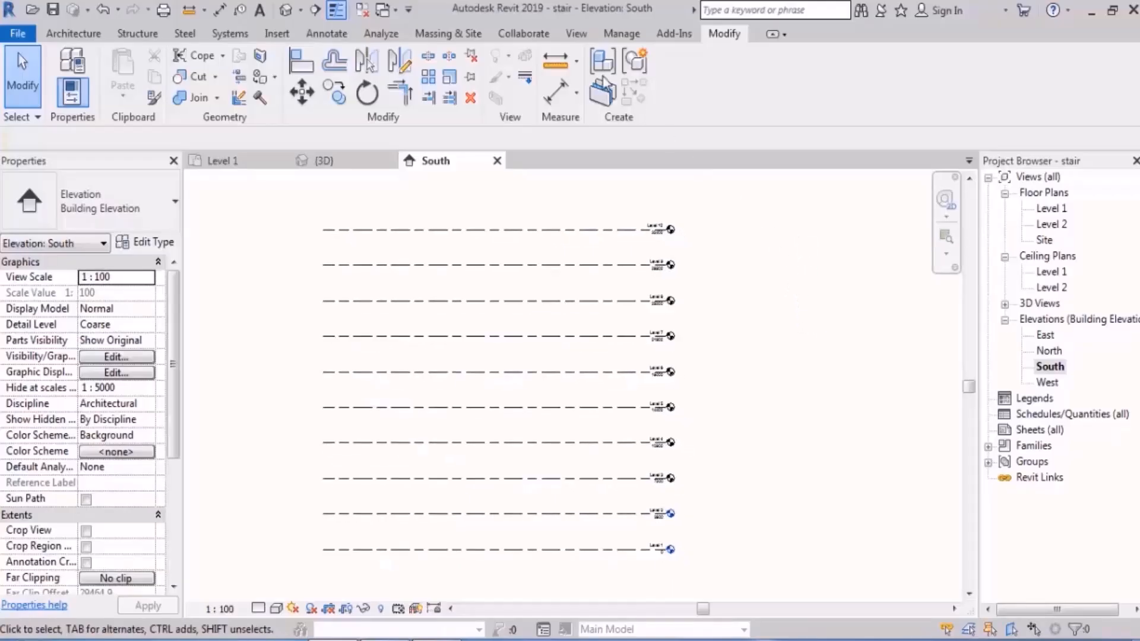
pyautogui.click(574, 37)
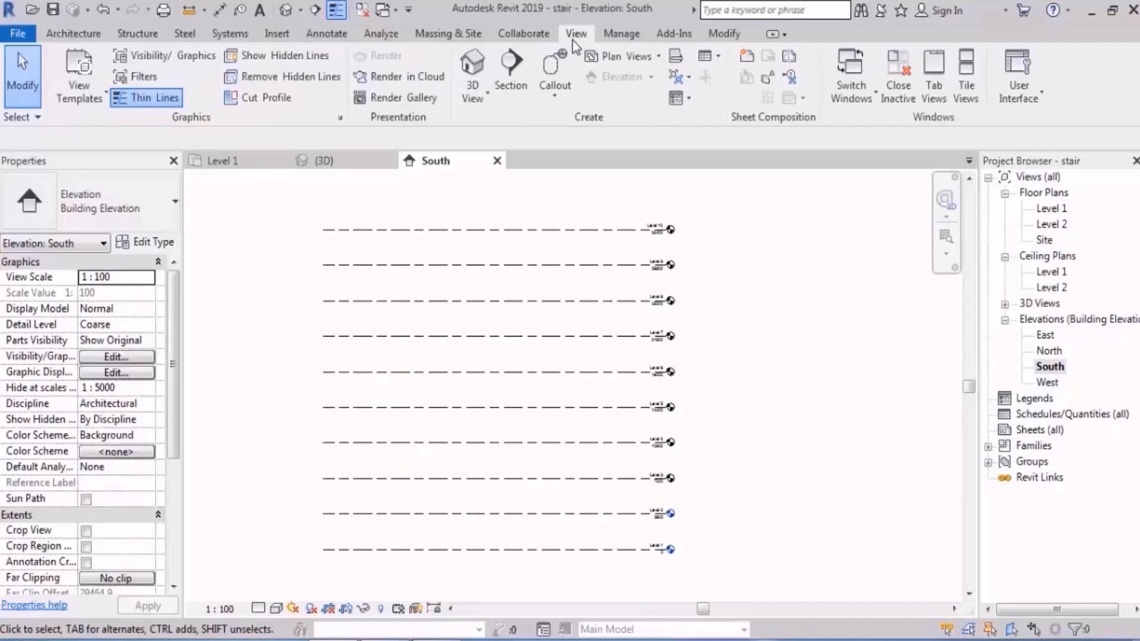
pyautogui.click(661, 56)
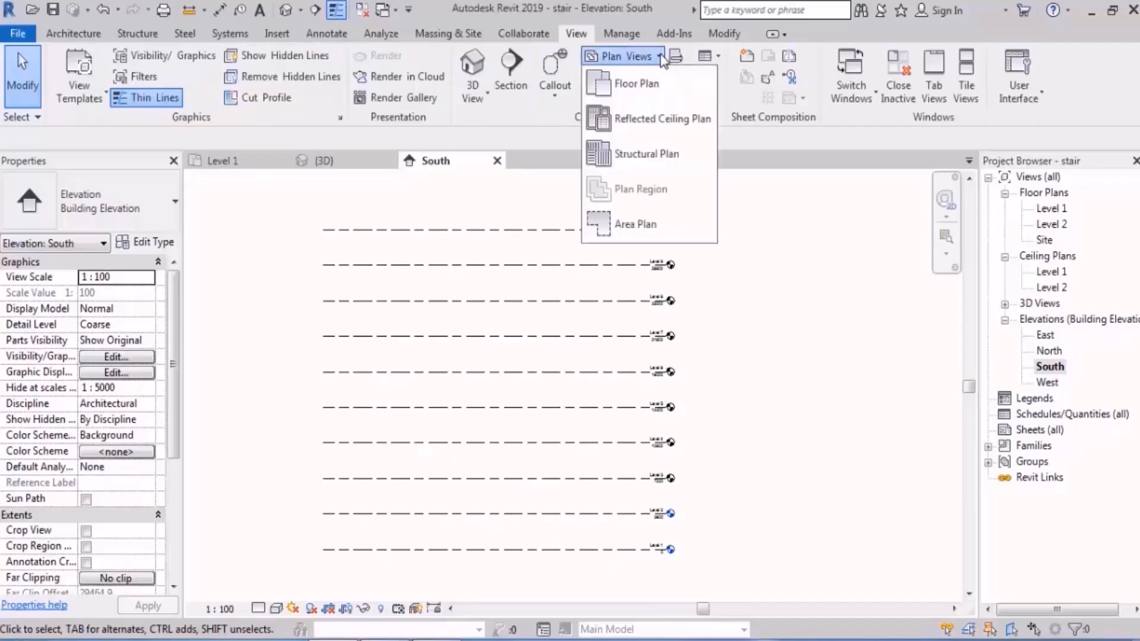
pyautogui.click(670, 95)
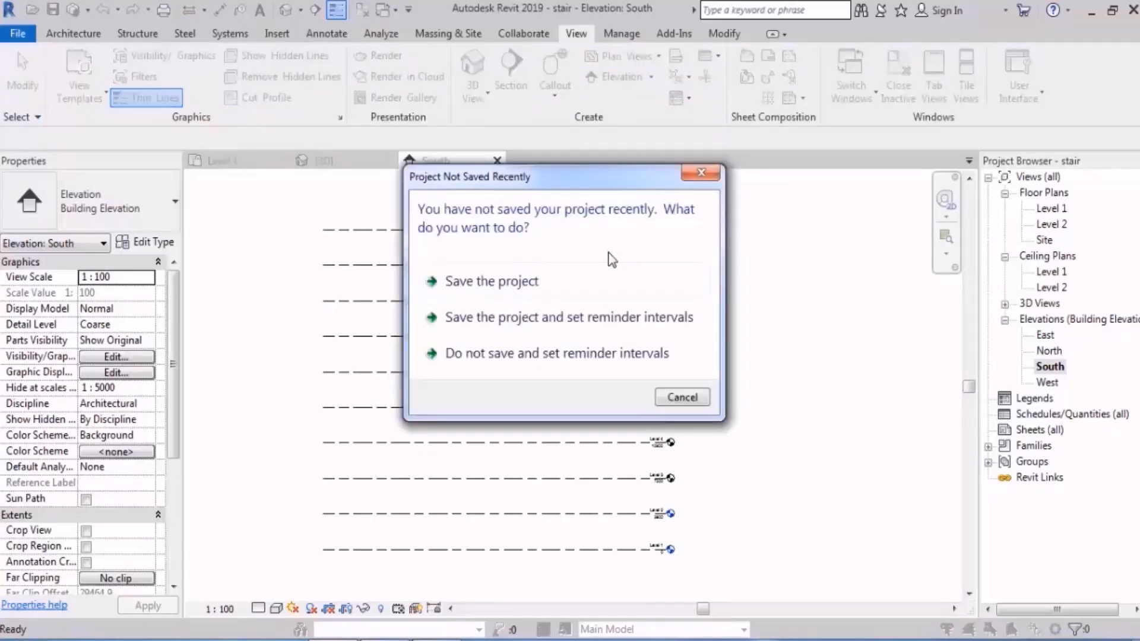
pyautogui.press('Escape')
pyautogui.moveTo(550, 255); pyautogui.dragTo(522, 421)
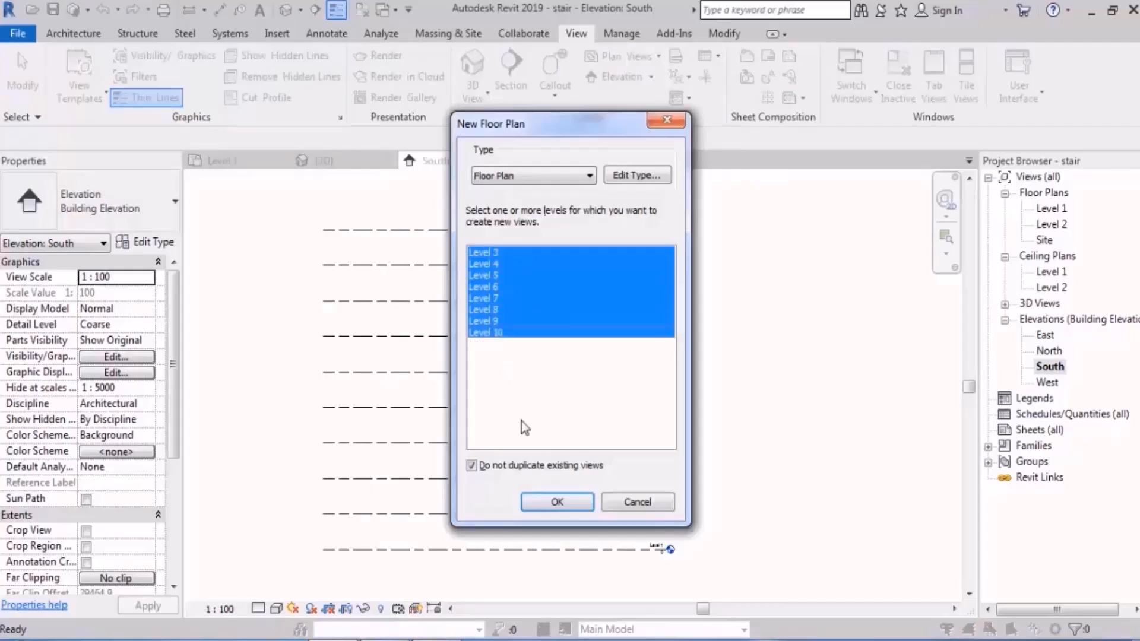
pyautogui.click(550, 502)
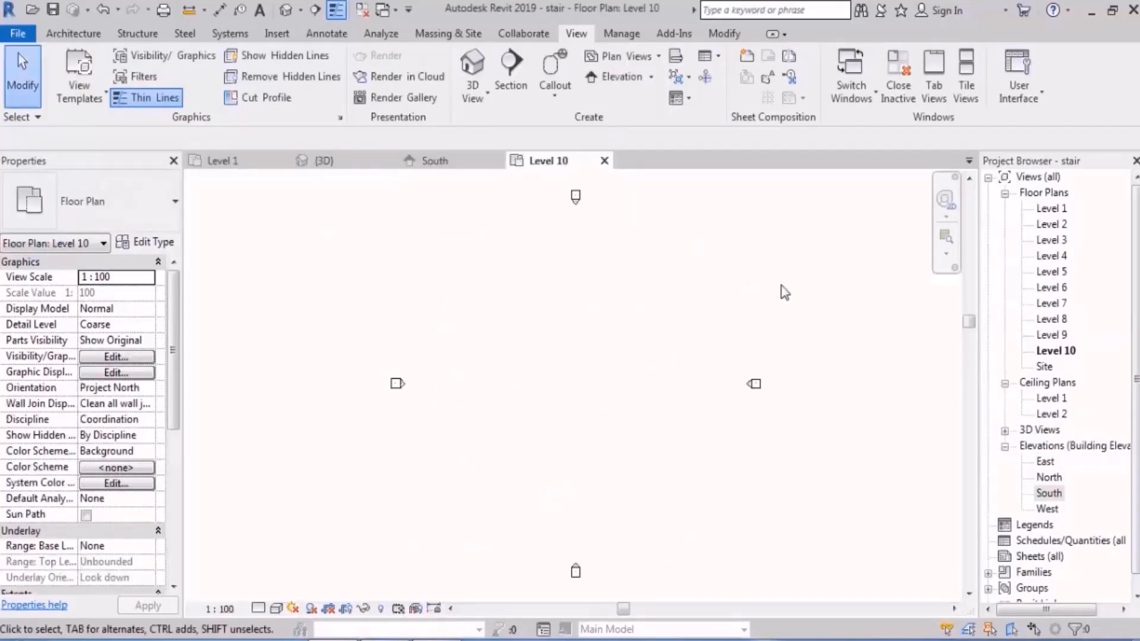
# Step: In the Level 1 floor plan, delete the circular detail line and the old spiral stair
pyautogui.doubleClick(1052, 209)
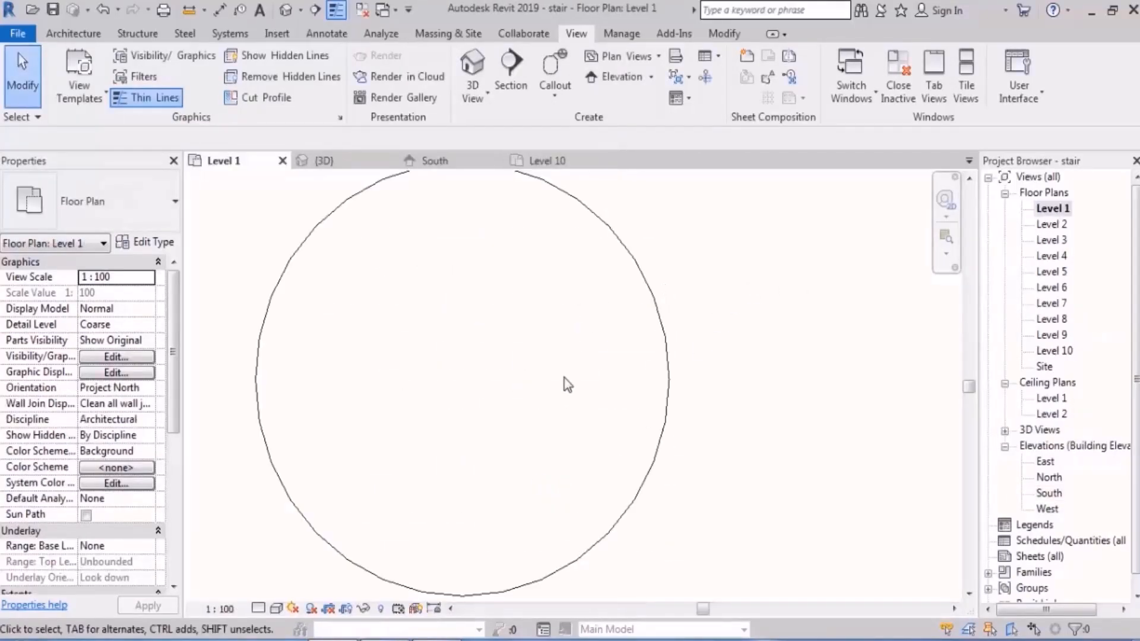
pyautogui.scroll(-5, 618, 323)
pyautogui.moveTo(629, 288); pyautogui.dragTo(502, 445)
pyautogui.press('Delete')
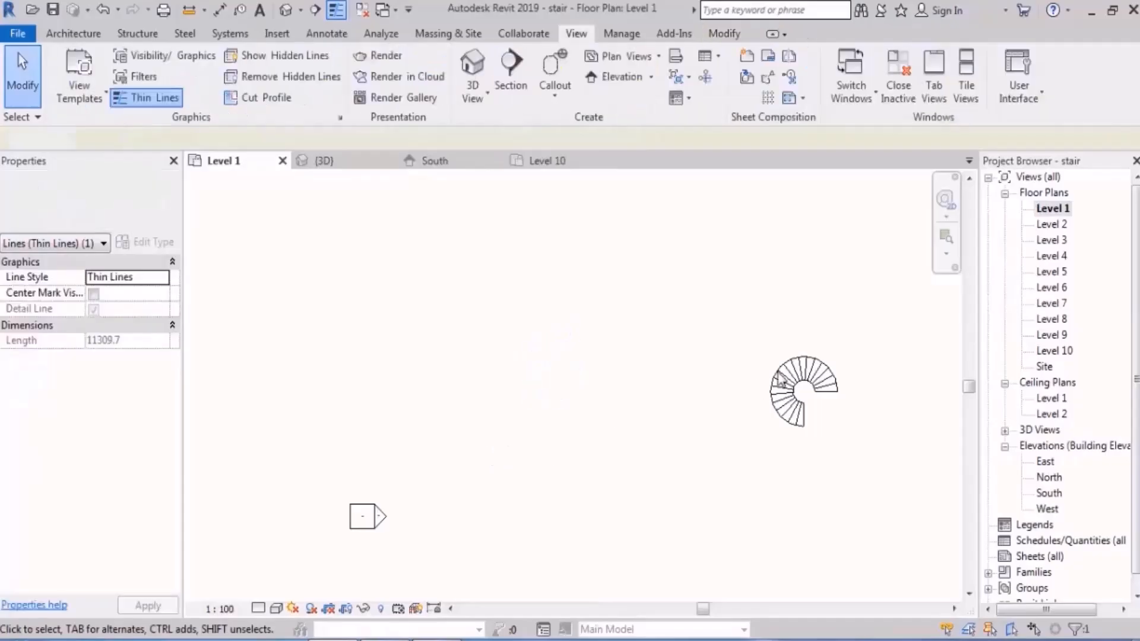
pyautogui.moveTo(909, 309); pyautogui.dragTo(715, 499)
pyautogui.press('Delete')
pyautogui.scroll(-3, 450, 338)
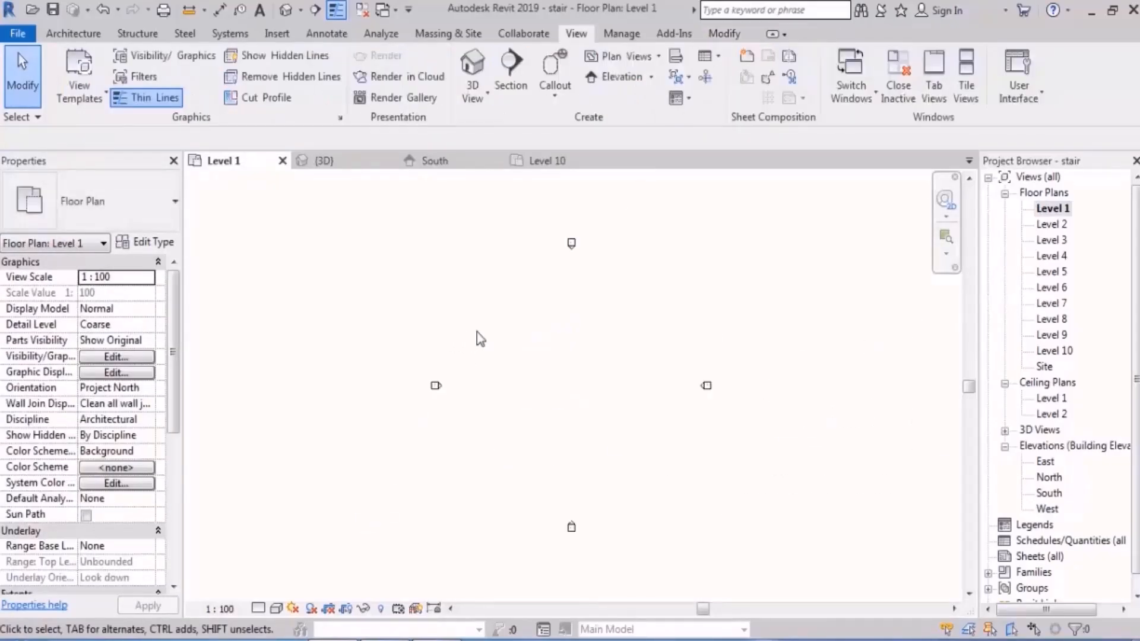
# Step: Create a rectangular Generic Floor - 400mm on Level 1 between the elevation markers, about 24000 by 23000 mm
pyautogui.click(73, 34)
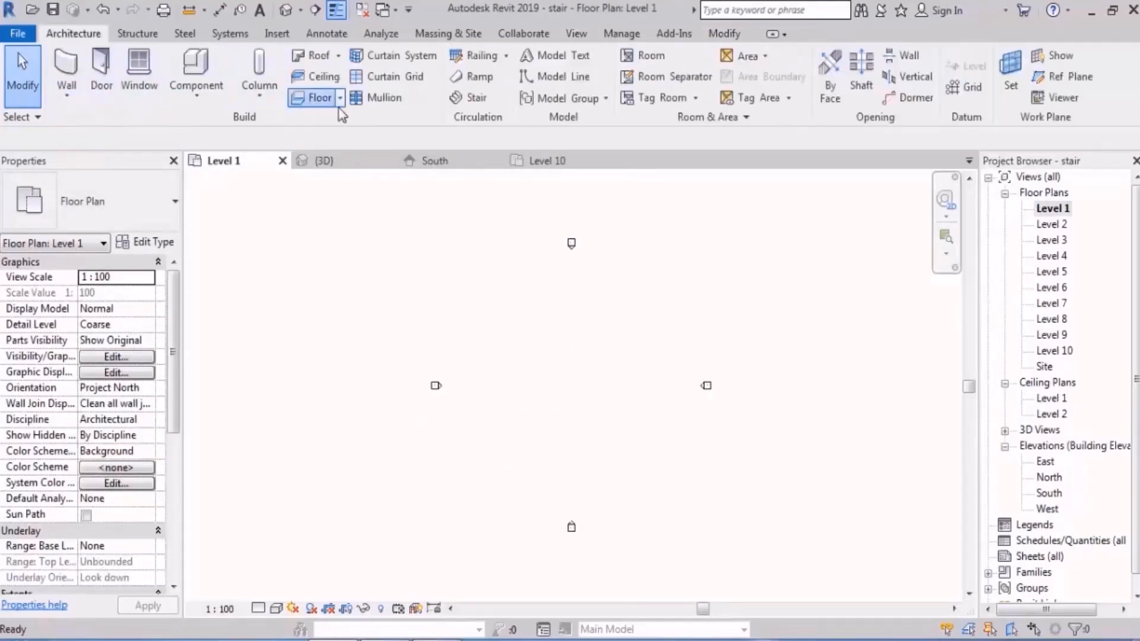
pyautogui.click(320, 98)
pyautogui.click(814, 57)
pyautogui.click(631, 304)
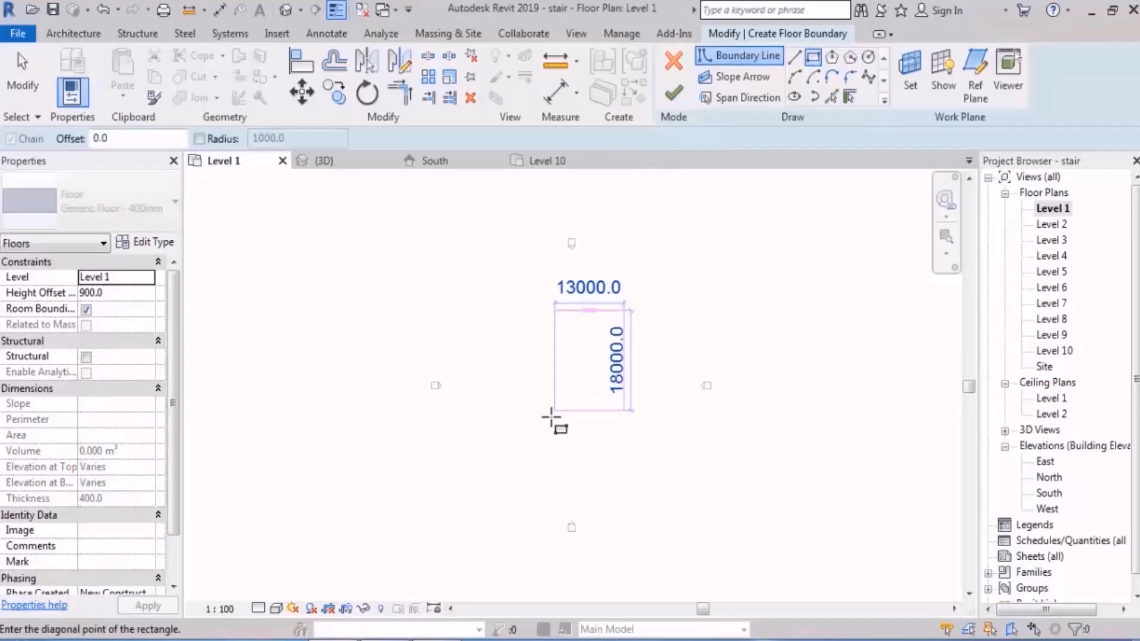
pyautogui.click(496, 438)
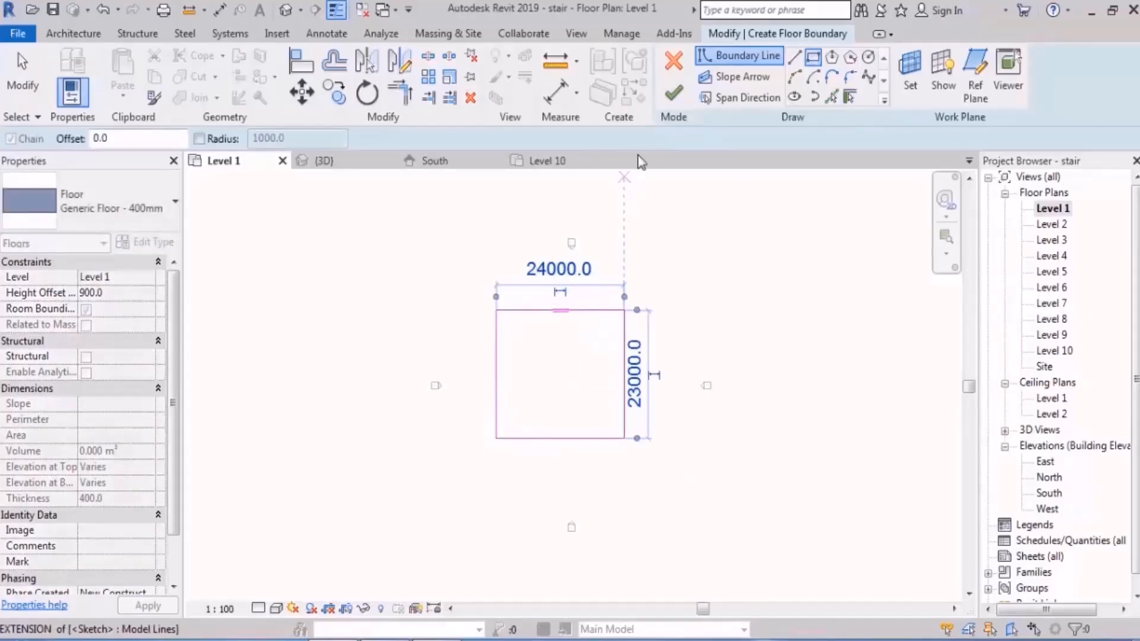
pyautogui.click(674, 98)
pyautogui.click(746, 259)
# Step: In the 3D view, set the floor's height offset from Level 1 to 0.0
pyautogui.click(284, 14)
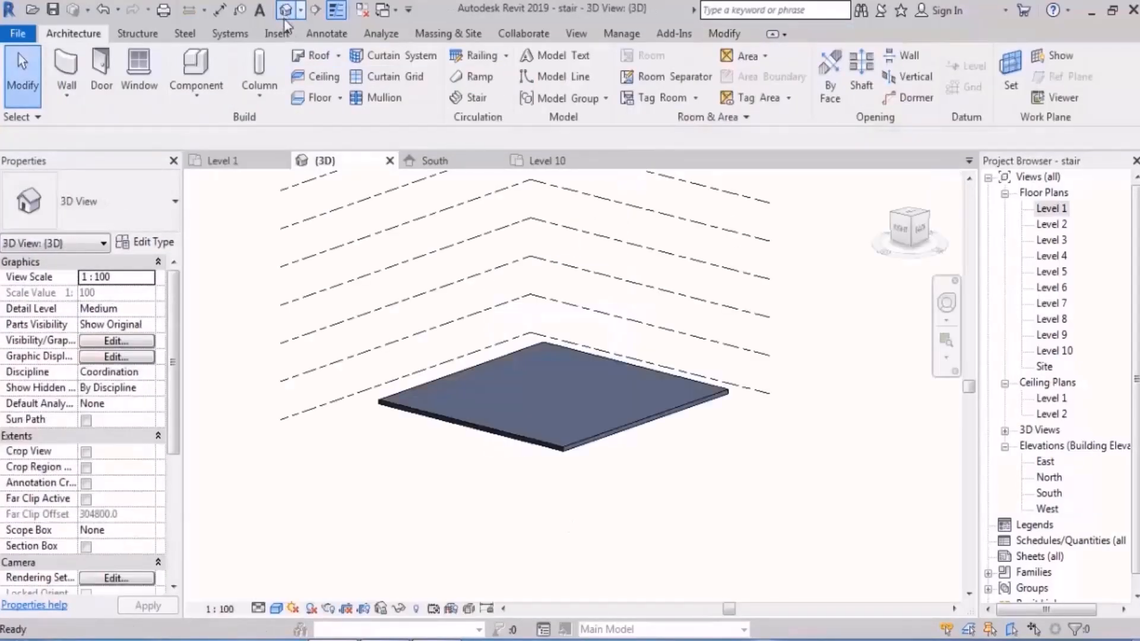
pyautogui.keyDown('shift'); pyautogui.moveTo(677, 487); pyautogui.dragTo(687, 445, button='middle'); pyautogui.keyUp('shift')
pyautogui.click(513, 402)
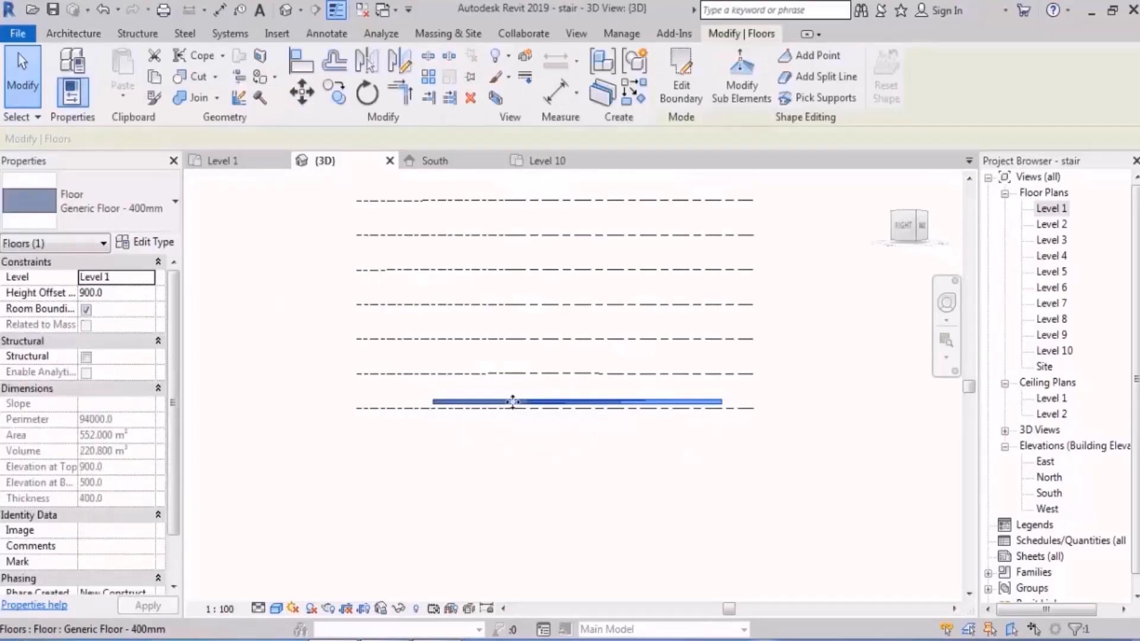
pyautogui.click(120, 293)
pyautogui.write('0.0')
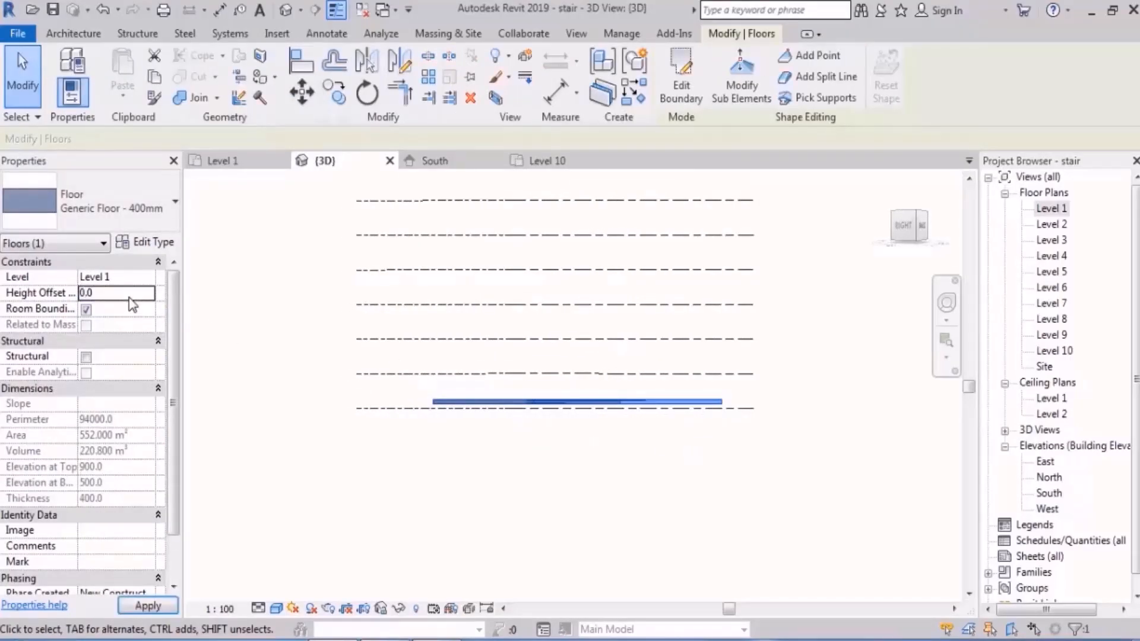
pyautogui.click(534, 476)
pyautogui.keyDown('shift'); pyautogui.moveTo(671, 484); pyautogui.dragTo(615, 528, button='middle'); pyautogui.keyUp('shift')
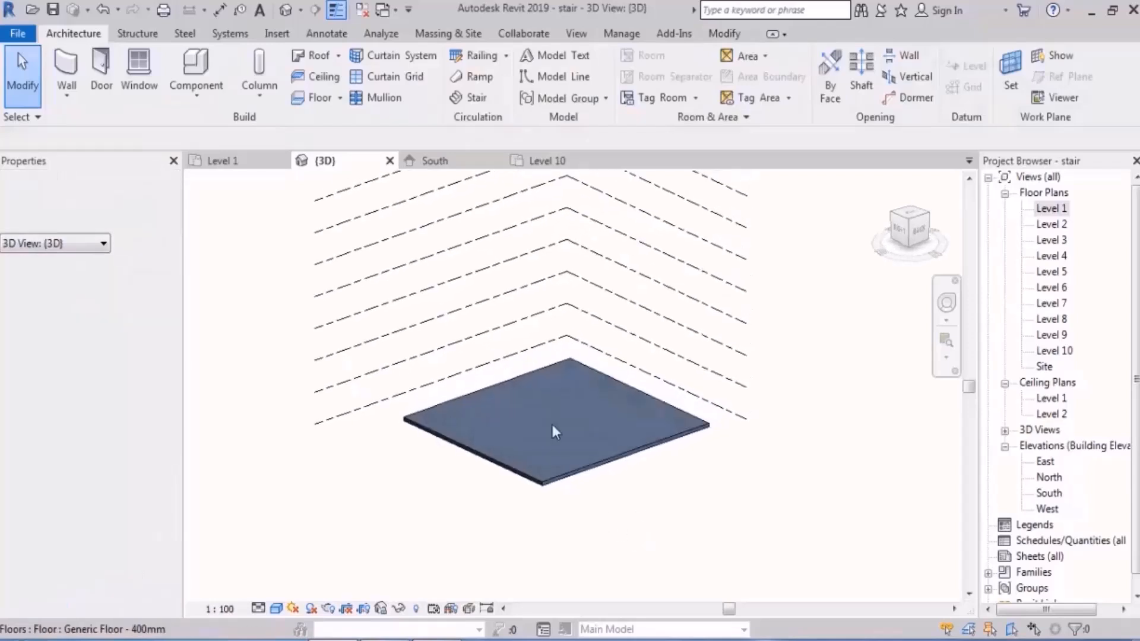
# Step: Copy the floor slab and paste it aligned to Level 2 through Level 10
pyautogui.click(552, 431)
pyautogui.scroll(-2, 562, 494)
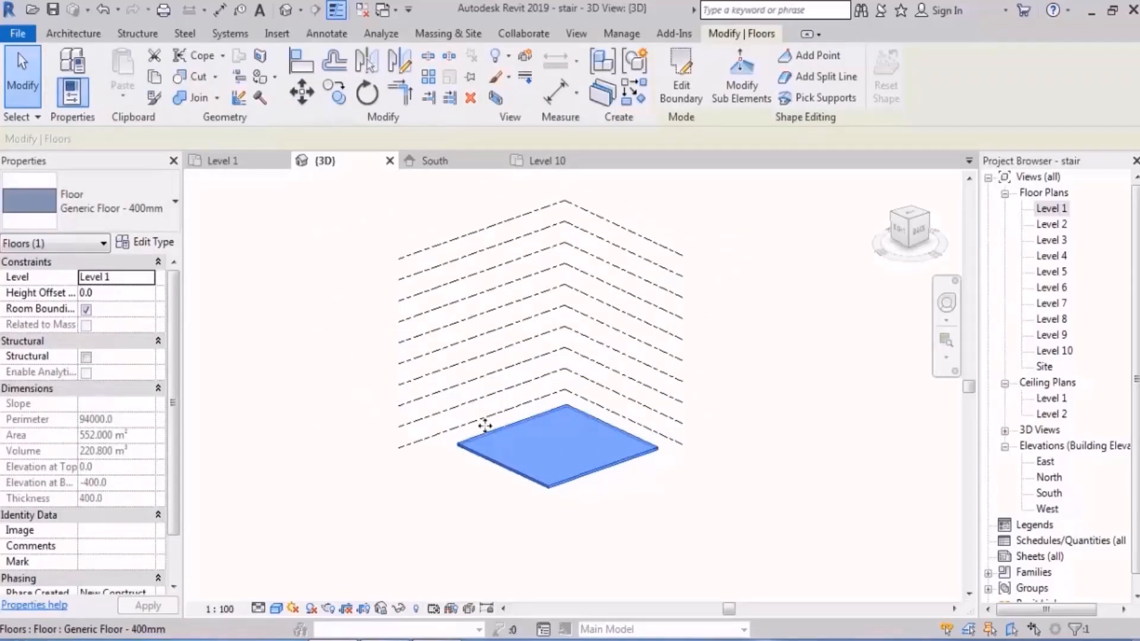
pyautogui.click(156, 78)
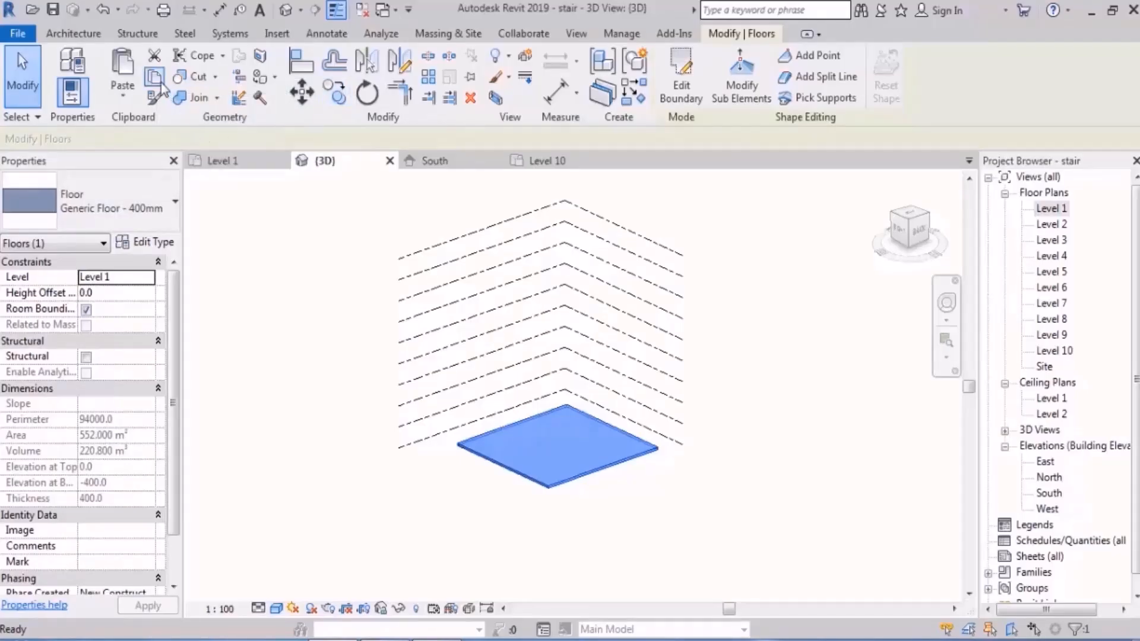
pyautogui.click(122, 98)
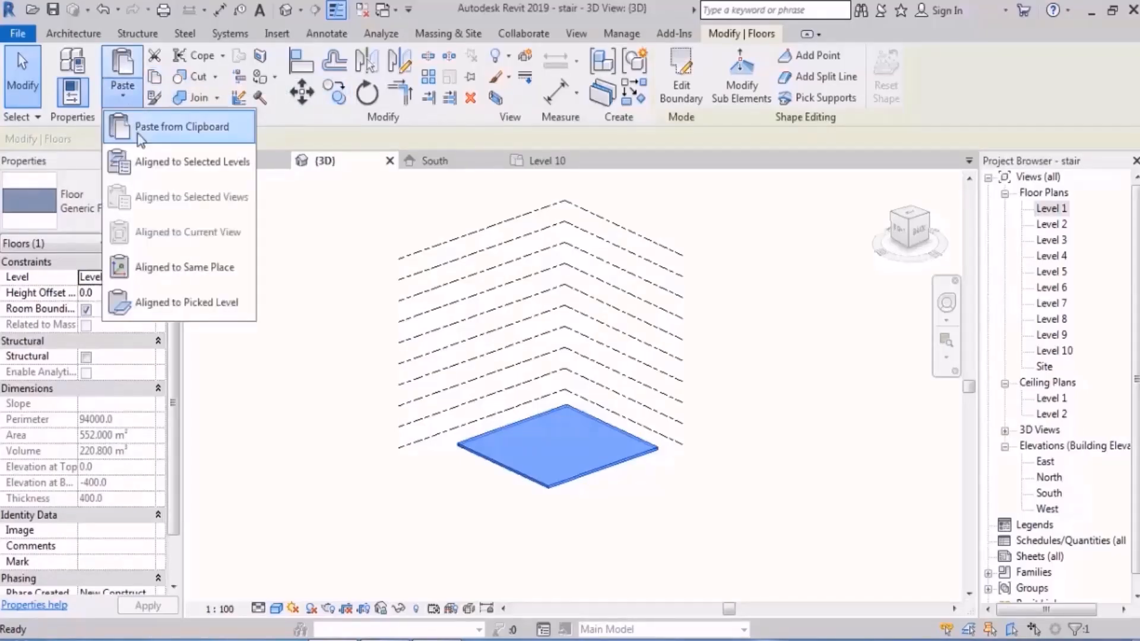
pyautogui.click(208, 161)
pyautogui.keyDown('shift'); pyautogui.click(766, 272); pyautogui.keyUp('shift')
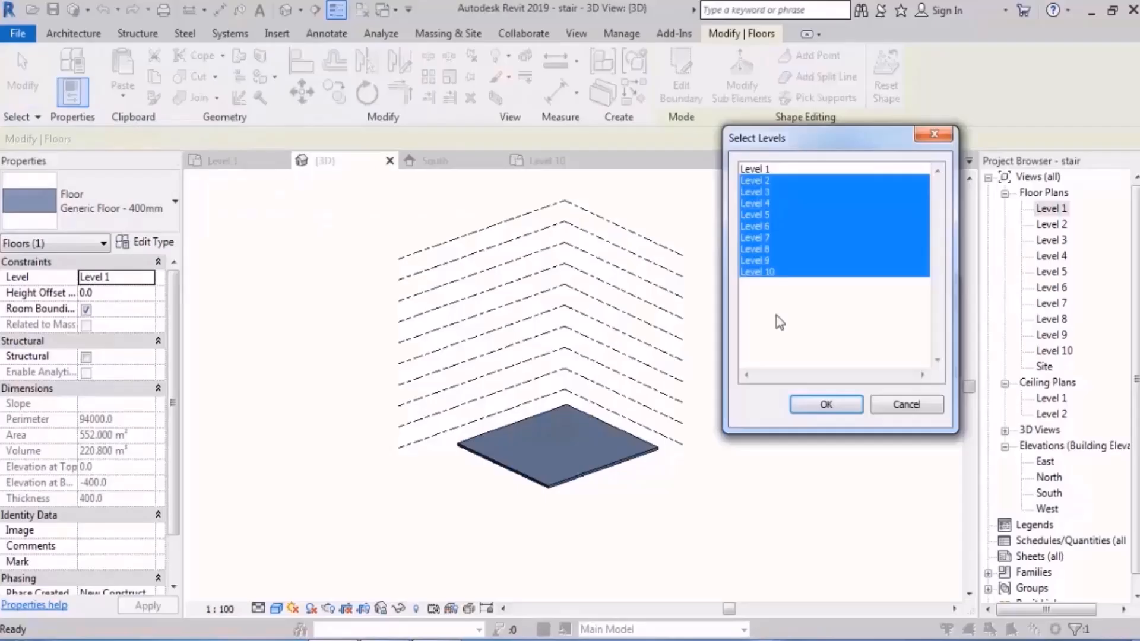
pyautogui.click(827, 404)
pyautogui.click(697, 406)
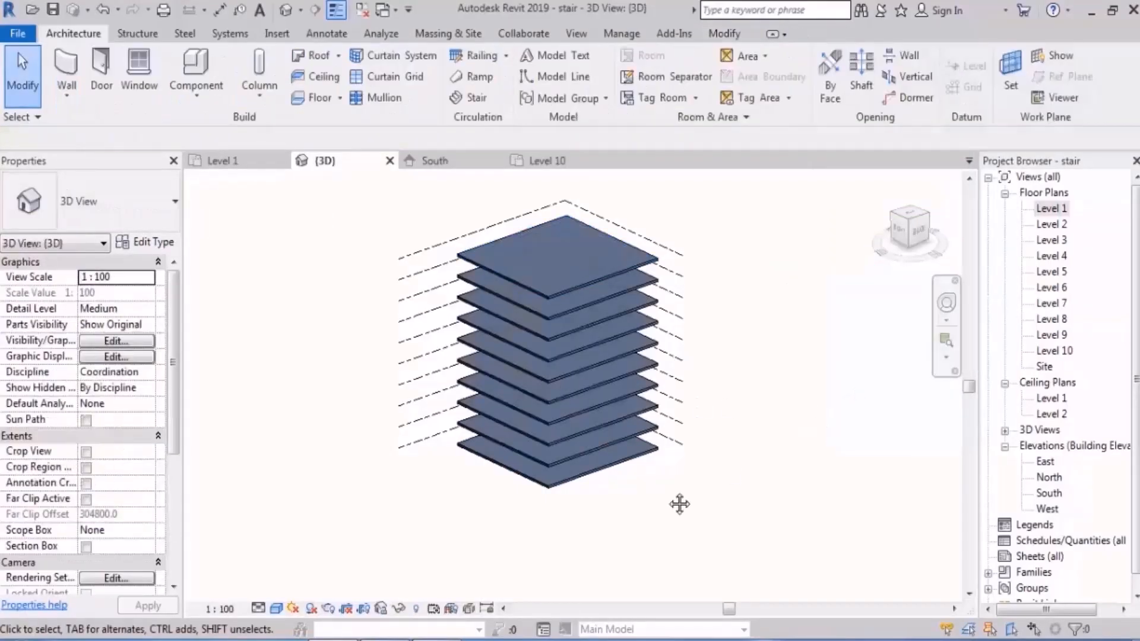
pyautogui.keyDown('shift'); pyautogui.moveTo(679, 505); pyautogui.dragTo(689, 481, button='middle'); pyautogui.keyUp('shift')
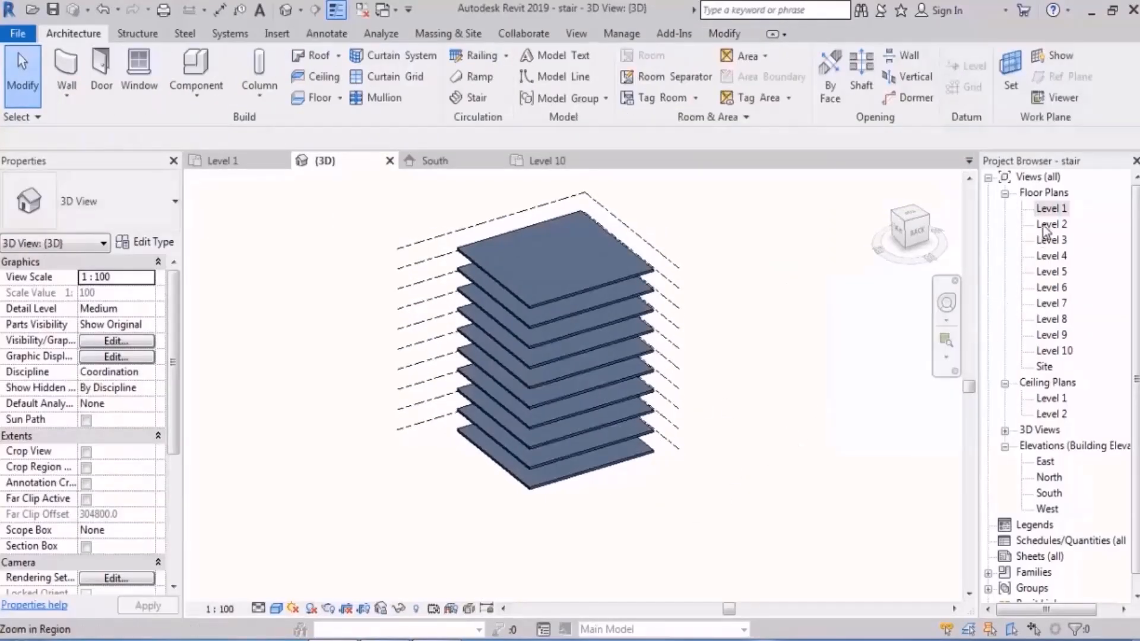
# Step: In the Level 1 plan, start a stair with a straight upward run about 2750 mm long near the floor's lower-left corner
pyautogui.doubleClick(1051, 209)
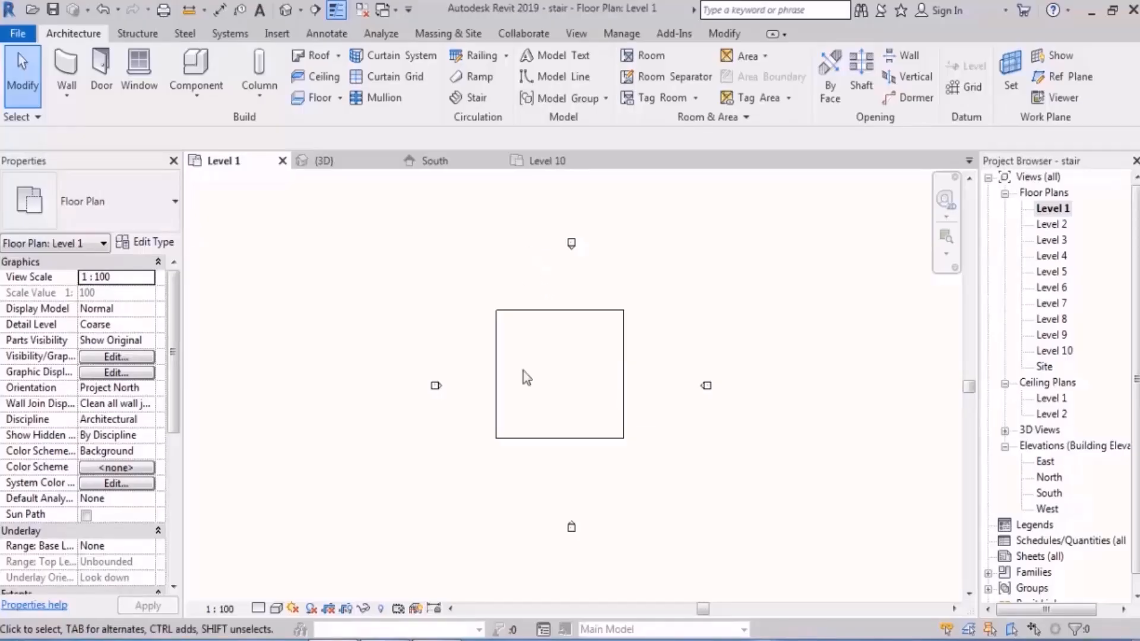
pyautogui.scroll(4, 587, 364)
pyautogui.moveTo(573, 407); pyautogui.dragTo(571, 351, button='middle')
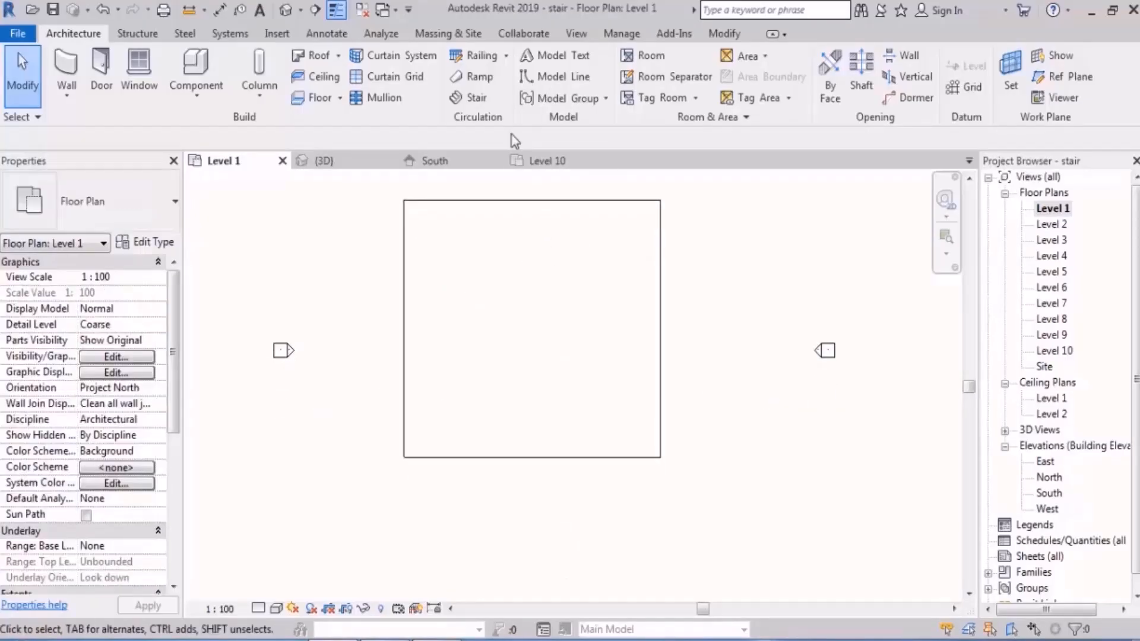
pyautogui.click(478, 99)
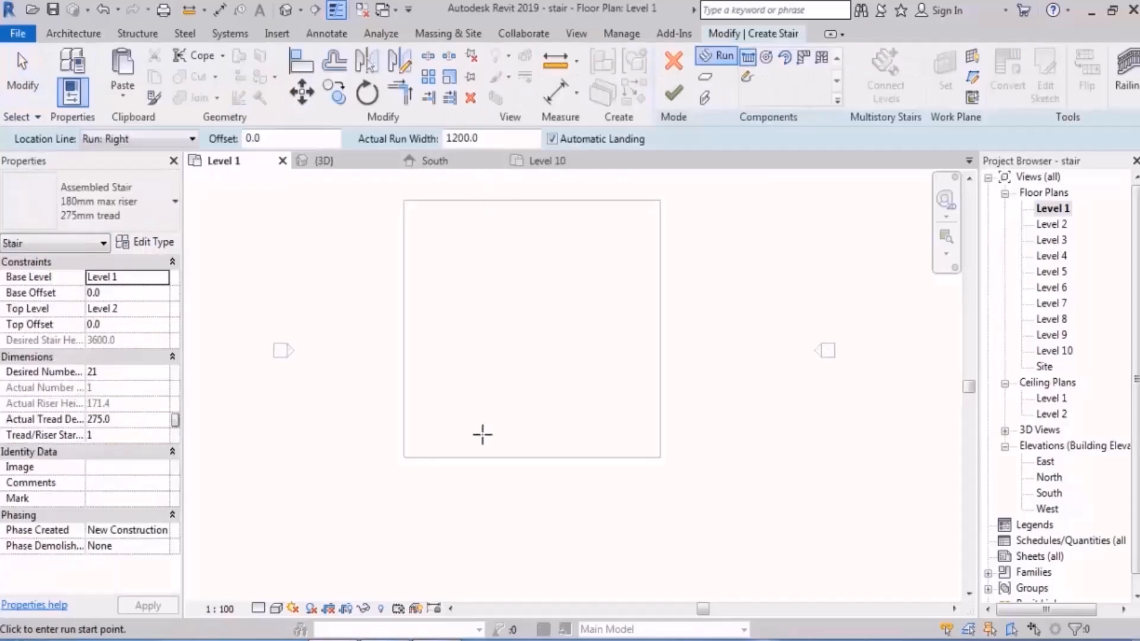
pyautogui.scroll(6, 481, 432)
pyautogui.moveTo(337, 390); pyautogui.dragTo(453, 435, button='middle')
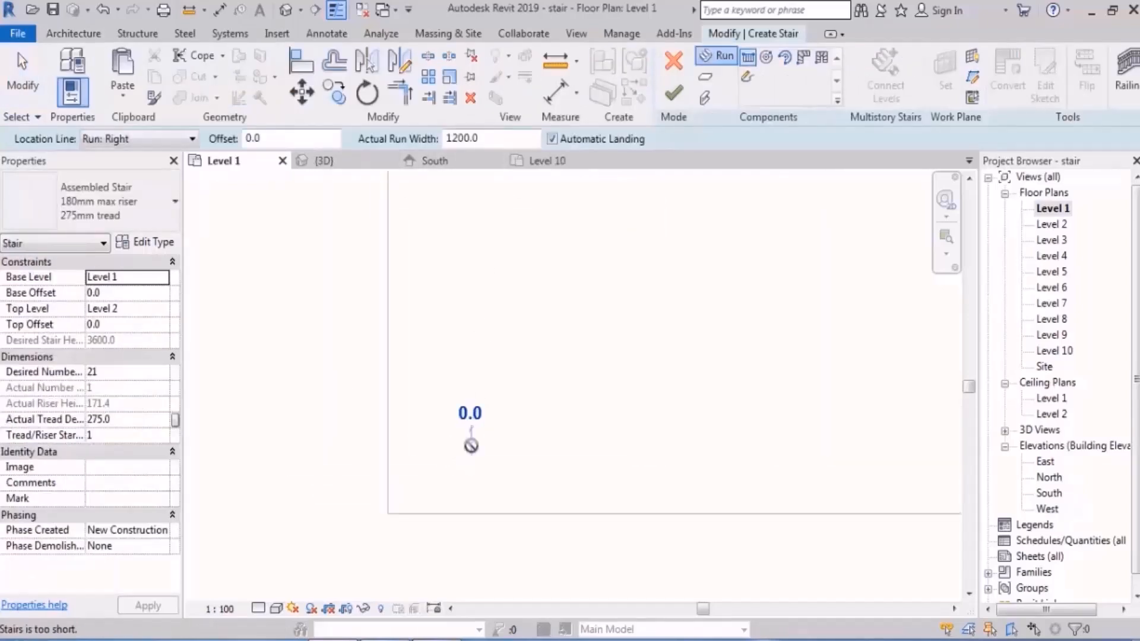
pyautogui.click(471, 460)
pyautogui.click(467, 367)
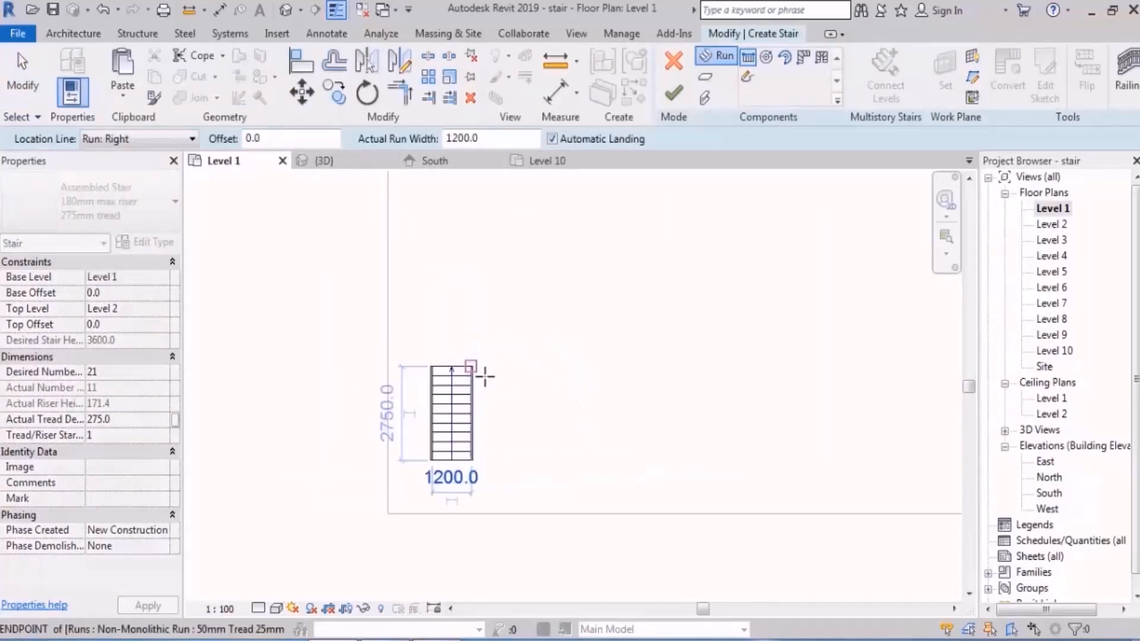
# Step: Add a parallel return run to the right of the first with an automatic landing, and finish the stair
pyautogui.scroll(2, 491, 357)
pyautogui.click(489, 358)
pyautogui.click(489, 499)
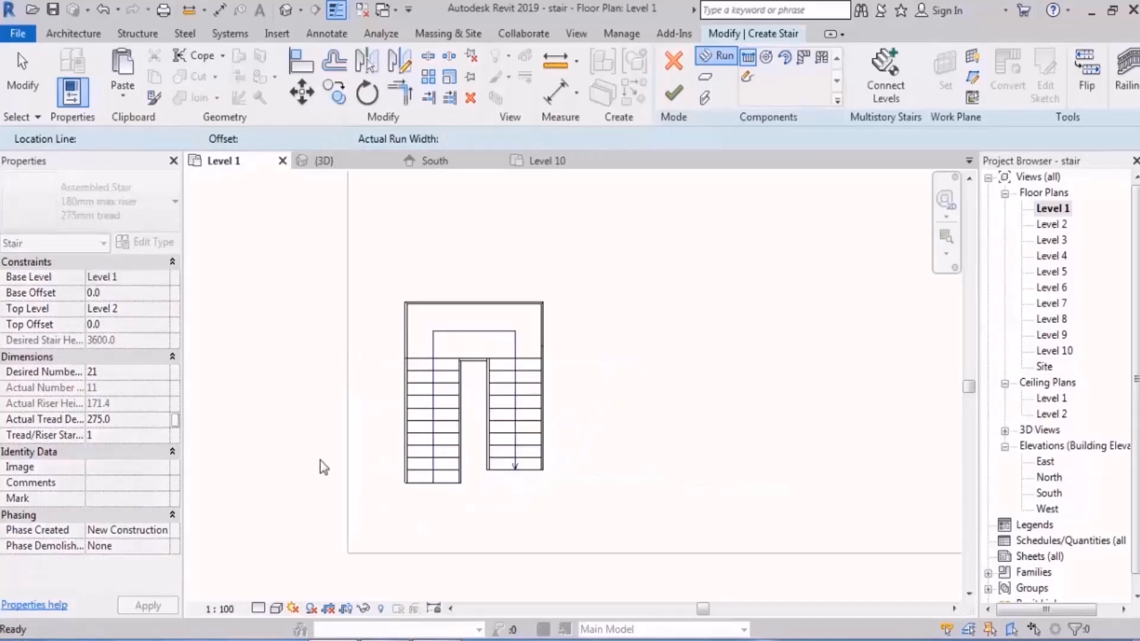
pyautogui.press('Escape')
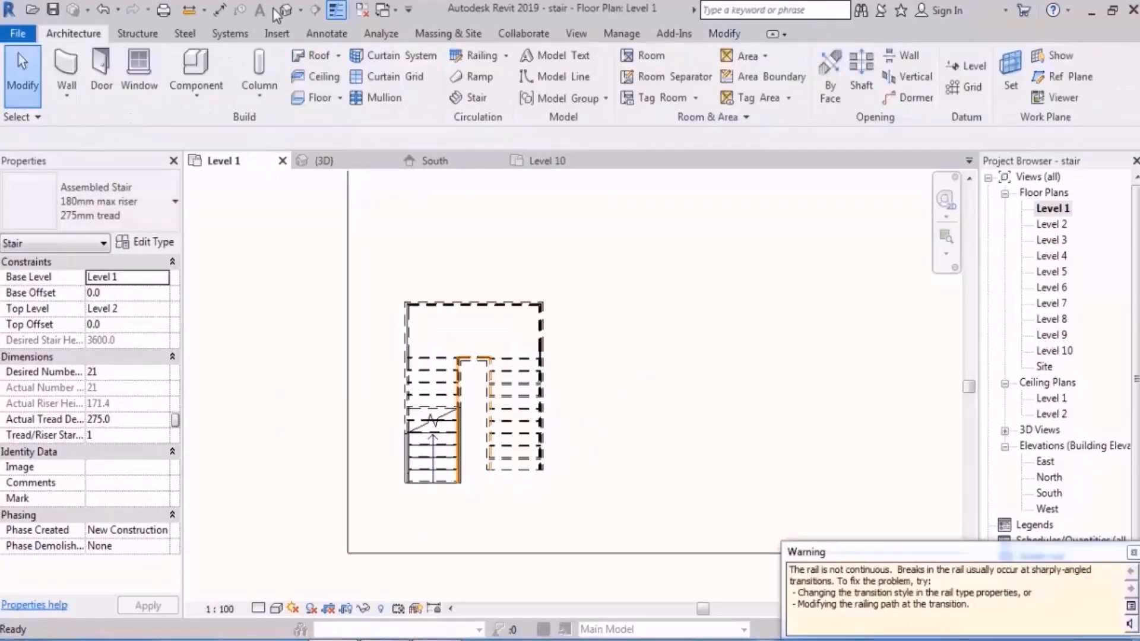
# Step: Examine the new stair between Level 1 and Level 2 in the 3D view
pyautogui.click(287, 11)
pyautogui.scroll(-3, 392, 410)
pyautogui.keyDown('shift'); pyautogui.moveTo(469, 460); pyautogui.dragTo(471, 422, button='middle'); pyautogui.keyUp('shift')
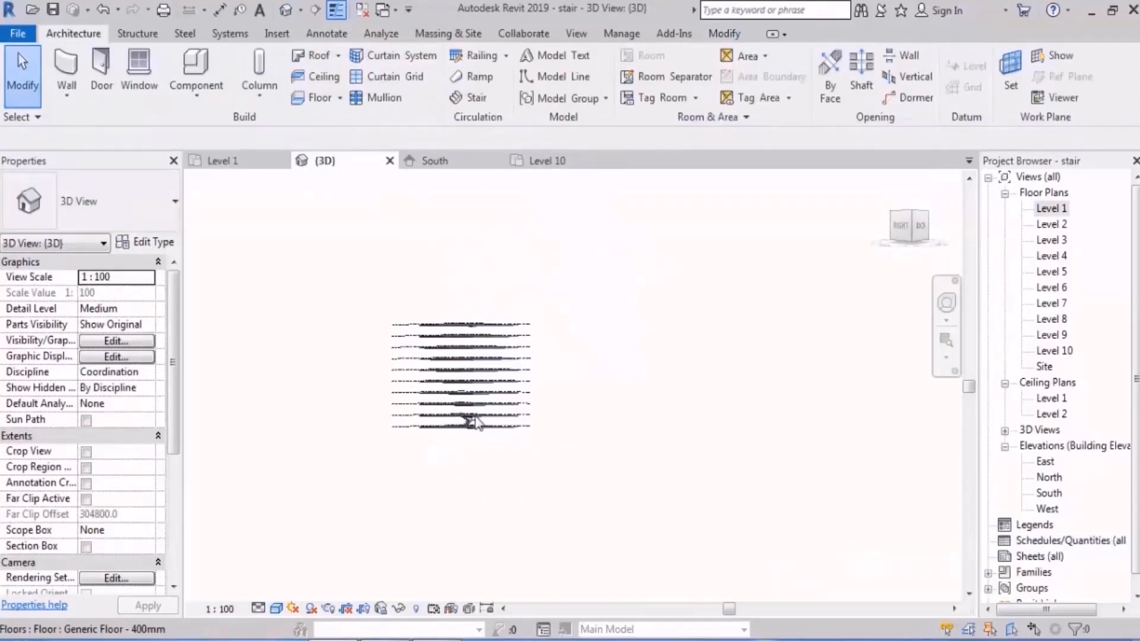
pyautogui.scroll(5, 463, 422)
pyautogui.keyDown('shift'); pyautogui.moveTo(394, 433); pyautogui.dragTo(640, 488, button='middle'); pyautogui.keyUp('shift')
pyautogui.scroll(6, 583, 441)
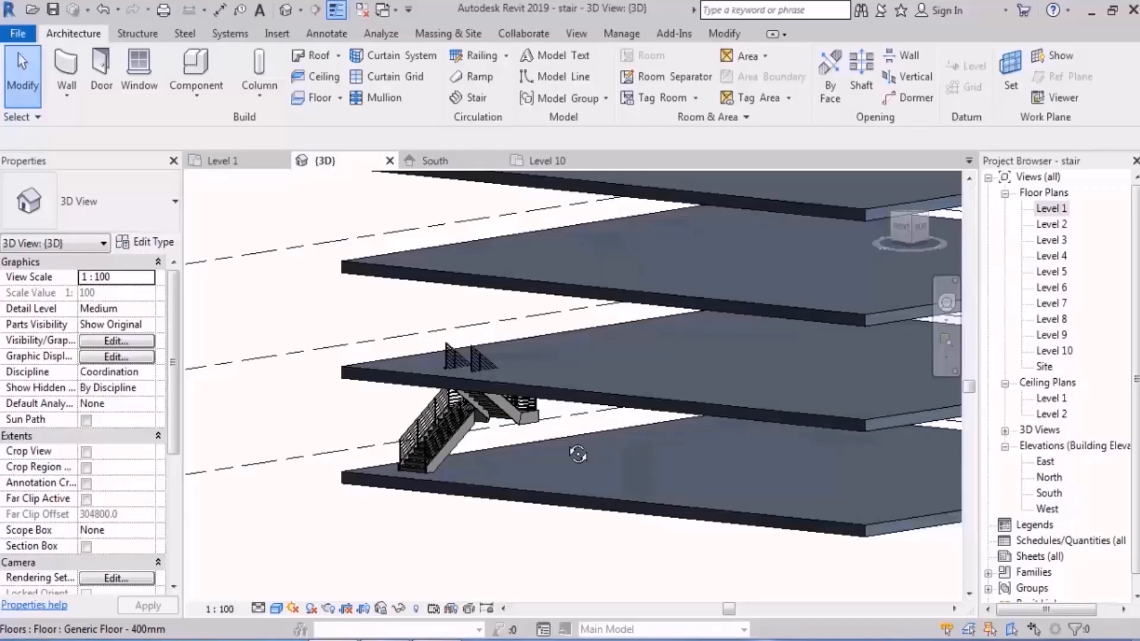
pyautogui.scroll(4, 452, 504)
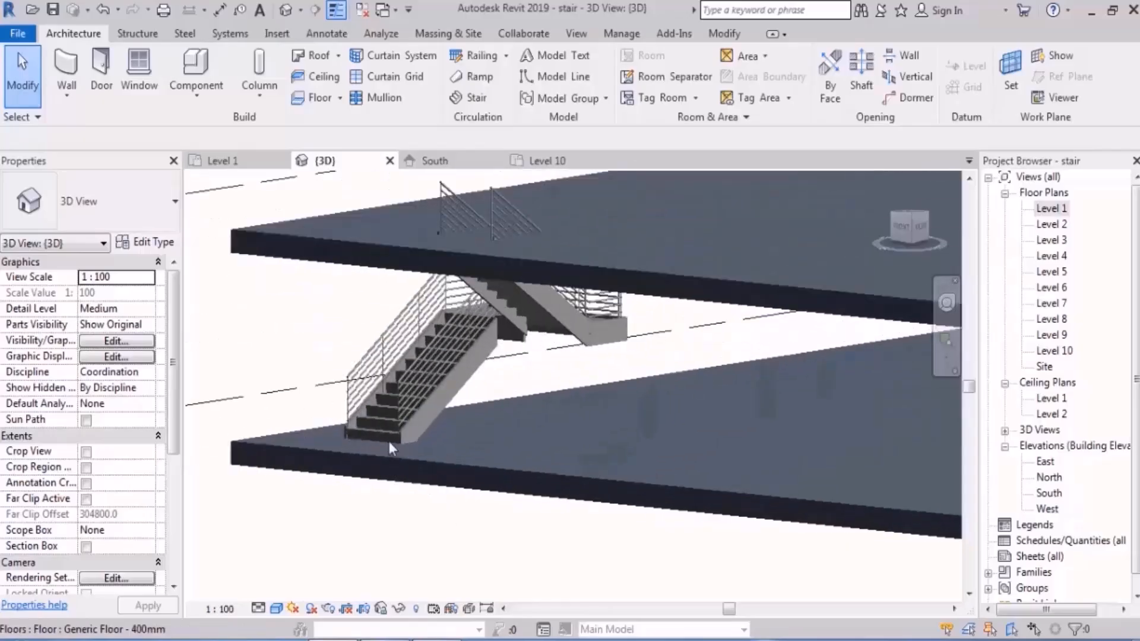
# Step: Copy the Level 1 stair and paste it aligned to Level 2 through Level 9
pyautogui.click(386, 436)
pyautogui.scroll(-5, 399, 511)
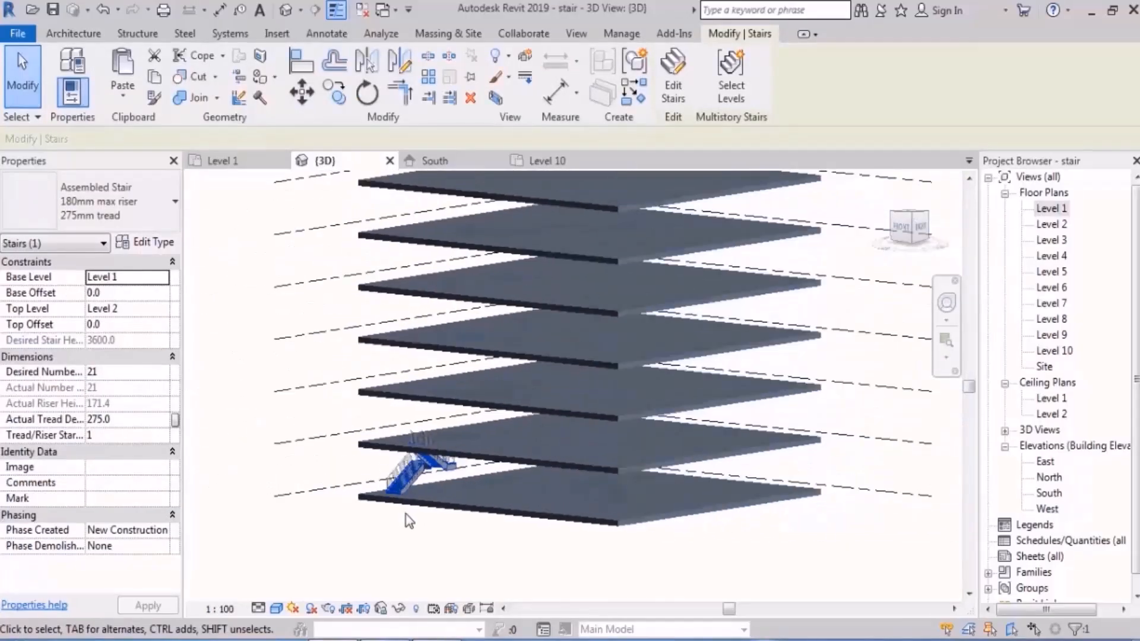
pyautogui.moveTo(515, 380); pyautogui.dragTo(506, 428, button='middle')
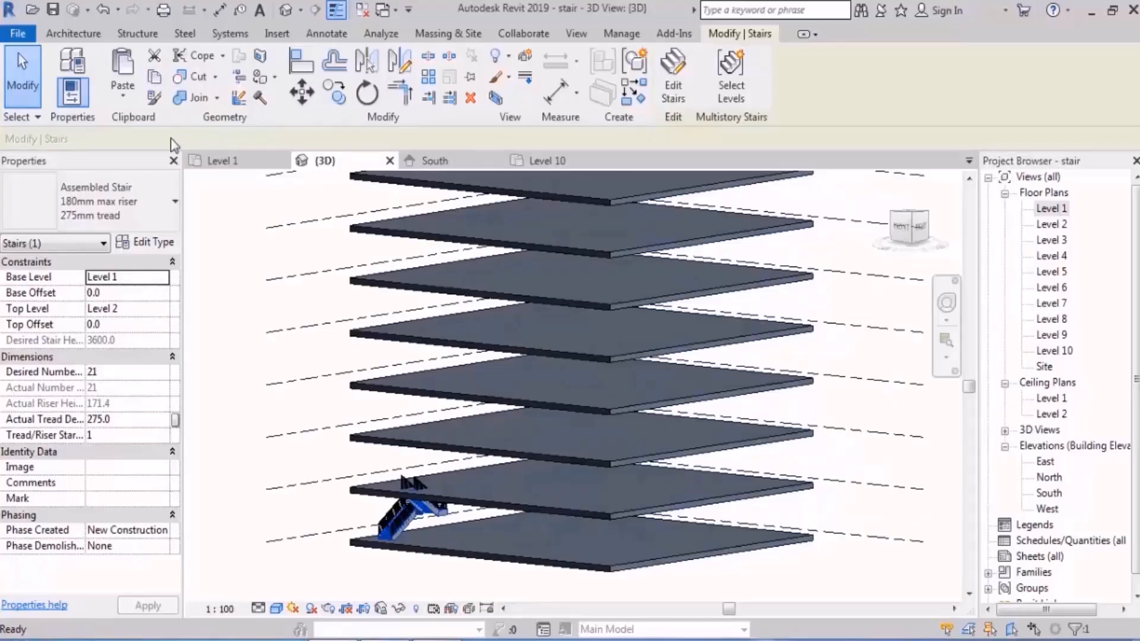
pyautogui.click(120, 101)
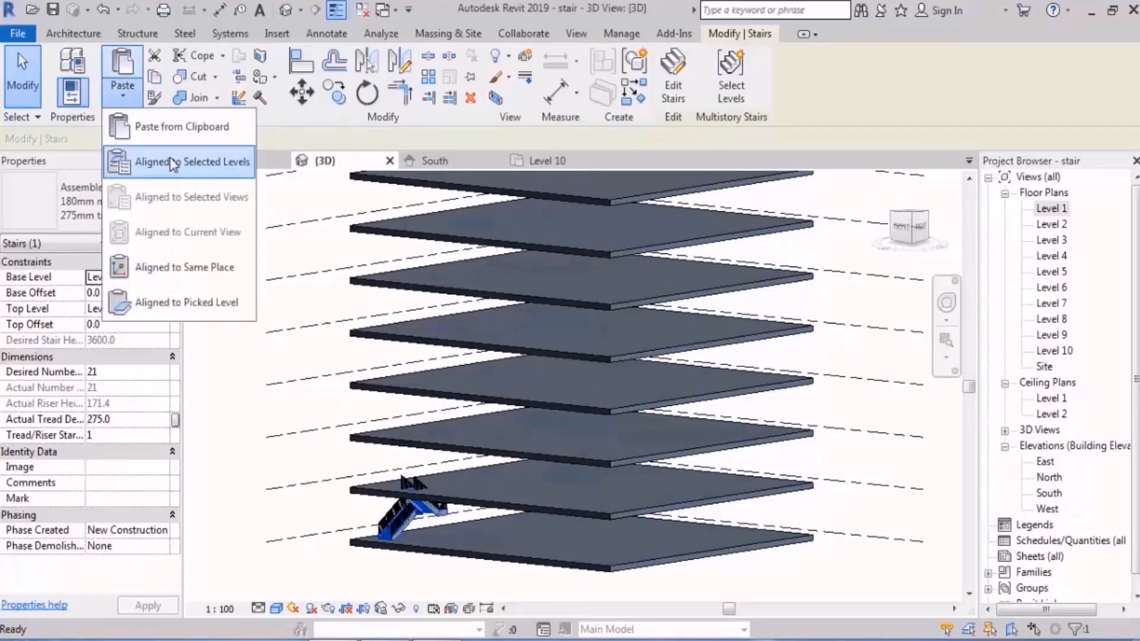
pyautogui.click(170, 157)
pyautogui.moveTo(779, 181); pyautogui.dragTo(780, 265)
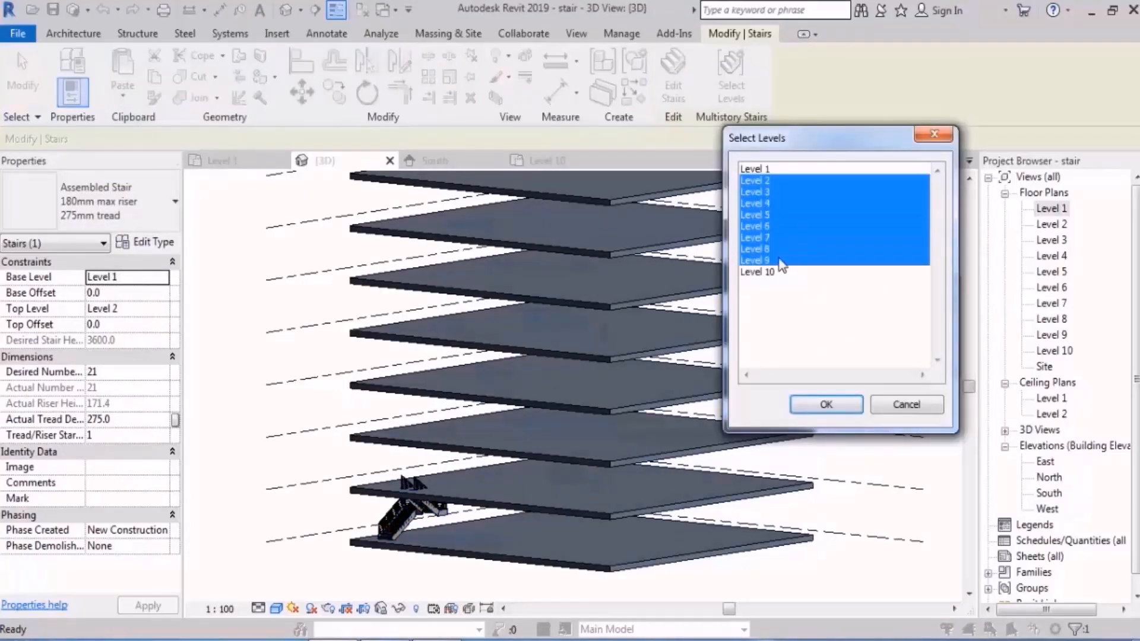
pyautogui.click(825, 405)
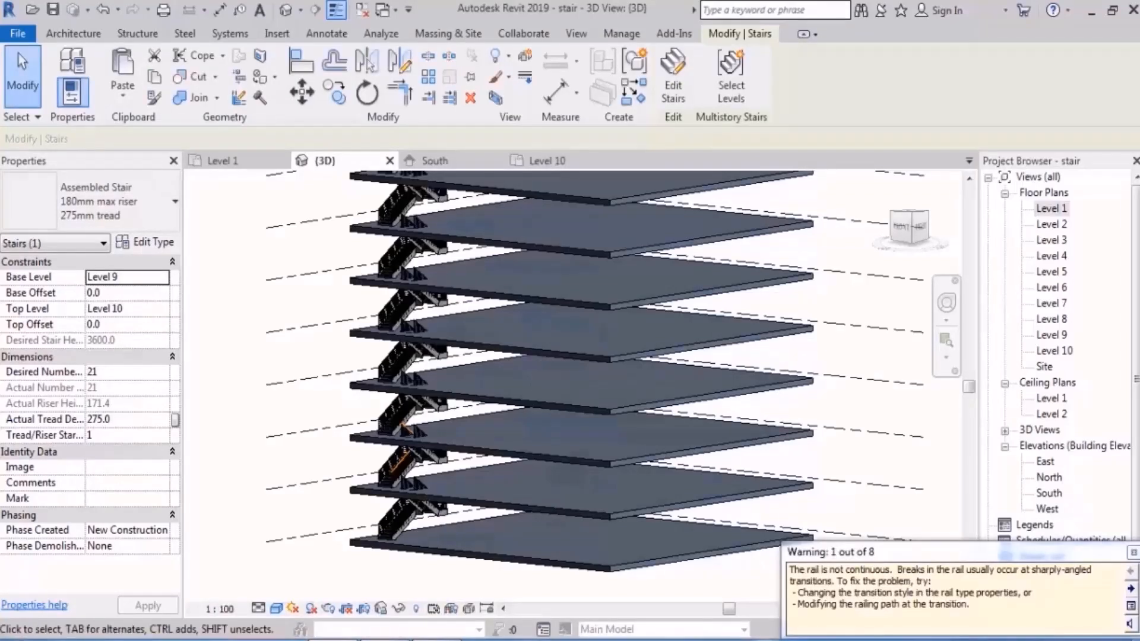
pyautogui.click(1133, 553)
# Step: Review the pasted stair copies across the building's levels in 3D and undo the paste
pyautogui.scroll(-2, 725, 509)
pyautogui.moveTo(652, 403); pyautogui.dragTo(601, 437, button='middle')
pyautogui.click(241, 299)
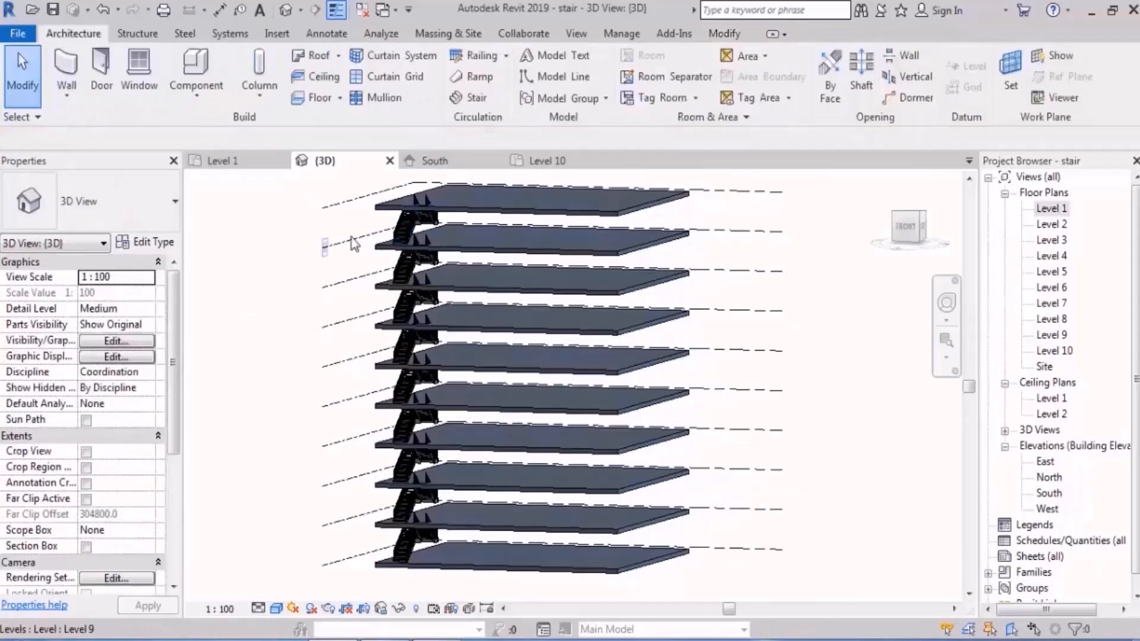
pyautogui.scroll(4, 352, 238)
pyautogui.moveTo(513, 469); pyautogui.dragTo(514, 348, button='middle')
pyautogui.scroll(-3, 340, 472)
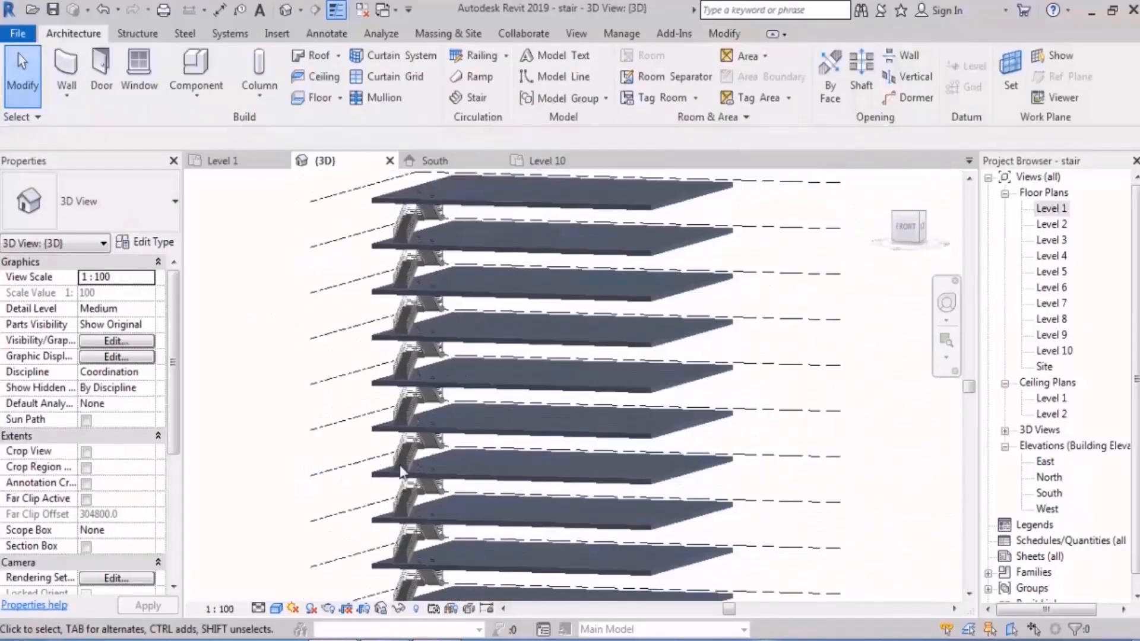
pyautogui.scroll(-1, 401, 467)
pyautogui.moveTo(403, 468); pyautogui.dragTo(412, 423, button='middle')
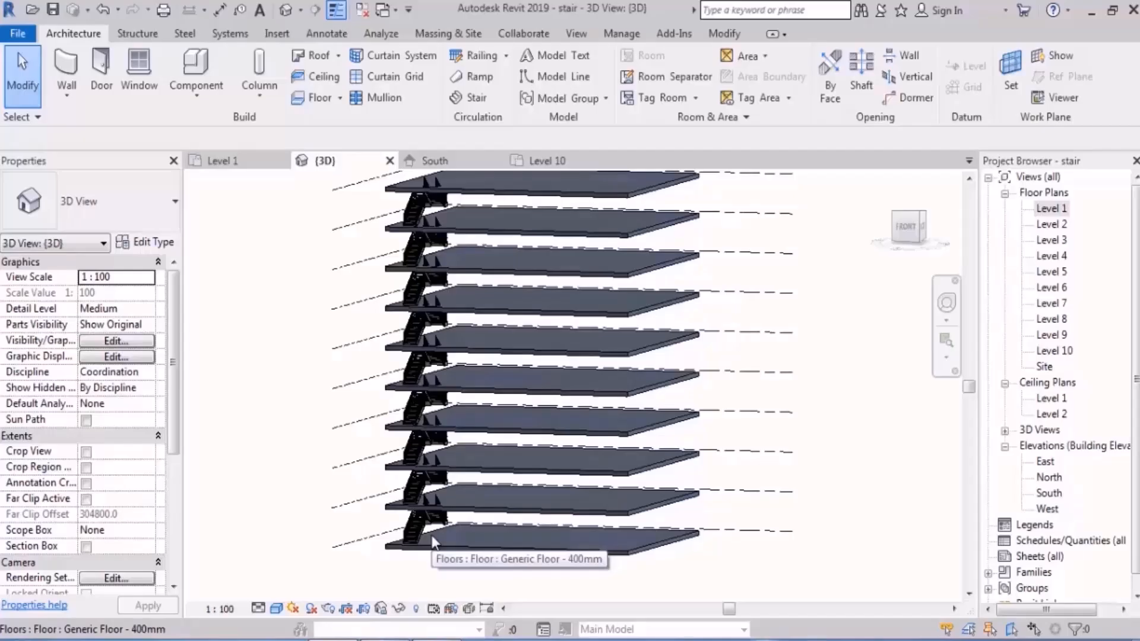
pyautogui.scroll(2, 433, 539)
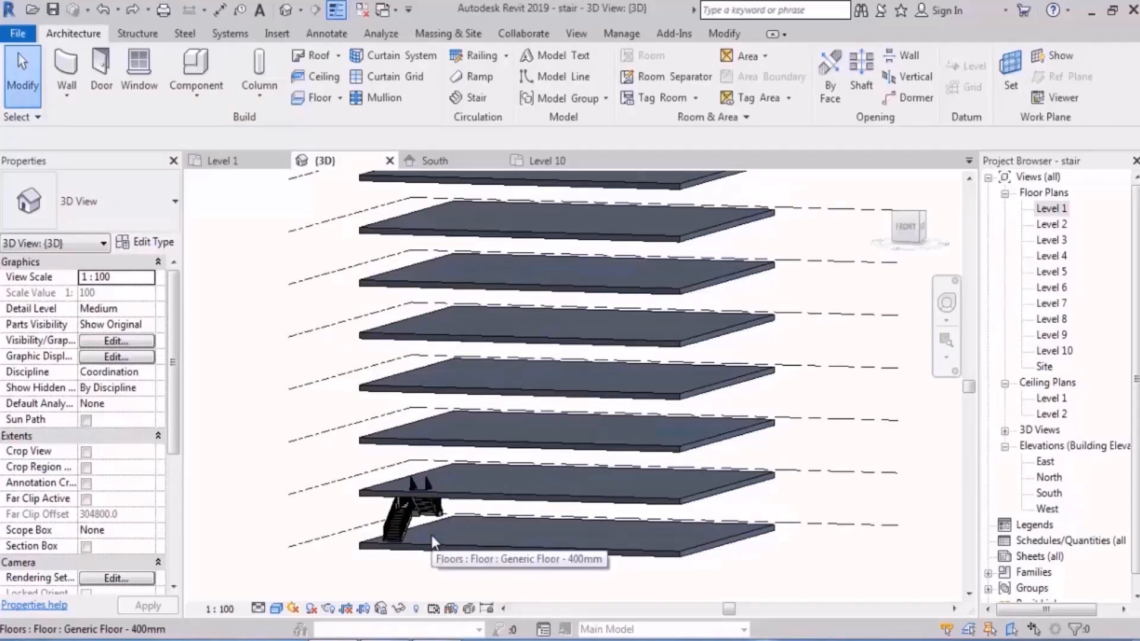
pyautogui.scroll(3, 417, 520)
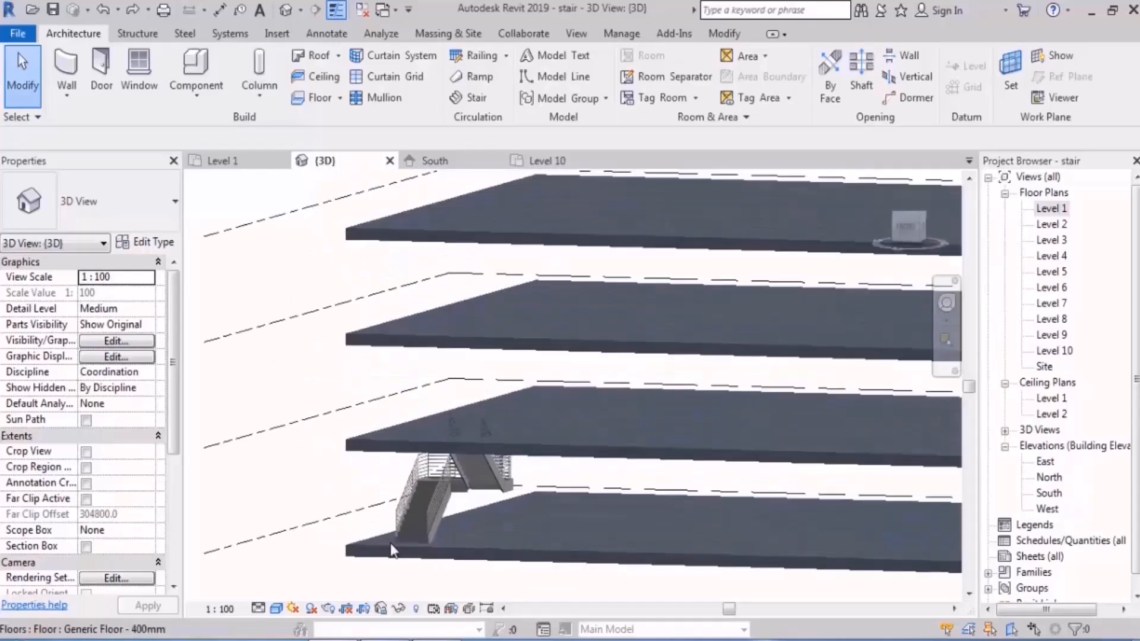
pyautogui.click(418, 525)
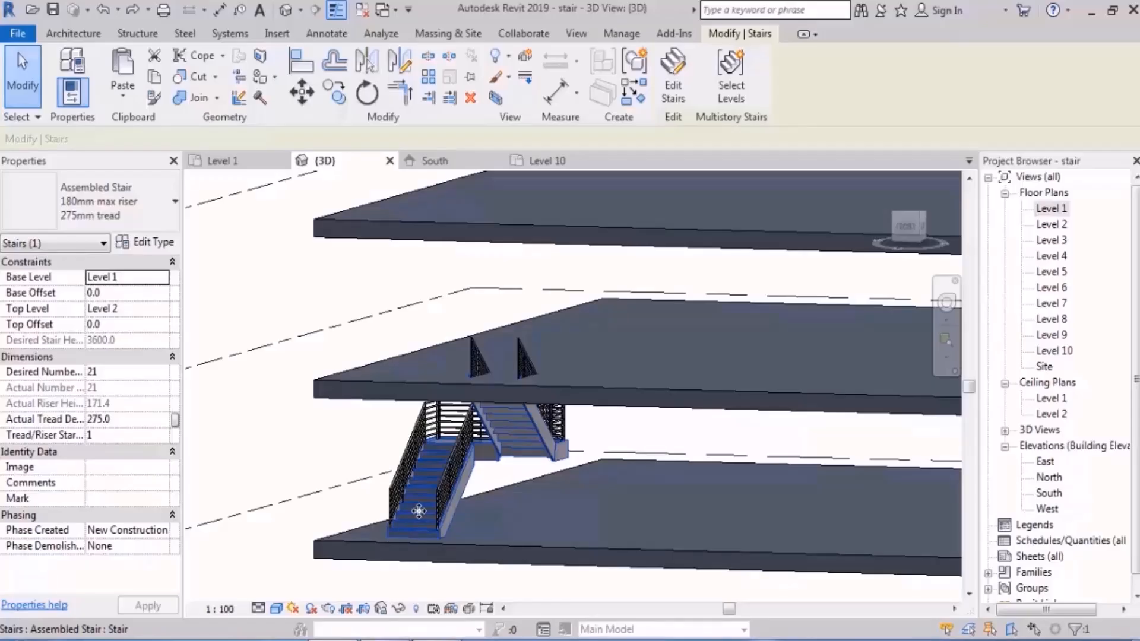
pyautogui.moveTo(419, 511); pyautogui.dragTo(497, 485, button='middle')
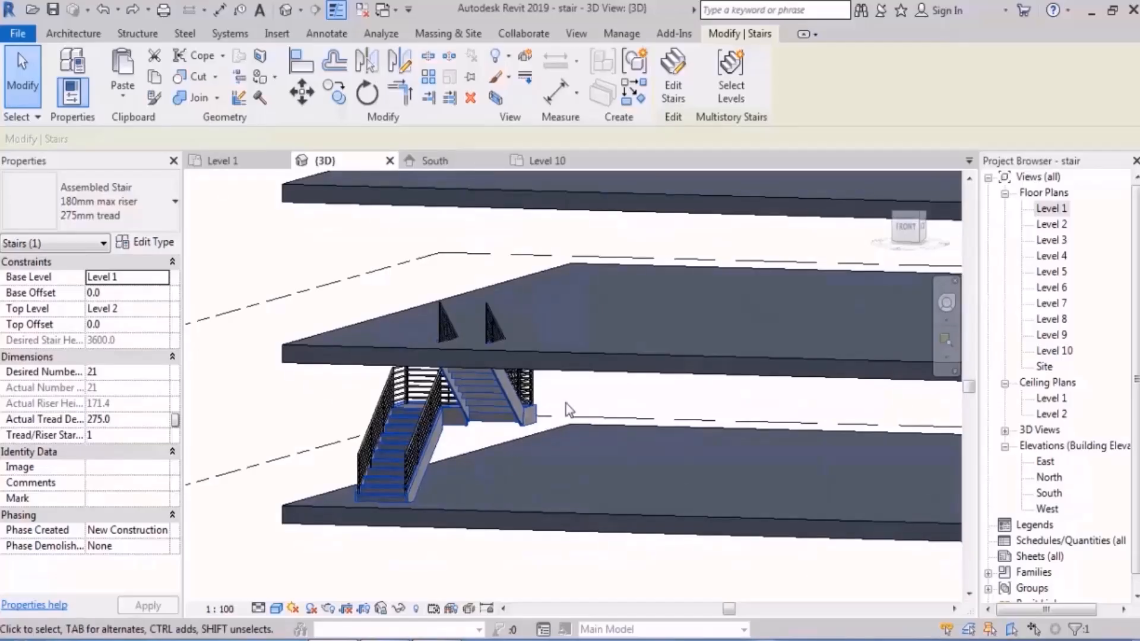
pyautogui.moveTo(521, 453)
pyautogui.keyDown('shift'); pyautogui.mouseDown(button='middle')
pyautogui.moveTo(572, 491)
pyautogui.moveTo(558, 488)
pyautogui.moveTo(541, 450)
pyautogui.mouseUp(button='middle'); pyautogui.keyUp('shift')
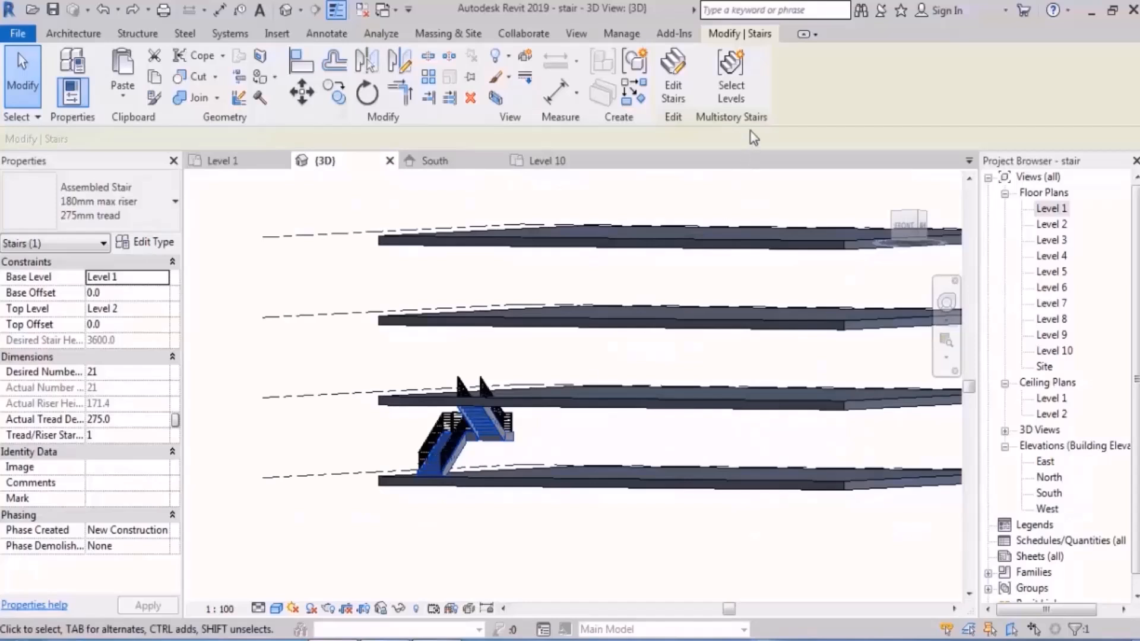
pyautogui.click(739, 92)
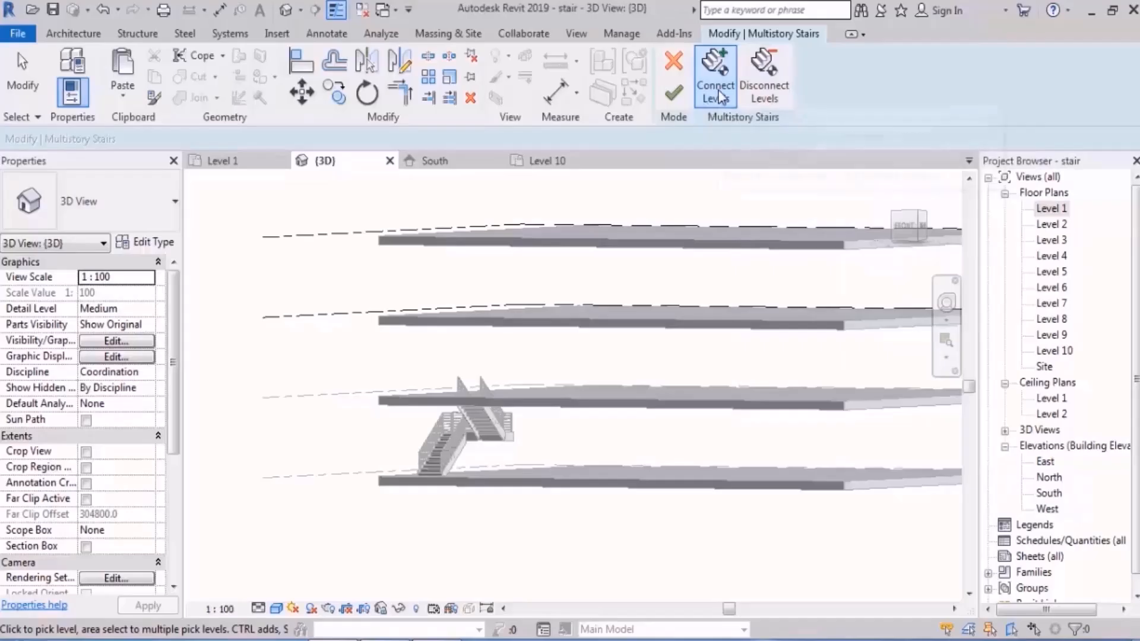
pyautogui.scroll(-3, 554, 426)
pyautogui.scroll(-2, 547, 321)
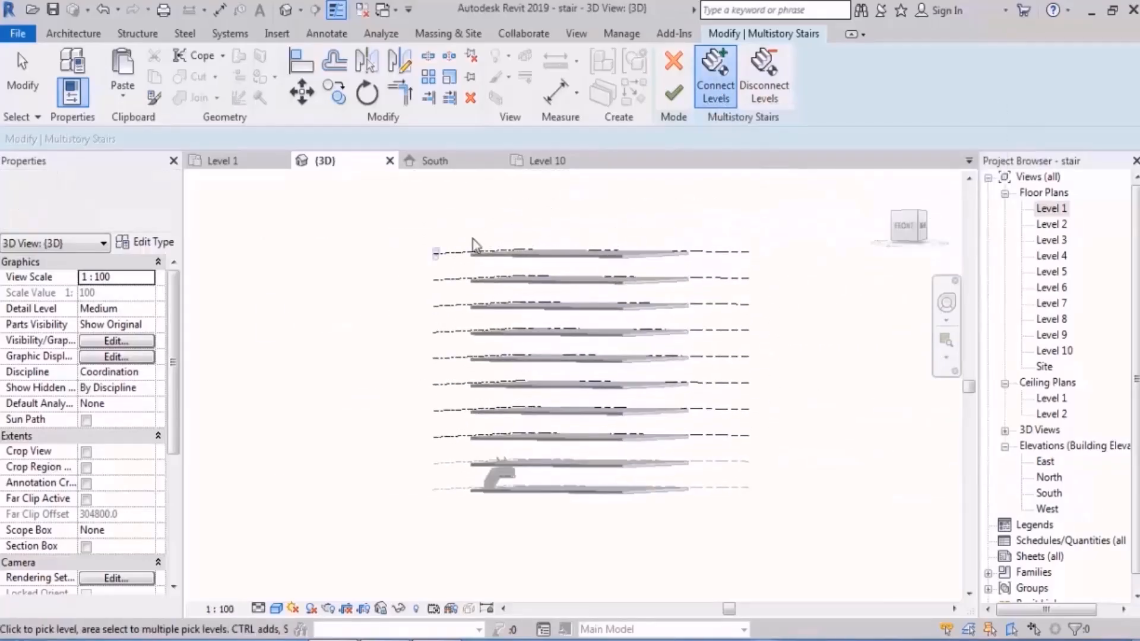
pyautogui.moveTo(458, 208); pyautogui.dragTo(377, 211)
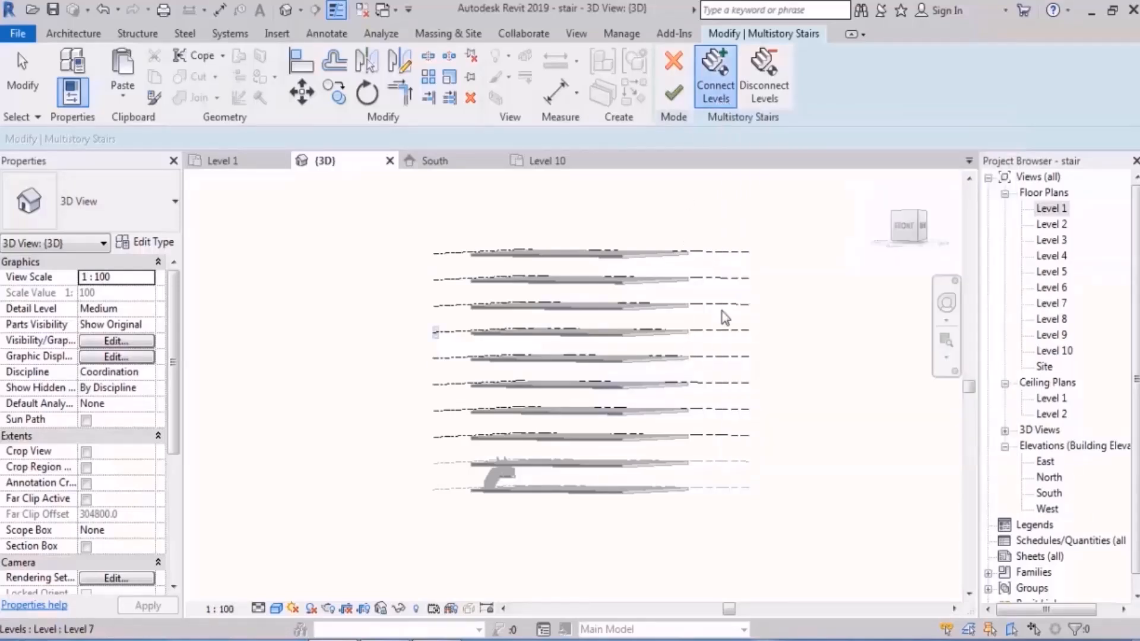
pyautogui.keyDown('shift'); pyautogui.moveTo(721, 310); pyautogui.dragTo(653, 385, button='middle'); pyautogui.keyUp('shift')
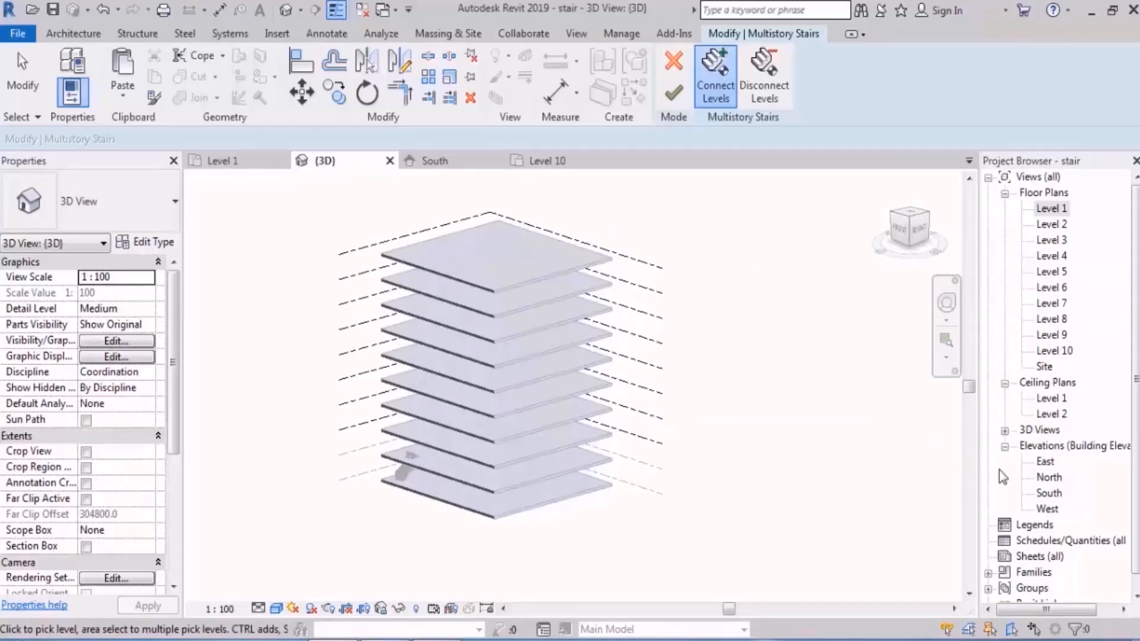
# Step: In the South elevation, discard the pending level selection and connect the stair to Level 3 through Level 10 as a multistory stair
pyautogui.doubleClick(1049, 494)
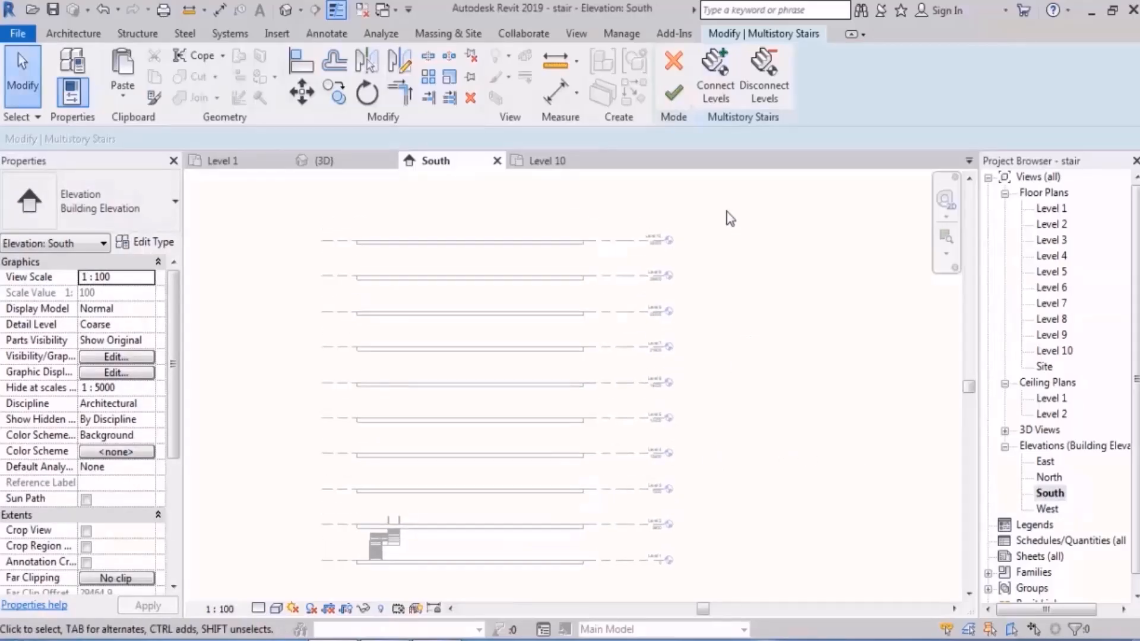
pyautogui.click(677, 64)
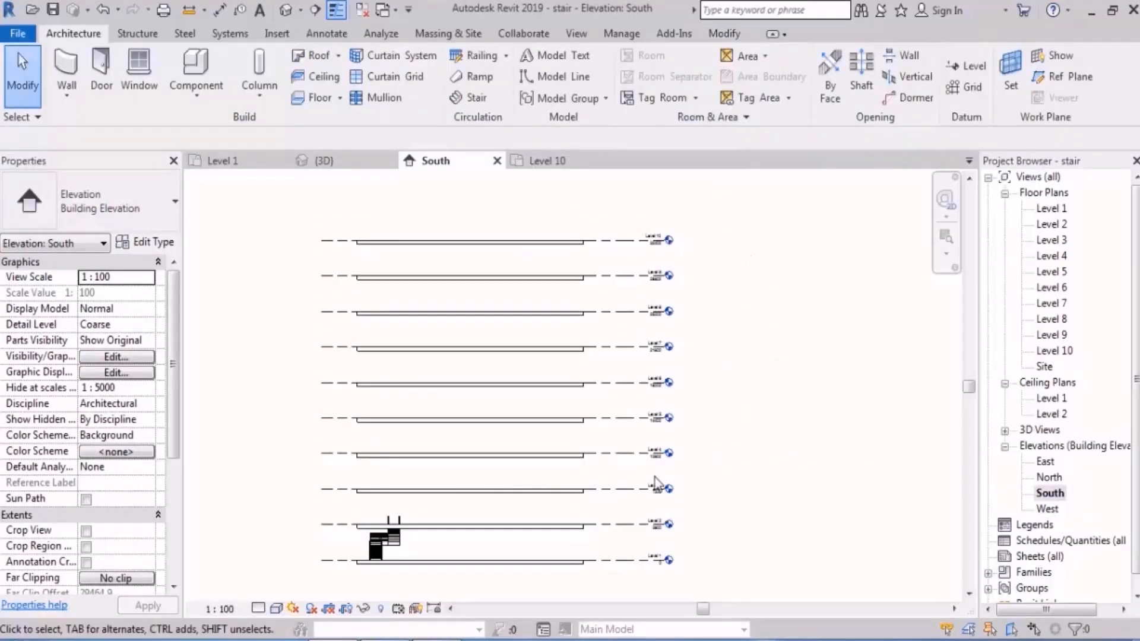
pyautogui.scroll(2, 504, 466)
pyautogui.scroll(1, 371, 558)
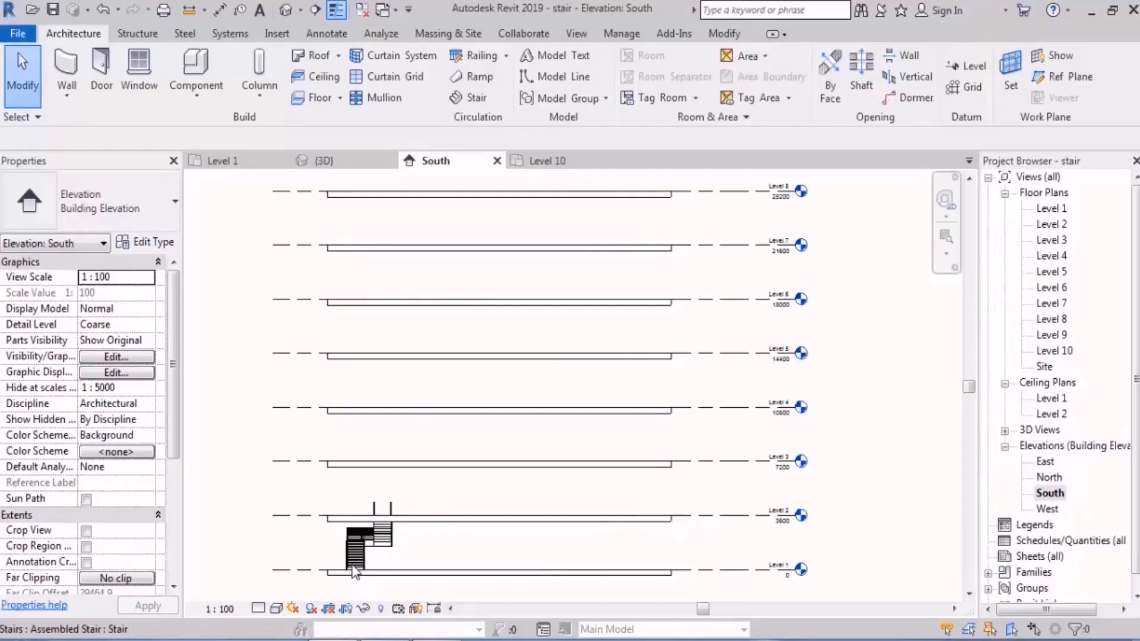
pyautogui.click(355, 561)
pyautogui.scroll(-4, 488, 476)
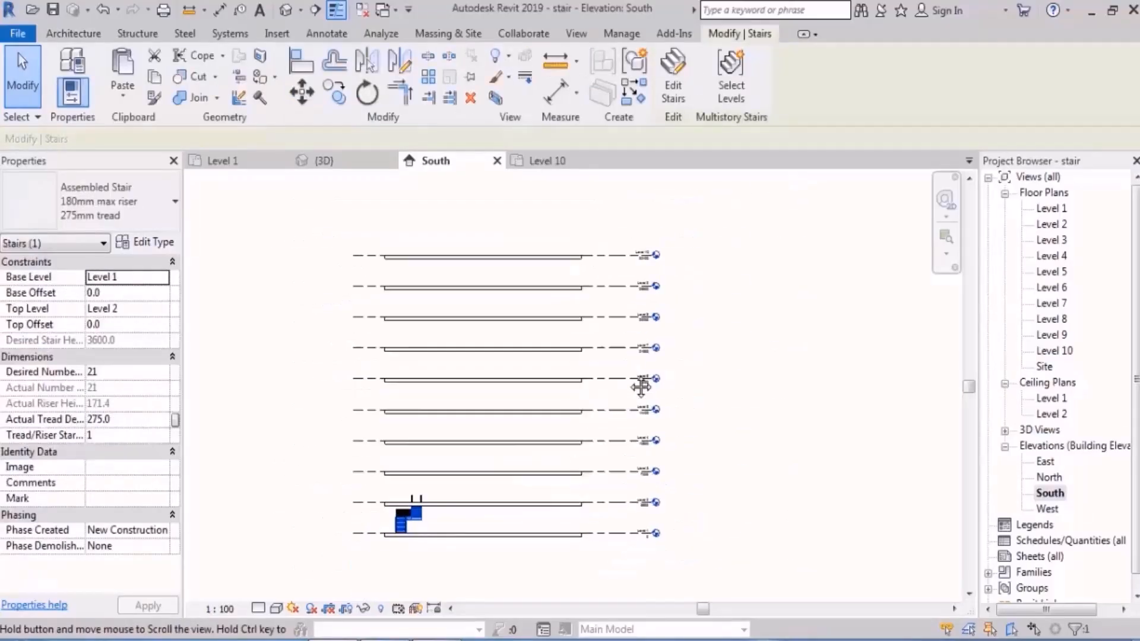
pyautogui.click(733, 89)
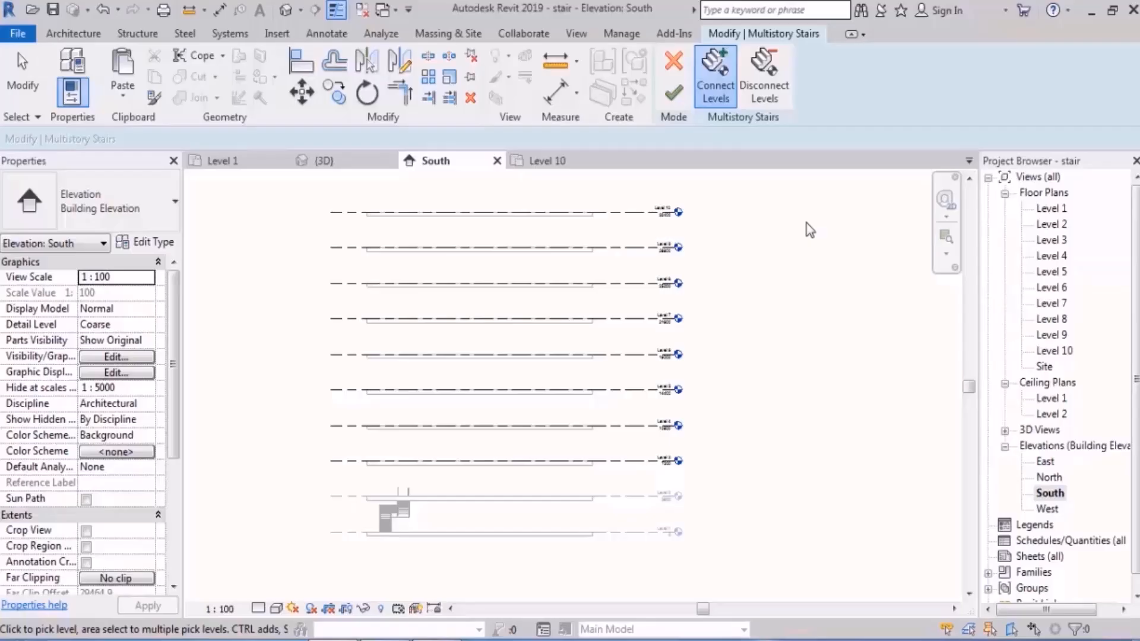
pyautogui.click(727, 99)
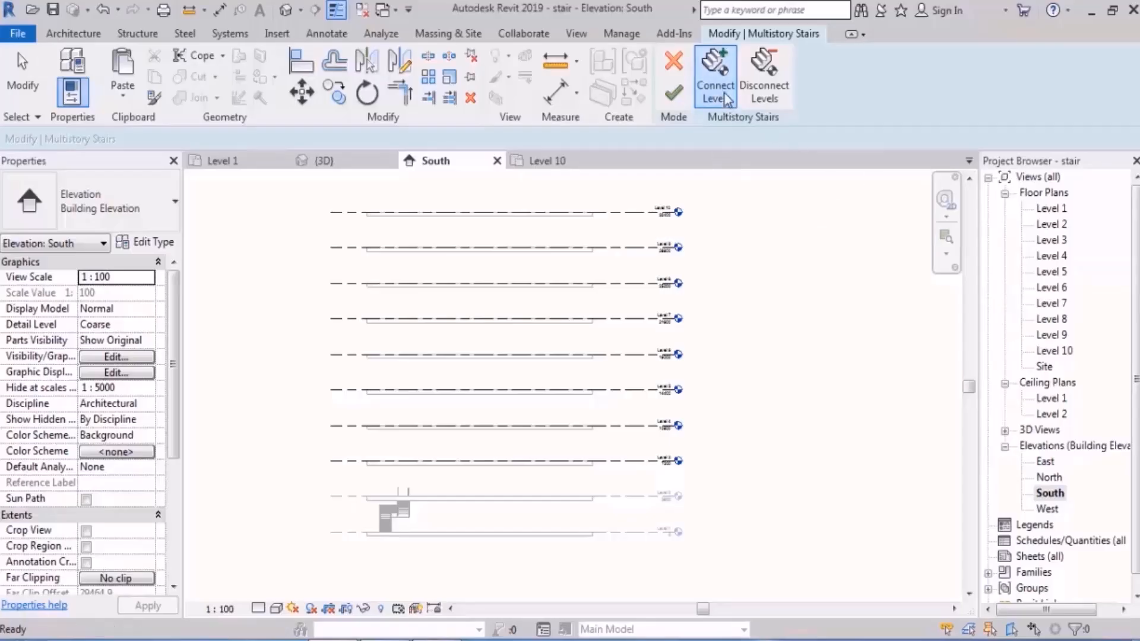
pyautogui.click(727, 98)
pyautogui.moveTo(732, 193); pyautogui.dragTo(614, 486)
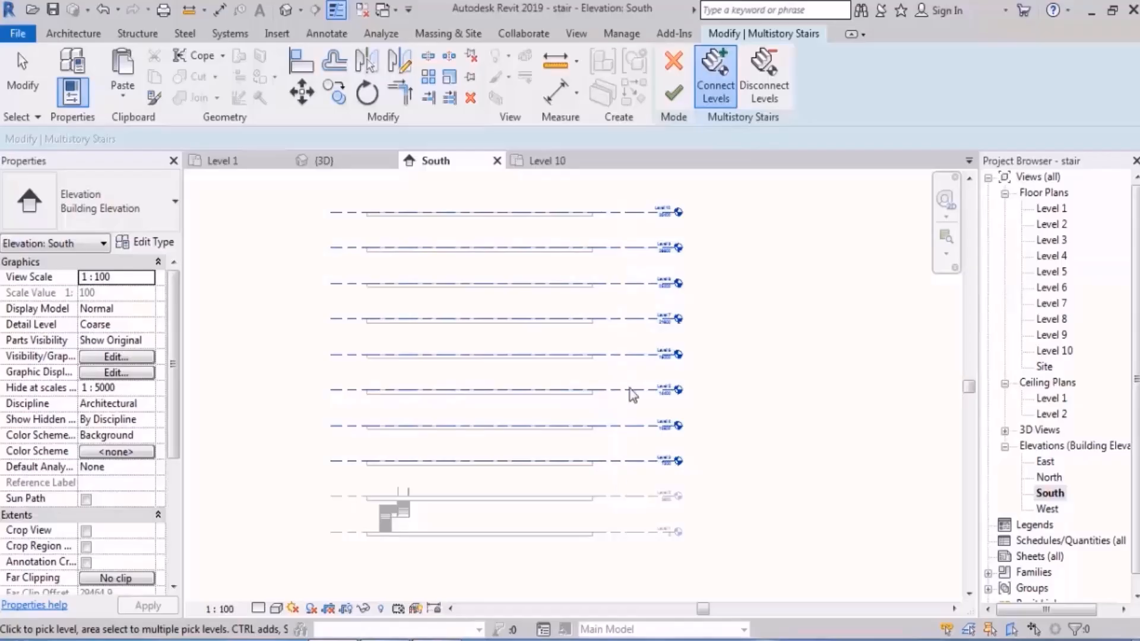
pyautogui.click(676, 95)
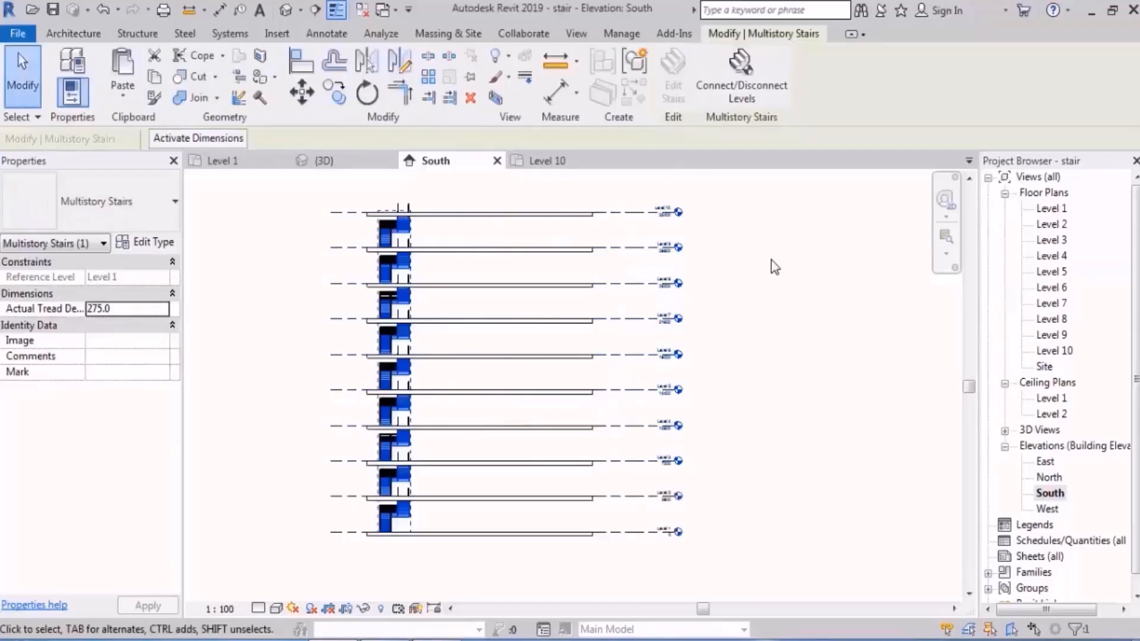
pyautogui.click(815, 272)
# Step: Examine the multistory stair on all levels in the 3D view, and select it to inspect its Connect/Disconnect Levels option
pyautogui.click(324, 160)
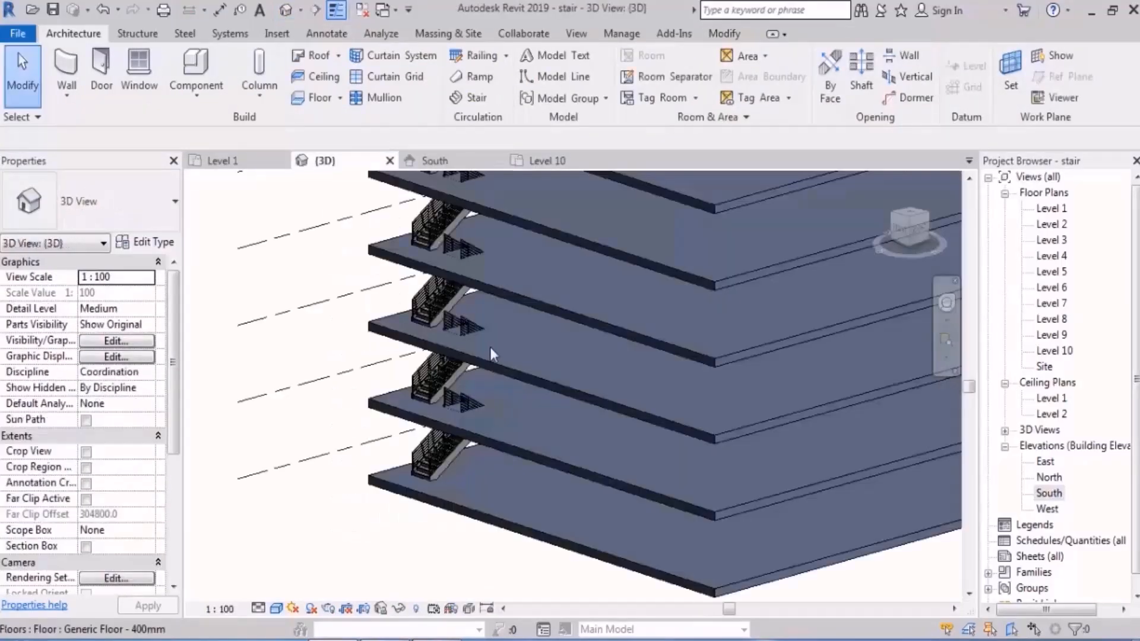
pyautogui.keyDown('shift'); pyautogui.moveTo(492, 349); pyautogui.dragTo(719, 392, button='middle'); pyautogui.keyUp('shift')
pyautogui.scroll(-4, 548, 512)
pyautogui.keyDown('shift'); pyautogui.moveTo(615, 459); pyautogui.dragTo(624, 419, button='middle'); pyautogui.keyUp('shift')
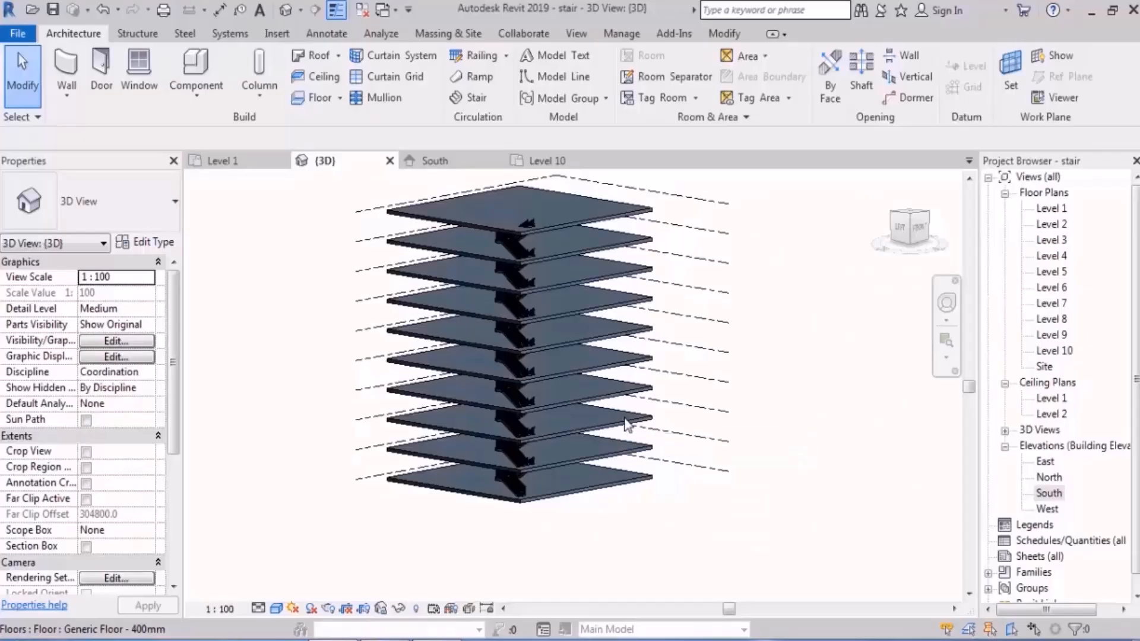
pyautogui.scroll(5, 579, 504)
pyautogui.scroll(2, 509, 494)
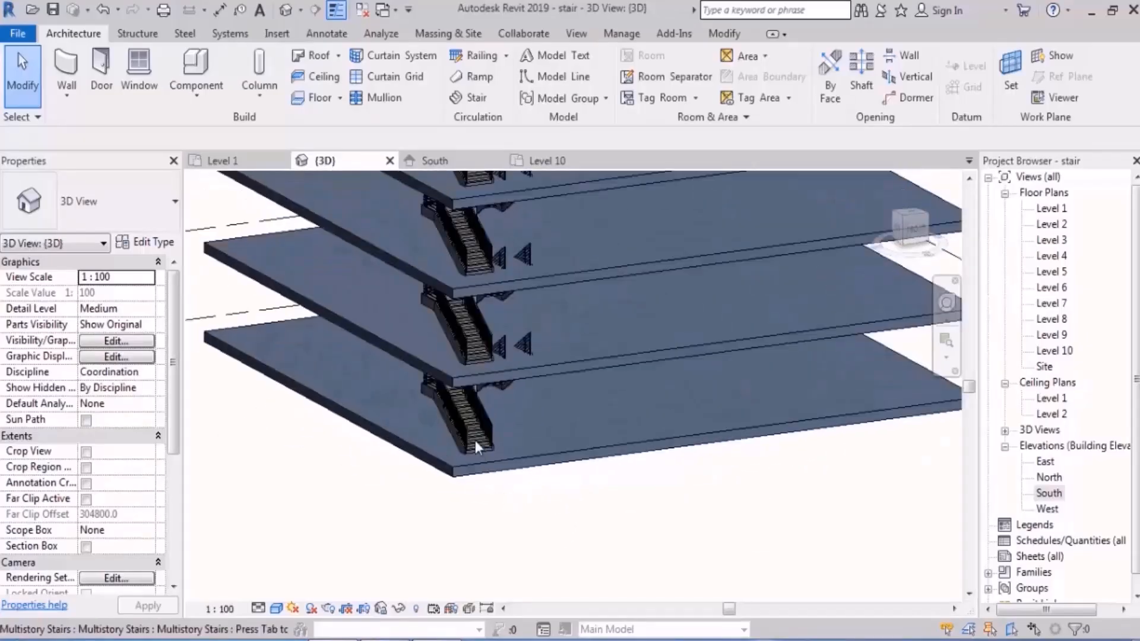
pyautogui.click(484, 446)
pyautogui.scroll(-5, 511, 556)
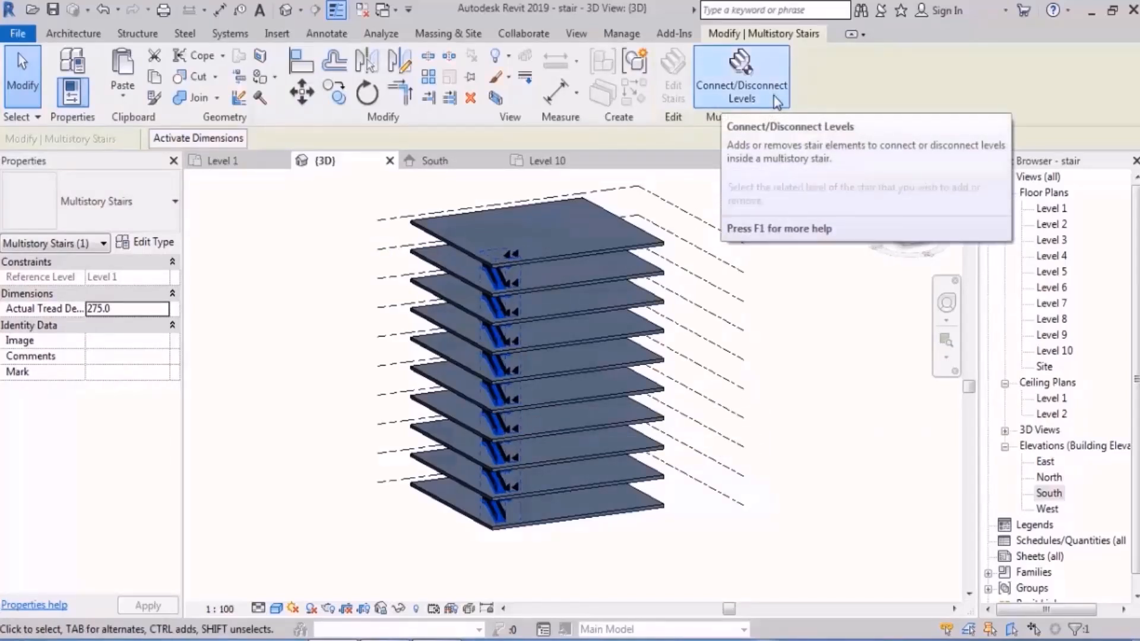
pyautogui.click(808, 252)
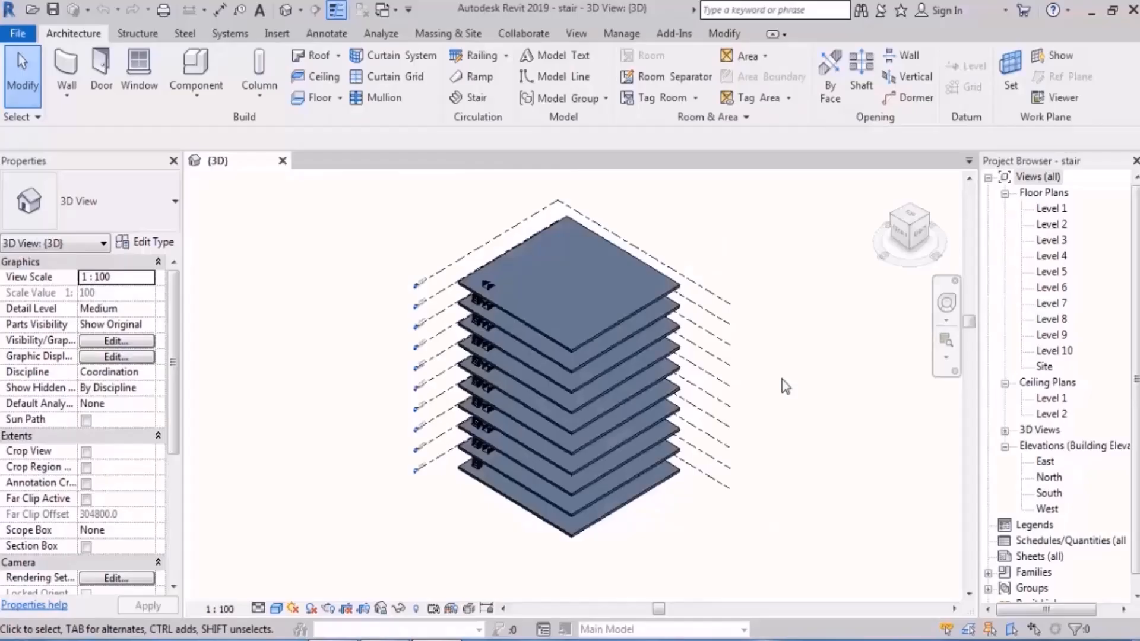
pyautogui.keyDown('shift'); pyautogui.moveTo(785, 386); pyautogui.dragTo(473, 532, button='middle'); pyautogui.keyUp('shift')
pyautogui.scroll(5, 506, 506)
pyautogui.scroll(3, 479, 477)
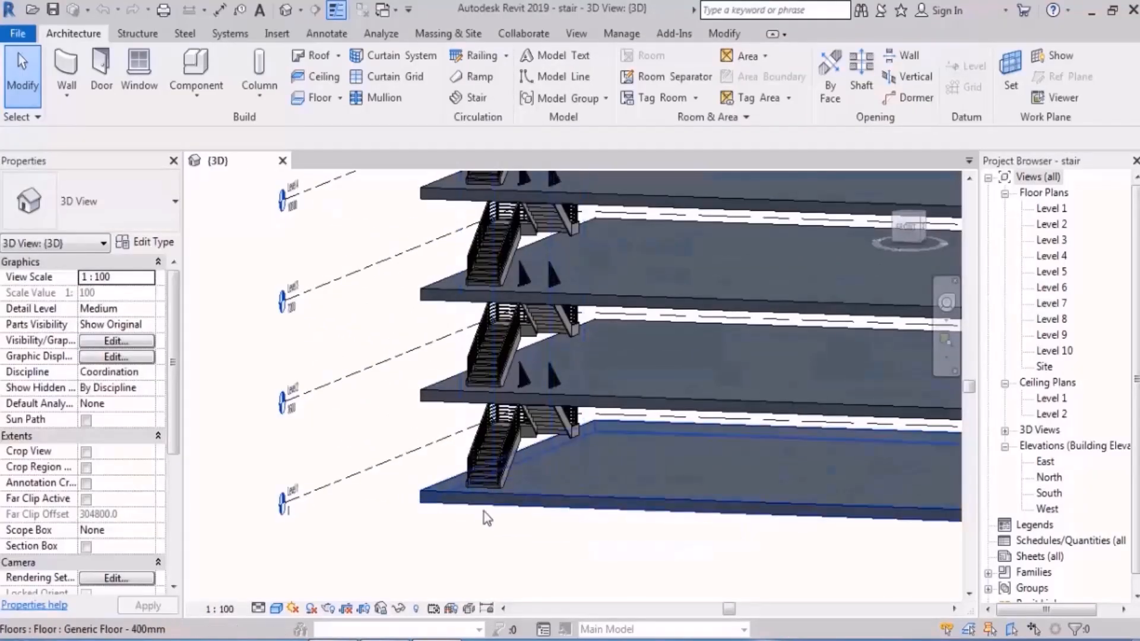
pyautogui.scroll(-4, 479, 476)
pyautogui.scroll(-2, 480, 478)
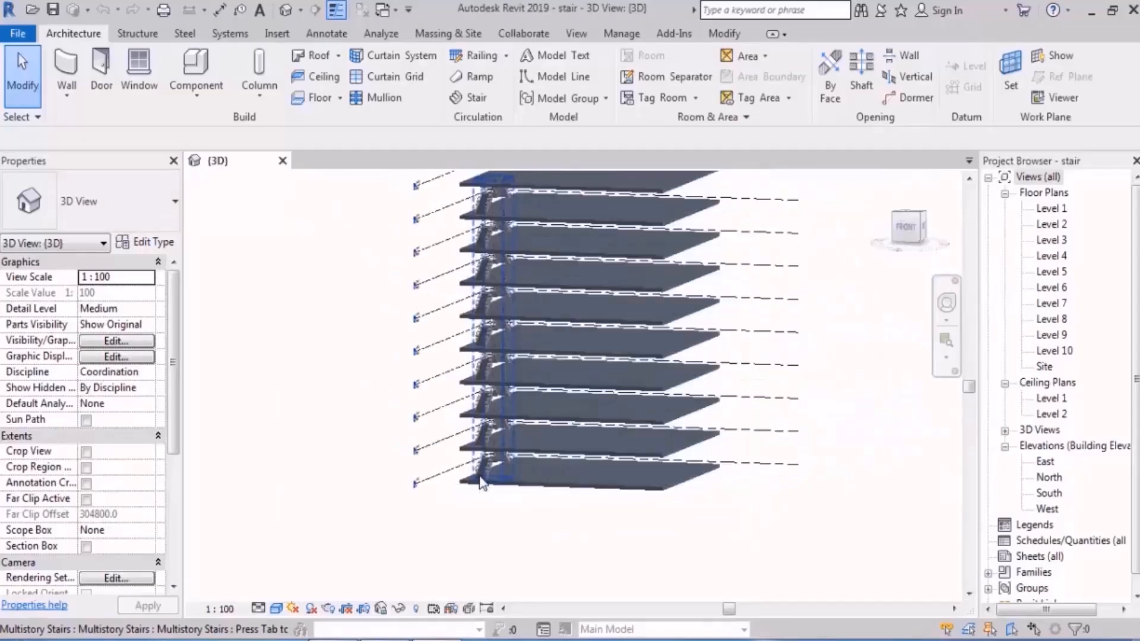
pyautogui.scroll(3, 484, 475)
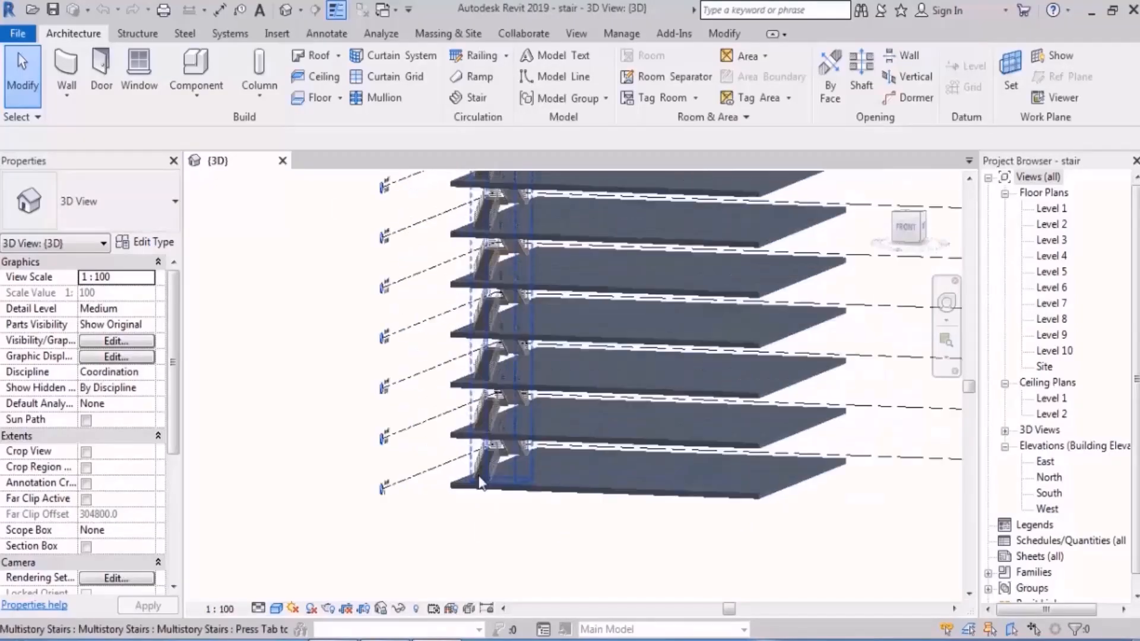
# Step: Disconnect Level 9 and Level 10 from the multistory stair in the South elevation and finish the edit
pyautogui.click(480, 479)
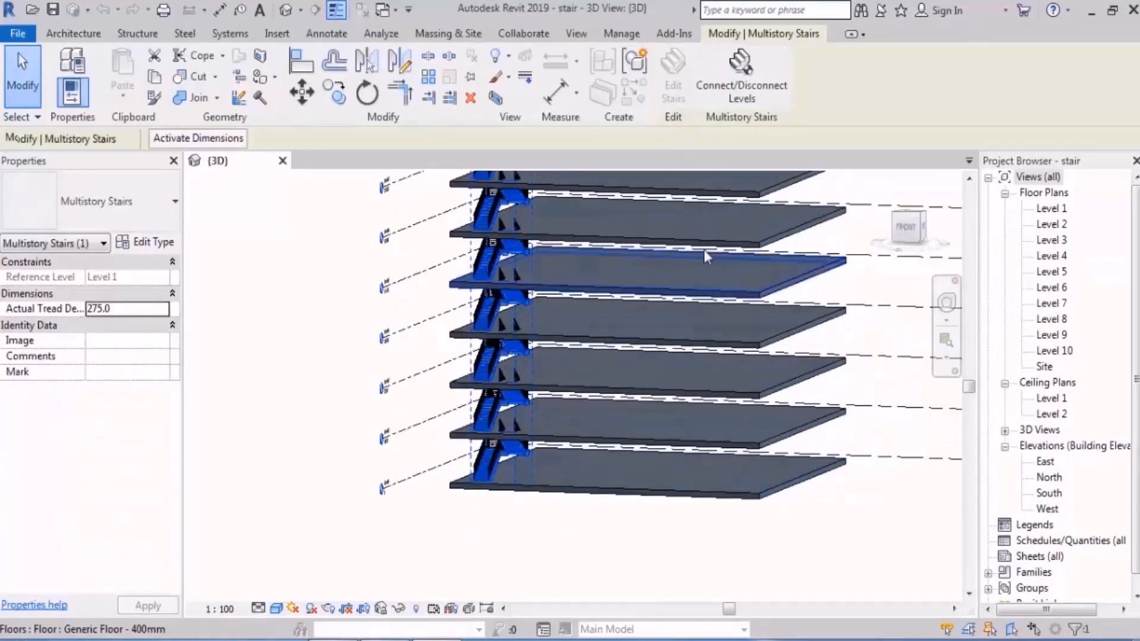
pyautogui.click(761, 91)
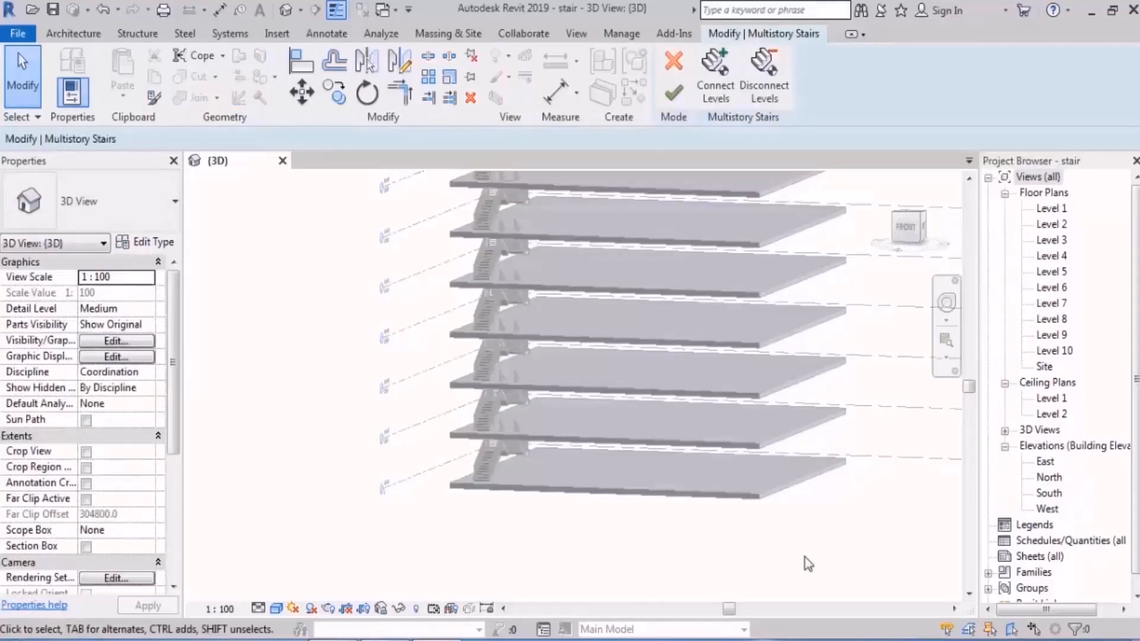
pyautogui.doubleClick(1048, 495)
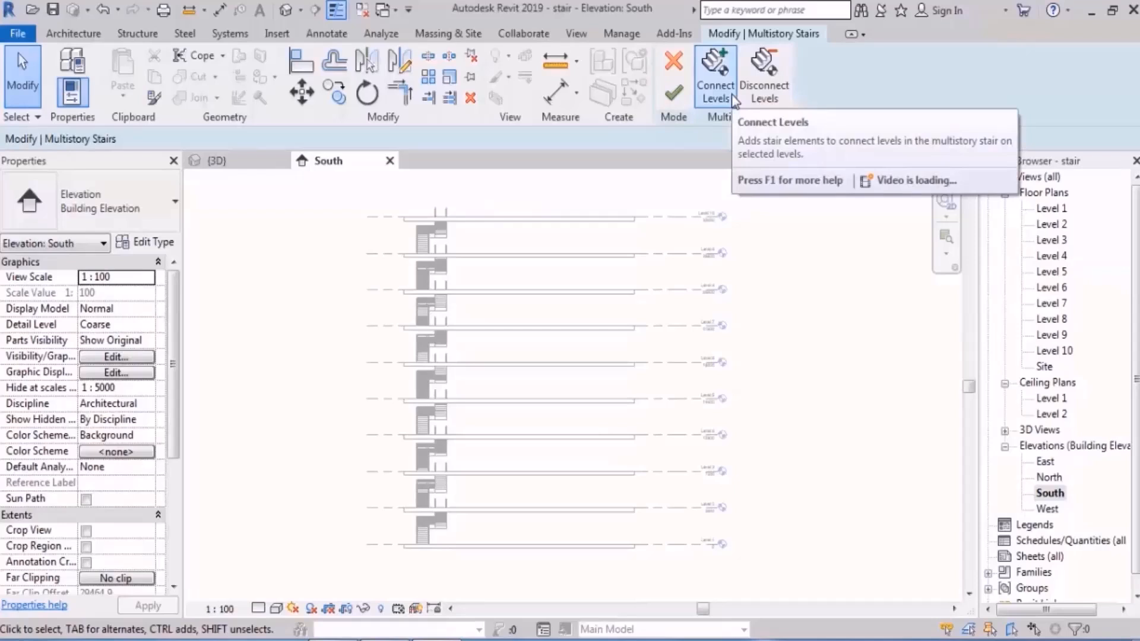
pyautogui.click(764, 77)
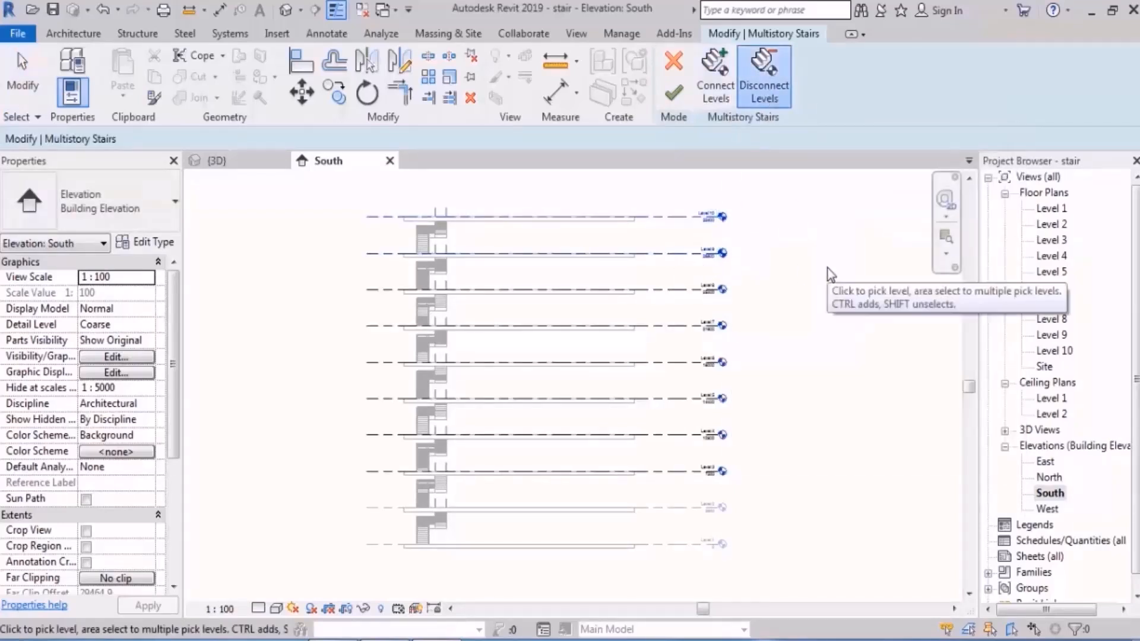
pyautogui.click(675, 94)
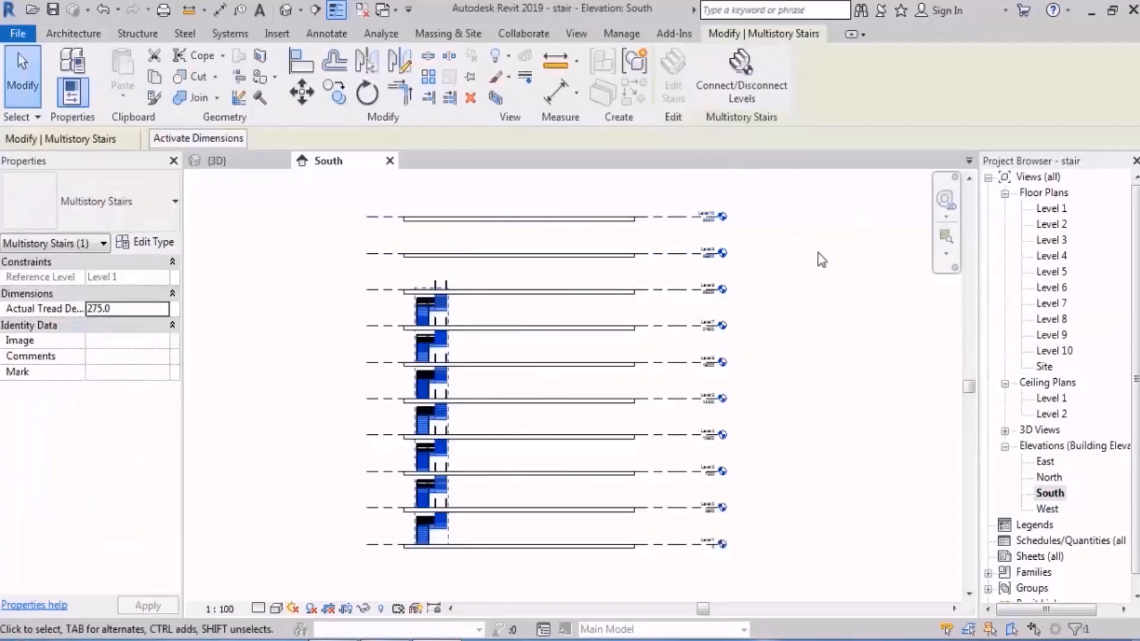
pyautogui.click(824, 270)
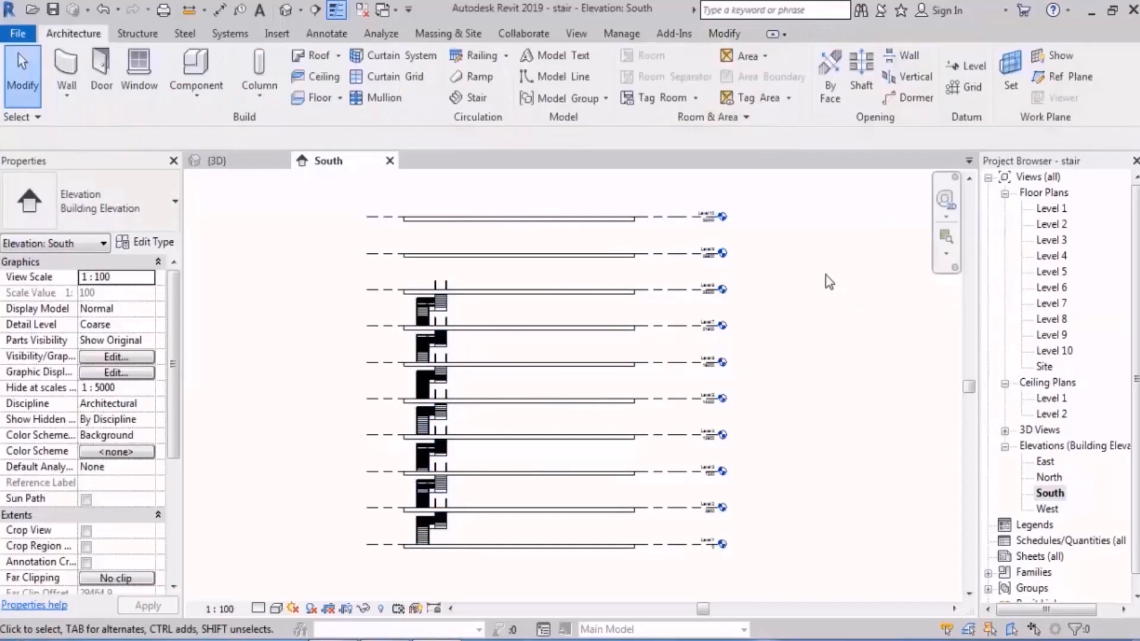
# Step: Review the shortened multistory stair in the 3D view, checking which flights belong to it
pyautogui.click(287, 10)
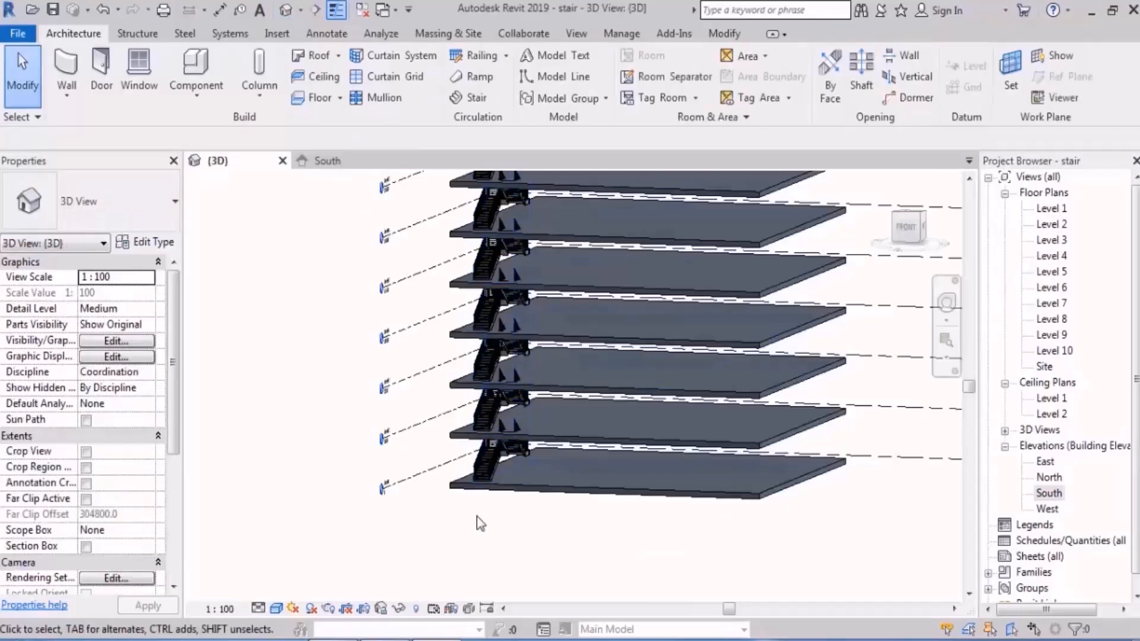
pyautogui.scroll(-3, 476, 517)
pyautogui.keyDown('shift'); pyautogui.moveTo(560, 466); pyautogui.dragTo(532, 473, button='middle'); pyautogui.keyUp('shift')
pyautogui.scroll(2, 532, 473)
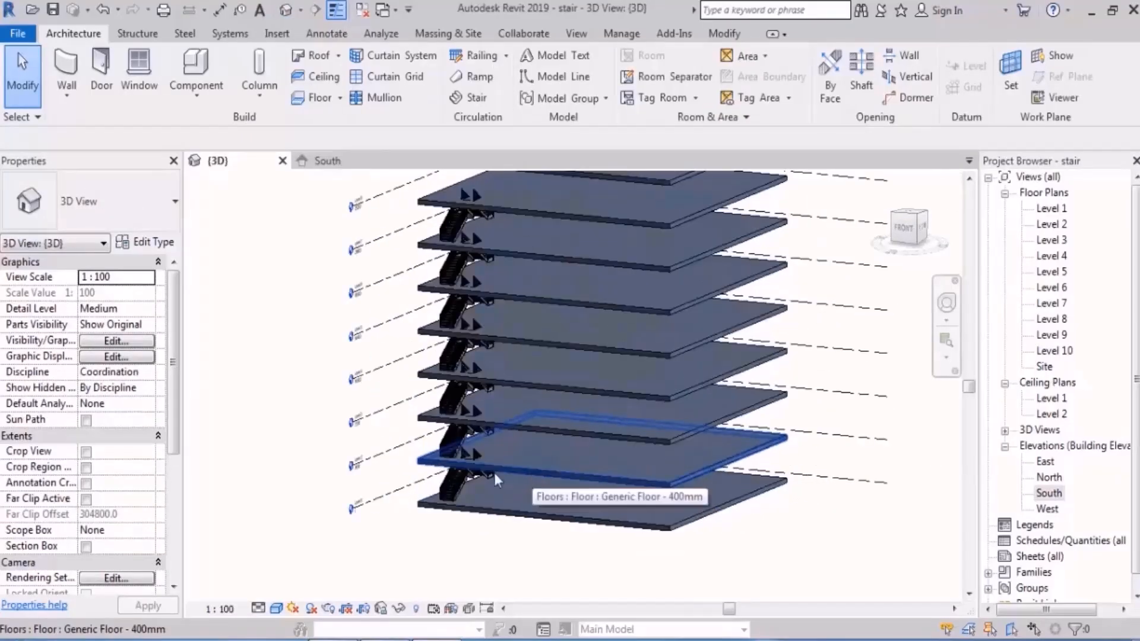
pyautogui.scroll(3, 456, 489)
pyautogui.click(441, 504)
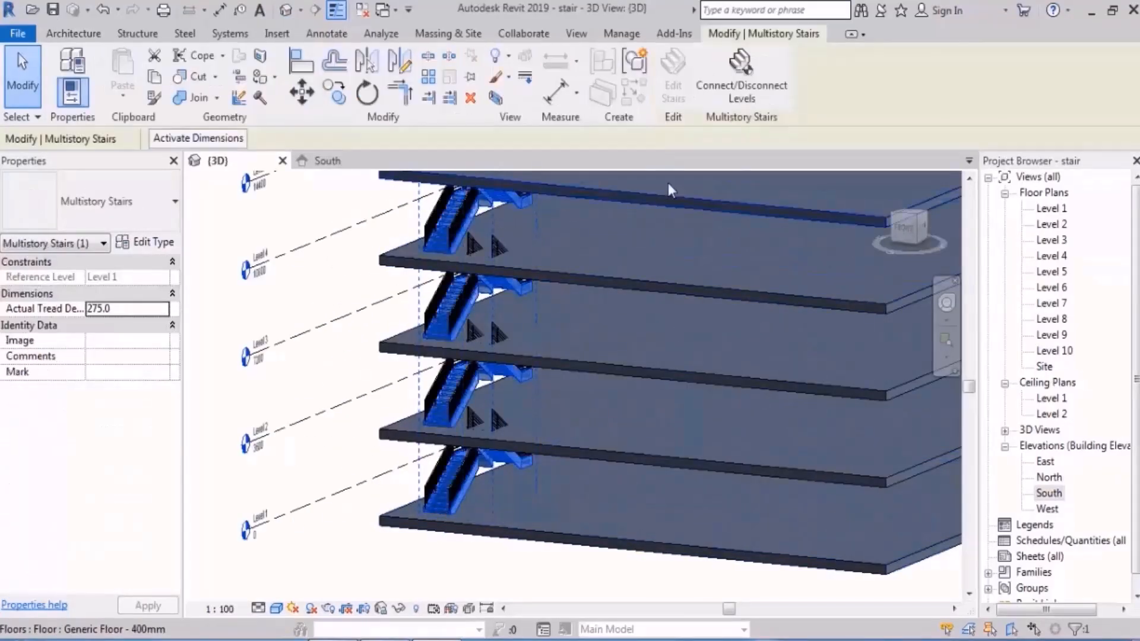
pyautogui.scroll(-2, 498, 576)
pyautogui.click(497, 565)
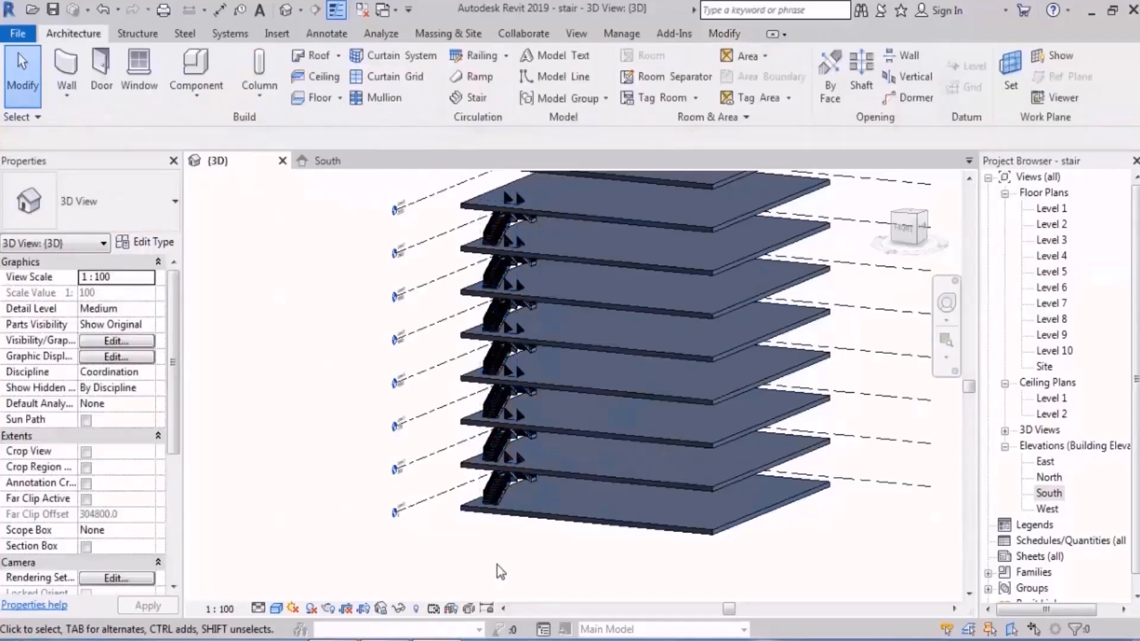
# Step: Select the whole multistory stair near Level 1 and inspect its Connect/Disconnect Levels editing option
pyautogui.scroll(3, 497, 541)
pyautogui.click(481, 465)
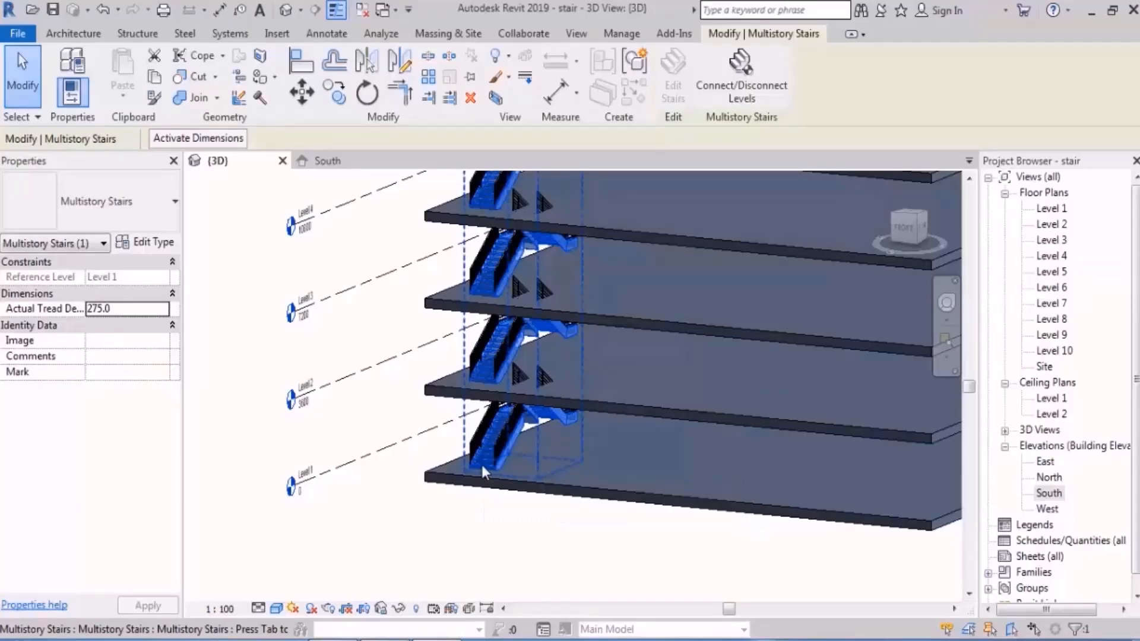
pyautogui.click(741, 99)
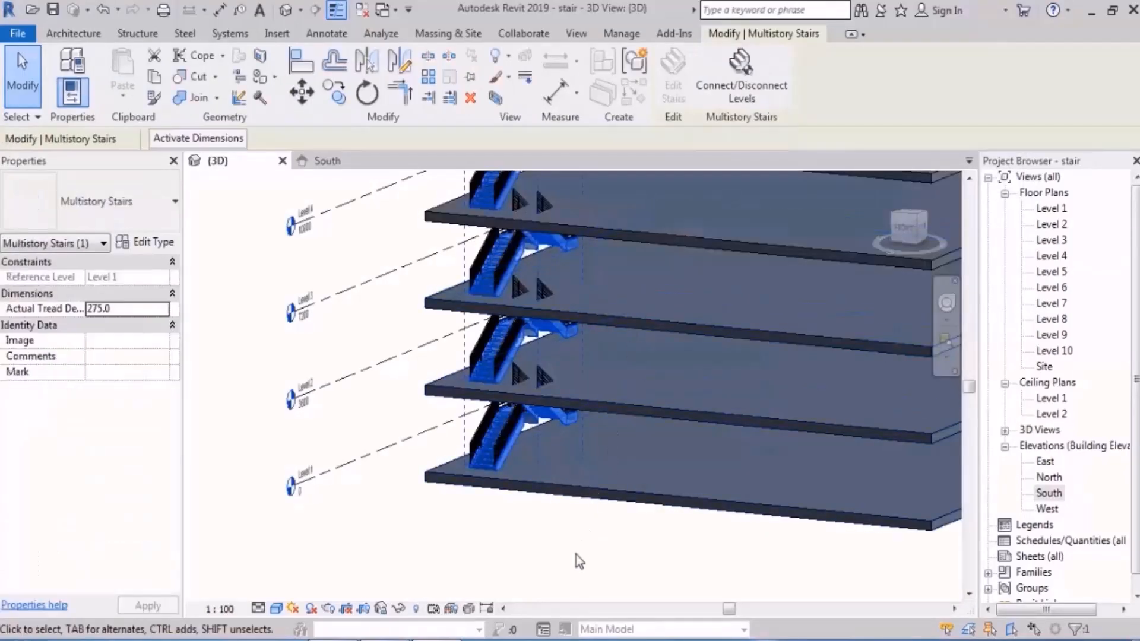
pyautogui.click(574, 557)
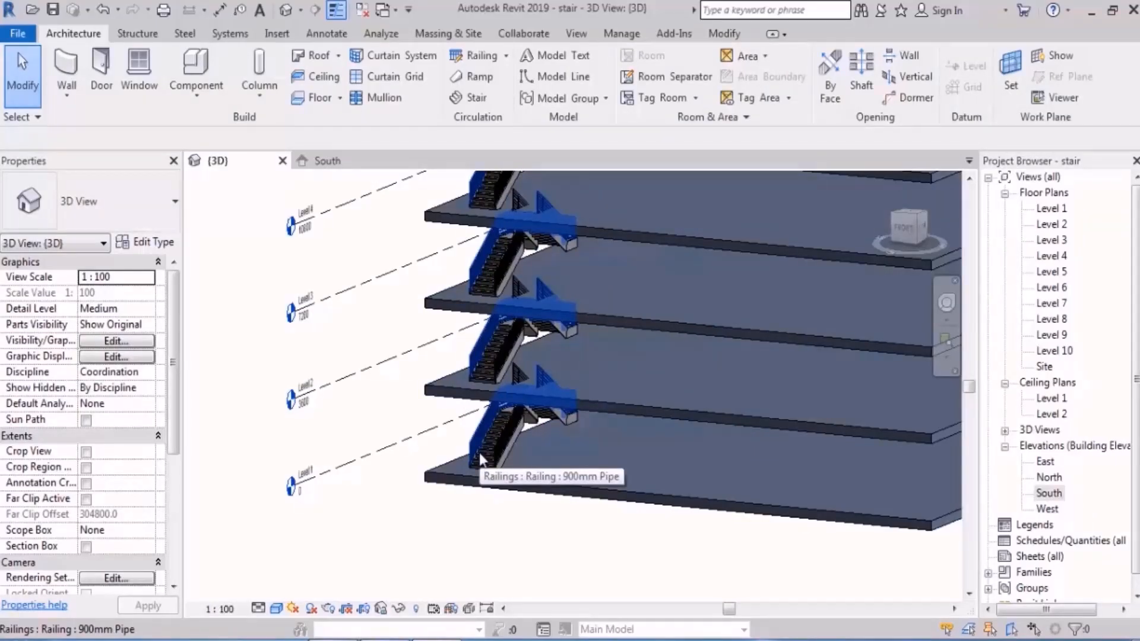
pyautogui.scroll(2, 469, 543)
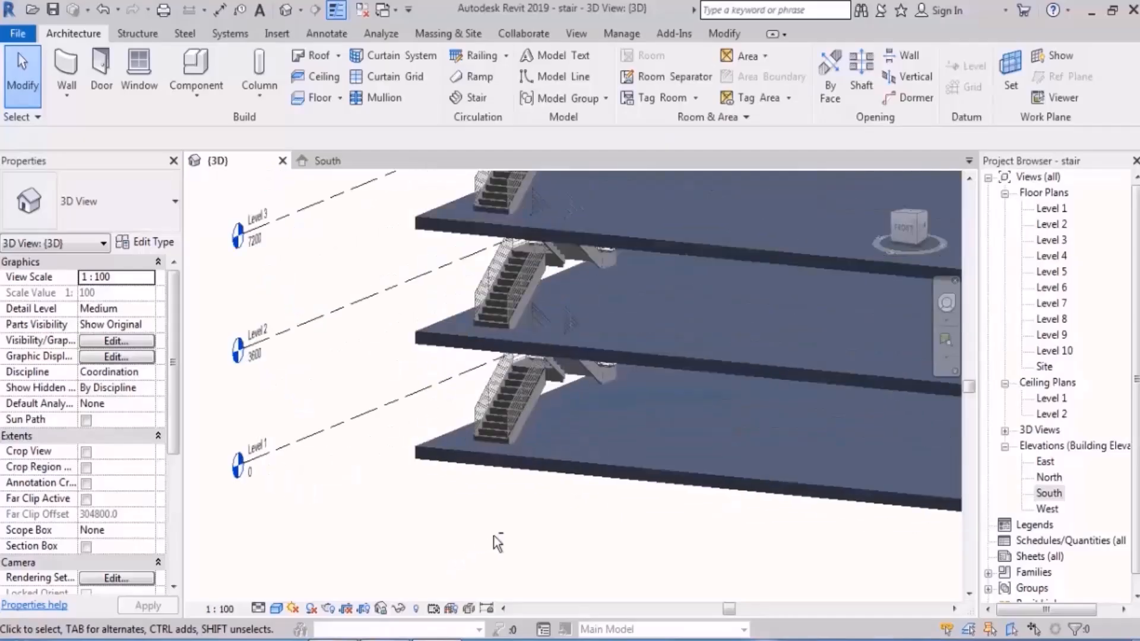
pyautogui.click(508, 447)
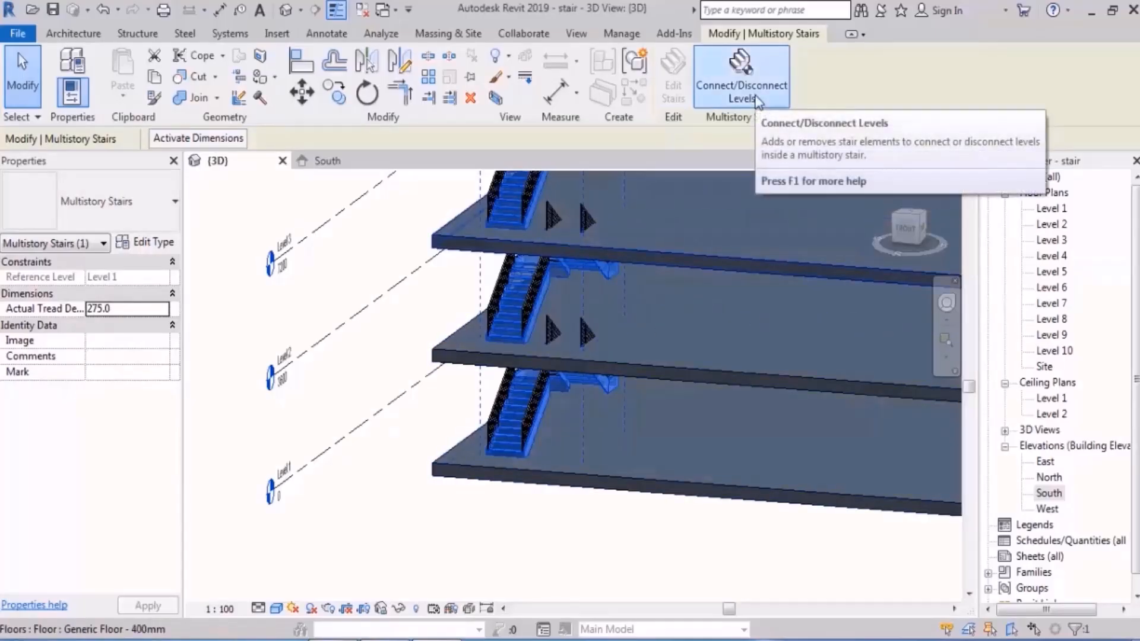
pyautogui.click(571, 556)
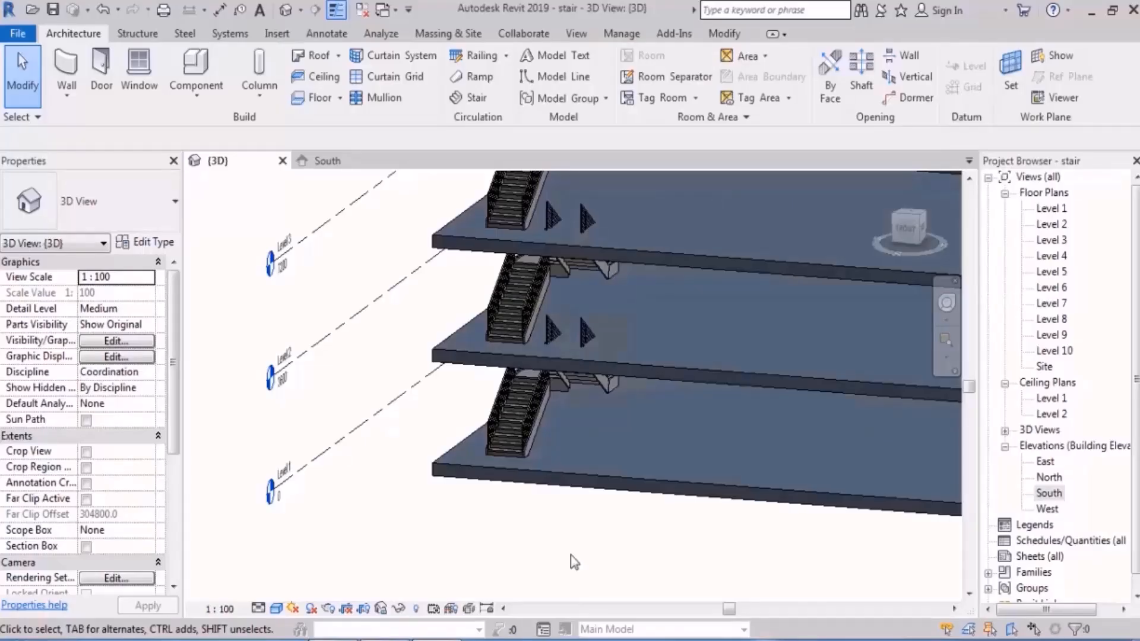
# Step: Select the individual assembled stair inside the multistory stair and open it for editing
pyautogui.press('Tab')
pyautogui.click(505, 437)
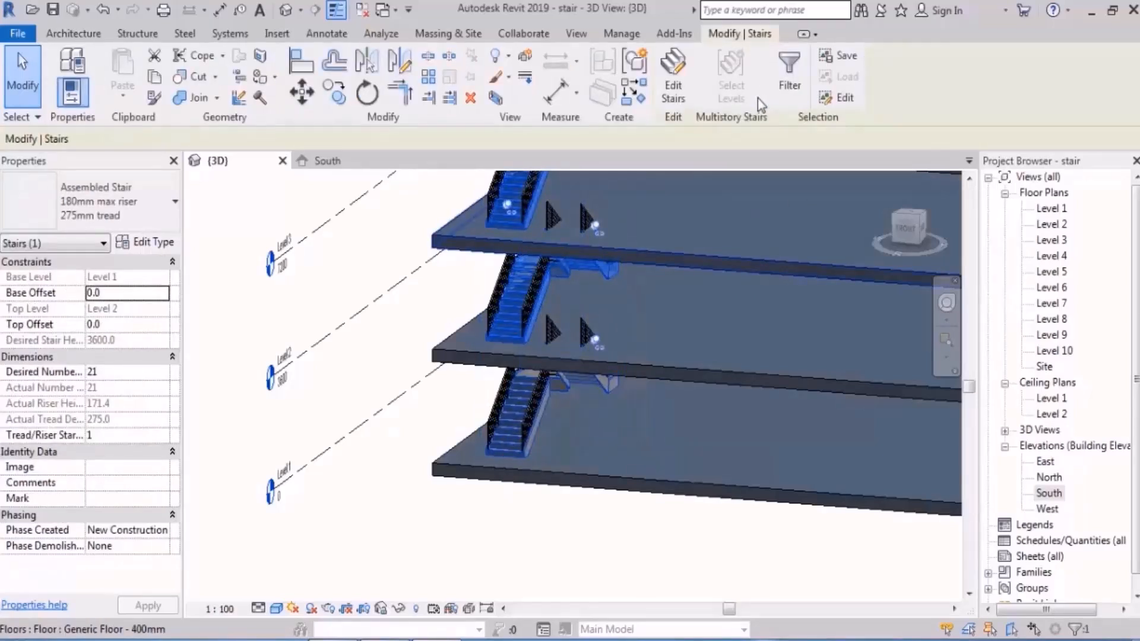
pyautogui.click(683, 105)
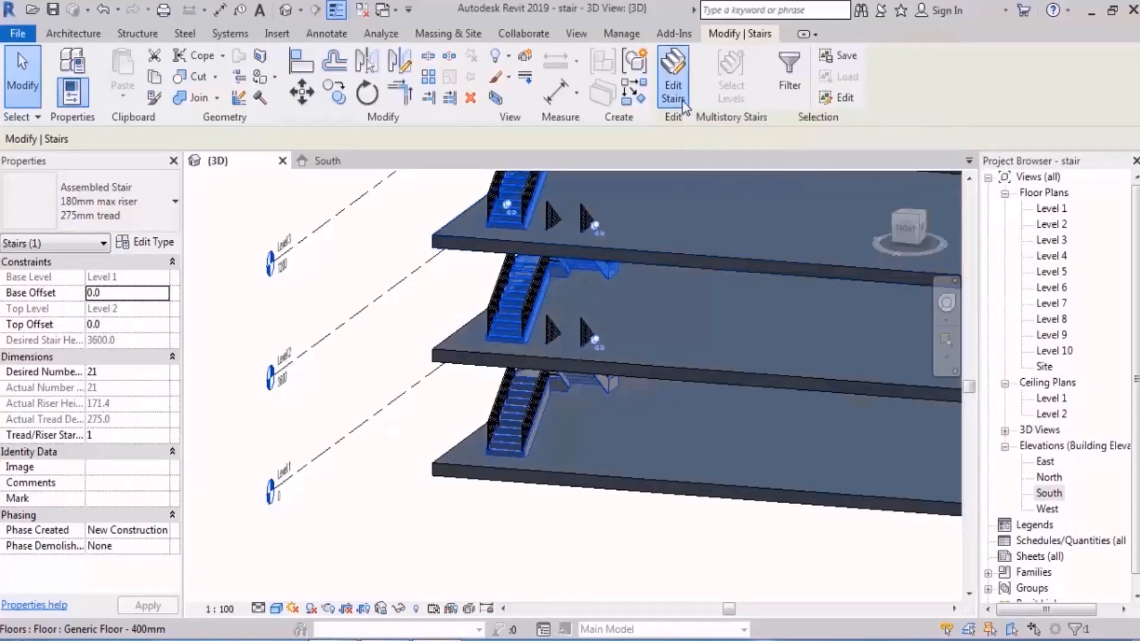
pyautogui.scroll(-5, 463, 517)
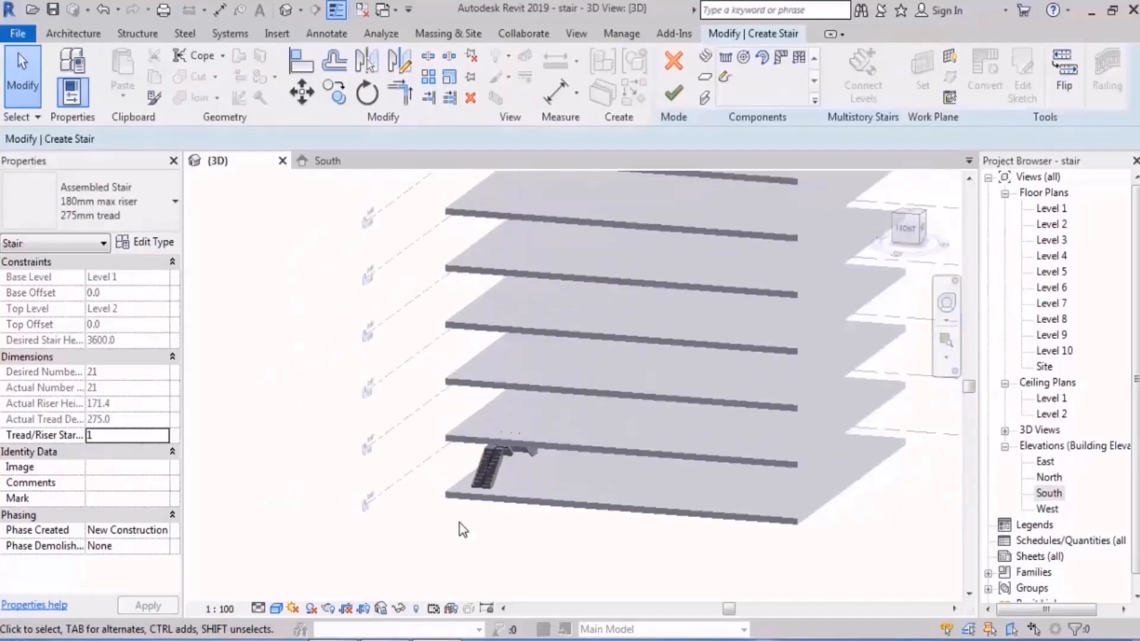
pyautogui.scroll(2, 471, 512)
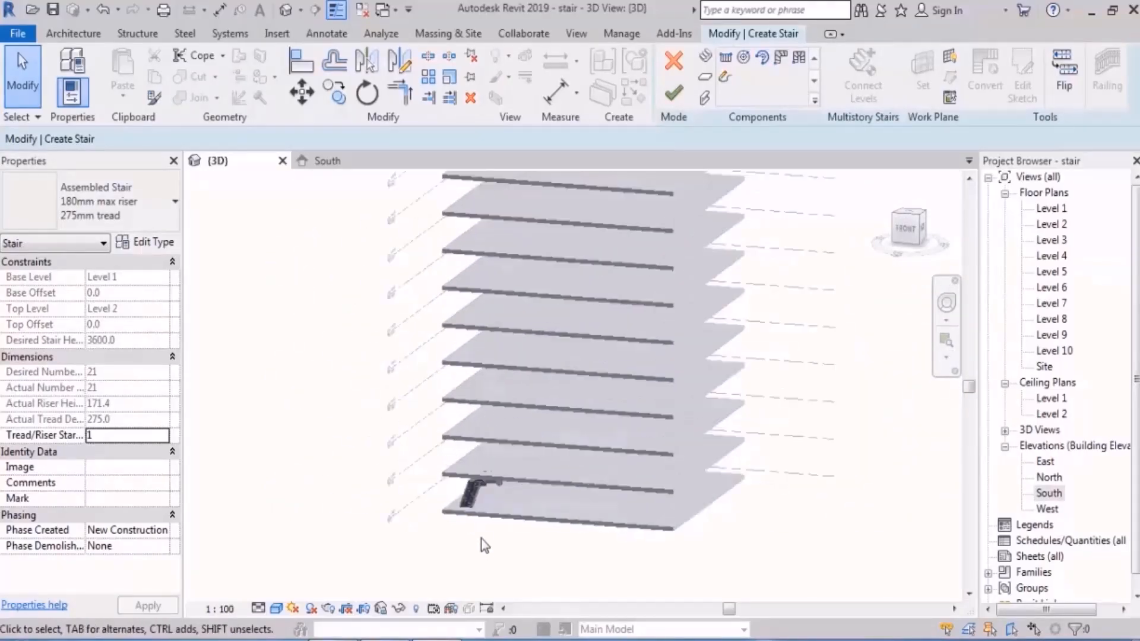
pyautogui.scroll(3, 481, 535)
# Step: In the Level 1 plan, rotate the stair's first run clockwise about its upper inner corner and finish the stair edit in 3D
pyautogui.doubleClick(1051, 209)
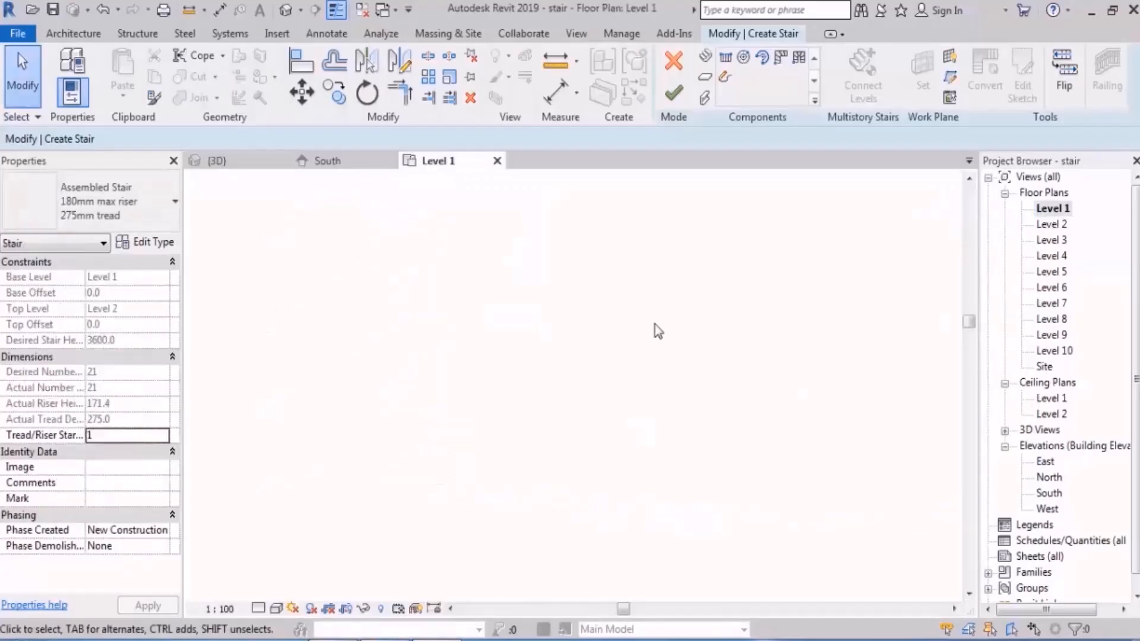
pyautogui.scroll(4, 493, 356)
pyautogui.click(522, 404)
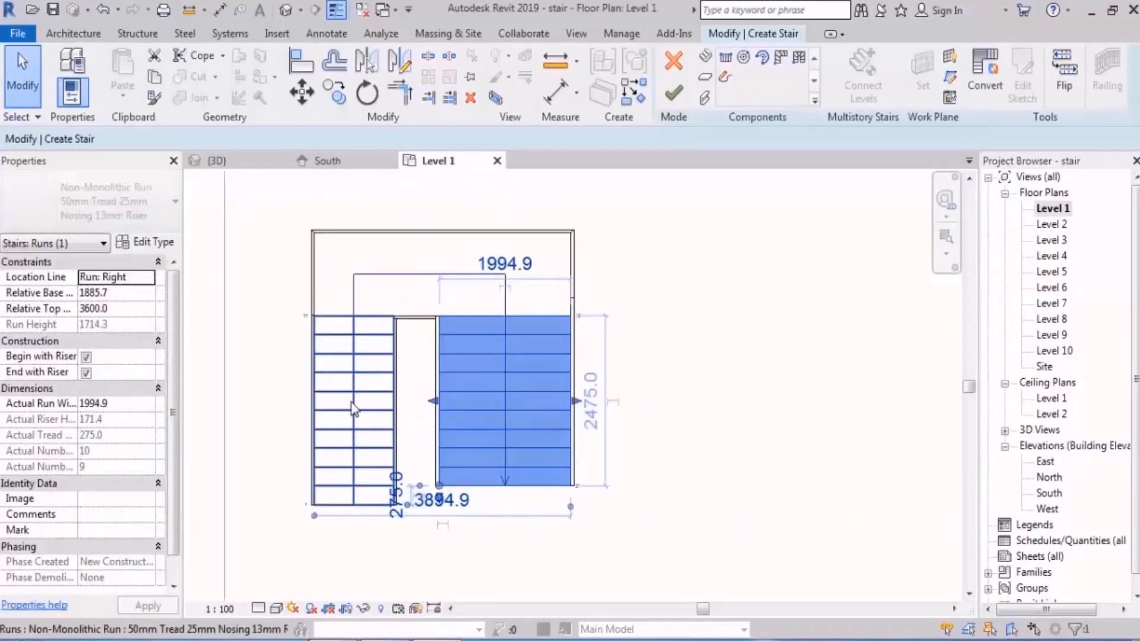
pyautogui.click(367, 93)
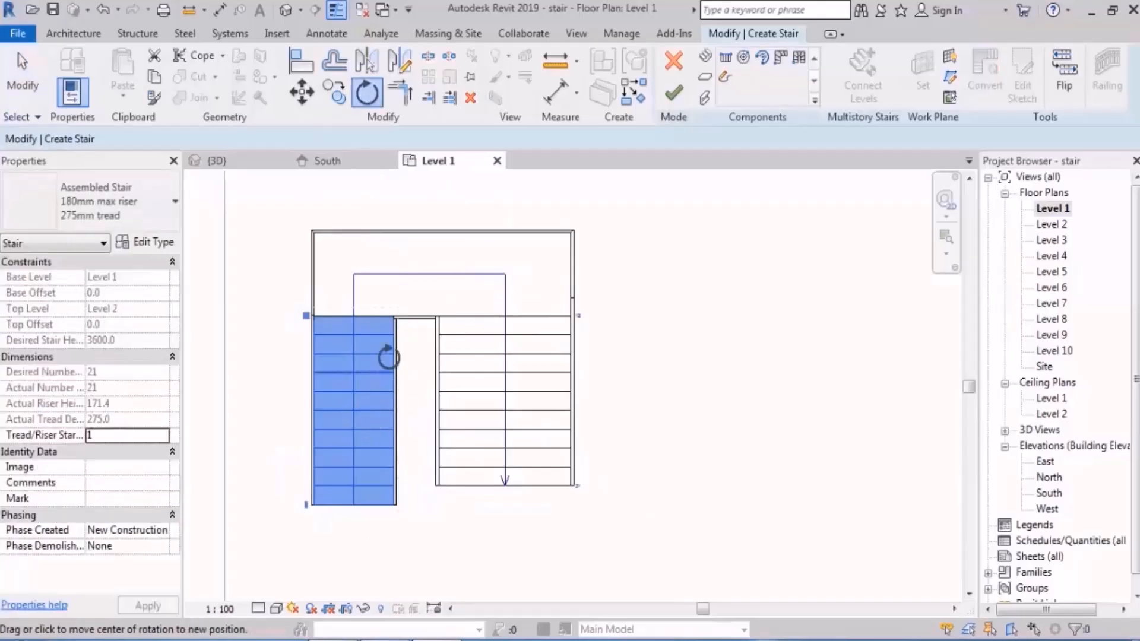
pyautogui.click(395, 521)
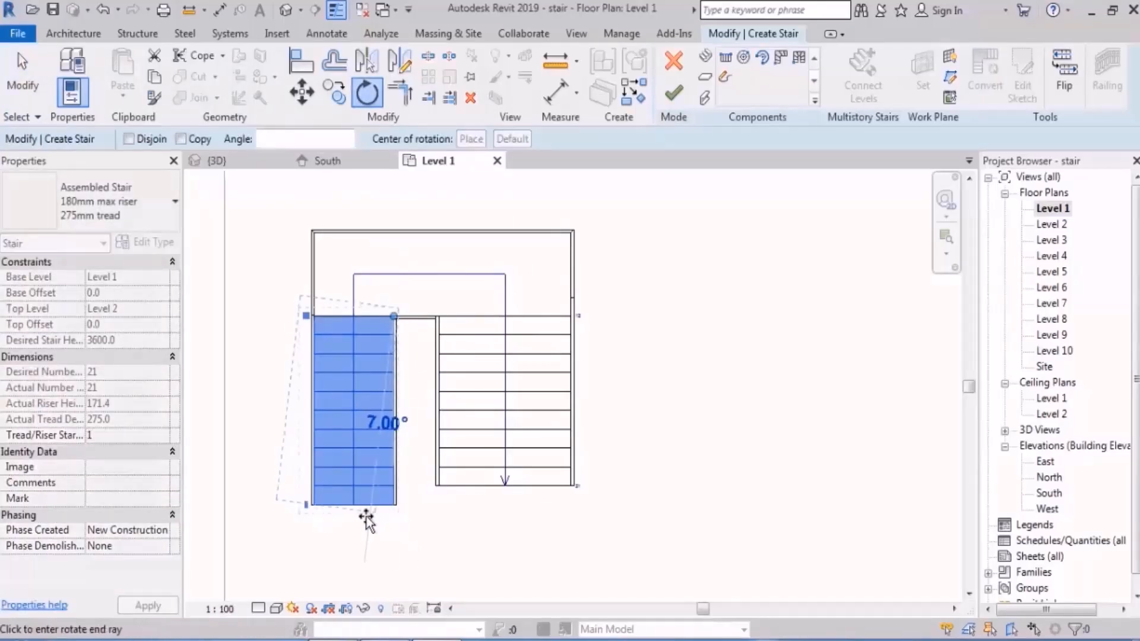
pyautogui.click(354, 519)
pyautogui.press('Escape')
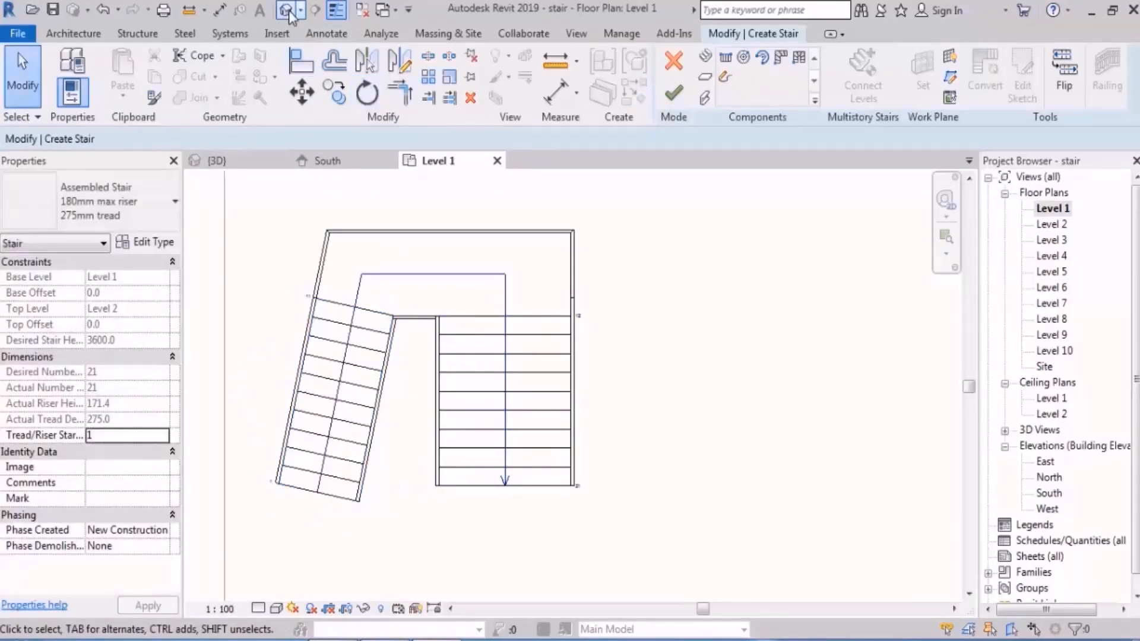
pyautogui.click(286, 10)
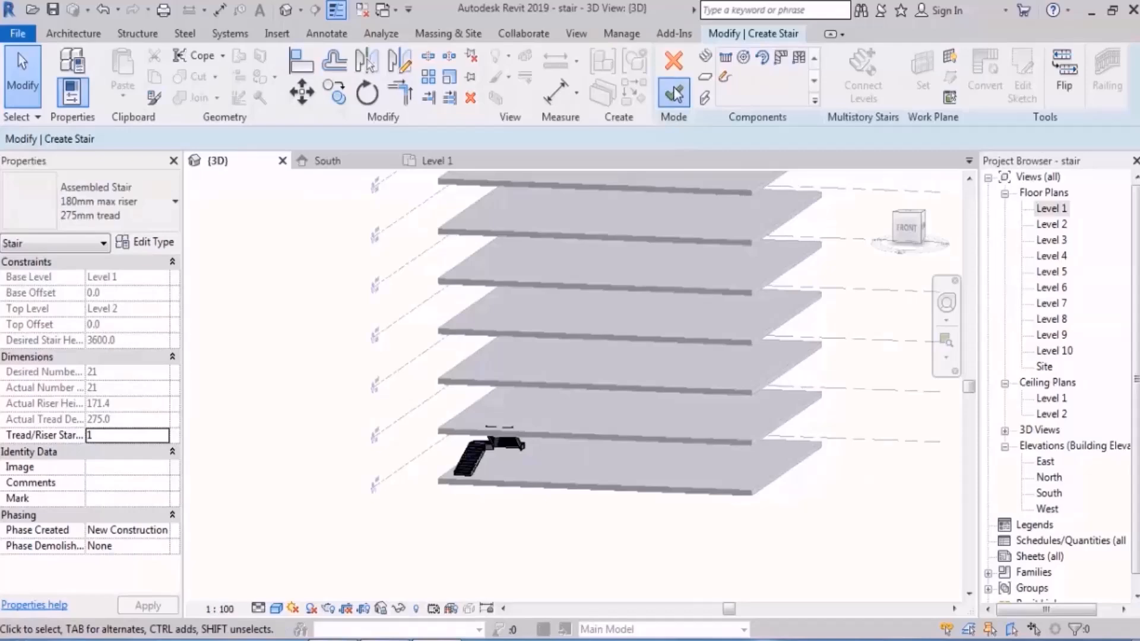
pyautogui.click(673, 93)
# Step: Examine the rotated run on all connected levels in 3D, and reopen the individual stair to restore its straight first run
pyautogui.keyDown('shift'); pyautogui.moveTo(451, 368); pyautogui.dragTo(521, 391, button='middle'); pyautogui.keyUp('shift')
pyautogui.scroll(-3, 521, 433)
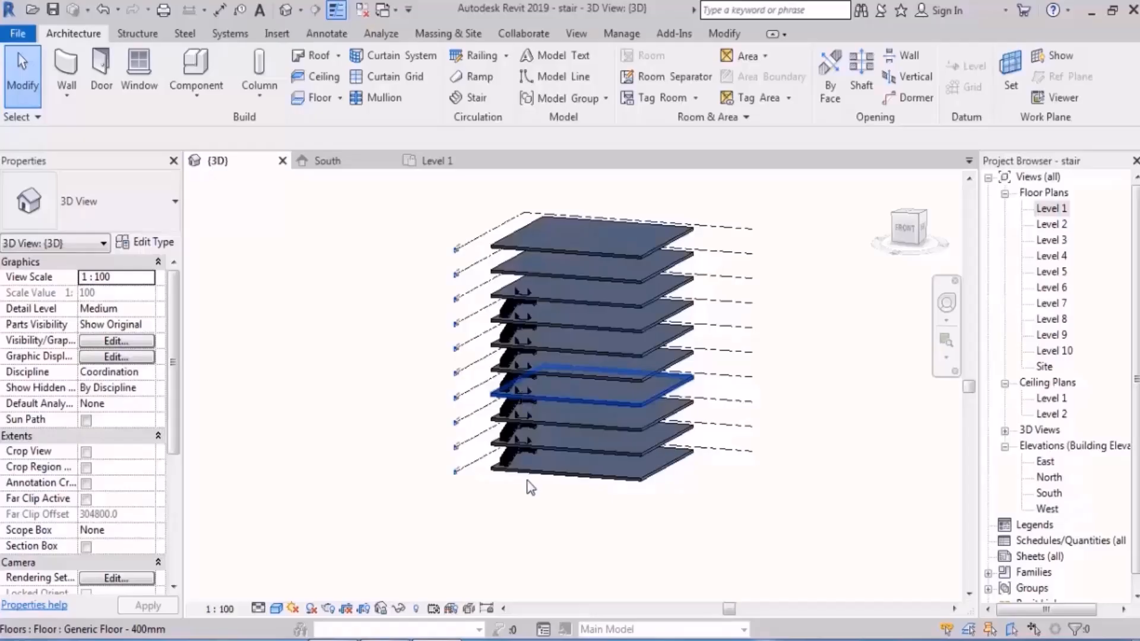
pyautogui.keyDown('shift'); pyautogui.moveTo(529, 483); pyautogui.dragTo(542, 484, button='middle'); pyautogui.keyUp('shift')
pyautogui.scroll(3, 542, 484)
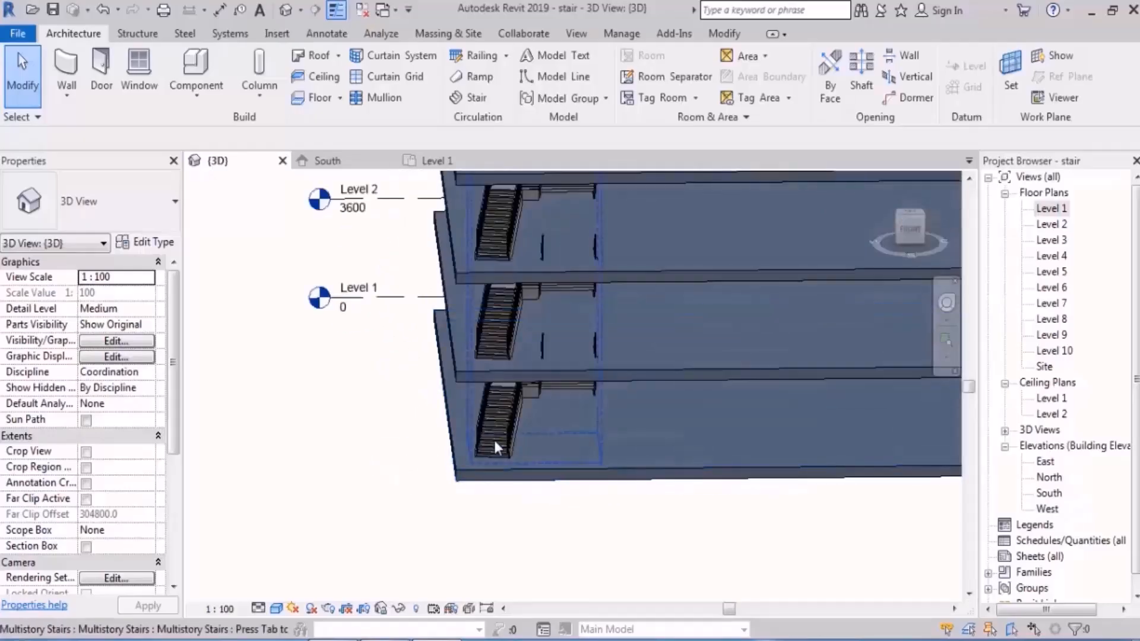
pyautogui.click(496, 444)
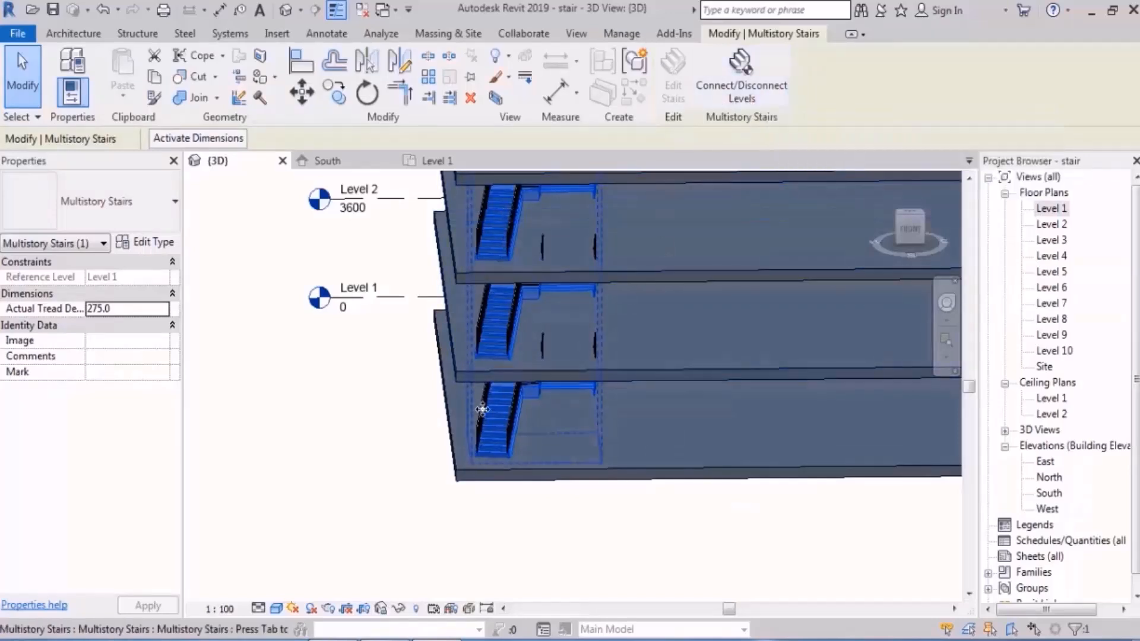
pyautogui.click(497, 435)
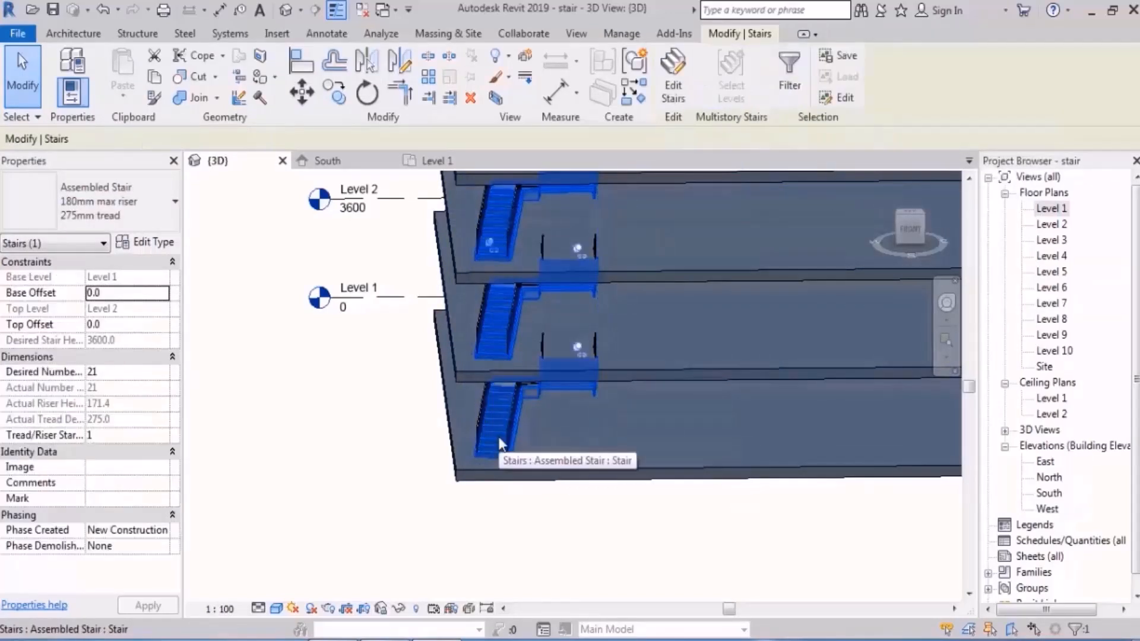
pyautogui.click(683, 85)
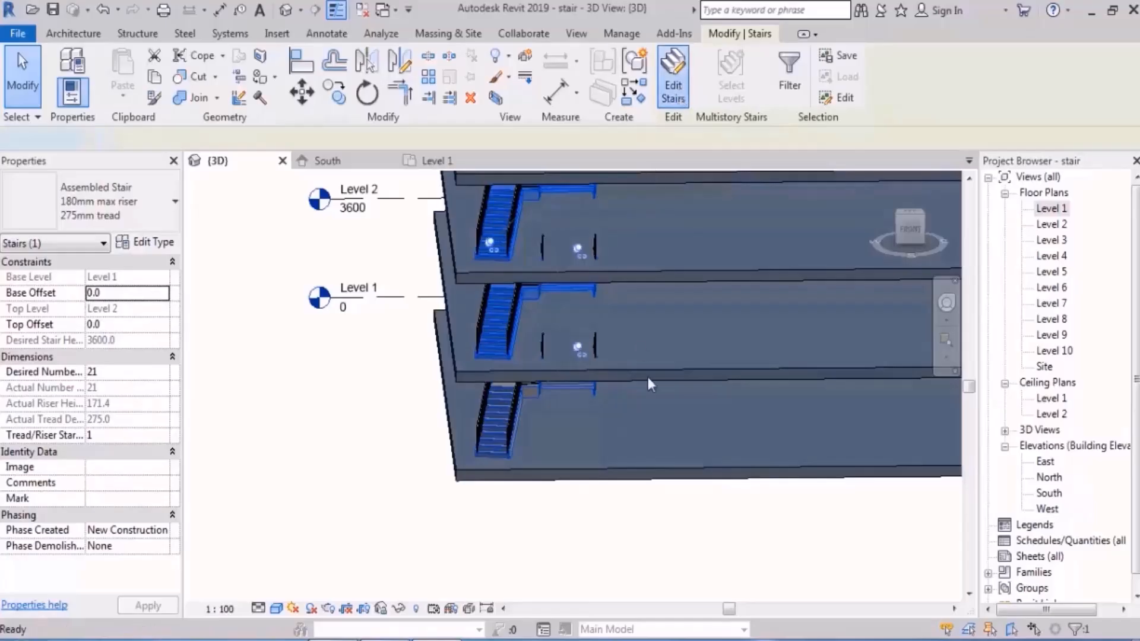
pyautogui.click(673, 93)
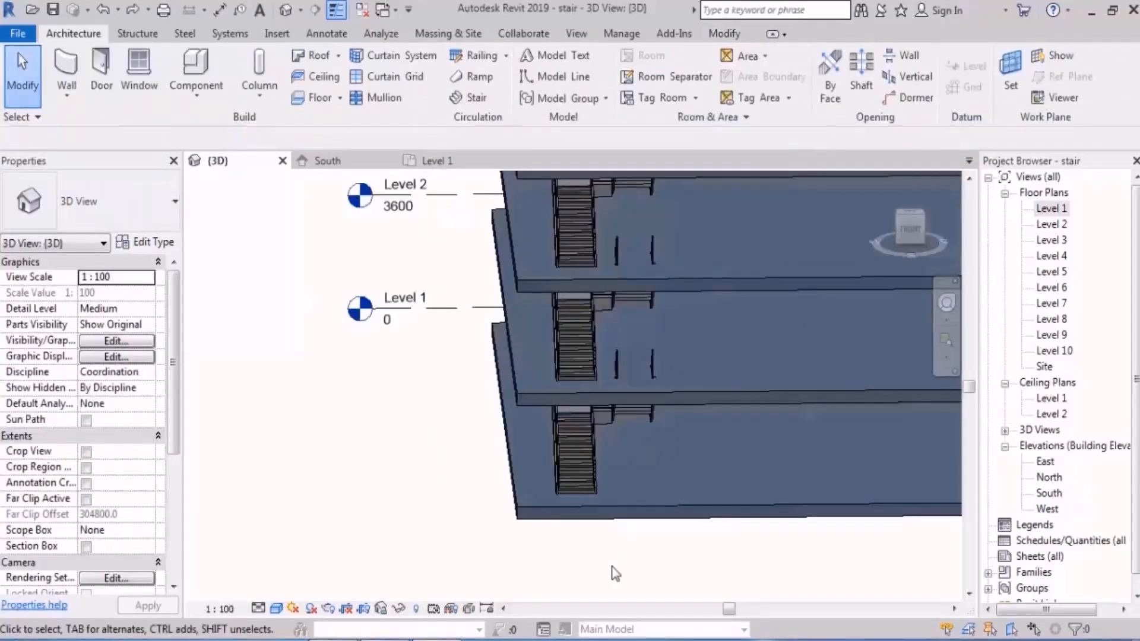
# Step: Open the East elevation and cancel the multistory stair's level-disconnection edit
pyautogui.doubleClick(1050, 492)
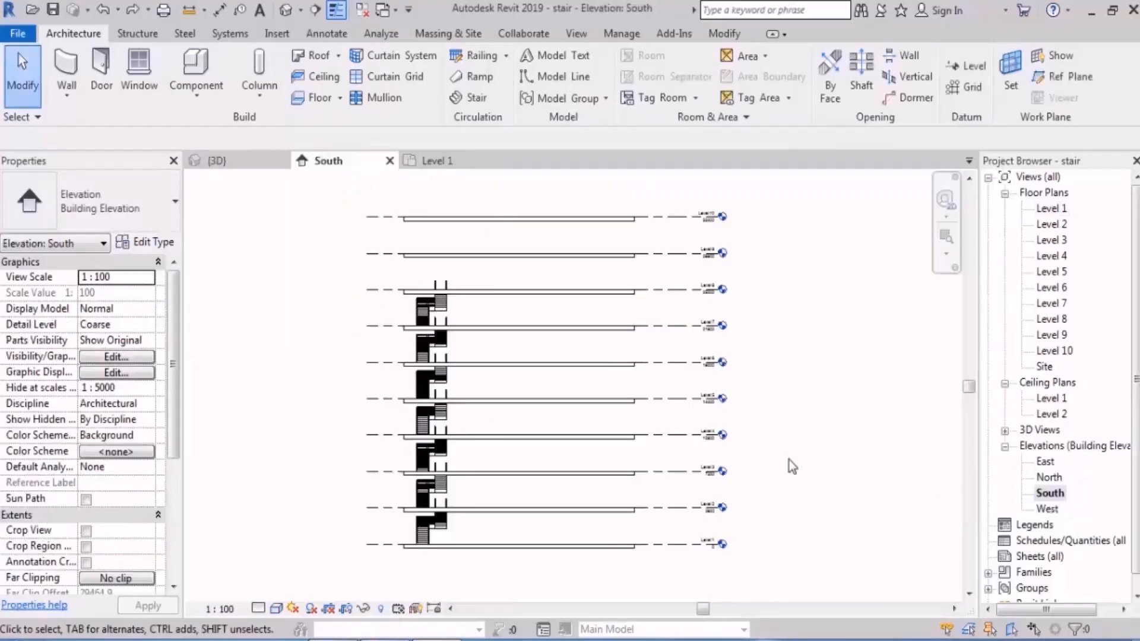
pyautogui.doubleClick(1045, 461)
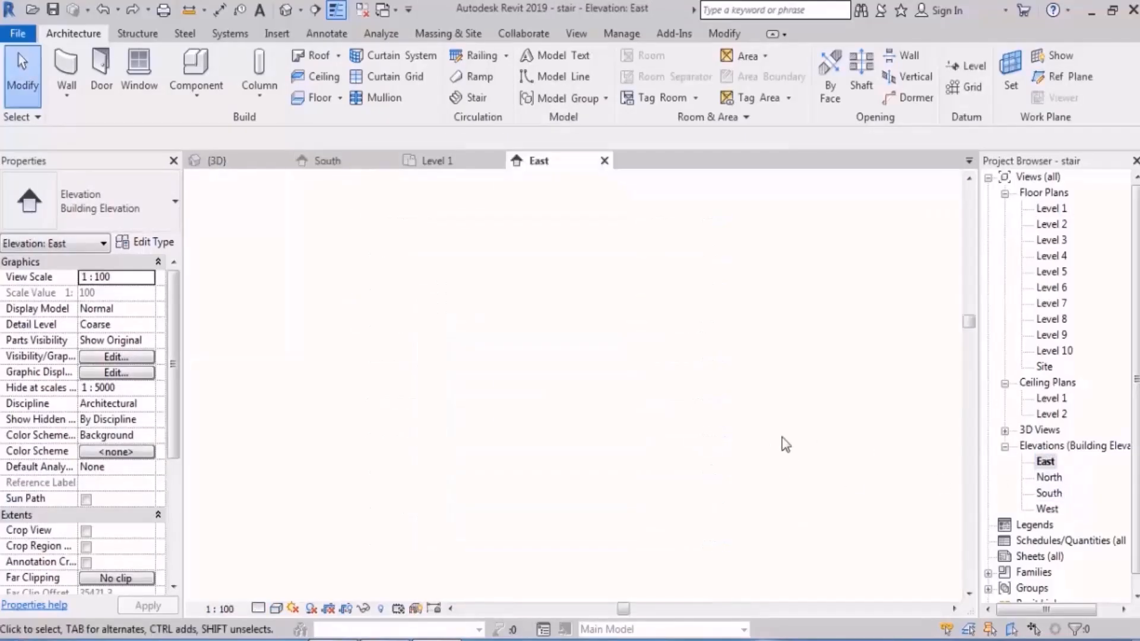
pyautogui.scroll(3, 636, 445)
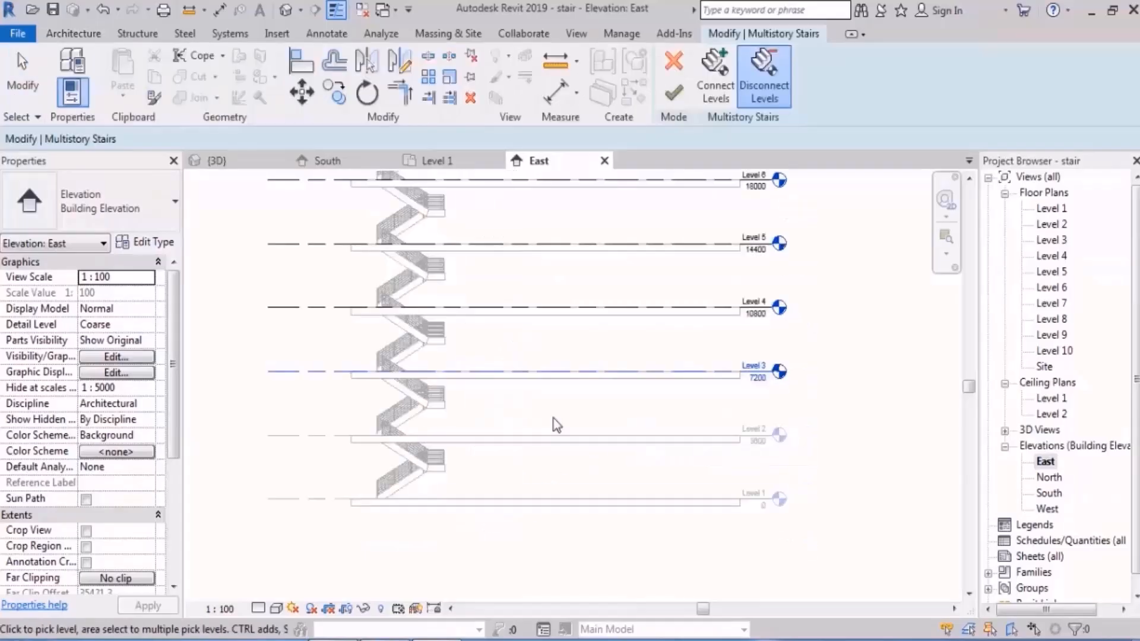
pyautogui.click(675, 63)
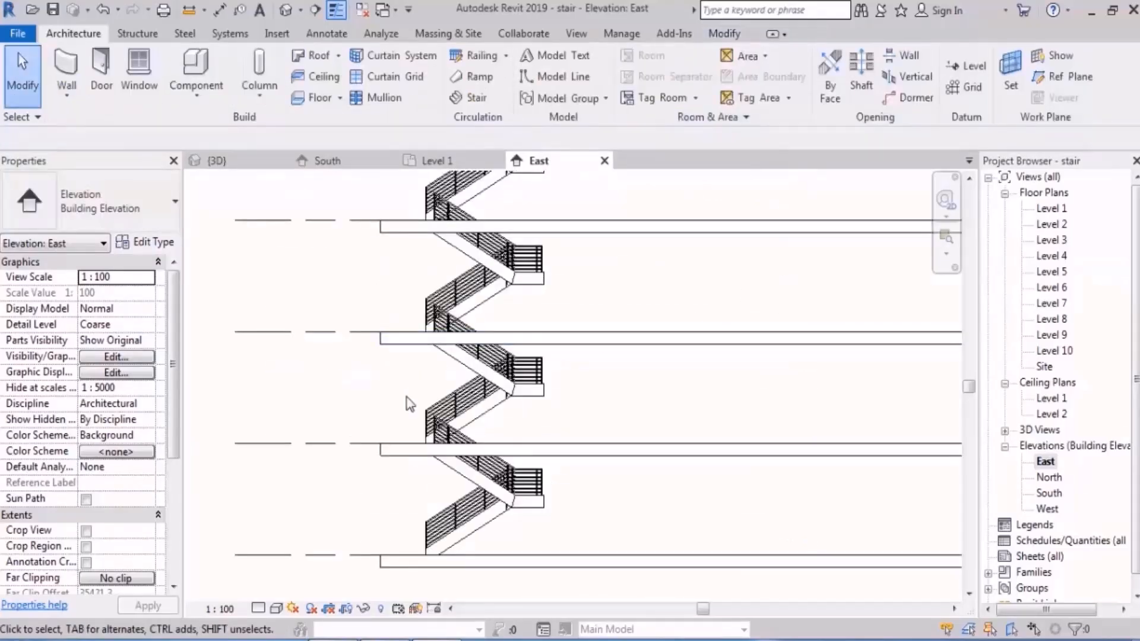
pyautogui.scroll(-3, 410, 404)
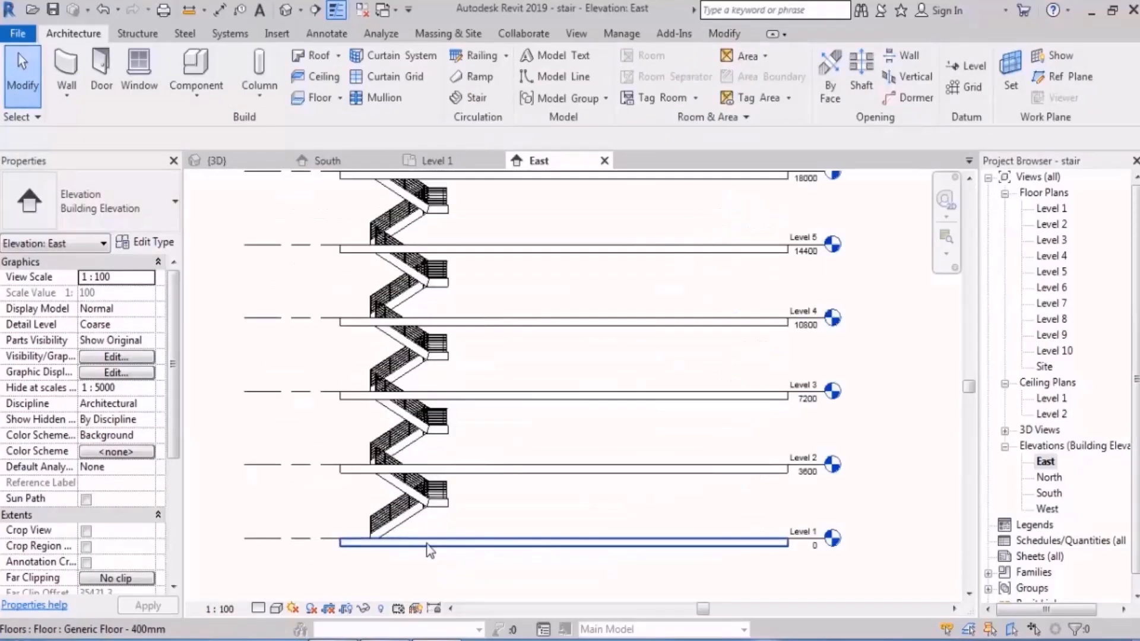
# Step: Select the multistory stair in the East elevation and disconnect Level 3 from it
pyautogui.scroll(2, 437, 553)
pyautogui.click(412, 506)
pyautogui.scroll(-3, 402, 494)
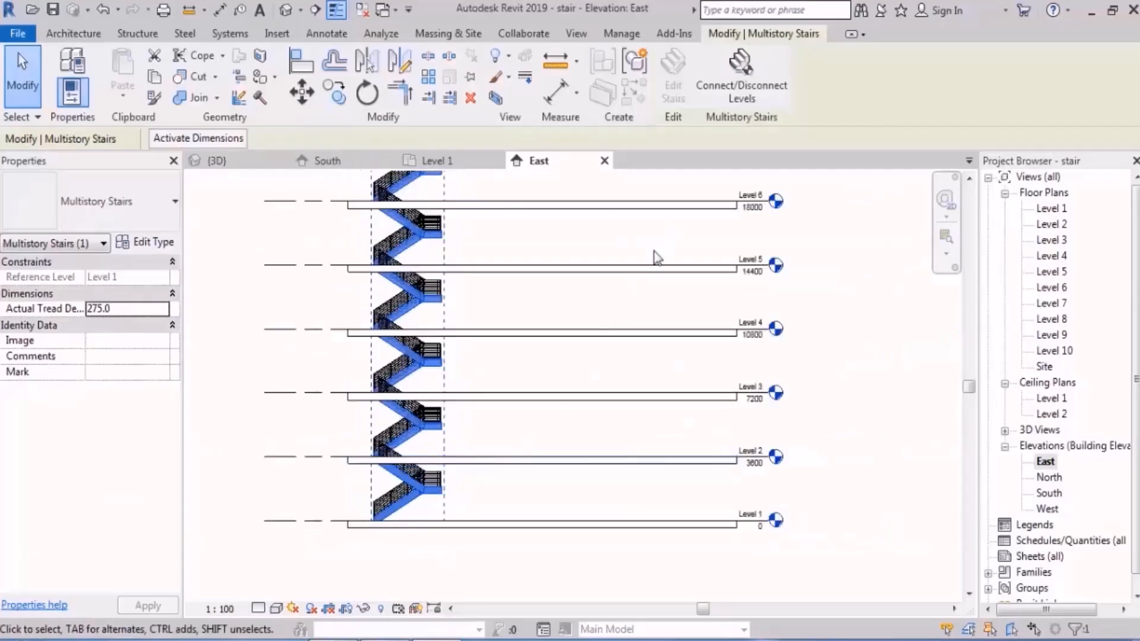
pyautogui.click(743, 82)
pyautogui.scroll(3, 499, 461)
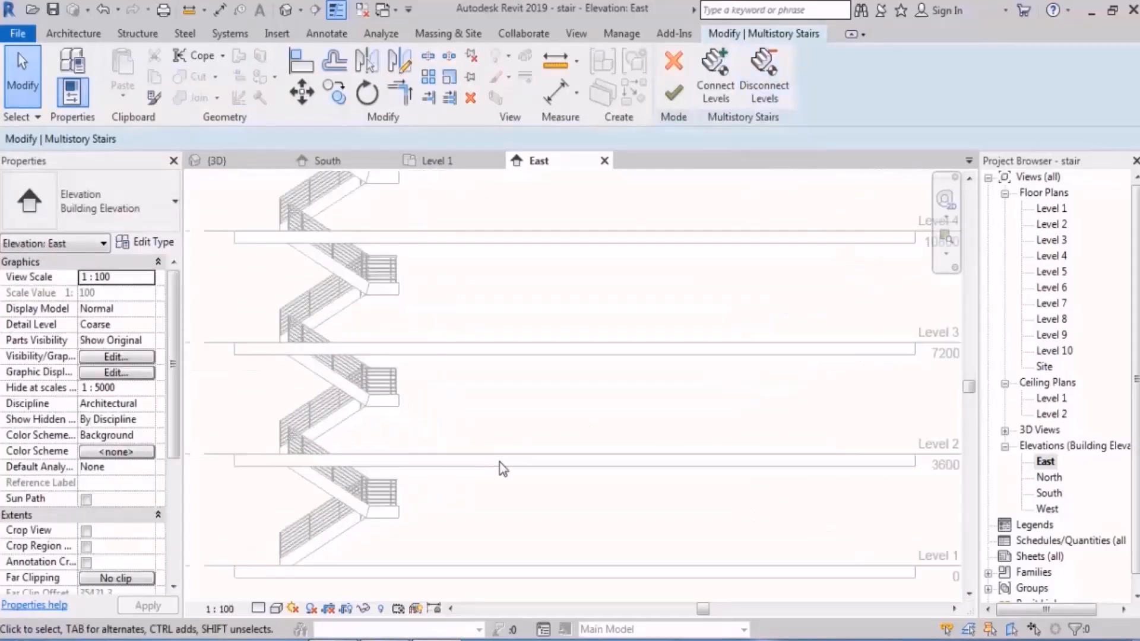
pyautogui.moveTo(499, 460); pyautogui.dragTo(525, 419, button='middle')
pyautogui.scroll(-2, 525, 417)
pyautogui.click(783, 84)
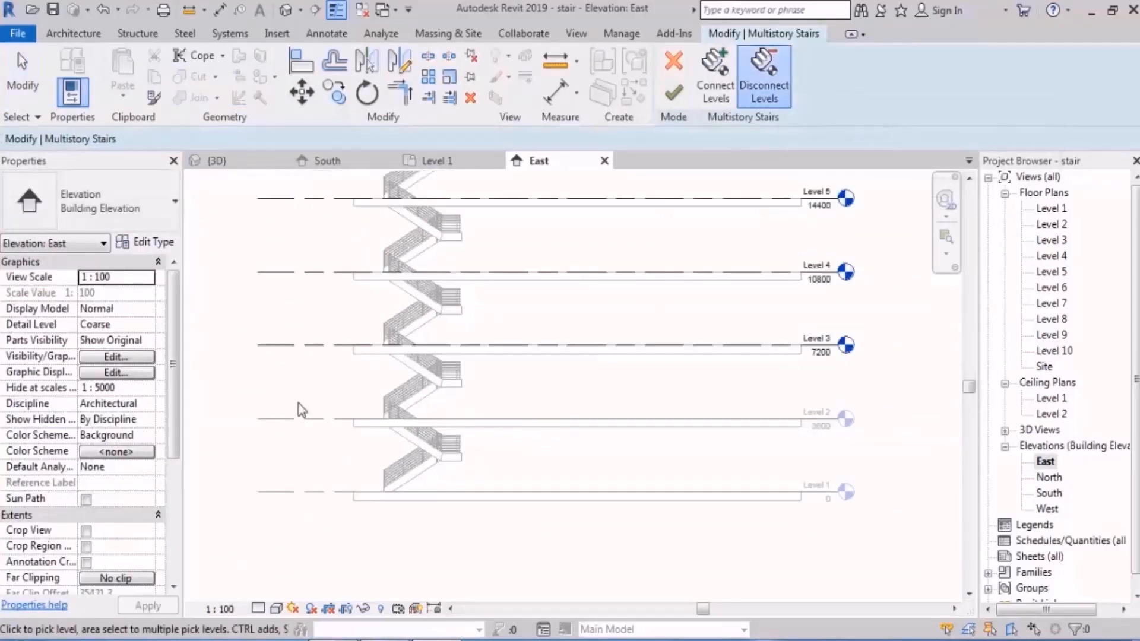
pyautogui.moveTo(325, 301); pyautogui.dragTo(269, 387)
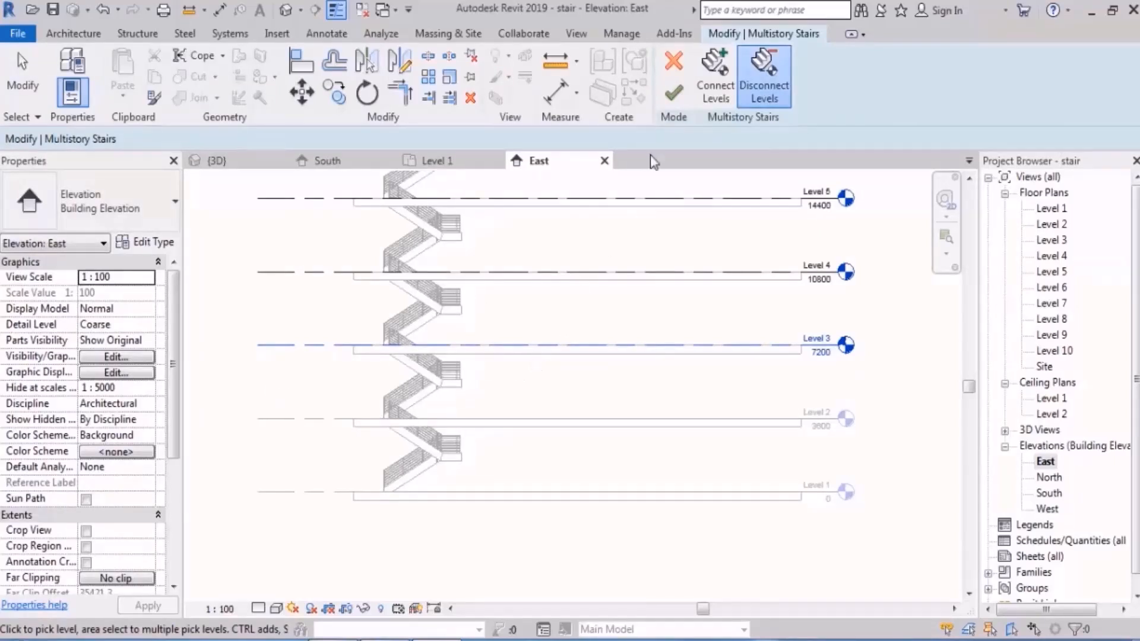
pyautogui.click(679, 89)
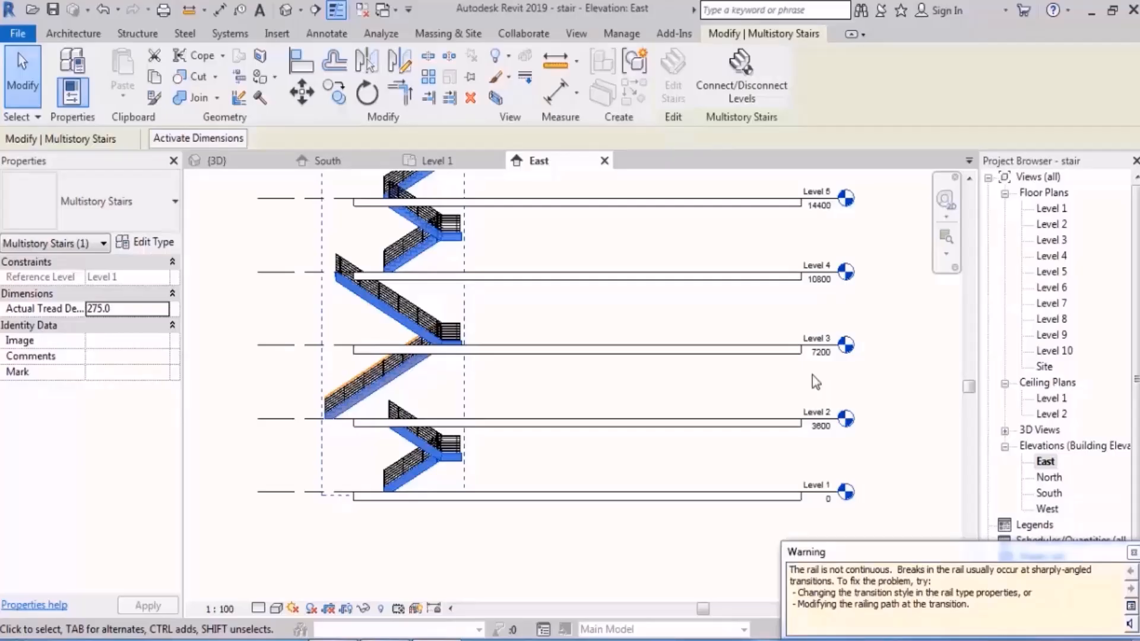
# Step: Undo the disconnection of Level 3 from the multistory stair
pyautogui.moveTo(703, 336); pyautogui.dragTo(676, 365, button='middle')
pyautogui.hotkey('ctrl', 'z')
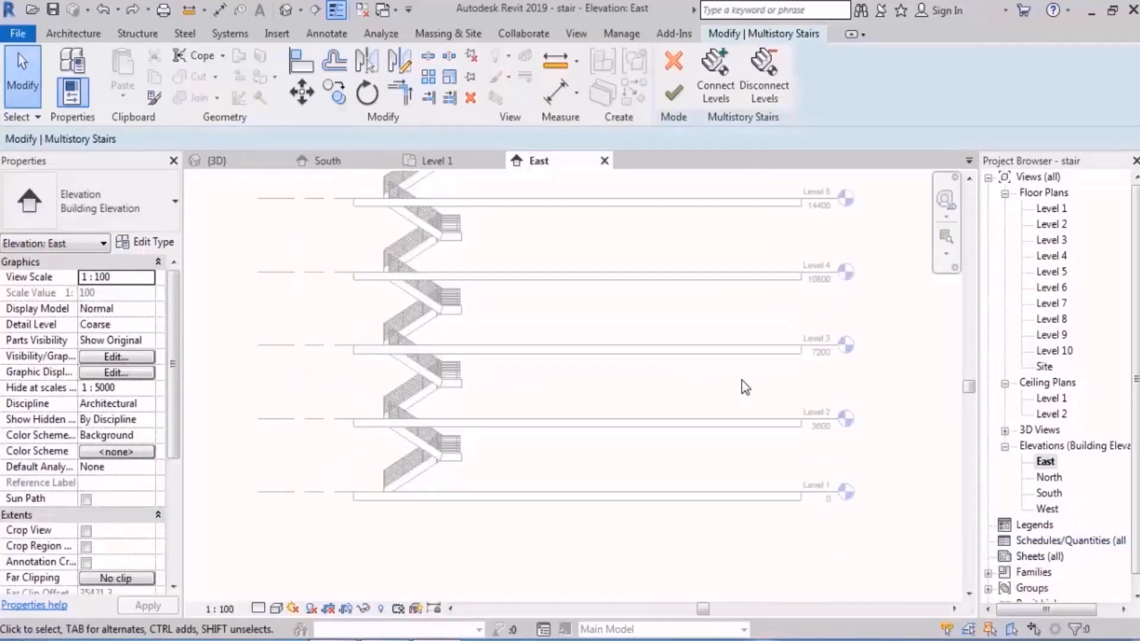
pyautogui.hotkey('ctrl', 'z')
# Step: Set Level 4's elevation to 11500 in the East elevation and examine the adapted stairs on the adjoining levels
pyautogui.scroll(1, 712, 378)
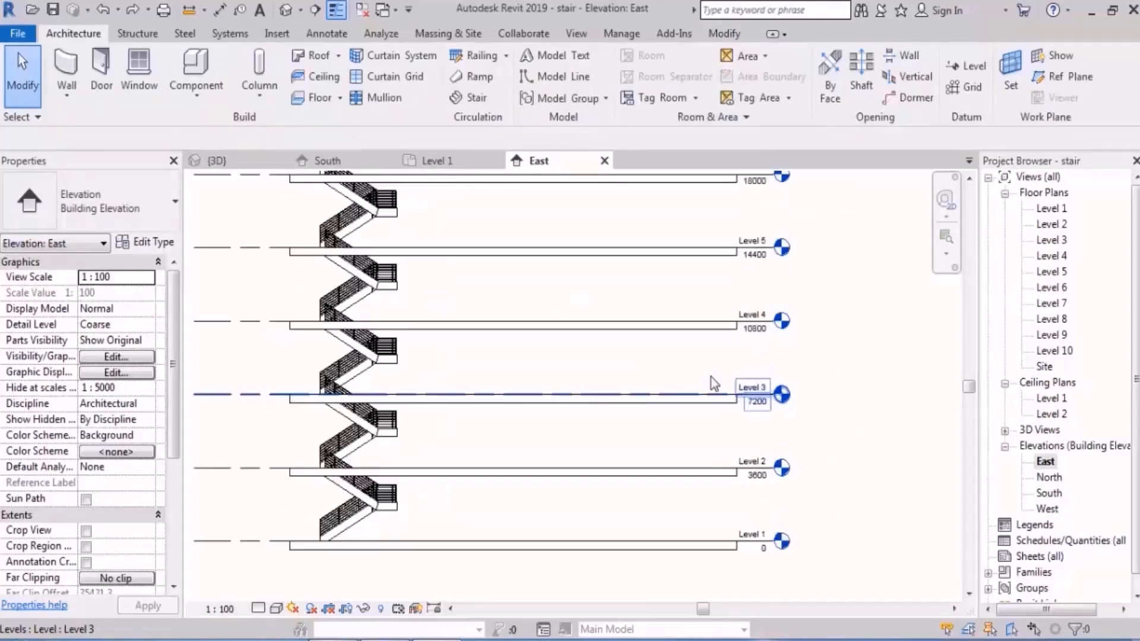
pyautogui.scroll(1, 619, 367)
pyautogui.moveTo(617, 367); pyautogui.dragTo(740, 354, button='middle')
pyautogui.click(894, 319)
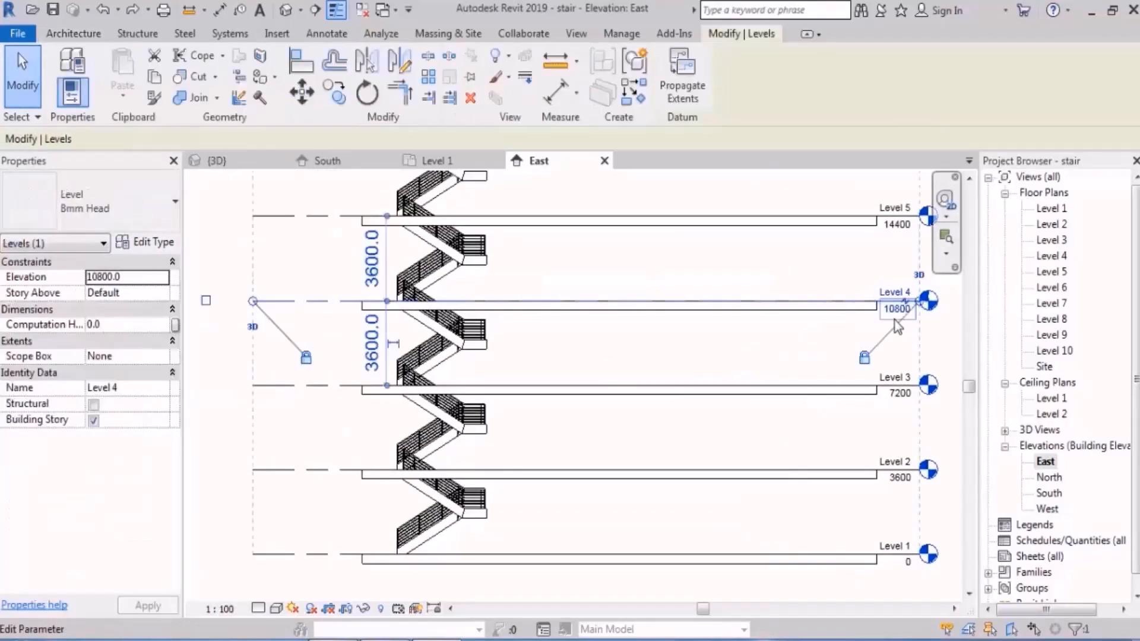
pyautogui.click(895, 315)
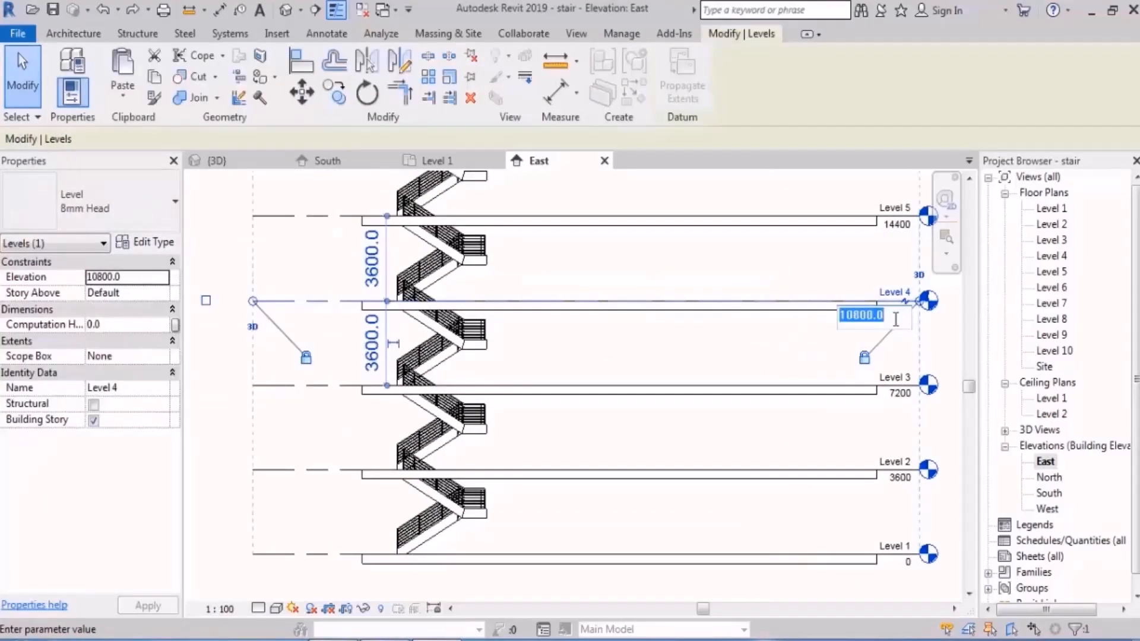
pyautogui.write('11500')
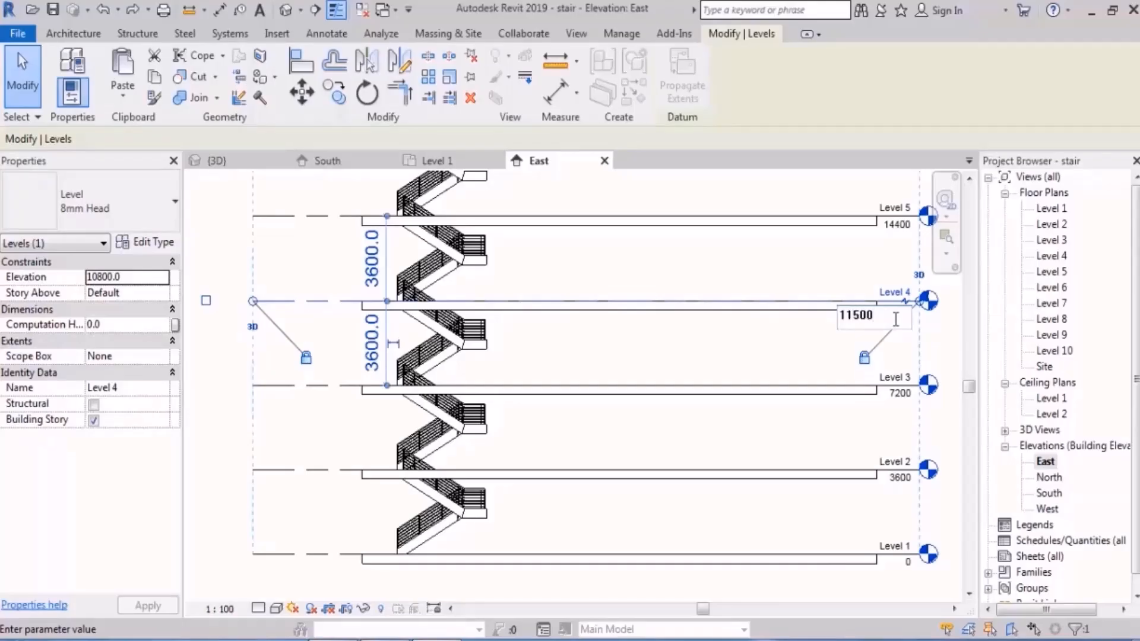
pyautogui.press('Return')
pyautogui.click(559, 349)
pyautogui.scroll(2, 460, 334)
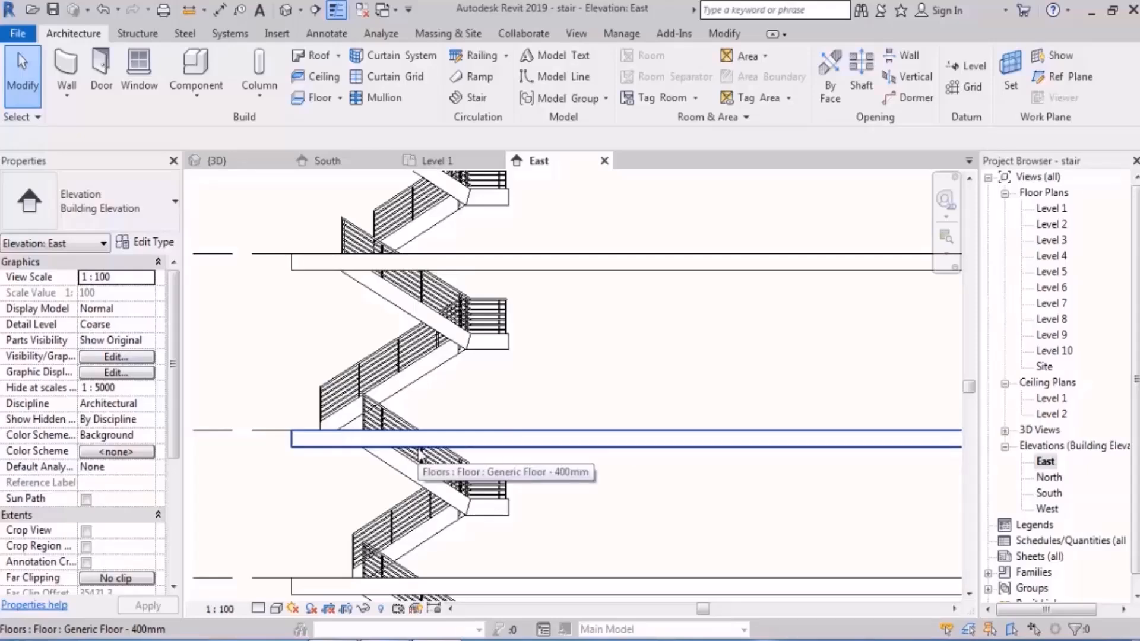
pyautogui.scroll(-3, 419, 458)
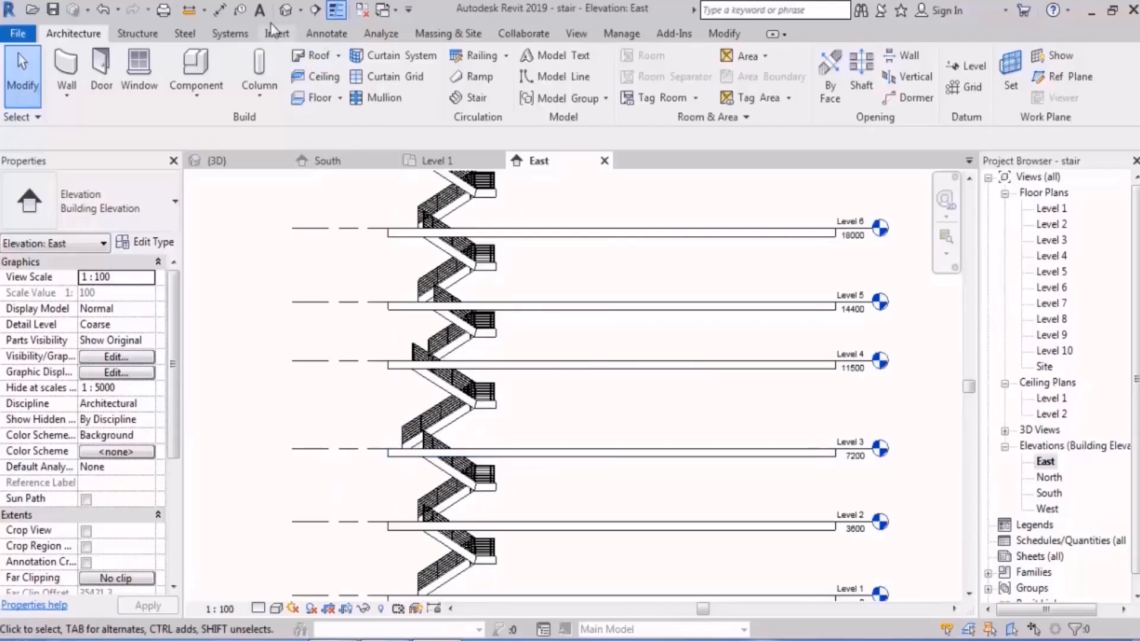
# Step: In the 3D view, open the Level 1 assembled stair group for editing, inspect its scope, and finish without changes
pyautogui.click(284, 13)
pyautogui.scroll(-5, 644, 462)
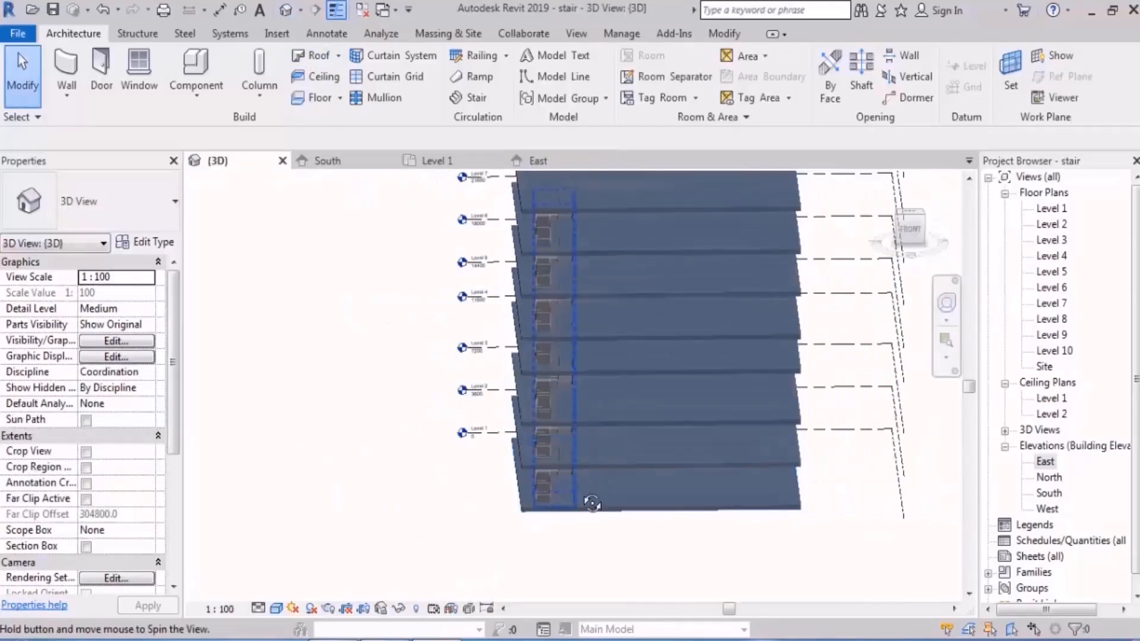
pyautogui.keyDown('shift'); pyautogui.moveTo(643, 461); pyautogui.dragTo(509, 573, button='middle'); pyautogui.keyUp('shift')
pyautogui.press('Tab')
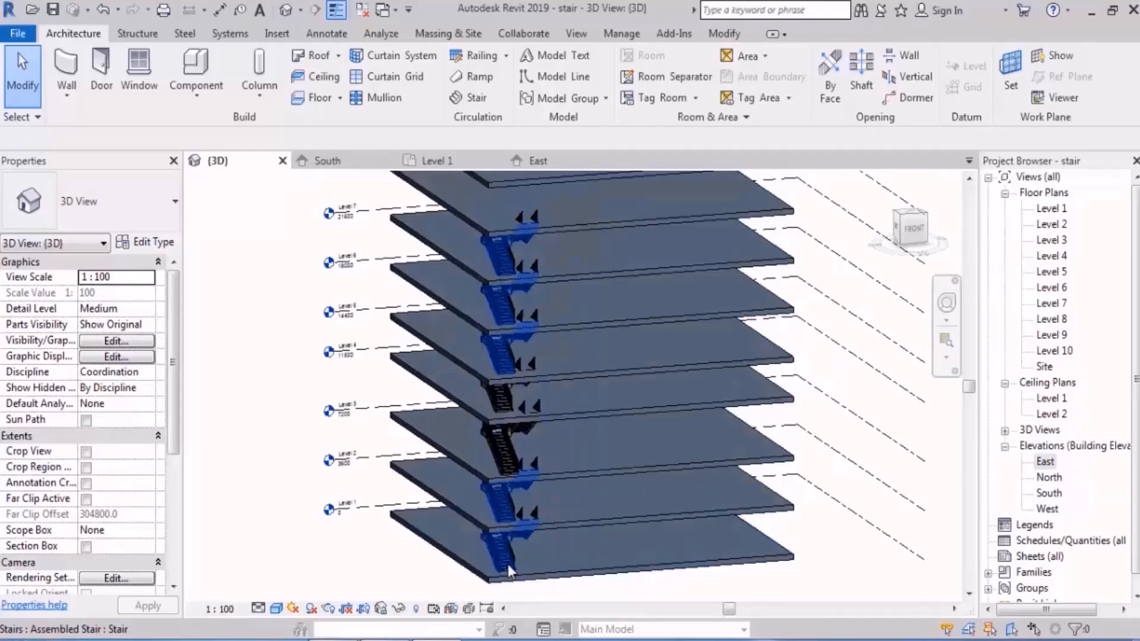
pyautogui.click(509, 566)
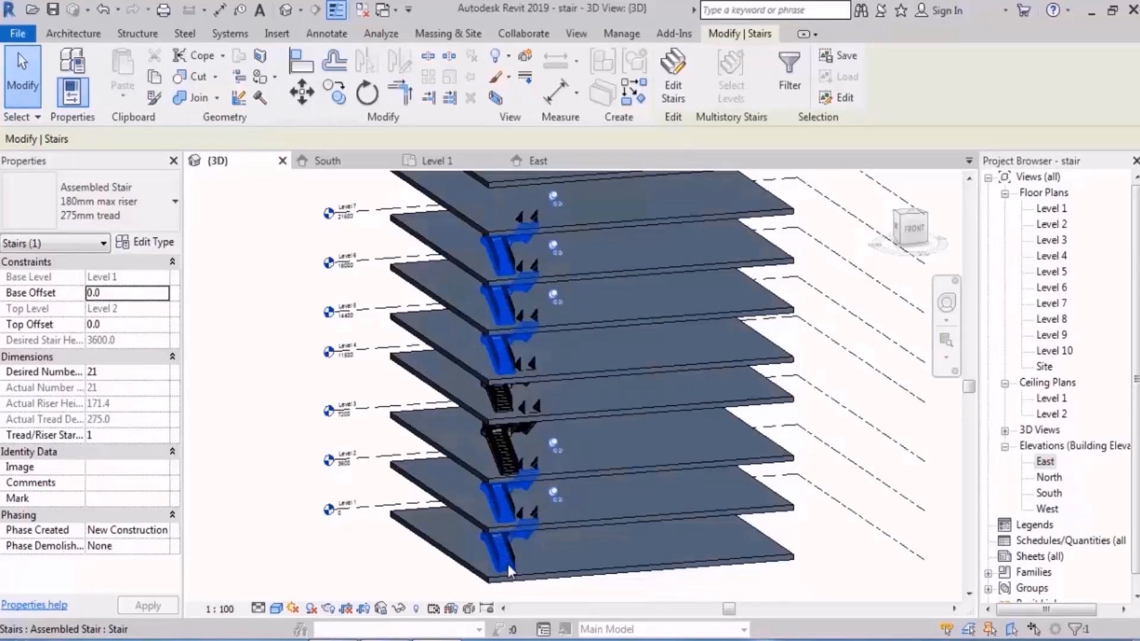
pyautogui.click(674, 89)
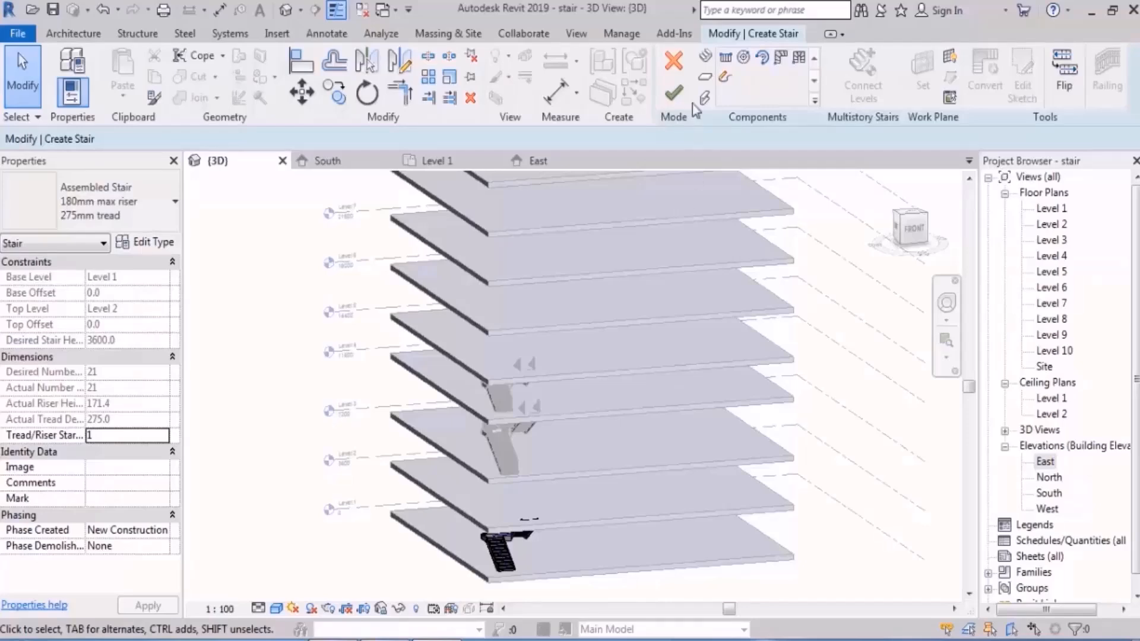
pyautogui.click(675, 94)
# Step: Unpin the stair between Level 6 and Level 7 from its group of identical assembled stairs
pyautogui.scroll(3, 589, 304)
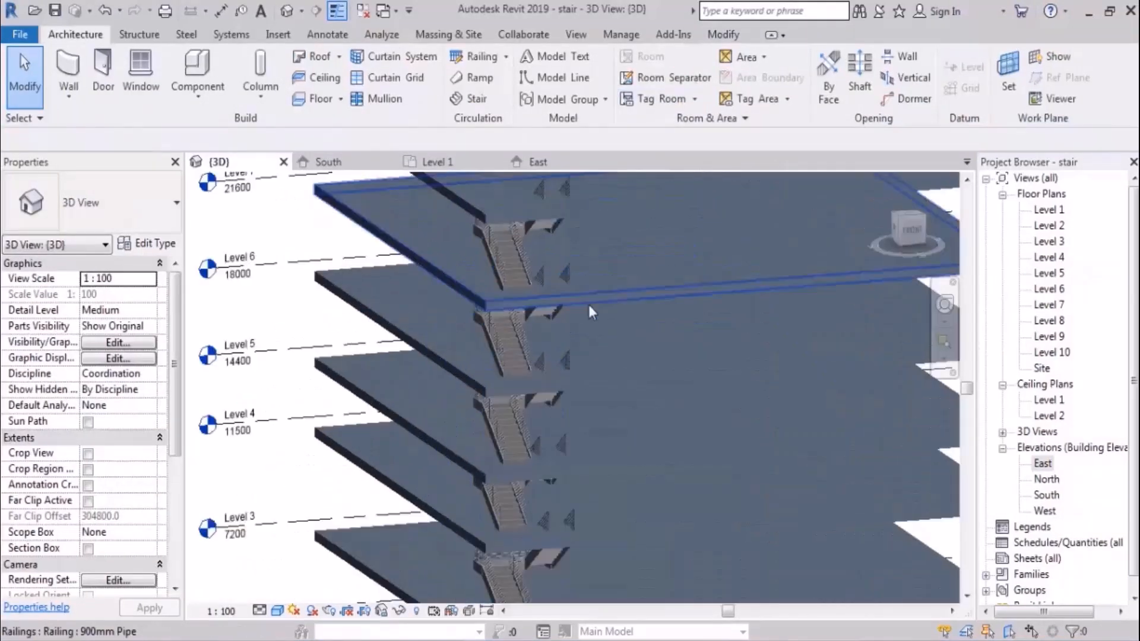
pyautogui.keyDown('shift'); pyautogui.moveTo(601, 346); pyautogui.dragTo(576, 279, button='middle'); pyautogui.keyUp('shift')
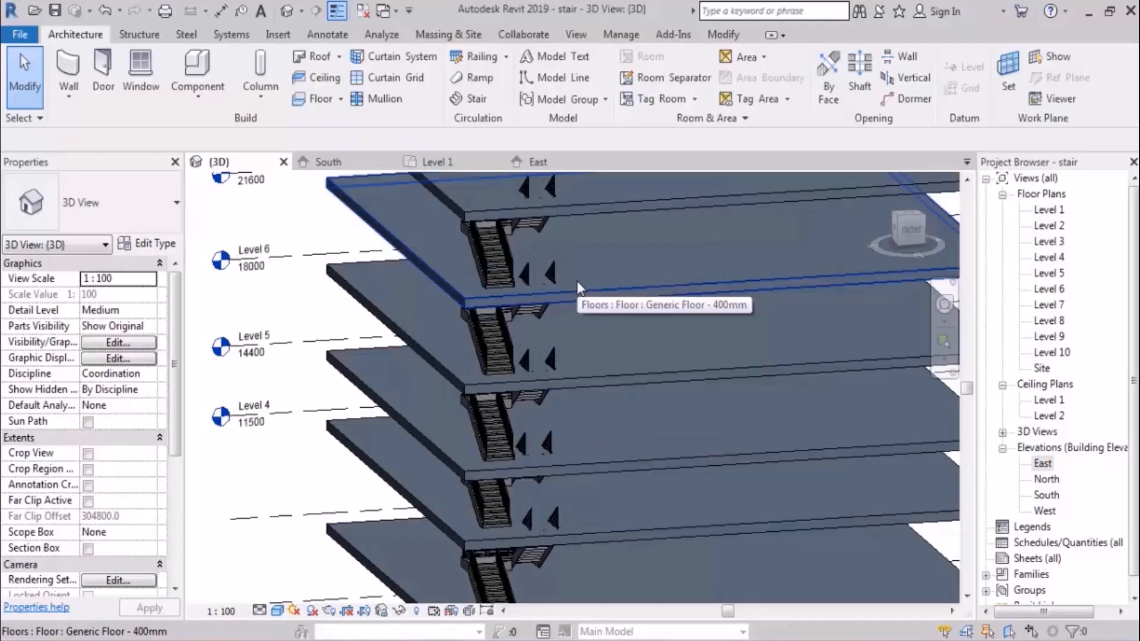
pyautogui.scroll(2, 539, 291)
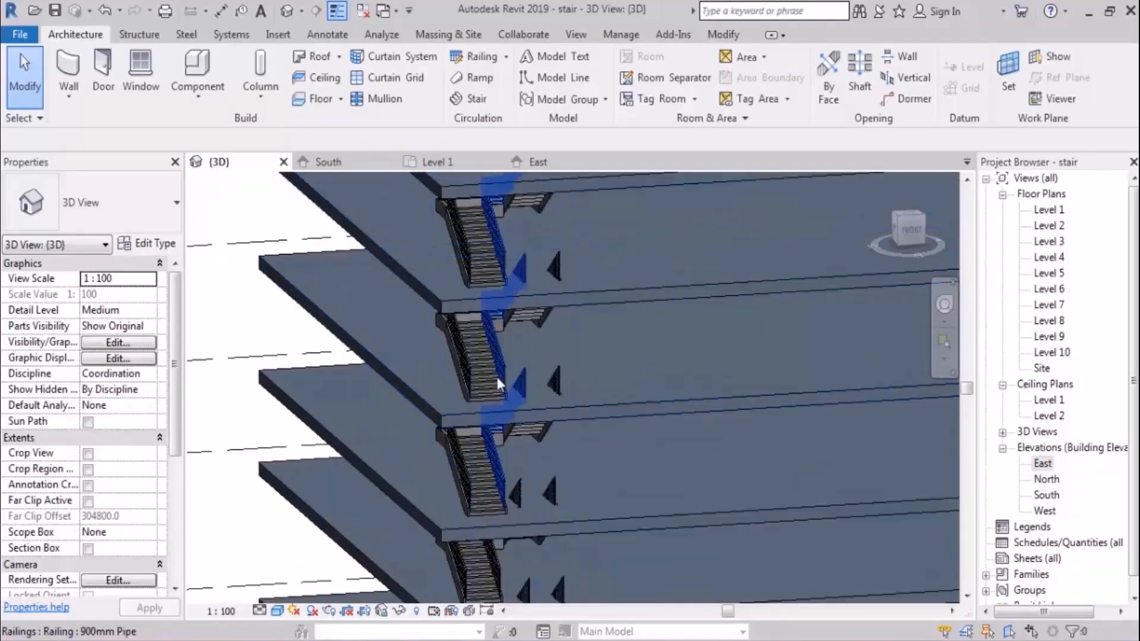
pyautogui.press('Tab')
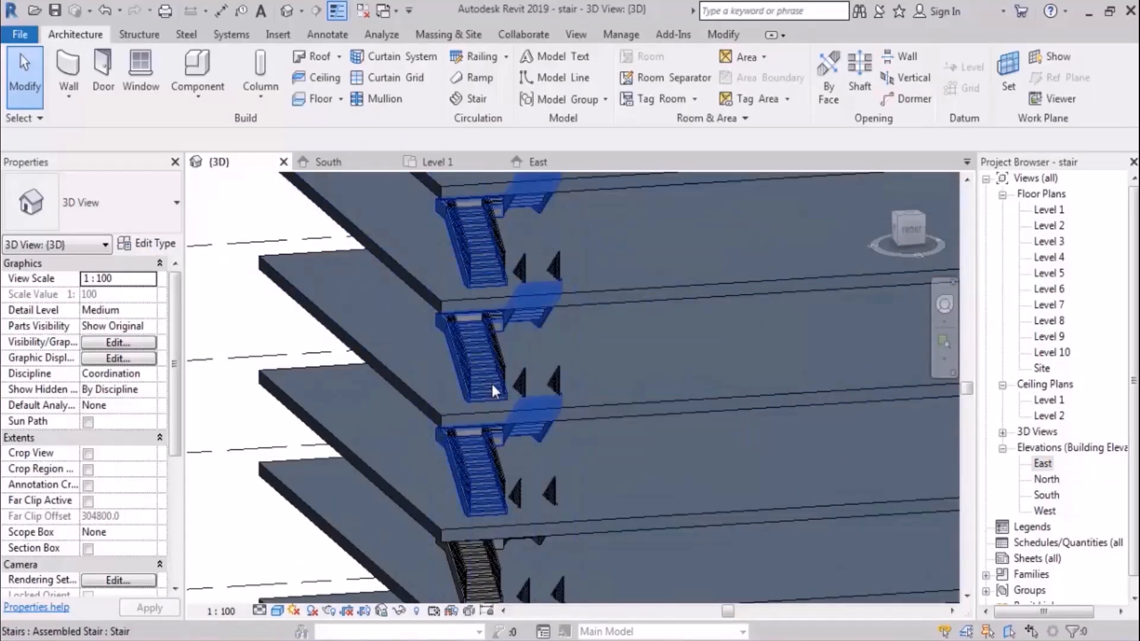
pyautogui.click(492, 387)
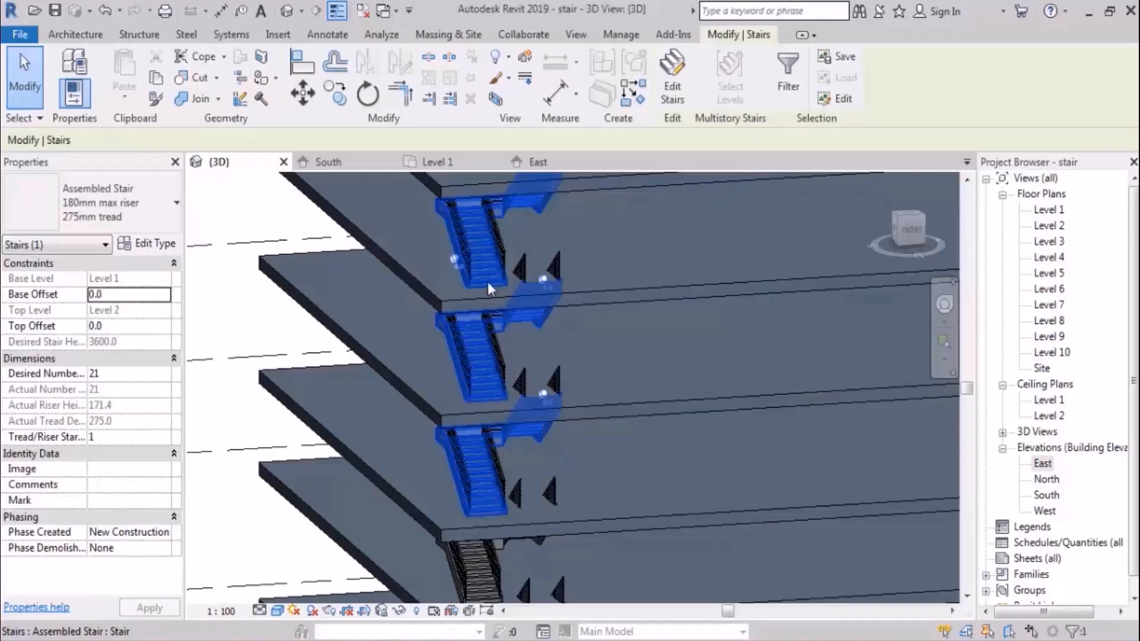
pyautogui.scroll(-4, 538, 442)
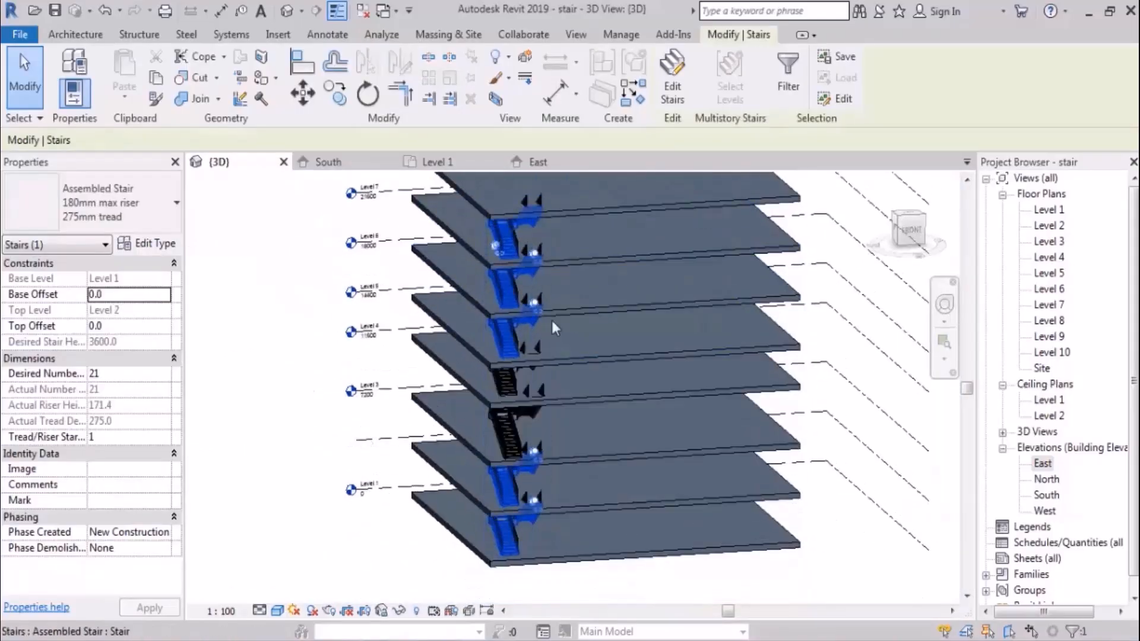
pyautogui.scroll(5, 549, 410)
pyautogui.moveTo(552, 387); pyautogui.dragTo(549, 364, button='middle')
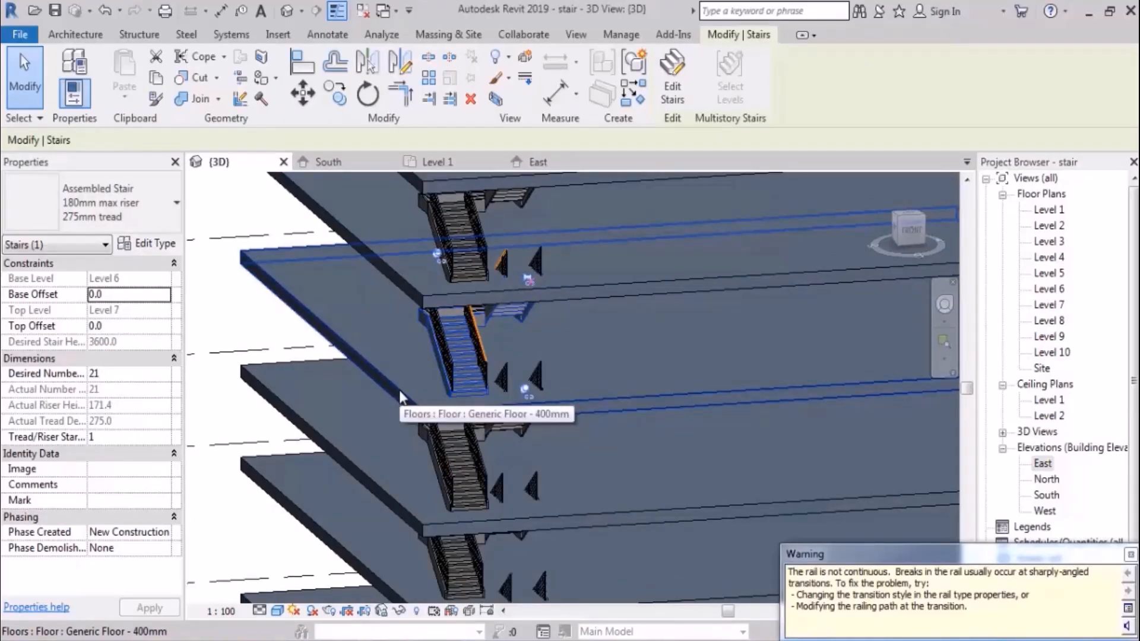
pyautogui.scroll(-6, 514, 269)
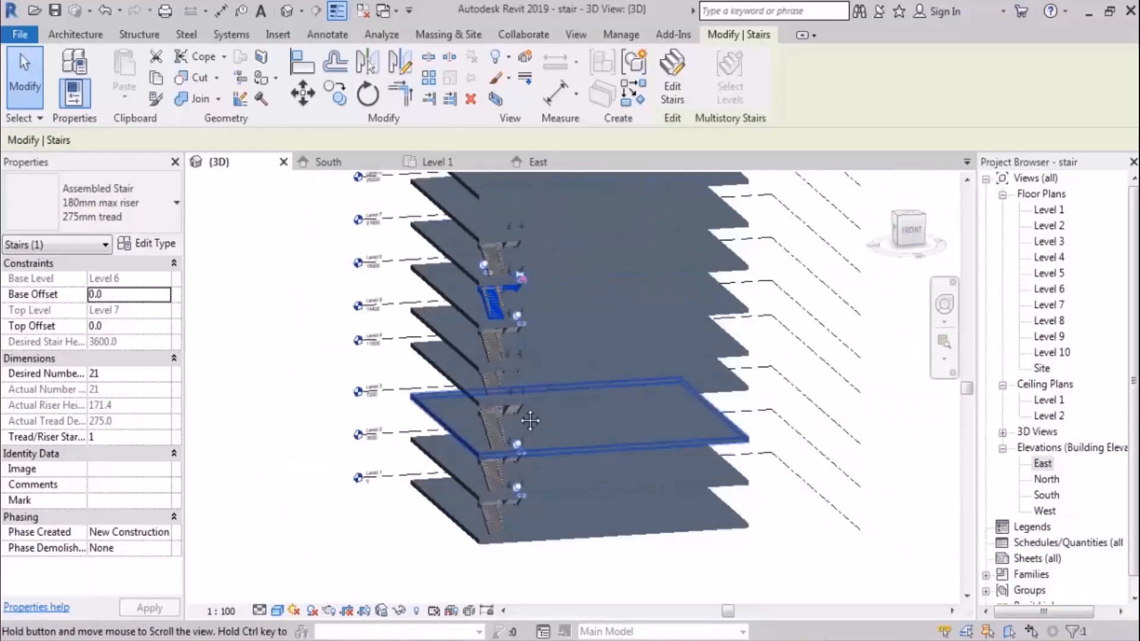
pyautogui.moveTo(506, 399); pyautogui.dragTo(504, 425, button='middle')
pyautogui.scroll(2, 492, 394)
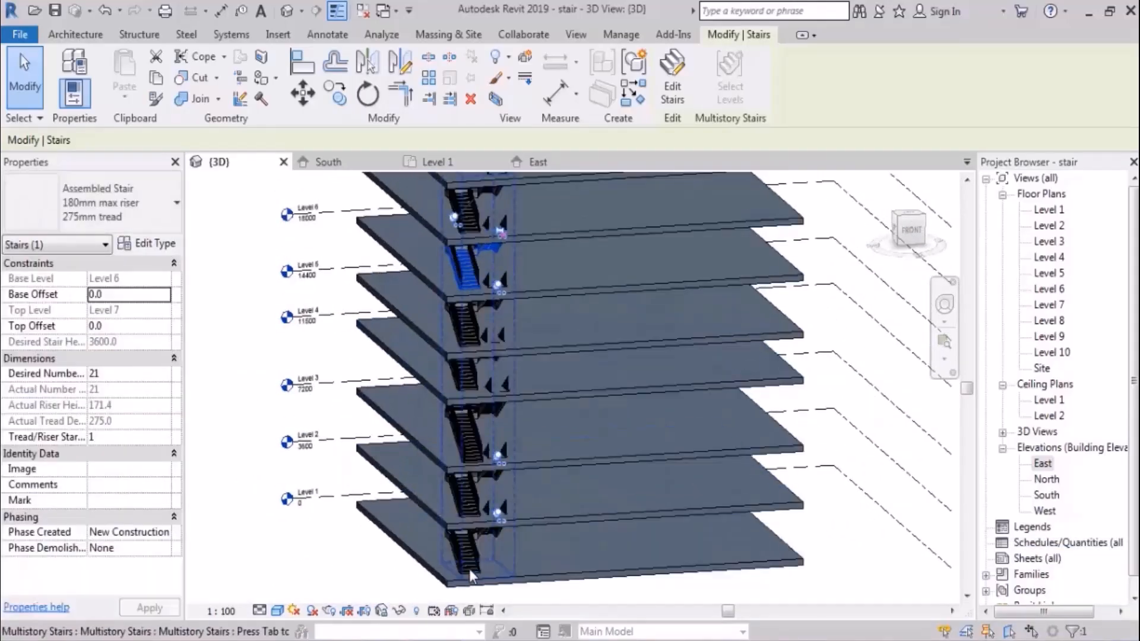
# Step: Reselect the Level 1 assembled stair group, inspect it in edit mode, and finish without changing the stair
pyautogui.press('Escape')
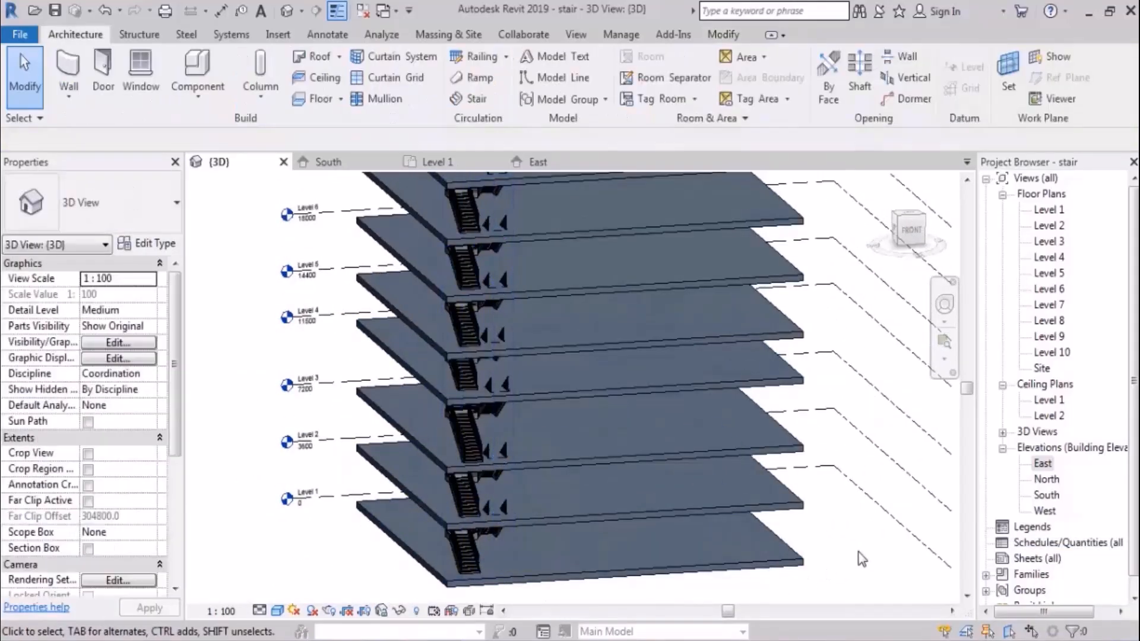
pyautogui.press('Tab')
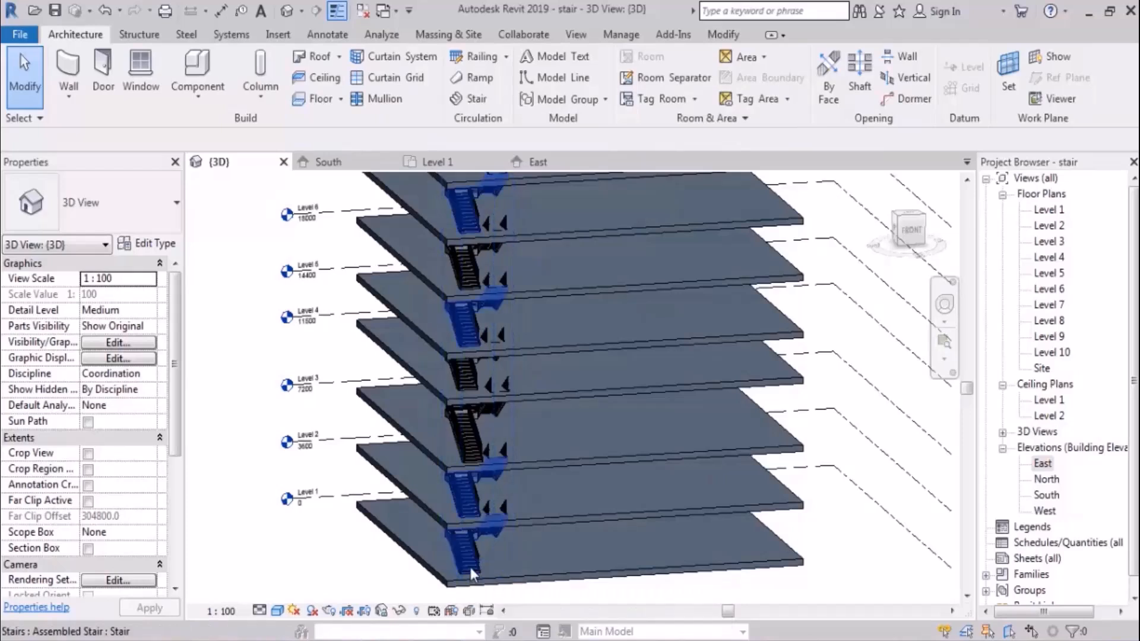
pyautogui.click(470, 568)
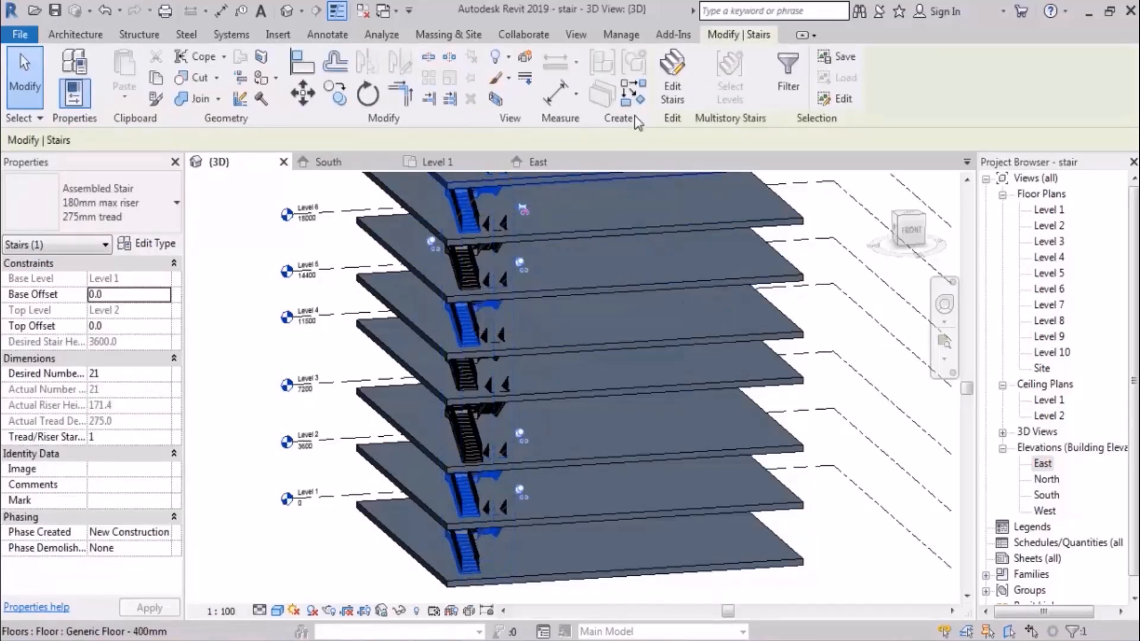
pyautogui.click(674, 84)
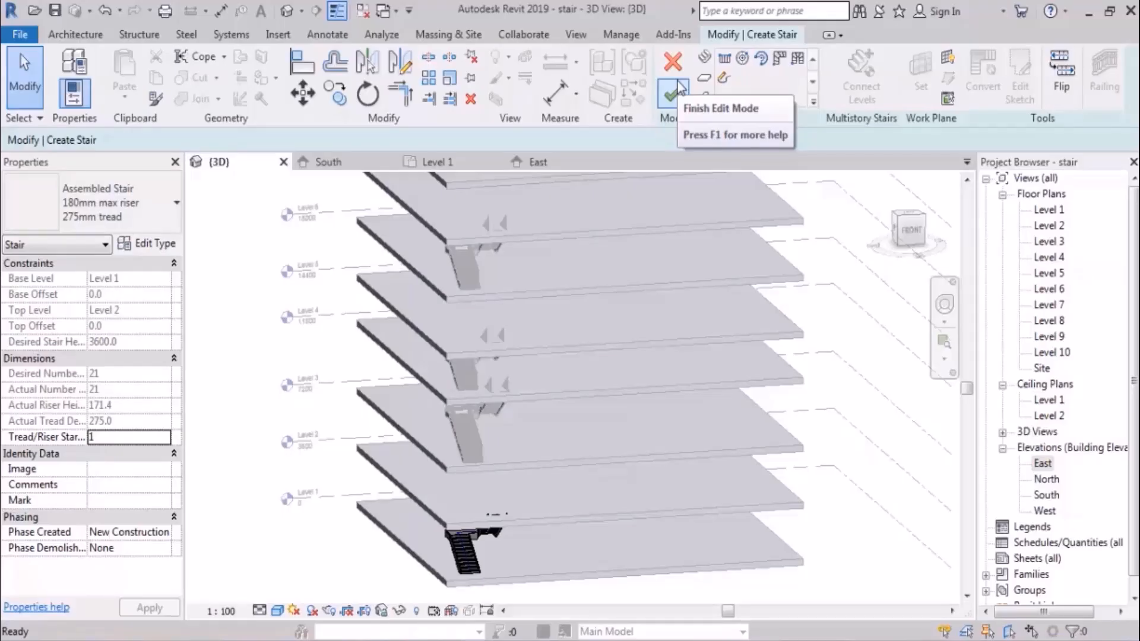
pyautogui.click(671, 92)
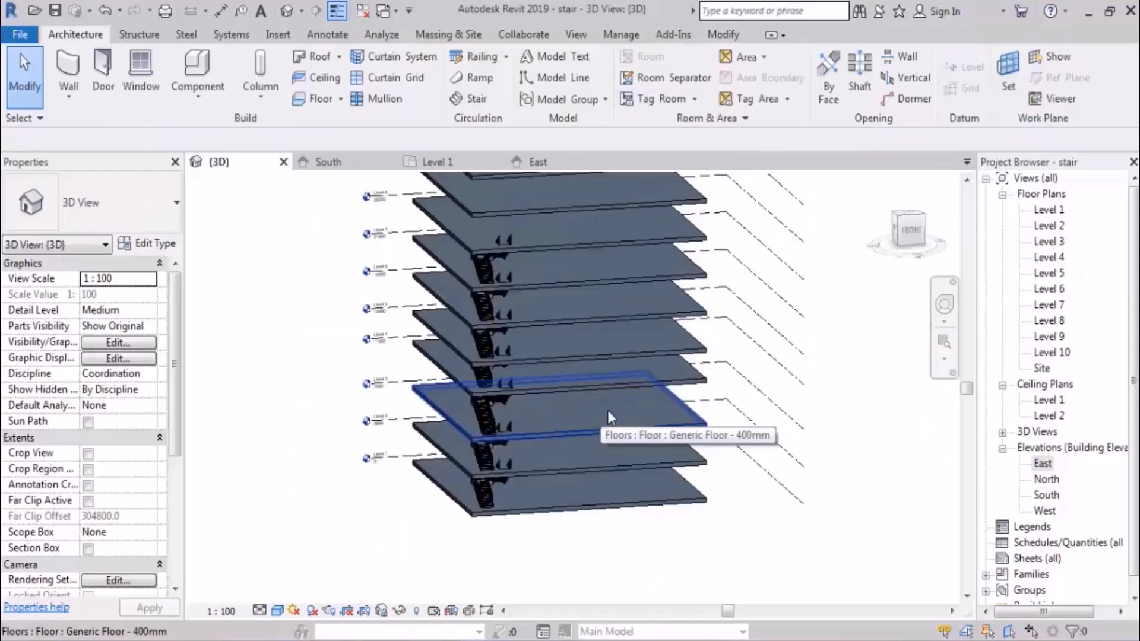
pyautogui.keyDown('shift'); pyautogui.moveTo(612, 418); pyautogui.dragTo(631, 434, button='middle'); pyautogui.keyUp('shift')
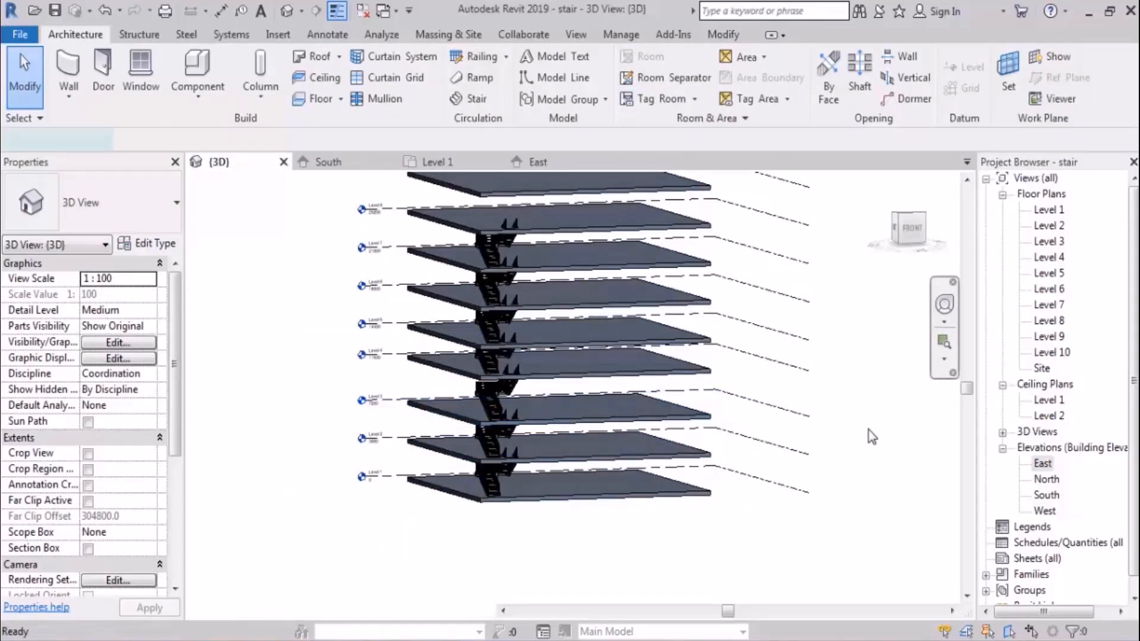
# Step: Leave the assembled stair's edit mode by undoing, and undo the Level 4 elevation change
pyautogui.scroll(4, 869, 430)
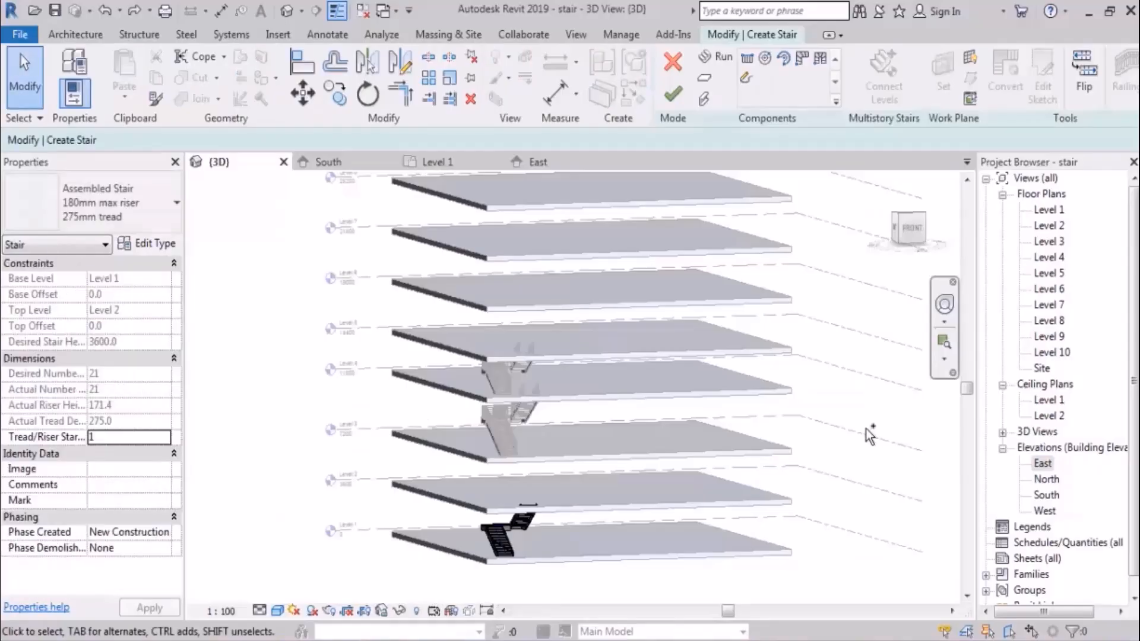
pyautogui.hotkey('ctrl', 'z')
pyautogui.hotkey('ctrl', 'z')
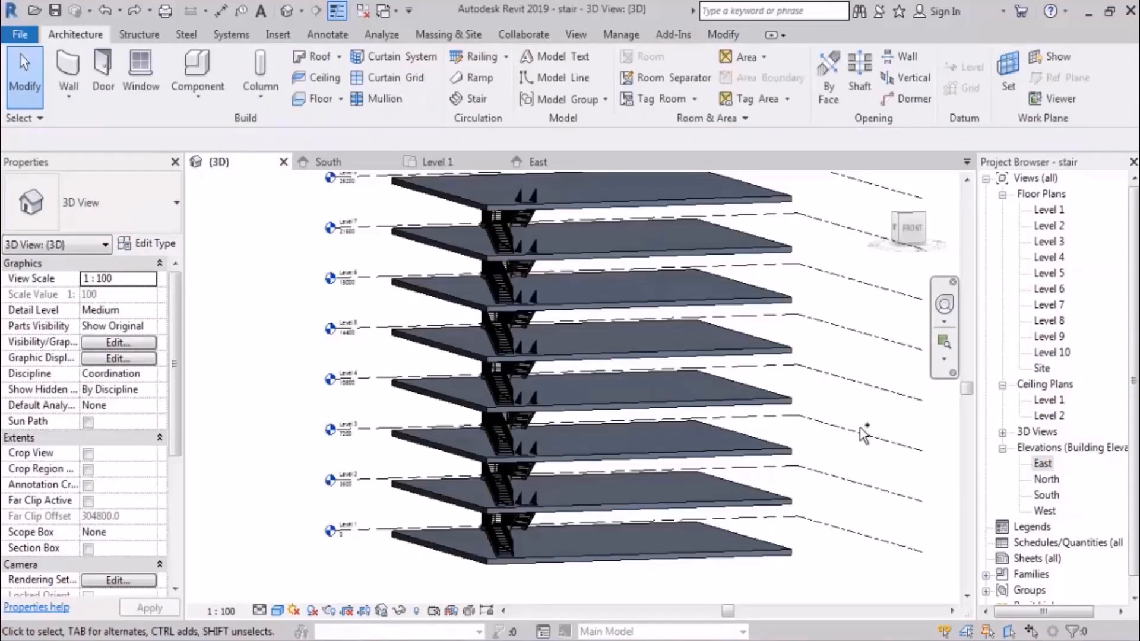
# Step: Open the Level 5 floor's boundary for editing and display it in the Level 5 floor plan
pyautogui.keyDown('shift'); pyautogui.moveTo(766, 404); pyautogui.dragTo(743, 379, button='middle'); pyautogui.keyUp('shift')
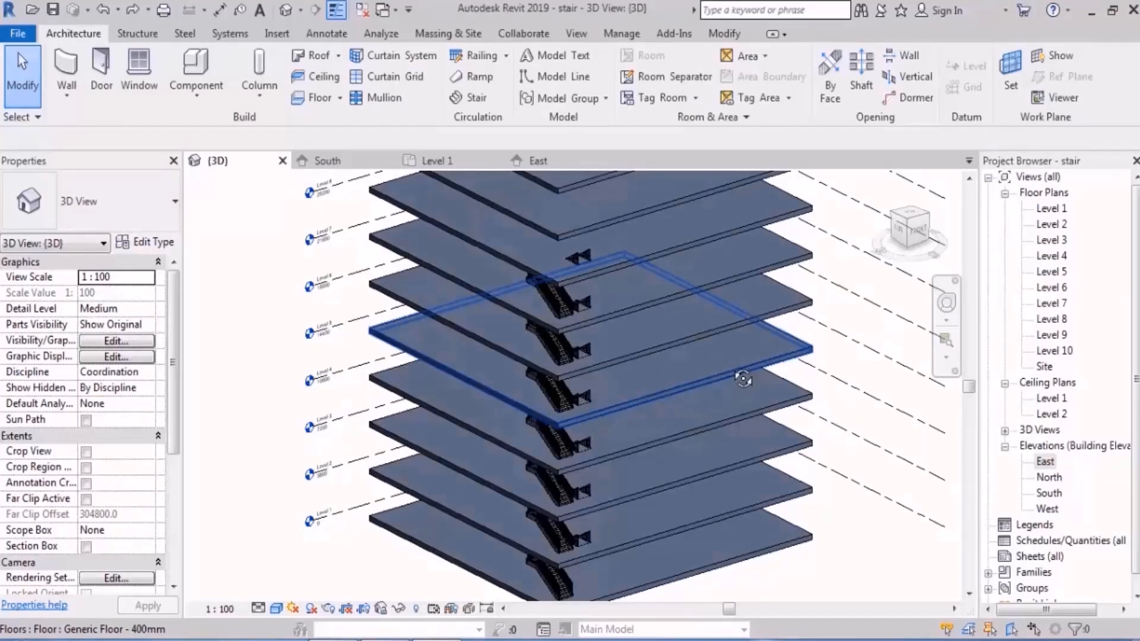
pyautogui.scroll(5, 604, 509)
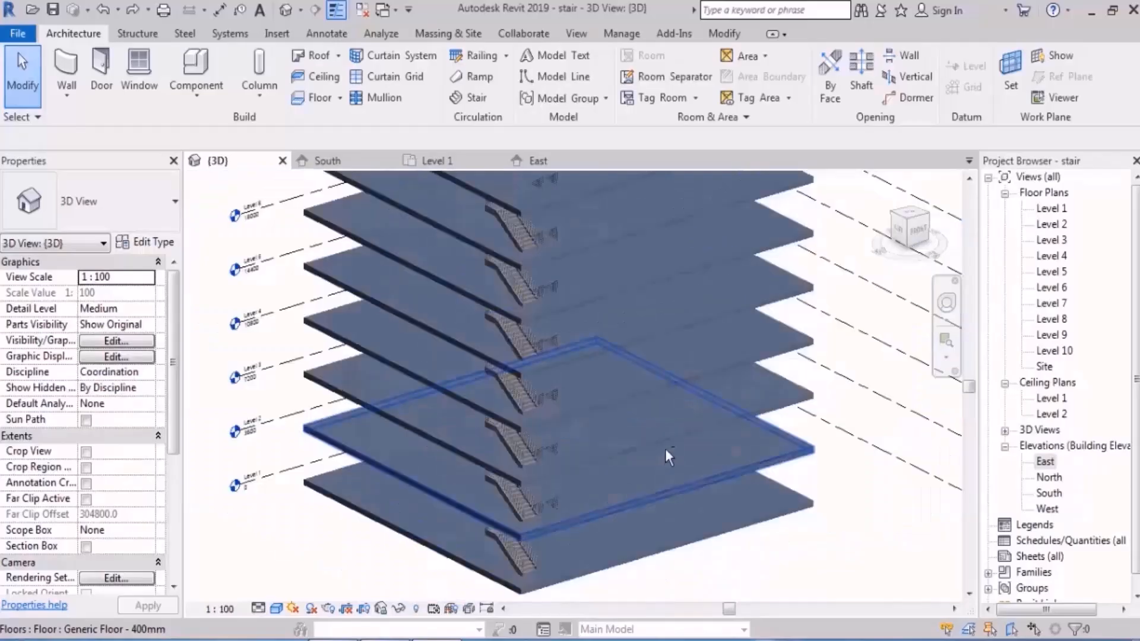
pyautogui.click(600, 374)
pyautogui.scroll(3, 590, 321)
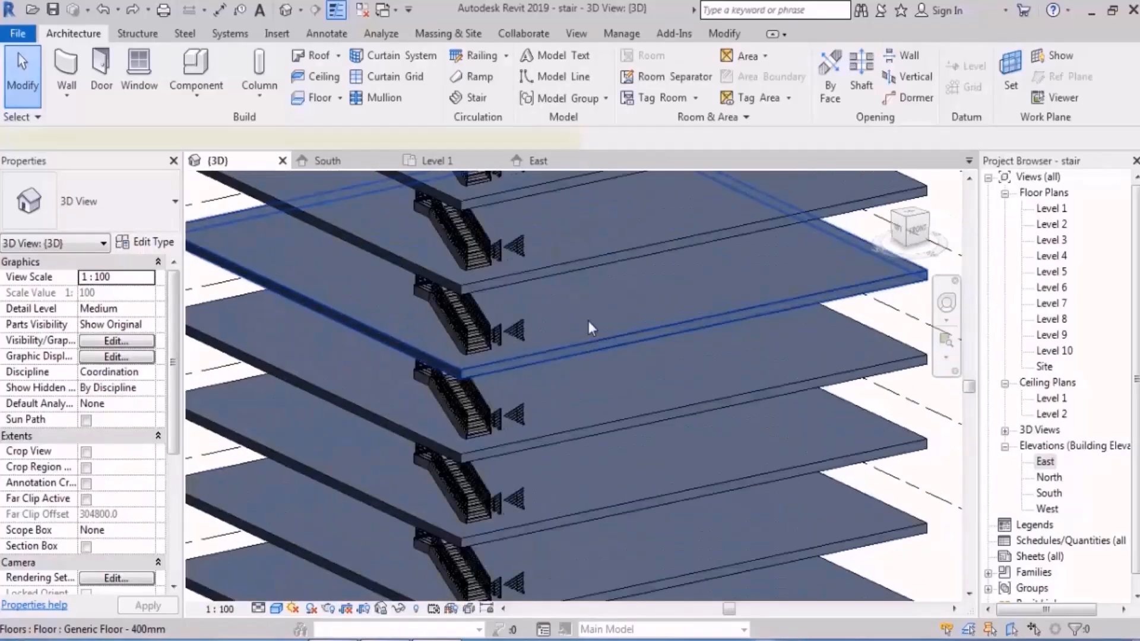
pyautogui.click(589, 321)
pyautogui.click(683, 92)
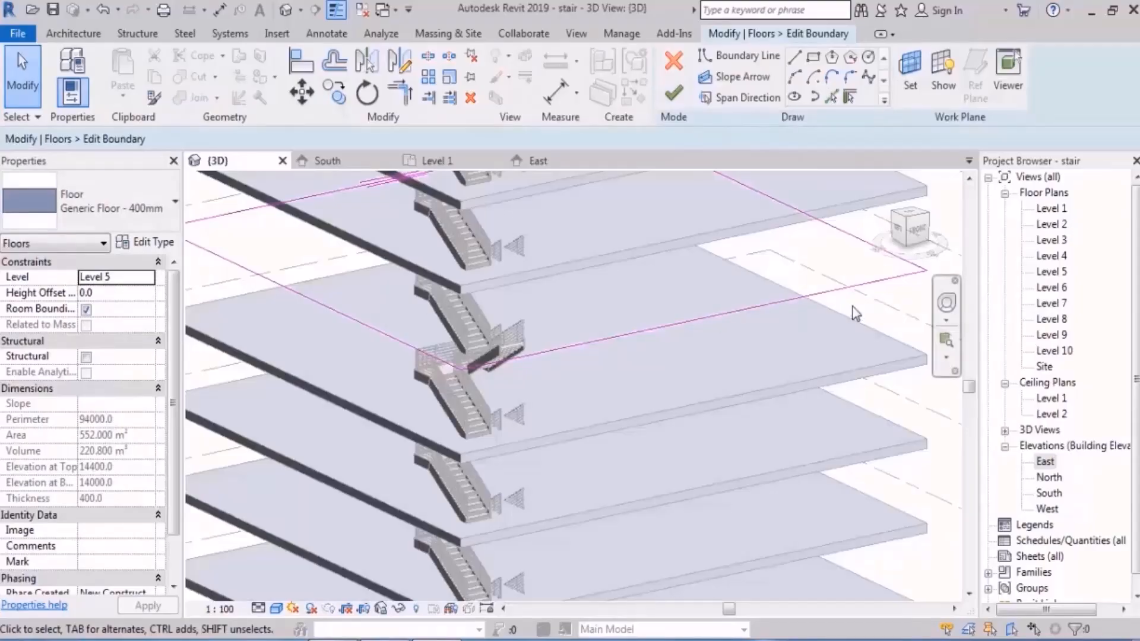
pyautogui.doubleClick(1054, 272)
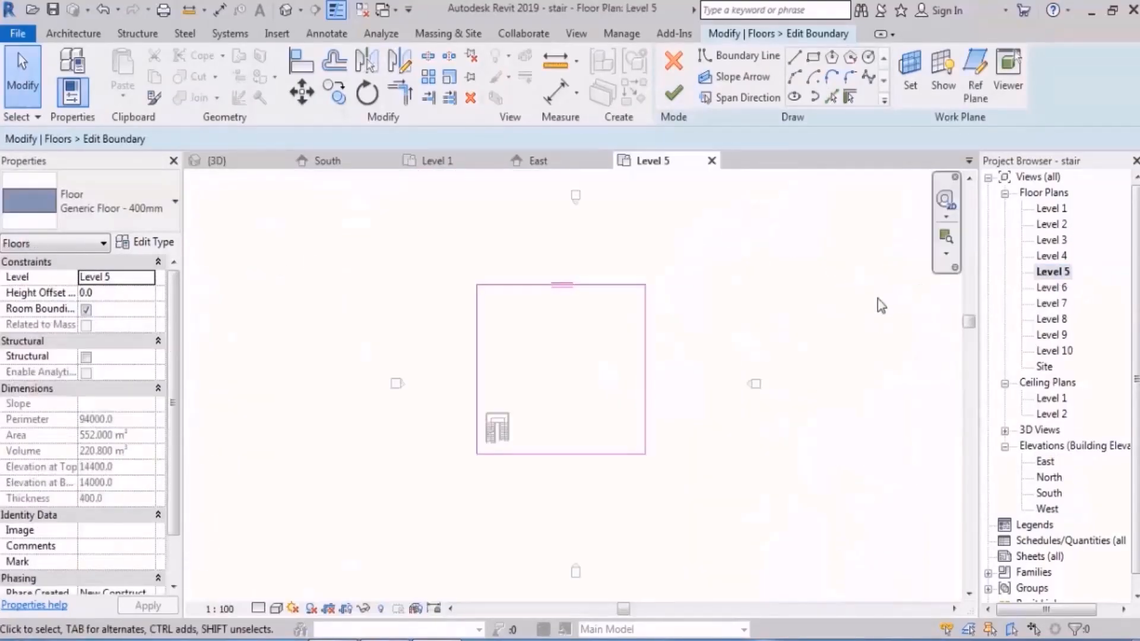
# Step: Sketch a rectangular opening about 3000 by 3905 mm around the stair in the Level 5 floor boundary
pyautogui.scroll(9, 416, 457)
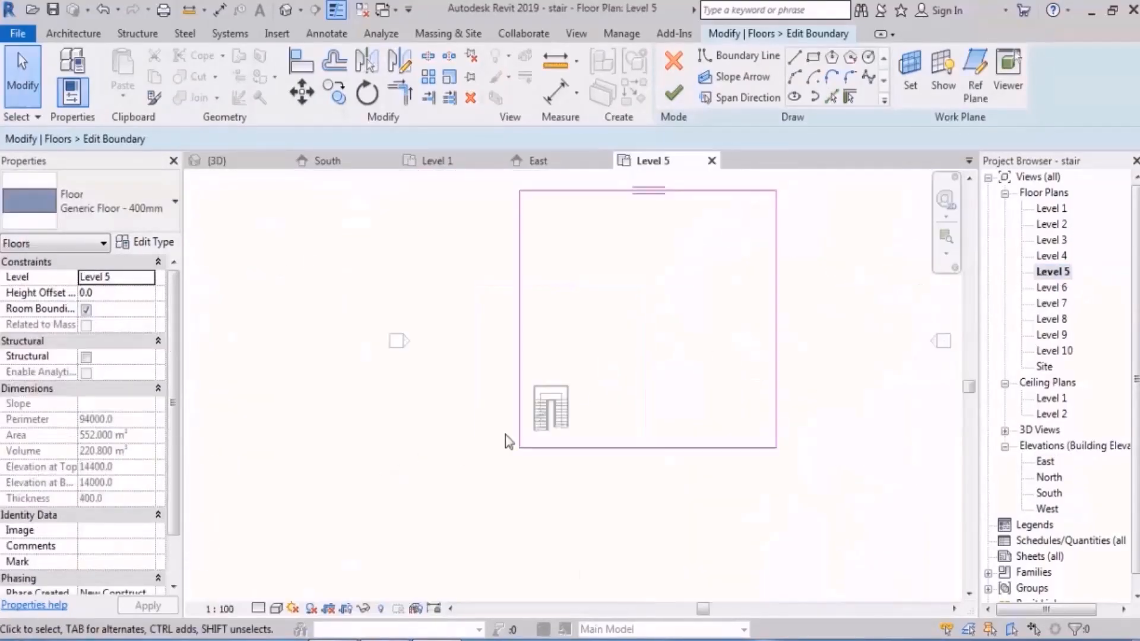
pyautogui.click(814, 57)
pyautogui.click(608, 298)
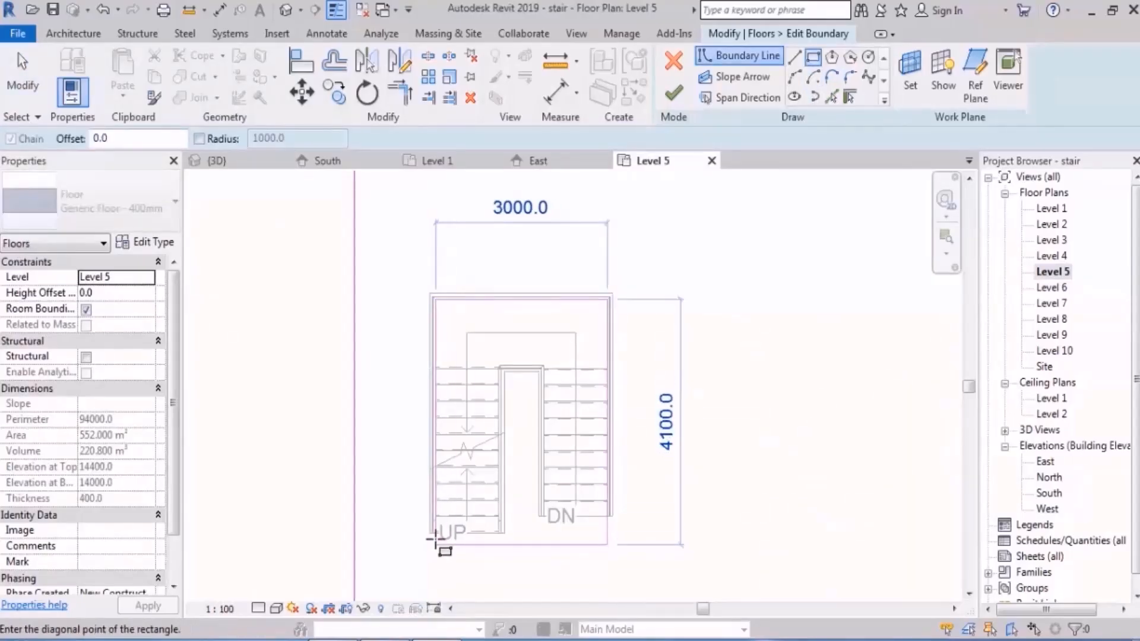
pyautogui.click(431, 532)
pyautogui.scroll(3, 536, 528)
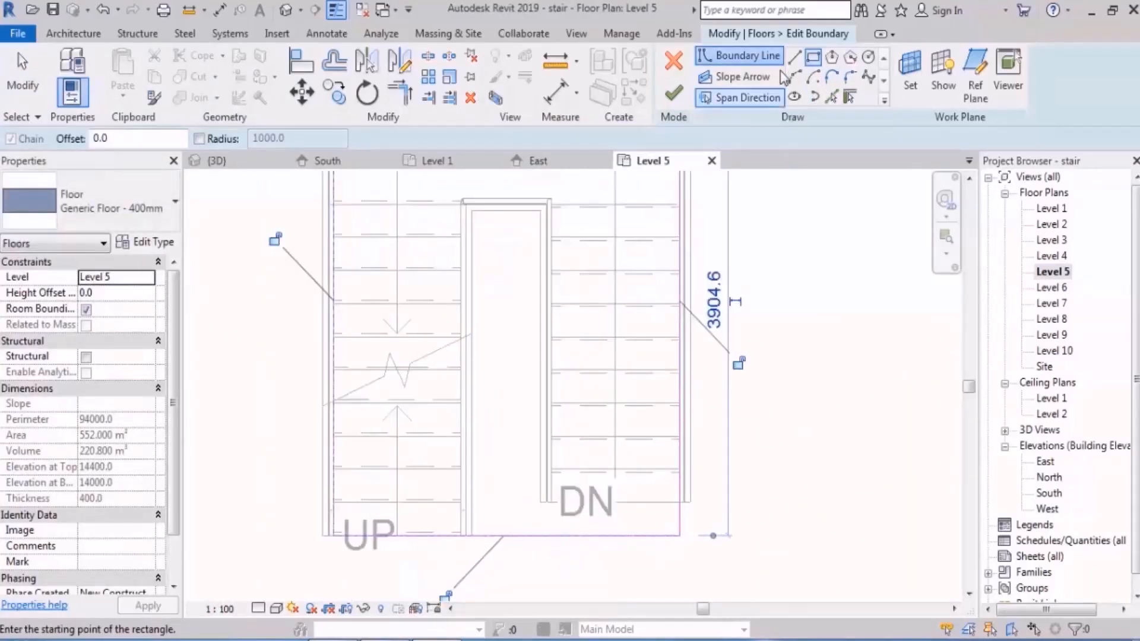
# Step: Draw boundary lines along the end of the DN run to the UP run's inner edge, and down to the rectangle's lower edge
pyautogui.click(795, 57)
pyautogui.click(680, 502)
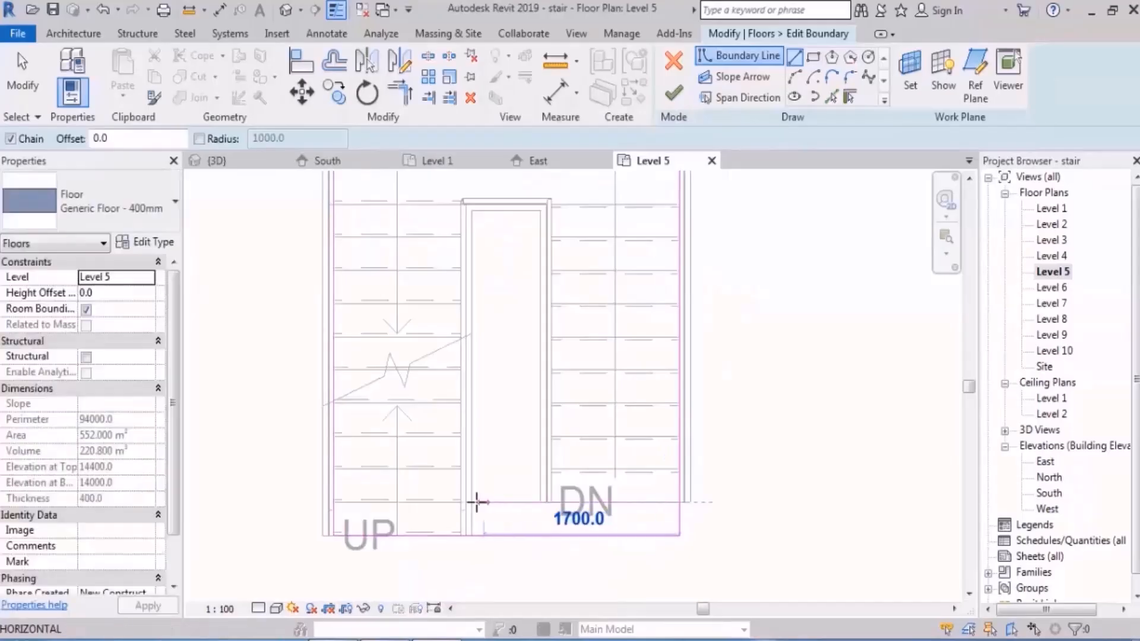
pyautogui.click(471, 502)
pyautogui.click(471, 535)
pyautogui.press('Escape')
pyautogui.press('Escape')
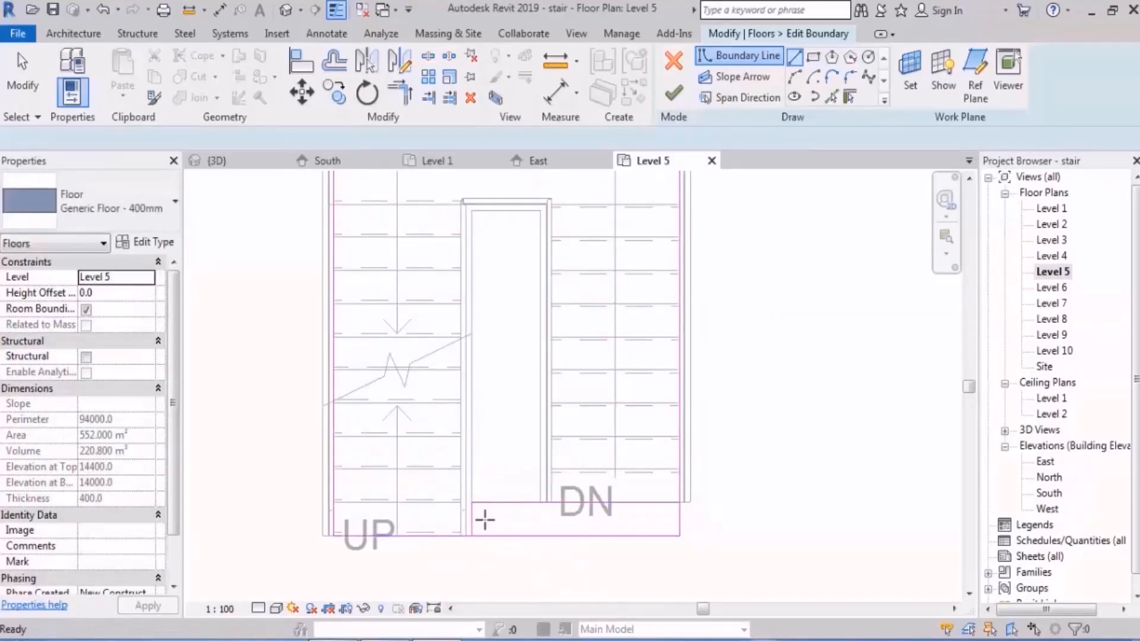
# Step: Trim the opening's corners into one stepped outline following both stair runs, and finish the Level 5 floor boundary
pyautogui.press('t')
pyautogui.press('r')
pyautogui.click(455, 537)
pyautogui.click(472, 525)
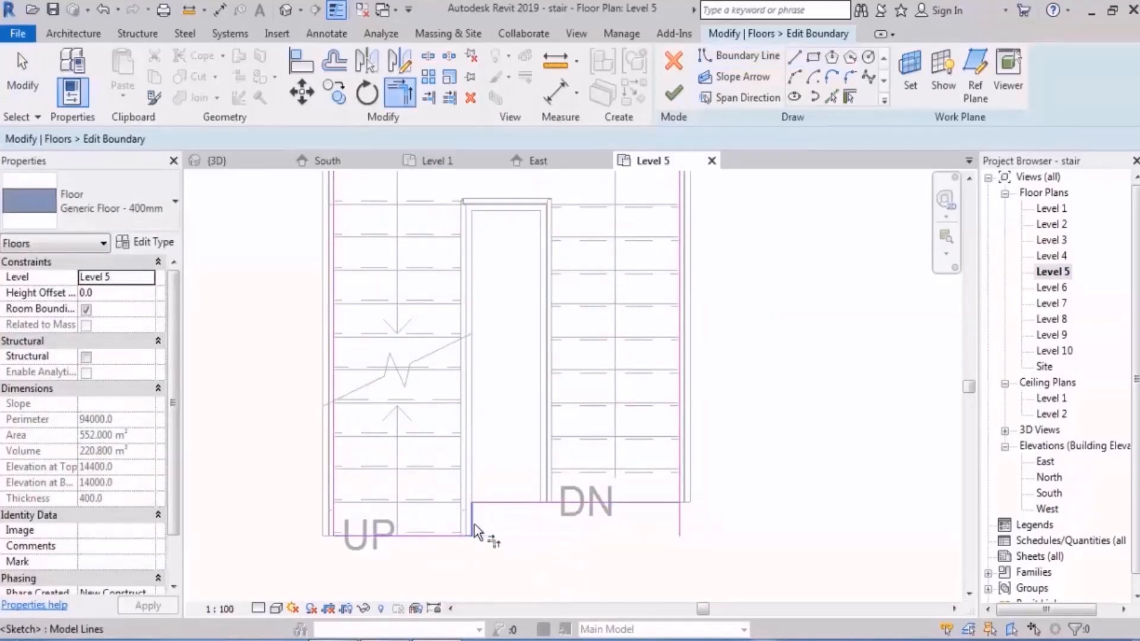
pyautogui.click(665, 502)
pyautogui.click(682, 493)
pyautogui.press('Escape')
pyautogui.press('Escape')
pyautogui.click(673, 93)
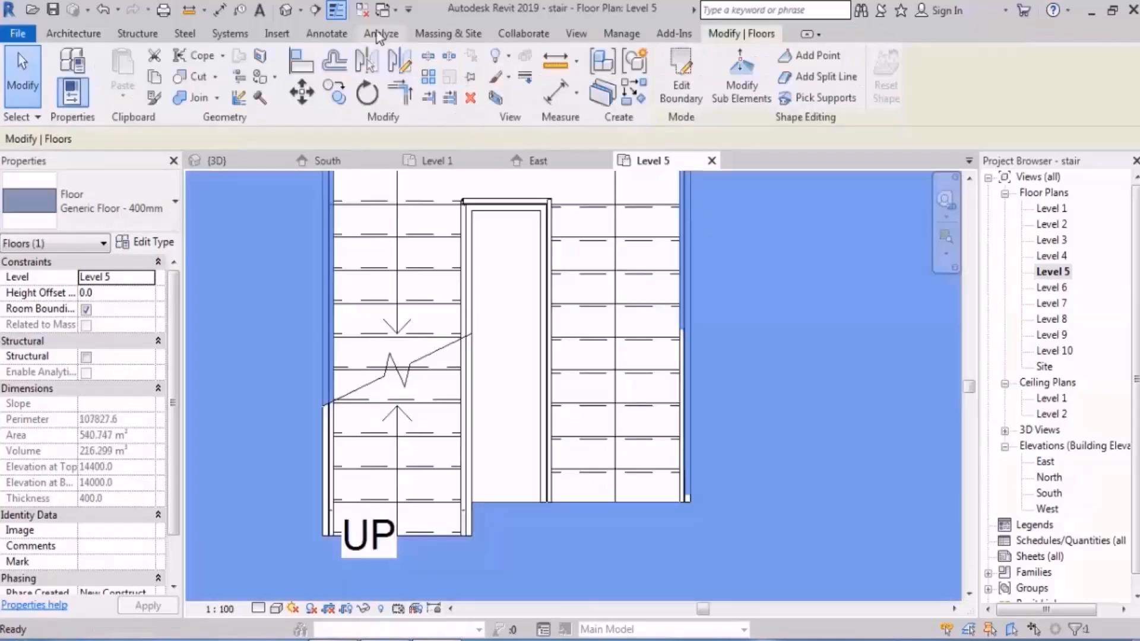
# Step: Examine the stair opening in the Level 5 floor and its boundary sketch in the 3D view
pyautogui.click(286, 10)
pyautogui.scroll(-2, 455, 216)
pyautogui.scroll(2, 566, 354)
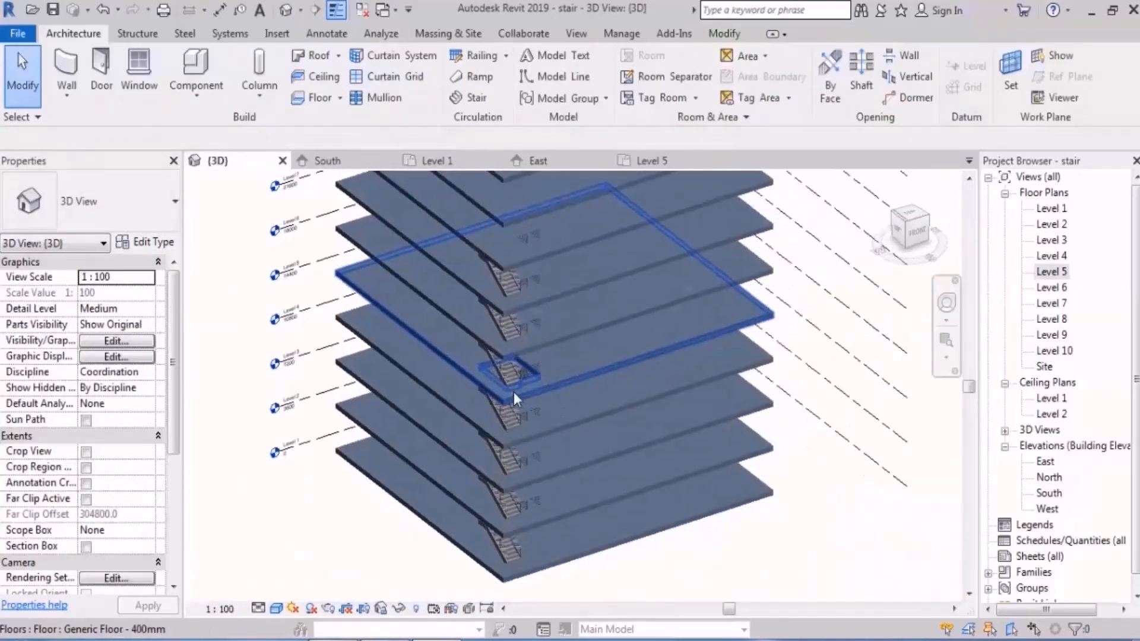
pyautogui.scroll(3, 514, 392)
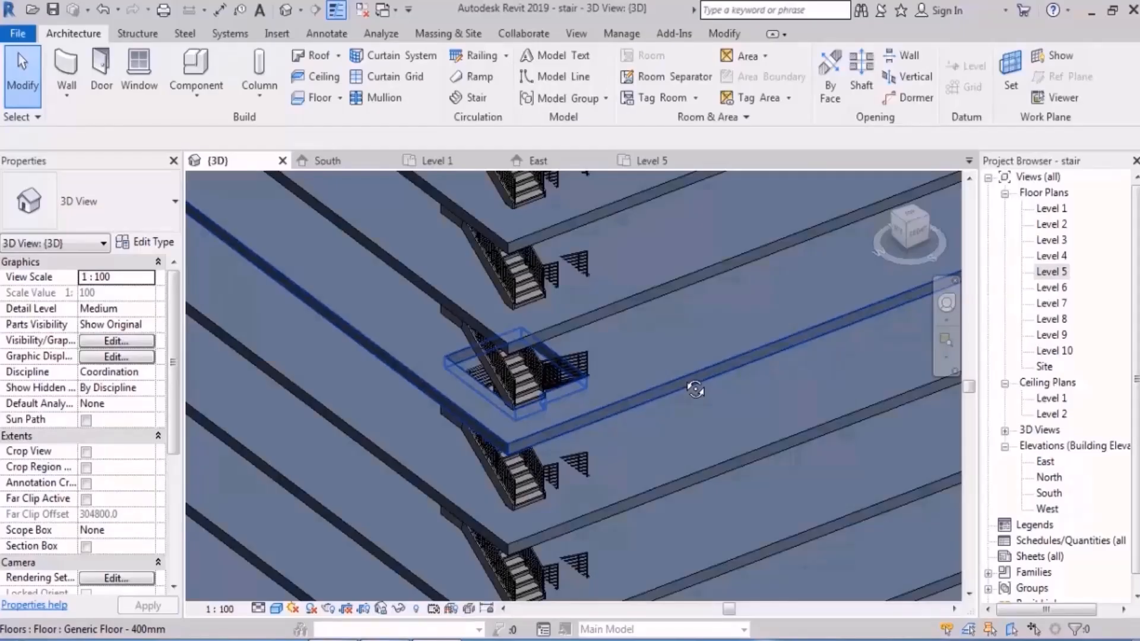
pyautogui.doubleClick(682, 379)
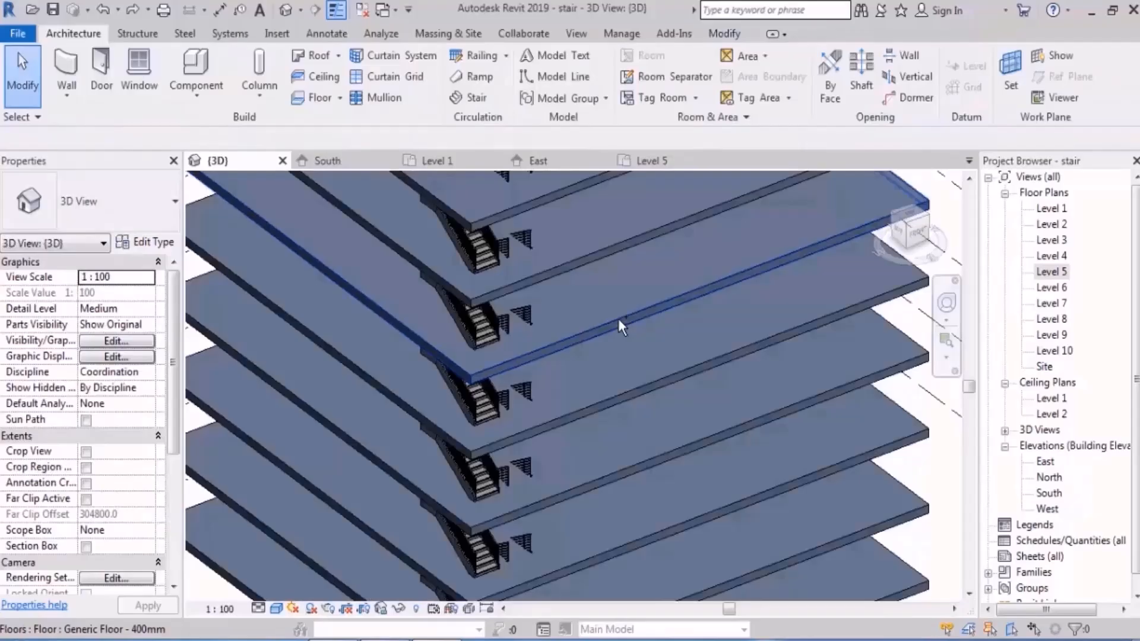
pyautogui.scroll(-5, 521, 465)
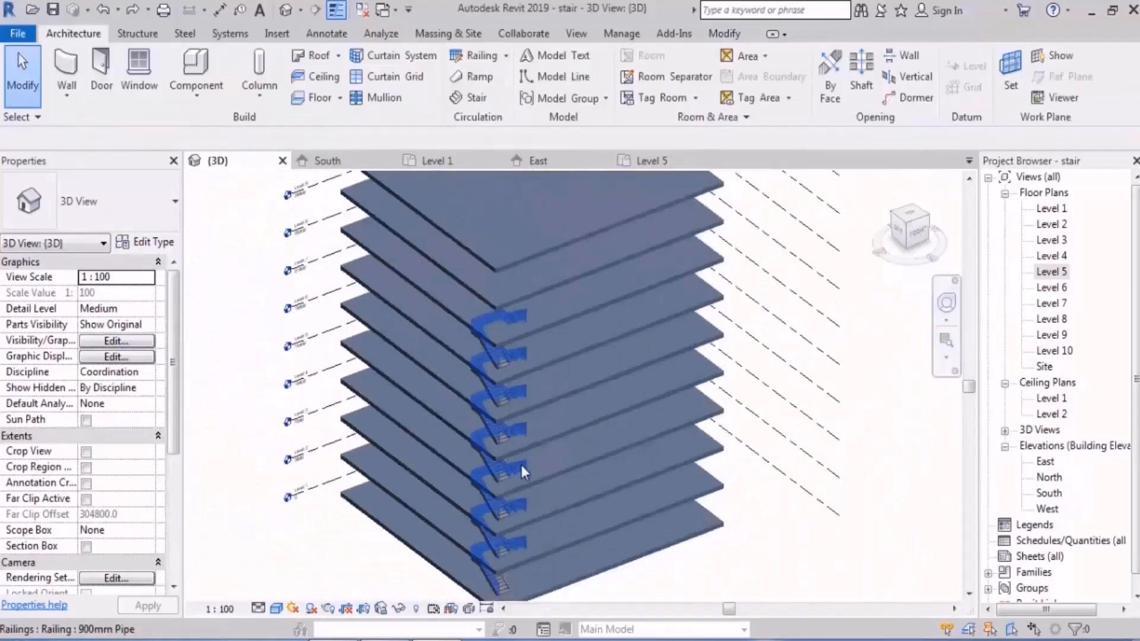
pyautogui.keyDown('shift'); pyautogui.moveTo(521, 465); pyautogui.dragTo(578, 436, button='middle'); pyautogui.keyUp('shift')
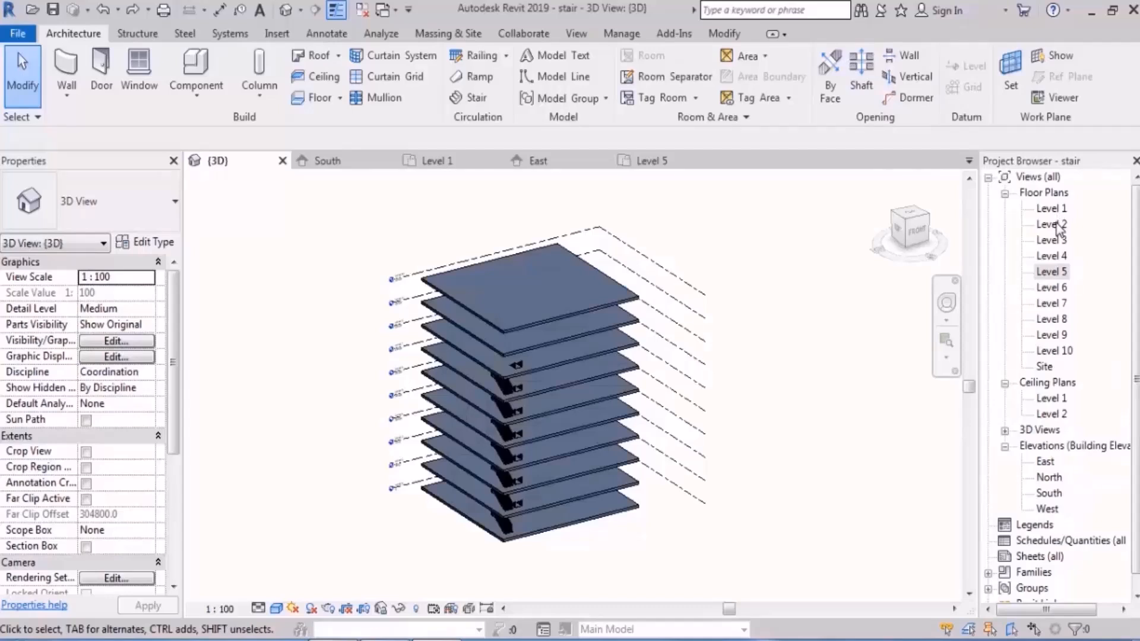
# Step: Start a shaft opening in the Level 2 floor plan and sketch a rectangular boundary around the whole stair
pyautogui.doubleClick(1052, 225)
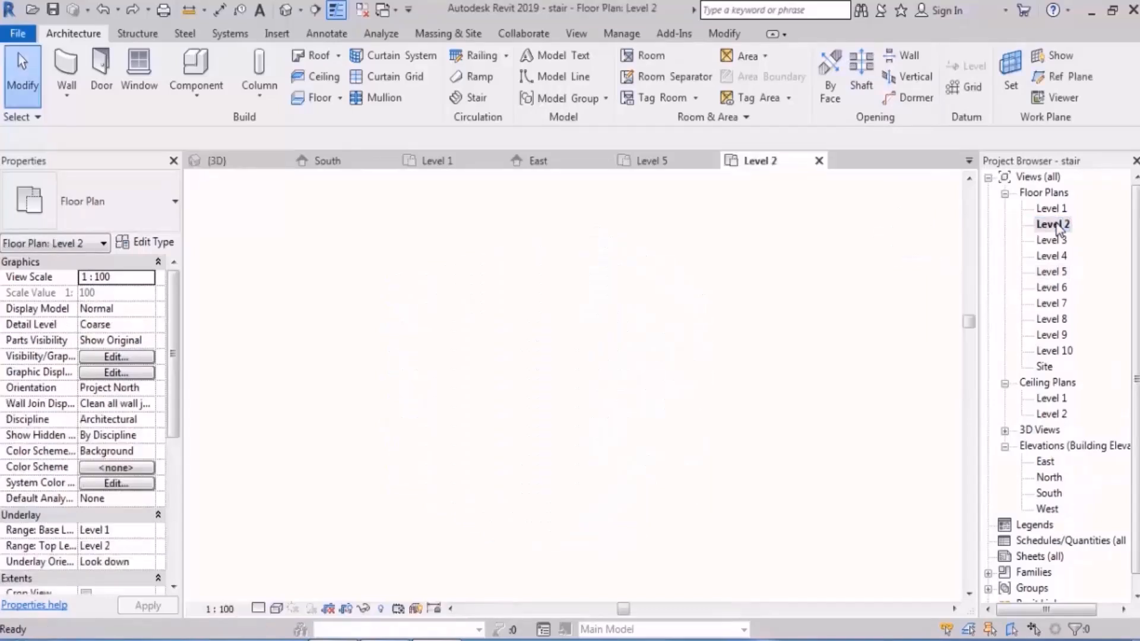
pyautogui.scroll(2, 369, 555)
pyautogui.scroll(4, 522, 552)
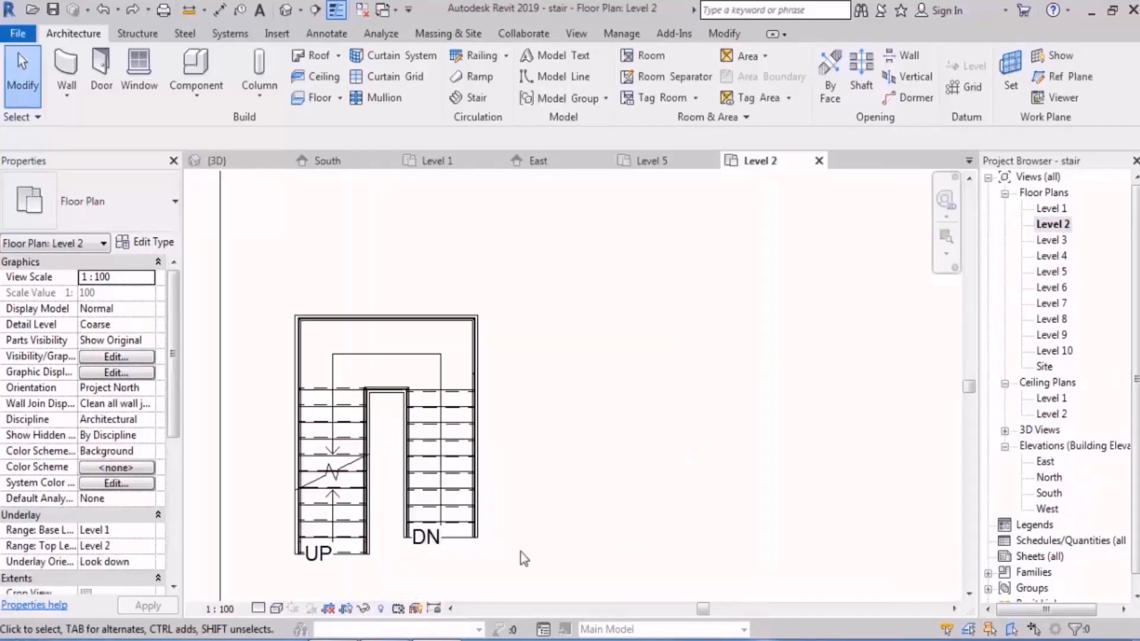
pyautogui.moveTo(563, 369); pyautogui.dragTo(643, 349, button='middle')
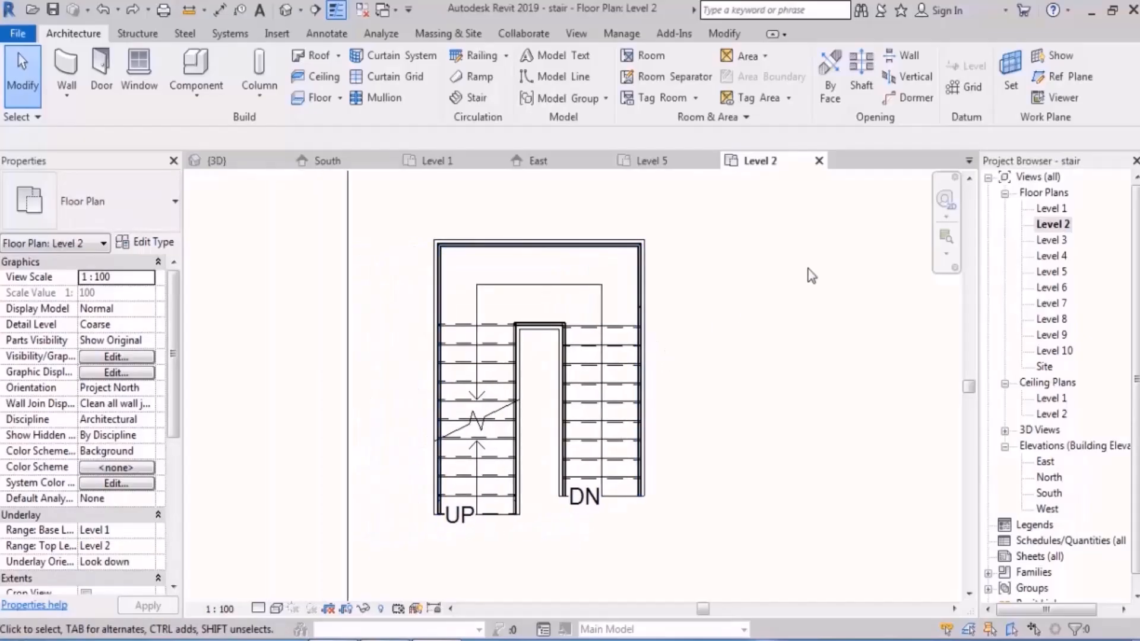
pyautogui.click(861, 83)
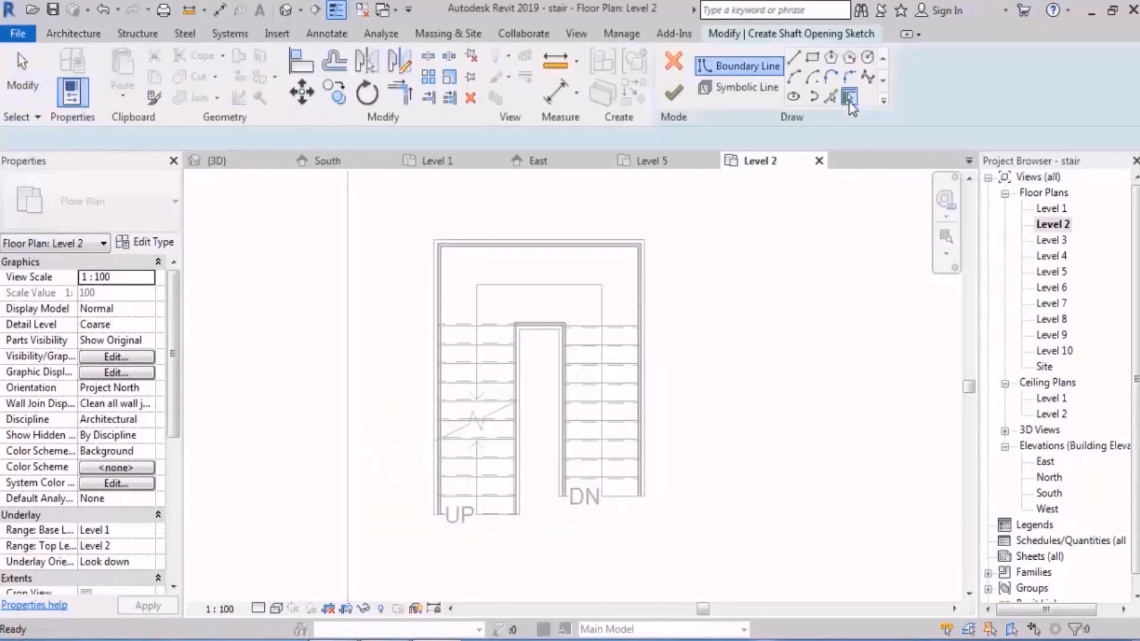
pyautogui.click(812, 57)
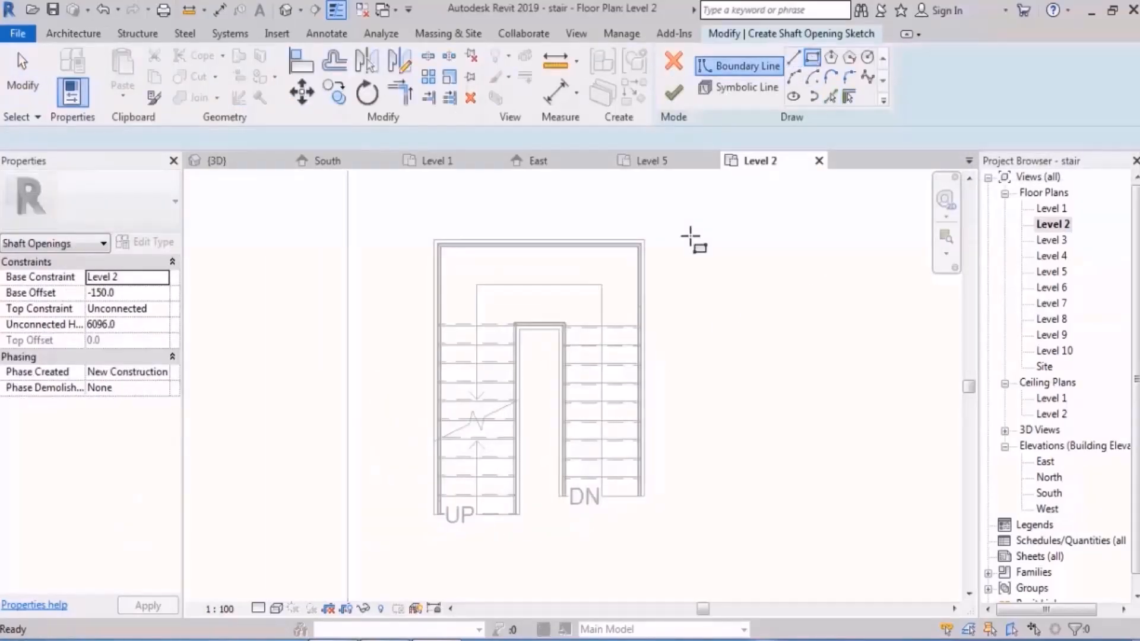
pyautogui.click(644, 242)
pyautogui.scroll(3, 415, 537)
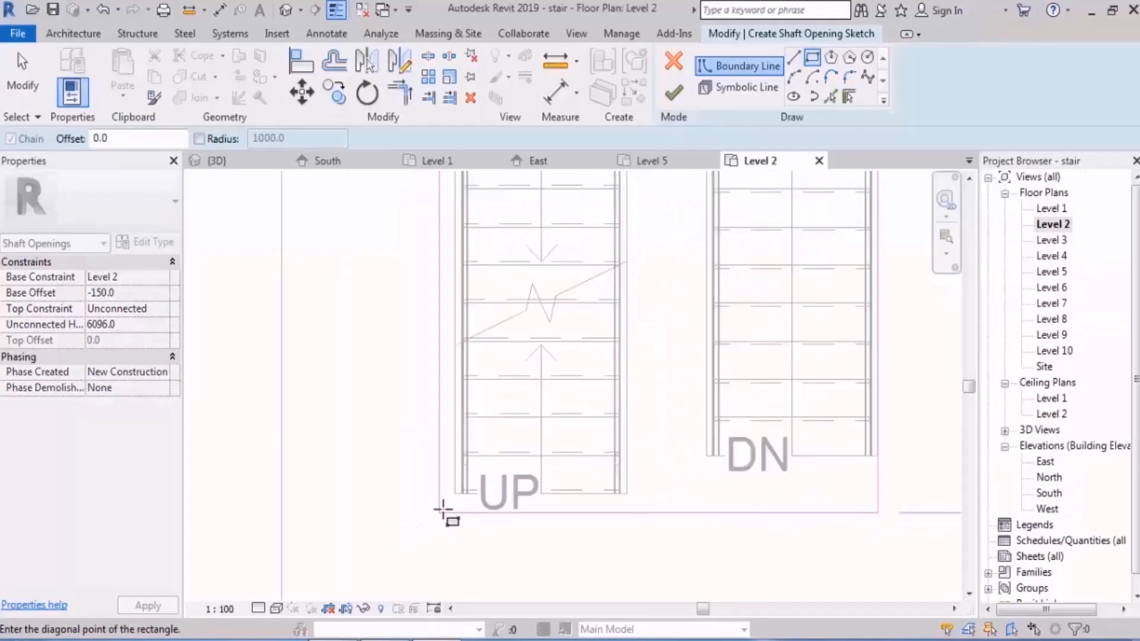
pyautogui.click(439, 504)
pyautogui.moveTo(728, 432); pyautogui.dragTo(651, 425, button='middle')
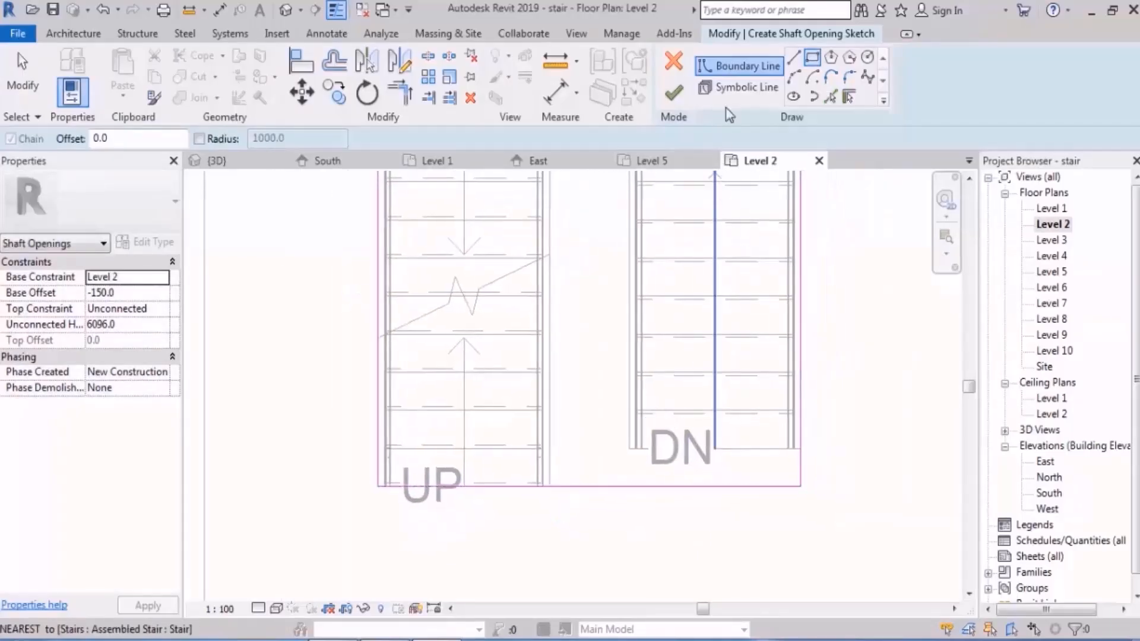
# Step: Draw shaft boundary lines along the end of the DN run to the UP run's inner edge, and down to the rectangle's lower edge
pyautogui.click(795, 57)
pyautogui.click(801, 486)
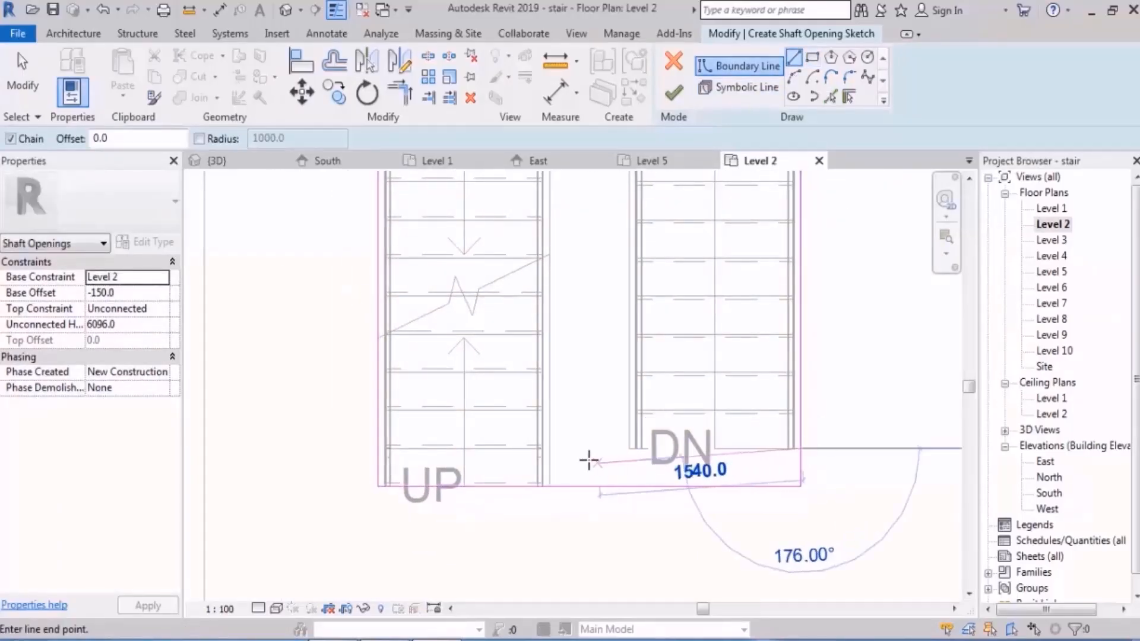
pyautogui.click(549, 486)
pyautogui.press('Escape')
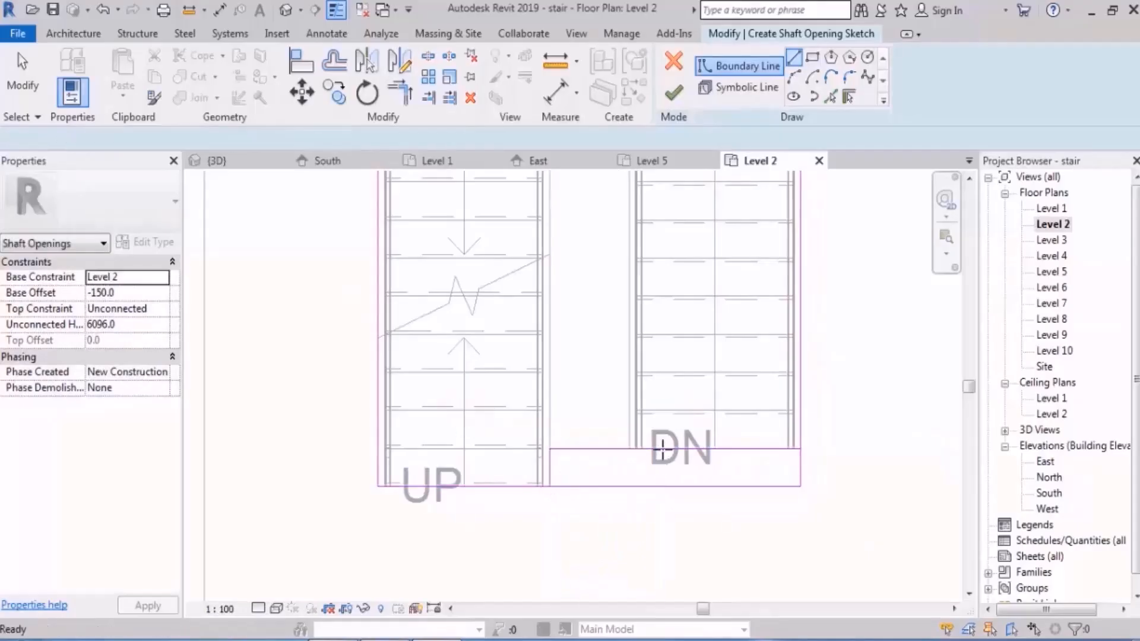
pyautogui.press('Escape')
# Step: Trim the shaft boundary's corners into one stepped outline following both stair runs, and finish the shaft opening
pyautogui.press('t')
pyautogui.press('r')
pyautogui.click(544, 486)
pyautogui.click(549, 469)
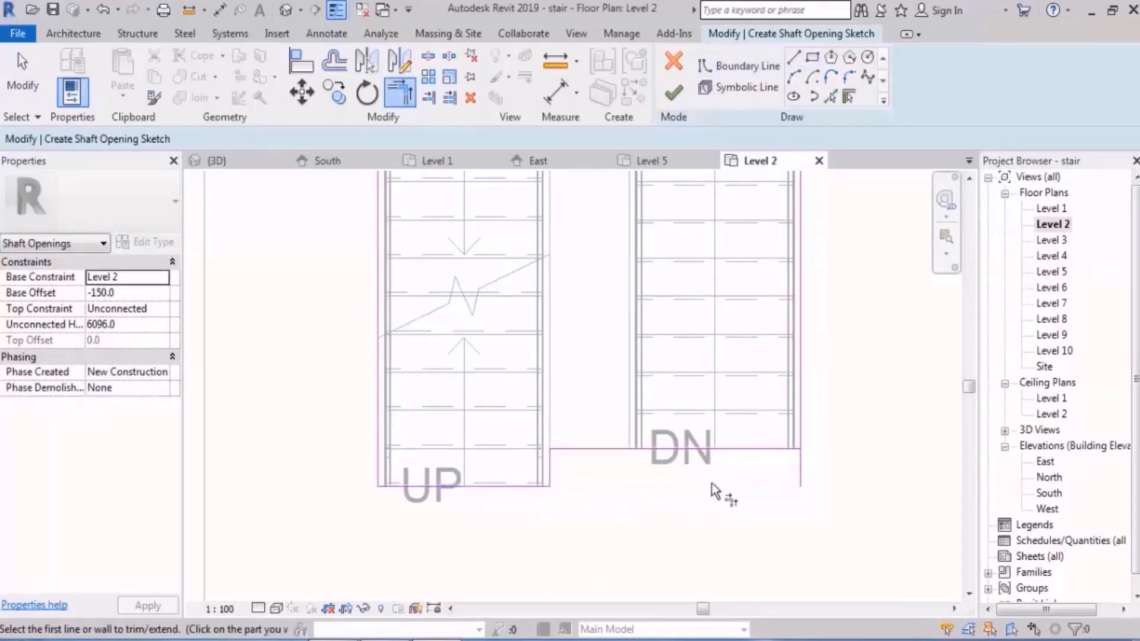
pyautogui.click(788, 450)
pyautogui.click(800, 434)
pyautogui.scroll(-2, 706, 361)
pyautogui.moveTo(706, 361); pyautogui.dragTo(733, 417, button='middle')
pyautogui.press('Escape')
pyautogui.press('Escape')
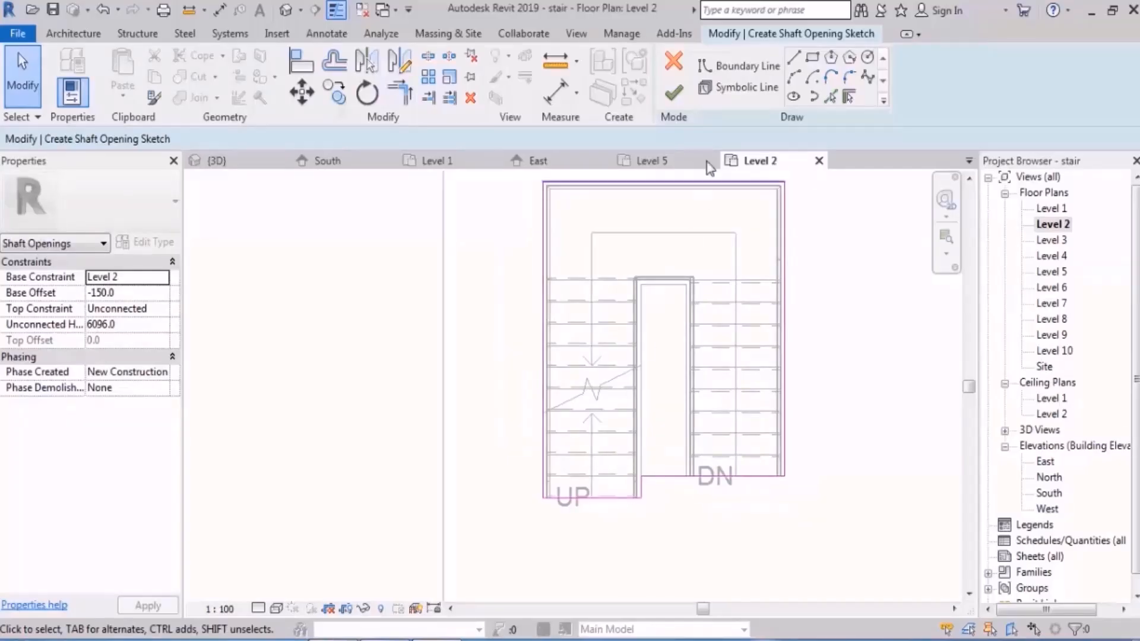
pyautogui.click(674, 92)
# Step: Select the shaft opening in the 3D view and examine which floor slabs it passes through
pyautogui.click(287, 9)
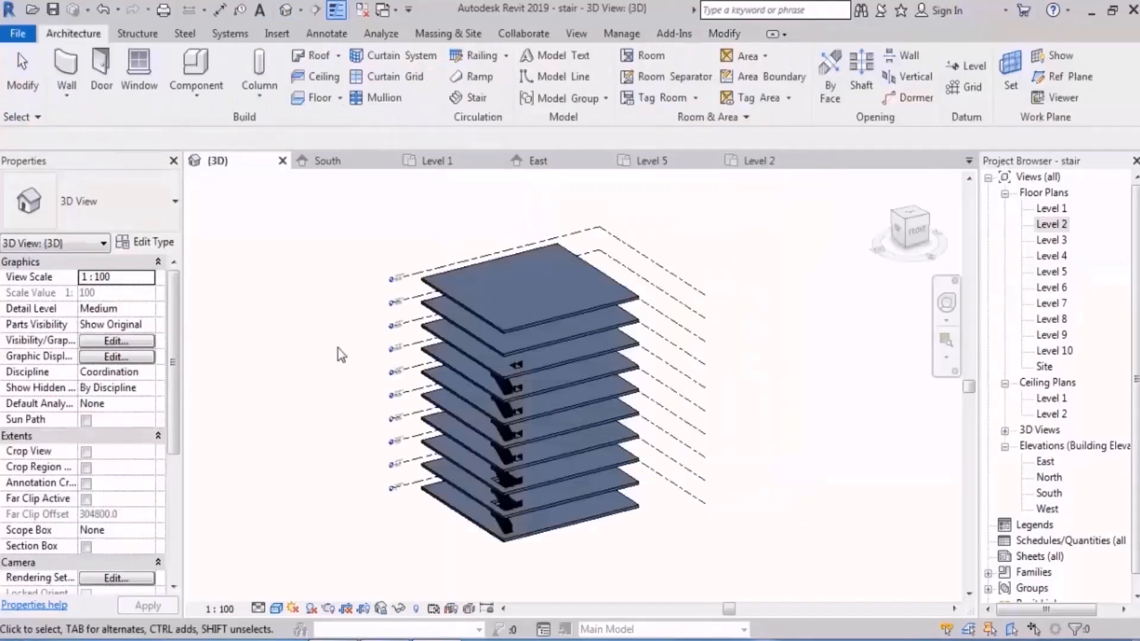
pyautogui.scroll(3, 500, 469)
pyautogui.scroll(4, 500, 465)
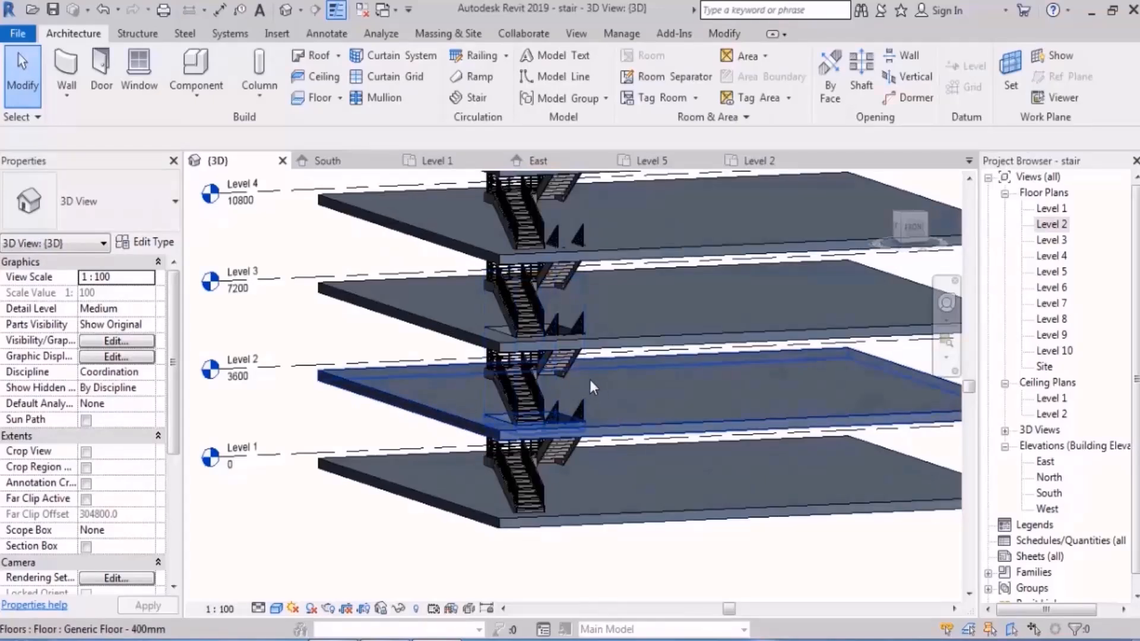
pyautogui.click(573, 380)
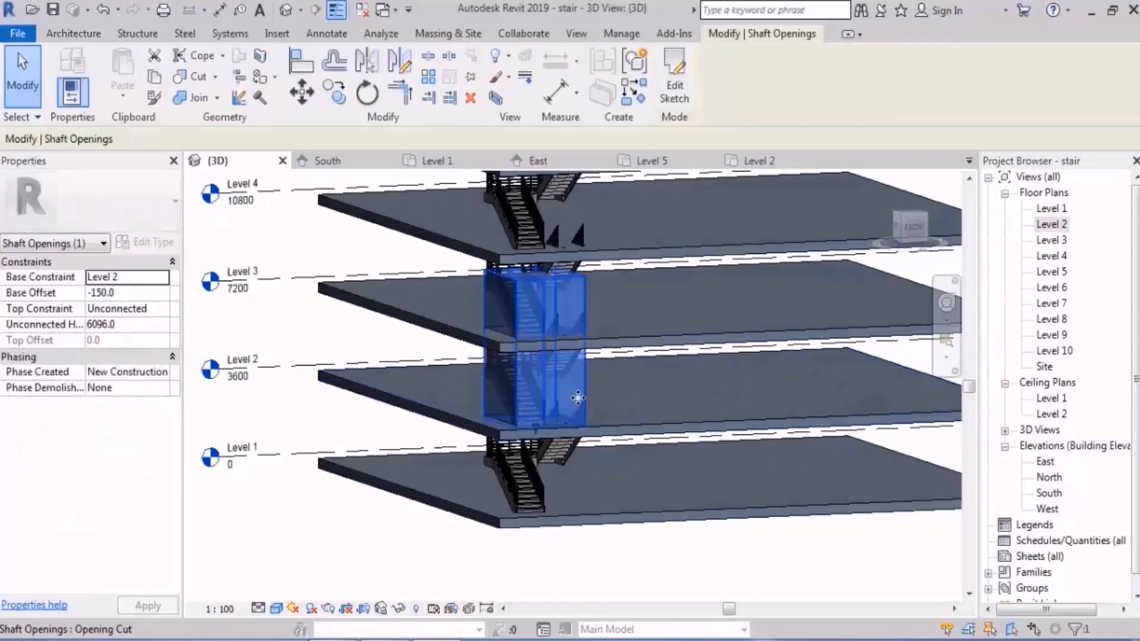
pyautogui.scroll(-5, 495, 526)
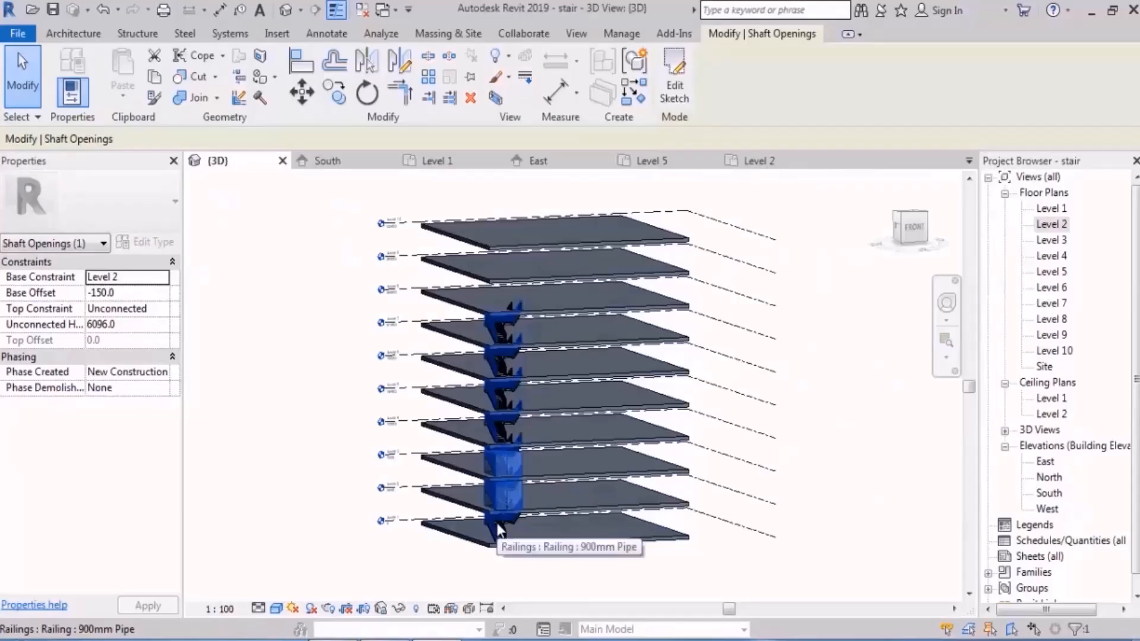
pyautogui.moveTo(547, 489); pyautogui.dragTo(536, 442, button='middle')
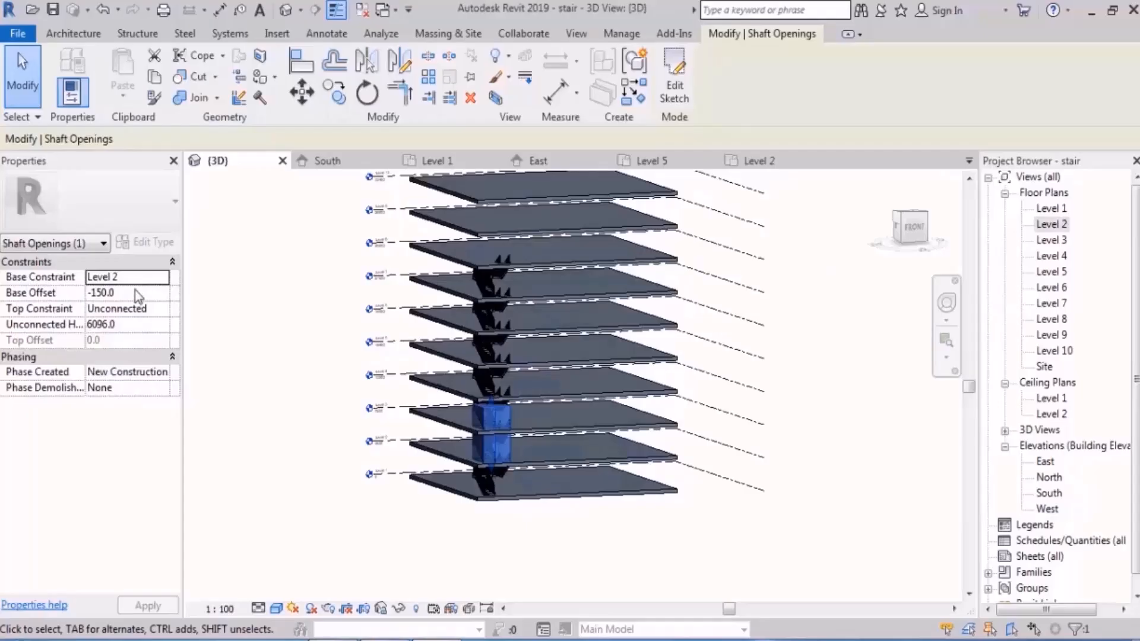
pyautogui.scroll(5, 506, 465)
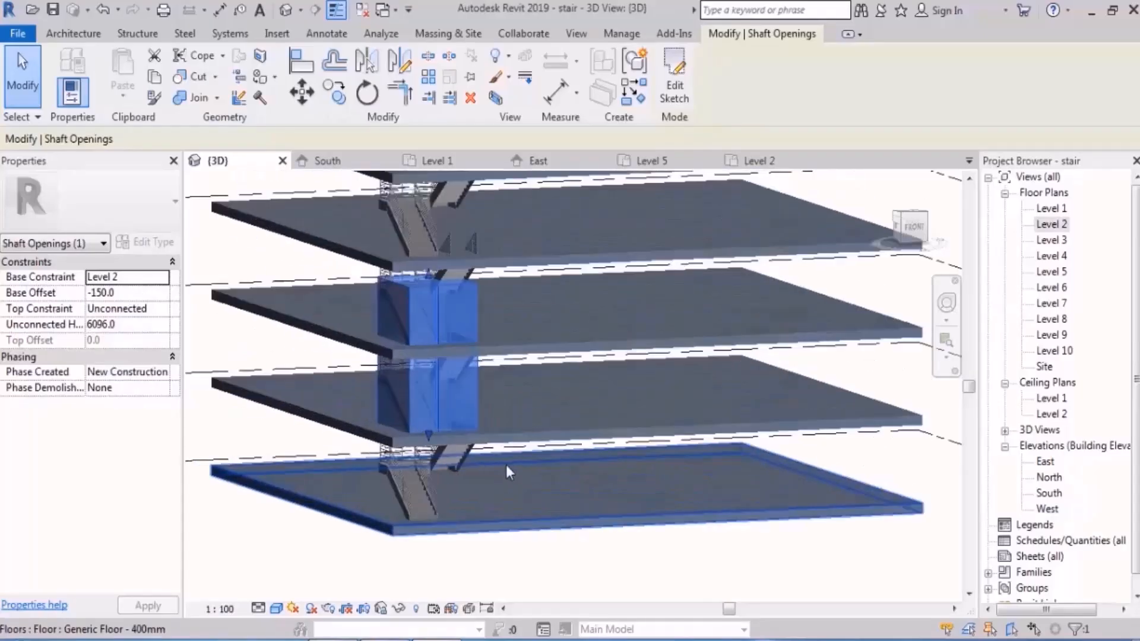
pyautogui.keyDown('shift'); pyautogui.moveTo(506, 465); pyautogui.dragTo(470, 425, button='middle'); pyautogui.keyUp('shift')
pyautogui.scroll(-3, 553, 431)
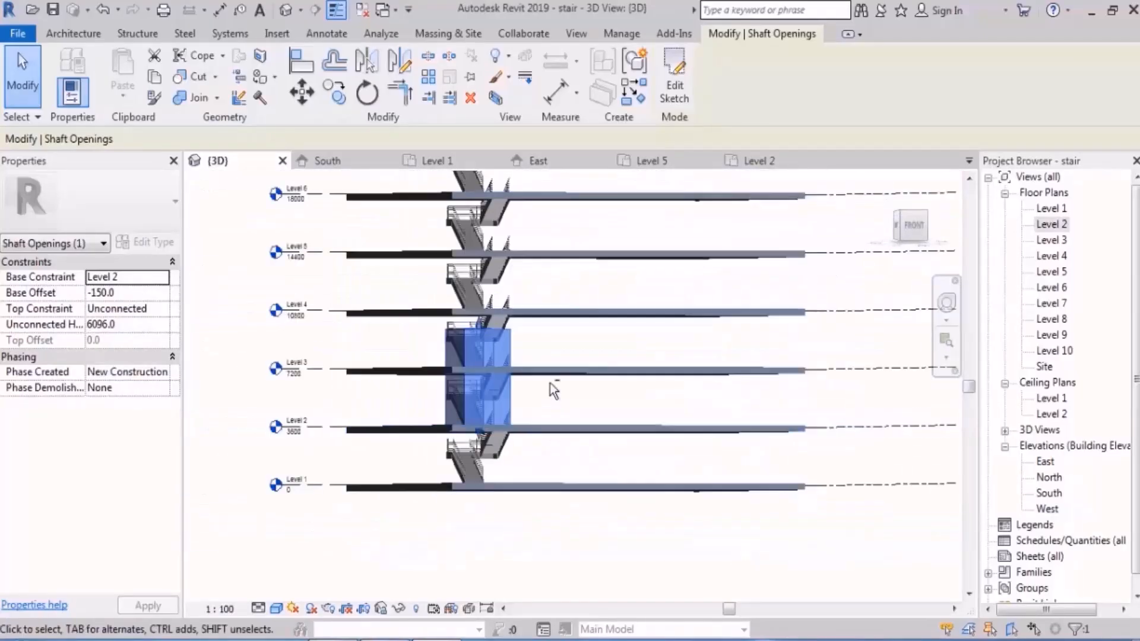
pyautogui.keyDown('shift'); pyautogui.moveTo(551, 387); pyautogui.dragTo(561, 419, button='middle'); pyautogui.keyUp('shift')
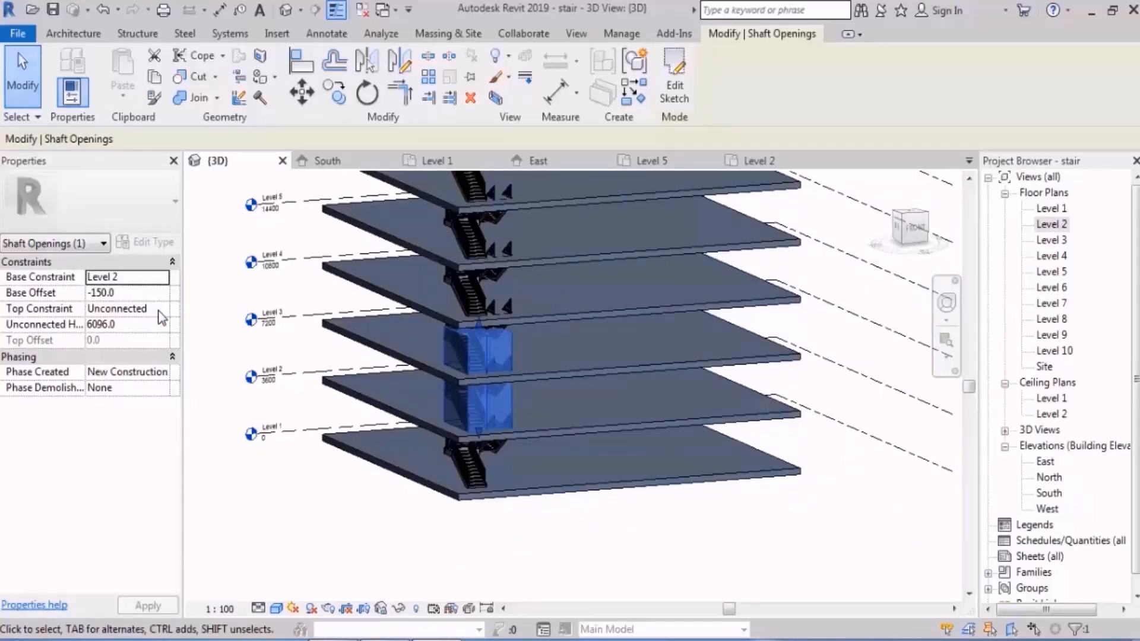
# Step: Set the shaft opening's top constraint to Up to level: Level 8
pyautogui.click(161, 309)
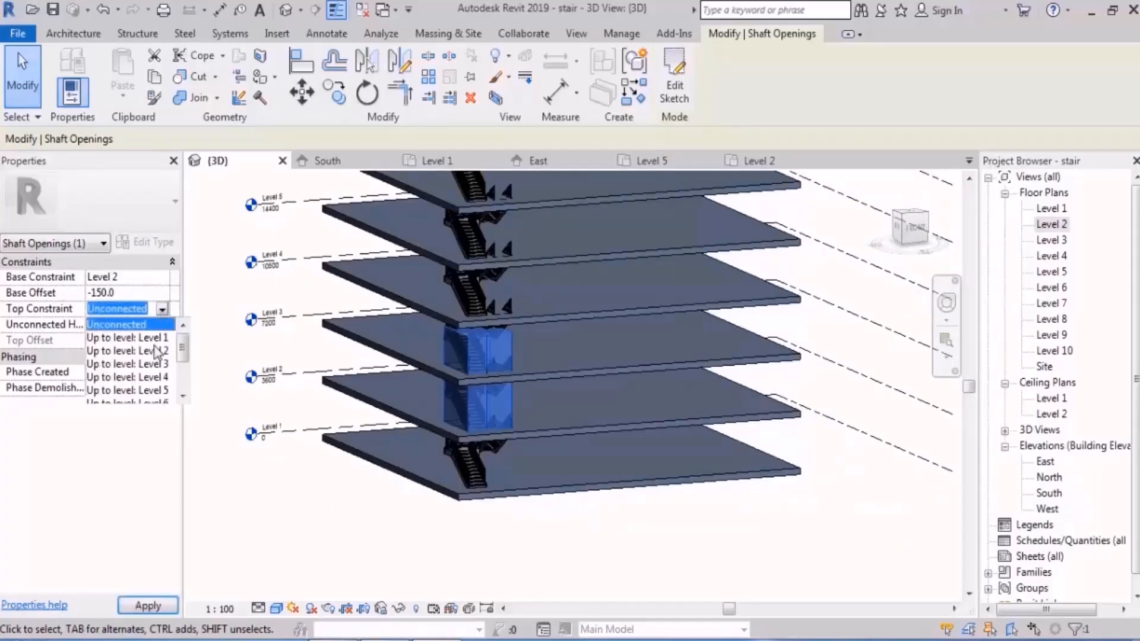
pyautogui.scroll(-2, 154, 380)
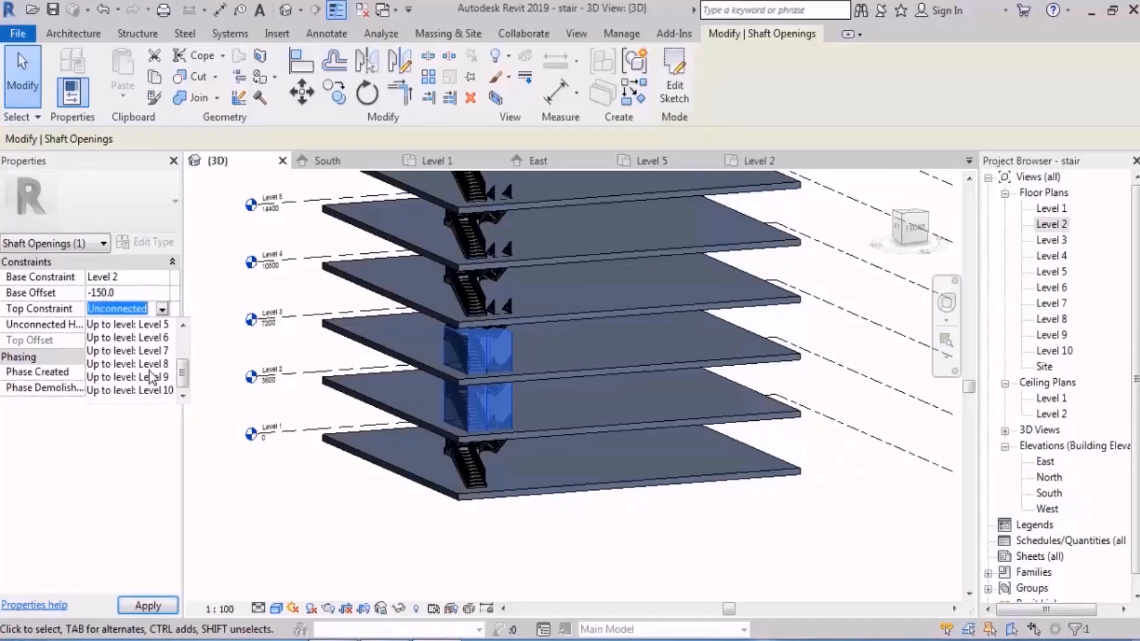
pyautogui.click(143, 364)
pyautogui.scroll(-3, 484, 326)
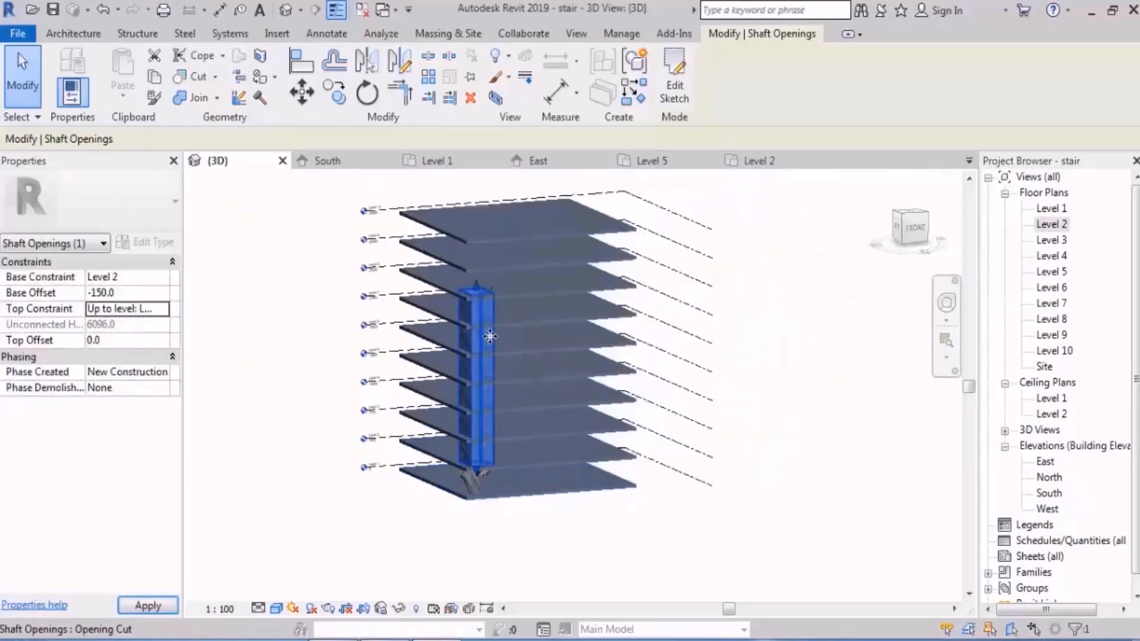
pyautogui.scroll(2, 484, 327)
pyautogui.press('Escape')
pyautogui.scroll(5, 493, 536)
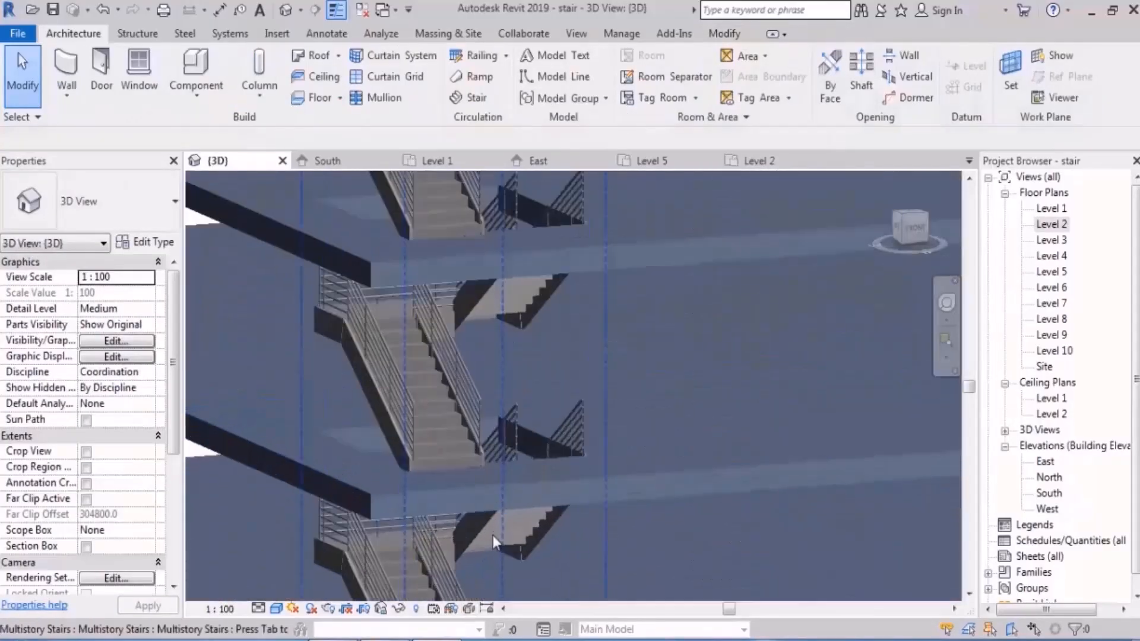
# Step: Set the shaft opening's base offset from Level 2 to 0
pyautogui.click(518, 380)
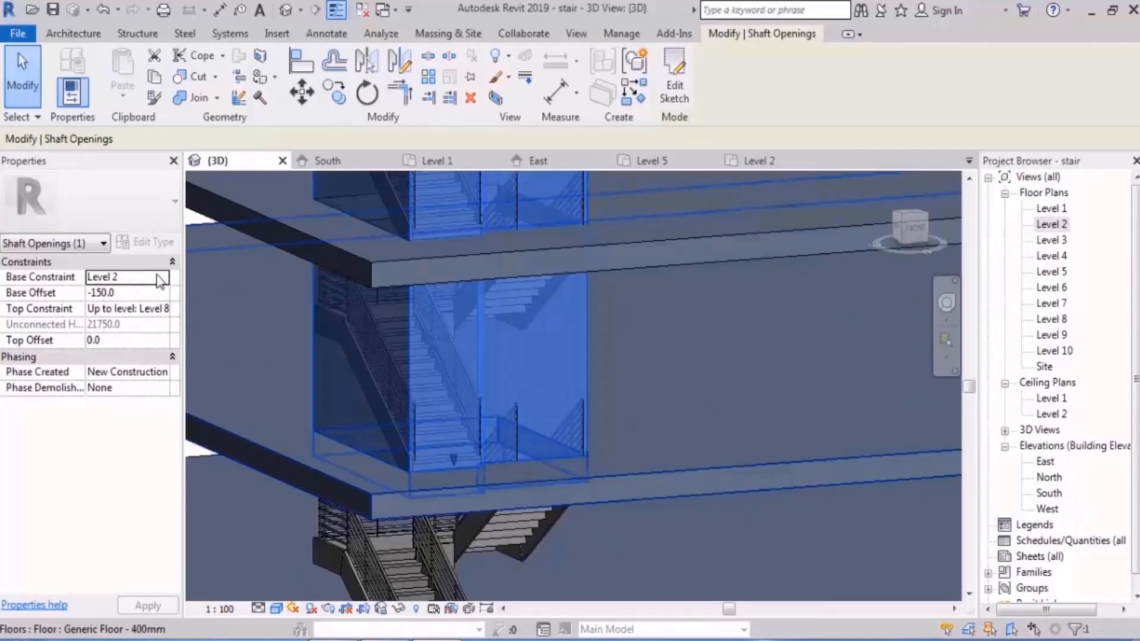
pyautogui.click(131, 293)
pyautogui.write('0')
pyautogui.scroll(-3, 461, 453)
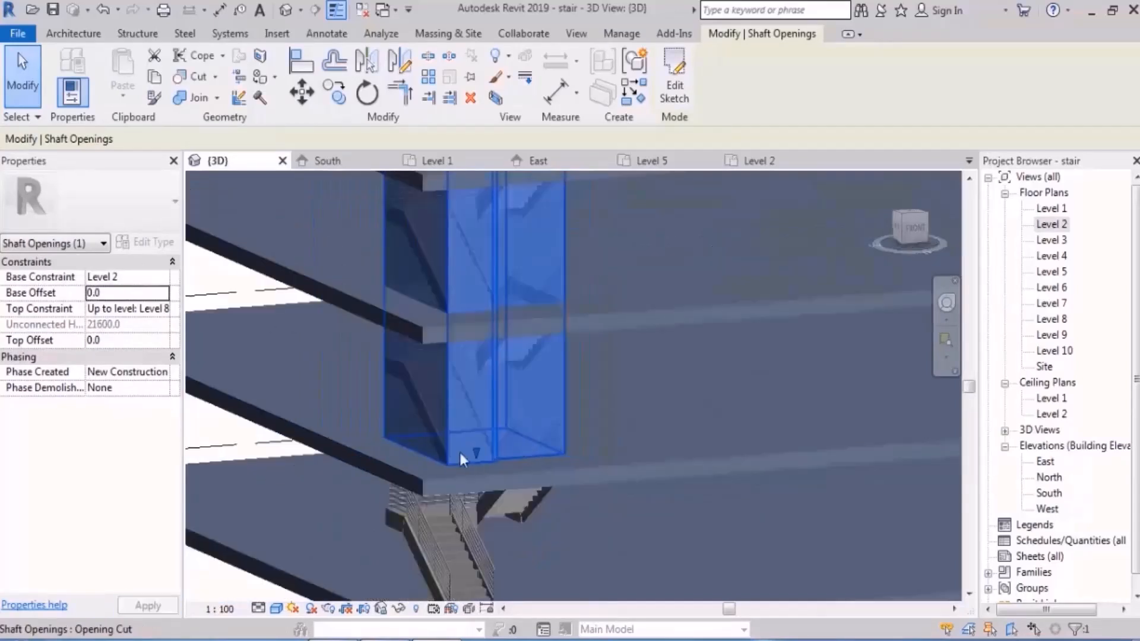
pyautogui.click(215, 404)
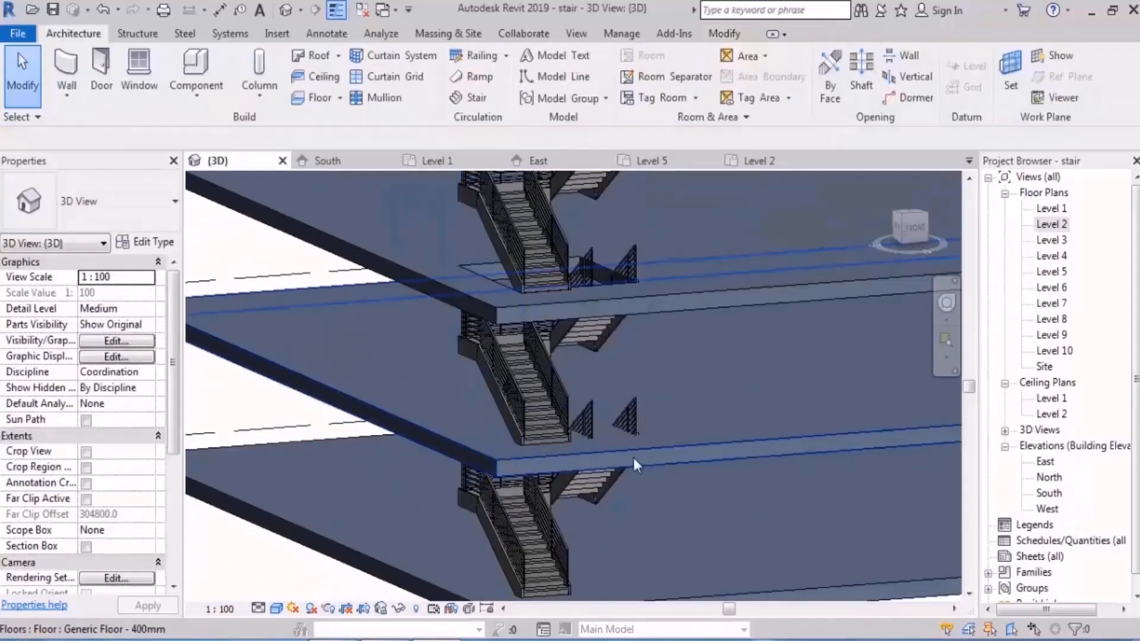
# Step: Set the shaft opening's base offset to -200 below Level 2
pyautogui.click(469, 367)
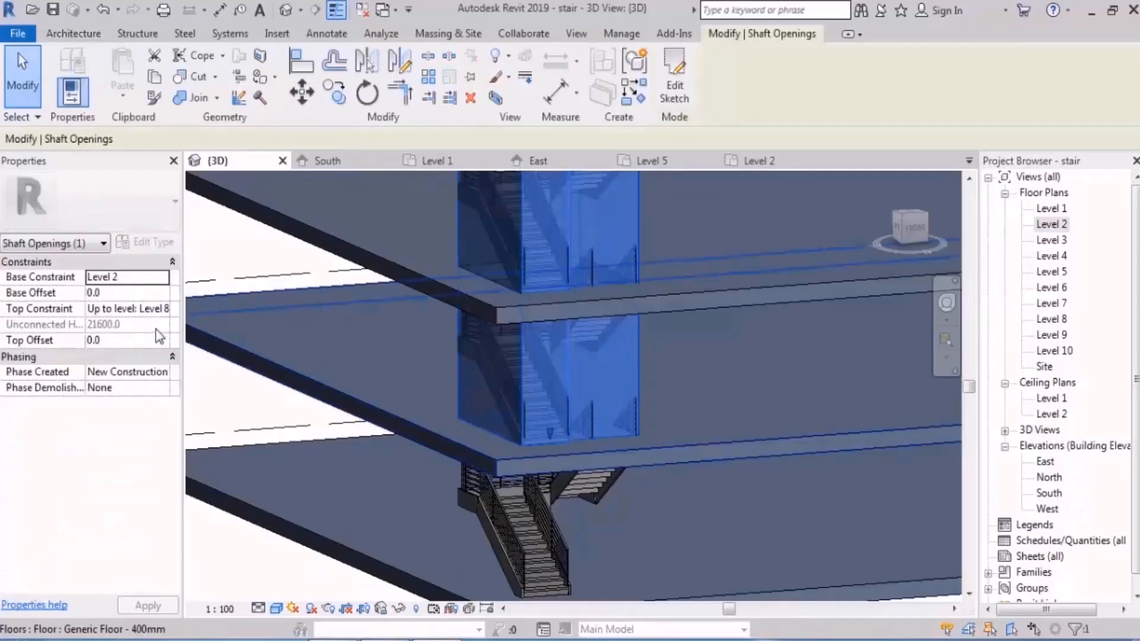
pyautogui.click(112, 294)
pyautogui.write('-20')
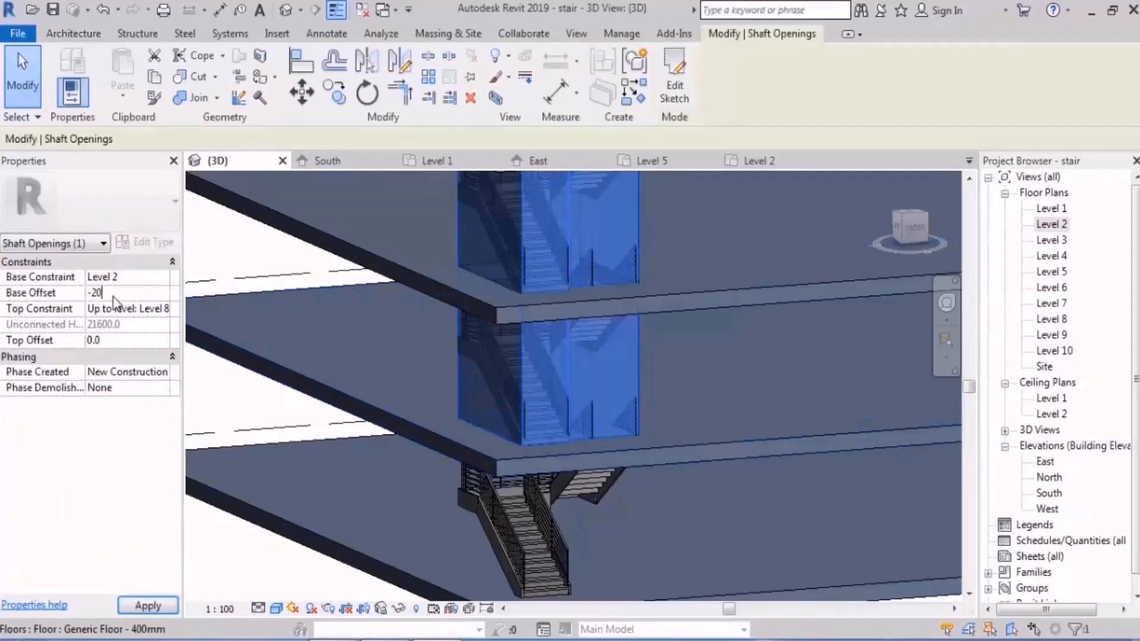
pyautogui.write('0')
pyautogui.press('Return')
pyautogui.press('Escape')
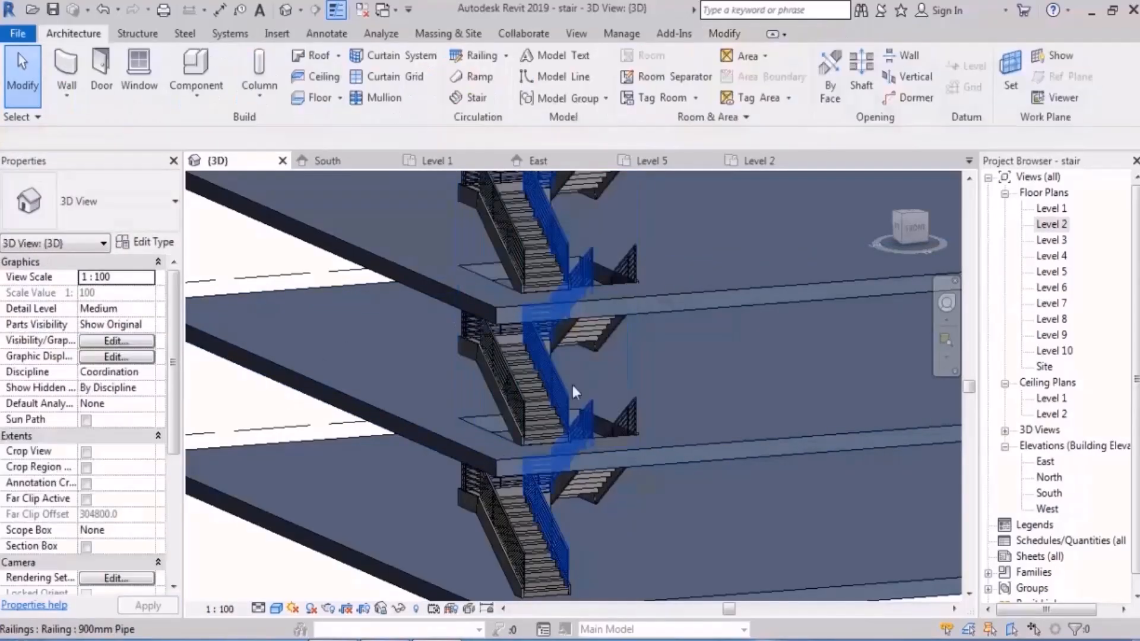
# Step: Unpin the stair between Level 4 and Level 5 from the multistory stair and open it for editing
pyautogui.scroll(-5, 573, 384)
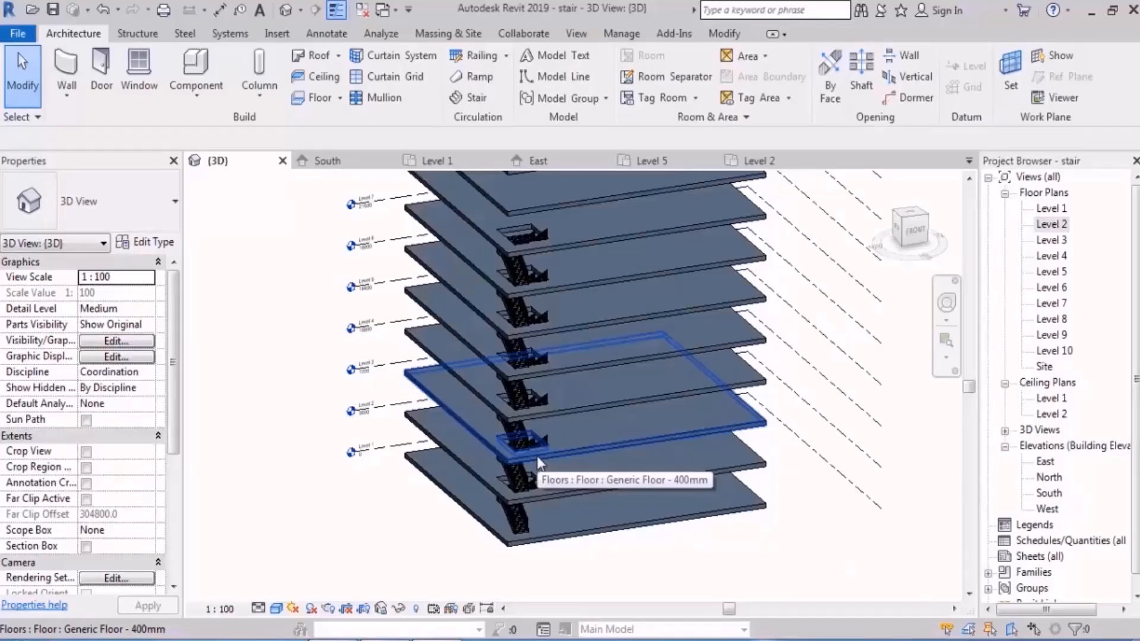
pyautogui.scroll(4, 522, 395)
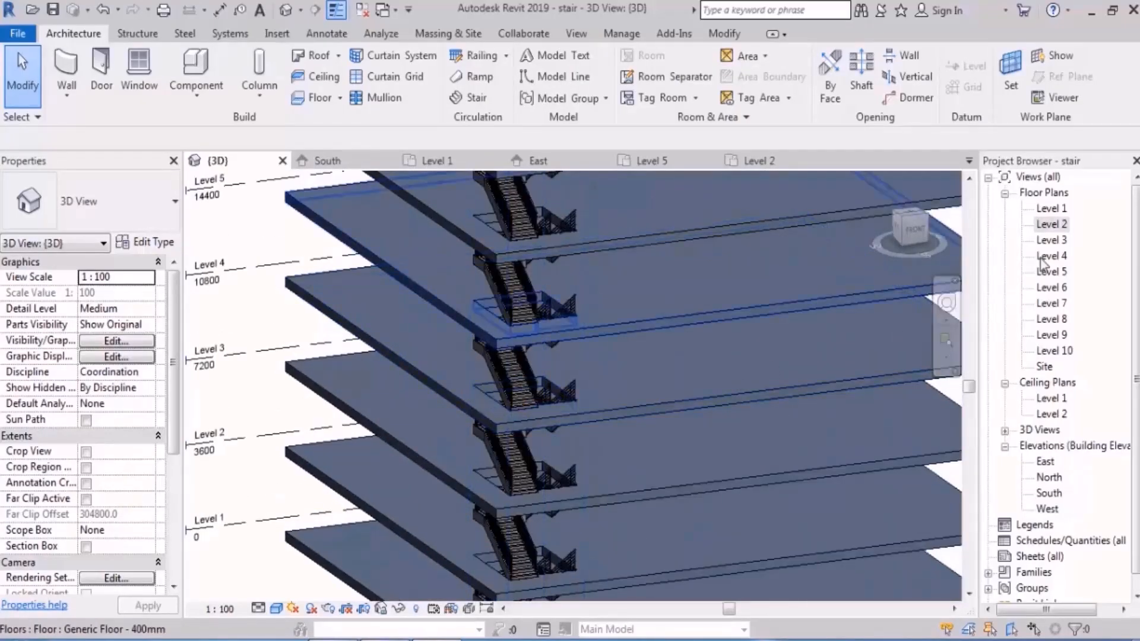
pyautogui.click(1056, 272)
pyautogui.scroll(2, 543, 374)
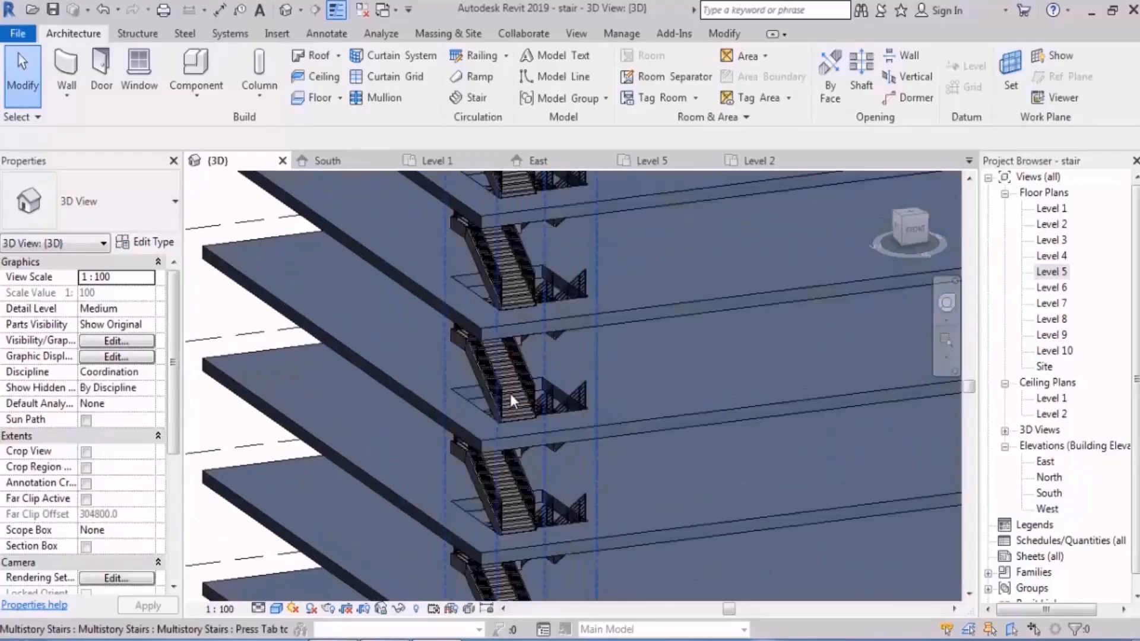
pyautogui.click(511, 394)
pyautogui.press('Tab')
pyautogui.click(511, 393)
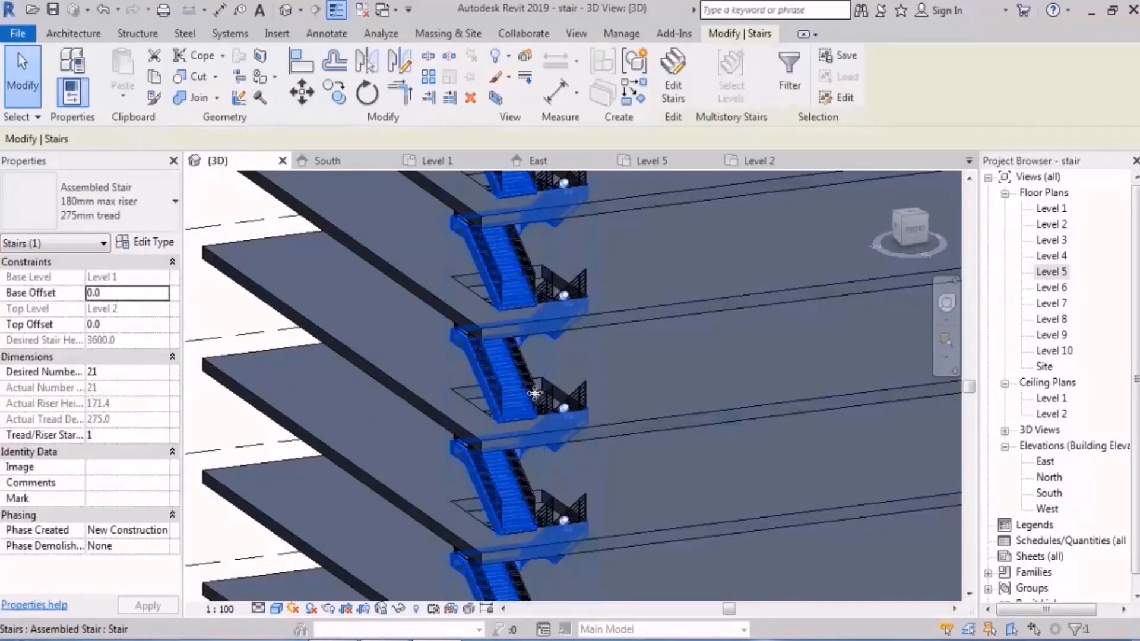
pyautogui.click(563, 295)
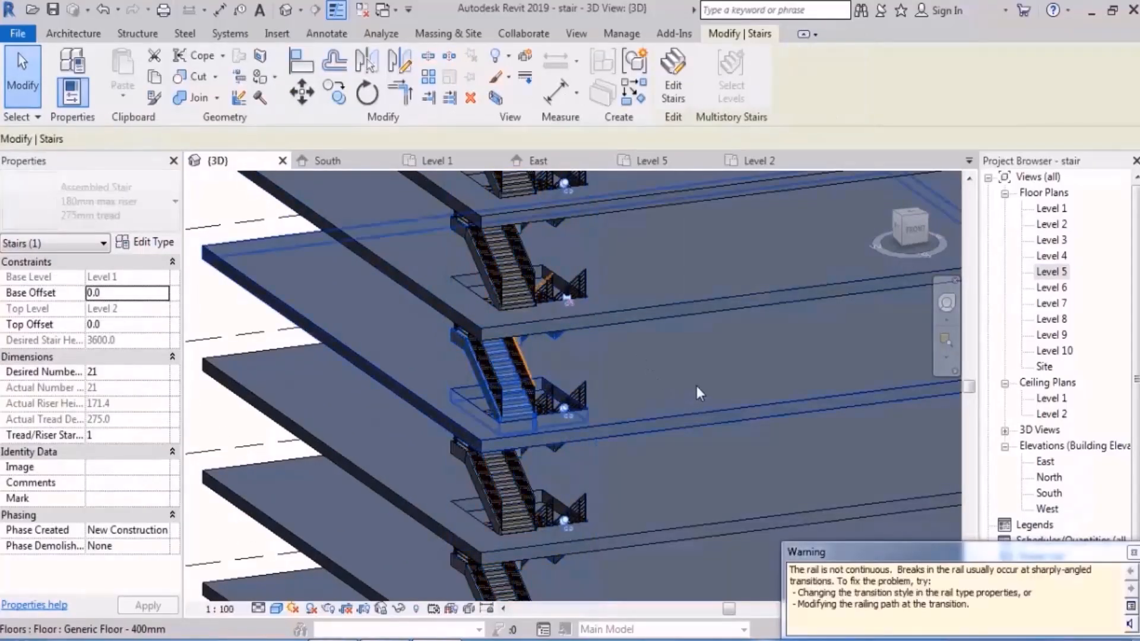
pyautogui.keyDown('shift'); pyautogui.moveTo(697, 387); pyautogui.dragTo(672, 380, button='middle'); pyautogui.keyUp('shift')
pyautogui.click(675, 89)
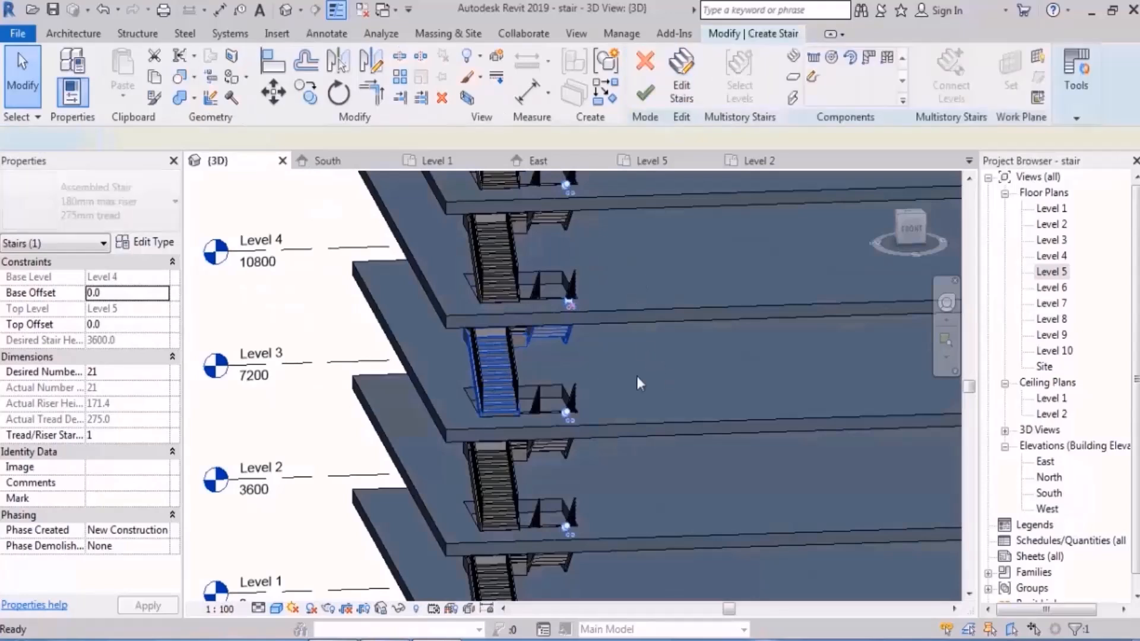
# Step: In the Level 4 plan, widen the stair's second run outward to about 2450 mm and finish the stair edit
pyautogui.doubleClick(1053, 256)
pyautogui.scroll(4, 630, 380)
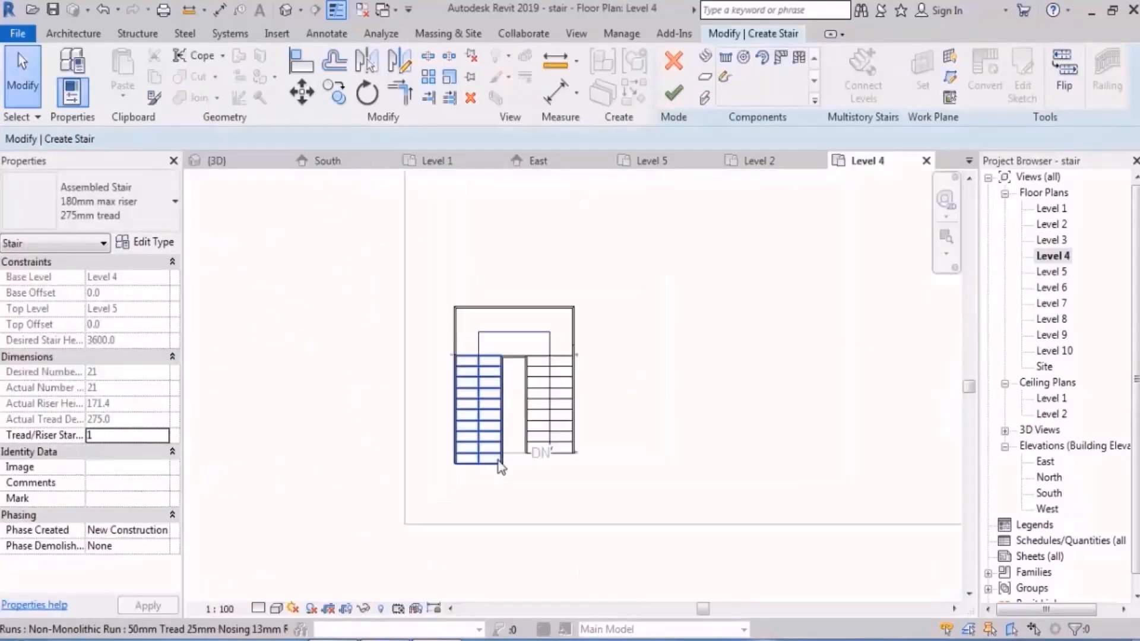
pyautogui.click(641, 373)
pyautogui.moveTo(642, 373); pyautogui.dragTo(712, 365)
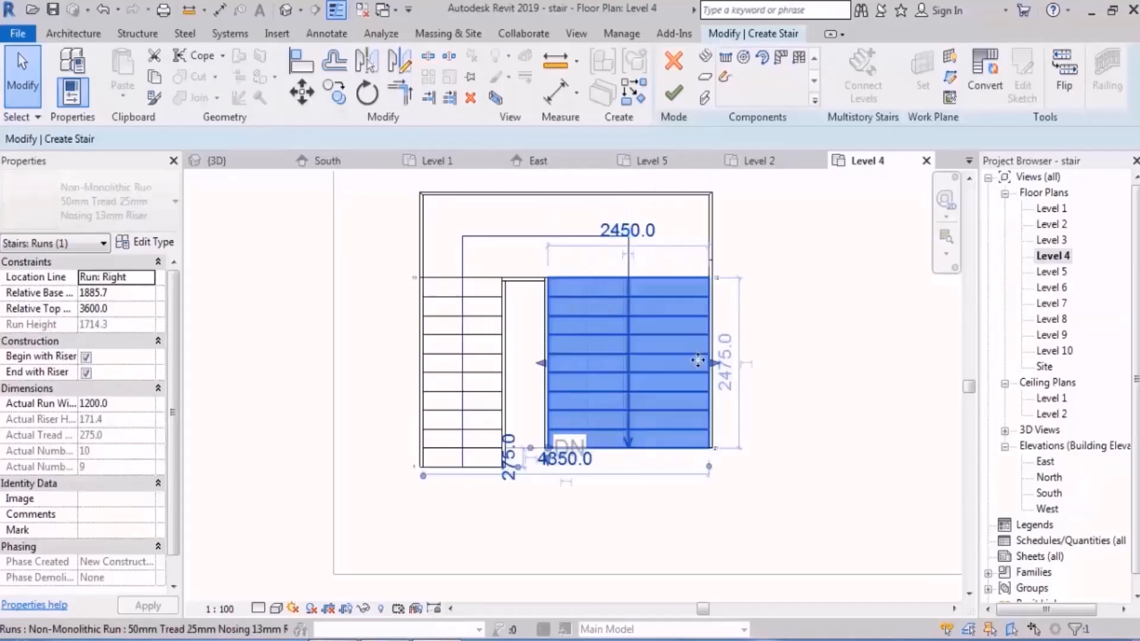
pyautogui.click(287, 10)
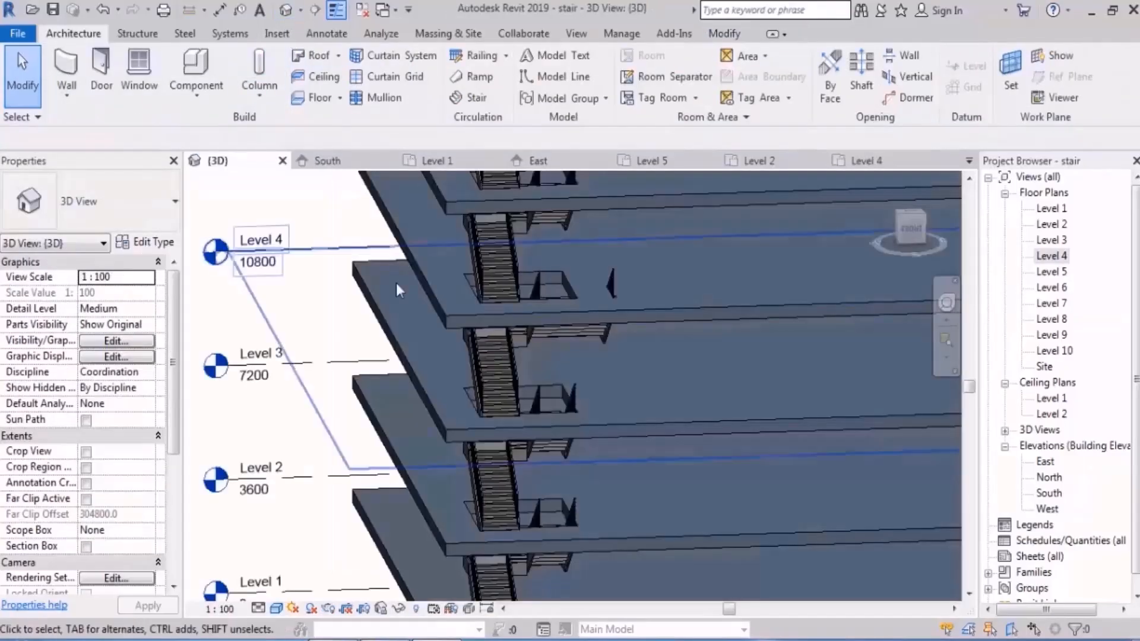
# Step: Set the shaft opening's top constraint to Up to level: Level 4
pyautogui.keyDown('shift'); pyautogui.moveTo(409, 368); pyautogui.dragTo(598, 351, button='middle'); pyautogui.keyUp('shift')
pyautogui.click(567, 362)
pyautogui.scroll(-4, 644, 357)
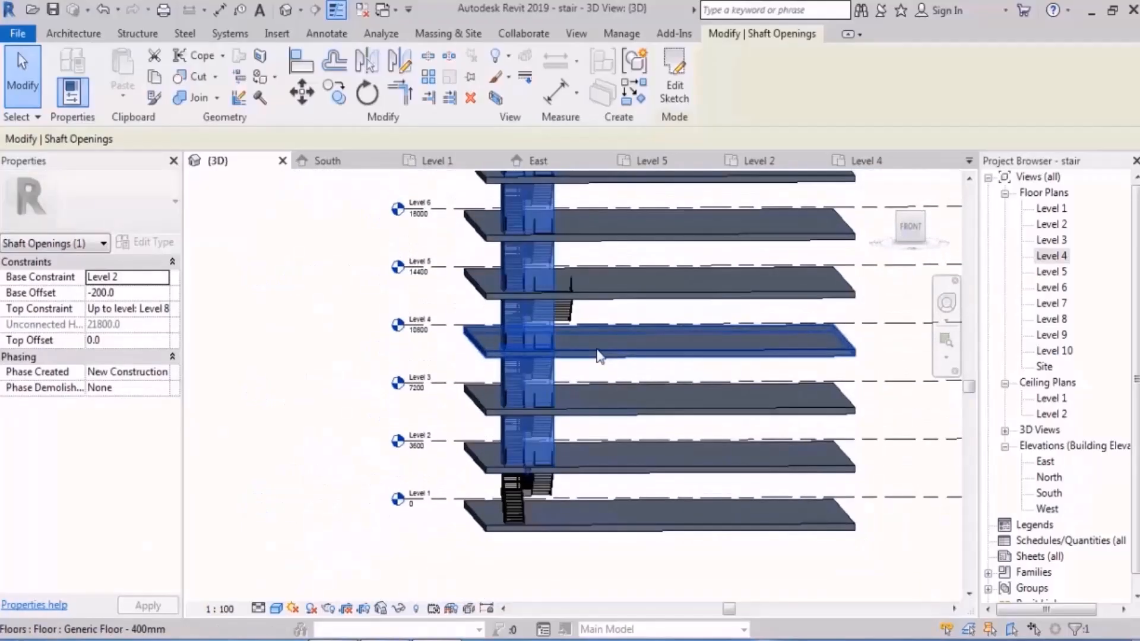
pyautogui.click(164, 309)
pyautogui.click(161, 339)
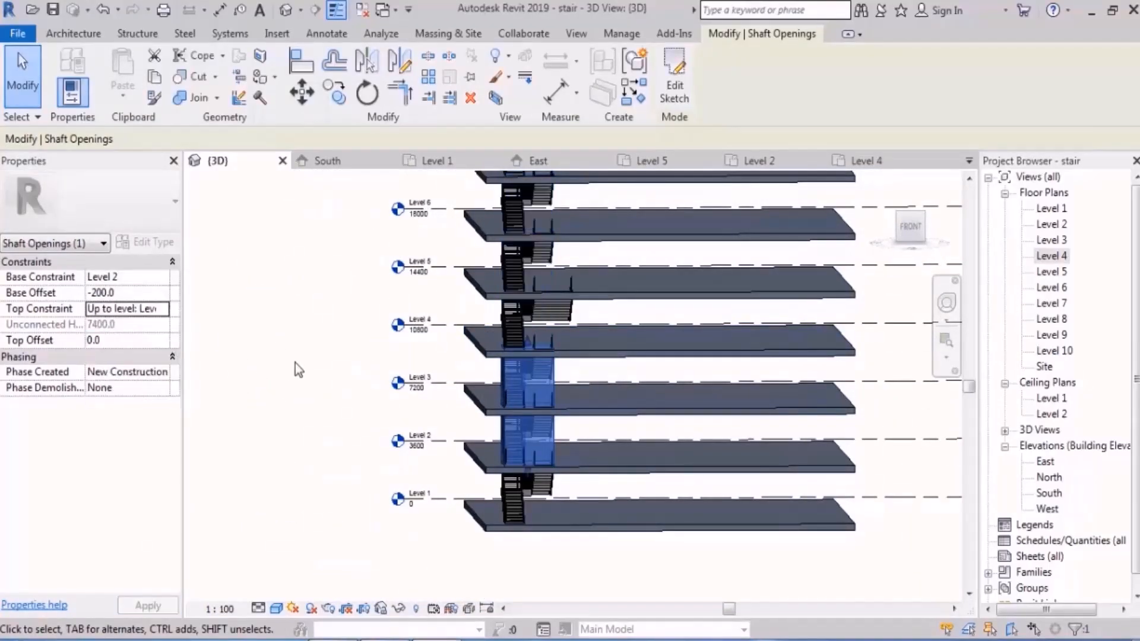
pyautogui.keyDown('shift'); pyautogui.moveTo(301, 351); pyautogui.dragTo(285, 353, button='middle'); pyautogui.keyUp('shift')
pyautogui.click(285, 352)
# Step: Open the Level 5 floor's boundary sketch for editing in the Level 4 floor plan
pyautogui.scroll(3, 615, 258)
pyautogui.keyDown('shift'); pyautogui.moveTo(623, 357); pyautogui.dragTo(629, 372, button='middle'); pyautogui.keyUp('shift')
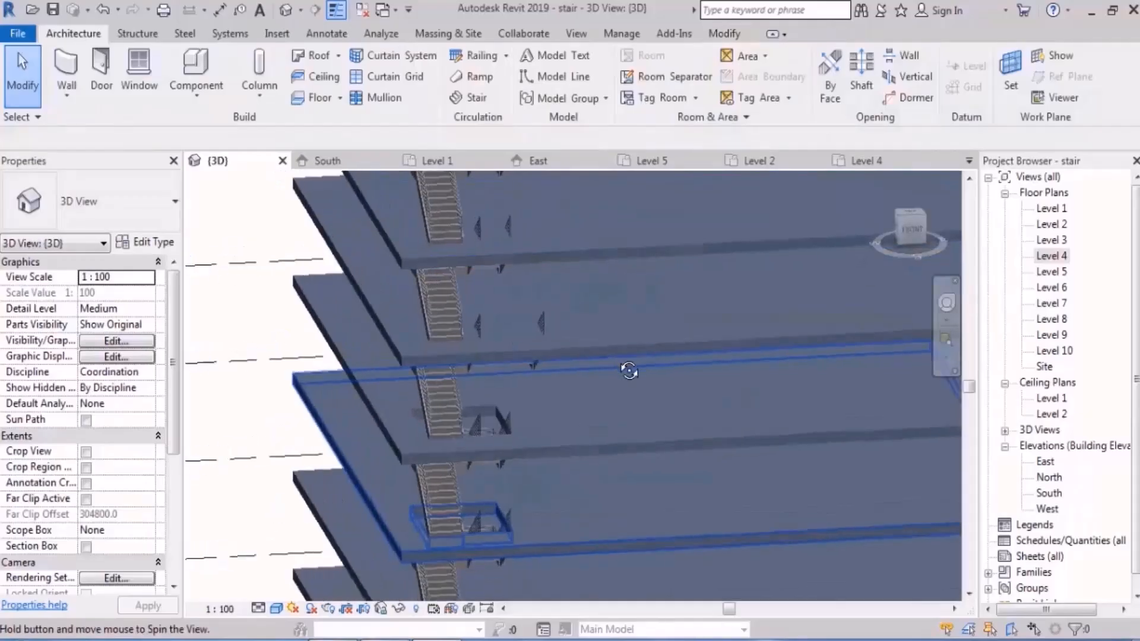
pyautogui.moveTo(602, 305); pyautogui.dragTo(595, 351, button='middle')
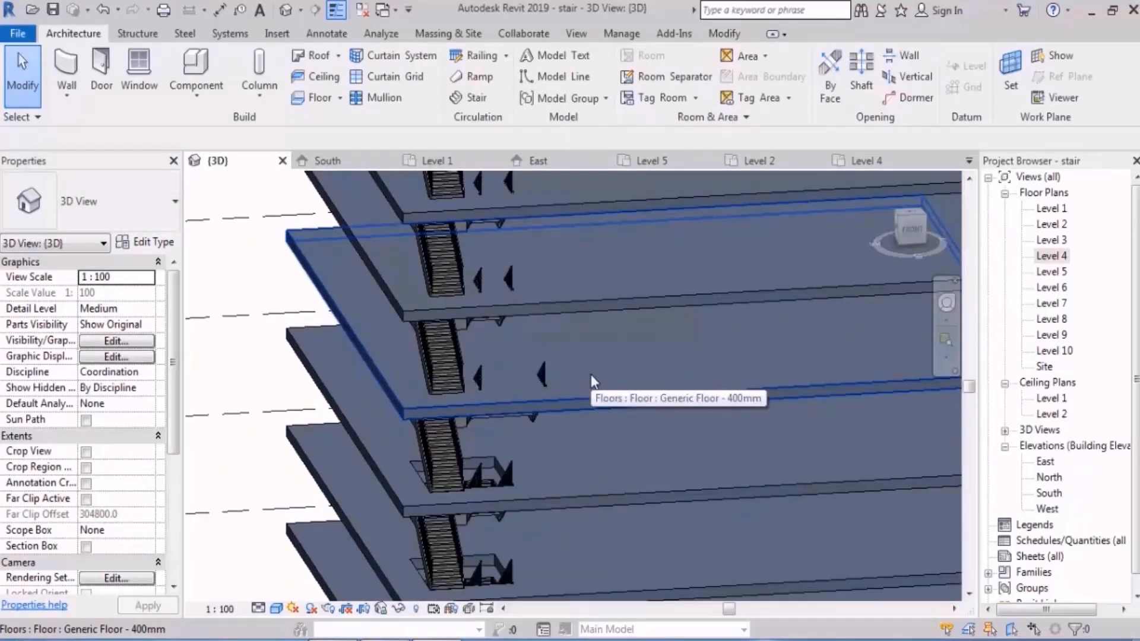
pyautogui.scroll(-4, 587, 397)
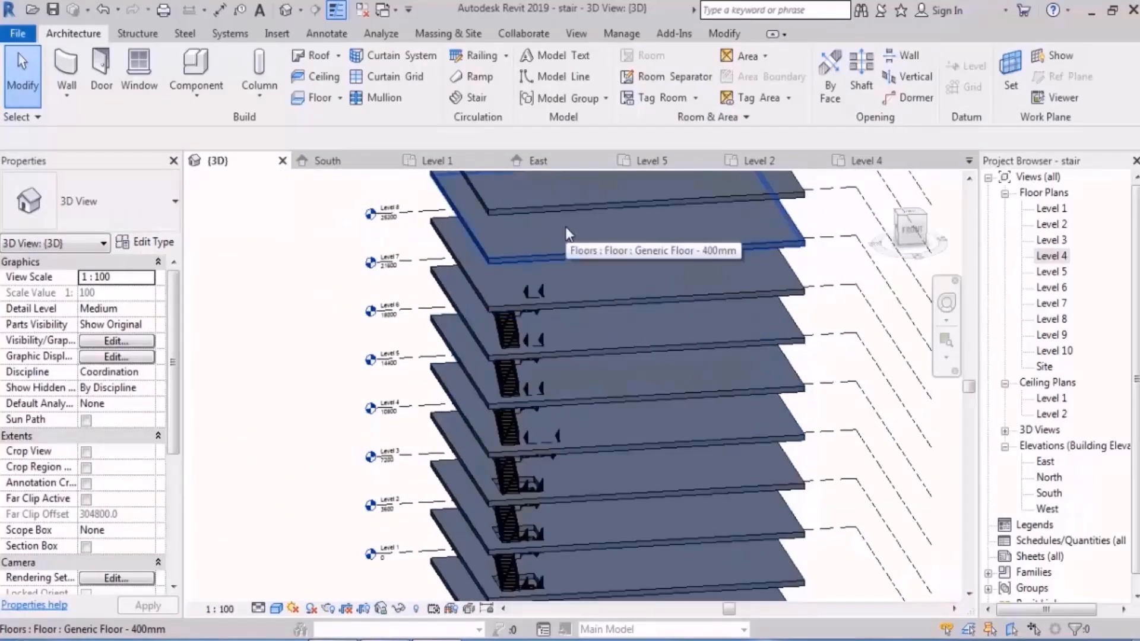
pyautogui.click(590, 422)
pyautogui.doubleClick(589, 418)
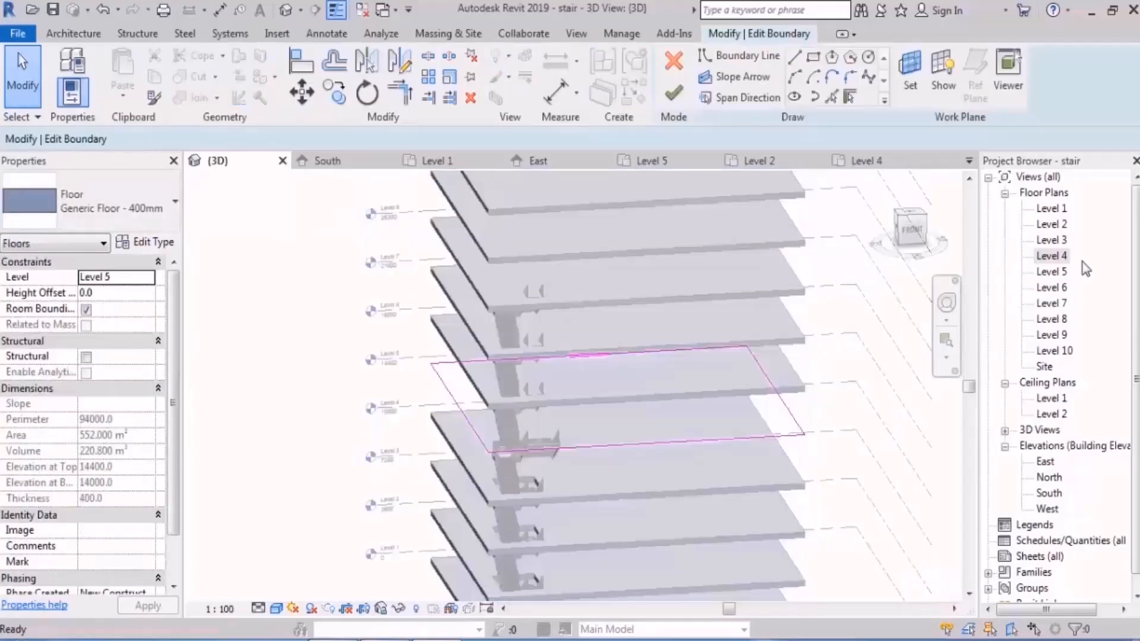
pyautogui.doubleClick(1052, 256)
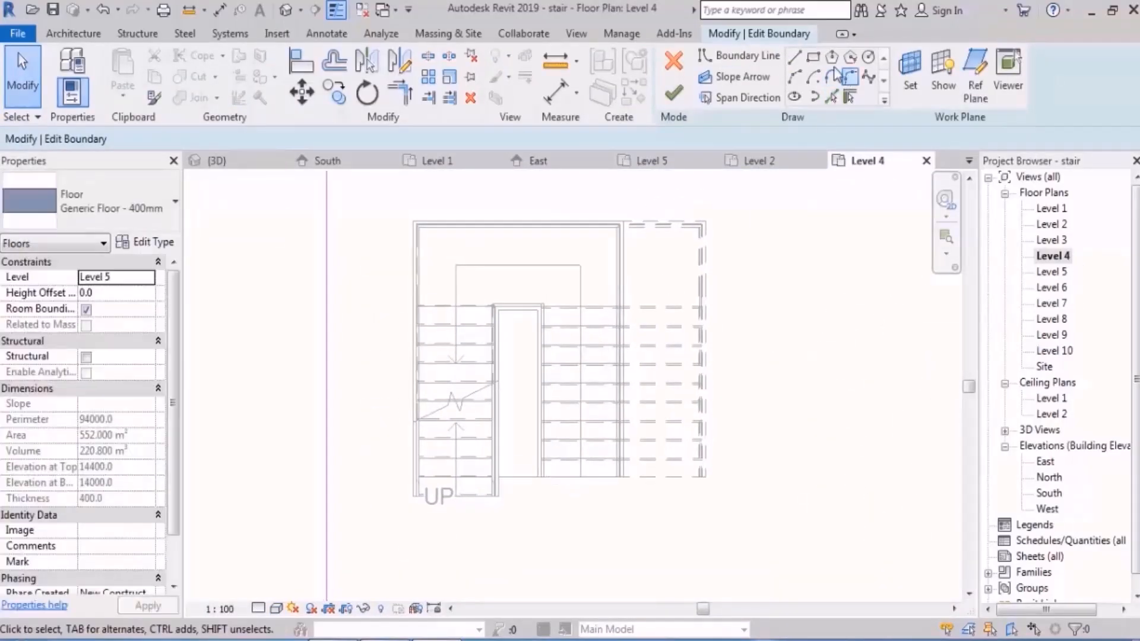
# Step: Add a 4450 x 4000 mm rectangular opening around the widened stair to the Level 5 floor boundary and finish the sketch
pyautogui.click(739, 55)
pyautogui.click(706, 221)
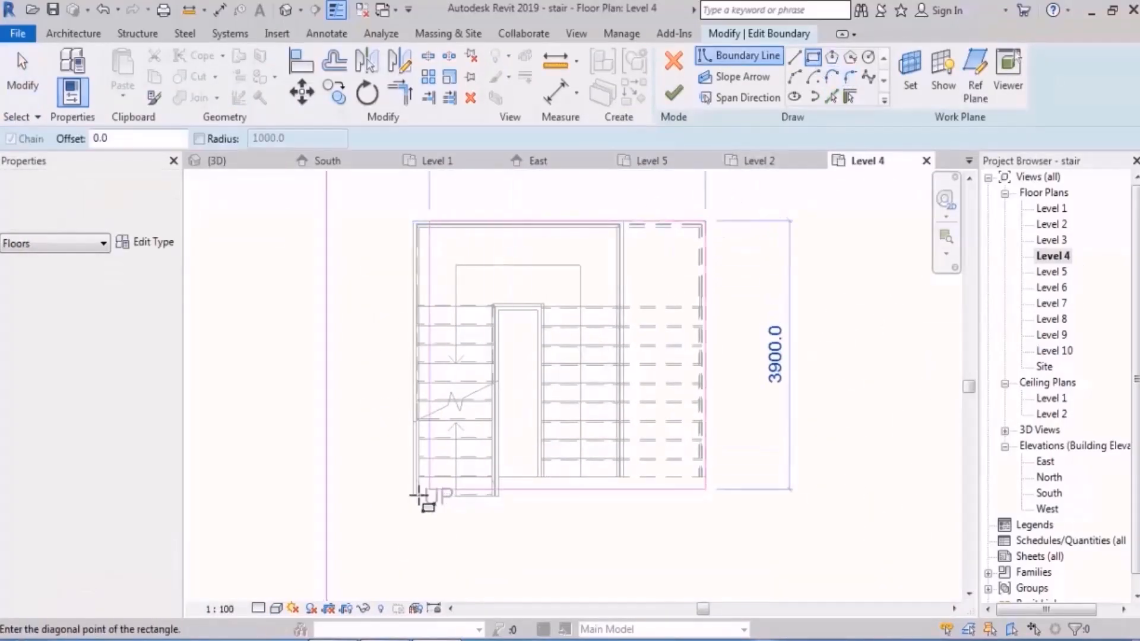
pyautogui.click(413, 496)
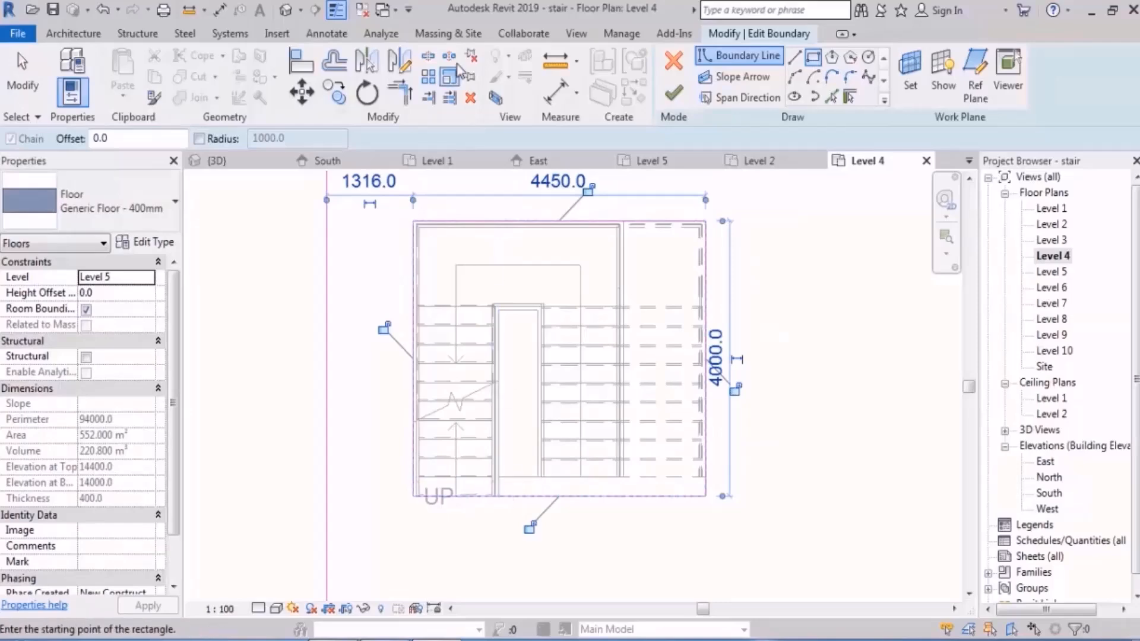
pyautogui.click(674, 92)
pyautogui.click(285, 10)
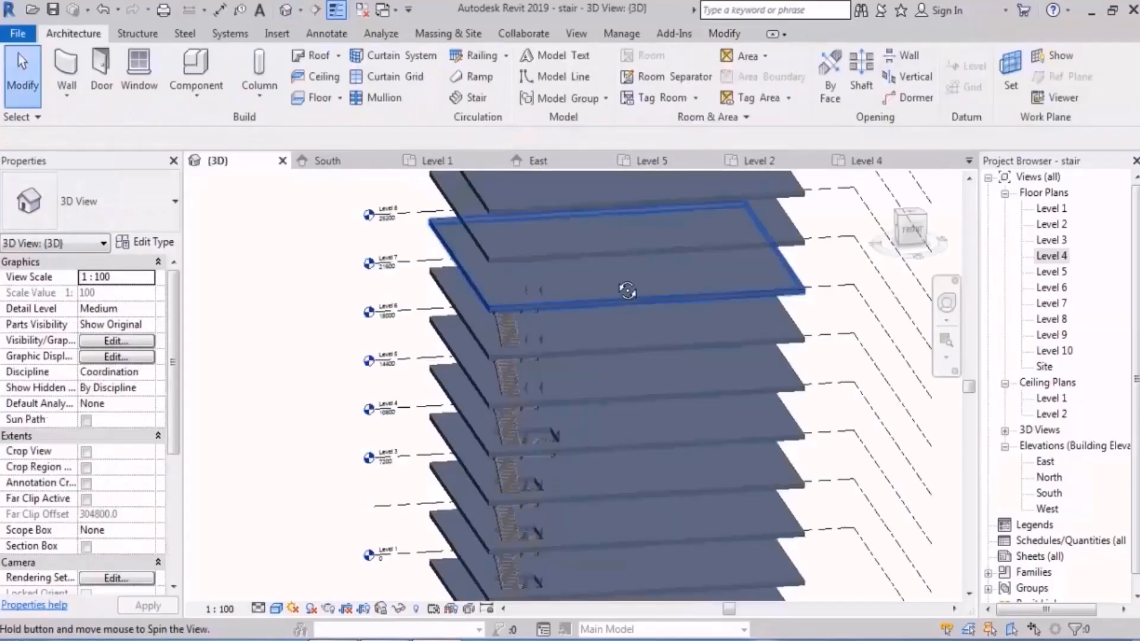
# Step: Copy the shaft opening and paste it aligned to Level 6
pyautogui.keyDown('shift'); pyautogui.moveTo(518, 460); pyautogui.dragTo(582, 244, button='middle'); pyautogui.keyUp('shift')
pyautogui.moveTo(647, 504); pyautogui.dragTo(633, 385, button='middle')
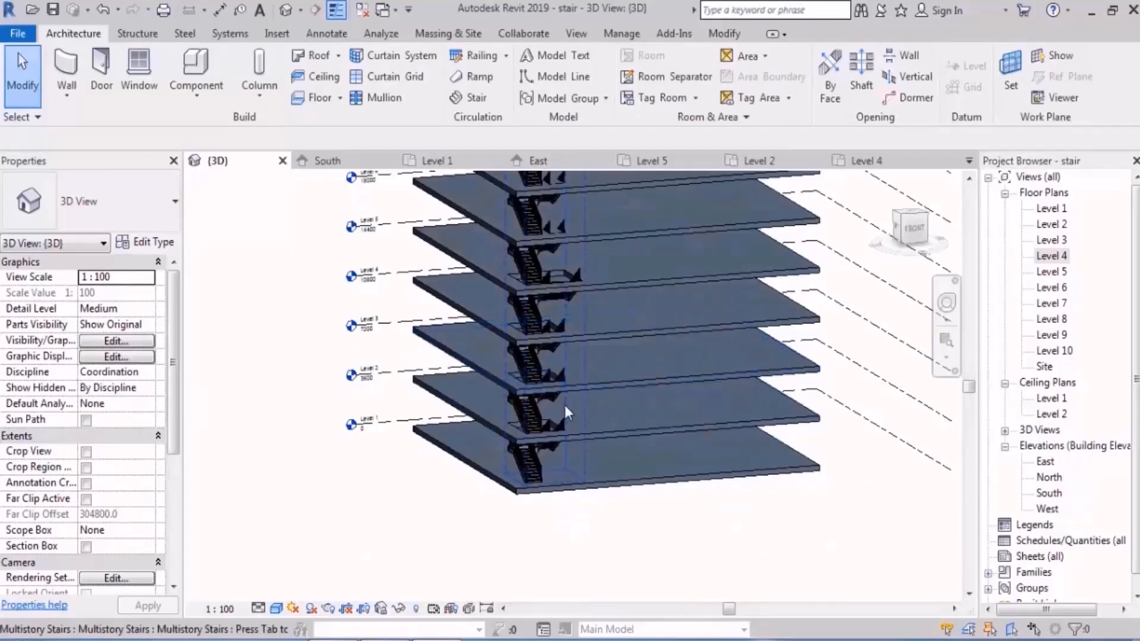
pyautogui.click(557, 416)
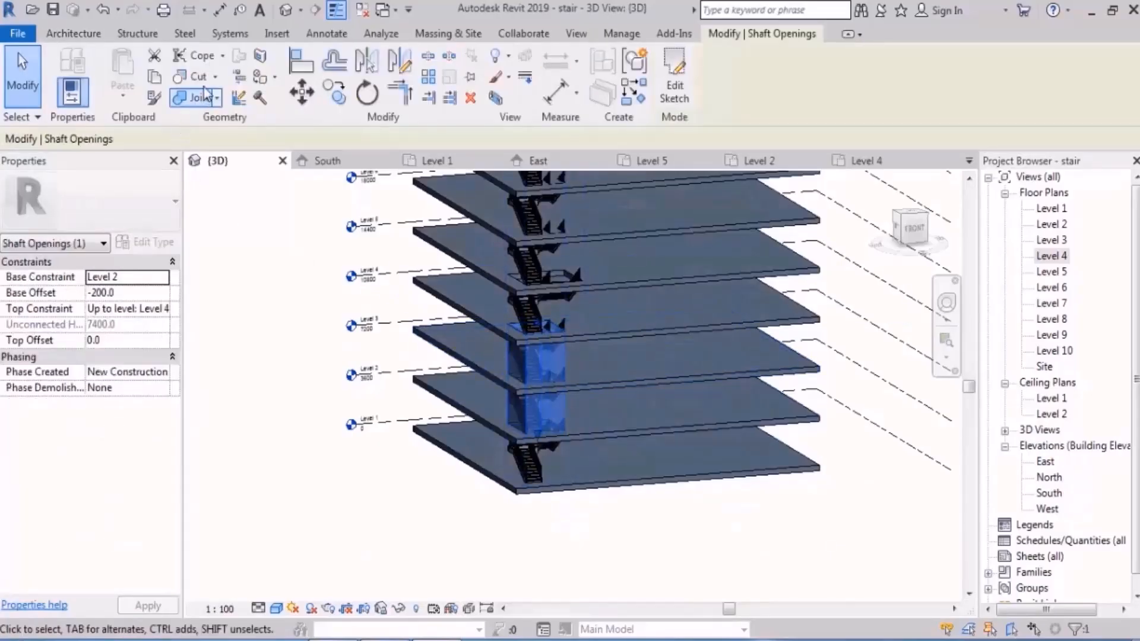
pyautogui.moveTo(665, 306); pyautogui.dragTo(667, 381, button='middle')
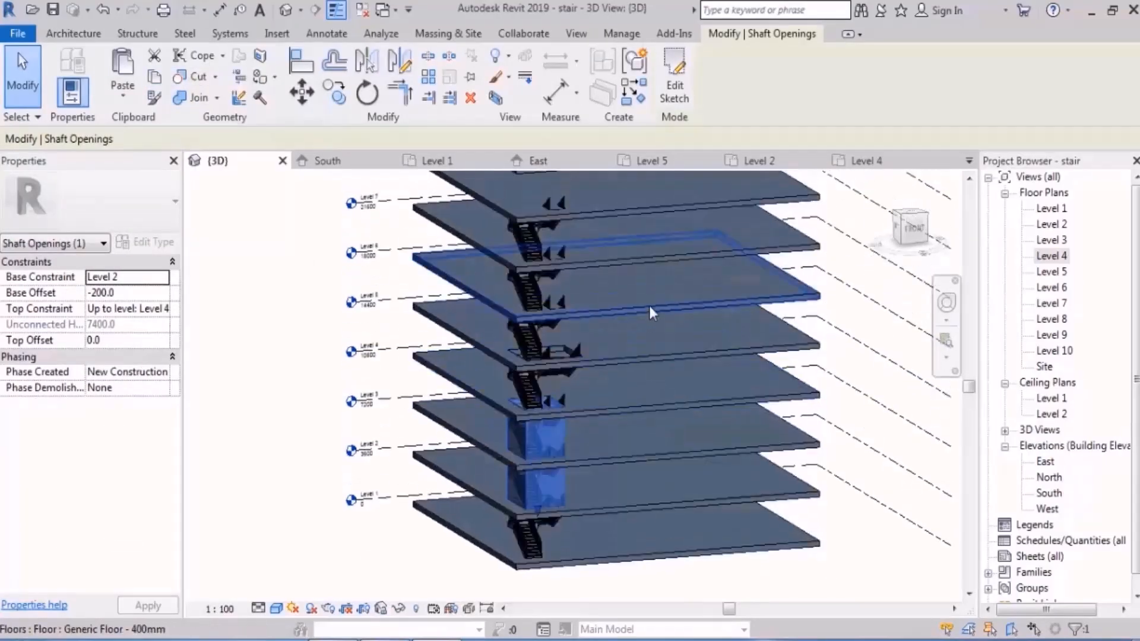
pyautogui.click(540, 298)
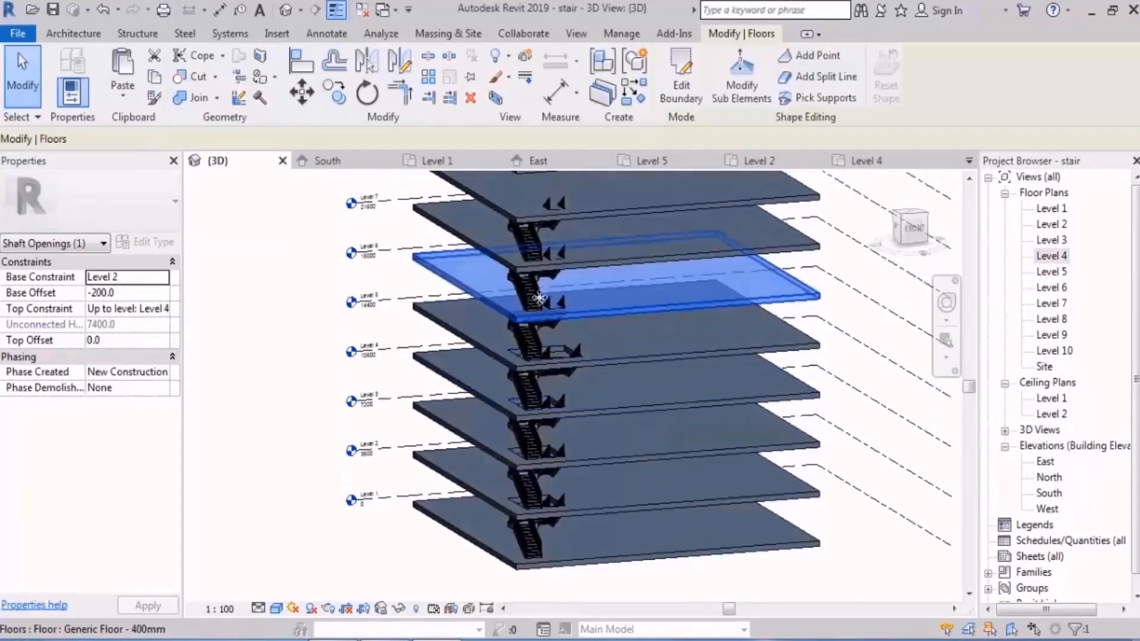
pyautogui.click(120, 95)
pyautogui.click(178, 158)
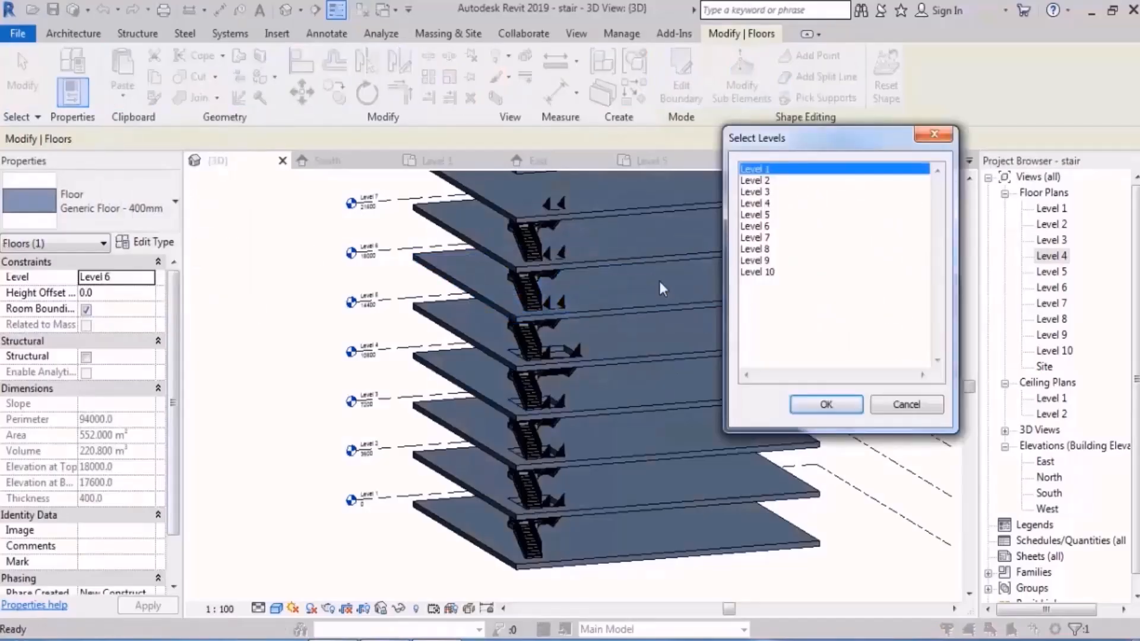
pyautogui.click(760, 226)
pyautogui.click(826, 405)
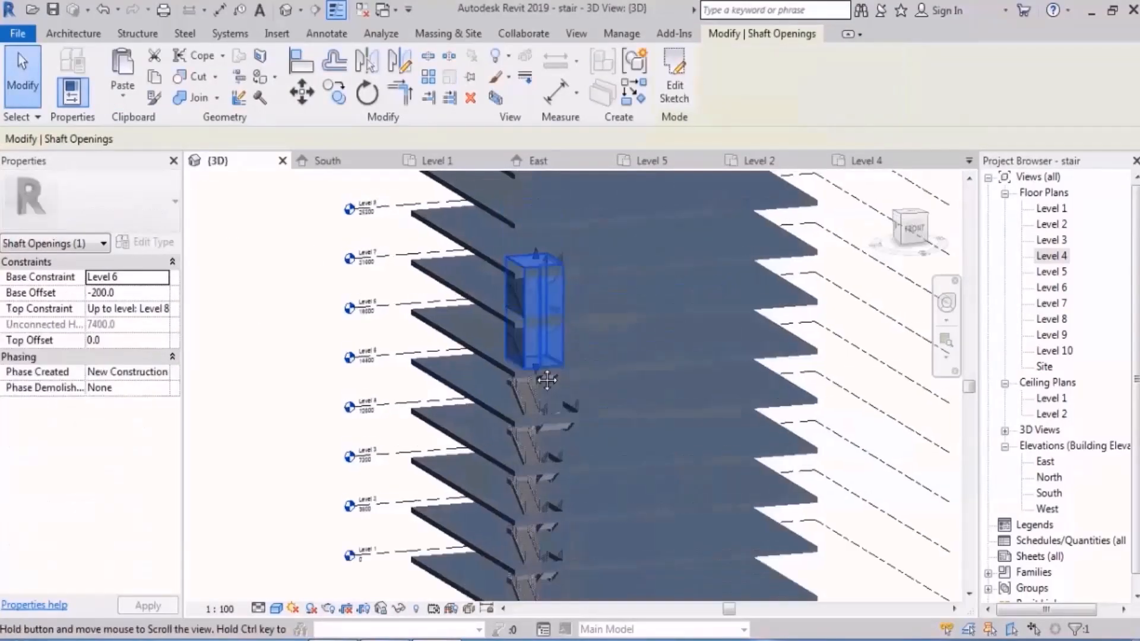
pyautogui.scroll(2, 283, 319)
pyautogui.click(282, 319)
pyautogui.keyDown('shift'); pyautogui.moveTo(687, 427); pyautogui.dragTo(631, 388, button='middle'); pyautogui.keyUp('shift')
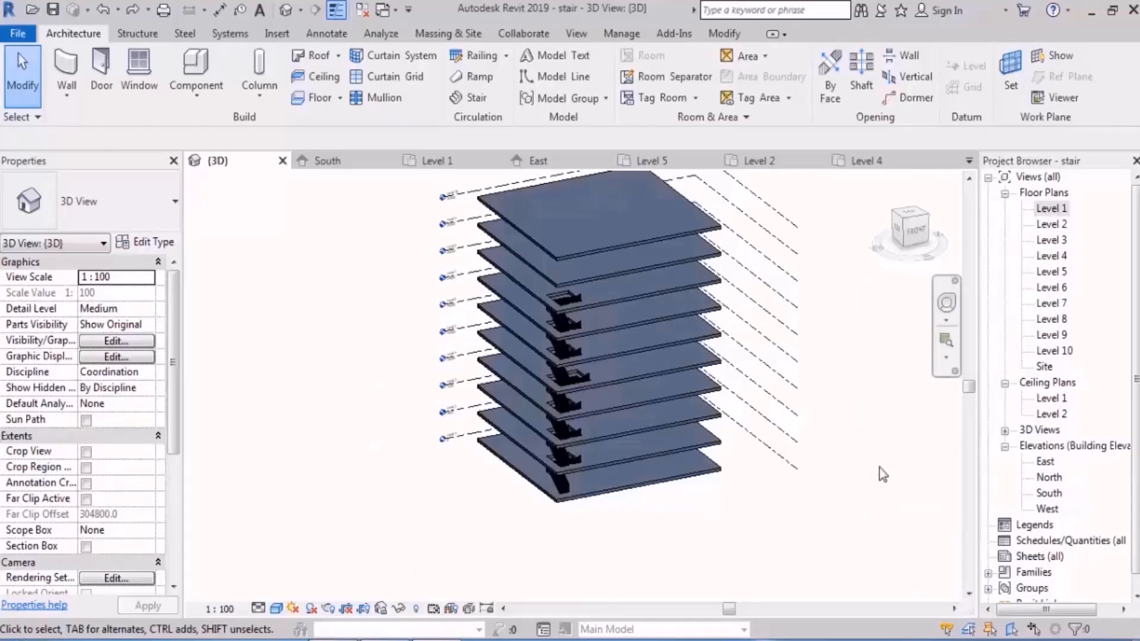
# Step: In the Level 1 plan, draw two joined Generic - 200mm walls along the floor edges meeting at the upper-left corner
pyautogui.doubleClick(1050, 209)
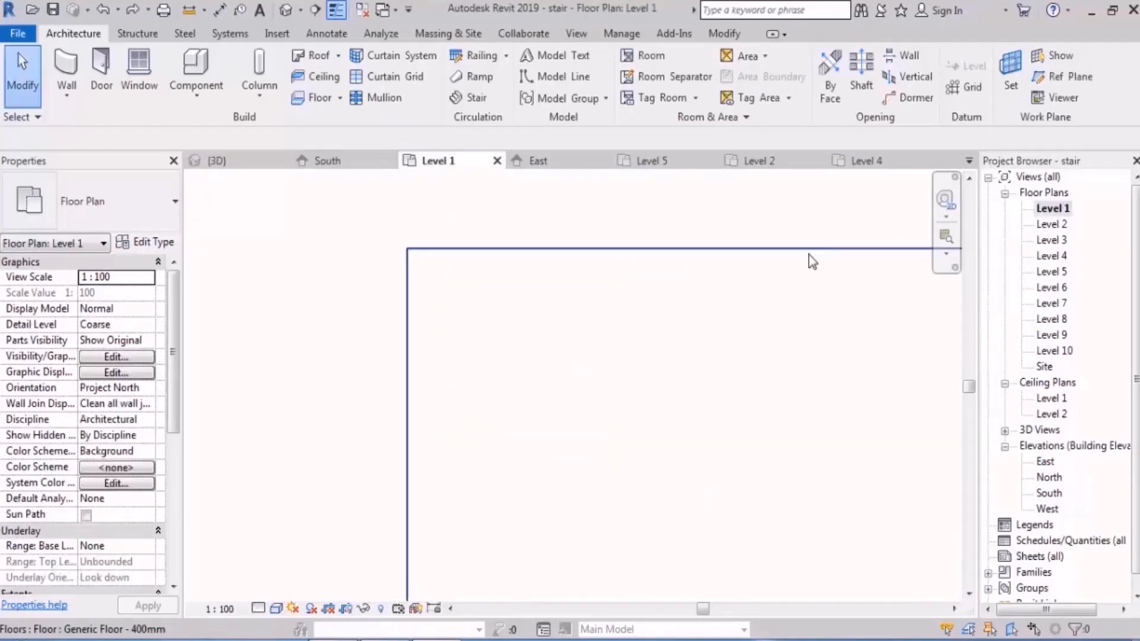
pyautogui.click(68, 71)
pyautogui.moveTo(565, 432); pyautogui.dragTo(533, 403, button='middle')
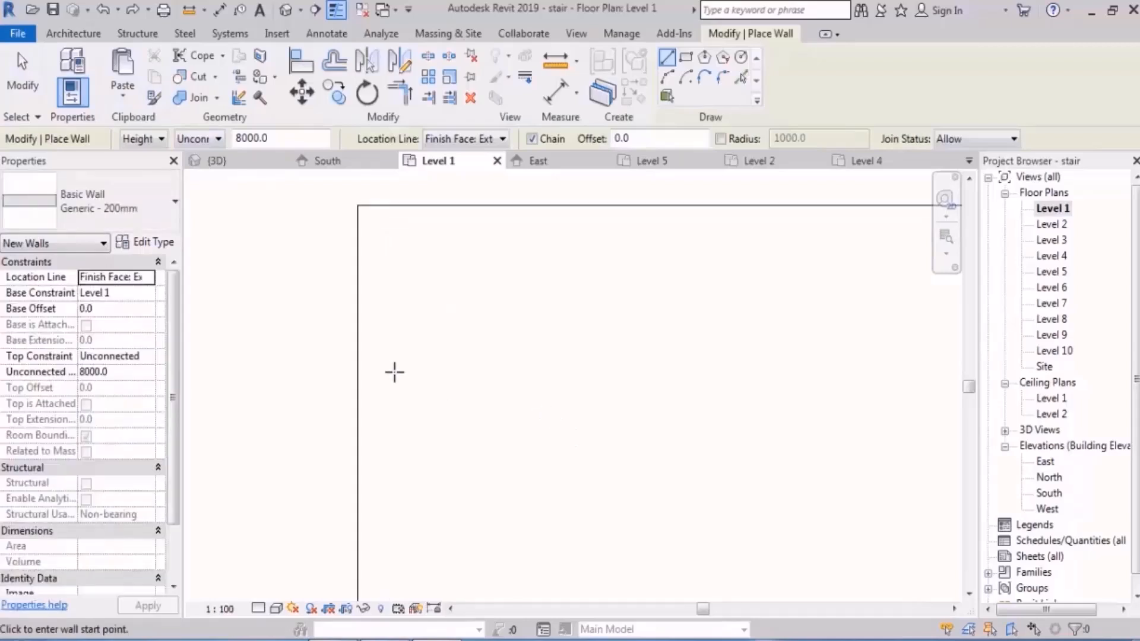
pyautogui.click(358, 437)
pyautogui.click(358, 205)
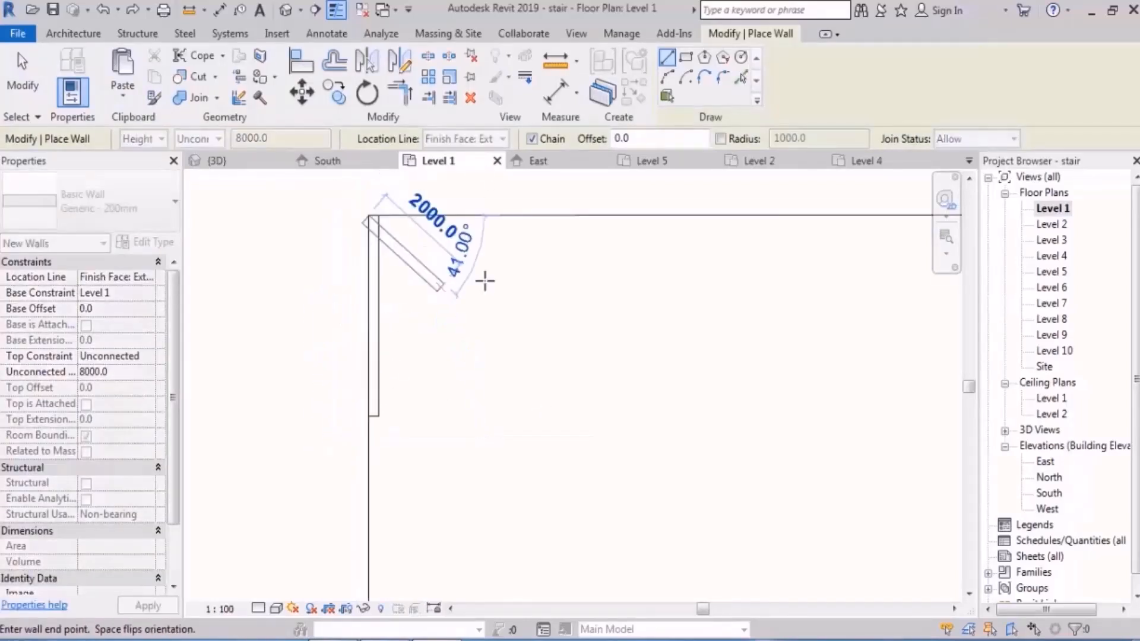
pyautogui.scroll(-3, 475, 279)
pyautogui.click(643, 245)
pyautogui.press('Escape')
pyautogui.press('Escape')
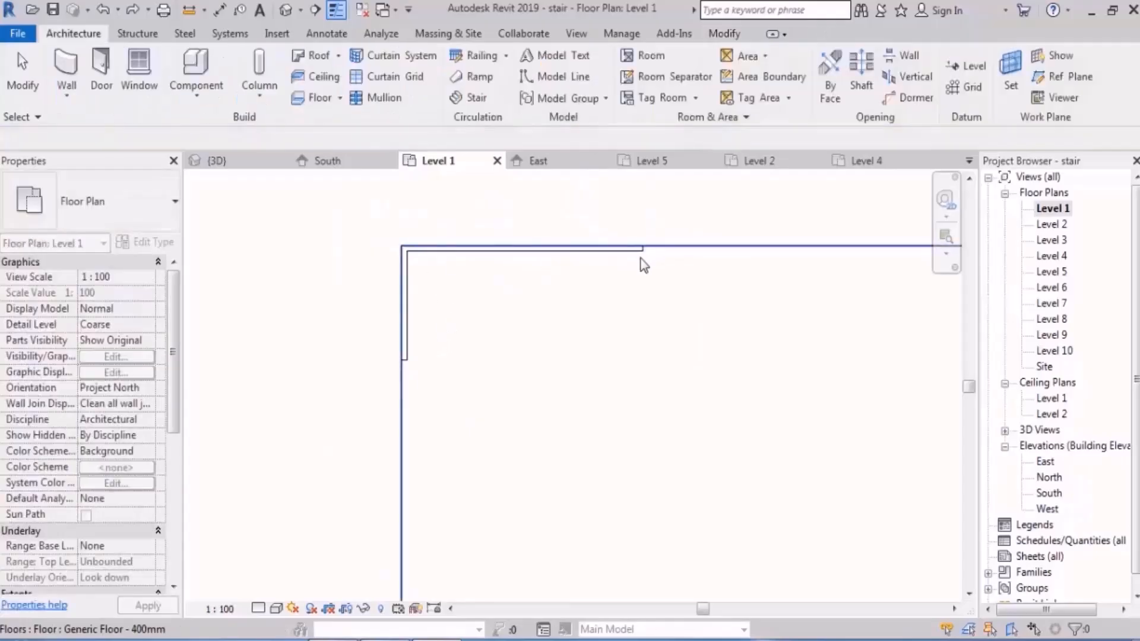
# Step: Set the top constraint of both corner walls to Up to level: Level 2
pyautogui.moveTo(338, 207); pyautogui.dragTo(552, 318)
pyautogui.moveTo(614, 341); pyautogui.dragTo(703, 391)
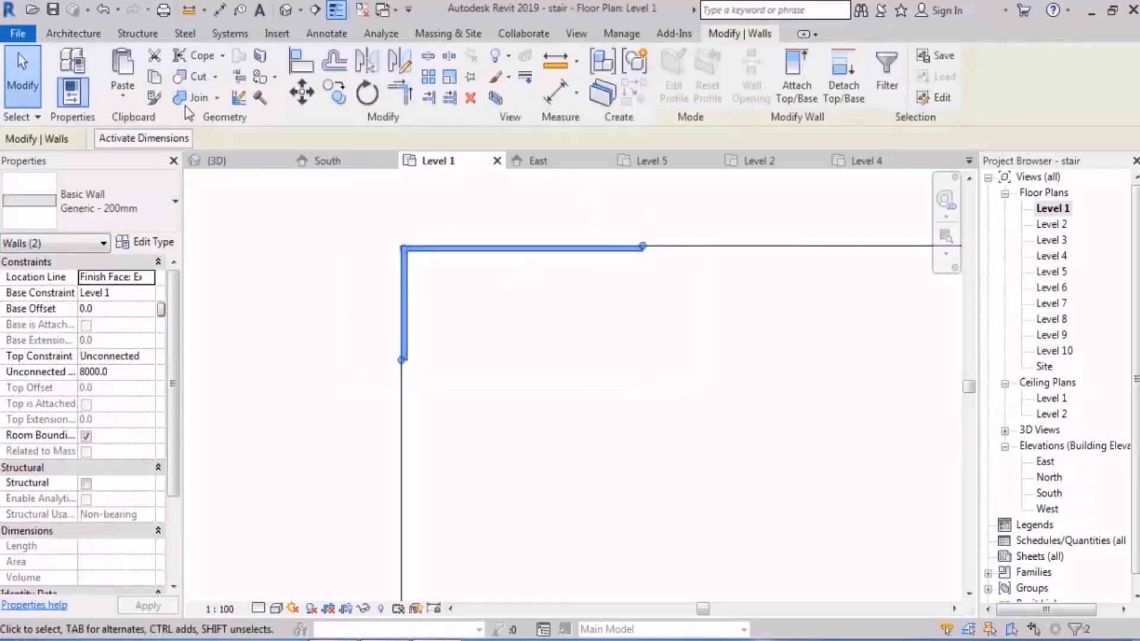
pyautogui.click(147, 356)
pyautogui.click(143, 403)
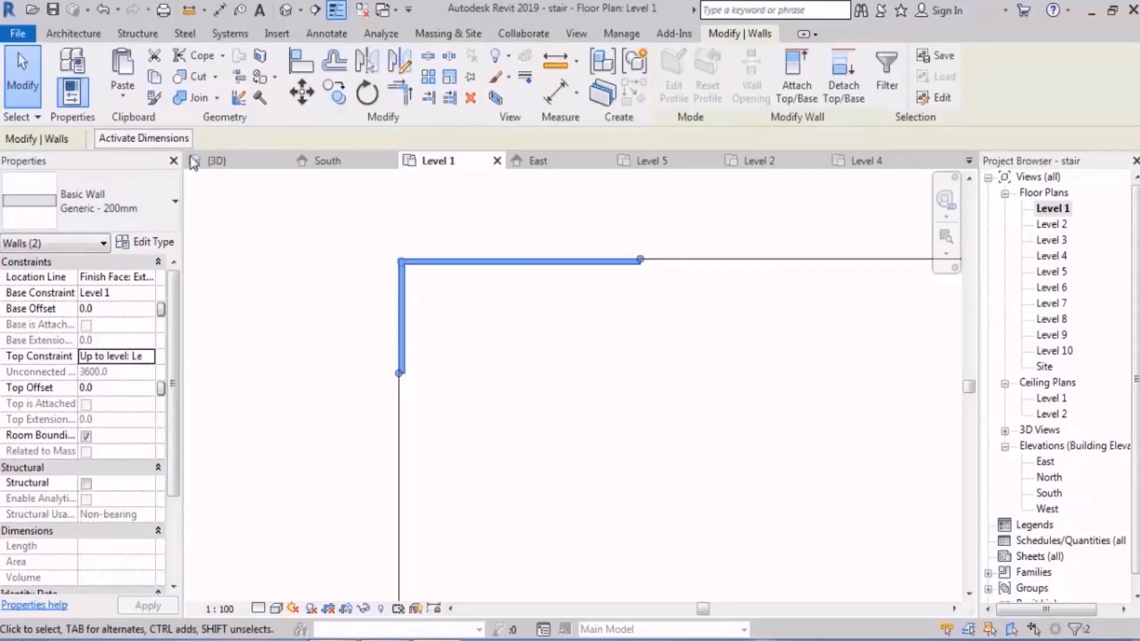
# Step: Copy the two corner walls, paste them aligned to Levels 2 through 9, and check the stacked walls in 3D
pyautogui.click(132, 107)
pyautogui.click(189, 158)
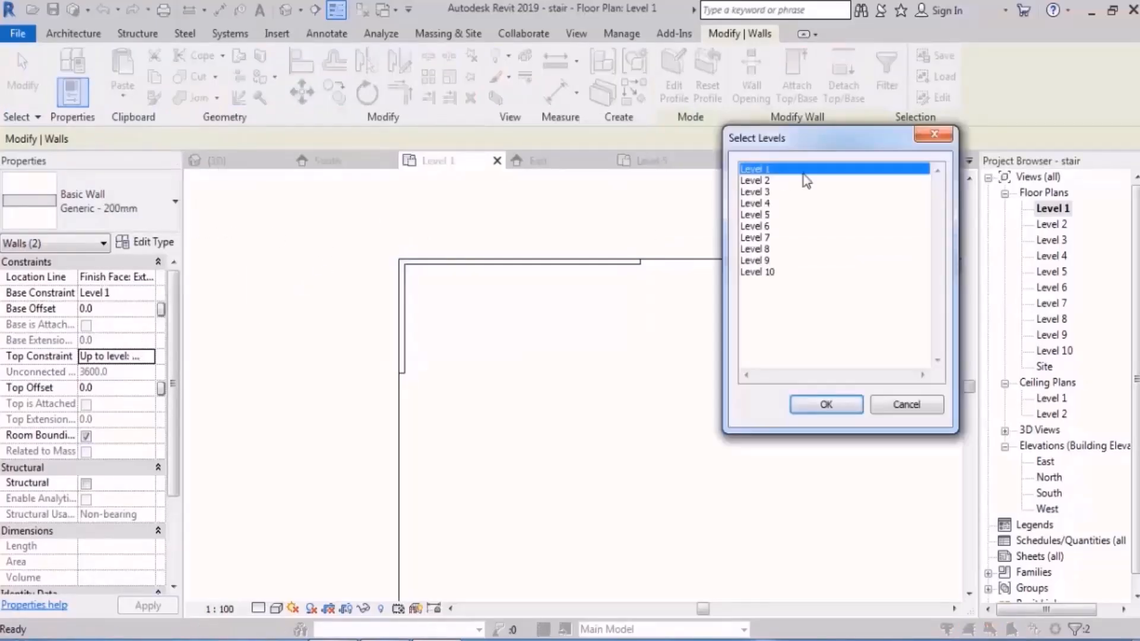
pyautogui.moveTo(806, 182); pyautogui.dragTo(797, 275)
pyautogui.moveTo(773, 180); pyautogui.dragTo(783, 252)
pyautogui.click(824, 405)
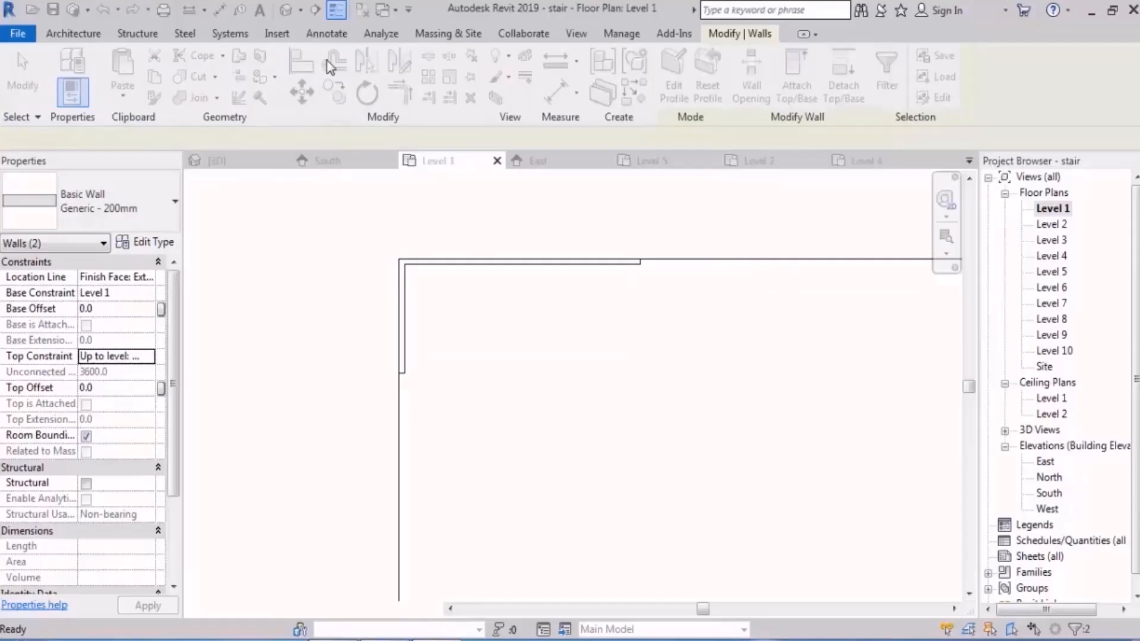
pyautogui.click(285, 10)
pyautogui.keyDown('shift'); pyautogui.moveTo(523, 380); pyautogui.dragTo(614, 387, button='middle'); pyautogui.keyUp('shift')
pyautogui.scroll(3, 613, 392)
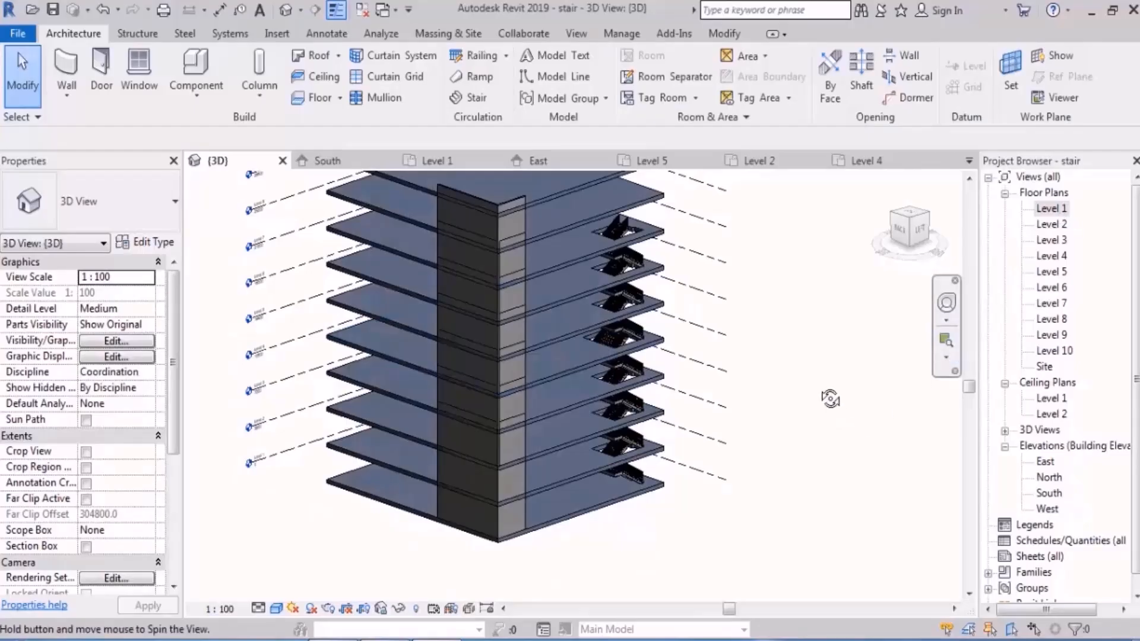
pyautogui.keyDown('shift'); pyautogui.moveTo(830, 398); pyautogui.dragTo(809, 348, button='middle'); pyautogui.keyUp('shift')
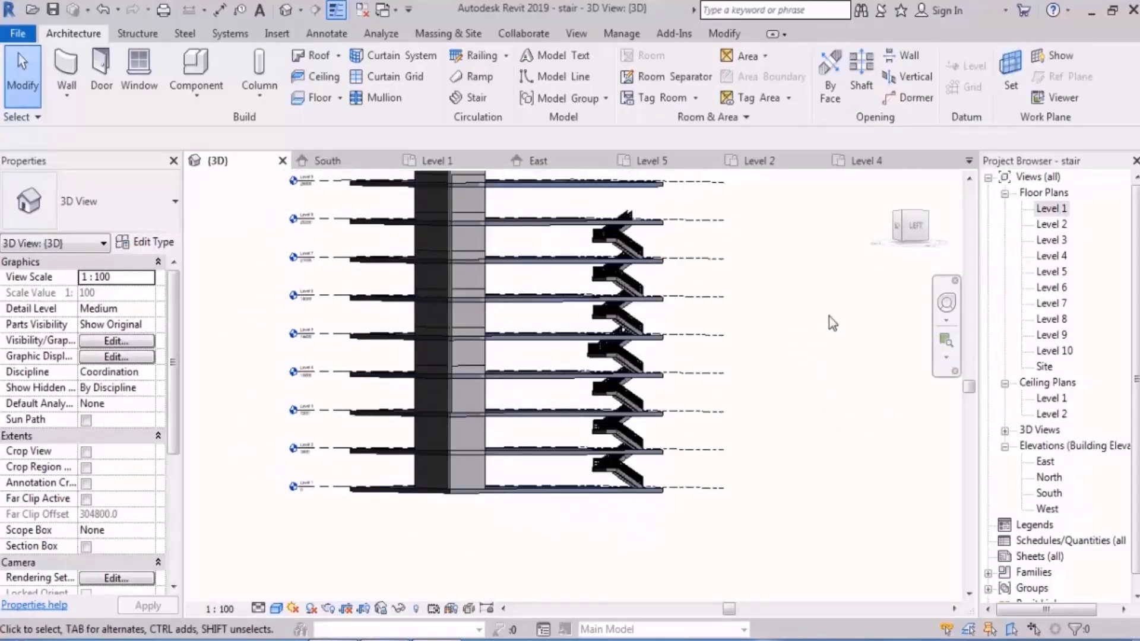
# Step: Start a Level 1 stair with location line Run: Left and place a first run about 2200 mm long against the vertical wall's inner face
pyautogui.doubleClick(1050, 209)
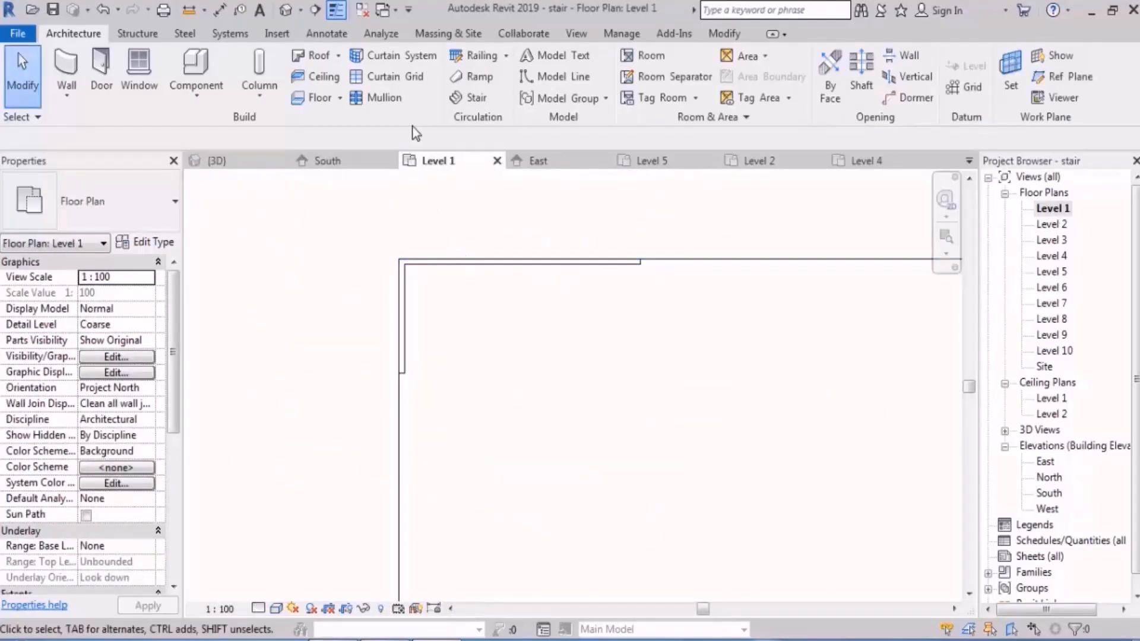
pyautogui.click(465, 99)
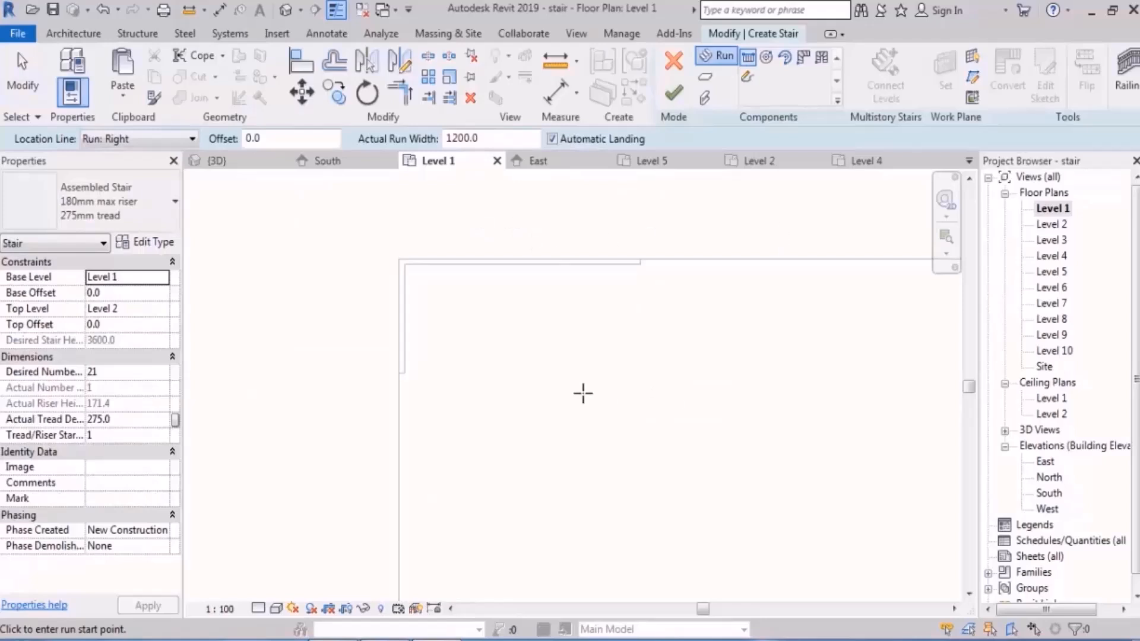
pyautogui.scroll(2, 489, 311)
pyautogui.click(153, 140)
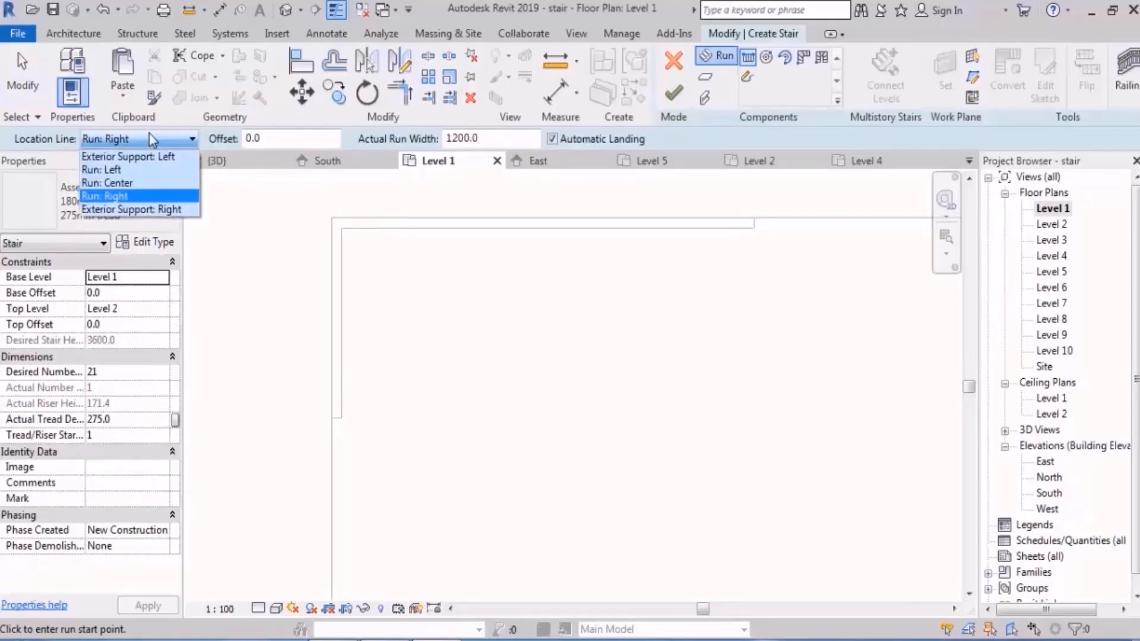
pyautogui.click(132, 170)
pyautogui.click(344, 404)
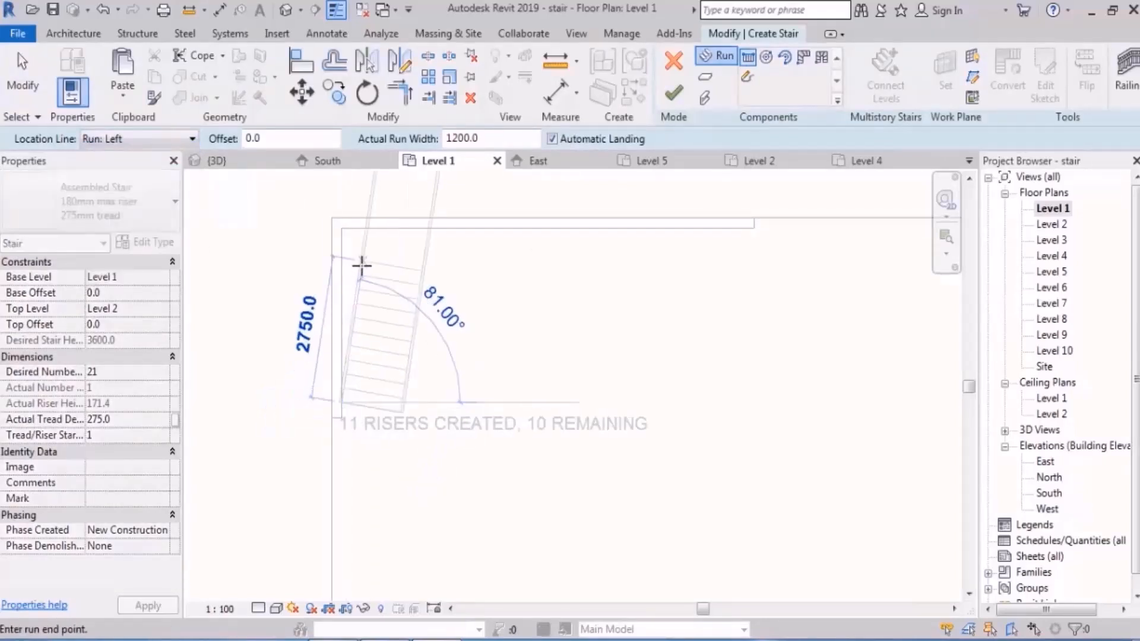
pyautogui.click(345, 291)
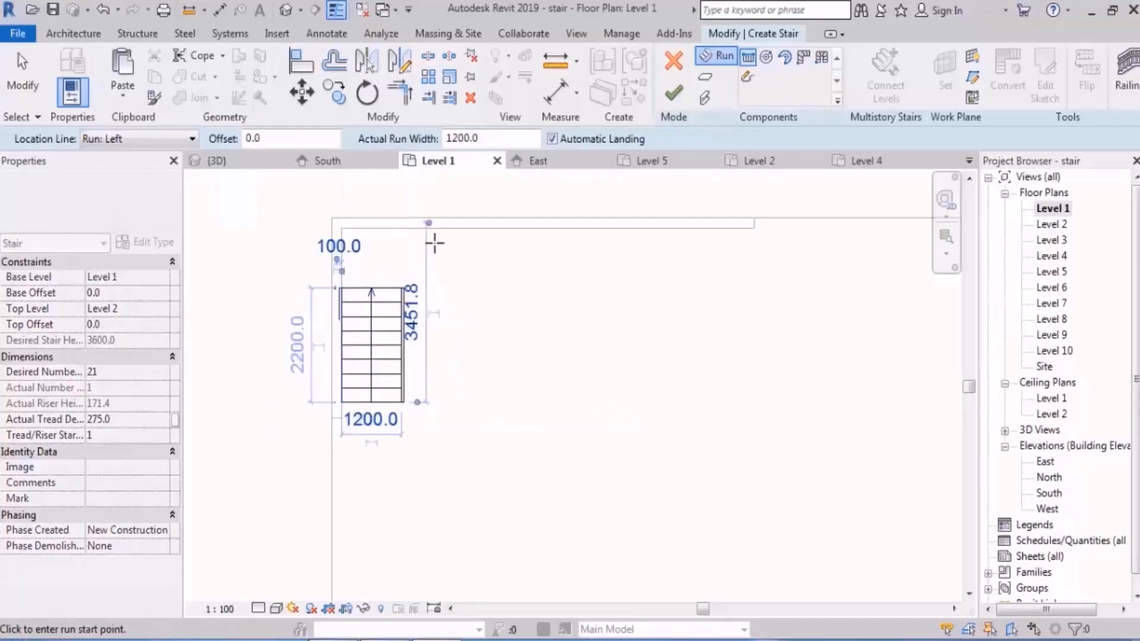
# Step: Place the stair's second run of 12 risers along the inner face of the horizontal wall
pyautogui.click(441, 228)
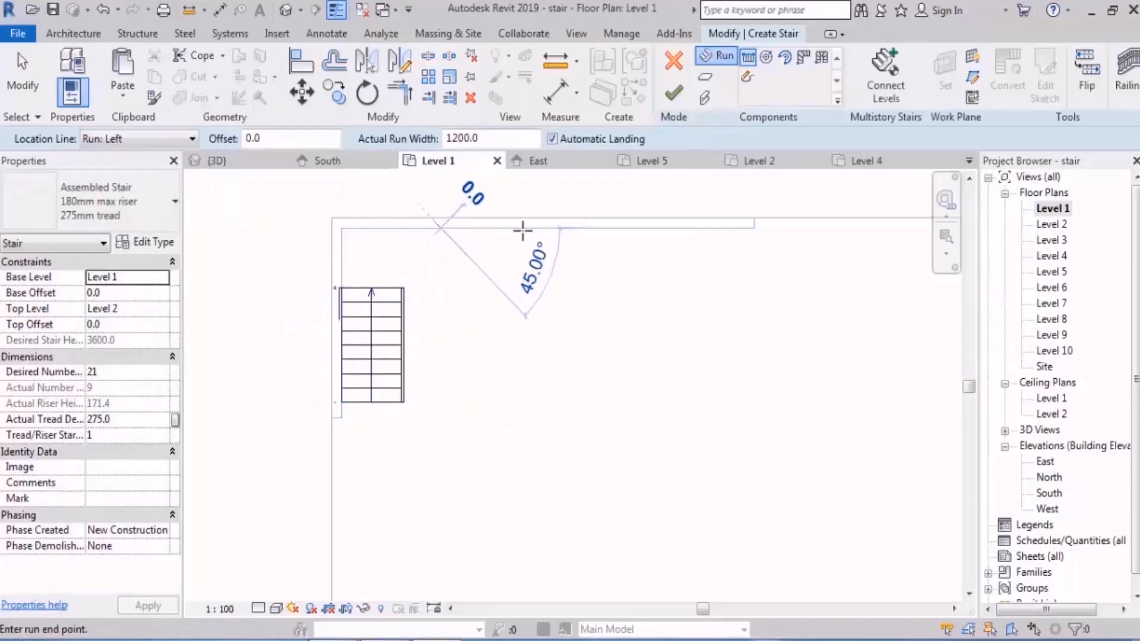
pyautogui.click(619, 228)
pyautogui.scroll(3, 417, 341)
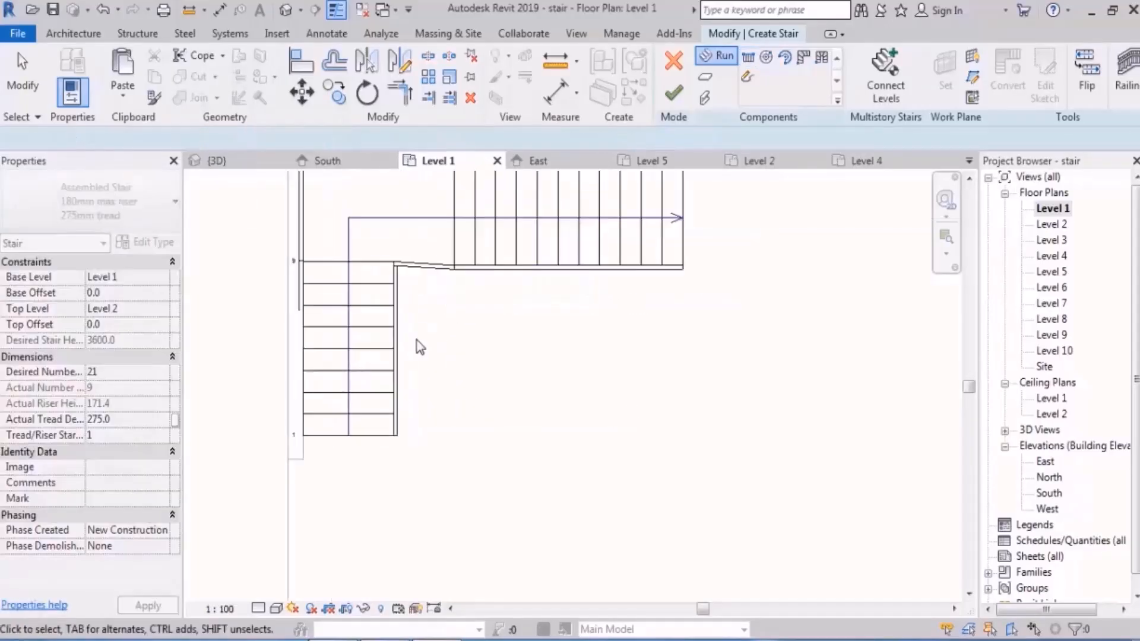
pyautogui.press('Escape')
# Step: Move the first run slightly down to square off the corner landing, and finish the stair
pyautogui.click(354, 297)
pyautogui.moveTo(355, 297); pyautogui.dragTo(355, 324)
pyautogui.click(487, 312)
pyautogui.scroll(-2, 491, 318)
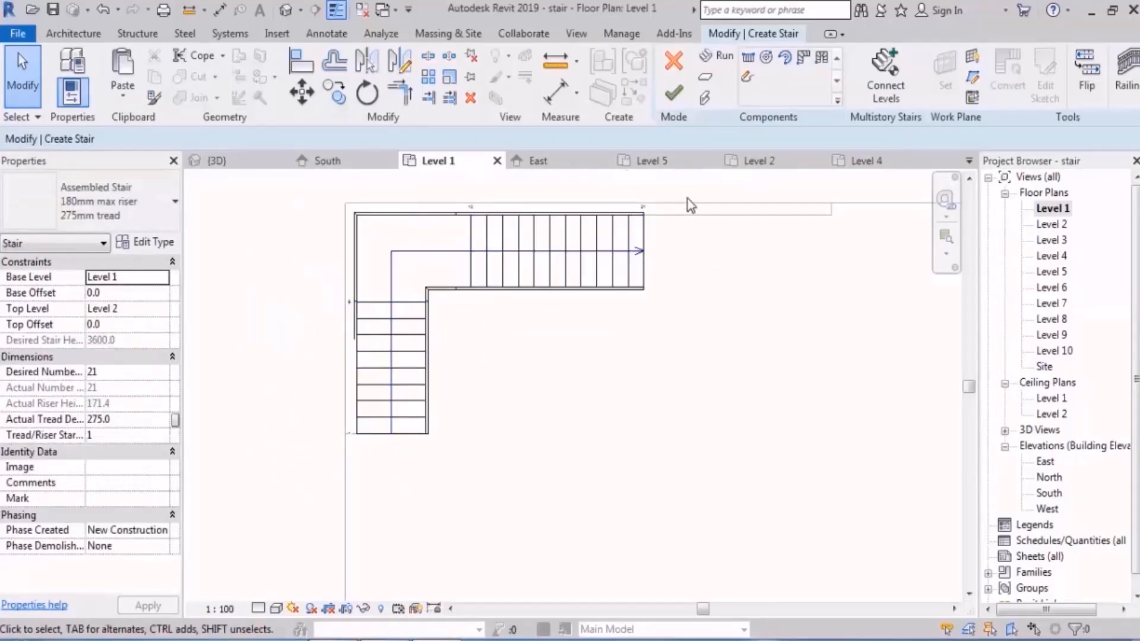
pyautogui.click(674, 93)
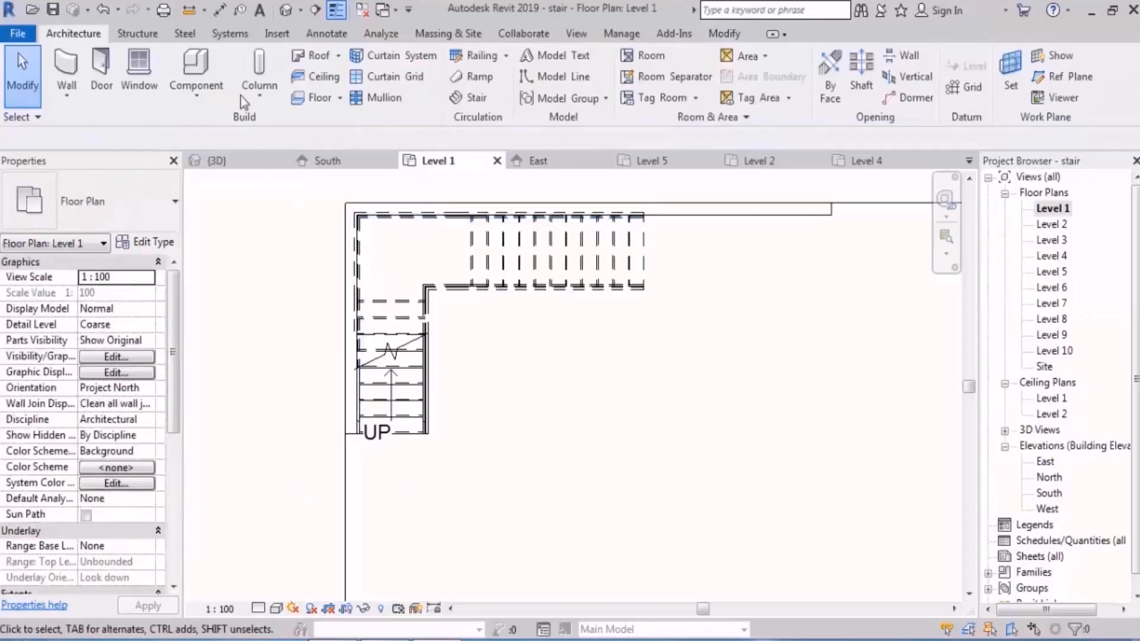
# Step: In the 3D view, connect the corner stair to Levels 3 through 10 as a multistory stair and check it
pyautogui.click(286, 10)
pyautogui.keyDown('shift'); pyautogui.moveTo(511, 451); pyautogui.dragTo(463, 420, button='middle'); pyautogui.keyUp('shift')
pyautogui.scroll(4, 559, 378)
pyautogui.keyDown('shift'); pyautogui.moveTo(559, 386); pyautogui.dragTo(579, 268, button='middle'); pyautogui.keyUp('shift')
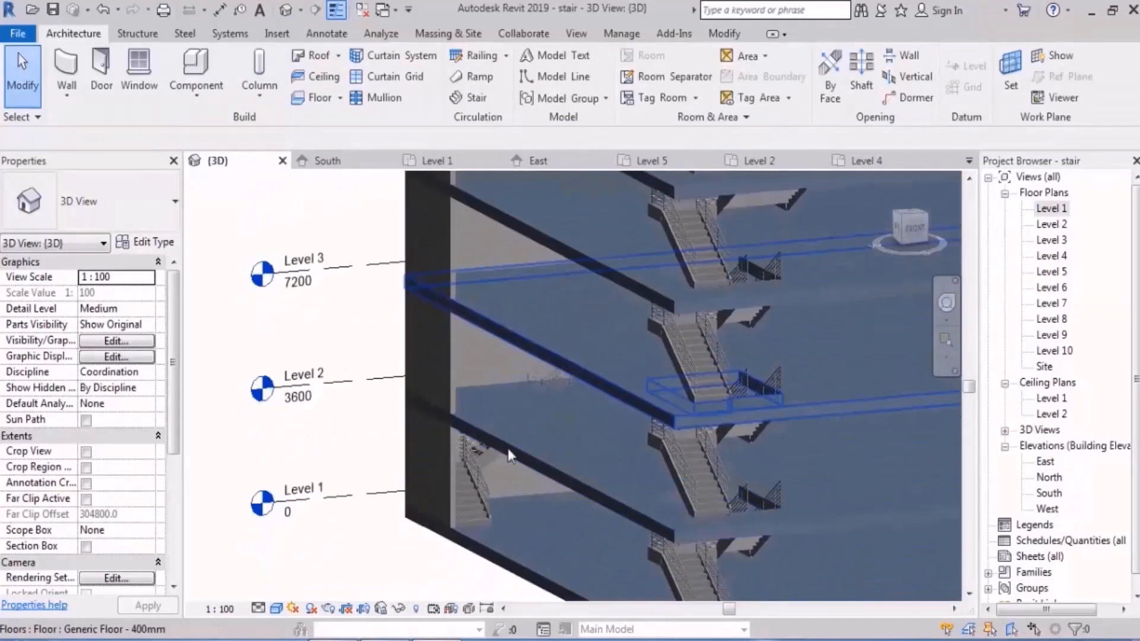
pyautogui.click(472, 504)
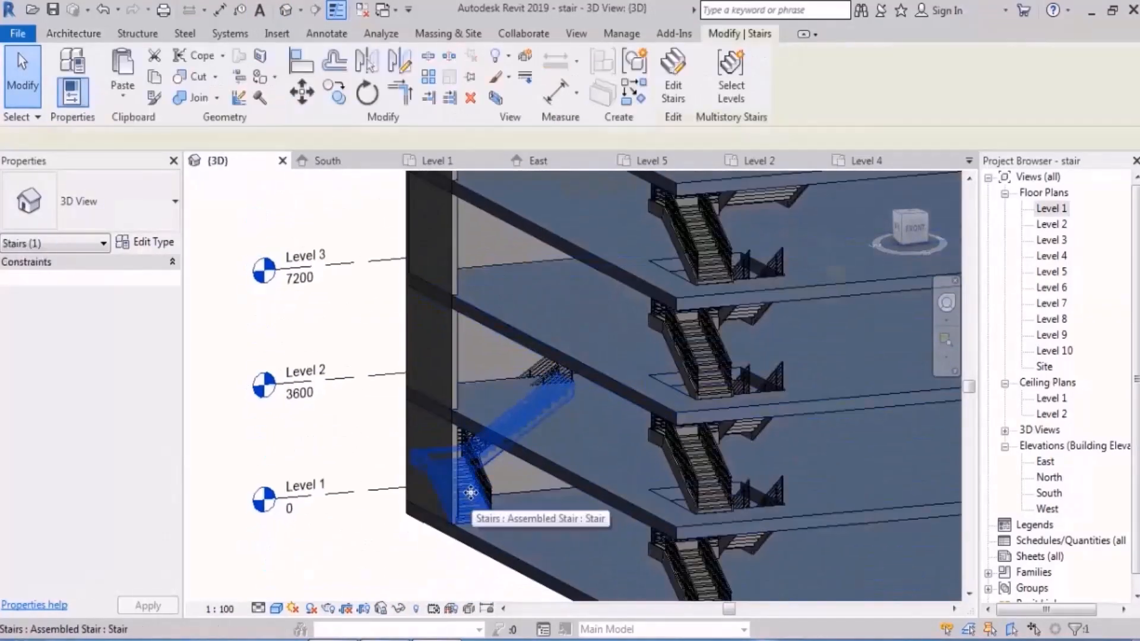
pyautogui.click(734, 97)
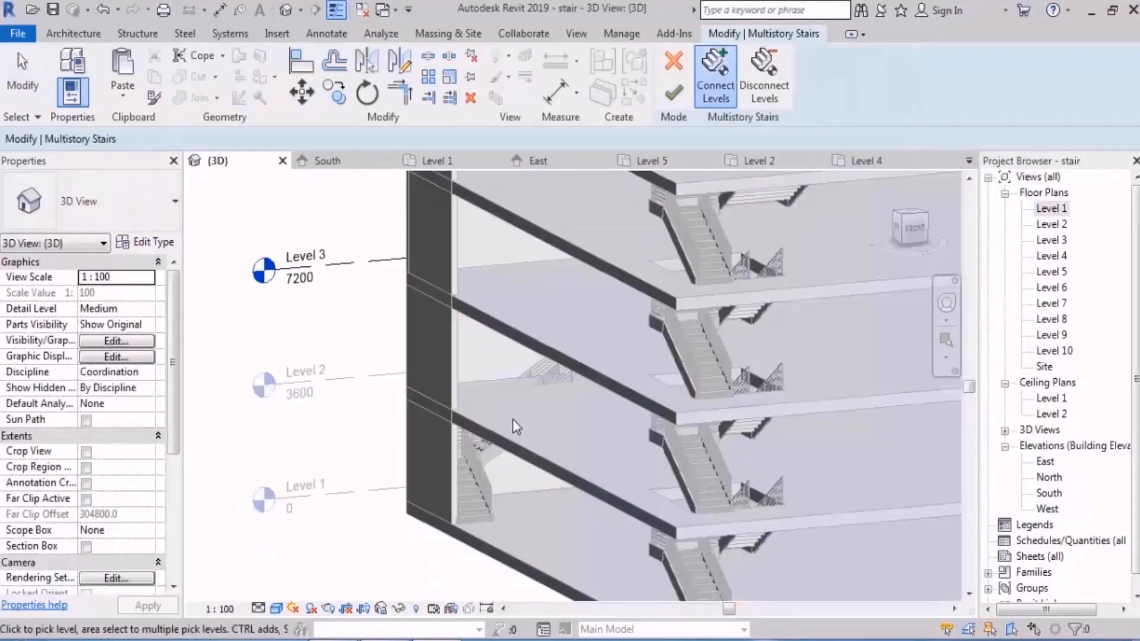
pyautogui.scroll(-5, 514, 422)
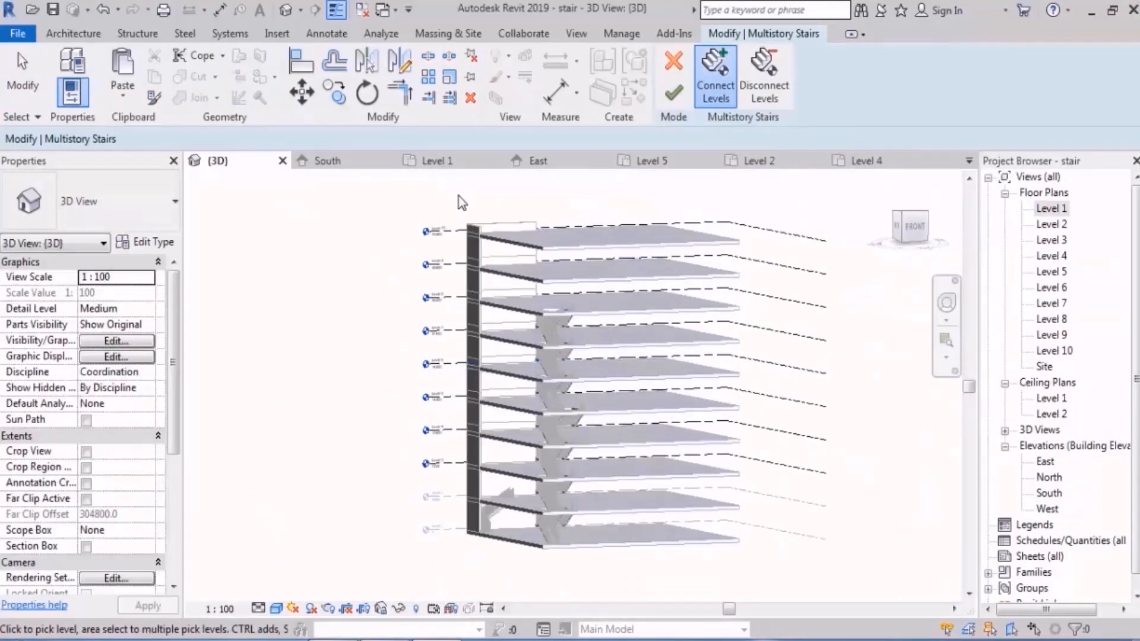
pyautogui.moveTo(462, 204); pyautogui.dragTo(390, 469)
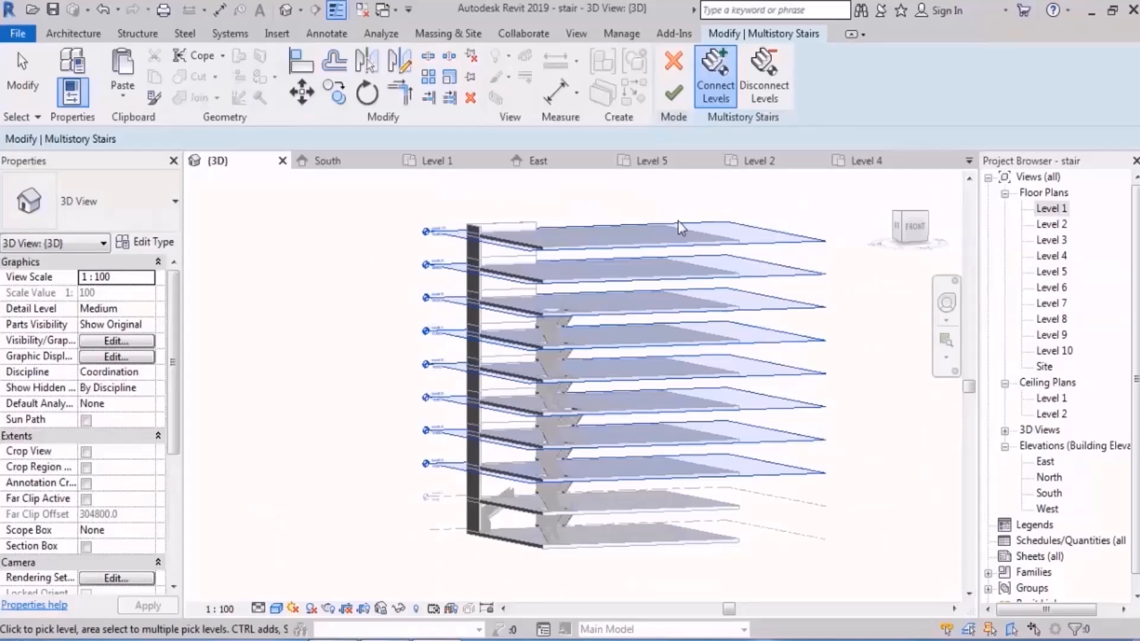
pyautogui.click(674, 96)
pyautogui.scroll(3, 500, 444)
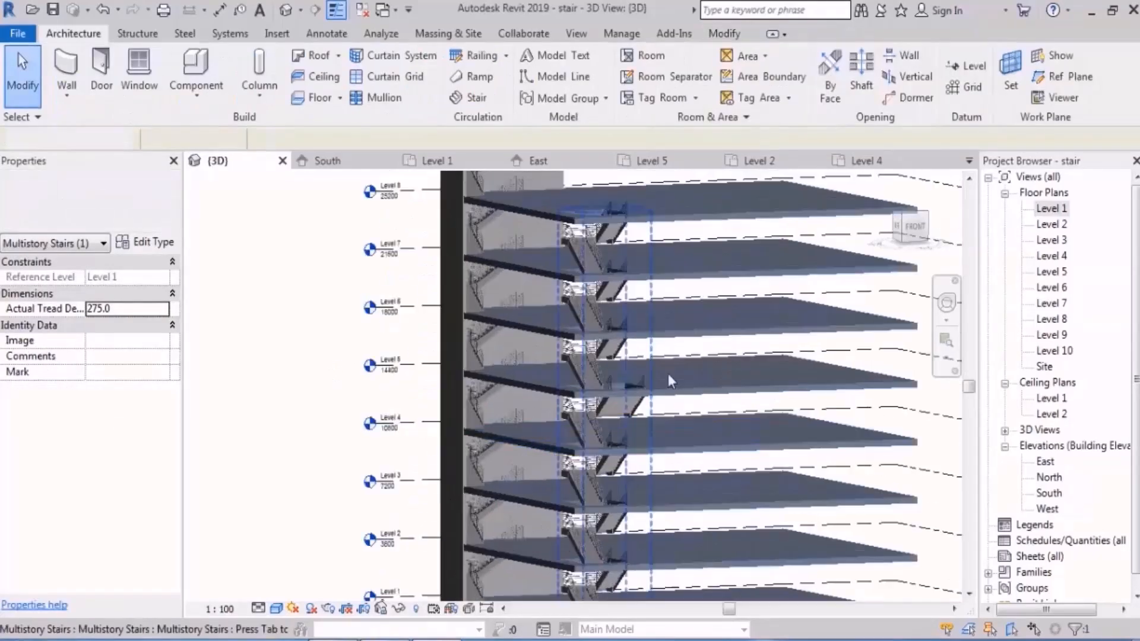
pyautogui.press('Escape')
pyautogui.keyDown('shift'); pyautogui.moveTo(668, 376); pyautogui.dragTo(778, 452, button='middle'); pyautogui.keyUp('shift')
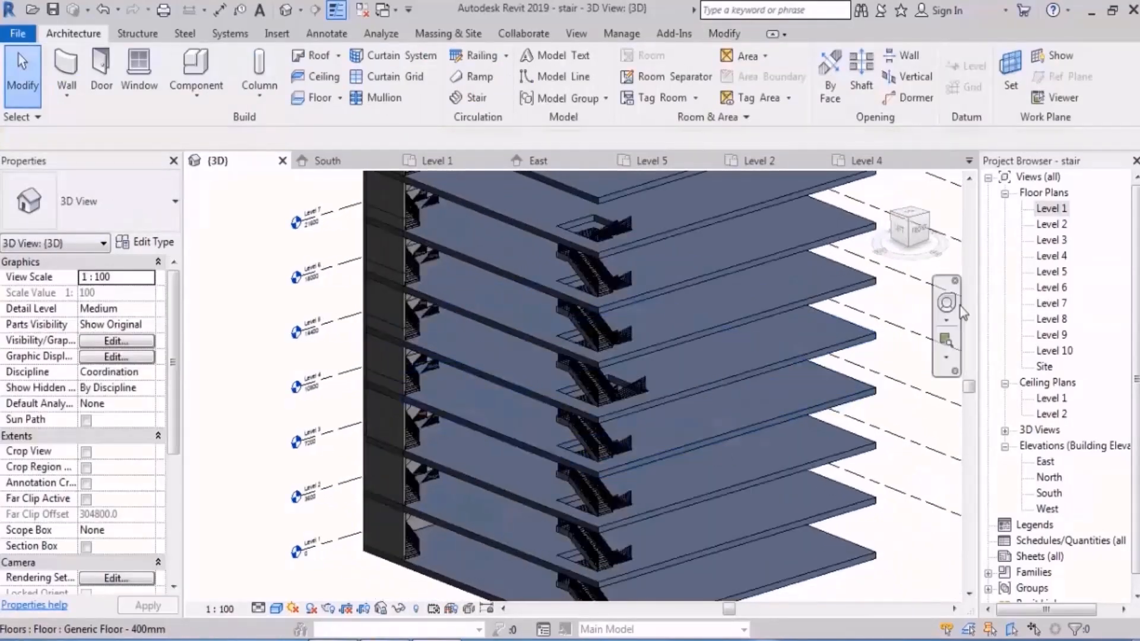
# Step: In the Level 2 plan, start a shaft opening and sketch its boundary along the corner stair's upper edge and across the upper run's end
pyautogui.doubleClick(1047, 226)
pyautogui.scroll(-5, 641, 291)
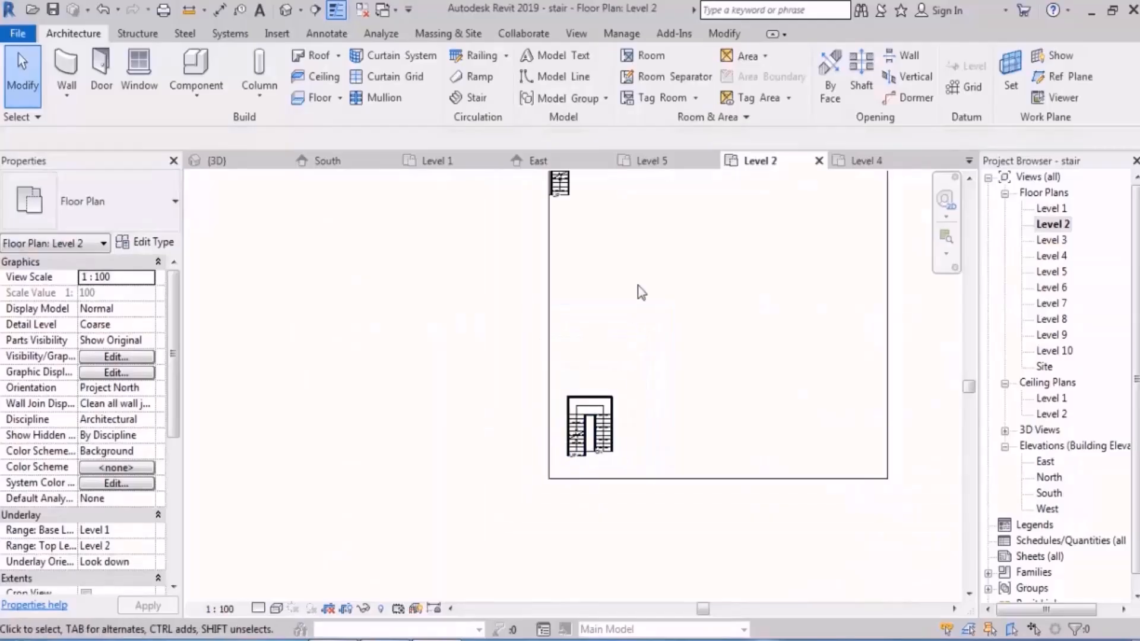
pyautogui.scroll(6, 613, 412)
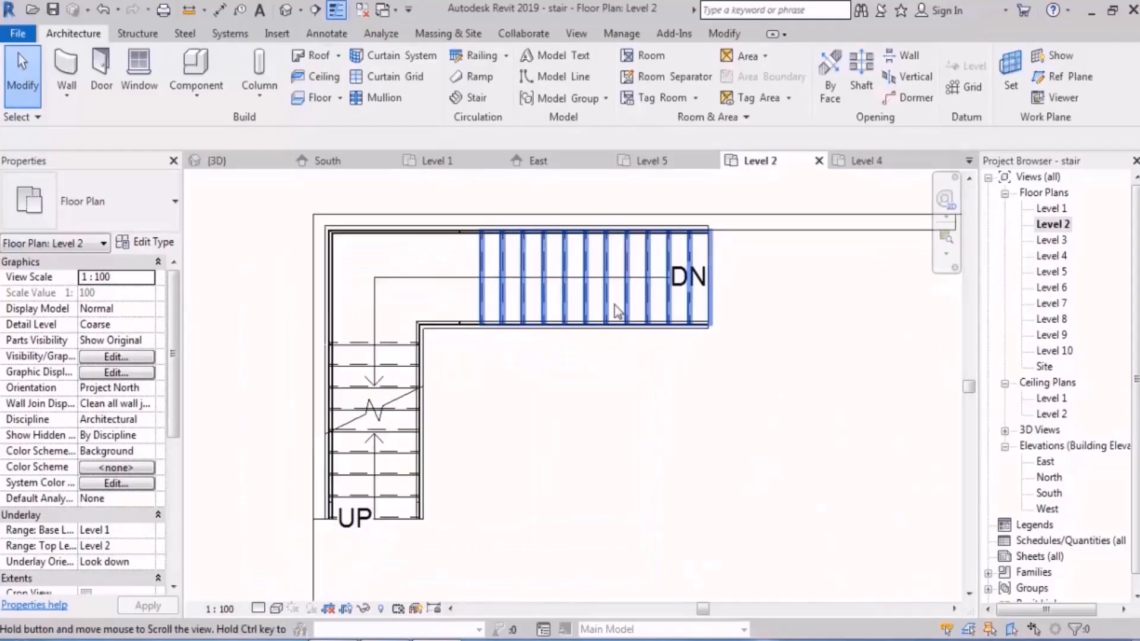
pyautogui.moveTo(615, 306); pyautogui.dragTo(627, 300, button='middle')
pyautogui.moveTo(565, 345); pyautogui.dragTo(586, 339, button='middle')
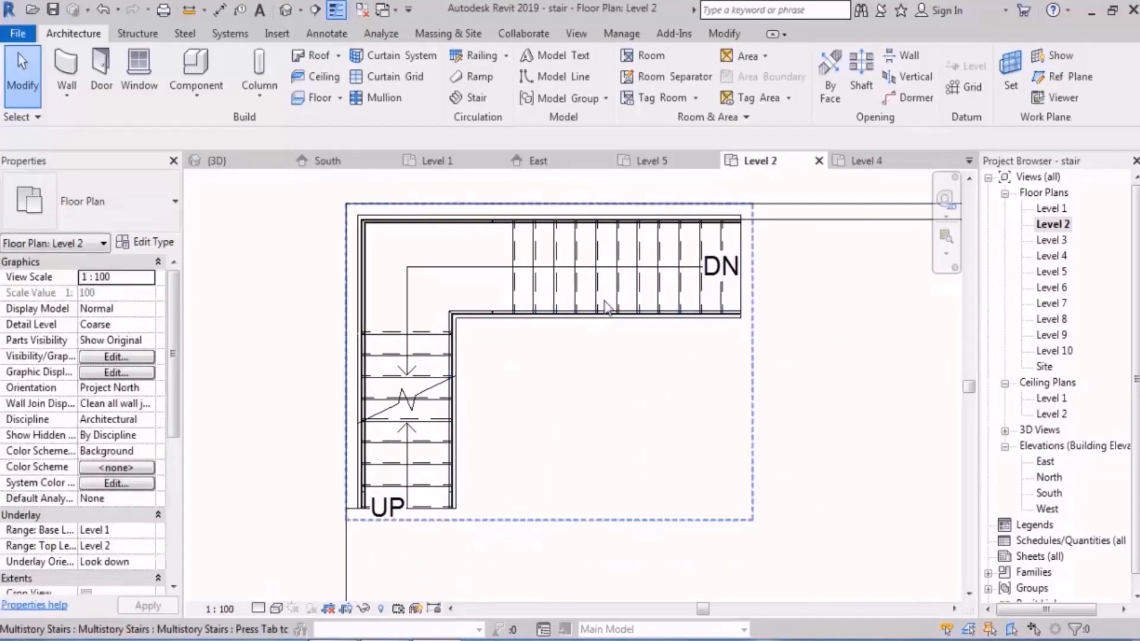
pyautogui.click(861, 74)
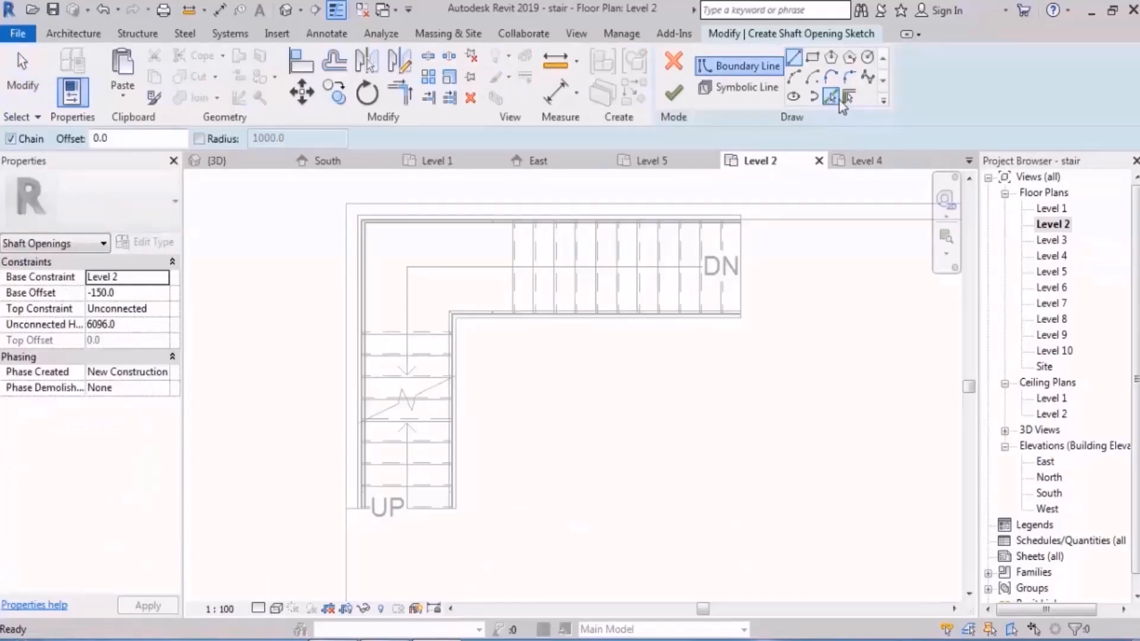
pyautogui.click(802, 63)
pyautogui.scroll(2, 415, 262)
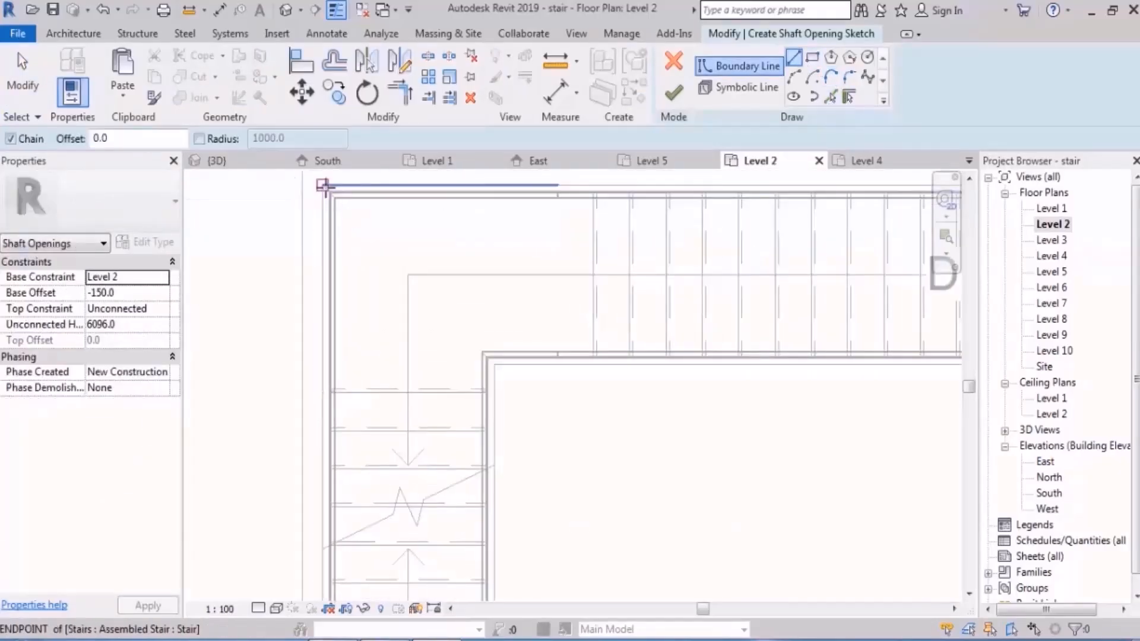
pyautogui.click(322, 186)
pyautogui.scroll(-3, 636, 333)
pyautogui.scroll(6, 593, 325)
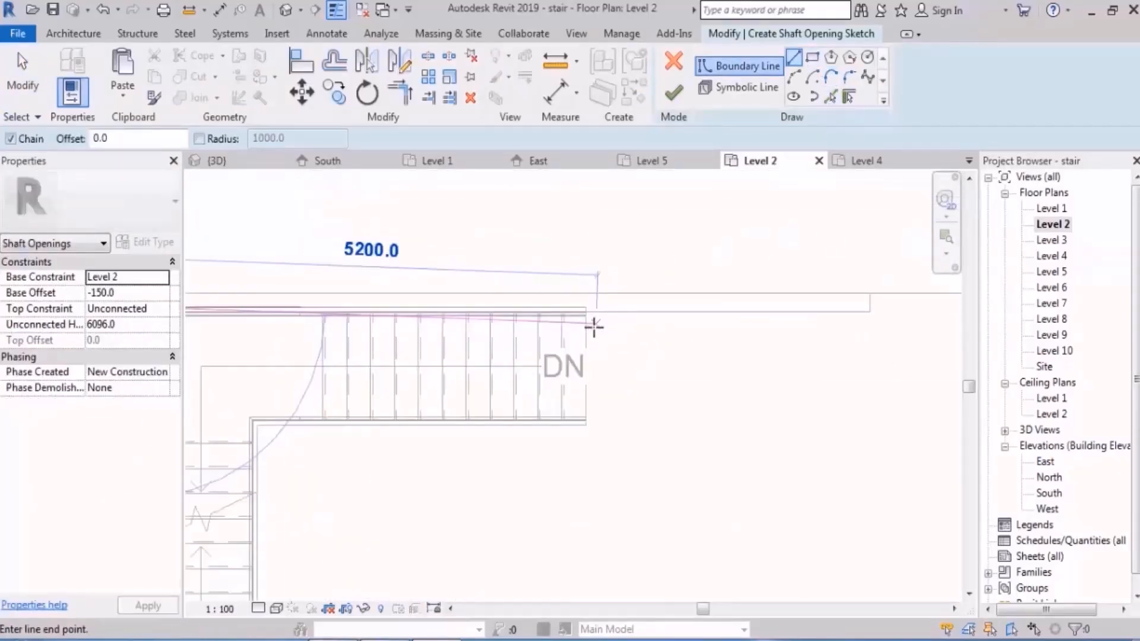
pyautogui.click(579, 293)
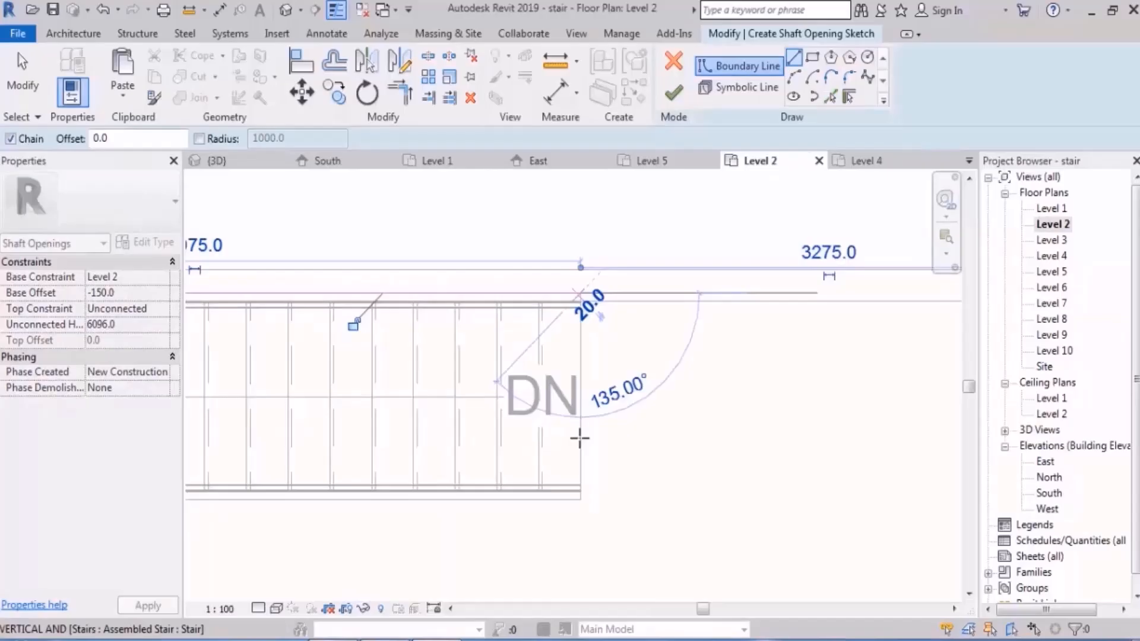
pyautogui.click(580, 500)
# Step: Close the shaft boundary along the stair's inner edges, the lower run's end and the left wall, and finish the opening
pyautogui.scroll(-3, 497, 446)
pyautogui.scroll(5, 457, 348)
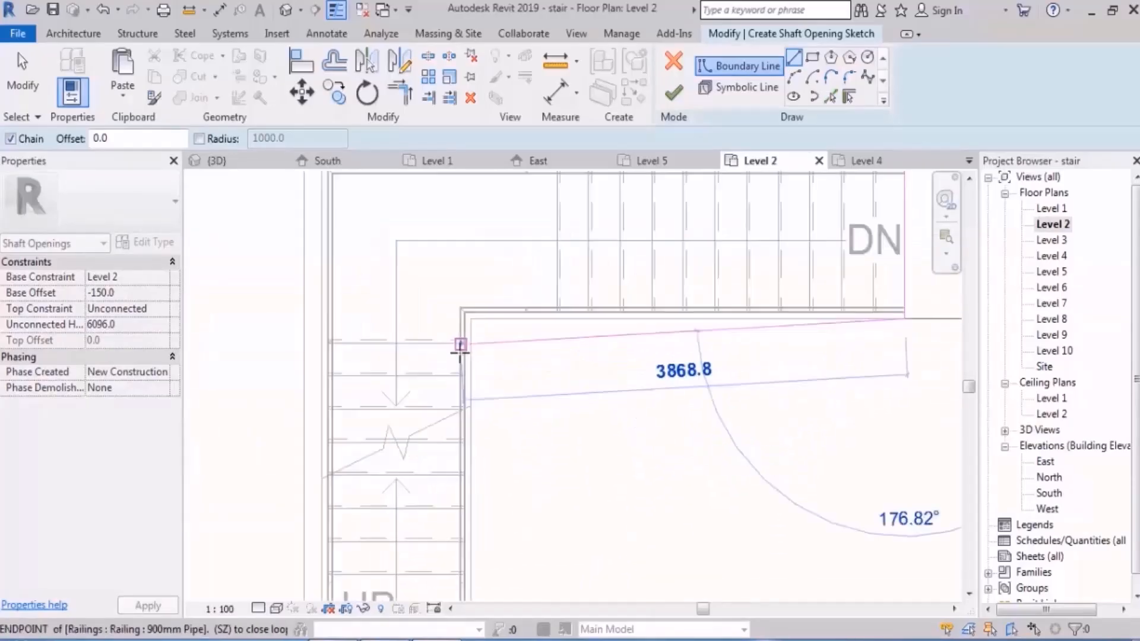
pyautogui.click(475, 304)
pyautogui.scroll(-3, 471, 307)
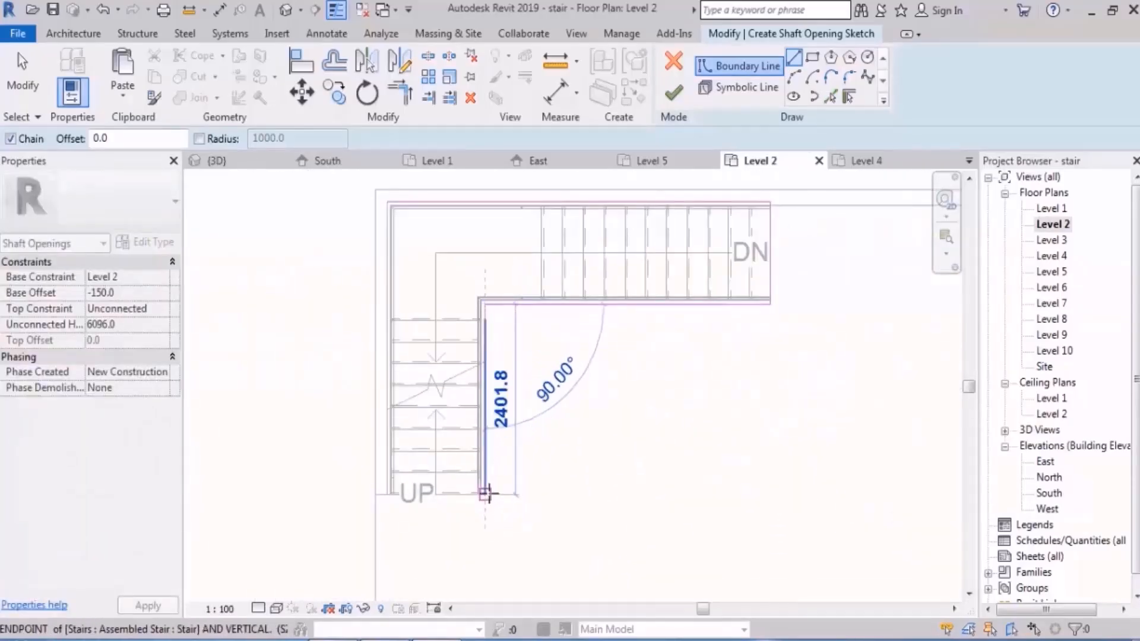
pyautogui.click(484, 492)
pyautogui.scroll(5, 409, 510)
pyautogui.click(357, 469)
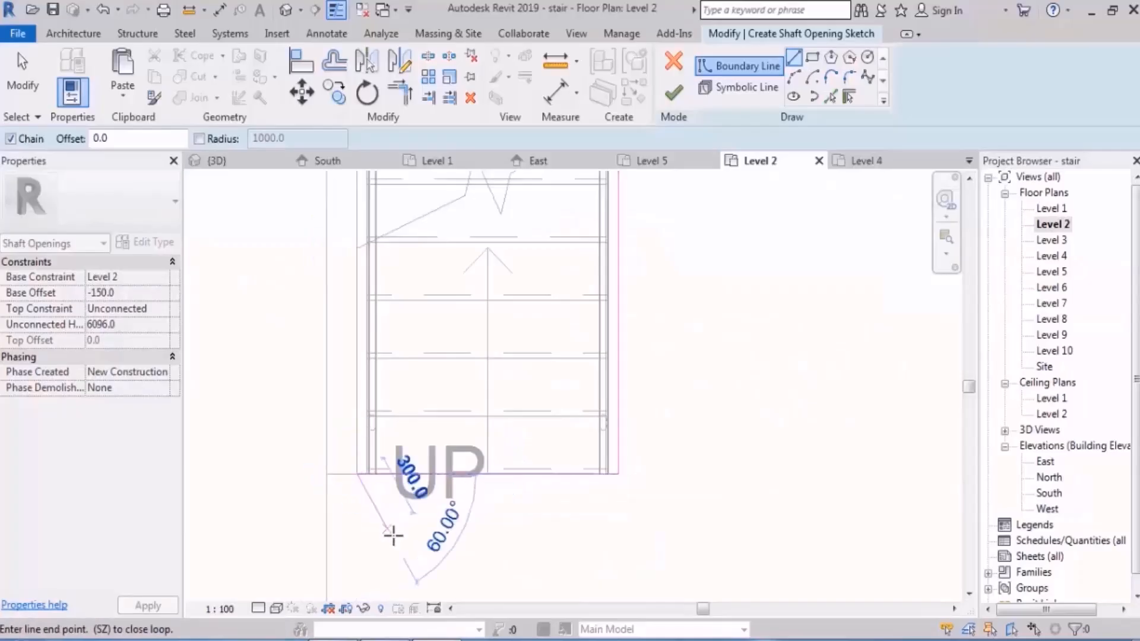
pyautogui.scroll(-4, 394, 534)
pyautogui.scroll(5, 377, 364)
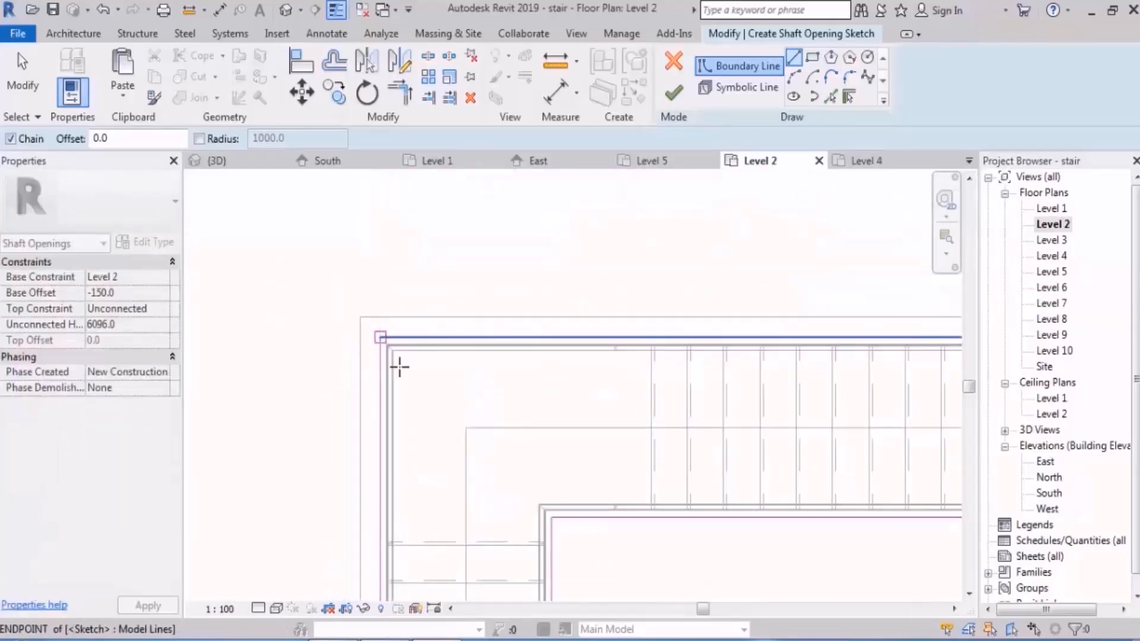
pyautogui.click(400, 364)
pyautogui.scroll(-4, 553, 311)
pyautogui.press('Escape')
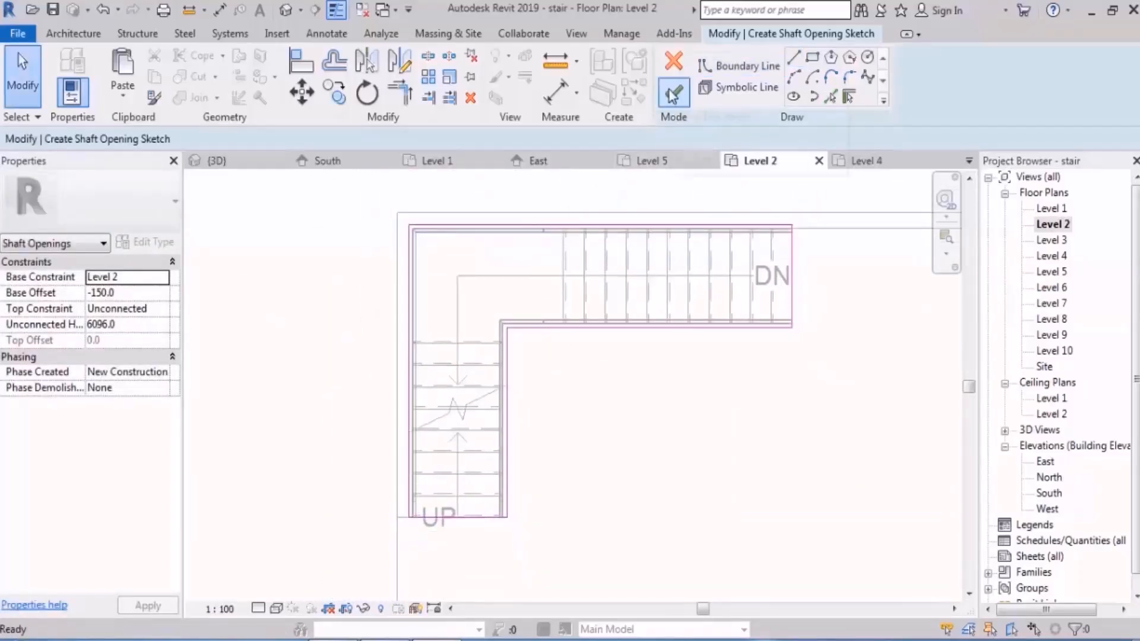
pyautogui.click(672, 94)
# Step: In the 3D view, set the corner shaft opening's top constraint to Up to level: Level 10
pyautogui.click(285, 10)
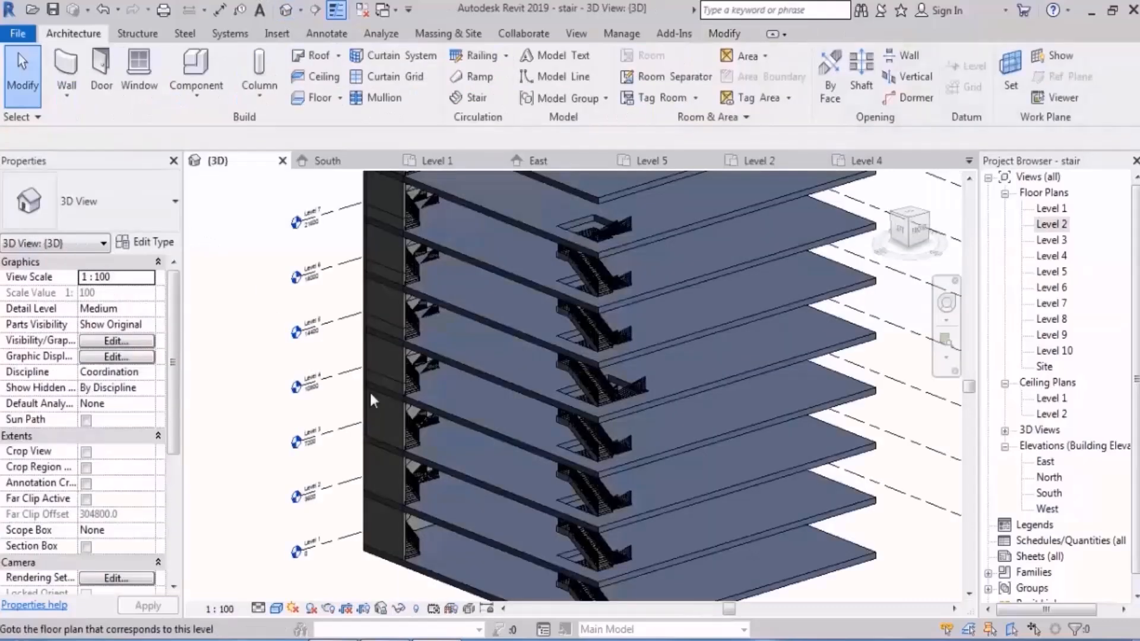
pyautogui.keyDown('shift'); pyautogui.moveTo(369, 390); pyautogui.dragTo(490, 329, button='middle'); pyautogui.keyUp('shift')
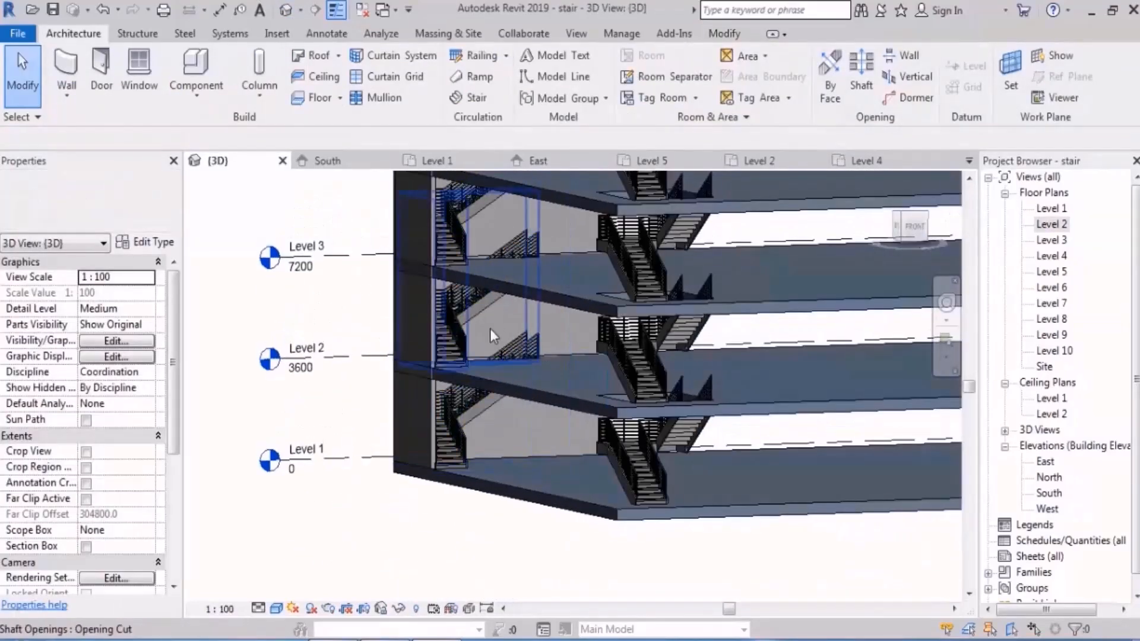
pyautogui.click(488, 328)
pyautogui.scroll(-3, 489, 328)
pyautogui.click(161, 311)
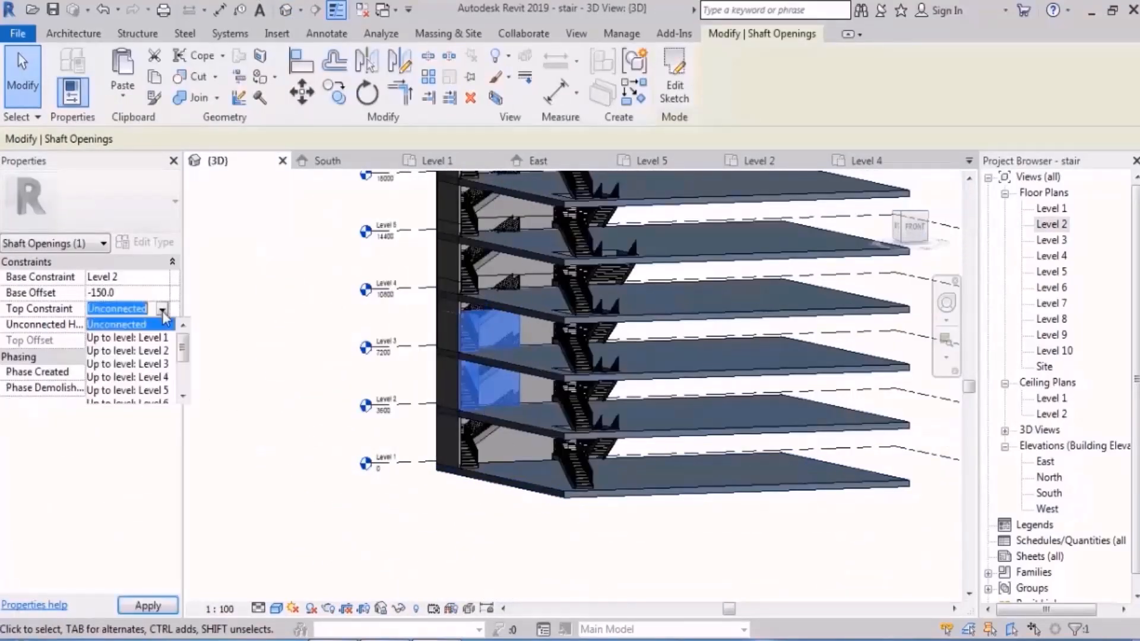
pyautogui.scroll(-3, 159, 386)
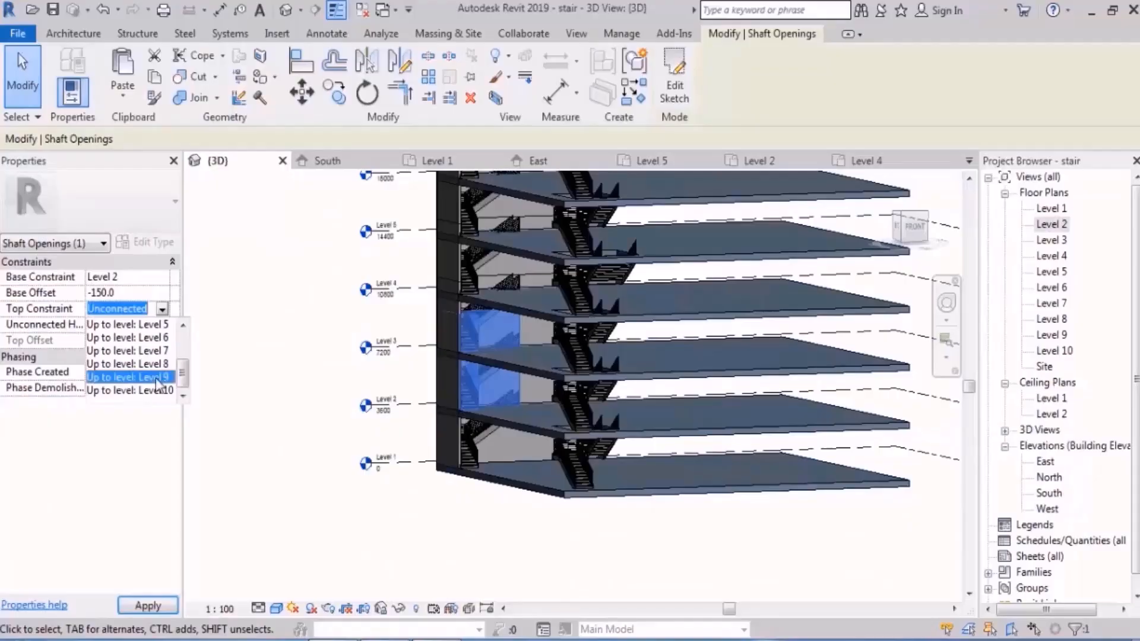
pyautogui.click(156, 390)
pyautogui.click(231, 398)
# Step: Temporarily isolate the Level 7 floor in 3D and examine the L-shaped opening at its corner
pyautogui.scroll(-3, 407, 500)
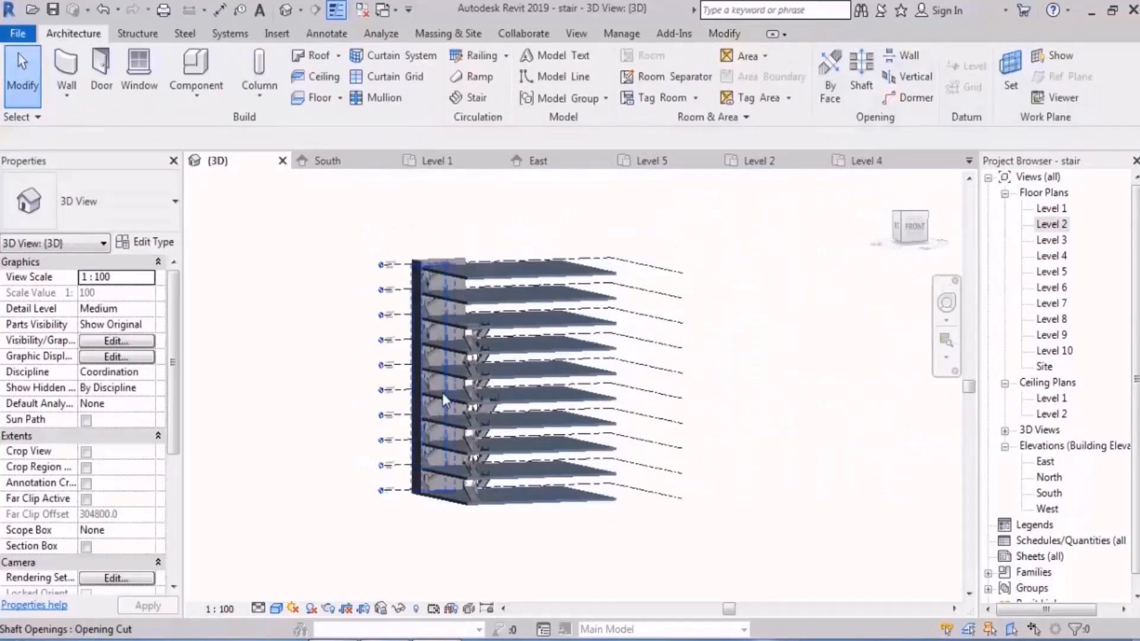
pyautogui.keyDown('shift'); pyautogui.moveTo(443, 393); pyautogui.dragTo(454, 456, button='middle'); pyautogui.keyUp('shift')
pyautogui.scroll(8, 489, 271)
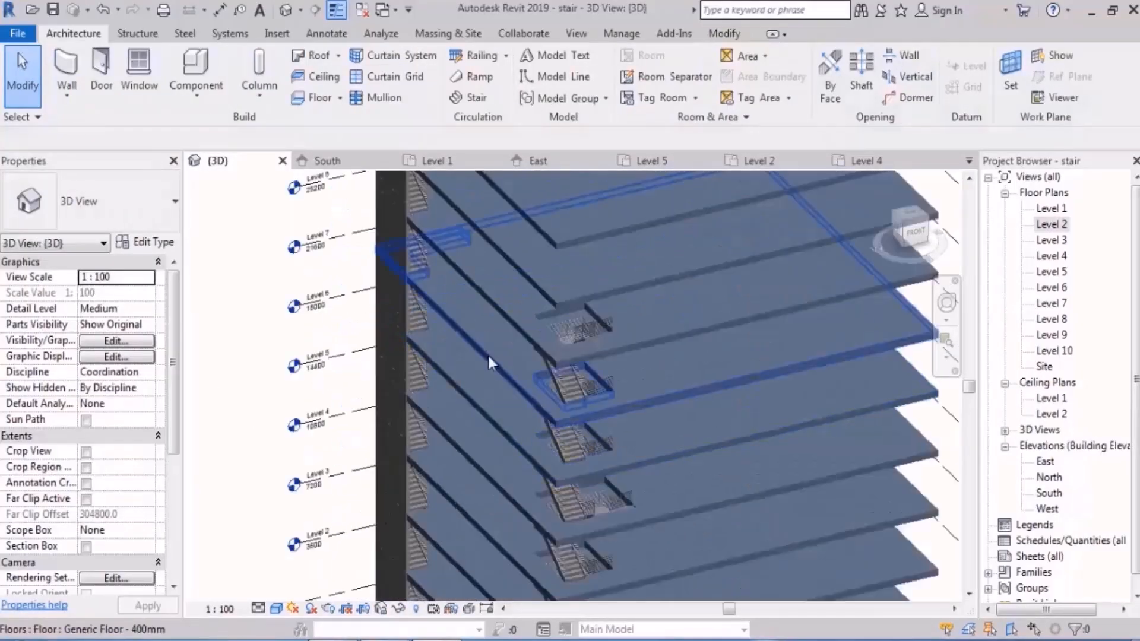
pyautogui.click(473, 329)
pyautogui.press('h')
pyautogui.press('i')
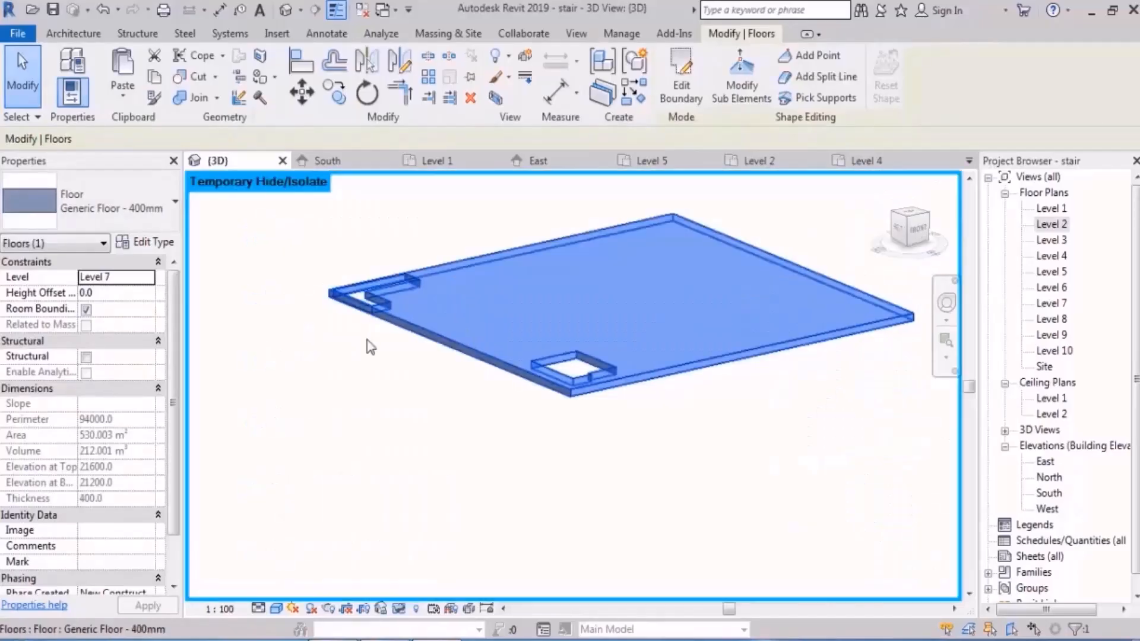
pyautogui.press('Escape')
pyautogui.keyDown('shift'); pyautogui.moveTo(482, 342); pyautogui.dragTo(460, 326, button='middle'); pyautogui.keyUp('shift')
pyautogui.scroll(5, 402, 293)
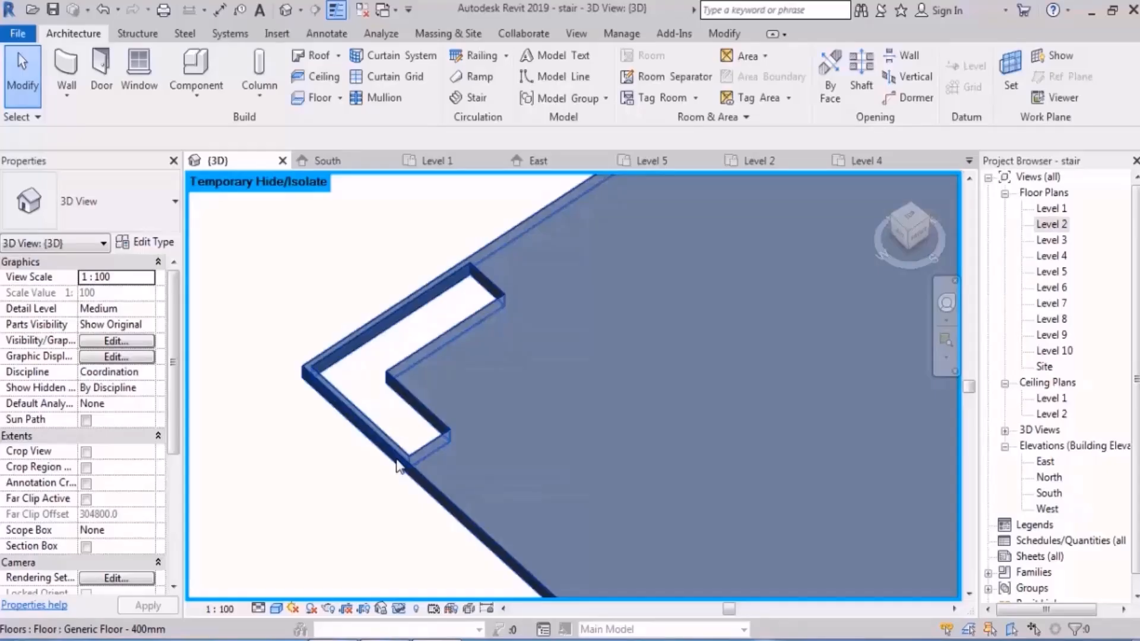
# Step: In the Level 2 plan, edit the corner shaft sketch, moving its upper and left boundary lines out to the walls' outer faces
pyautogui.doubleClick(1050, 224)
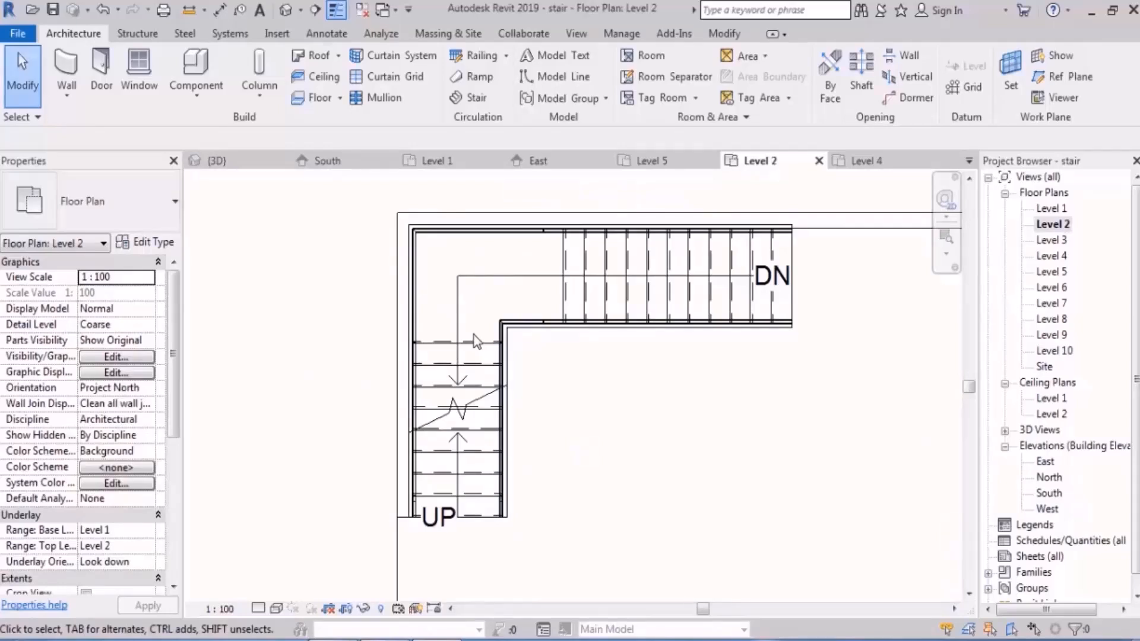
pyautogui.click(721, 330)
pyautogui.click(674, 83)
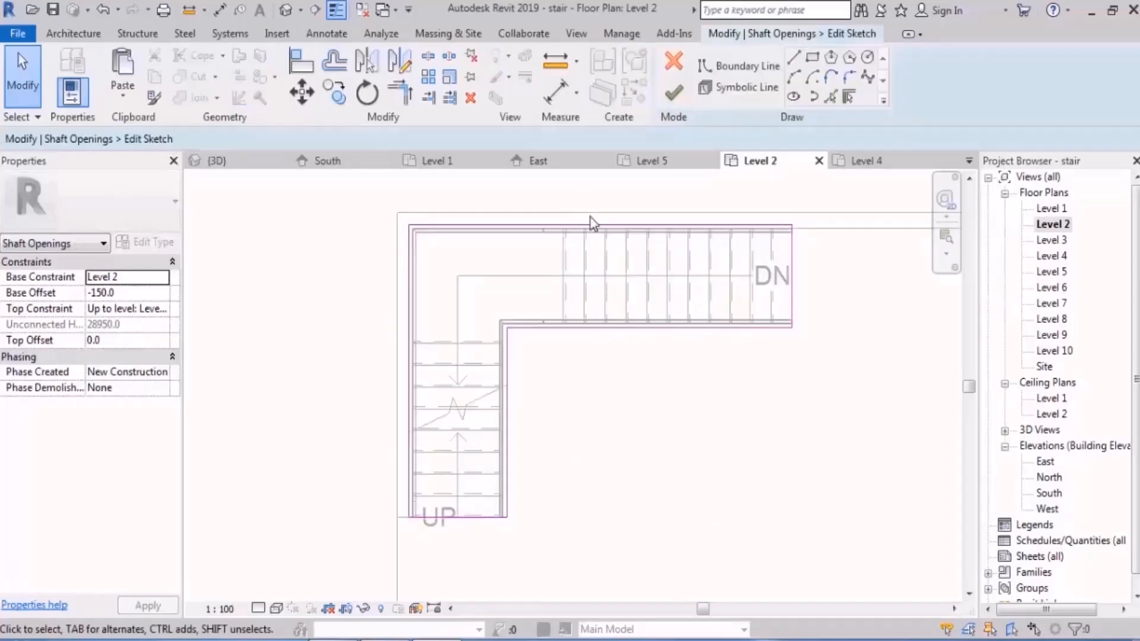
pyautogui.scroll(2, 599, 219)
pyautogui.click(619, 234)
pyautogui.moveTo(620, 234); pyautogui.dragTo(621, 216)
pyautogui.moveTo(238, 298); pyautogui.dragTo(451, 261, button='middle')
pyautogui.moveTo(442, 257); pyautogui.dragTo(372, 255)
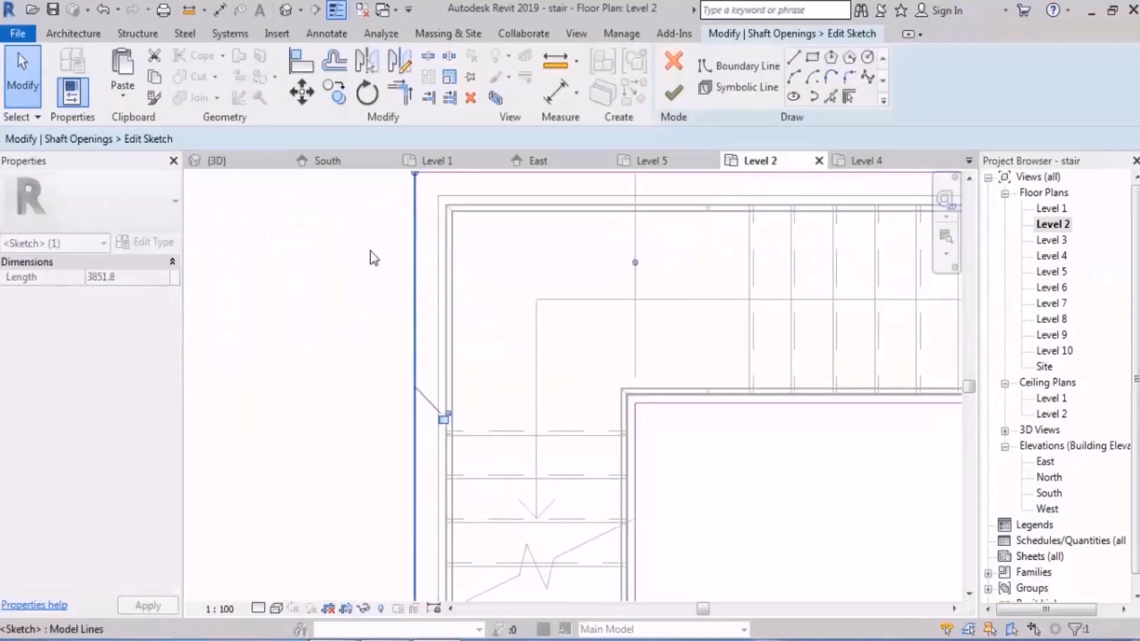
pyautogui.click(347, 303)
pyautogui.scroll(-3, 350, 309)
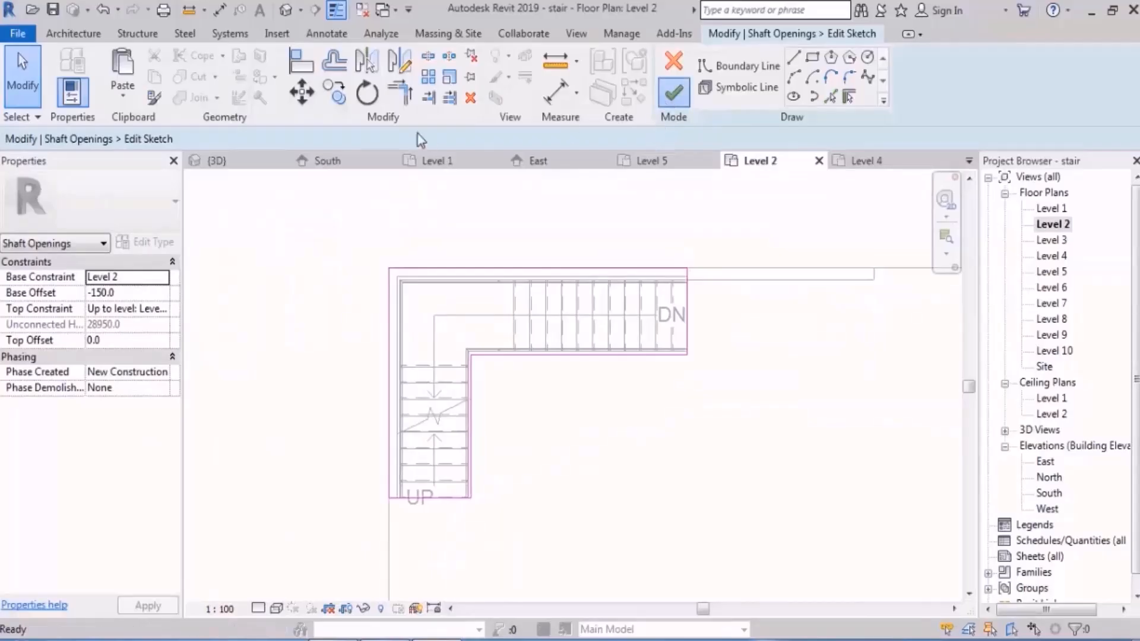
# Step: Temporarily isolate the Level 6 floor in 3D to examine its corner cutout, and restore the full model
pyautogui.click(286, 12)
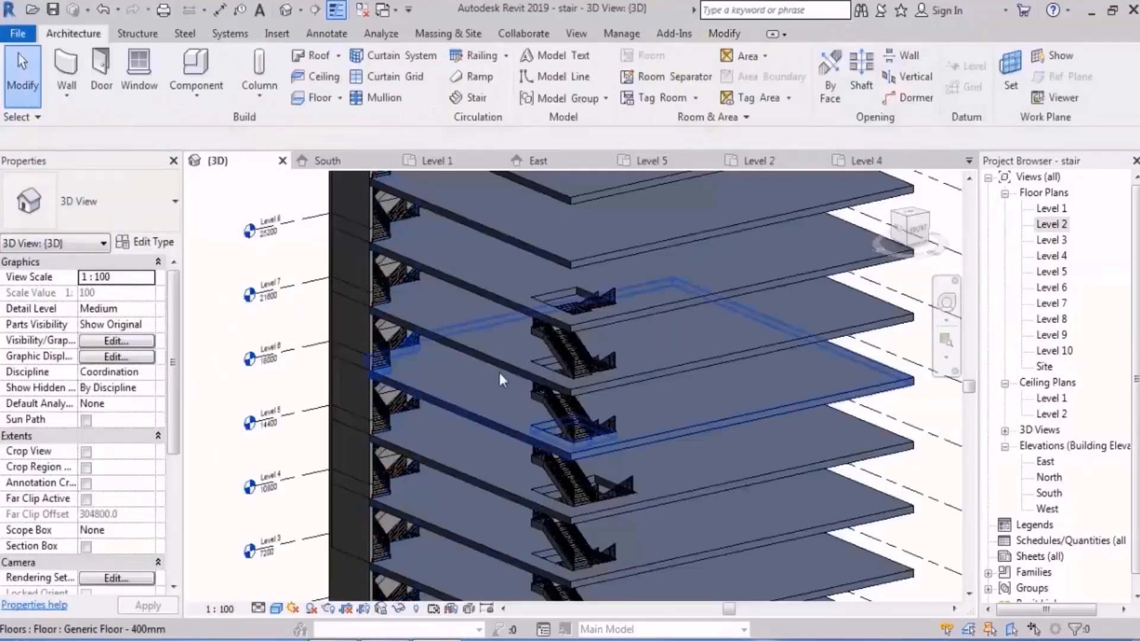
pyautogui.click(475, 389)
pyautogui.press('h')
pyautogui.press('i')
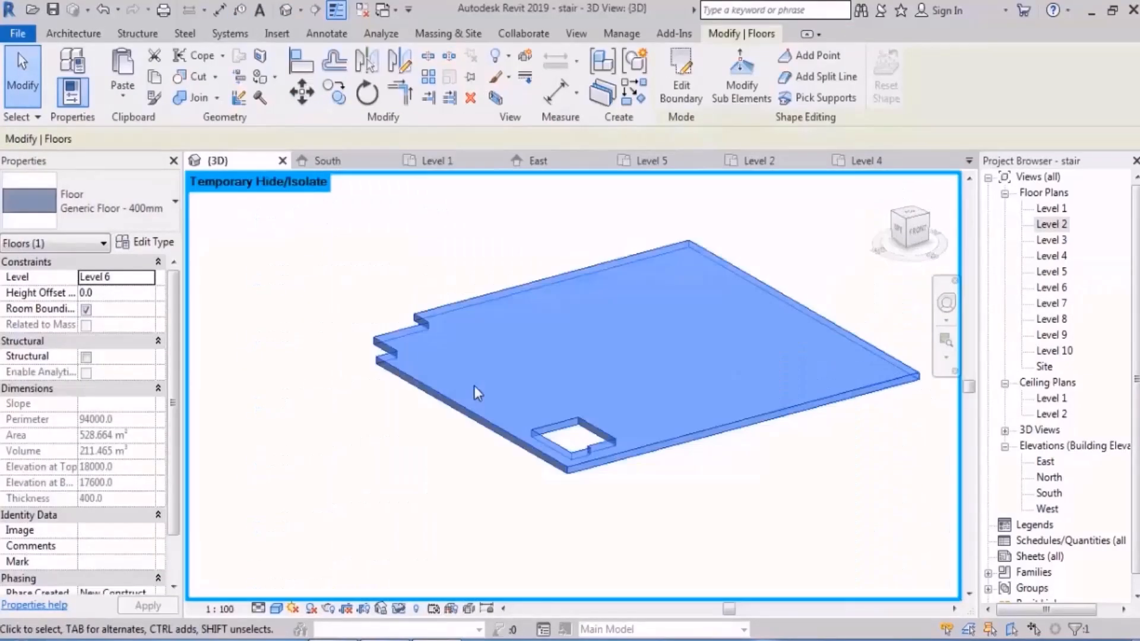
pyautogui.keyDown('shift'); pyautogui.moveTo(438, 300); pyautogui.dragTo(414, 327, button='middle'); pyautogui.keyUp('shift')
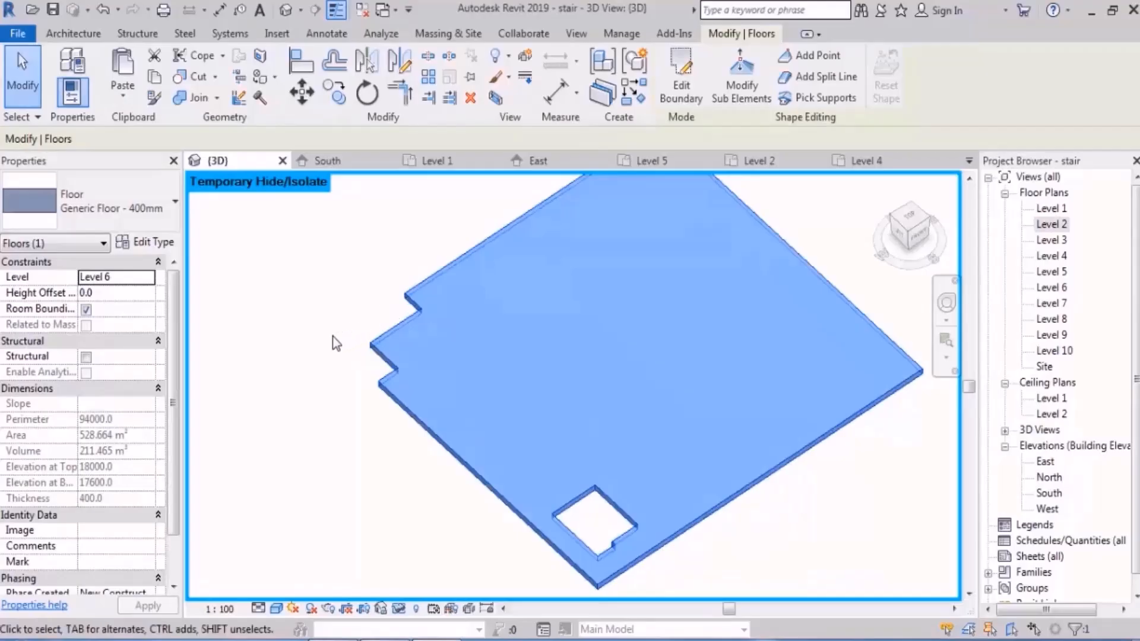
pyautogui.click(363, 461)
pyautogui.hotkey('ctrl', 'z')
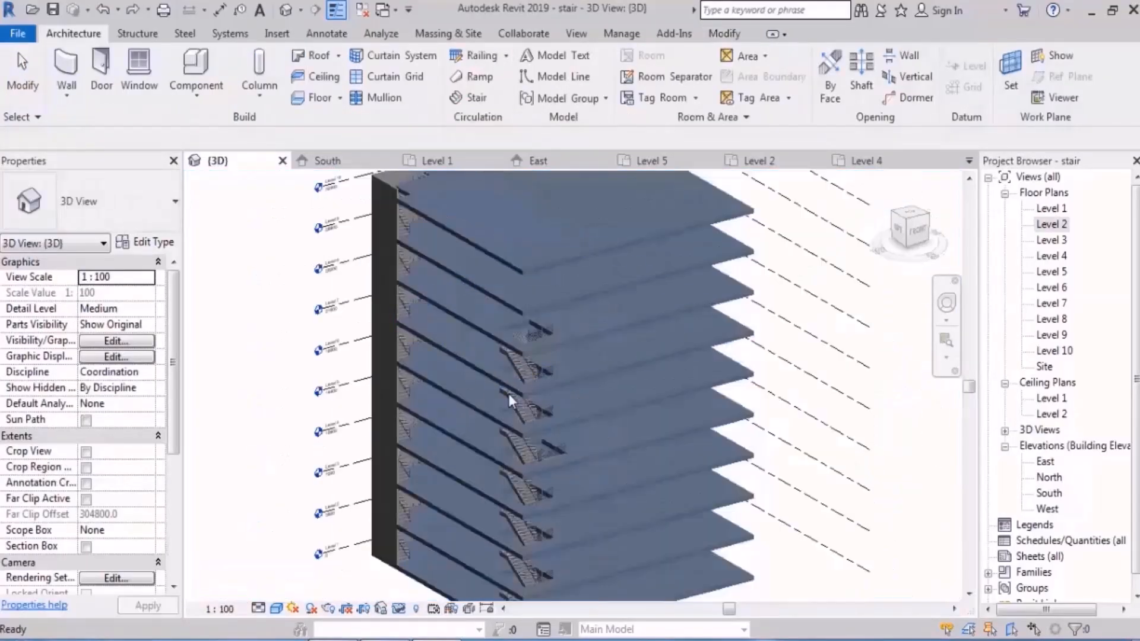
pyautogui.keyDown('shift'); pyautogui.moveTo(510, 395); pyautogui.dragTo(511, 362, button='middle'); pyautogui.keyUp('shift')
pyautogui.scroll(-2, 510, 362)
pyautogui.keyDown('shift'); pyautogui.moveTo(623, 440); pyautogui.dragTo(625, 416, button='middle'); pyautogui.keyUp('shift')
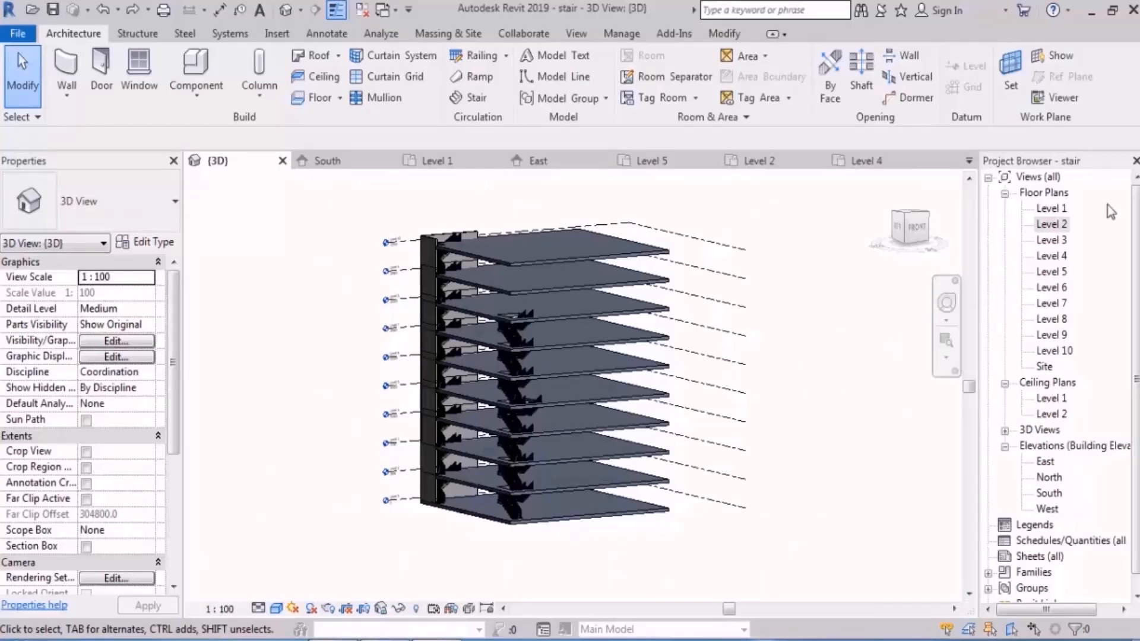
# Step: In the Level 2 plan, create a rectangular shaft opening in the open floor area, below and right of the corner stair
pyautogui.doubleClick(1052, 224)
pyautogui.scroll(-3, 619, 349)
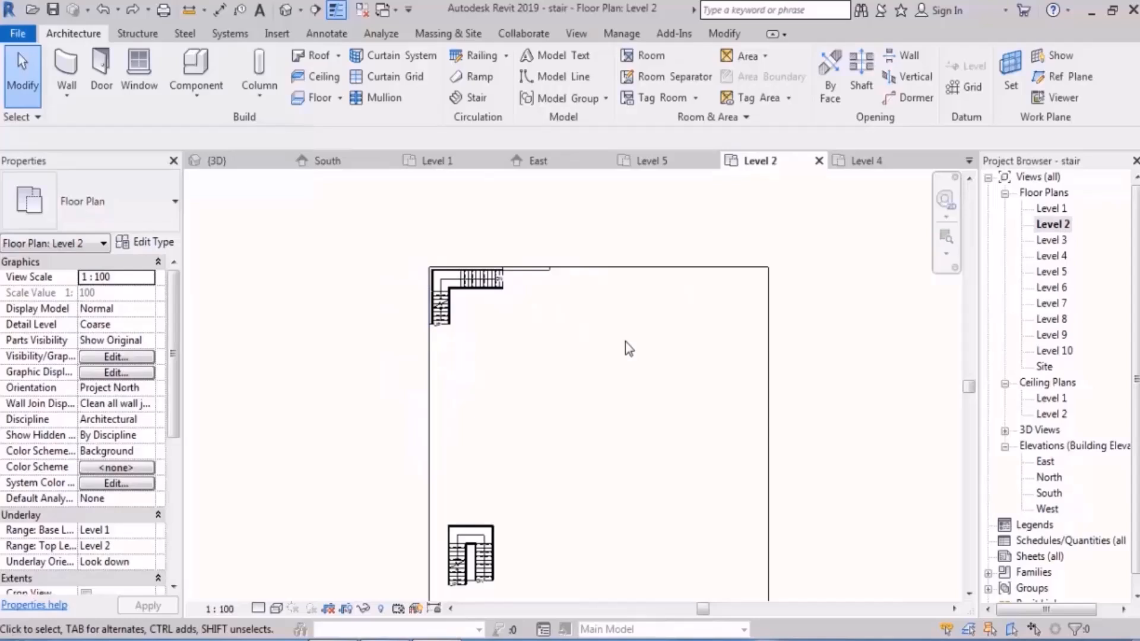
pyautogui.scroll(5, 575, 247)
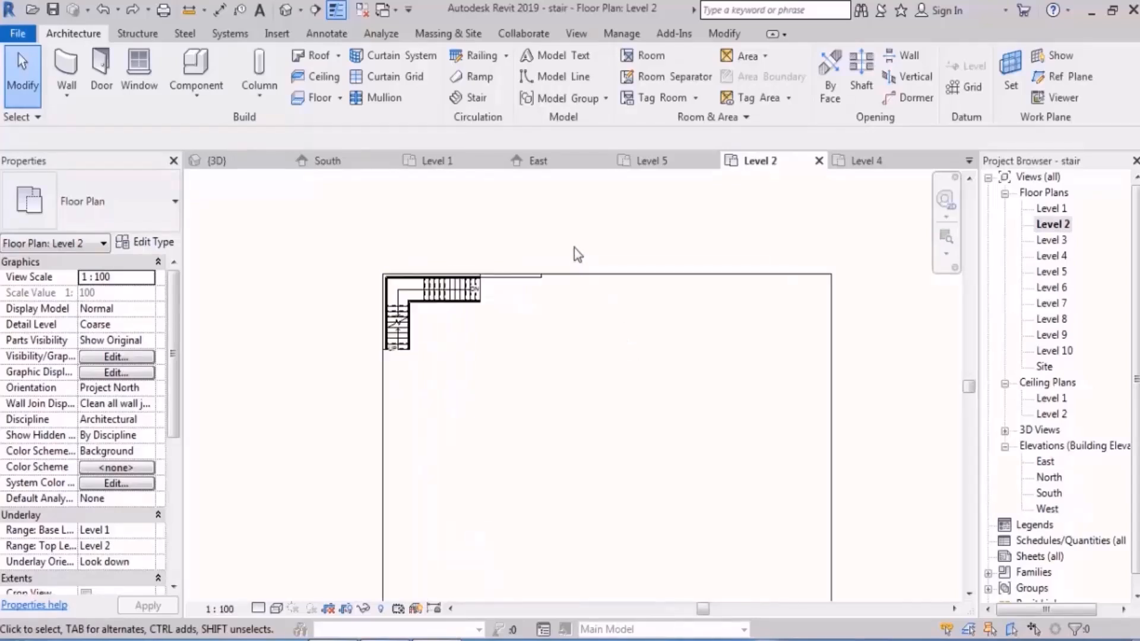
pyautogui.scroll(-1, 575, 248)
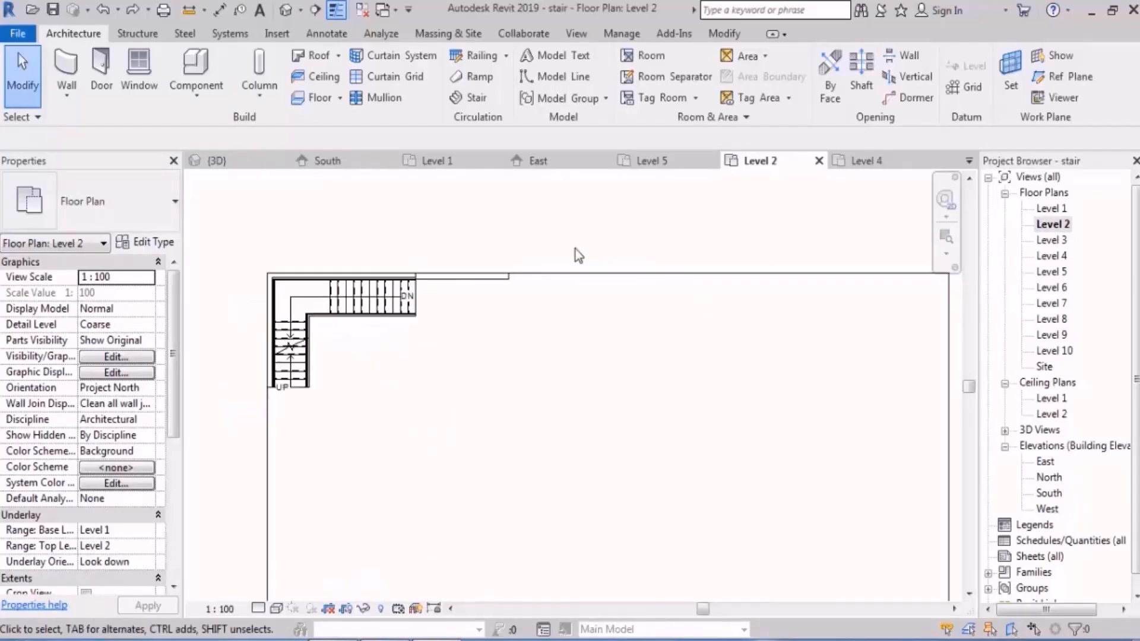
pyautogui.moveTo(612, 372); pyautogui.dragTo(589, 337, button='middle')
pyautogui.scroll(-2, 522, 349)
pyautogui.scroll(2, 563, 293)
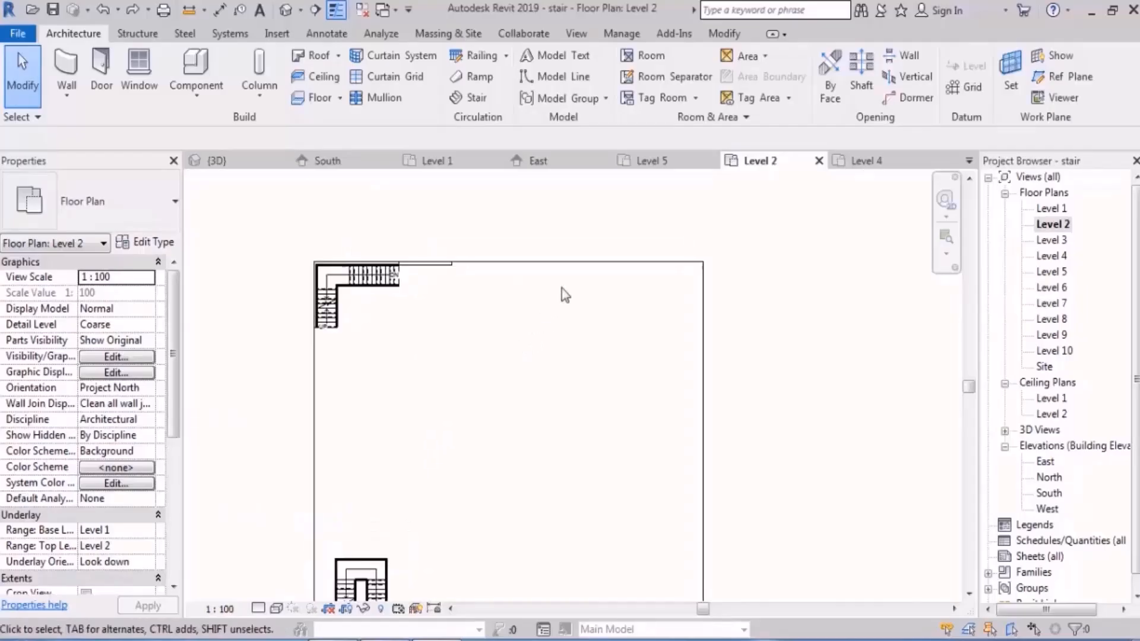
pyautogui.click(870, 88)
pyautogui.click(582, 359)
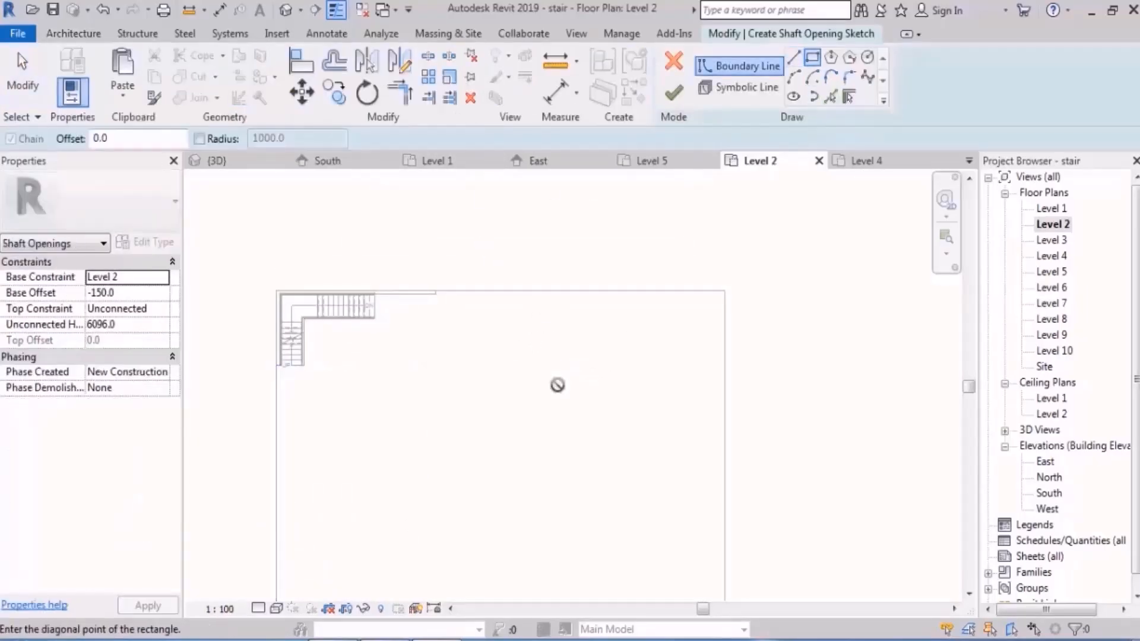
pyautogui.click(440, 454)
pyautogui.click(673, 95)
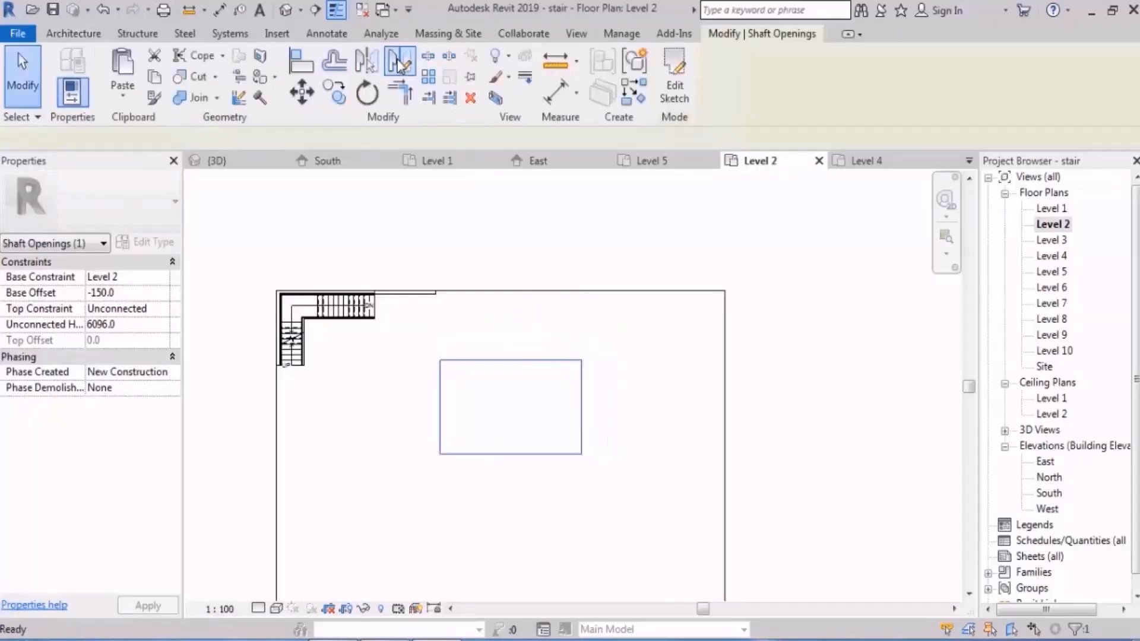
# Step: In the 3D view, set the rectangular shaft opening's top constraint to Up to level: Level 10
pyautogui.click(286, 10)
pyautogui.keyDown('shift'); pyautogui.moveTo(646, 382); pyautogui.dragTo(701, 345, button='middle'); pyautogui.keyUp('shift')
pyautogui.scroll(3, 588, 460)
pyautogui.click(575, 429)
pyautogui.click(166, 312)
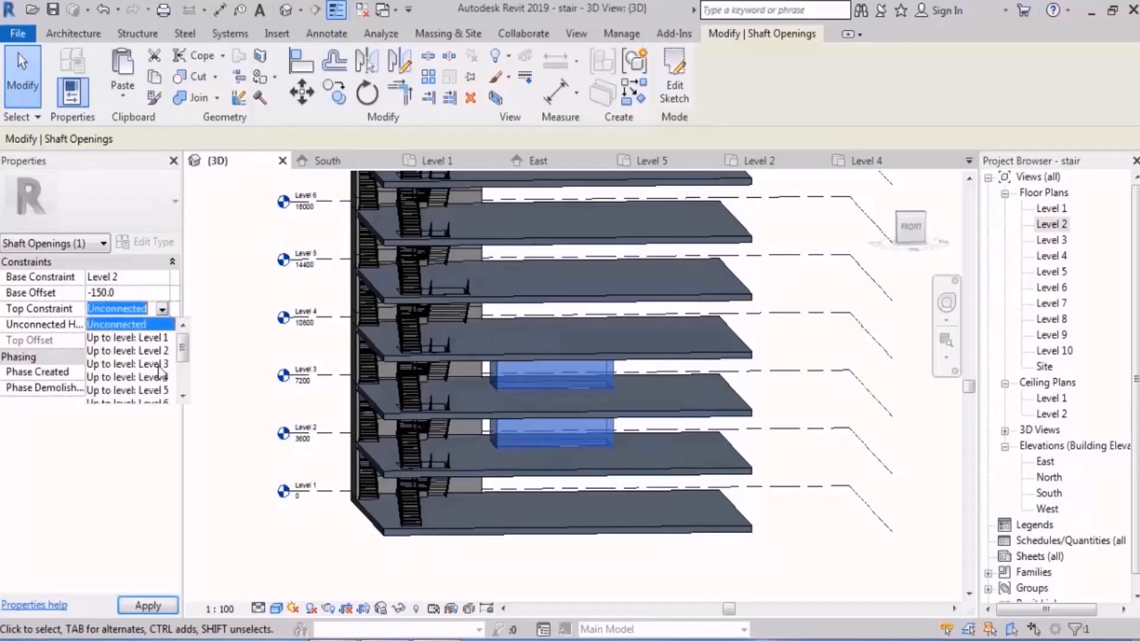
pyautogui.scroll(-1, 160, 394)
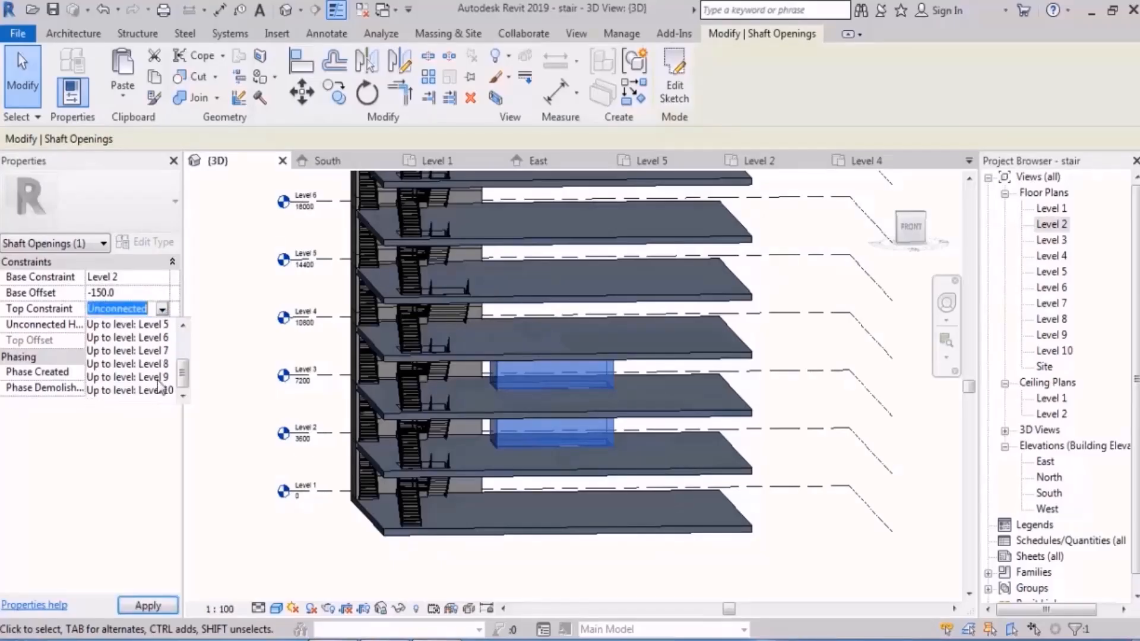
pyautogui.click(159, 391)
pyautogui.keyDown('shift'); pyautogui.moveTo(537, 493); pyautogui.dragTo(621, 441, button='middle'); pyautogui.keyUp('shift')
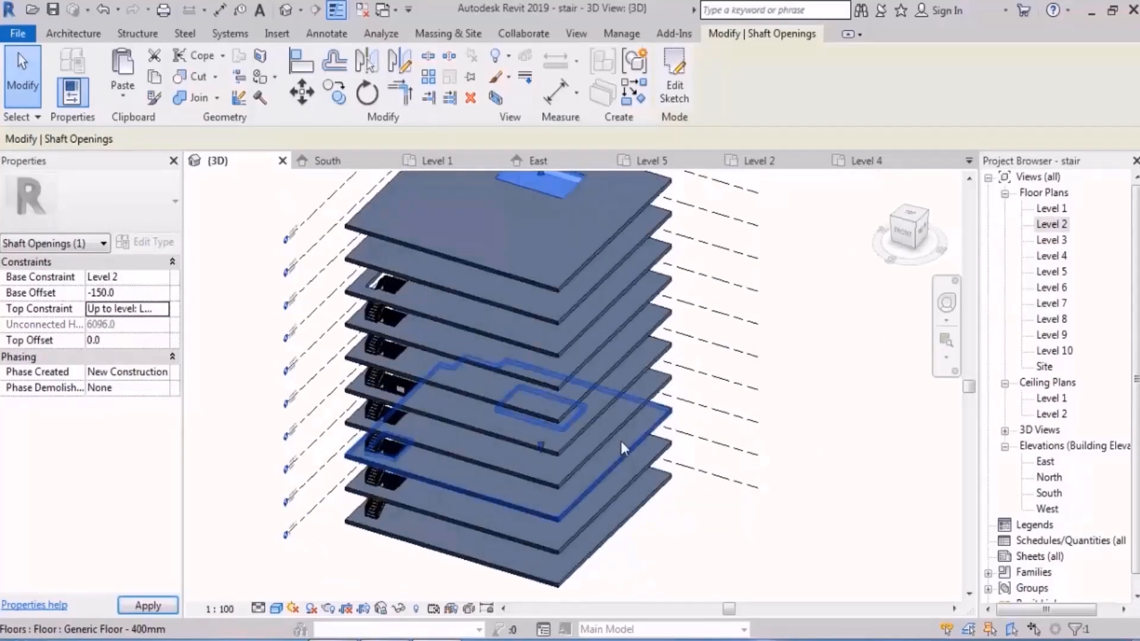
pyautogui.scroll(-2, 621, 440)
pyautogui.keyDown('shift'); pyautogui.moveTo(662, 390); pyautogui.dragTo(698, 371, button='middle'); pyautogui.keyUp('shift')
pyautogui.click(773, 323)
pyautogui.keyDown('shift'); pyautogui.moveTo(774, 323); pyautogui.dragTo(772, 351, button='middle'); pyautogui.keyUp('shift')
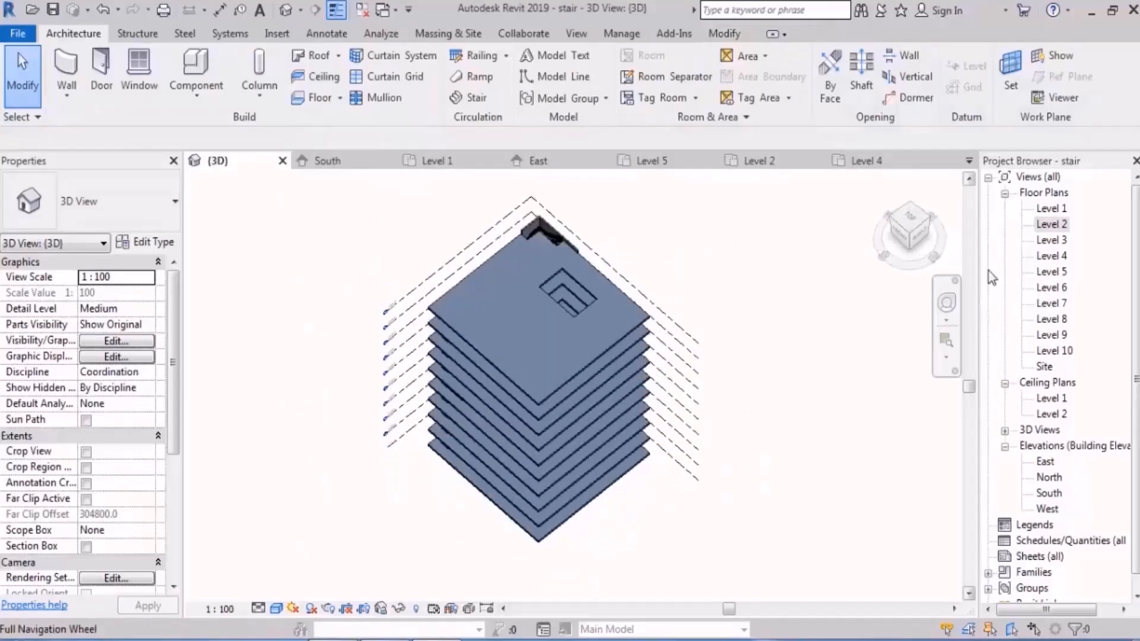
# Step: In the Level 3 plan, open the rectangular shaft opening's sketch for editing
pyautogui.doubleClick(1052, 240)
pyautogui.scroll(5, 579, 285)
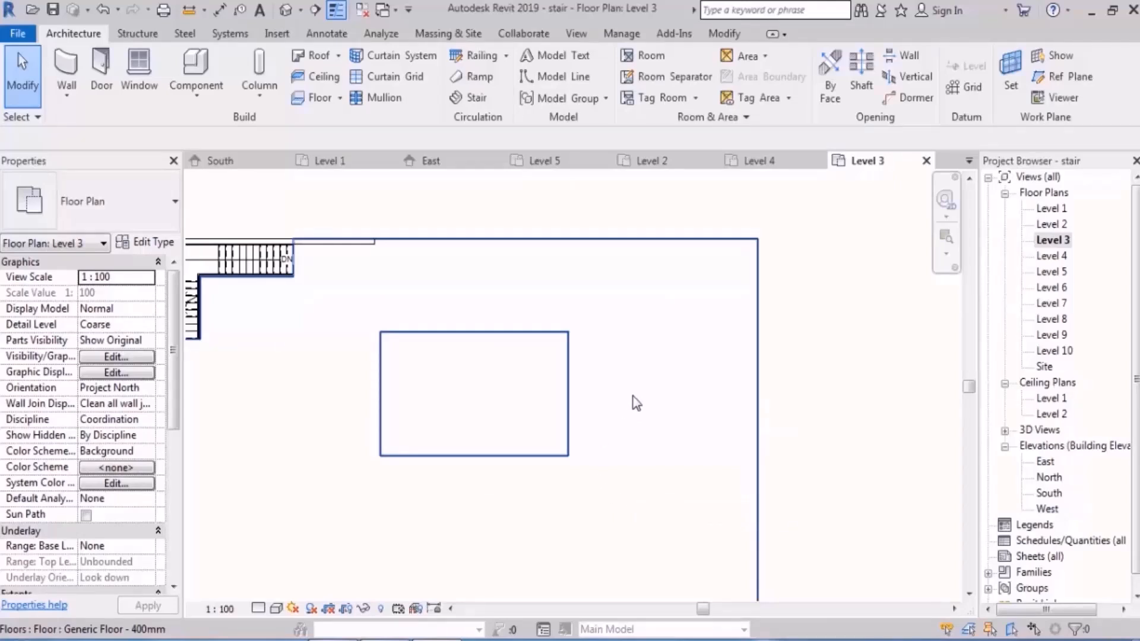
pyautogui.click(328, 34)
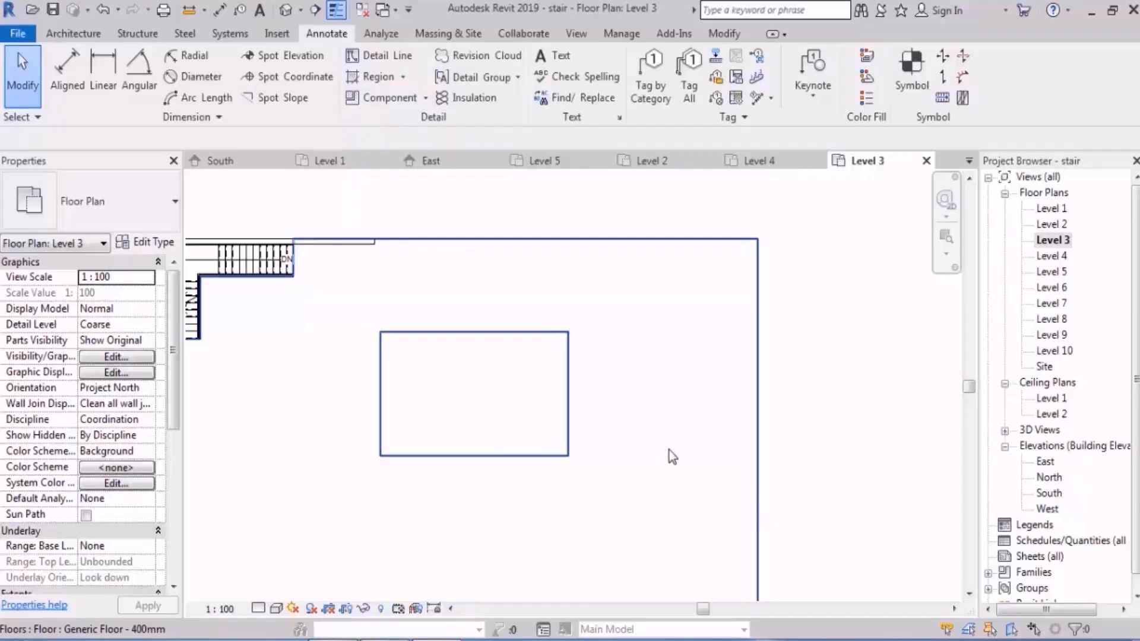
pyautogui.click(551, 372)
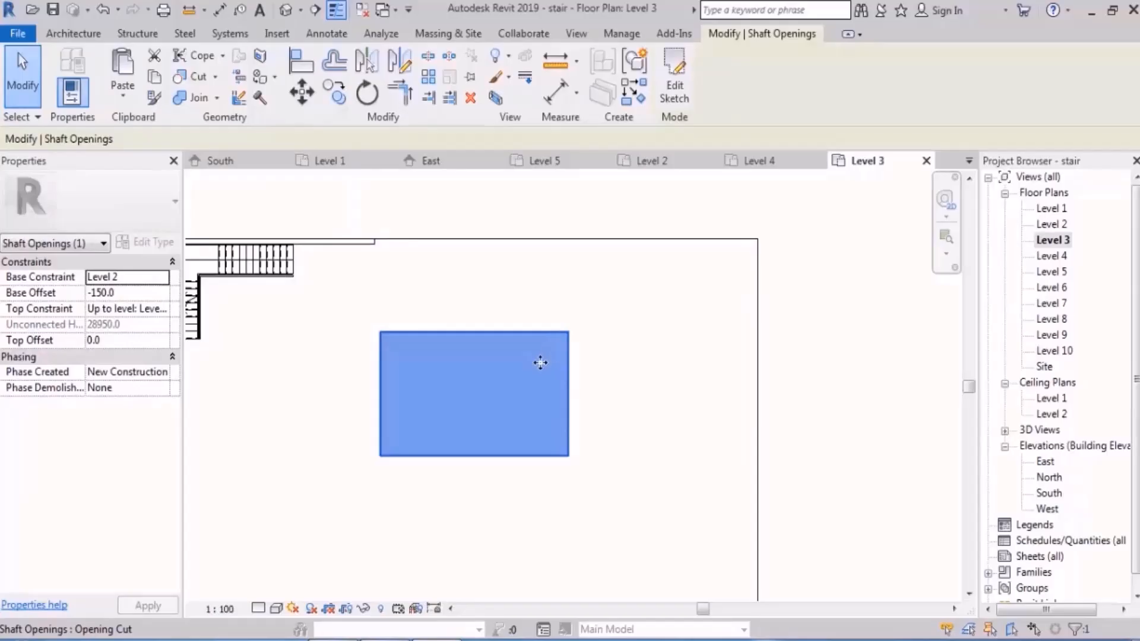
pyautogui.click(674, 78)
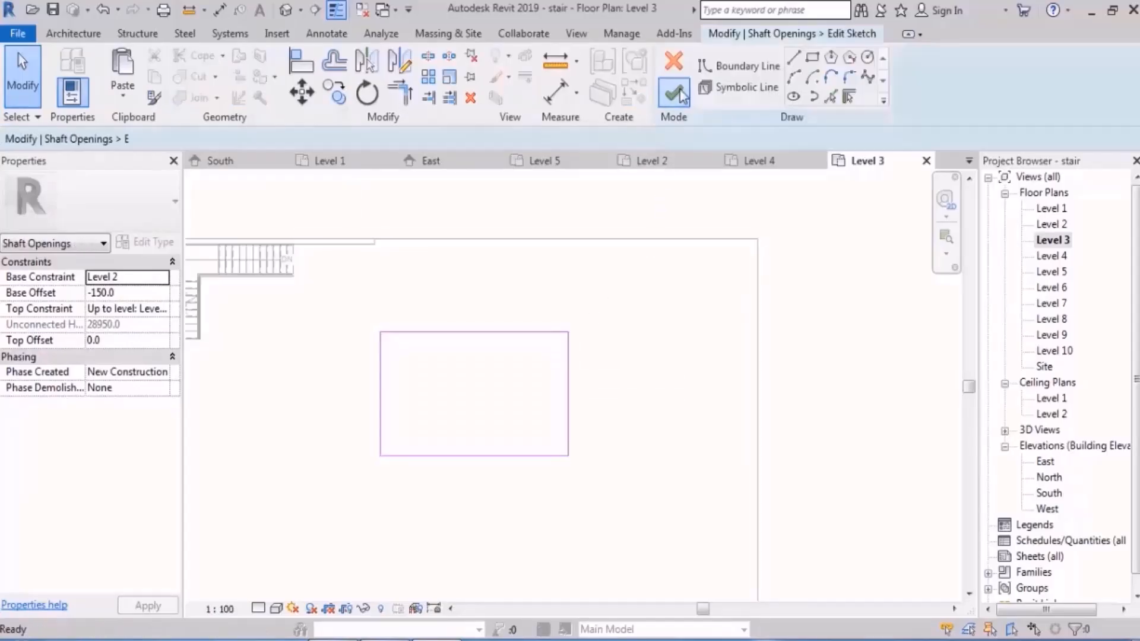
pyautogui.moveTo(647, 350); pyautogui.dragTo(693, 296, button='middle')
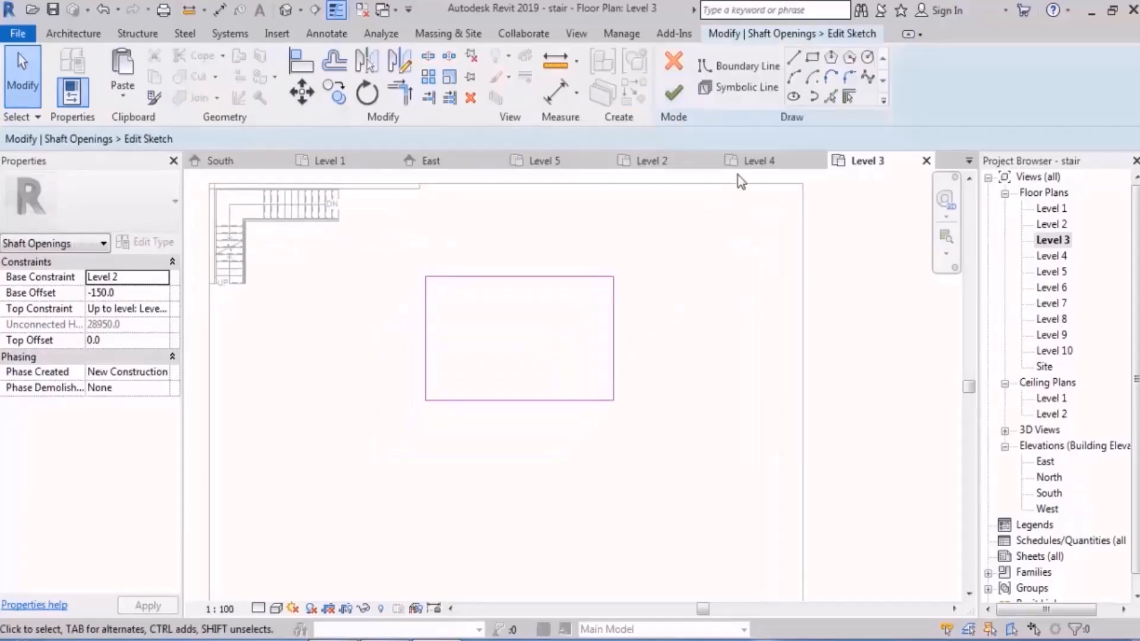
# Step: Draw a bent symbolic line from the shaft's upper-right corner through a point about 6400 mm away, near the upper-left corner, to the lower-left corner
pyautogui.click(758, 95)
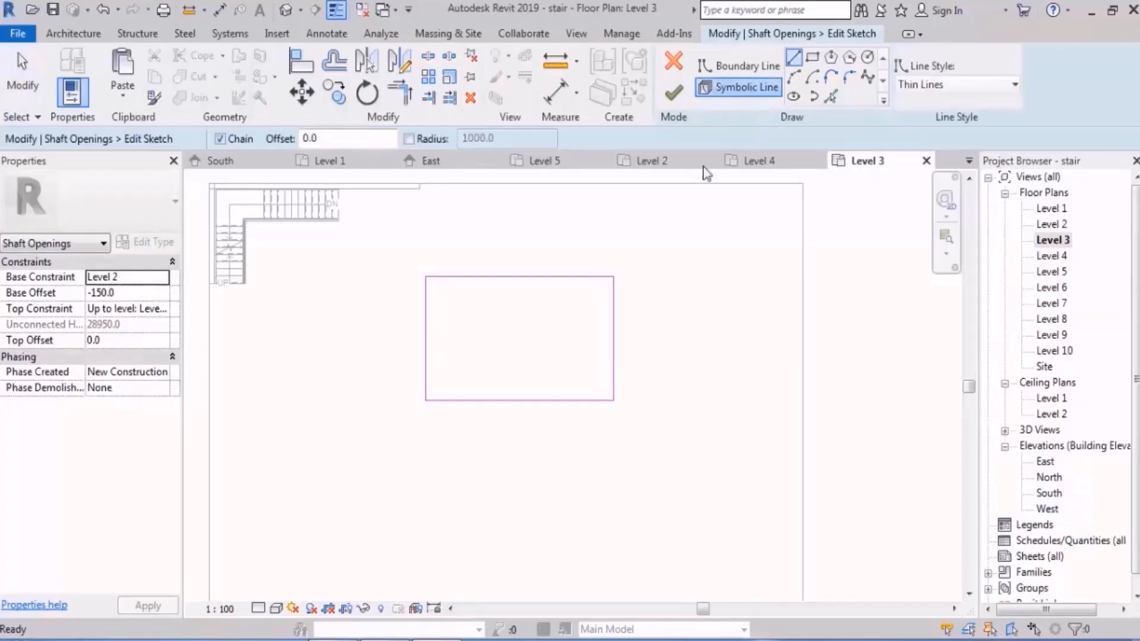
pyautogui.click(614, 276)
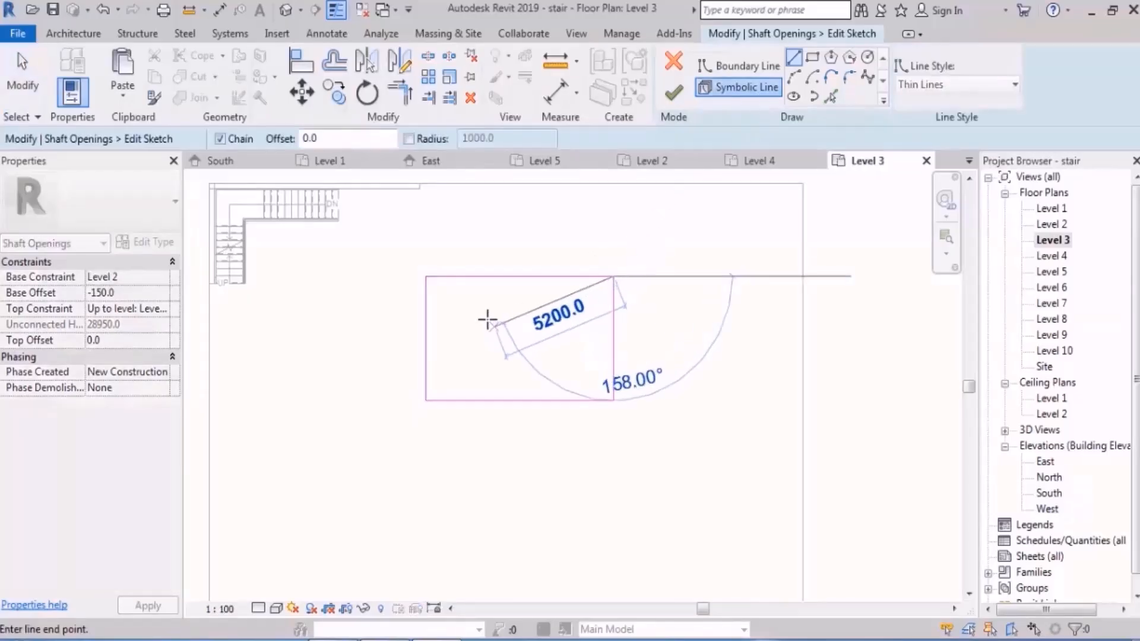
pyautogui.click(457, 303)
pyautogui.click(426, 400)
pyautogui.press('Escape')
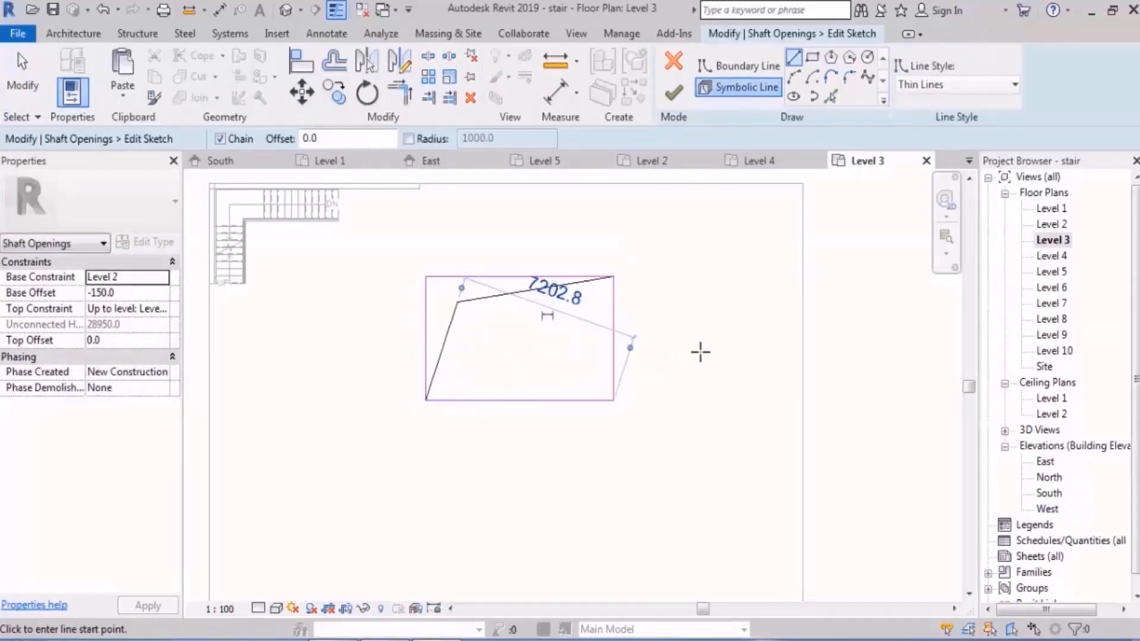
# Step: Draw symbolic lines along the shaft's upper and left edges and finish the sketch
pyautogui.click(615, 276)
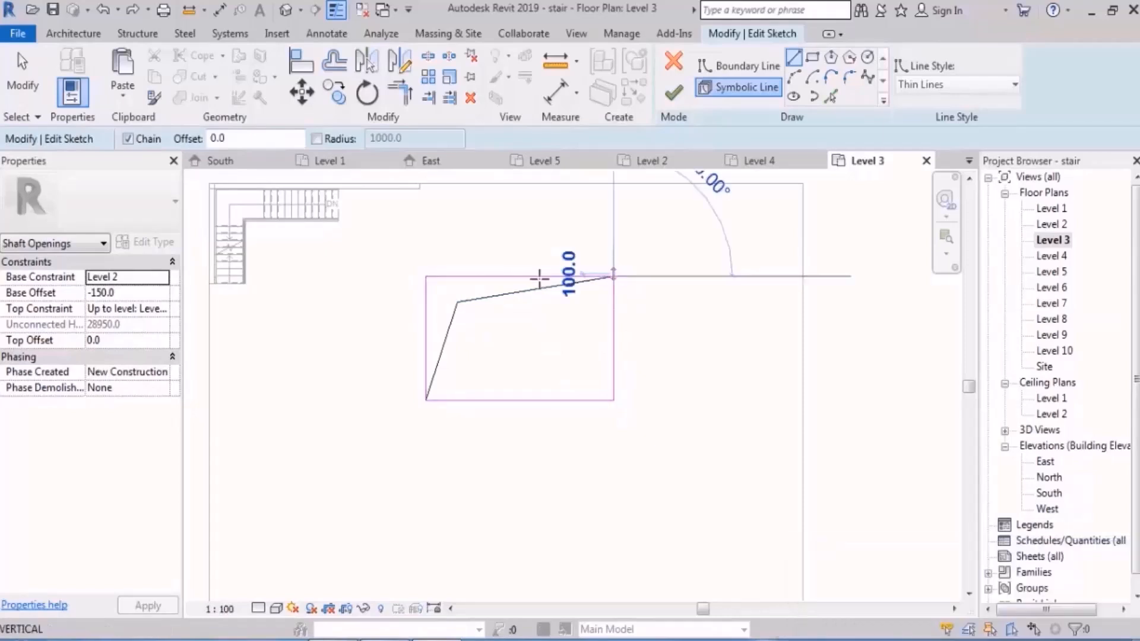
pyautogui.click(423, 277)
pyautogui.click(427, 400)
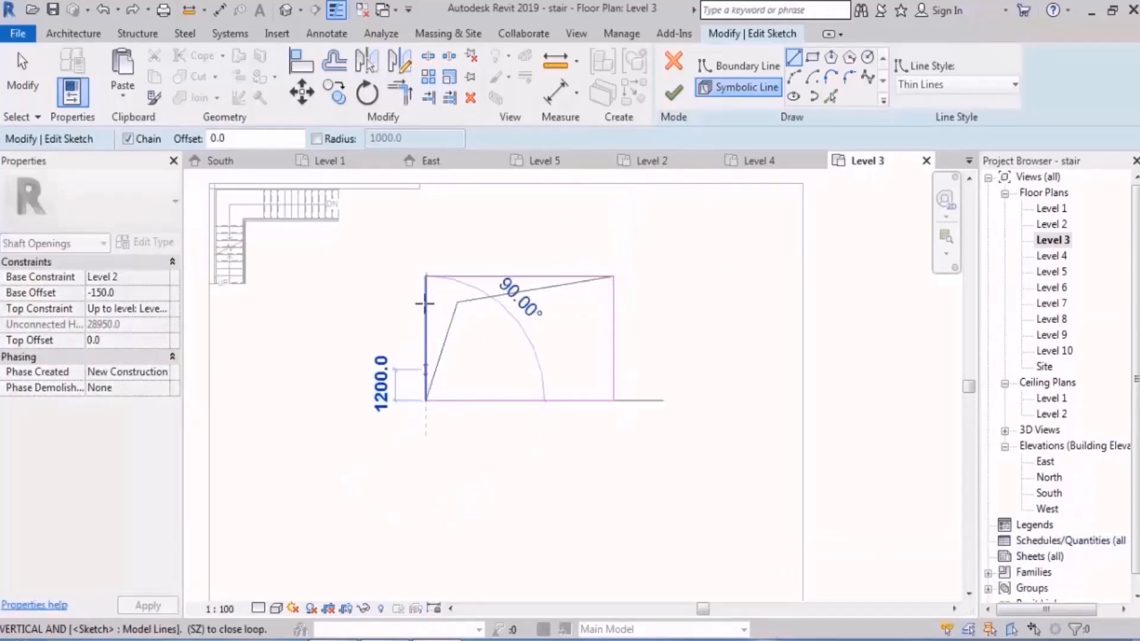
pyautogui.press('Escape')
pyautogui.press('Escape')
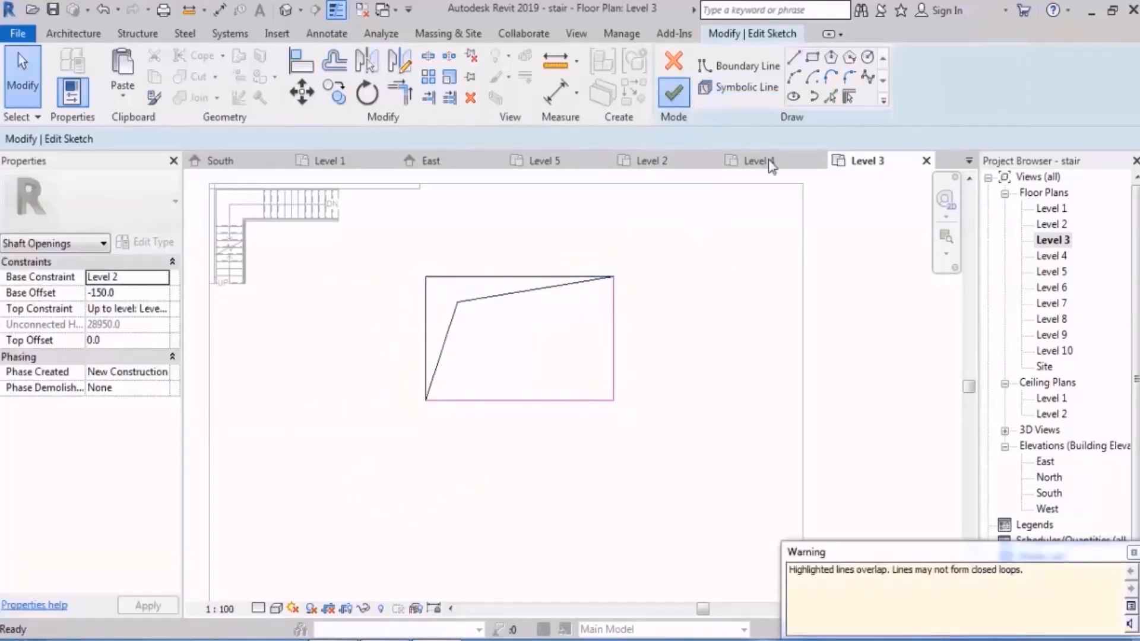
pyautogui.click(674, 92)
pyautogui.click(859, 314)
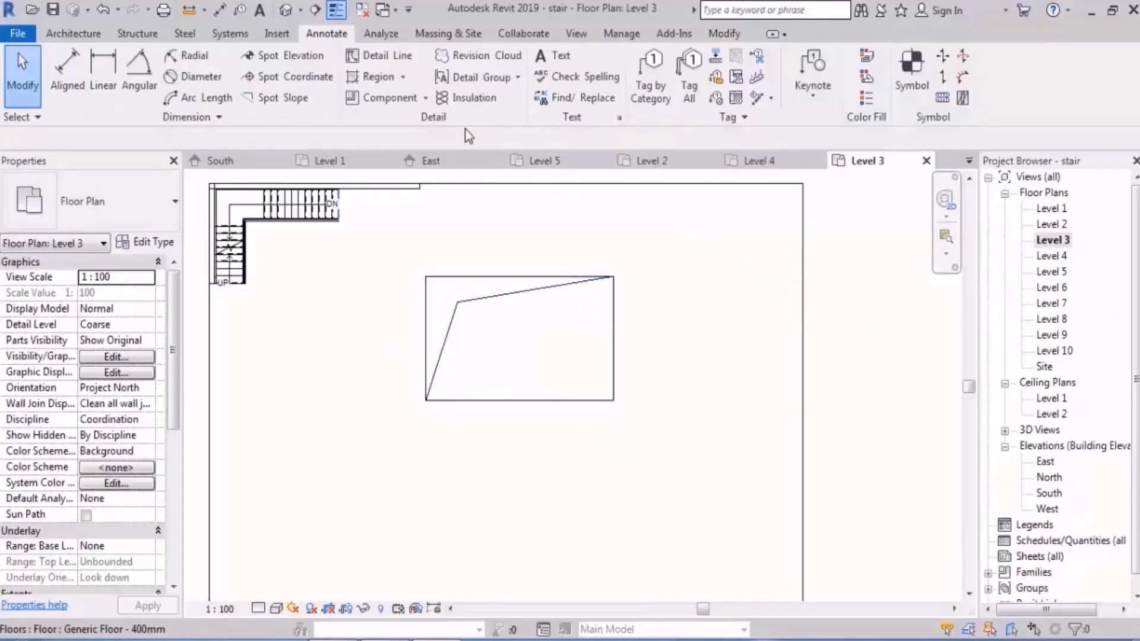
# Step: Examine the rectangular shaft's symbolic lines in the Level 4 and Level 6 plans
pyautogui.doubleClick(1057, 256)
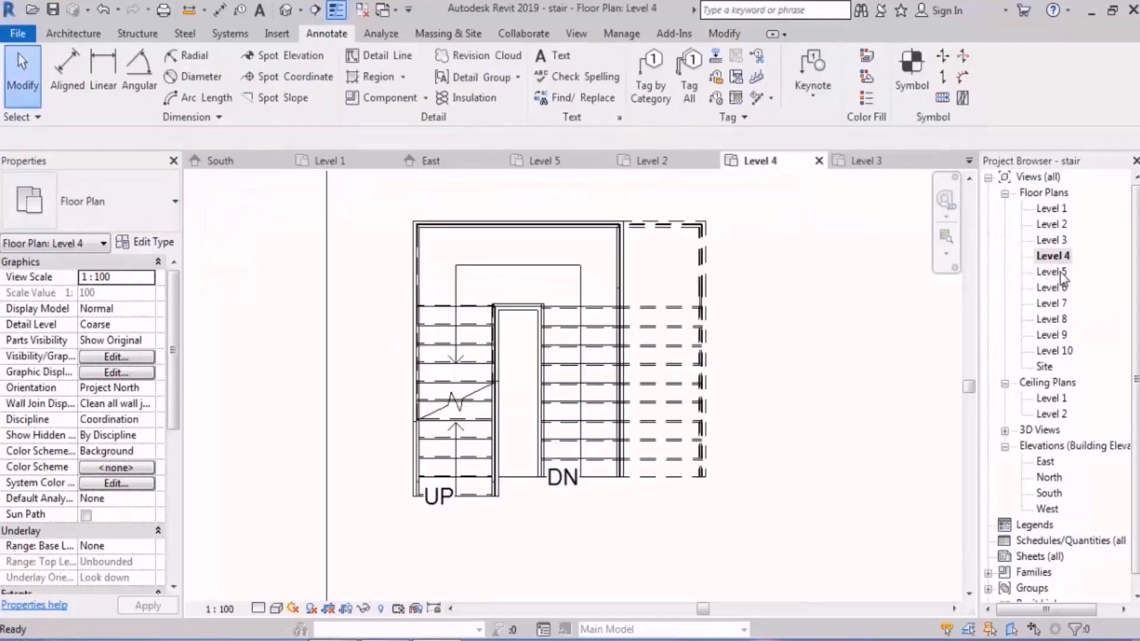
pyautogui.scroll(-4, 674, 486)
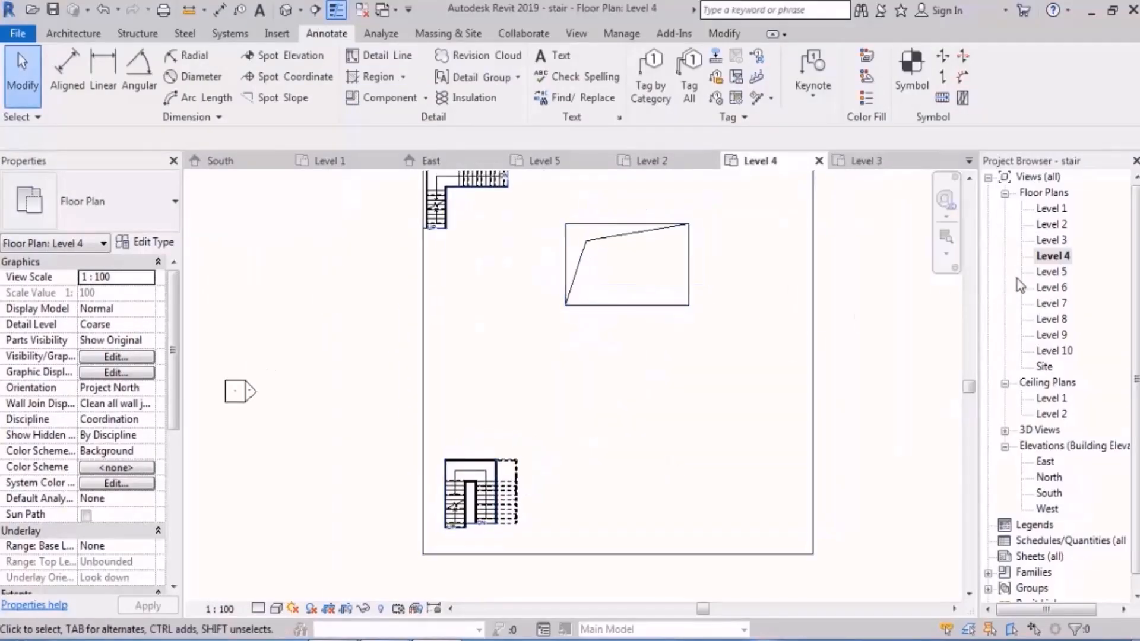
pyautogui.click(1056, 290)
pyautogui.doubleClick(1057, 290)
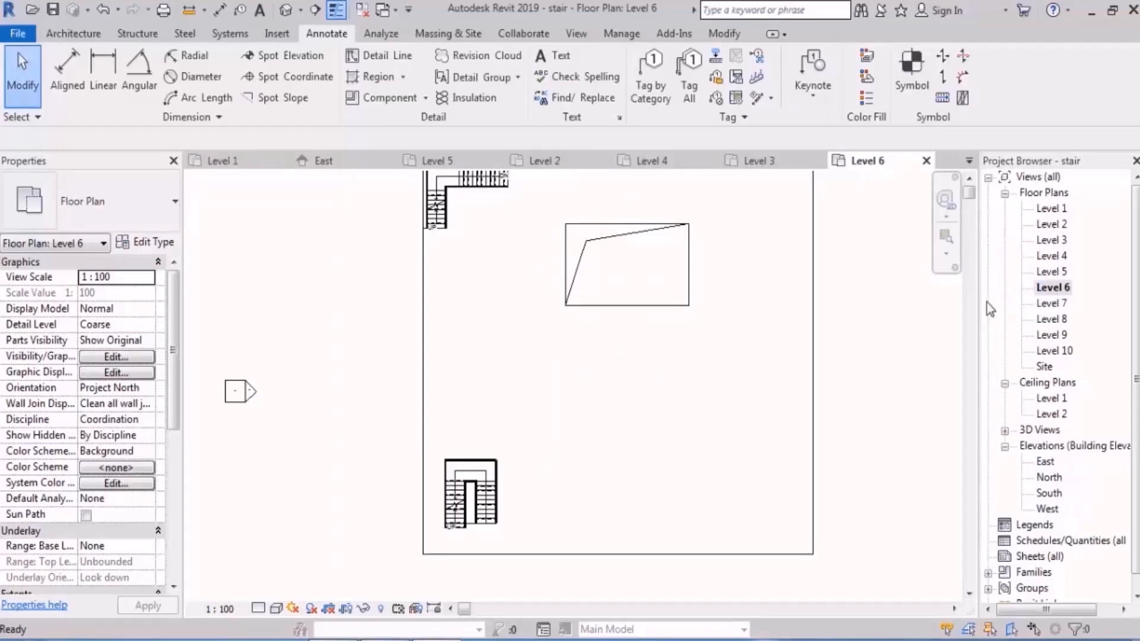
pyautogui.scroll(2, 620, 231)
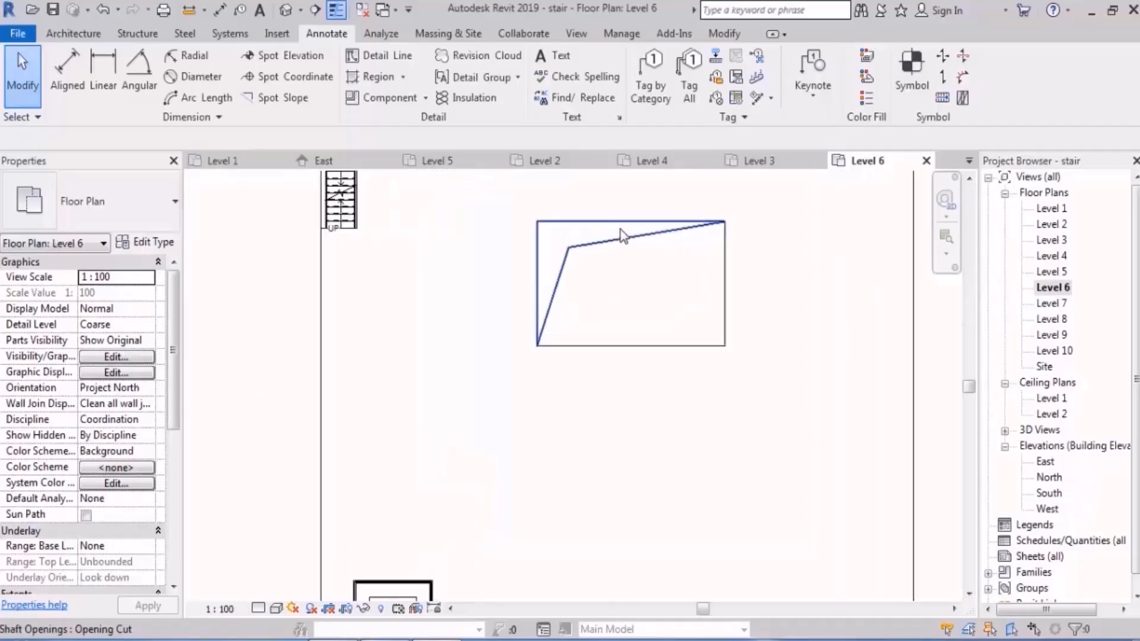
# Step: In the Level 6 plan, edit the rectangular shaft's sketch and delete the bent symbolic line
pyautogui.click(634, 240)
pyautogui.click(673, 98)
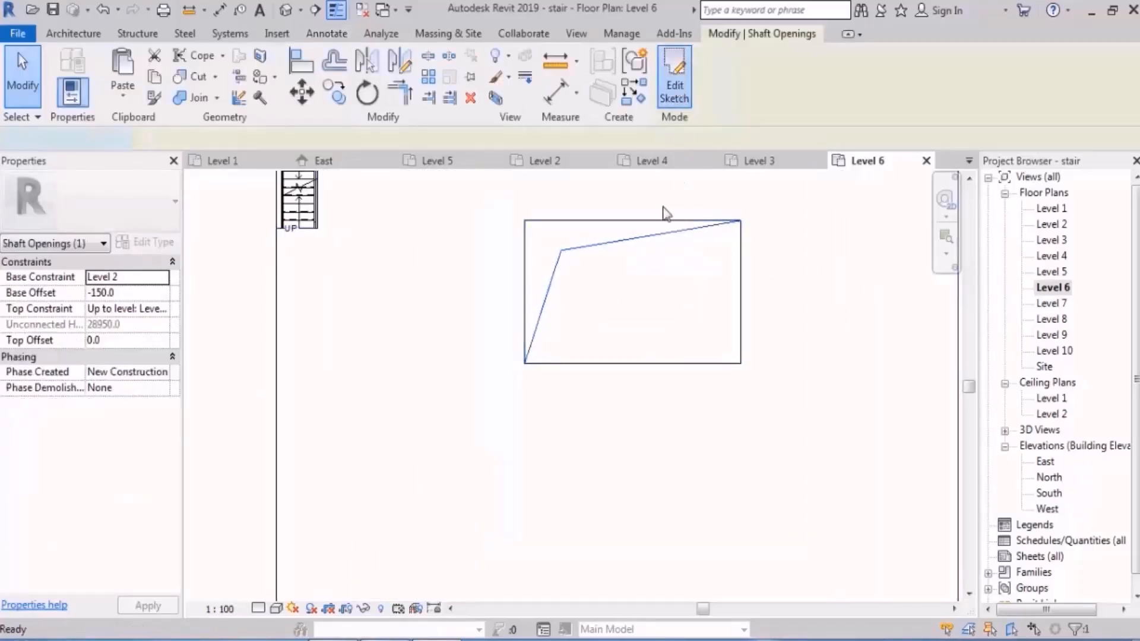
pyautogui.click(612, 251)
pyautogui.press('Delete')
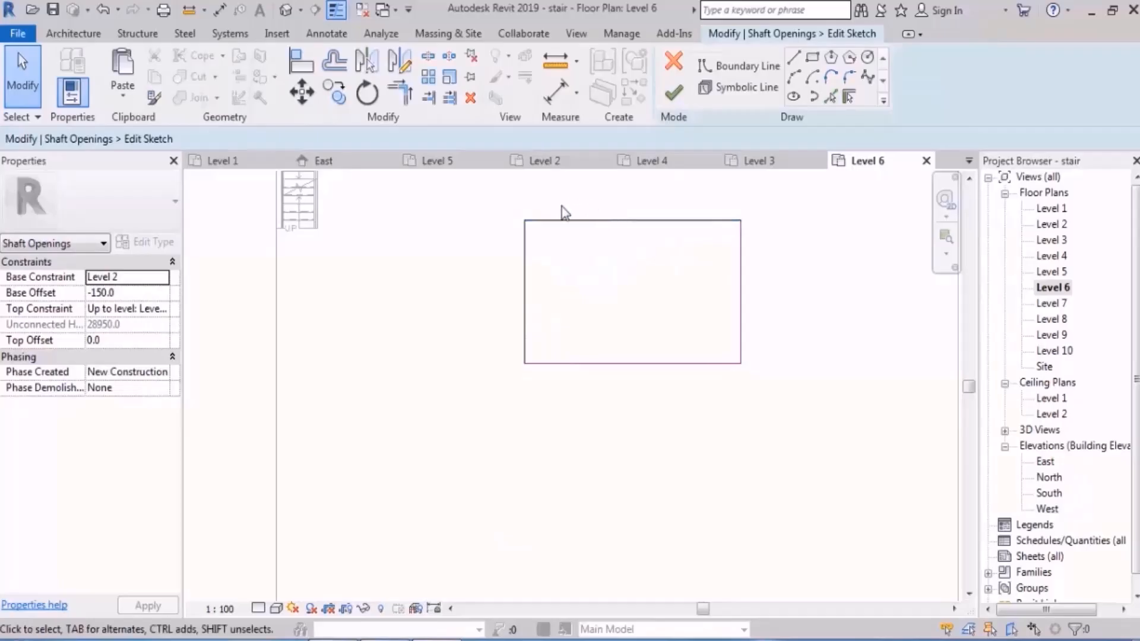
# Step: Filter the selected shaft sketch lines to the two Thin Lines along the upper and left edges and delete them
pyautogui.moveTo(571, 200); pyautogui.dragTo(485, 269)
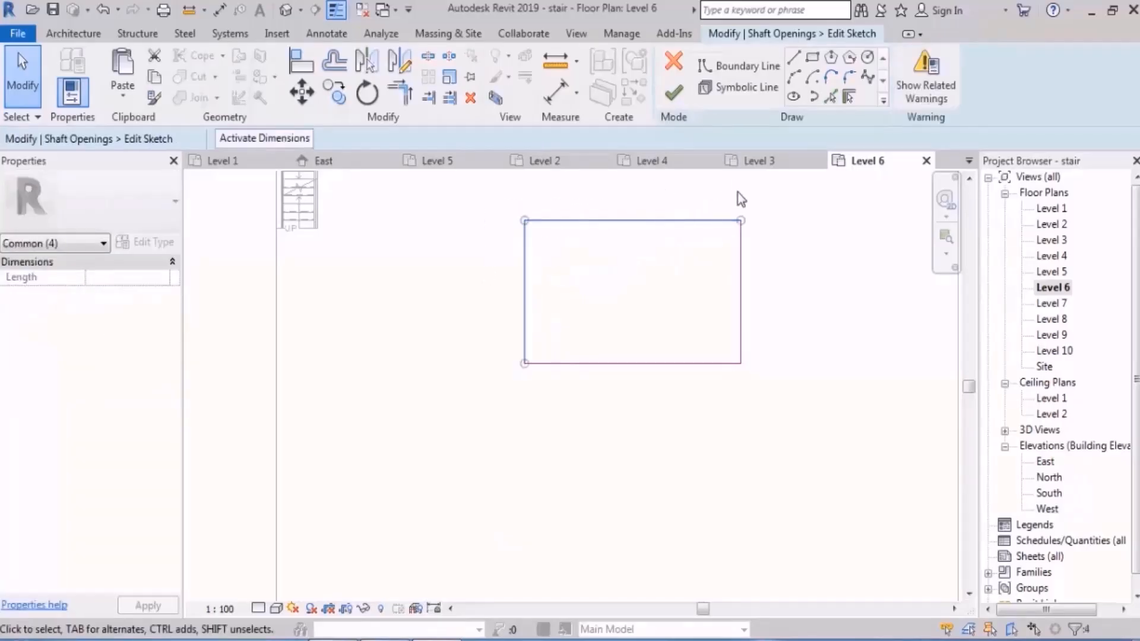
pyautogui.moveTo(803, 249); pyautogui.dragTo(789, 259, button='middle')
pyautogui.moveTo(730, 316); pyautogui.dragTo(724, 315, button='middle')
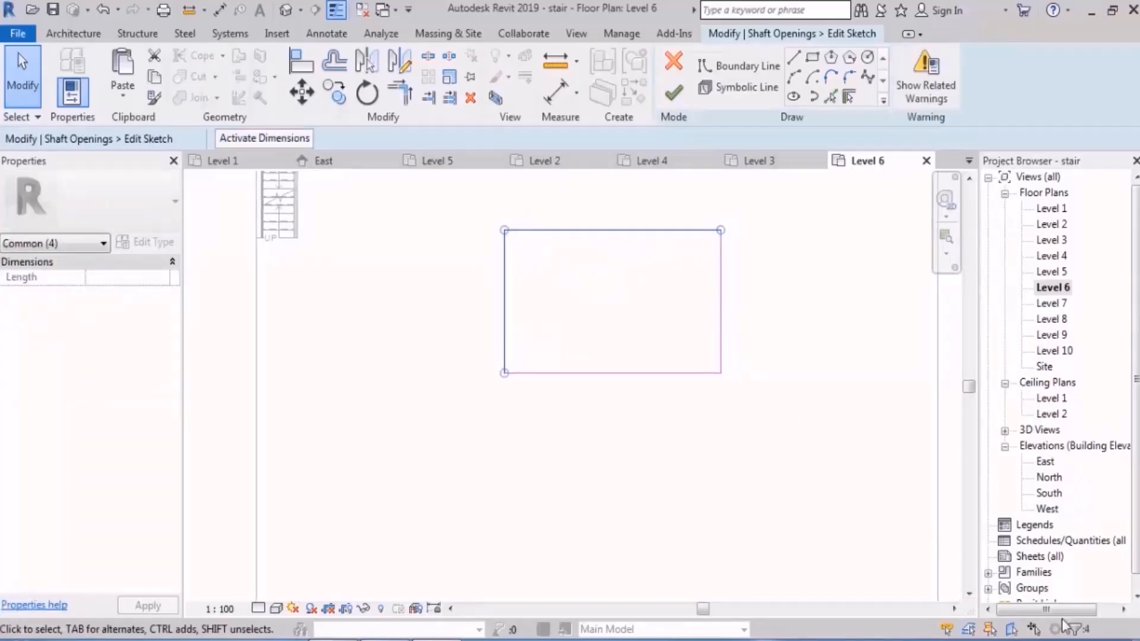
pyautogui.click(1077, 630)
pyautogui.click(916, 247)
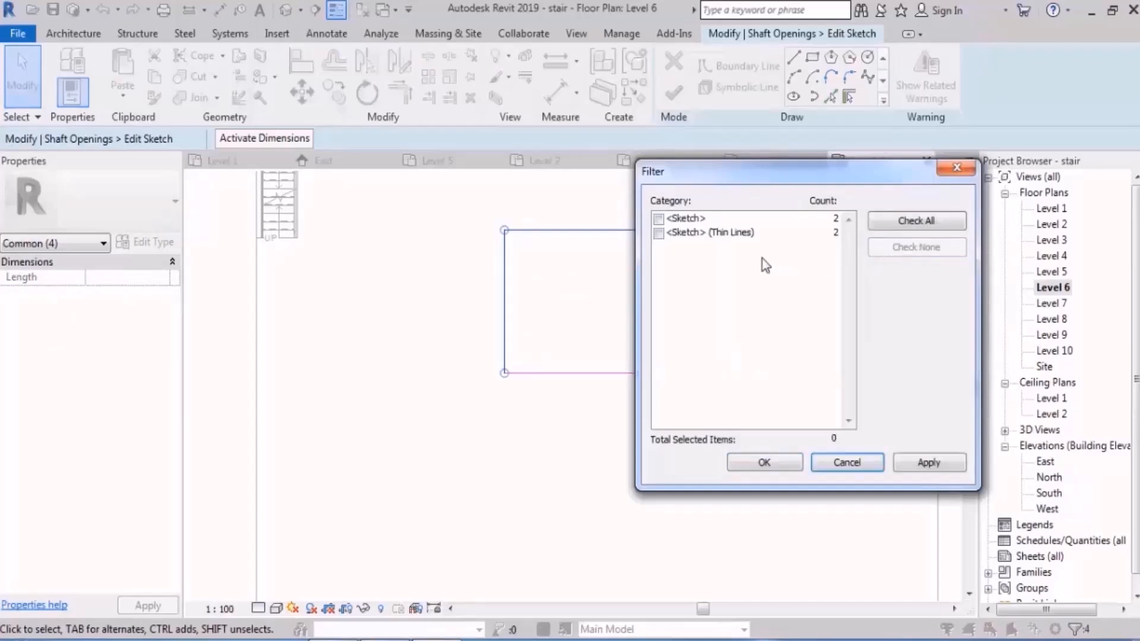
pyautogui.click(659, 234)
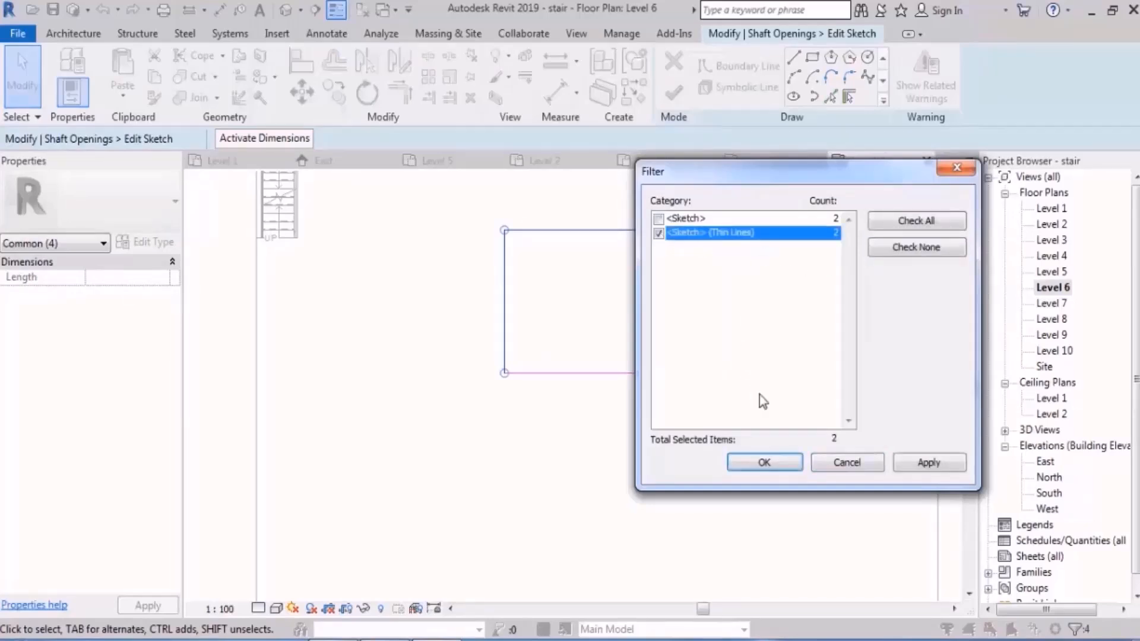
pyautogui.click(777, 465)
pyautogui.click(771, 421)
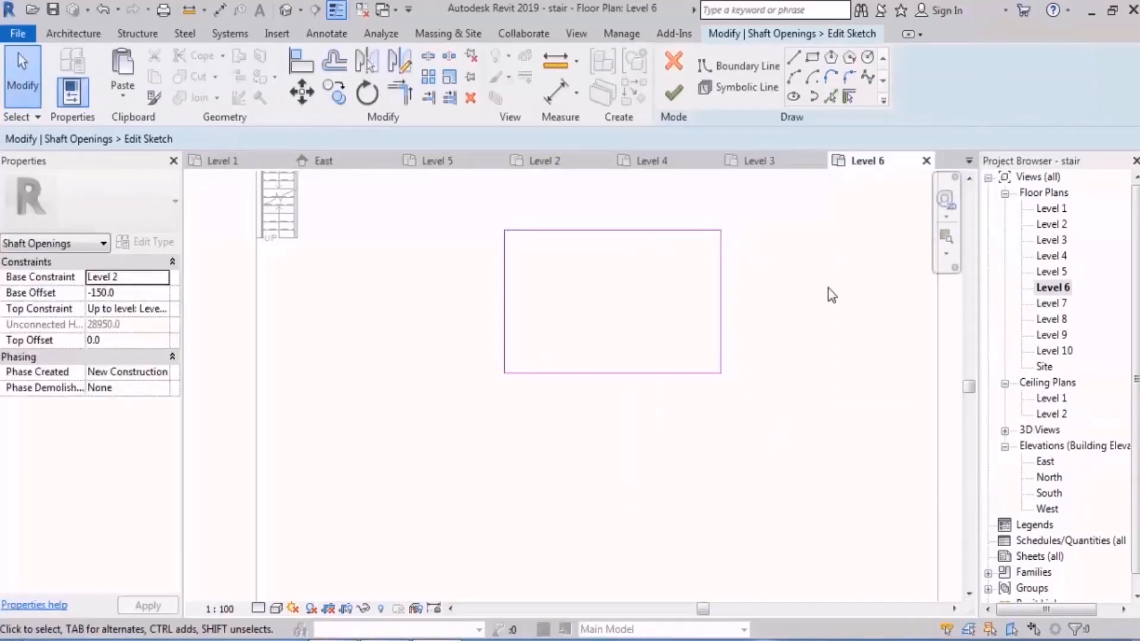
pyautogui.click(794, 58)
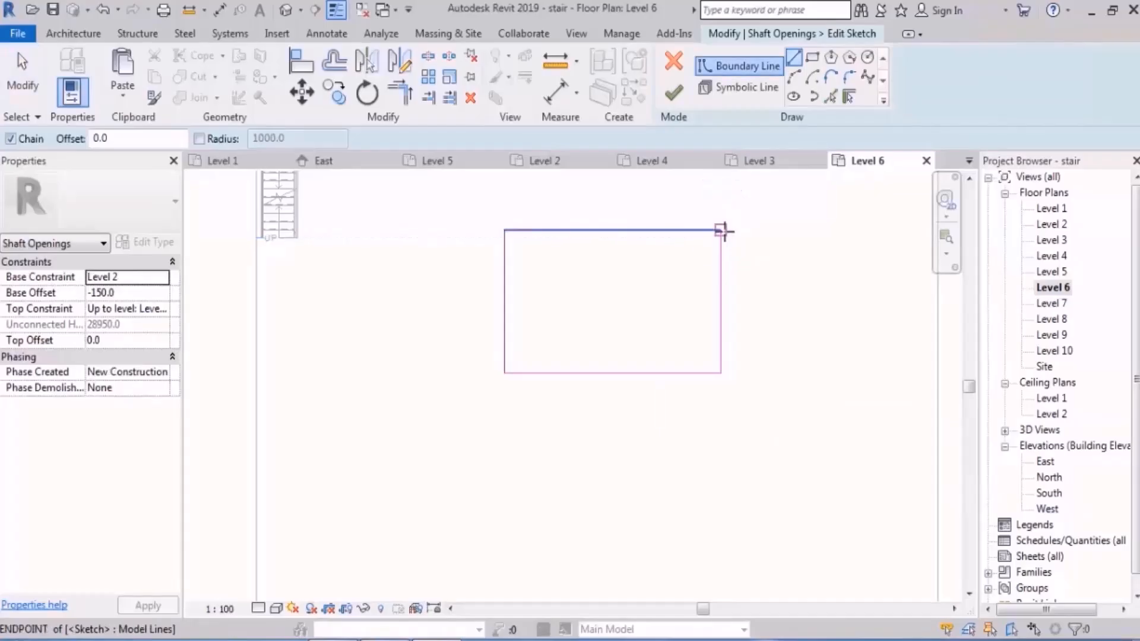
pyautogui.click(720, 231)
pyautogui.click(505, 373)
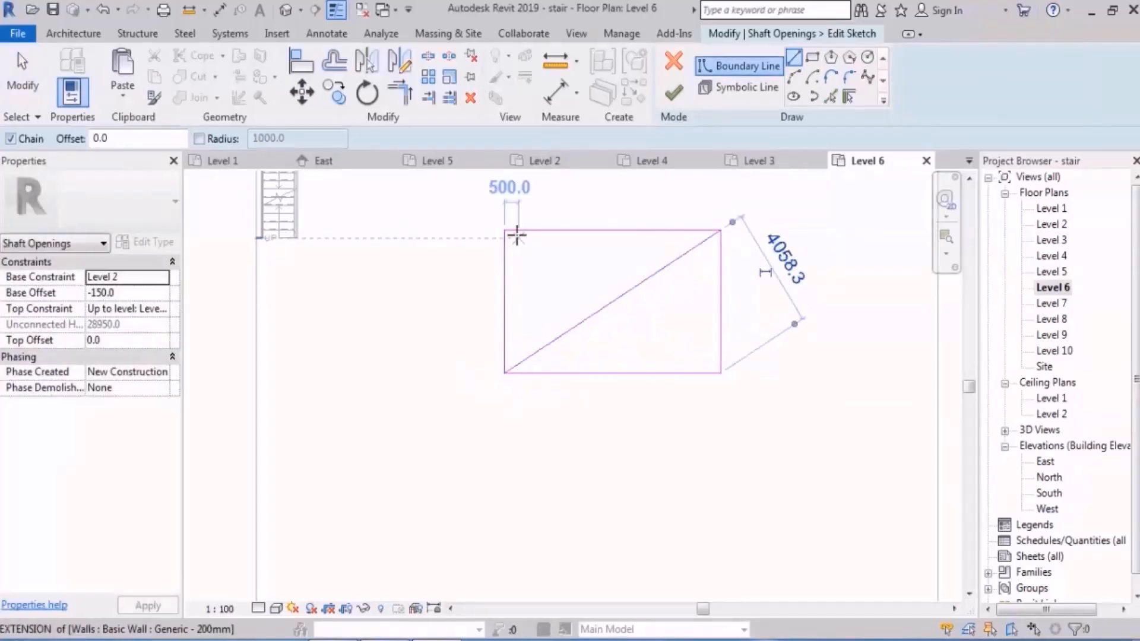
pyautogui.press('Escape')
pyautogui.press('Escape')
pyautogui.click(653, 279)
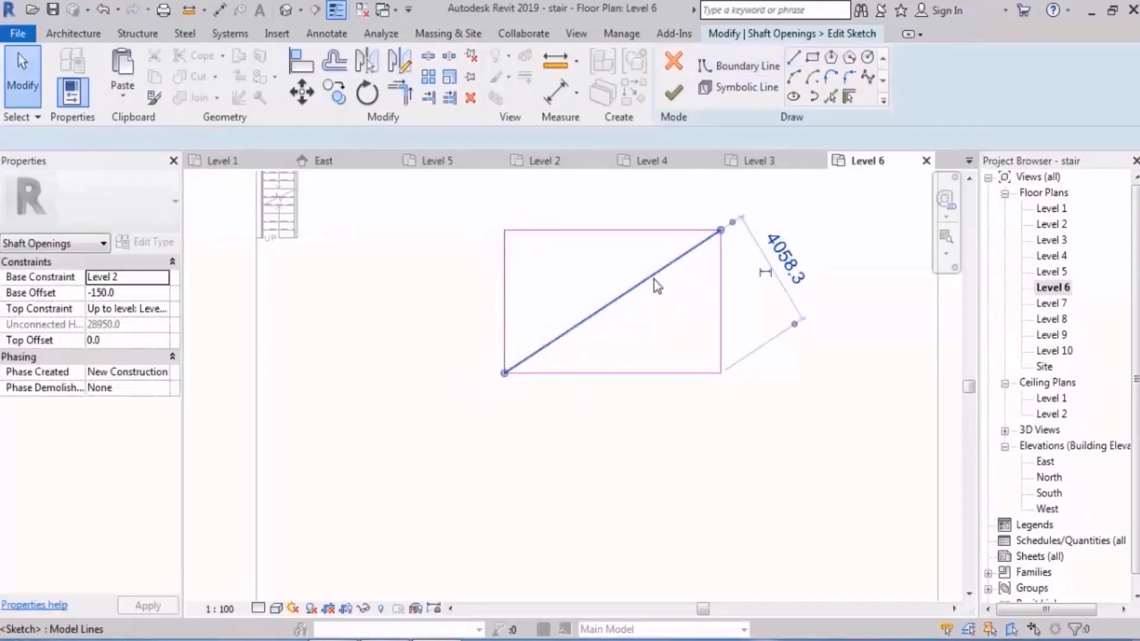
pyautogui.press('Delete')
# Step: Draw symbolic lines along both diagonals of the rectangular shaft, forming an X between its corners, and finish the sketch
pyautogui.click(746, 90)
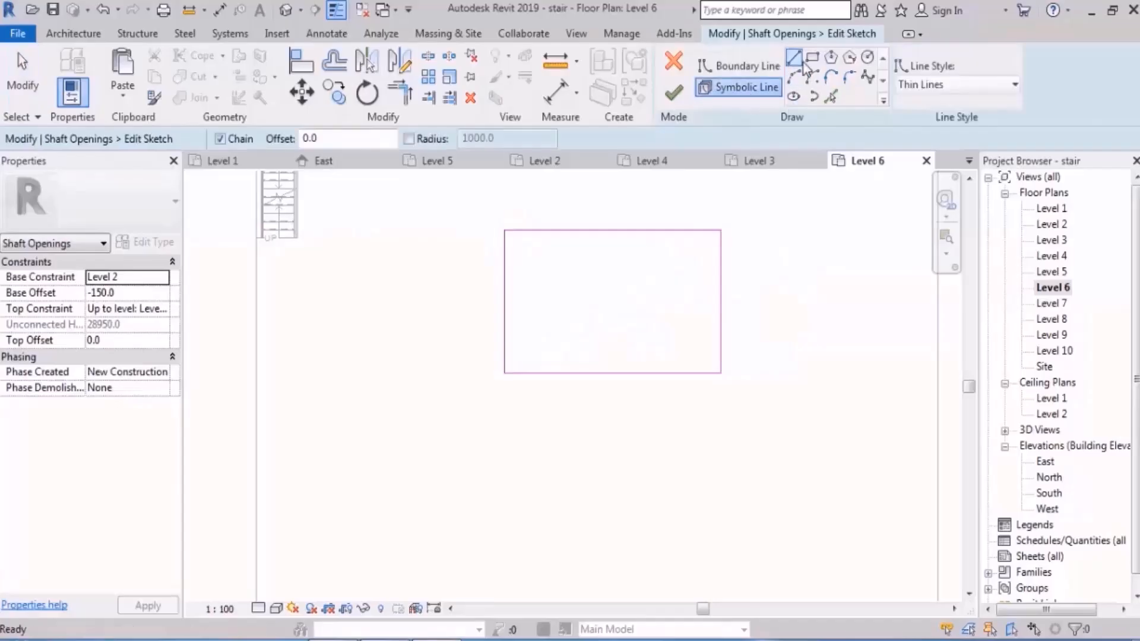
pyautogui.click(504, 231)
pyautogui.click(589, 319)
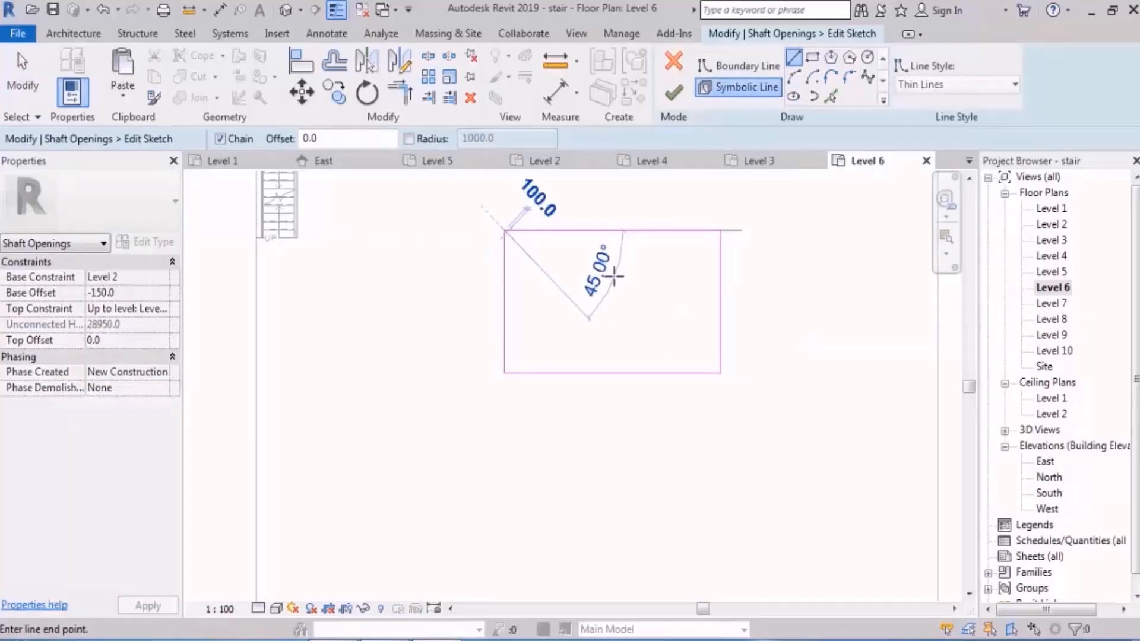
pyautogui.click(720, 374)
pyautogui.click(720, 230)
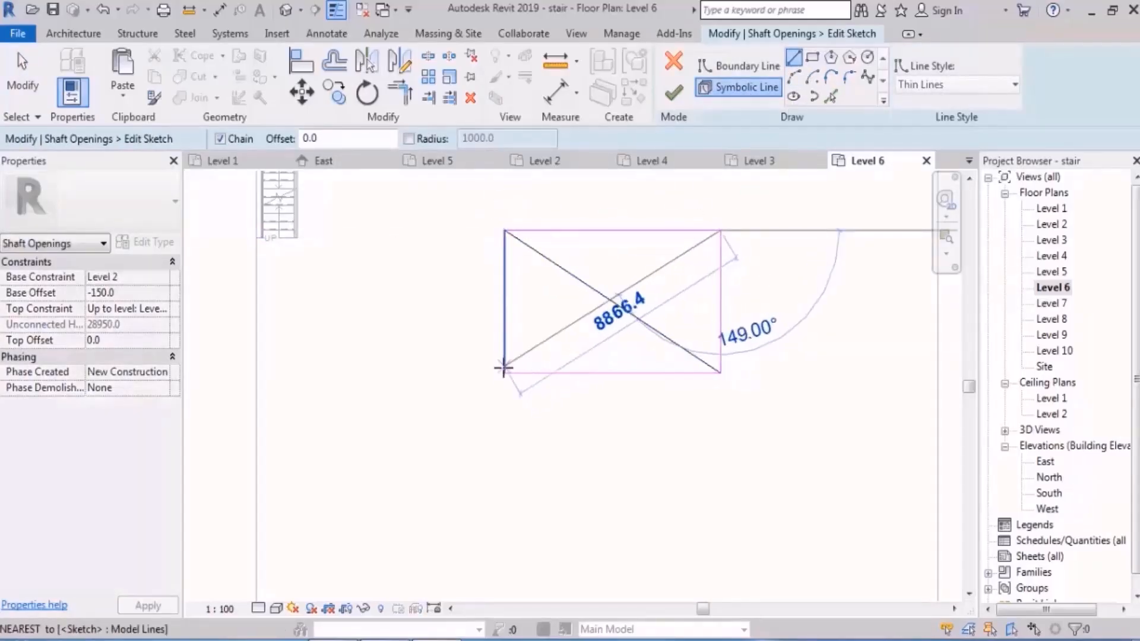
pyautogui.click(505, 373)
pyautogui.click(673, 93)
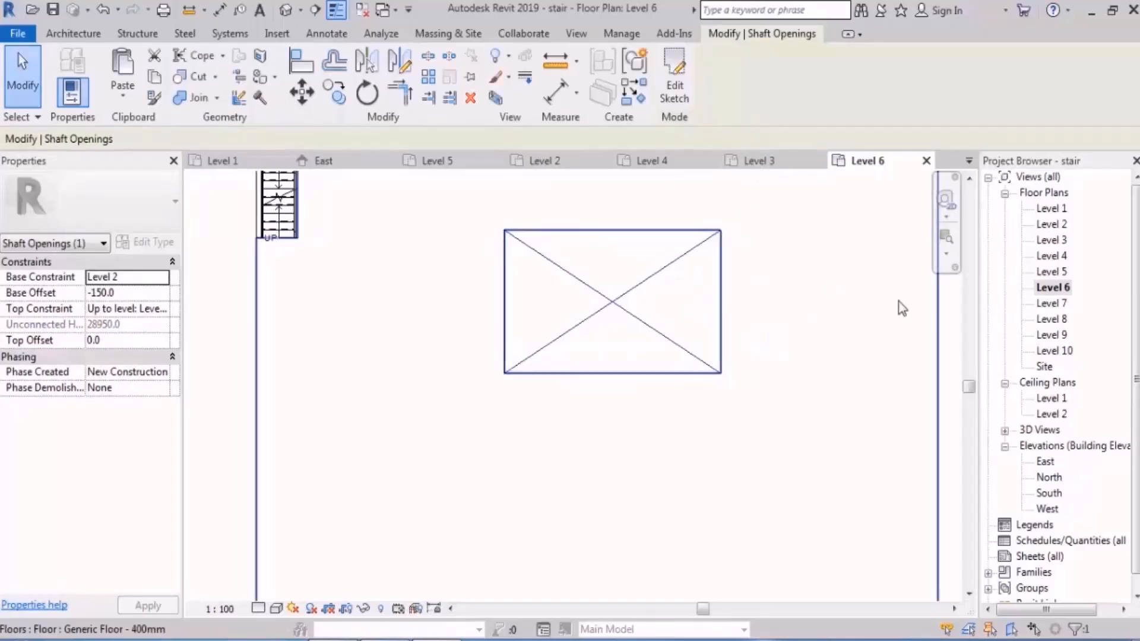
# Step: Examine the rectangular shaft's crossed symbolic lines in the Level 2 plan
pyautogui.doubleClick(1052, 223)
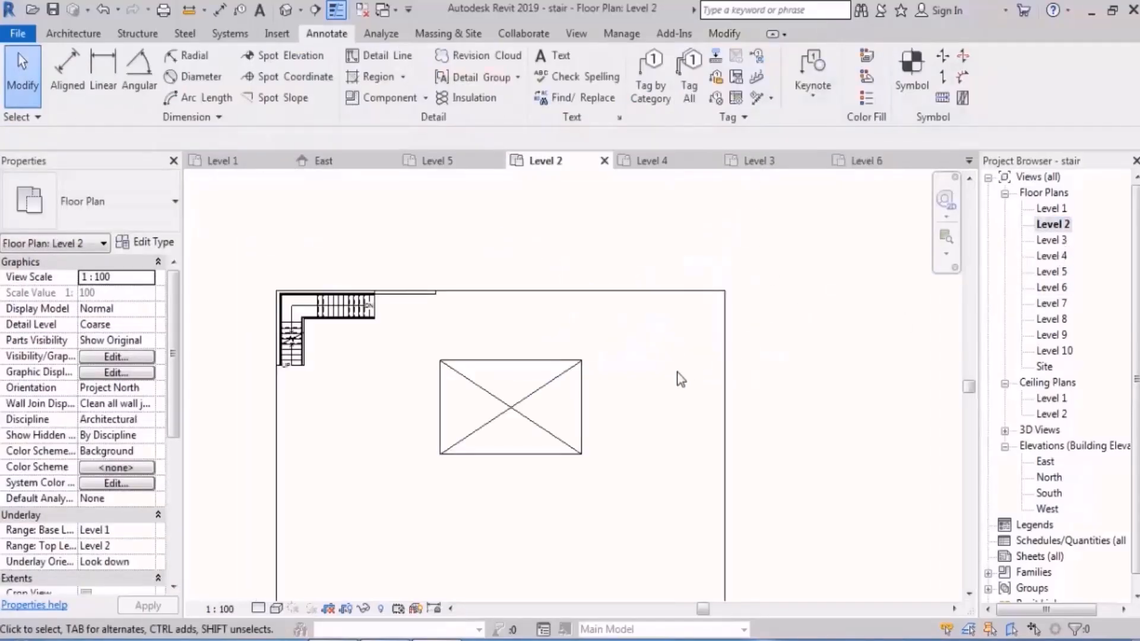
pyautogui.moveTo(675, 373); pyautogui.dragTo(607, 338, button='middle')
pyautogui.click(514, 354)
pyautogui.click(558, 359)
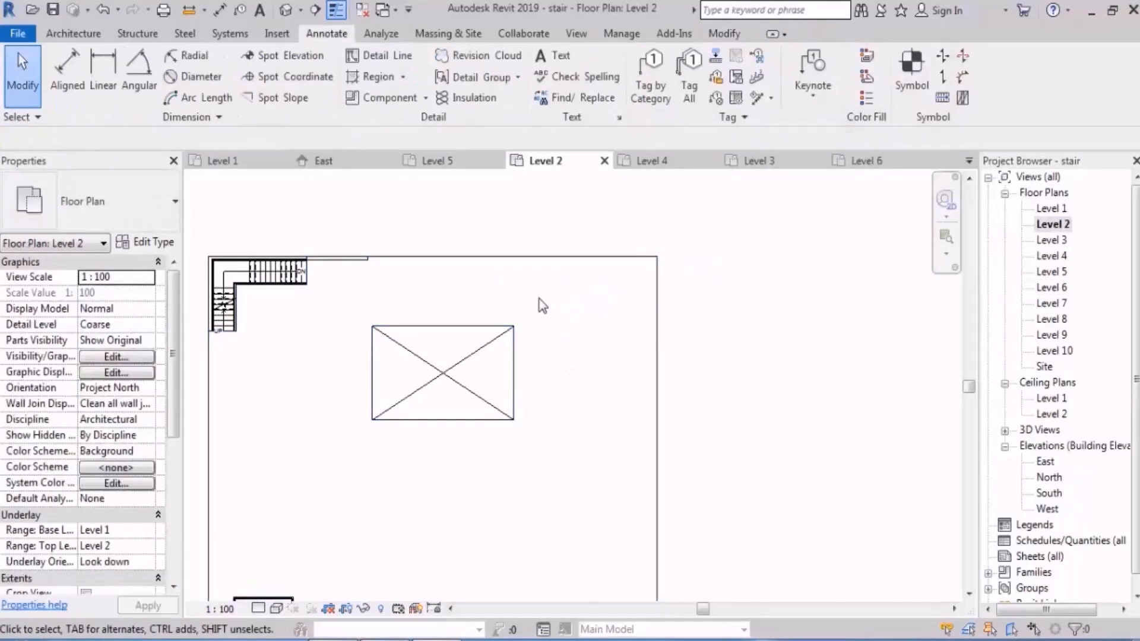
pyautogui.click(475, 356)
pyautogui.scroll(-3, 539, 305)
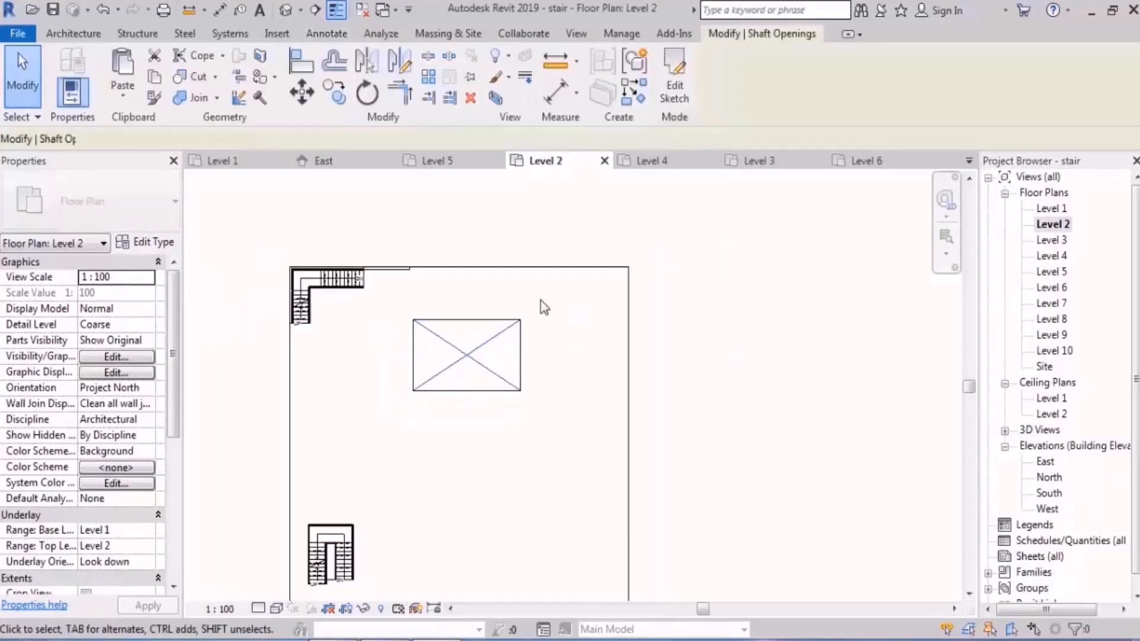
pyautogui.moveTo(519, 272); pyautogui.dragTo(561, 390)
pyautogui.click(737, 340)
# Step: Compare the rectangular shaft's crossed symbolic lines in the Level 3 and Level 6 plans
pyautogui.doubleClick(1062, 242)
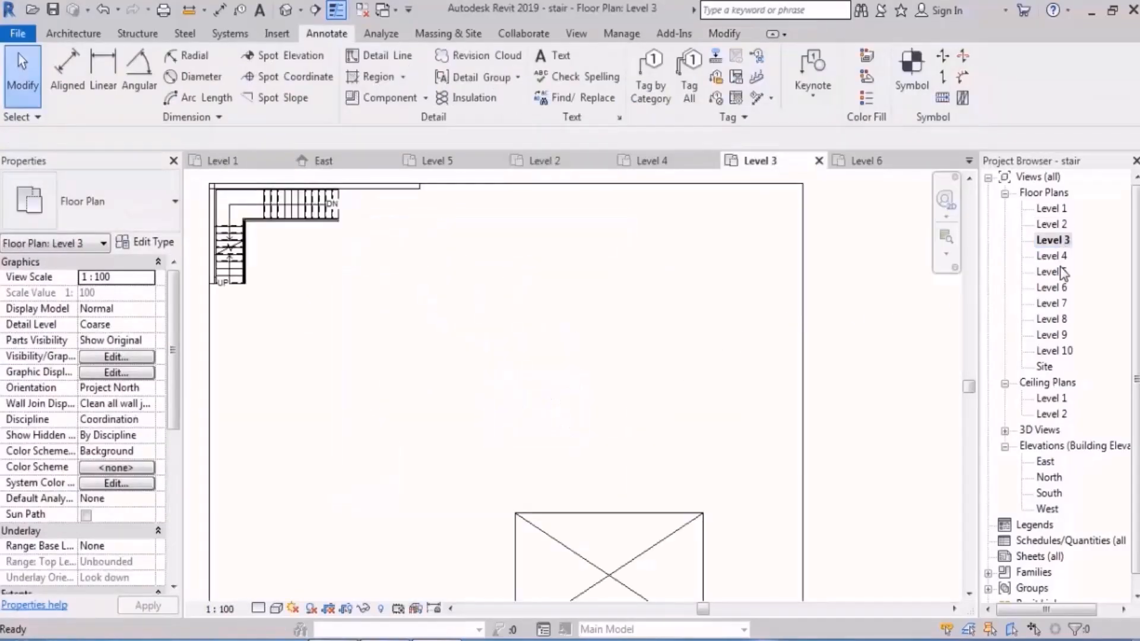
pyautogui.doubleClick(1053, 288)
pyautogui.scroll(-1, 676, 351)
pyautogui.moveTo(676, 351); pyautogui.dragTo(589, 344, button='middle')
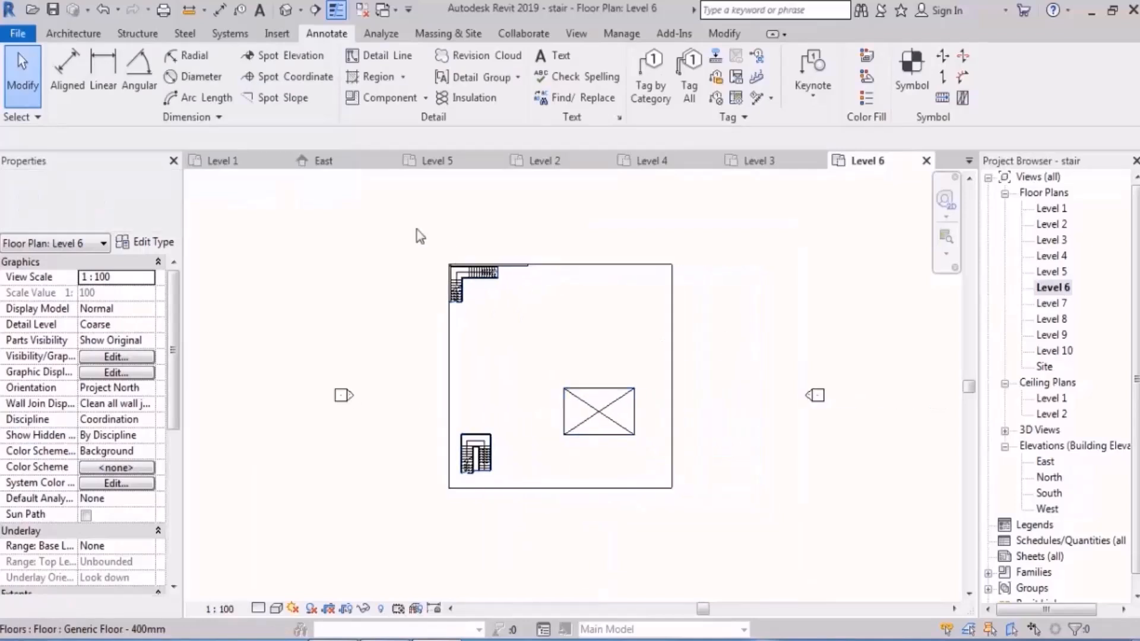
pyautogui.click(927, 161)
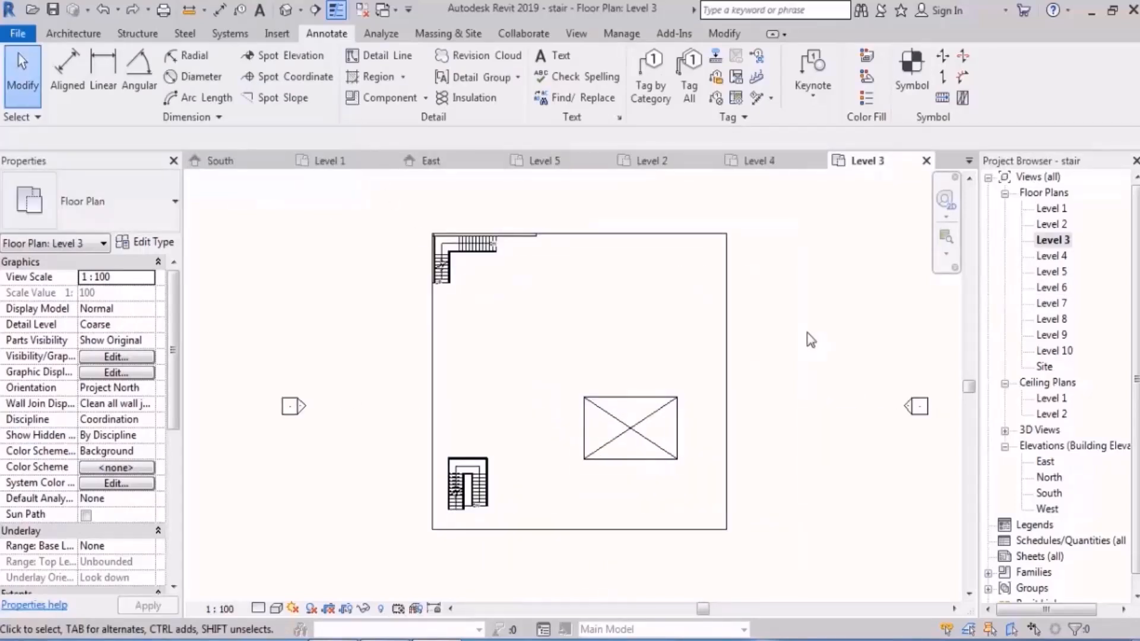
pyautogui.scroll(2, 587, 513)
pyautogui.moveTo(586, 513); pyautogui.dragTo(591, 469, button='middle')
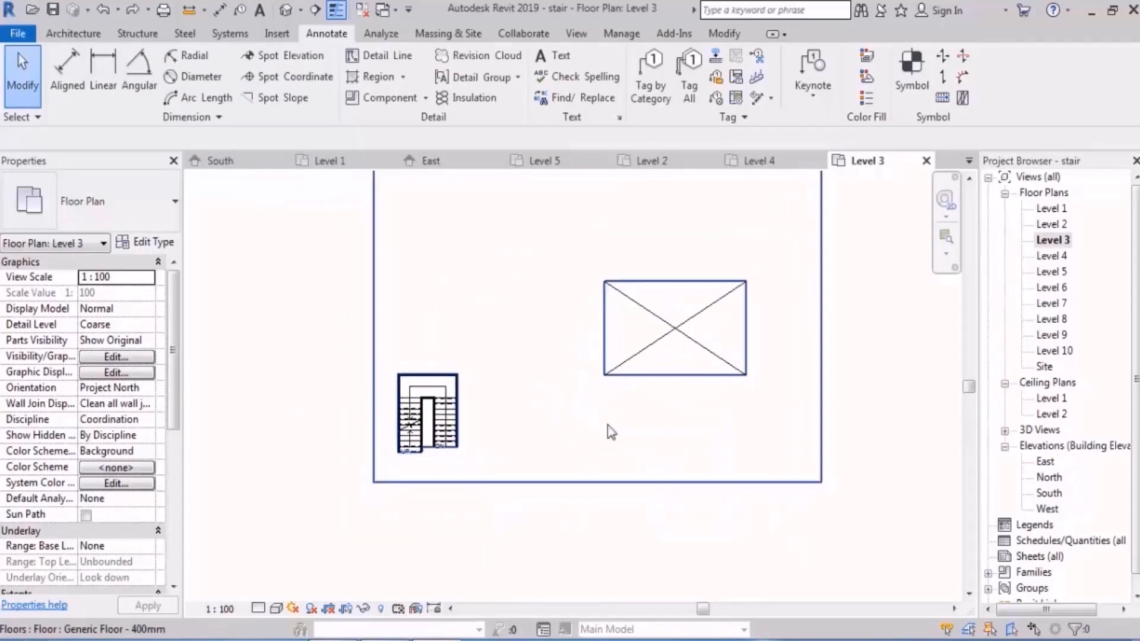
# Step: In the Site plan, copy the U-shaped stair with its railings and shaft to the open floor area above the rectangular shaft
pyautogui.doubleClick(1046, 367)
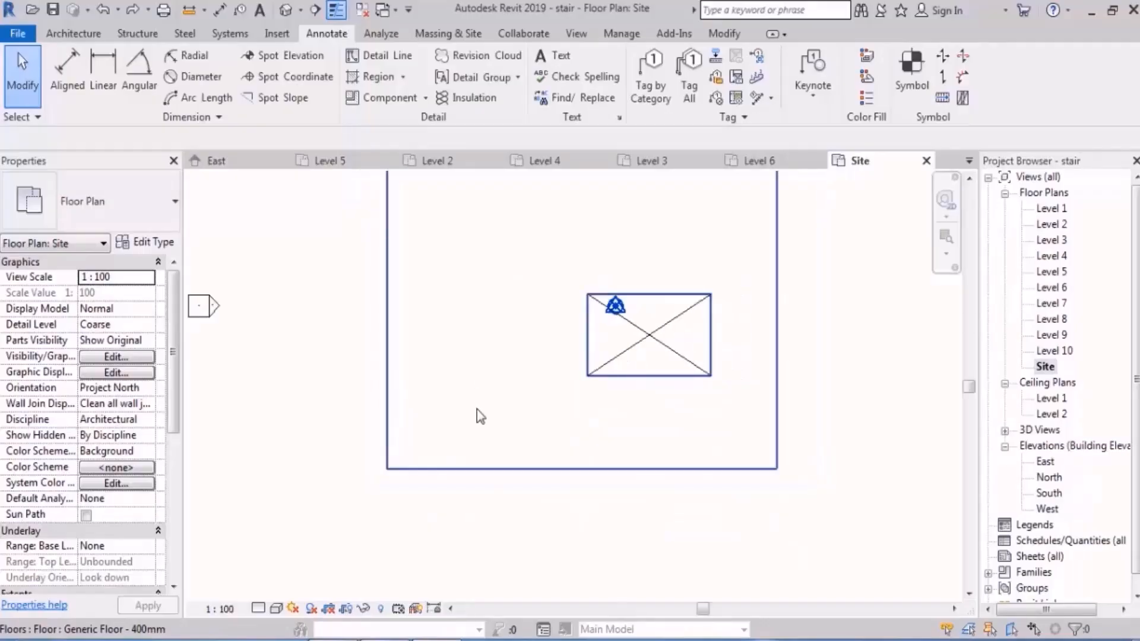
pyautogui.scroll(-2, 481, 416)
pyautogui.scroll(1, 432, 512)
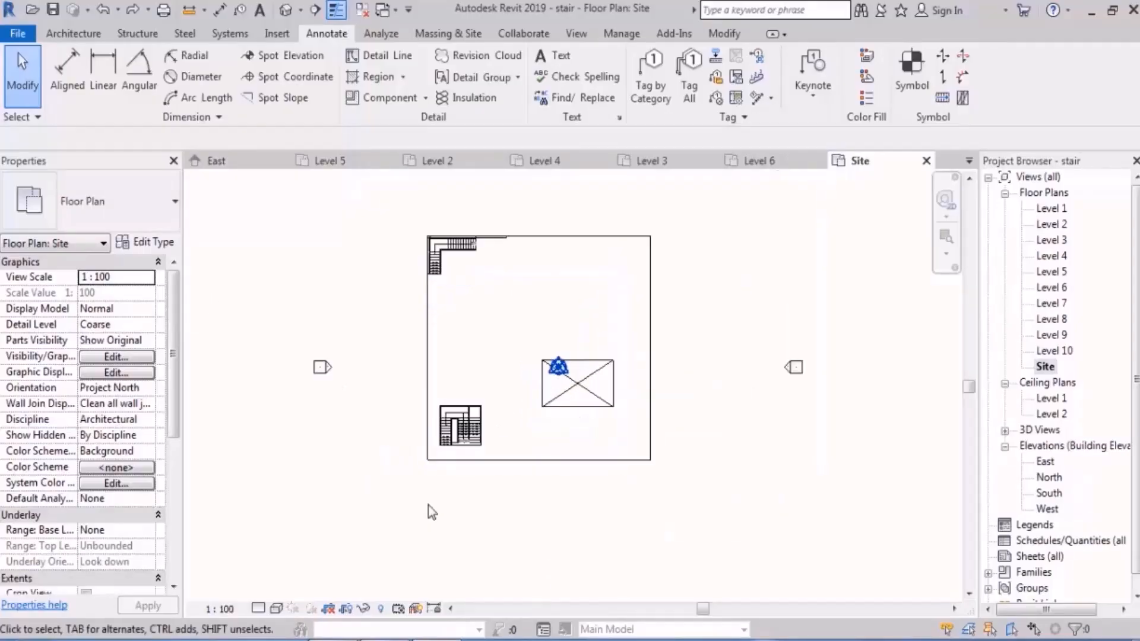
pyautogui.scroll(1, 432, 512)
pyautogui.moveTo(392, 473); pyautogui.dragTo(536, 311)
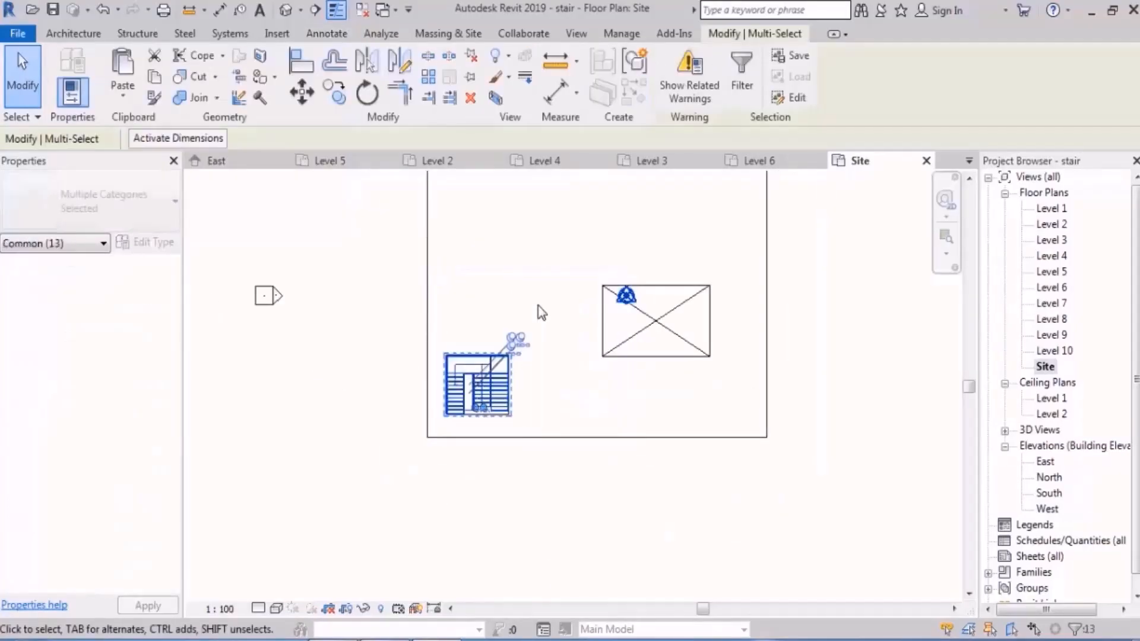
pyautogui.click(336, 93)
pyautogui.scroll(5, 501, 375)
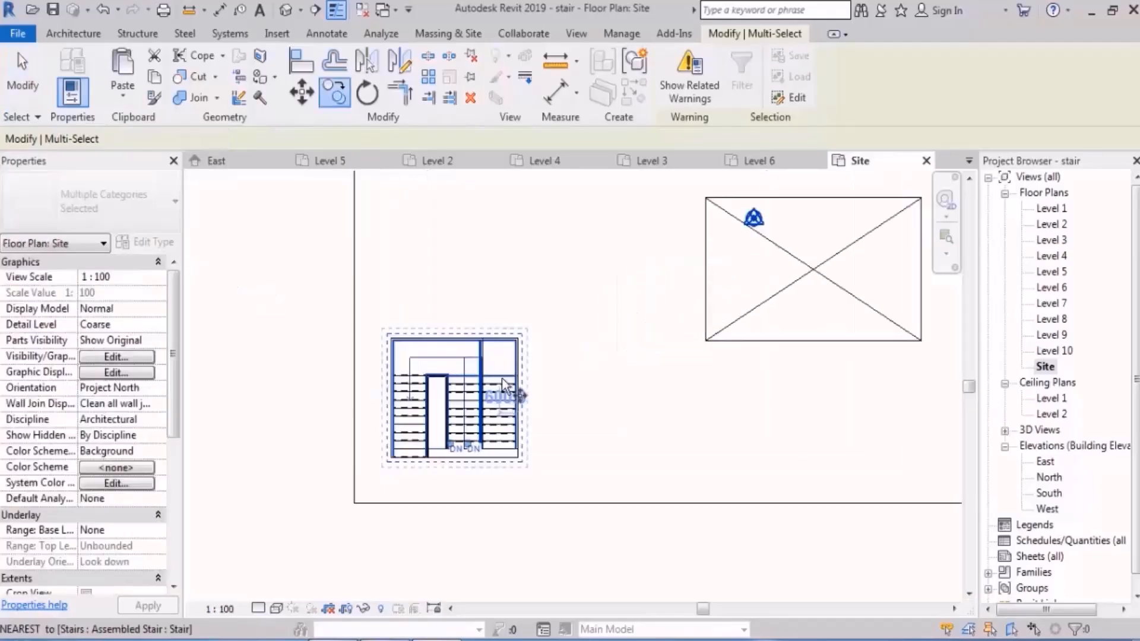
pyautogui.click(463, 393)
pyautogui.scroll(-1, 464, 518)
pyautogui.scroll(-2, 463, 517)
pyautogui.moveTo(674, 258); pyautogui.dragTo(648, 351, button='middle')
pyautogui.click(638, 337)
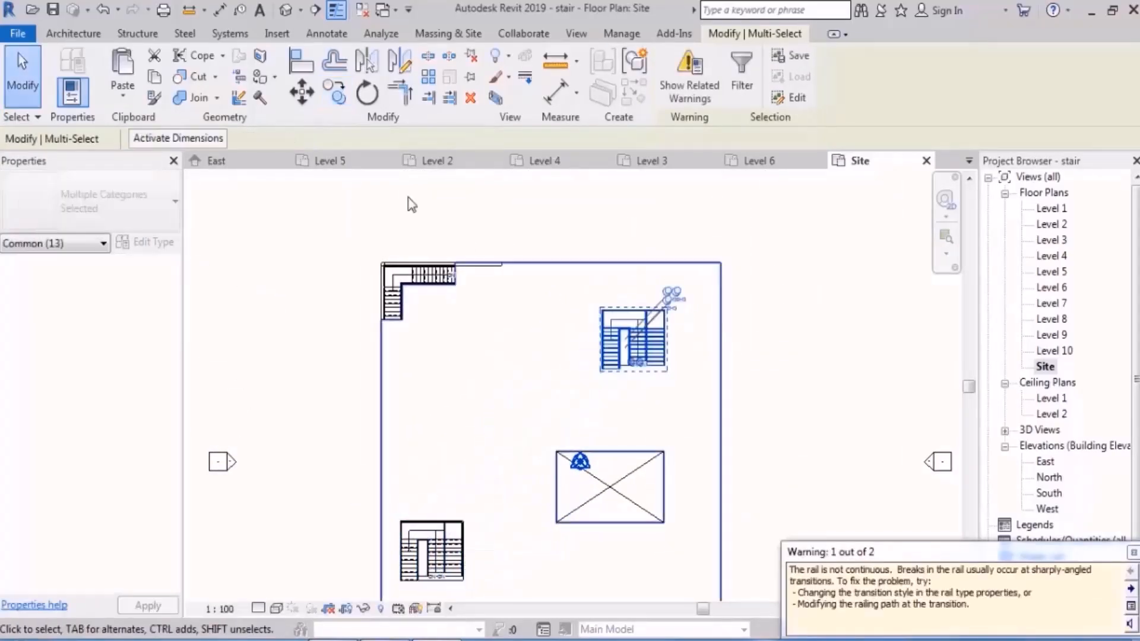
# Step: Rotate the copied stair and its shaft about 24° counterclockwise, and inspect the stairs and floor openings in the 3D view
pyautogui.click(367, 93)
pyautogui.click(778, 450)
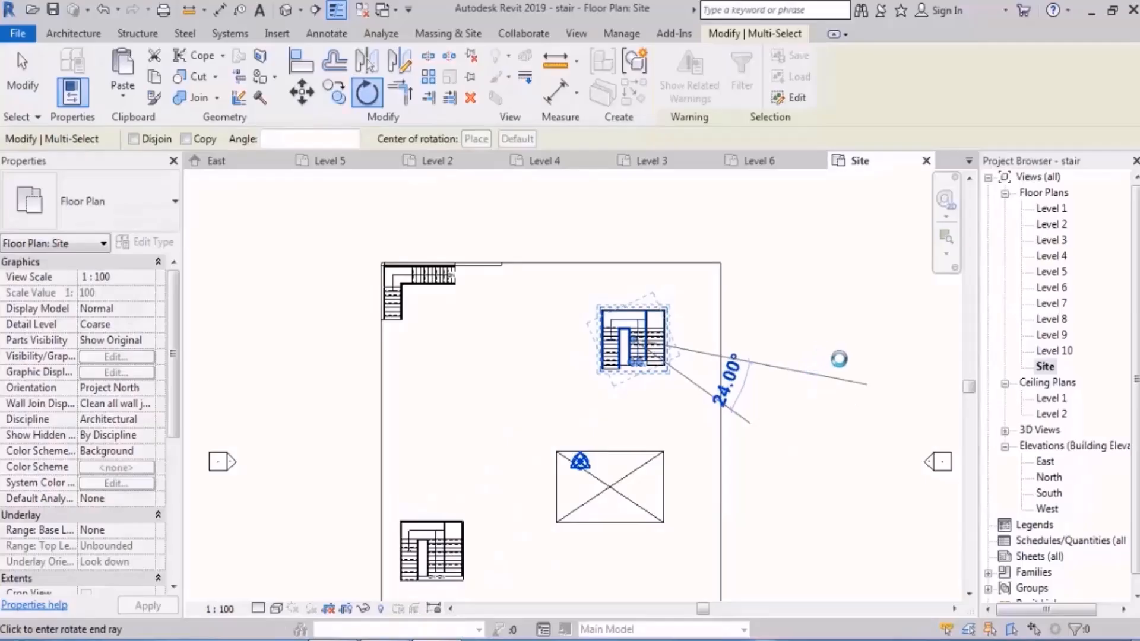
pyautogui.click(840, 356)
pyautogui.click(797, 340)
pyautogui.click(286, 9)
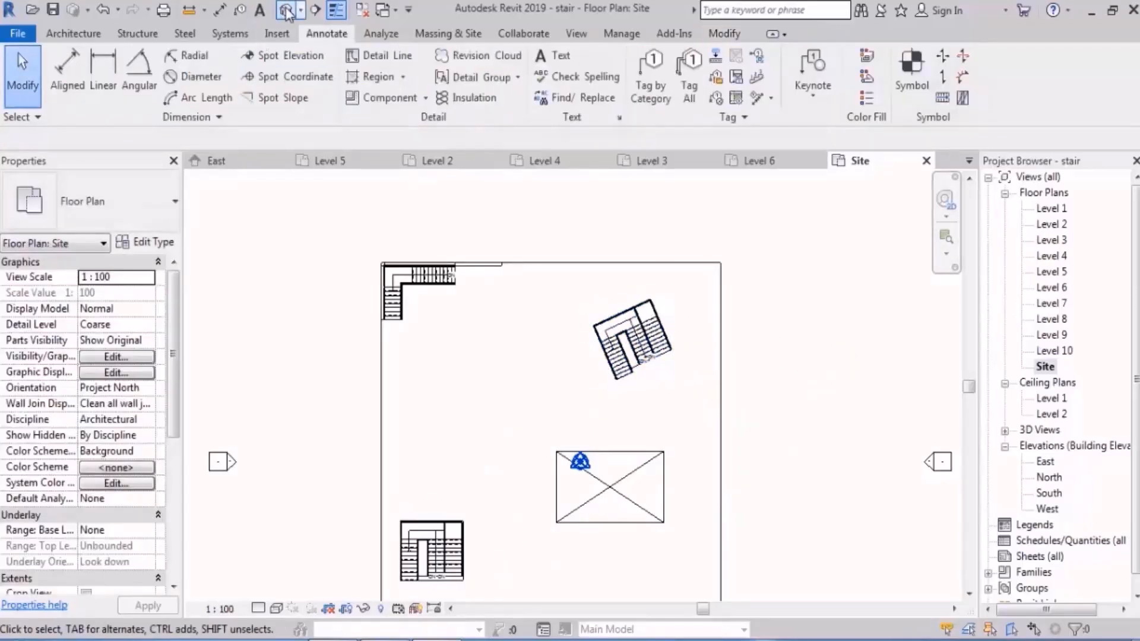
pyautogui.moveTo(636, 366)
pyautogui.keyDown('shift'); pyautogui.mouseDown(button='middle')
pyautogui.moveTo(580, 412)
pyautogui.moveTo(527, 402)
pyautogui.moveTo(631, 368)
pyautogui.mouseUp(button='middle'); pyautogui.keyUp('shift')
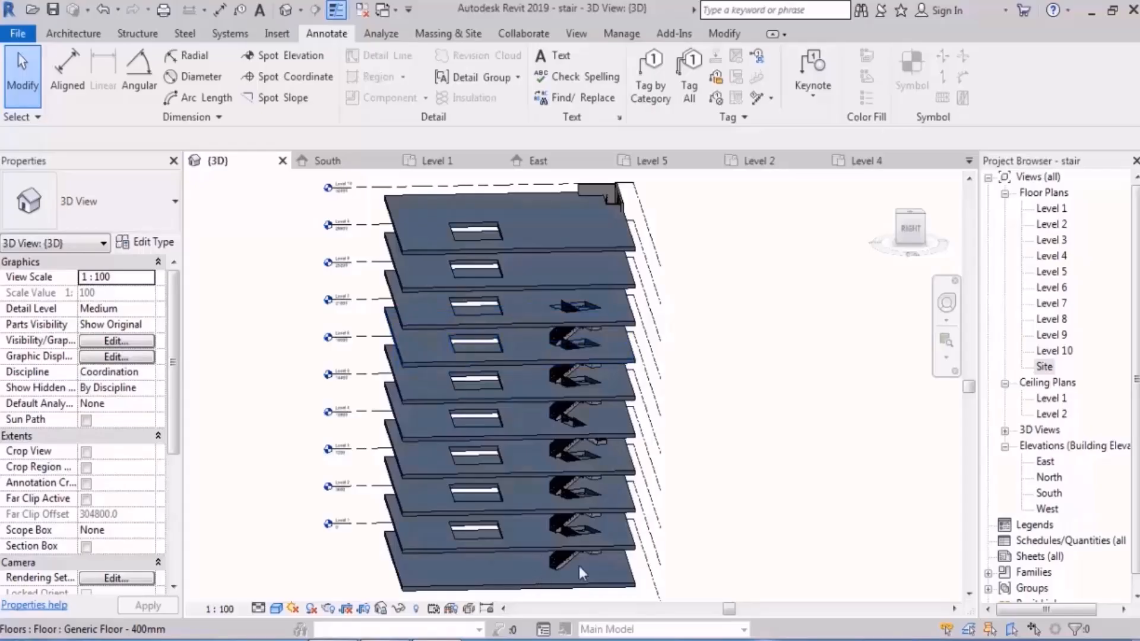
pyautogui.scroll(3, 579, 564)
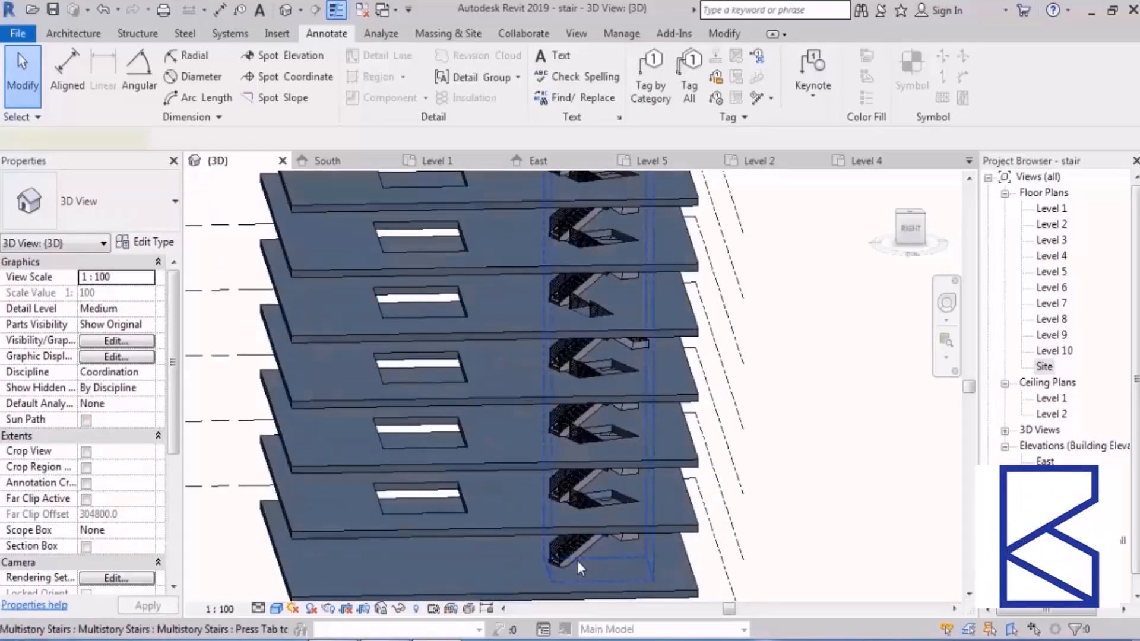
pyautogui.click(577, 561)
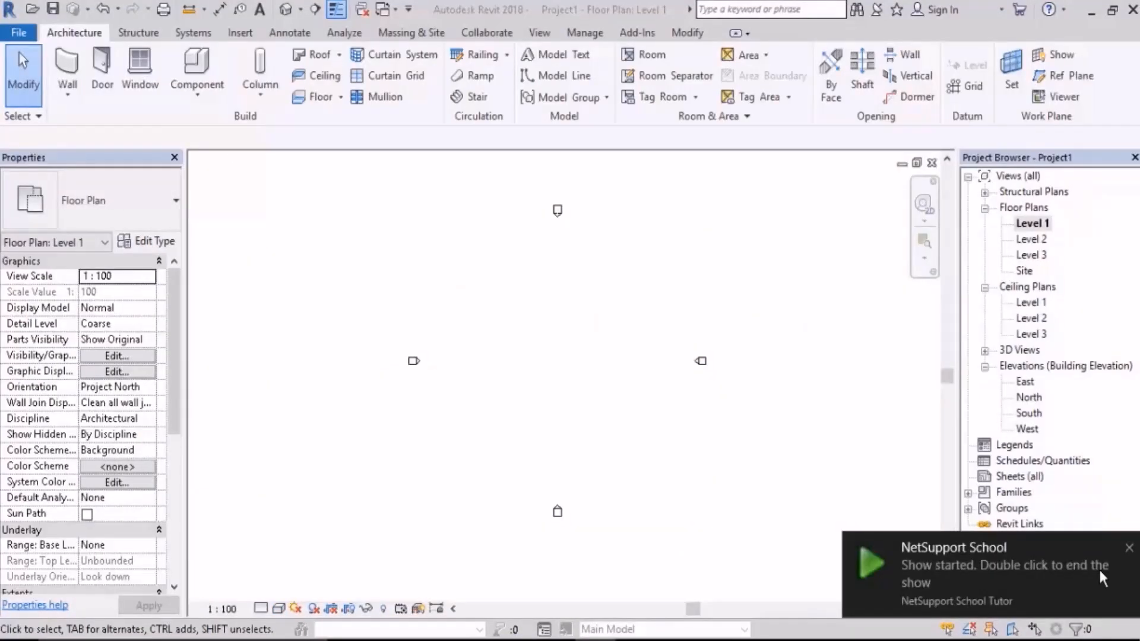
# Step: In the new project's Level 1 plan, create a U-shaped stair to Level 2 with a 13-riser run, a landing and a 10-riser run
pyautogui.click(1130, 548)
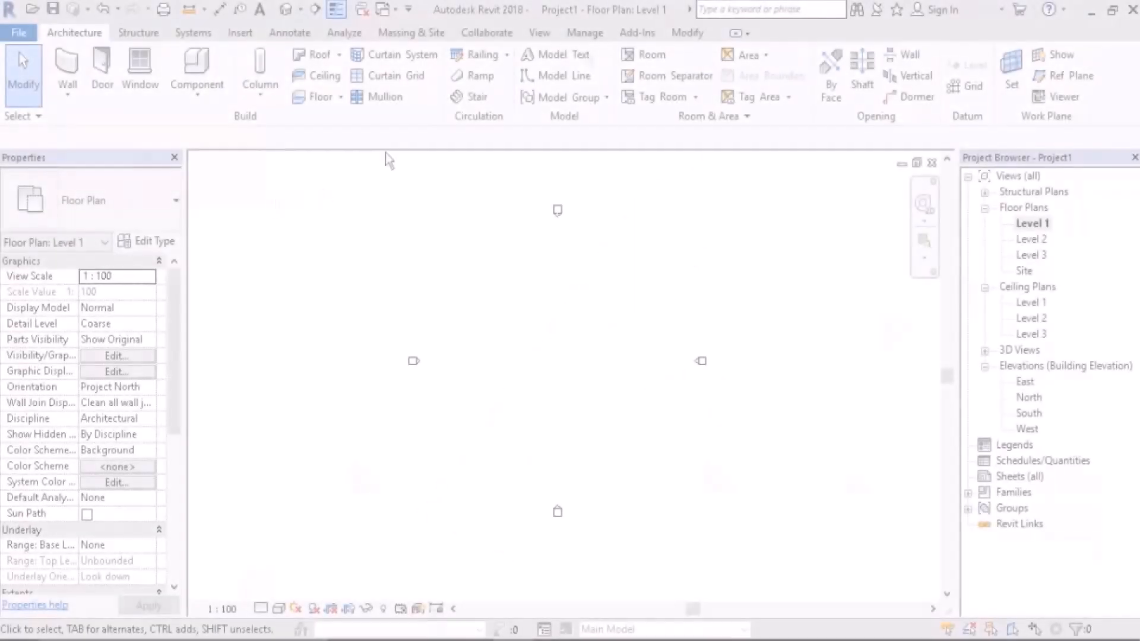
pyautogui.click(474, 96)
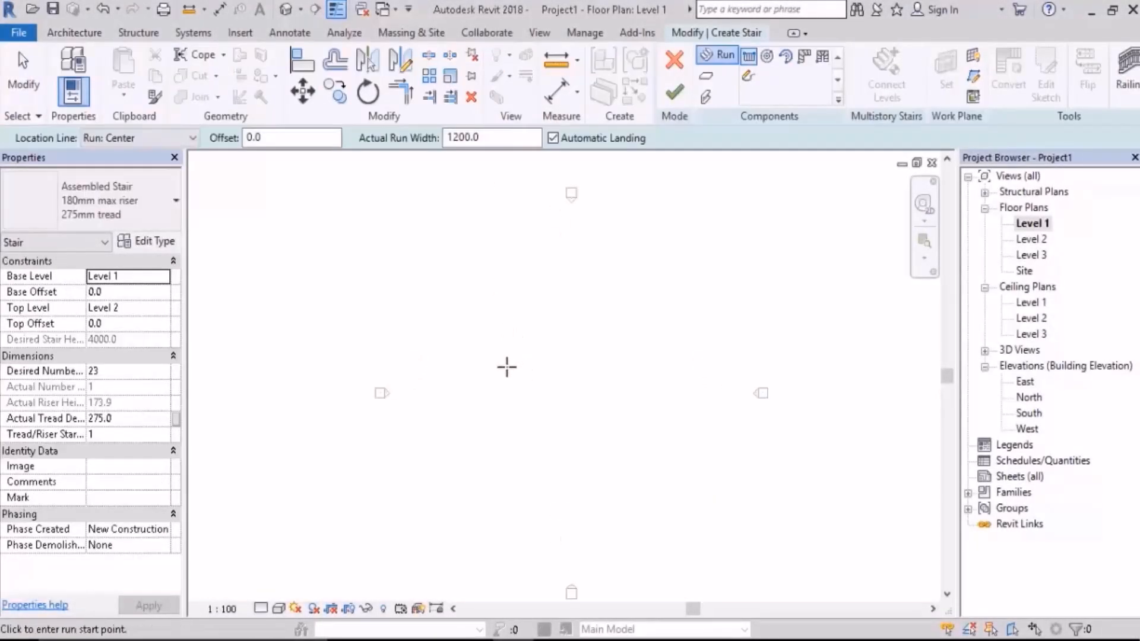
pyautogui.scroll(1, 506, 367)
pyautogui.click(491, 397)
pyautogui.scroll(4, 483, 362)
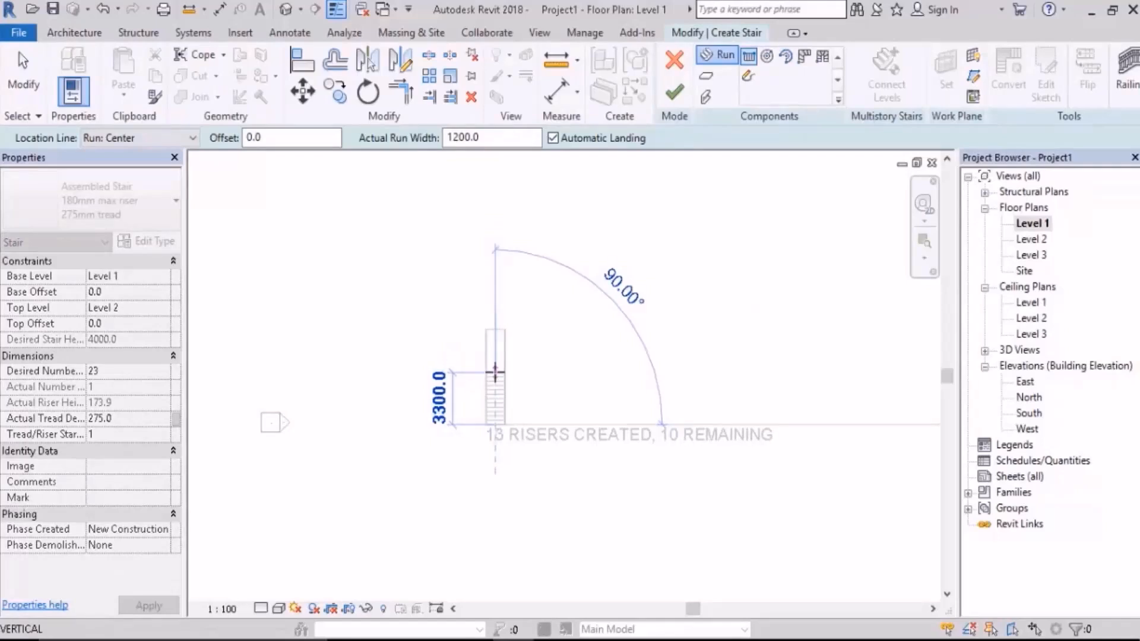
pyautogui.click(495, 372)
pyautogui.scroll(2, 515, 386)
pyautogui.click(538, 364)
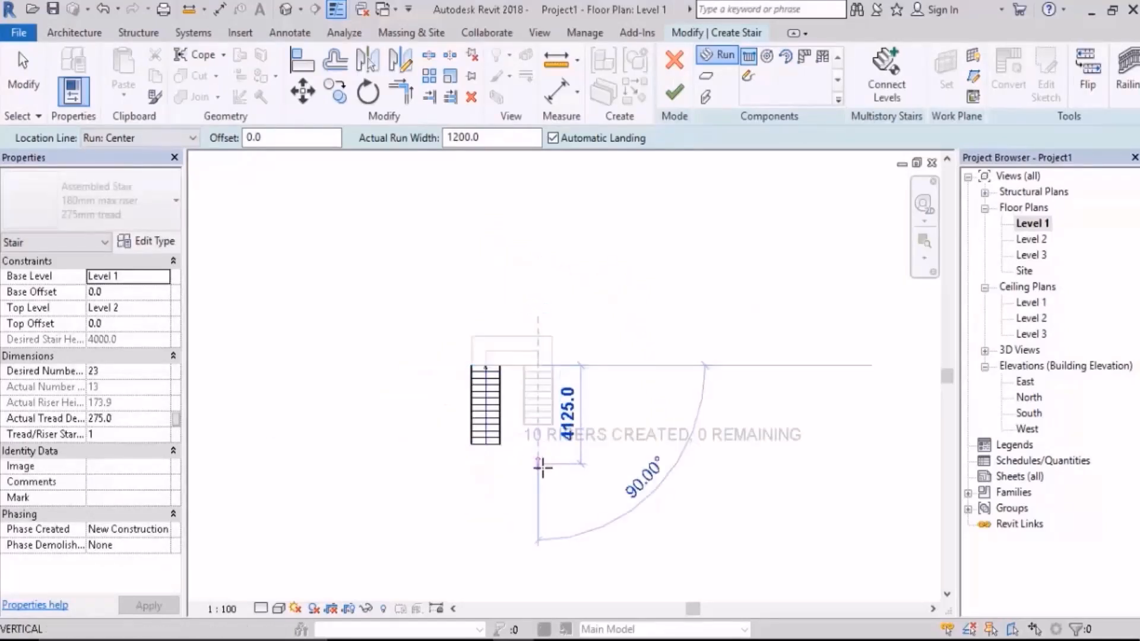
pyautogui.click(542, 467)
pyautogui.press('Escape')
pyautogui.press('Escape')
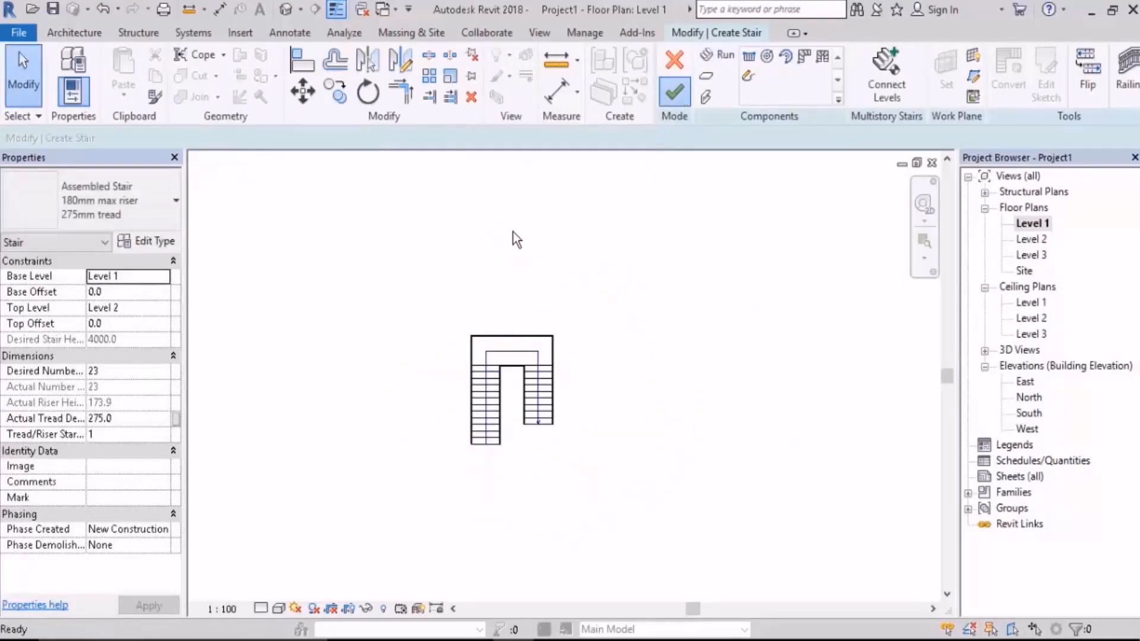
# Step: In the 3D view, select the stair's railings and delete them
pyautogui.click(287, 11)
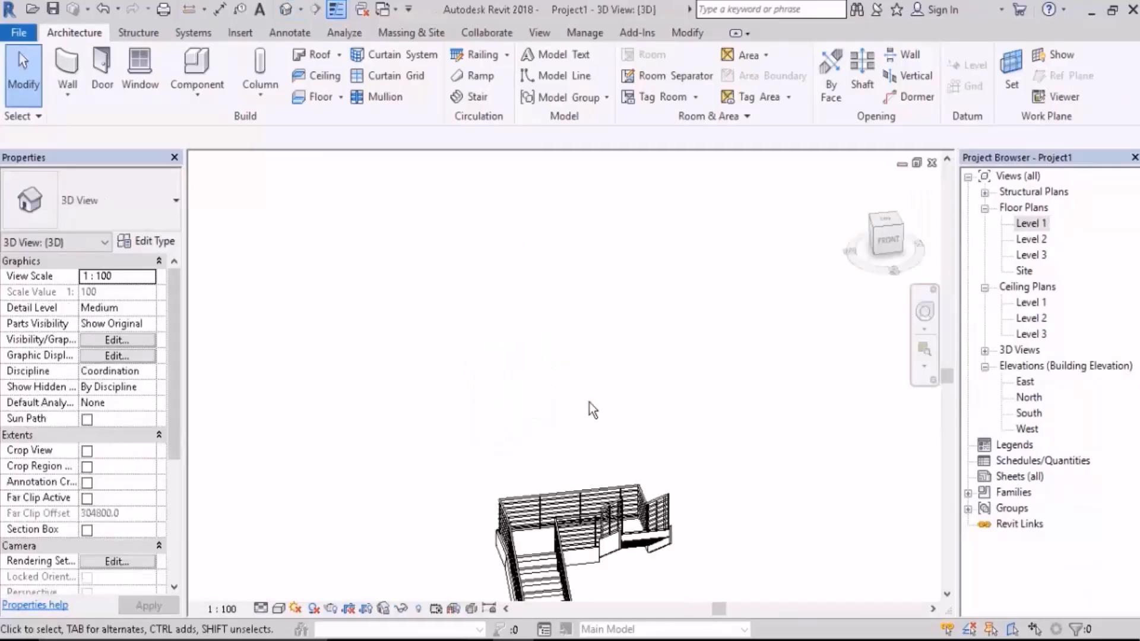
pyautogui.moveTo(637, 542); pyautogui.dragTo(518, 441, button='middle')
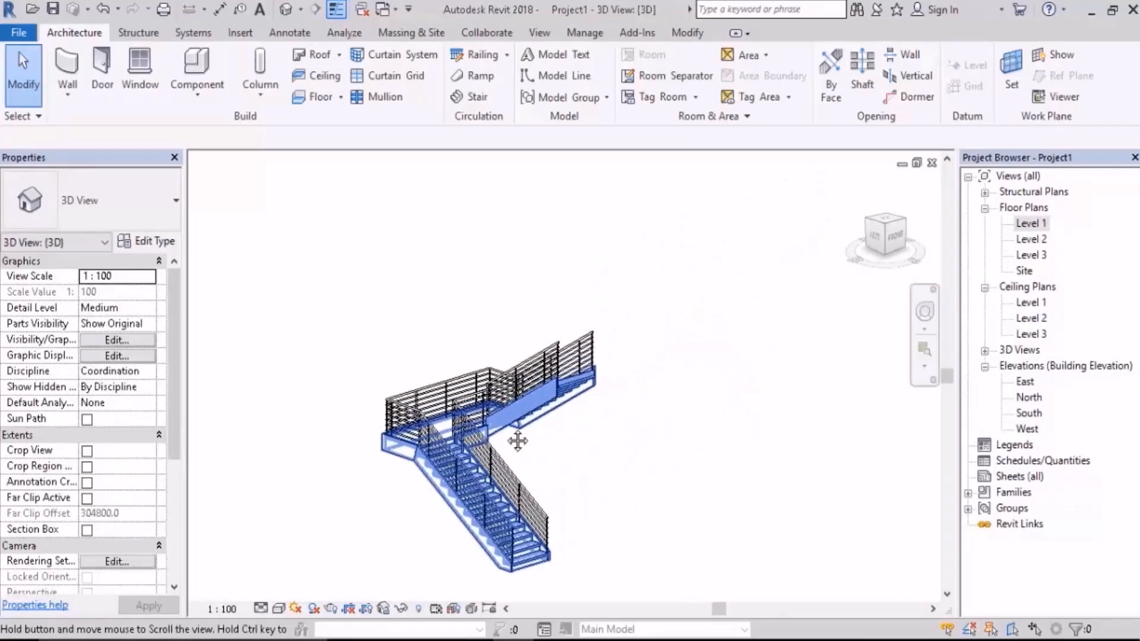
pyautogui.scroll(2, 598, 380)
pyautogui.moveTo(653, 274); pyautogui.dragTo(514, 343)
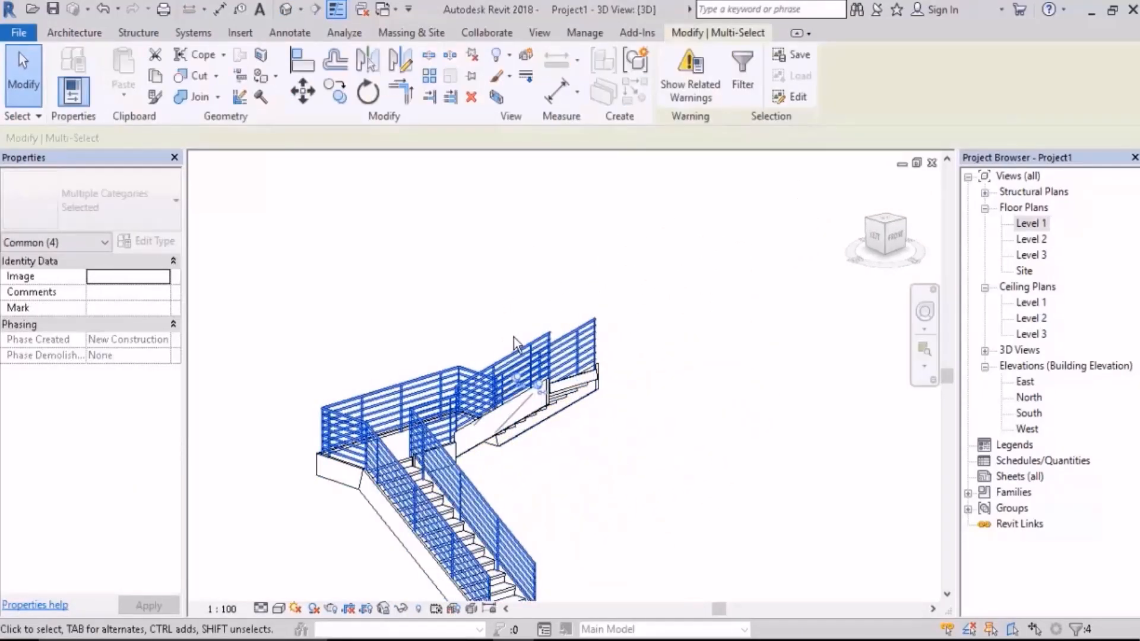
pyautogui.press('Delete')
# Step: Examine the bare stair's runs, landing and side supports from several angles in the 3D view
pyautogui.click(585, 389)
pyautogui.keyDown('shift'); pyautogui.moveTo(585, 390); pyautogui.dragTo(608, 453, button='middle'); pyautogui.keyUp('shift')
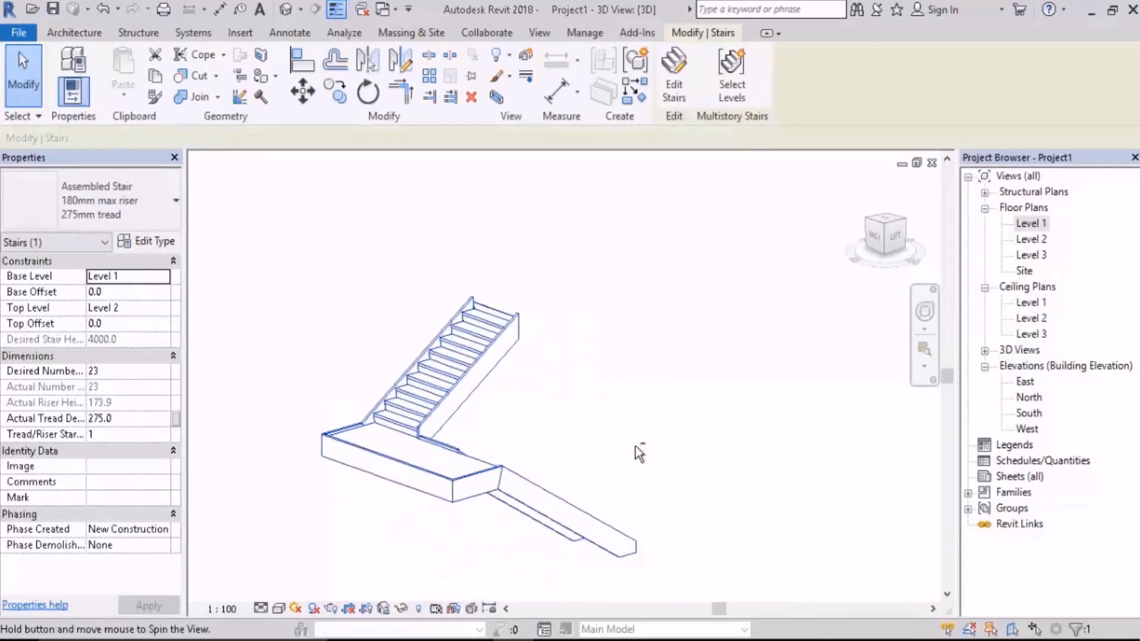
pyautogui.click(493, 419)
pyautogui.scroll(2, 633, 397)
pyautogui.keyDown('shift'); pyautogui.moveTo(634, 397); pyautogui.dragTo(657, 273, button='middle'); pyautogui.keyUp('shift')
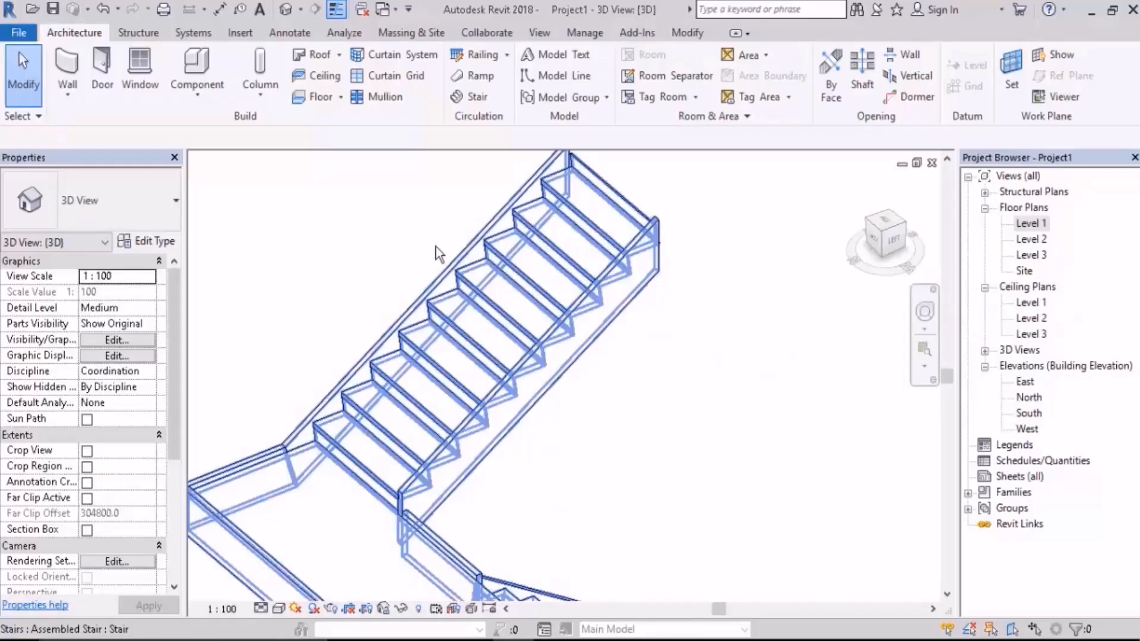
pyautogui.keyDown('shift'); pyautogui.moveTo(549, 243); pyautogui.dragTo(567, 279, button='middle'); pyautogui.keyUp('shift')
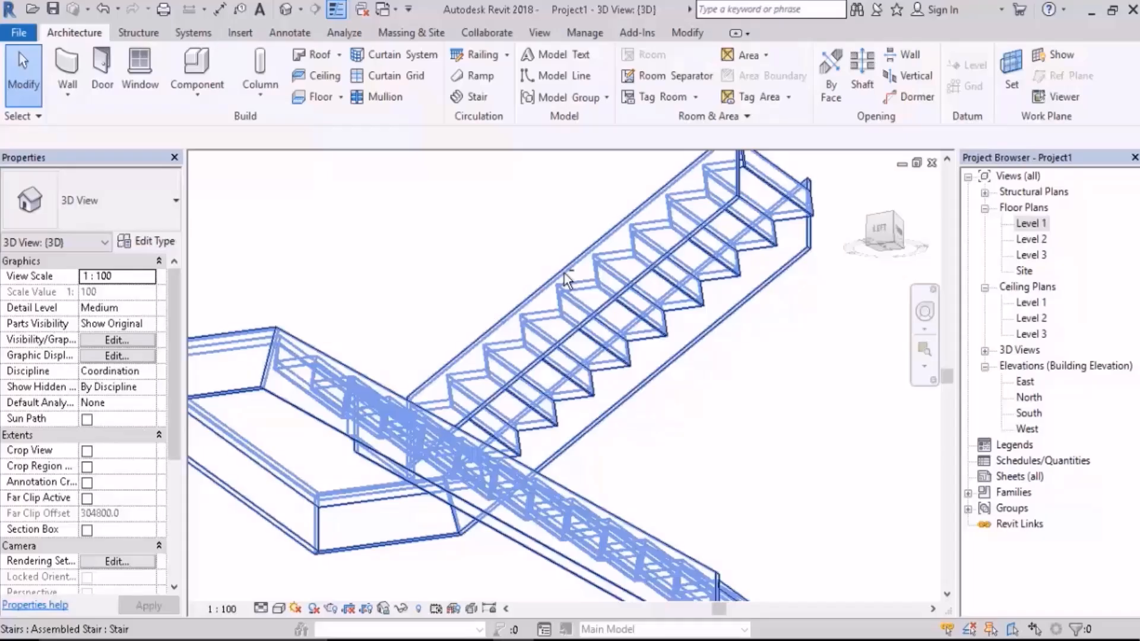
# Step: In the Level 1 plan, draw a vertical section through the up-run, facing the other run, and extend its depth to about 3881 mm
pyautogui.press('Escape')
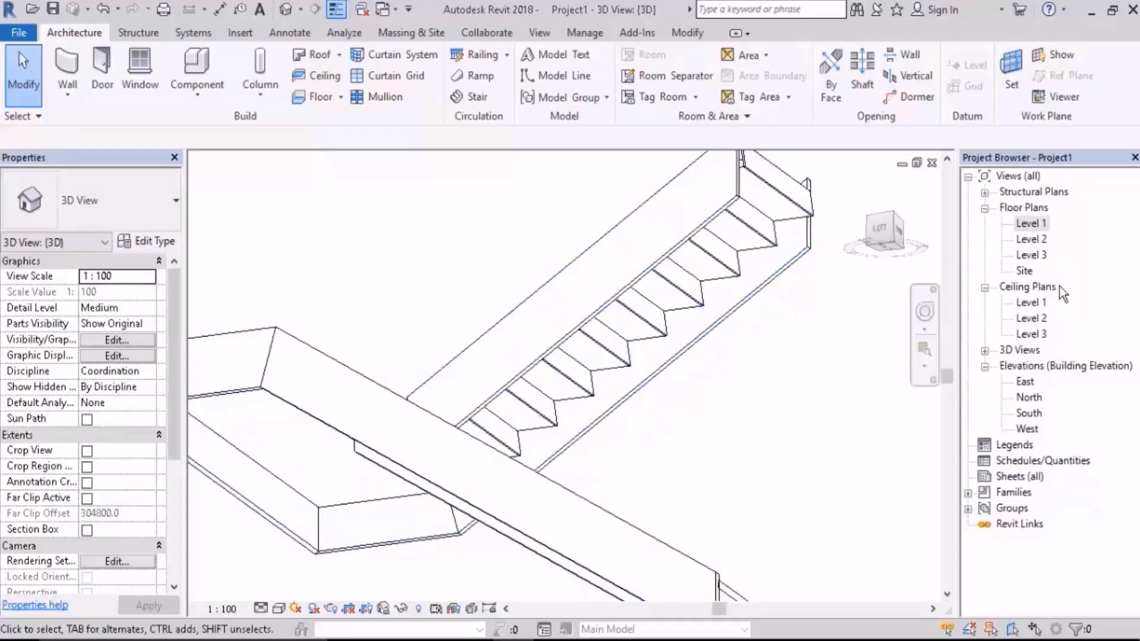
pyautogui.doubleClick(1036, 224)
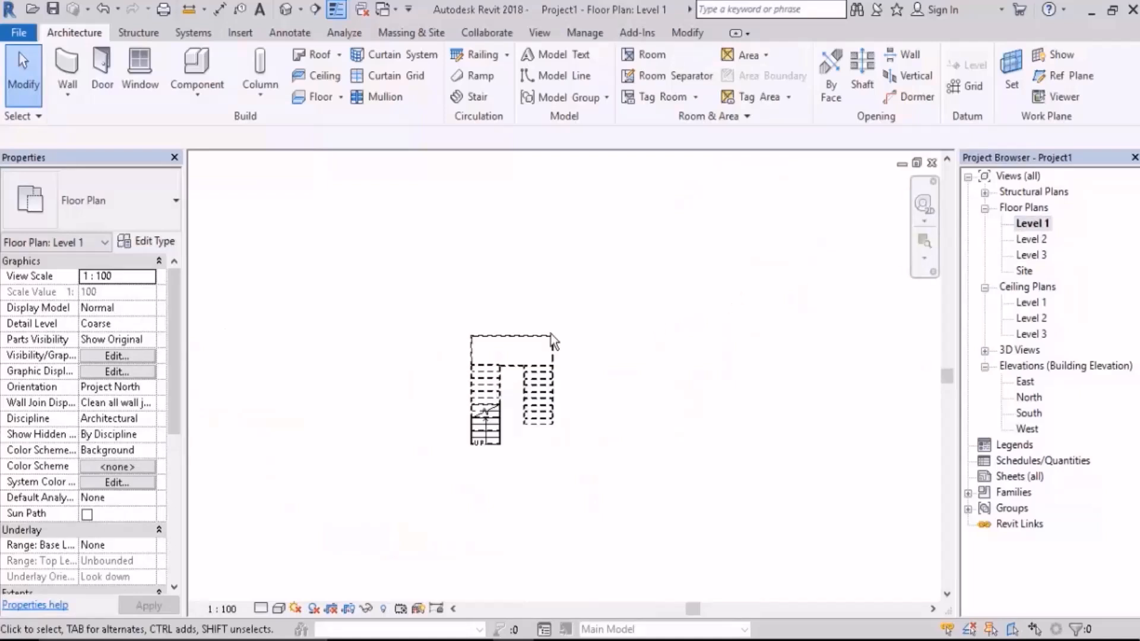
pyautogui.scroll(4, 557, 437)
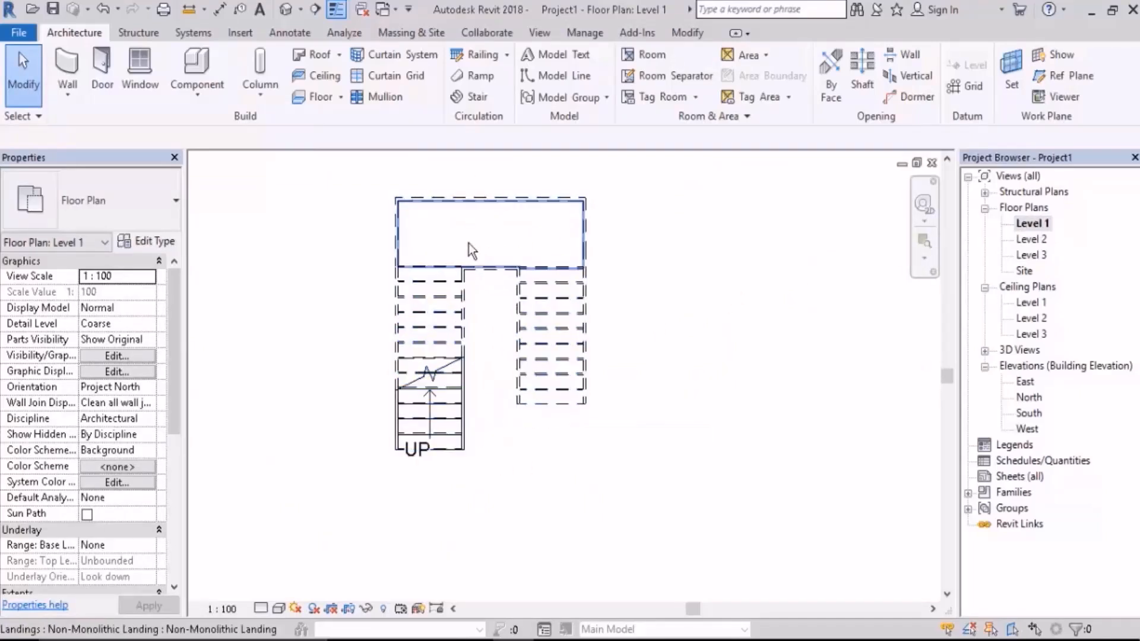
pyautogui.click(315, 10)
pyautogui.click(427, 502)
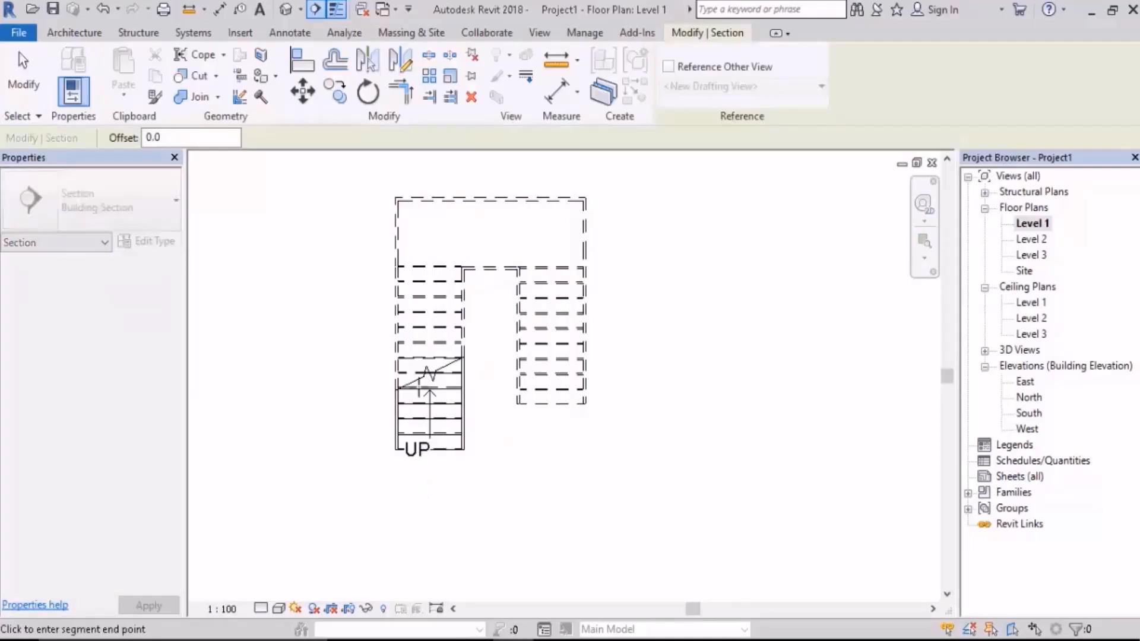
pyautogui.scroll(-2, 415, 498)
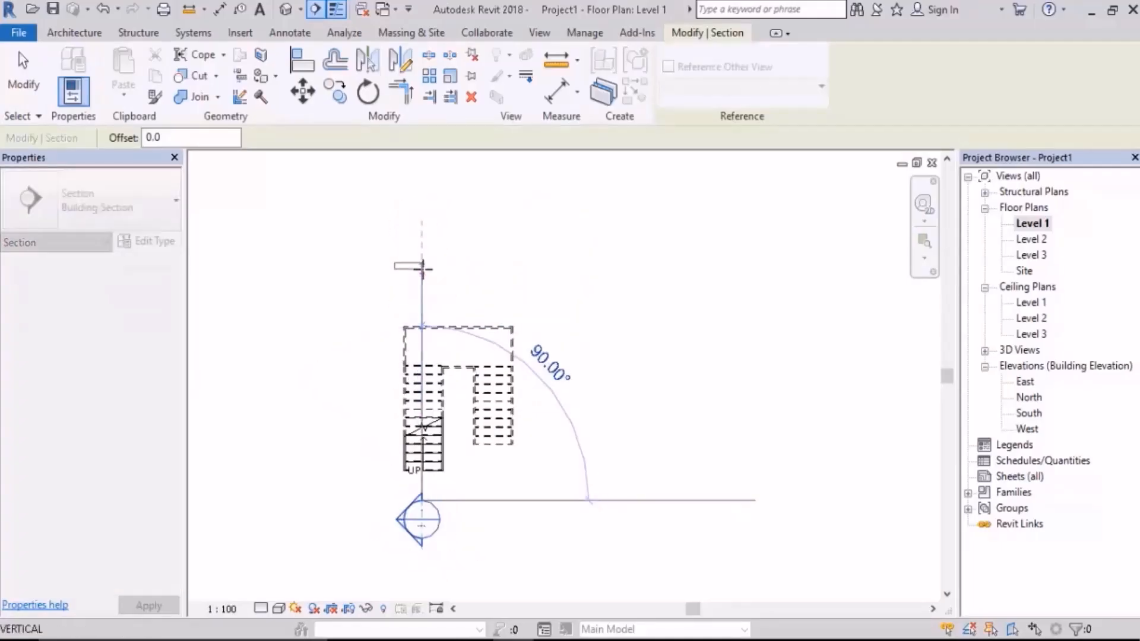
pyautogui.click(422, 267)
pyautogui.click(454, 476)
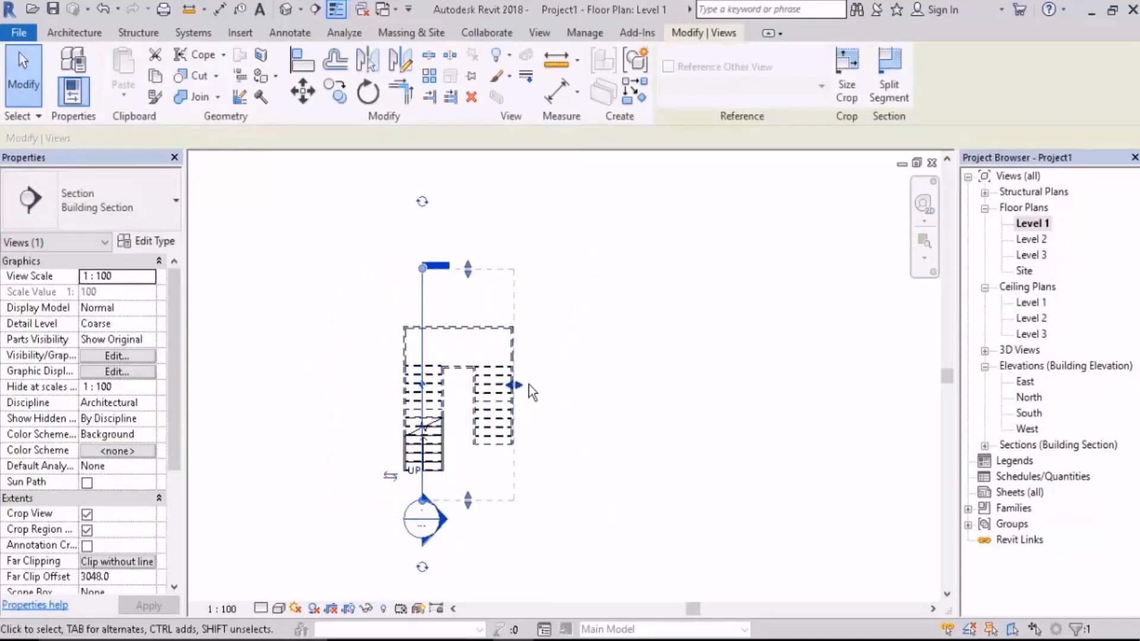
pyautogui.click(582, 356)
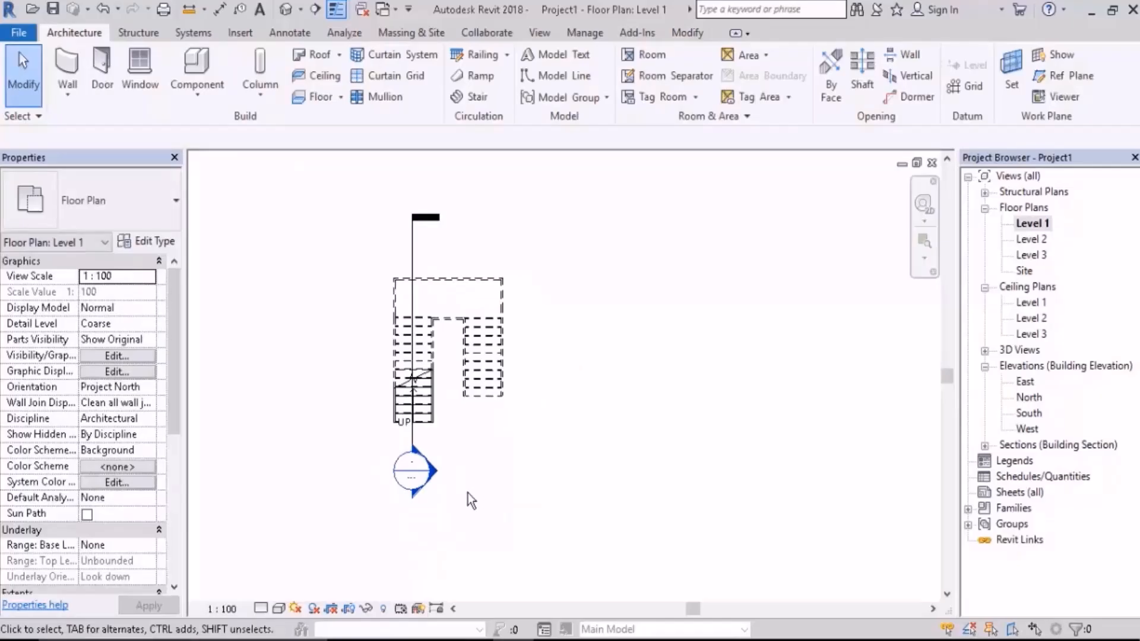
# Step: Open the new section view, turn off view cropping and hide the crop region
pyautogui.doubleClick(429, 475)
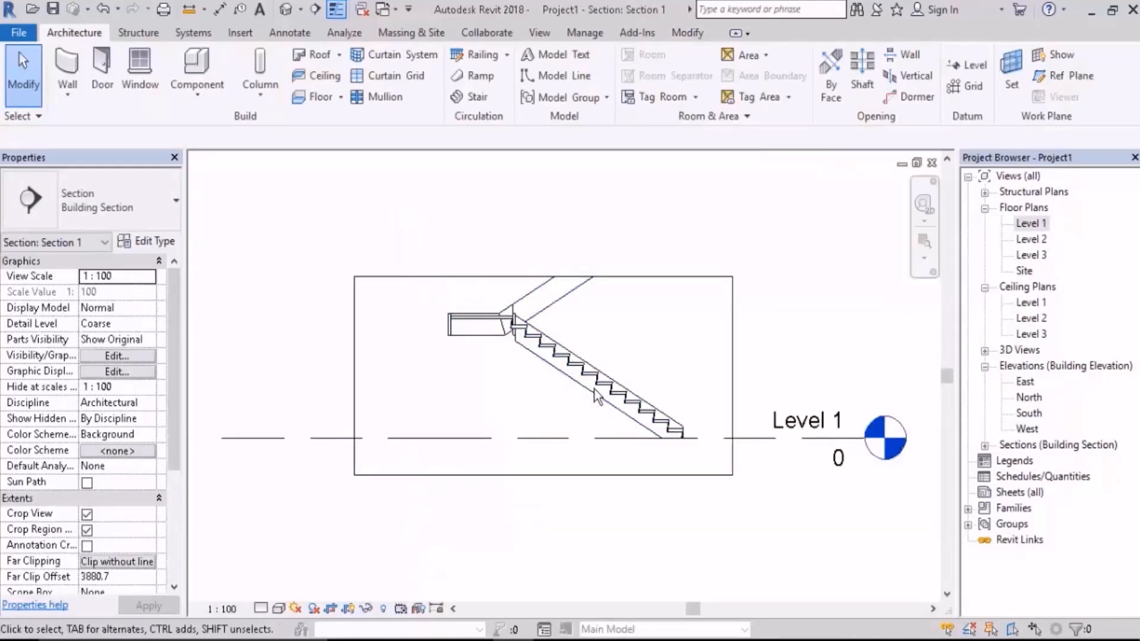
pyautogui.scroll(-3, 597, 394)
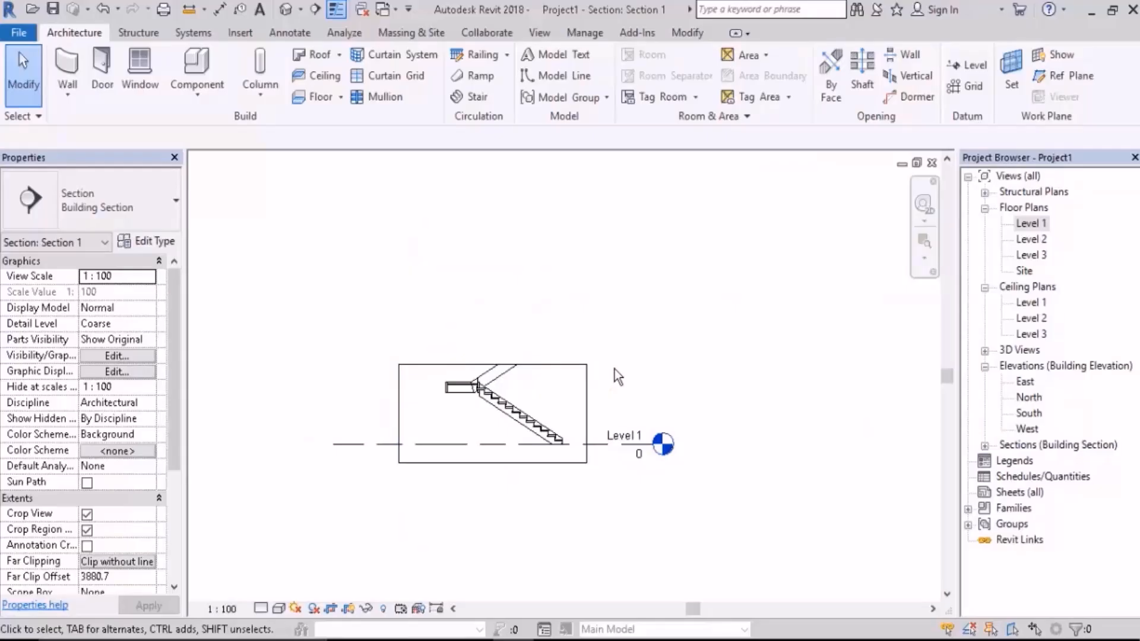
pyautogui.scroll(3, 618, 377)
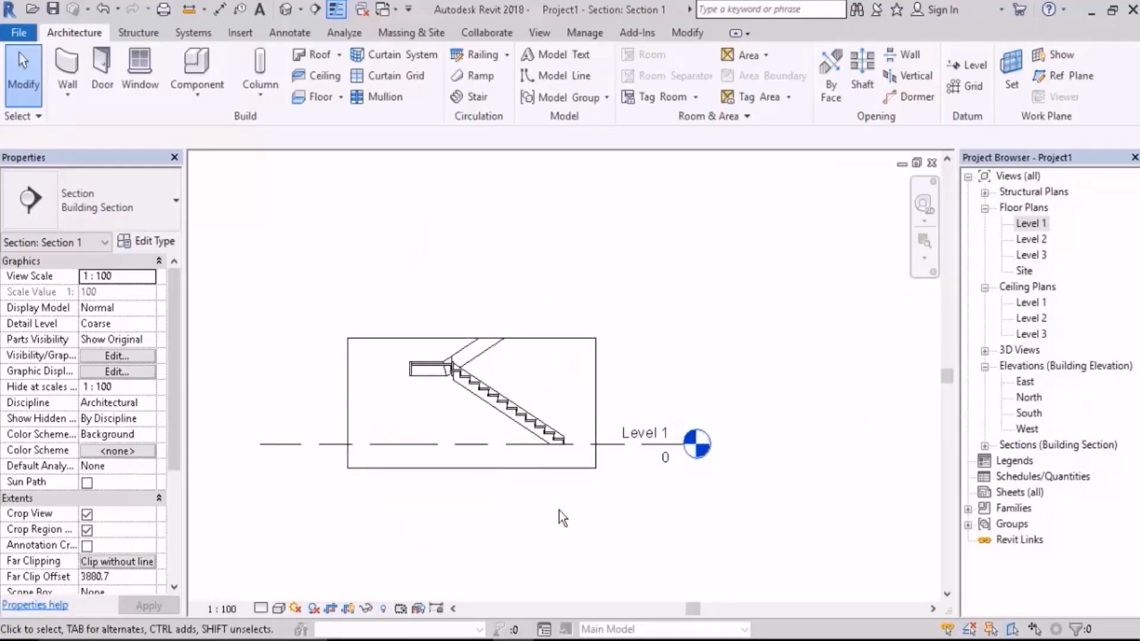
pyautogui.moveTo(527, 533); pyautogui.dragTo(512, 522, button='middle')
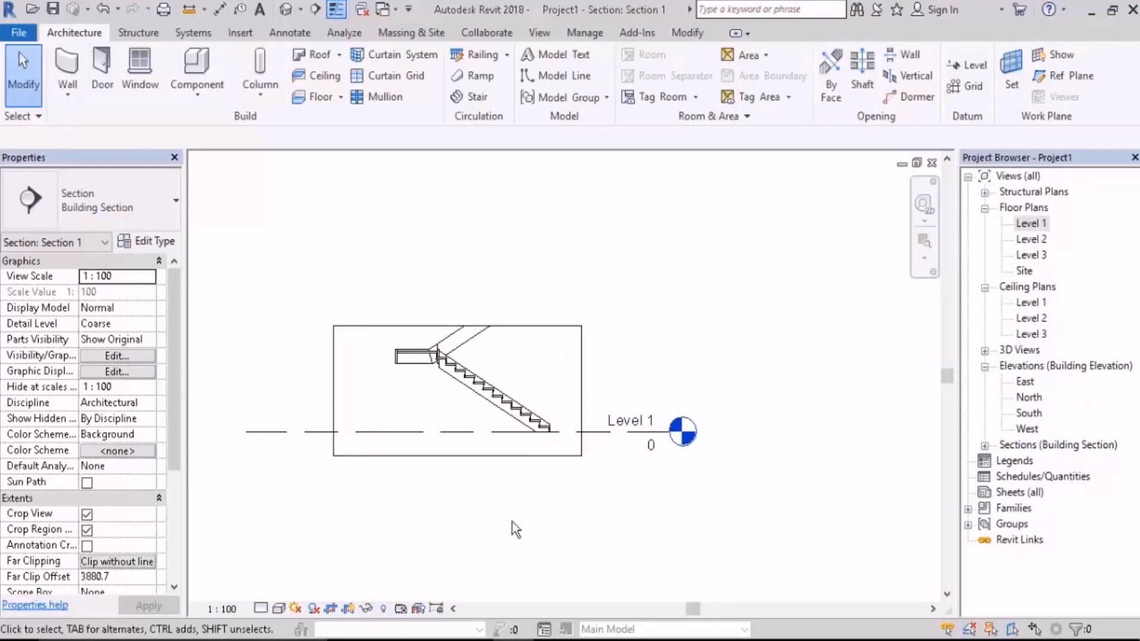
pyautogui.click(330, 609)
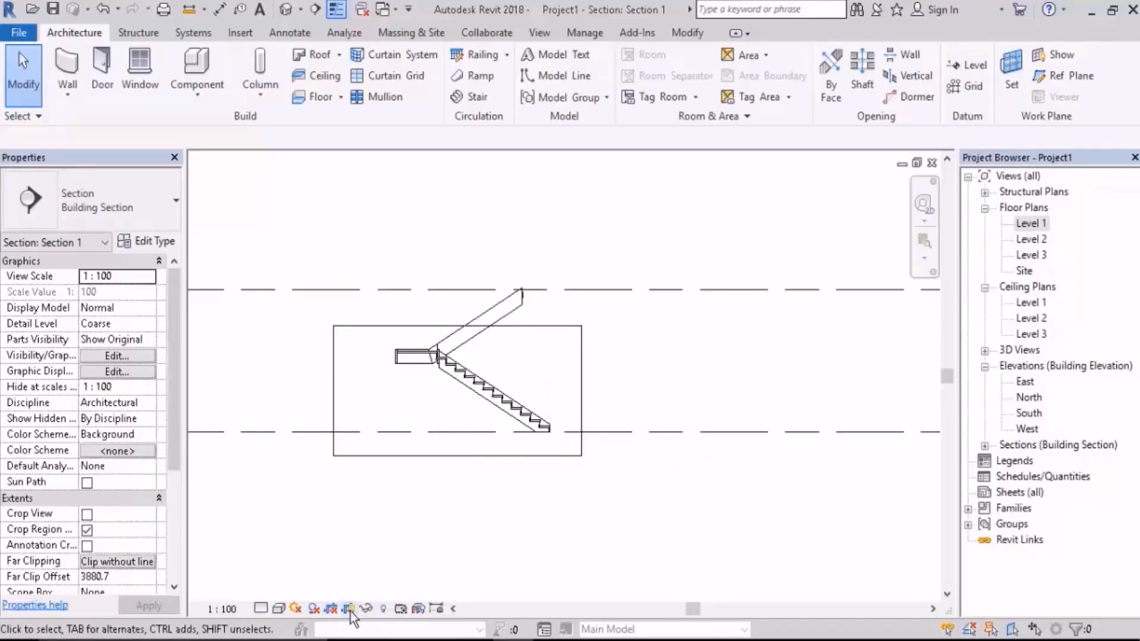
pyautogui.click(348, 608)
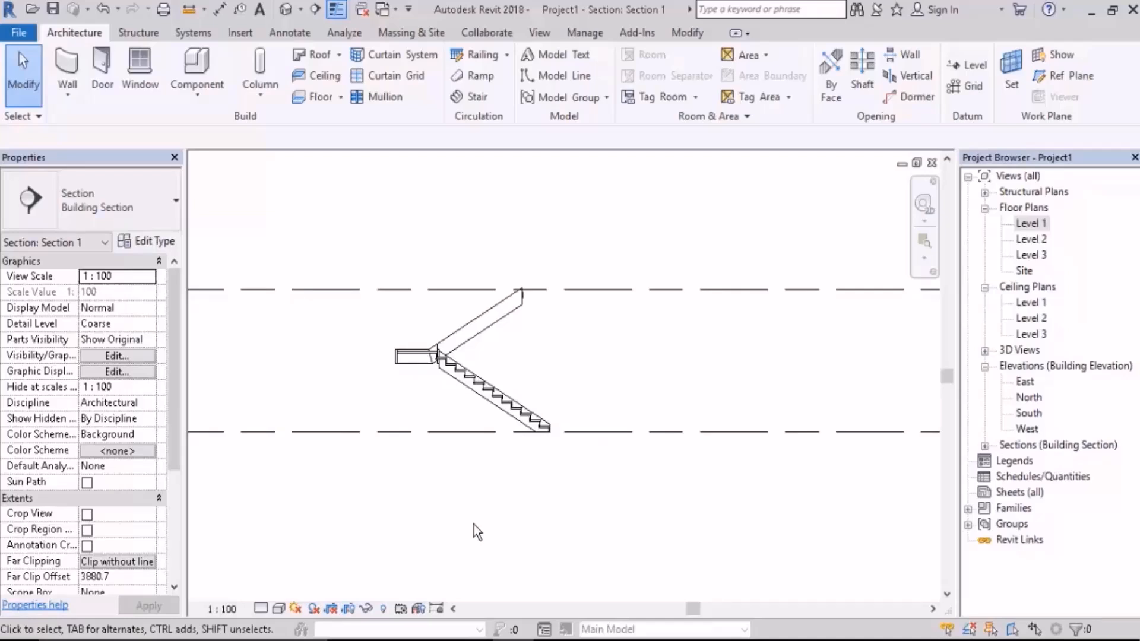
# Step: Select the stair in the section and open the type properties of its run type, 50mm Tread 25mm Nosing 13mm Riser
pyautogui.scroll(5, 540, 380)
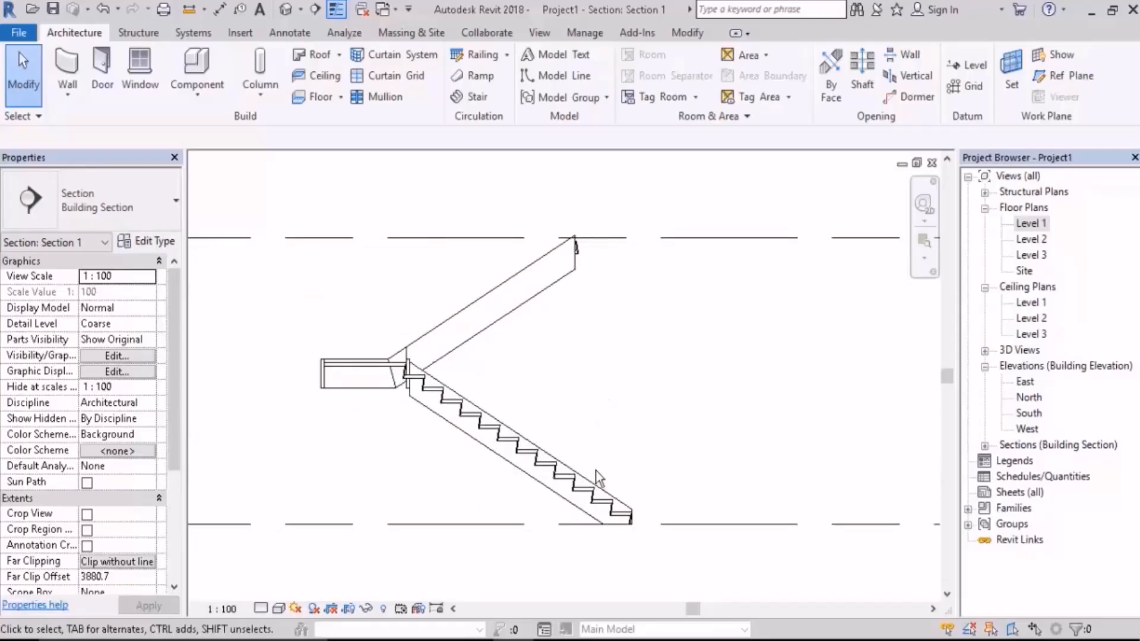
pyautogui.moveTo(583, 469); pyautogui.dragTo(486, 418, button='middle')
pyautogui.scroll(3, 491, 451)
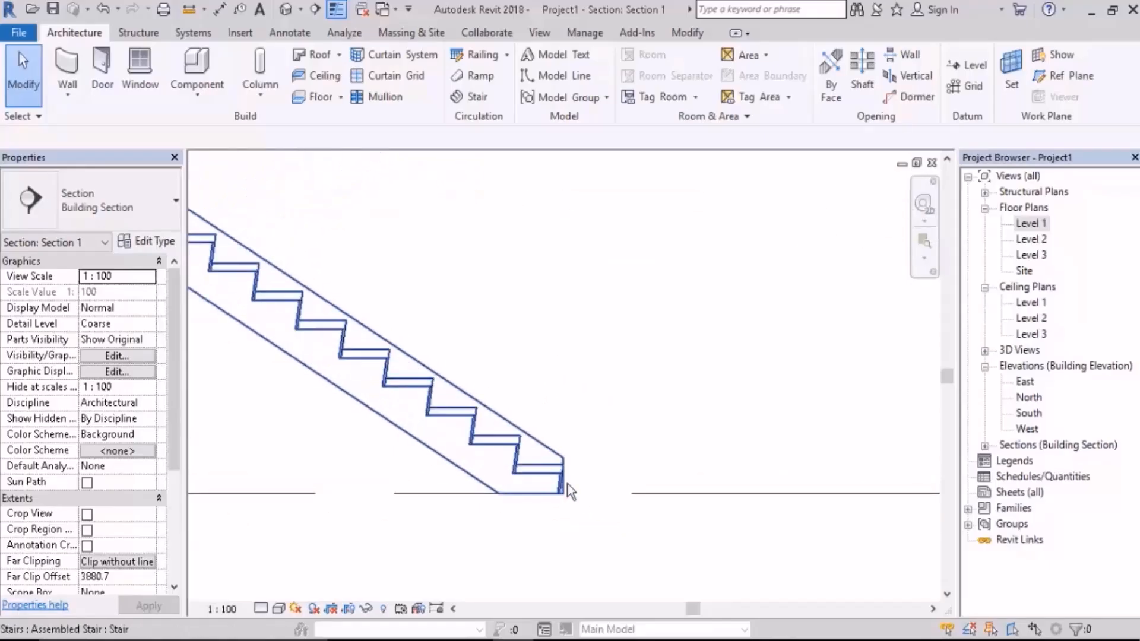
pyautogui.scroll(6, 565, 484)
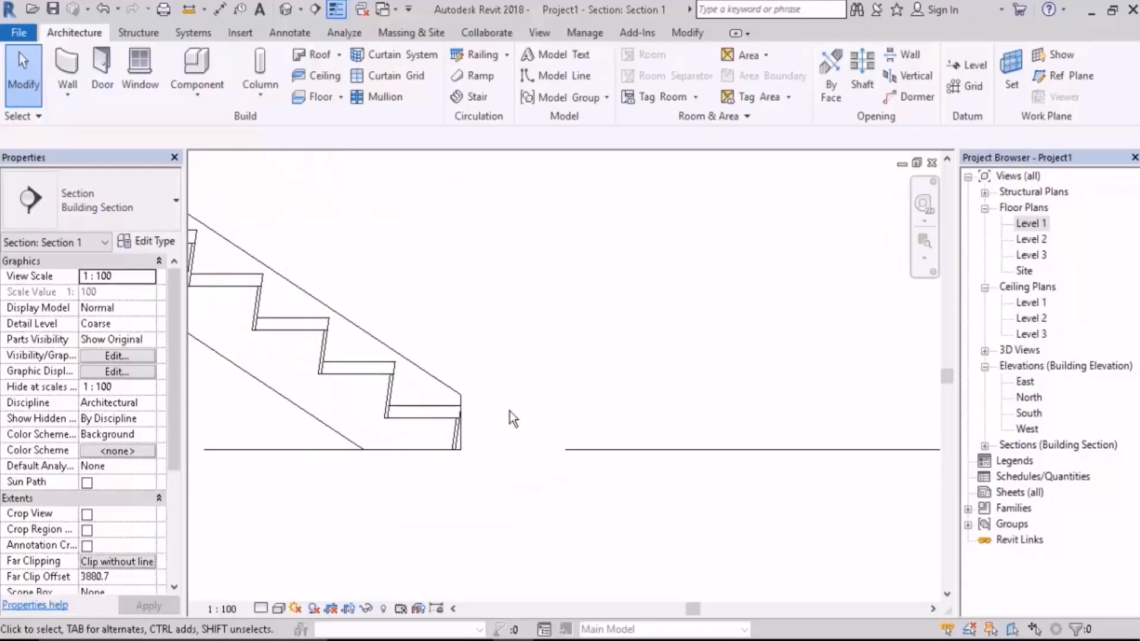
pyautogui.moveTo(512, 403); pyautogui.dragTo(484, 400, button='middle')
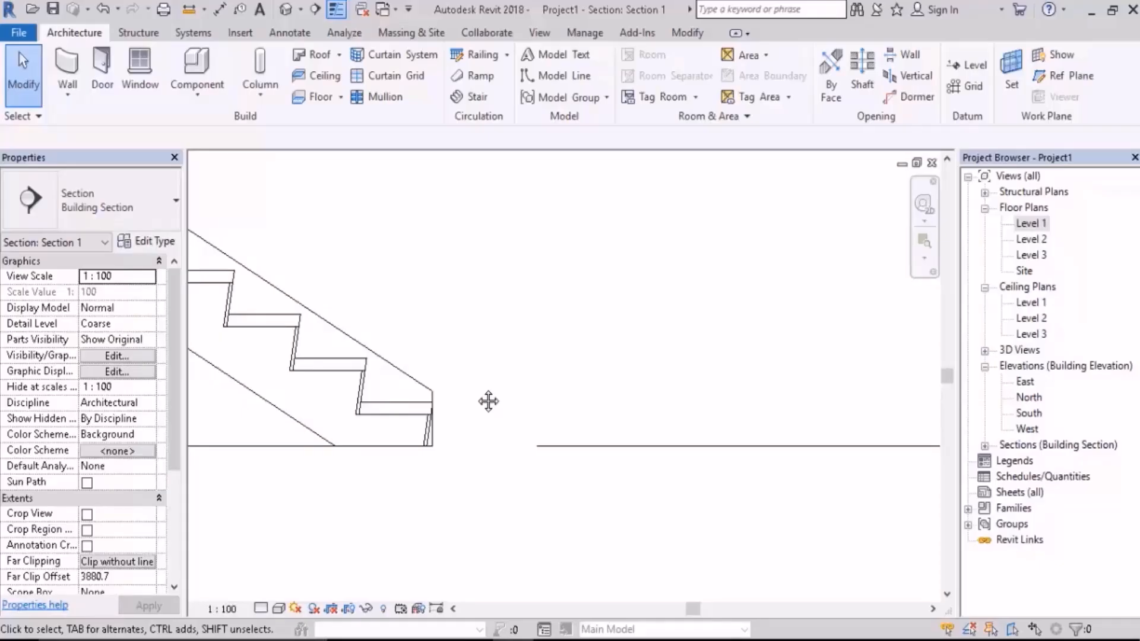
pyautogui.moveTo(358, 375); pyautogui.dragTo(457, 389, button='middle')
pyautogui.click(458, 389)
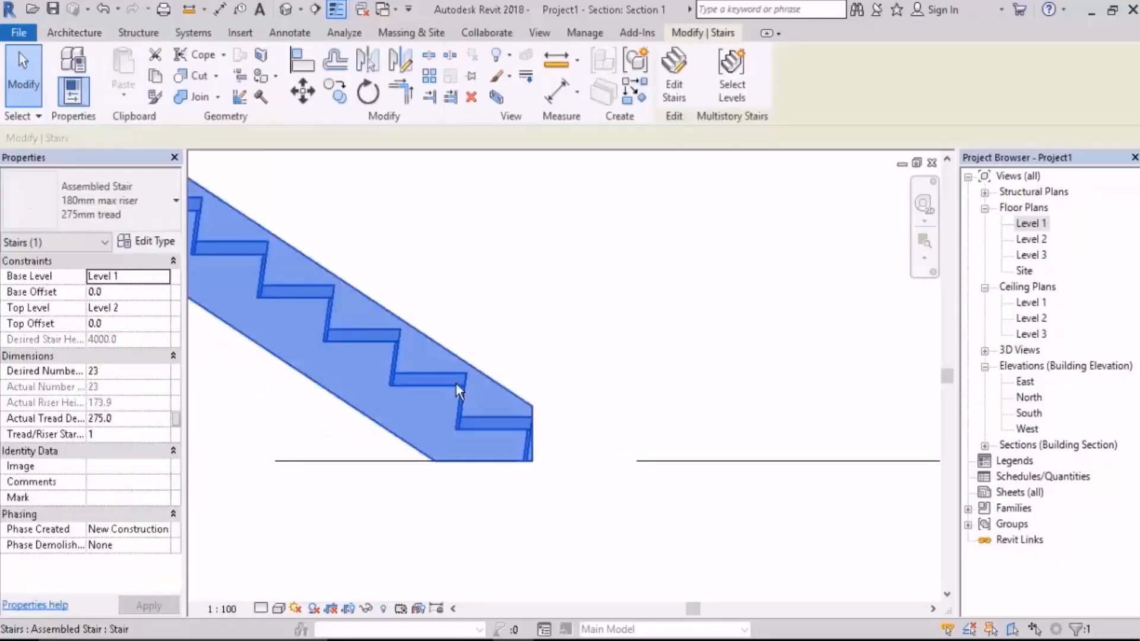
pyautogui.click(160, 246)
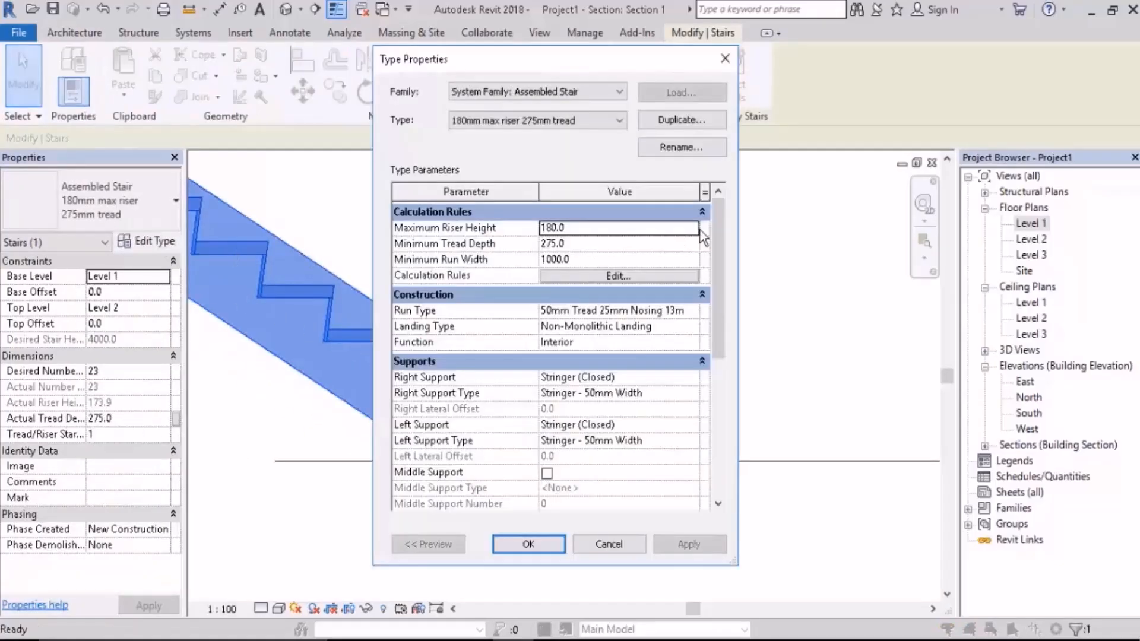
pyautogui.moveTo(597, 65); pyautogui.dragTo(831, 50)
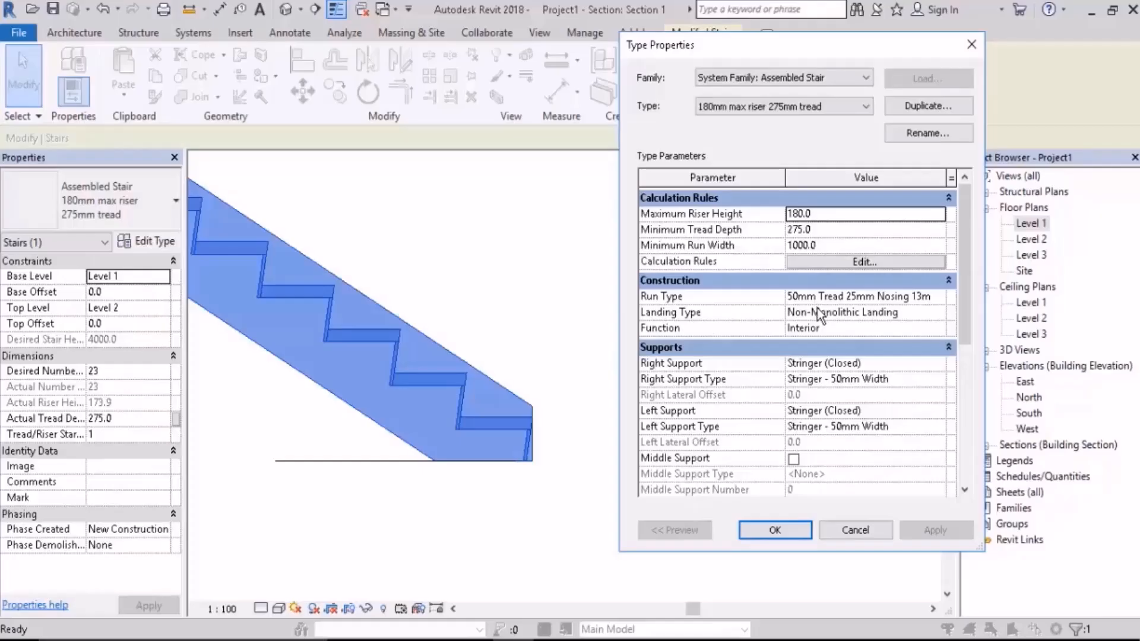
pyautogui.moveTo(693, 315)
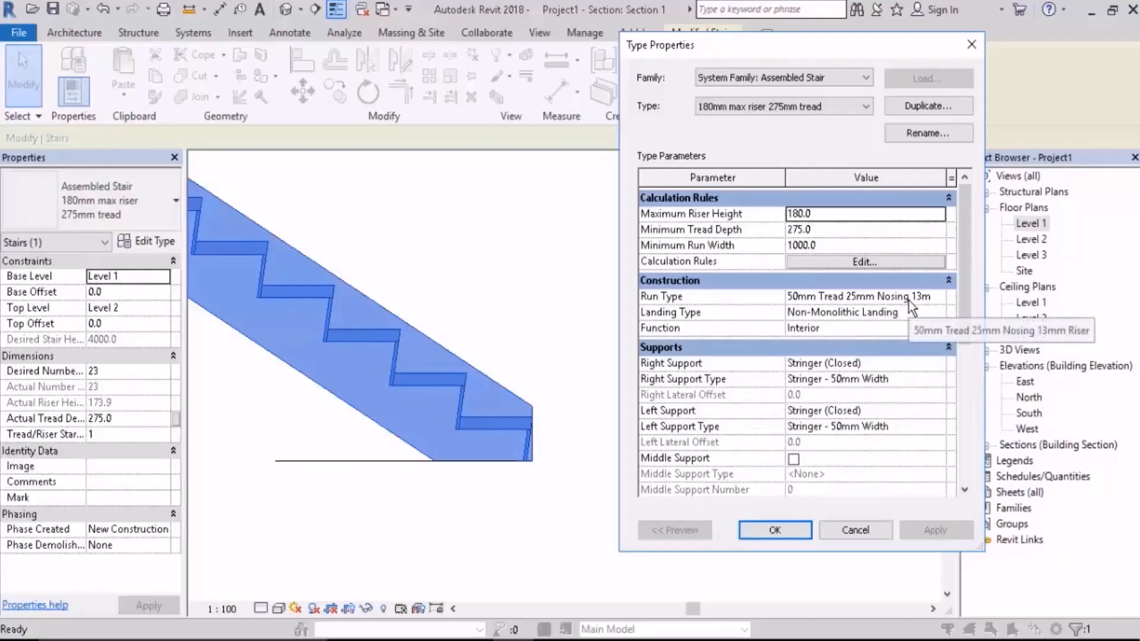
pyautogui.click(854, 298)
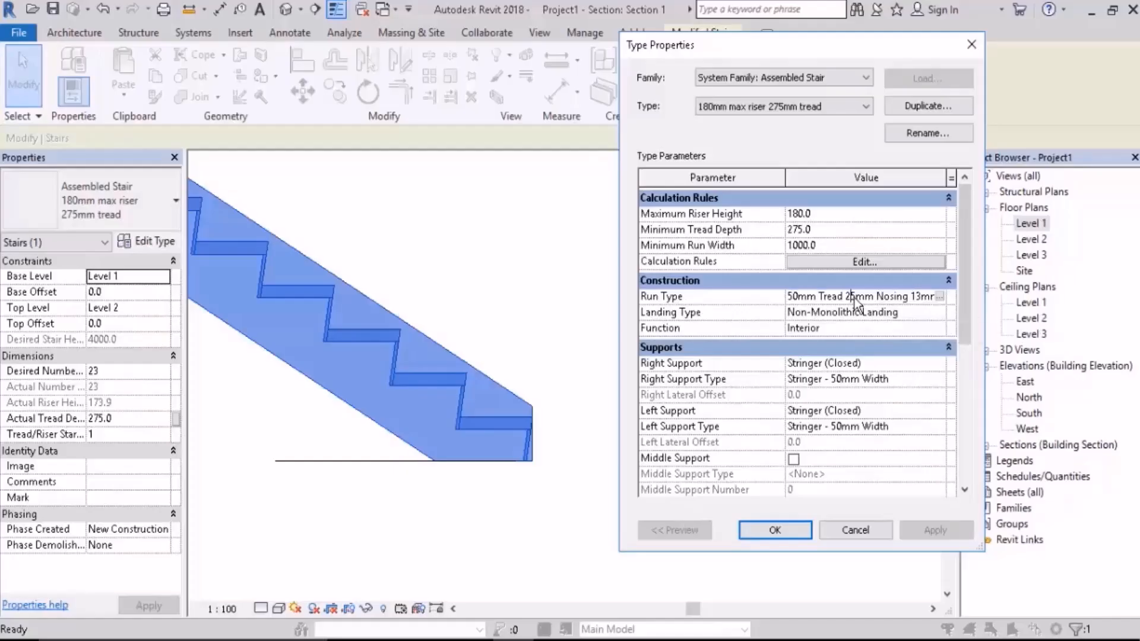
pyautogui.click(940, 297)
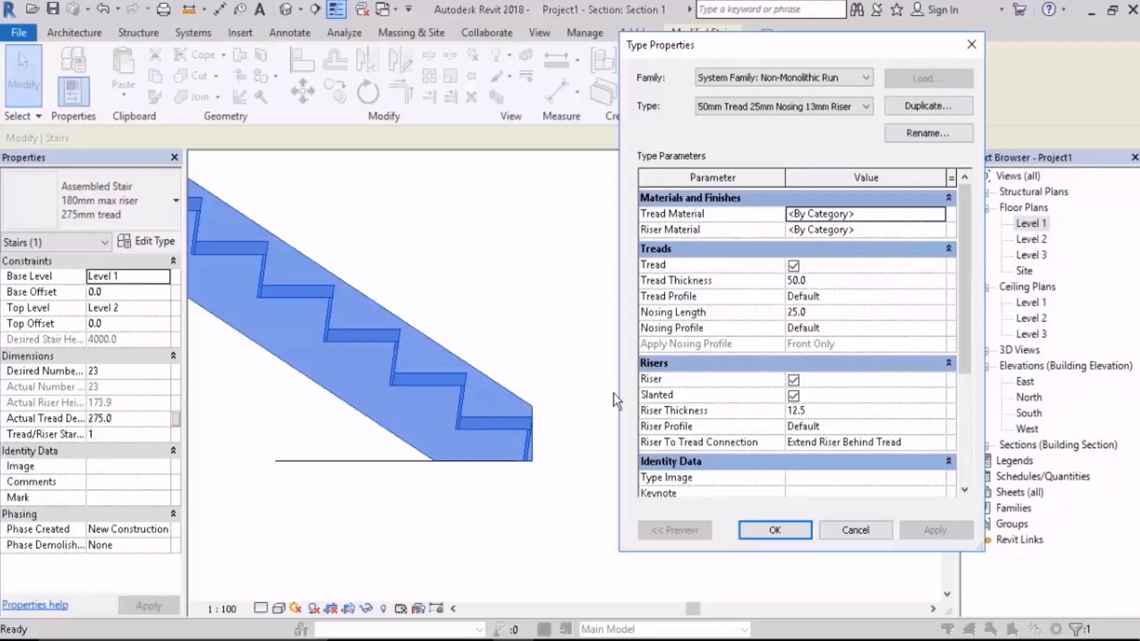
# Step: Turn off the run type's treads to preview the stair without them, and turn them back on
pyautogui.click(794, 267)
pyautogui.click(930, 530)
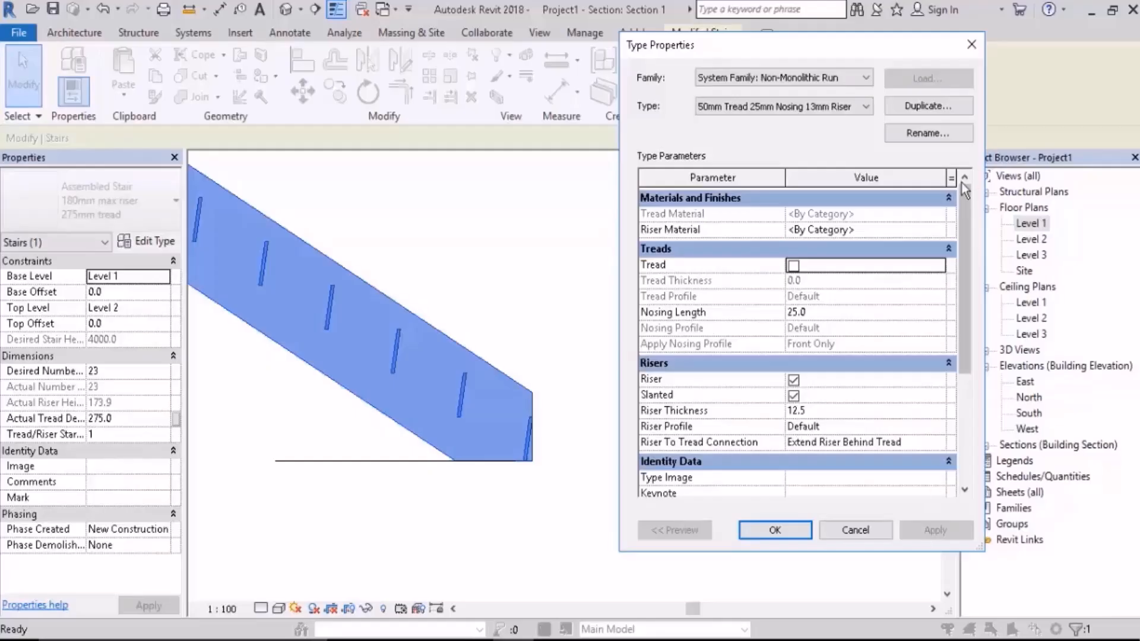
pyautogui.click(794, 265)
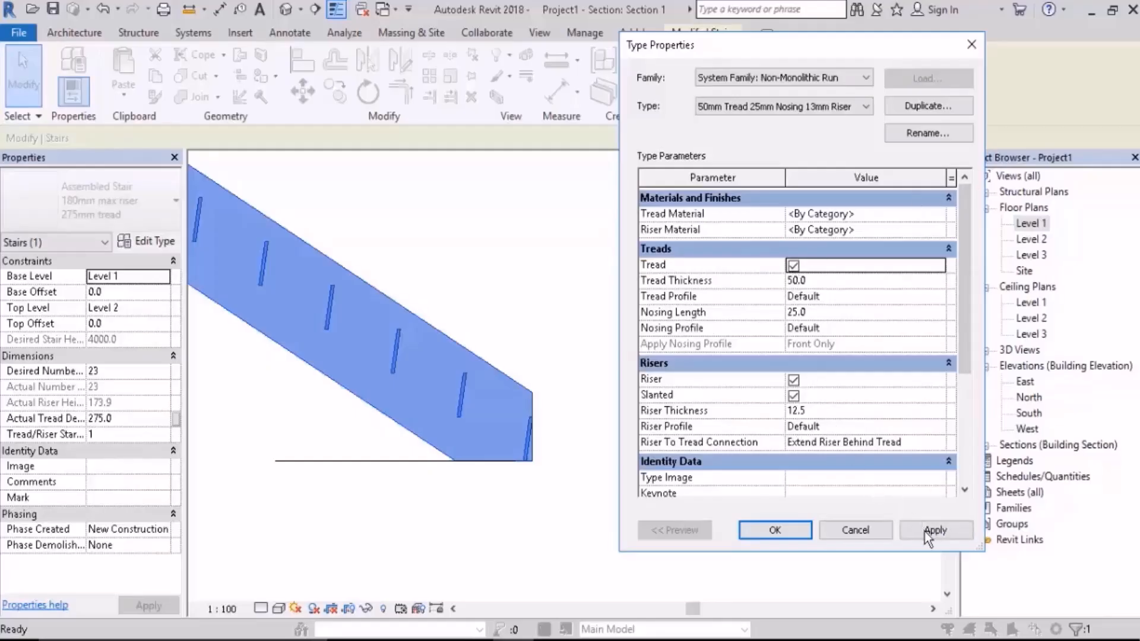
pyautogui.click(927, 536)
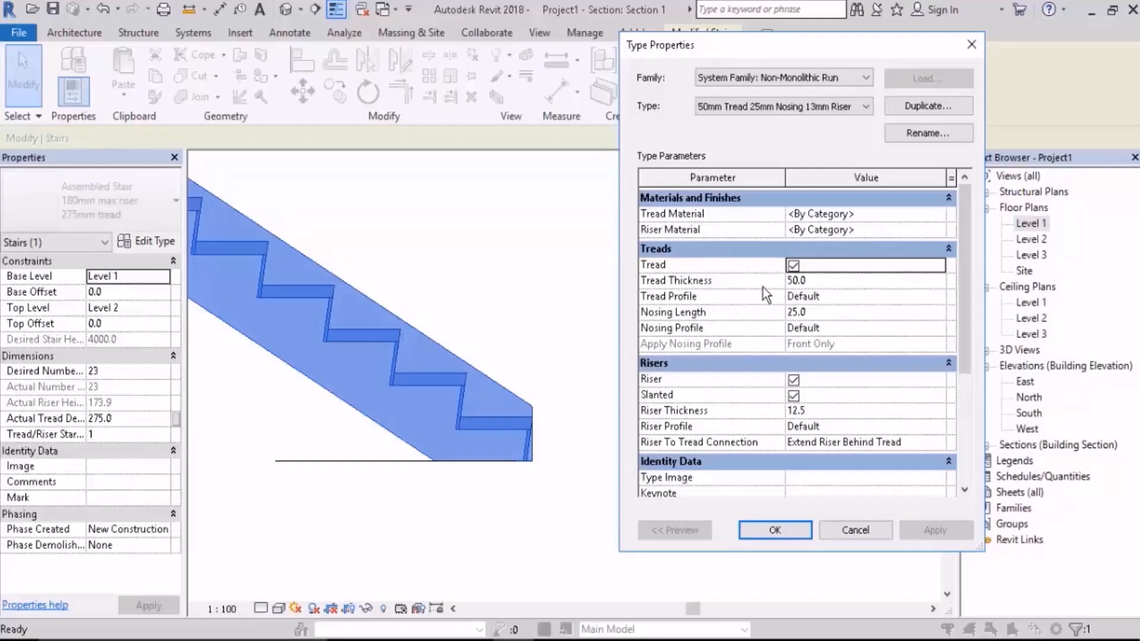
# Step: Test tread thicknesses of 60 and 80 mm on the run type, and set the thickness back to 50 mm
pyautogui.click(823, 281)
pyautogui.doubleClick(823, 281)
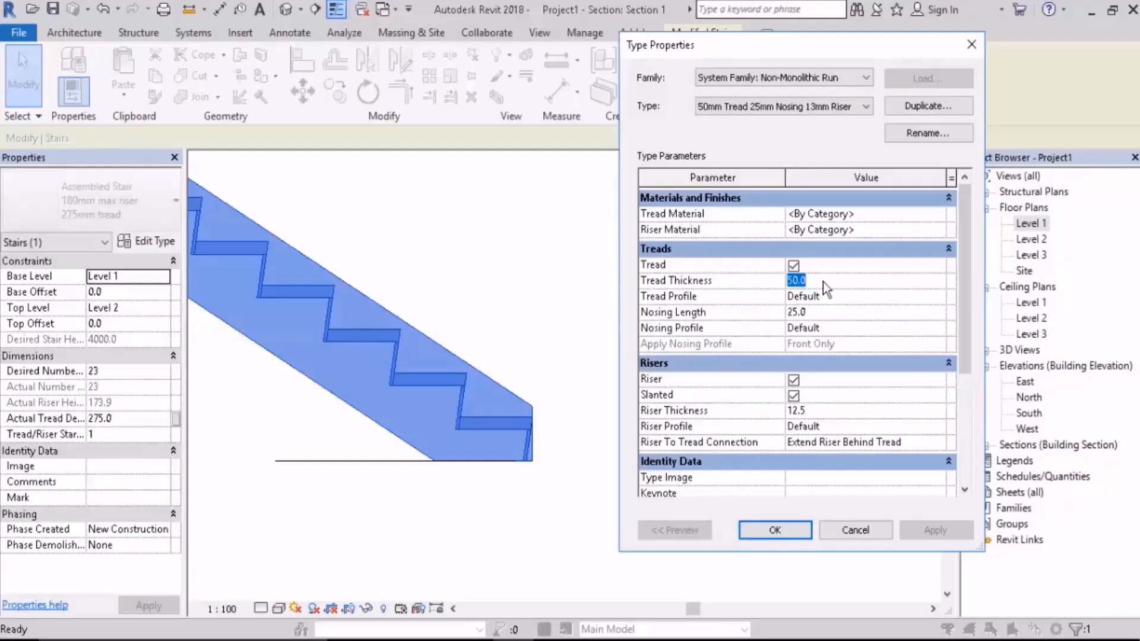
pyautogui.write('60')
pyautogui.click(924, 527)
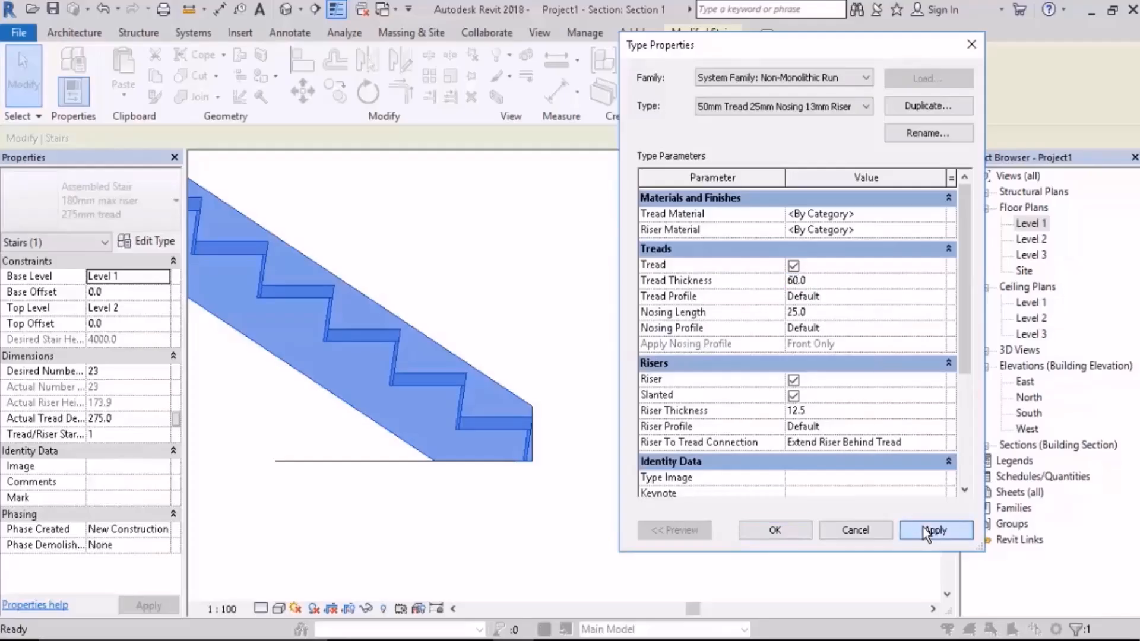
pyautogui.click(821, 280)
pyautogui.write('80')
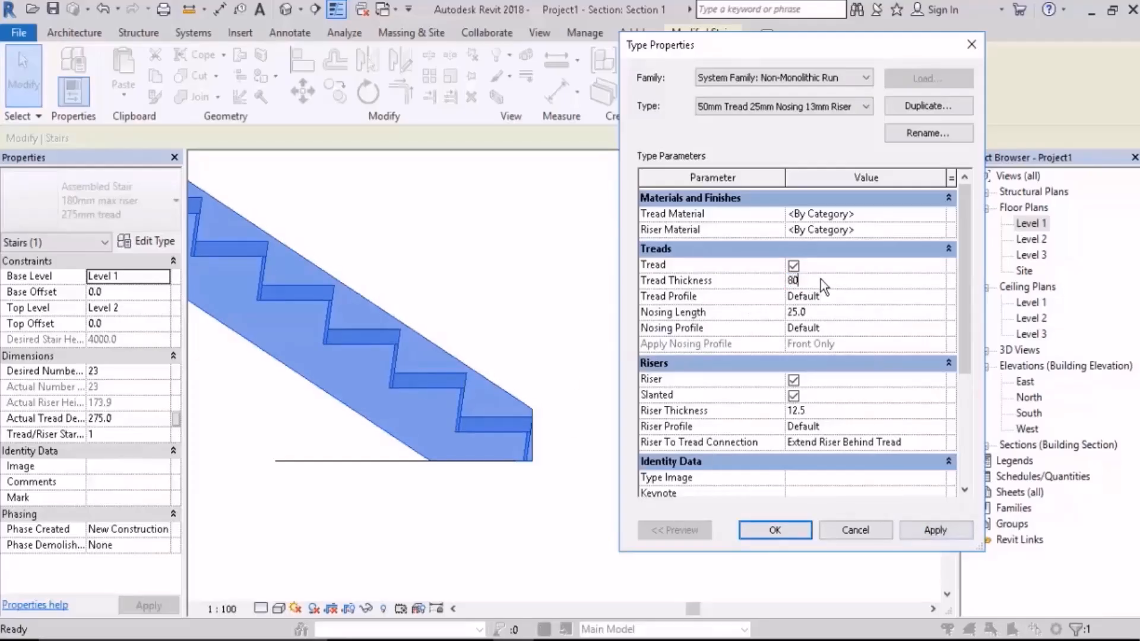
pyautogui.click(922, 530)
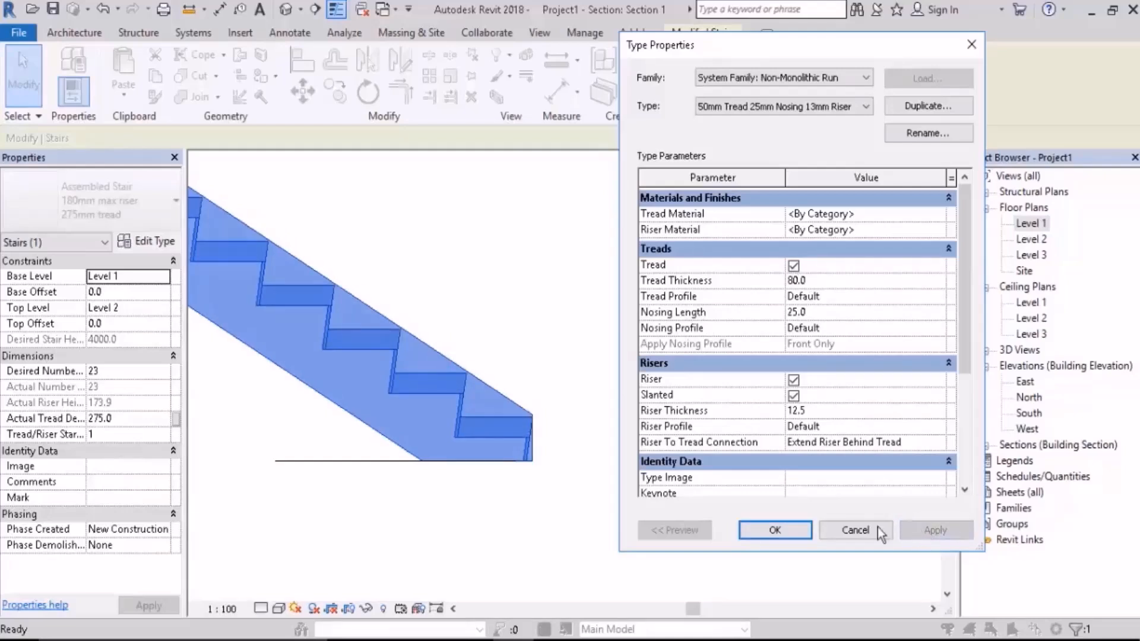
pyautogui.click(844, 284)
pyautogui.write('50.0')
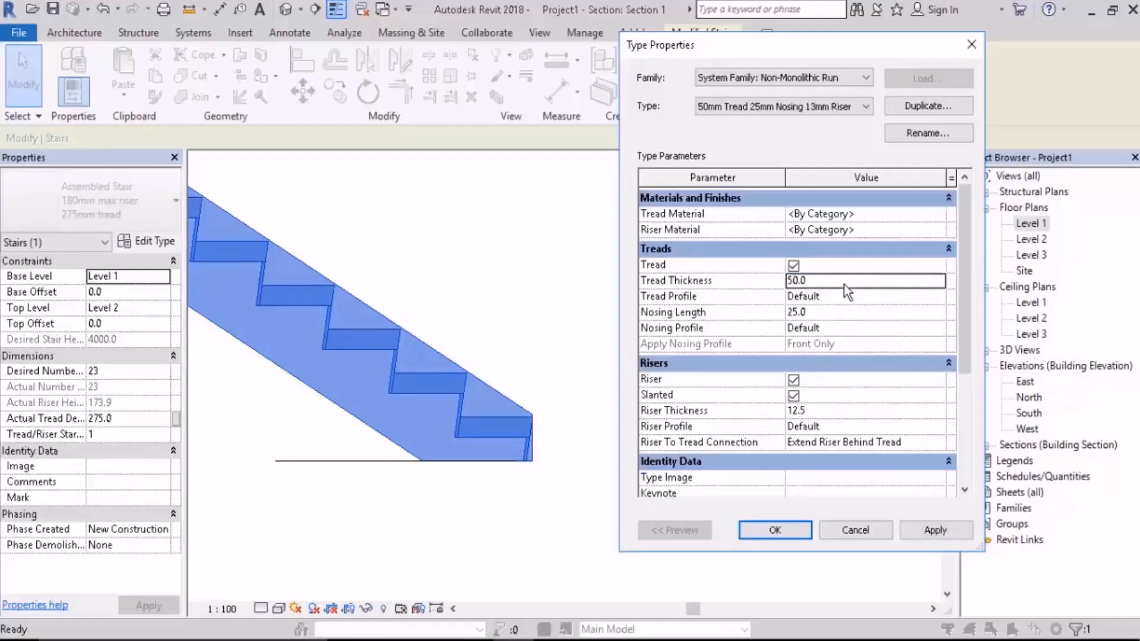
pyautogui.click(929, 528)
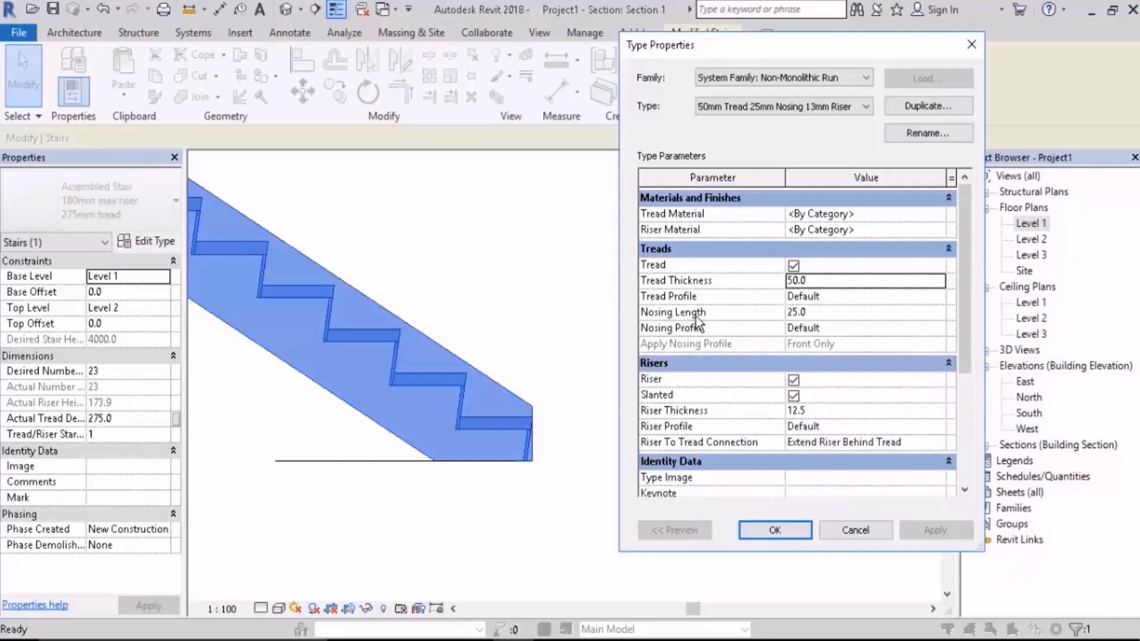
# Step: Set the run type's nosing length to 50 mm and apply it to the stair
pyautogui.moveTo(696, 316)
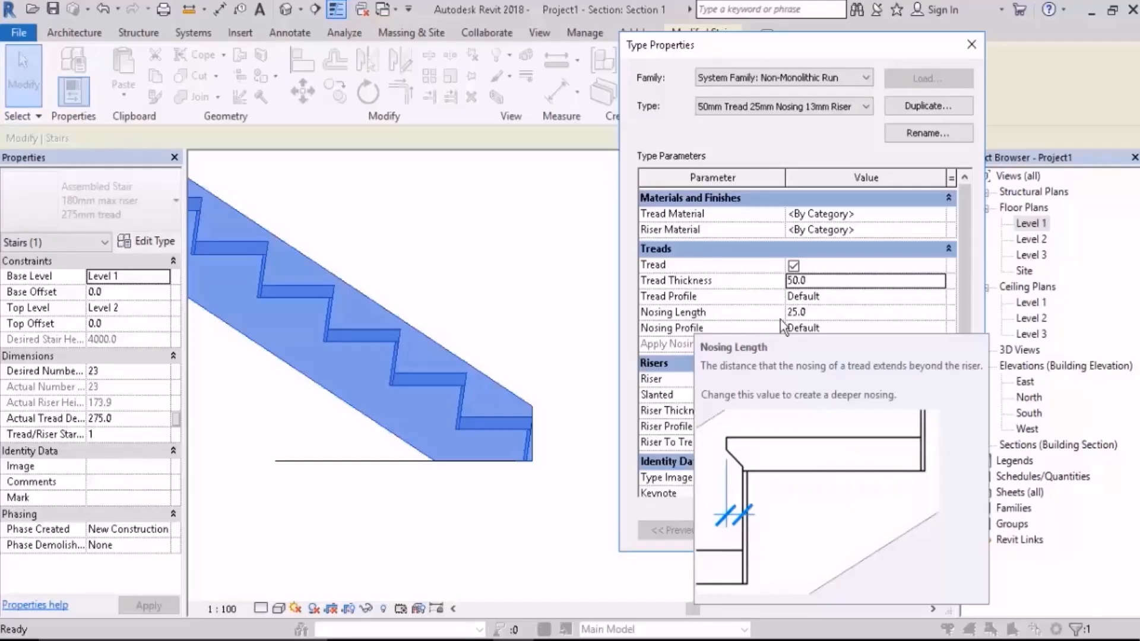
pyautogui.click(833, 311)
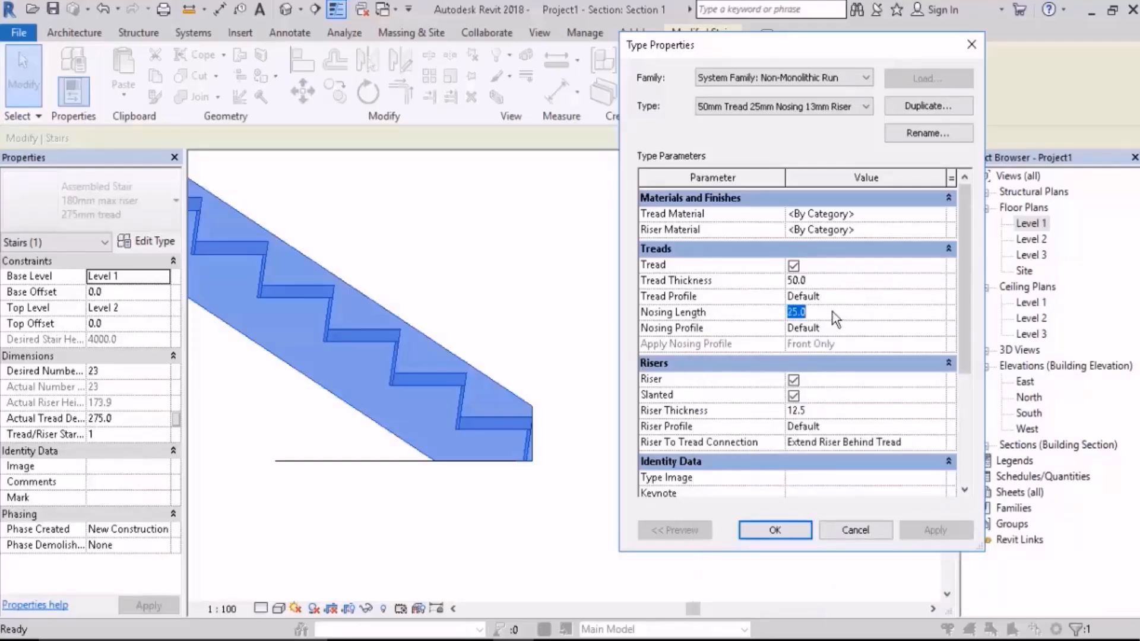
pyautogui.write('50')
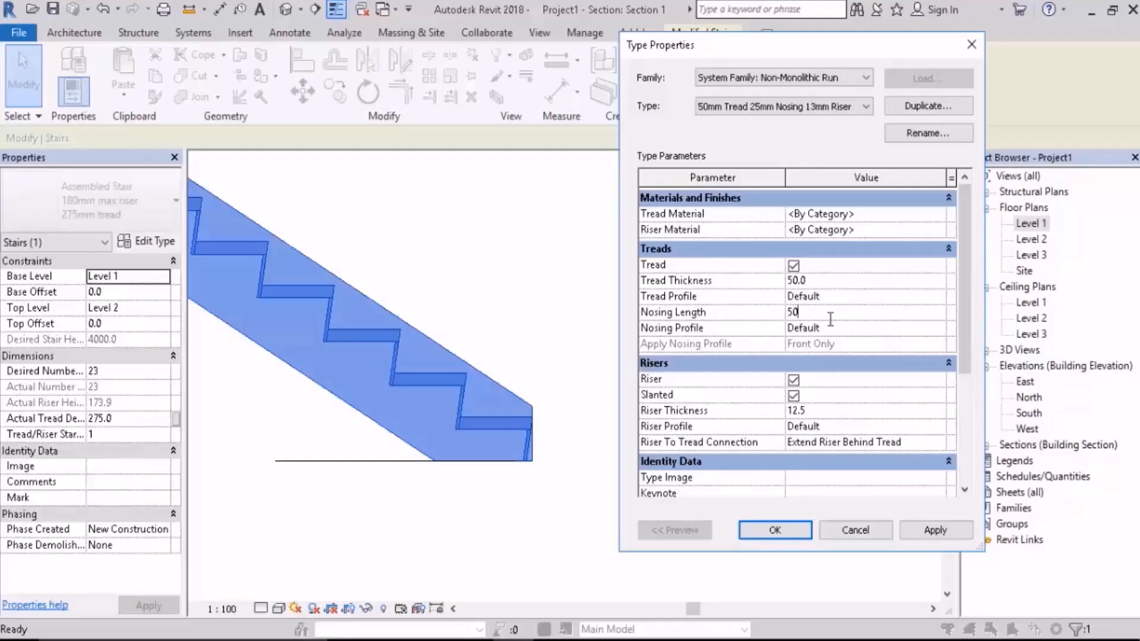
pyautogui.click(931, 531)
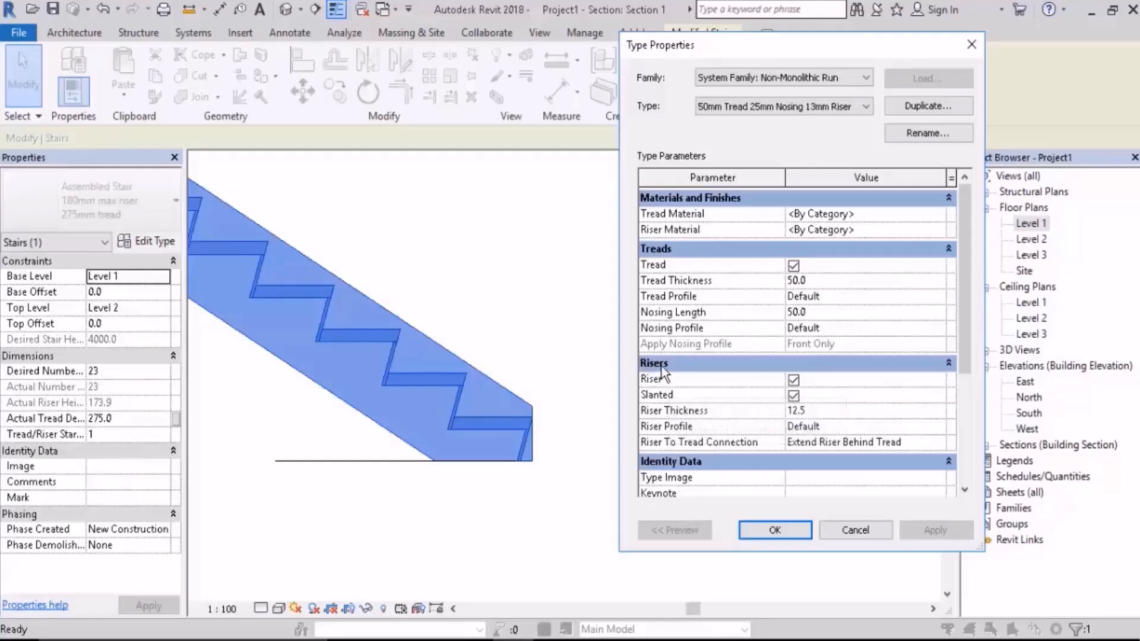
# Step: Turn off the run type's risers to preview the stair with treads only, and turn them back on
pyautogui.click(794, 380)
pyautogui.click(936, 531)
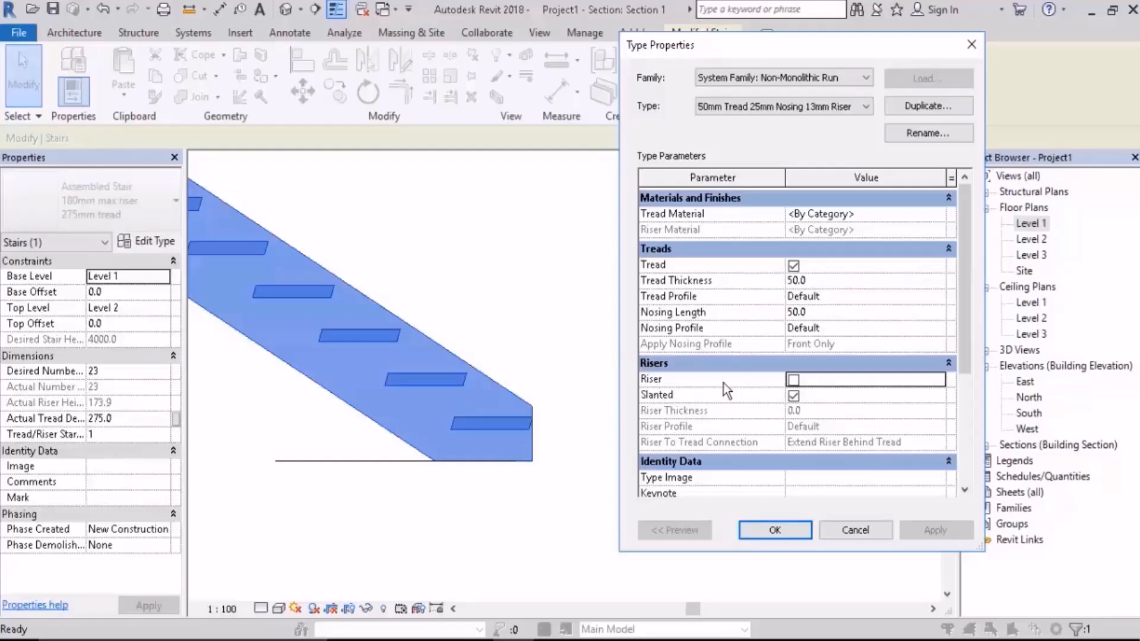
pyautogui.click(793, 380)
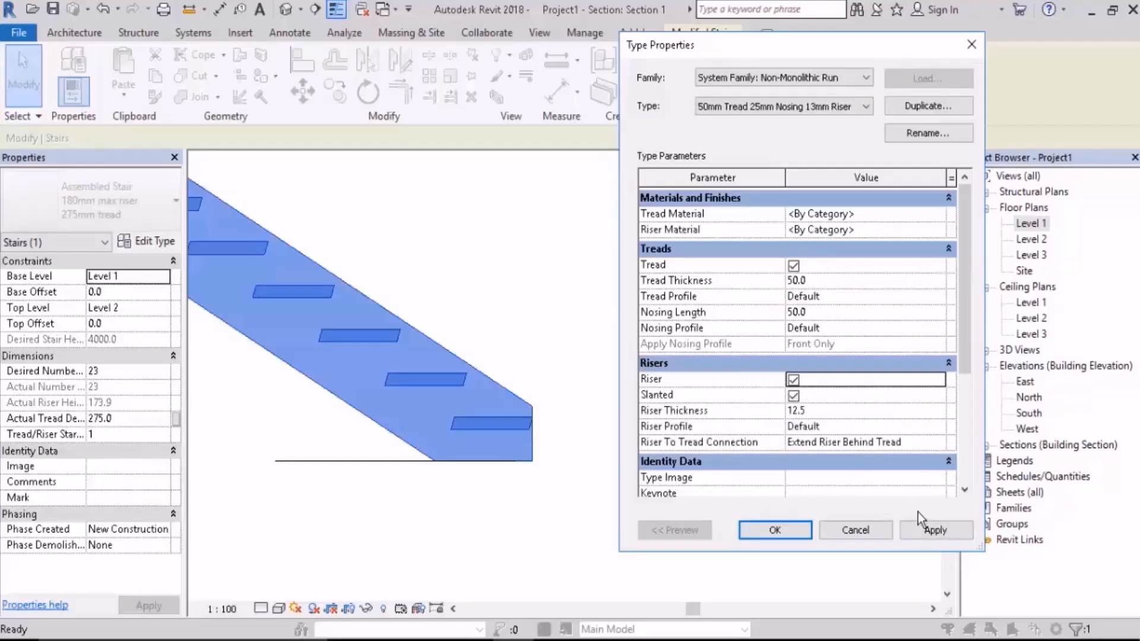
pyautogui.click(938, 530)
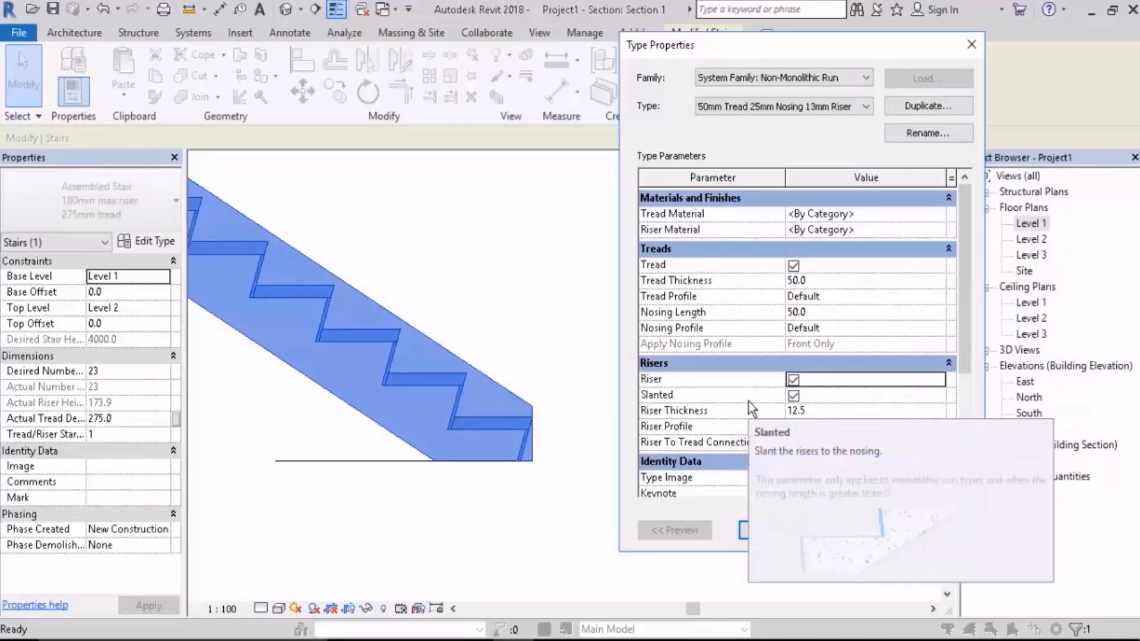
# Step: Test a nosing length of 0 on the run type with slanted risers, and return it to 50 mm
pyautogui.moveTo(749, 402)
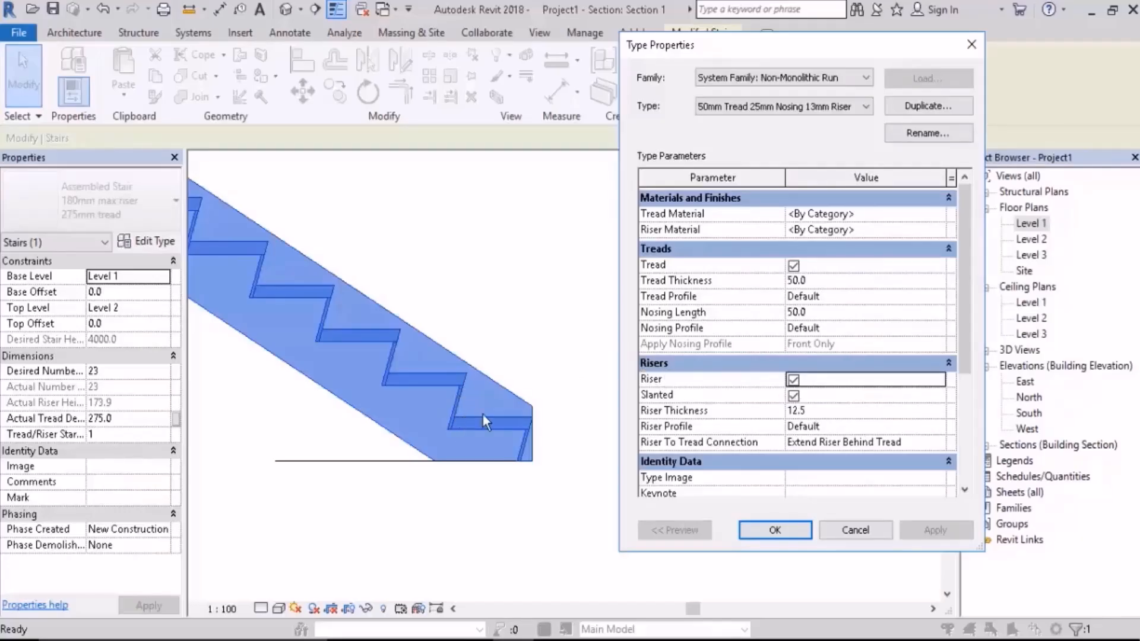
pyautogui.click(838, 312)
pyautogui.write('0')
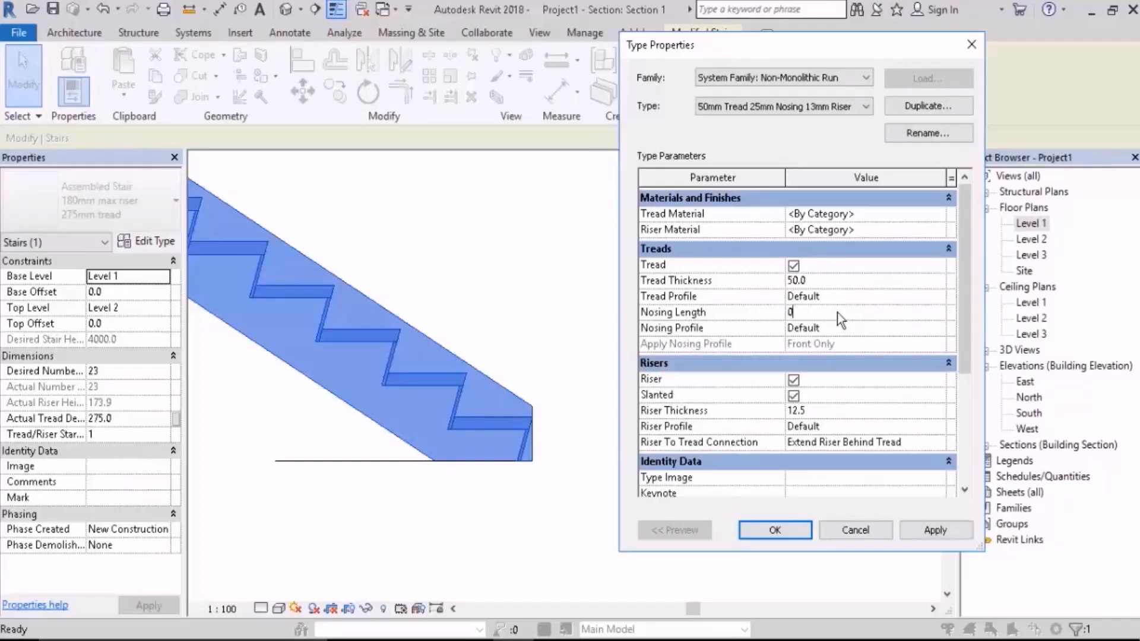
pyautogui.click(936, 530)
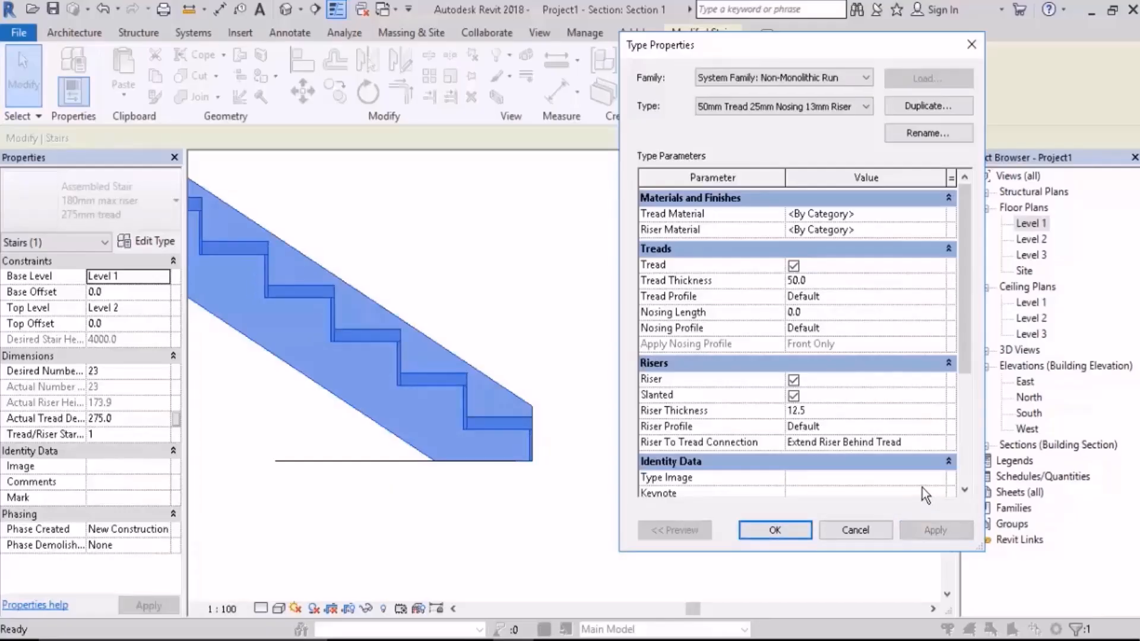
pyautogui.click(818, 315)
pyautogui.write('50.0')
pyautogui.click(934, 529)
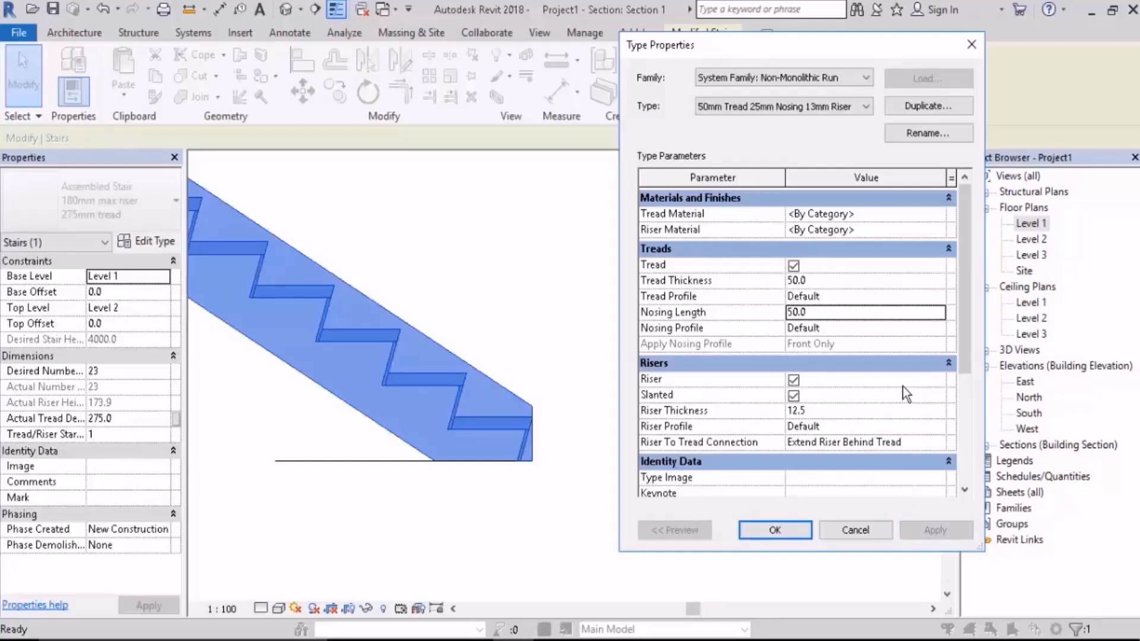
# Step: Turn off the Slanted option for the run type's risers and set the nosing length to 30 mm
pyautogui.click(794, 395)
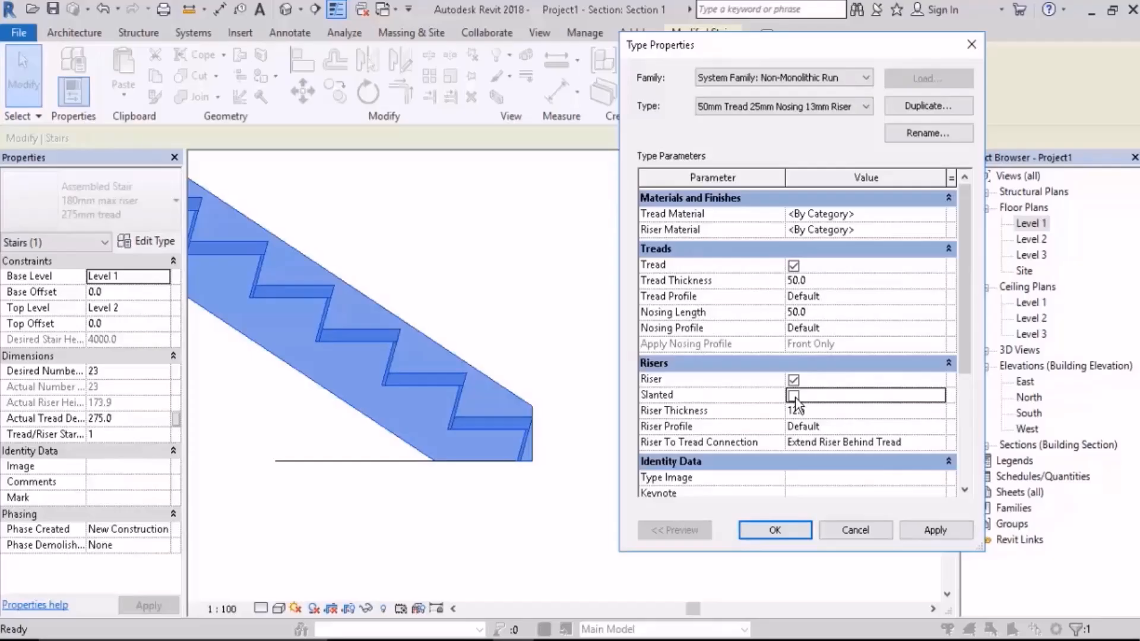
pyautogui.click(936, 532)
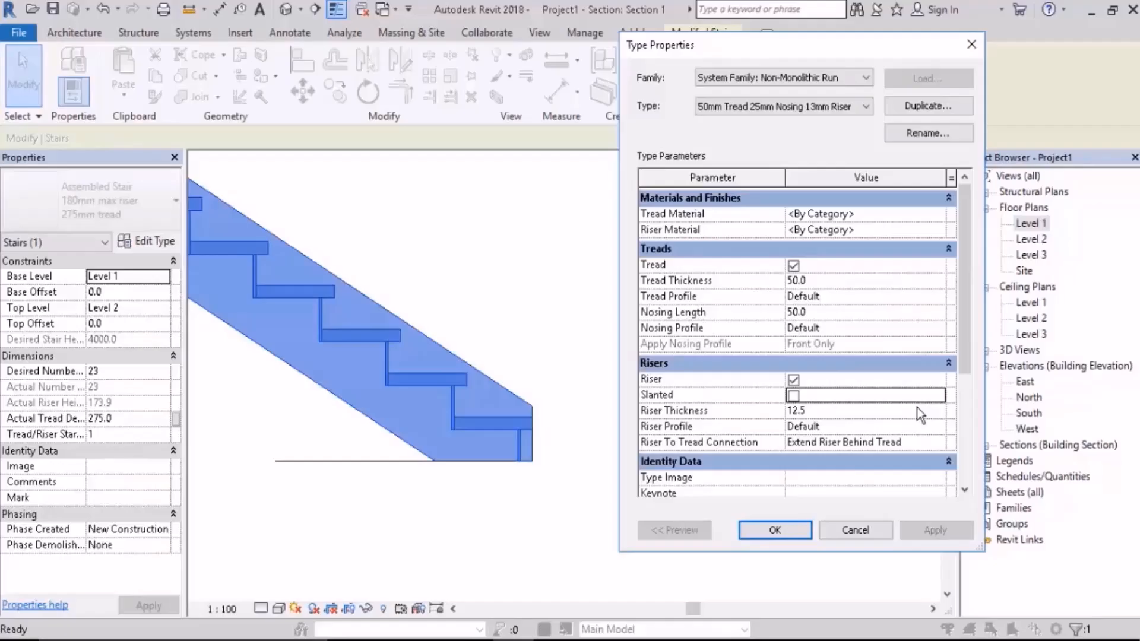
pyautogui.click(836, 312)
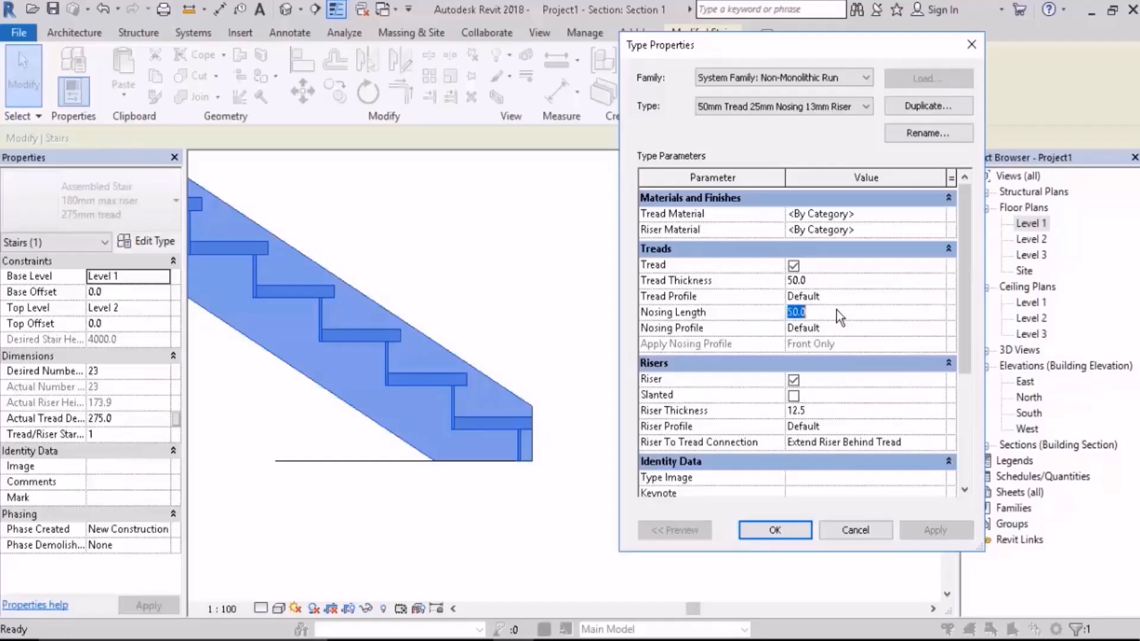
pyautogui.write('30')
pyautogui.click(925, 531)
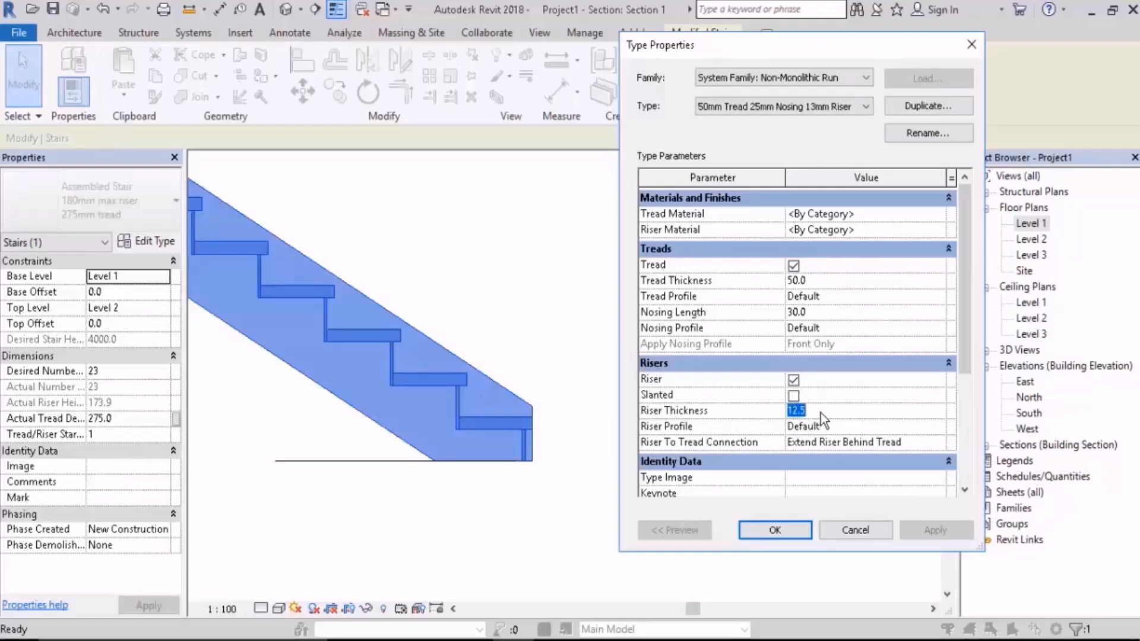
# Step: Set the riser thickness to 30 mm and change the riser to tread connection to Extend Tread Under Riser
pyautogui.write('30')
pyautogui.click(932, 530)
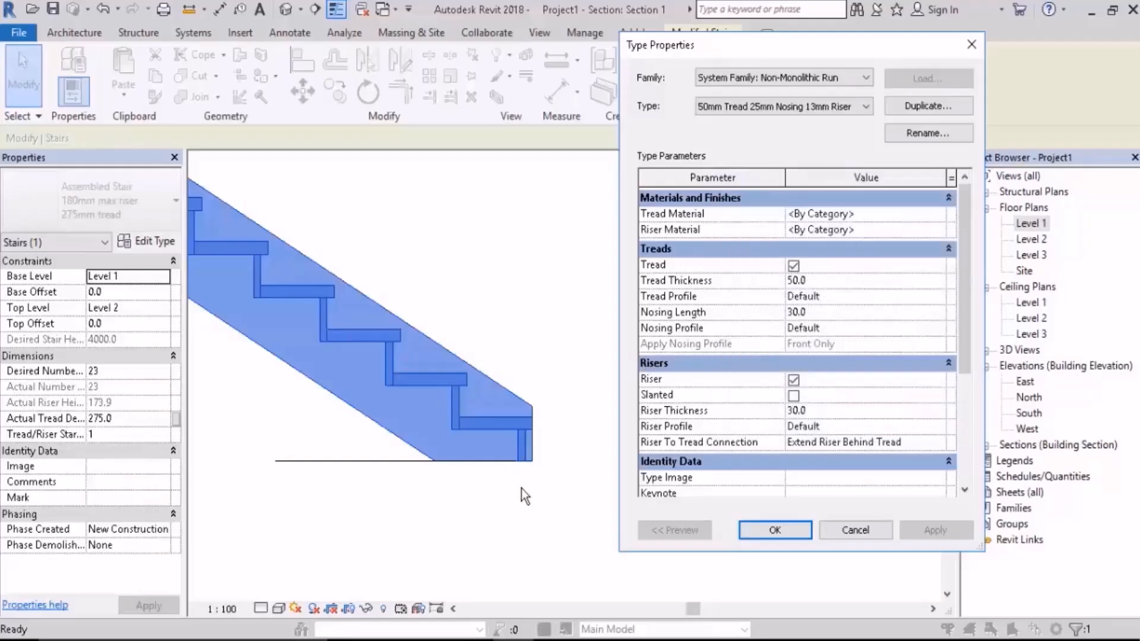
pyautogui.moveTo(722, 49); pyautogui.dragTo(680, 50)
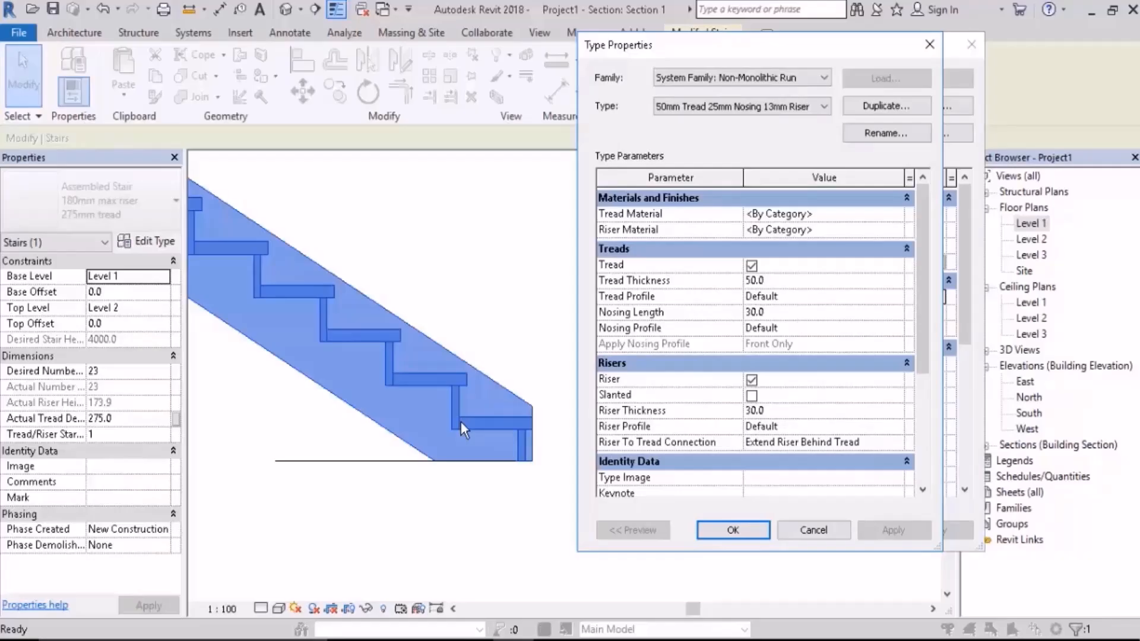
pyautogui.click(899, 442)
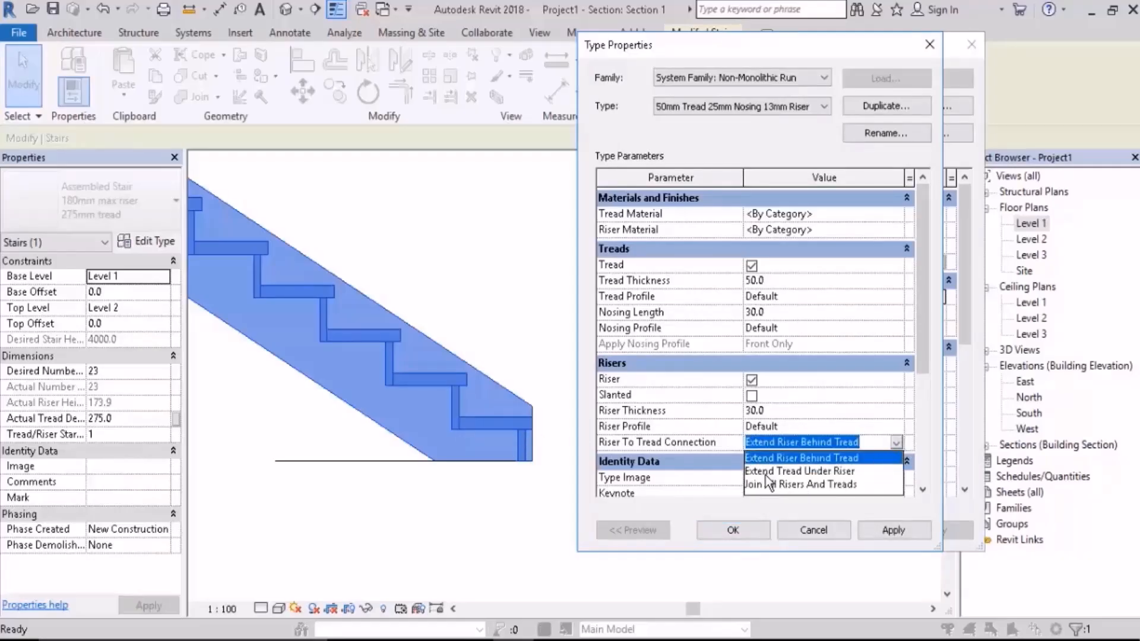
pyautogui.click(823, 471)
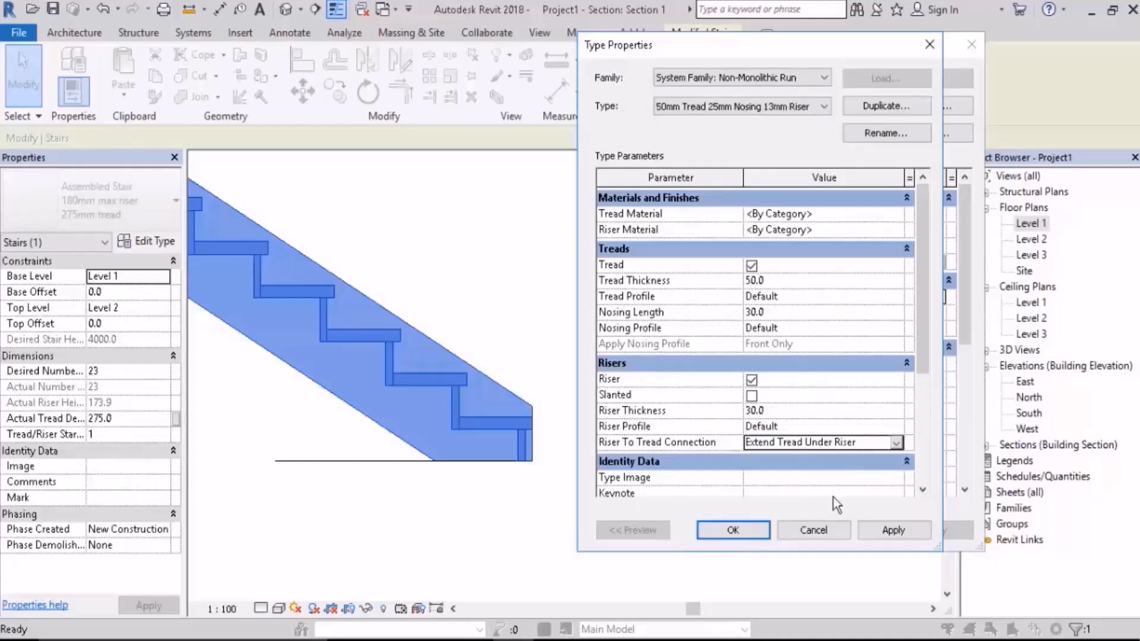
pyautogui.click(883, 529)
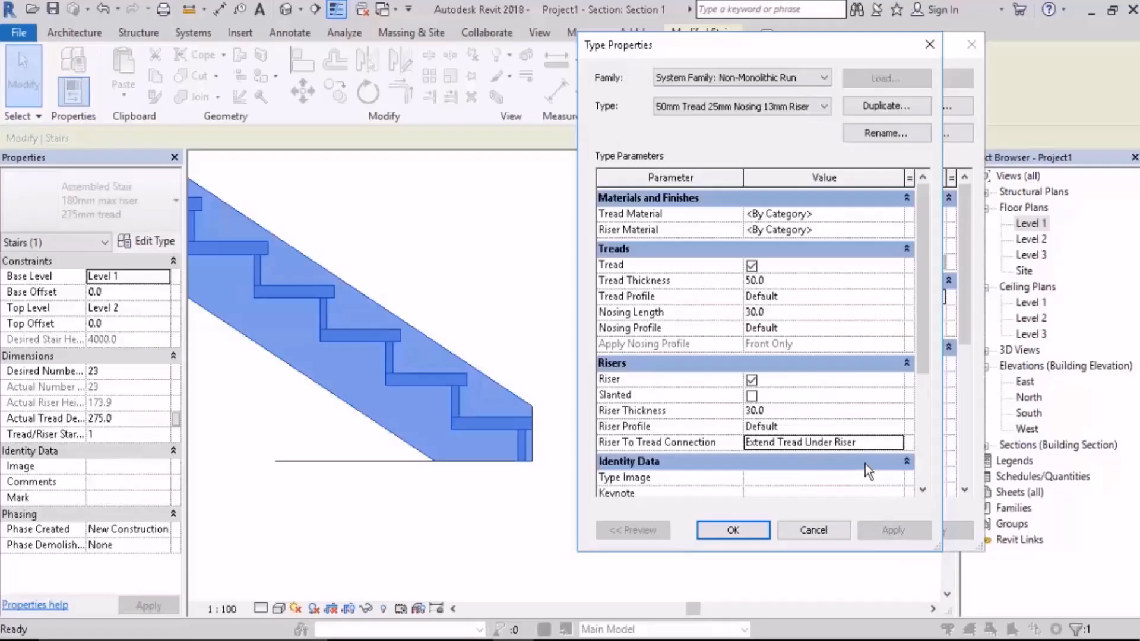
# Step: Set the riser to tread connection to Join All Risers And Treads and the nosing length to 0, and accept the type changes
pyautogui.click(897, 442)
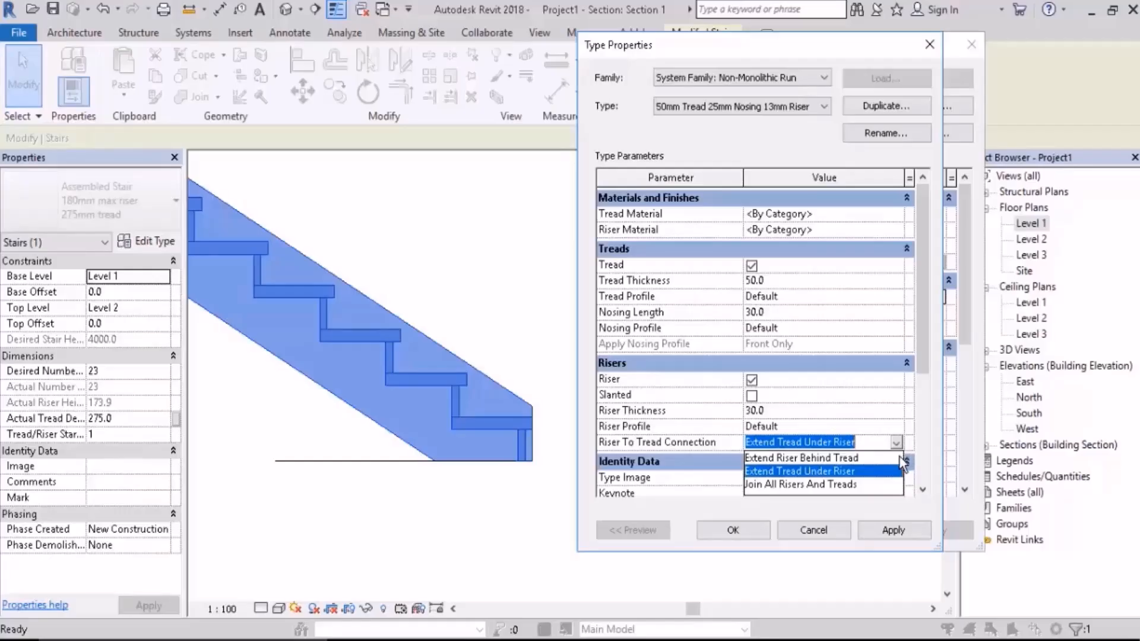
pyautogui.click(783, 486)
pyautogui.click(890, 530)
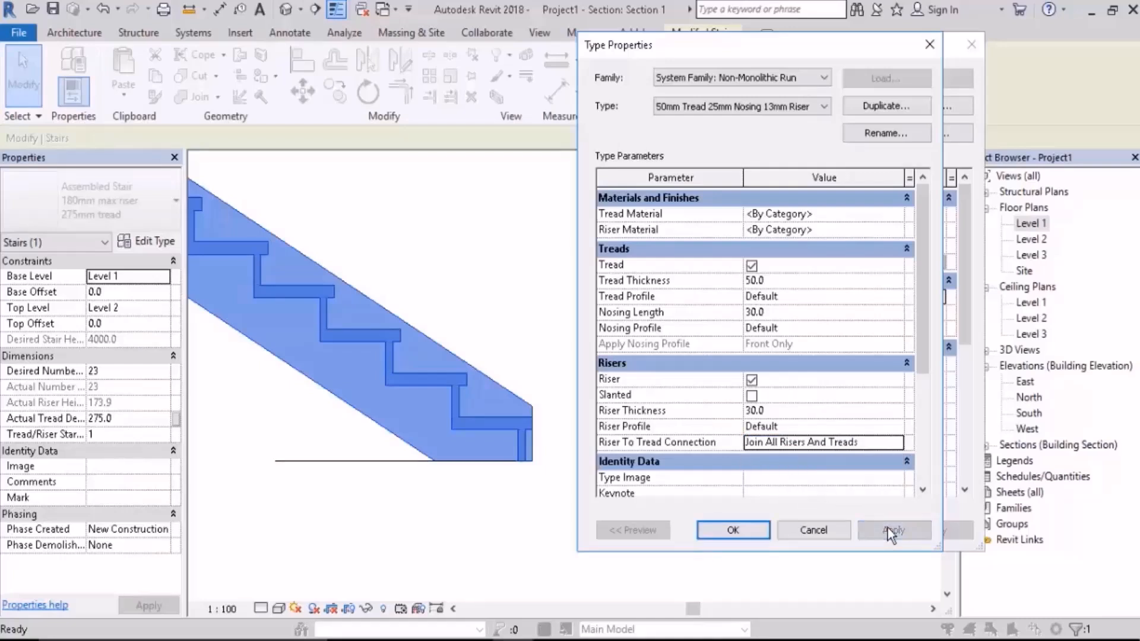
pyautogui.click(798, 315)
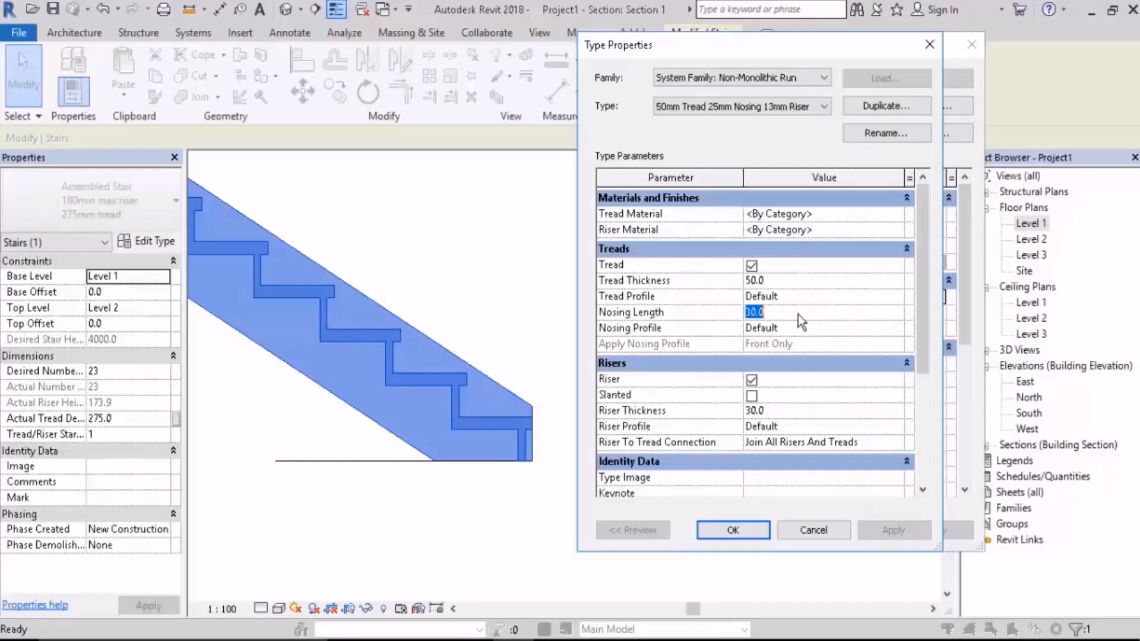
pyautogui.write('0')
pyautogui.click(900, 526)
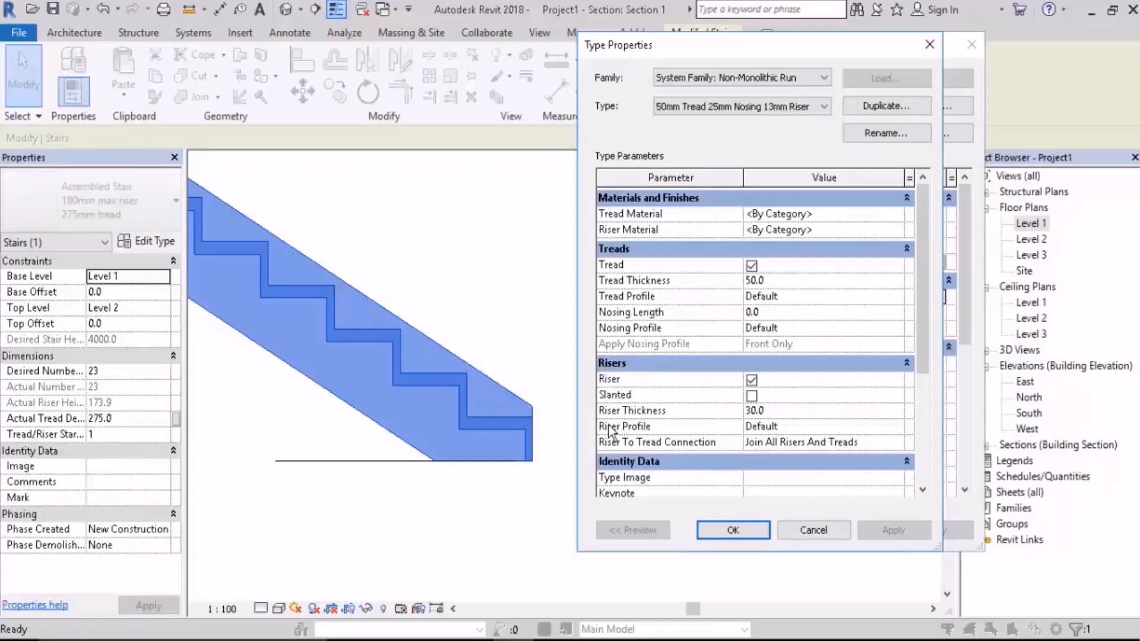
pyautogui.moveTo(921, 311); pyautogui.dragTo(936, 277)
pyautogui.click(725, 529)
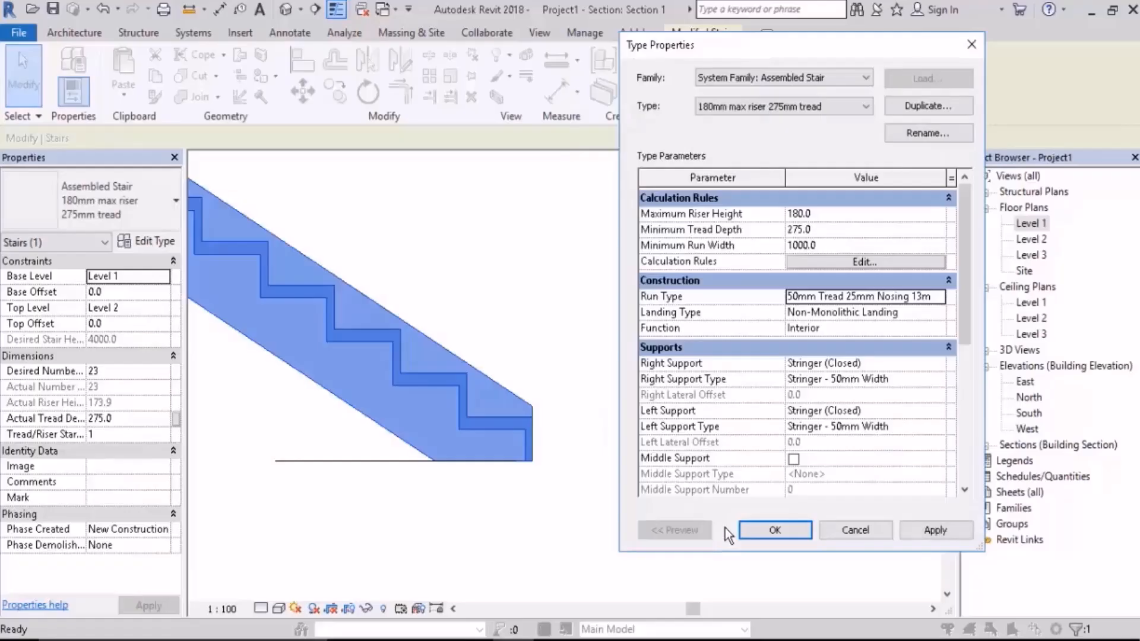
pyautogui.click(765, 532)
# Step: Open the properties of the stair's Non-Monolithic Landing type and turn Same as Run off and back on to view its own tread parameters
pyautogui.scroll(-2, 703, 458)
pyautogui.moveTo(575, 402); pyautogui.dragTo(878, 515, button='middle')
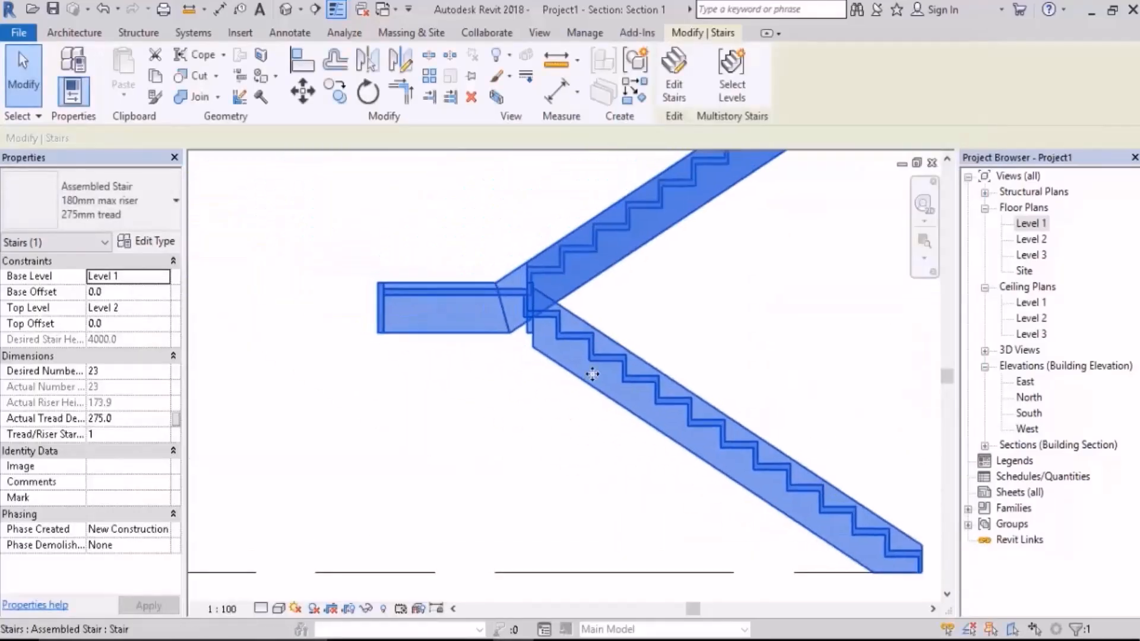
pyautogui.scroll(3, 560, 275)
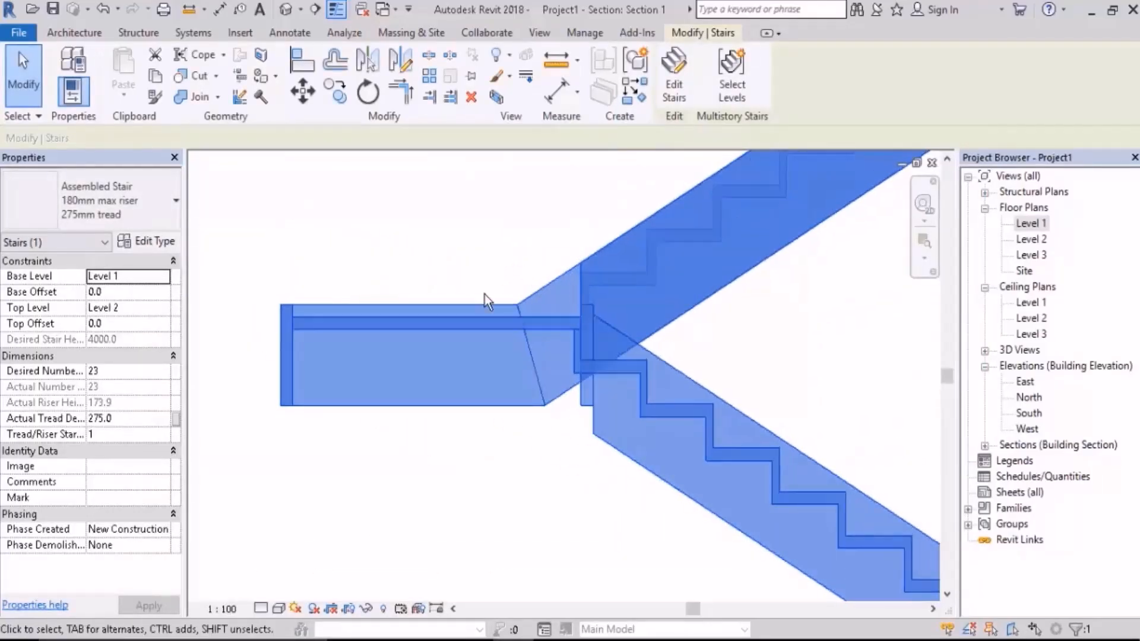
pyautogui.moveTo(484, 300); pyautogui.dragTo(416, 292, button='middle')
pyautogui.moveTo(445, 327); pyautogui.dragTo(400, 318, button='middle')
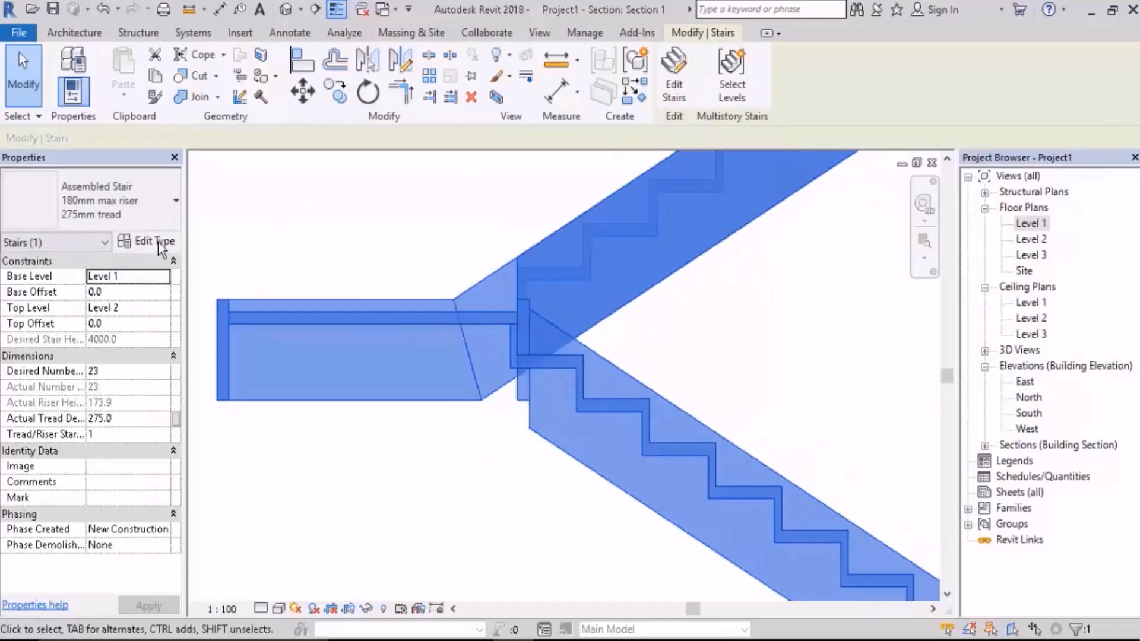
pyautogui.click(159, 242)
pyautogui.moveTo(724, 35); pyautogui.dragTo(784, 14)
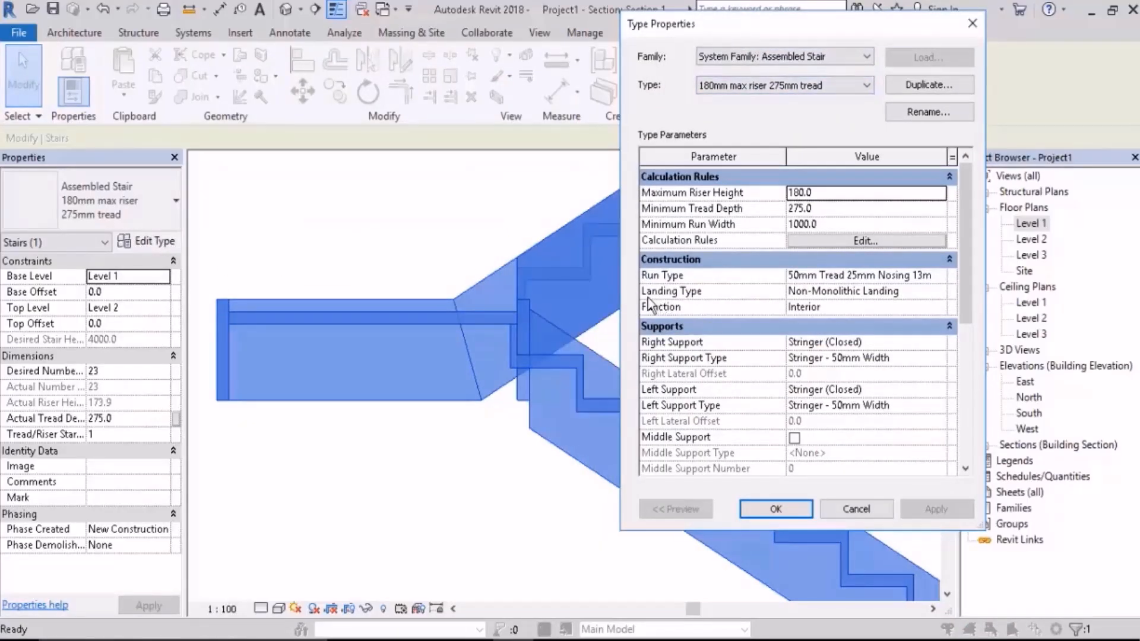
pyautogui.click(942, 291)
pyautogui.click(942, 291)
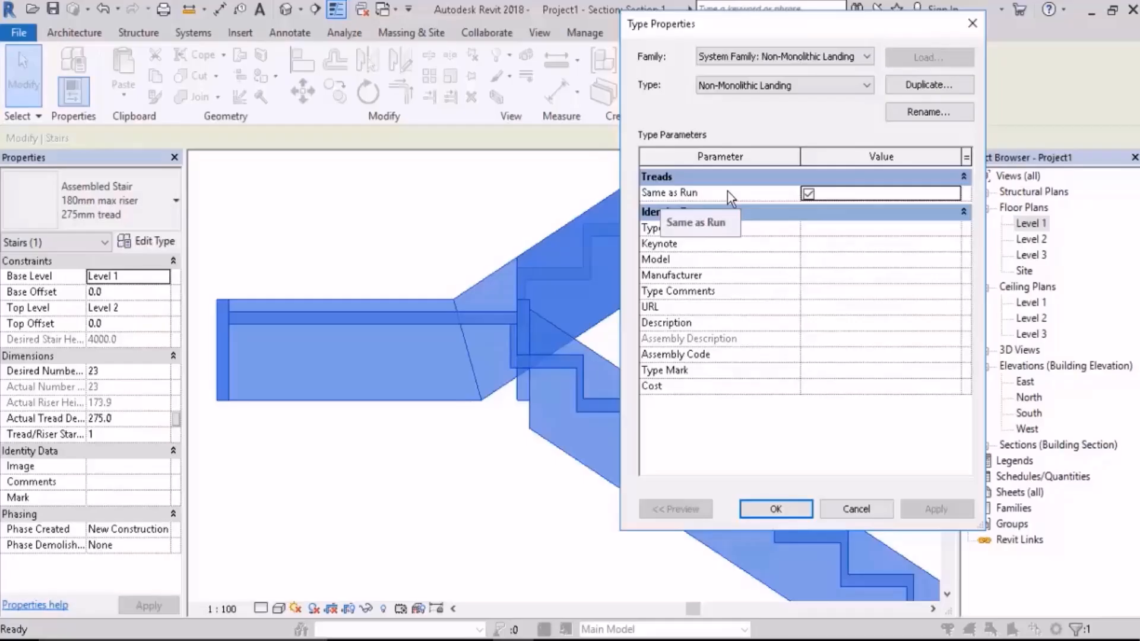
pyautogui.click(808, 194)
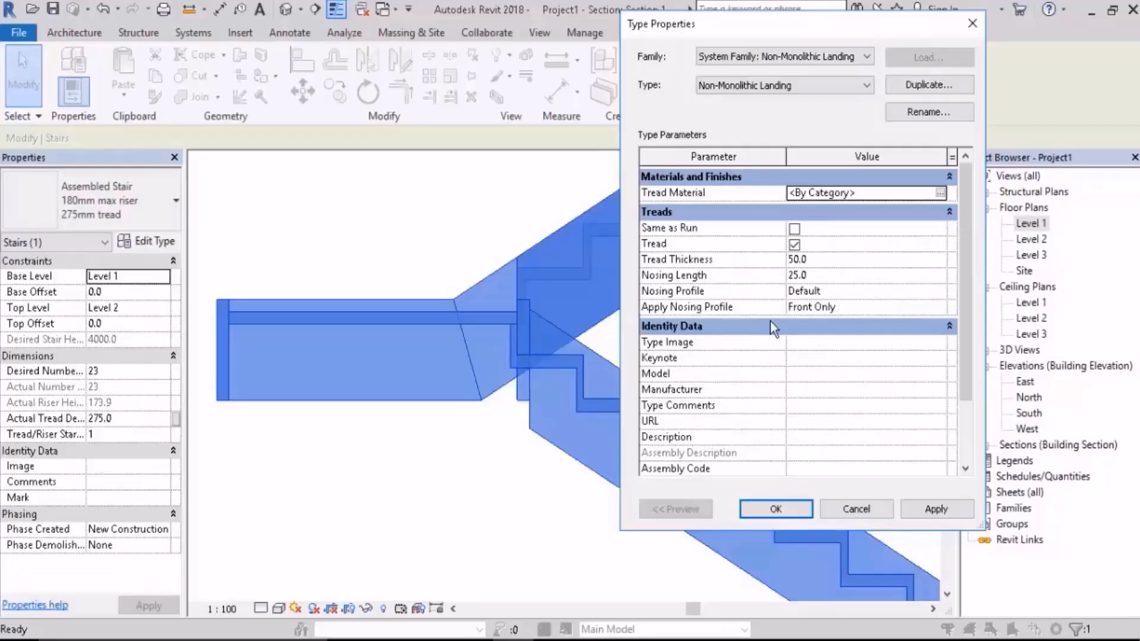
pyautogui.click(795, 229)
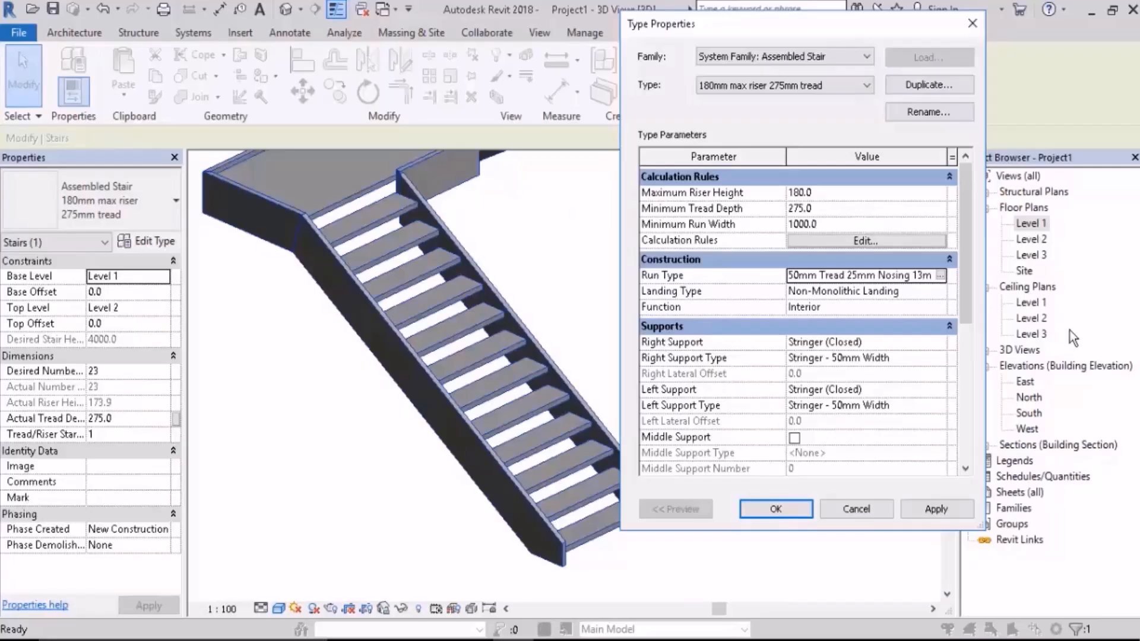
# Step: Set the stair type's right support to None and apply the change
pyautogui.moveTo(961, 286); pyautogui.dragTo(973, 336)
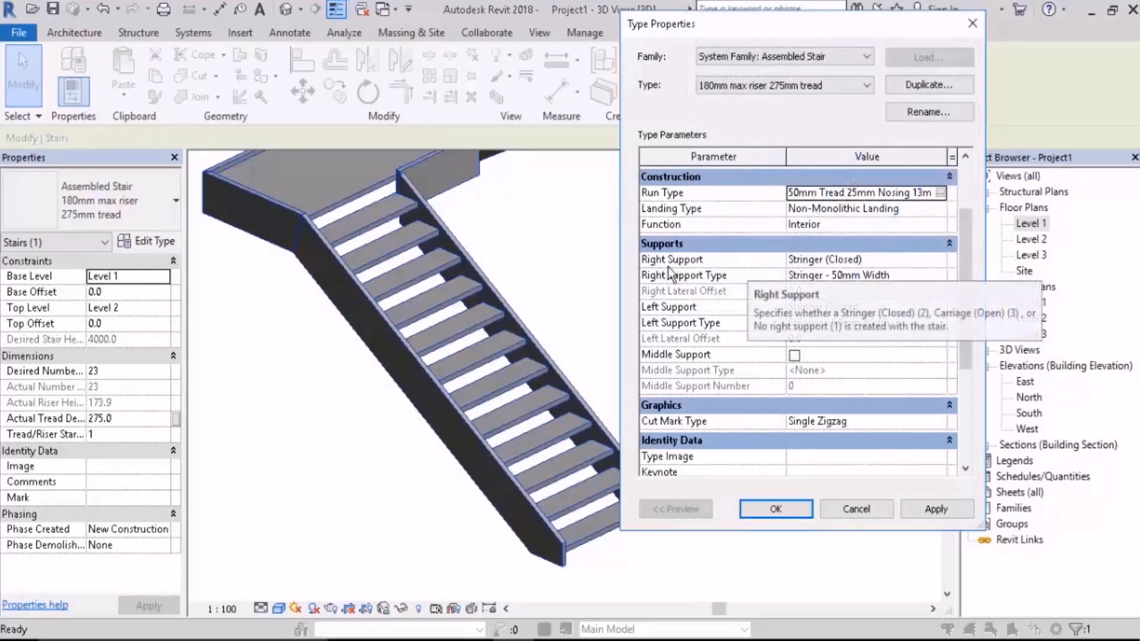
pyautogui.click(942, 259)
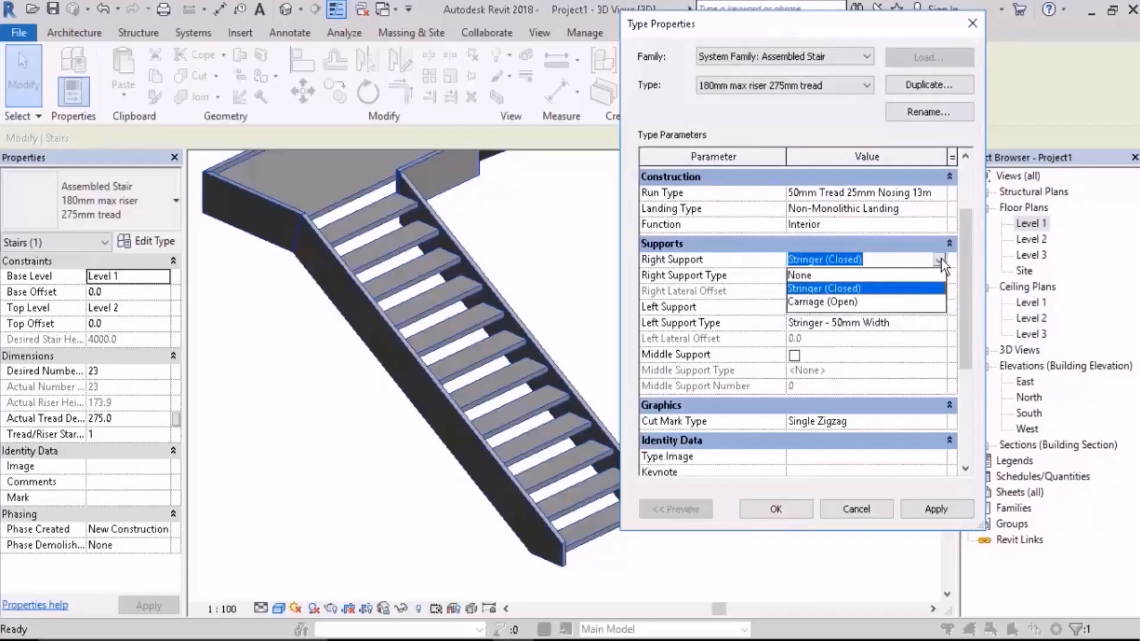
pyautogui.click(815, 276)
pyautogui.click(935, 510)
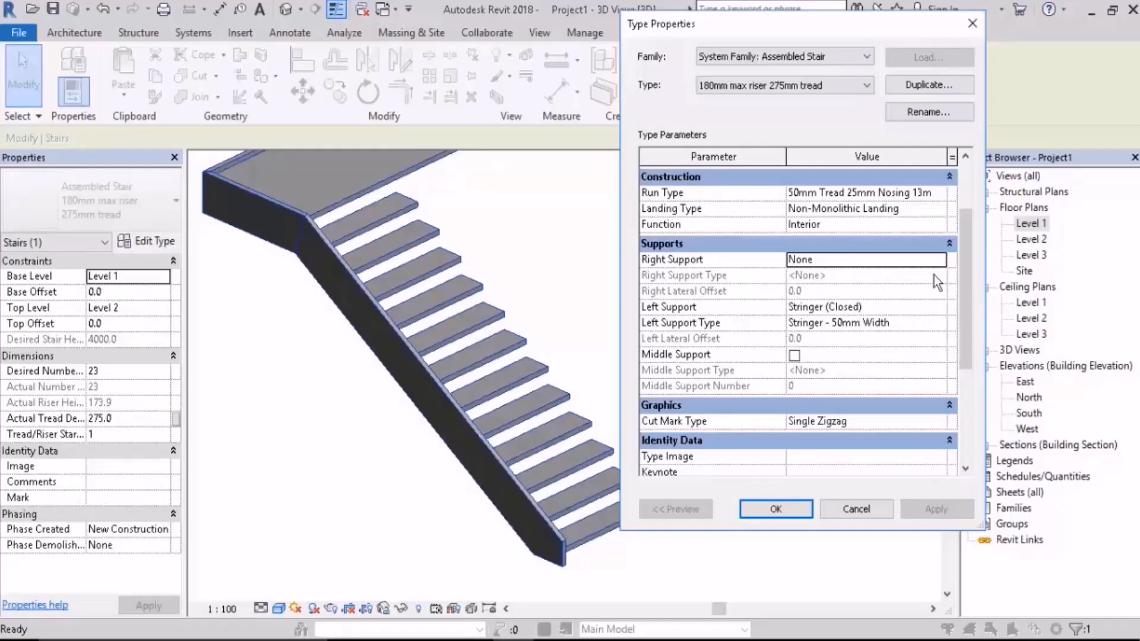
# Step: Set the stair type's right support to Stringer (Closed) and apply the change
pyautogui.click(891, 260)
pyautogui.click(939, 259)
pyautogui.click(859, 291)
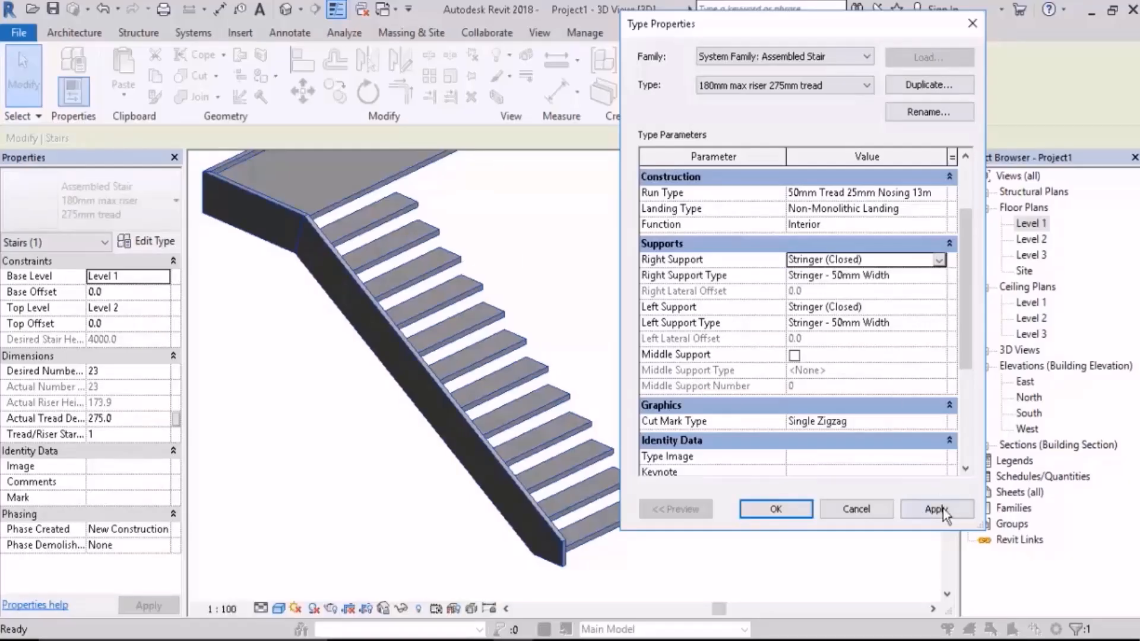
pyautogui.click(943, 509)
# Step: Change the stair type's right support to Carriage (Open) and apply the change
pyautogui.click(943, 263)
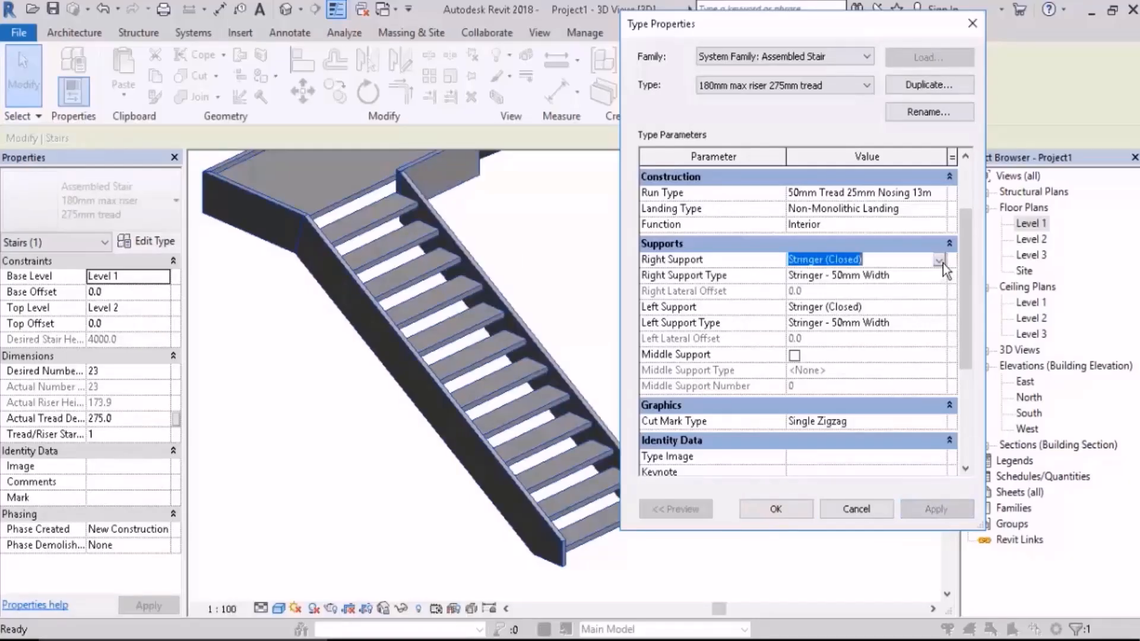
pyautogui.click(940, 262)
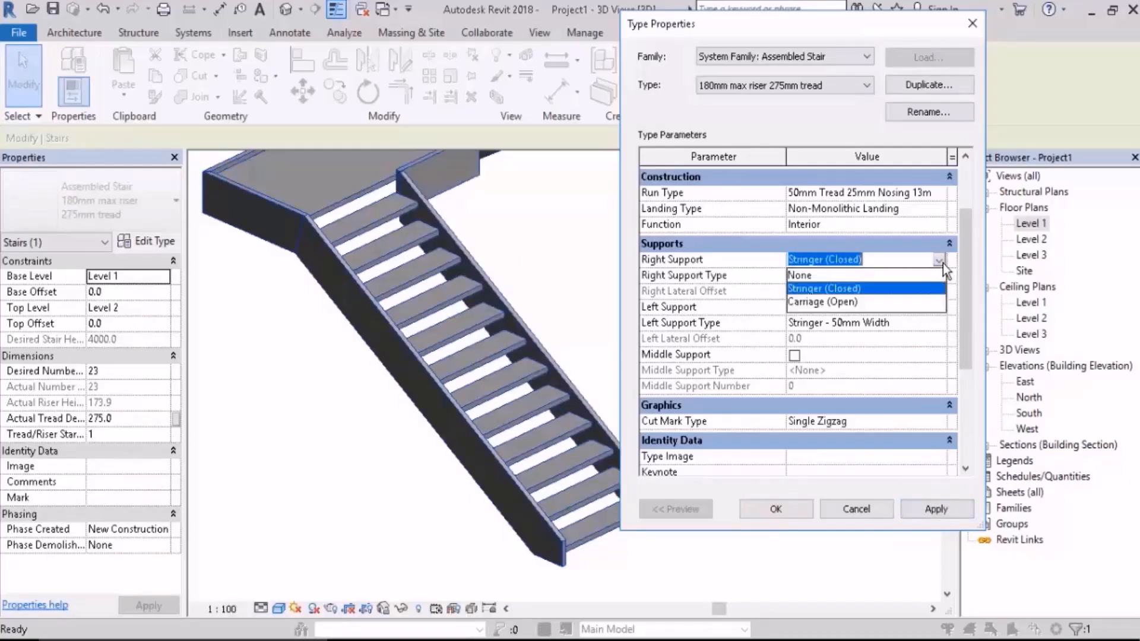
pyautogui.click(848, 302)
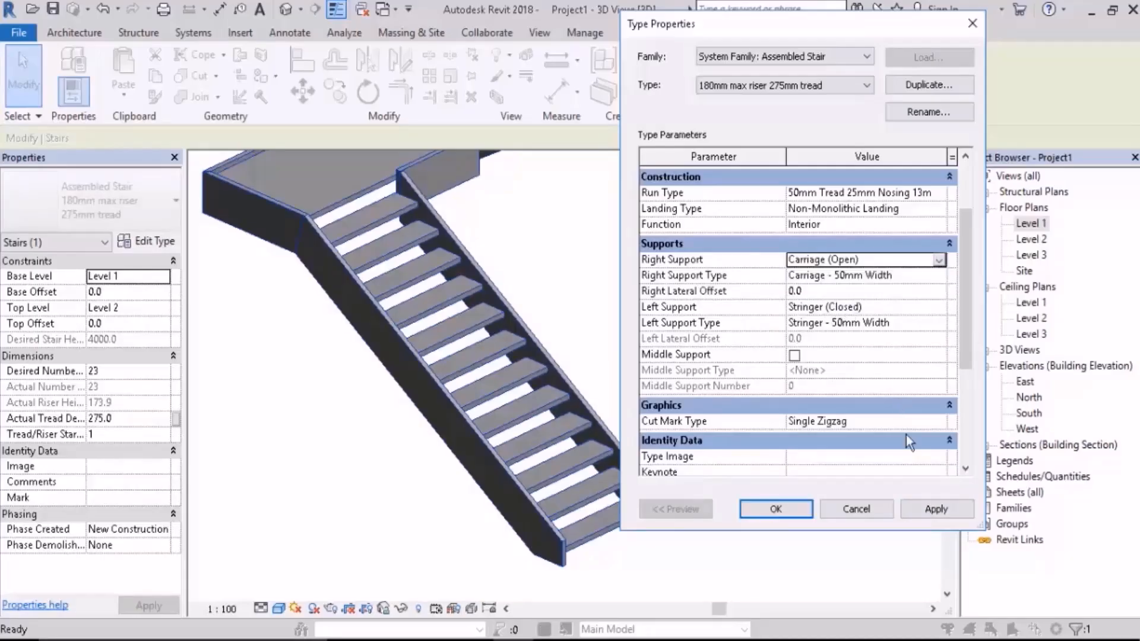
pyautogui.click(947, 509)
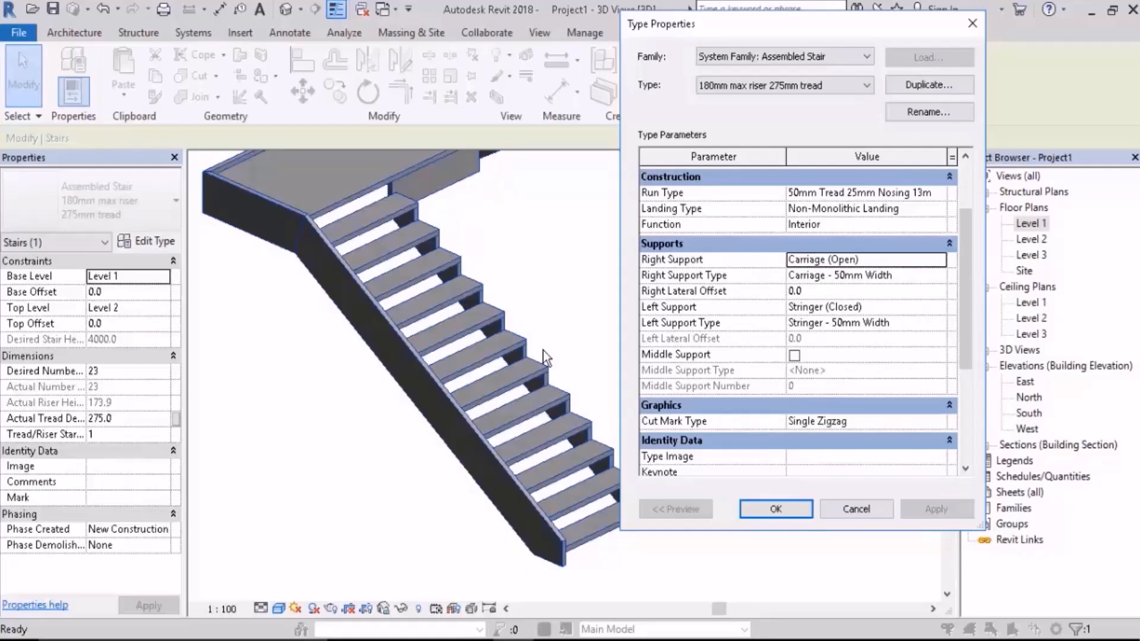
pyautogui.click(937, 262)
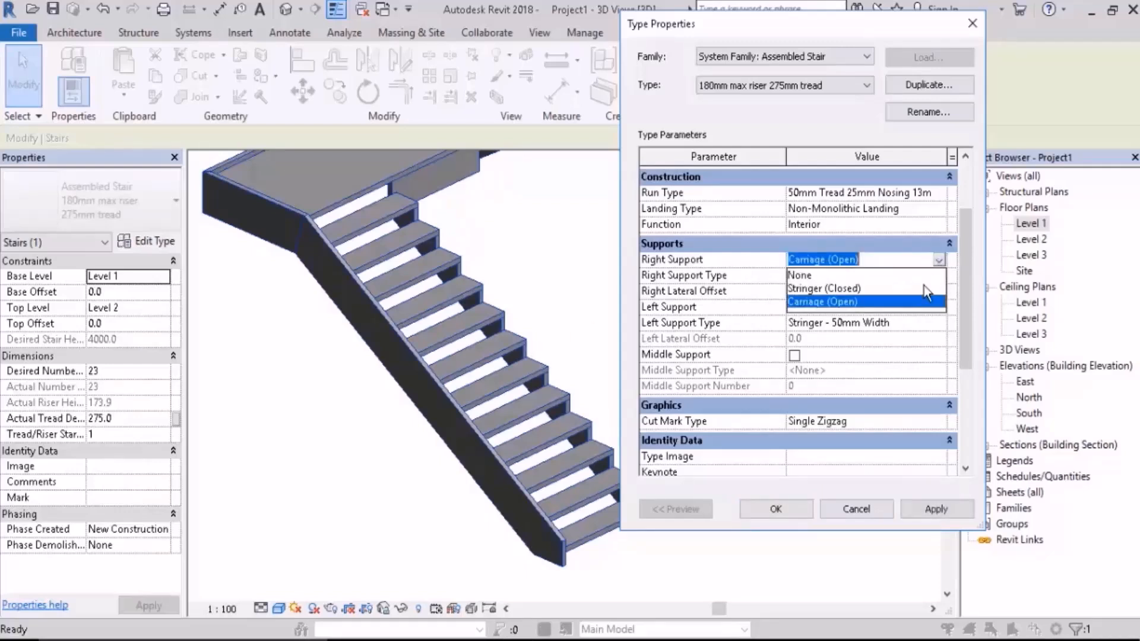
pyautogui.click(848, 303)
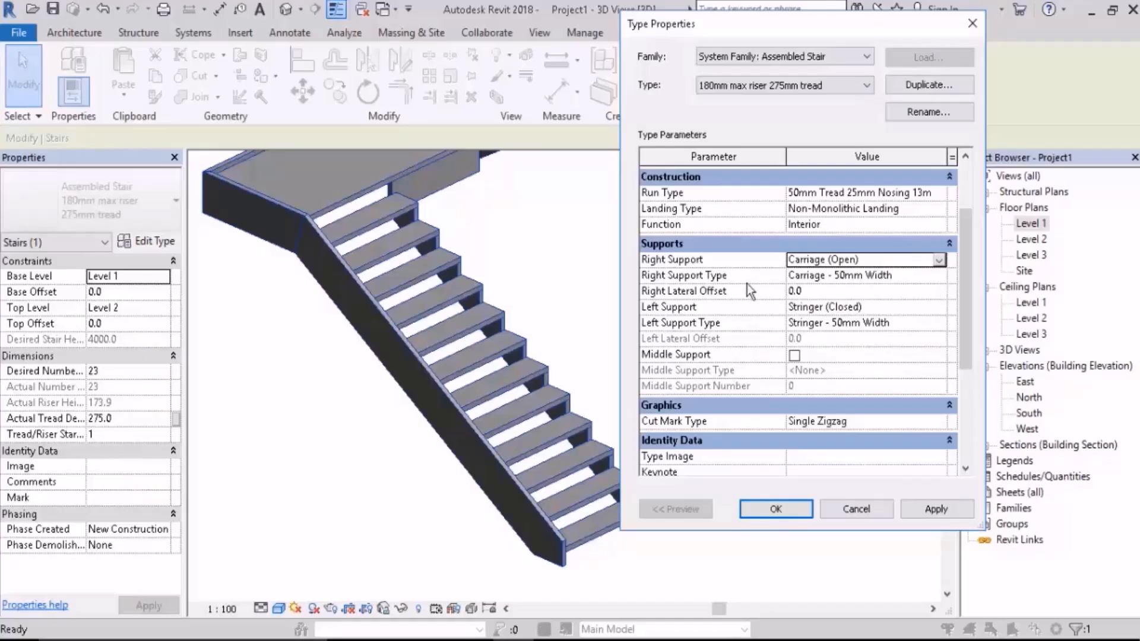
# Step: Open the right support's Carriage - 50mm Width type to view its dimensions, close both type dialogs, and inspect the carriage in 3D
pyautogui.click(929, 276)
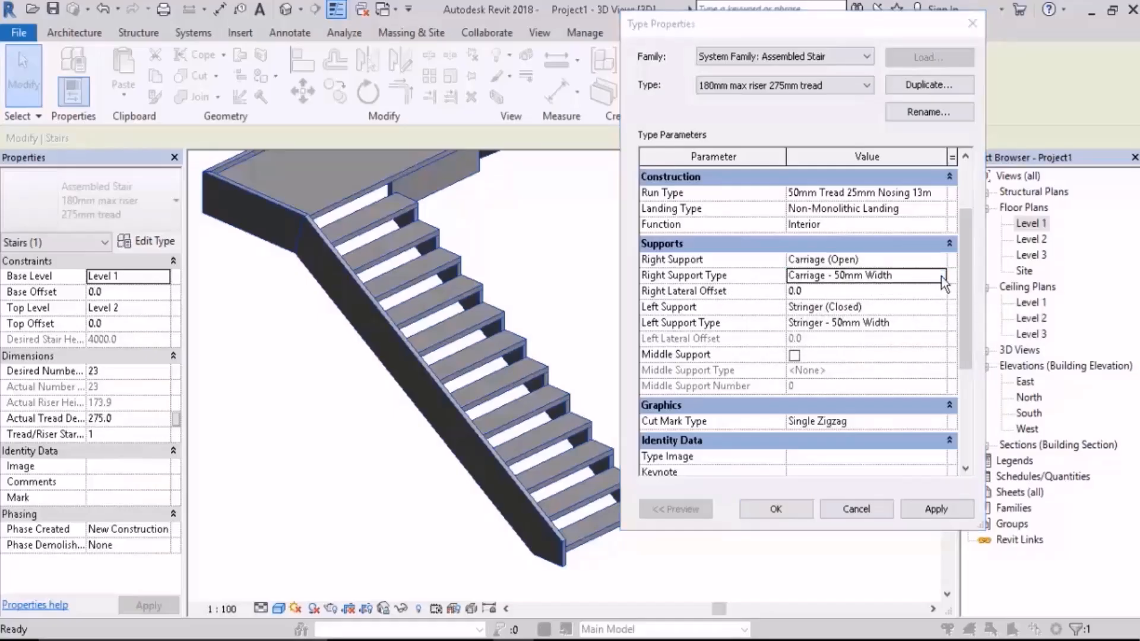
pyautogui.click(941, 276)
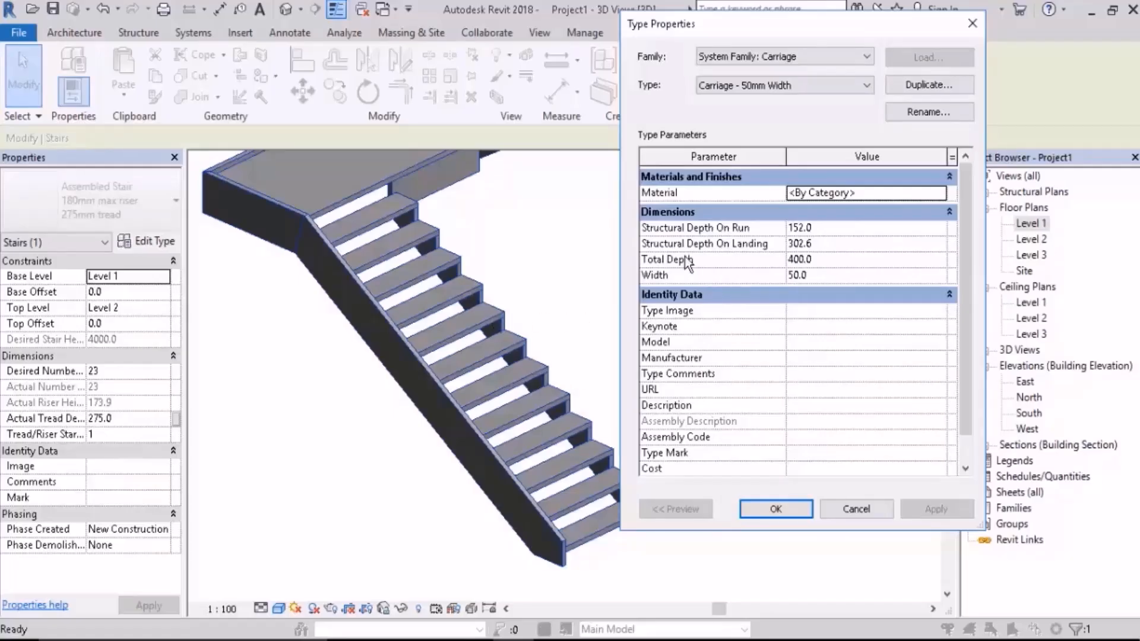
pyautogui.click(775, 509)
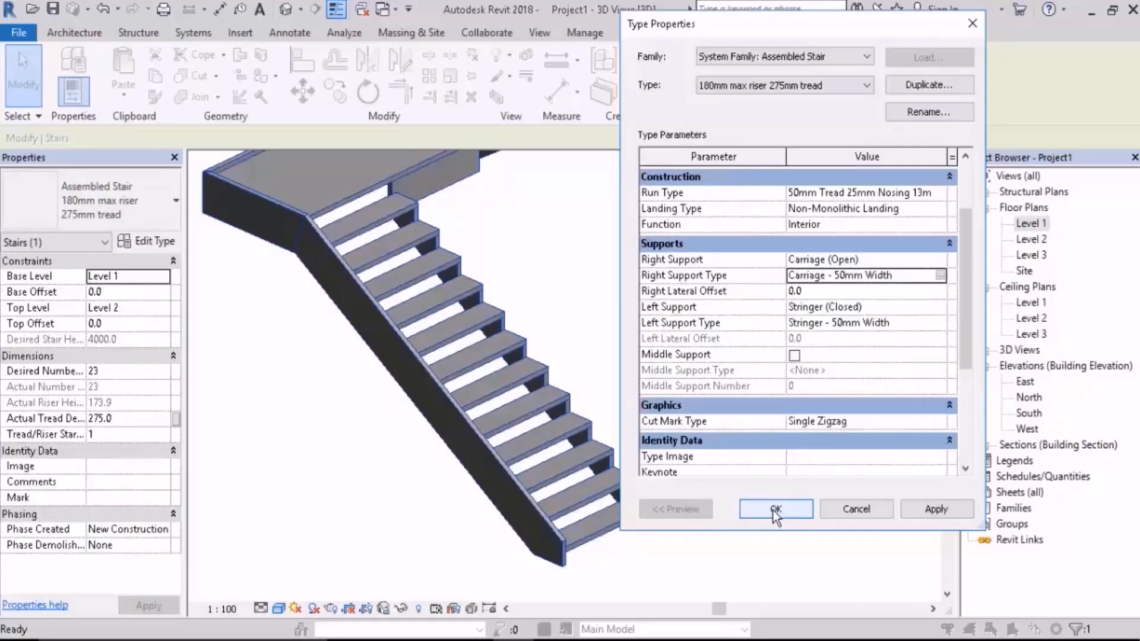
pyautogui.click(773, 510)
pyautogui.keyDown('shift'); pyautogui.moveTo(718, 508); pyautogui.dragTo(541, 470, button='middle'); pyautogui.keyUp('shift')
pyautogui.scroll(3, 282, 458)
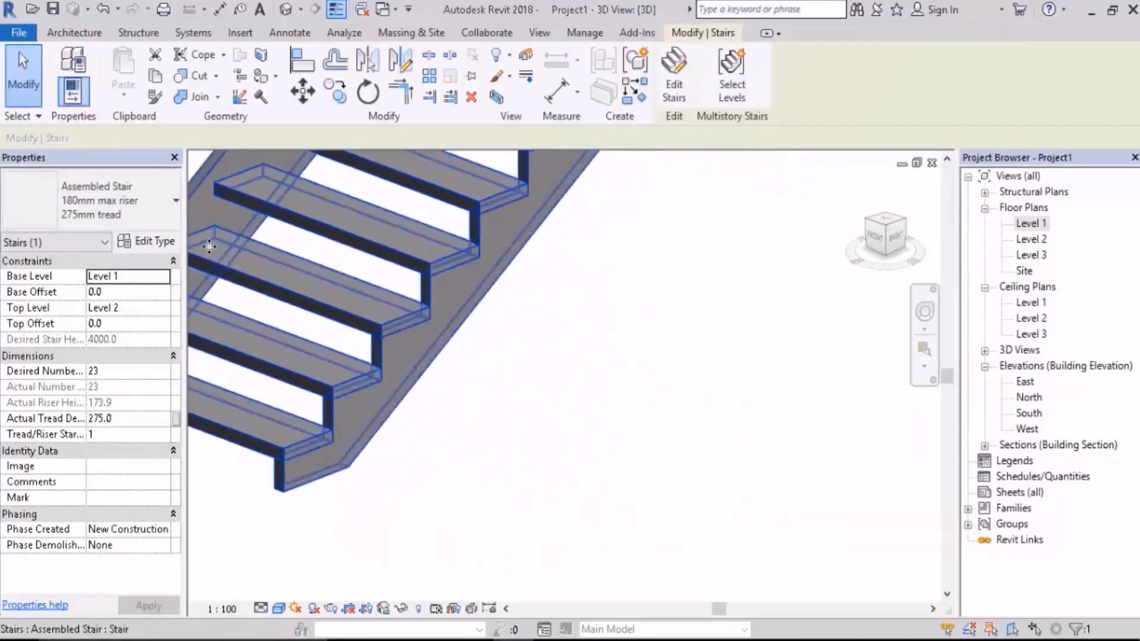
# Step: Reopen the stair's right carriage type, set its Structural Depth On Run to 300, and apply the change
pyautogui.click(155, 242)
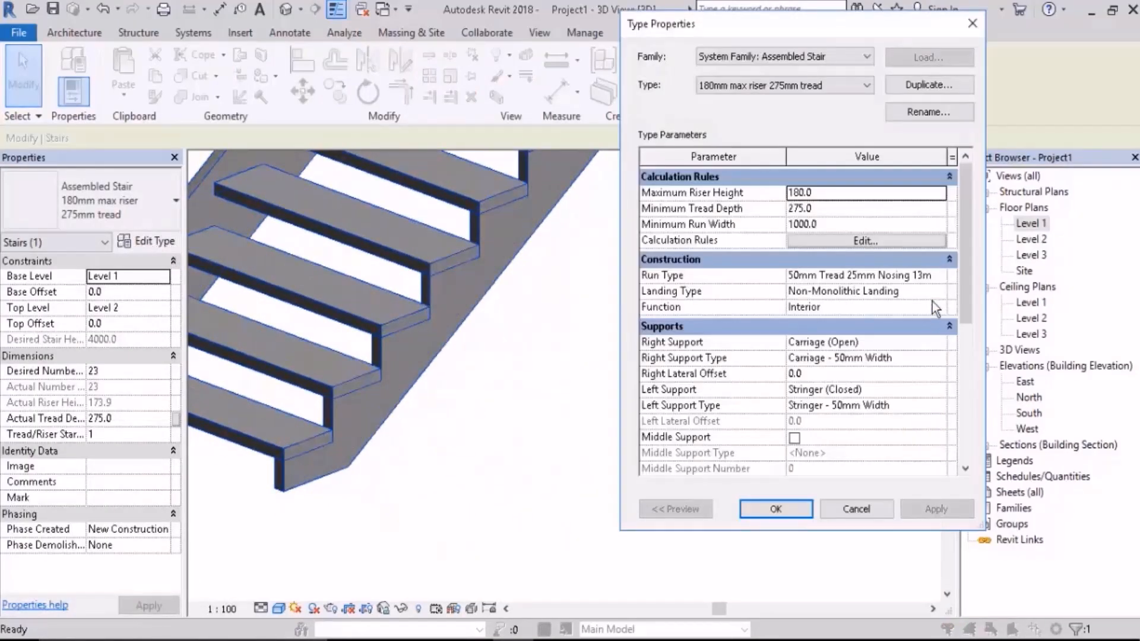
pyautogui.click(871, 357)
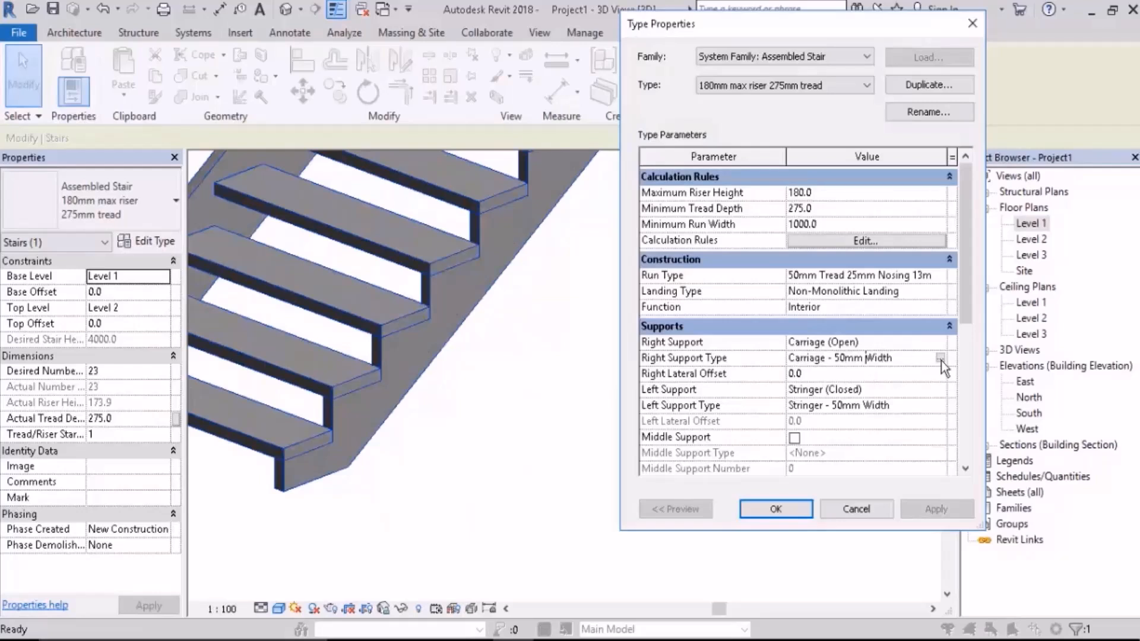
pyautogui.click(942, 357)
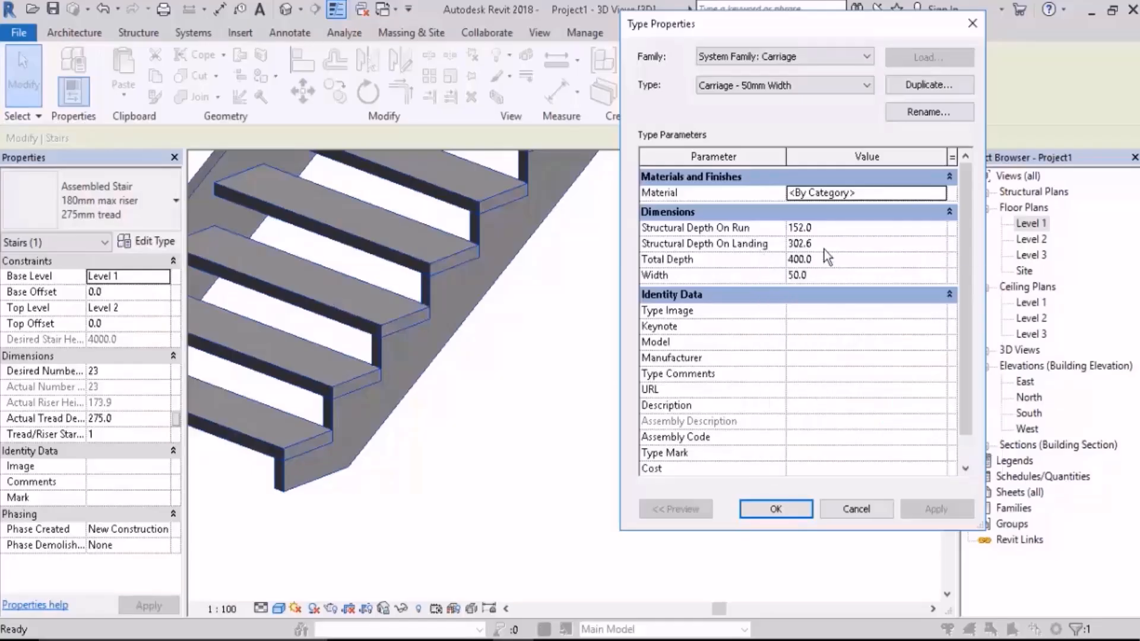
pyautogui.click(827, 227)
pyautogui.write('300')
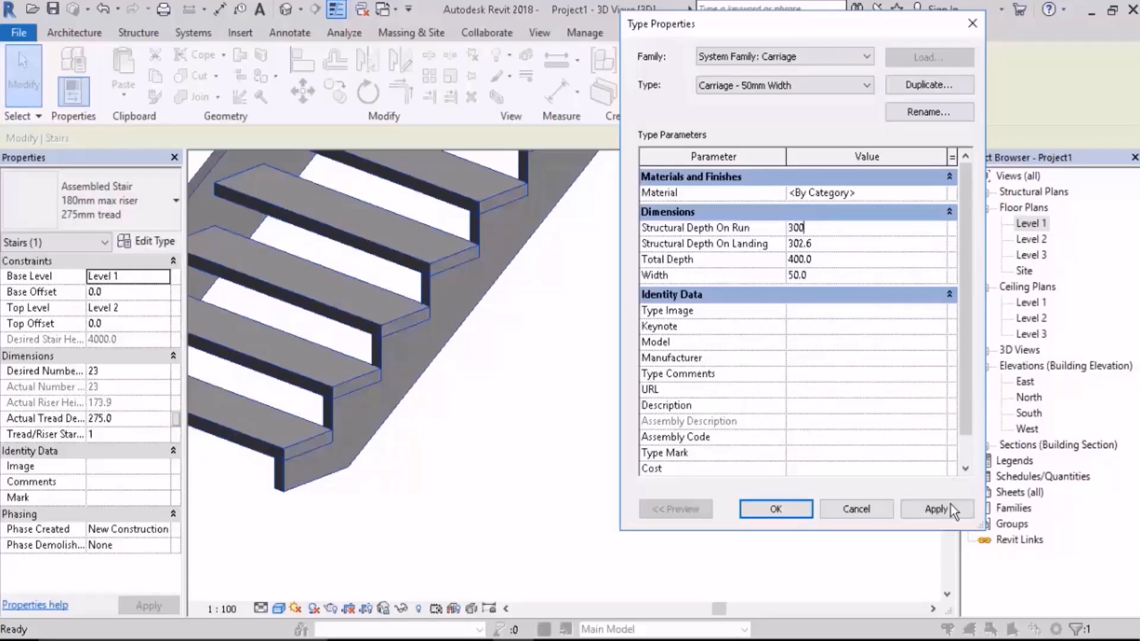
pyautogui.click(948, 512)
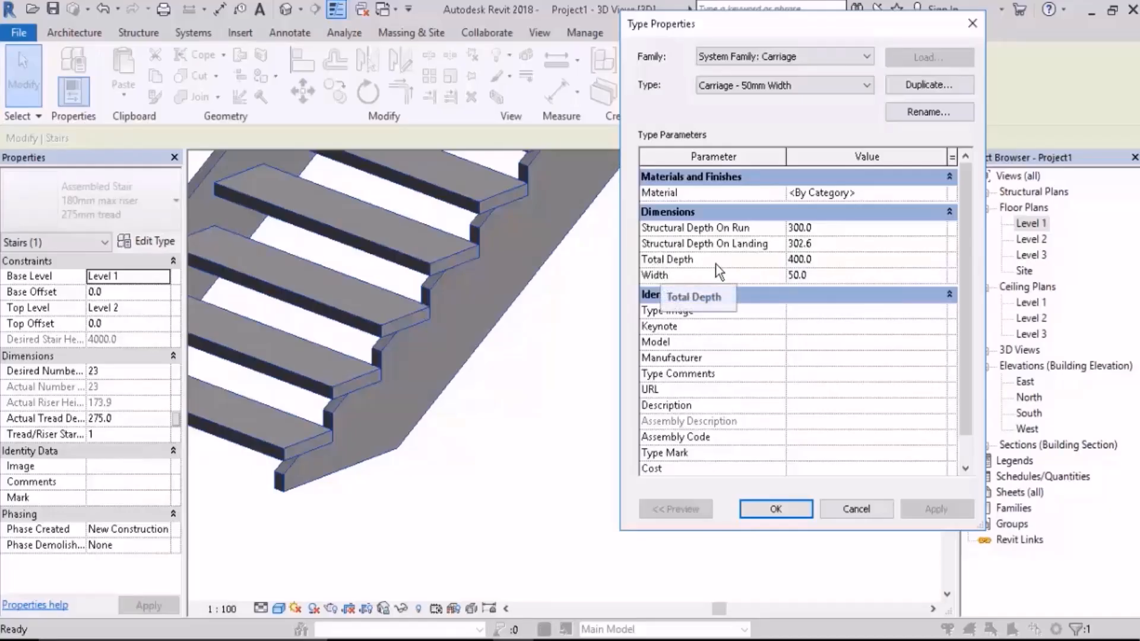
# Step: Set the carriage type's Total Depth to 600 and apply the change
pyautogui.click(829, 258)
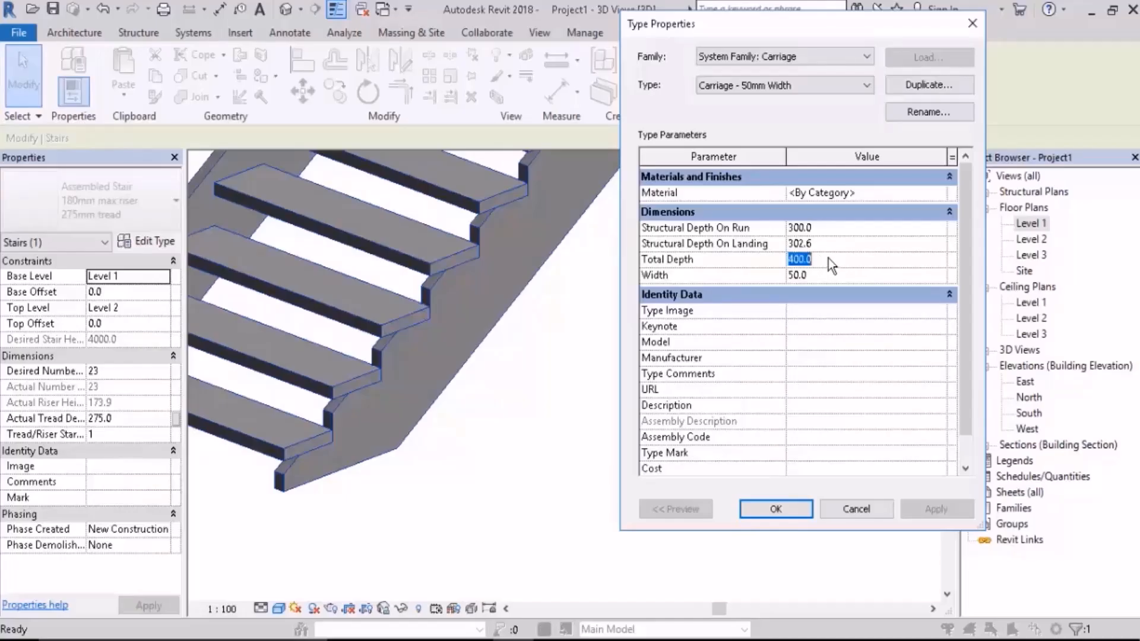
pyautogui.write('600')
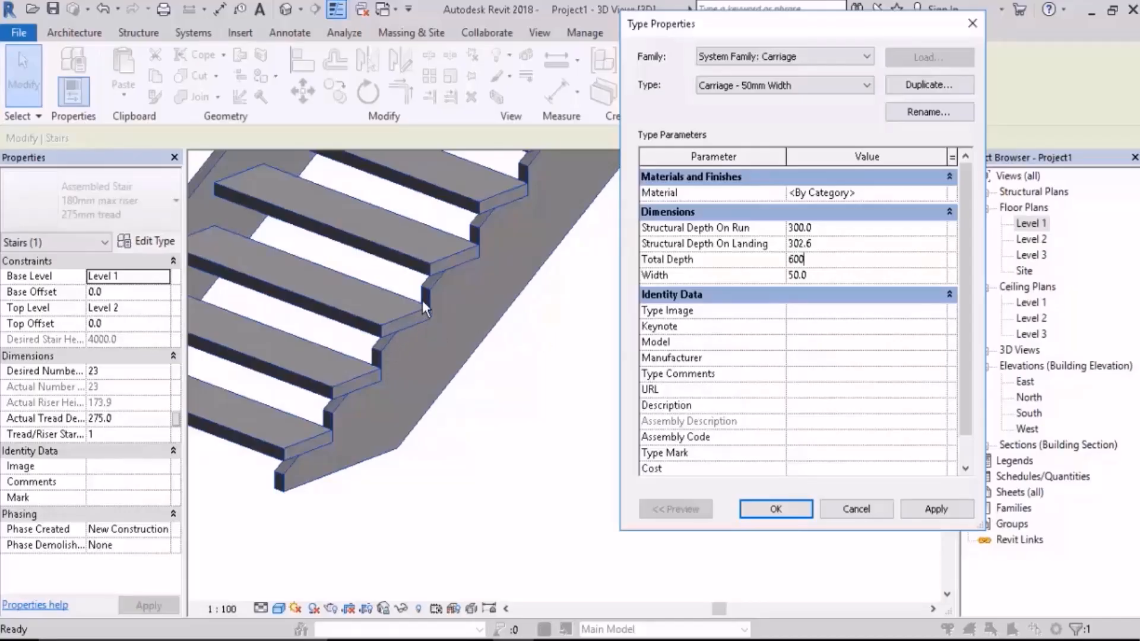
pyautogui.click(926, 510)
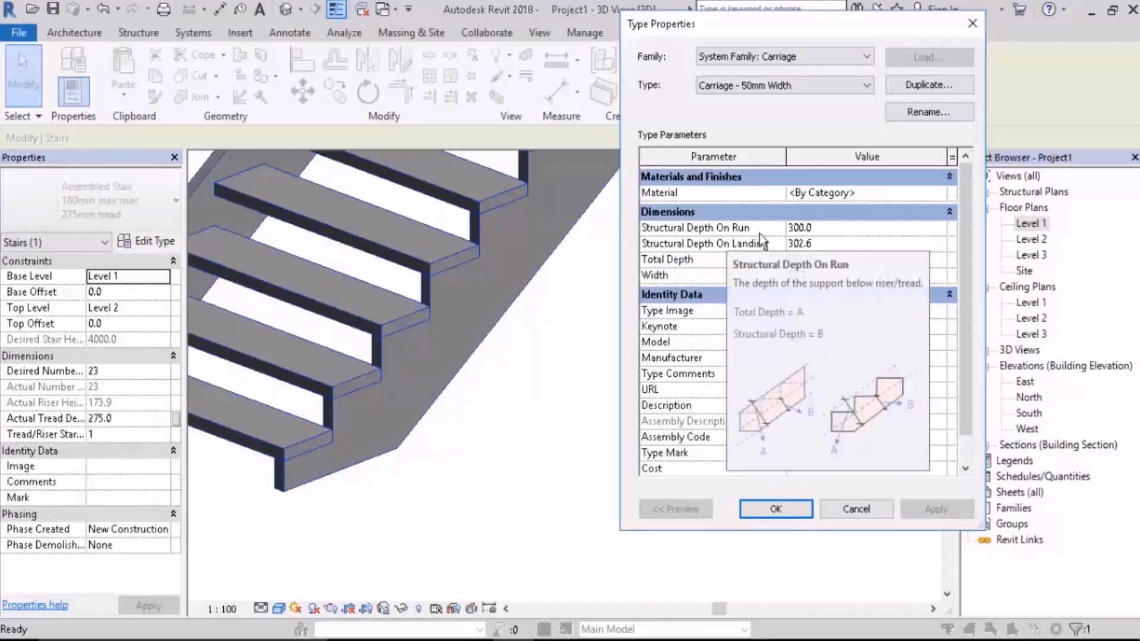
# Step: Set the carriage type's Structural Depth On Run to 500, accept the type changes, and inspect the support in 3D
pyautogui.click(833, 229)
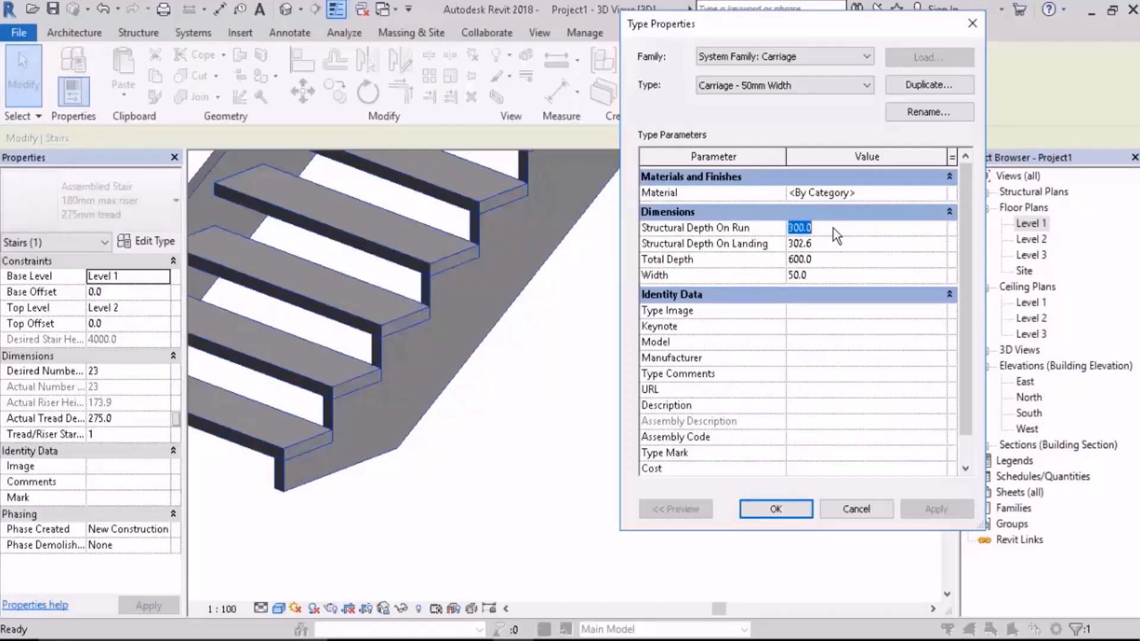
pyautogui.write('500')
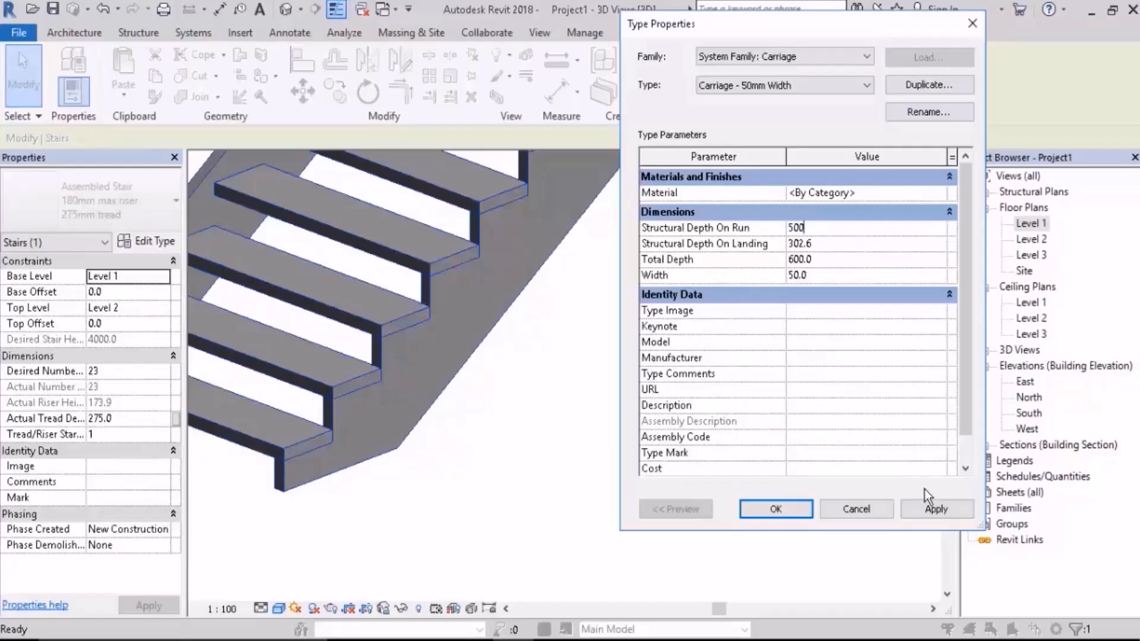
pyautogui.click(936, 511)
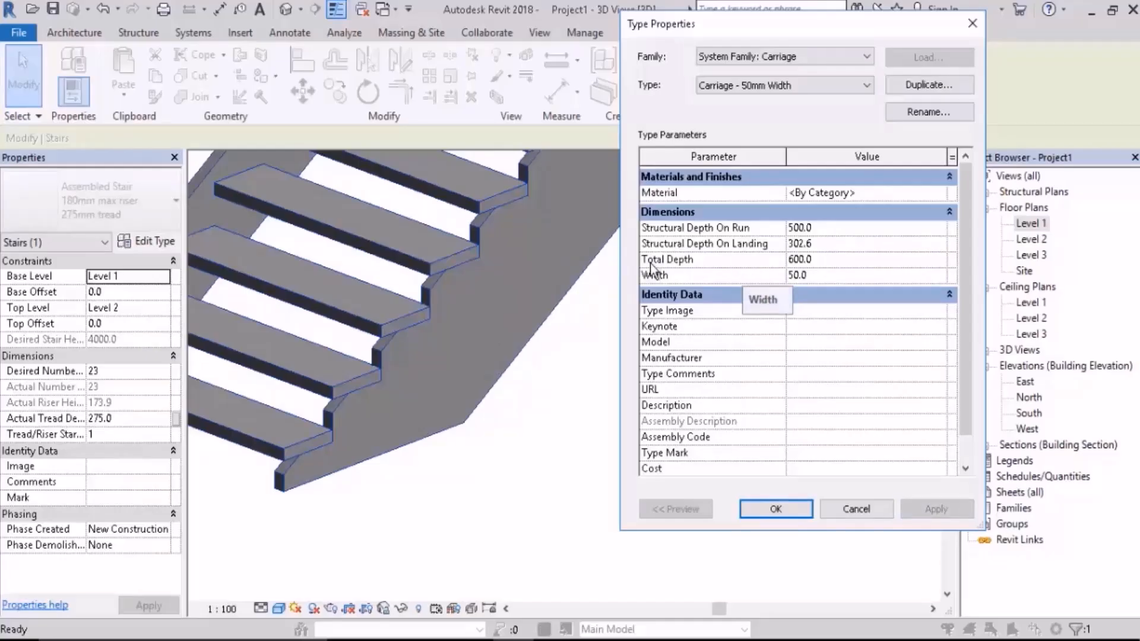
pyautogui.click(835, 259)
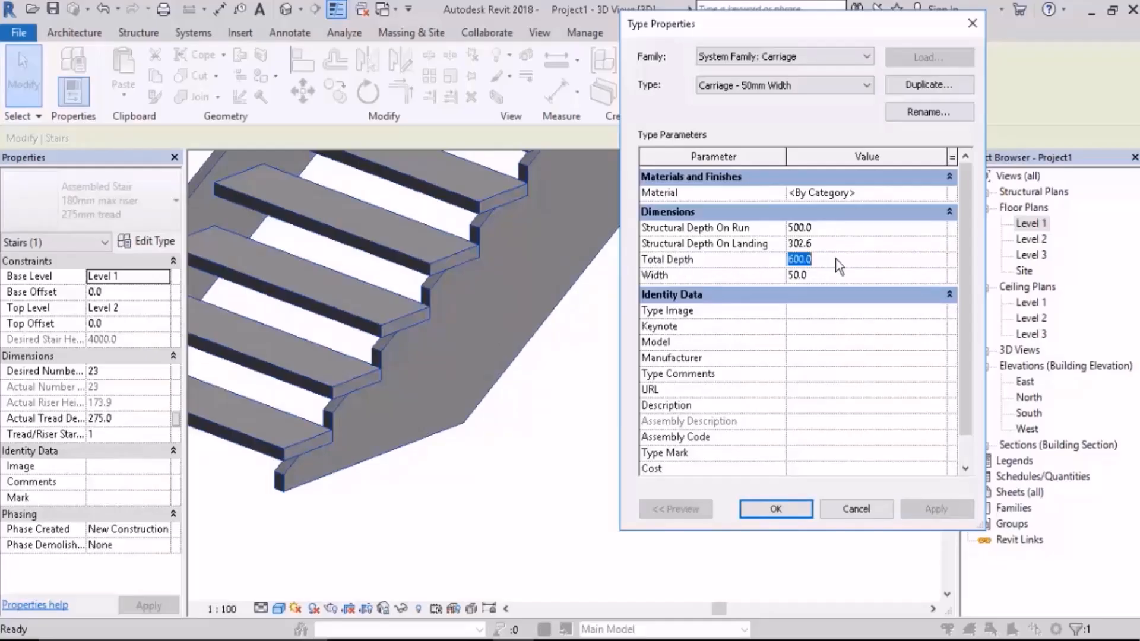
pyautogui.click(780, 507)
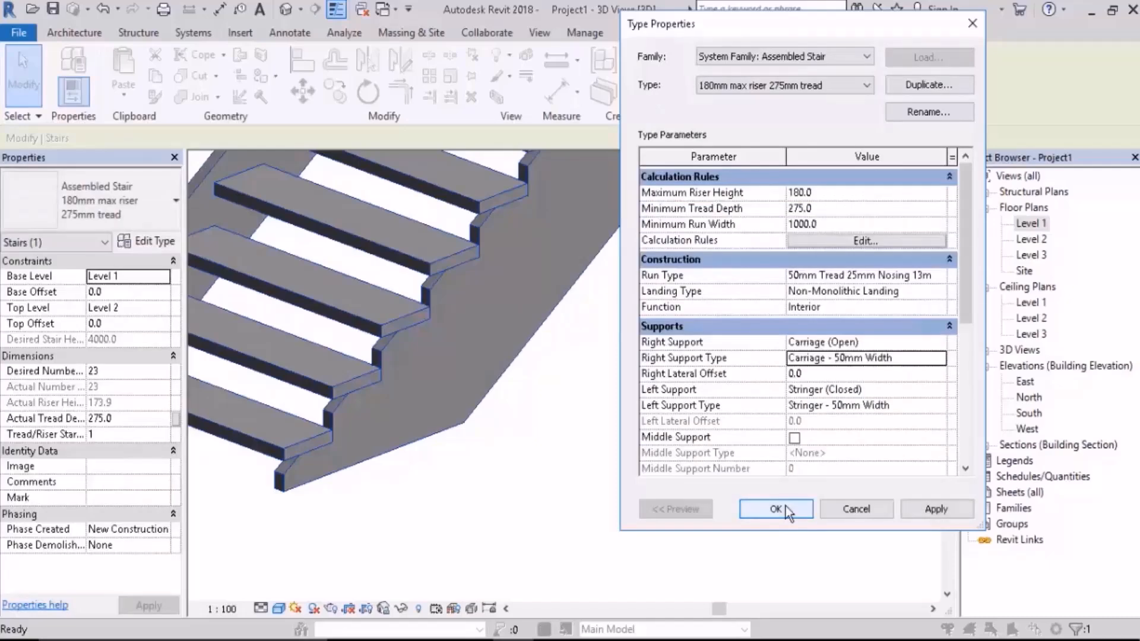
pyautogui.click(781, 508)
pyautogui.keyDown('shift'); pyautogui.moveTo(763, 501); pyautogui.dragTo(641, 459, button='middle'); pyautogui.keyUp('shift')
pyautogui.scroll(2, 527, 373)
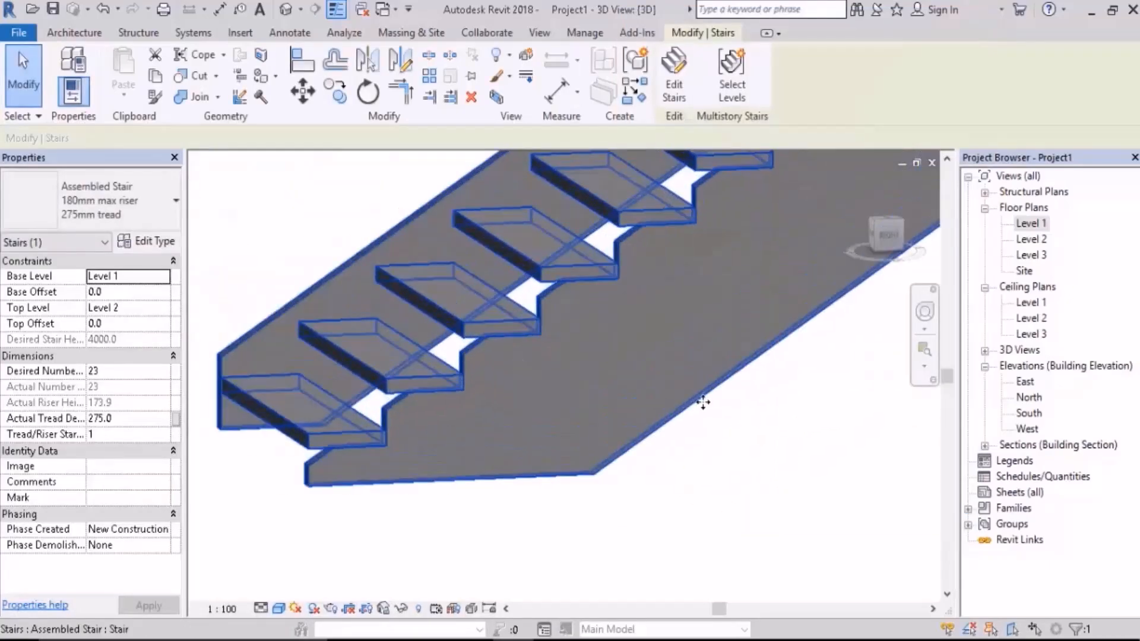
pyautogui.scroll(1, 703, 400)
pyautogui.moveTo(855, 480); pyautogui.dragTo(756, 423, button='middle')
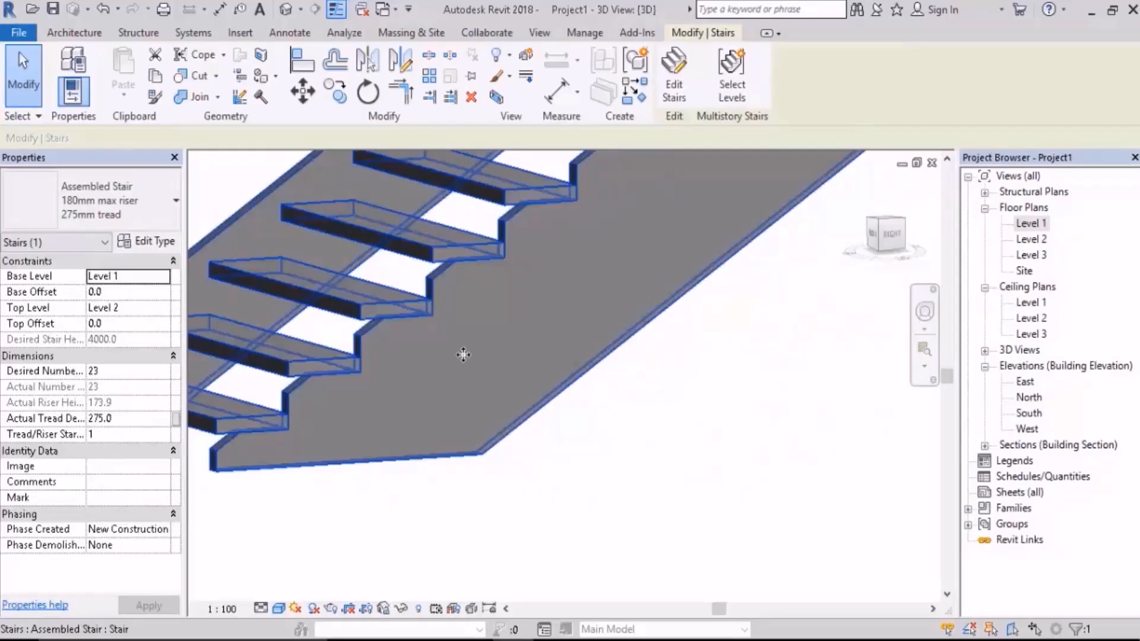
# Step: Set the Total Depth of the stair's right carriage type to 700 and accept the type changes
pyautogui.click(163, 240)
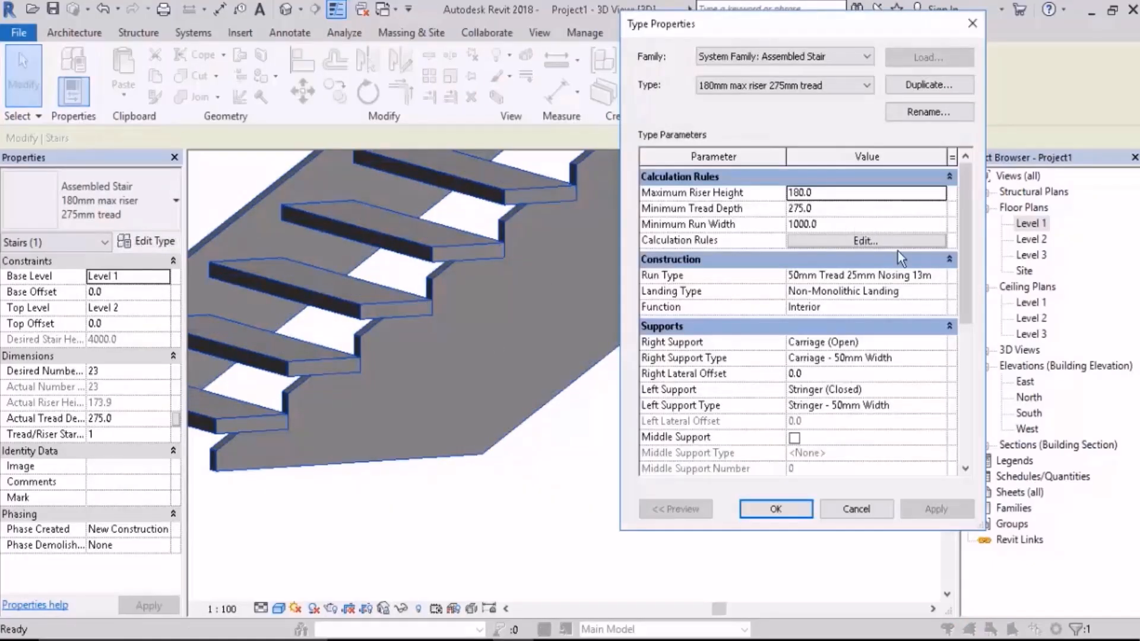
pyautogui.click(941, 357)
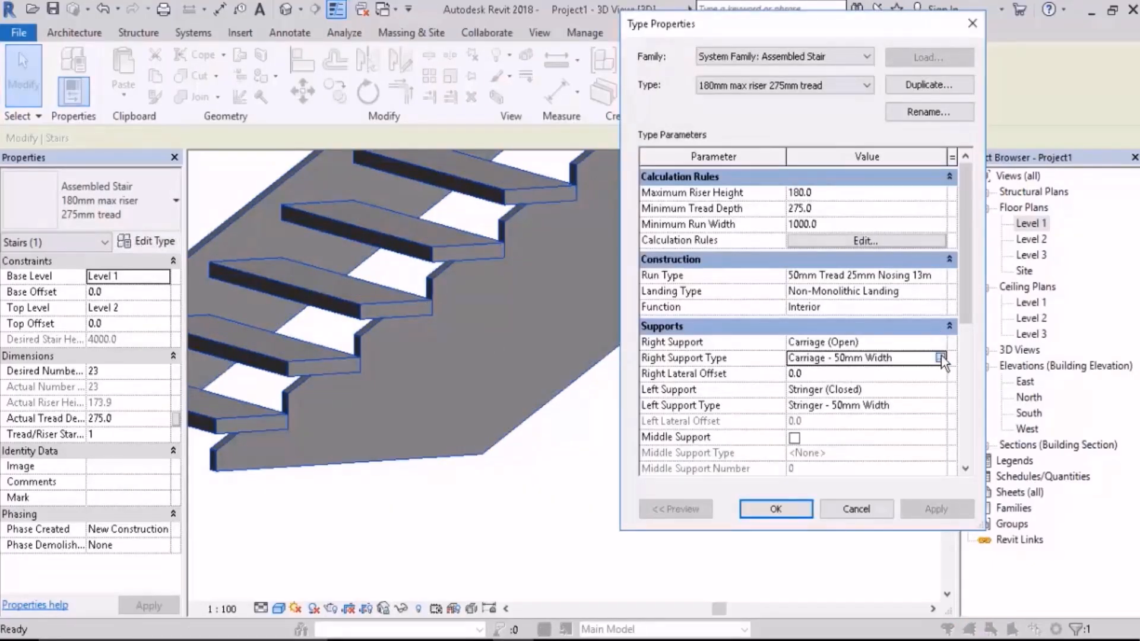
pyautogui.click(942, 358)
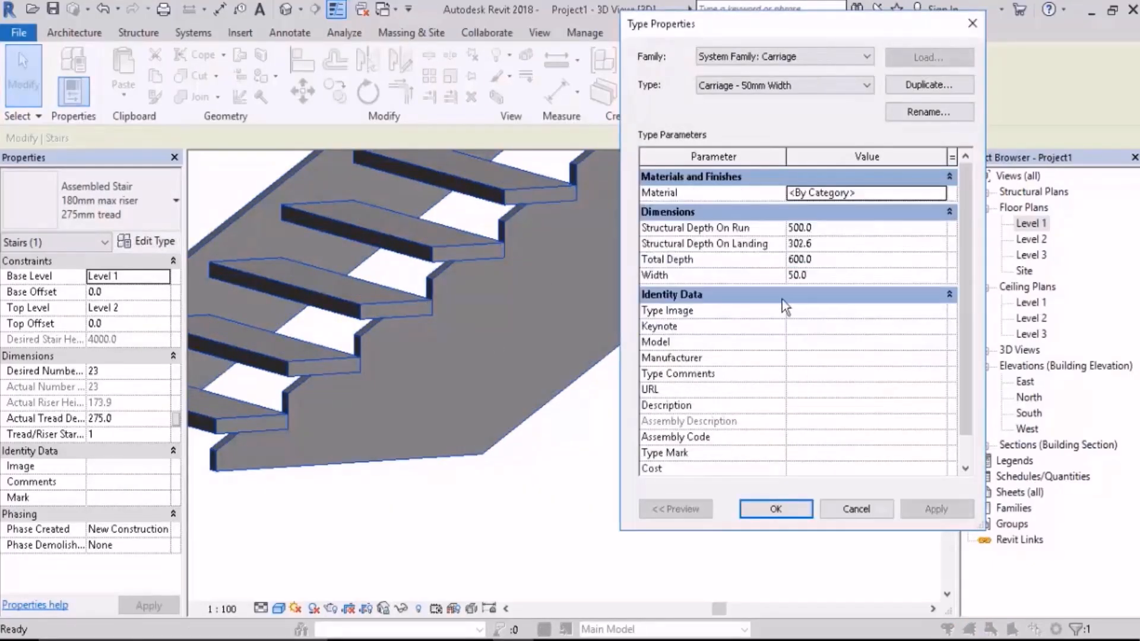
pyautogui.click(829, 262)
pyautogui.write('700.0')
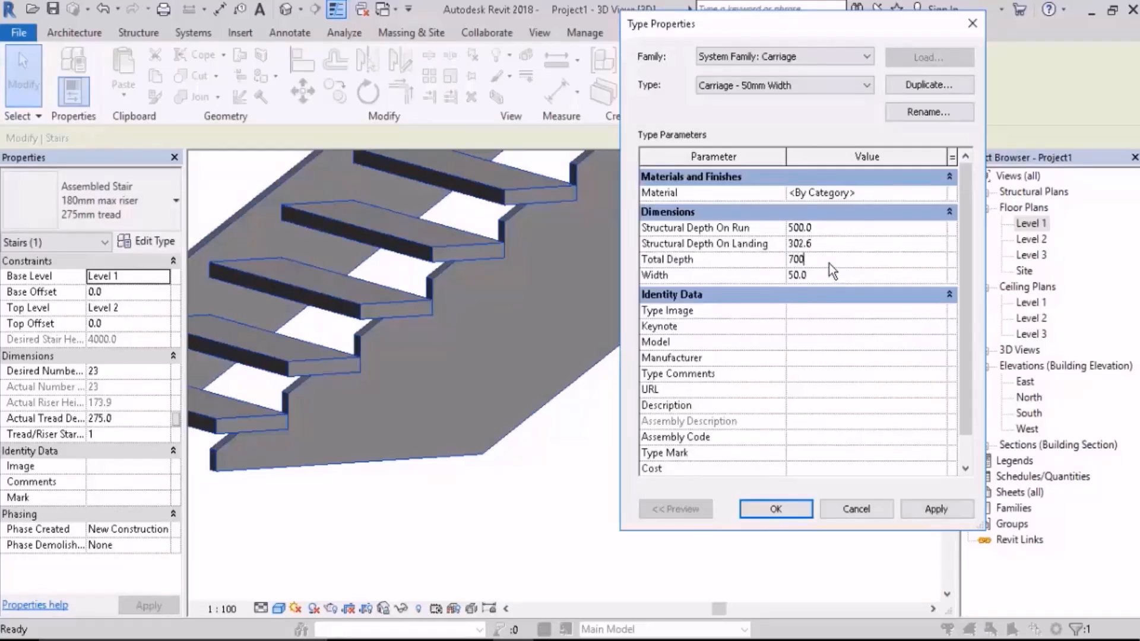
pyautogui.click(924, 512)
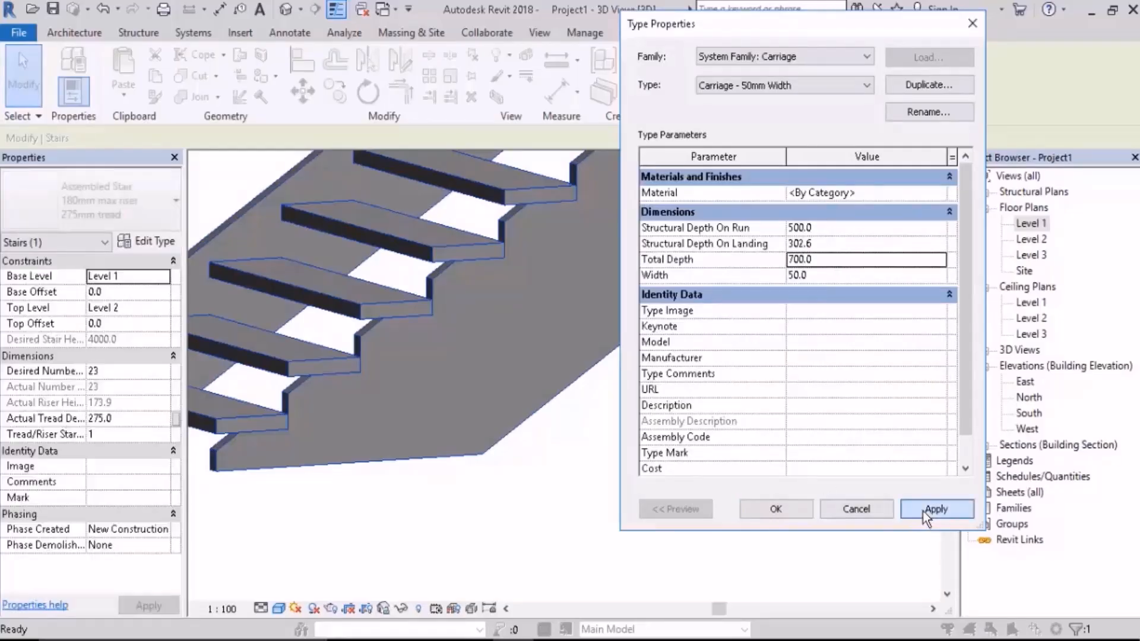
pyautogui.click(776, 511)
pyautogui.click(776, 510)
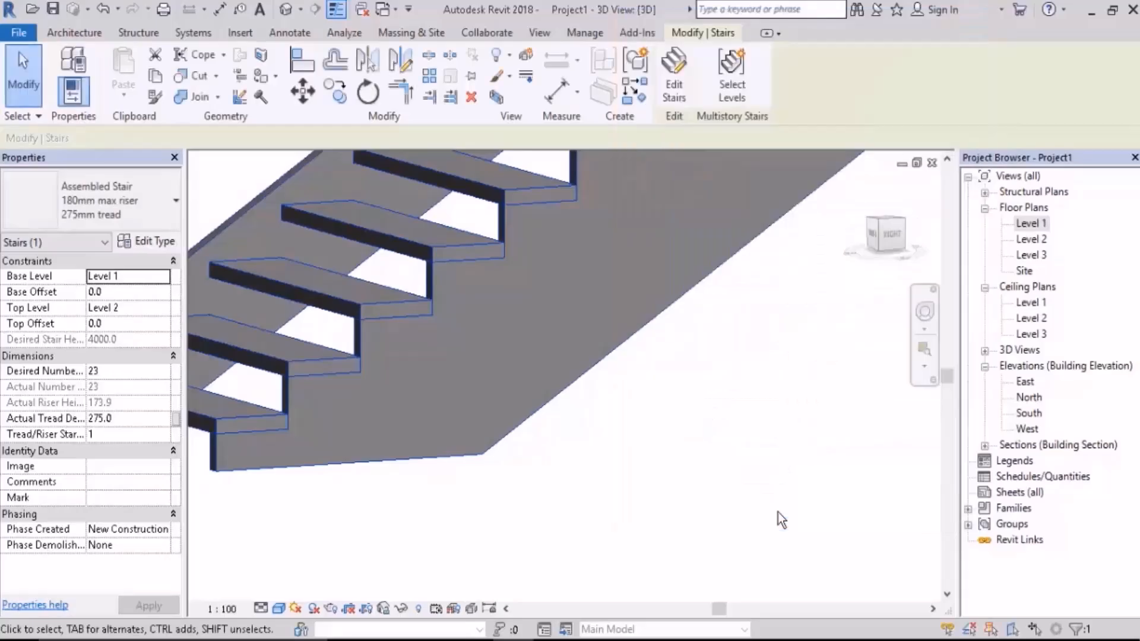
# Step: Open the South and East elevations to view the stair and its carriage from the side
pyautogui.doubleClick(1016, 416)
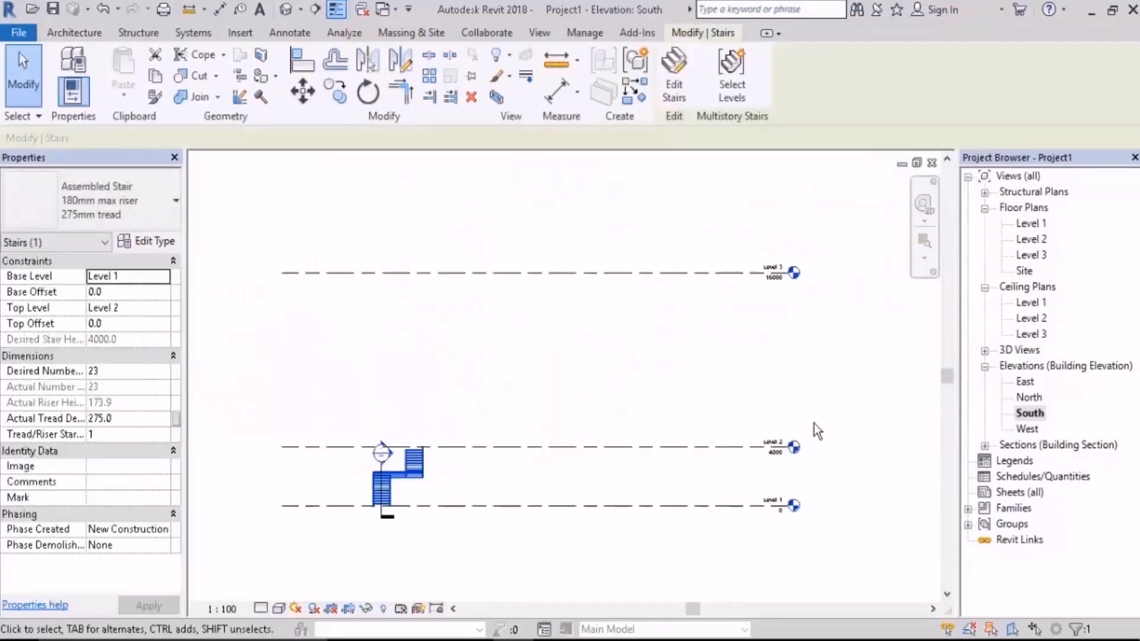
pyautogui.doubleClick(1025, 381)
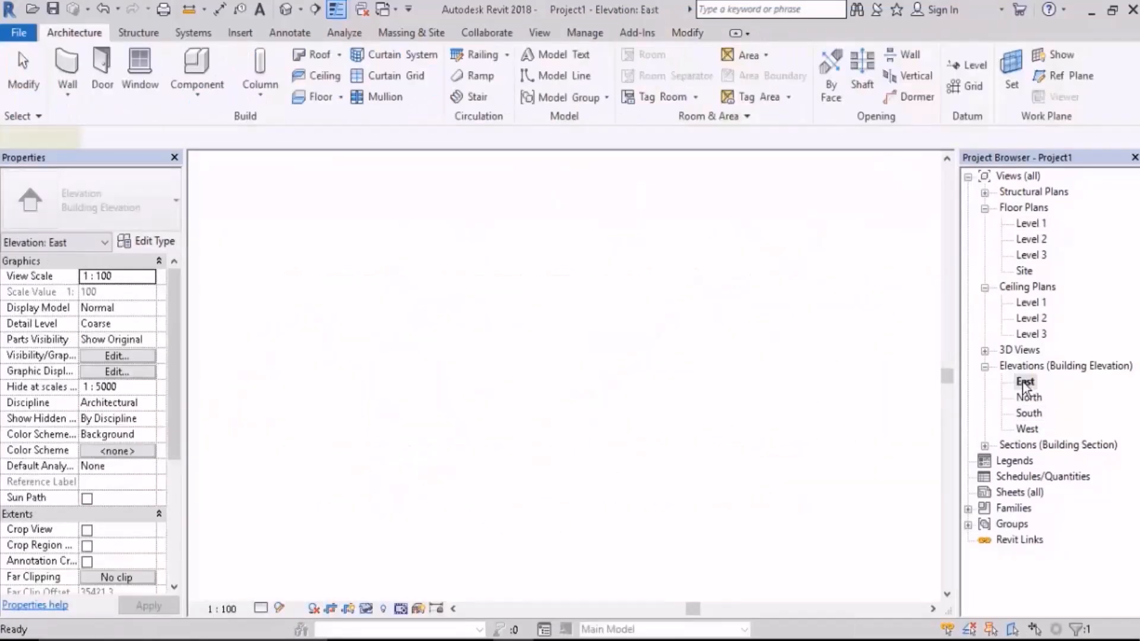
pyautogui.scroll(6, 523, 452)
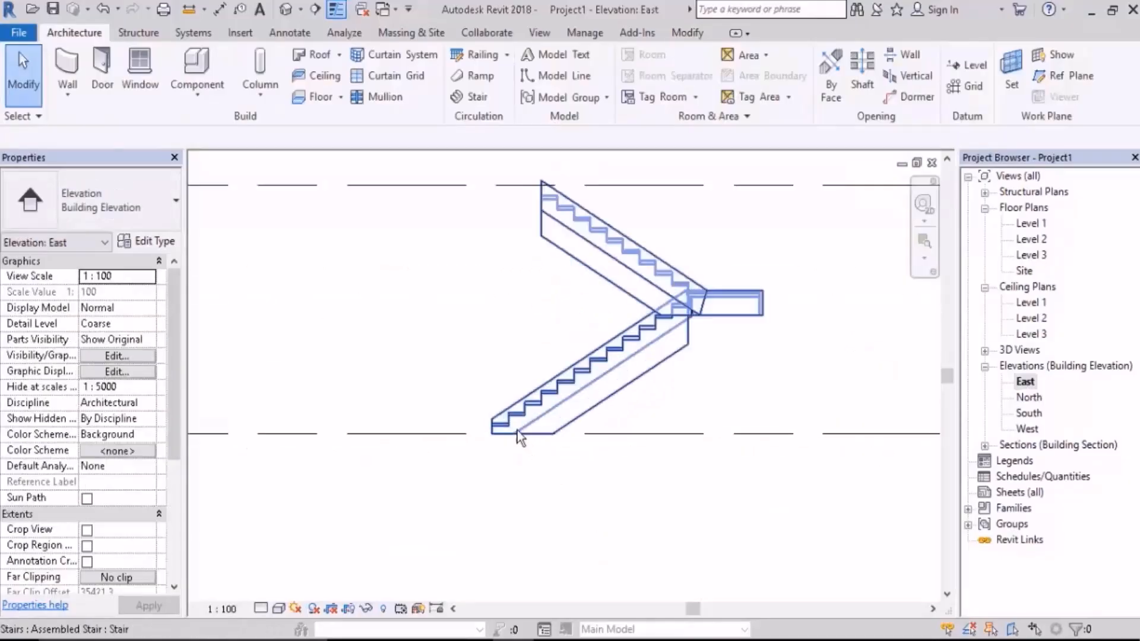
# Step: Measure the distance from a lower-flight tread's back bottom corner to the carriage's bottom edge in the East elevation
pyautogui.moveTo(593, 374); pyautogui.dragTo(410, 468, button='middle')
pyautogui.moveTo(610, 381)
pyautogui.mouseDown(button='middle')
pyautogui.moveTo(582, 390)
pyautogui.moveTo(576, 364)
pyautogui.mouseUp(button='middle')
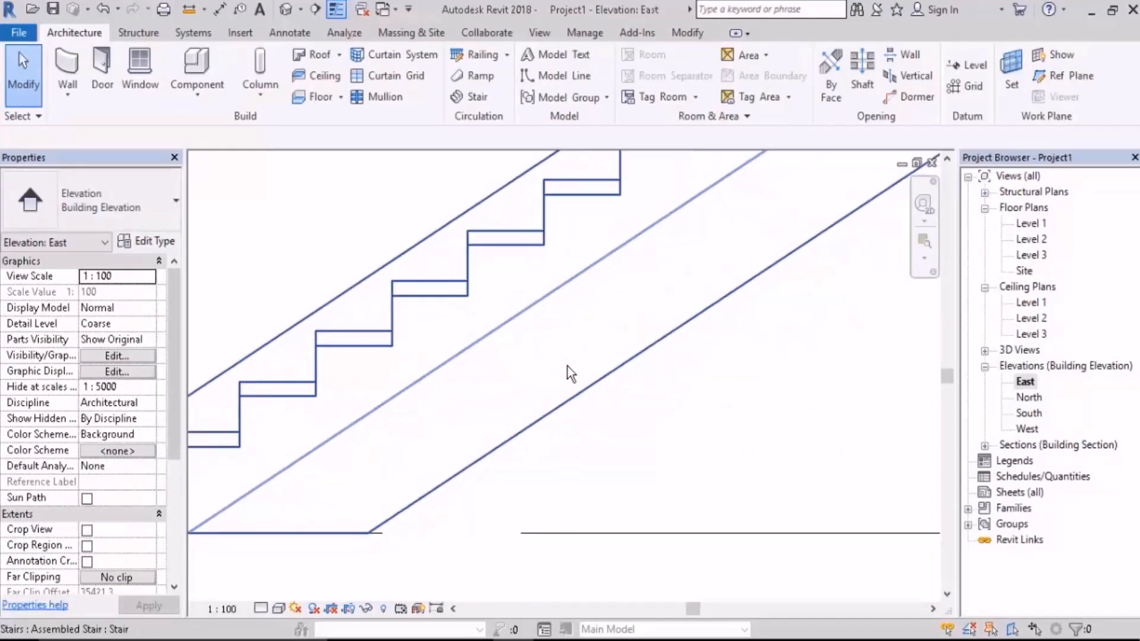
pyautogui.click(200, 18)
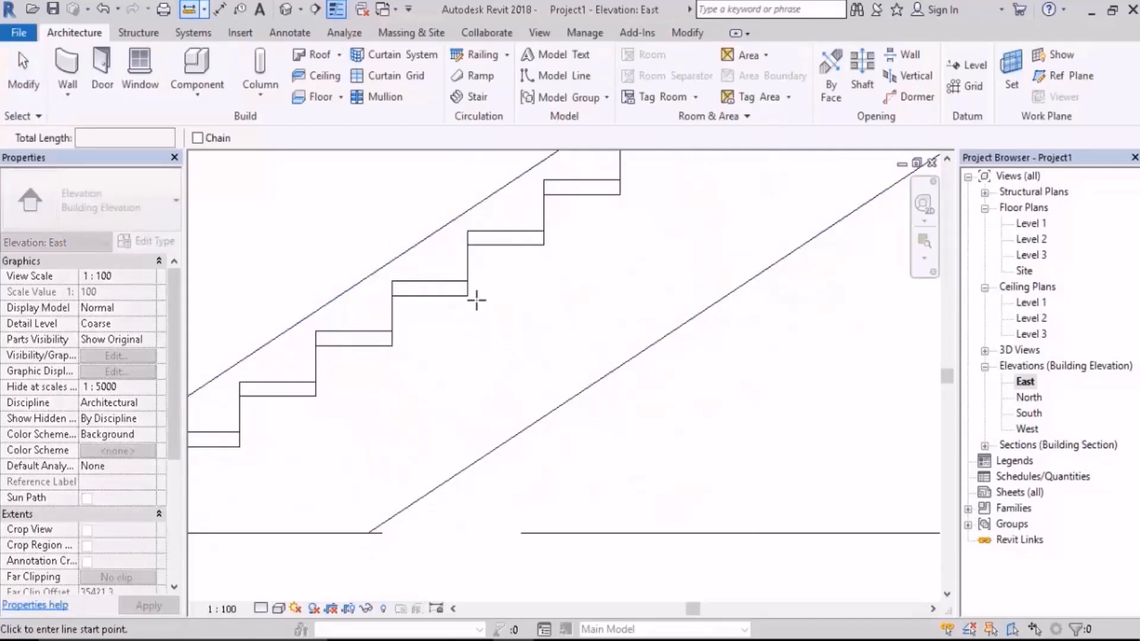
pyautogui.click(468, 295)
pyautogui.click(545, 415)
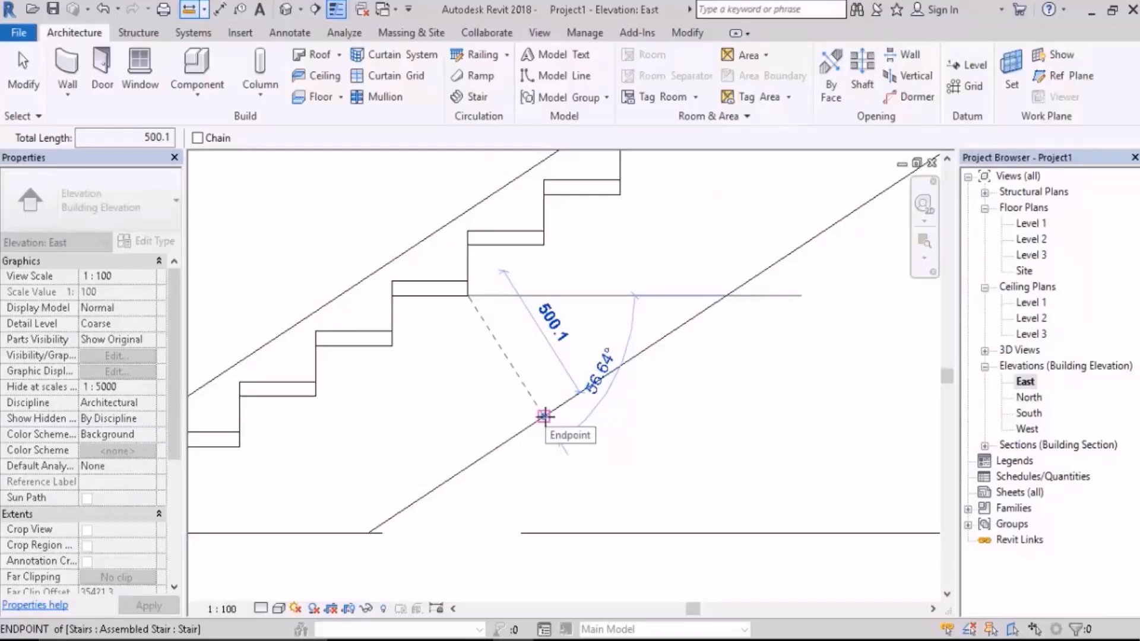
pyautogui.press('Escape')
# Step: Review the Structural Depth On Run in the stair's right carriage type, leaving the type properties unchanged
pyautogui.click(523, 401)
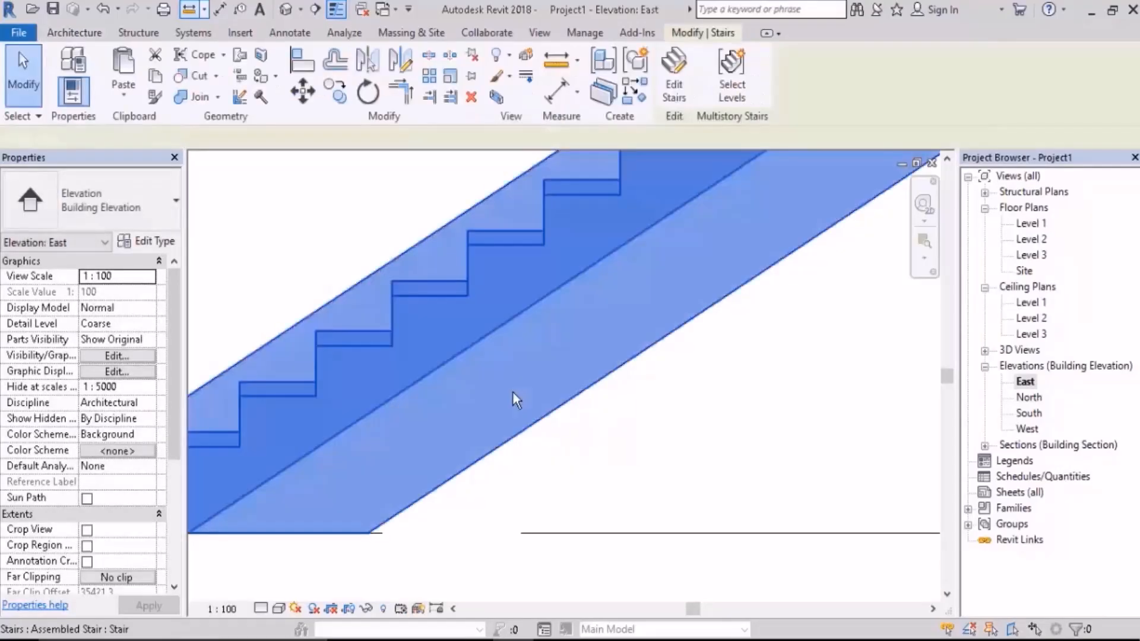
pyautogui.click(170, 247)
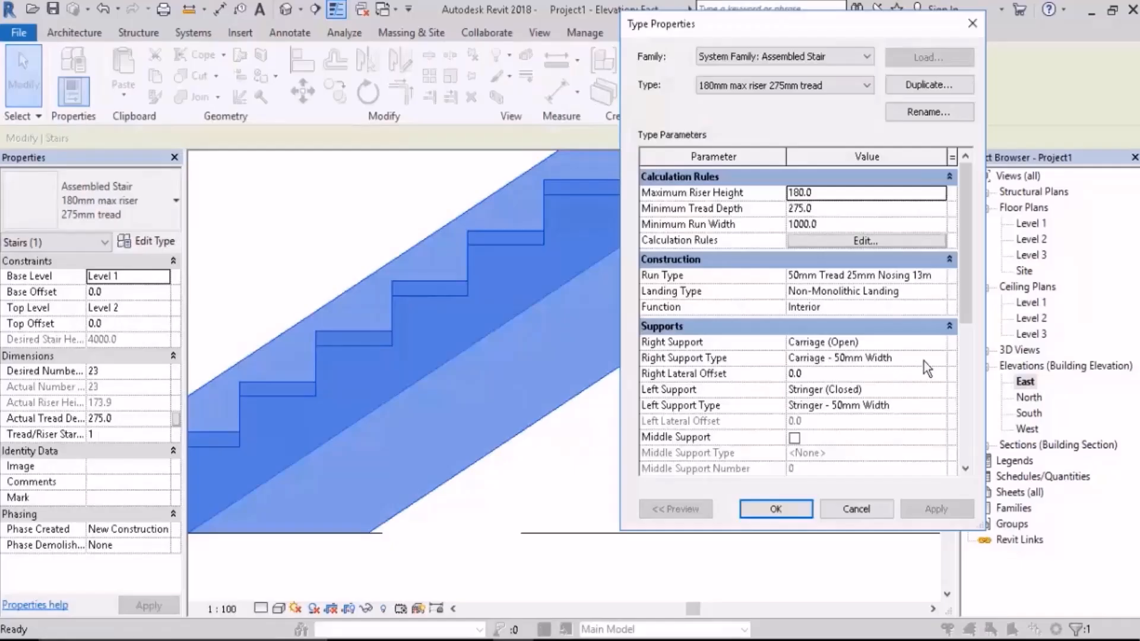
pyautogui.click(943, 364)
pyautogui.click(944, 364)
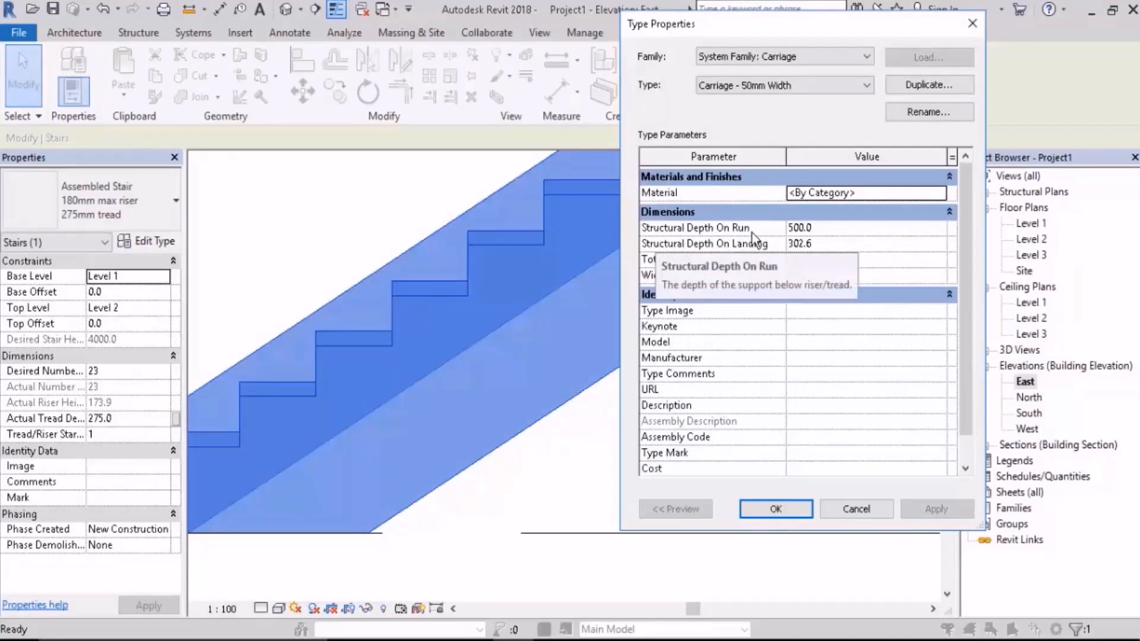
pyautogui.press('Escape')
pyautogui.press('Escape')
pyautogui.press('Escape')
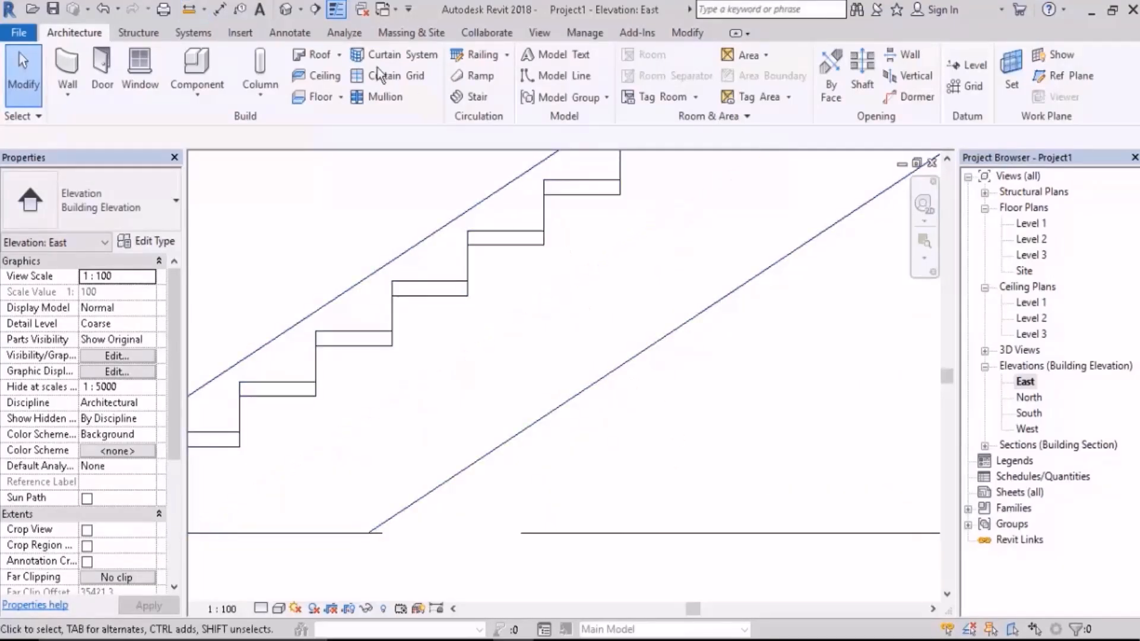
# Step: Remeasure the carriage's structural depth from the same tread corner to the carriage's bottom edge
pyautogui.click(189, 13)
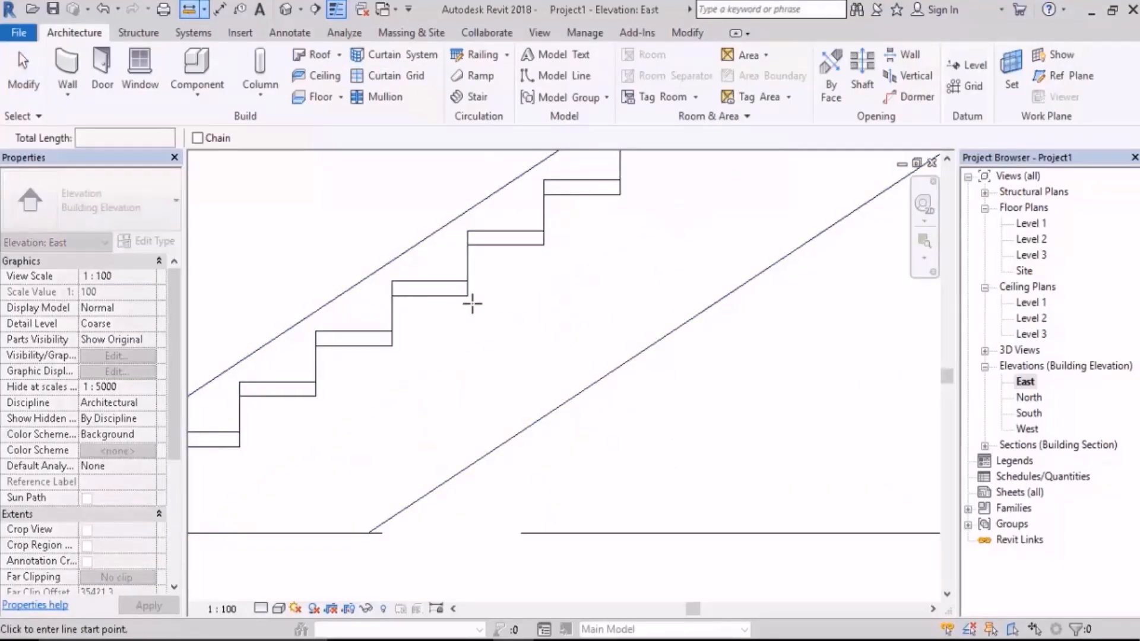
pyautogui.click(467, 295)
pyautogui.click(544, 415)
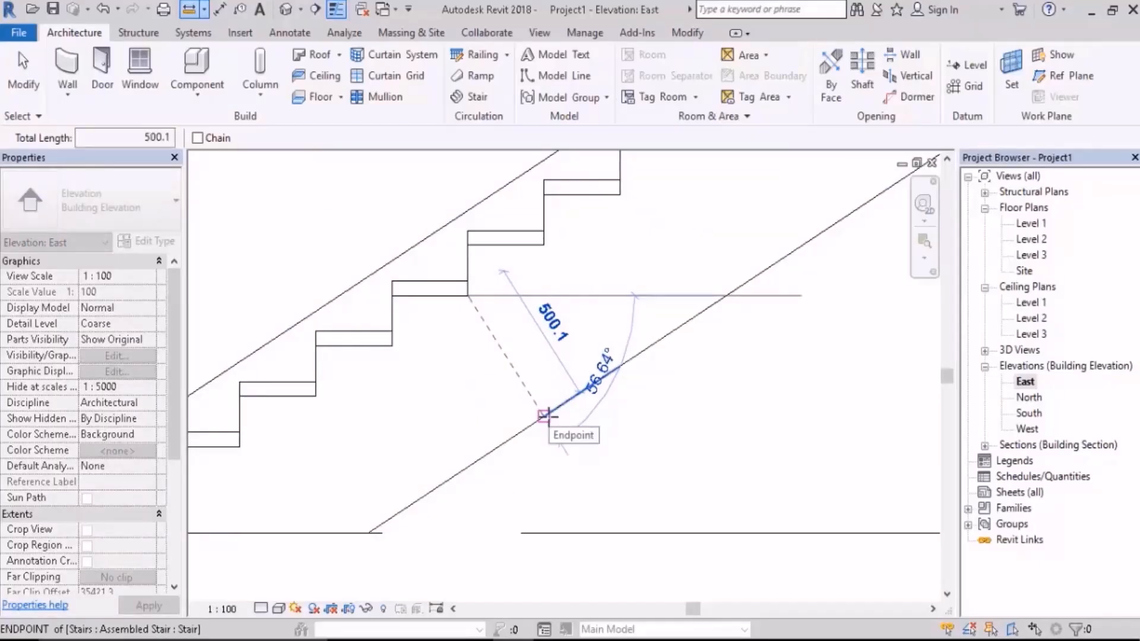
pyautogui.press('Escape')
pyautogui.press('Escape')
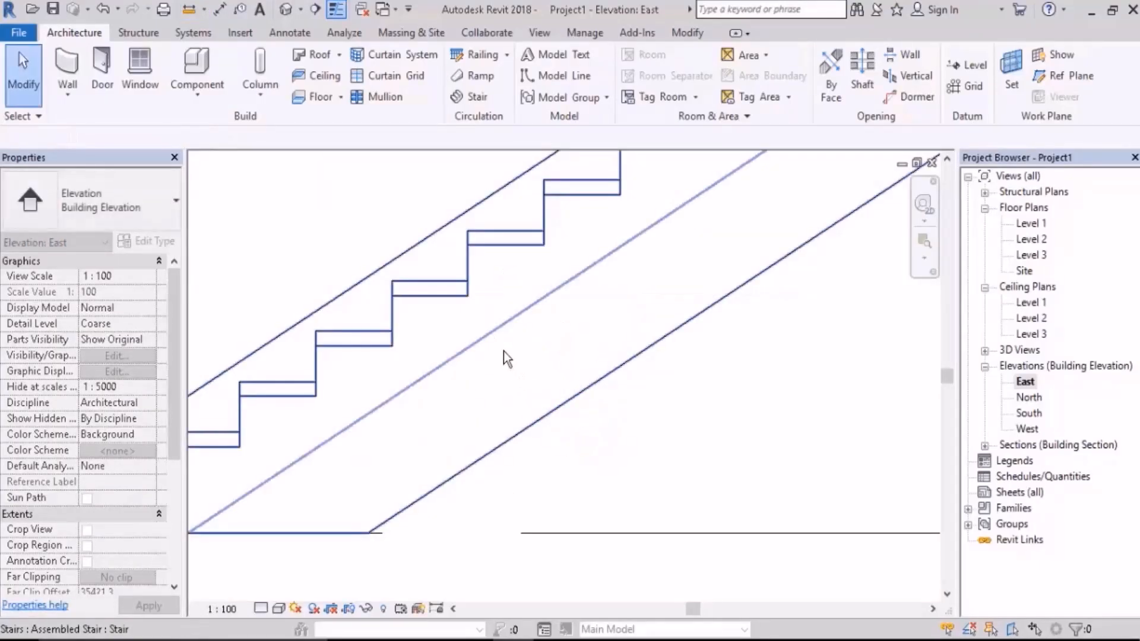
# Step: Set the Structural Depth On Run of the stair's right carriage type to 600 and accept the type changes
pyautogui.click(517, 358)
pyautogui.click(155, 241)
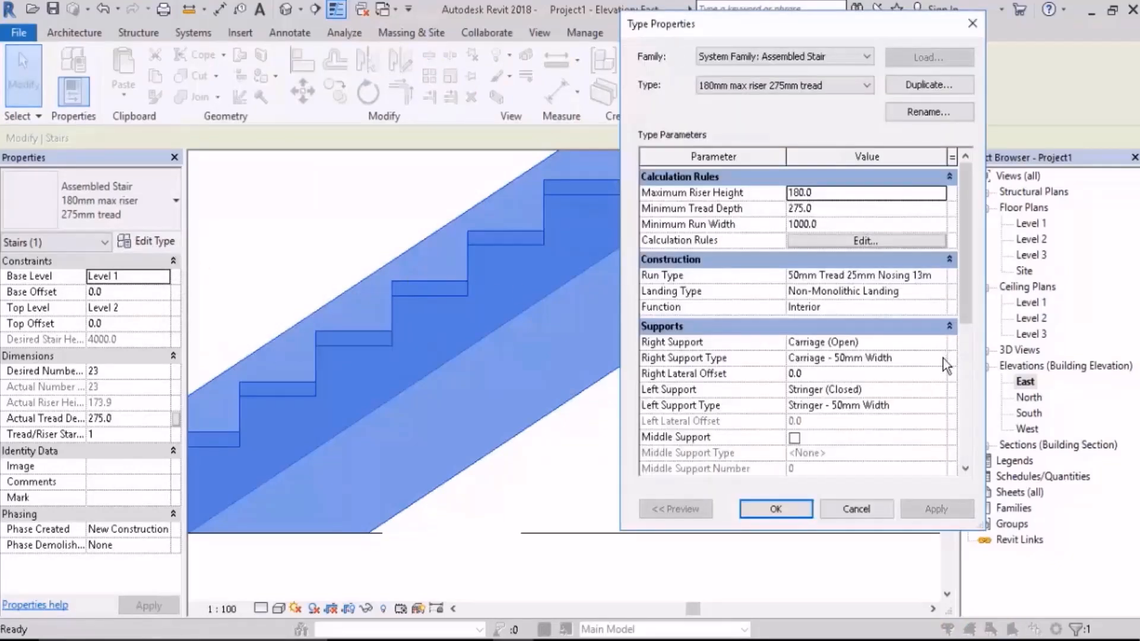
pyautogui.click(952, 357)
pyautogui.click(952, 357)
pyautogui.click(830, 231)
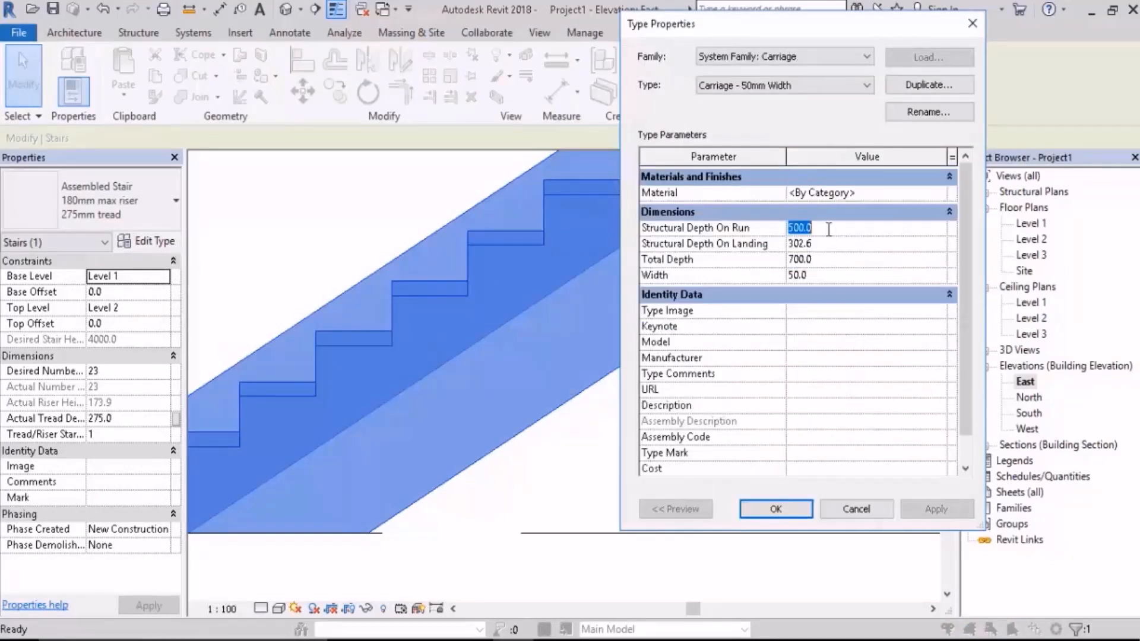
pyautogui.write('700')
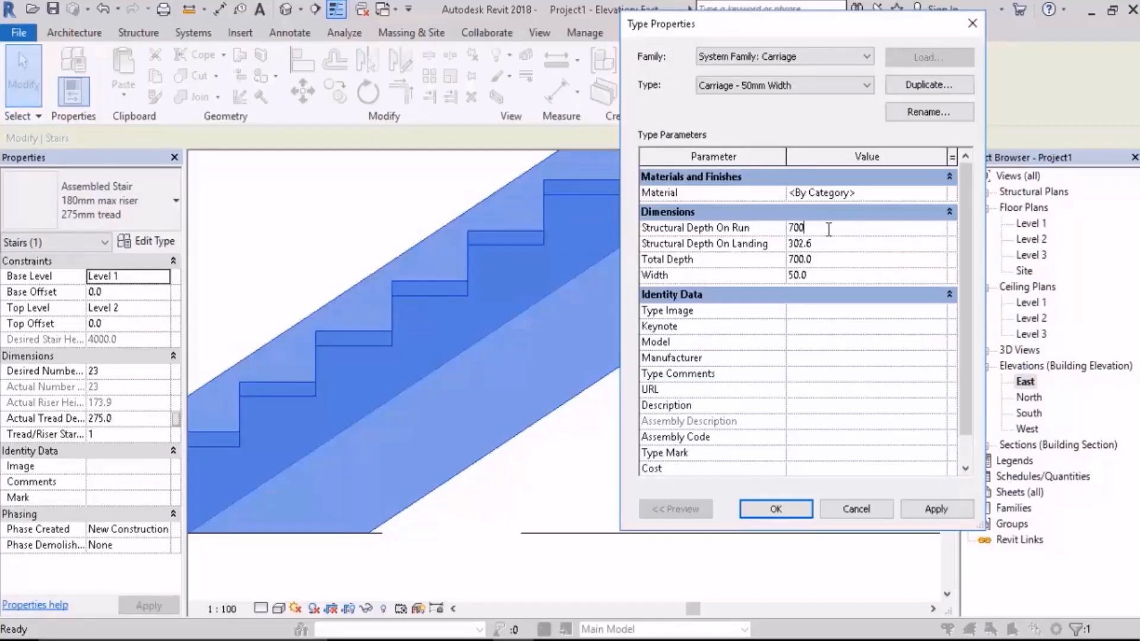
pyautogui.doubleClick(790, 229)
pyautogui.write('6')
pyautogui.click(928, 510)
pyautogui.click(789, 505)
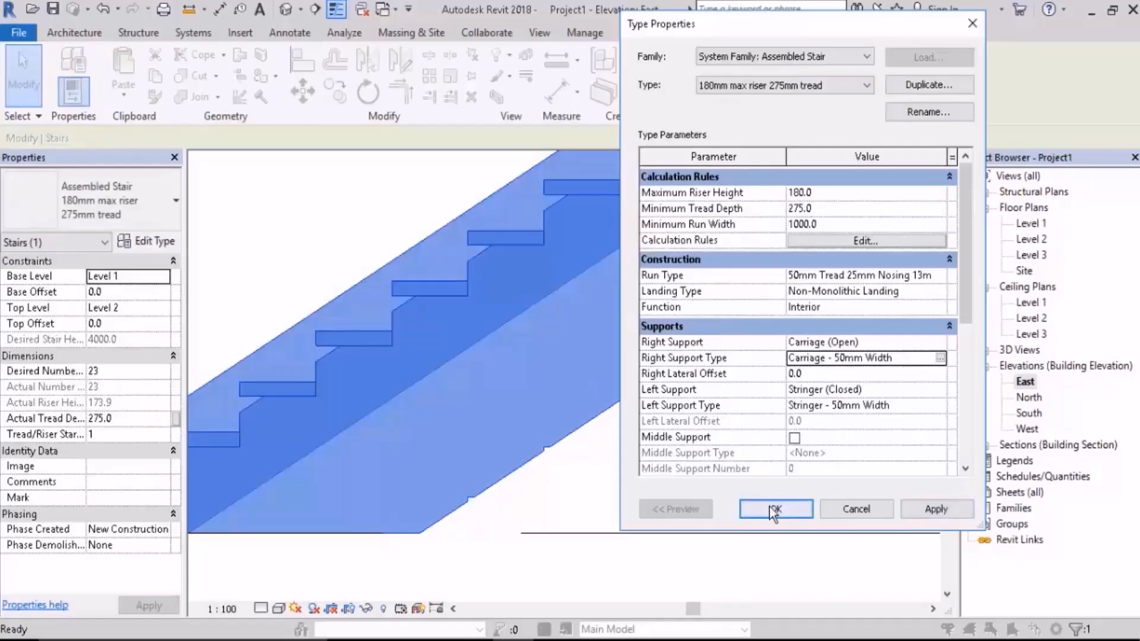
pyautogui.click(778, 578)
pyautogui.click(709, 480)
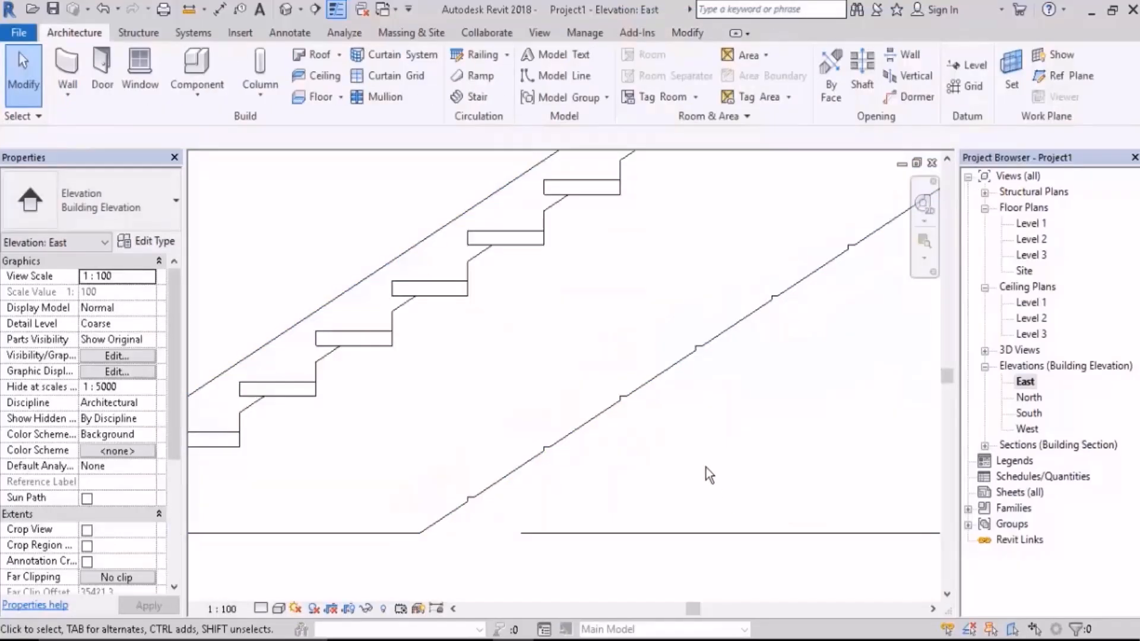
# Step: Measure perpendicularly from the tread's back bottom corner to the carriage's notched bottom edge
pyautogui.click(189, 9)
pyautogui.click(468, 295)
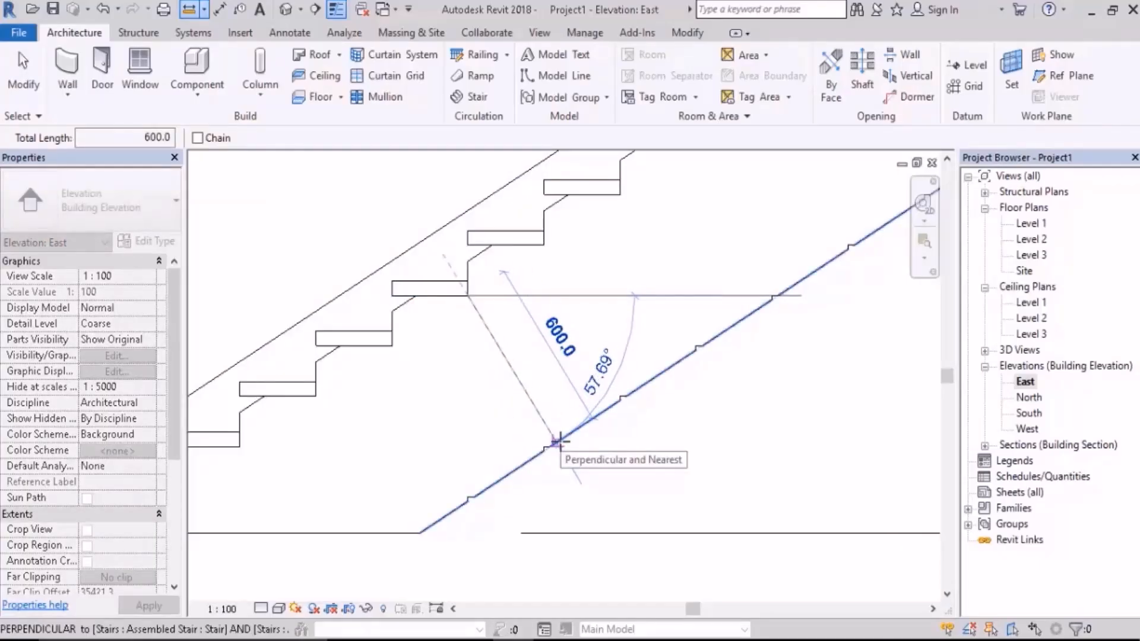
pyautogui.press('Escape')
pyautogui.press('Escape')
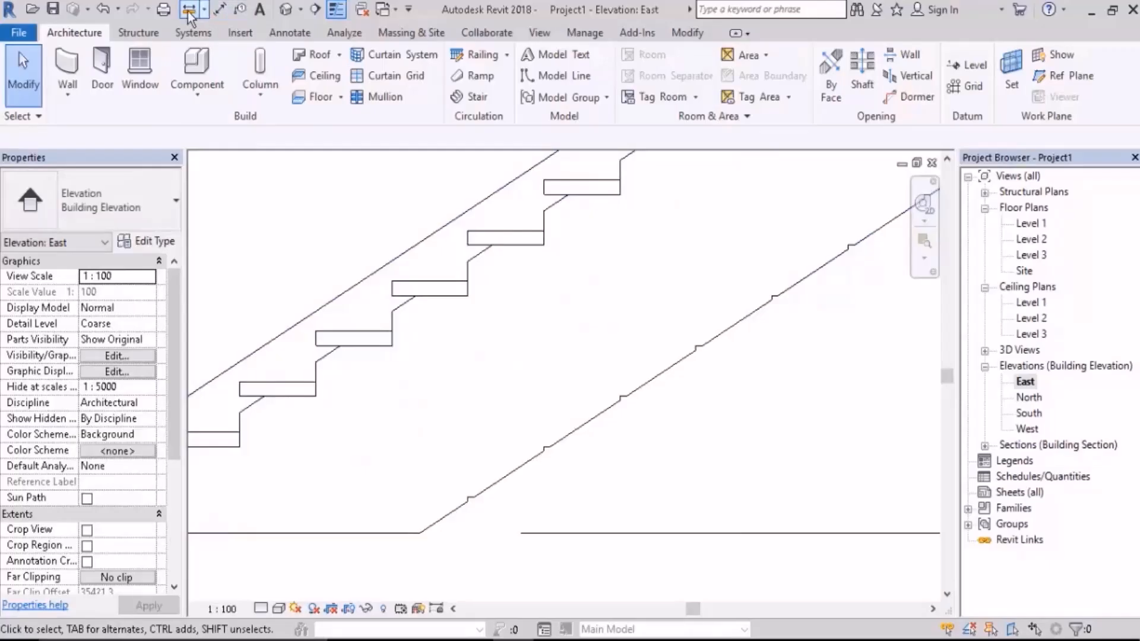
# Step: Measure the carriage's total depth from its sloped upper edge beneath a tread to its bottom edge
pyautogui.click(188, 10)
pyautogui.scroll(2, 473, 335)
pyautogui.click(385, 290)
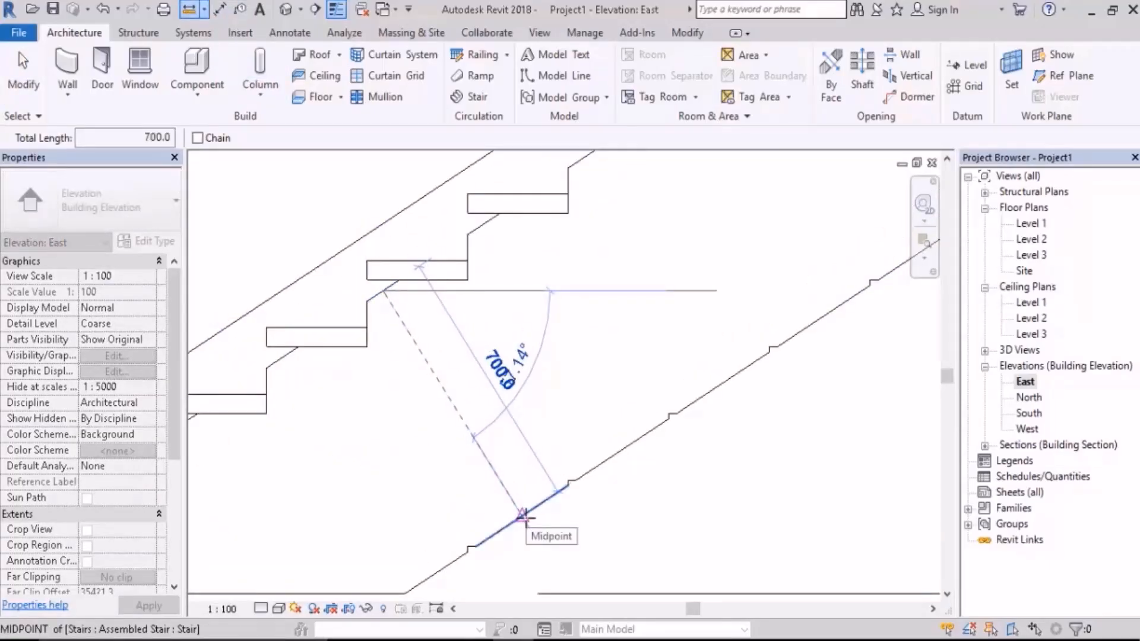
pyautogui.press('Escape')
pyautogui.press('Escape')
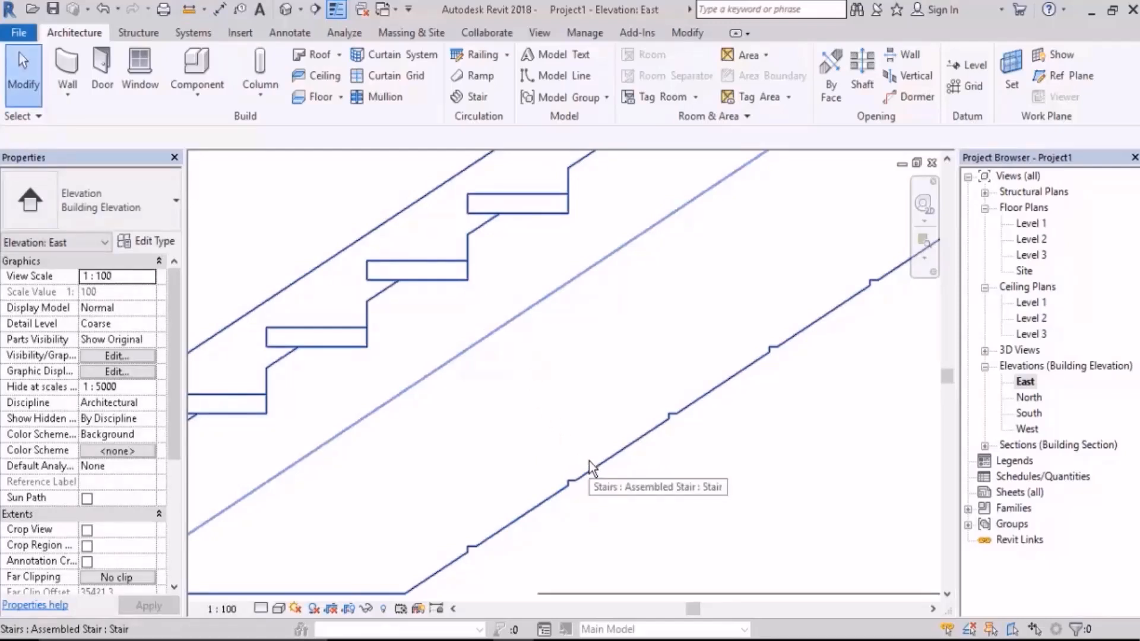
# Step: Measure from a tread's front bottom corner to the midpoint of a segment of the carriage's bottom edge
pyautogui.click(189, 9)
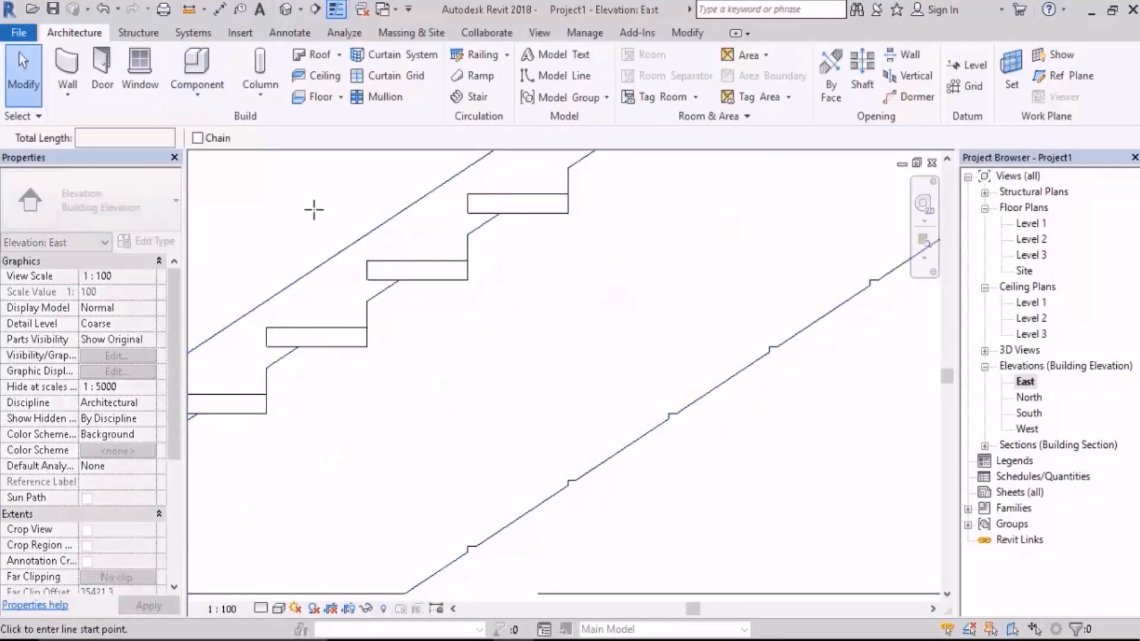
pyautogui.click(367, 279)
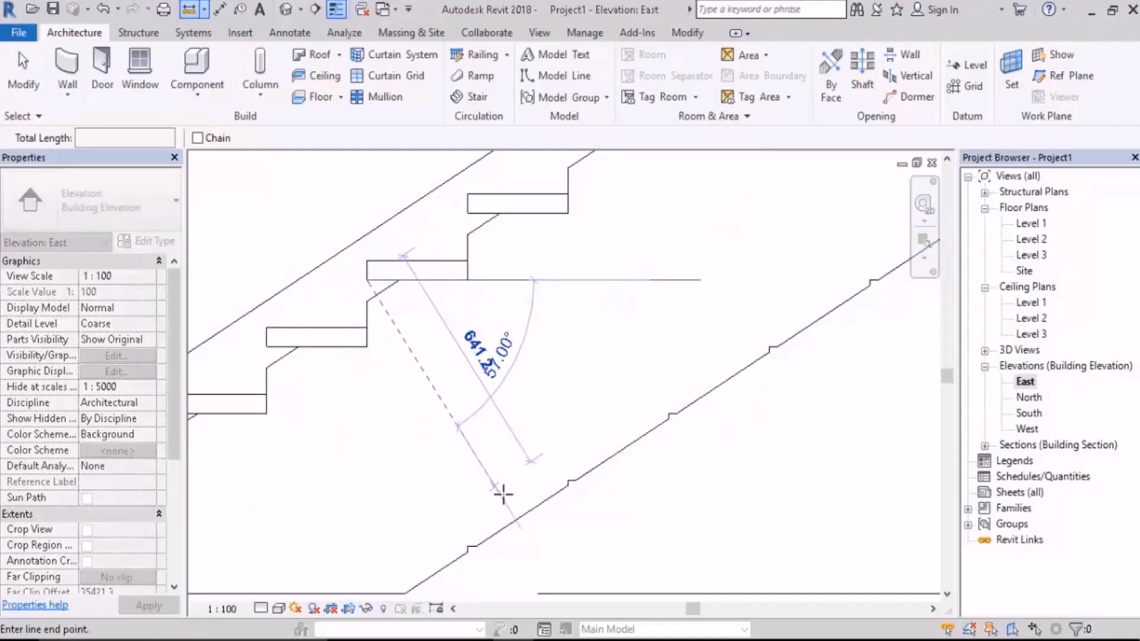
pyautogui.scroll(2, 524, 514)
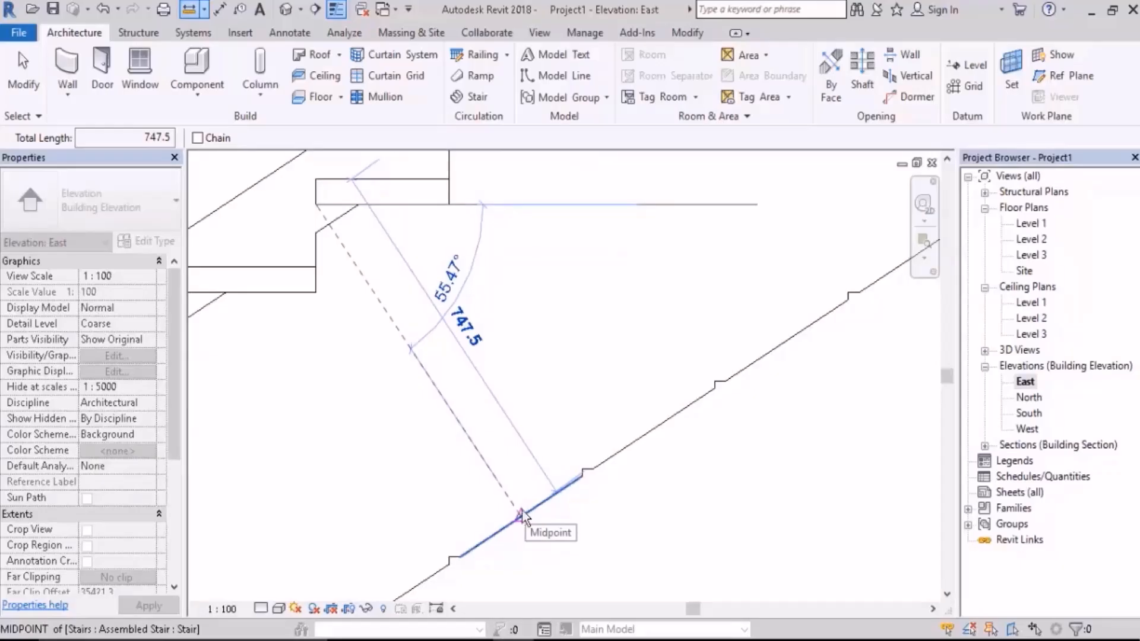
pyautogui.press('Escape')
pyautogui.press('Escape')
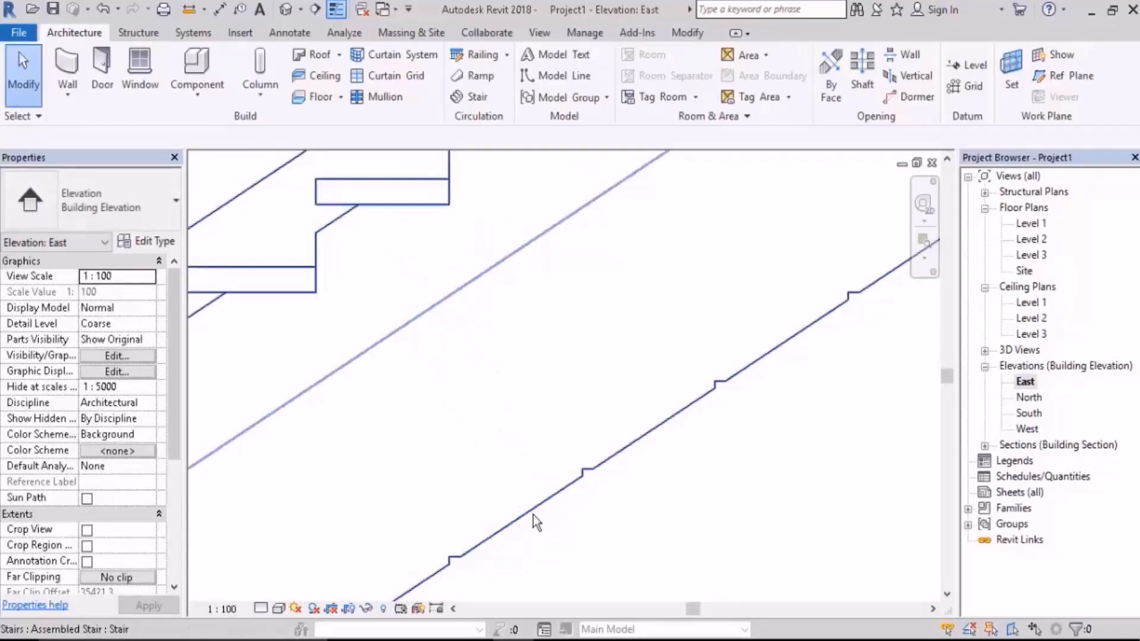
pyautogui.scroll(-2, 536, 521)
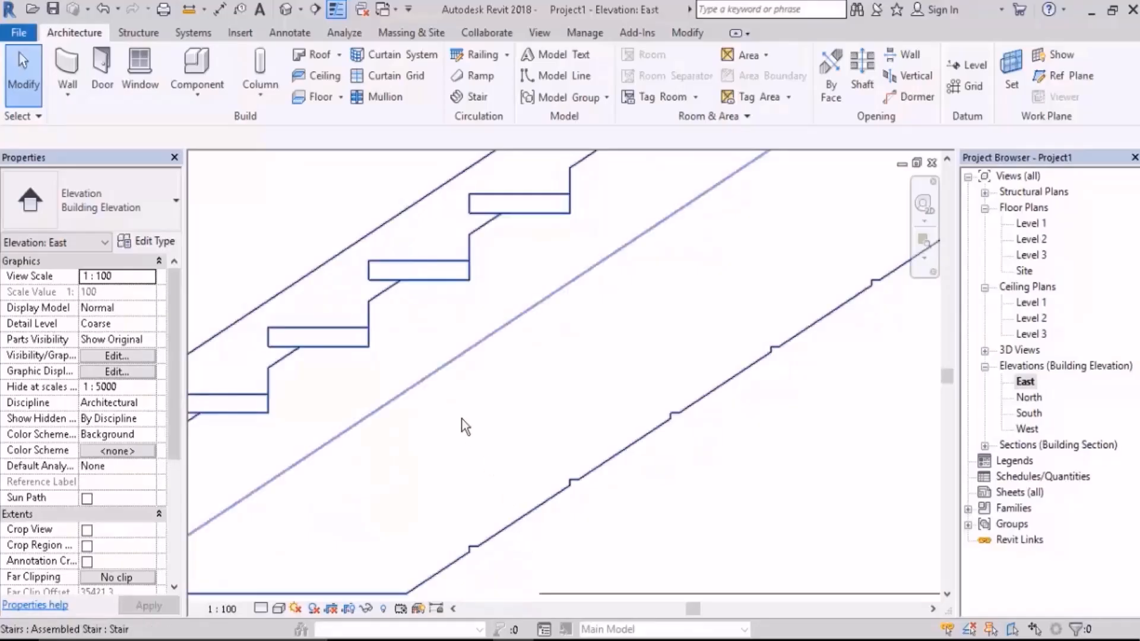
pyautogui.moveTo(577, 404); pyautogui.dragTo(600, 366, button='middle')
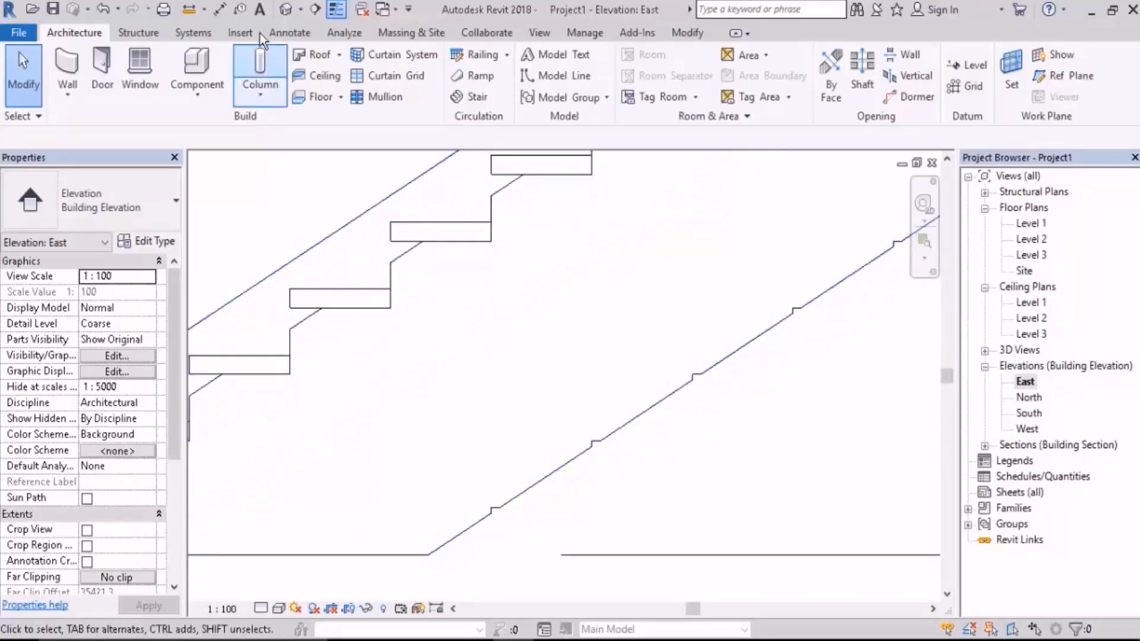
# Step: Measure perpendicularly from the tread's front bottom corner to the carriage's bottom edge
pyautogui.click(188, 10)
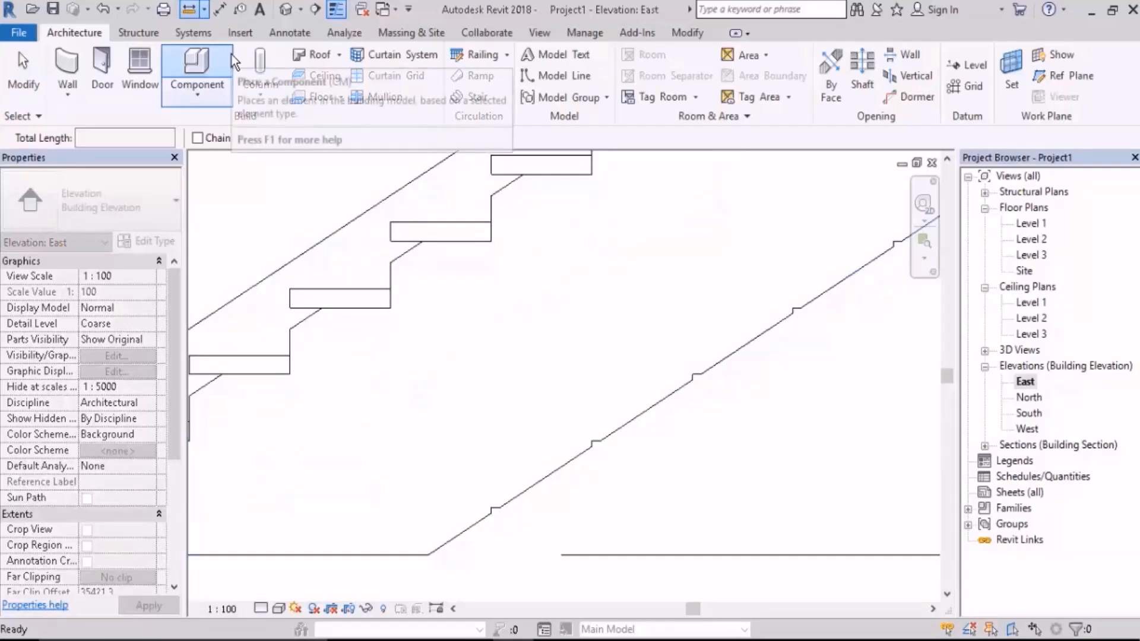
pyautogui.click(390, 241)
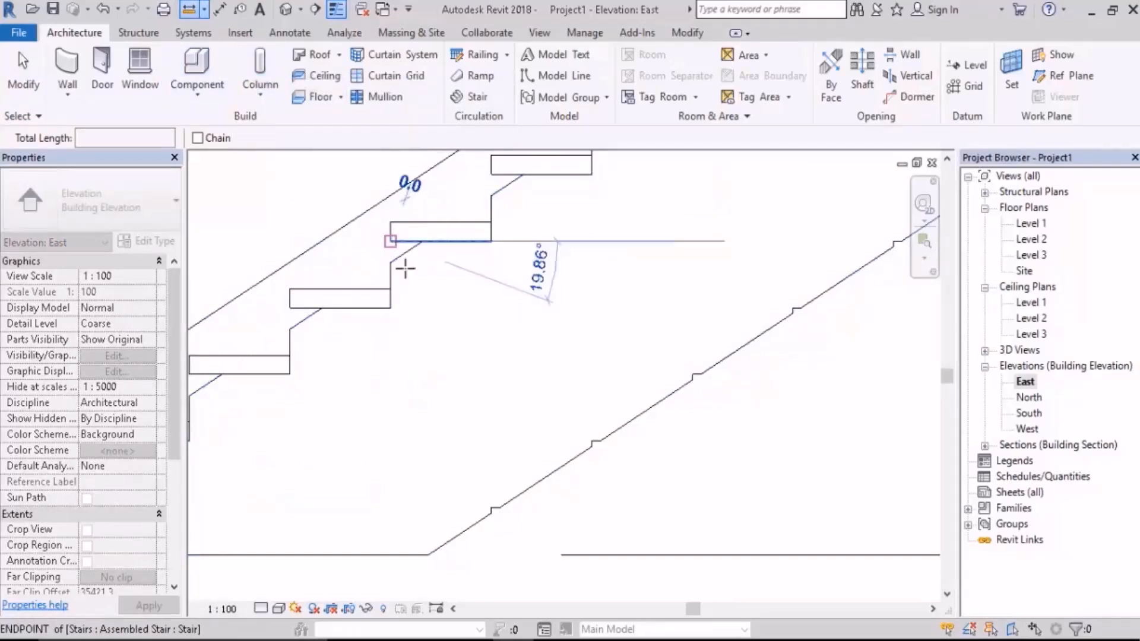
pyautogui.click(536, 486)
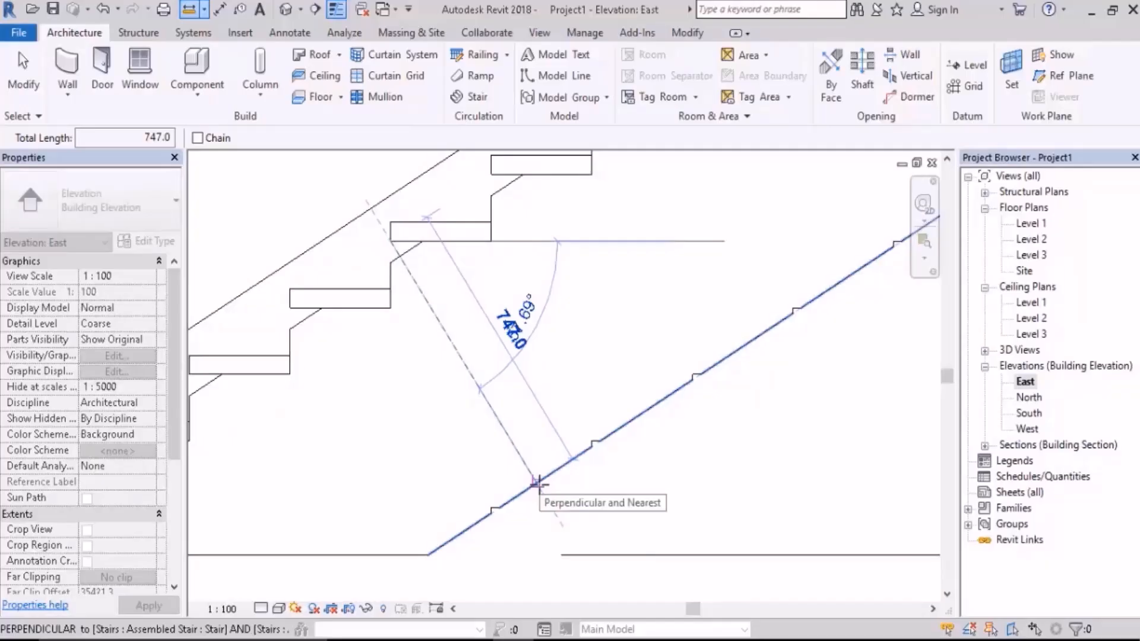
pyautogui.press('Escape')
pyautogui.press('Escape')
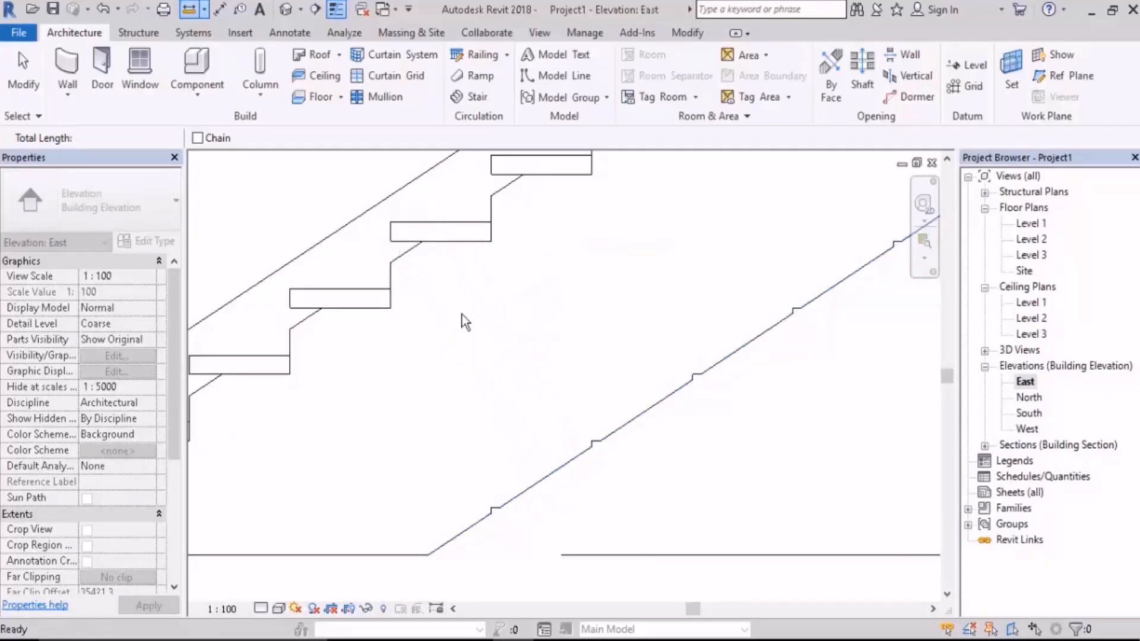
# Step: Set the Total Depth of the stair's right carriage type to 1200, accept the type changes, and deselect the stair
pyautogui.click(453, 301)
pyautogui.click(154, 241)
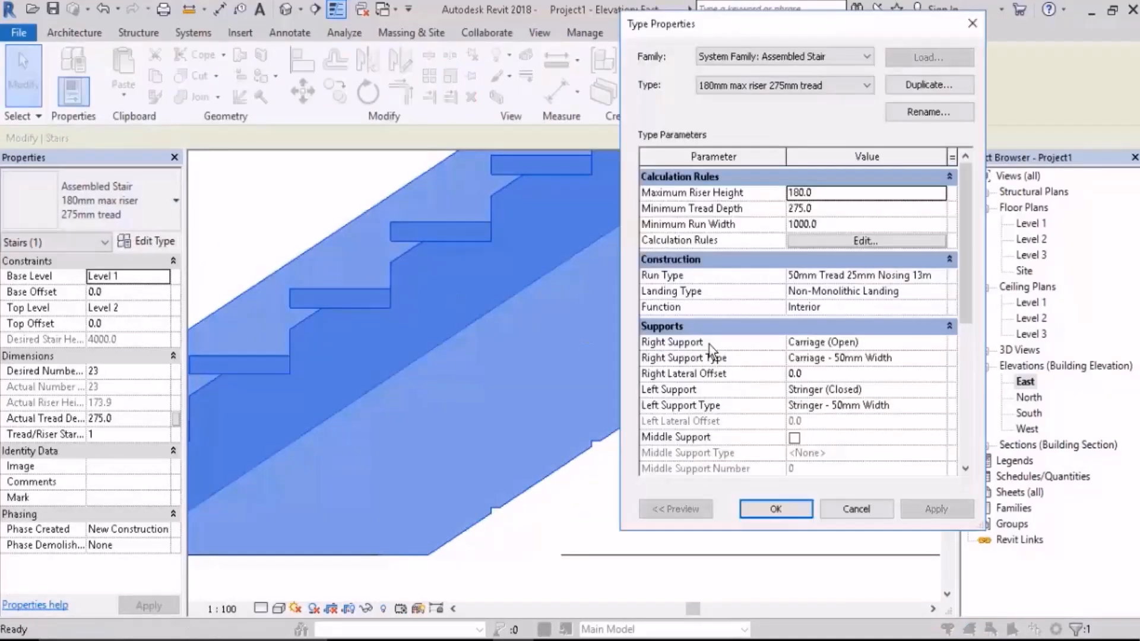
pyautogui.click(948, 358)
pyautogui.click(941, 357)
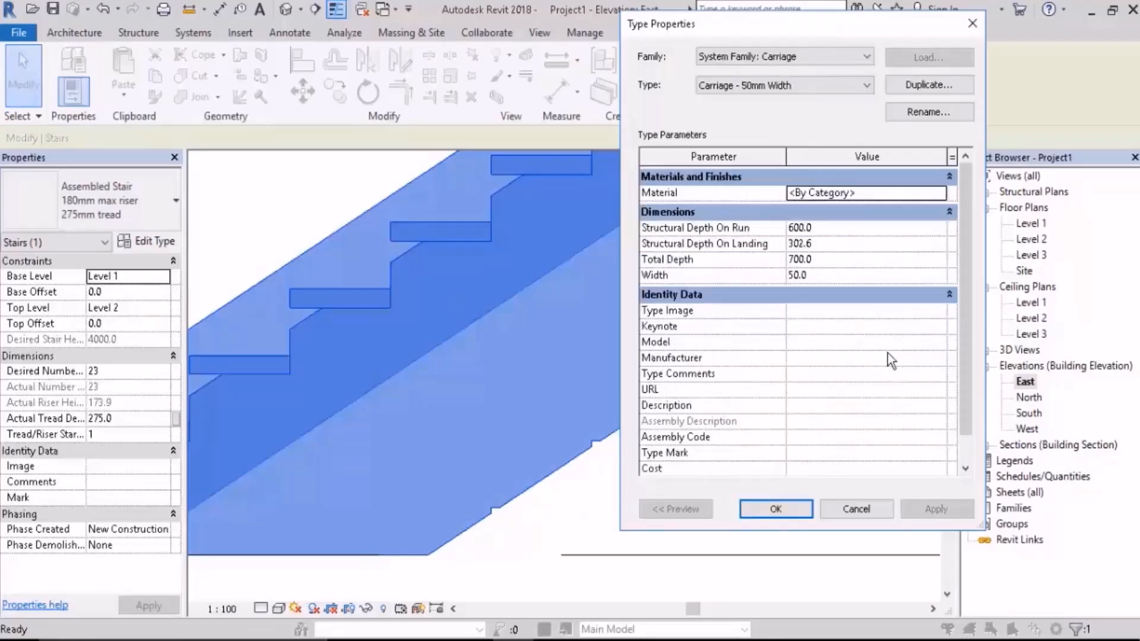
pyautogui.click(828, 259)
pyautogui.write('1200')
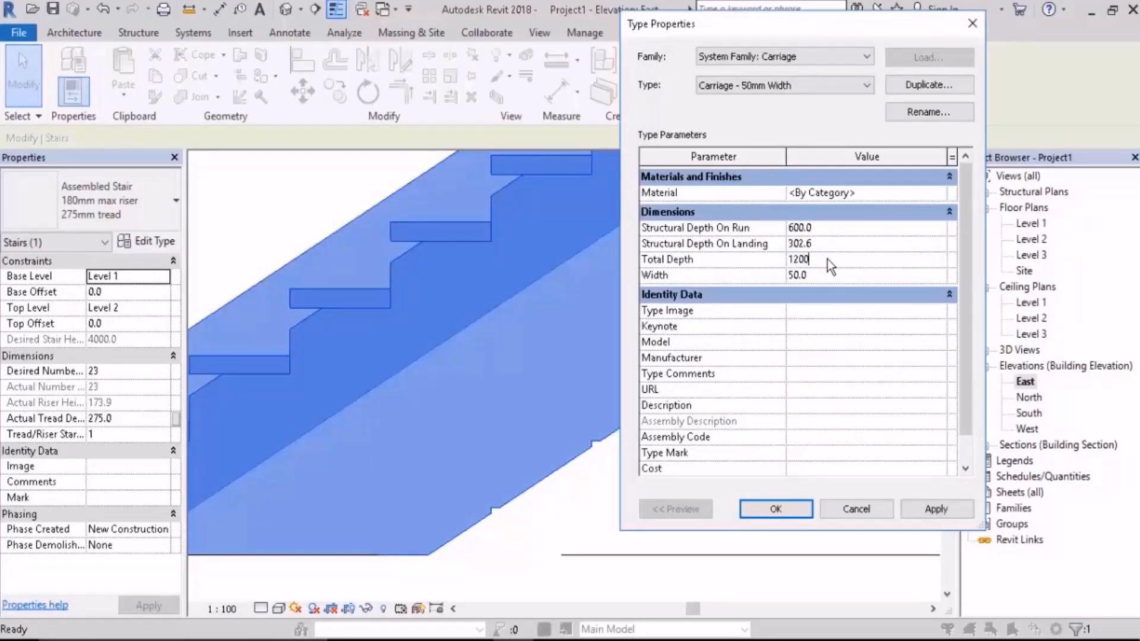
pyautogui.click(927, 509)
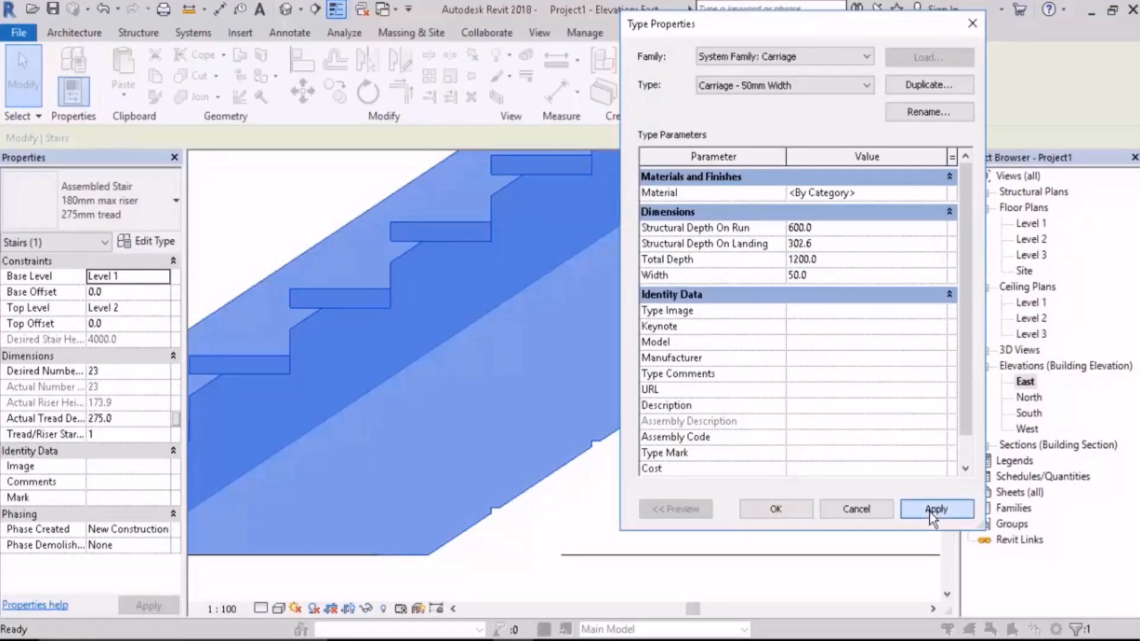
pyautogui.click(778, 514)
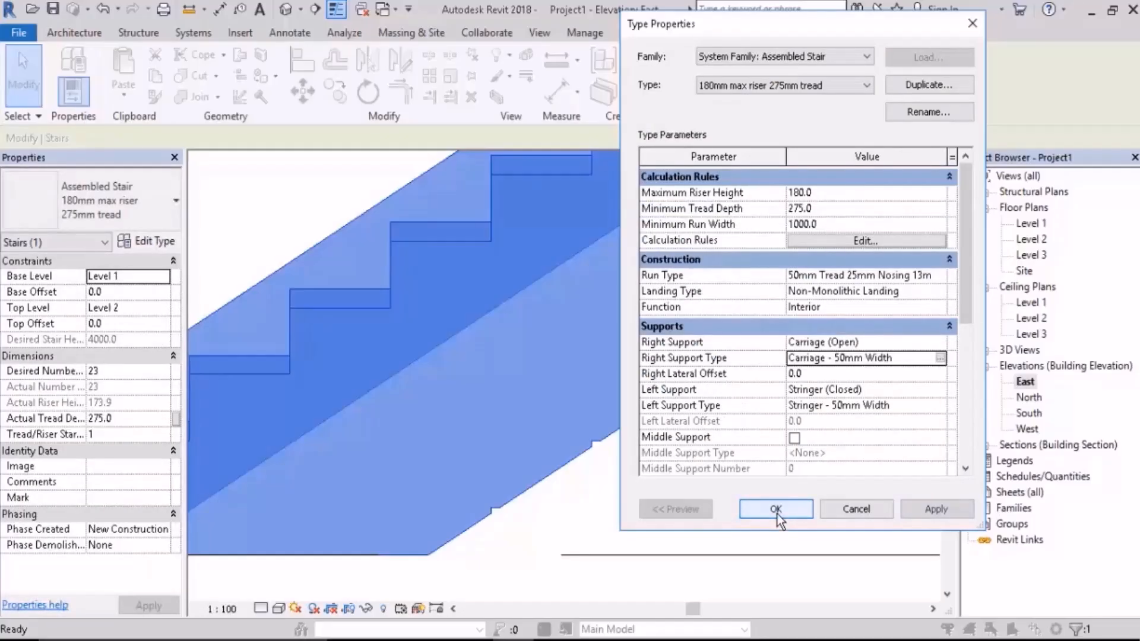
pyautogui.click(779, 511)
pyautogui.scroll(-2, 779, 480)
pyautogui.click(430, 261)
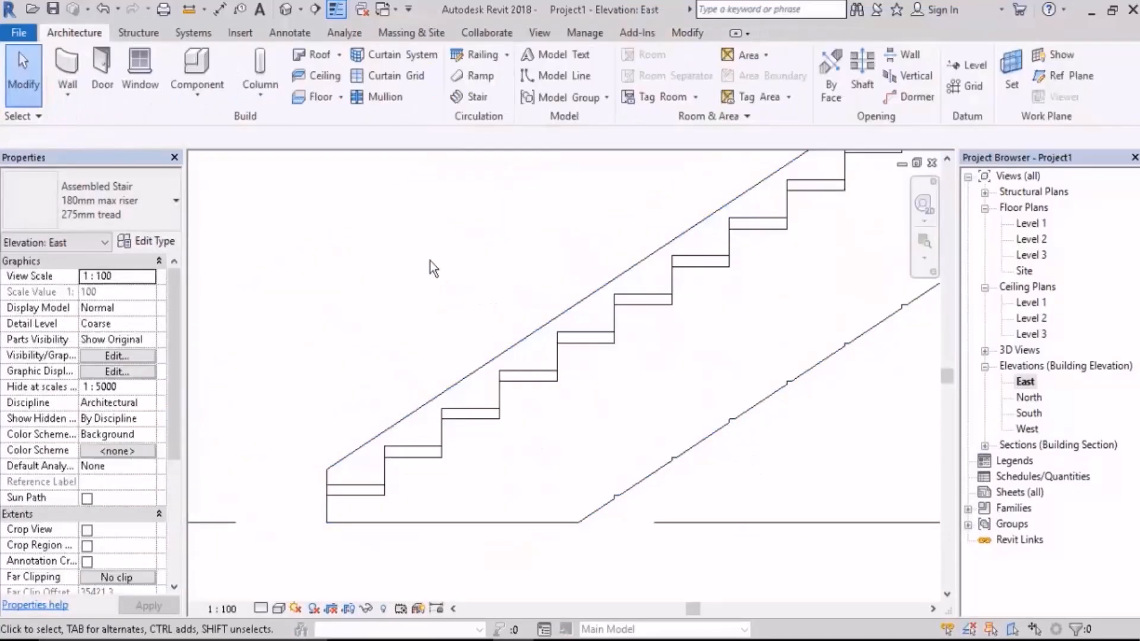
# Step: In the 3D view, change the assembled stair type's Right Support to Stringer (Closed) and apply it
pyautogui.click(286, 10)
pyautogui.scroll(-2, 560, 433)
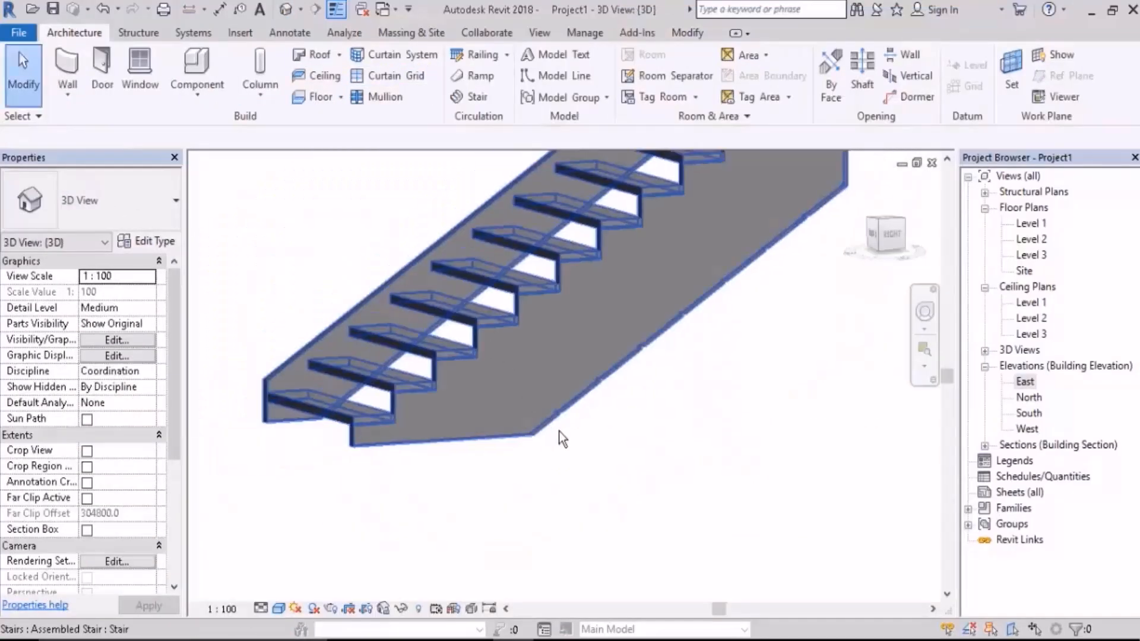
pyautogui.scroll(4, 597, 423)
pyautogui.moveTo(630, 410); pyautogui.dragTo(653, 461, button='middle')
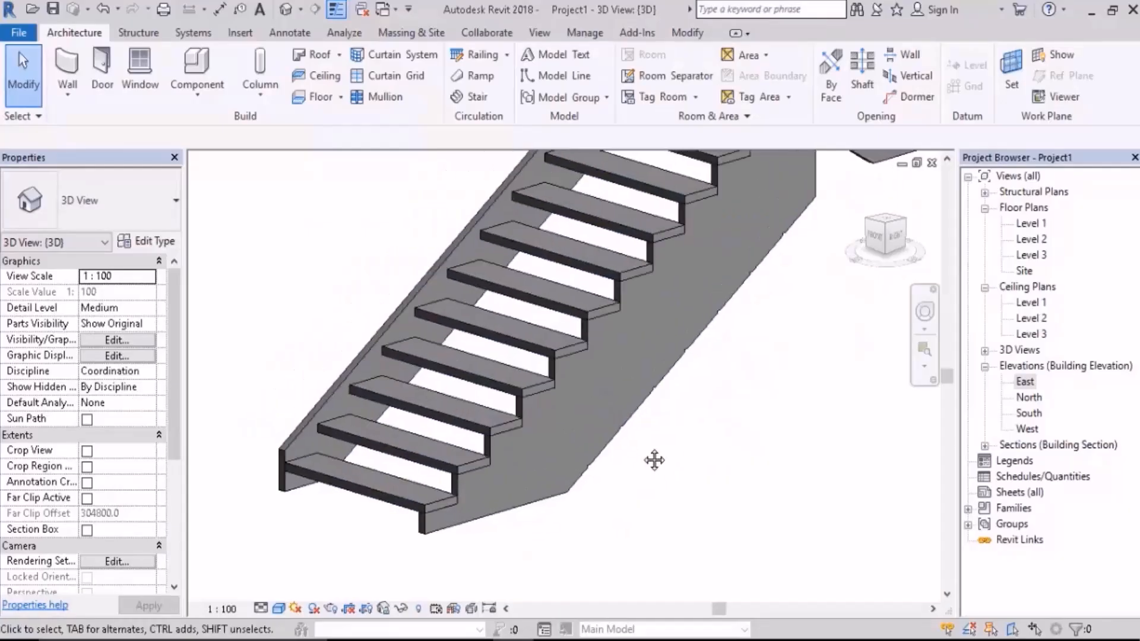
pyautogui.click(593, 418)
pyautogui.click(157, 242)
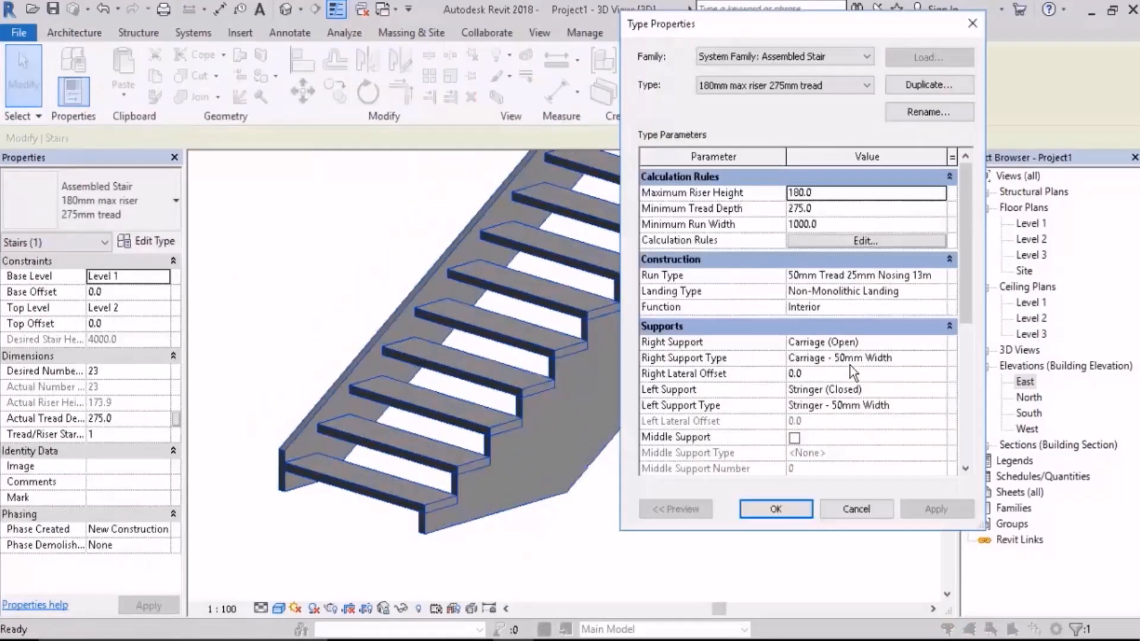
pyautogui.click(938, 343)
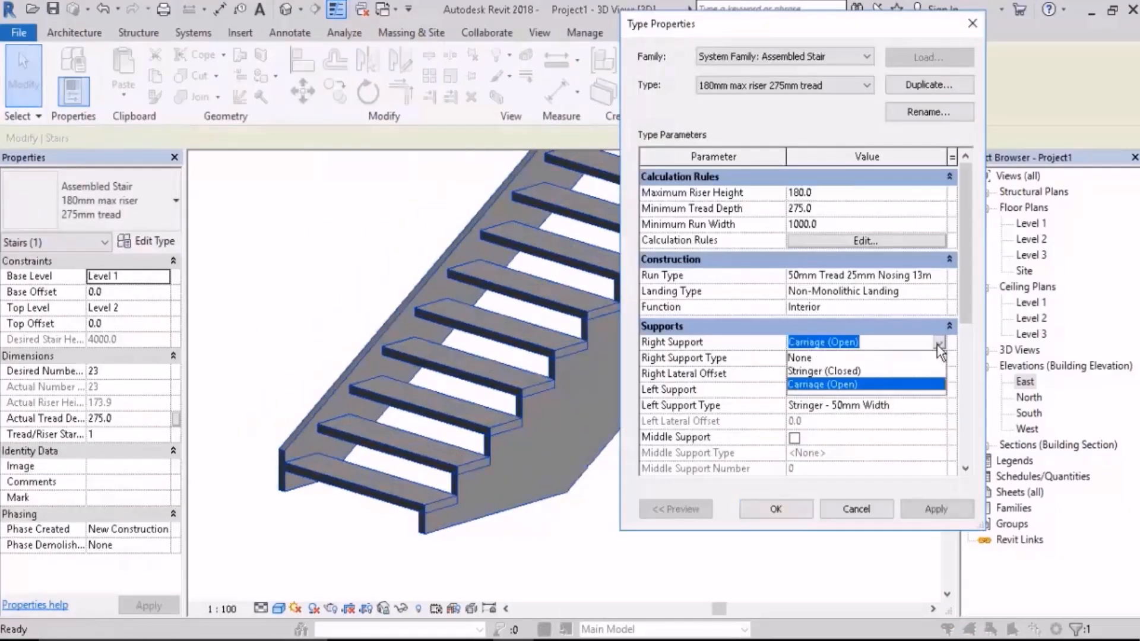
pyautogui.click(855, 373)
pyautogui.click(936, 518)
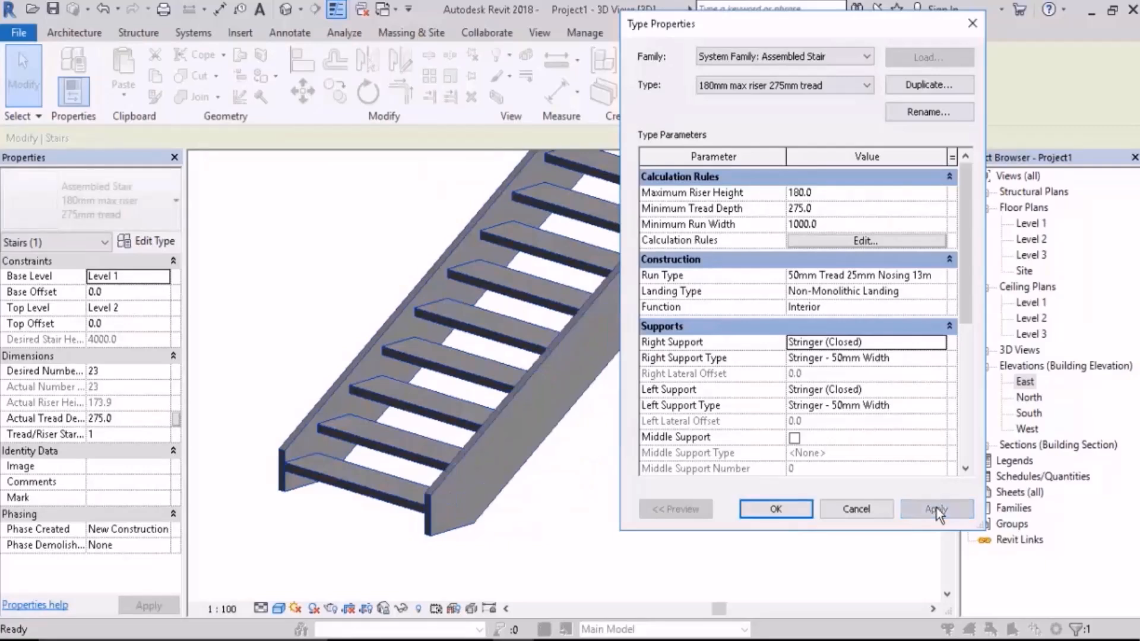
# Step: Set the Total Depth of the right support's Stringer - 50mm Width type to 1200 and accept it
pyautogui.click(936, 357)
pyautogui.click(938, 358)
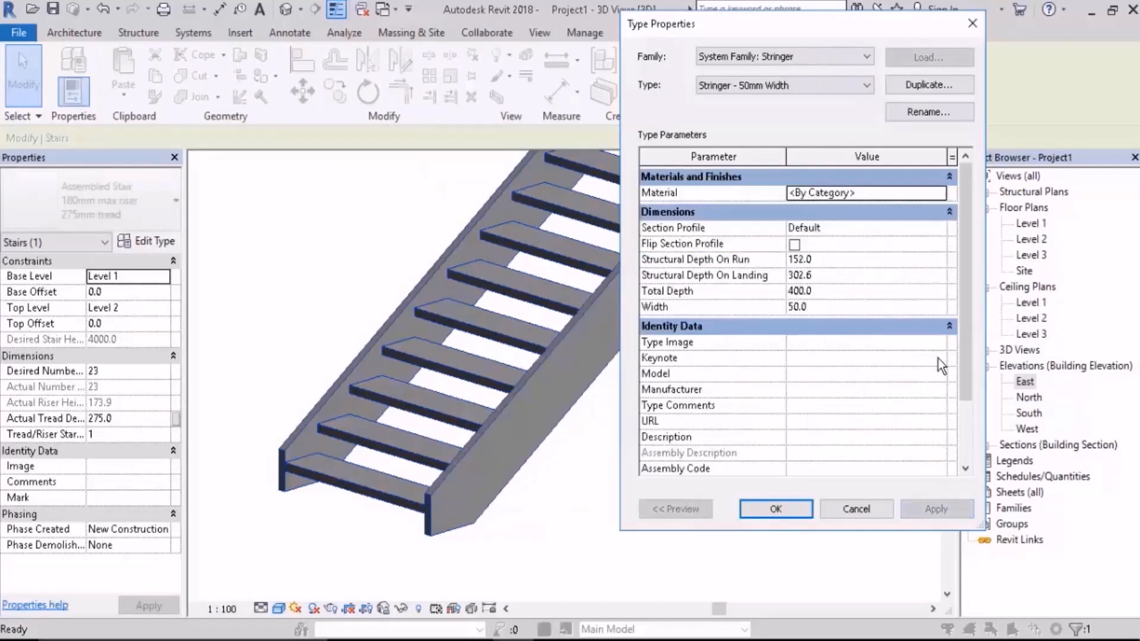
pyautogui.click(831, 291)
pyautogui.write('1200')
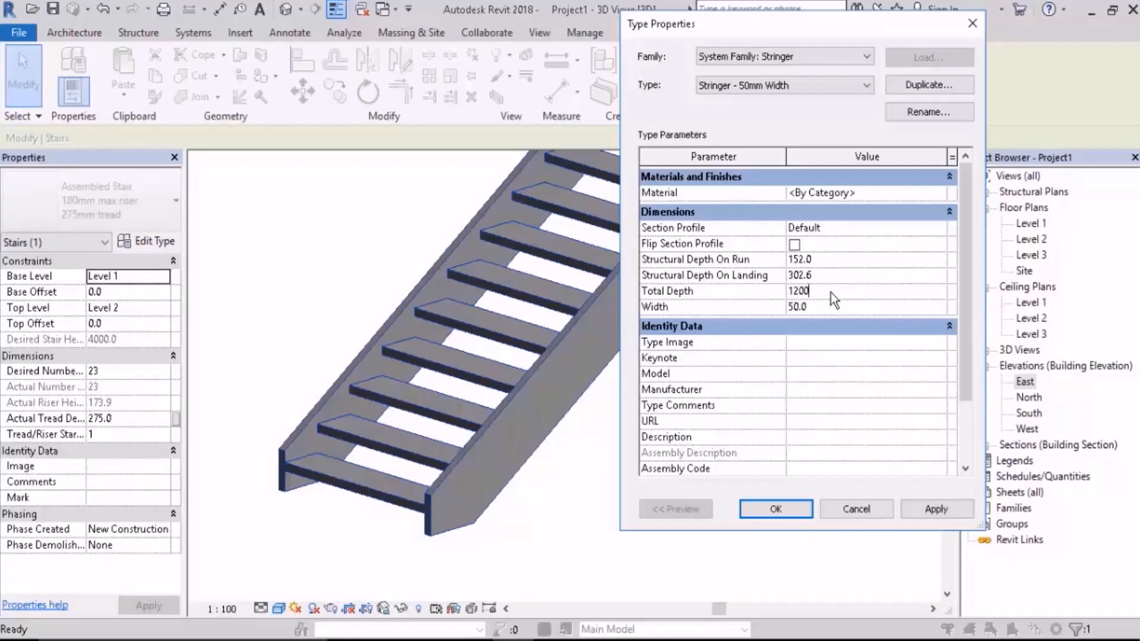
pyautogui.click(936, 510)
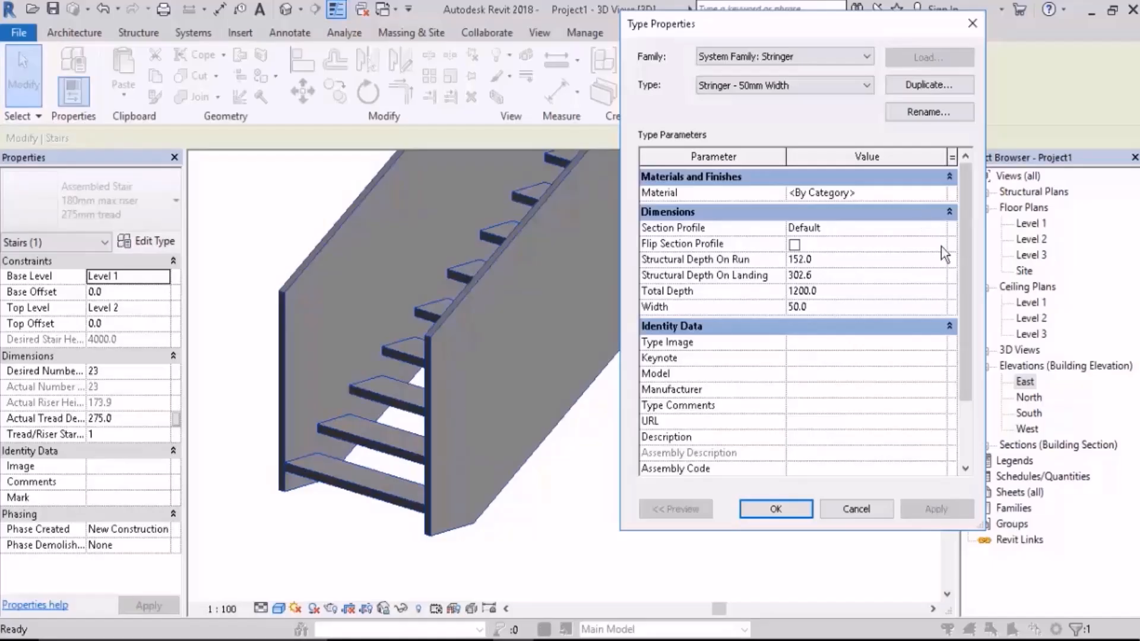
pyautogui.click(776, 509)
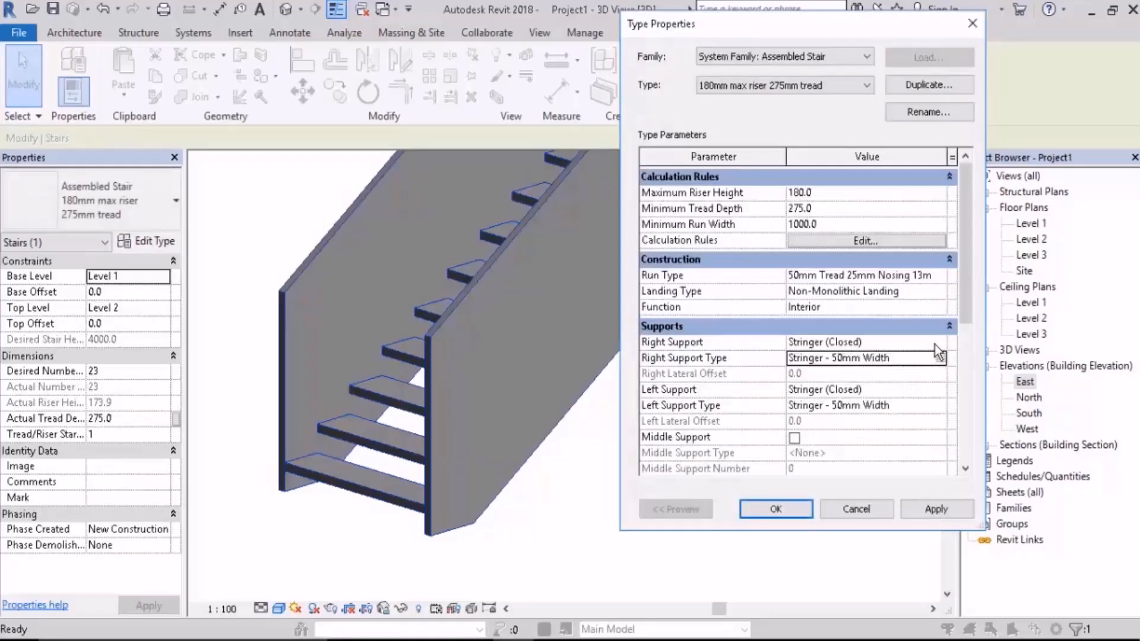
# Step: Change the stair type's Right Support back to Carriage (Open) and apply it
pyautogui.click(936, 345)
pyautogui.click(851, 385)
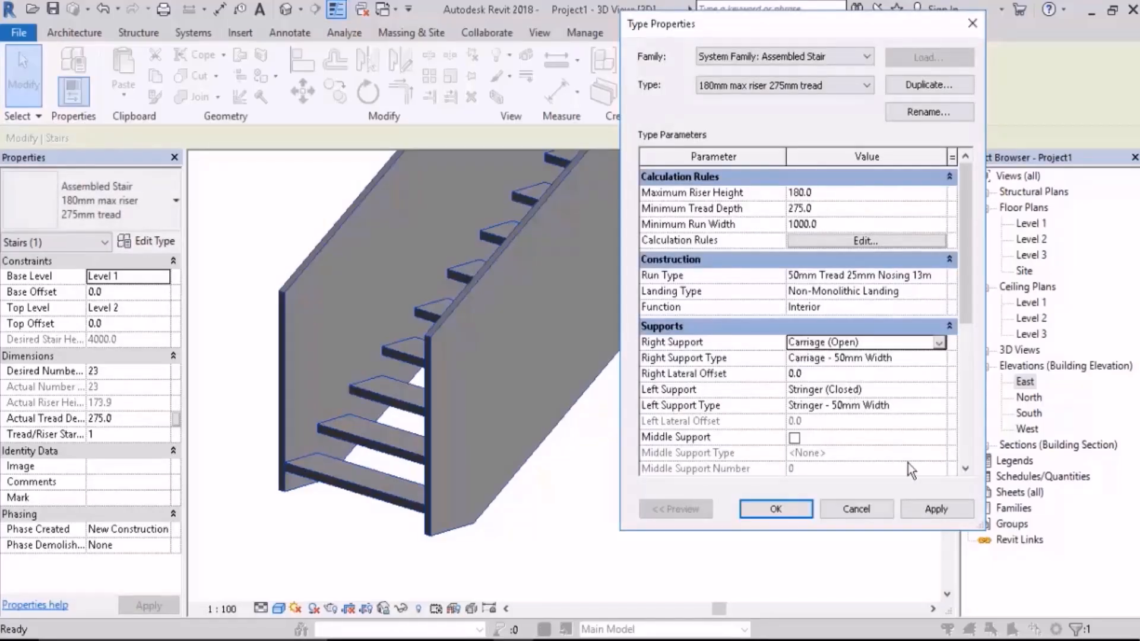
pyautogui.click(937, 510)
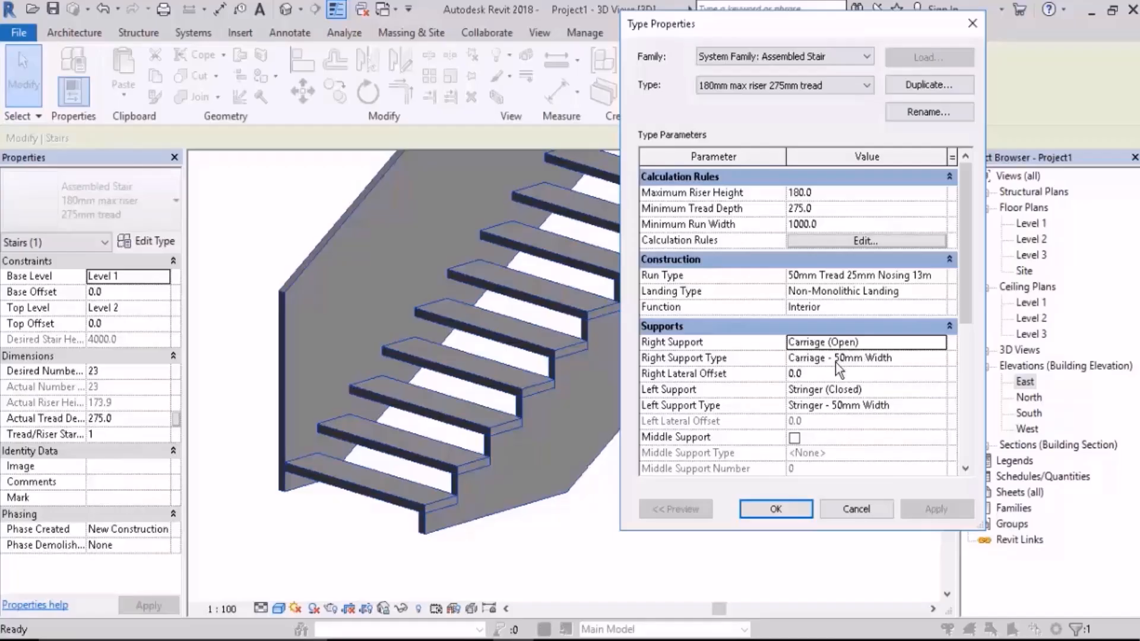
# Step: Set Structural Depth On Run of the Carriage - 50mm Width type to 800 and apply it, keeping the stair in sight
pyautogui.moveTo(774, 25); pyautogui.dragTo(928, 17)
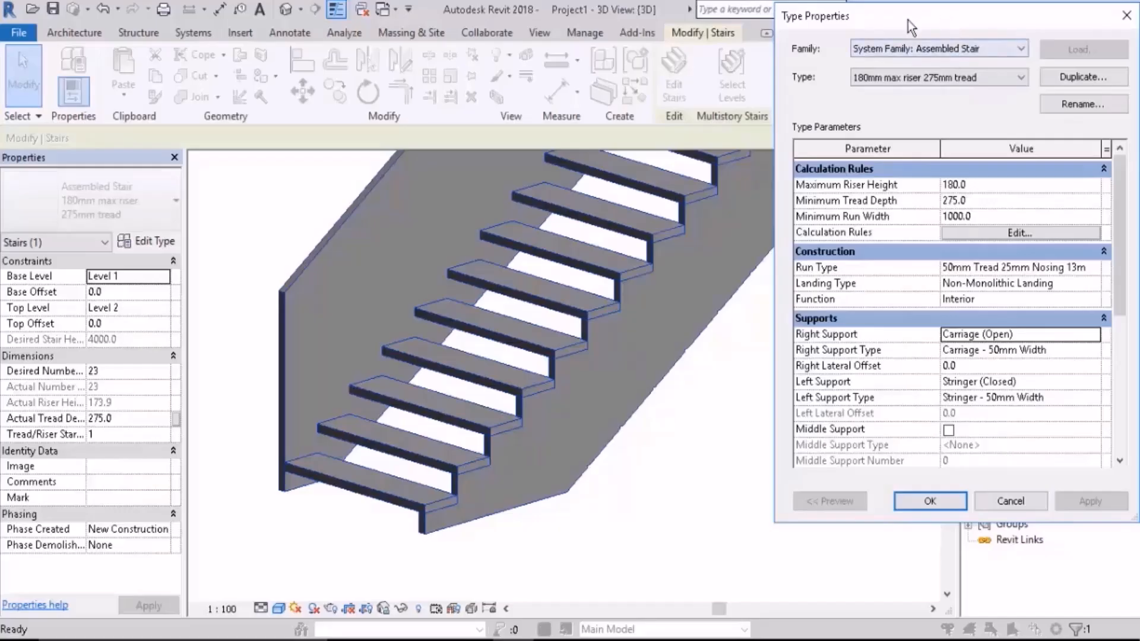
pyautogui.moveTo(907, 20); pyautogui.dragTo(842, 24)
pyautogui.click(1026, 355)
pyautogui.click(1027, 355)
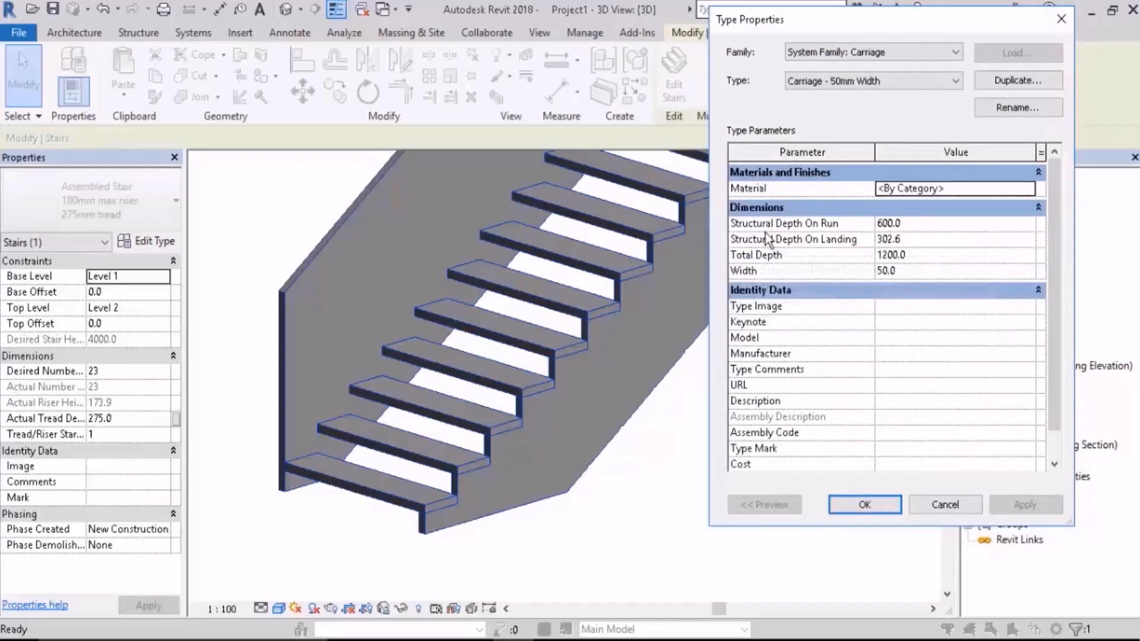
pyautogui.click(889, 227)
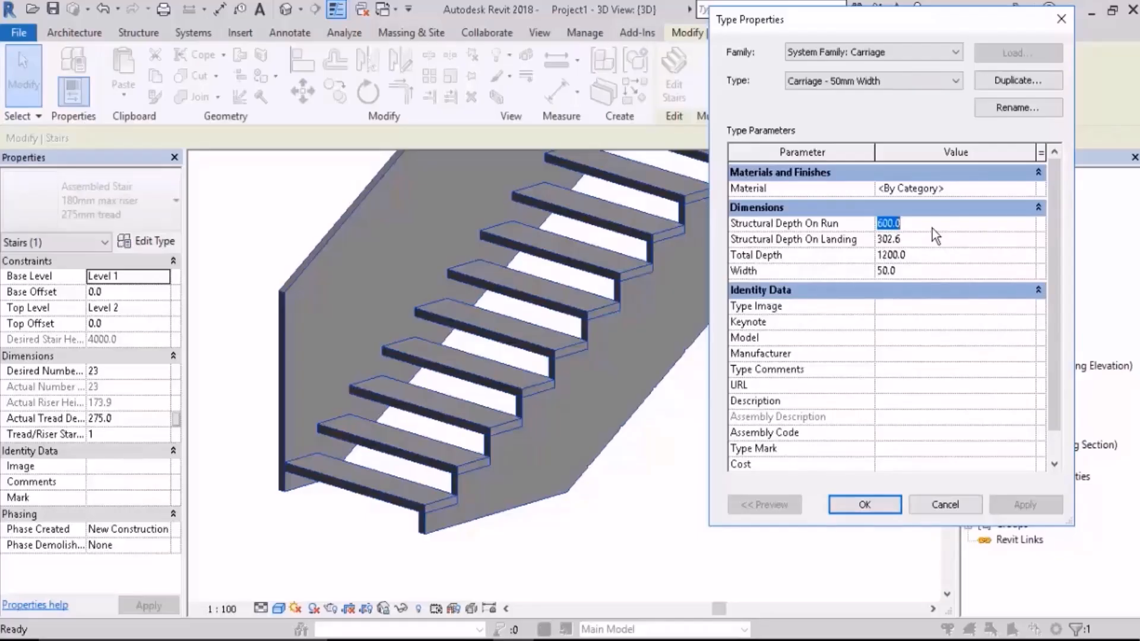
pyautogui.write('800')
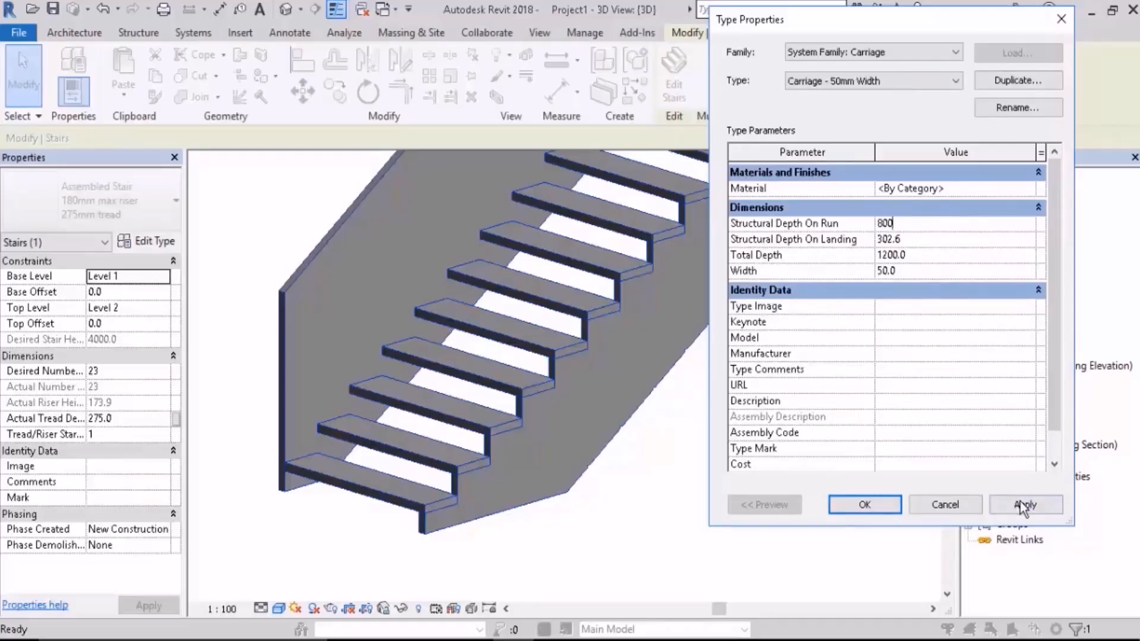
pyautogui.click(1023, 506)
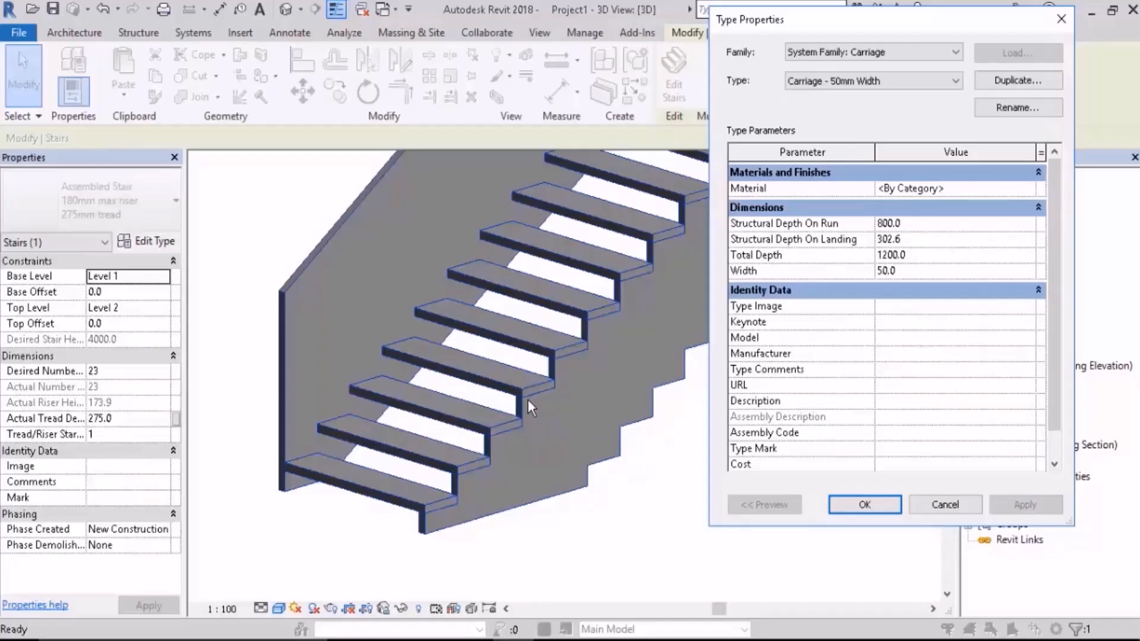
# Step: Set the carriage type's Total Depth to 850 and apply it to the stair
pyautogui.click(915, 256)
pyautogui.write('850')
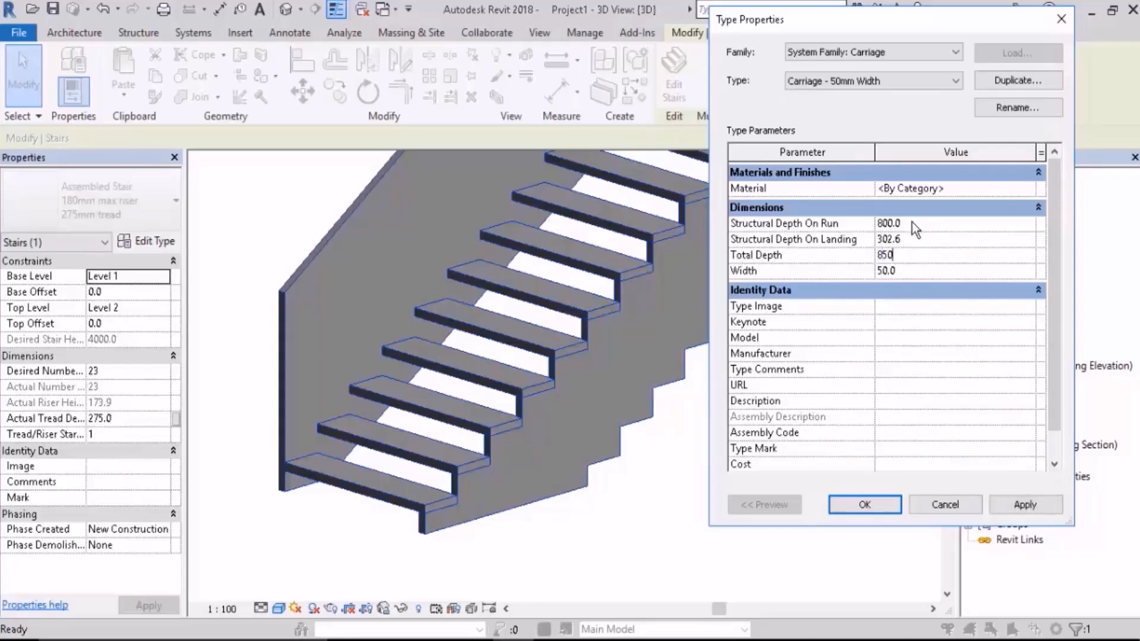
pyautogui.click(1021, 505)
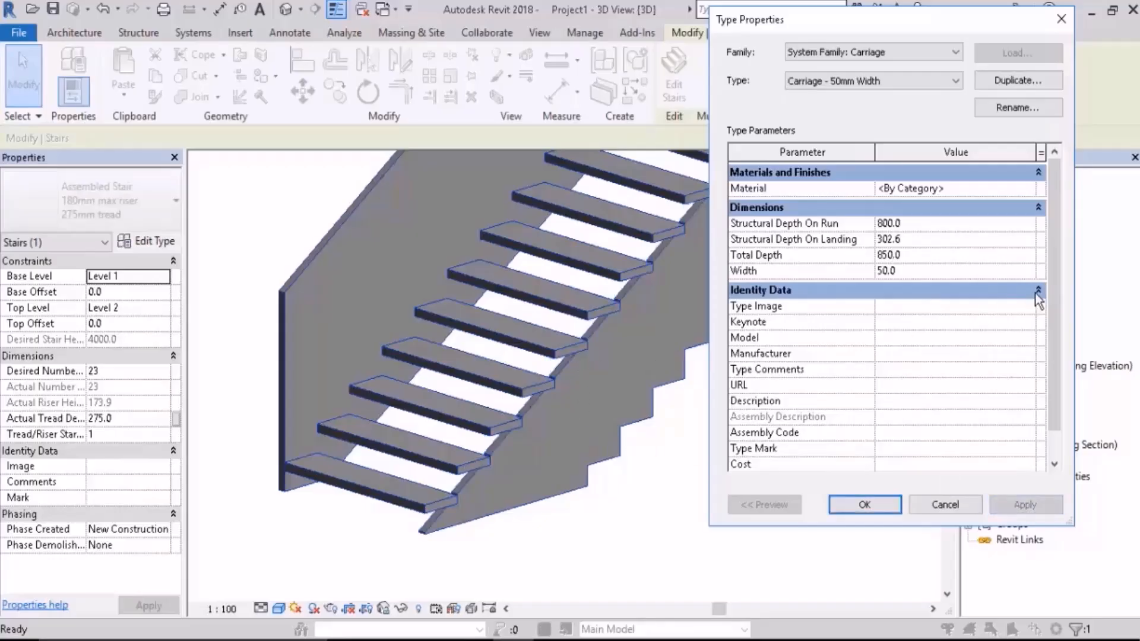
# Step: Set the carriage type's Total Depth to 1000, apply it, and return to the assembled stair type's properties
pyautogui.click(921, 272)
pyautogui.click(922, 259)
pyautogui.write('1000')
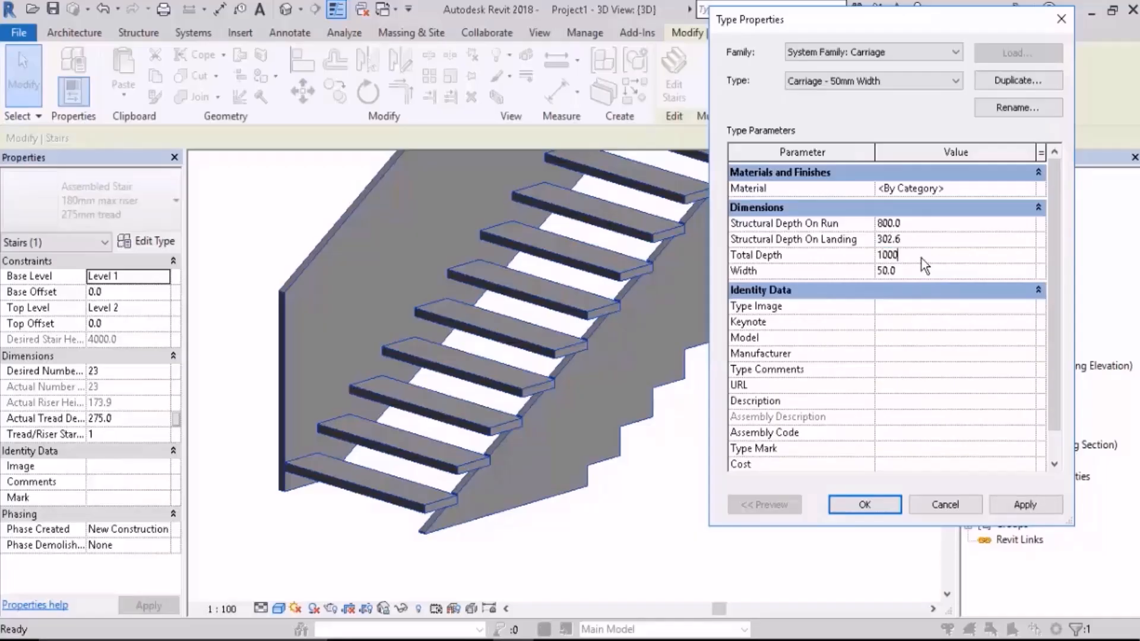
pyautogui.click(1029, 507)
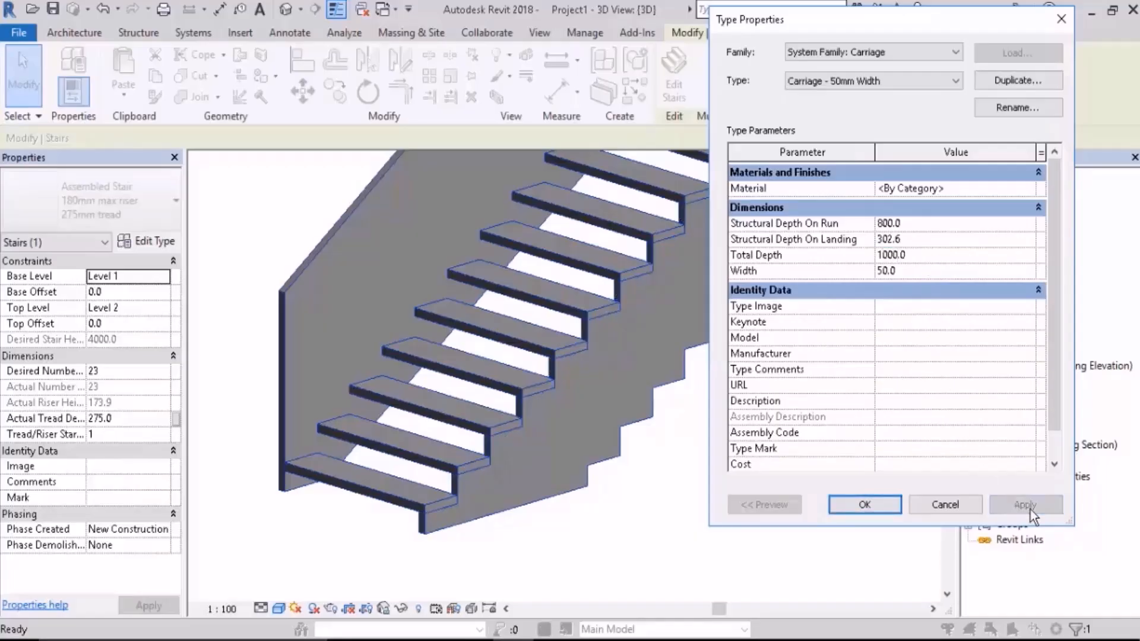
pyautogui.click(878, 508)
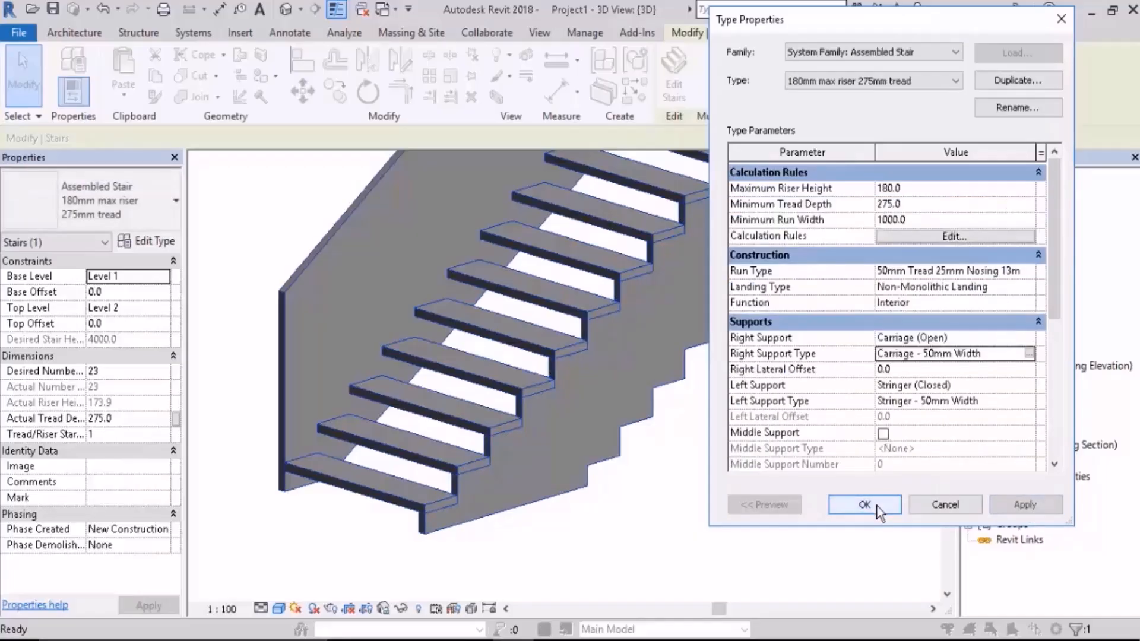
# Step: Switch the stair type's Right Support from carriage to Stringer (Closed) and apply the change
pyautogui.click(1026, 339)
pyautogui.click(974, 369)
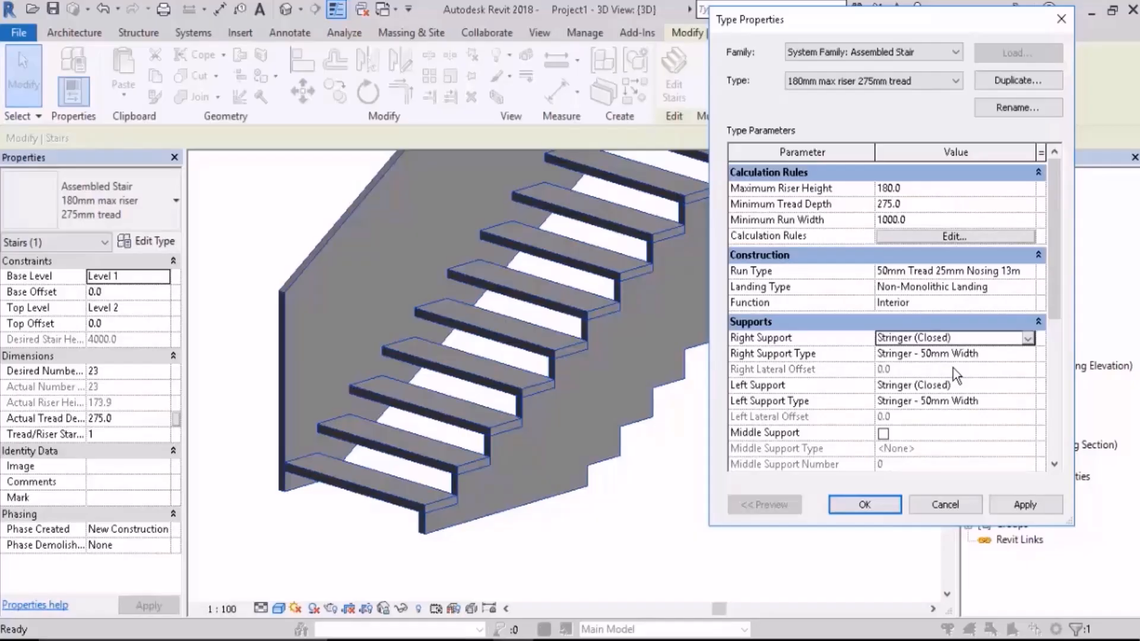
pyautogui.click(1025, 505)
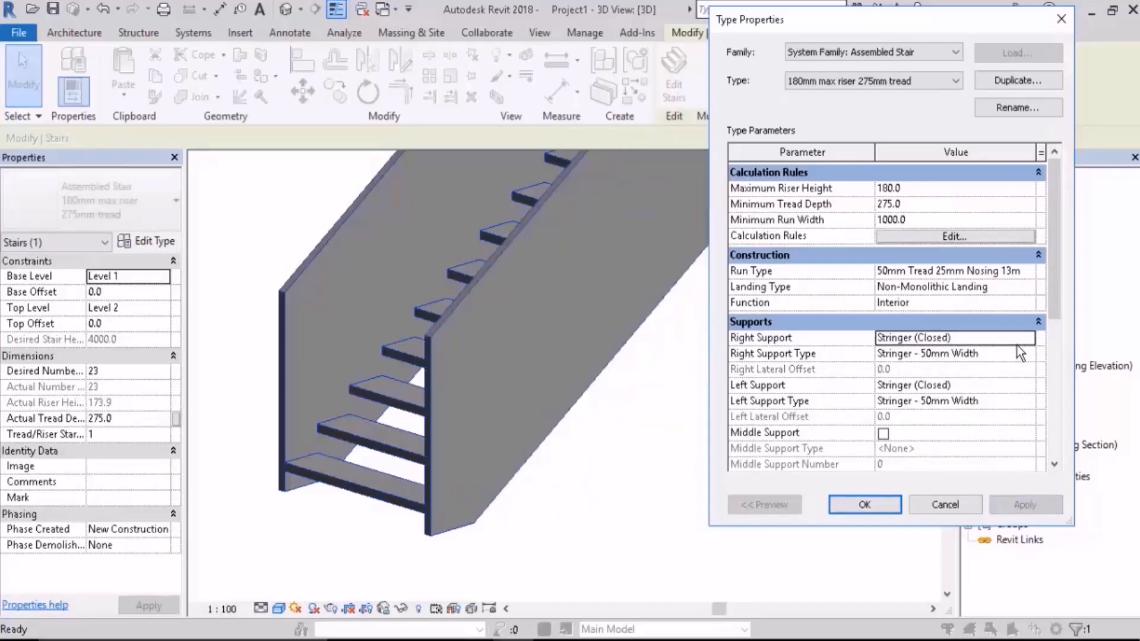
# Step: Set Structural Depth On Run of the Stringer - 50mm Width type to 300 and apply it
pyautogui.click(1031, 353)
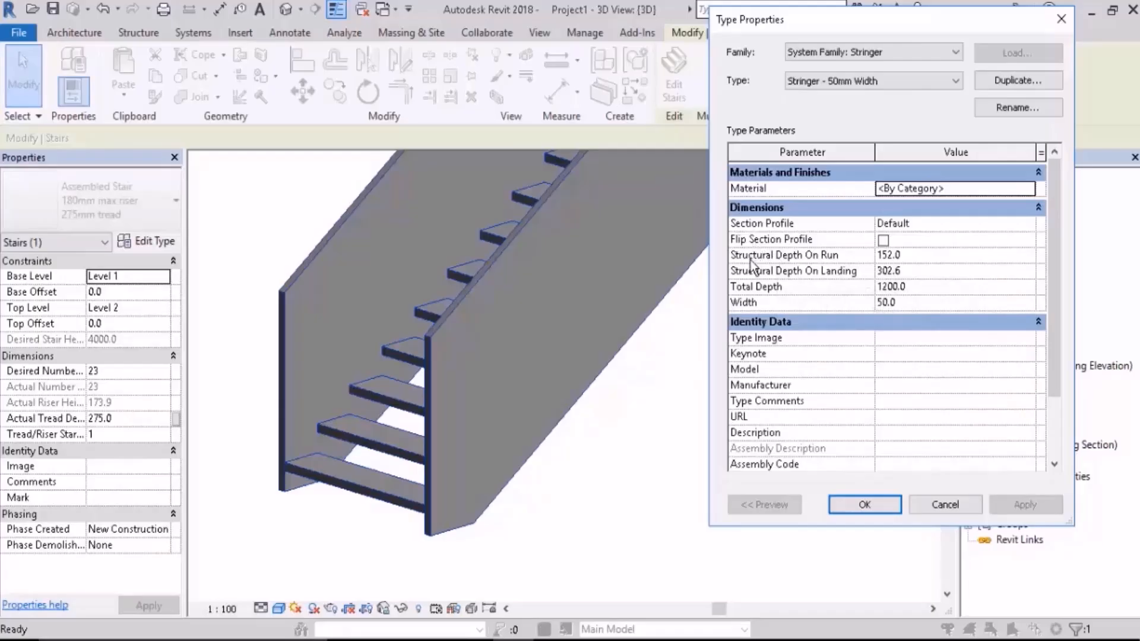
pyautogui.click(919, 261)
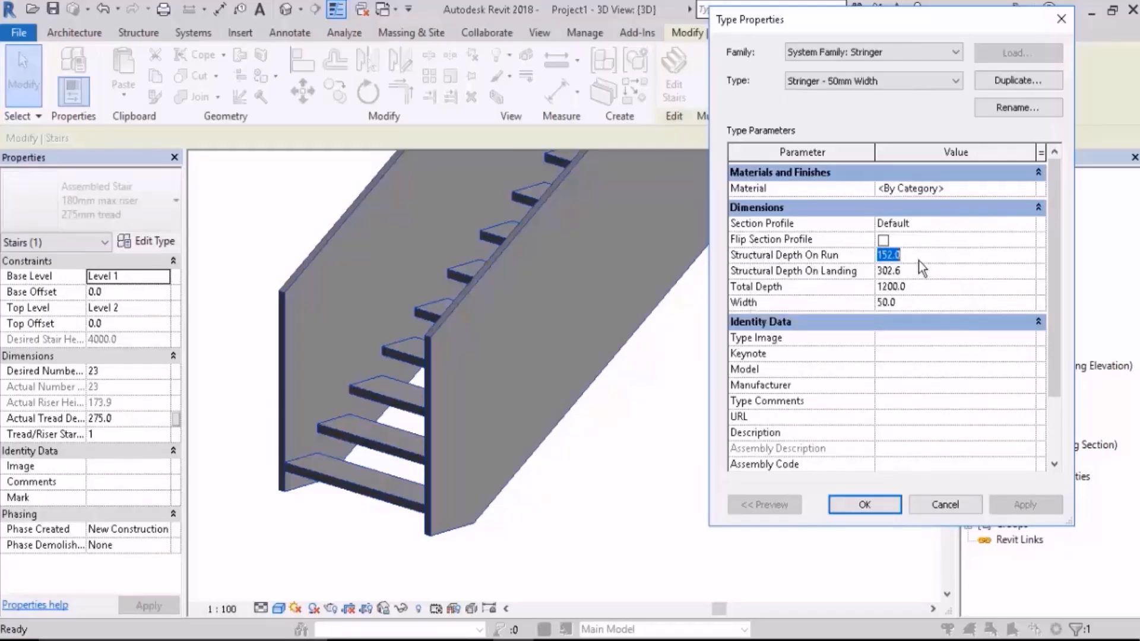
pyautogui.write('300')
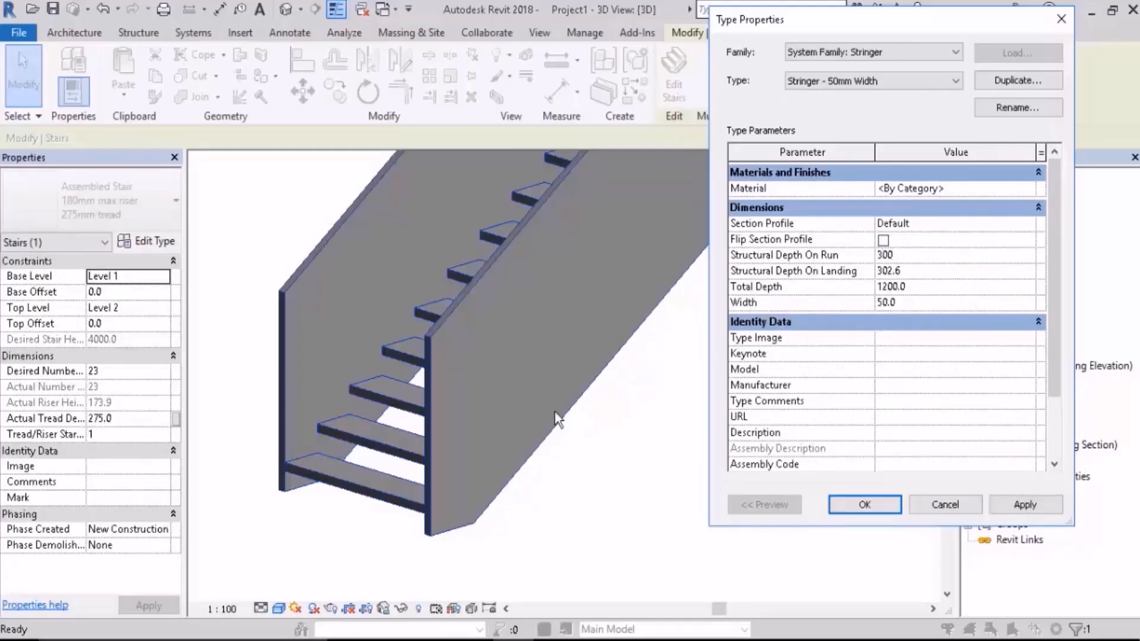
pyautogui.click(1024, 505)
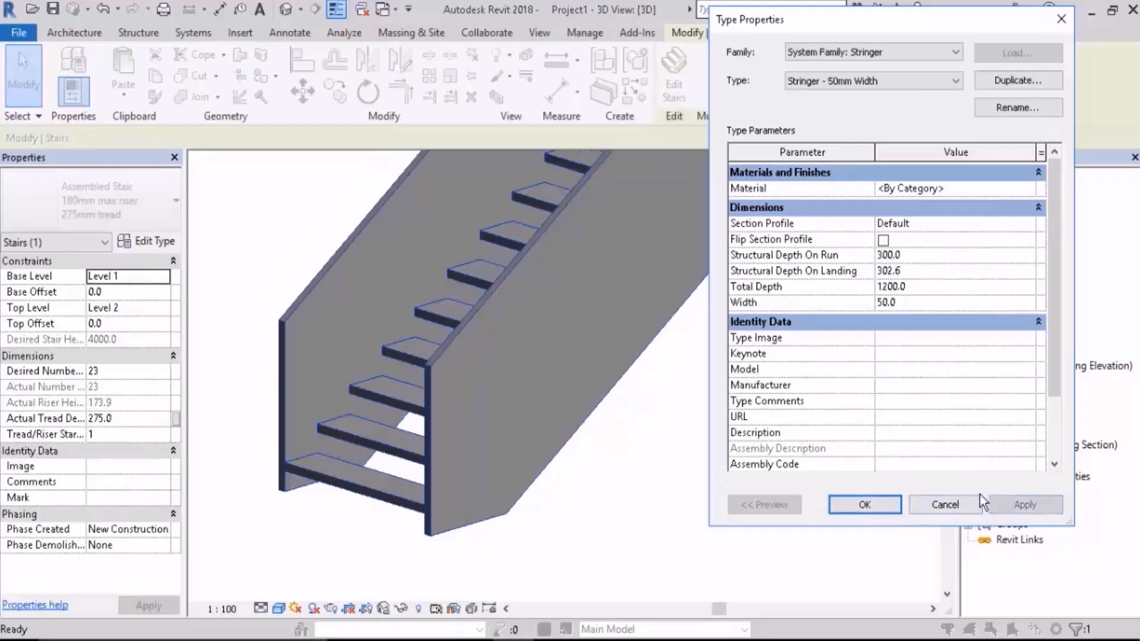
# Step: Increase the stringer type's Structural Depth On Run to 800 and apply it
pyautogui.click(910, 251)
pyautogui.write('800')
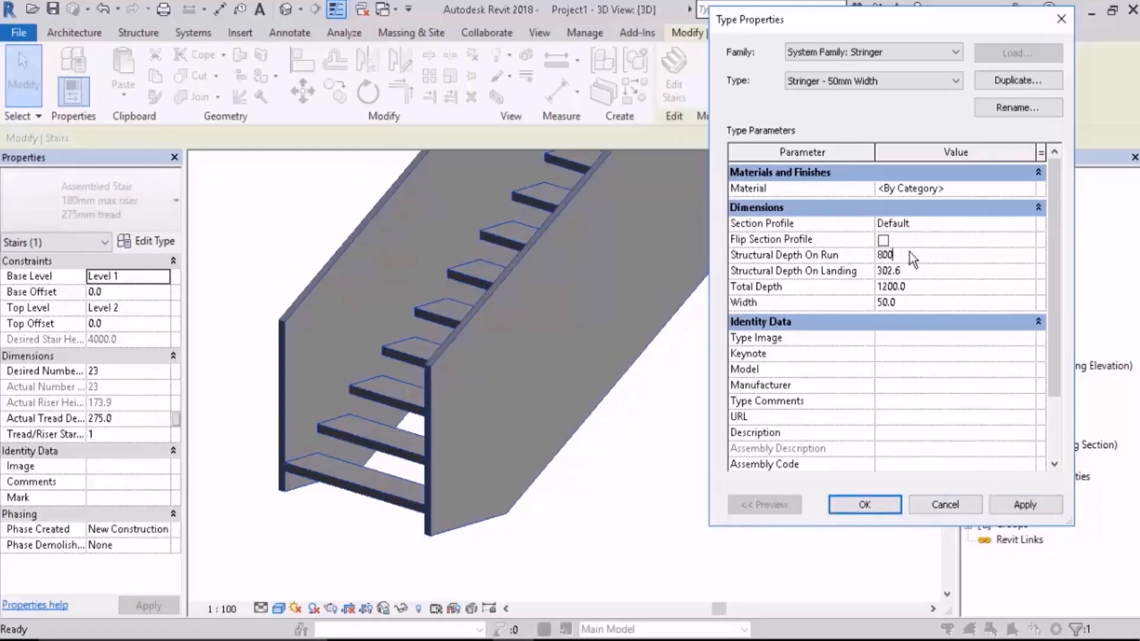
pyautogui.click(1006, 506)
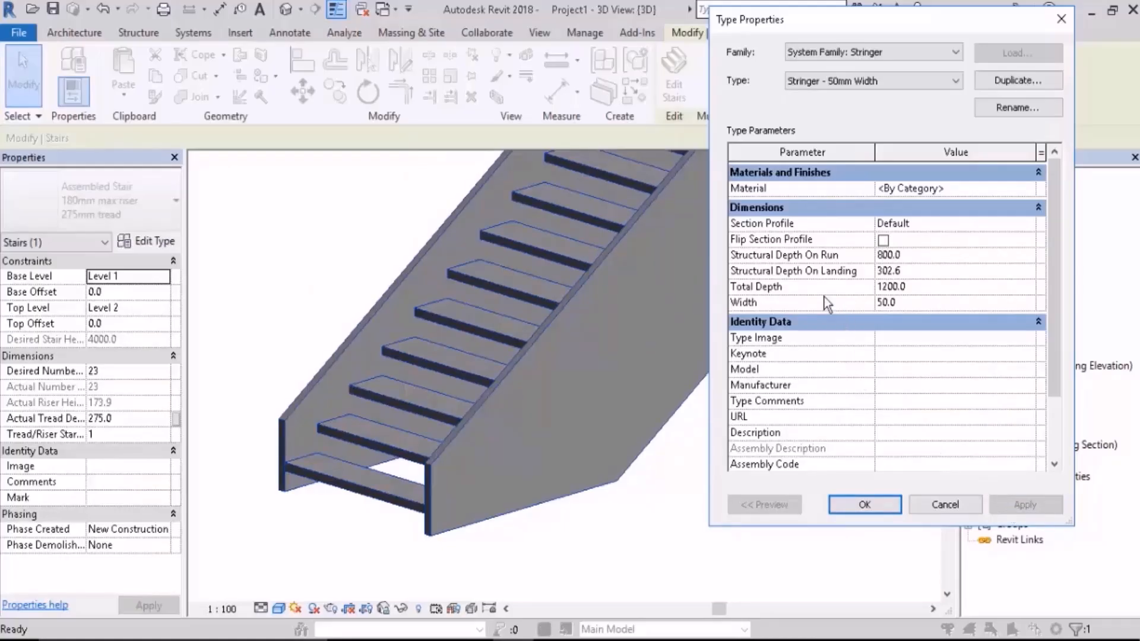
# Step: Set the stringer type's Total Depth to 1500, apply it, and return to the assembled stair type's properties
pyautogui.click(921, 291)
pyautogui.write('1500')
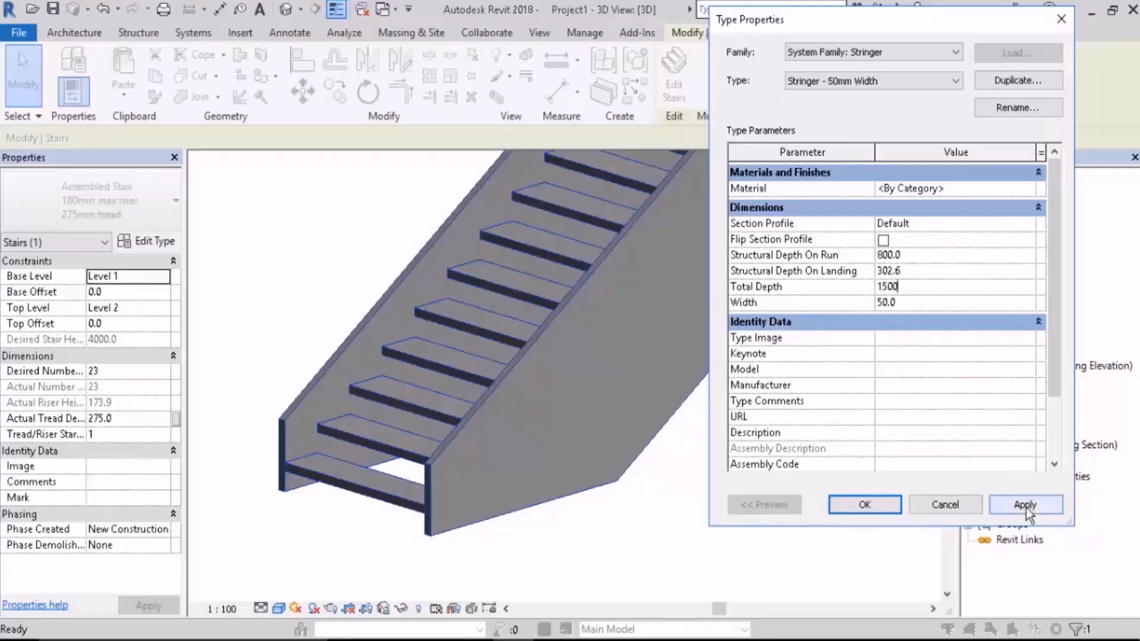
pyautogui.click(1024, 506)
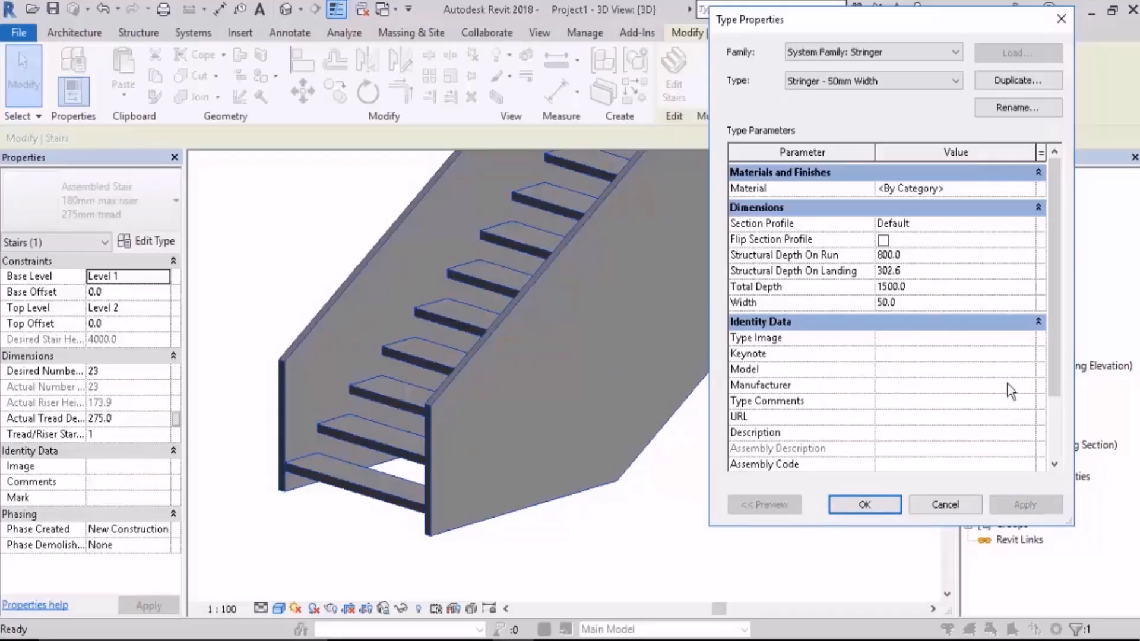
pyautogui.click(884, 510)
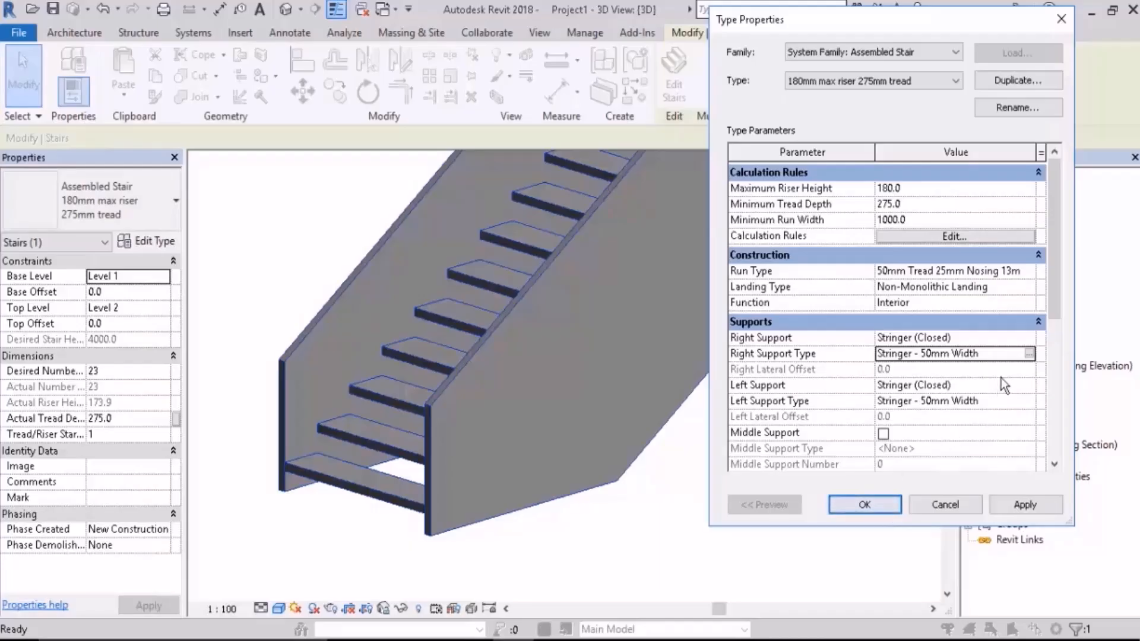
# Step: Set the stair type's Right Support to None and apply it
pyautogui.click(1024, 343)
pyautogui.click(1031, 340)
pyautogui.click(904, 355)
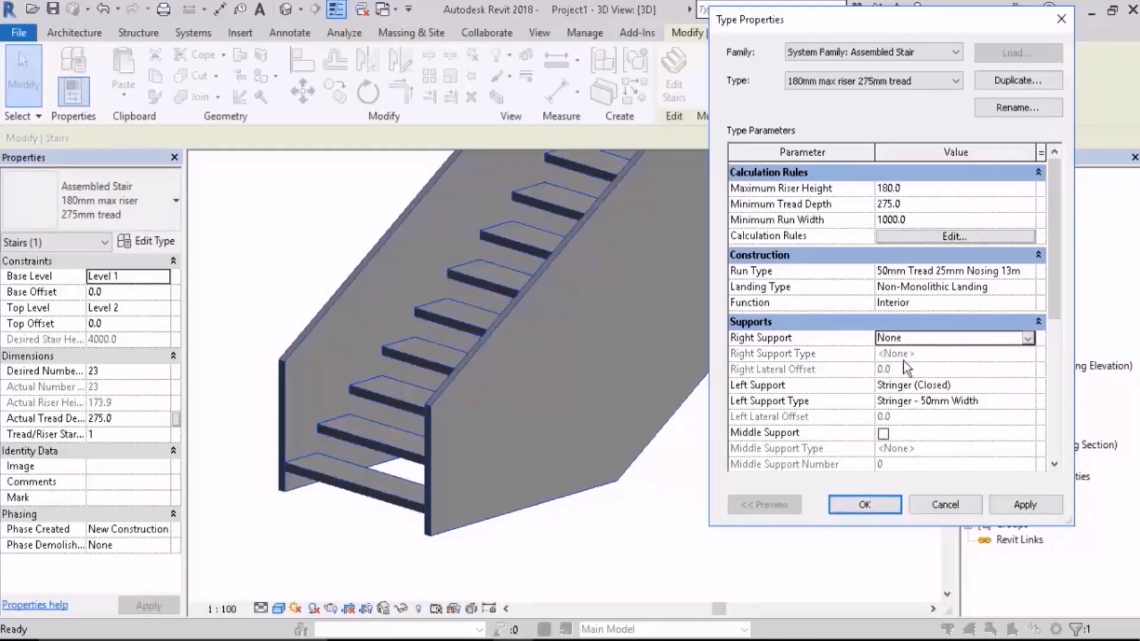
pyautogui.click(1038, 504)
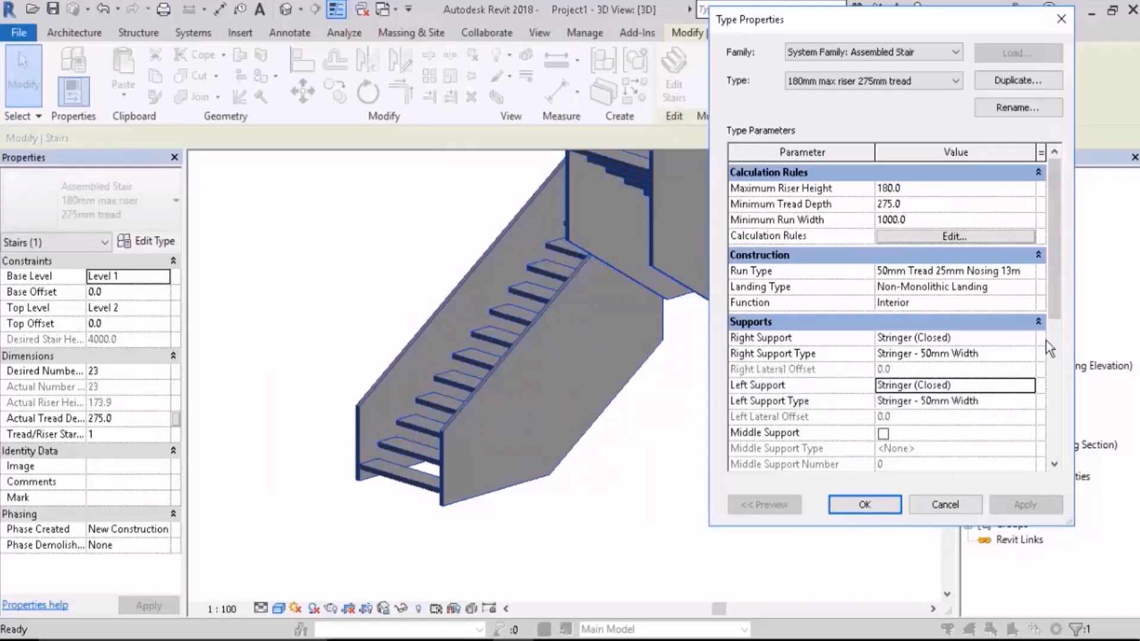
# Step: Set both the Right Support and Left Support of the assembled stair type to Carriage (Open) and apply
pyautogui.click(1030, 338)
pyautogui.click(942, 385)
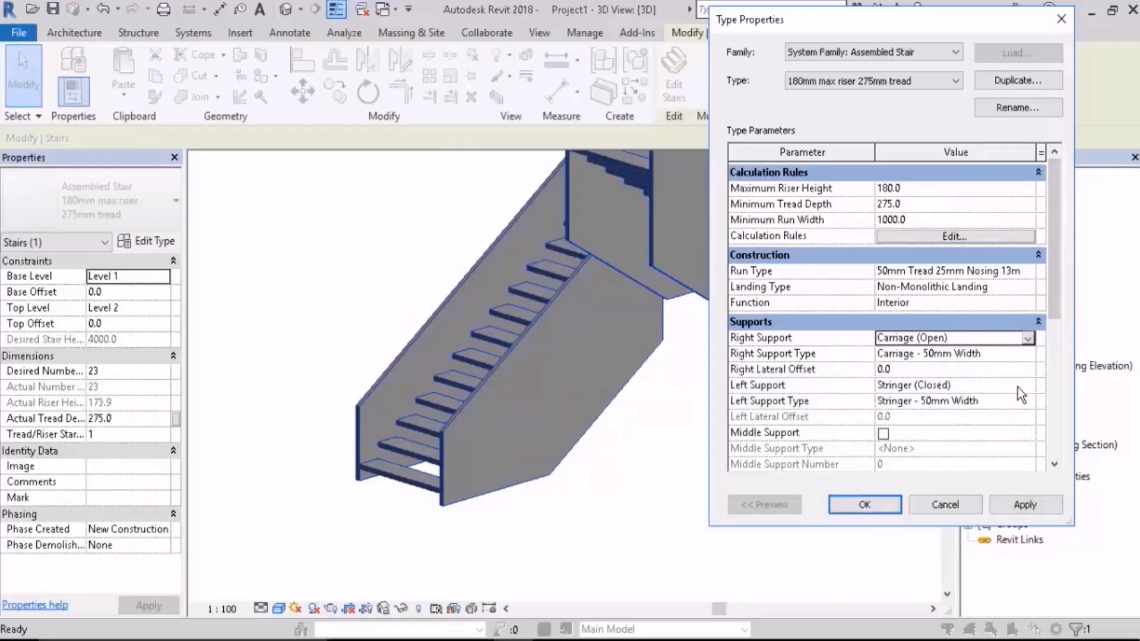
pyautogui.click(1029, 385)
pyautogui.click(936, 429)
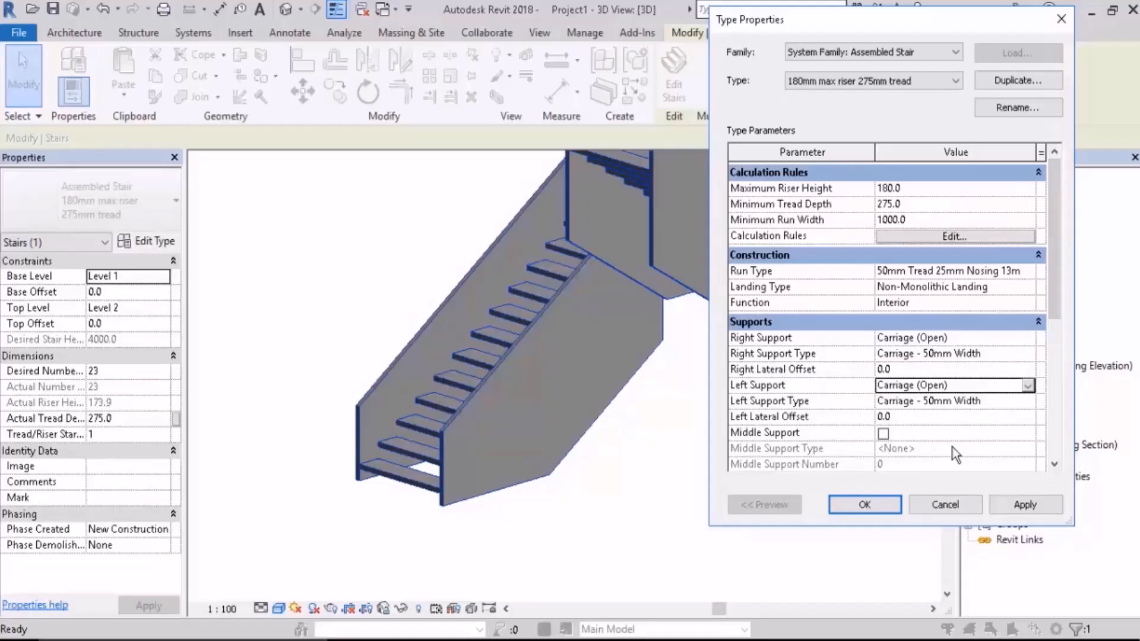
pyautogui.click(1020, 504)
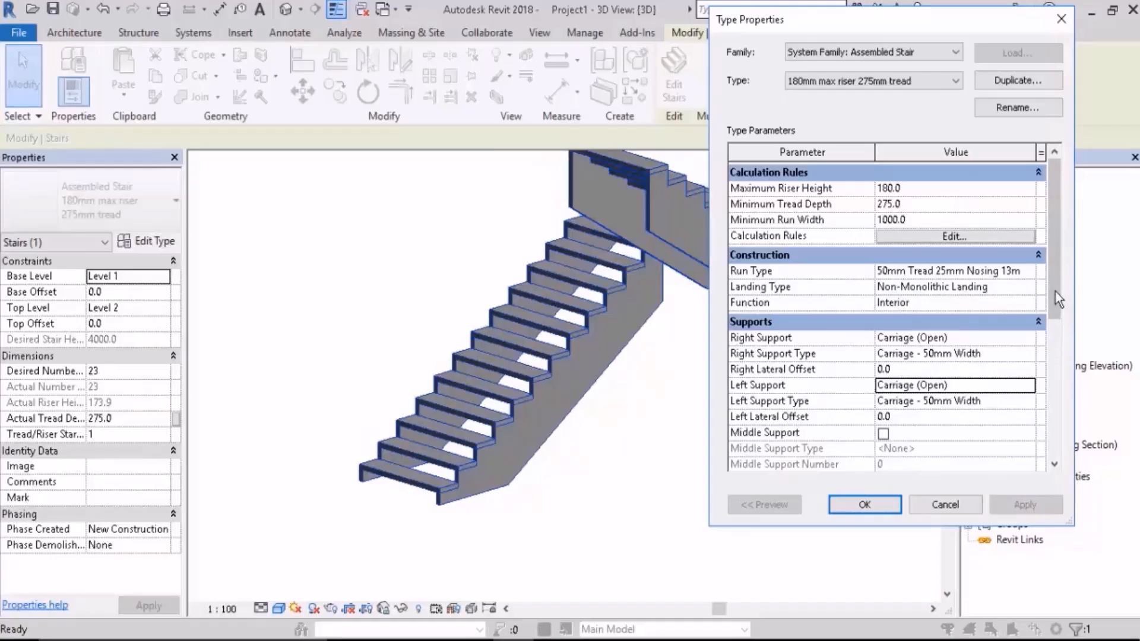
# Step: Enable Middle Support for the stair type, apply it, and close the type properties to inspect the stair
pyautogui.scroll(-3, 1063, 351)
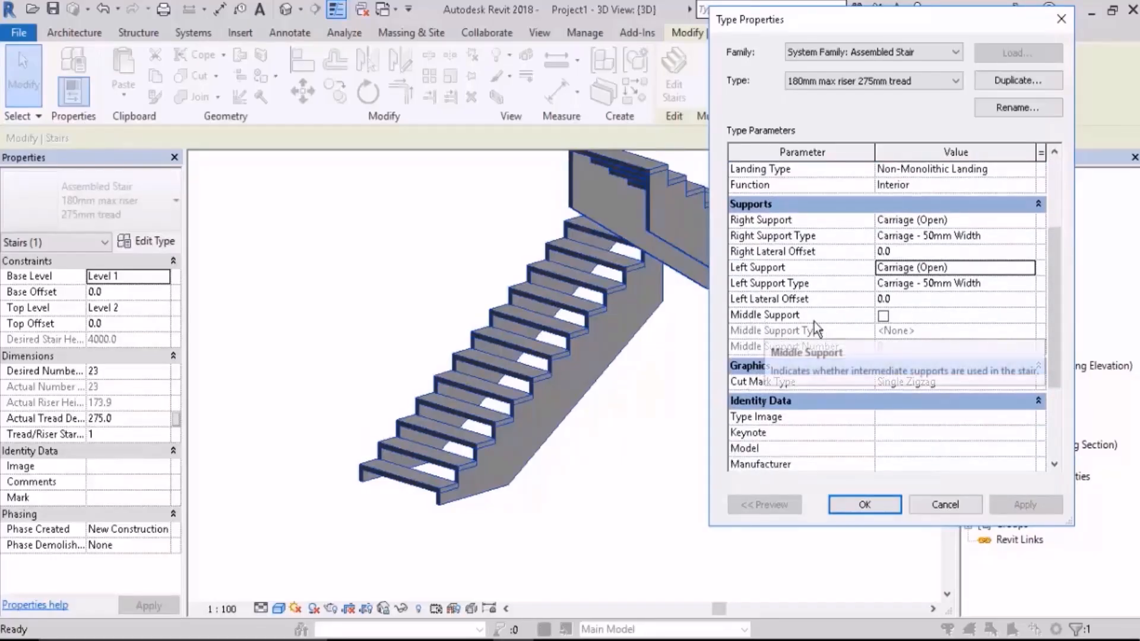
pyautogui.click(883, 316)
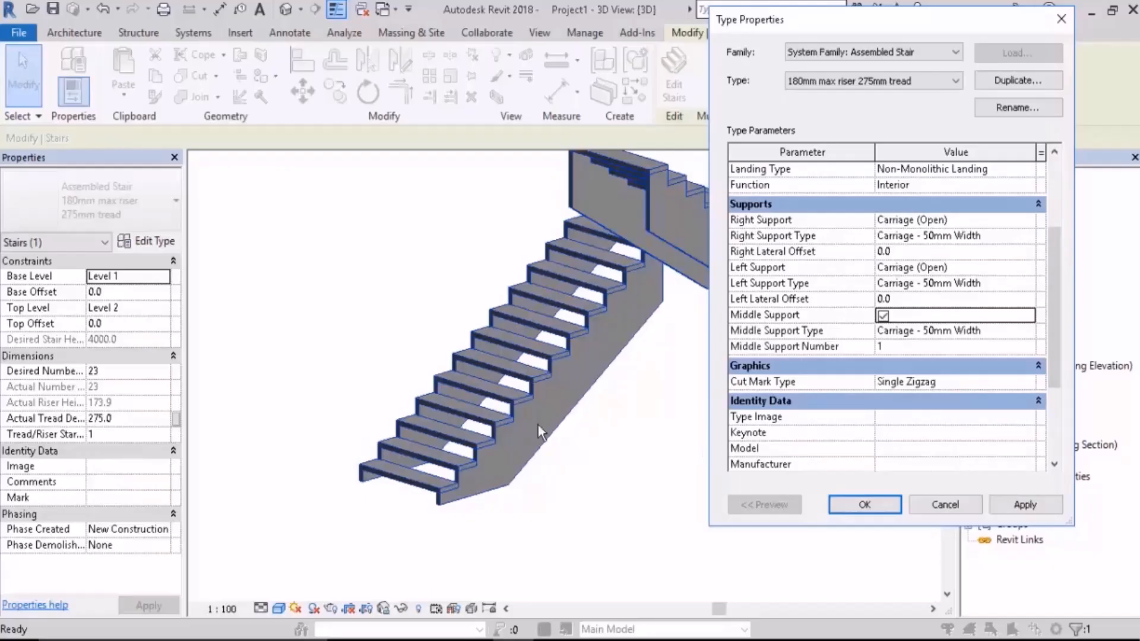
pyautogui.click(1021, 509)
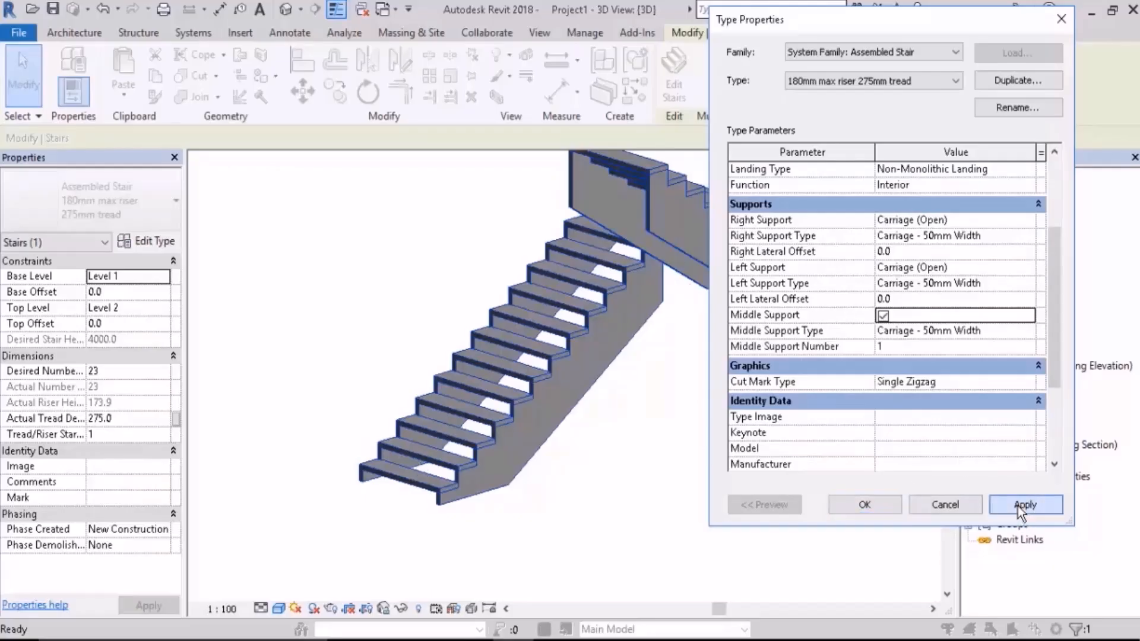
pyautogui.click(864, 504)
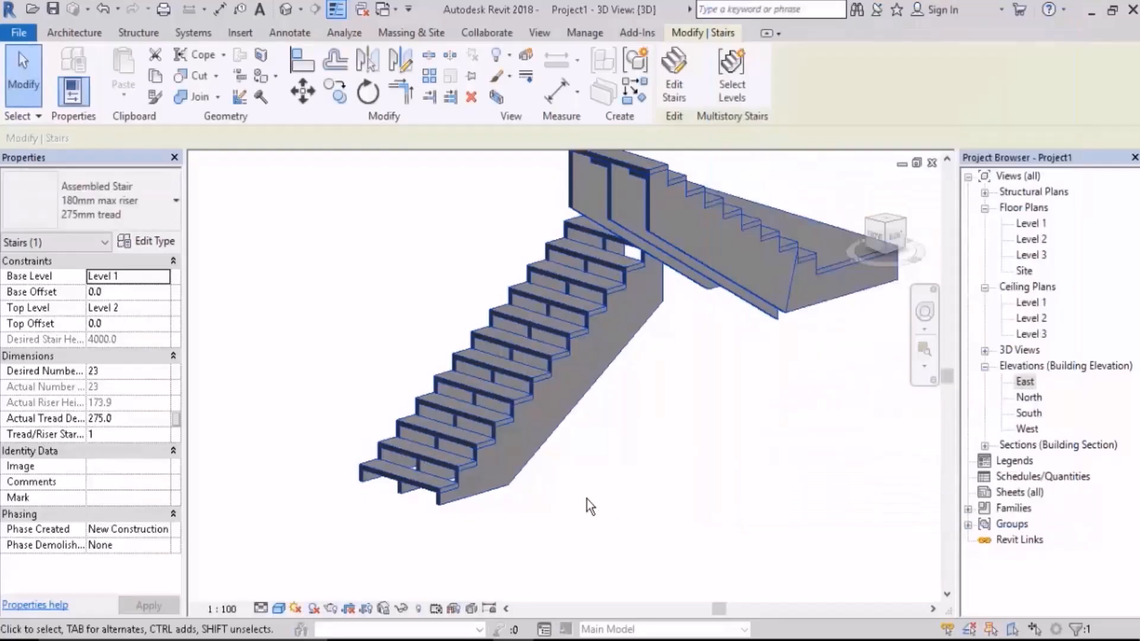
pyautogui.keyDown('shift'); pyautogui.moveTo(591, 501); pyautogui.dragTo(446, 517, button='middle'); pyautogui.keyUp('shift')
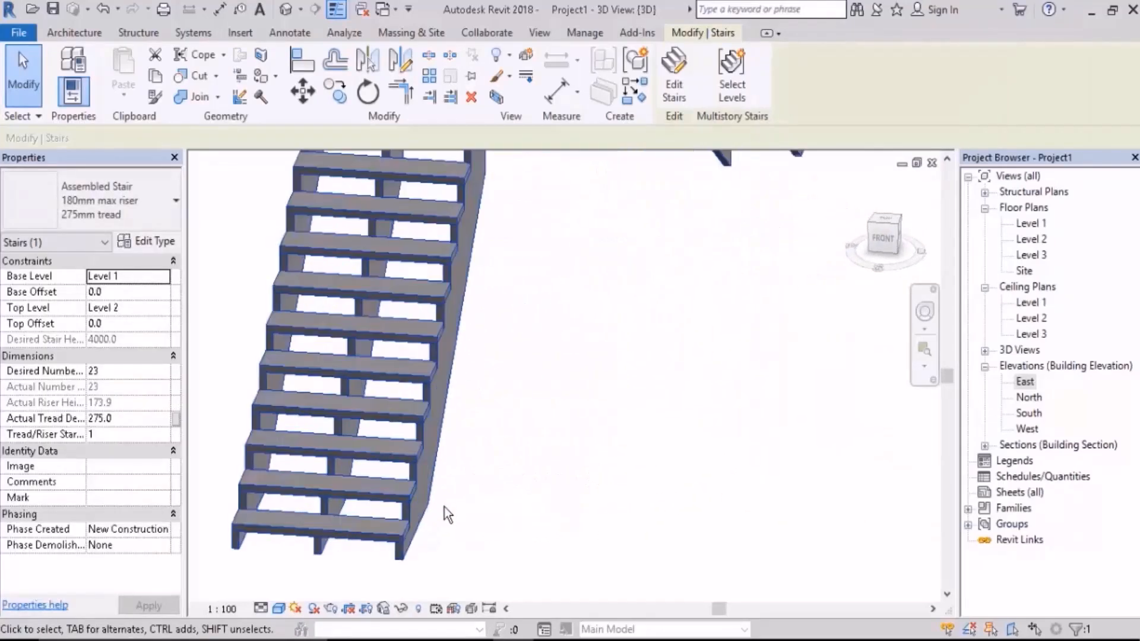
# Step: Set the stair type's Middle Support Number to 3 and apply it
pyautogui.click(151, 241)
pyautogui.scroll(-3, 1046, 272)
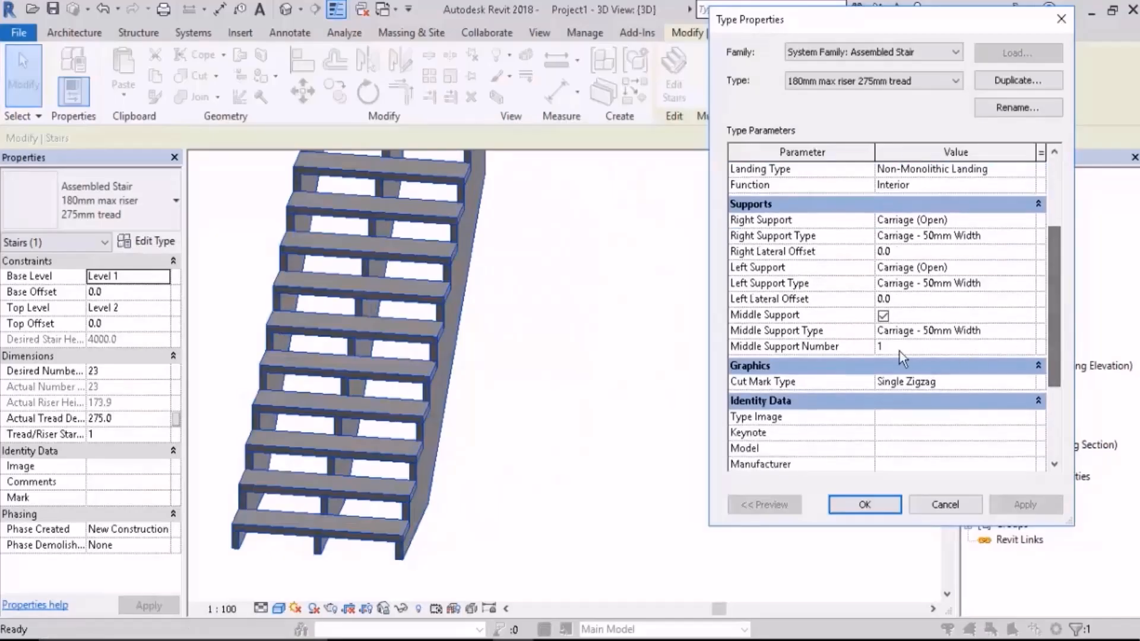
pyautogui.click(987, 348)
pyautogui.click(1029, 344)
pyautogui.write('3')
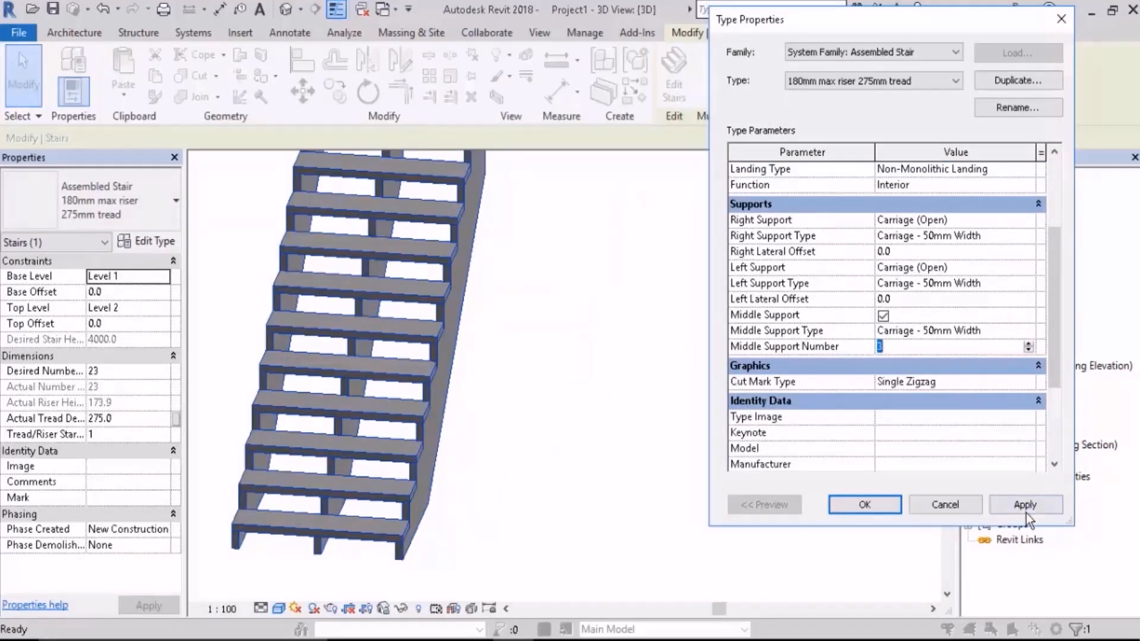
pyautogui.click(1026, 506)
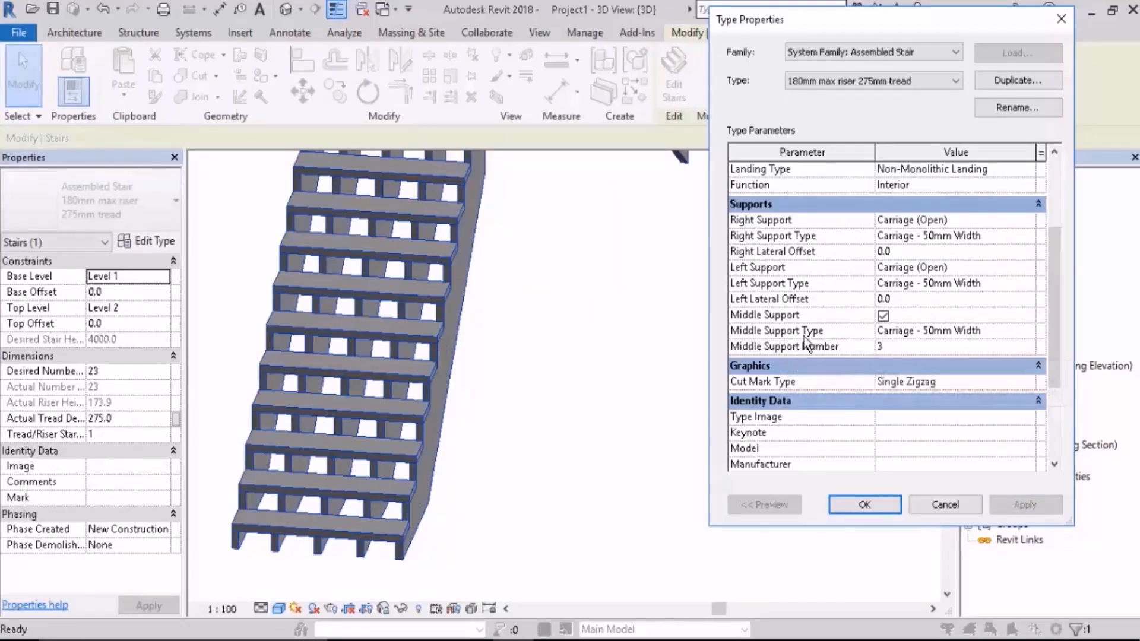
# Step: Set the Width of the Carriage - 50mm Width middle support type to 80, apply it, and close both type property dialogs
pyautogui.click(1034, 331)
pyautogui.click(1033, 331)
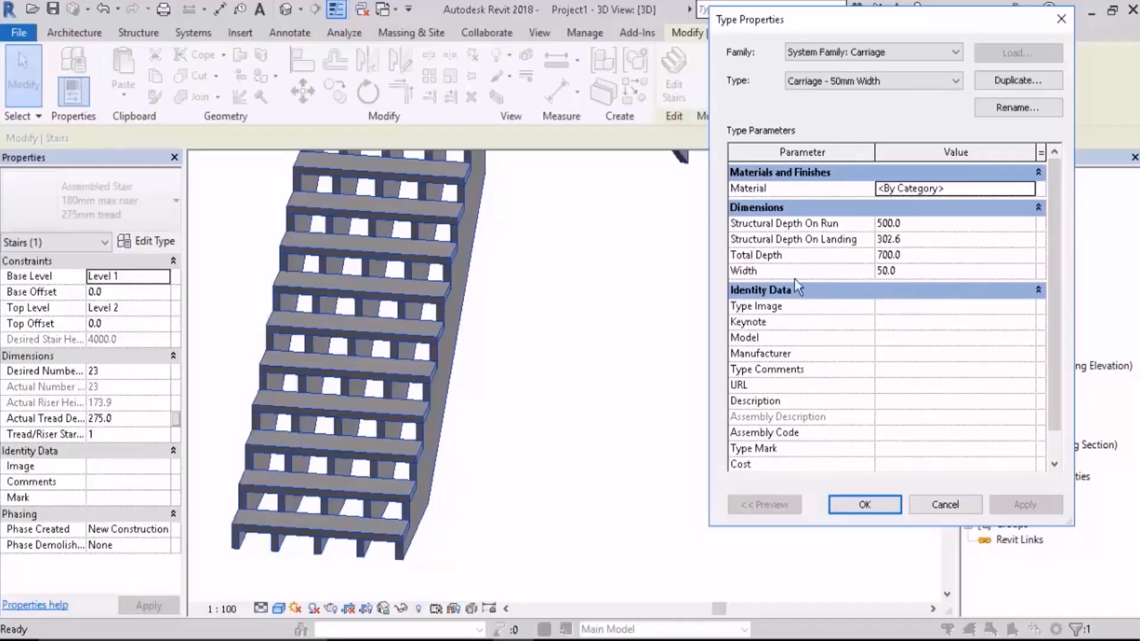
pyautogui.click(931, 273)
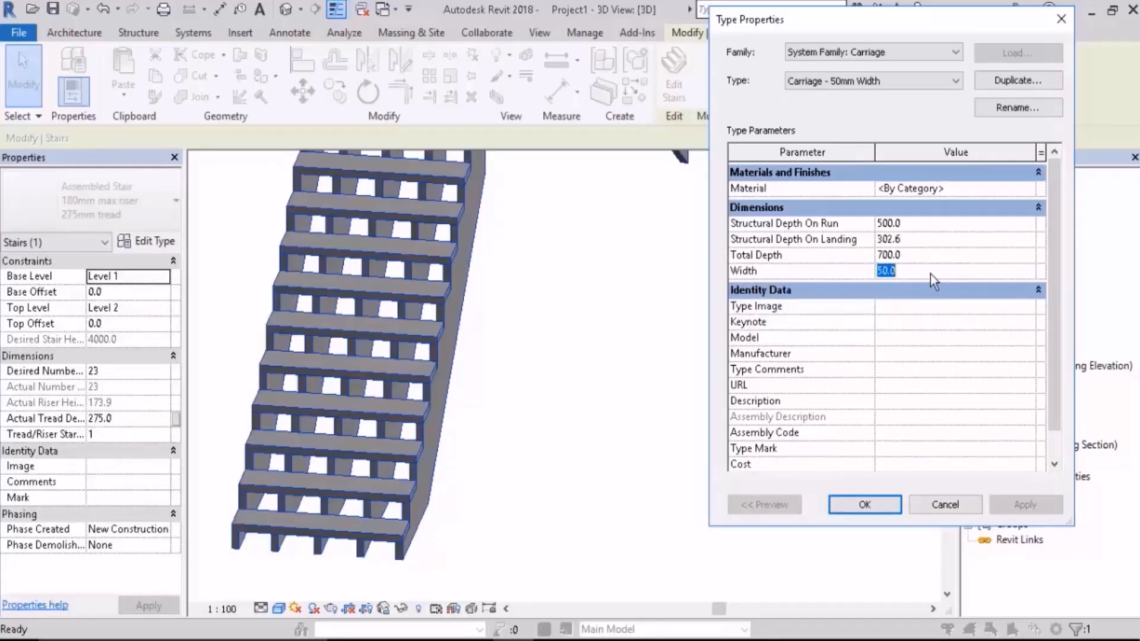
pyautogui.write('80')
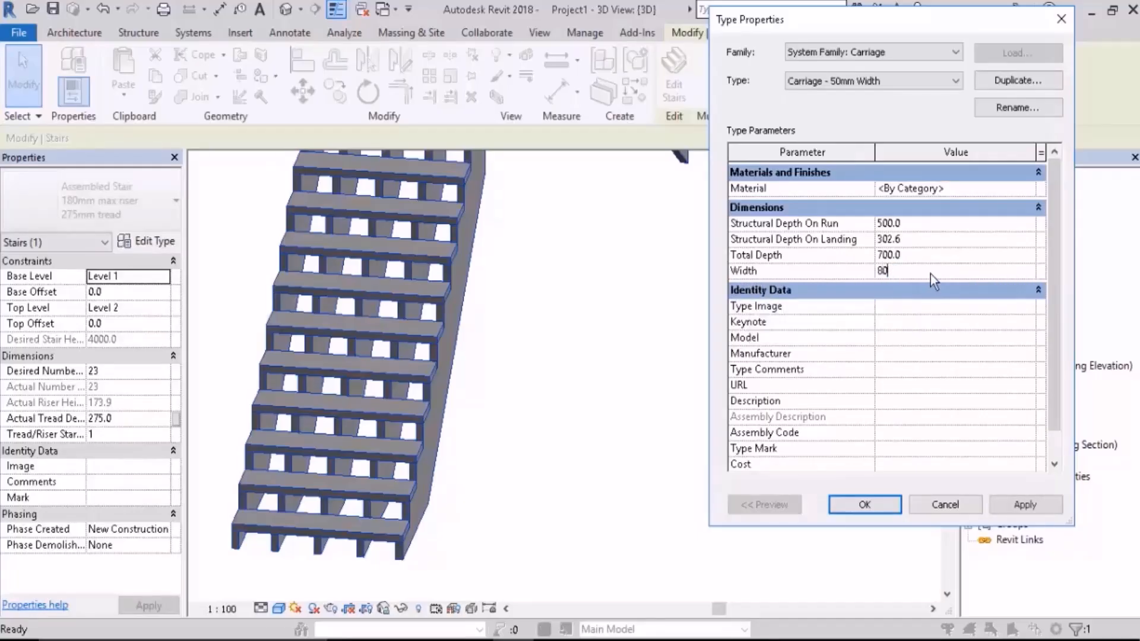
pyautogui.click(1025, 506)
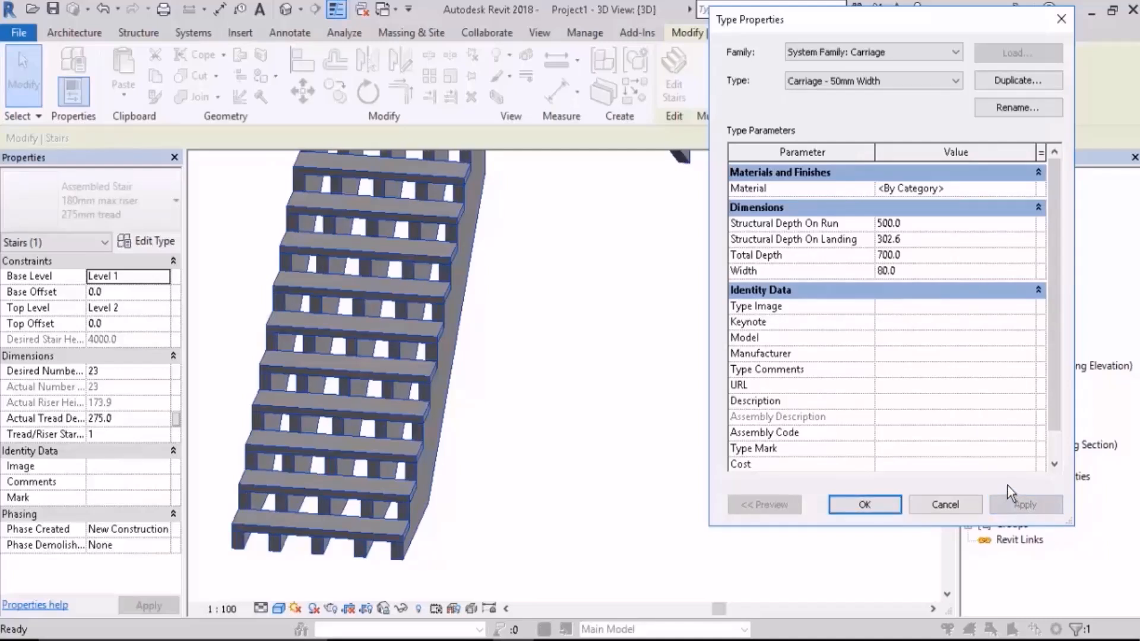
pyautogui.click(878, 506)
pyautogui.click(868, 506)
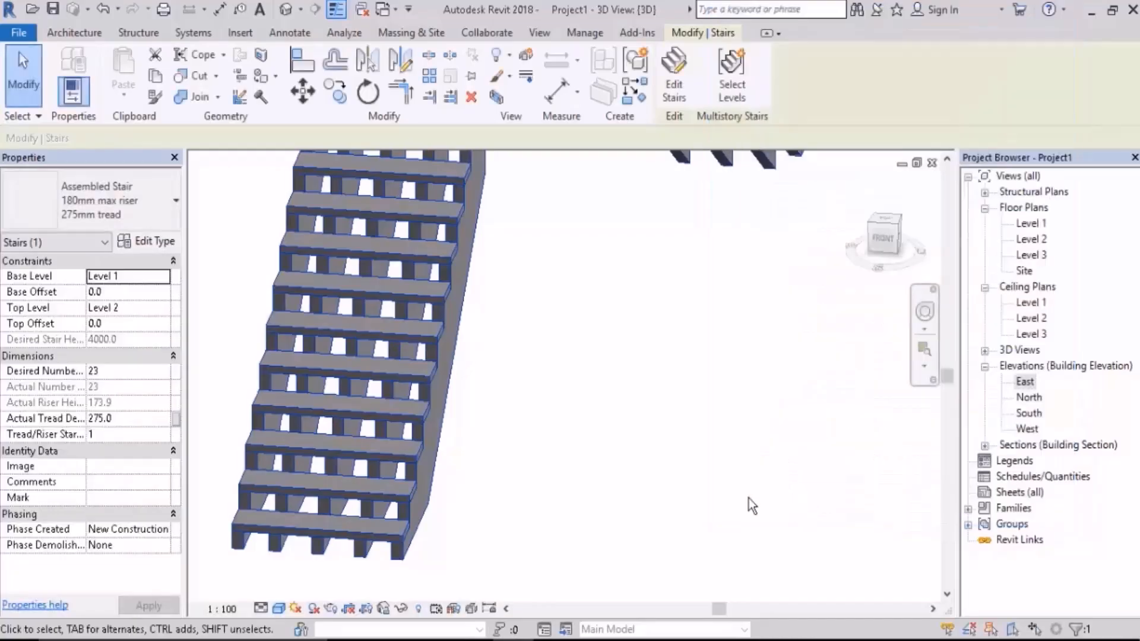
# Step: Deselect the stair and examine its carriages in 3D, check the Level 1 floor plan, and return to the 3D view
pyautogui.scroll(-5, 660, 466)
pyautogui.moveTo(660, 466)
pyautogui.keyDown('shift'); pyautogui.mouseDown(button='middle')
pyautogui.moveTo(758, 509)
pyautogui.moveTo(858, 415)
pyautogui.moveTo(887, 415)
pyautogui.moveTo(690, 471)
pyautogui.moveTo(815, 484)
pyautogui.moveTo(799, 460)
pyautogui.moveTo(710, 425)
pyautogui.moveTo(435, 398)
pyautogui.moveTo(725, 400)
pyautogui.moveTo(751, 420)
pyautogui.mouseUp(button='middle'); pyautogui.keyUp('shift')
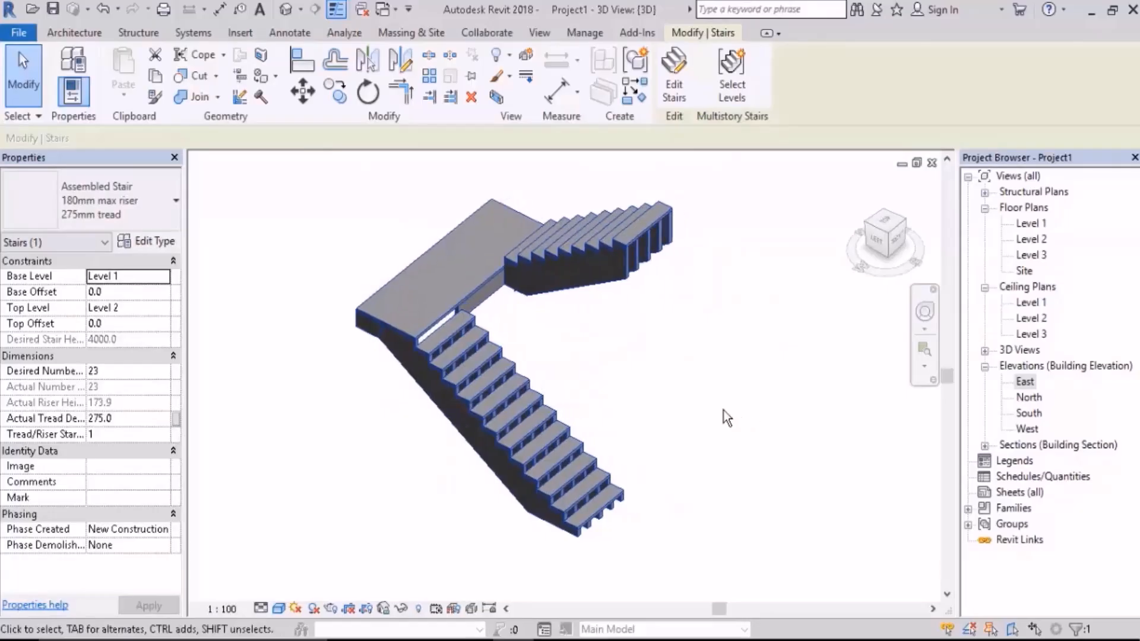
pyautogui.click(764, 400)
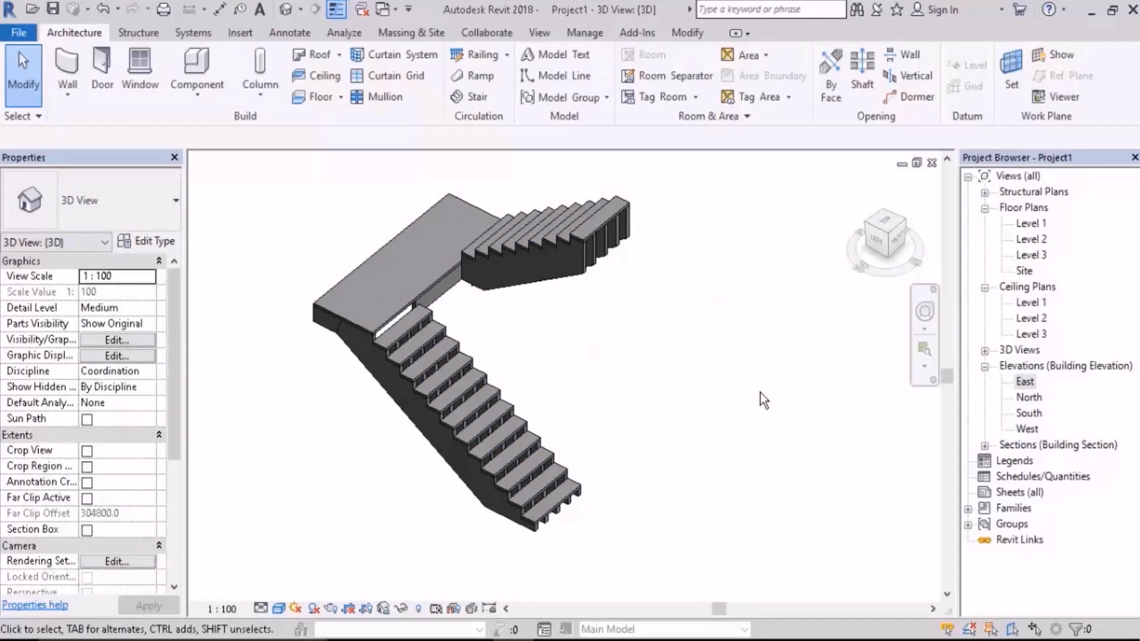
pyautogui.keyDown('shift'); pyautogui.moveTo(763, 400); pyautogui.dragTo(667, 443, button='middle'); pyautogui.keyUp('shift')
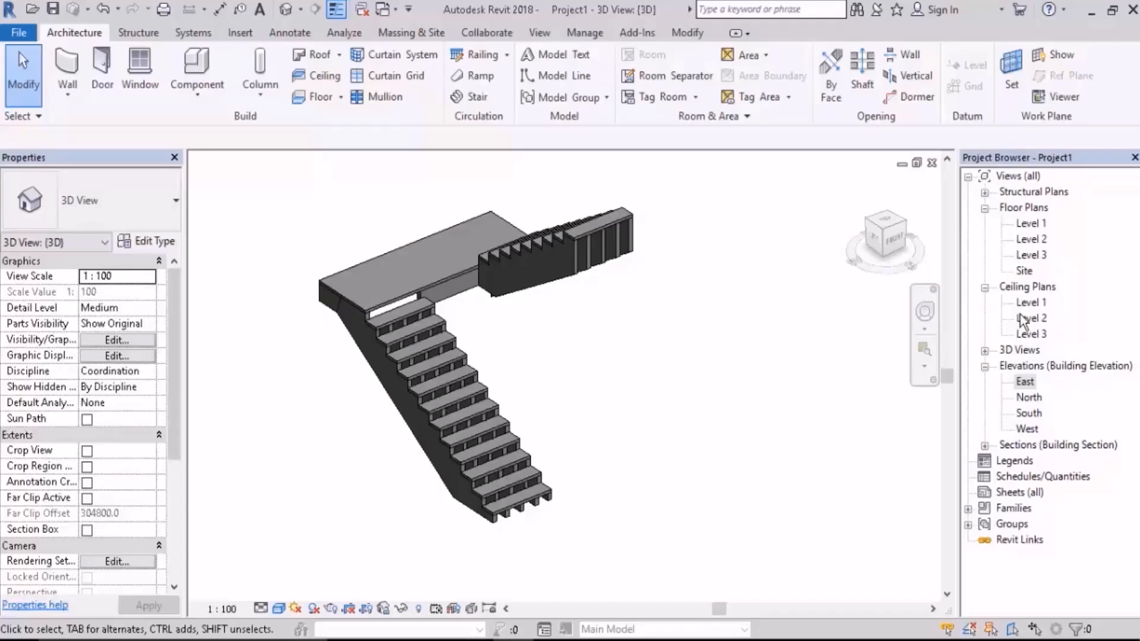
pyautogui.doubleClick(1029, 225)
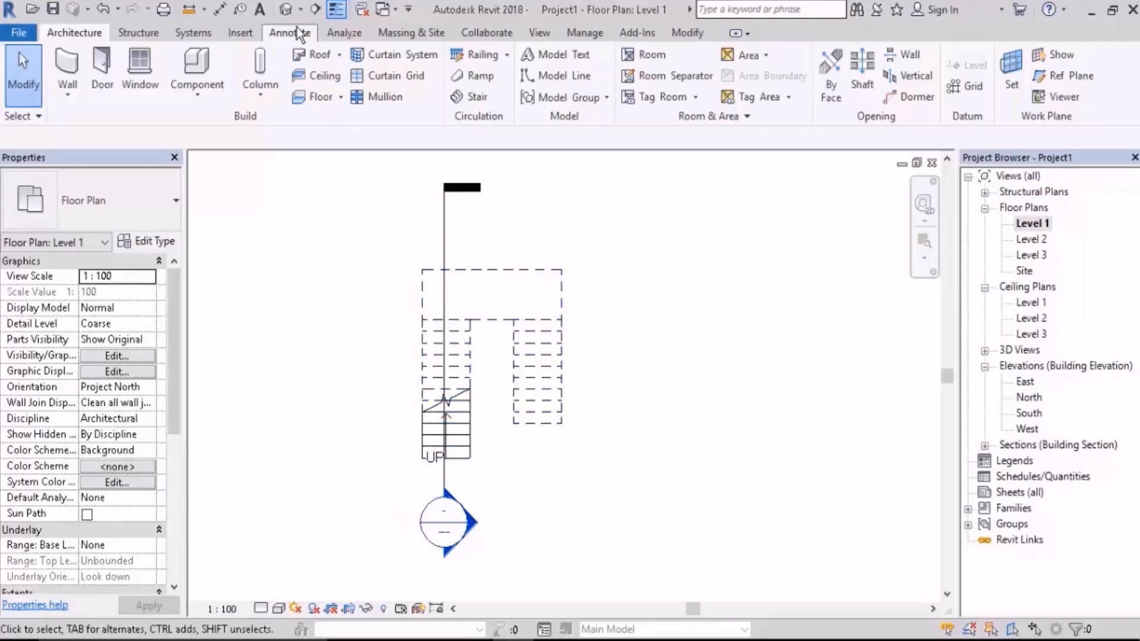
pyautogui.click(286, 8)
pyautogui.keyDown('shift'); pyautogui.moveTo(554, 301); pyautogui.dragTo(619, 392, button='middle'); pyautogui.keyUp('shift')
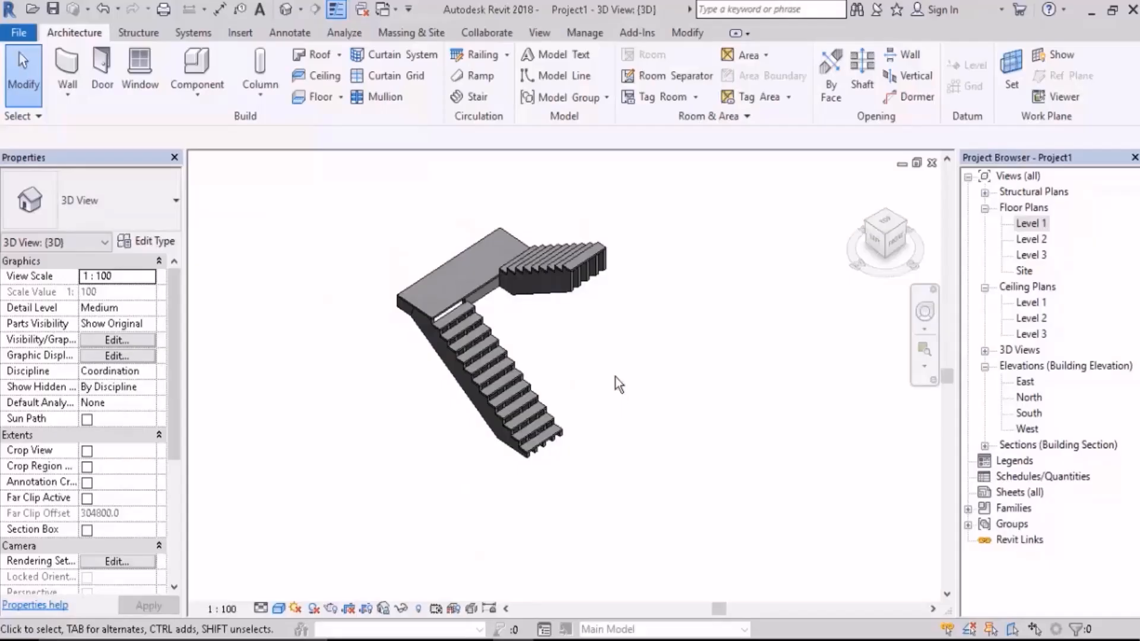
pyautogui.scroll(3, 614, 253)
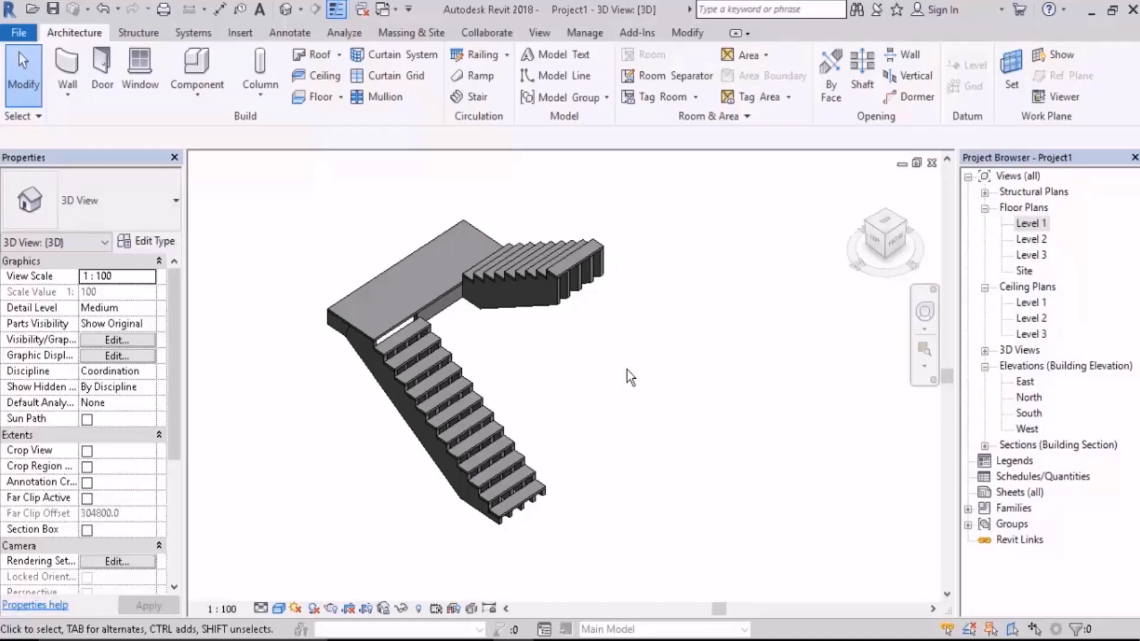
pyautogui.keyDown('shift'); pyautogui.moveTo(628, 374); pyautogui.dragTo(715, 310, button='middle'); pyautogui.keyUp('shift')
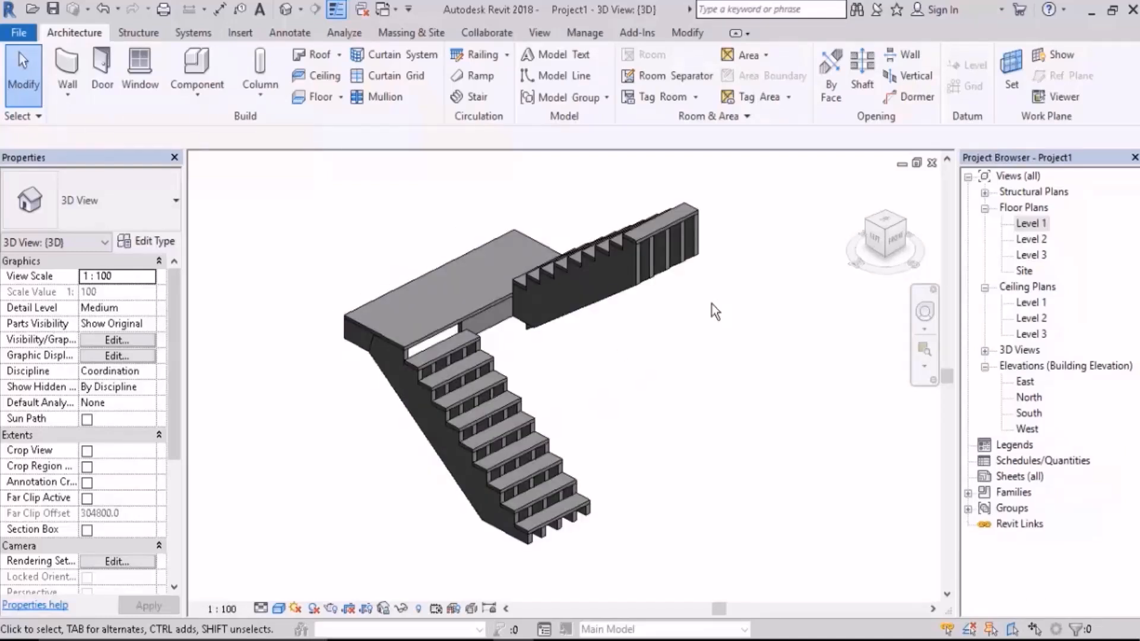
# Step: Change the stair's type from Assembled Stair to the Cast-In-Place Monolithic Stair
pyautogui.click(650, 257)
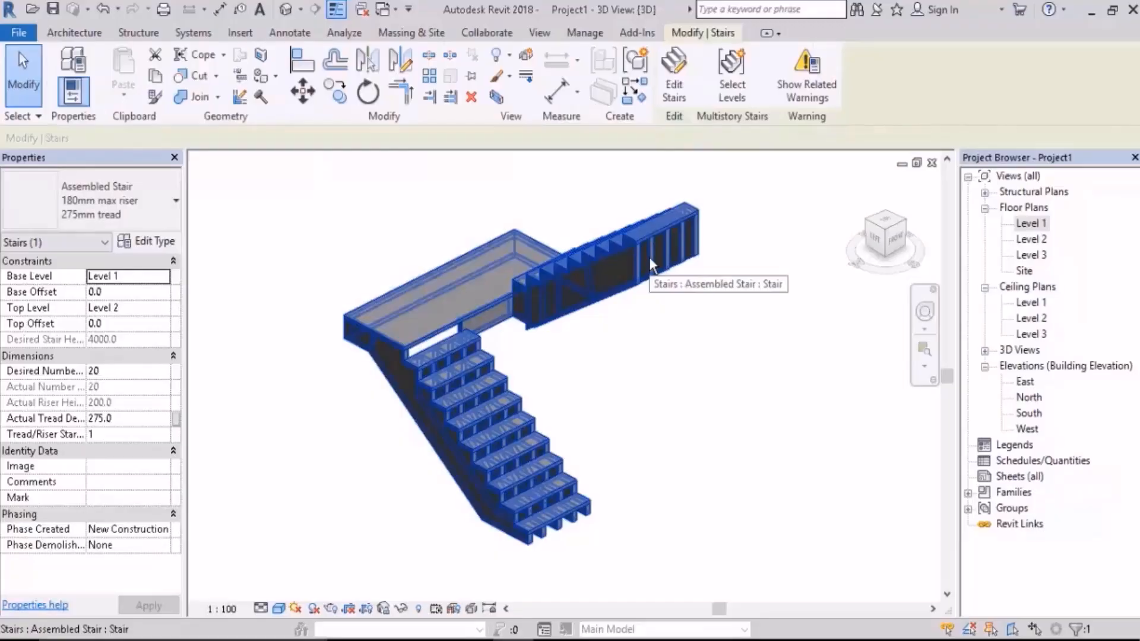
pyautogui.keyDown('shift'); pyautogui.moveTo(757, 319); pyautogui.dragTo(644, 318, button='middle'); pyautogui.keyUp('shift')
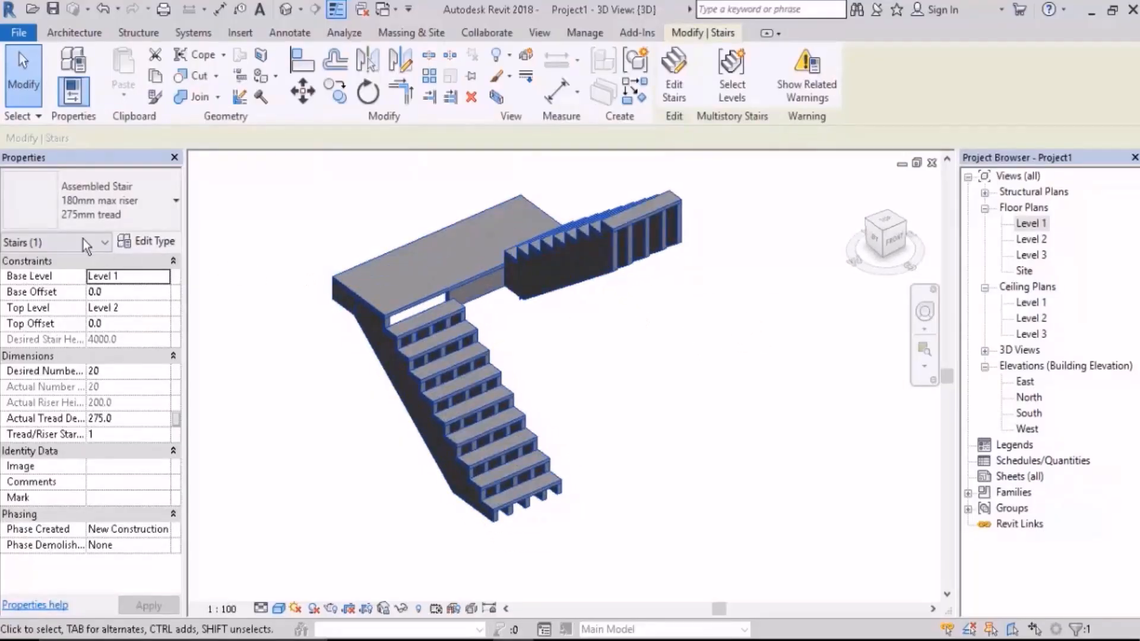
pyautogui.click(99, 195)
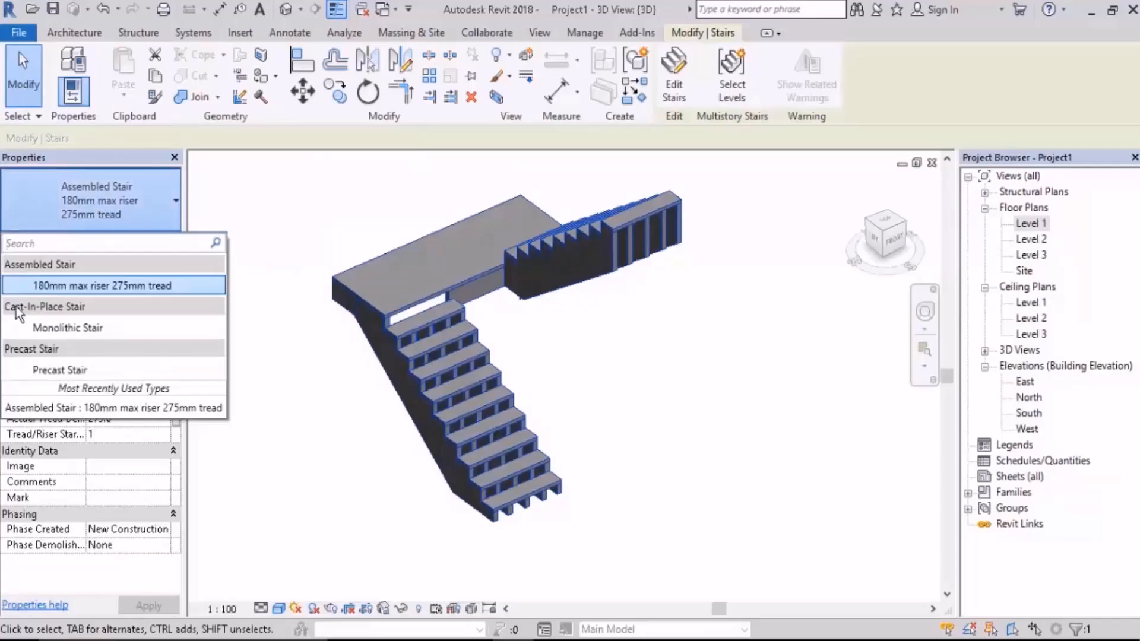
pyautogui.click(109, 329)
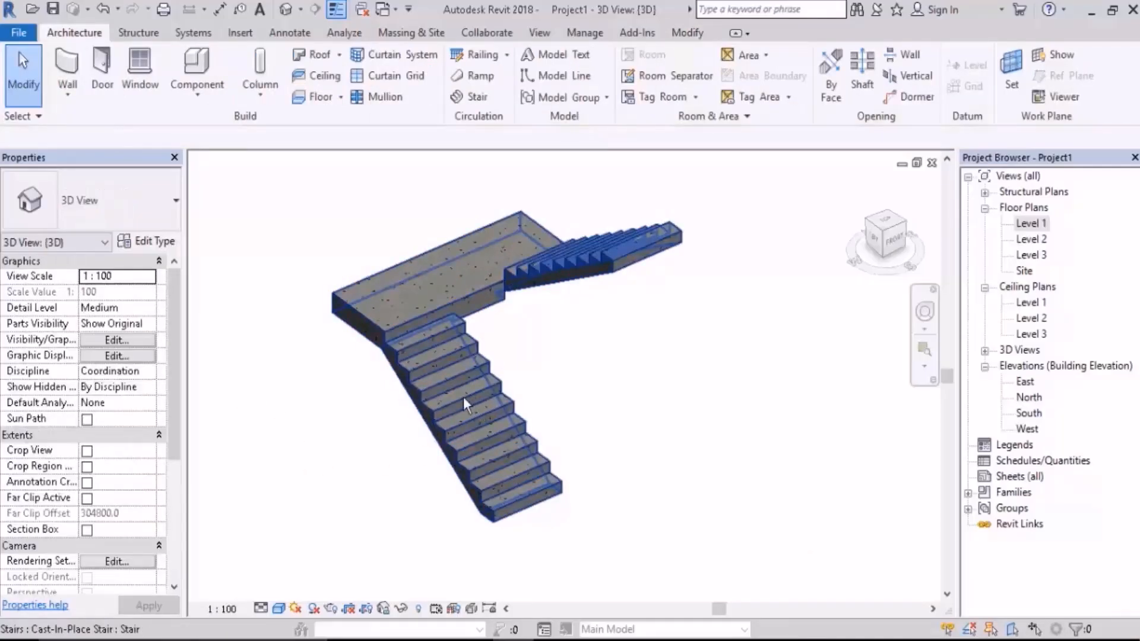
# Step: Check the converted stair's properties in 3D, deselect it, and open the East elevation
pyautogui.click(458, 394)
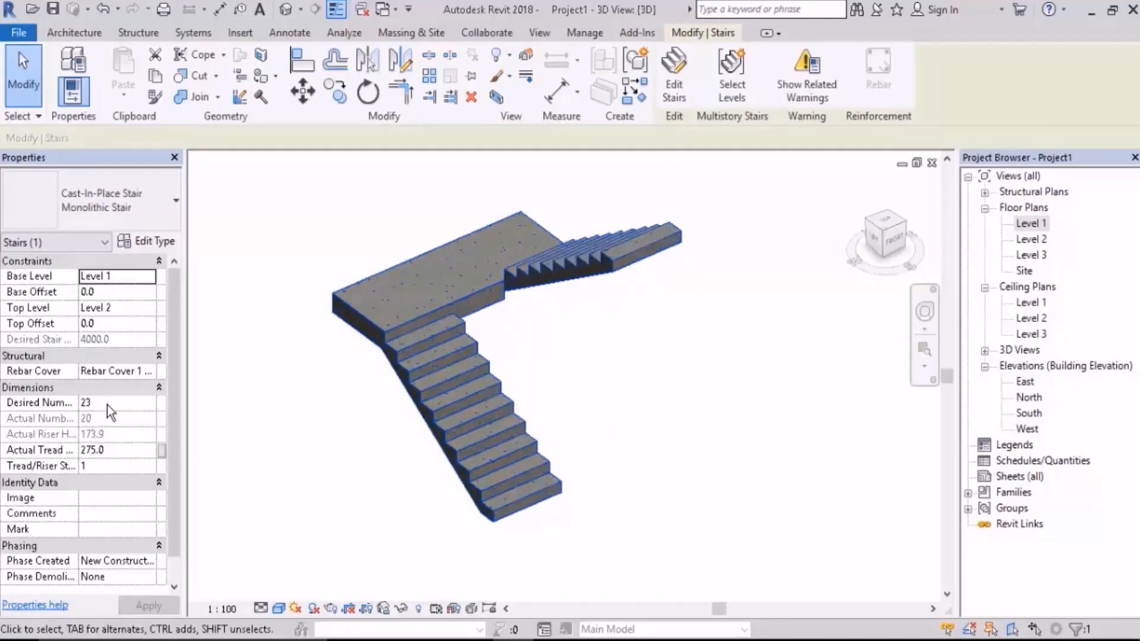
pyautogui.click(607, 422)
pyautogui.doubleClick(1027, 383)
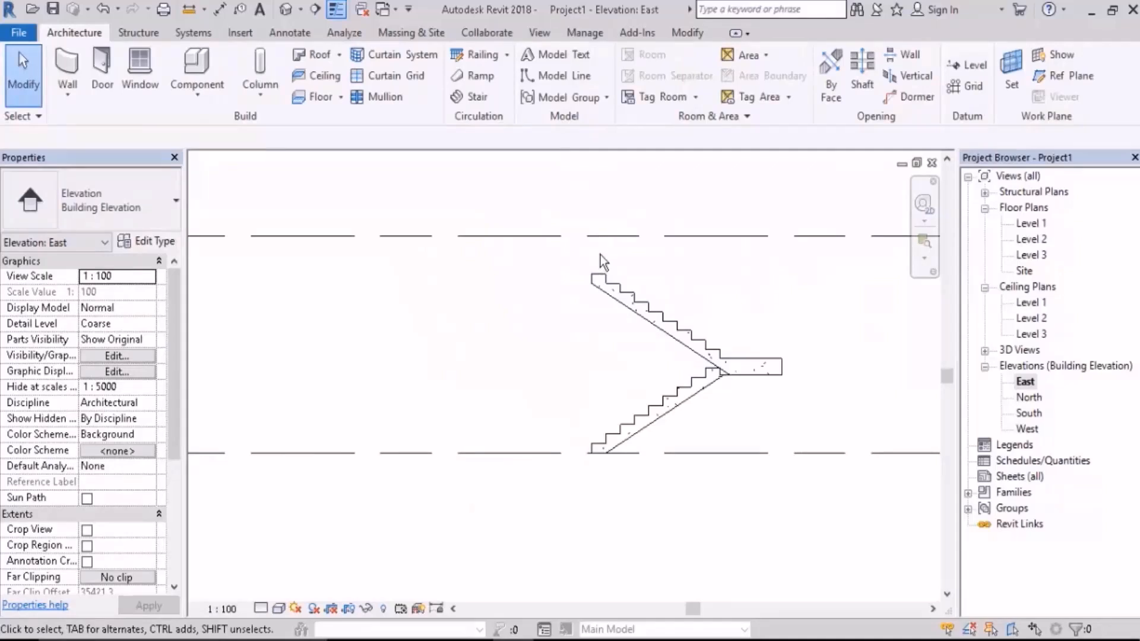
# Step: Set the monolithic stair's Desired Number of Risers to 20 in the East elevation
pyautogui.click(609, 288)
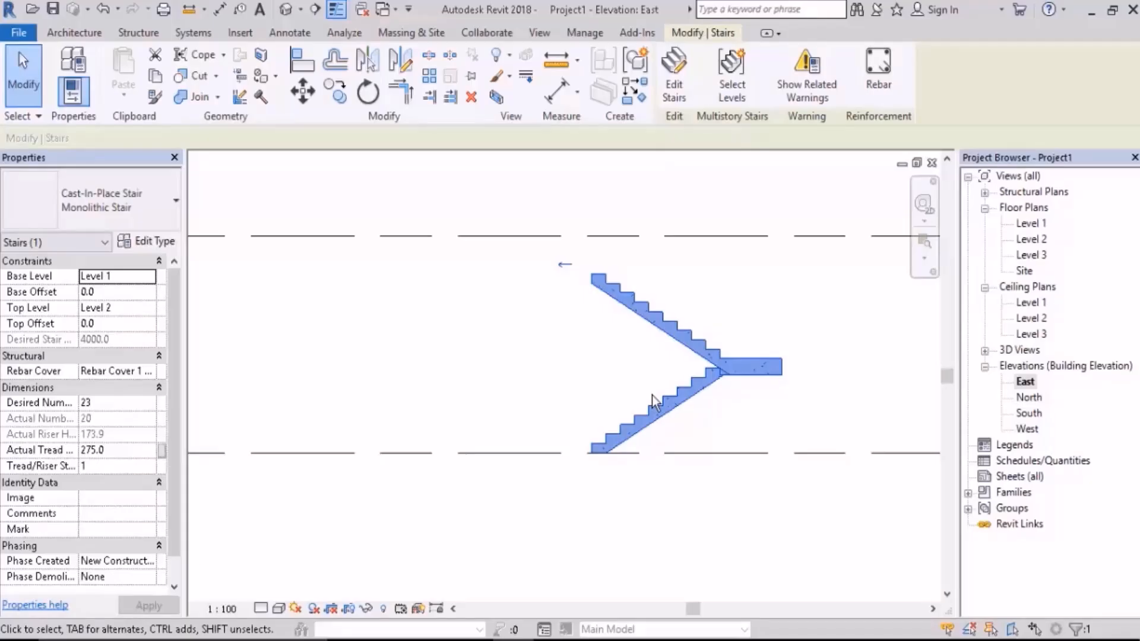
pyautogui.click(105, 403)
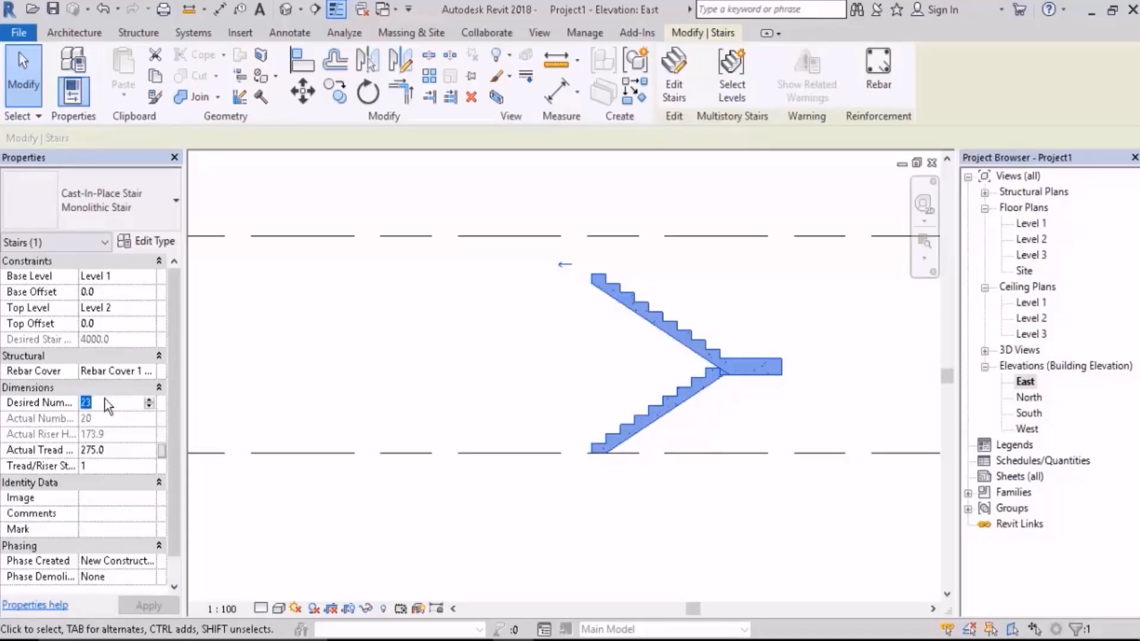
pyautogui.write('20')
pyautogui.press('Return')
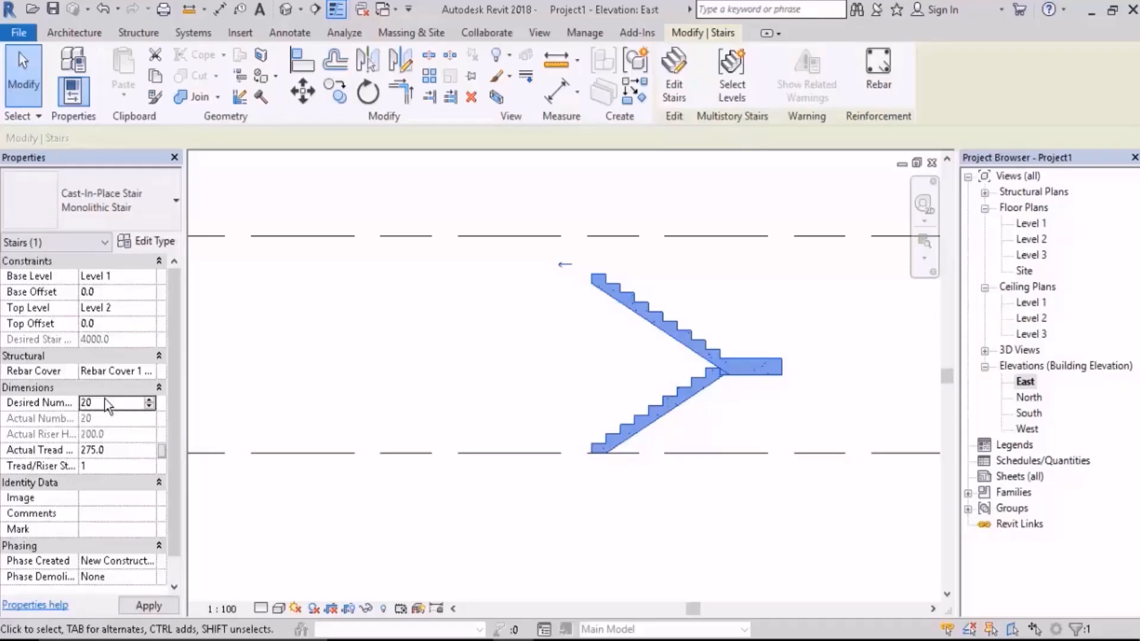
pyautogui.click(633, 386)
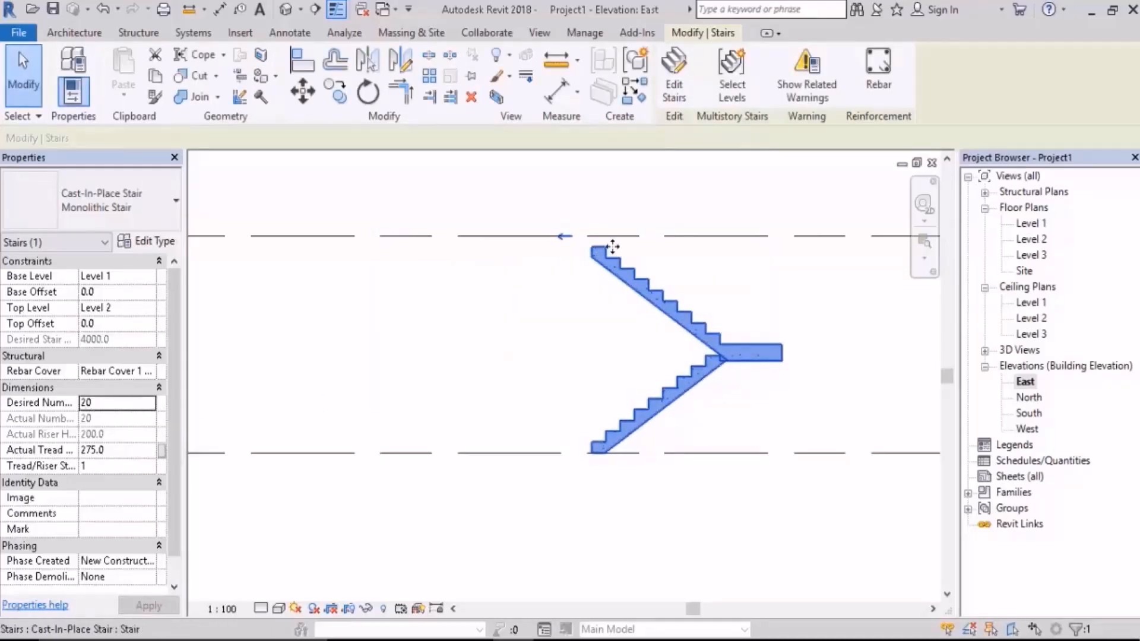
# Step: Set the Monolithic Stair type's Minimum Tread Depth to 270 and Minimum Run Width to 900
pyautogui.moveTo(499, 294); pyautogui.dragTo(496, 314, button='middle')
pyautogui.scroll(3, 638, 353)
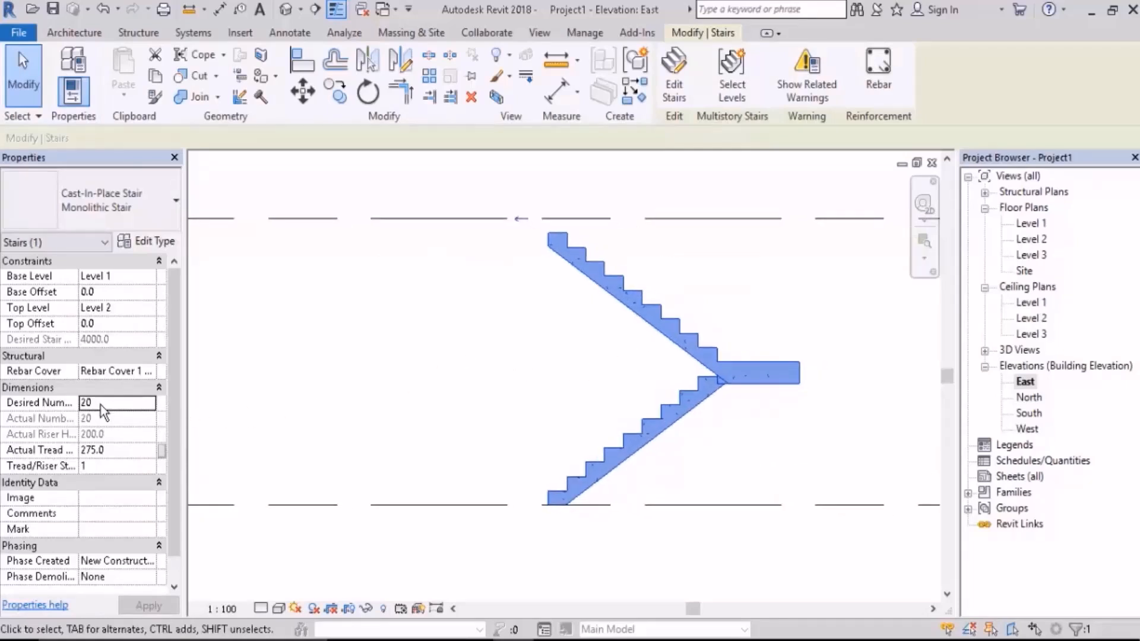
pyautogui.click(158, 241)
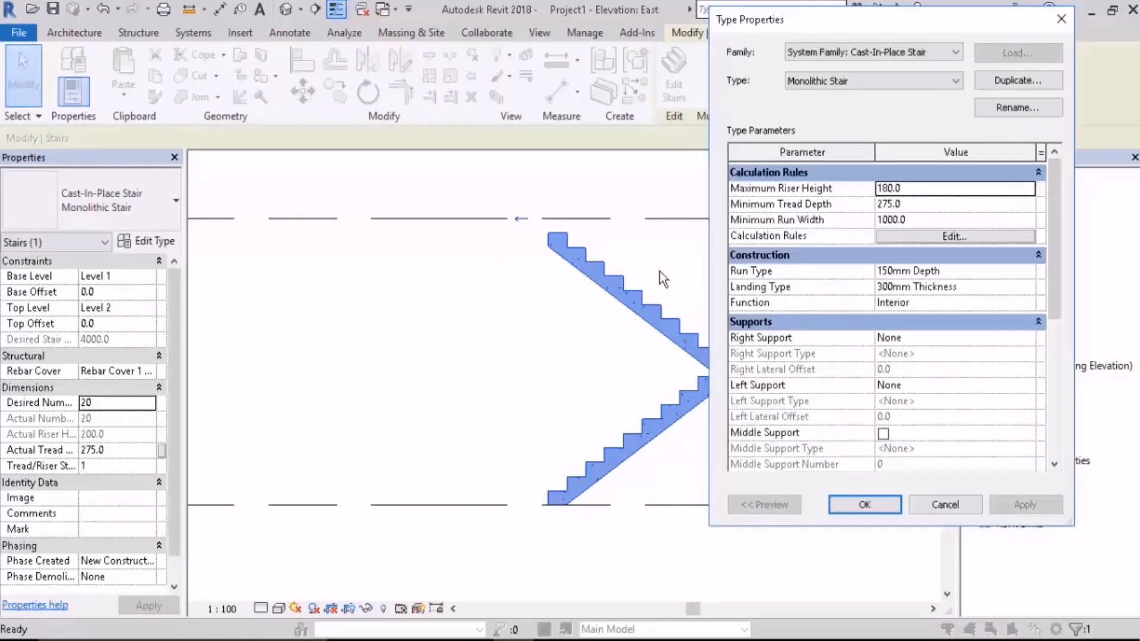
pyautogui.click(921, 190)
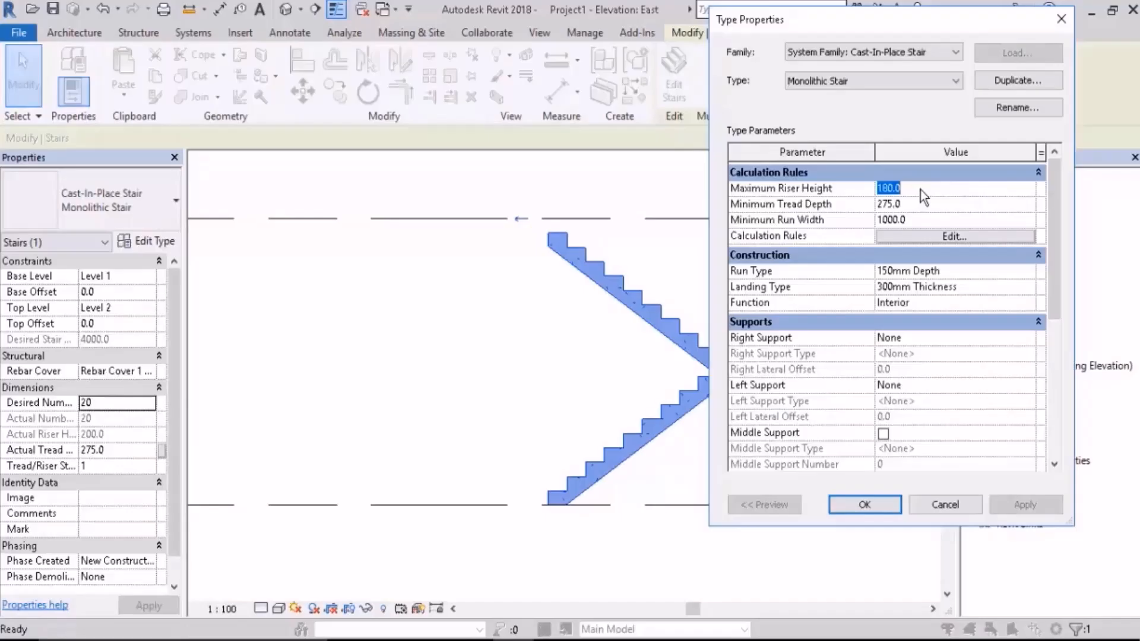
pyautogui.click(924, 208)
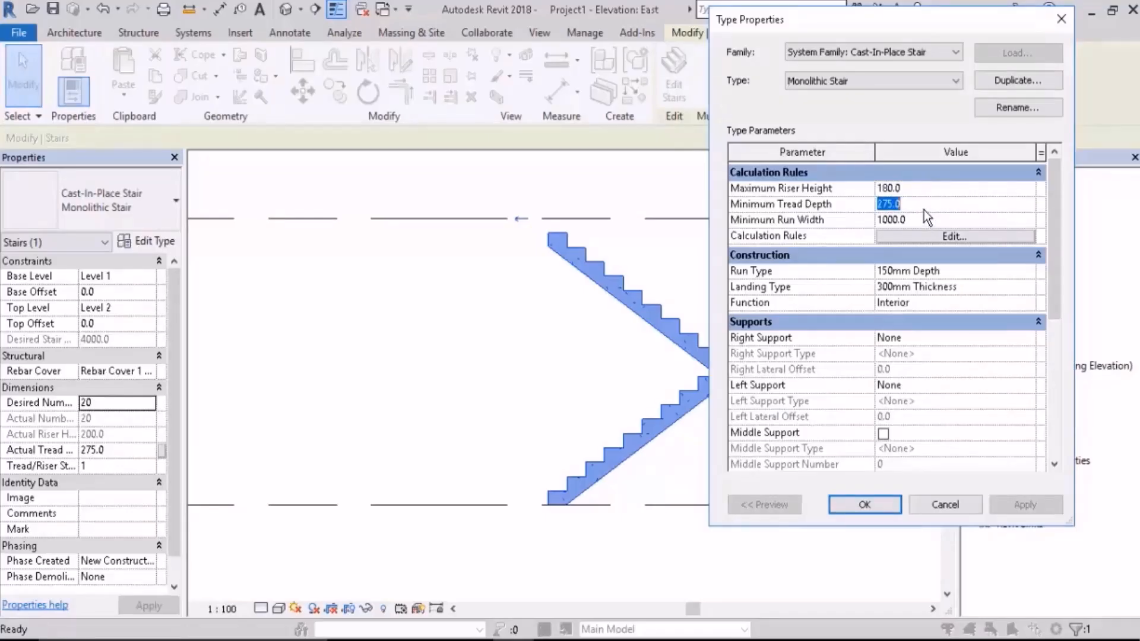
pyautogui.write('270')
pyautogui.click(920, 221)
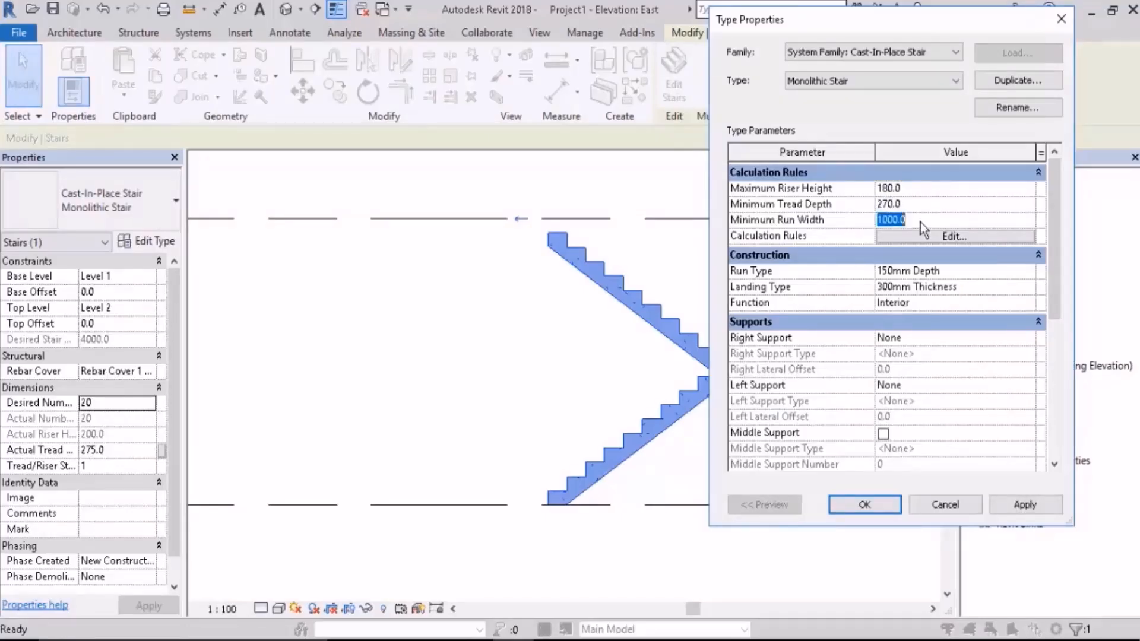
pyautogui.write('900.0')
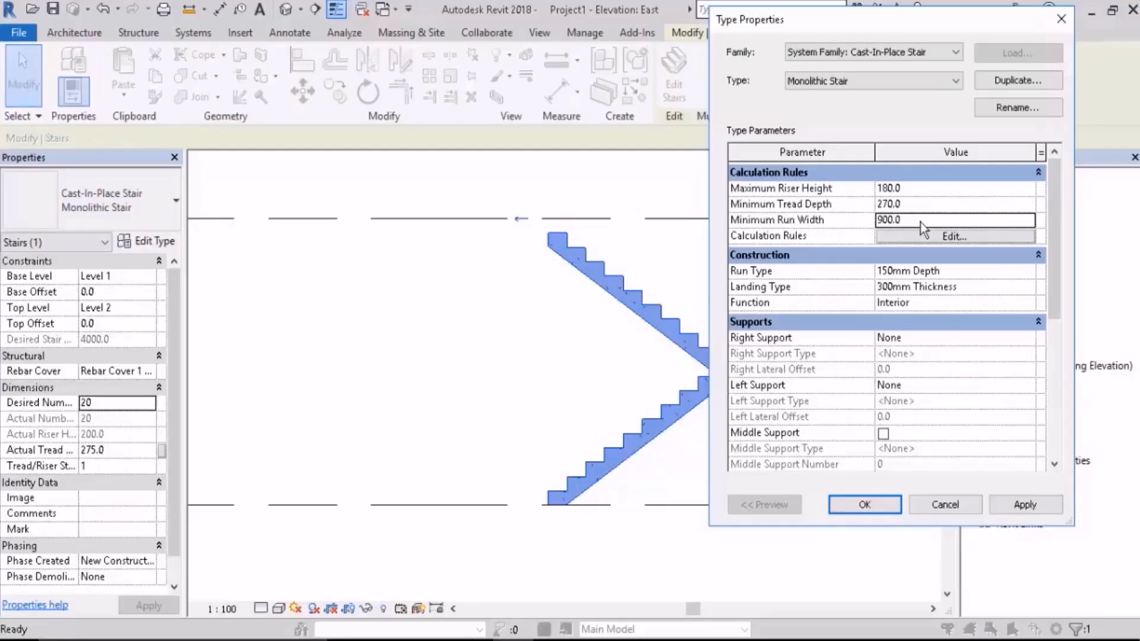
pyautogui.click(858, 508)
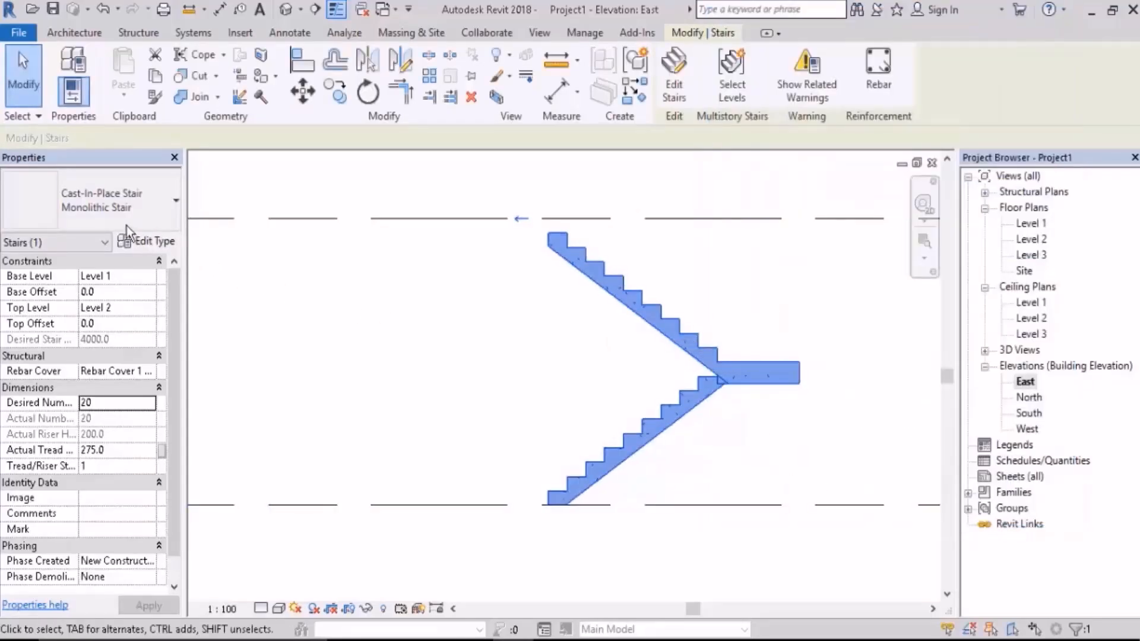
# Step: Review the available stair types, the desired riser count and the Monolithic Stair's calculation rules, and deselect the stair
pyautogui.click(98, 206)
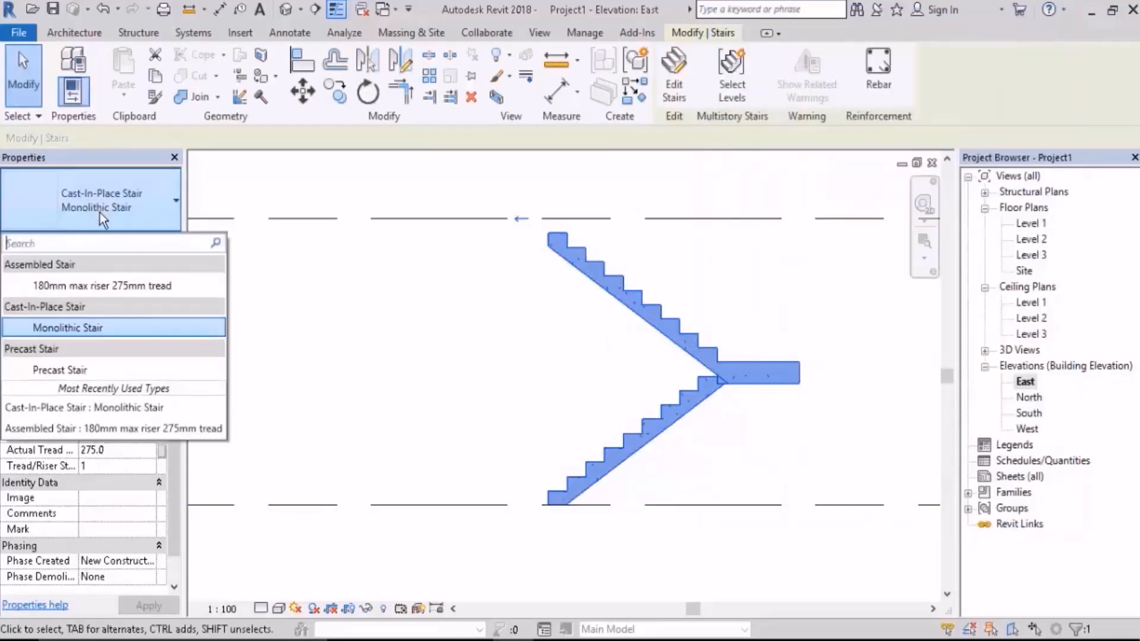
pyautogui.click(124, 331)
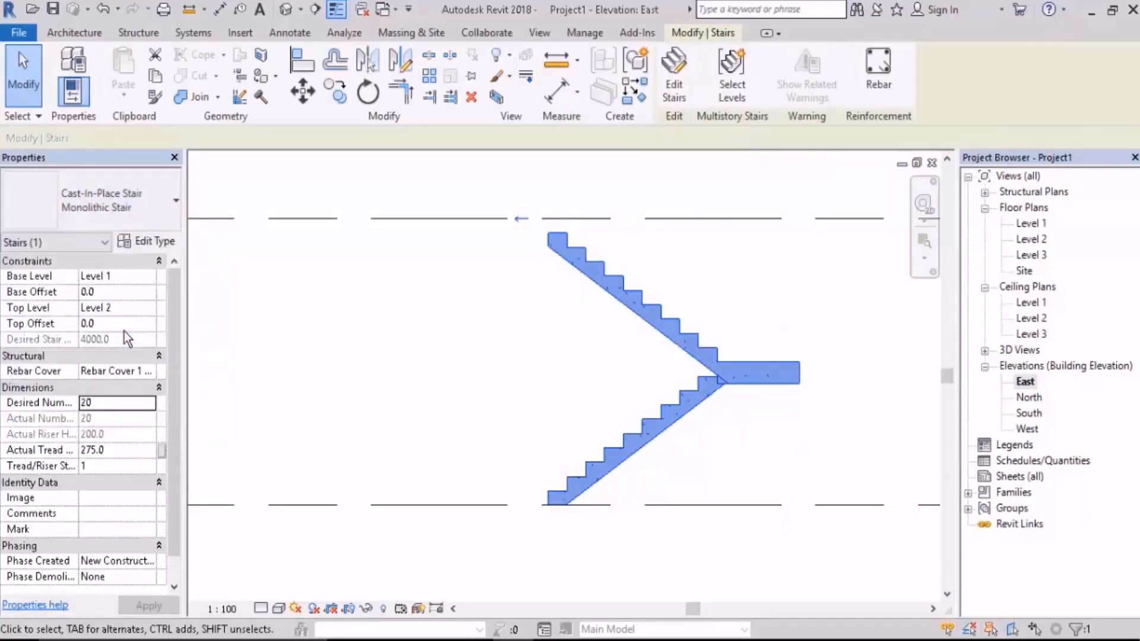
pyautogui.click(108, 405)
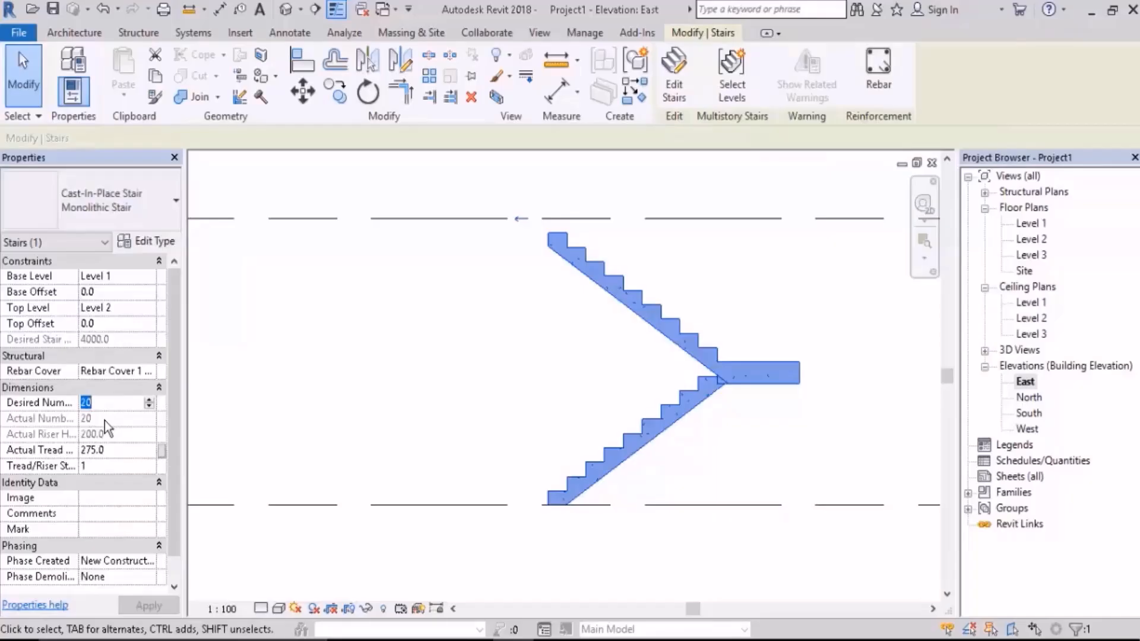
pyautogui.click(150, 243)
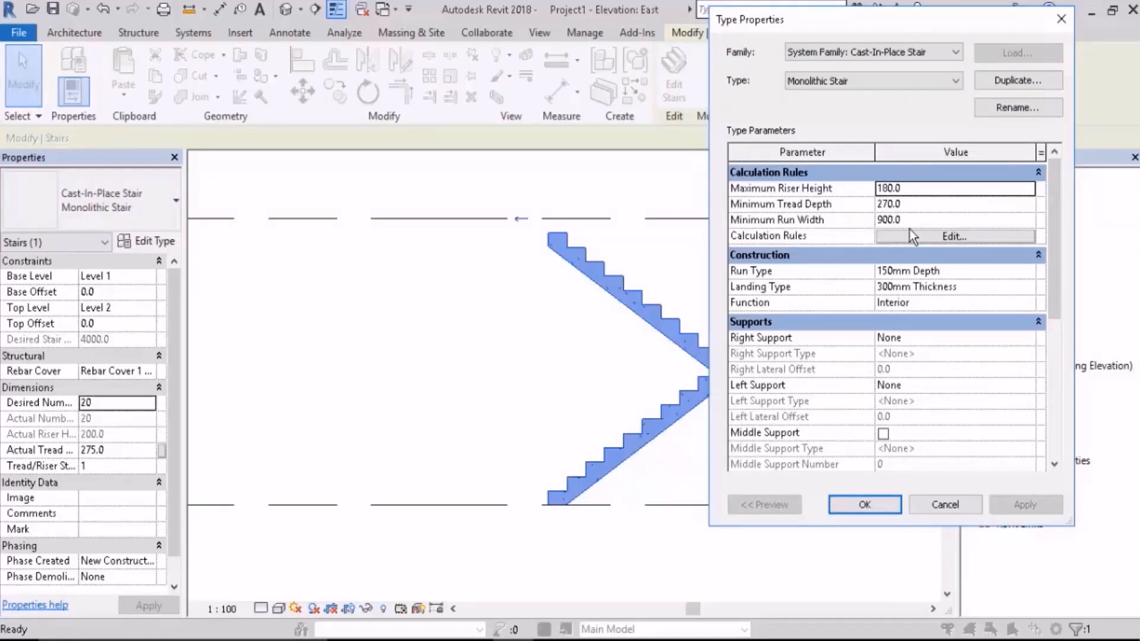
pyautogui.click(864, 504)
pyautogui.click(865, 387)
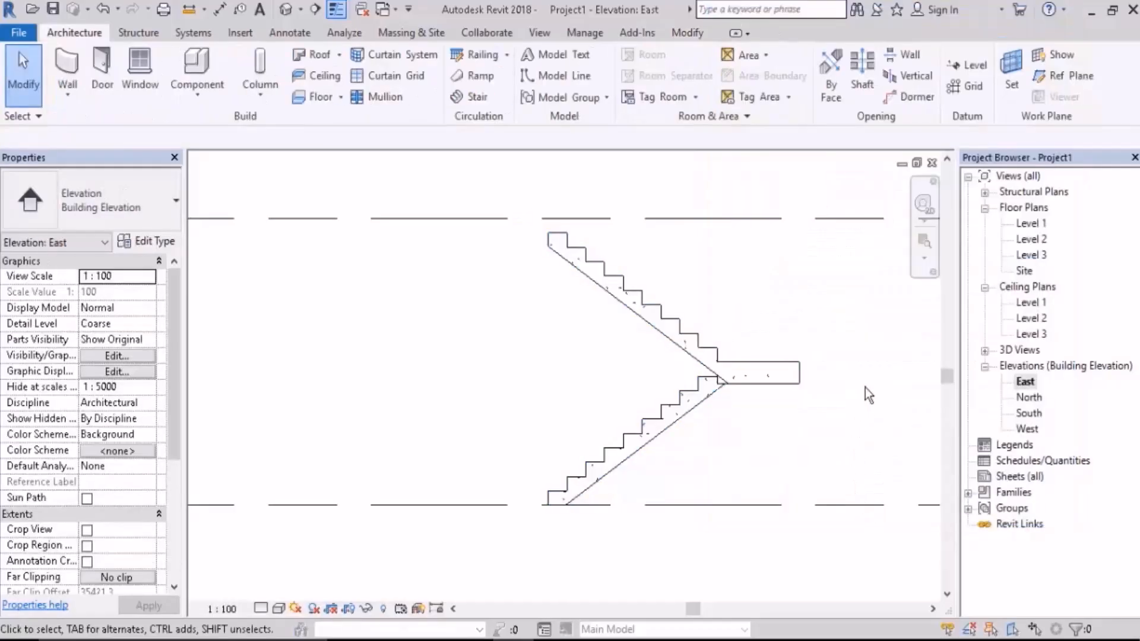
# Step: Draw a vertical section line through the stair's UP flight in the Level 1 floor plan and flip it to face the other flight
pyautogui.doubleClick(1037, 224)
pyautogui.moveTo(536, 362); pyautogui.dragTo(597, 363, button='middle')
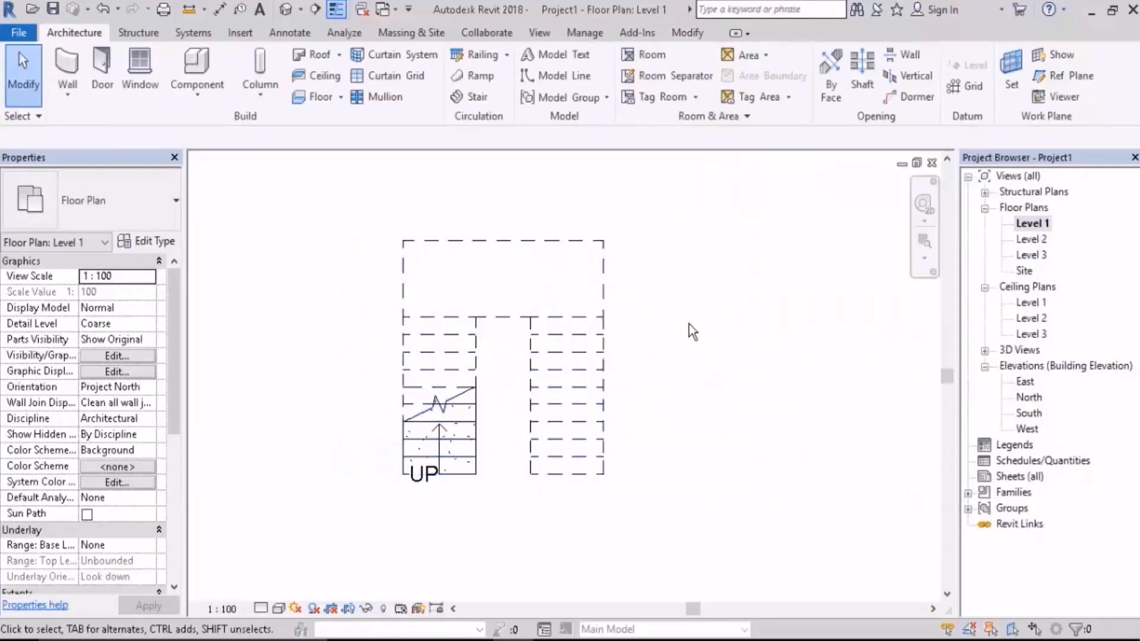
pyautogui.click(316, 9)
pyautogui.click(426, 516)
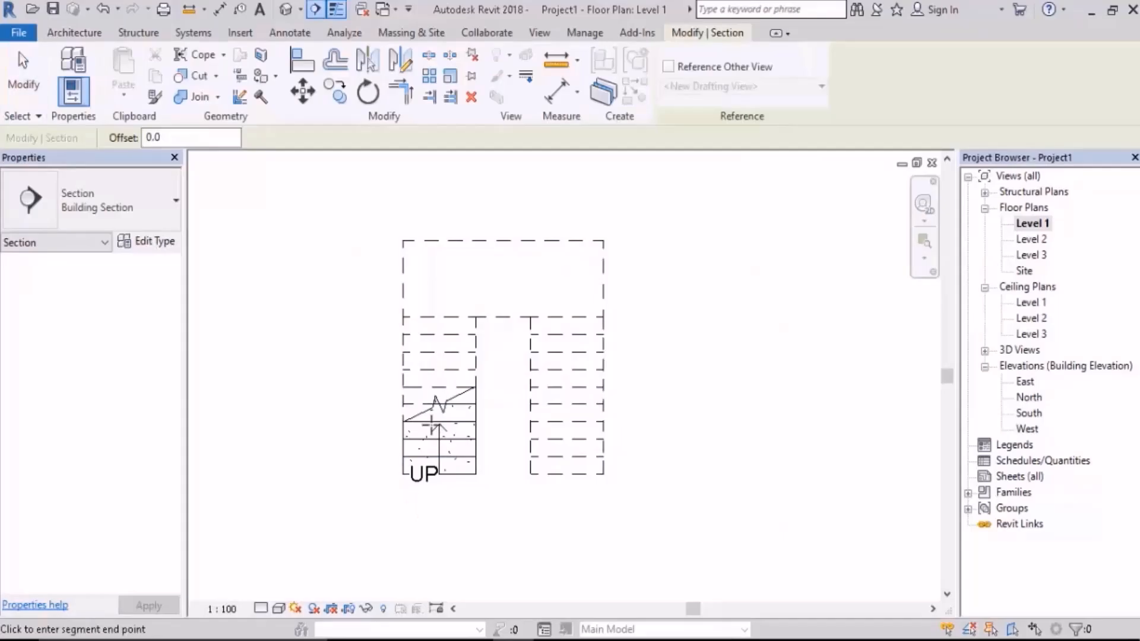
pyautogui.click(432, 168)
pyautogui.scroll(-2, 447, 236)
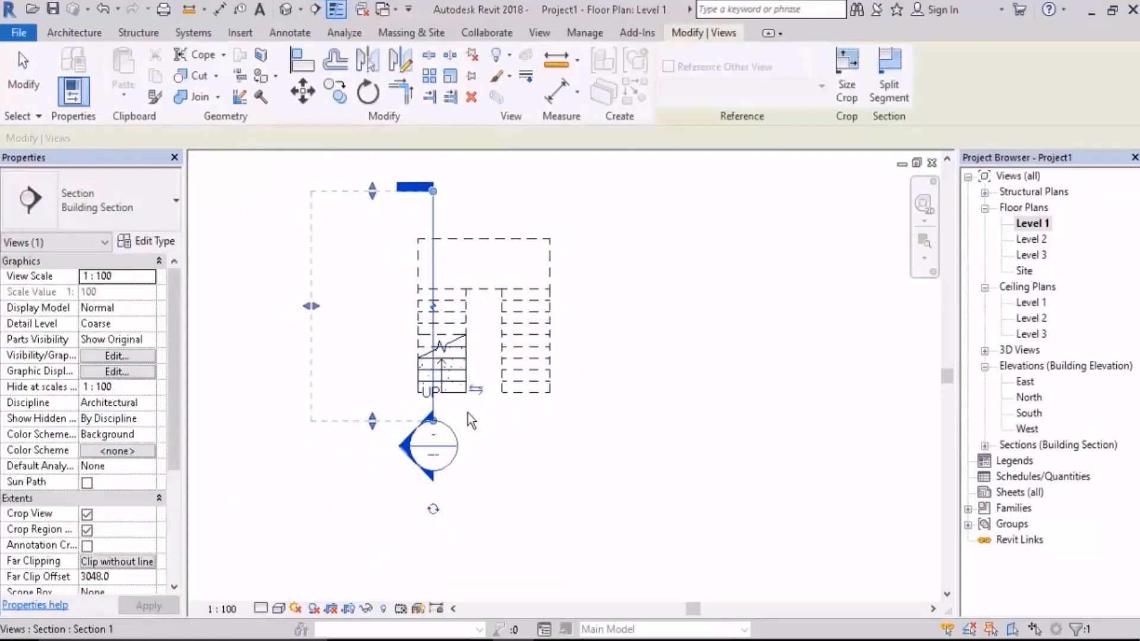
pyautogui.click(479, 388)
pyautogui.click(612, 306)
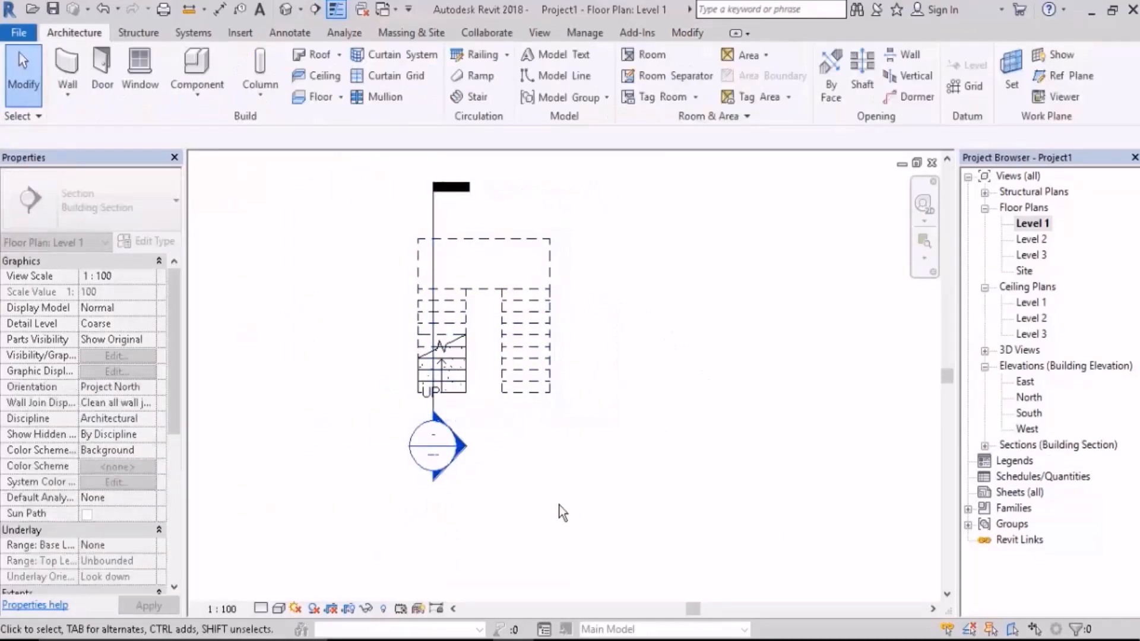
# Step: Open the new section view and turn off its crop view to show the whole stair
pyautogui.doubleClick(461, 451)
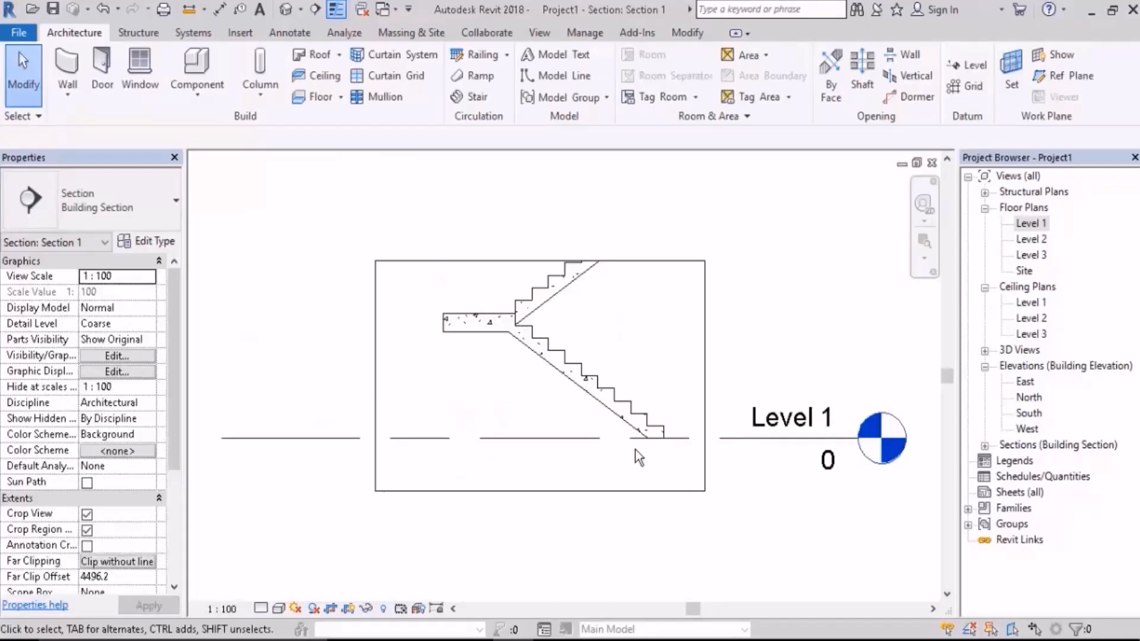
pyautogui.click(330, 608)
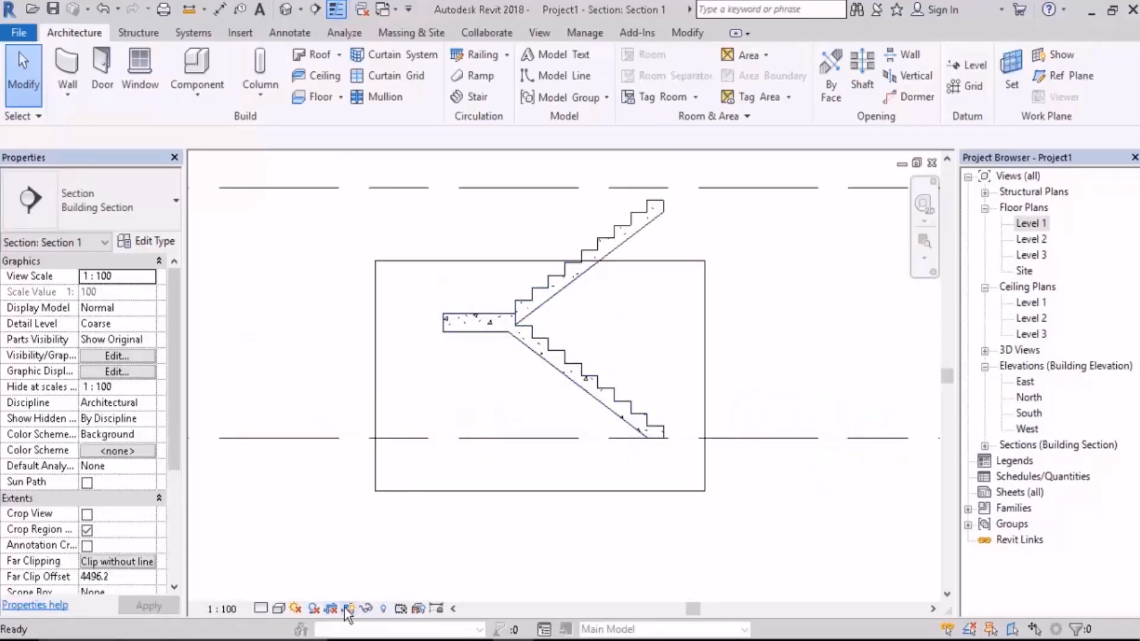
pyautogui.scroll(5, 699, 383)
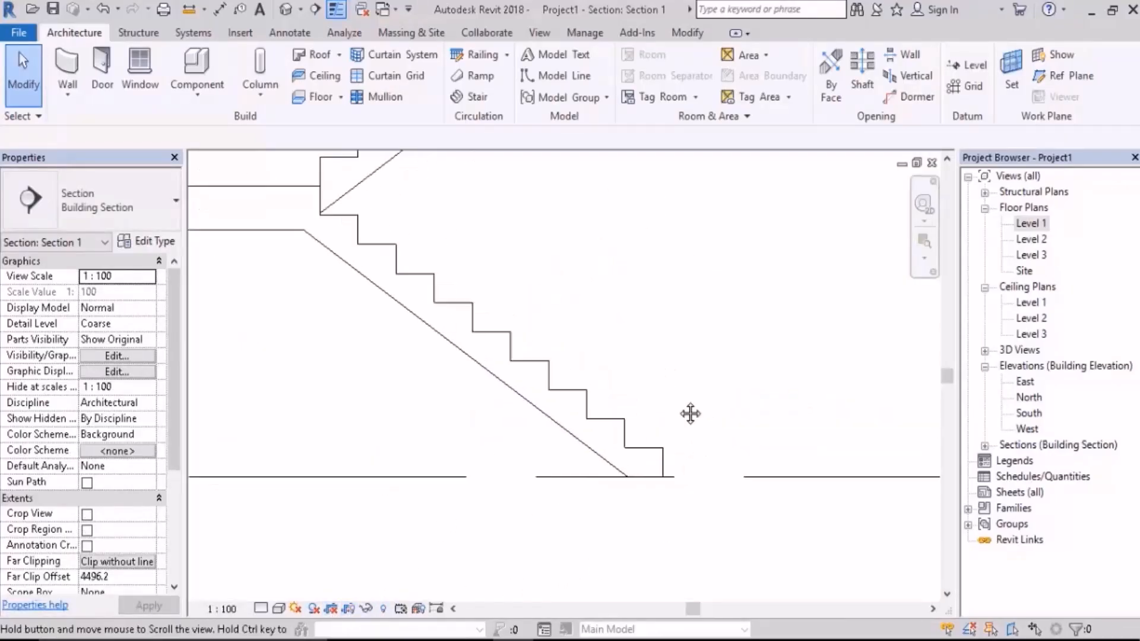
# Step: Select the stair in the section and open the type properties of its 150mm Depth monolithic run
pyautogui.click(564, 382)
pyautogui.moveTo(631, 382); pyautogui.dragTo(445, 326, button='middle')
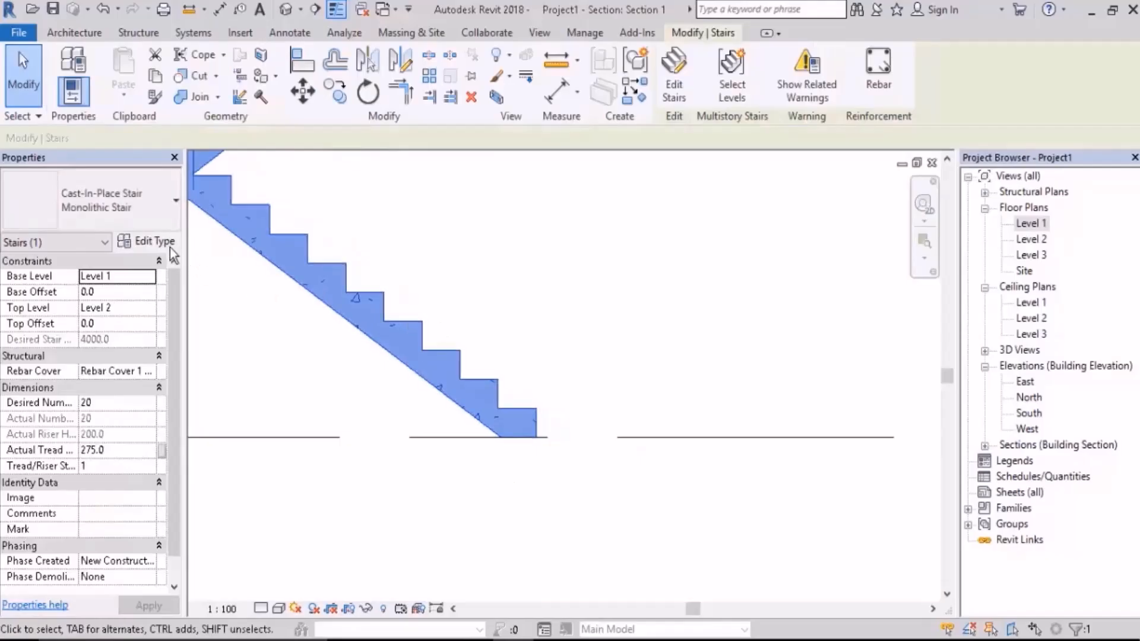
pyautogui.click(149, 242)
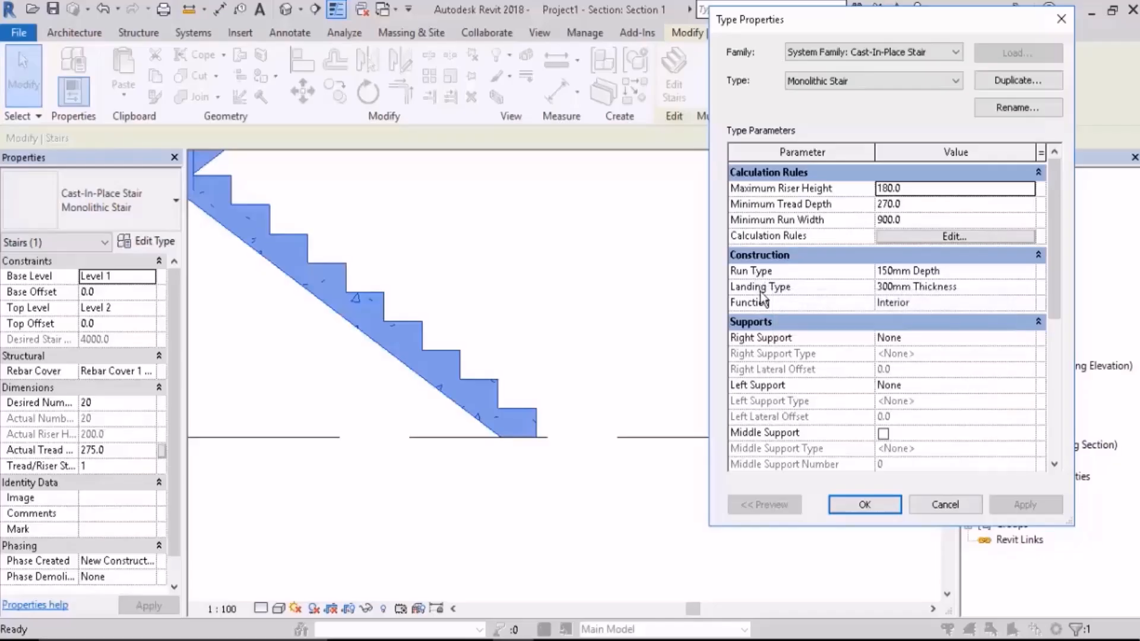
pyautogui.click(1034, 273)
pyautogui.click(1034, 273)
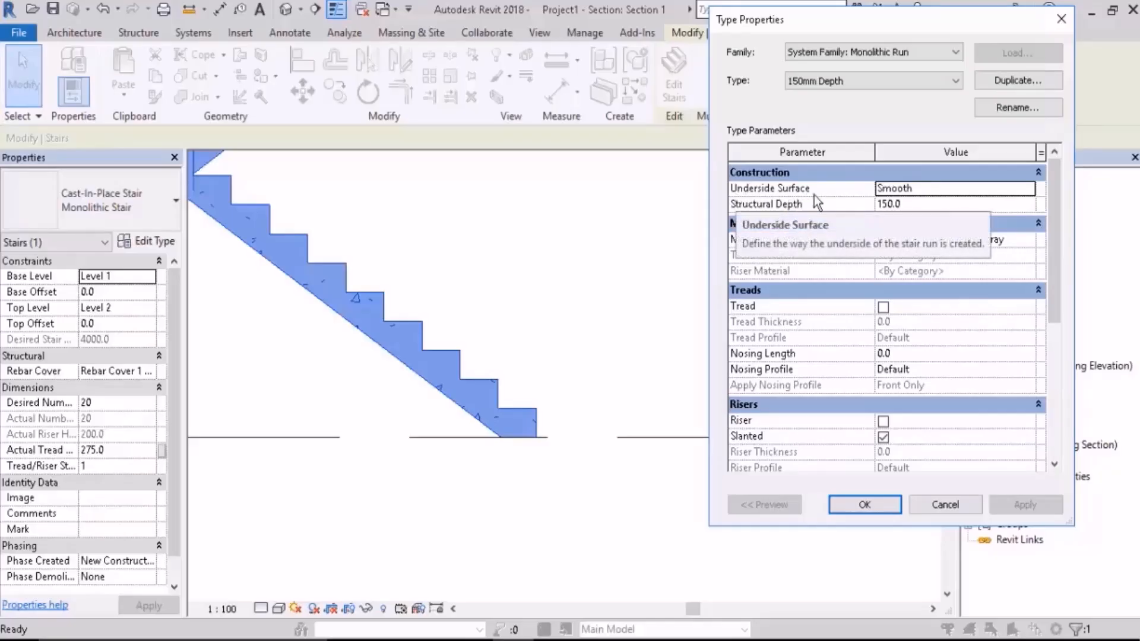
# Step: Set the monolithic run's Underside Surface to Stepped and apply it to the stair
pyautogui.moveTo(814, 196)
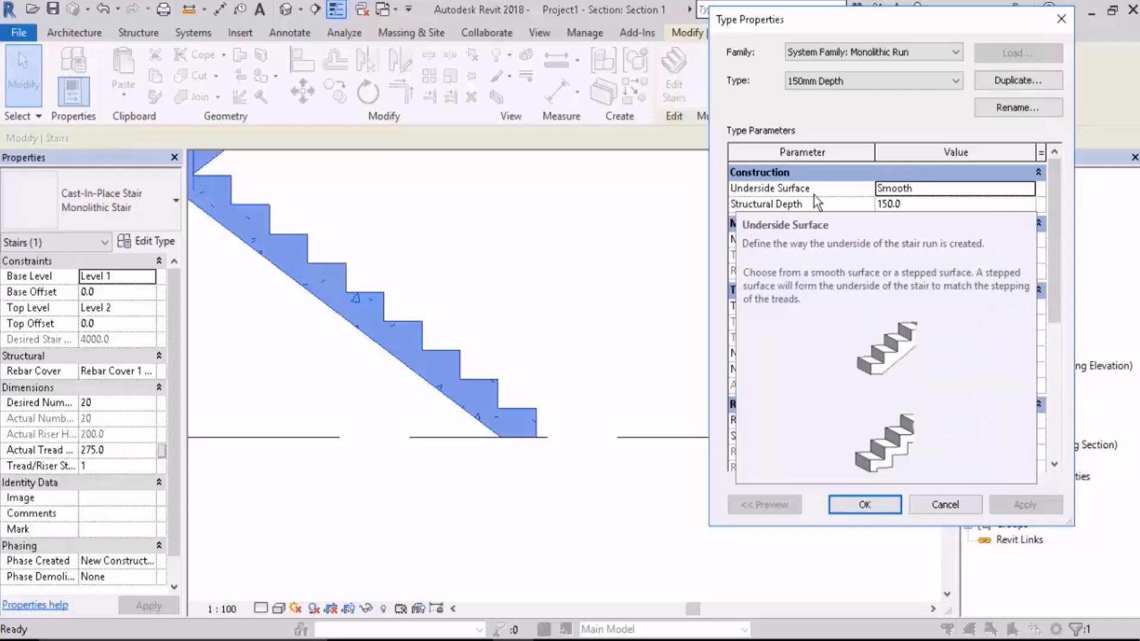
pyautogui.click(974, 188)
pyautogui.click(1028, 188)
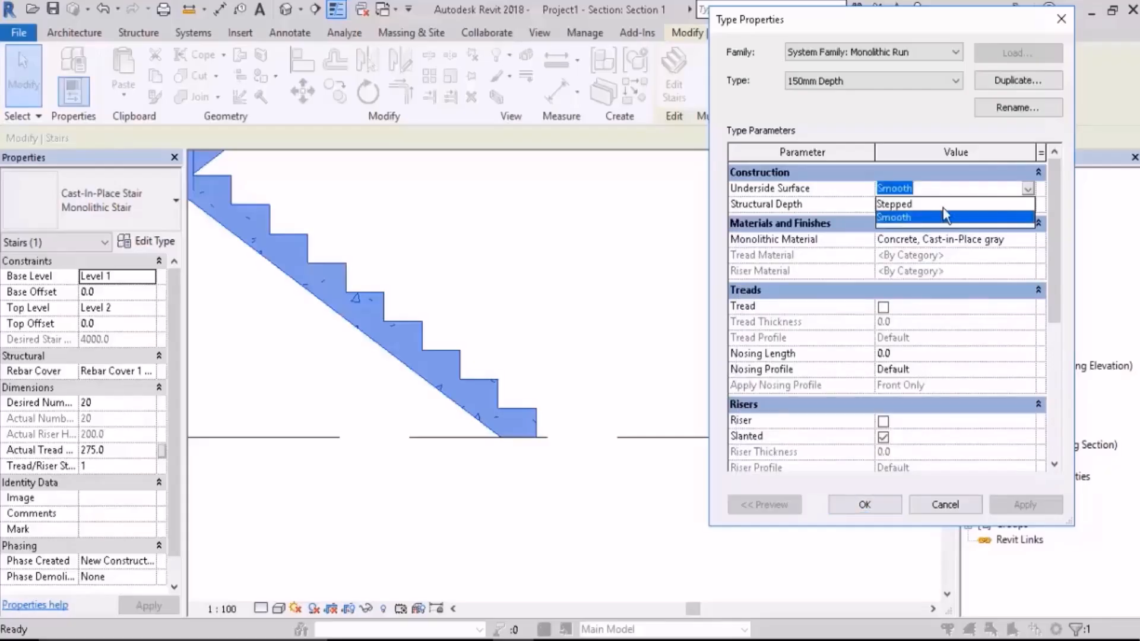
pyautogui.click(903, 204)
pyautogui.click(1030, 505)
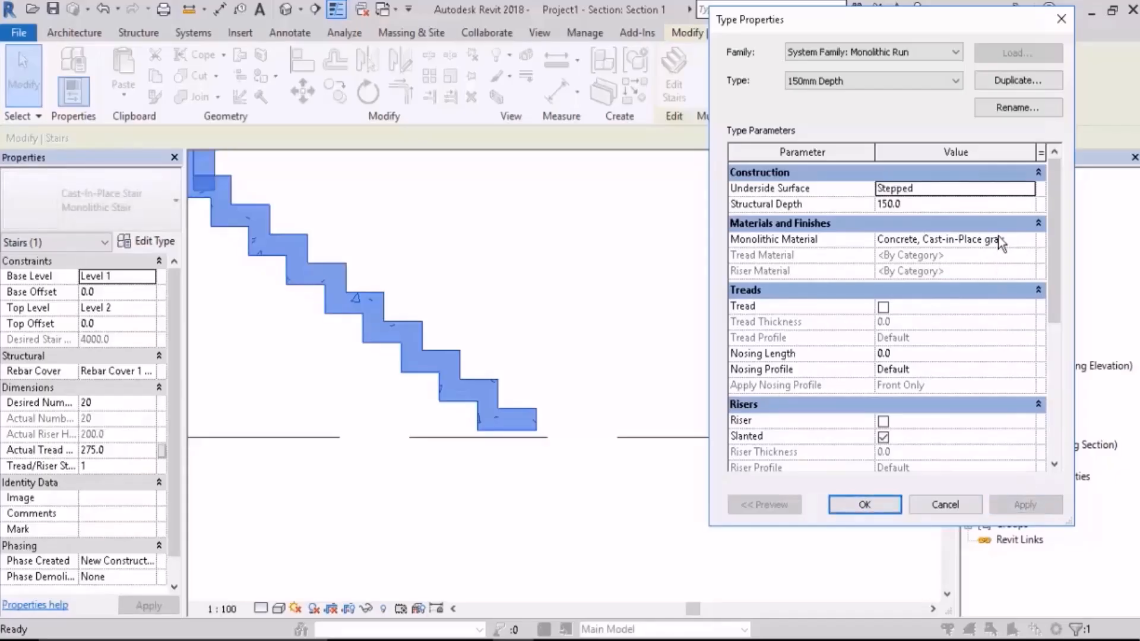
# Step: Return the monolithic run's Underside Surface to Smooth and apply the change
pyautogui.click(974, 189)
pyautogui.click(1028, 189)
pyautogui.click(926, 220)
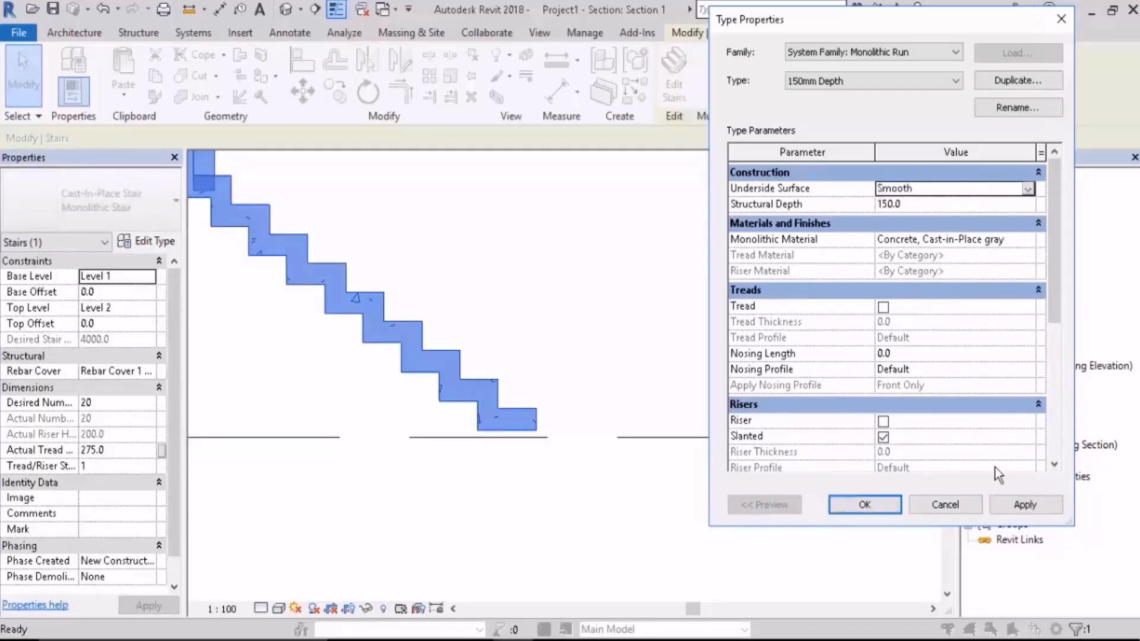
pyautogui.click(1024, 504)
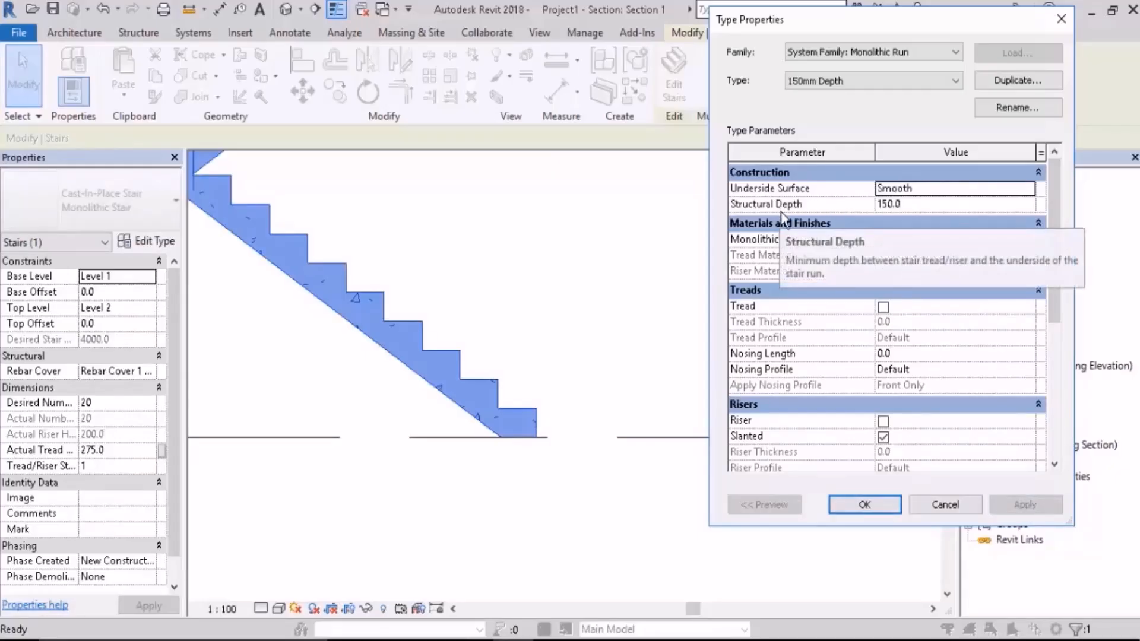
# Step: Set the monolithic run's Structural Depth to 300 and apply it to the stair
pyautogui.moveTo(781, 211)
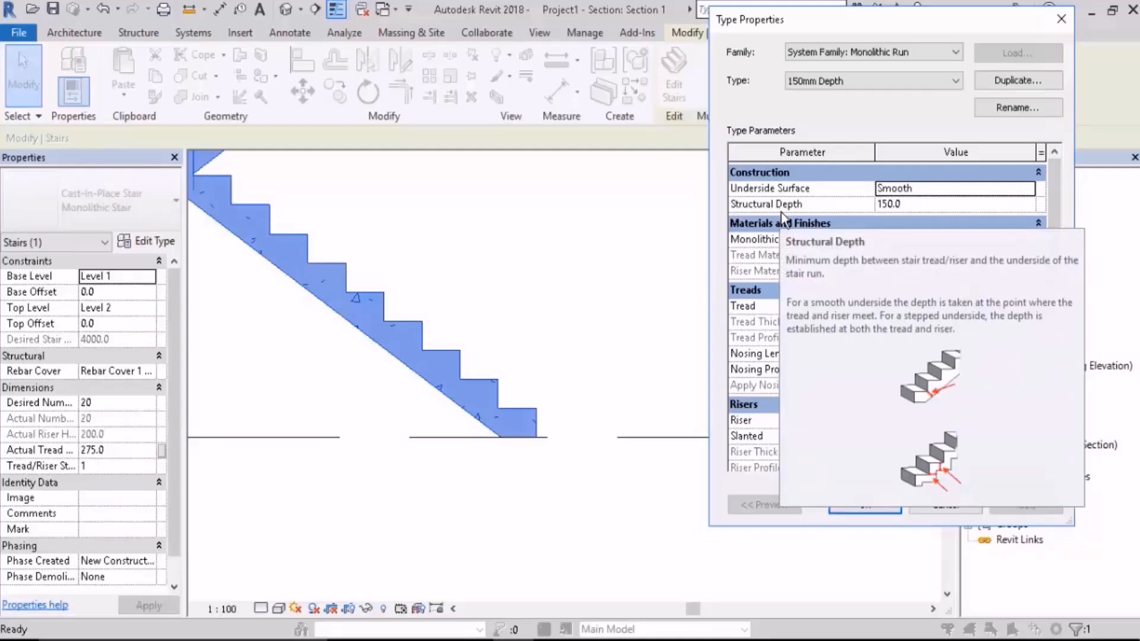
pyautogui.click(936, 210)
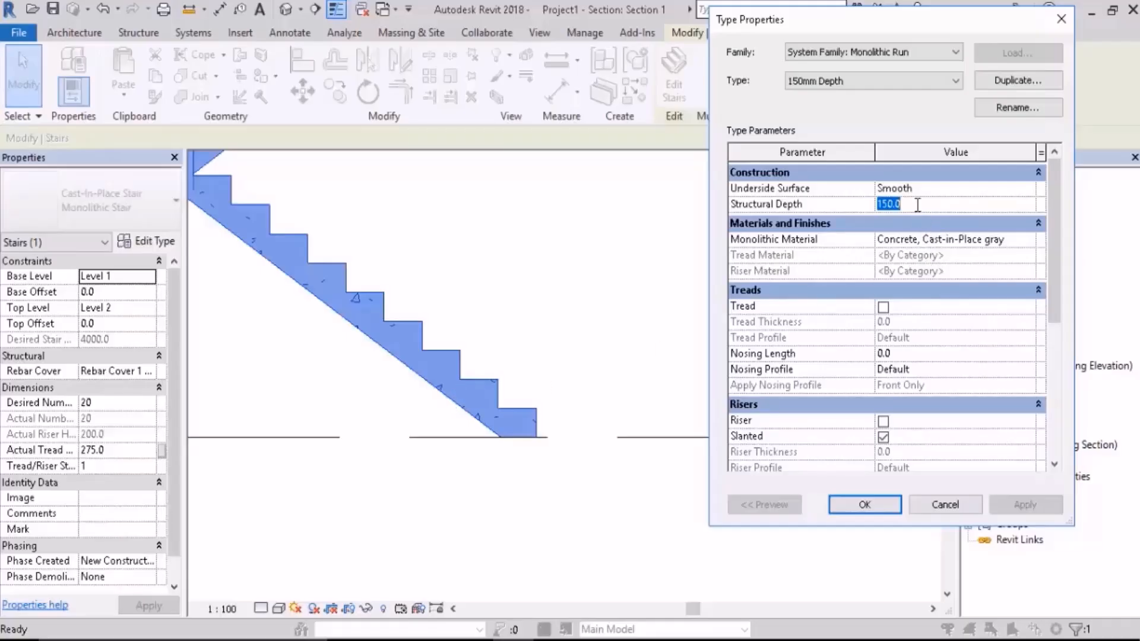
pyautogui.write('300.0')
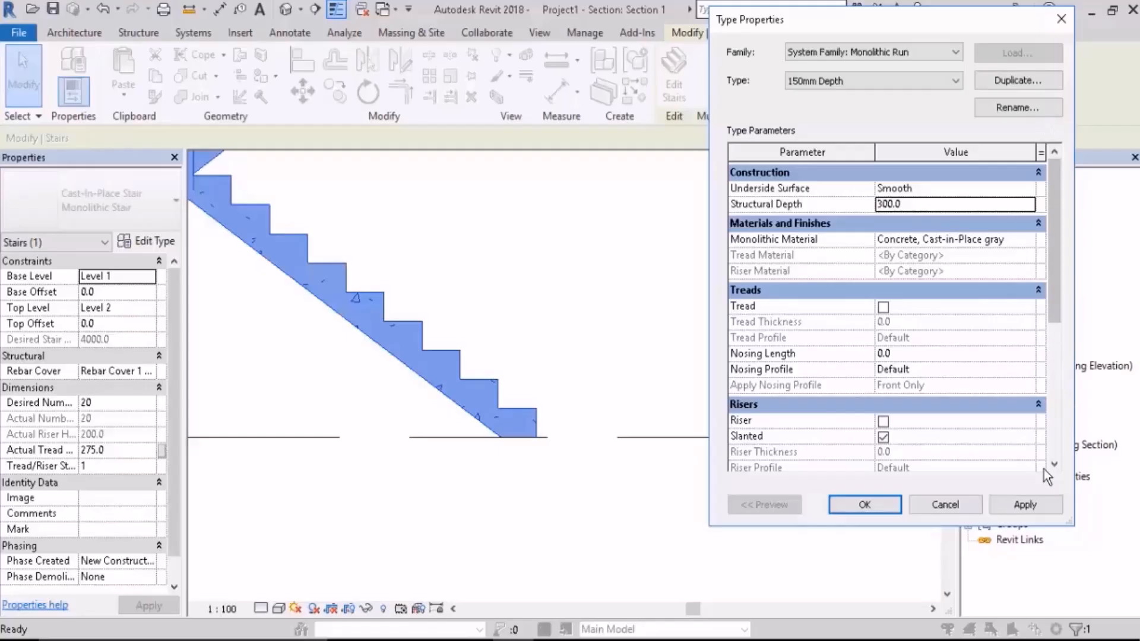
pyautogui.click(1033, 506)
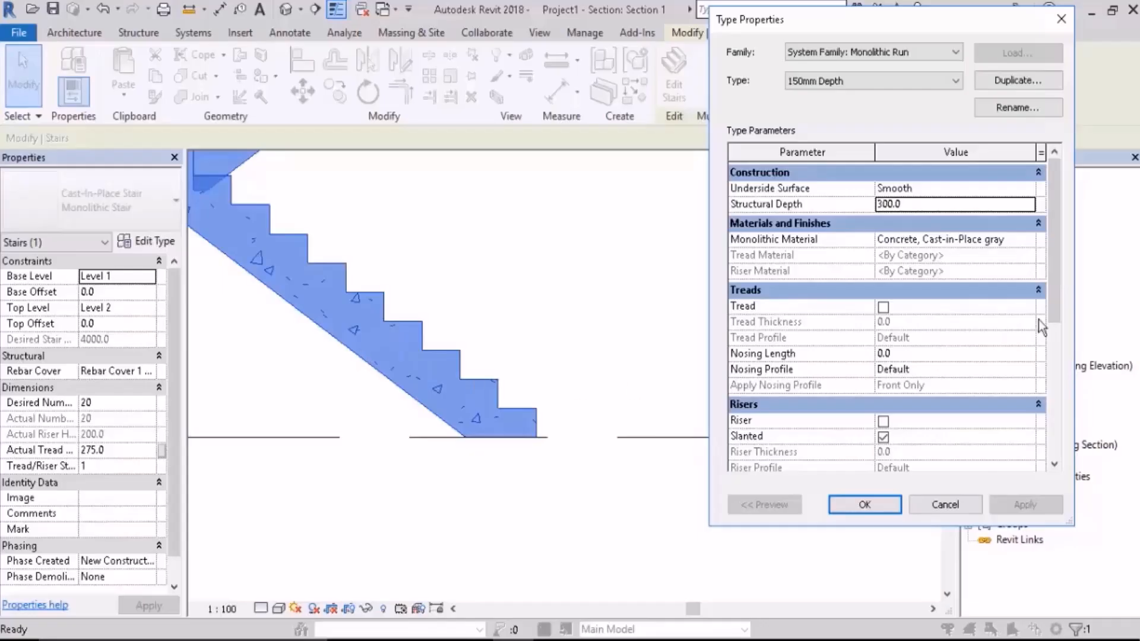
# Step: Set the monolithic run's Structural Depth to 200 and apply it
pyautogui.click(914, 204)
pyautogui.write('2')
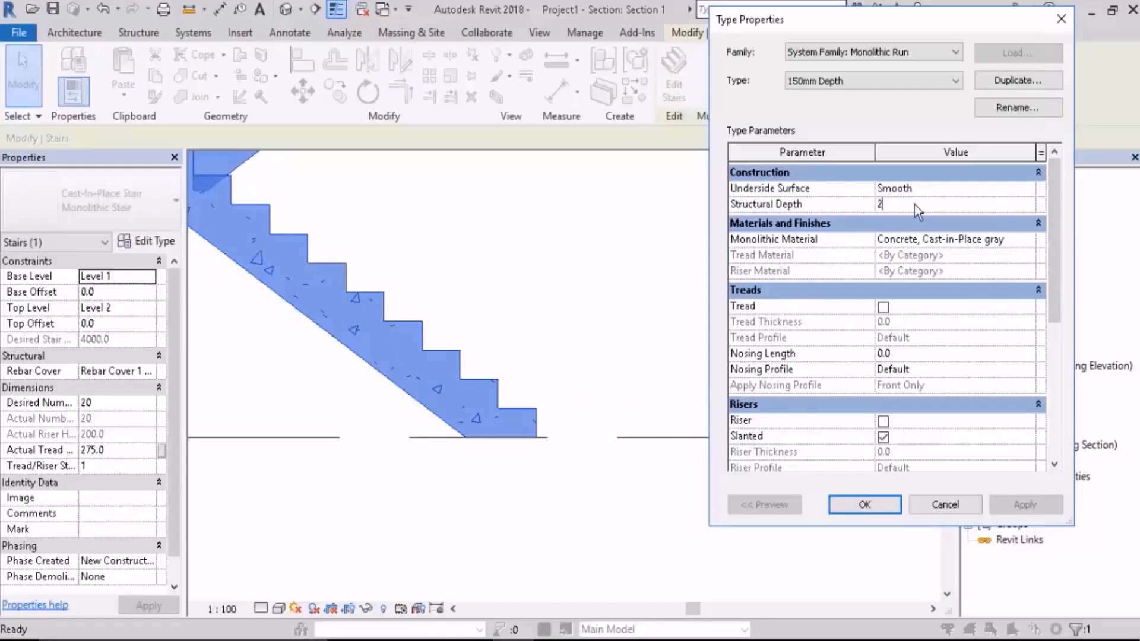
pyautogui.write('00.0')
pyautogui.click(1026, 505)
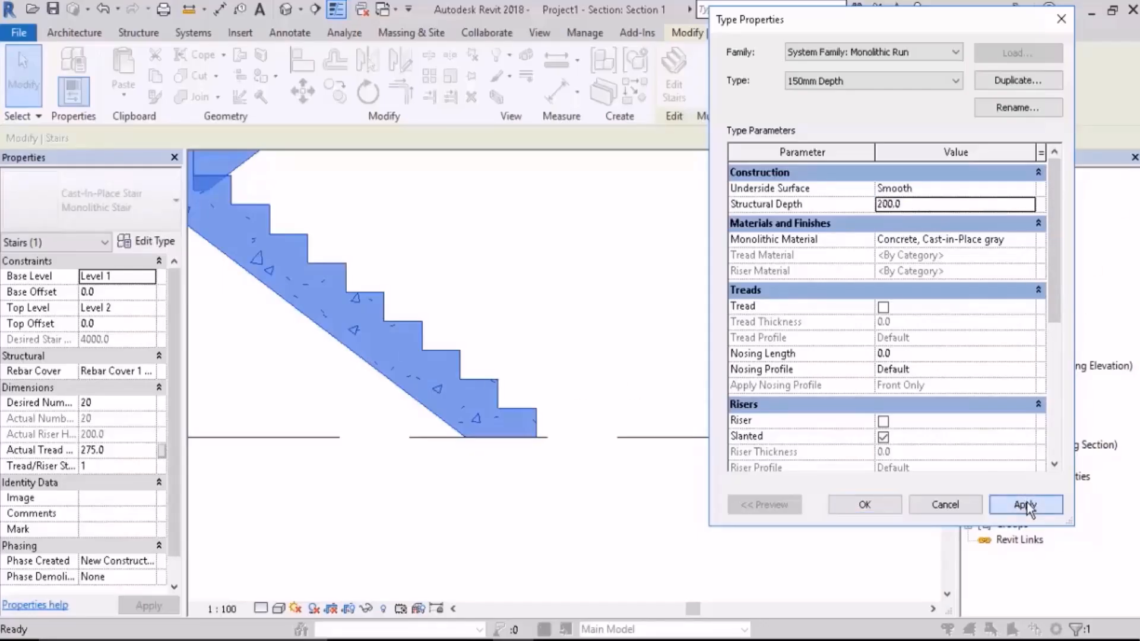
# Step: Apply a Stepped Underside Surface to the run with the 200 structural depth
pyautogui.click(1012, 189)
pyautogui.click(1028, 188)
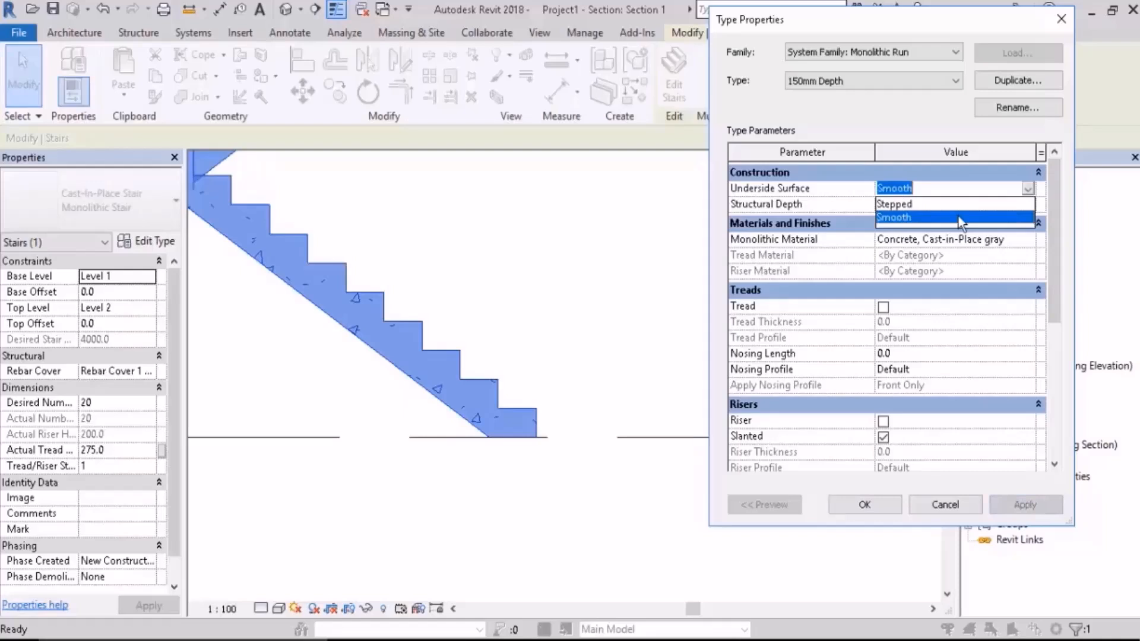
pyautogui.click(897, 204)
pyautogui.click(1031, 510)
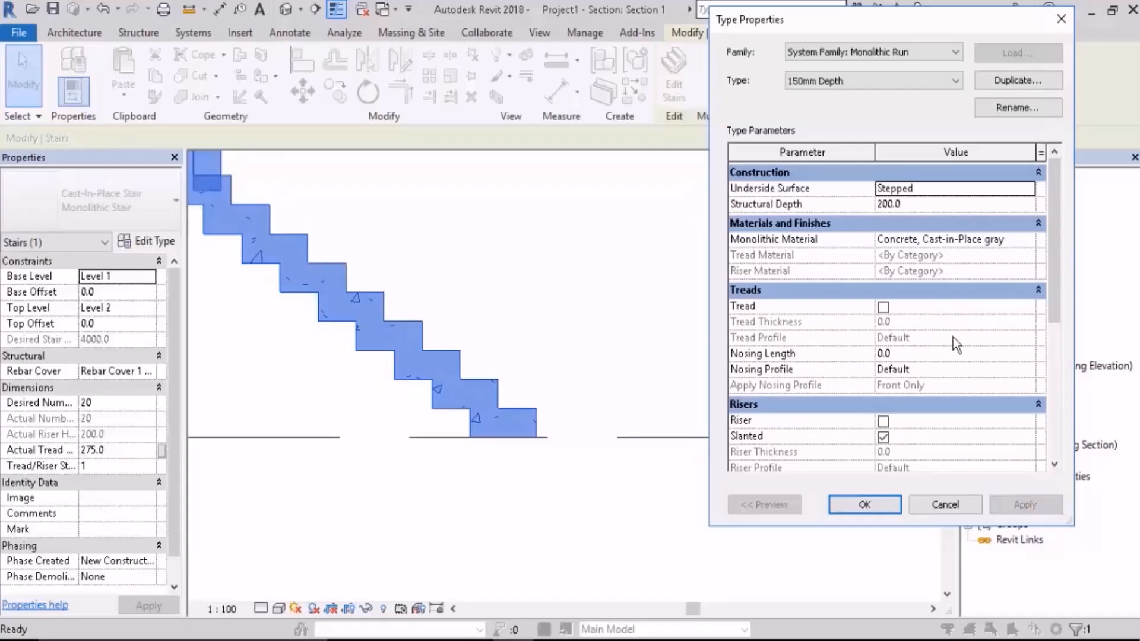
# Step: Switch the run's Underside Surface back to Smooth, apply it, and bring up the run's material and tread parameters
pyautogui.click(1028, 188)
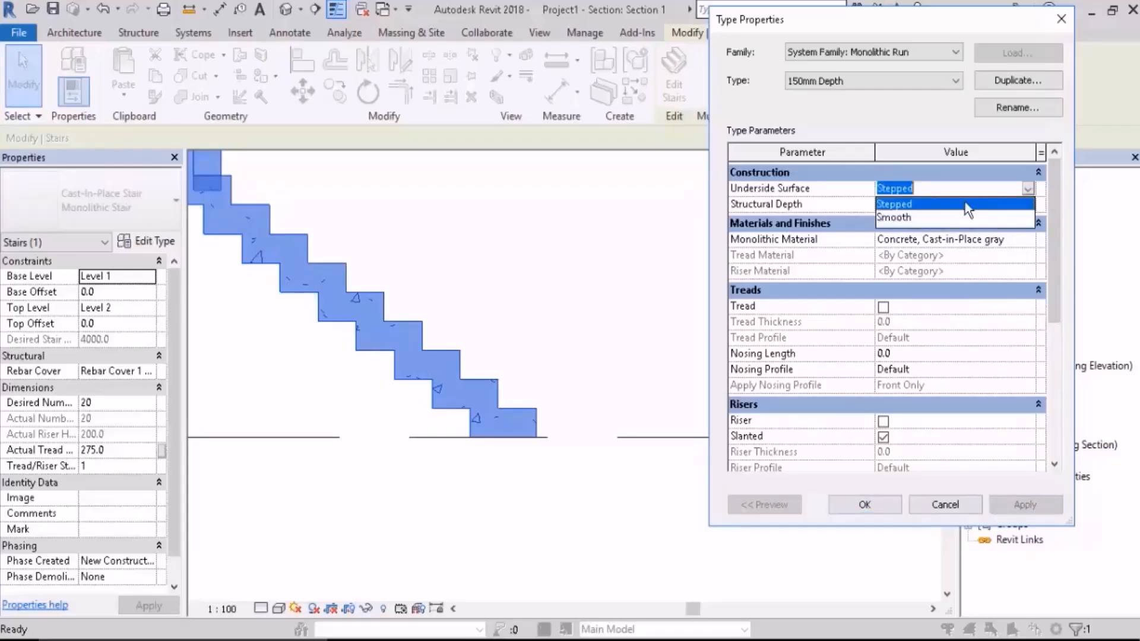
pyautogui.click(909, 218)
pyautogui.click(1031, 504)
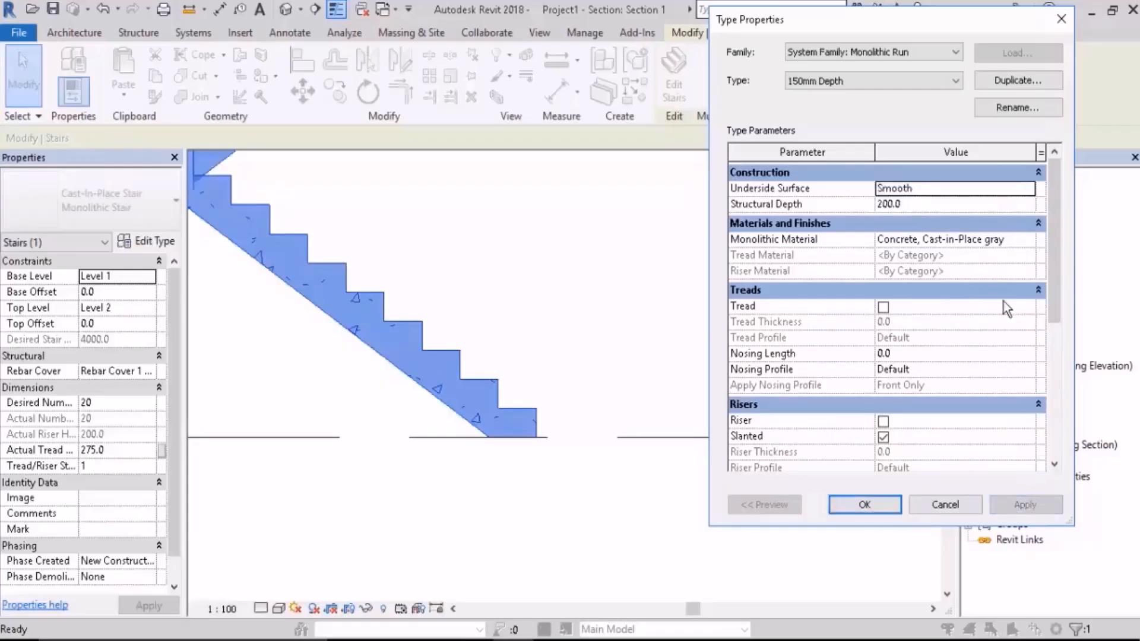
pyautogui.scroll(-1, 1058, 266)
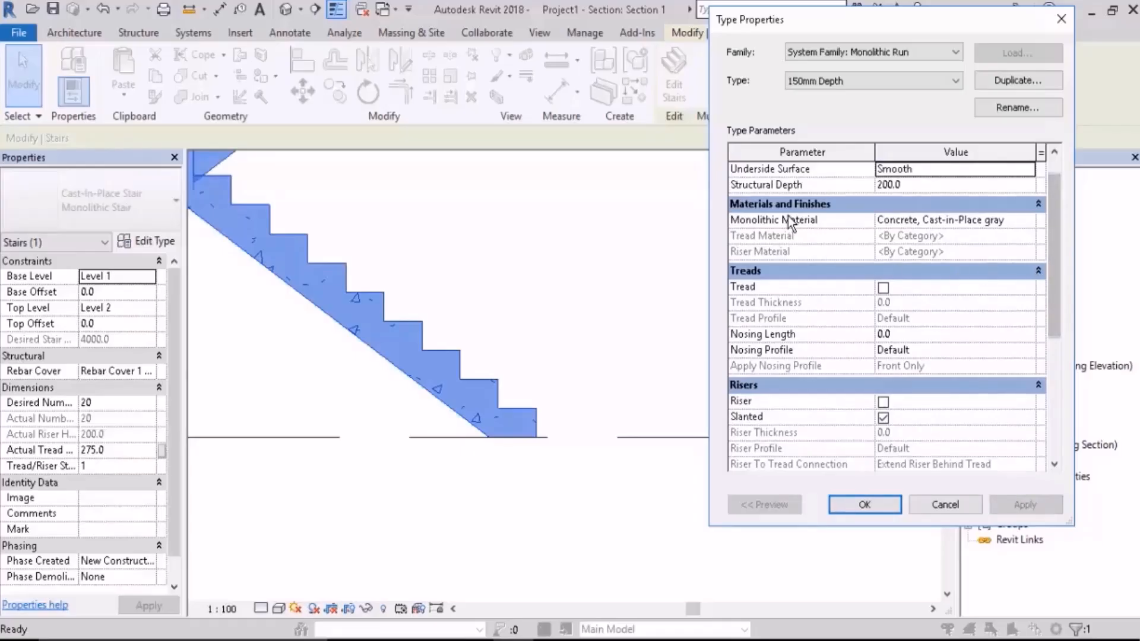
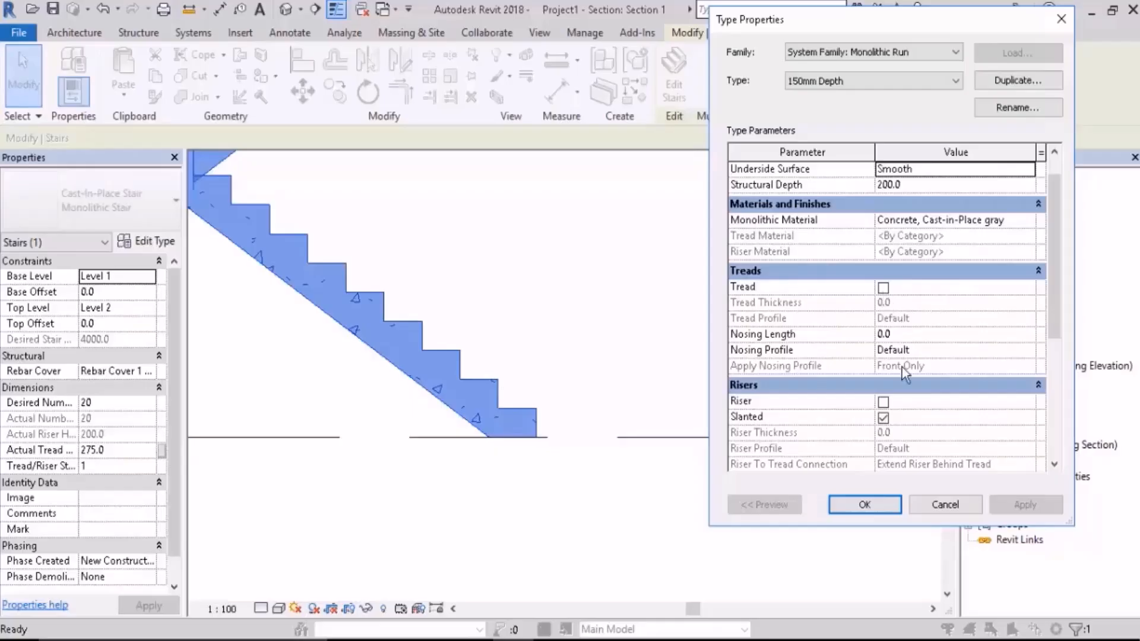
# Step: Apply treads to the monolithic run, switch them off again and apply that change as well
pyautogui.click(883, 288)
pyautogui.click(1028, 505)
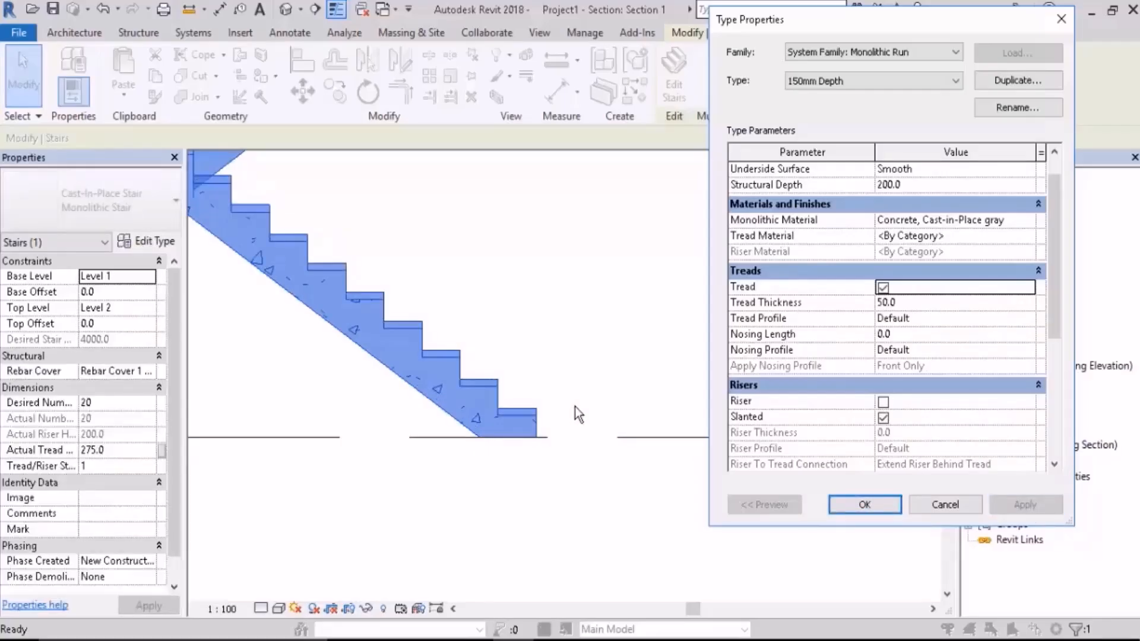
pyautogui.click(883, 287)
pyautogui.click(1025, 505)
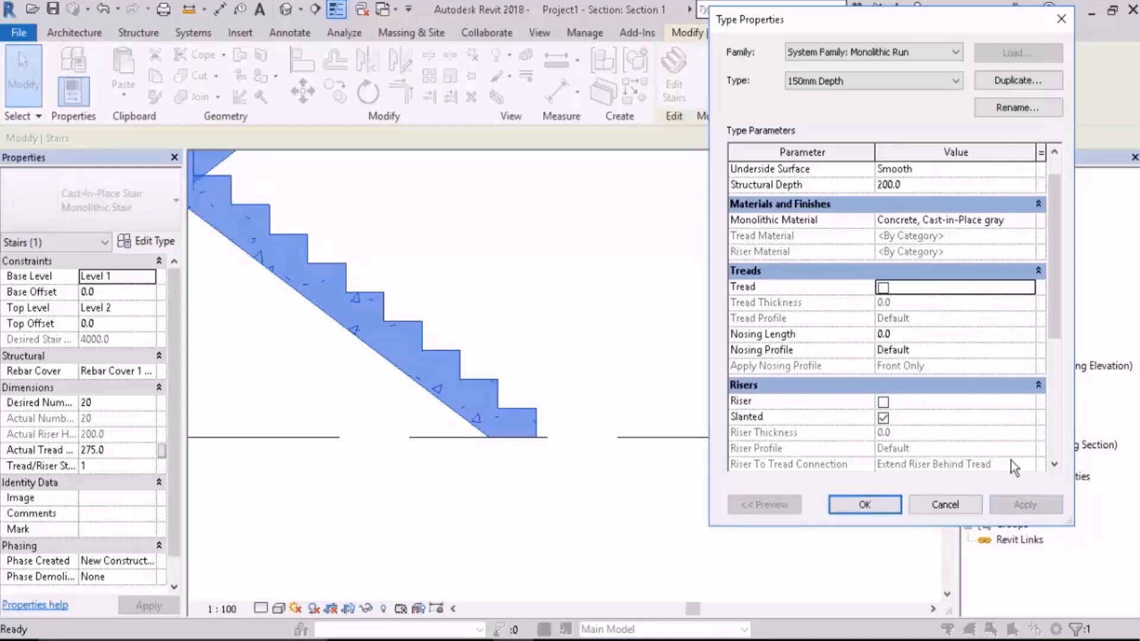
# Step: Enable both treads and risers on the monolithic run, applying each change to the stair
pyautogui.click(884, 288)
pyautogui.click(1024, 505)
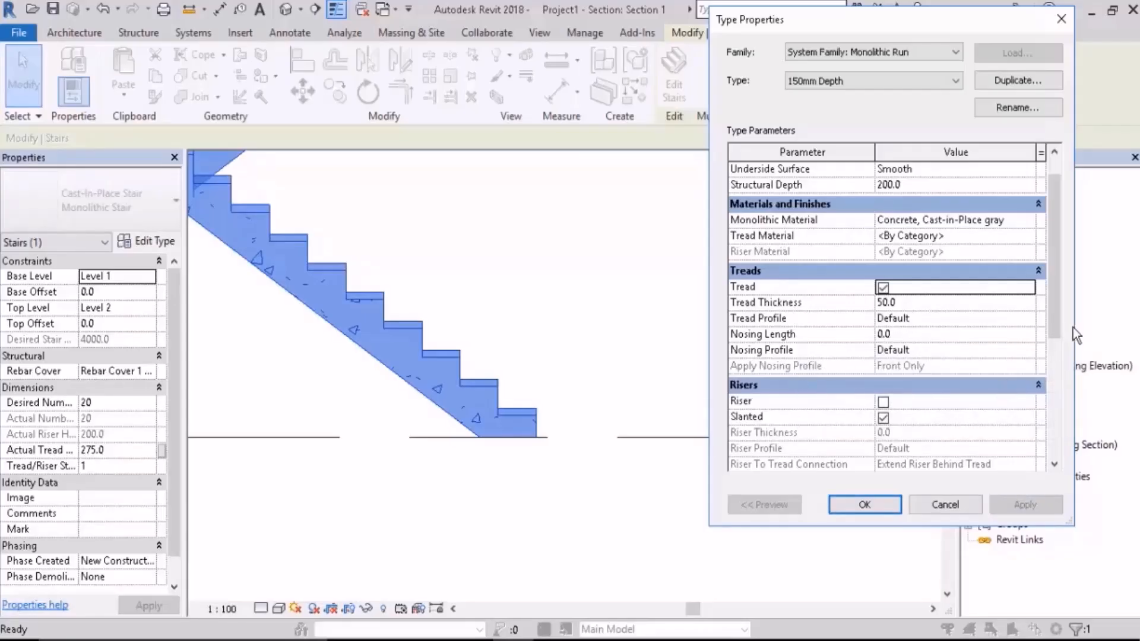
pyautogui.moveTo(1055, 318); pyautogui.dragTo(1055, 350)
pyautogui.click(883, 351)
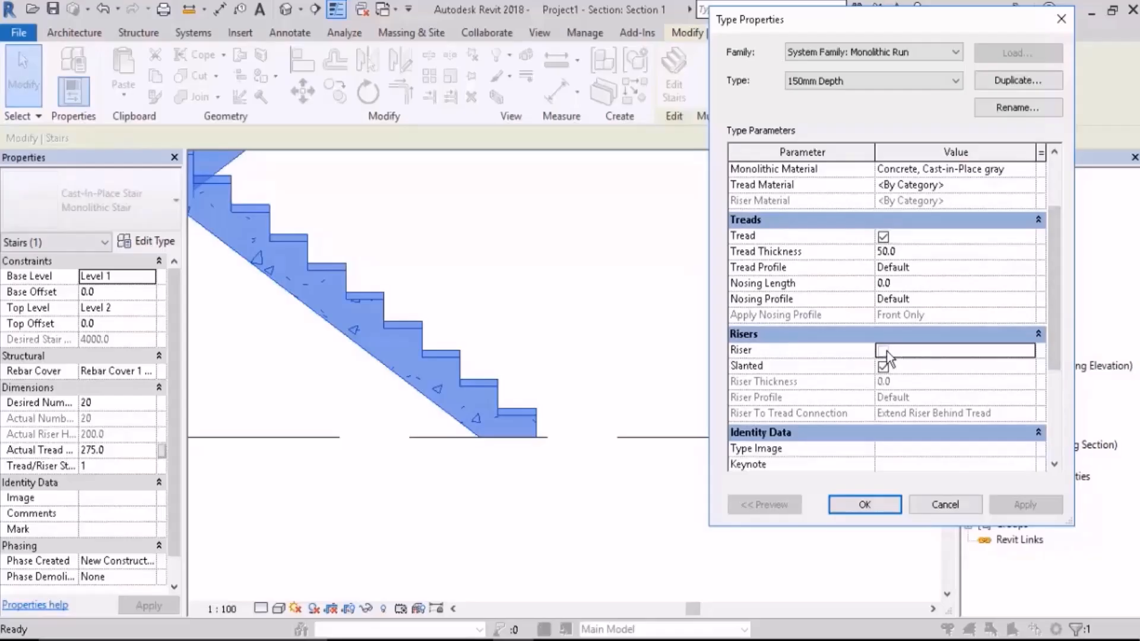
pyautogui.click(1027, 505)
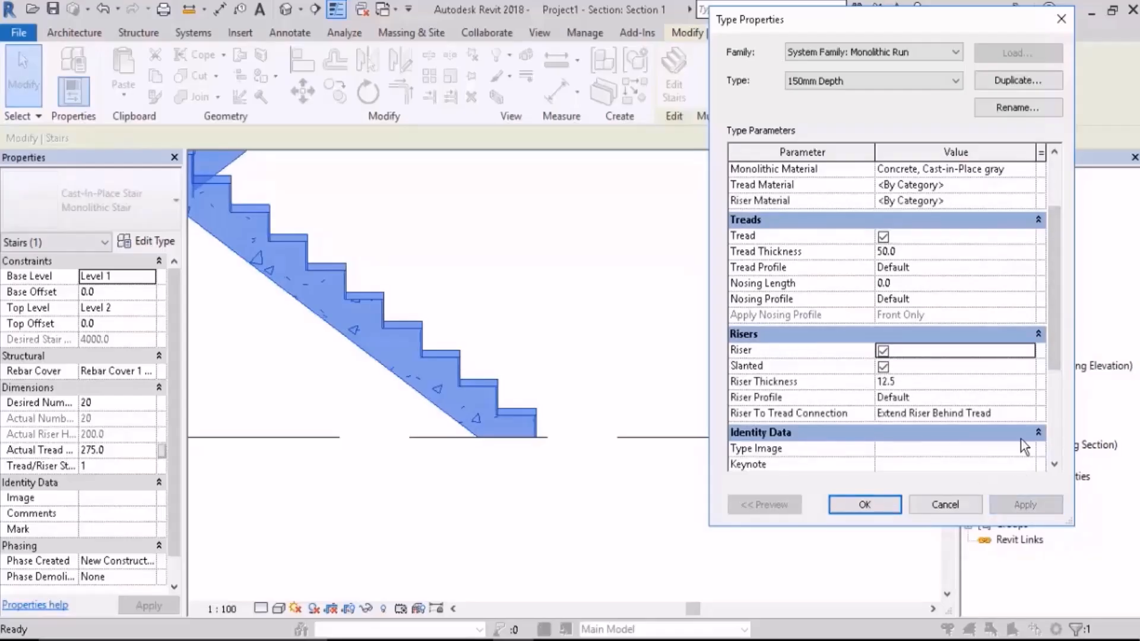
# Step: Set the monolithic run's Nosing Length to 50 and apply it to the stair
pyautogui.click(907, 288)
pyautogui.write('5')
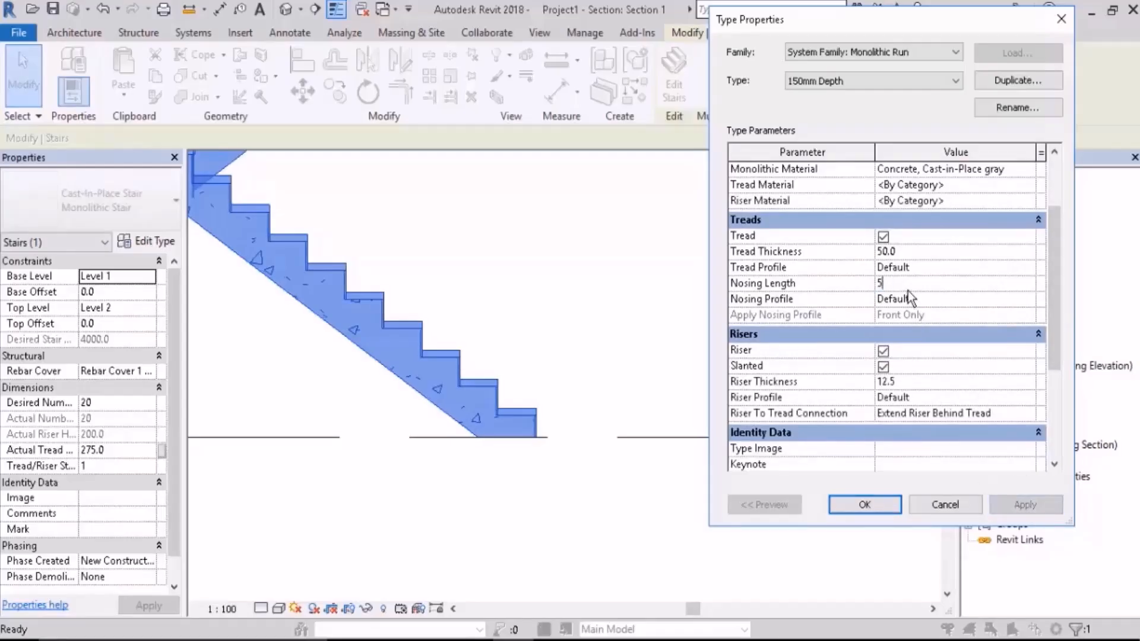
pyautogui.write('0')
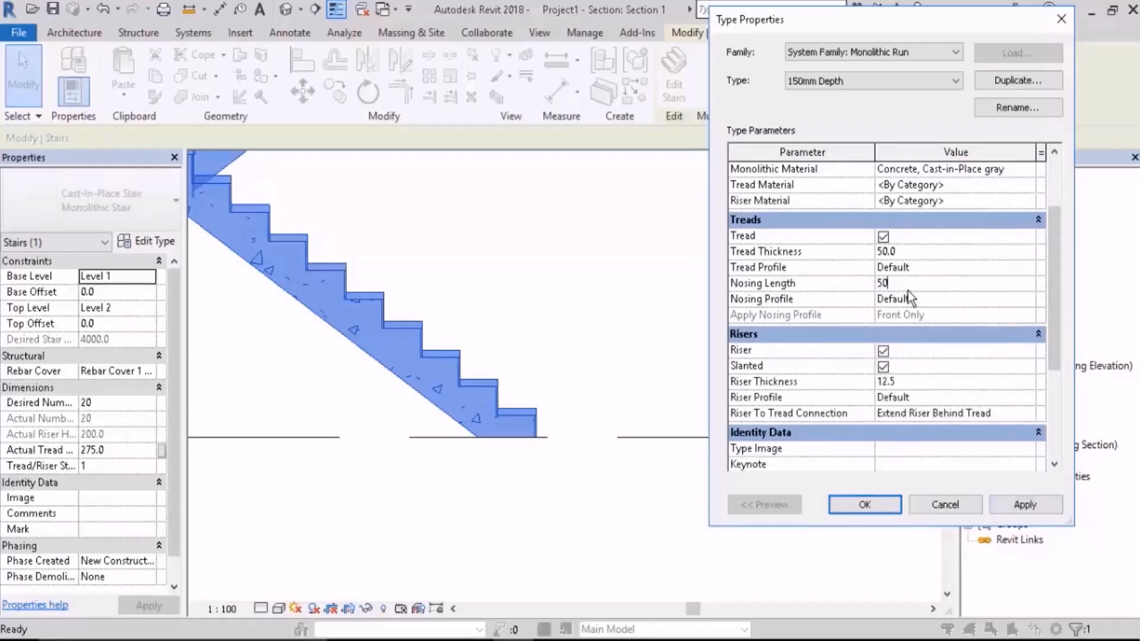
pyautogui.click(1026, 504)
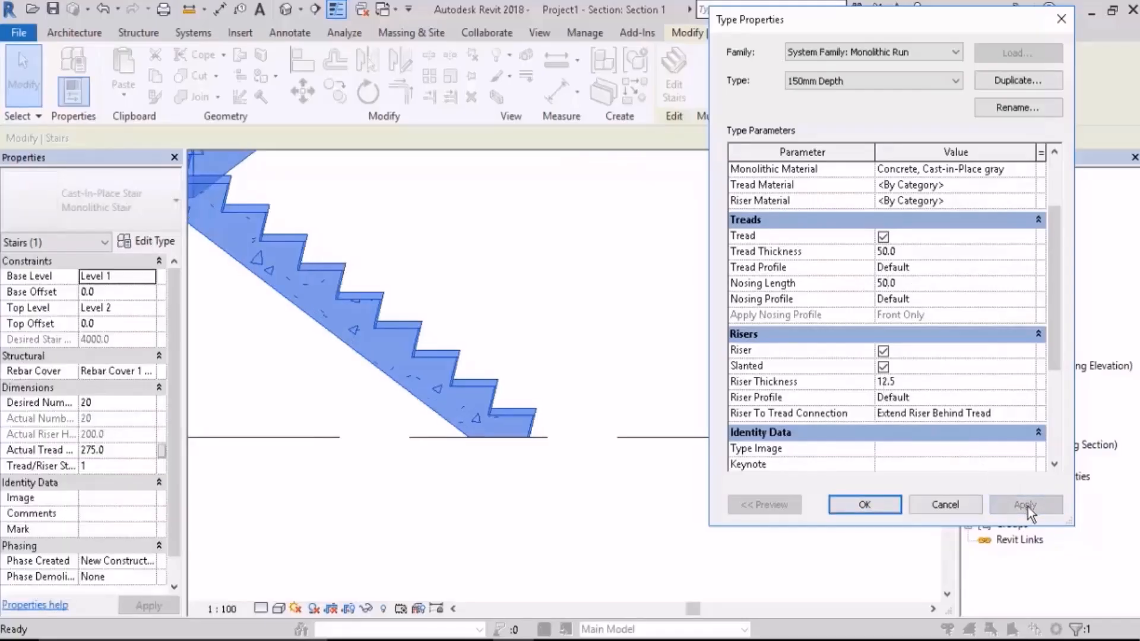
# Step: Turn off slanted risers, set the Nosing Length to 30, and accept the run and stair type properties
pyautogui.click(884, 366)
pyautogui.click(1032, 498)
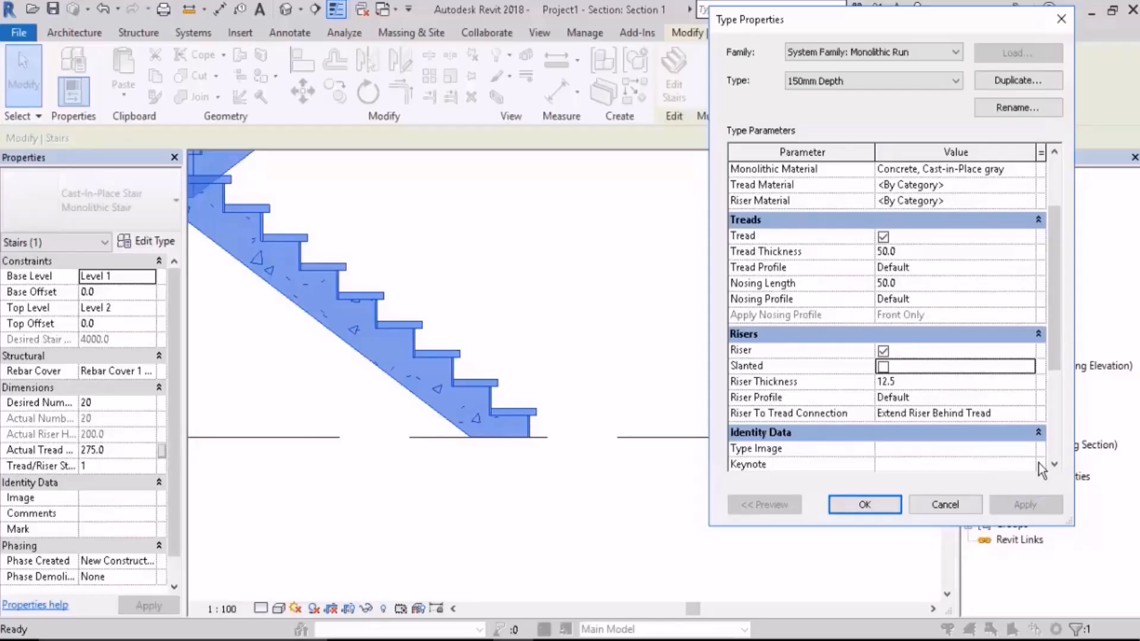
pyautogui.click(912, 289)
pyautogui.write('30.0')
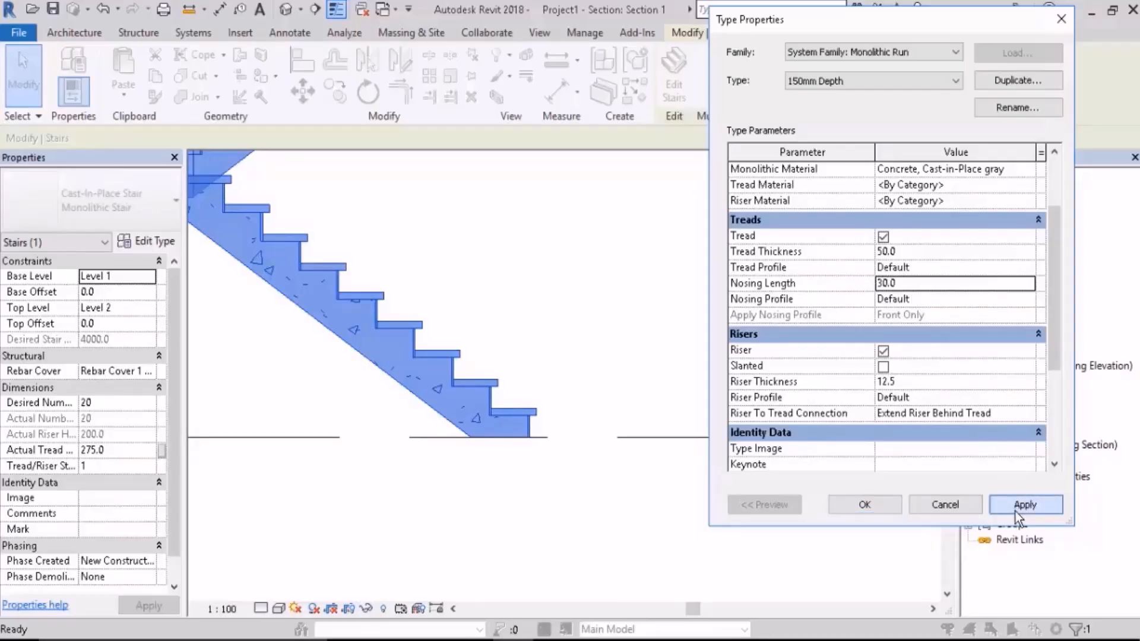
pyautogui.click(1015, 511)
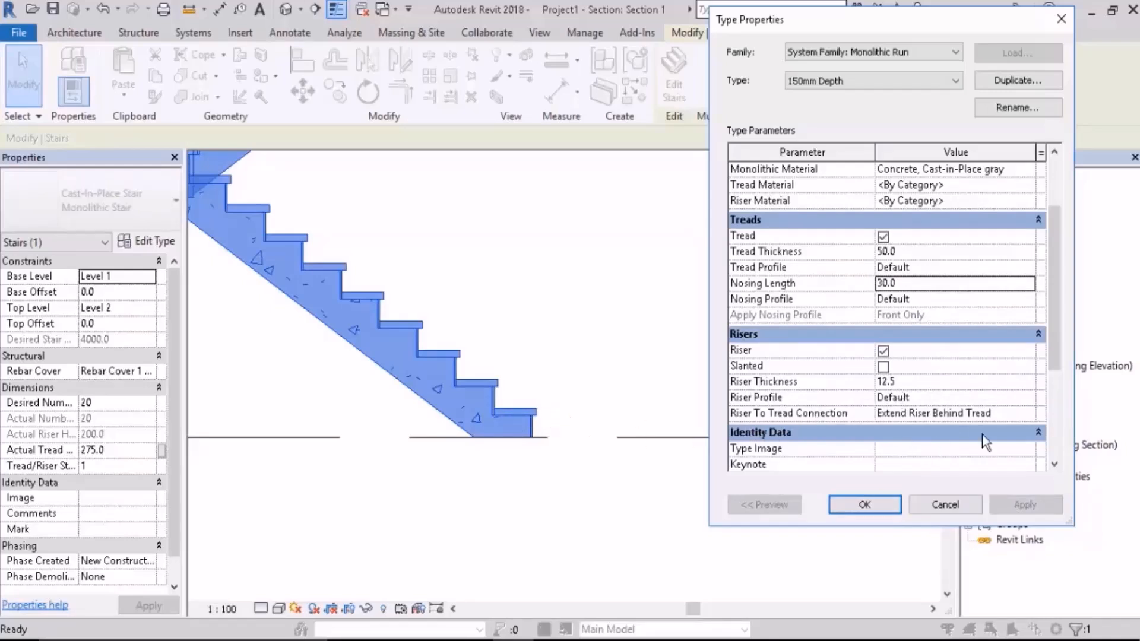
pyautogui.click(866, 504)
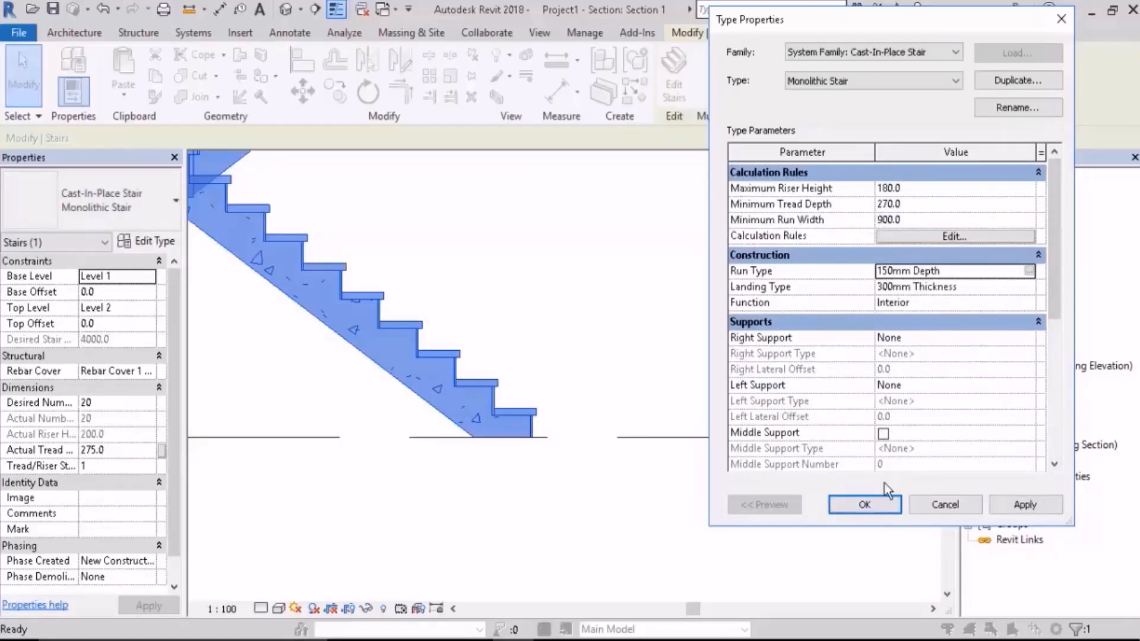
pyautogui.click(866, 505)
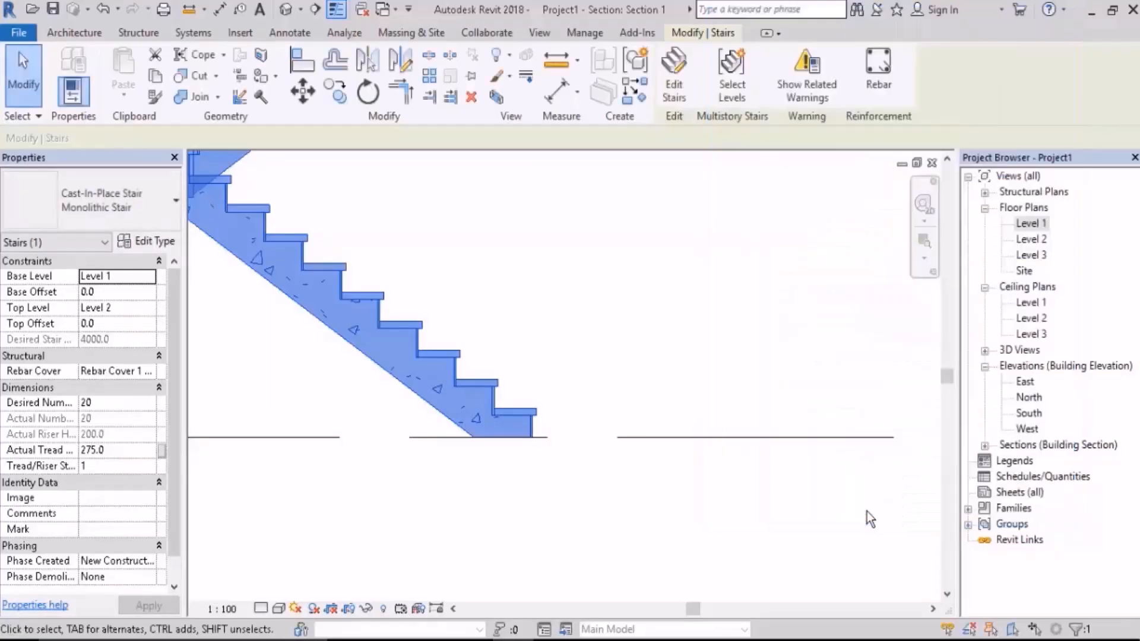
# Step: In the 3D view, give the monolithic stair type a Stringer (Closed) Right Support and apply it
pyautogui.click(290, 13)
pyautogui.moveTo(420, 330)
pyautogui.keyDown('shift'); pyautogui.mouseDown(button='middle')
pyautogui.moveTo(466, 311)
pyautogui.moveTo(433, 327)
pyautogui.mouseUp(button='middle'); pyautogui.keyUp('shift')
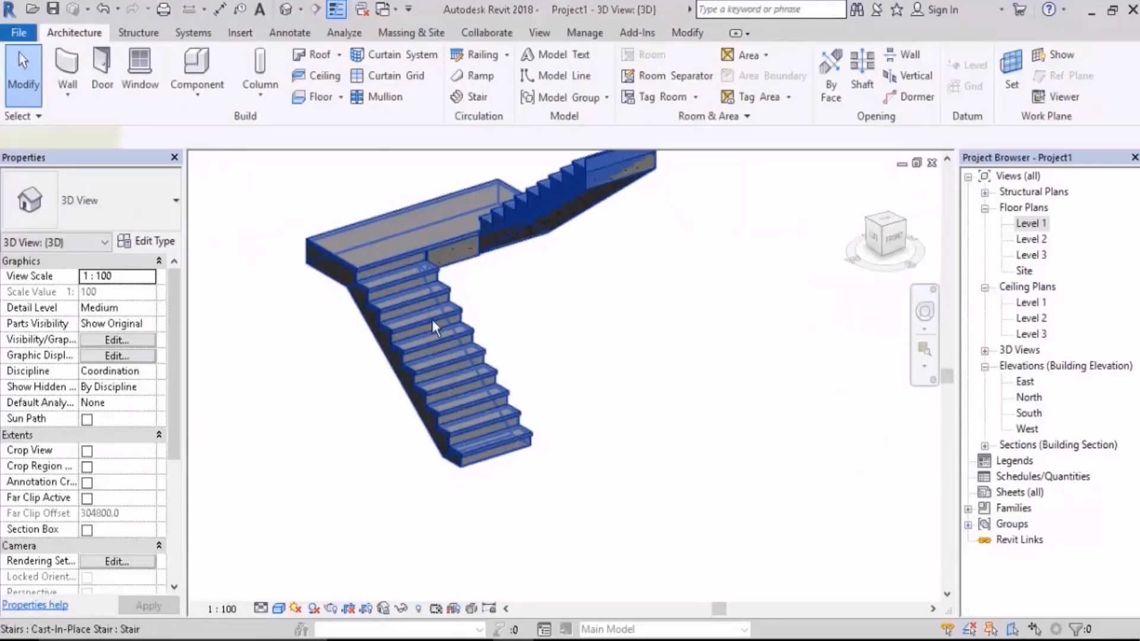
pyautogui.click(434, 329)
pyautogui.click(151, 244)
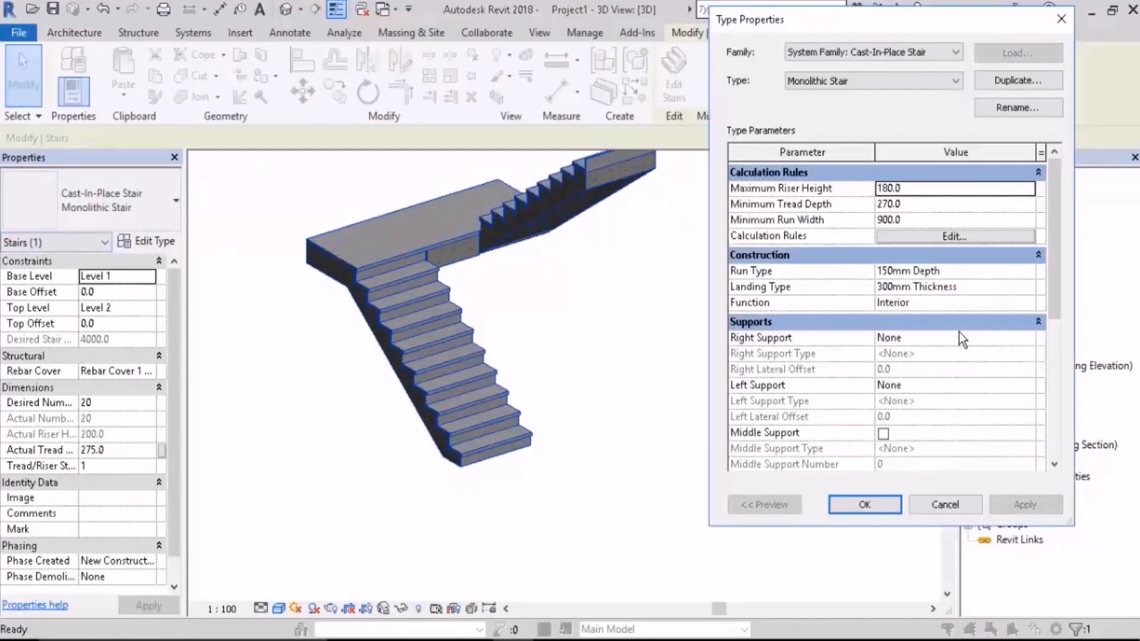
pyautogui.click(1023, 338)
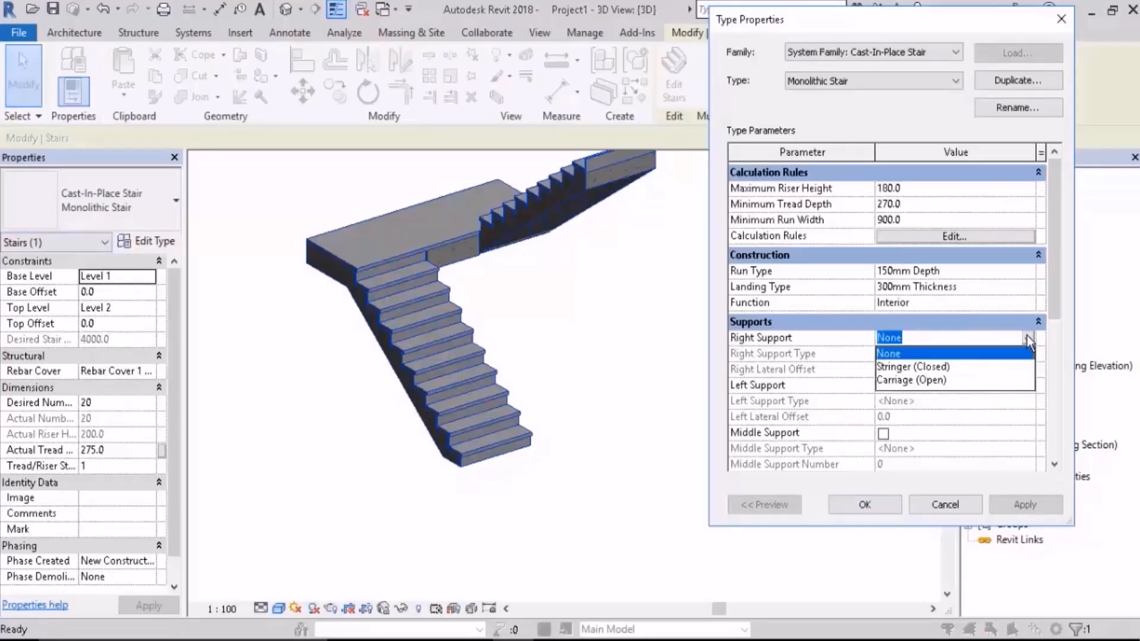
pyautogui.click(936, 368)
pyautogui.click(1021, 506)
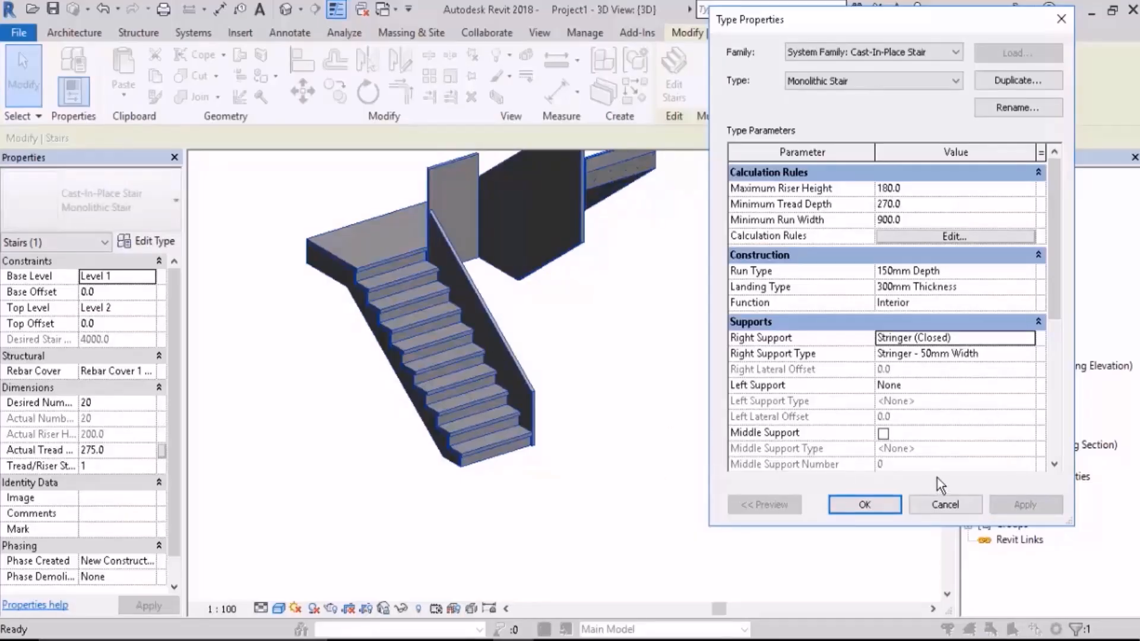
# Step: Set the monolithic stair's Right Support back to None, apply it, and close the type properties
pyautogui.click(1031, 340)
pyautogui.click(903, 355)
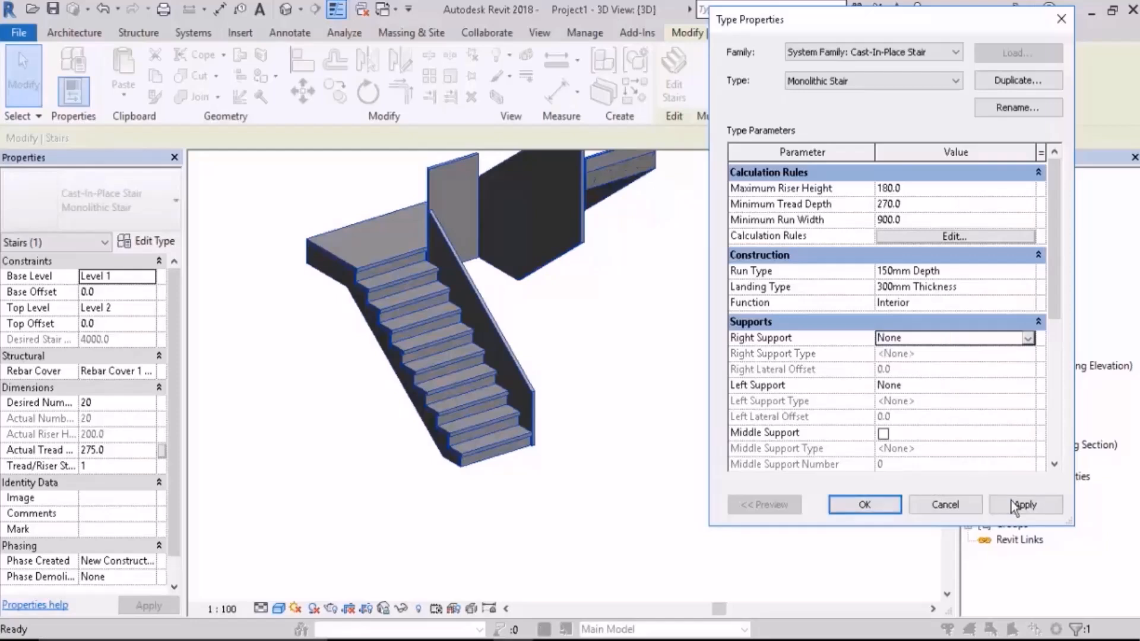
pyautogui.click(1011, 504)
pyautogui.click(871, 505)
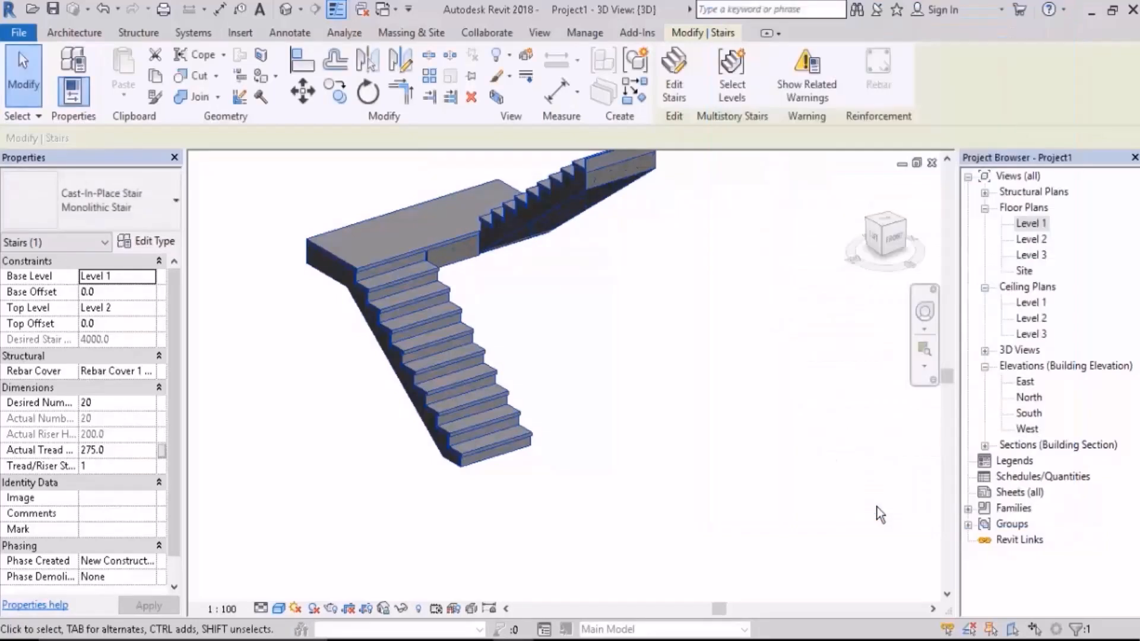
pyautogui.click(653, 385)
pyautogui.keyDown('shift'); pyautogui.moveTo(653, 384); pyautogui.dragTo(652, 360, button='middle'); pyautogui.keyUp('shift')
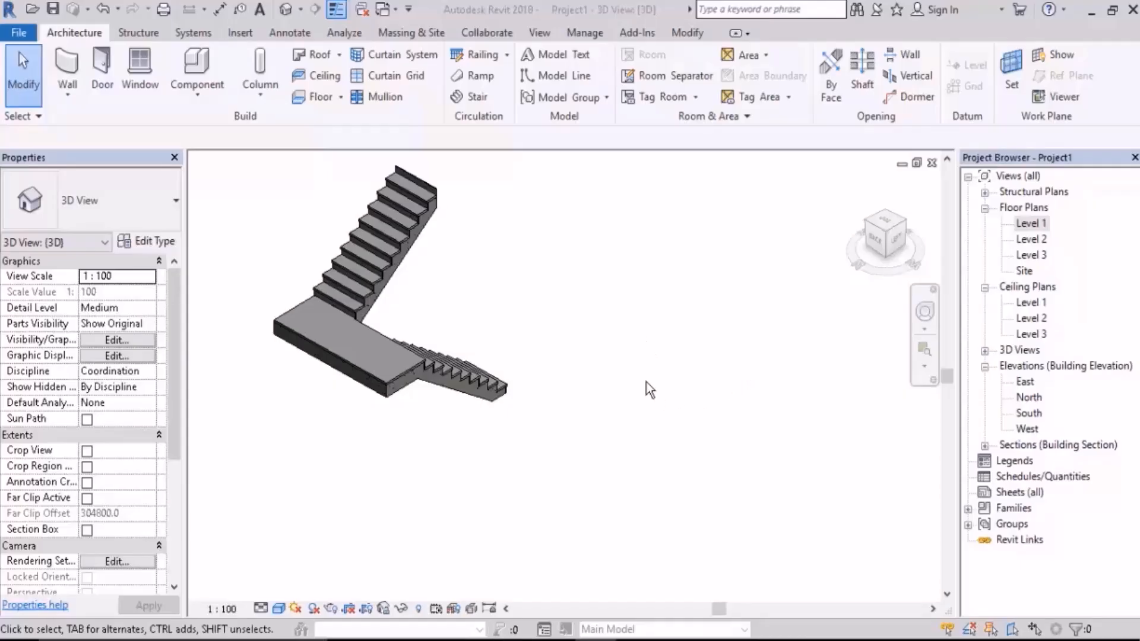
pyautogui.keyDown('shift'); pyautogui.moveTo(647, 387); pyautogui.dragTo(608, 376, button='middle'); pyautogui.keyUp('shift')
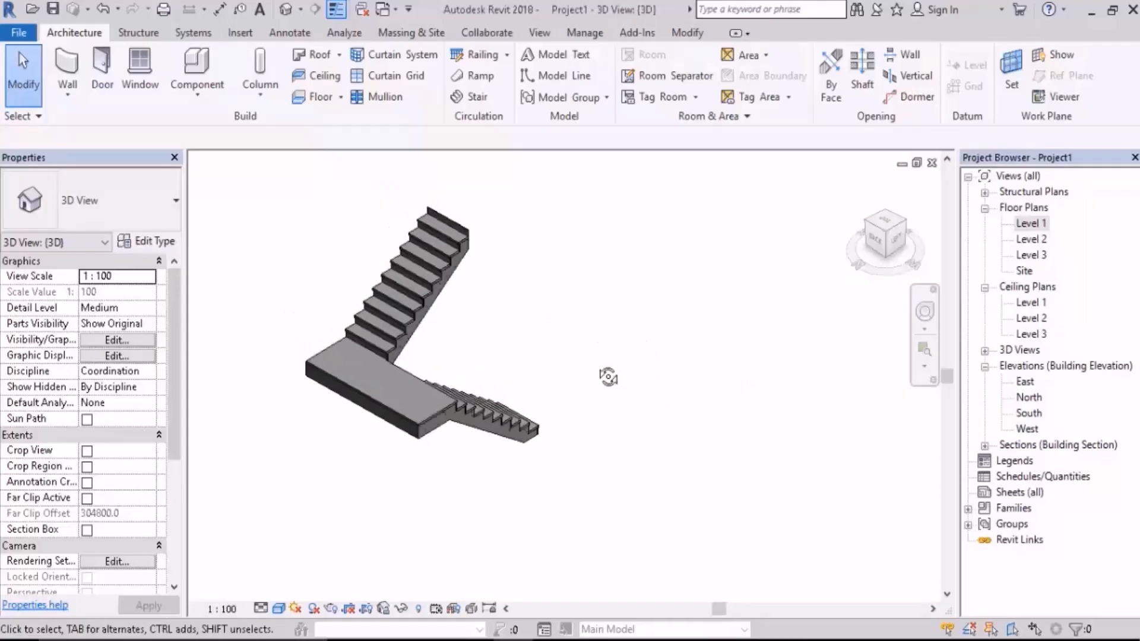
# Step: In the Level 1 floor plan, draw an assembled stair's first run beside the existing stair, 1200 wide and about 2475 long
pyautogui.doubleClick(1032, 223)
pyautogui.scroll(-2, 579, 334)
pyautogui.moveTo(607, 339); pyautogui.dragTo(524, 331, button='middle')
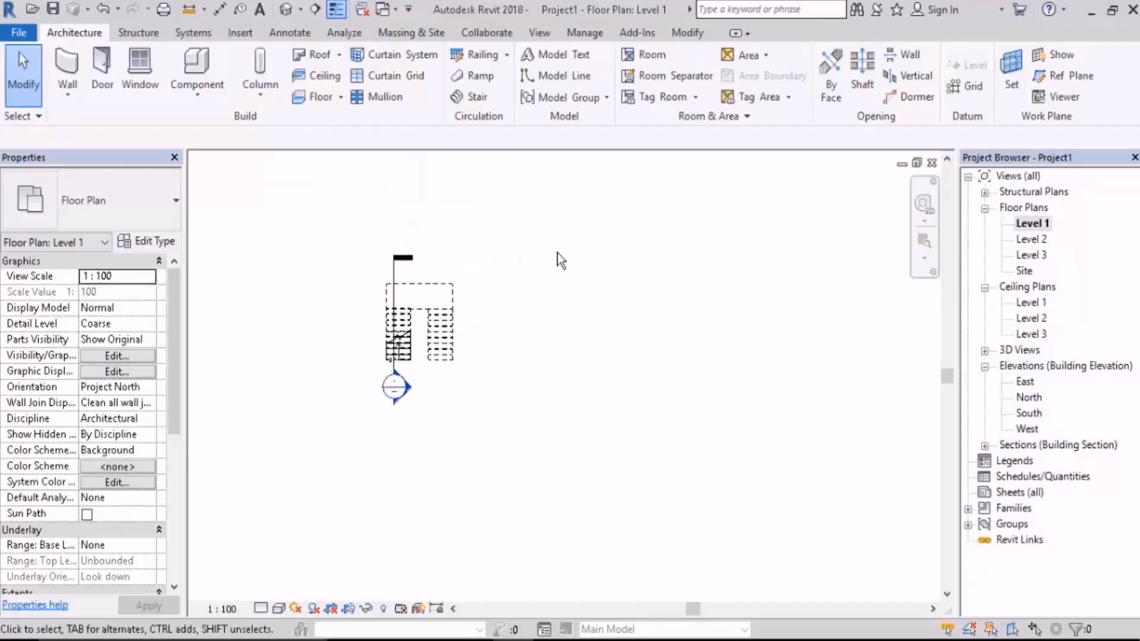
pyautogui.click(472, 100)
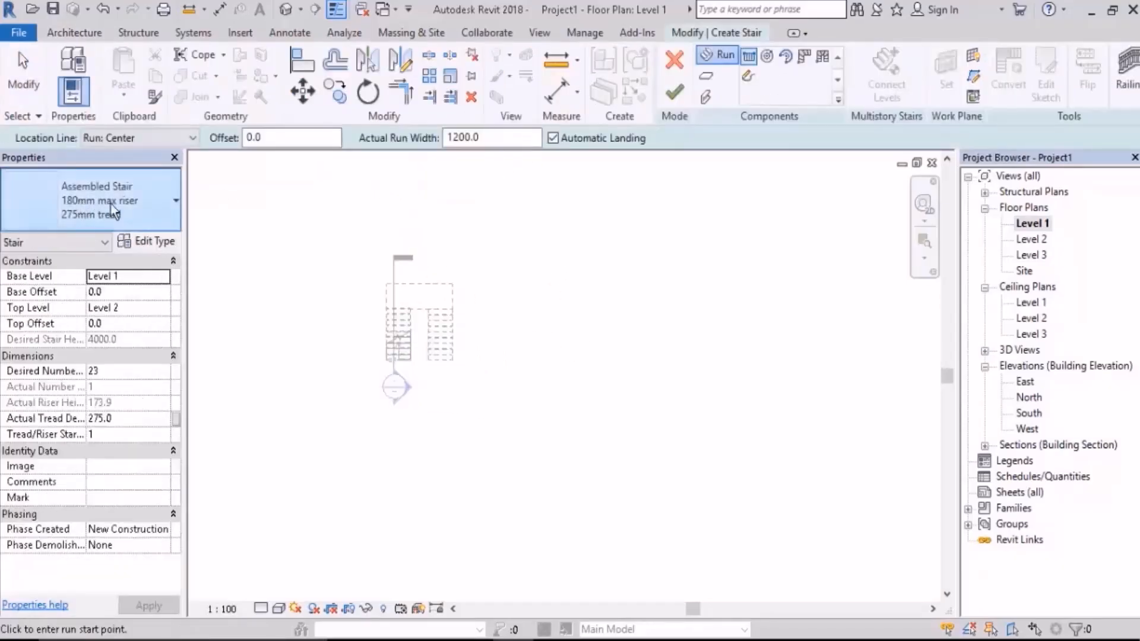
pyautogui.scroll(1, 544, 326)
pyautogui.moveTo(498, 341); pyautogui.dragTo(475, 352, button='middle')
pyautogui.scroll(1, 475, 353)
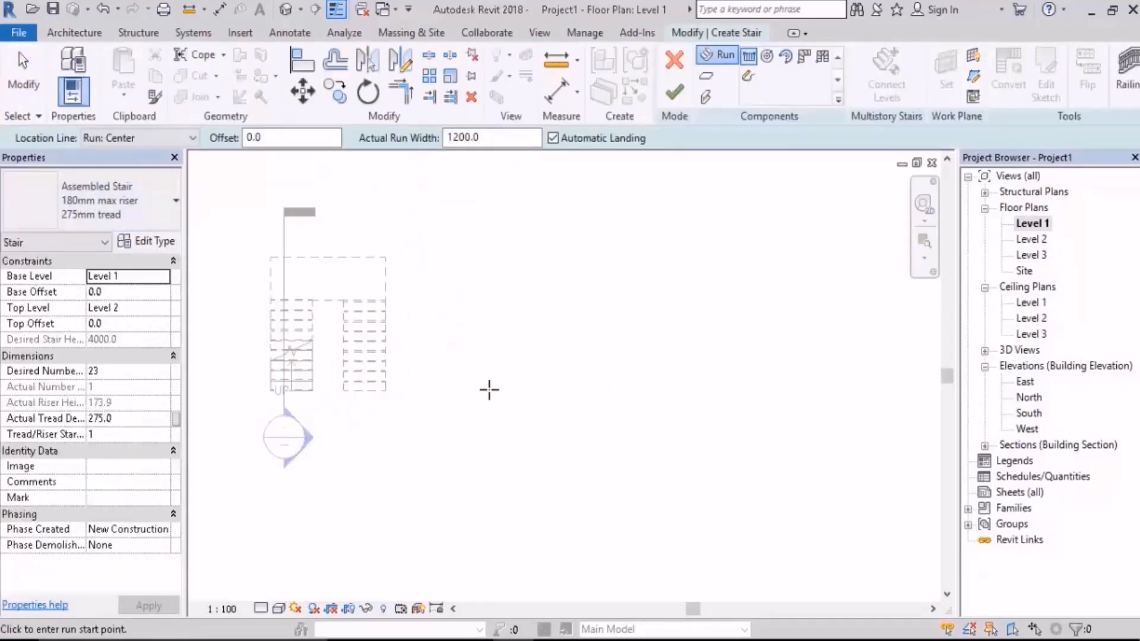
pyautogui.click(486, 390)
pyautogui.click(487, 298)
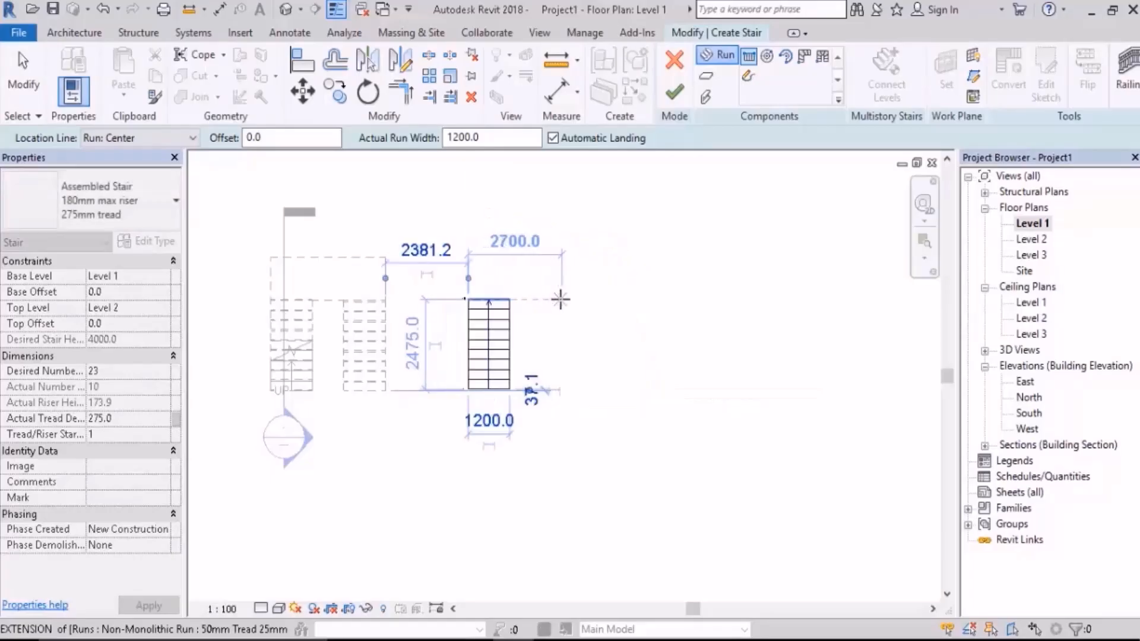
# Step: Draw the second parallel run in the opposite direction with the 13 remaining risers, joined by an automatic landing
pyautogui.click(561, 300)
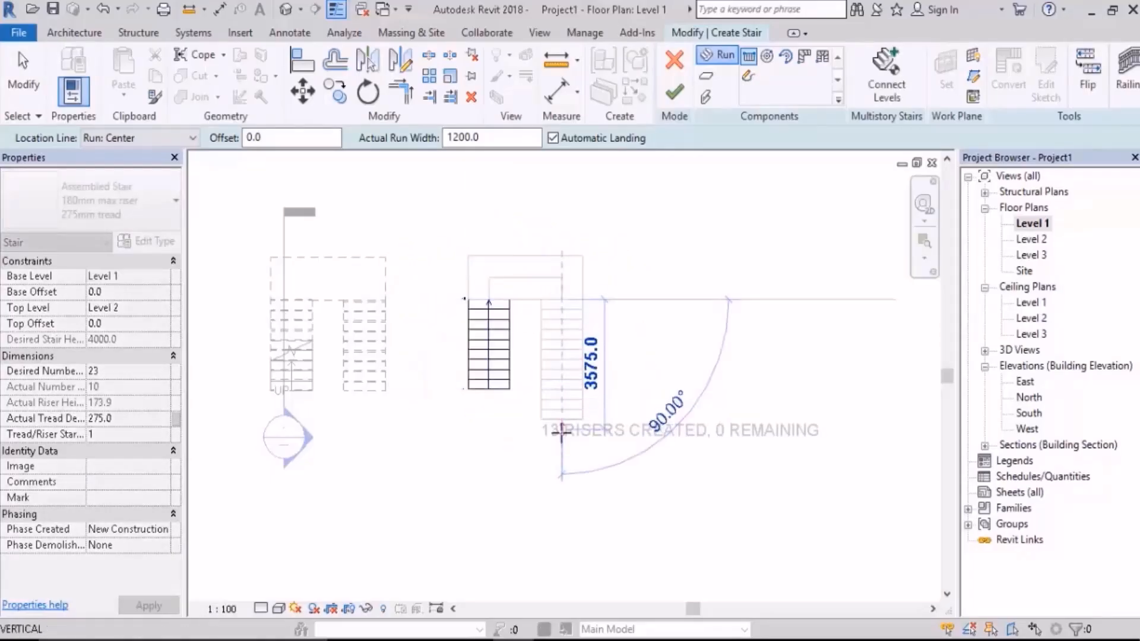
pyautogui.click(563, 427)
pyautogui.scroll(1, 530, 407)
pyautogui.scroll(1, 530, 407)
pyautogui.press('Escape')
# Step: Lengthen the first run by one tread at its starting end and finish the assembled stair
pyautogui.click(465, 369)
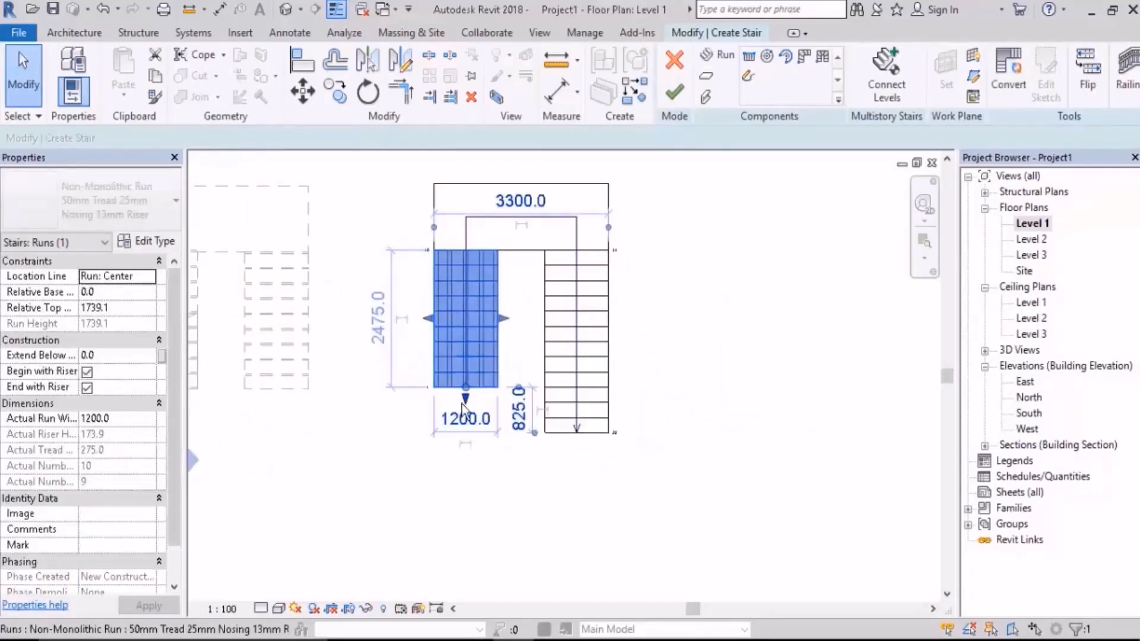
pyautogui.moveTo(467, 416)
pyautogui.mouseDown()
pyautogui.moveTo(466, 430)
pyautogui.moveTo(467, 395)
pyautogui.mouseUp()
pyautogui.scroll(1, 467, 430)
pyautogui.click(650, 468)
pyautogui.scroll(-3, 660, 454)
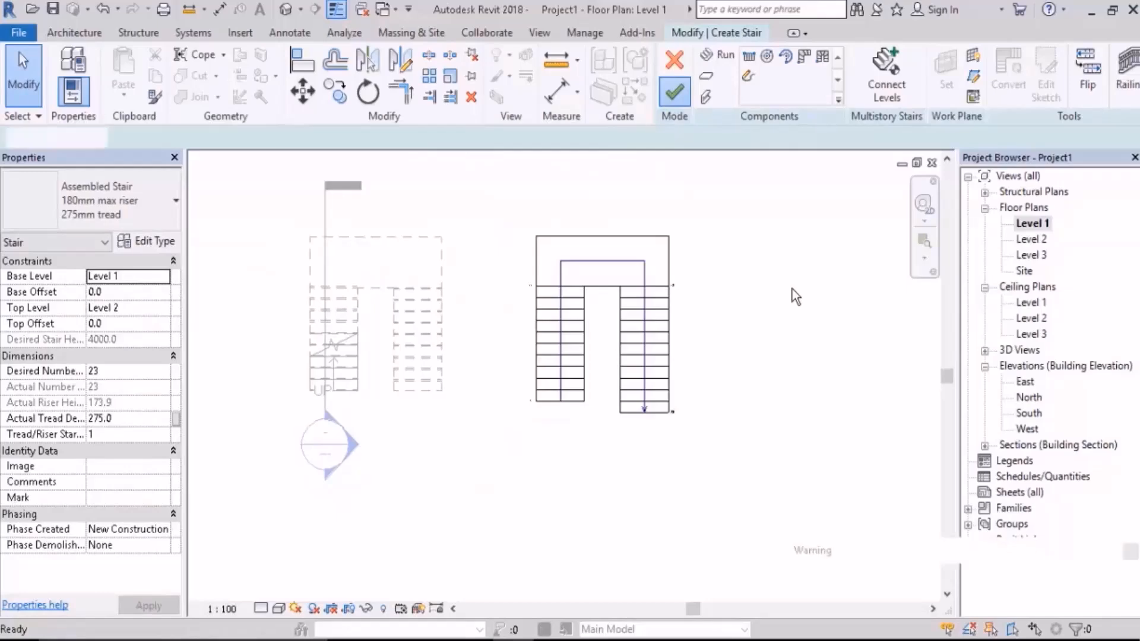
# Step: In the 3D view, select the railings on the new assembled stair and delete them
pyautogui.click(286, 12)
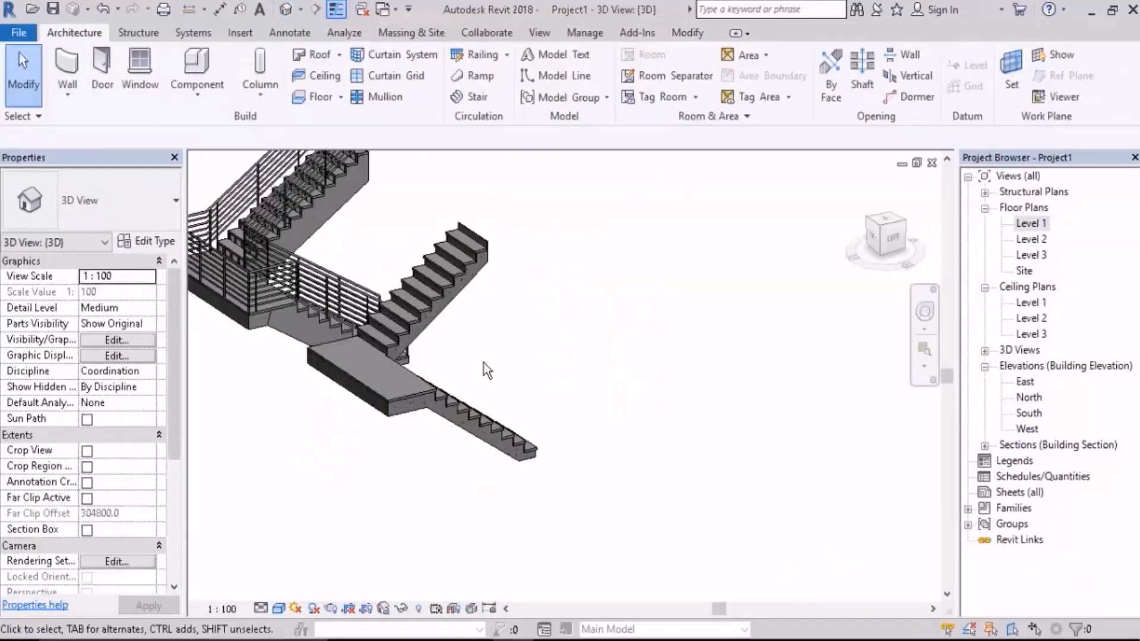
pyautogui.keyDown('shift'); pyautogui.moveTo(484, 369); pyautogui.dragTo(530, 374, button='middle'); pyautogui.keyUp('shift')
pyautogui.moveTo(475, 339); pyautogui.dragTo(575, 224, button='middle')
pyautogui.scroll(2, 575, 222)
pyautogui.moveTo(575, 225); pyautogui.dragTo(466, 206)
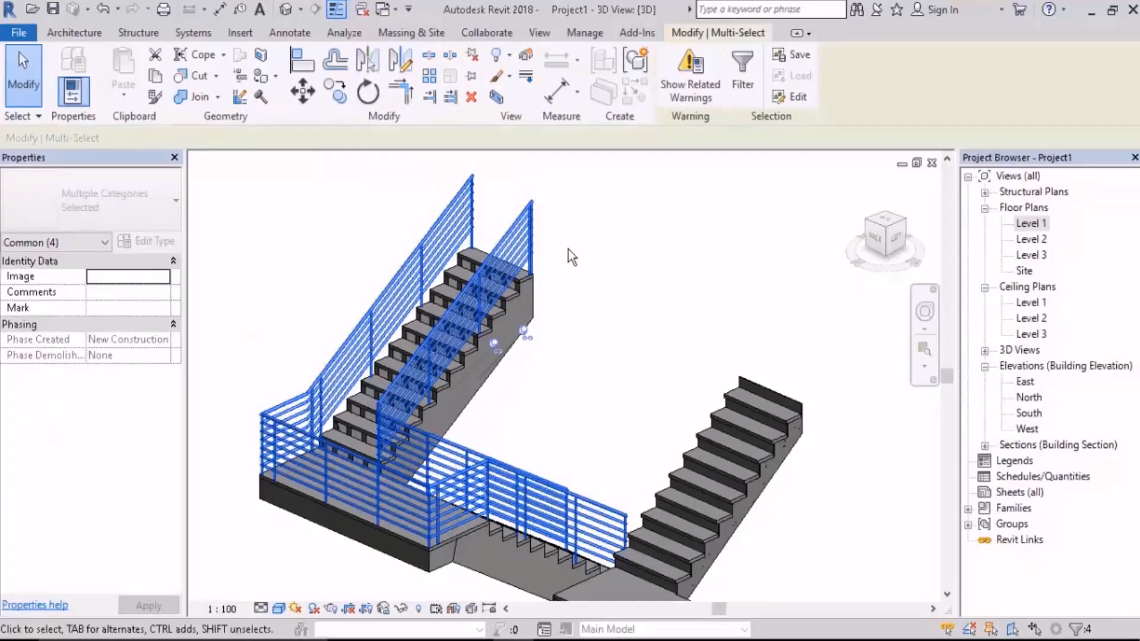
pyautogui.press('Delete')
# Step: Select the assembled stair and turn off Middle Support in its type properties
pyautogui.click(512, 295)
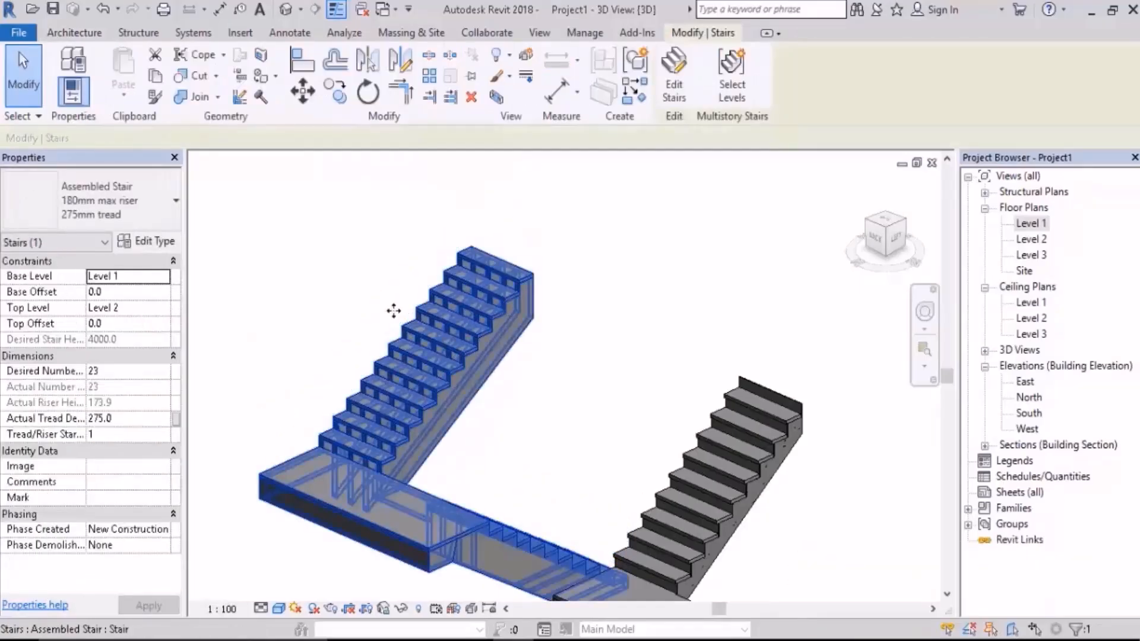
pyautogui.click(152, 241)
pyautogui.scroll(-3, 1059, 294)
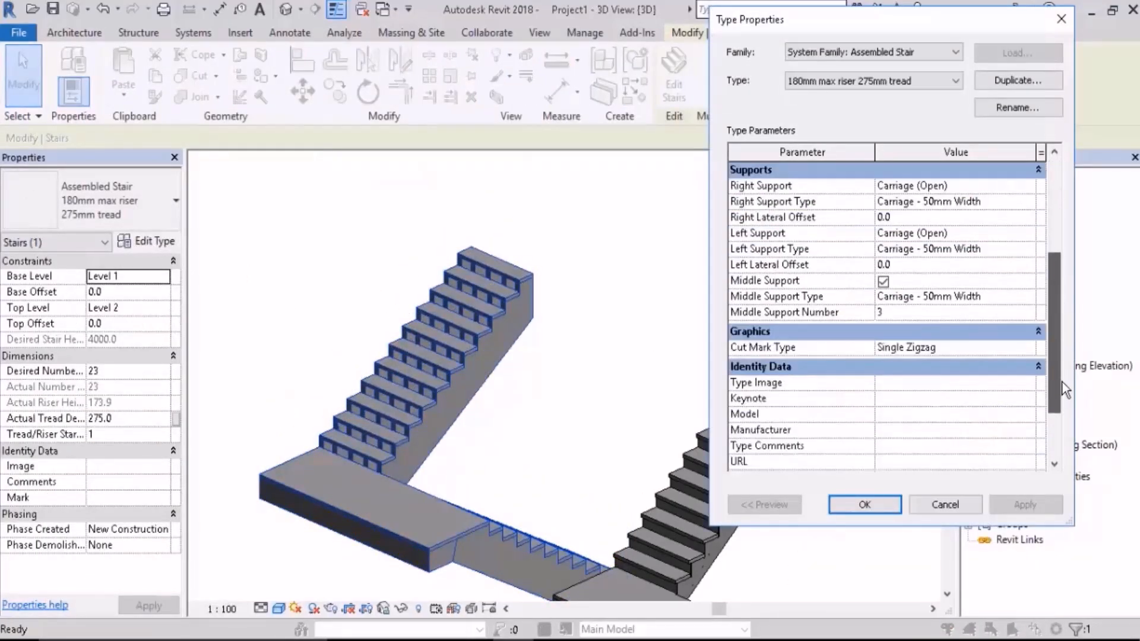
pyautogui.click(884, 282)
# Step: Open the assembled stair's run type properties, turn on Riser, and apply the change
pyautogui.moveTo(1056, 344); pyautogui.dragTo(1039, 255)
pyautogui.click(1029, 271)
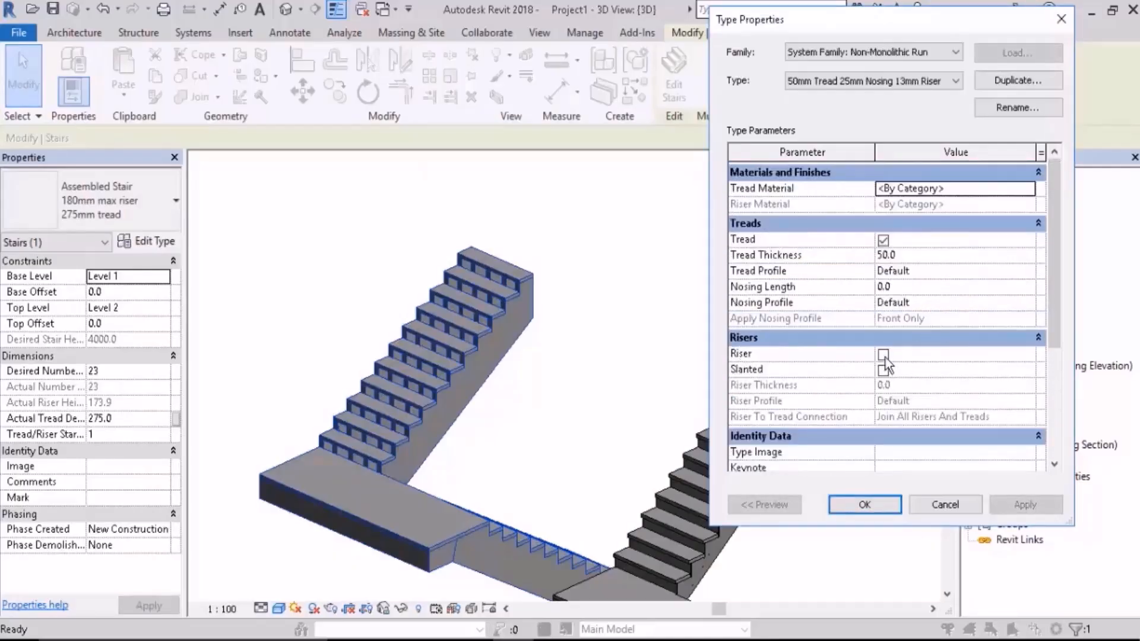
pyautogui.click(883, 354)
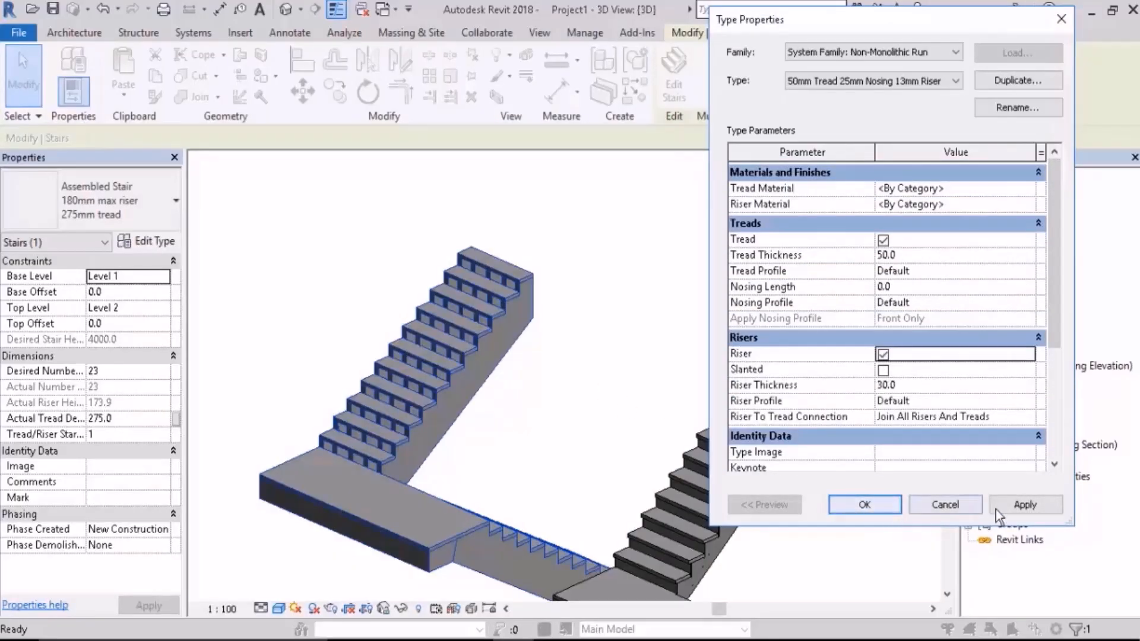
pyautogui.click(1022, 504)
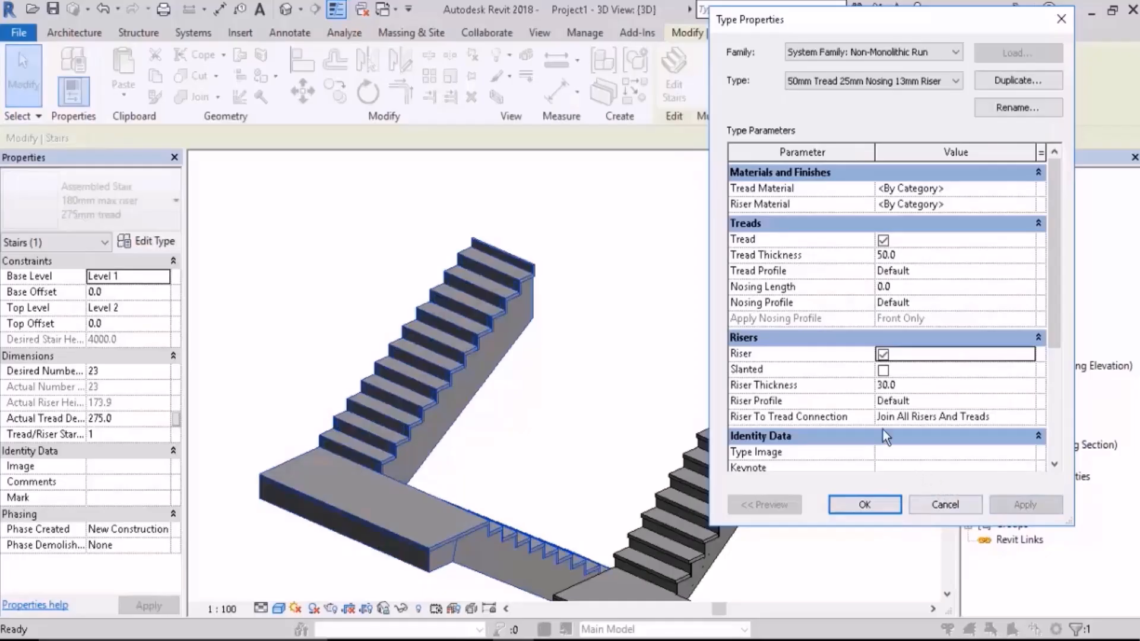
# Step: Accept the run and assembled stair type changes and clear the stair selection
pyautogui.click(887, 504)
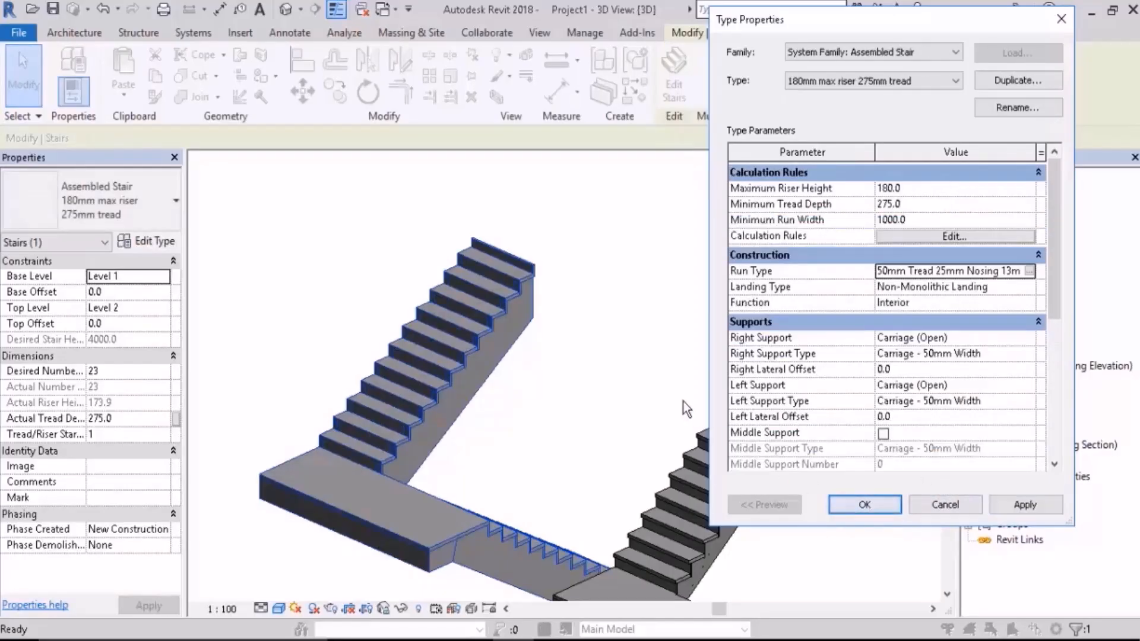
pyautogui.click(885, 503)
pyautogui.click(609, 320)
# Step: Examine the top steps and risers of the assembled stair in 3D, comparing them with the monolithic stair
pyautogui.scroll(-1, 610, 321)
pyautogui.keyDown('shift'); pyautogui.moveTo(610, 321); pyautogui.dragTo(664, 341, button='middle'); pyautogui.keyUp('shift')
pyautogui.scroll(3, 665, 340)
pyautogui.scroll(2, 627, 311)
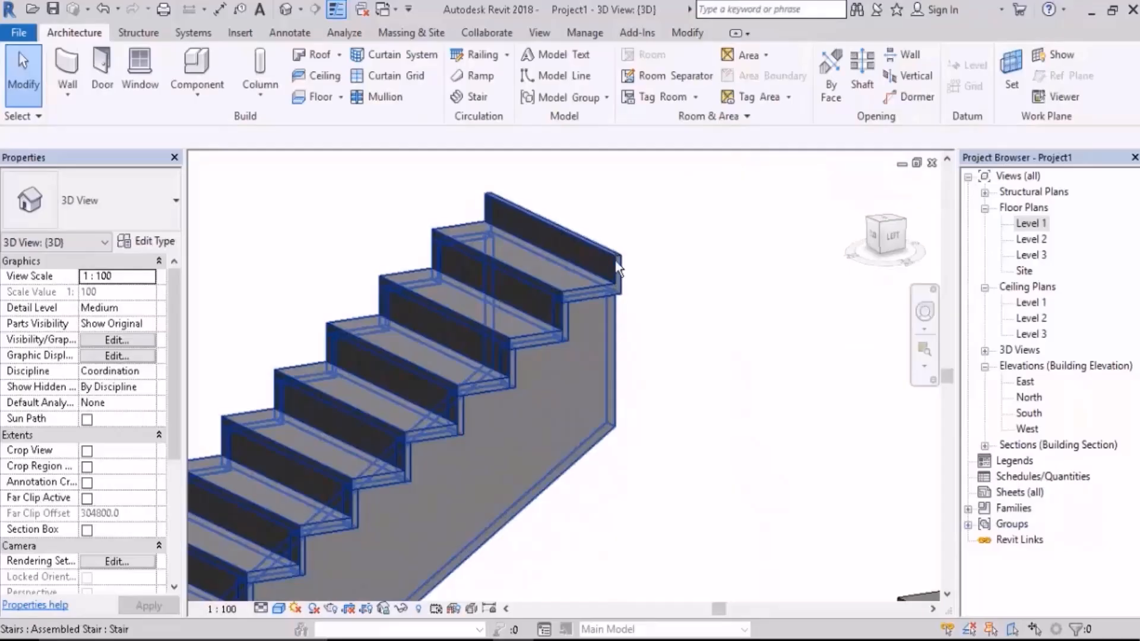
pyautogui.scroll(-4, 504, 248)
pyautogui.scroll(2, 776, 384)
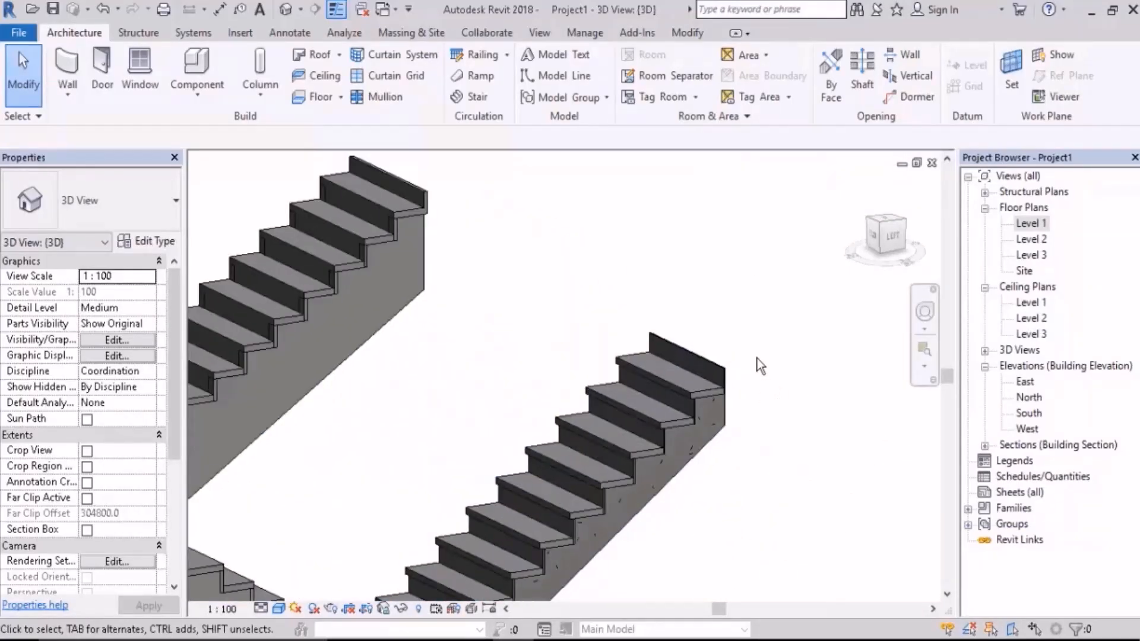
pyautogui.scroll(-2, 748, 404)
pyautogui.keyDown('shift'); pyautogui.moveTo(748, 404); pyautogui.dragTo(752, 435, button='middle'); pyautogui.keyUp('shift')
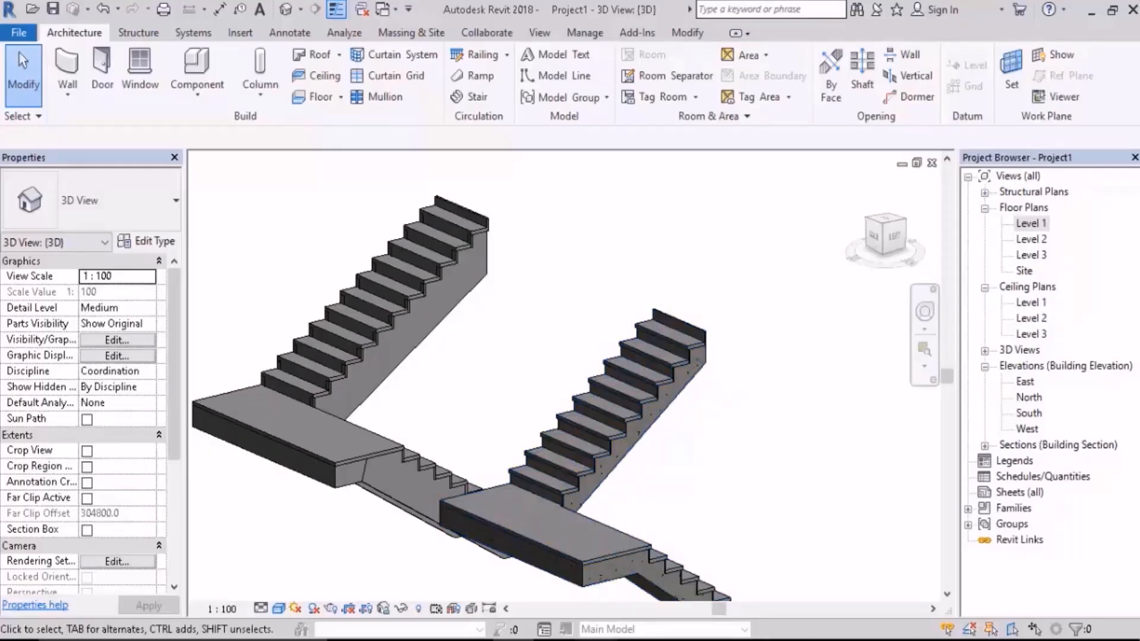
pyautogui.keyDown('shift'); pyautogui.moveTo(740, 333); pyautogui.dragTo(740, 333, button='middle'); pyautogui.keyUp('shift')
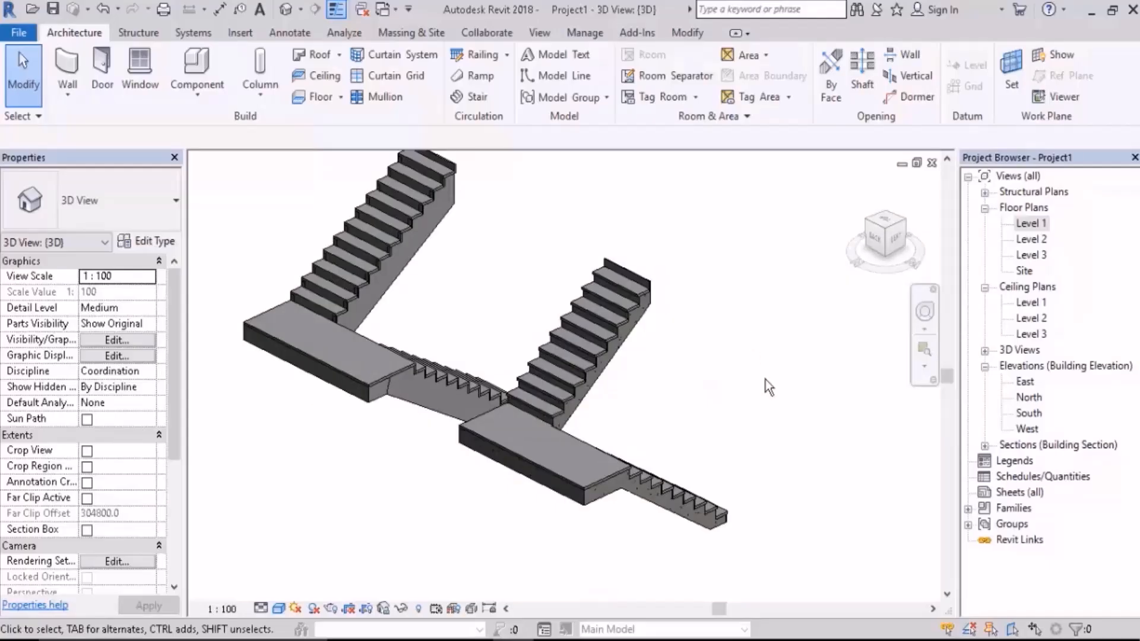
# Step: In the Section 1 view, edit the monolithic stair and turn off End with Riser for its upper run
pyautogui.doubleClick(1035, 447)
pyautogui.doubleClick(1040, 460)
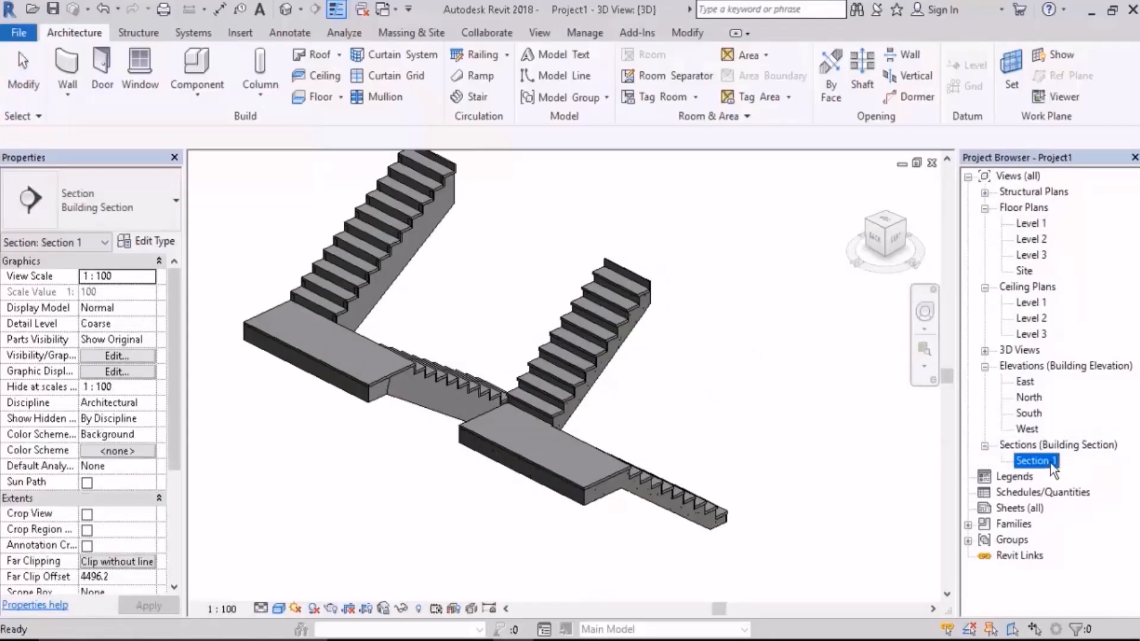
pyautogui.scroll(-3, 716, 436)
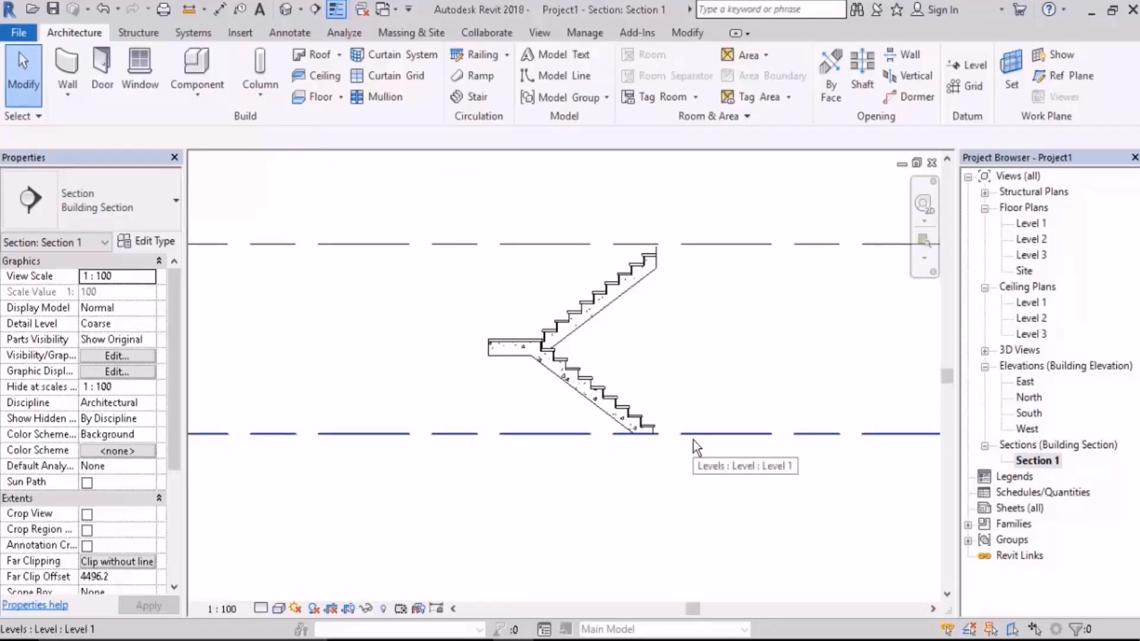
pyautogui.scroll(3, 665, 333)
pyautogui.click(624, 237)
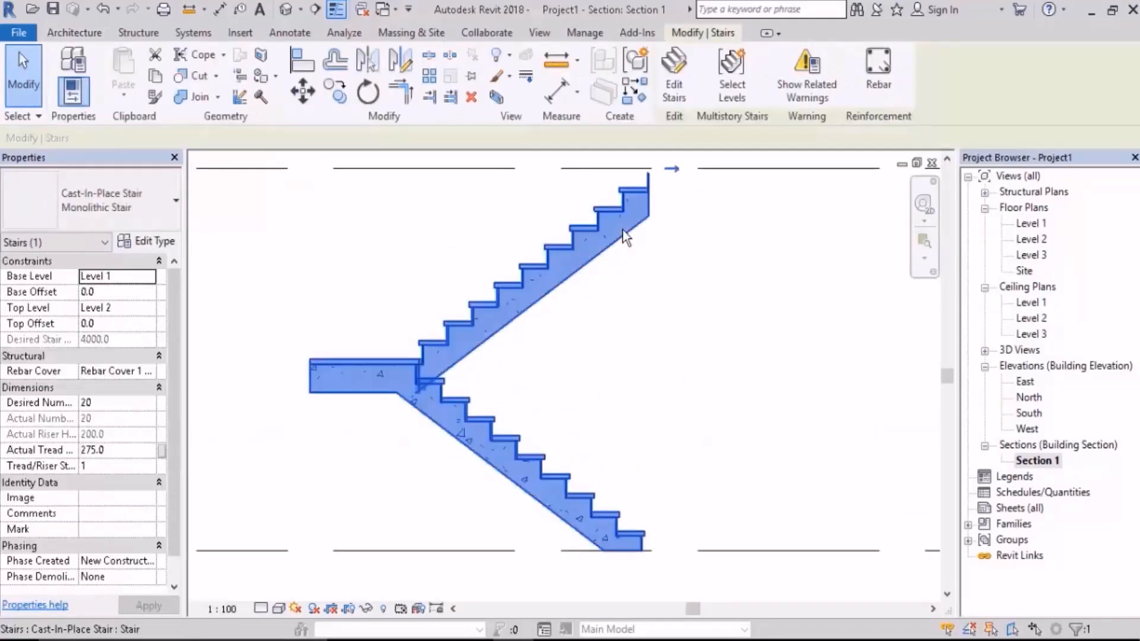
pyautogui.click(683, 99)
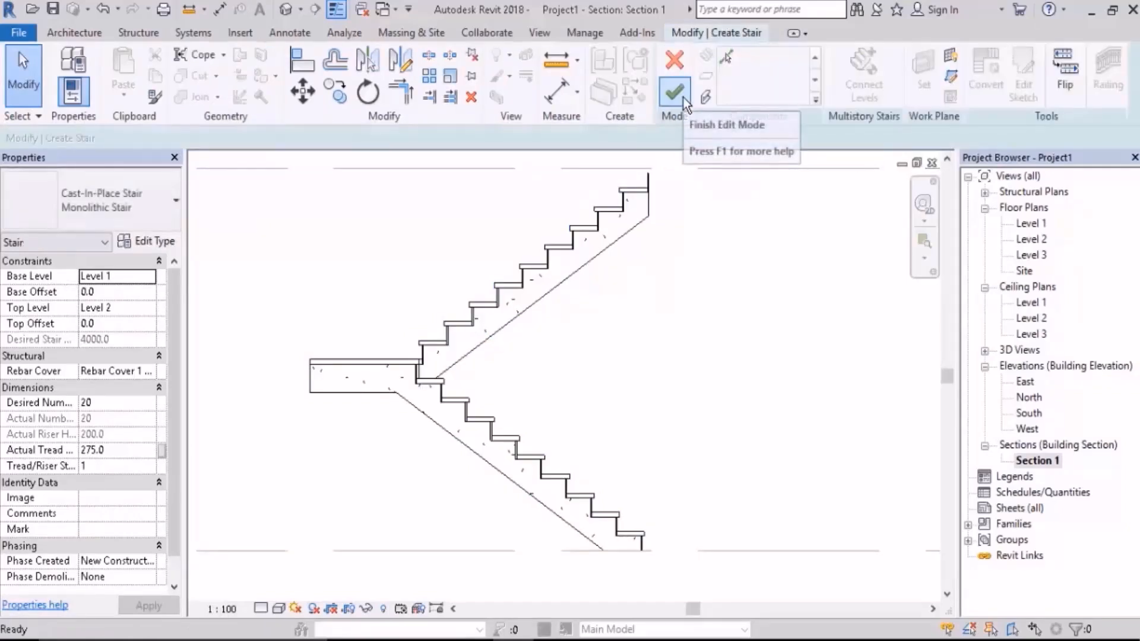
pyautogui.click(647, 223)
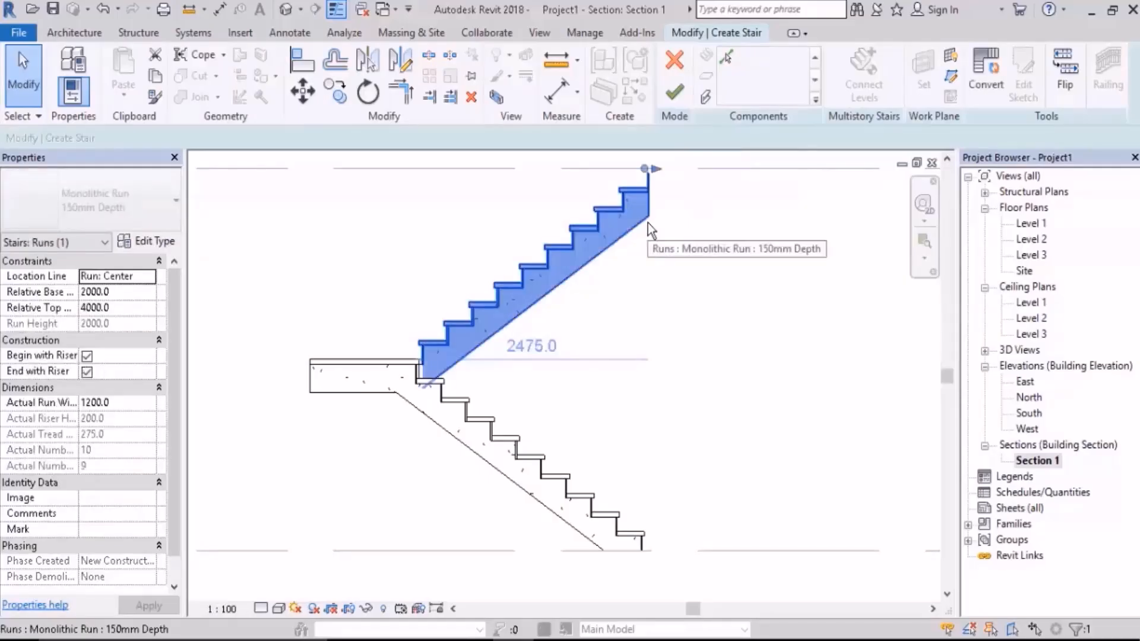
pyautogui.click(87, 372)
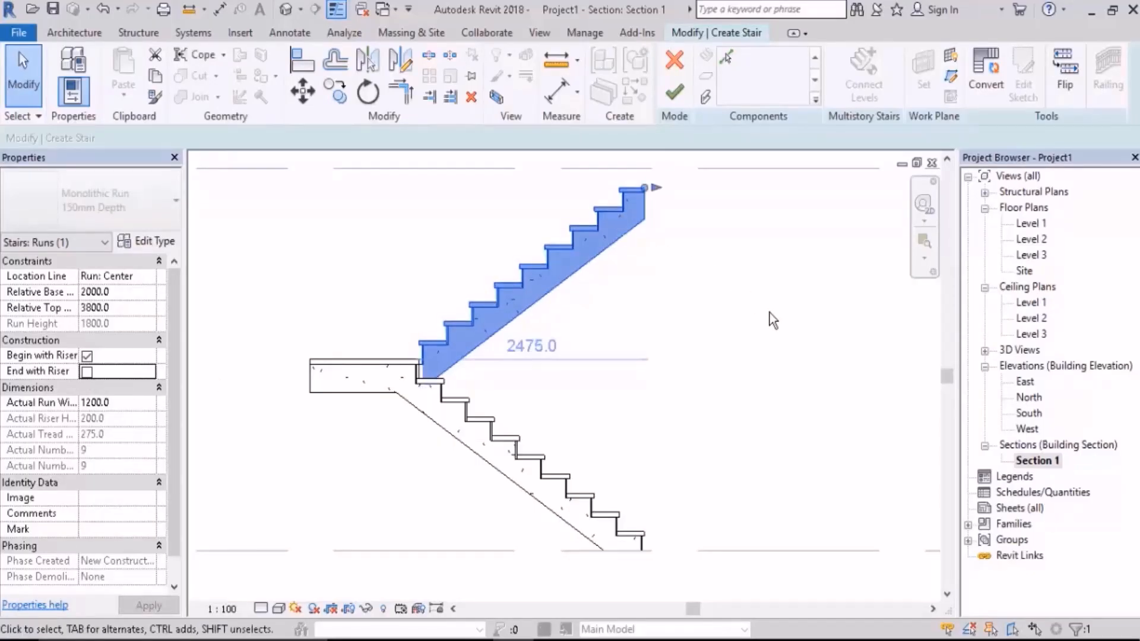
pyautogui.click(743, 295)
# Step: Examine the upper run's top end in Section 1 and its riser numbering in the Level 1 floor plan
pyautogui.moveTo(706, 249); pyautogui.dragTo(705, 333, button='middle')
pyautogui.moveTo(656, 286); pyautogui.dragTo(654, 273, button='middle')
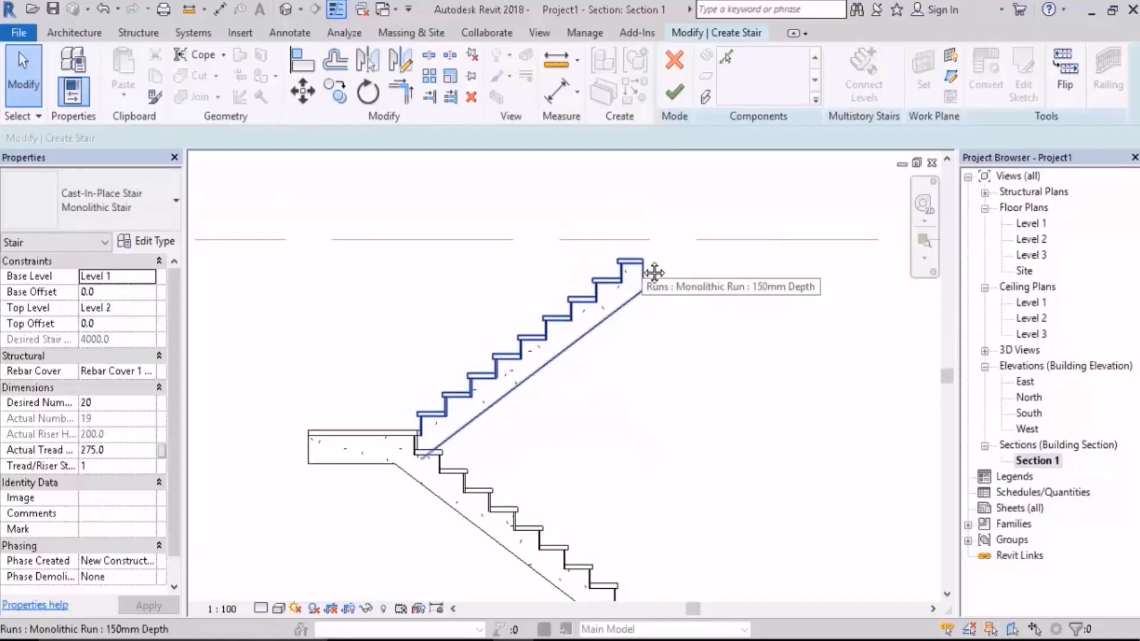
pyautogui.scroll(-3, 647, 263)
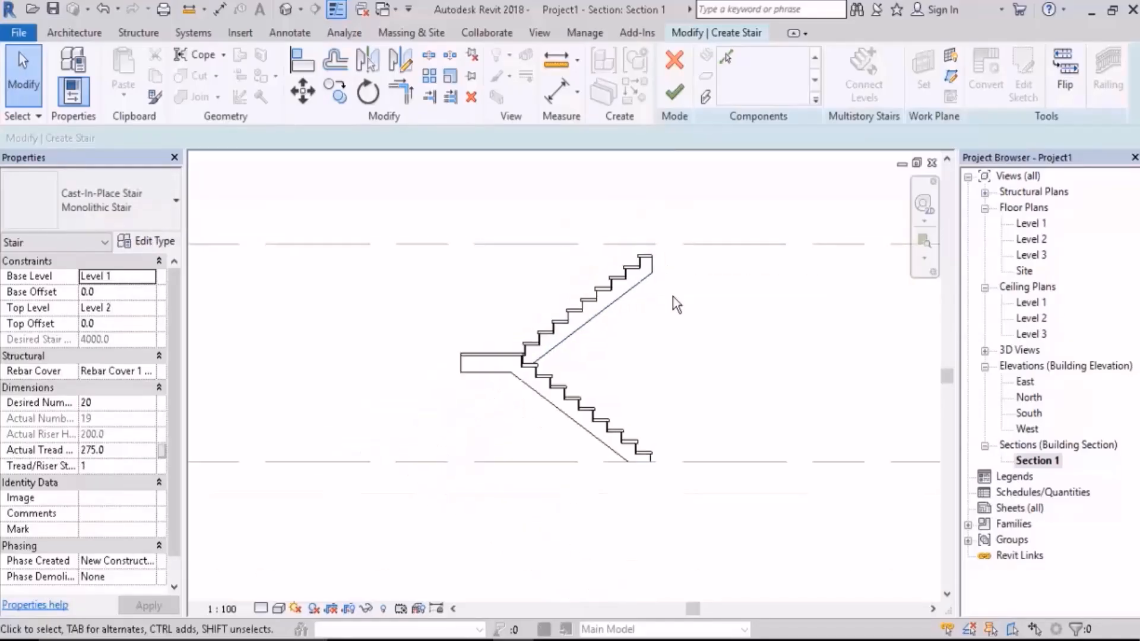
pyautogui.moveTo(676, 300); pyautogui.dragTo(664, 302, button='middle')
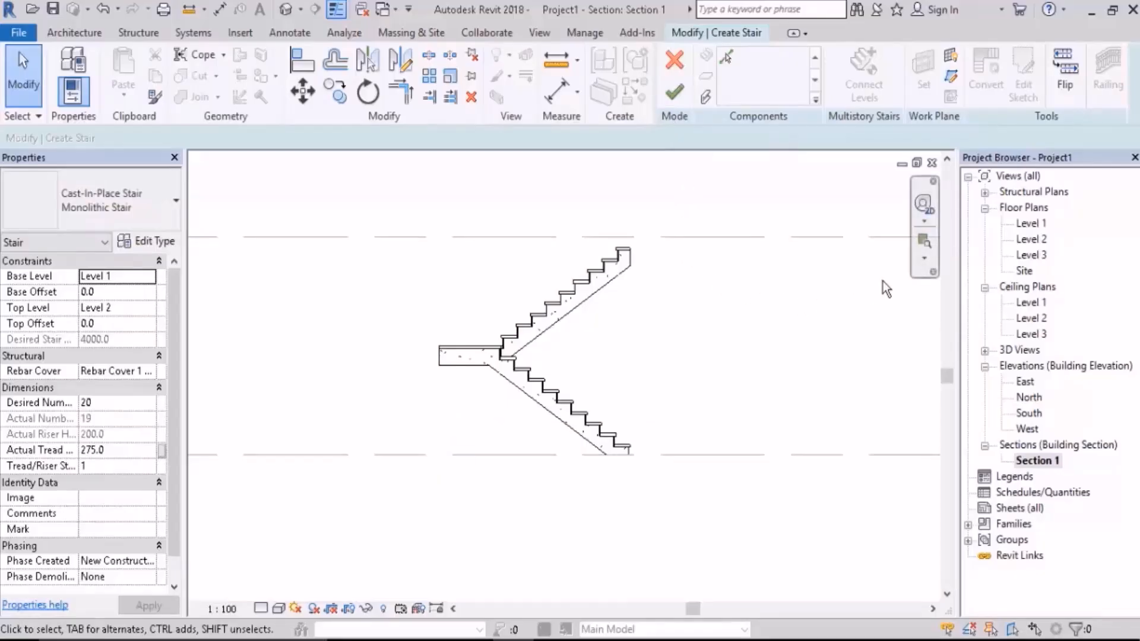
pyautogui.doubleClick(1033, 224)
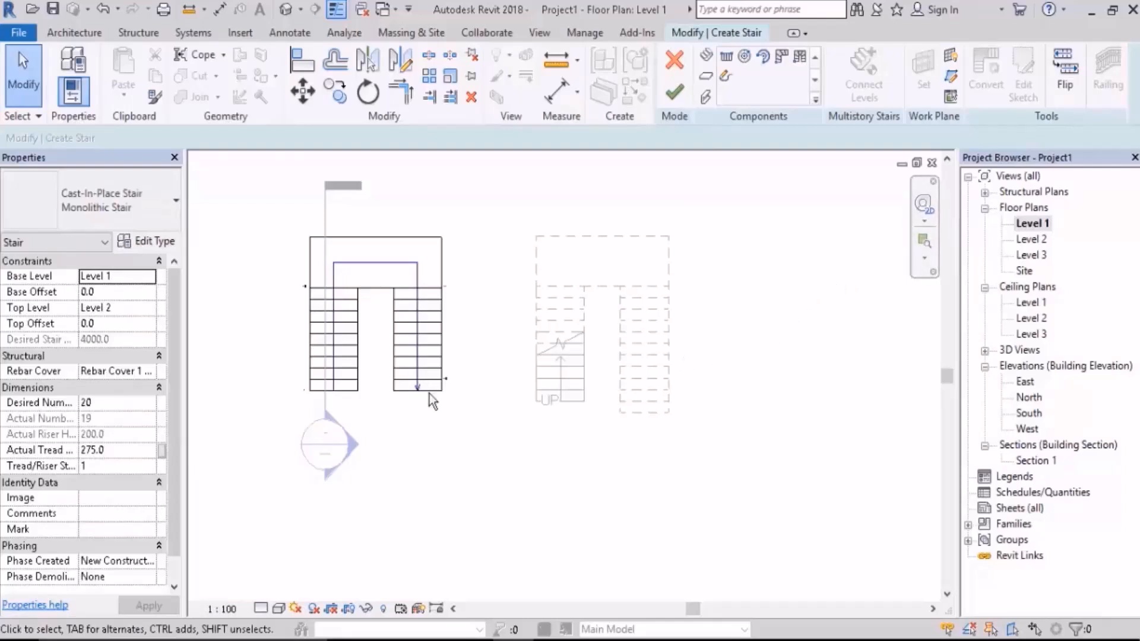
pyautogui.moveTo(413, 380); pyautogui.dragTo(590, 425, button='middle')
pyautogui.scroll(3, 590, 425)
pyautogui.scroll(2, 590, 426)
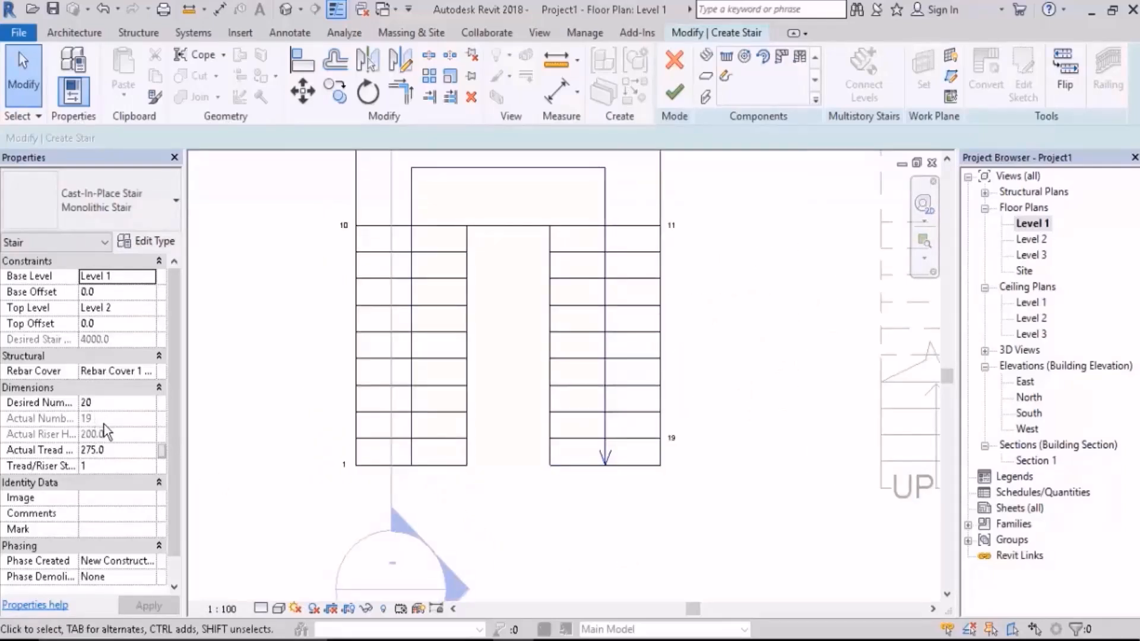
pyautogui.moveTo(737, 426); pyautogui.dragTo(715, 391, button='middle')
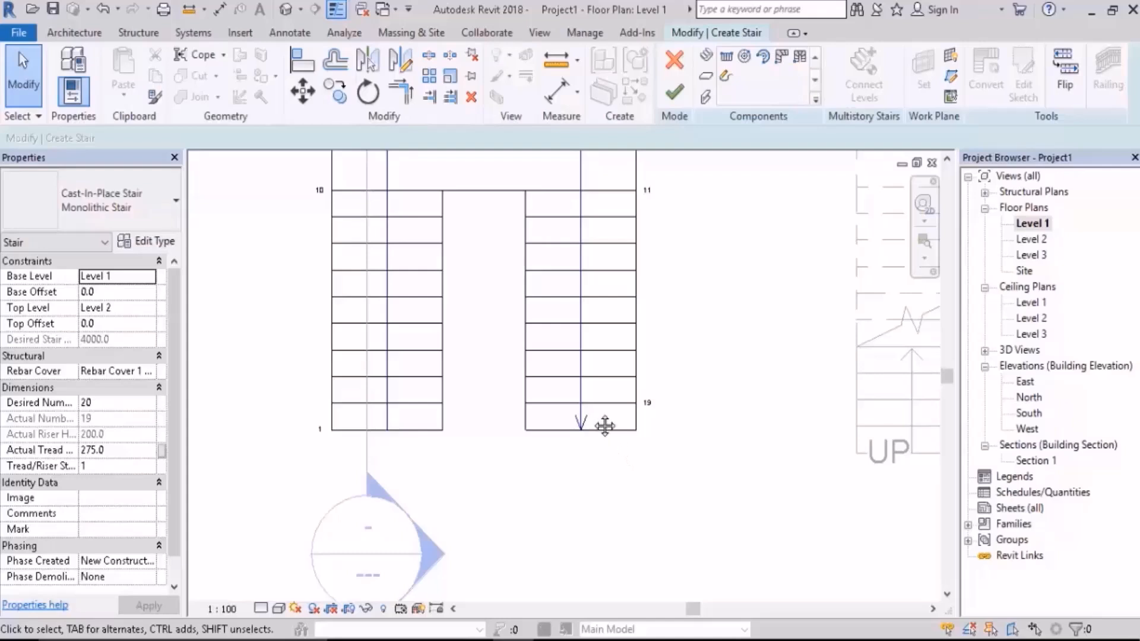
# Step: Lengthen the monolithic stair's second run by one tread at its upper end in plan
pyautogui.scroll(4, 604, 426)
pyautogui.click(568, 382)
pyautogui.moveTo(528, 440); pyautogui.dragTo(640, 410, button='middle')
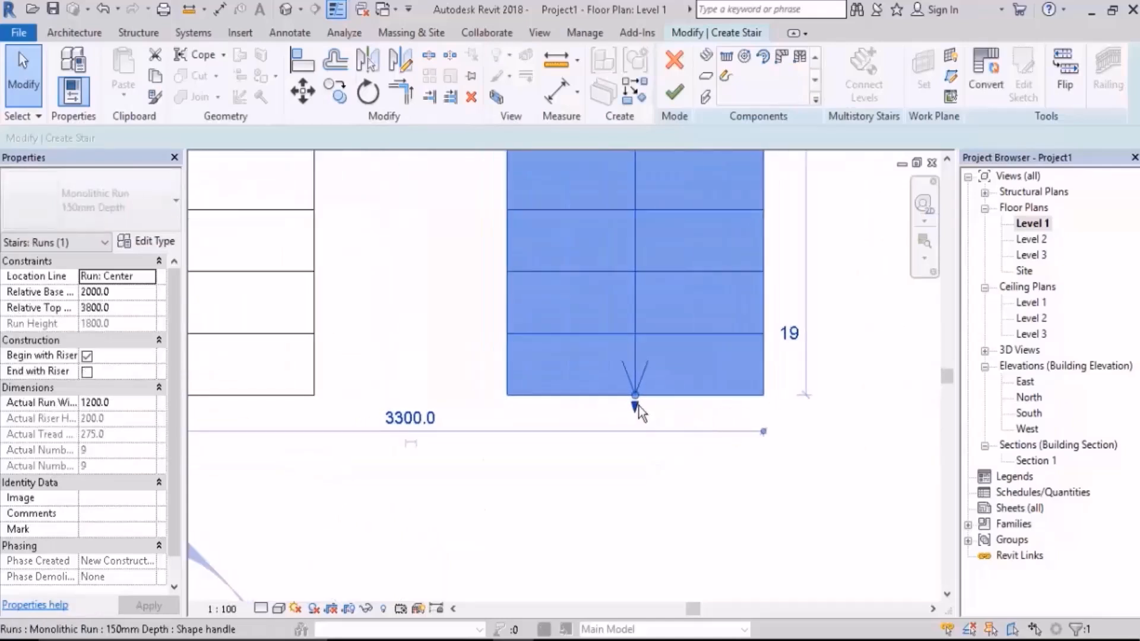
pyautogui.moveTo(636, 407); pyautogui.dragTo(746, 483)
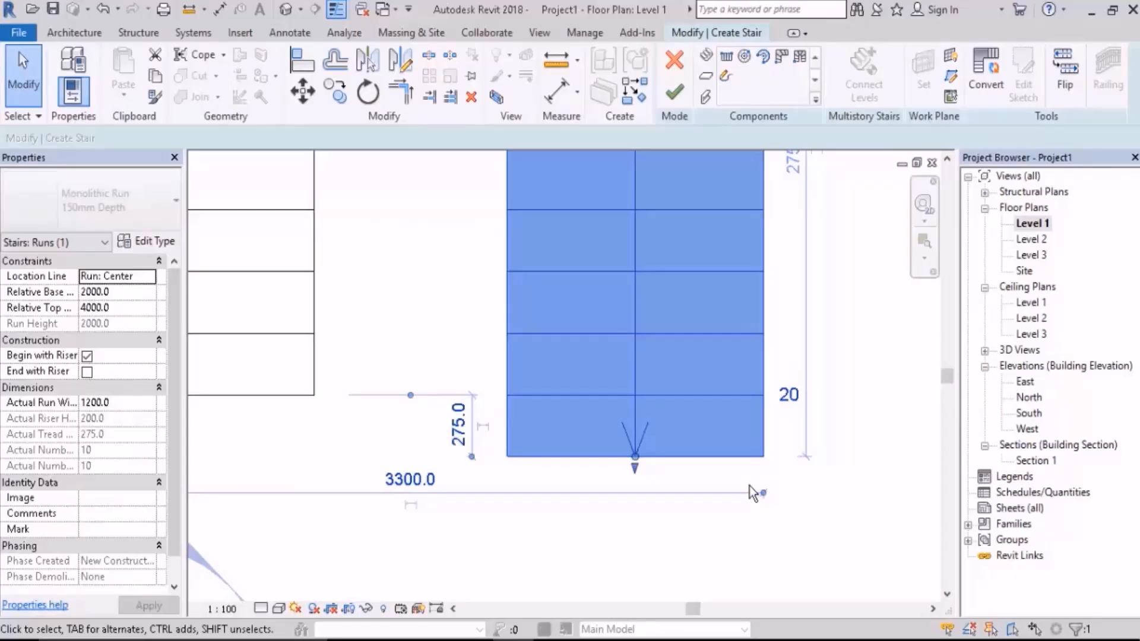
pyautogui.click(850, 499)
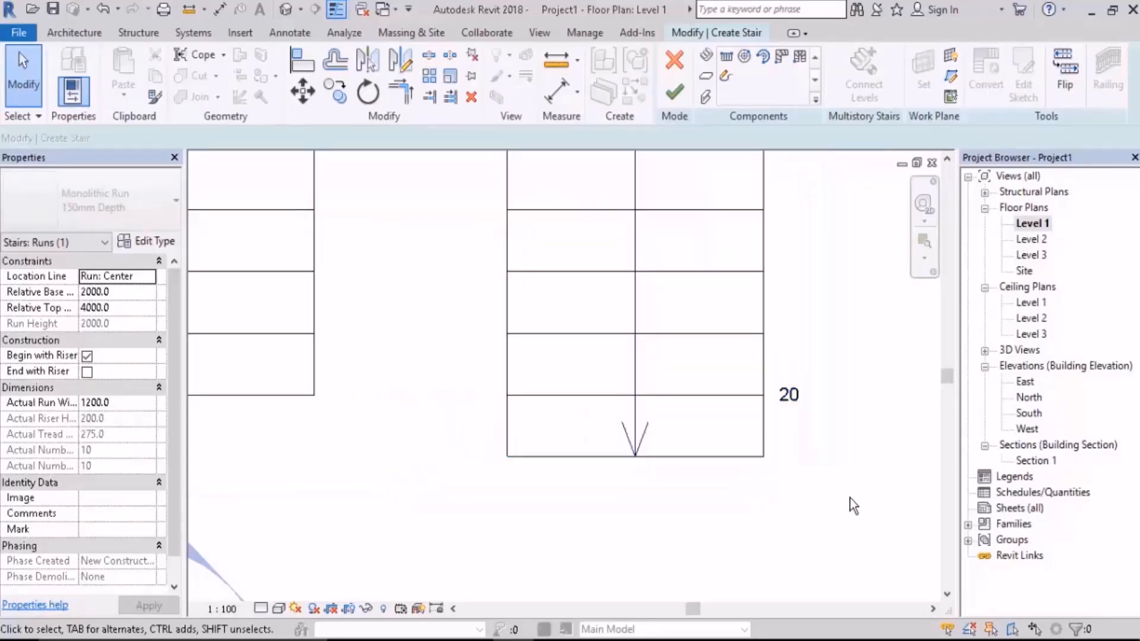
# Step: Examine how the extended upper run meets Level 2 in the Section 1 view
pyautogui.doubleClick(1049, 461)
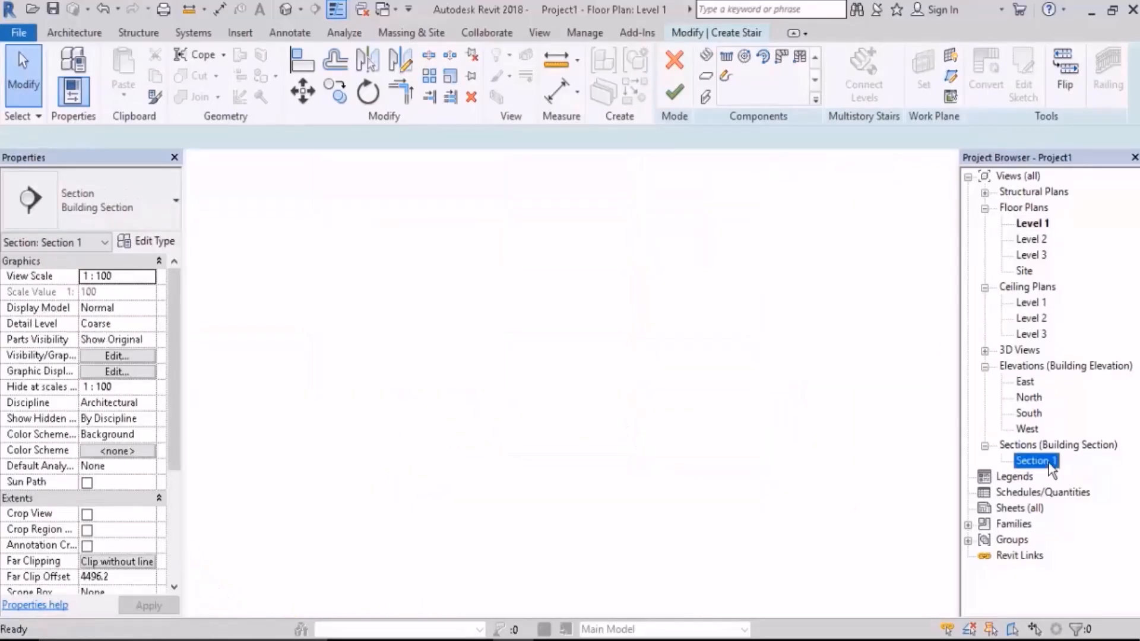
pyautogui.scroll(3, 644, 266)
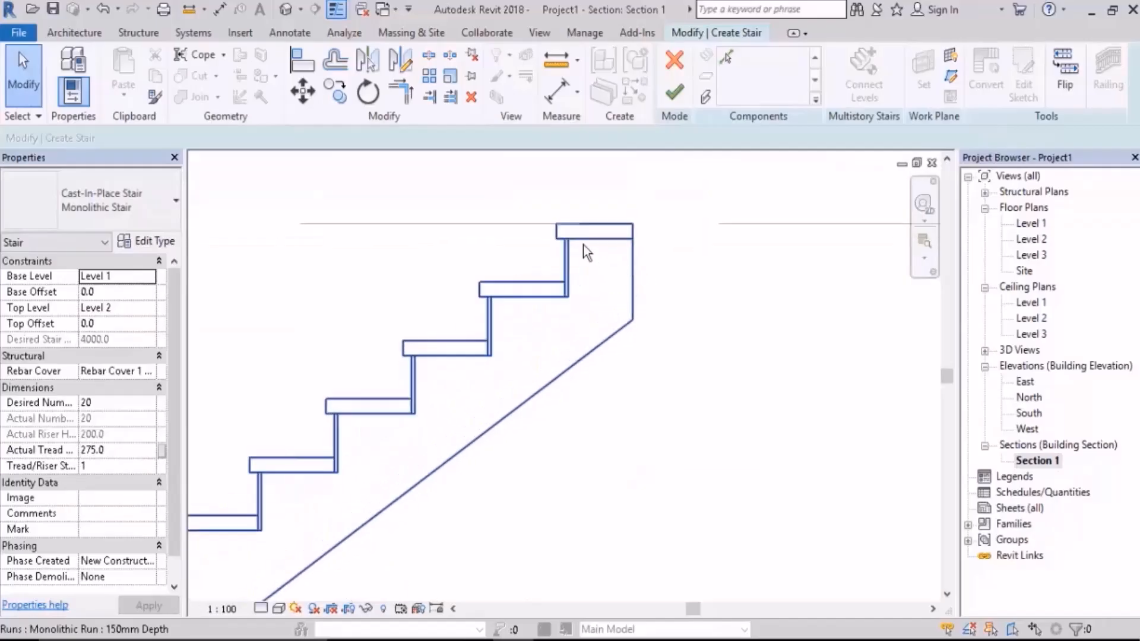
pyautogui.scroll(-2, 664, 267)
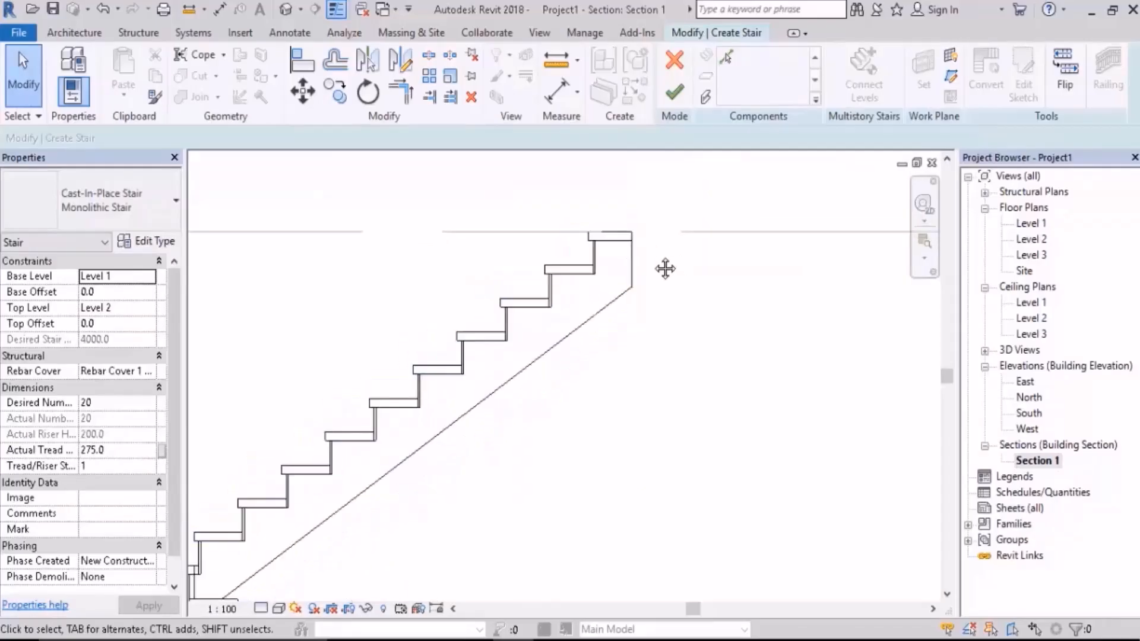
pyautogui.moveTo(664, 268); pyautogui.dragTo(452, 252, button='middle')
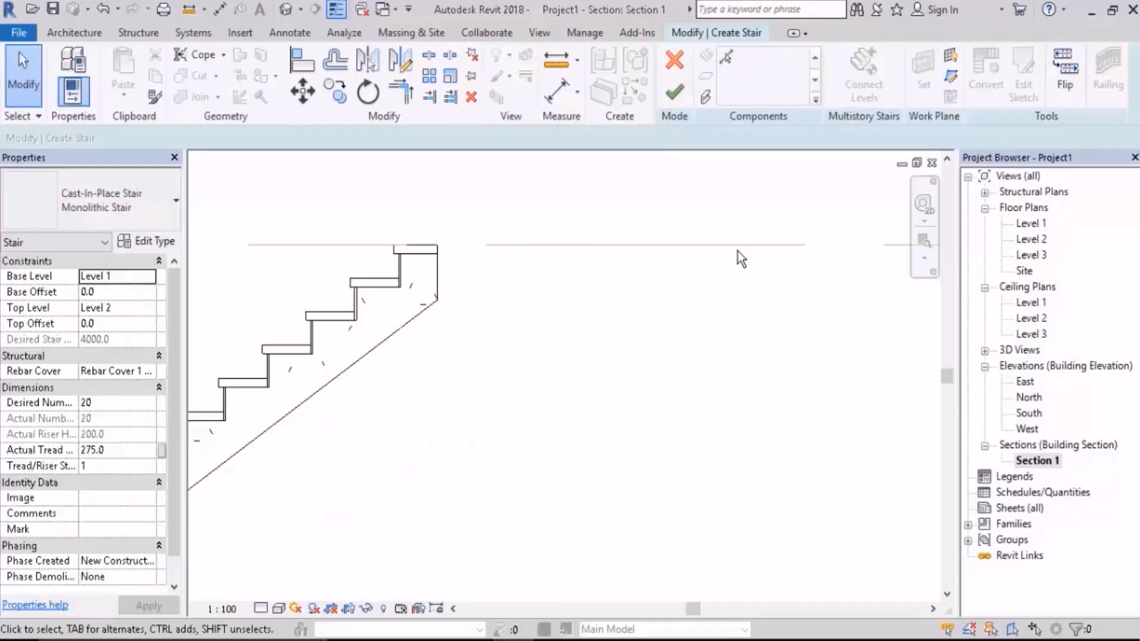
pyautogui.scroll(2, 481, 279)
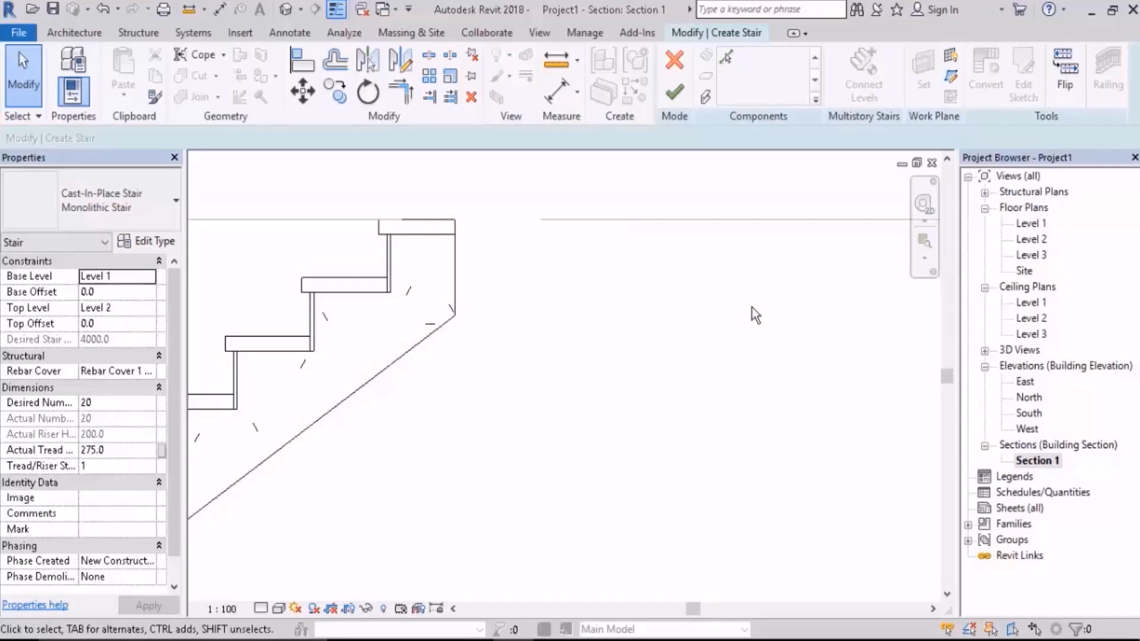
pyautogui.scroll(-4, 752, 307)
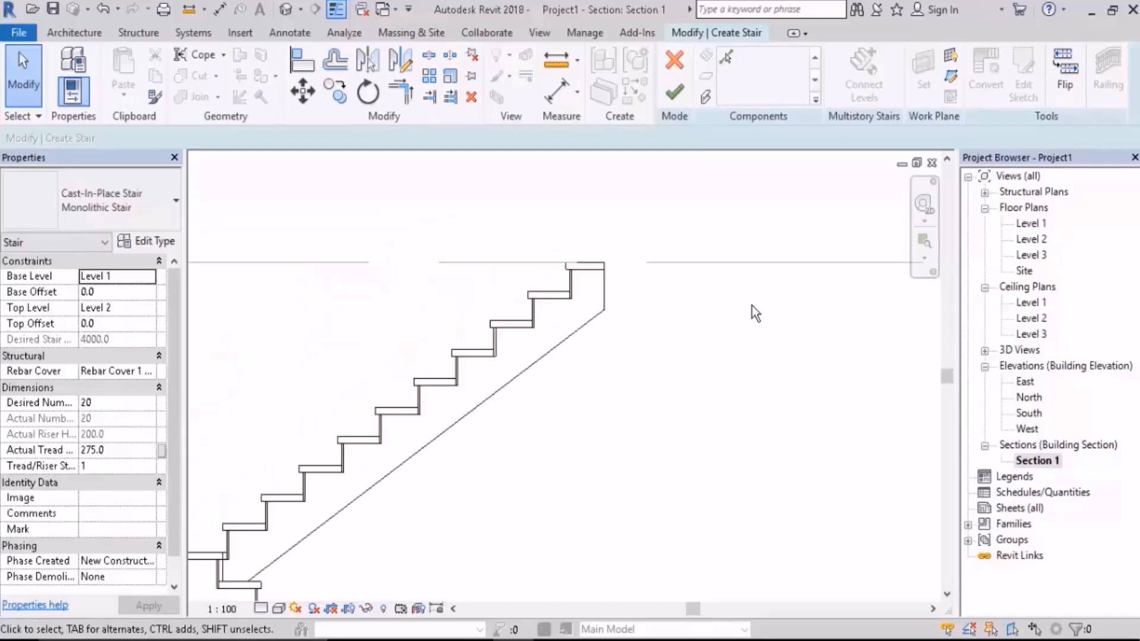
# Step: In the Level 1 floor plan, shorten the second run by one tread at its upper end
pyautogui.doubleClick(1041, 223)
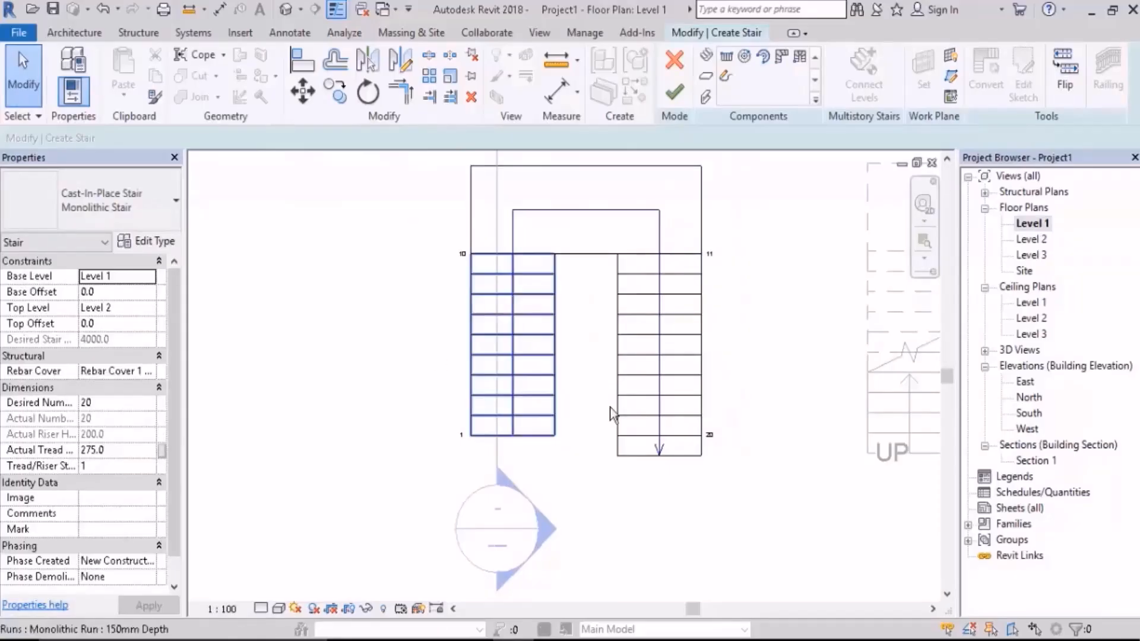
pyautogui.scroll(3, 683, 440)
pyautogui.click(649, 463)
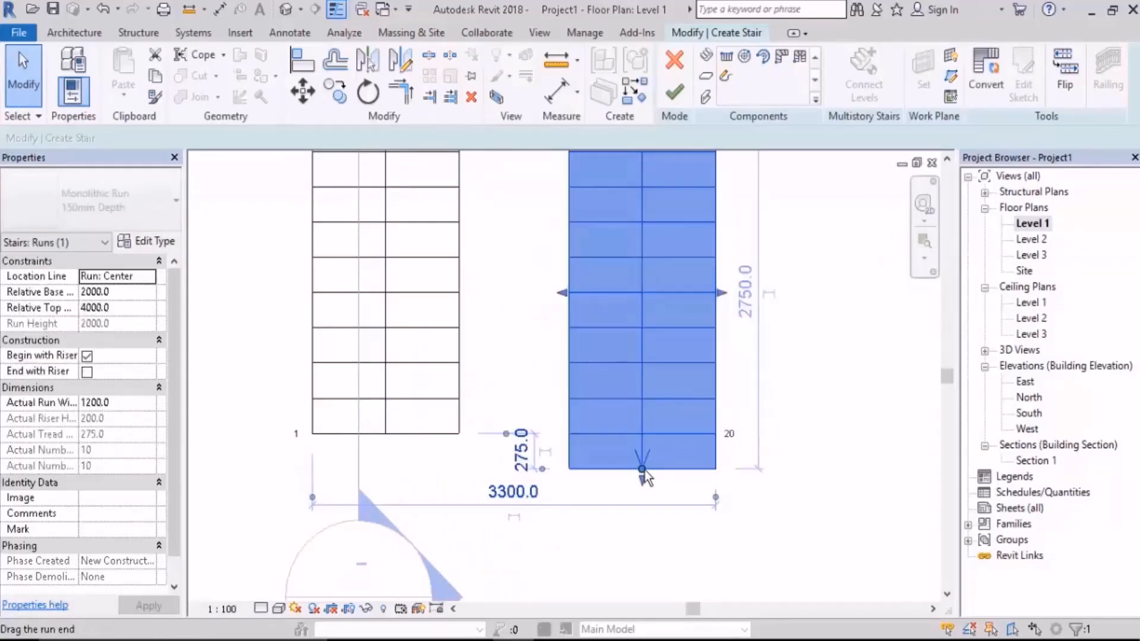
pyautogui.moveTo(642, 469); pyautogui.dragTo(642, 434)
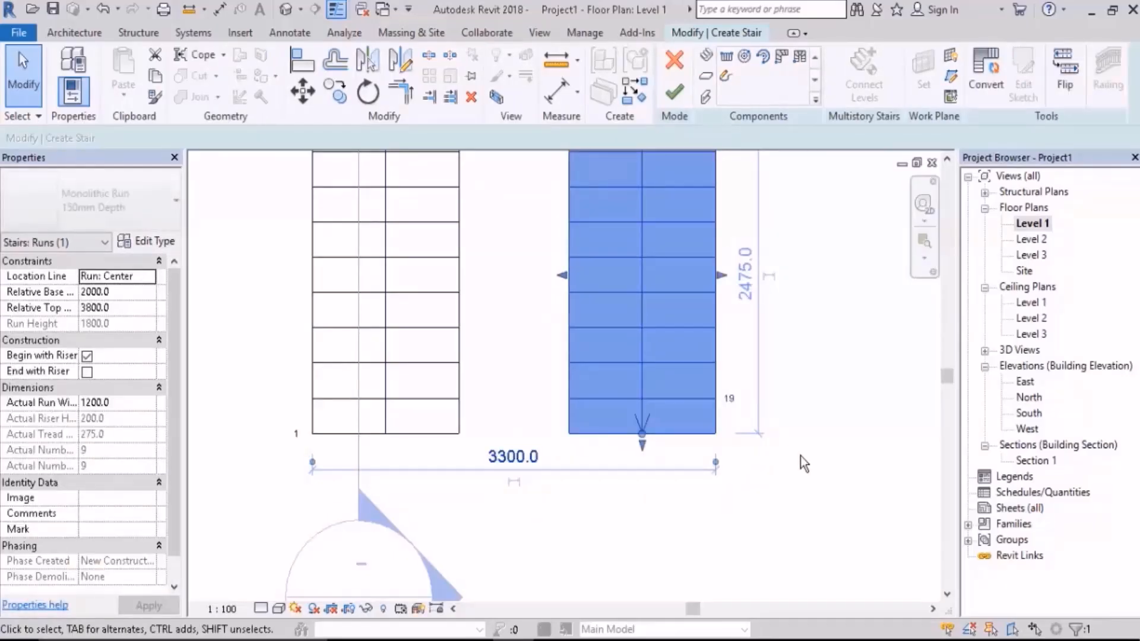
# Step: Convert the monolithic stair's second run to a custom sketch-based component and open its sketch for editing
pyautogui.click(990, 89)
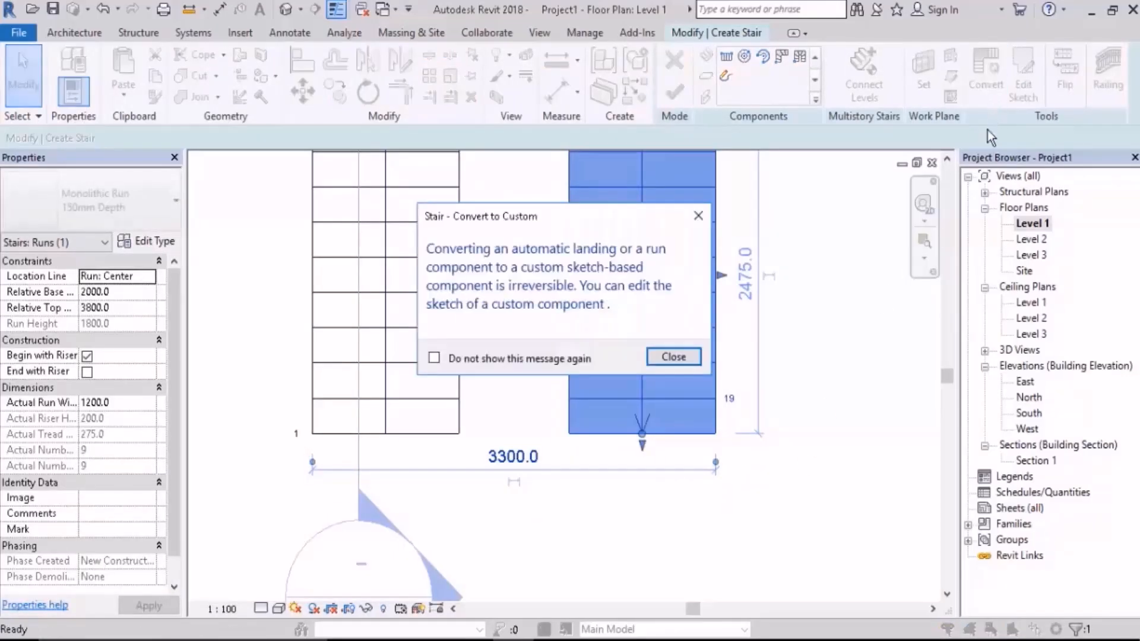
pyautogui.click(673, 357)
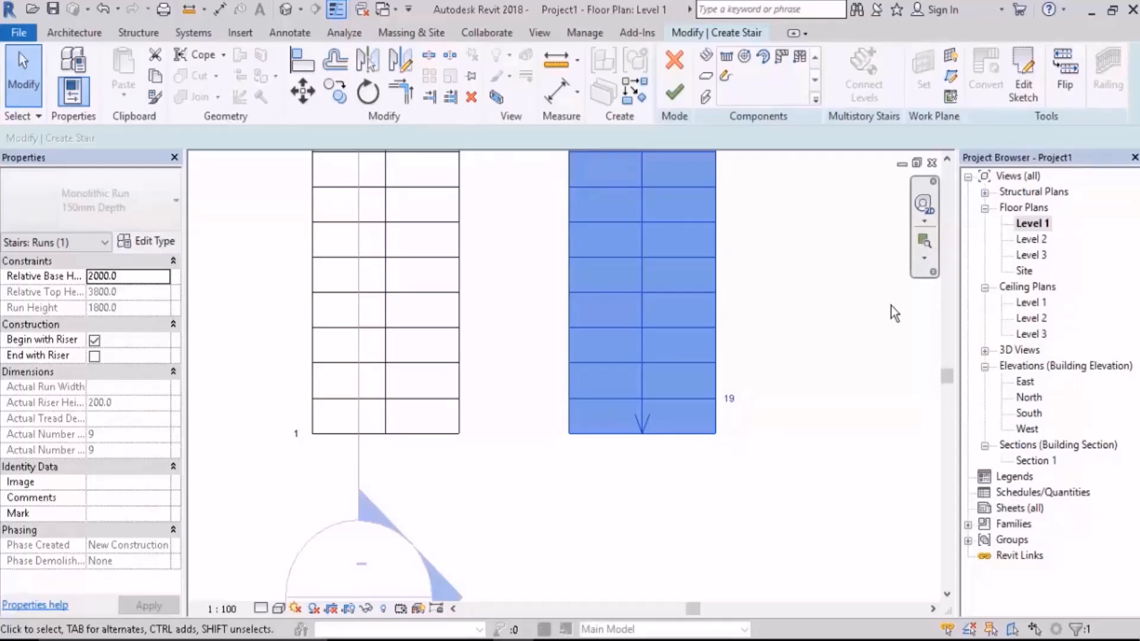
pyautogui.click(1023, 86)
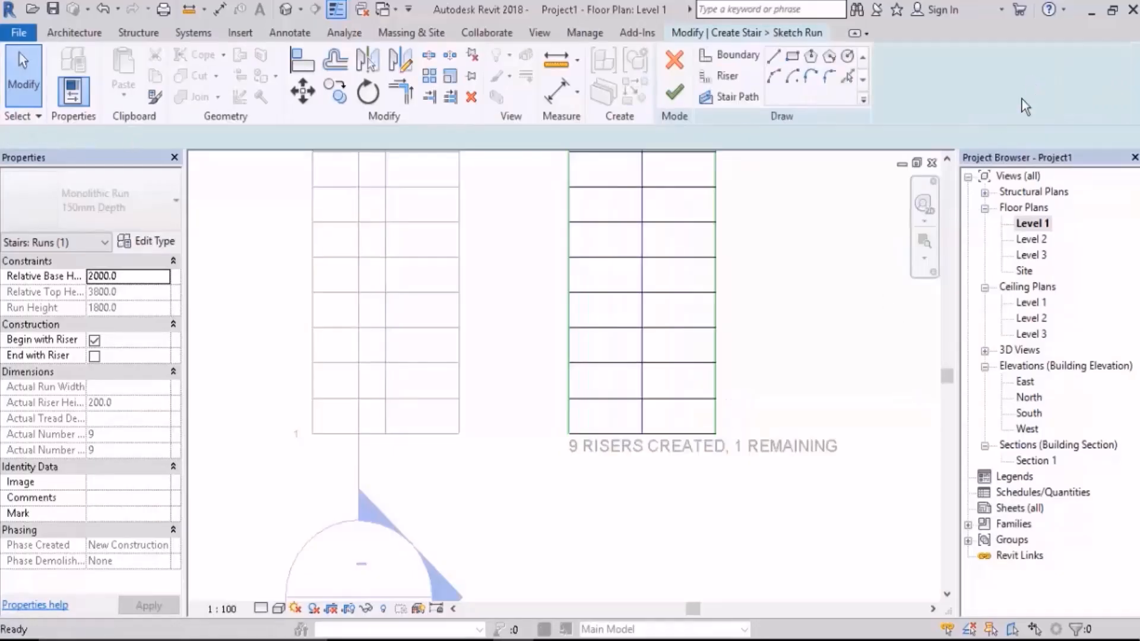
# Step: Copy the last riser line of the second run's sketch 275 mm outward to add one more riser
pyautogui.scroll(3, 729, 461)
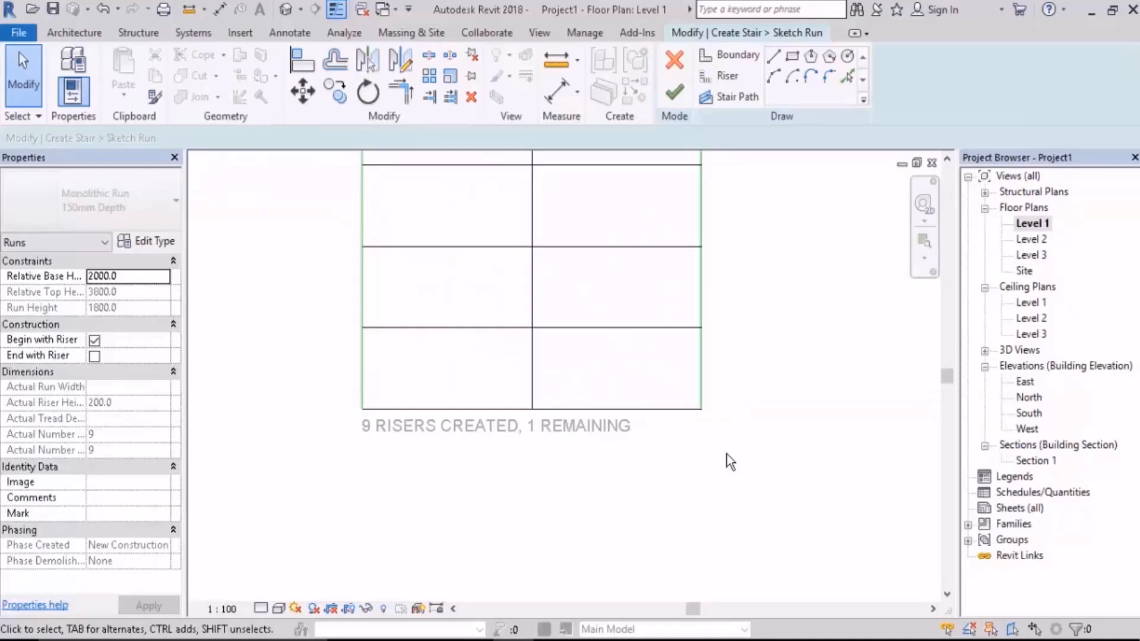
pyautogui.moveTo(645, 472); pyautogui.dragTo(696, 472, button='middle')
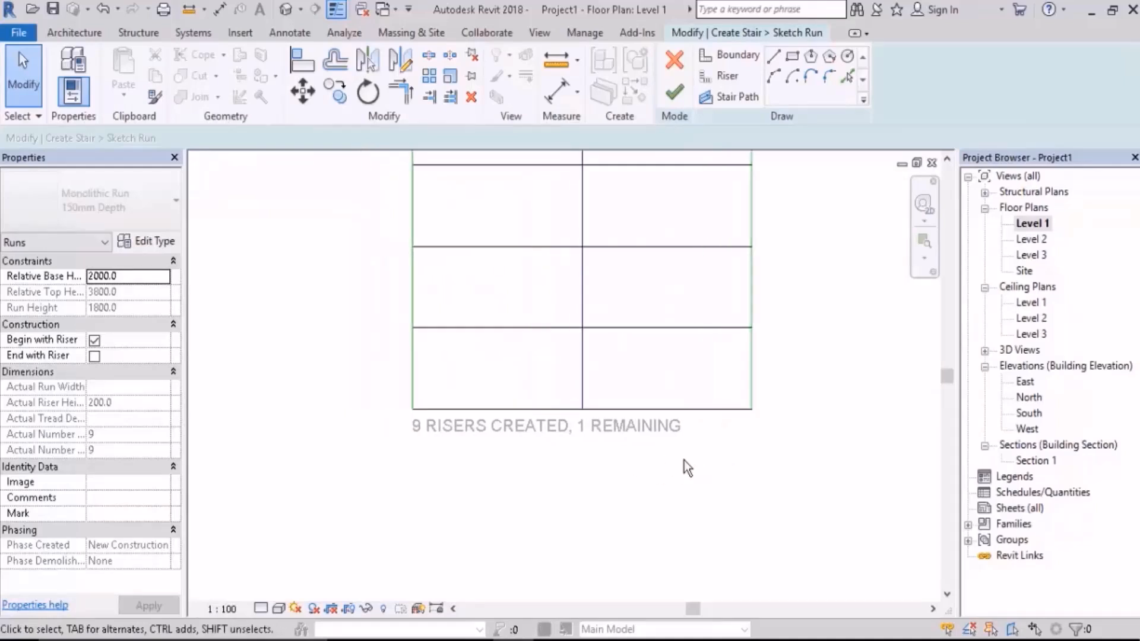
pyautogui.click(673, 411)
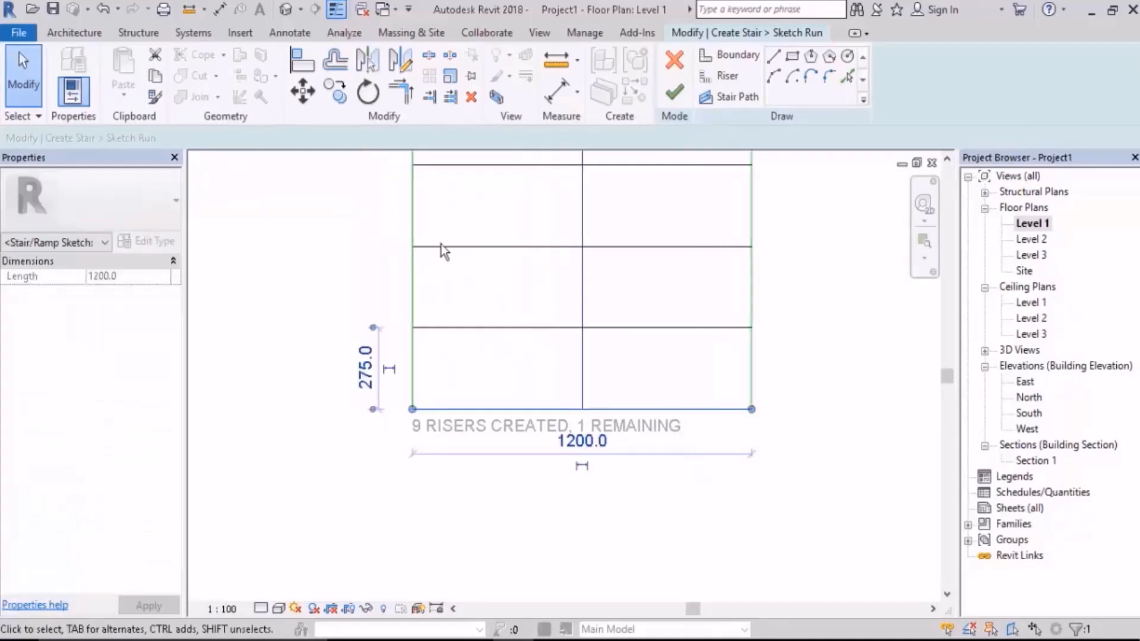
pyautogui.click(335, 91)
pyautogui.click(656, 328)
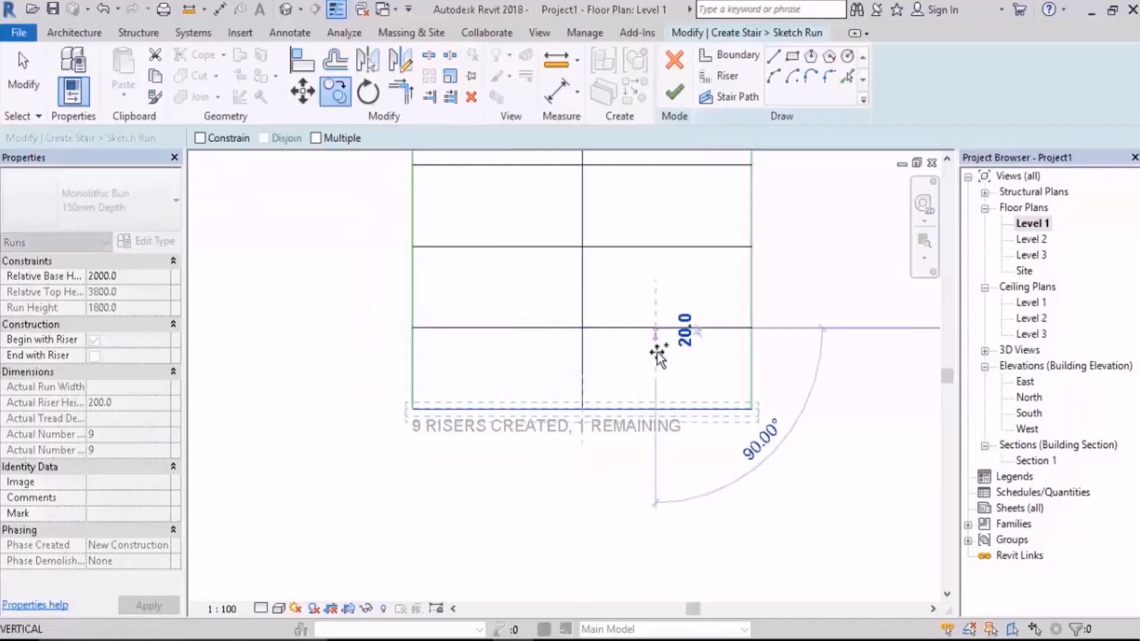
pyautogui.click(657, 410)
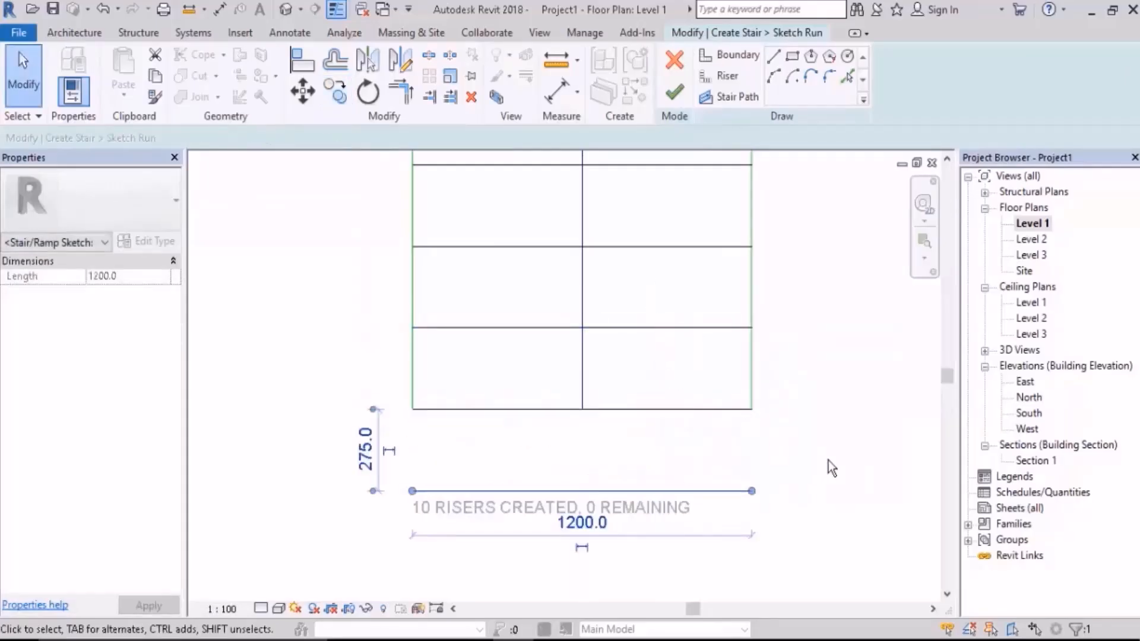
pyautogui.click(767, 425)
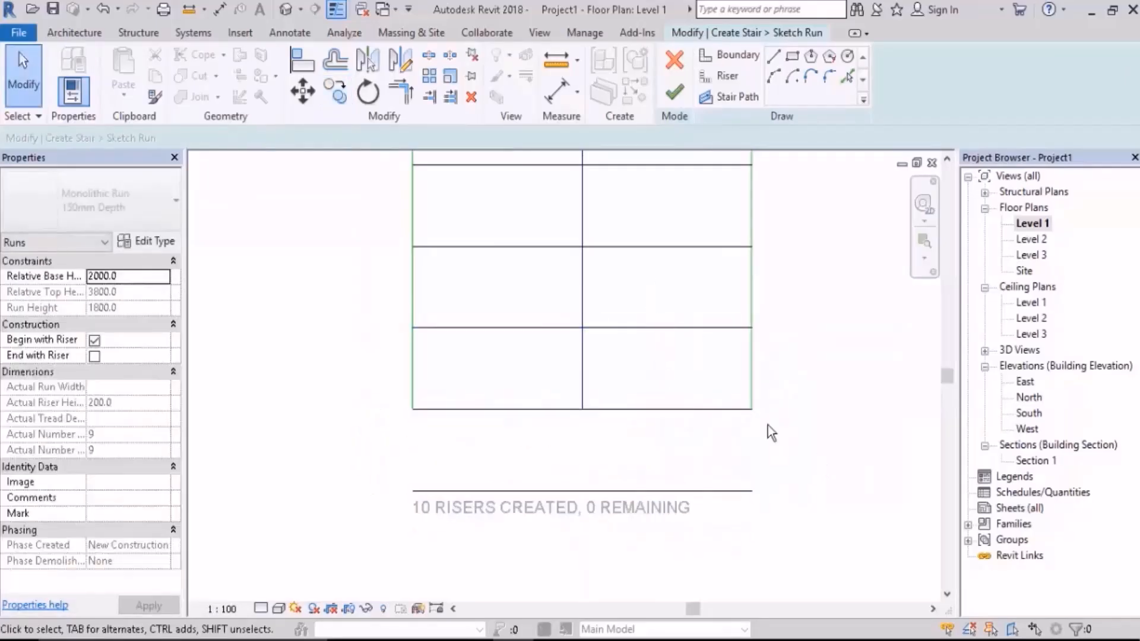
# Step: Extend both side boundary lines of the run sketch to corners with the new riser line
pyautogui.click(401, 91)
pyautogui.click(414, 366)
pyautogui.click(465, 492)
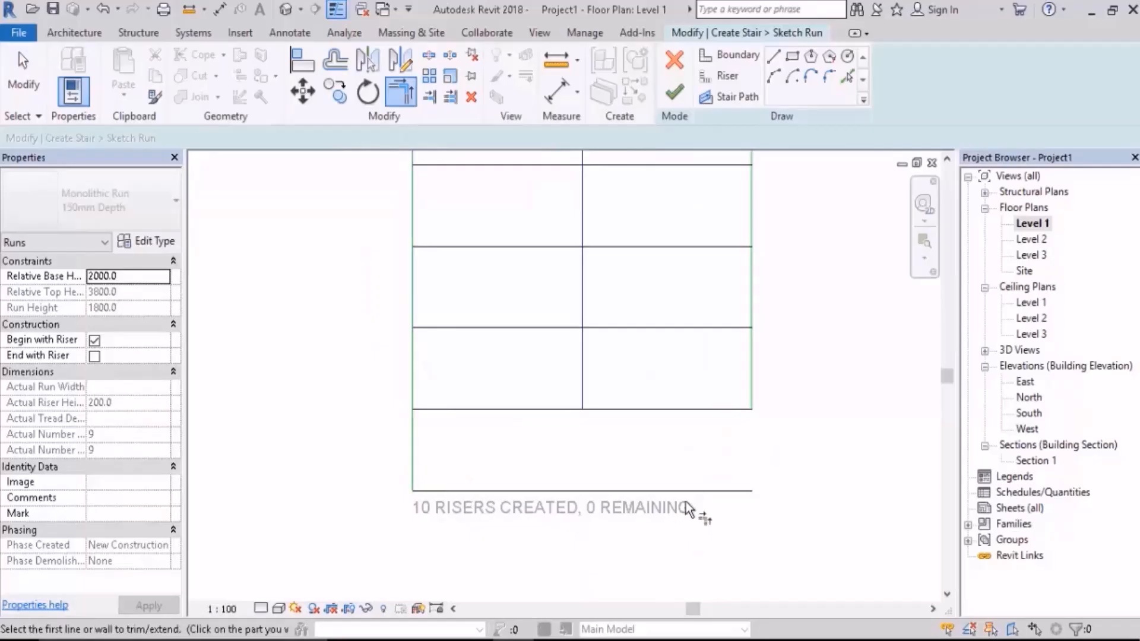
pyautogui.click(700, 491)
pyautogui.click(752, 399)
pyautogui.press('Escape')
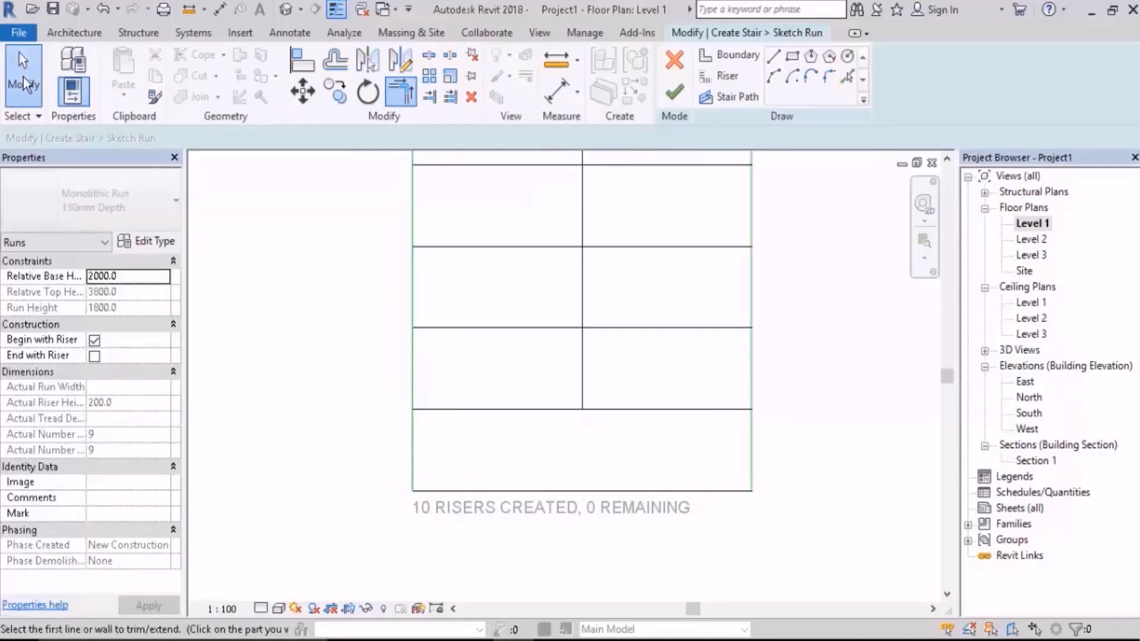
# Step: Stretch the stair path line to the new end riser, and finish the run sketch and the monolithic stair
pyautogui.click(582, 380)
pyautogui.moveTo(582, 409); pyautogui.dragTo(582, 491)
pyautogui.click(686, 538)
pyautogui.scroll(-6, 687, 531)
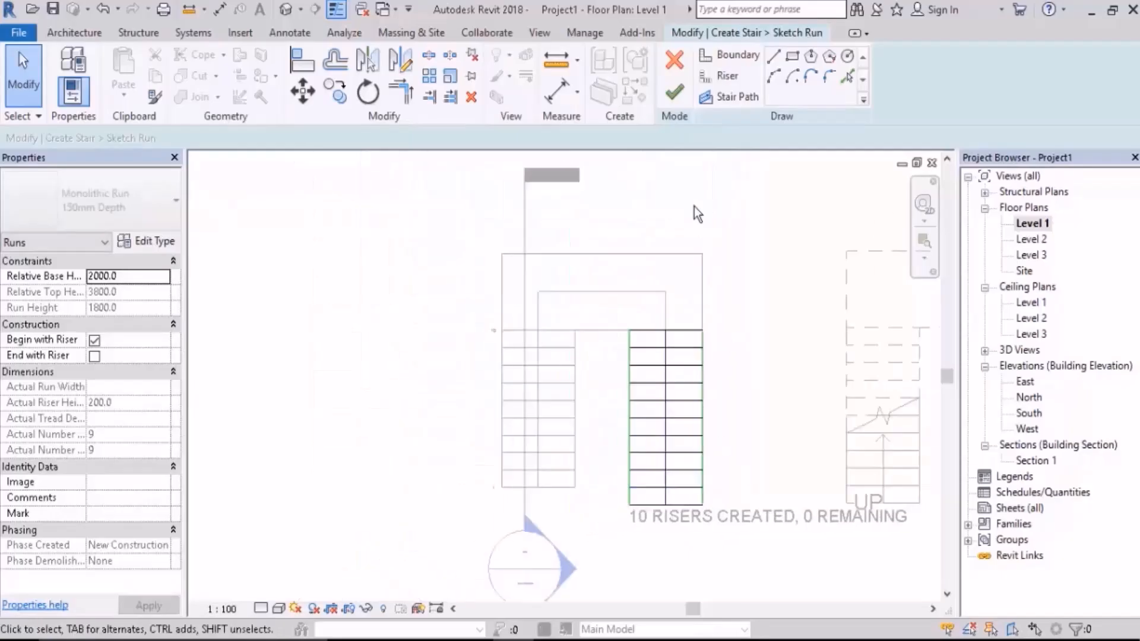
pyautogui.click(675, 94)
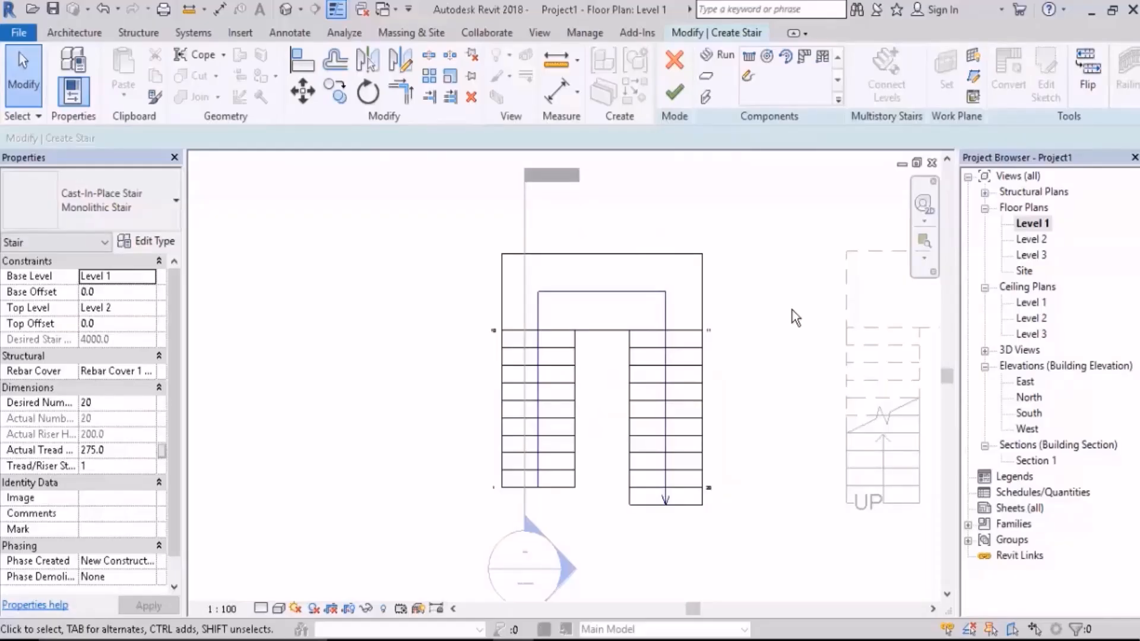
pyautogui.click(674, 92)
pyautogui.scroll(-2, 687, 364)
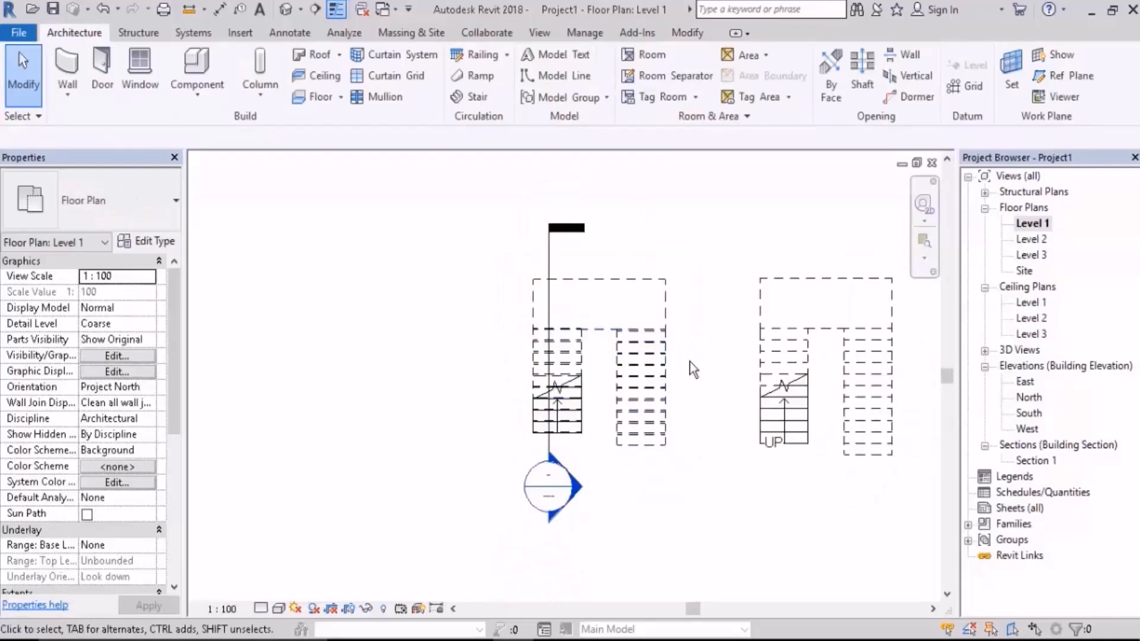
# Step: Draw a vertical section line through the first run of the assembled stair, extending past both ends of the stair
pyautogui.moveTo(687, 364); pyautogui.dragTo(558, 364, button='middle')
pyautogui.scroll(2, 612, 260)
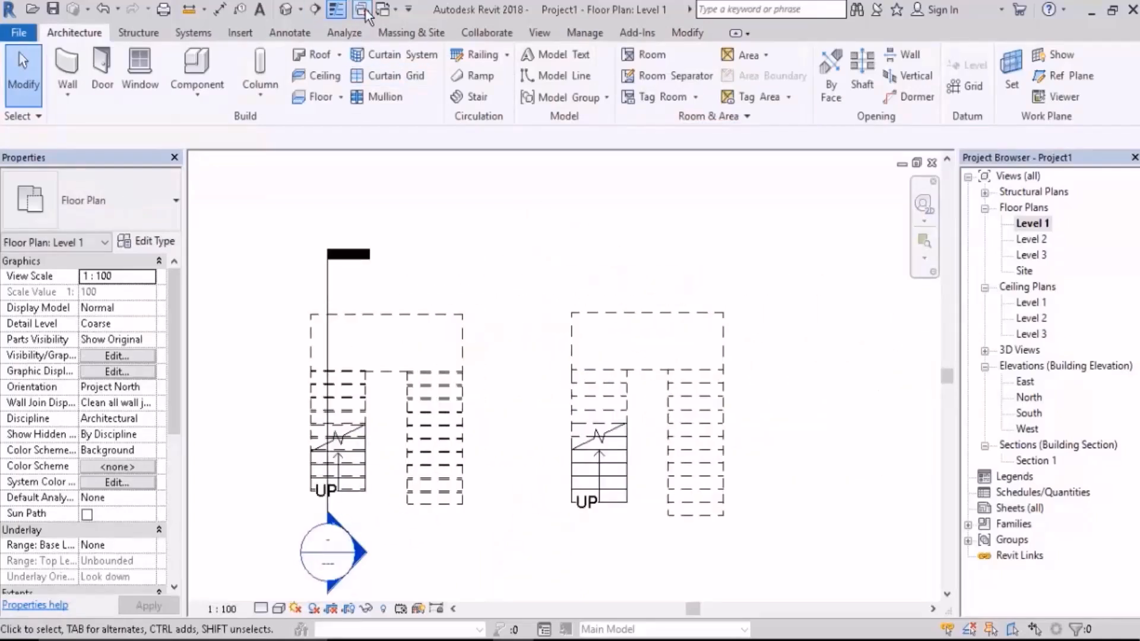
pyautogui.click(317, 10)
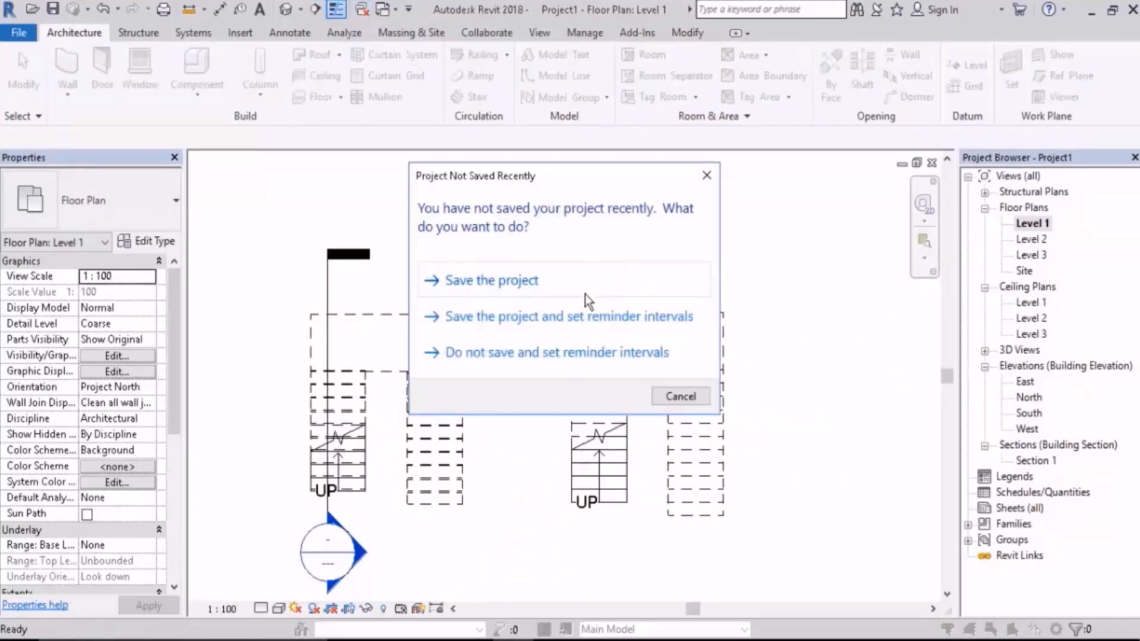
pyautogui.press('Escape')
pyautogui.click(590, 260)
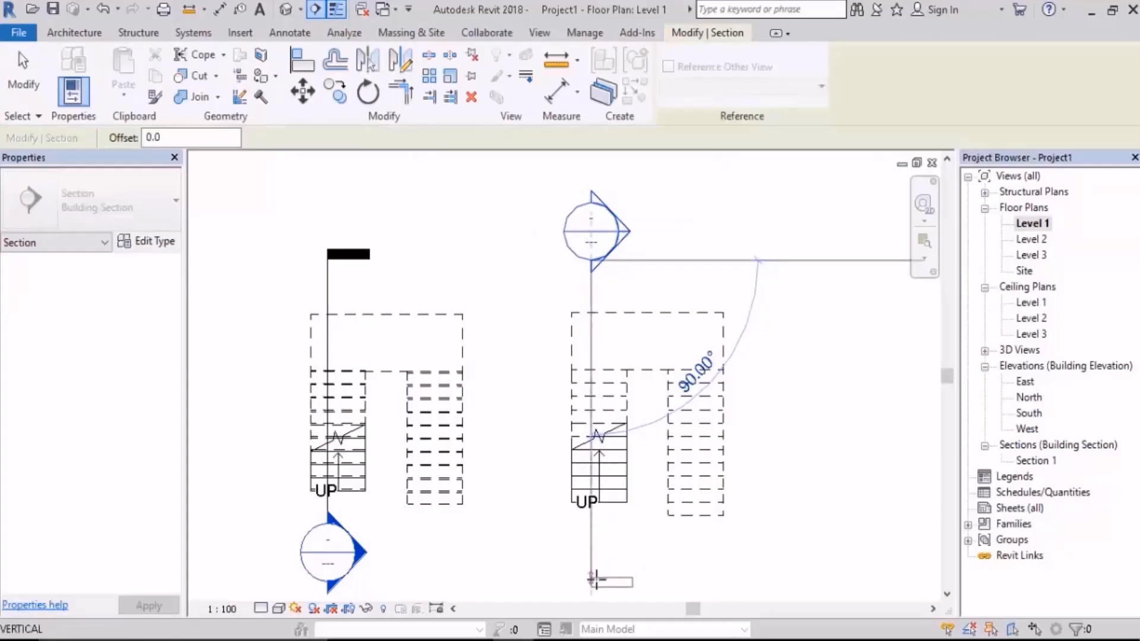
pyautogui.click(591, 580)
pyautogui.press('Escape')
pyautogui.press('Escape')
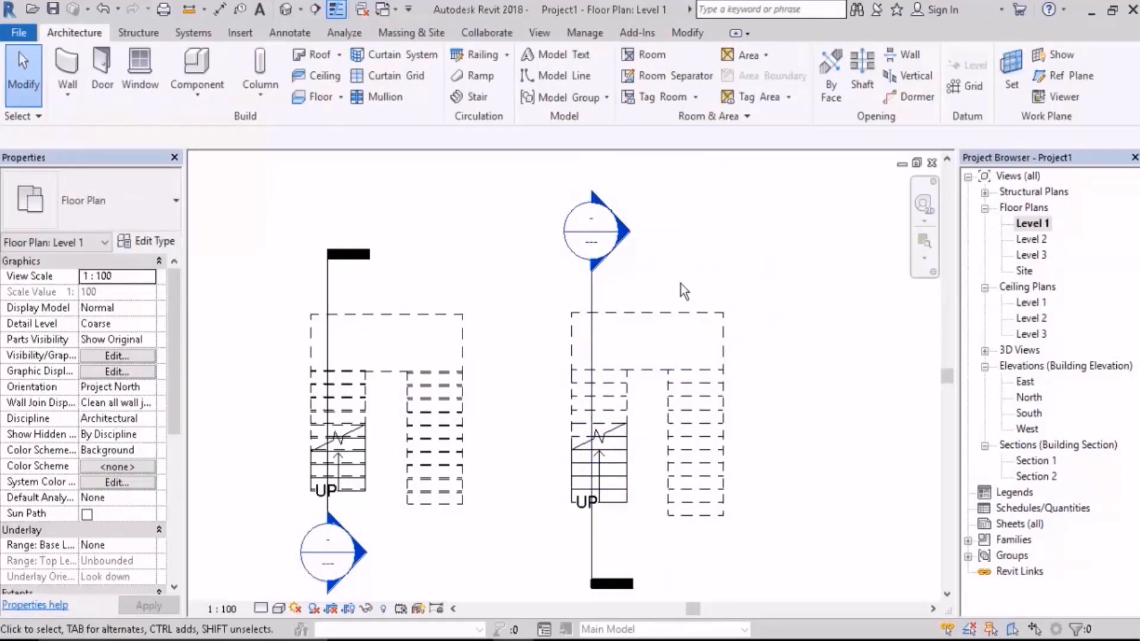
# Step: Open the new section view of the assembled stair and start editing the stair
pyautogui.doubleClick(618, 237)
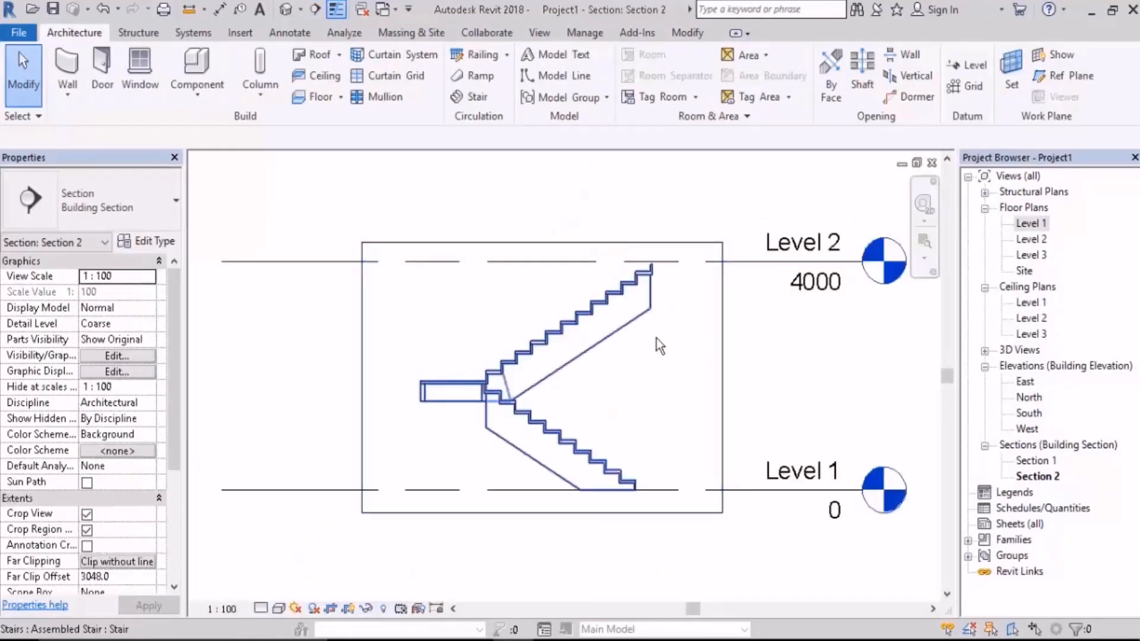
pyautogui.scroll(1, 624, 288)
pyautogui.click(625, 287)
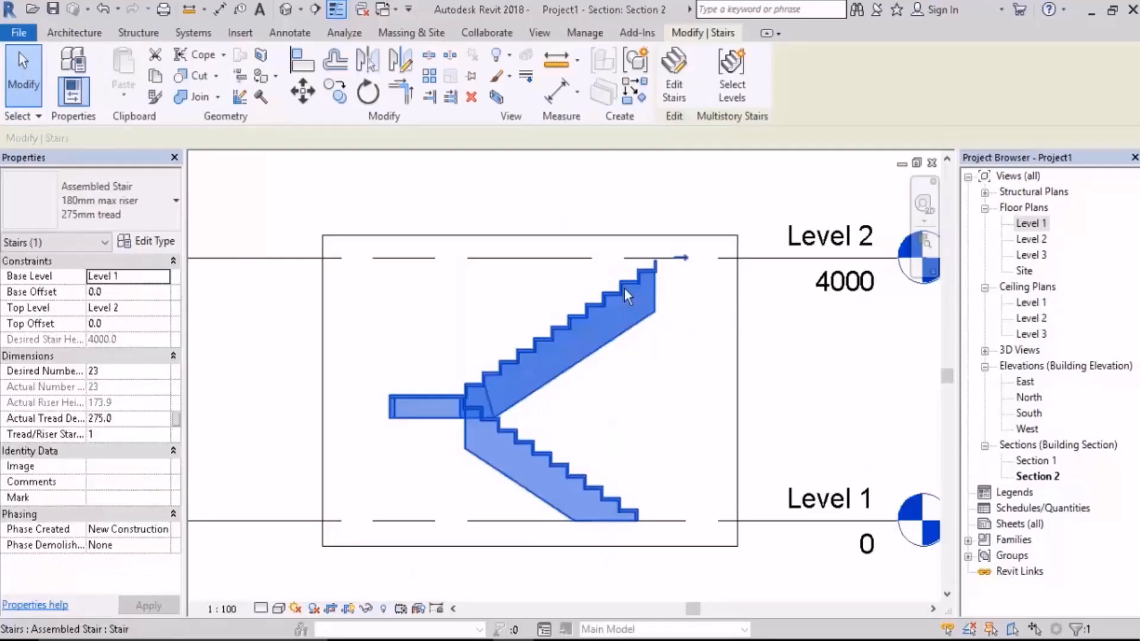
pyautogui.click(674, 97)
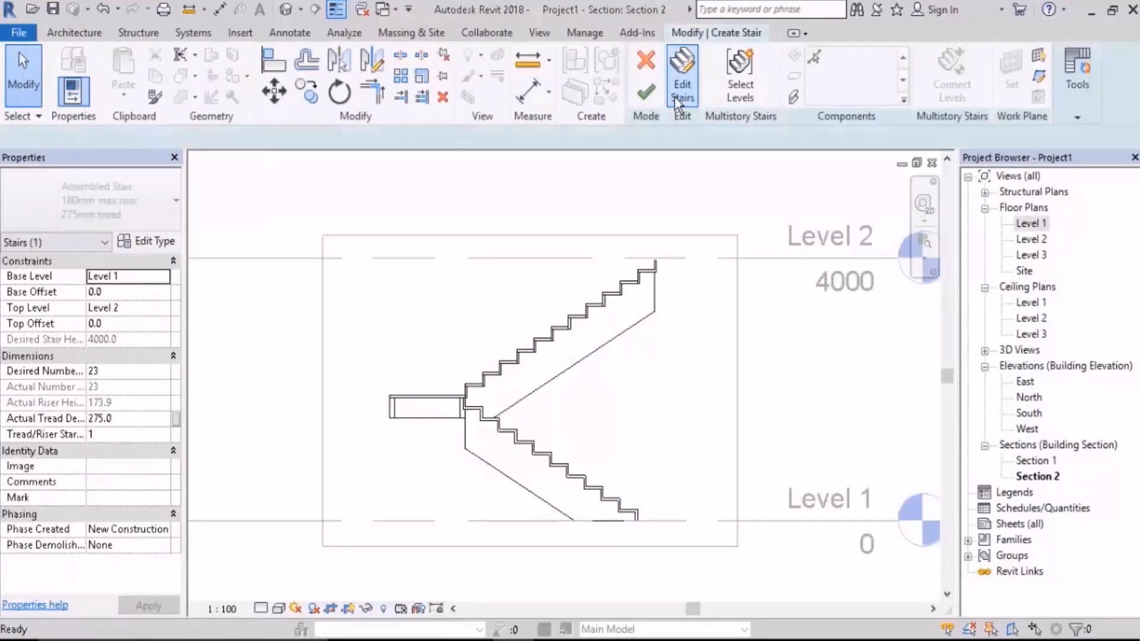
# Step: Turn off End with Riser for the assembled stair's upper run
pyautogui.click(622, 286)
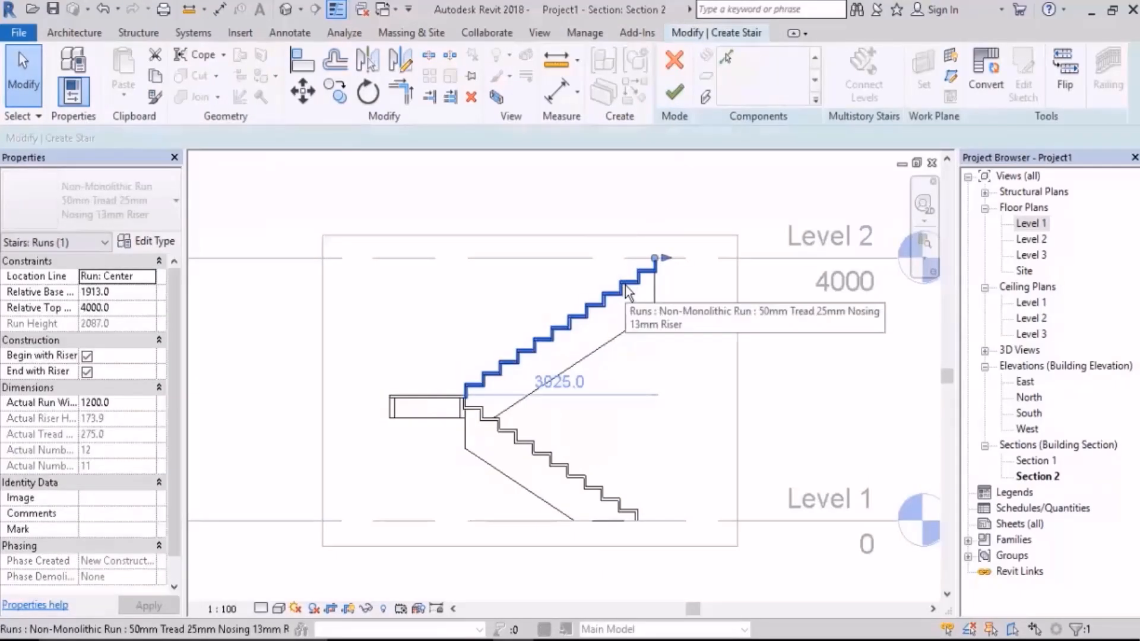
pyautogui.scroll(6, 636, 278)
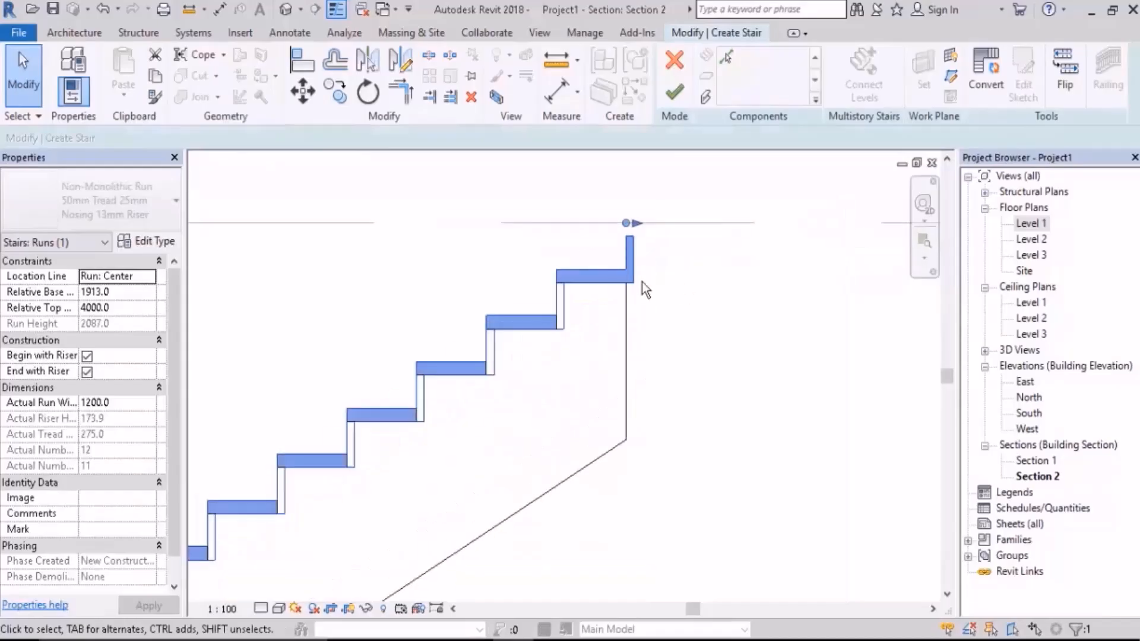
pyautogui.scroll(4, 654, 254)
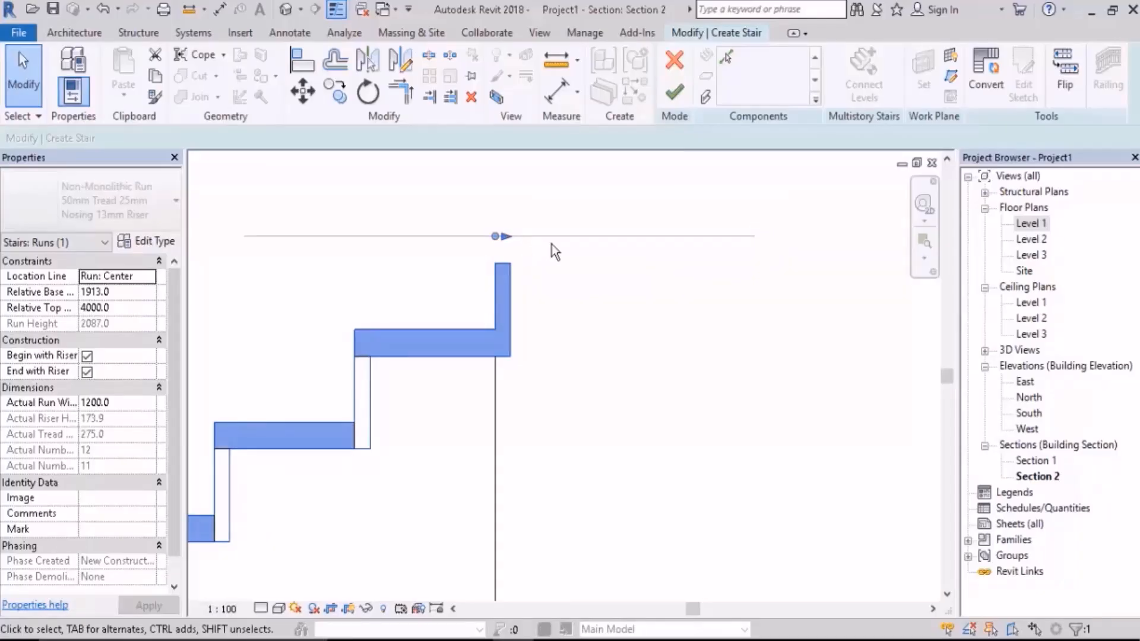
pyautogui.scroll(-5, 652, 249)
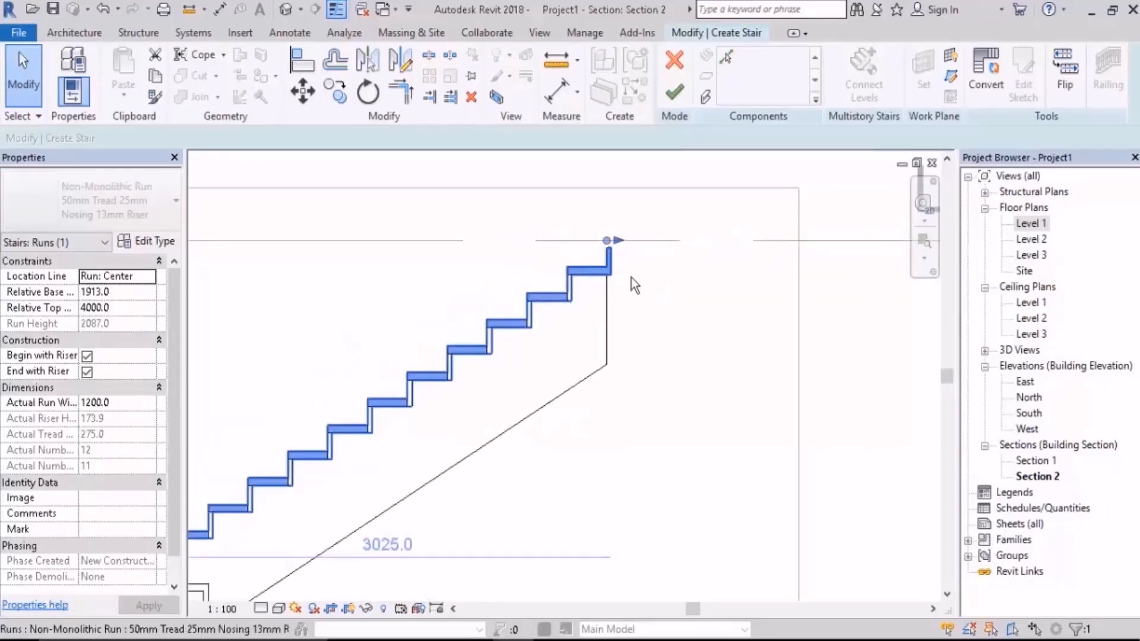
pyautogui.moveTo(631, 277); pyautogui.dragTo(623, 259, button='middle')
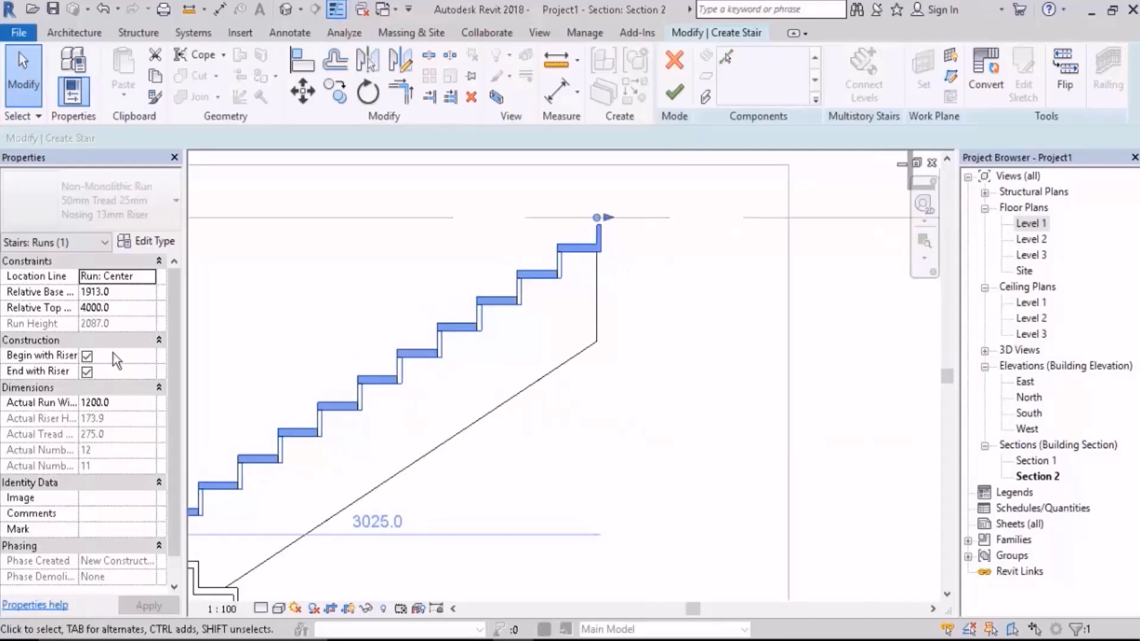
pyautogui.click(87, 372)
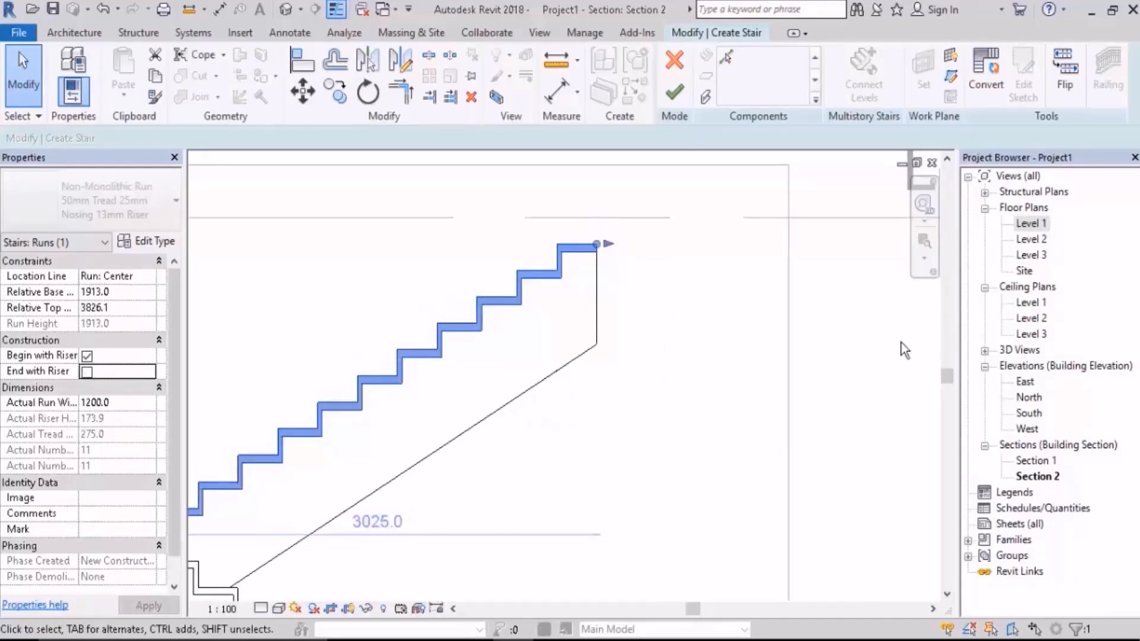
pyautogui.click(558, 436)
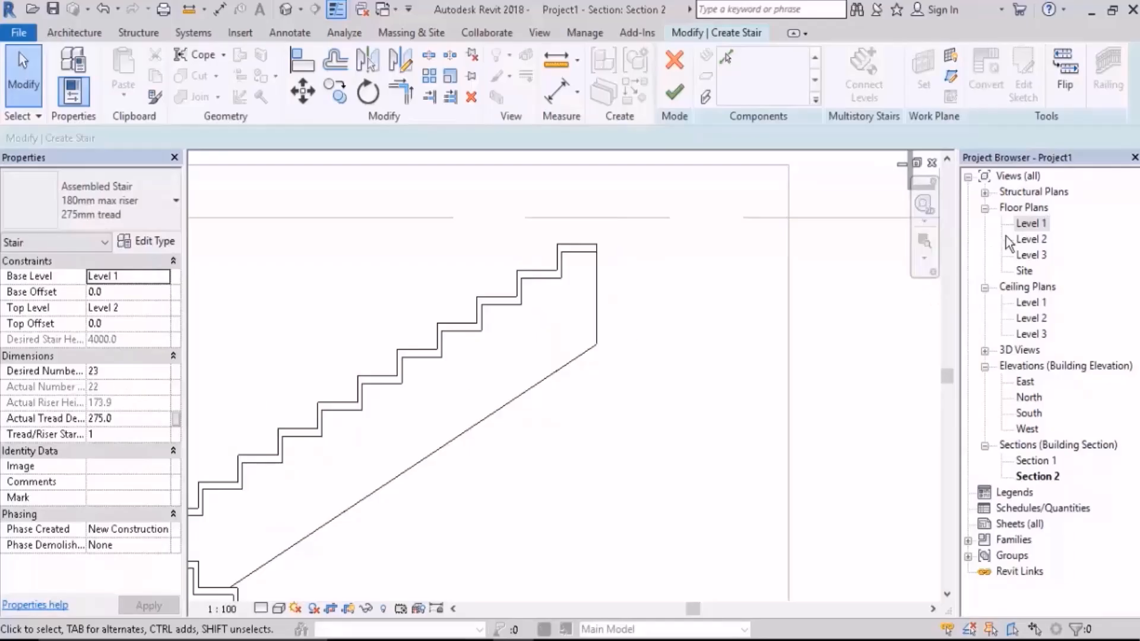
# Step: In the Level 1 floor plan, lengthen the assembled stair's second run by one tread at its upper end and finish the stair
pyautogui.doubleClick(1032, 224)
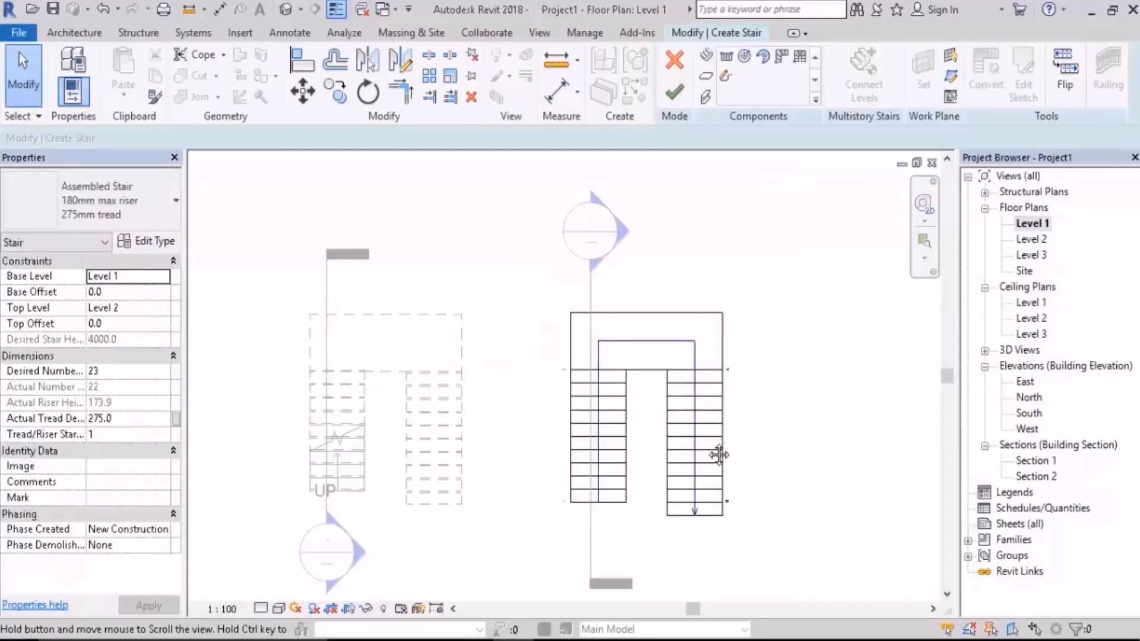
pyautogui.scroll(2, 644, 390)
pyautogui.click(643, 392)
pyautogui.scroll(4, 652, 414)
pyautogui.scroll(1, 649, 409)
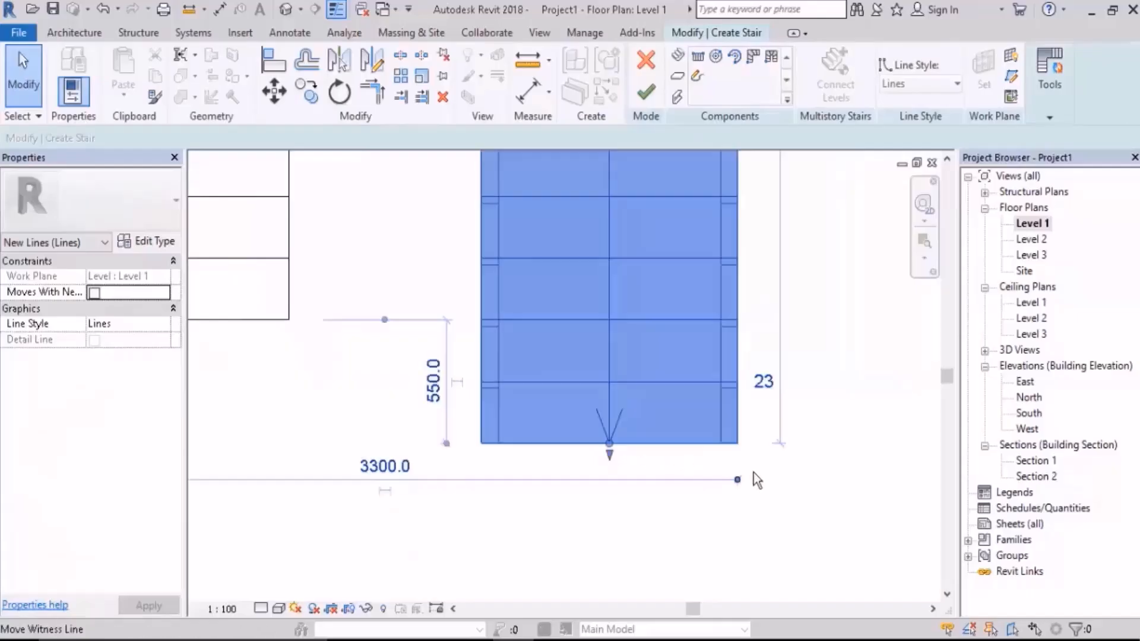
pyautogui.click(845, 490)
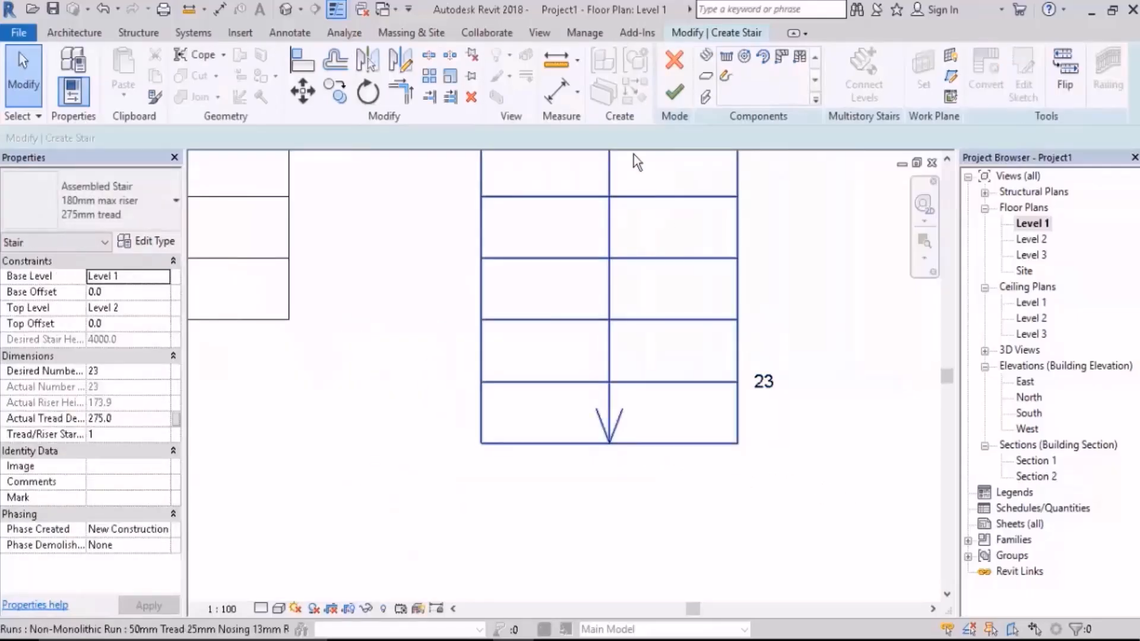
pyautogui.click(670, 99)
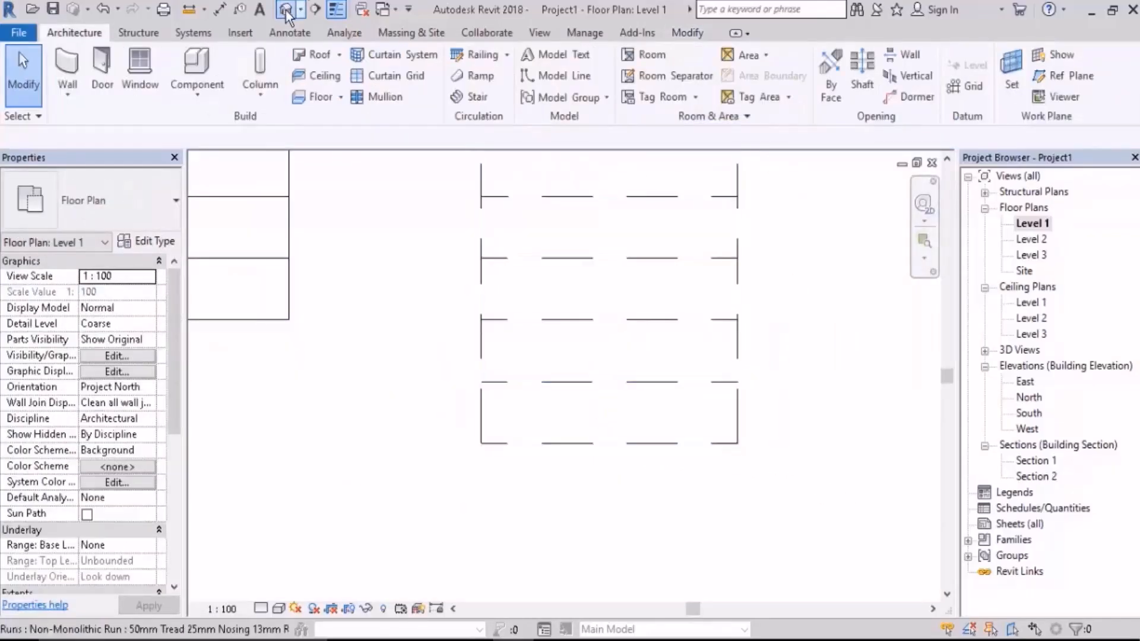
# Step: Examine both stairs in the 3D view, comparing the upper run ends and the treads and risers of the assembled stair
pyautogui.click(286, 11)
pyautogui.scroll(-3, 583, 319)
pyautogui.moveTo(736, 368)
pyautogui.keyDown('shift'); pyautogui.mouseDown(button='middle')
pyautogui.moveTo(597, 403)
pyautogui.moveTo(501, 374)
pyautogui.moveTo(536, 320)
pyautogui.moveTo(662, 384)
pyautogui.moveTo(724, 358)
pyautogui.mouseUp(button='middle'); pyautogui.keyUp('shift')
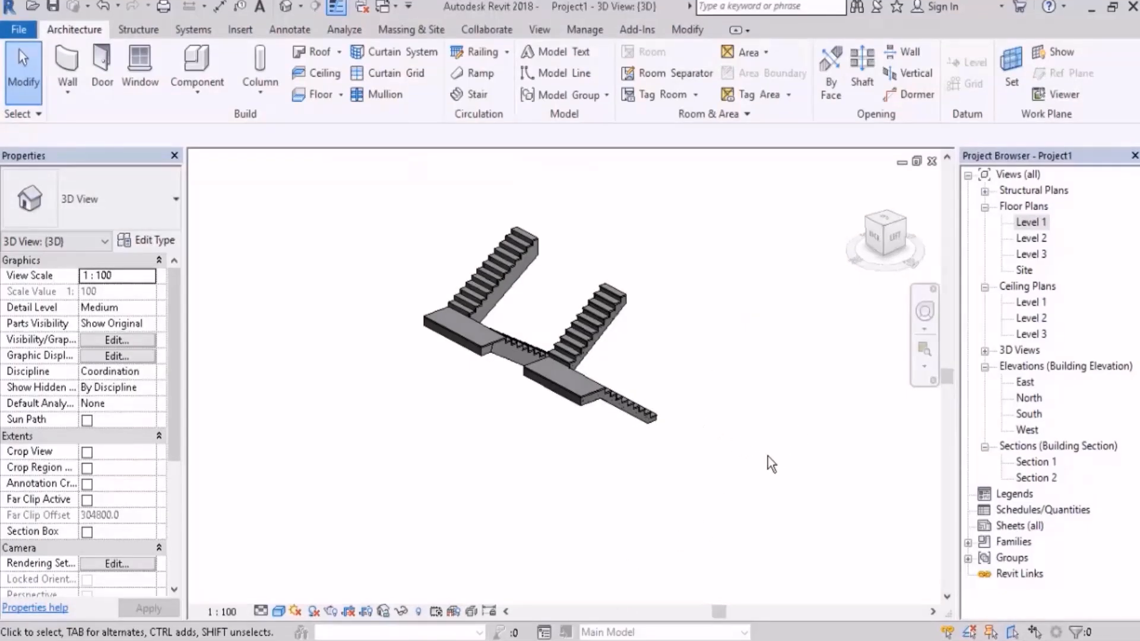
pyautogui.moveTo(776, 470); pyautogui.dragTo(707, 424, button='middle')
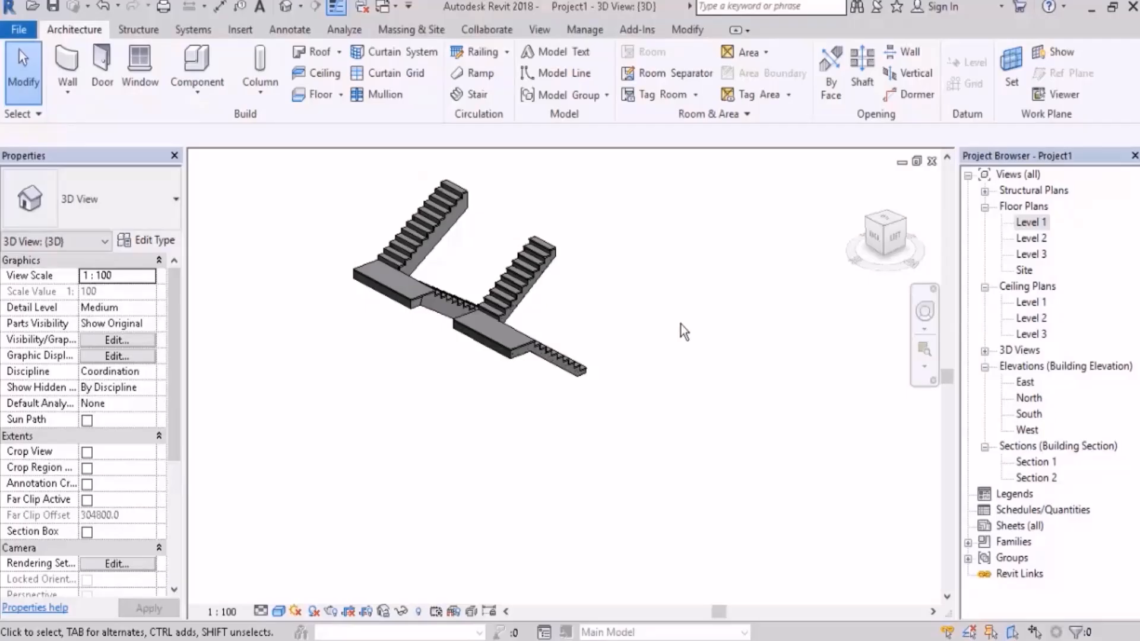
pyautogui.keyDown('shift'); pyautogui.moveTo(600, 257); pyautogui.dragTo(602, 374, button='middle'); pyautogui.keyUp('shift')
pyautogui.scroll(3, 616, 214)
pyautogui.moveTo(488, 363); pyautogui.dragTo(485, 443, button='middle')
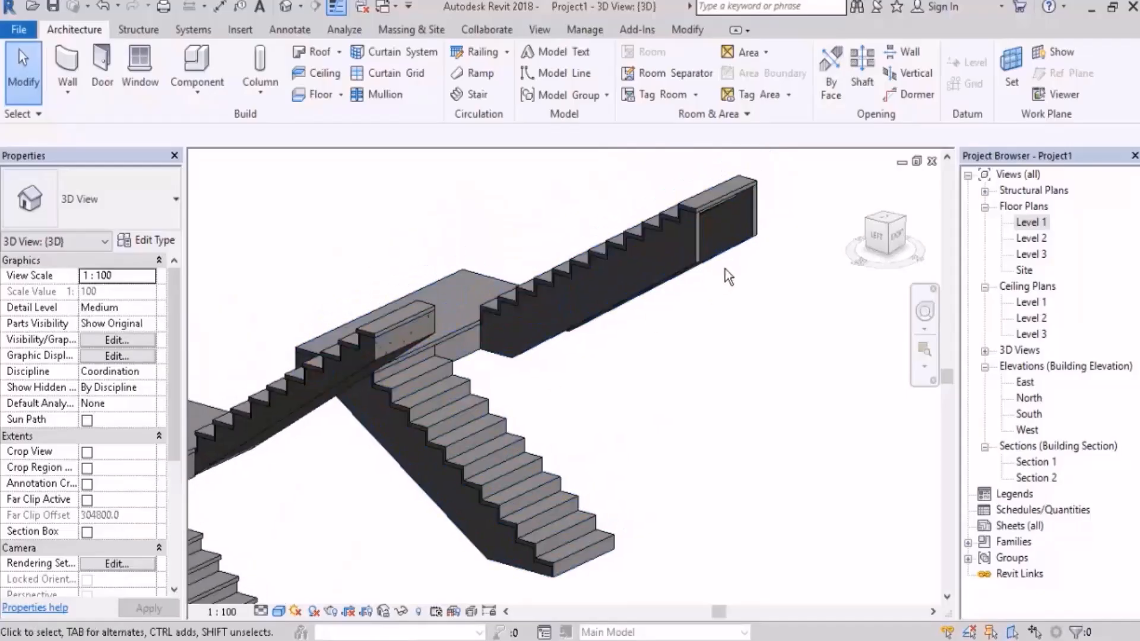
pyautogui.moveTo(605, 430); pyautogui.dragTo(756, 312, button='middle')
pyautogui.scroll(3, 661, 378)
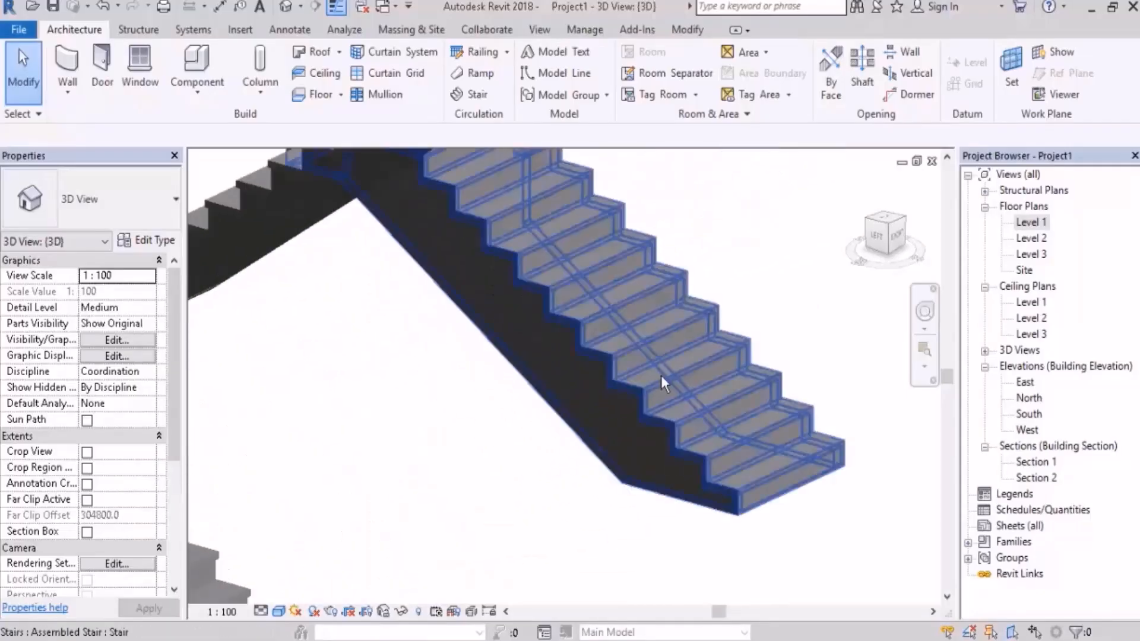
pyautogui.scroll(3, 661, 375)
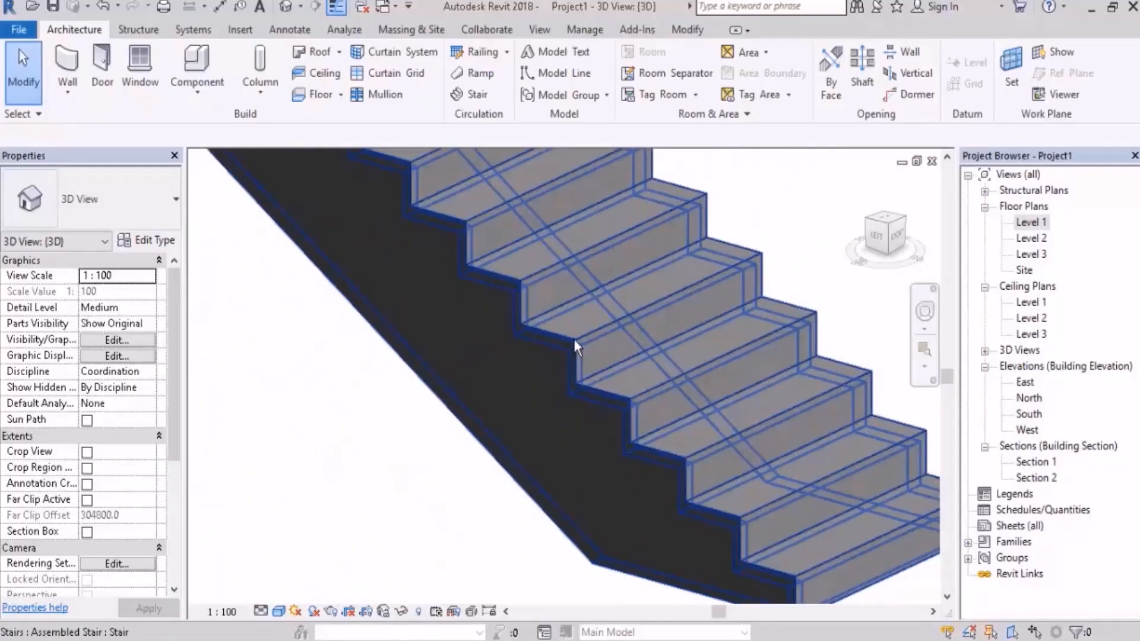
pyautogui.scroll(-5, 680, 354)
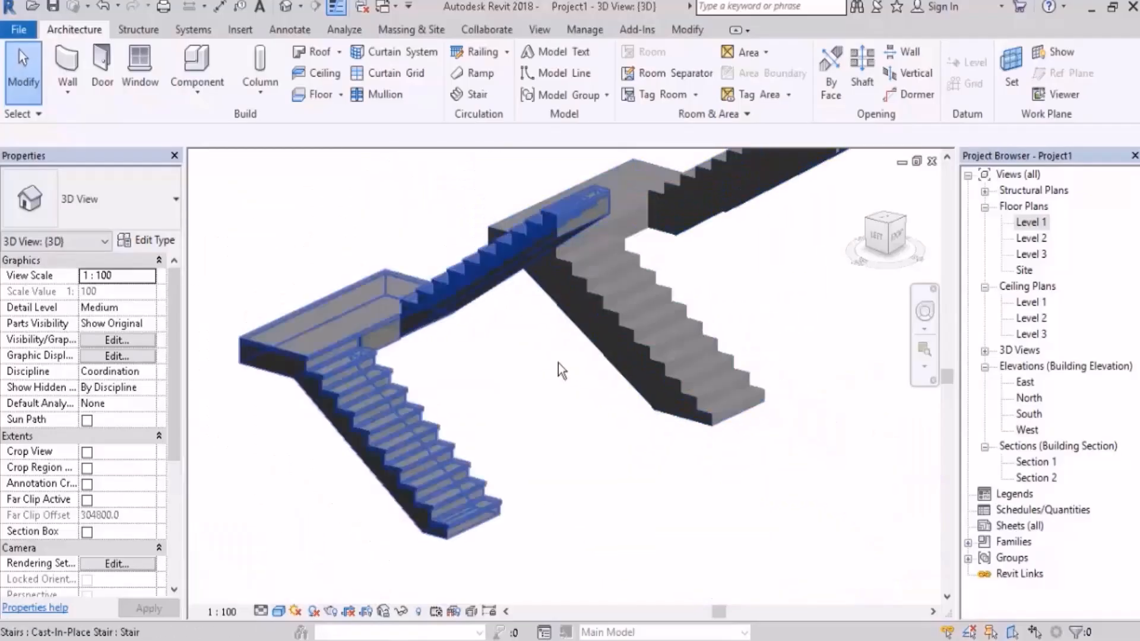
# Step: Inspect the treads, risers and stringer side of the stairs up close from several angles in the 3D view
pyautogui.keyDown('shift'); pyautogui.moveTo(558, 364); pyautogui.dragTo(625, 300, button='middle'); pyautogui.keyUp('shift')
pyautogui.scroll(4, 570, 247)
pyautogui.keyDown('shift'); pyautogui.moveTo(574, 256); pyautogui.dragTo(689, 344, button='middle'); pyautogui.keyUp('shift')
pyautogui.scroll(4, 412, 237)
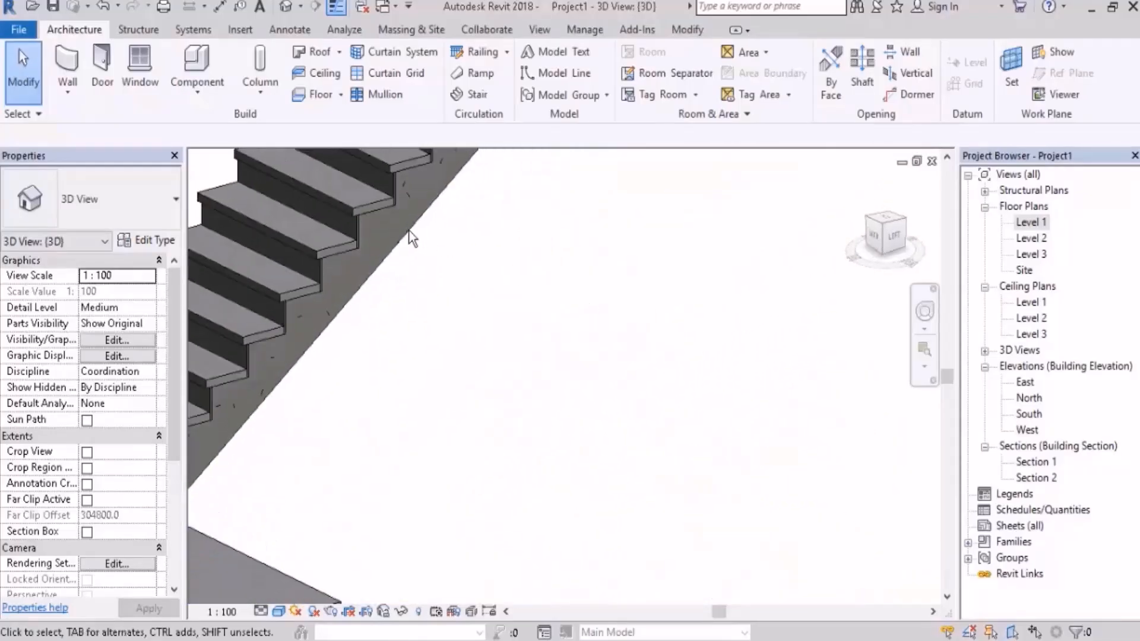
pyautogui.scroll(-3, 451, 275)
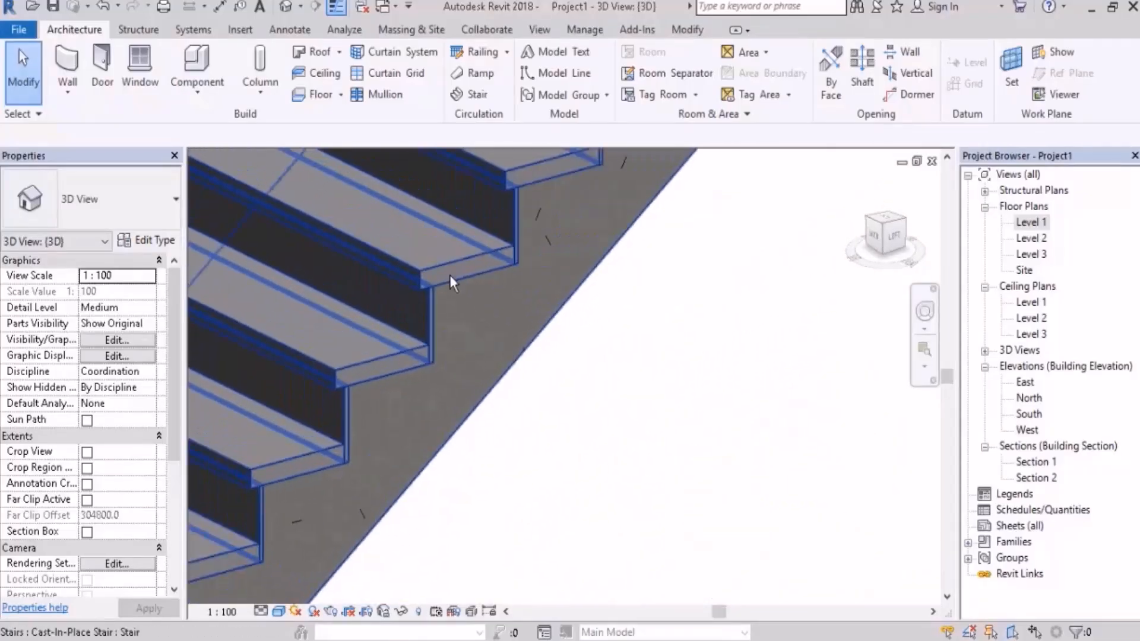
pyautogui.scroll(-3, 492, 284)
pyautogui.keyDown('shift'); pyautogui.moveTo(493, 283); pyautogui.dragTo(572, 380, button='middle'); pyautogui.keyUp('shift')
pyautogui.moveTo(614, 347); pyautogui.dragTo(547, 247, button='middle')
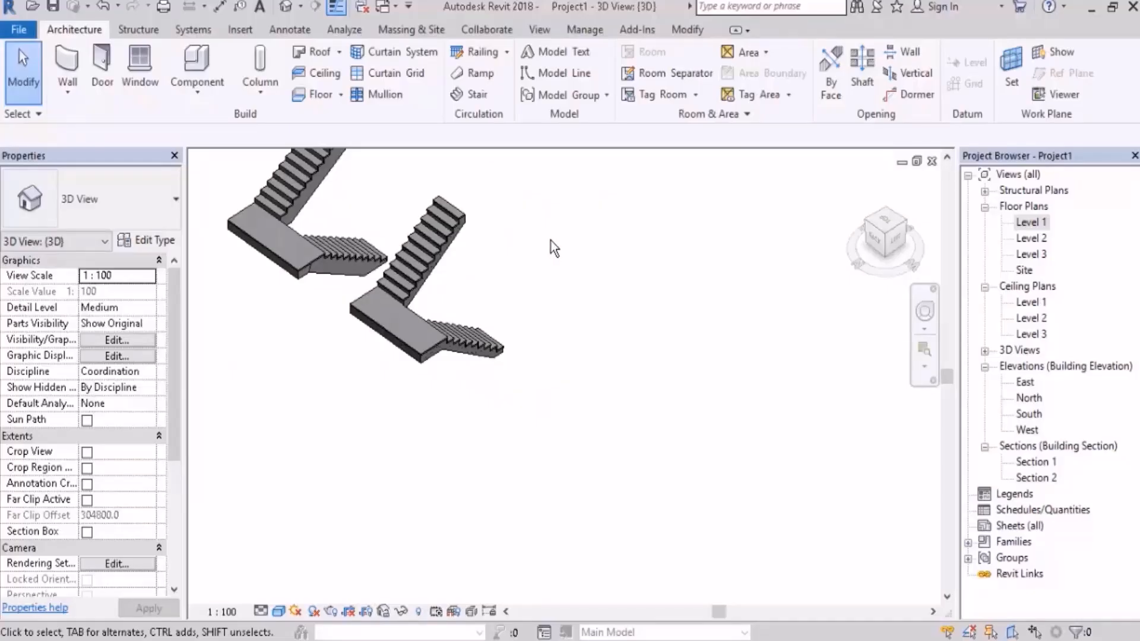
# Step: Start a new stair of the Cast-In-Place Monolithic type and open the Level 1 floor plan
pyautogui.click(472, 93)
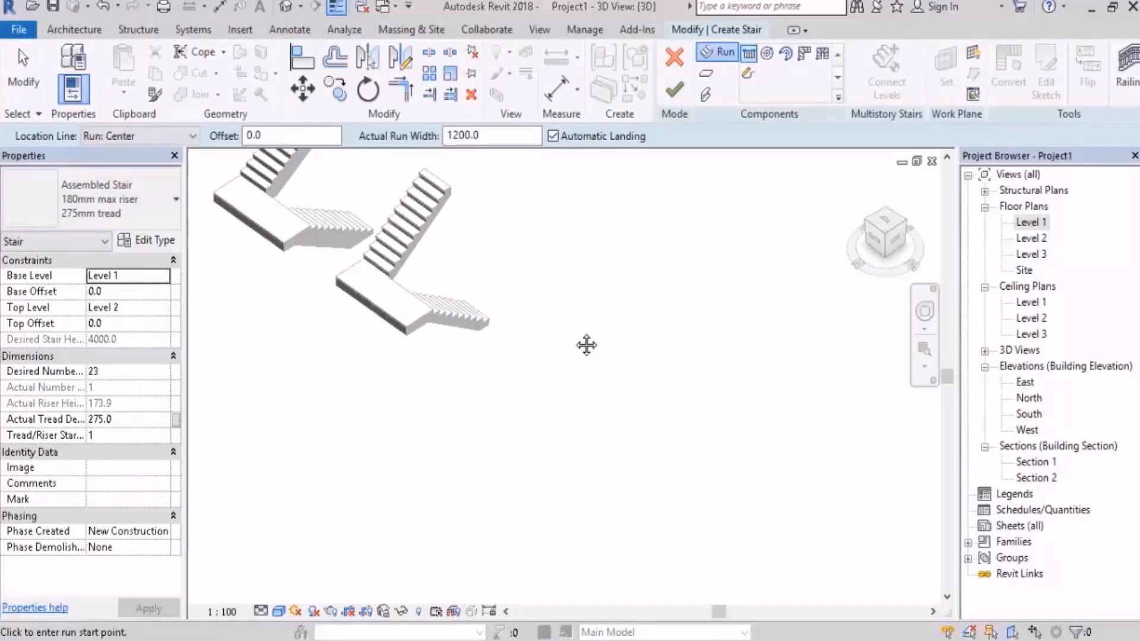
pyautogui.click(139, 208)
pyautogui.click(91, 328)
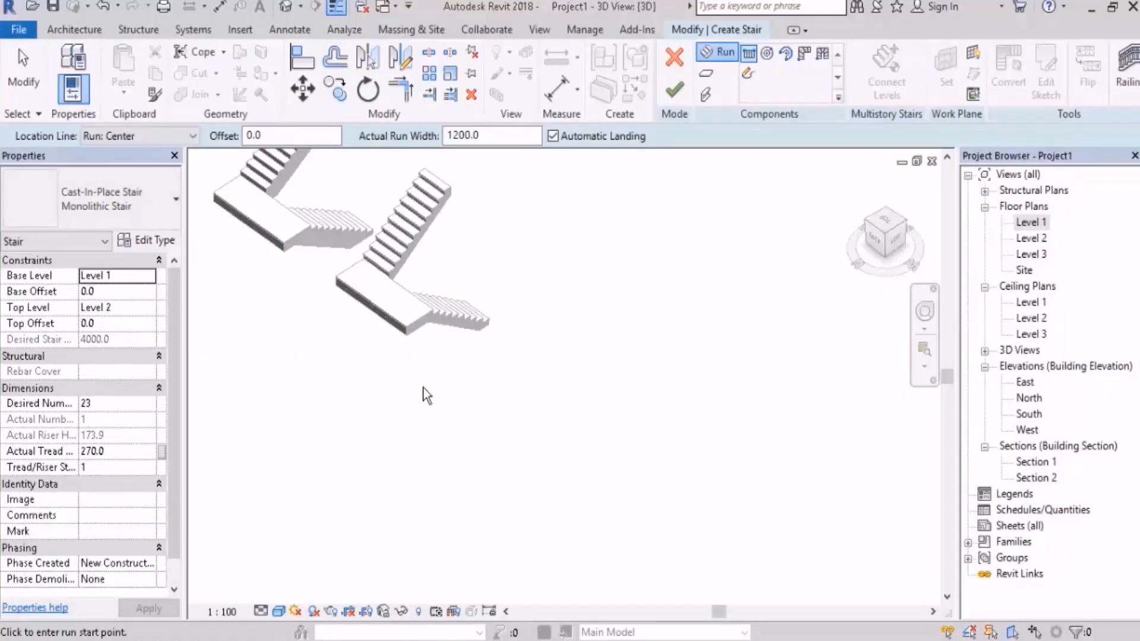
pyautogui.doubleClick(1027, 223)
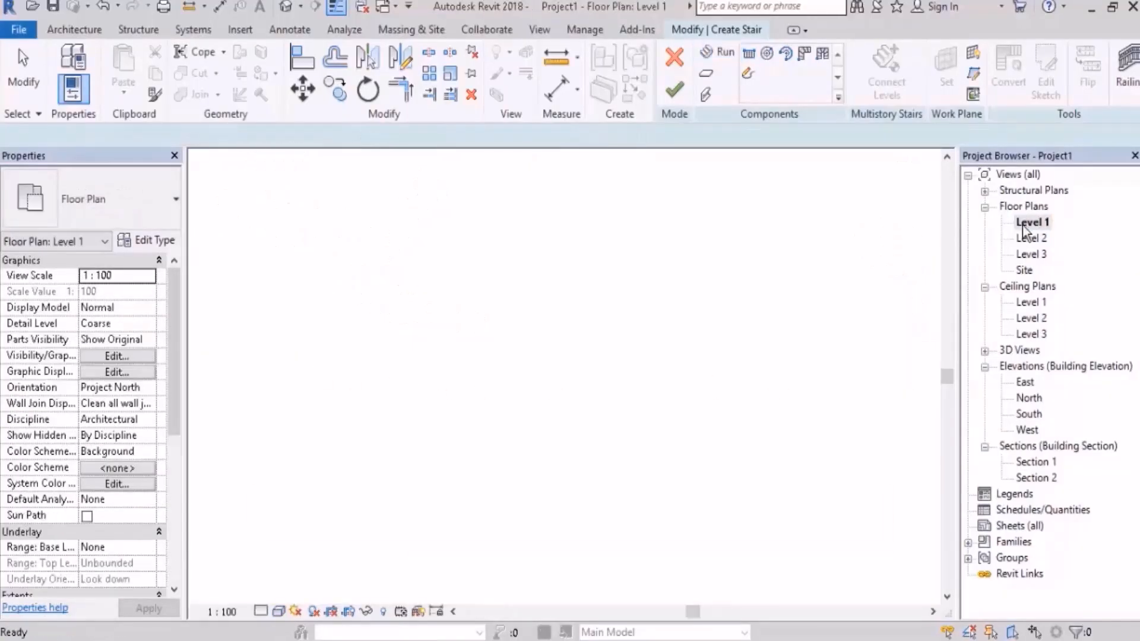
# Step: Beside the existing stairs, draw a U-shaped stair with a first run about 2430 mm long and a parallel second run using the remaining risers
pyautogui.scroll(-6, 569, 463)
pyautogui.moveTo(677, 417); pyautogui.dragTo(524, 403, button='middle')
pyautogui.click(719, 52)
pyautogui.click(601, 407)
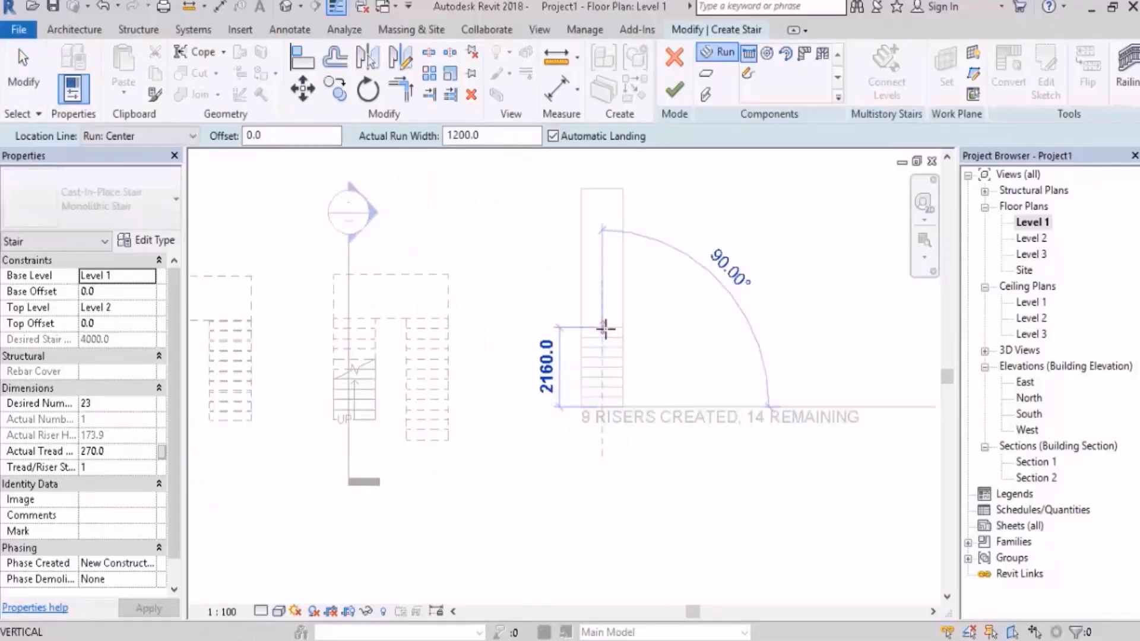
pyautogui.click(602, 317)
pyautogui.click(656, 318)
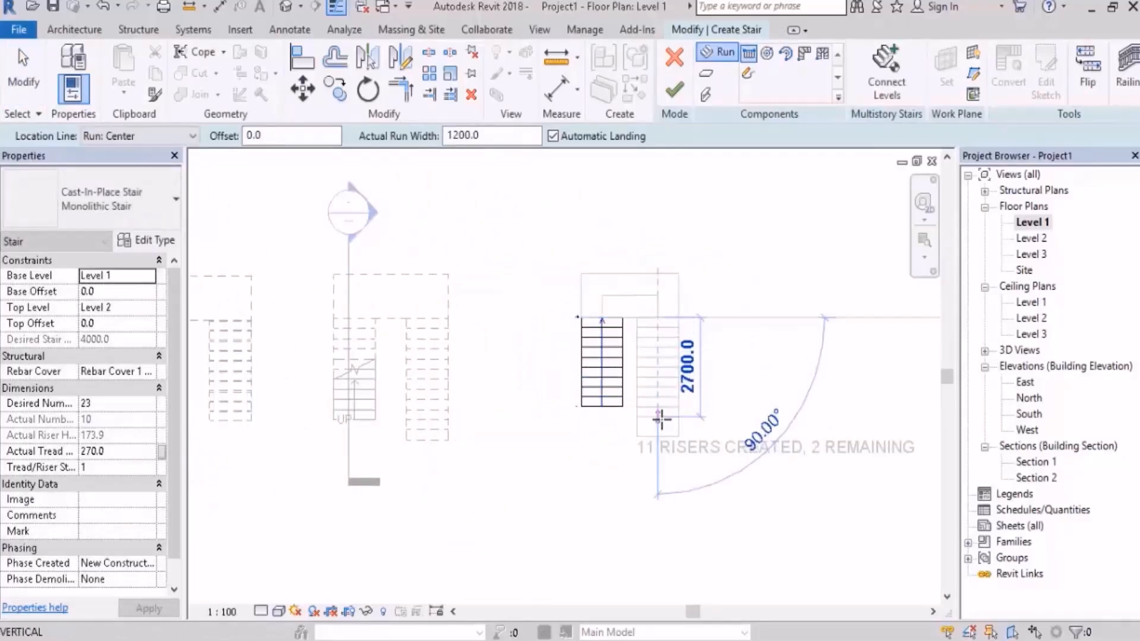
pyautogui.click(658, 454)
pyautogui.scroll(2, 667, 459)
pyautogui.press('Escape')
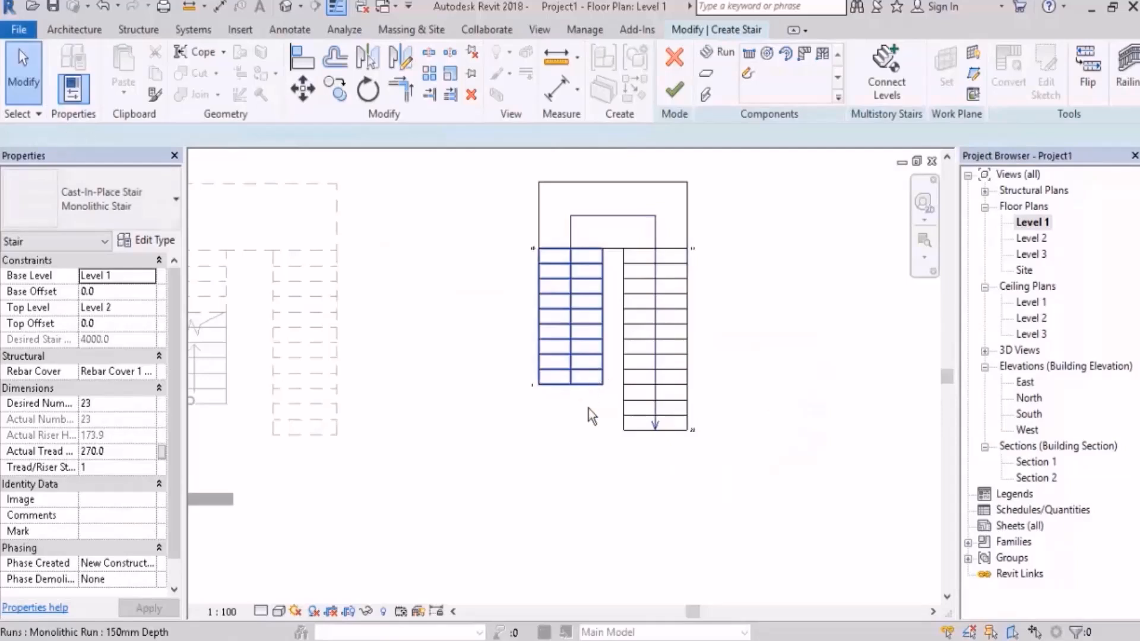
# Step: Lengthen the first run by two treads at its lower end, taking them from the second run
pyautogui.click(579, 389)
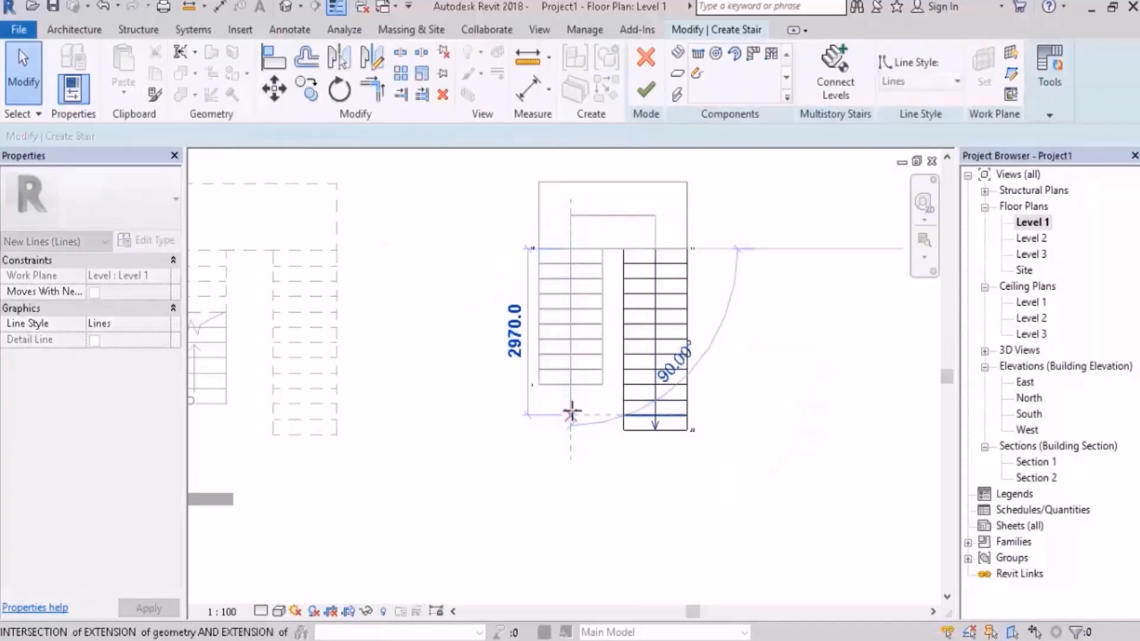
pyautogui.click(572, 410)
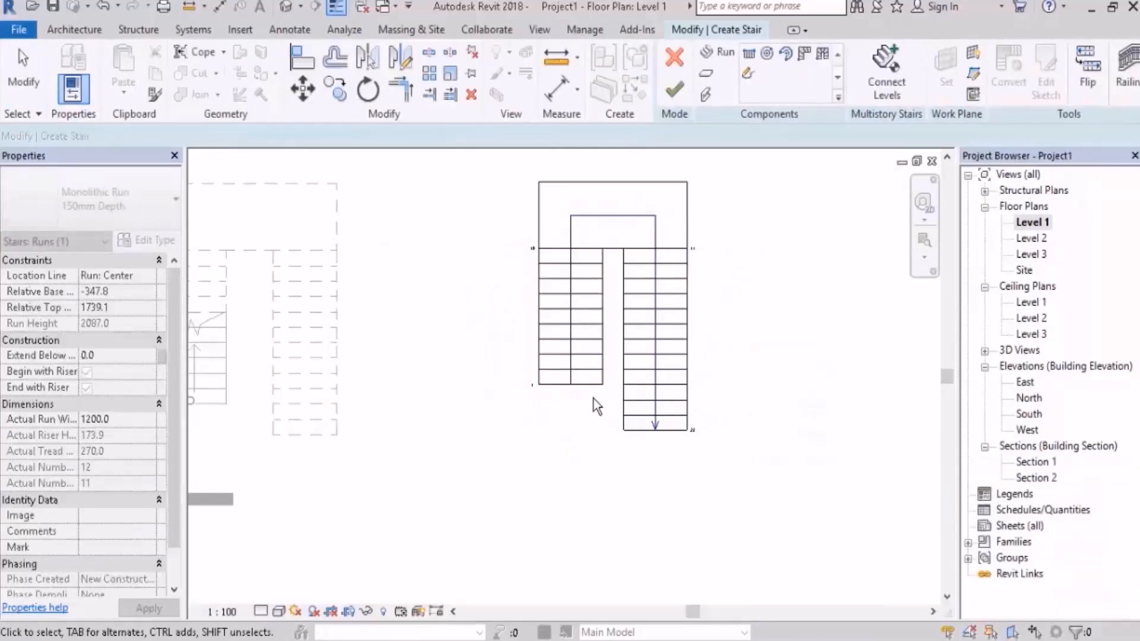
pyautogui.scroll(3, 580, 396)
pyautogui.click(580, 366)
pyautogui.scroll(3, 567, 396)
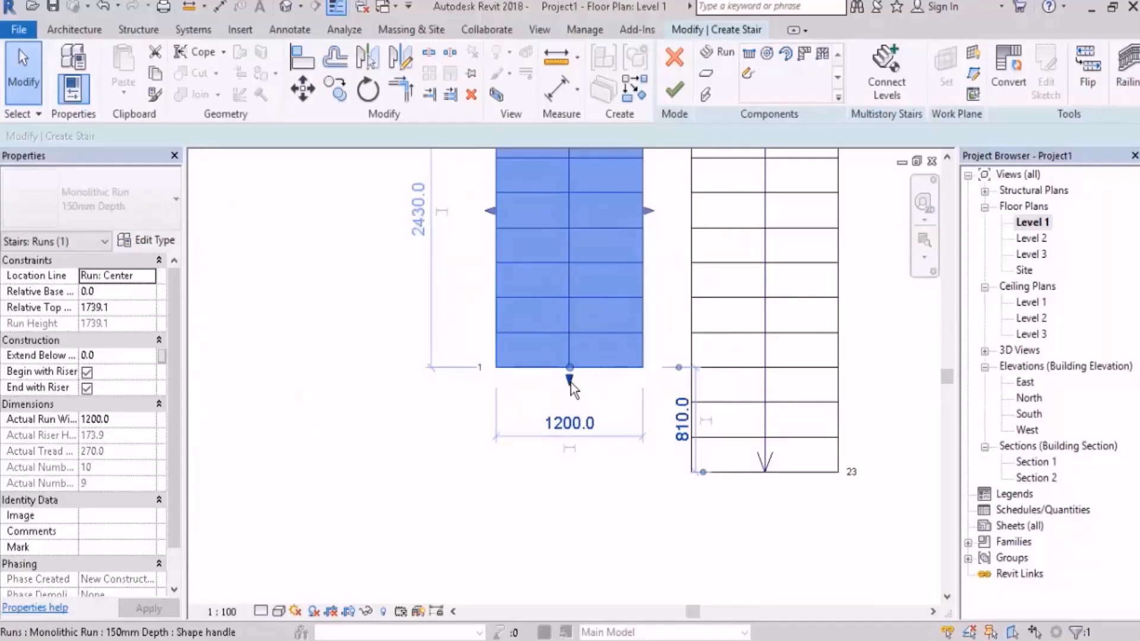
pyautogui.moveTo(570, 368); pyautogui.dragTo(591, 425)
pyautogui.press('Escape')
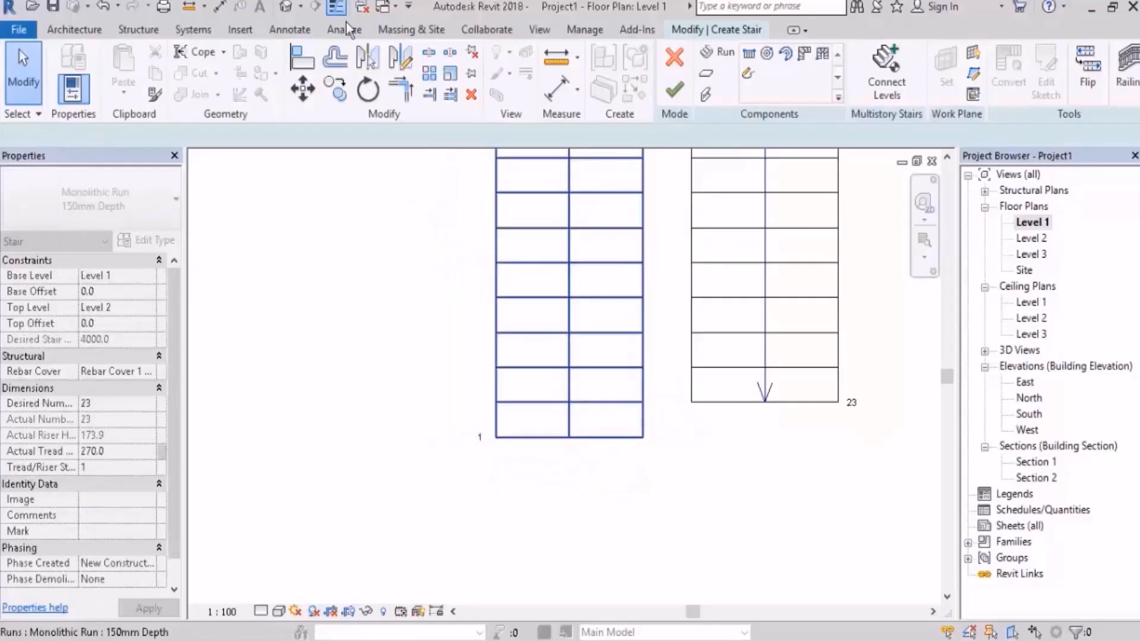
# Step: Examine the new stair's upper run and its End with Riser option in the 3D view, and finish the stair
pyautogui.click(285, 6)
pyautogui.moveTo(547, 323); pyautogui.dragTo(598, 398, button='middle')
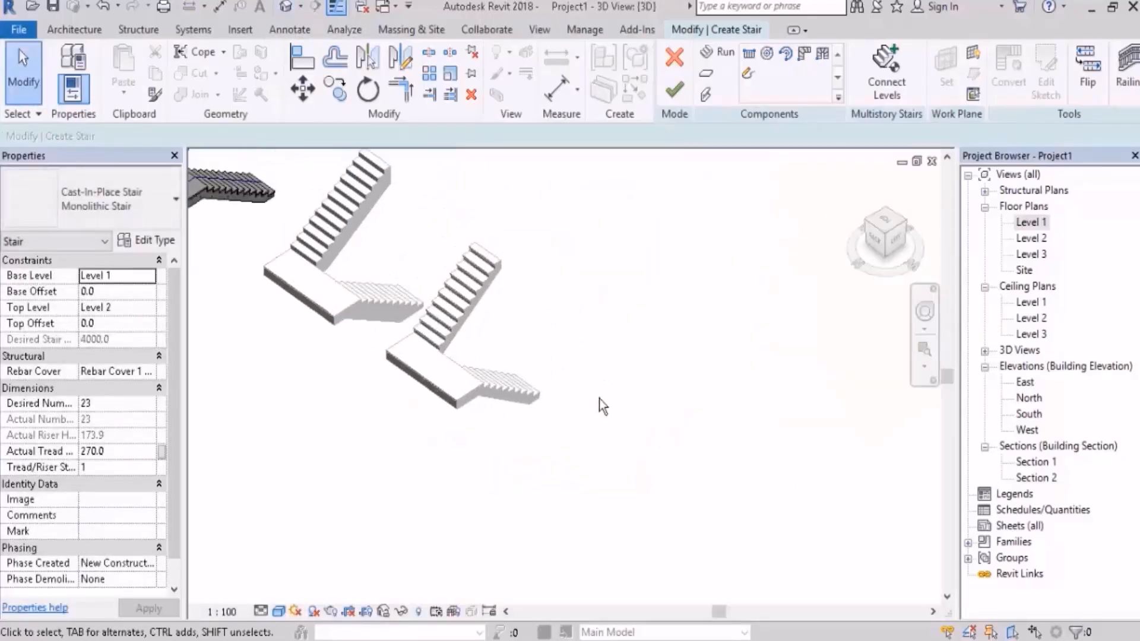
pyautogui.scroll(-3, 658, 402)
pyautogui.scroll(5, 389, 265)
pyautogui.keyDown('shift'); pyautogui.moveTo(609, 321); pyautogui.dragTo(645, 248, button='middle'); pyautogui.keyUp('shift')
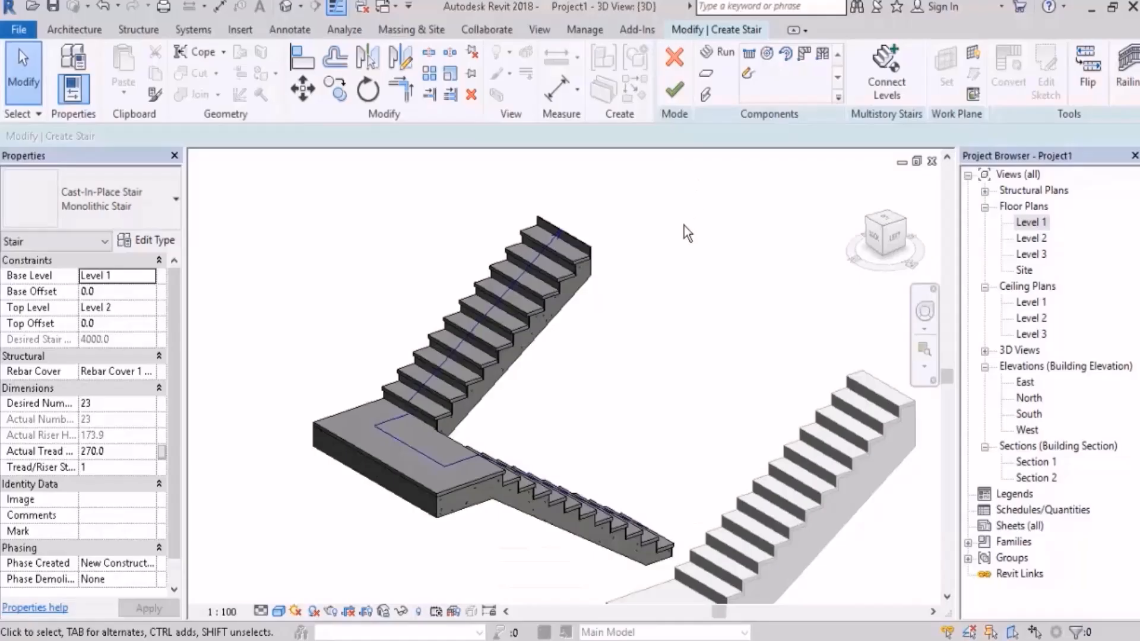
pyautogui.click(550, 283)
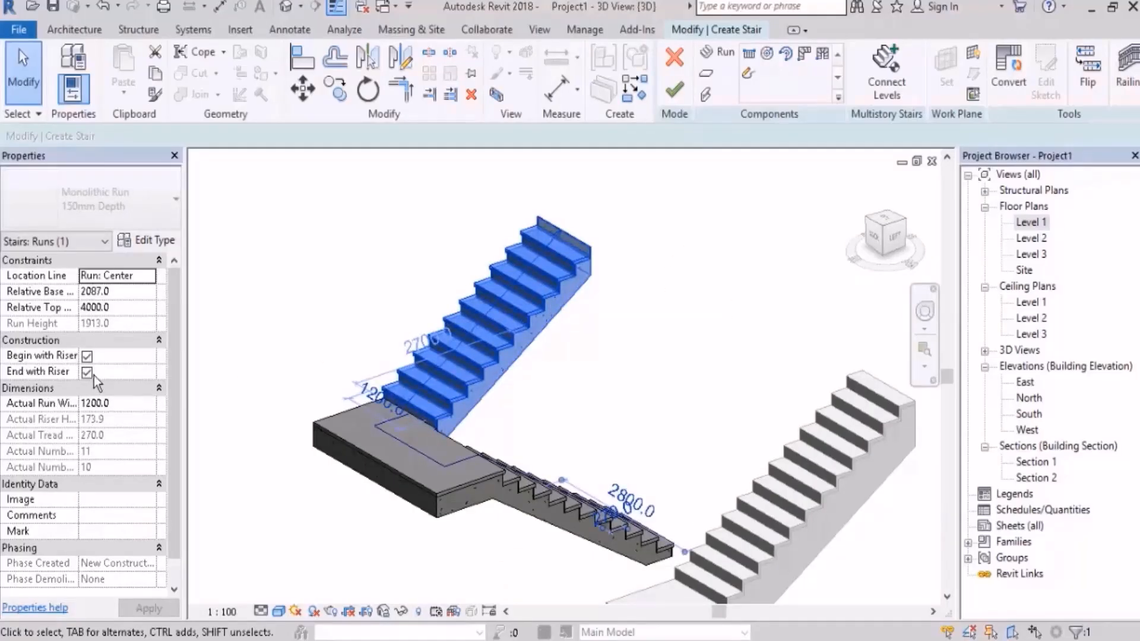
pyautogui.click(700, 329)
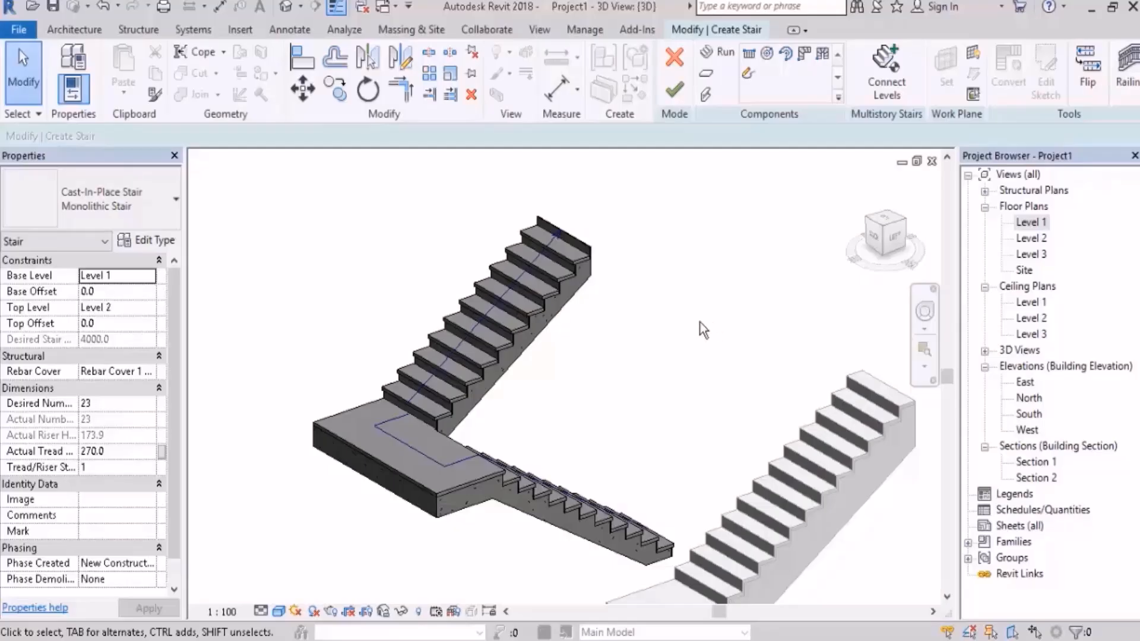
pyautogui.scroll(-5, 420, 351)
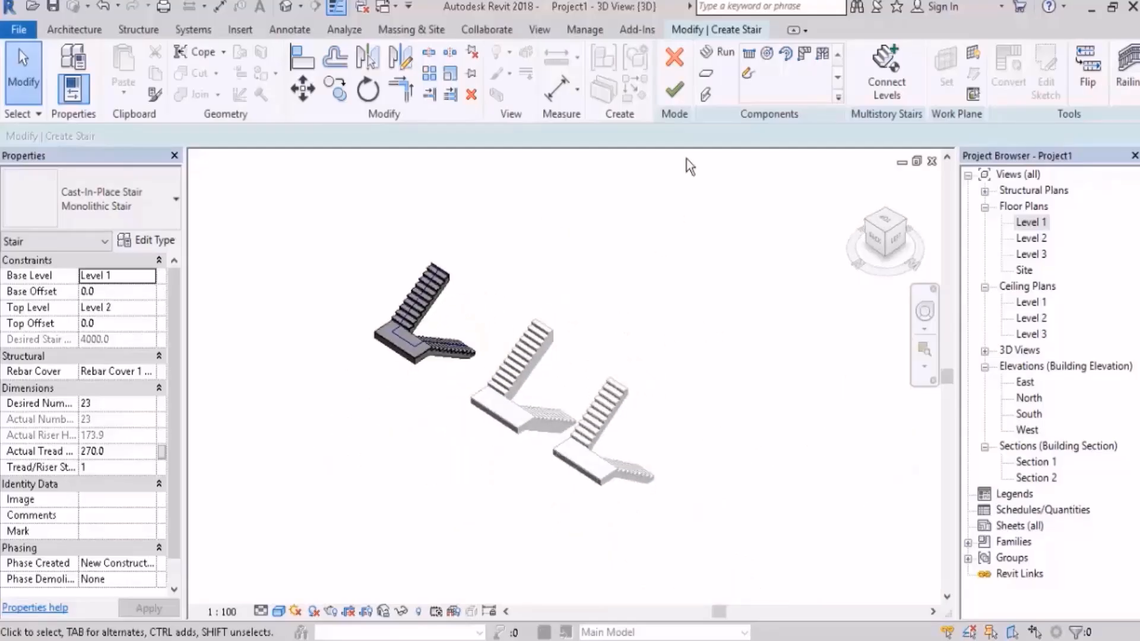
pyautogui.click(675, 90)
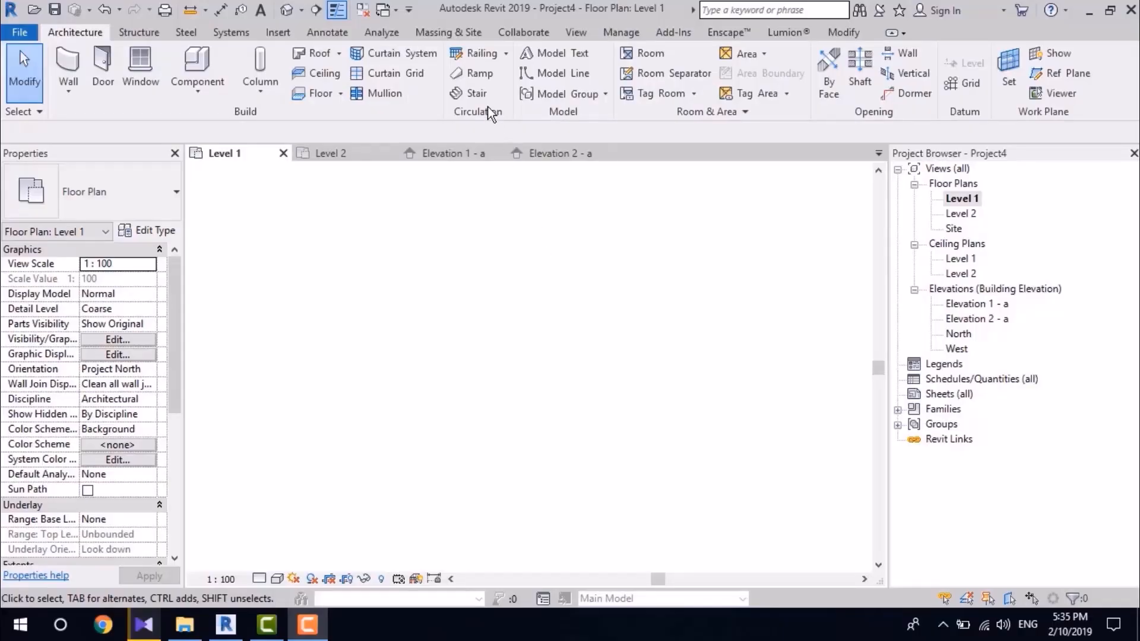
# Step: Start a sketched stair run on Level 1 and draw a three-segment zigzag boundary and a straight boundary opposite it
pyautogui.click(478, 92)
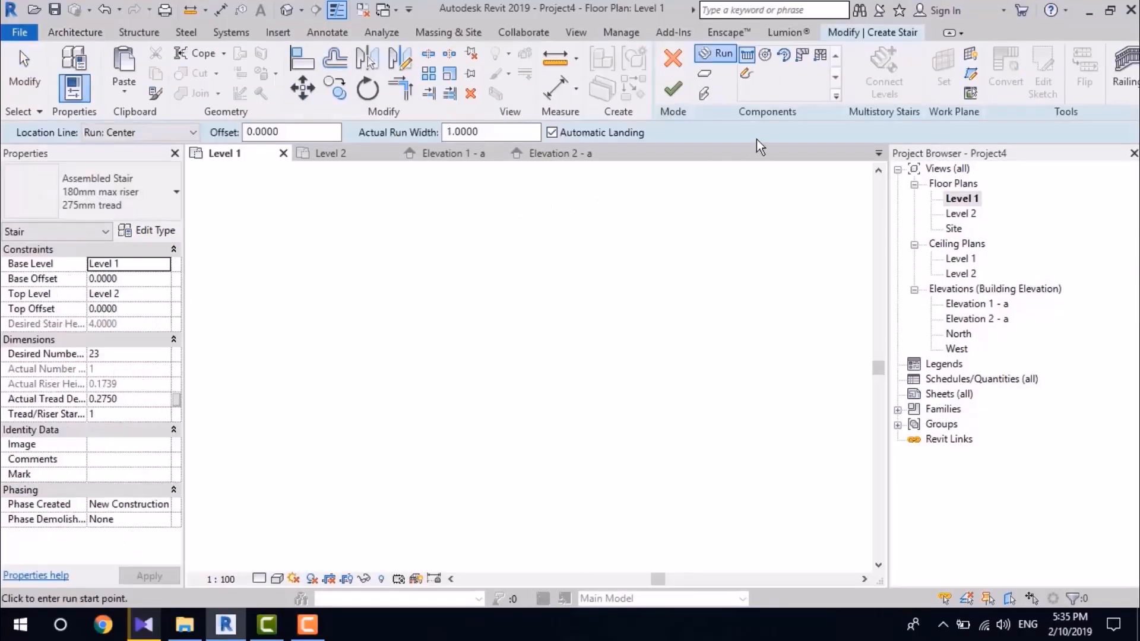
pyautogui.click(750, 77)
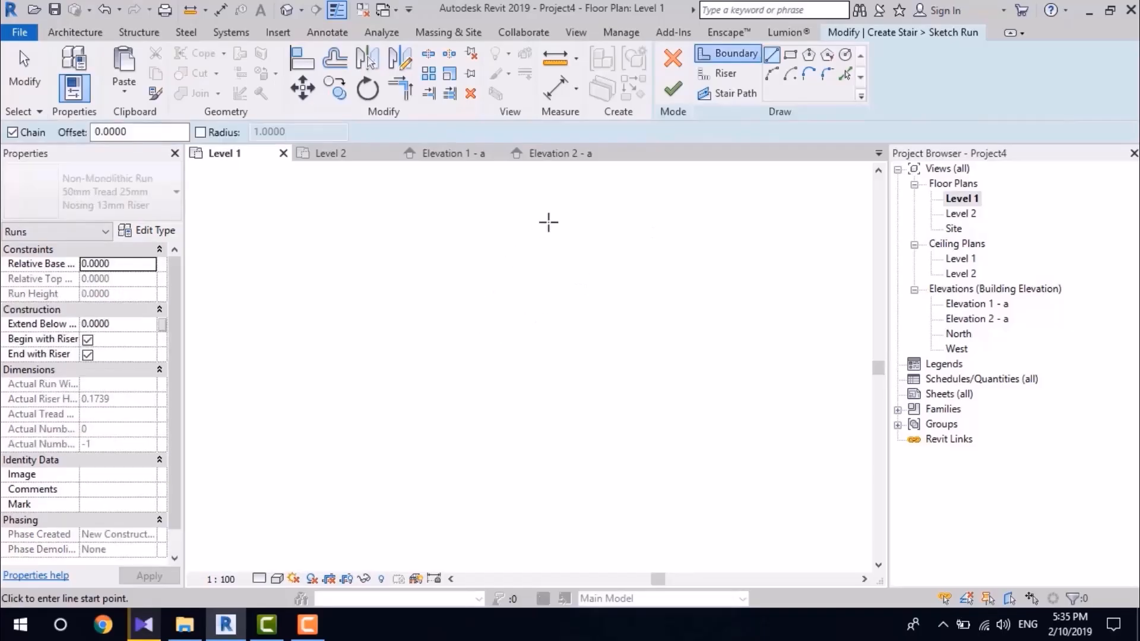
pyautogui.click(363, 416)
pyautogui.click(478, 301)
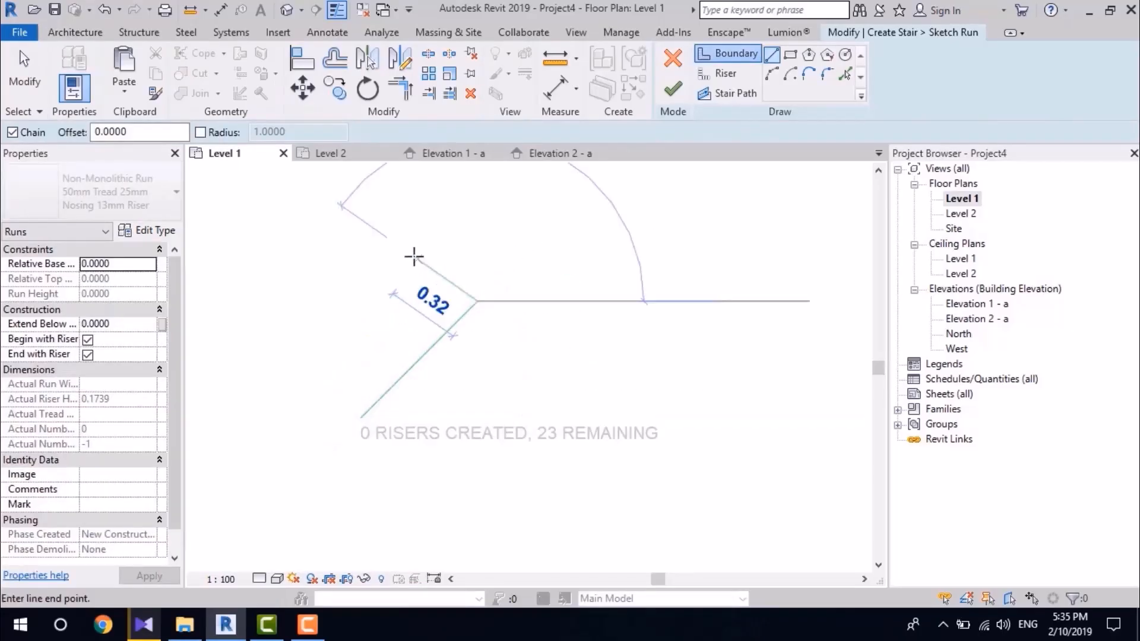
pyautogui.click(413, 257)
pyautogui.scroll(-2, 470, 405)
pyautogui.click(490, 227)
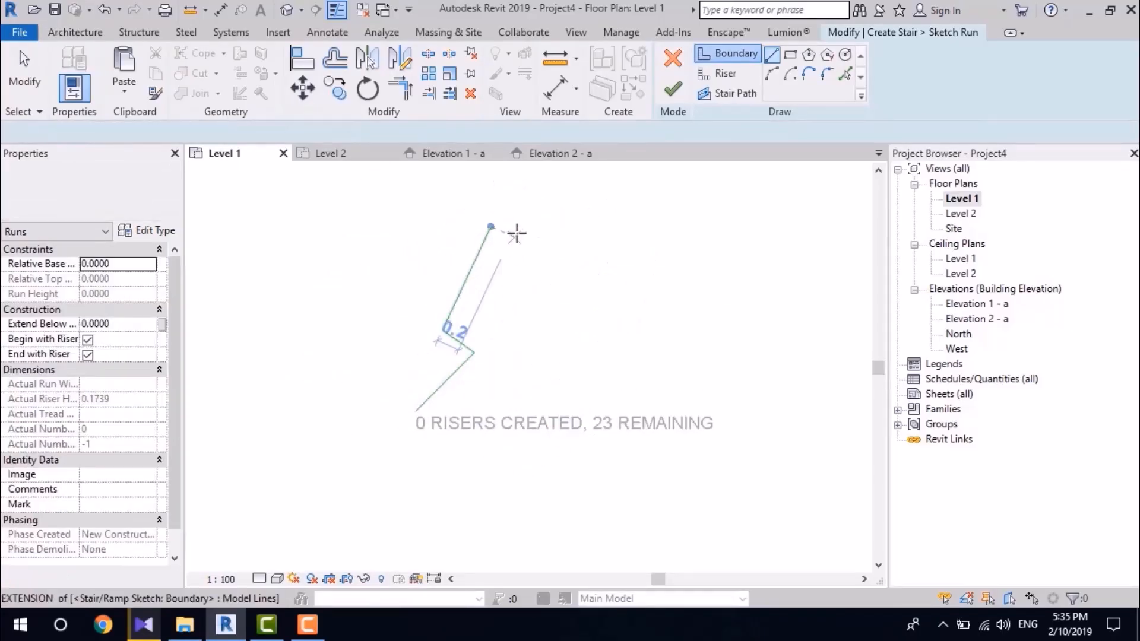
pyautogui.click(512, 236)
pyautogui.click(545, 416)
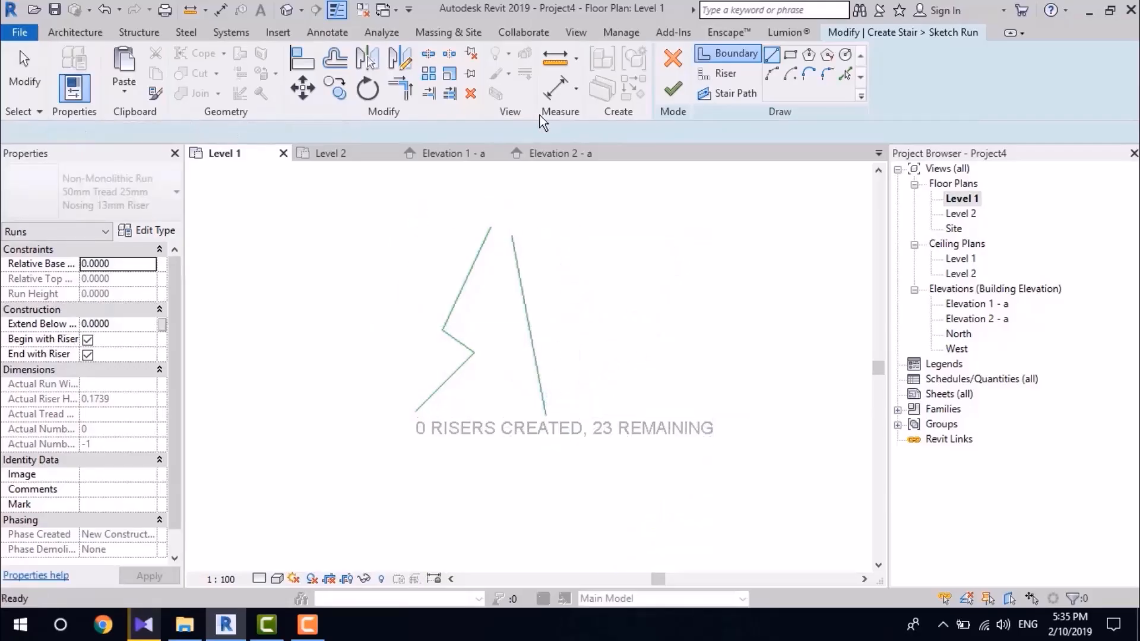
# Step: Draw six straight riser lines at varying angles between the two boundaries, from the narrow upper end towards the wide lower end
pyautogui.click(719, 72)
pyautogui.scroll(1, 579, 217)
pyautogui.scroll(1, 516, 237)
pyautogui.click(431, 233)
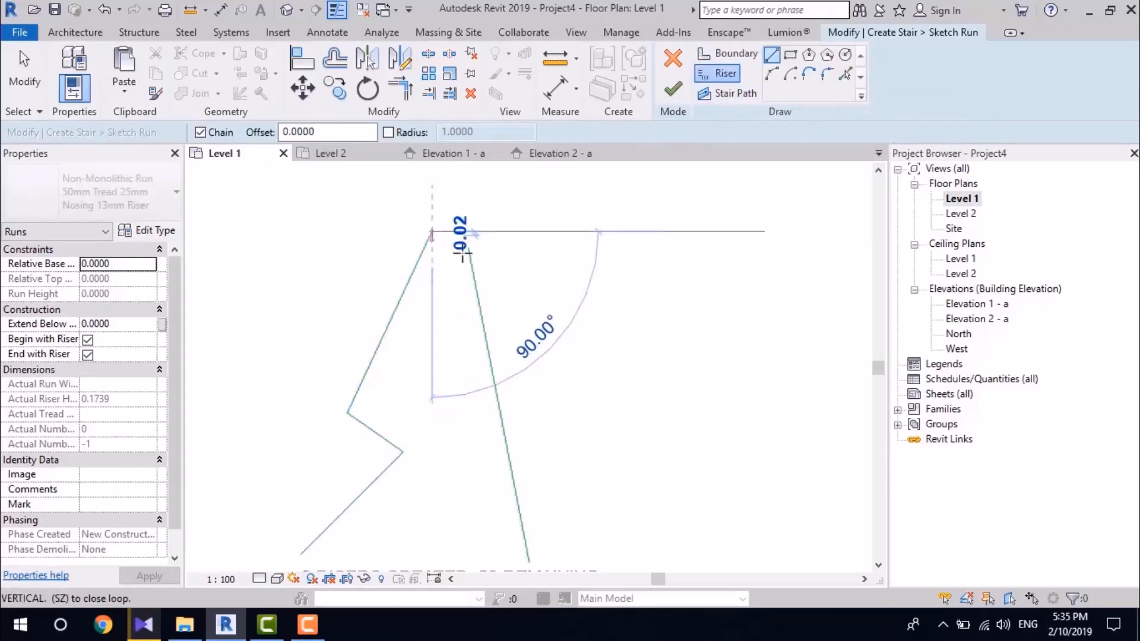
pyautogui.click(469, 250)
pyautogui.click(475, 280)
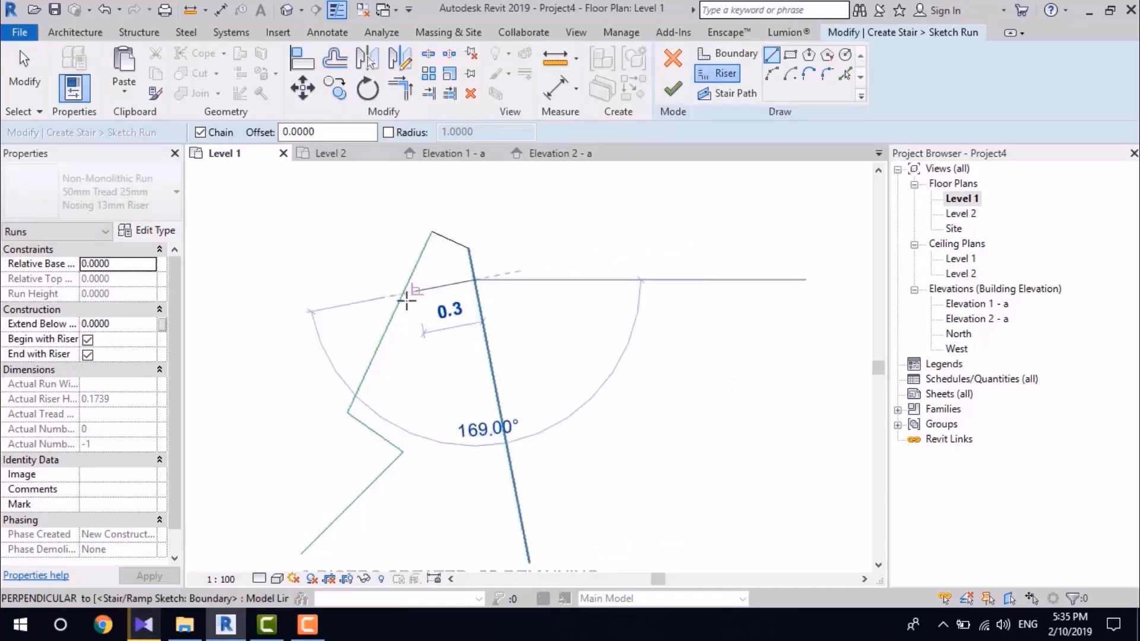
pyautogui.click(402, 298)
pyautogui.click(380, 346)
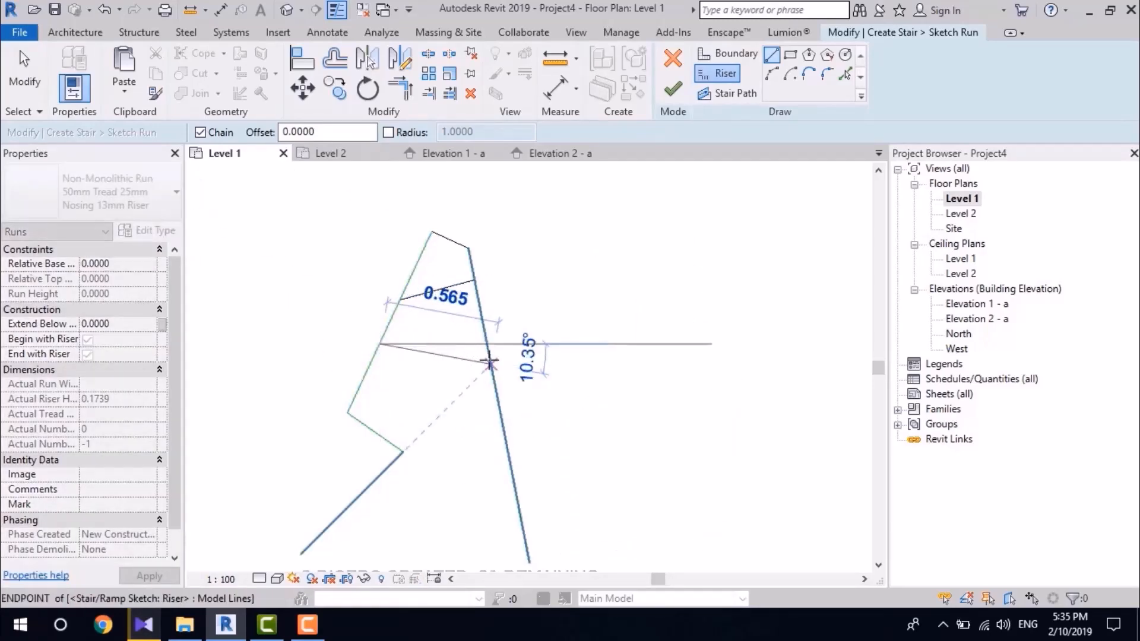
pyautogui.click(490, 363)
pyautogui.click(498, 397)
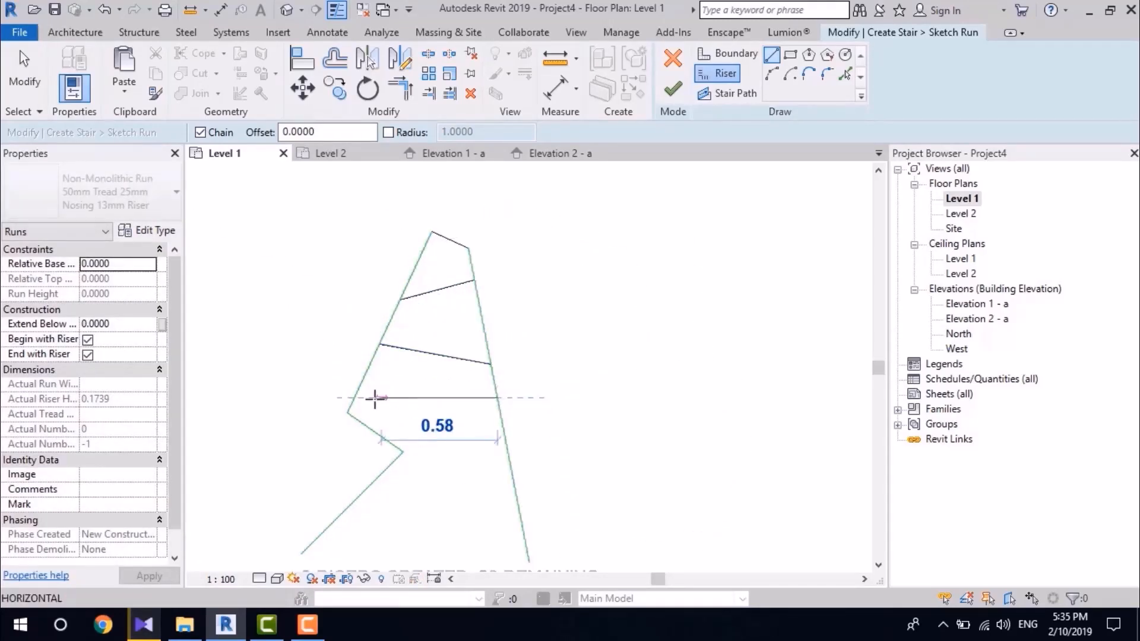
pyautogui.click(348, 412)
pyautogui.click(402, 454)
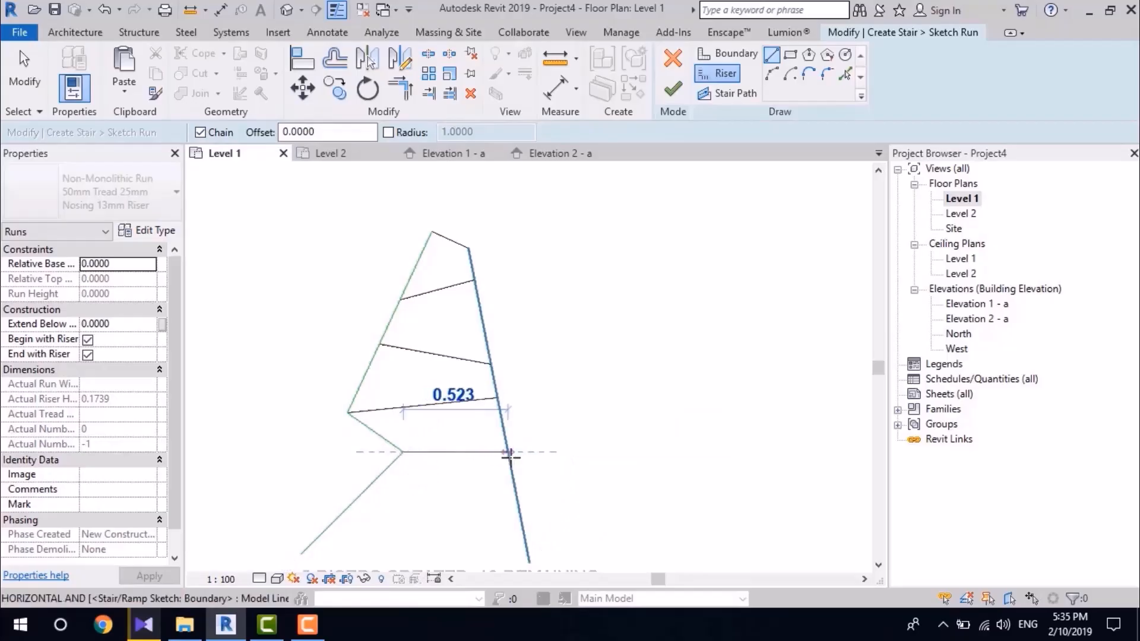
pyautogui.click(507, 453)
pyautogui.moveTo(370, 515); pyautogui.dragTo(405, 326, button='middle')
pyautogui.click(387, 314)
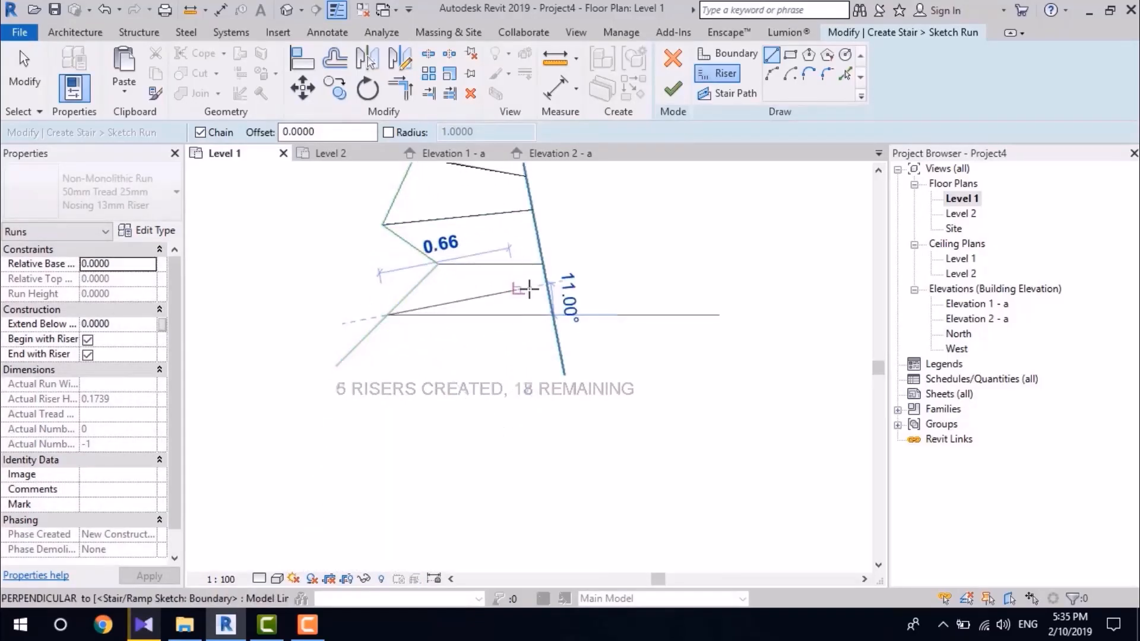
pyautogui.click(546, 285)
# Step: Draw two downward-bulging arc risers between the boundaries at the wide lower end, using the start-end-radius arc
pyautogui.click(772, 73)
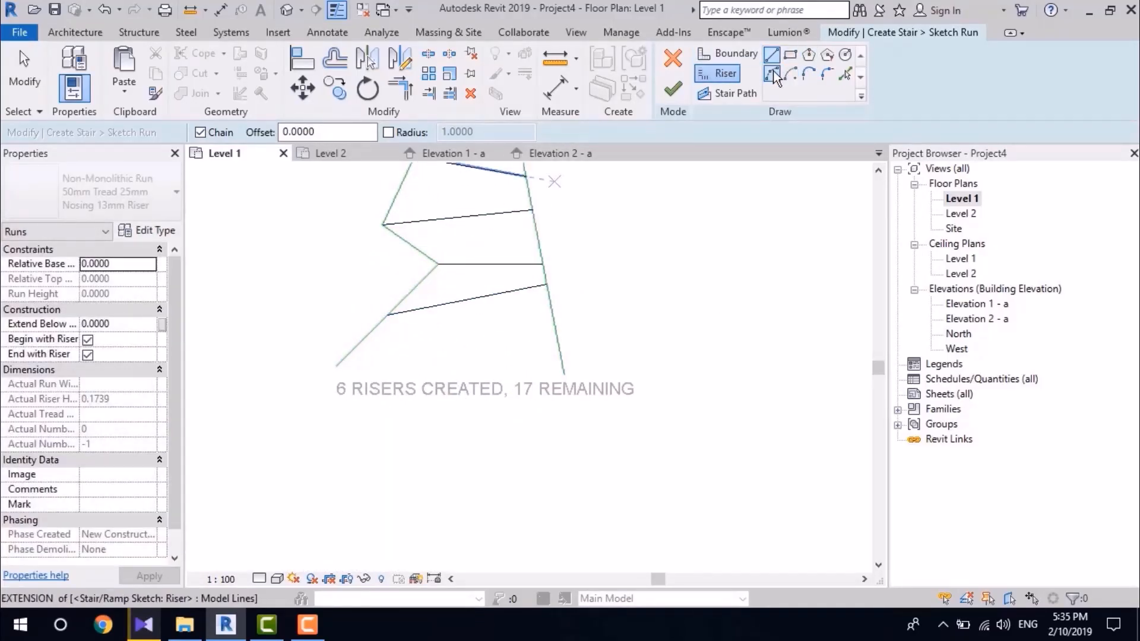
pyautogui.click(370, 332)
pyautogui.click(556, 332)
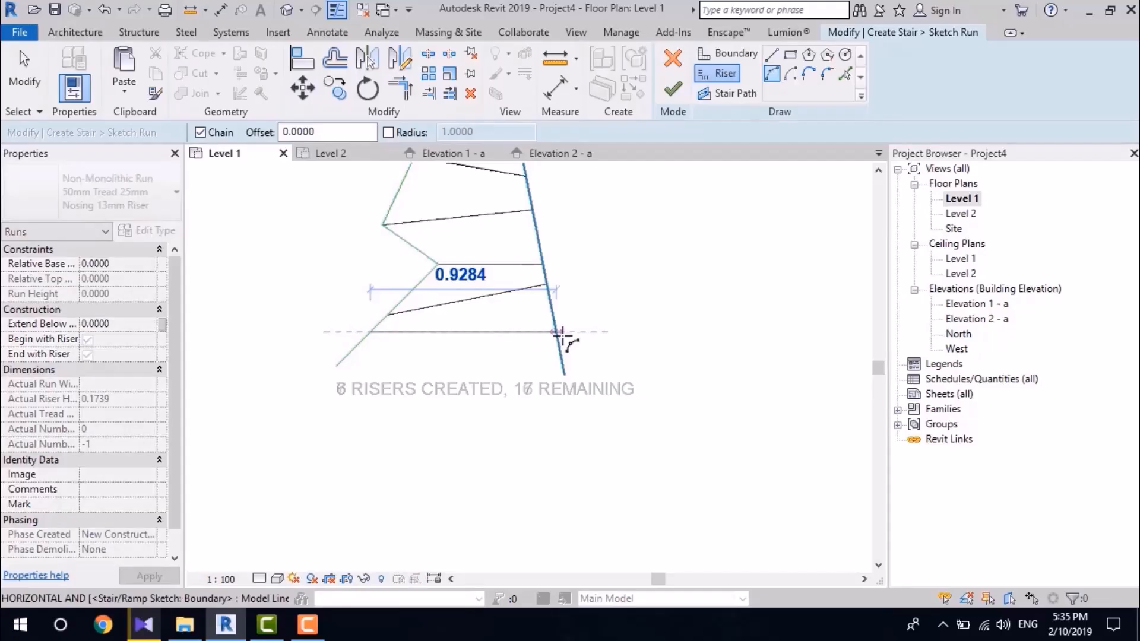
pyautogui.click(484, 349)
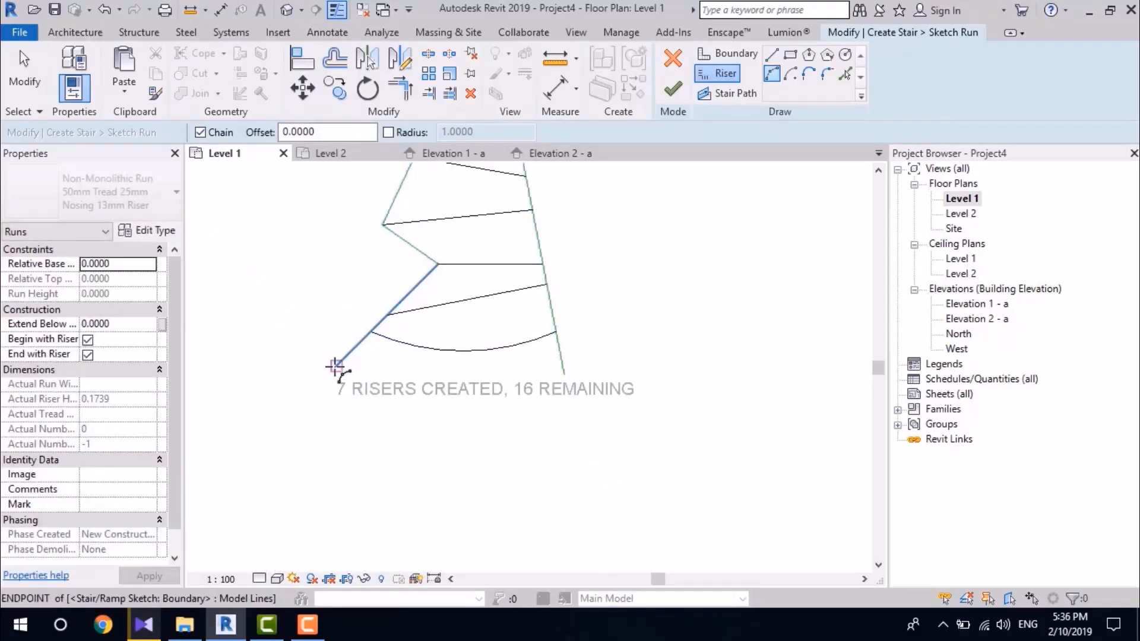
pyautogui.click(337, 366)
pyautogui.click(563, 366)
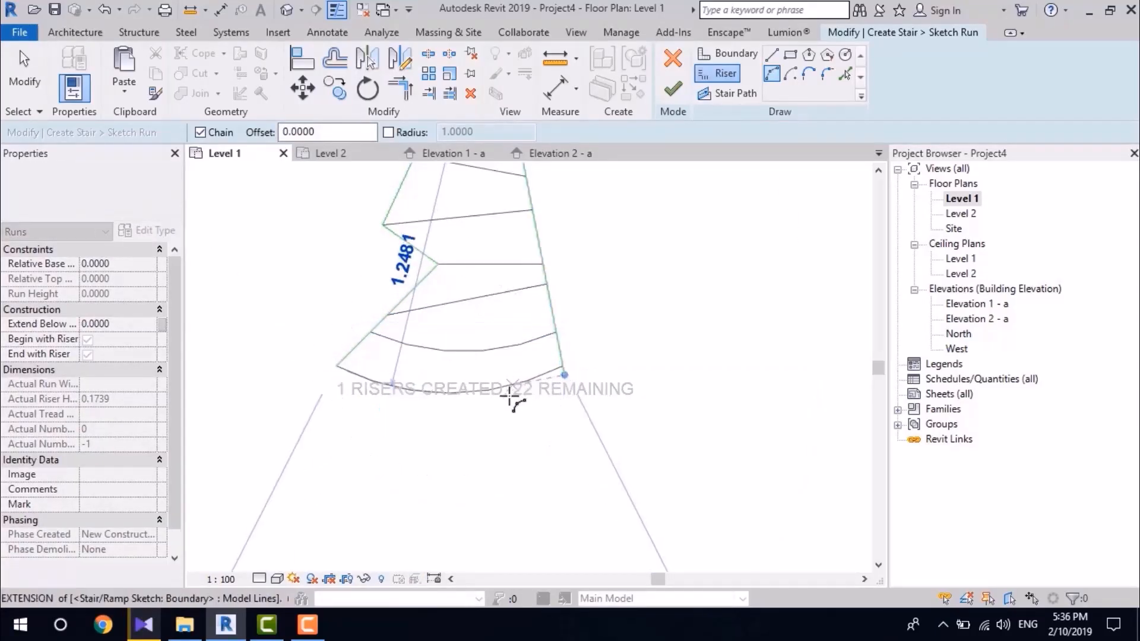
pyautogui.click(531, 396)
# Step: Trim the outermost arc riser and the straight boundary to meet at a corner, and finish the run sketch
pyautogui.press('t')
pyautogui.press('r')
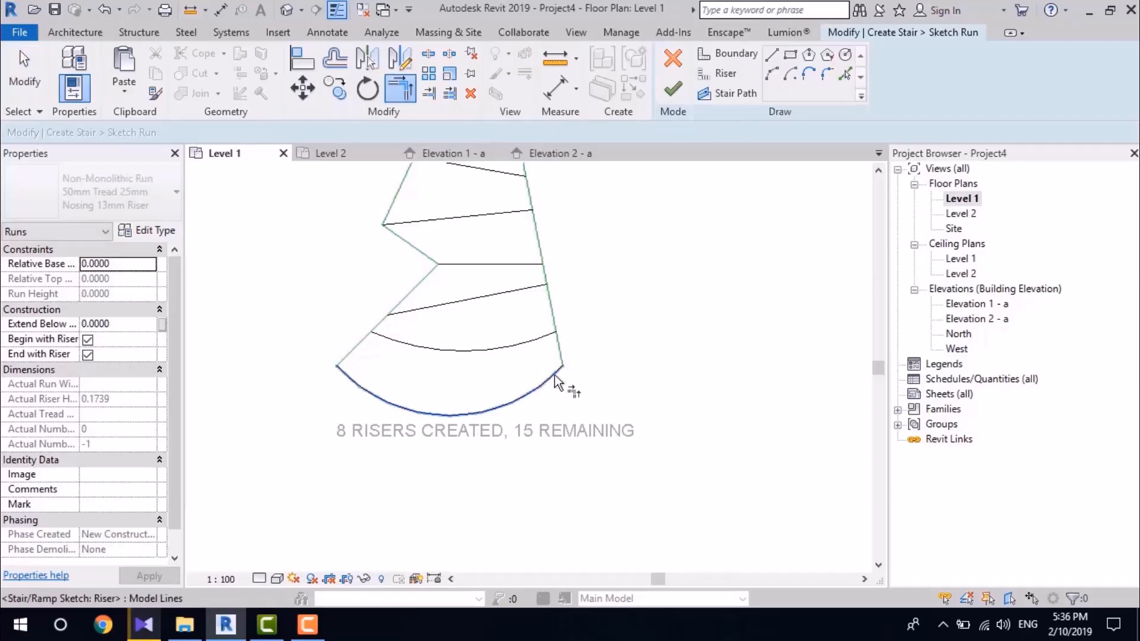
pyautogui.scroll(-2, 570, 365)
pyautogui.moveTo(607, 314); pyautogui.dragTo(541, 349, button='middle')
pyautogui.press('Escape')
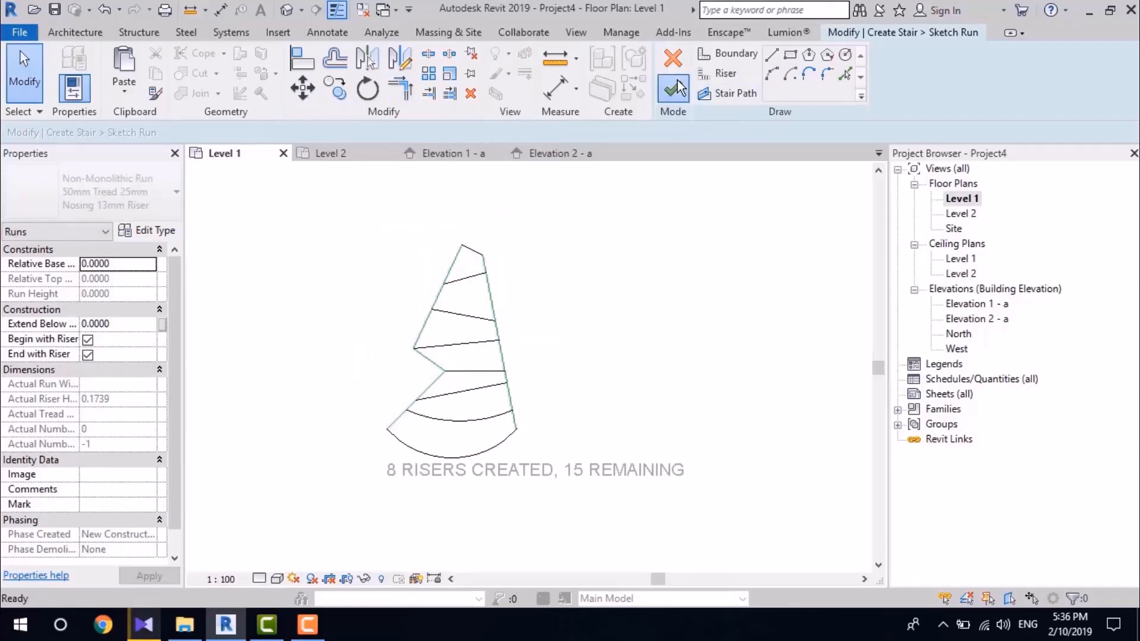
pyautogui.click(673, 89)
pyautogui.click(604, 251)
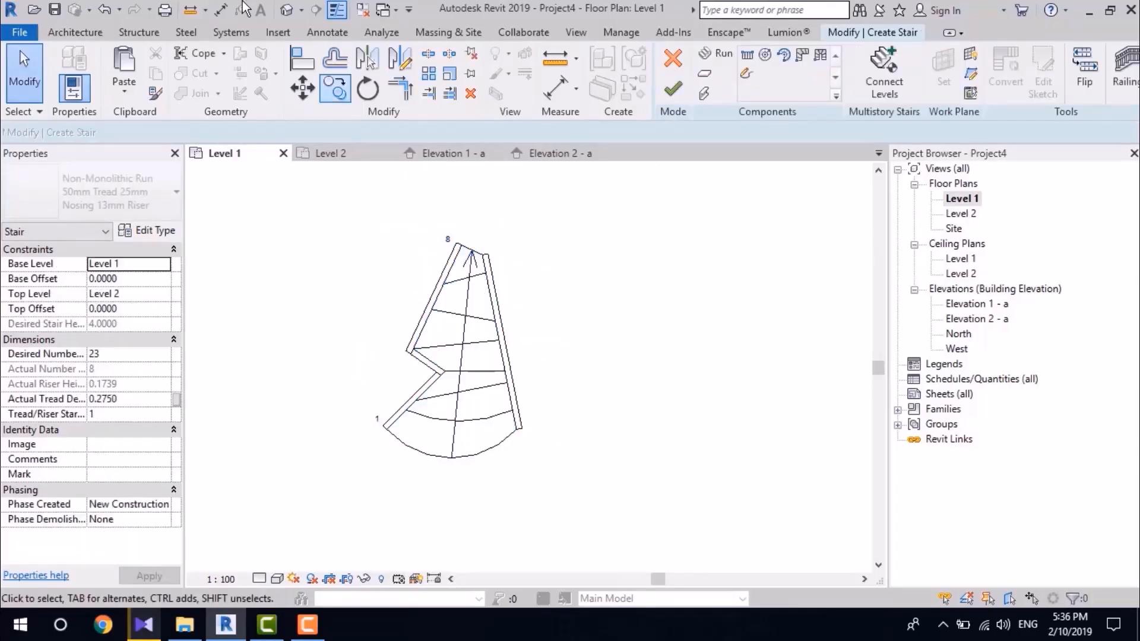
# Step: Inspect the sketched run in the default 3D view and finish the stair
pyautogui.click(287, 9)
pyautogui.keyDown('shift'); pyautogui.moveTo(637, 384); pyautogui.dragTo(558, 340, button='middle'); pyautogui.keyUp('shift')
pyautogui.scroll(4, 689, 354)
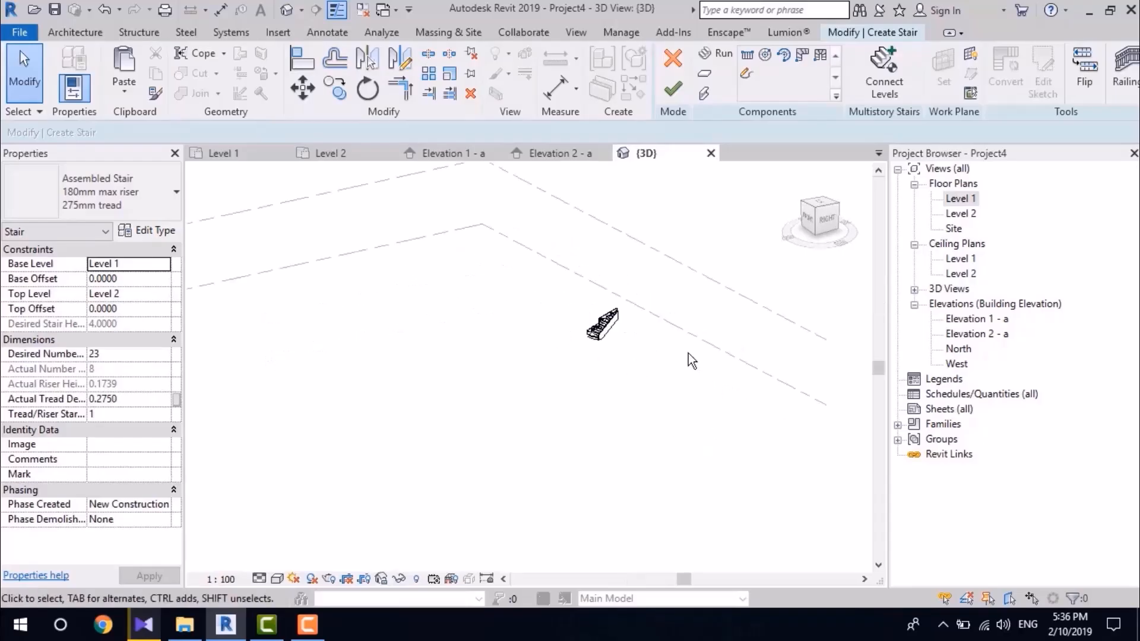
pyautogui.scroll(3, 580, 218)
pyautogui.moveTo(585, 236); pyautogui.dragTo(849, 237, button='middle')
pyautogui.click(673, 89)
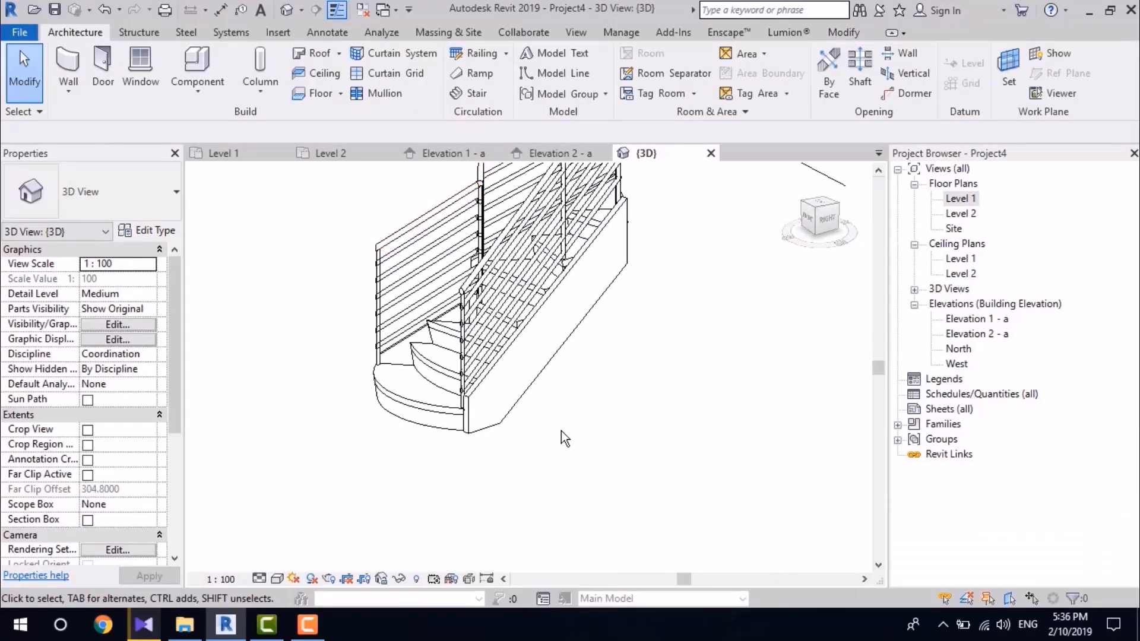
pyautogui.keyDown('shift'); pyautogui.moveTo(562, 438); pyautogui.dragTo(787, 493, button='middle'); pyautogui.keyUp('shift')
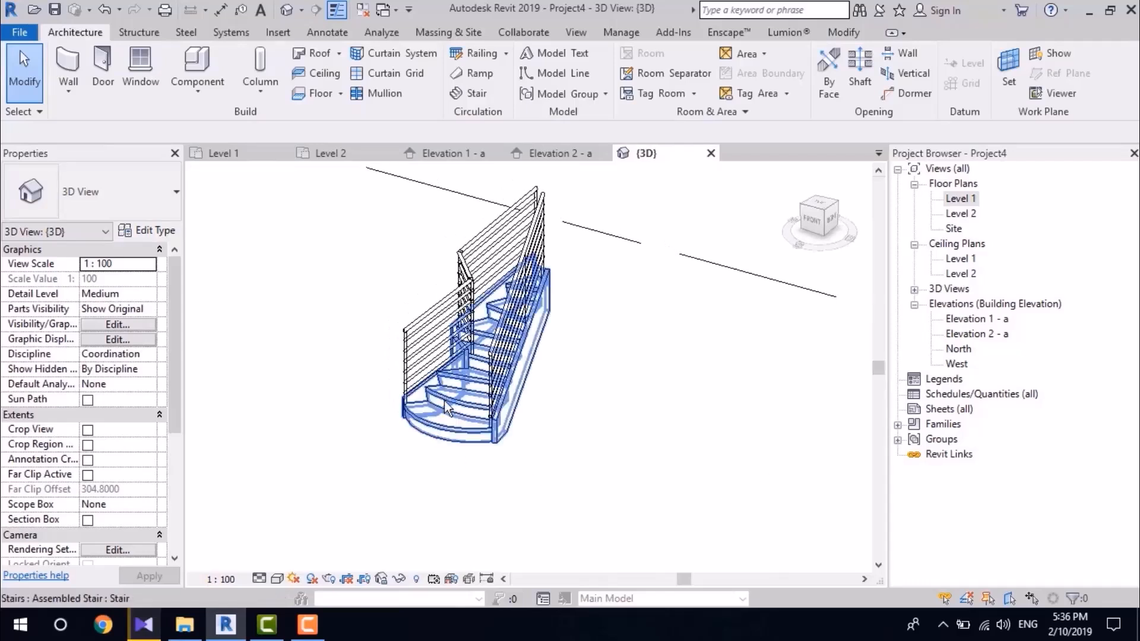
# Step: Check which stair types are available for the custom-shaped stair
pyautogui.click(446, 398)
pyautogui.click(114, 206)
pyautogui.scroll(2, 70, 298)
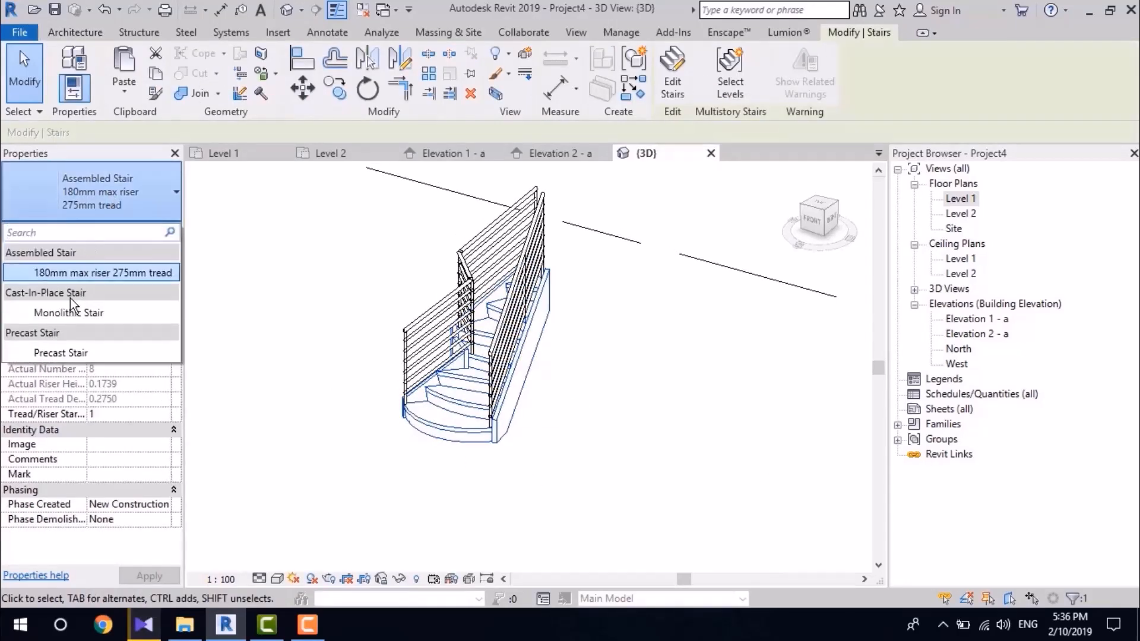
pyautogui.click(413, 289)
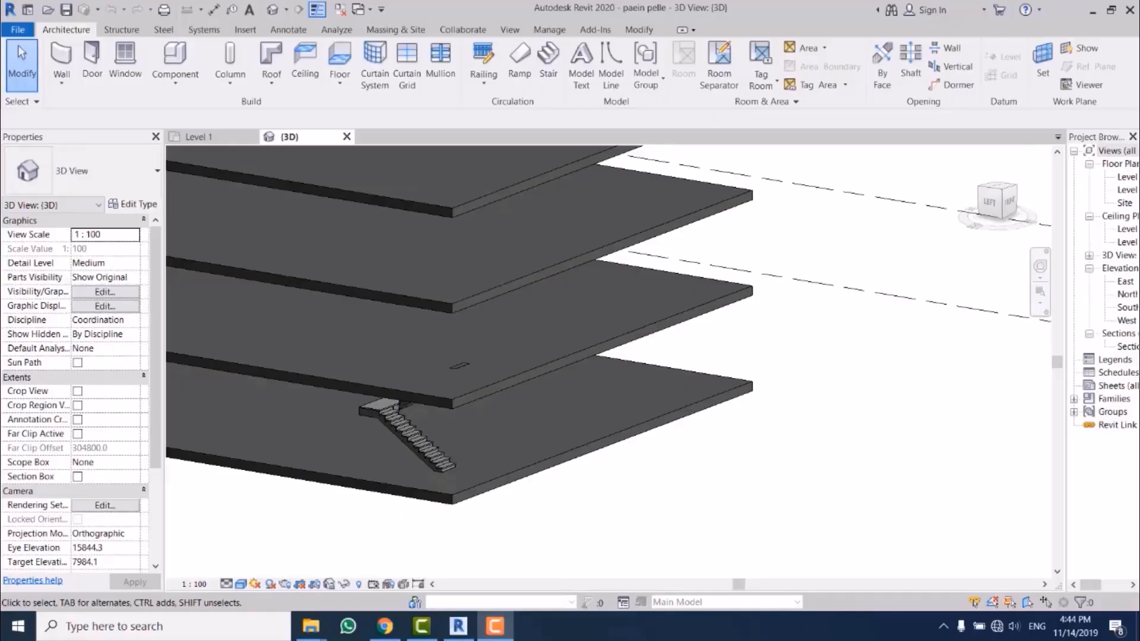
# Step: Copy the Level 1 monolithic stair and paste it aligned to Level 2, Level 3 and Level 4
pyautogui.click(672, 458)
pyautogui.scroll(-1, 728, 489)
pyautogui.moveTo(728, 489); pyautogui.dragTo(855, 475, button='middle')
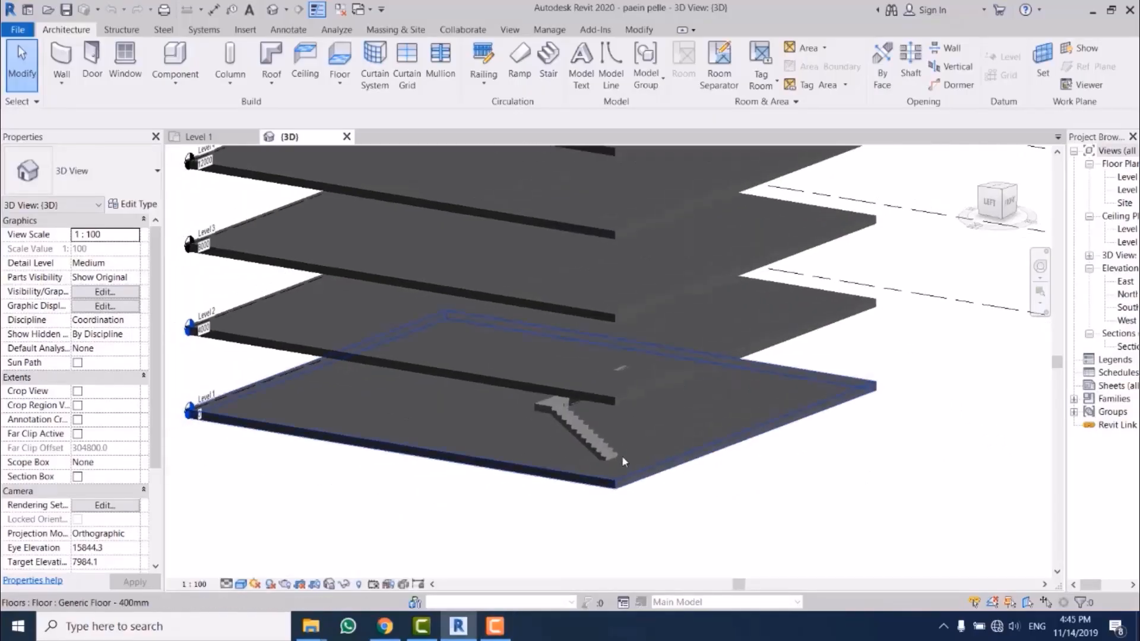
pyautogui.click(590, 439)
pyautogui.scroll(-3, 682, 429)
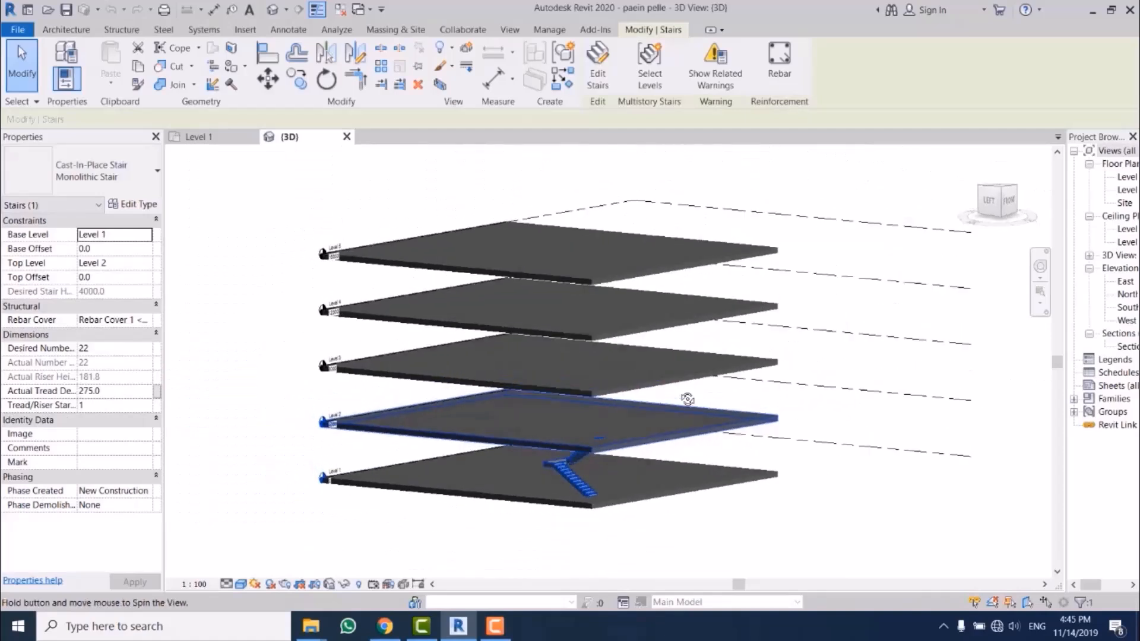
pyautogui.click(138, 66)
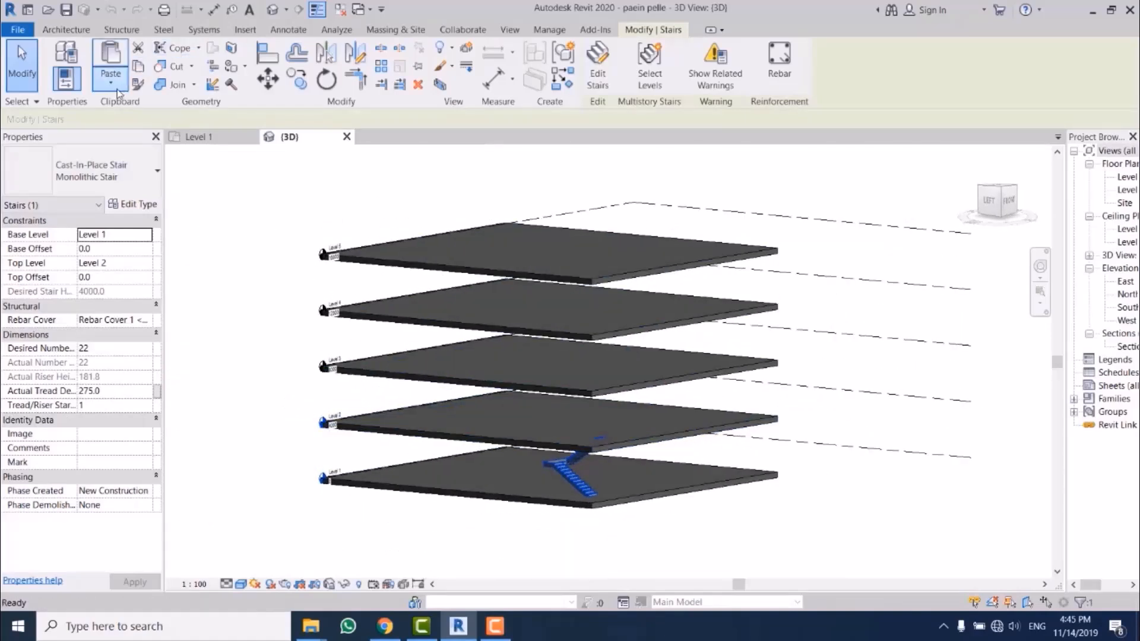
pyautogui.click(110, 82)
pyautogui.click(156, 134)
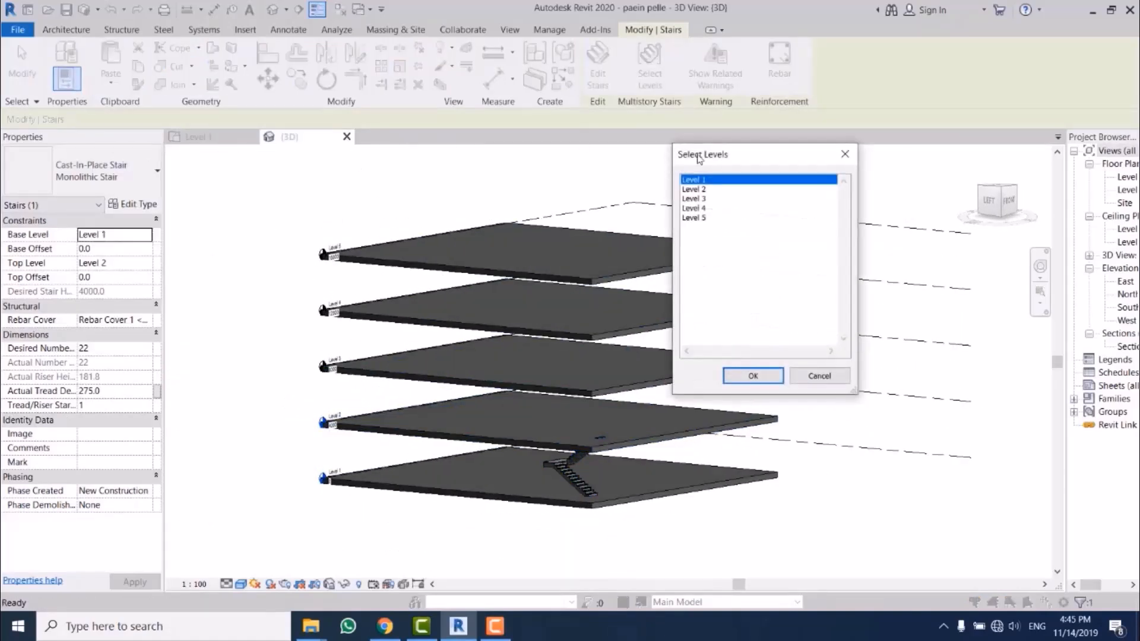
pyautogui.moveTo(721, 192); pyautogui.dragTo(721, 208)
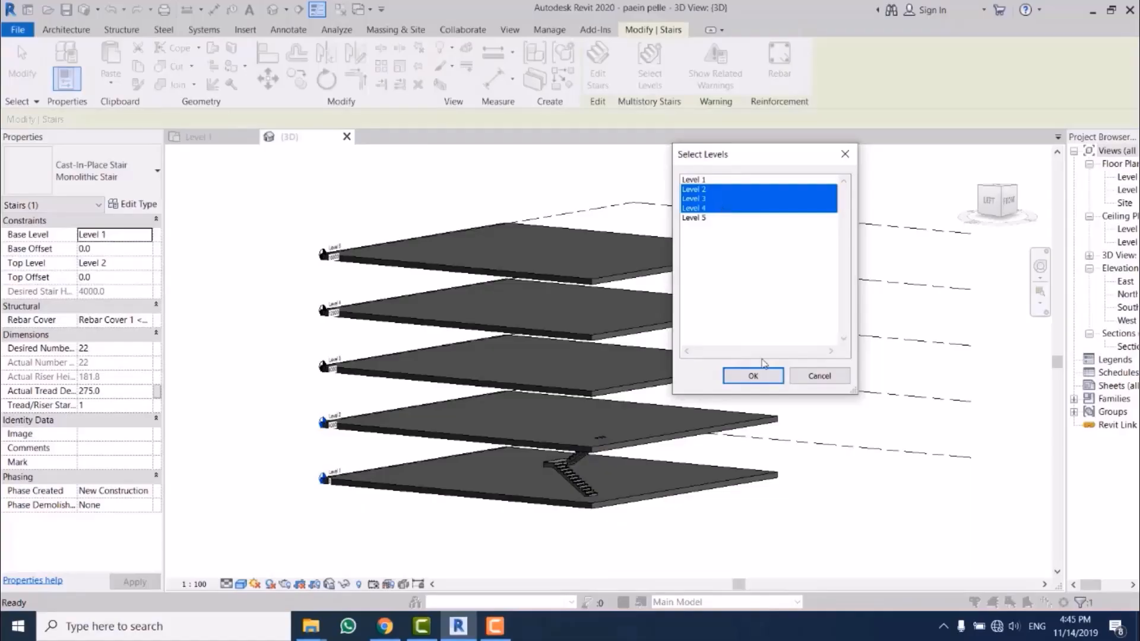
pyautogui.click(754, 375)
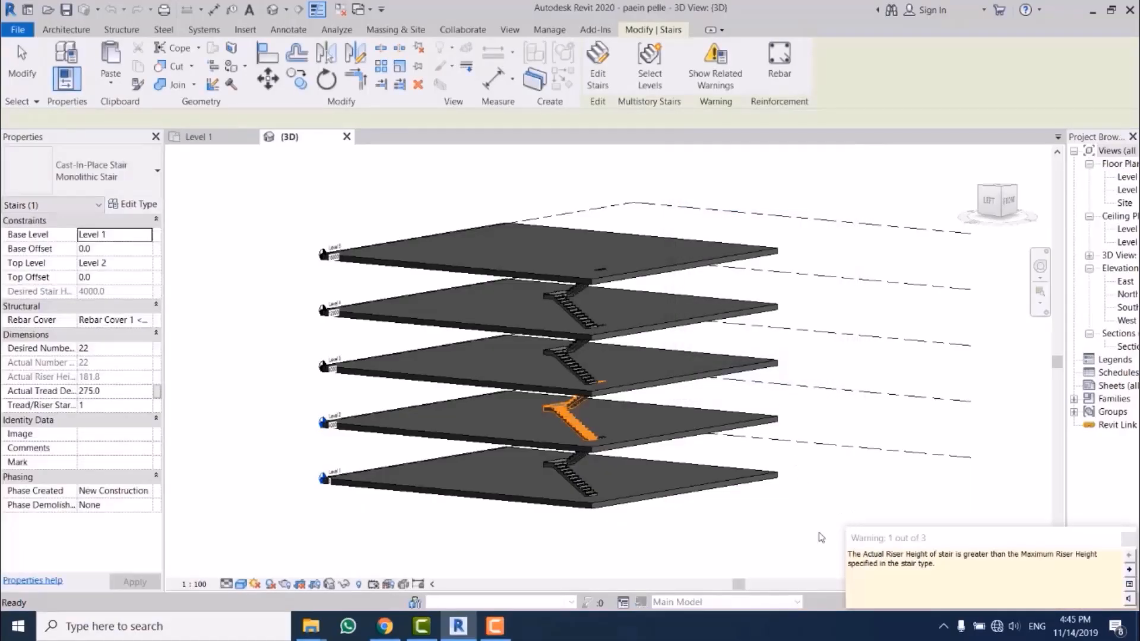
pyautogui.click(778, 538)
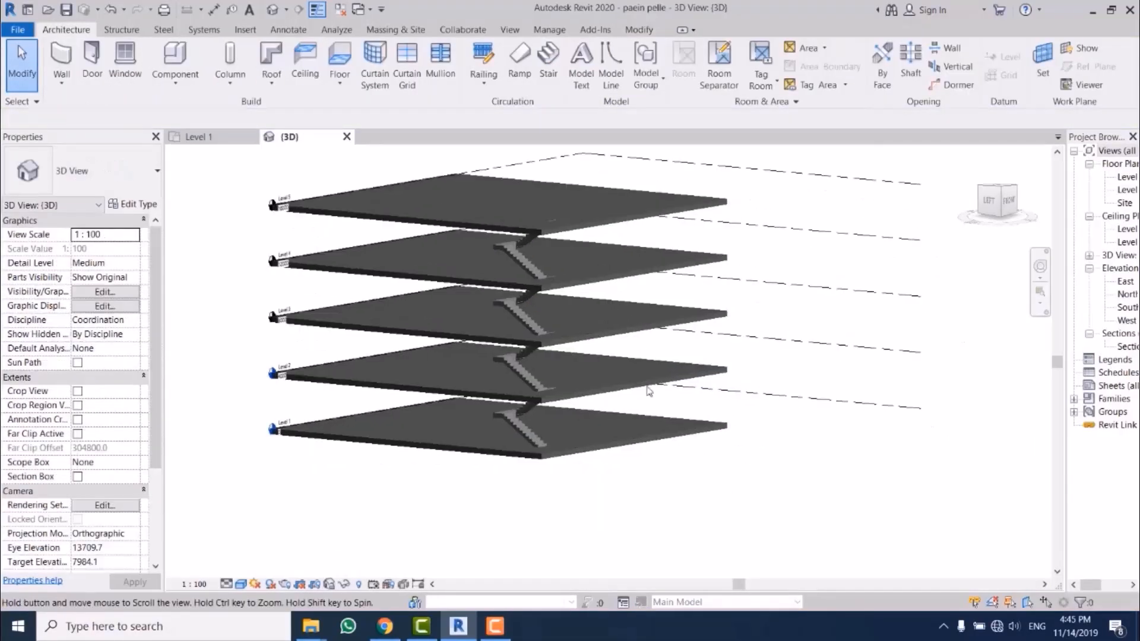
# Step: Open the Level 1 floor plan and start a shaft opening sketch at the stair
pyautogui.scroll(5, 542, 326)
pyautogui.keyDown('shift'); pyautogui.moveTo(599, 393); pyautogui.dragTo(980, 460, button='middle'); pyautogui.keyUp('shift')
pyautogui.doubleClick(1127, 177)
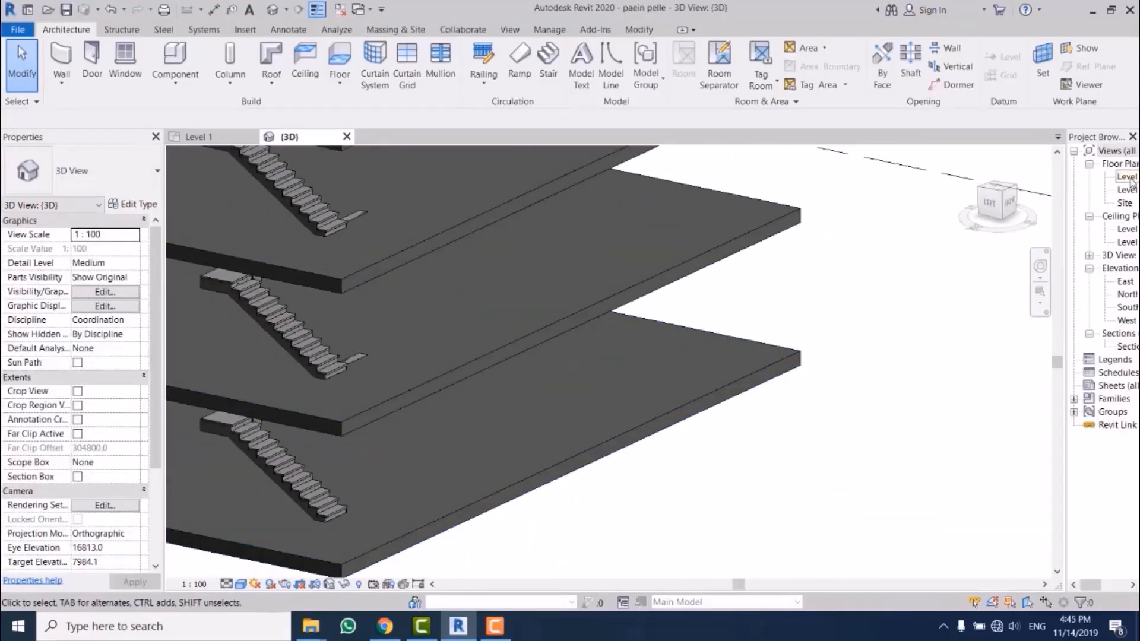
pyautogui.scroll(6, 522, 427)
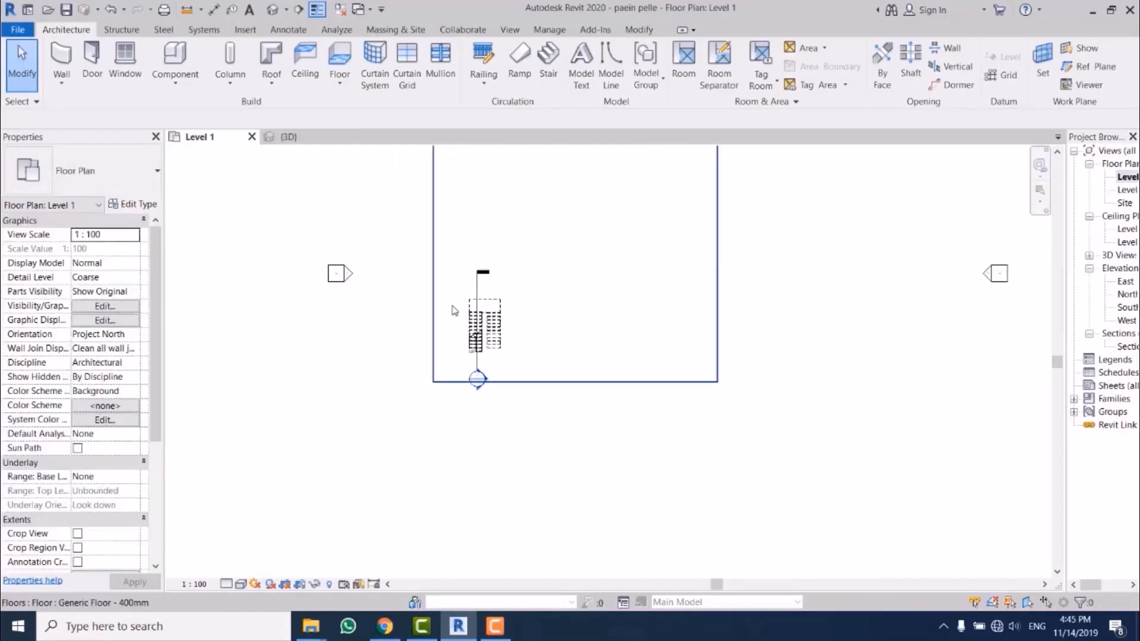
pyautogui.click(951, 85)
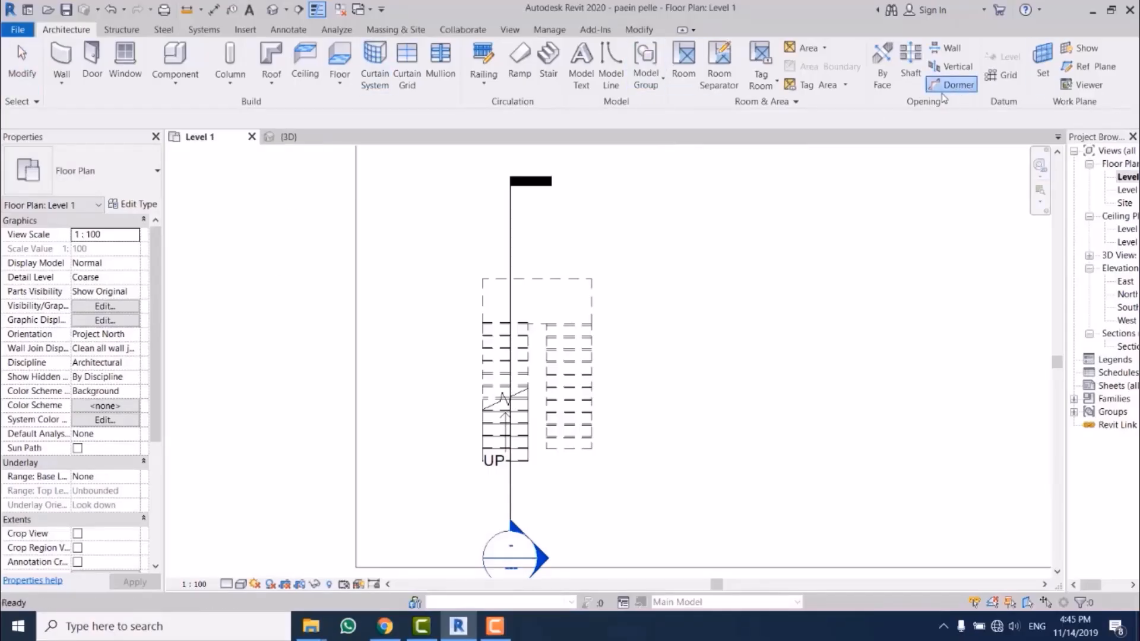
pyautogui.click(910, 72)
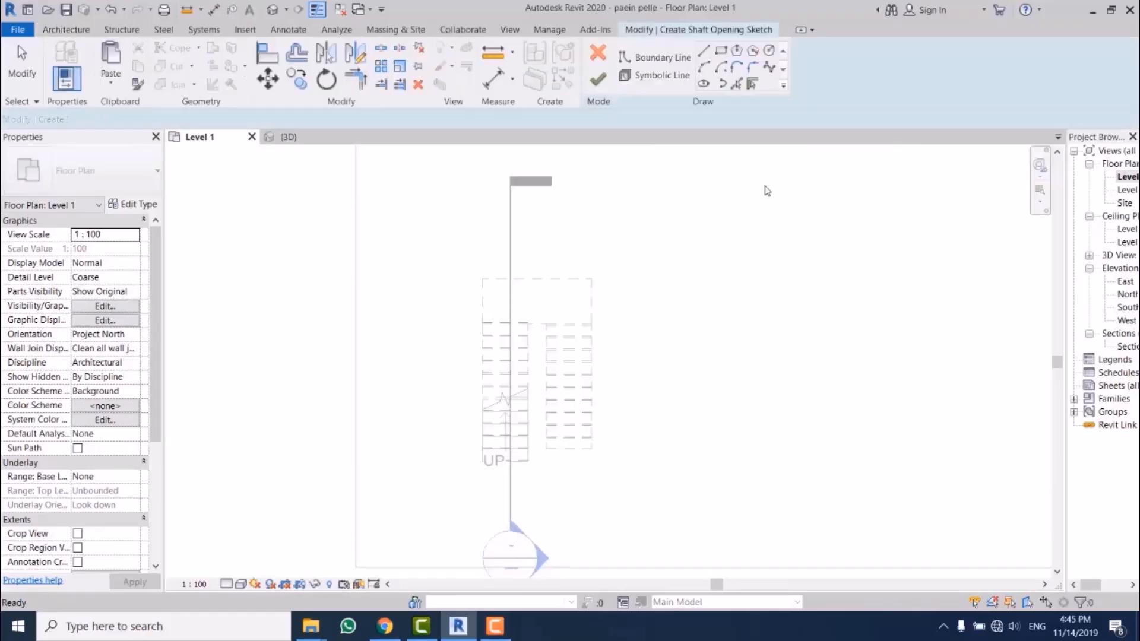
# Step: Pick the landing's three outer edges, the up flight's start and inner edges, and the other flight's end edge as shaft boundary lines
pyautogui.scroll(3, 550, 264)
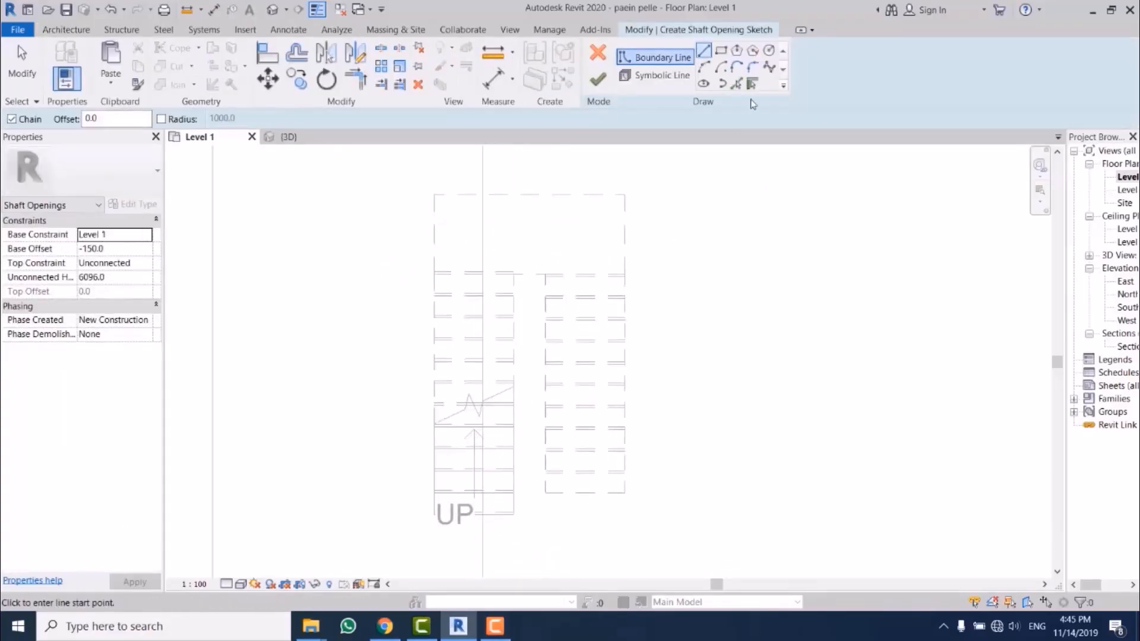
pyautogui.click(736, 83)
pyautogui.click(567, 196)
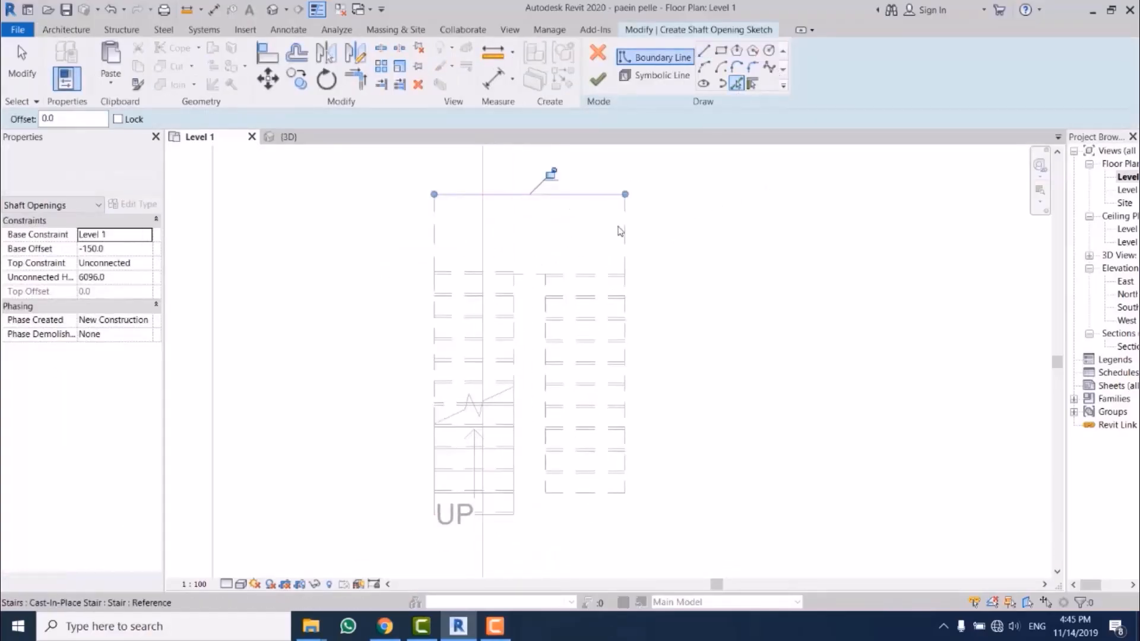
pyautogui.click(625, 242)
pyautogui.click(437, 259)
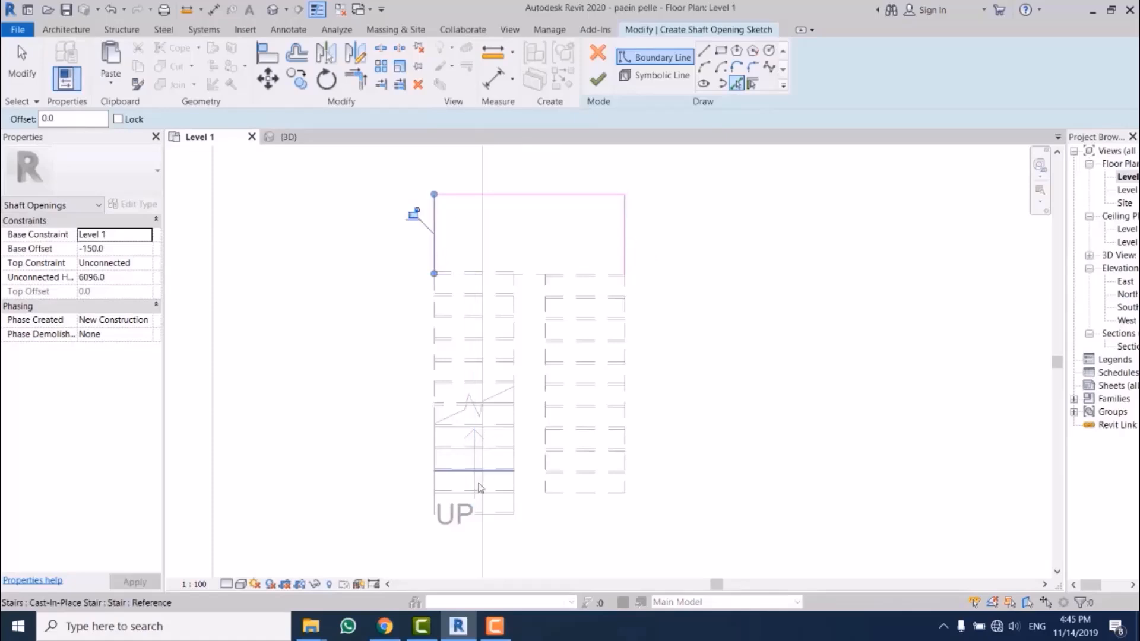
pyautogui.click(496, 527)
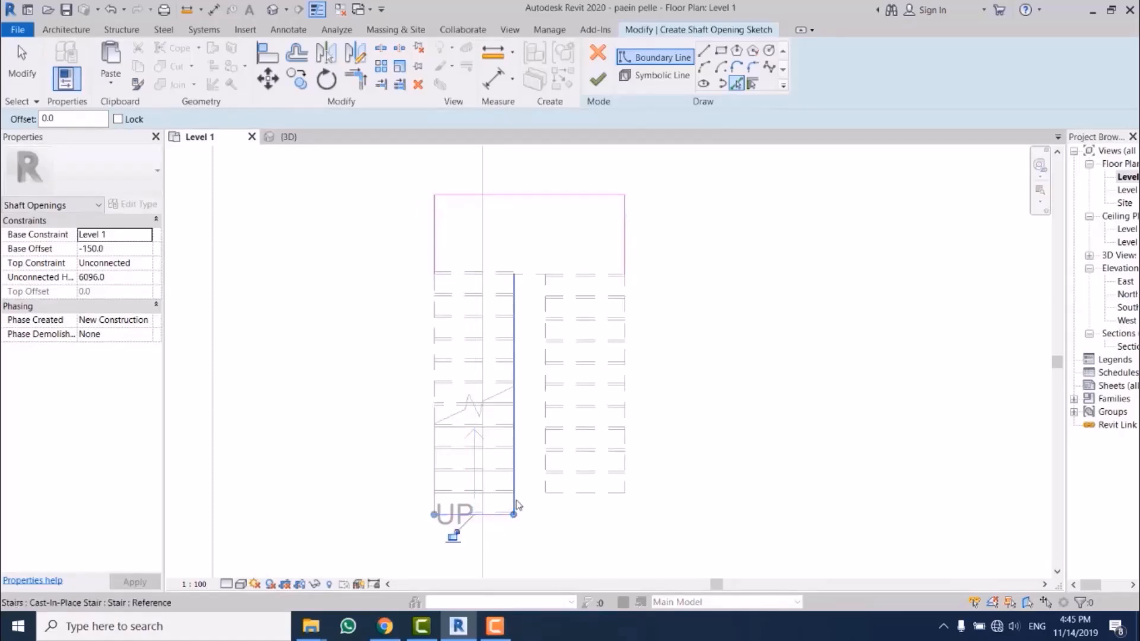
pyautogui.click(515, 505)
pyautogui.click(567, 492)
pyautogui.moveTo(565, 497)
pyautogui.mouseDown(button='middle')
pyautogui.moveTo(629, 453)
pyautogui.moveTo(659, 371)
pyautogui.mouseUp(button='middle')
pyautogui.moveTo(656, 304); pyautogui.dragTo(631, 358, button='middle')
pyautogui.press('Escape')
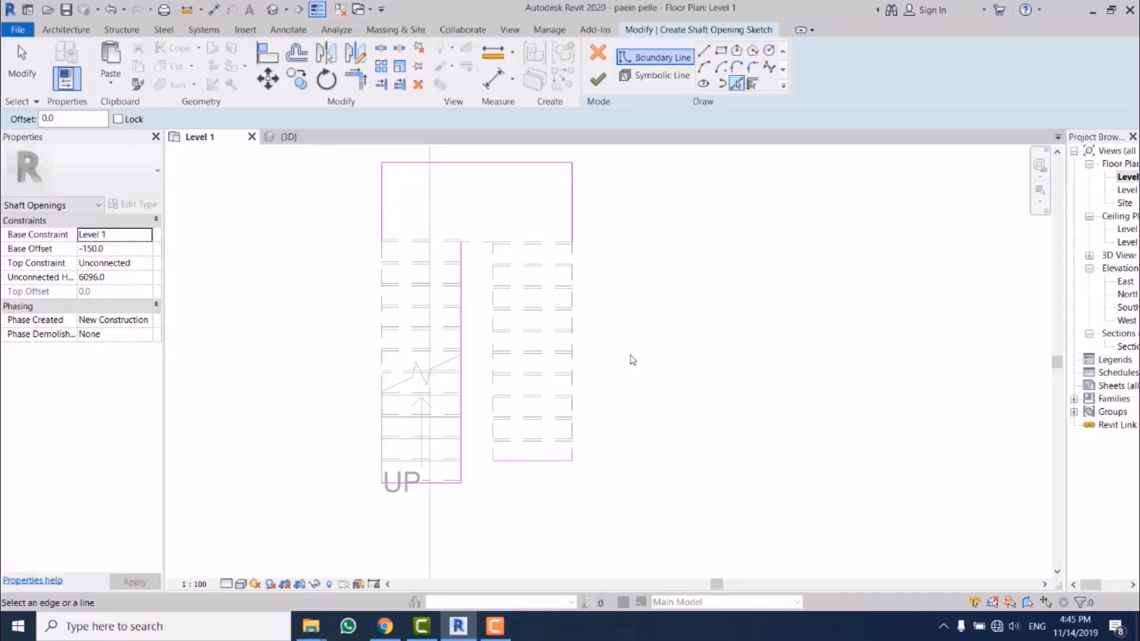
pyautogui.press('Escape')
# Step: Trim the boundary lines at their corners into one closed outline around the stair and finish the shaft opening
pyautogui.press('t')
pyautogui.press('r')
pyautogui.click(575, 242)
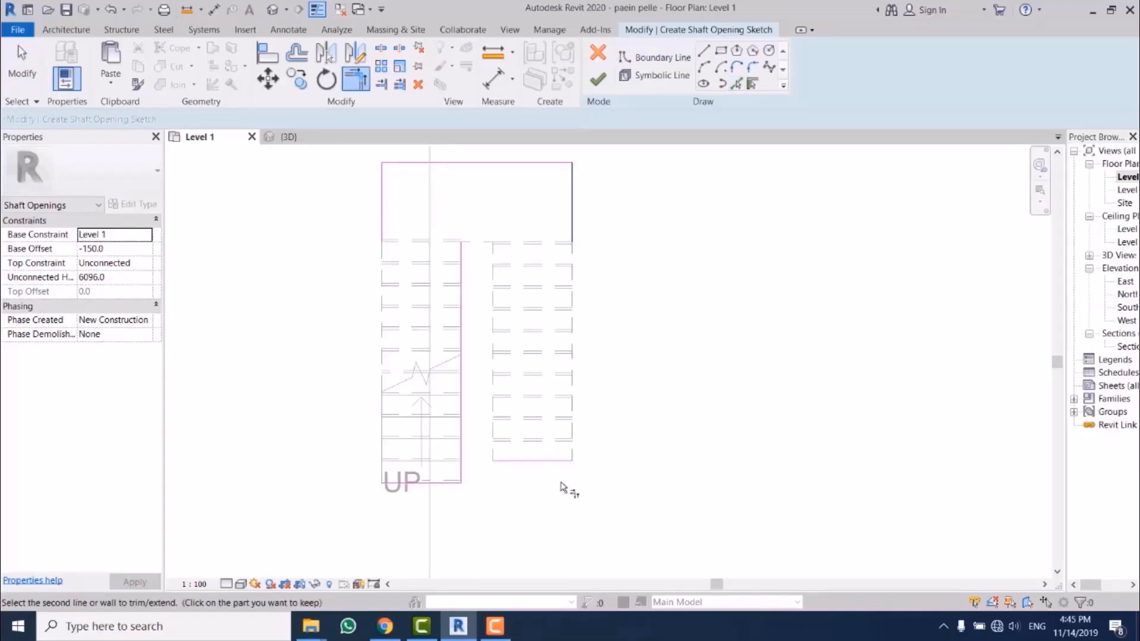
pyautogui.click(565, 465)
pyautogui.click(501, 461)
pyautogui.scroll(6, 468, 485)
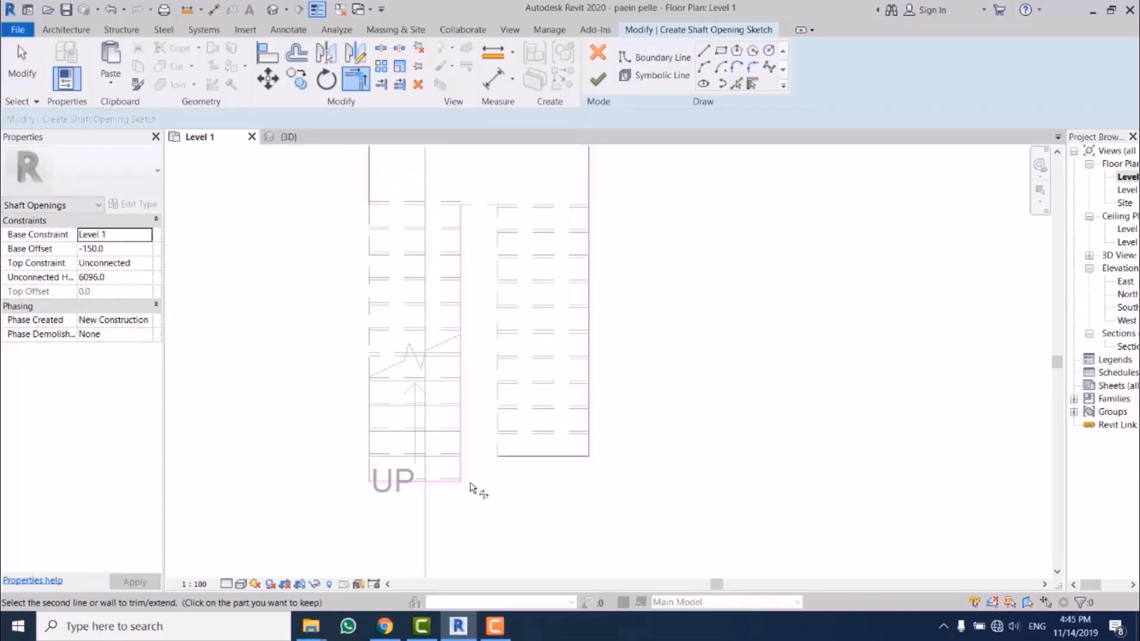
pyautogui.click(457, 451)
pyautogui.scroll(-6, 448, 529)
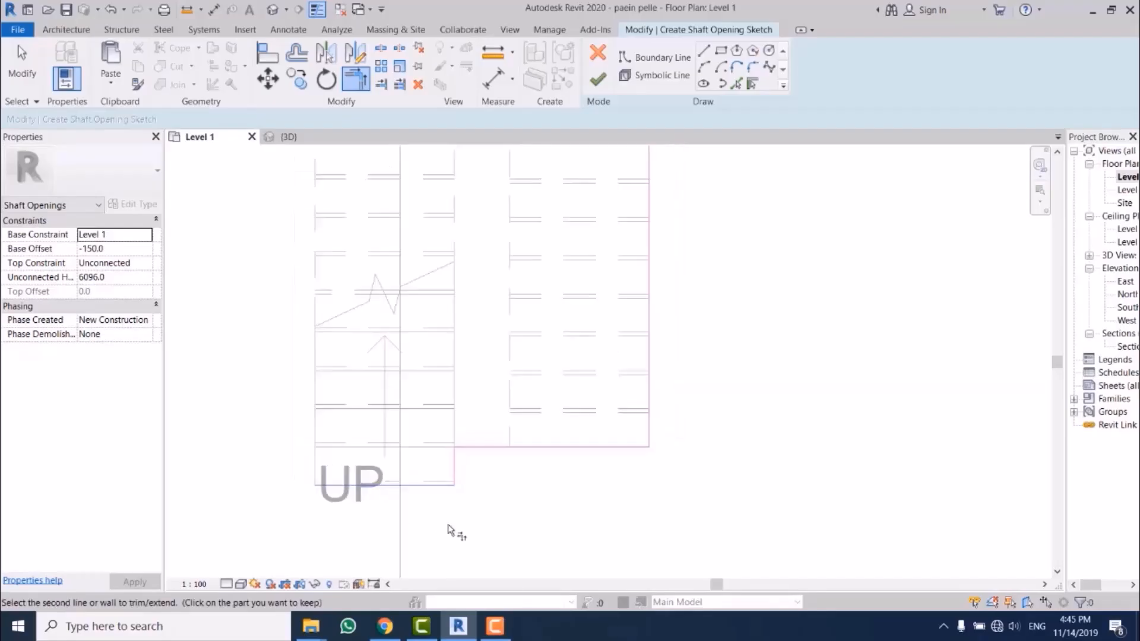
pyautogui.click(598, 82)
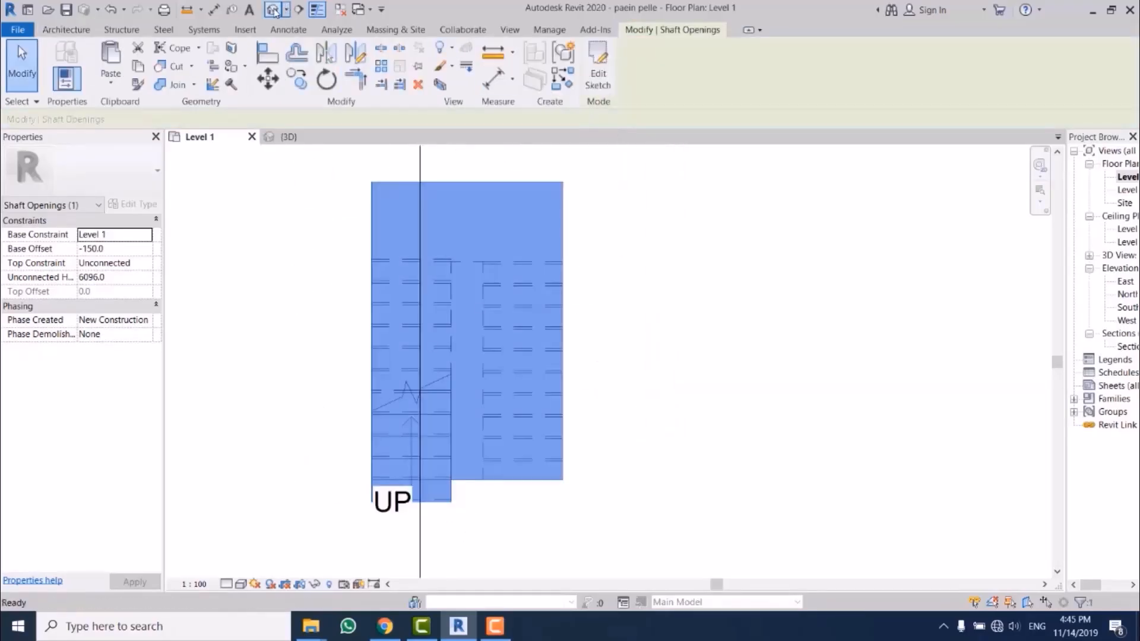
# Step: In the 3D view, set the shaft opening's base constraint to Level 2 and its top constraint to Up to level: Level 5
pyautogui.click(275, 10)
pyautogui.scroll(-3, 689, 481)
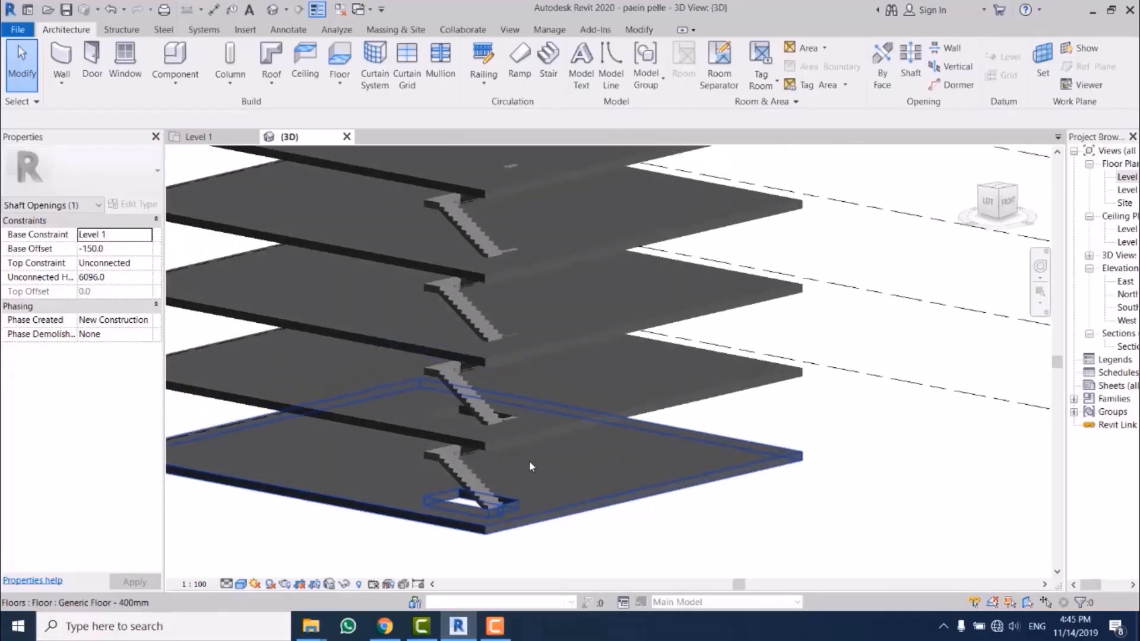
pyautogui.click(516, 464)
pyautogui.scroll(-2, 679, 467)
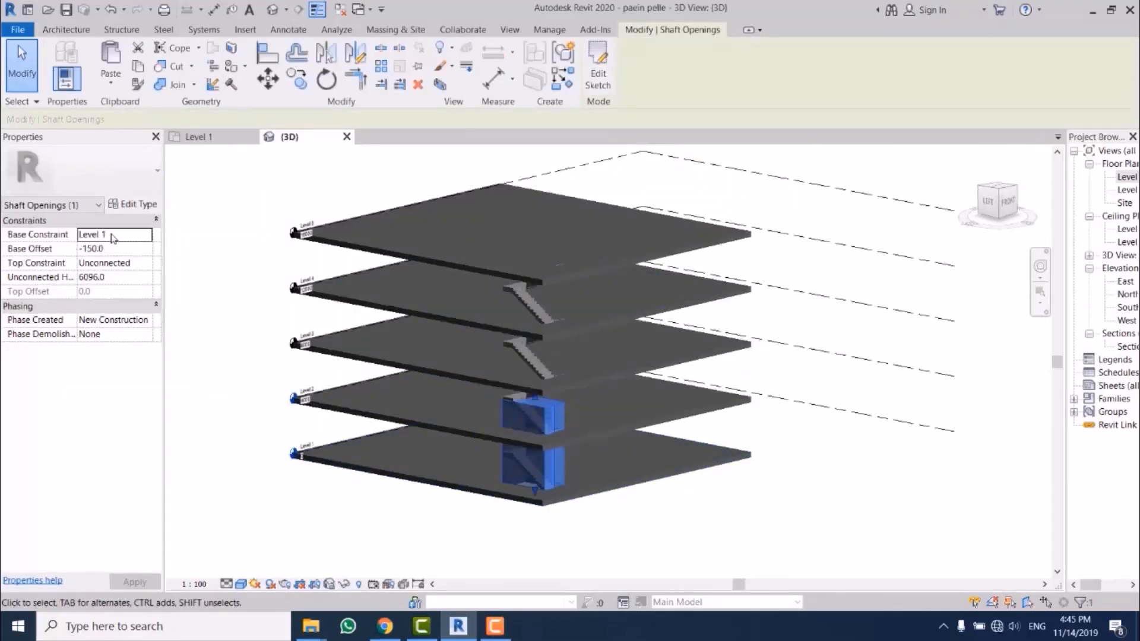
pyautogui.click(147, 240)
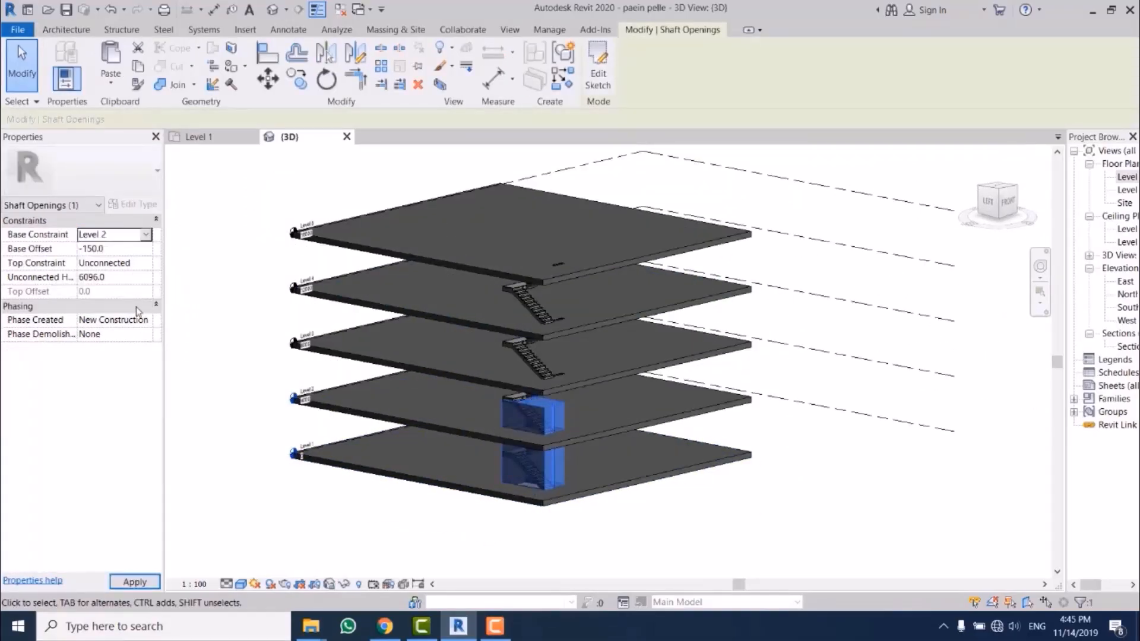
pyautogui.click(146, 264)
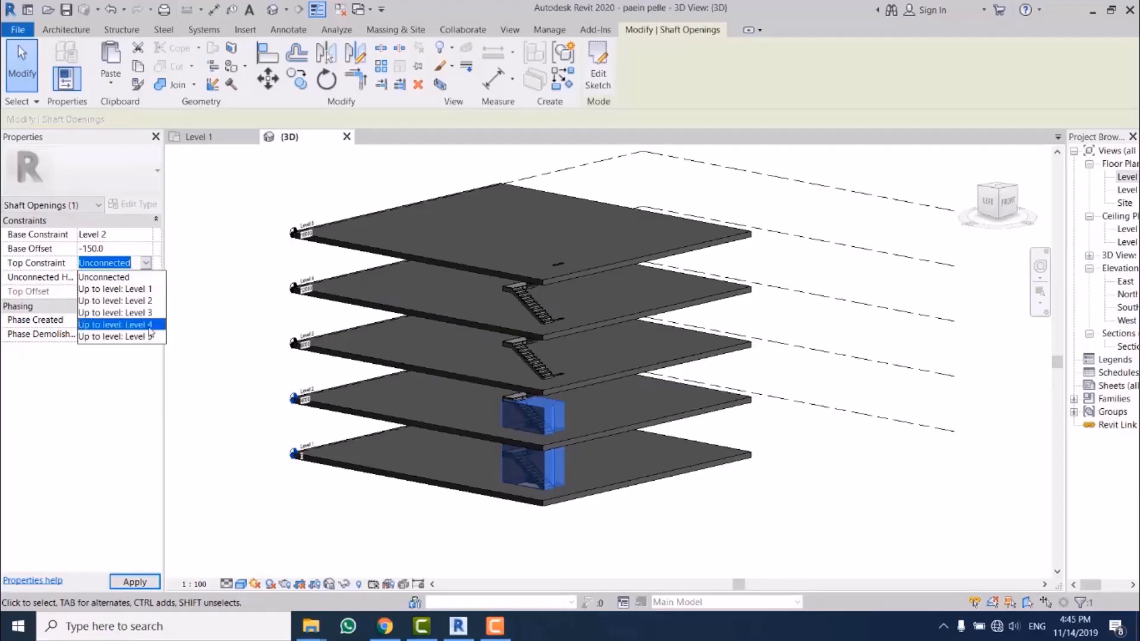
pyautogui.click(148, 337)
pyautogui.click(148, 265)
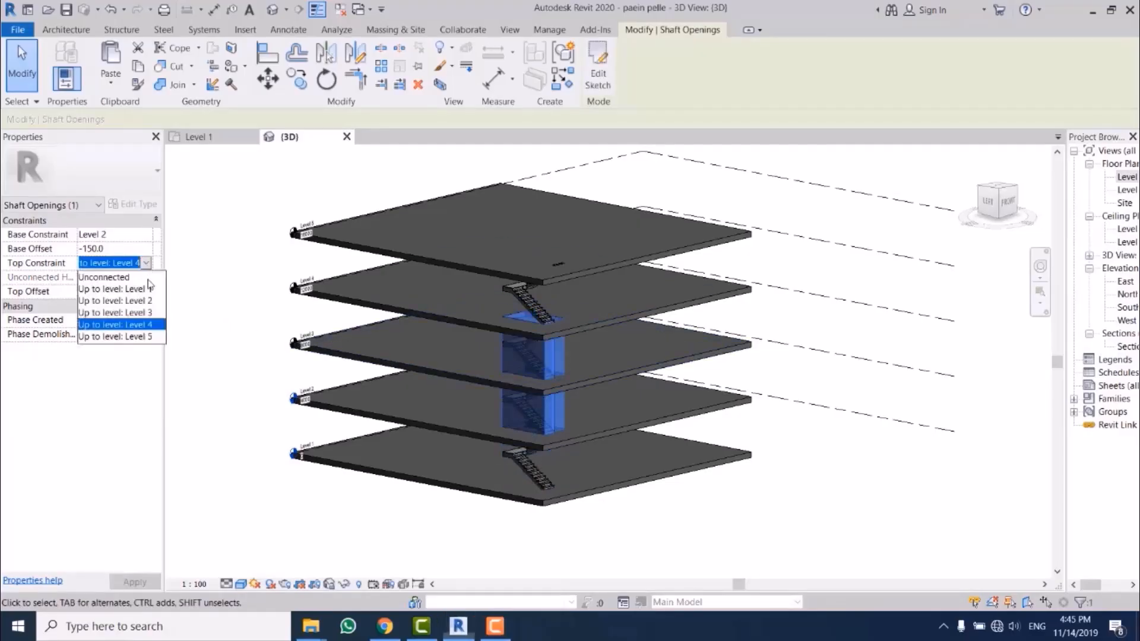
pyautogui.click(147, 336)
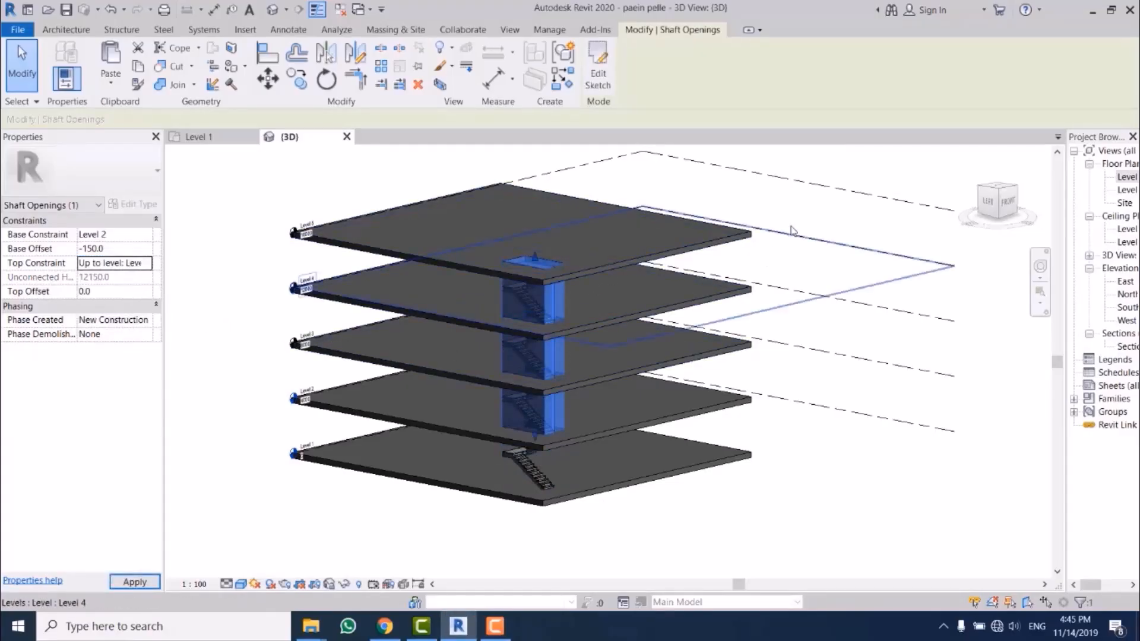
pyautogui.click(776, 365)
pyautogui.moveTo(739, 392); pyautogui.dragTo(861, 473, button='middle')
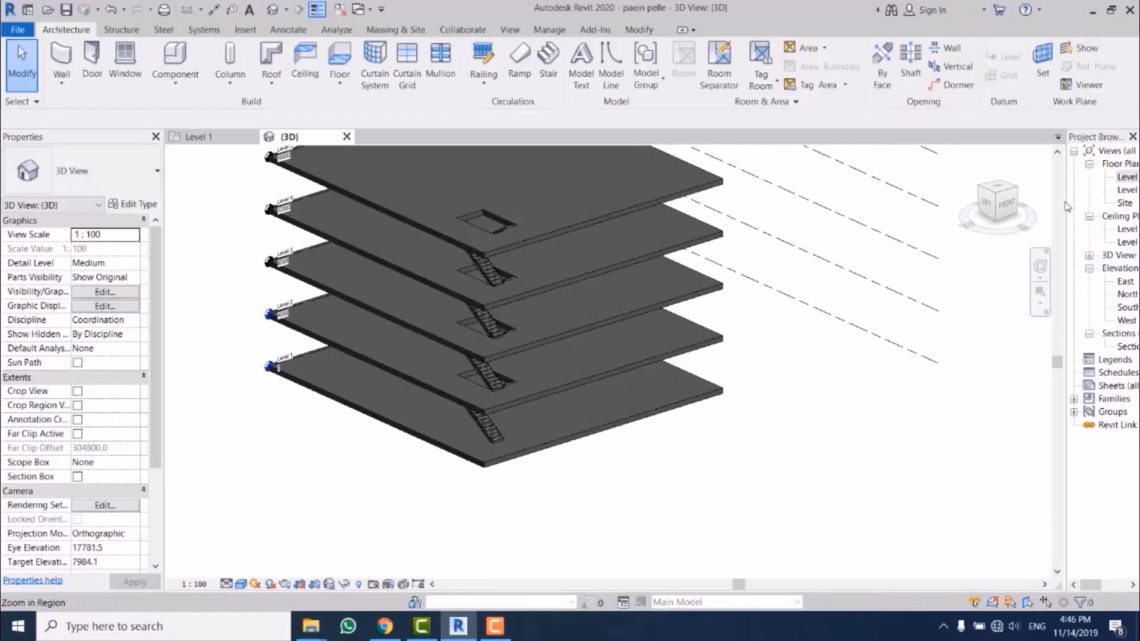
# Step: Widen the Project Browser, open the Level 1 floor plan and open the section view from its marker below the stair
pyautogui.moveTo(1067, 206); pyautogui.dragTo(1014, 208)
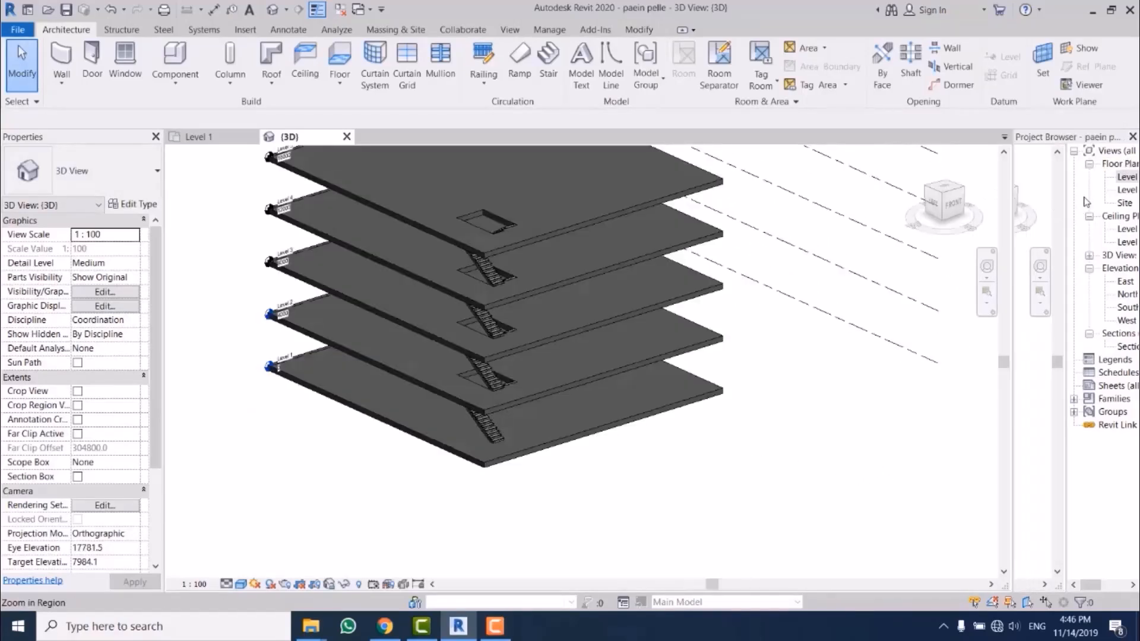
pyautogui.doubleClick(1078, 177)
pyautogui.scroll(-4, 547, 461)
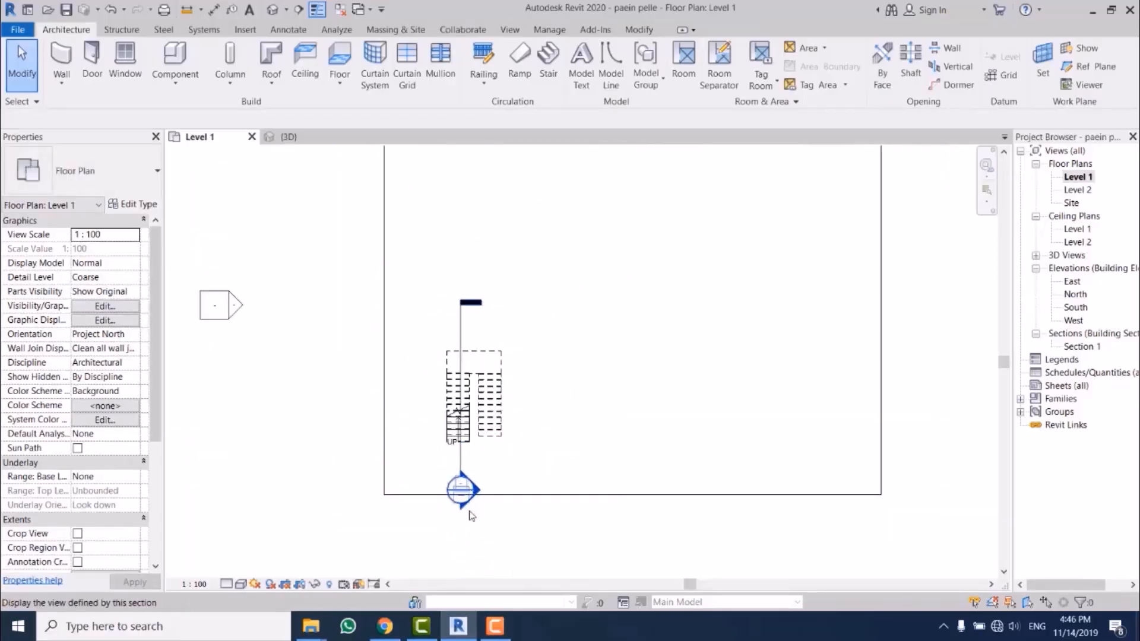
pyautogui.scroll(-2, 472, 515)
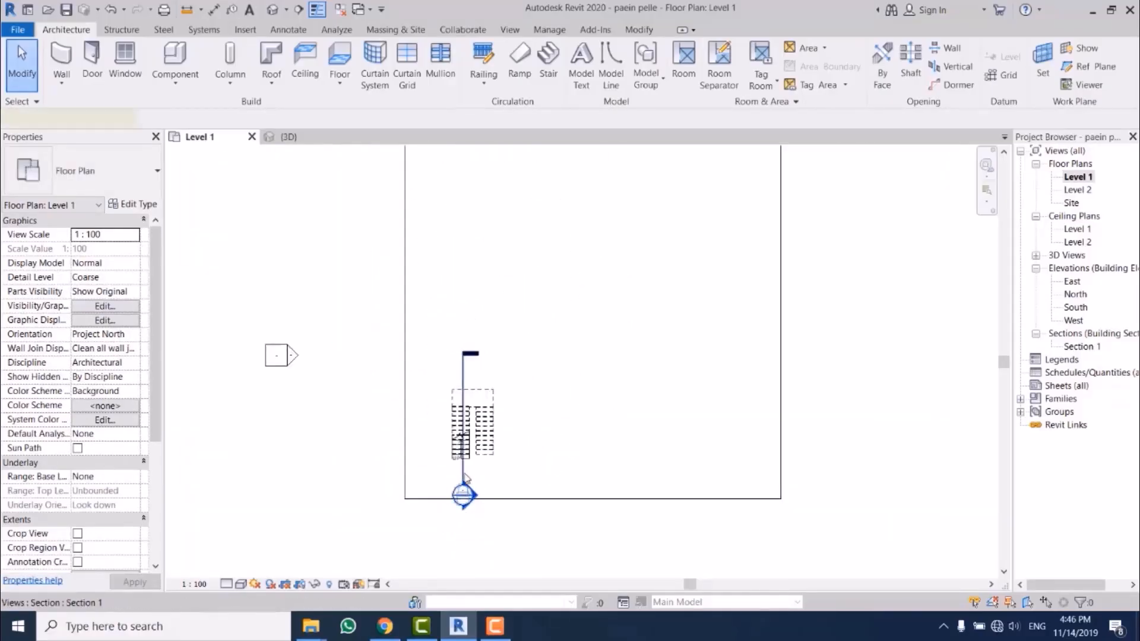
pyautogui.click(465, 475)
pyautogui.scroll(1, 471, 468)
pyautogui.click(473, 509)
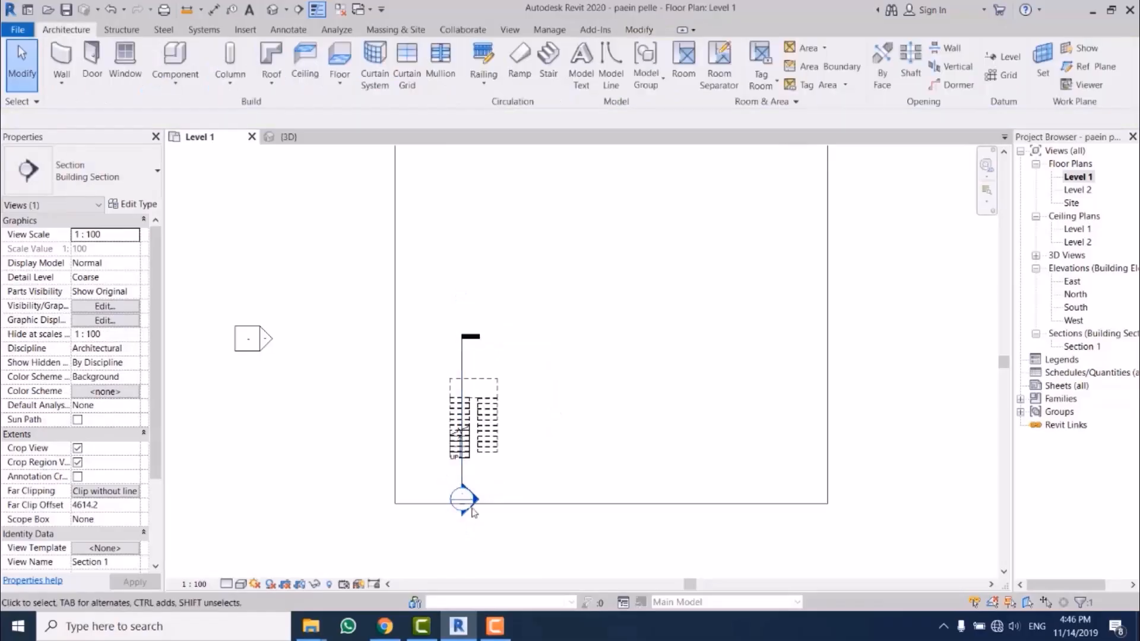
pyautogui.doubleClick(469, 504)
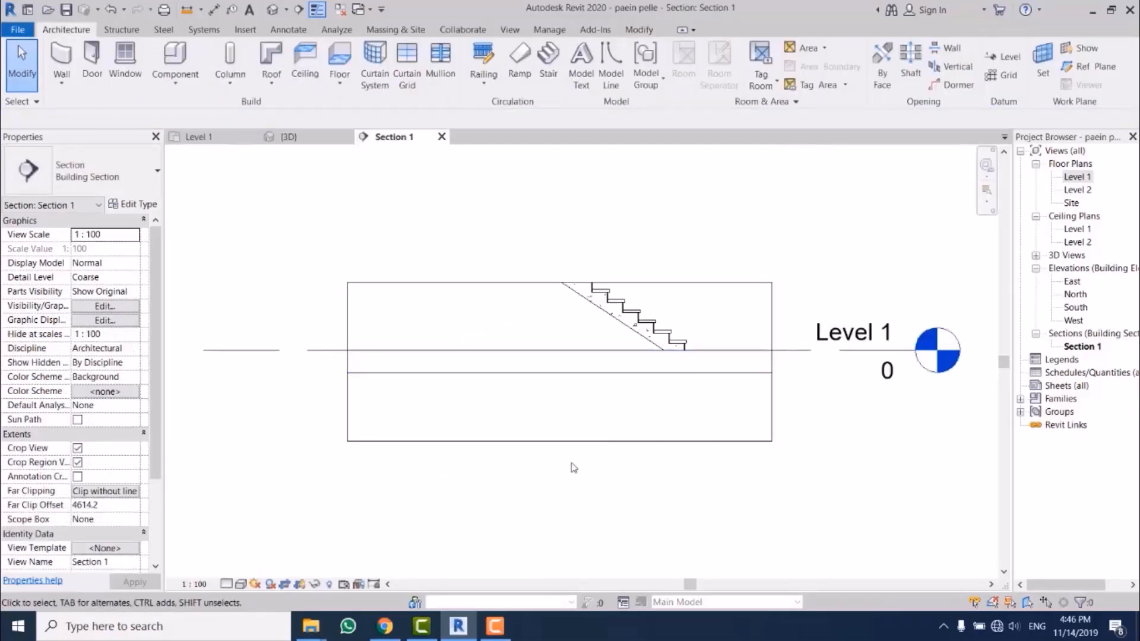
# Step: Turn off cropping in the Section 1 view and hide its crop region
pyautogui.click(286, 584)
pyautogui.click(301, 584)
pyautogui.scroll(2, 540, 452)
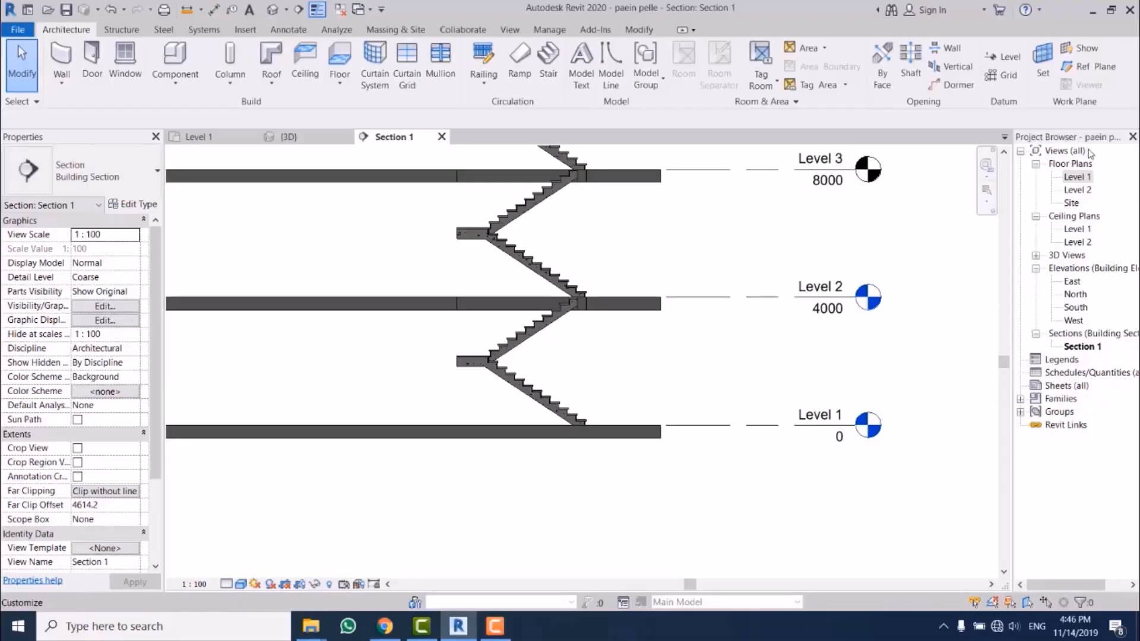
# Step: In the Level 1 plan, reduce the section's far clip offset to about 233 mm, within the up flight
pyautogui.doubleClick(1076, 177)
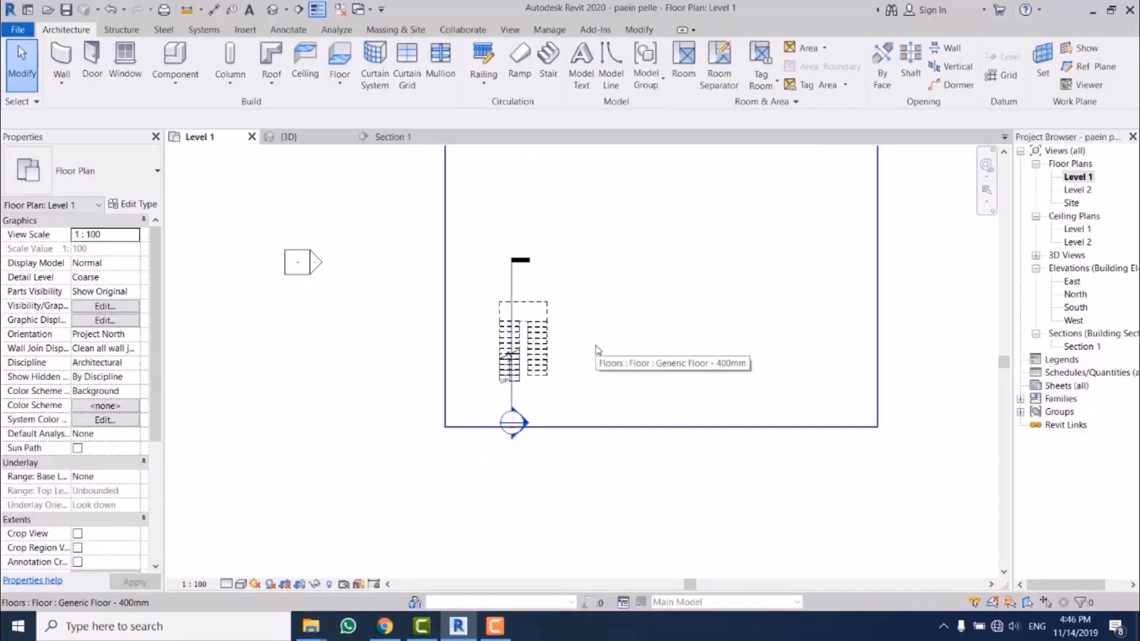
pyautogui.scroll(3, 590, 288)
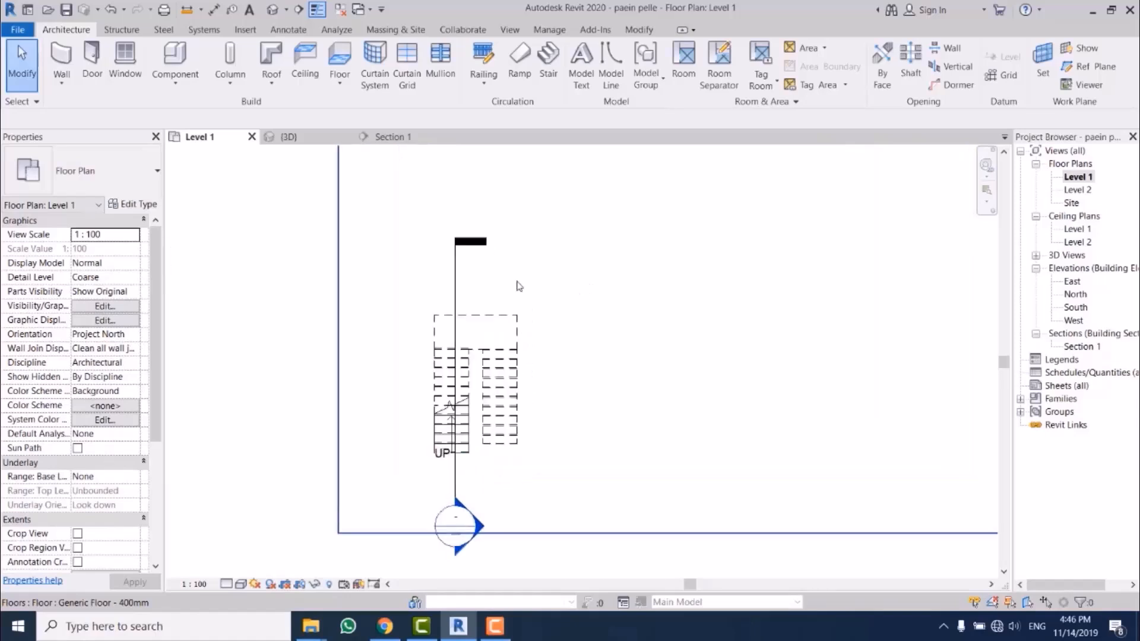
pyautogui.moveTo(590, 285); pyautogui.dragTo(540, 327, button='middle')
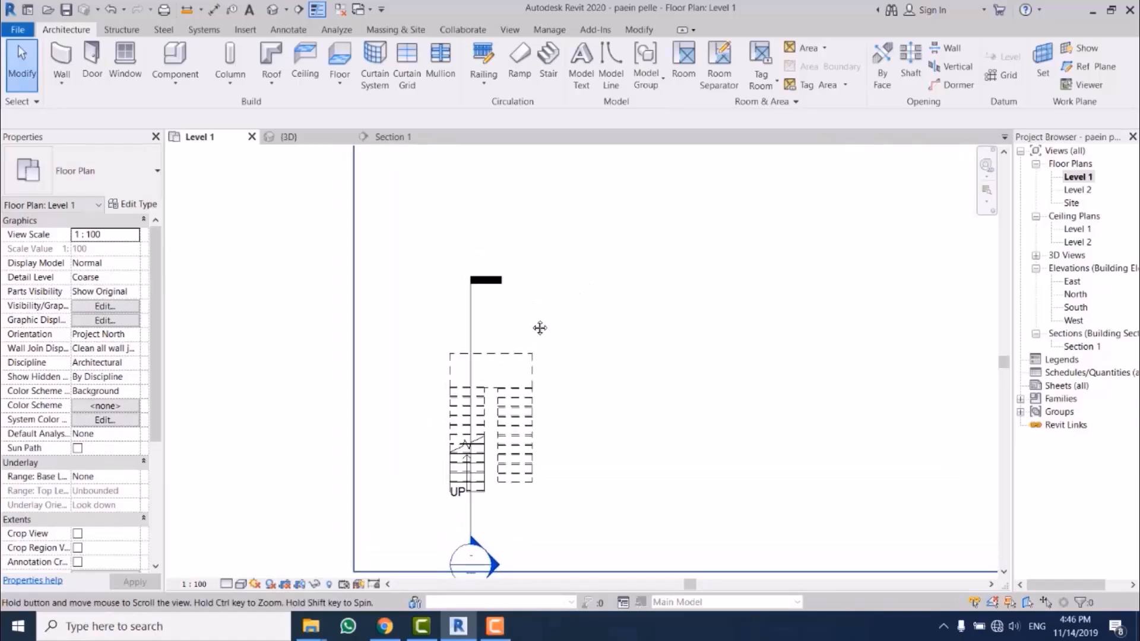
pyautogui.click(473, 317)
pyautogui.scroll(-2, 482, 303)
pyautogui.moveTo(579, 376); pyautogui.dragTo(480, 377)
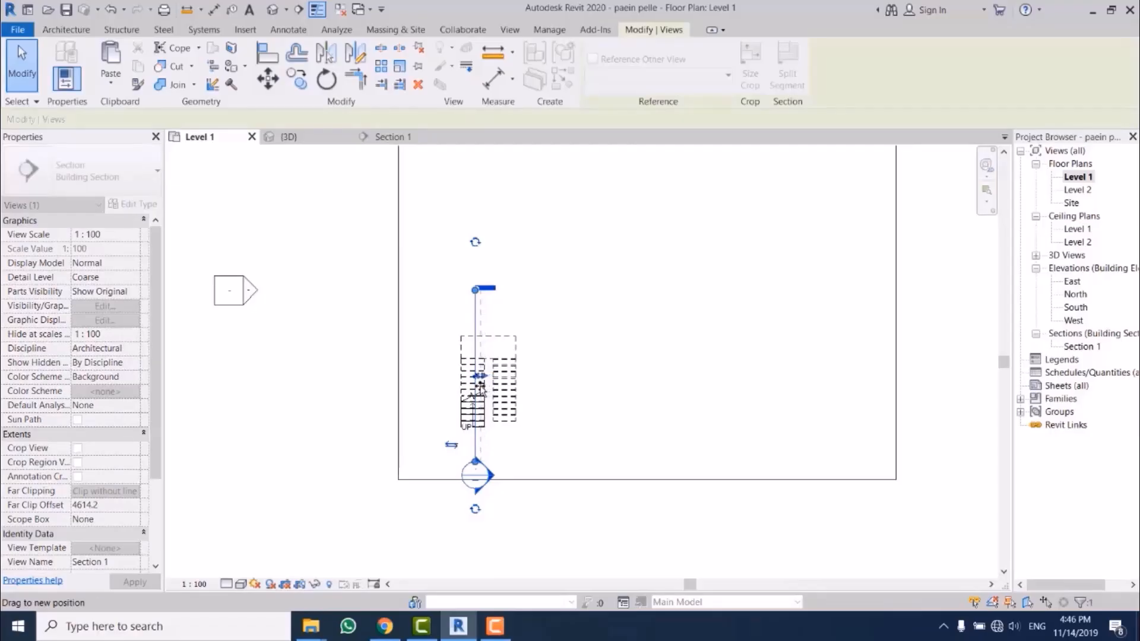
# Step: Open Section 1 and examine how the cut flights meet the floor edges at Level 2 and Level 3
pyautogui.doubleClick(1077, 348)
pyautogui.click(1077, 348)
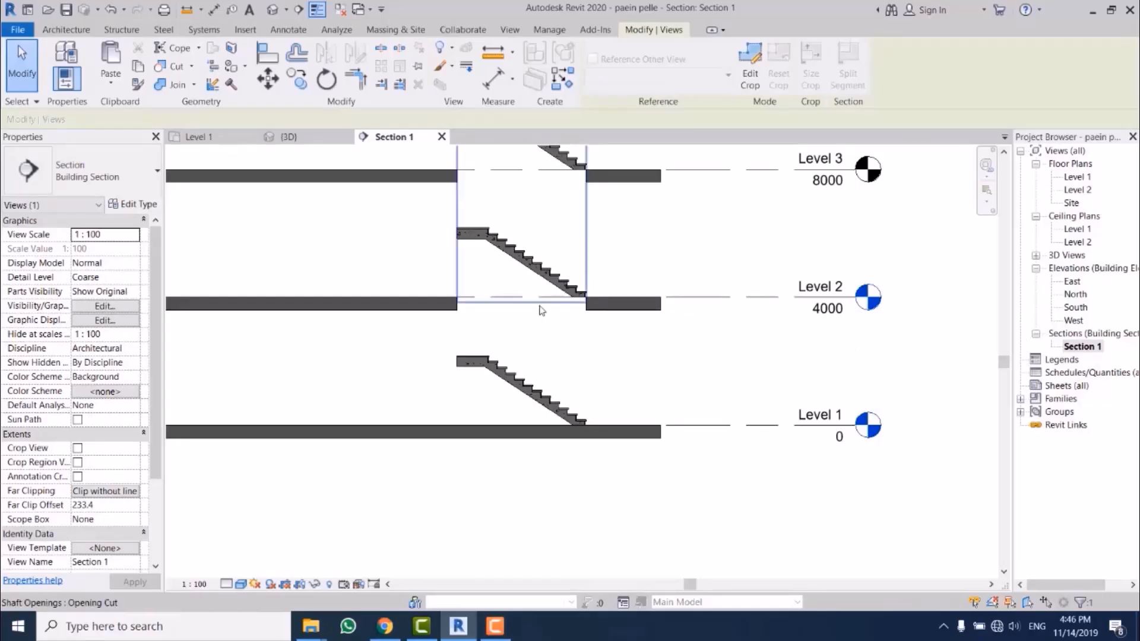
pyautogui.scroll(2, 597, 311)
pyautogui.scroll(4, 588, 297)
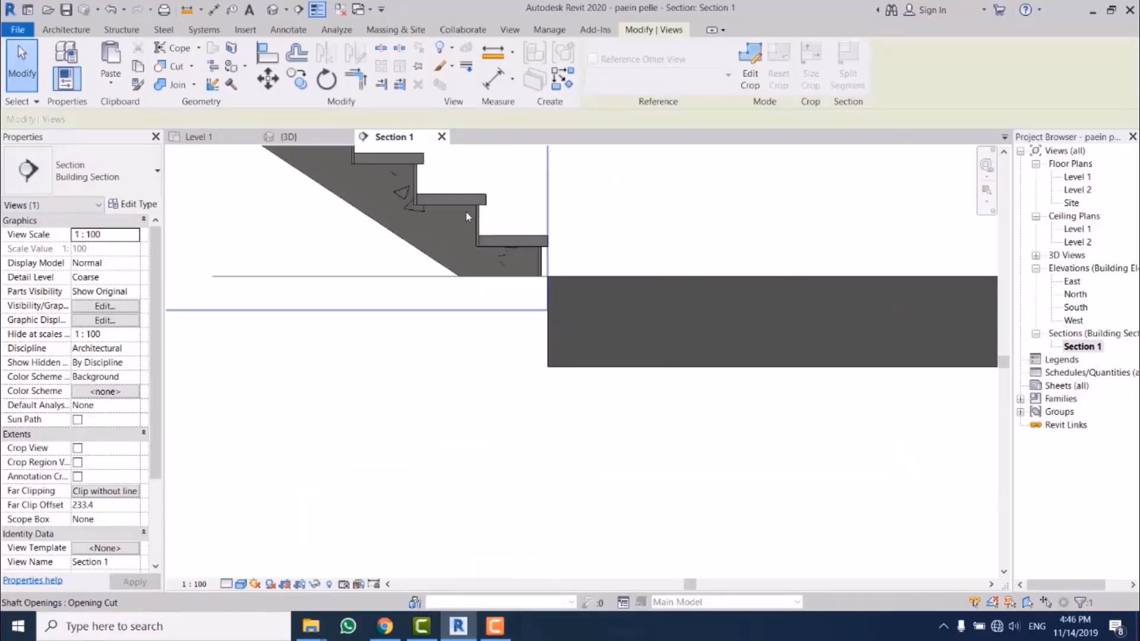
pyautogui.scroll(-5, 563, 408)
pyautogui.scroll(2, 552, 186)
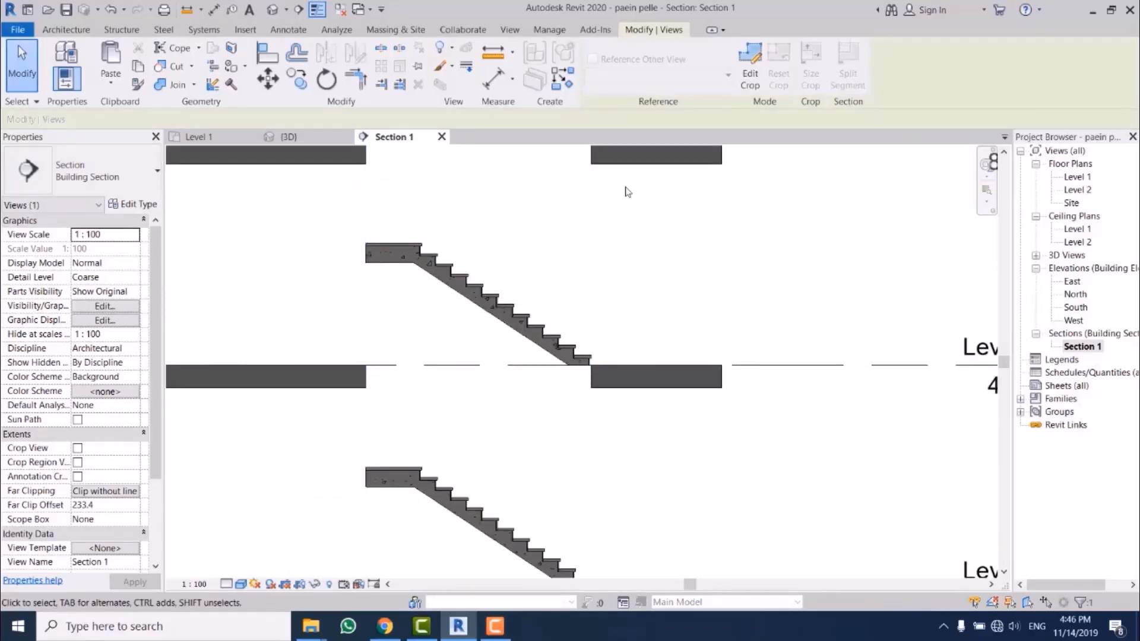
pyautogui.moveTo(643, 213); pyautogui.dragTo(611, 353, button='middle')
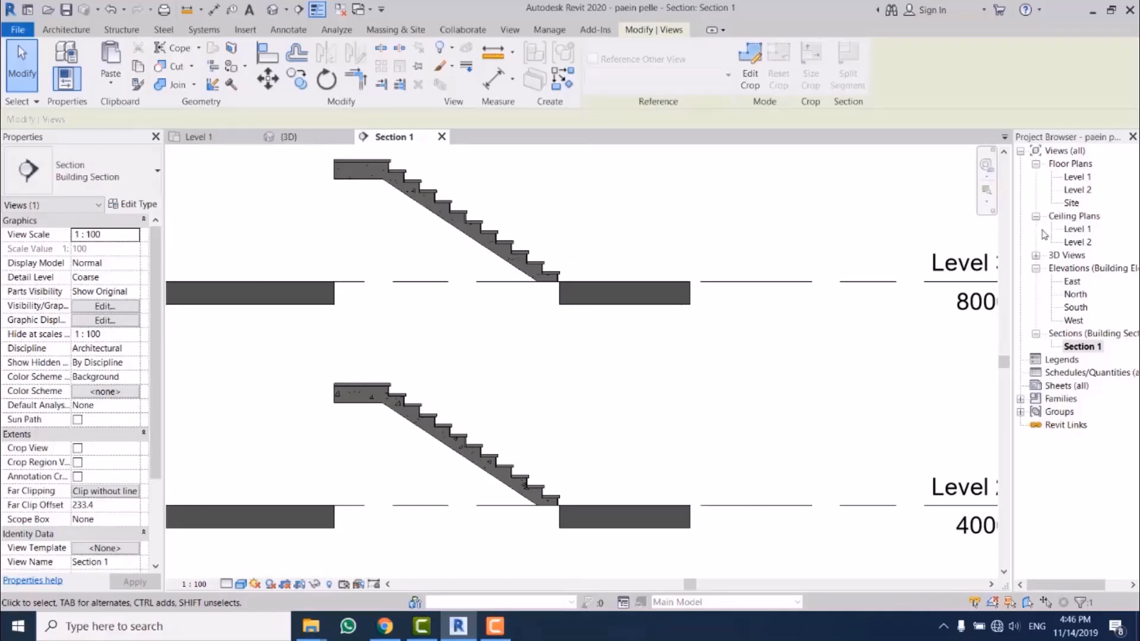
# Step: In the Level 1 plan, extend the section's far clip offset to about 1172 mm, into the second flight
pyautogui.doubleClick(1078, 177)
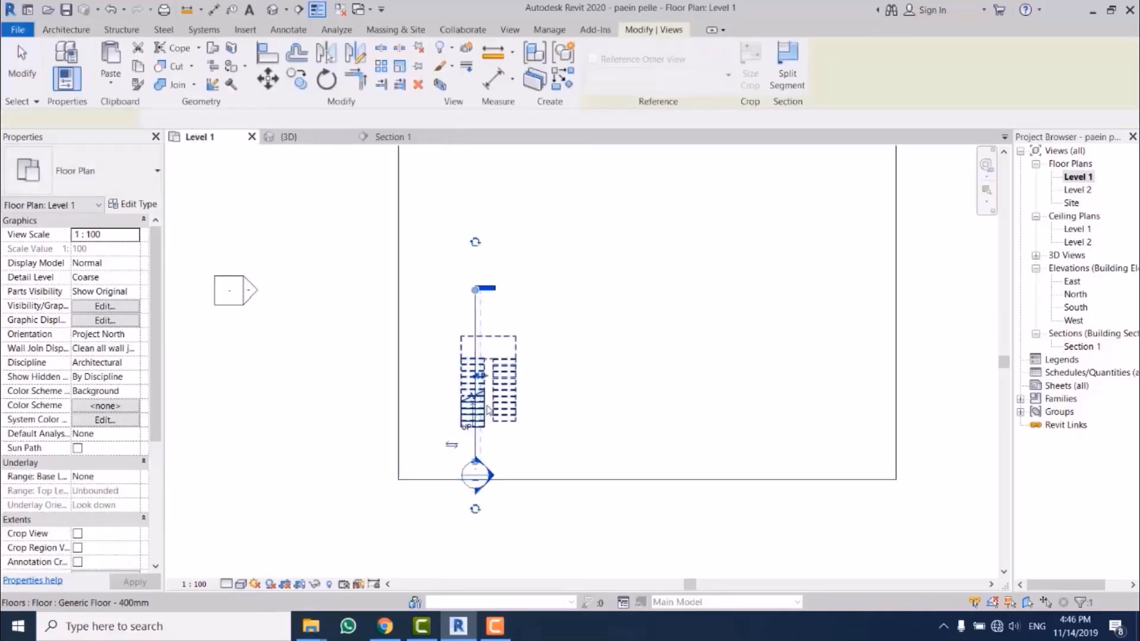
pyautogui.scroll(1, 488, 409)
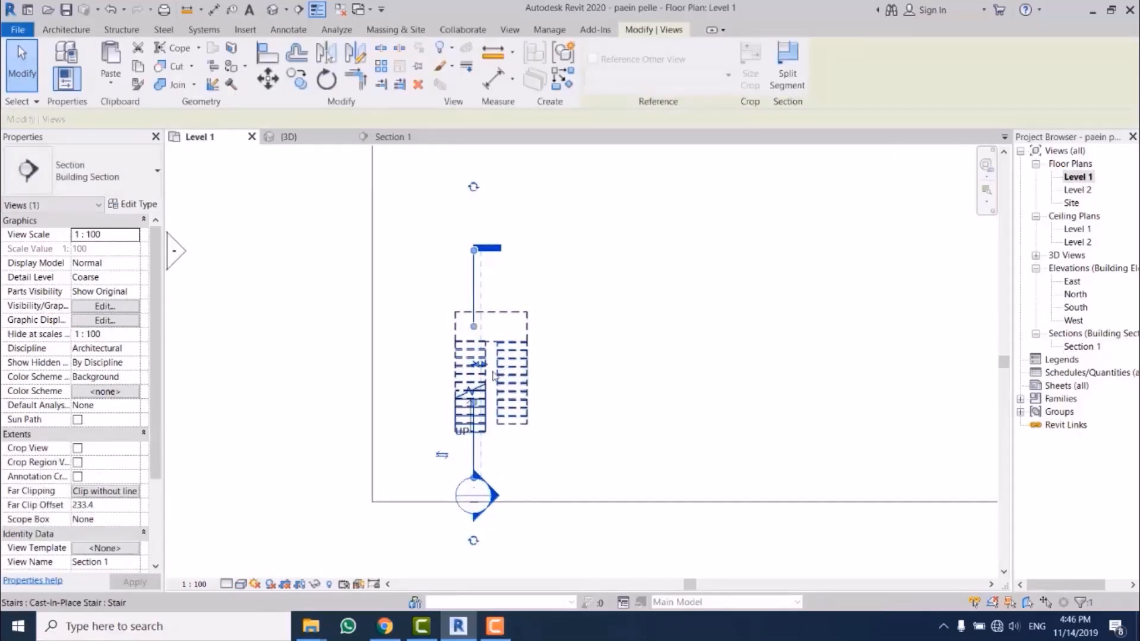
pyautogui.scroll(2, 493, 374)
pyautogui.moveTo(476, 363); pyautogui.dragTo(523, 364)
# Step: Open Section 1 and examine how both flights meet the floors and the shaft opening up to Level 5
pyautogui.doubleClick(1082, 347)
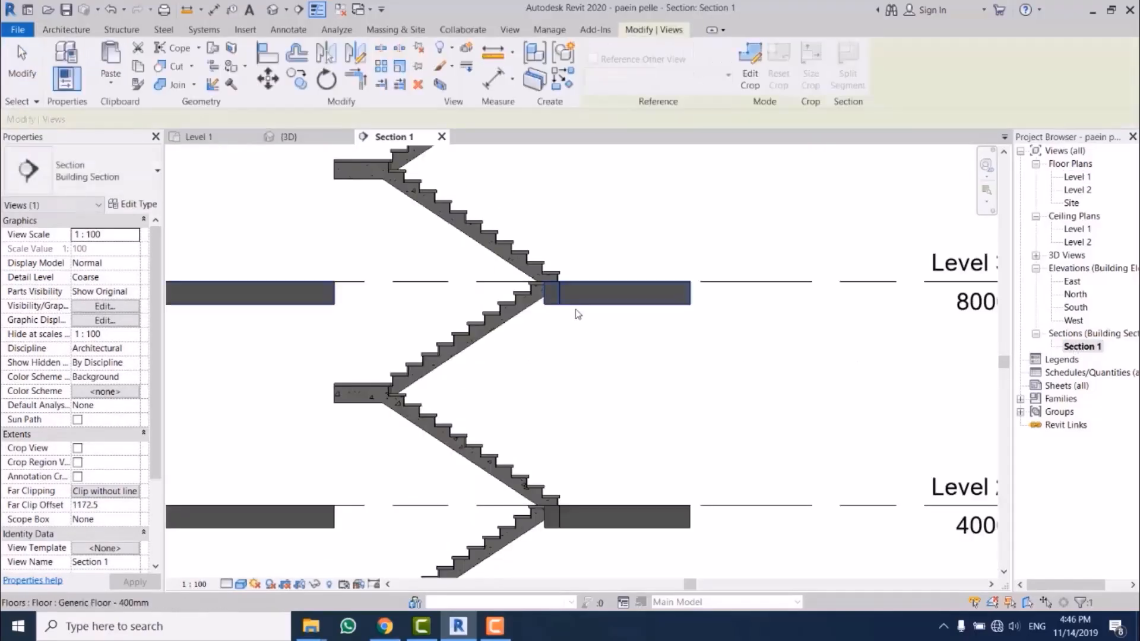
pyautogui.scroll(-2, 576, 388)
pyautogui.moveTo(618, 323); pyautogui.dragTo(598, 389, button='middle')
pyautogui.scroll(2, 552, 217)
pyautogui.moveTo(553, 322); pyautogui.dragTo(550, 481, button='middle')
pyautogui.scroll(2, 528, 257)
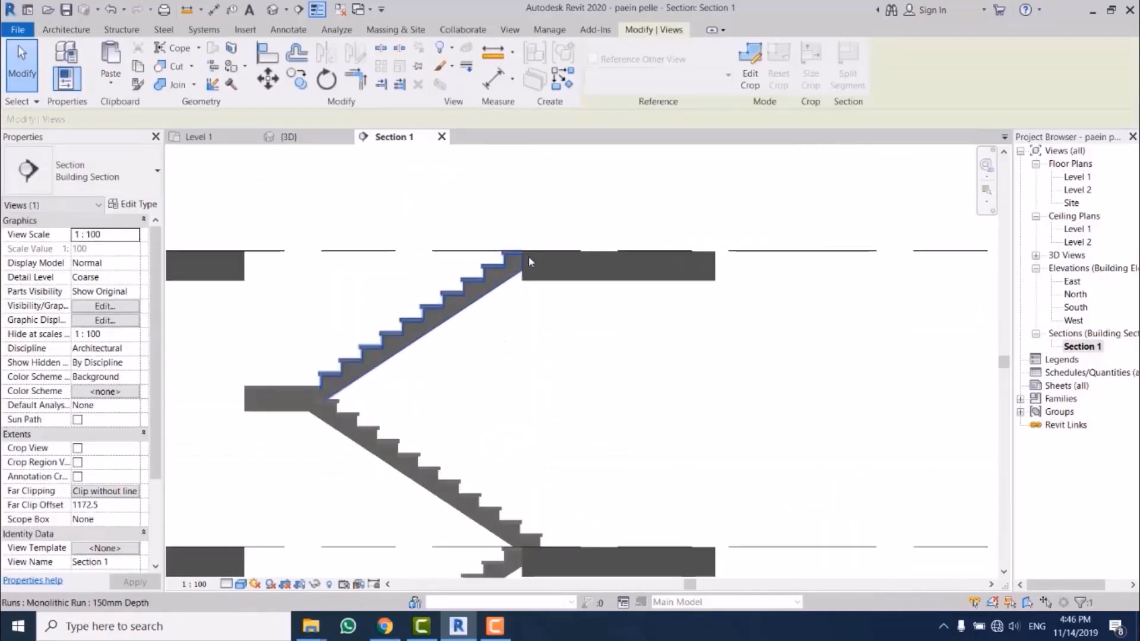
pyautogui.scroll(2, 529, 261)
pyautogui.scroll(-4, 611, 229)
pyautogui.scroll(-2, 581, 342)
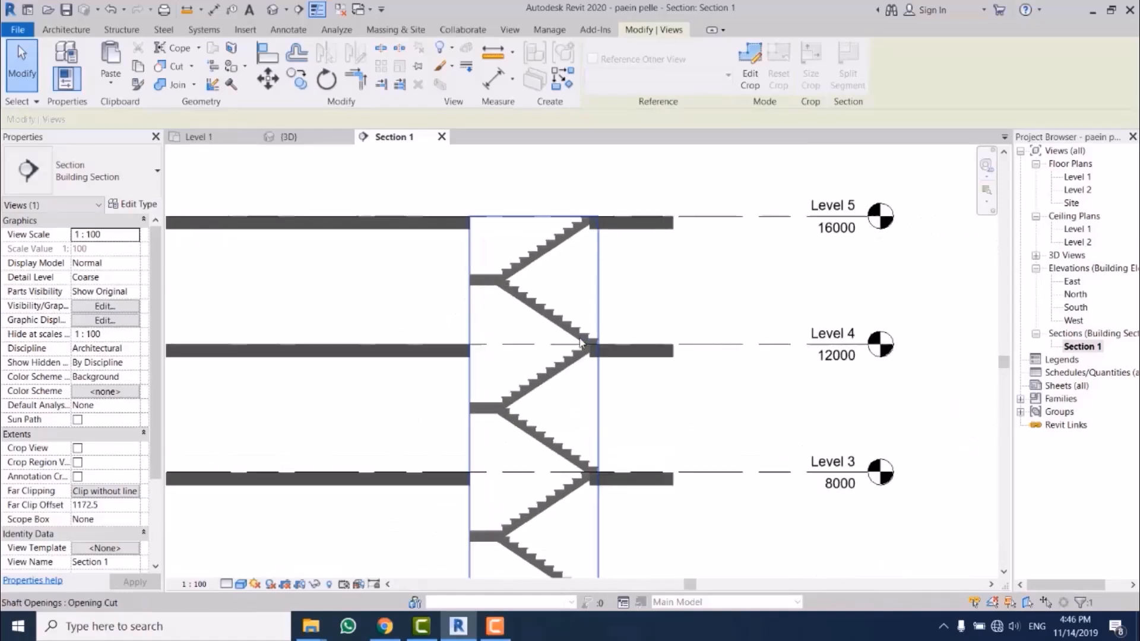
pyautogui.scroll(2, 580, 342)
pyautogui.moveTo(603, 448); pyautogui.dragTo(591, 349, button='middle')
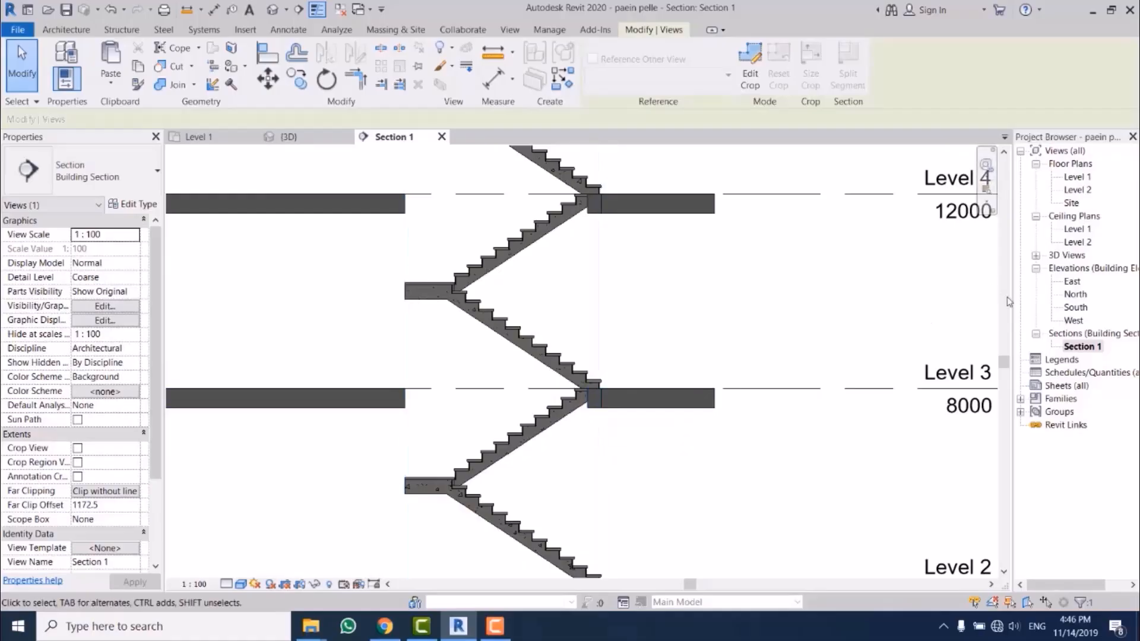
# Step: In the Level 1 plan, reduce the section's far clip offset to about 220 mm and reopen Section 1
pyautogui.click(1084, 179)
pyautogui.doubleClick(1084, 178)
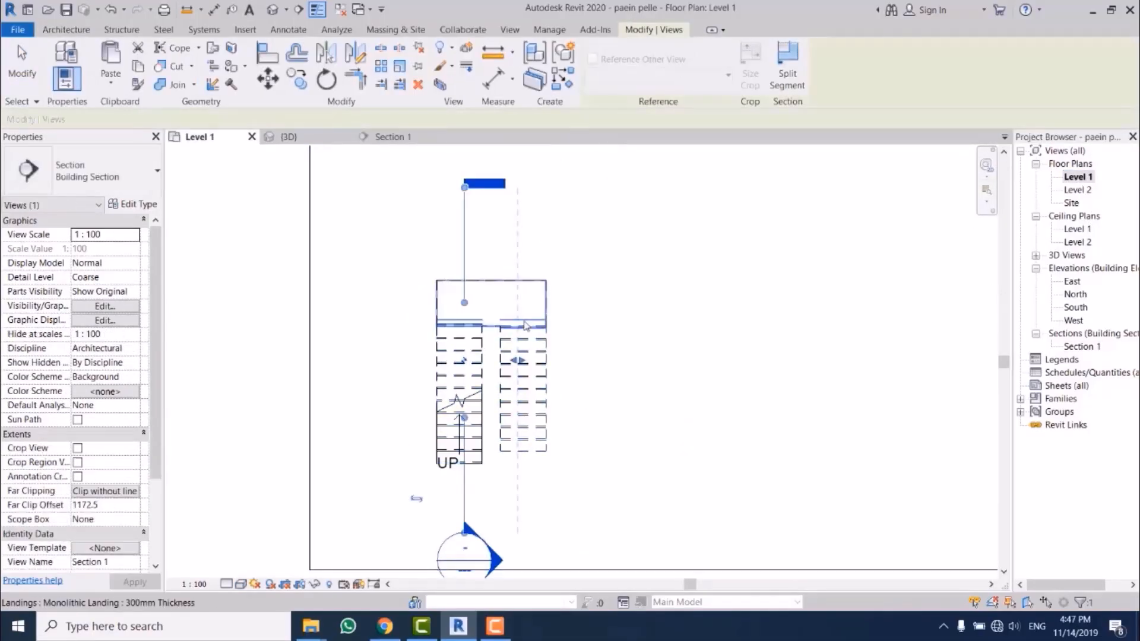
pyautogui.moveTo(520, 360); pyautogui.dragTo(474, 361)
pyautogui.doubleClick(1076, 347)
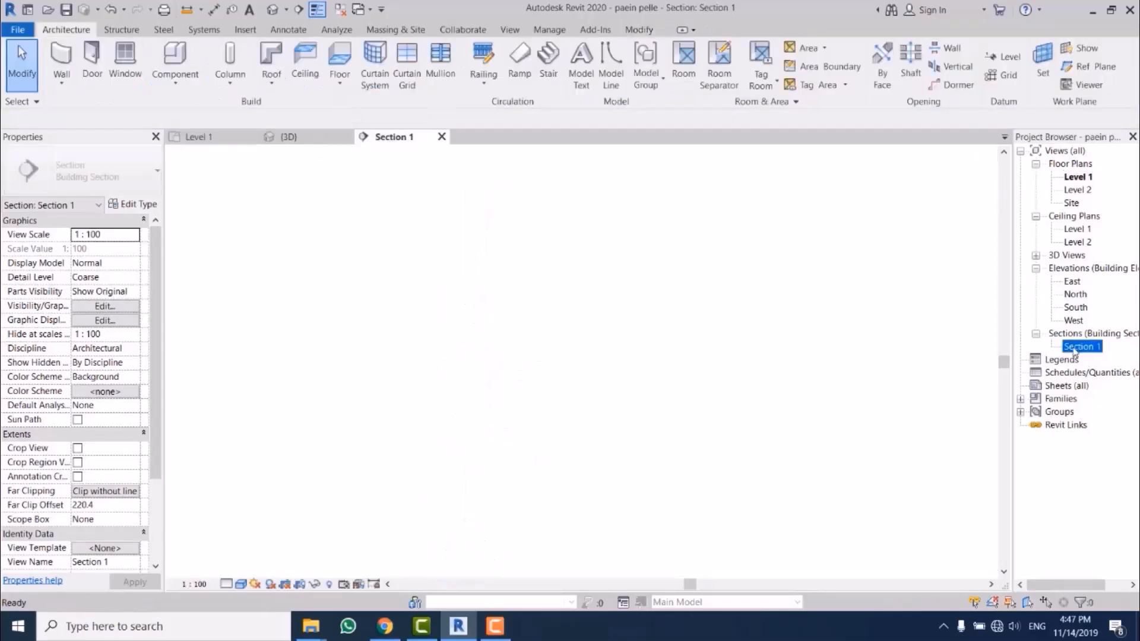
# Step: Start editing the stair between Level 3 and Level 4 and select its lower run at the floor edge
pyautogui.scroll(3, 684, 419)
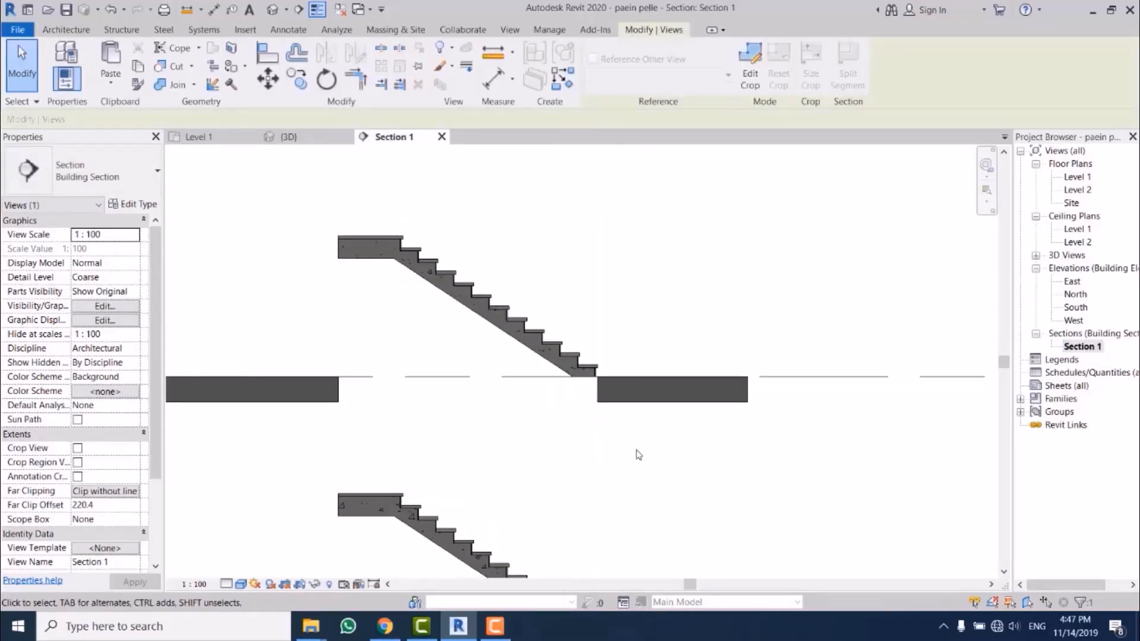
pyautogui.scroll(6, 632, 431)
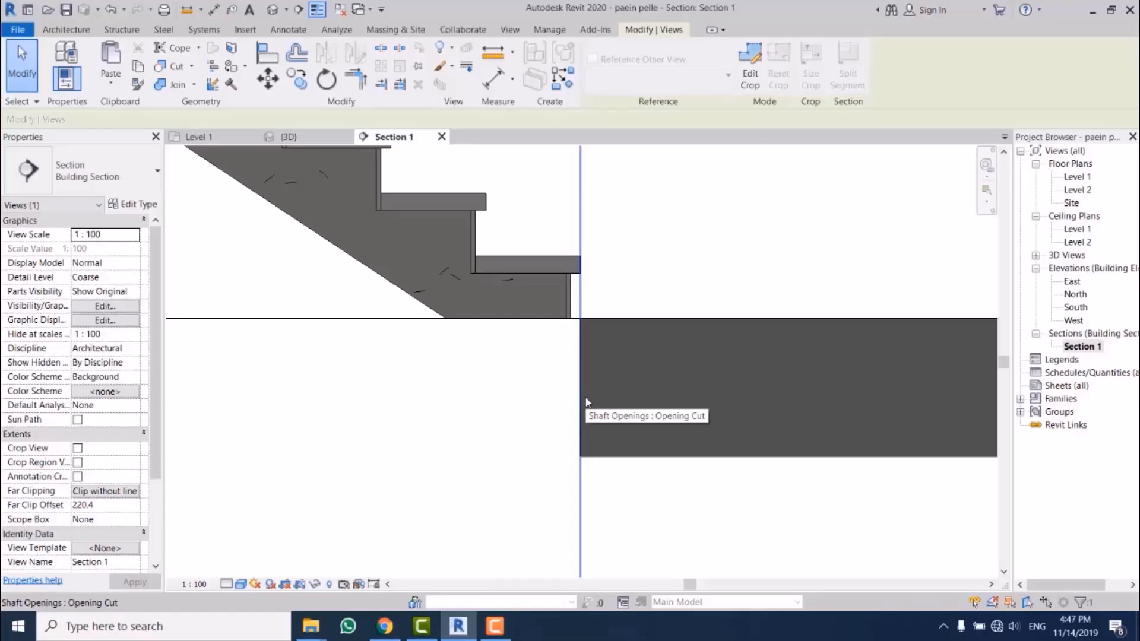
pyautogui.moveTo(519, 285); pyautogui.dragTo(519, 327, button='middle')
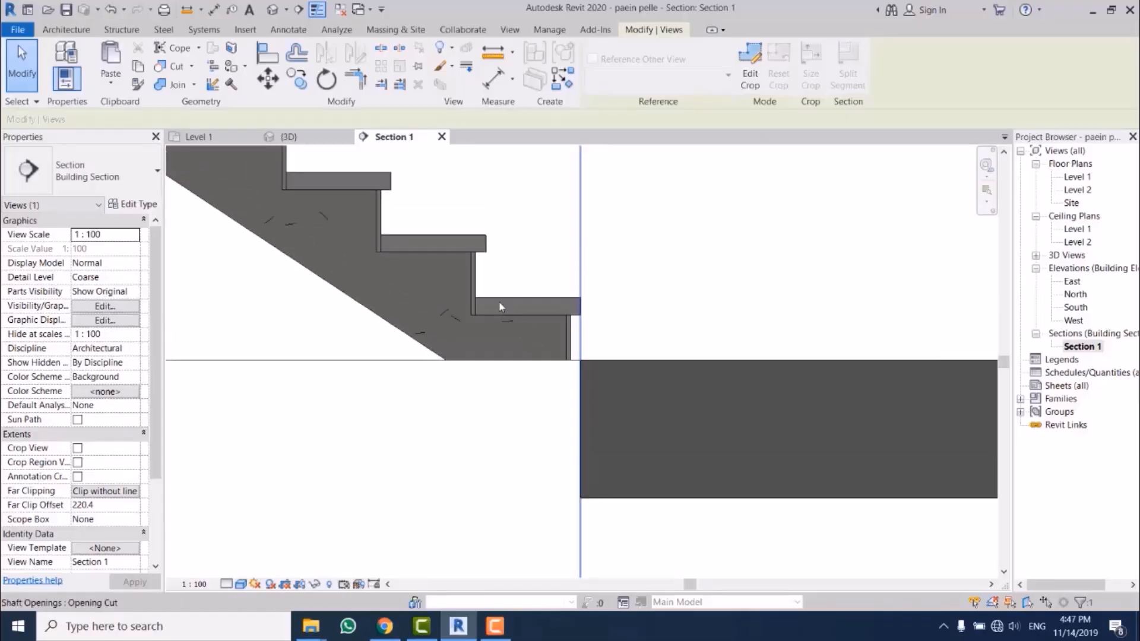
pyautogui.click(477, 282)
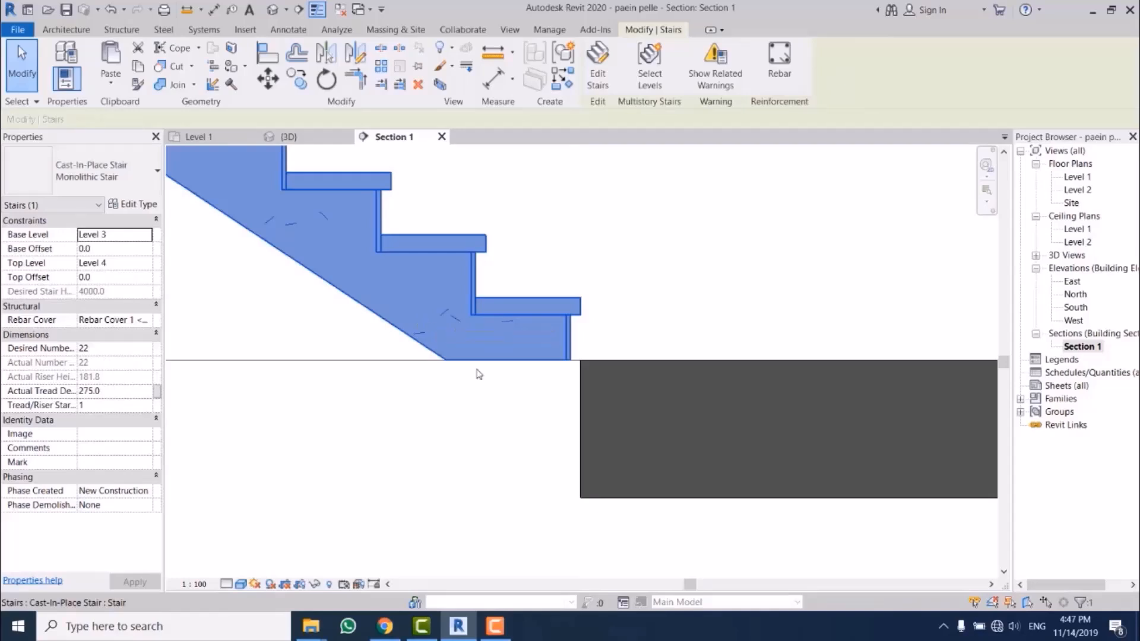
pyautogui.click(602, 82)
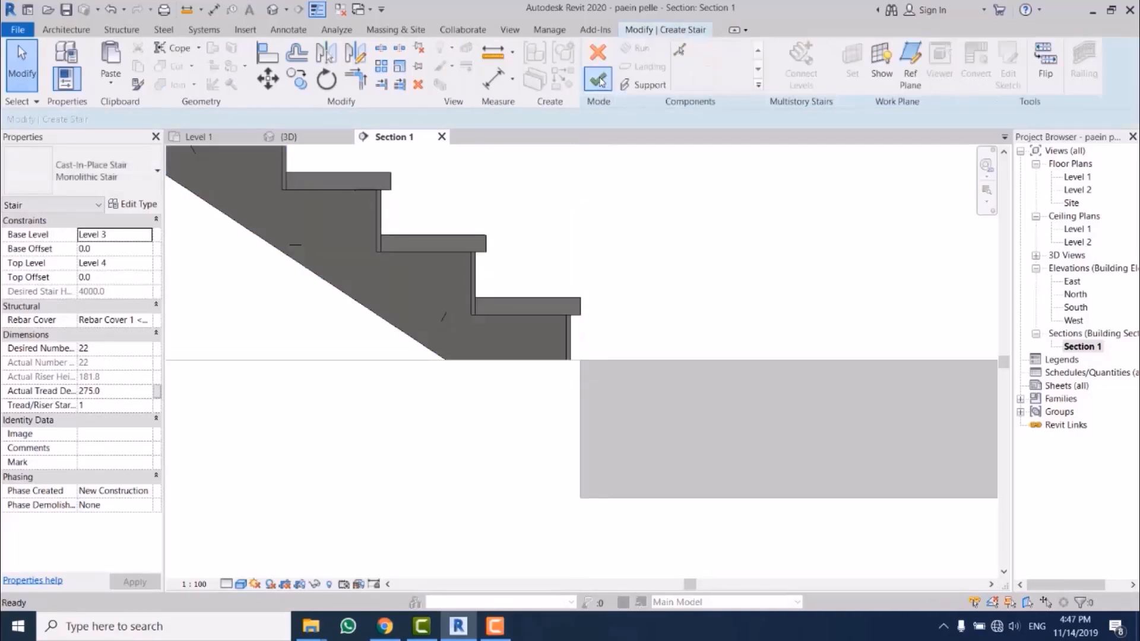
pyautogui.click(519, 316)
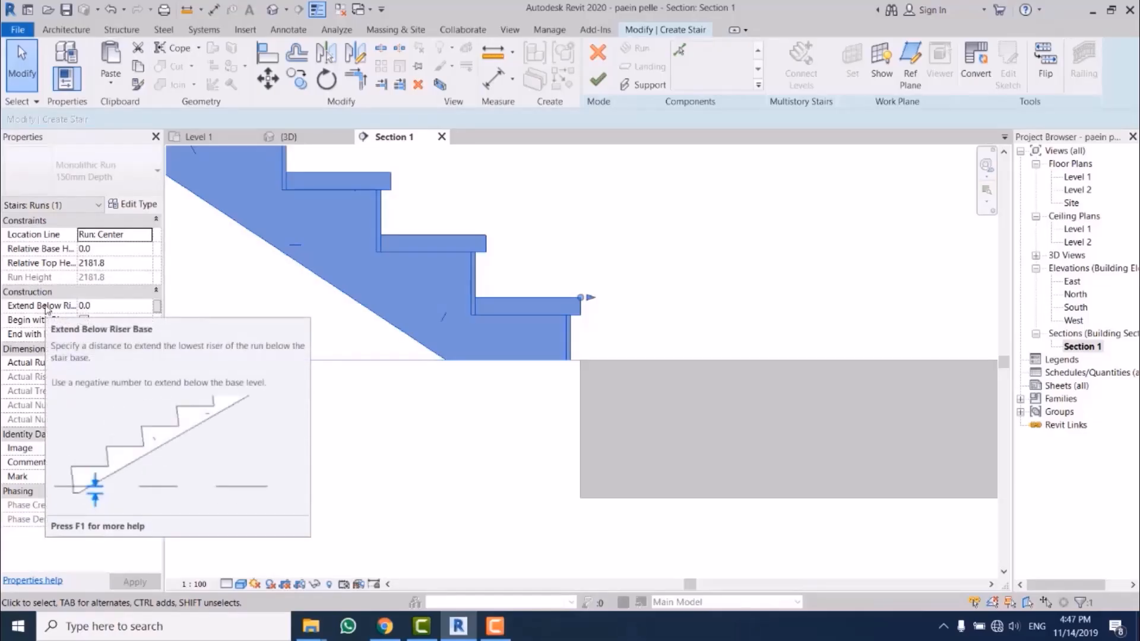
# Step: Try a value of 200 for the lower run's Extend Below Riser Base
pyautogui.click(123, 308)
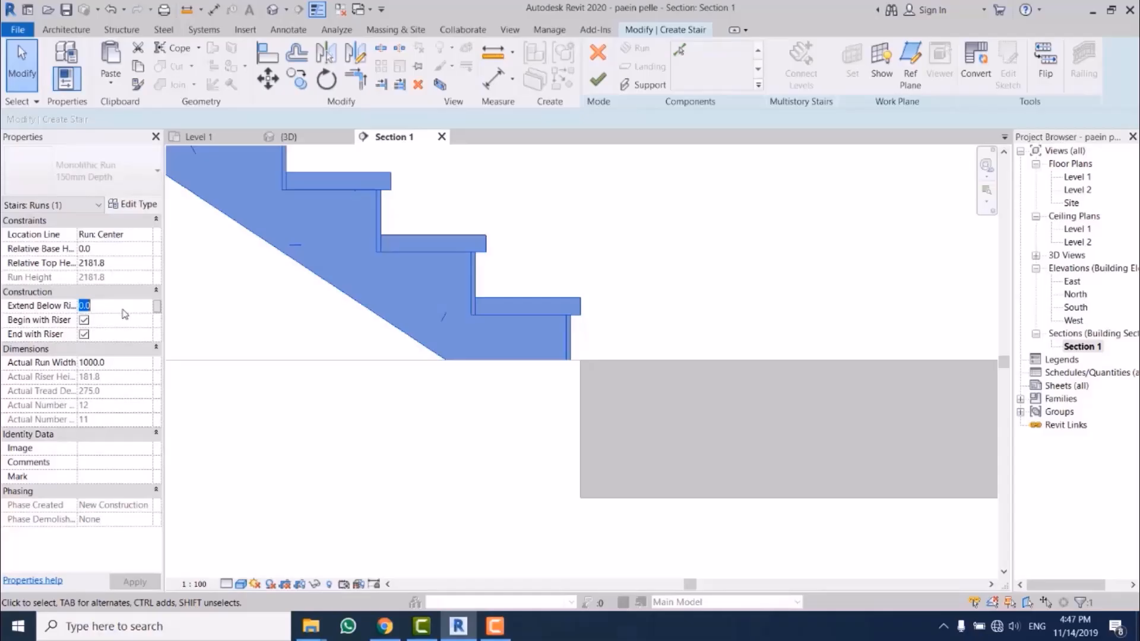
pyautogui.write('20')
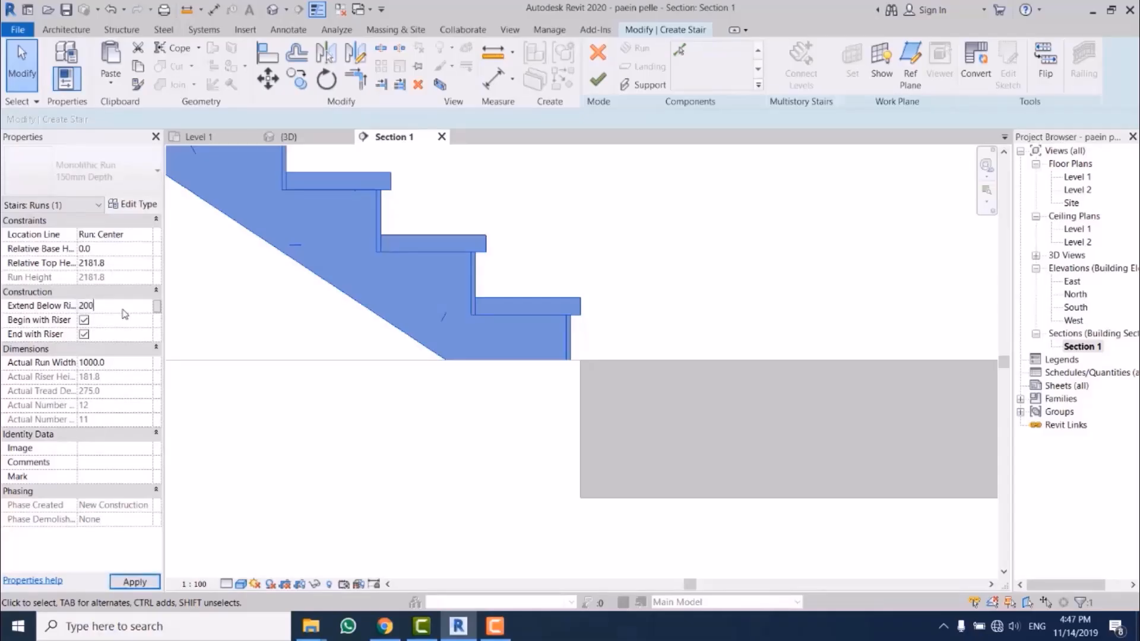
pyautogui.press('Return')
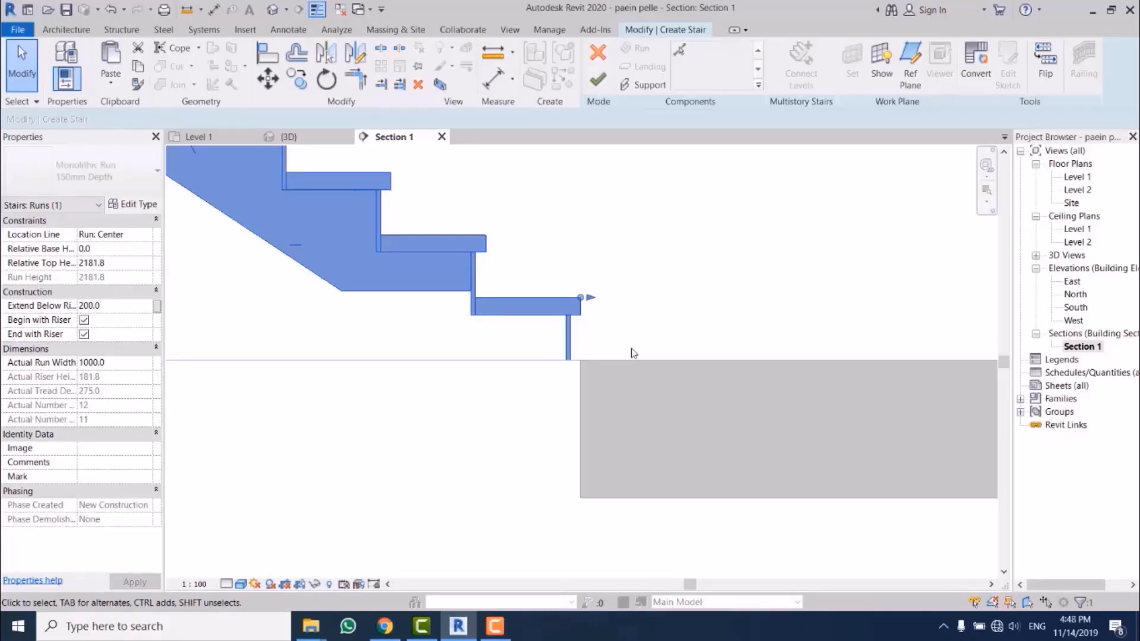
# Step: Try -150 for the lower run's Extend Below Riser Base and reset it to 0.0
pyautogui.click(121, 310)
pyautogui.write('-150')
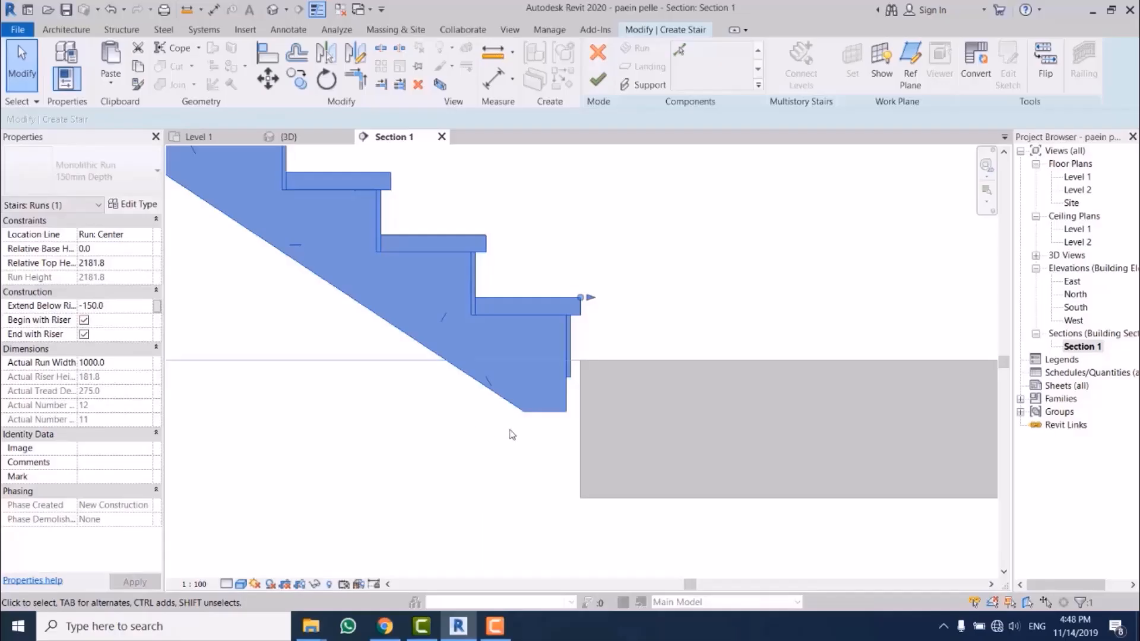
pyautogui.click(125, 304)
pyautogui.write('0.0')
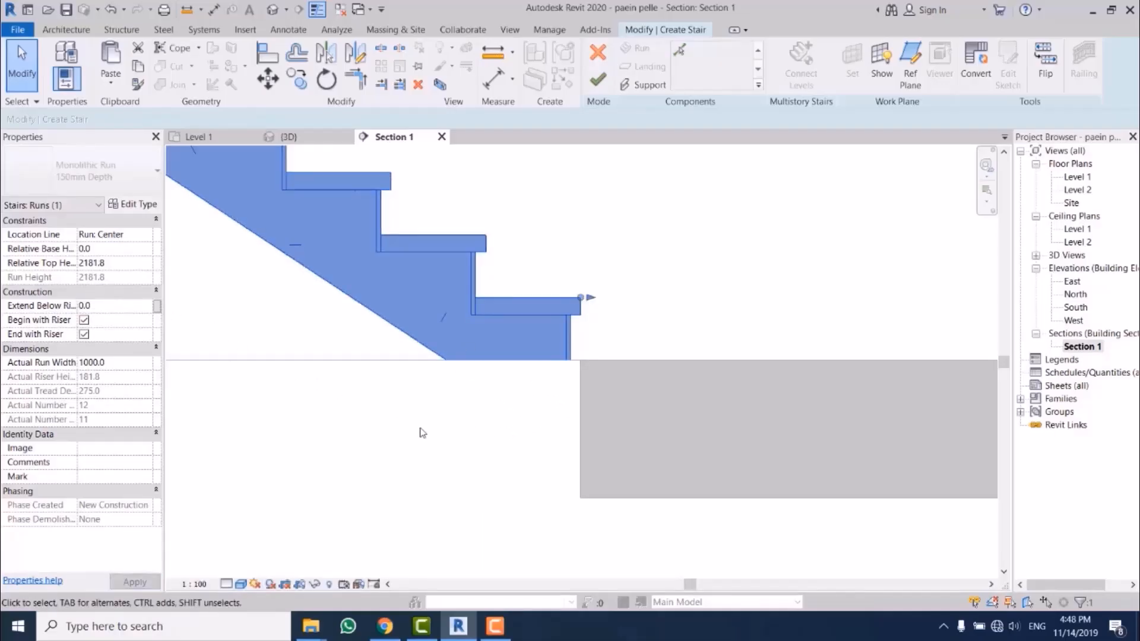
# Step: Set the lower run's Extend Below Riser Base to -50
pyautogui.click(119, 310)
pyautogui.write('-')
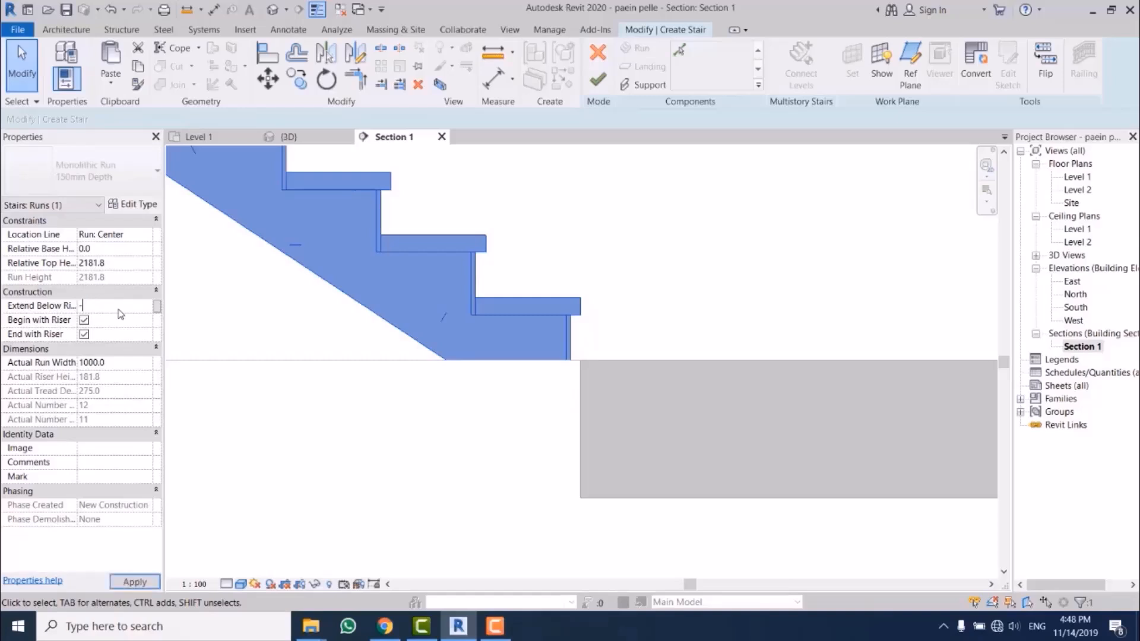
pyautogui.write('50')
pyautogui.press('Return')
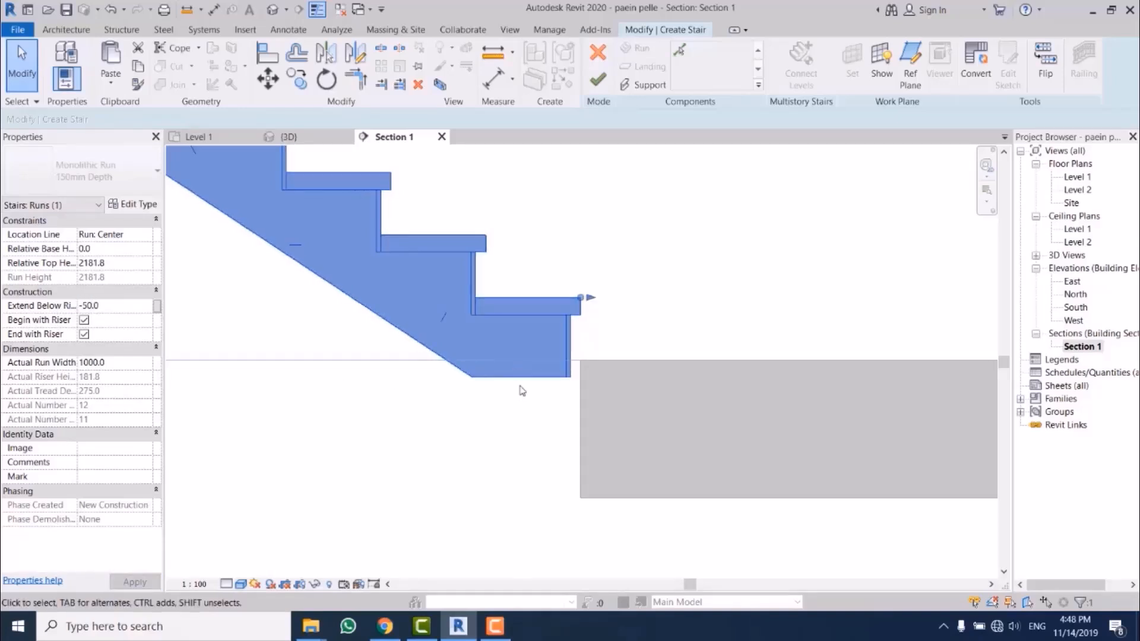
# Step: Try -200 for the lower run's Extend Below Riser Base and check the run's end beside the floor edge
pyautogui.scroll(1, 544, 369)
pyautogui.scroll(1, 544, 368)
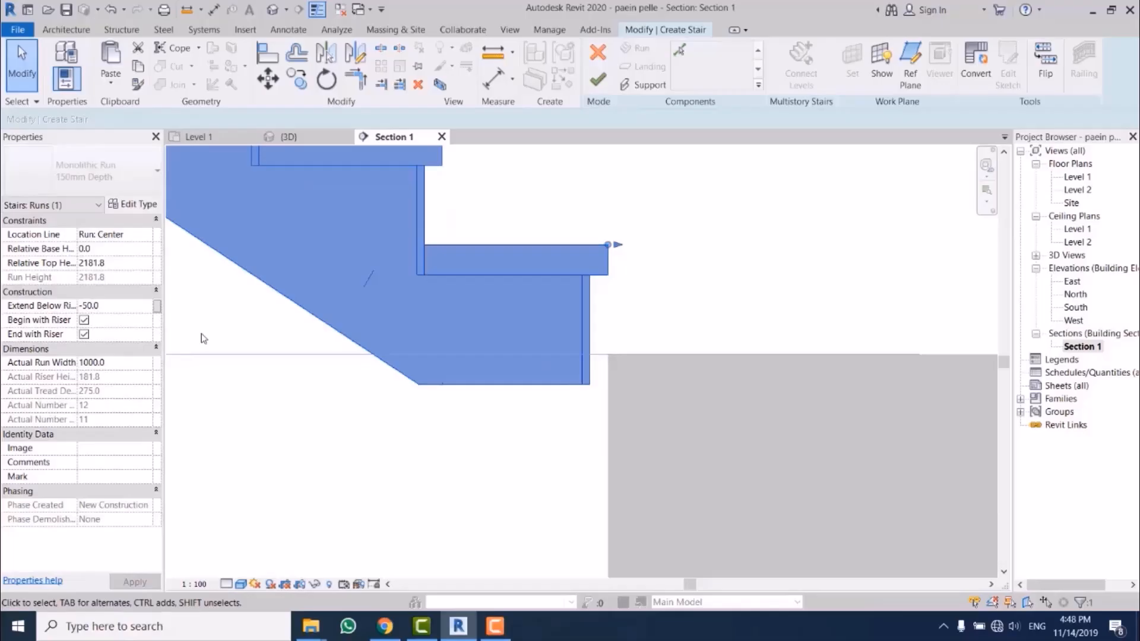
pyautogui.click(116, 306)
pyautogui.write('-')
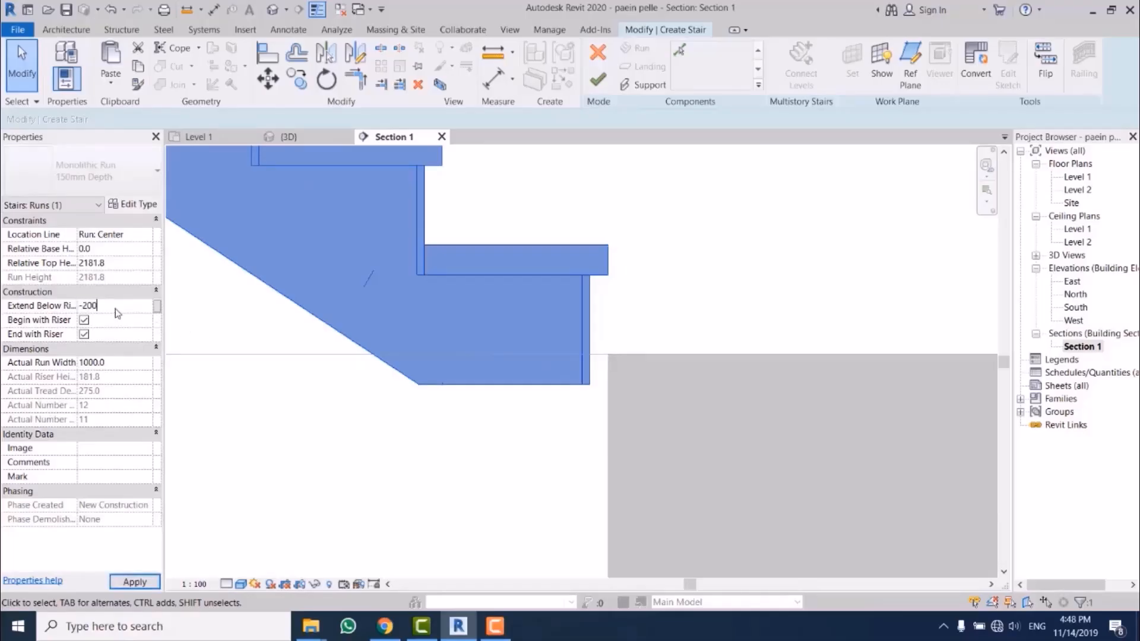
pyautogui.write('200')
pyautogui.press('Return')
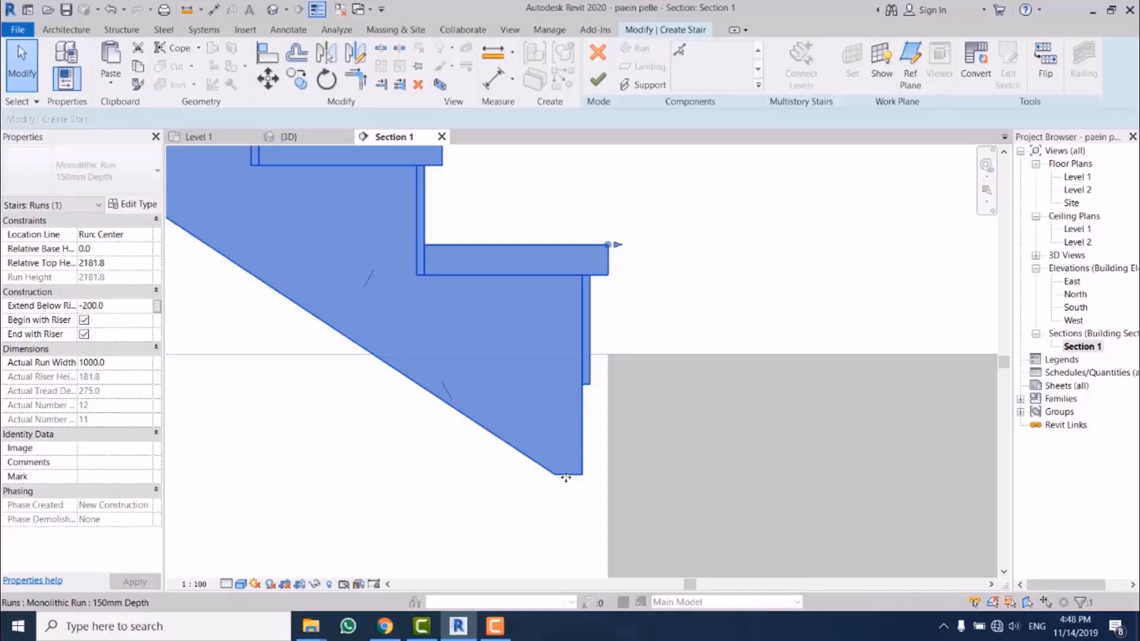
pyautogui.scroll(-3, 515, 408)
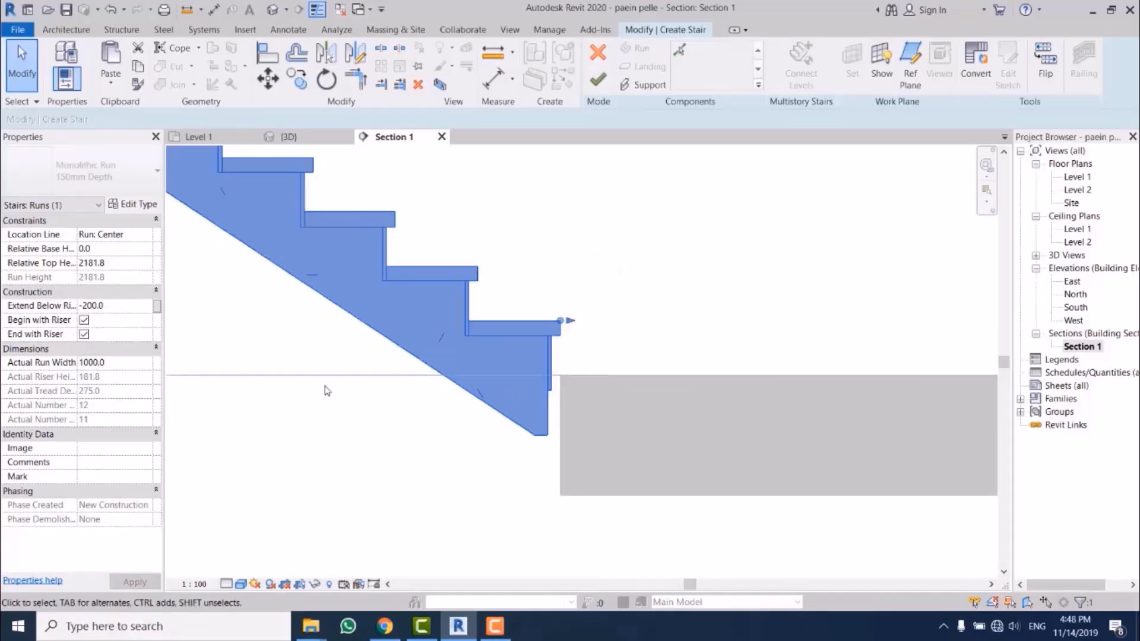
# Step: Try an exaggerated value of -1000 for the lower run's Extend Below Riser Base
pyautogui.click(126, 309)
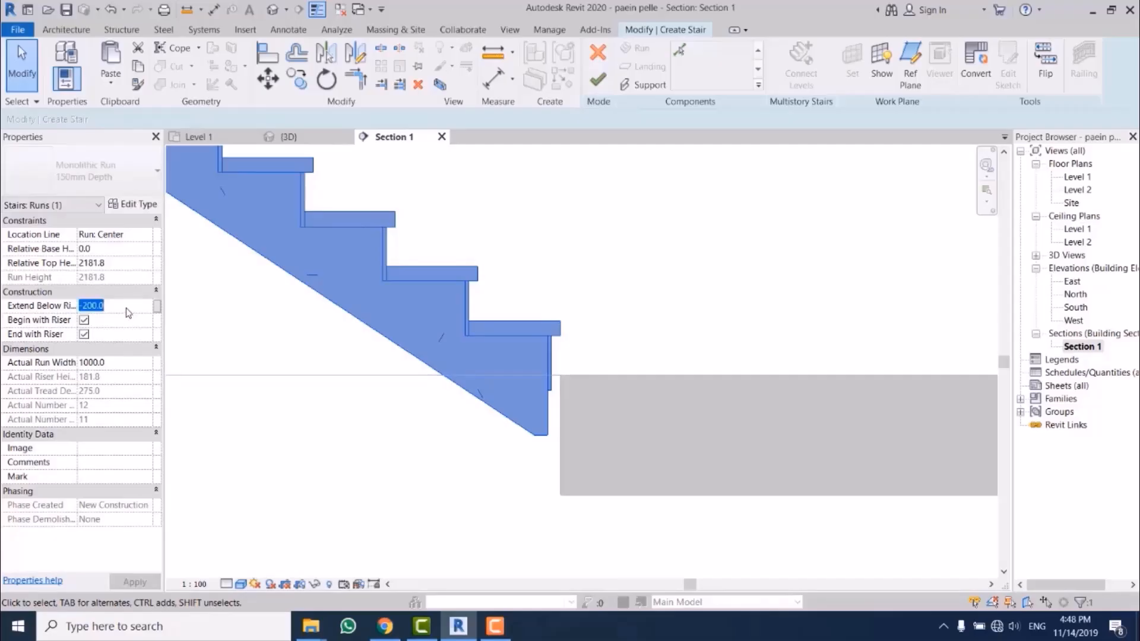
pyautogui.write('-')
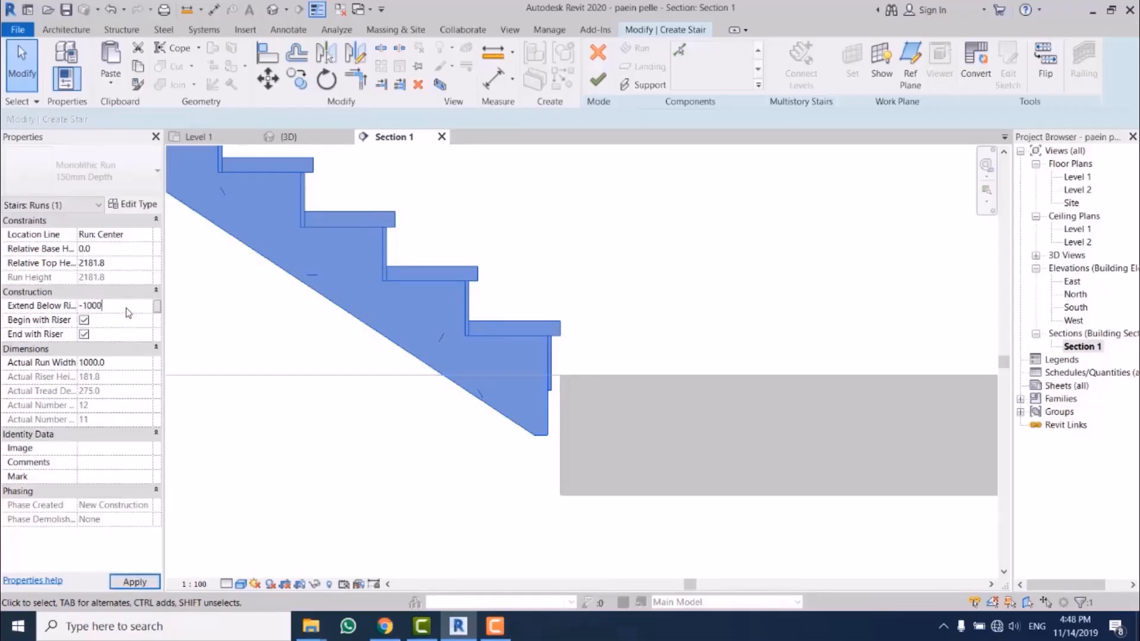
pyautogui.press('Return')
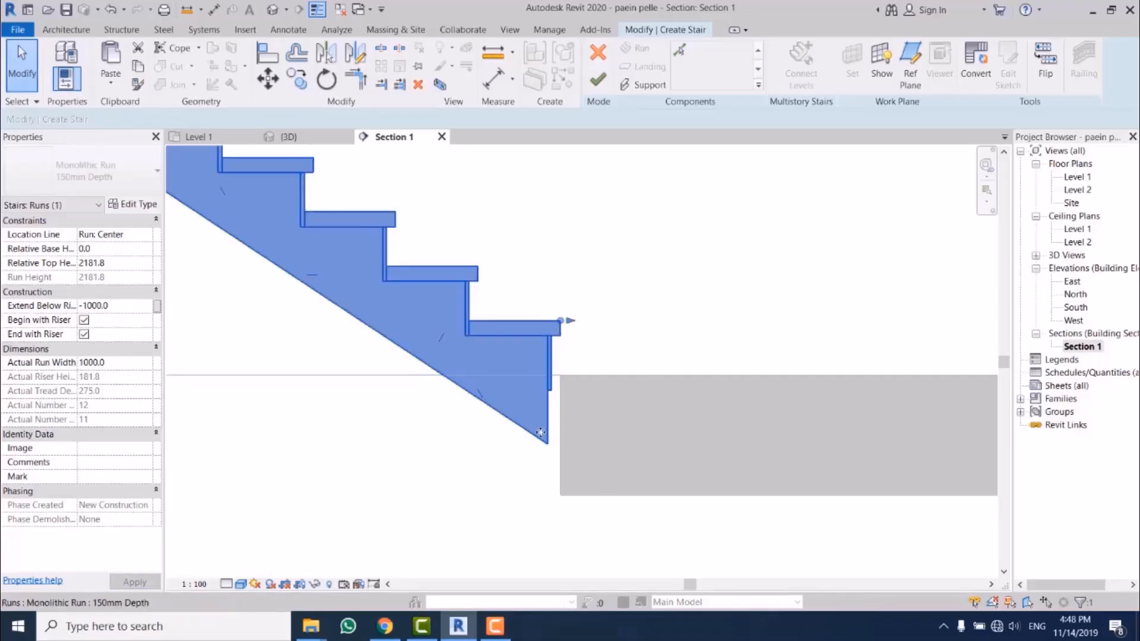
pyautogui.scroll(2, 550, 438)
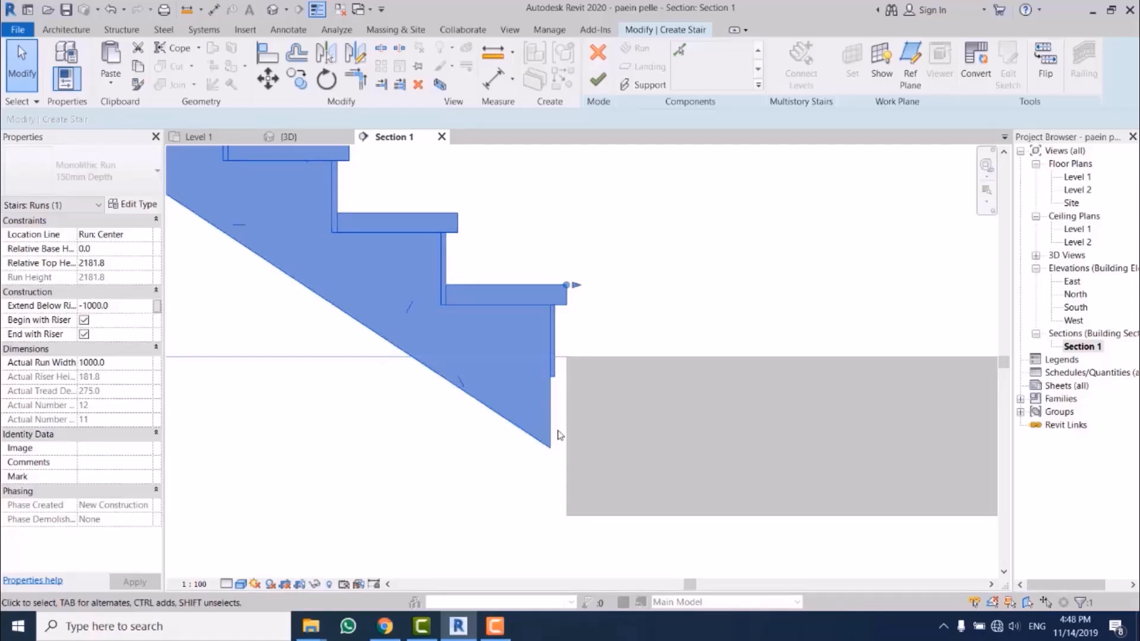
# Step: Try -350 for the lower run's Extend Below Riser Base, then return it to -200
pyautogui.click(136, 309)
pyautogui.write('-350')
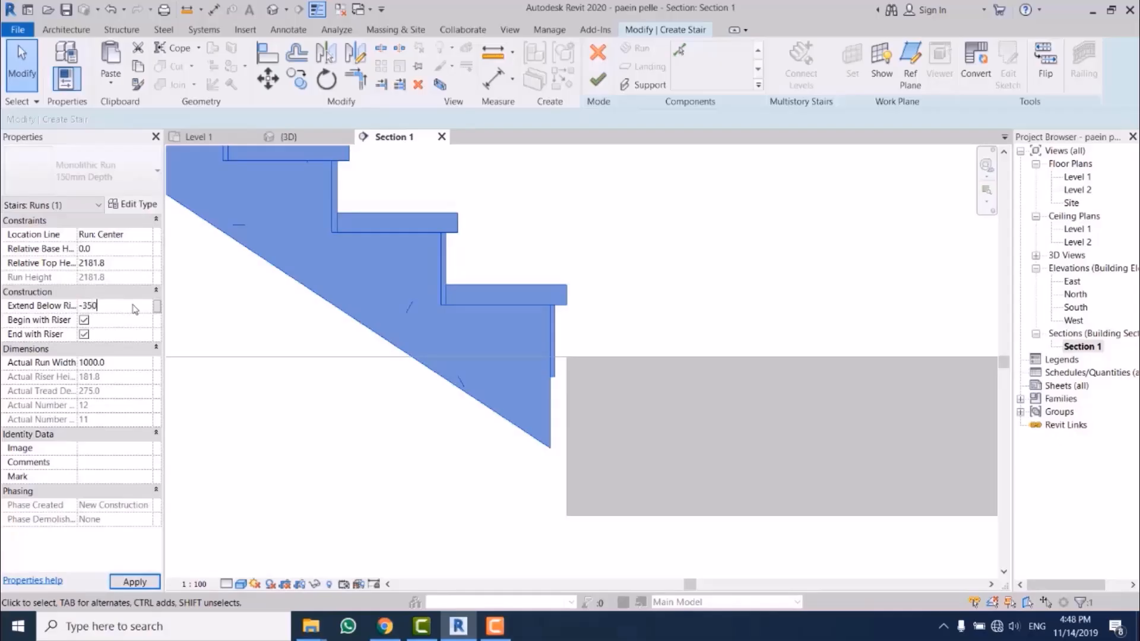
pyautogui.press('Return')
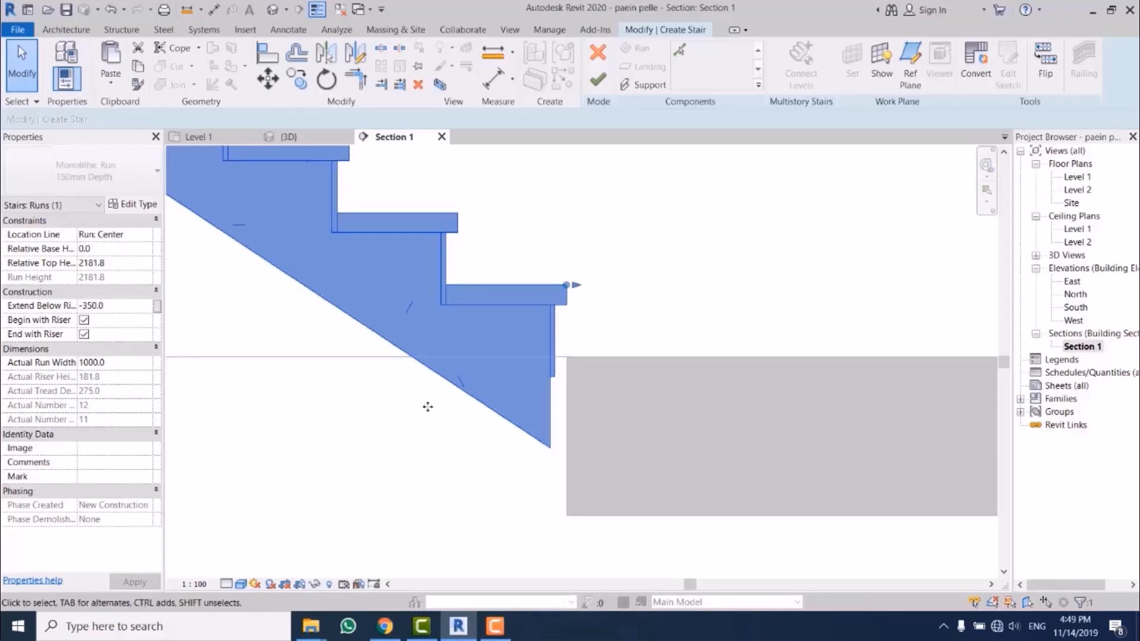
pyautogui.click(131, 308)
pyautogui.write('-200.0')
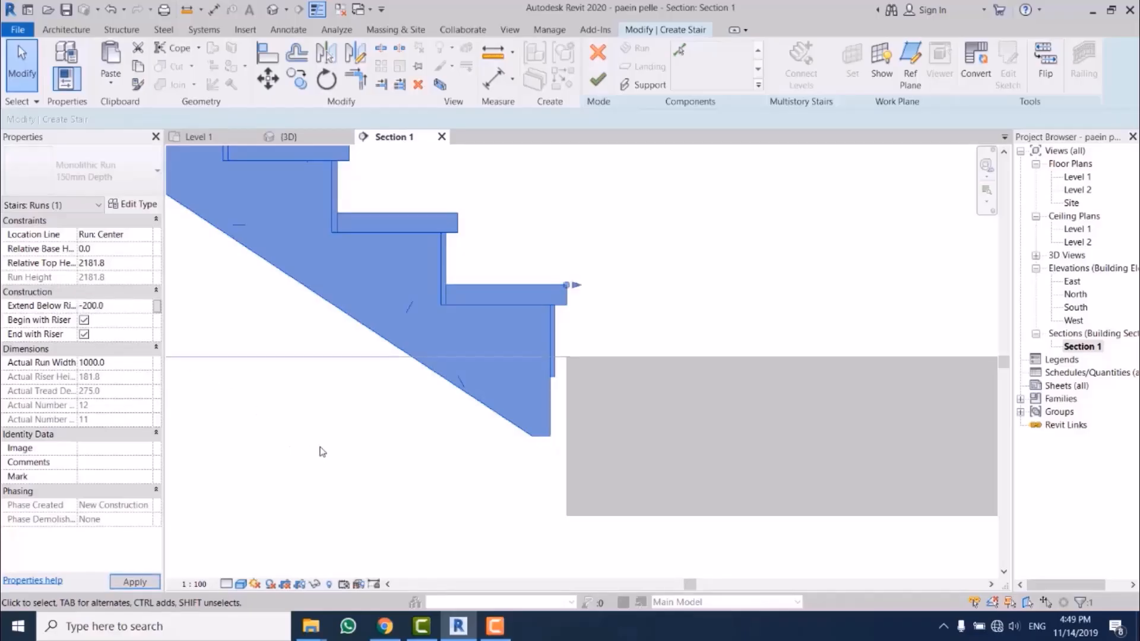
# Step: Set the lower run's Extend Below Riser Base to -400 and finish editing the stair
pyautogui.click(123, 313)
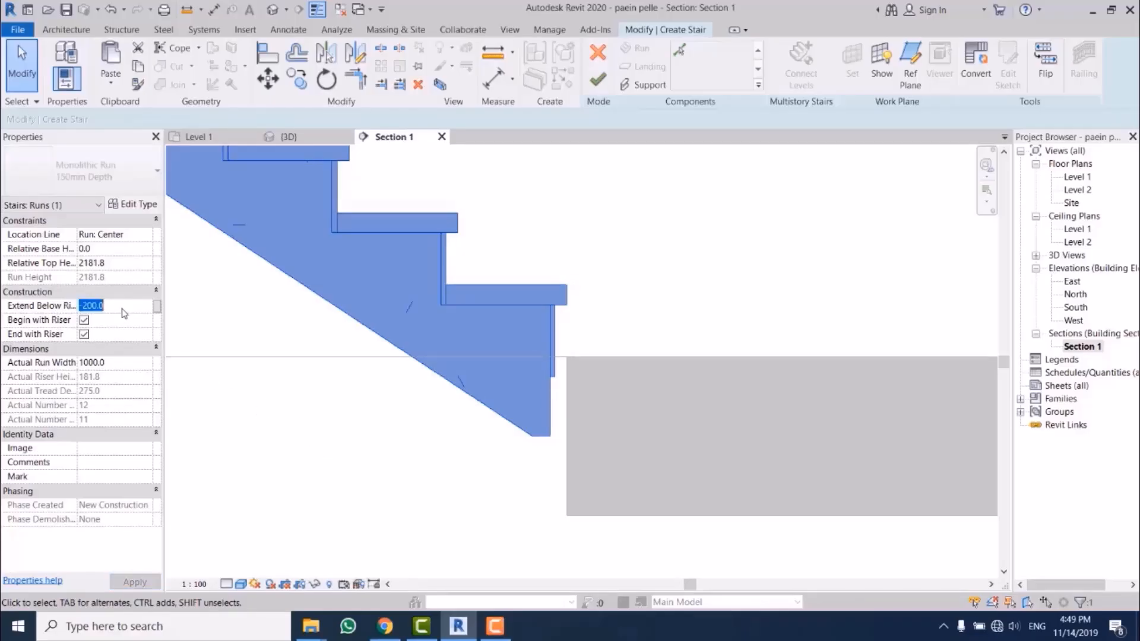
pyautogui.write('-400.0')
pyautogui.scroll(4, 612, 383)
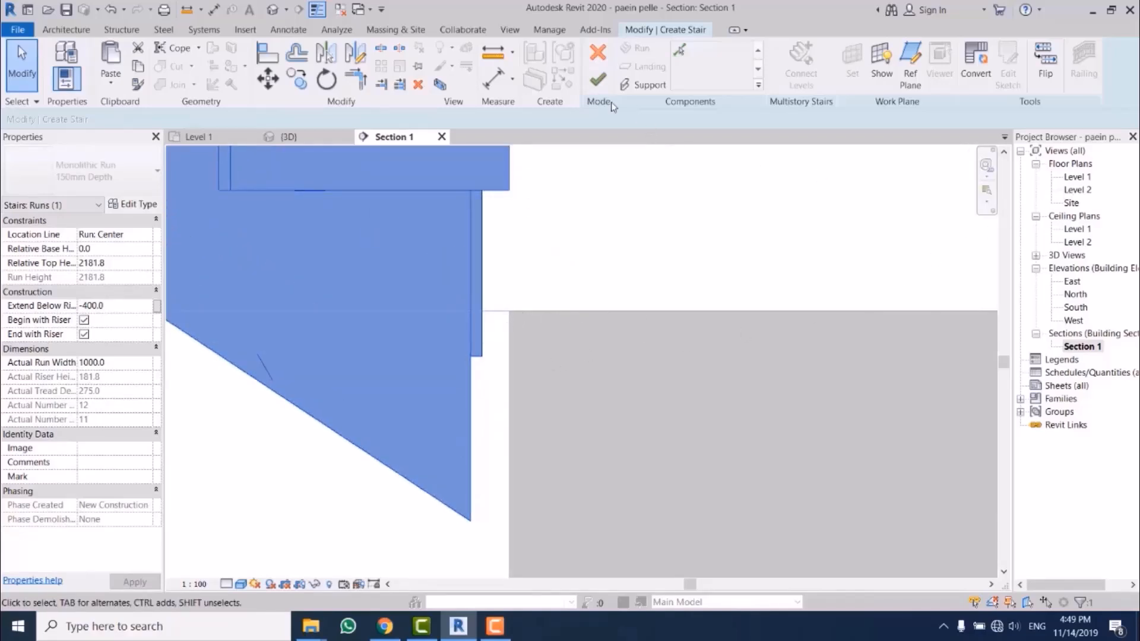
pyautogui.click(598, 79)
# Step: View the Level 1 and Level 2 floor plans and check where the stair's lower run starts
pyautogui.click(1082, 178)
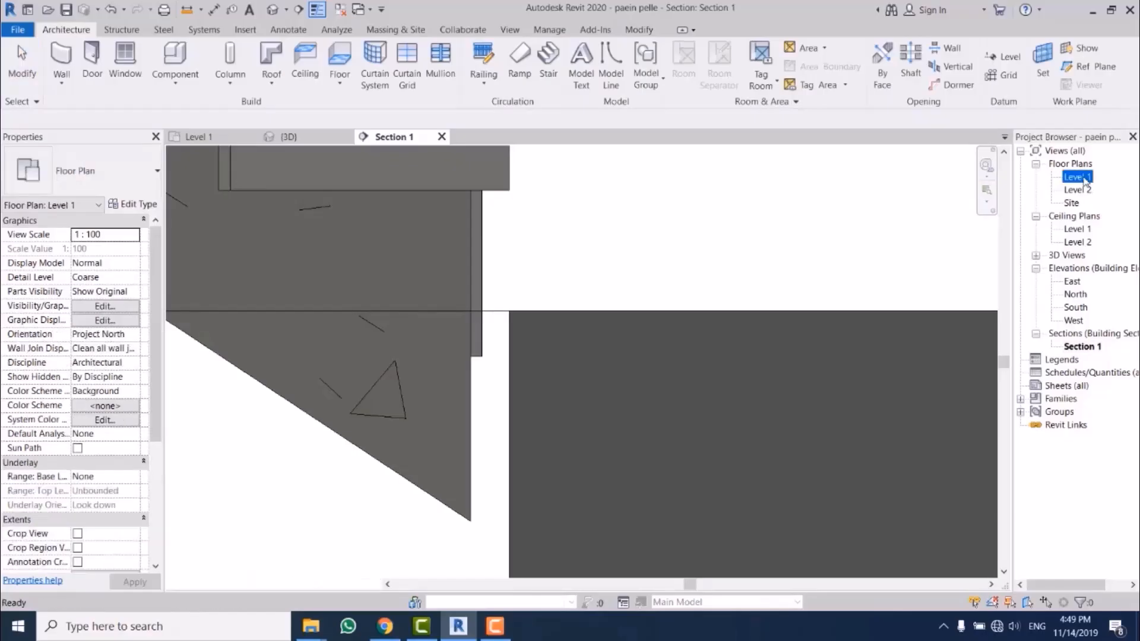
pyautogui.doubleClick(1082, 178)
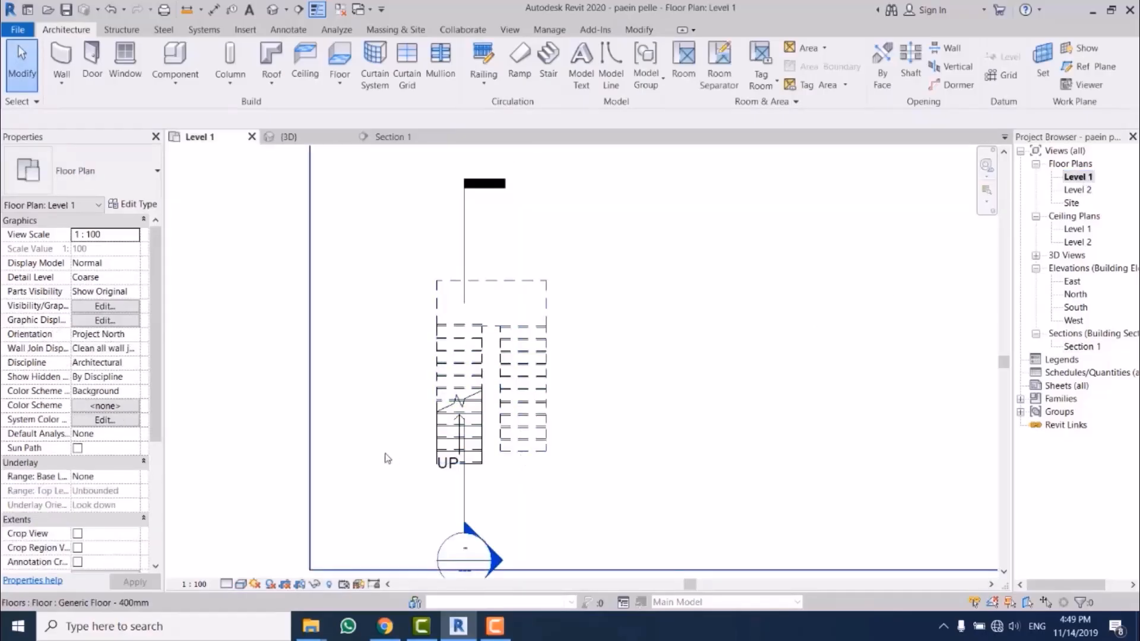
pyautogui.moveTo(387, 458); pyautogui.dragTo(410, 341, button='middle')
pyautogui.click(1078, 190)
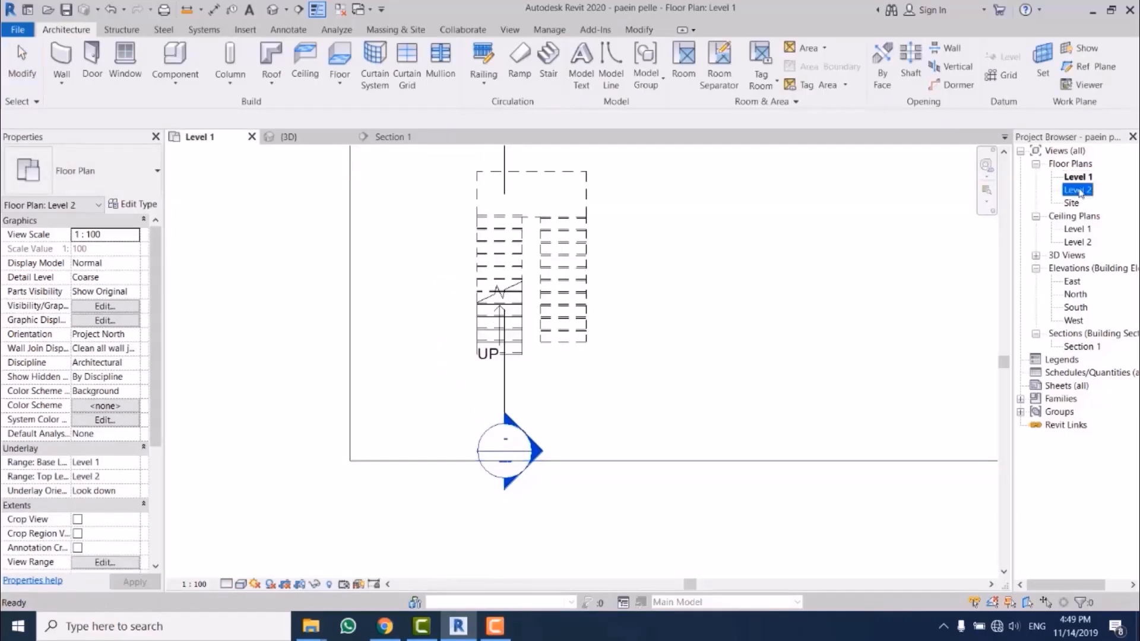
pyautogui.doubleClick(1078, 190)
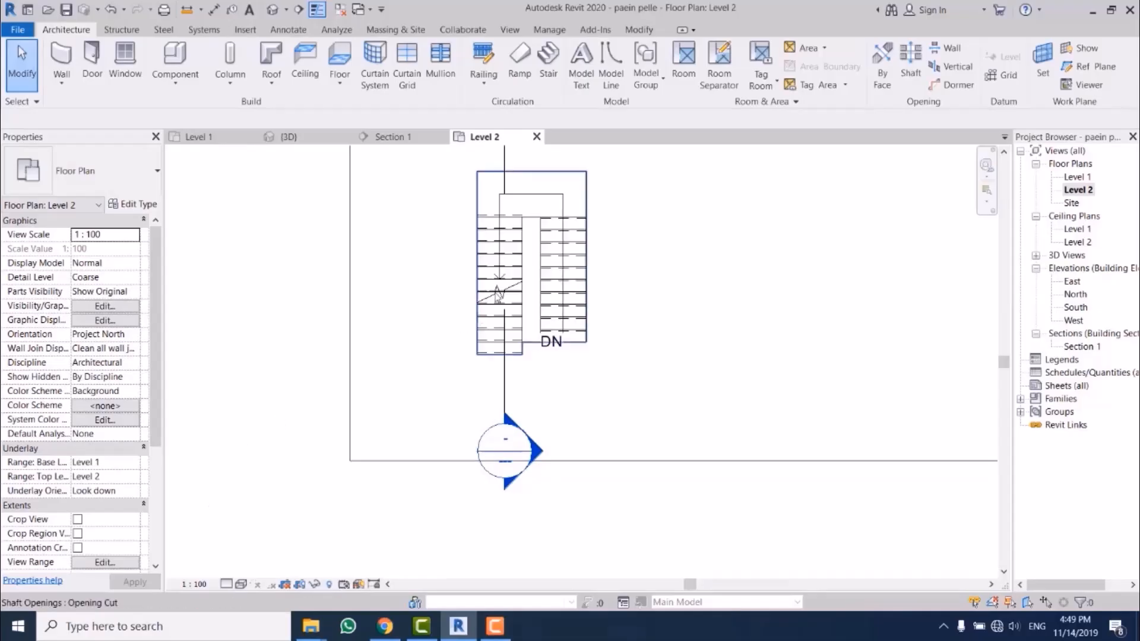
pyautogui.scroll(3, 497, 292)
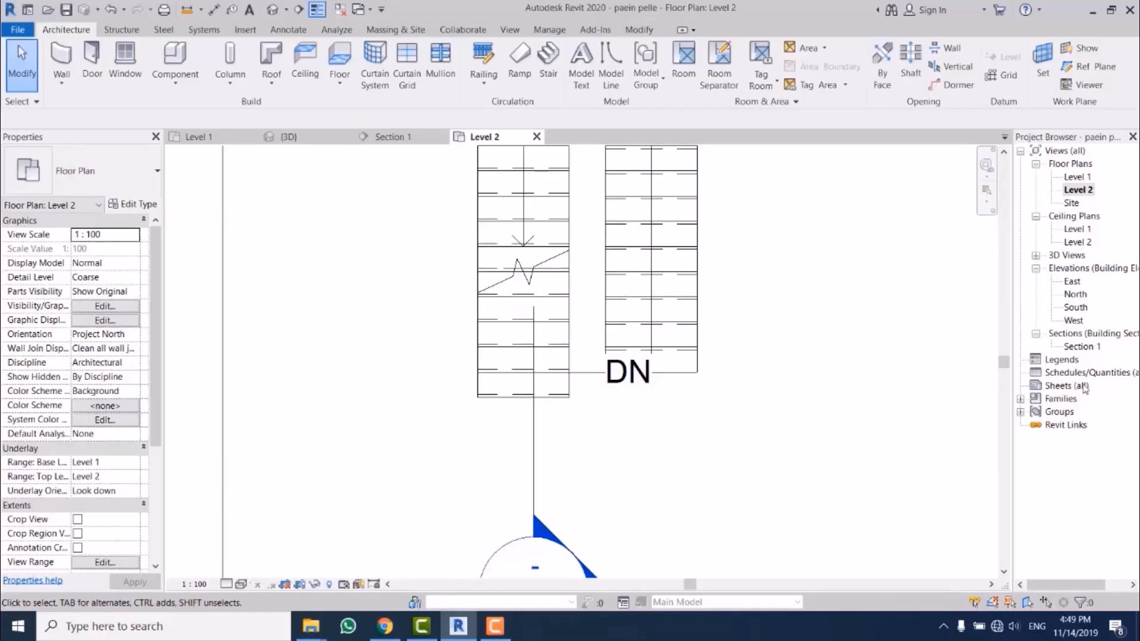
# Step: Return to Section 1 and examine how the lowest tread and riser meet the shaft opening and floor edge
pyautogui.doubleClick(1080, 348)
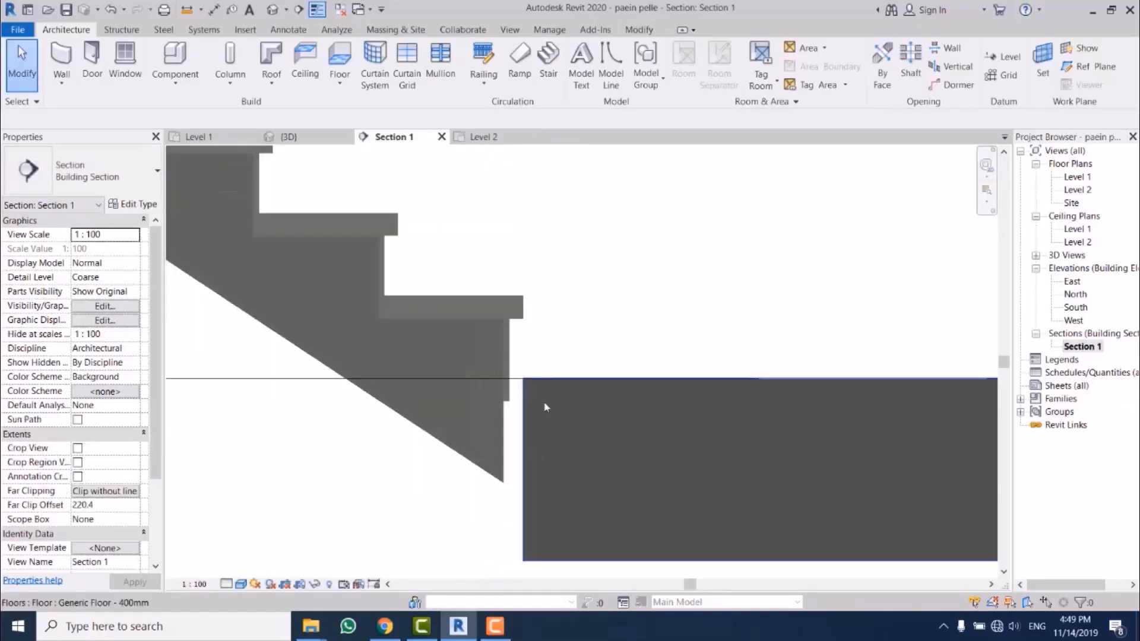
pyautogui.scroll(1, 534, 214)
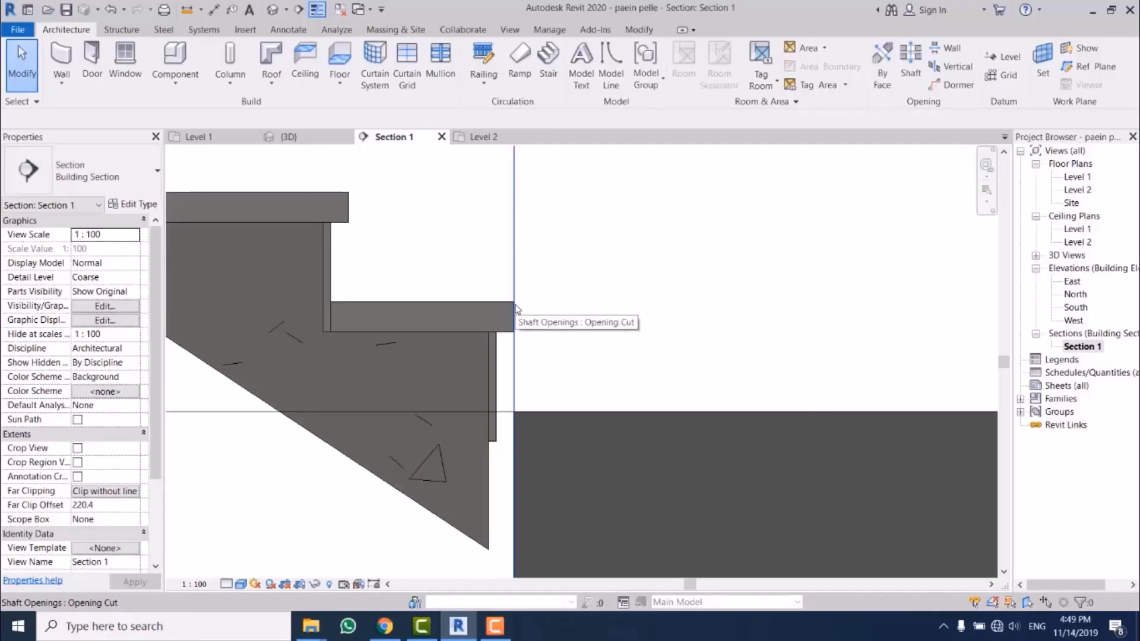
pyautogui.moveTo(515, 308); pyautogui.dragTo(513, 268, button='middle')
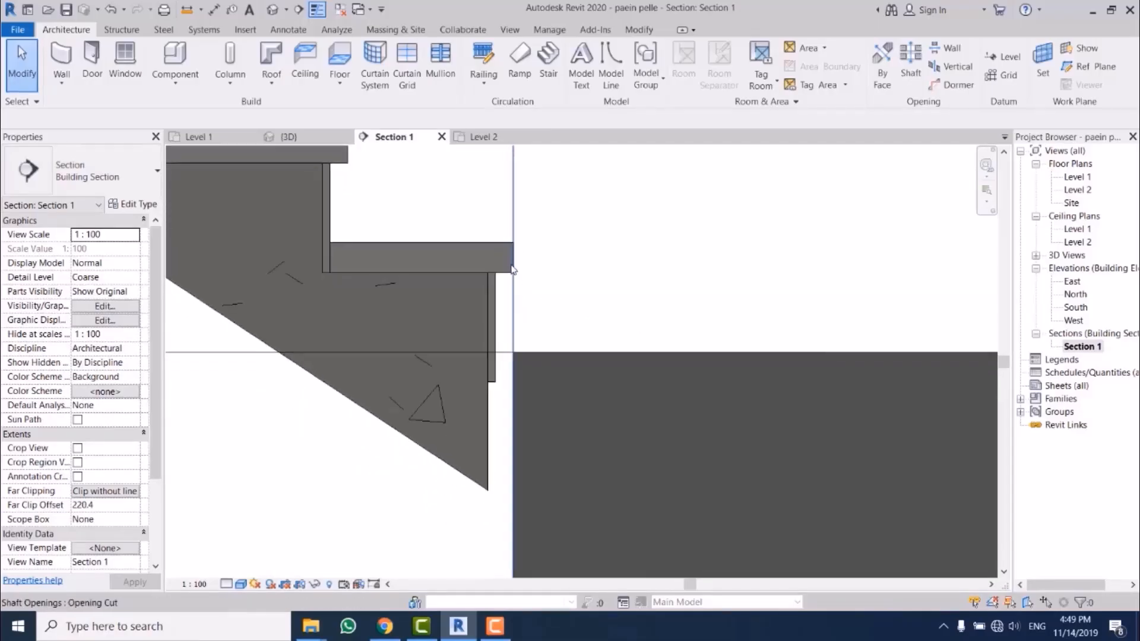
pyautogui.scroll(2, 513, 269)
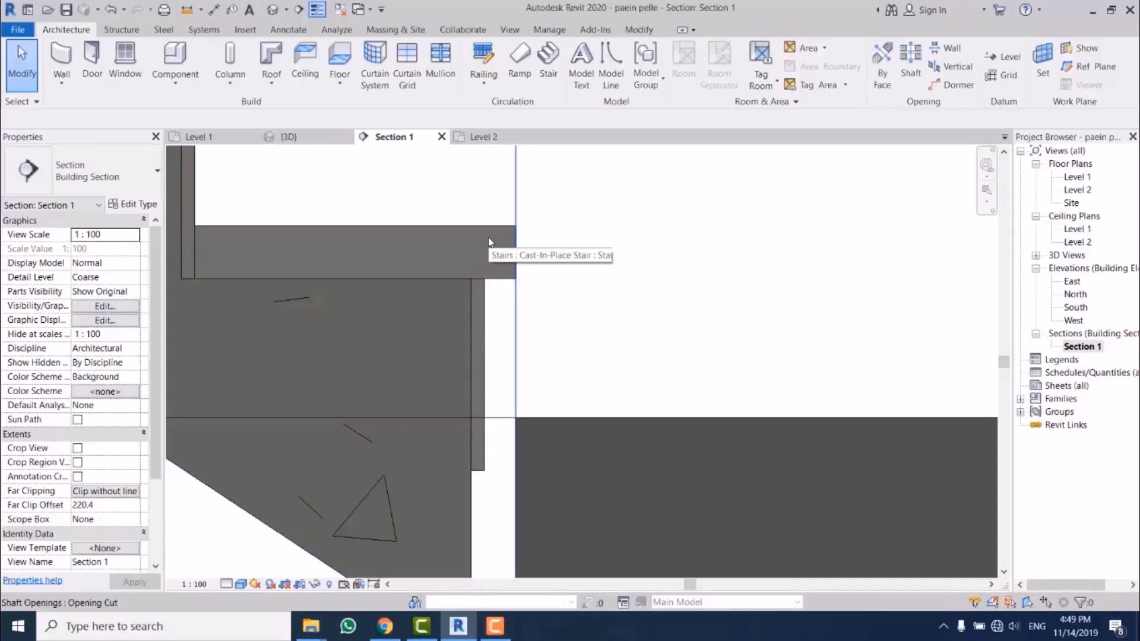
pyautogui.moveTo(475, 272); pyautogui.dragTo(535, 279, button='middle')
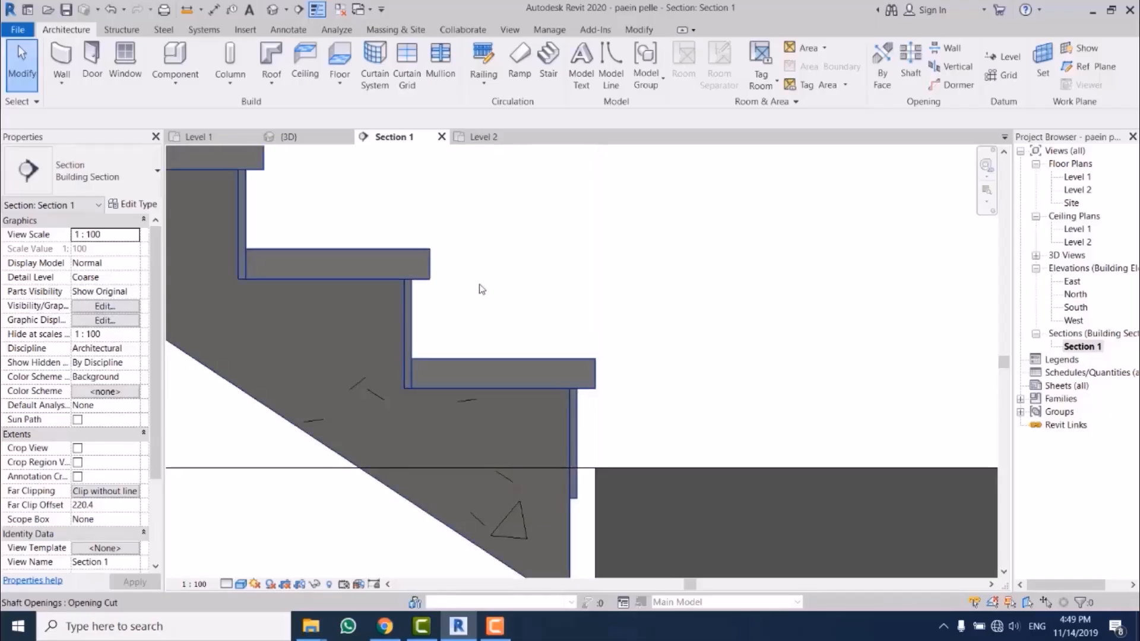
pyautogui.scroll(2, 480, 287)
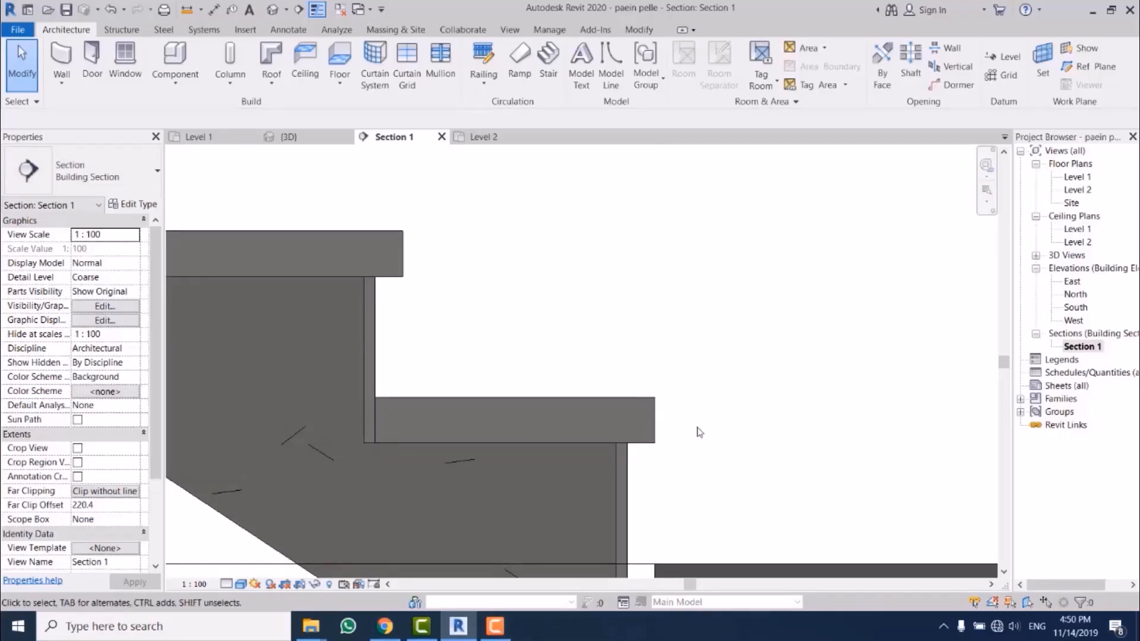
# Step: Select the stair between Level 3 and Level 4 and open its 150mm Depth run type properties at the riser parameters
pyautogui.press('Tab')
pyautogui.click(337, 279)
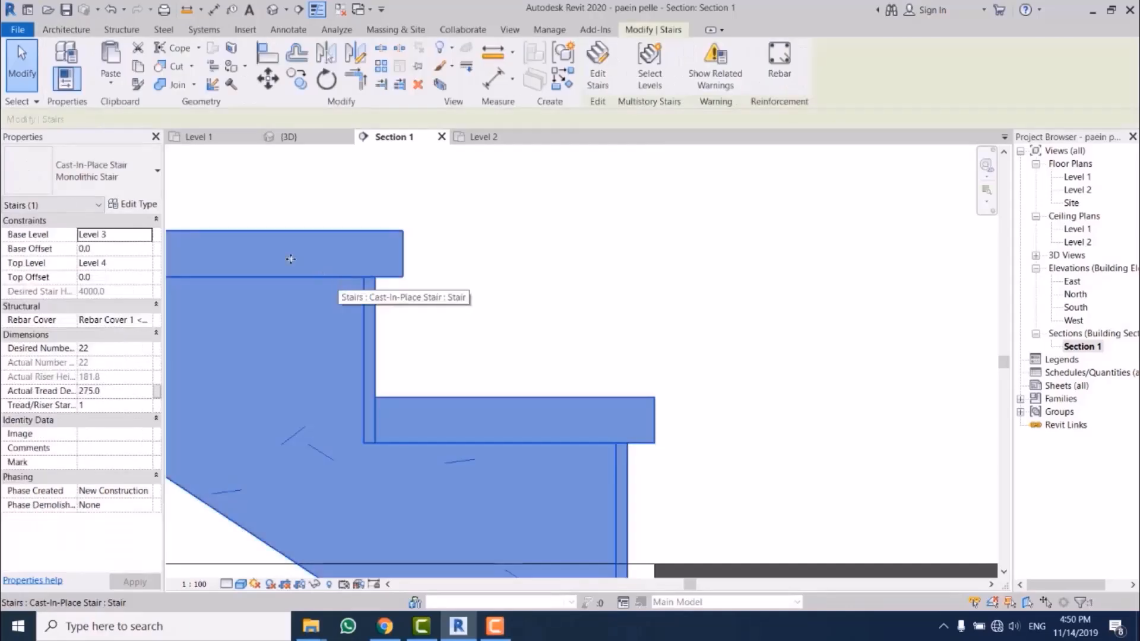
pyautogui.click(134, 203)
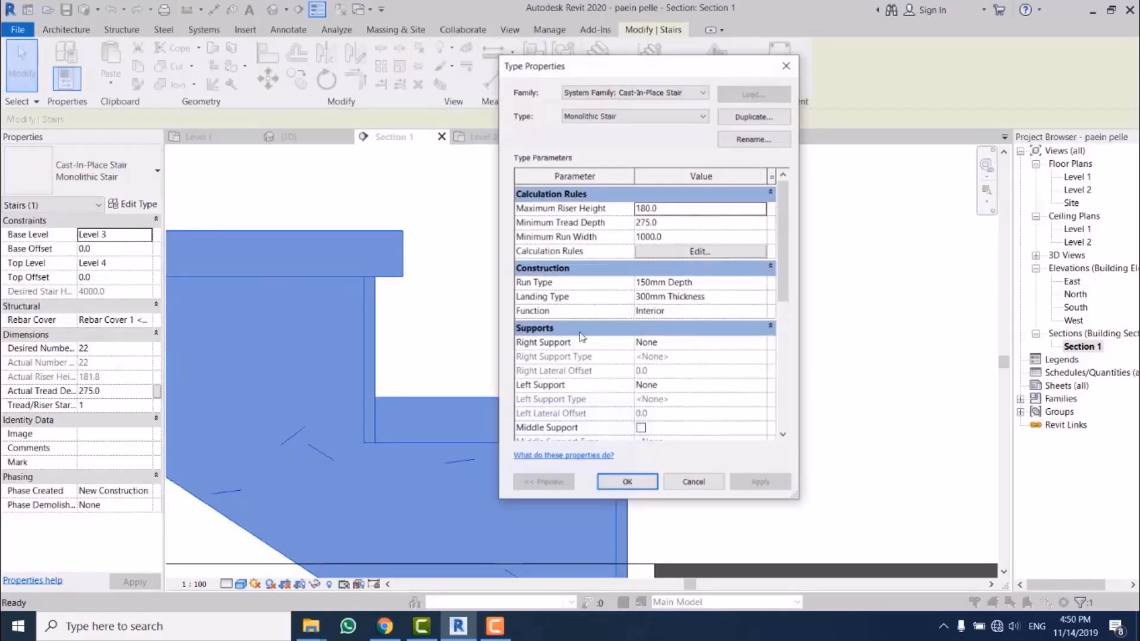
pyautogui.click(762, 284)
pyautogui.click(762, 283)
pyautogui.scroll(-2, 792, 321)
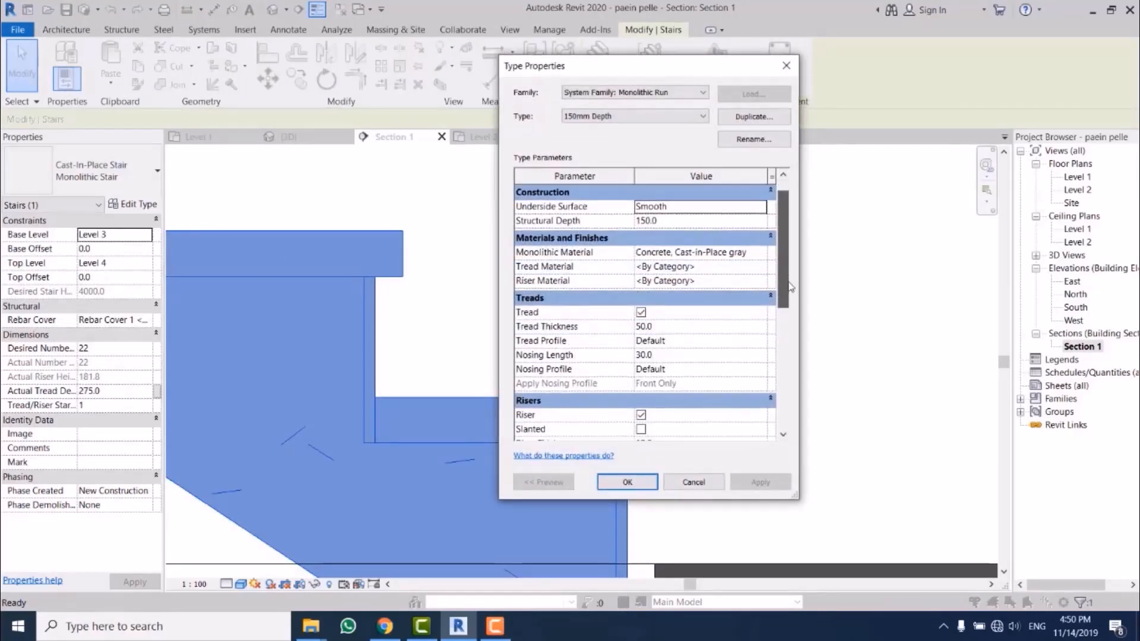
pyautogui.scroll(-1, 792, 321)
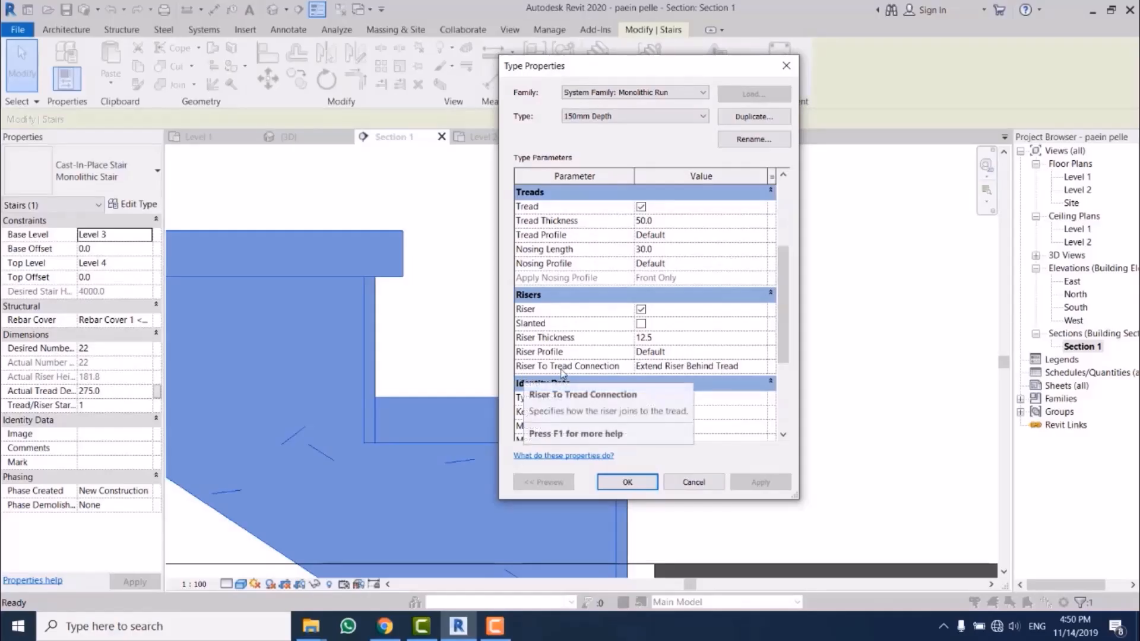
# Step: Set the run type's Riser To Tread Connection to Extend Tread Under Riser and accept both type property dialogs
pyautogui.click(762, 368)
pyautogui.click(761, 366)
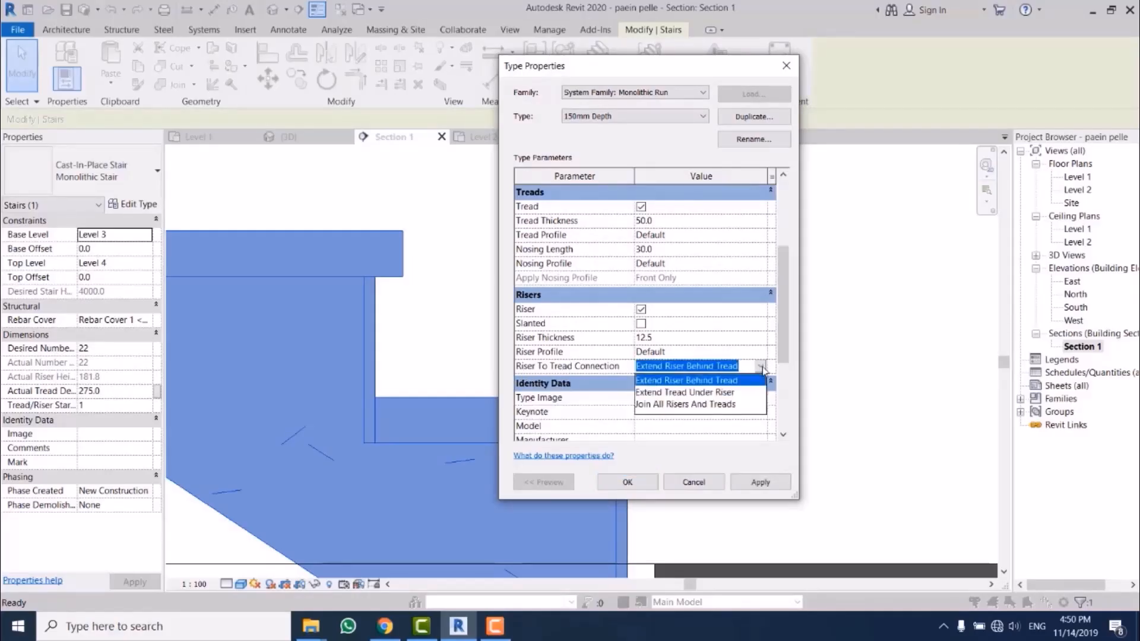
pyautogui.click(685, 394)
pyautogui.click(639, 486)
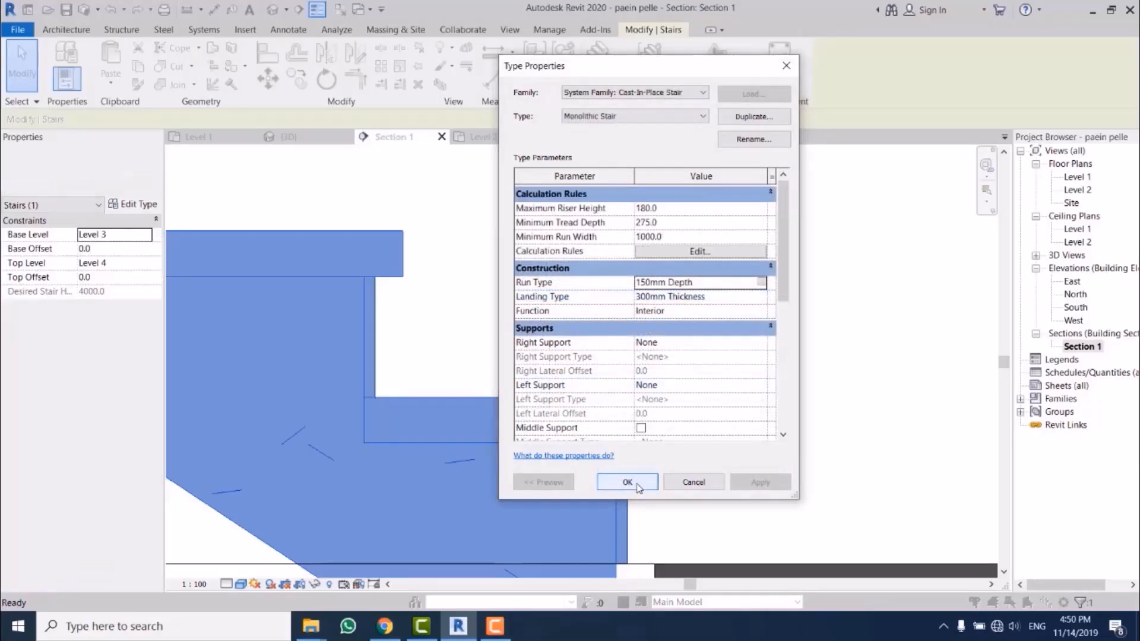
pyautogui.click(639, 486)
# Step: Deselect the stair and compare the riser and tread joints on it with those on the neighbouring steps in section
pyautogui.scroll(-3, 475, 267)
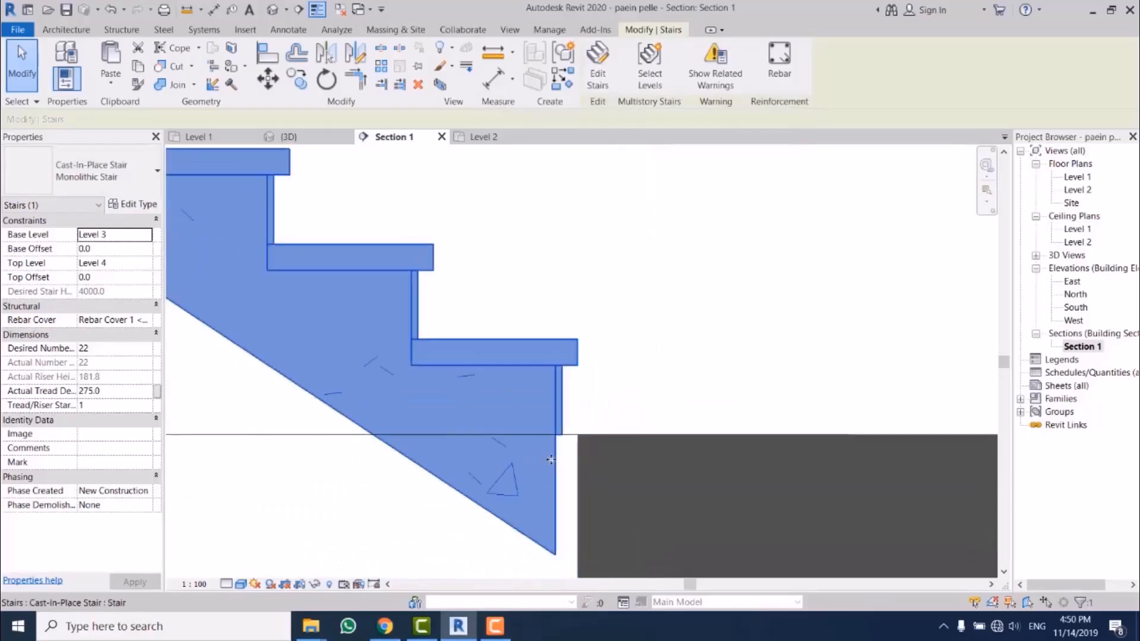
pyautogui.scroll(6, 593, 401)
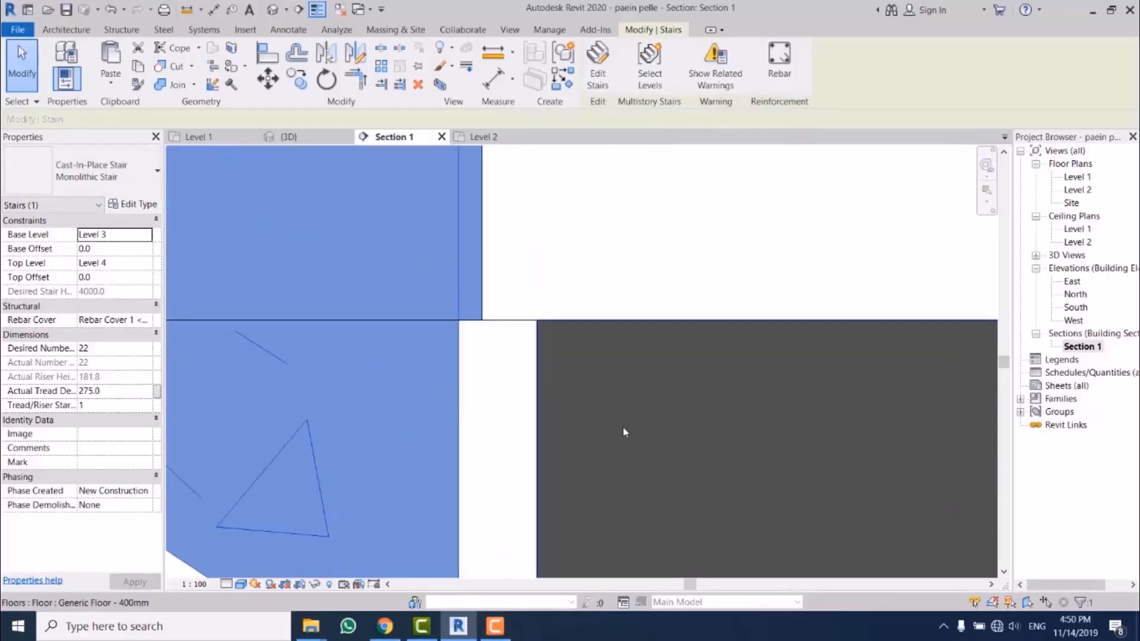
pyautogui.scroll(-2, 622, 427)
pyautogui.press('Escape')
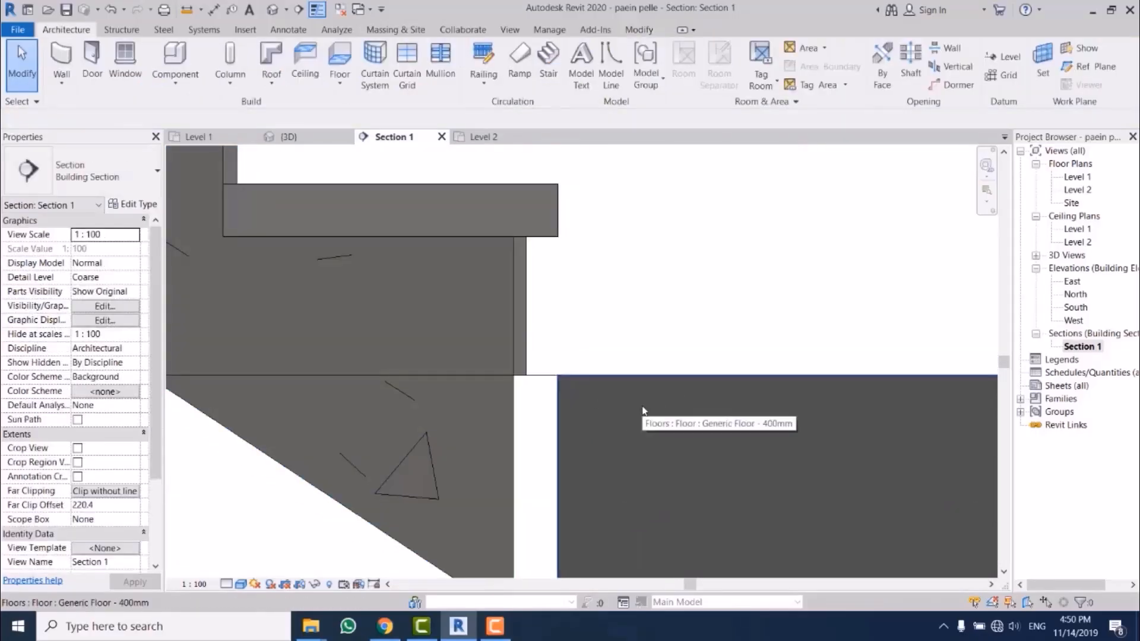
pyautogui.scroll(-1, 644, 410)
pyautogui.scroll(-3, 554, 441)
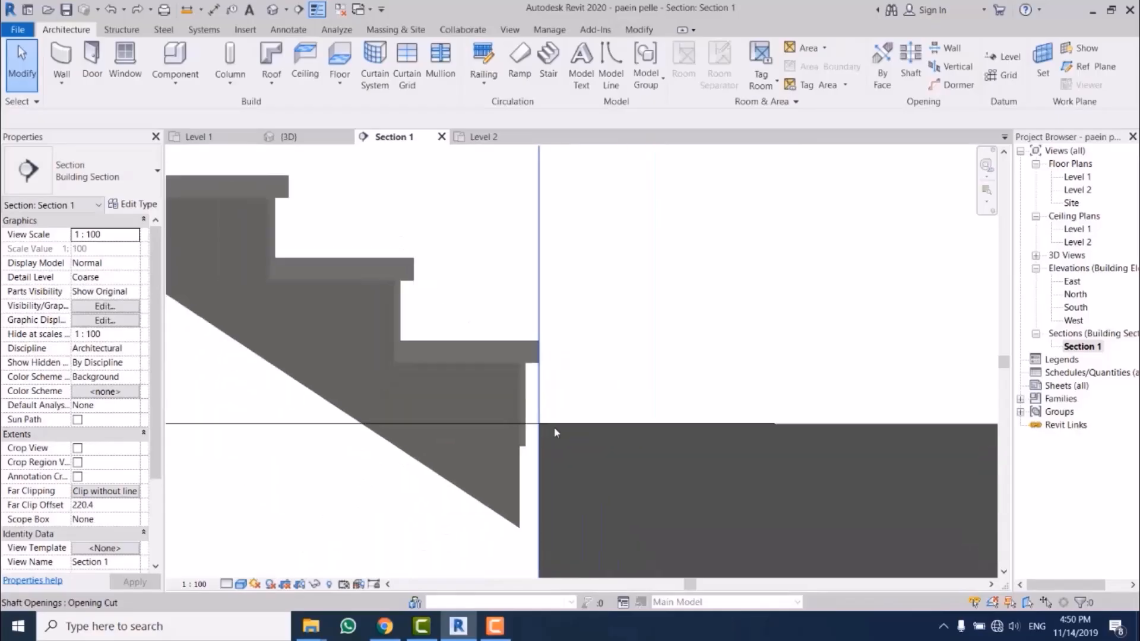
pyautogui.scroll(5, 650, 430)
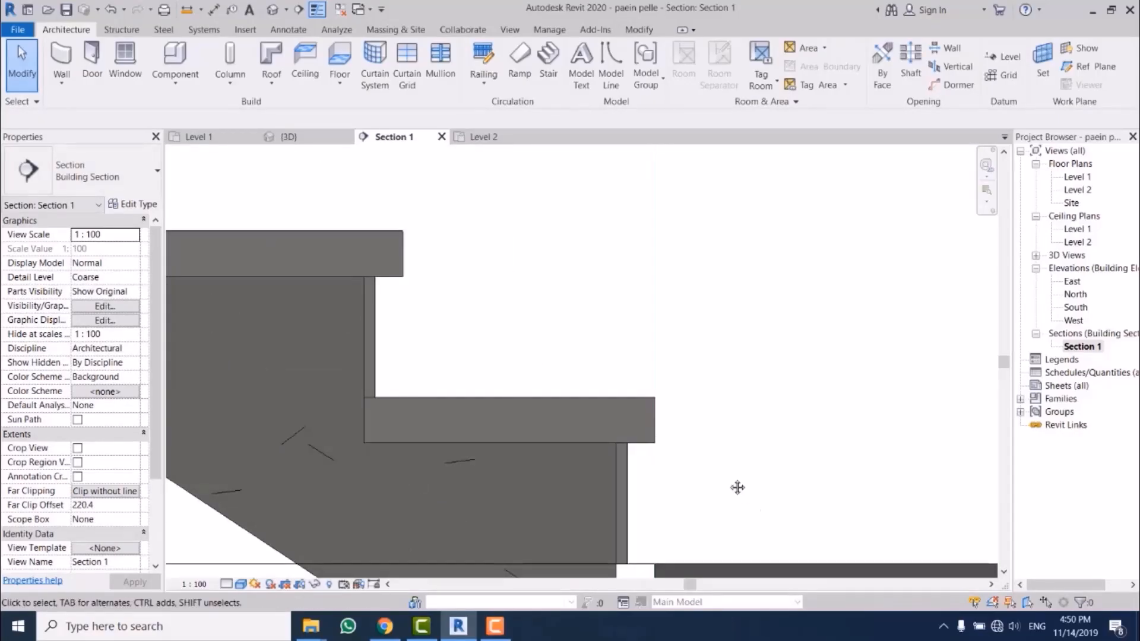
# Step: Select the stair between Level 3 and Level 4 and try Extend Riser Behind Tread as its 150mm Depth run type's Riser To Tread Connection
pyautogui.moveTo(738, 487); pyautogui.dragTo(564, 333, button='middle')
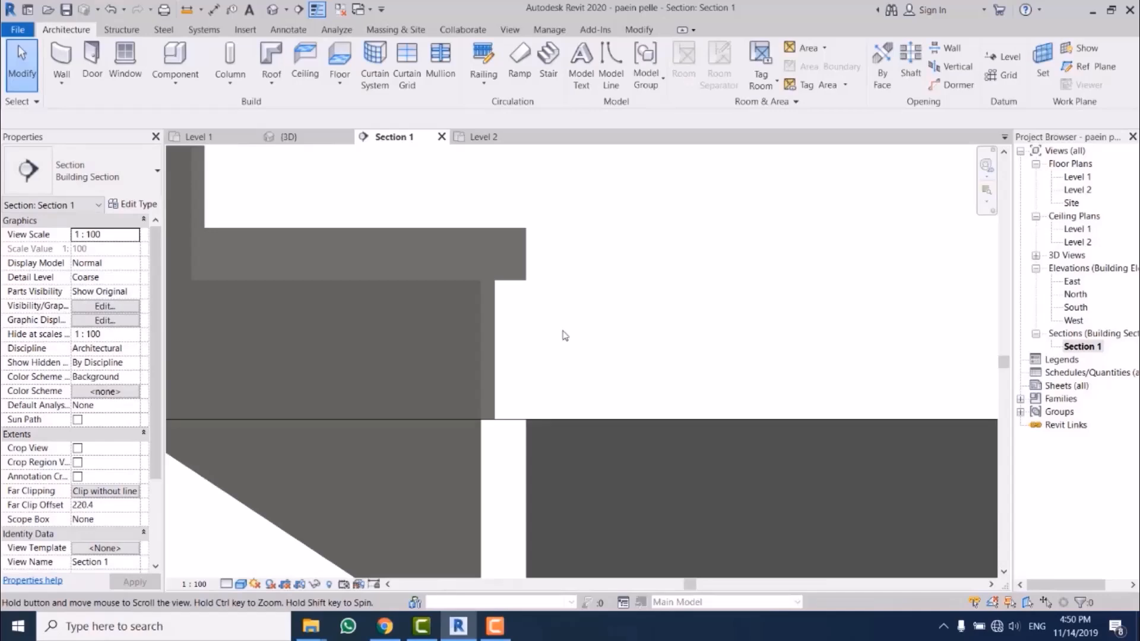
pyautogui.click(445, 240)
pyautogui.moveTo(593, 286); pyautogui.dragTo(560, 282, button='middle')
pyautogui.click(526, 293)
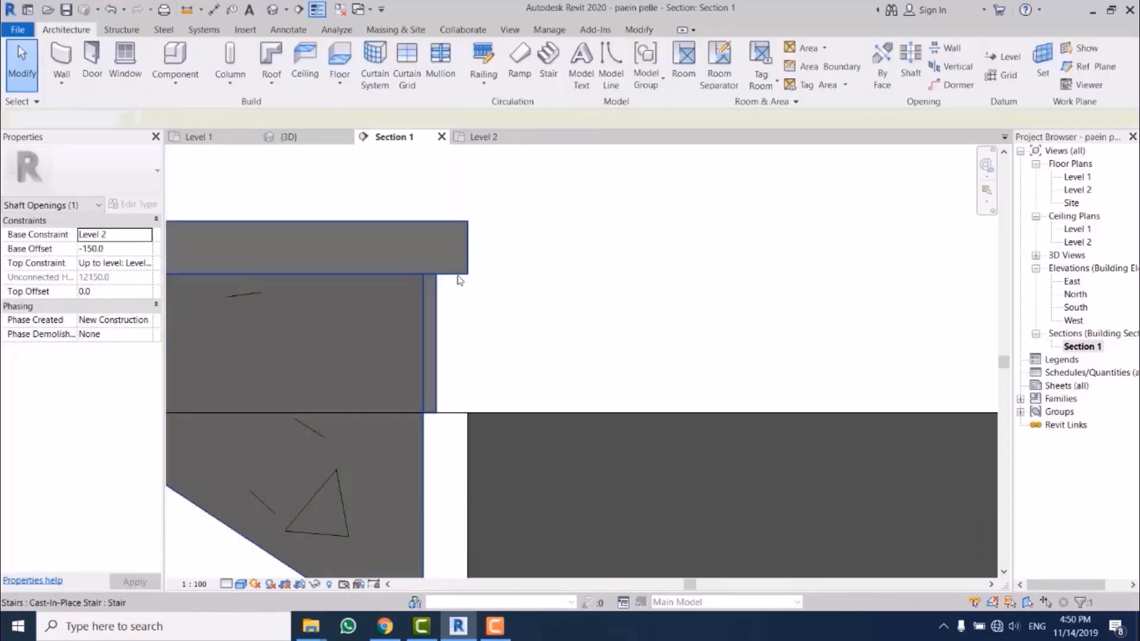
pyautogui.click(439, 277)
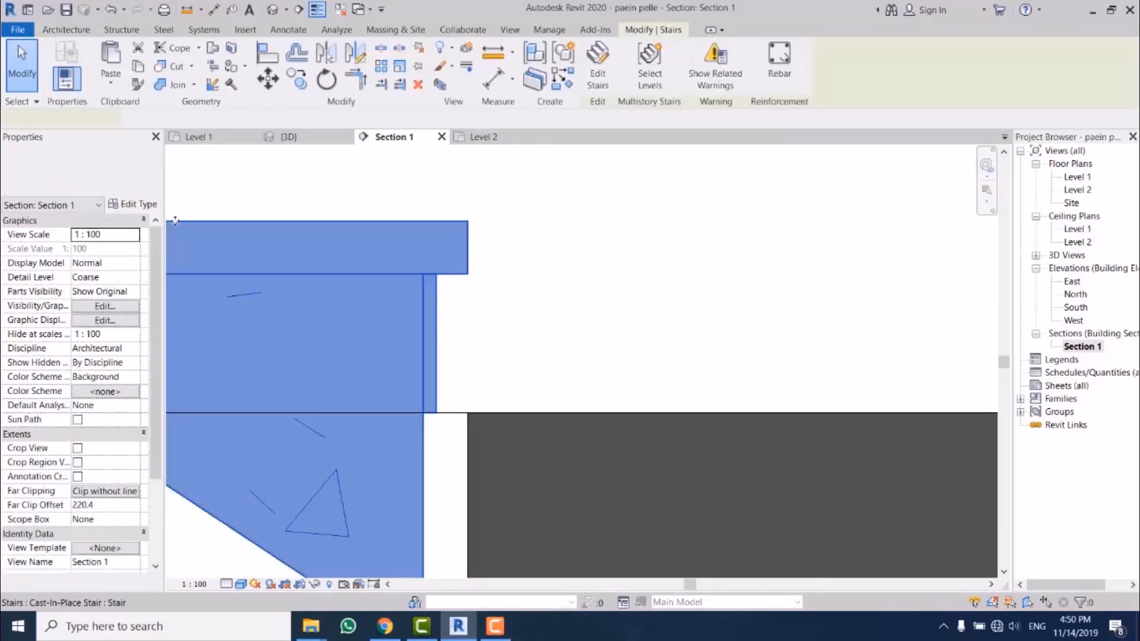
pyautogui.click(134, 205)
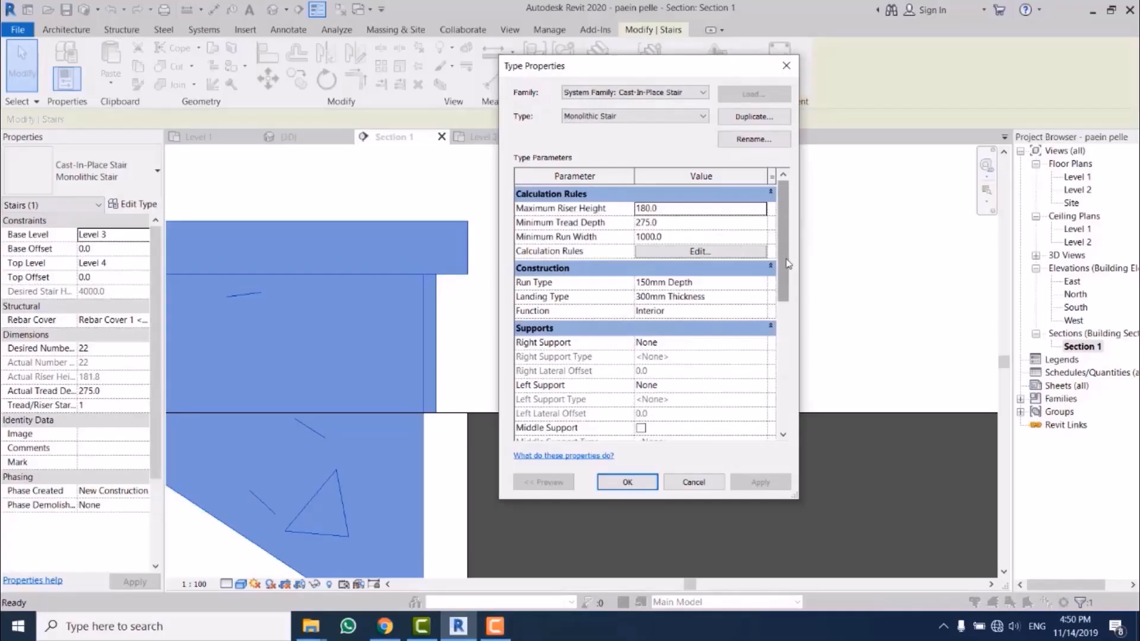
pyautogui.click(759, 281)
pyautogui.click(762, 281)
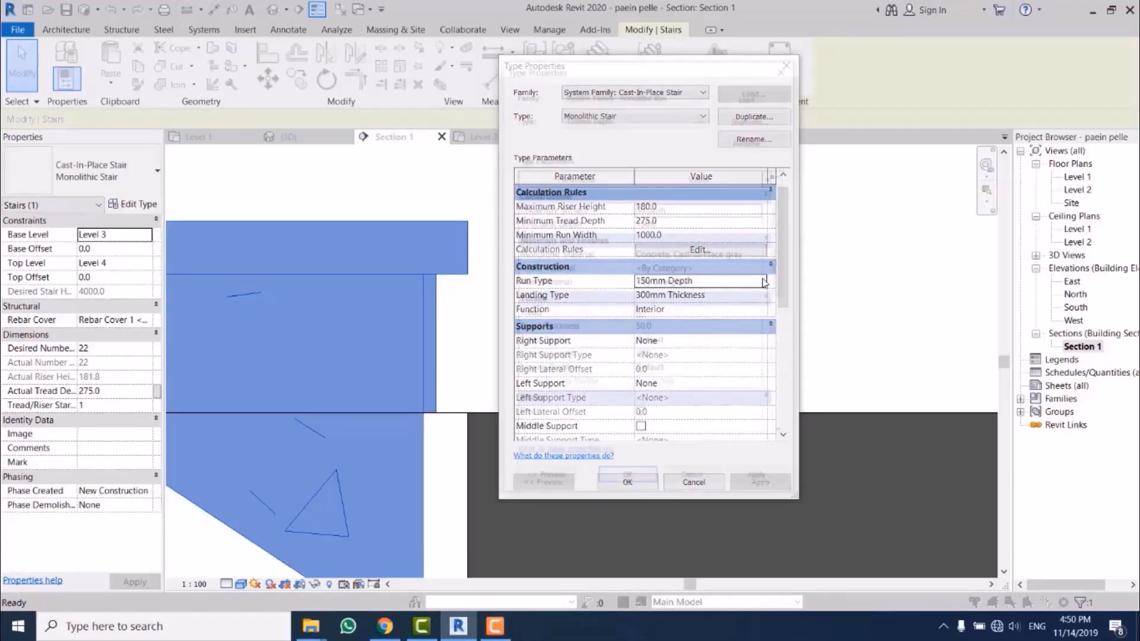
pyautogui.moveTo(787, 290); pyautogui.dragTo(785, 357)
pyautogui.click(765, 367)
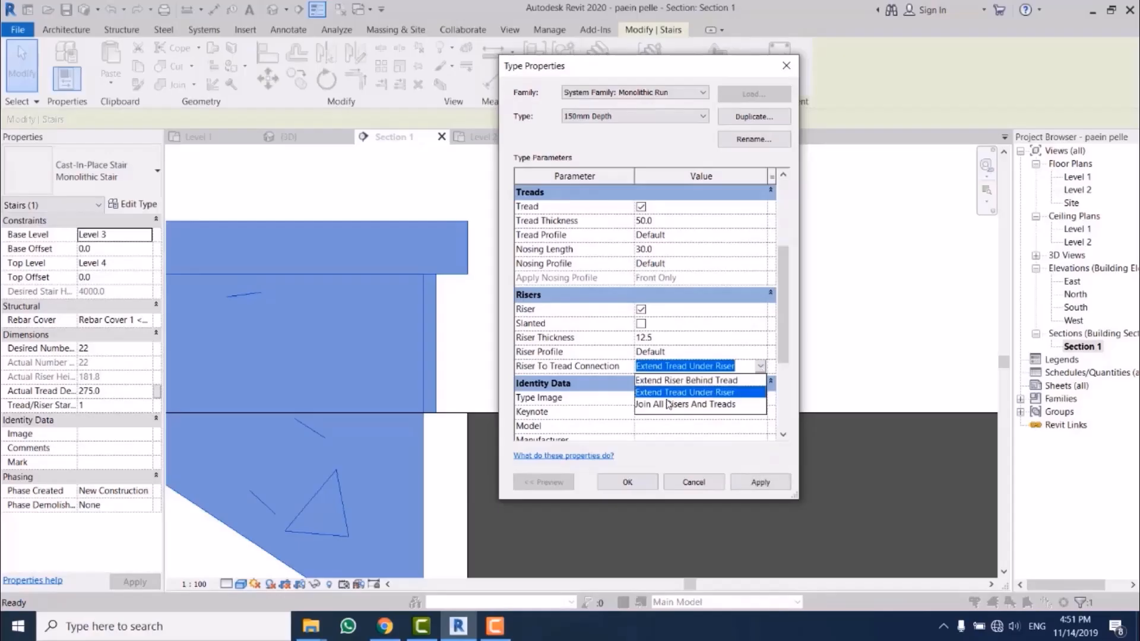
pyautogui.click(673, 381)
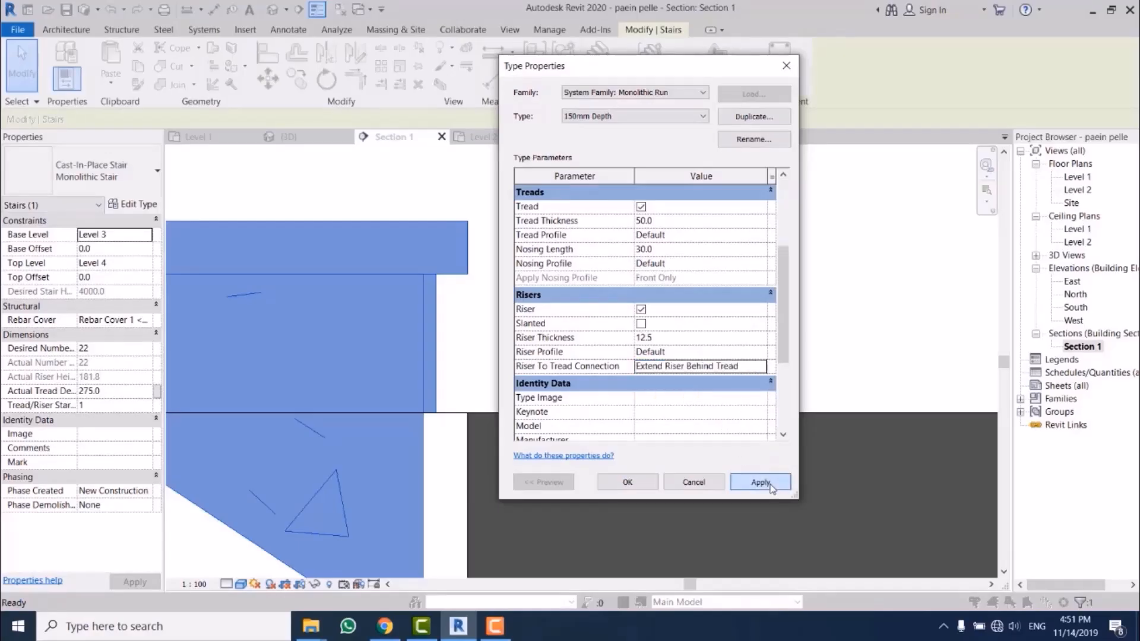
pyautogui.click(760, 483)
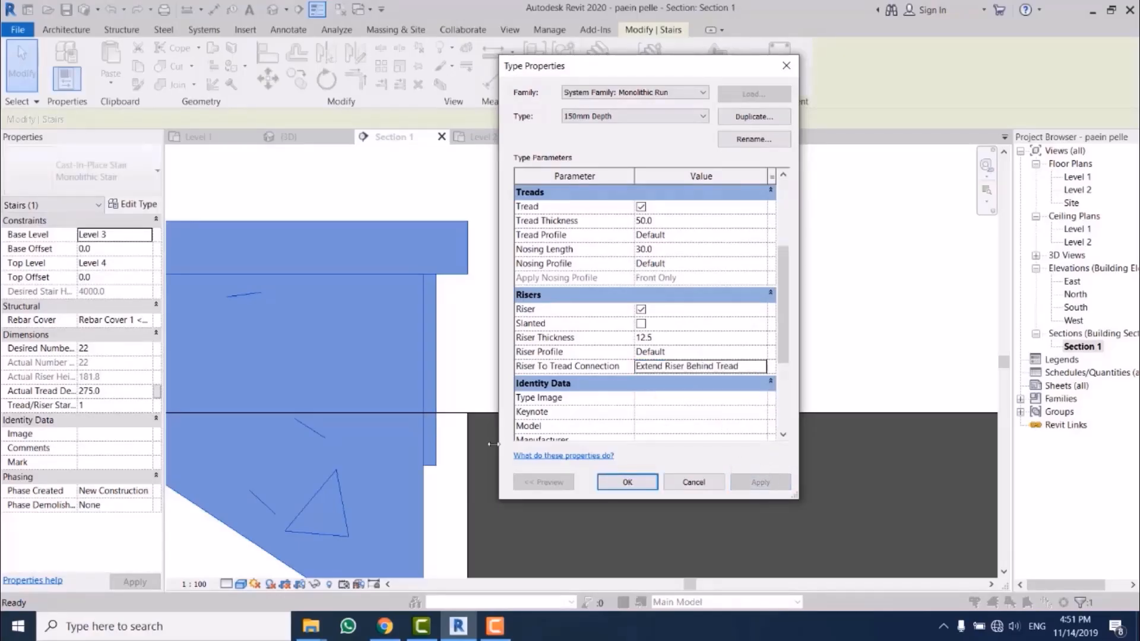
# Step: Restore the run type's Riser To Tread Connection to Extend Tread Under Riser and accept both type property dialogs
pyautogui.click(761, 367)
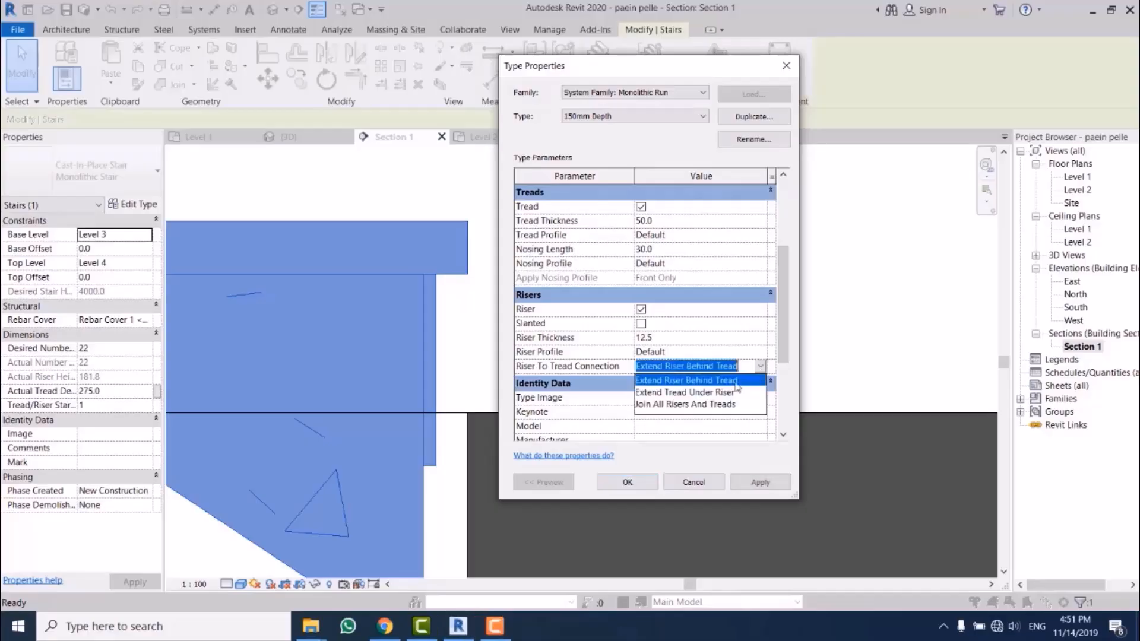
pyautogui.click(700, 393)
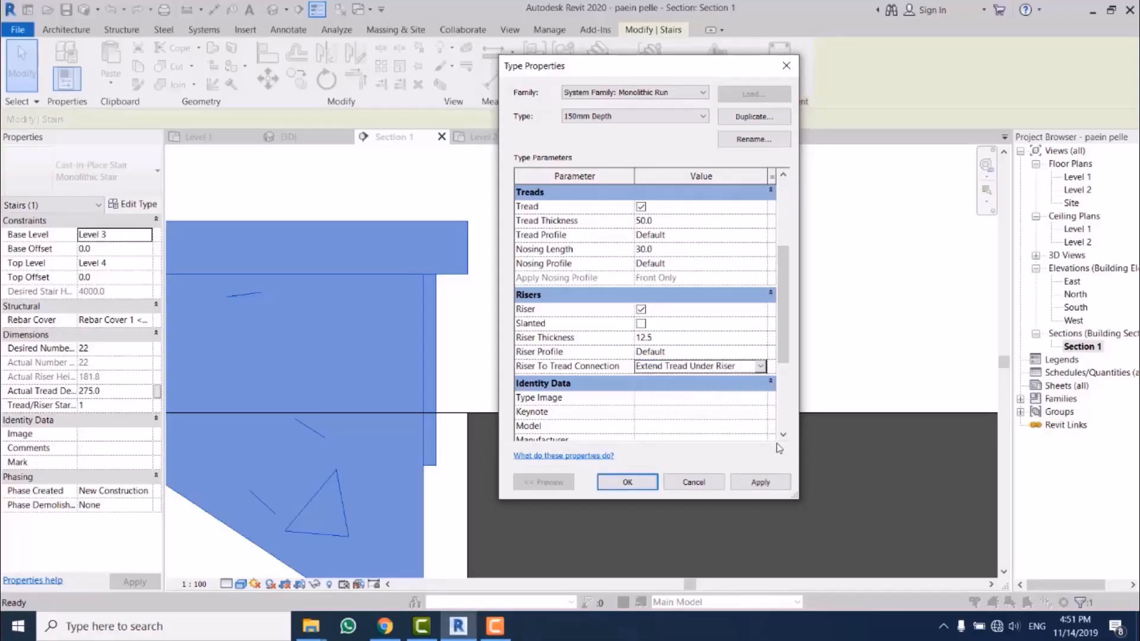
pyautogui.click(633, 481)
pyautogui.click(631, 481)
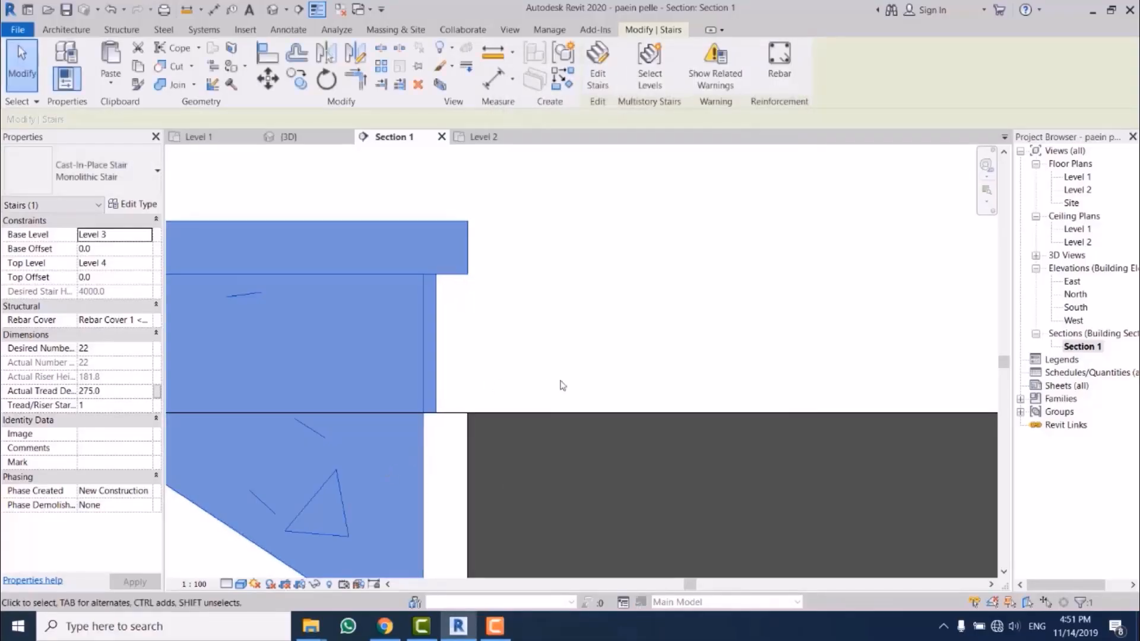
# Step: In the Level 2 floor plan, check the nosing length and riser thickness in the 150mm Depth run type of the Level 2 to Level 3 stair
pyautogui.moveTo(498, 433); pyautogui.dragTo(535, 433, button='middle')
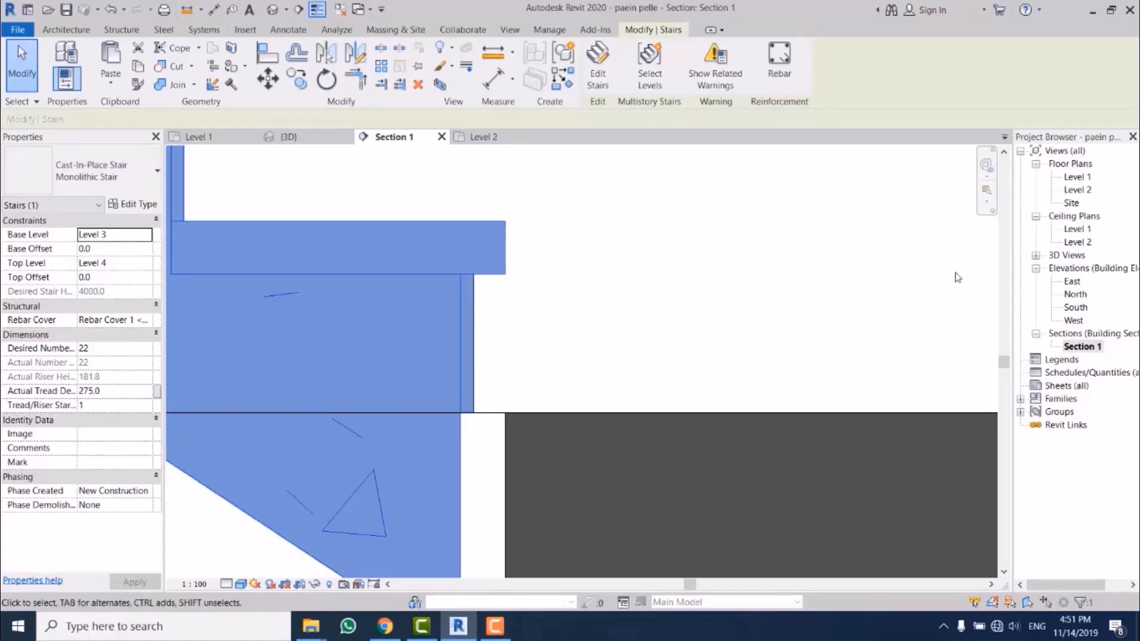
pyautogui.doubleClick(1077, 190)
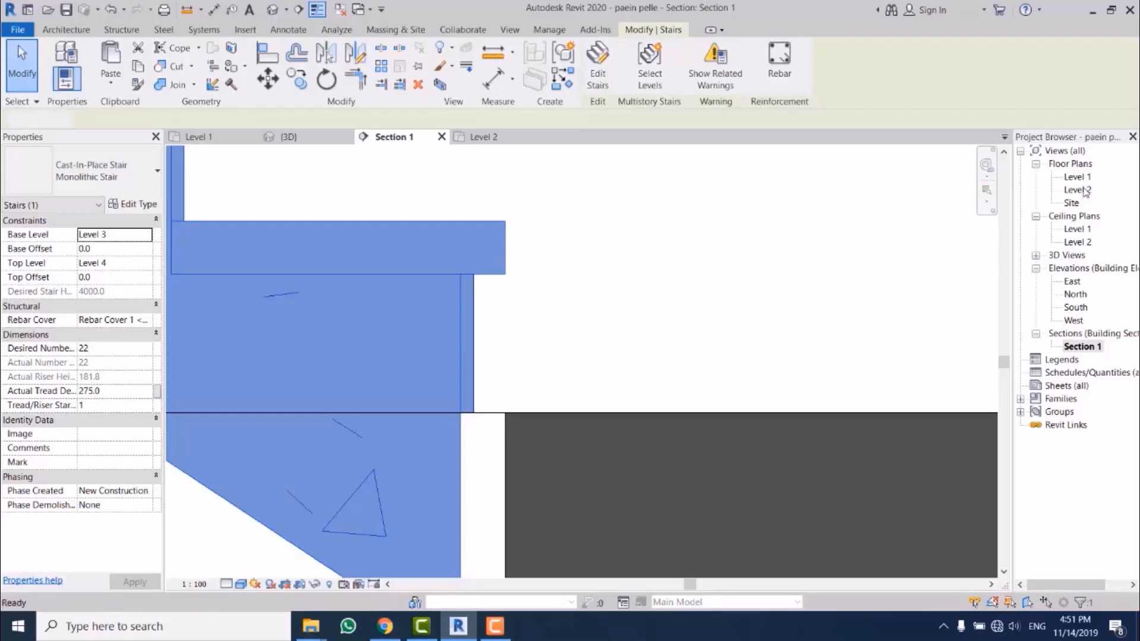
pyautogui.click(516, 333)
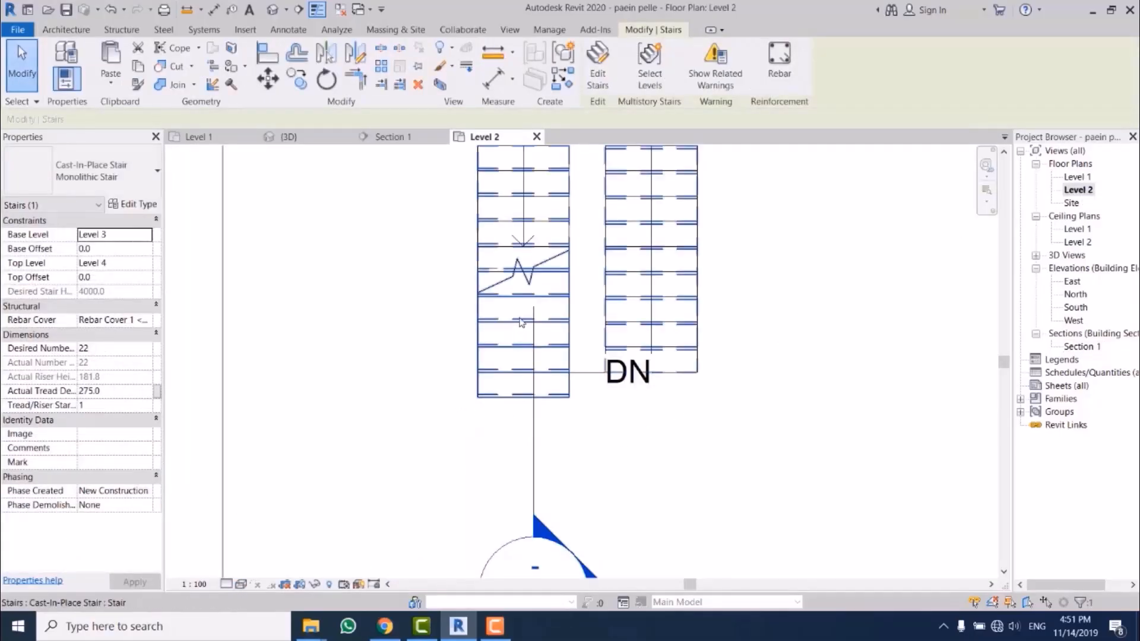
pyautogui.click(136, 208)
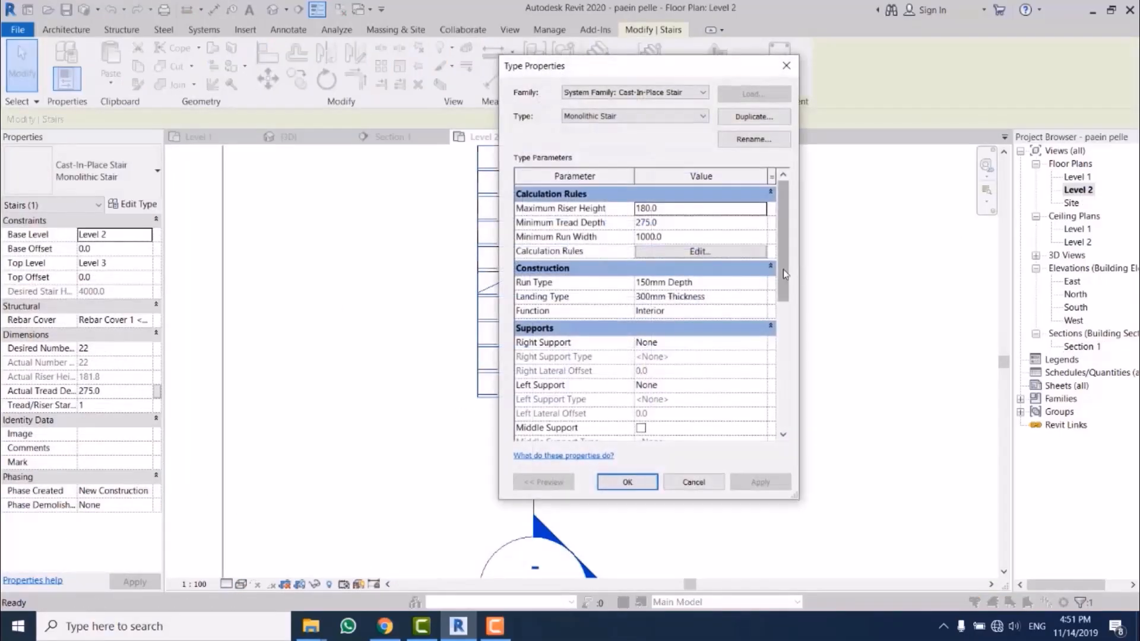
pyautogui.moveTo(782, 269); pyautogui.dragTo(793, 302)
pyautogui.click(772, 278)
pyautogui.click(771, 278)
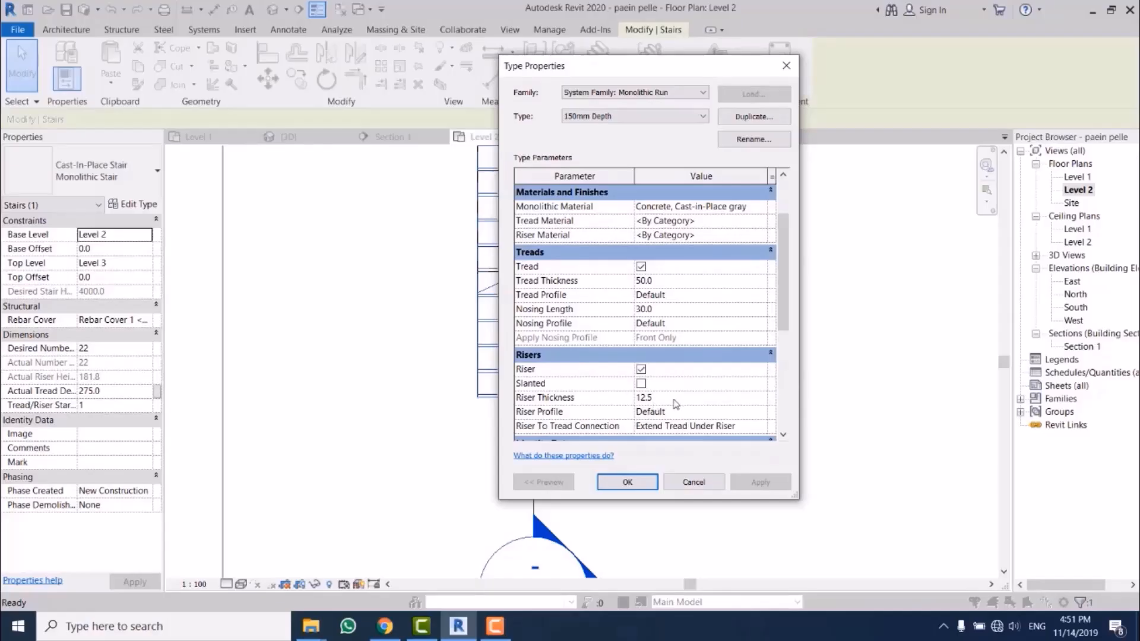
pyautogui.click(627, 482)
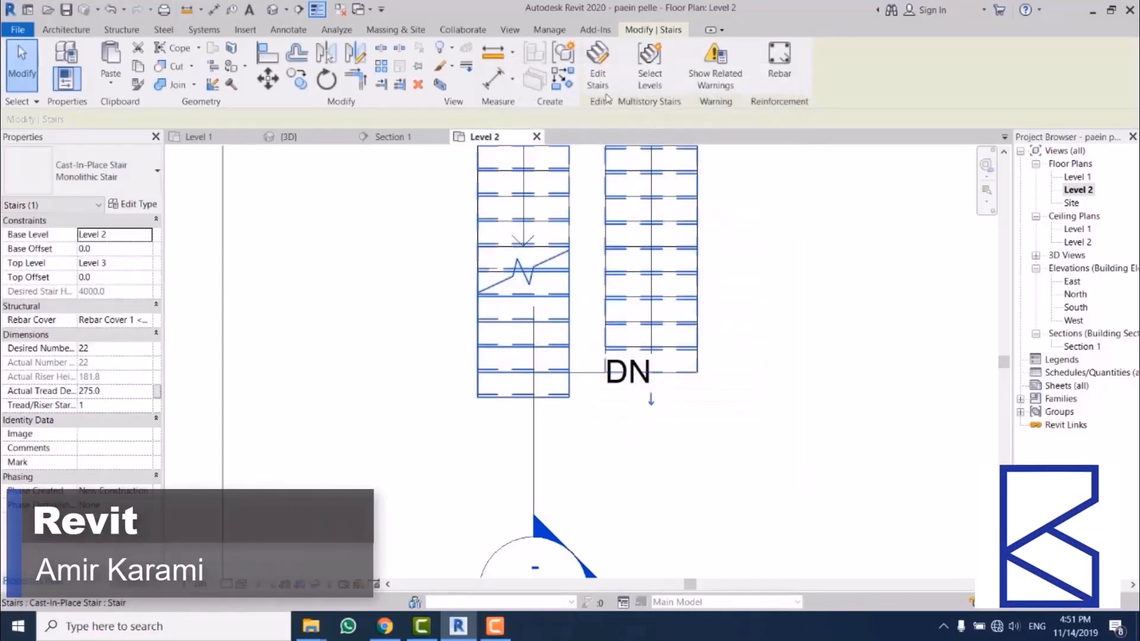
# Step: Edit the shaft opening's sketch and move the boundary line at the first riser toward the stair by nosing length plus riser thickness (30 + 12.5 mm)
pyautogui.click(598, 440)
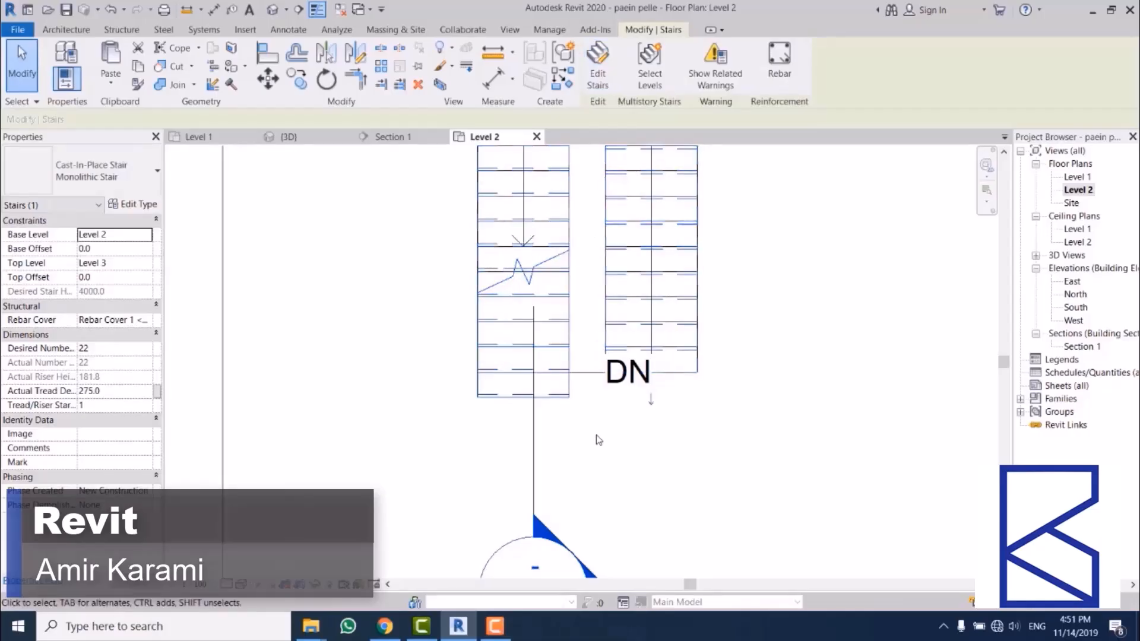
pyautogui.scroll(-1, 598, 440)
pyautogui.click(664, 395)
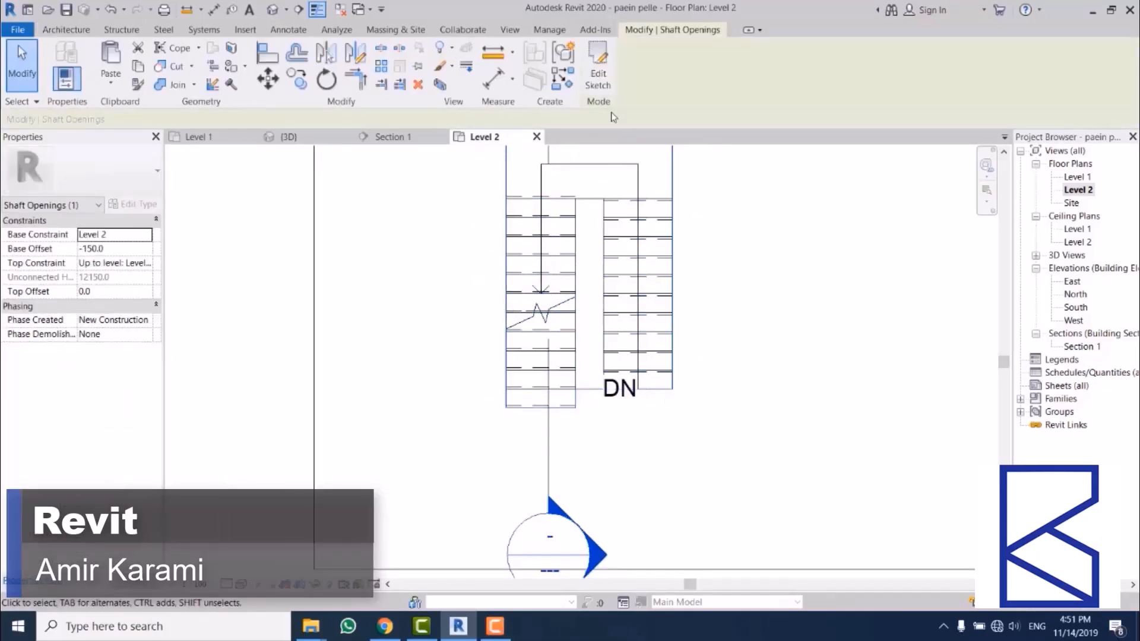
pyautogui.click(596, 68)
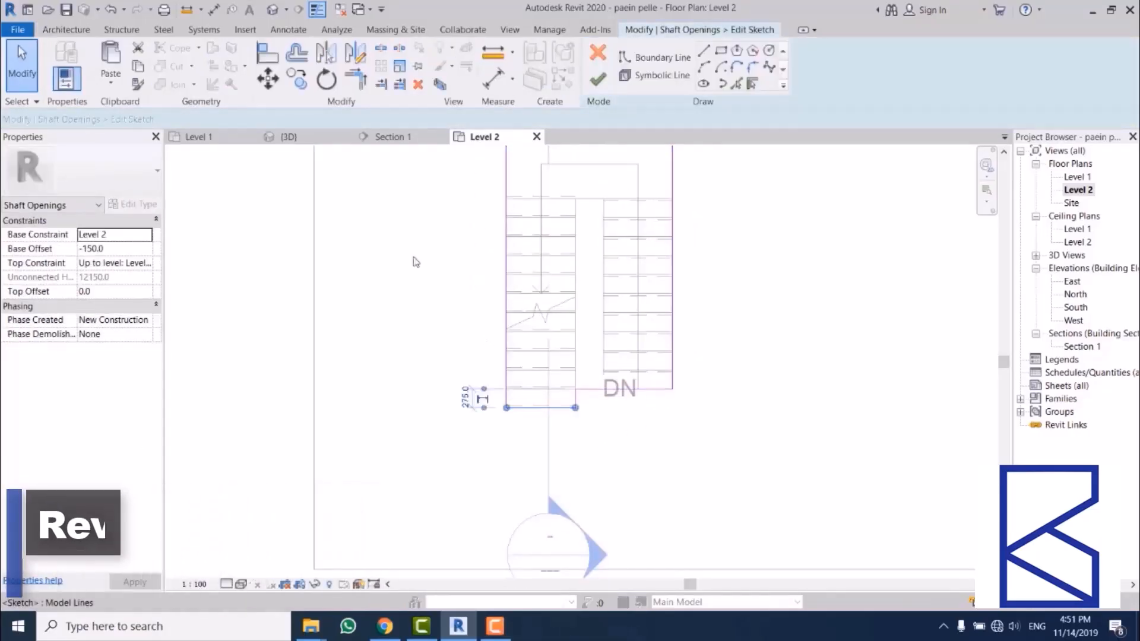
pyautogui.click(472, 395)
pyautogui.press('m')
pyautogui.press('v')
pyautogui.click(418, 453)
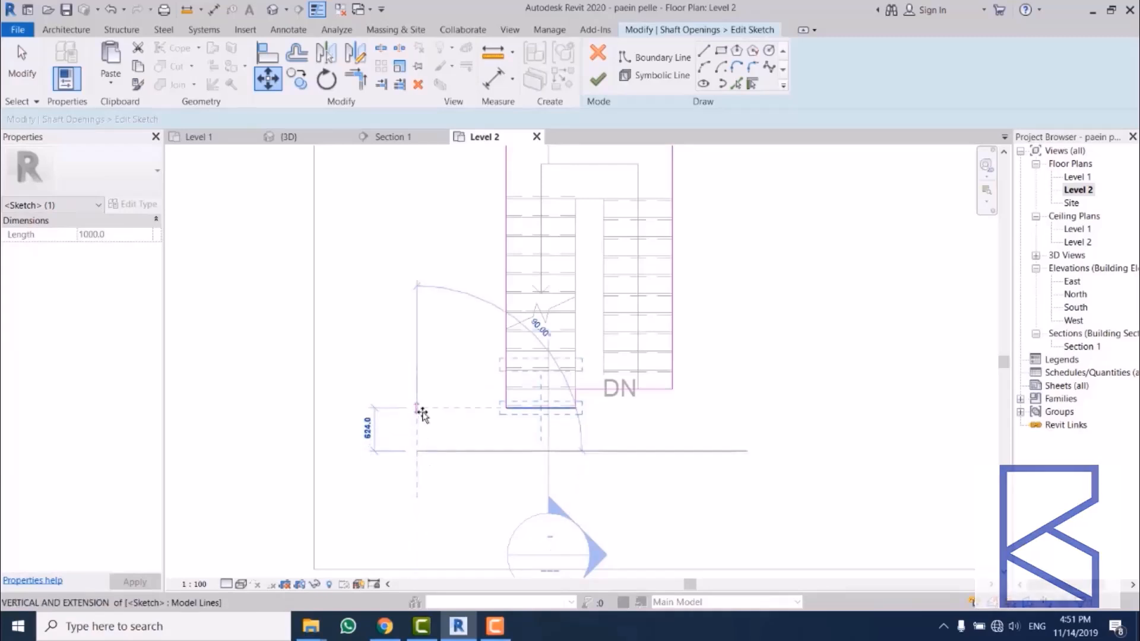
pyautogui.write('42.5')
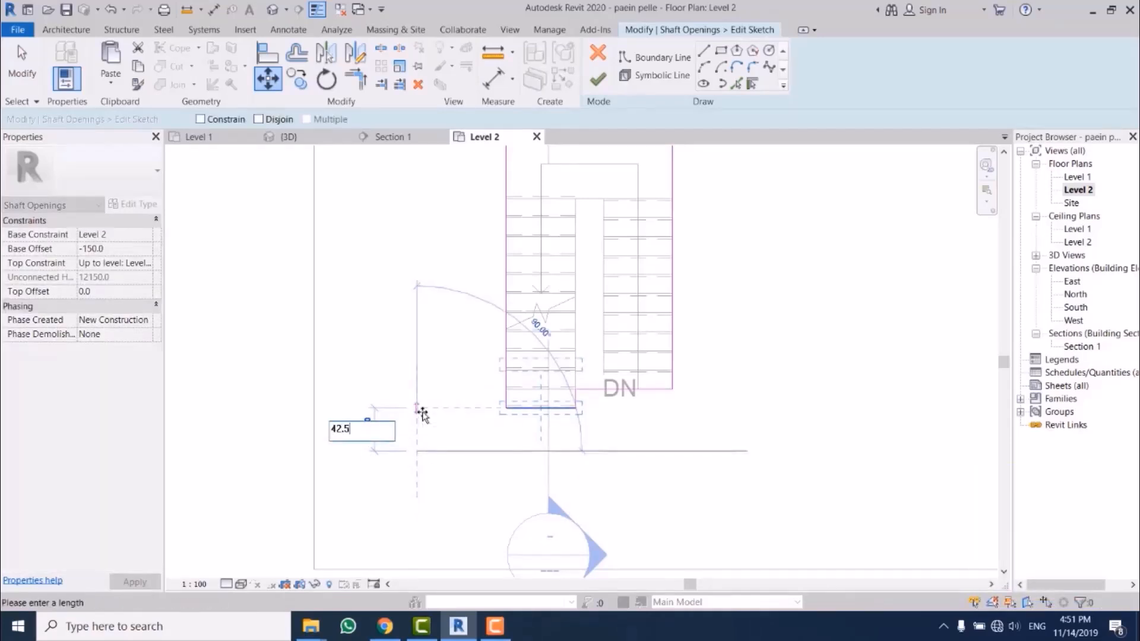
pyautogui.press('Return')
# Step: Finish the shaft opening sketch and return to Section 1 to check the floor edge against the lowest riser
pyautogui.click(598, 79)
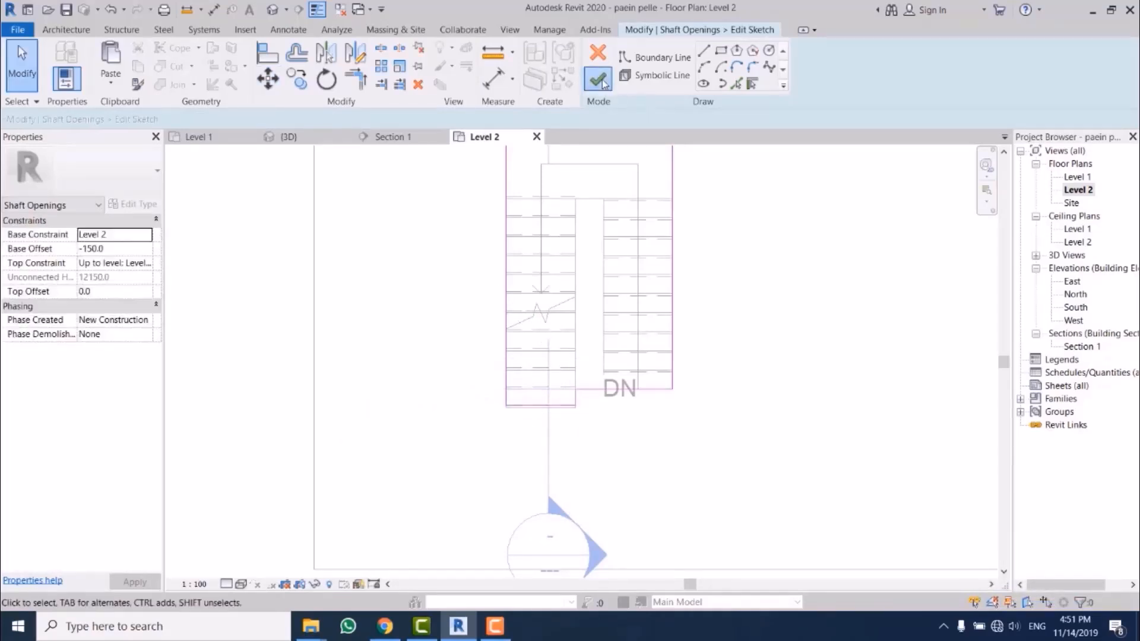
pyautogui.click(762, 258)
pyautogui.doubleClick(1081, 347)
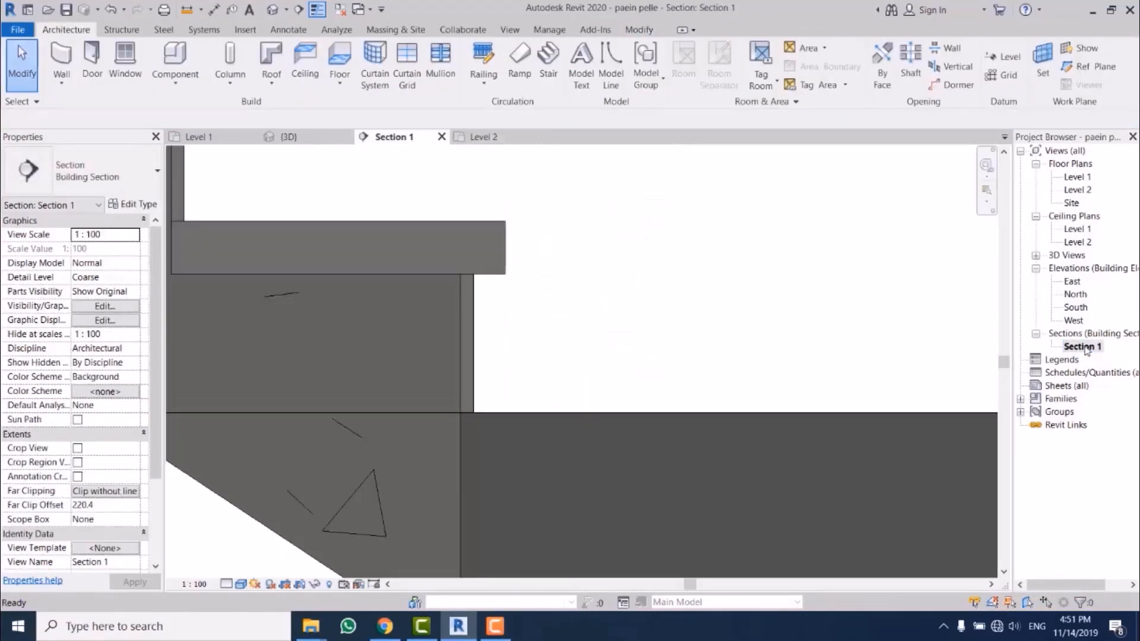